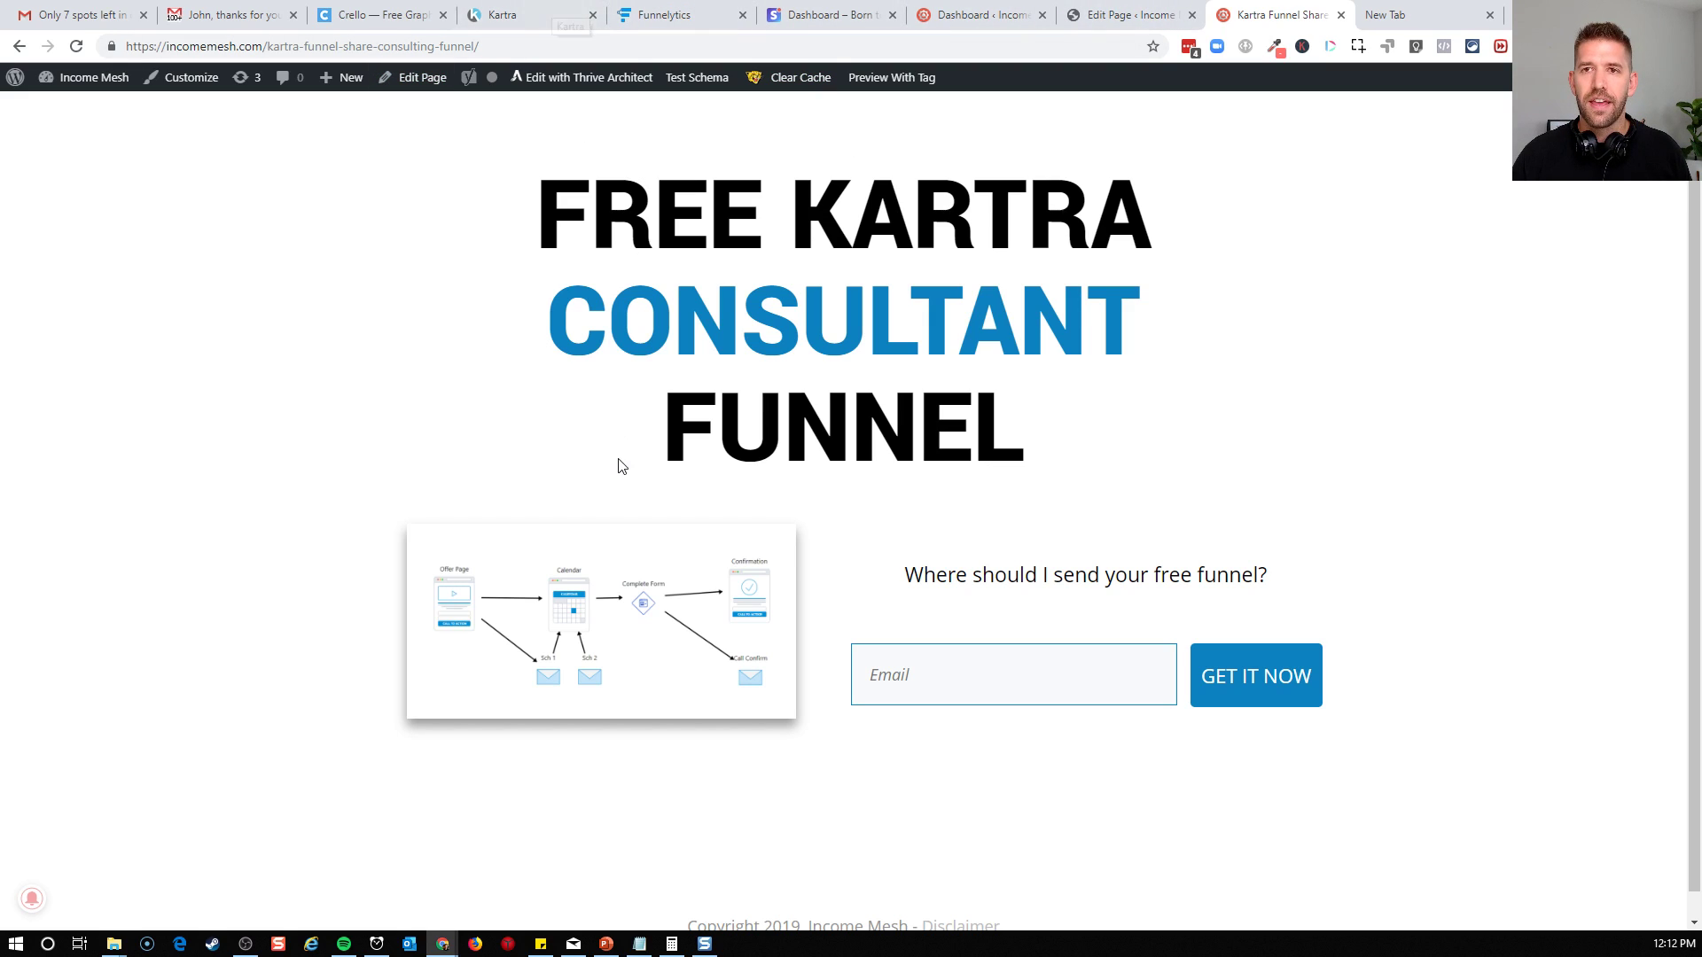
Switch to Funnelytics and examine the Application Funnel from Offer Page through Calendar and Complete Form to Confirmation and the Call Confirm email
left_click(679, 14)
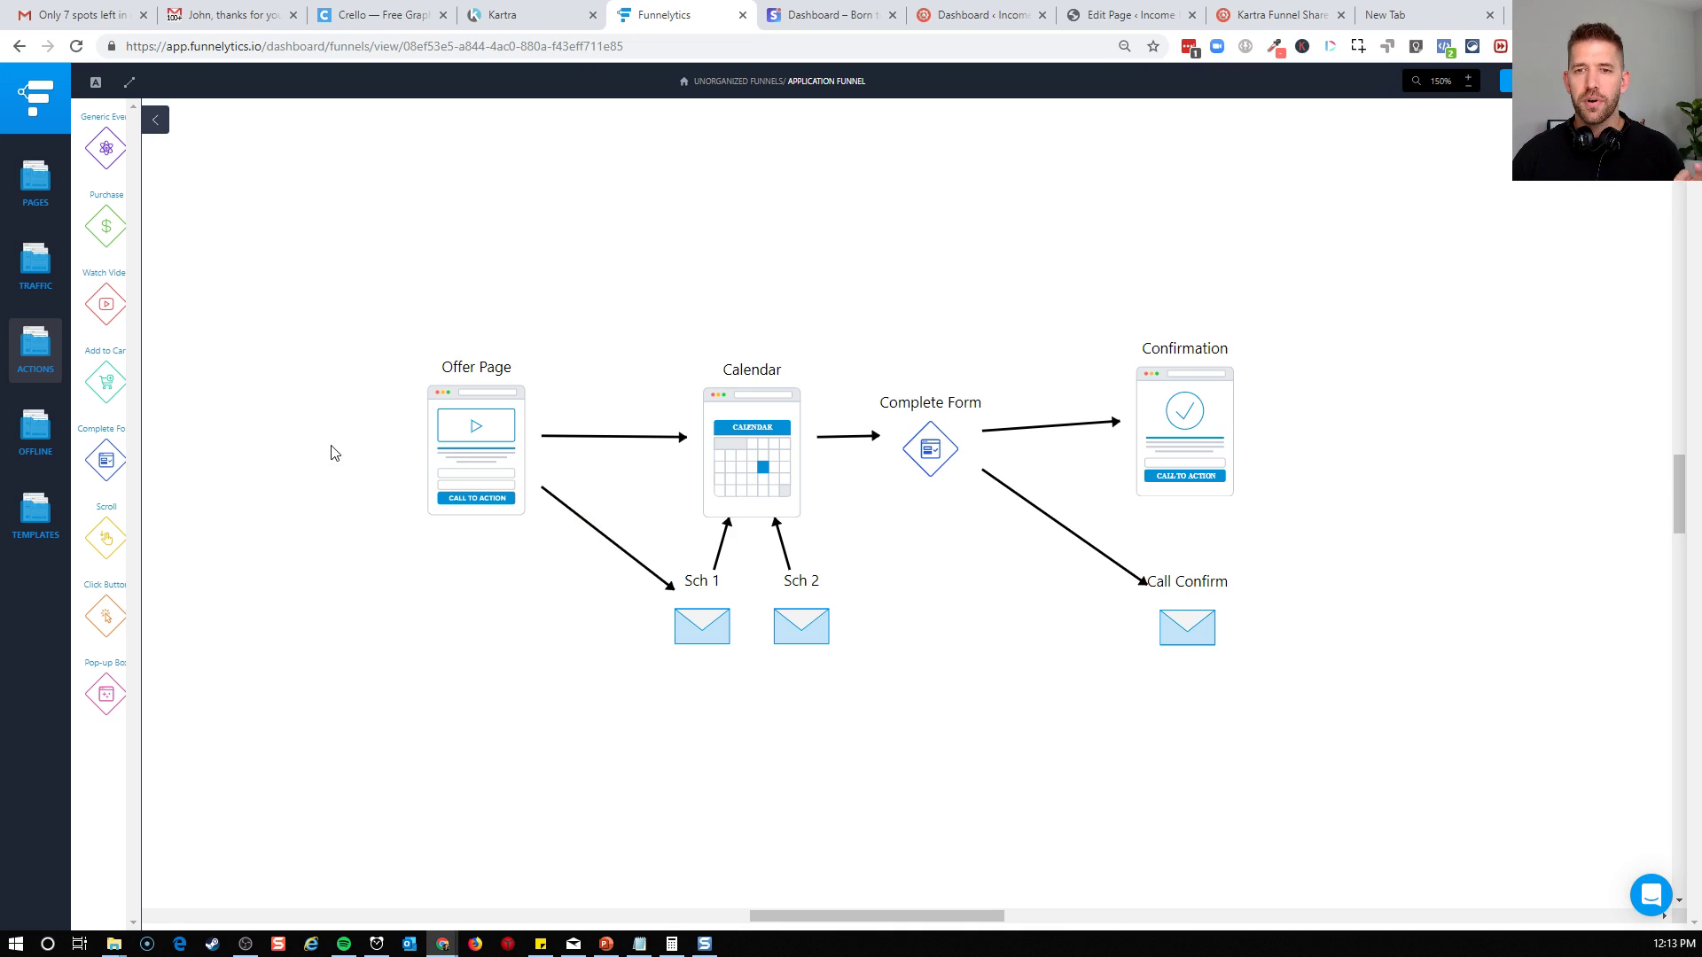
left_click(443, 441)
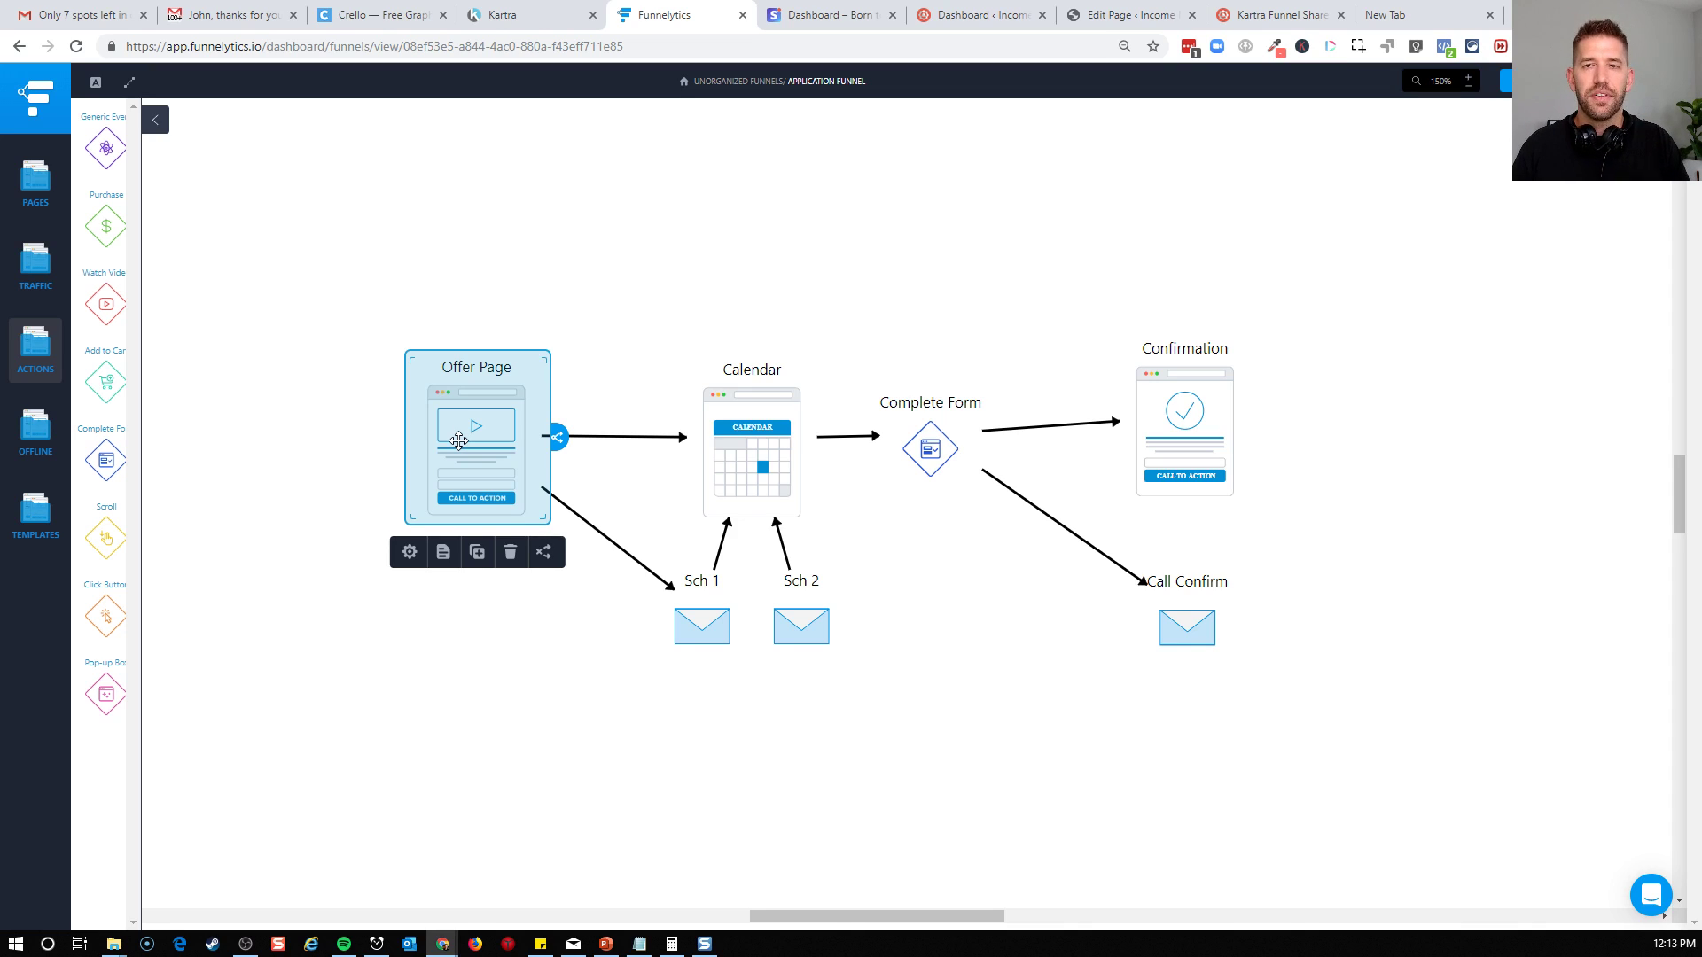
left_click(421, 665)
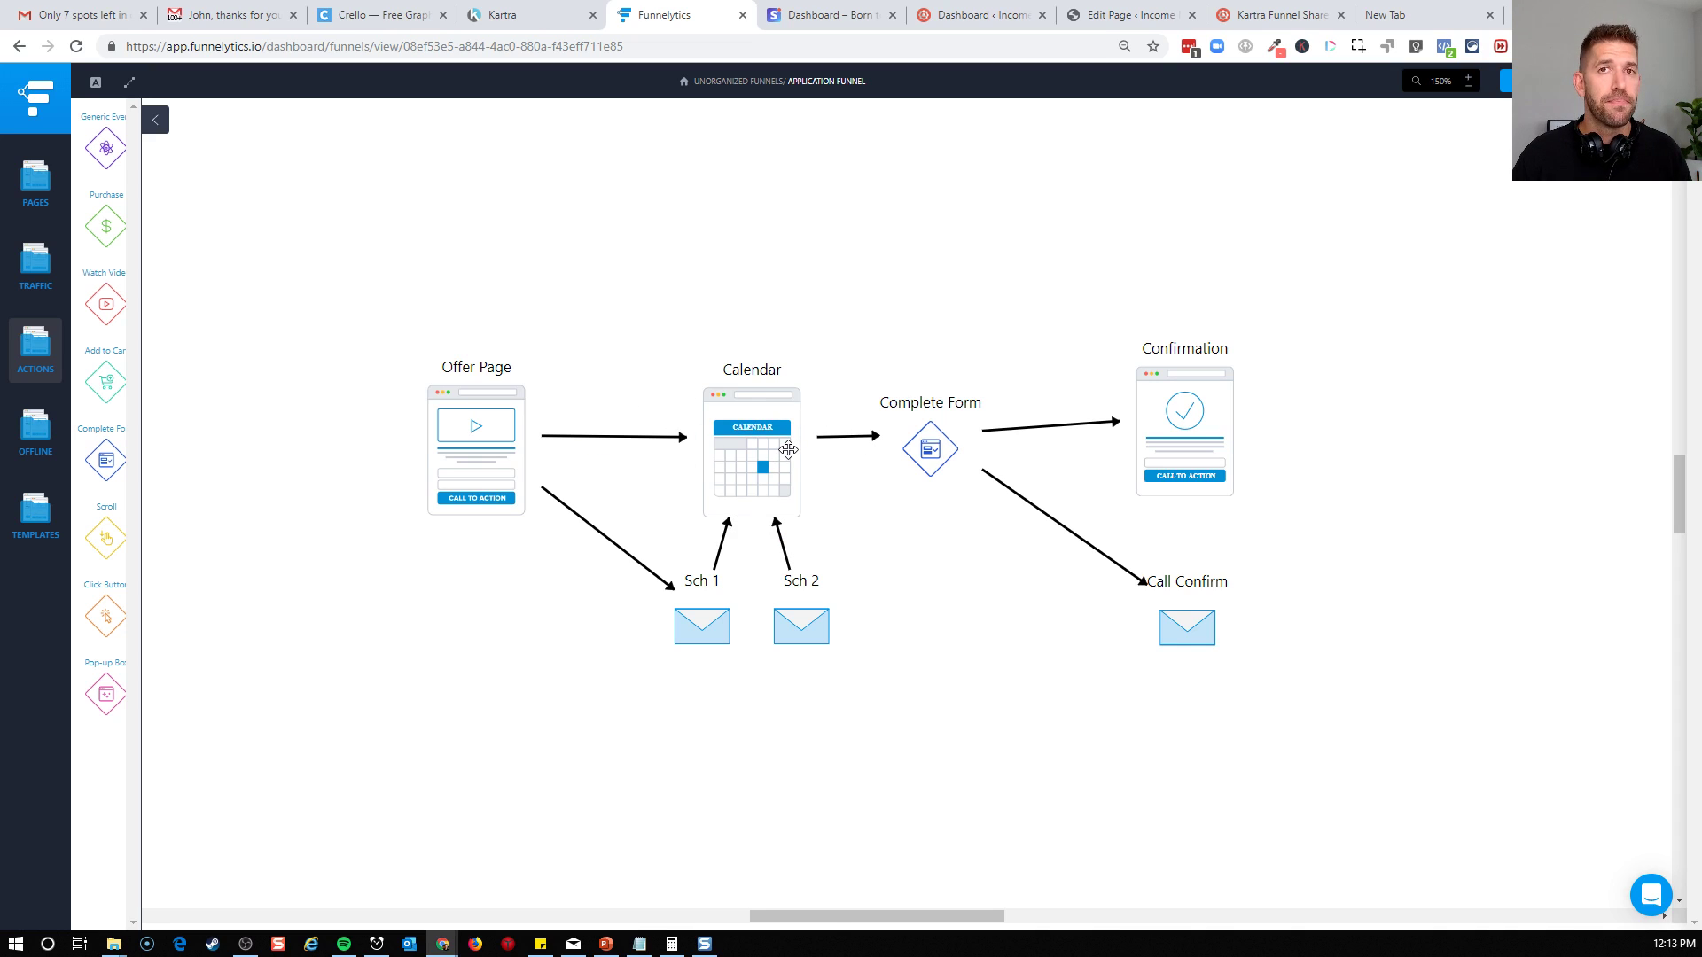
mouse_move(592, 436)
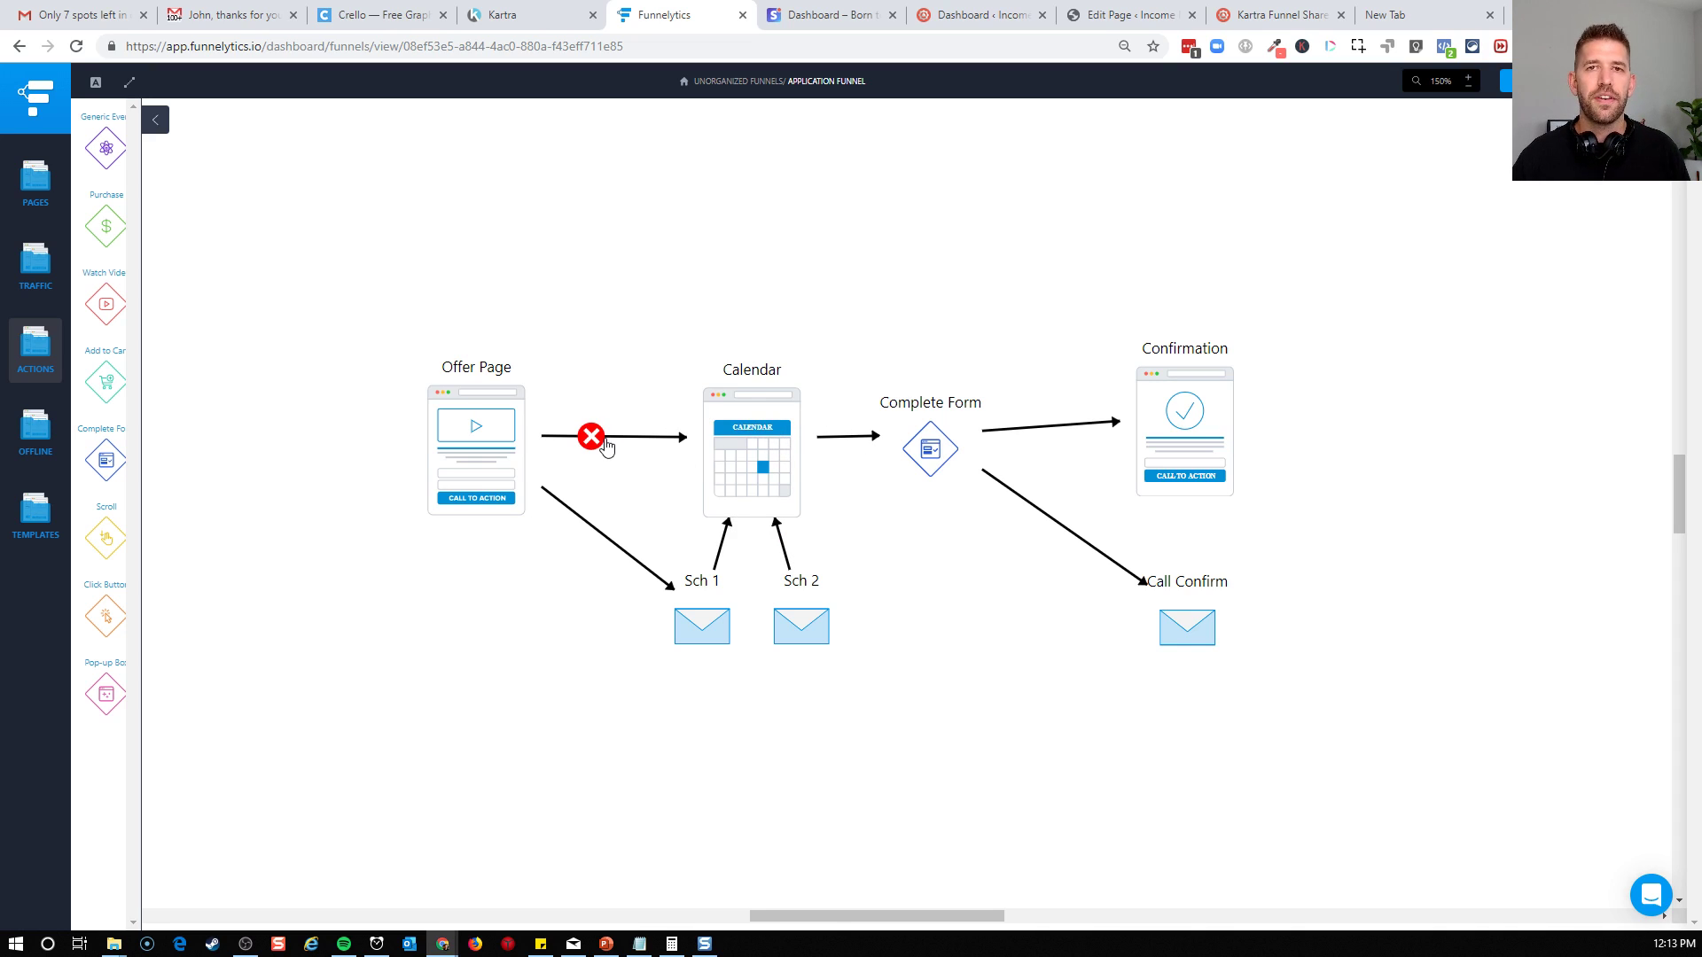
left_click(446, 428)
left_click(749, 410)
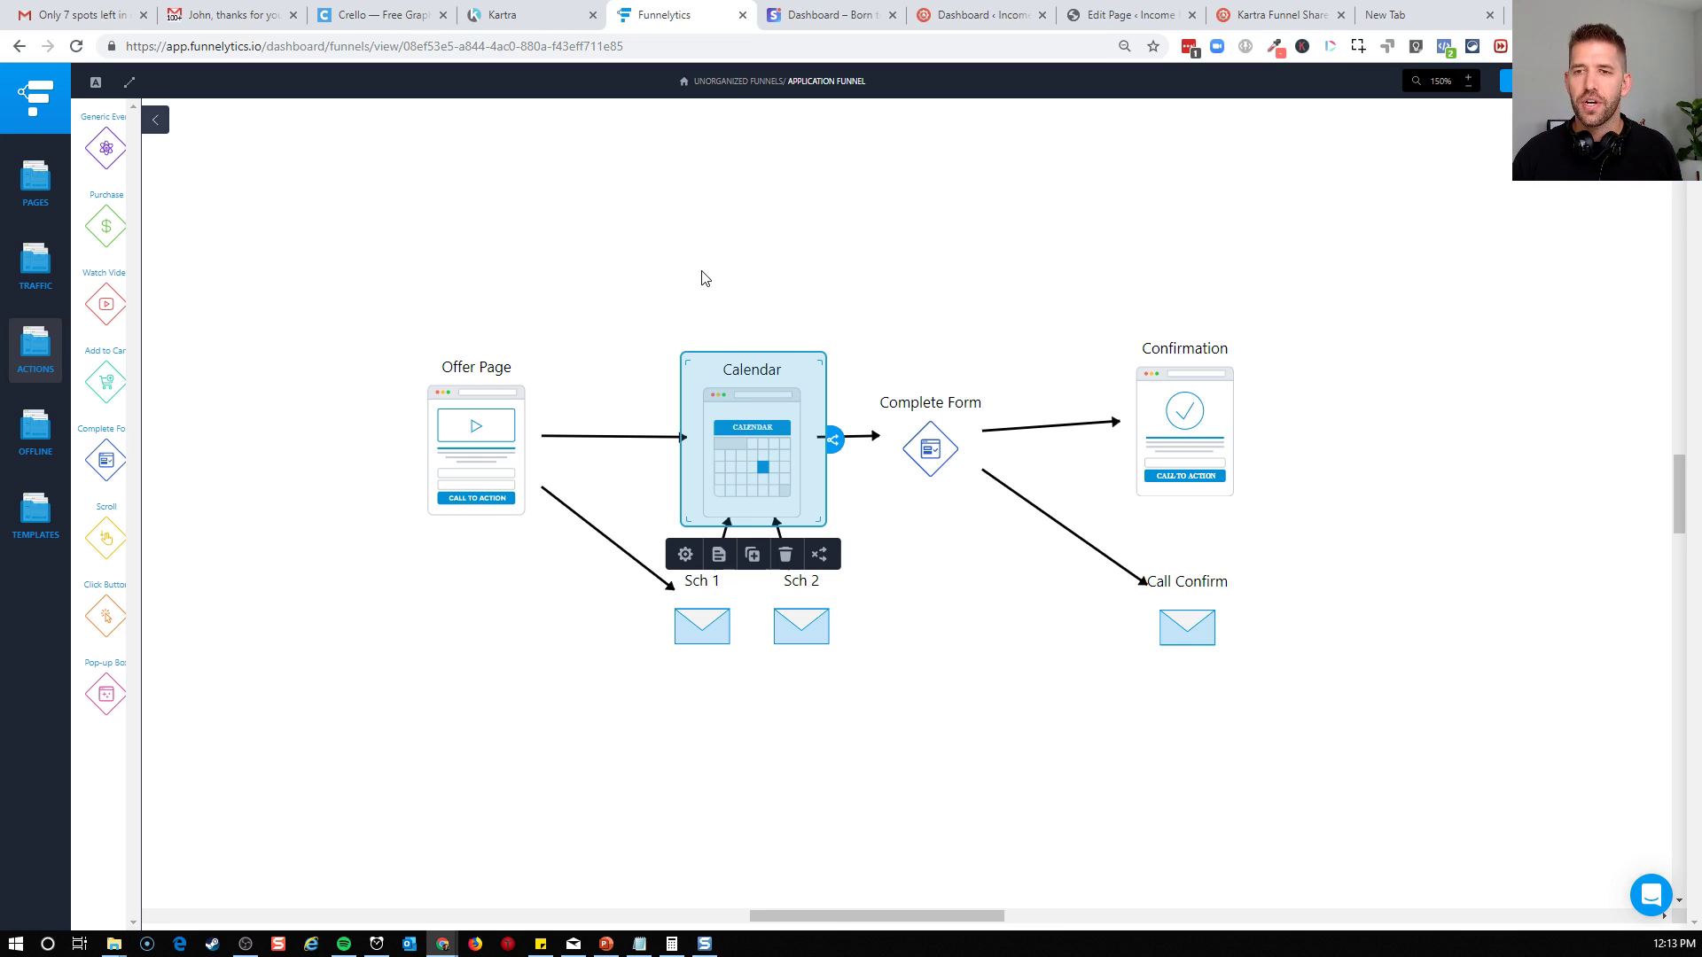
left_click(938, 456)
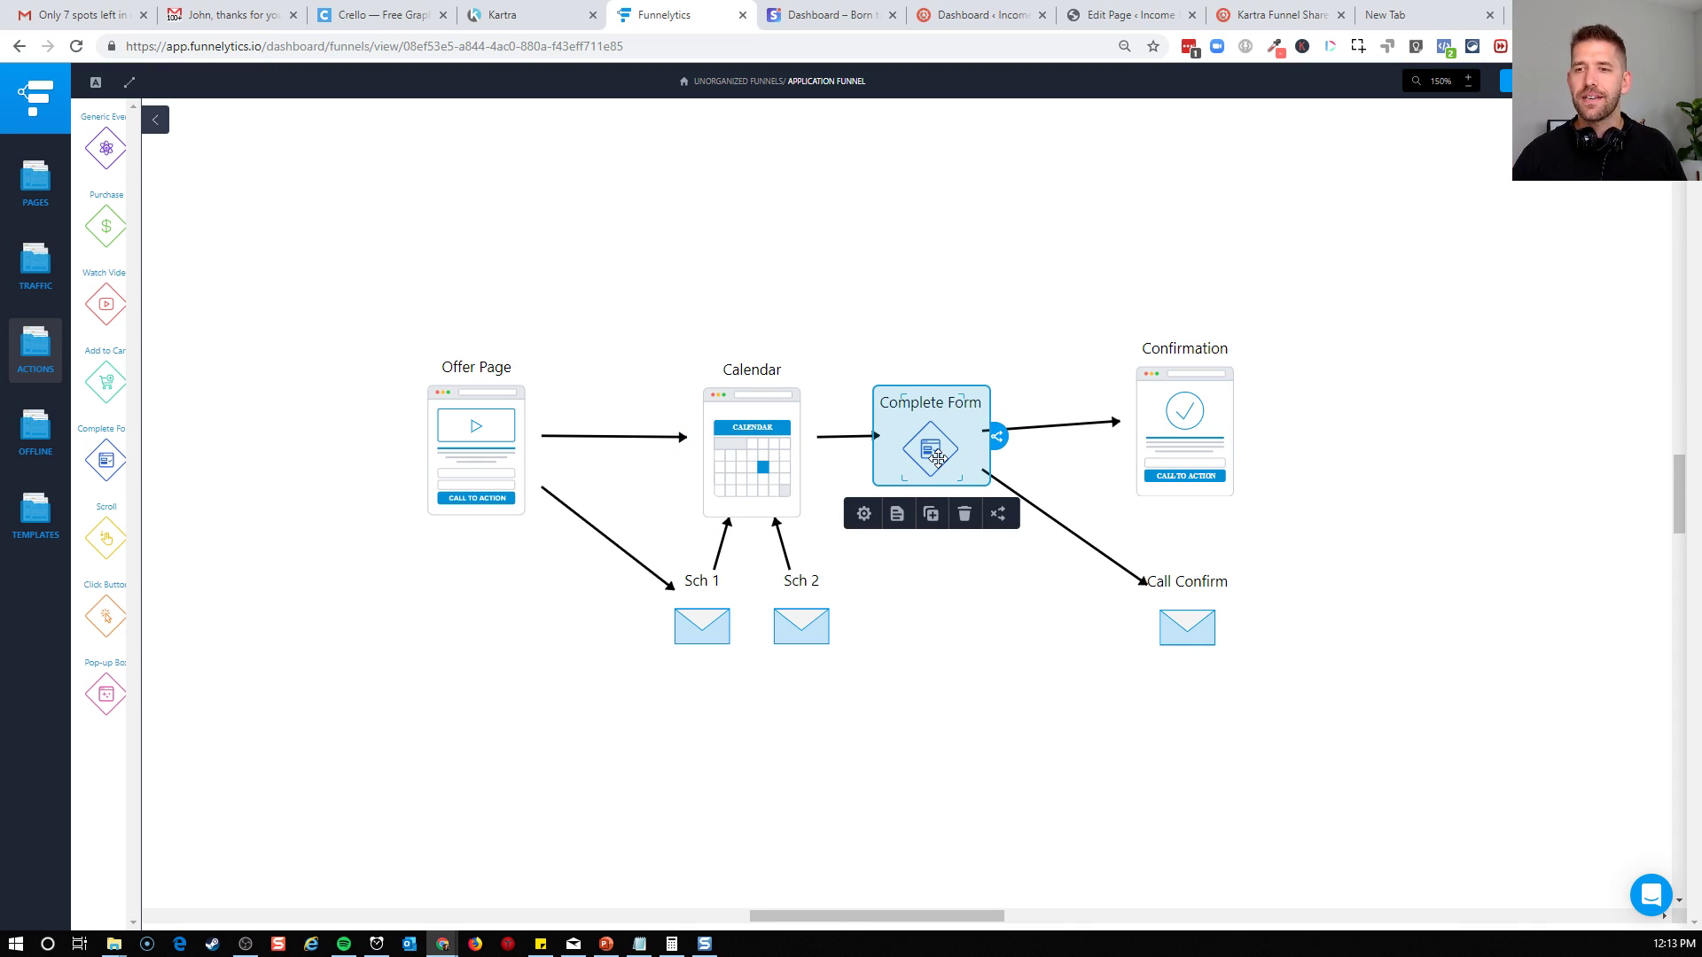
left_click(1167, 422)
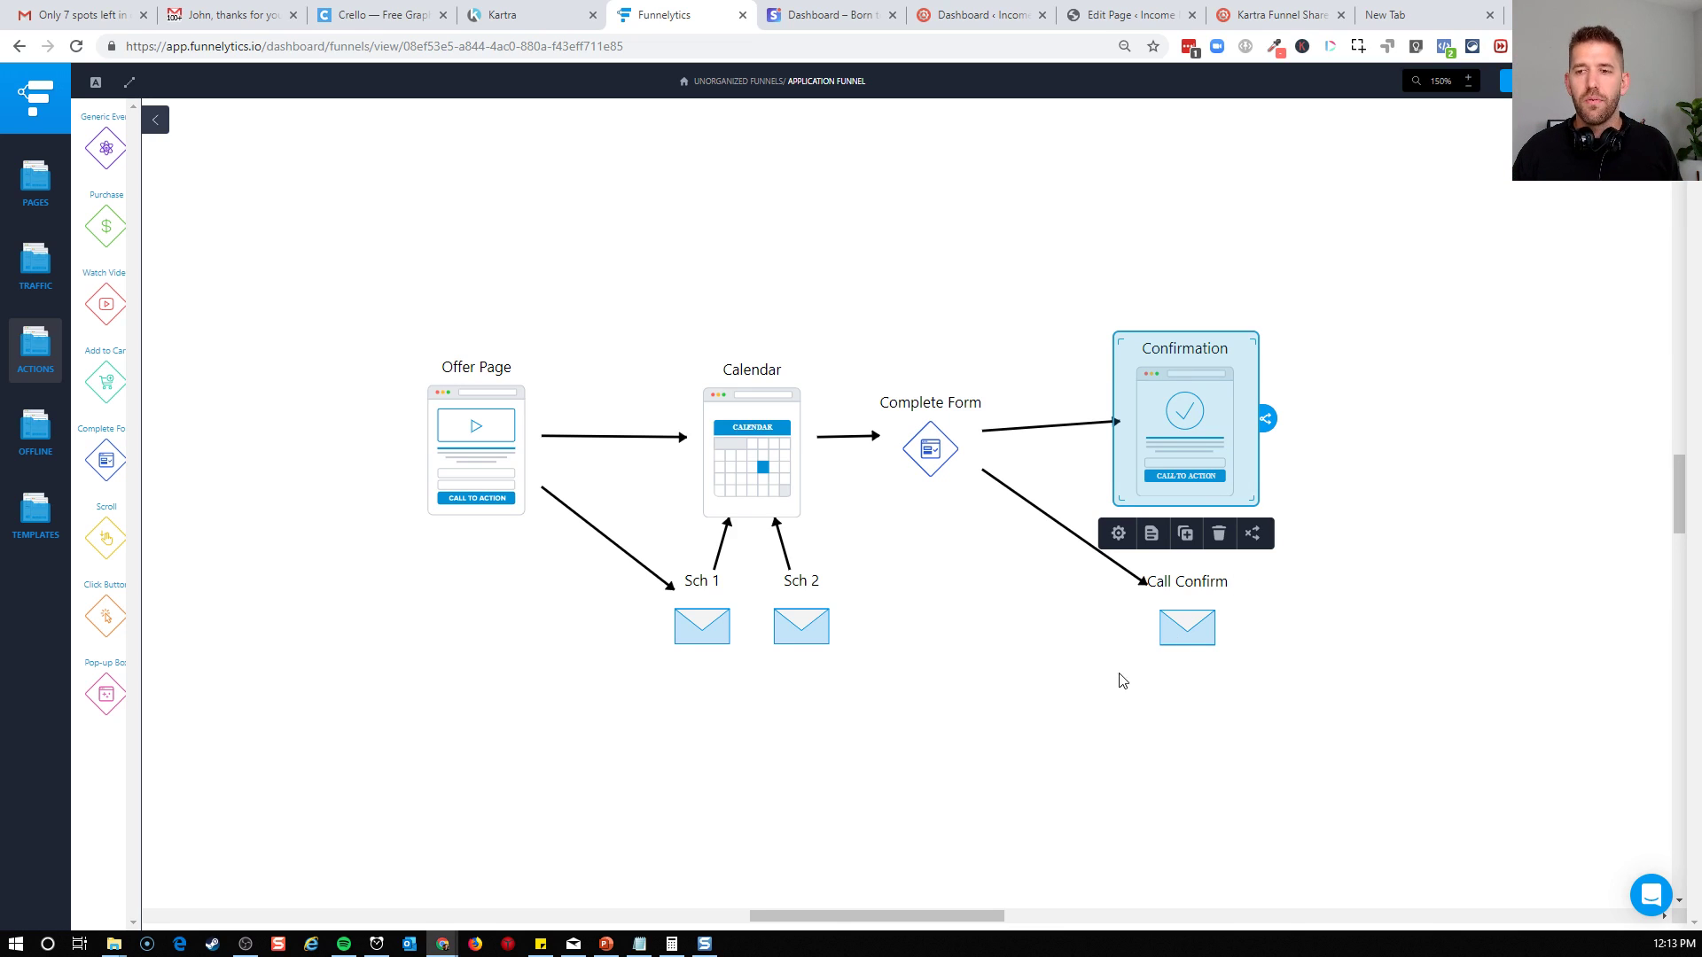
left_click(1030, 717)
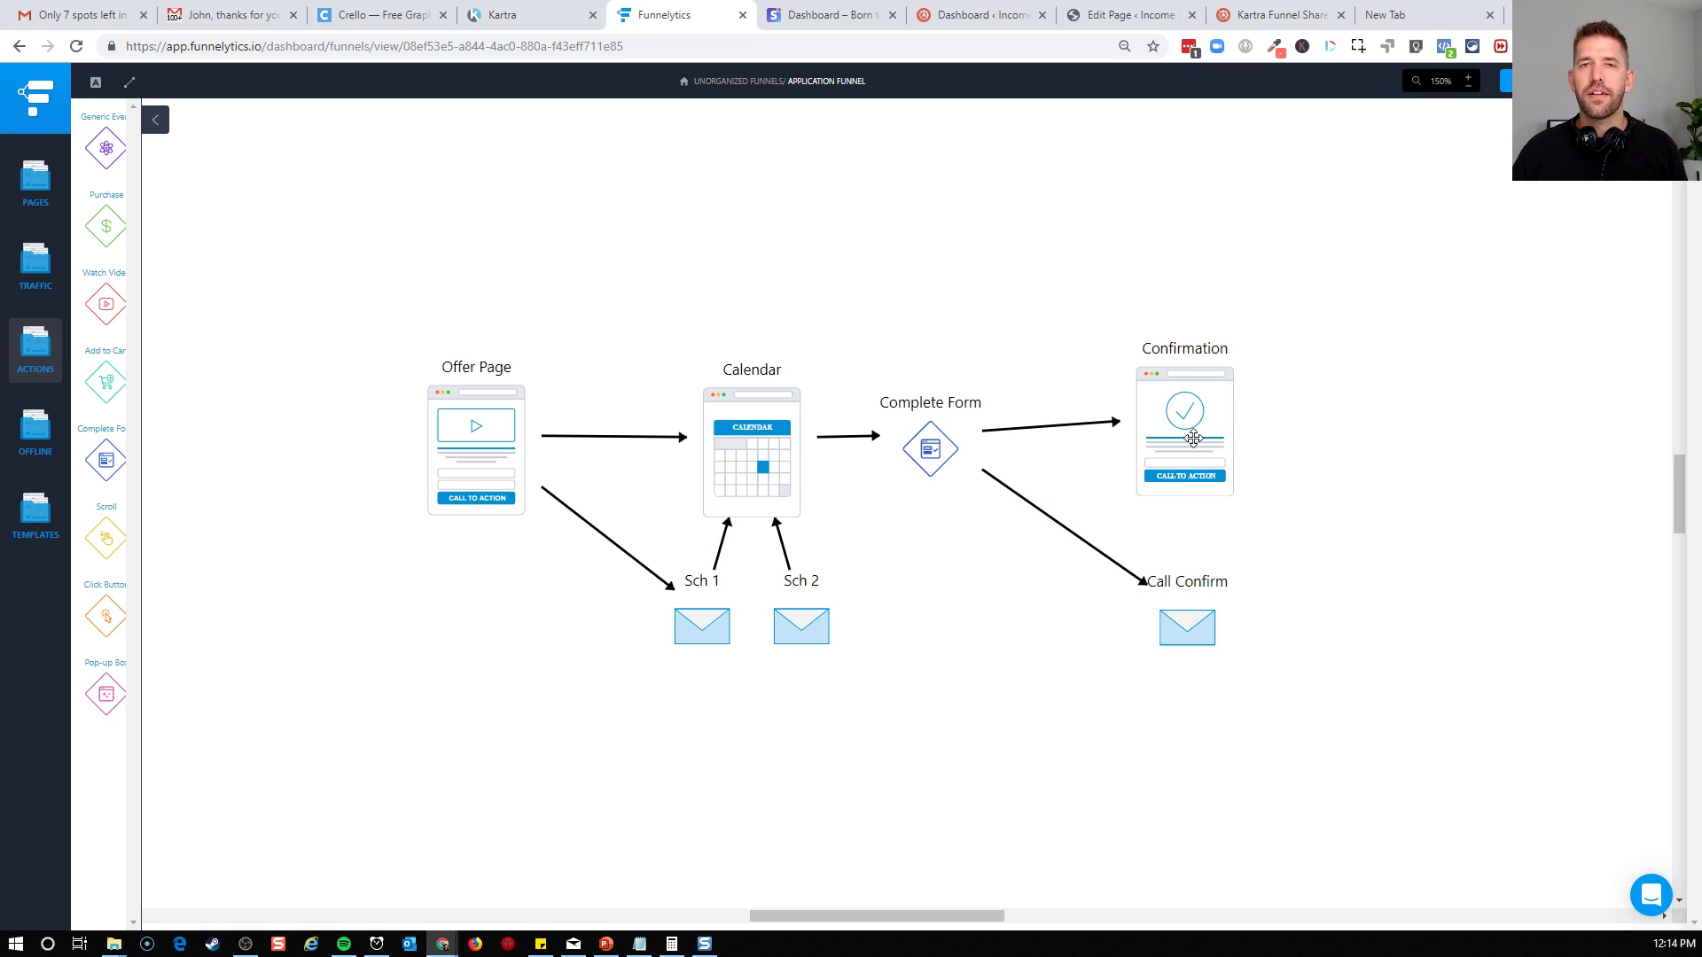
left_click(1187, 619)
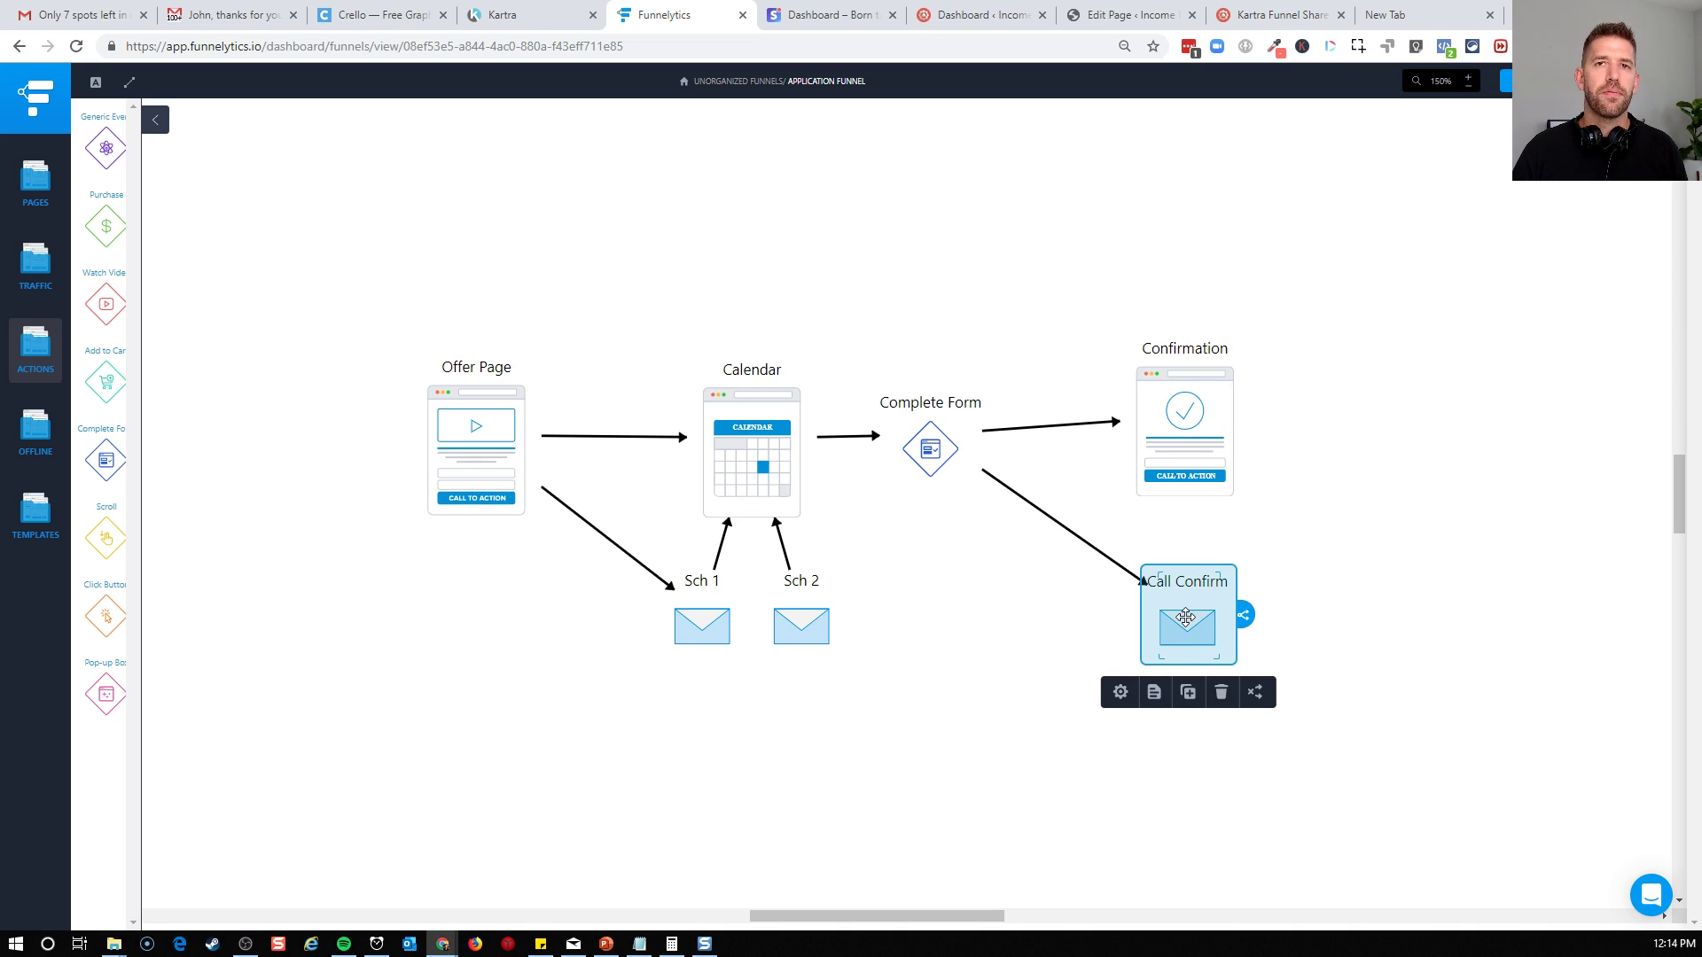
left_click(1157, 808)
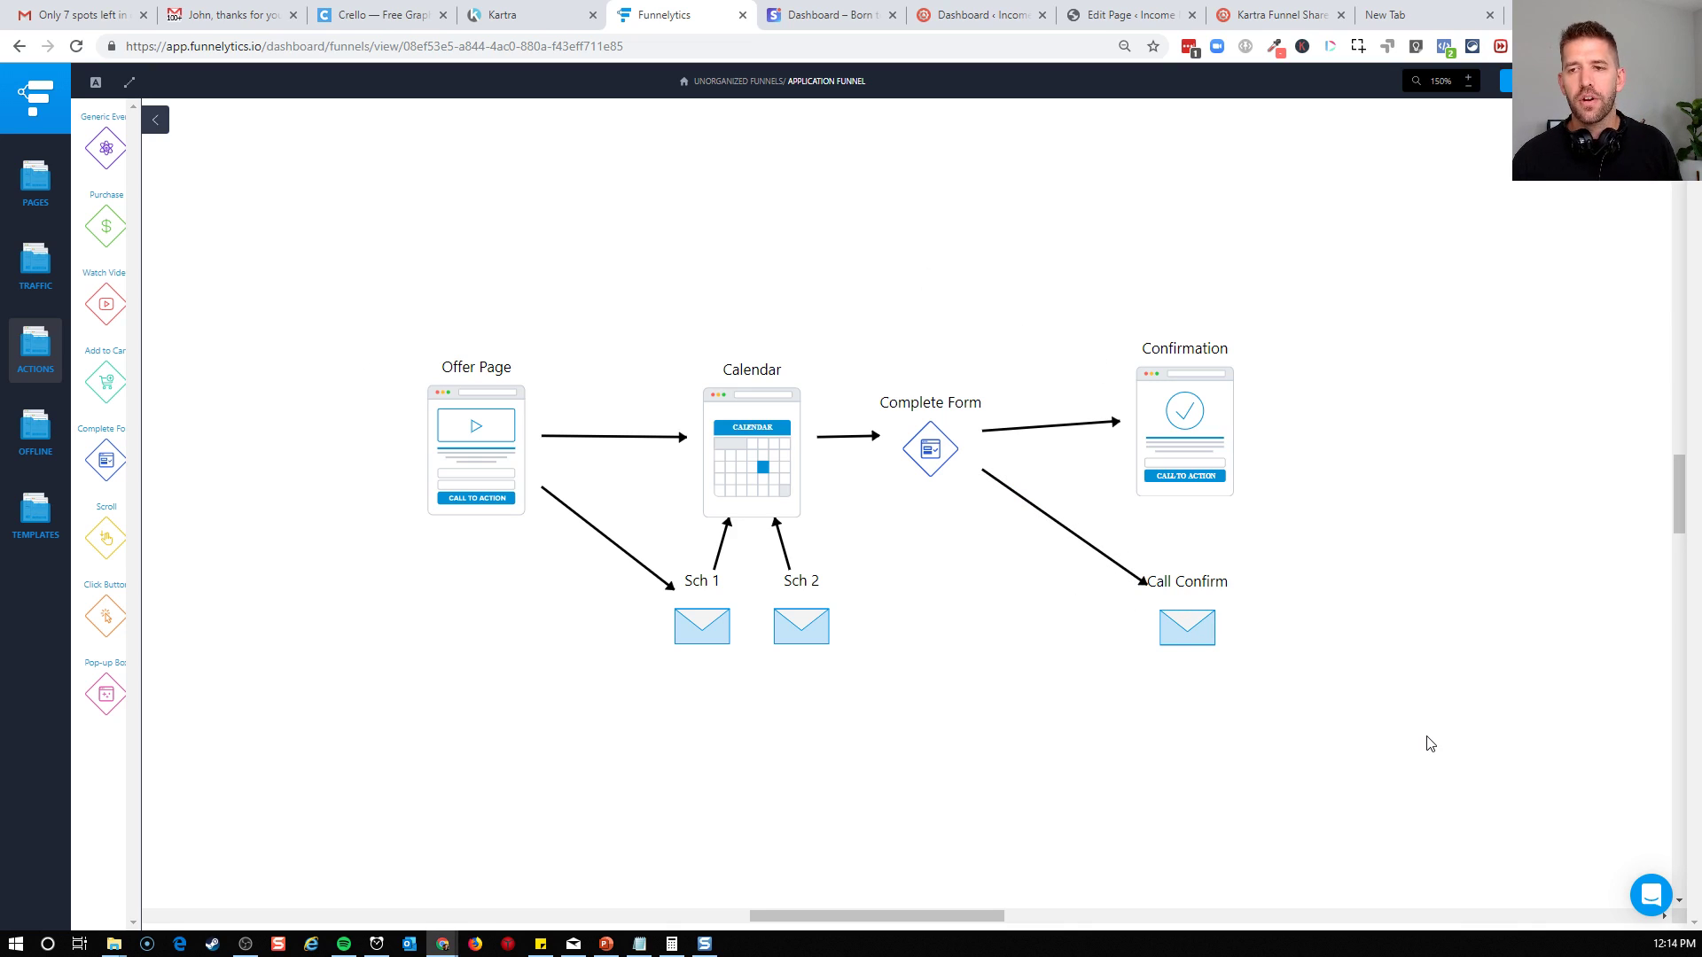
Trace the funnel diagram backwards from the Confirmation page through the Calendar to the Offer Page
left_click(1182, 434)
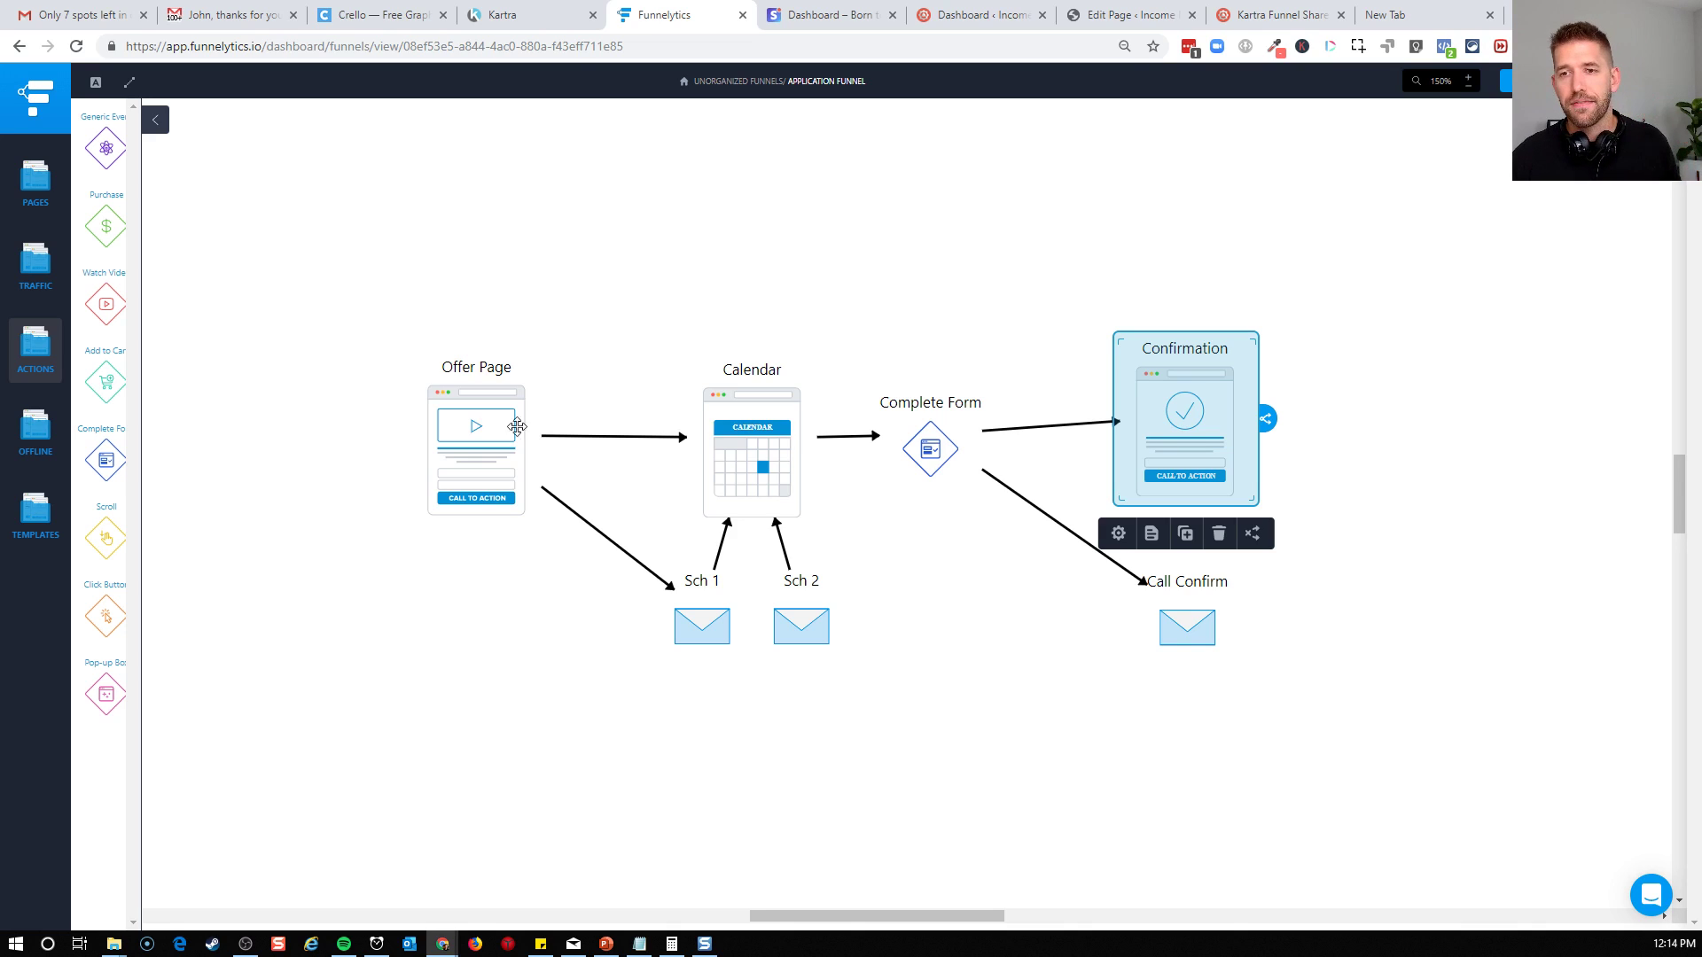
left_click(951, 280)
left_click(1166, 406)
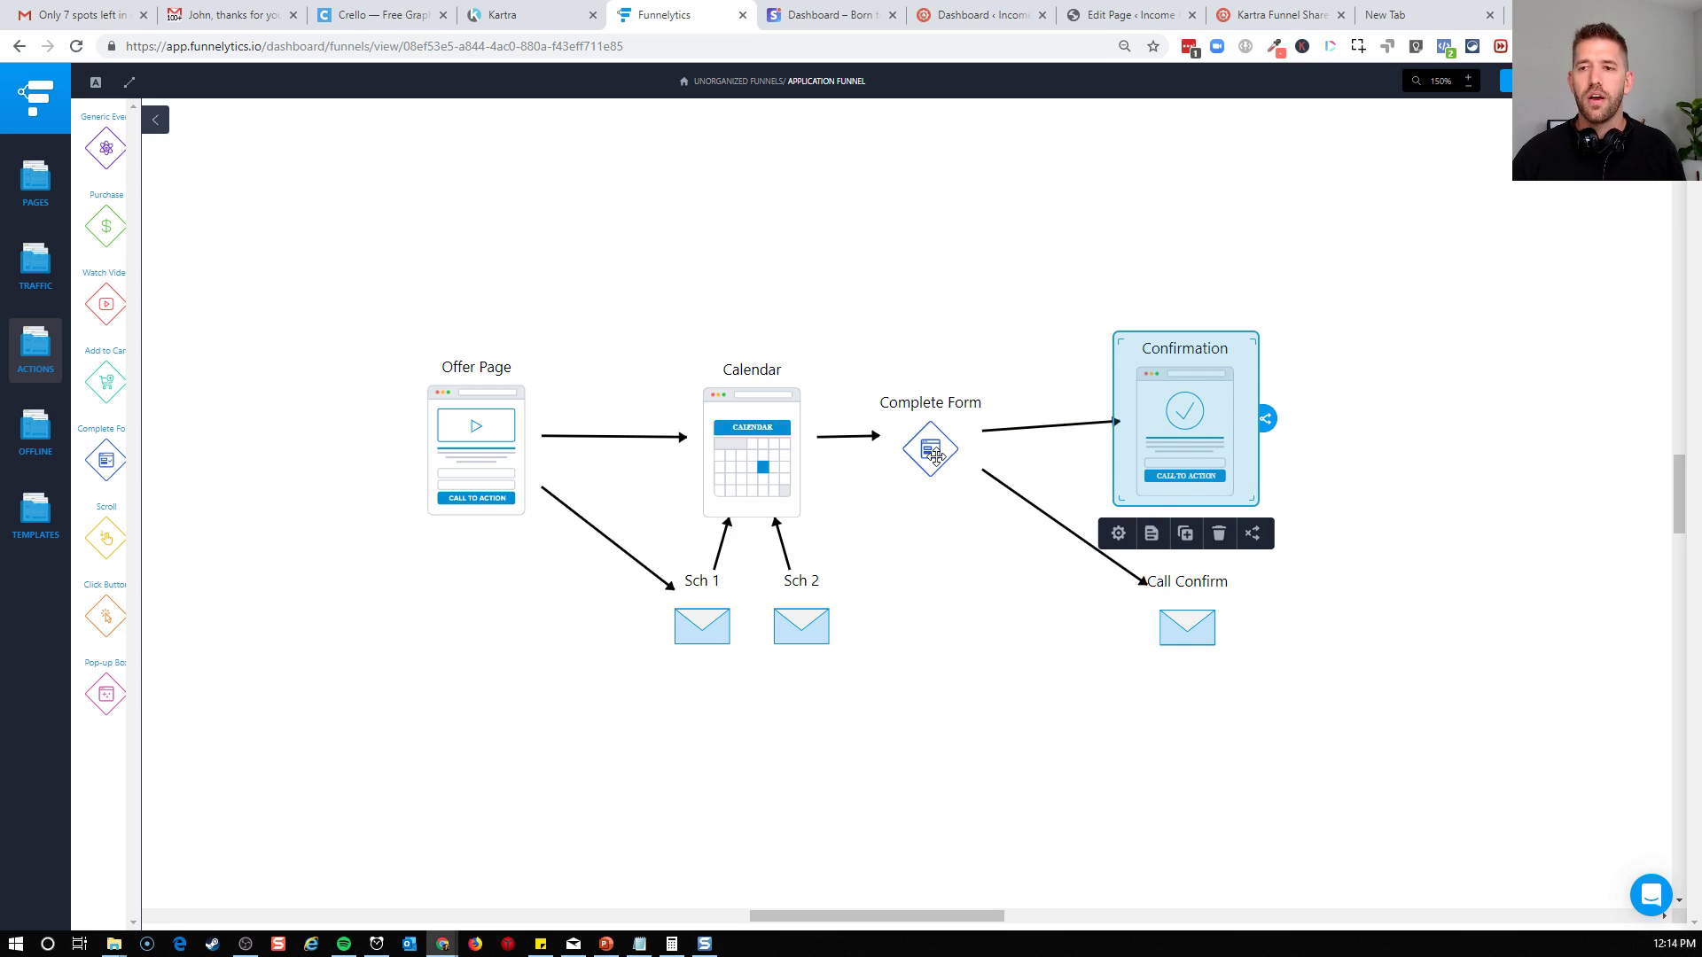
left_click(750, 450)
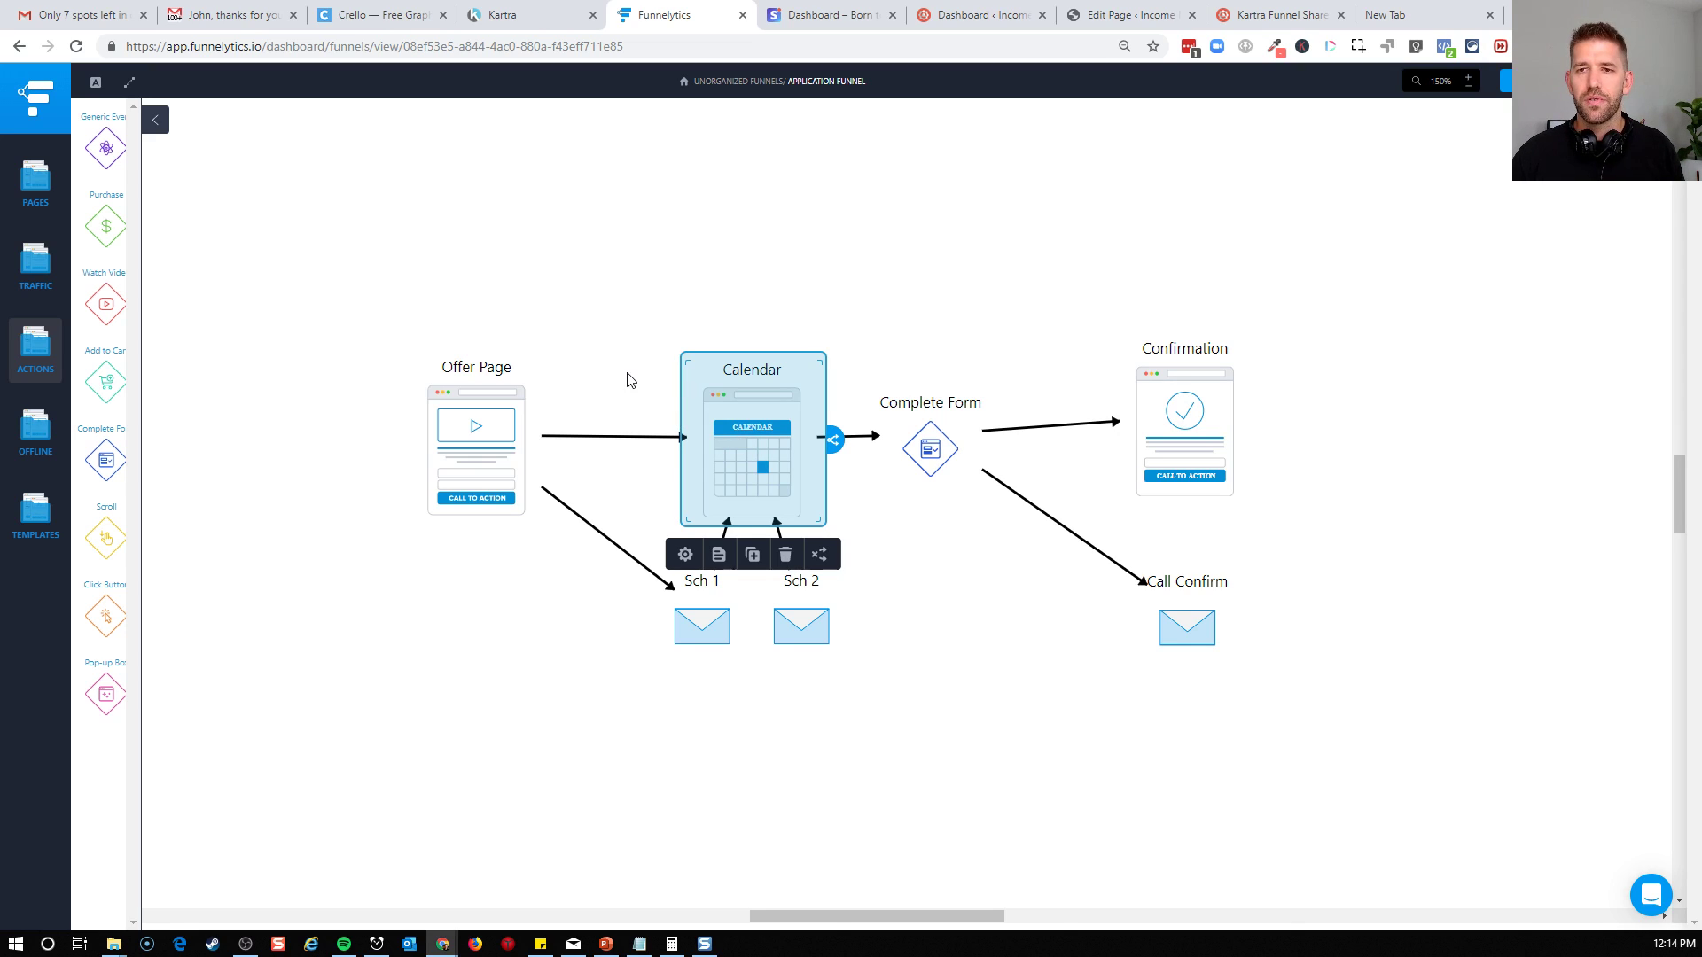
left_click(499, 363)
left_click(561, 336)
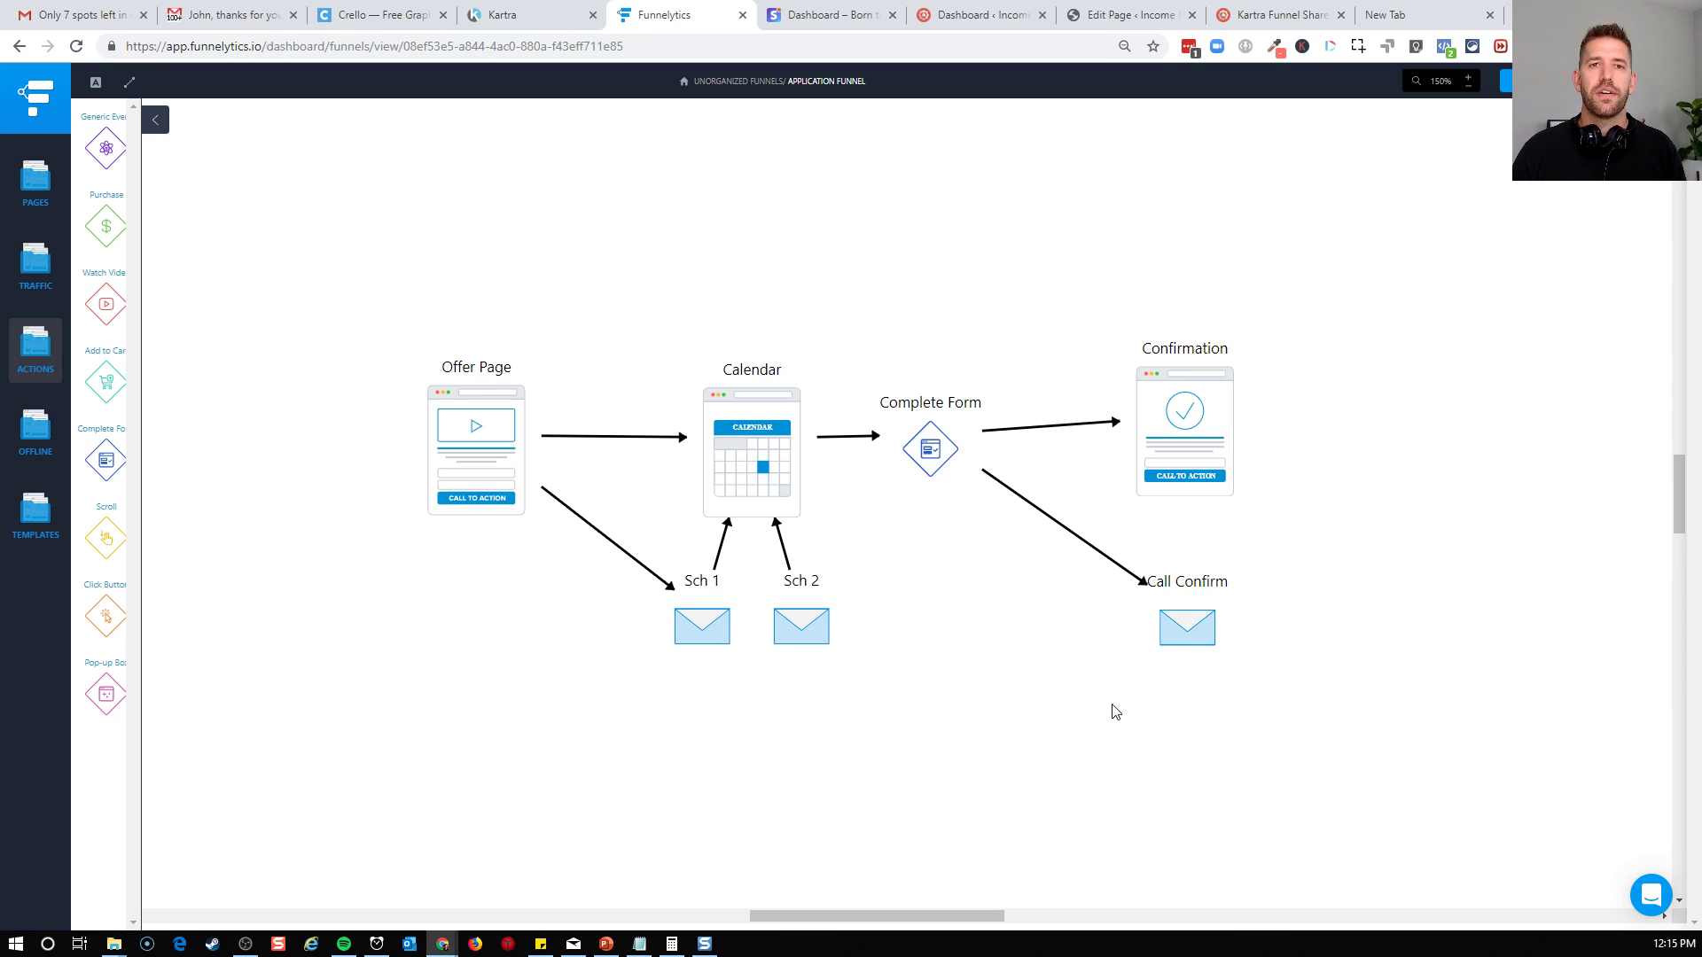
Switch to Kartra and start a new page with the green "Excellent, you are almost there!" thank-you page template
left_click(510, 18)
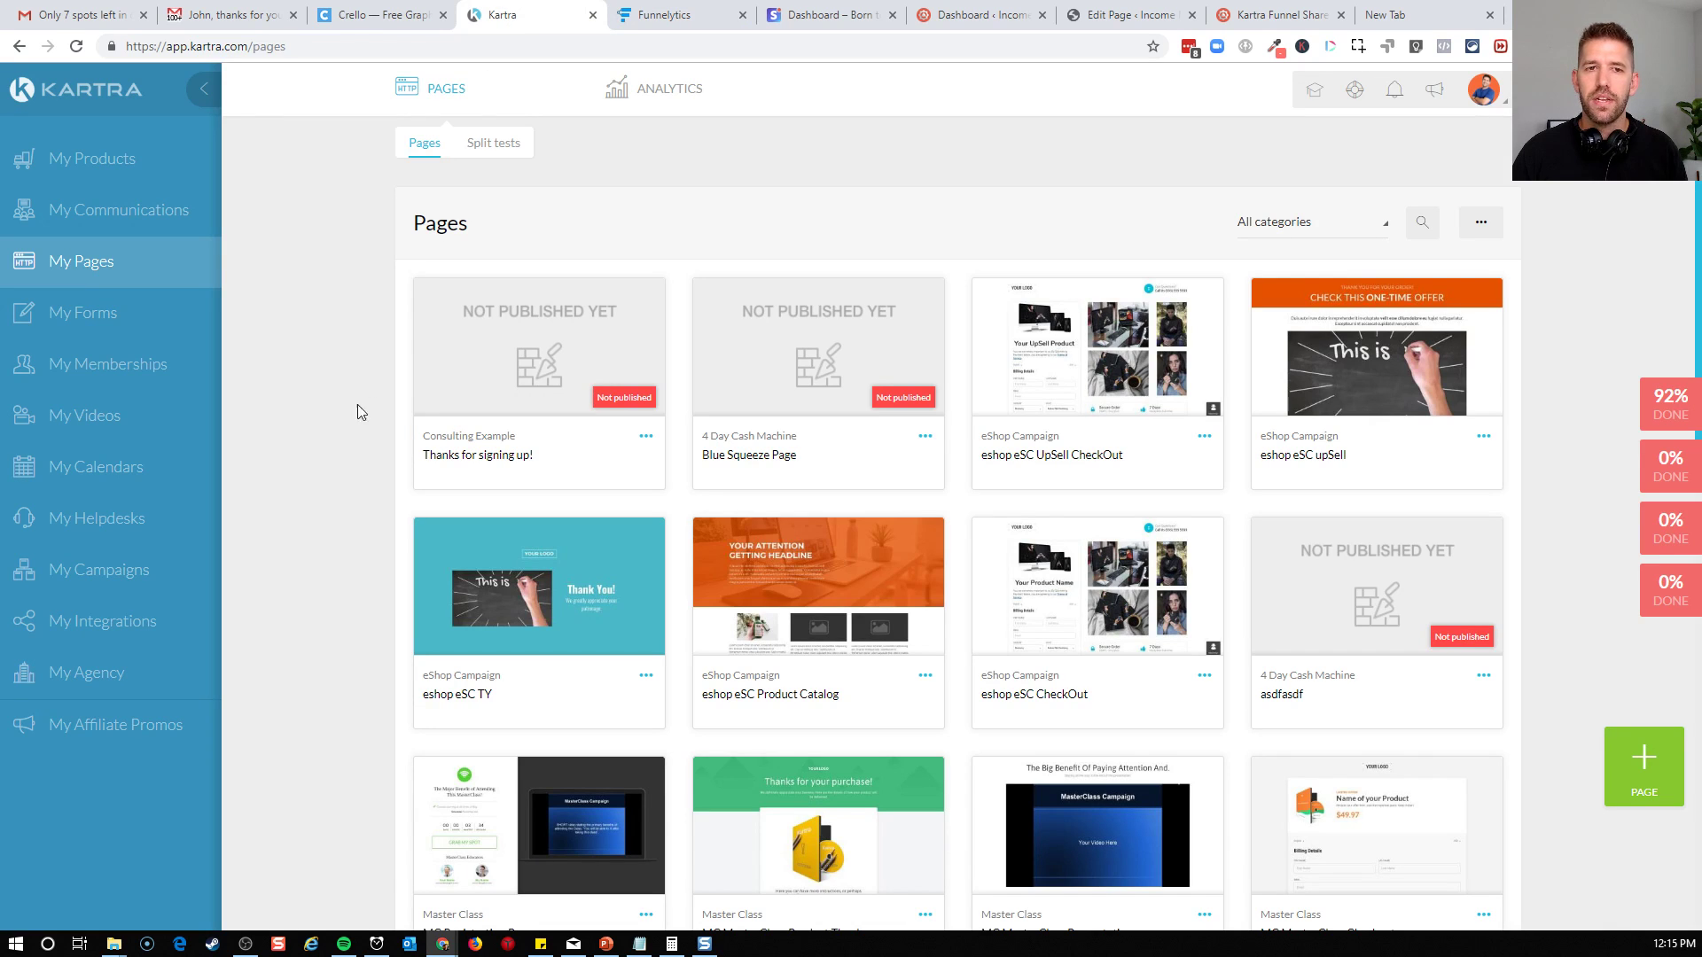
left_click(1642, 783)
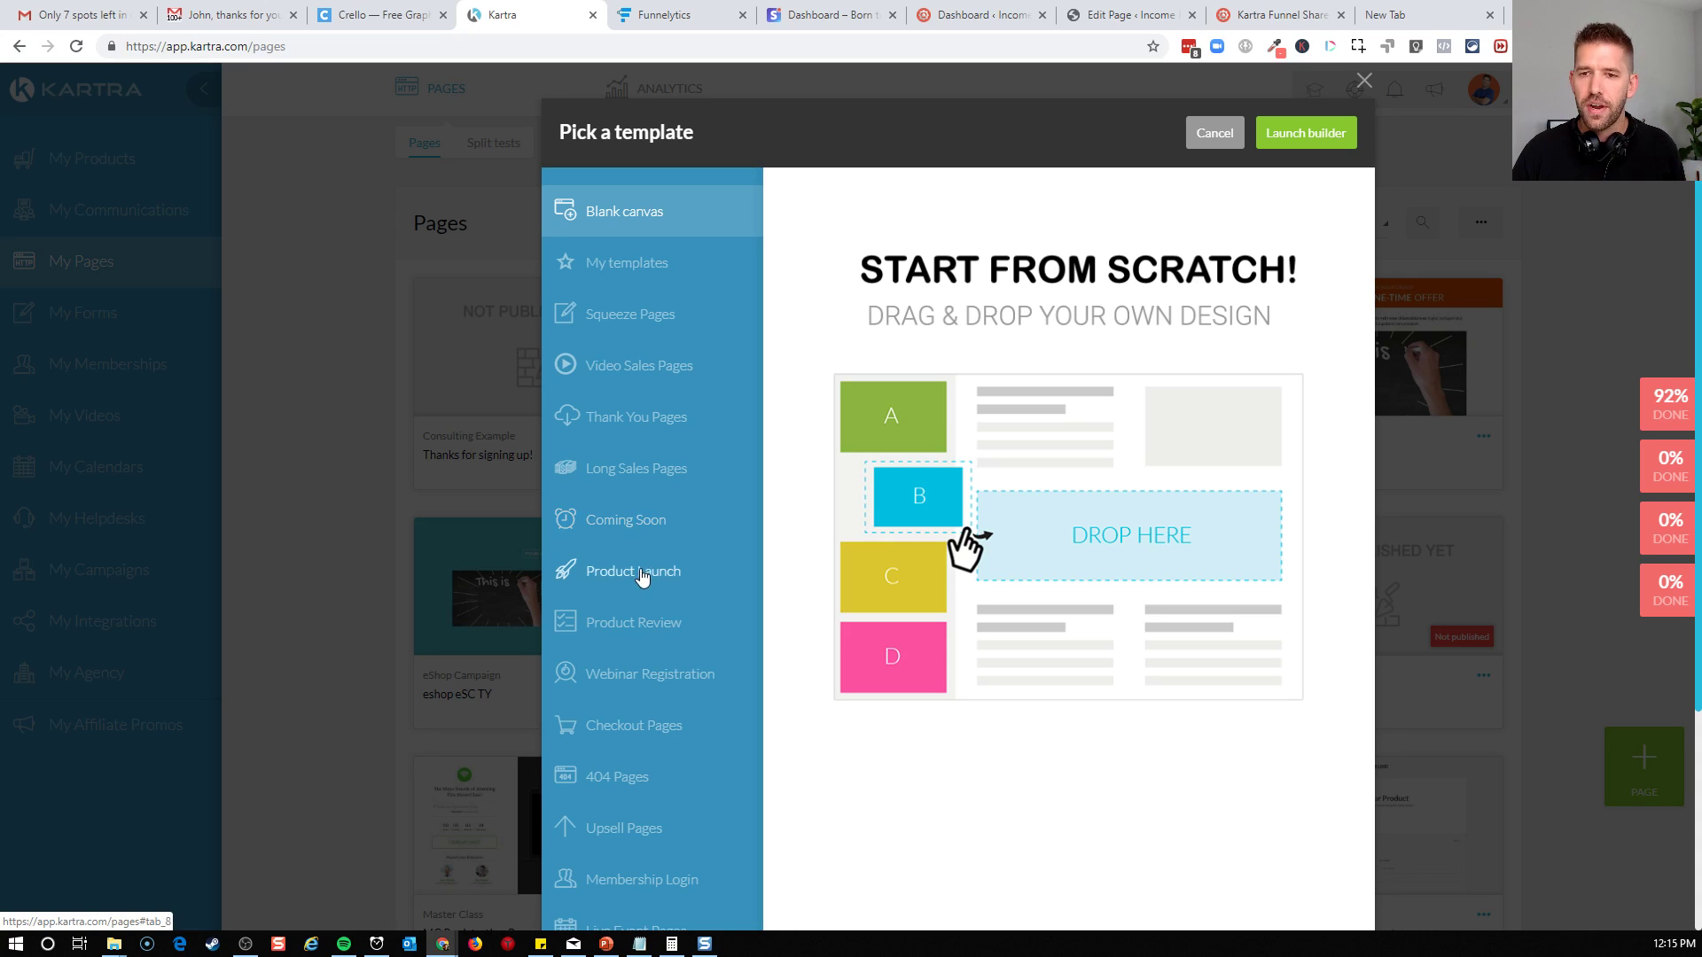
left_click(665, 419)
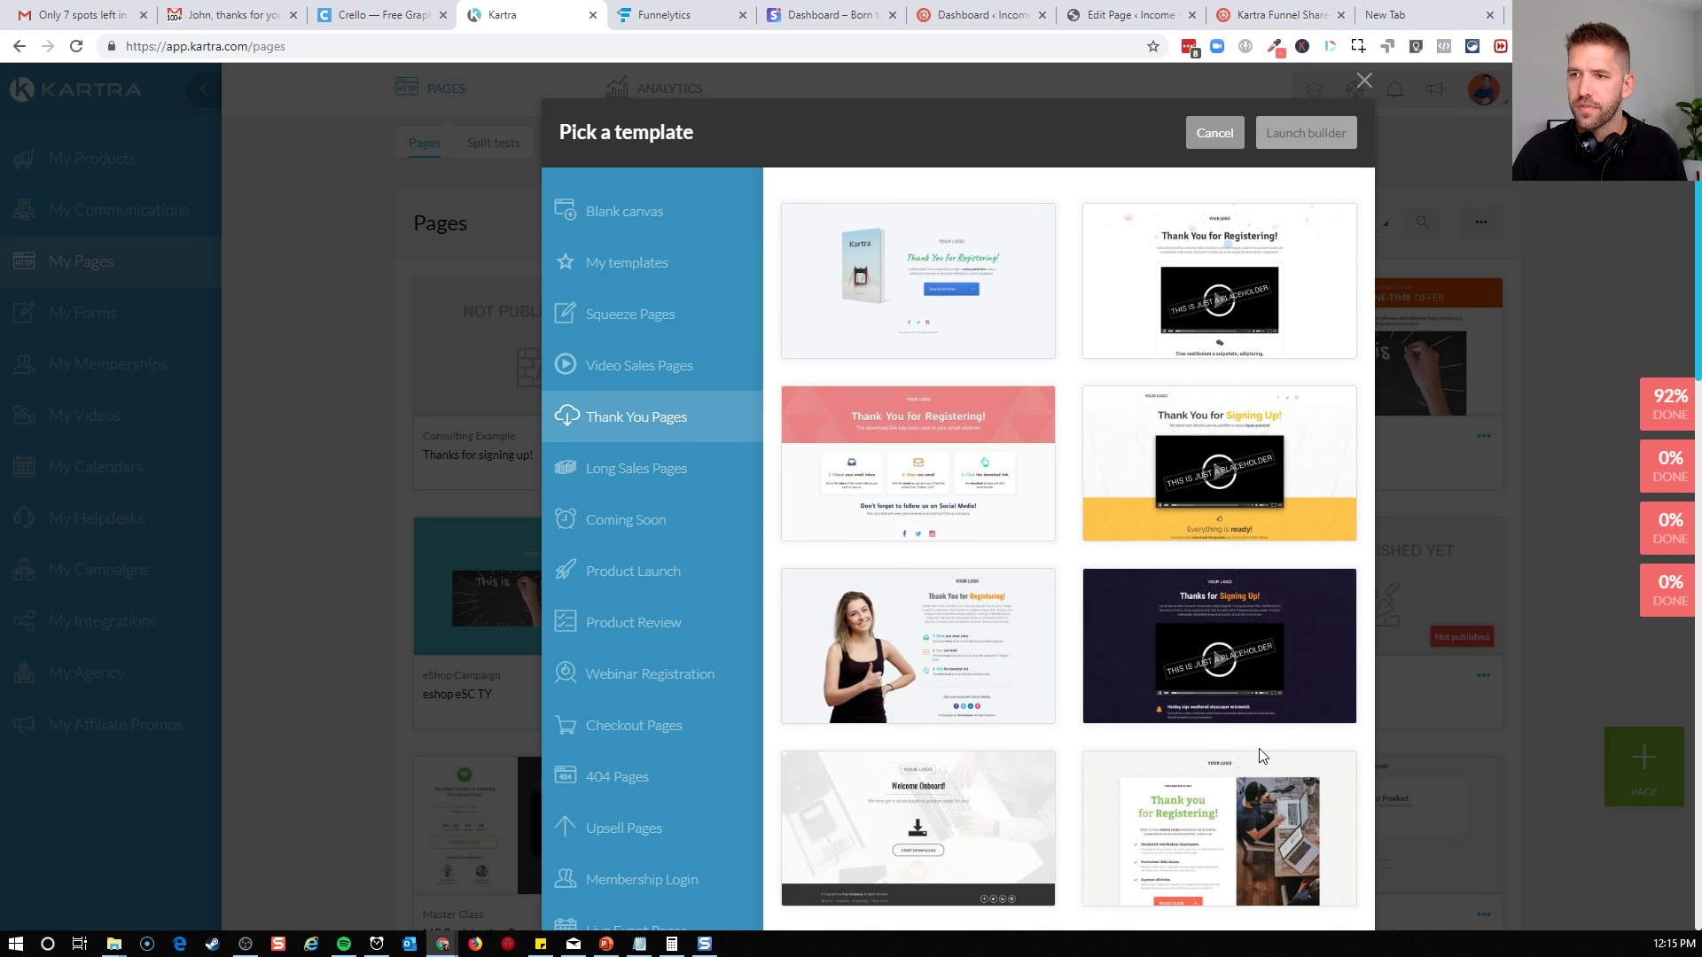
scroll(1346, 637, "down", 4)
scroll(1266, 786, "down", 8)
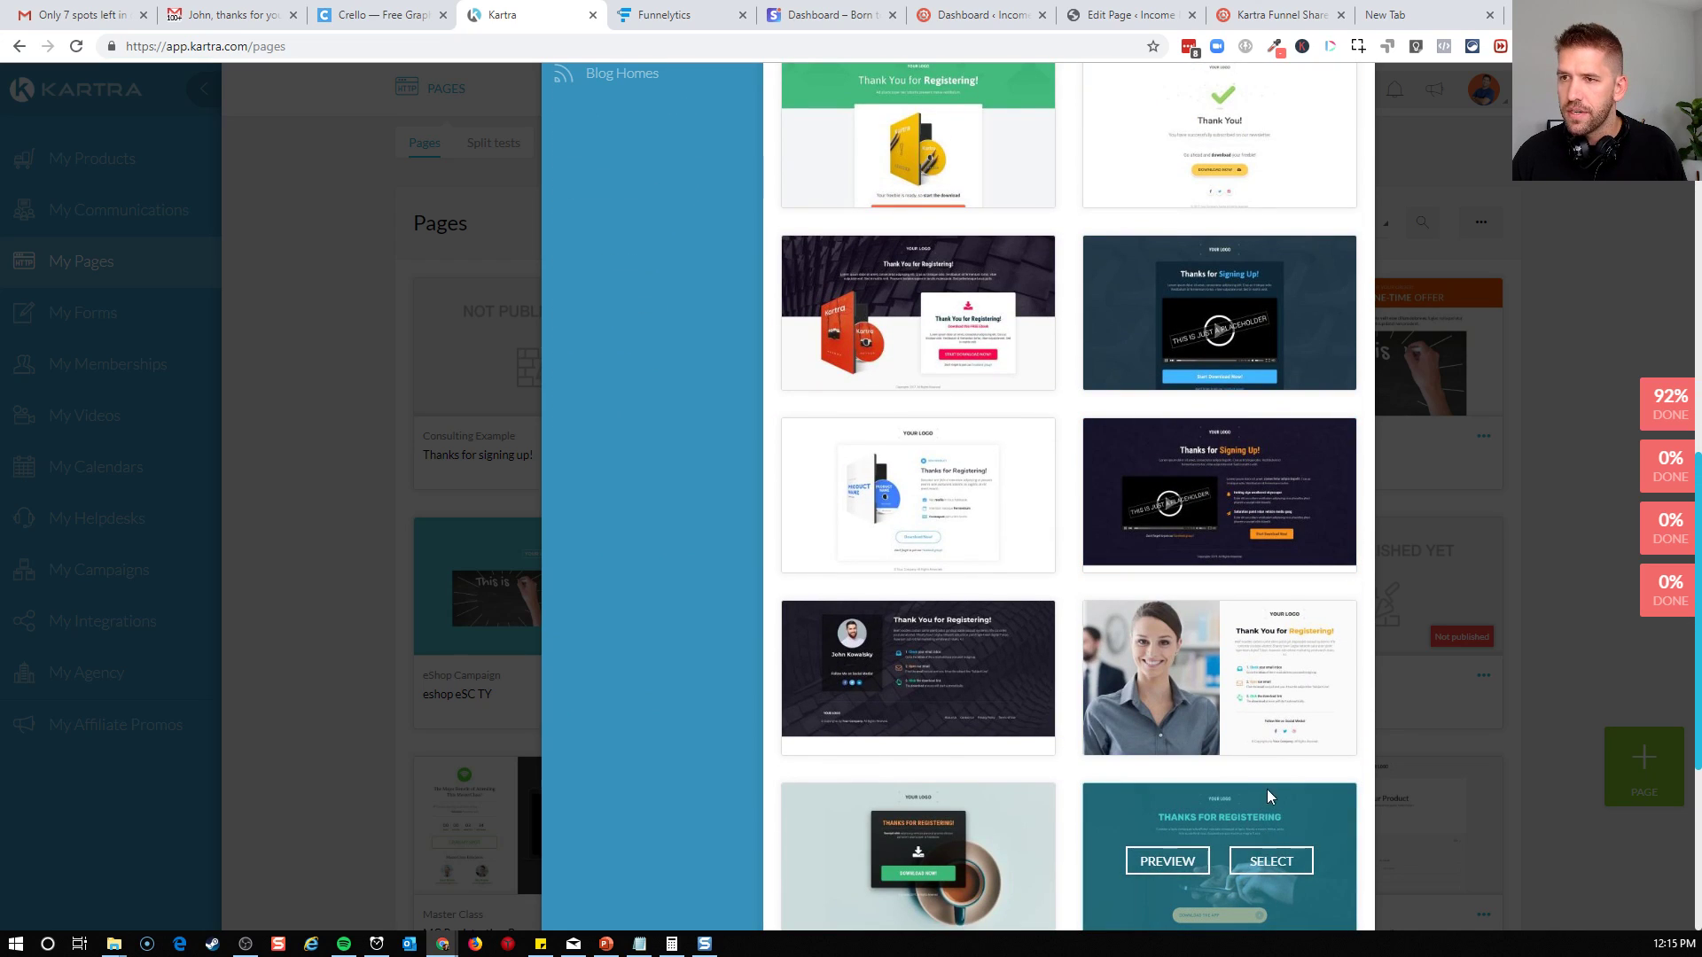
scroll(1301, 710, "down", 5)
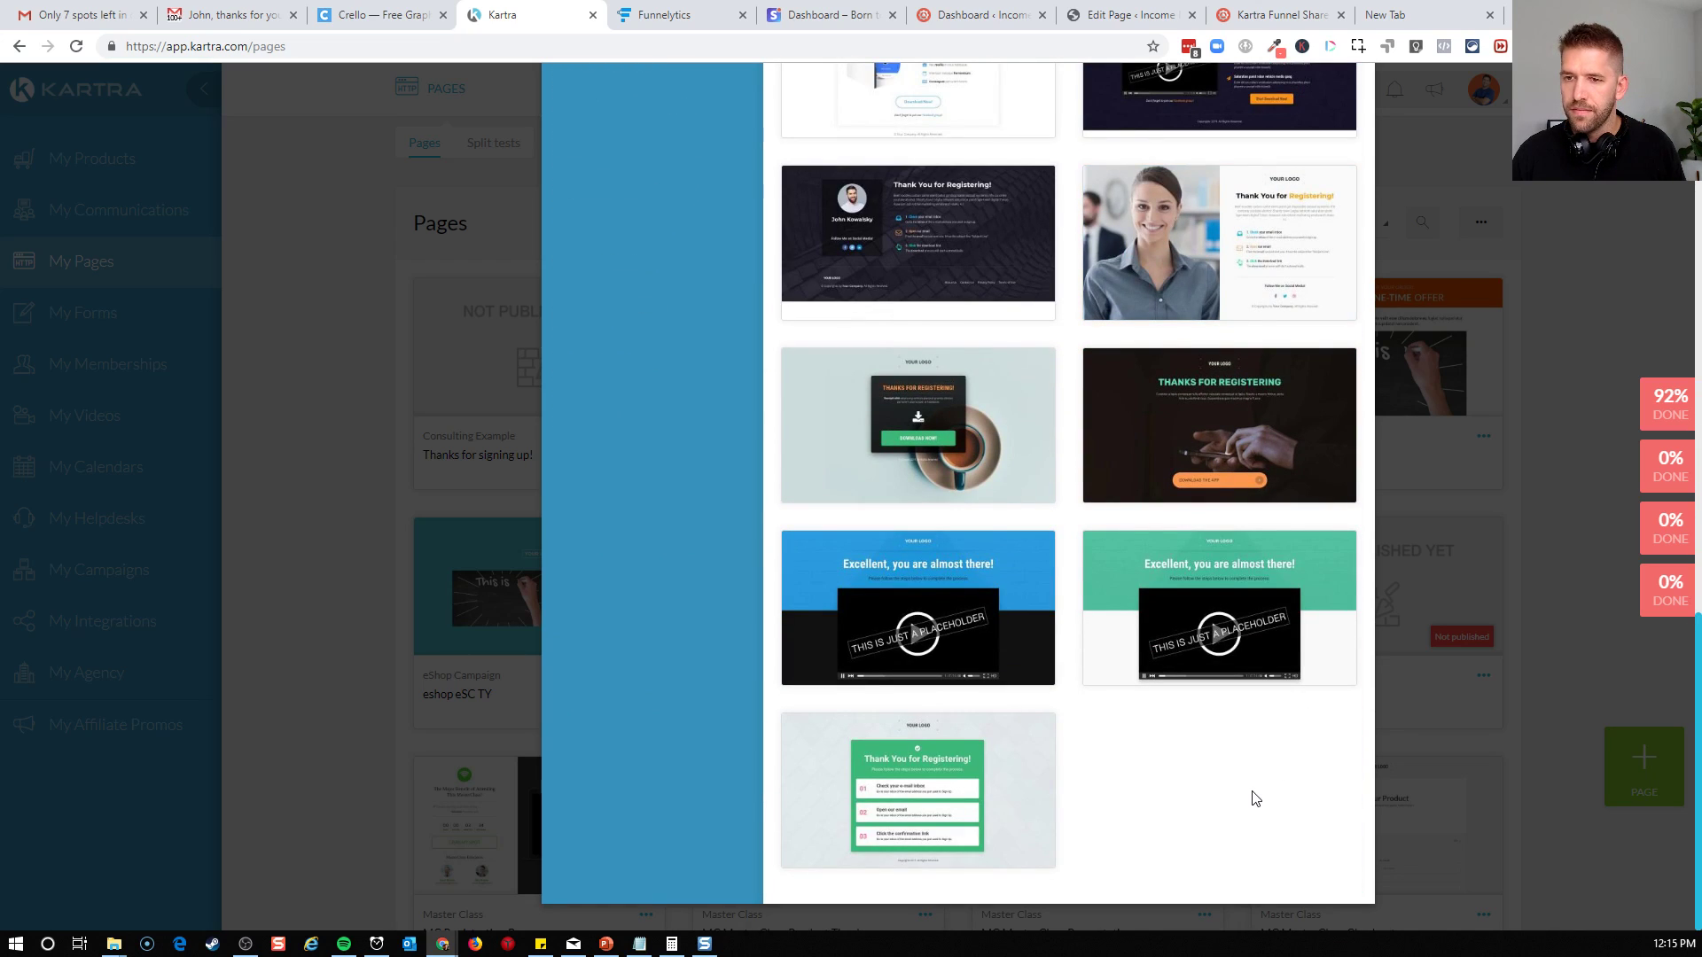
mouse_move(1290, 613)
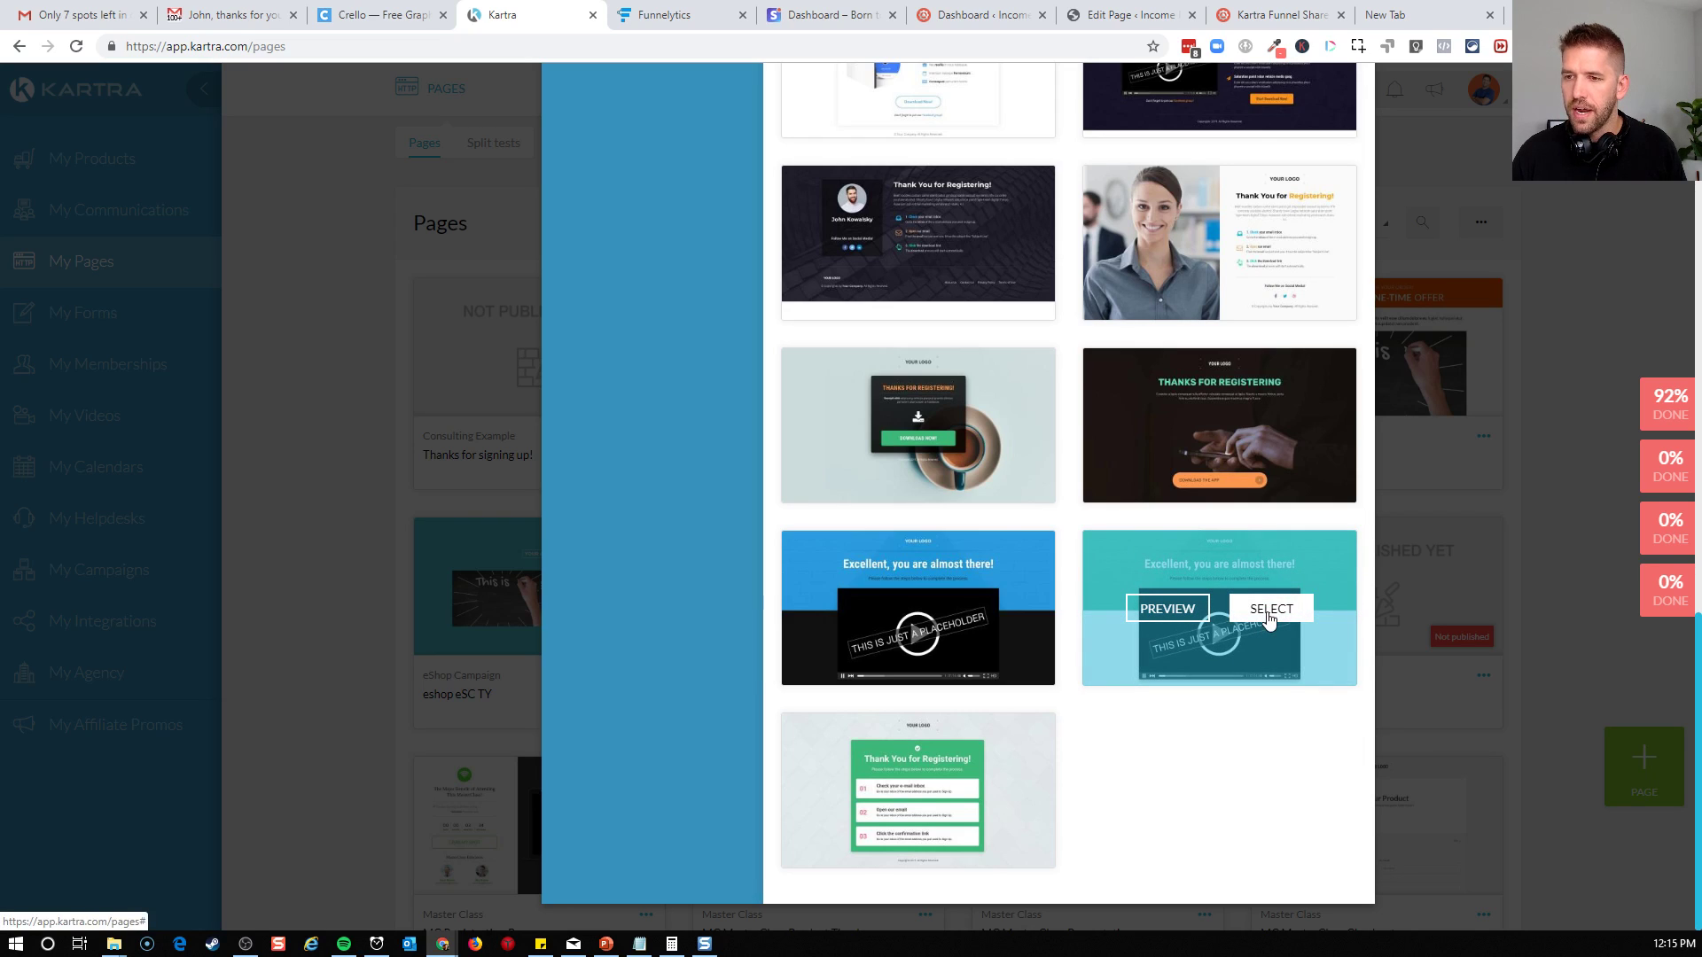
left_click(1268, 612)
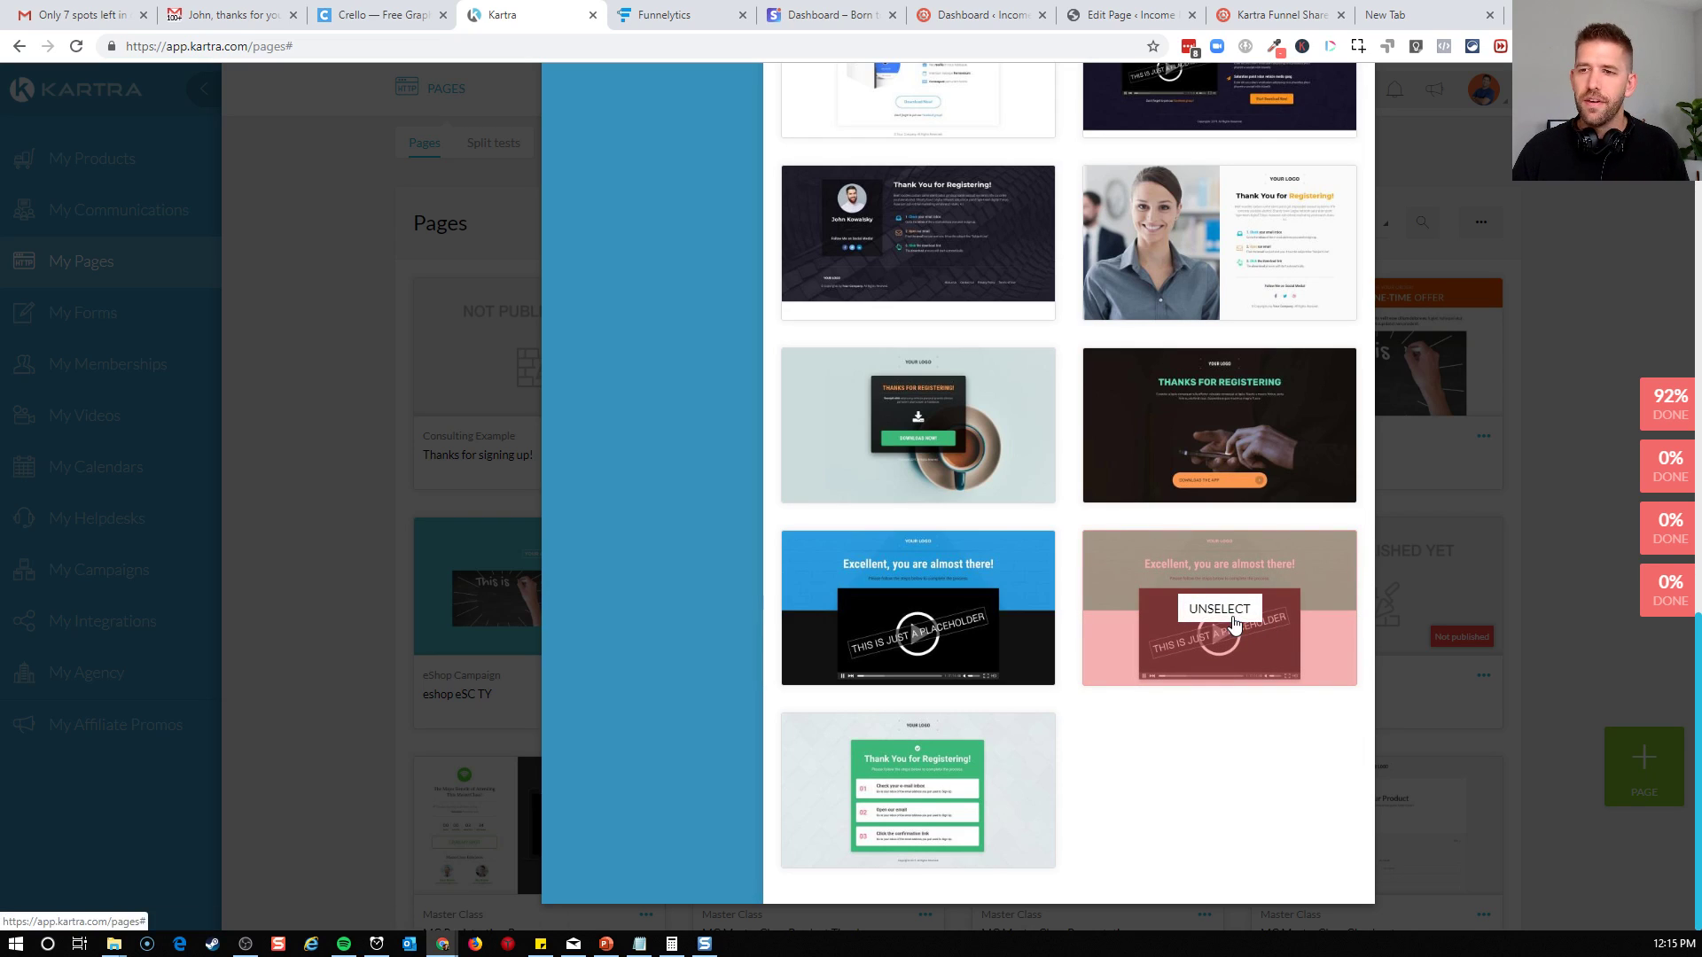
scroll(1232, 621, "up", 10)
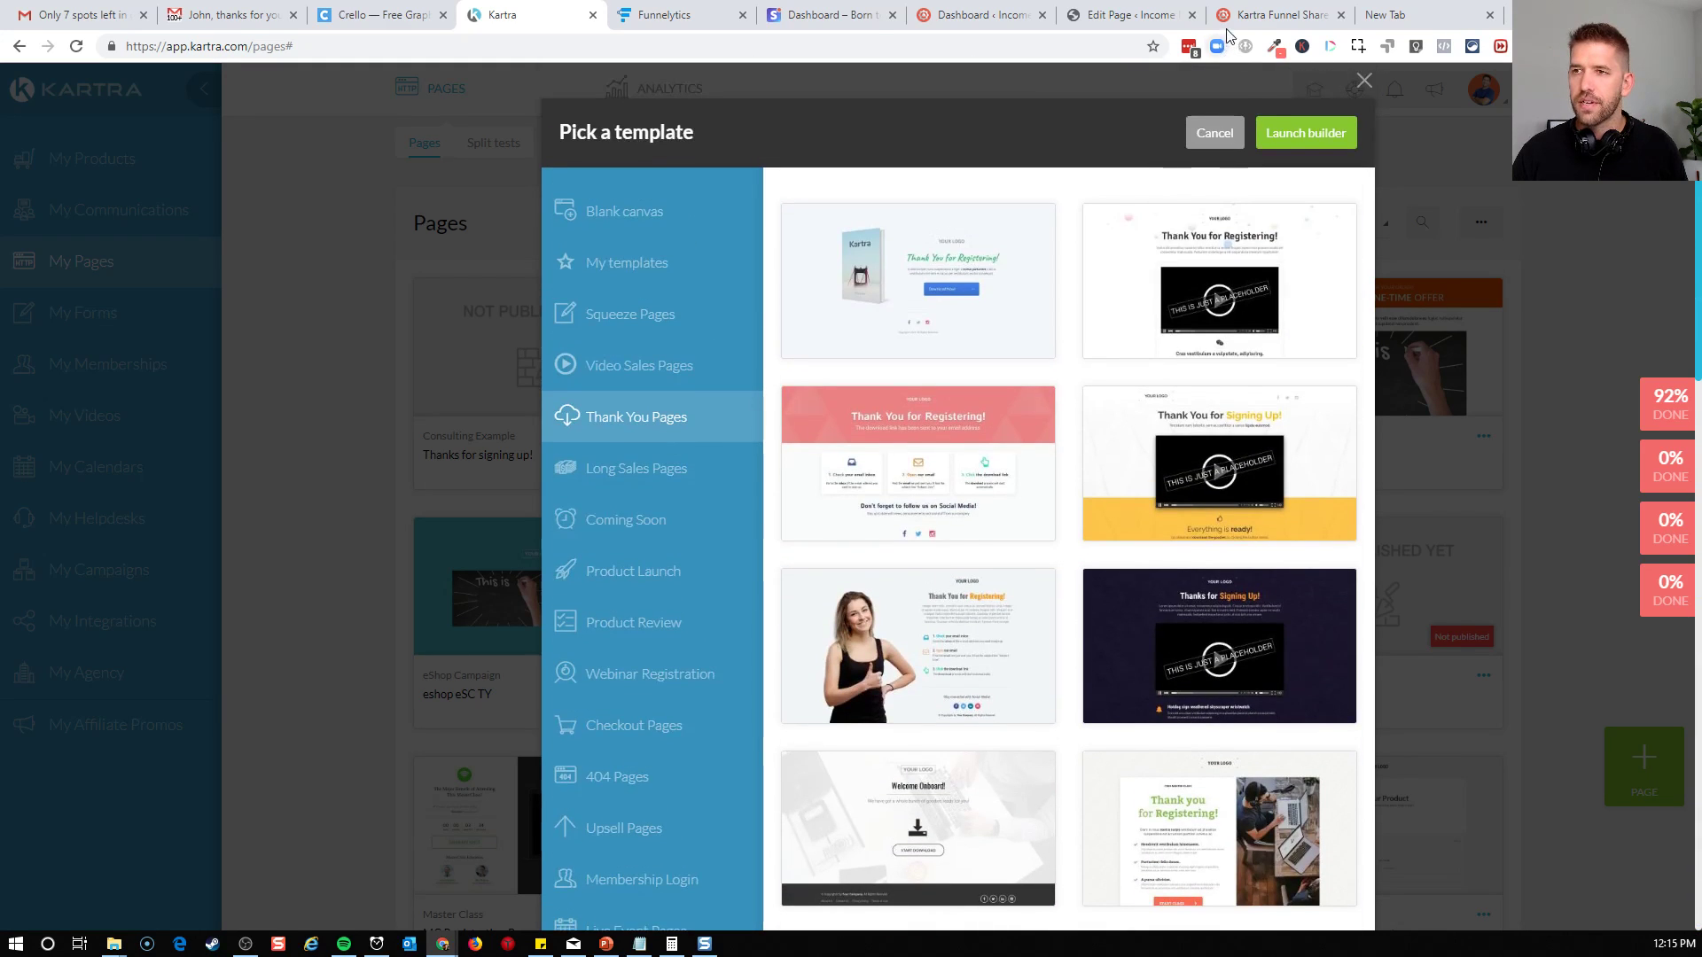
Launch the builder for the chosen template and enter "Thanks for Booking" as the page name
left_click(1277, 133)
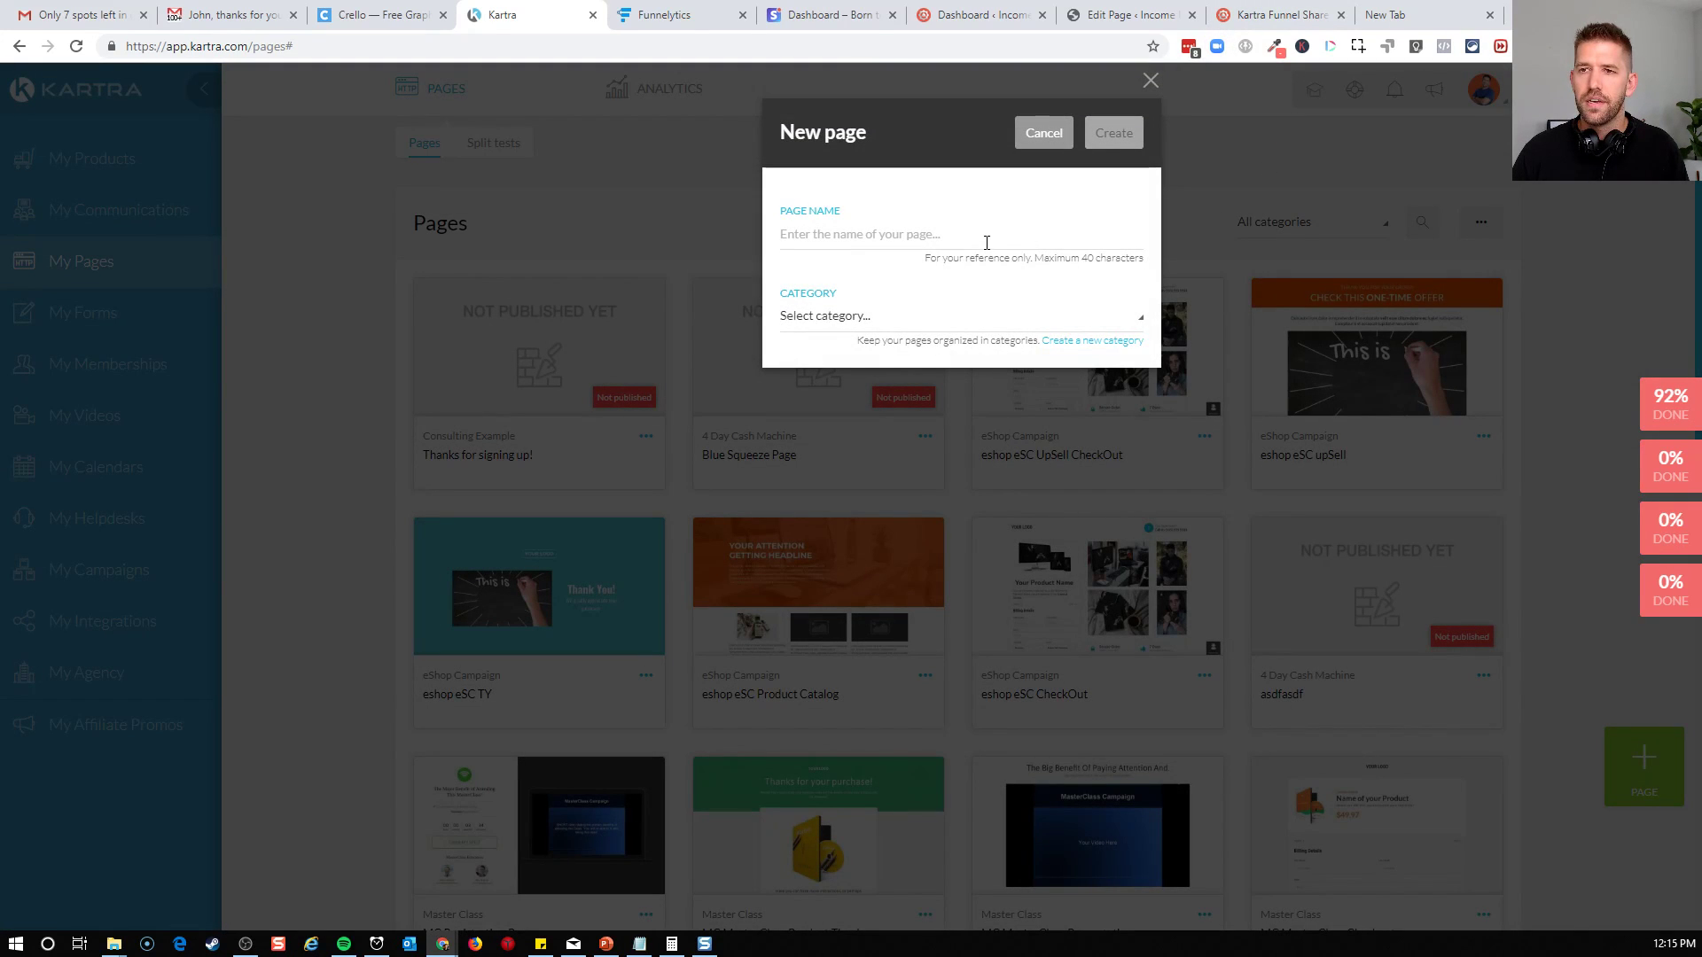
left_click(986, 241)
type("Thanks for Booking")
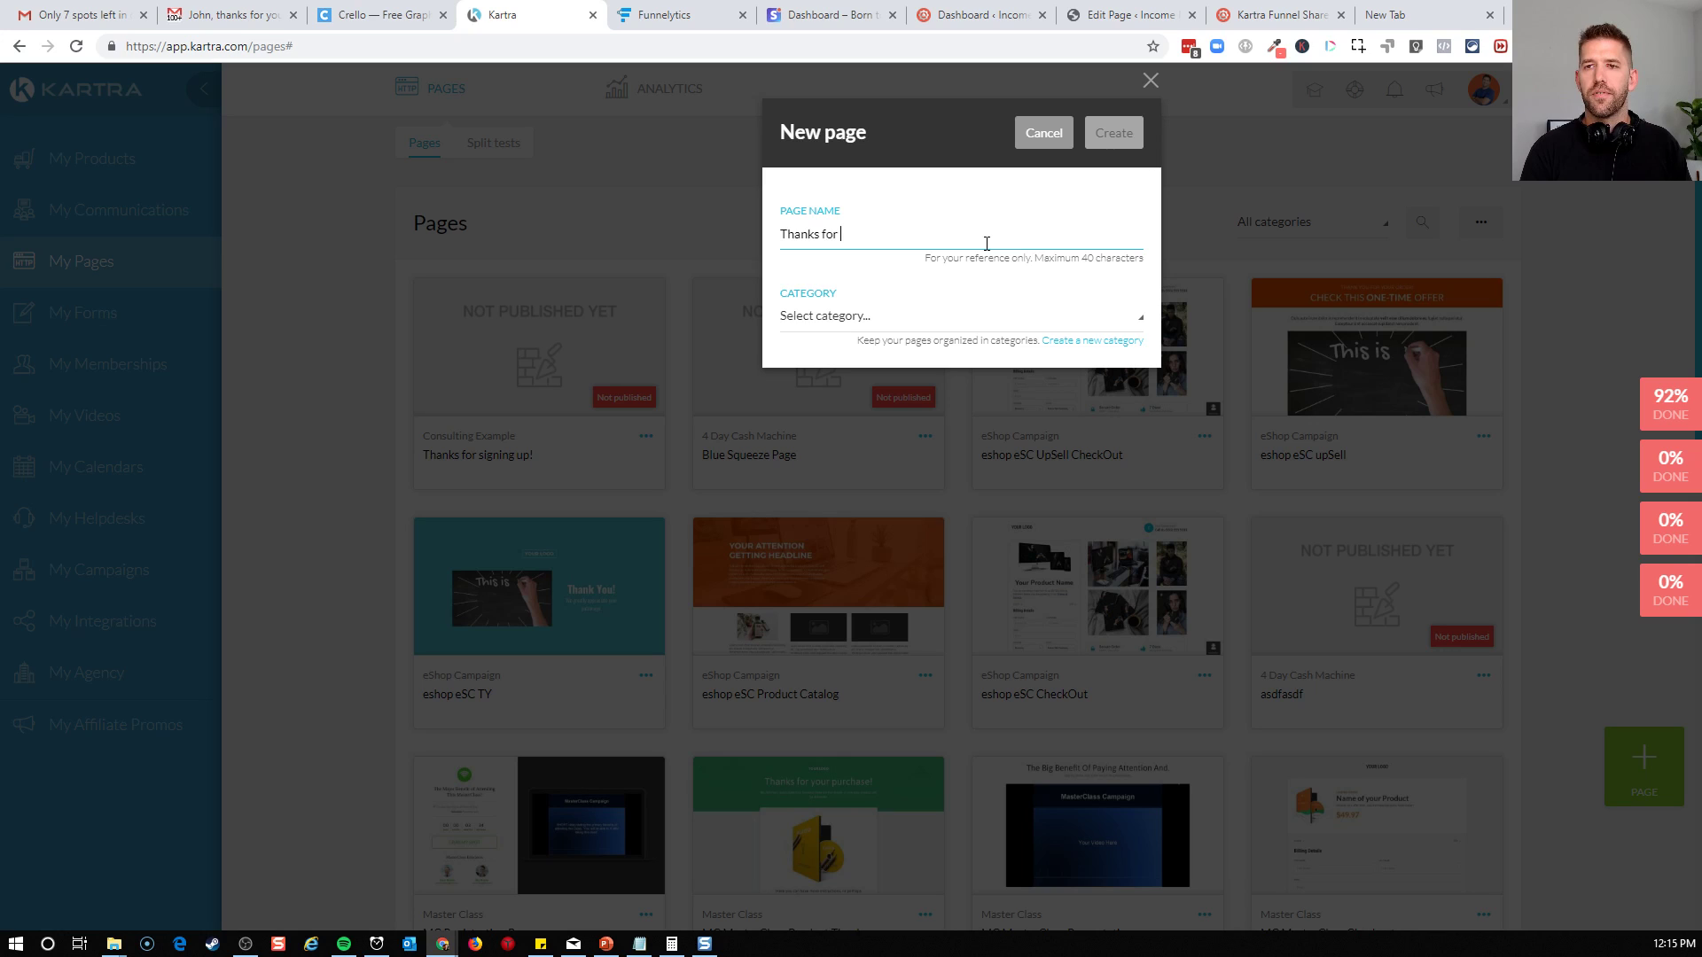
Switch to the Free Kartra Consultant Funnel web page and select its web address
left_click(1290, 18)
left_click(704, 52)
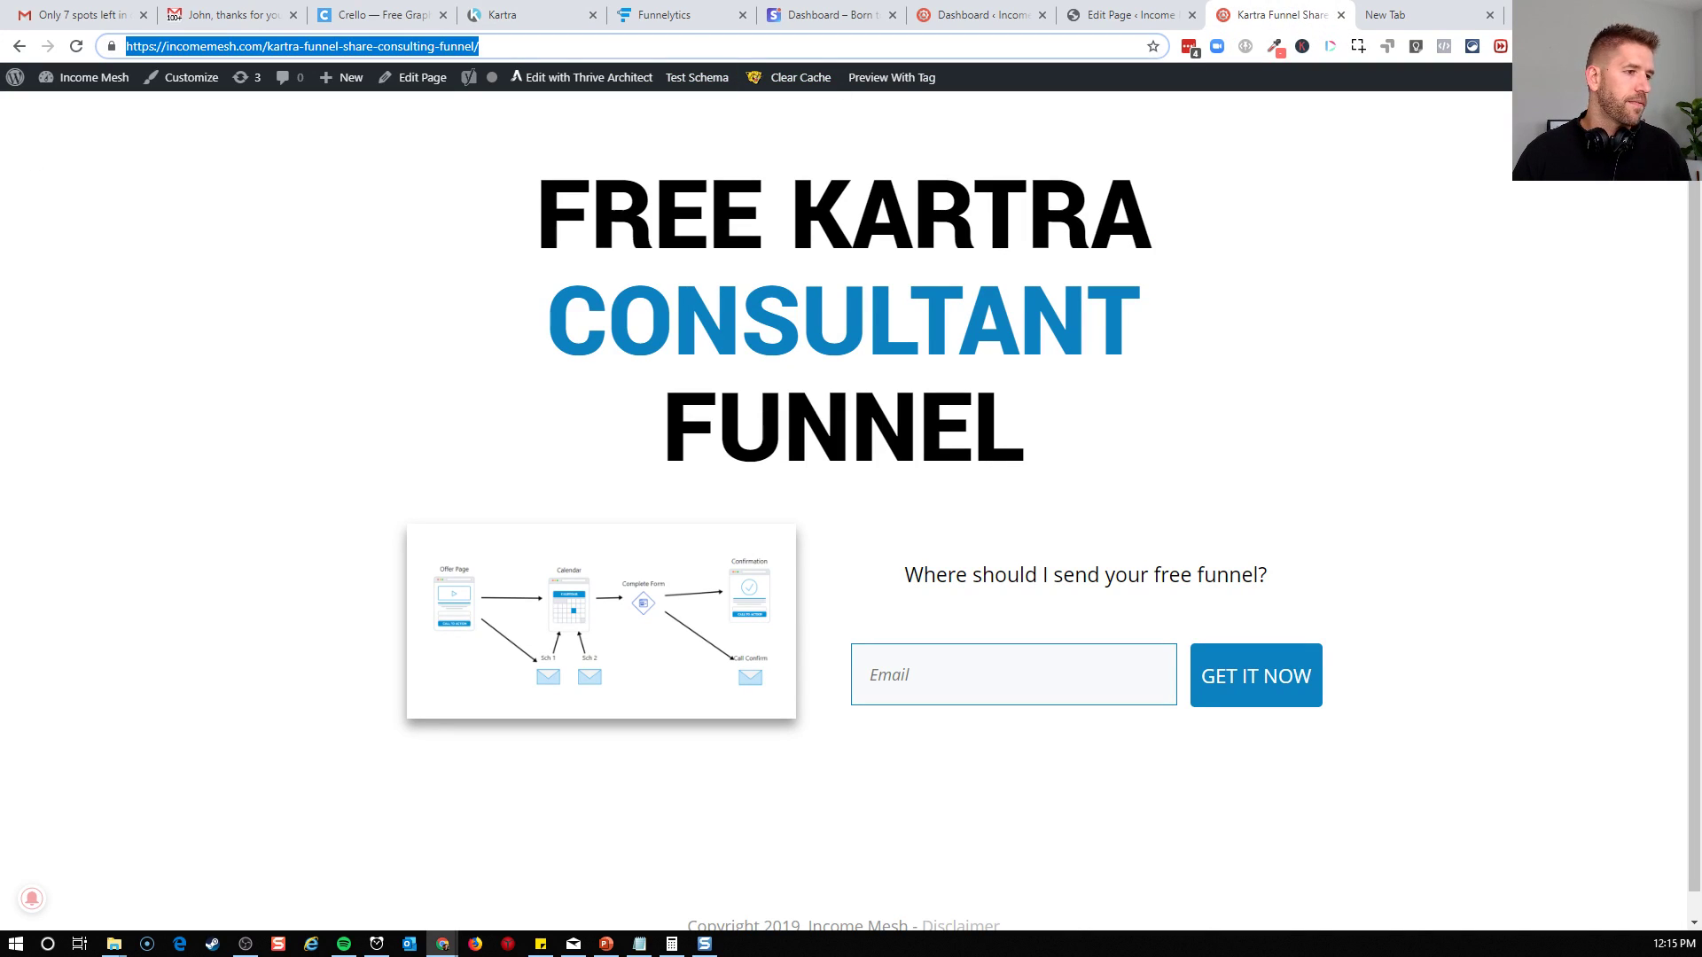
key("alt+Tab")
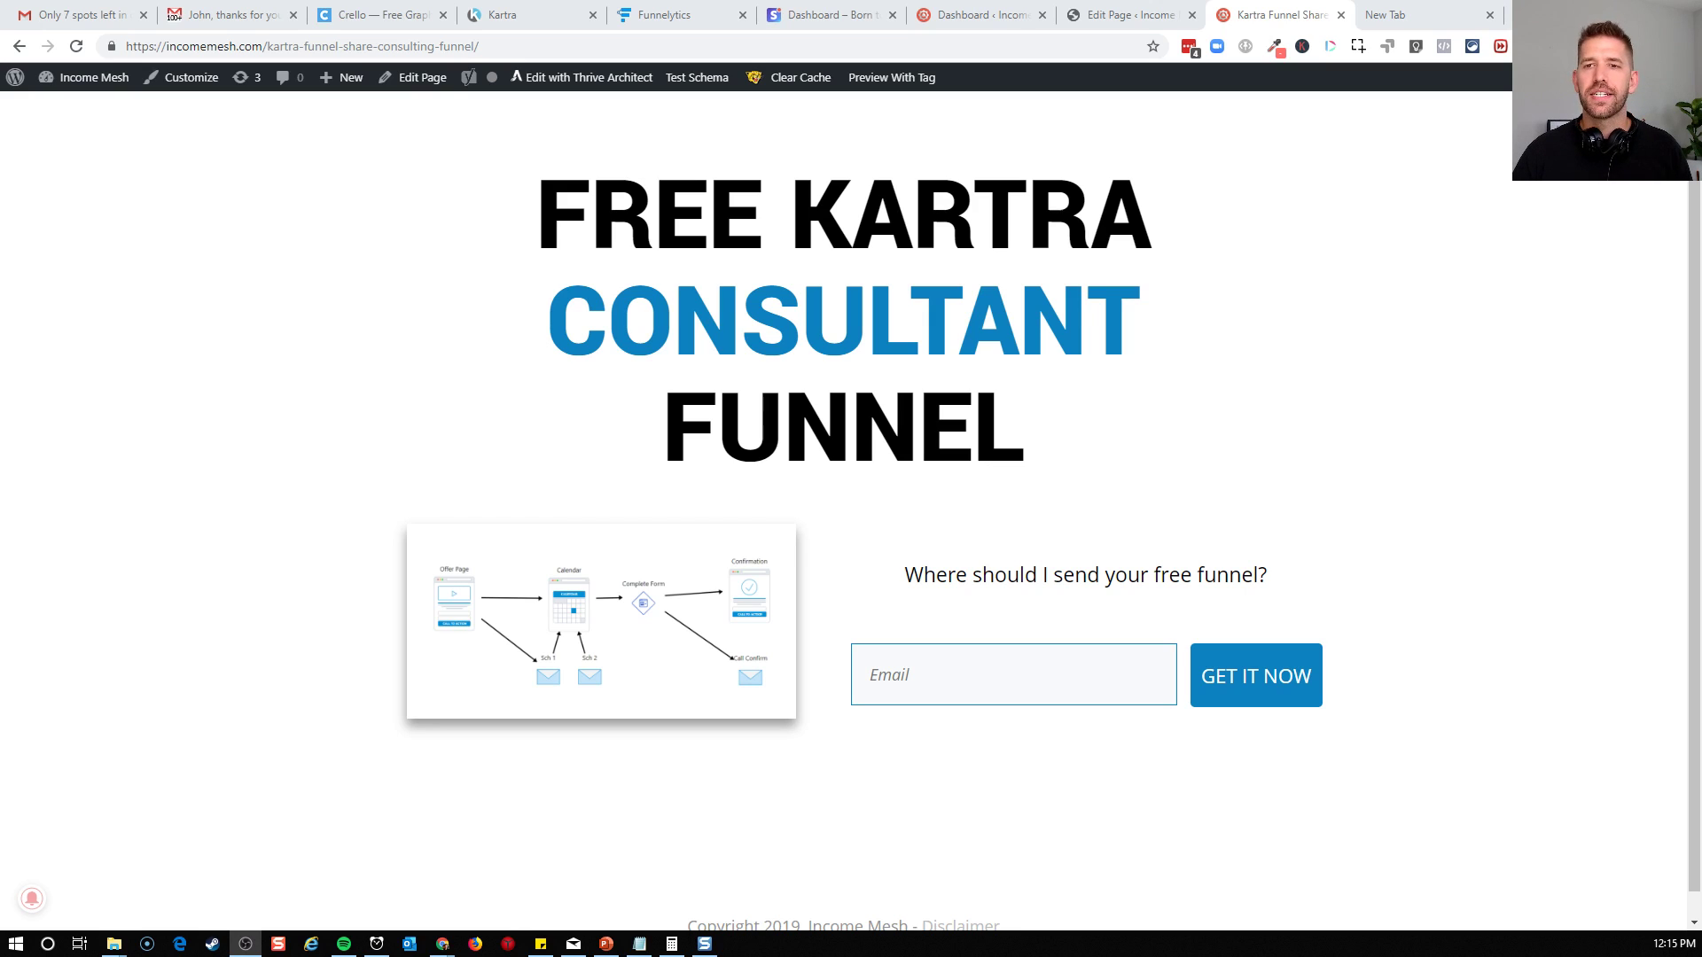
Back in Kartra, extend the page name to "Thanks for Booking your call" and add a page category named "Coaching Discovery"
left_click(501, 17)
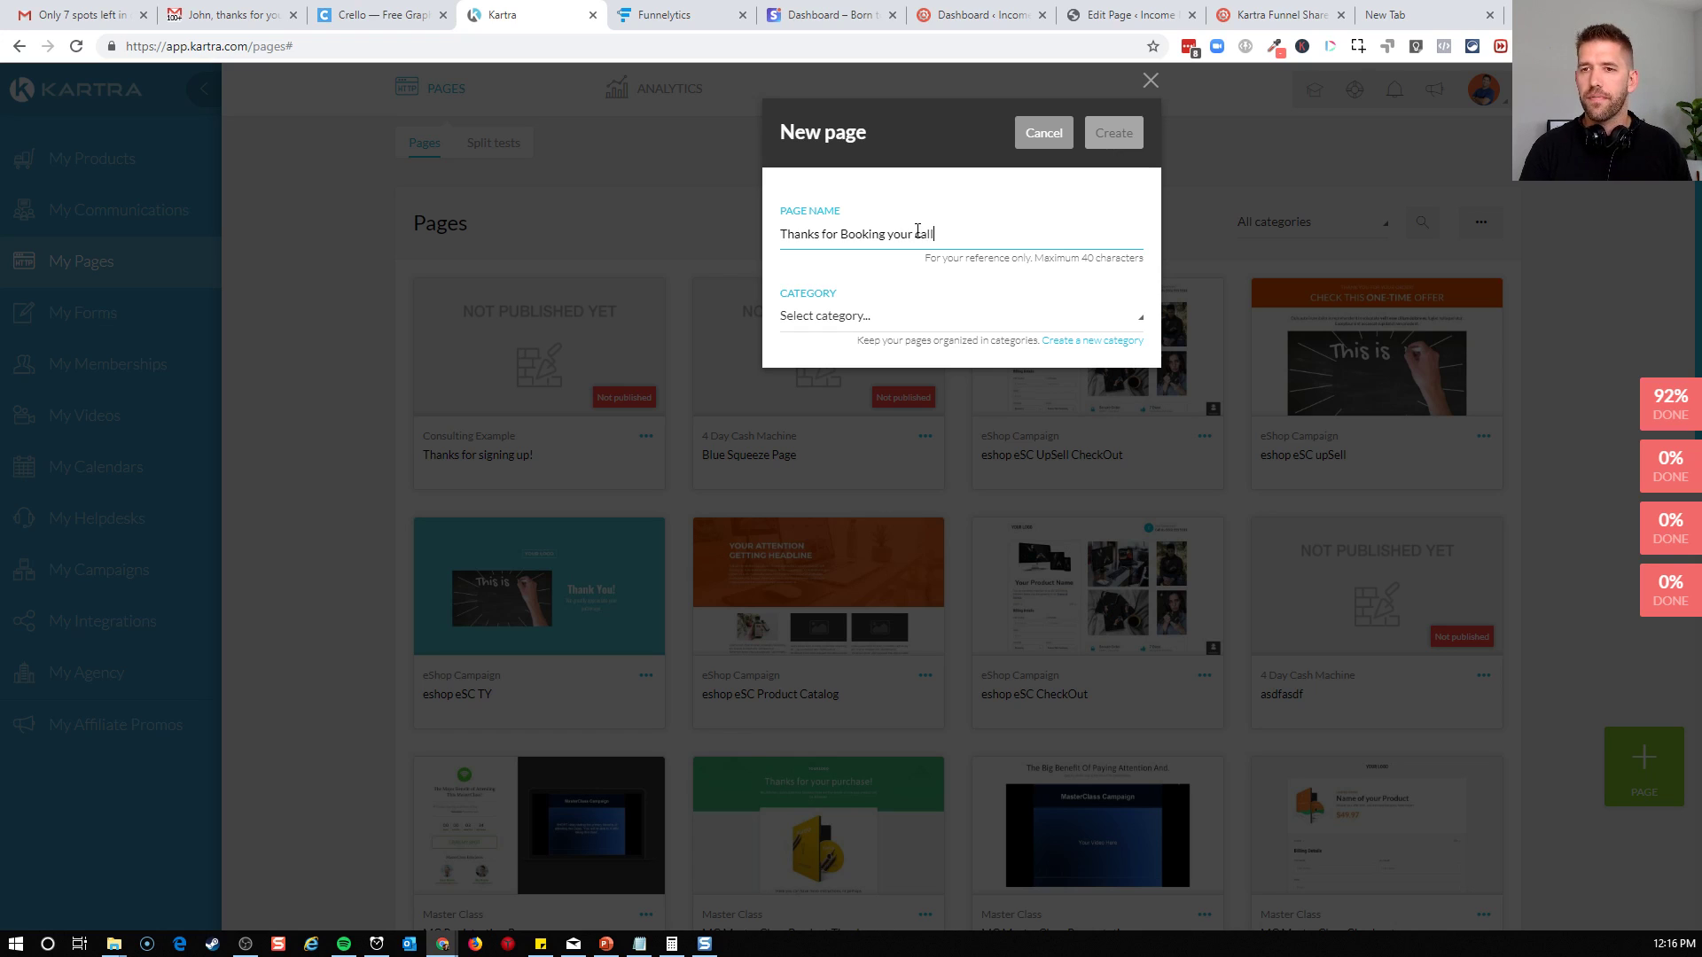
left_click(1083, 342)
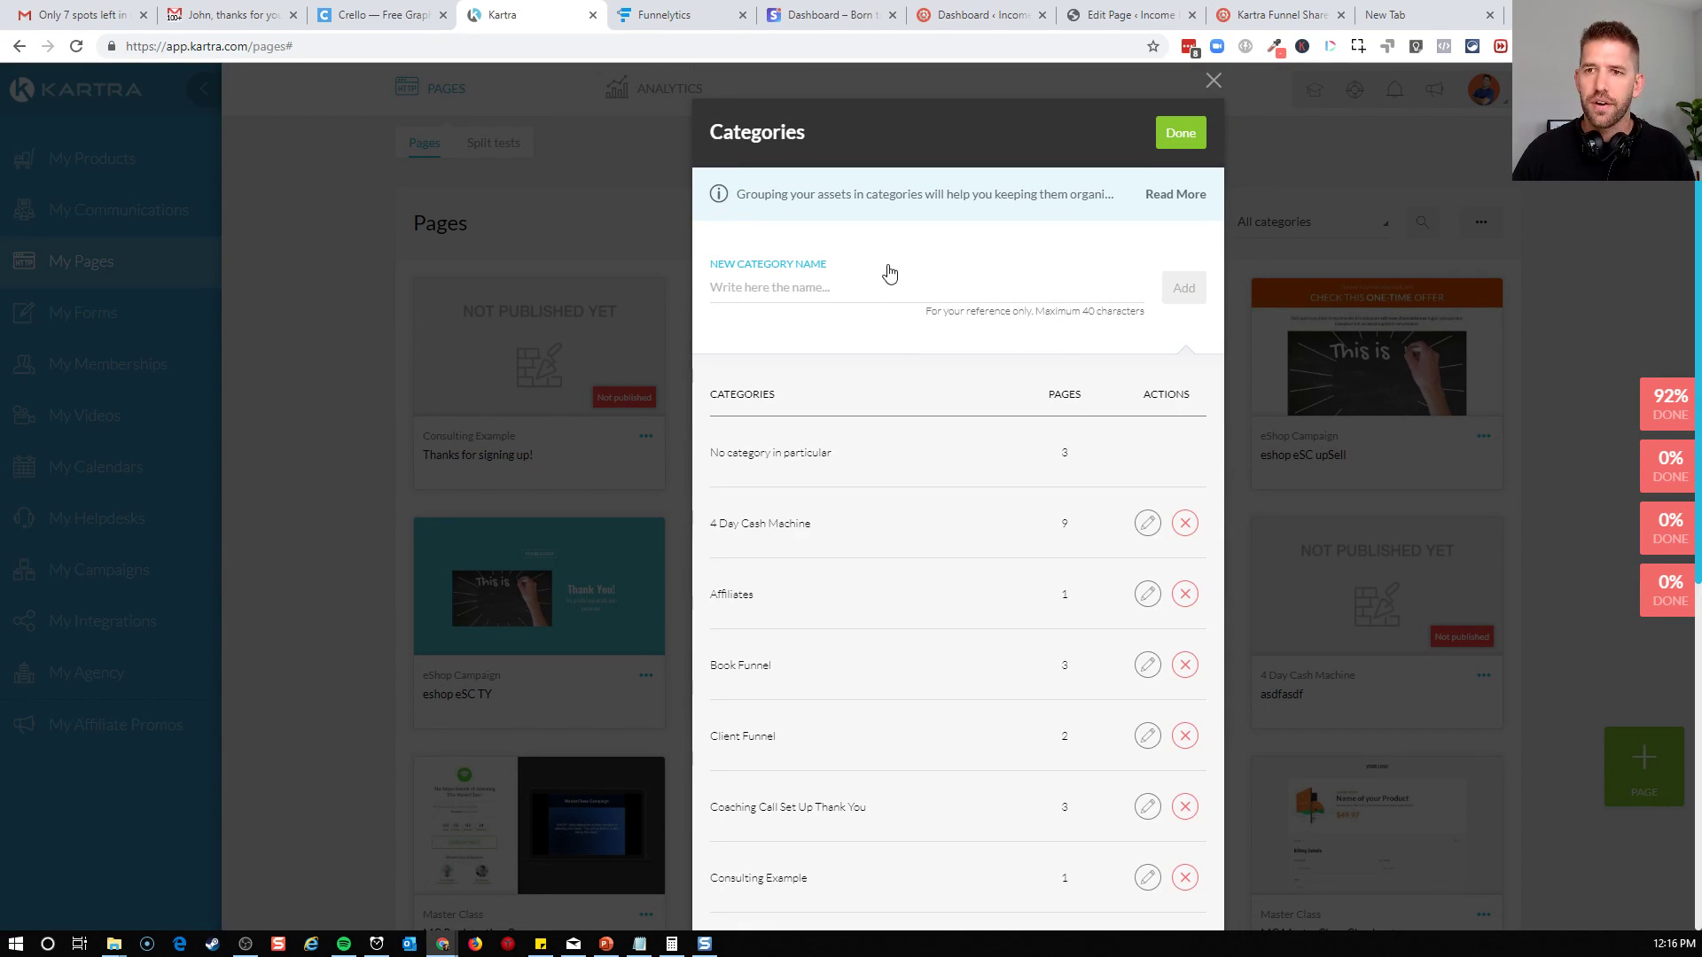
left_click(886, 278)
type("Coaching Discovery")
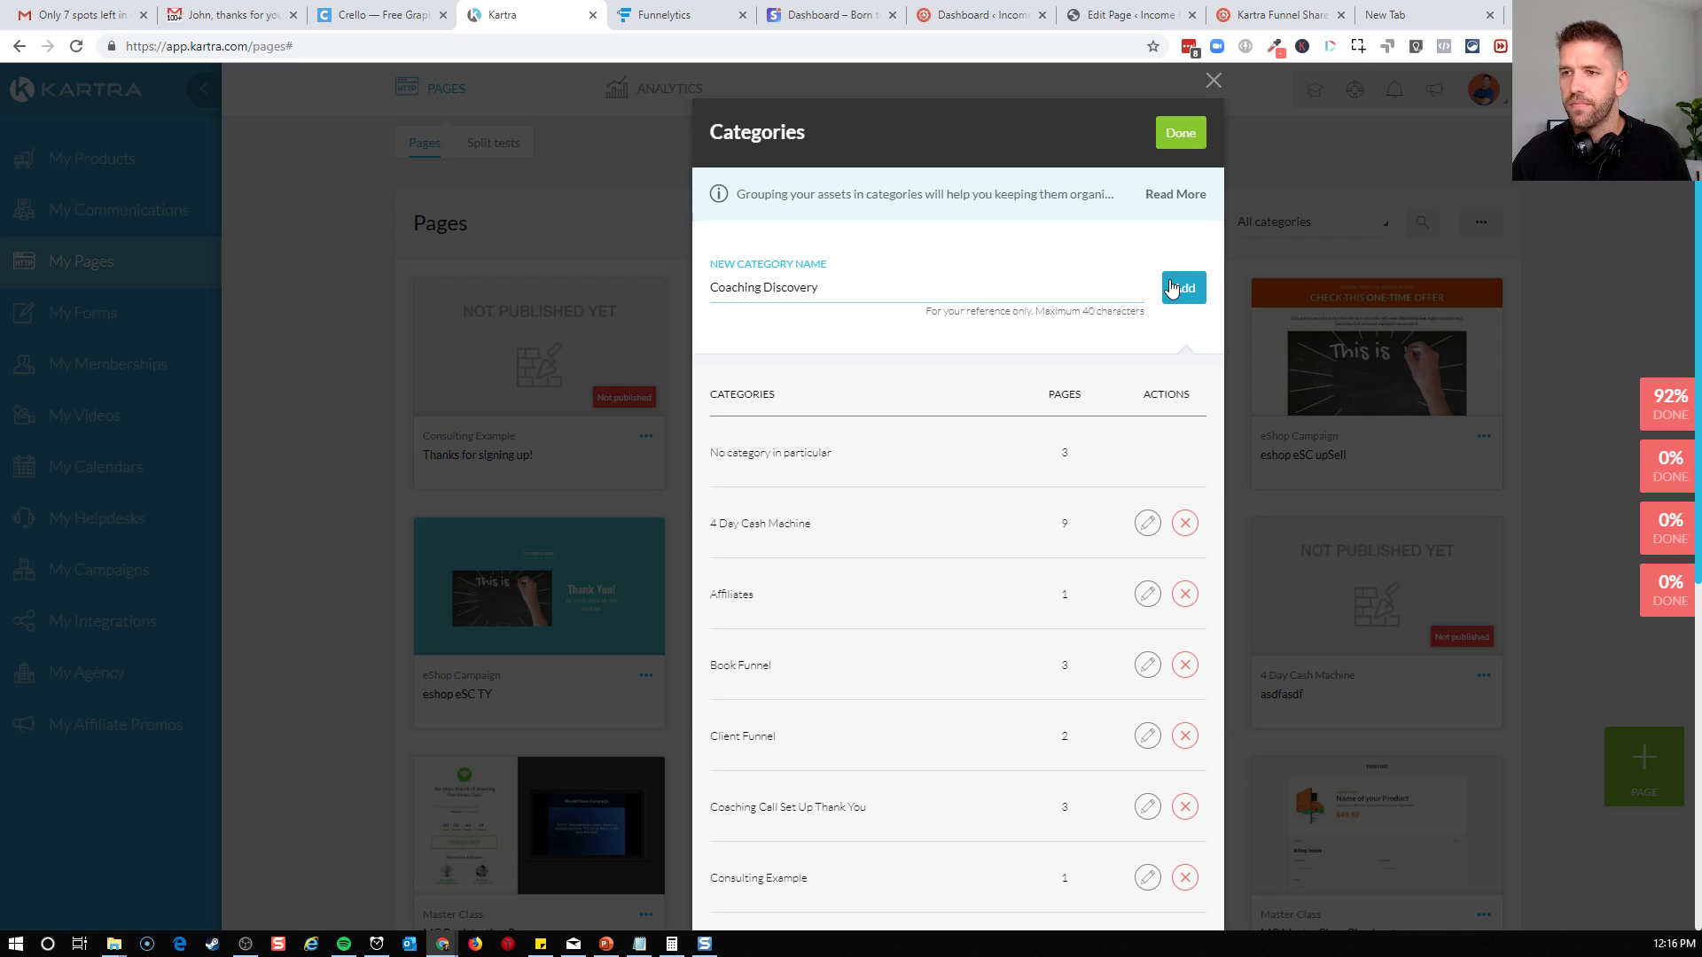
left_click(1170, 288)
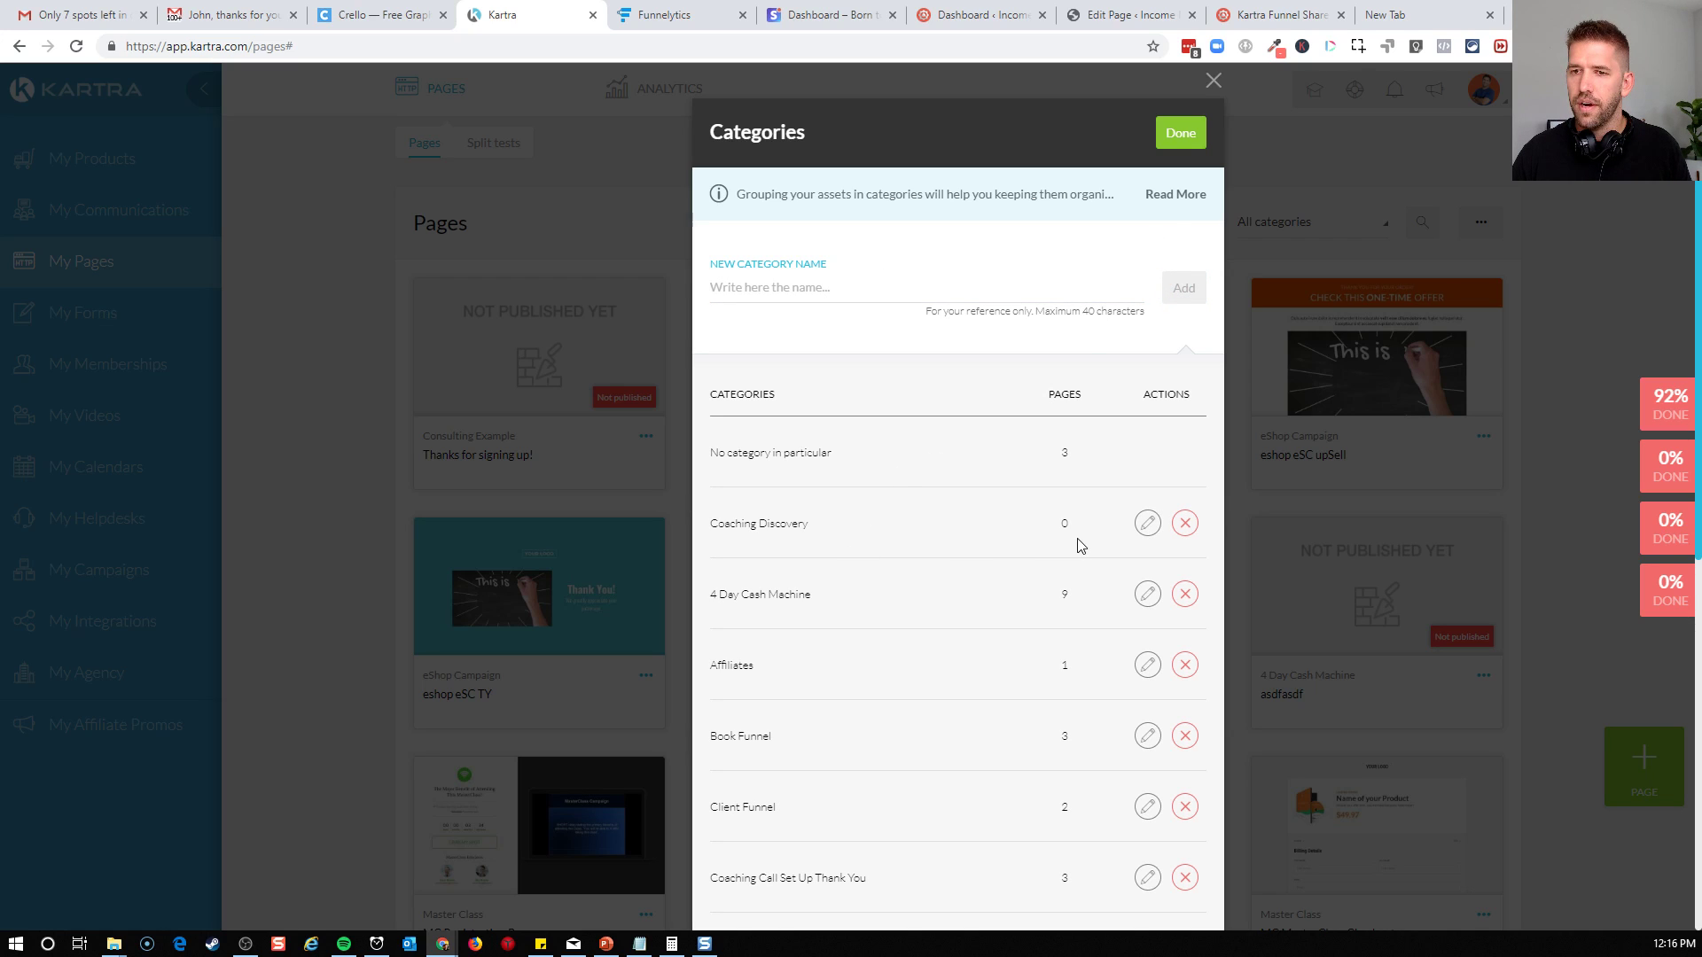
left_click(1199, 140)
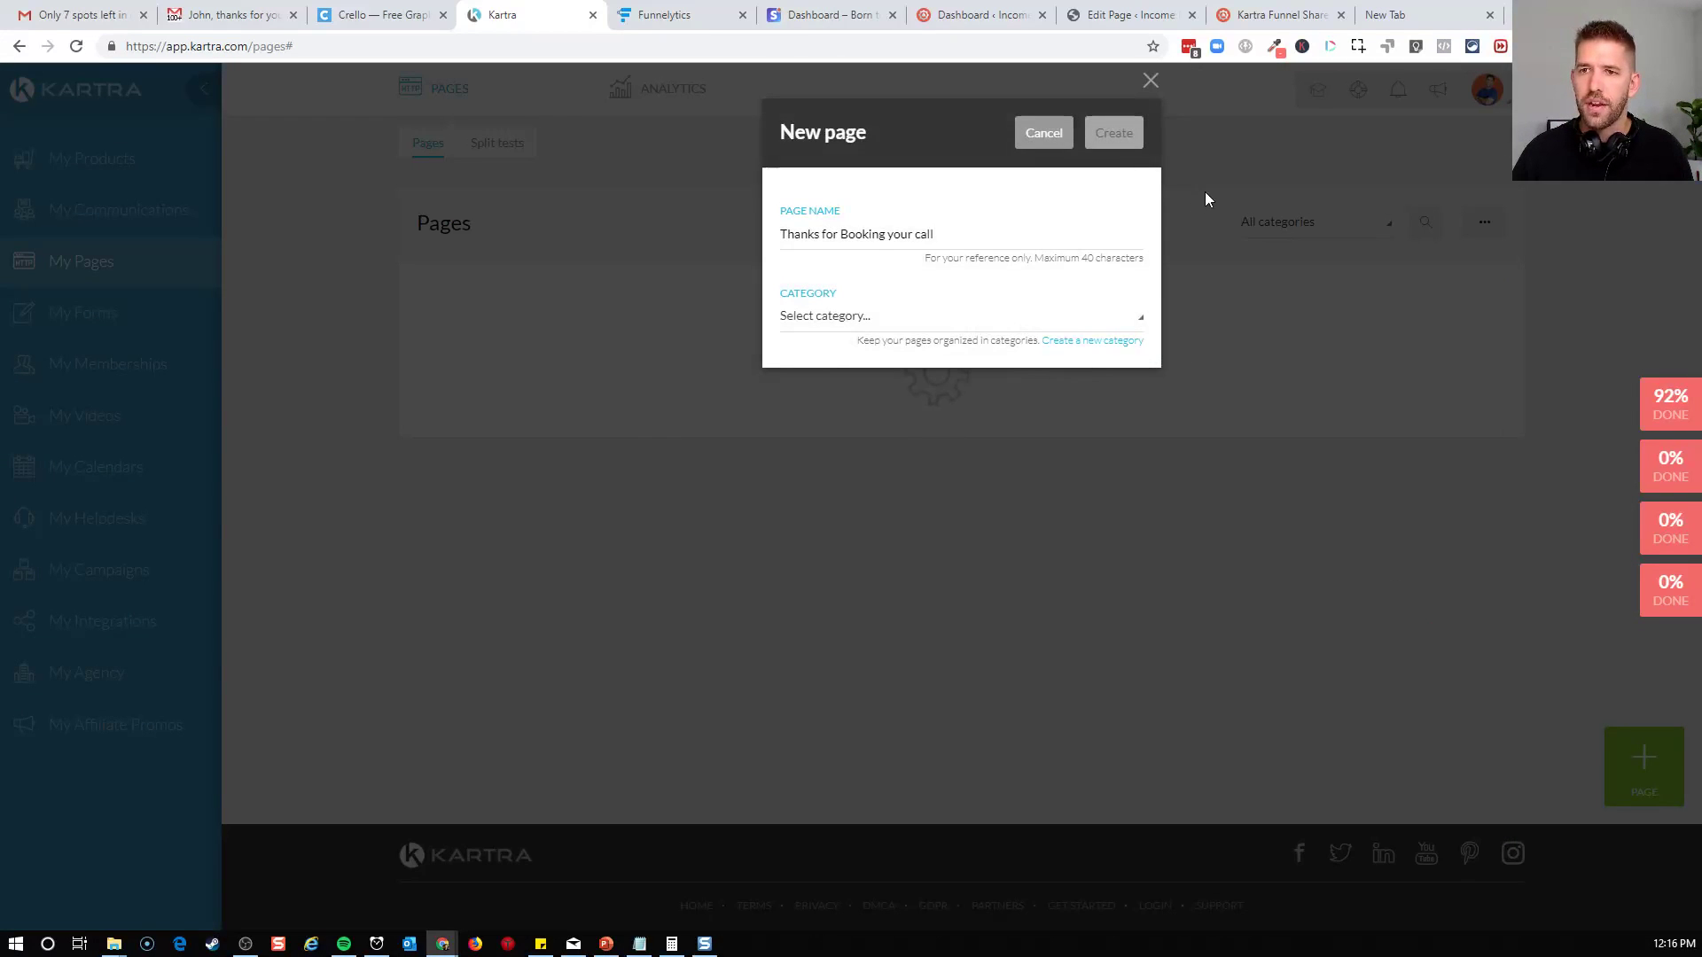
Assign the new page to the Coaching Discovery category and create it in the page builder
left_click(935, 327)
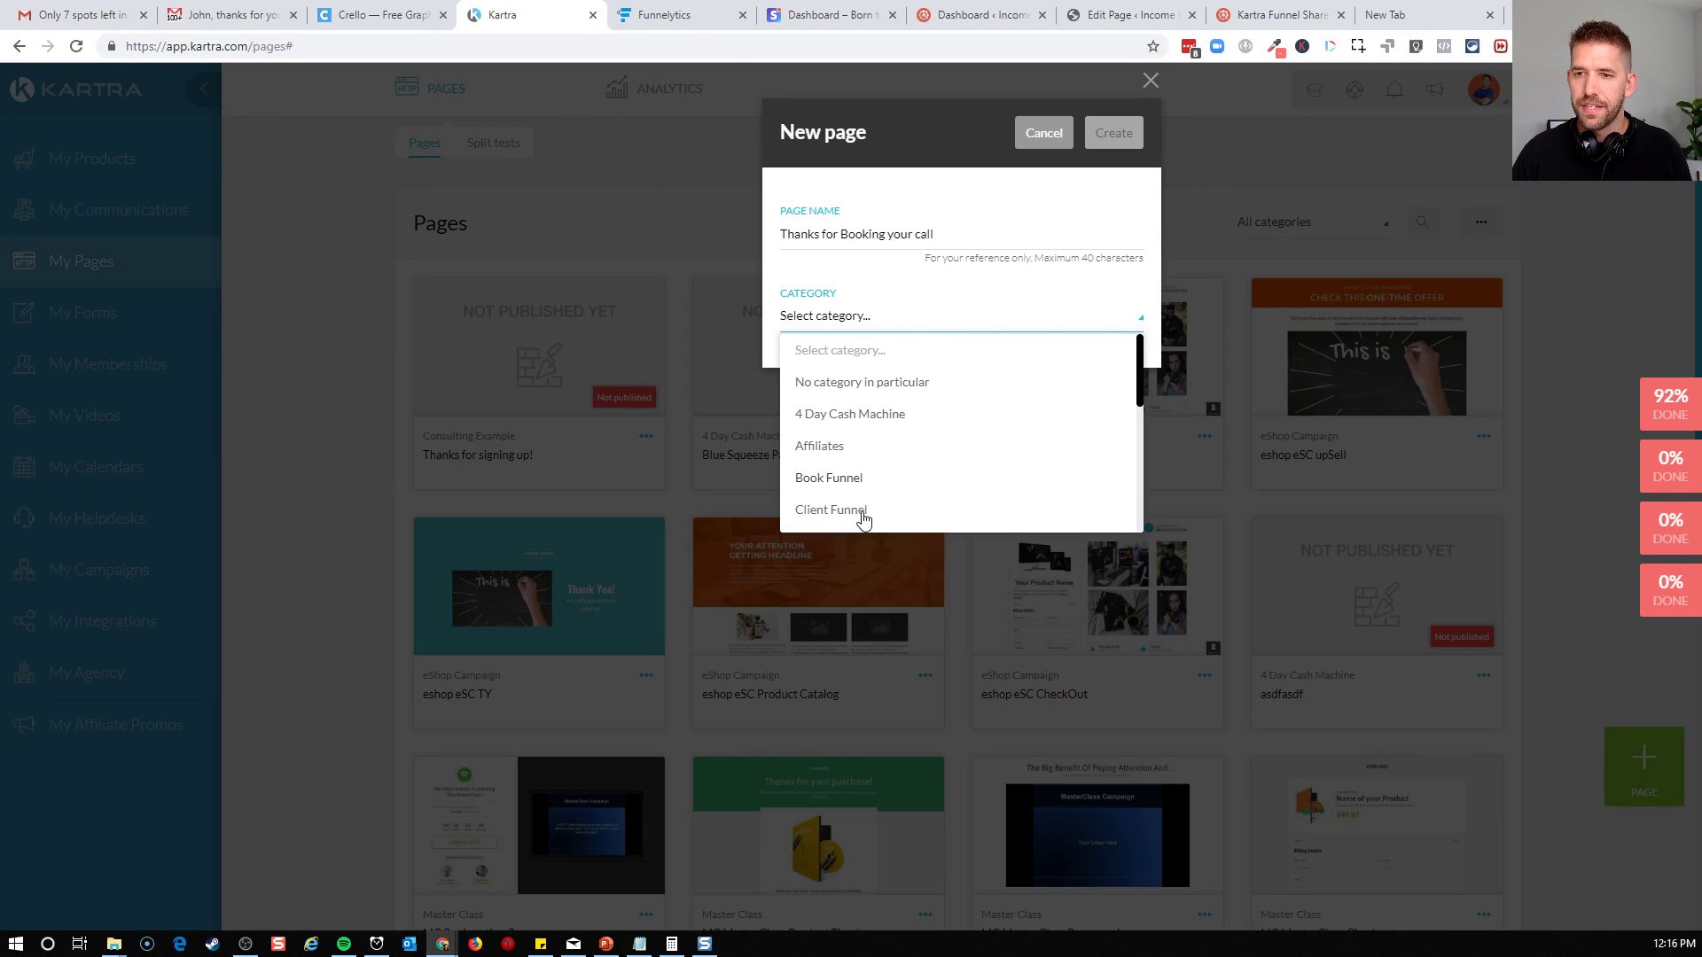
scroll(862, 512, "down", 1)
left_click(866, 486)
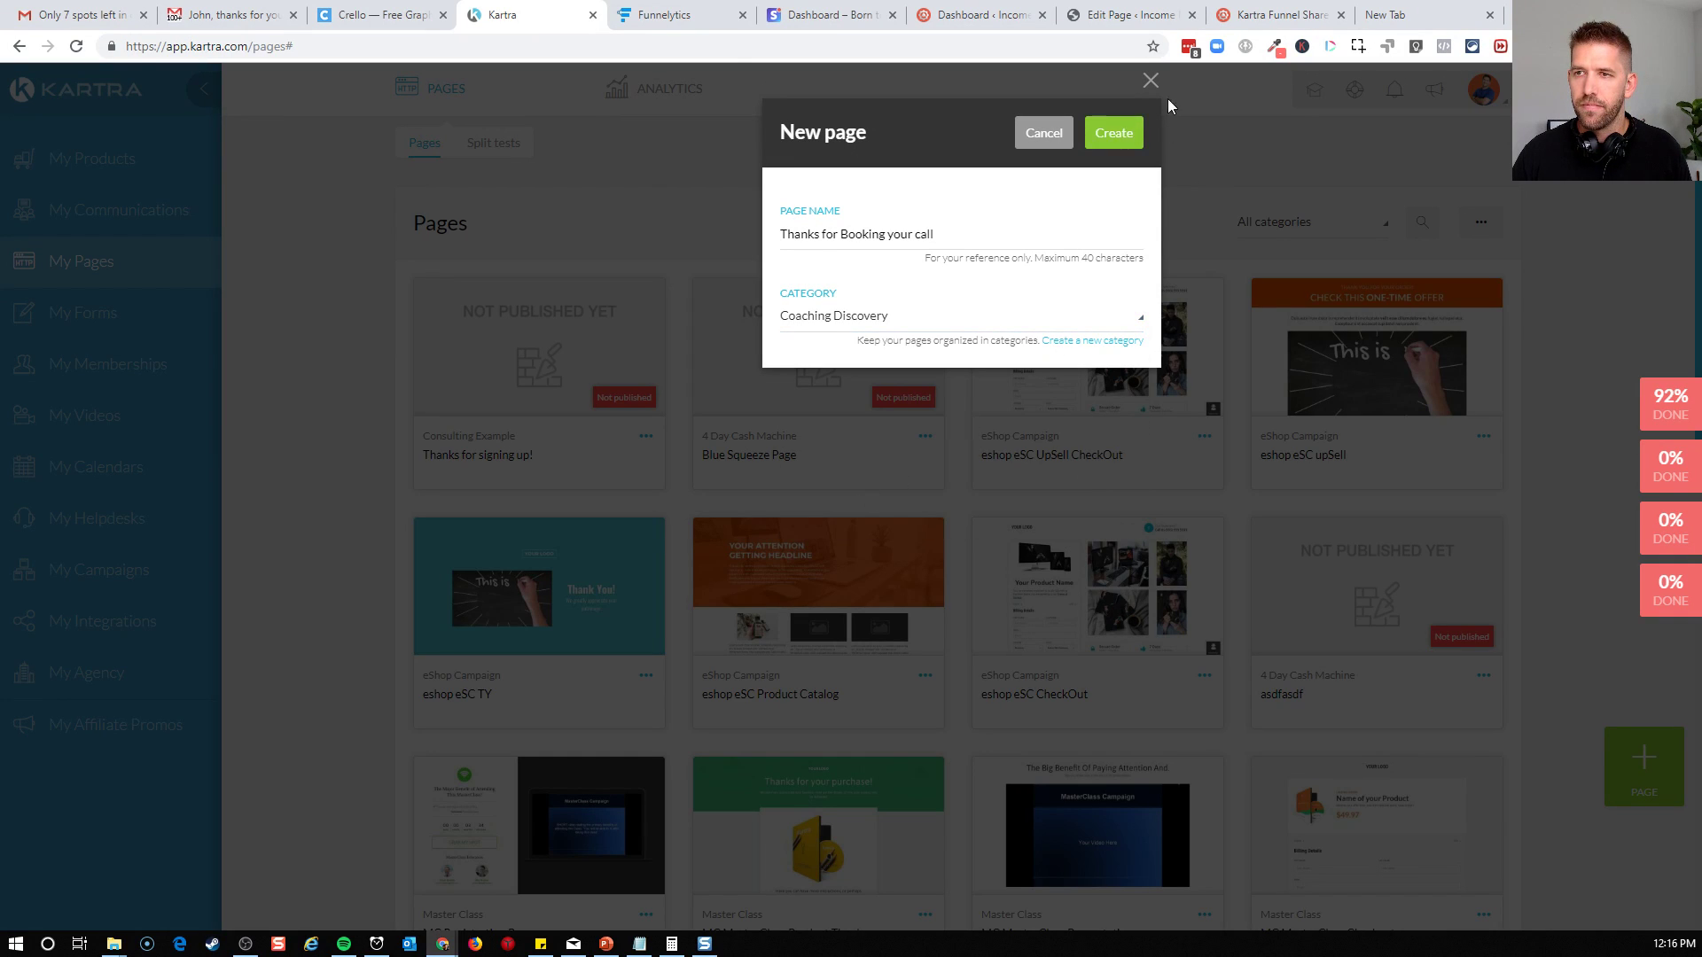
left_click(1108, 137)
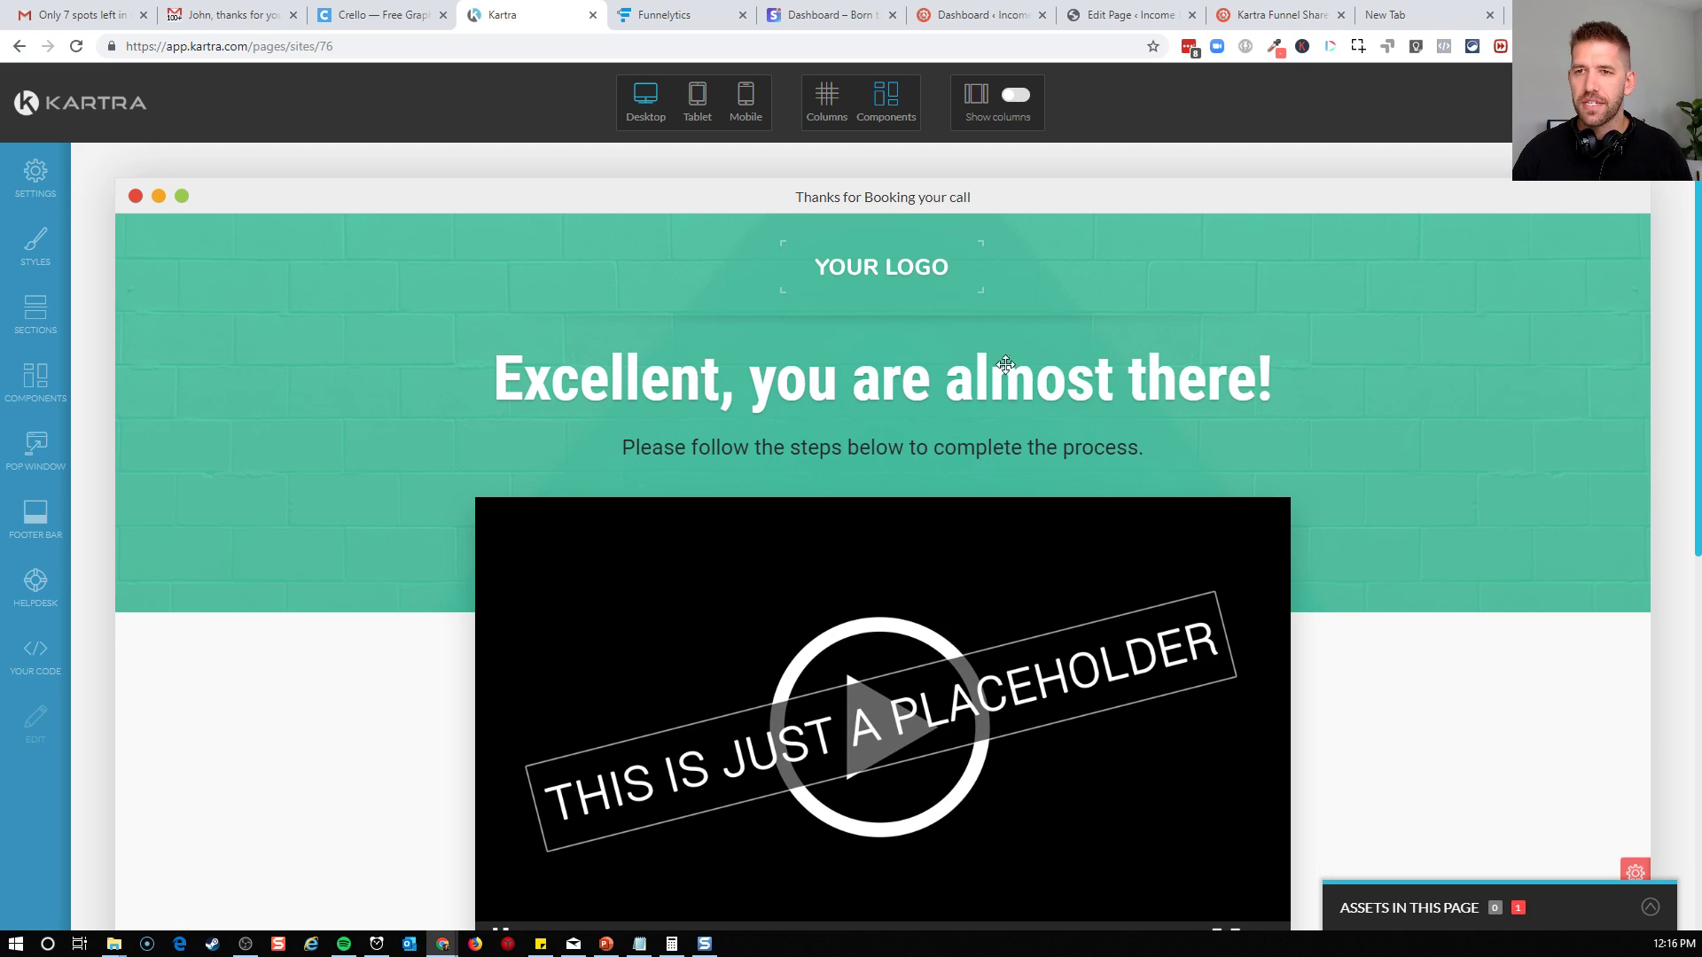
mouse_move(900, 276)
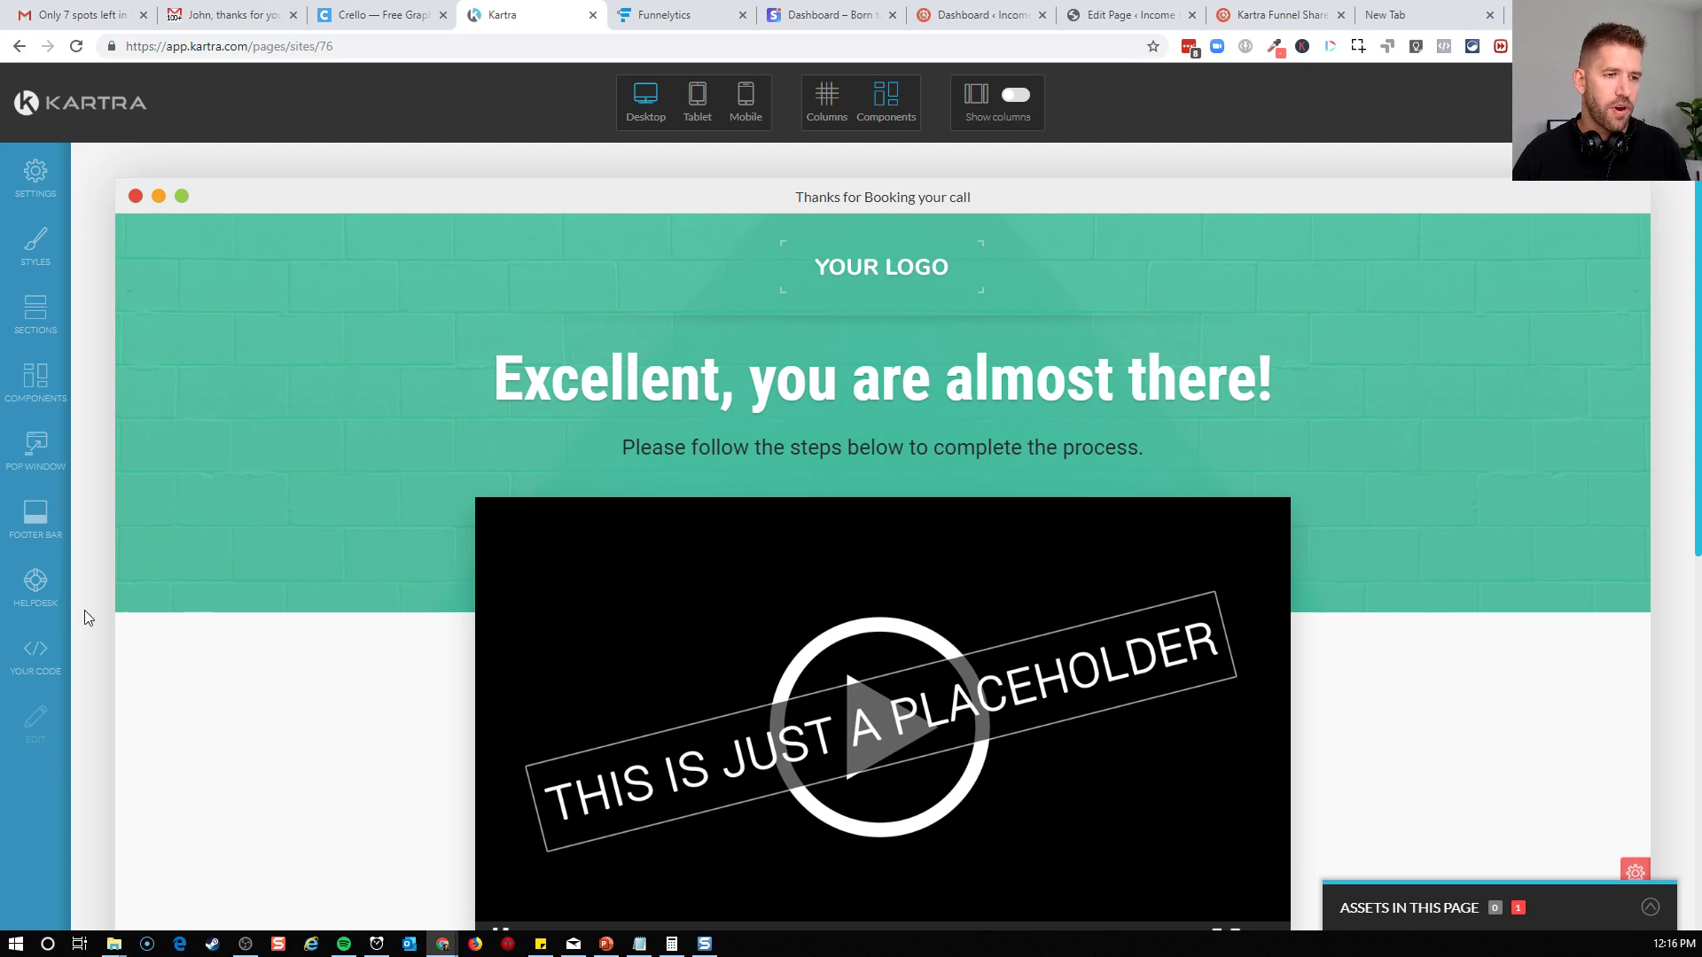
mouse_move(1068, 353)
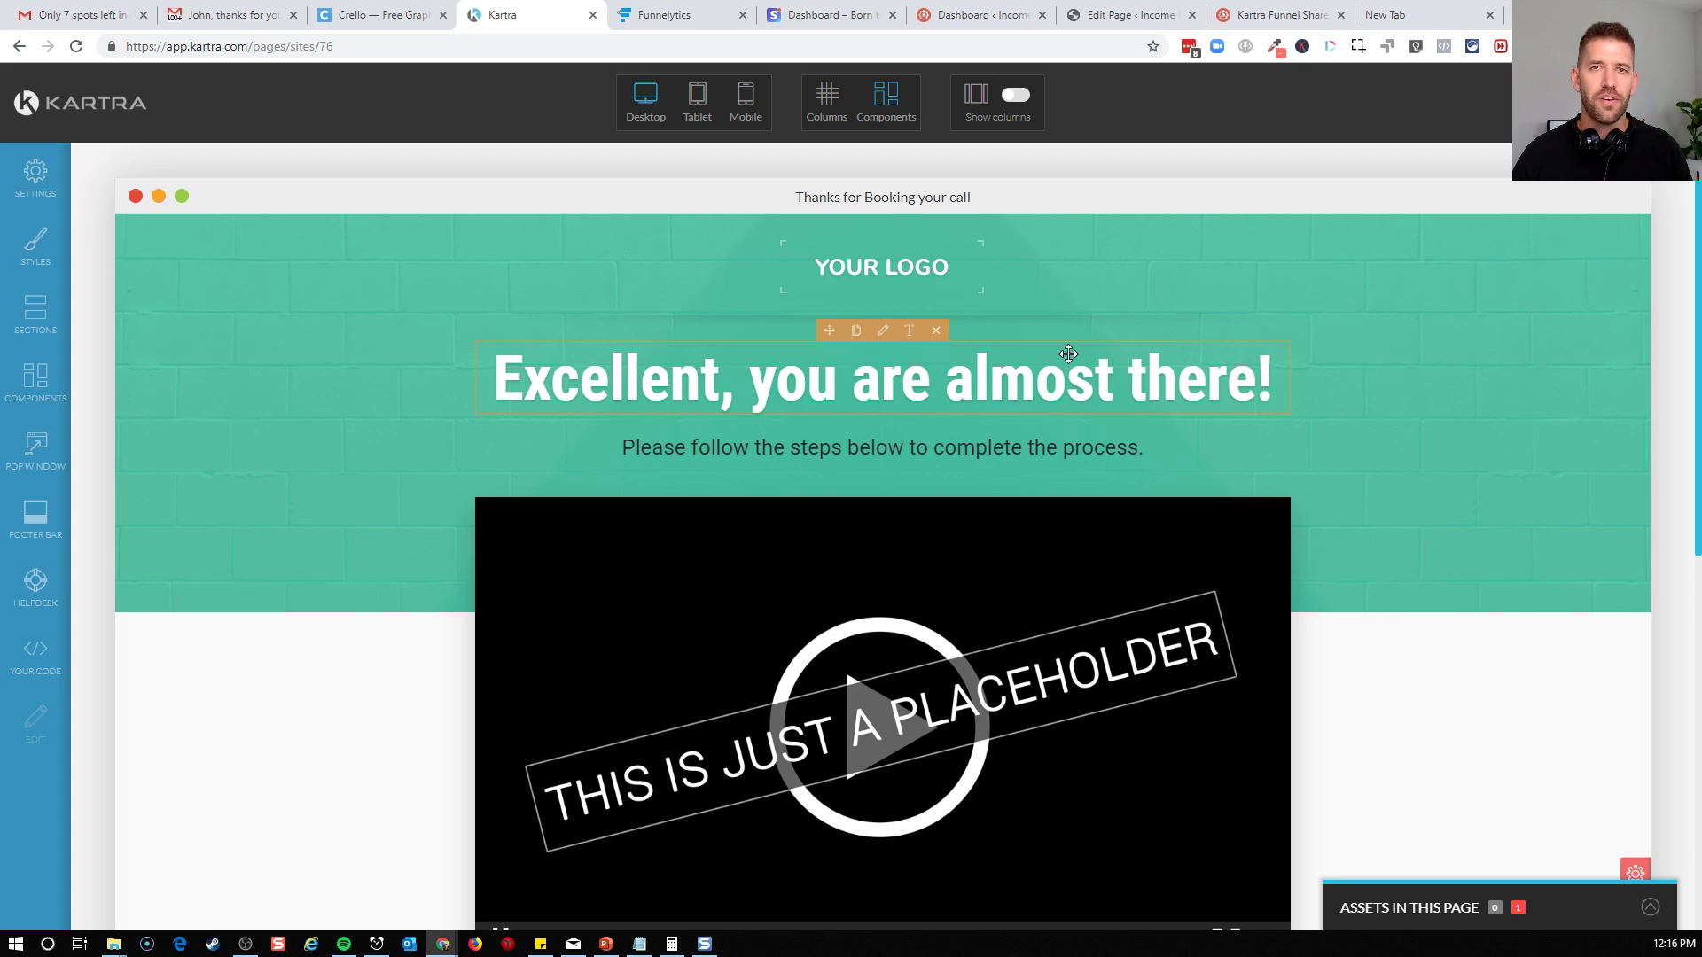
Look over the thank-you template and switch to column editing to inspect the section's controls
scroll(1090, 359, "down", 7)
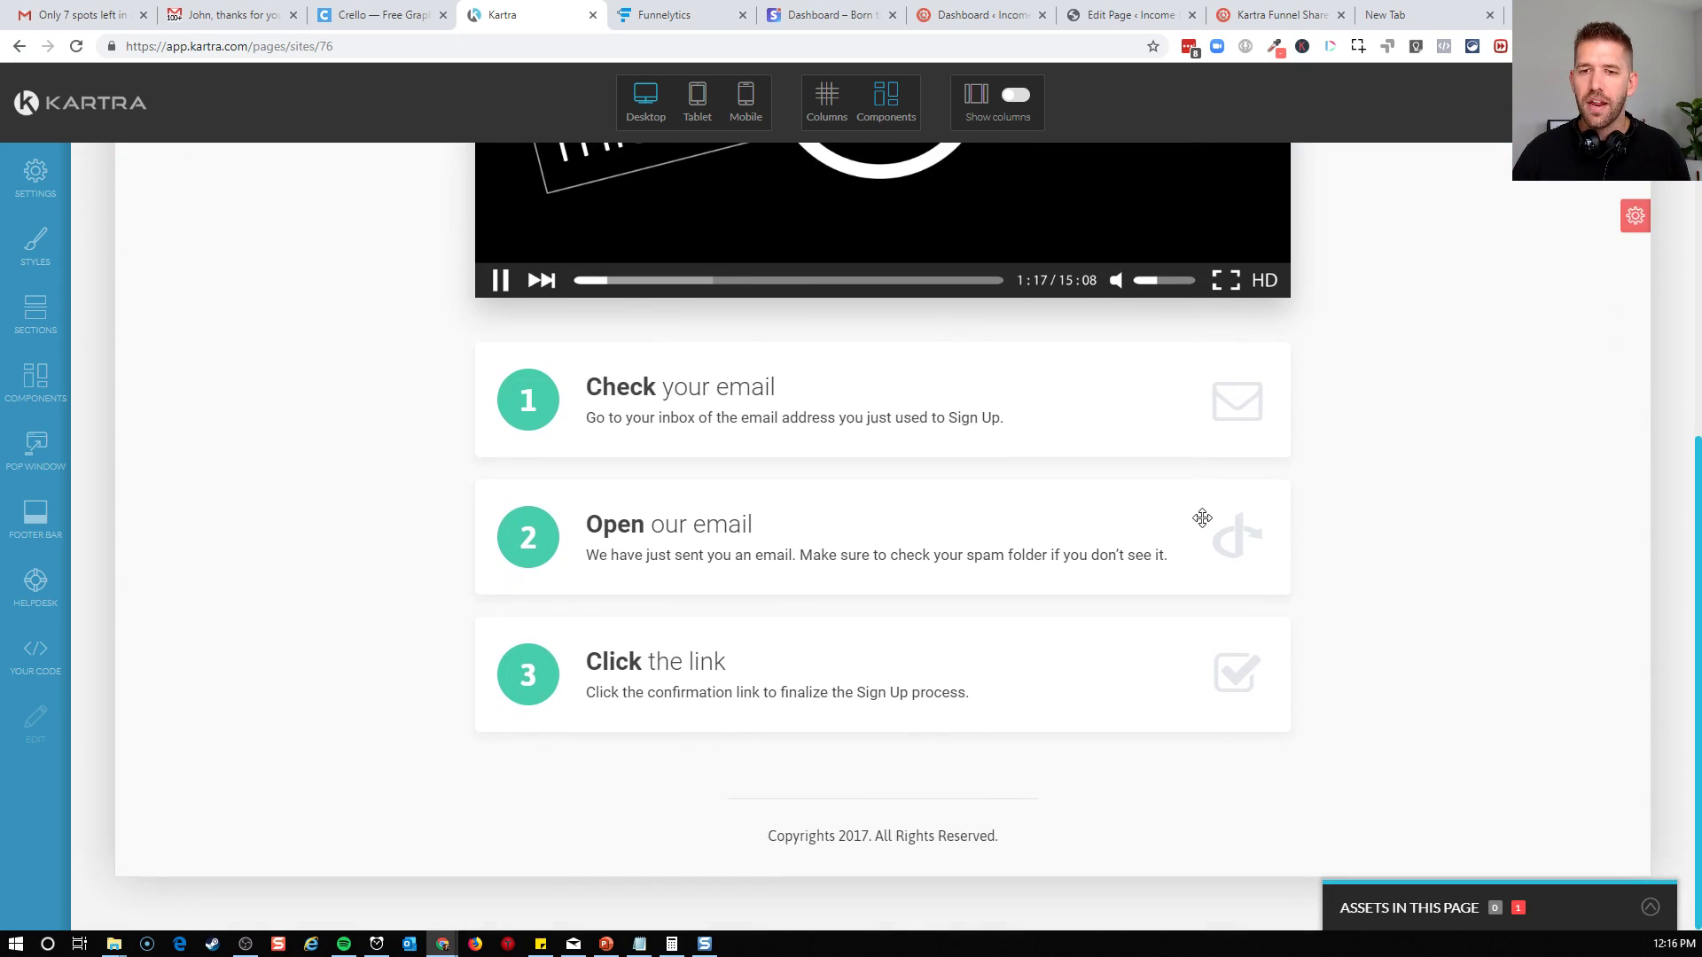
scroll(1389, 554, "up", 7)
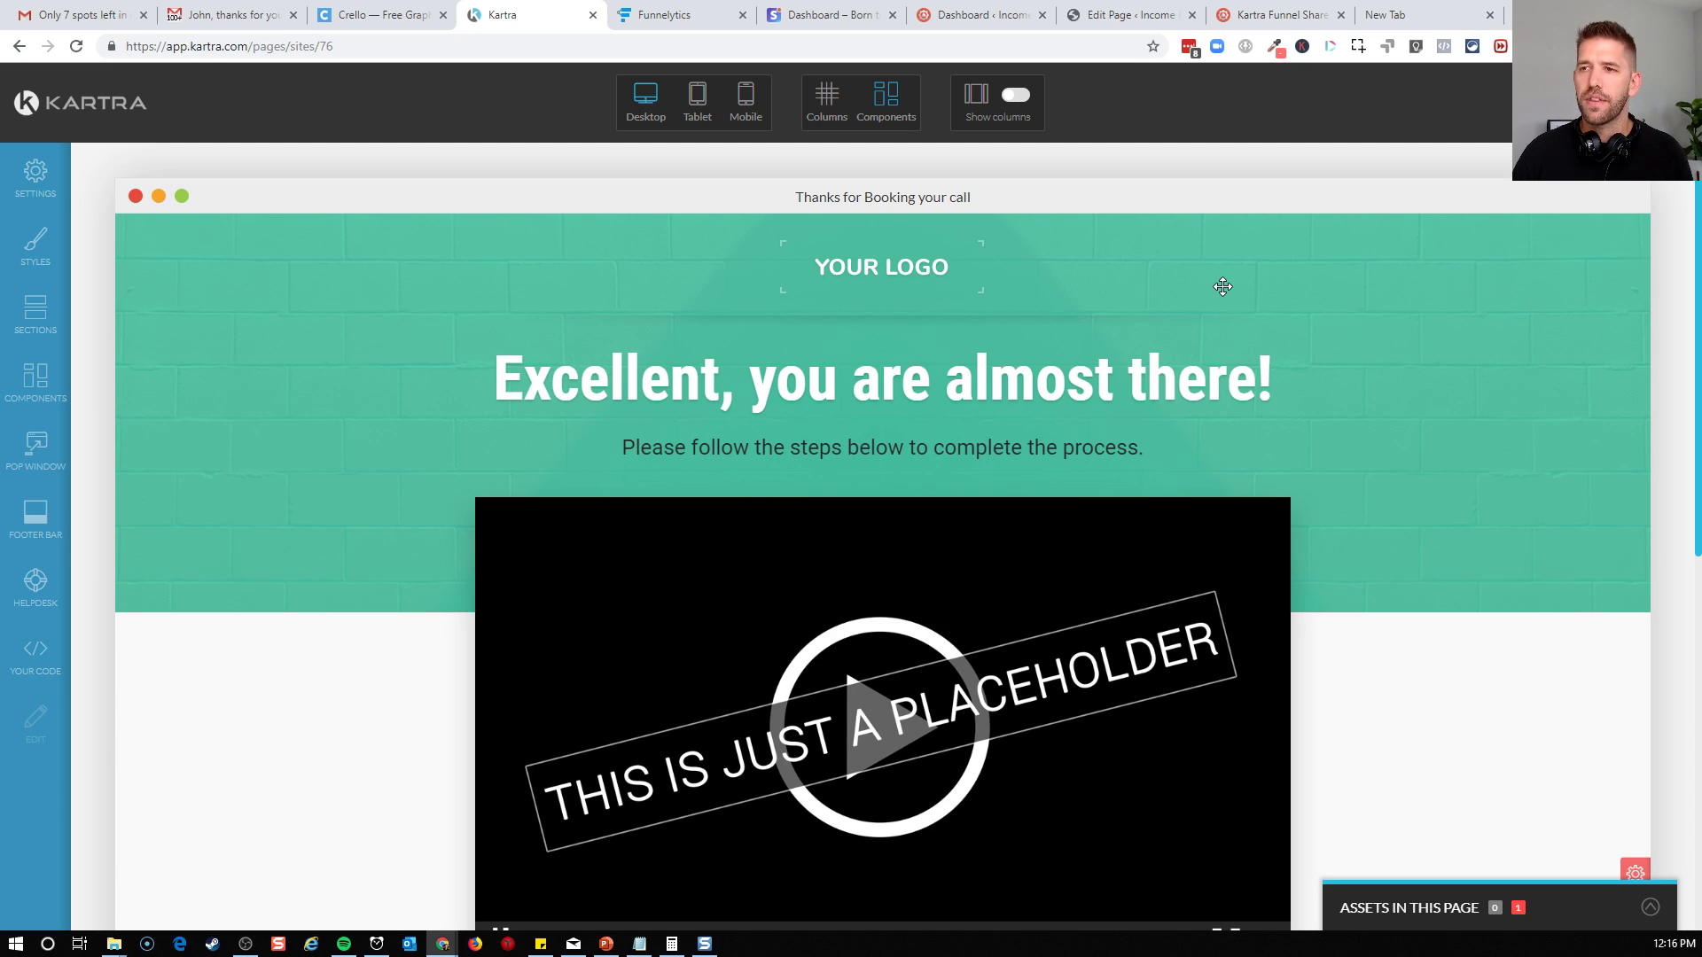
mouse_move(980, 260)
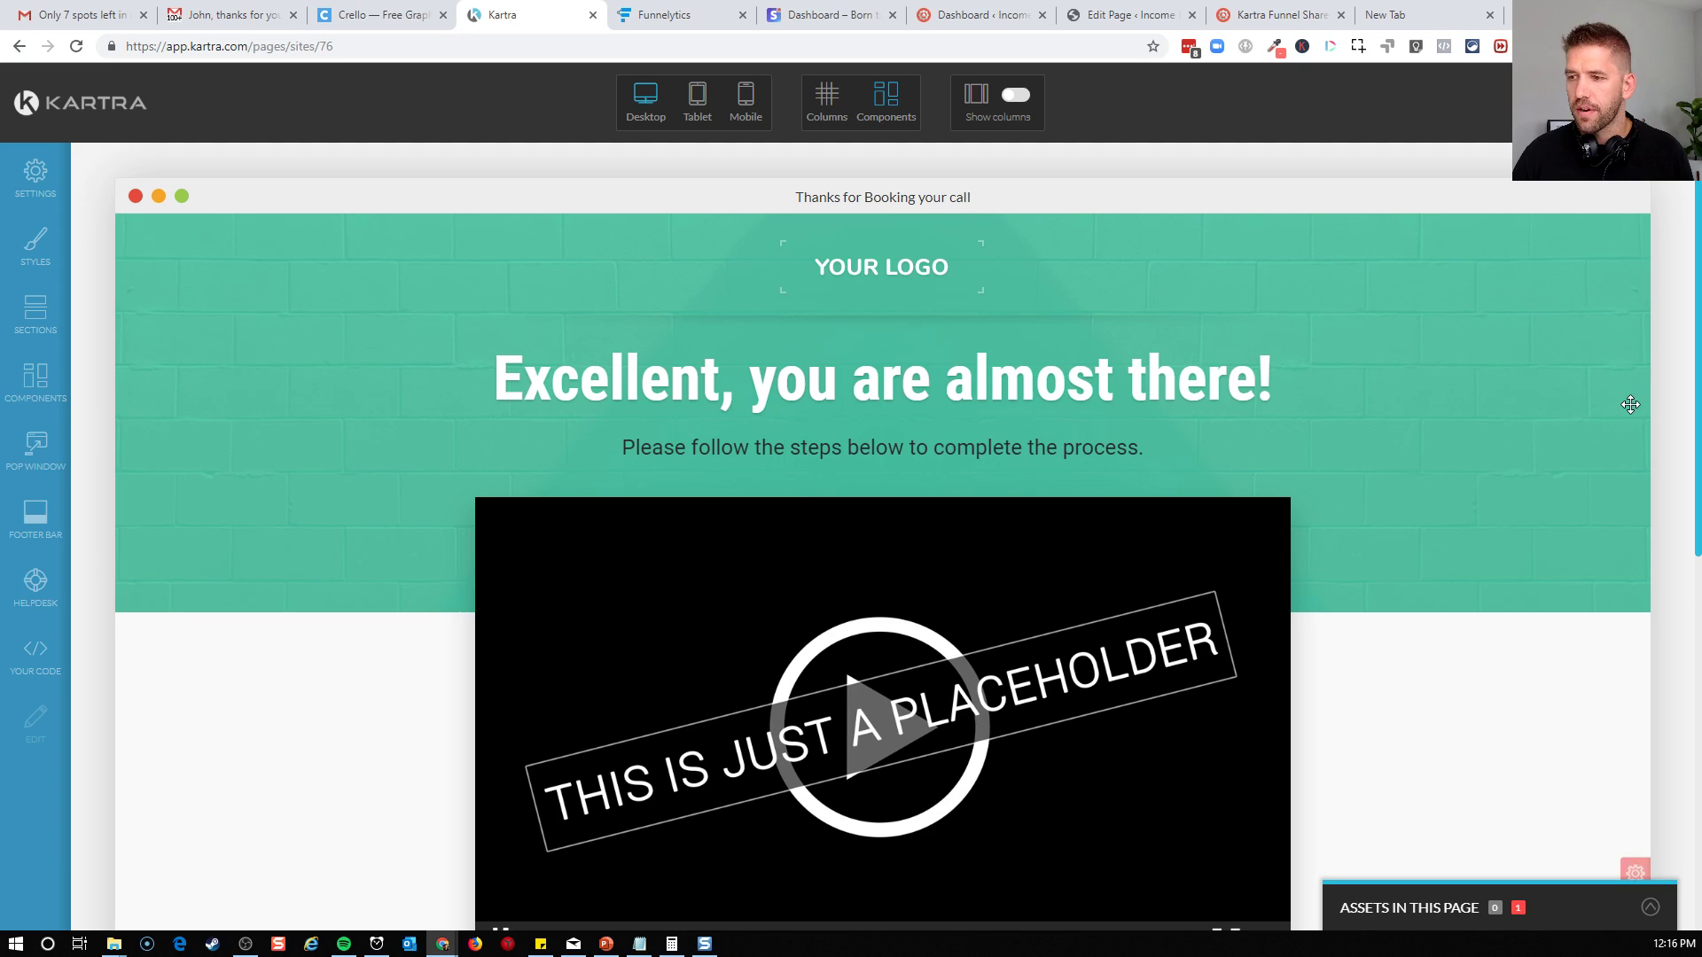
left_click(826, 97)
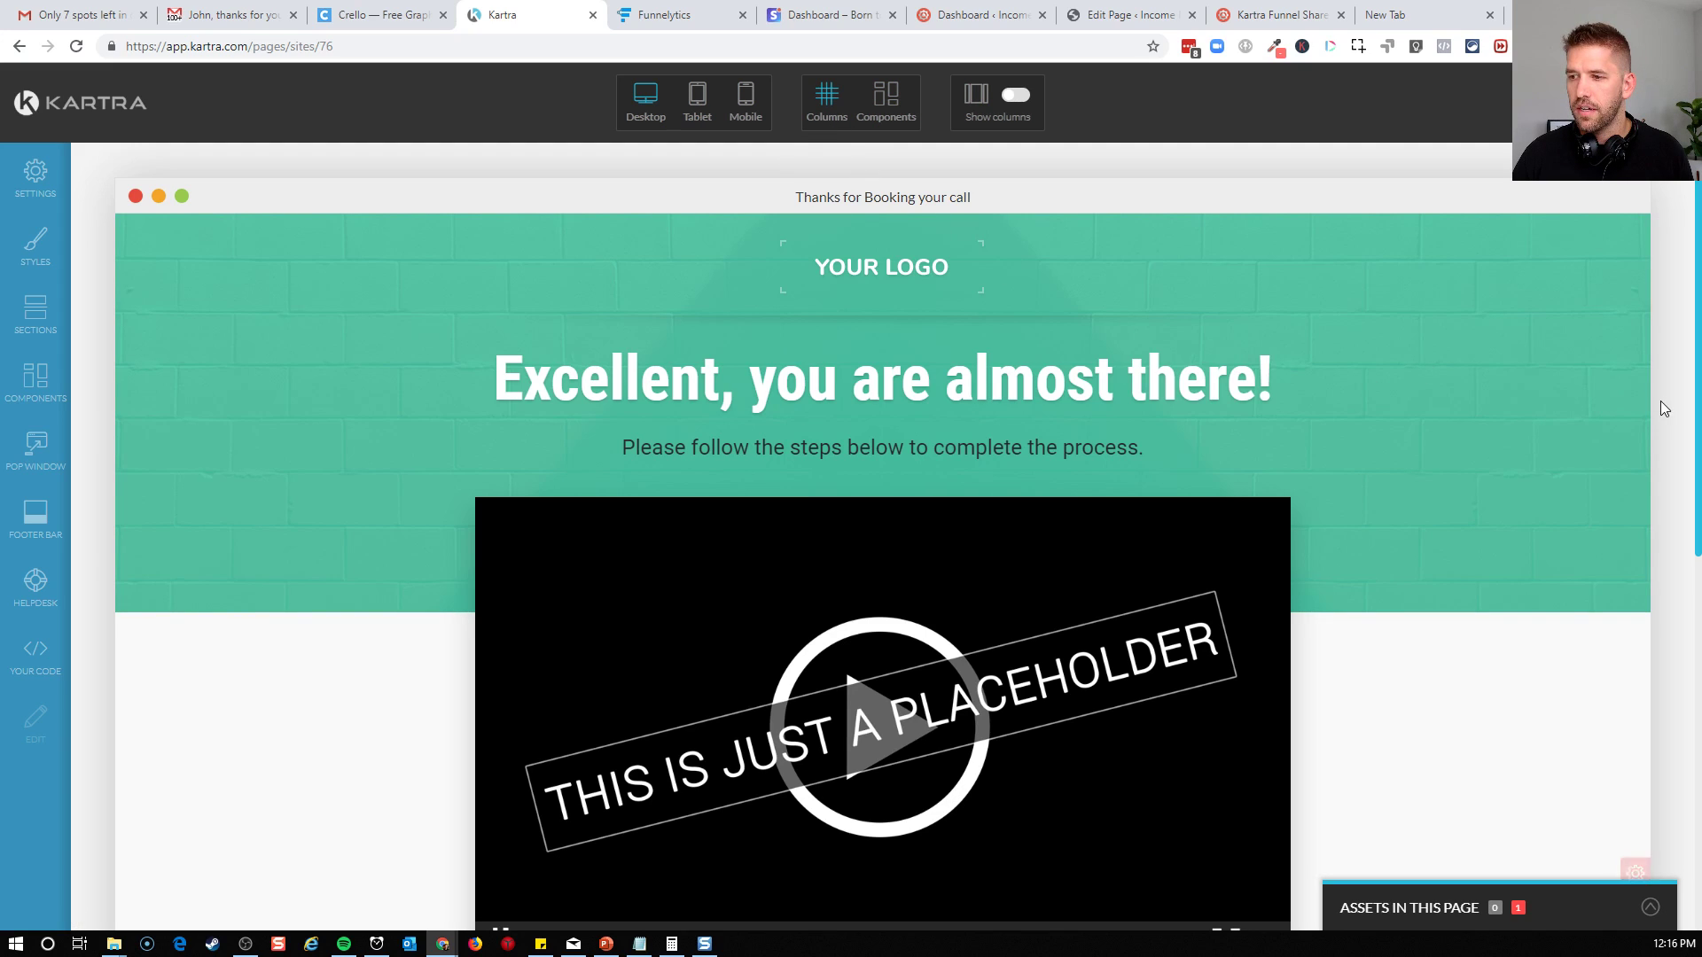
scroll(1626, 549, "down", 2)
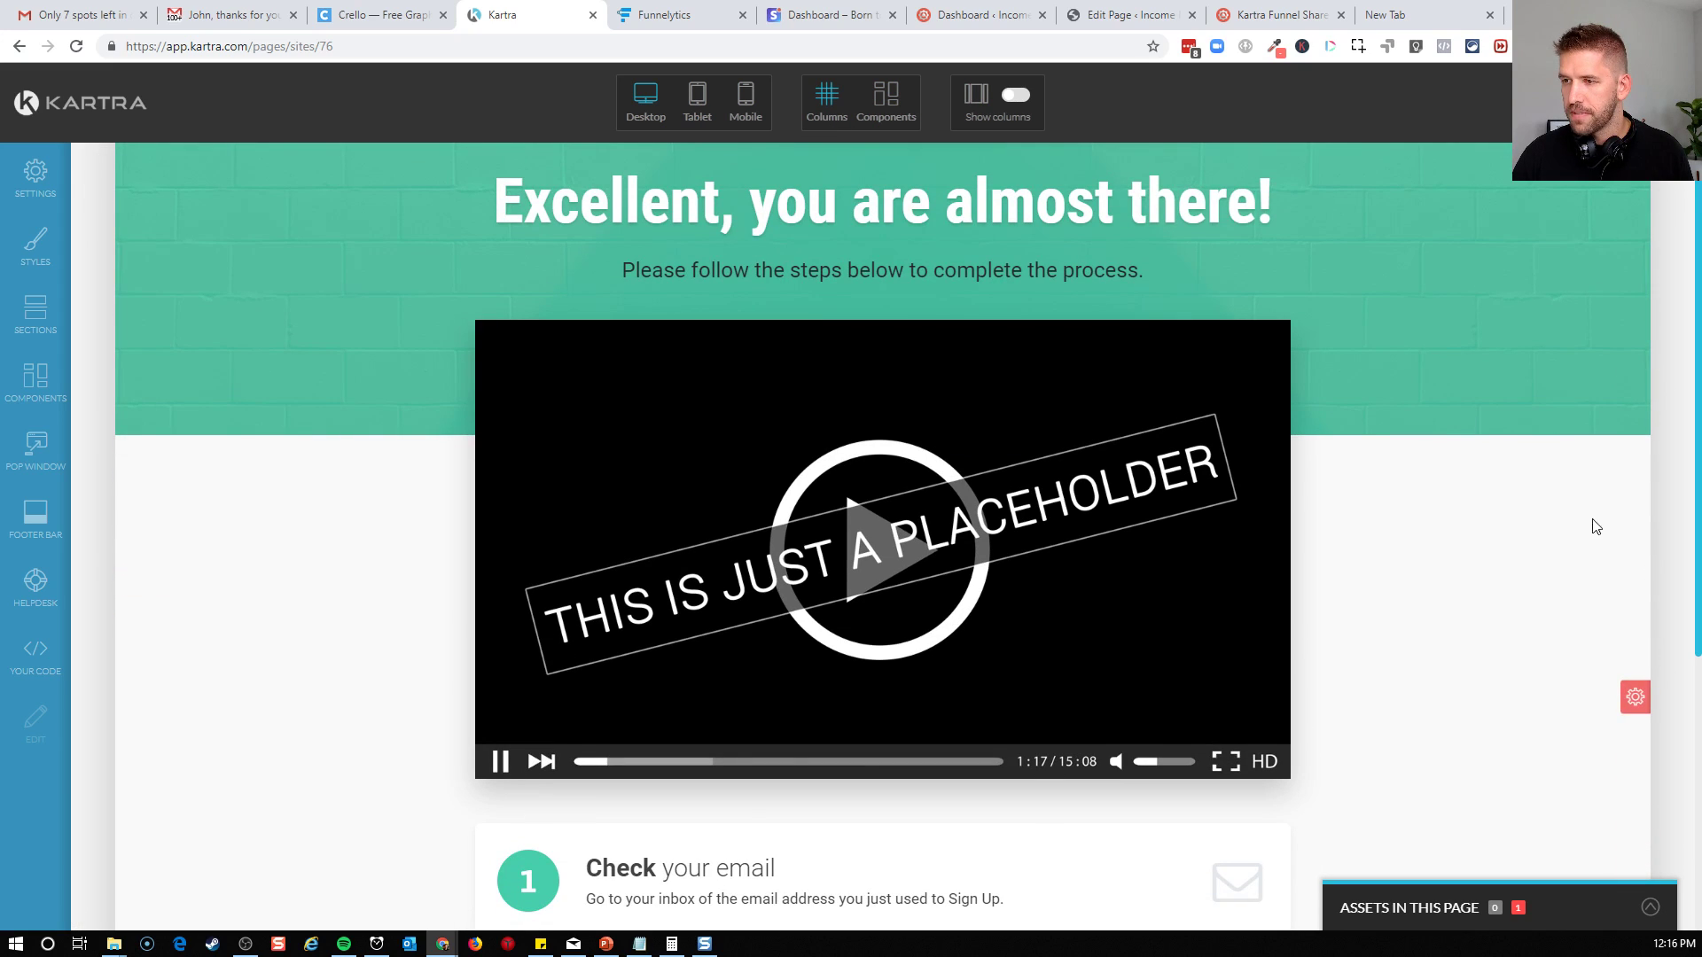
left_click(1636, 697)
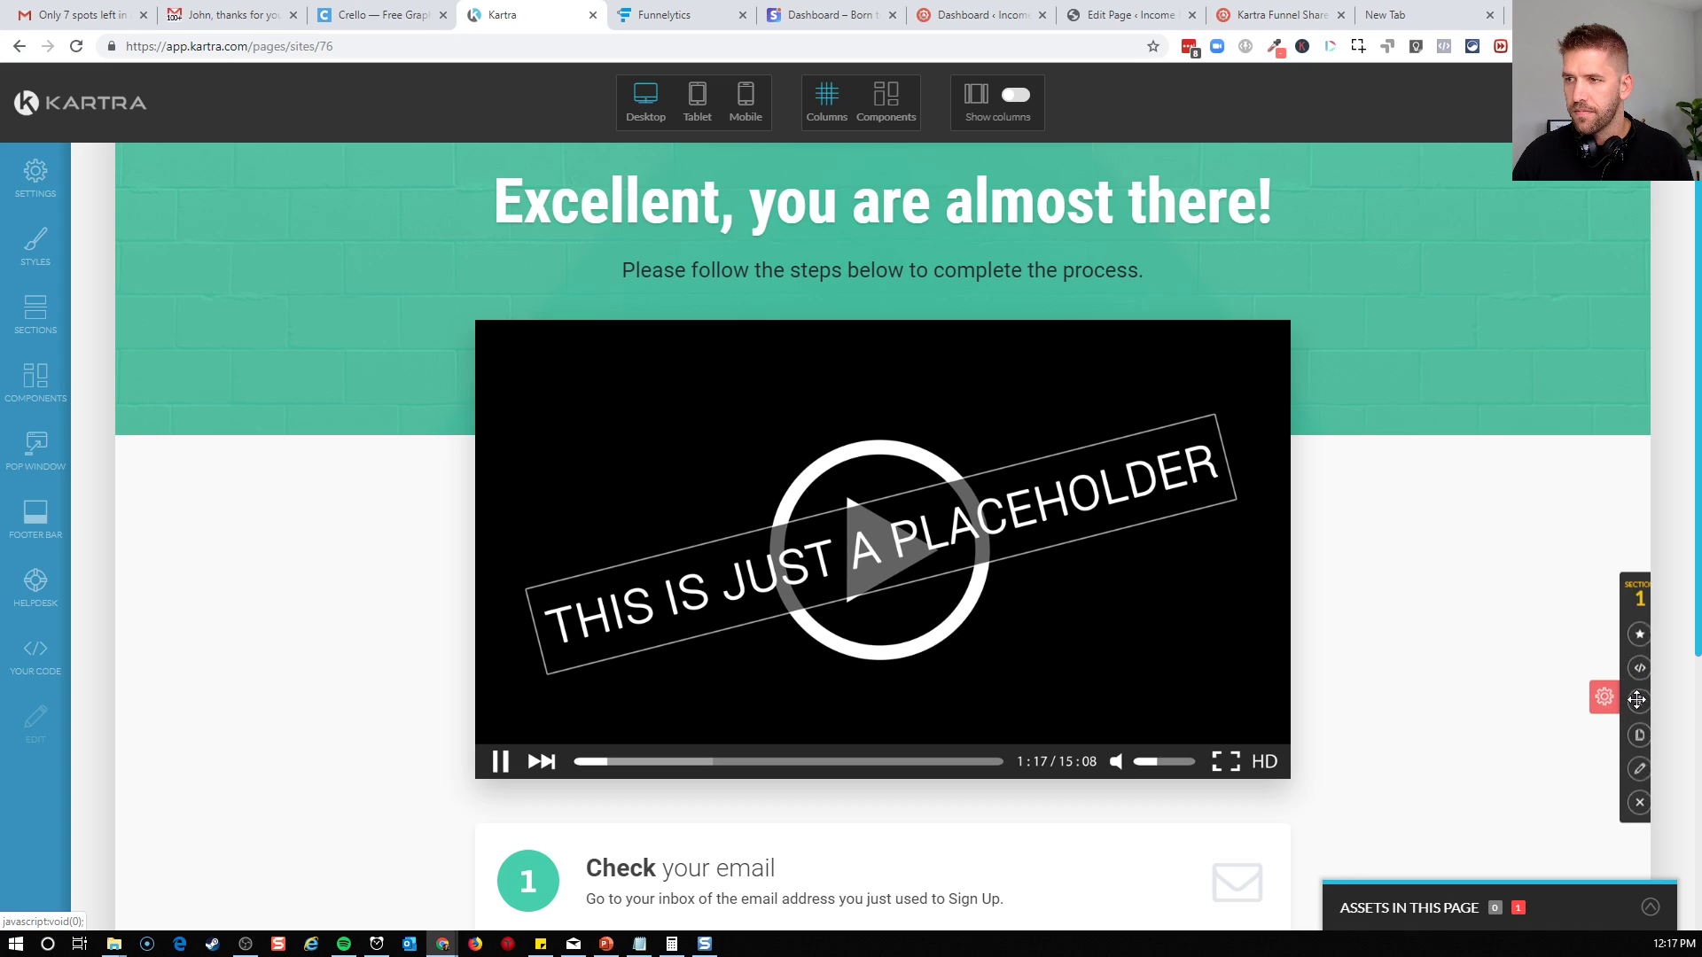
left_click(1630, 768)
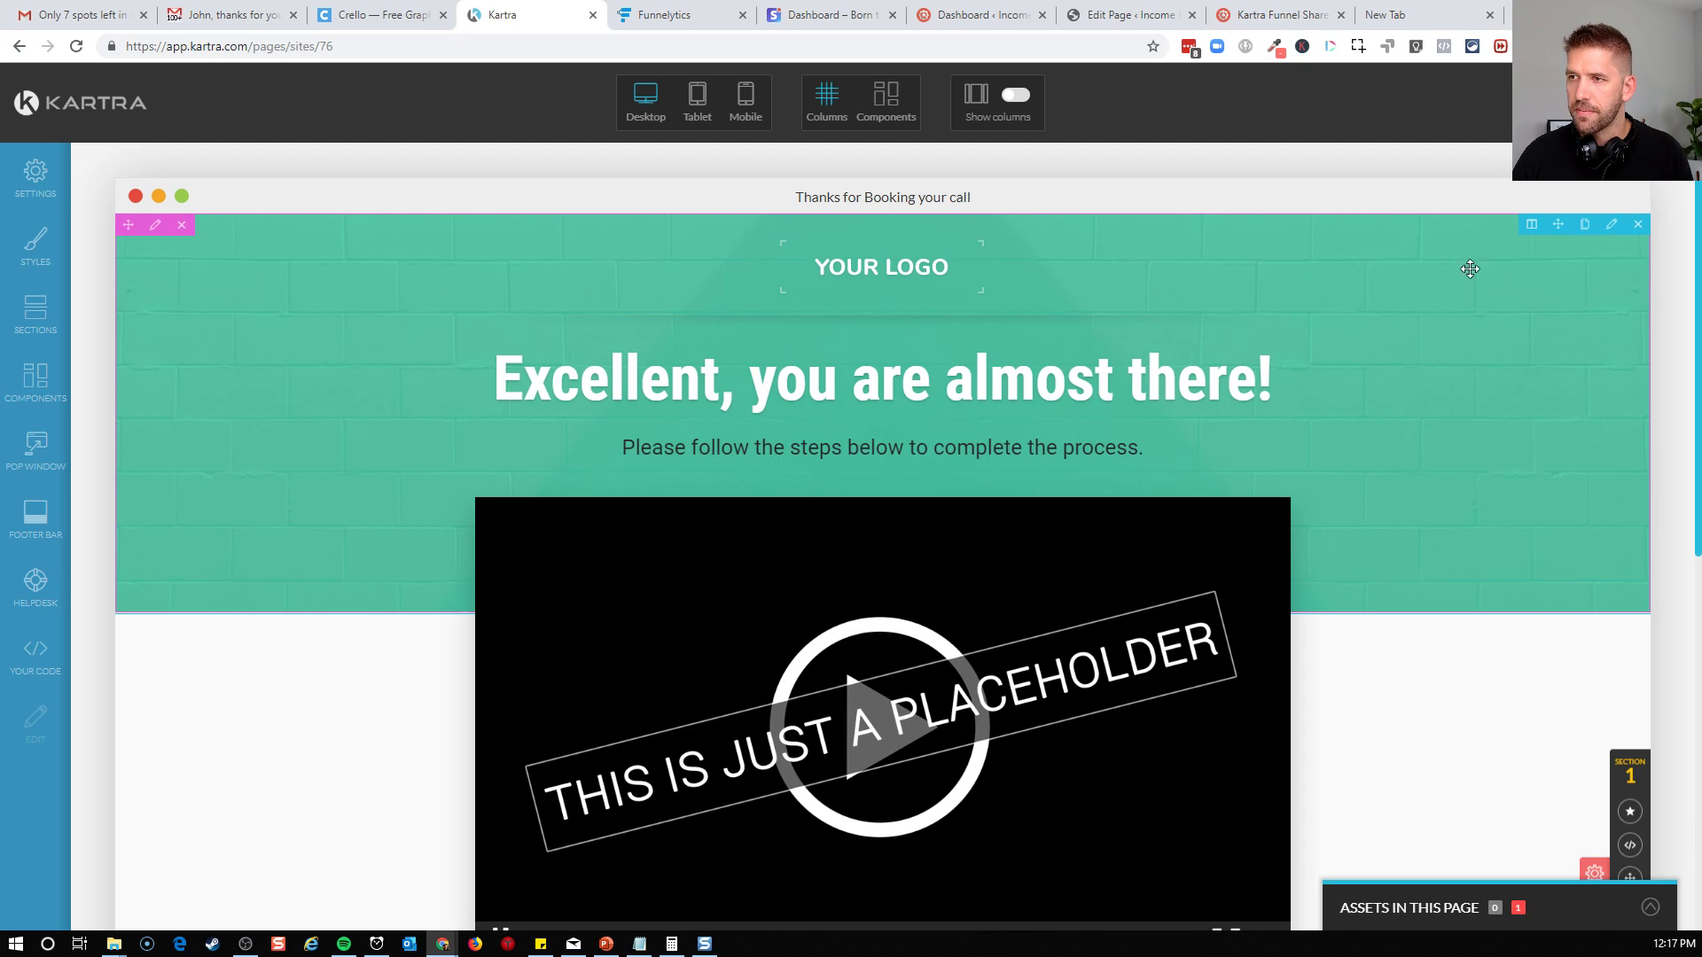
Check the image settings of the green header's columns for its background, viewing the image library without choosing anything
left_click(1612, 227)
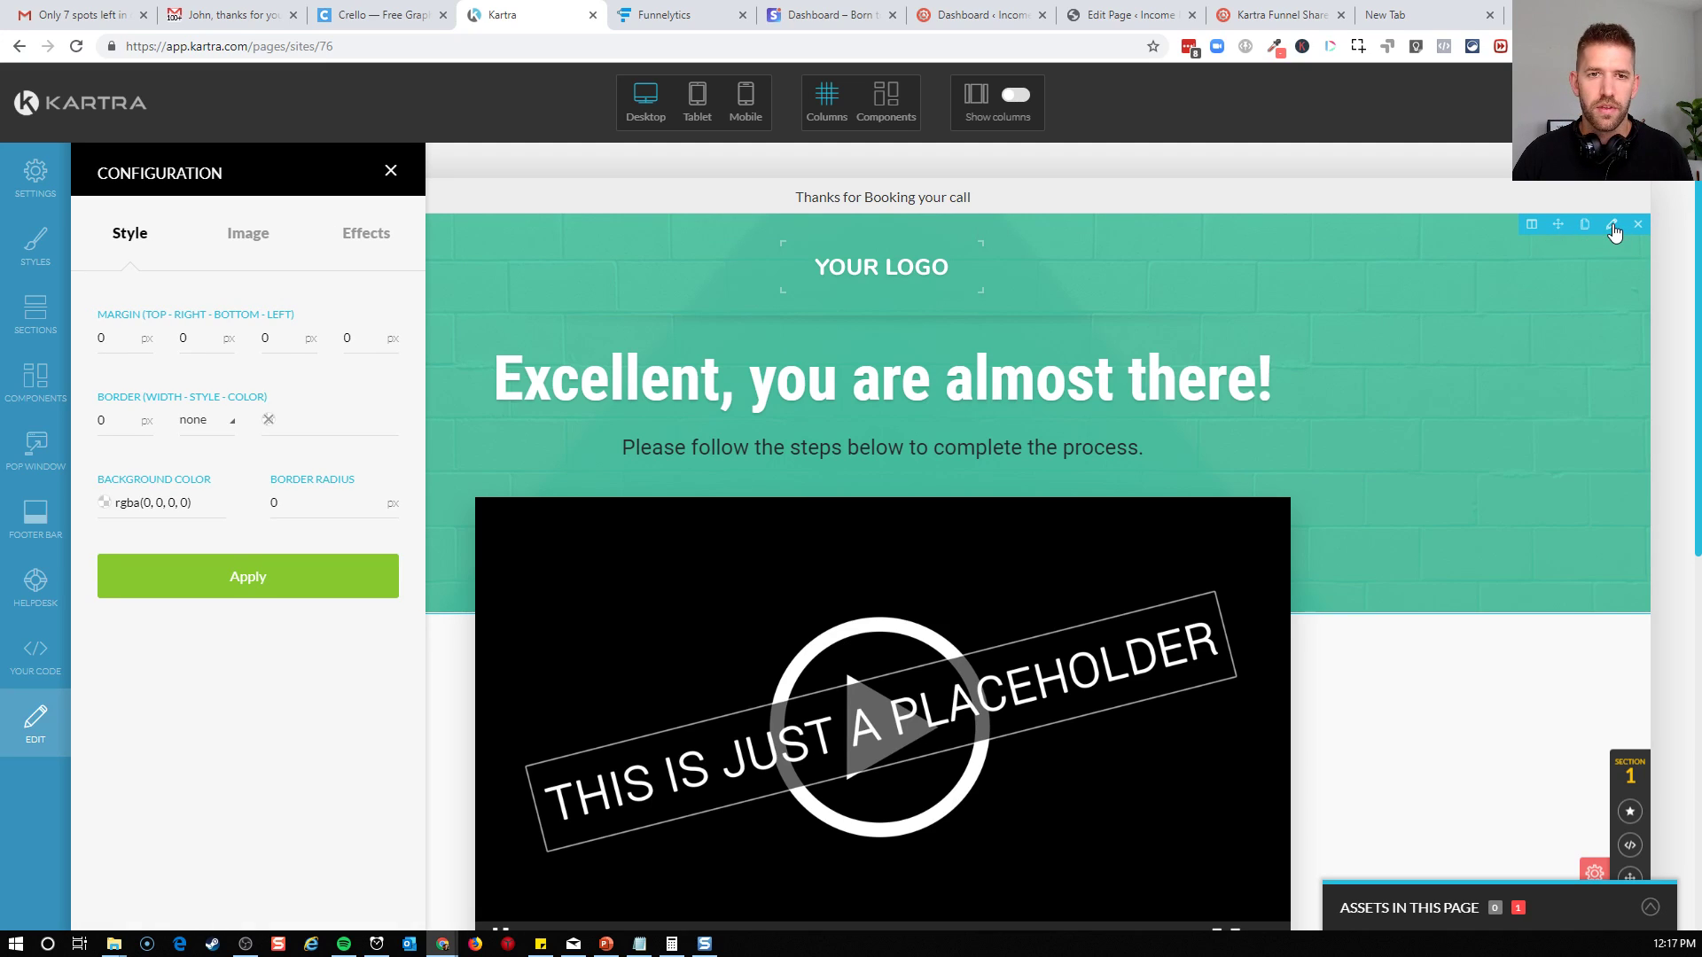
left_click(233, 234)
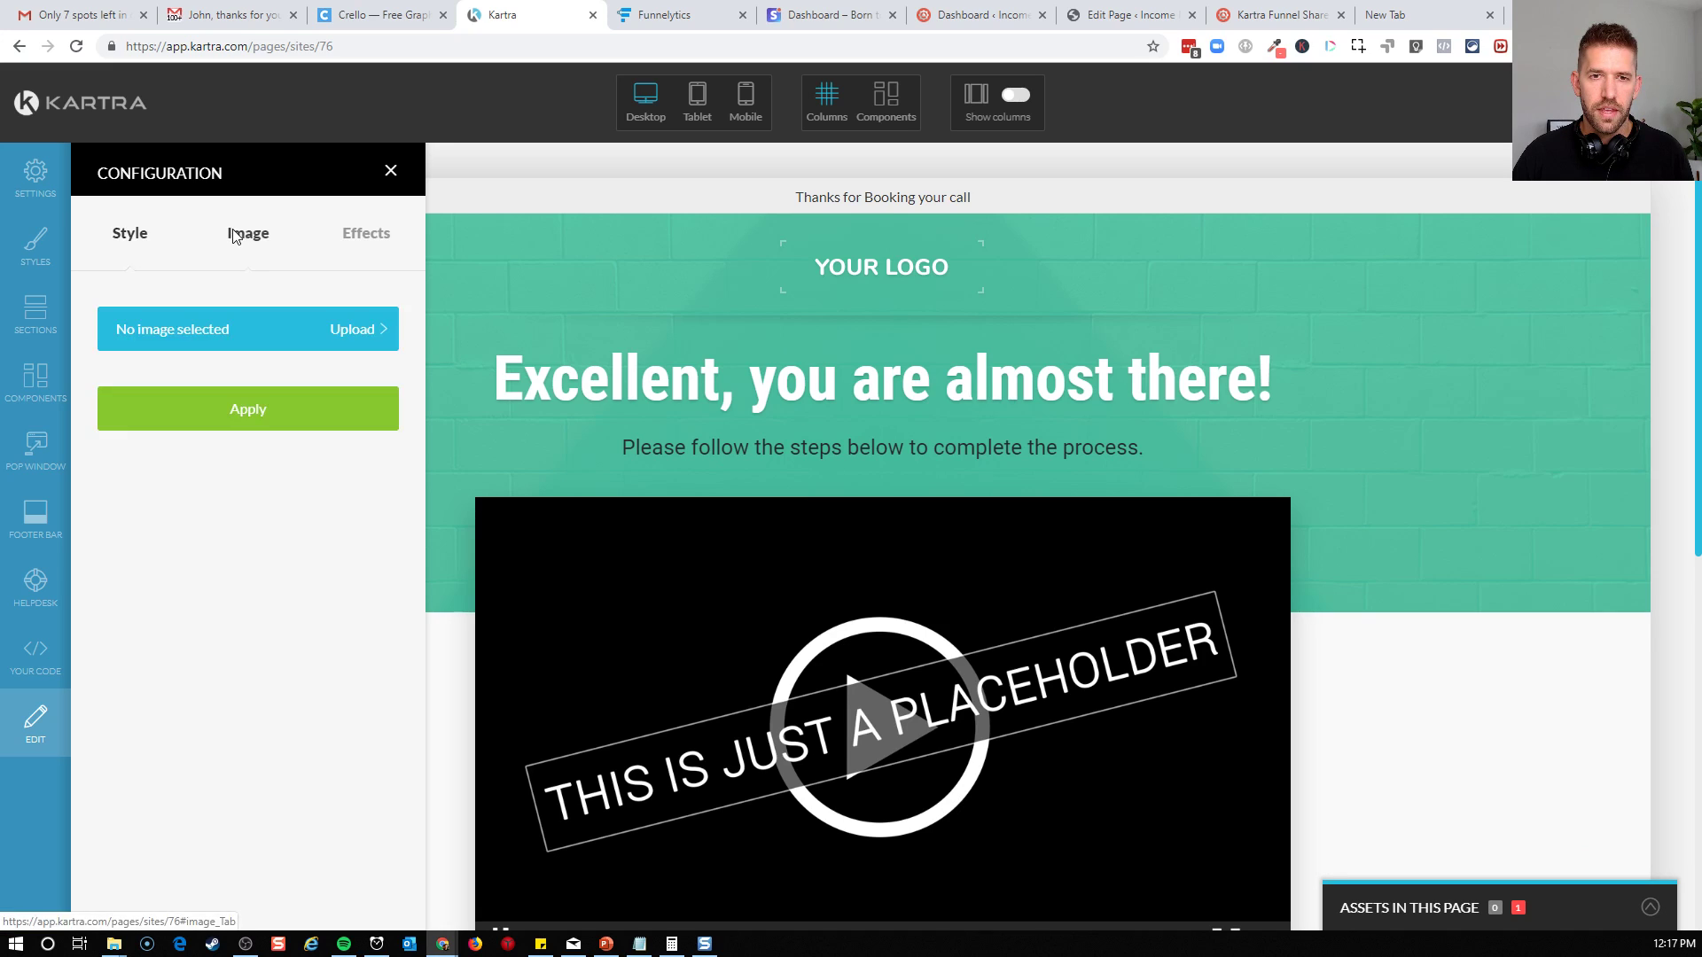
left_click(391, 171)
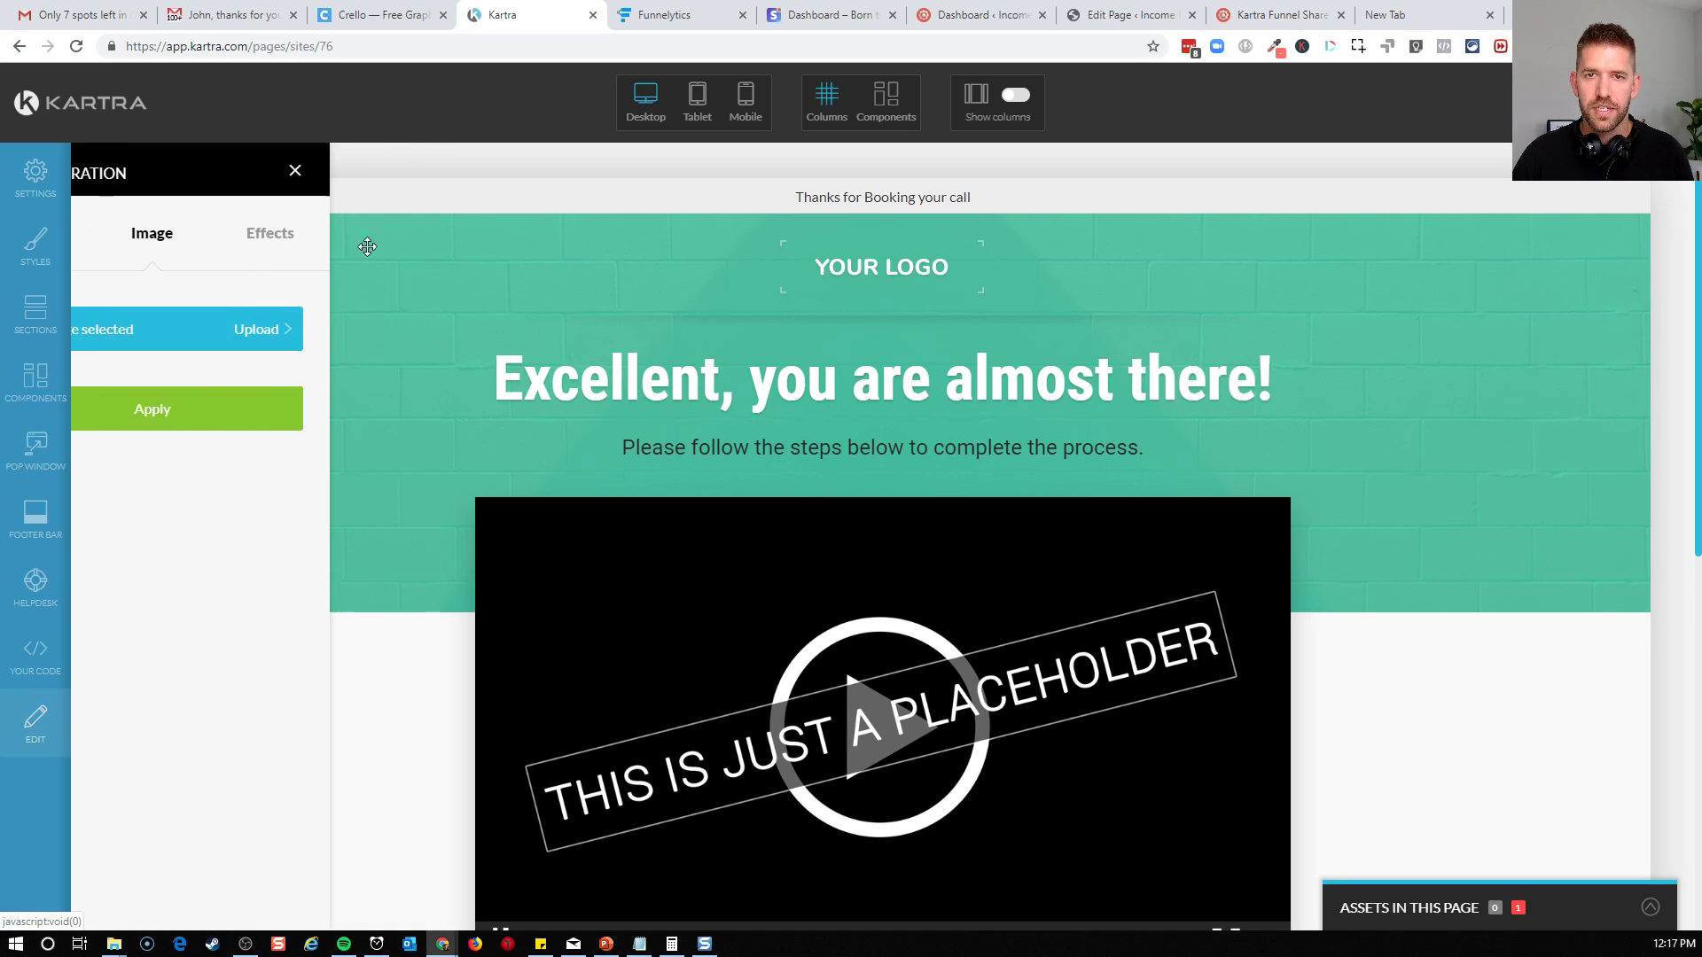
left_click(156, 228)
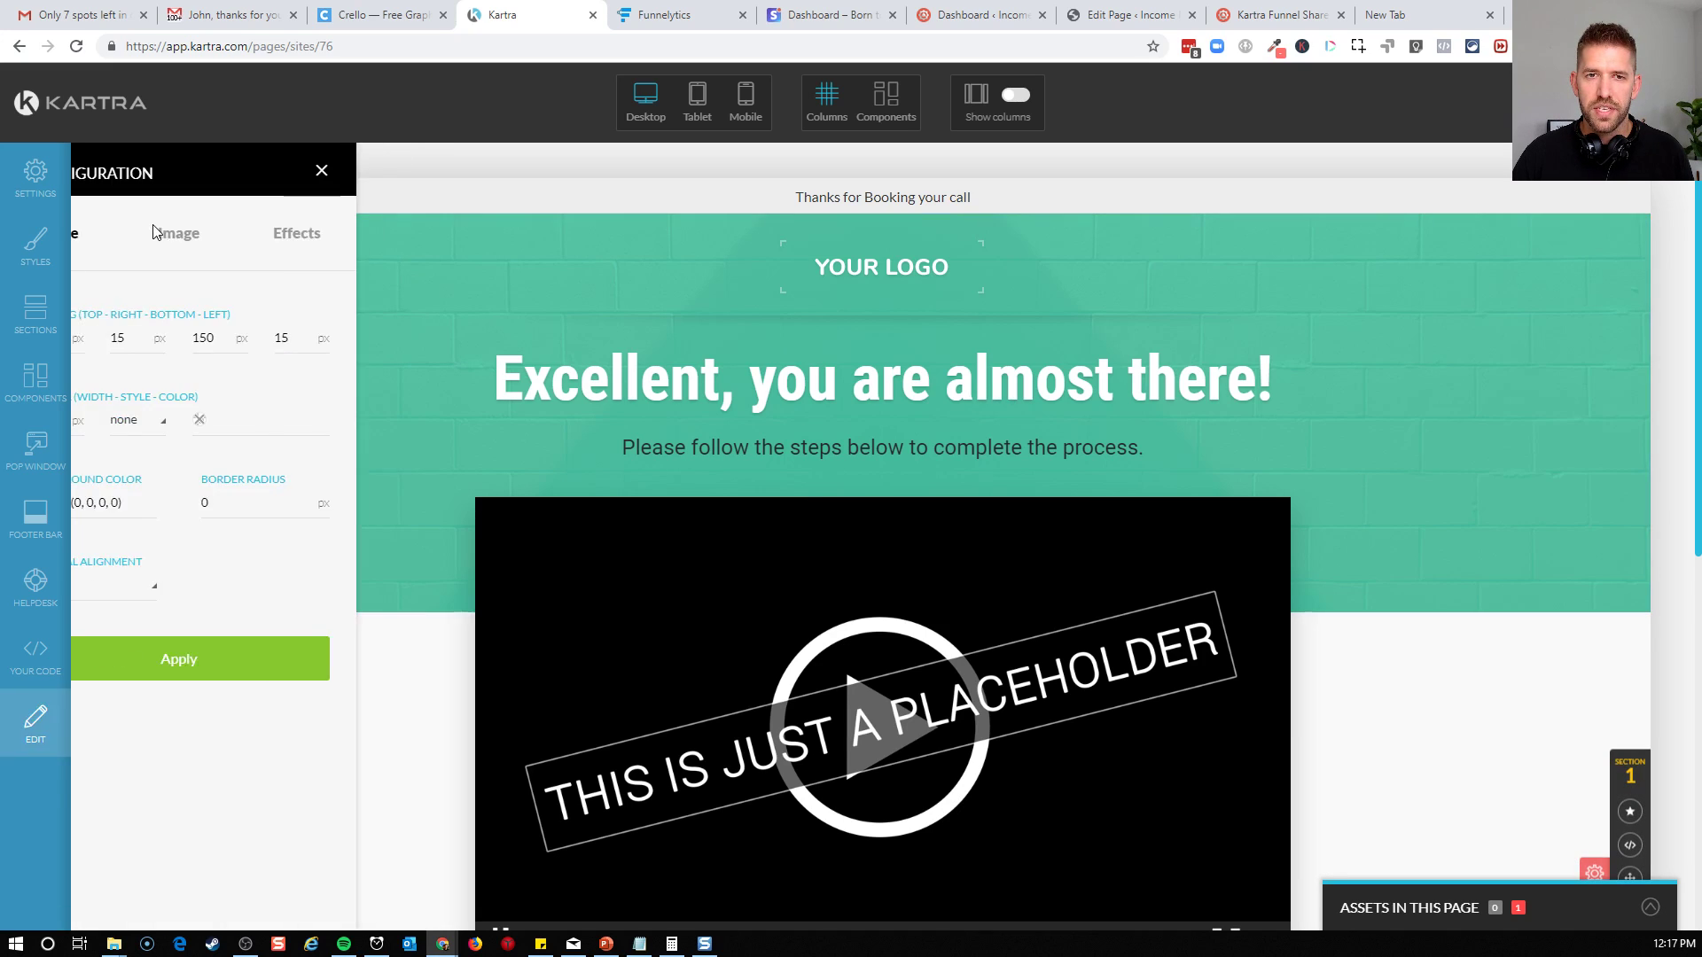
left_click(253, 238)
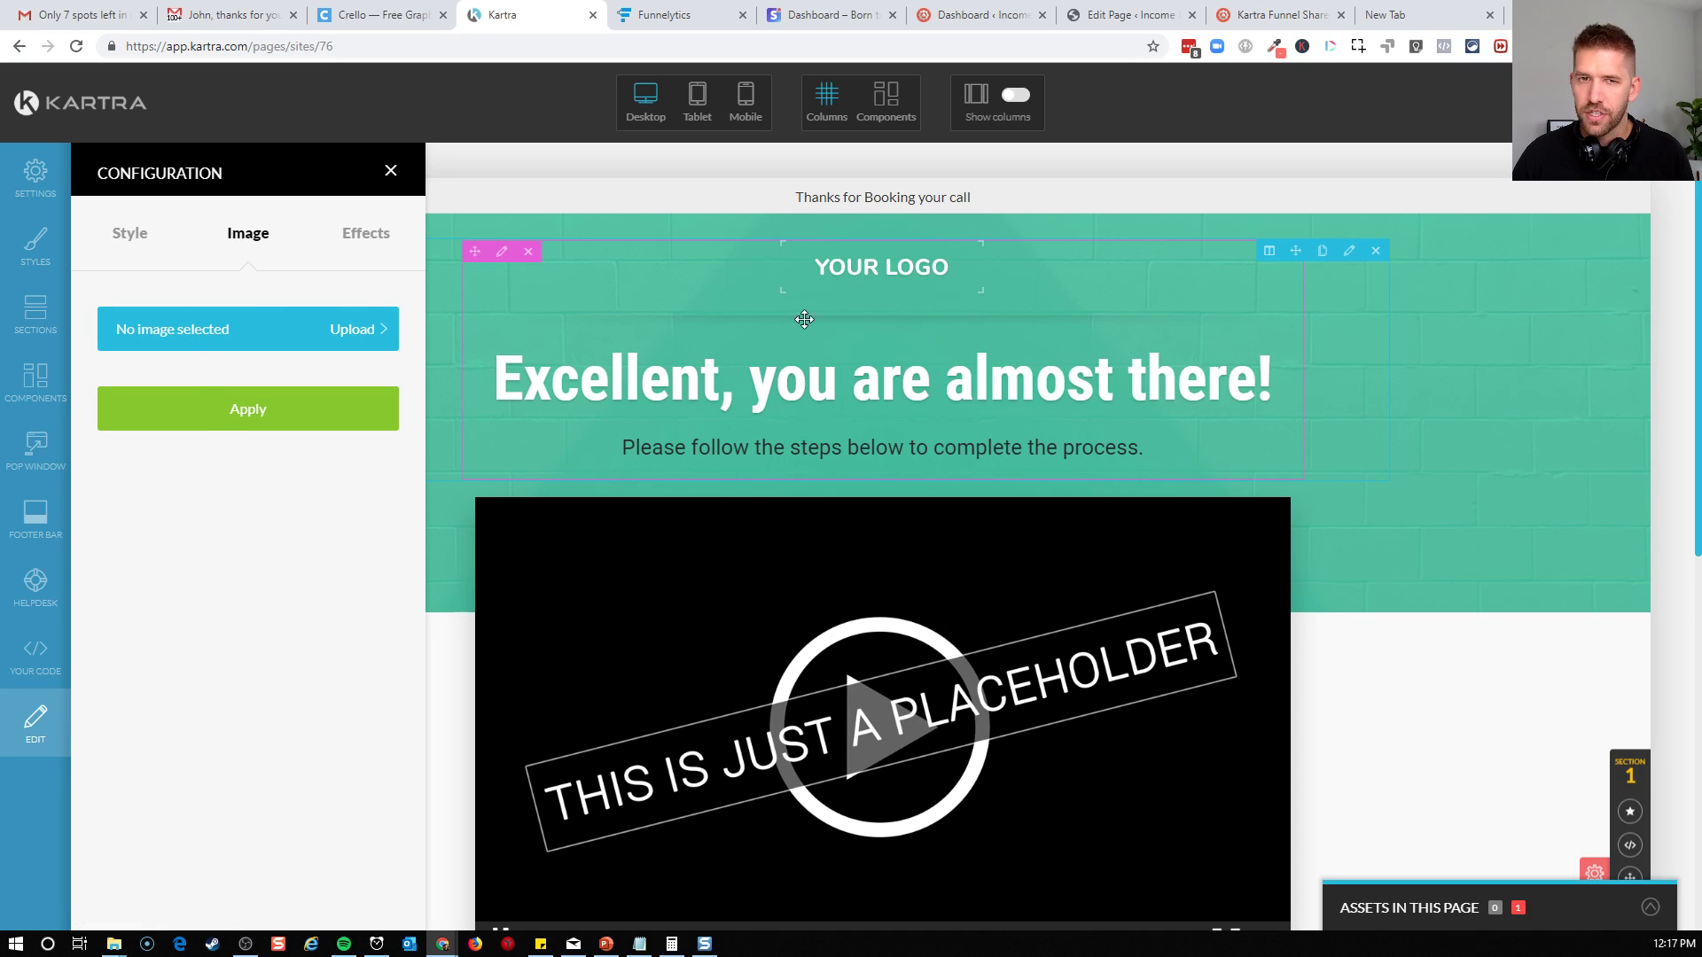
left_click(391, 171)
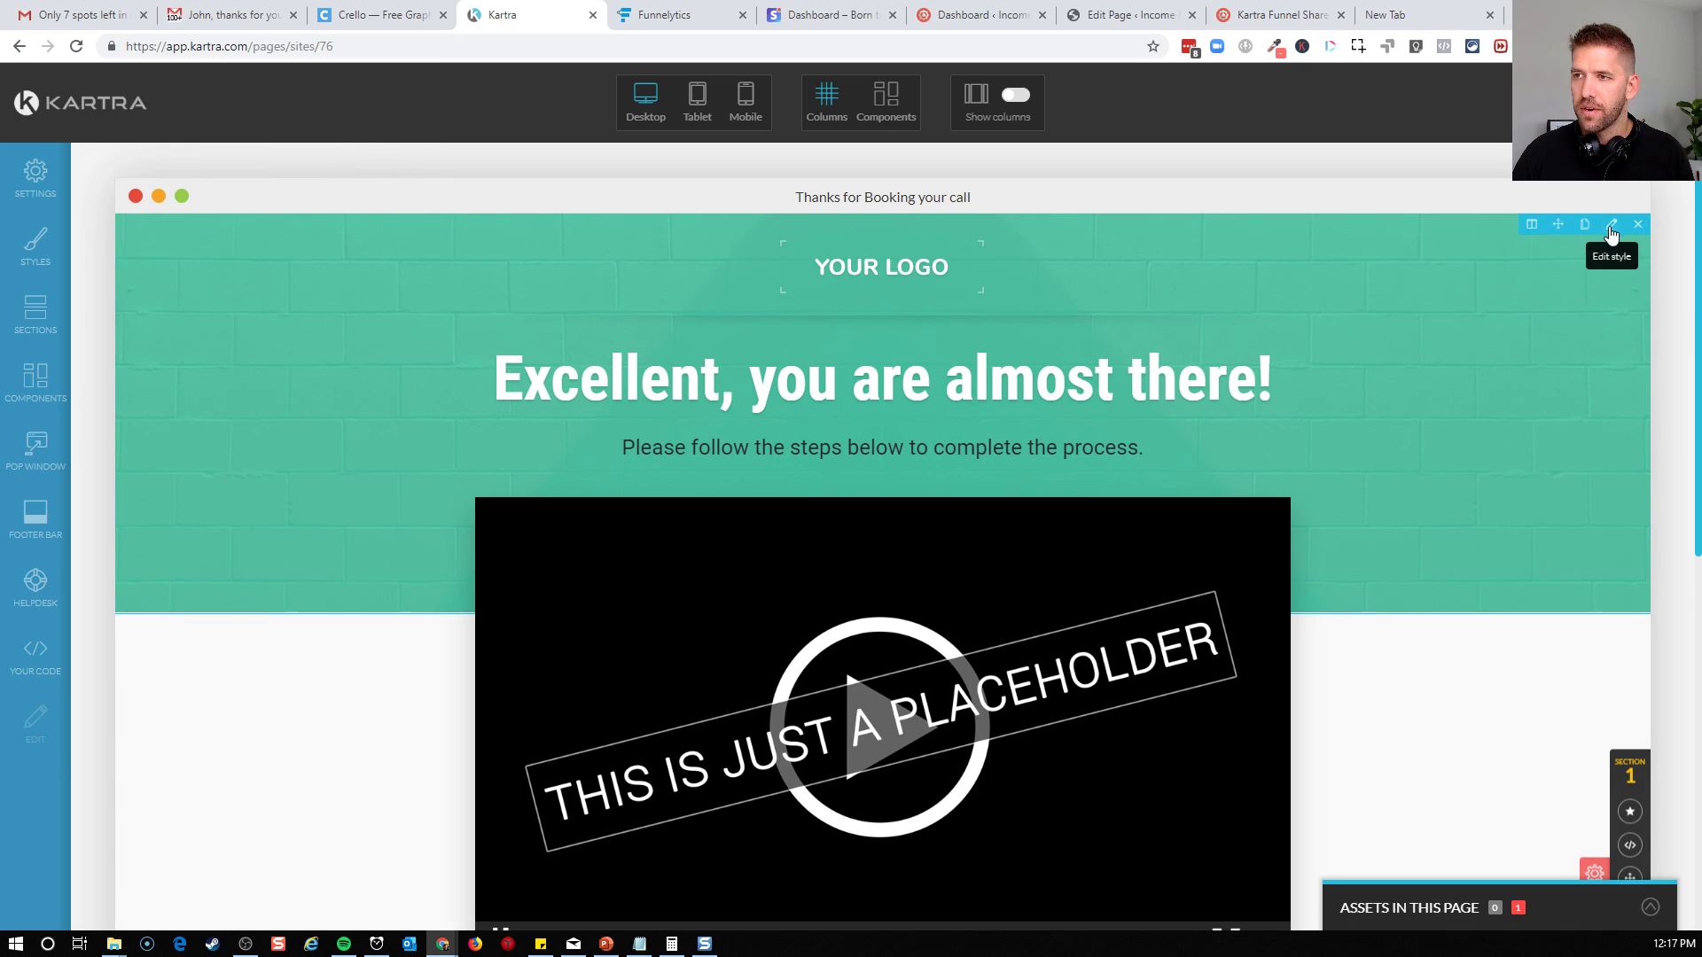
left_click(1611, 224)
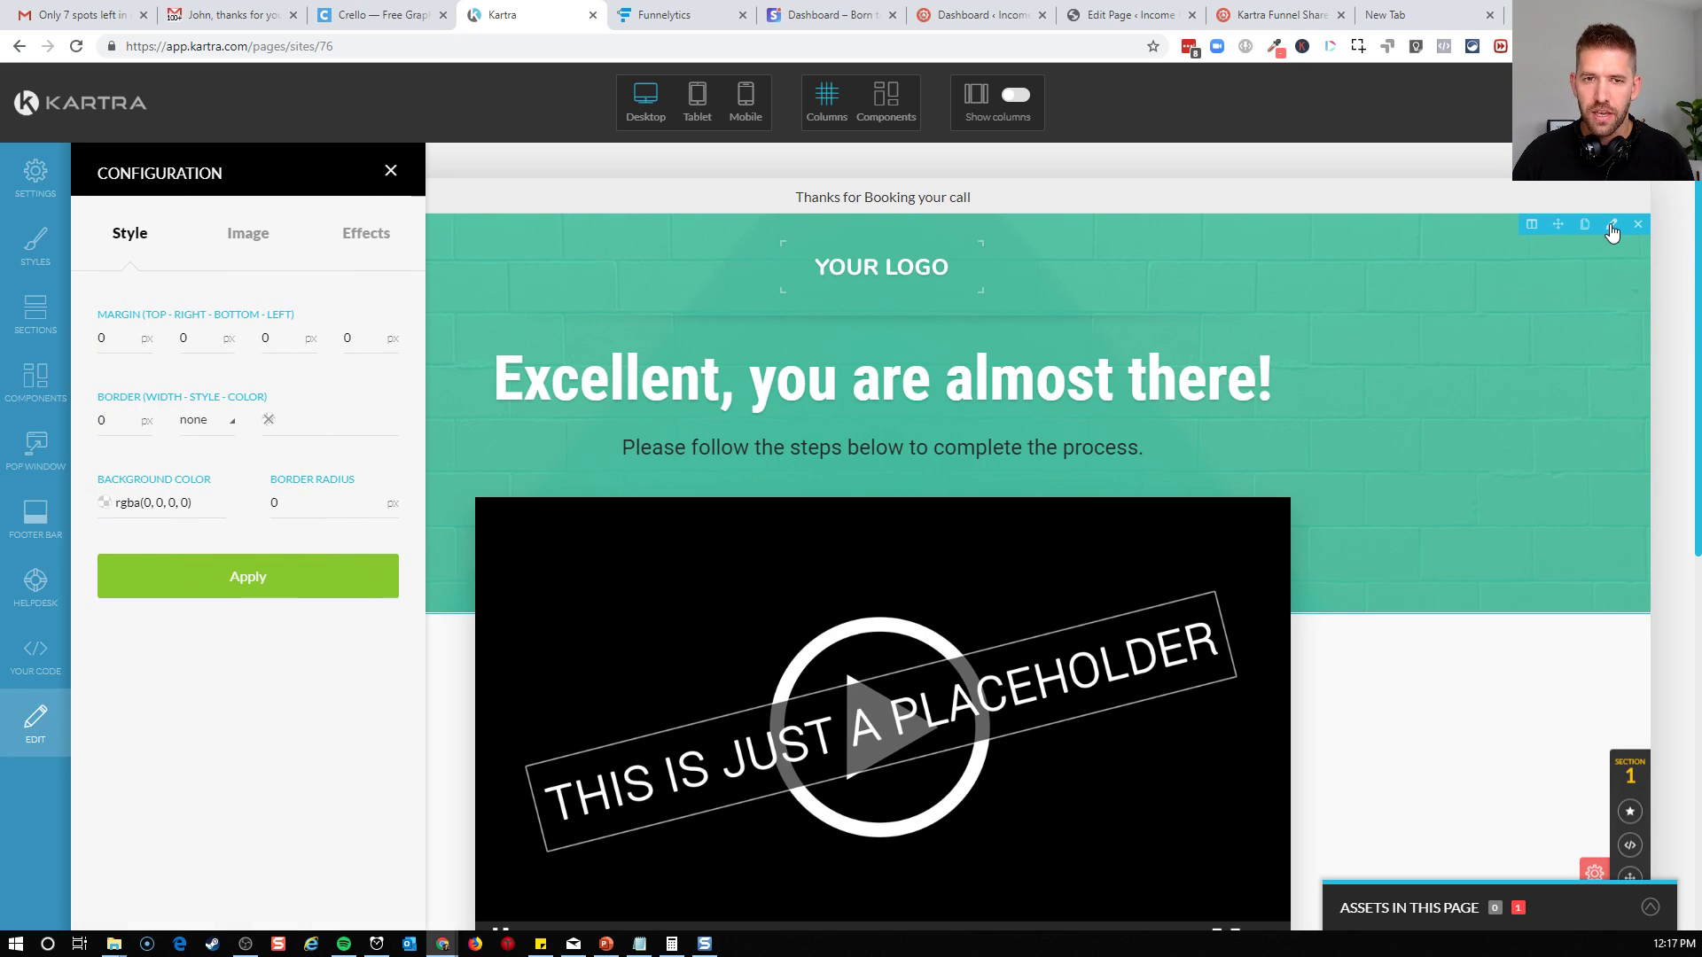
left_click(253, 235)
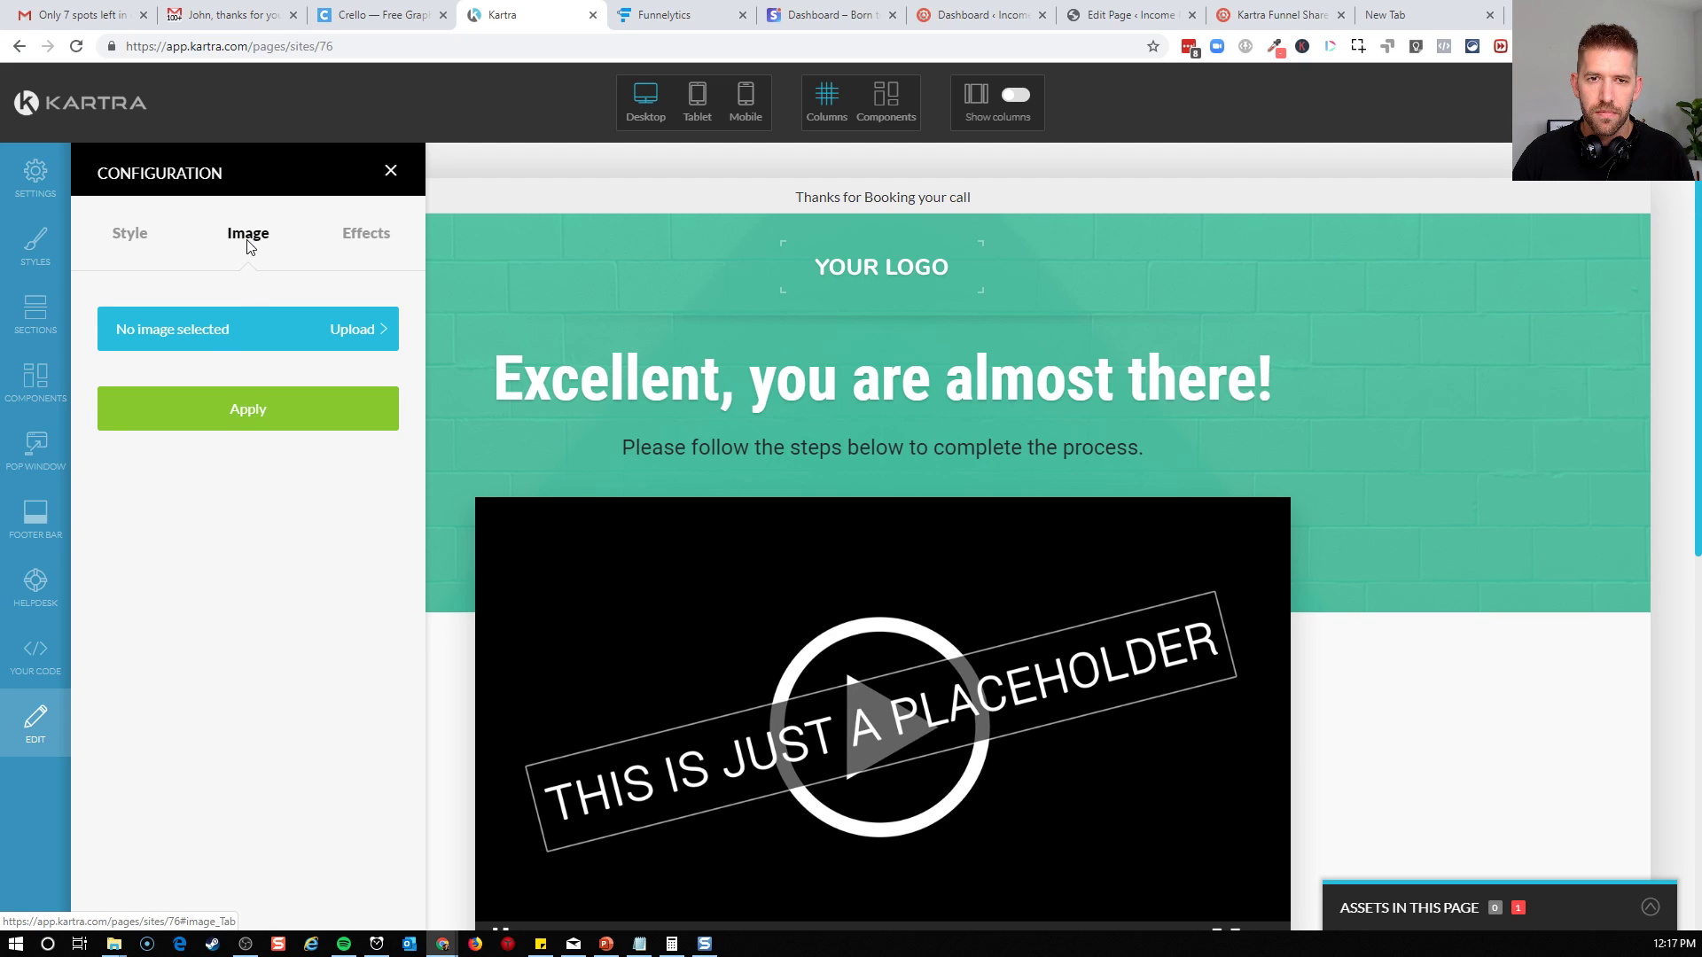
left_click(228, 328)
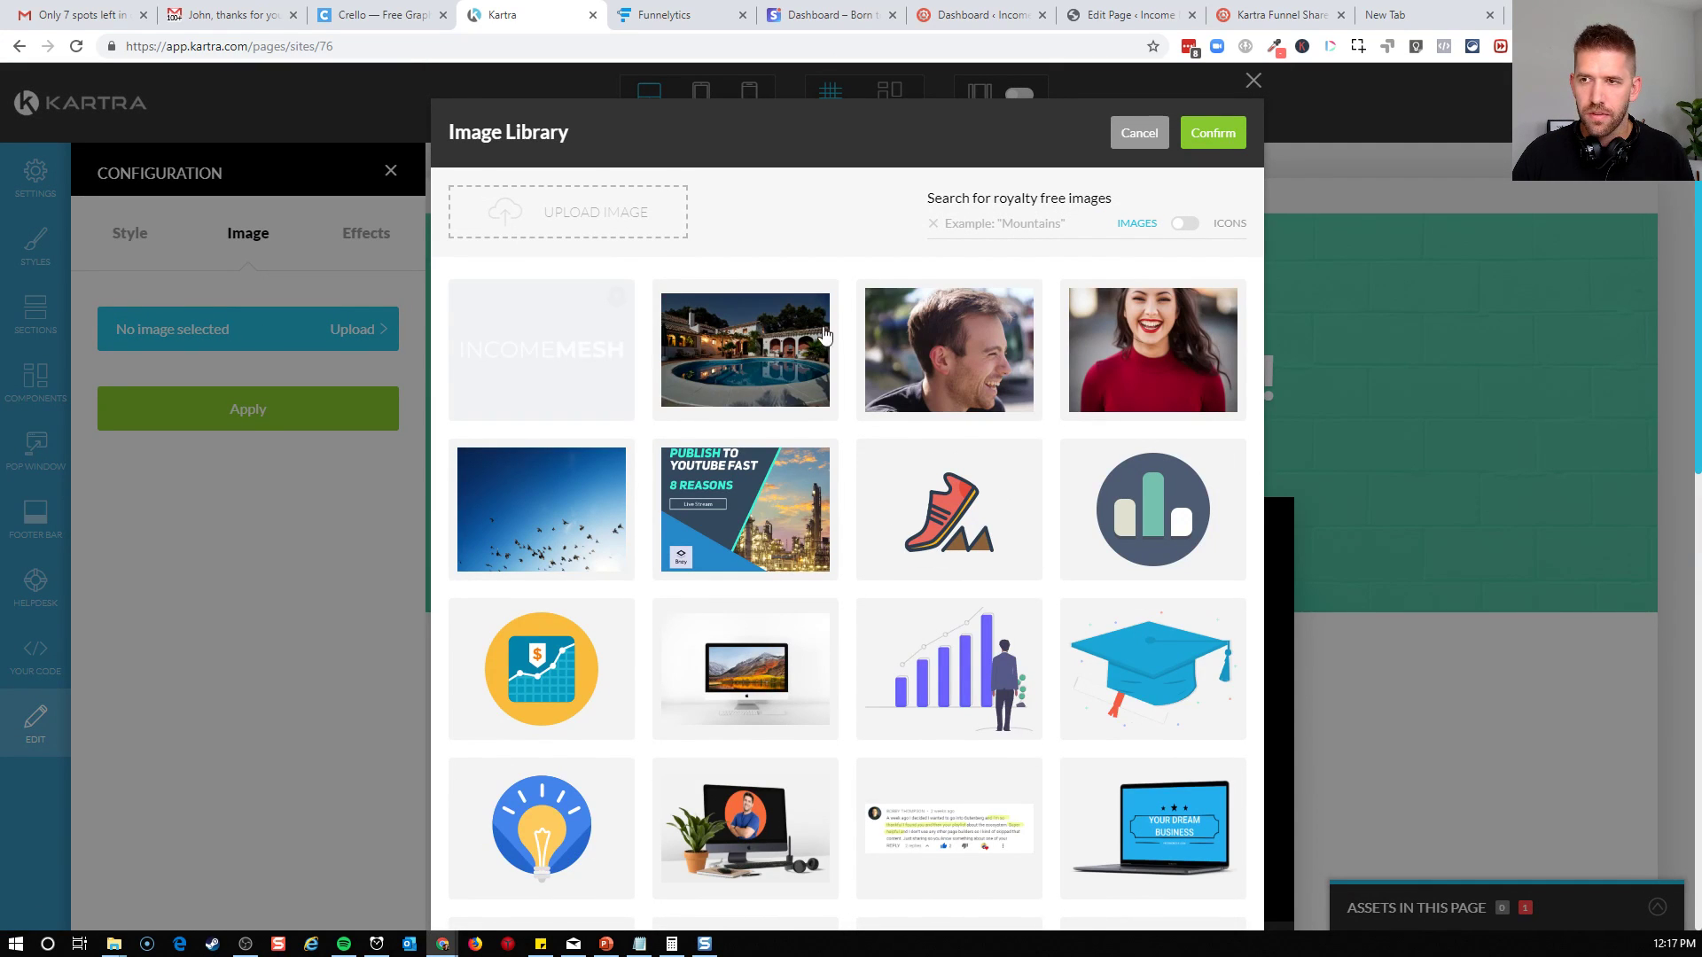
left_click(1139, 133)
Check the whole section's background image settings and close the configuration
scroll(1427, 577, "down", 3)
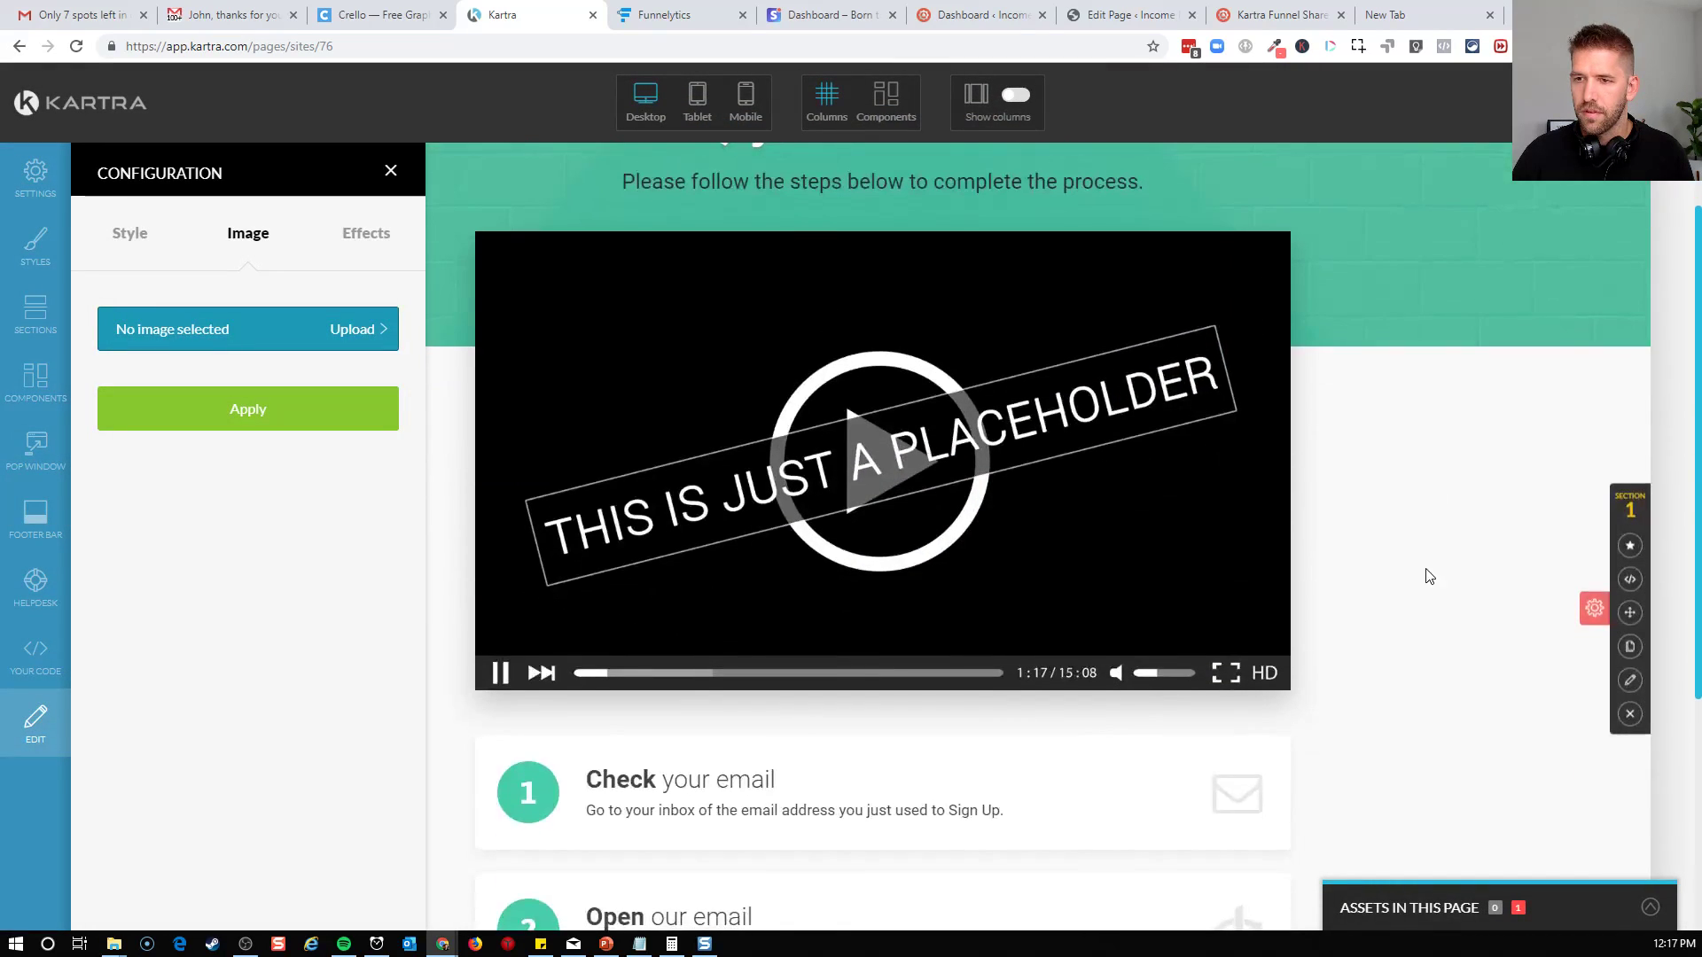
left_click(1630, 680)
left_click(1630, 680)
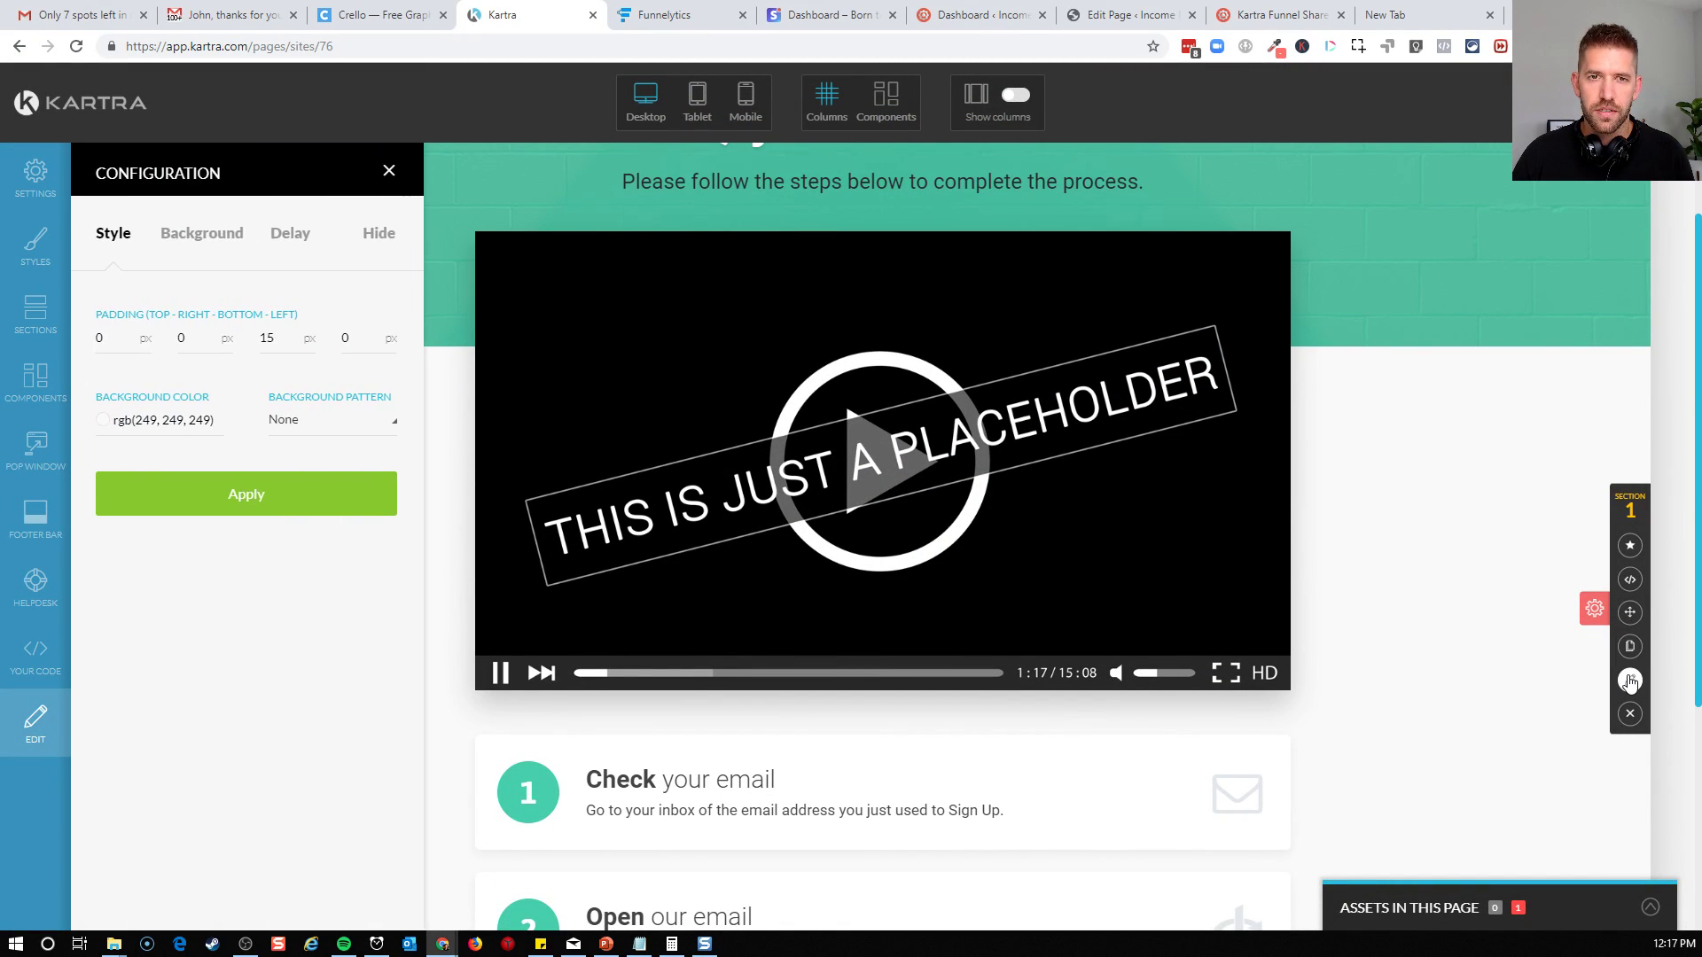
left_click(210, 234)
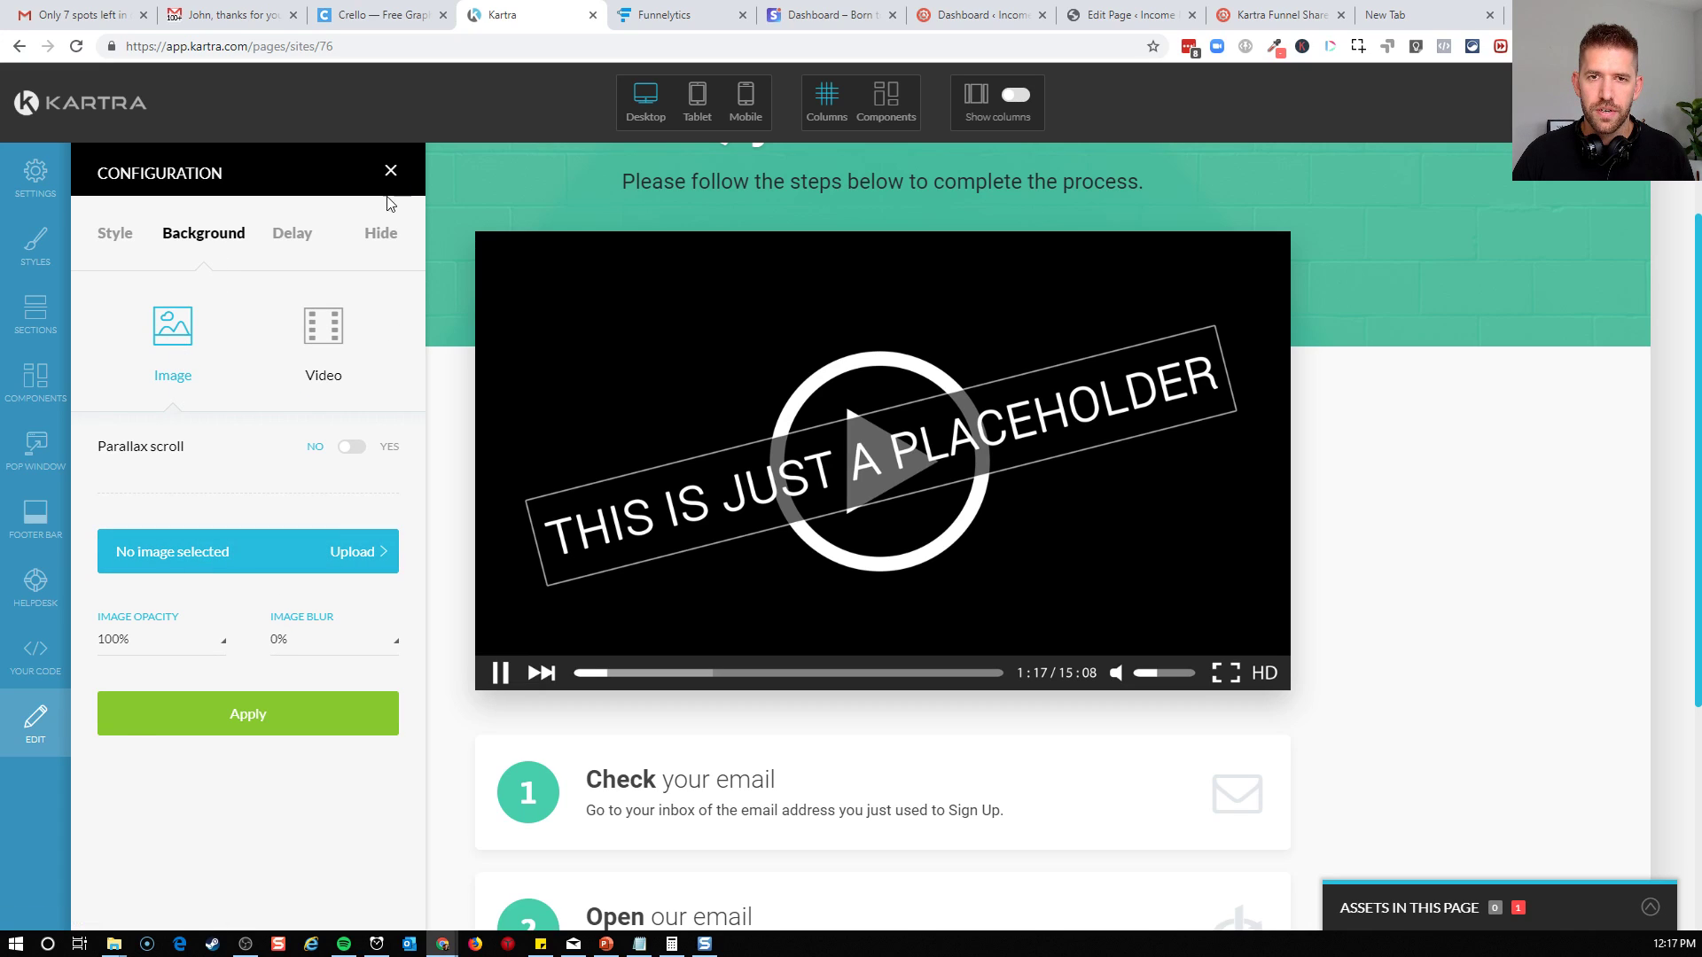
left_click(387, 169)
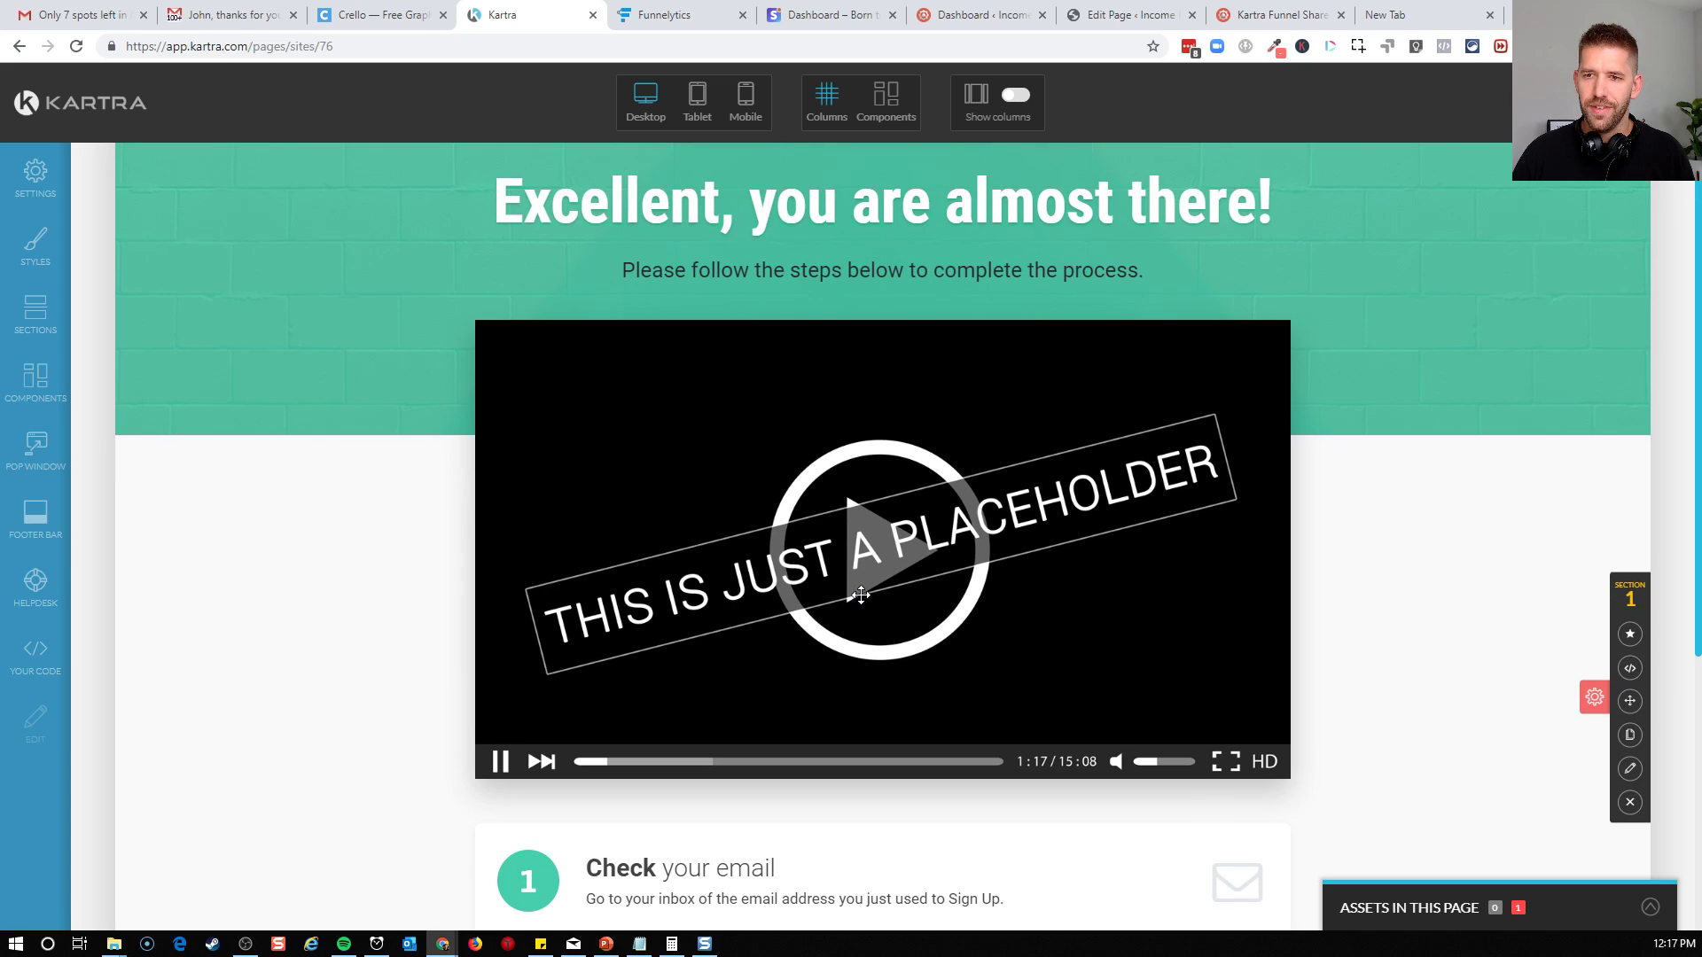
scroll(705, 585, "up", 2)
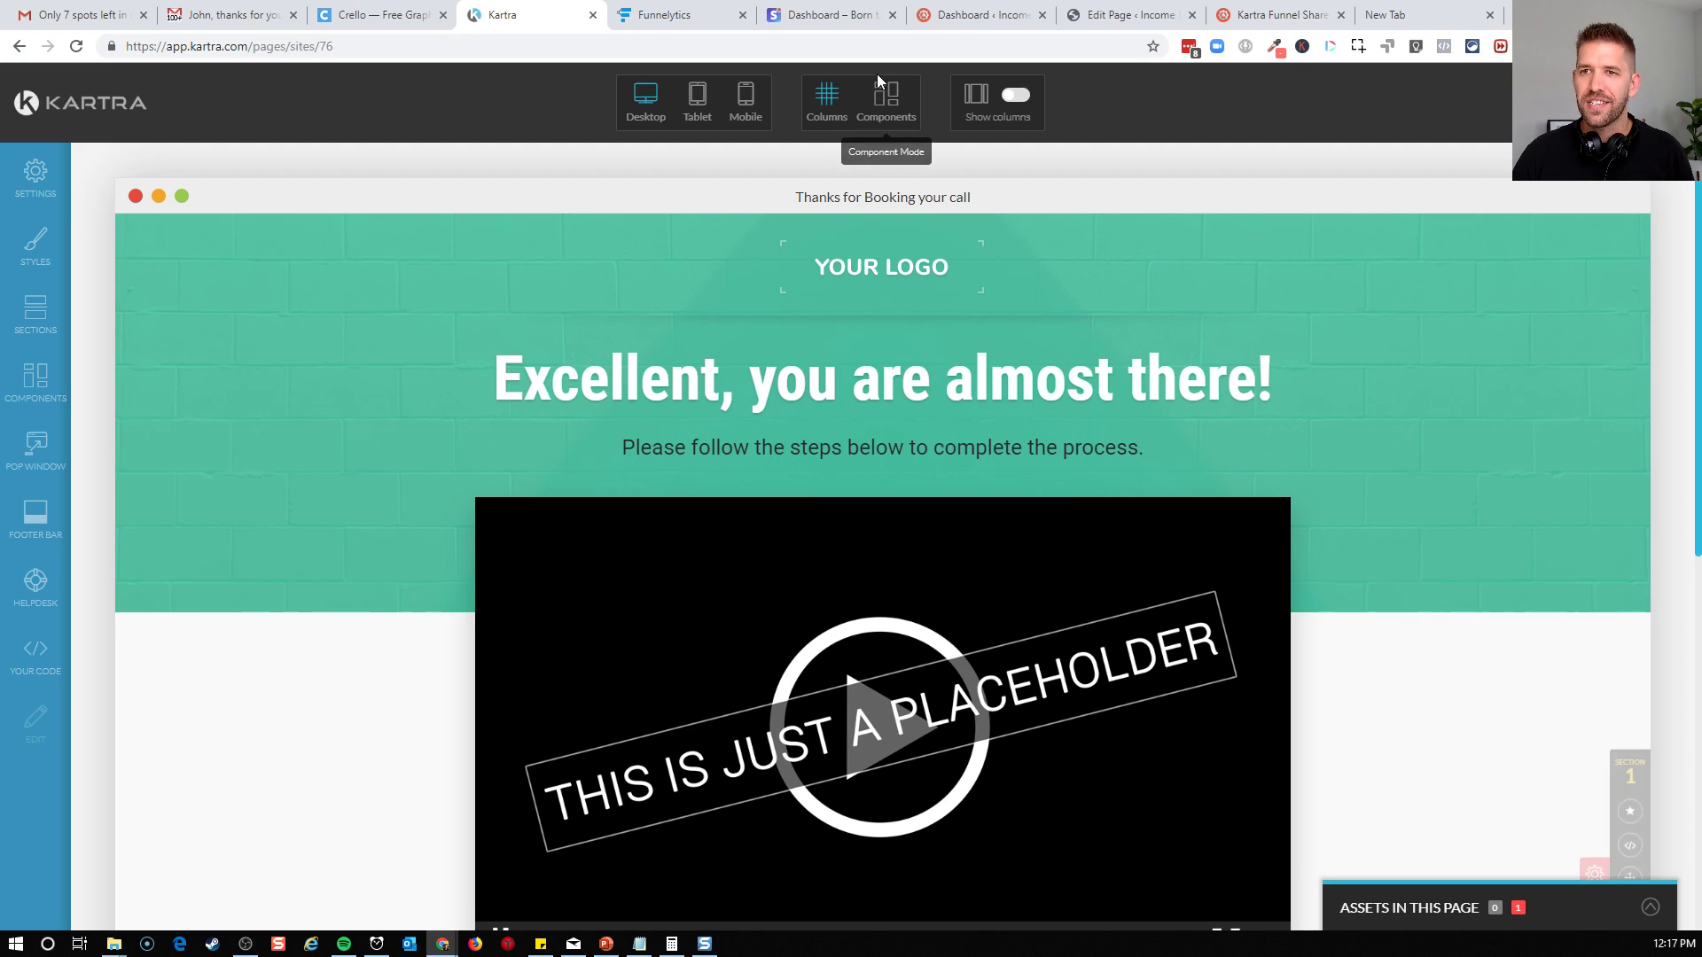
Return to component editing and replace the placeholder logo with the INCOMEMESH logo from the image library
left_click(887, 99)
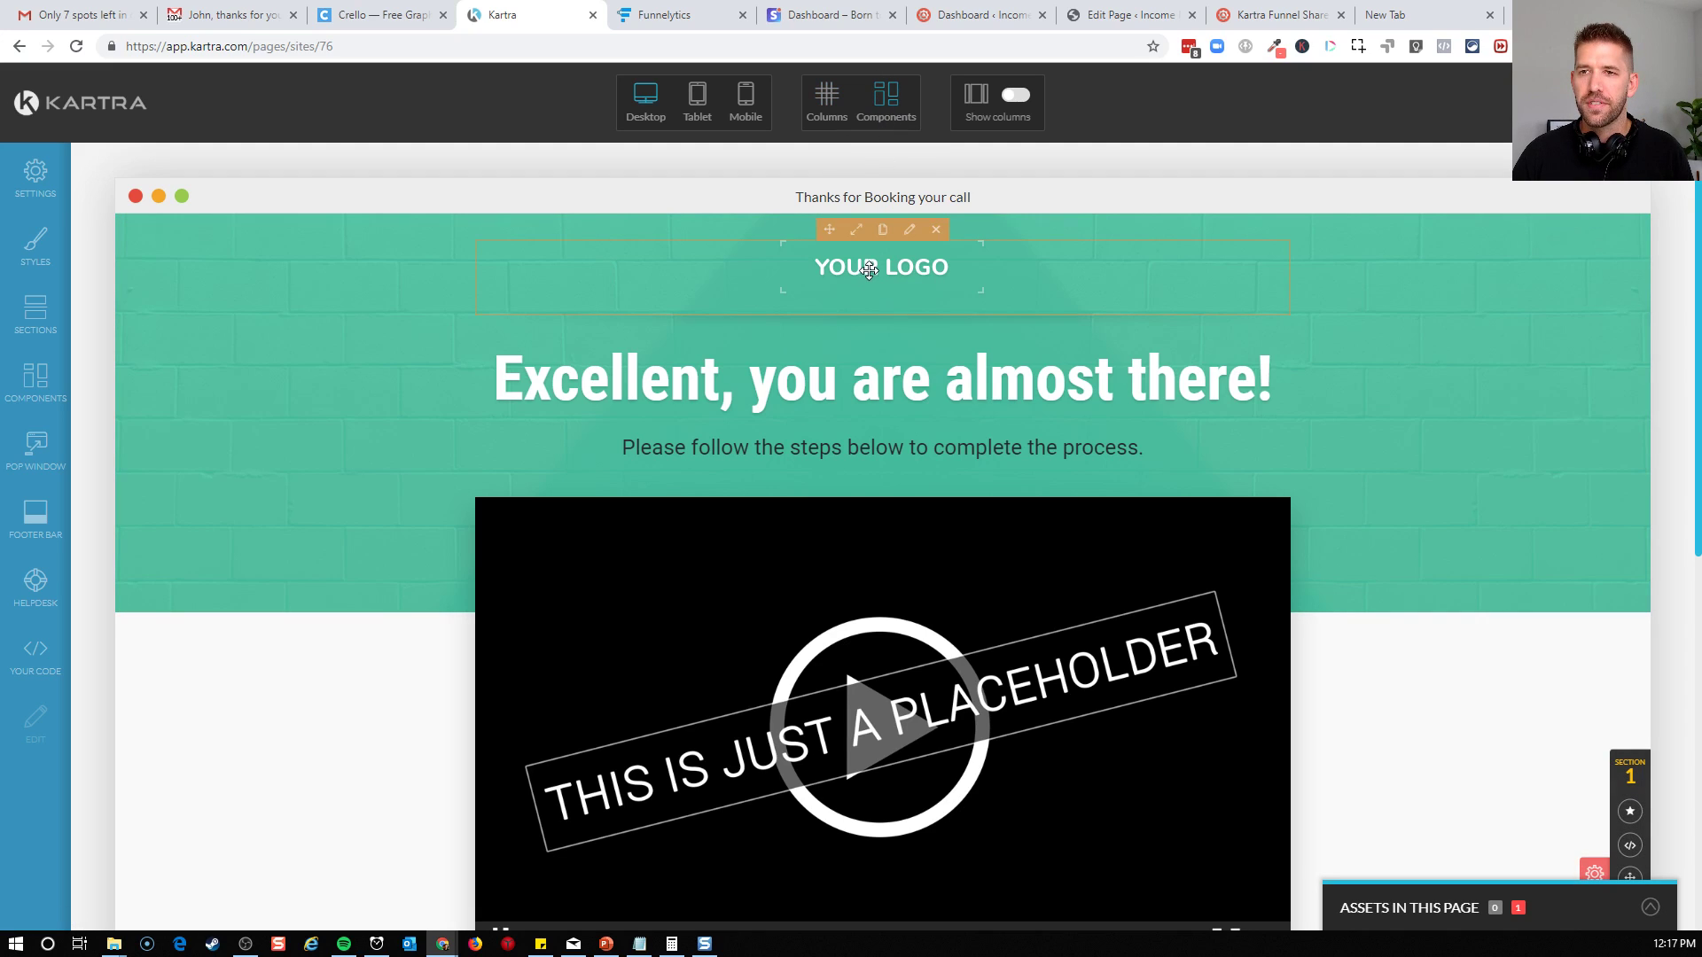
left_click(909, 229)
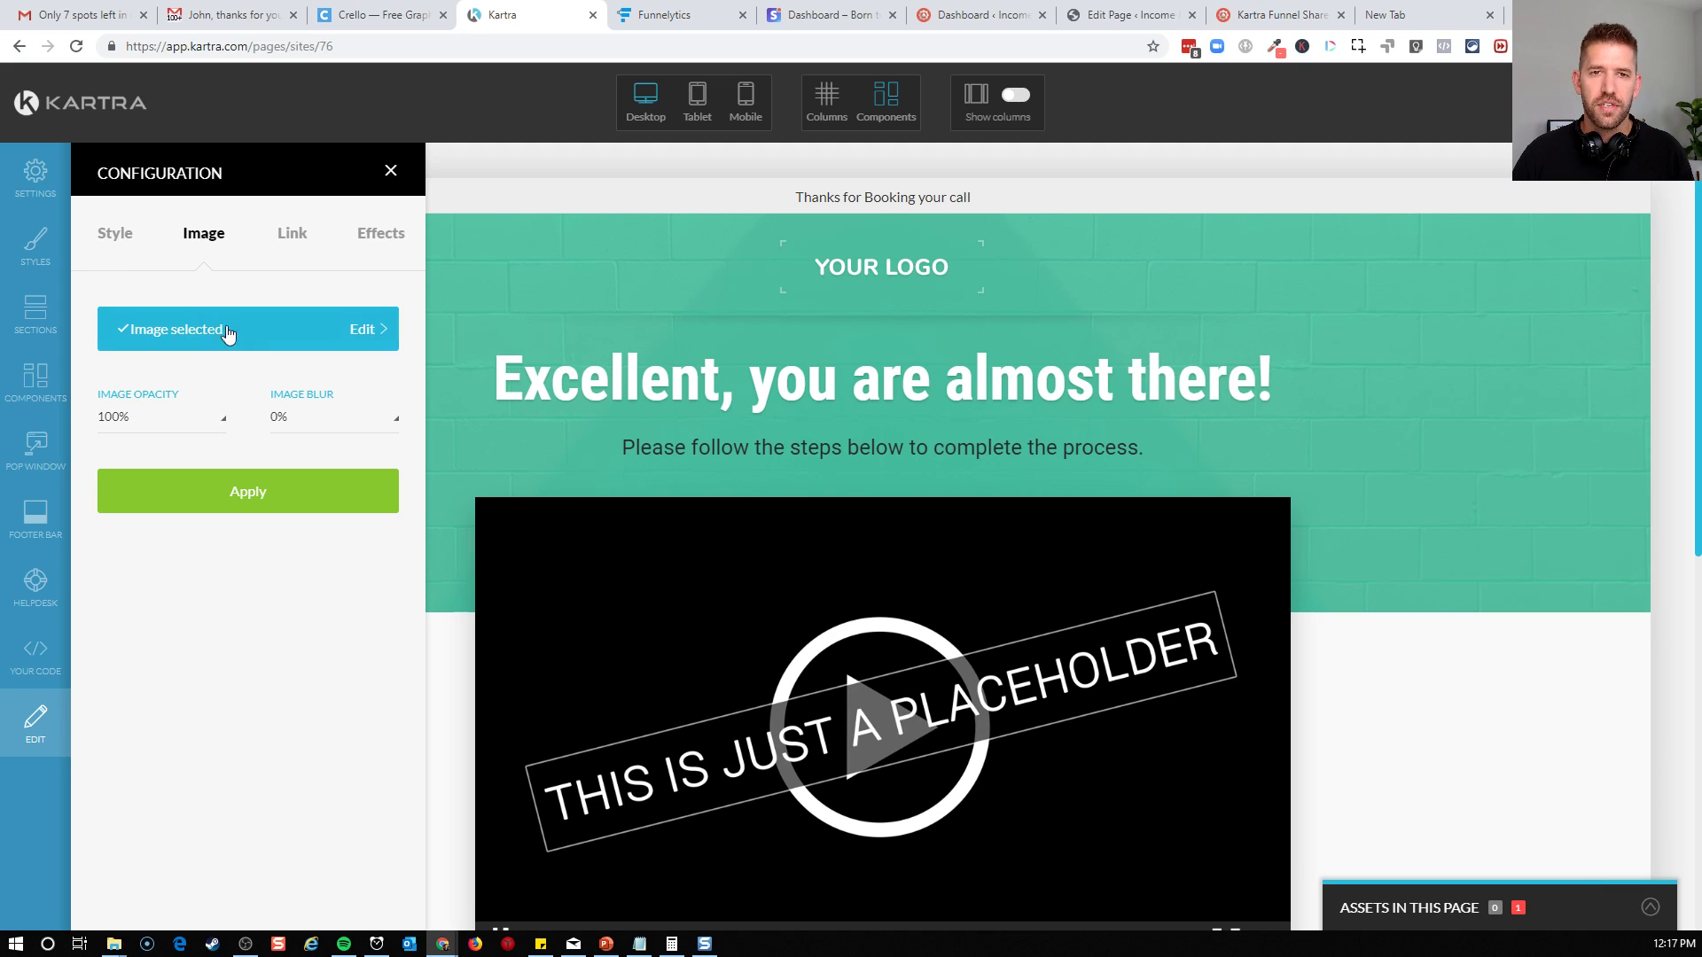
left_click(364, 330)
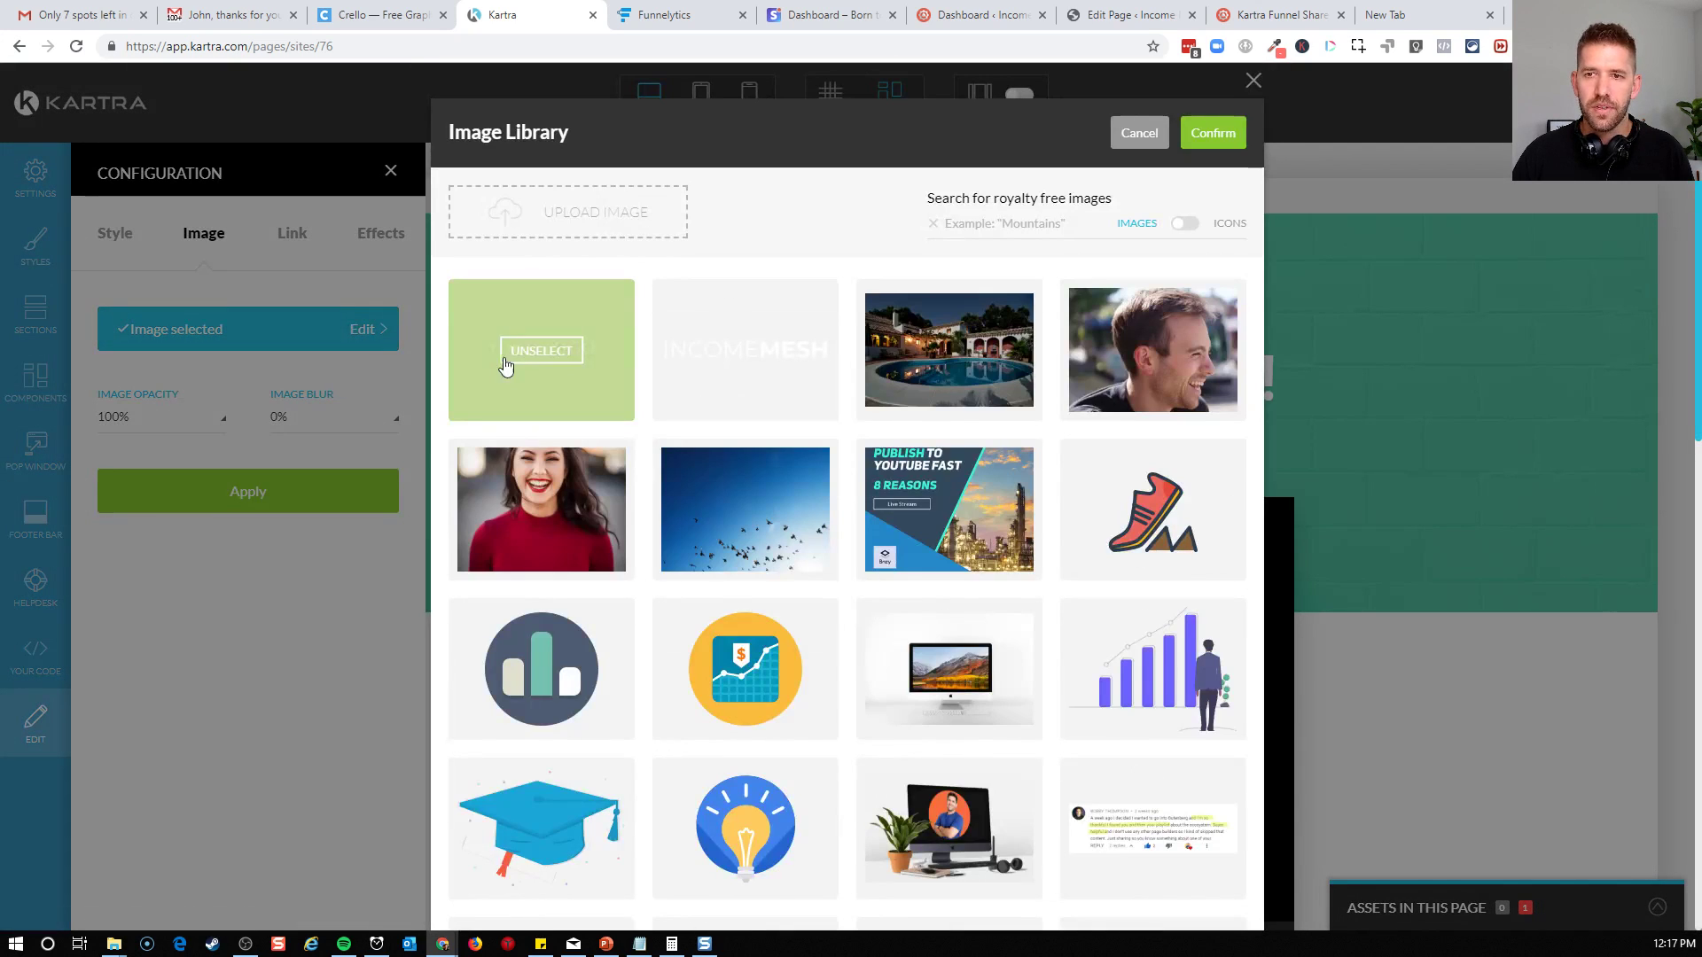
left_click(717, 348)
left_click(1211, 133)
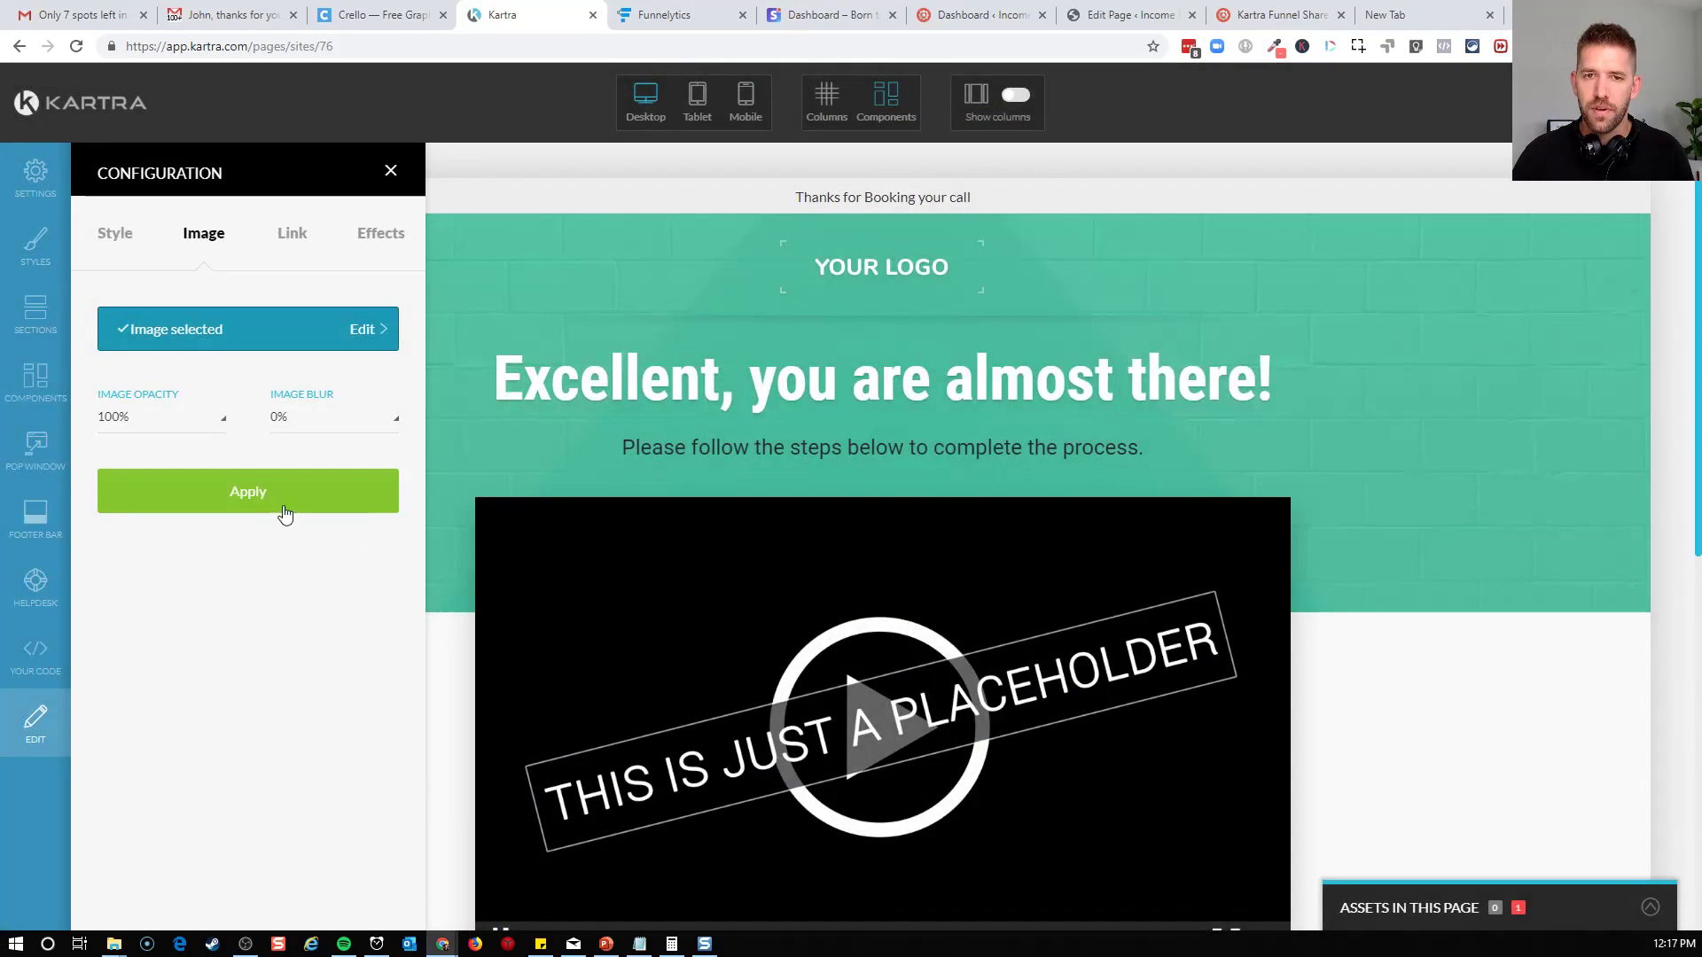
left_click(284, 510)
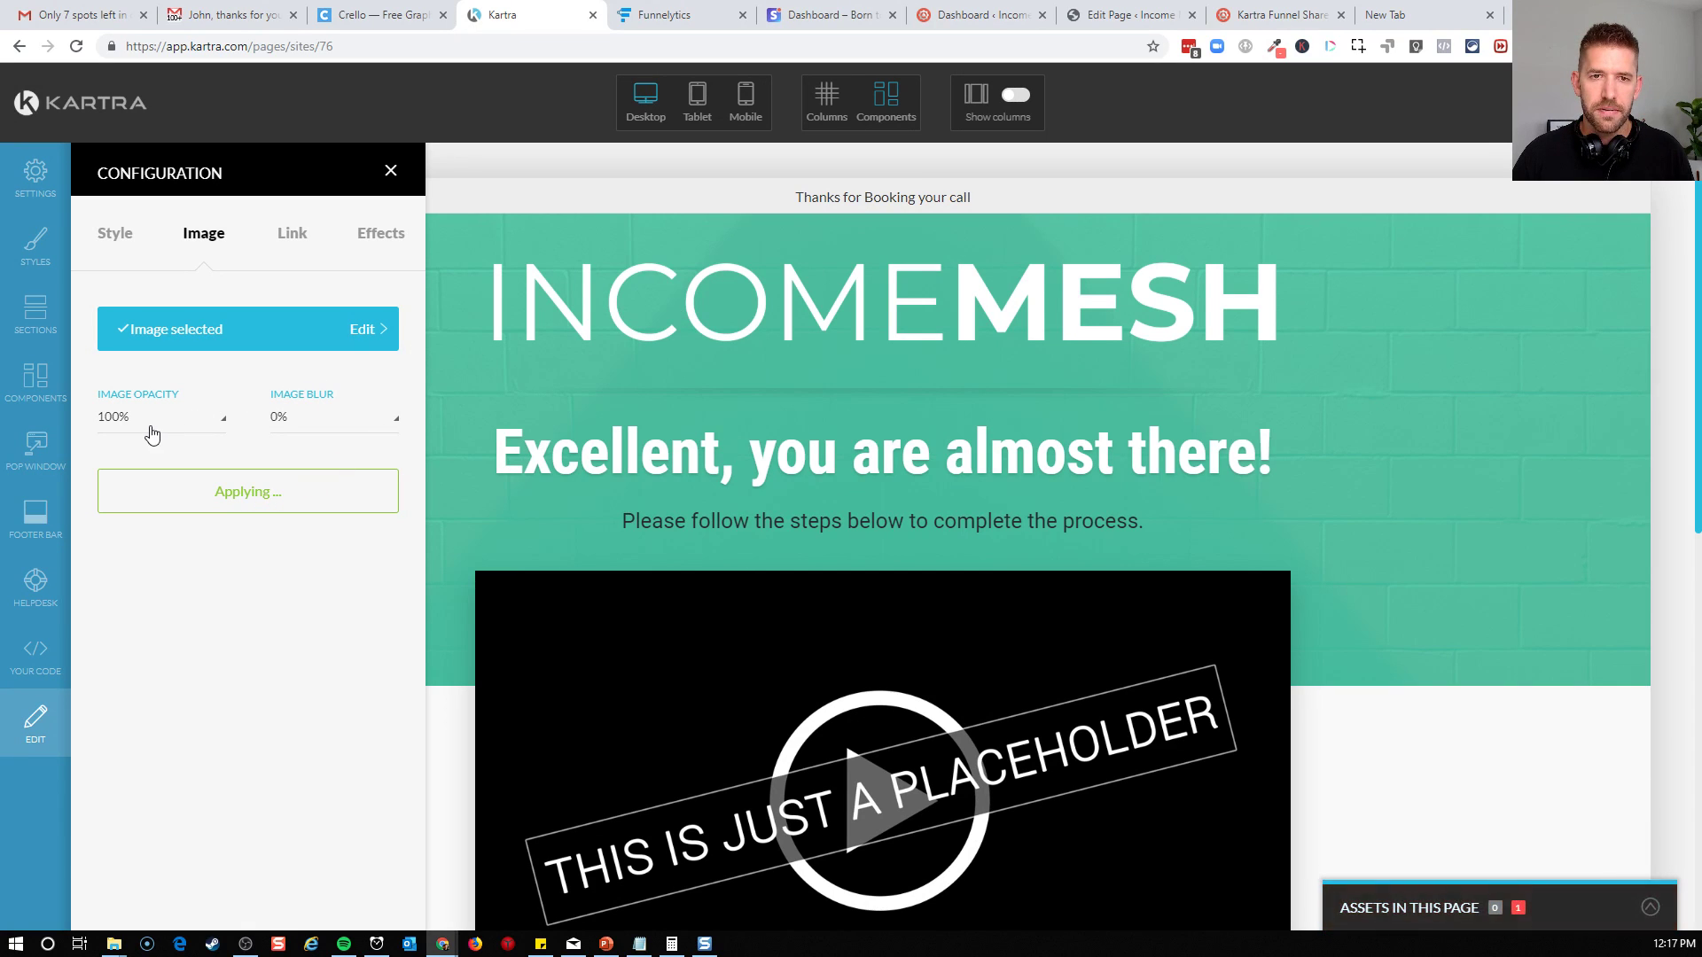
Shrink the INCOMEMESH logo to about a fifth of the content column's width and close its configuration
left_click(137, 245)
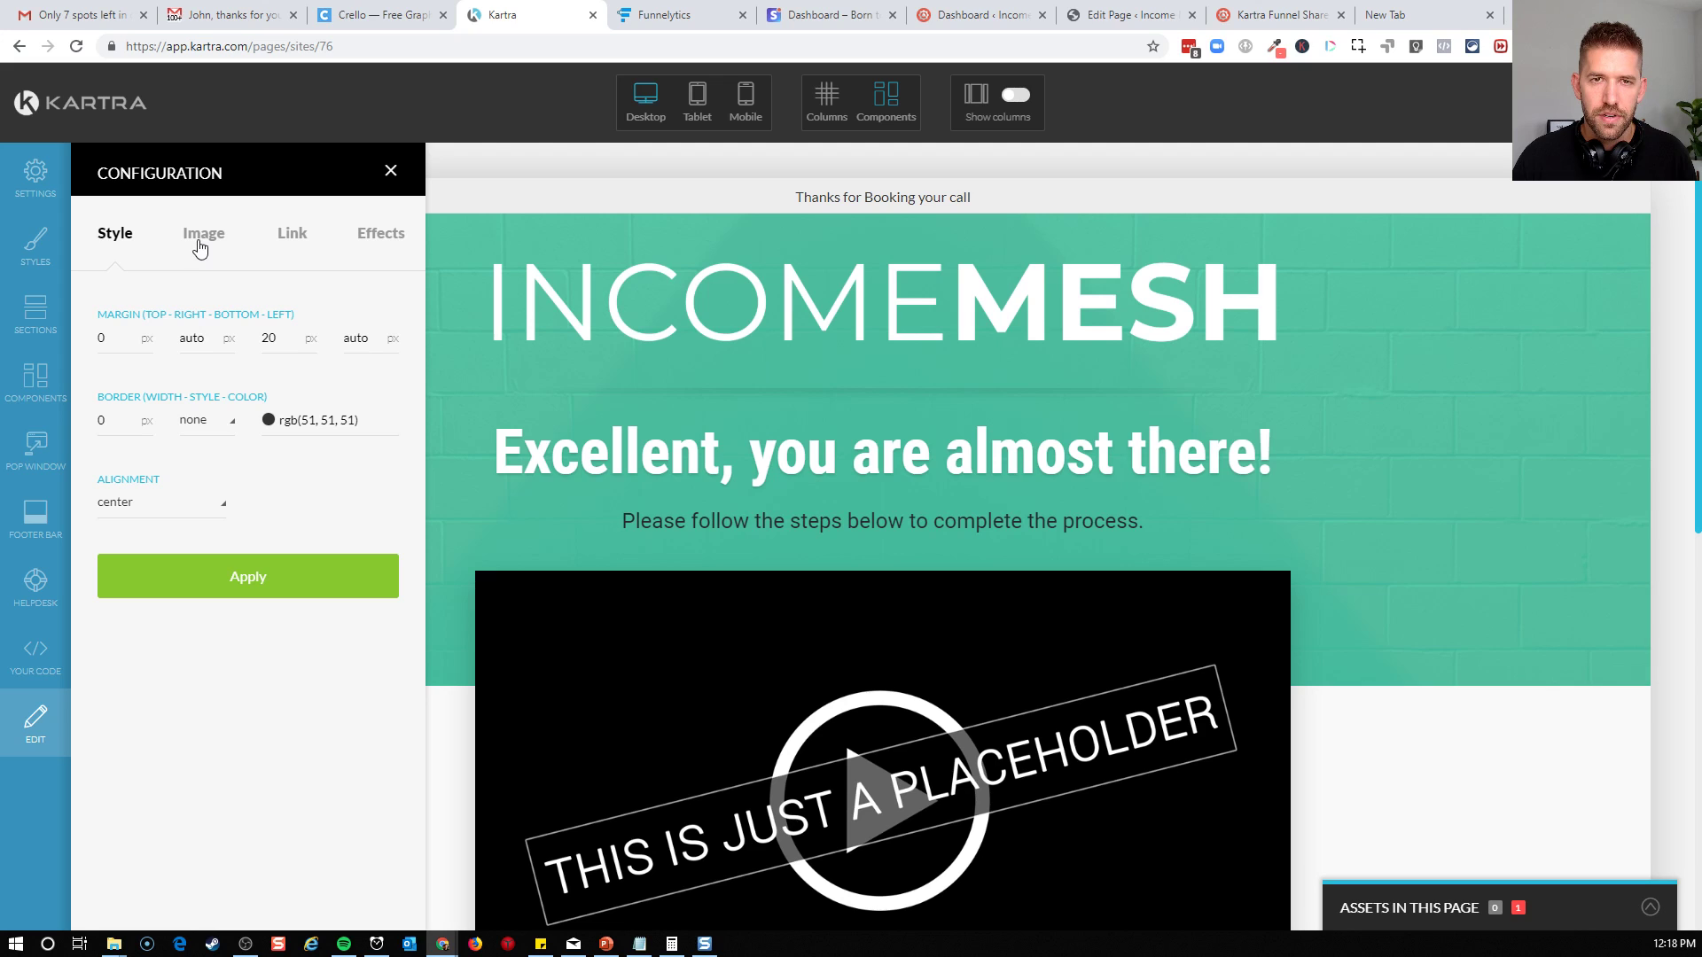
left_click(858, 233)
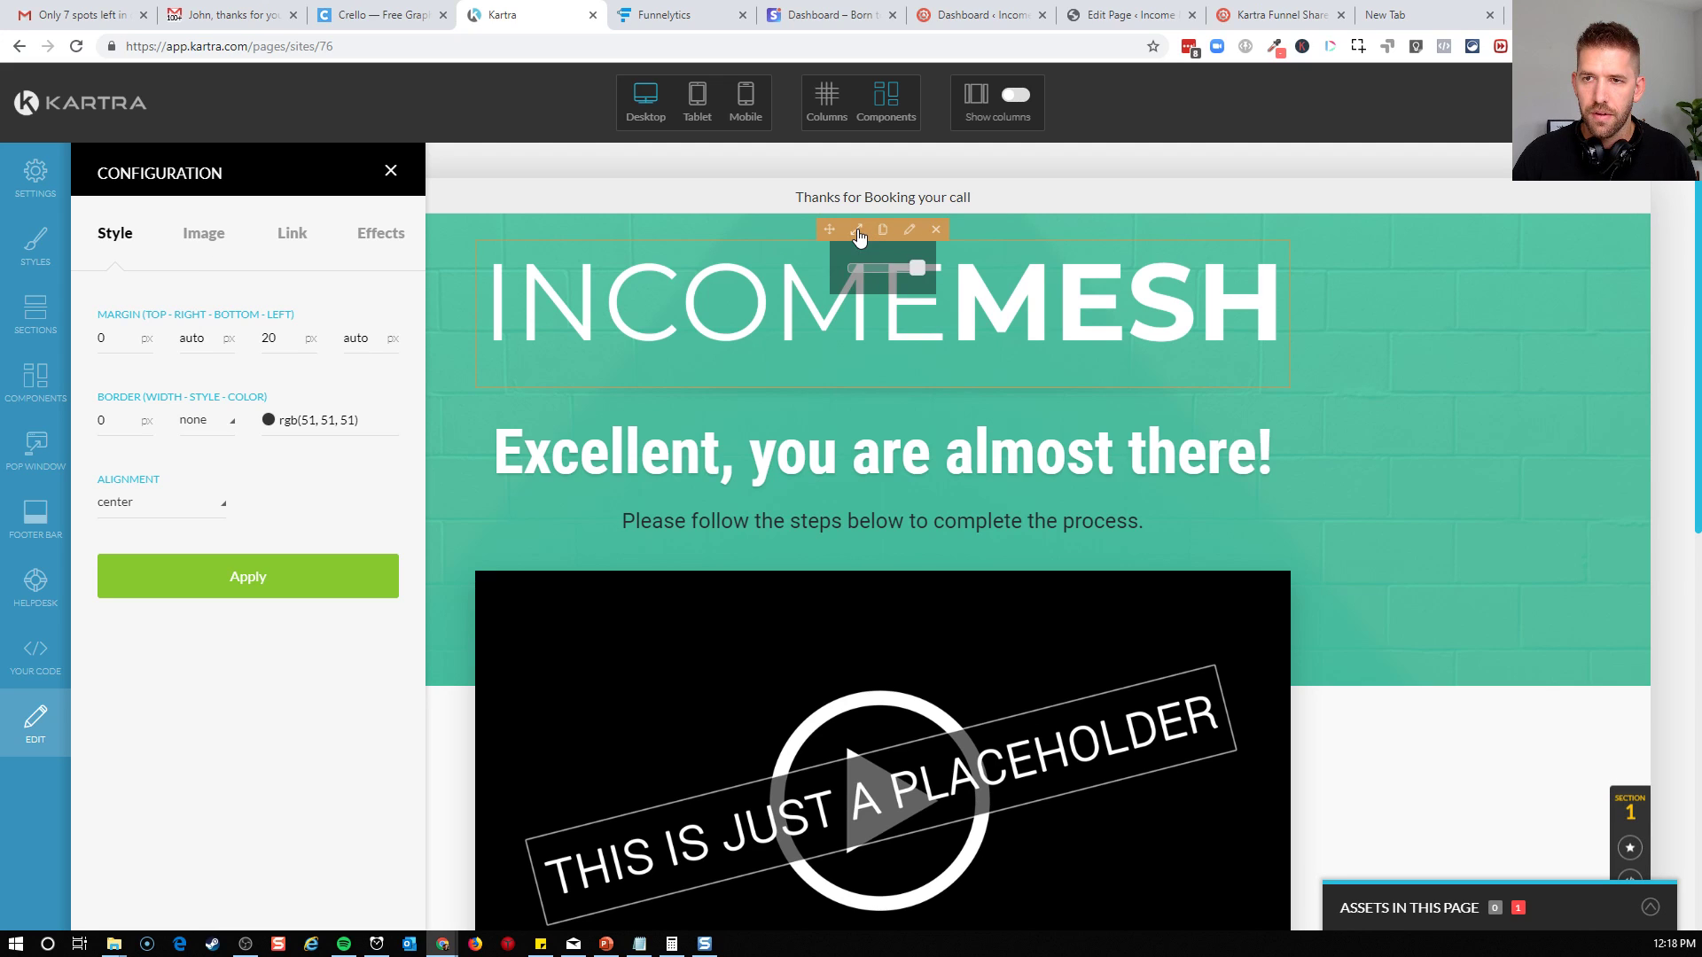
left_click_drag(917, 270, 863, 274)
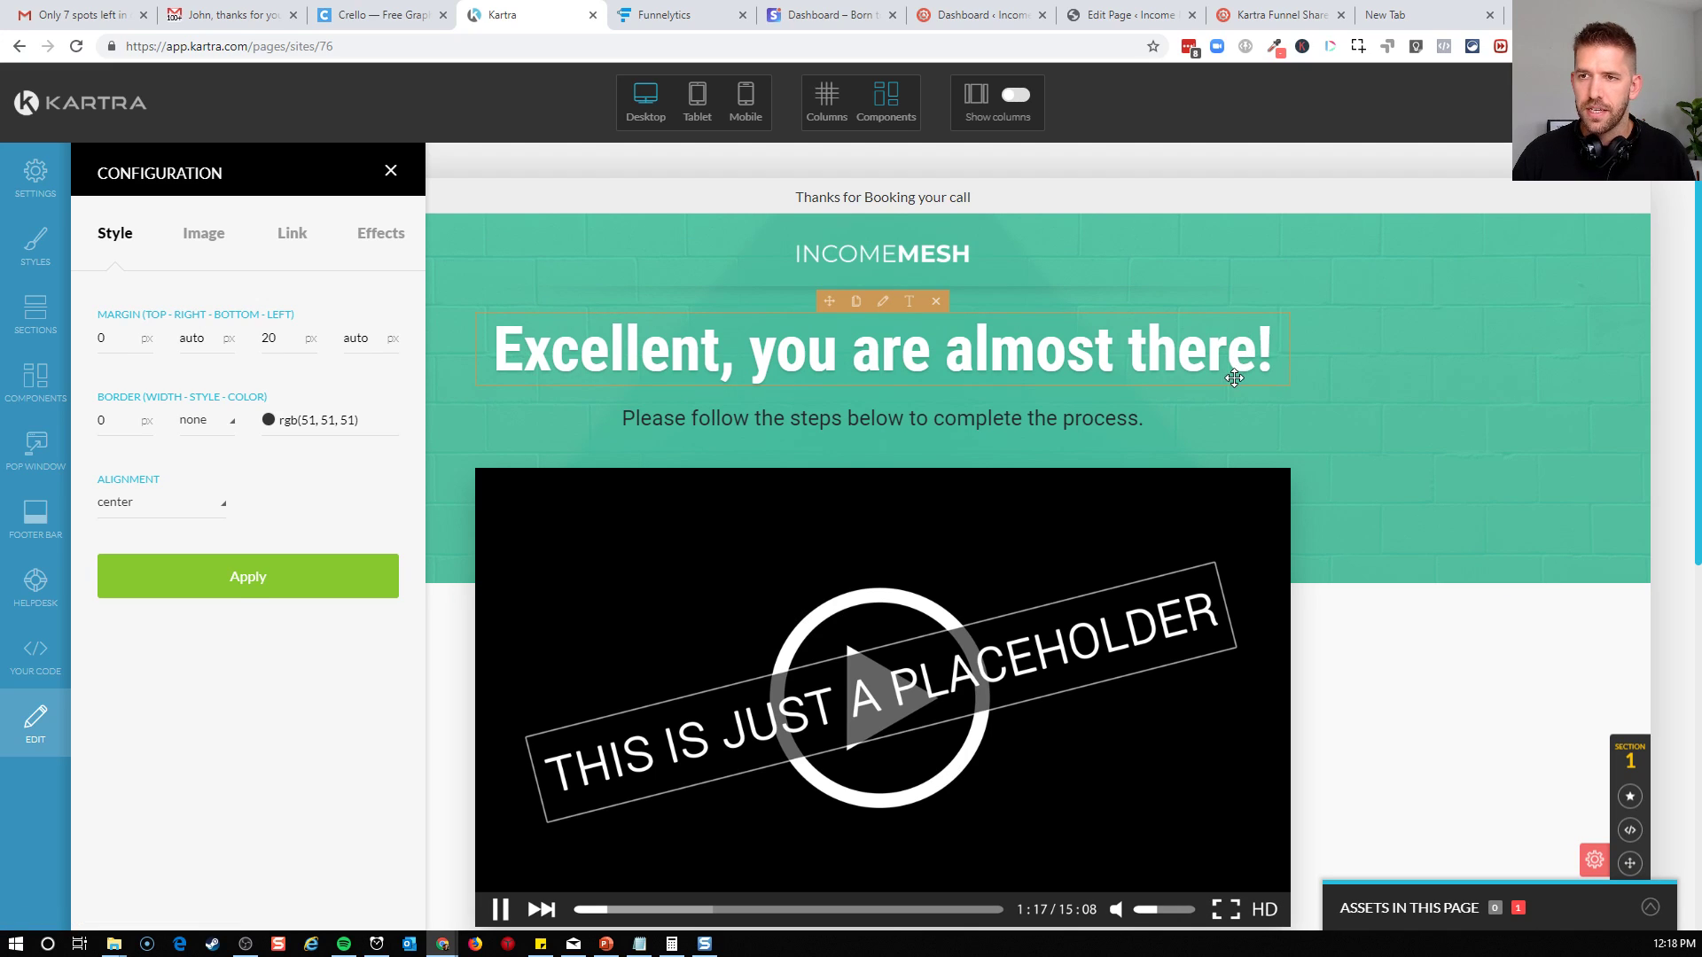
left_click(392, 174)
Replace the main headline text with "Thanks for Booking!"
double_click(891, 346)
key("ctrl+a")
type("Thanks for Booking!")
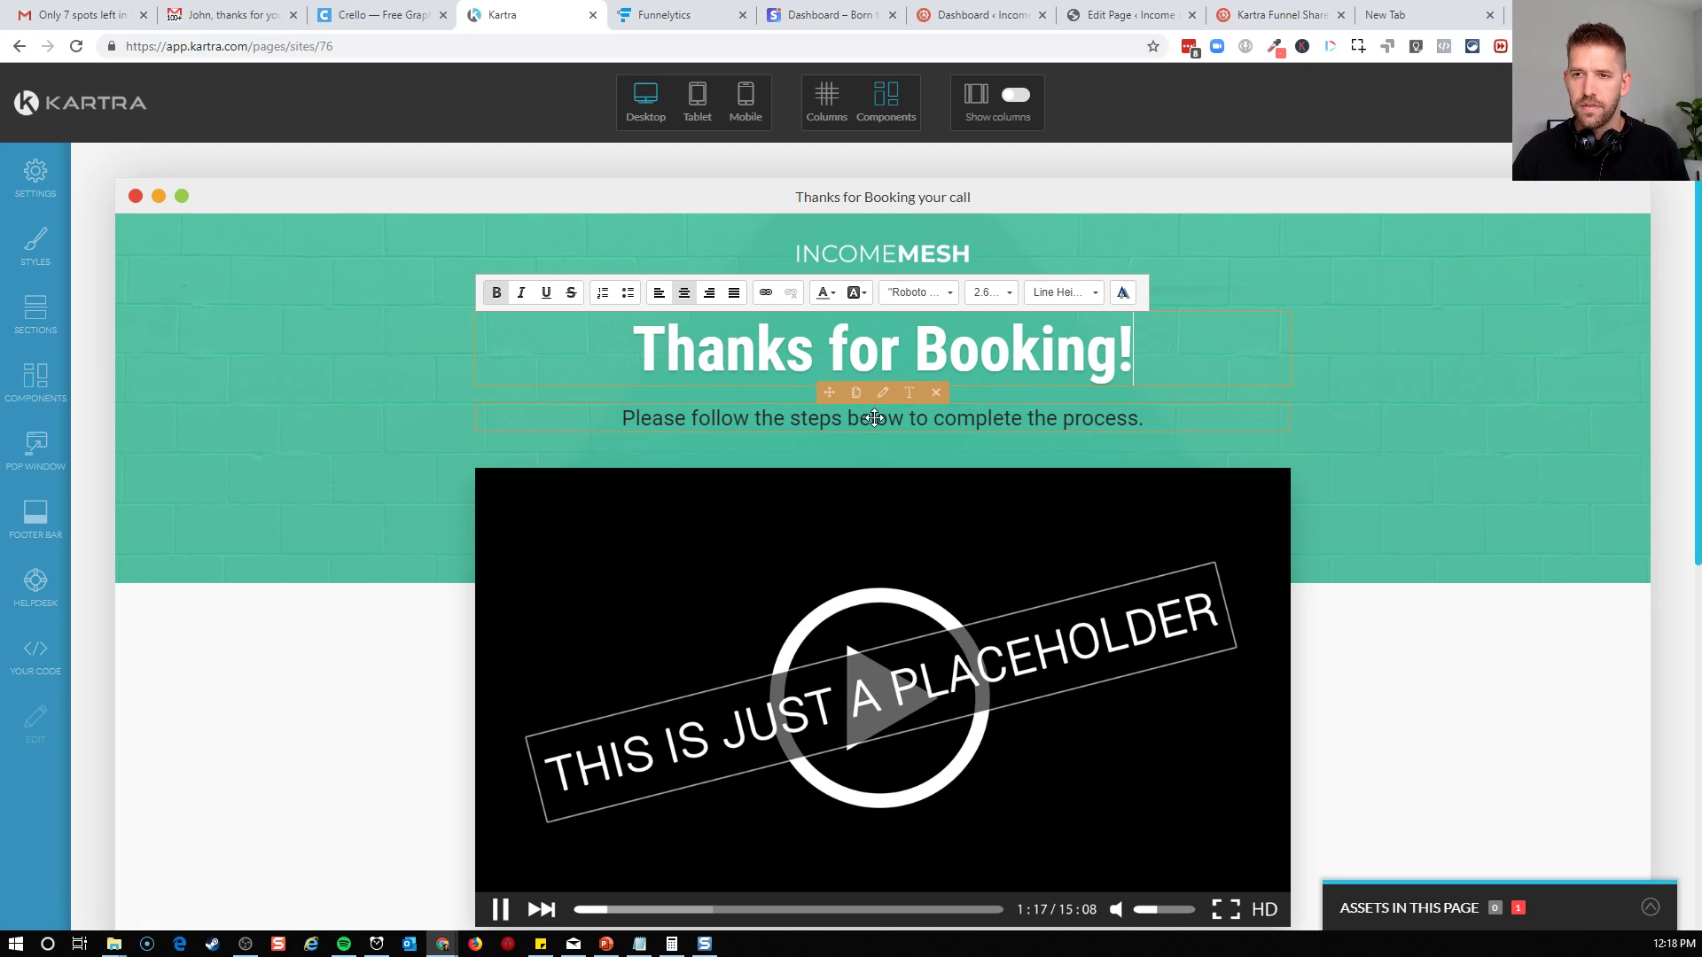
Replace the subheadline under the headline with "Here's what comes next"
left_click(893, 410)
key("ctrl+a")
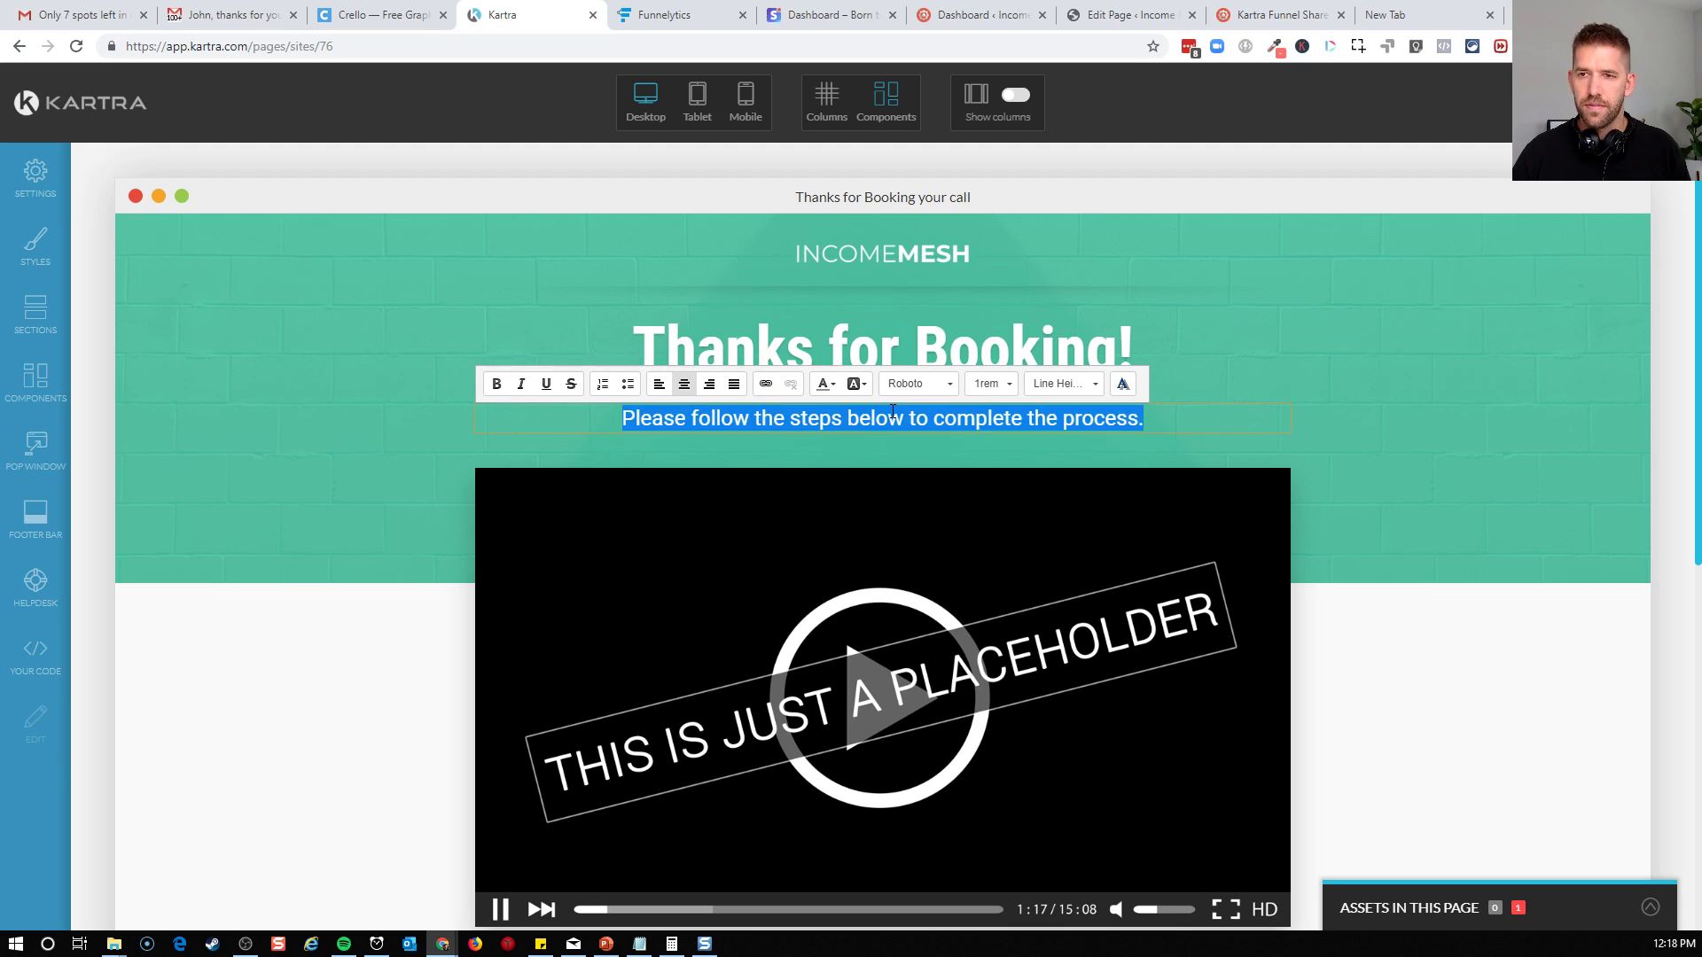
type("Here's ")
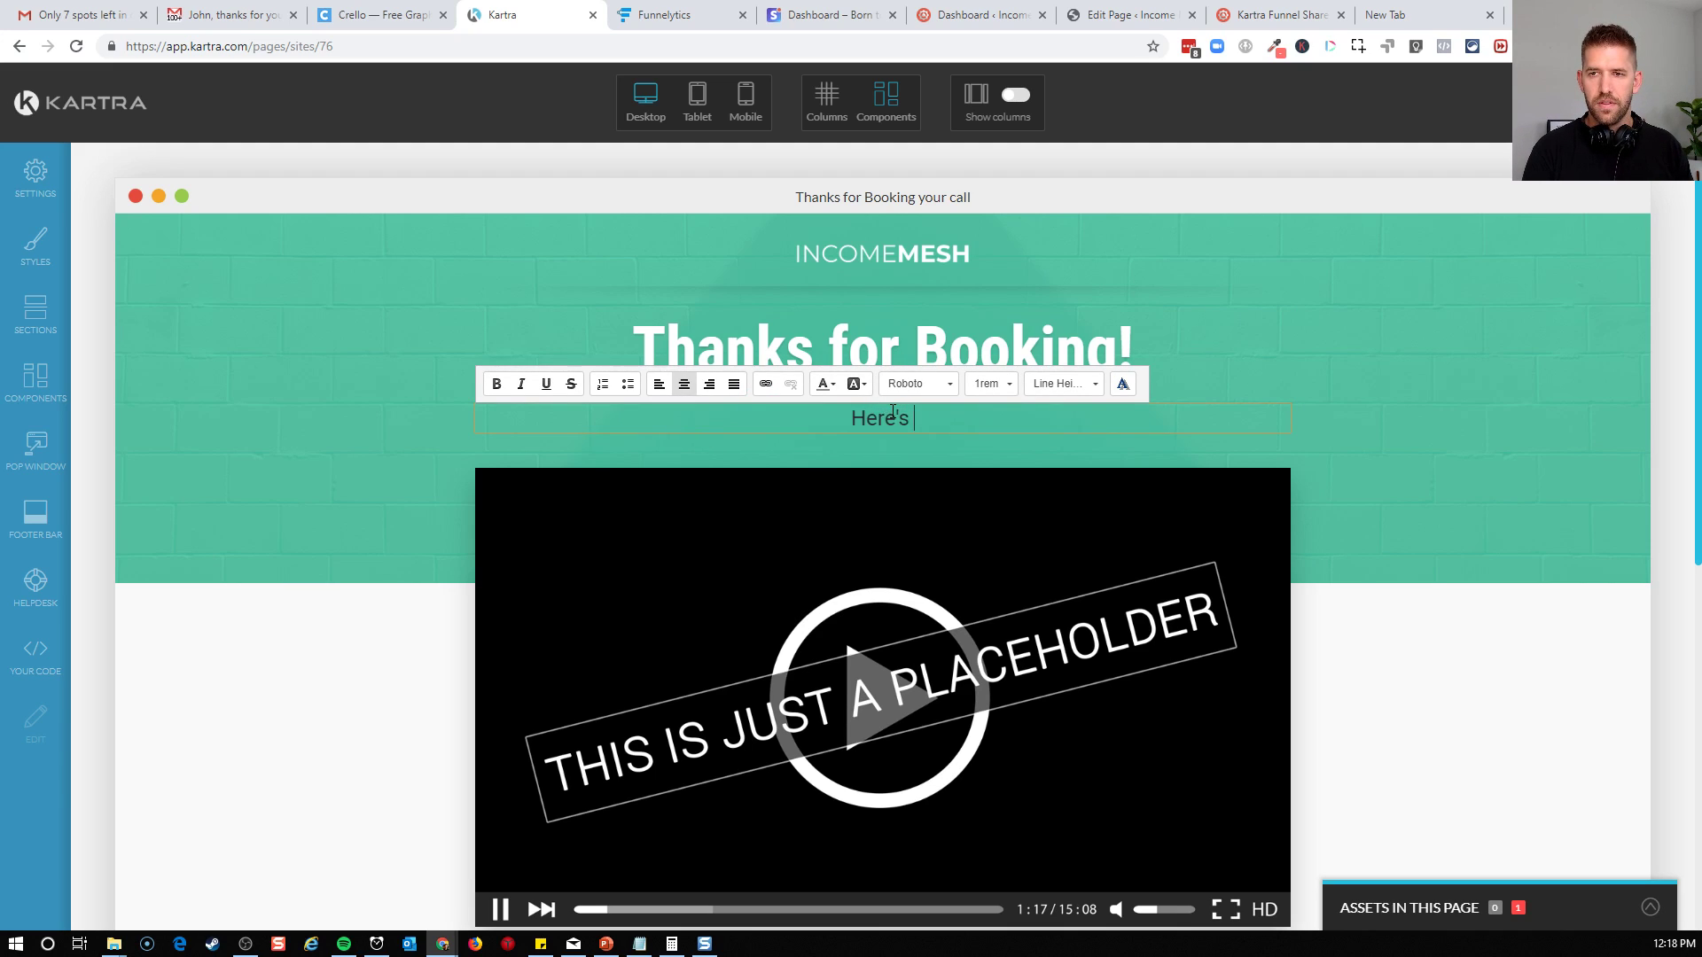
type("what comes next")
left_click(1334, 372)
scroll(1337, 369, "down", 4)
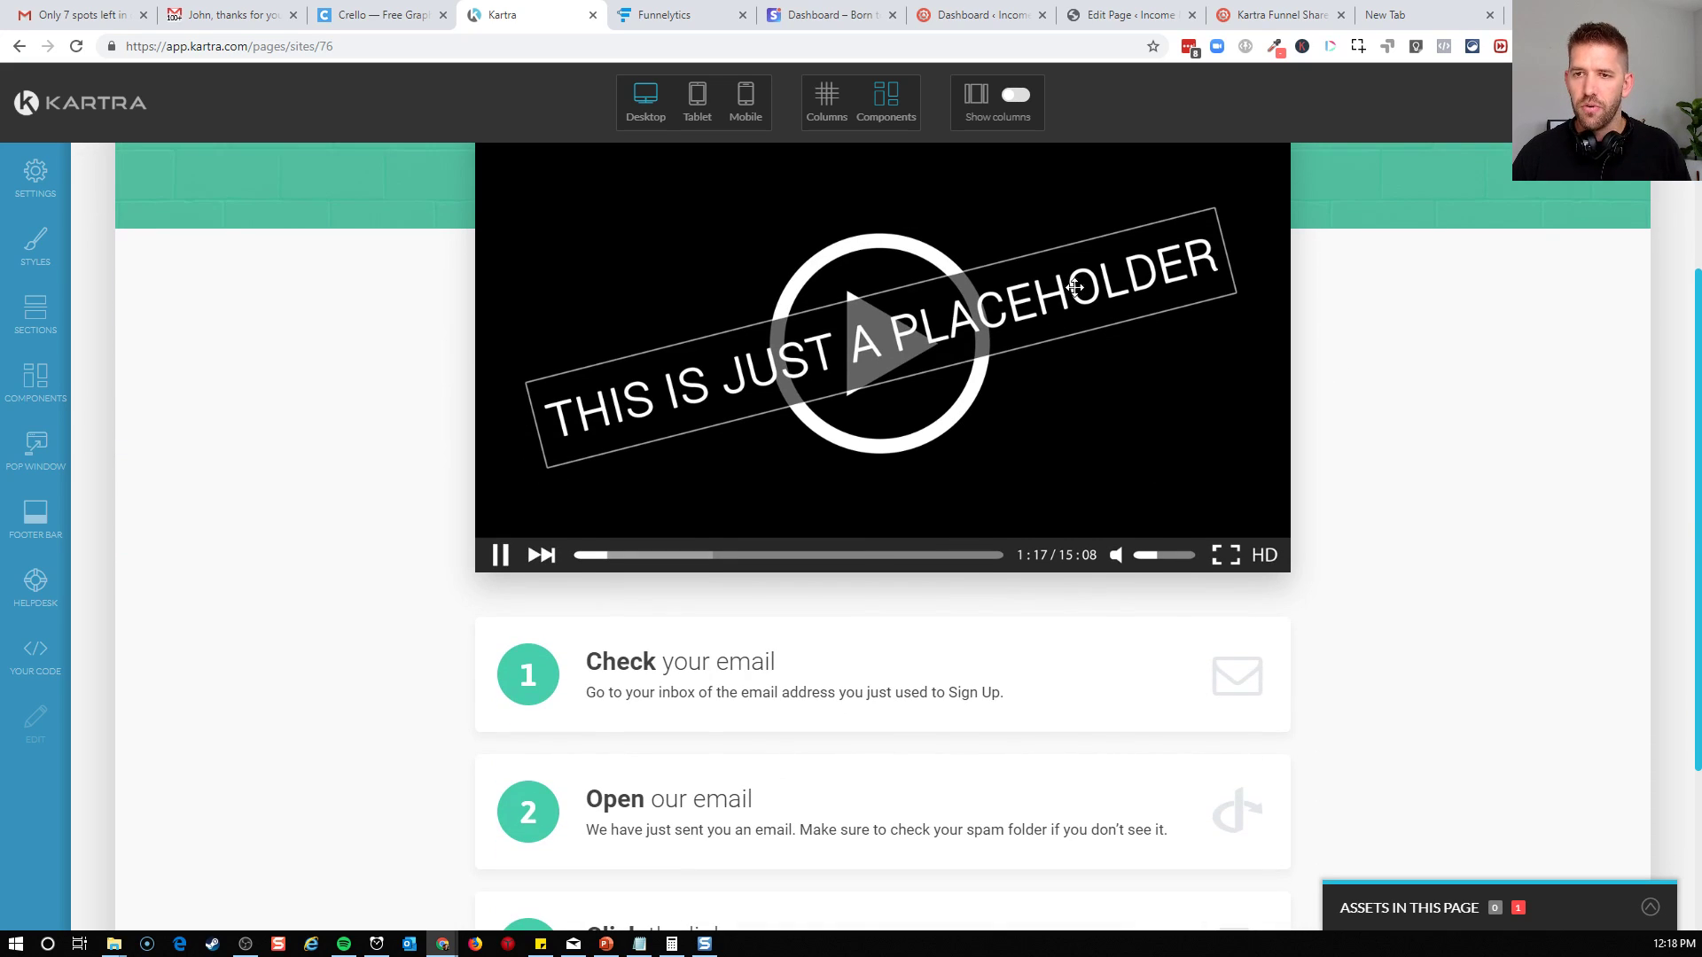
scroll(820, 355, "up", 1)
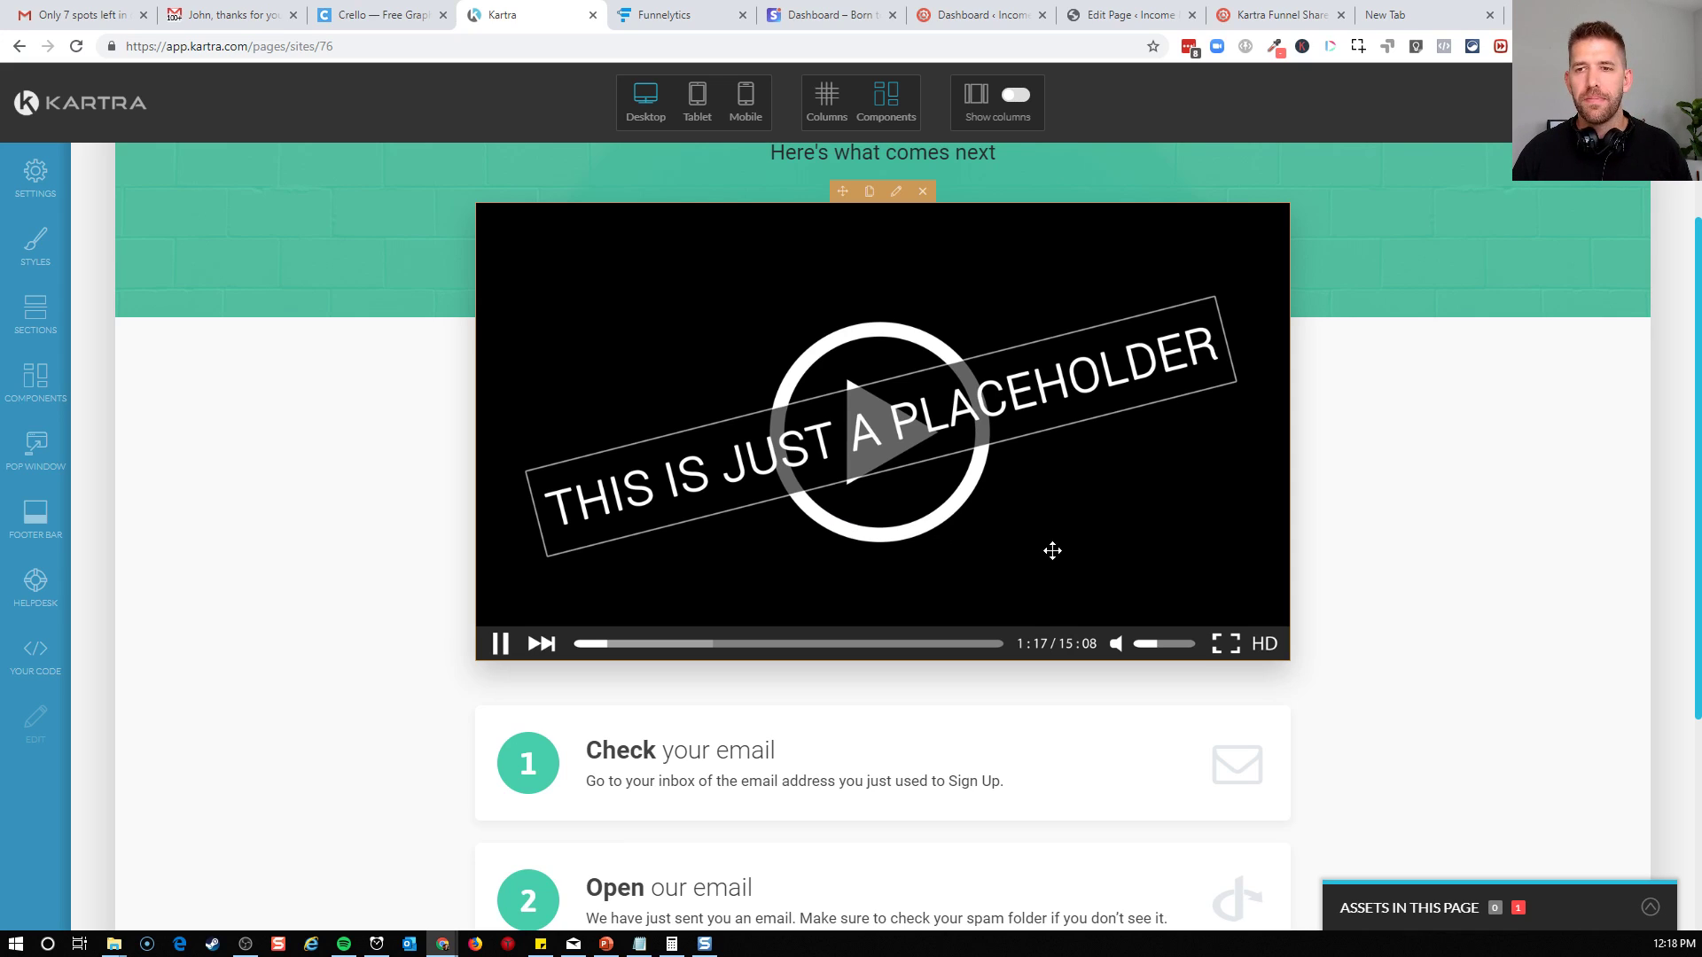
scroll(811, 709, "down", 2)
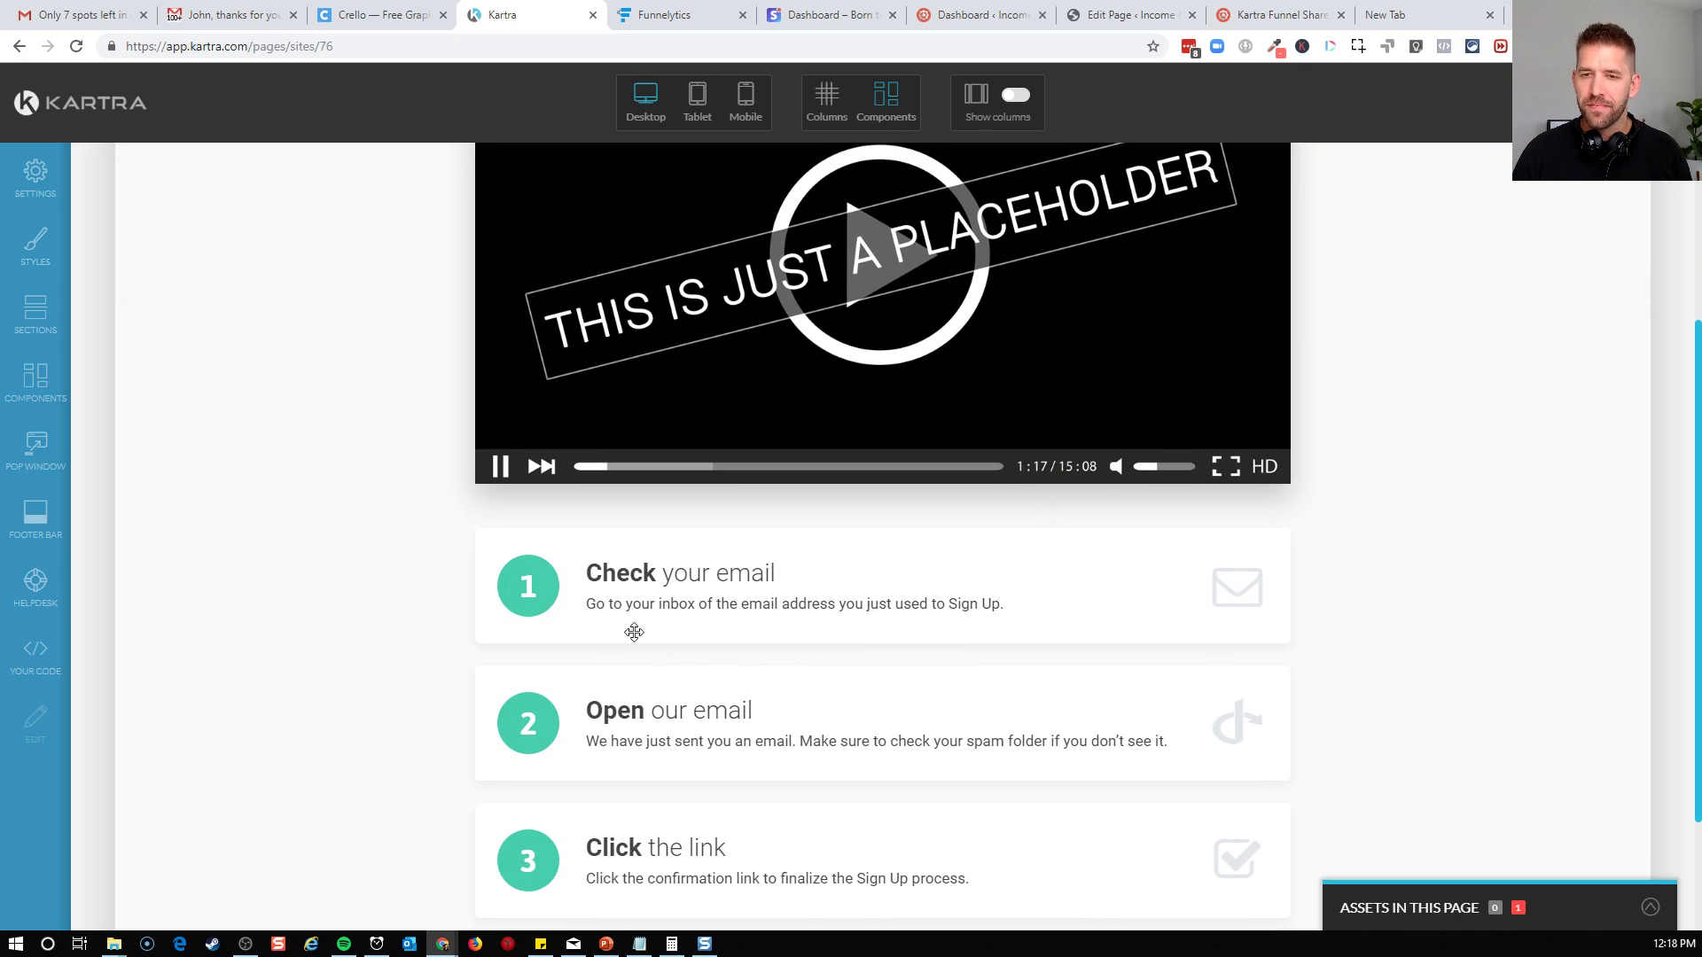
Replace the description under "Check your email" in step 1 with "I'll remind you leading up to our call"
scroll(978, 604, "down", 2)
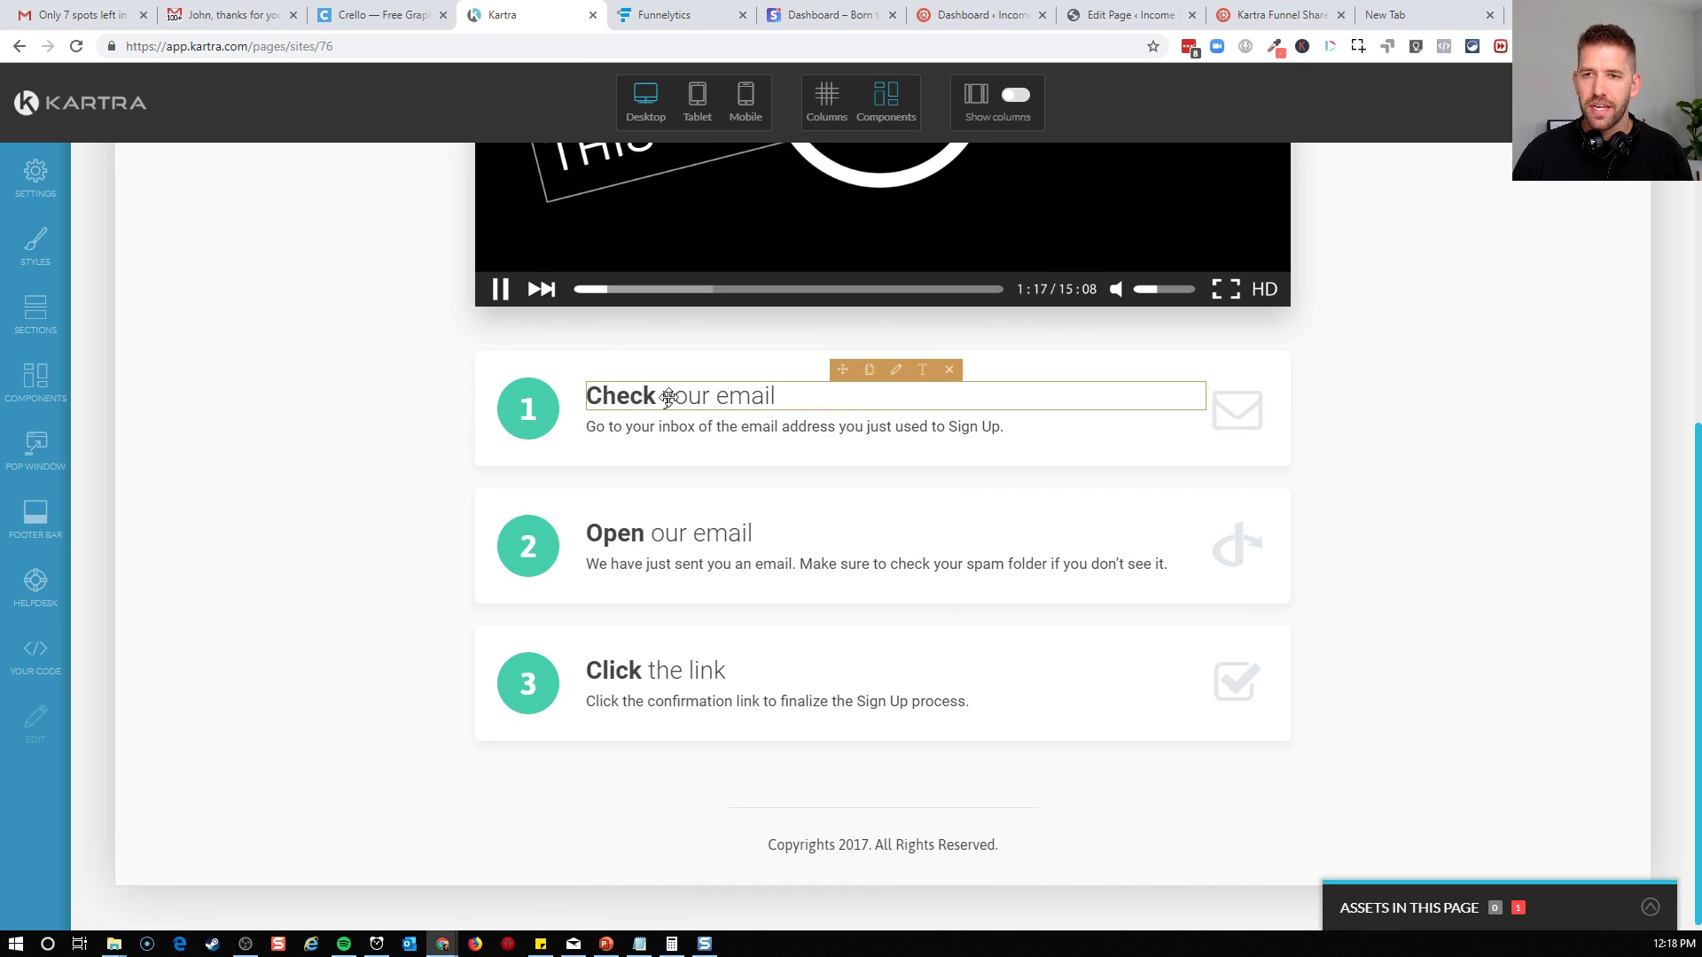
left_click(923, 369)
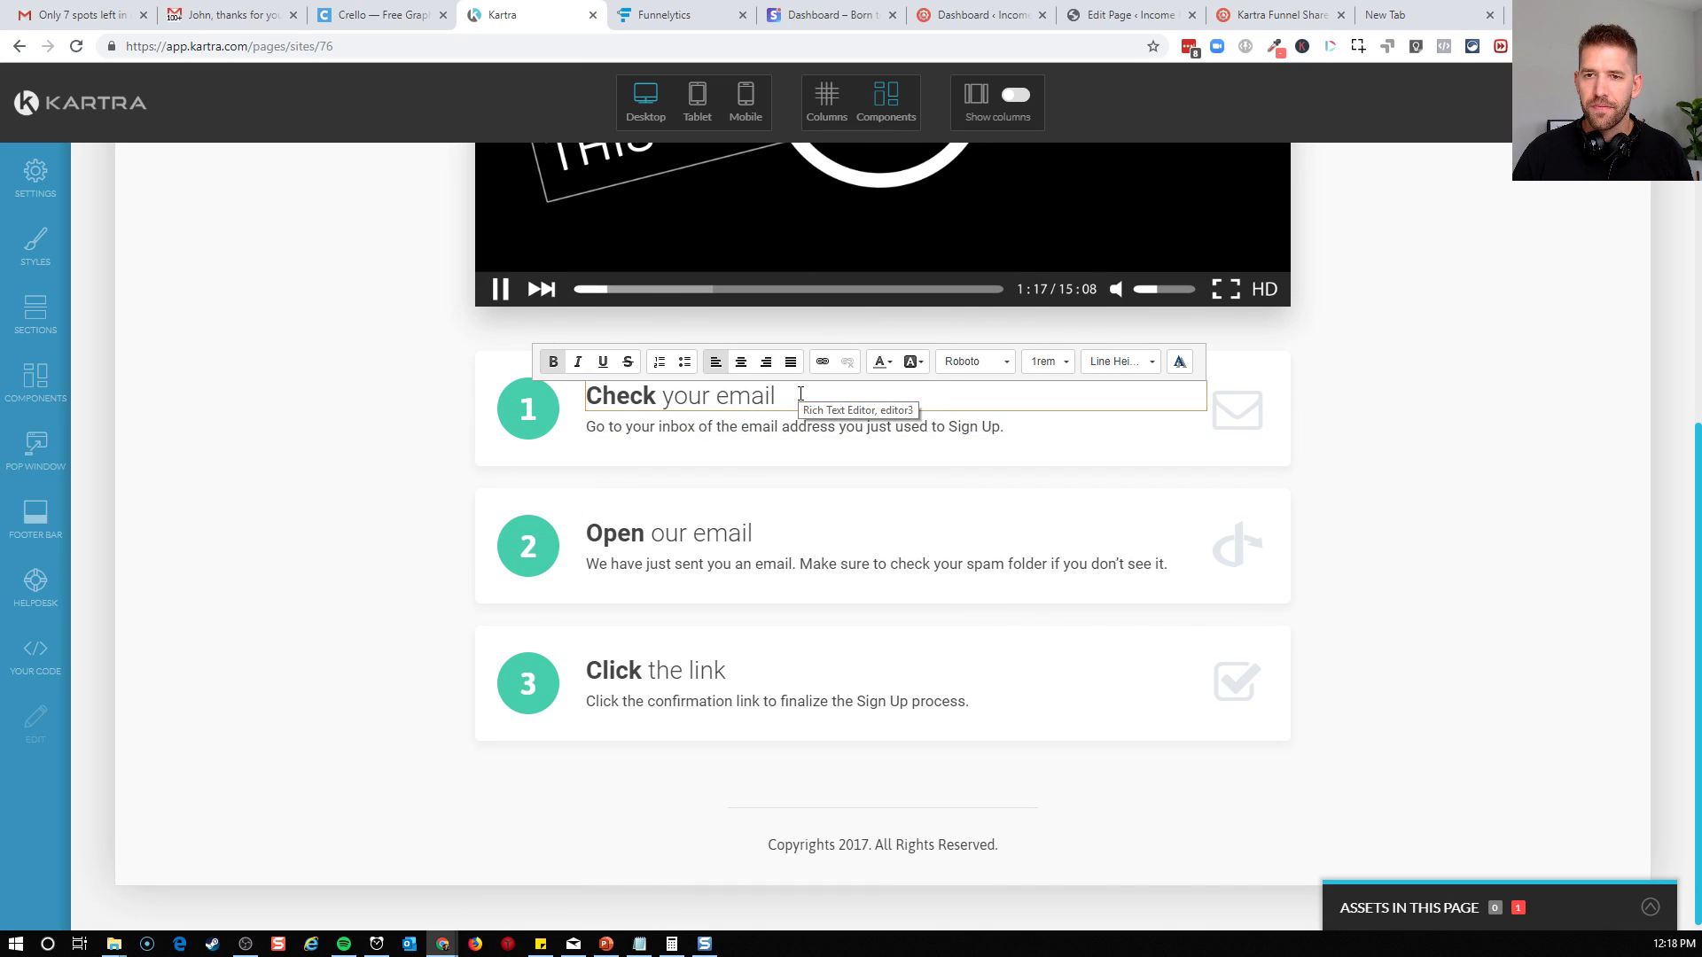
left_click(757, 427)
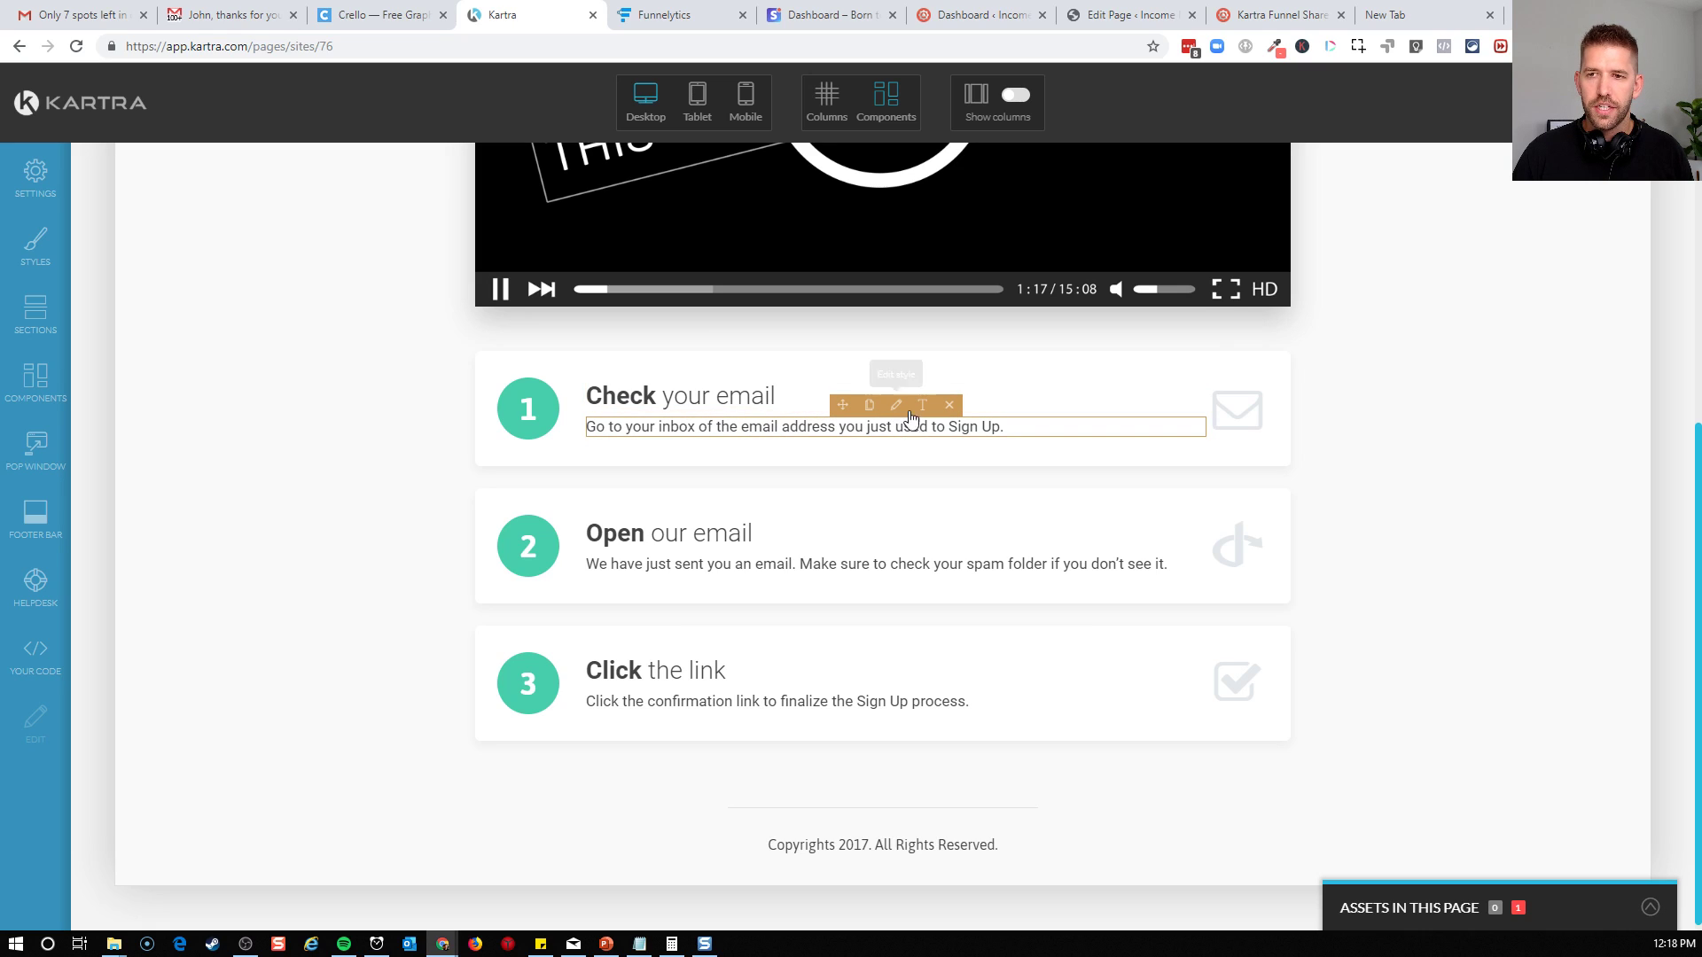
left_click(906, 421)
triple_click(857, 424)
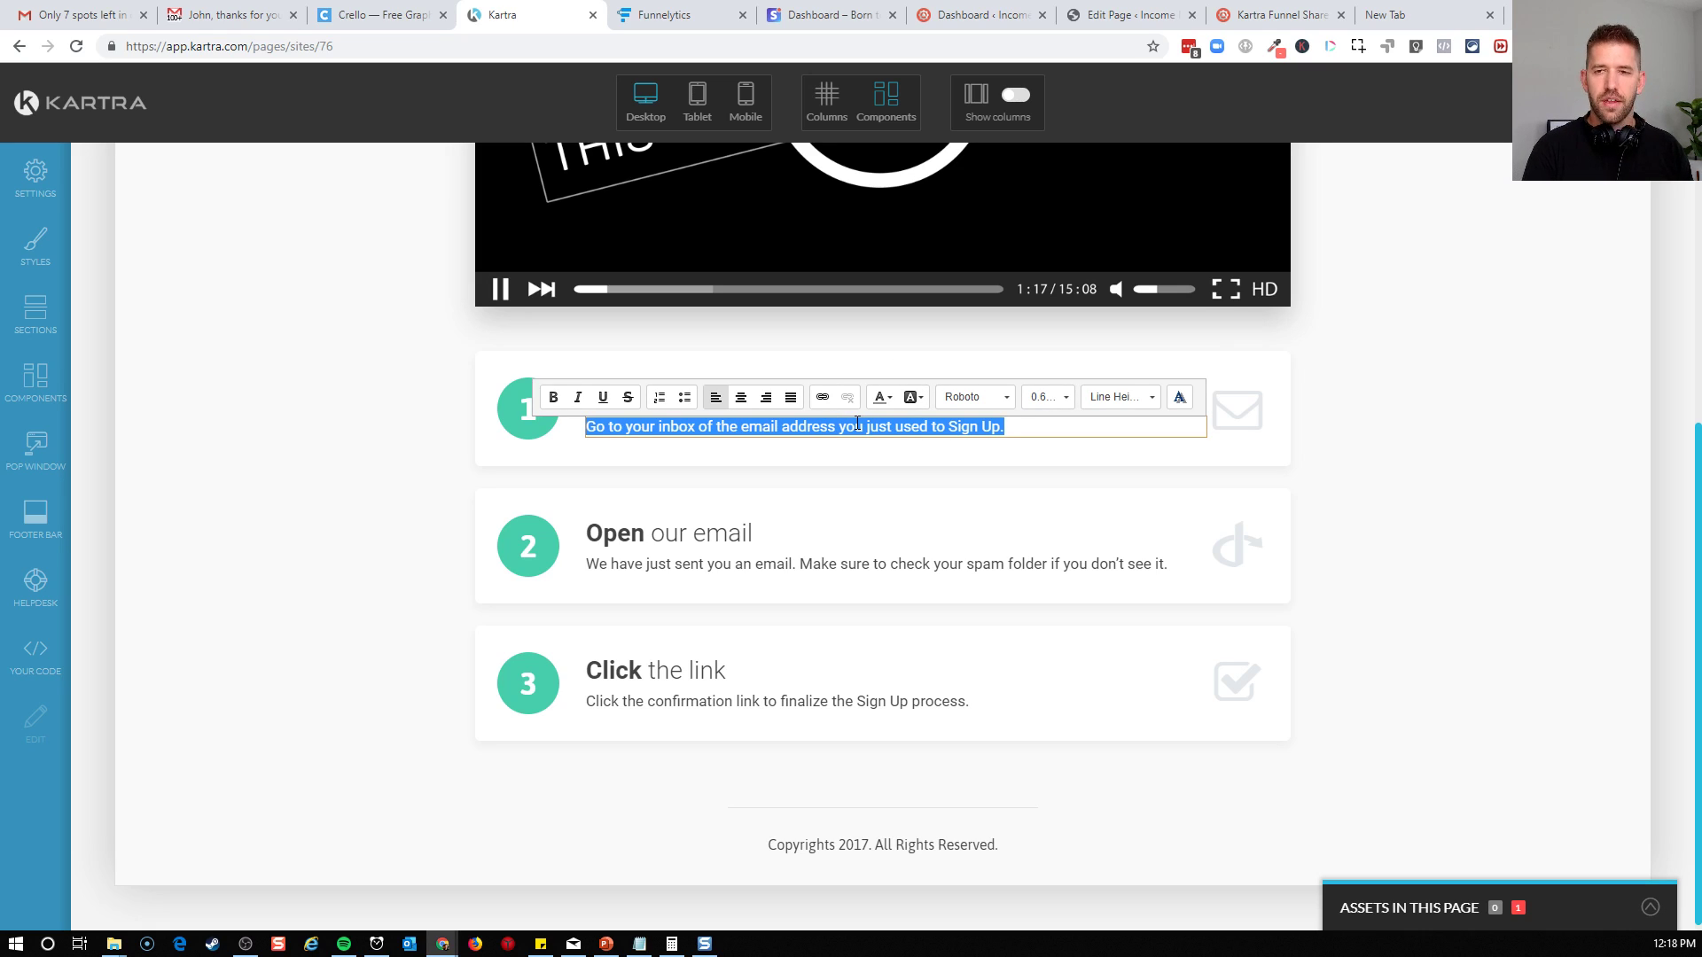
key("BackSpace")
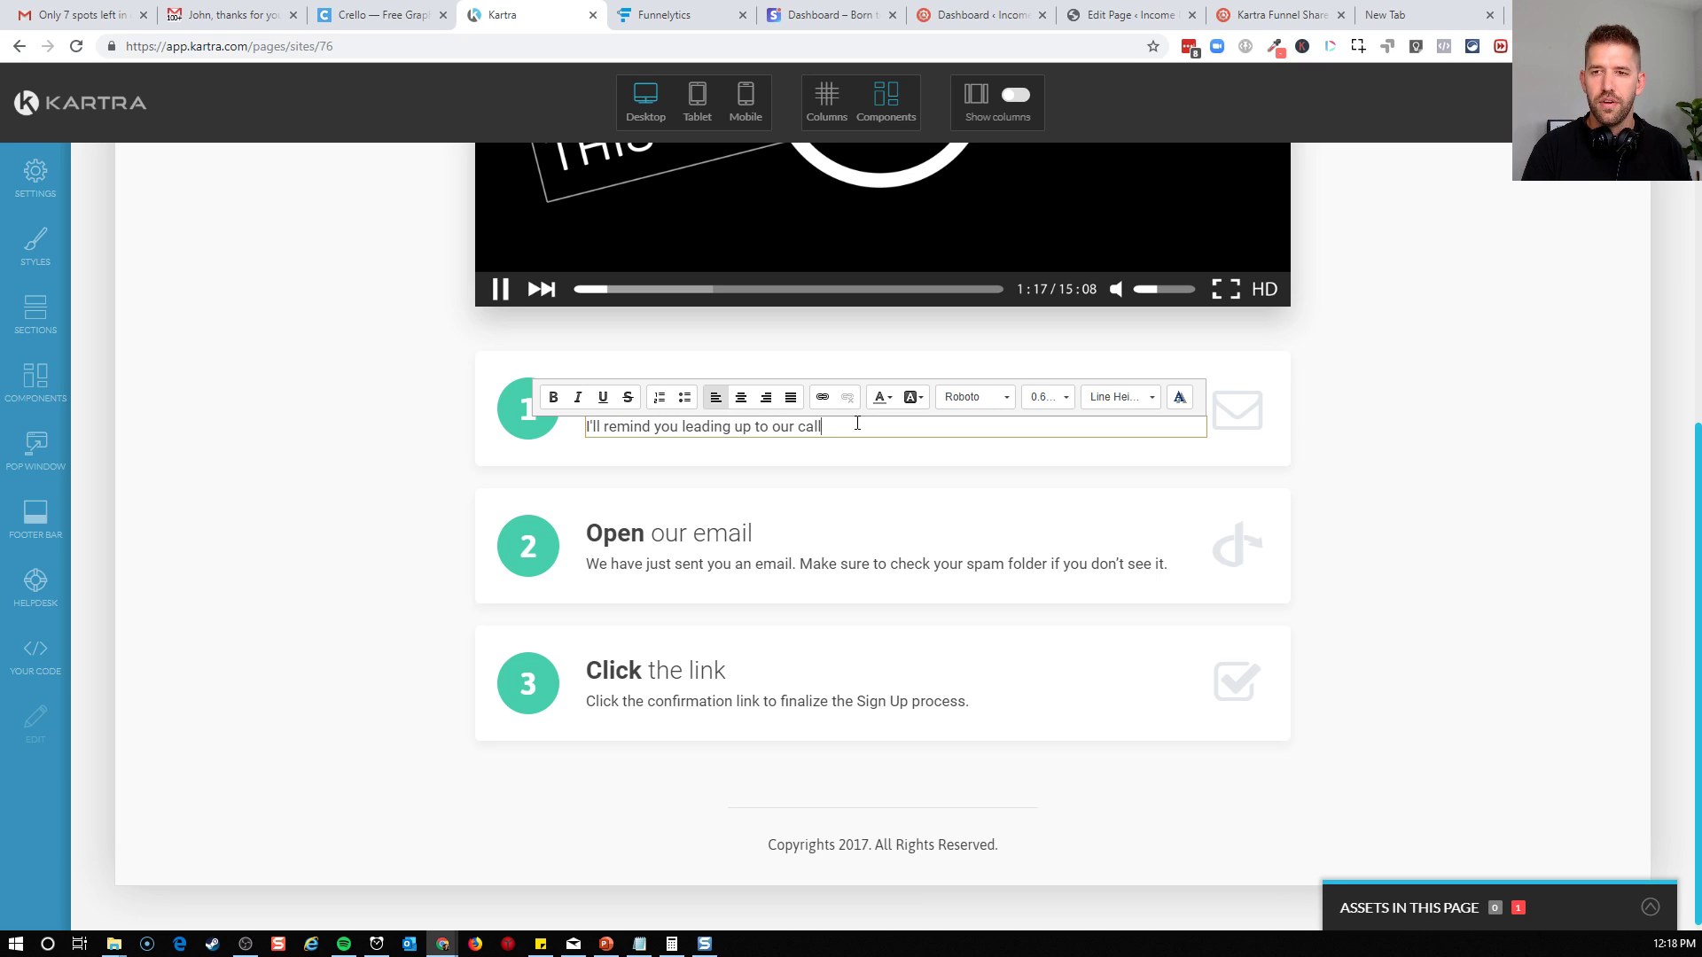
left_click(788, 536)
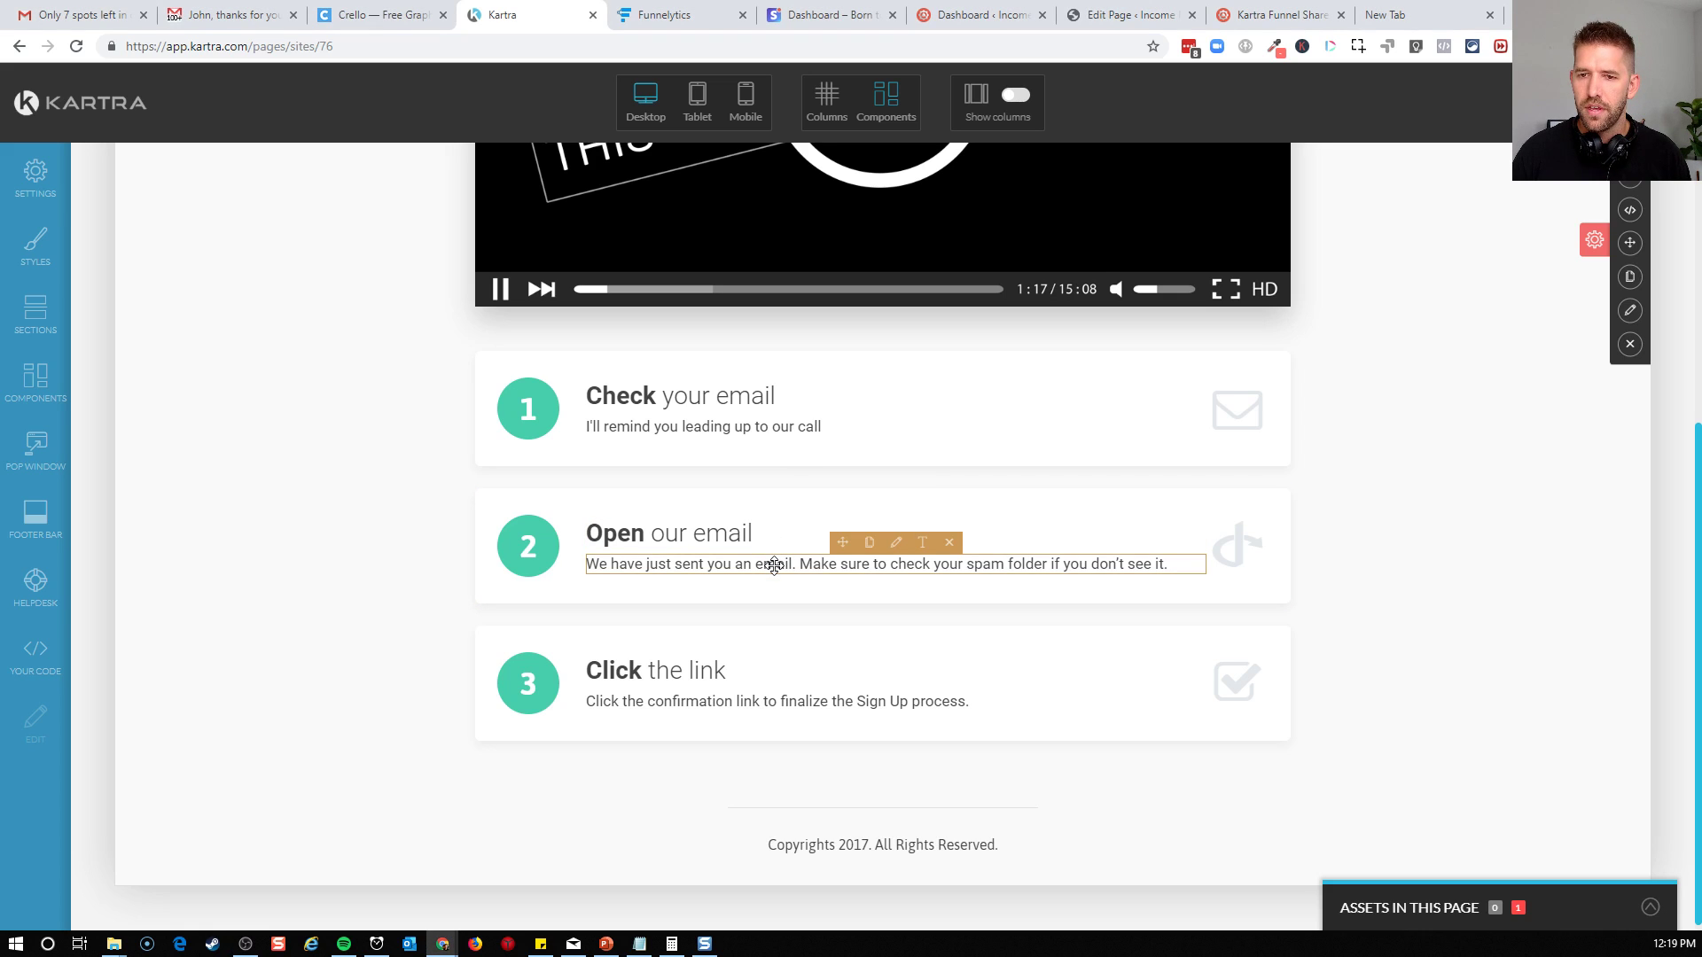
Publish the confirmation page live and get its direct page link
scroll(1060, 713, "up", 3)
scroll(1060, 713, "up", 4)
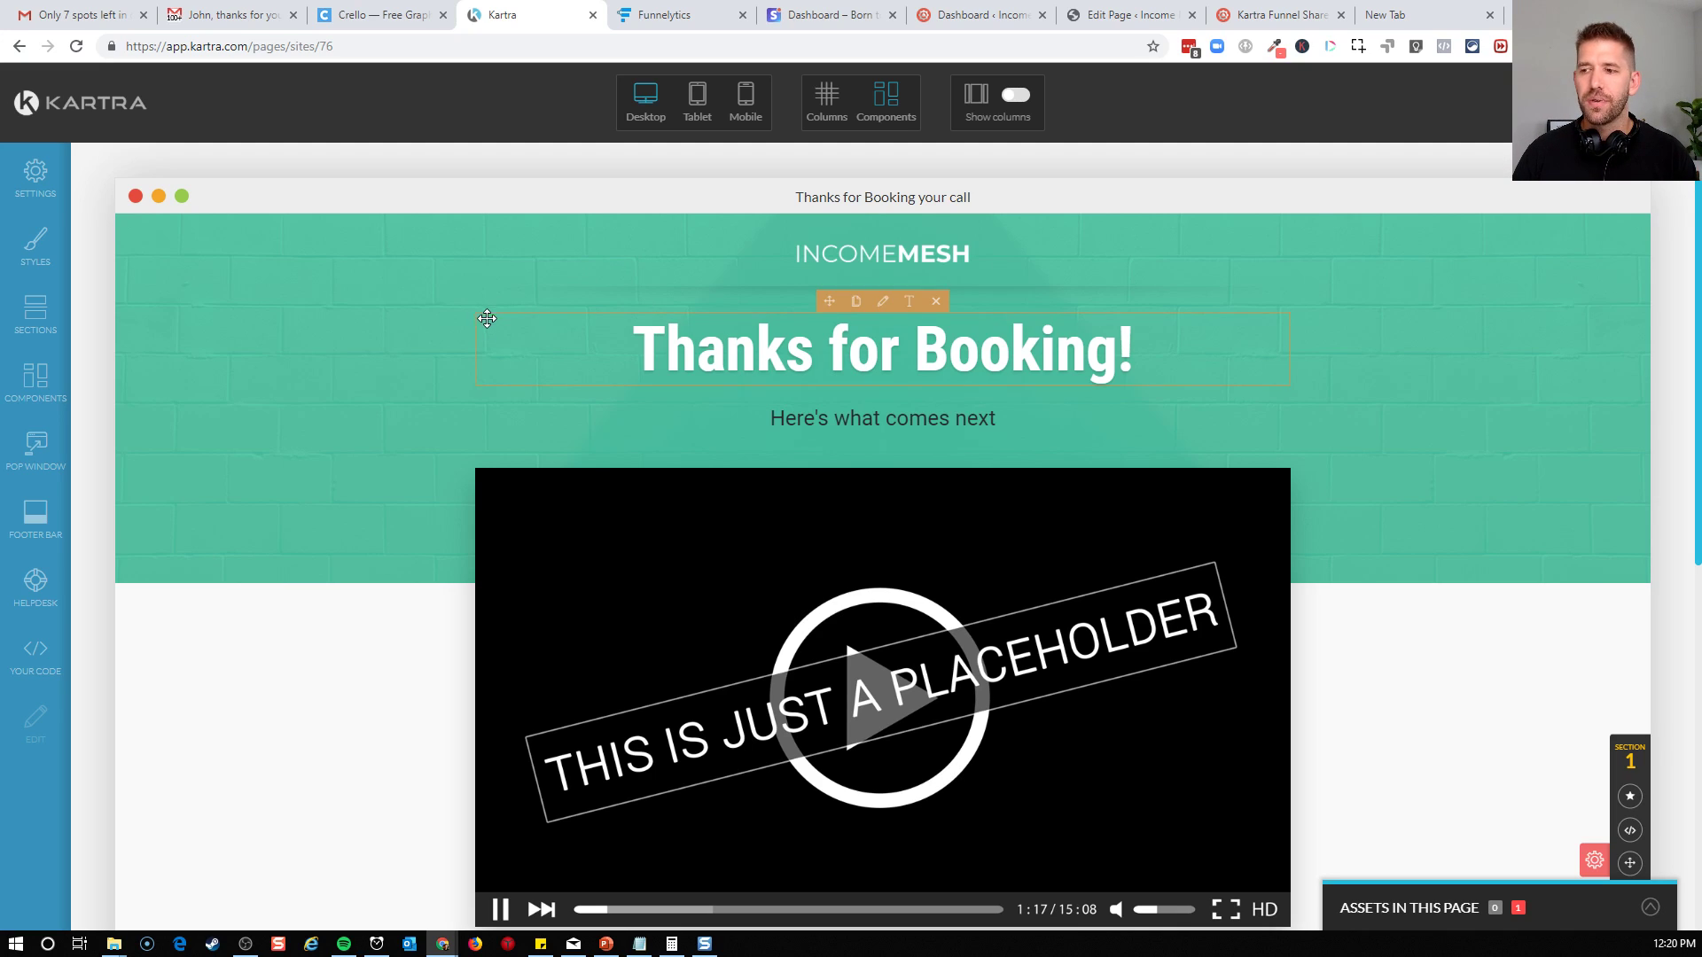
left_click(1655, 102)
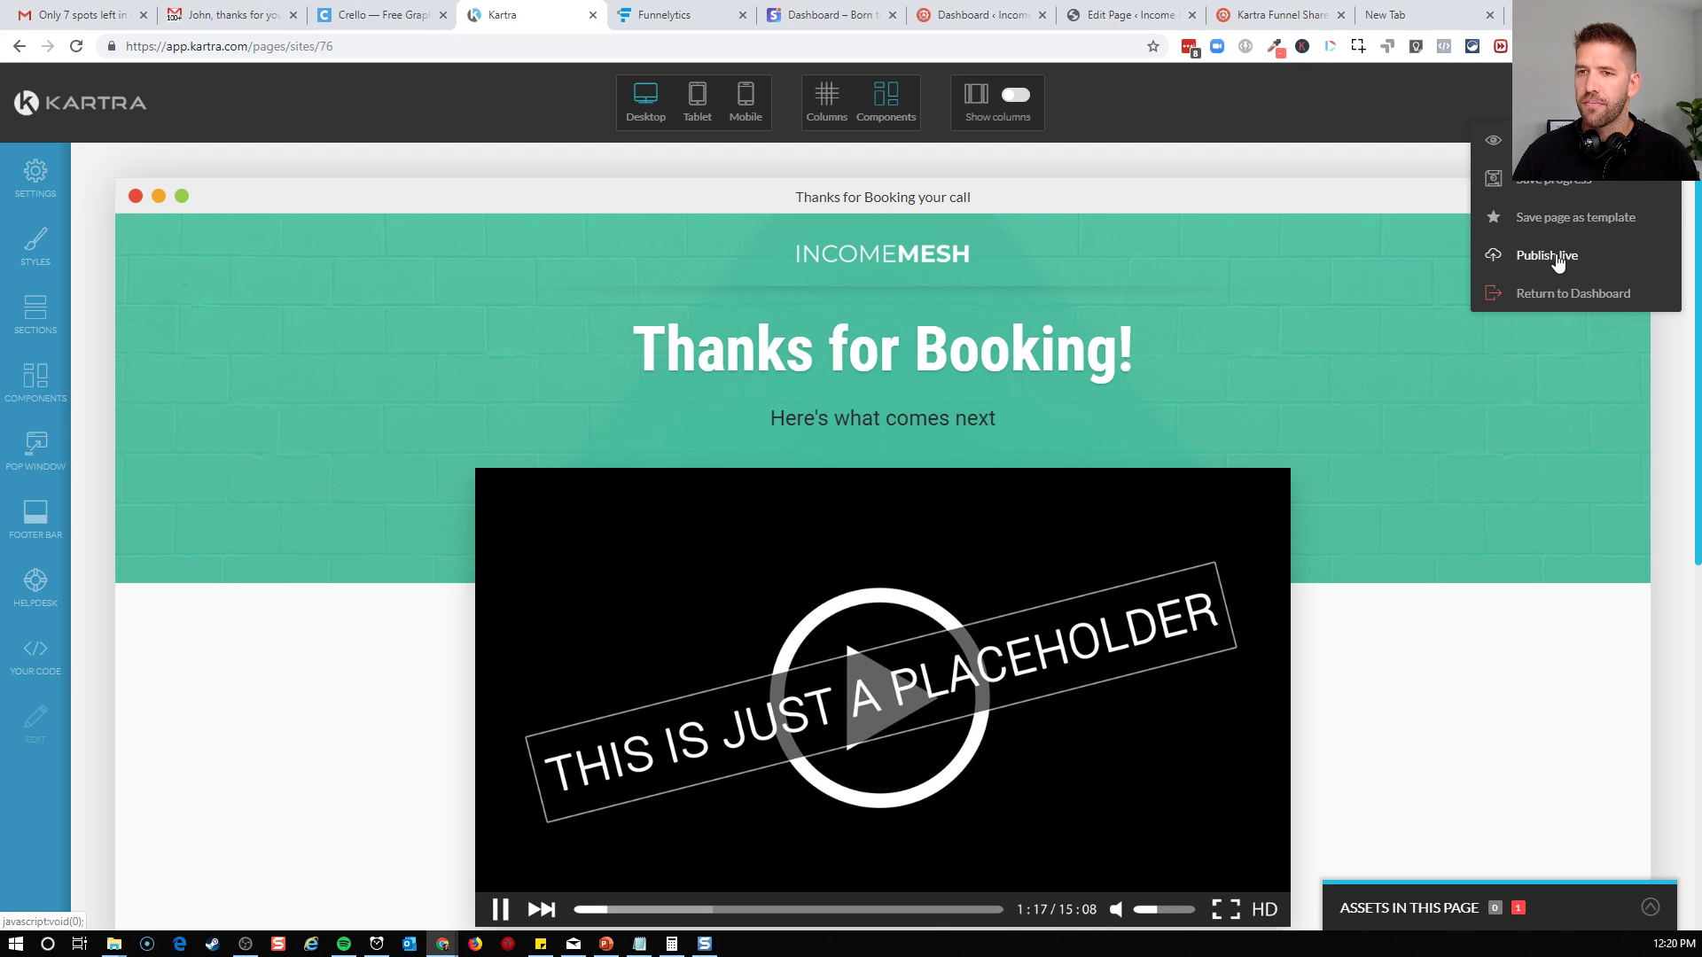
left_click(1557, 256)
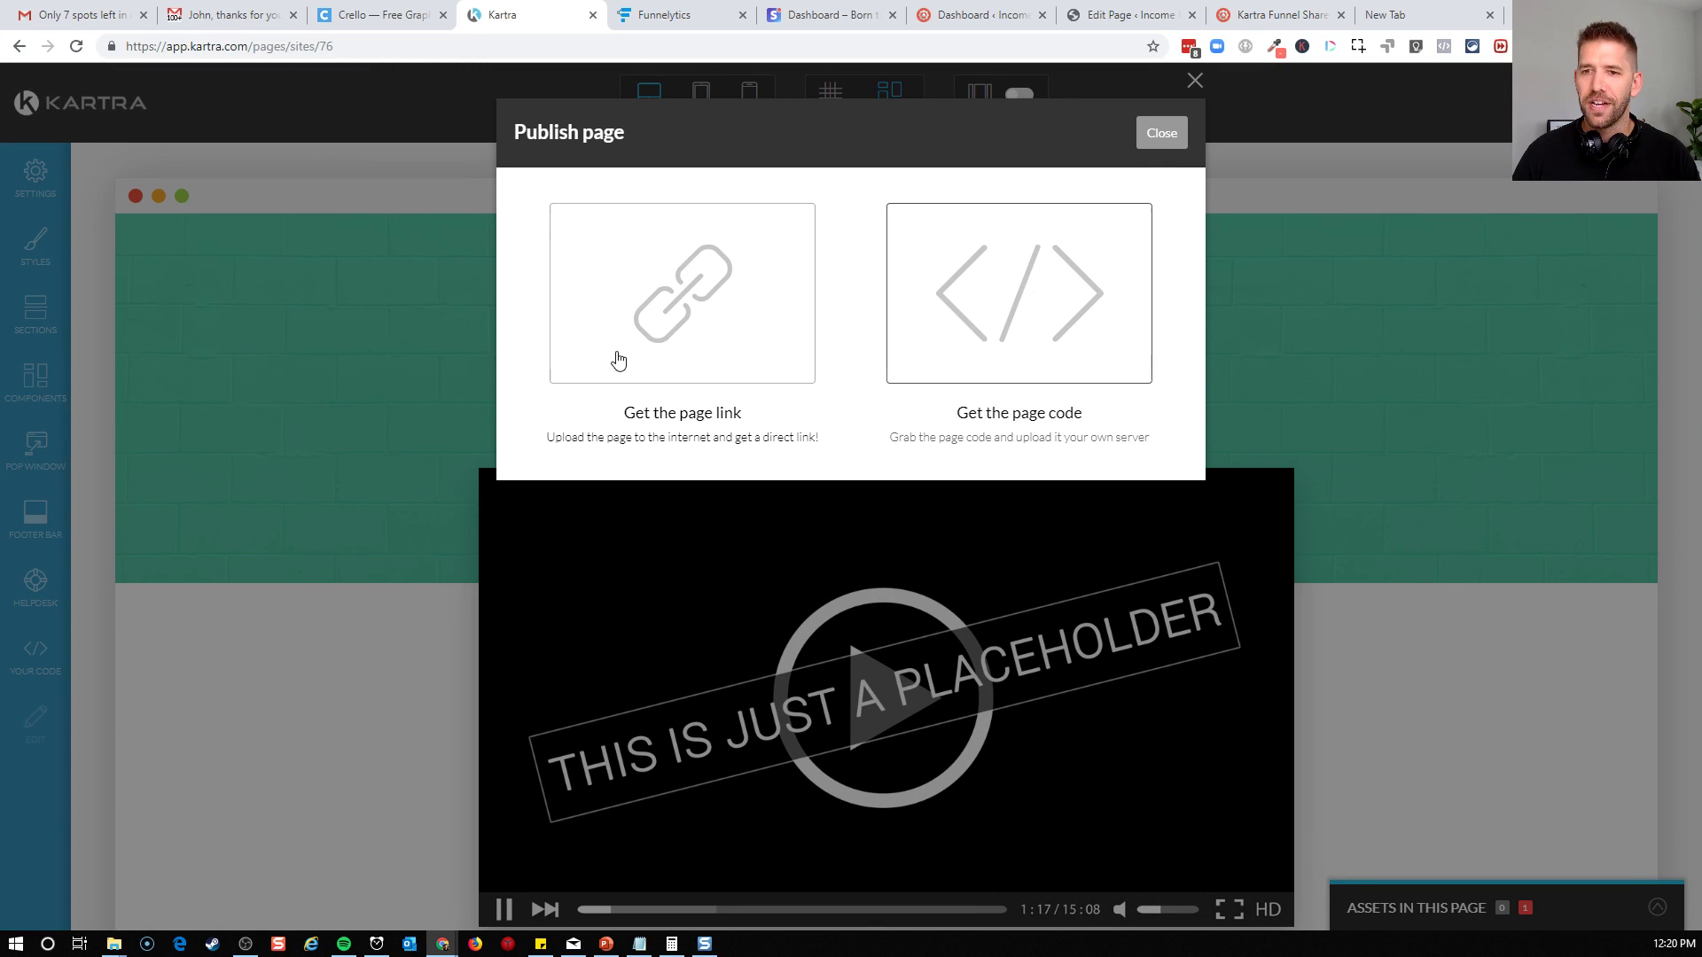
left_click(618, 359)
left_click(660, 545)
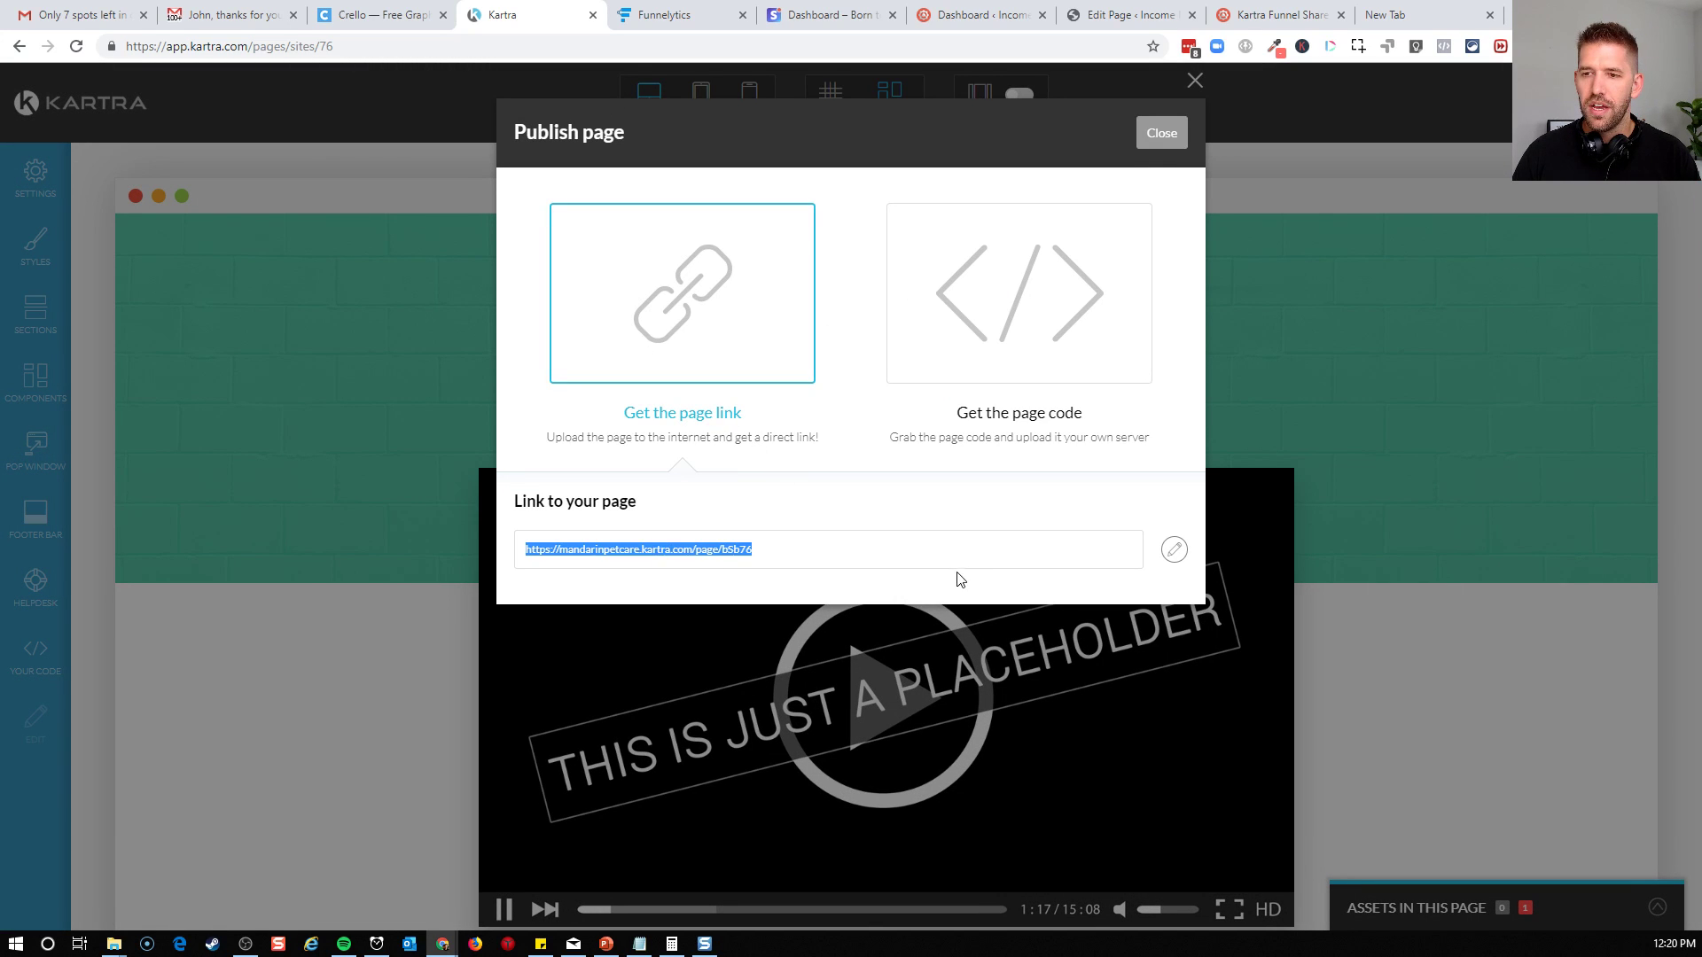
Set the ending of the published page's link to "thanks-for-booking", keeping the mandarinpetcare.kartra.com domain
left_click(1175, 549)
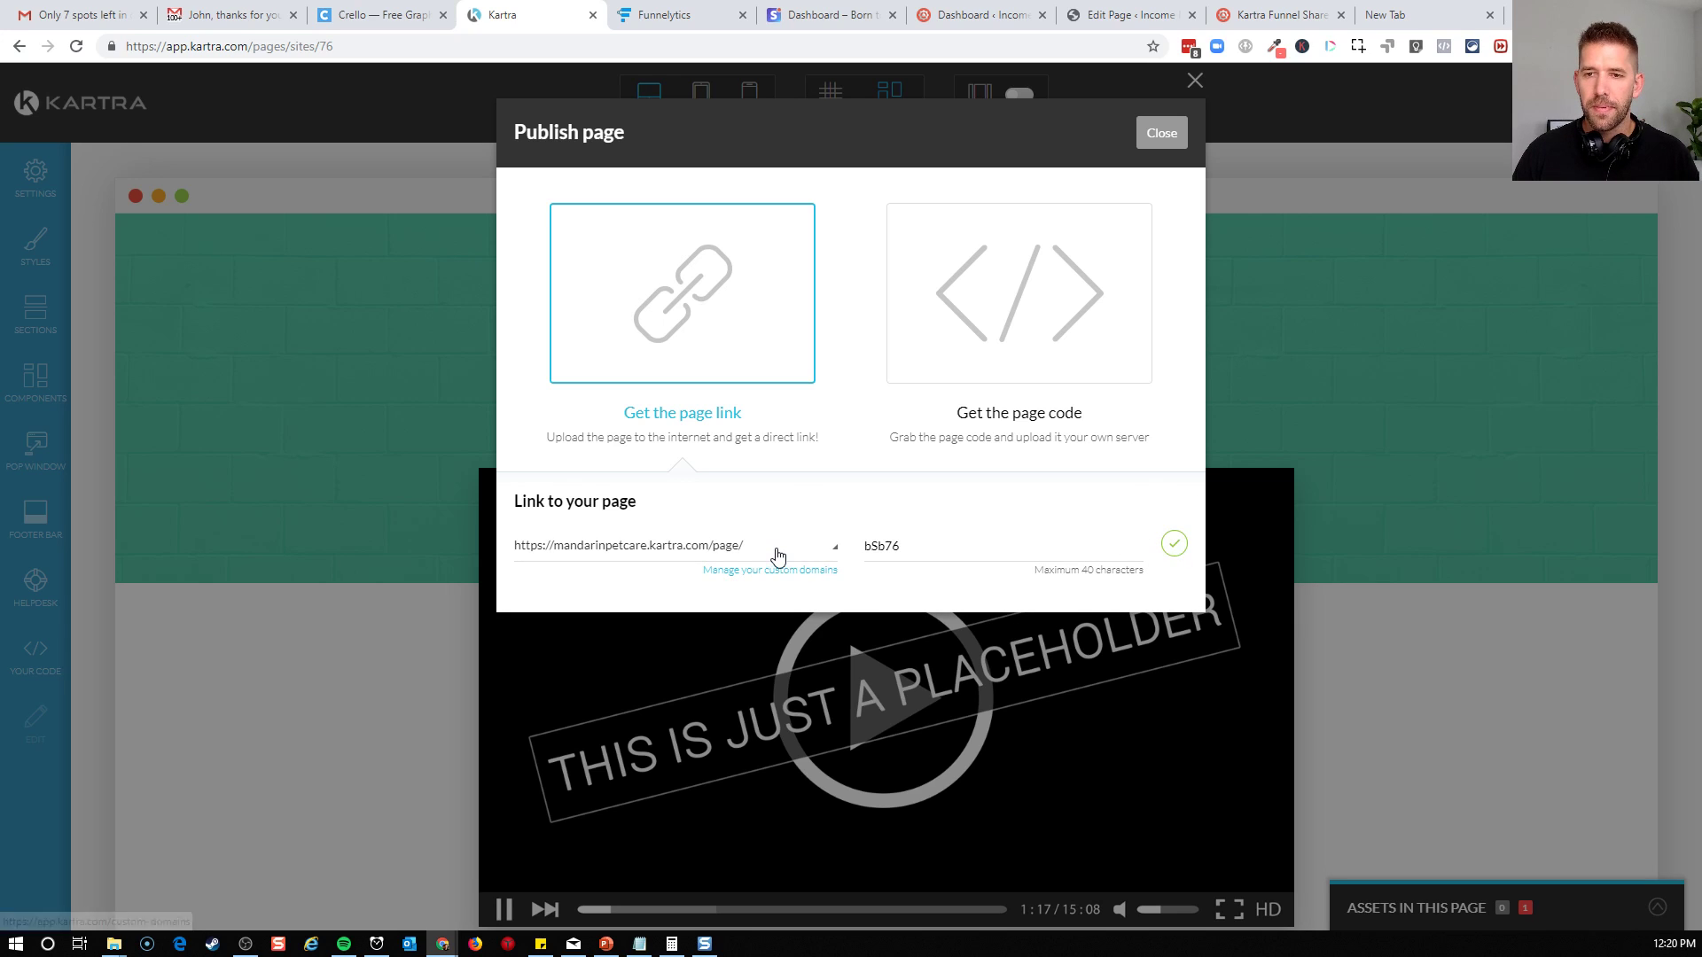
left_click(778, 553)
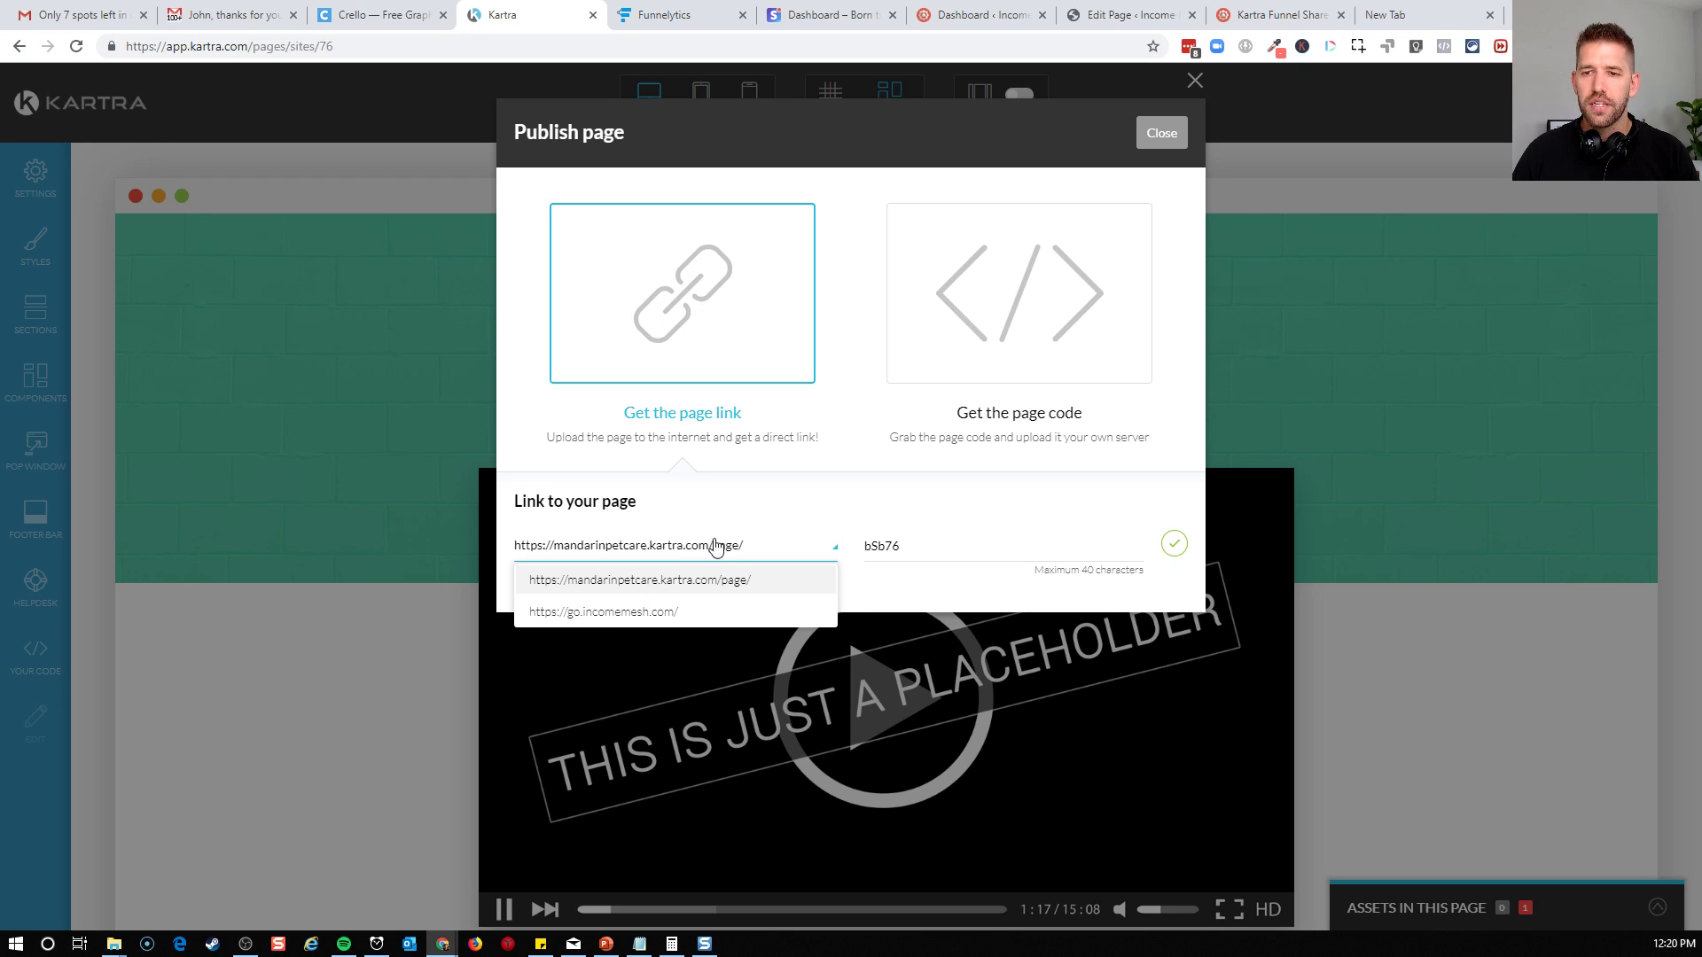
left_click(782, 510)
double_click(965, 547)
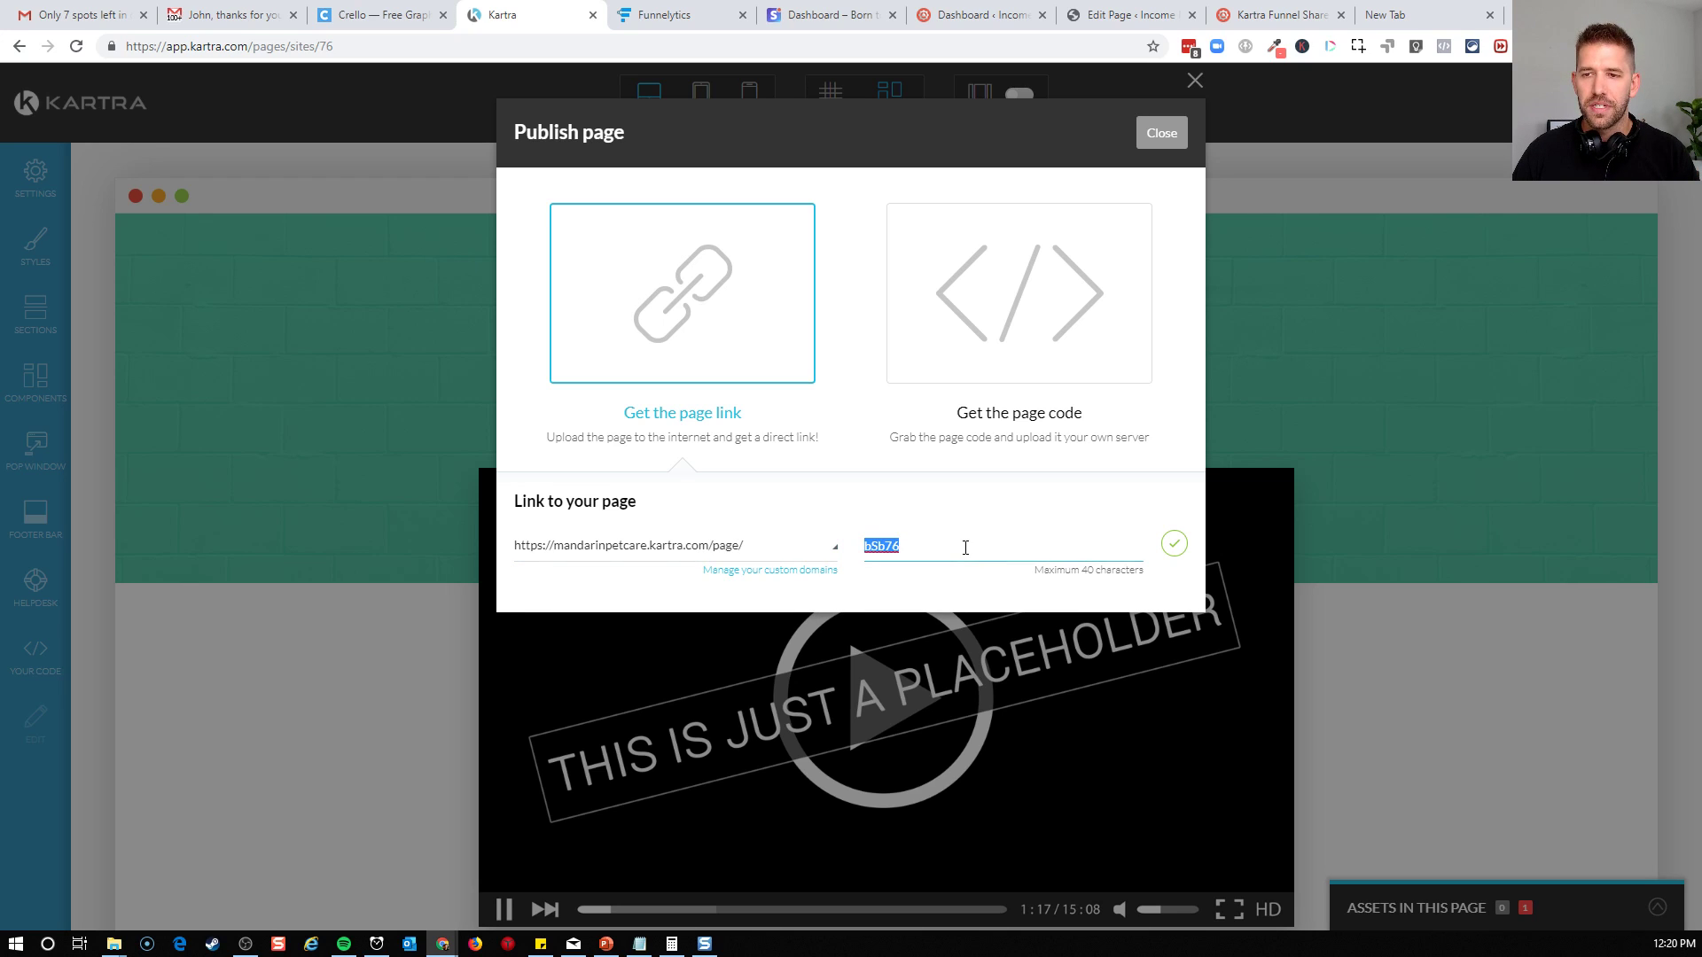
type("con")
key("BackSpace")
type("thanks-for-")
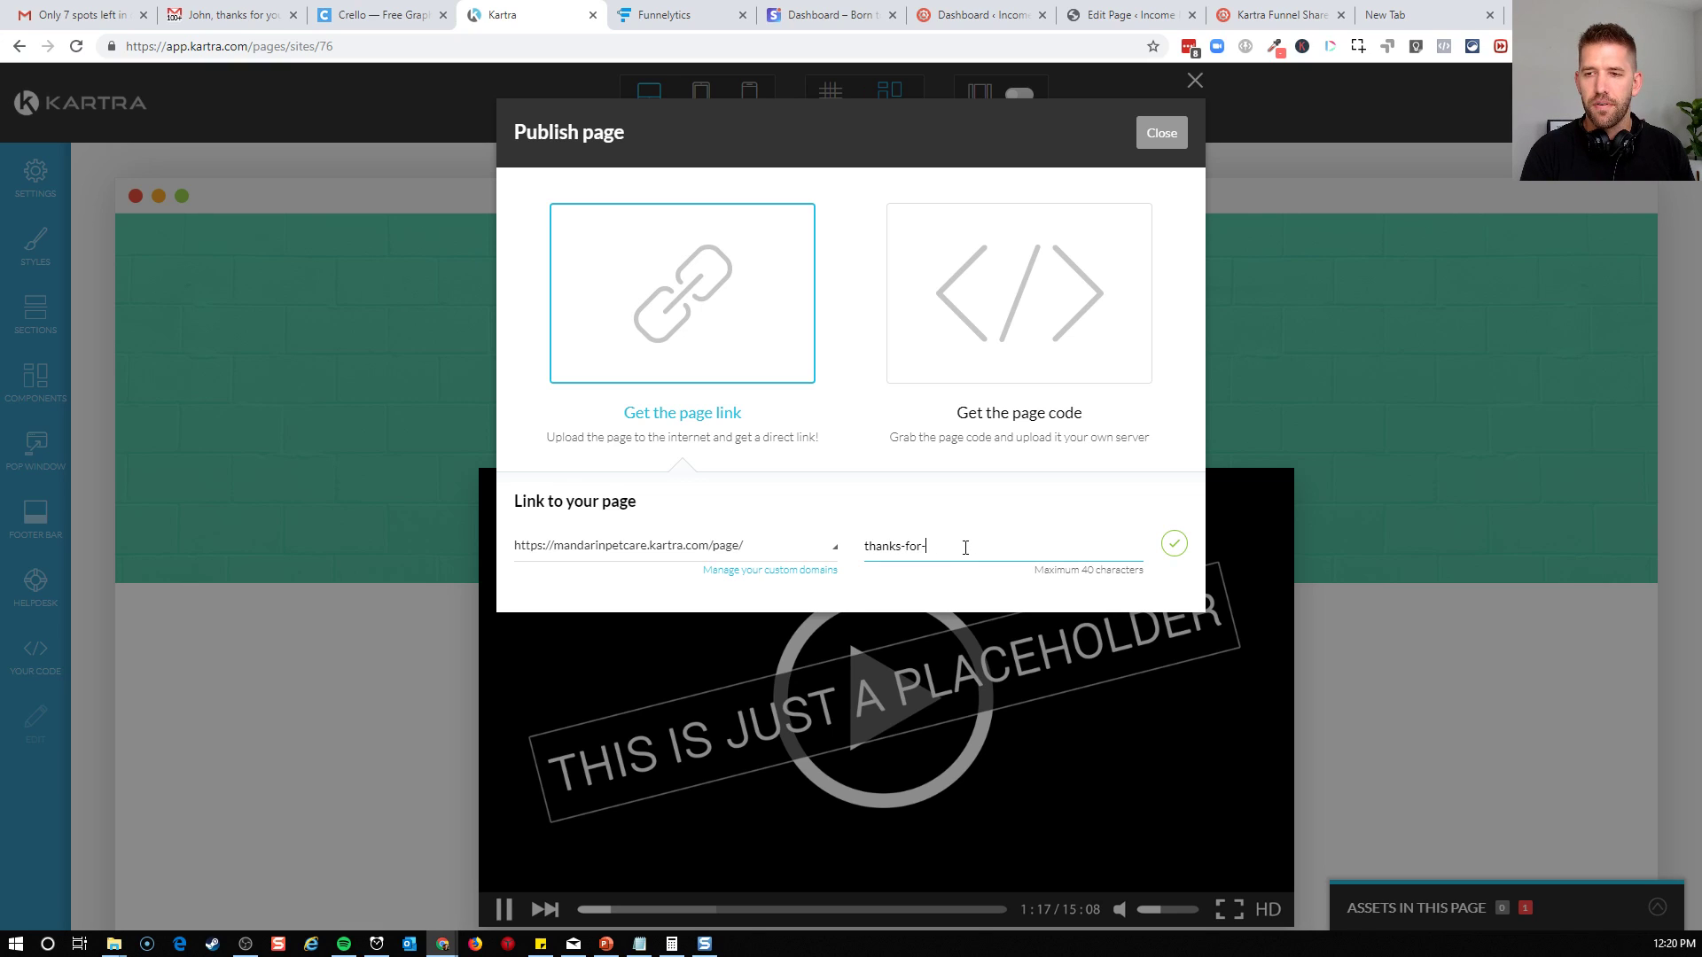
type("booking")
left_click(1174, 543)
Open the published thanks-for-booking link in a new tab and review the live page
triple_click(738, 556)
right_click(738, 555)
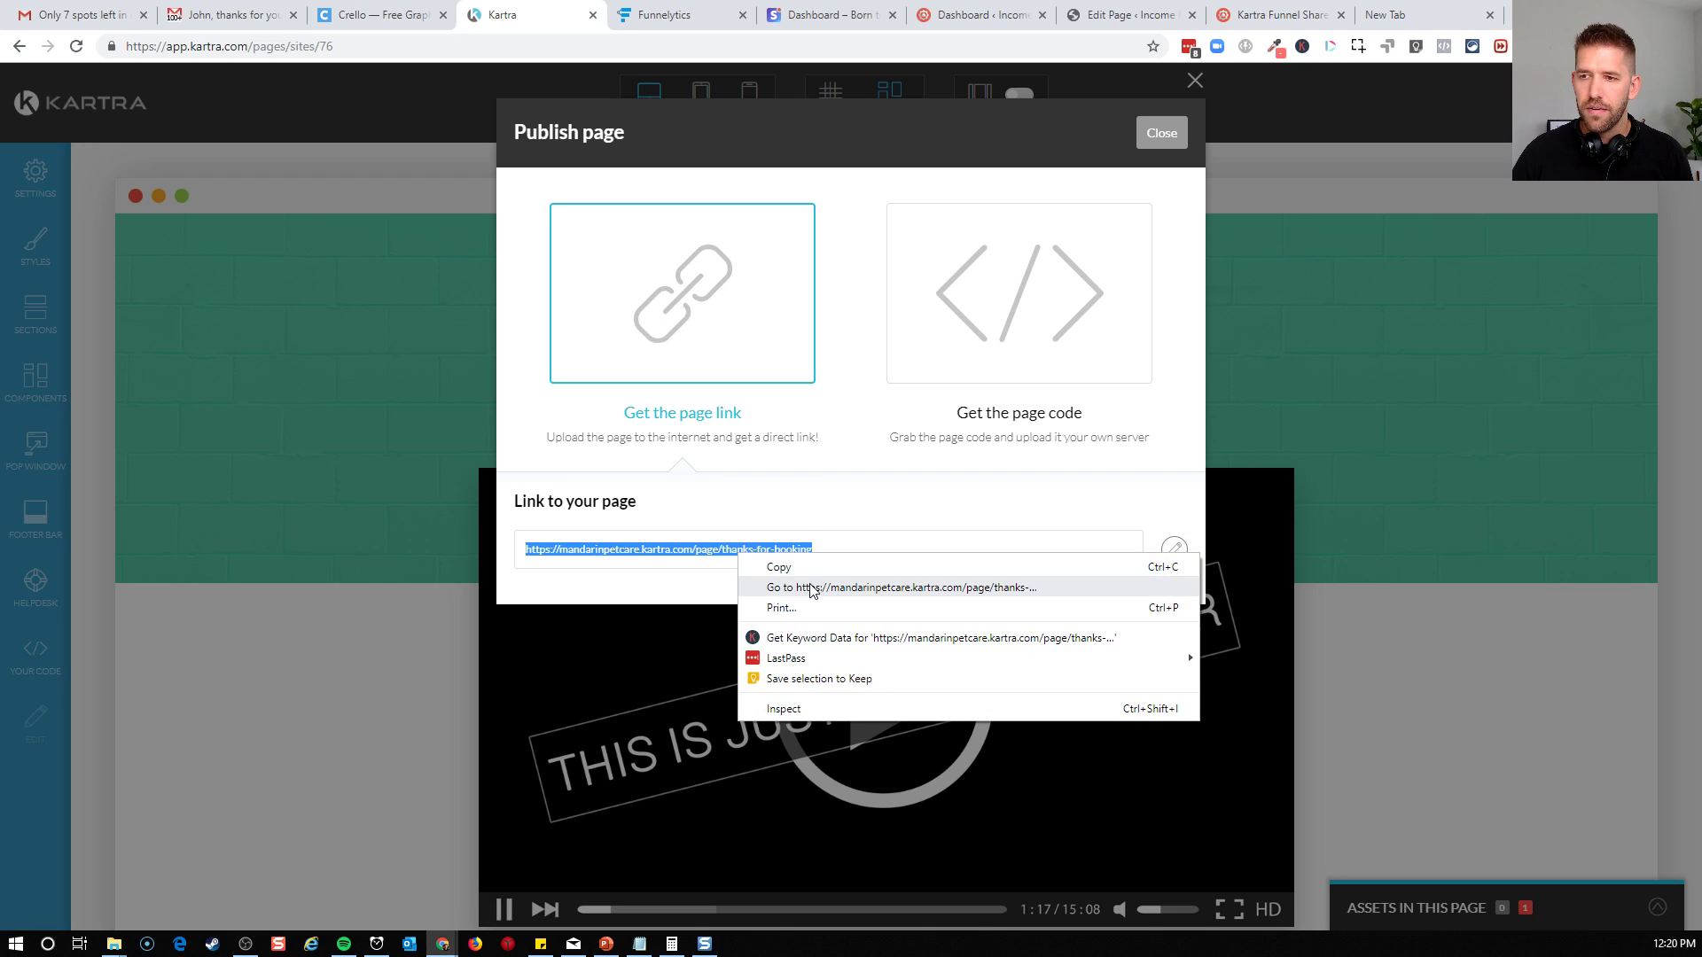
left_click(812, 588)
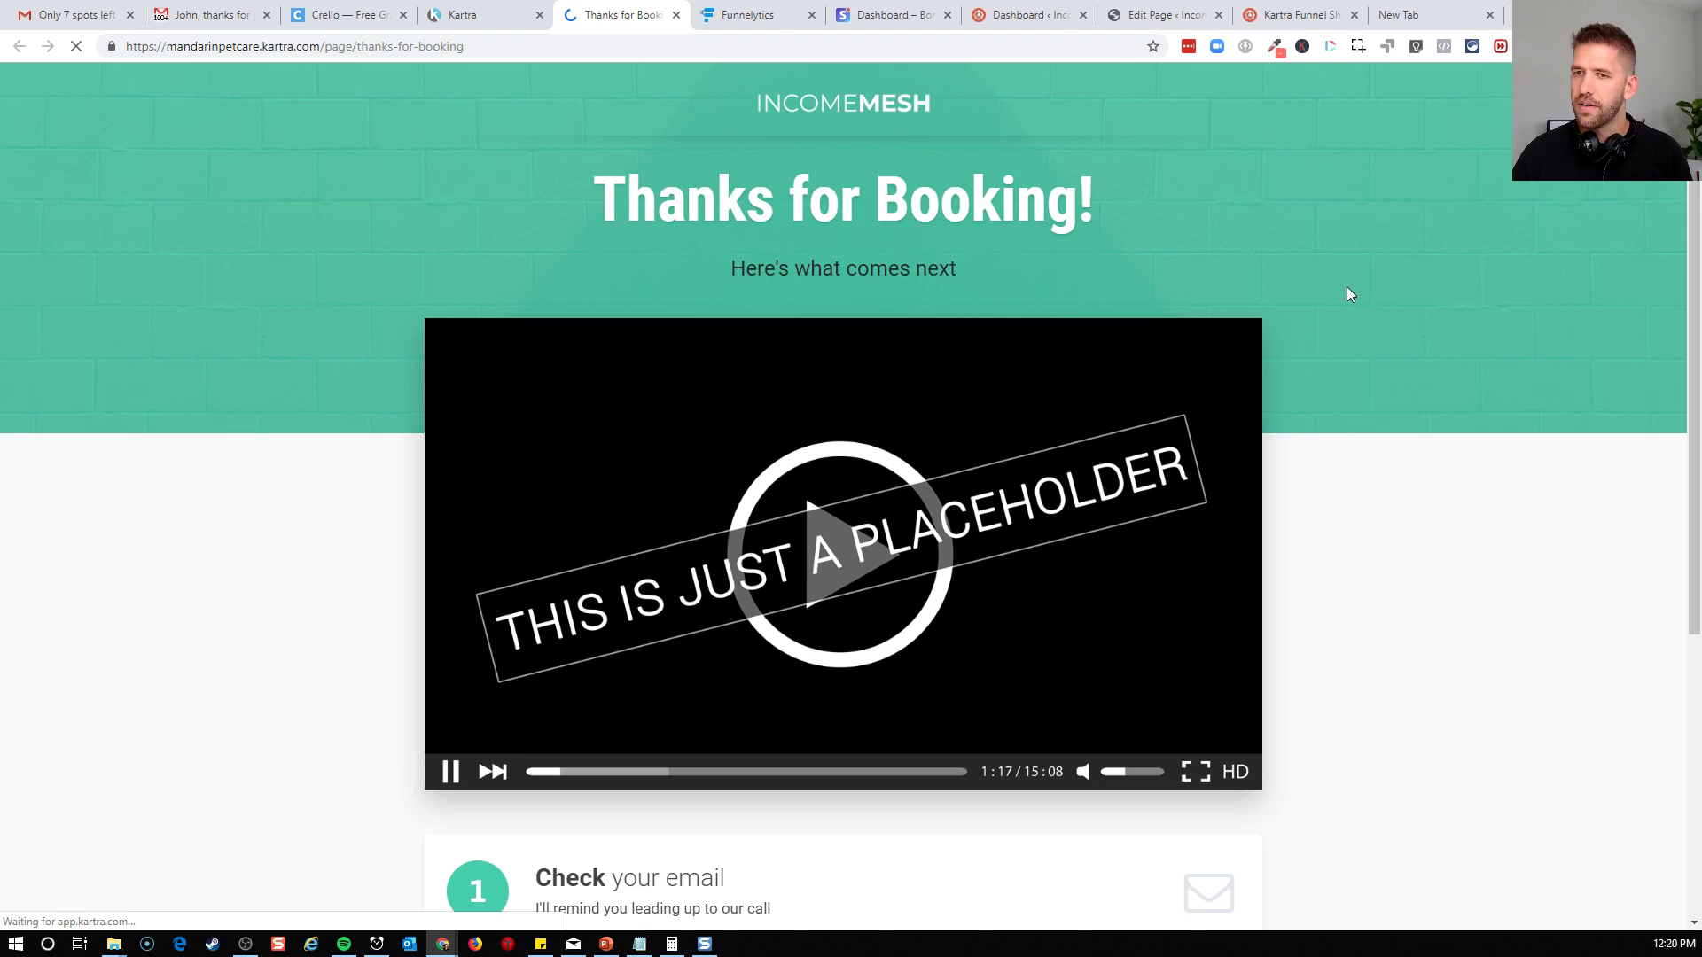
scroll(1349, 294, "down", 5)
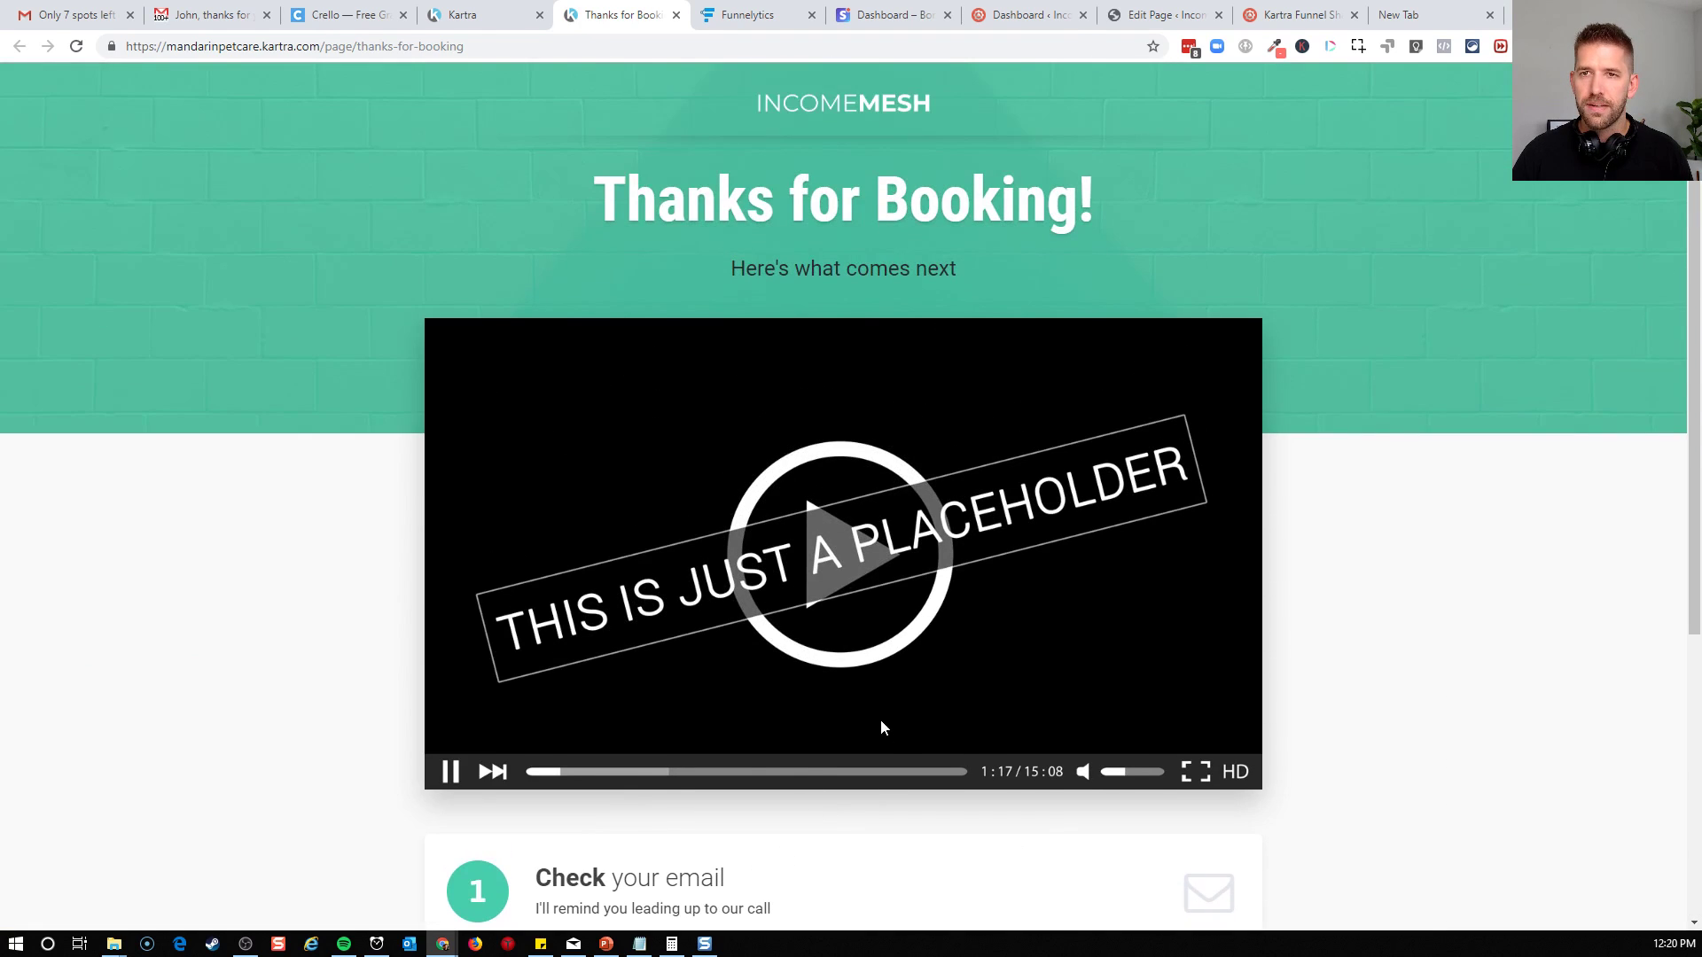
Return to the page editor, close the publishing dialog and exit to the Kartra dashboard
left_click(479, 15)
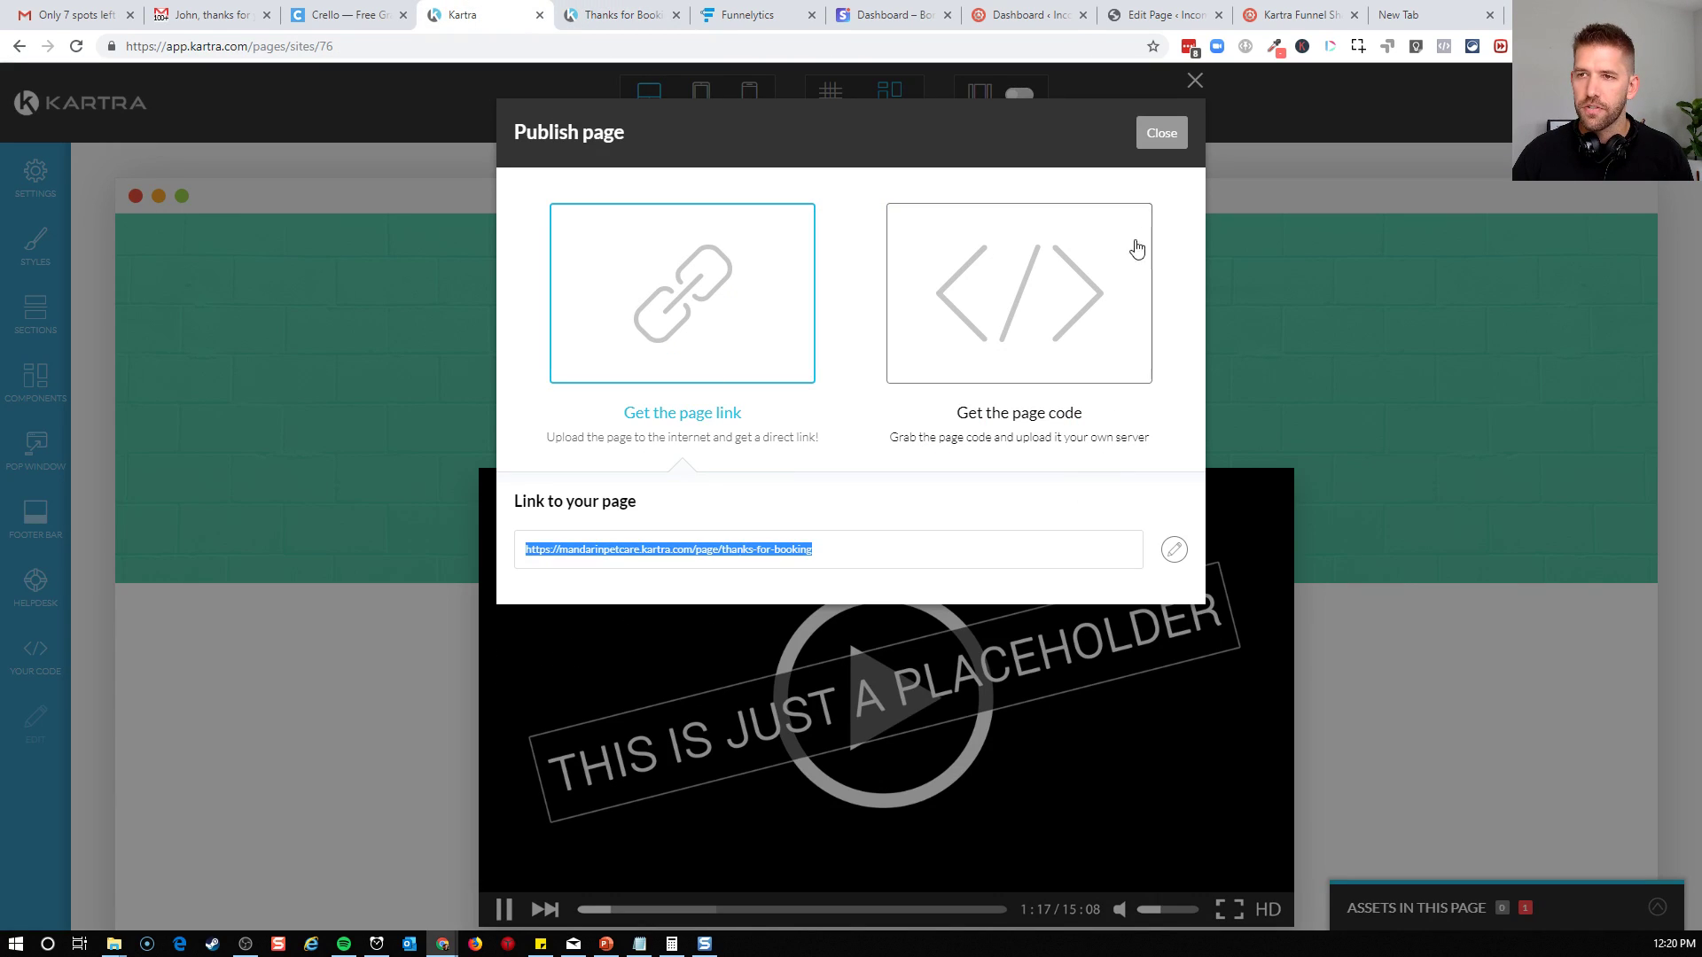
left_click(1161, 135)
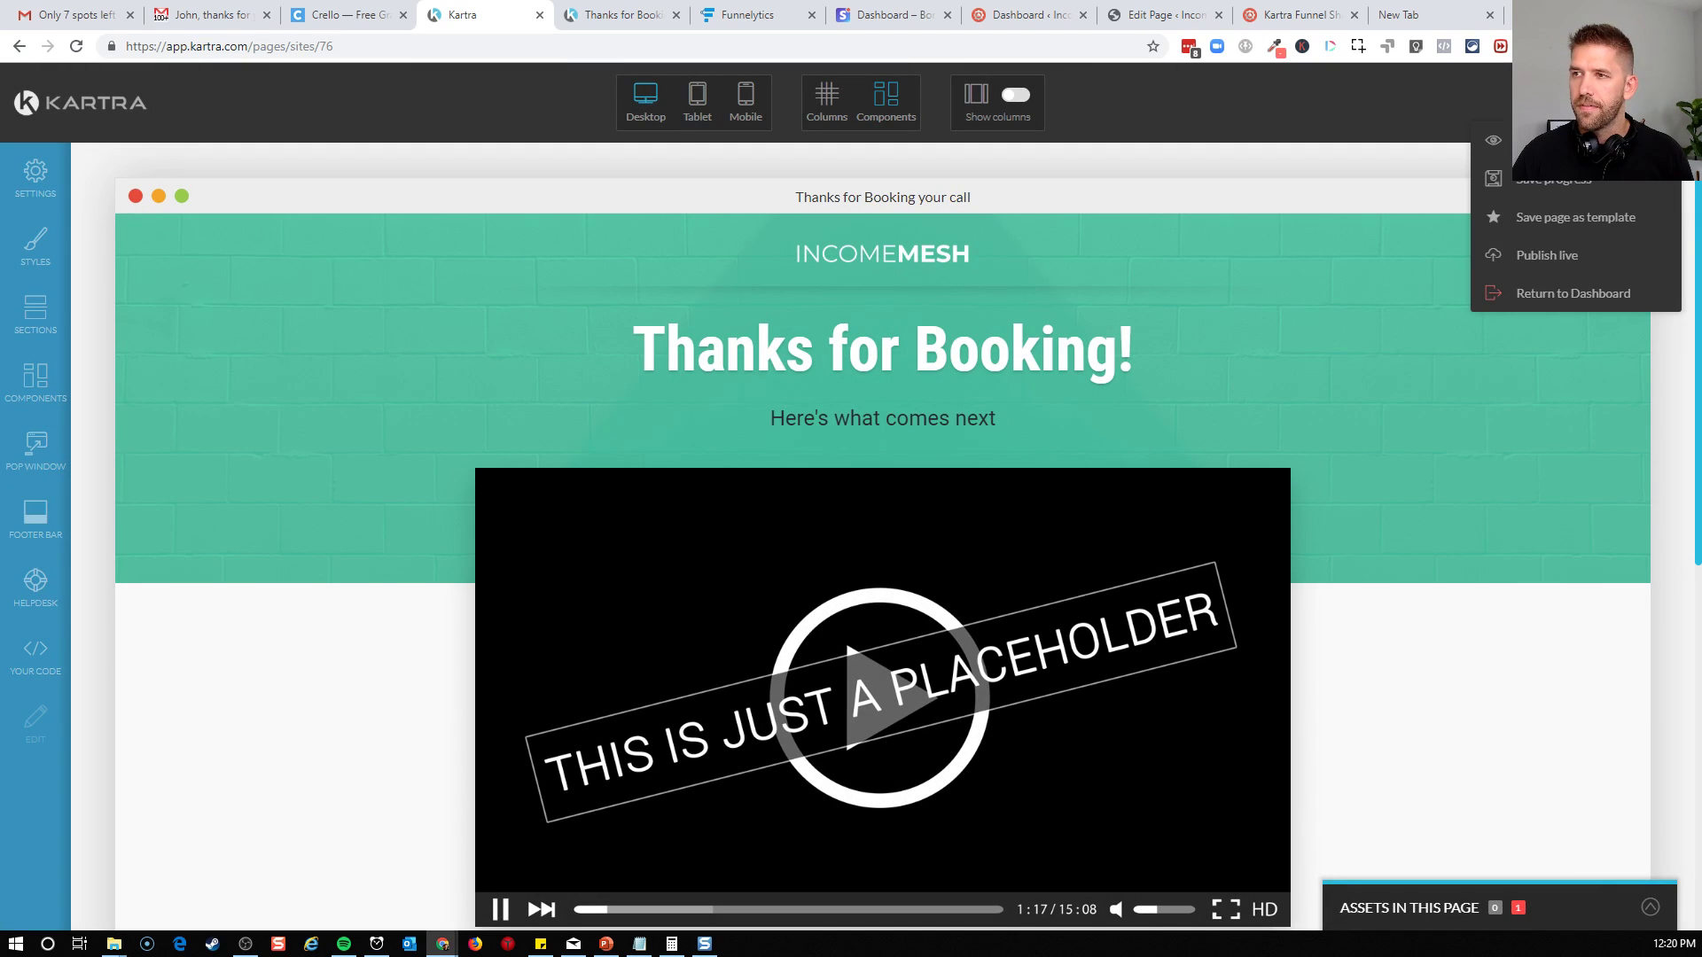
left_click(1558, 293)
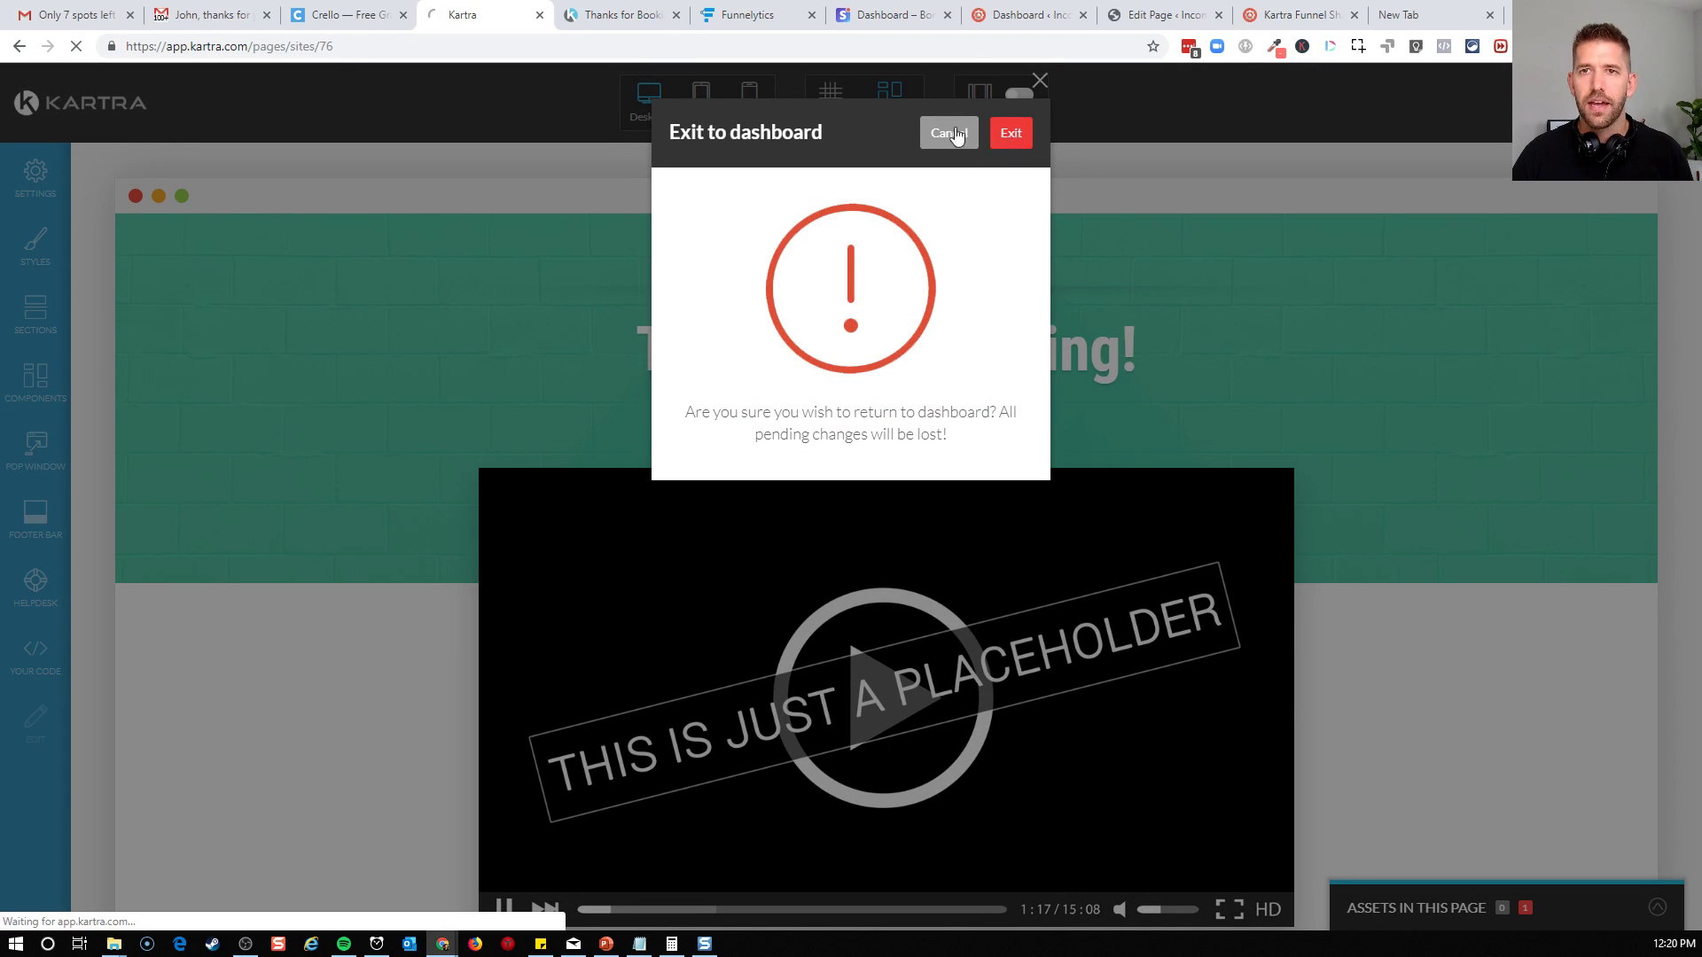
left_click(1012, 142)
Check the Complete Form stage of the application funnel map in Funnelytics and return to the Kartra dashboard
left_click(747, 15)
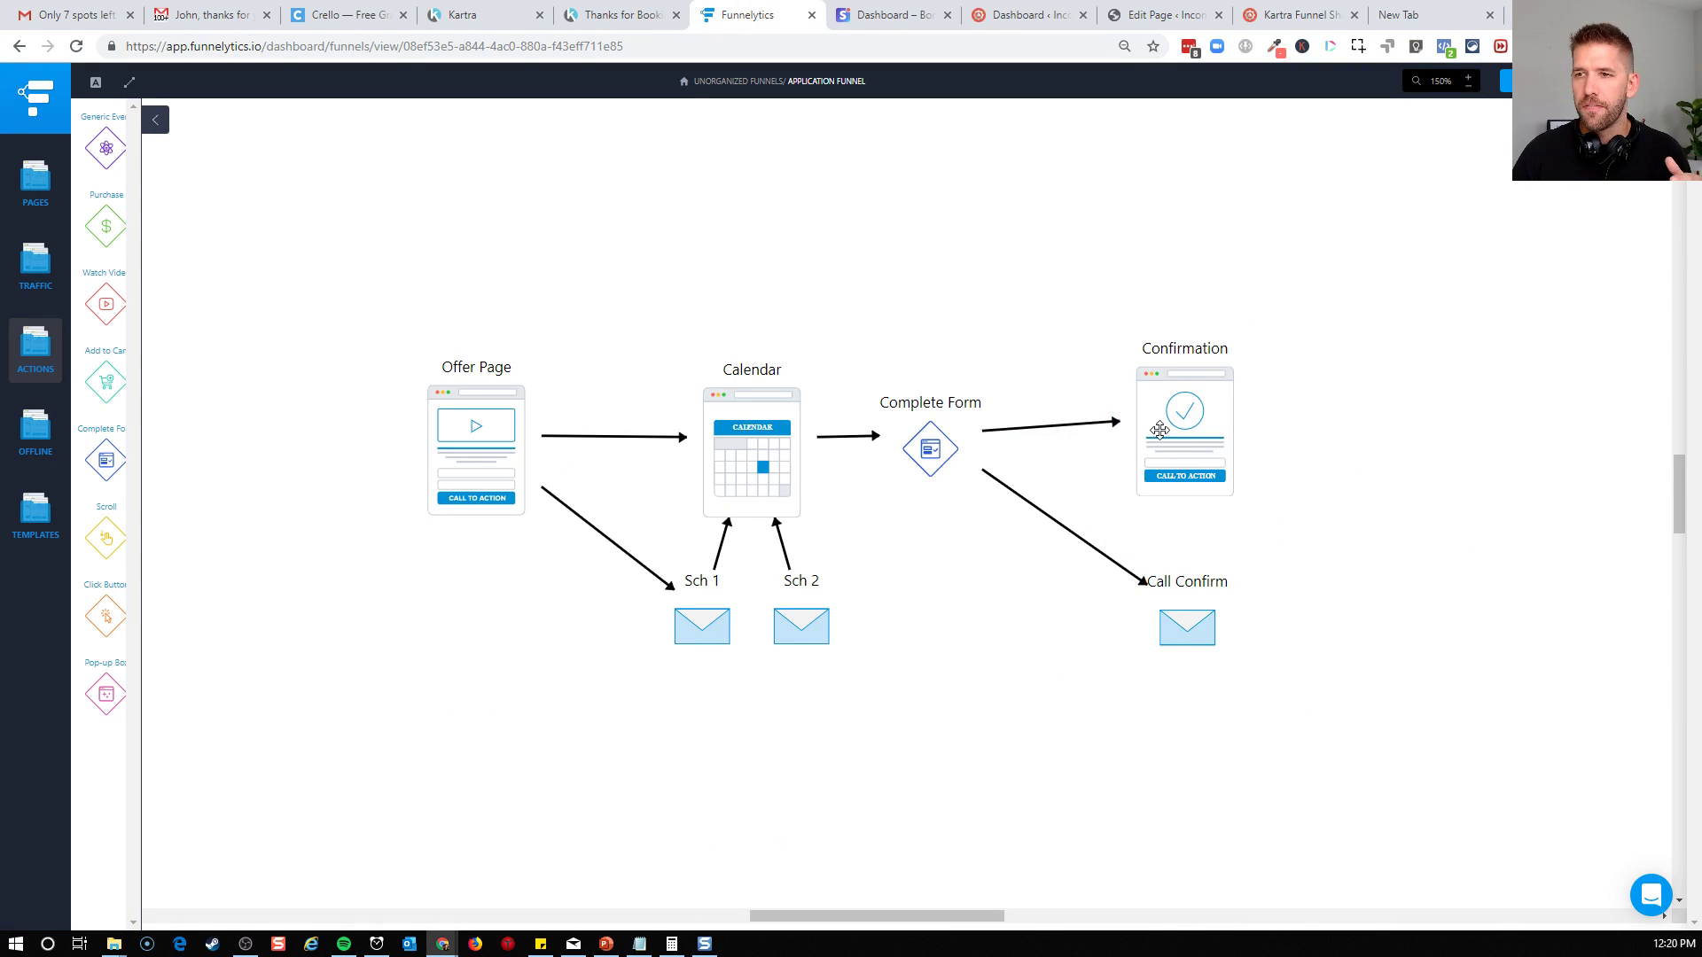
left_click(972, 444)
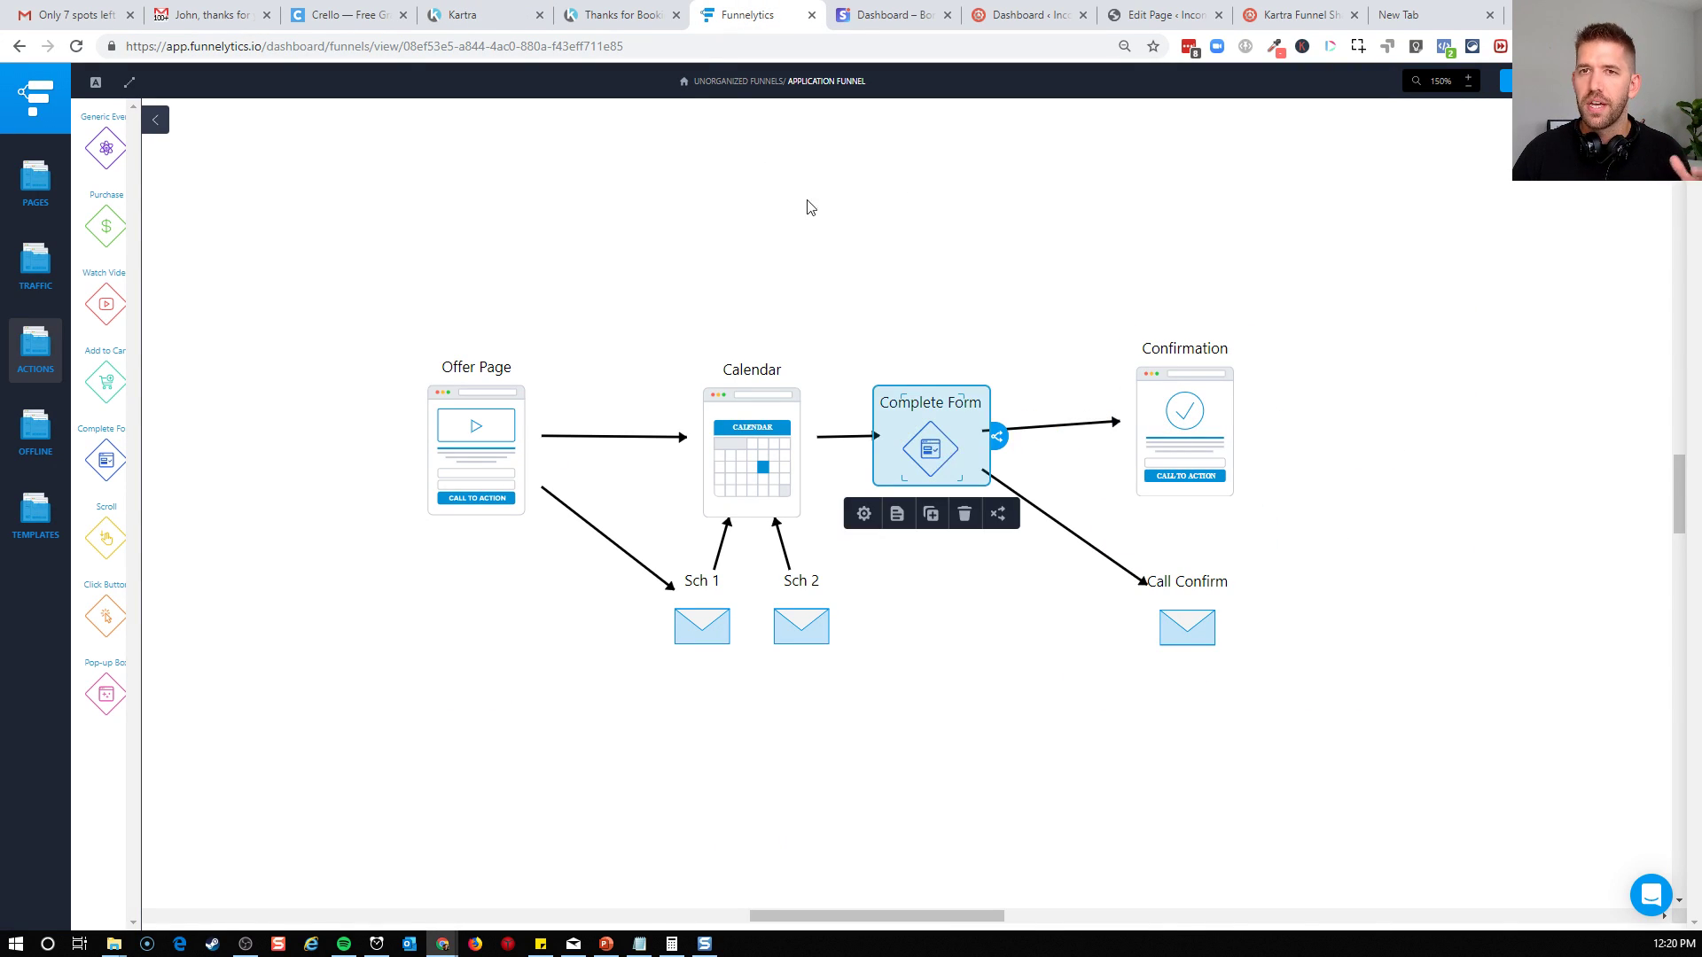
left_click(614, 14)
left_click(479, 21)
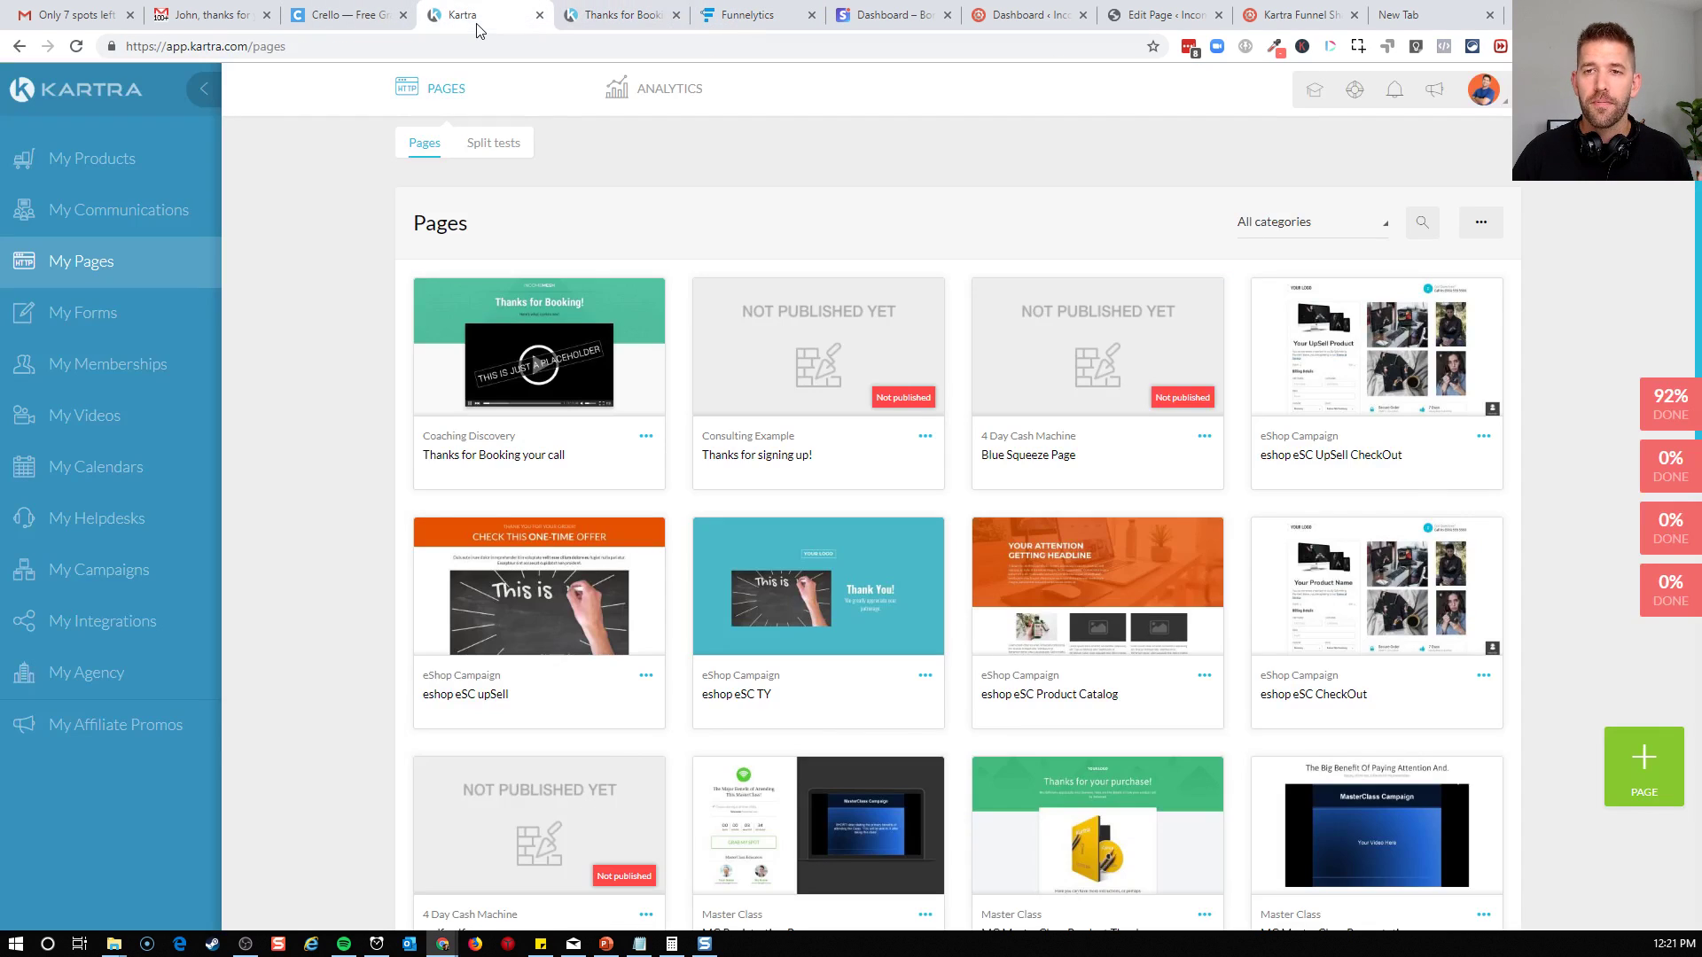
Create a new opt-in form in Kartra named "Discovery Booking Form"
left_click(108, 316)
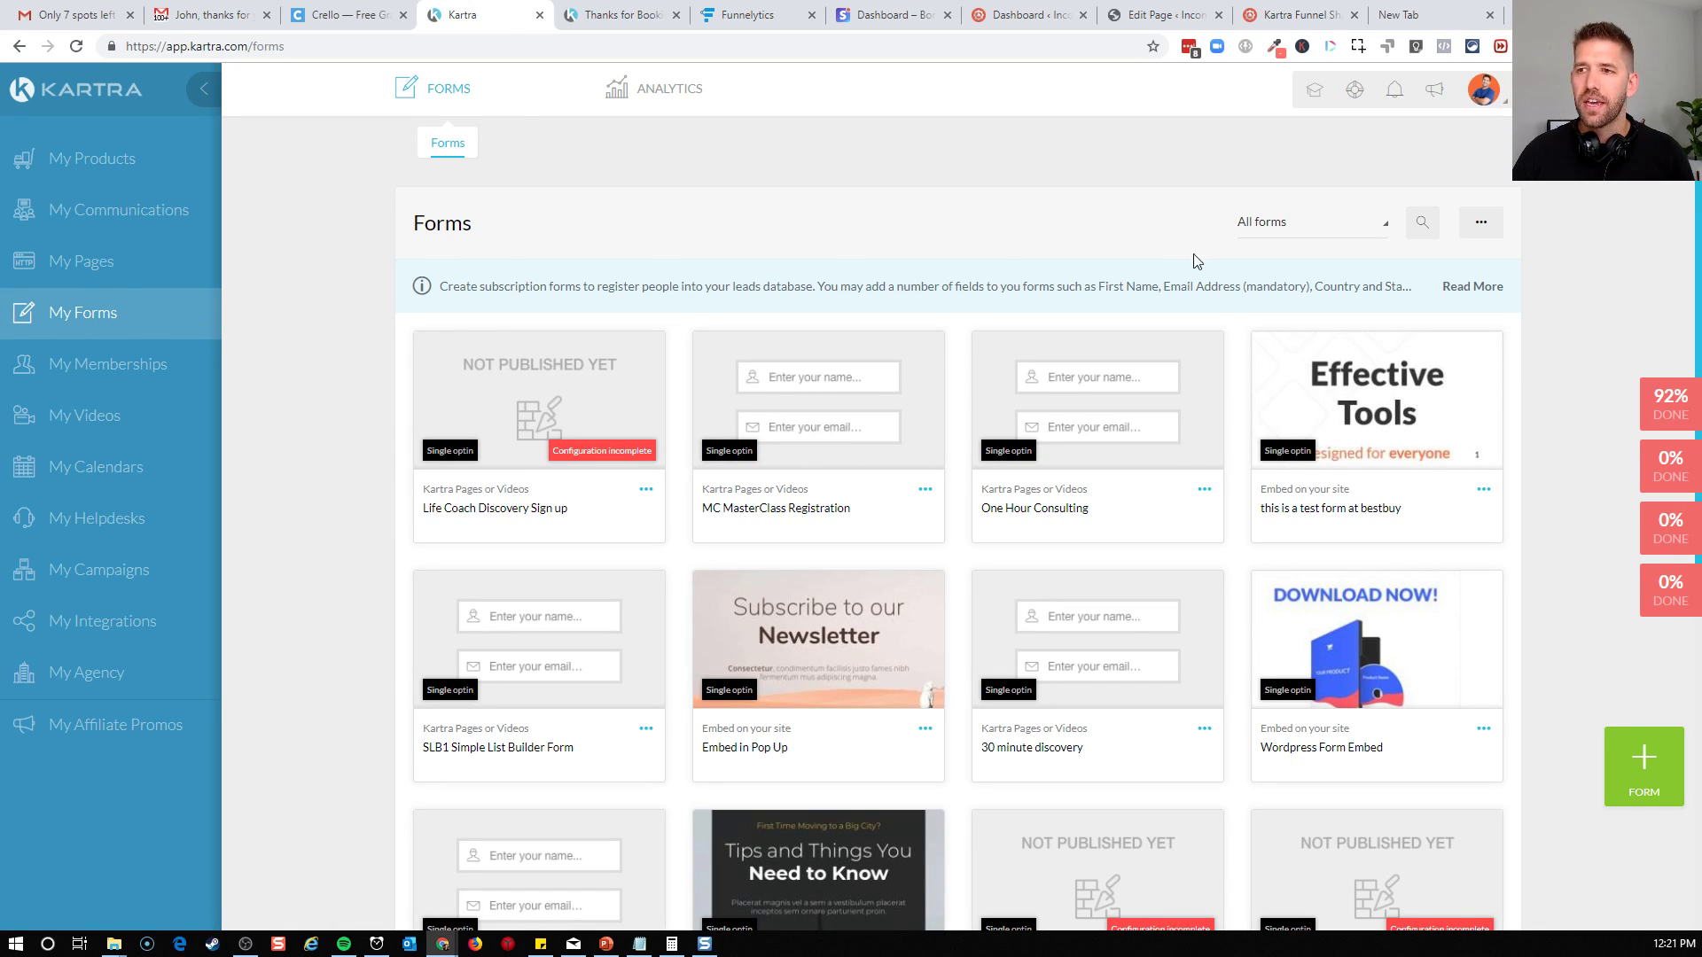
left_click(1641, 787)
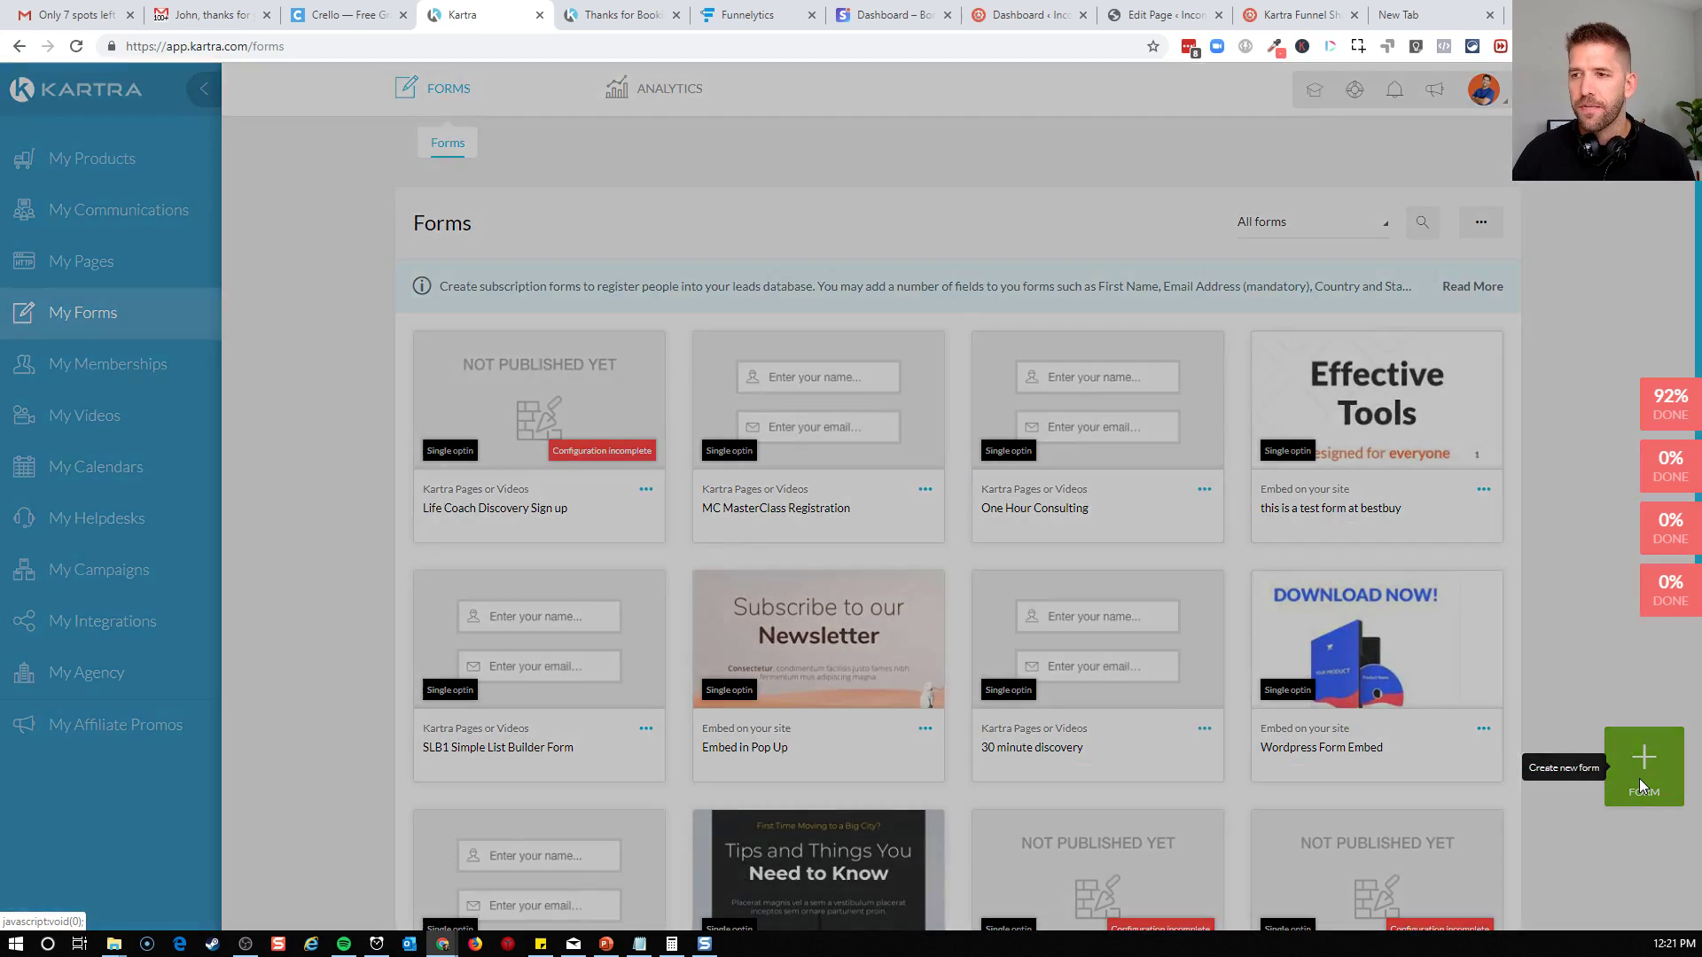
left_click(871, 230)
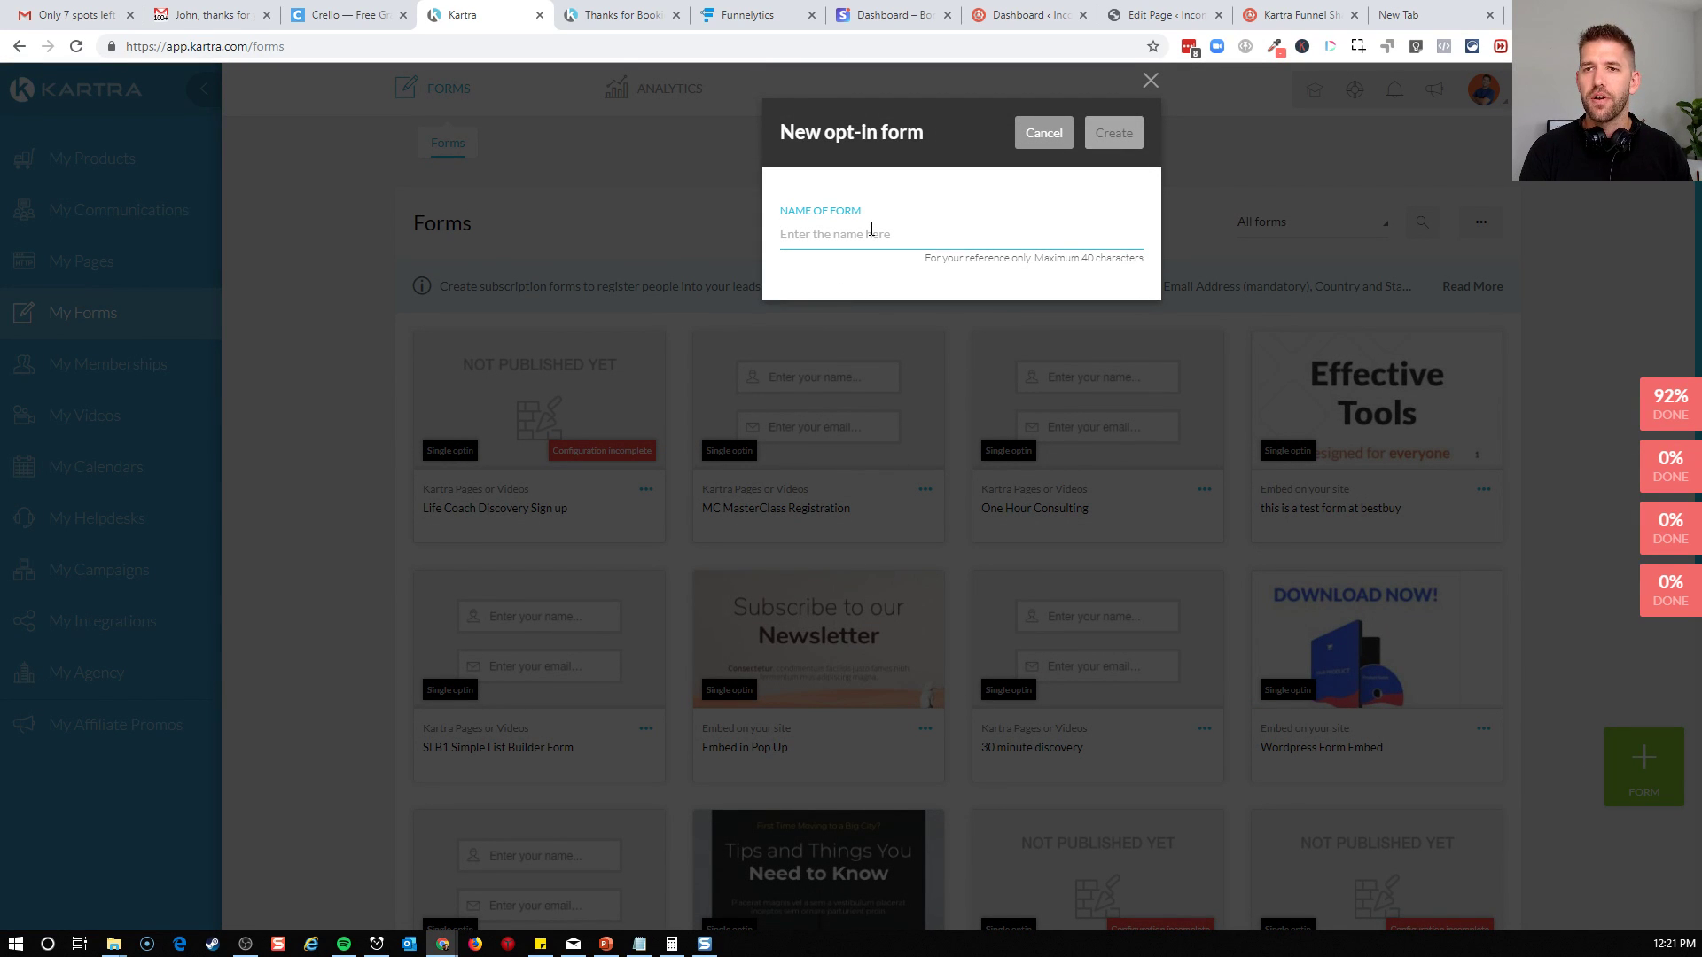
type("Discoe")
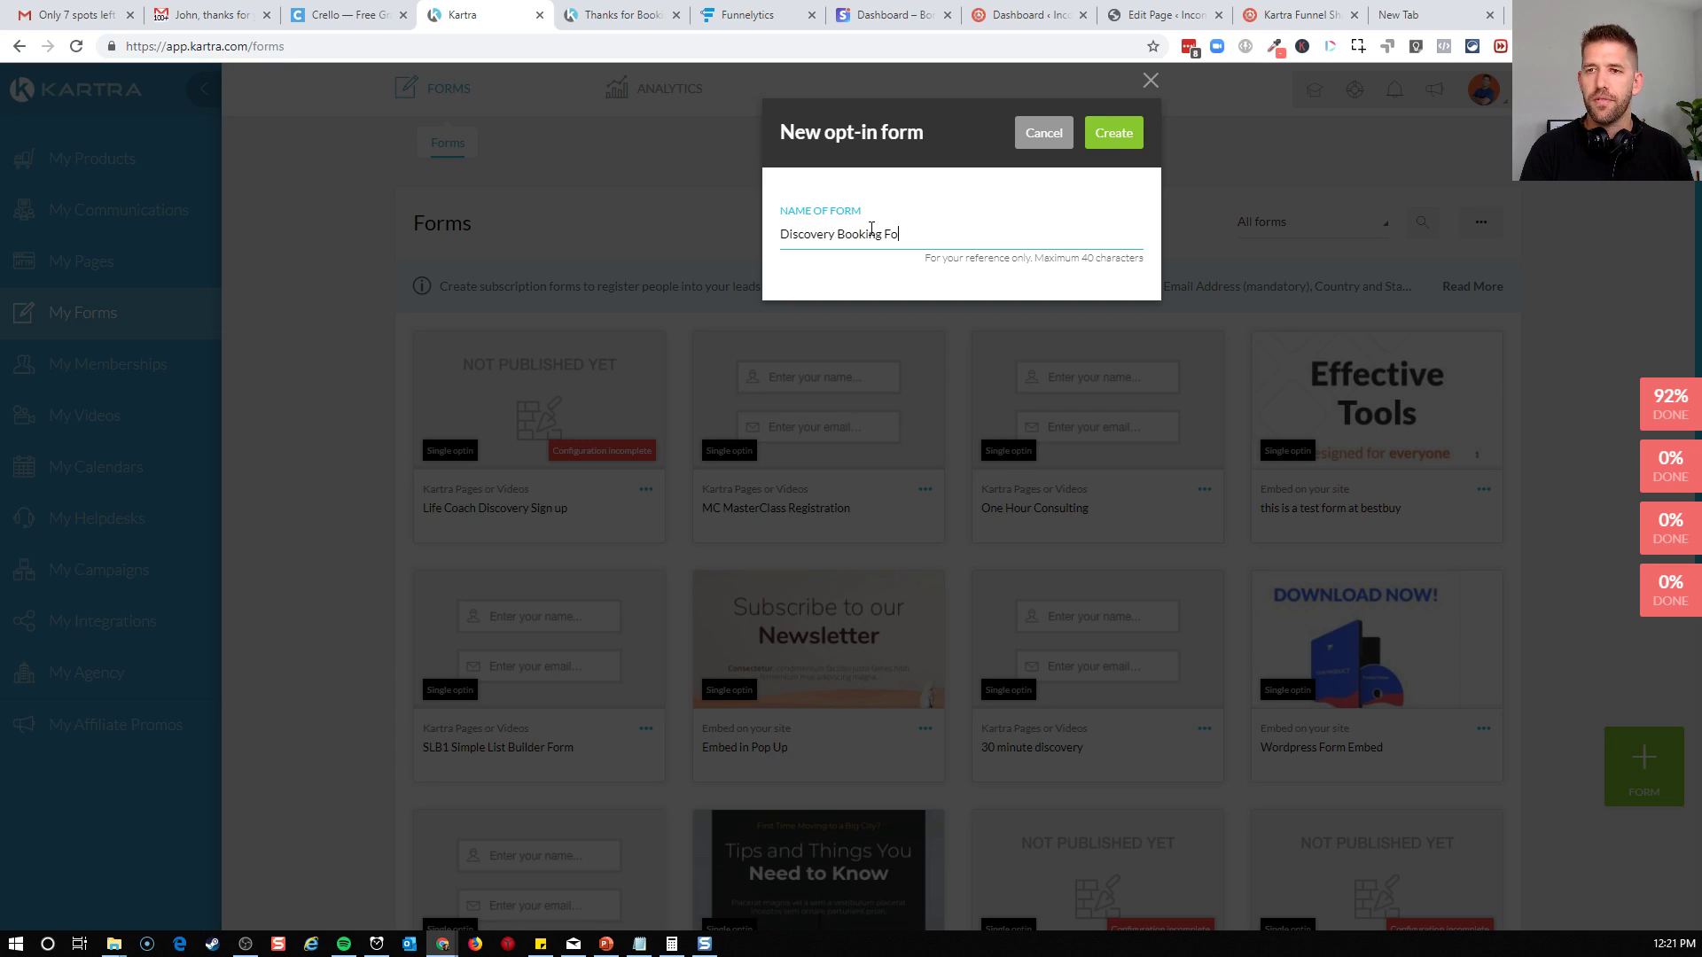
left_click(1113, 137)
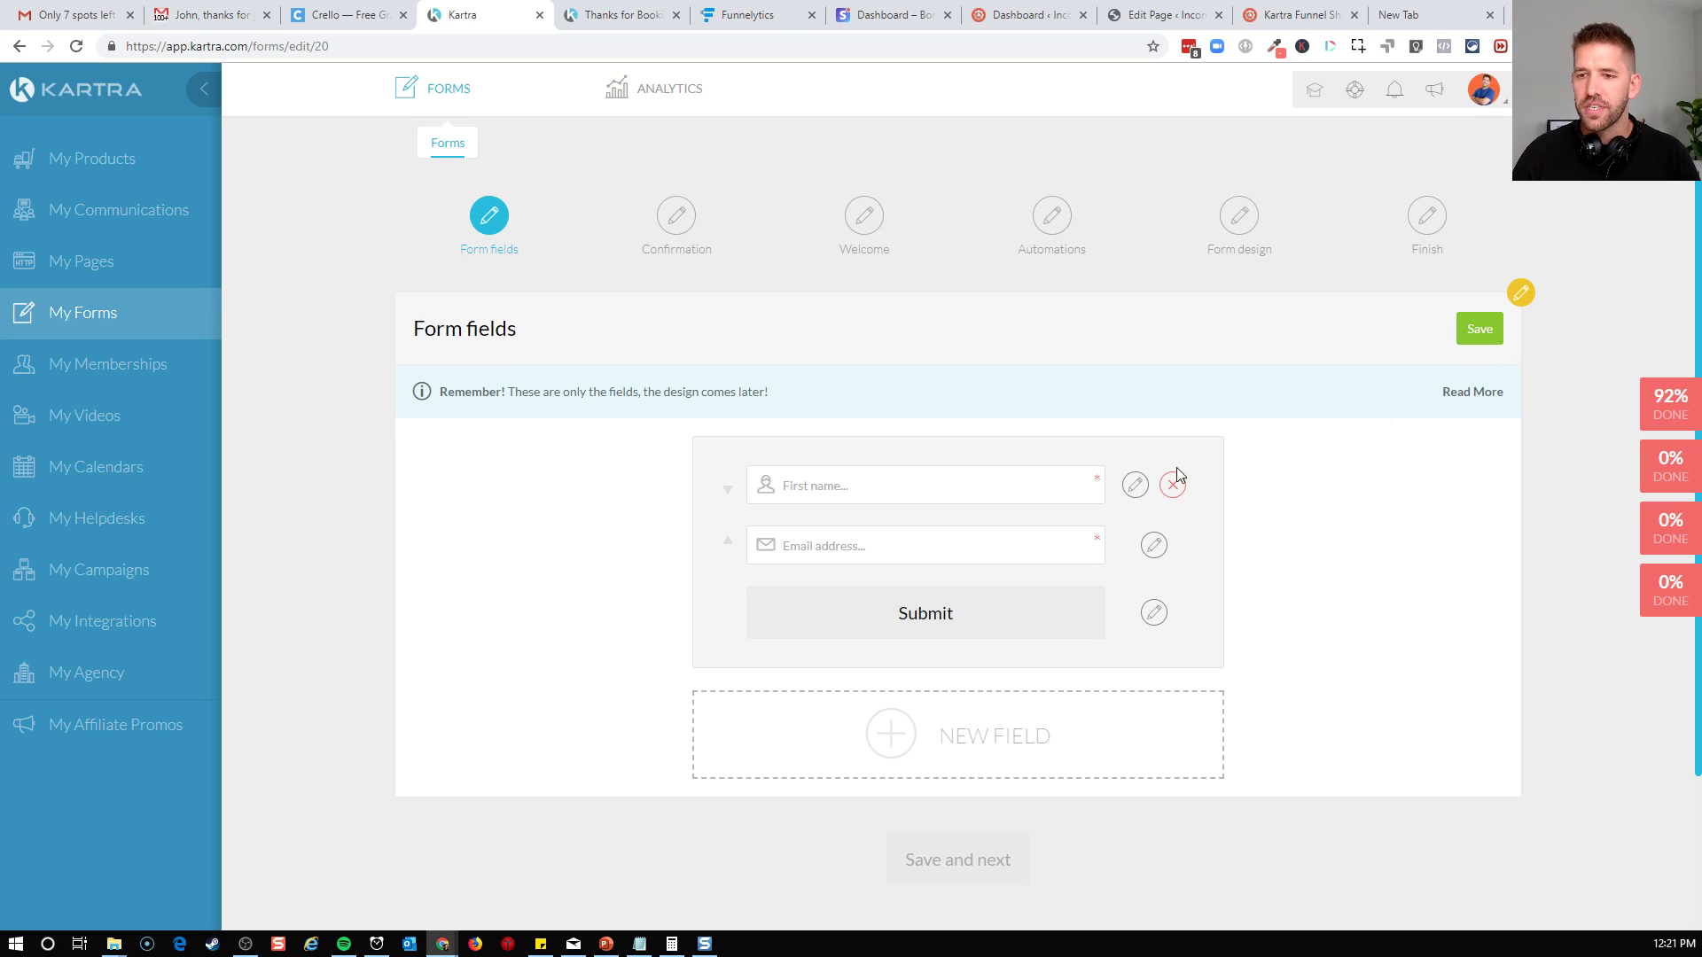
Add a new field to the form from the existing fields, using Phone without country code as its identifier
left_click(820, 542)
left_click(695, 560)
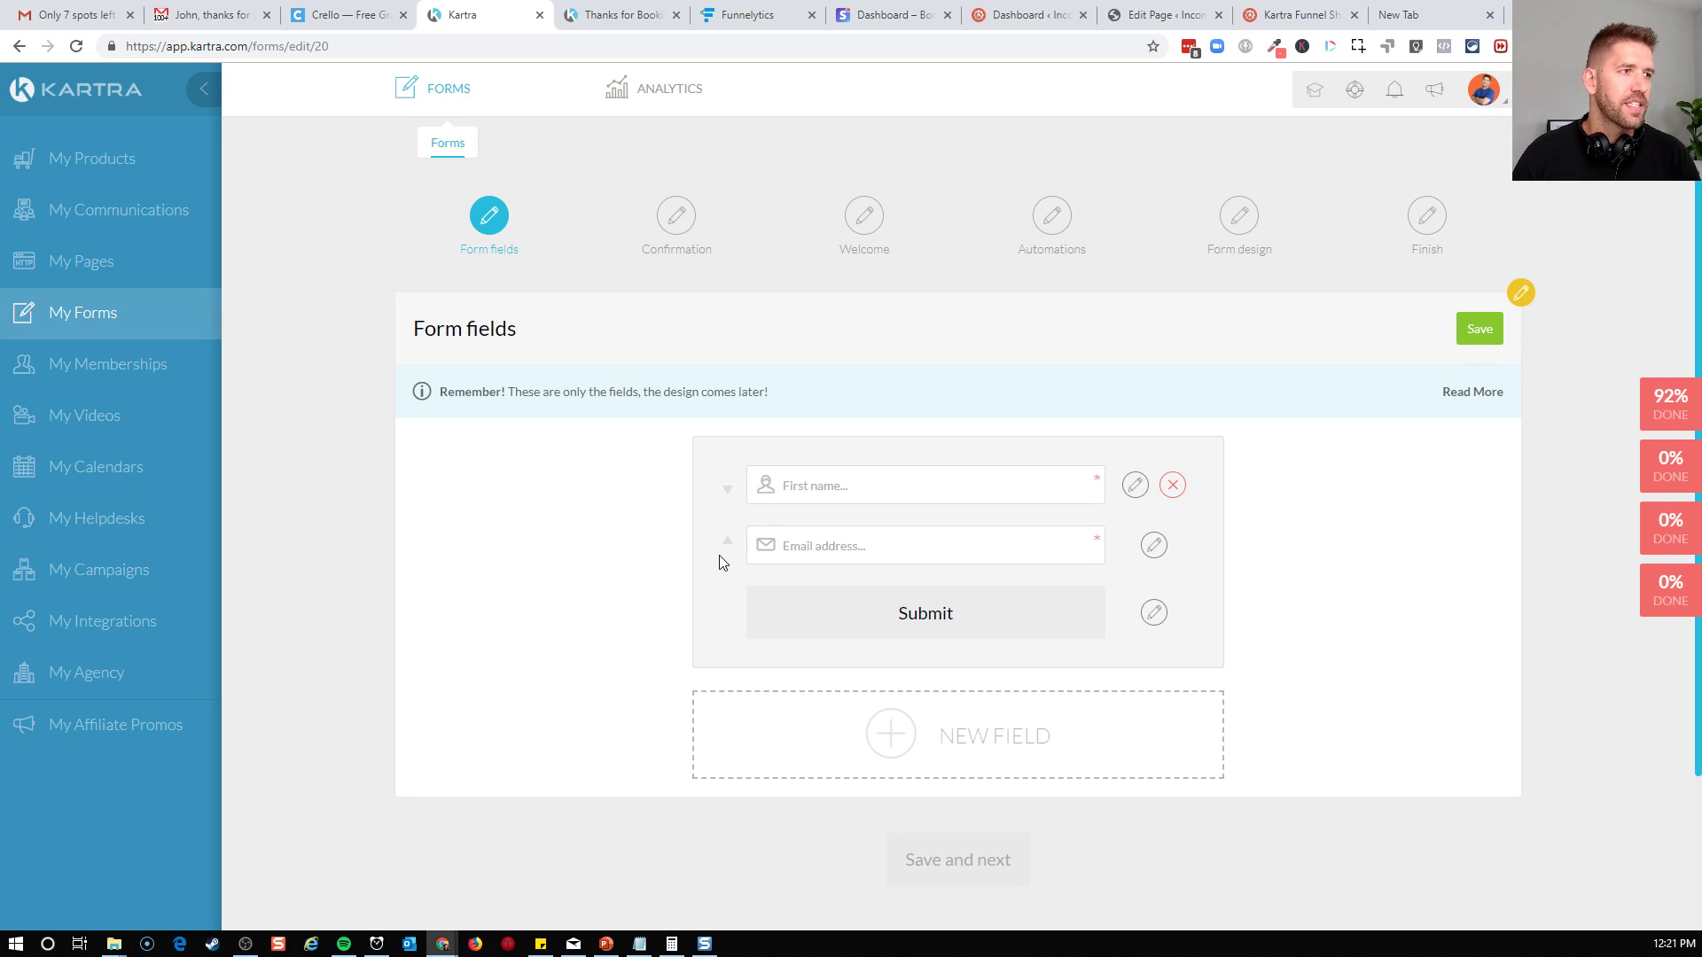
left_click(932, 756)
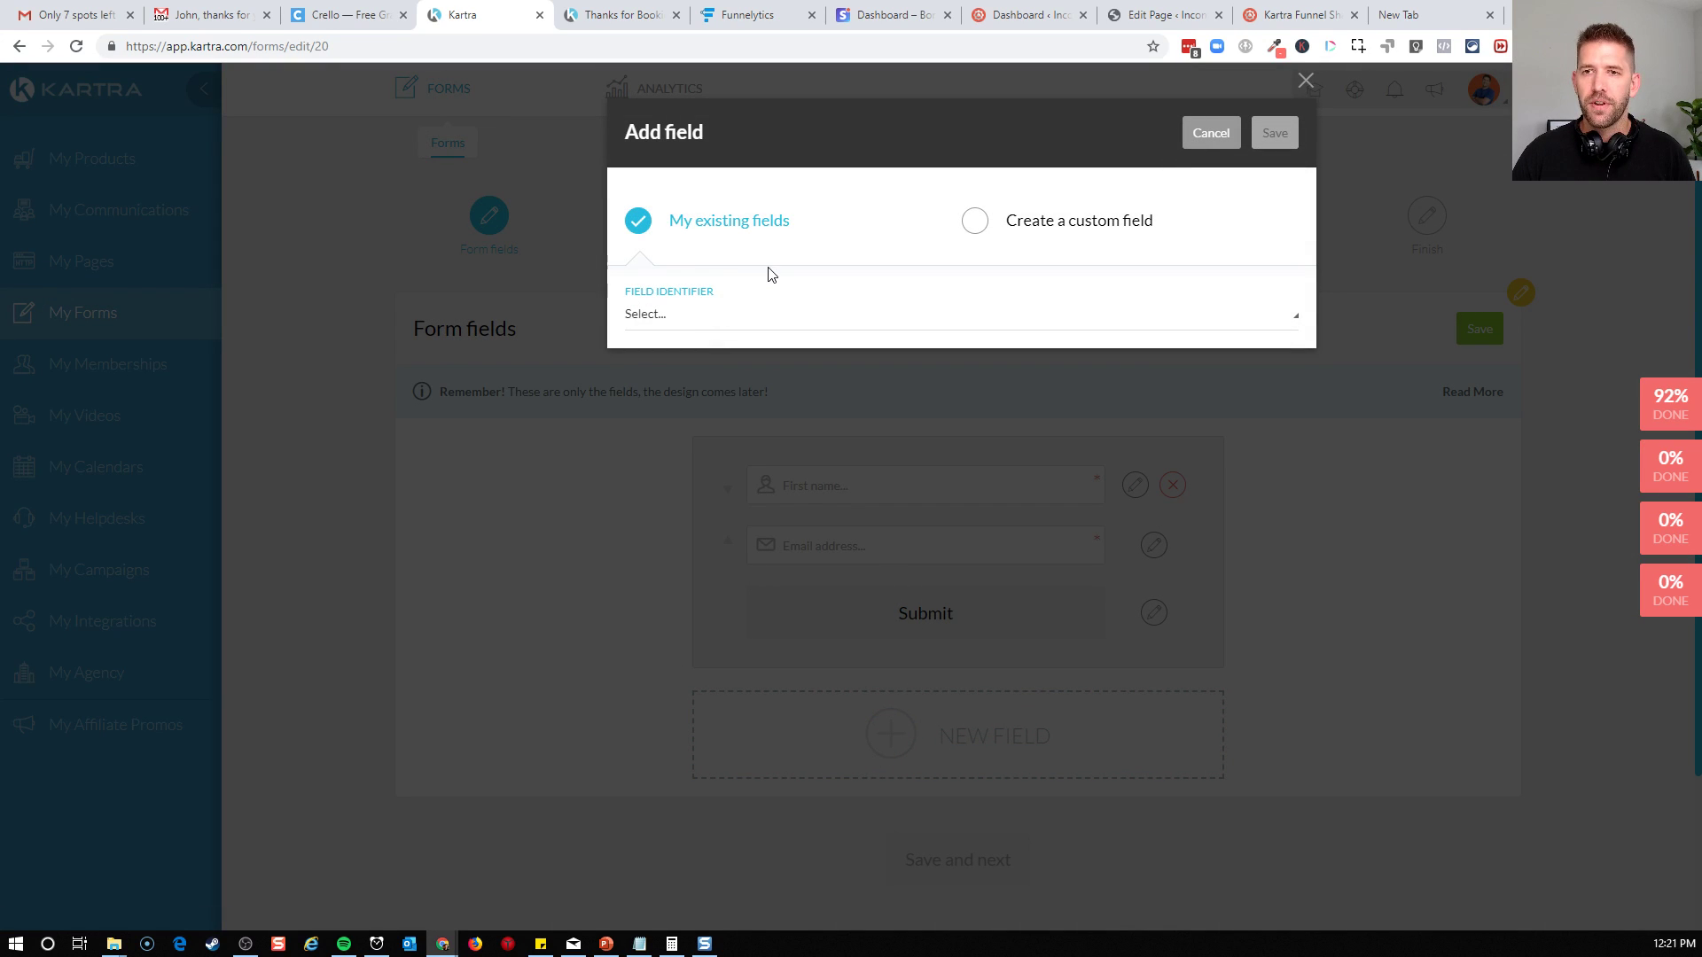
left_click(722, 320)
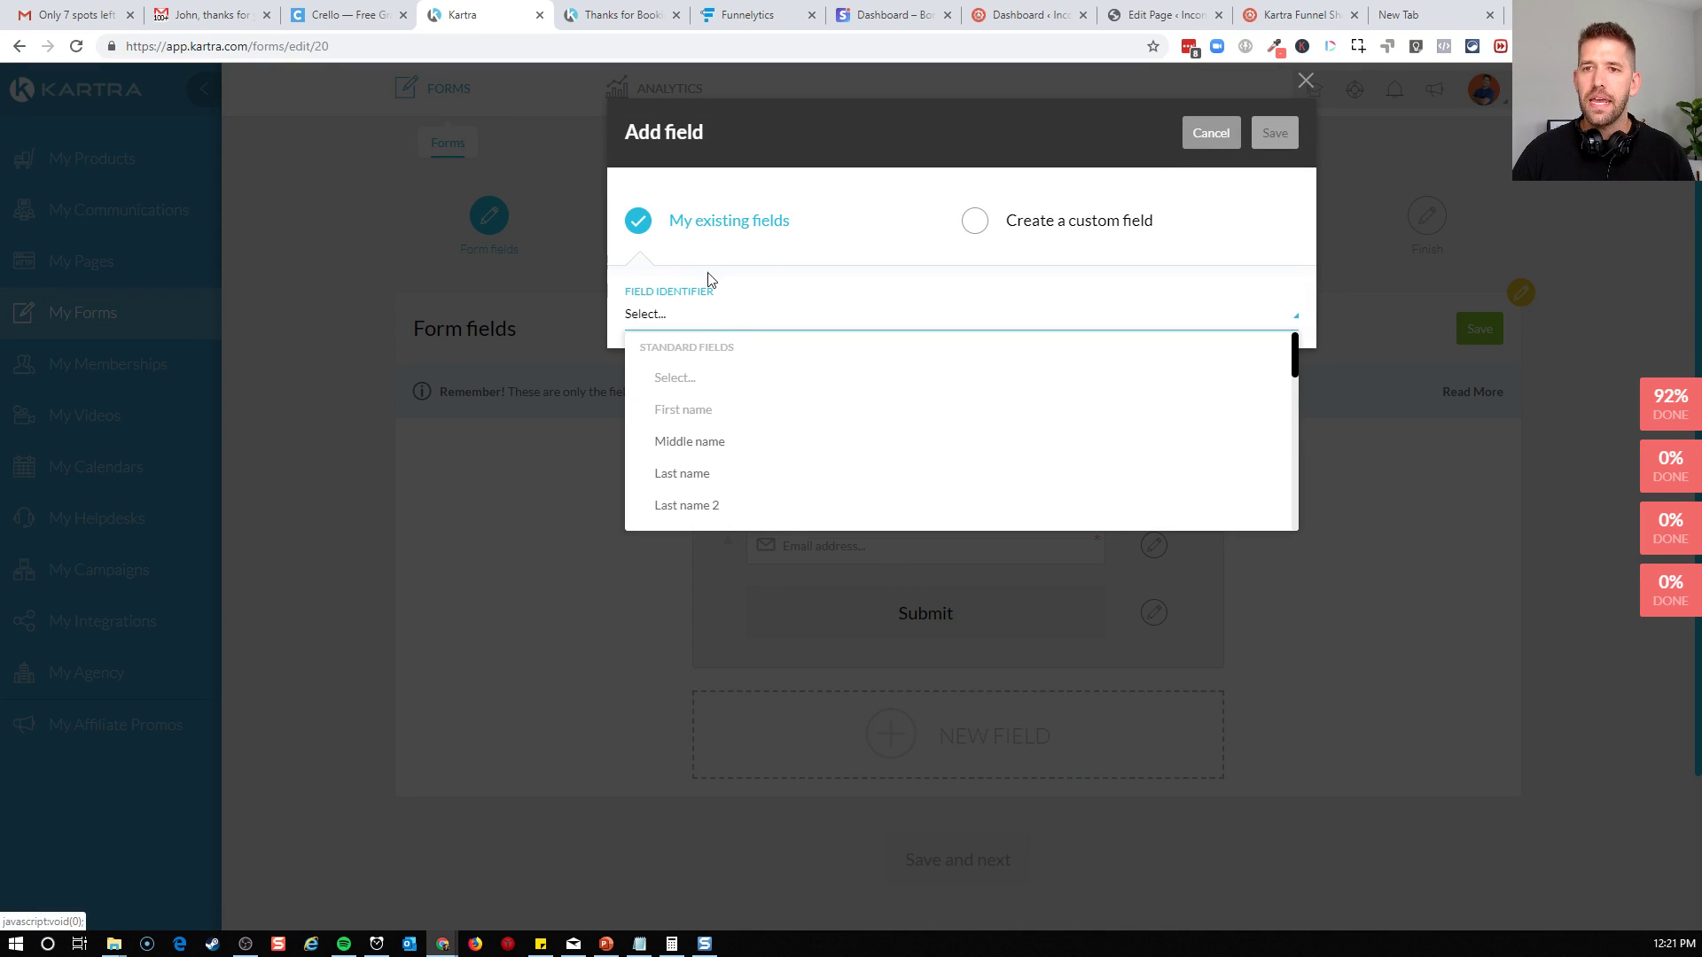
scroll(753, 417, "down", 1)
scroll(767, 466, "down", 1)
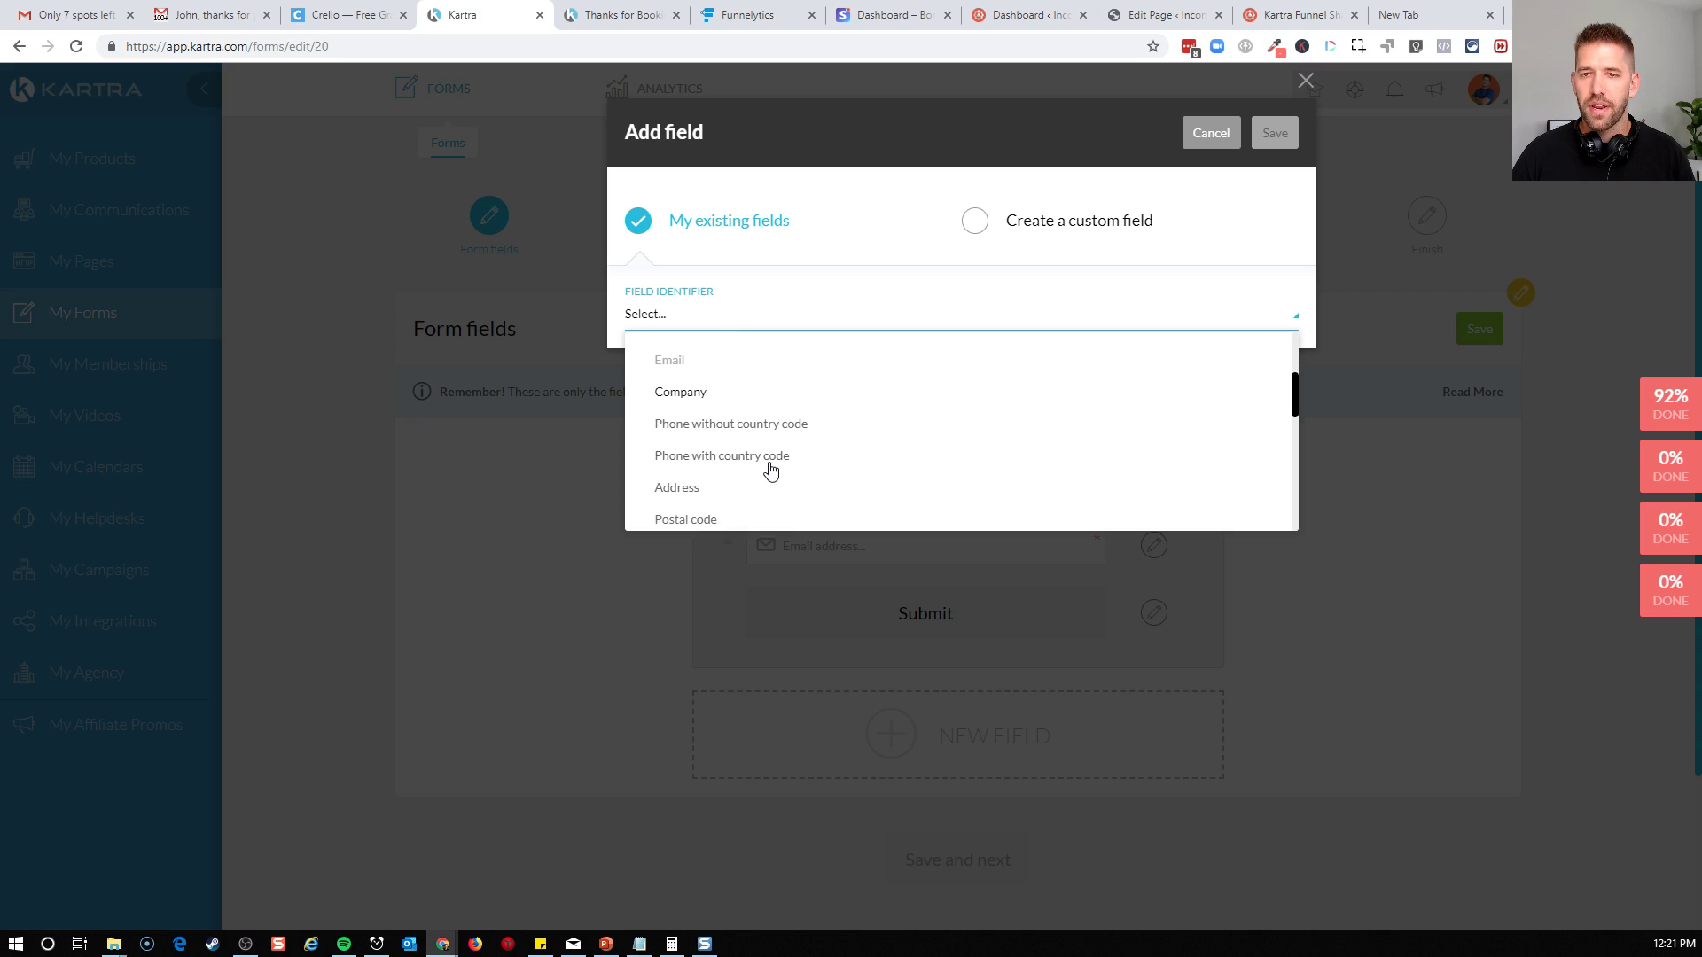
left_click(732, 434)
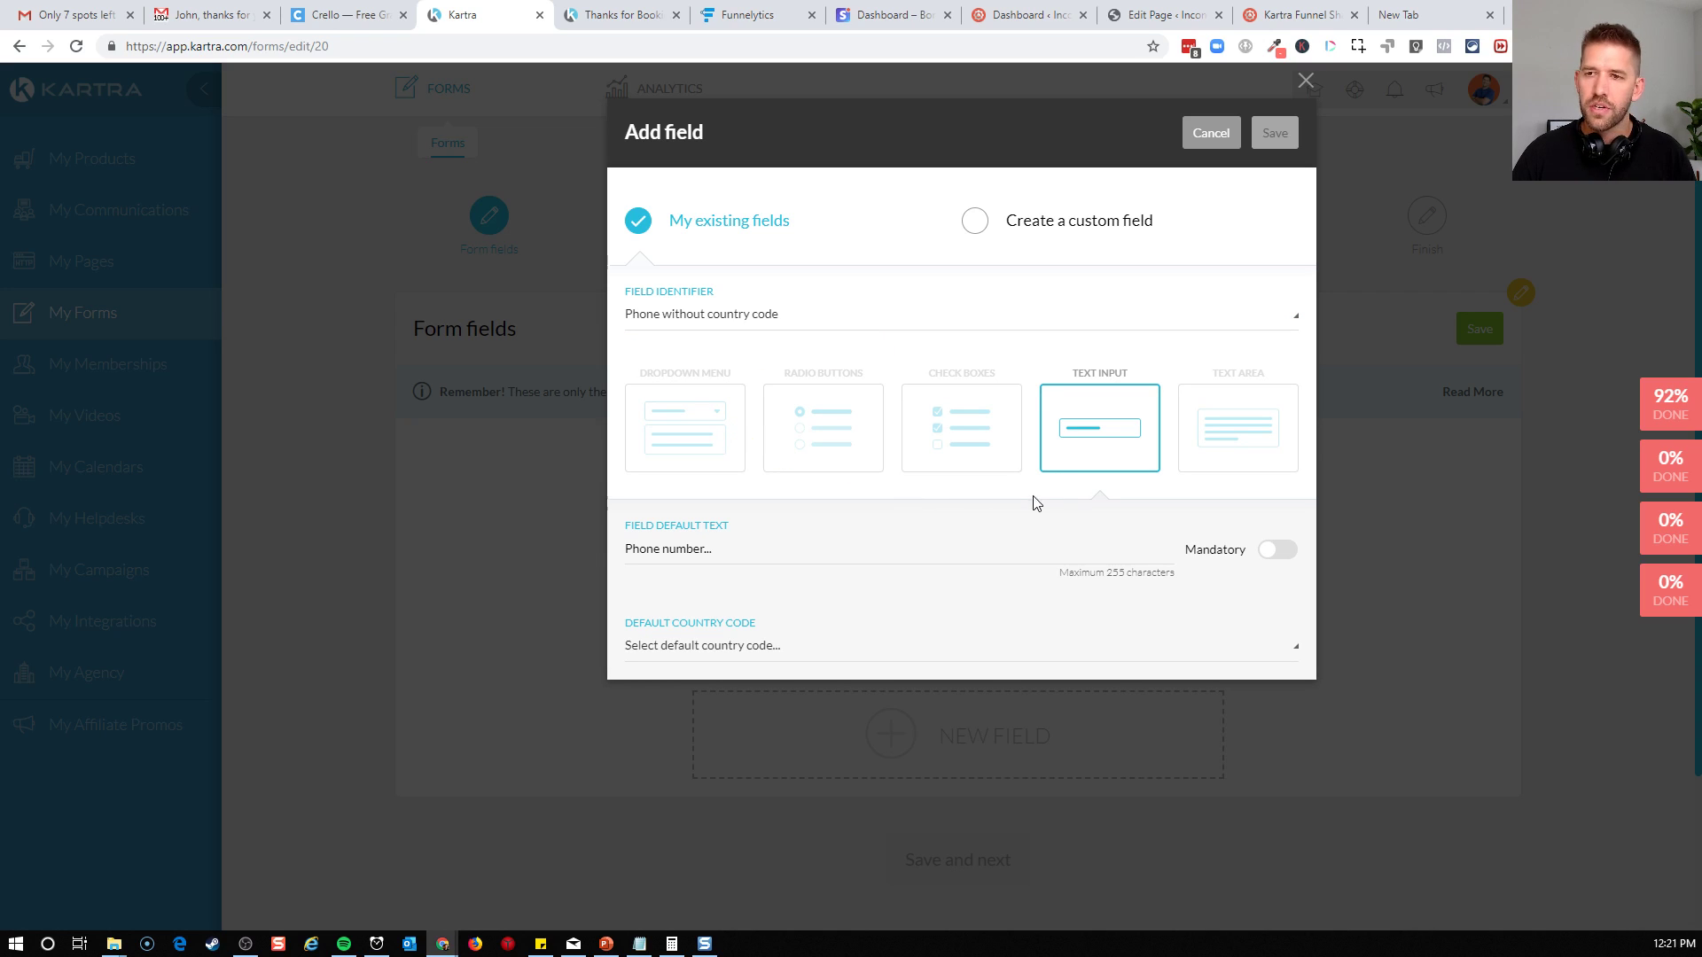
Set the phone field's default country code to United States (+1), make it mandatory and save the field
left_click(721, 550)
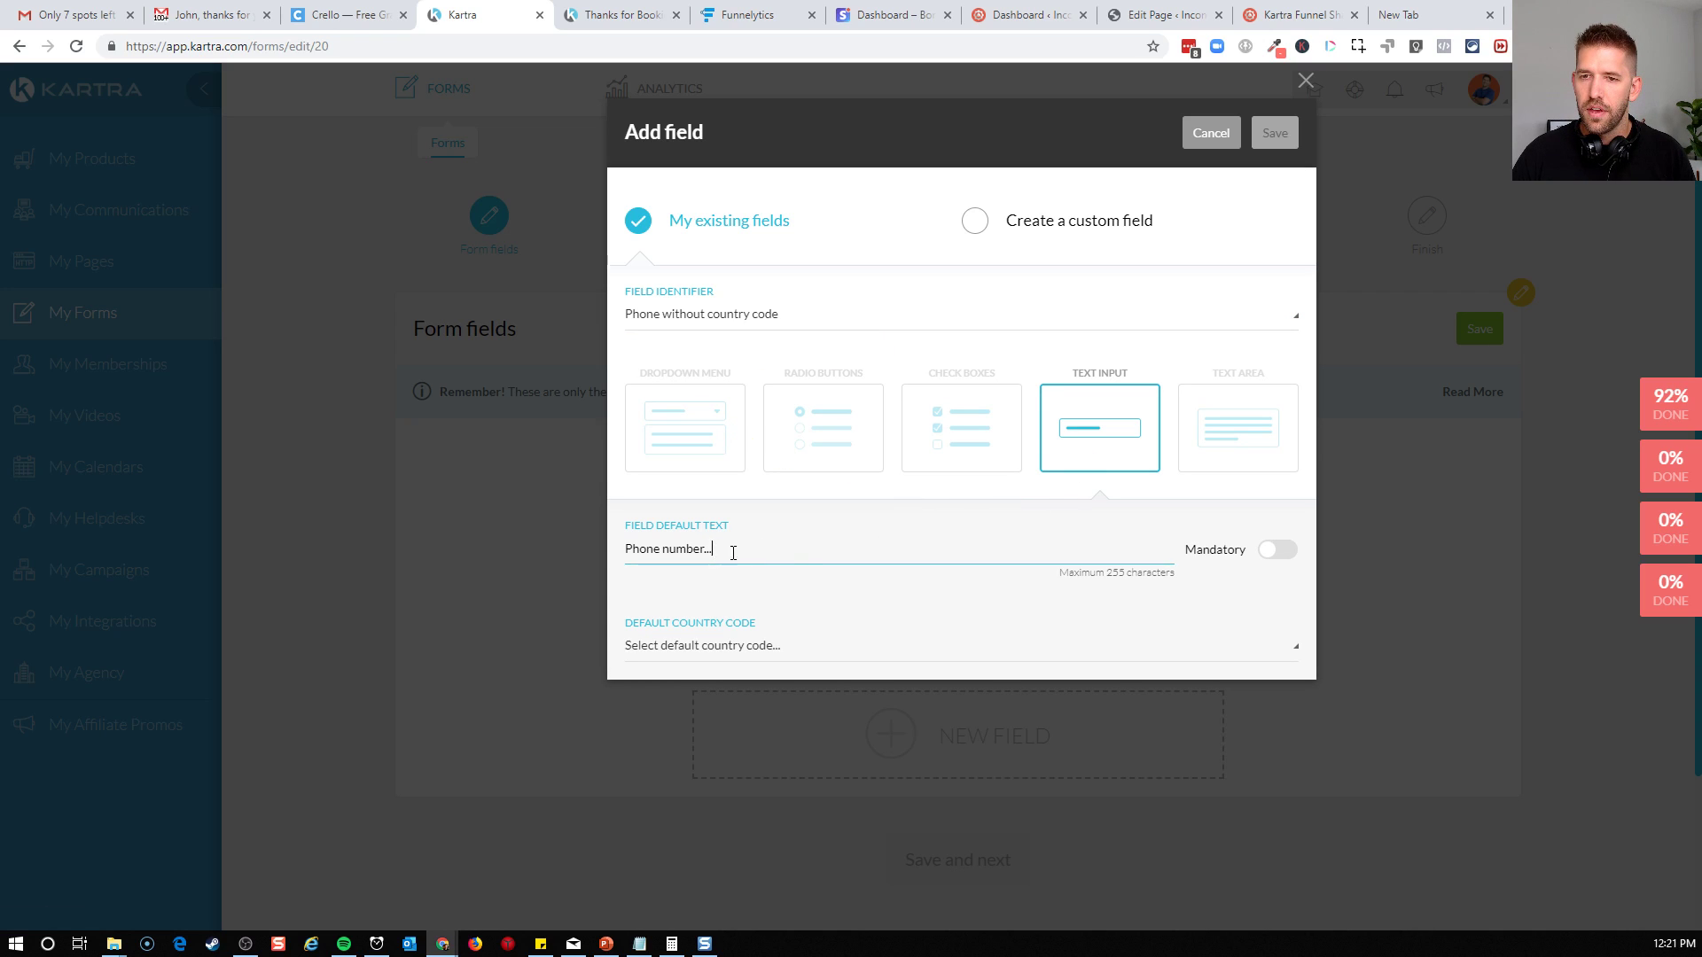
left_click(704, 649)
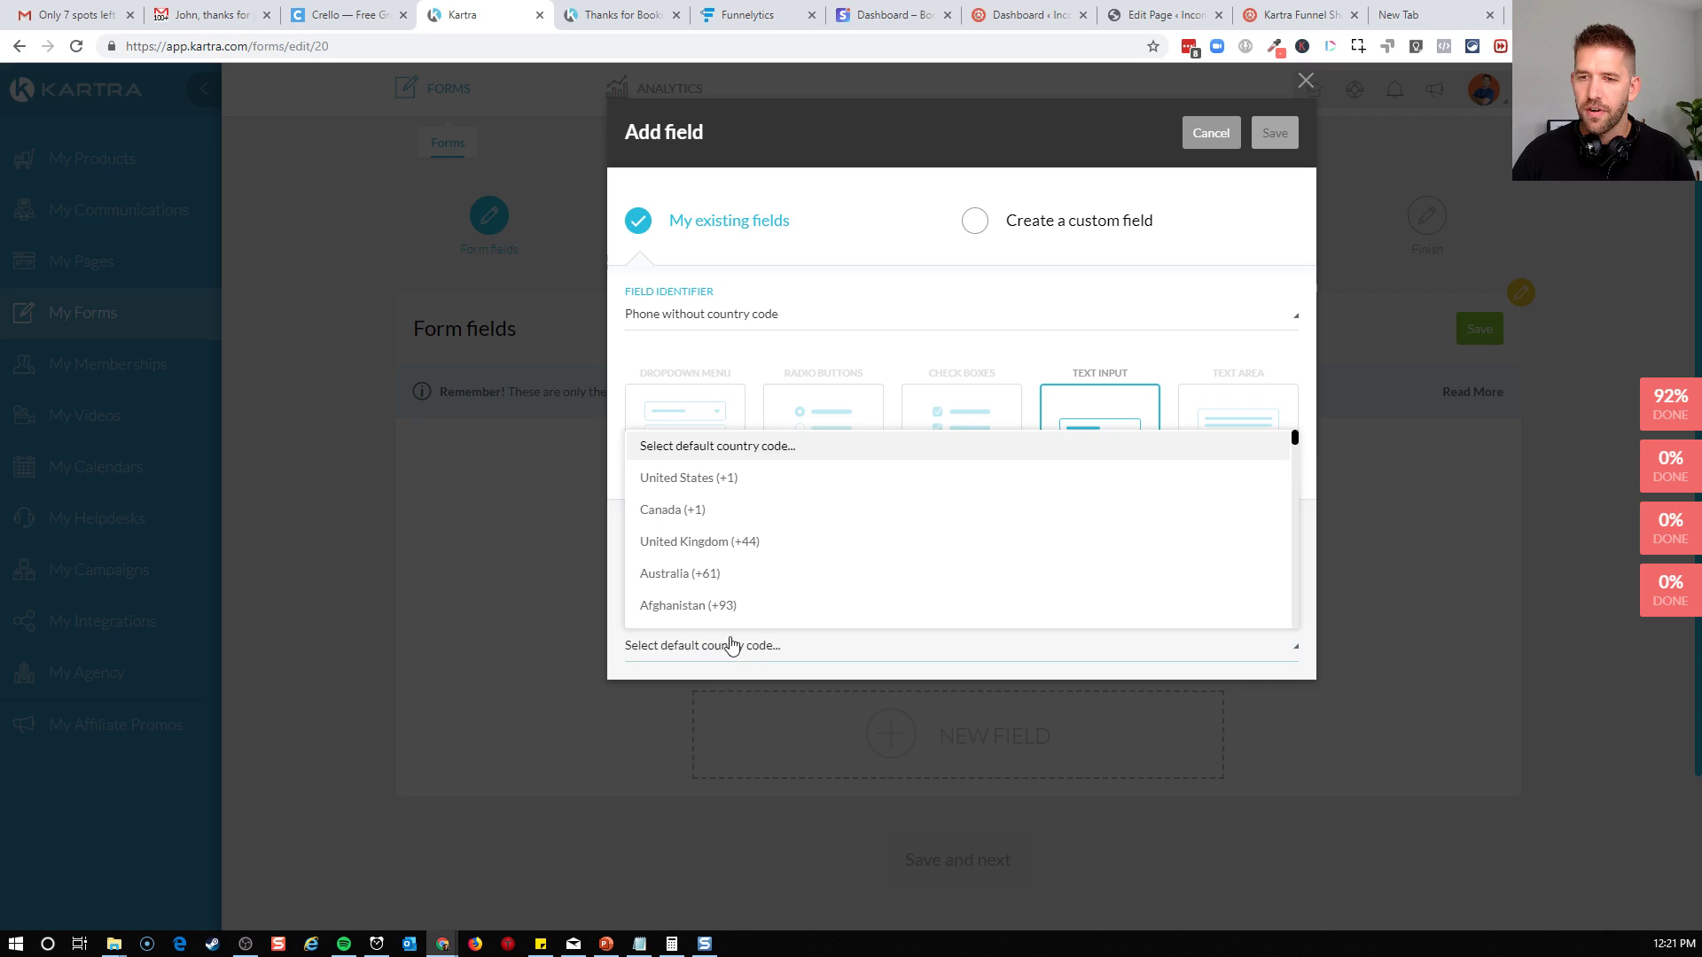
left_click(688, 479)
left_click(1269, 553)
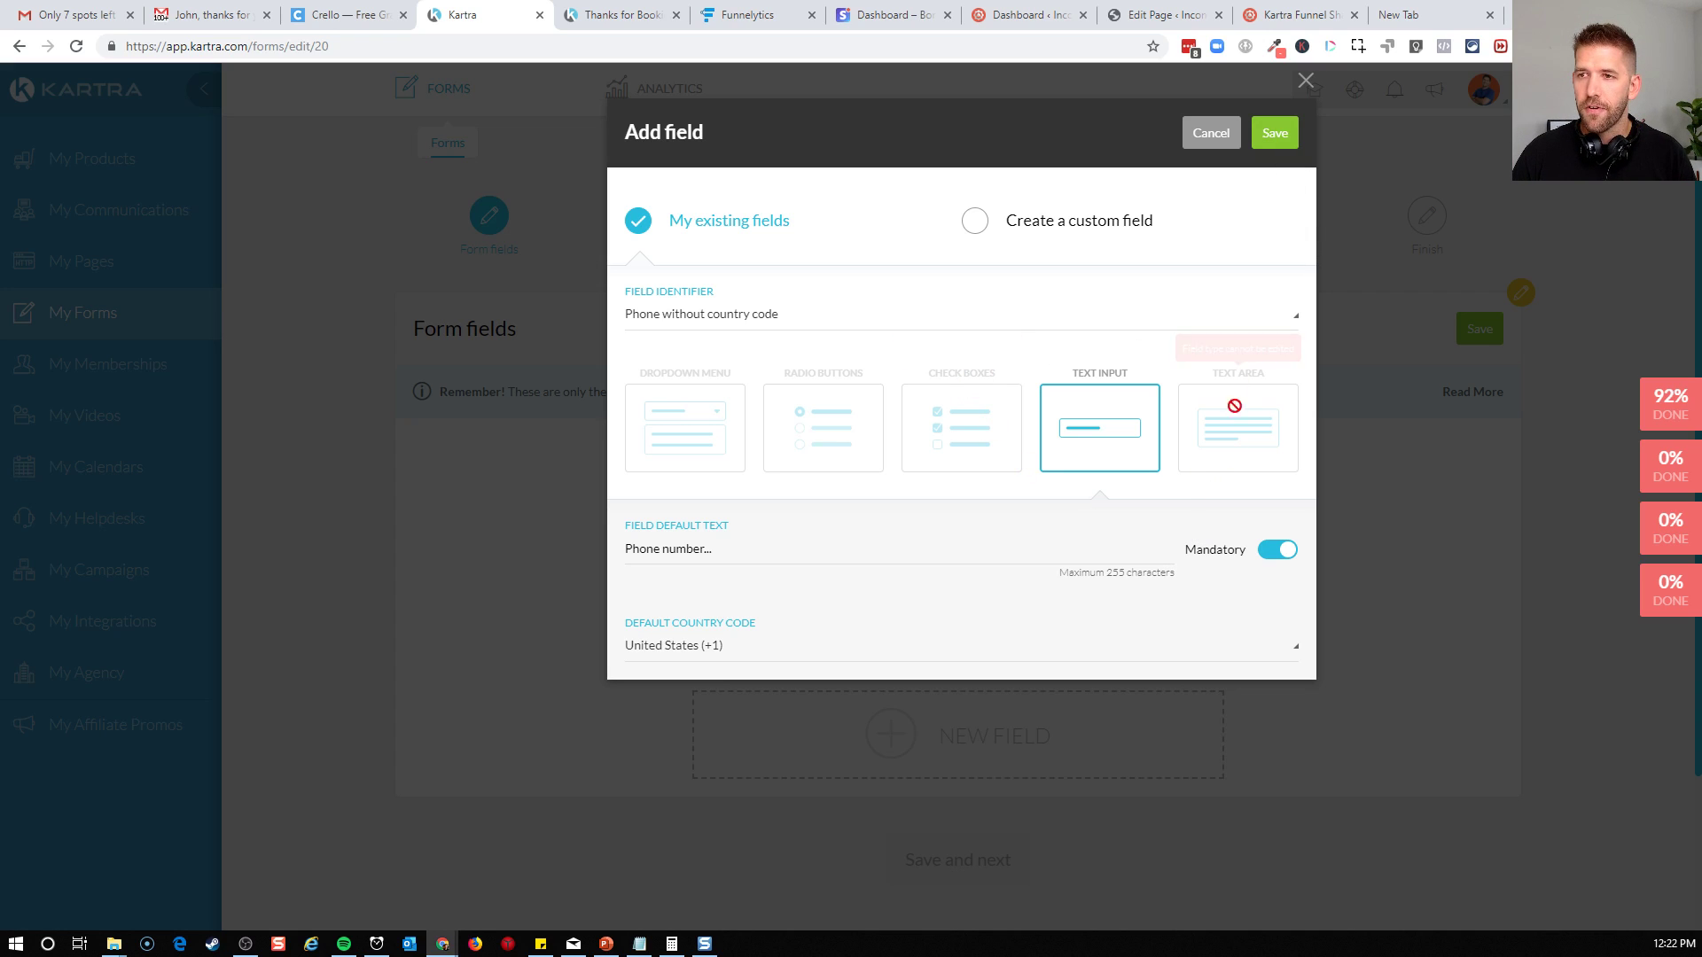
left_click(1274, 135)
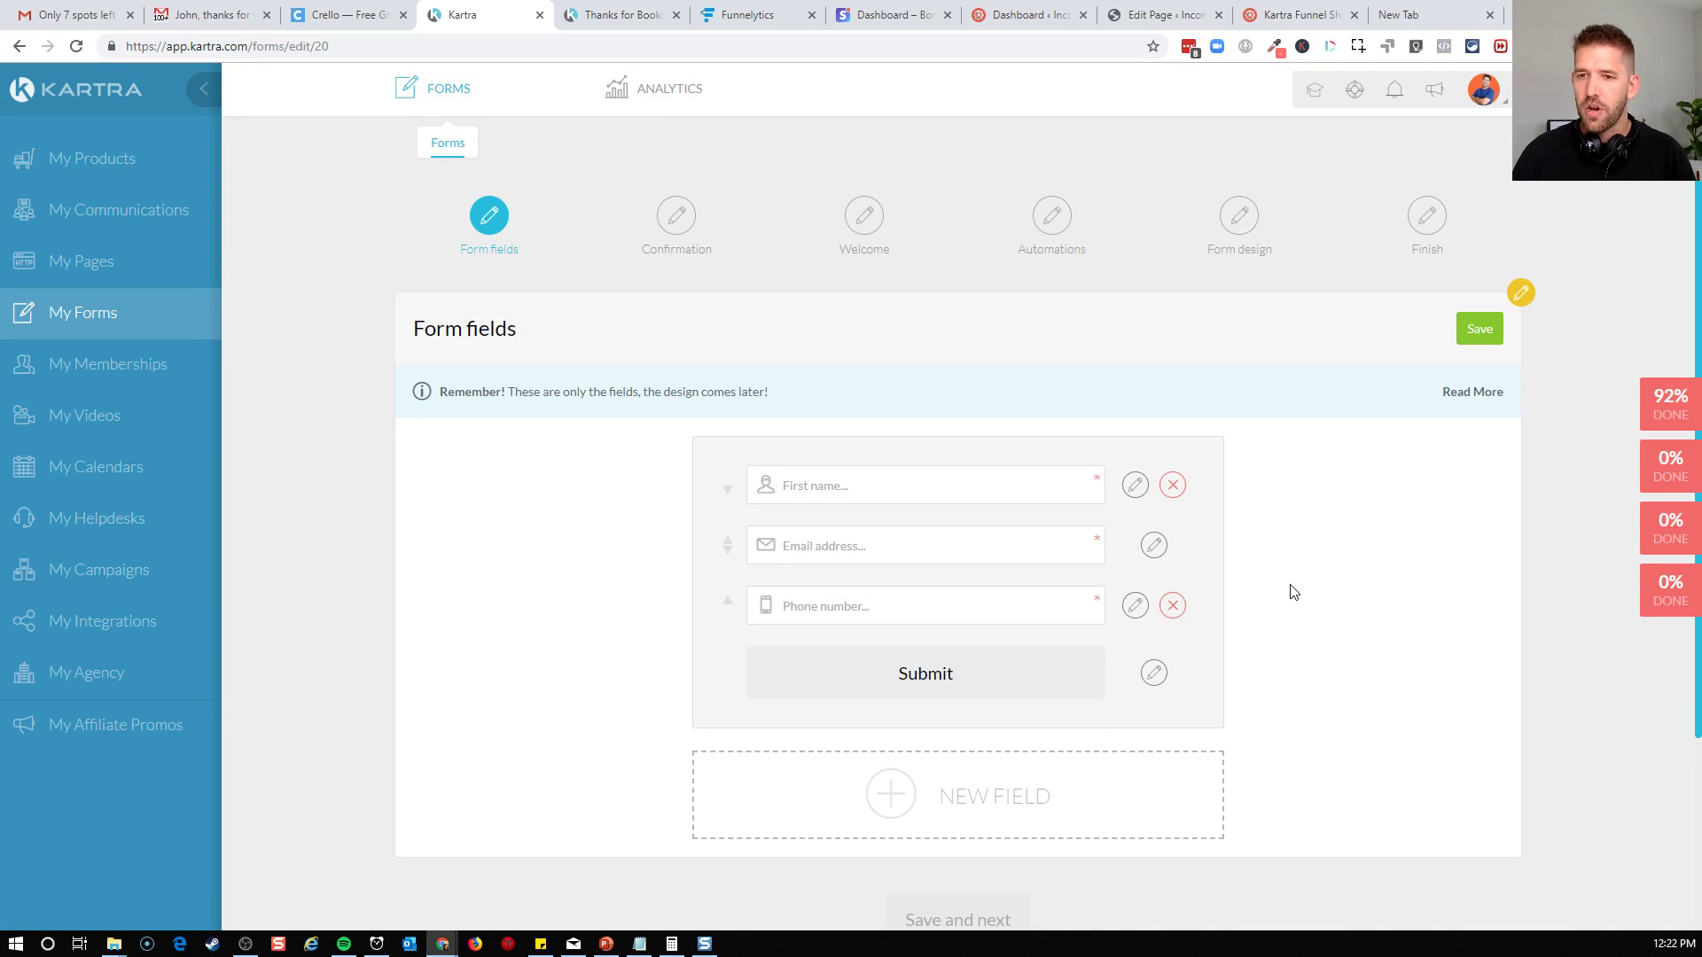
Save the form fields and set the form's confirmation to single opt-in
left_click(1493, 346)
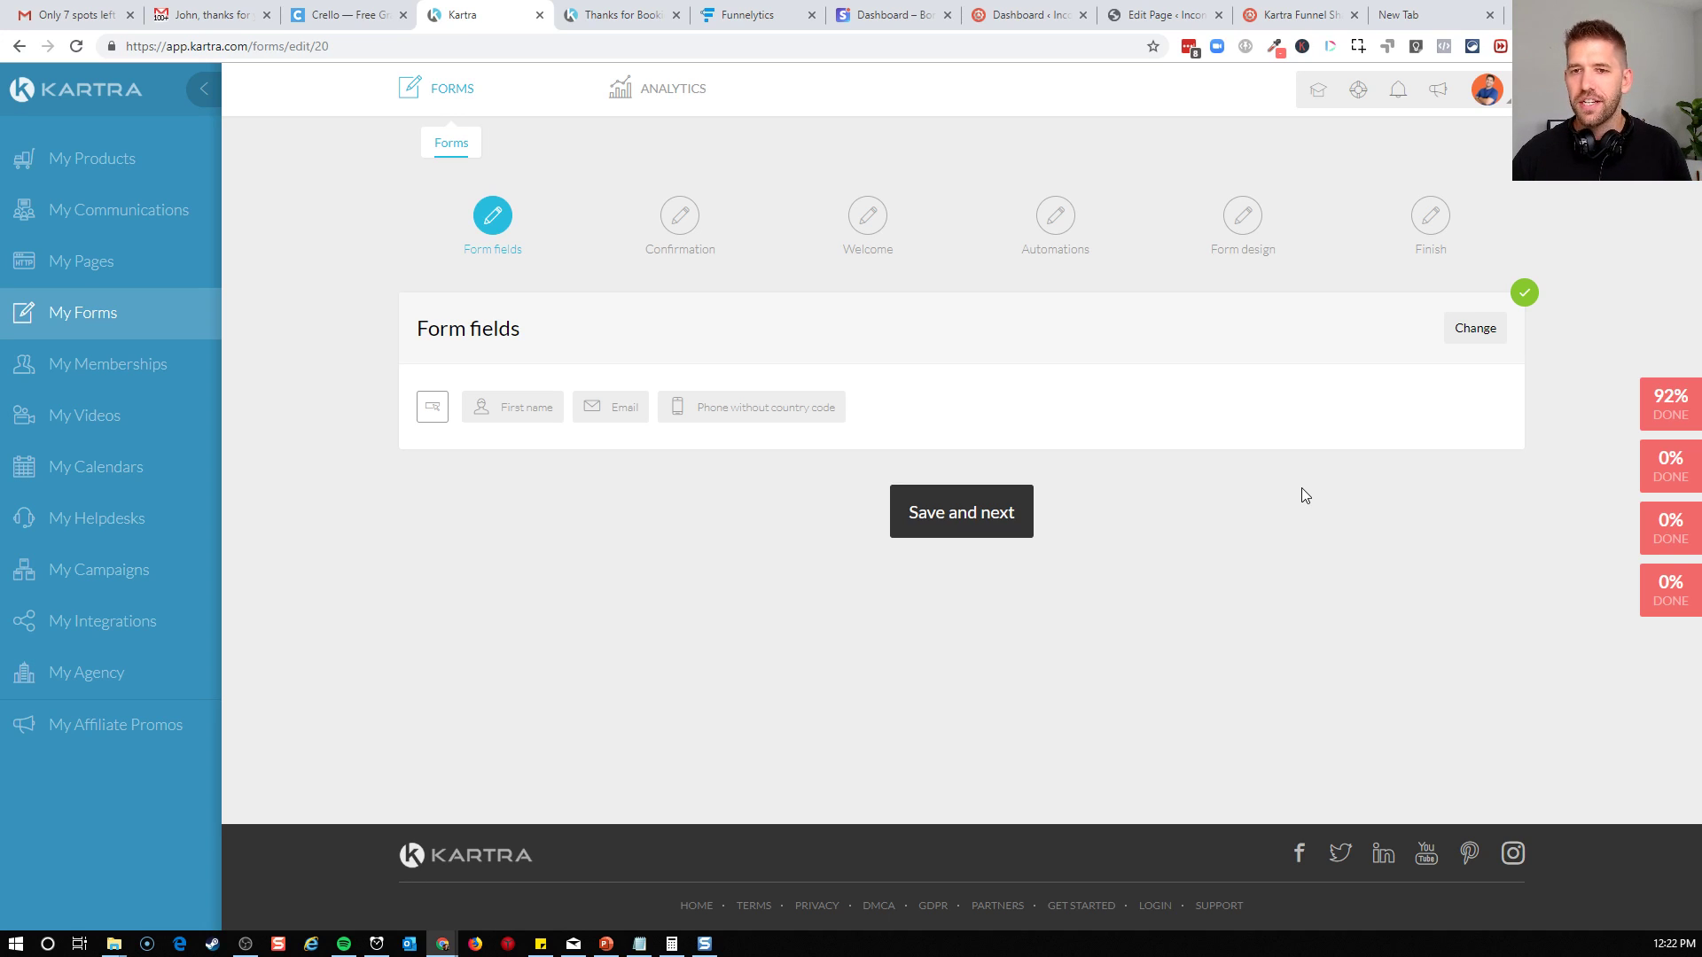
left_click(968, 542)
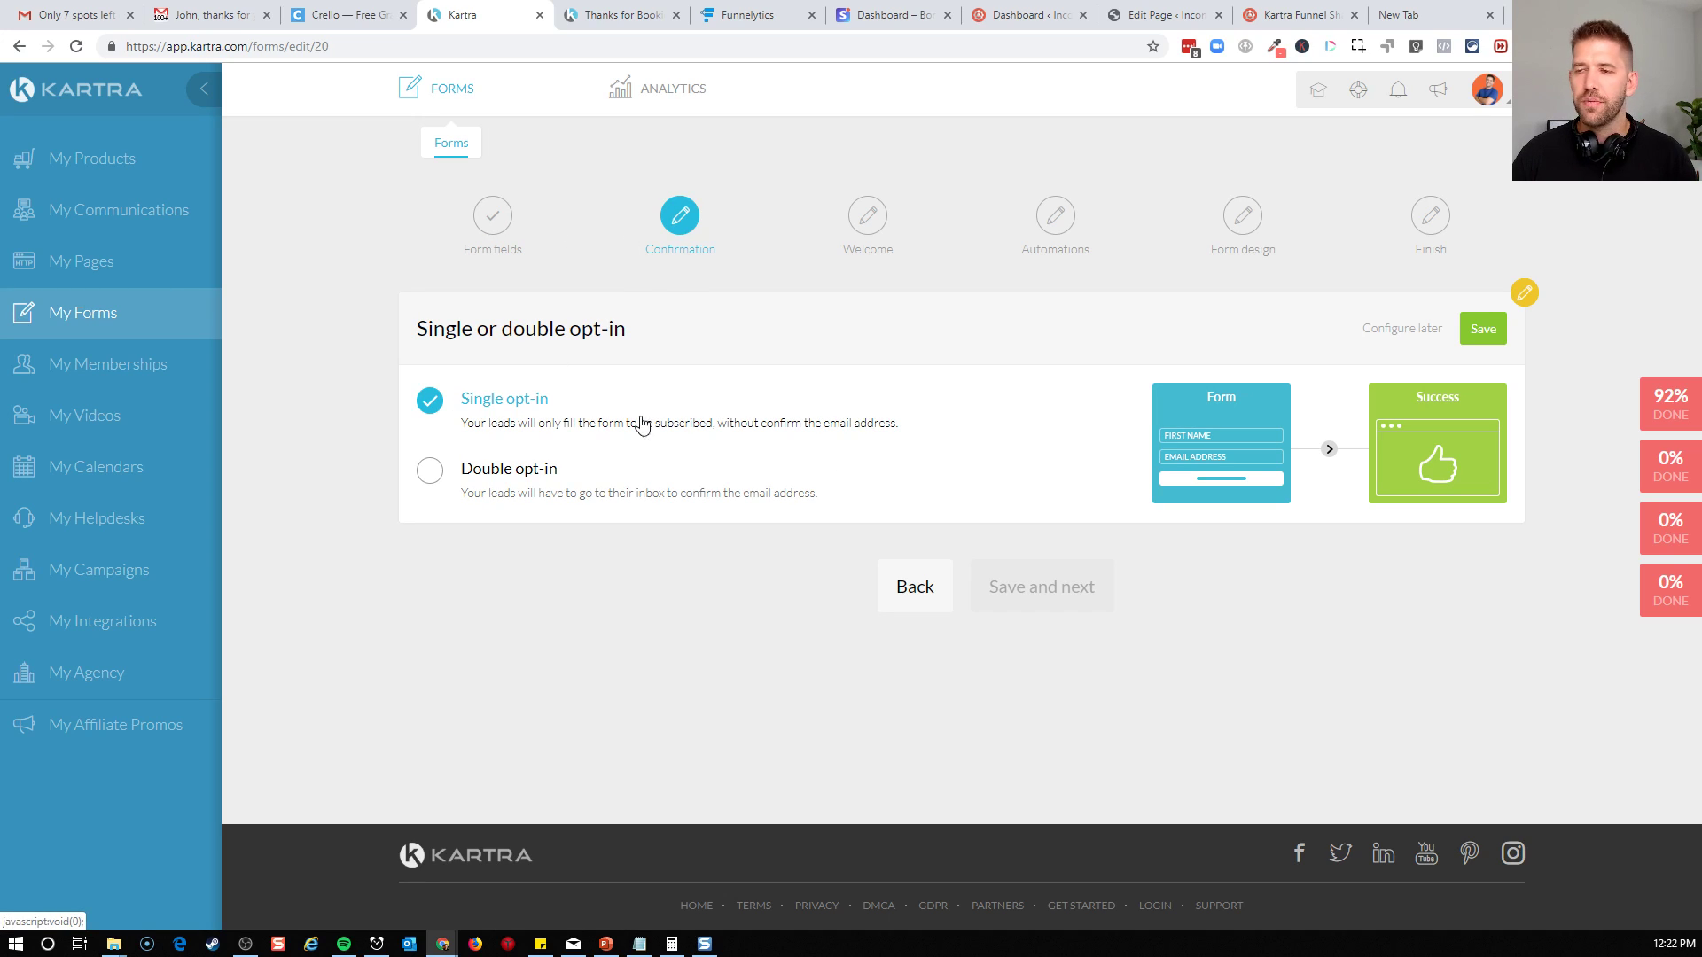
left_click(1478, 331)
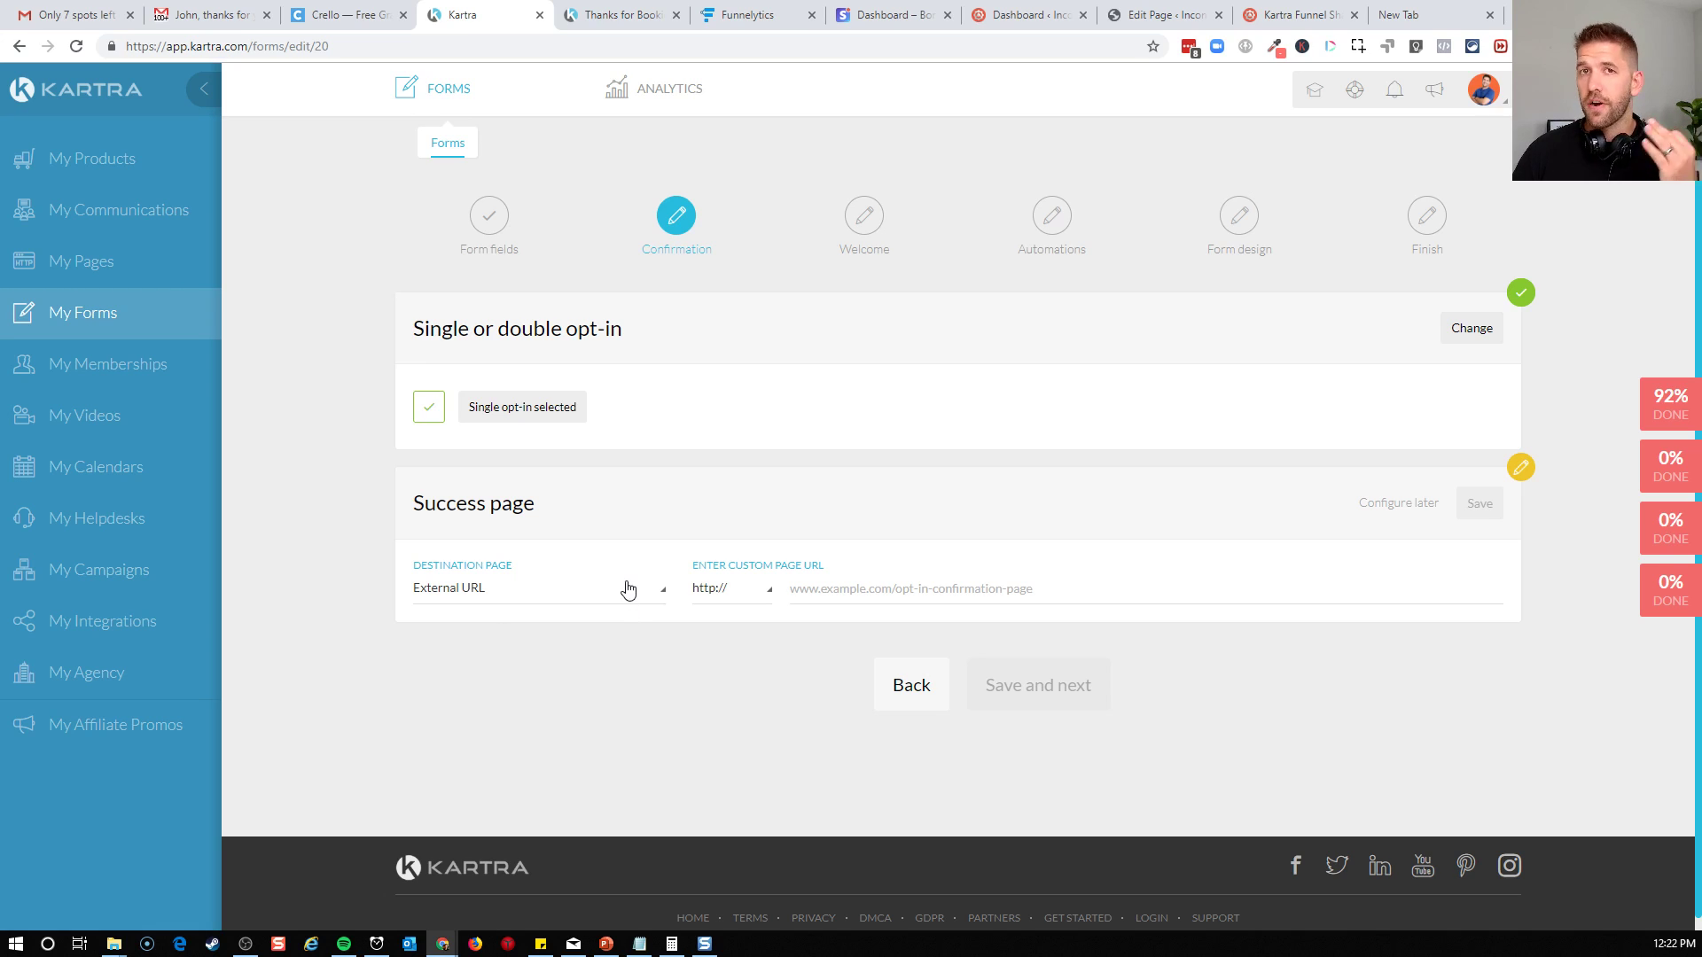
Set the form's success page to the Kartra page "Thanks for Booking your call" from the Coaching Discovery category and save it
left_click(548, 605)
left_click(475, 656)
left_click(791, 596)
scroll(789, 510, "down", 3)
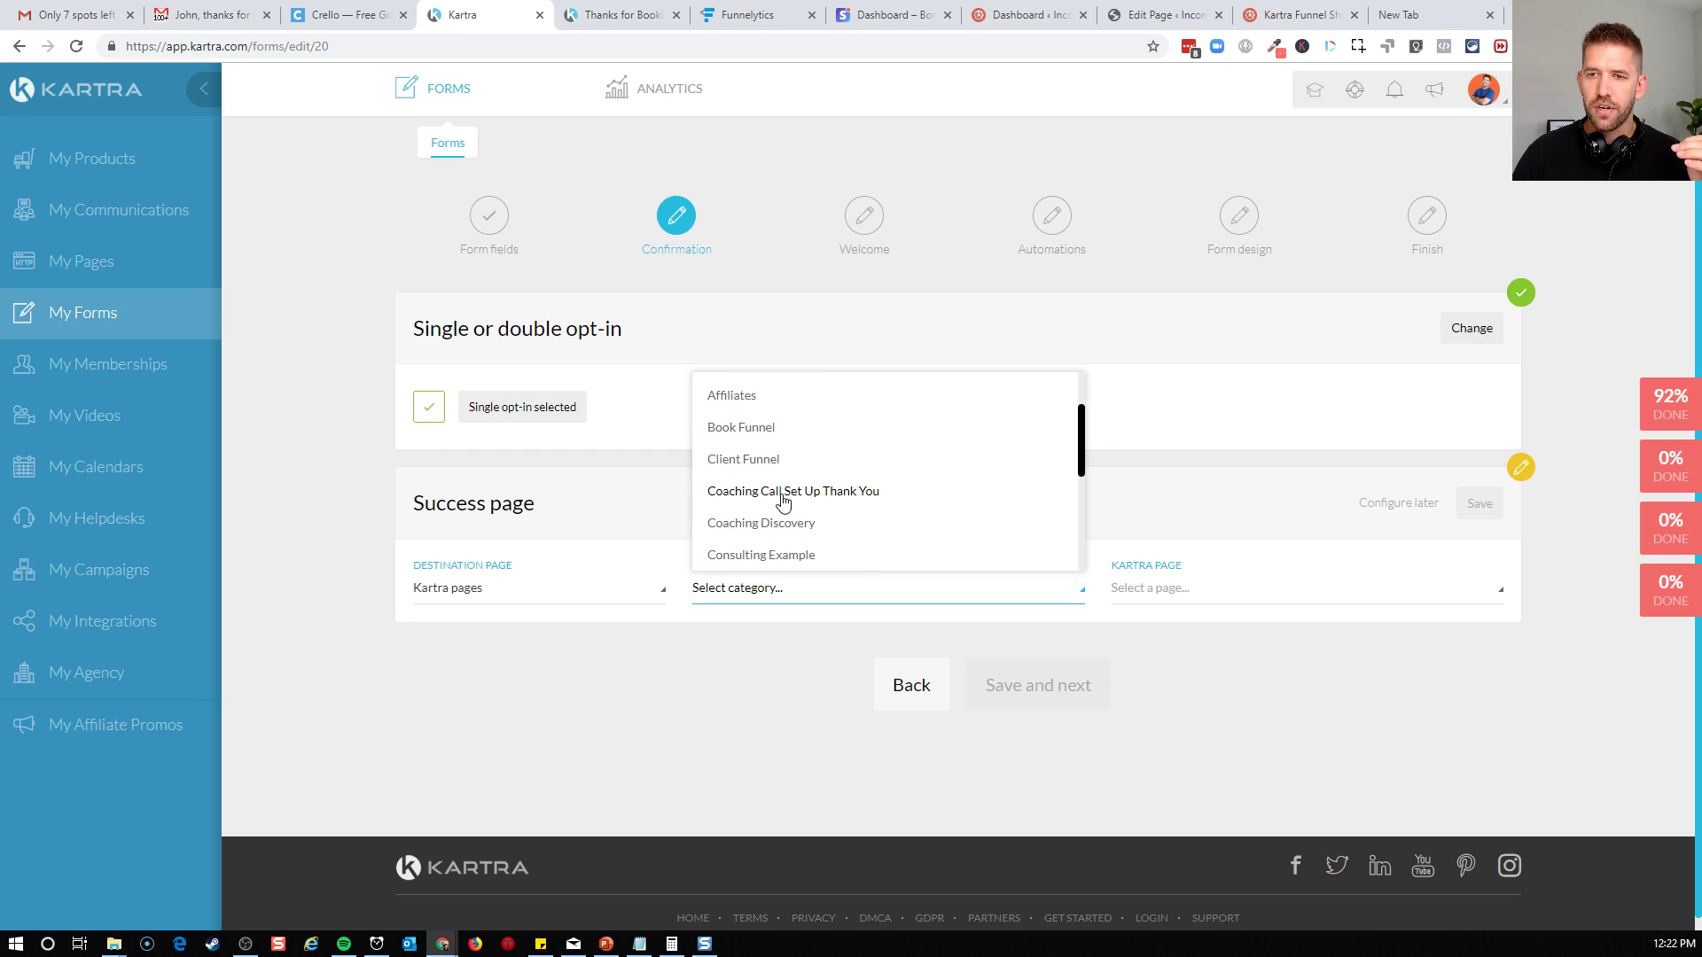
left_click(780, 524)
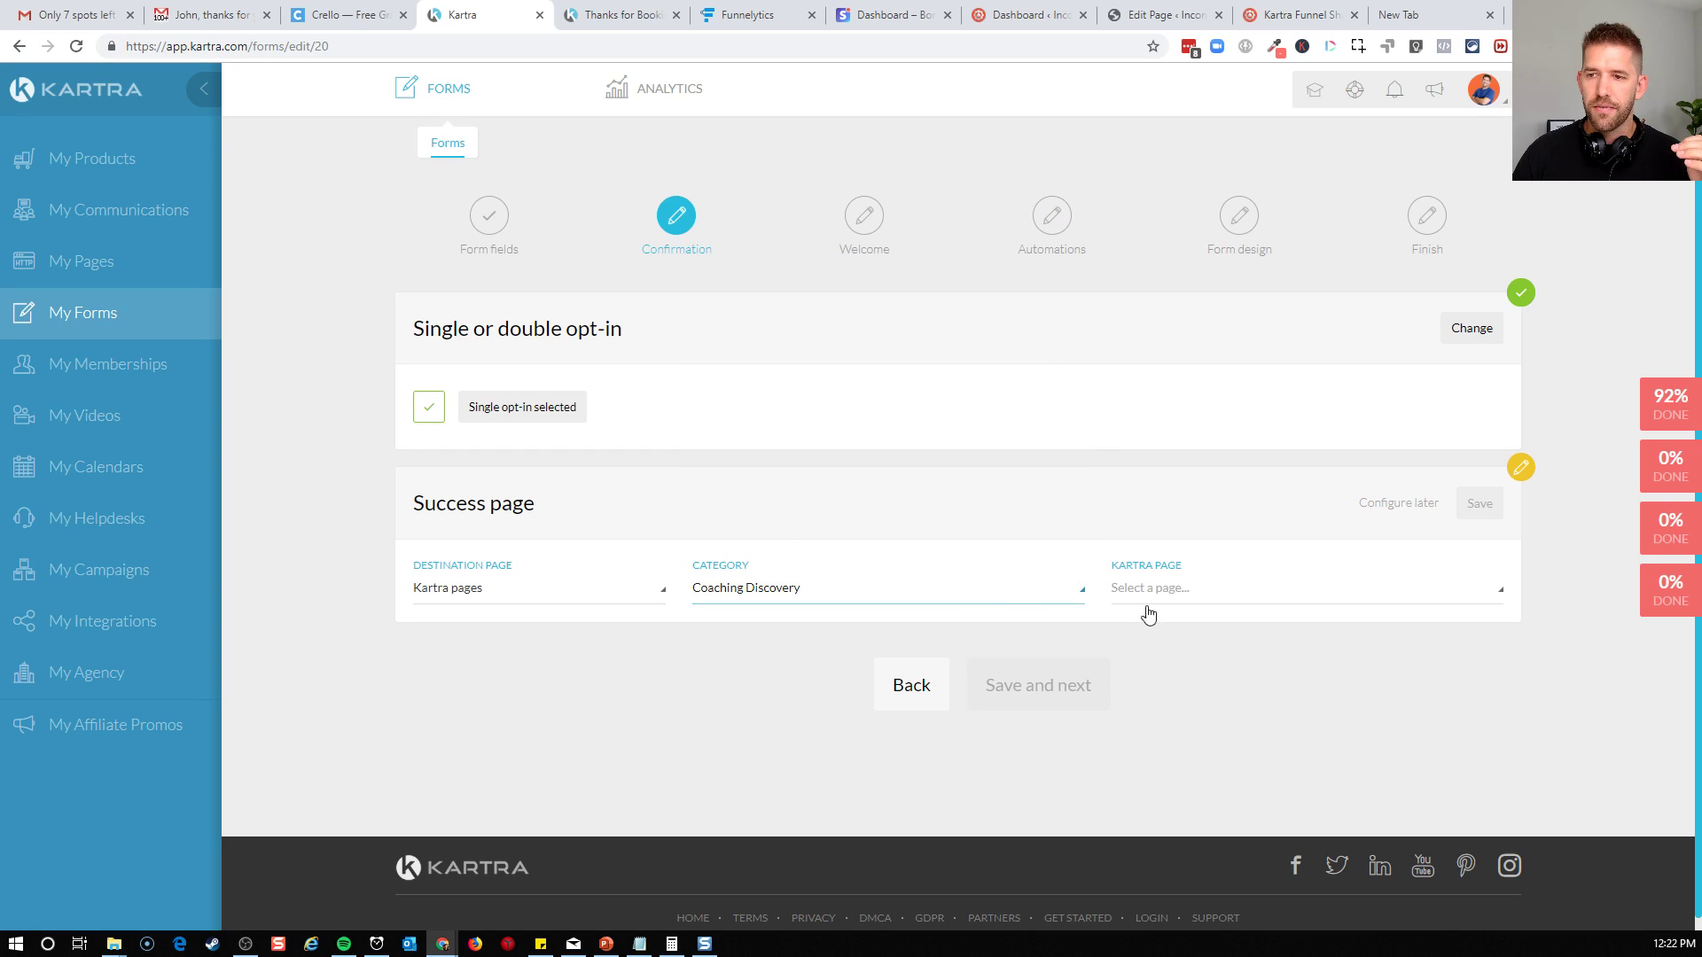
left_click(1268, 603)
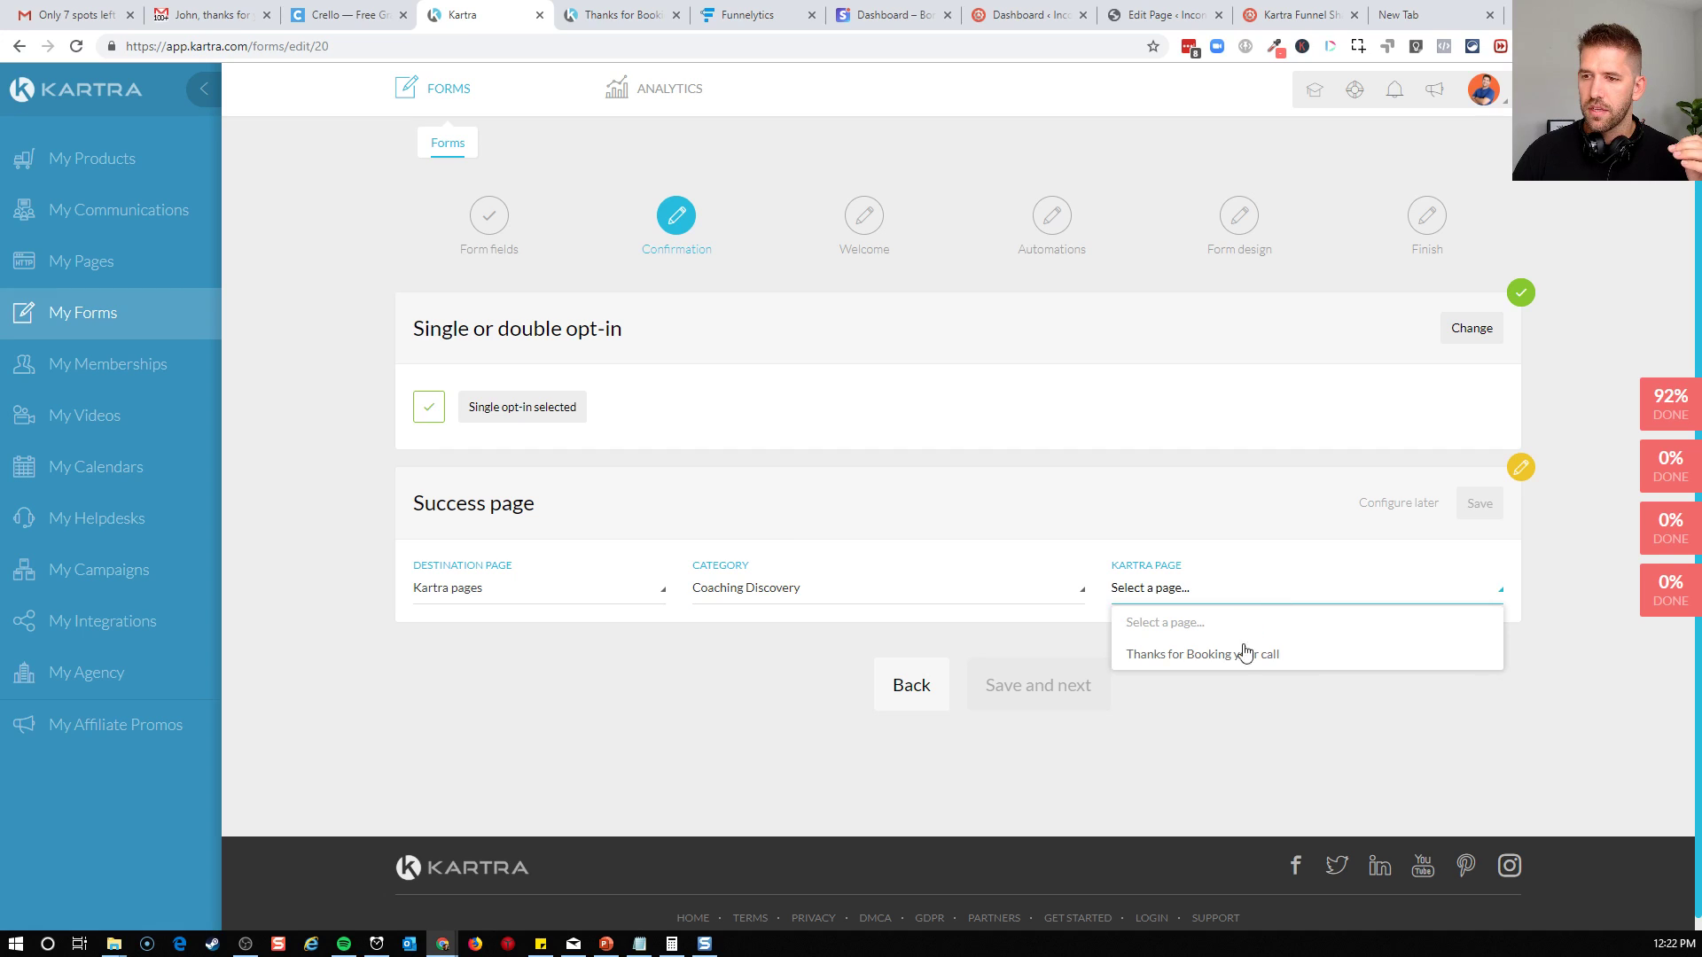
left_click(1232, 665)
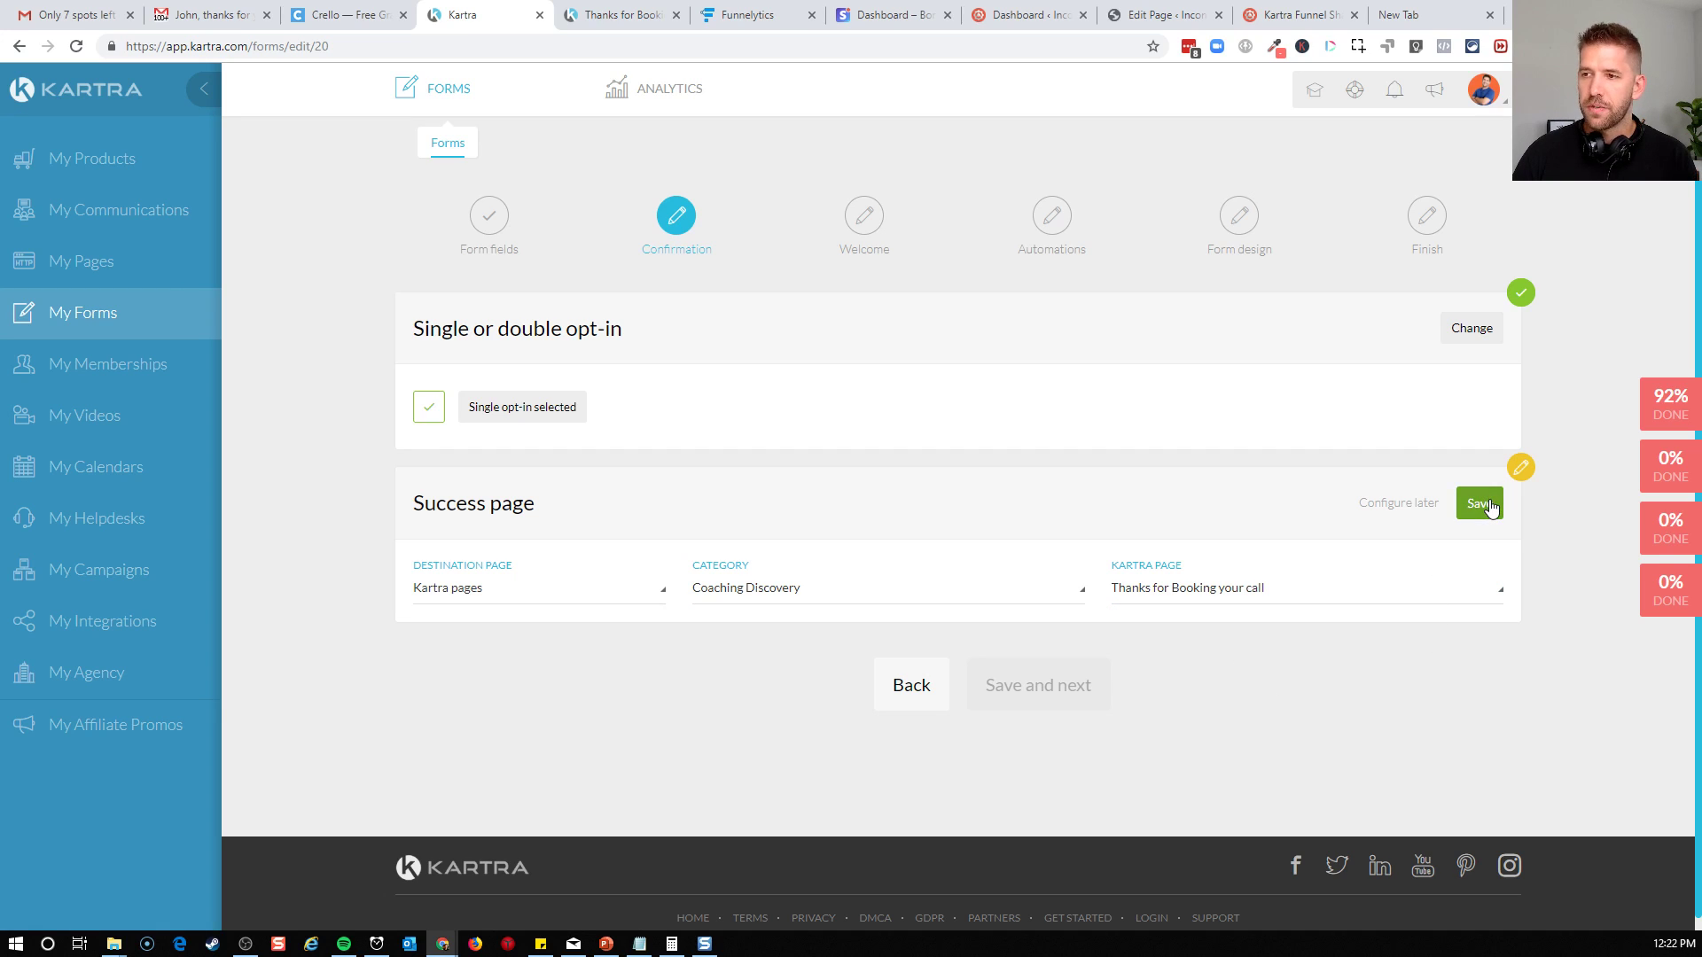
left_click(1489, 505)
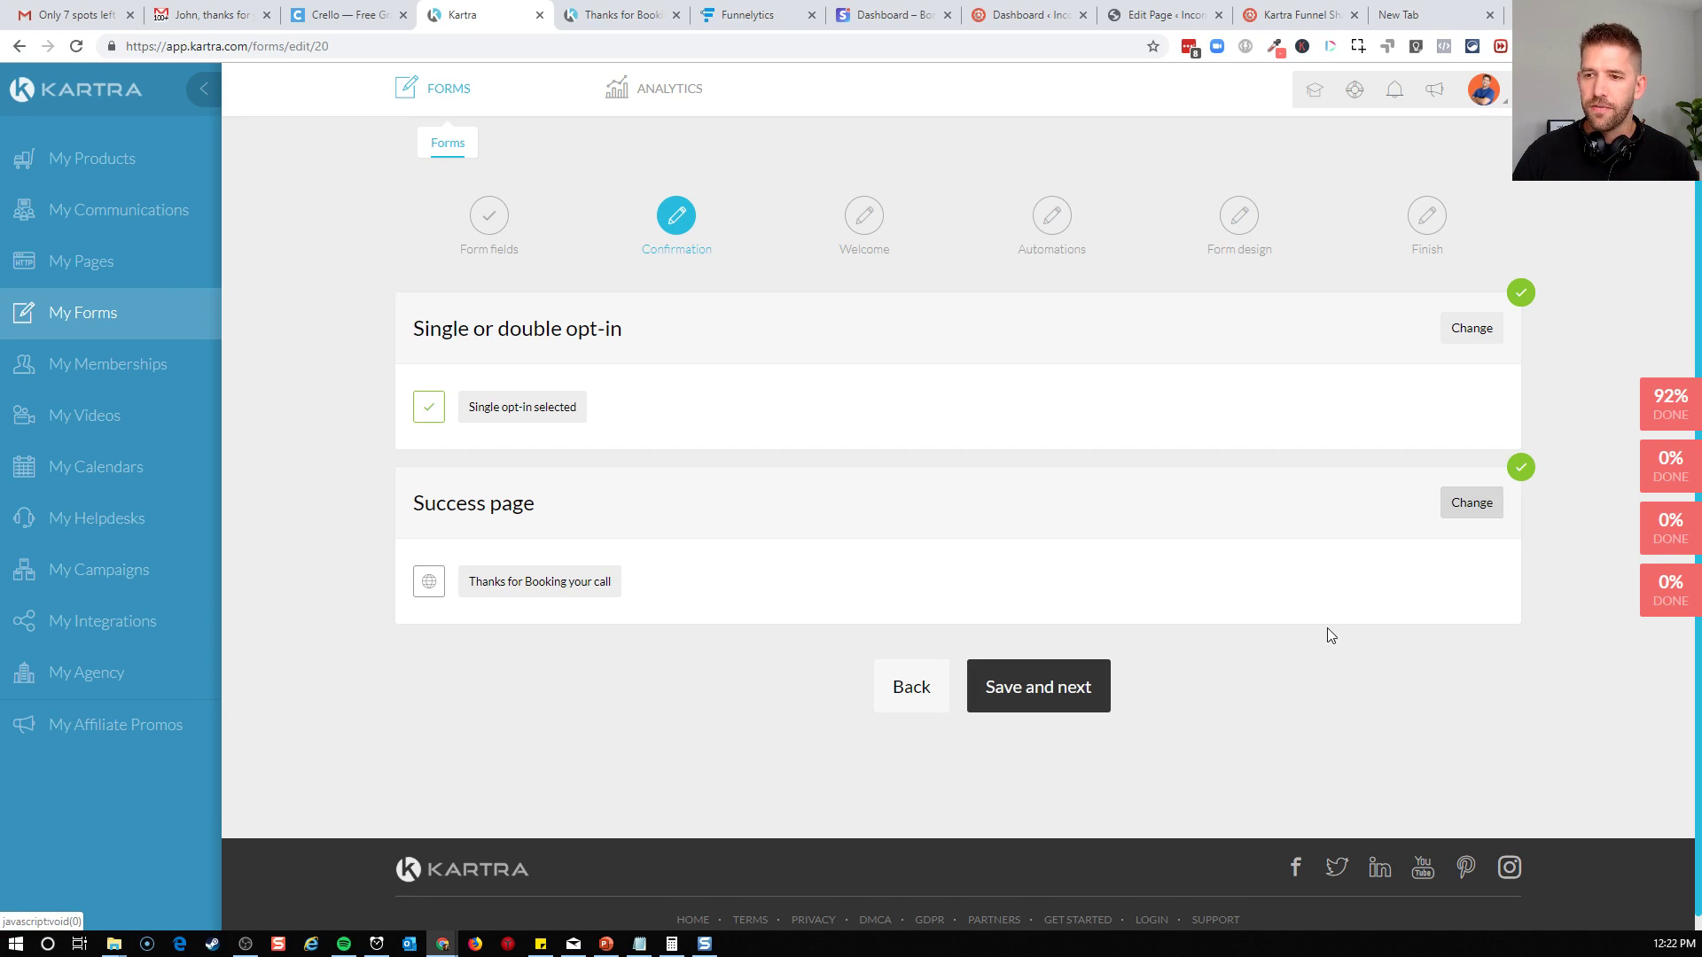
Advance through the Welcome and Automations stages, leaving the welcome message, tags, lists, sequences and advanced automations off
left_click(1029, 692)
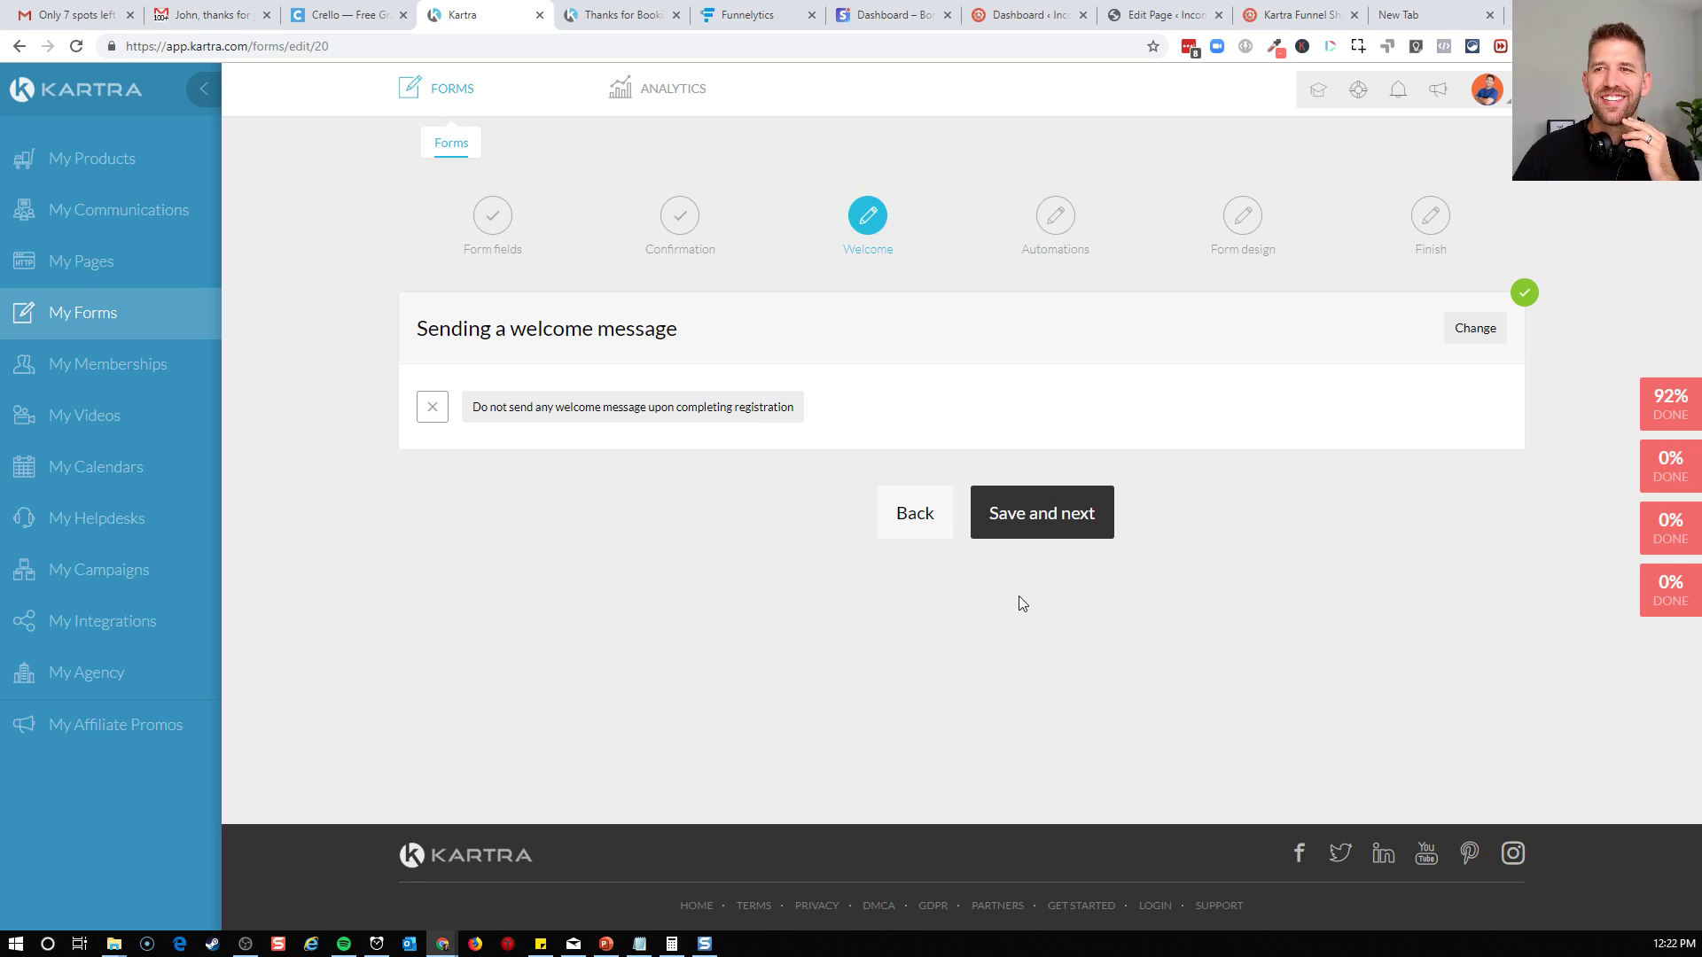
left_click(1069, 529)
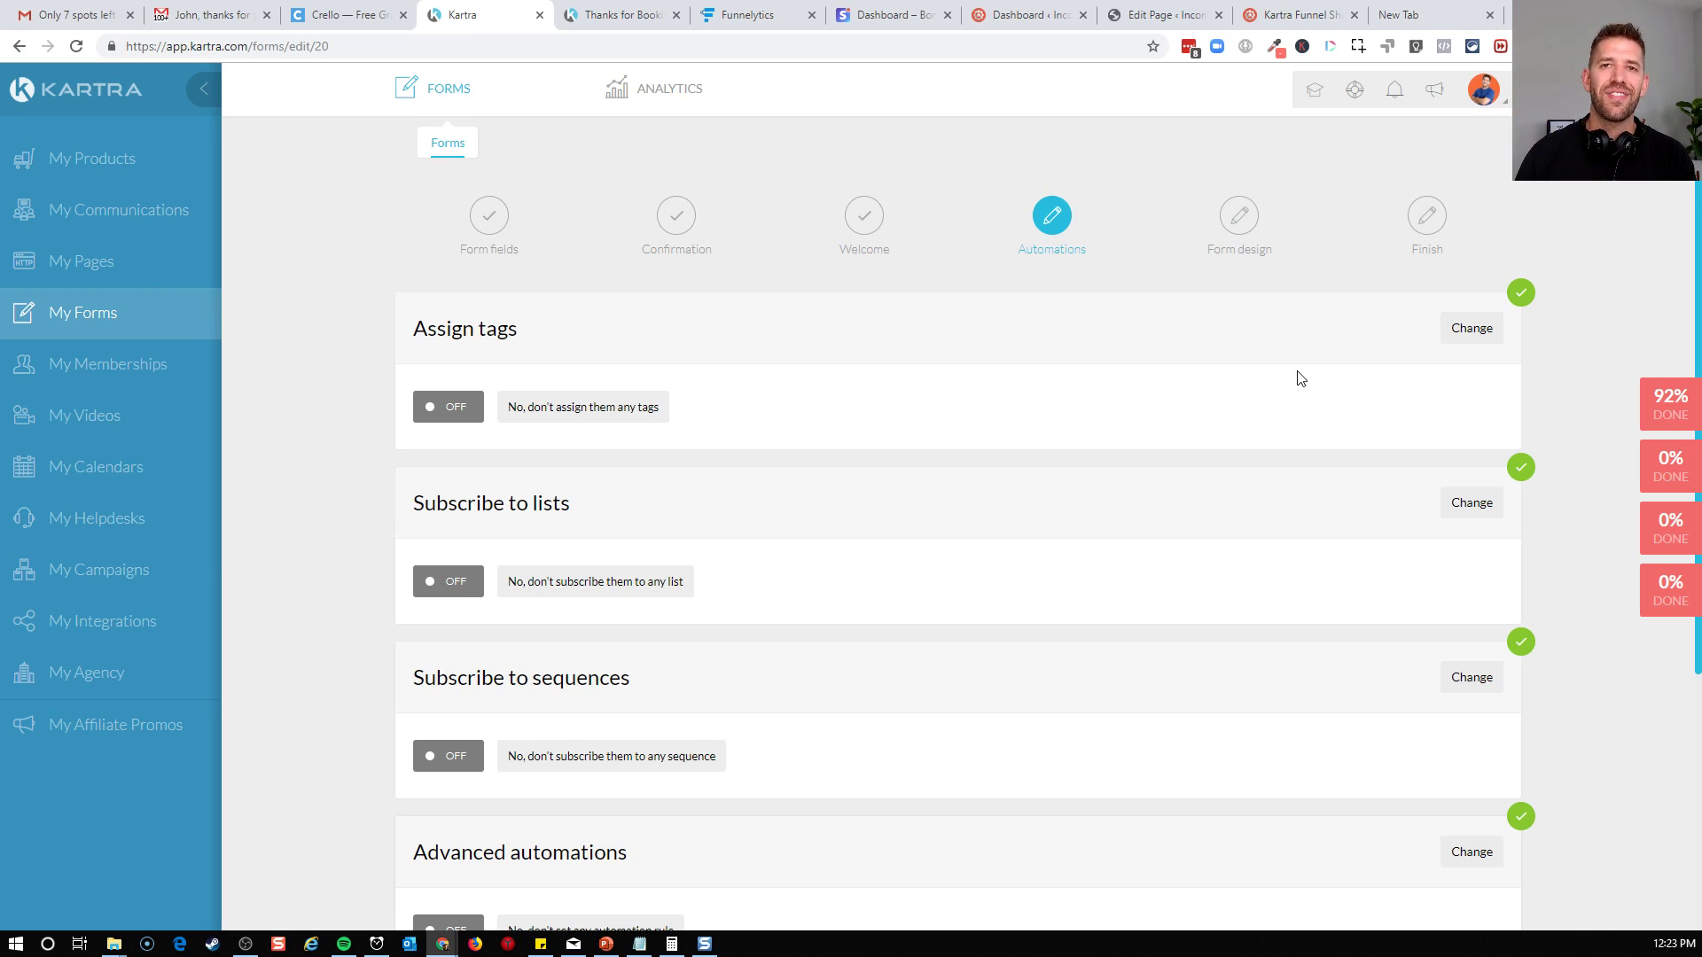
scroll(1255, 423, "down", 2)
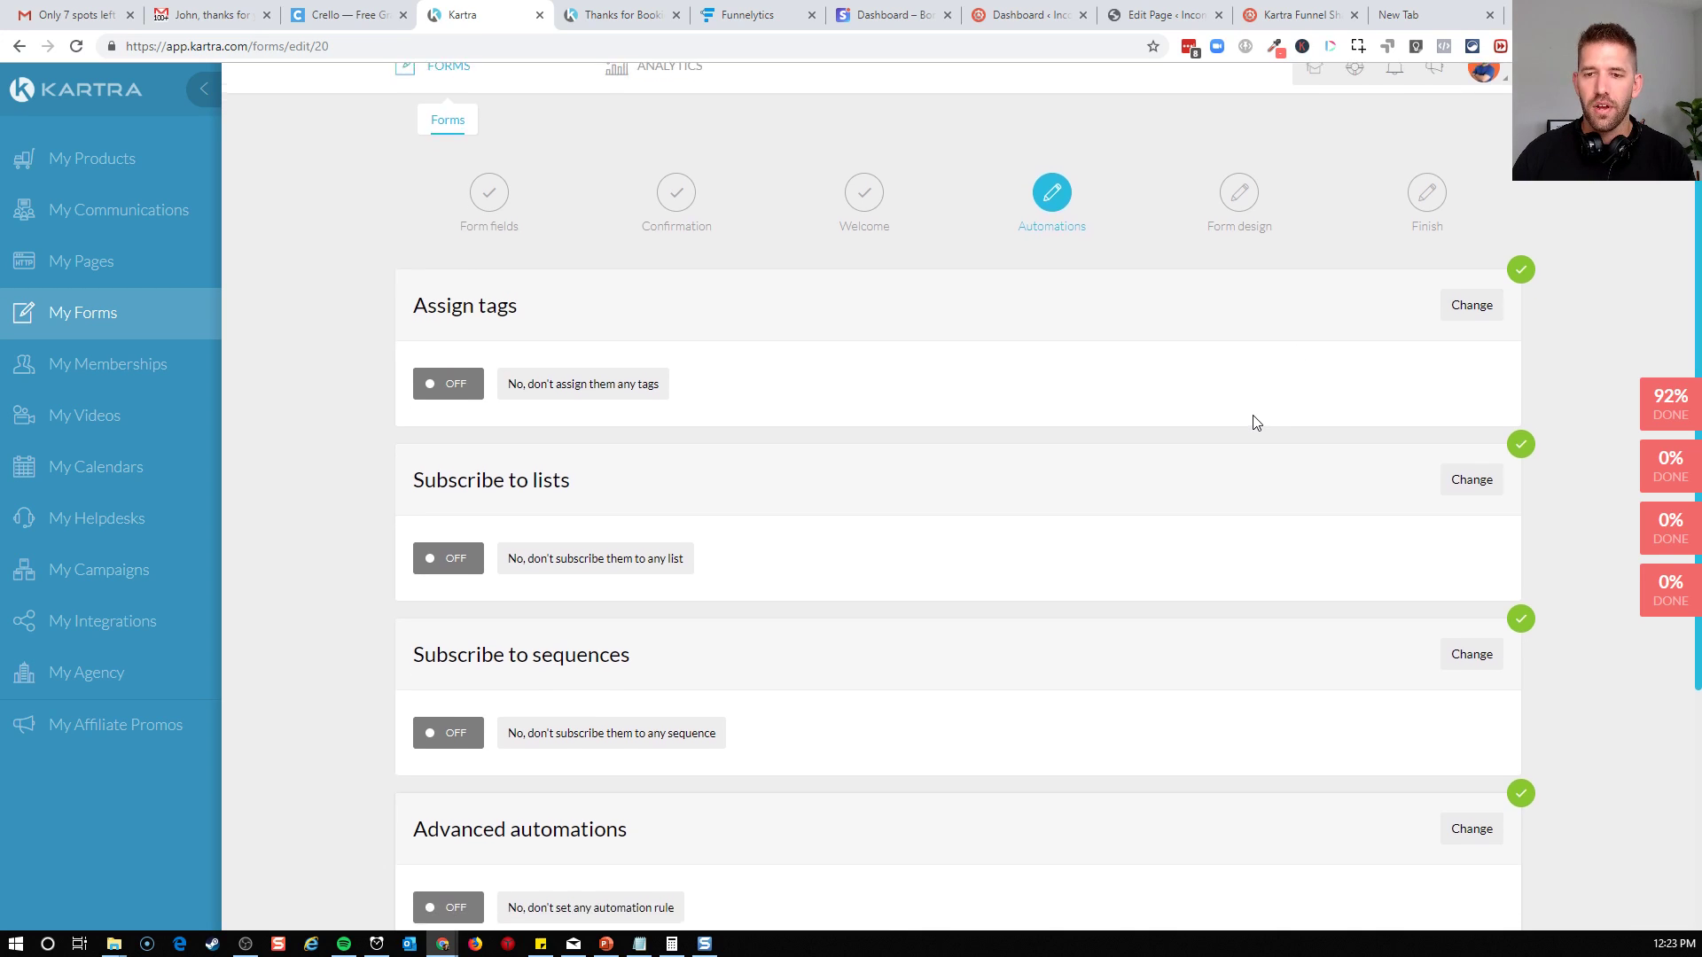
scroll(1256, 423, "down", 1)
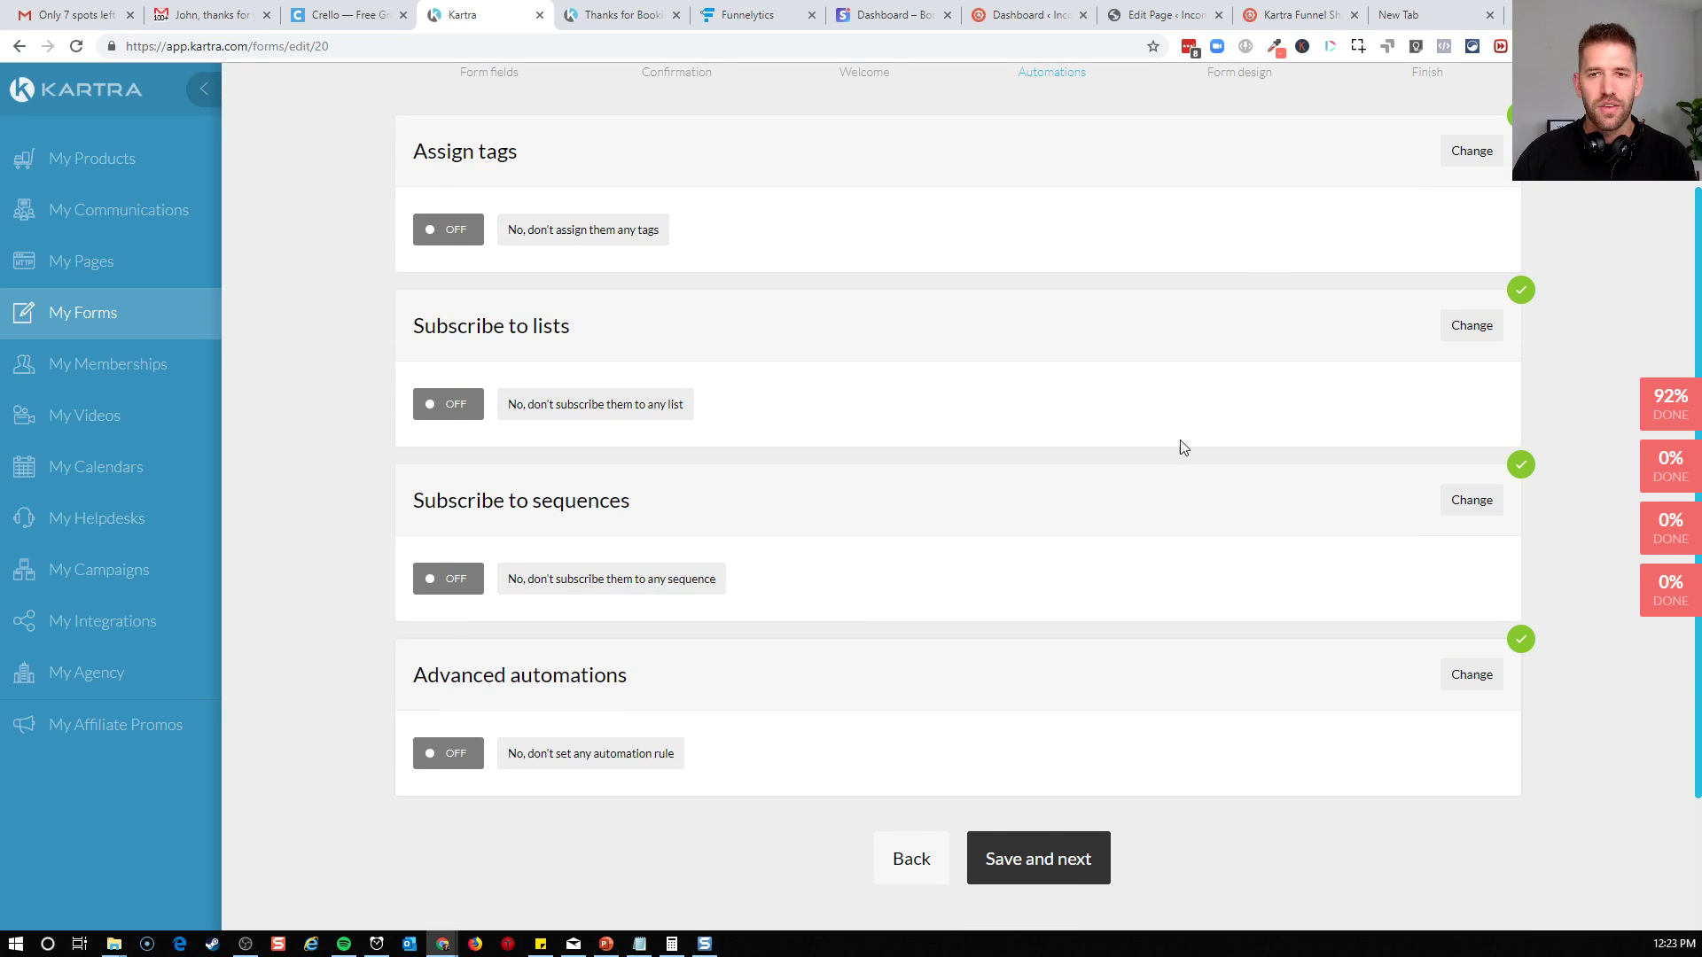
scroll(1000, 450, "up", 1)
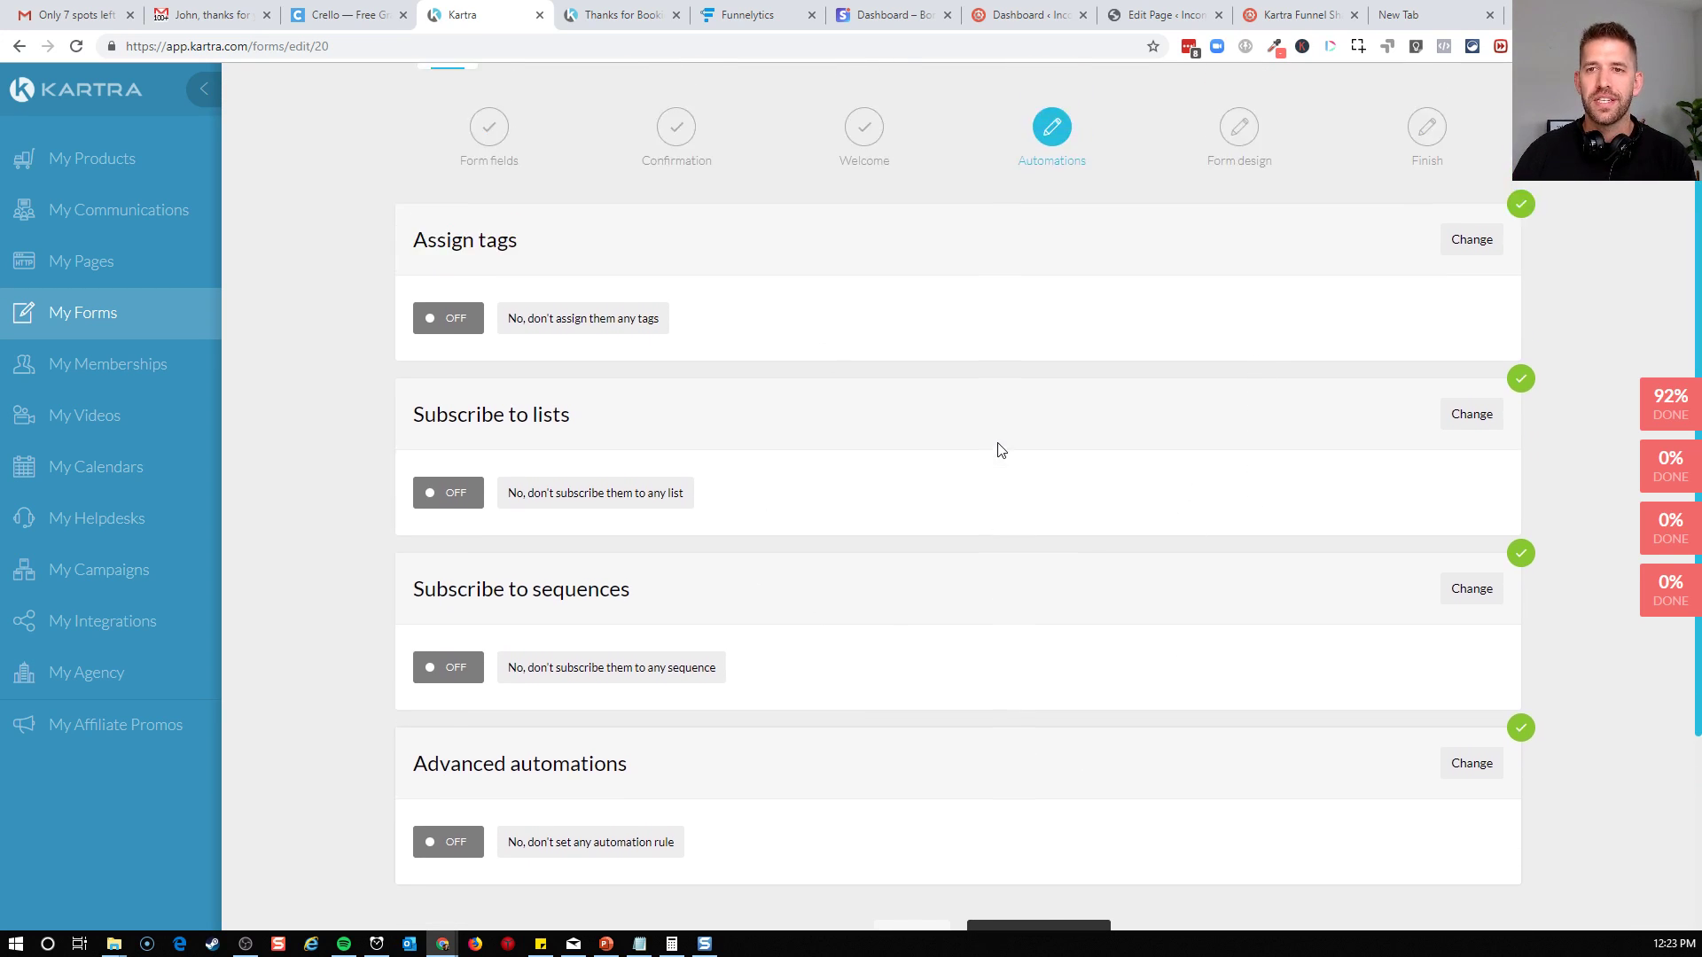
scroll(1000, 450, "down", 2)
scroll(1045, 833, "up", 1)
left_click(1049, 858)
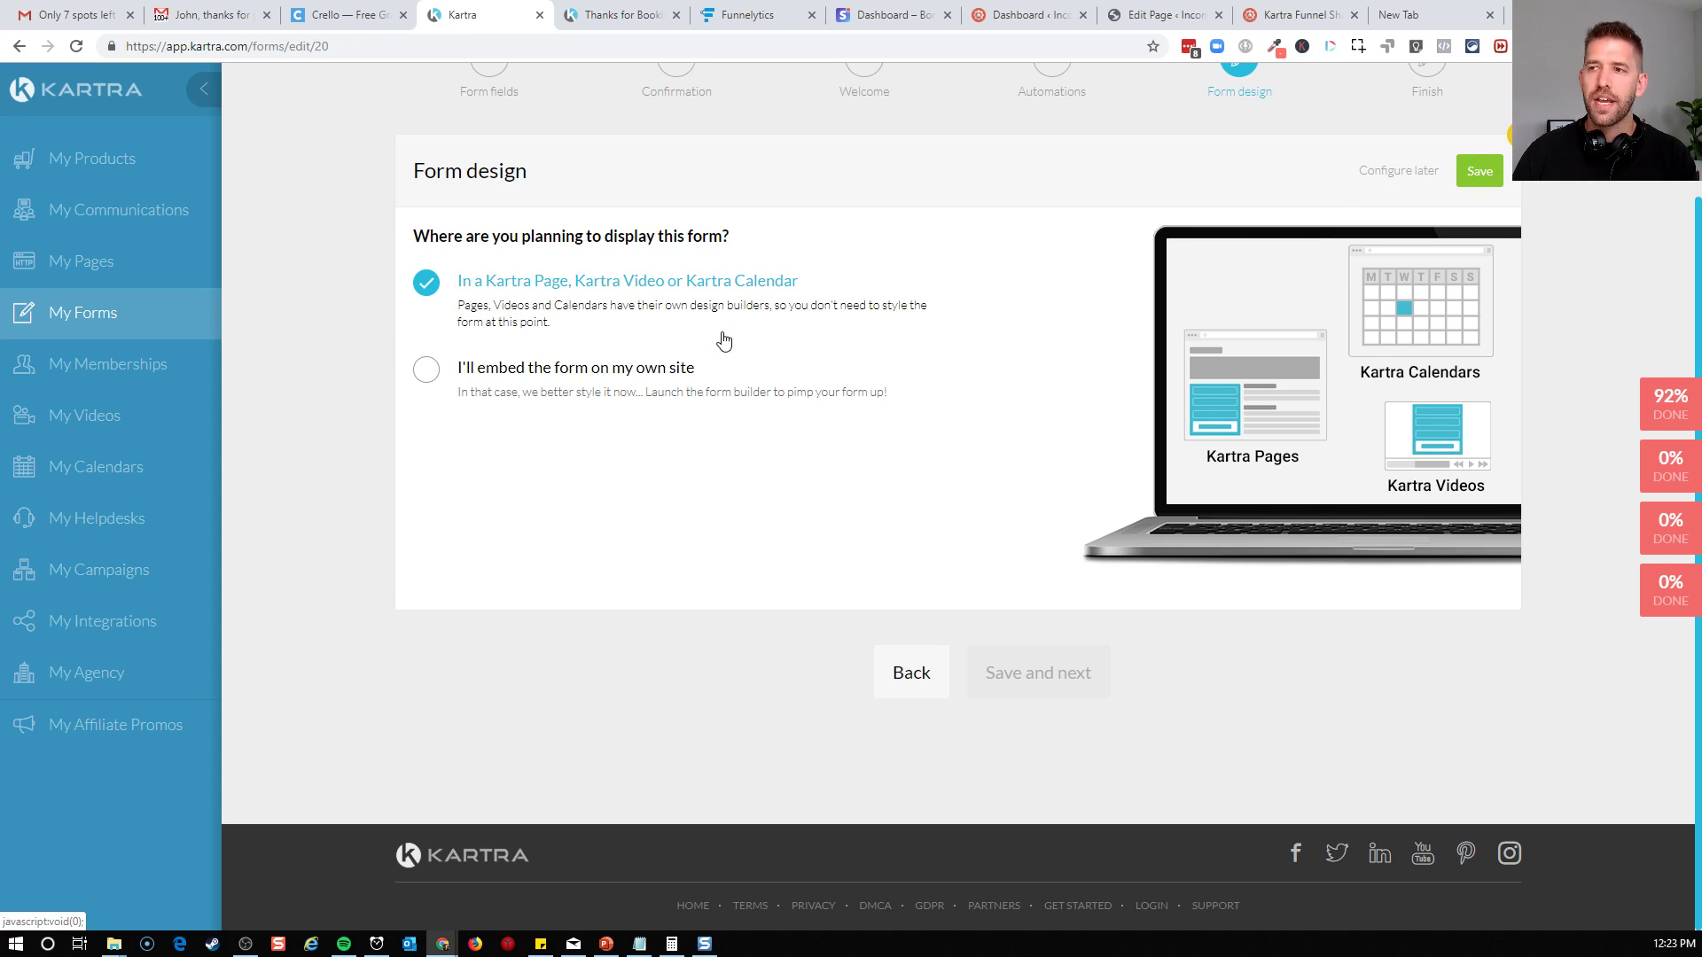
Save the form design for use in a Kartra Page, Kartra Video or Kartra Calendar and finish the form
left_click(1482, 170)
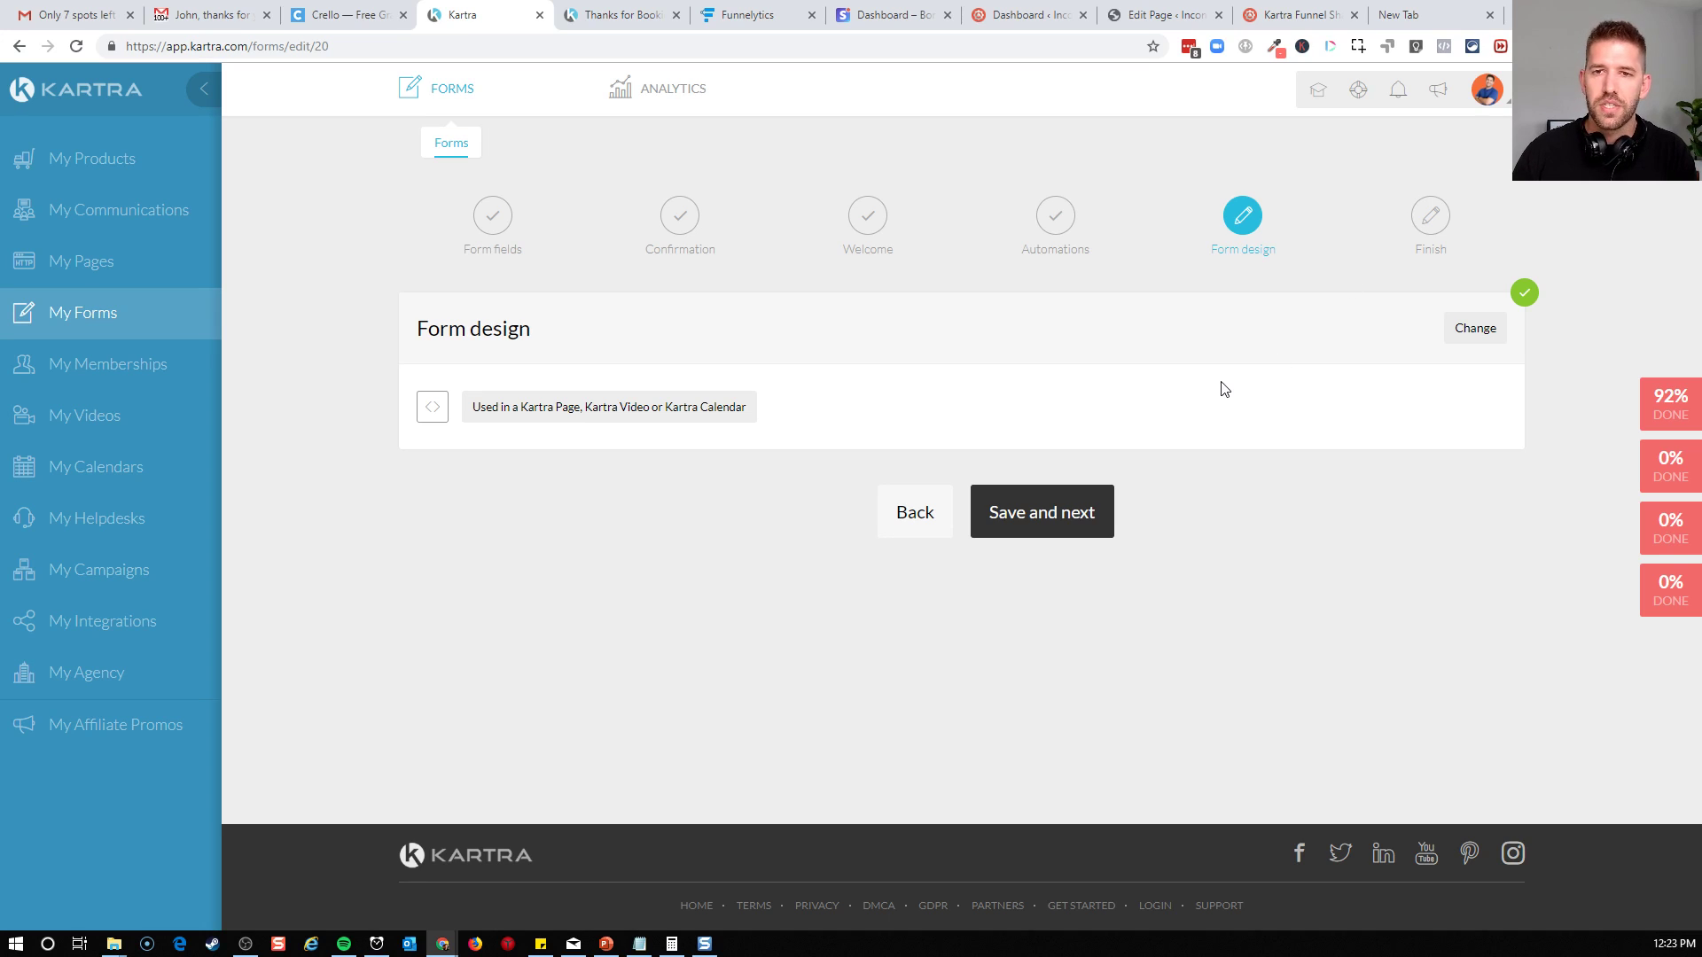
left_click(1061, 525)
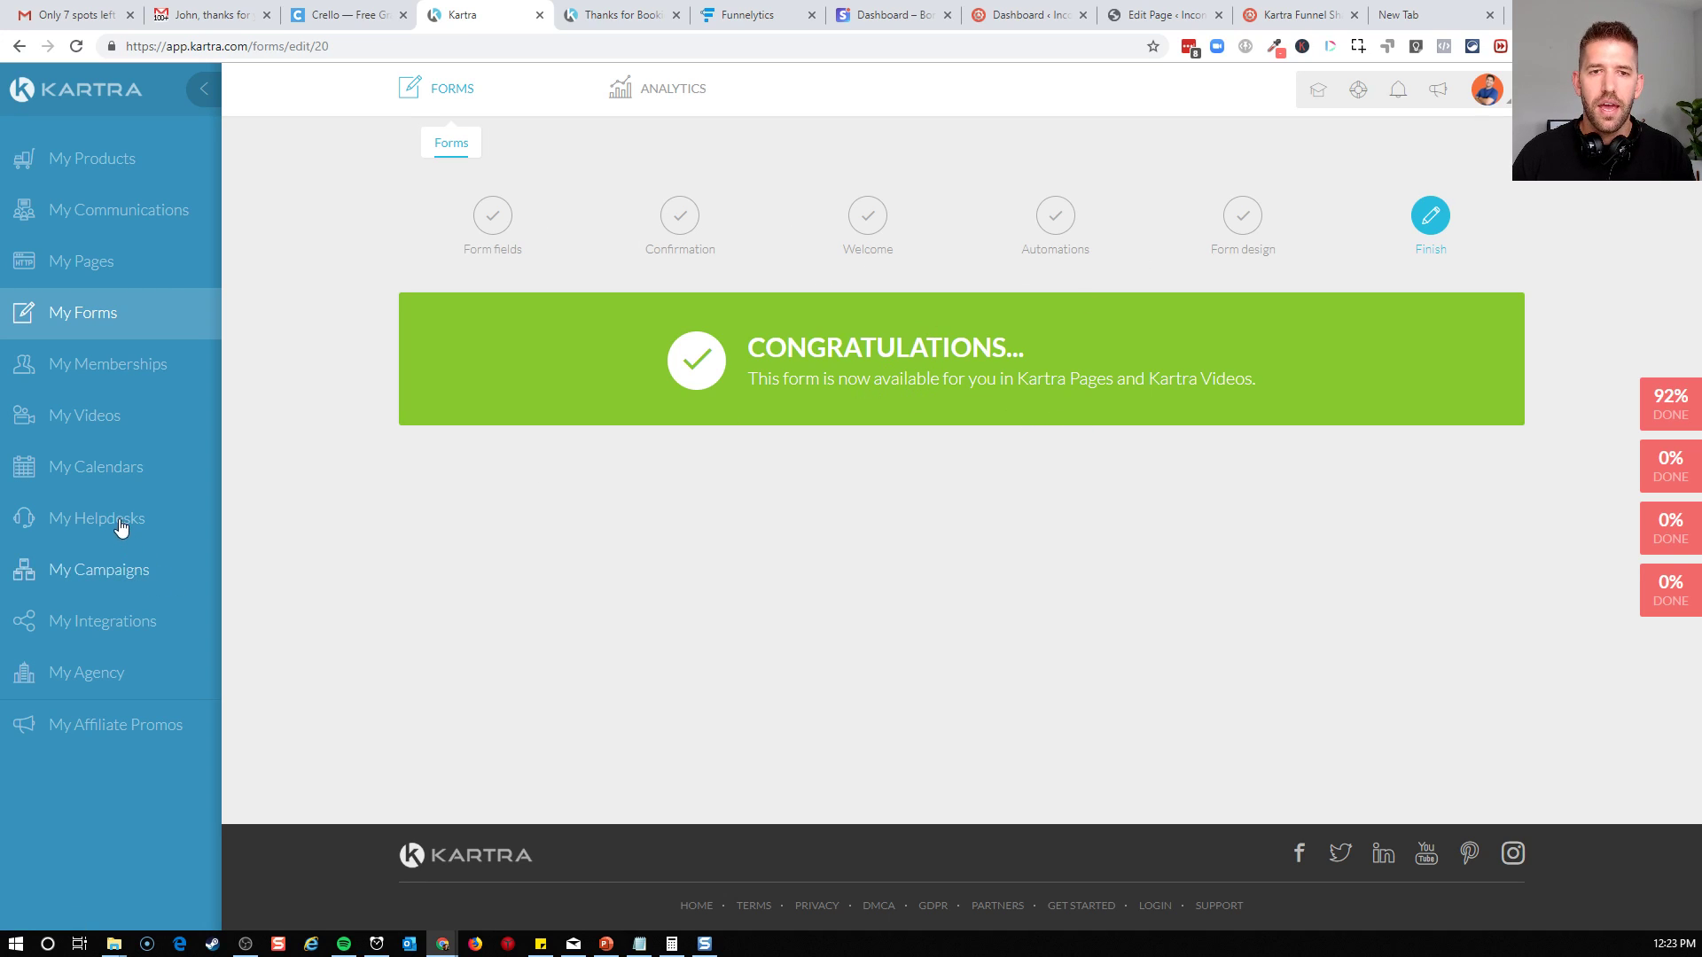
Check the Confirmation, Complete Form and Calendar stages of the funnel map in Funnelytics and return to Kartra
left_click(780, 16)
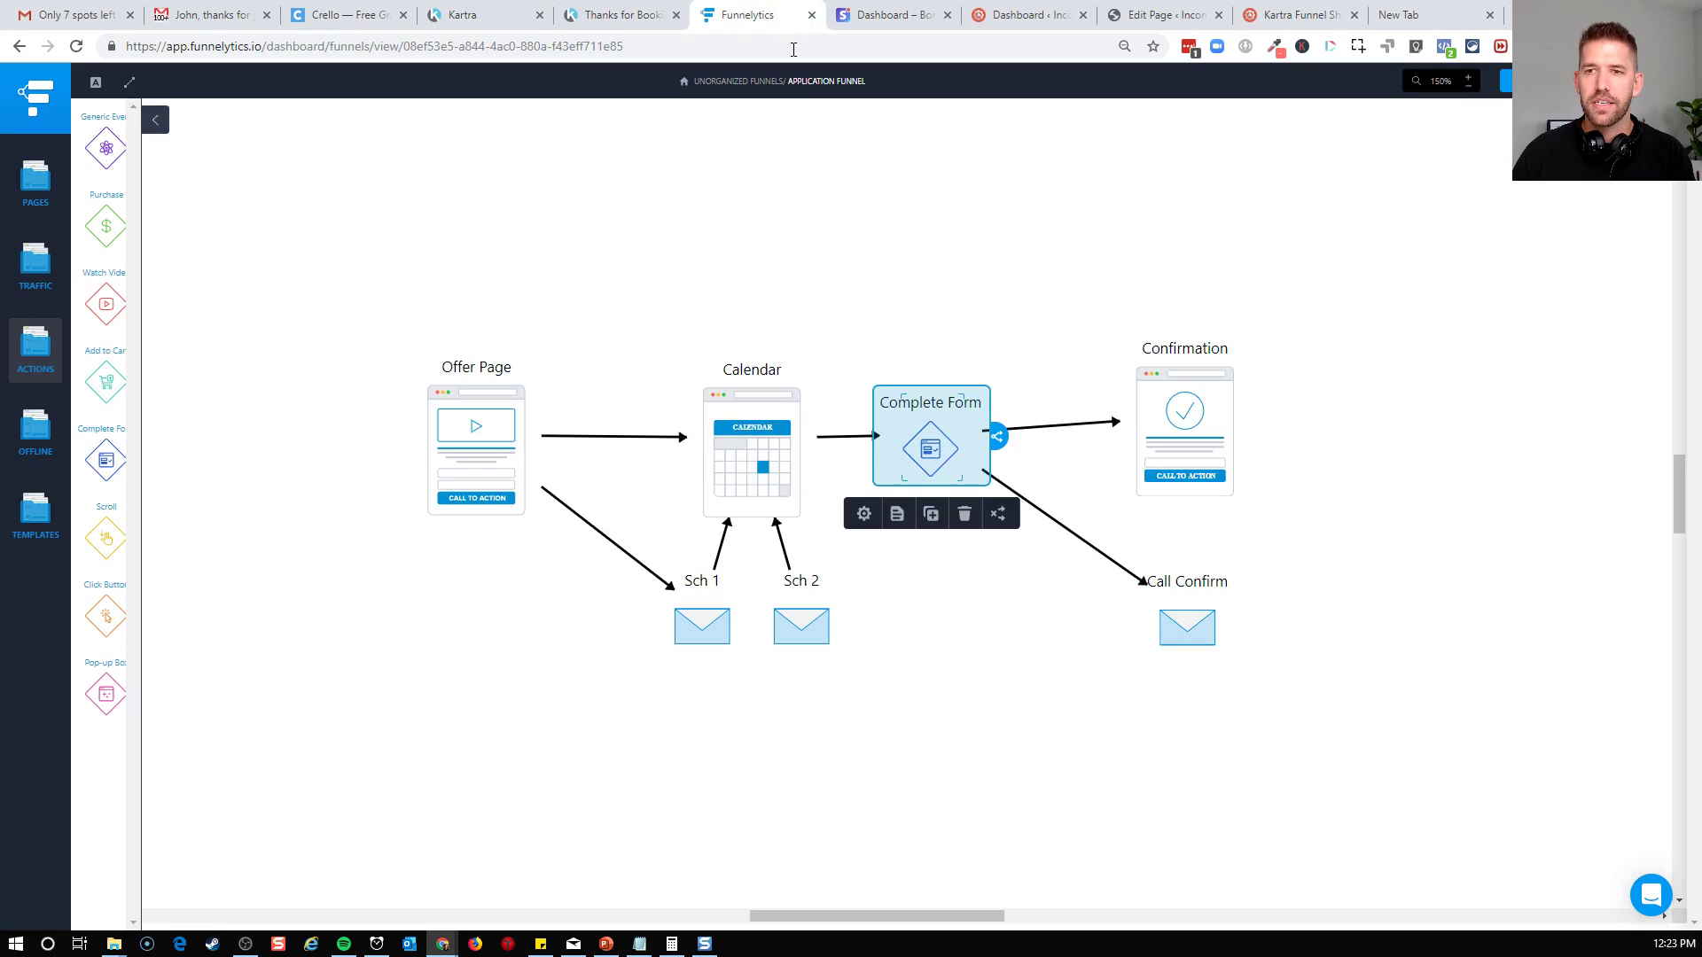
left_click(1162, 404)
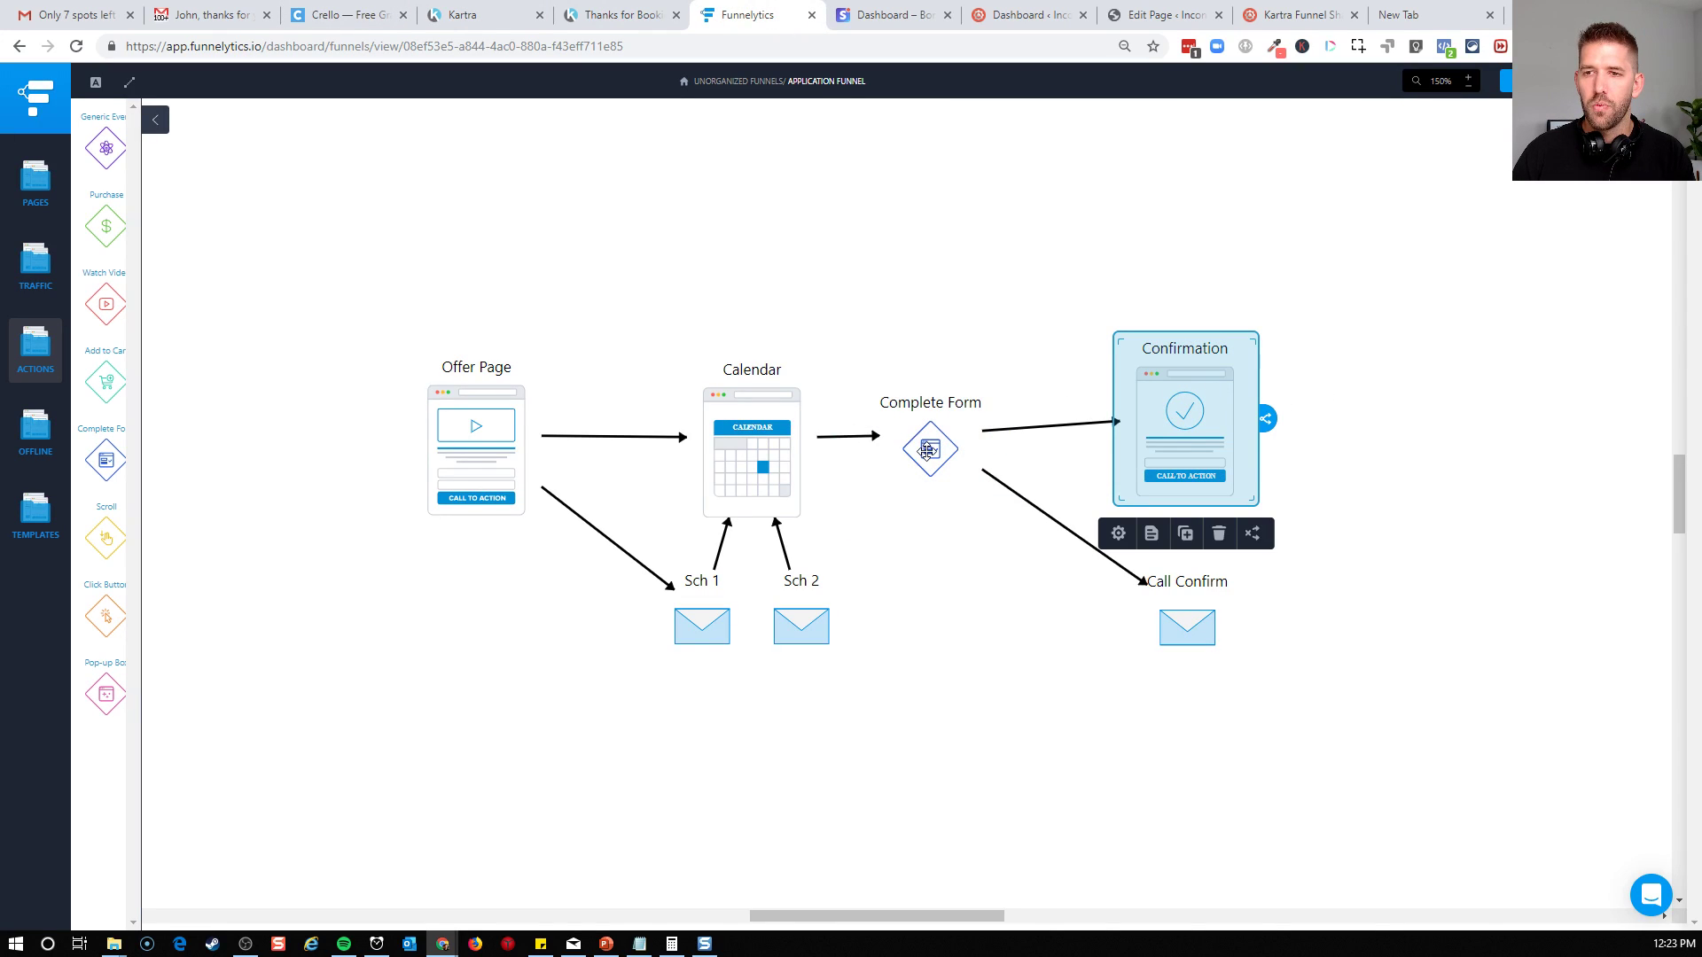
left_click(927, 451)
left_click(771, 452)
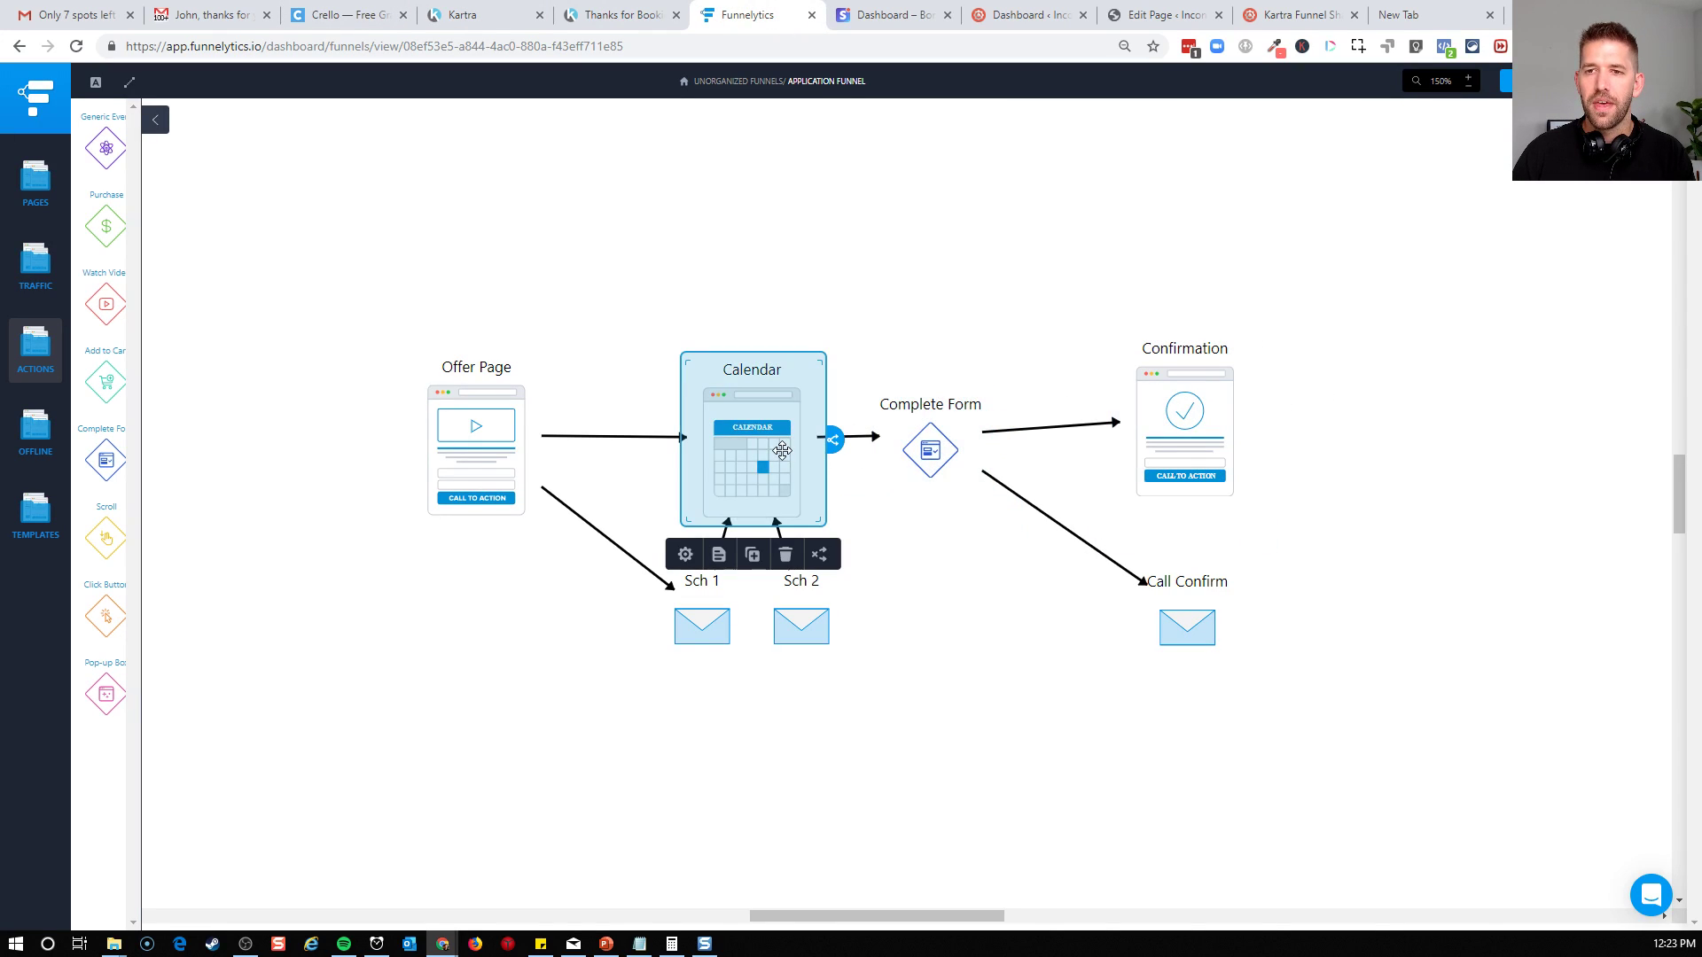
left_click(510, 16)
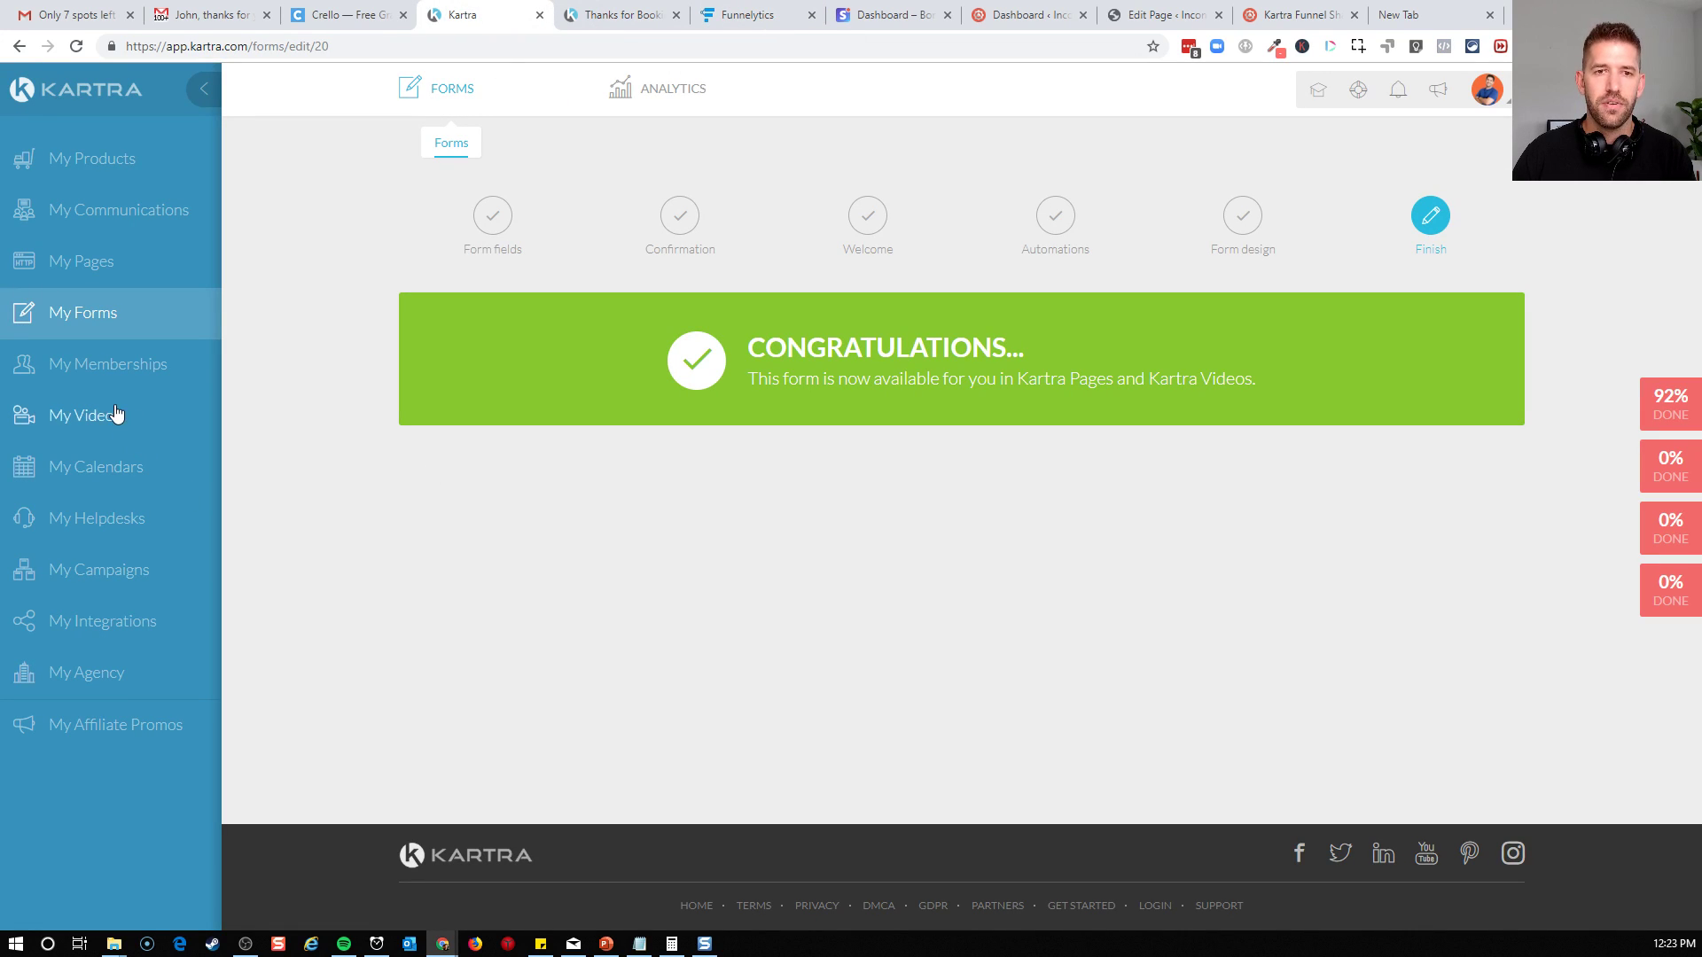
Start a new calendar in My Calendars, compare the recurrent class and gym models, and choose the consultant model
left_click(96, 470)
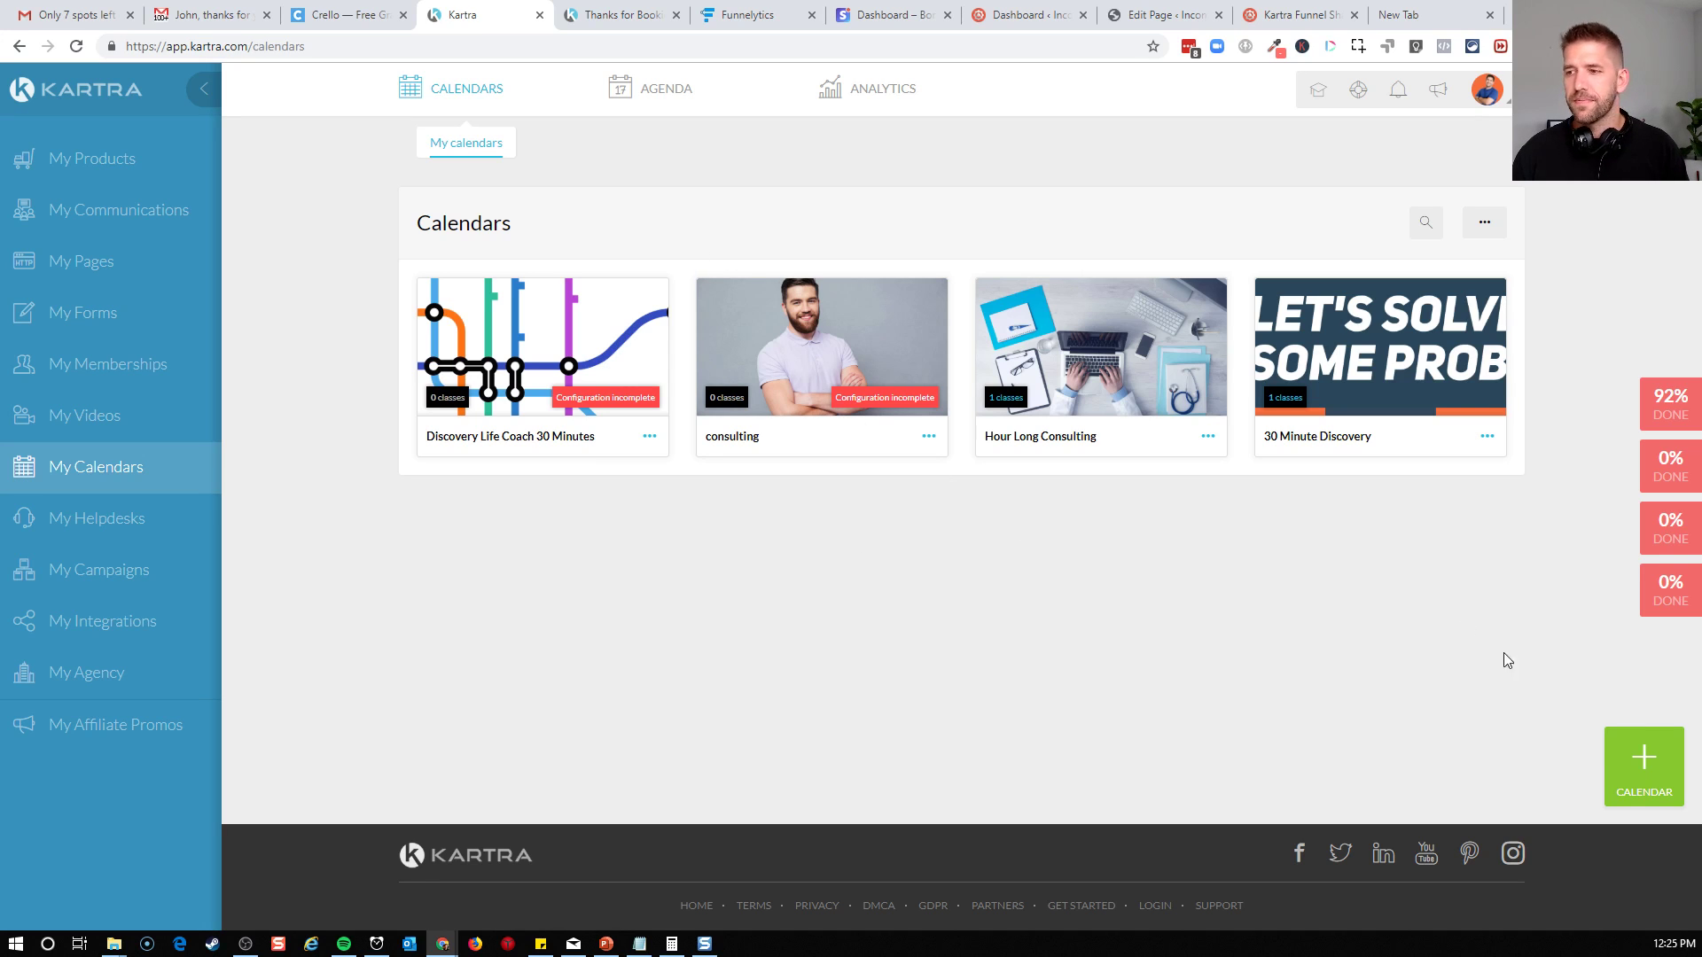
left_click(1654, 801)
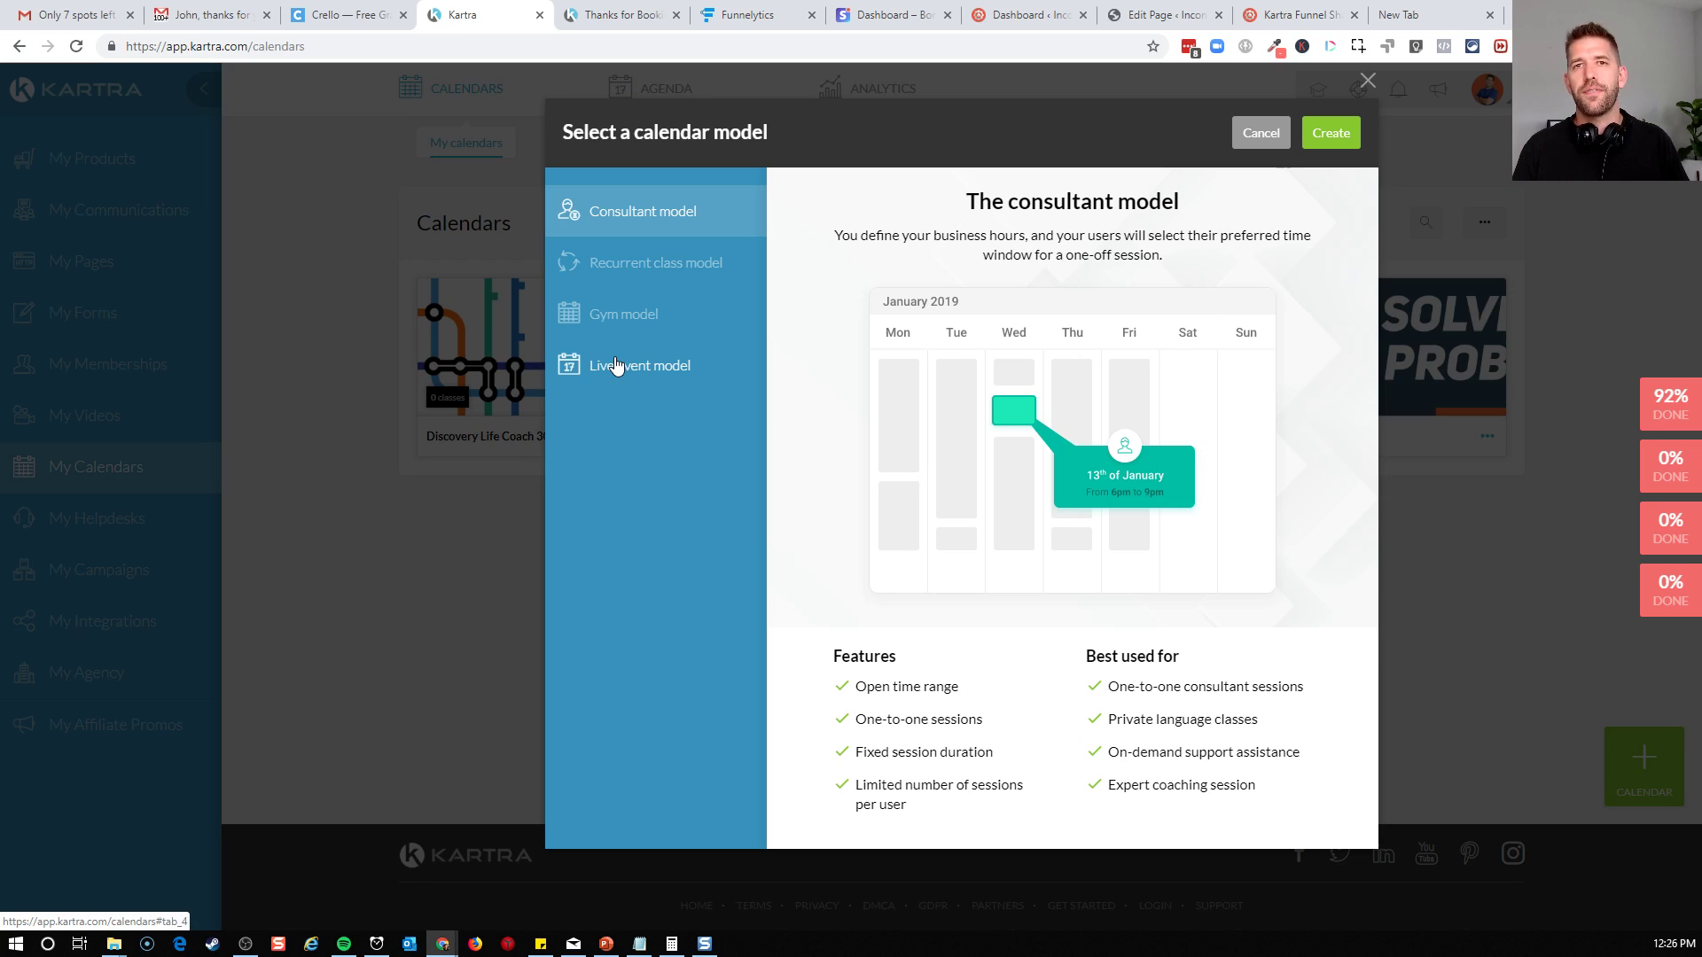
left_click(645, 263)
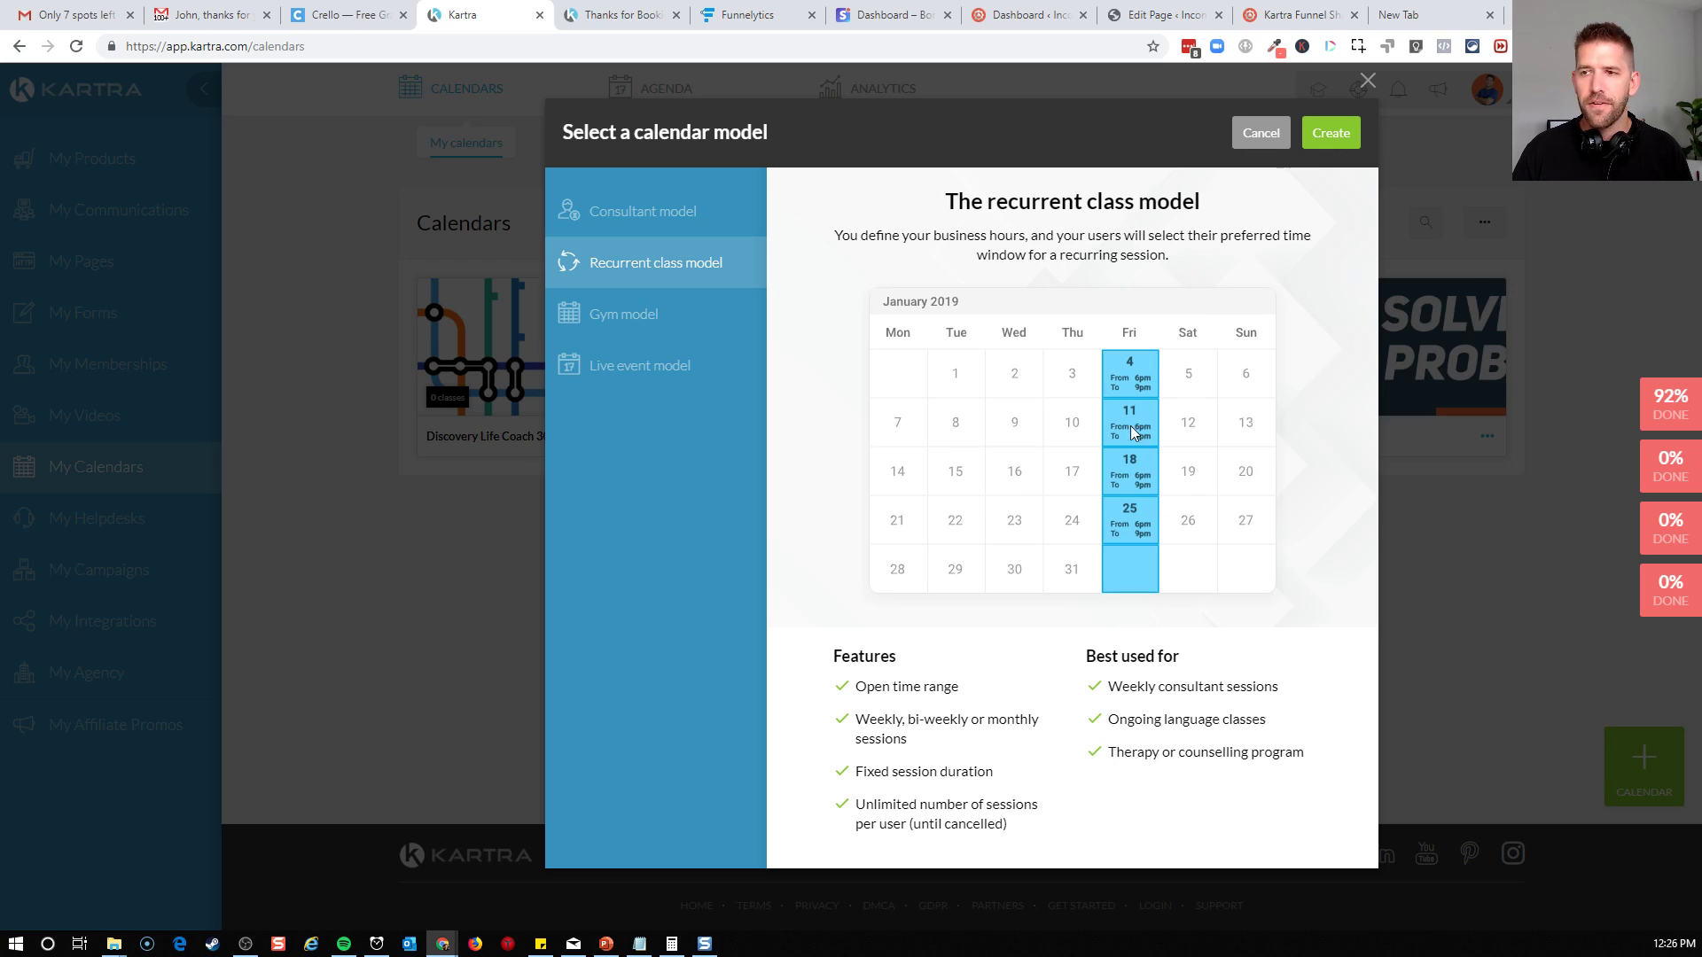
left_click(653, 315)
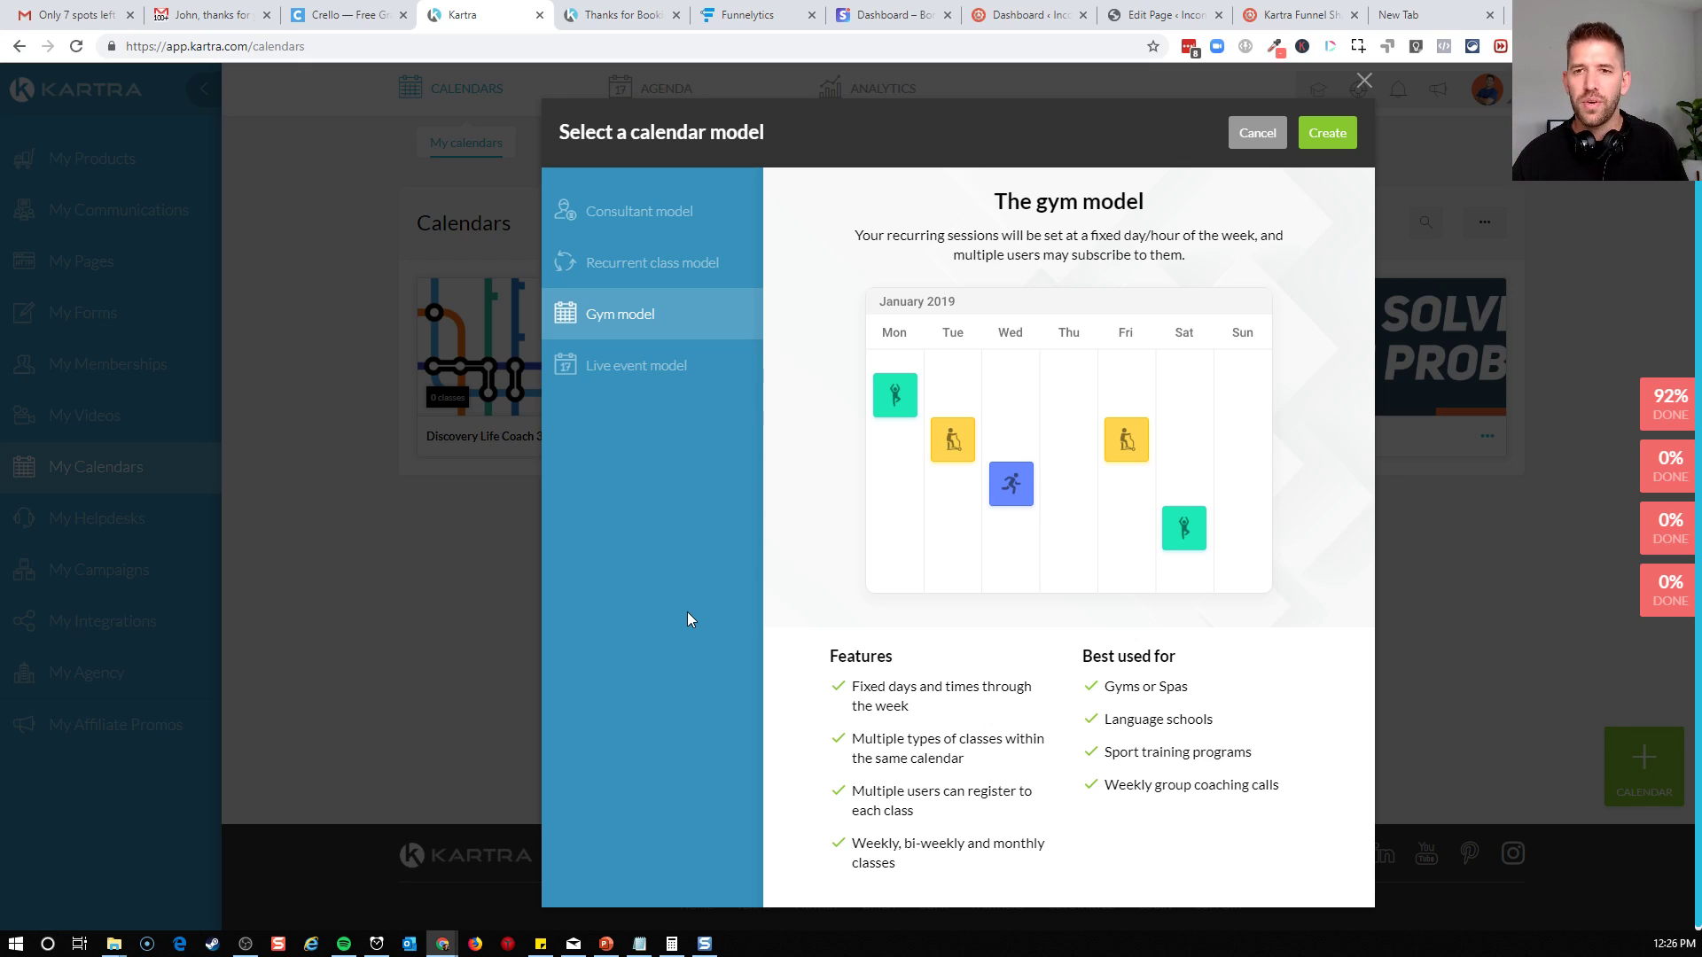
left_click(631, 206)
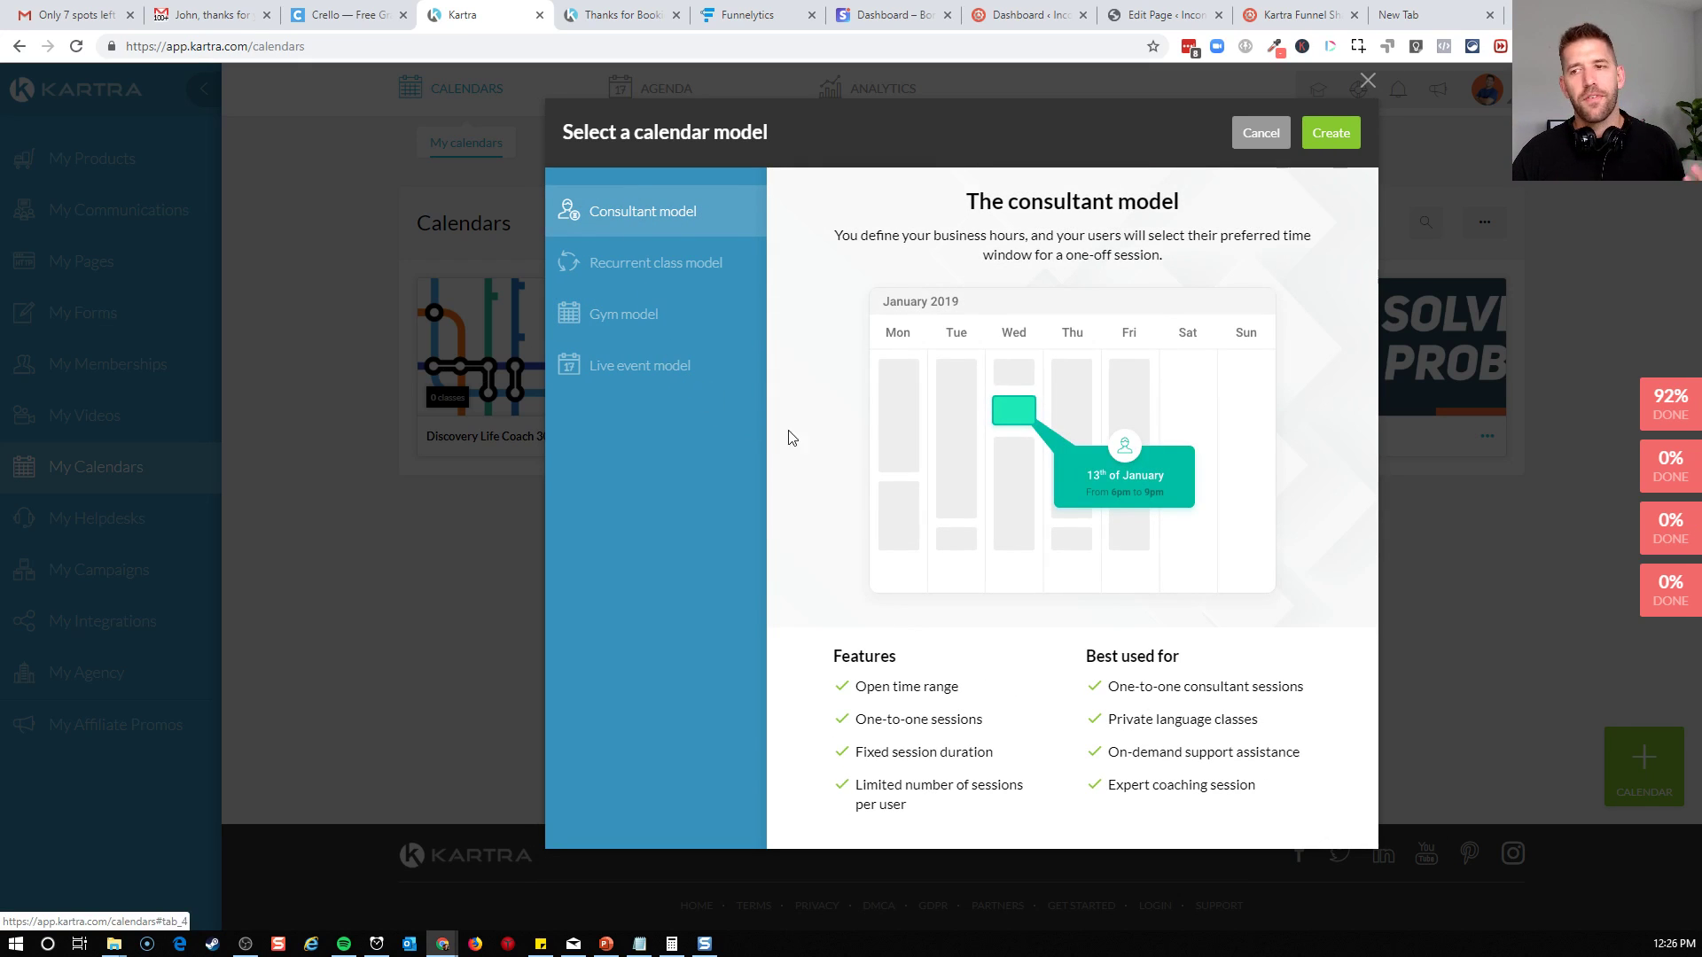
left_click(1335, 135)
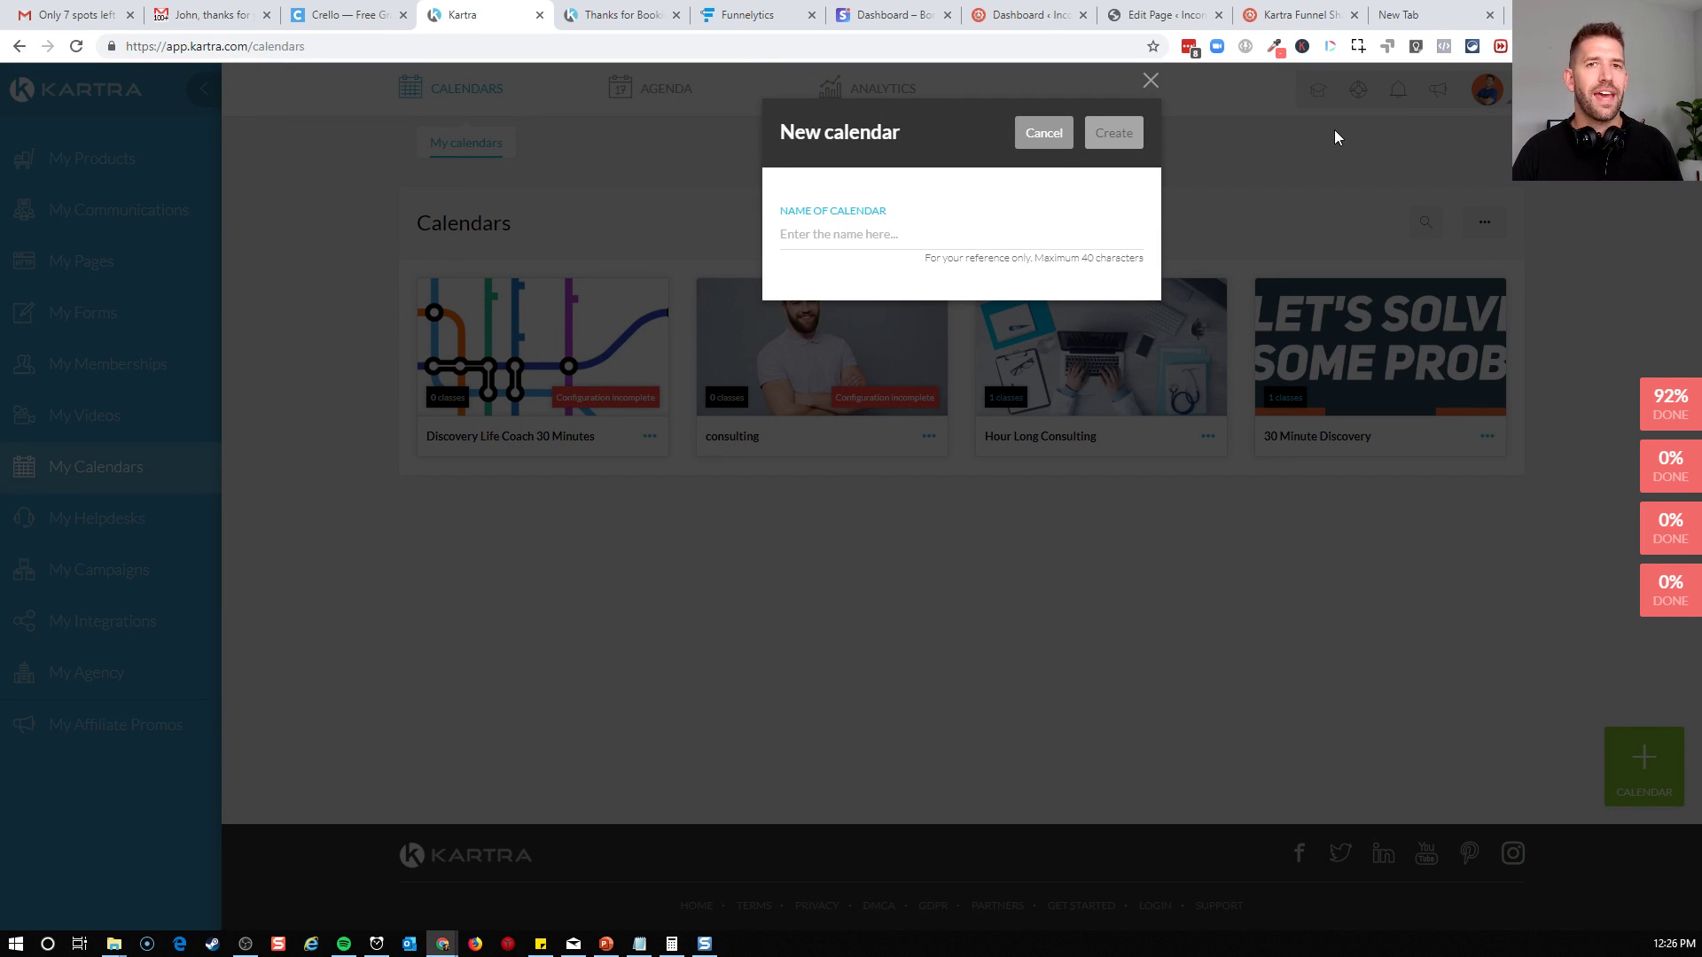
Name the new calendar "Coaching Discovery Calendar" and create it
left_click(953, 244)
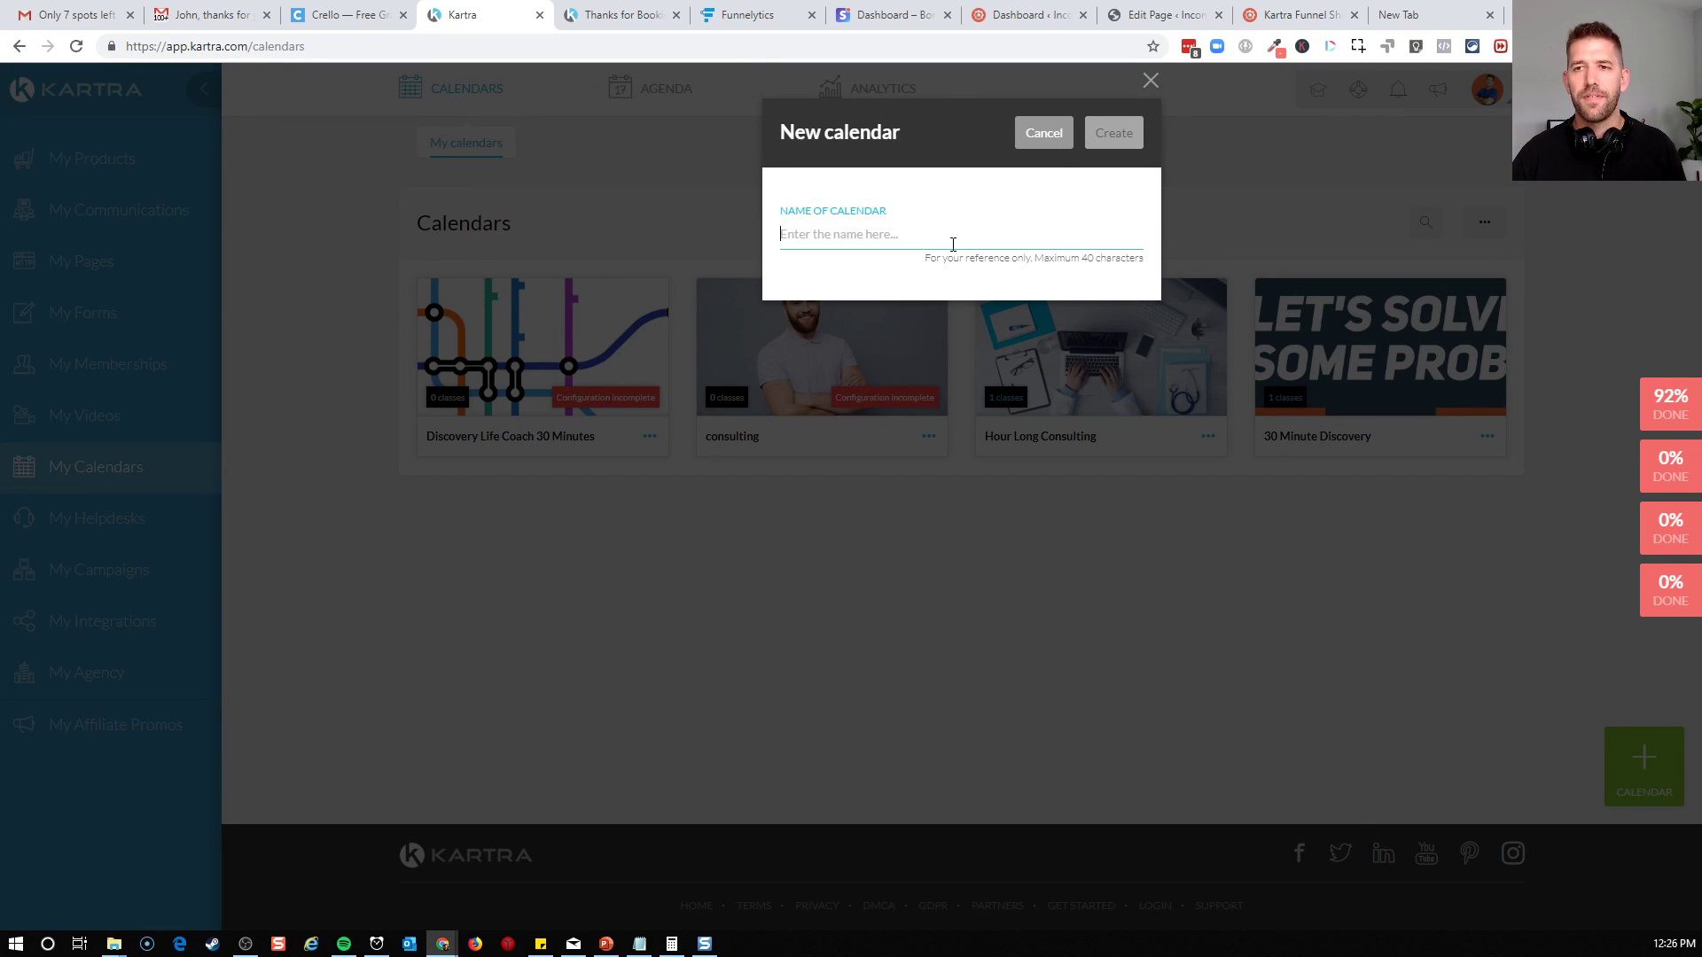
type("Coaching Discovery Calendar")
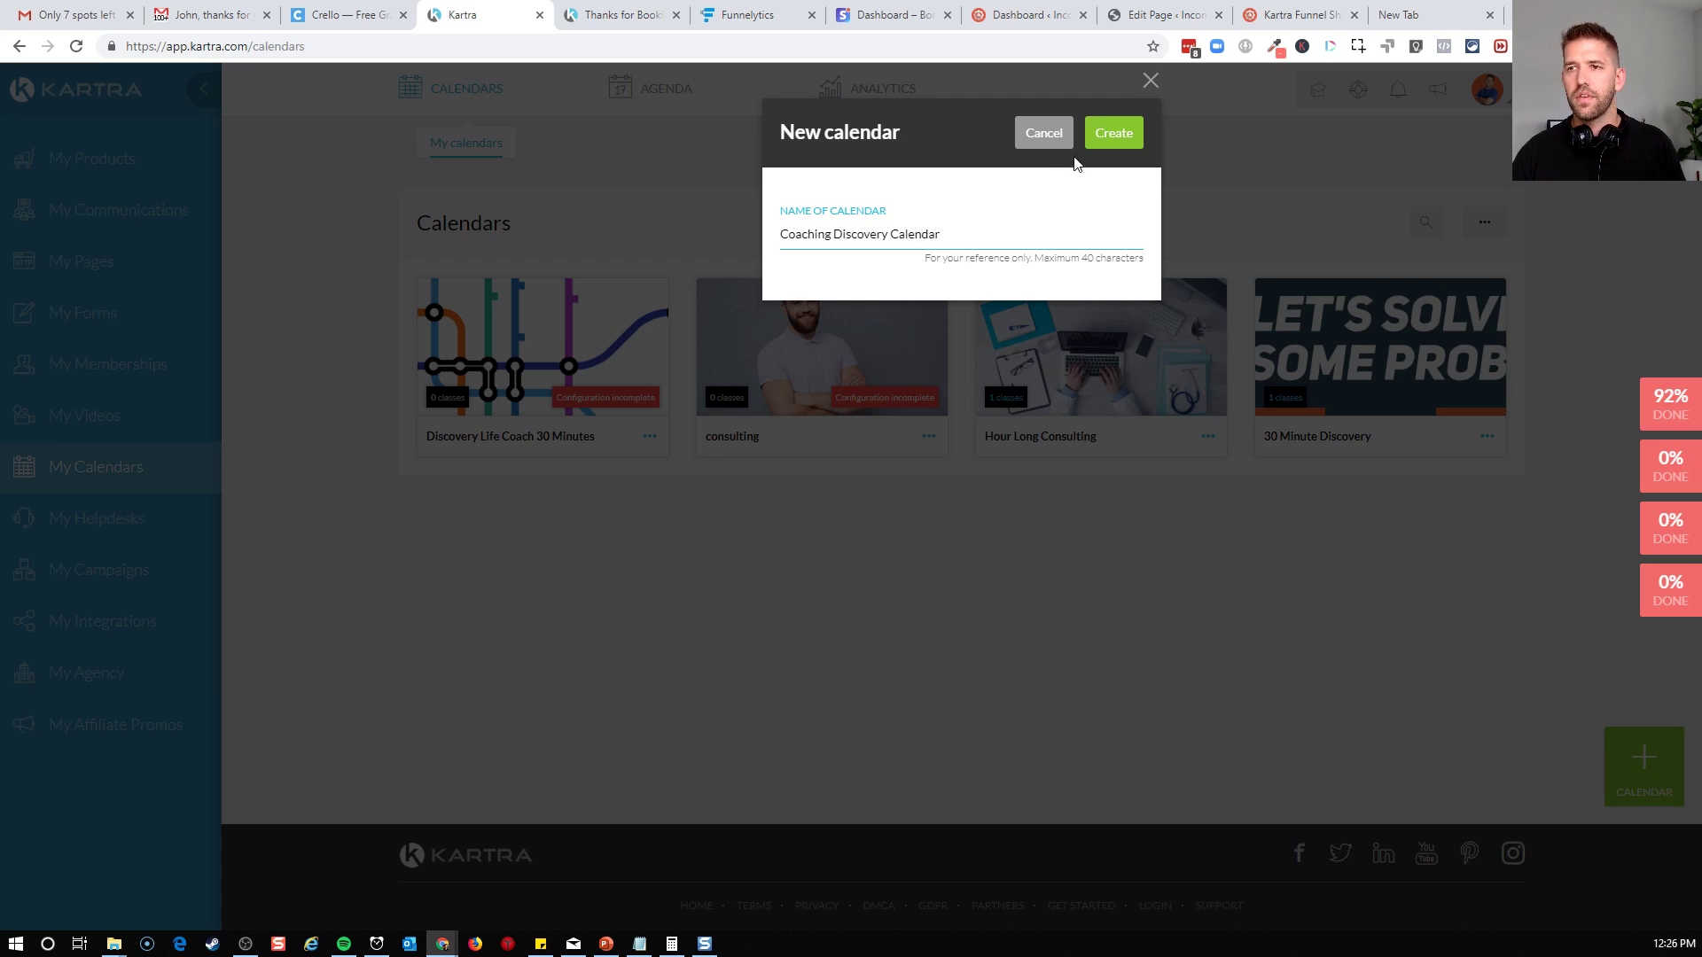
left_click(1102, 135)
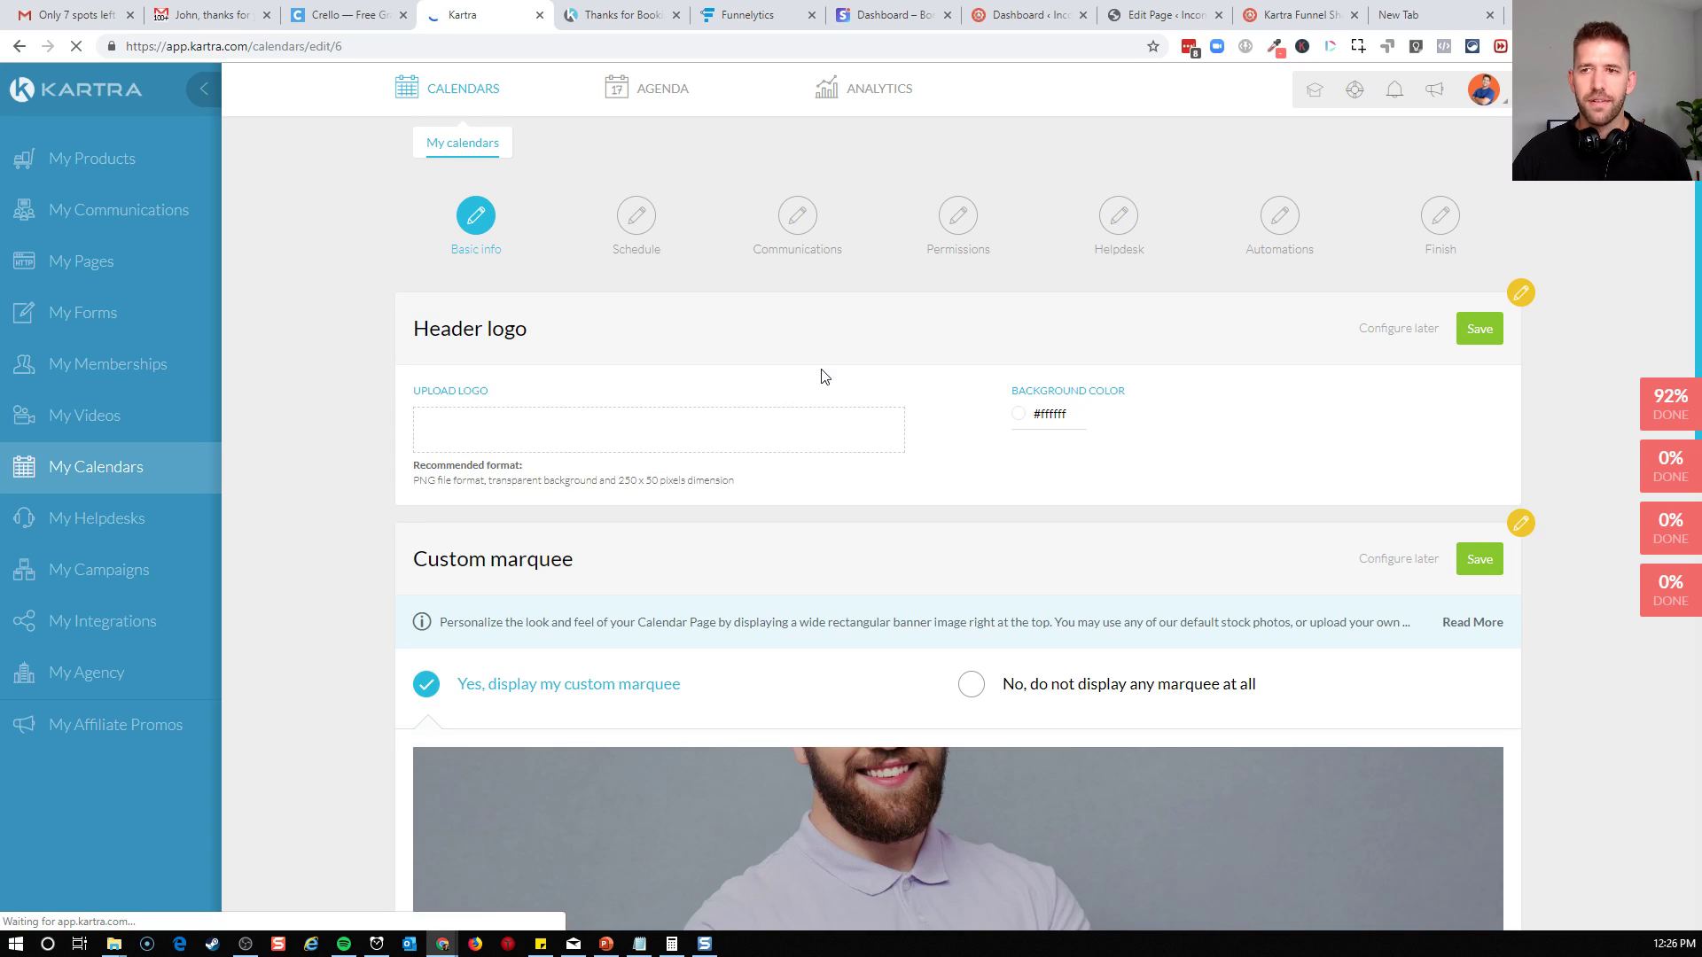
Try a near-black background color, #1f1f1f, behind the calendar's header logo
left_click(661, 432)
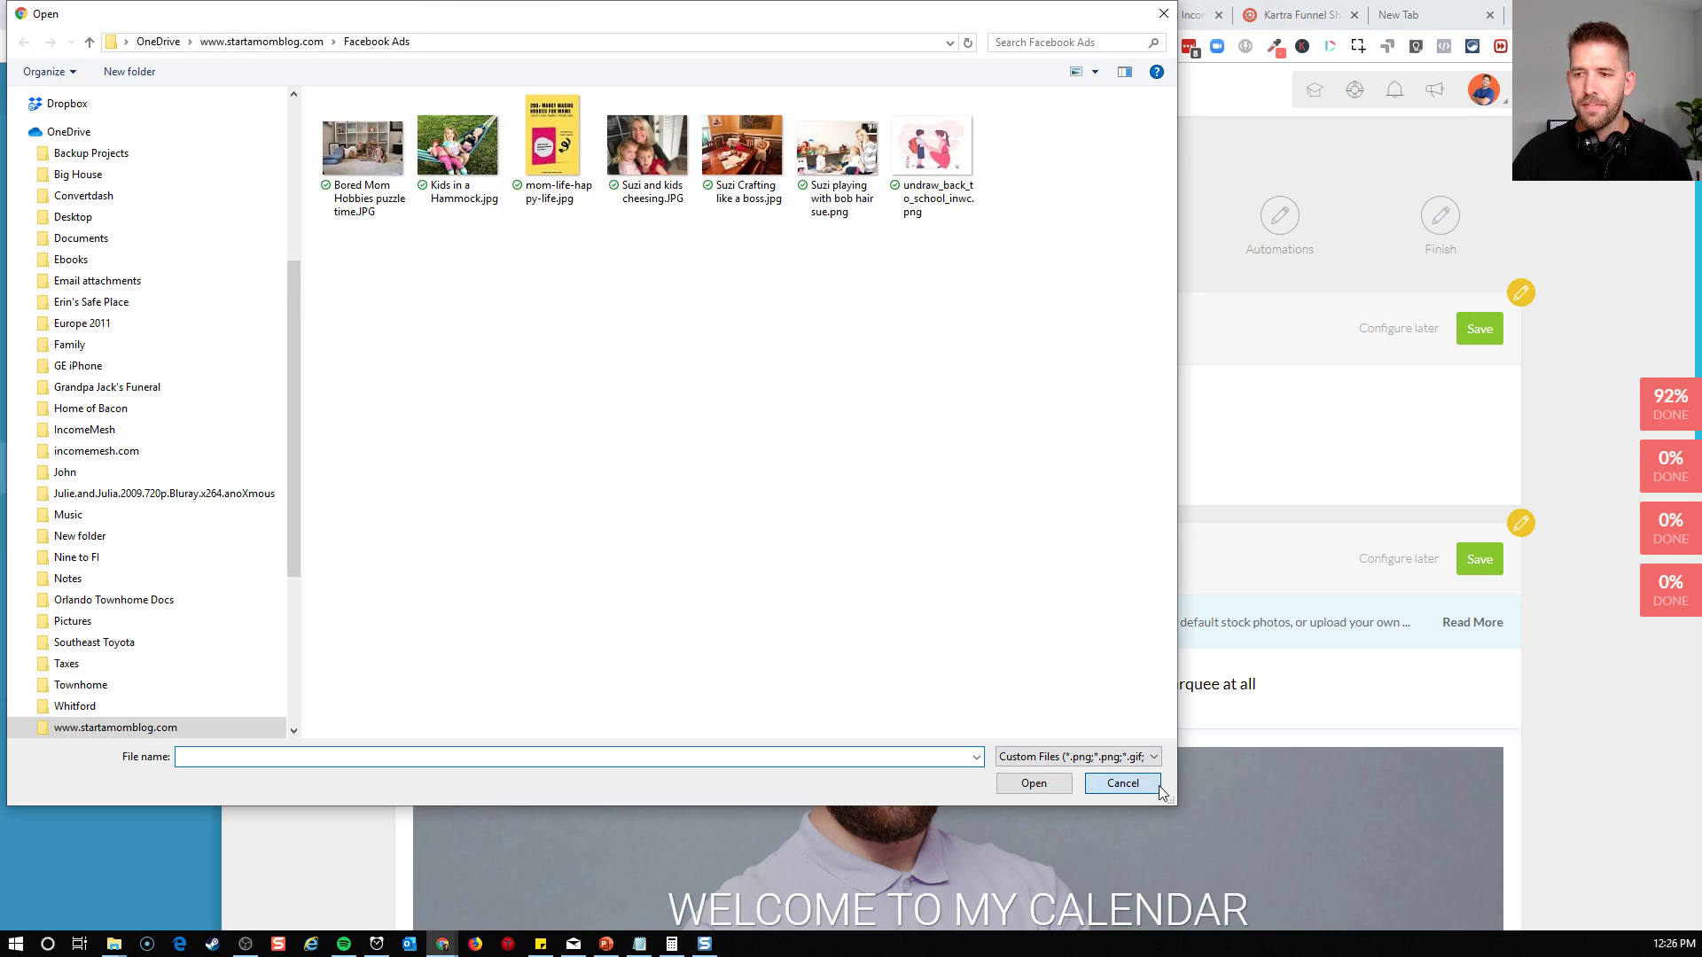
left_click(1157, 785)
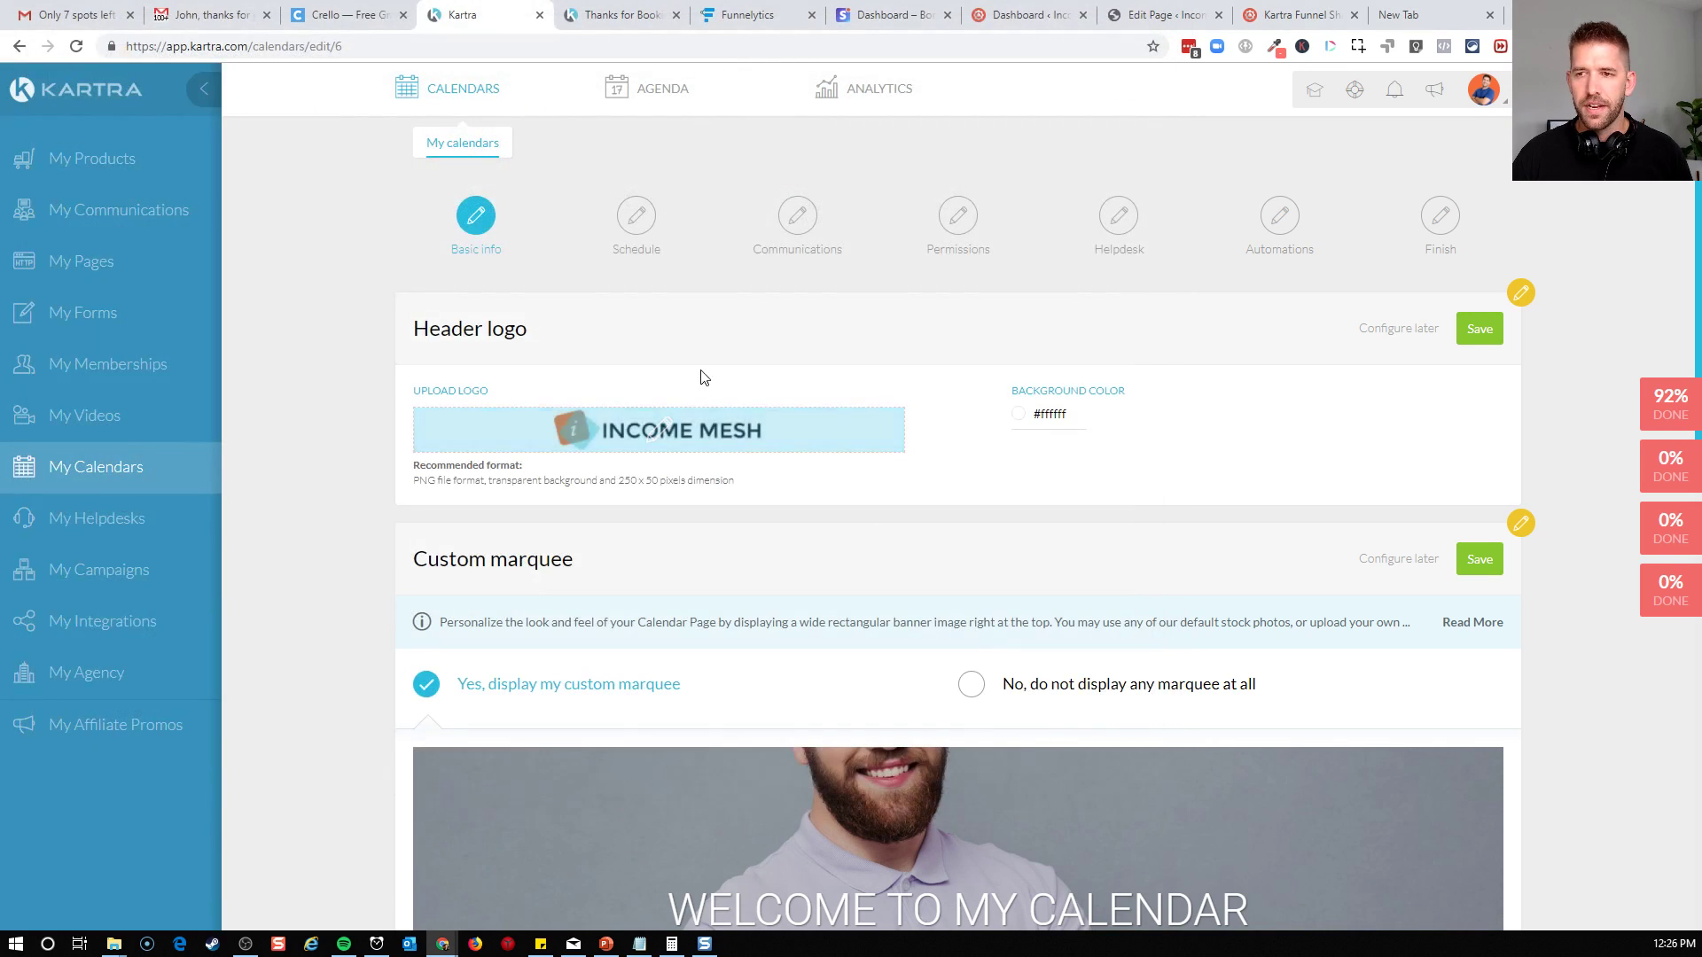
left_click(1029, 424)
left_click_drag(1055, 460, 930, 548)
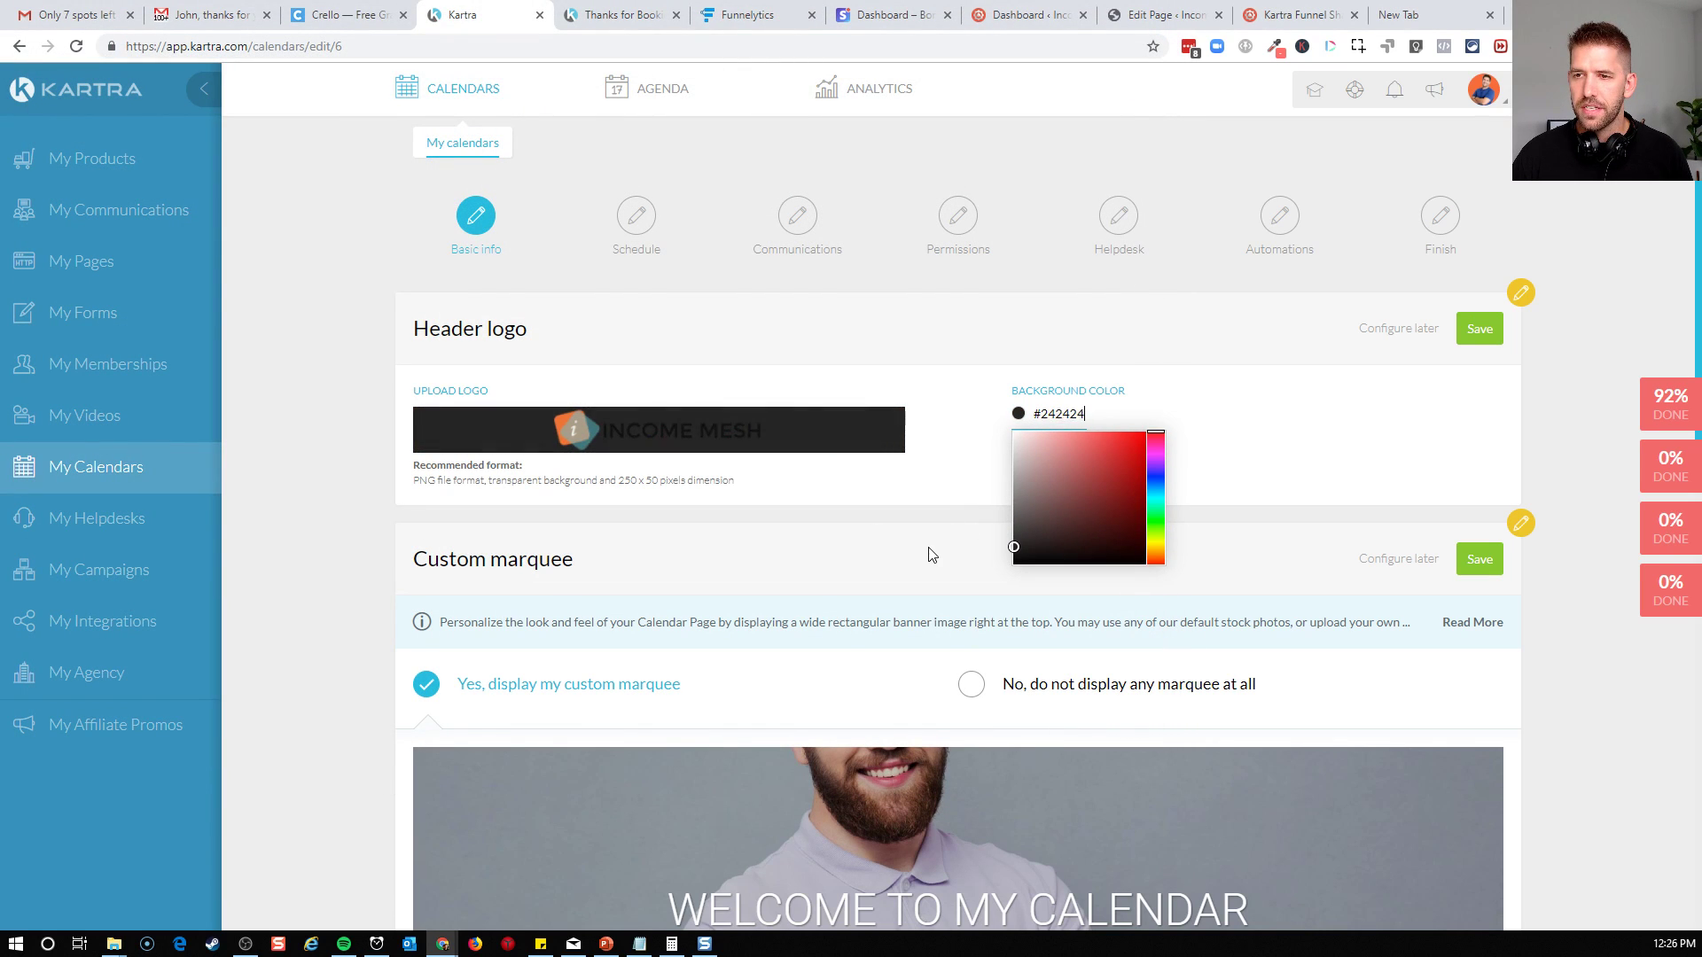
left_click(578, 432)
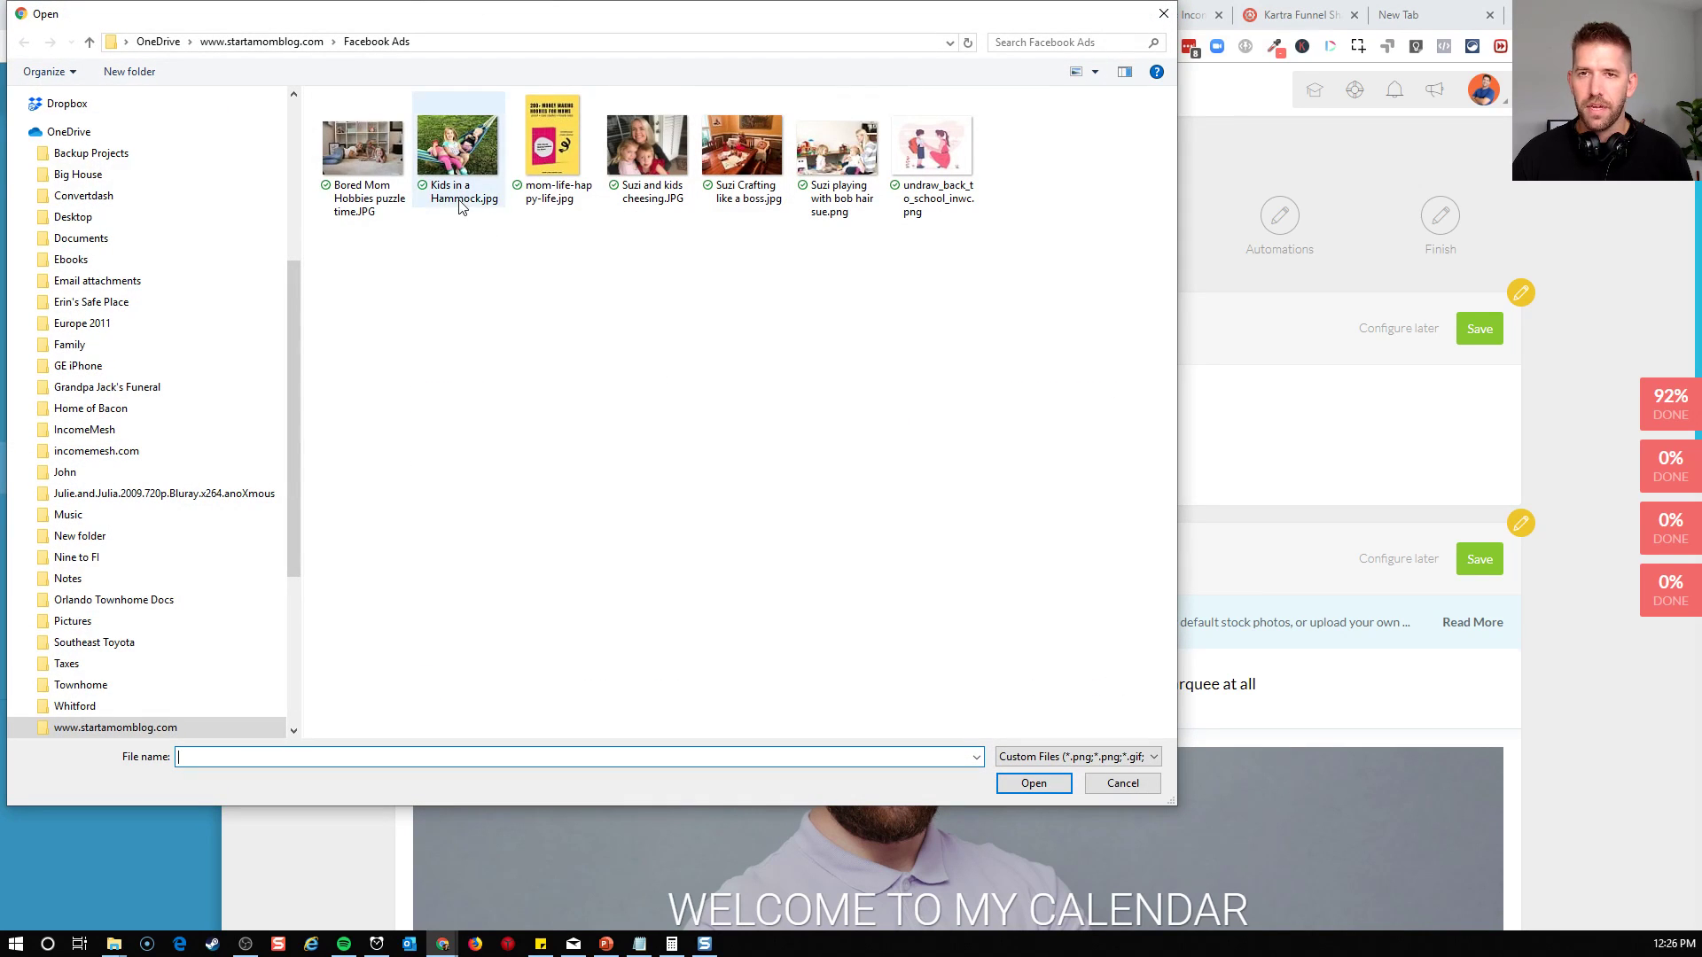
scroll(98, 257, "up", 5)
left_click(95, 110)
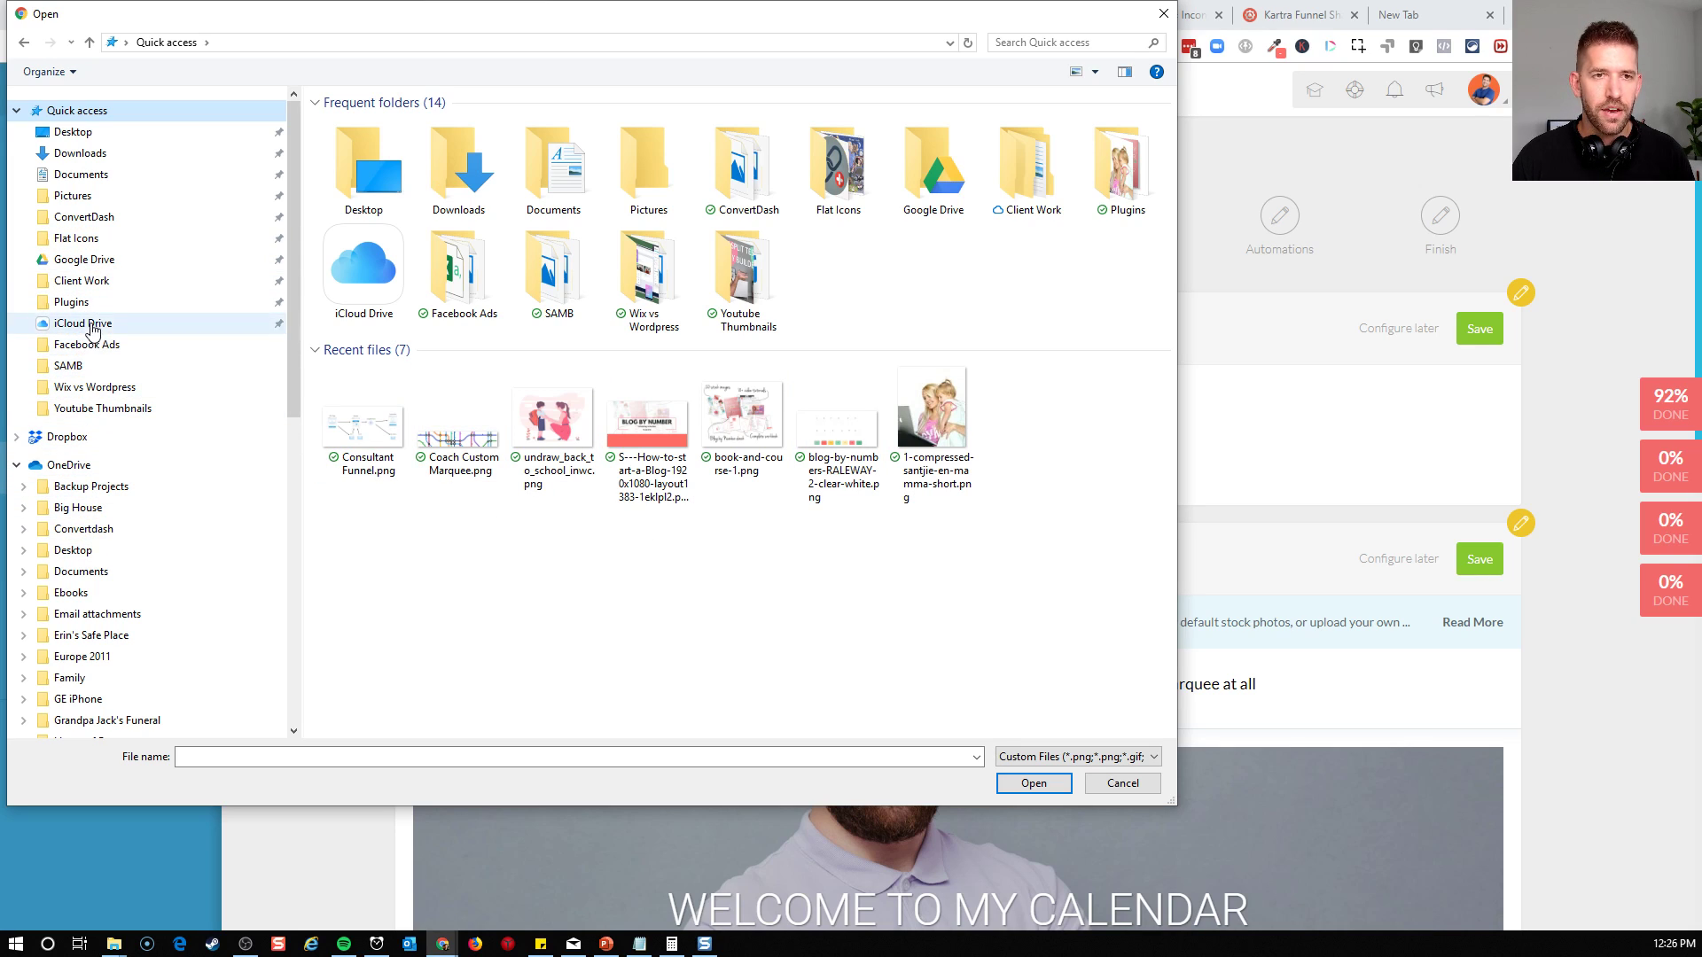
left_click(113, 944)
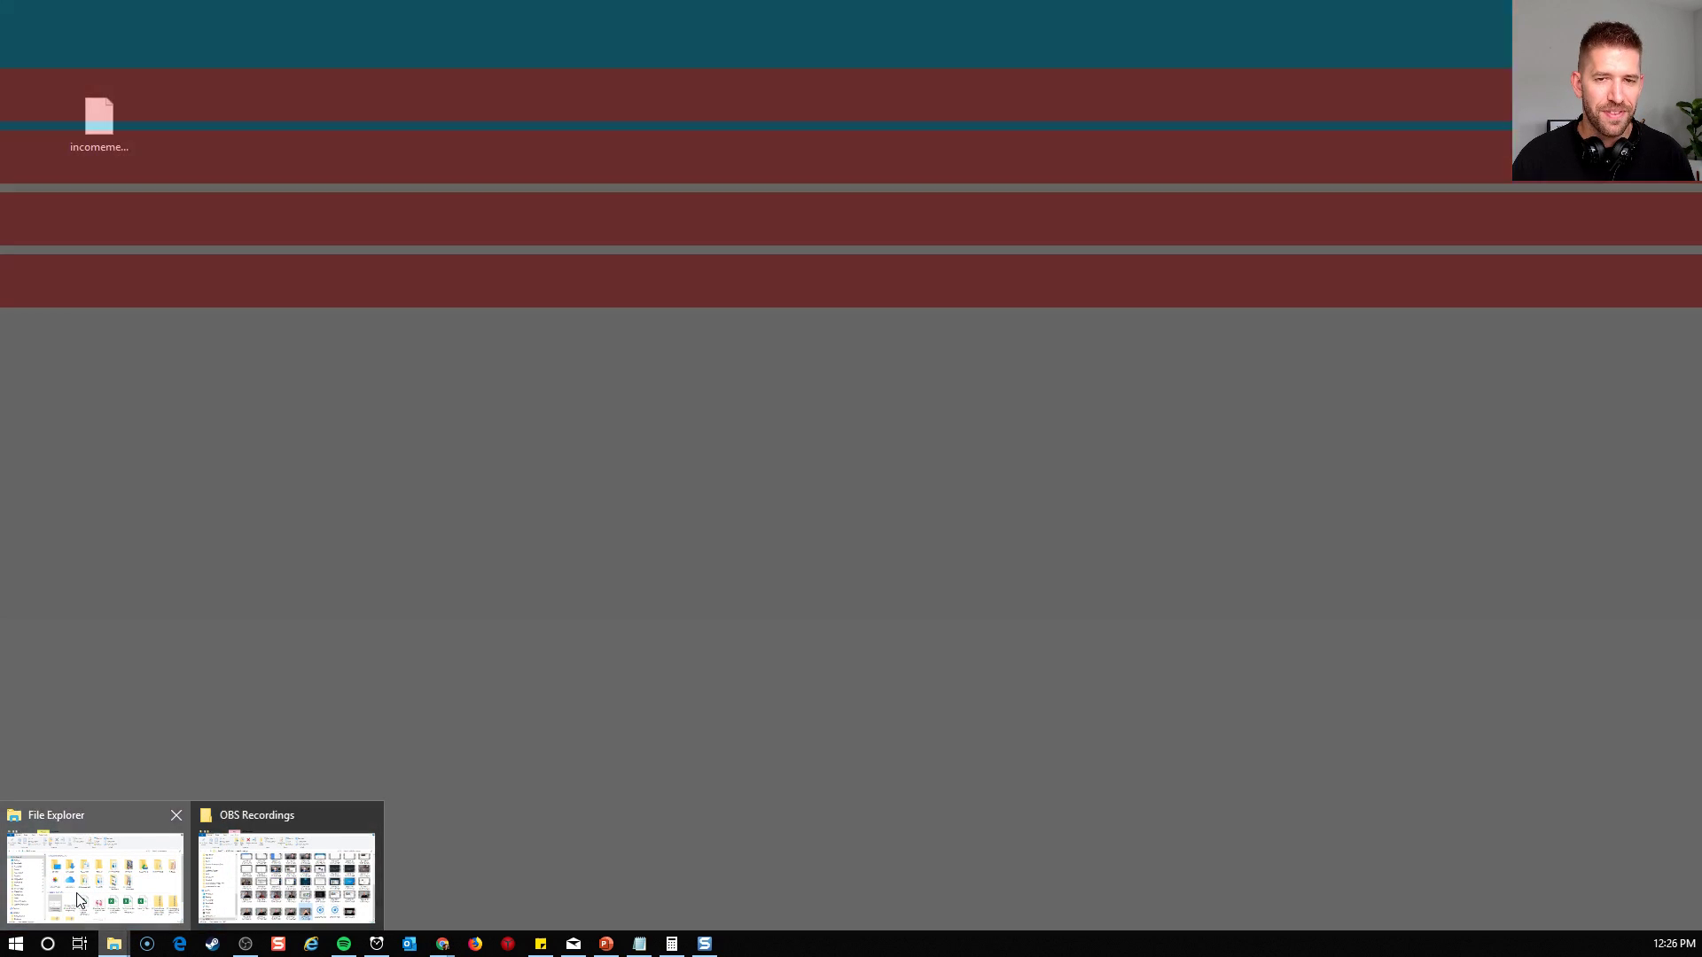
left_click(75, 882)
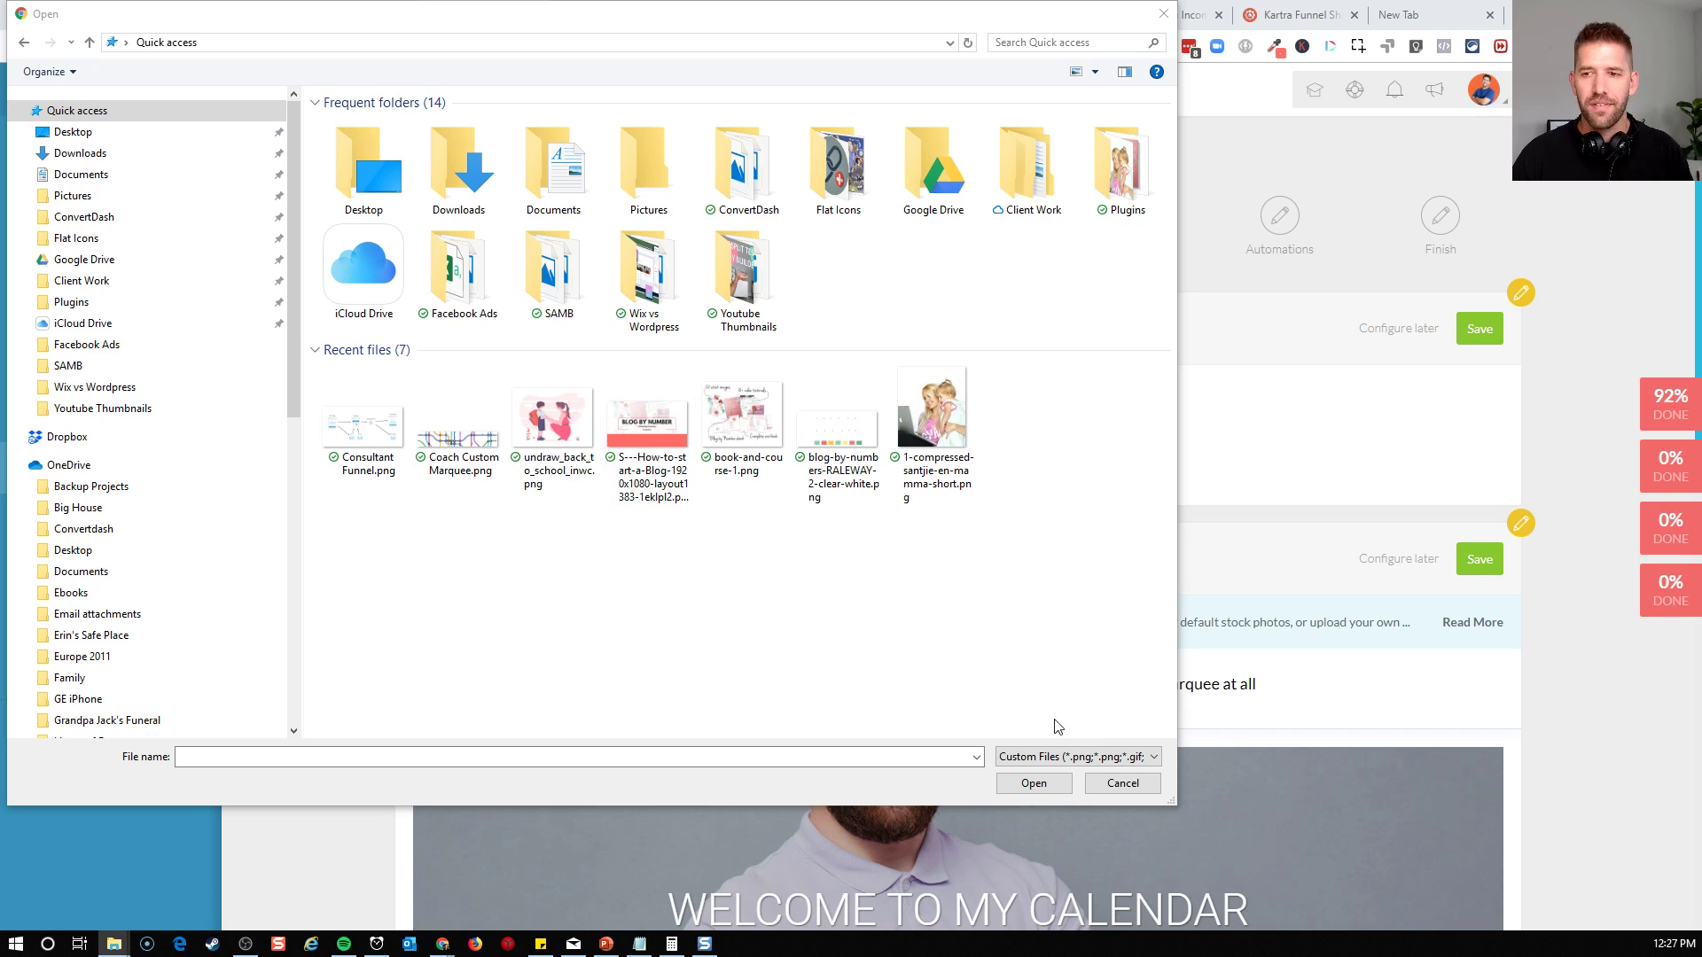
left_click(1128, 785)
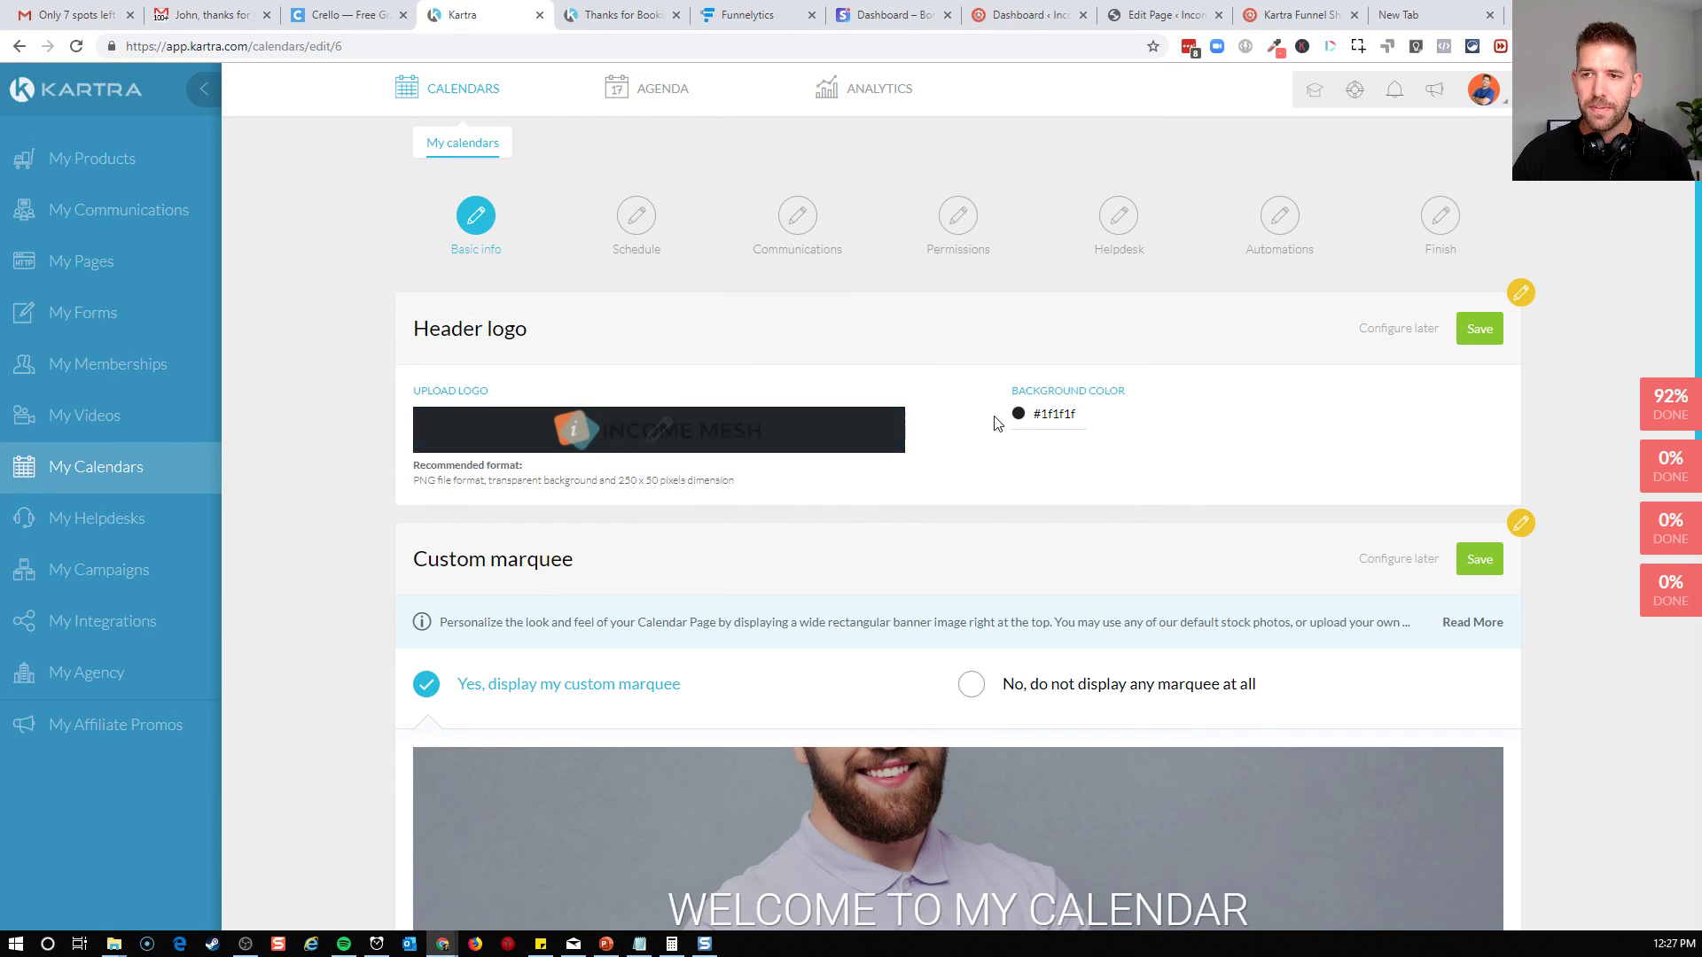
Set the header logo's background color to white (#ffffff) and save the Header logo section
left_click(1022, 415)
left_click_drag(1033, 463, 943, 413)
left_click(1213, 425)
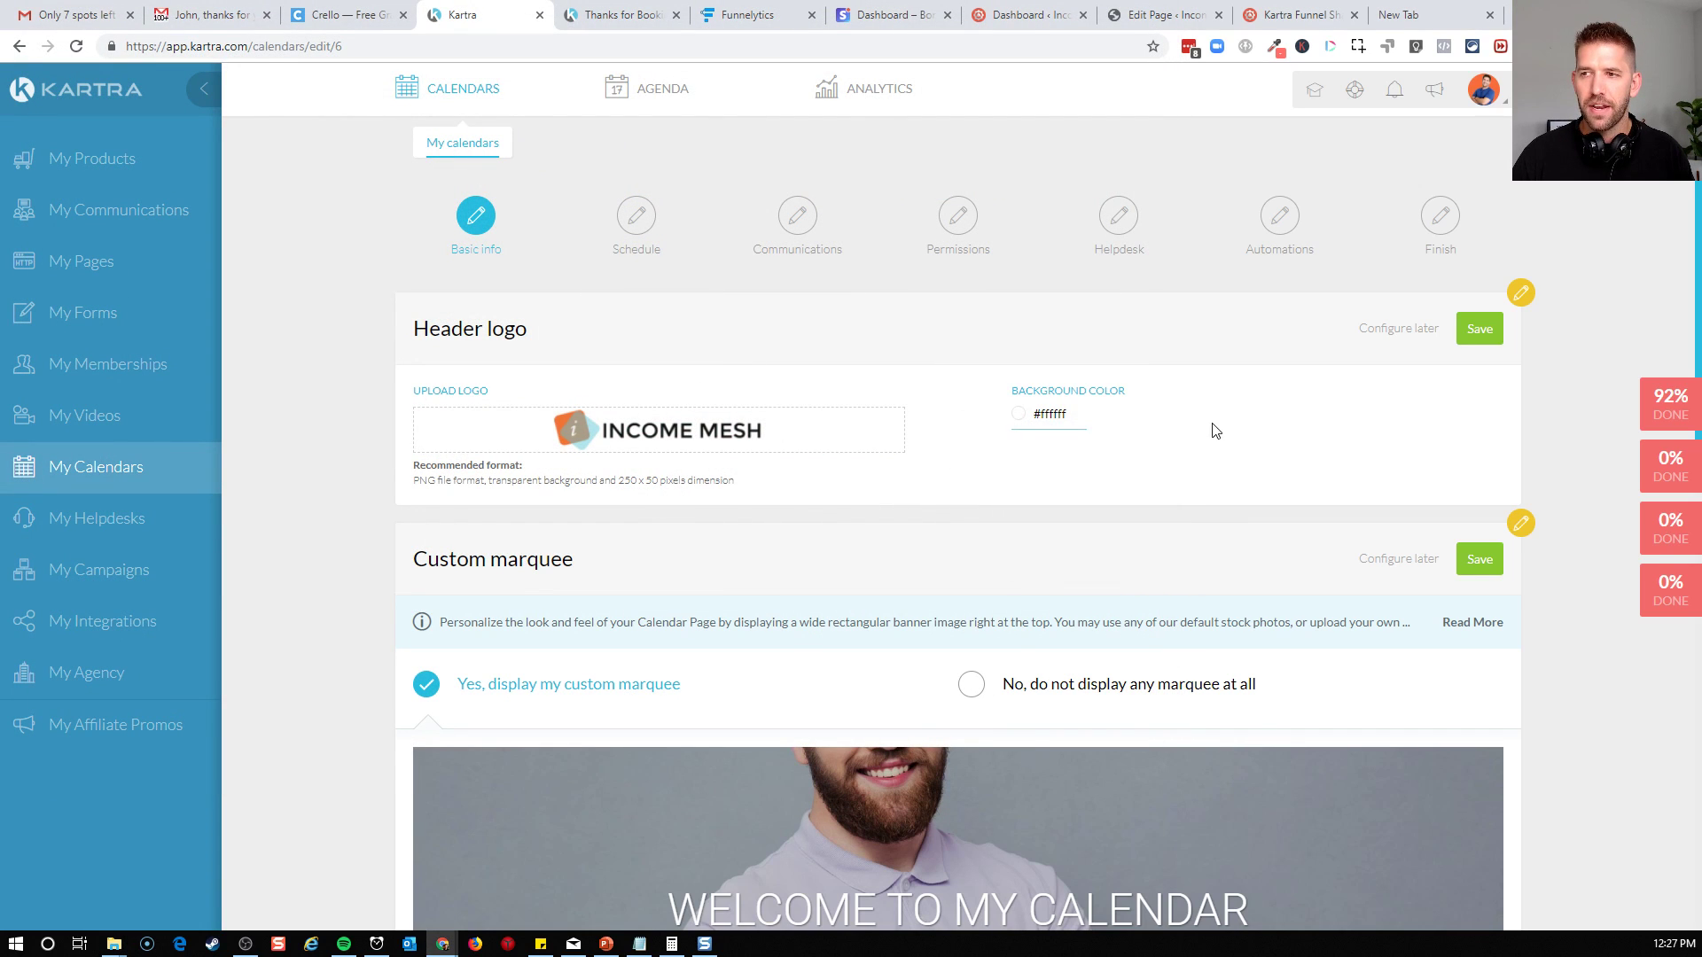
left_click(1479, 330)
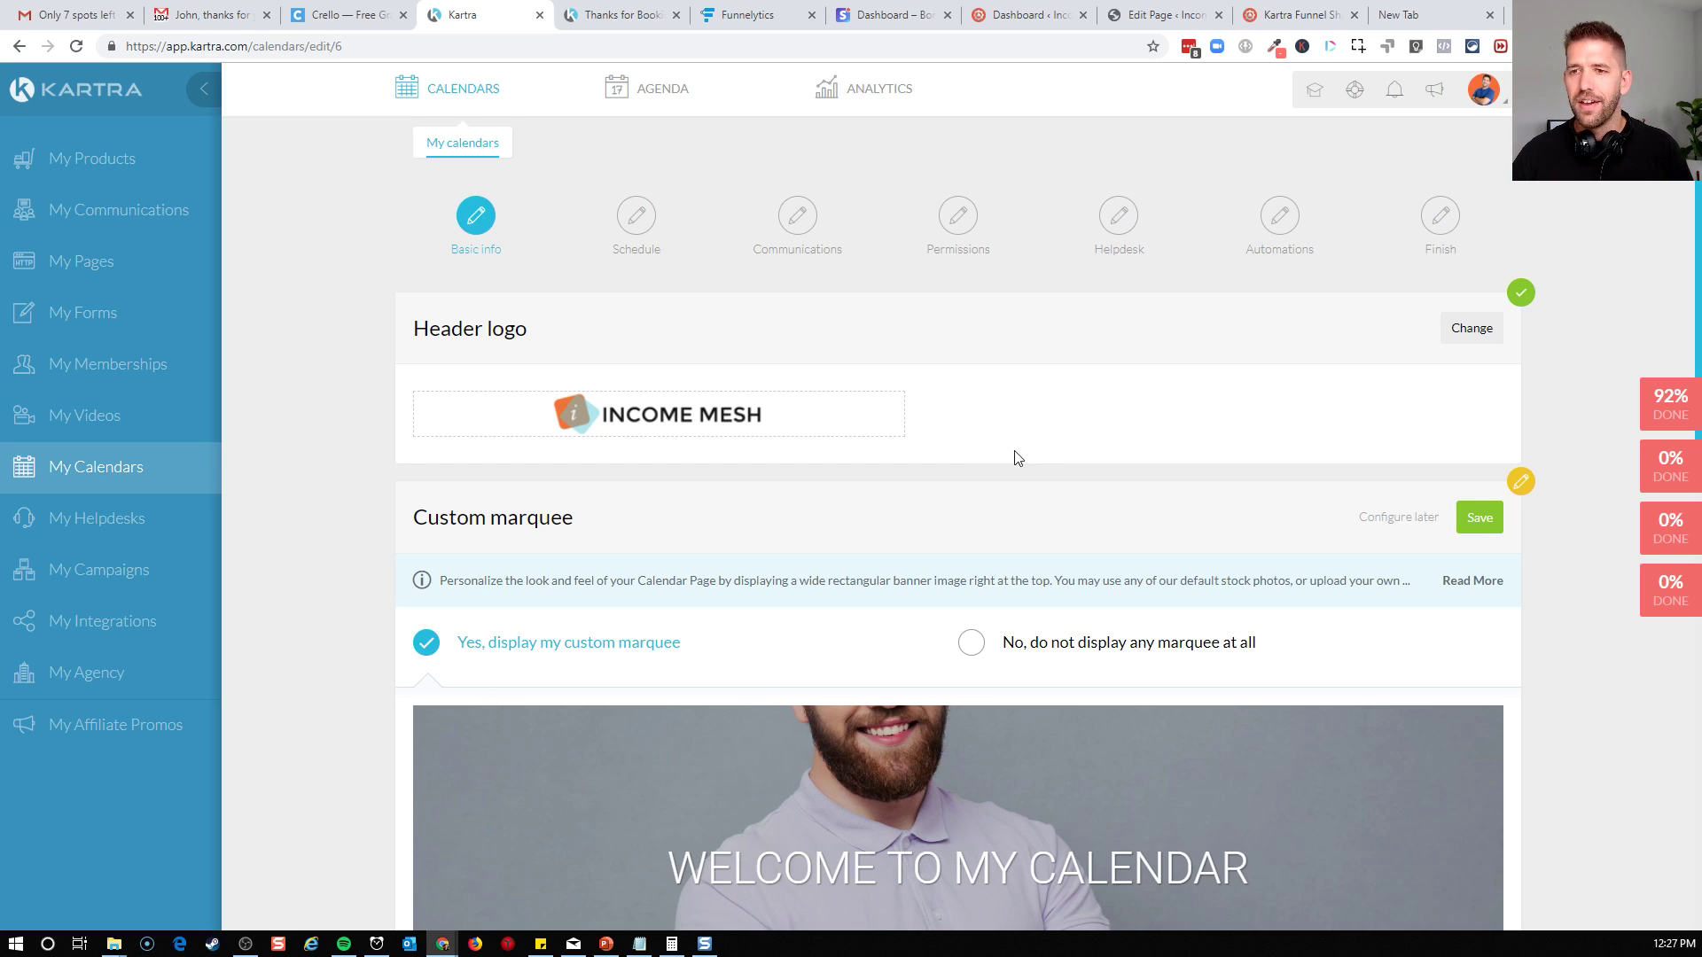
Look through the stock images for the calendar's custom marquee and check the ideal size for an uploaded image
scroll(1014, 443, "down", 1)
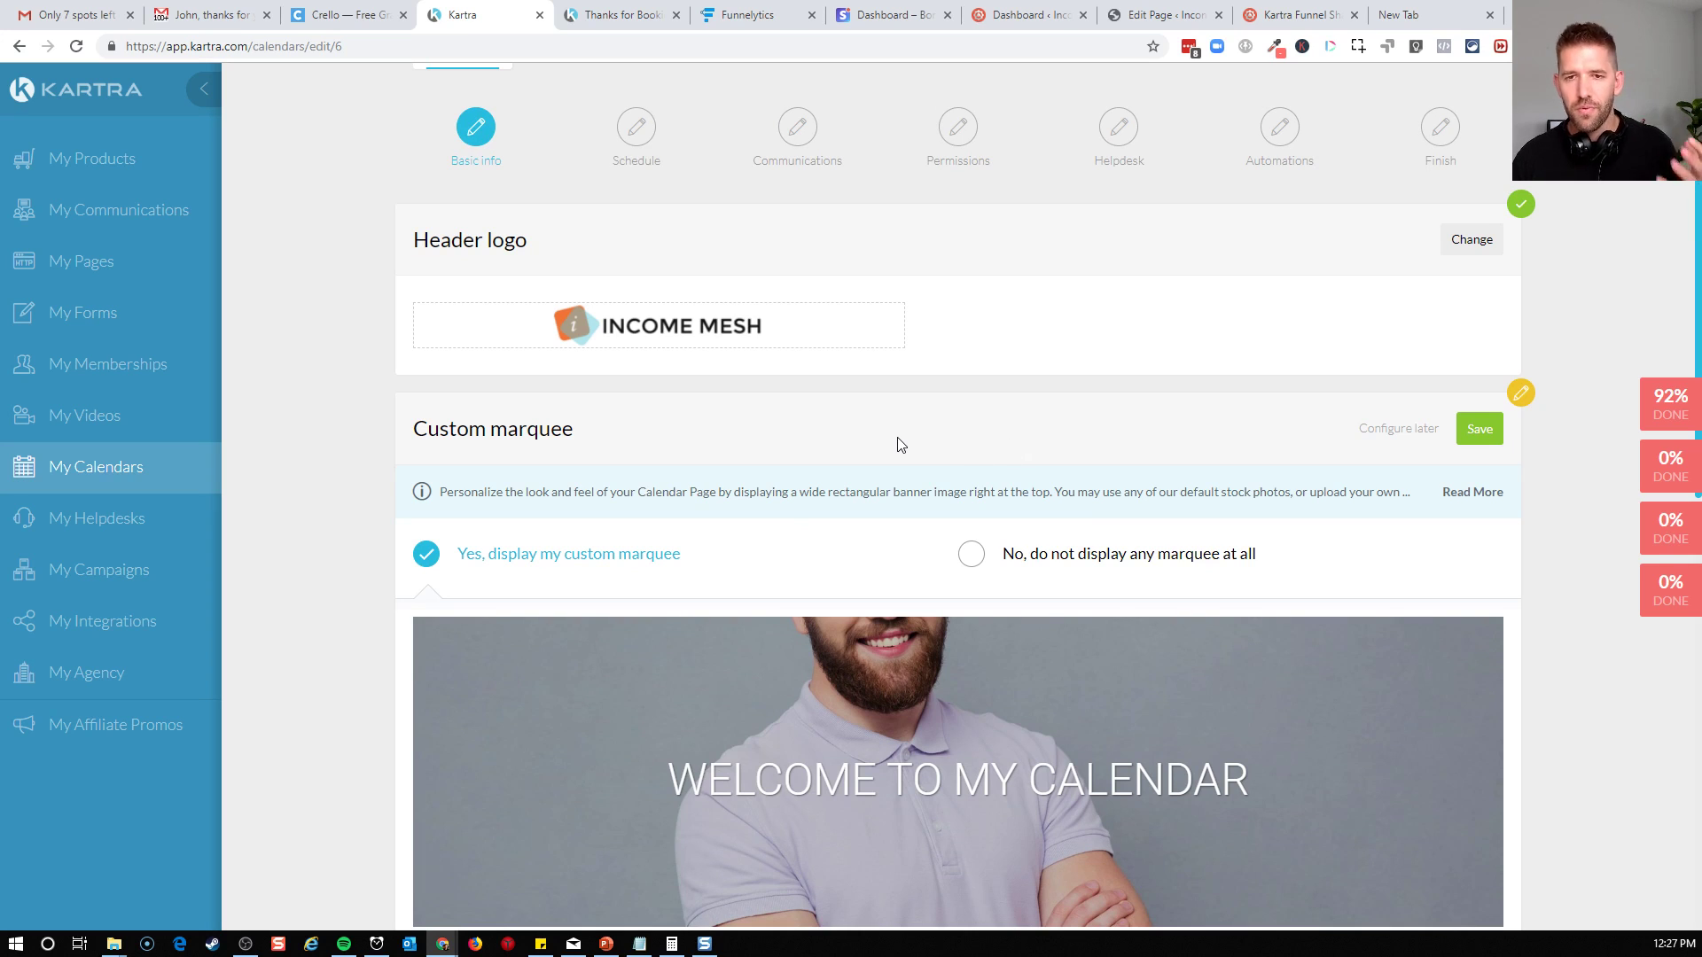
scroll(895, 423, "down", 1)
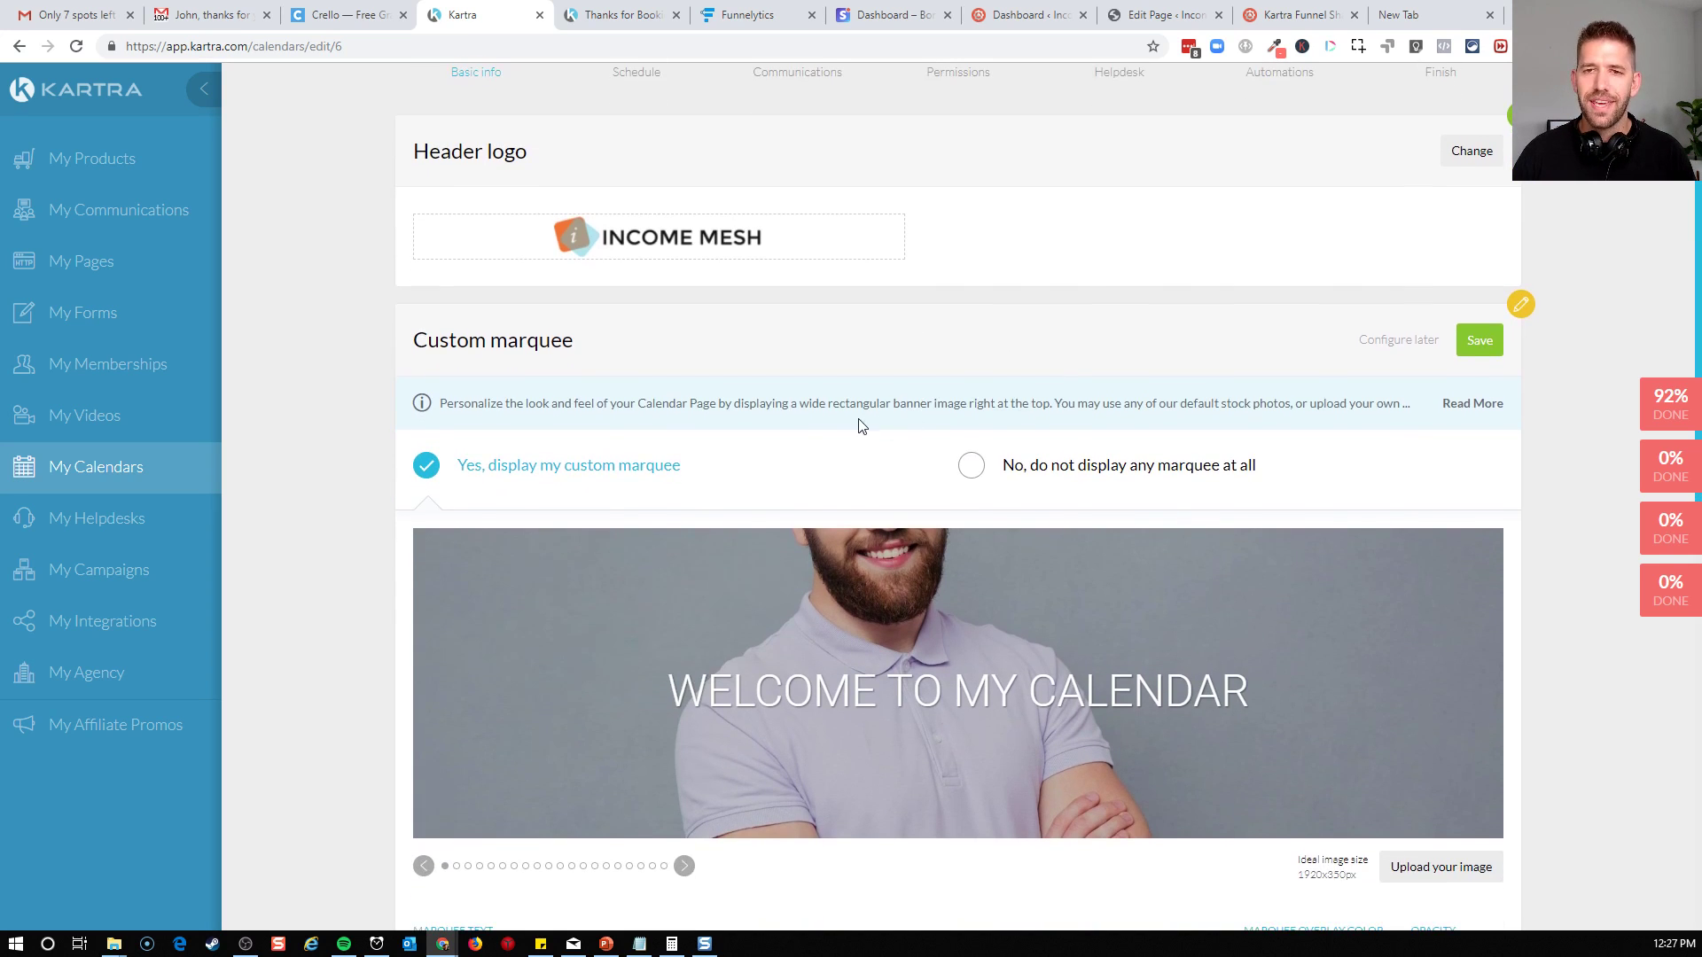
scroll(753, 467, "down", 1)
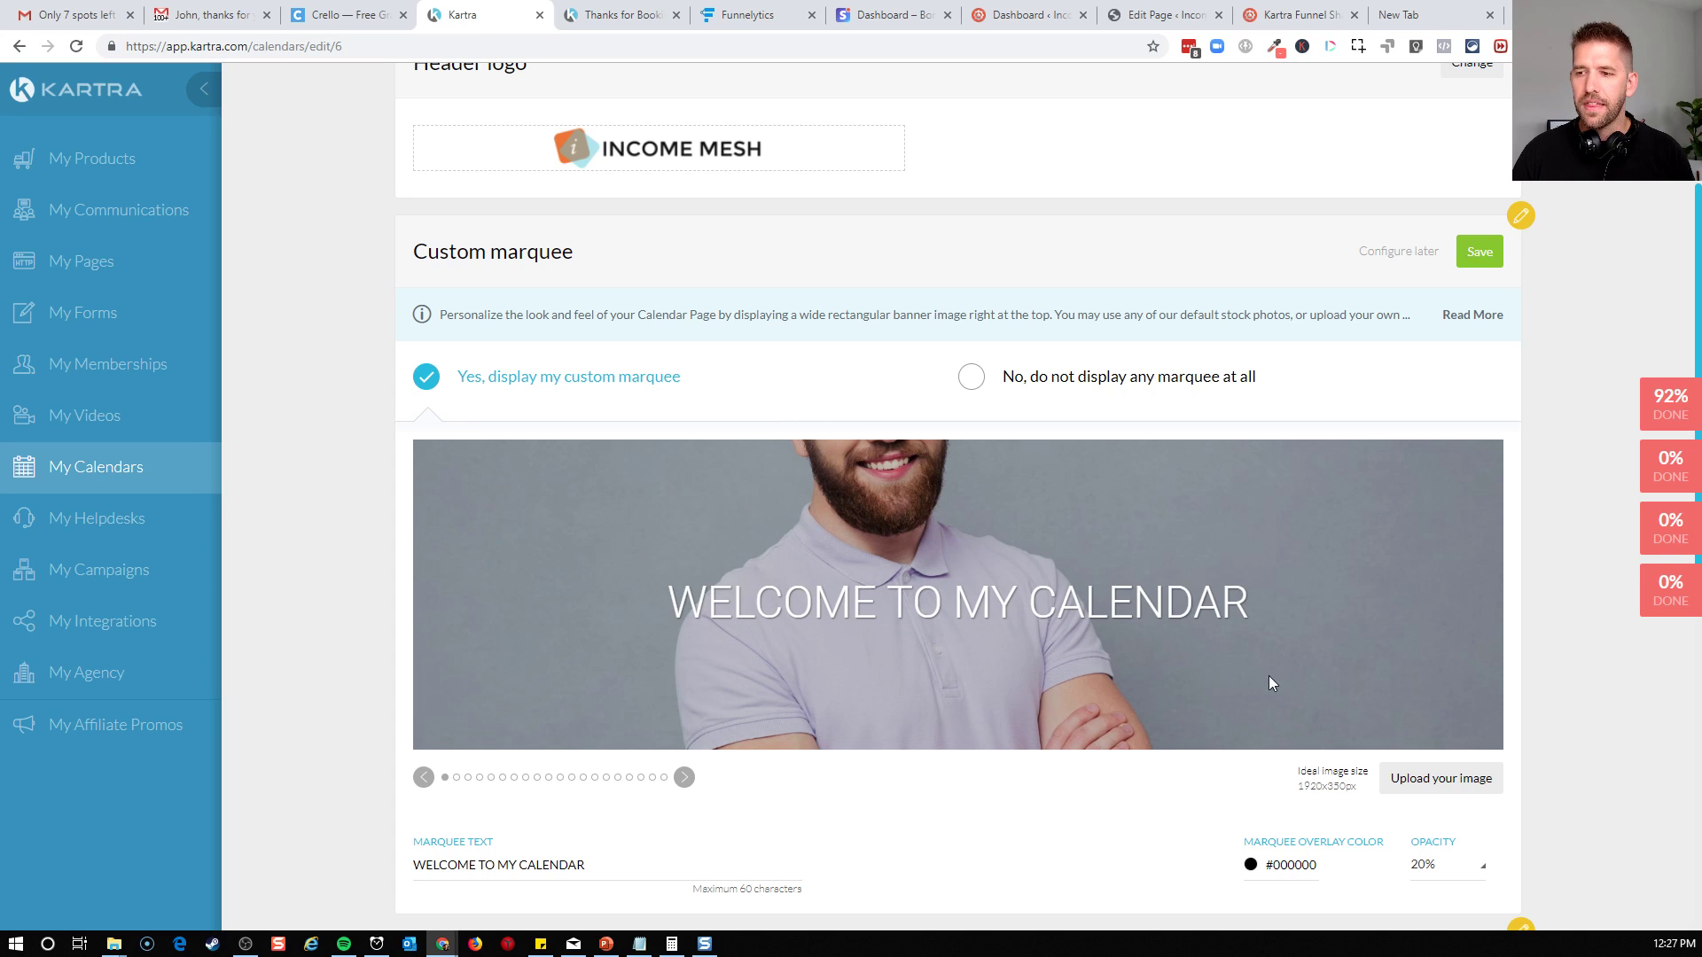
left_click(684, 778)
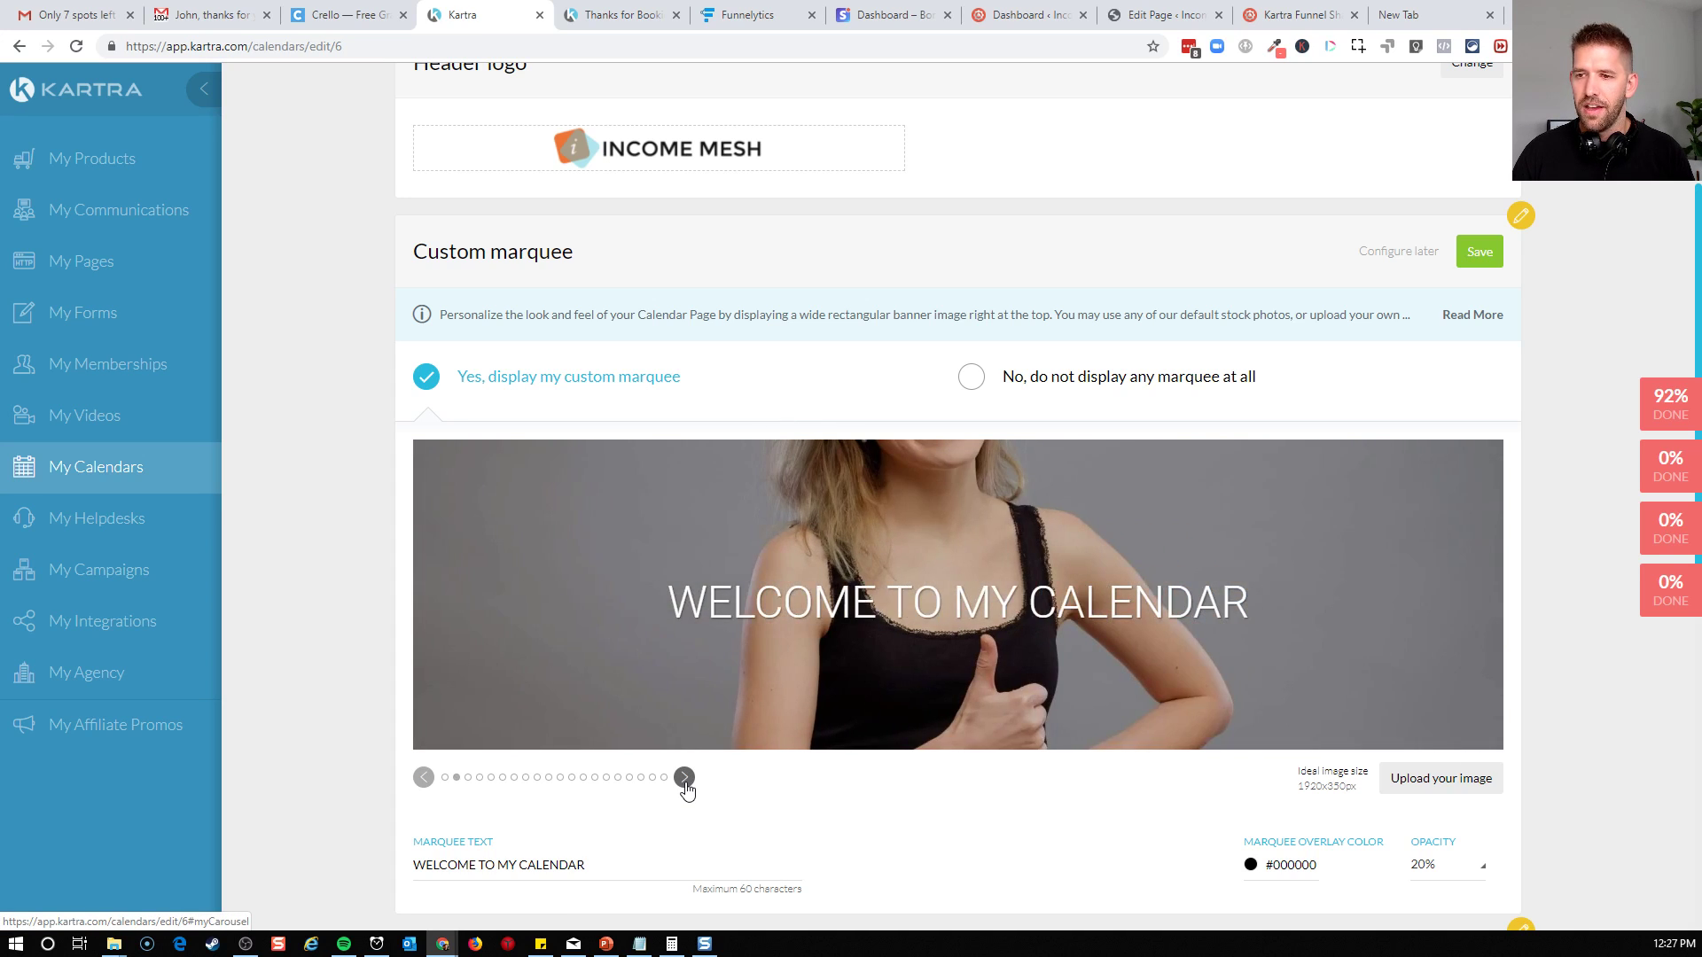
left_click(684, 777)
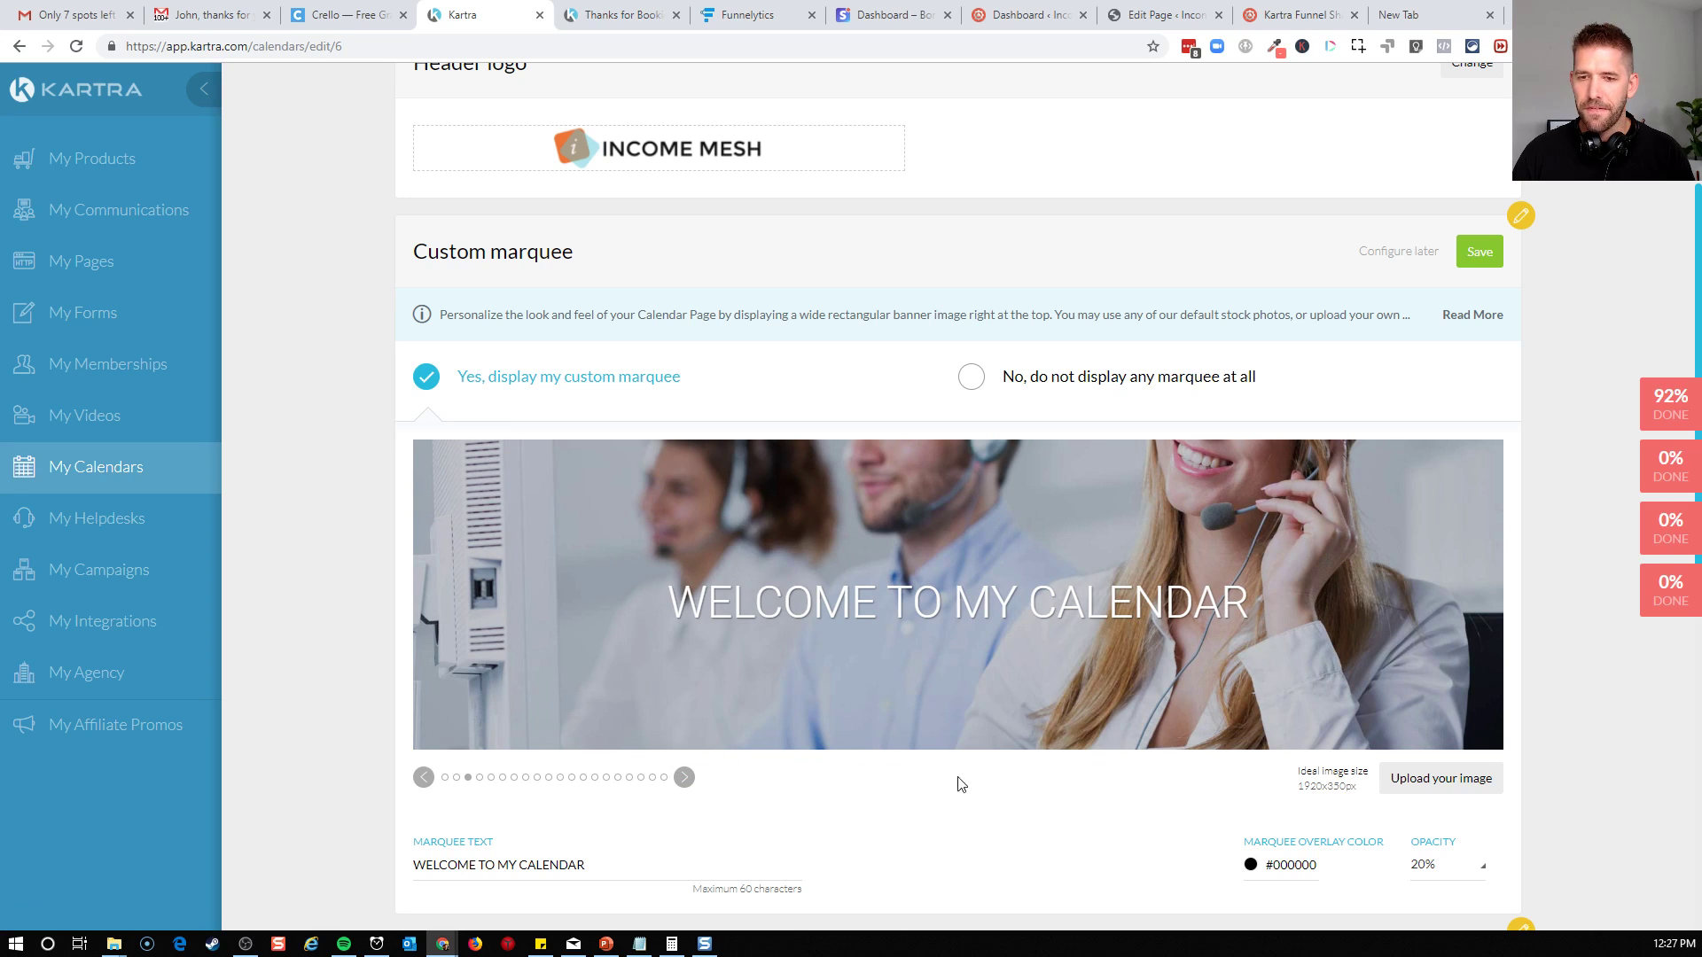
scroll(962, 777, "down", 1)
left_click(685, 689)
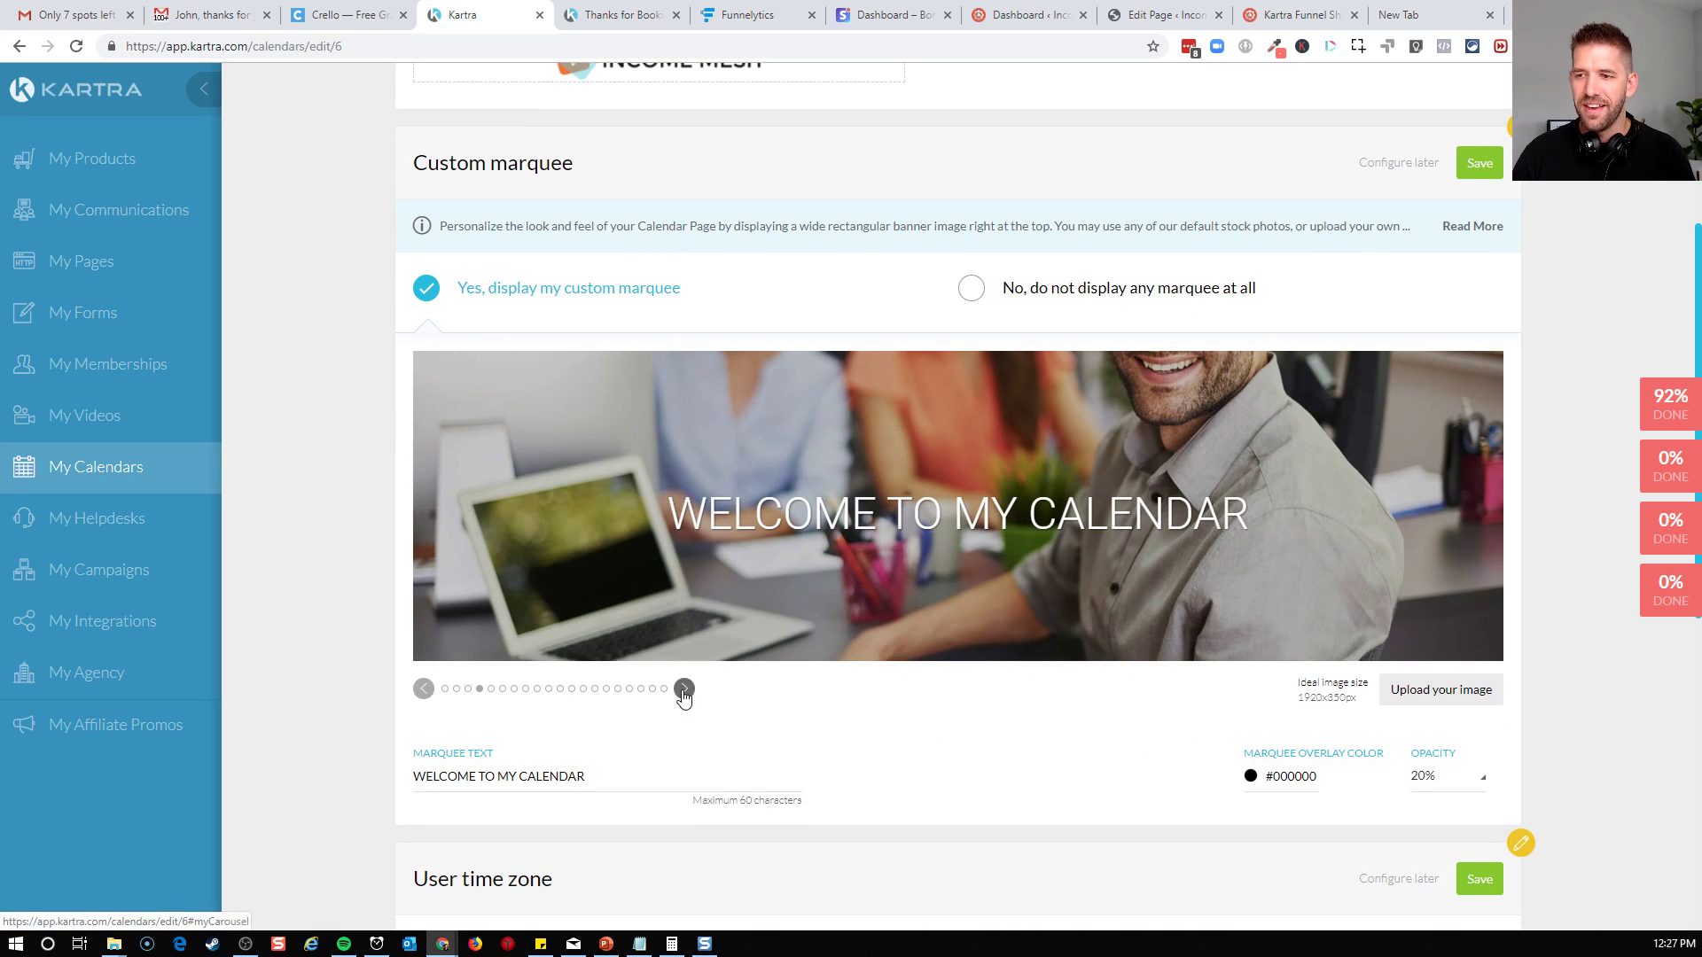
left_click(684, 692)
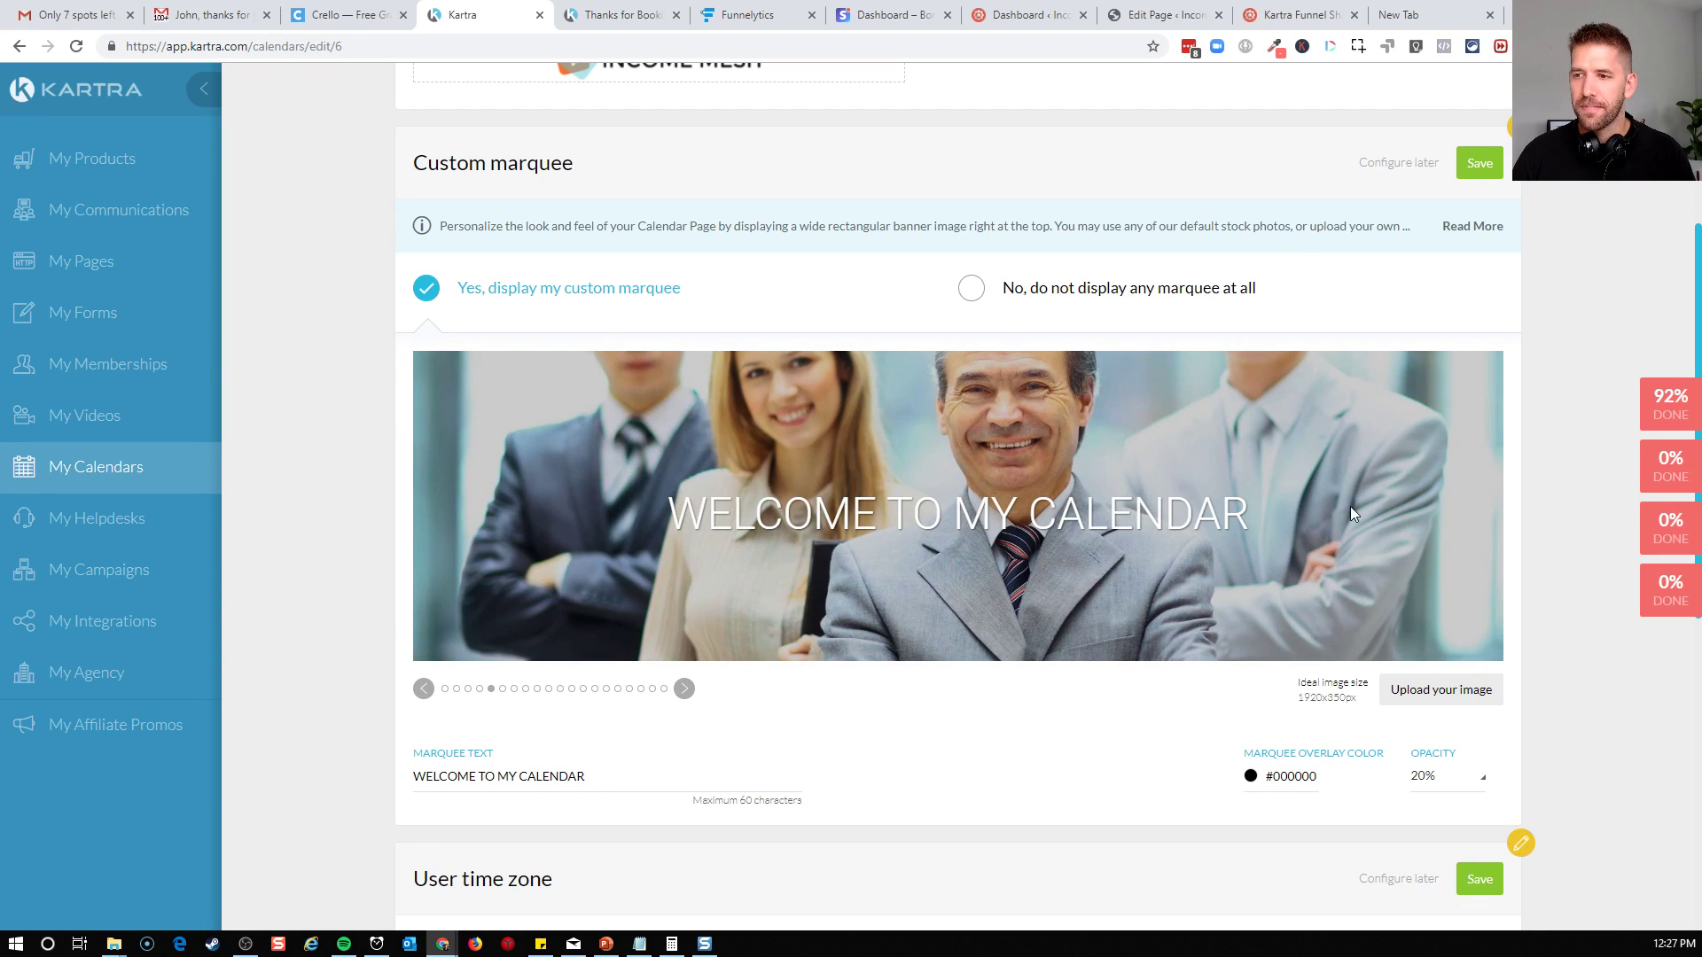
left_click_drag(1297, 698, 1328, 698)
left_click(1316, 719)
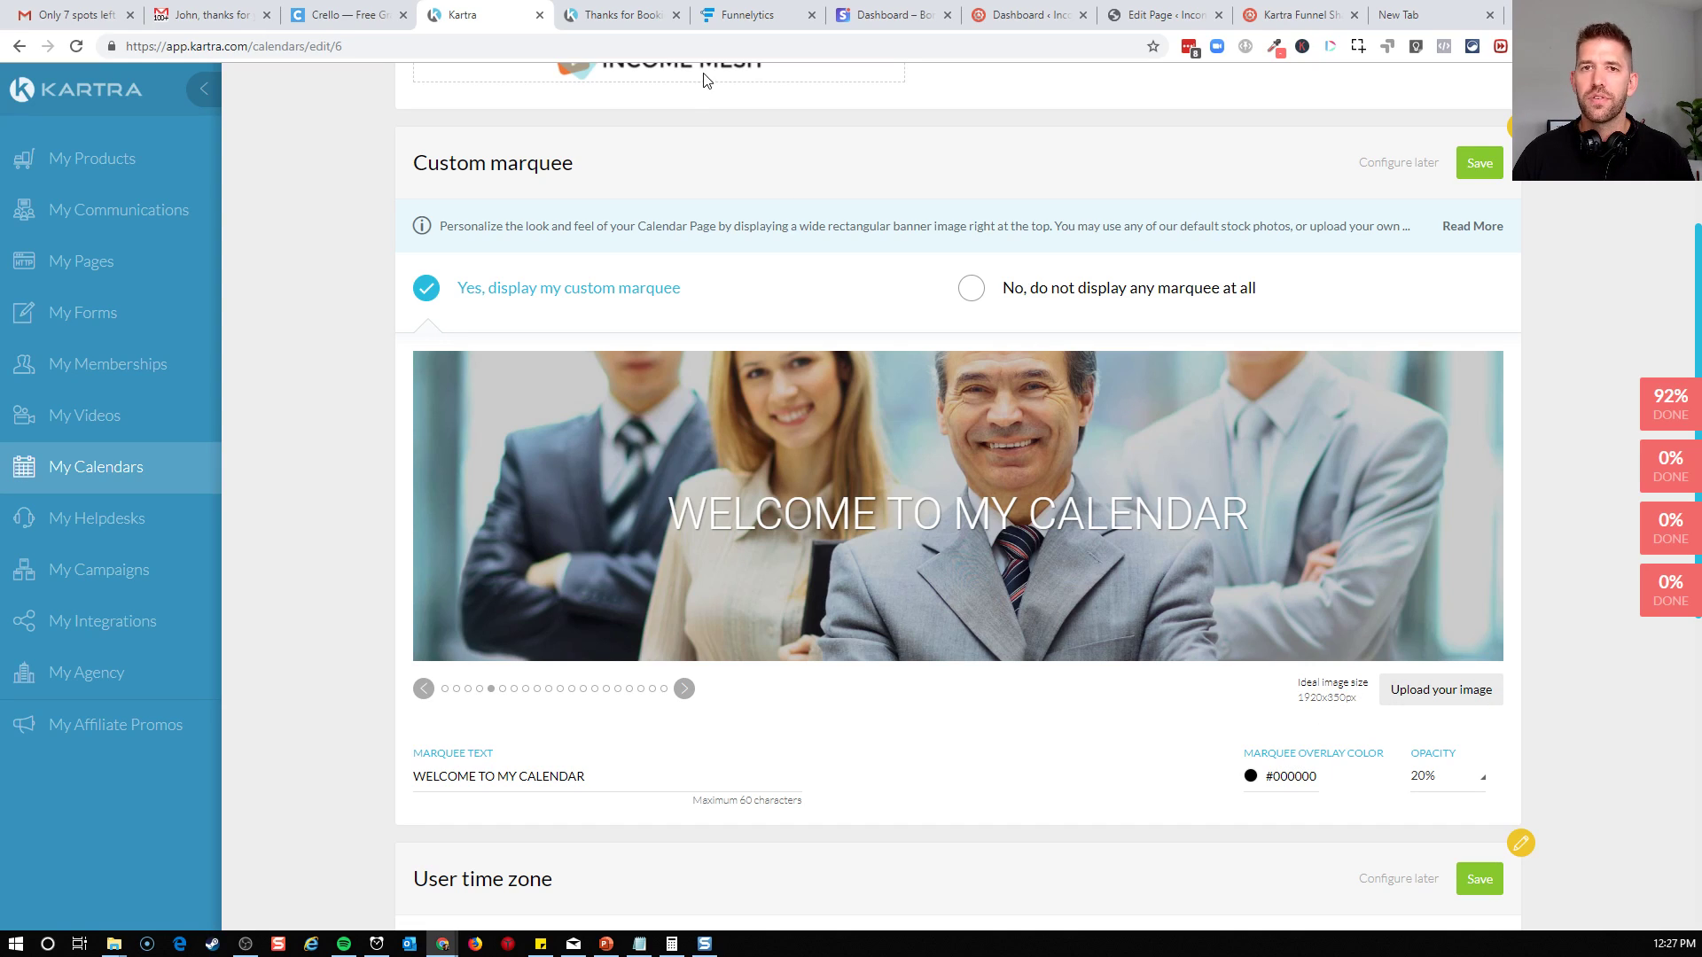
Switch to Crello and create a blank design with custom dimensions of 1920 x 350 px
left_click(365, 12)
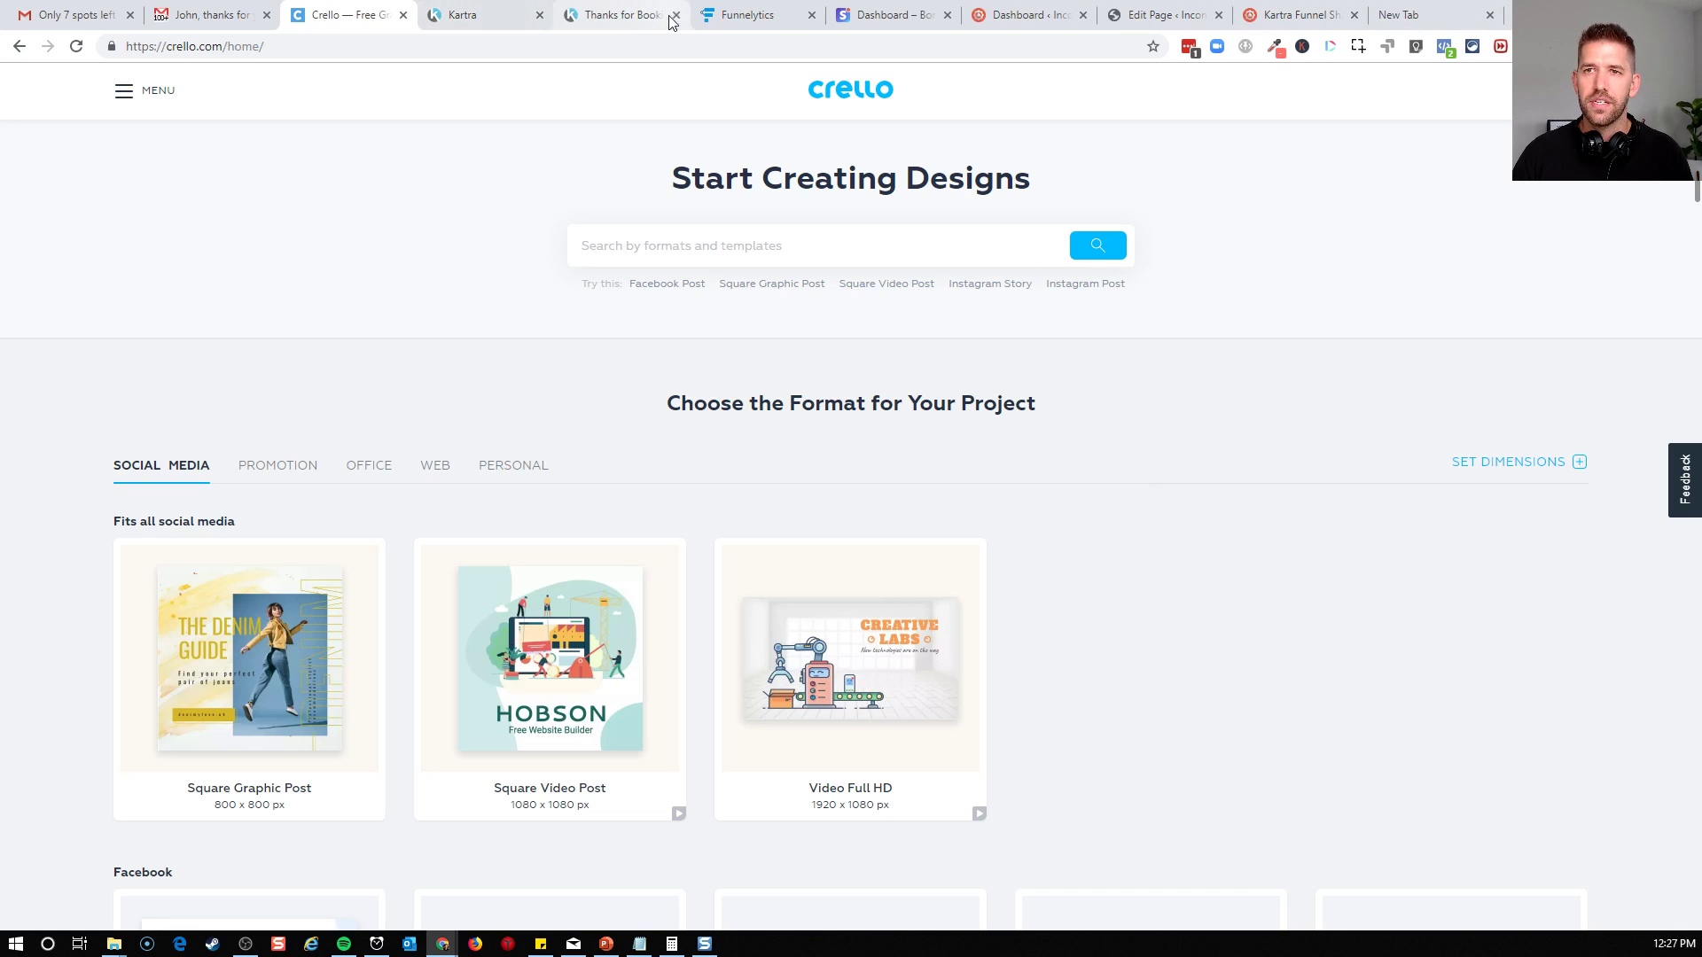
left_click(634, 23)
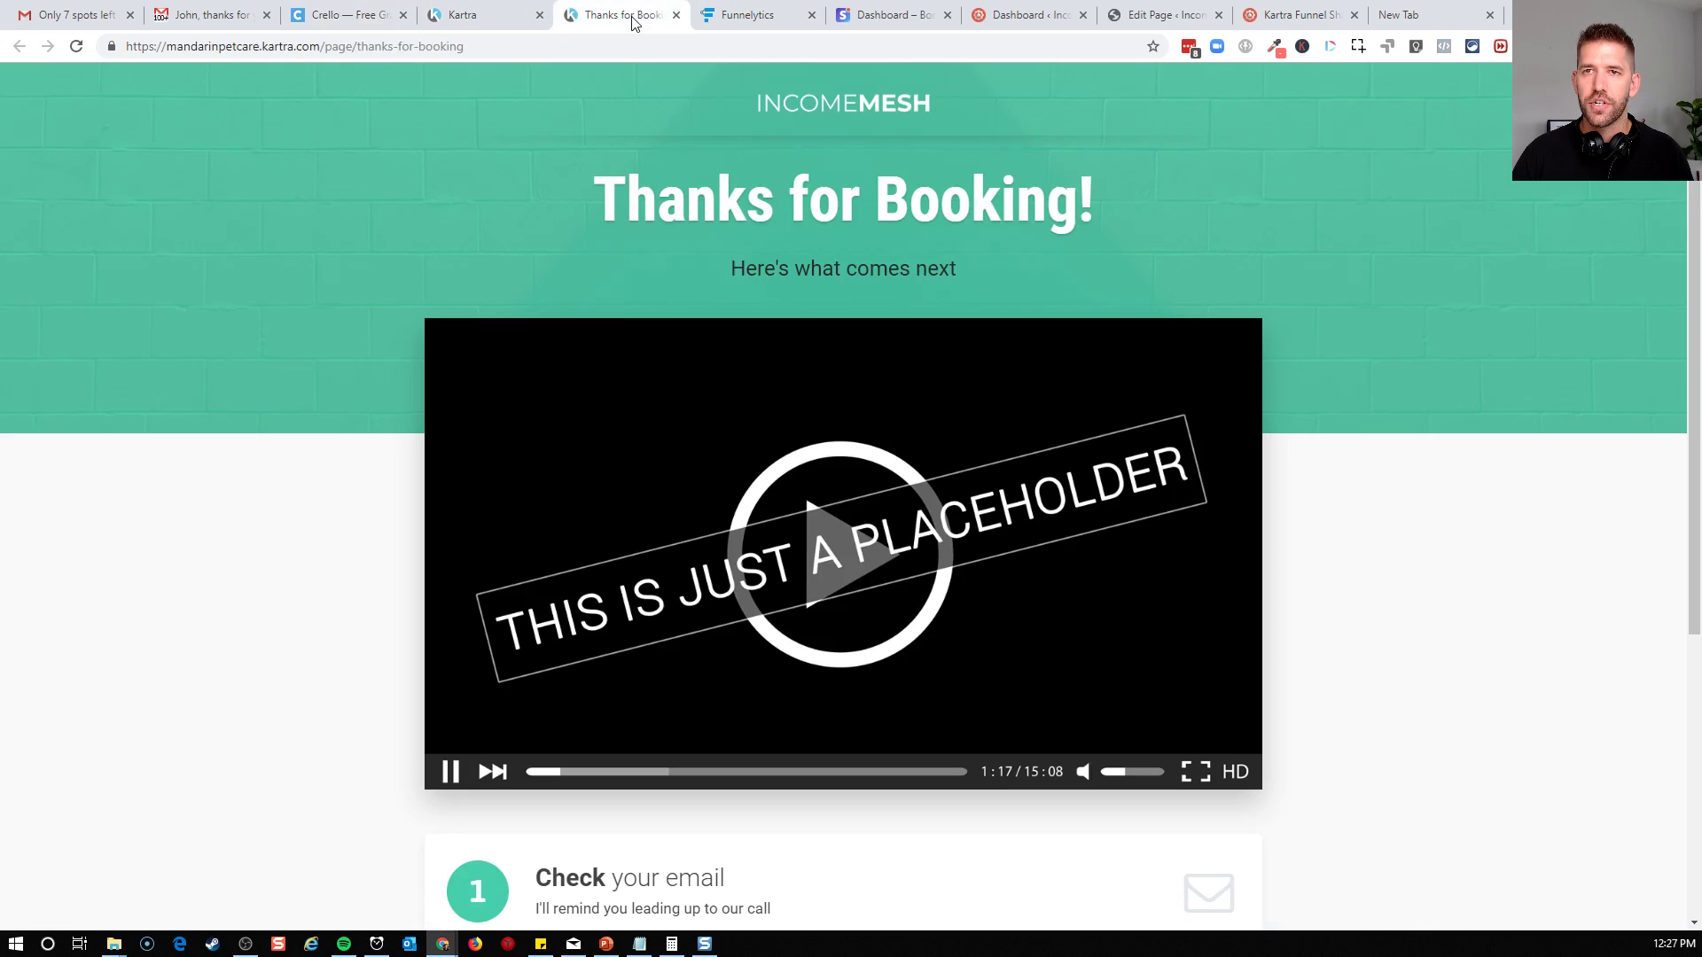
left_click(476, 17)
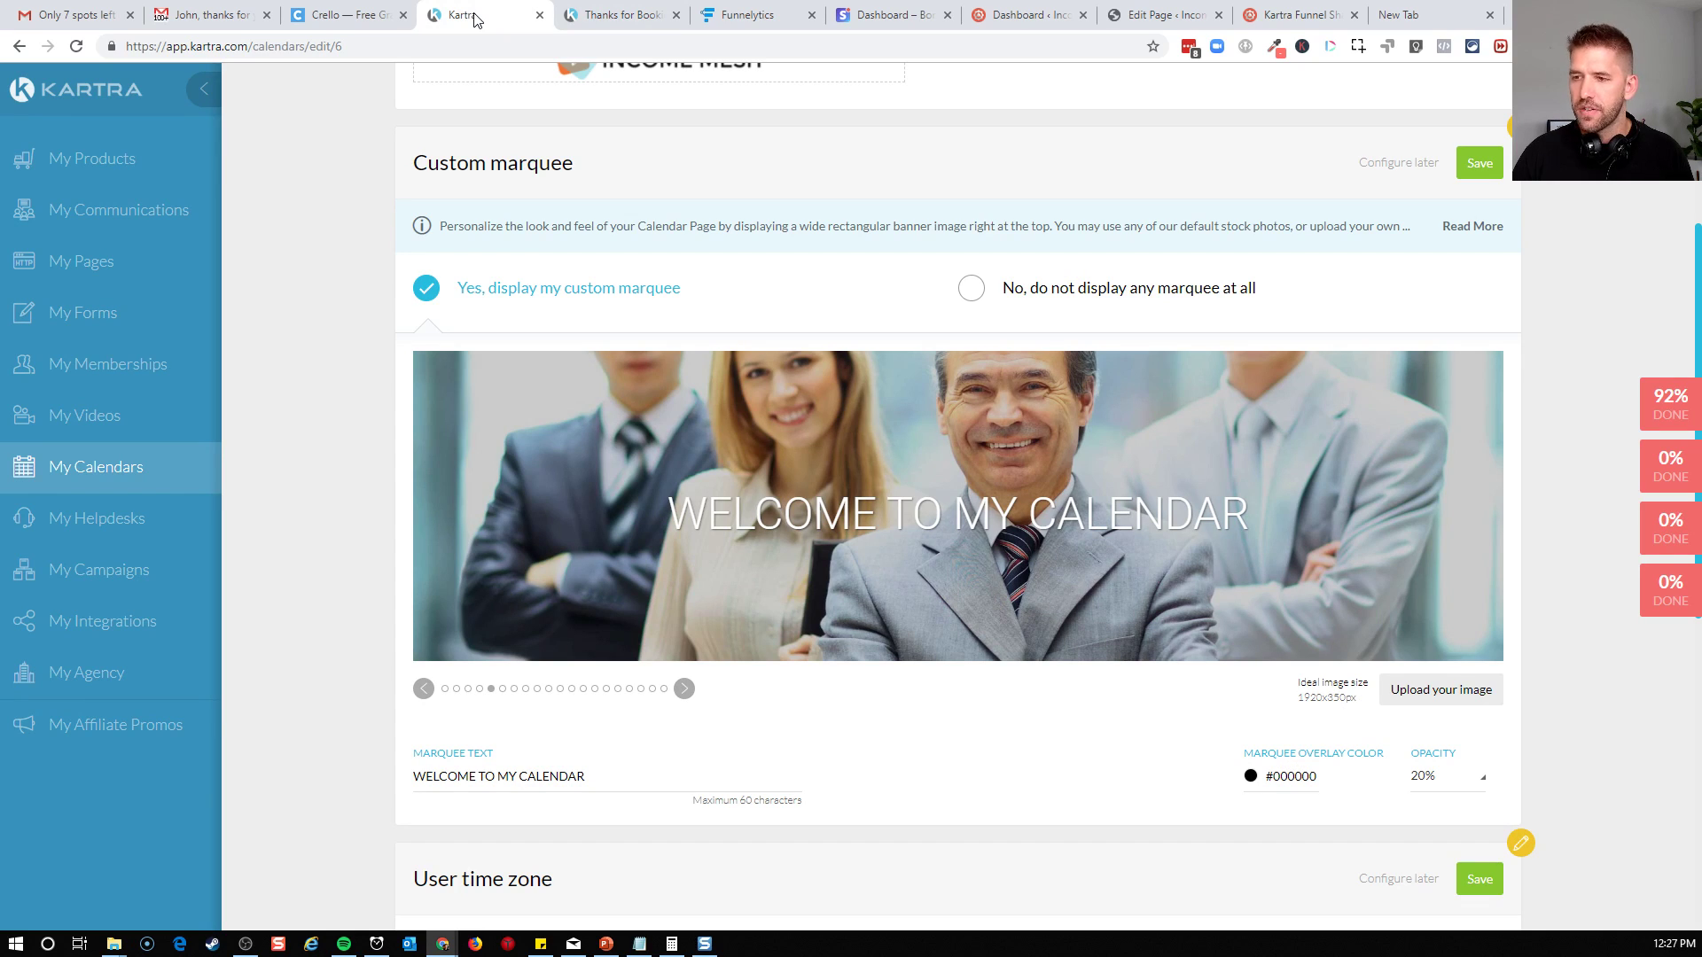
left_click(348, 16)
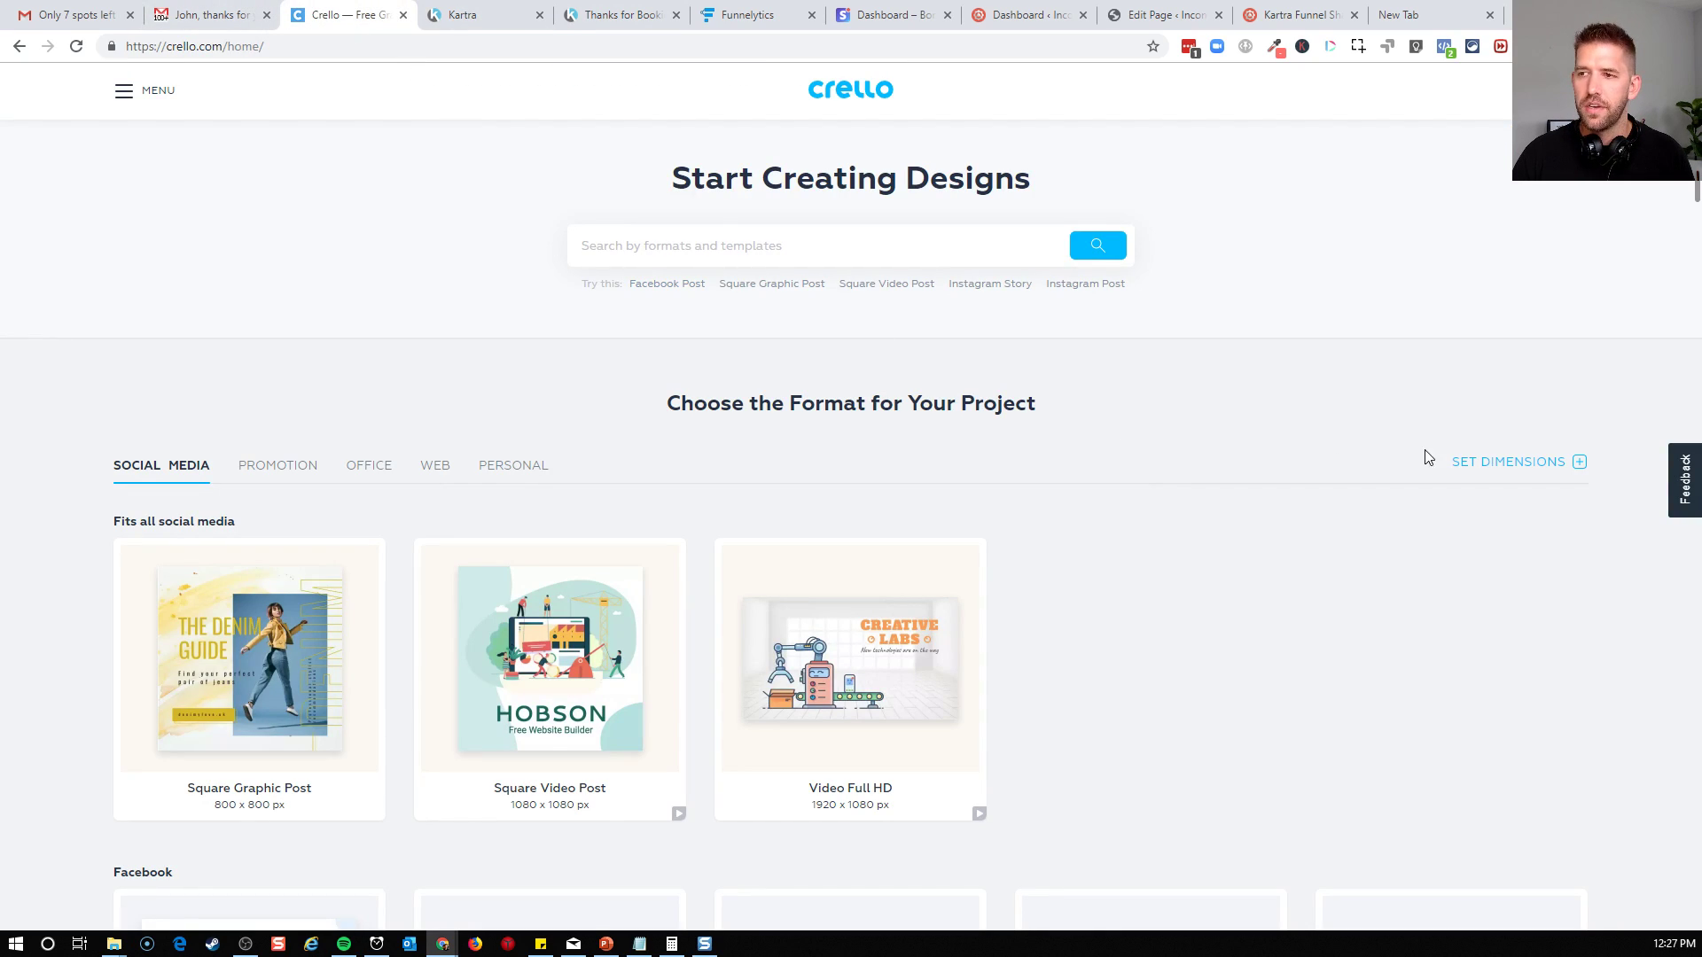
left_click(1477, 462)
left_click(1236, 529)
type("1920")
key("Tab")
type("350")
left_click(1472, 524)
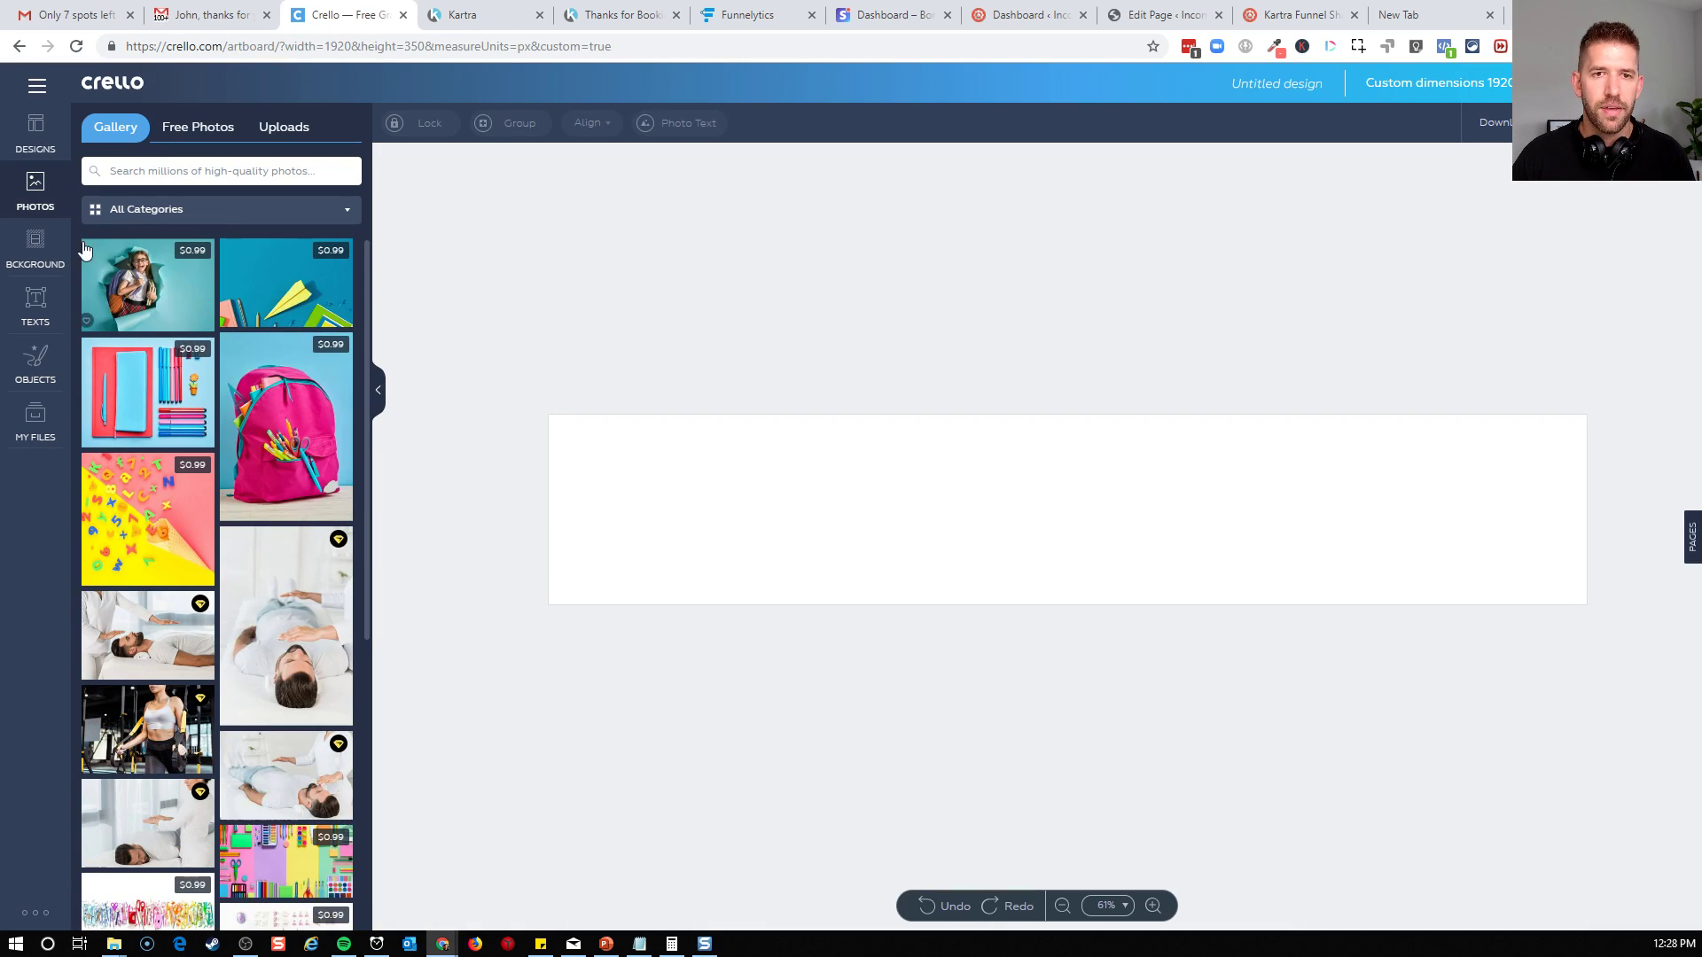
Show the background photos from the Business & Finance category
left_click(37, 261)
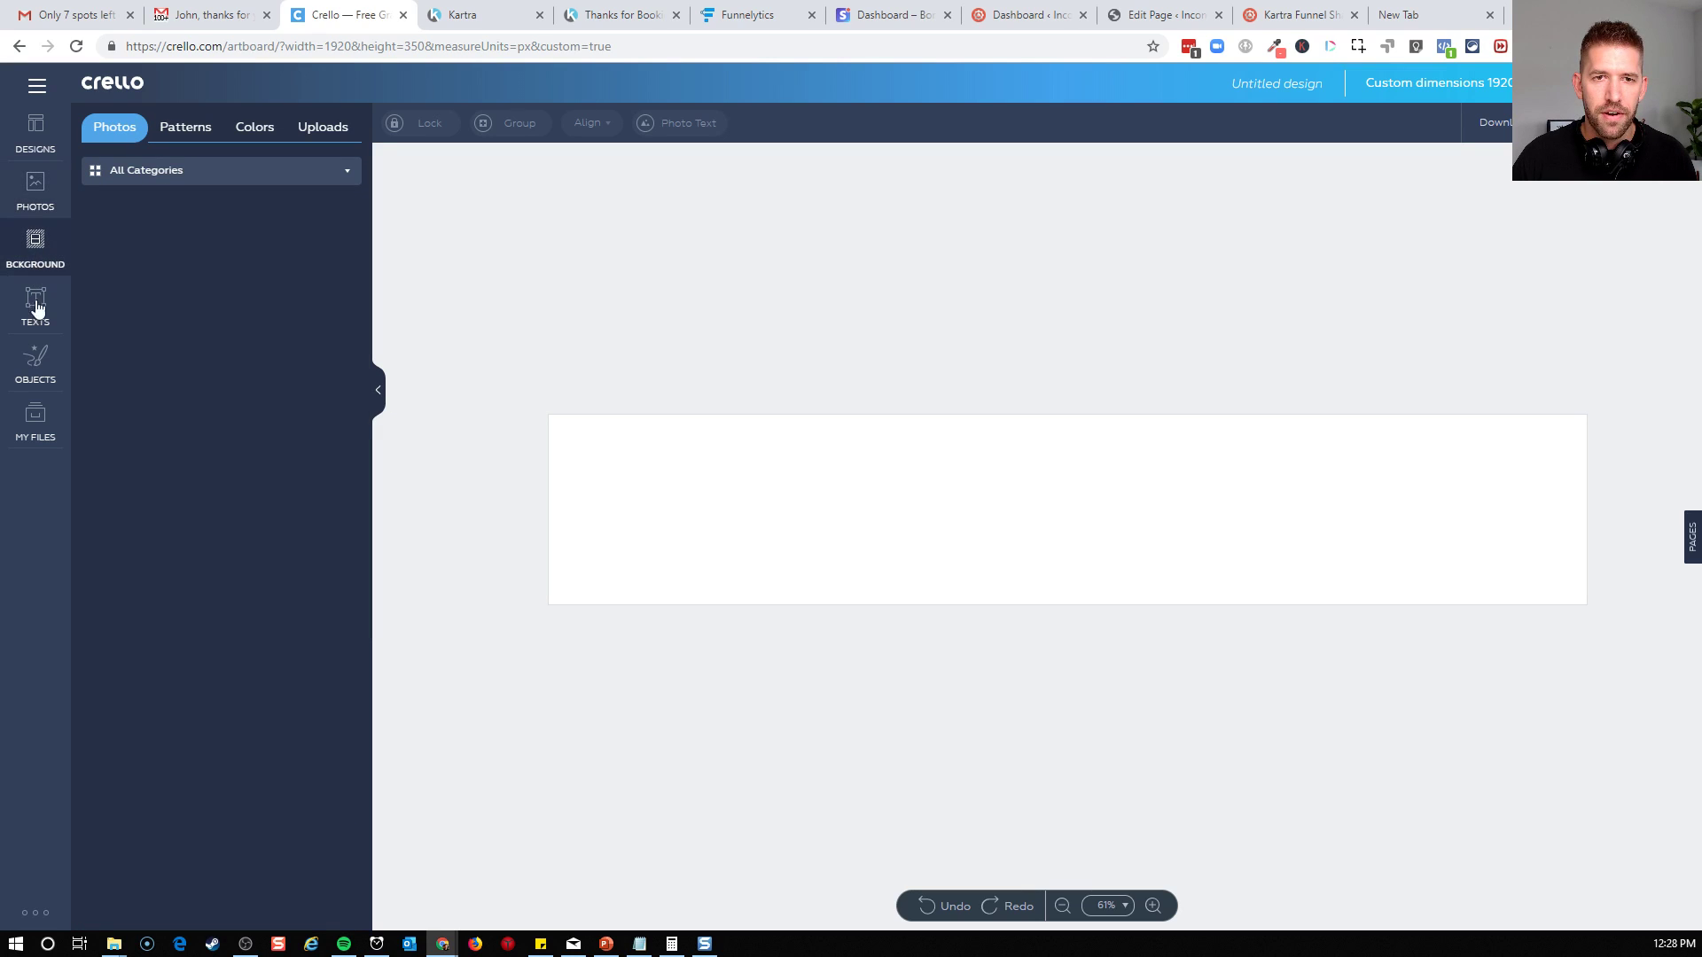
left_click(164, 173)
left_click(178, 278)
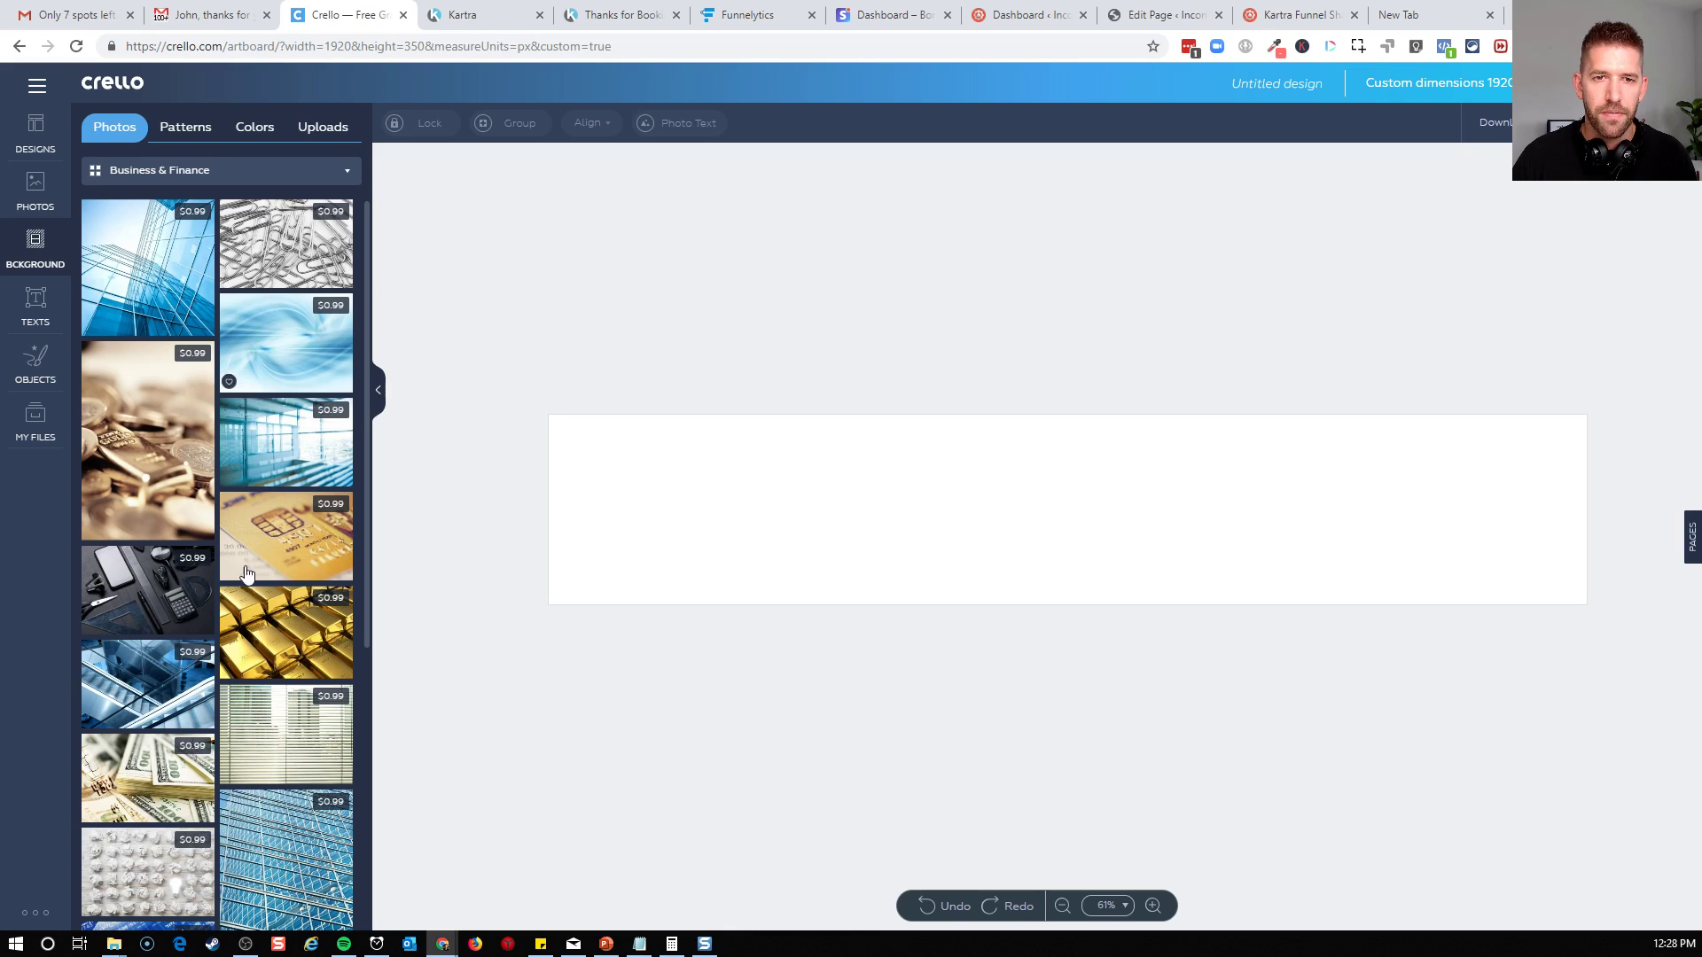
Try the photo of crisscrossing dark blue beams on a light sky as the banner's background
scroll(291, 462, "down", 3)
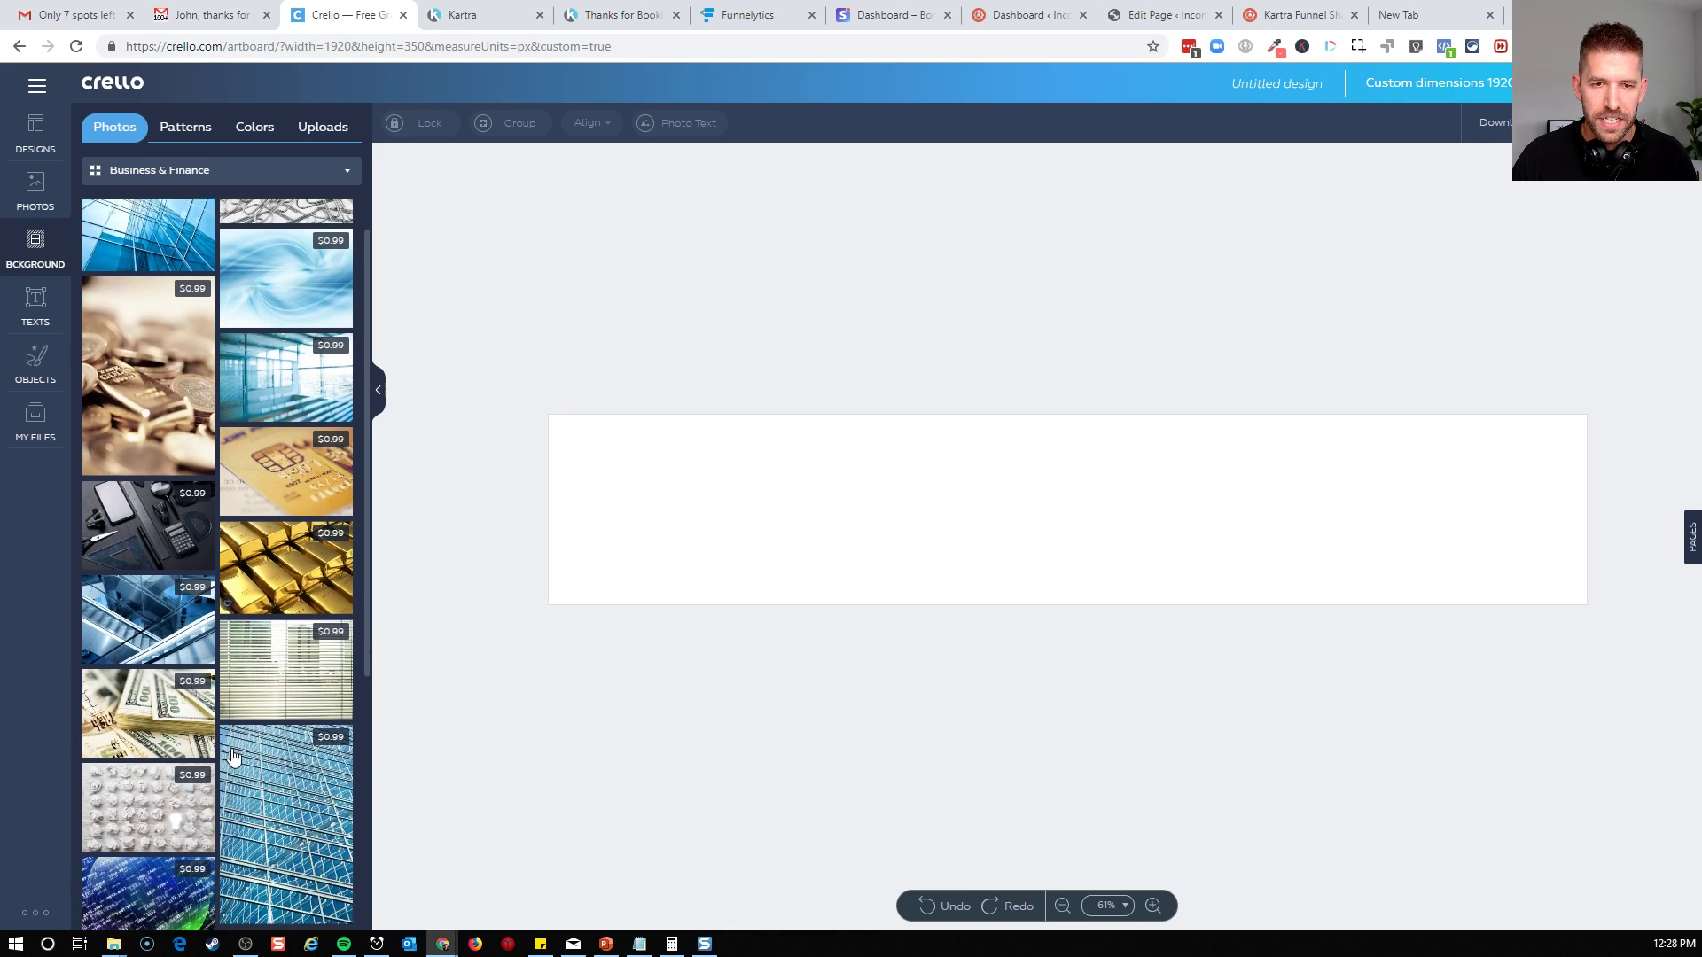
scroll(279, 744, "down", 7)
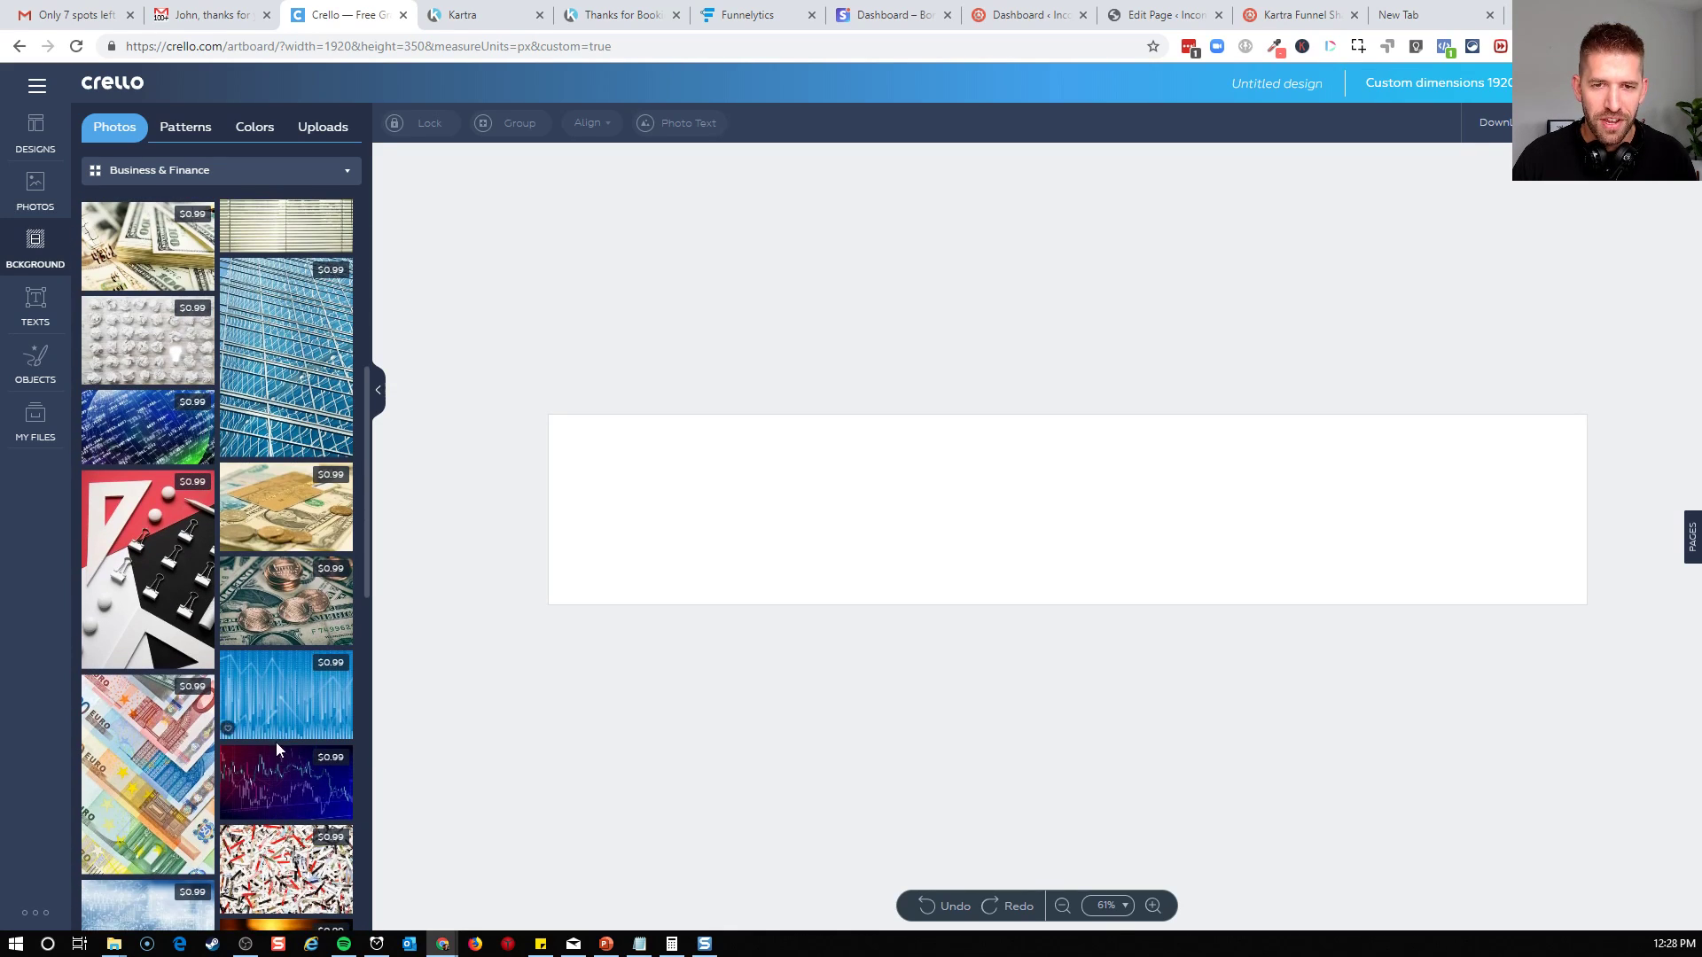
scroll(293, 775, "down", 2)
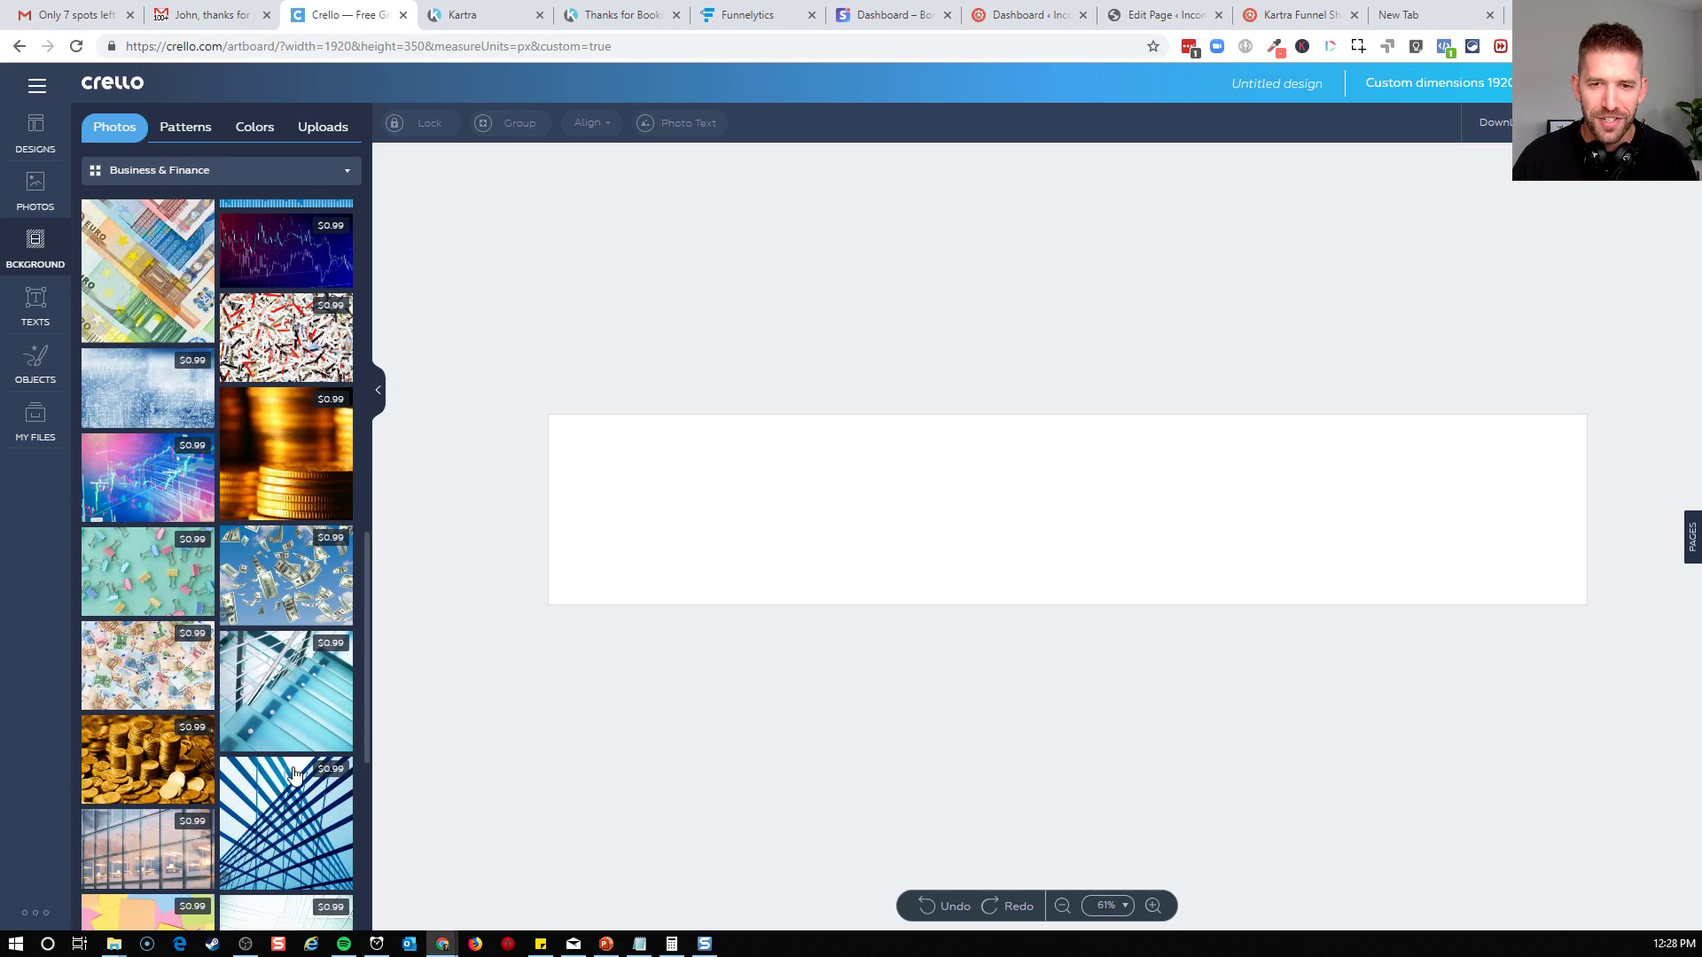
scroll(297, 753, "down", 5)
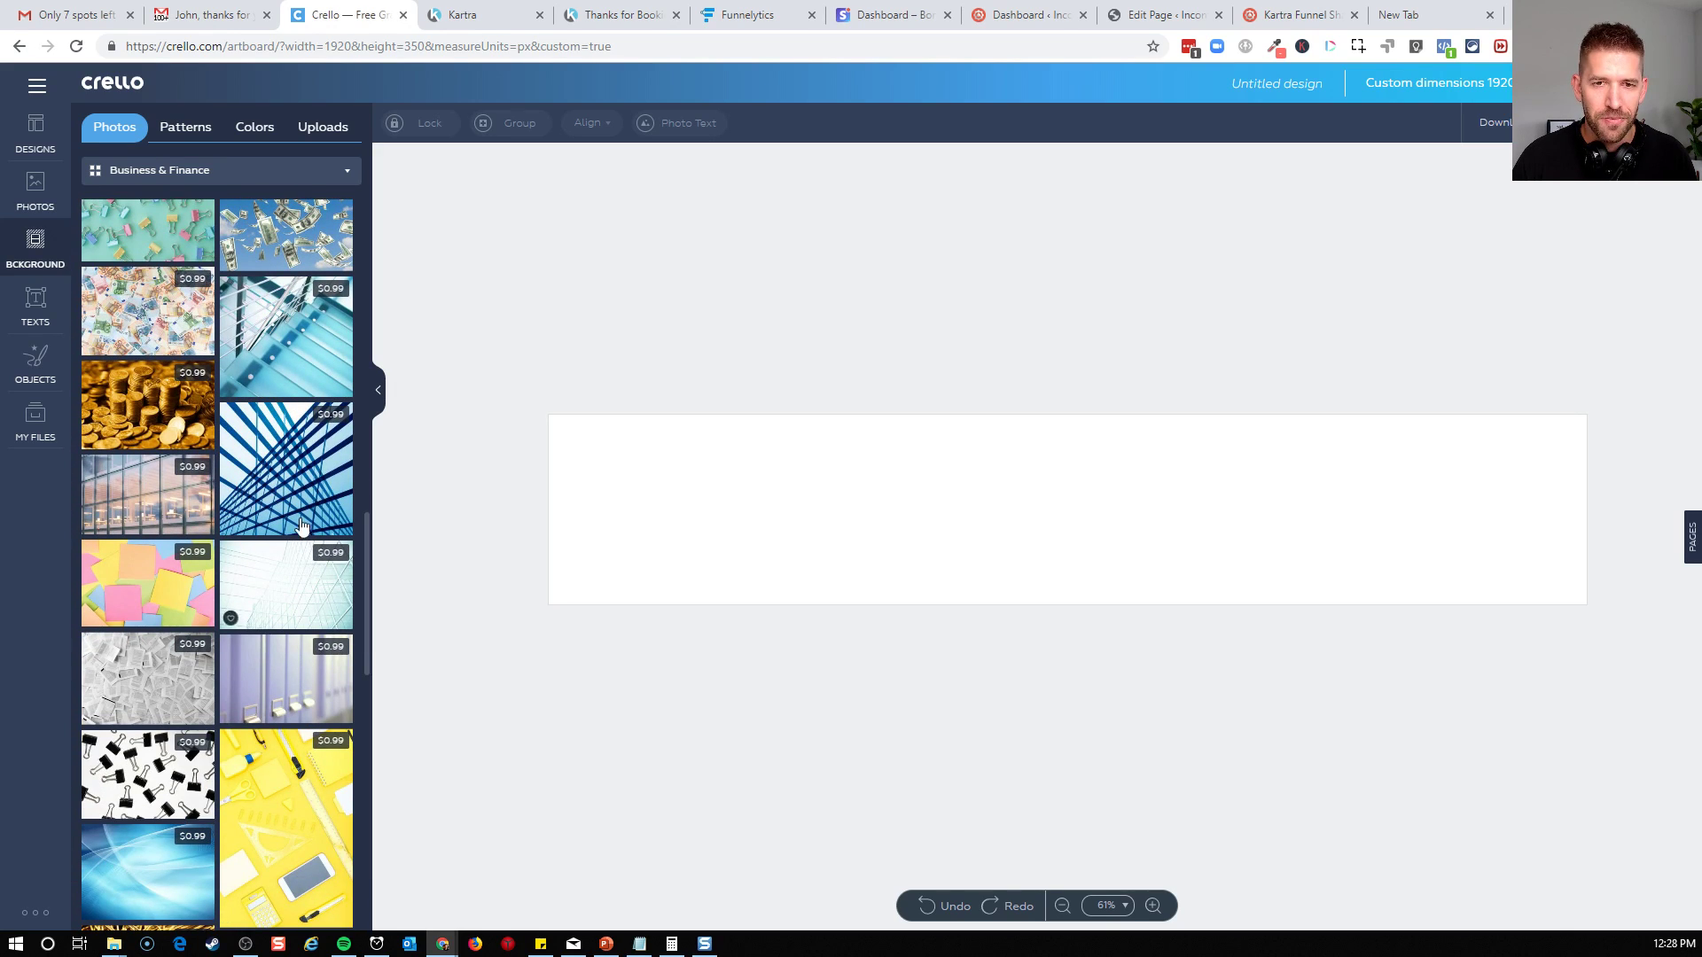
left_click_drag(336, 486, 1045, 505)
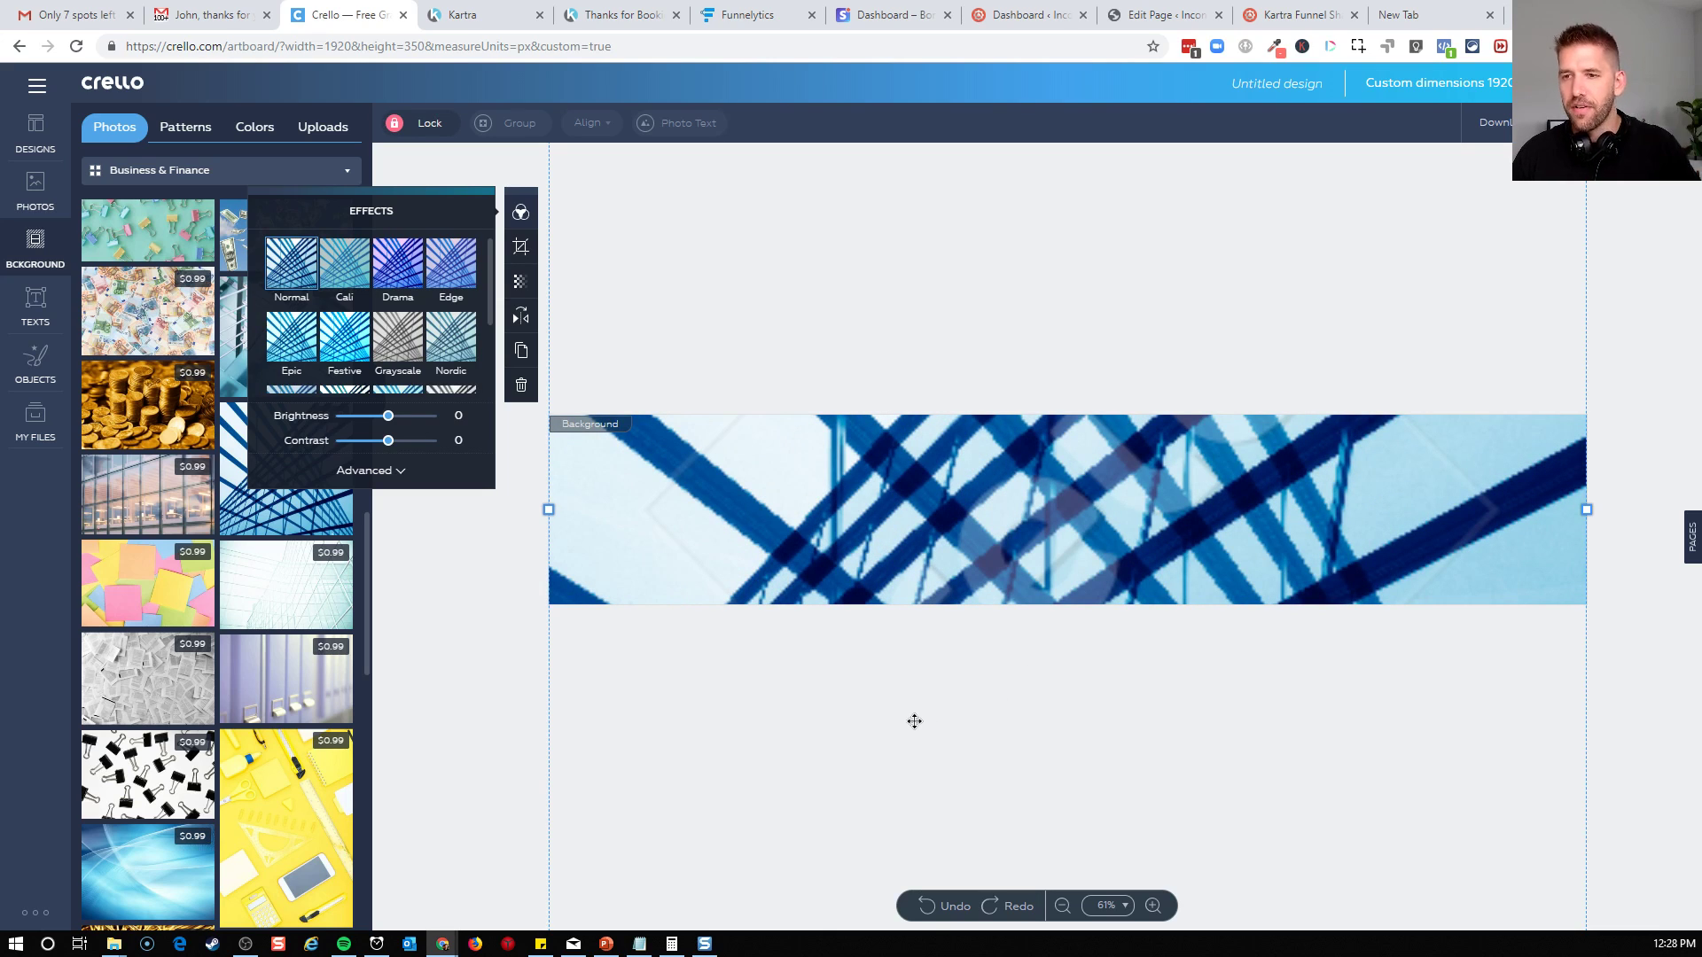
left_click(448, 568)
scroll(253, 629, "up", 10)
scroll(253, 629, "up", 2)
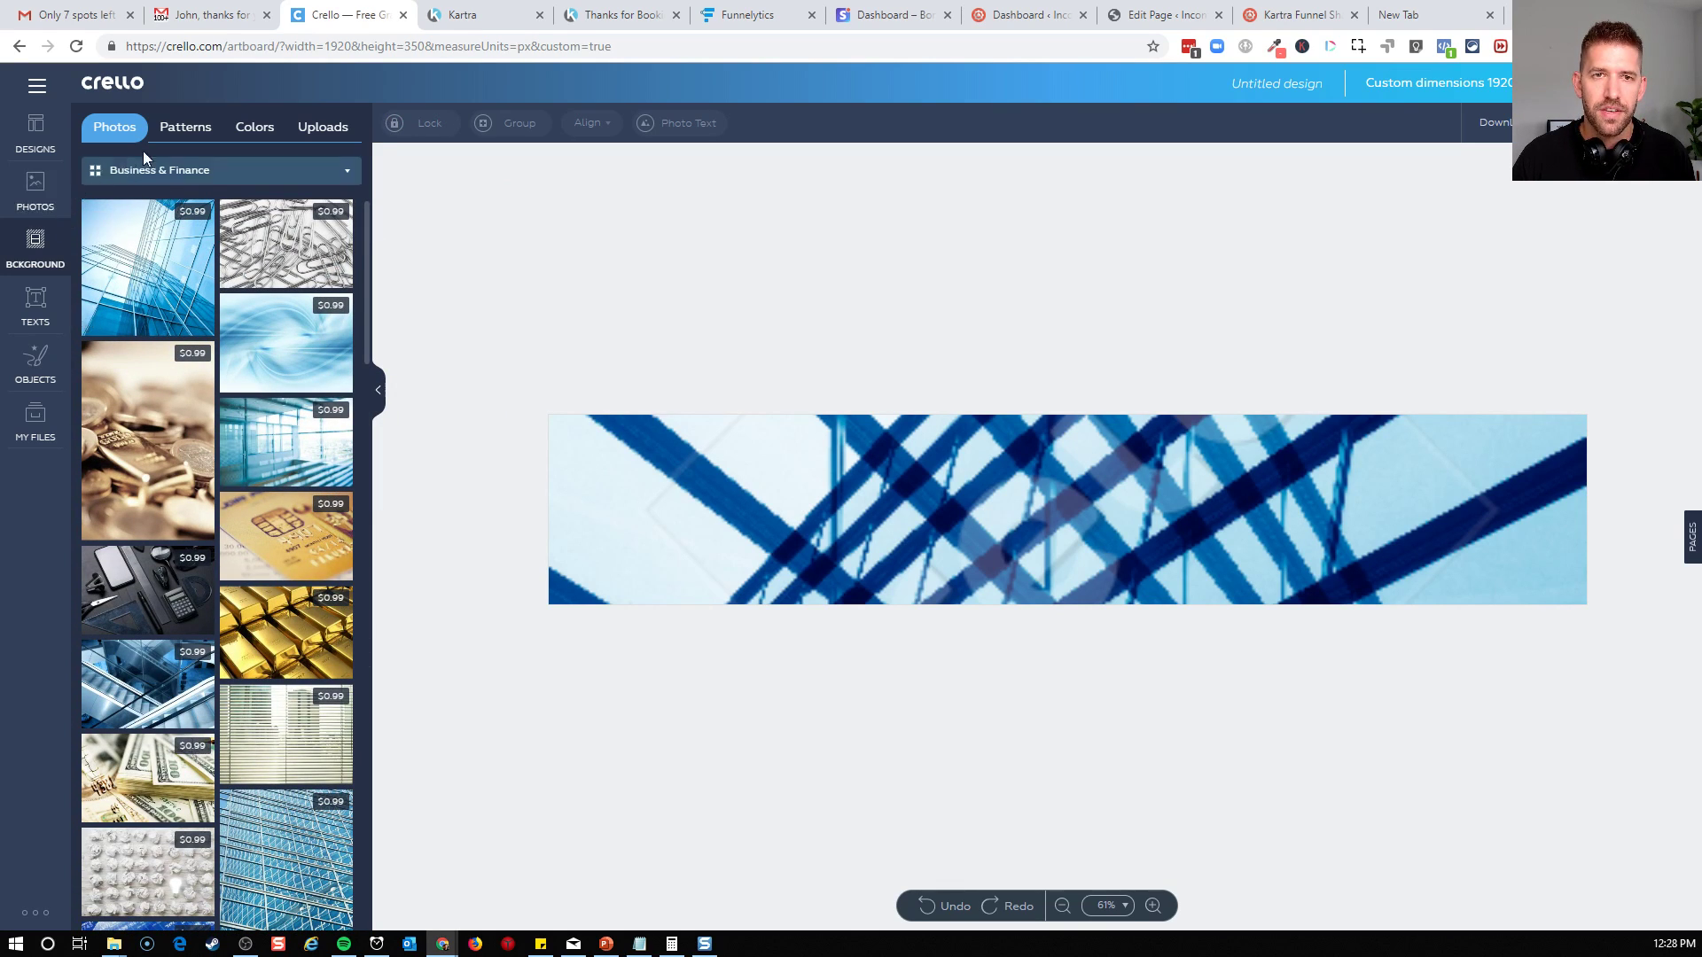
Set the banner's background to the free Business & Finance pattern with tablets, laptops and pencils on pale blue-grey
left_click(178, 139)
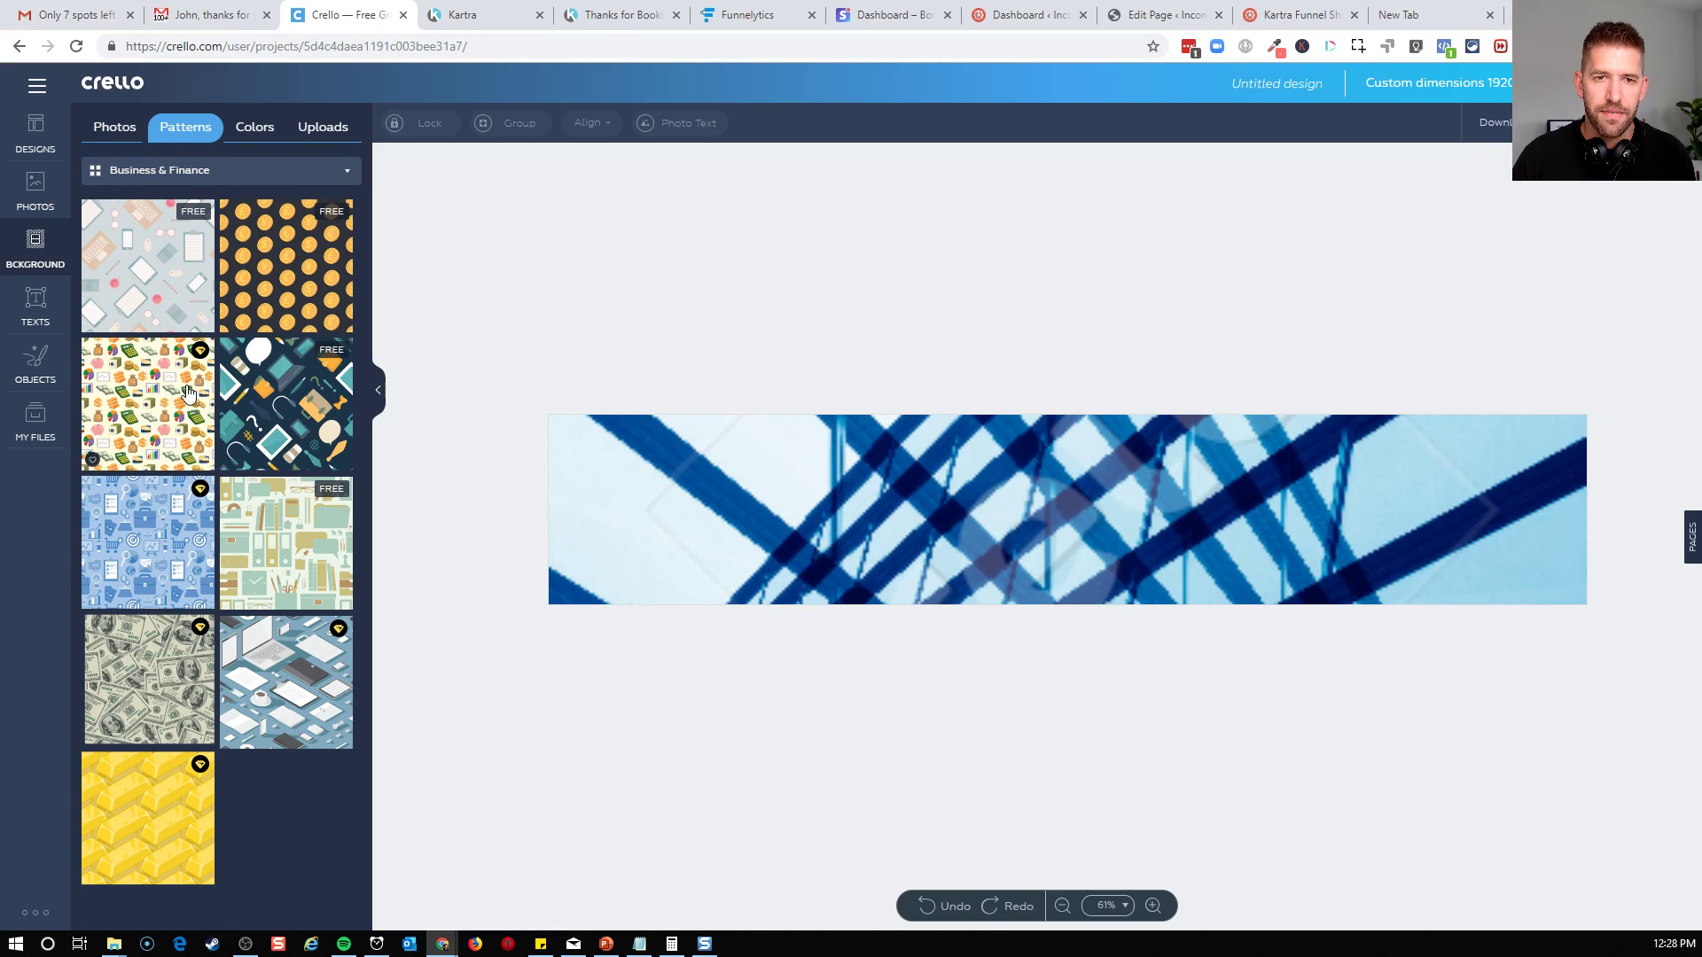
left_click_drag(142, 272, 551, 452)
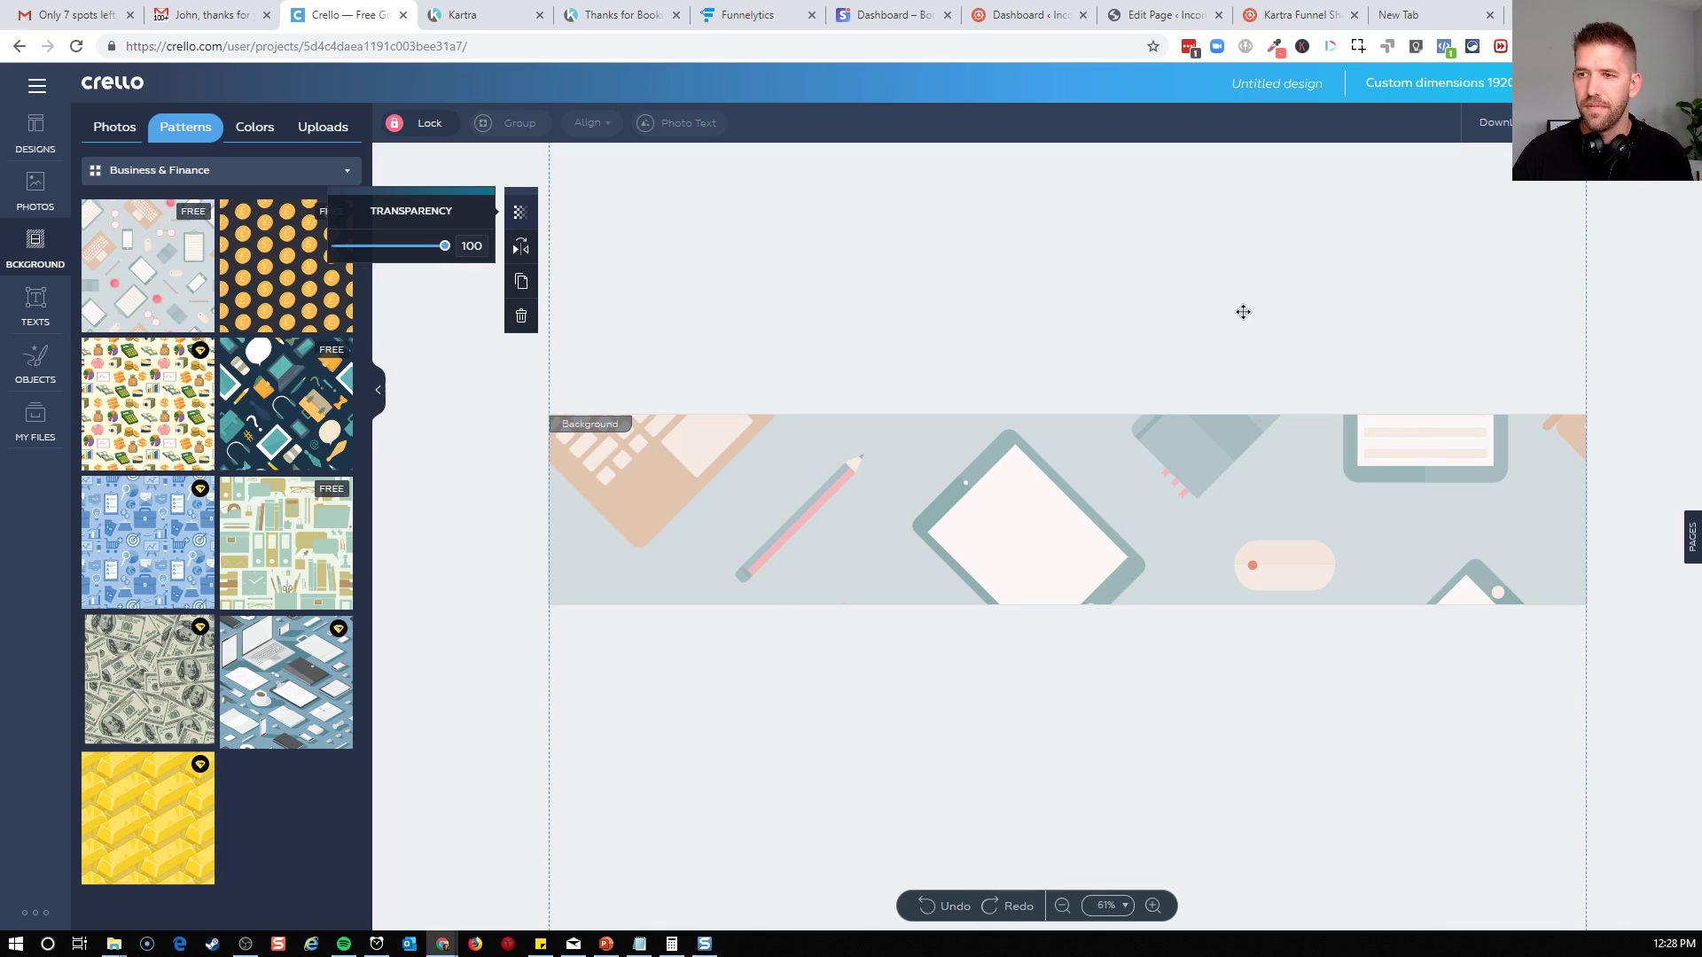
left_click(1415, 144)
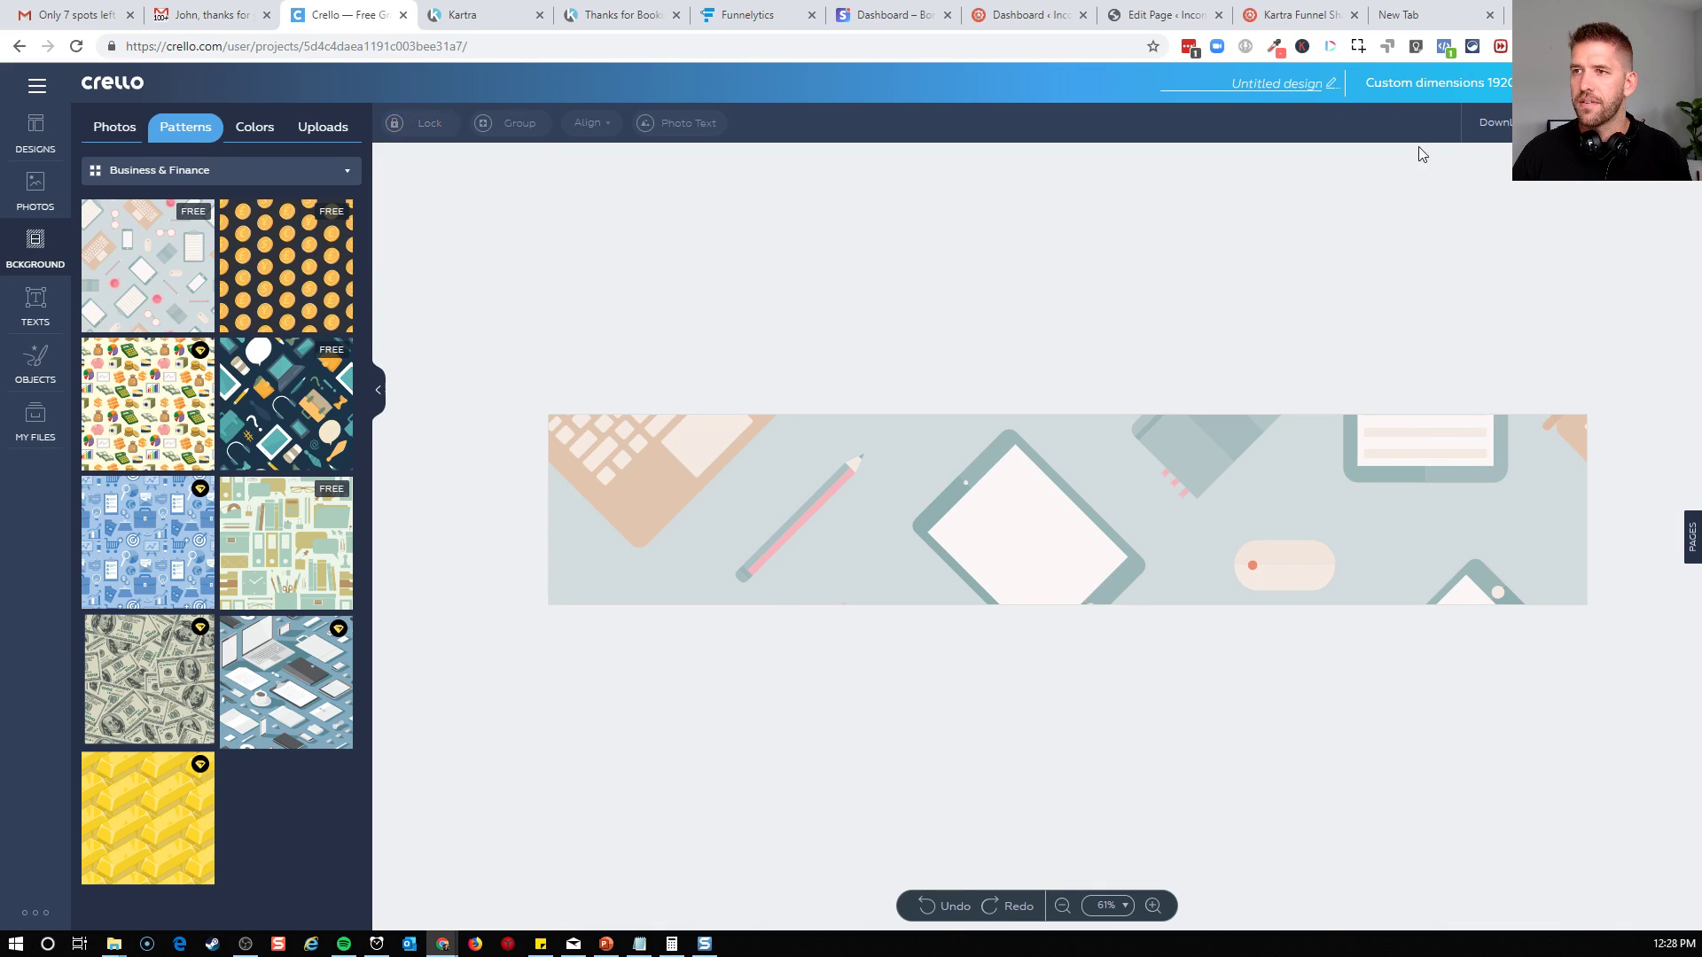
Download the banner as a PNG named Untitled design.png into the Consultant Model folder
left_click(1517, 124)
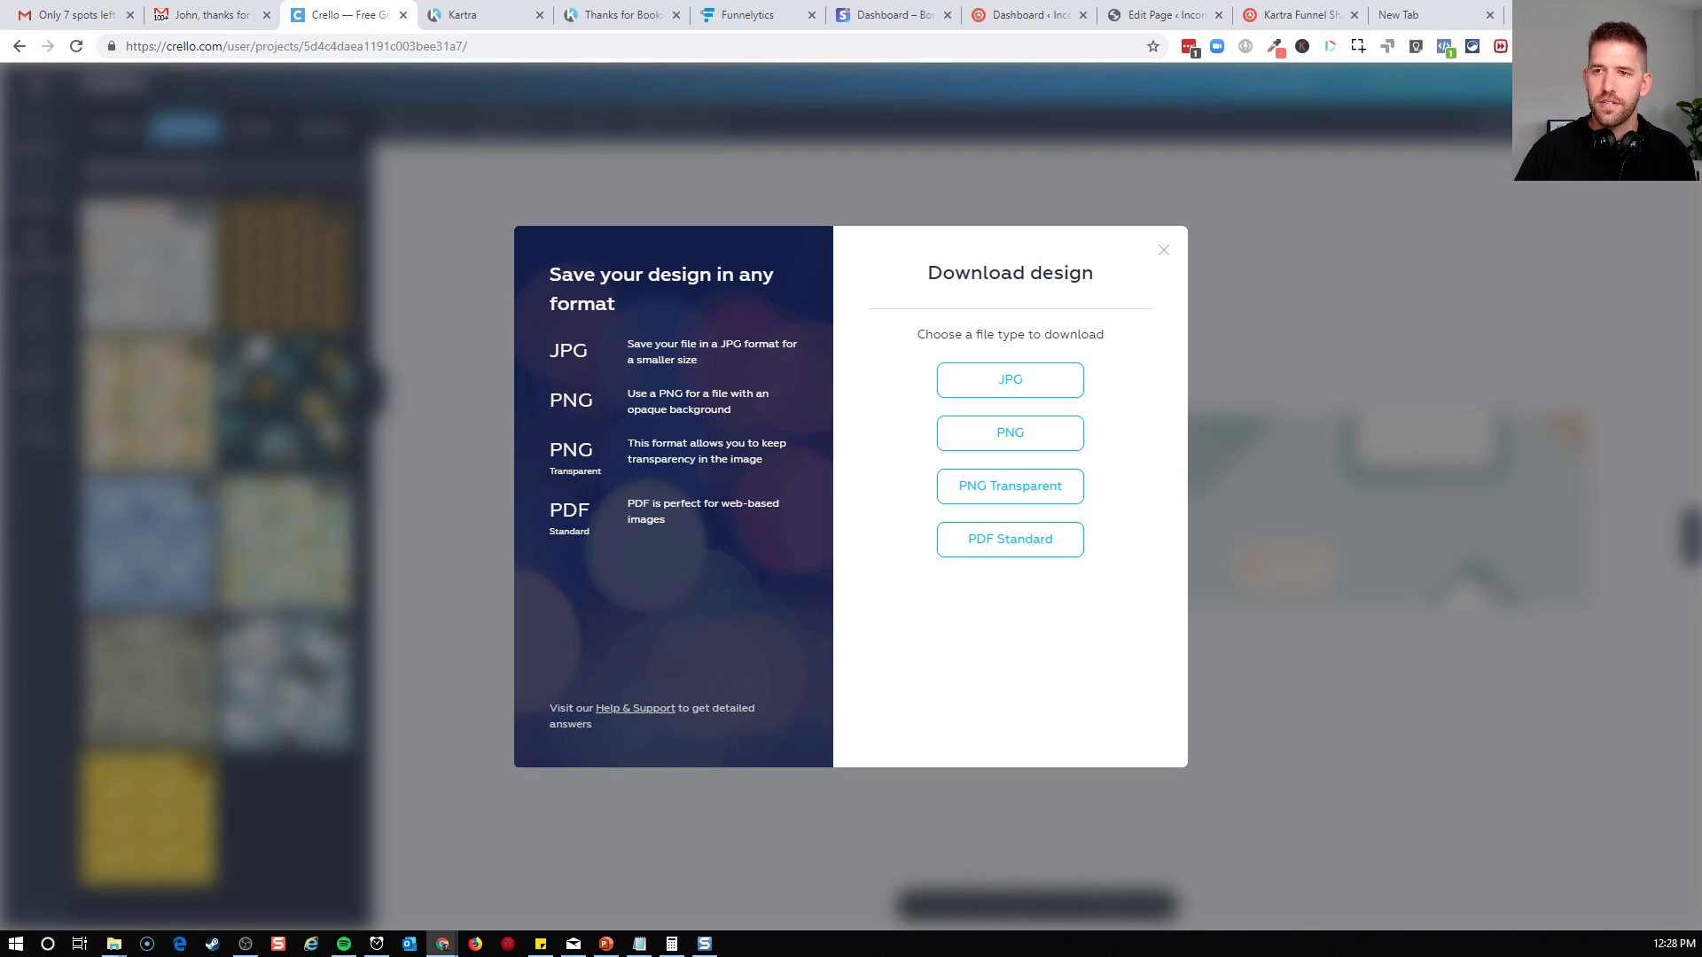
left_click(1040, 440)
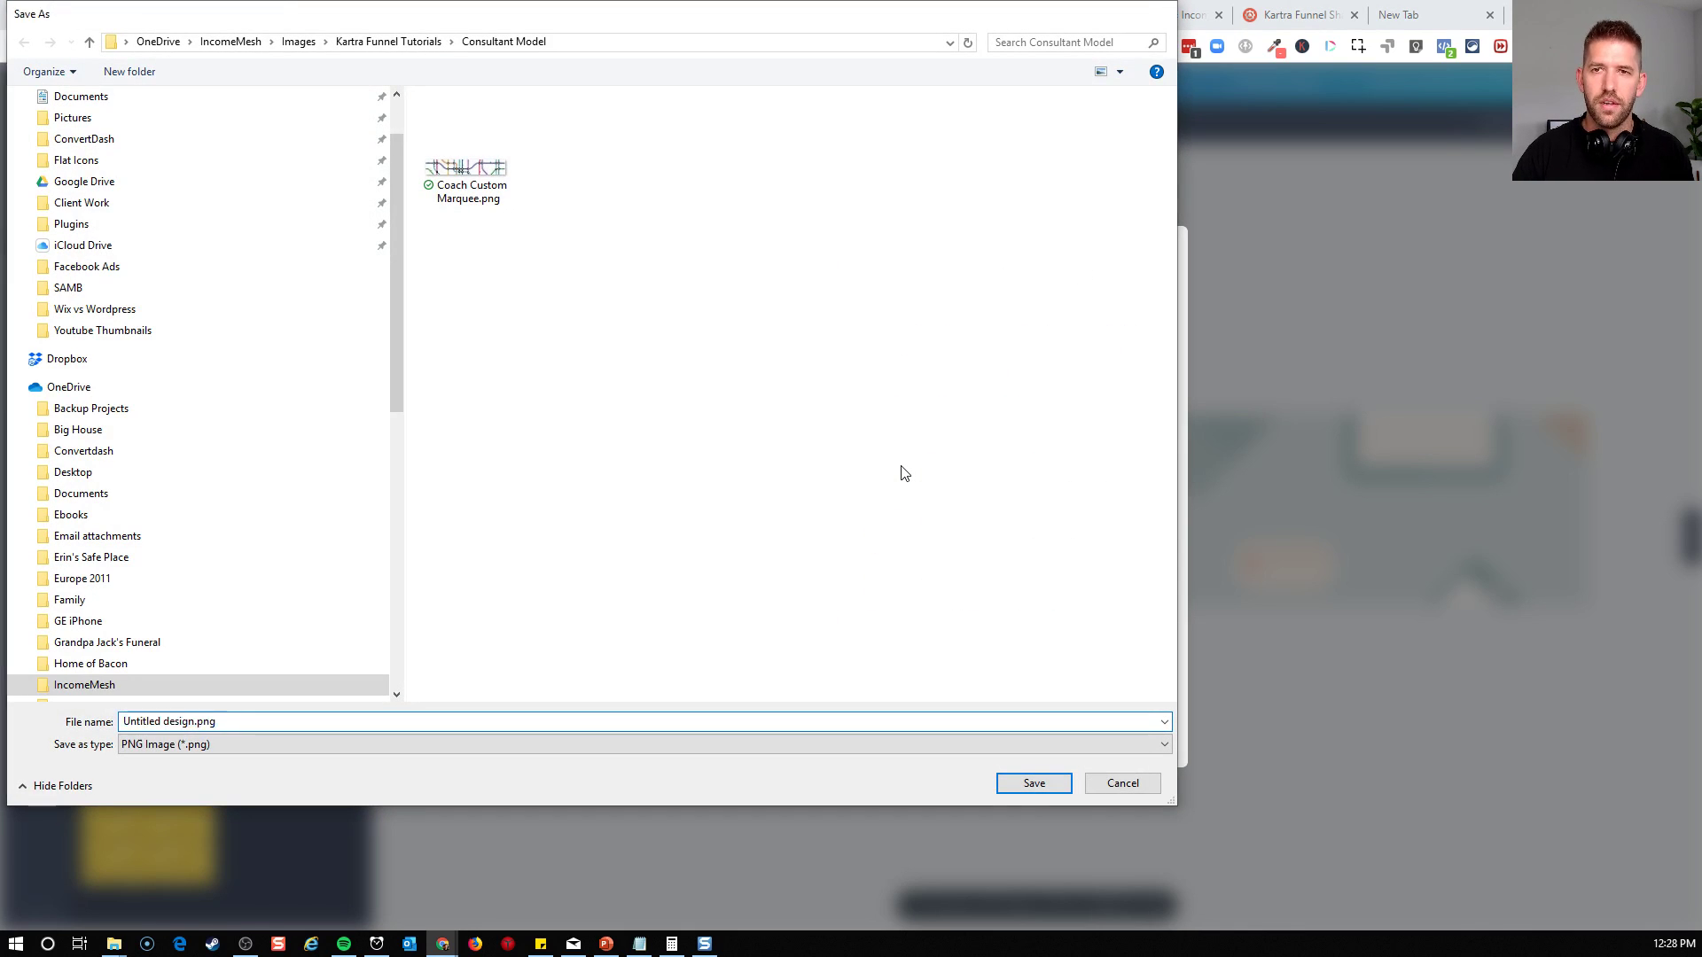
key("Return")
Switch to the Kartra calendar editor and upload Untitled design.png as the custom marquee image
left_click(578, 18)
left_click(469, 27)
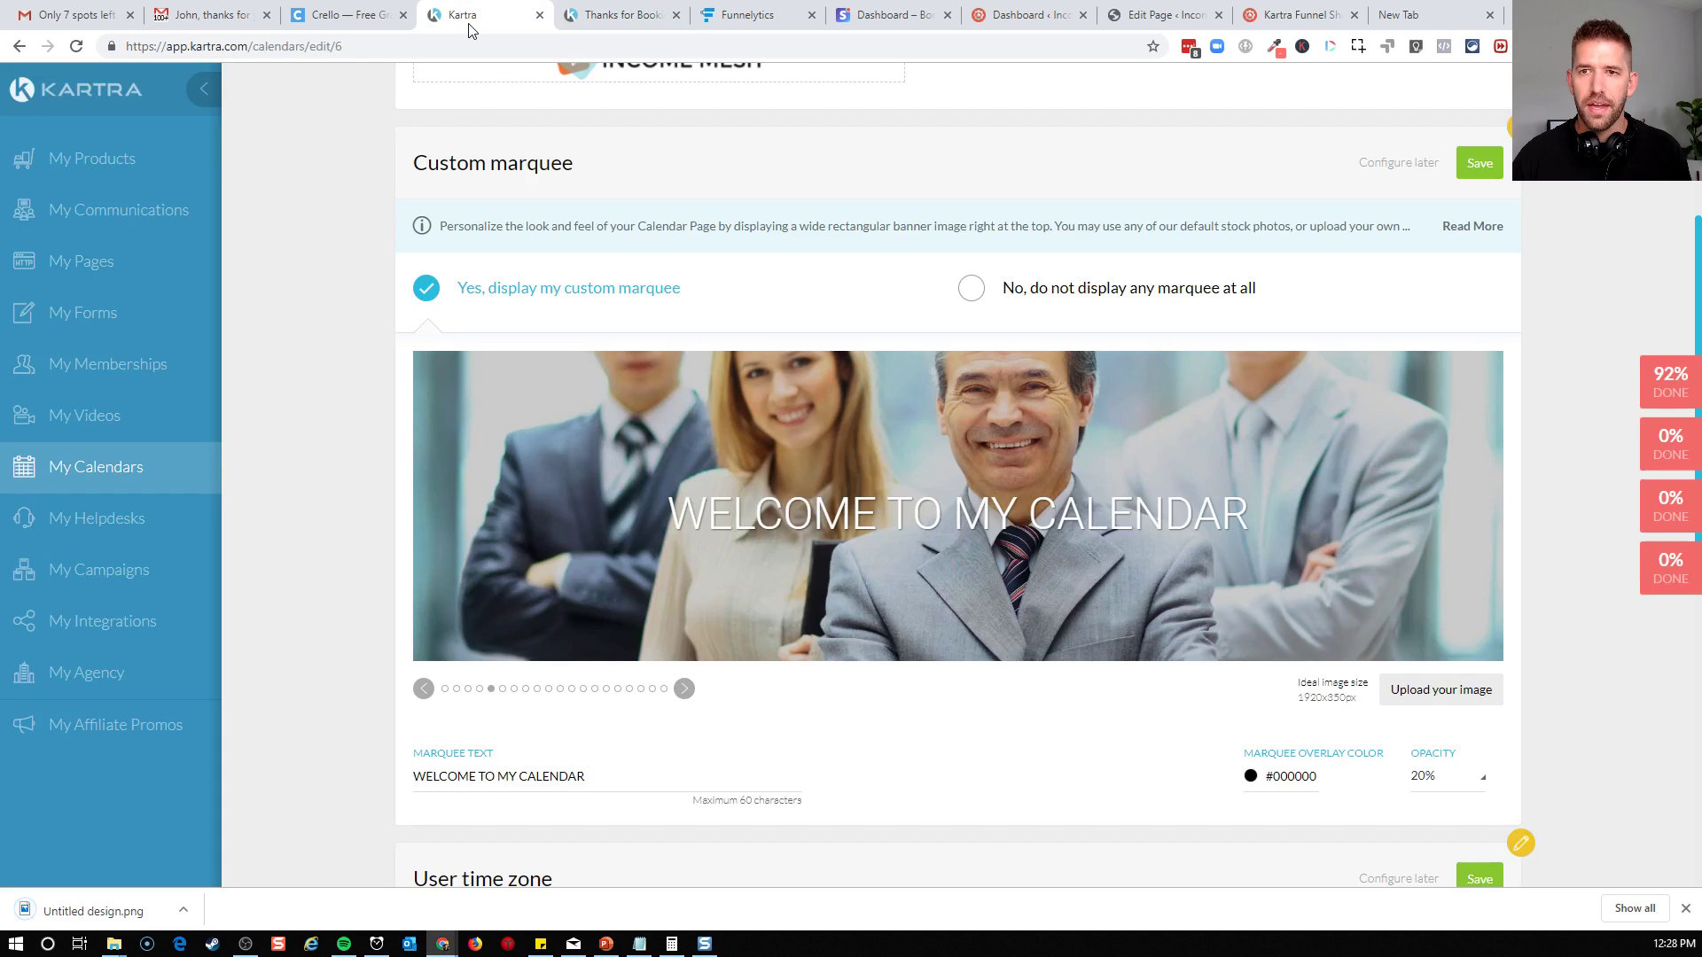
left_click(1464, 701)
left_click_drag(65, 920, 667, 226)
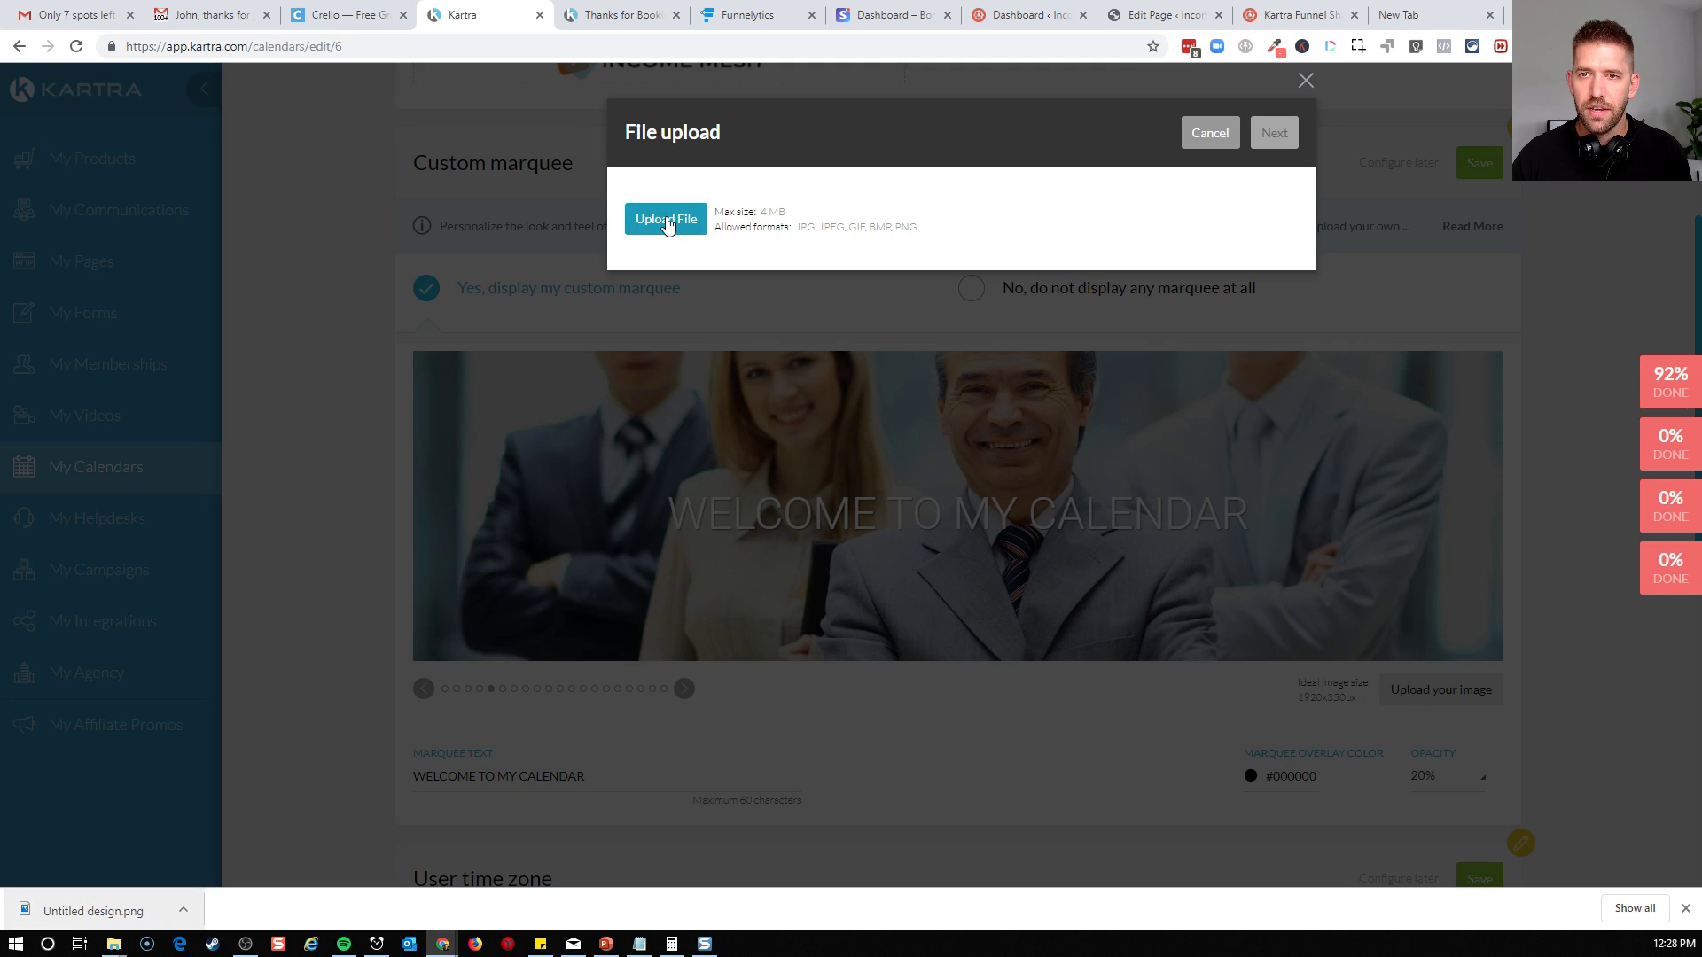
left_click(666, 221)
scroll(129, 142, "up", 5)
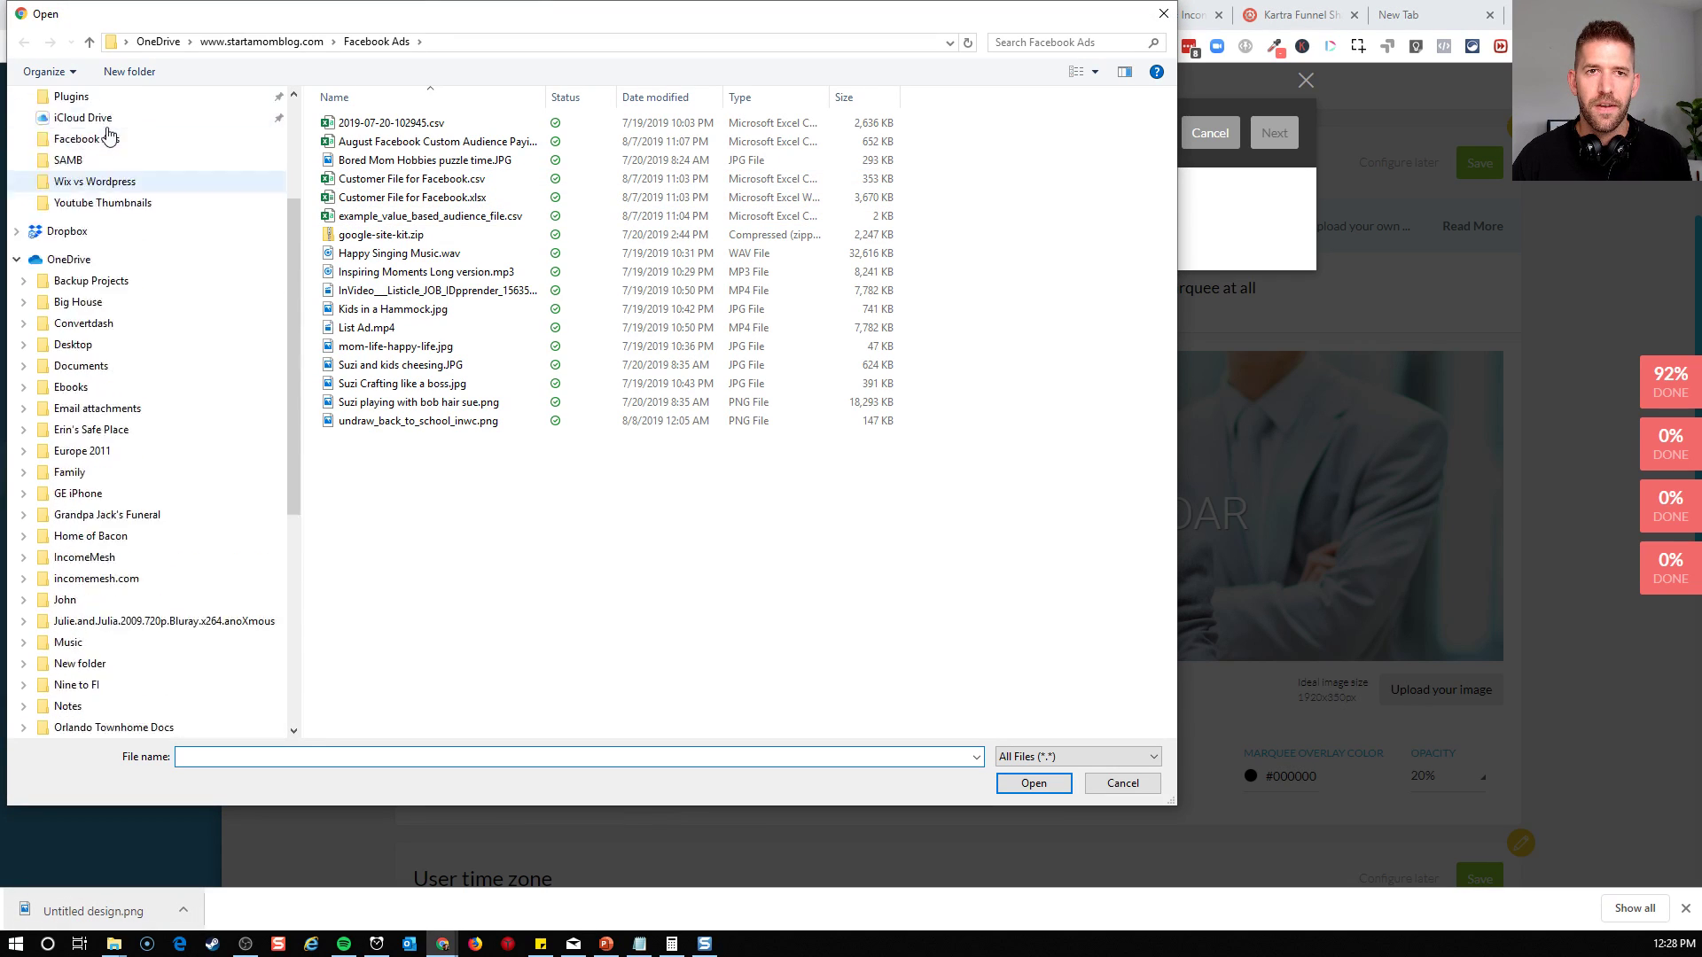
left_click(97, 111)
left_click(374, 443)
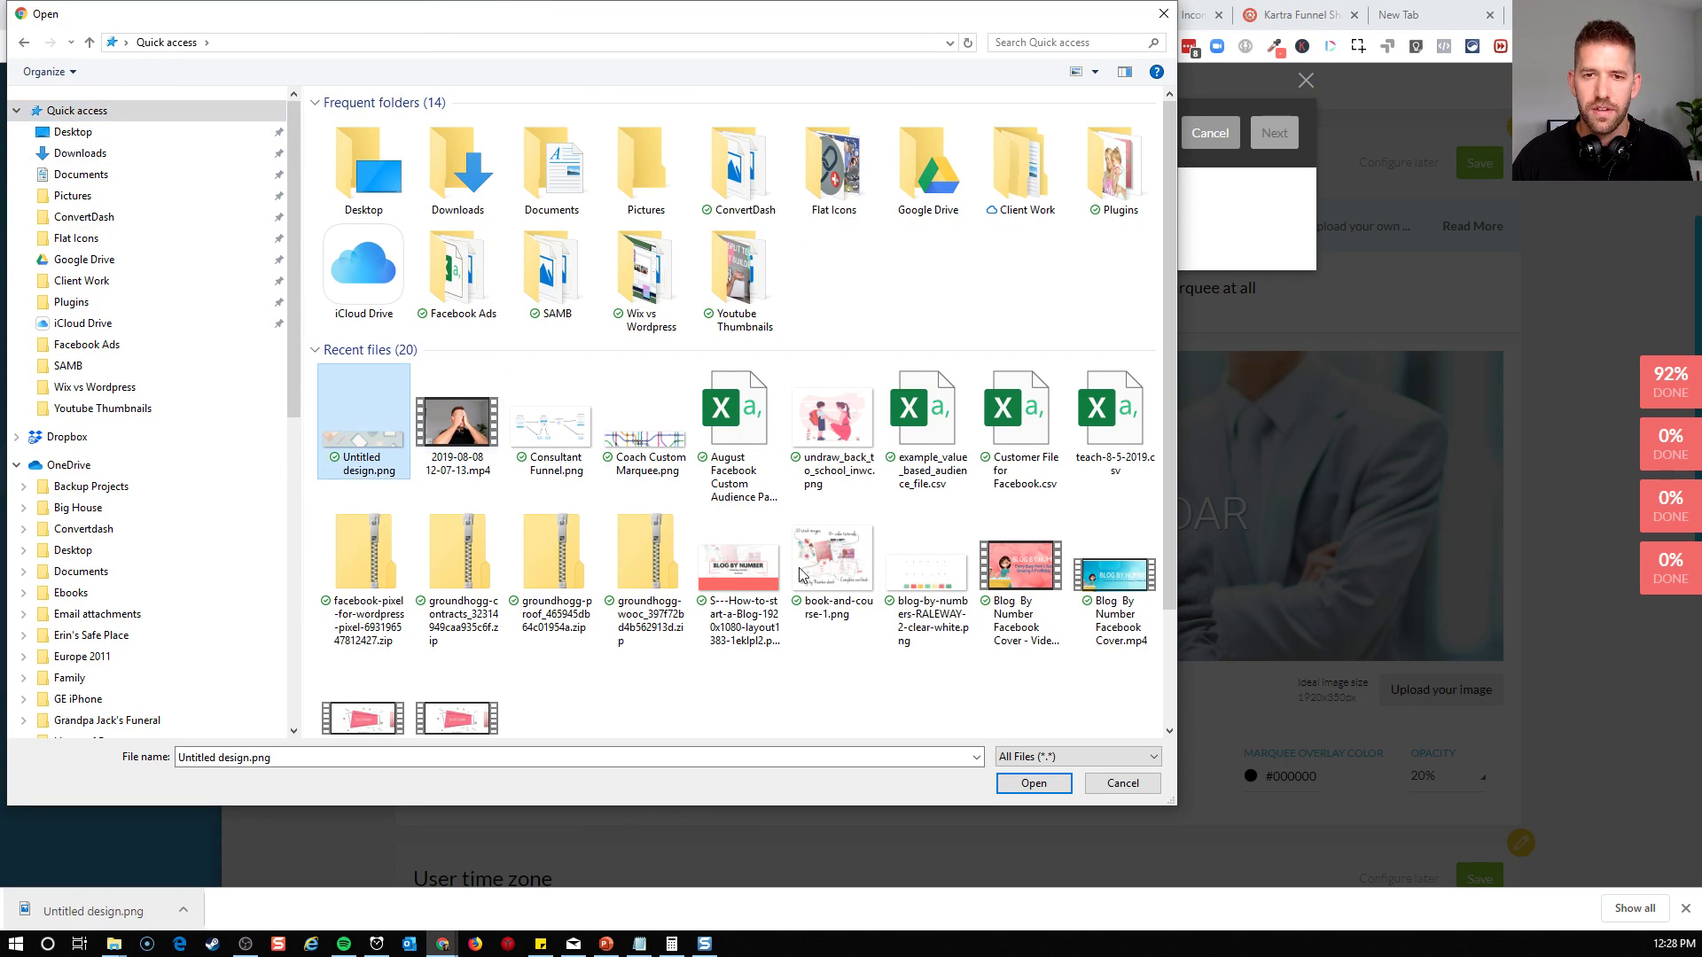
left_click(1033, 783)
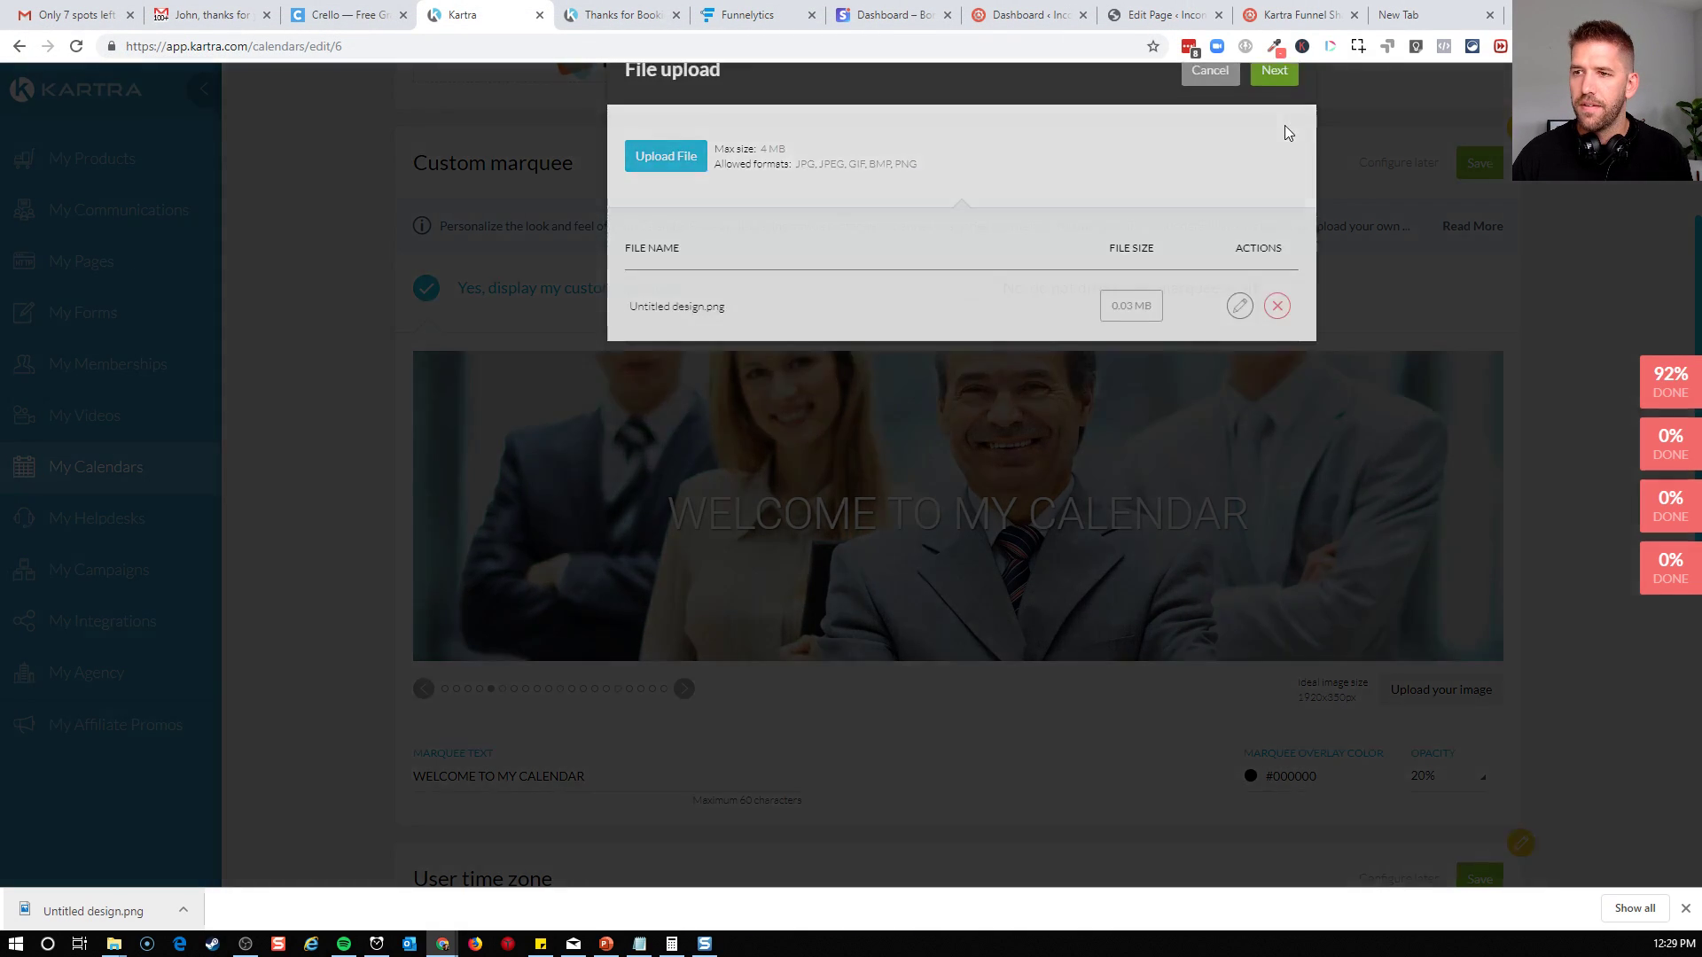
left_click(1285, 129)
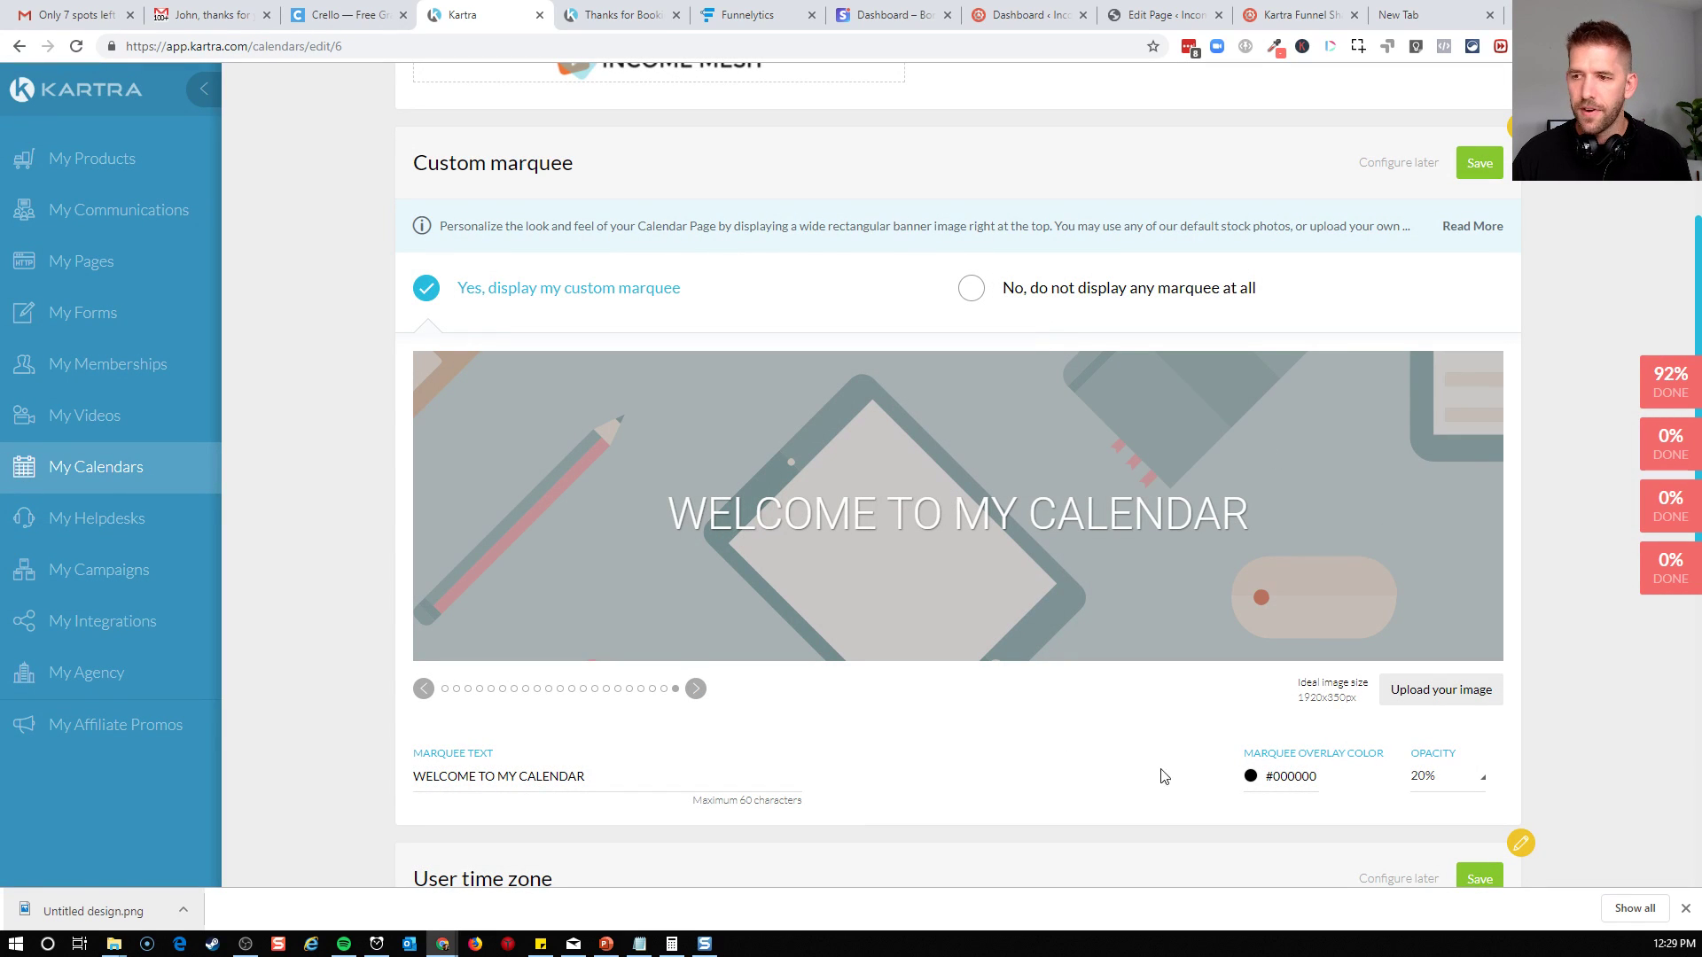
Set the marquee text to "Let's Discovery Your Next Steps" and the overlay opacity to 40%
triple_click(609, 783)
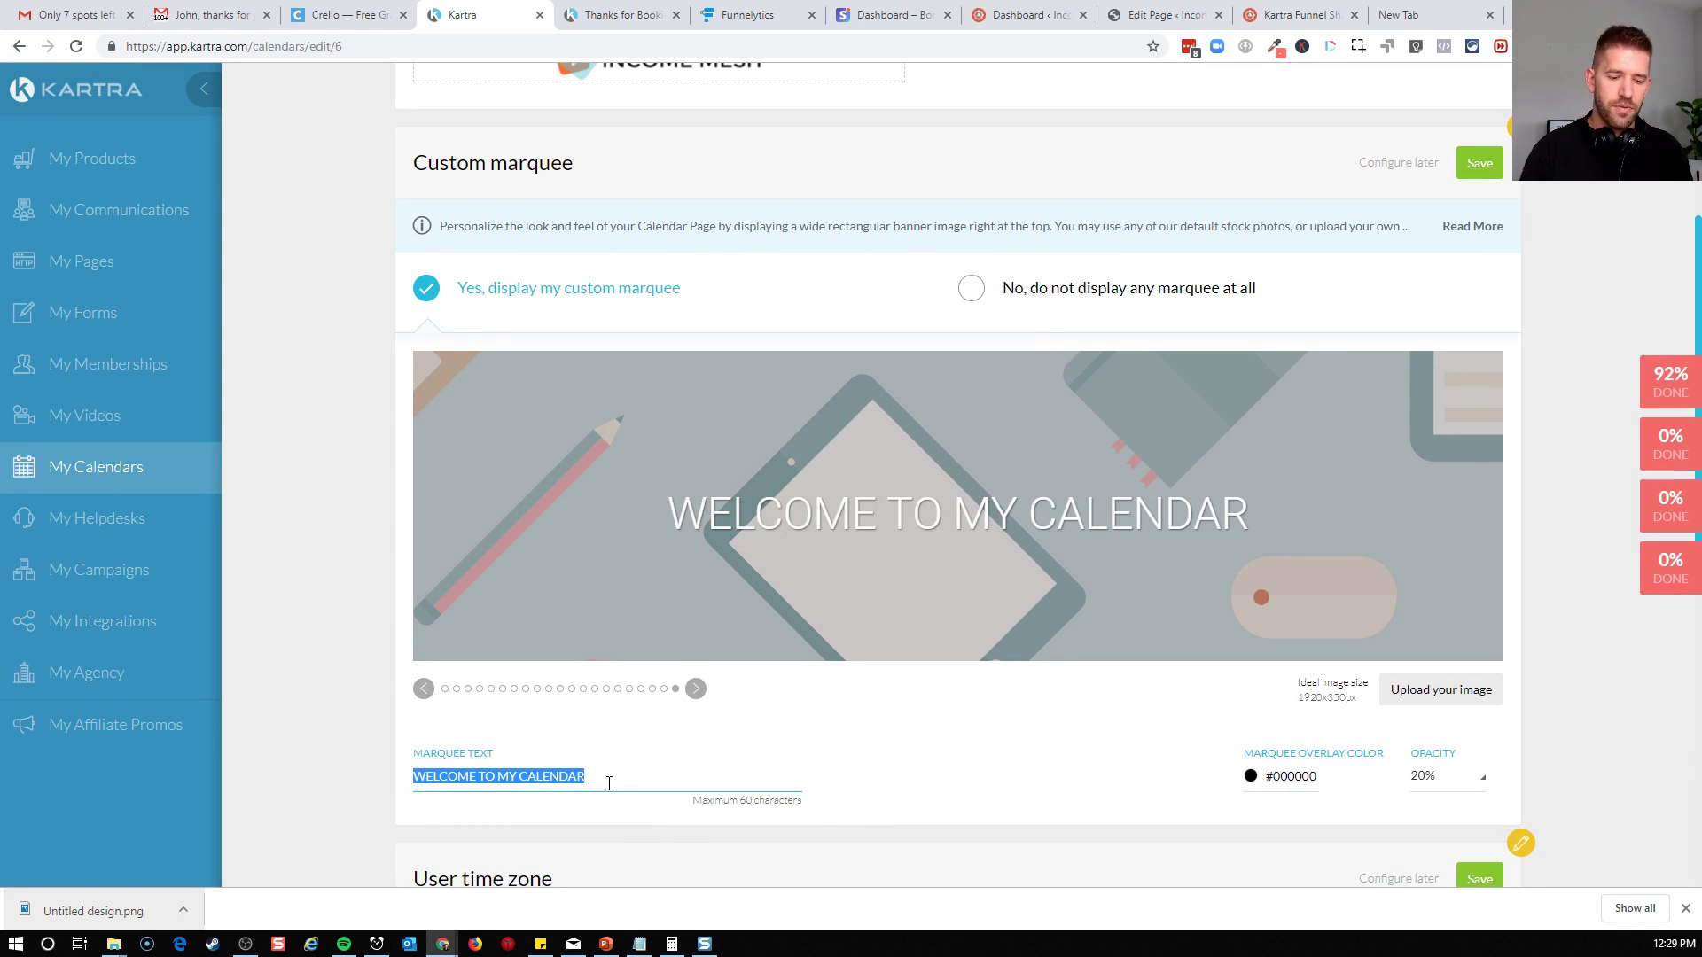
type("Let's Discov")
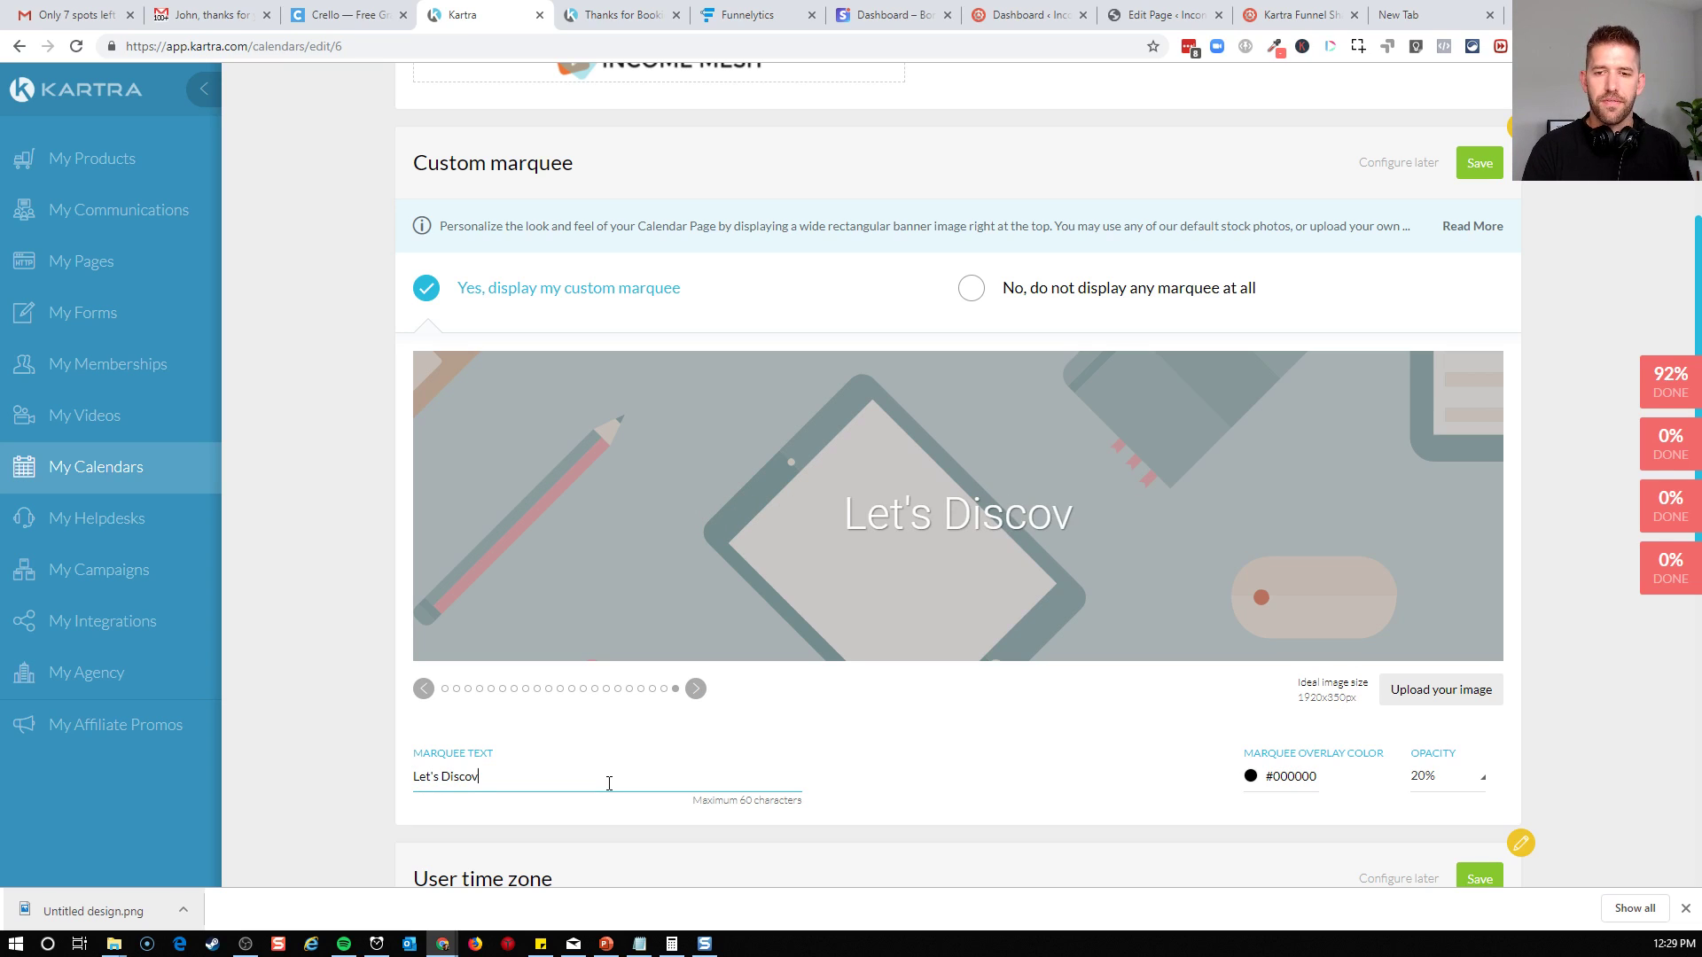
type("ery Your Next Steps")
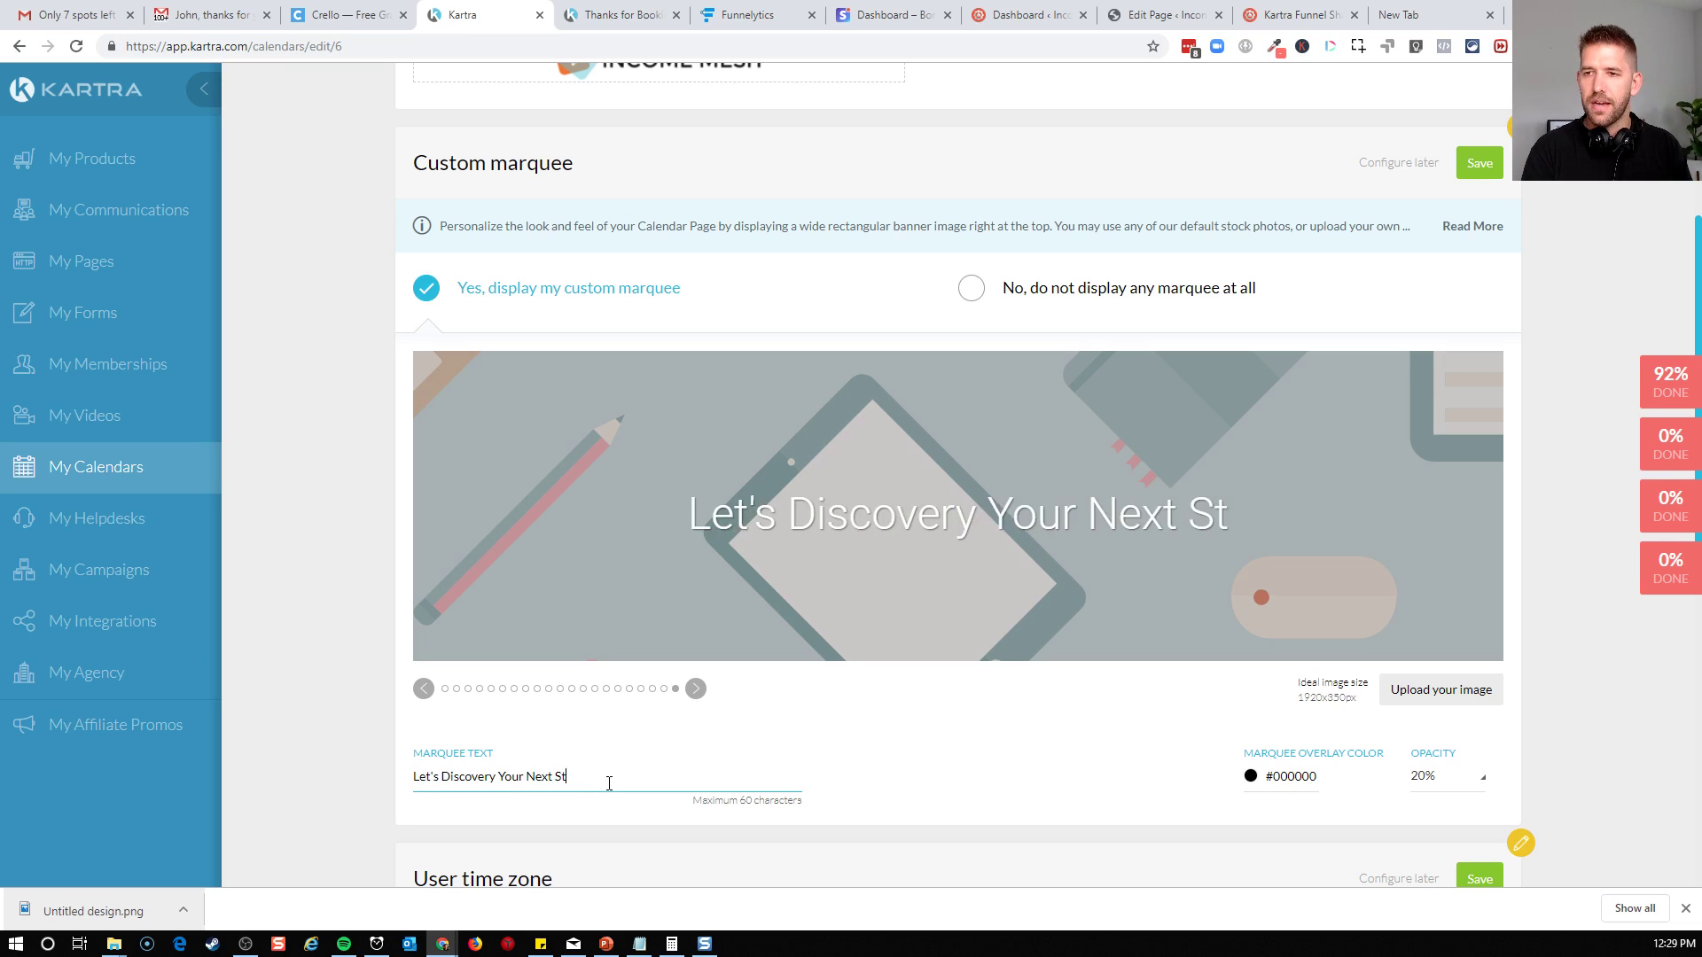
left_click(1015, 745)
scroll(1015, 745, "down", 2)
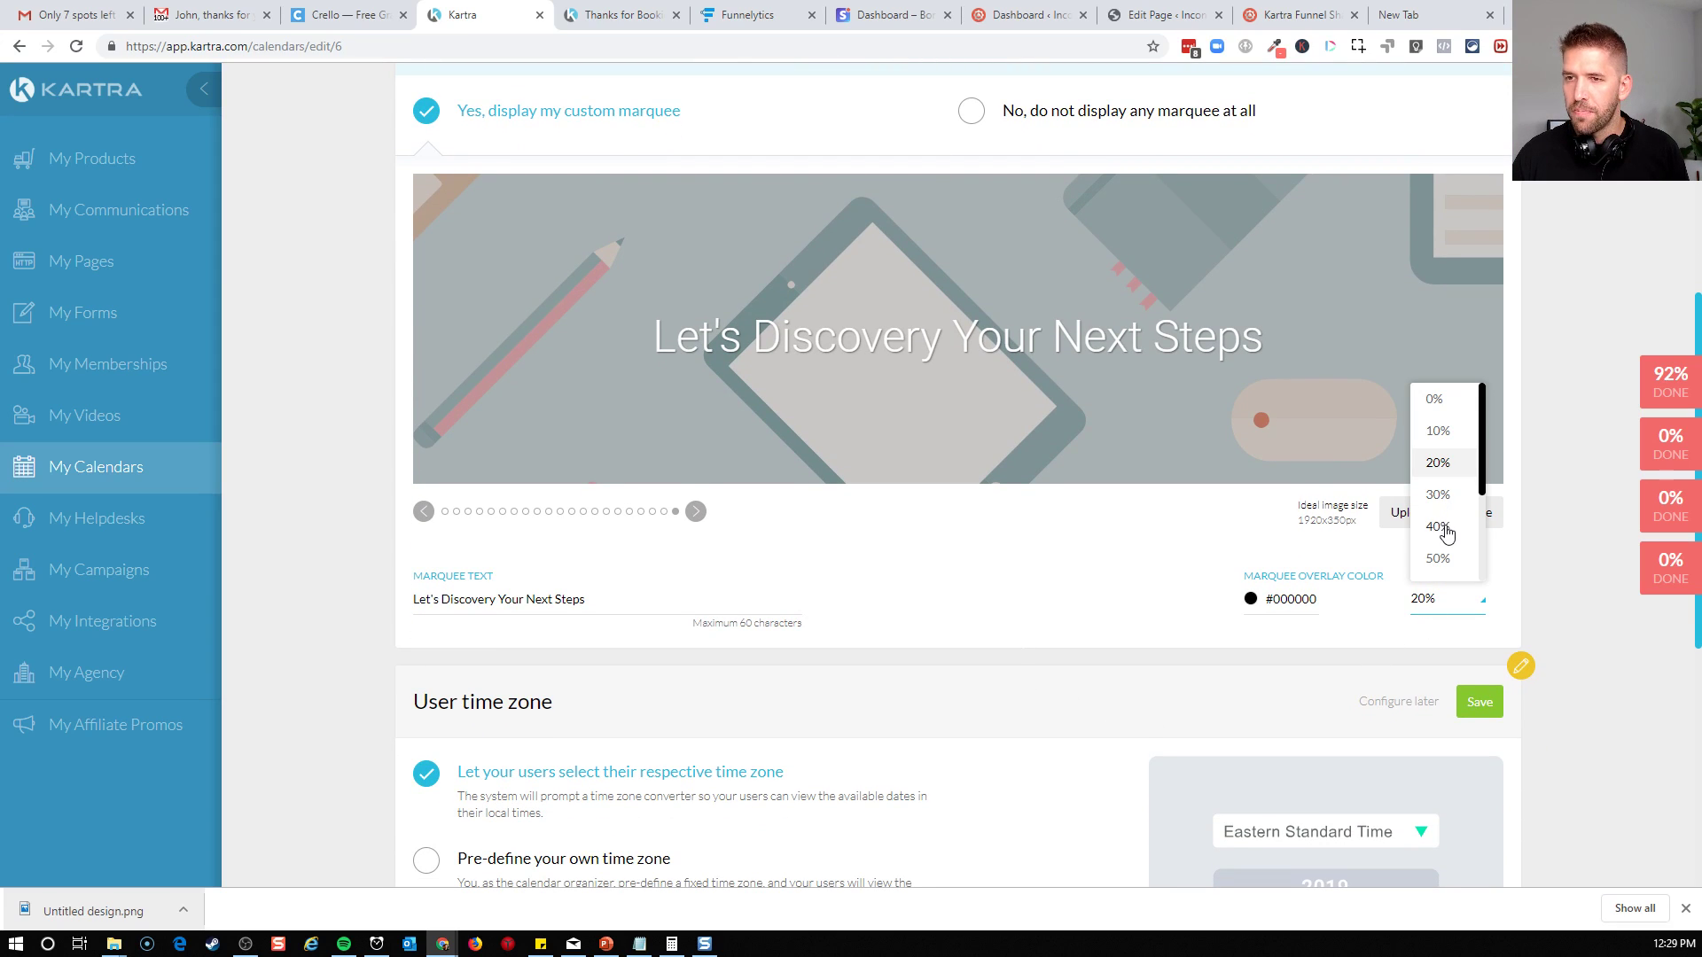
left_click(1439, 528)
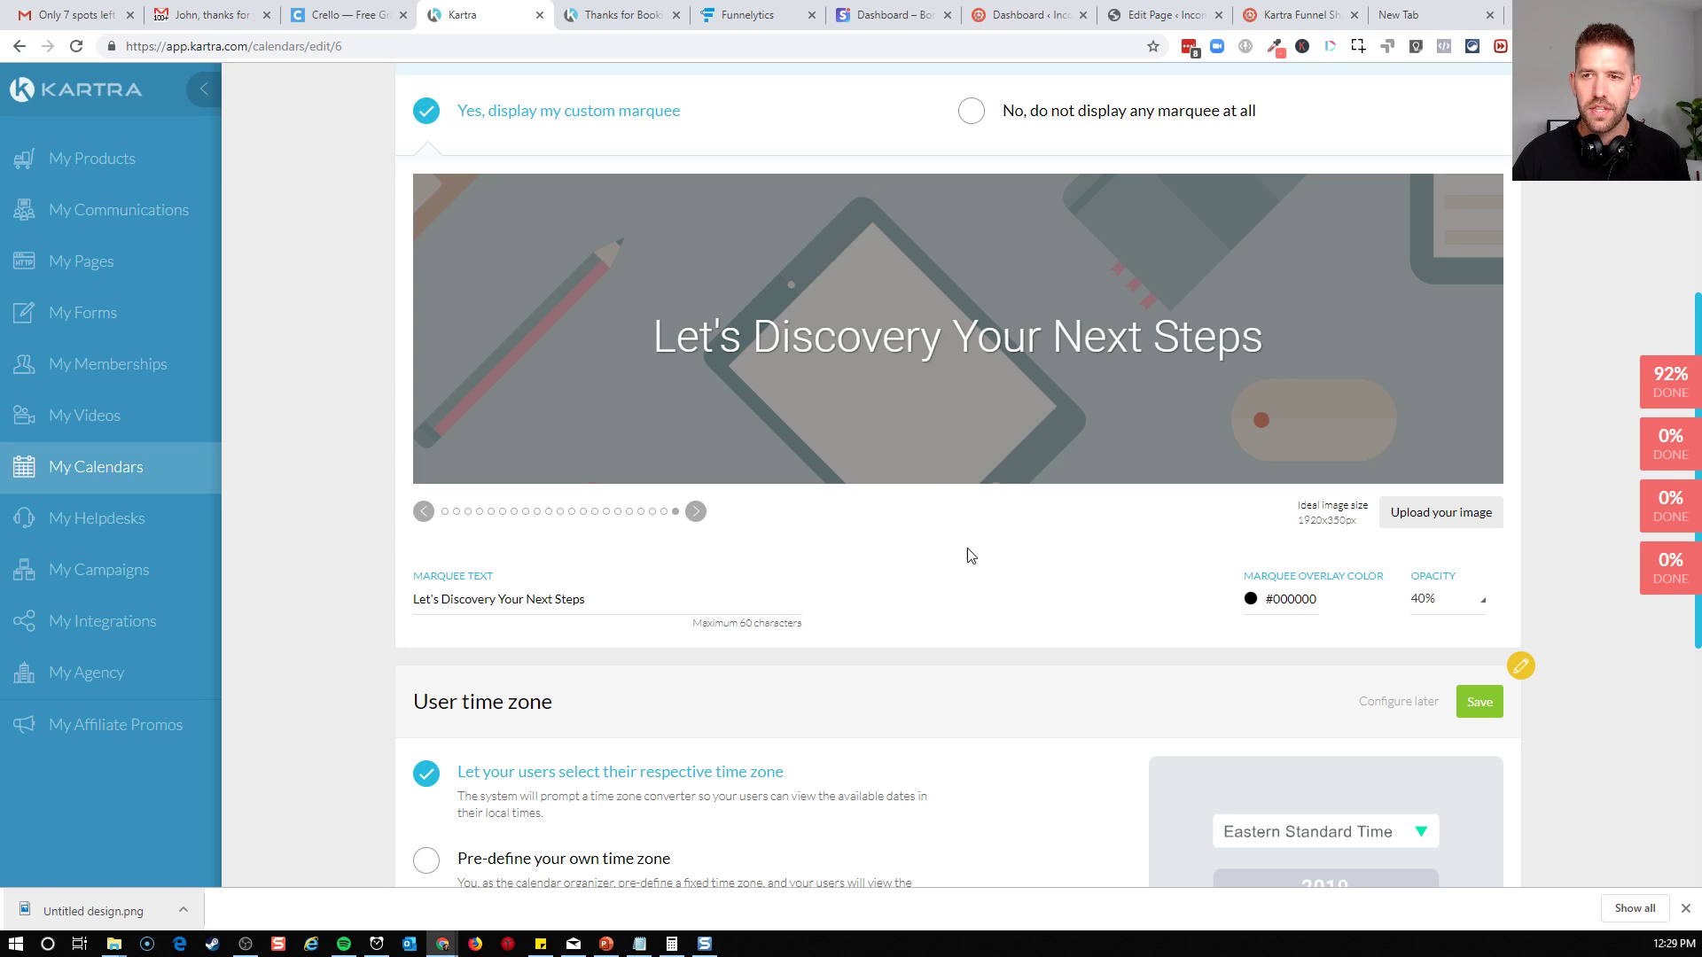
Save the User time zone section with users selecting their respective time zone, and save the Custom marquee section
scroll(1017, 519, "down", 2)
scroll(1018, 520, "down", 1)
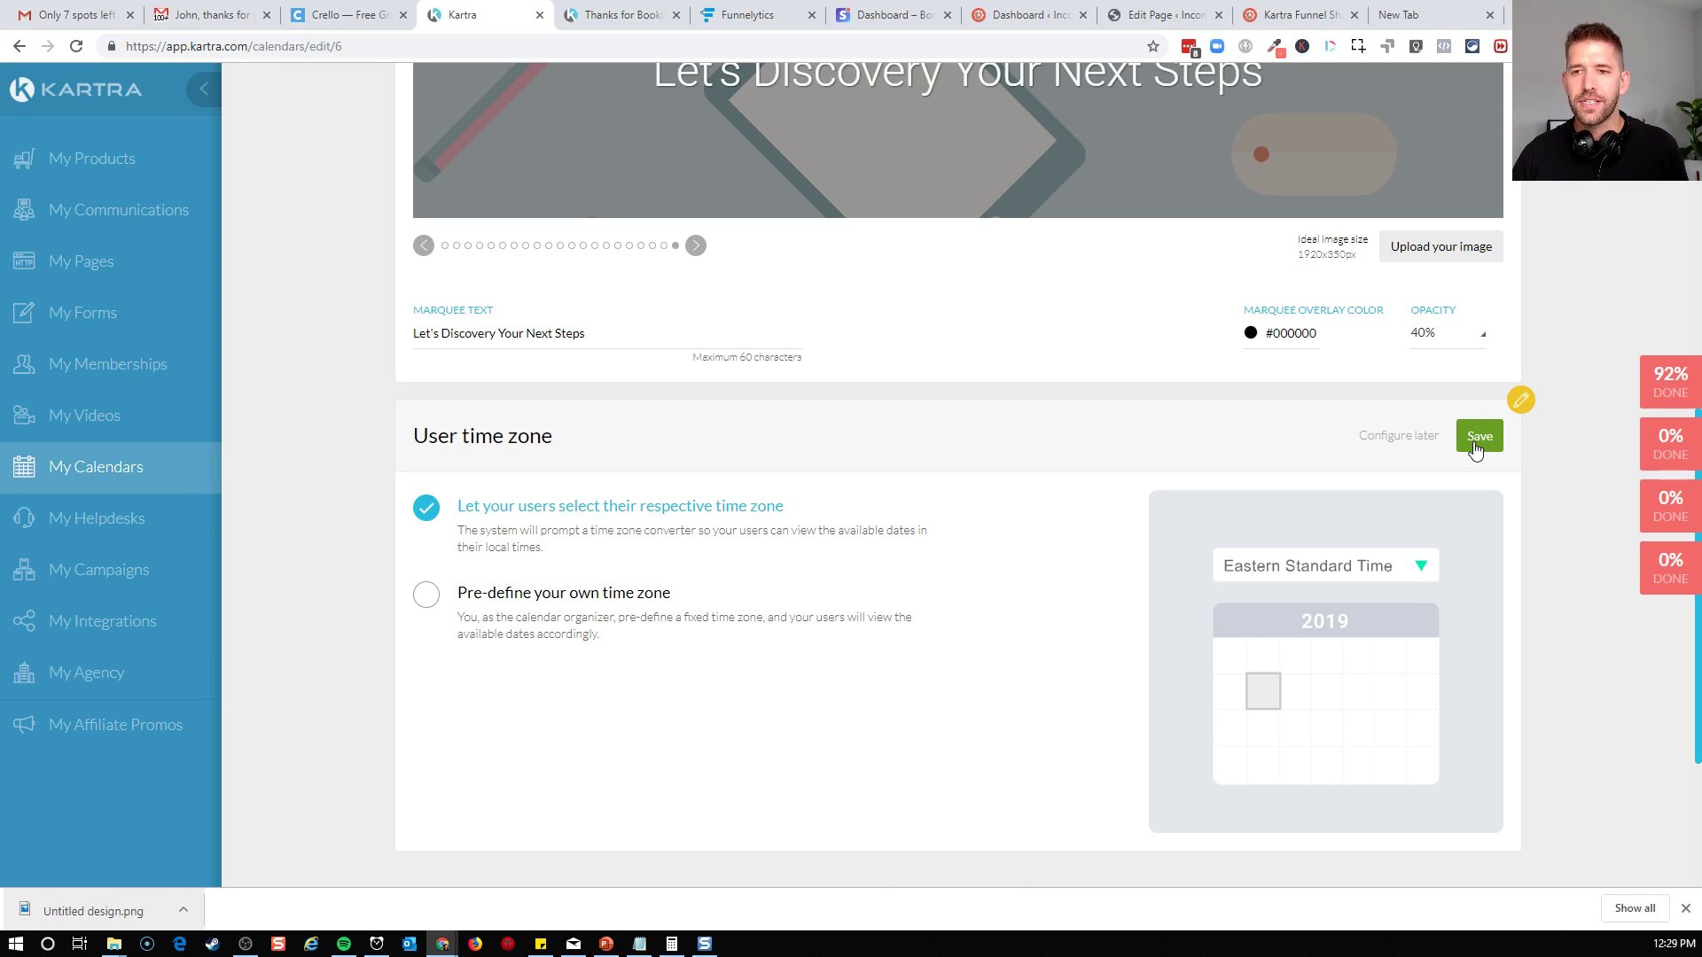
left_click(1476, 443)
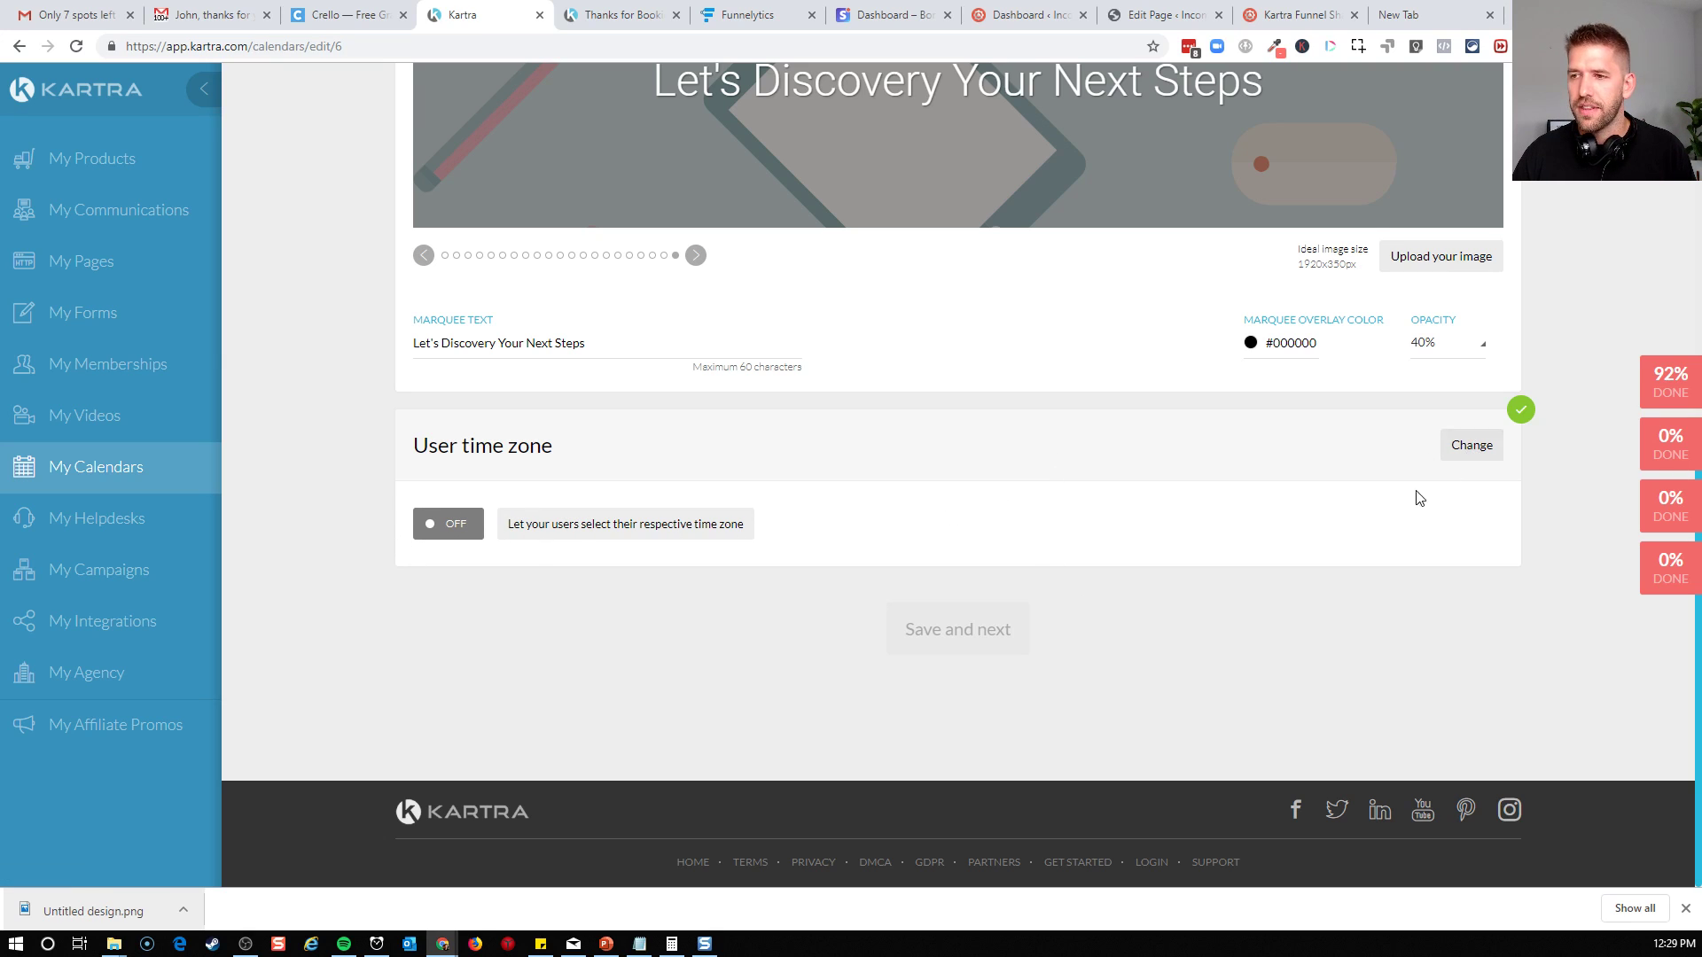
scroll(1103, 668, "up", 9)
left_click(1489, 505)
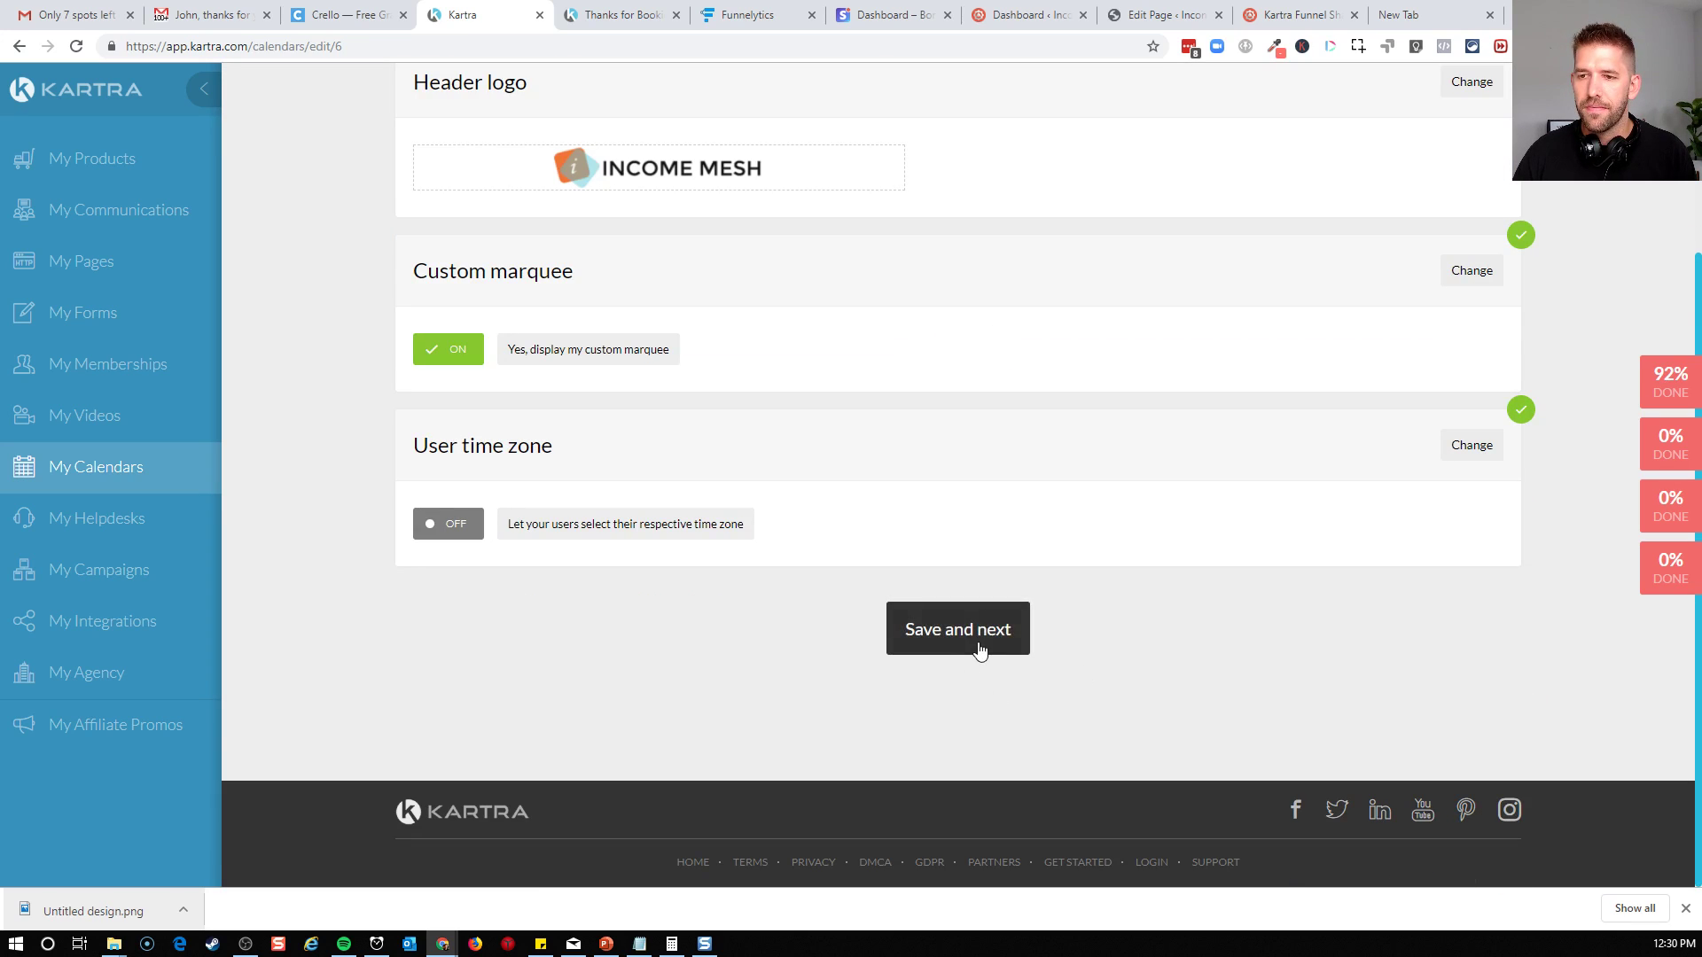
Save and continue to the Schedule stage, acknowledging the multiple-classes and time zone explanations
left_click(980, 649)
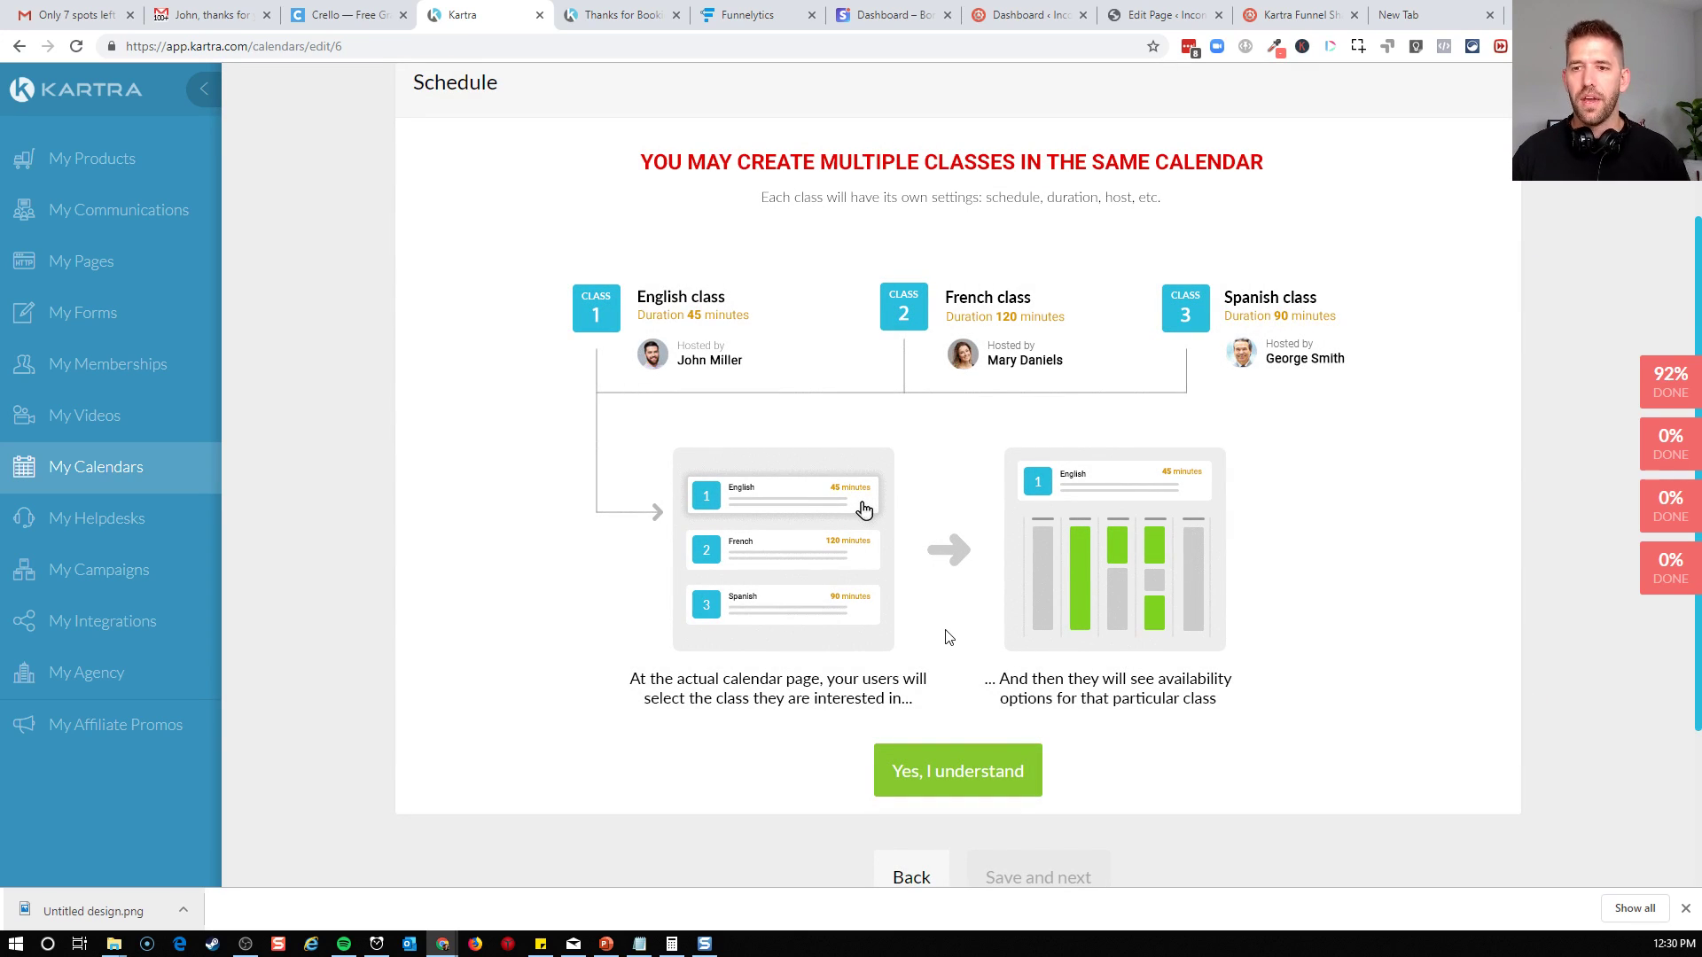
left_click(941, 786)
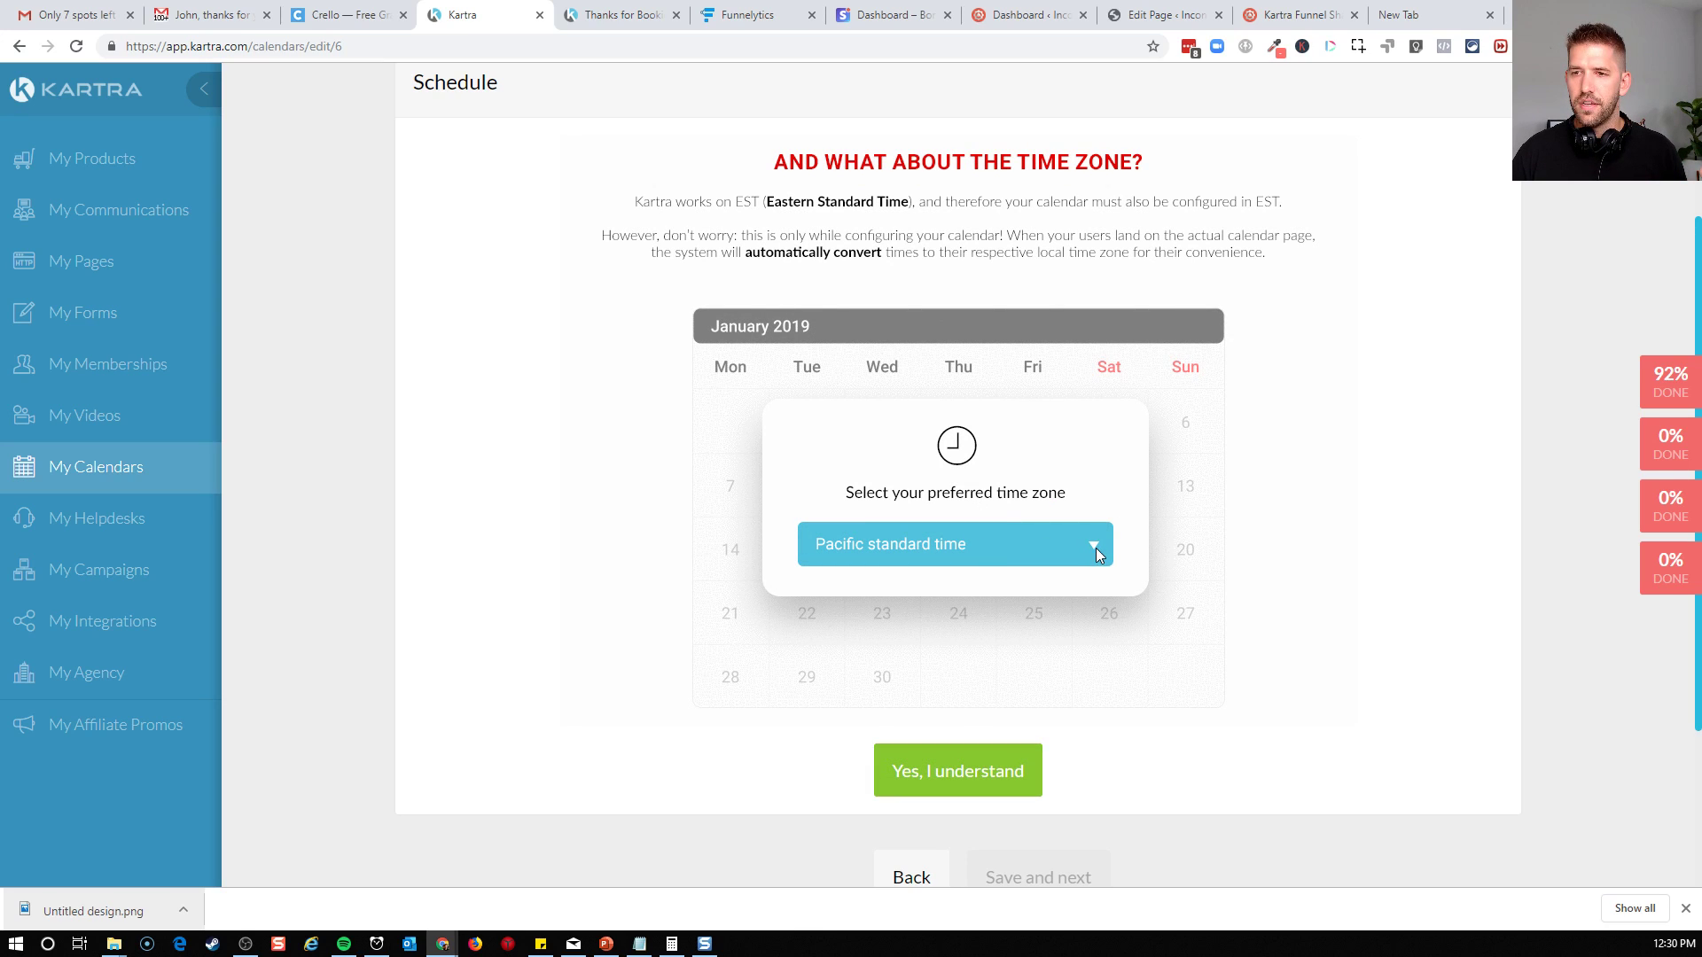
left_click(990, 791)
Title Class 1 "Business Discovery Session"
left_click(650, 224)
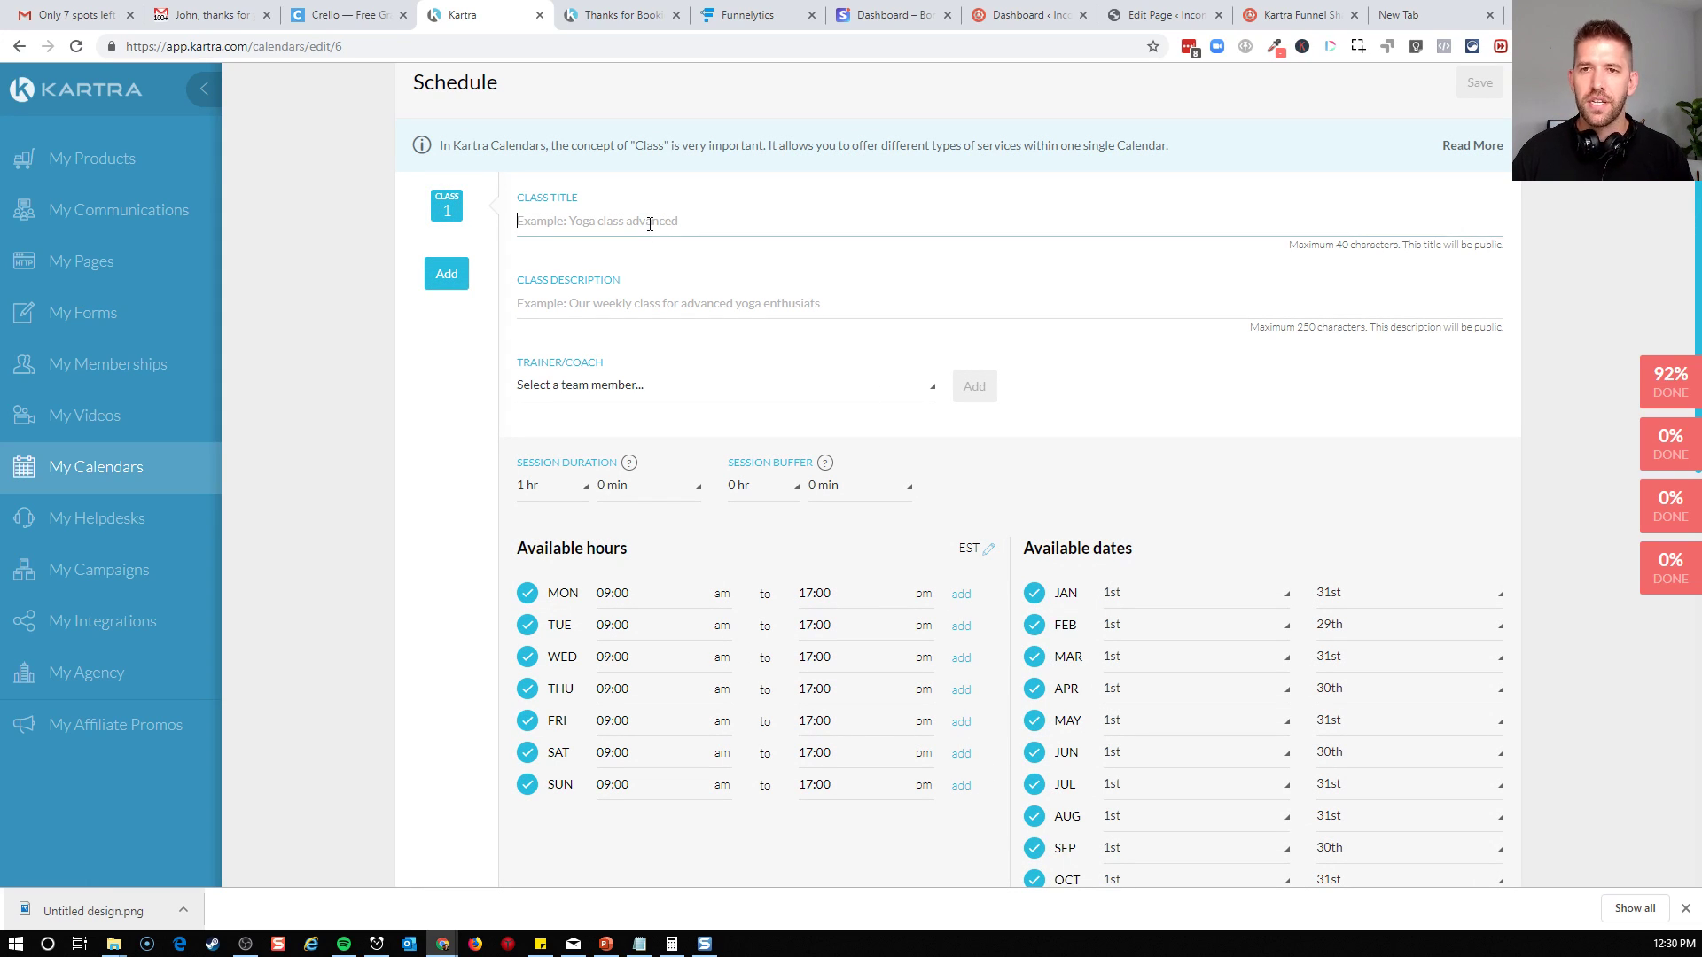
type("Business Discovery")
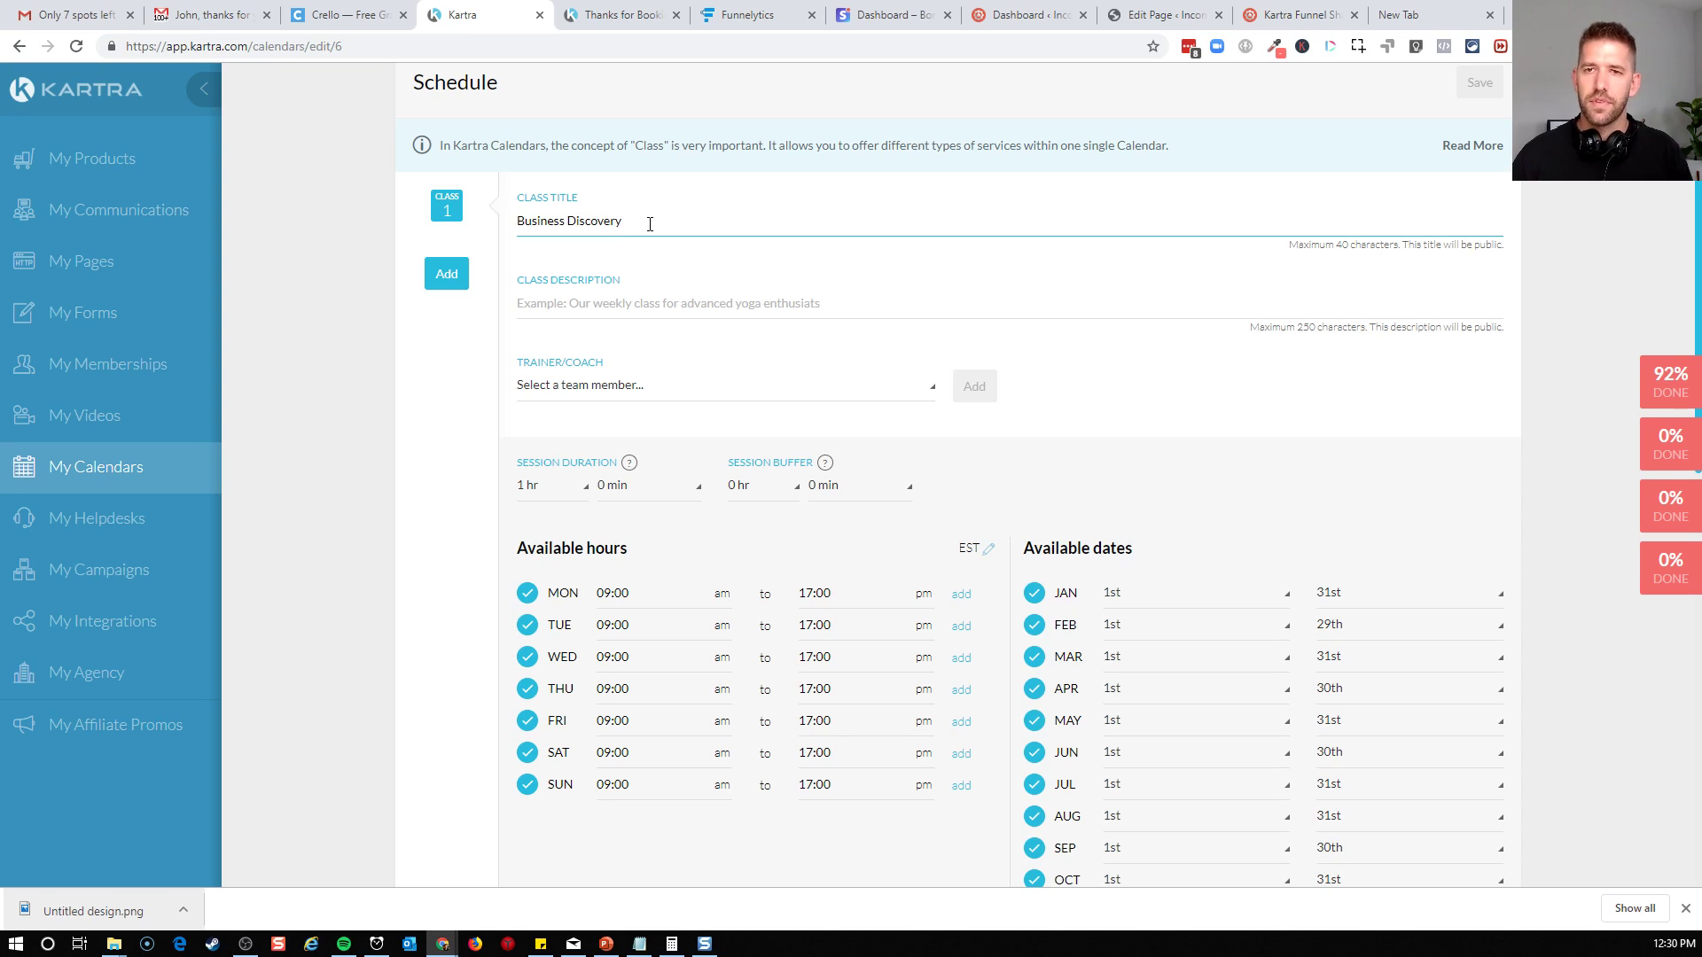
type(" Session")
key("Tab")
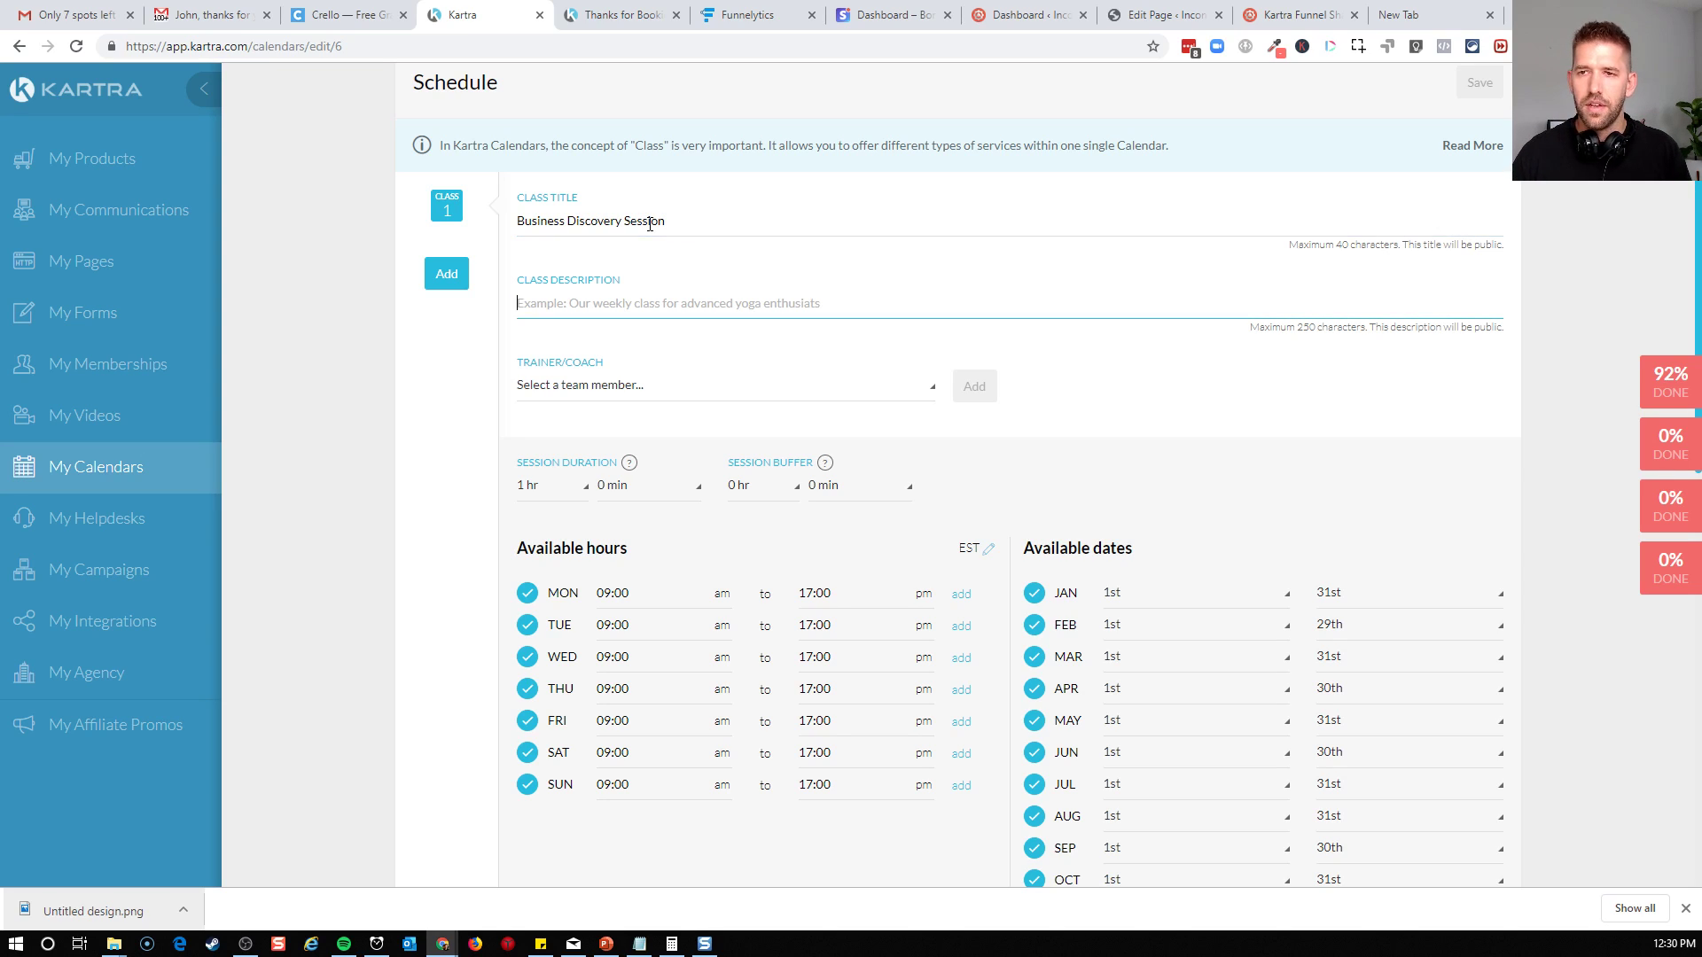
Enter the class description "Let's find the key leverage point to move your business forward"
type("Le")
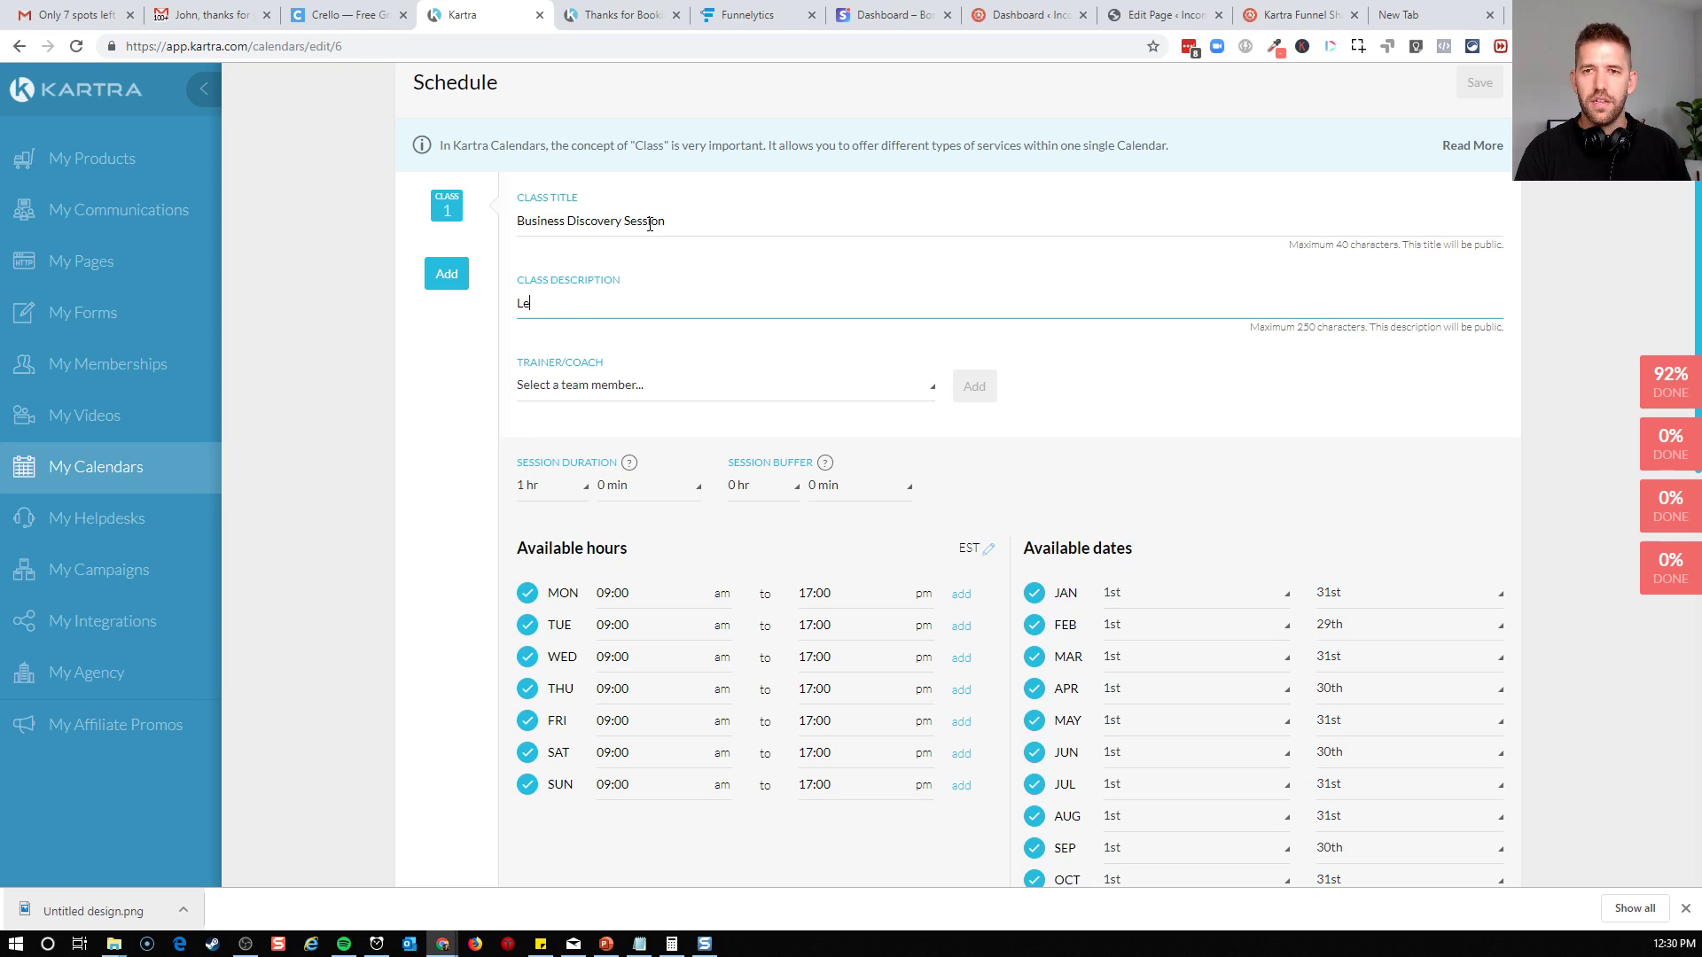
type("t's find the key leverage point to move your business forward")
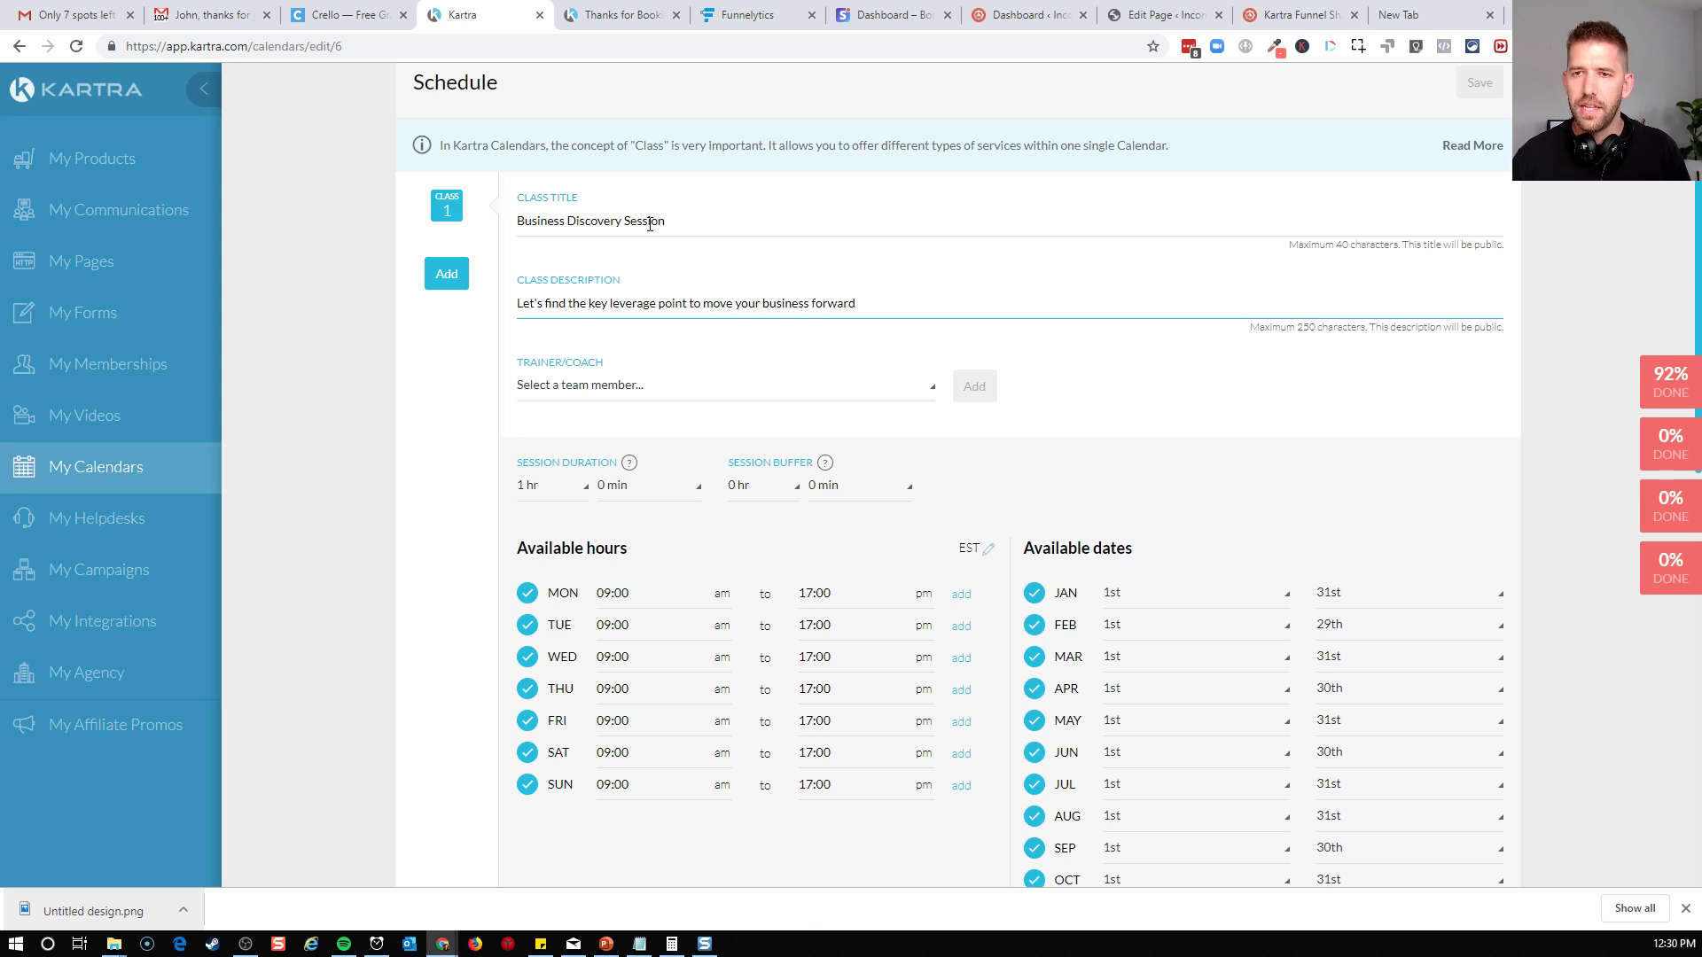
Assign the listed team member as coach for Class 1 and set the session duration to 0 hr 25 min
left_click(670, 388)
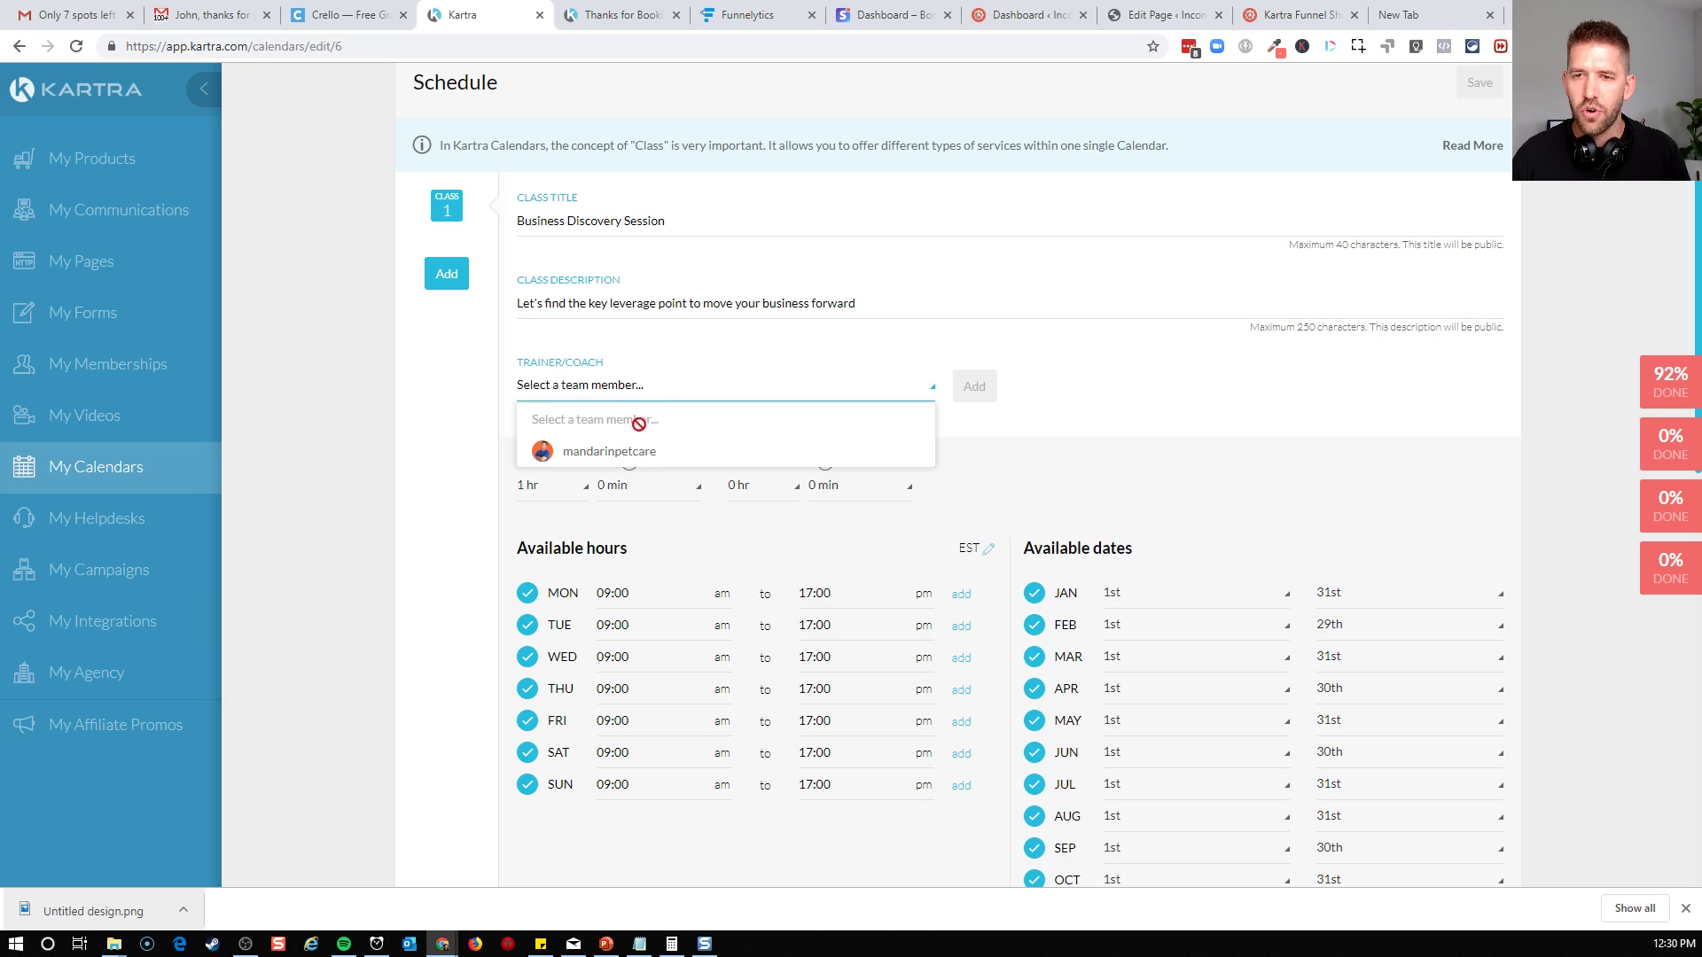
left_click(623, 453)
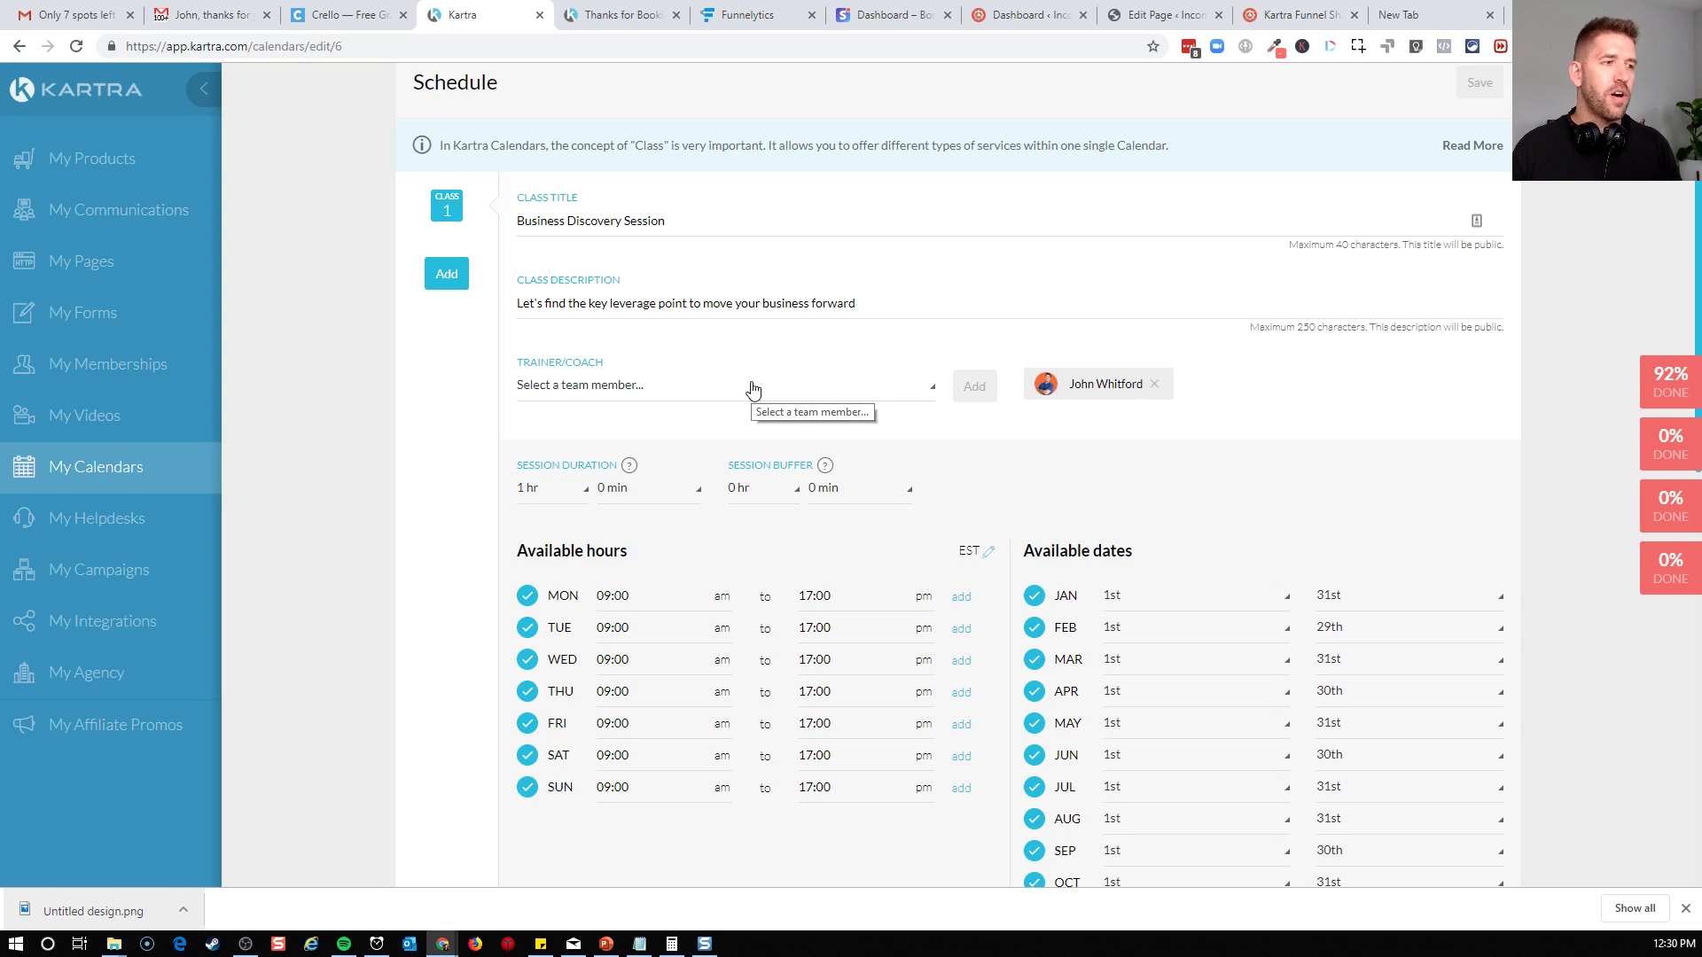
left_click(560, 493)
left_click(557, 292)
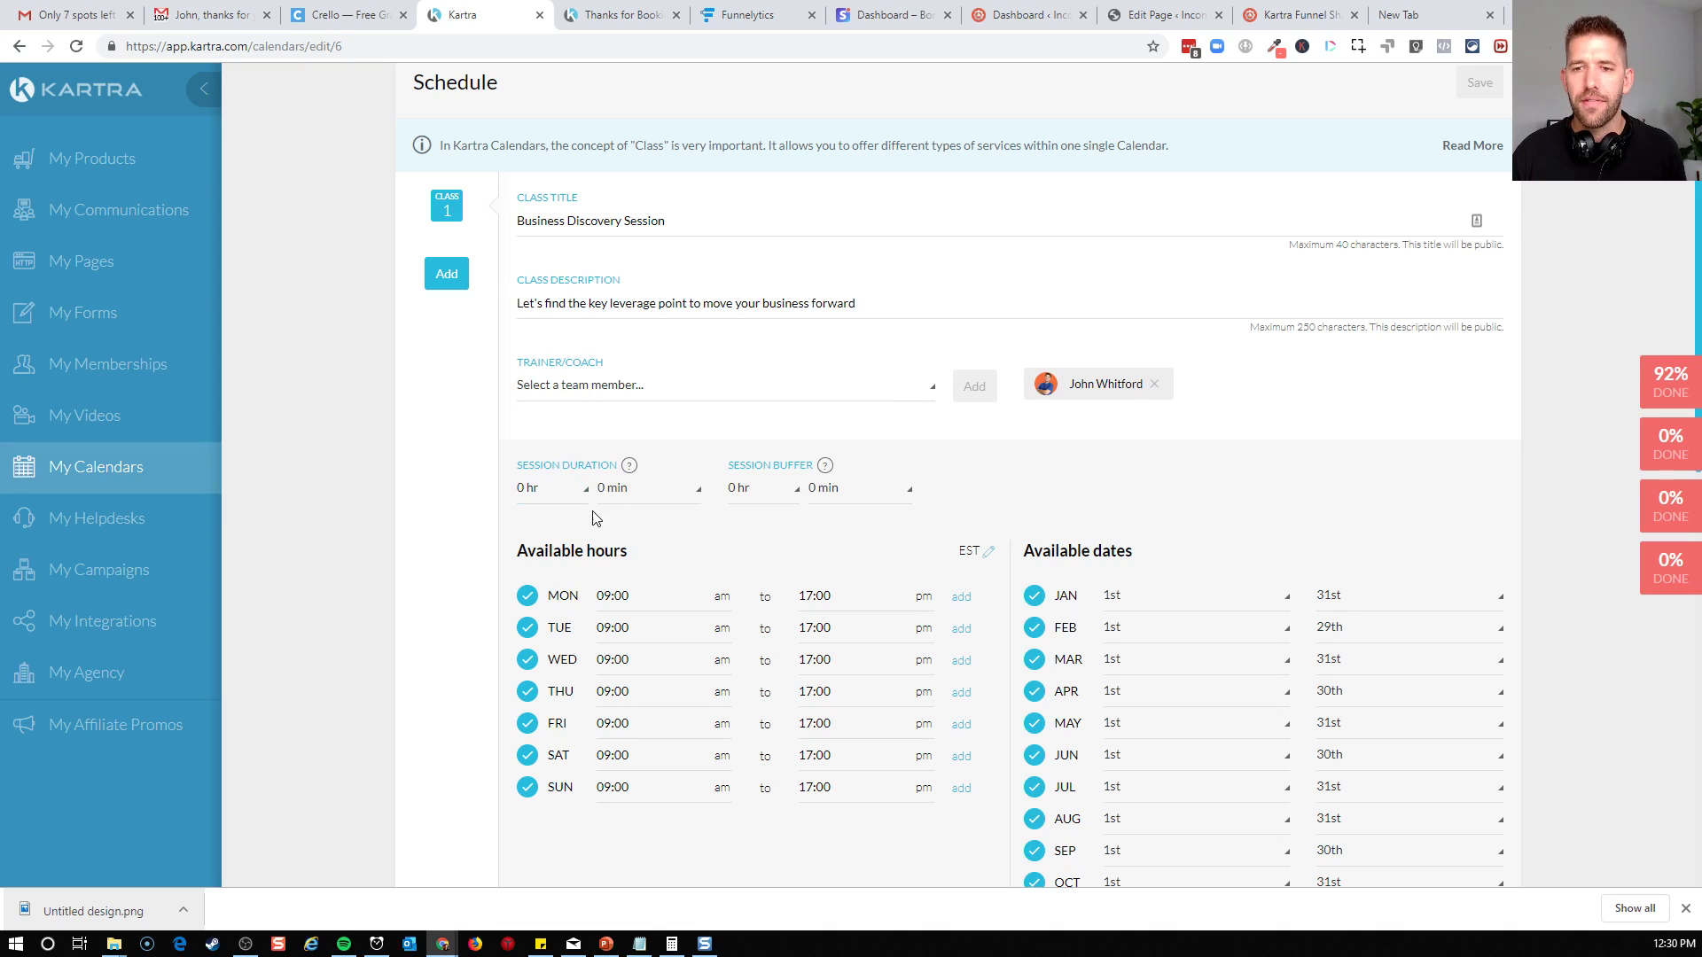
left_click(603, 493)
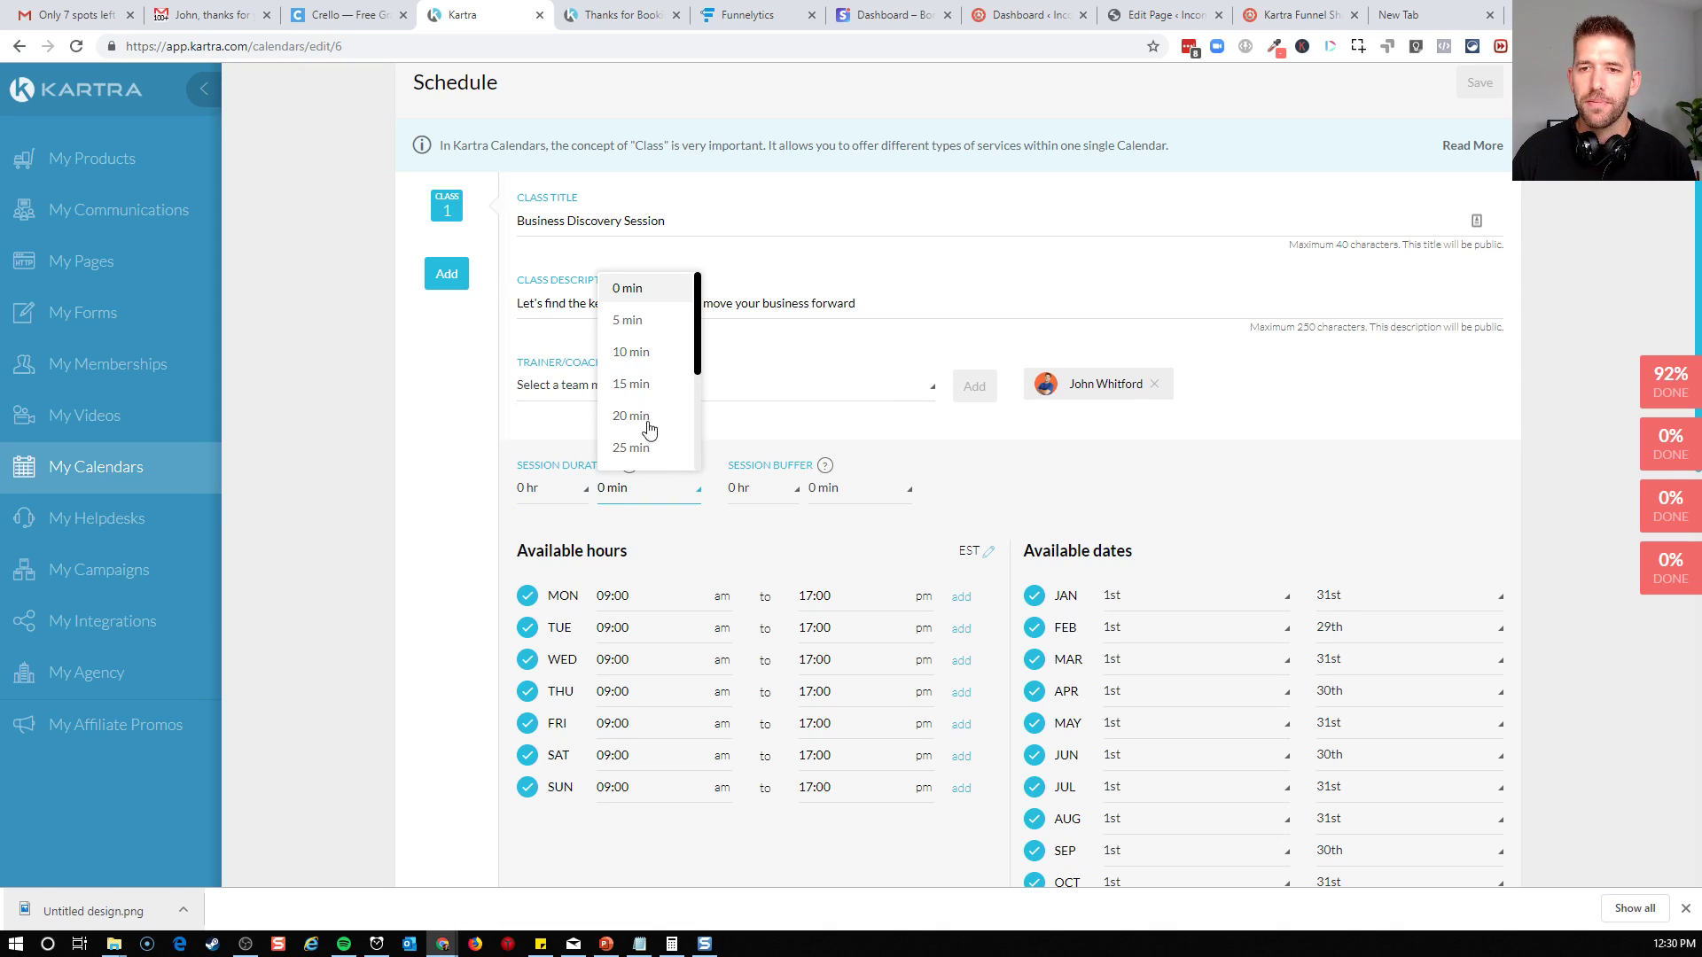
left_click(642, 447)
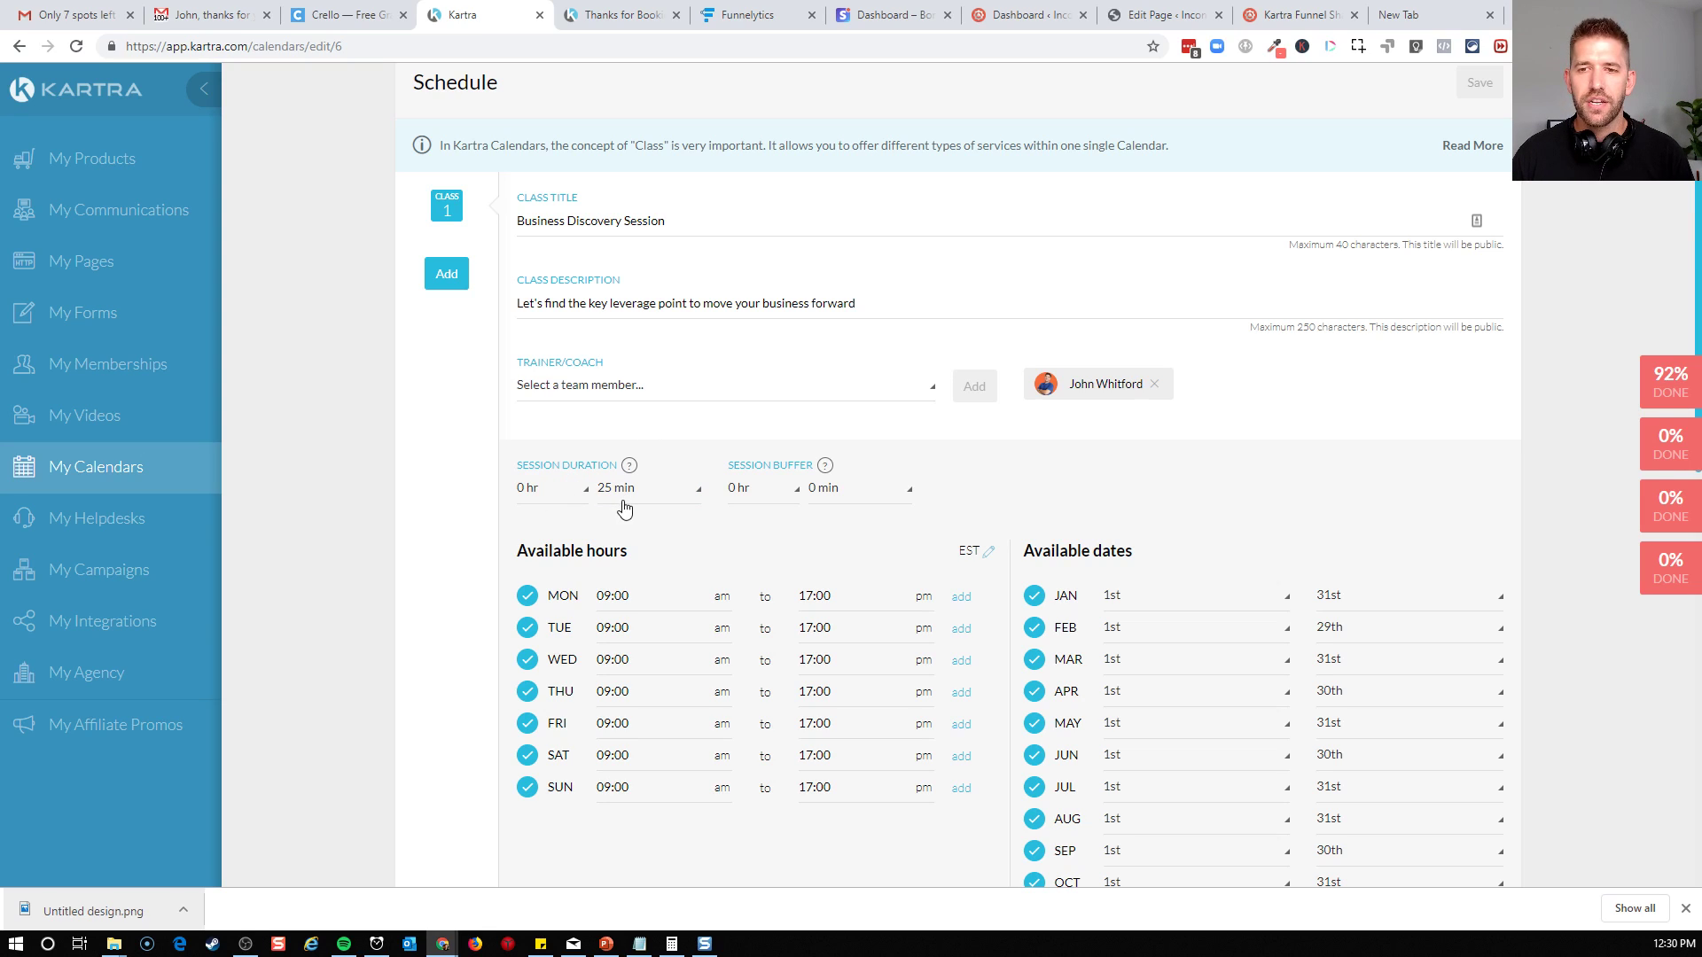
Set the session buffer of Class 1 to 5 min
left_click(827, 494)
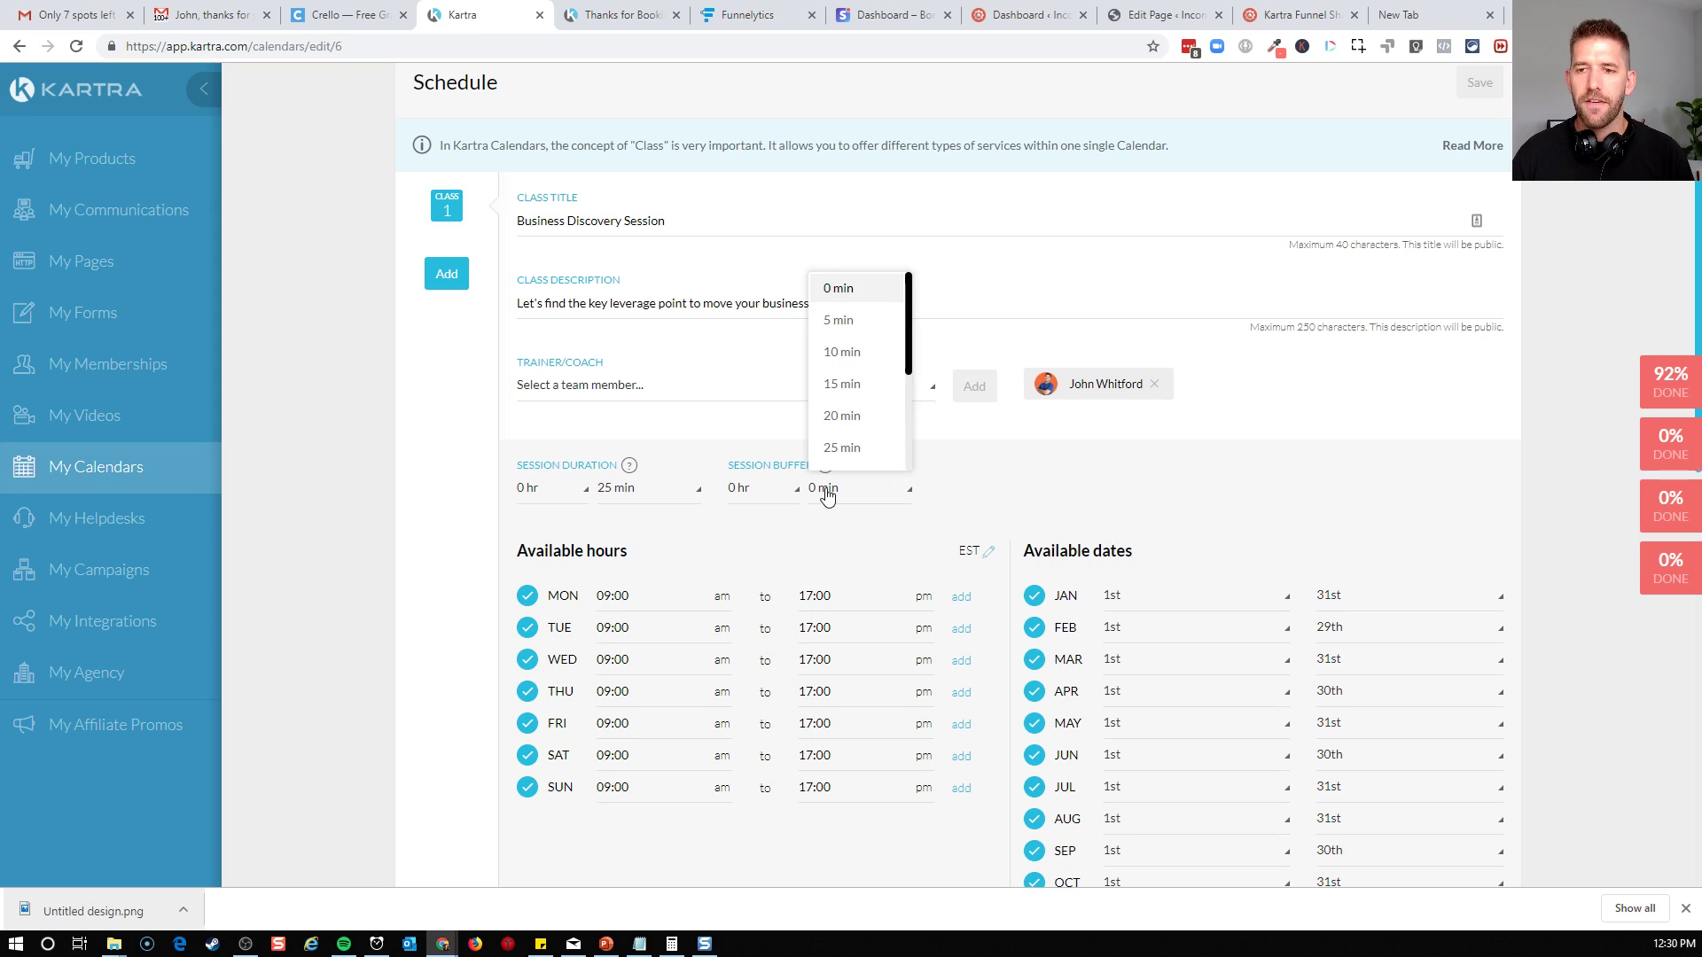
left_click(842, 496)
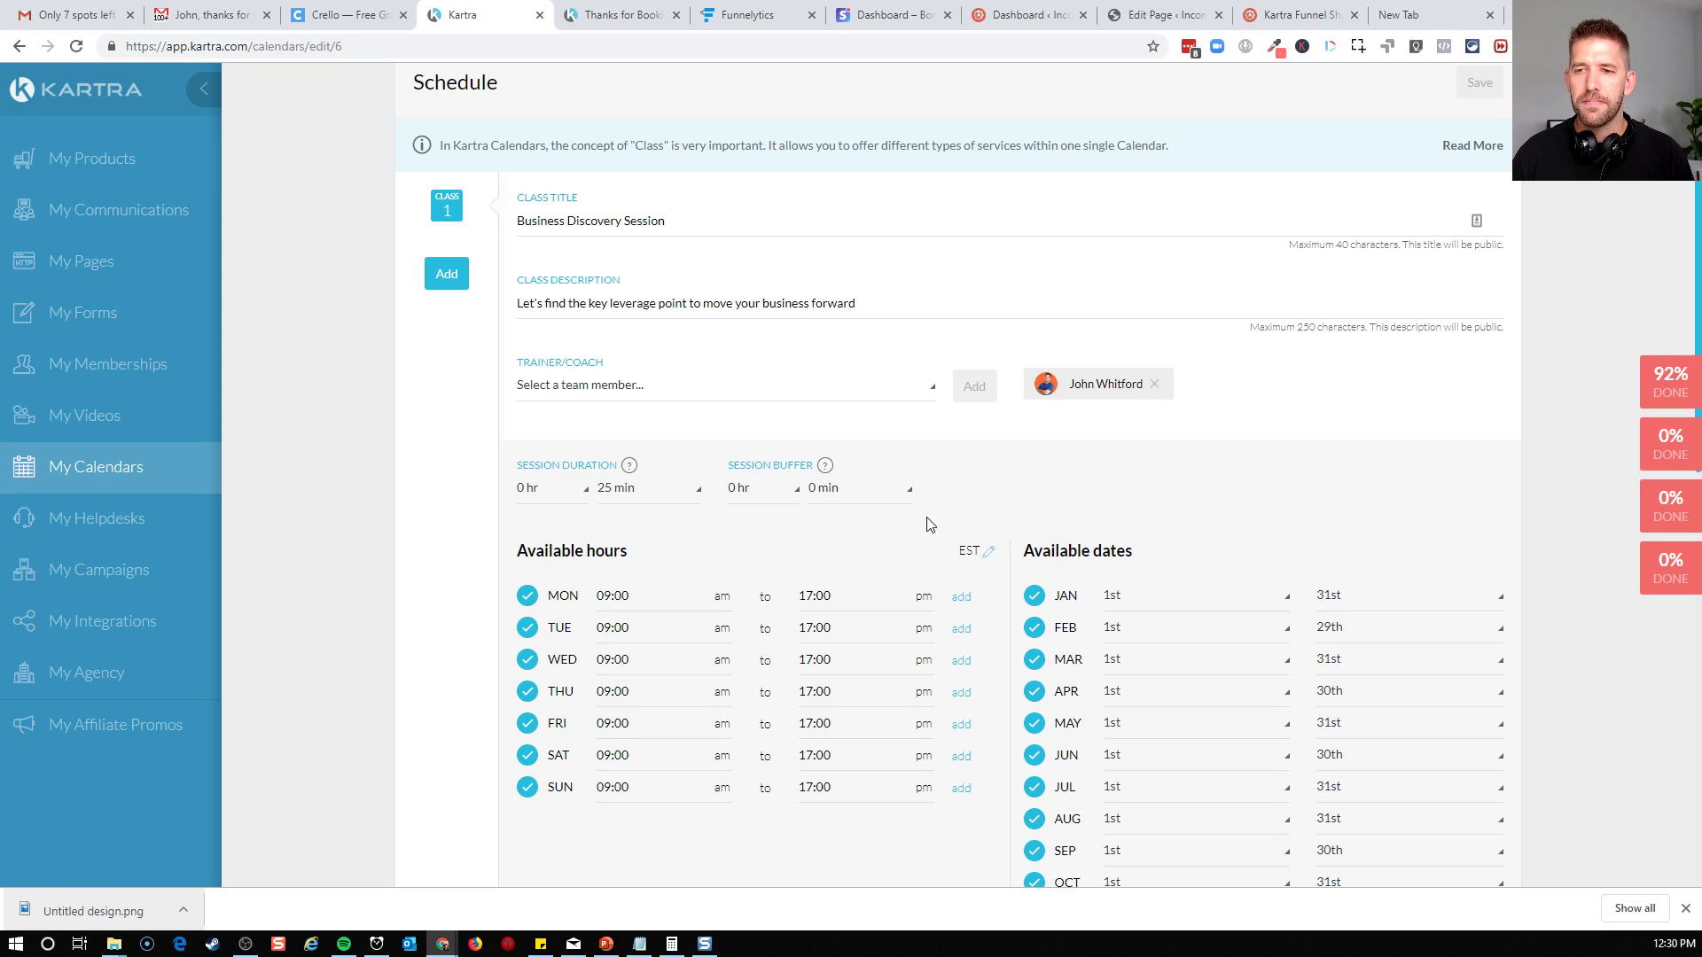
left_click(851, 497)
left_click(841, 333)
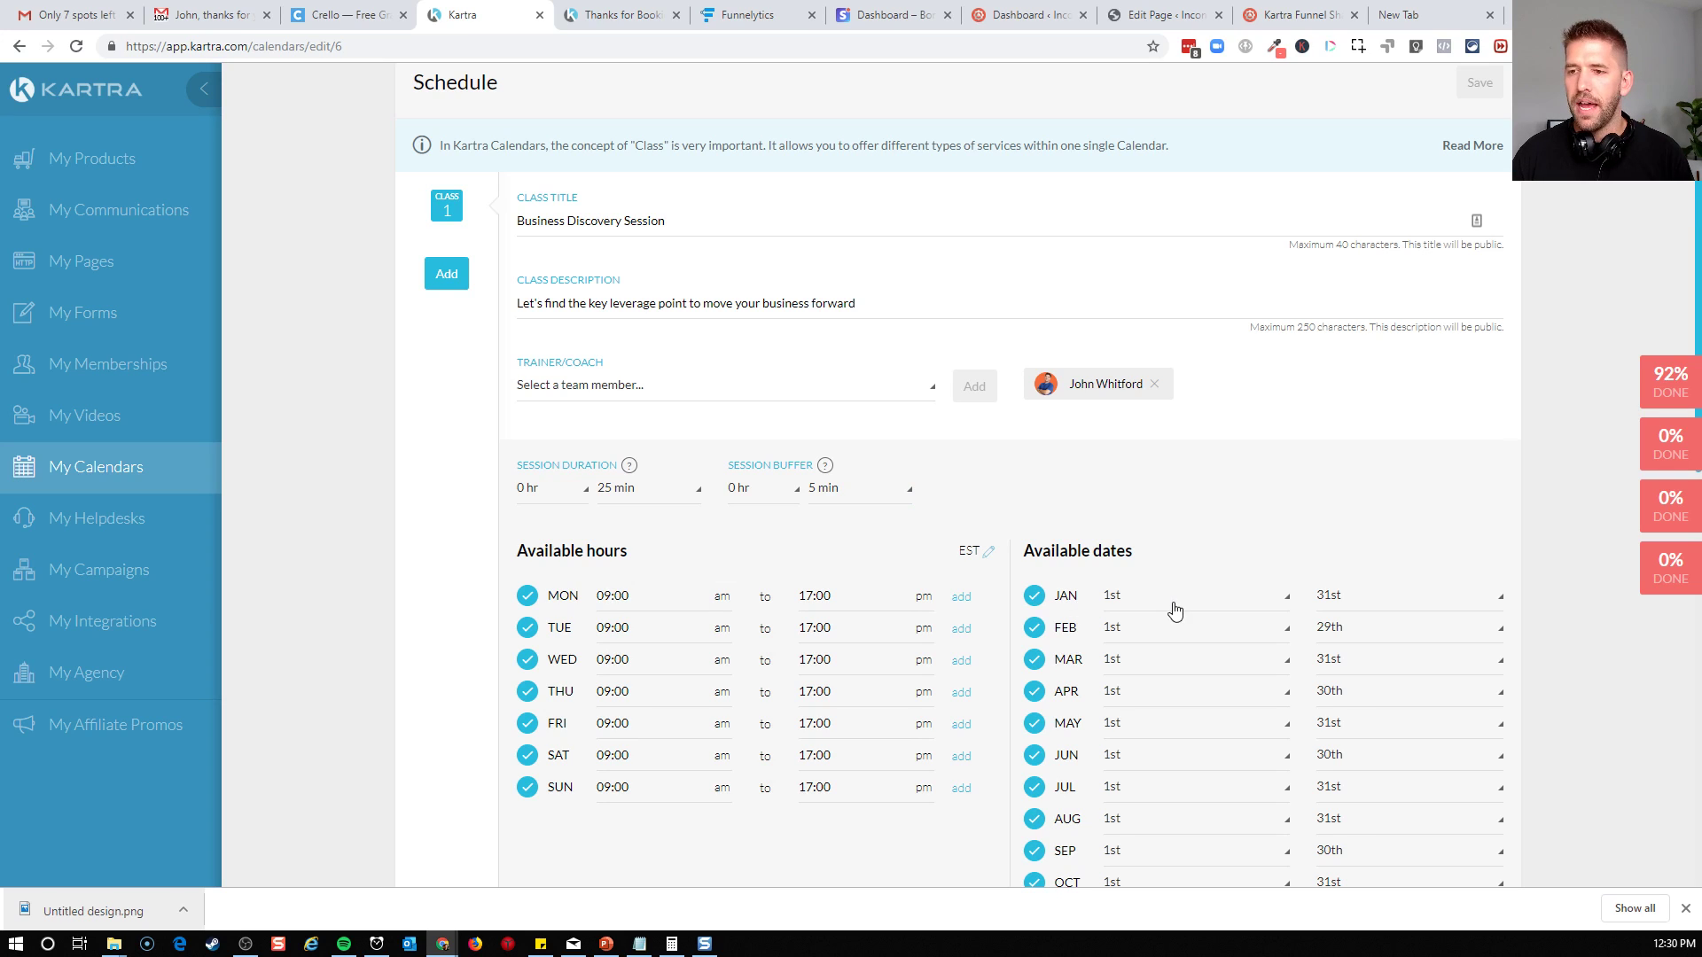
scroll(1170, 608, "down", 3)
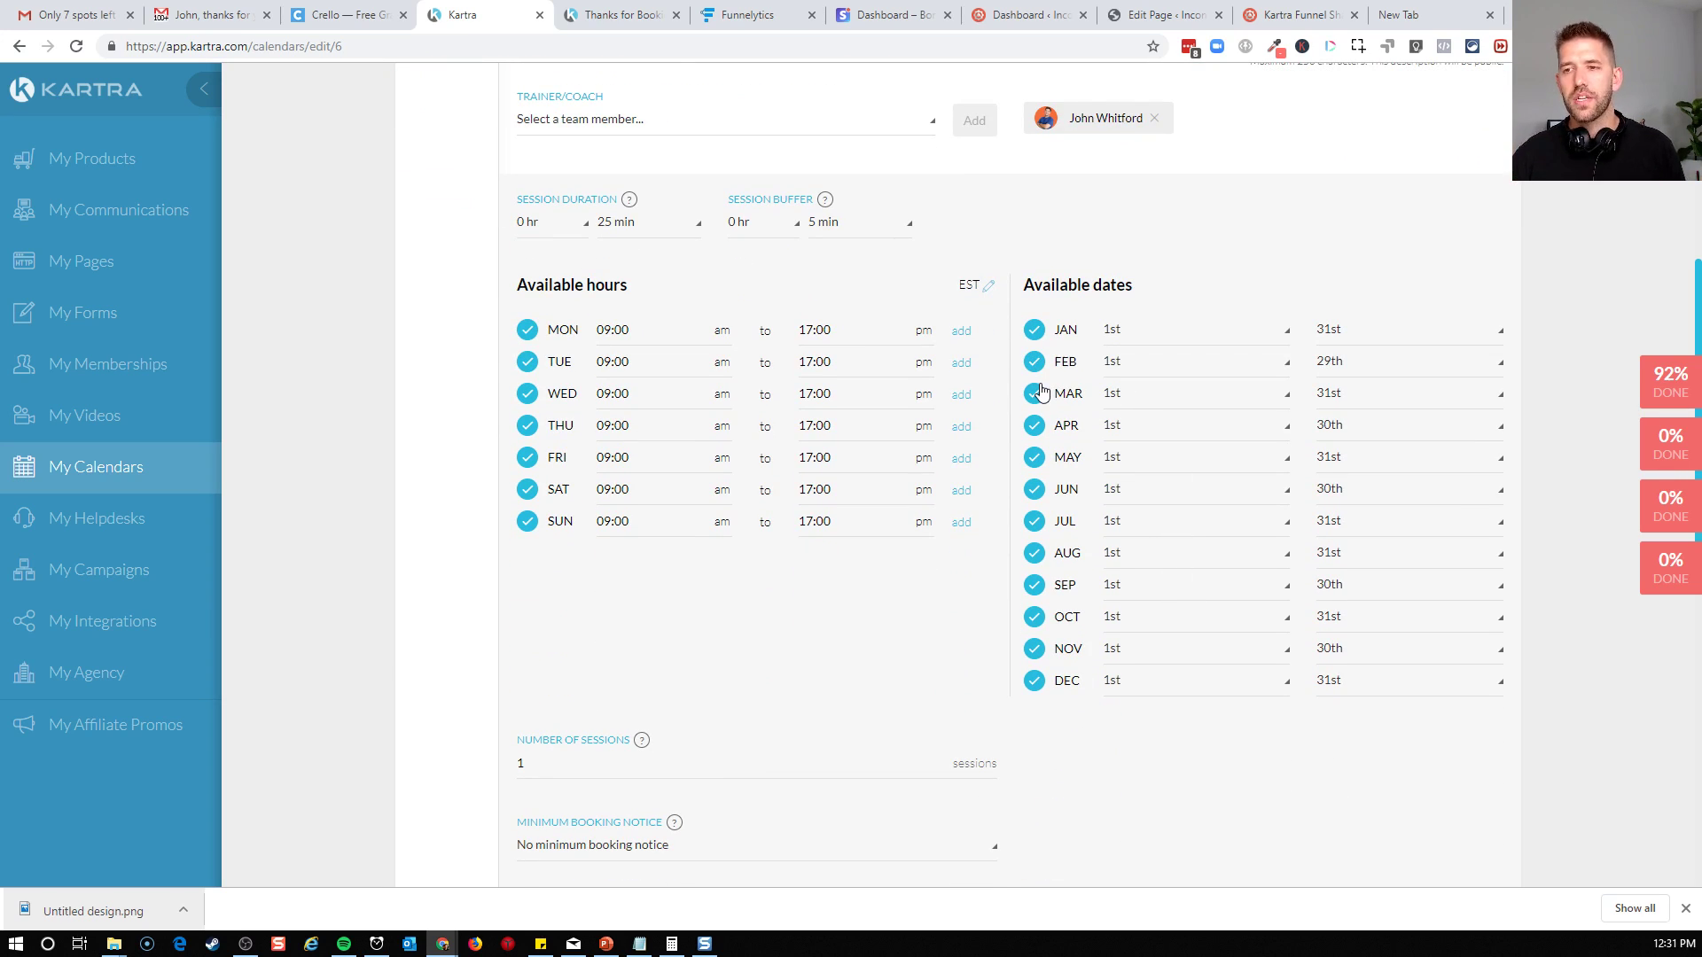
left_click(1338, 427)
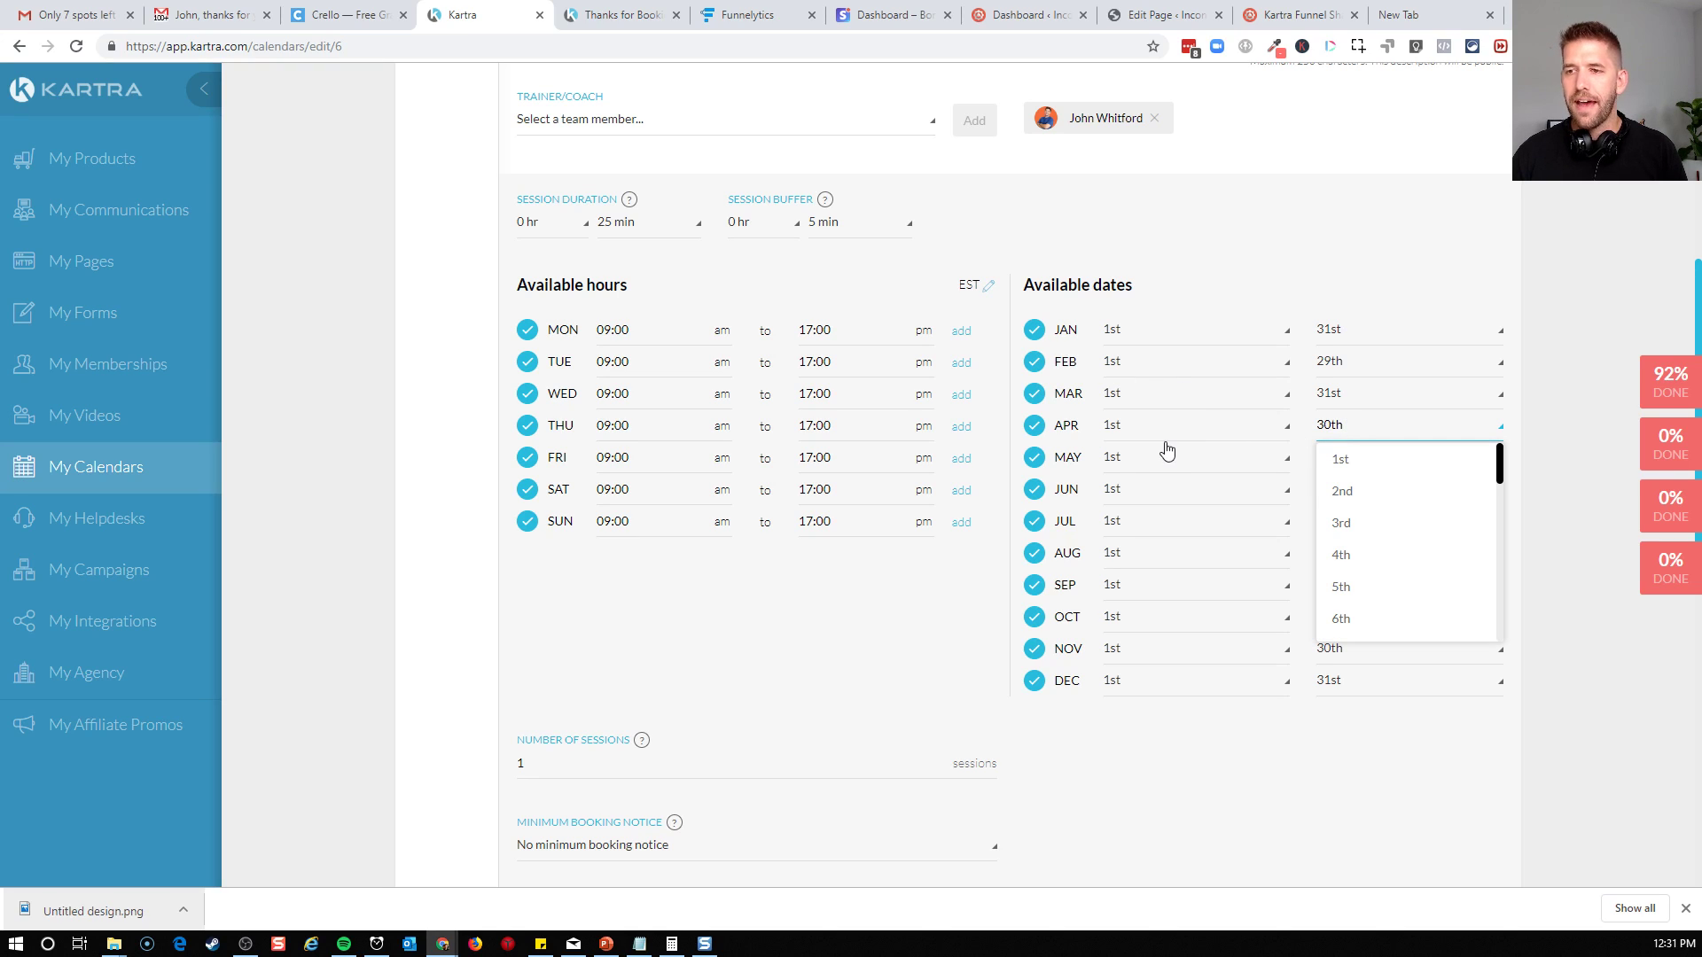
left_click(1388, 434)
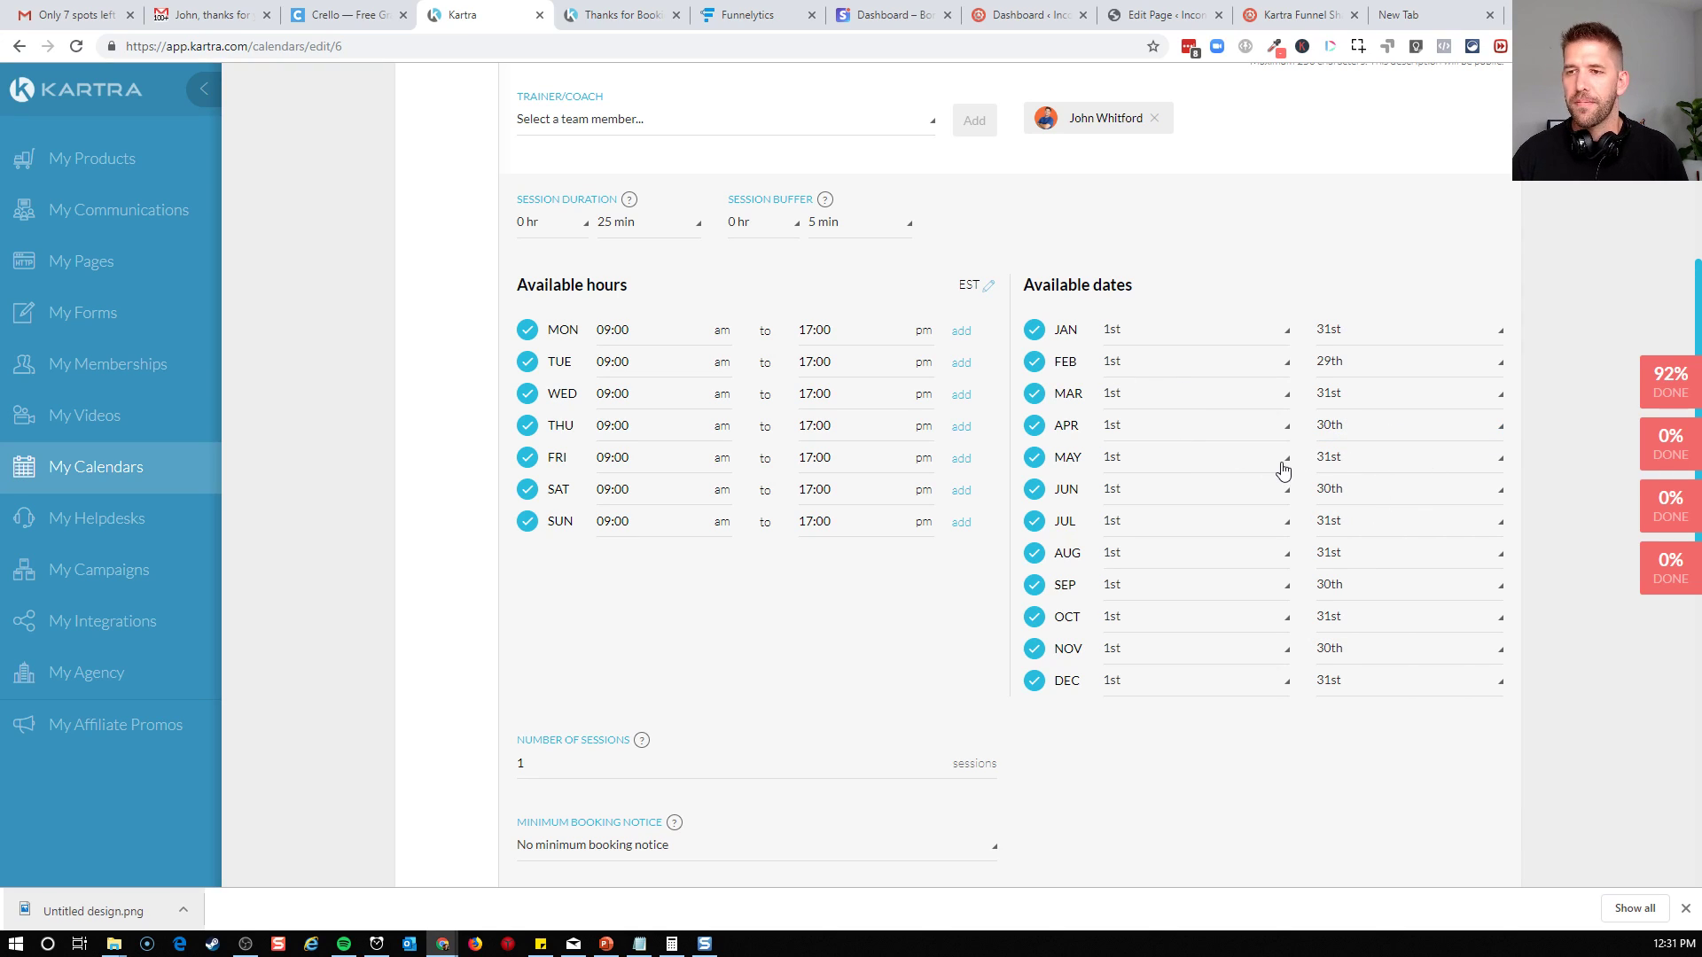
Block Thu, 15 Aug 2019 as a specific date for the class and remove that blocked date again
scroll(665, 820, "down", 2)
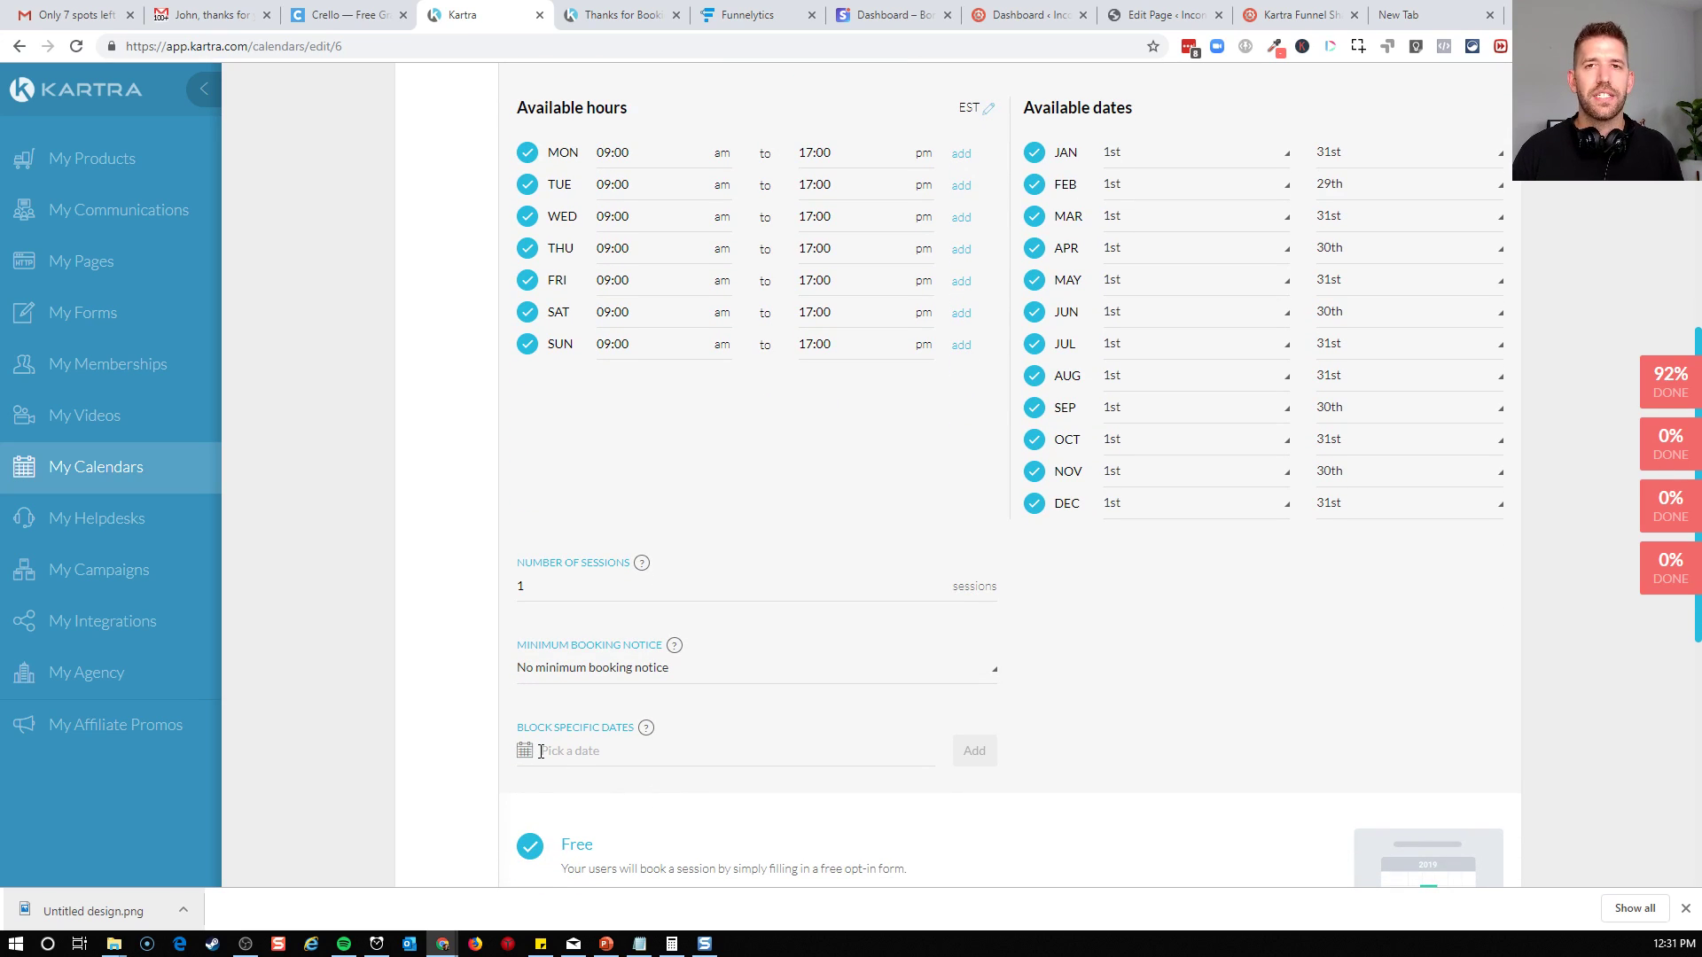
left_click(541, 752)
scroll(541, 750, "up", 1)
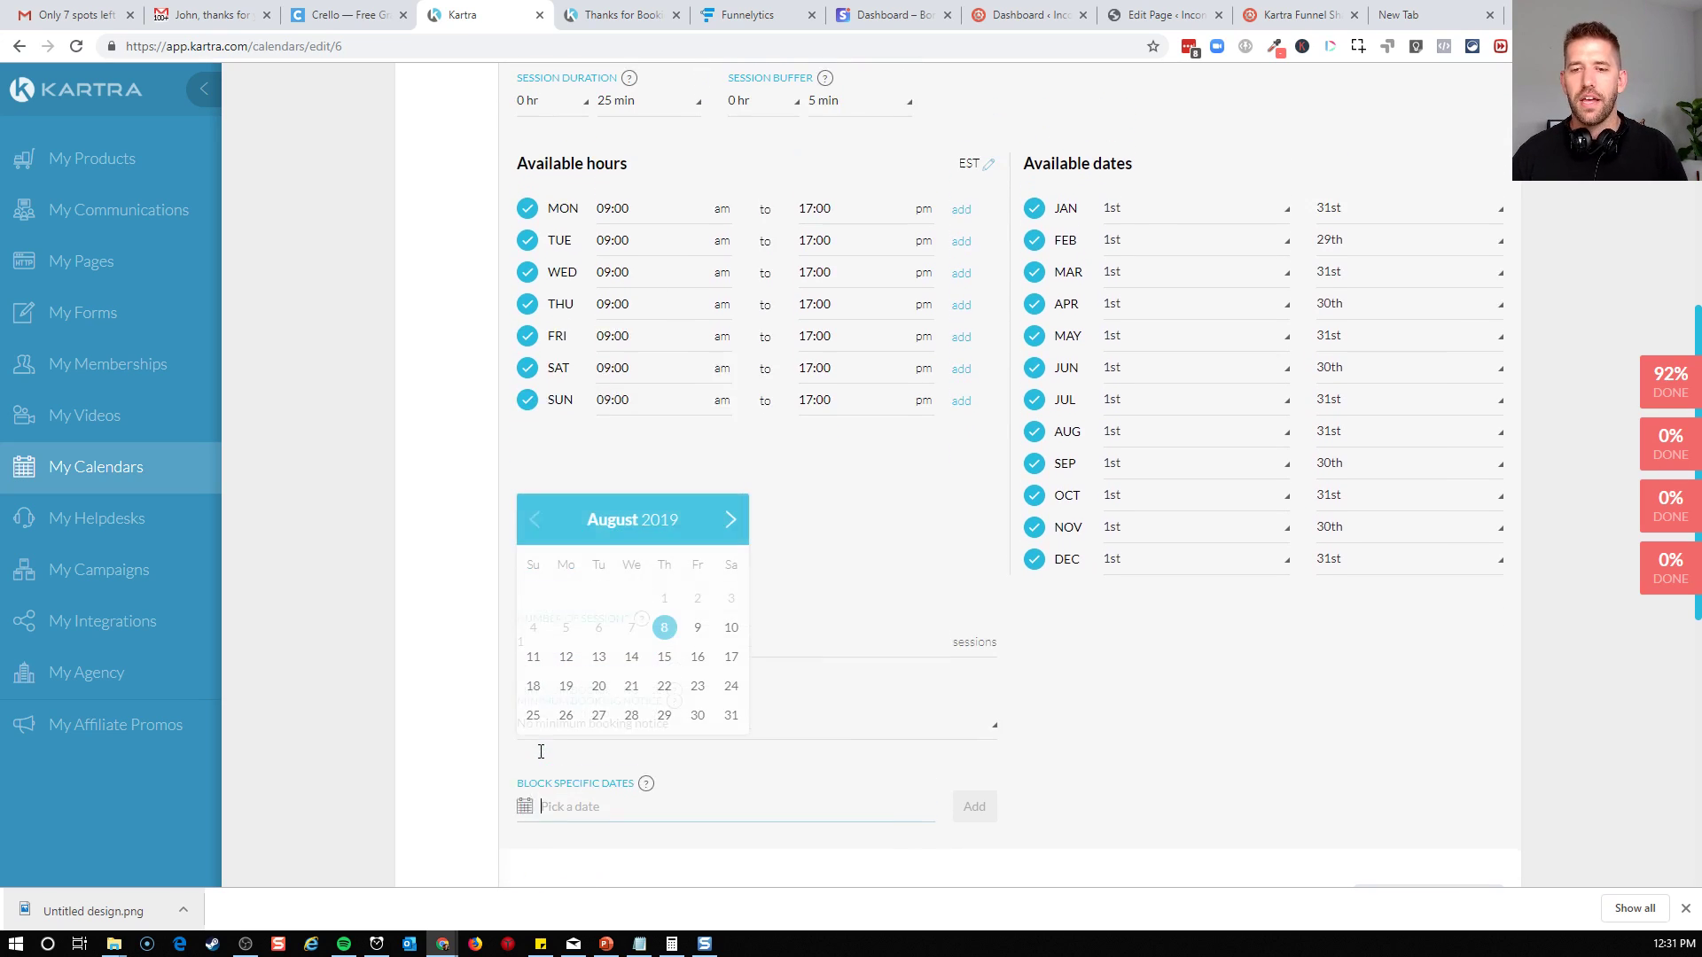
left_click(664, 657)
left_click(962, 847)
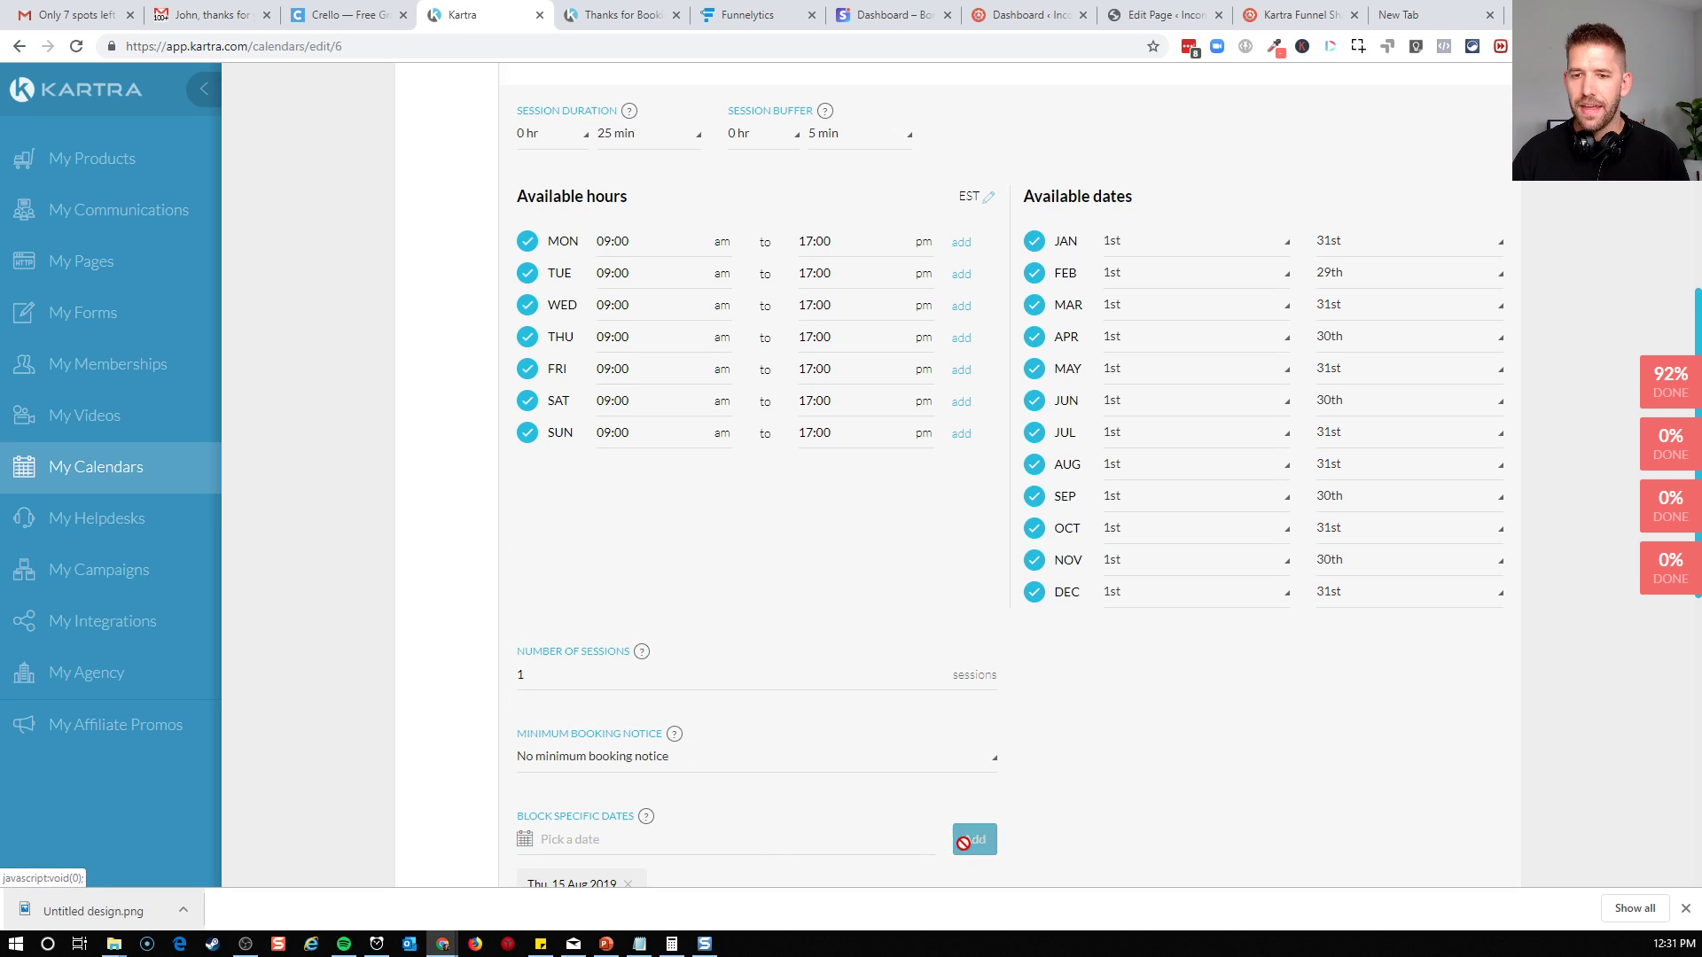
scroll(1108, 833, "down", 2)
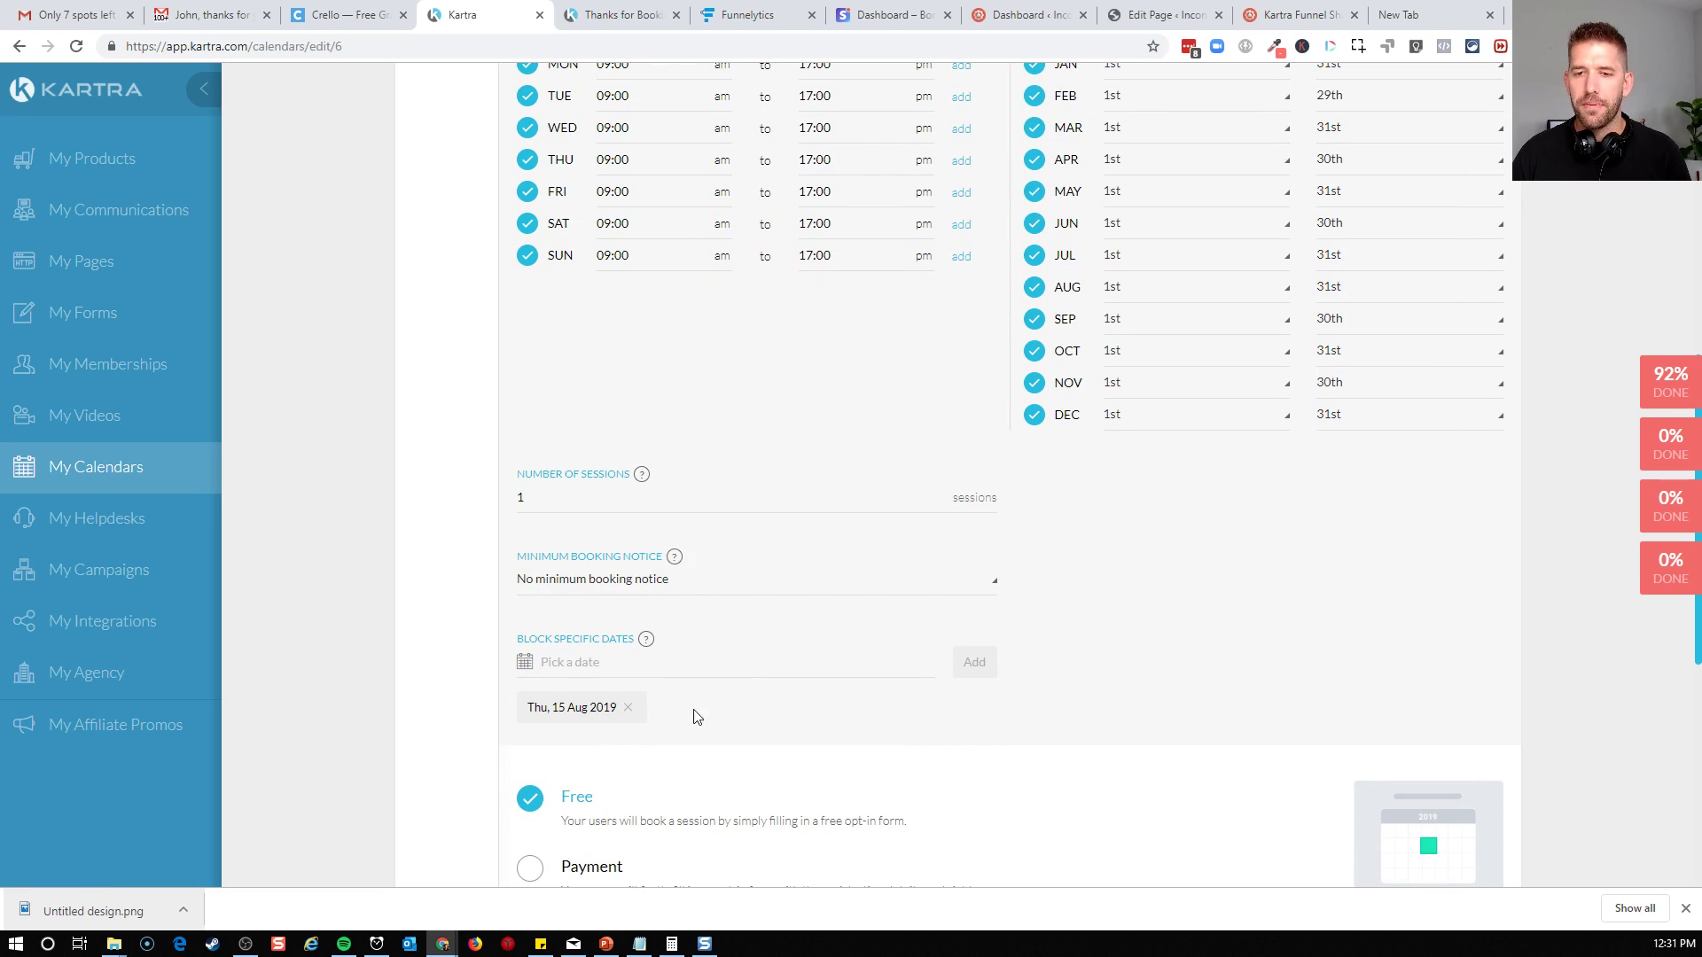
left_click(629, 709)
scroll(1143, 443, "up", 3)
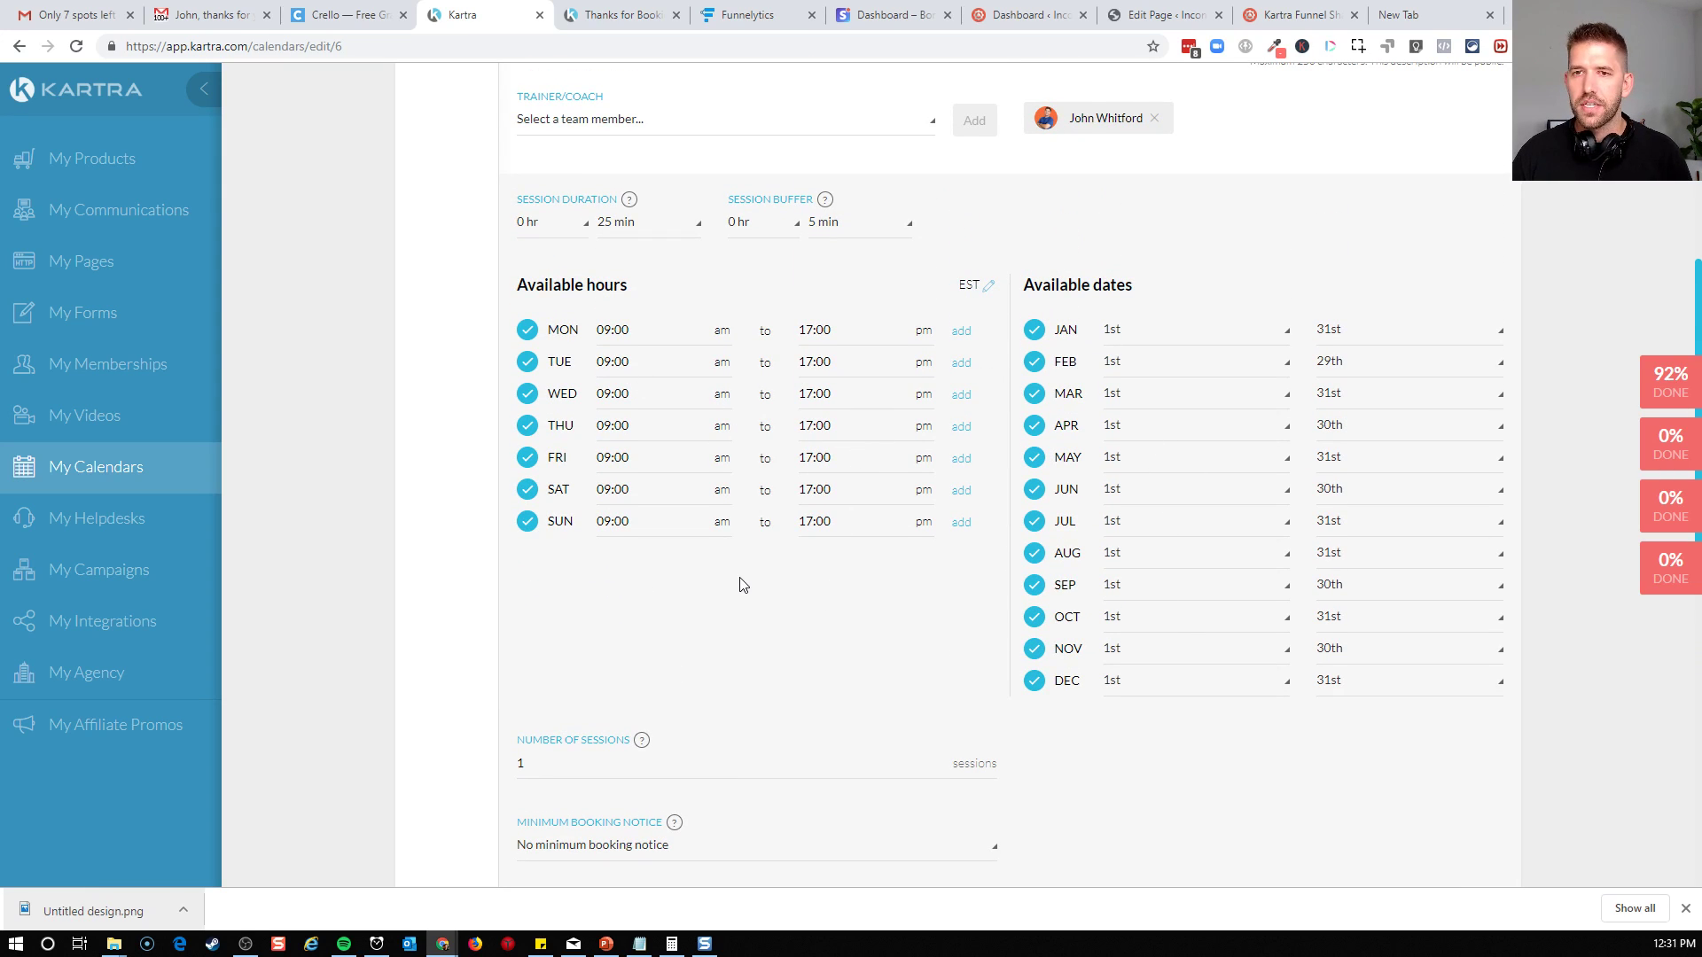
scroll(1165, 661, "down", 3)
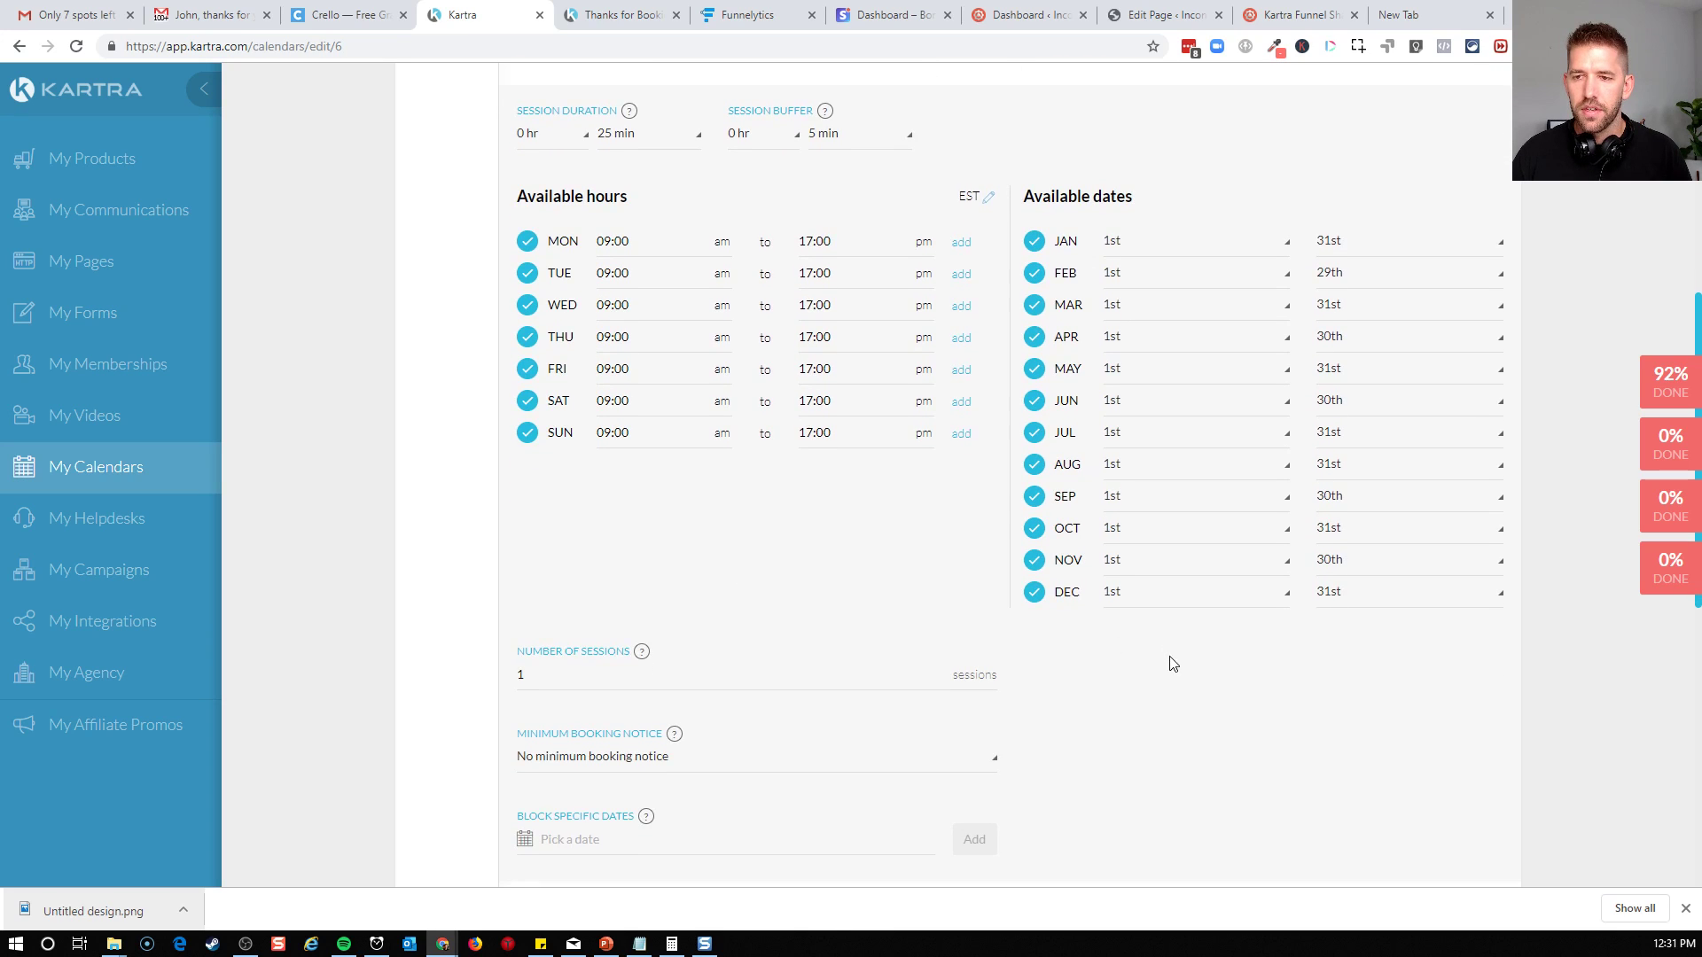
left_click(566, 501)
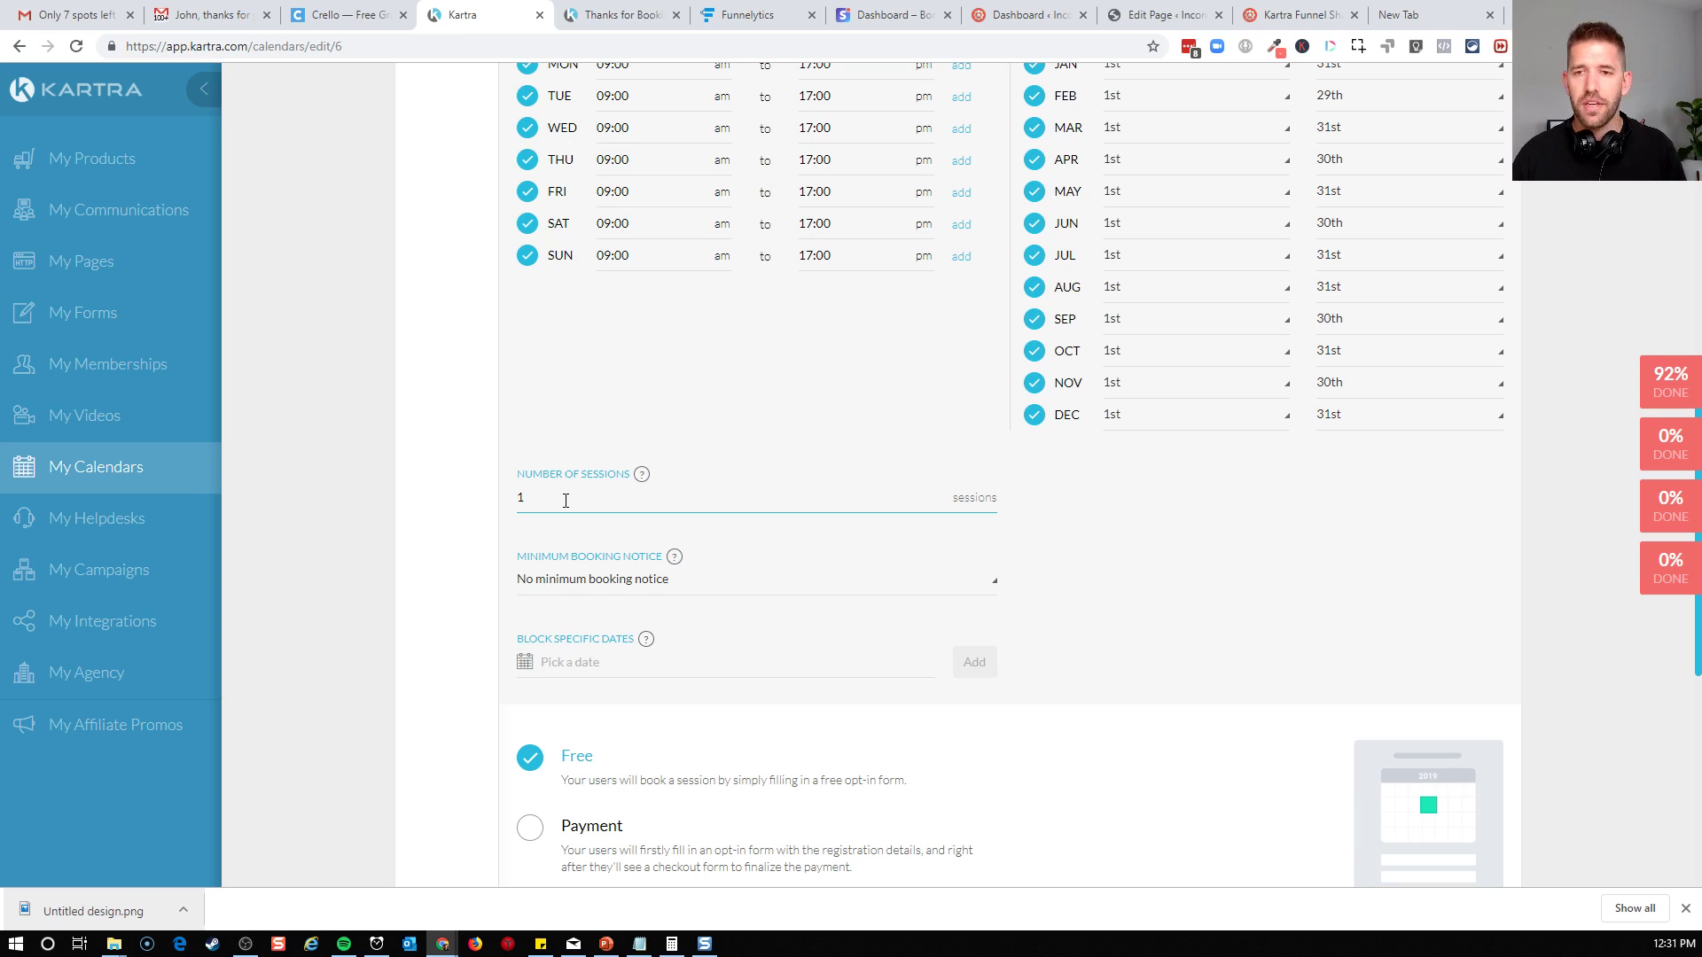
left_click(635, 390)
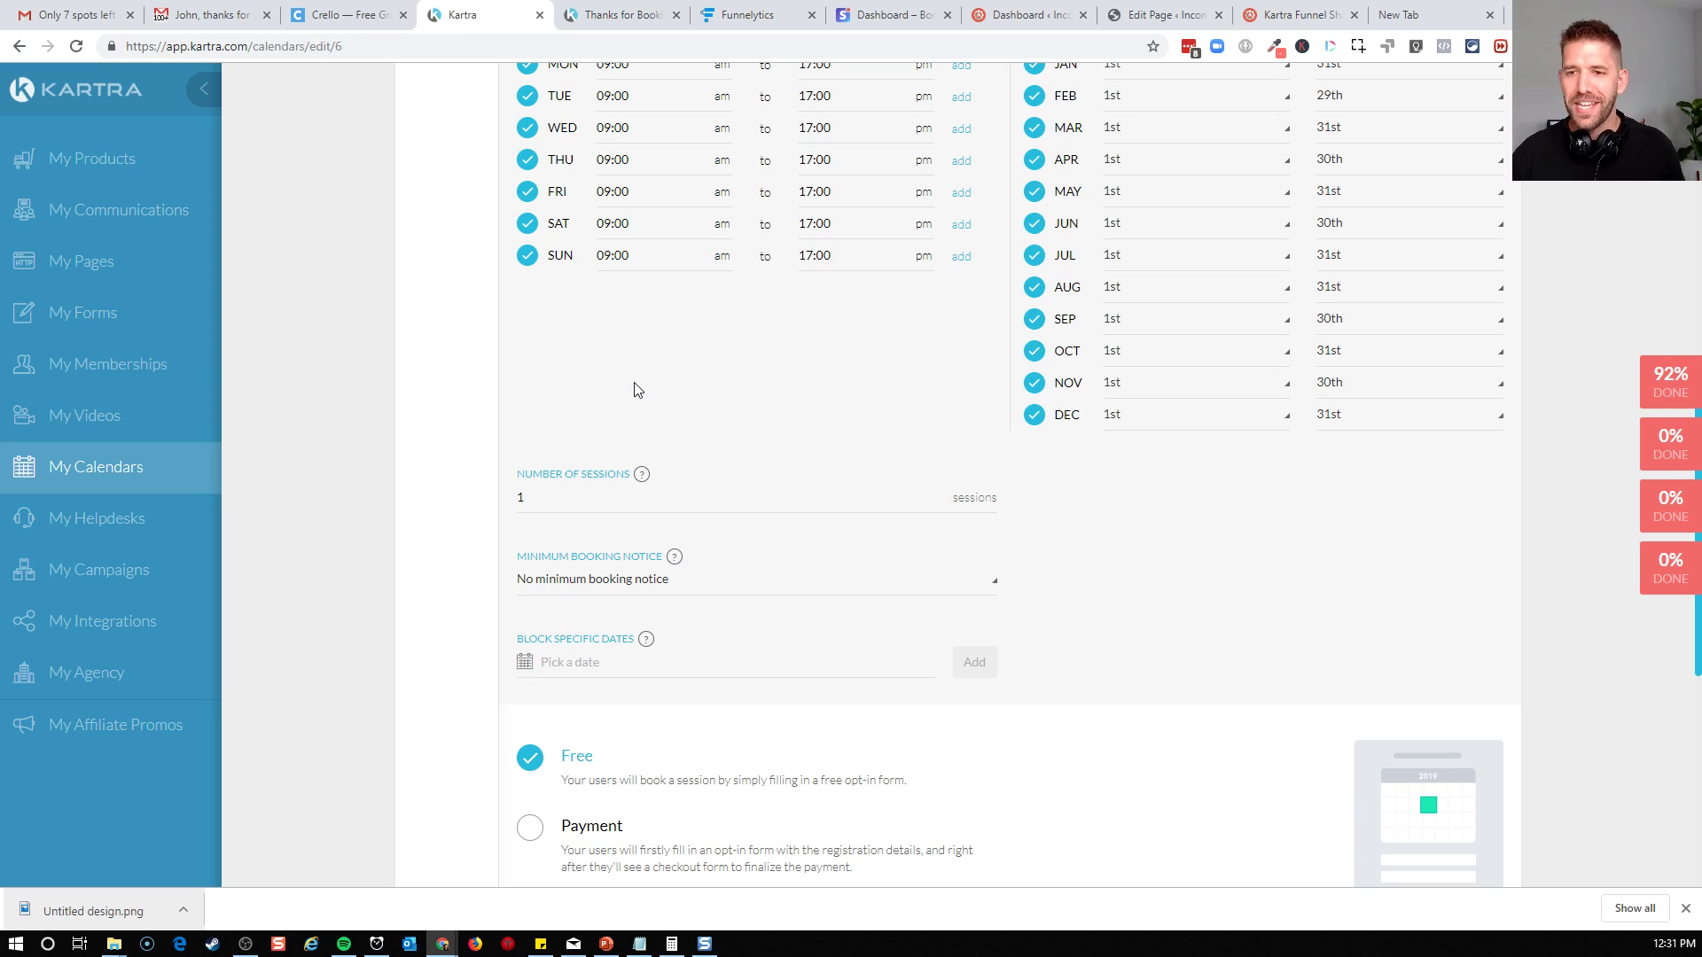
Set the minimum booking notice to "Don't allow bookings for today or tomorrow"
scroll(695, 391, "up", 2)
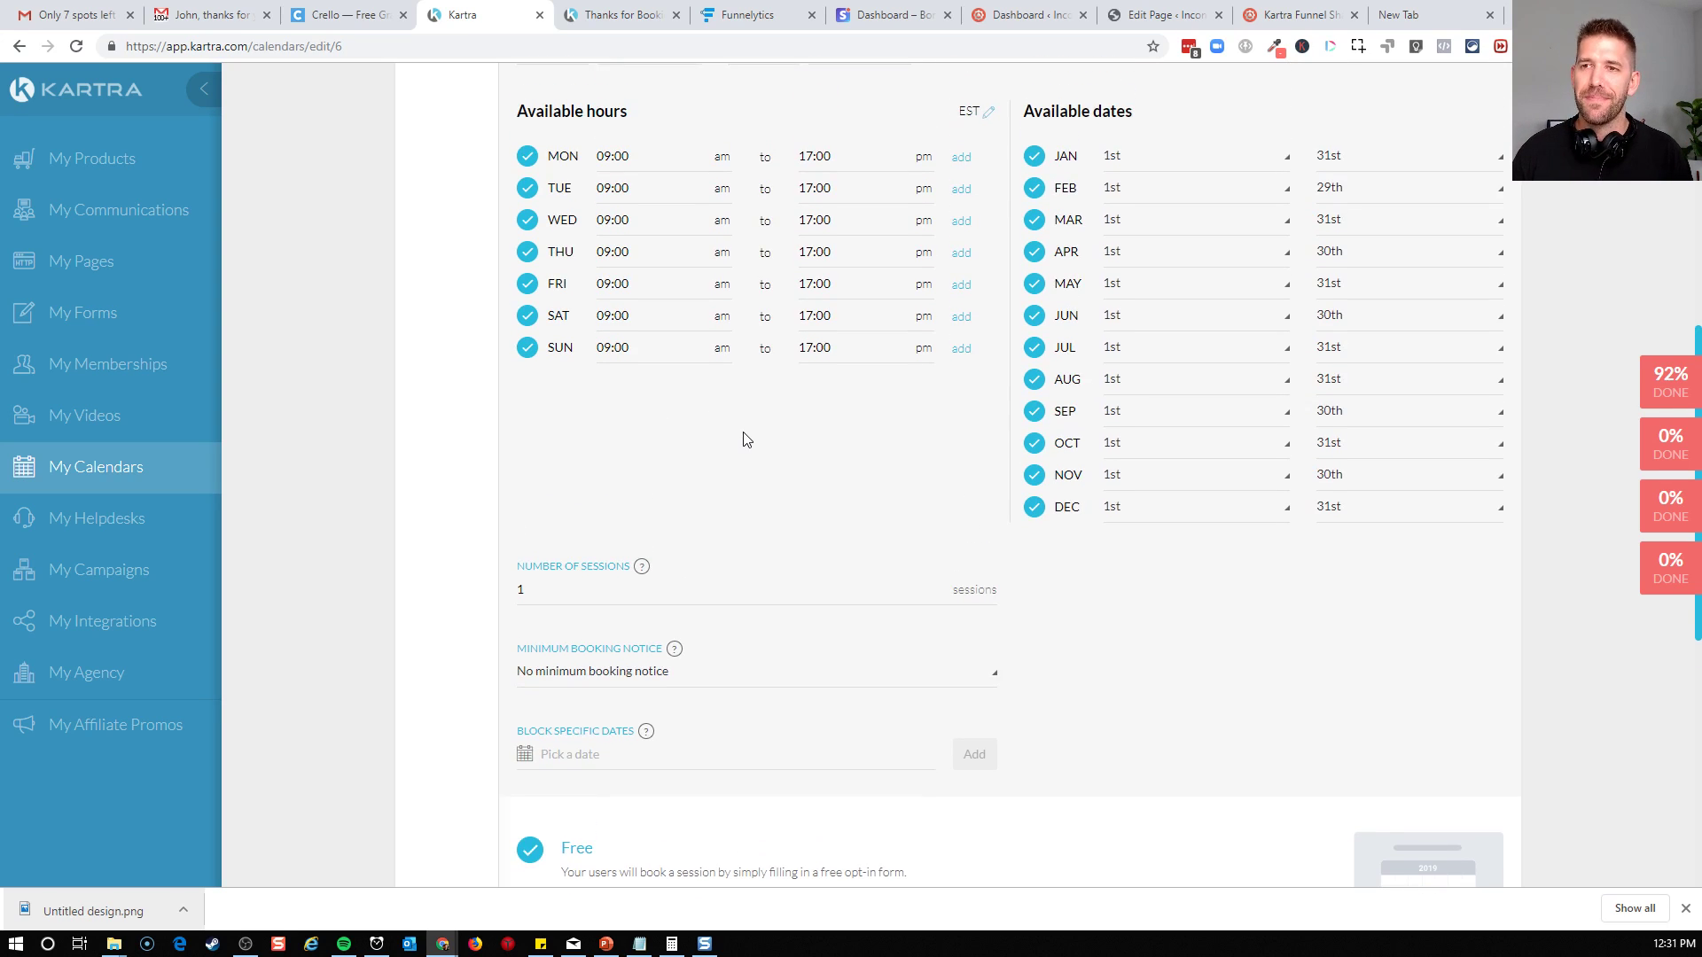
scroll(886, 468, "down", 2)
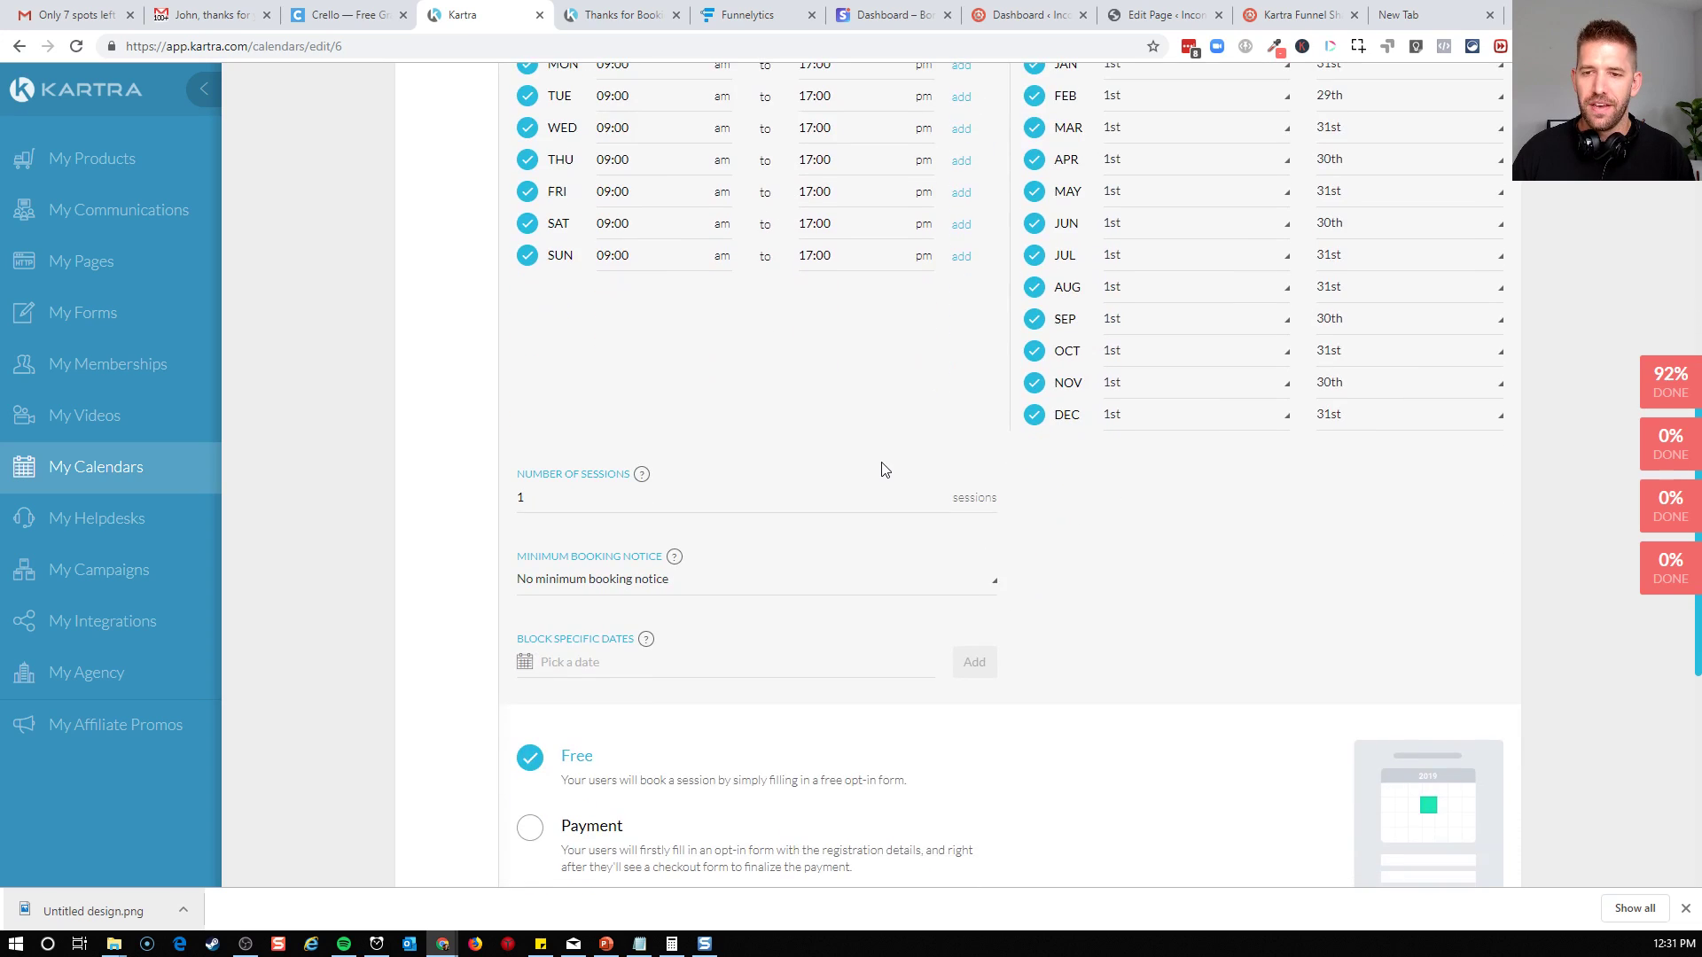
left_click(843, 586)
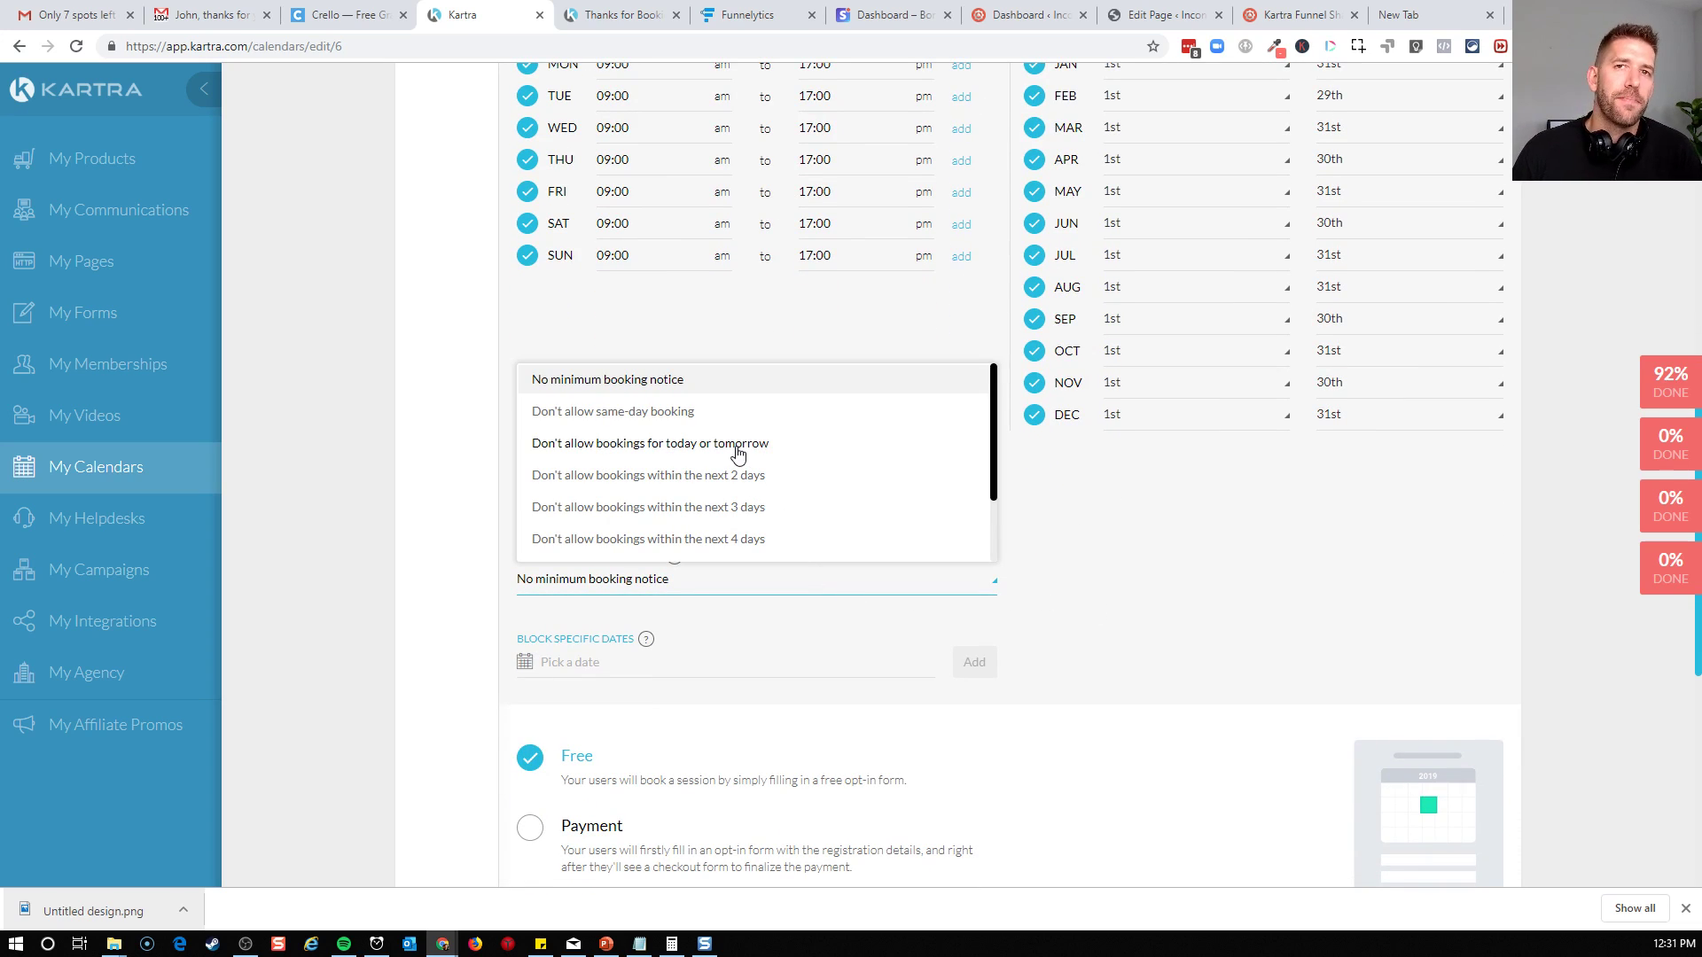
left_click(664, 444)
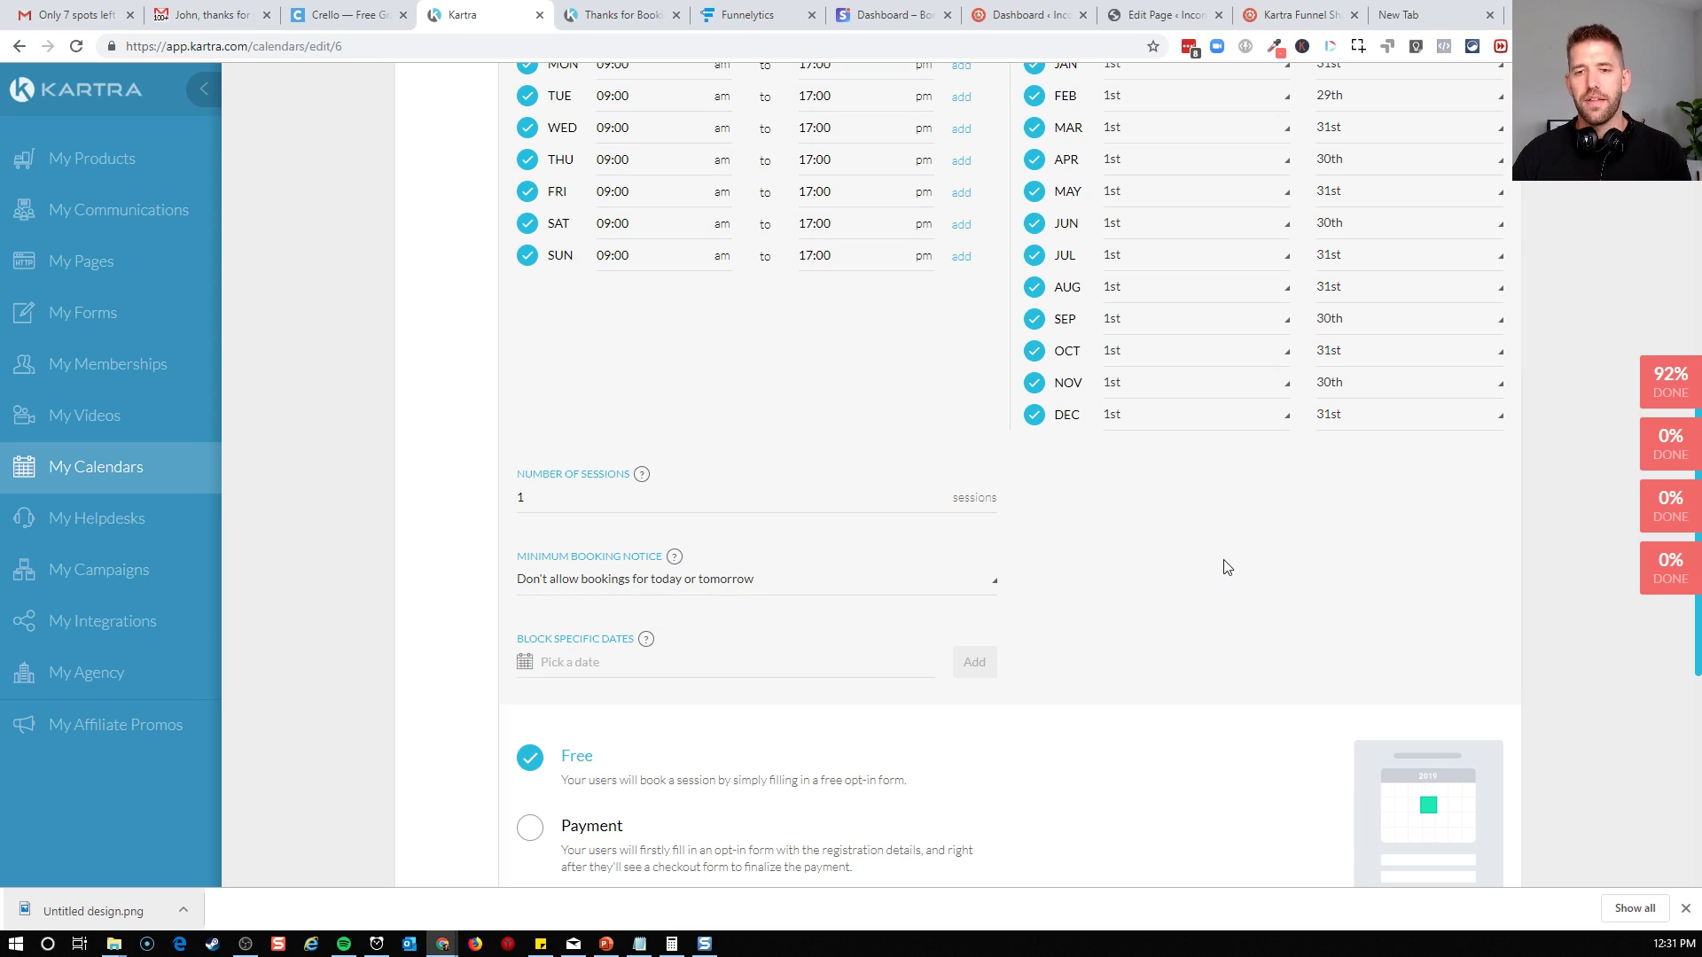
Look through the opt-in form choices and check the existing forms in a separate browser tab for the booking form's name
scroll(1227, 567, "down", 3)
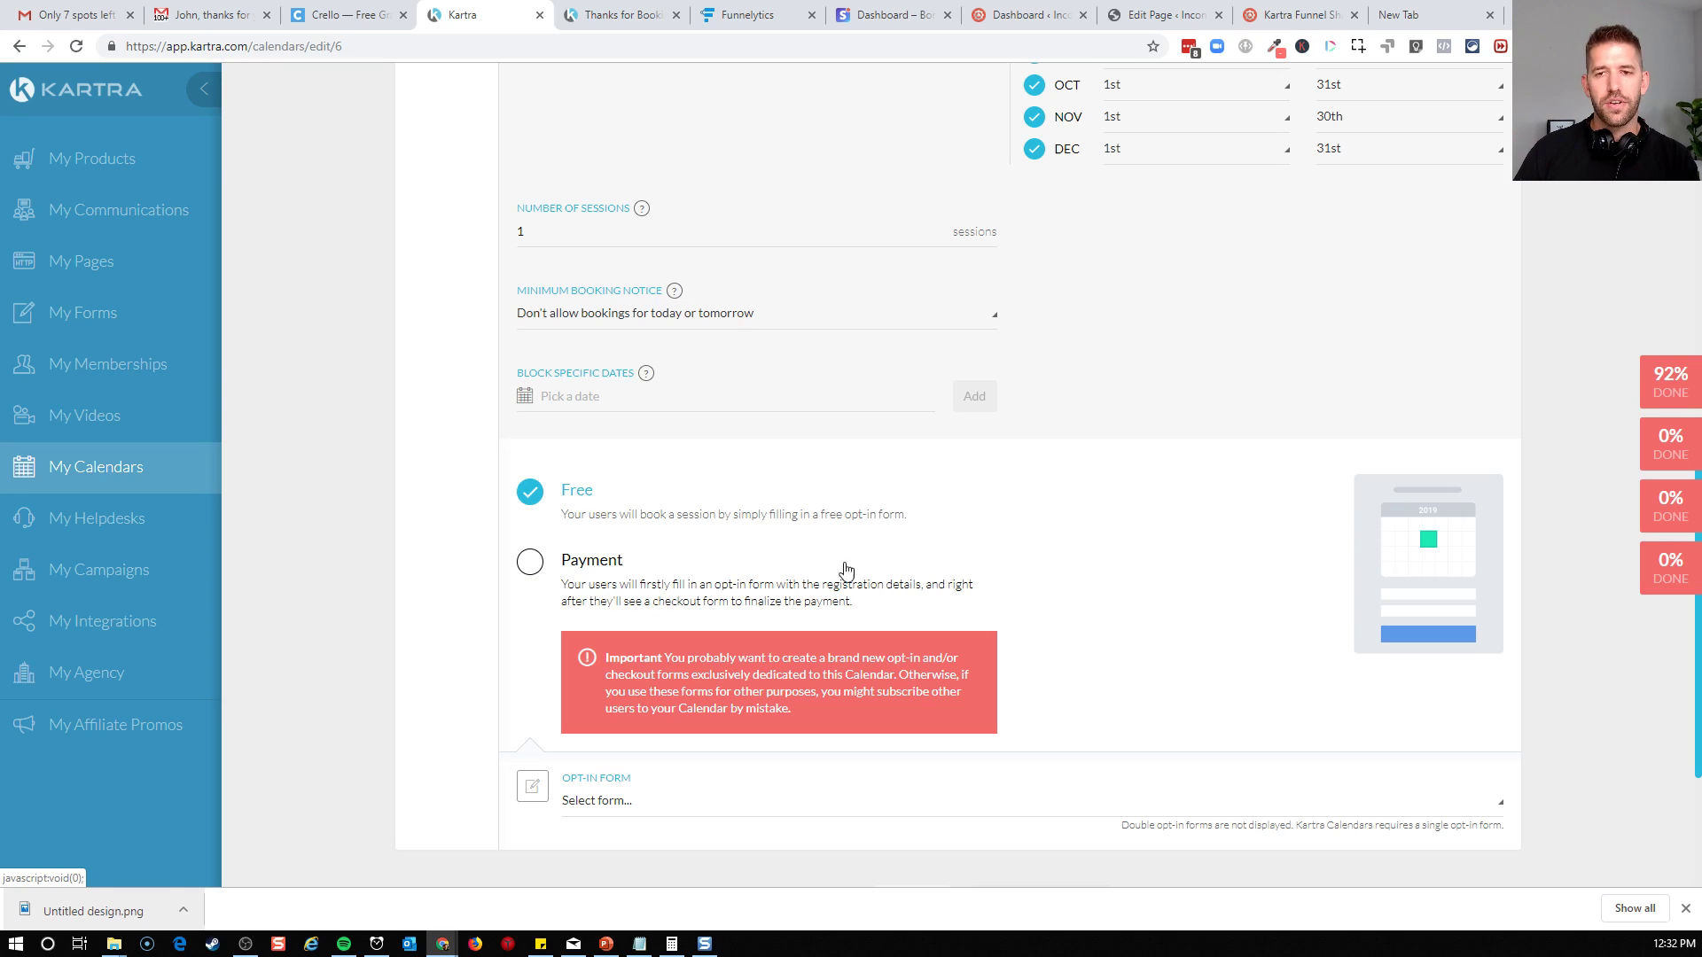
scroll(1082, 653, "down", 1)
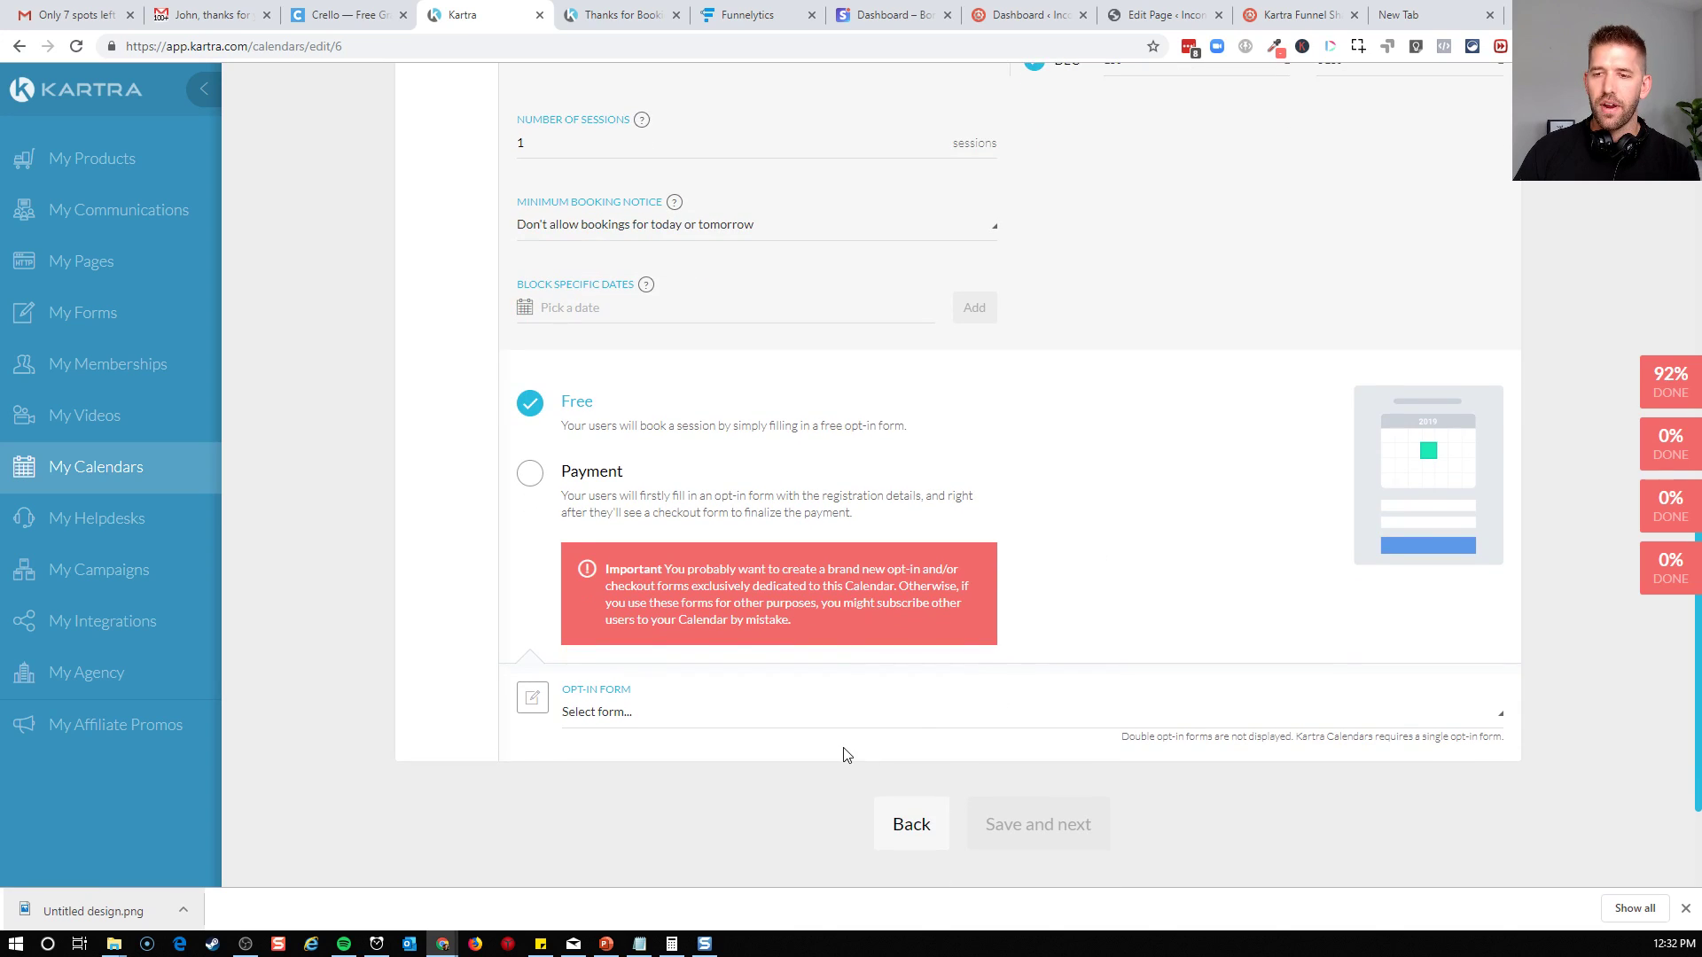
left_click(832, 728)
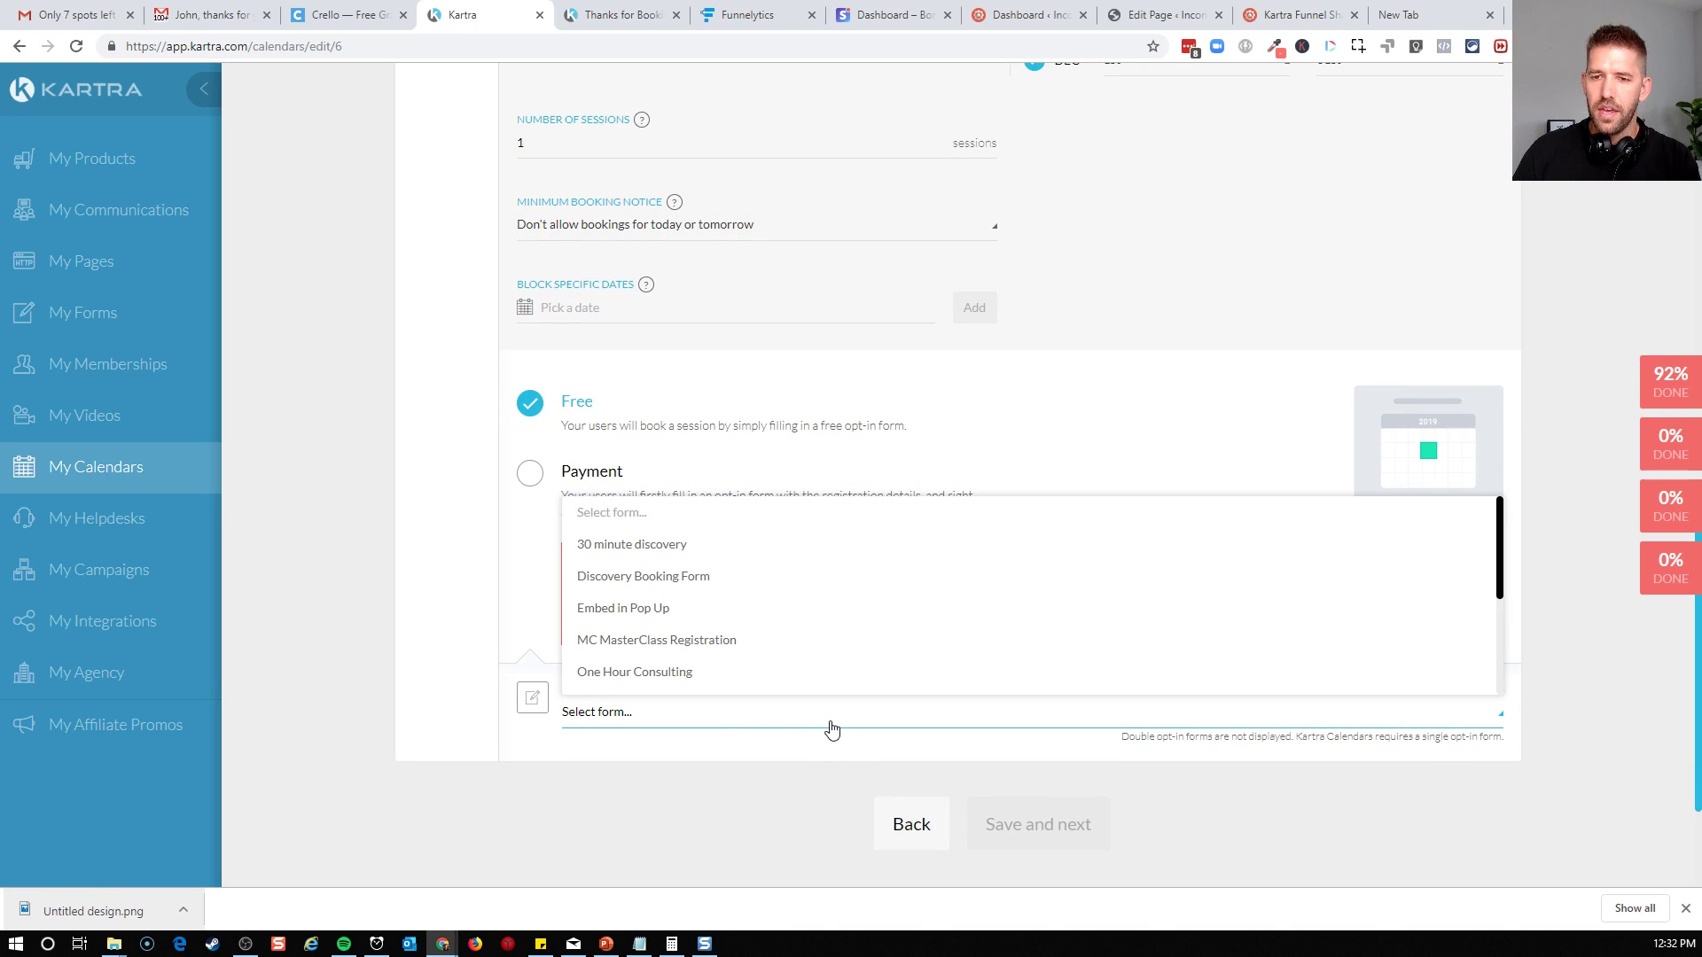
scroll(834, 578, "down", 5)
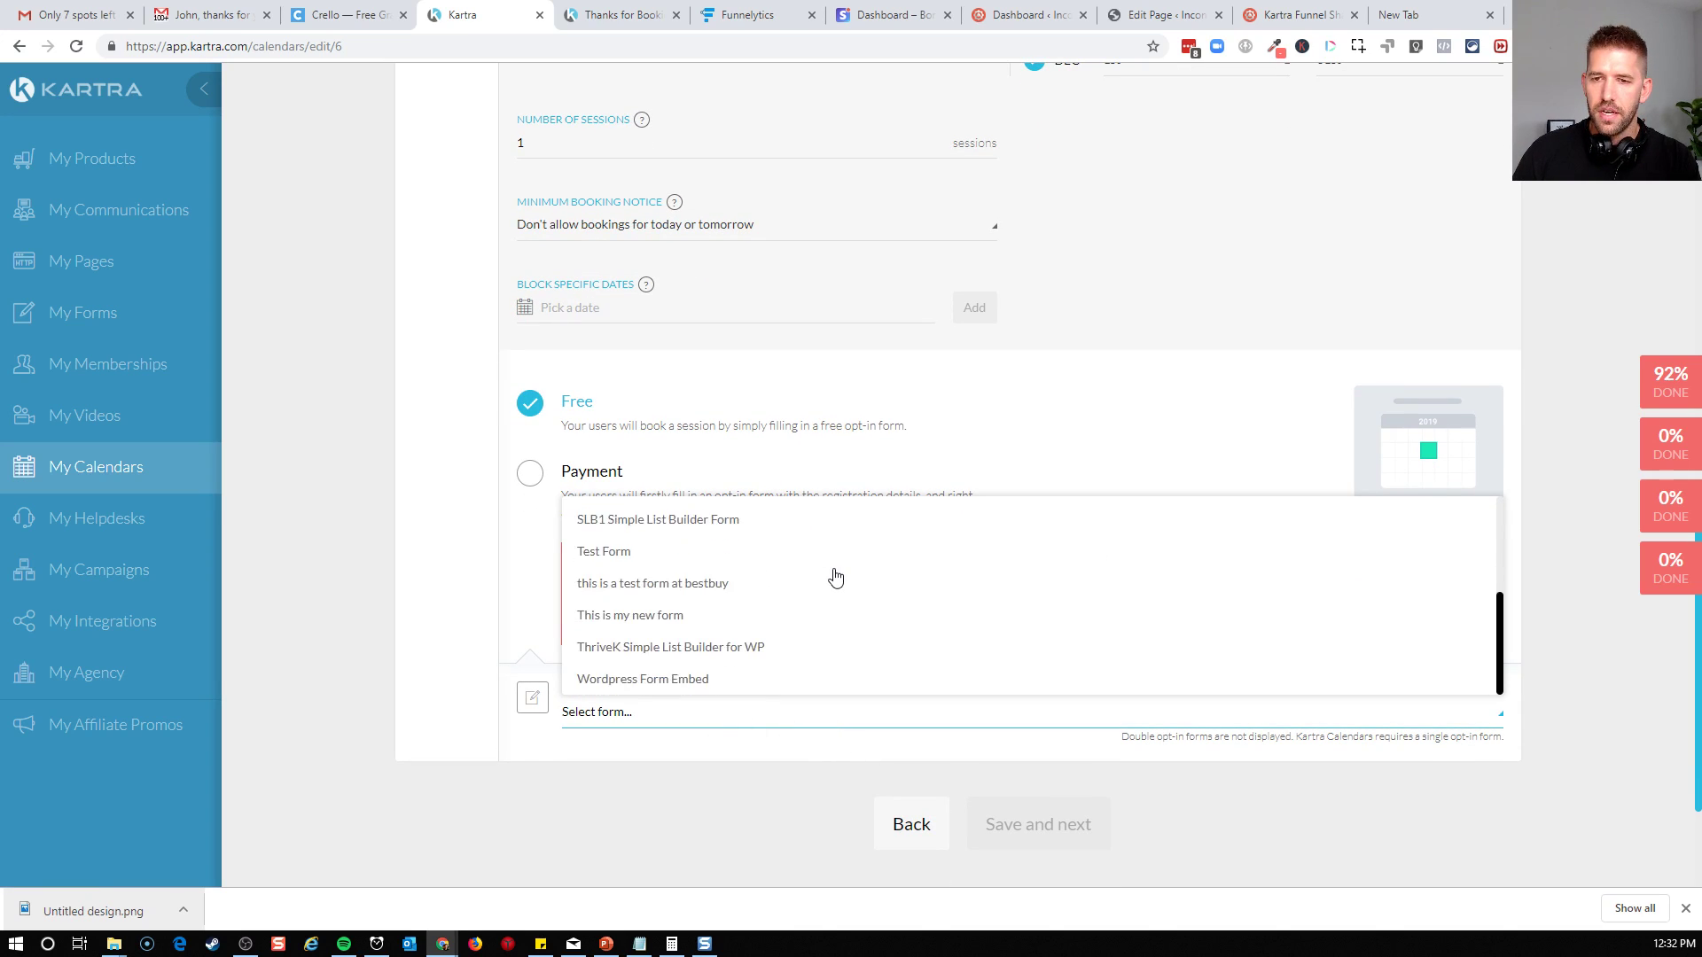
scroll(784, 675, "up", 5)
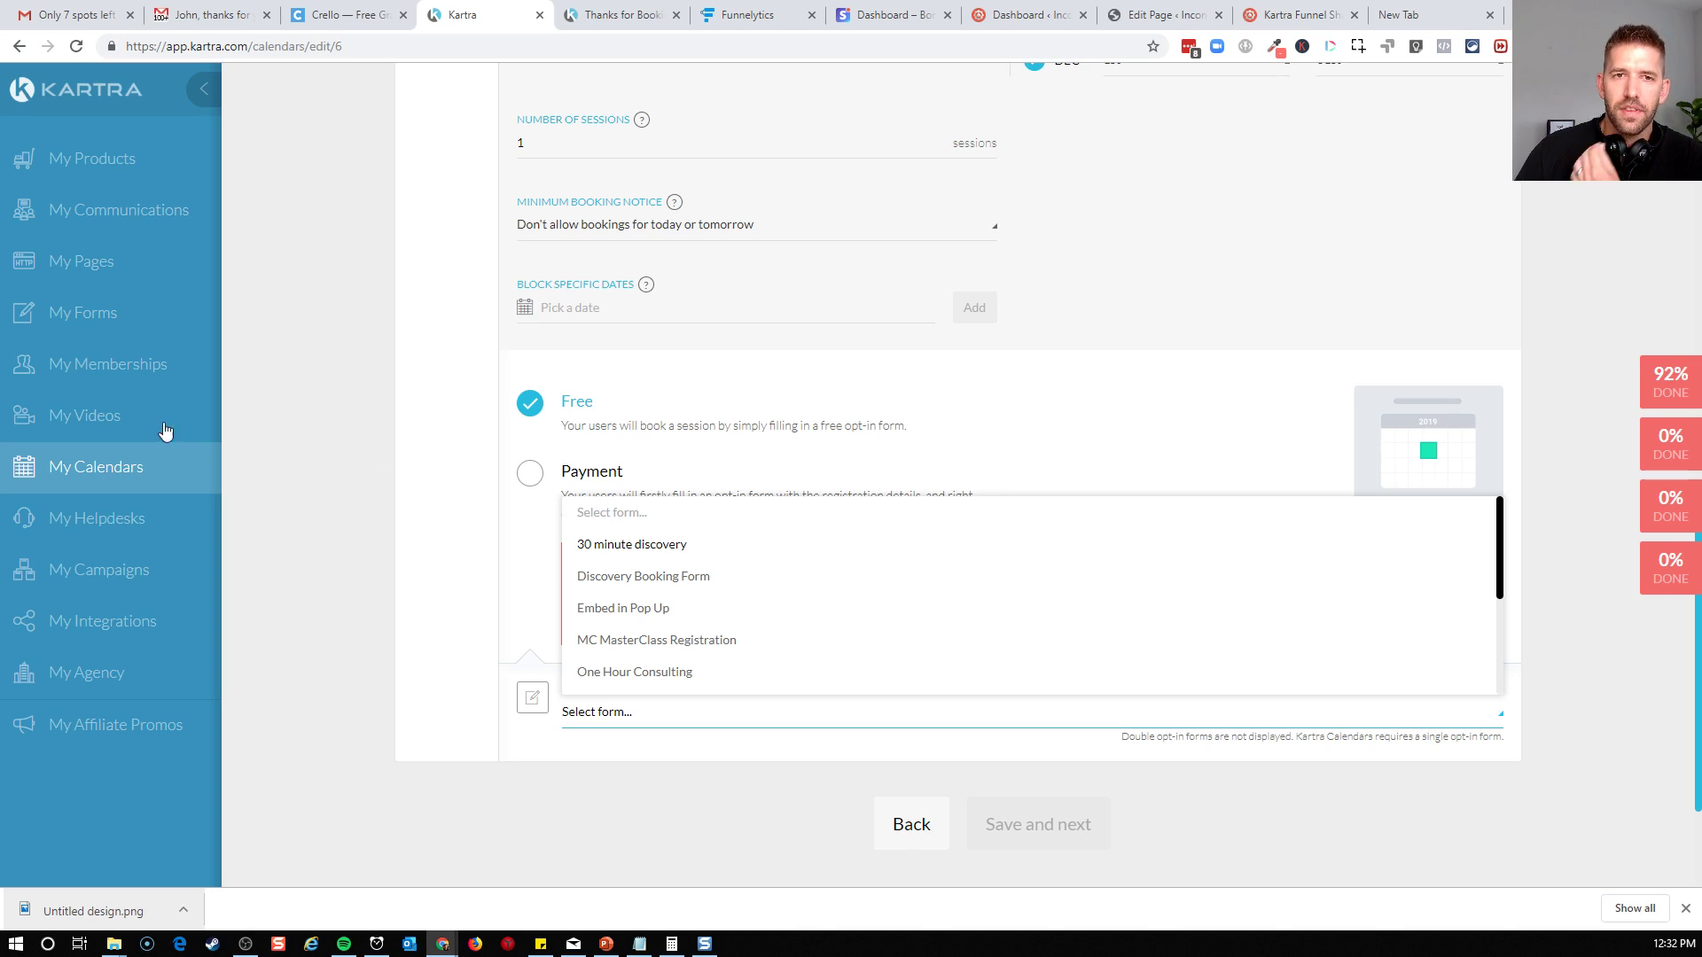
middle_click(107, 319)
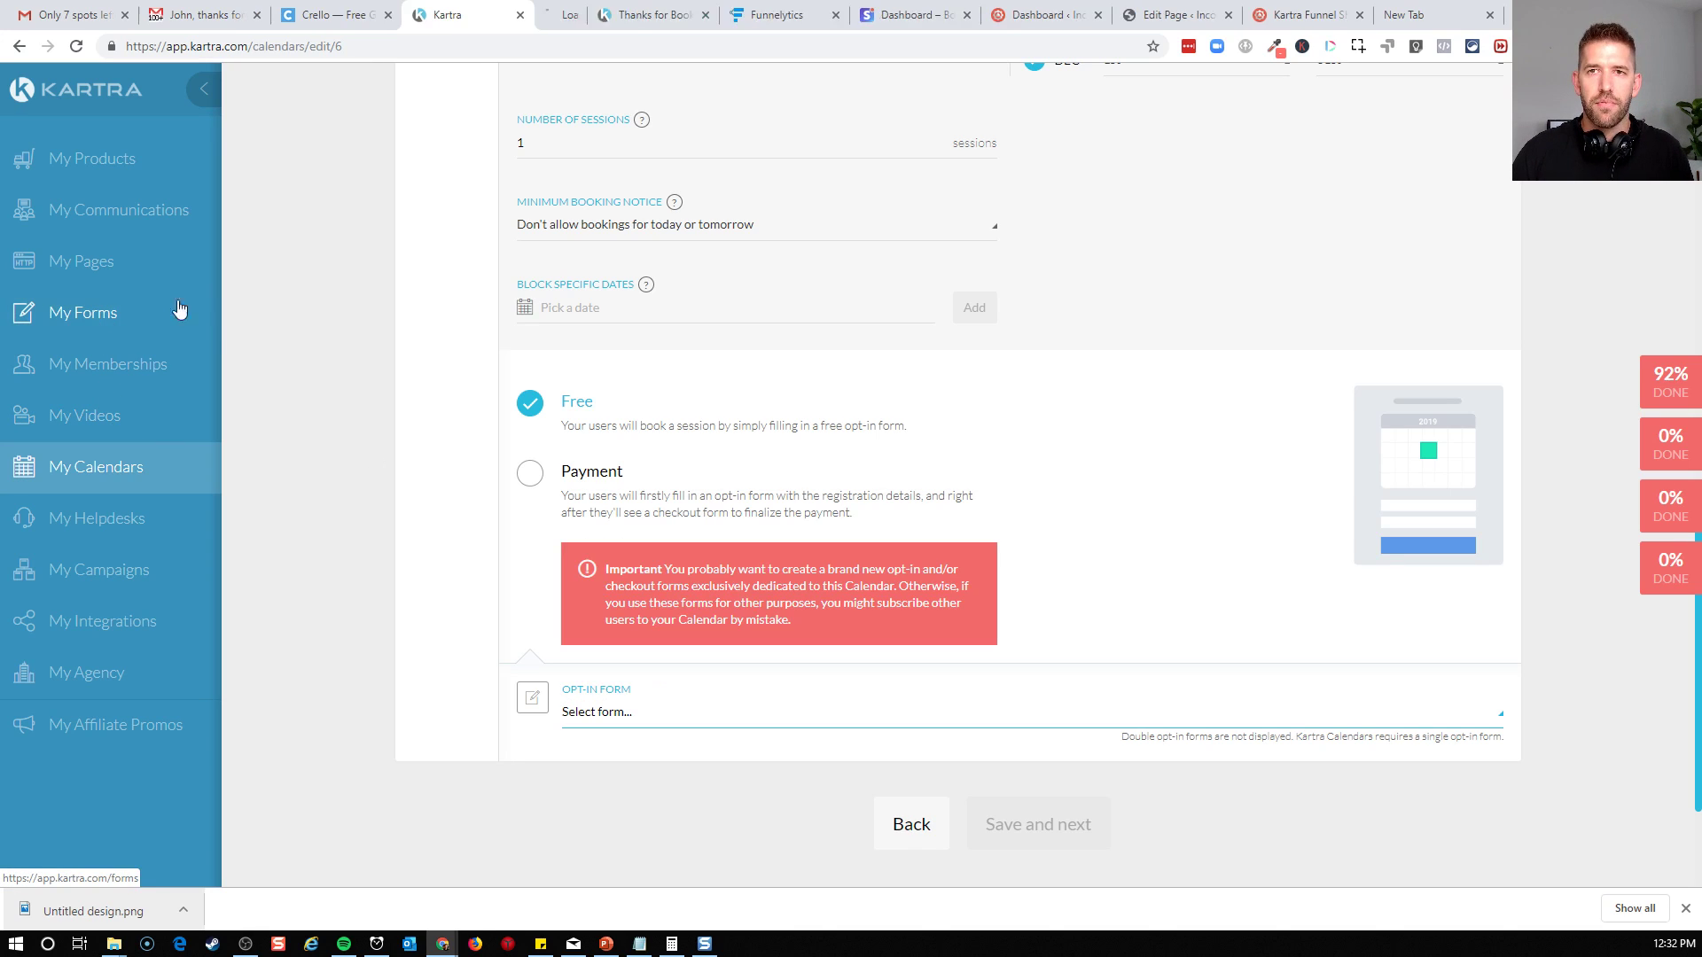
left_click(554, 15)
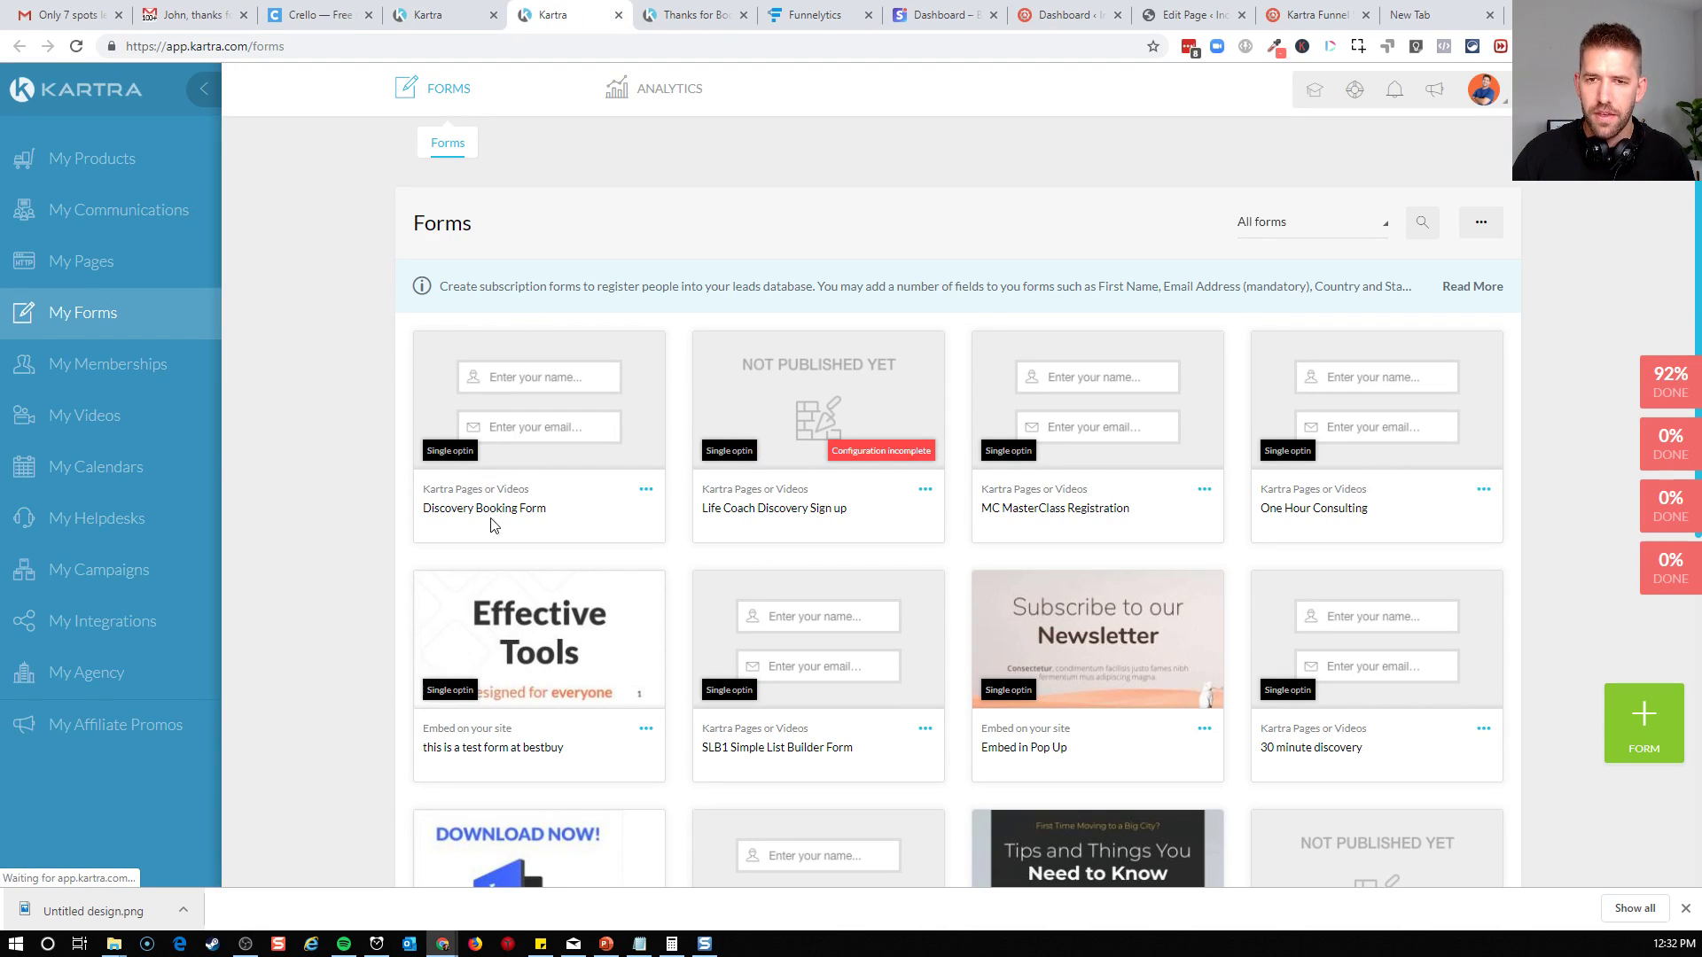
left_click(469, 20)
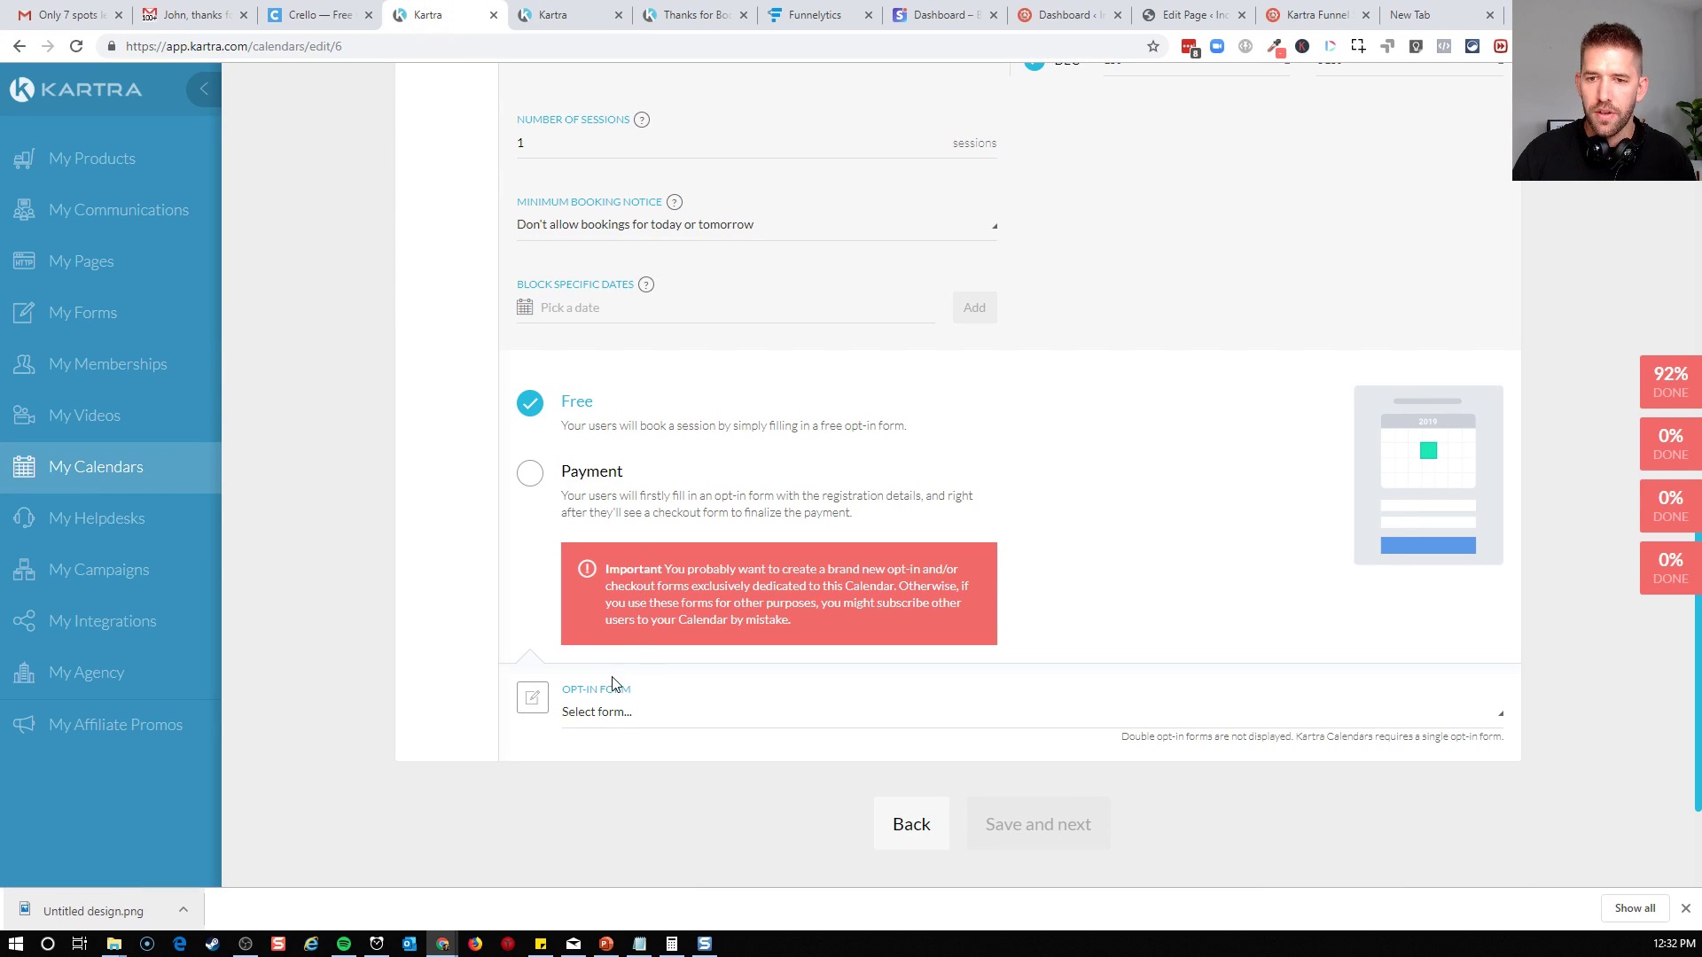
Use Discovery Booking Form as the opt-in form for the free class, save the schedule and continue to the Communications stage
left_click(605, 712)
left_click(657, 583)
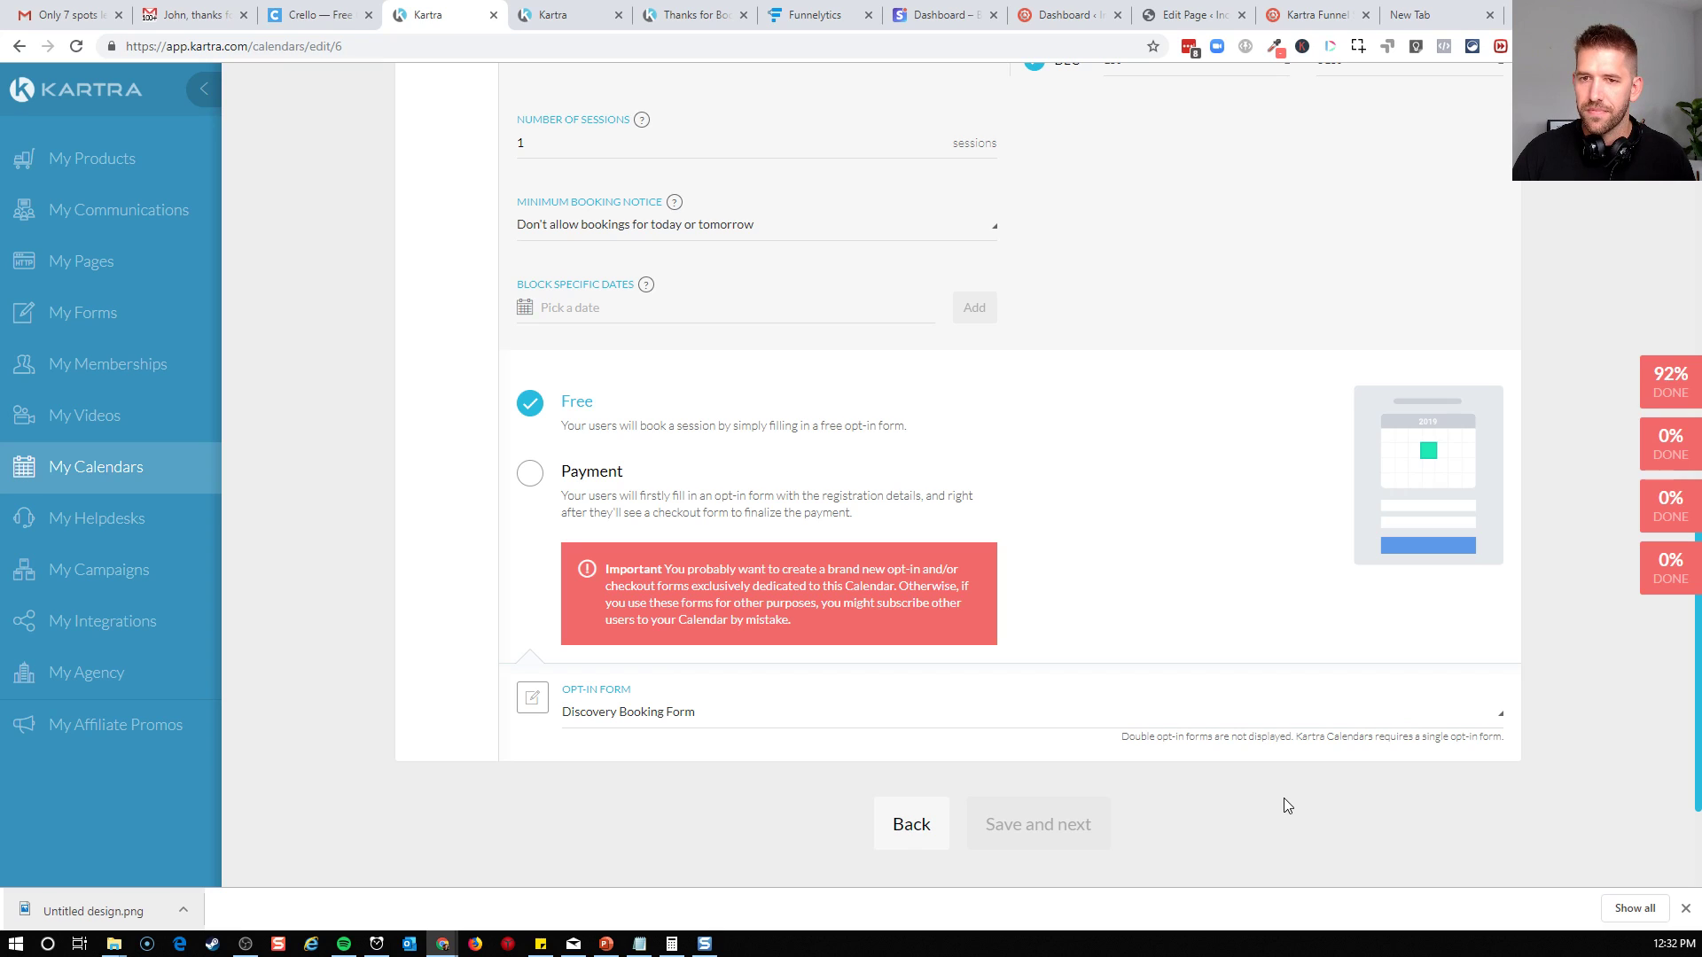
scroll(1287, 806, "up", 10)
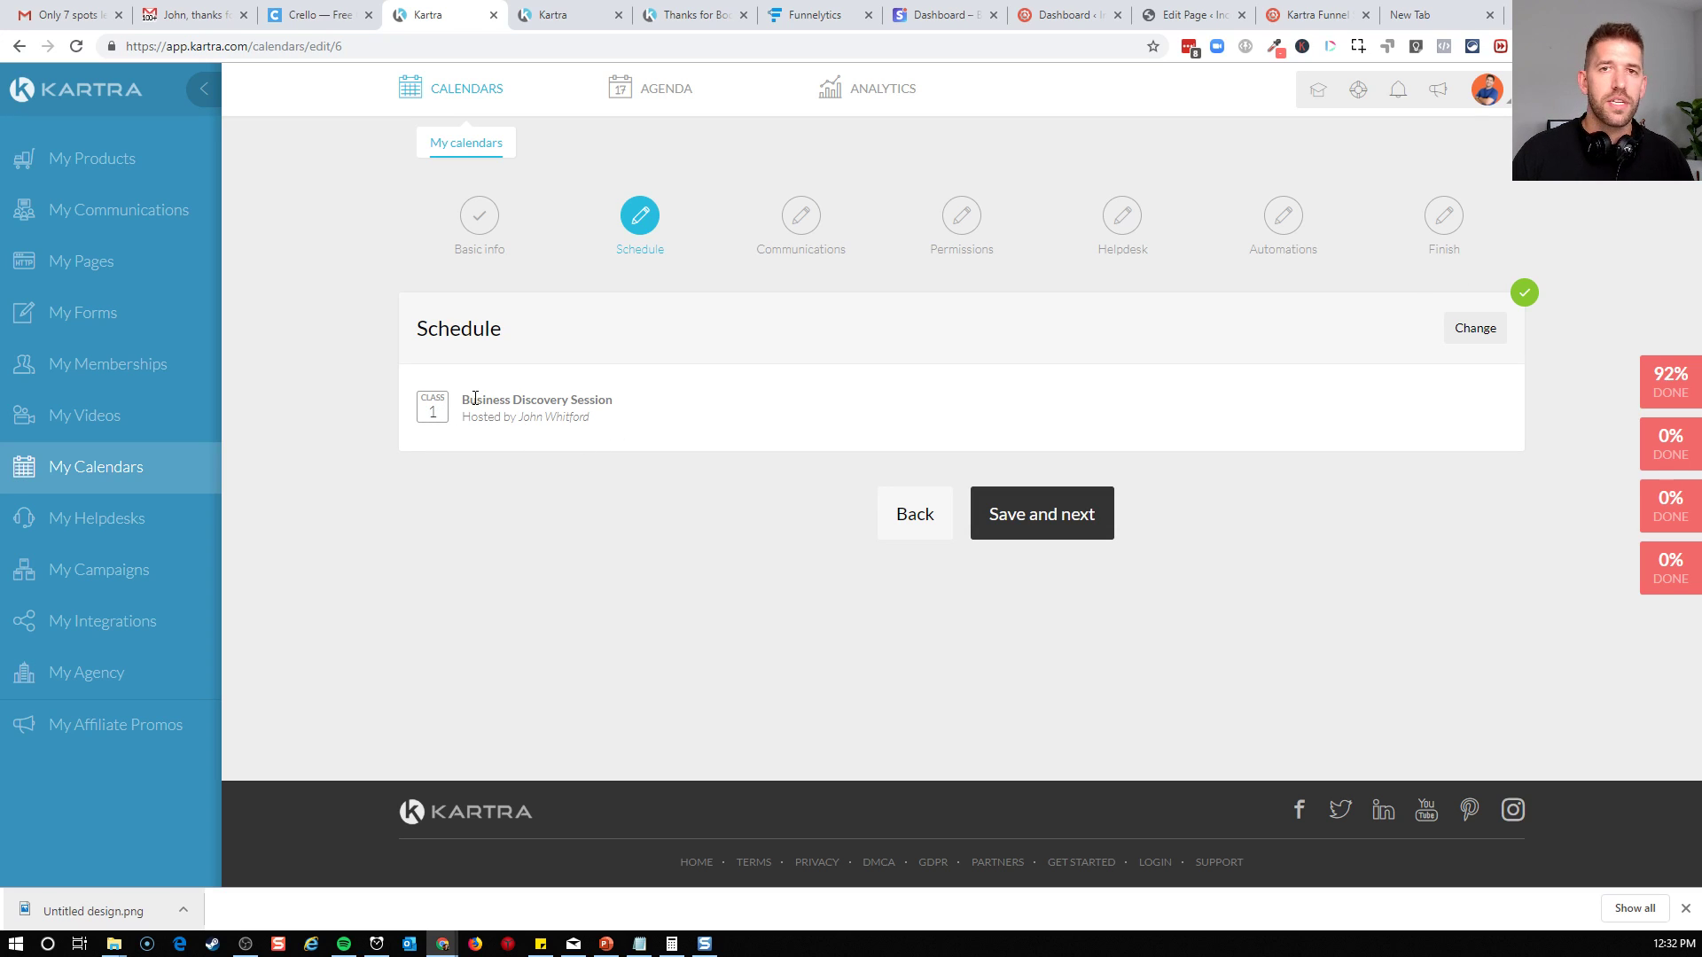
left_click(1067, 524)
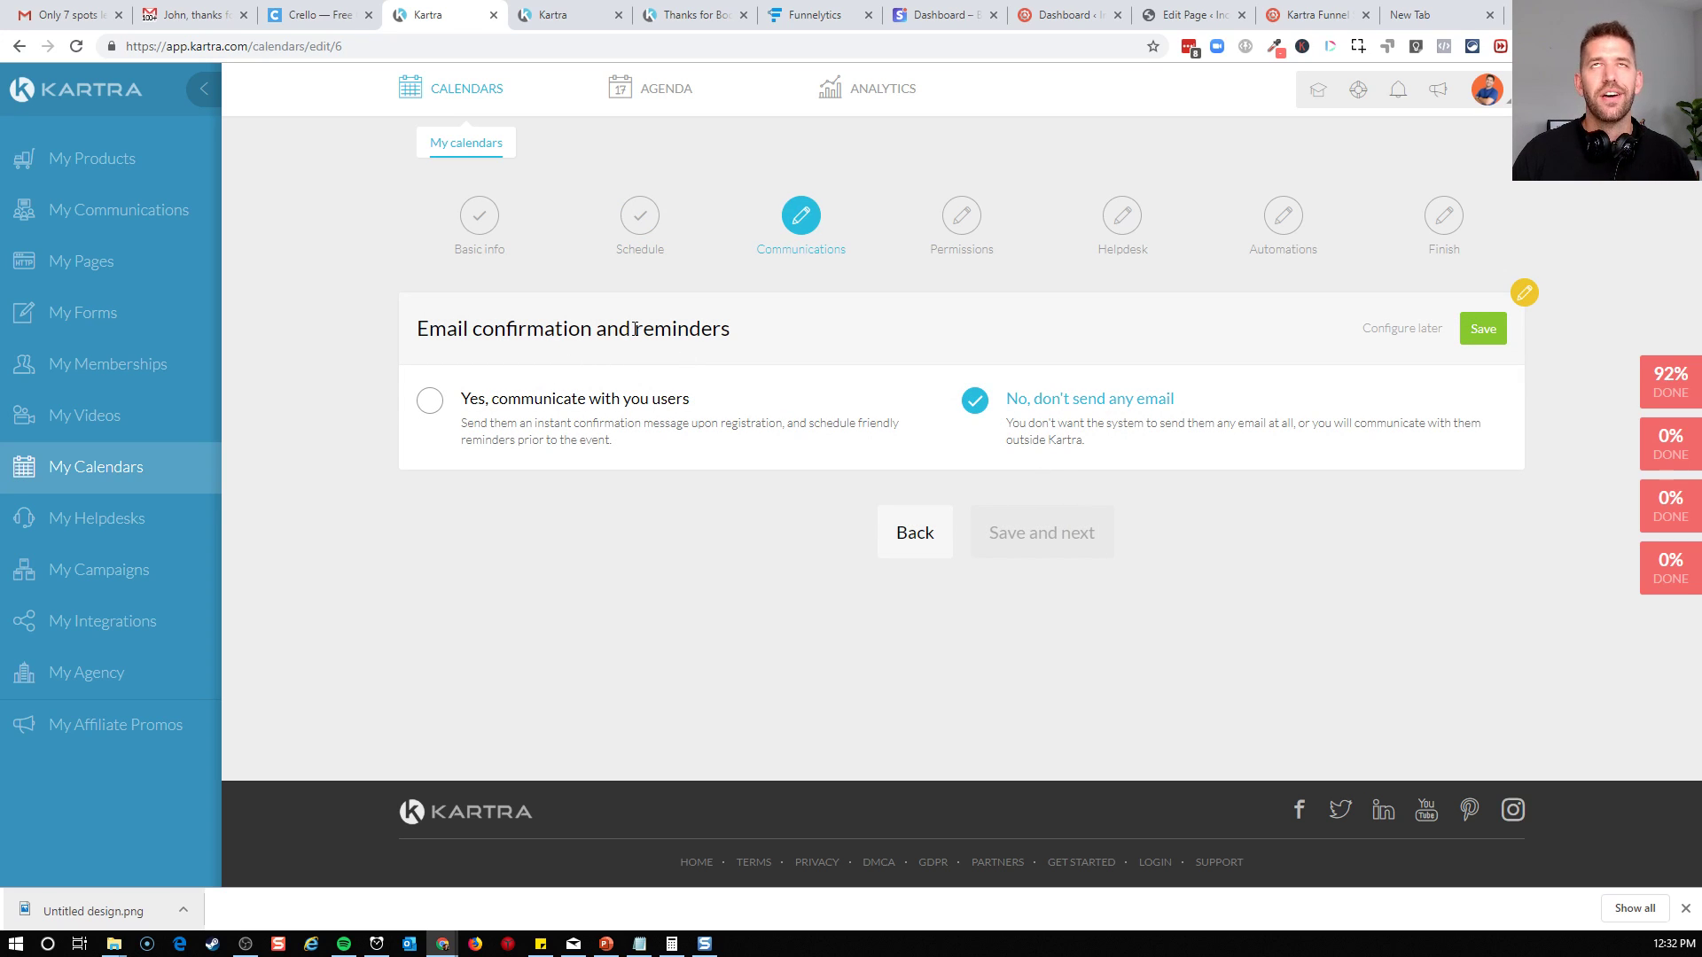
Enable user emails through the Income Mesh gateway, save that setting, and choose to send a booking confirmation for the class
left_click(432, 406)
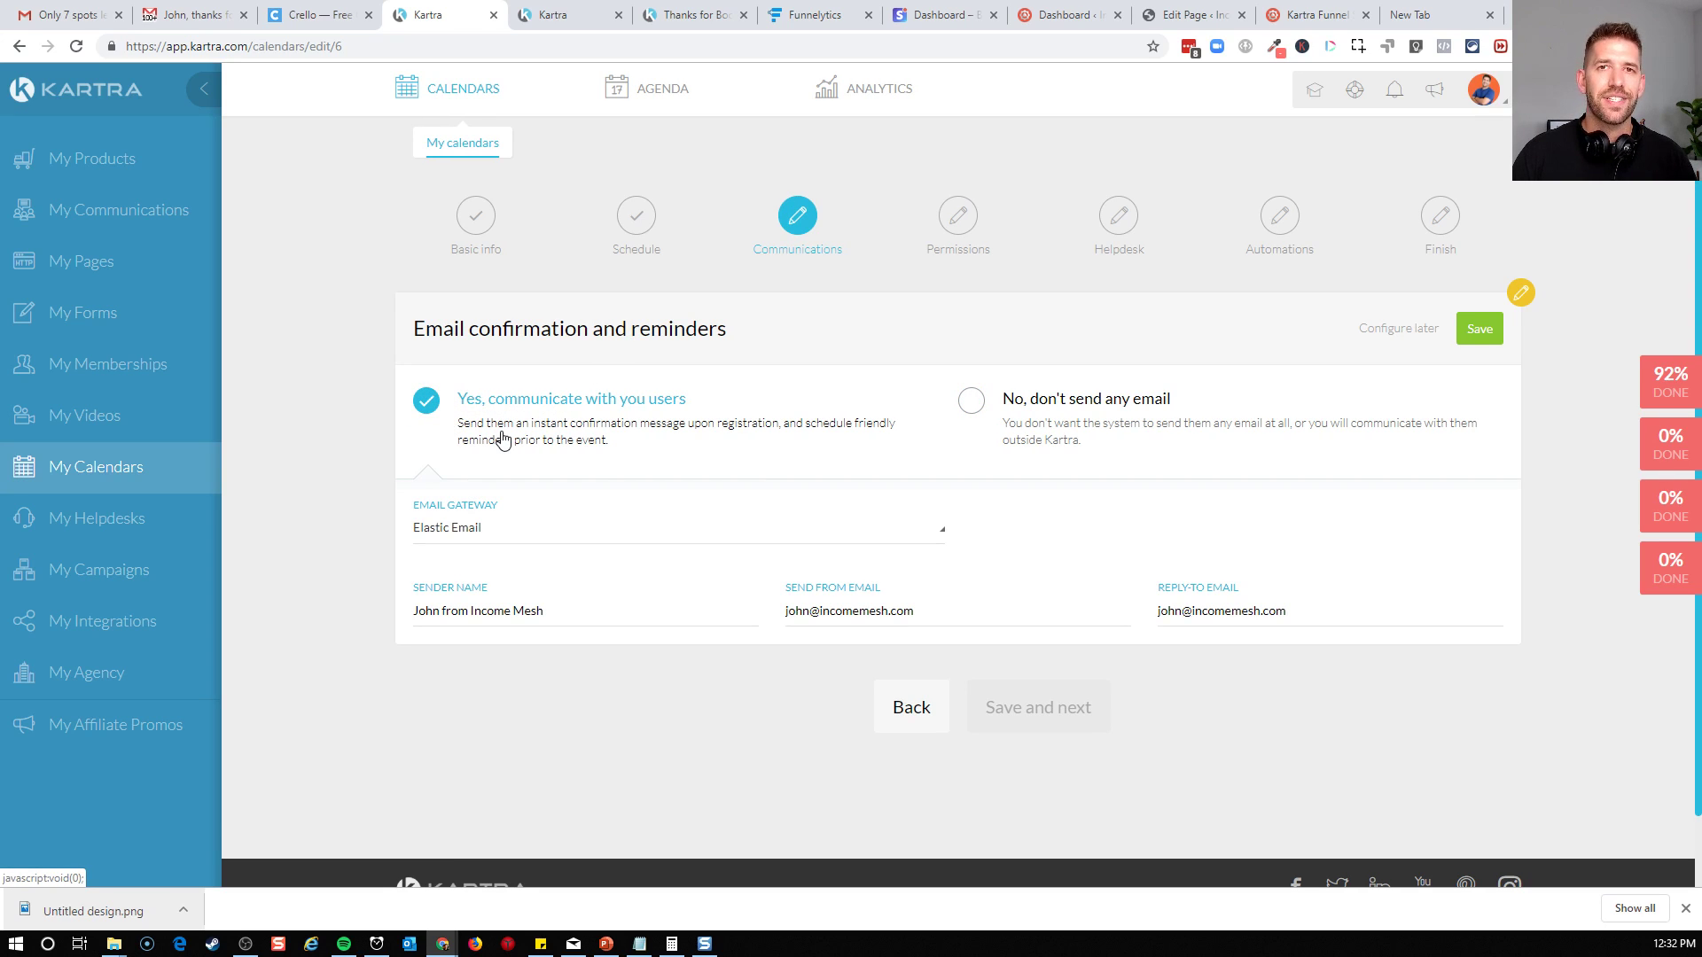
left_click(519, 532)
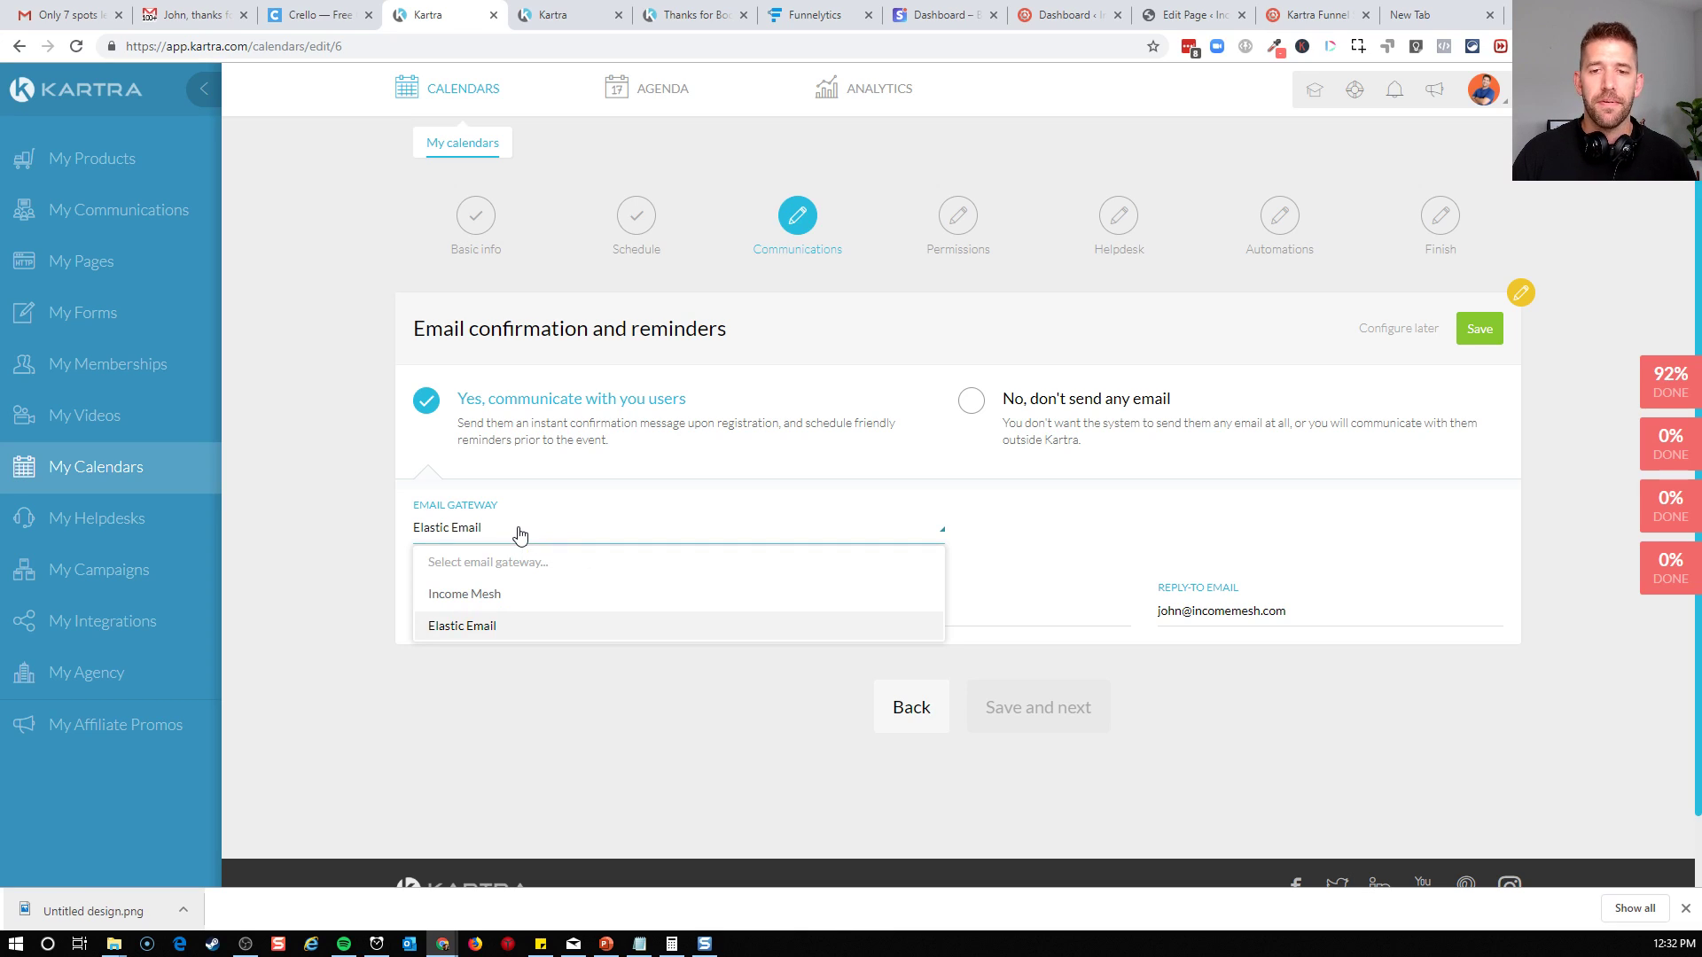
left_click(493, 600)
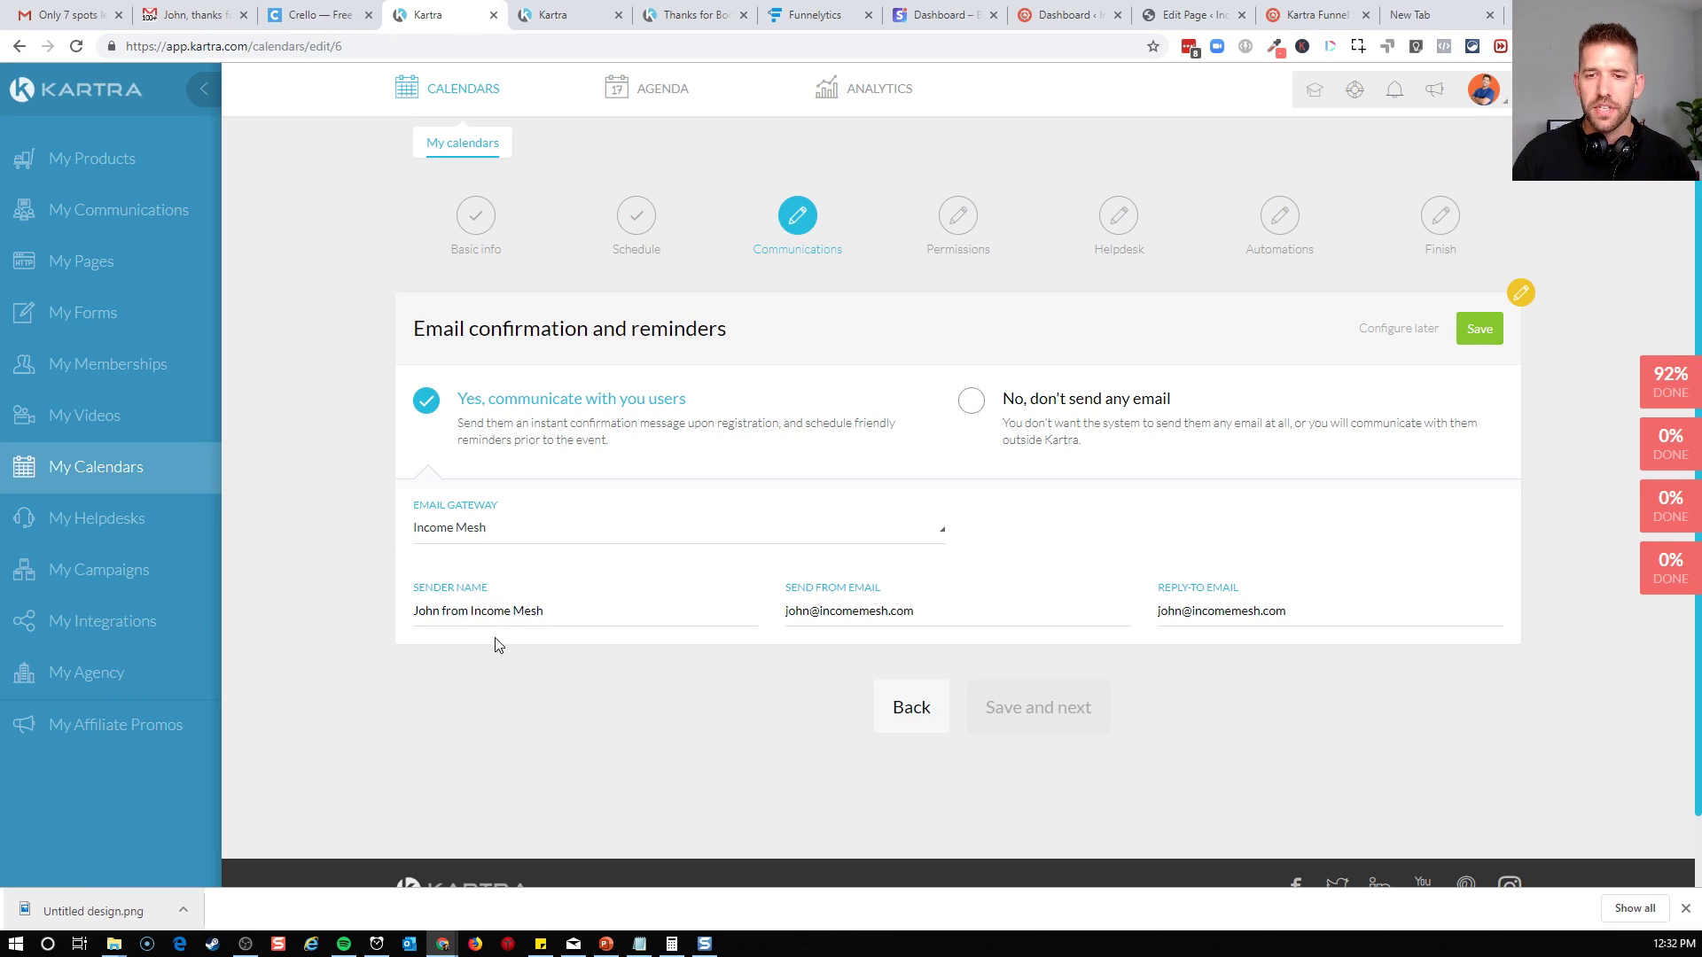
left_click(1478, 338)
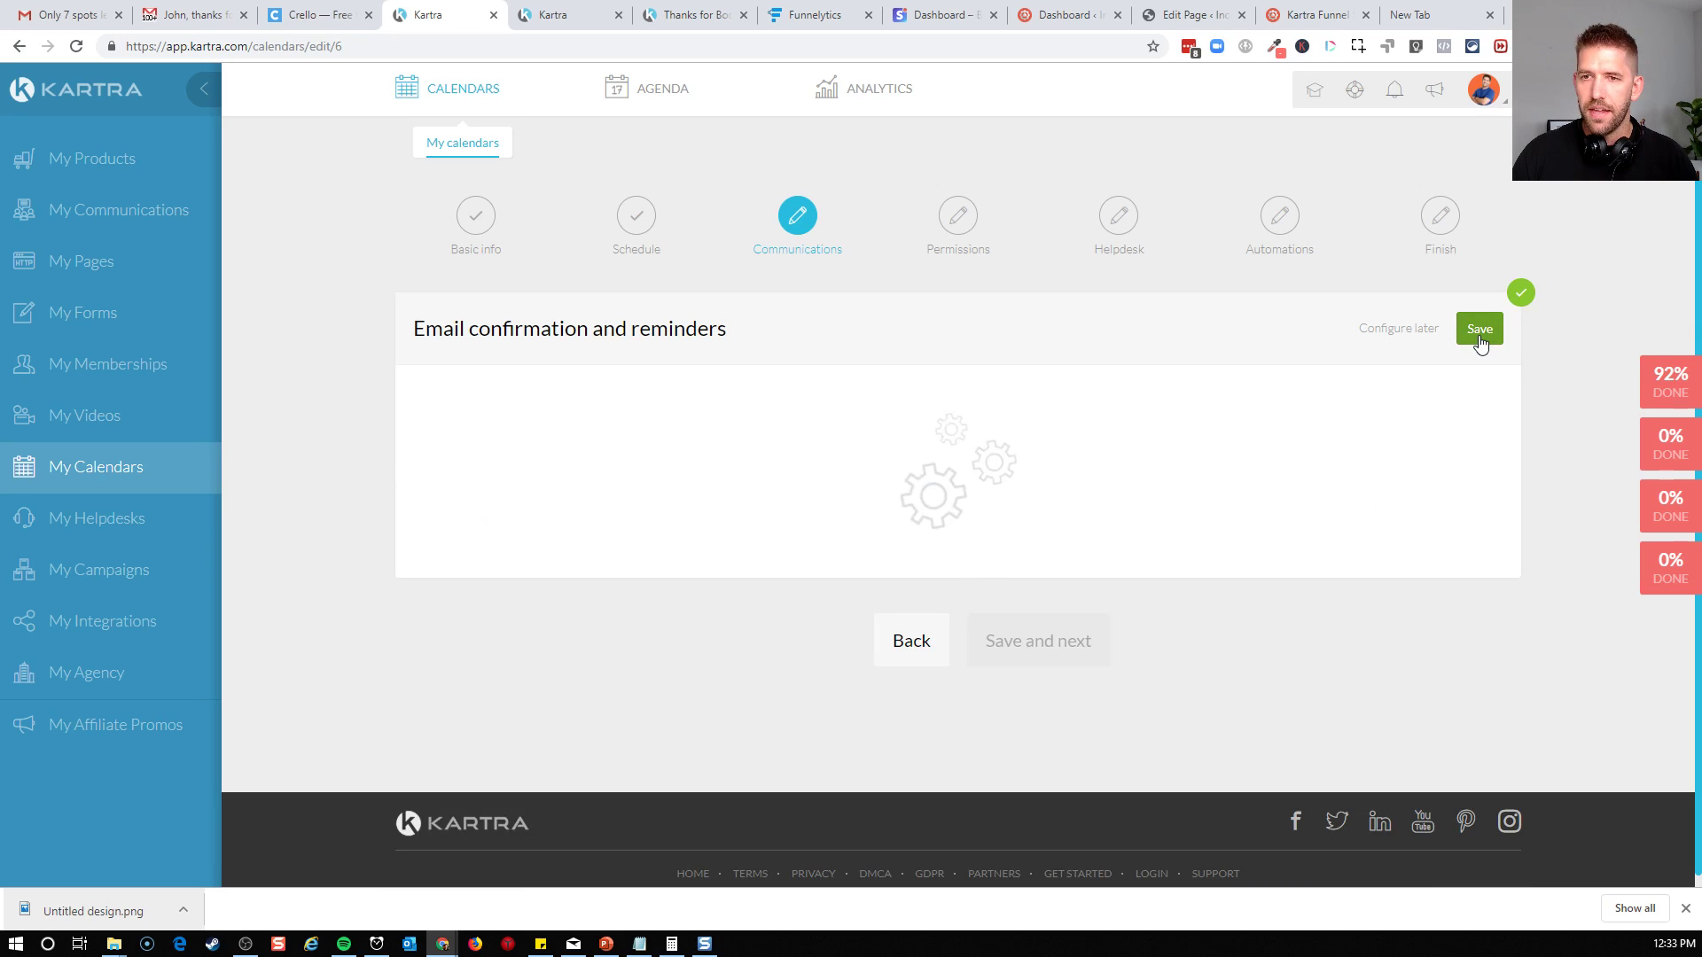
scroll(1121, 392, "down", 3)
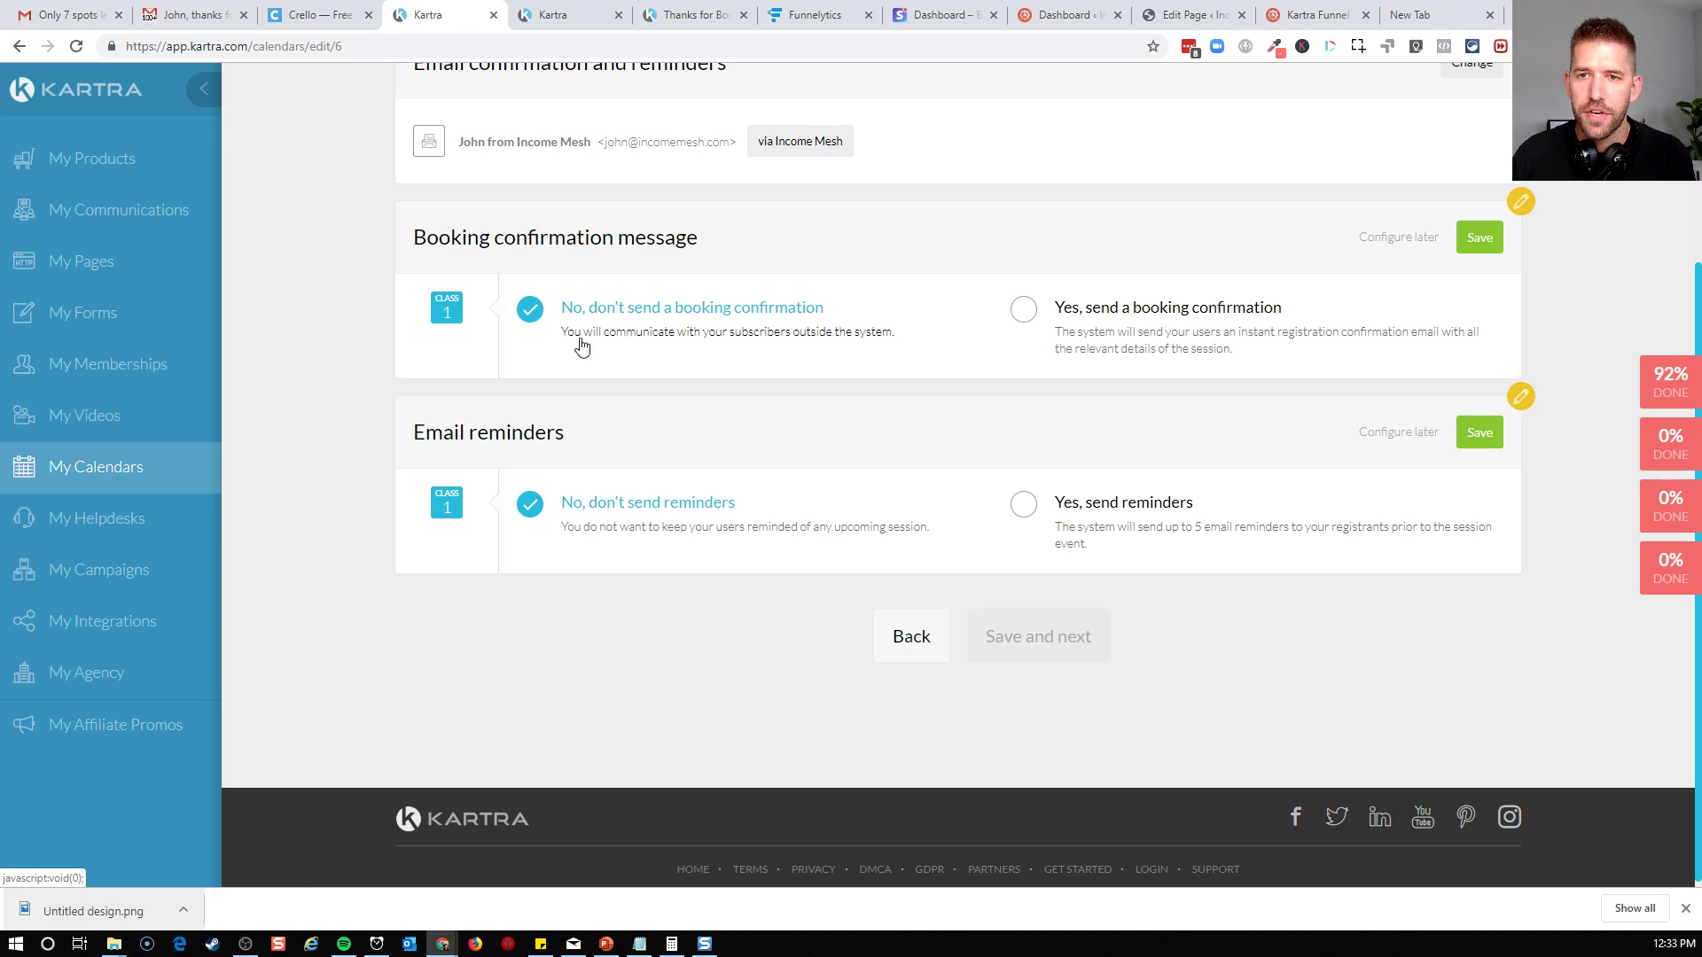
left_click(1024, 309)
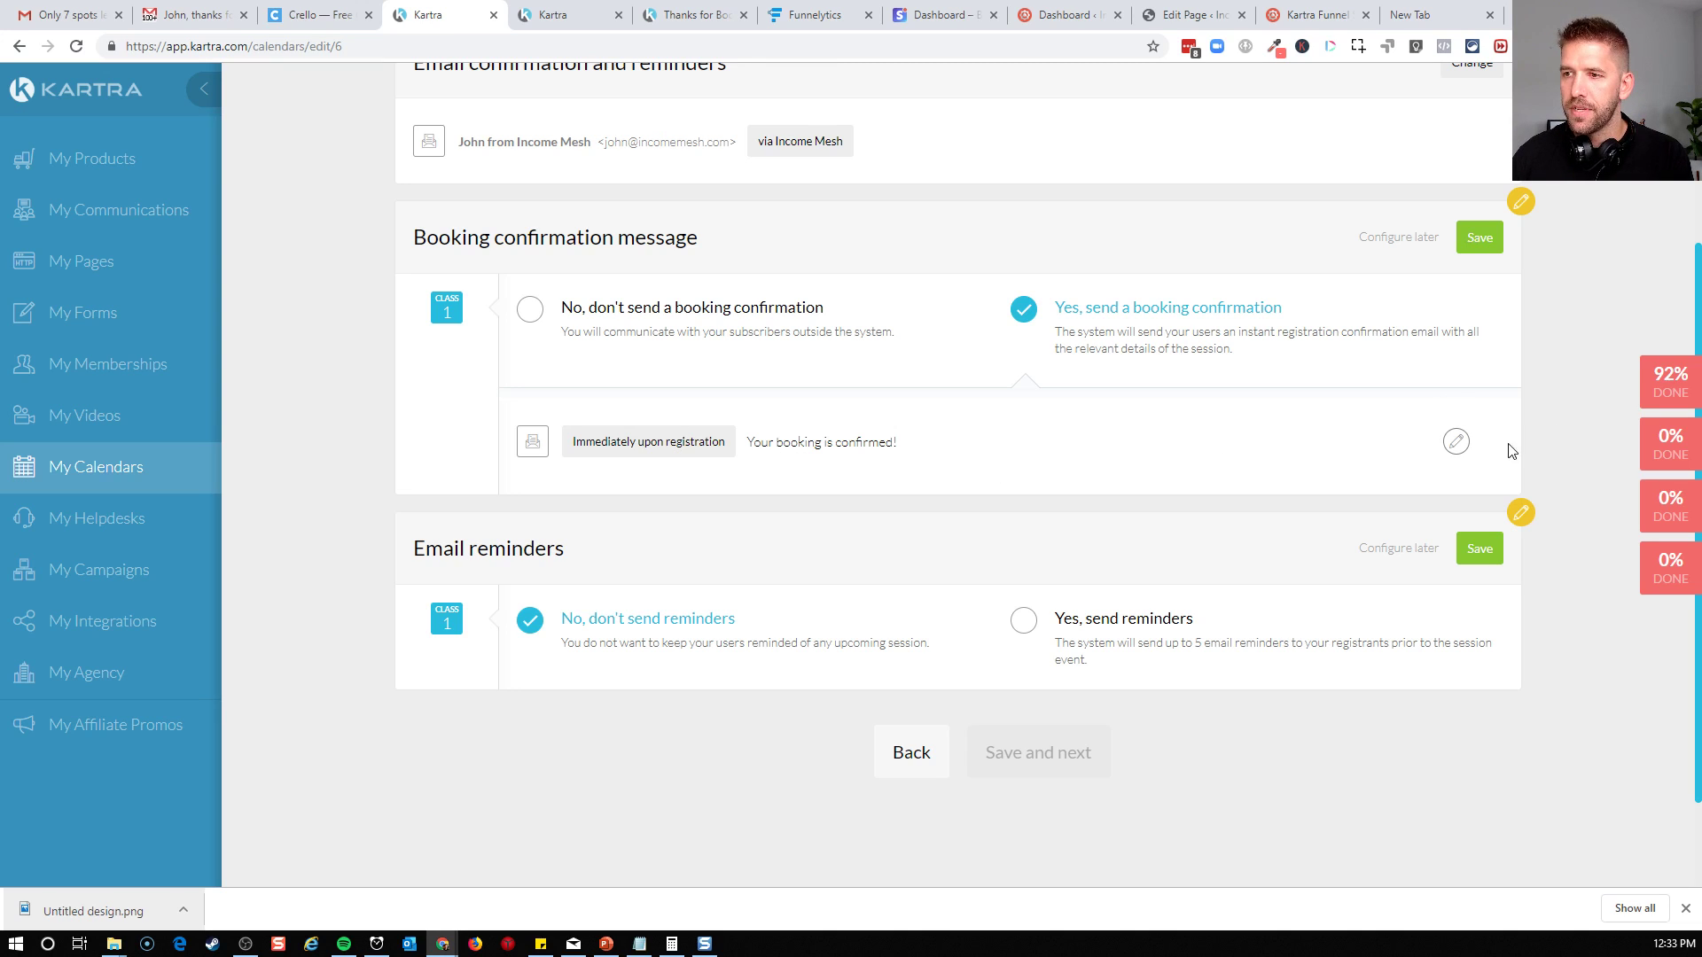
Review the text and variables of the booking confirmation email, and close it without saving
left_click(1456, 443)
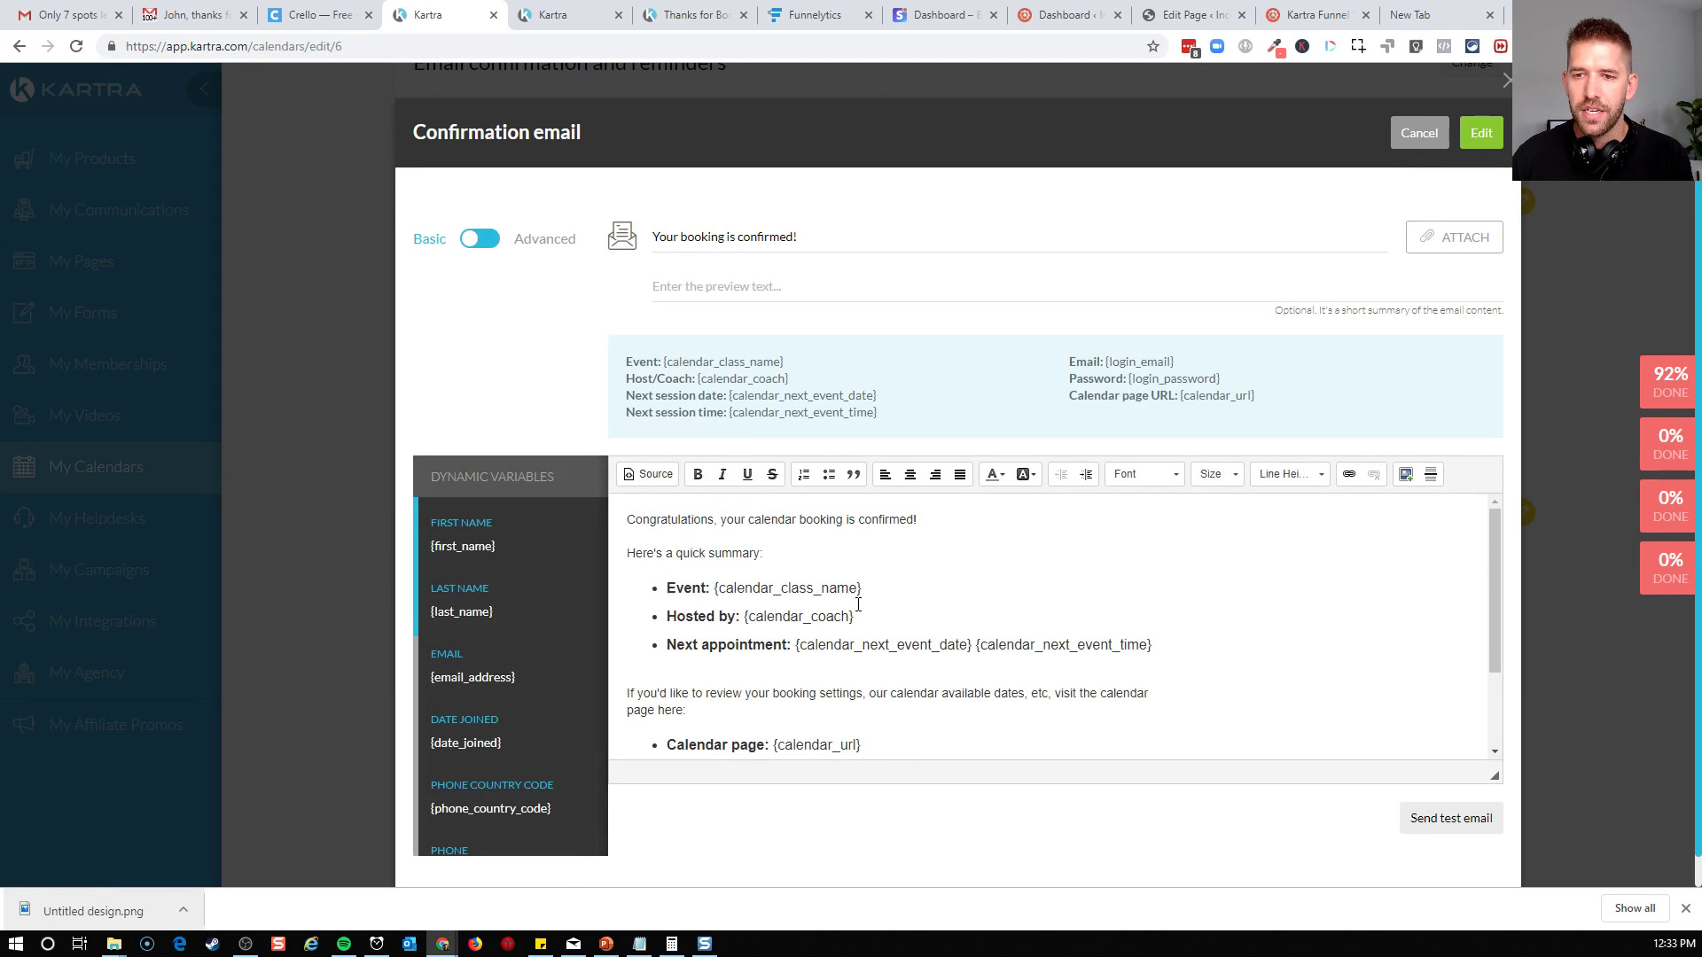
scroll(943, 624, "down", 1)
left_click(816, 580)
left_click(891, 628)
scroll(896, 648, "down", 1)
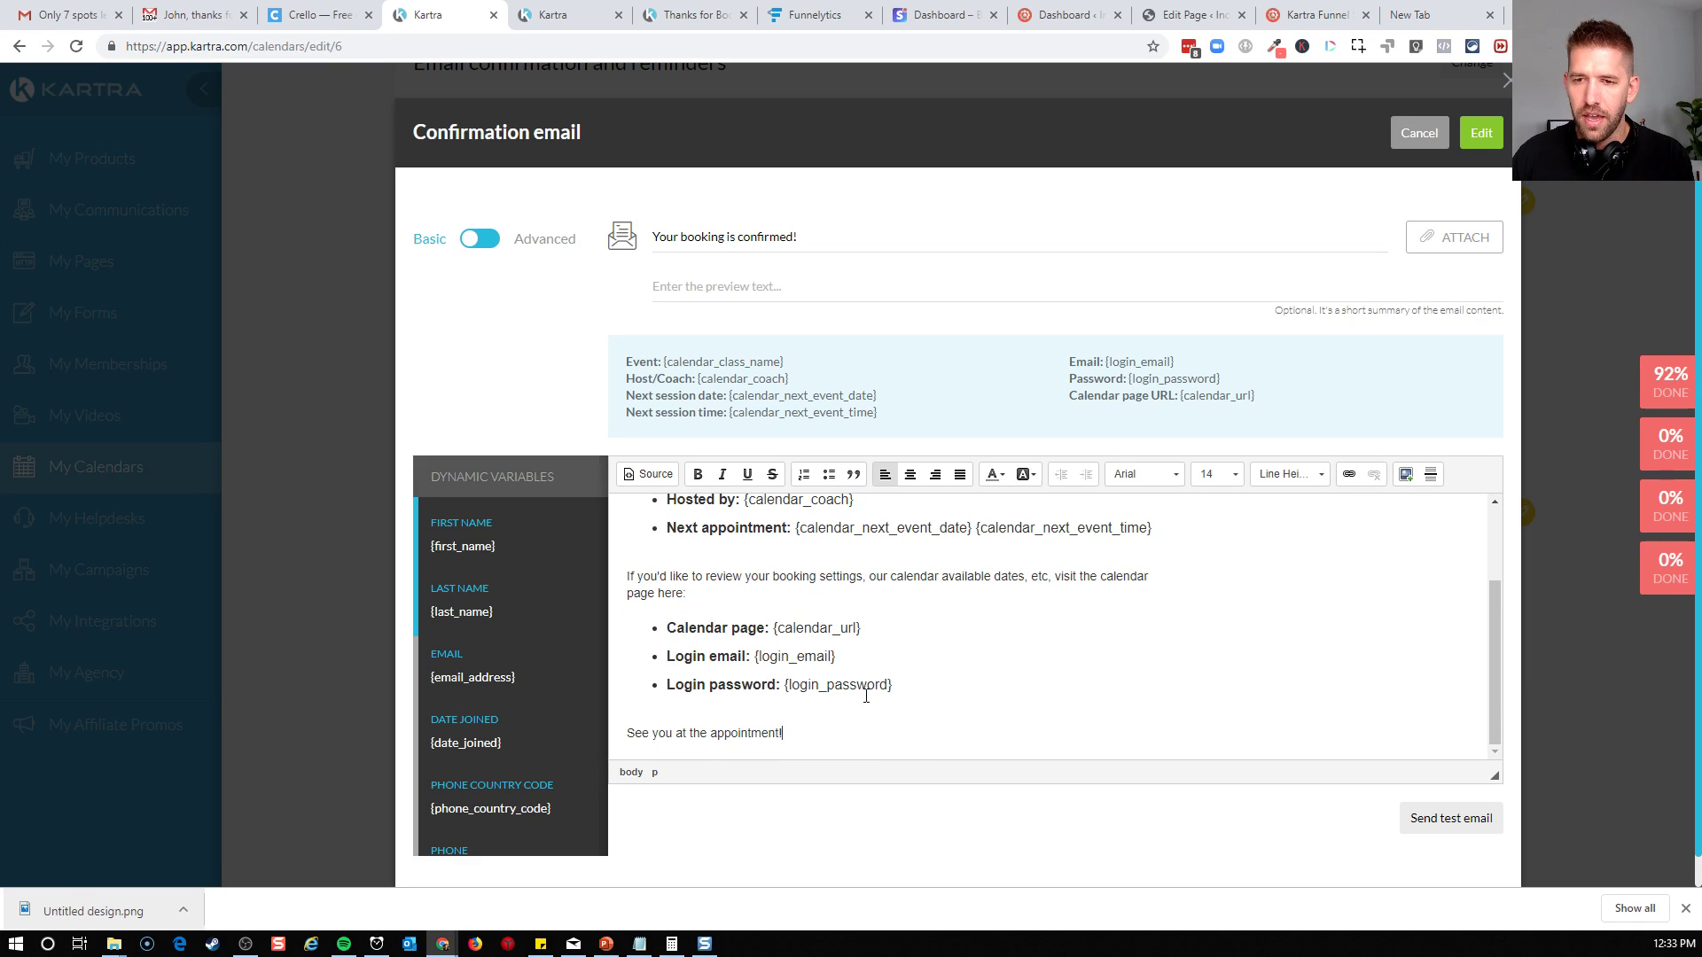
left_click(898, 625)
left_click(894, 608)
scroll(894, 608, "up", 3)
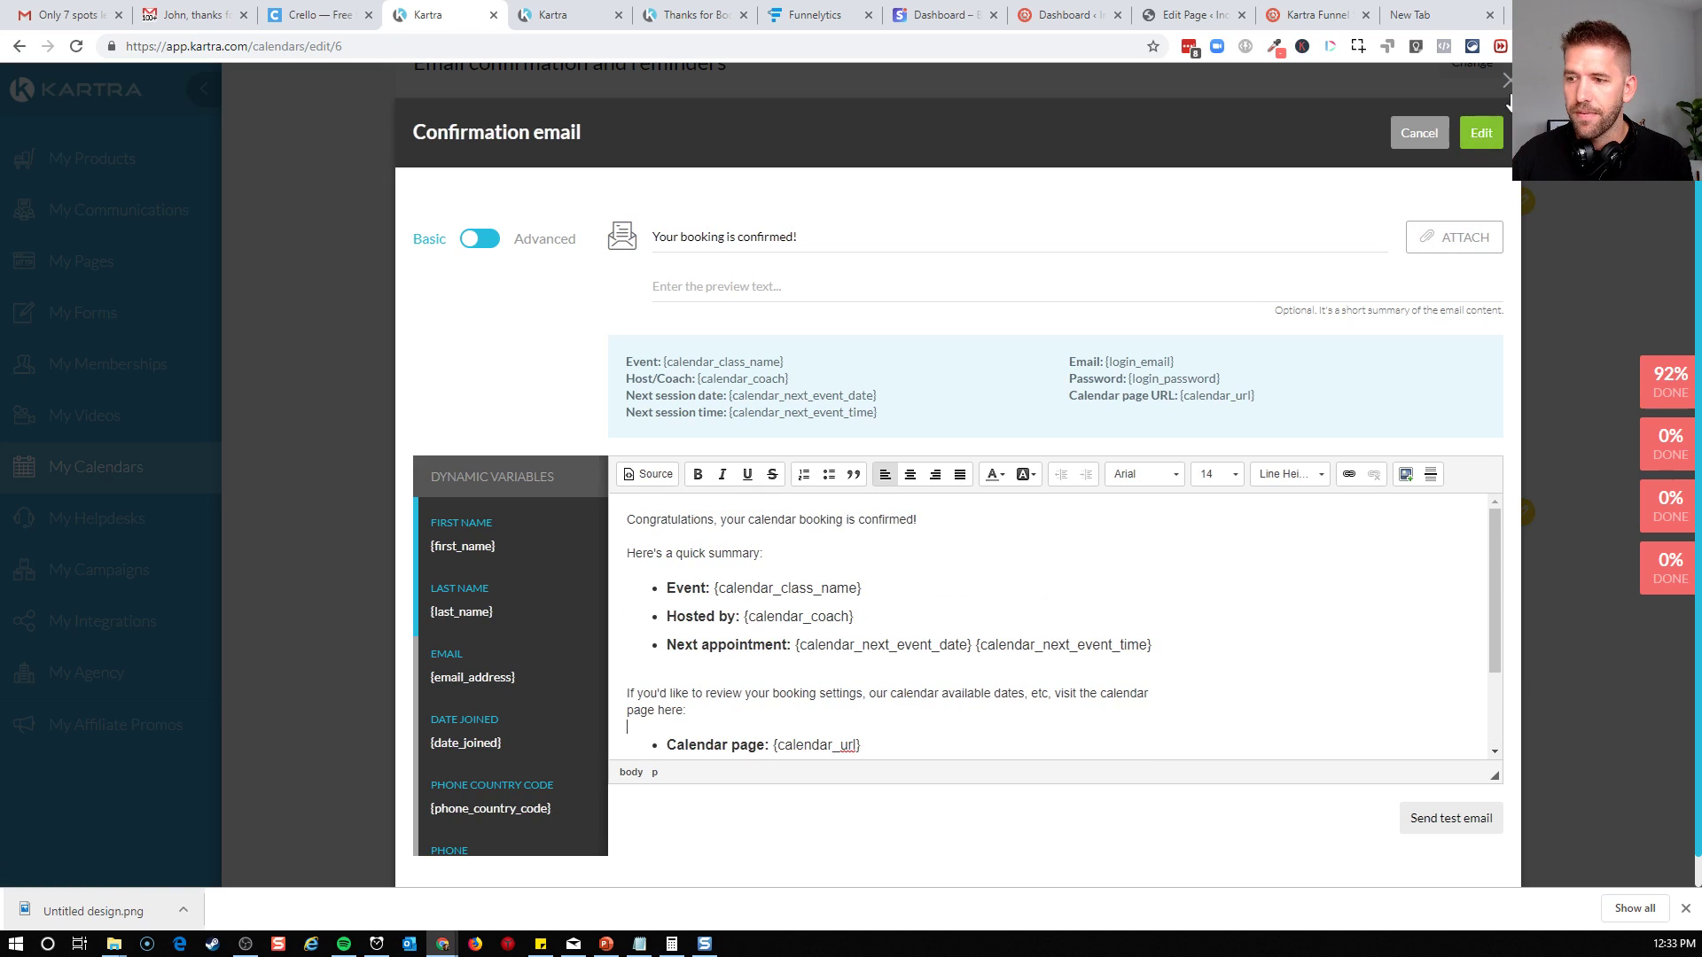
left_click(1420, 133)
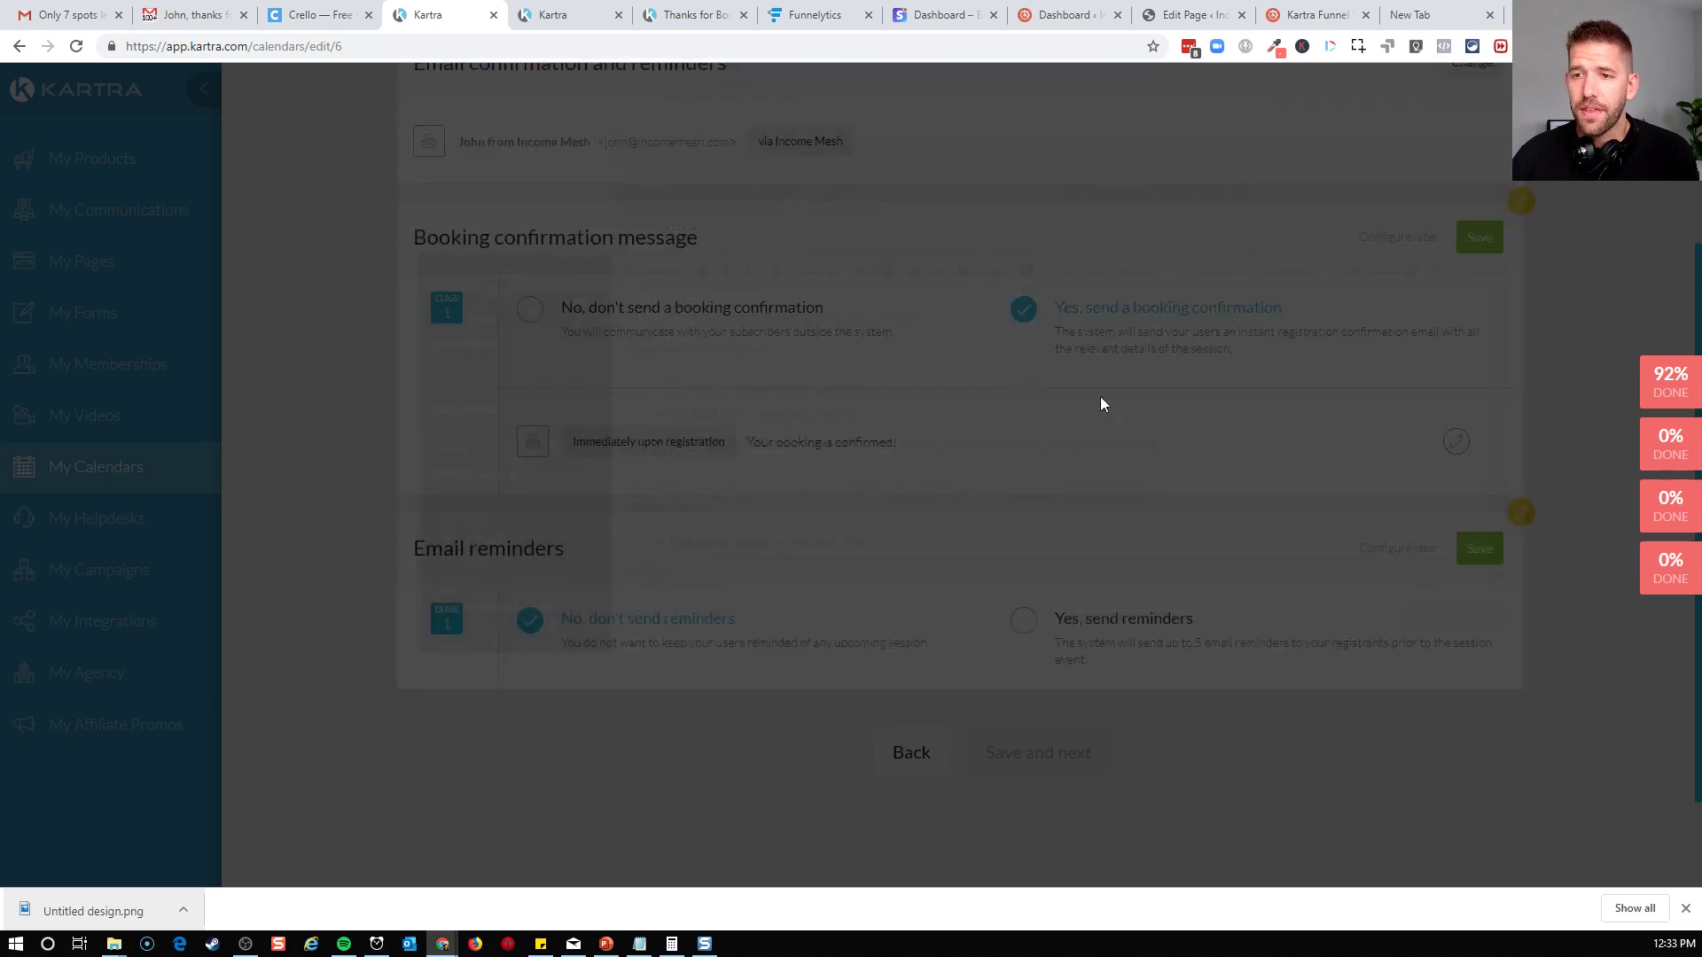
Turn on email reminders for the class and save one sent 1 day and 0 hours before the session
scroll(1008, 444, "down", 2)
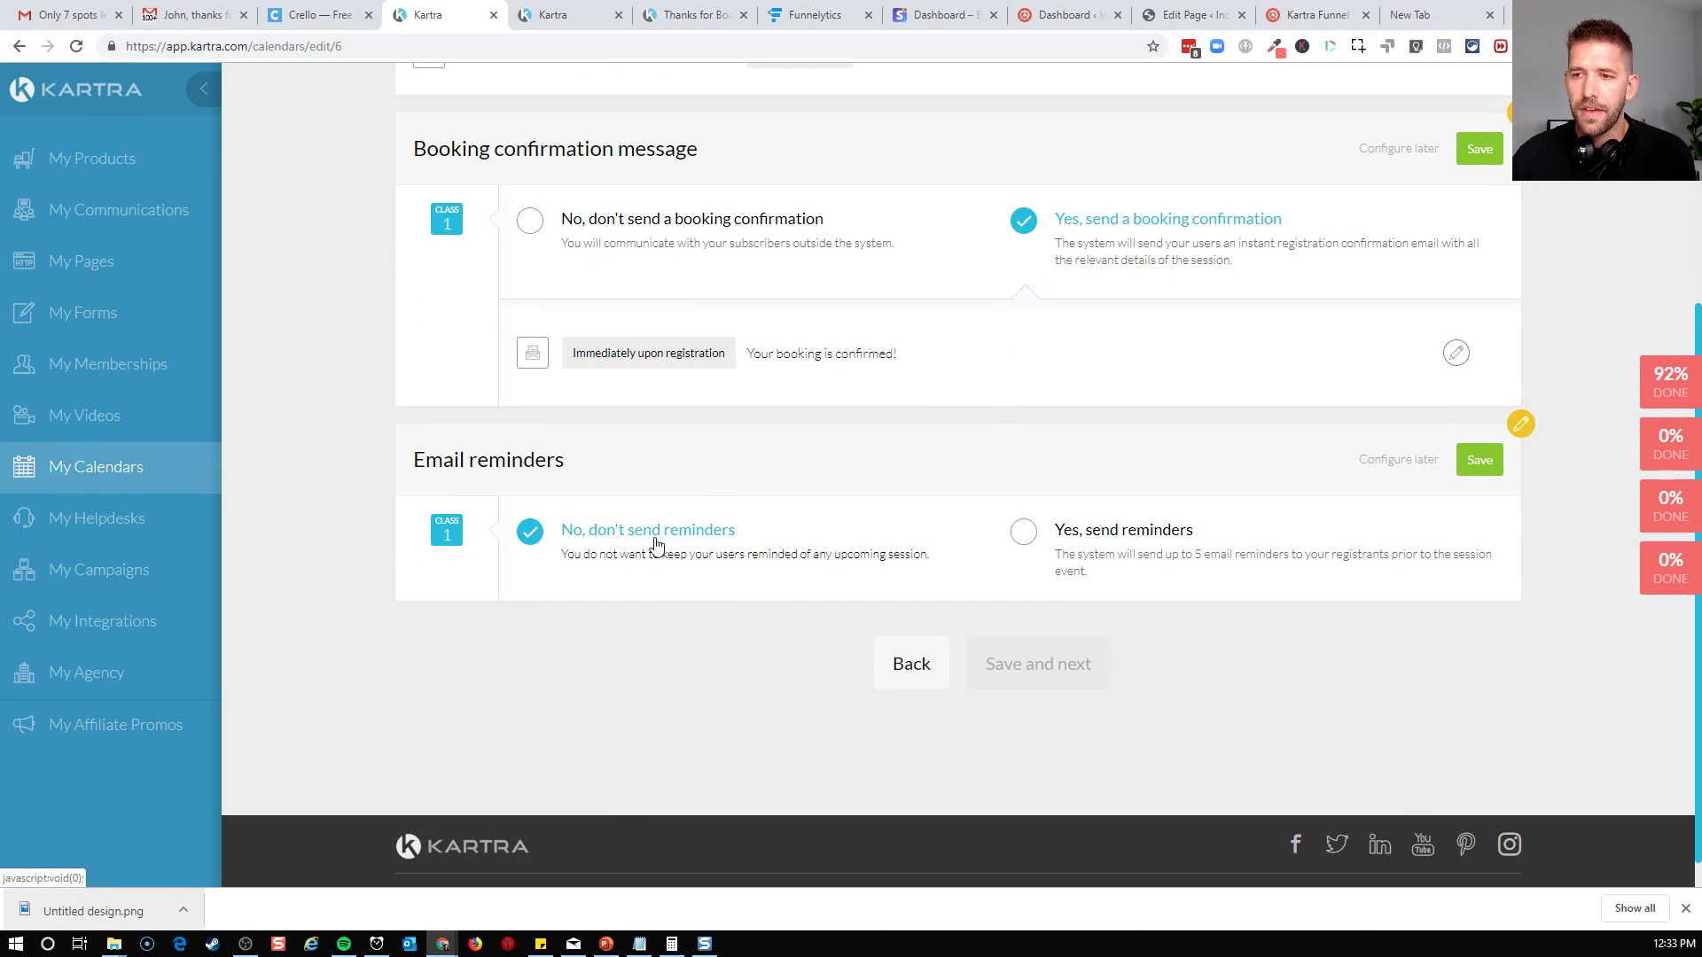
left_click(1021, 533)
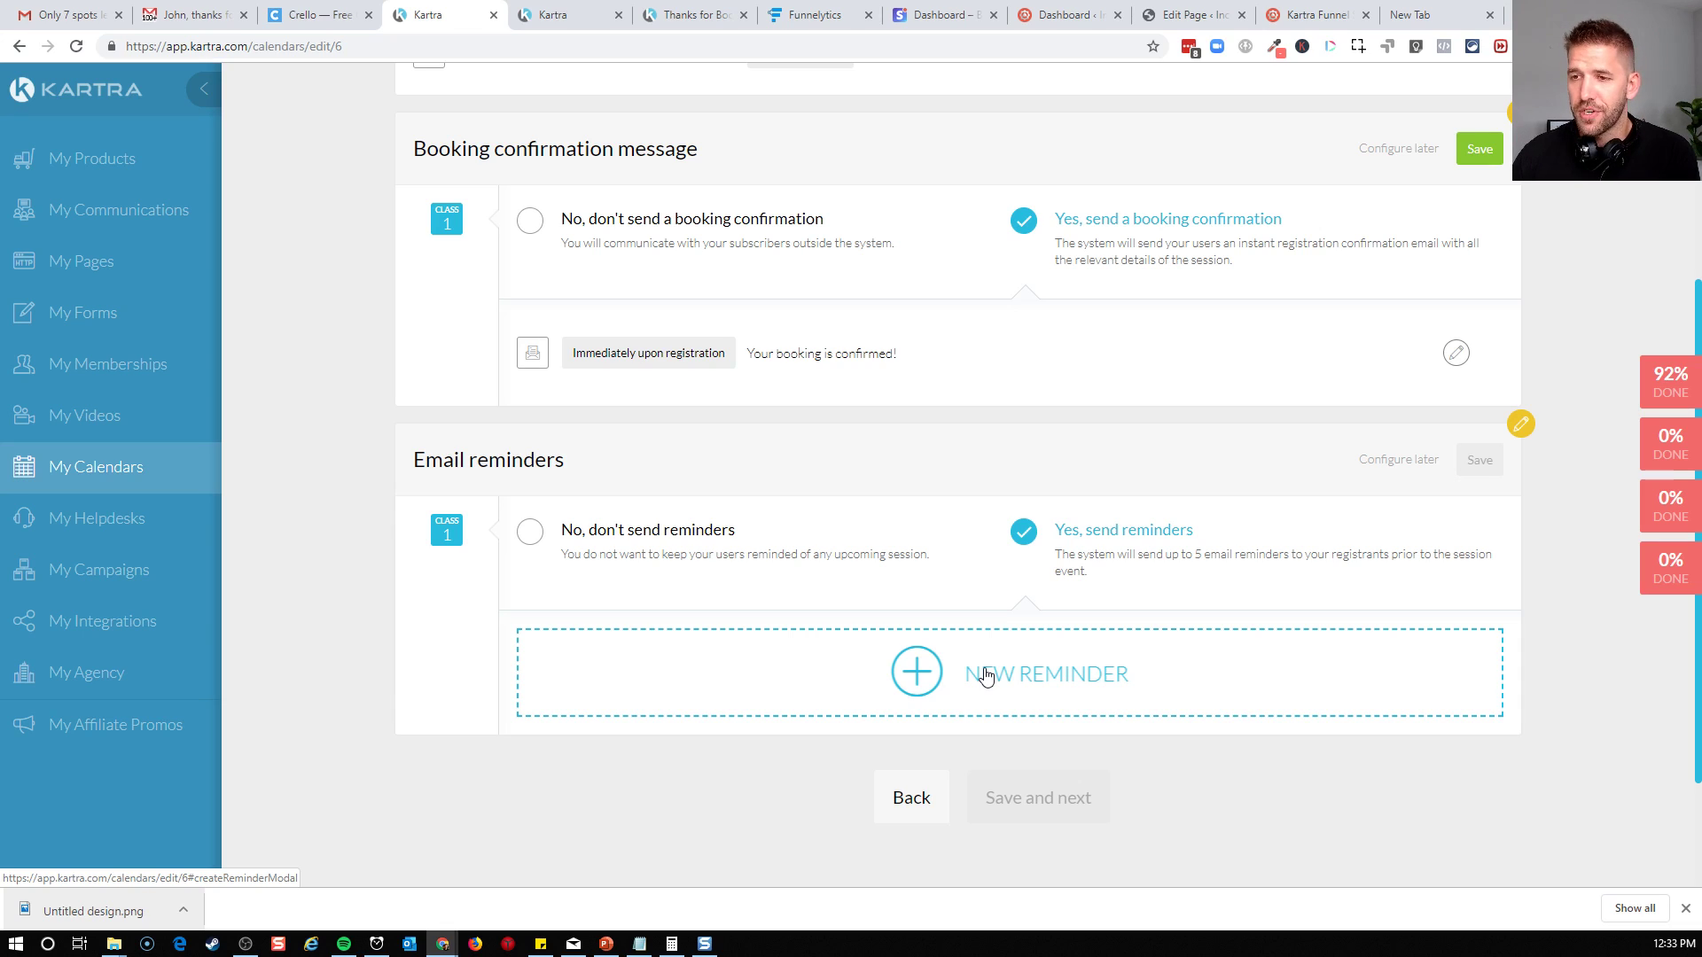
left_click(936, 683)
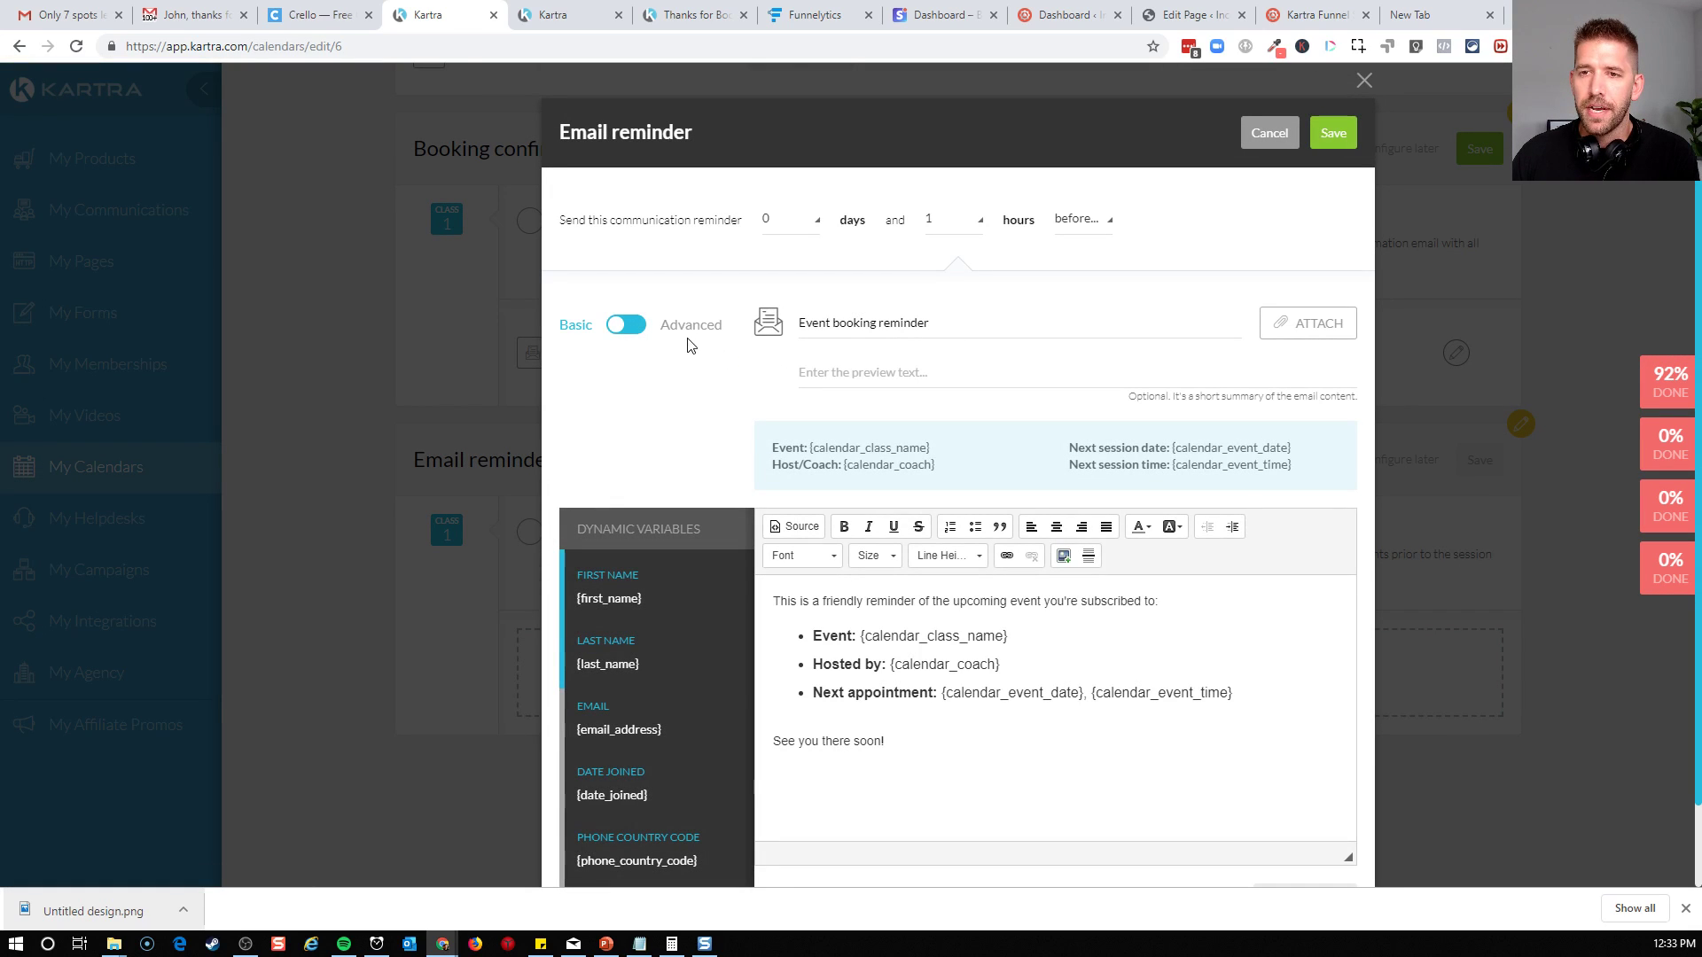
left_click(799, 233)
left_click(792, 293)
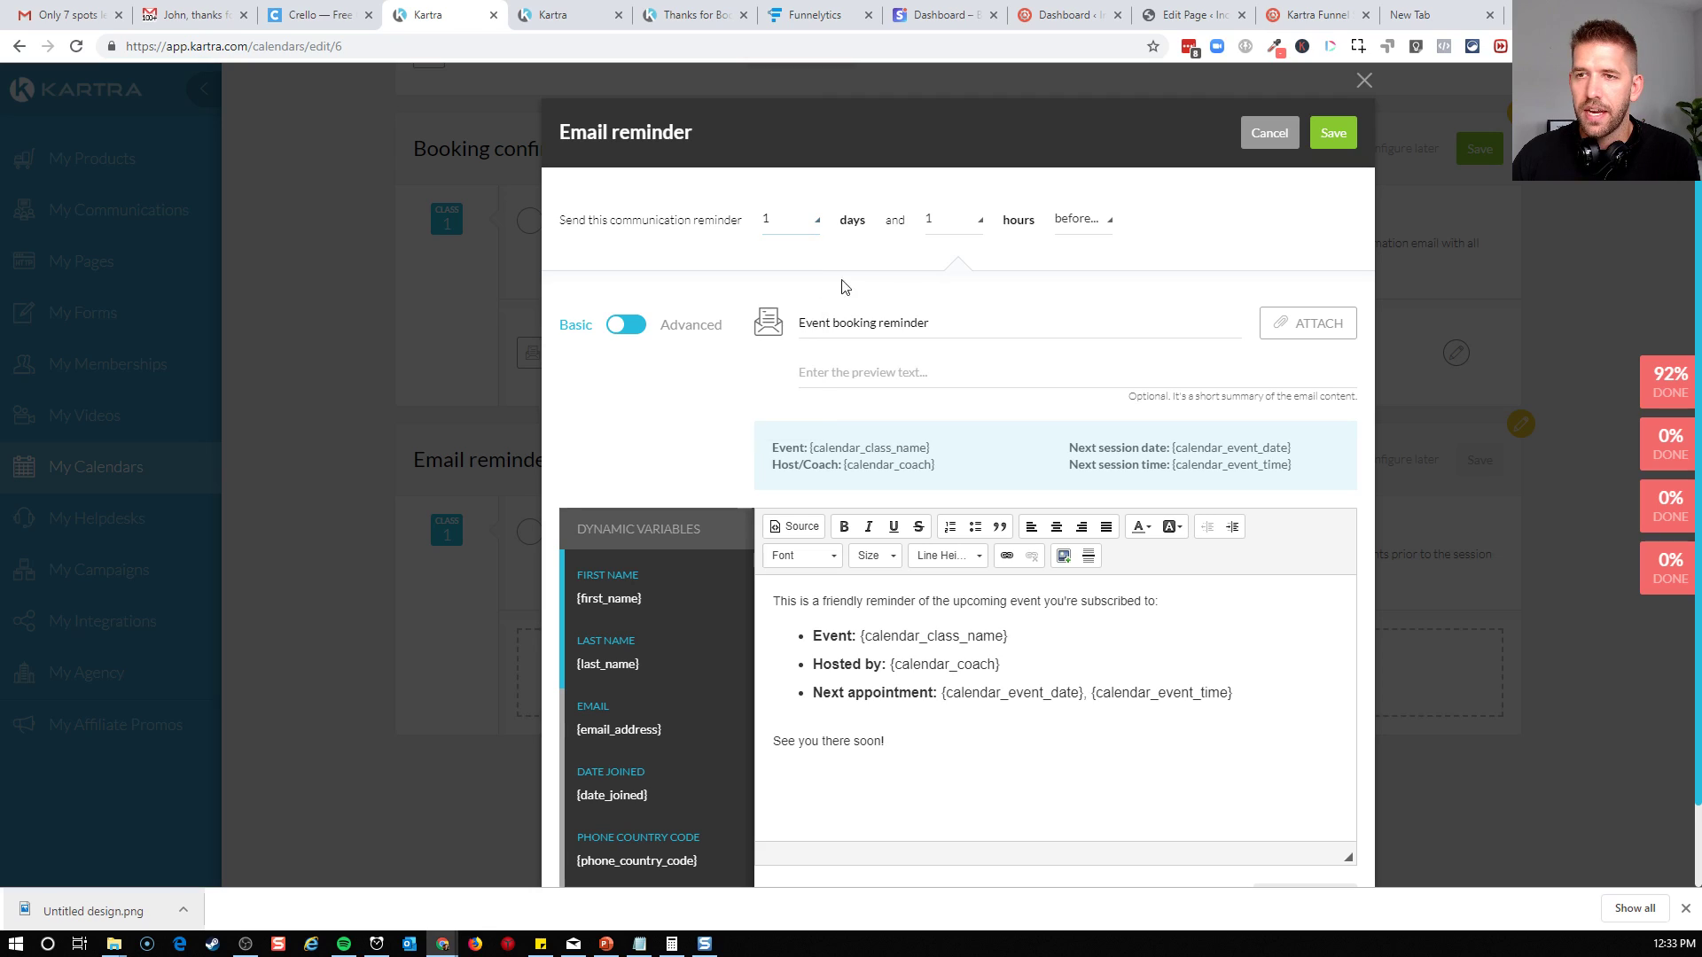
left_click(971, 232)
left_click(953, 266)
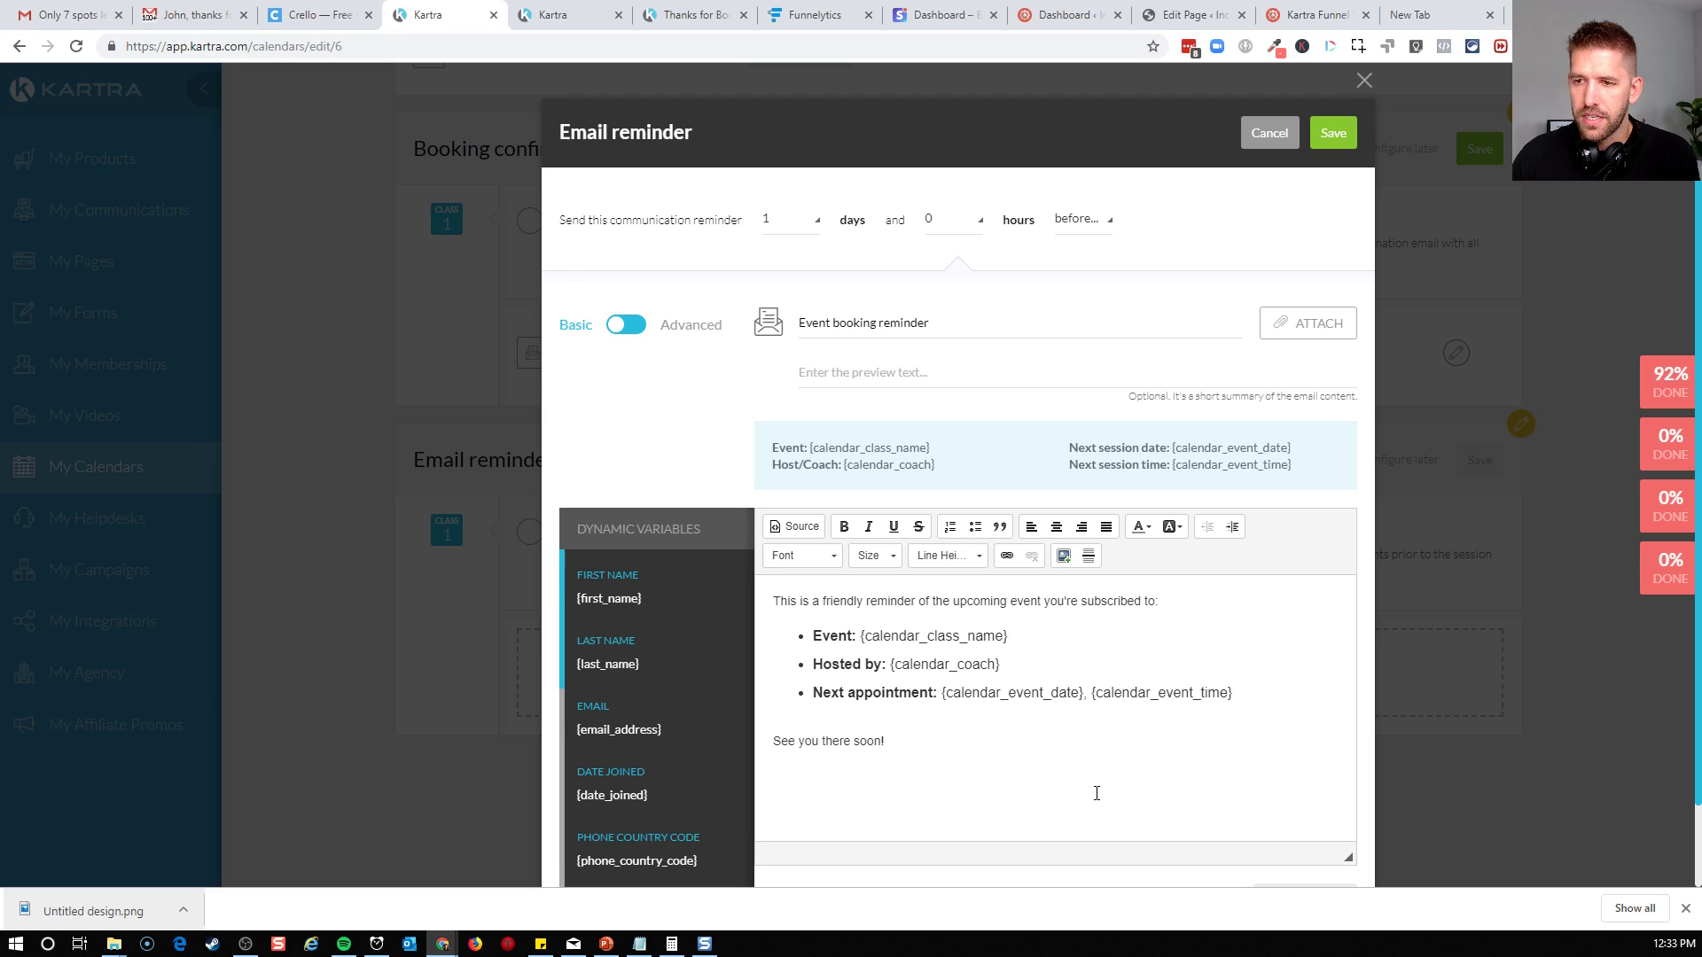
left_click(1331, 134)
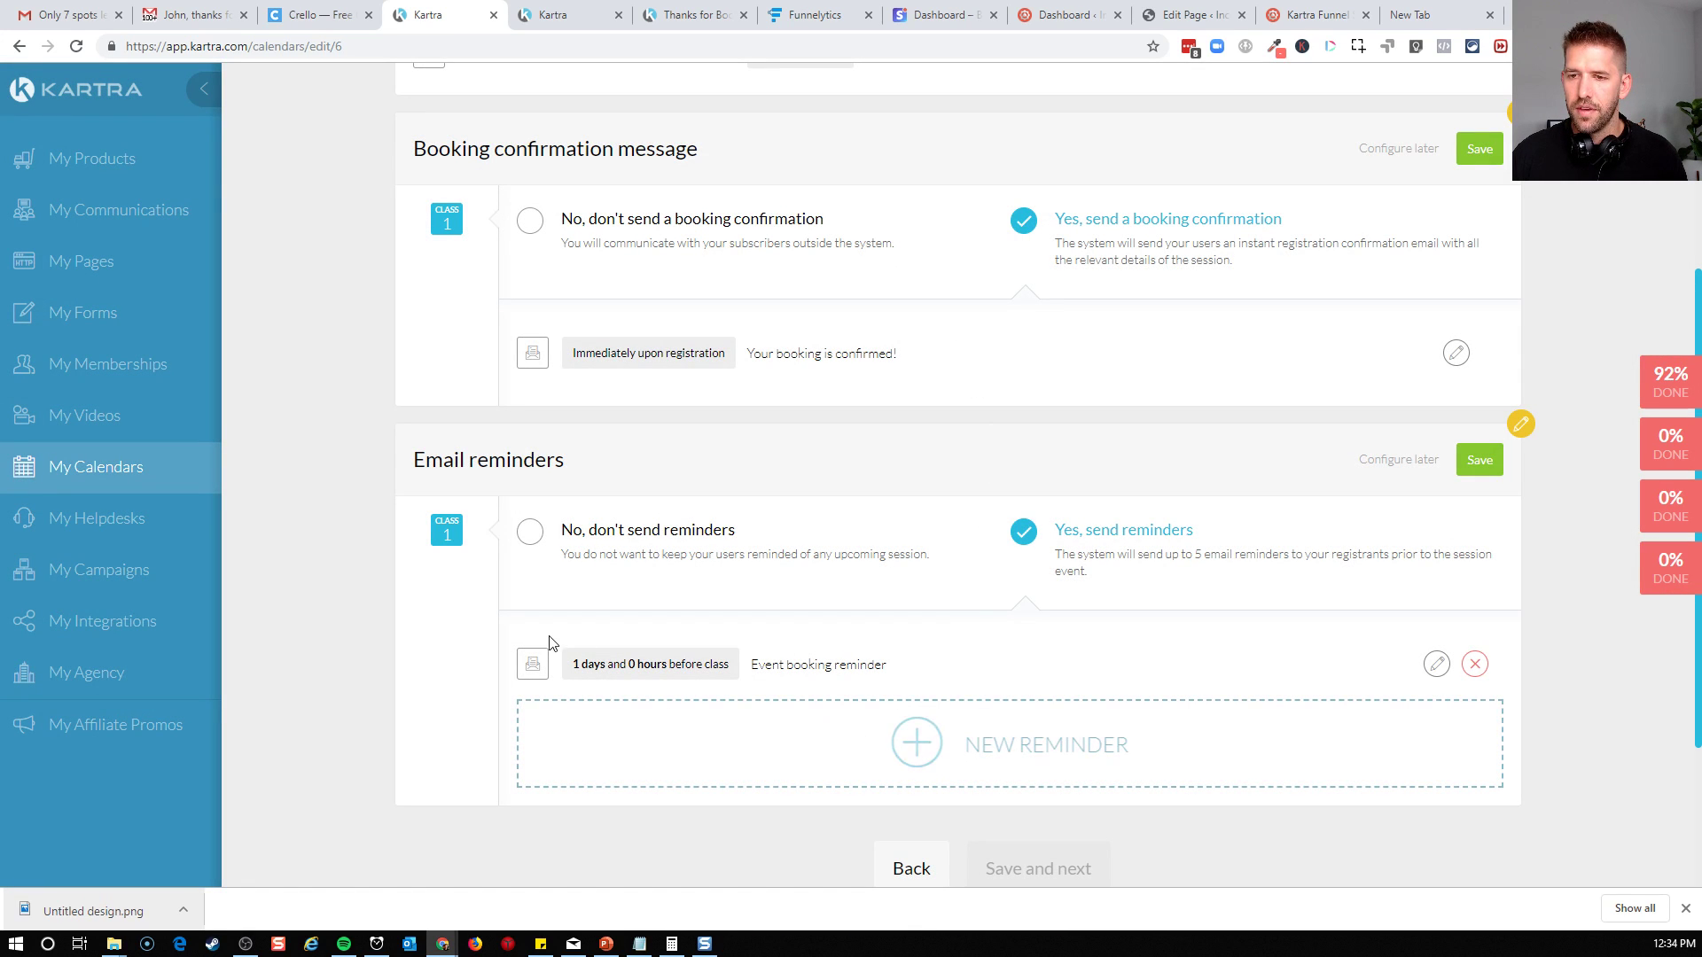
Start another class reminder with the subject "Our call is starting in 1 hour! Grab Water and your laptop :)"
left_click(956, 754)
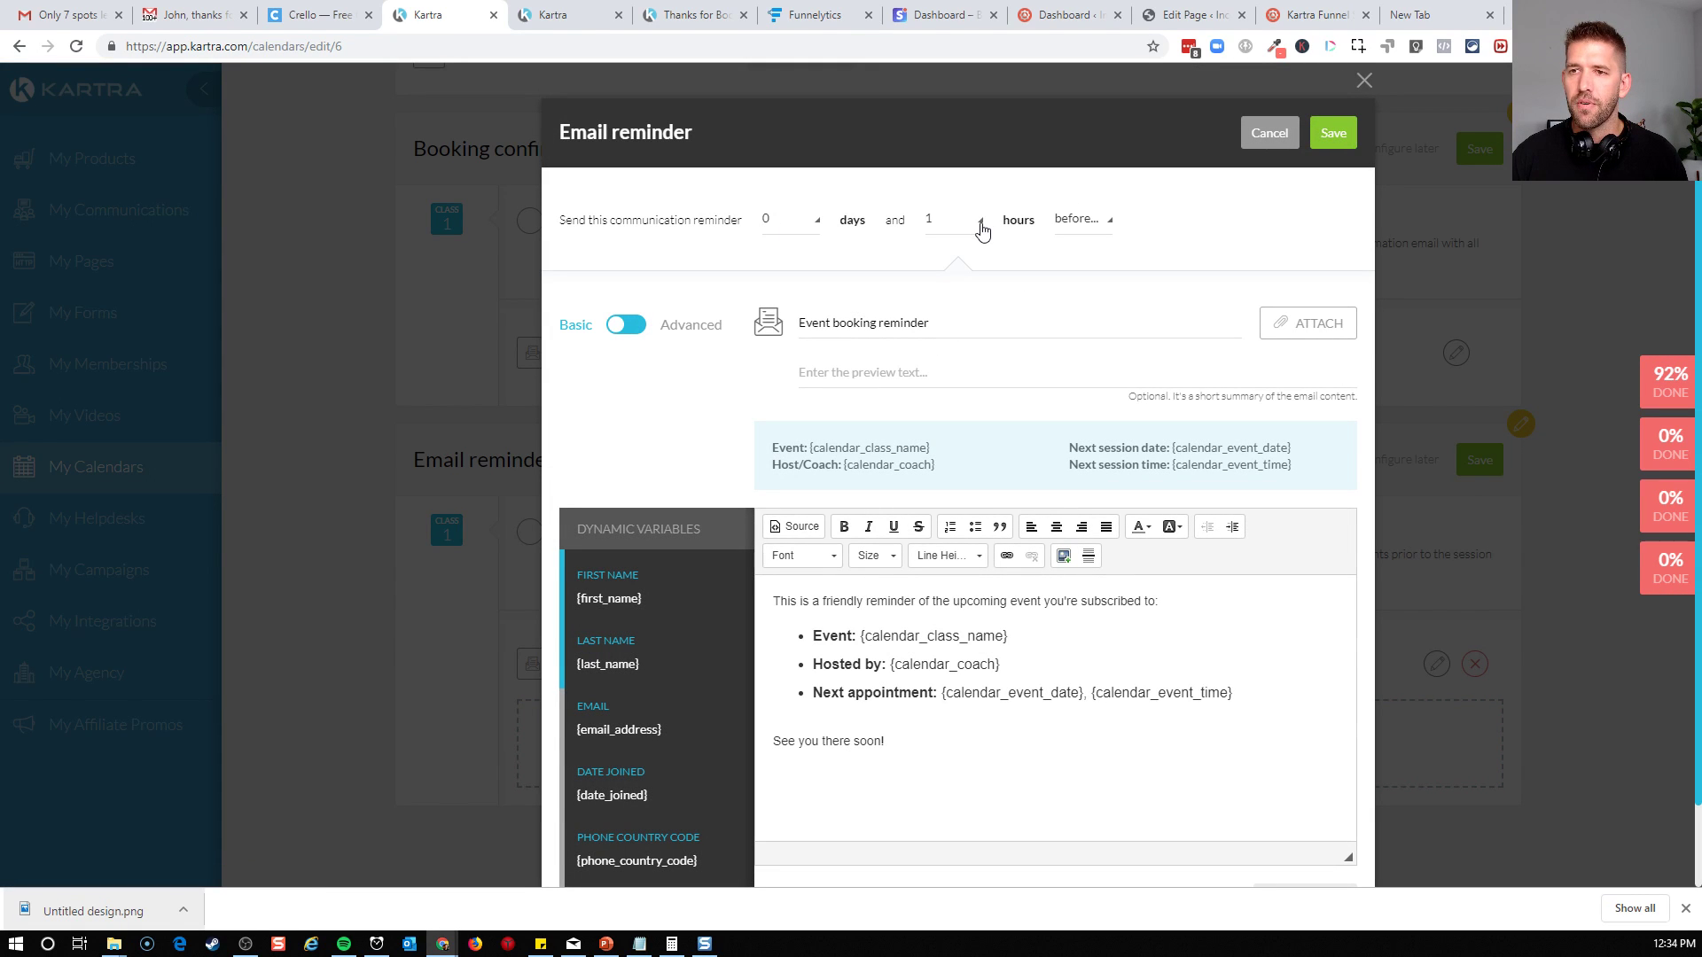
triple_click(964, 321)
type("Our")
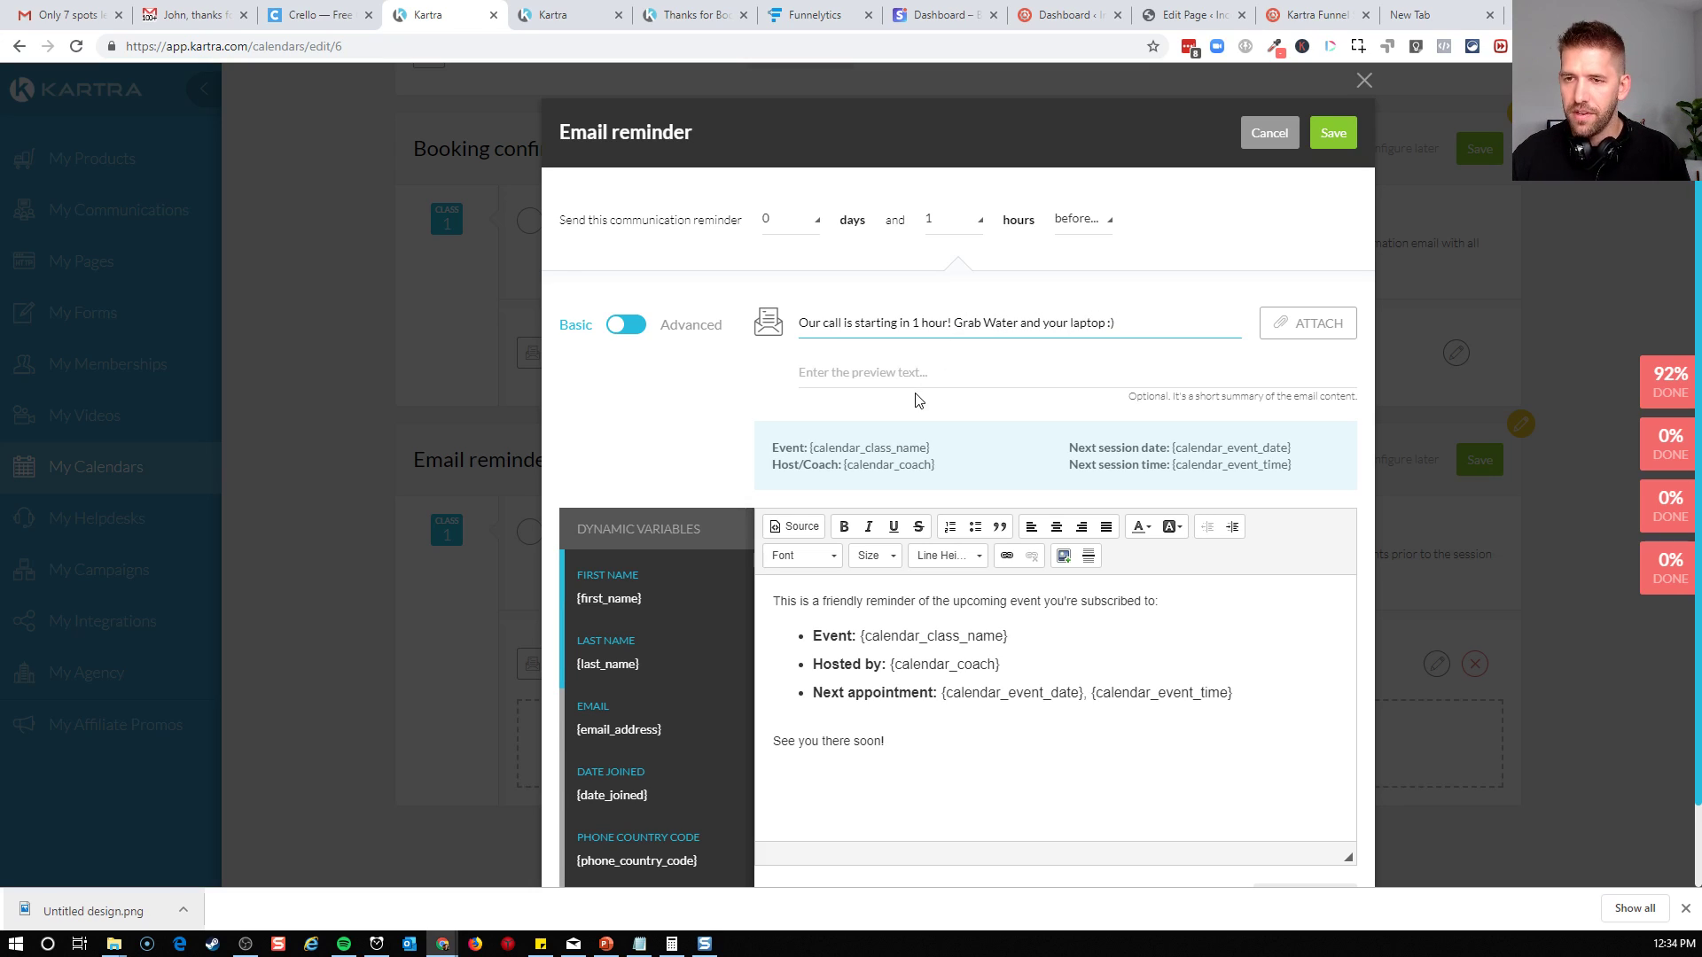
left_click_drag(808, 448, 942, 456)
left_click(941, 457)
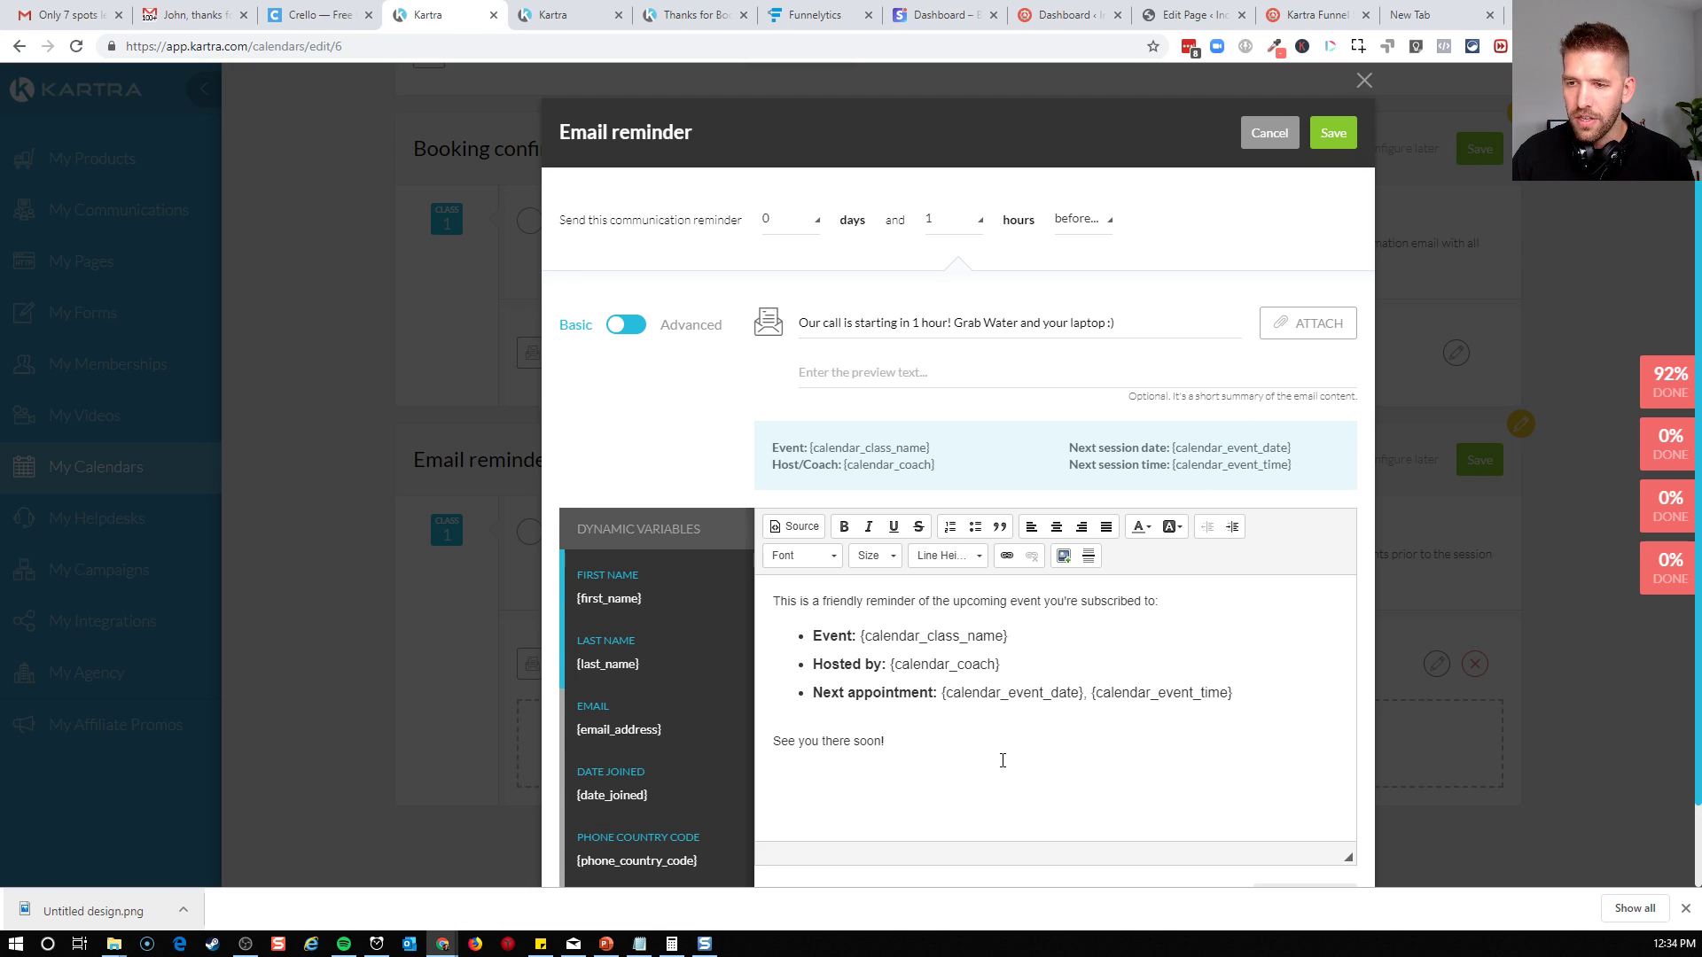
Look through the reminder's message and dynamic variables, and switch the email to the Advanced editor
scroll(999, 760, "down", 1)
left_click(962, 639)
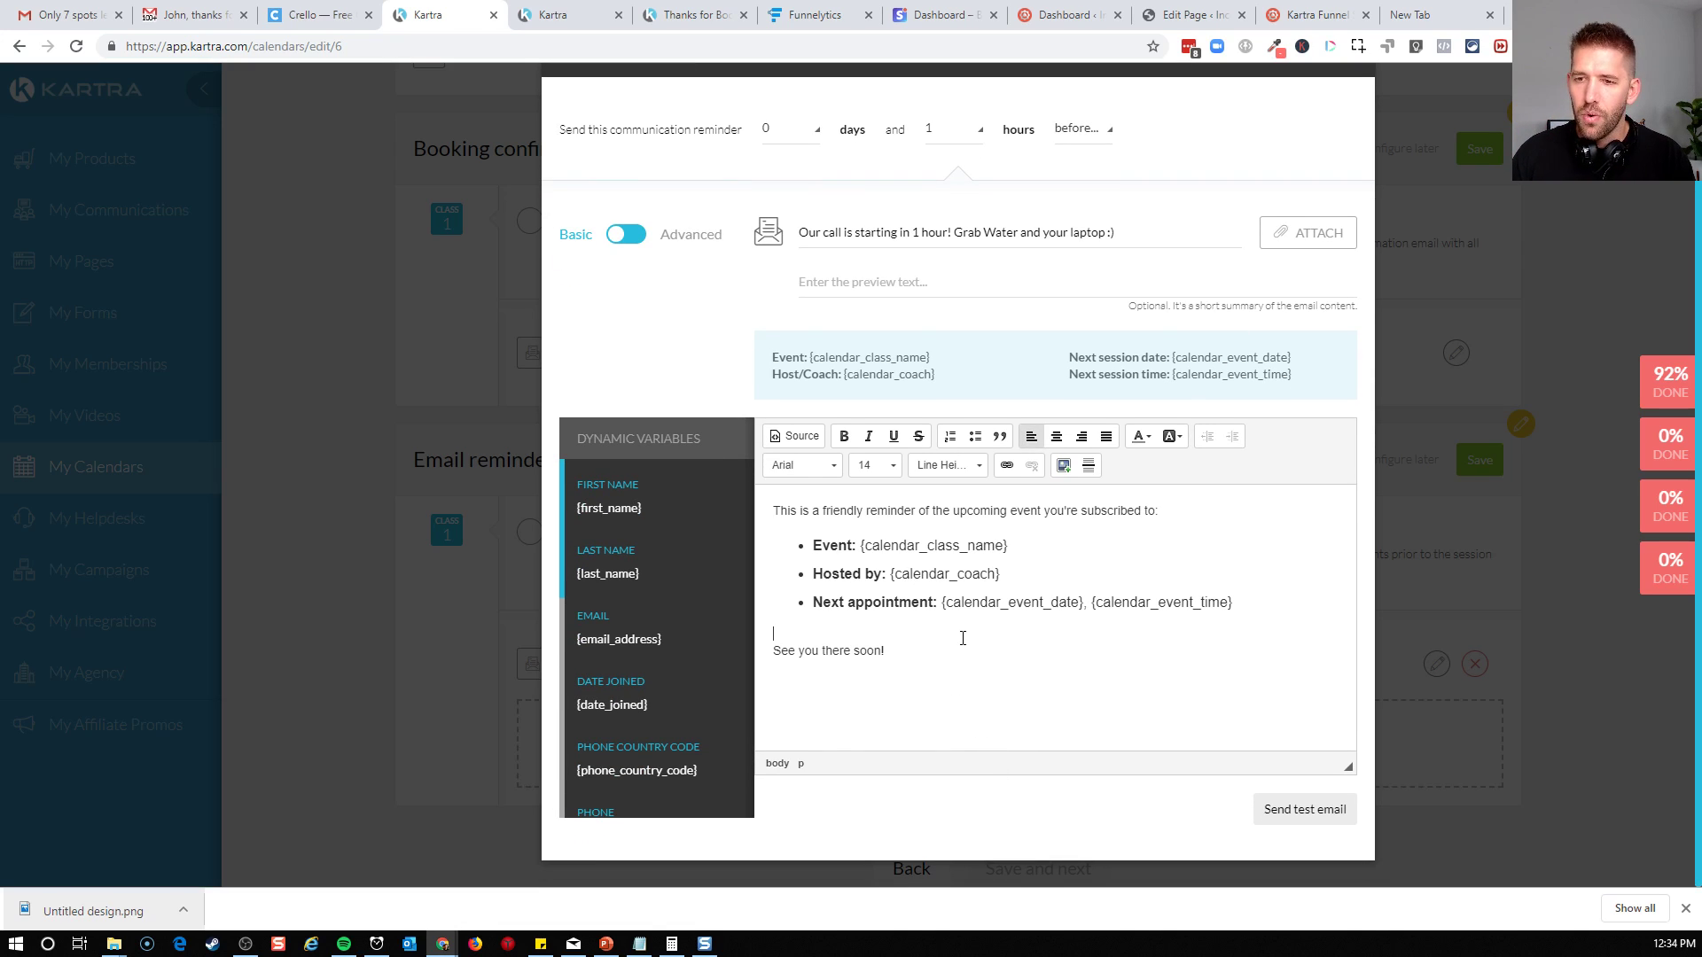
scroll(603, 647, "down", 7)
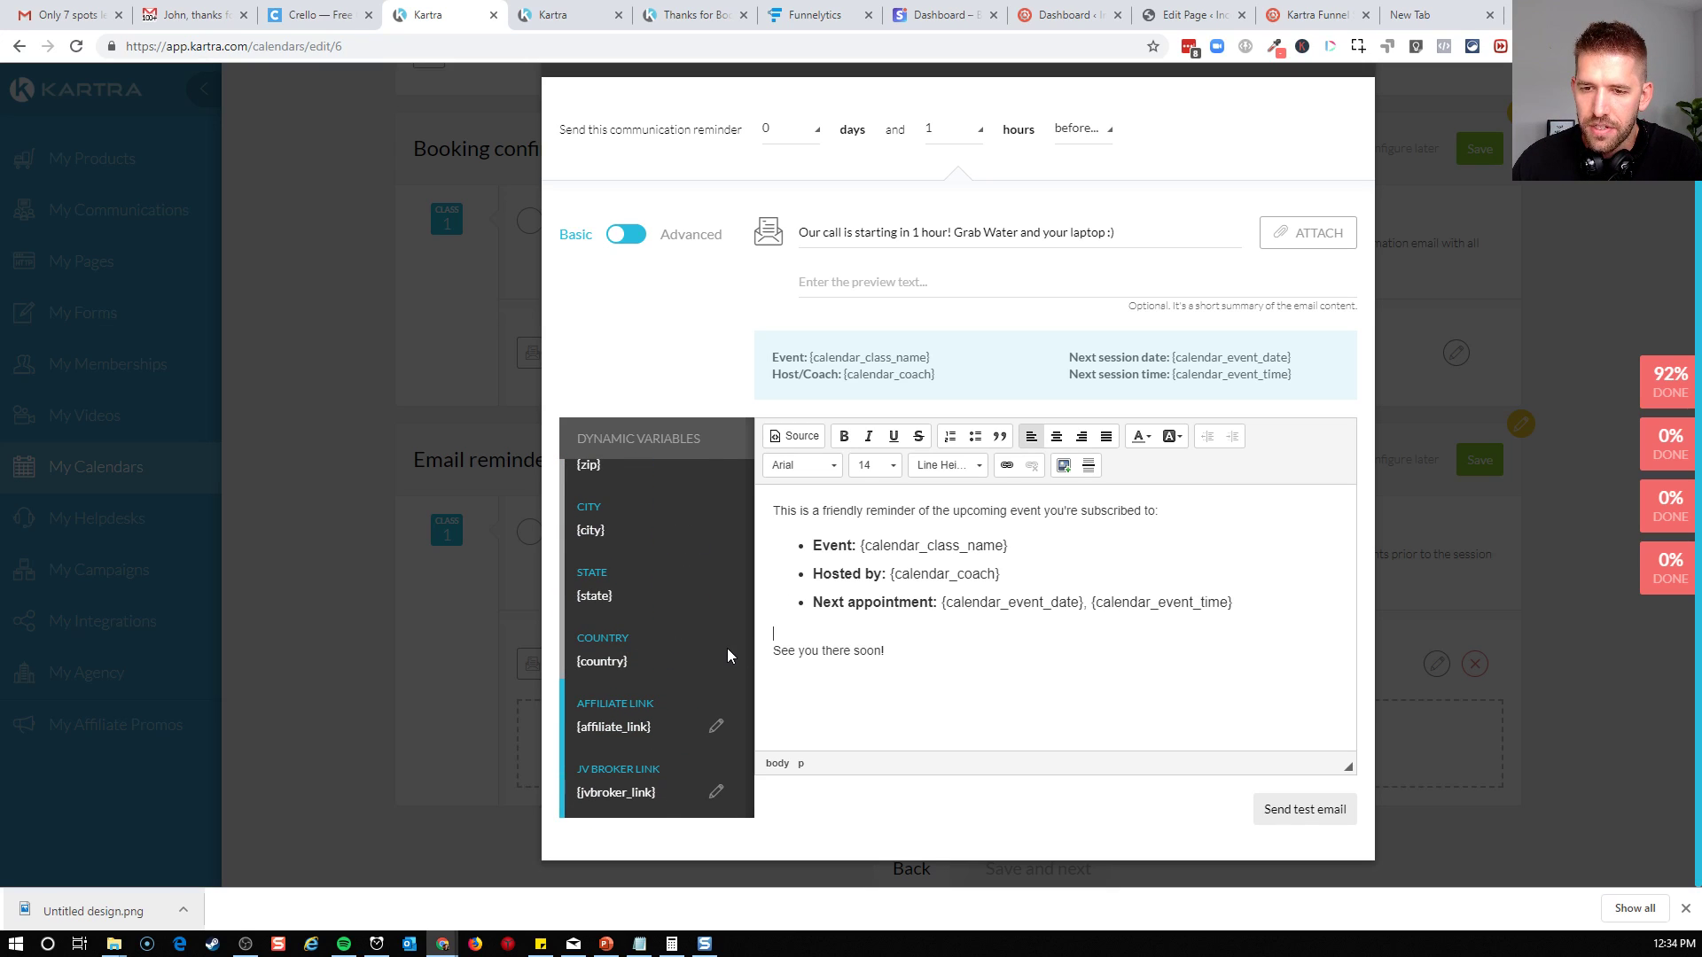
scroll(649, 679, "up", 7)
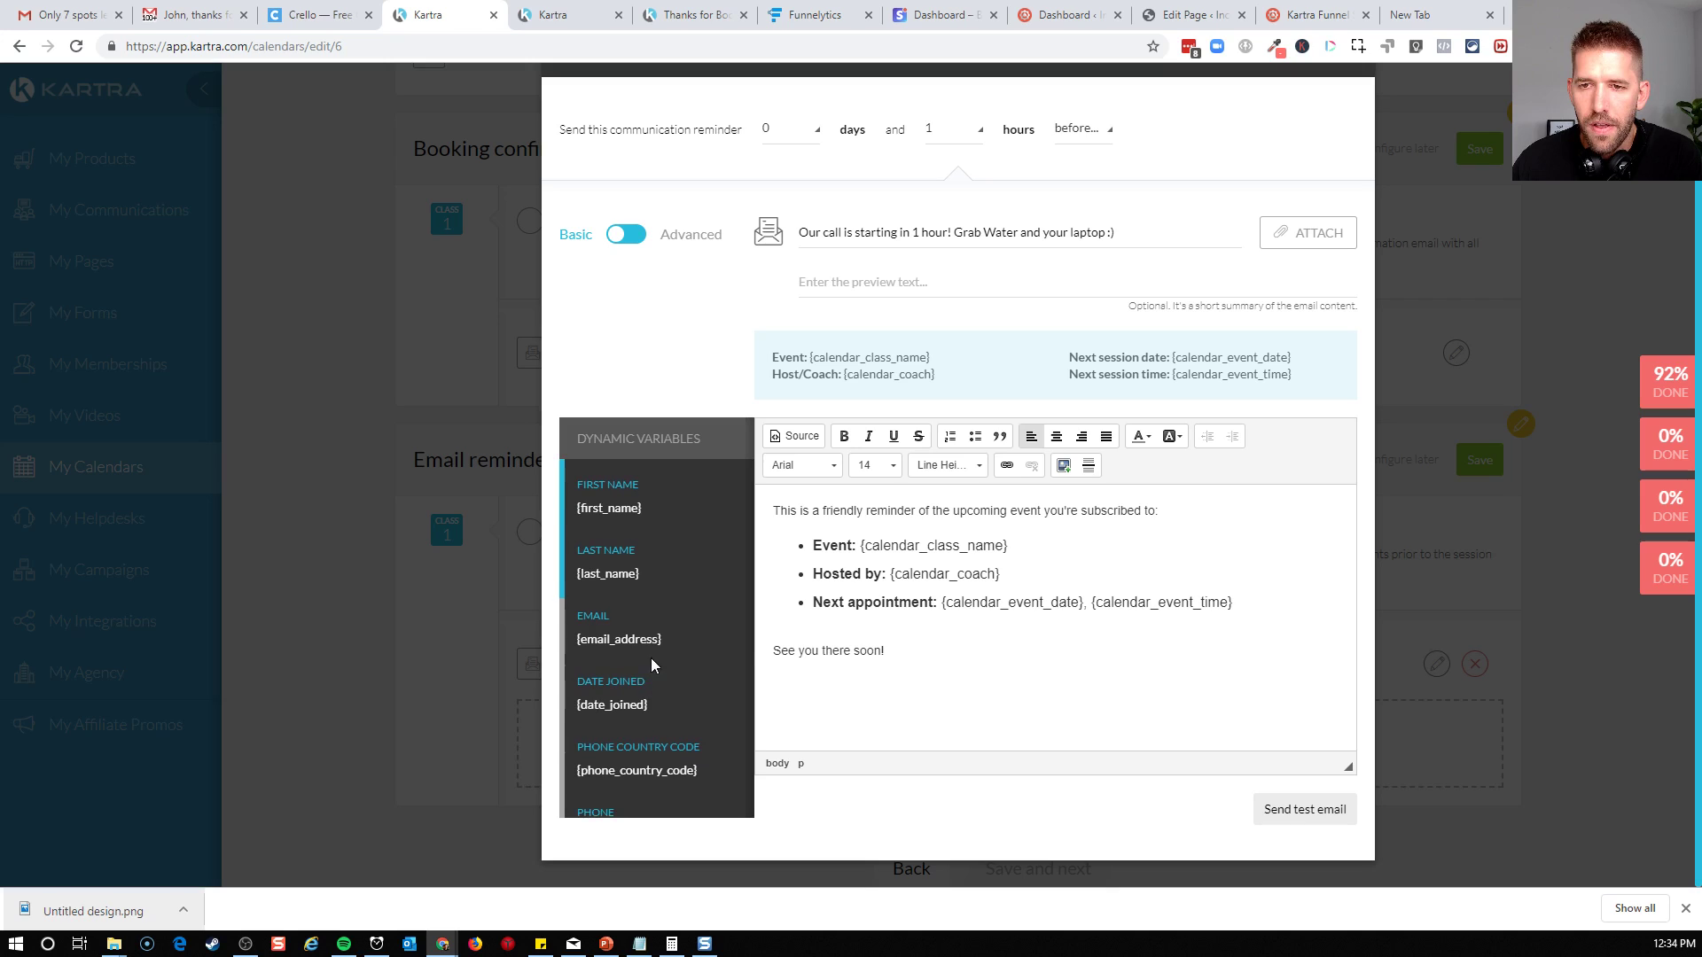
left_click(646, 242)
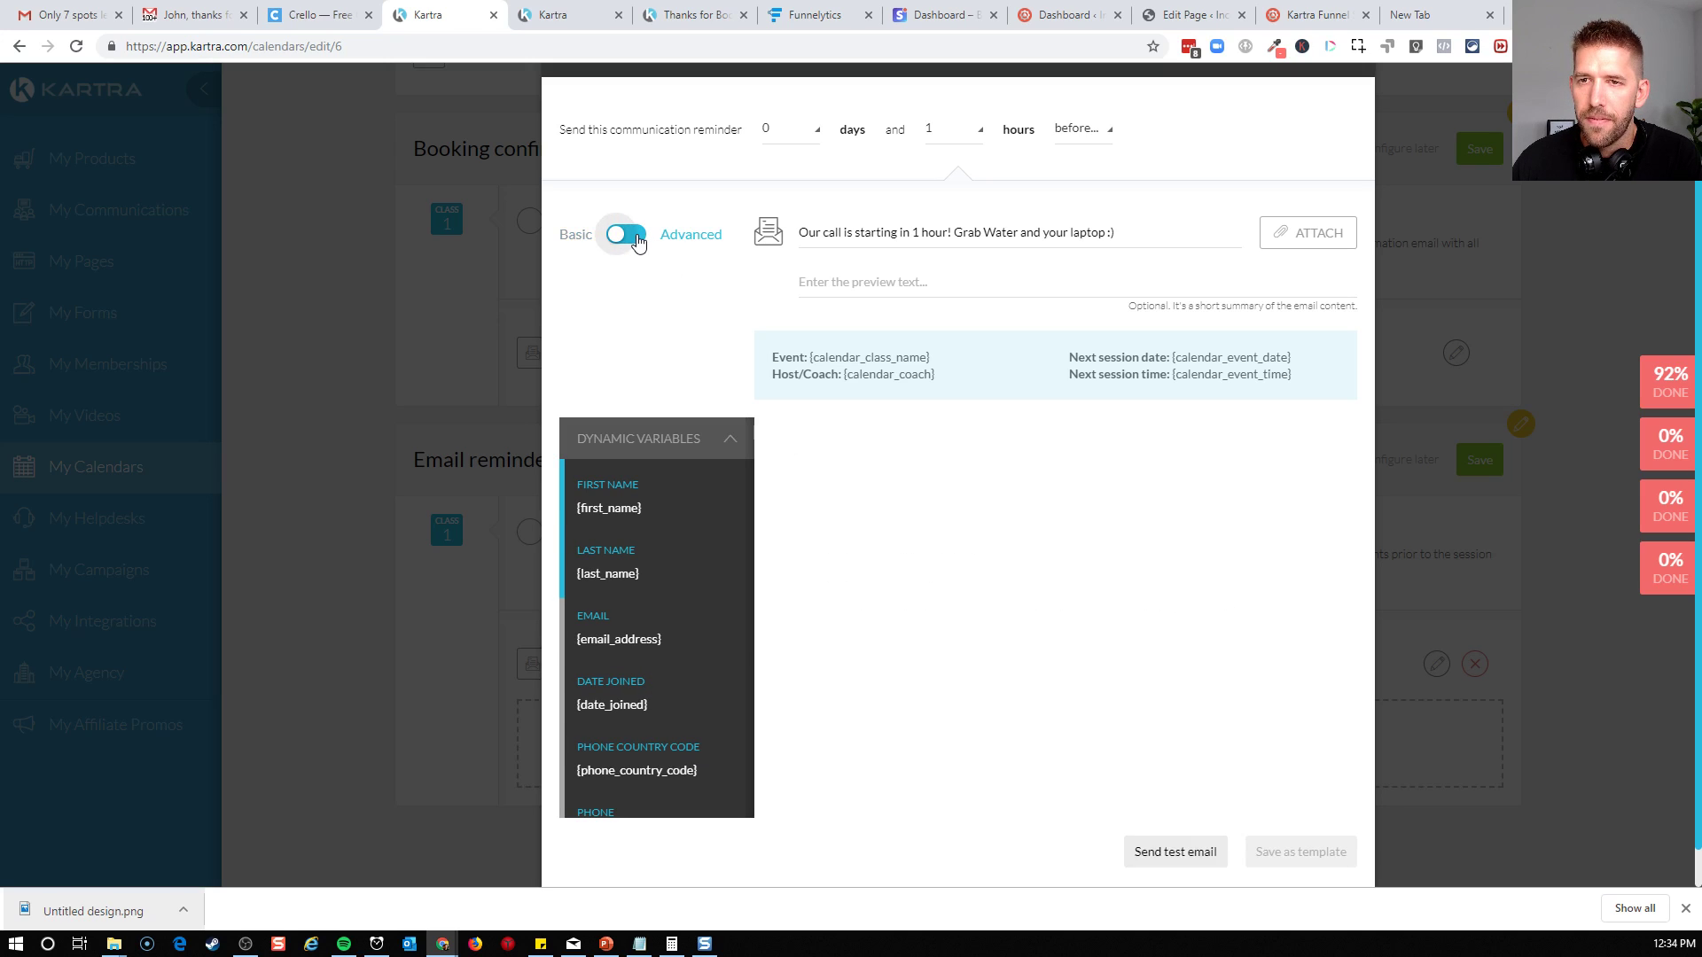
left_click(712, 440)
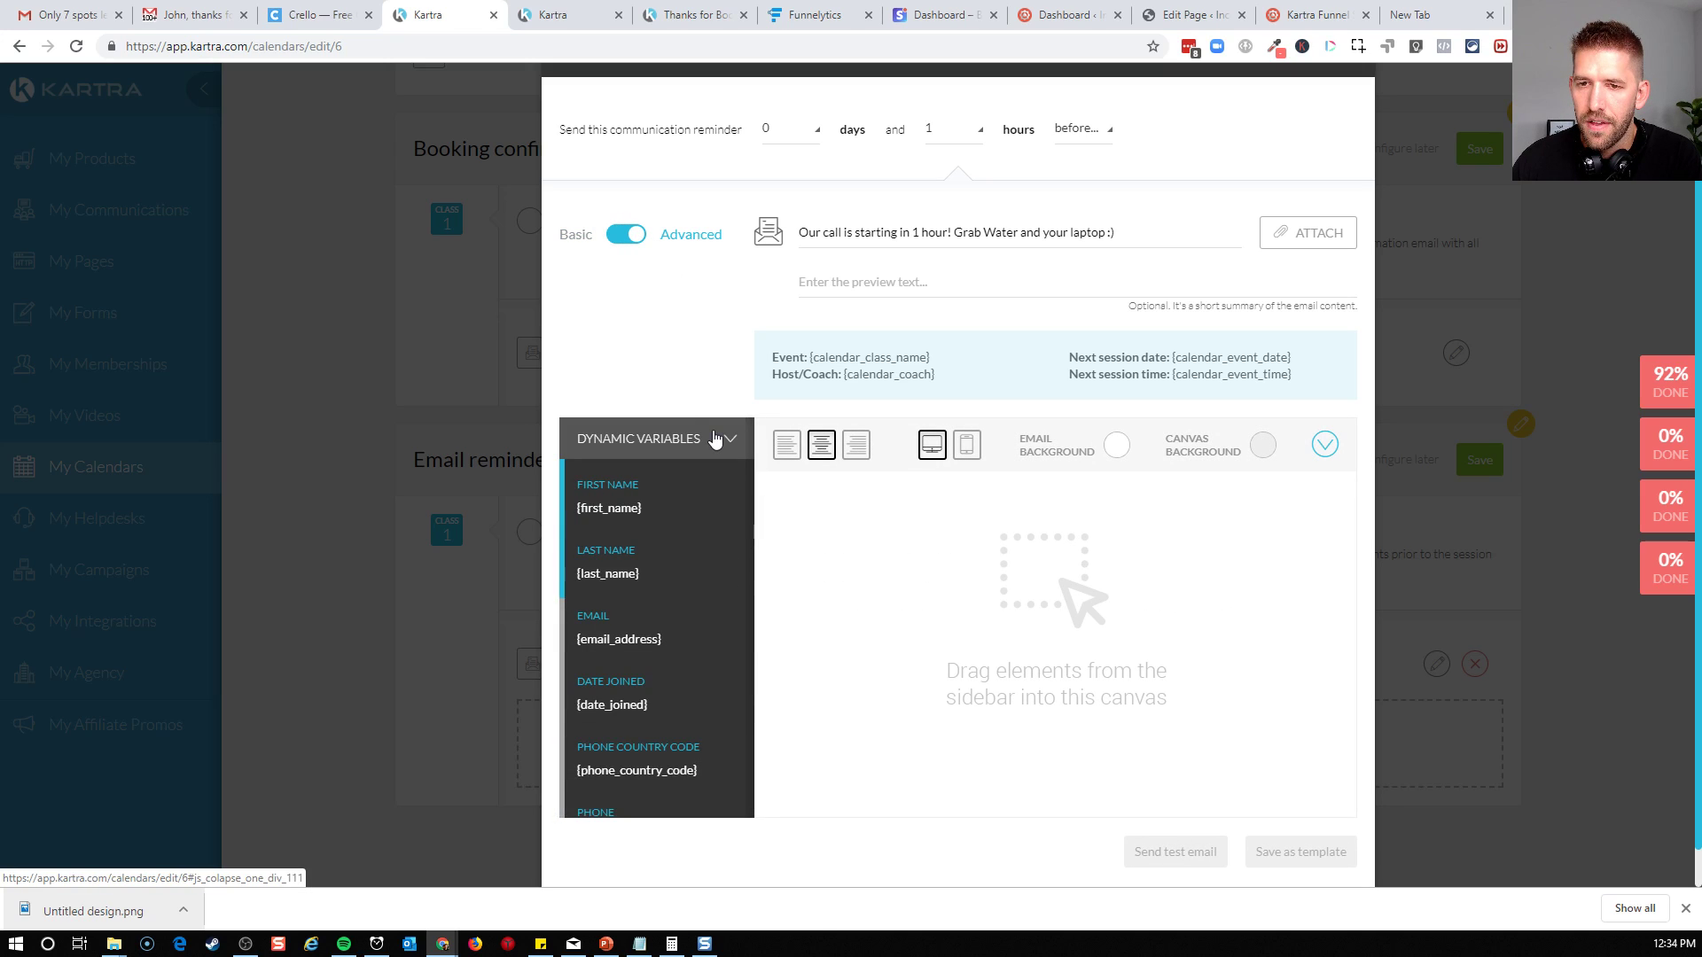
scroll(691, 615, "down", 5)
scroll(693, 609, "down", 5)
scroll(693, 612, "up", 4)
Place the countdown design with black-outlined white circles from the design templates on the email canvas
left_click(715, 410)
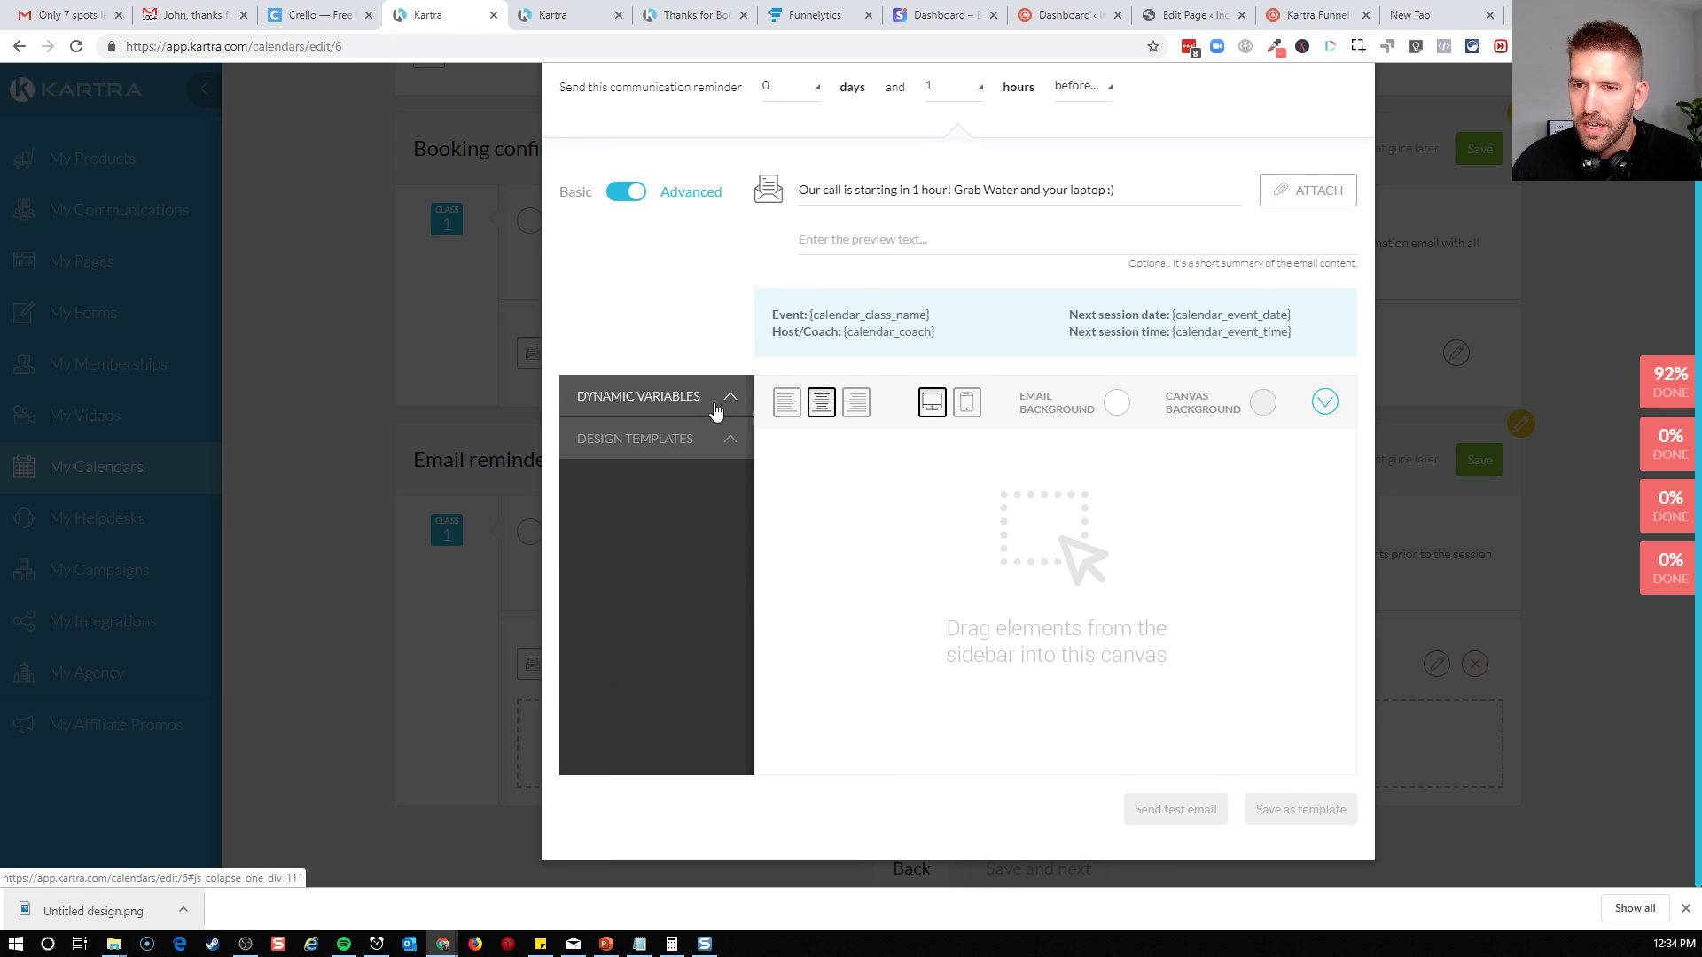
left_click(681, 443)
scroll(683, 583, "down", 5)
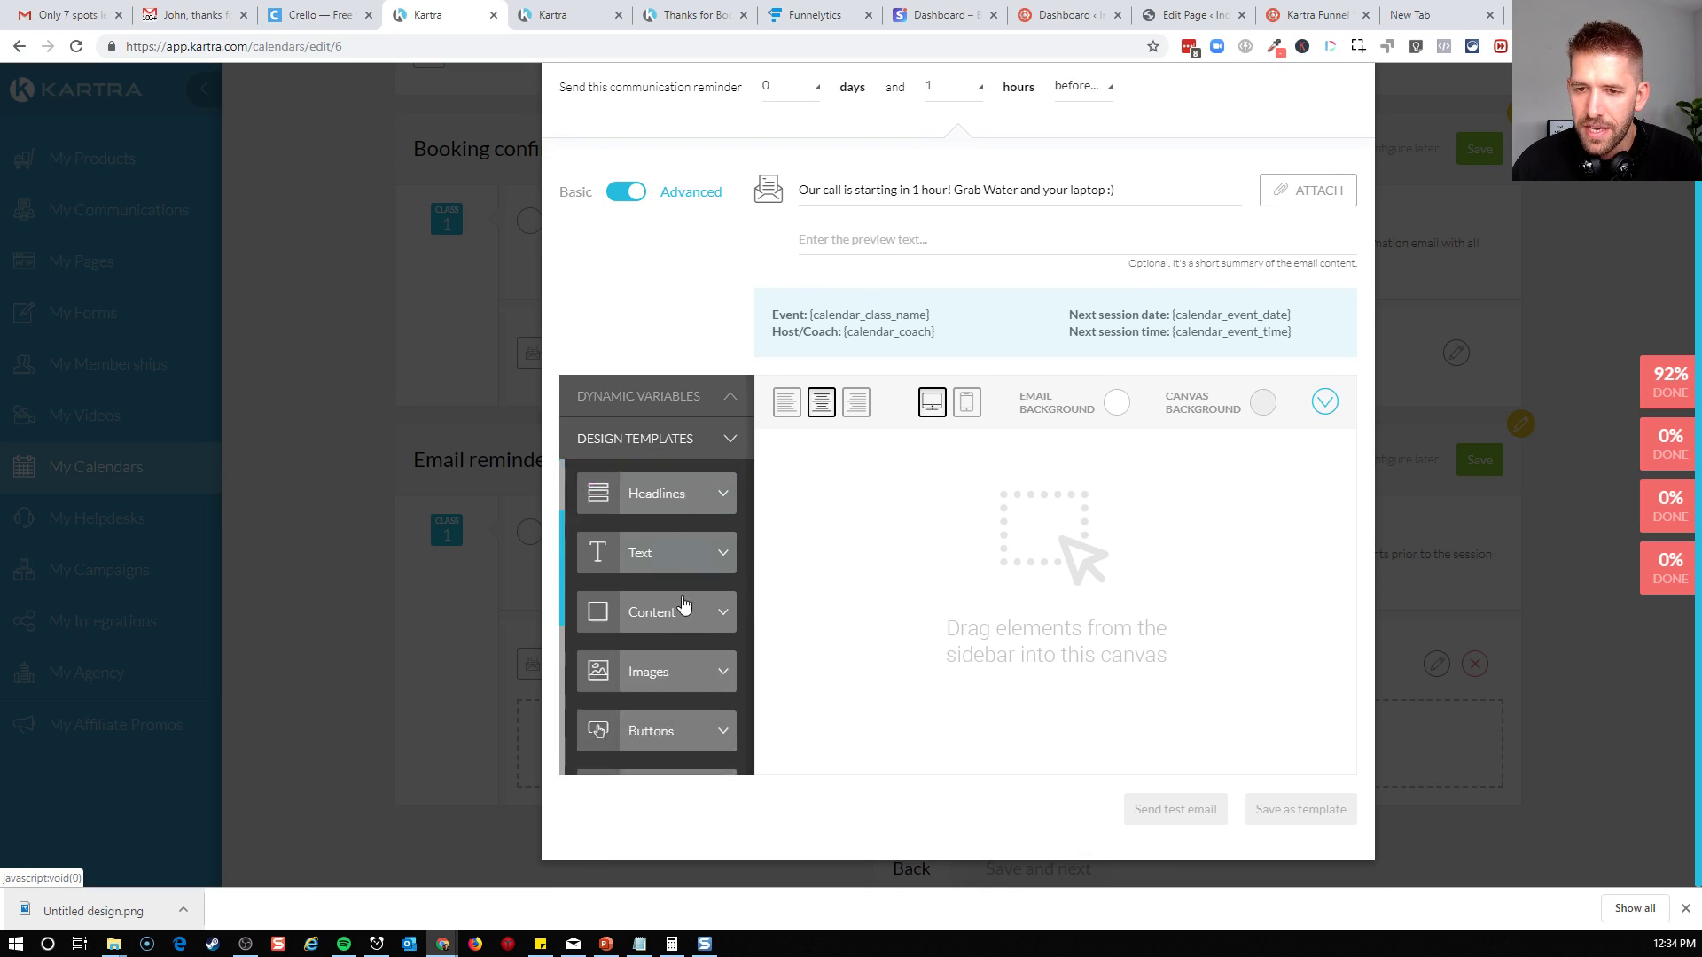
left_click(684, 645)
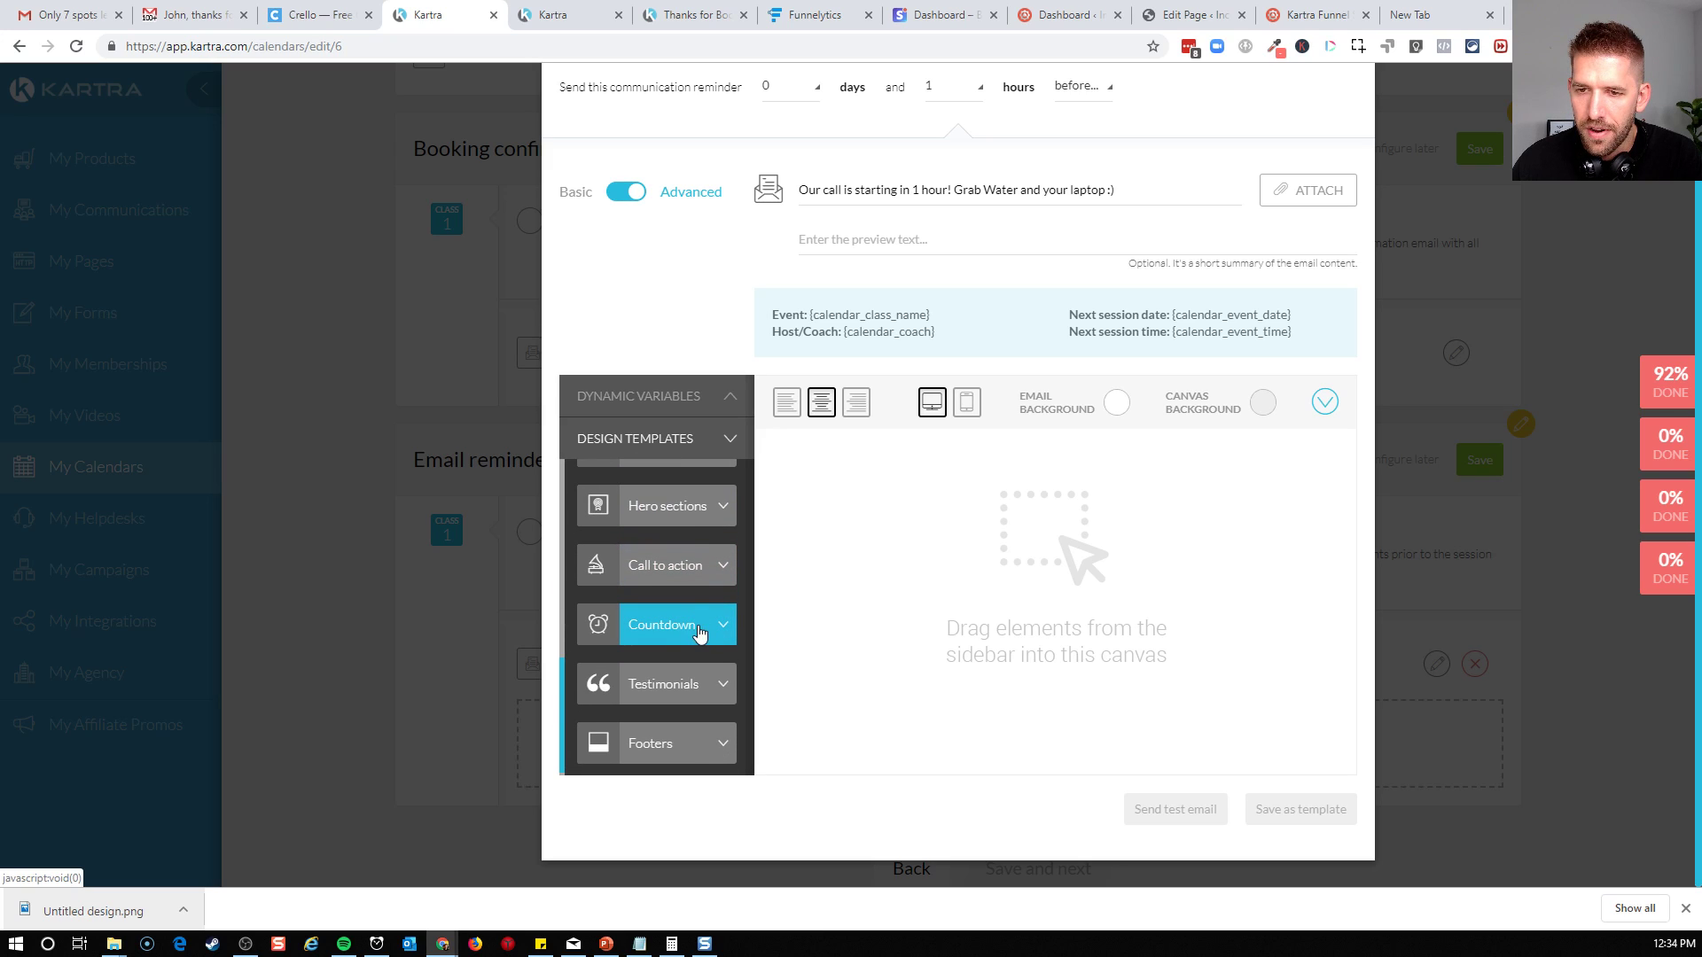
scroll(740, 603, "up", 1)
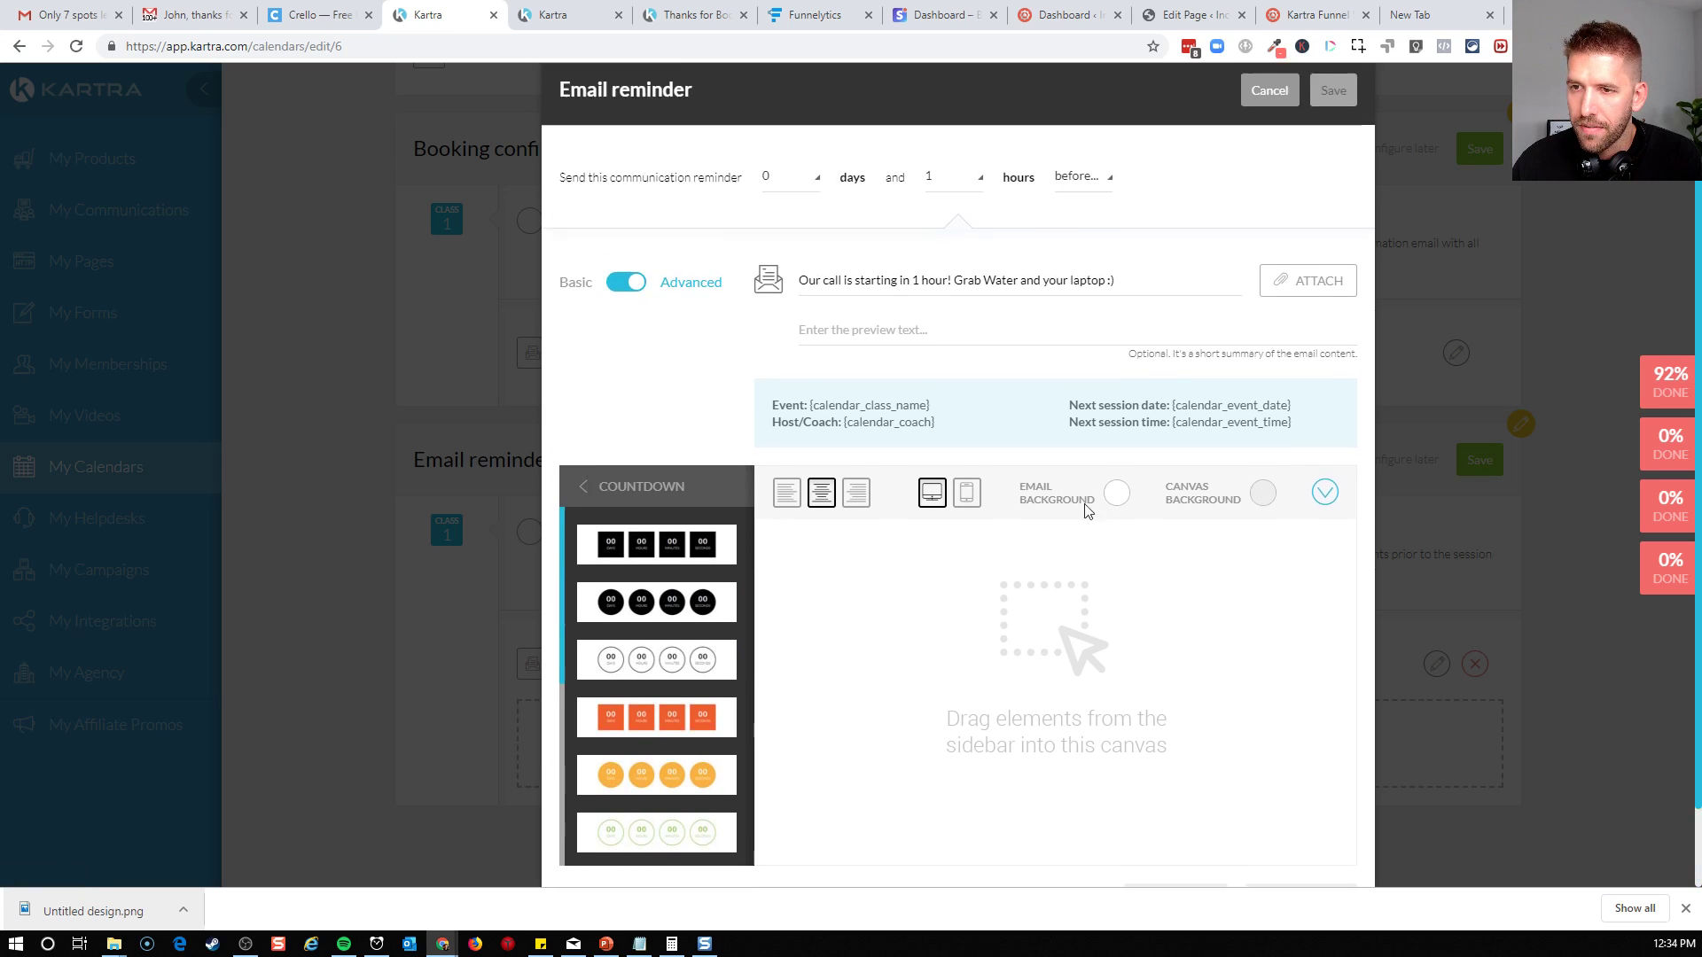
left_click_drag(657, 611, 1075, 505)
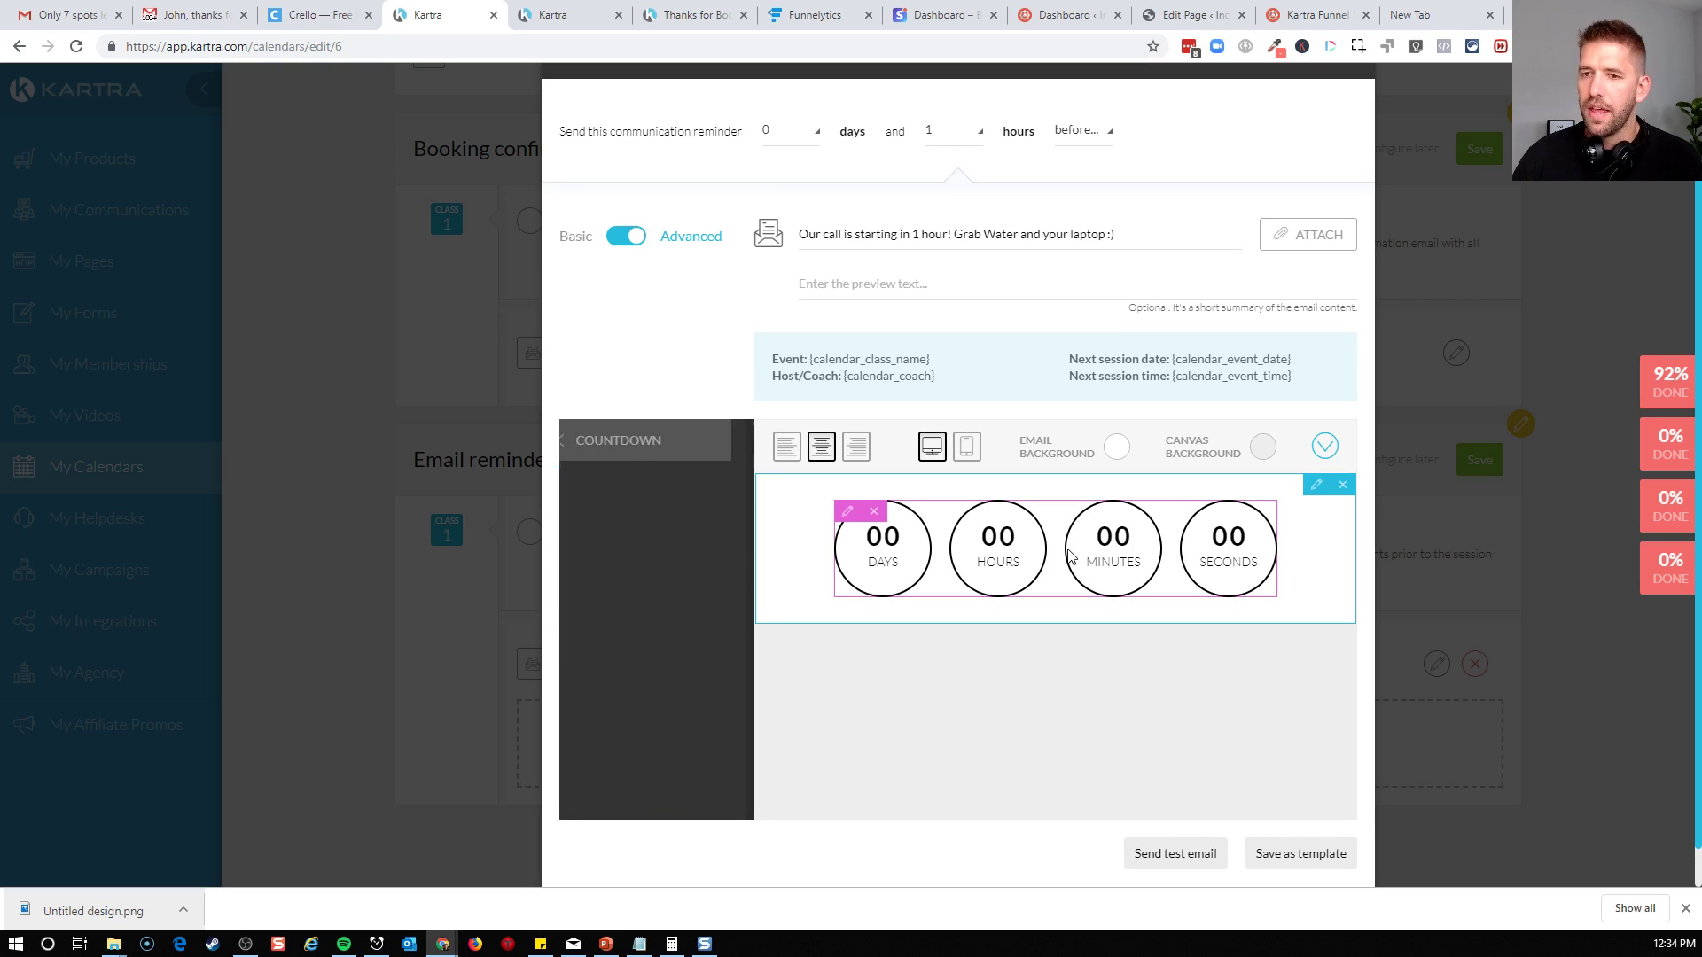
Set the email countdown's ending to Tag subs. (fixed) and check the available tag categories
left_click(847, 515)
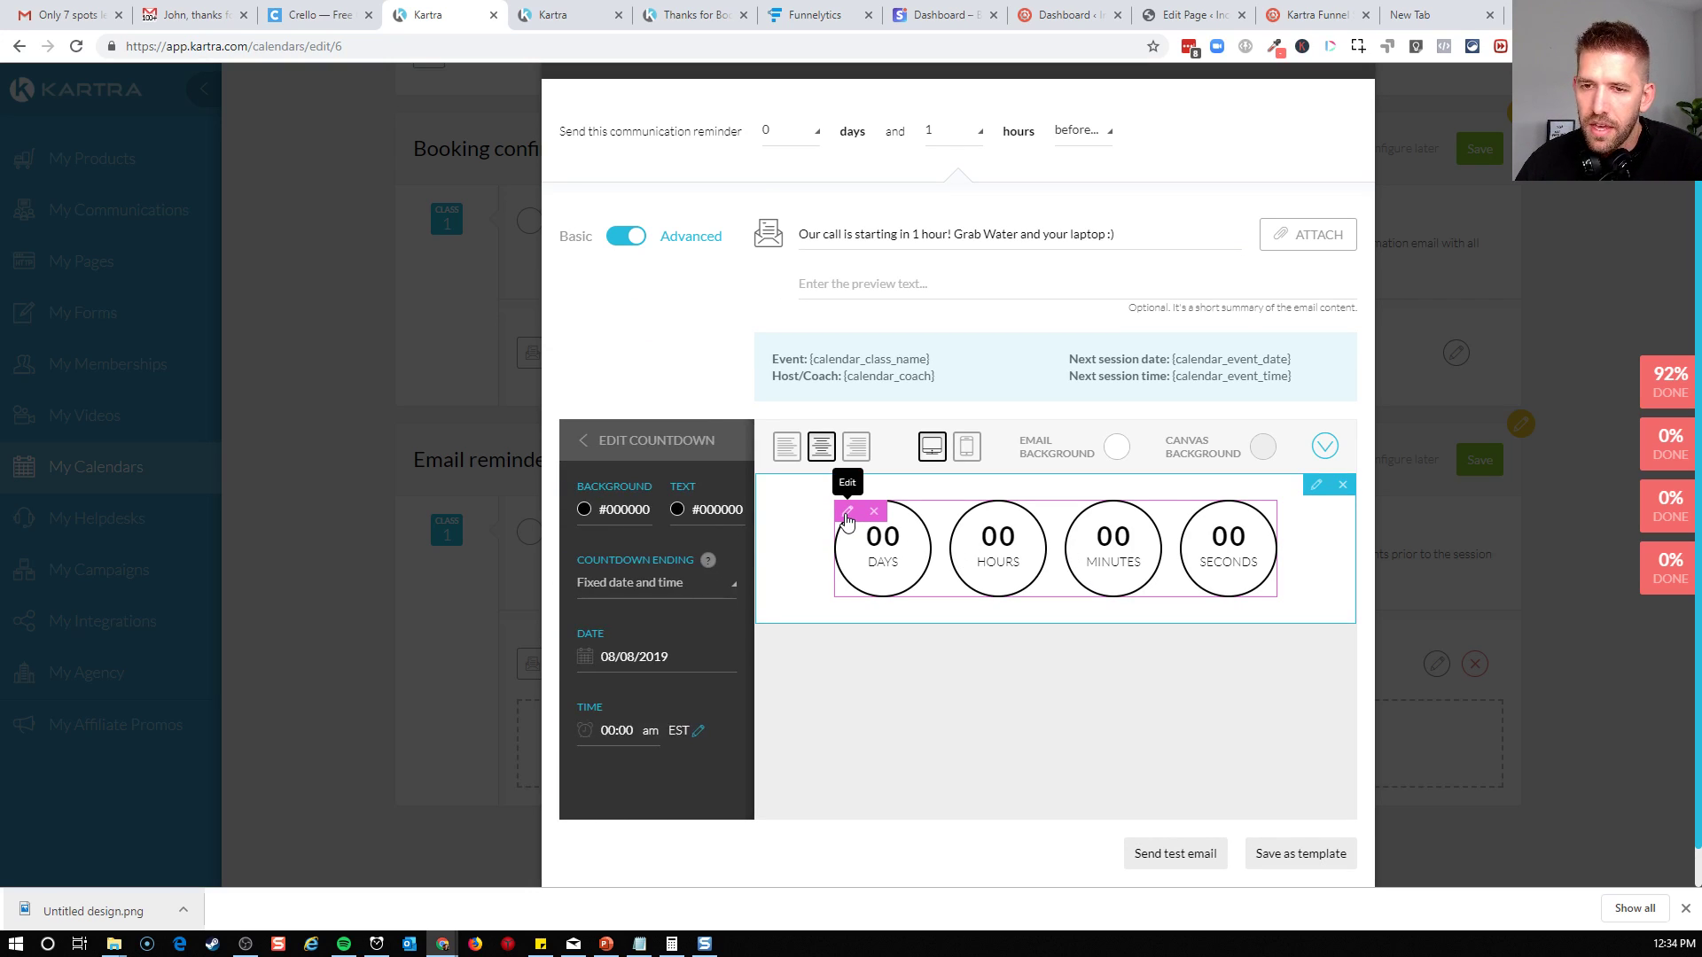
left_click(698, 589)
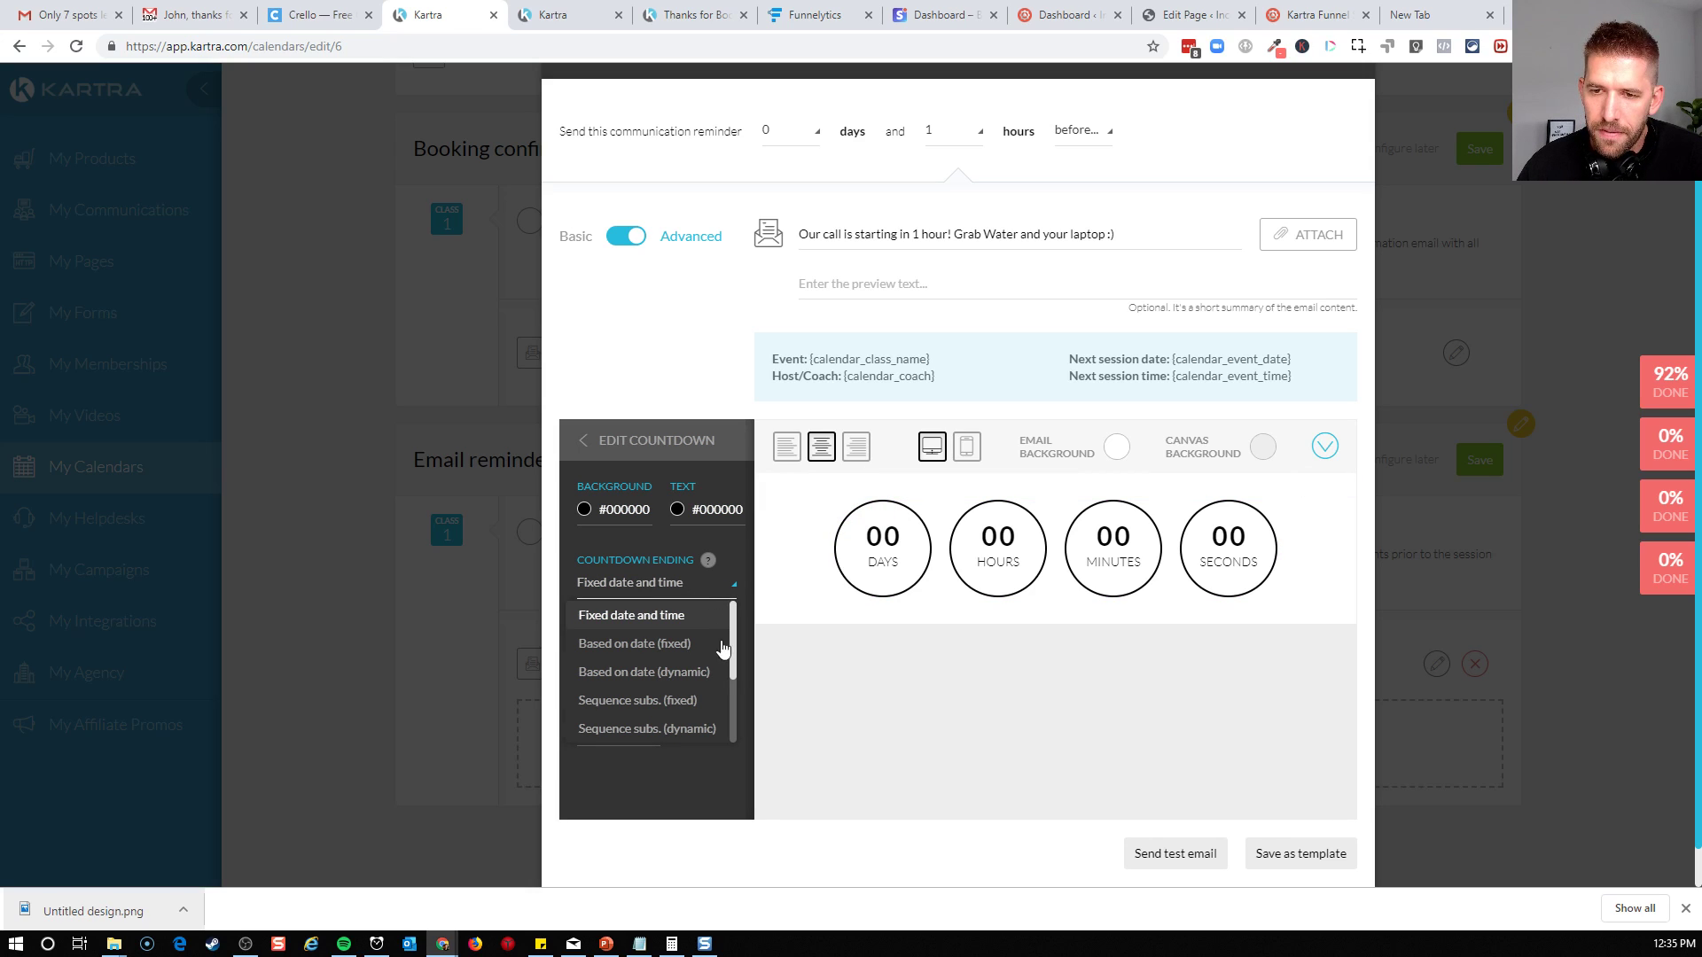
scroll(732, 663, "down", 2)
left_click_drag(730, 672, 717, 715)
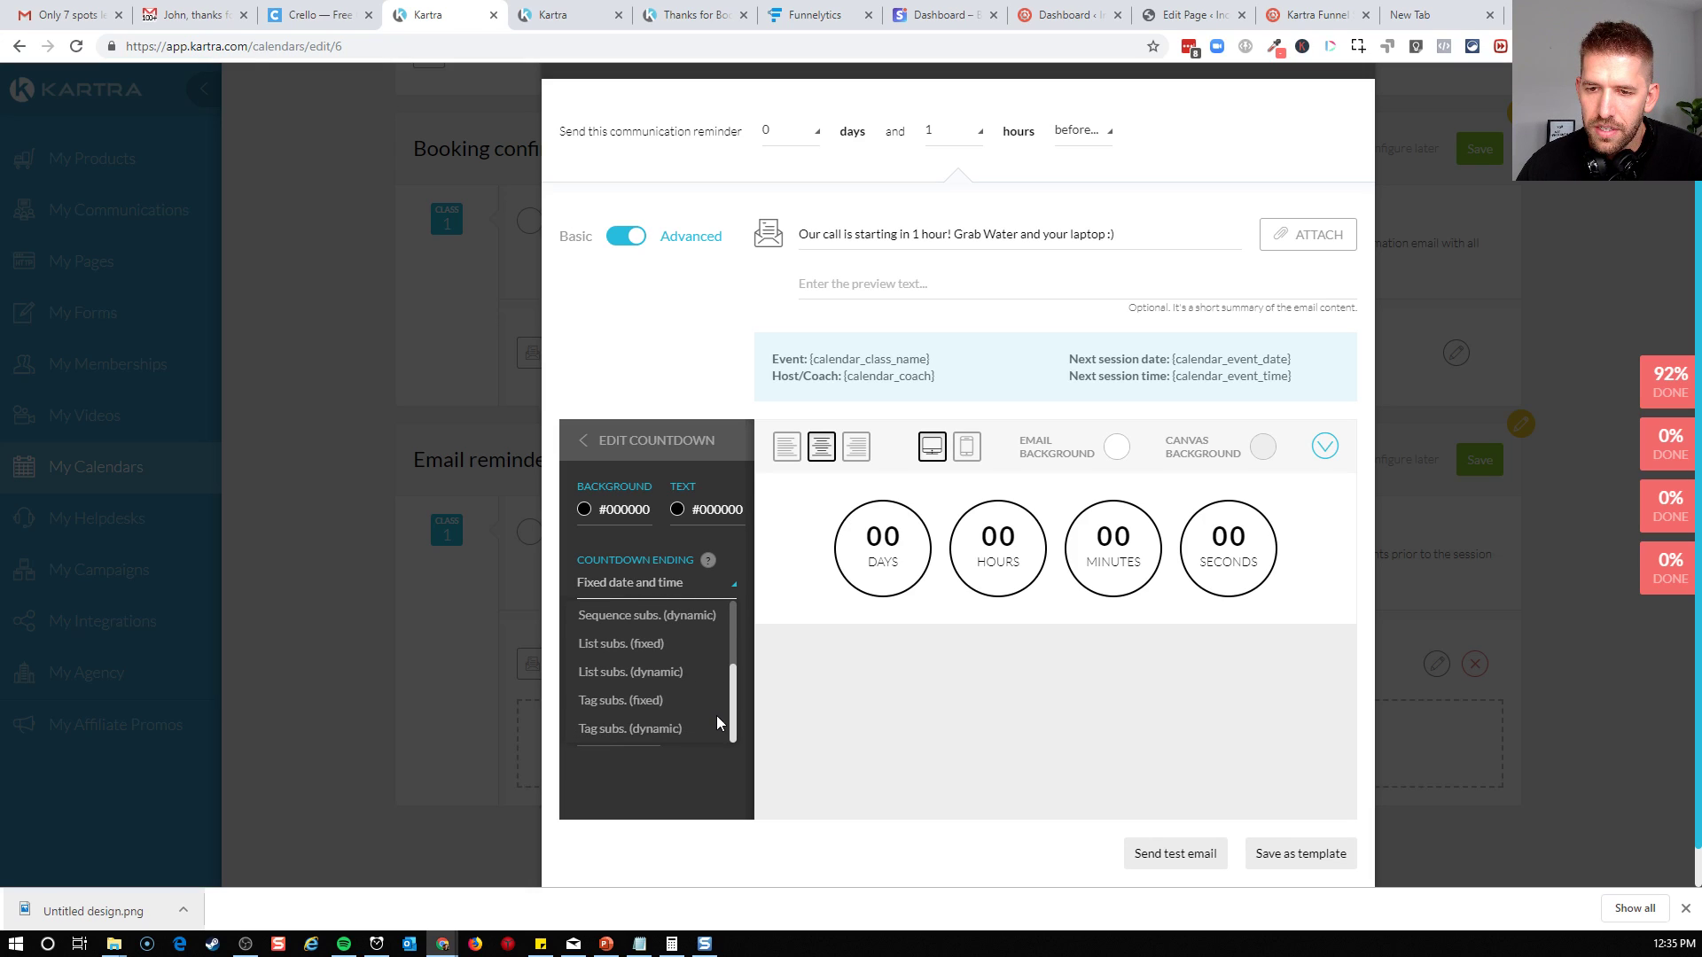
left_click(621, 701)
left_click(697, 659)
left_click(696, 658)
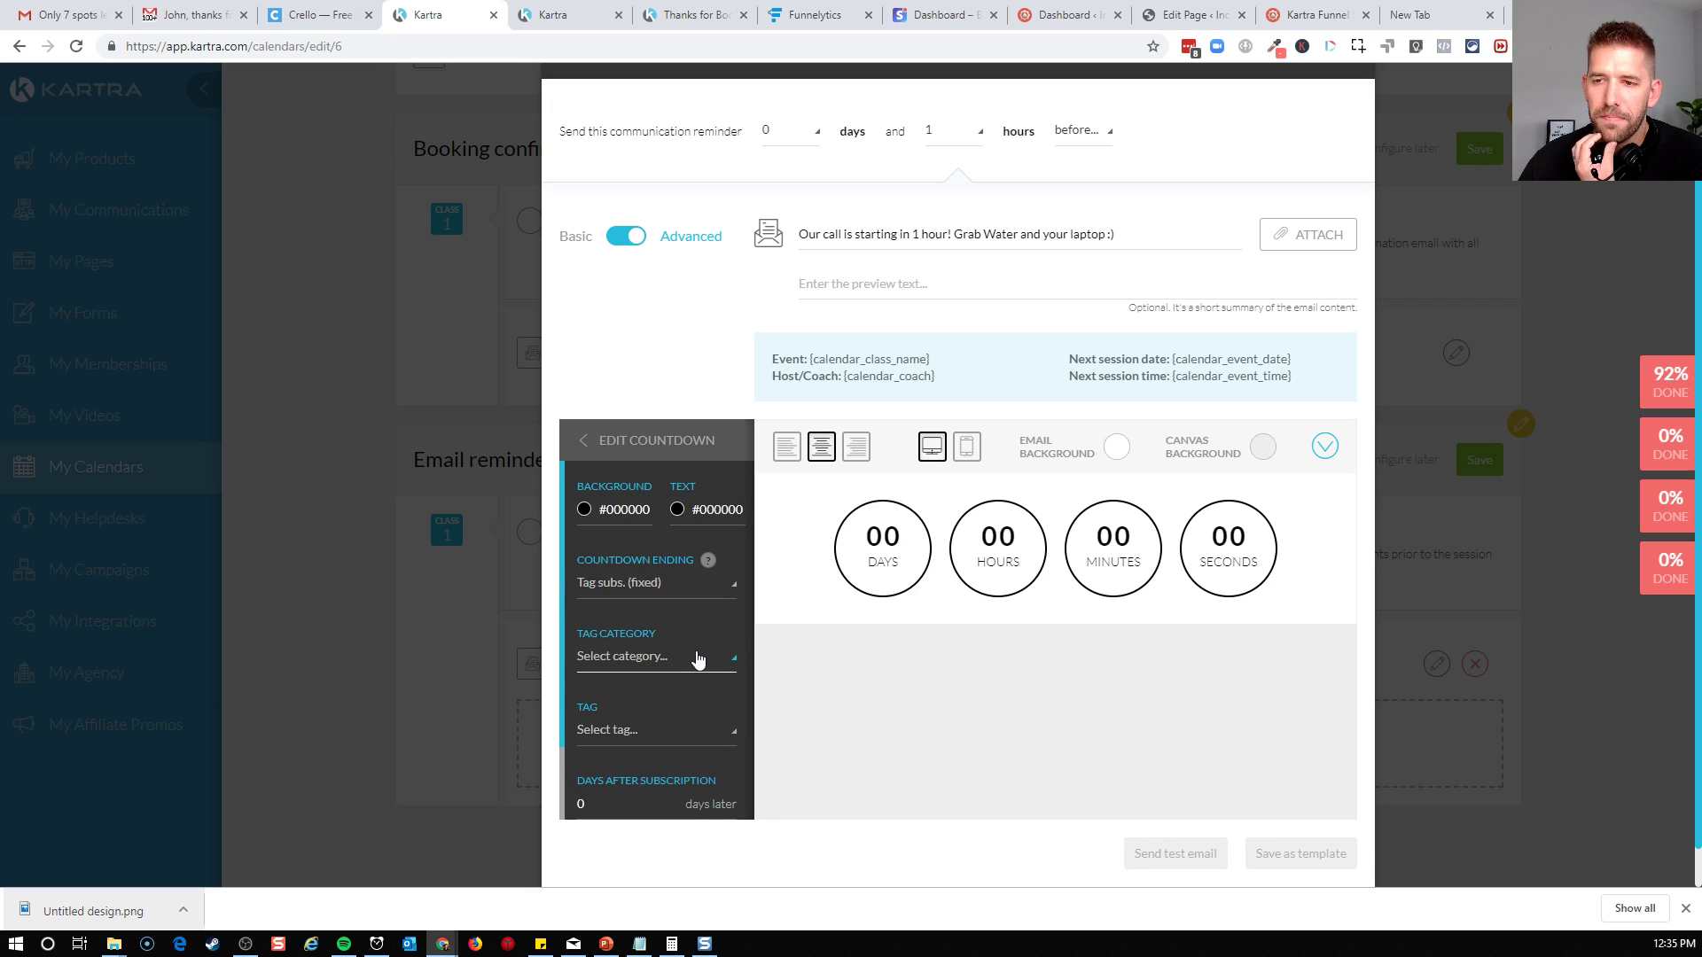
left_click(1047, 681)
Reopen the email countdown's settings and set its ending to Based on date (fixed)
scroll(627, 696, "down", 1)
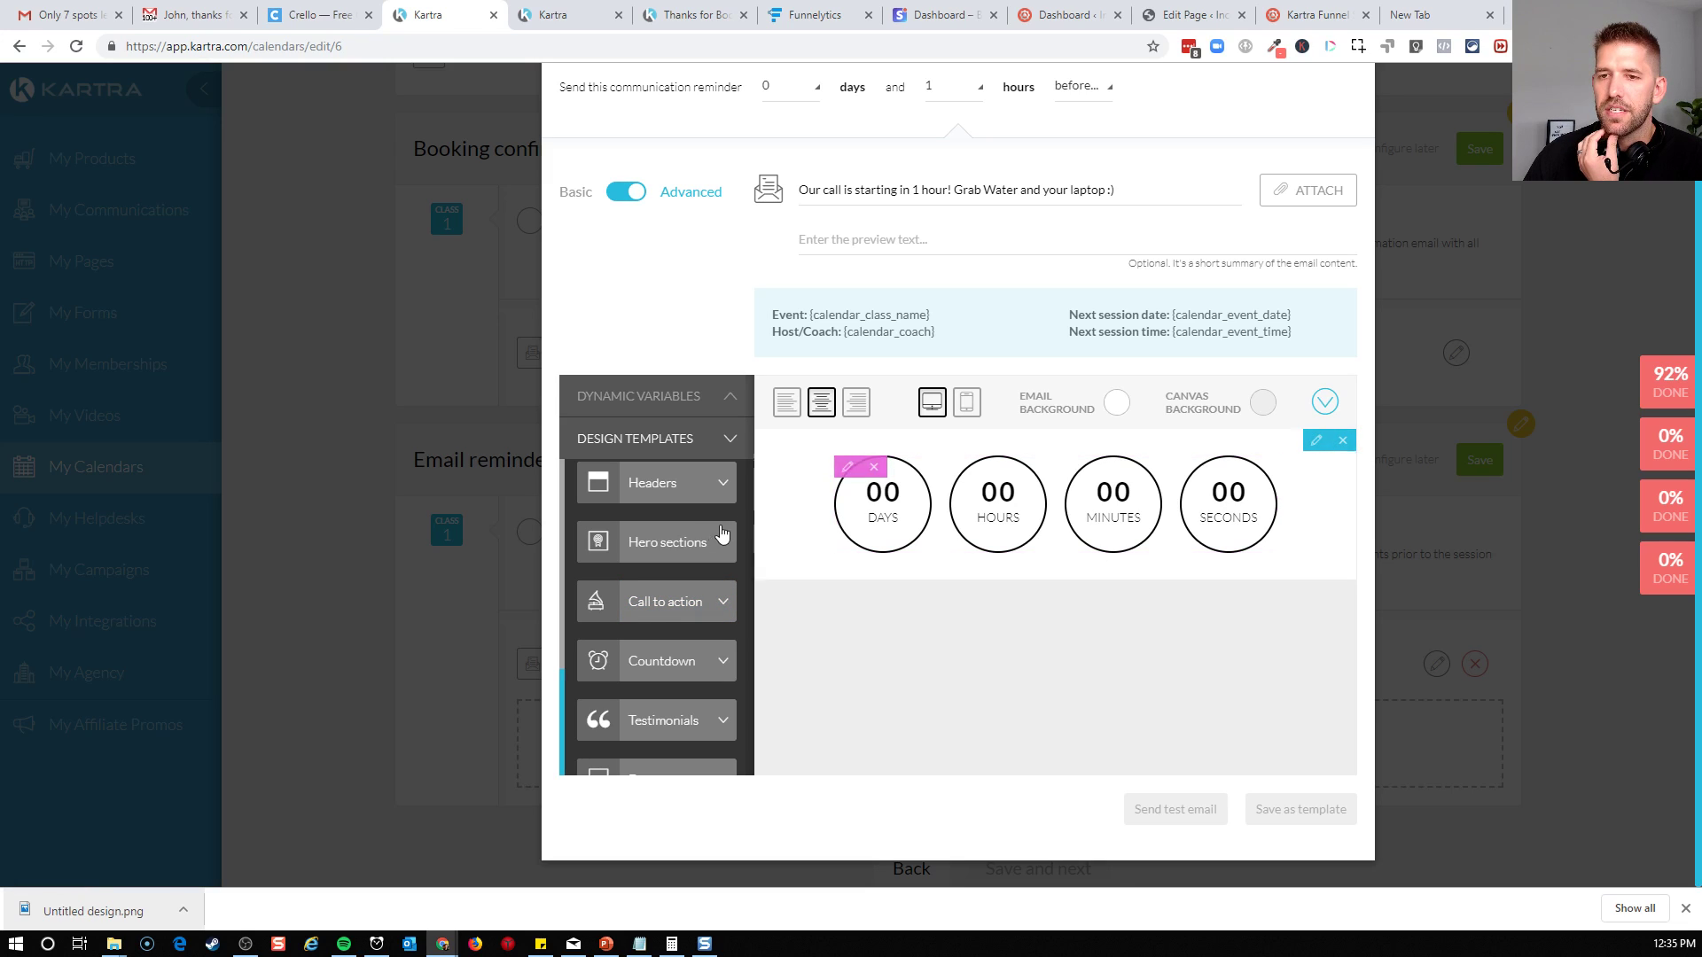
scroll(709, 523, "up", 5)
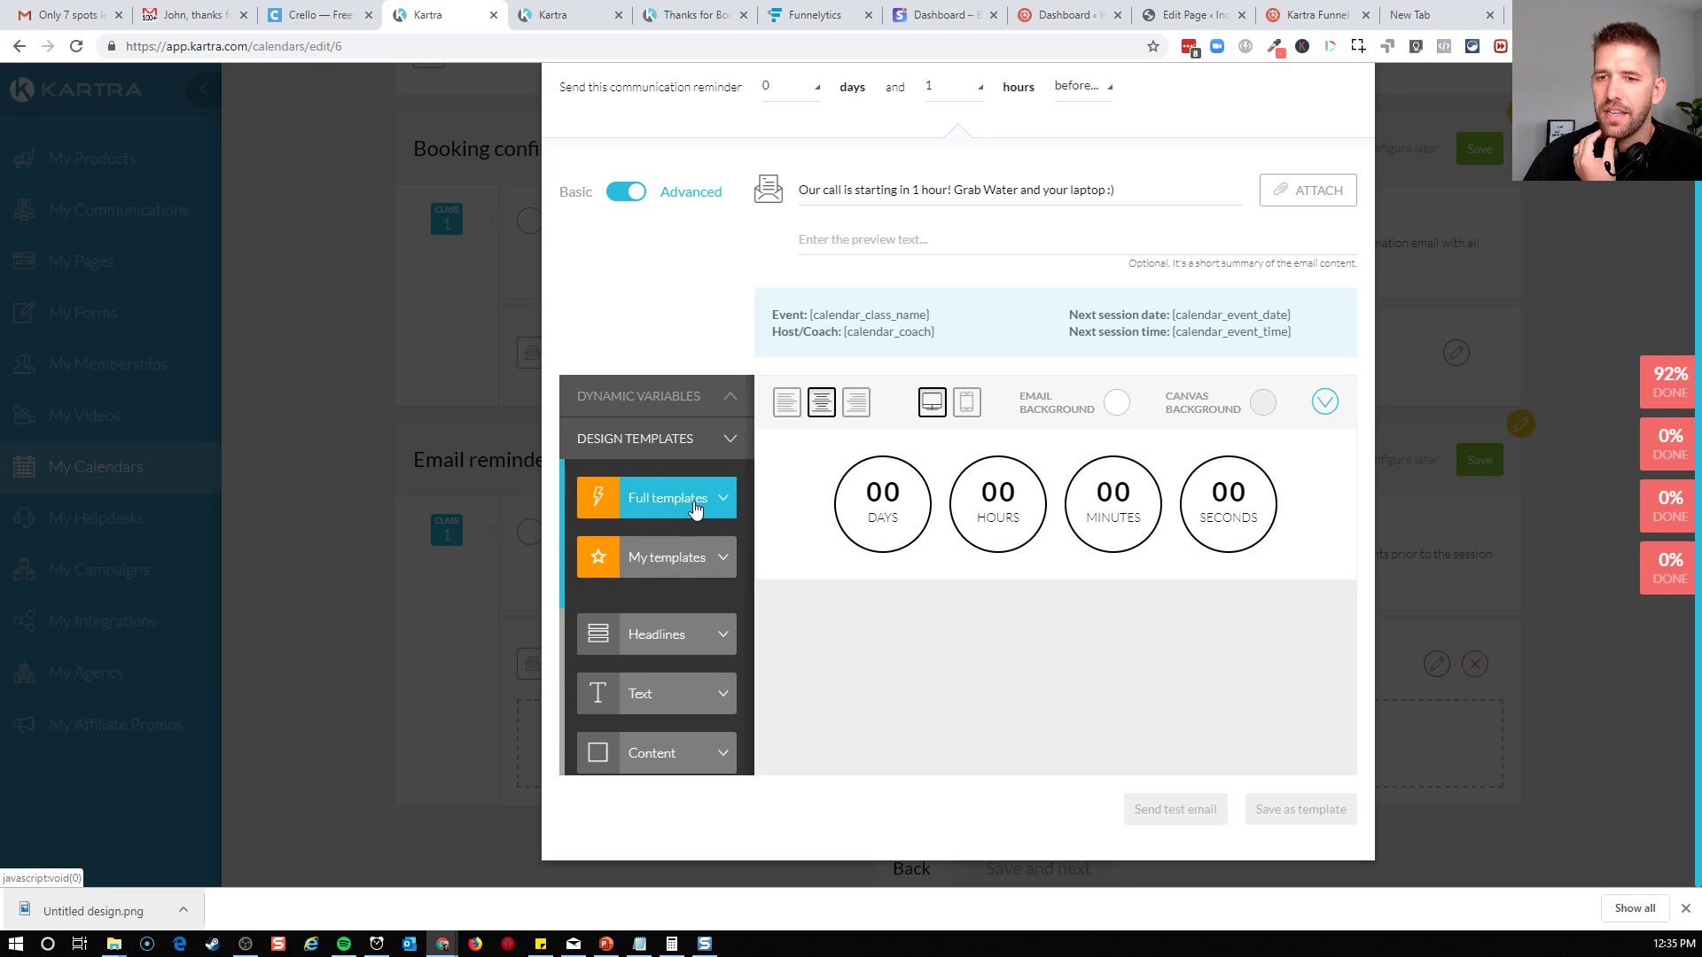
scroll(711, 600, "down", 3)
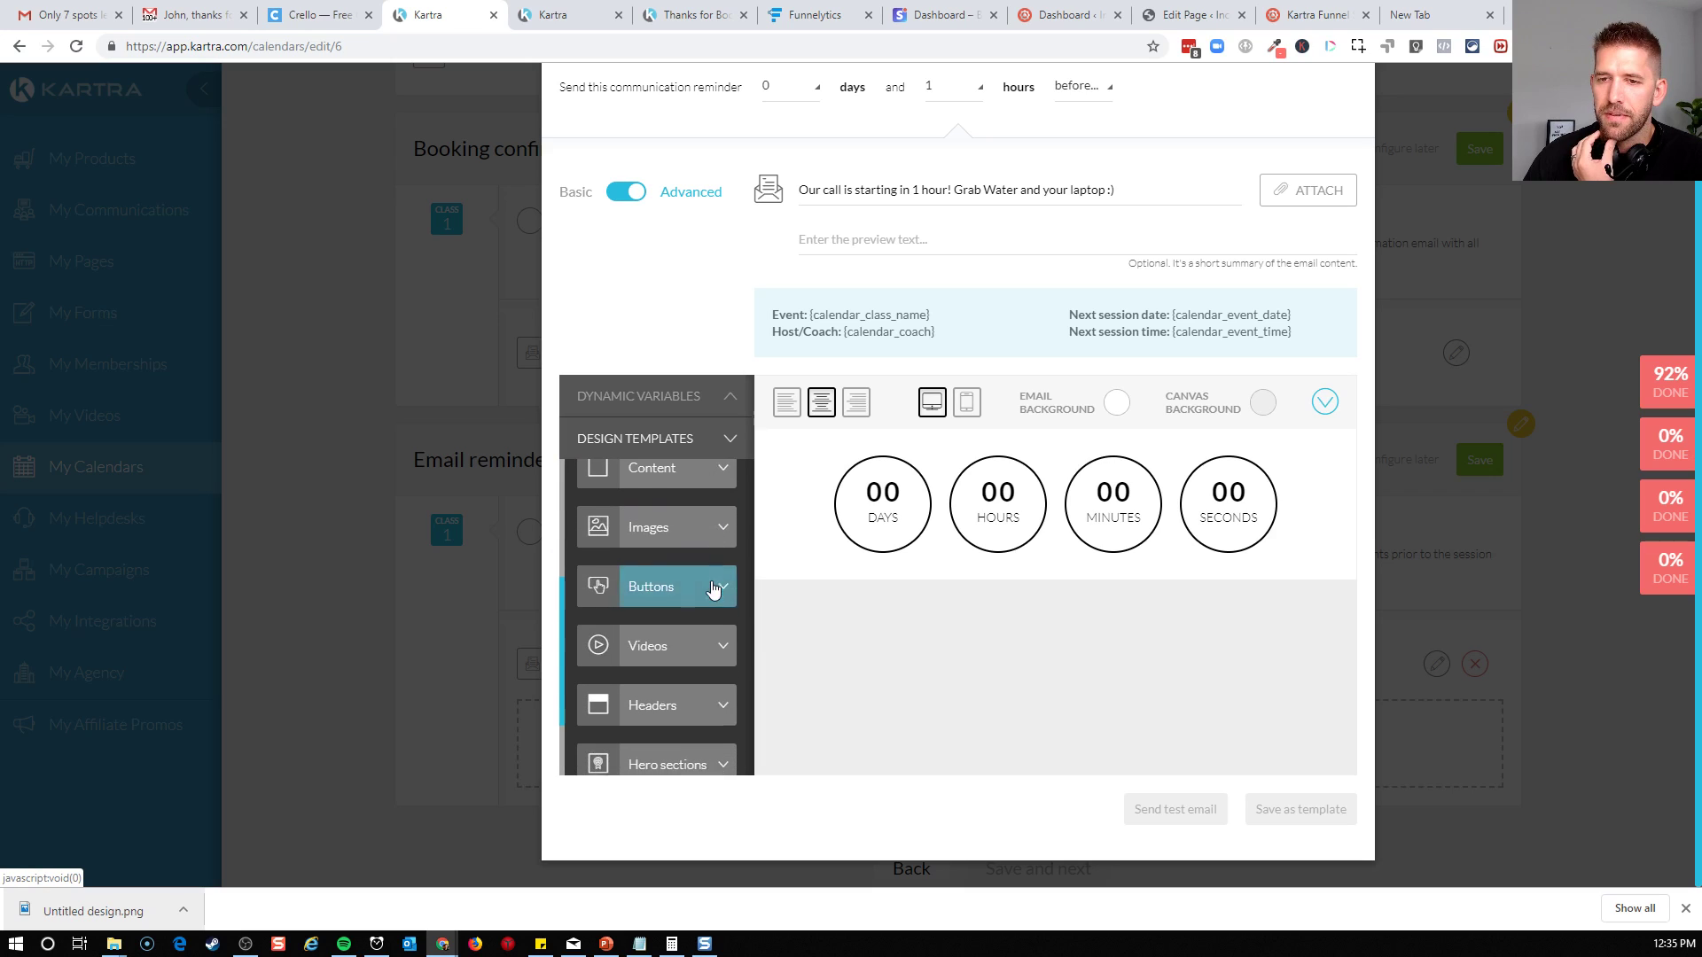
scroll(700, 656, "down", 3)
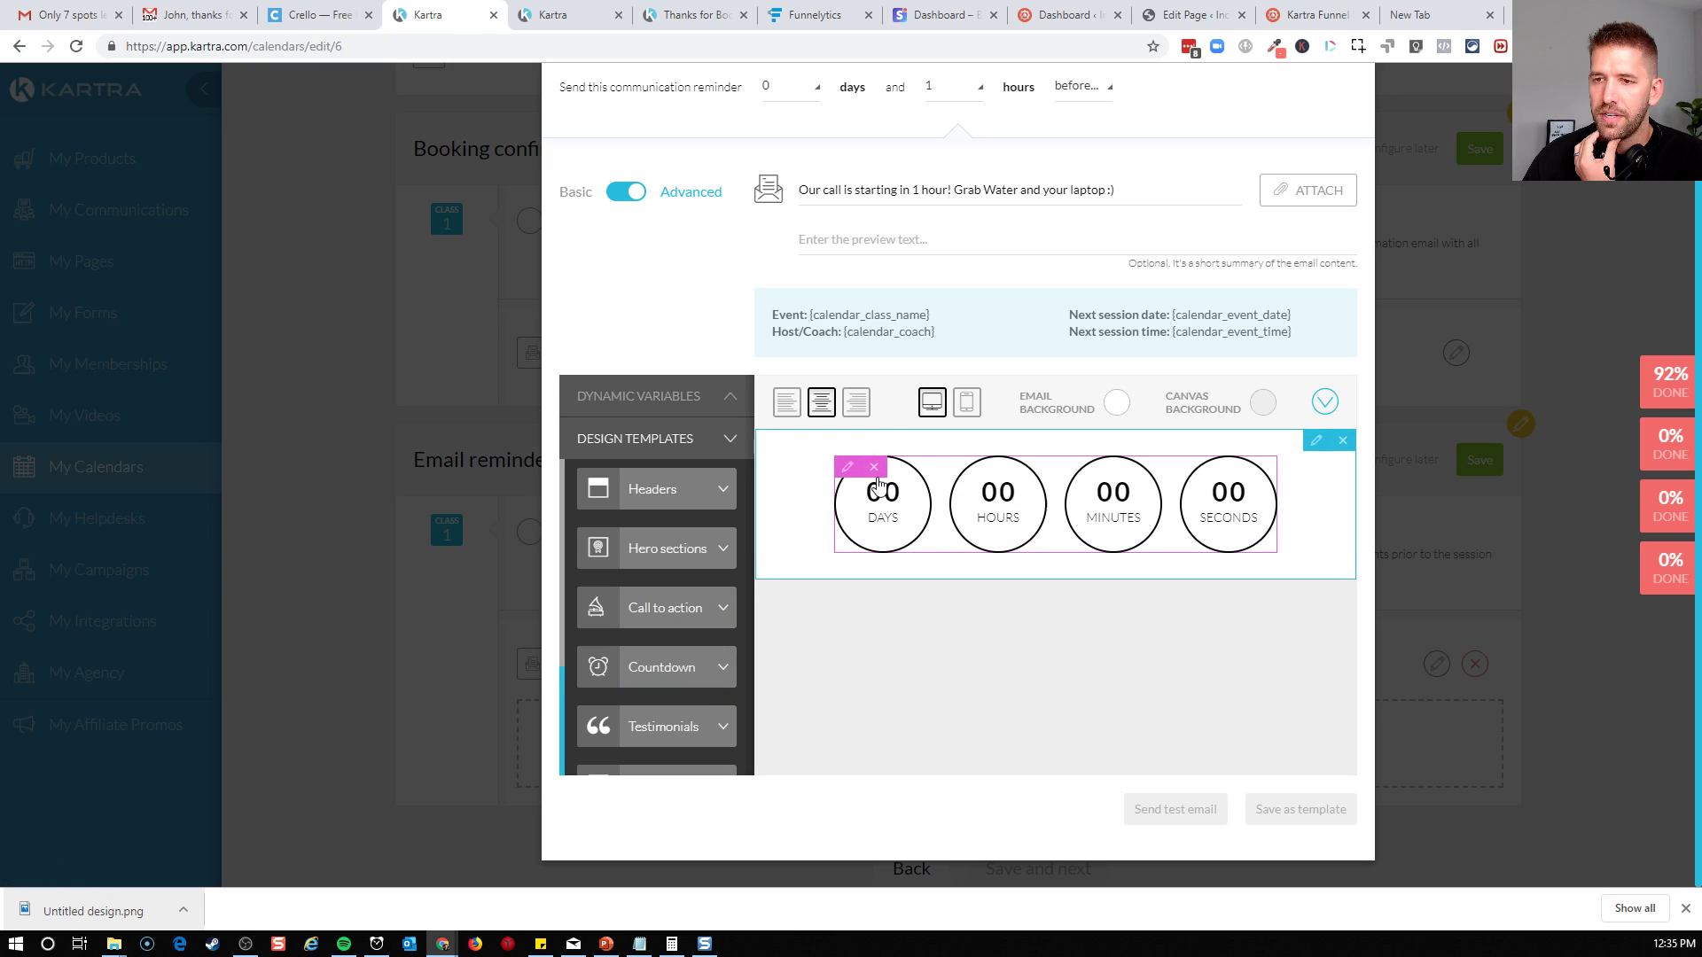
left_click(843, 473)
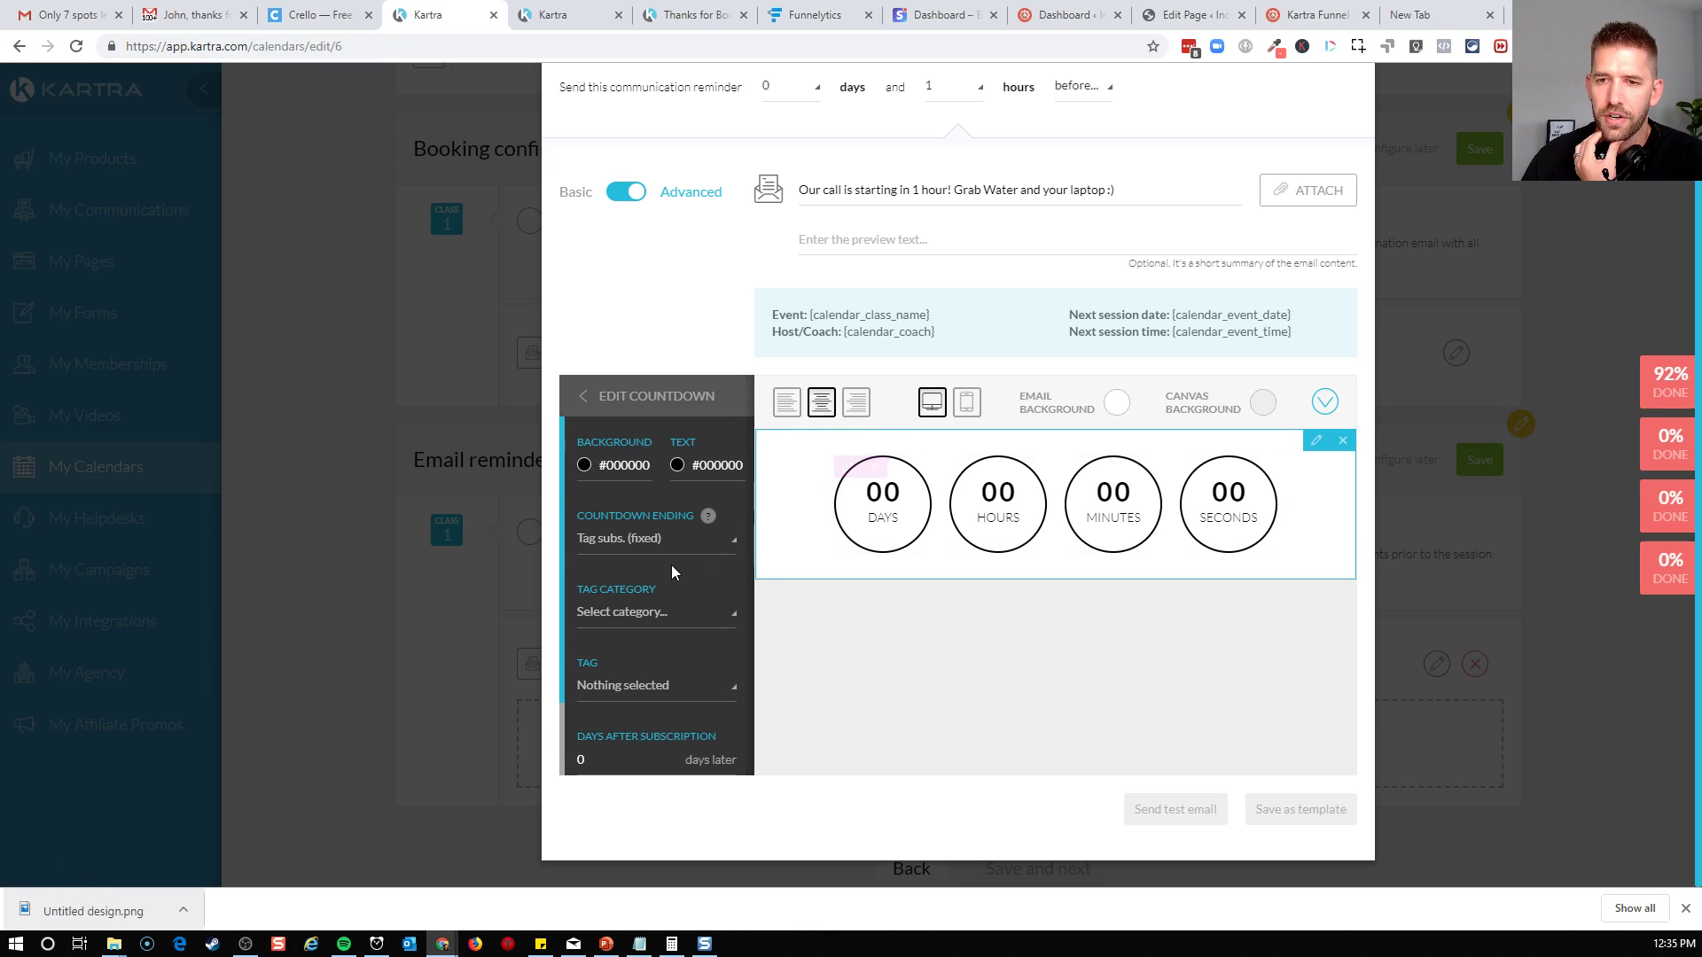
left_click(660, 540)
scroll(658, 598, "up", 5)
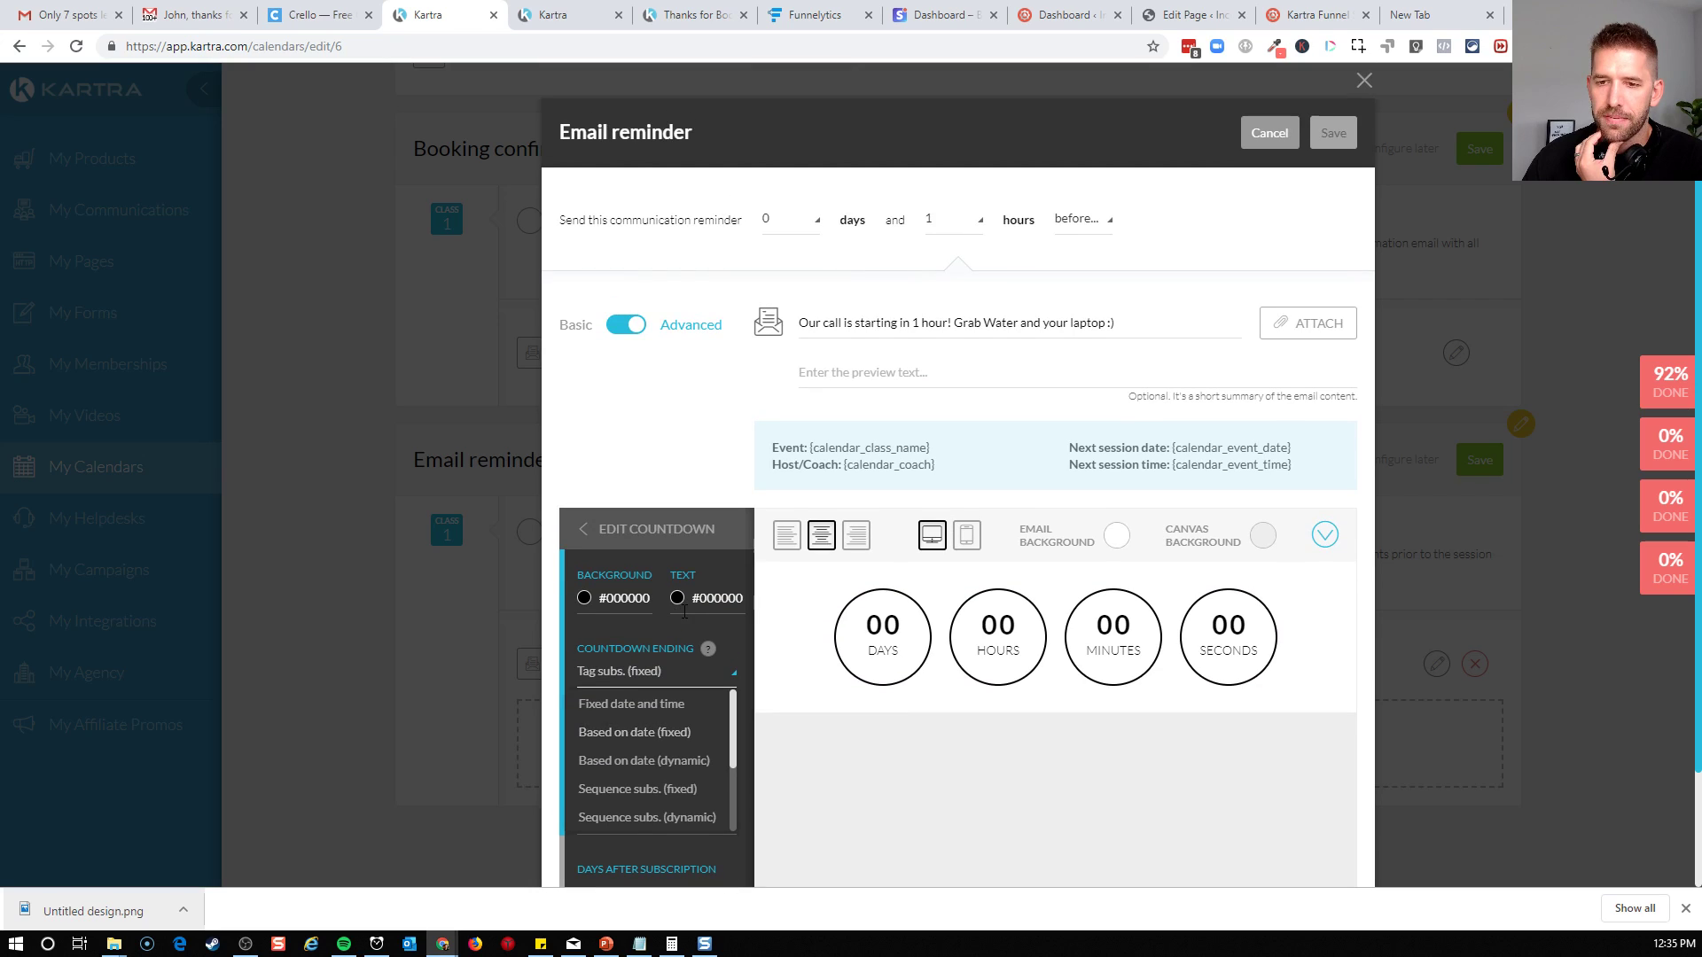
left_click(680, 736)
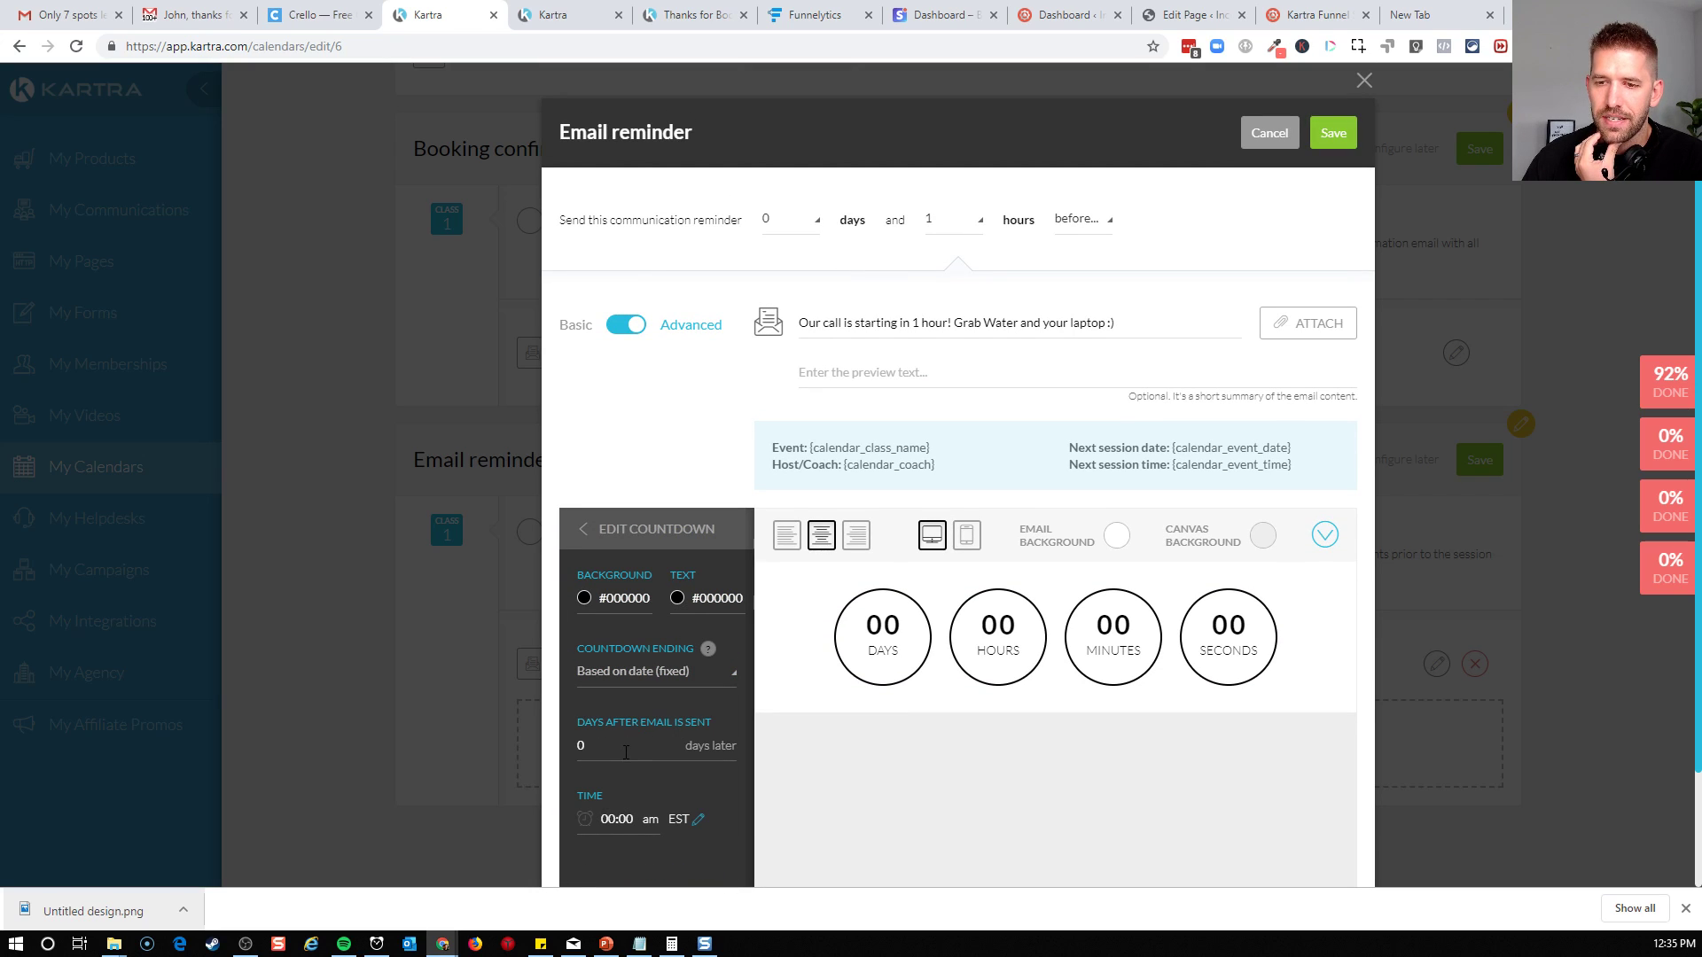
scroll(652, 693, "down", 1)
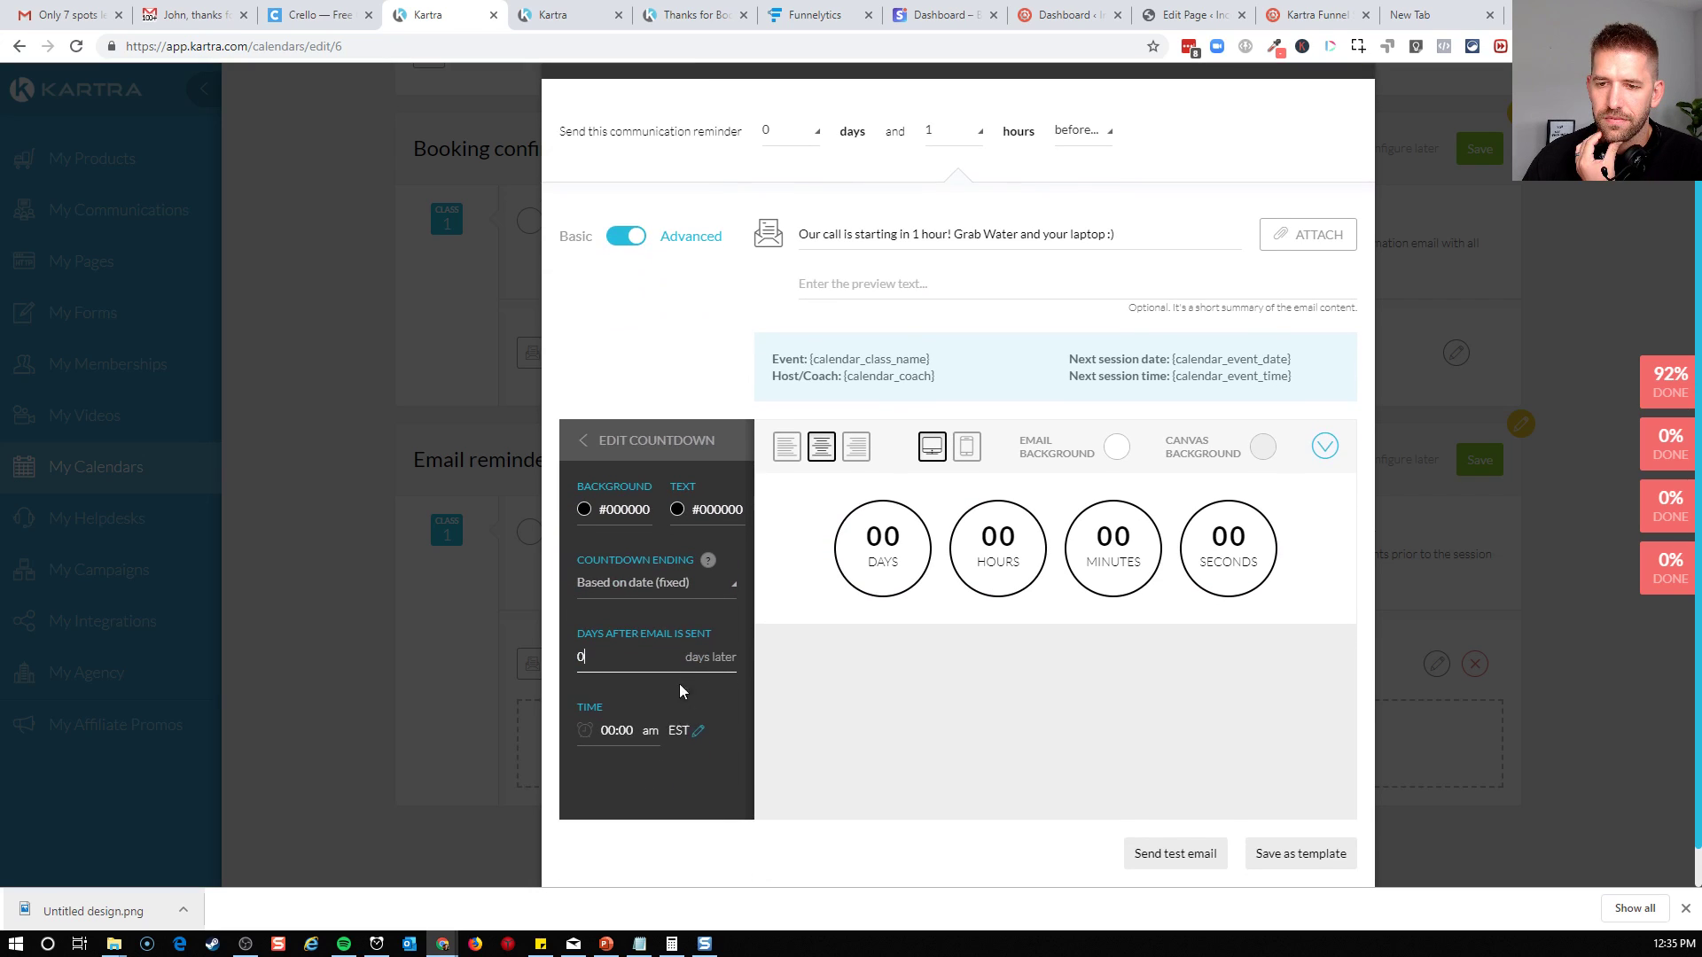
Try the Based on date (dynamic) and Fixed date and time endings for the countdown, and check the date picker
left_click(665, 590)
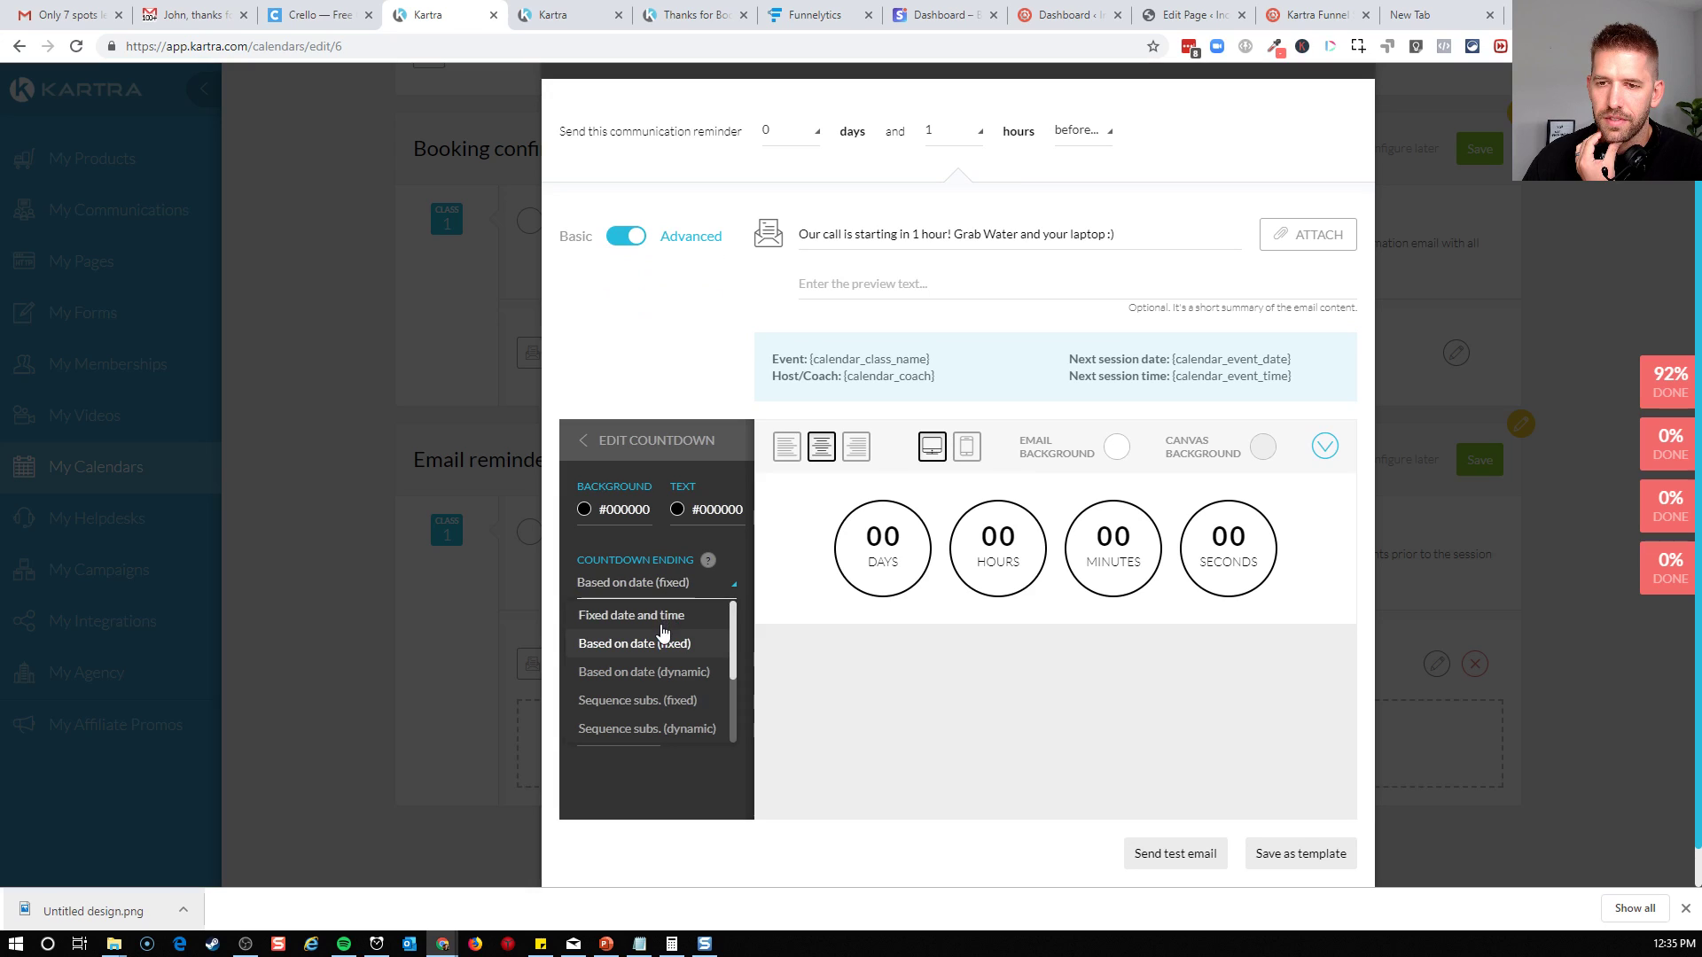
left_click(644, 672)
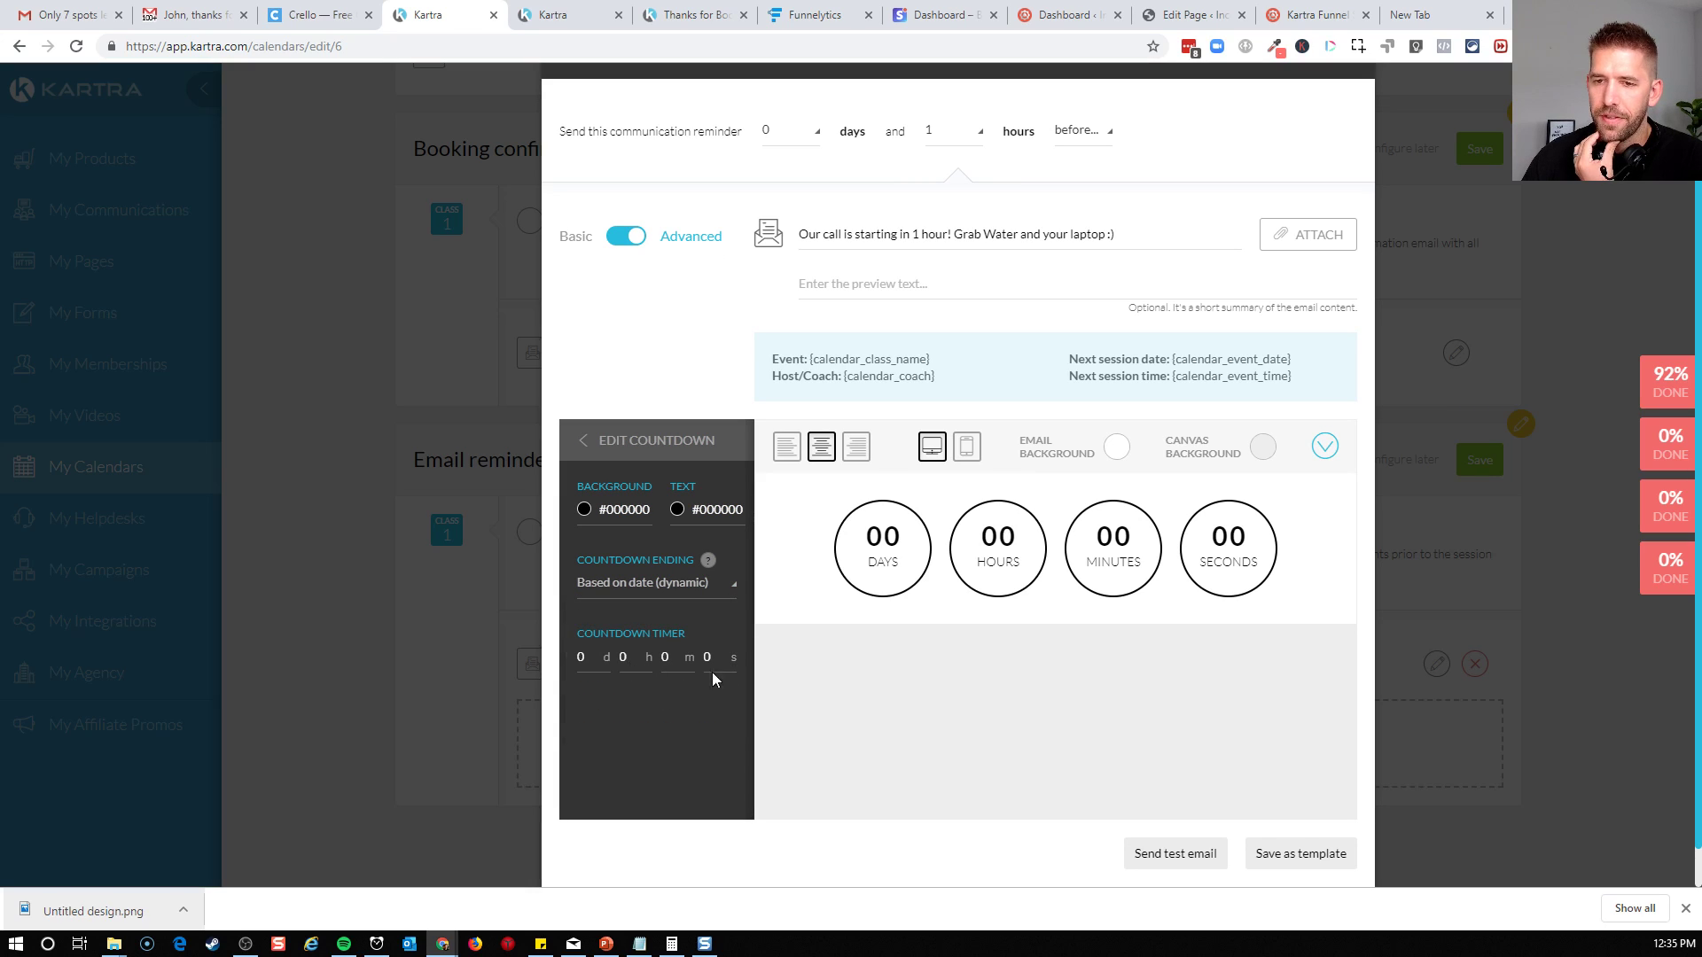
left_click(678, 589)
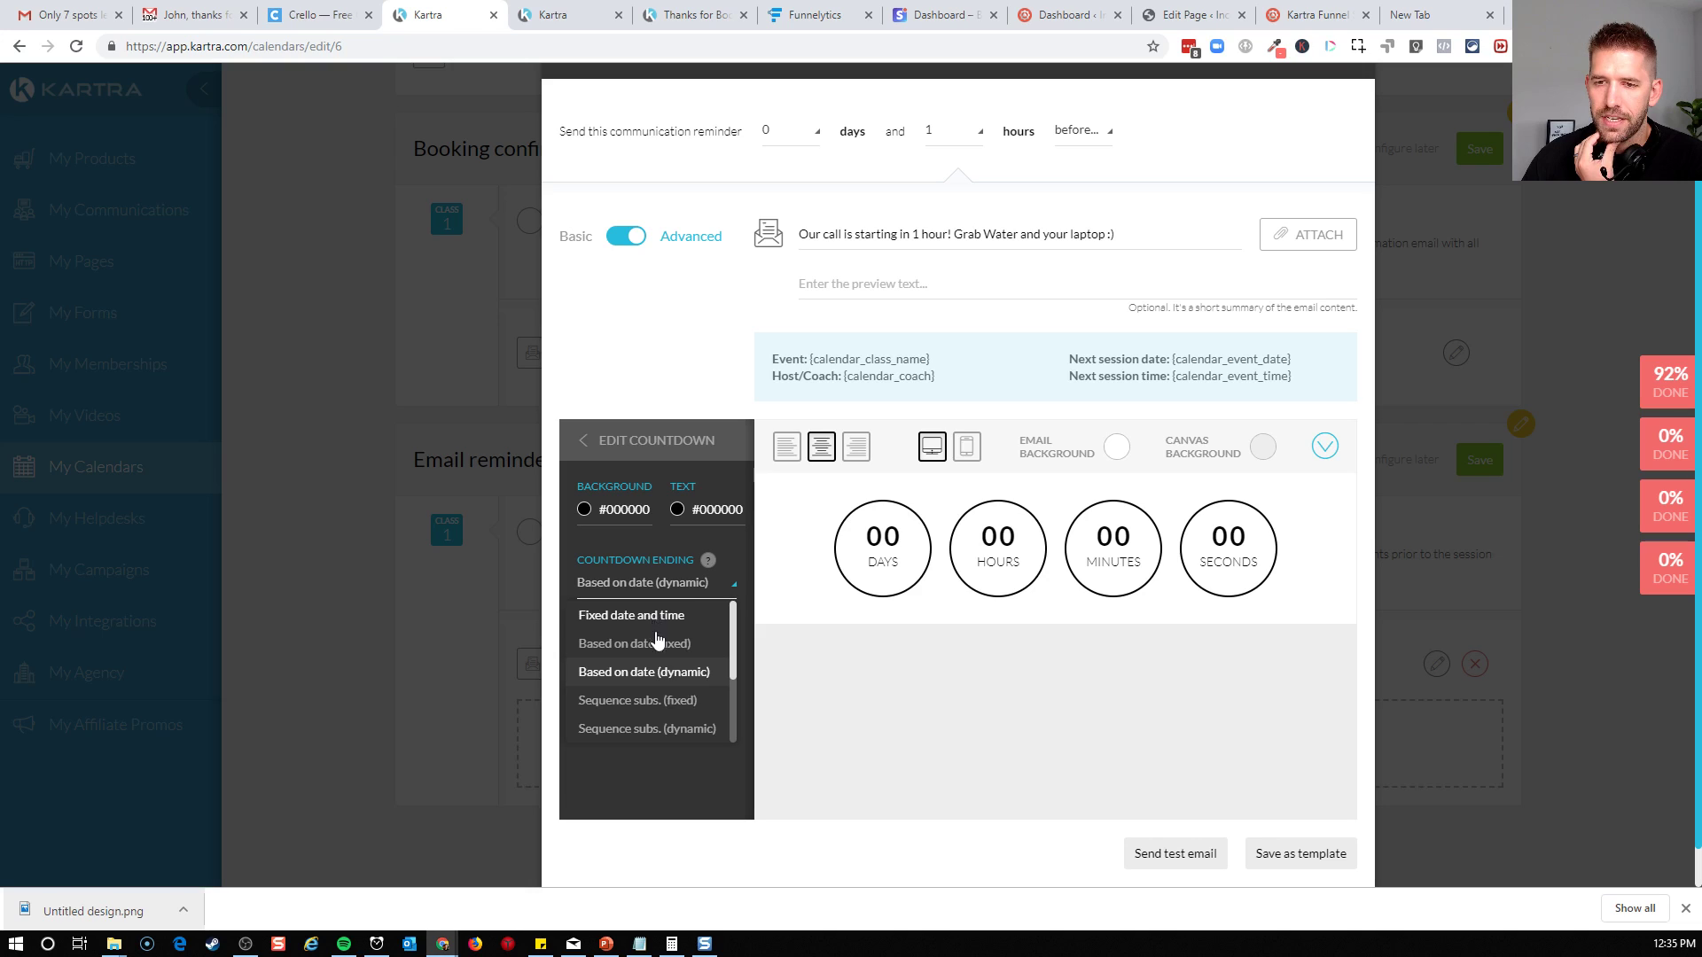
left_click(655, 626)
left_click(684, 659)
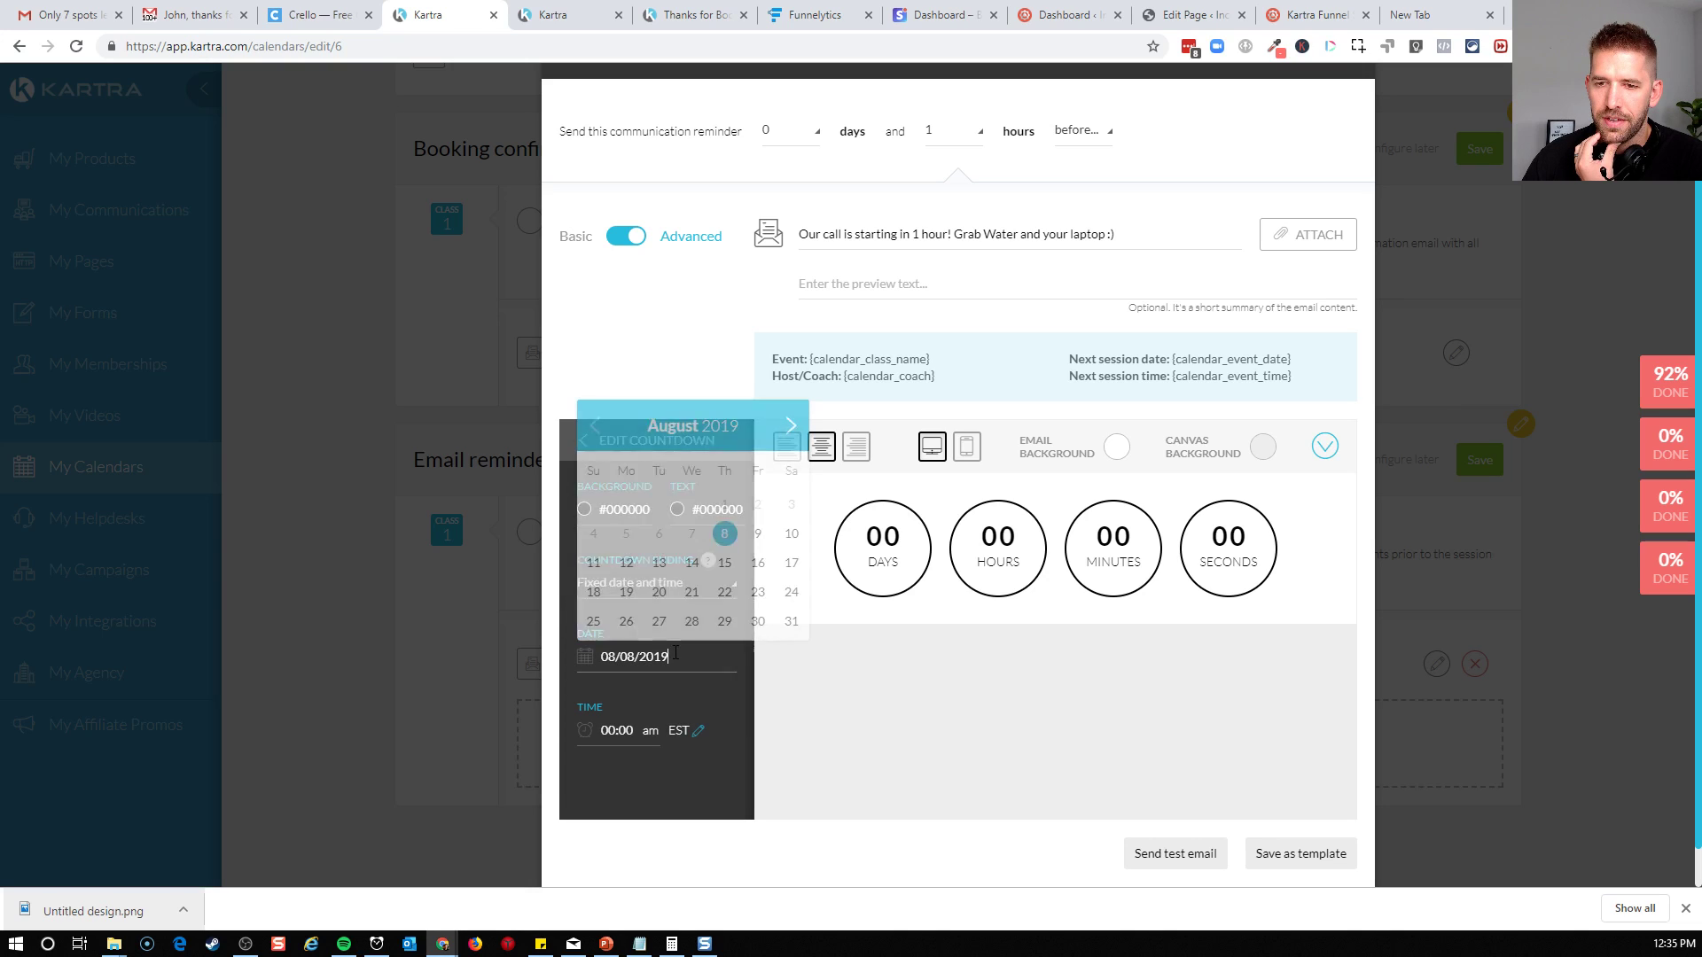
left_click(646, 713)
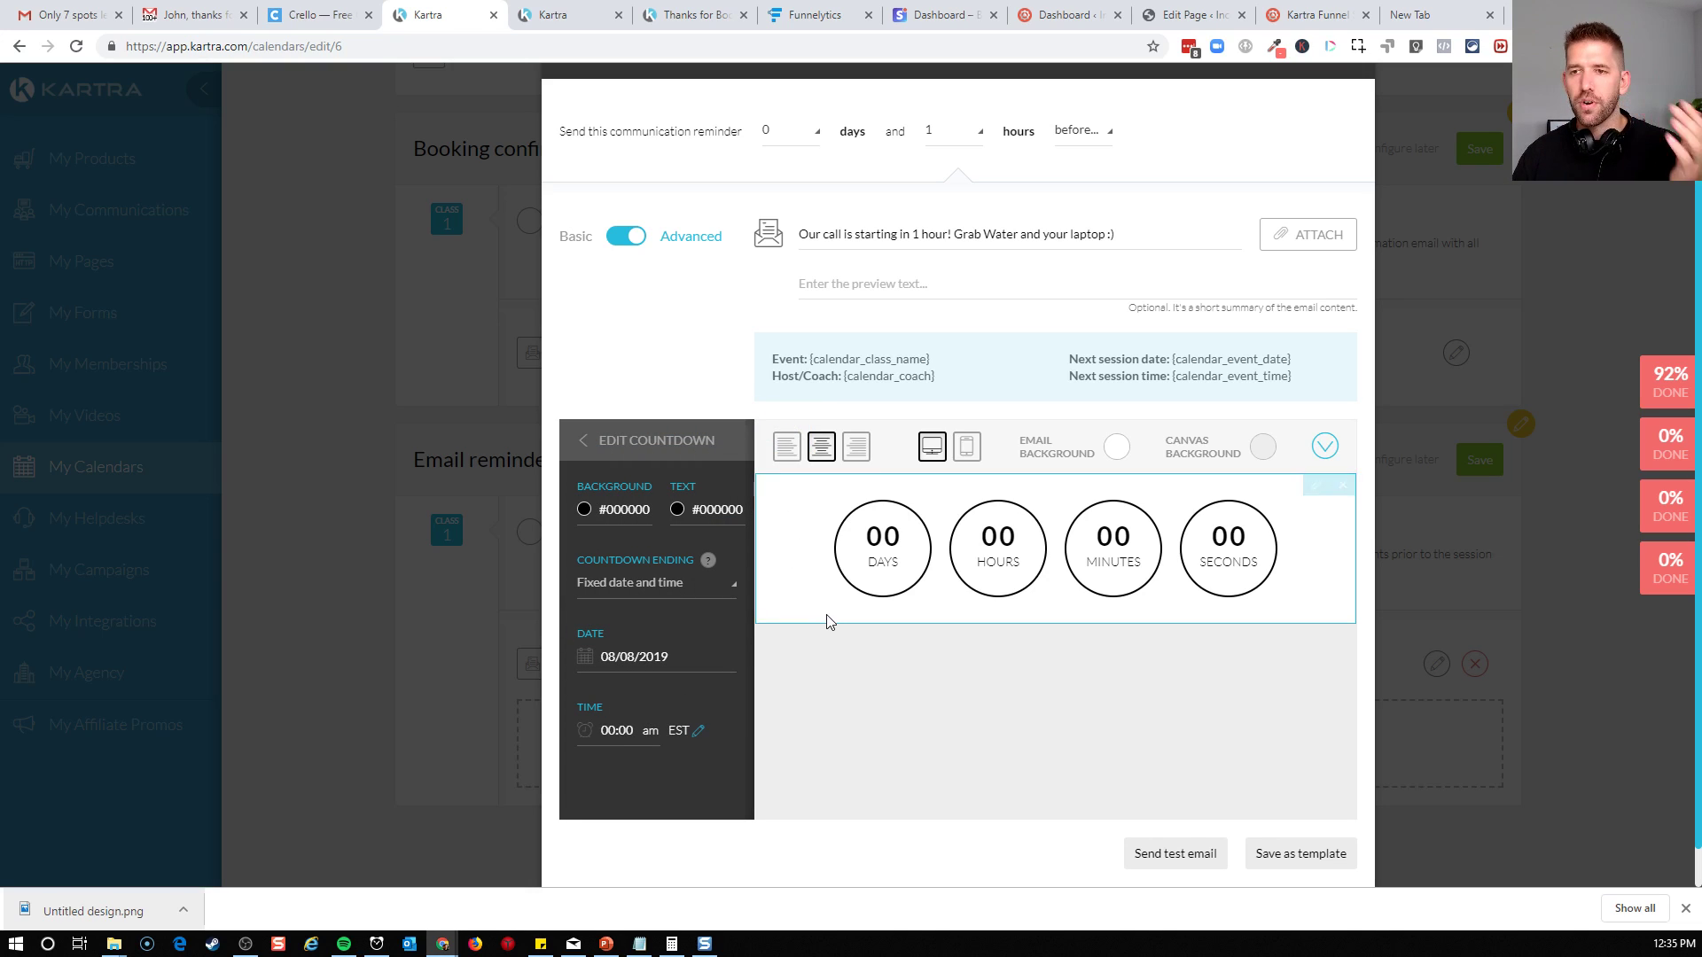
left_click(890, 679)
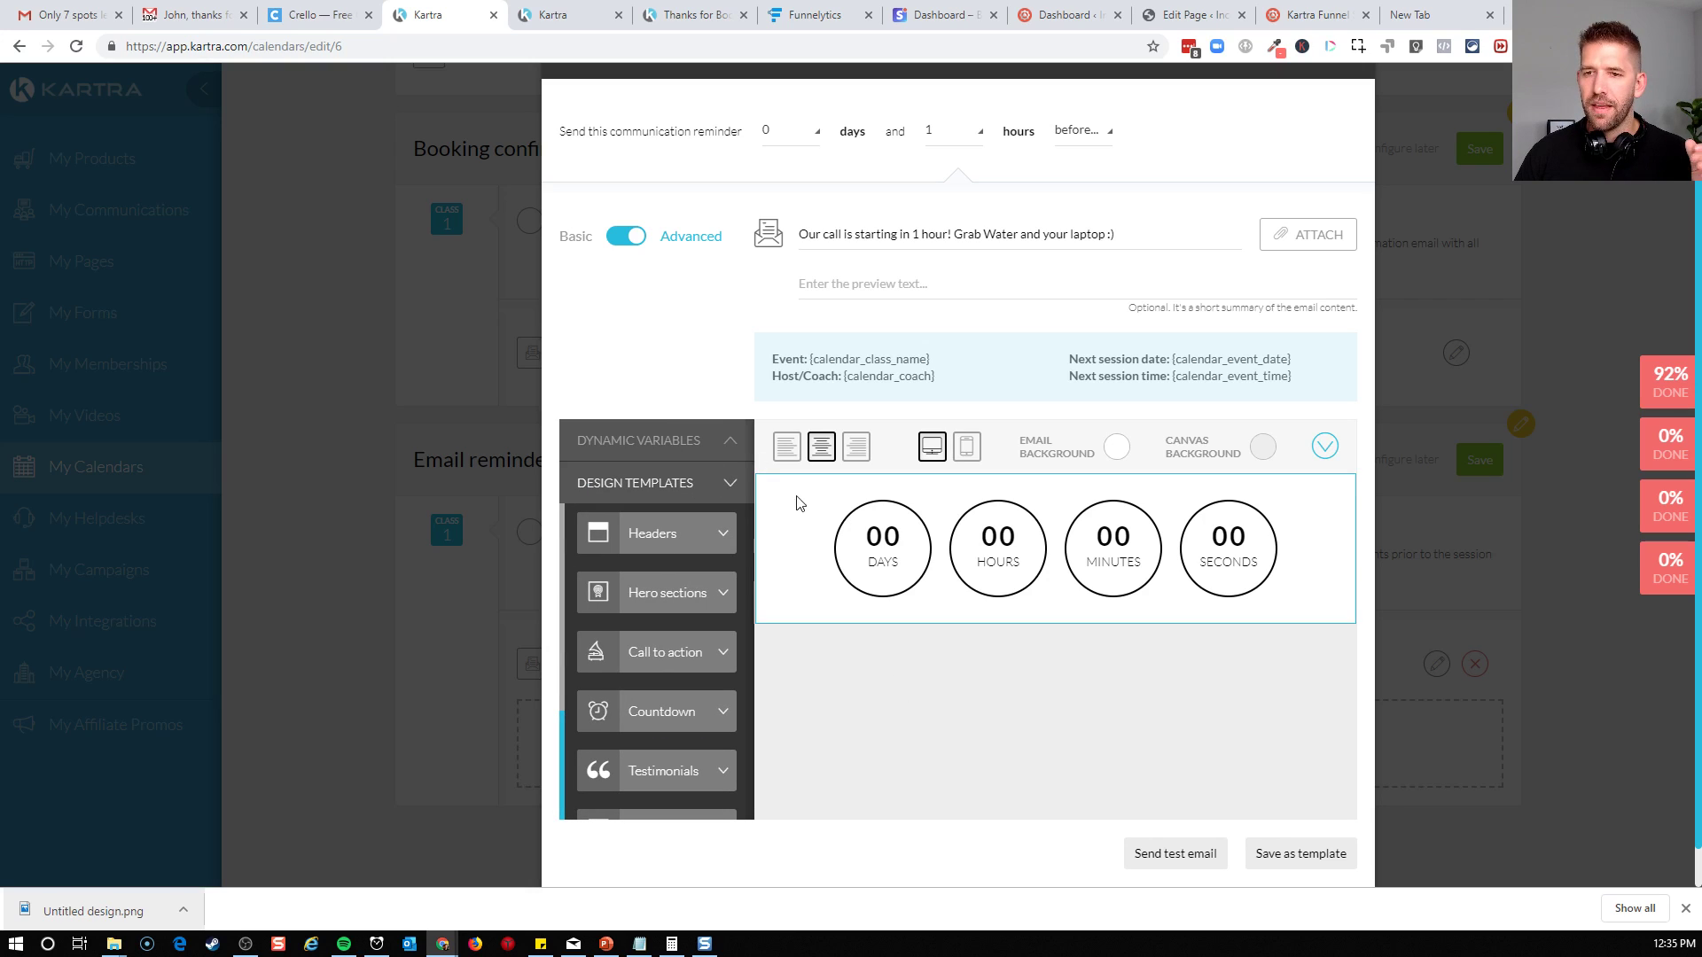
Switch the 1-hour reminder email back to the Basic editor and save the reminder
left_click(629, 237)
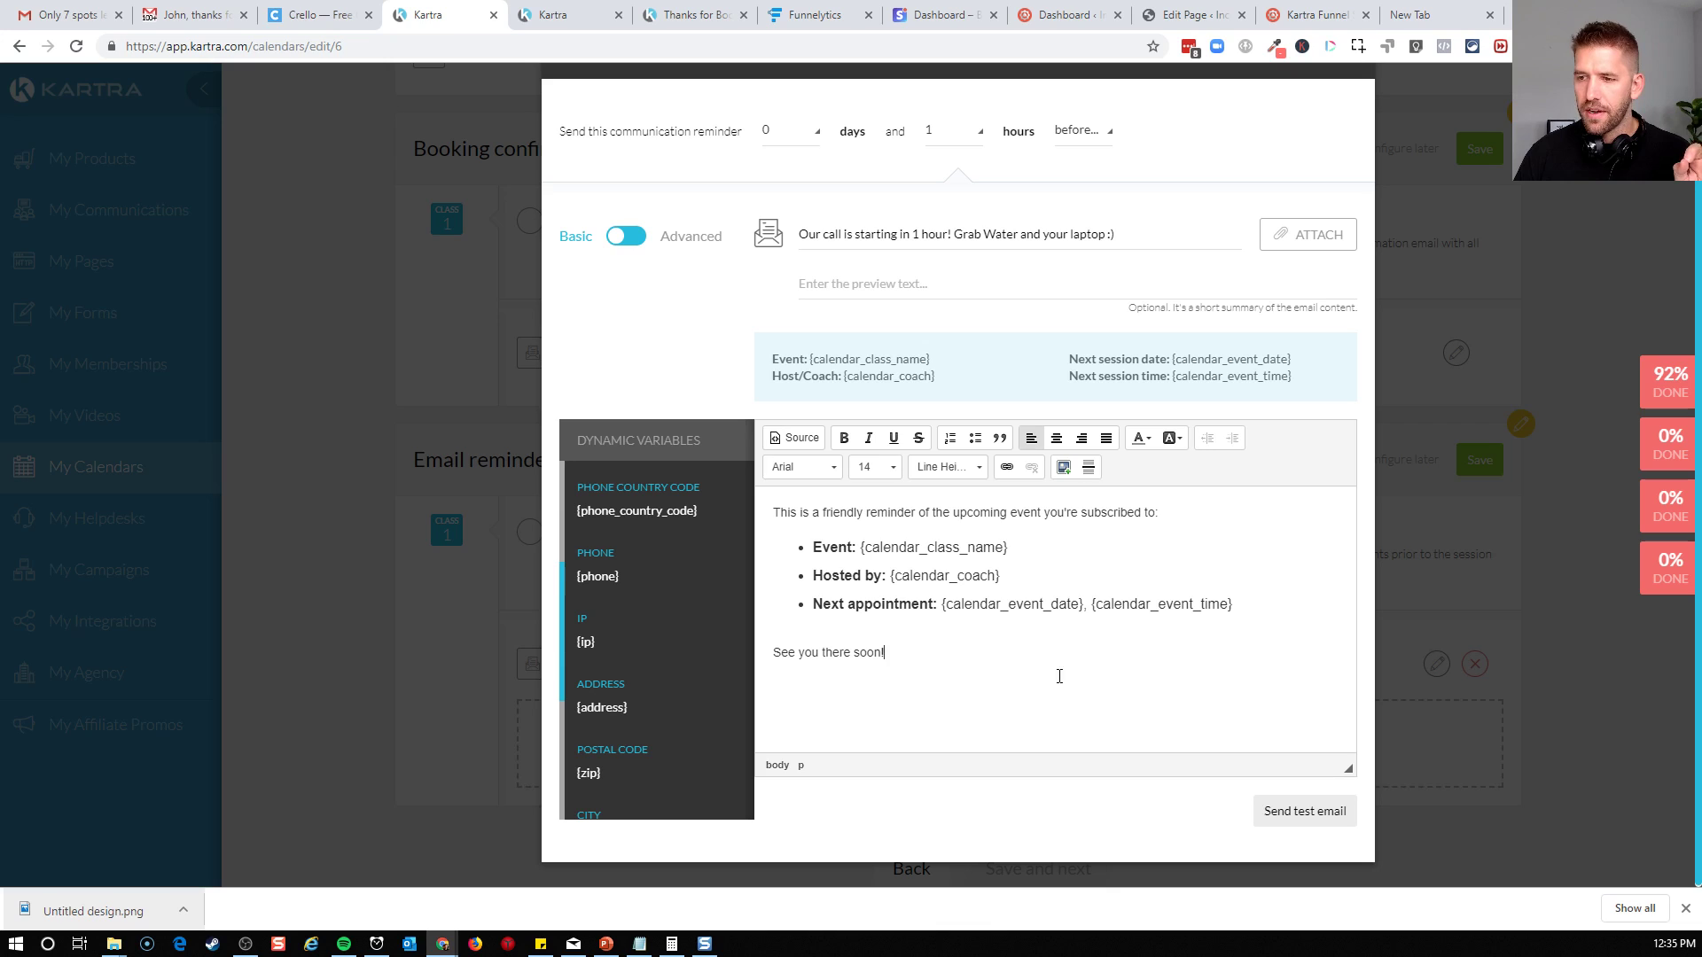
scroll(1120, 676, "up", 1)
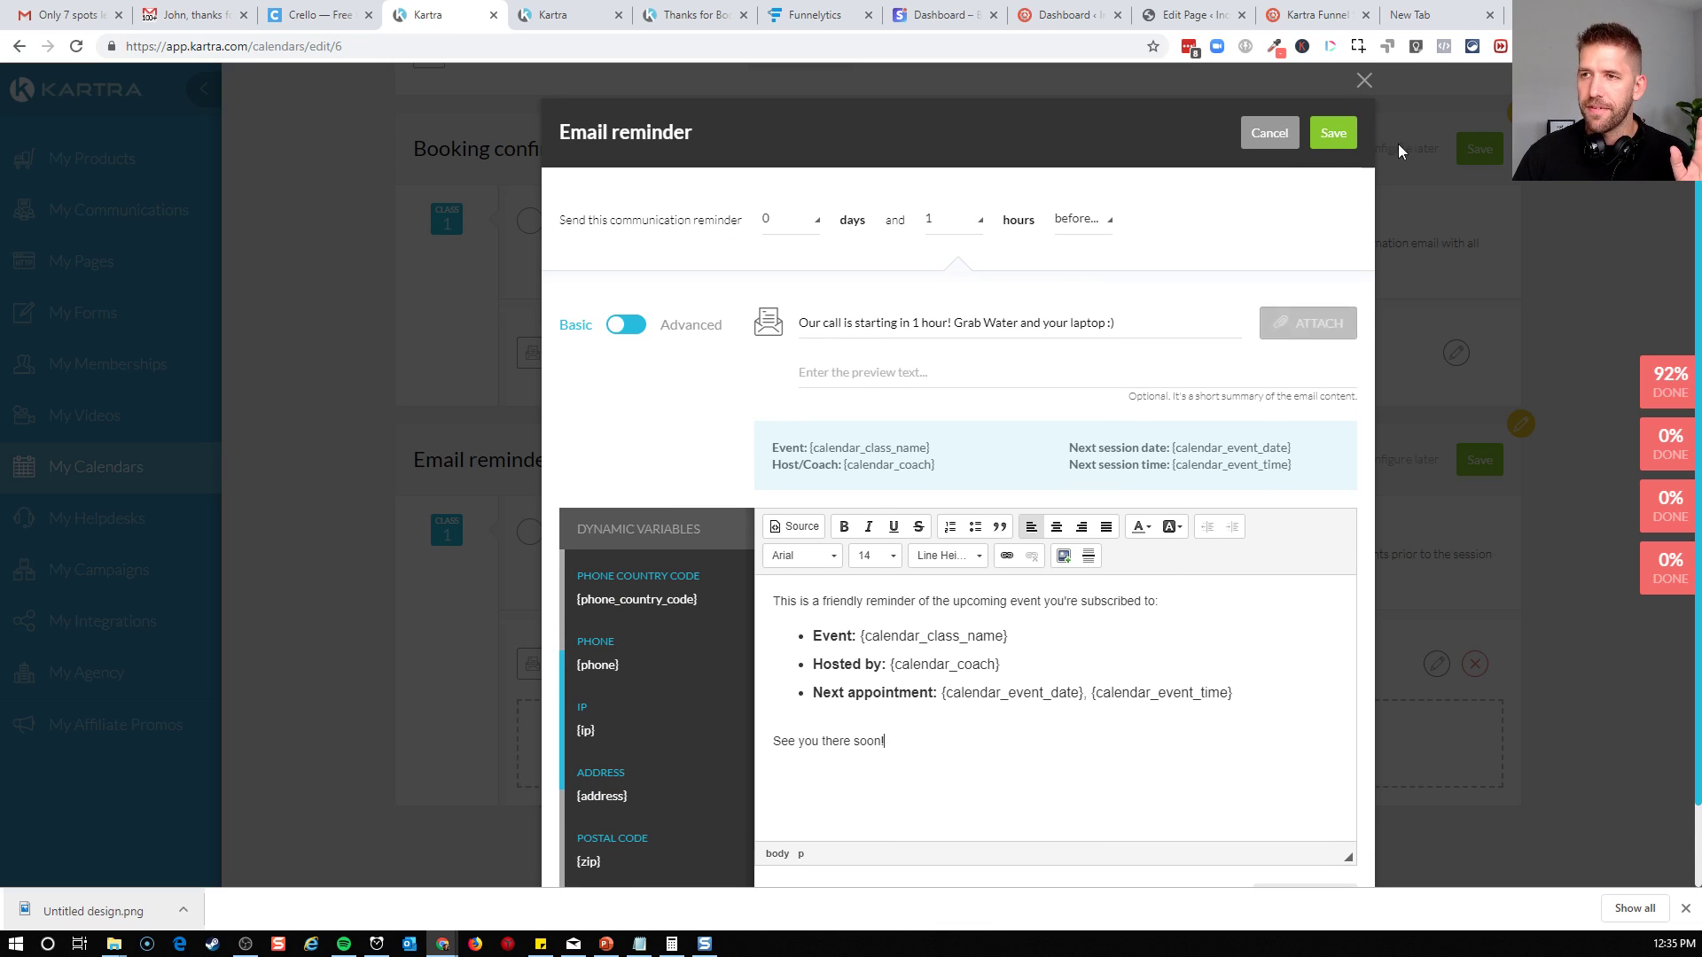
left_click(1326, 140)
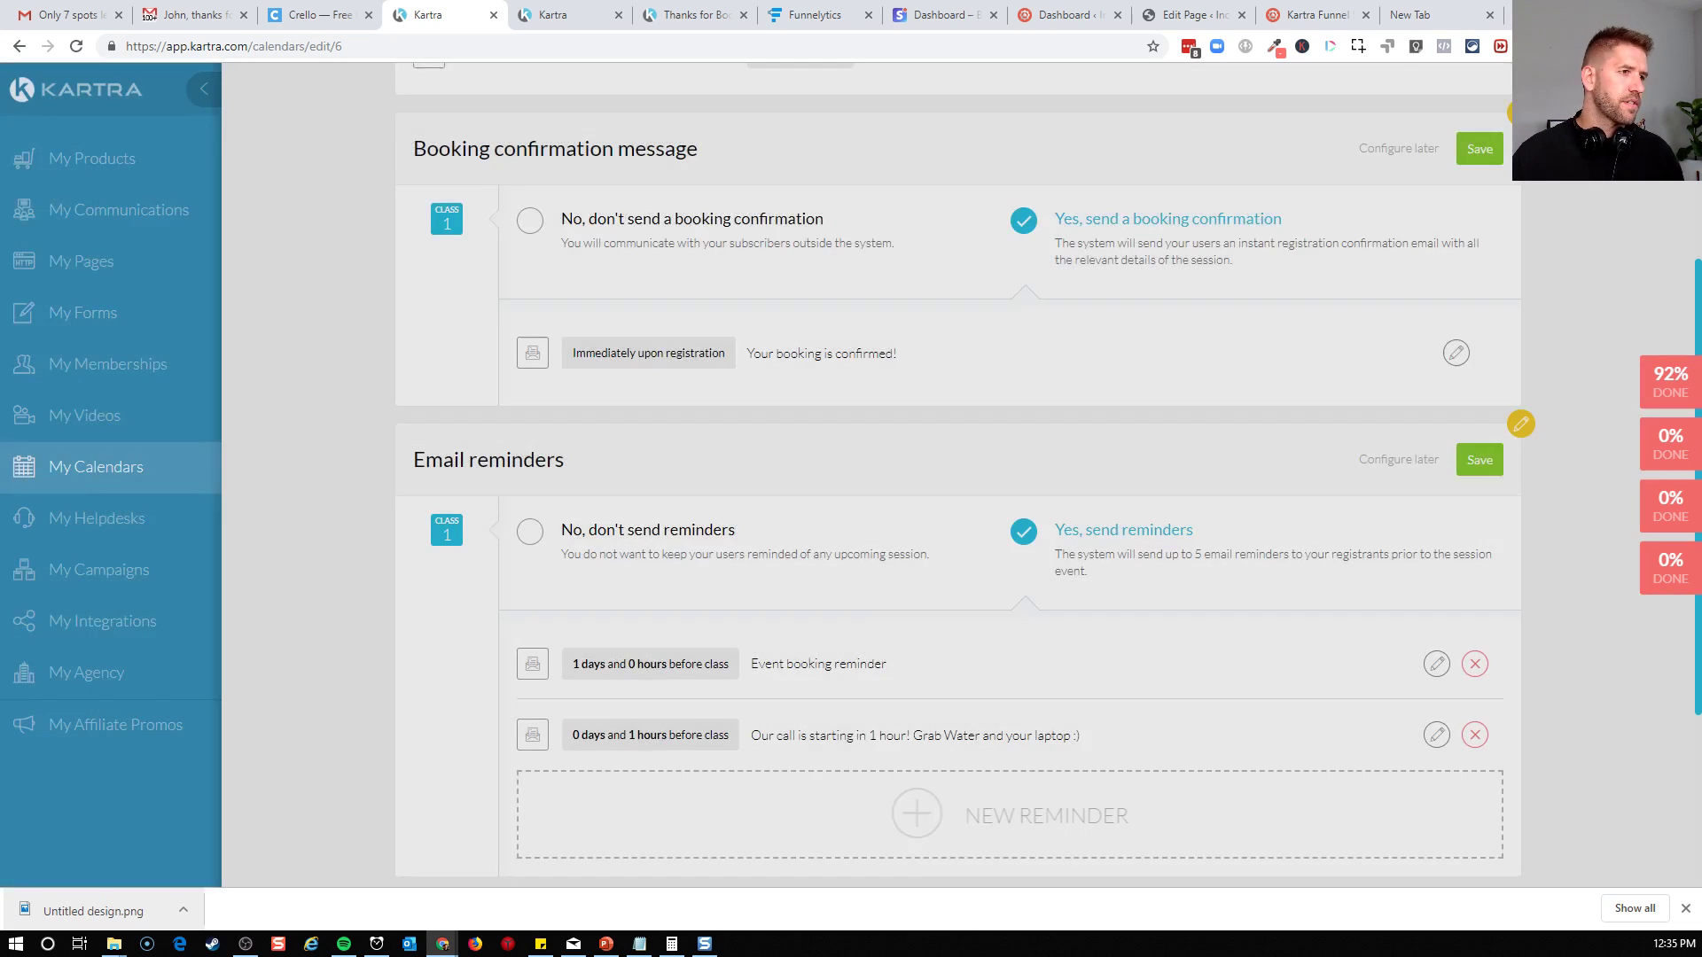
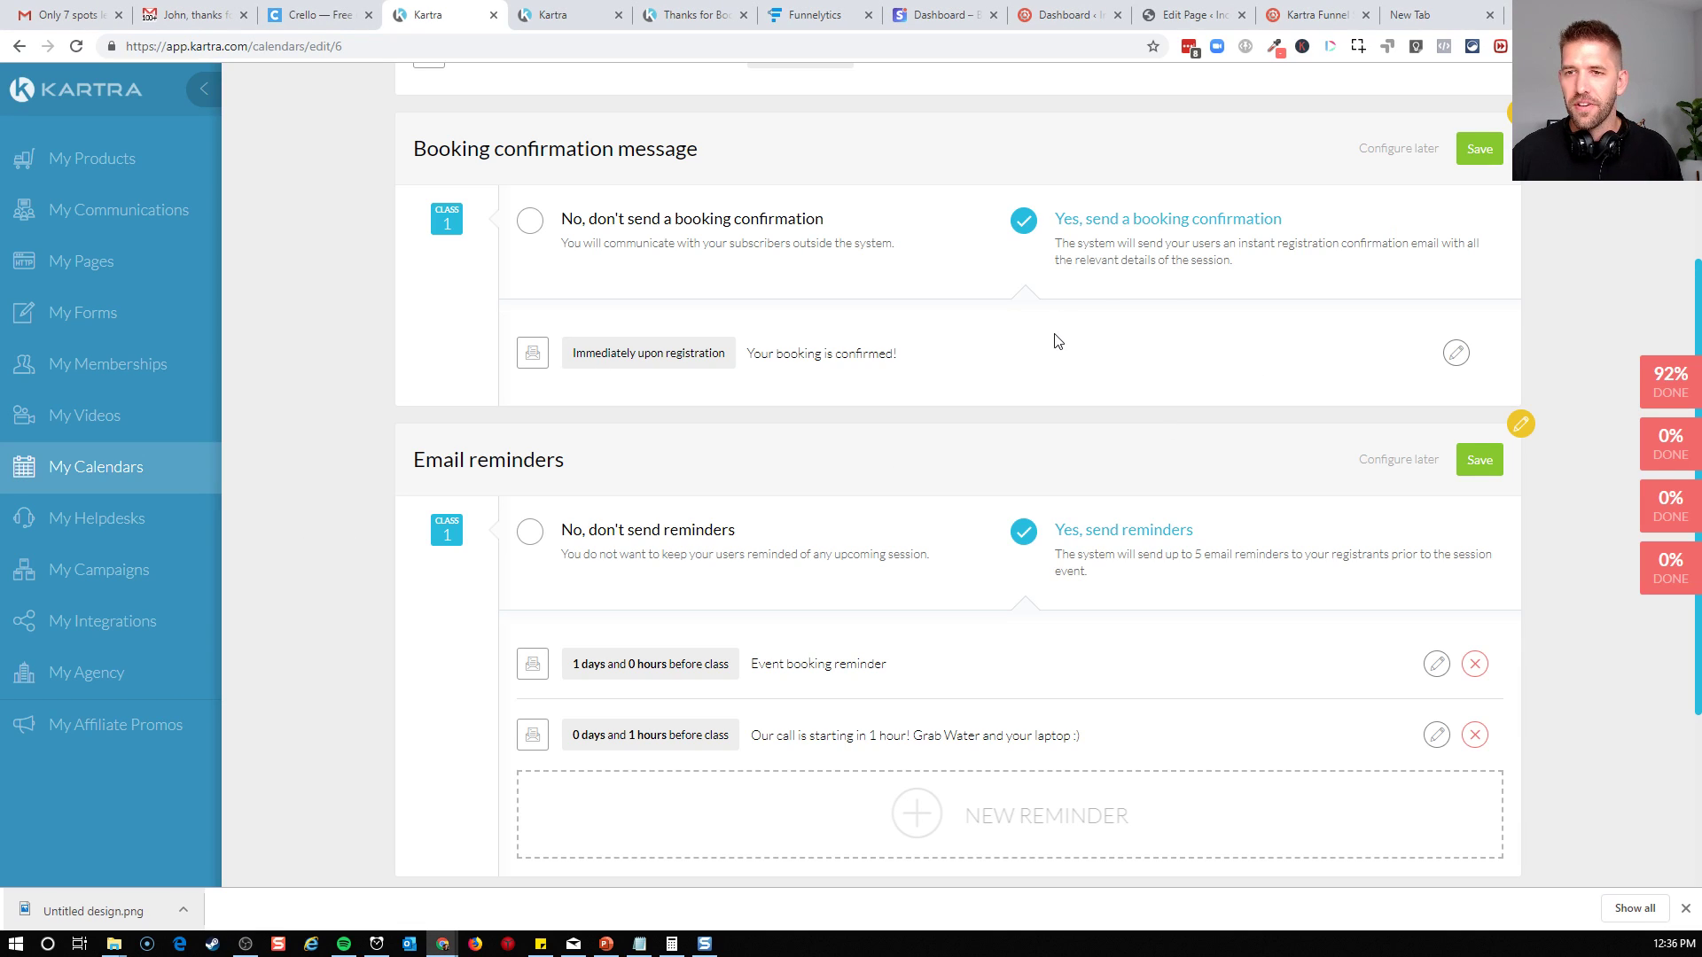
Save the booking confirmation message and email reminders, and continue to the calendar's permissions
left_click(1480, 148)
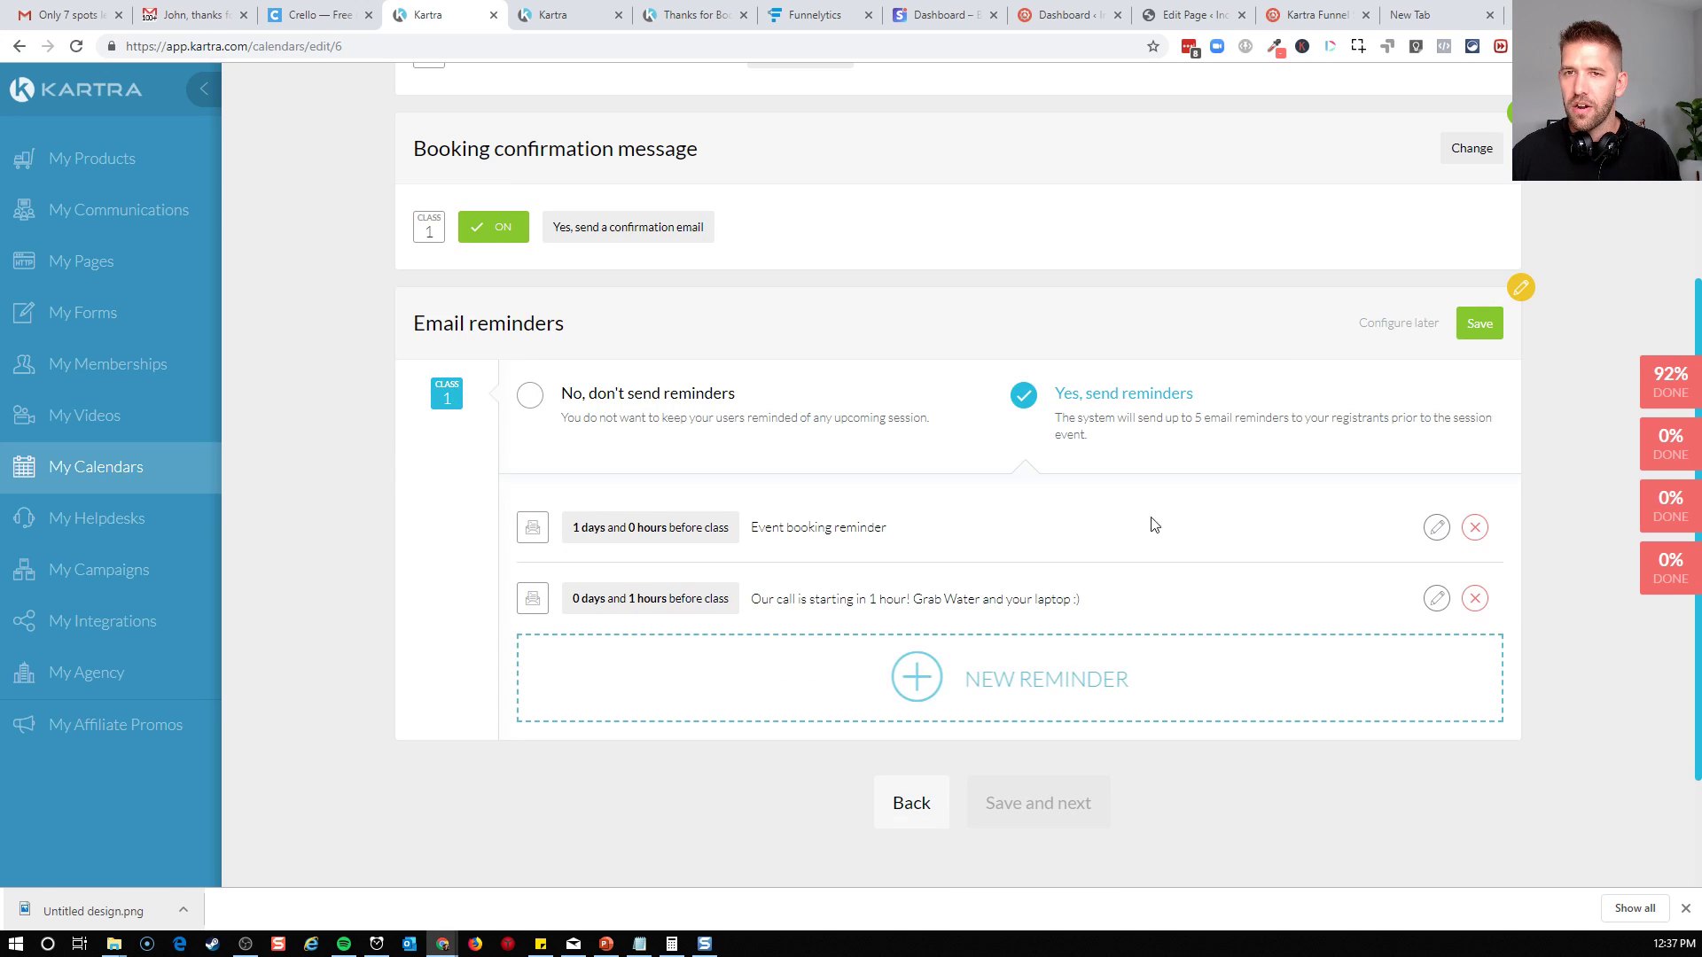
left_click(1479, 323)
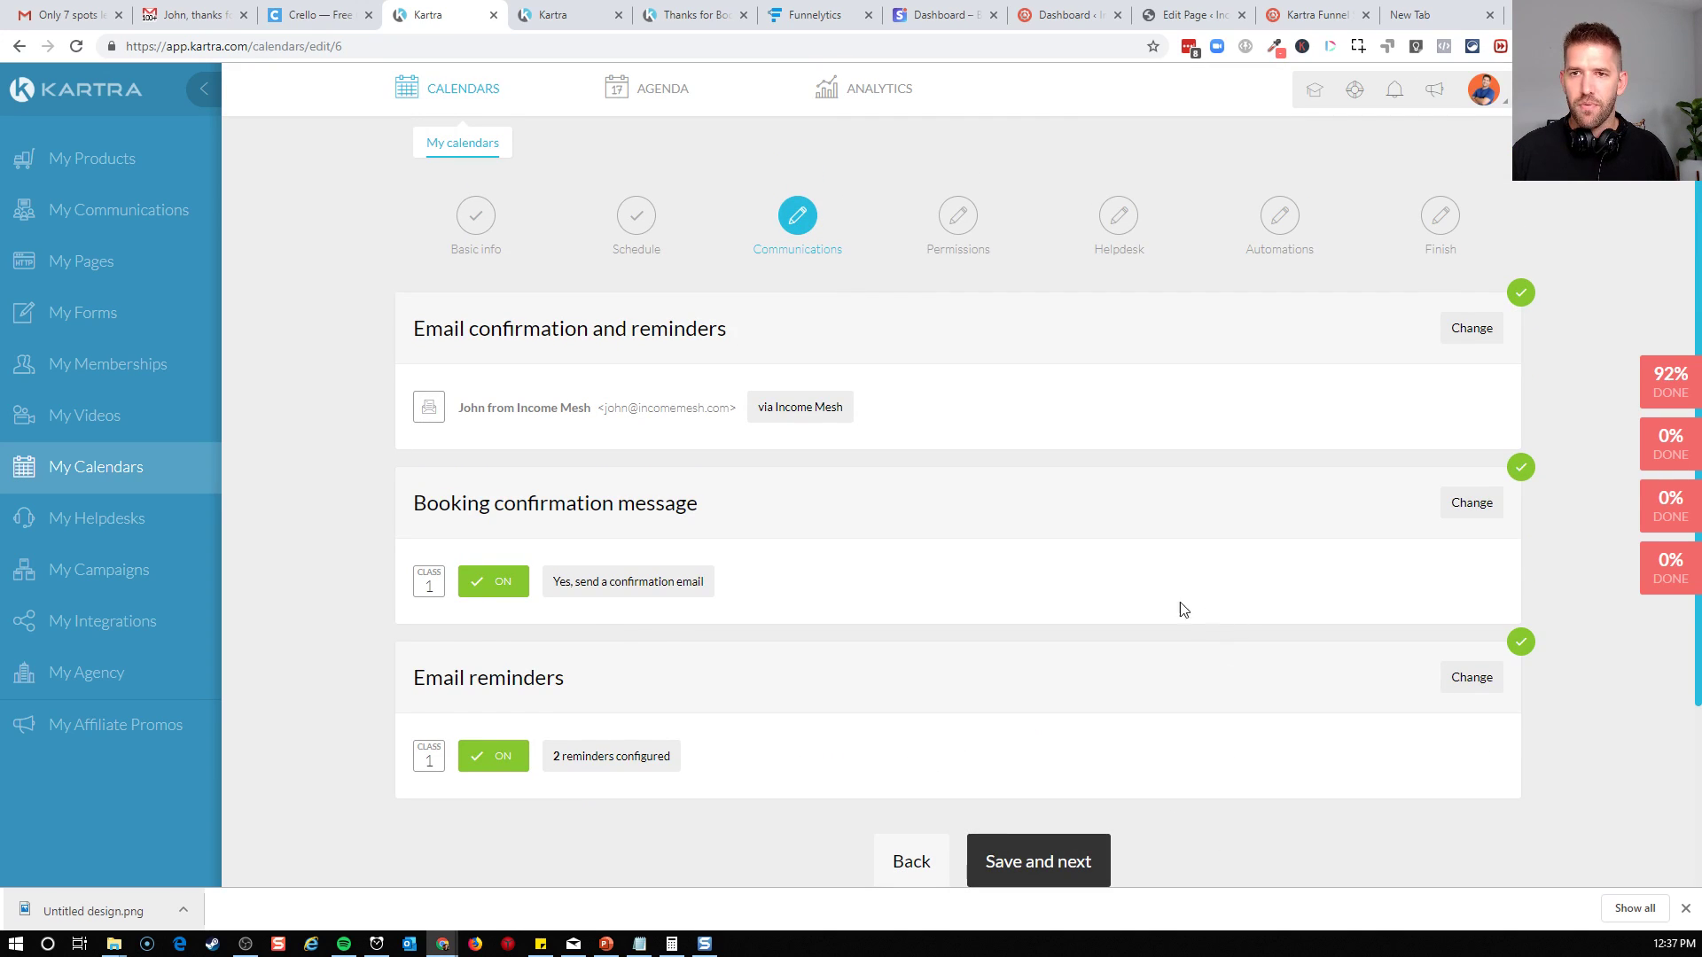
scroll(995, 570, "down", 2)
left_click(1067, 709)
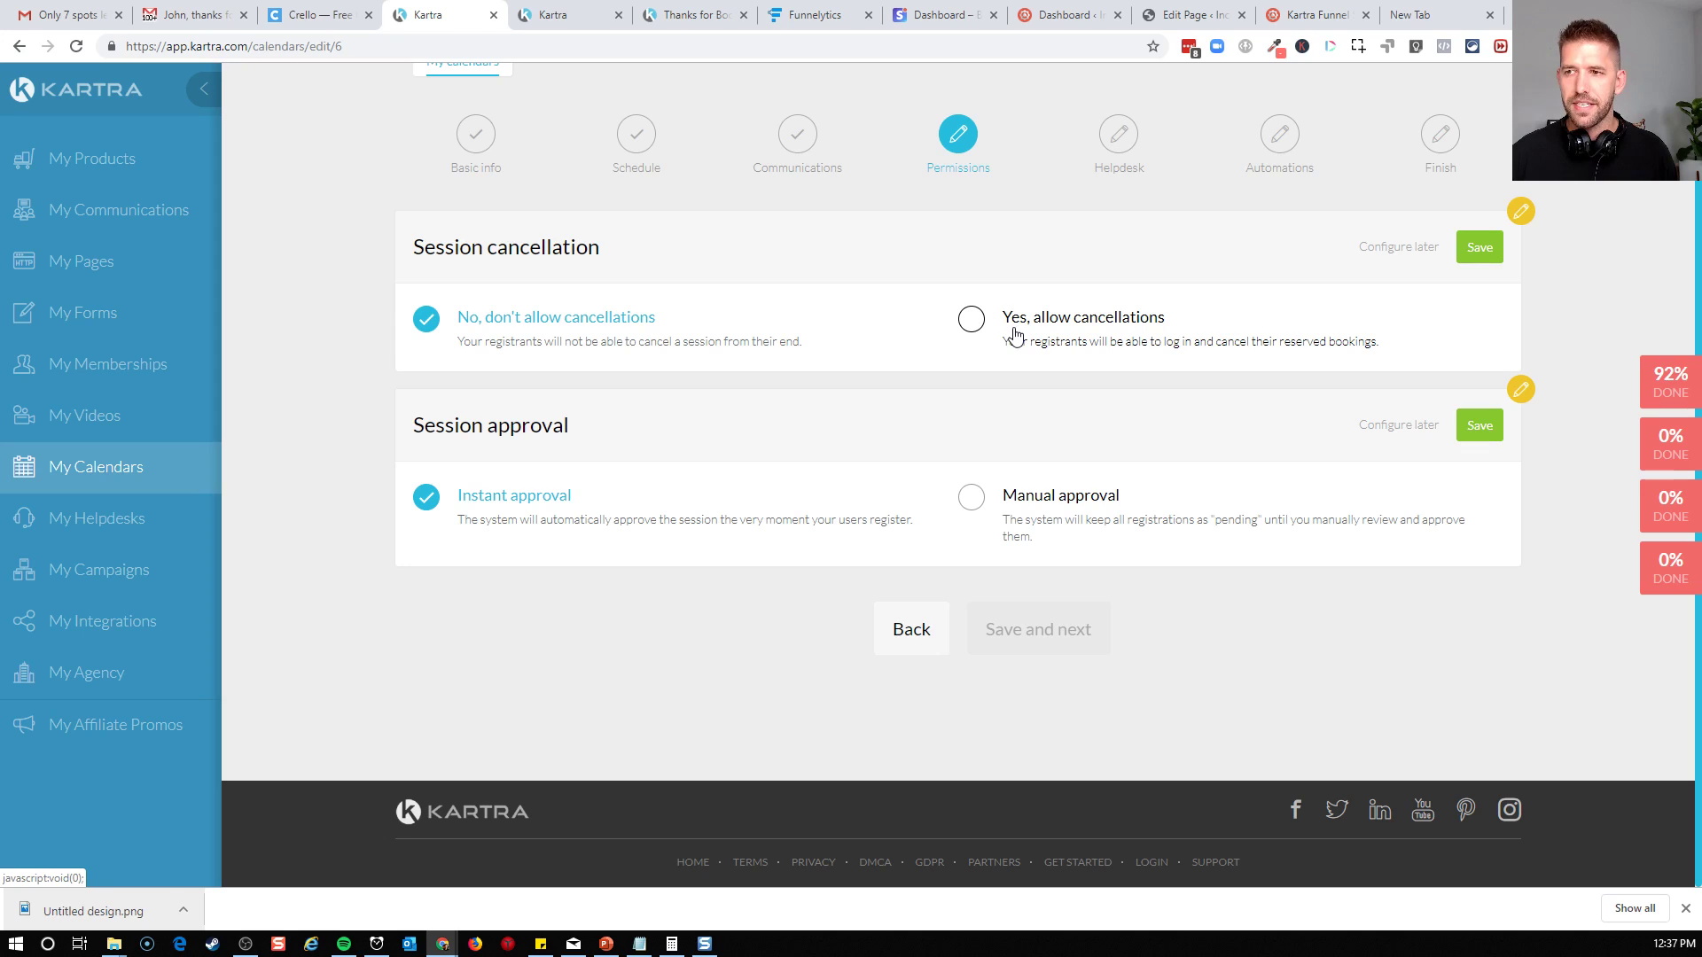
Allow registrants to cancel sessions, keep instant session approval, and save the permissions
left_click(1138, 362)
left_click(1476, 250)
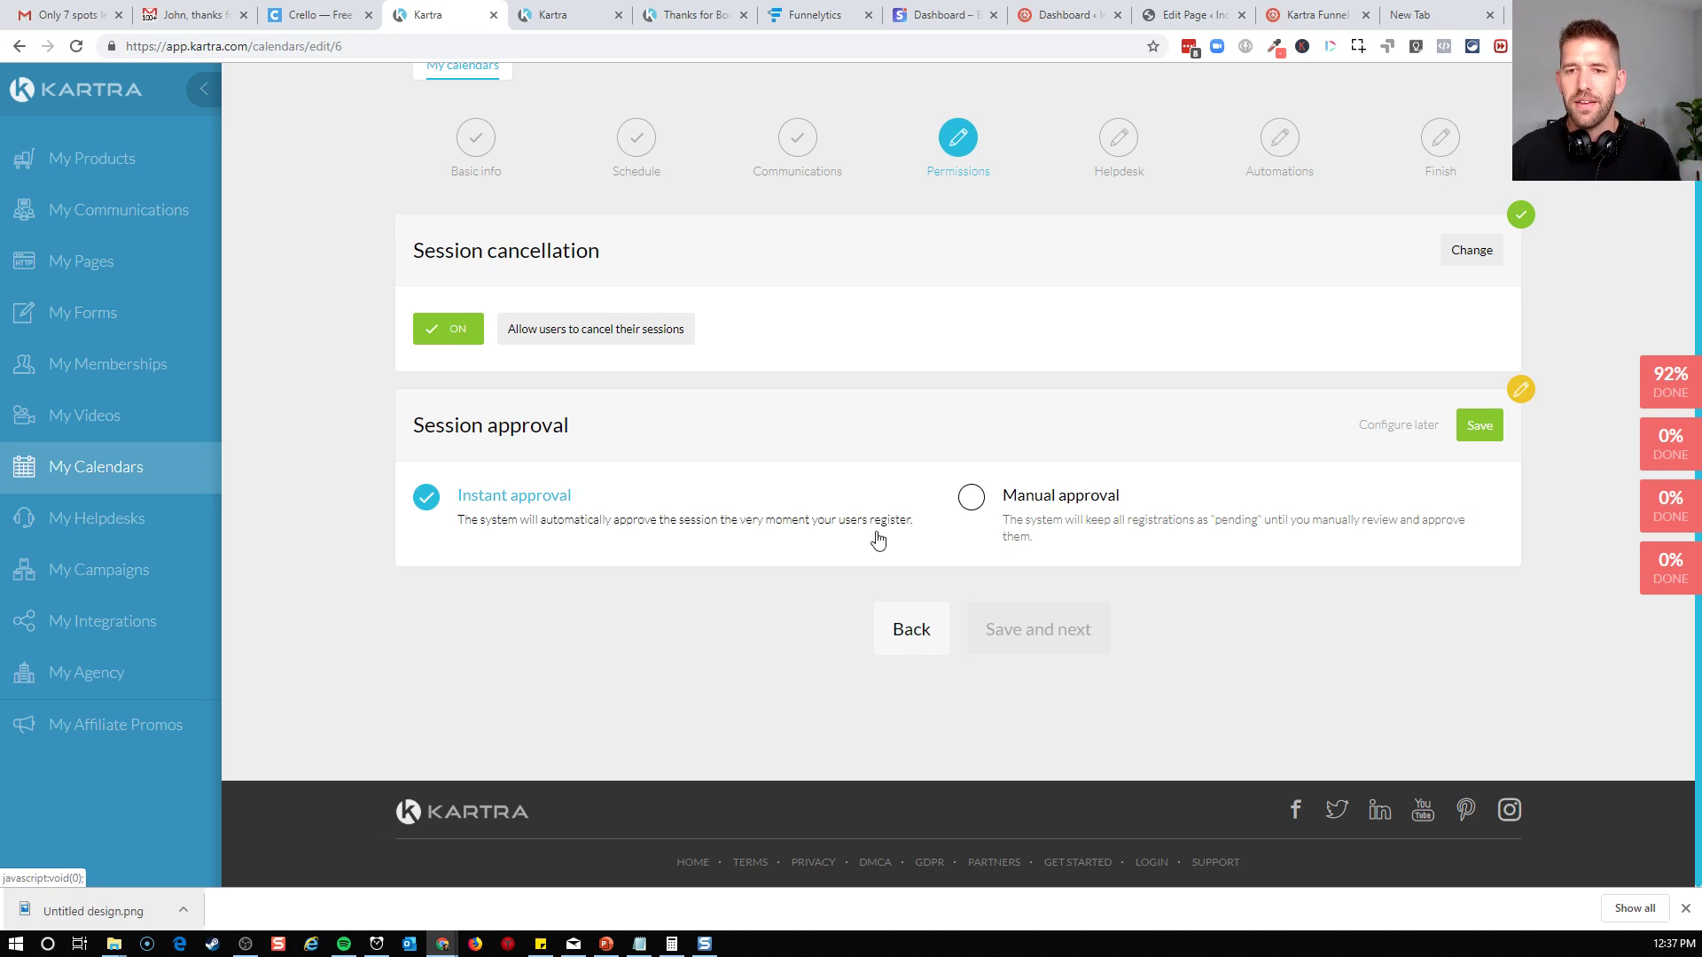
left_click(1481, 428)
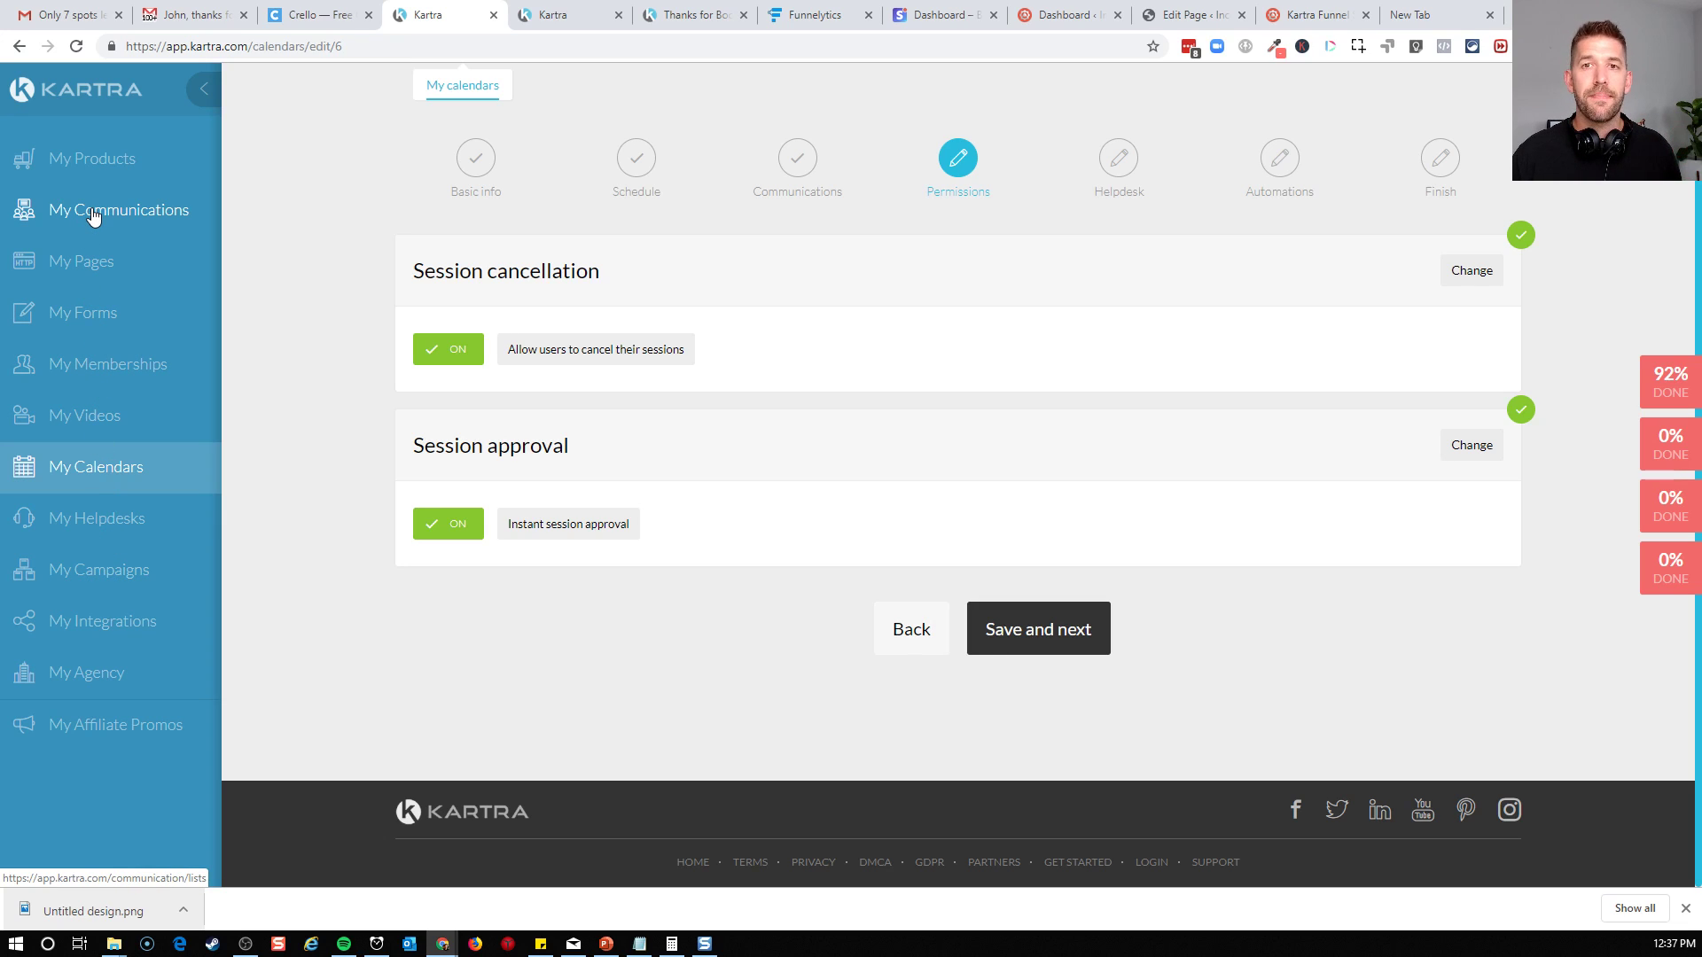
left_click(1034, 648)
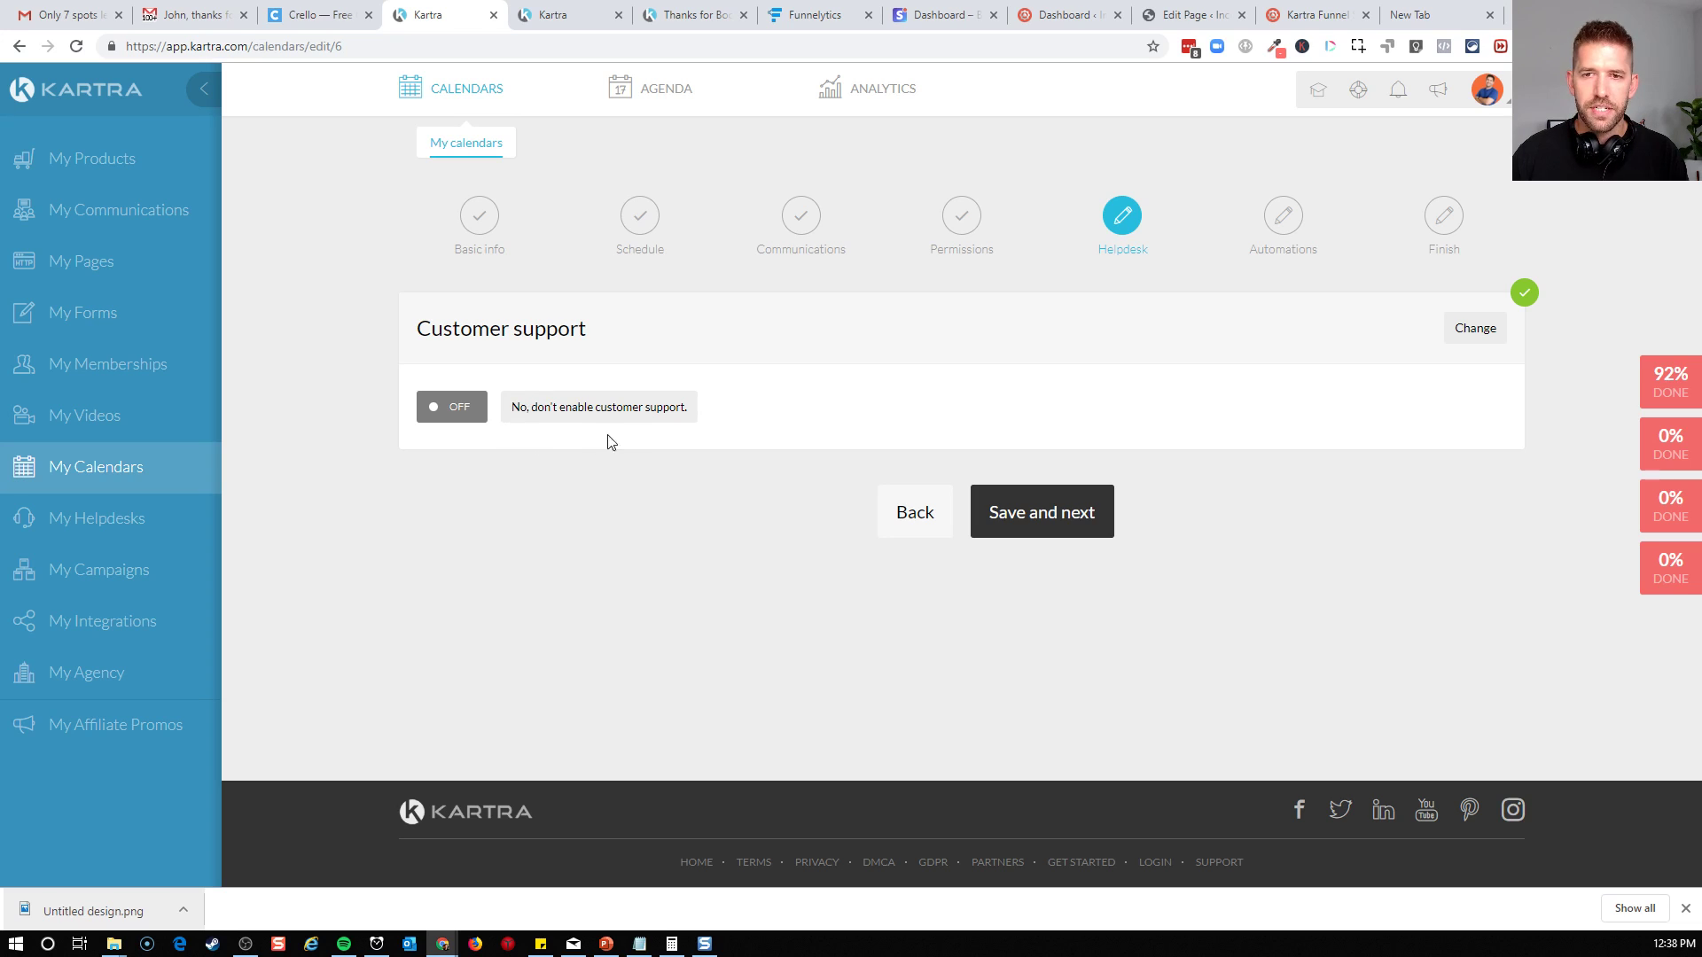
Keep customer support disabled and sync the calendar with the connected Google Calendar account and its sub-calendar
left_click(1039, 503)
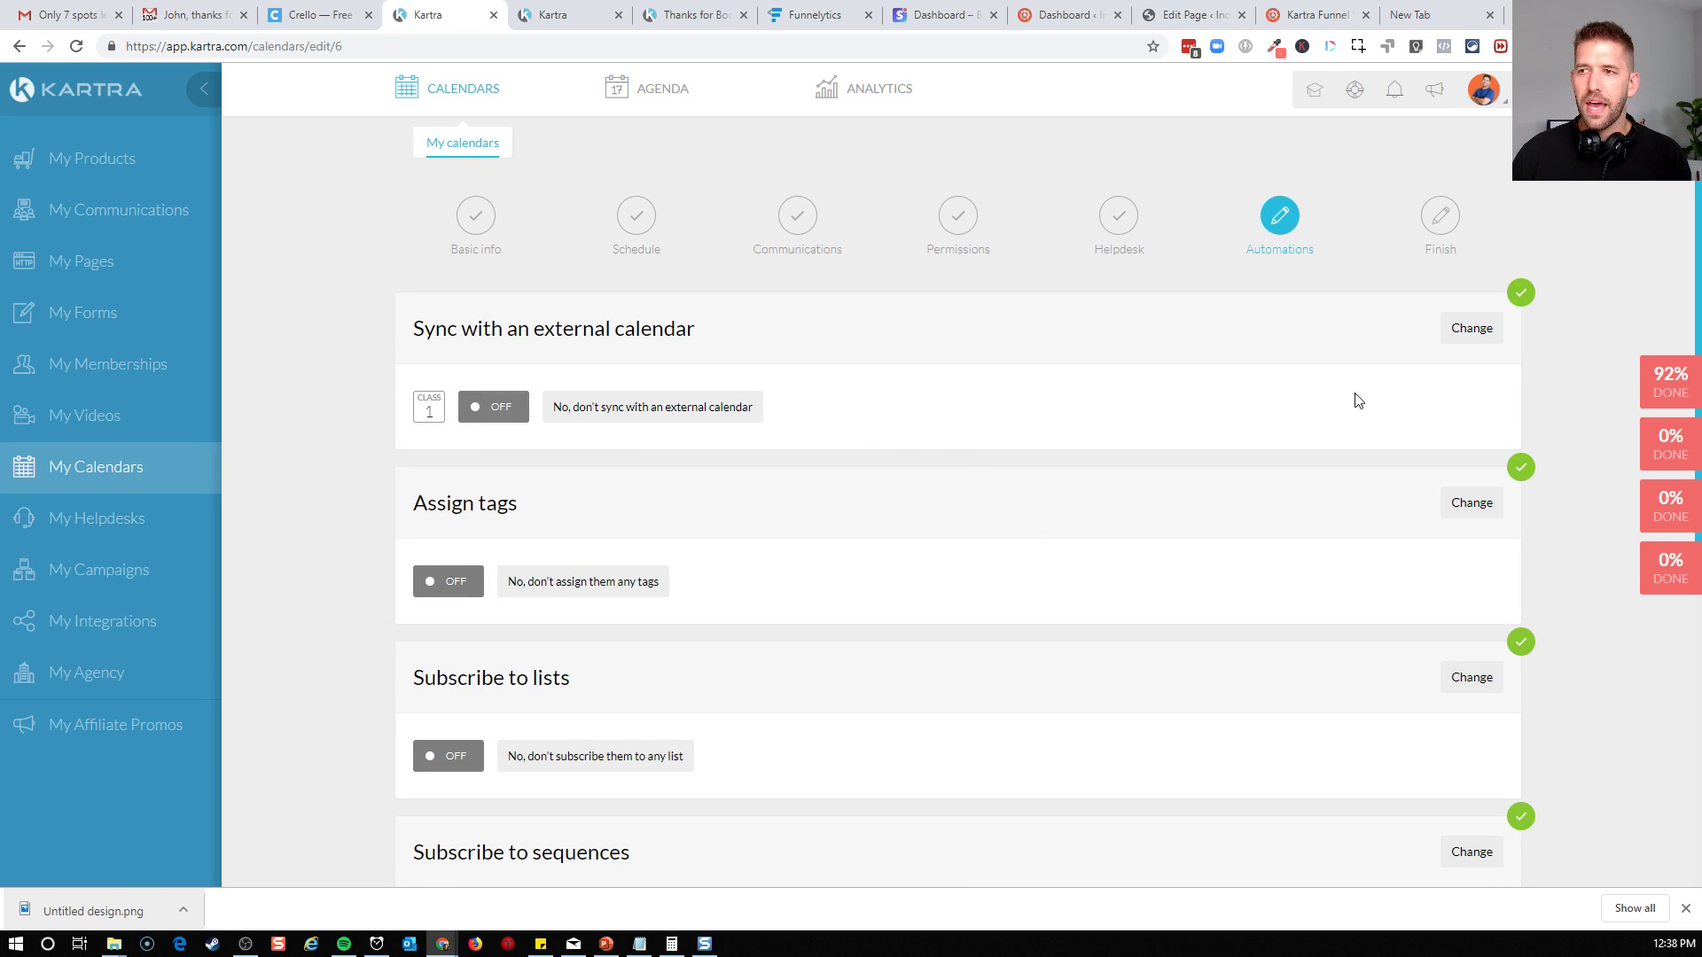
left_click(1473, 330)
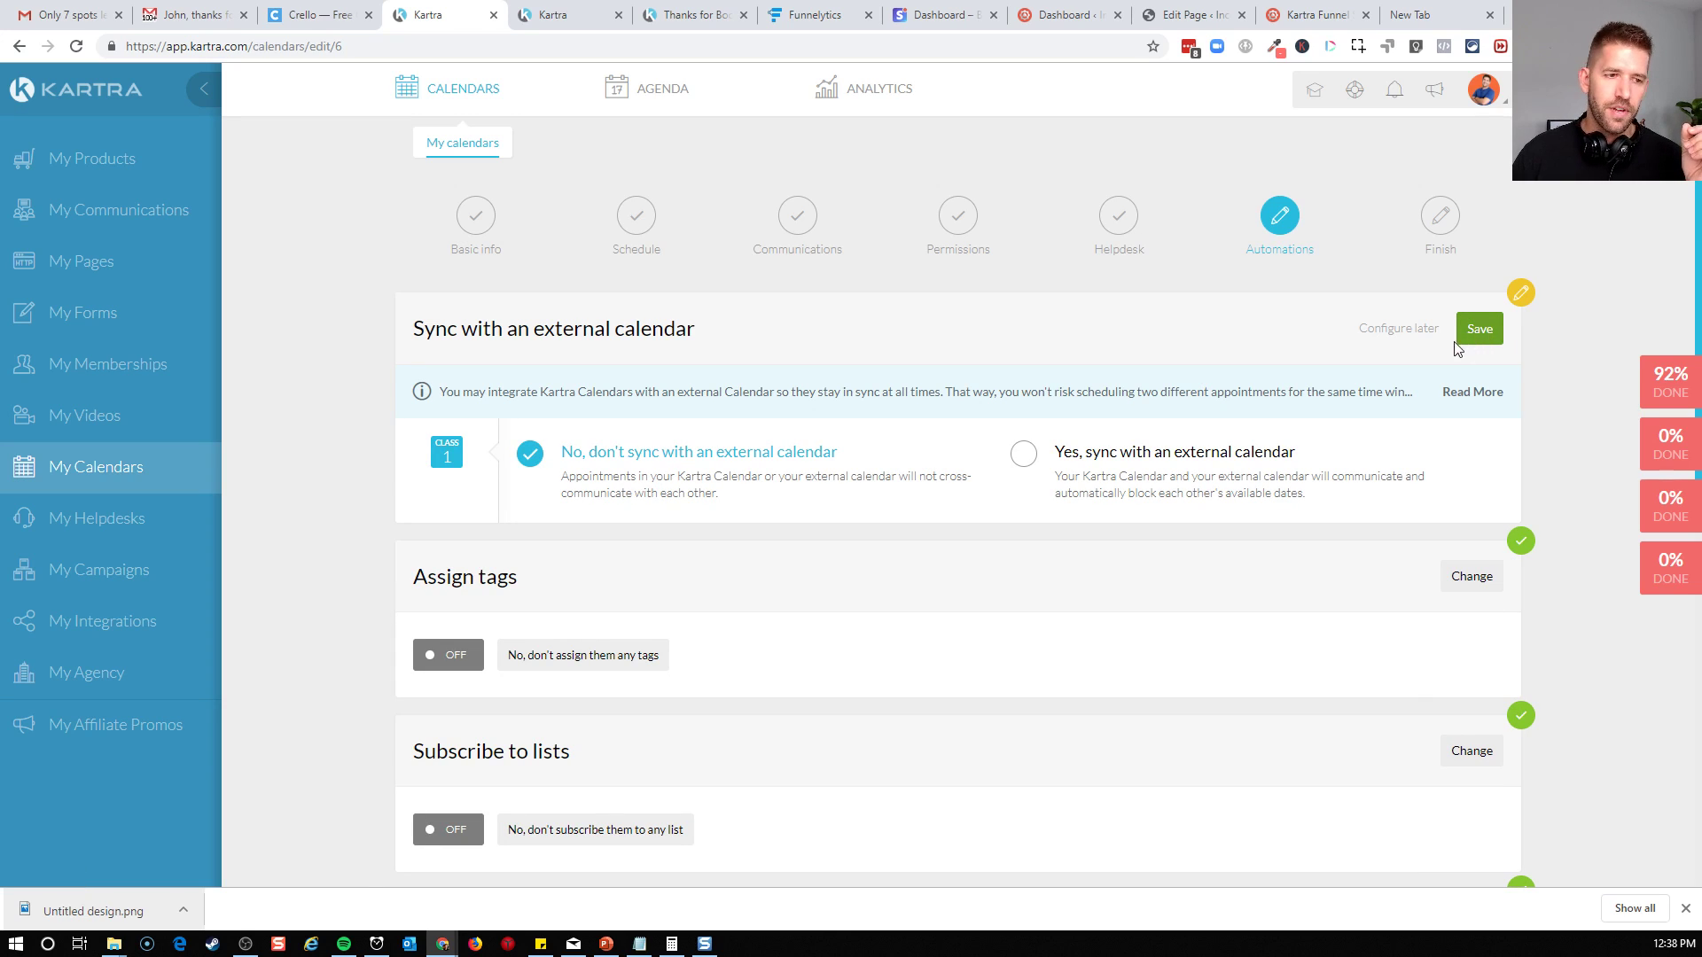
left_click(1024, 456)
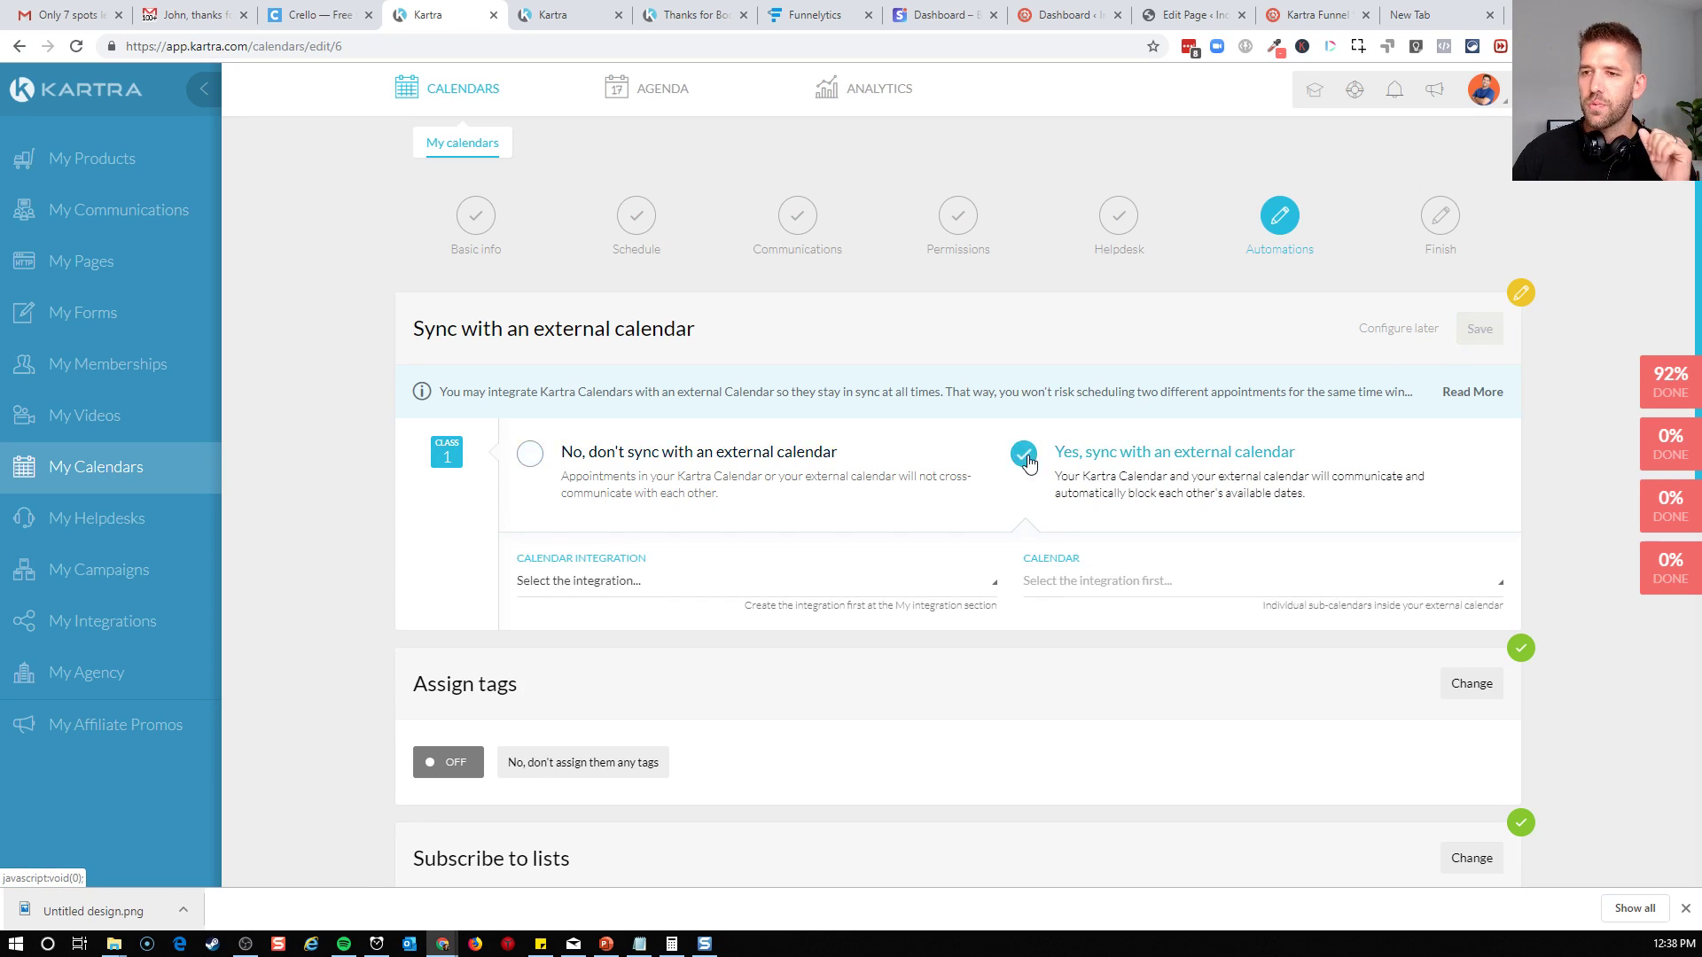
left_click(653, 585)
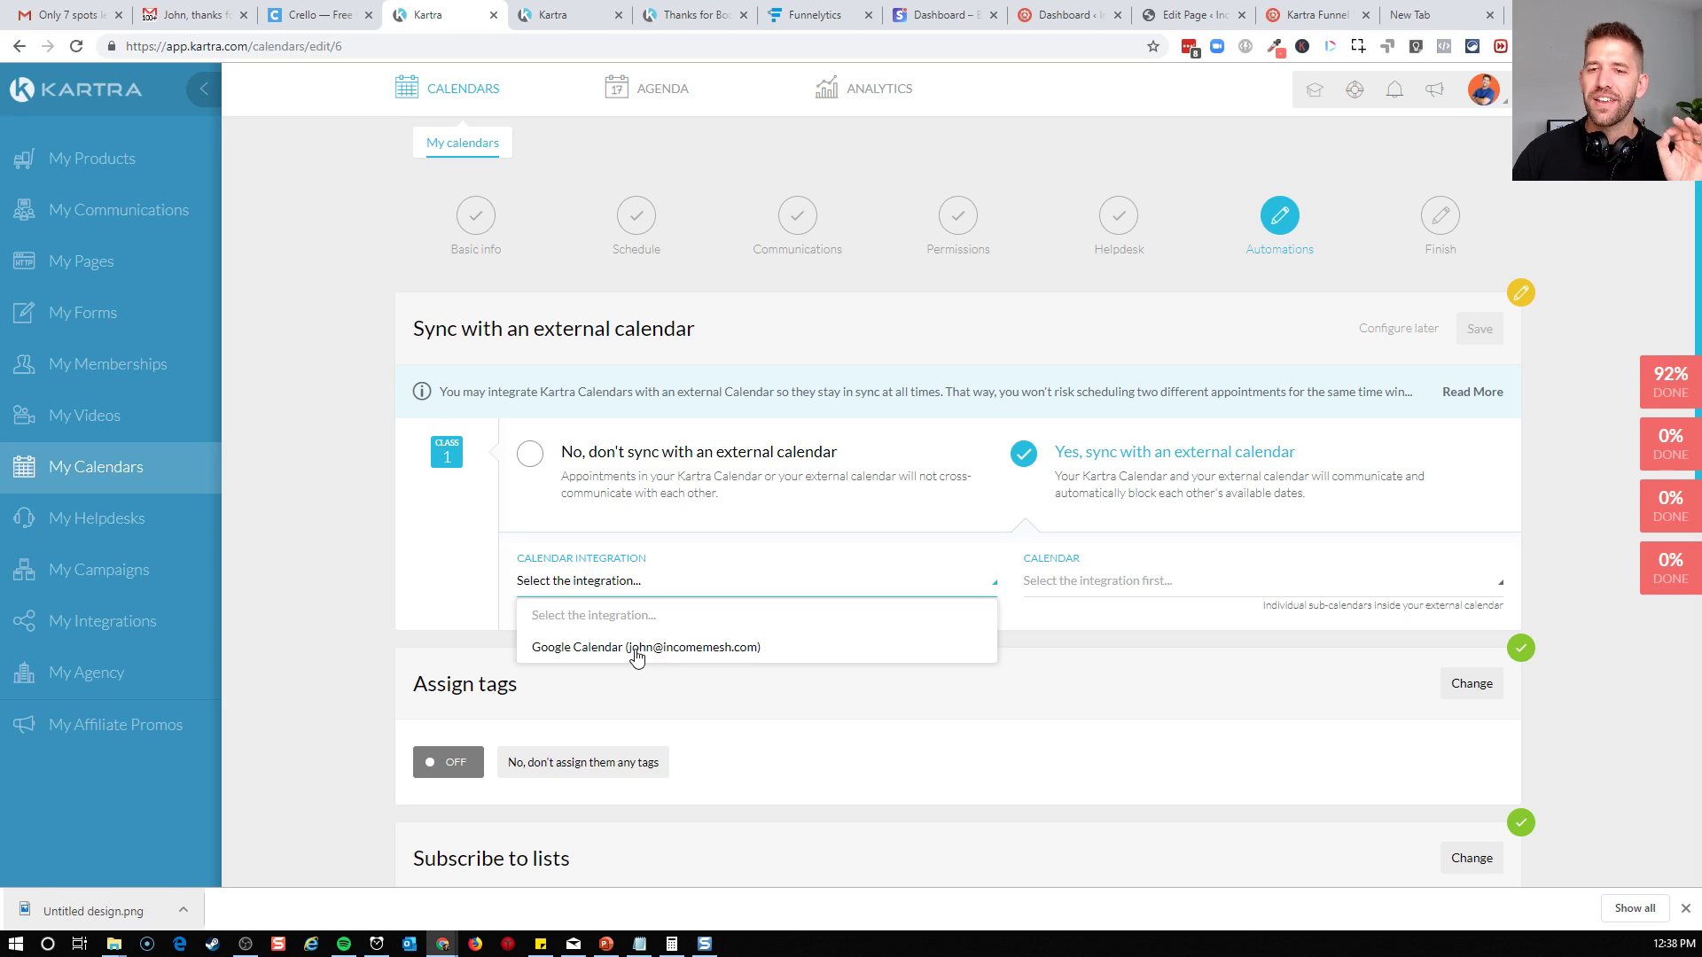
left_click(635, 648)
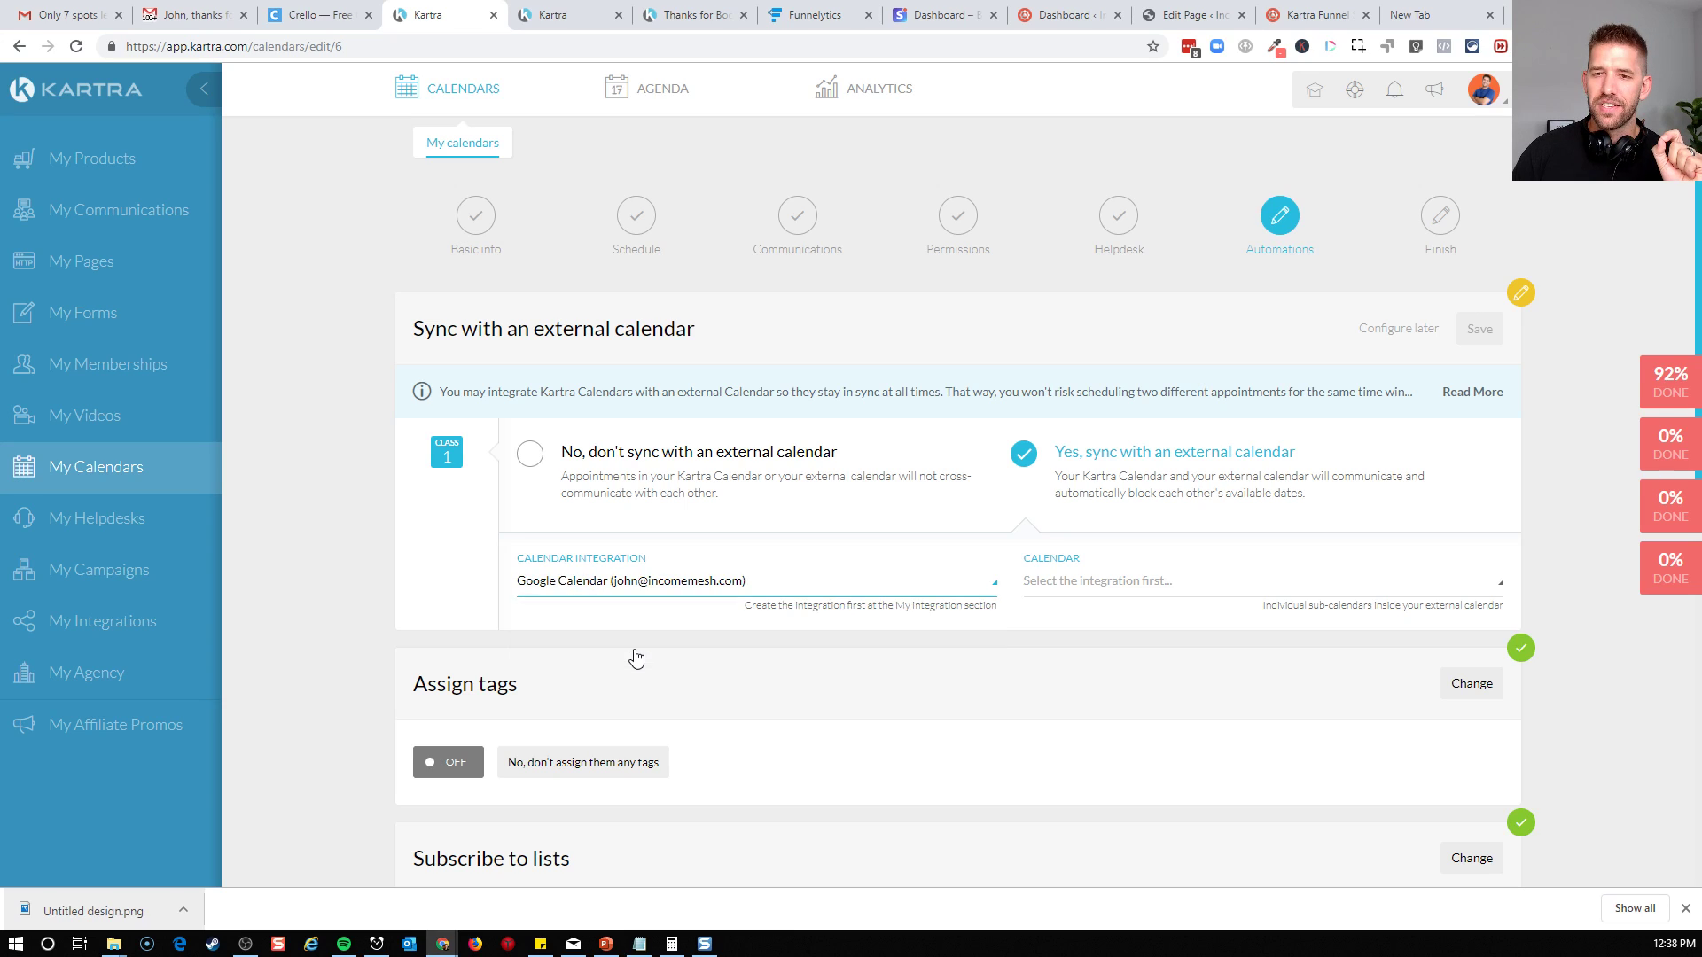
left_click(1139, 589)
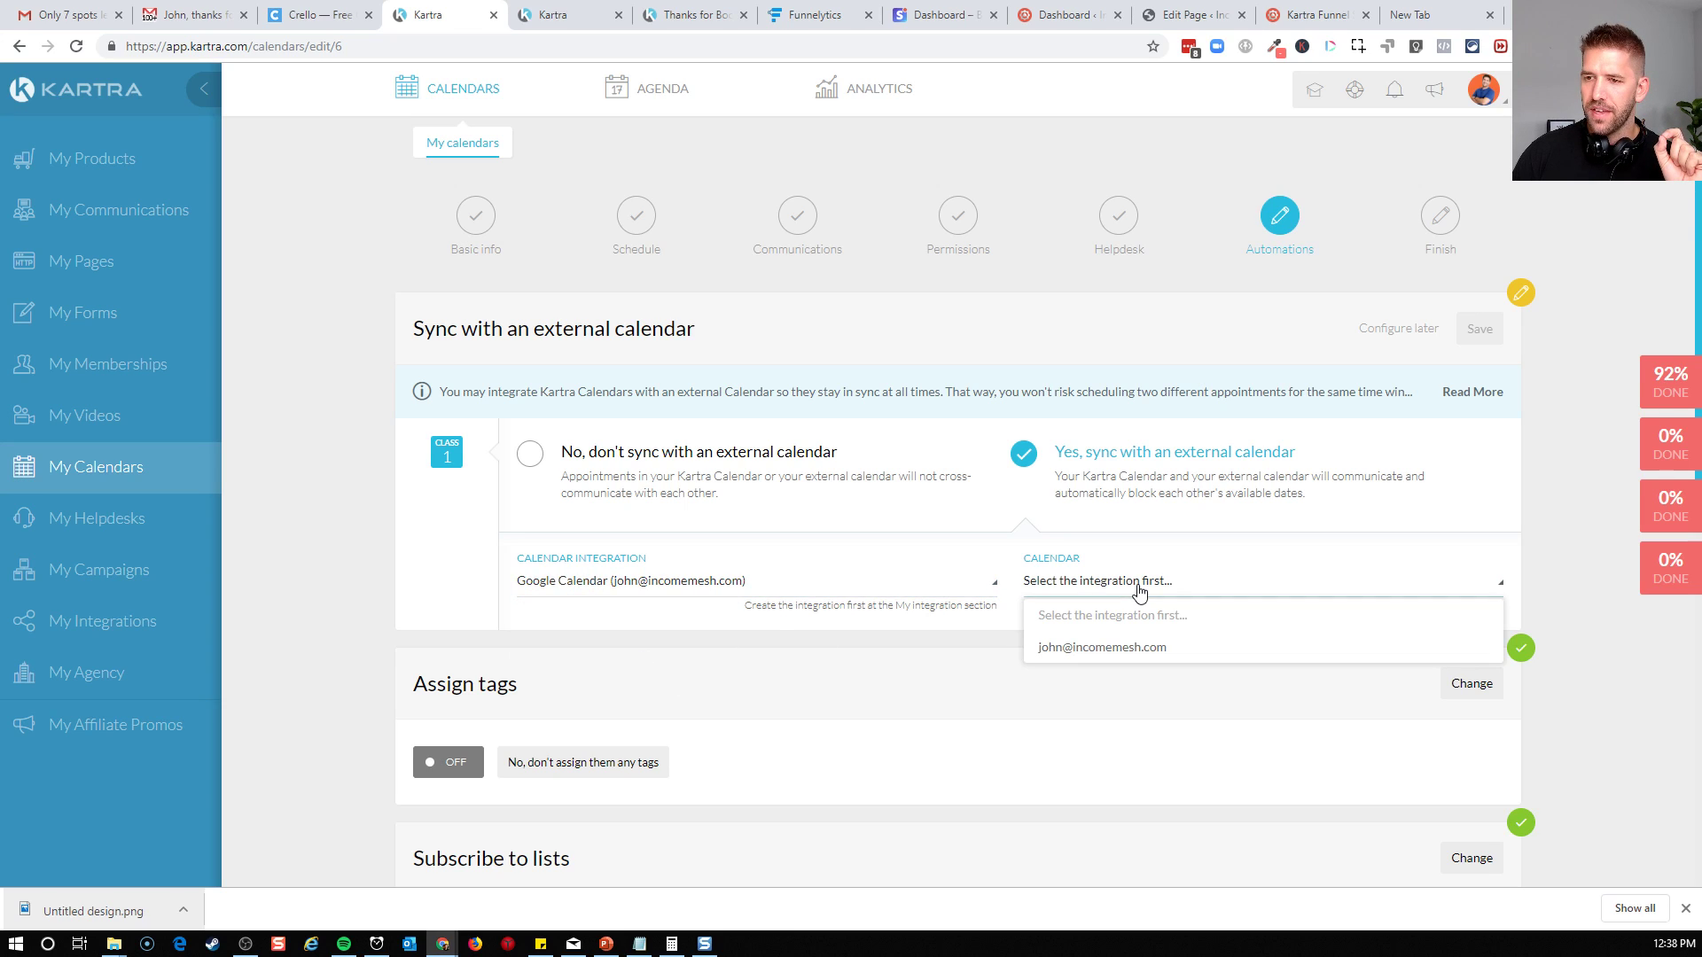
left_click(1115, 649)
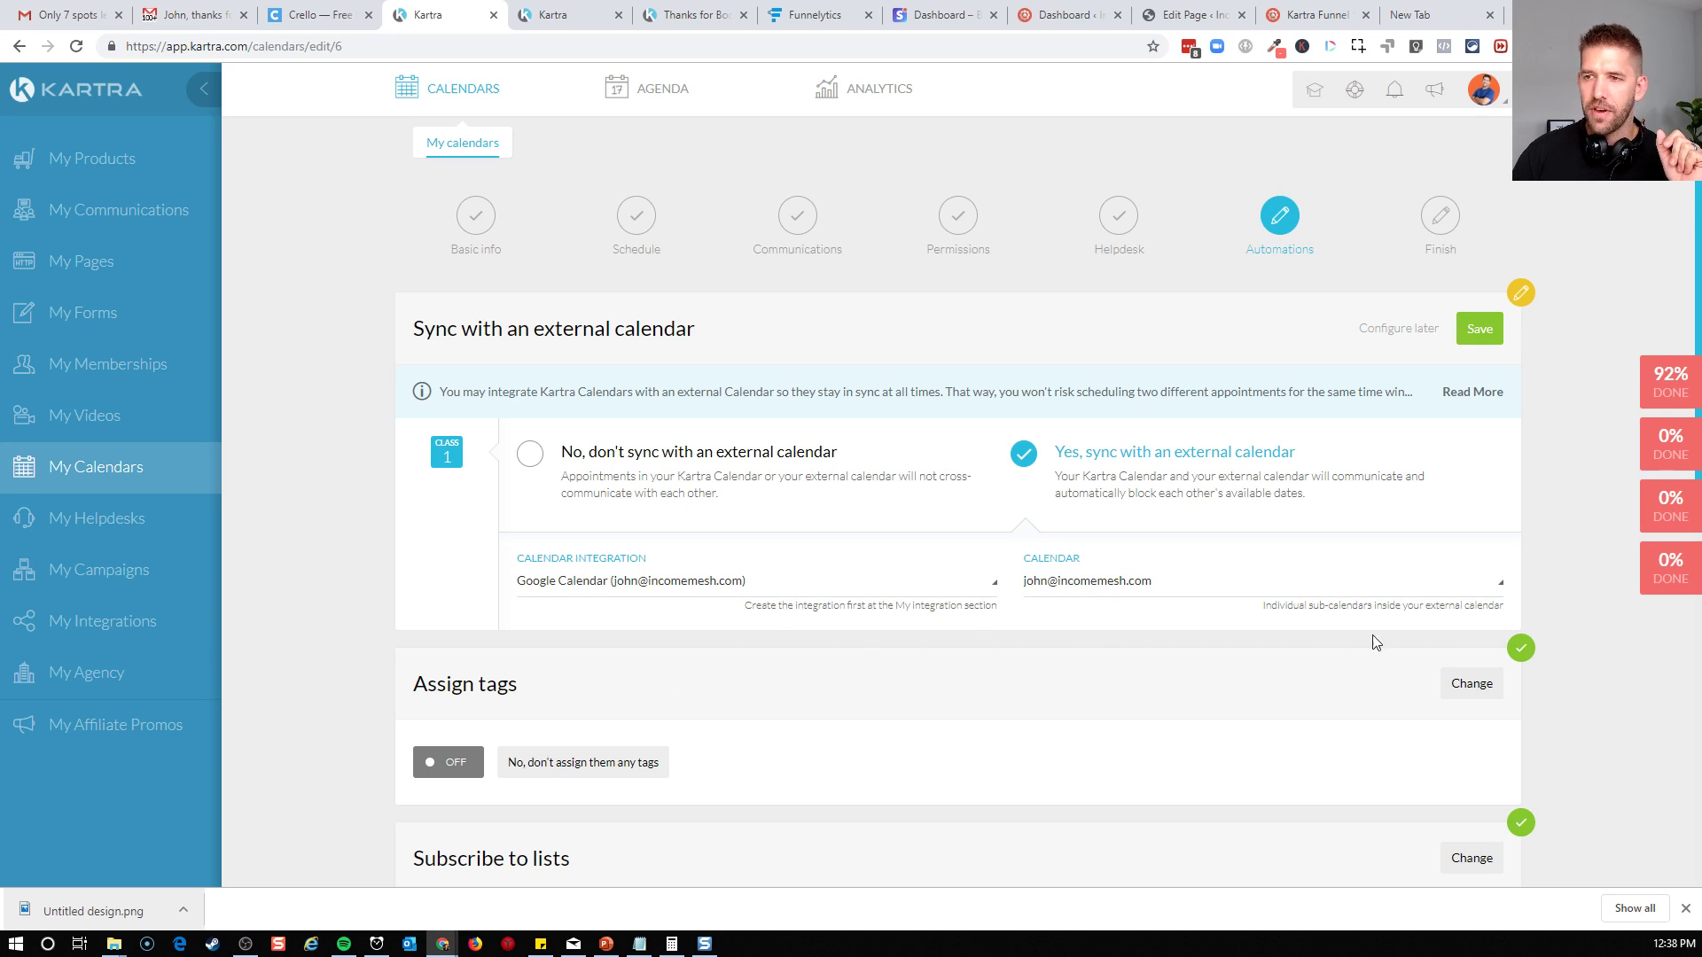
left_click(1487, 332)
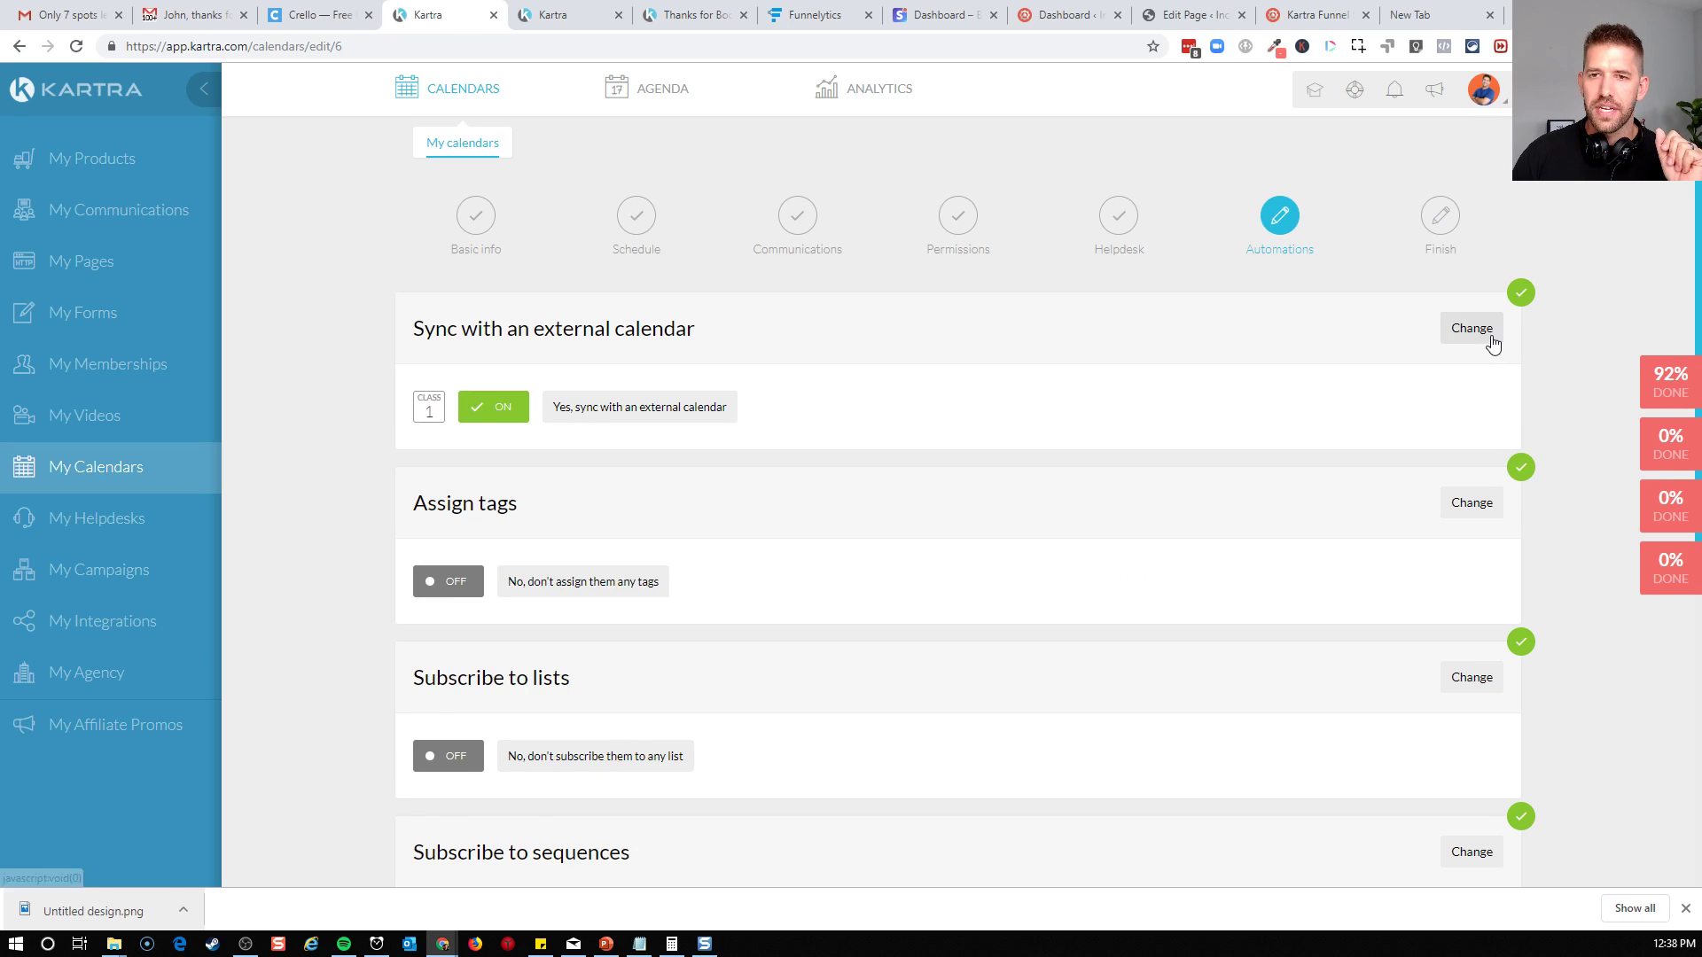
Enable tag assignment for calendar registrants and look through the existing tag categories
scroll(1276, 435, "down", 2)
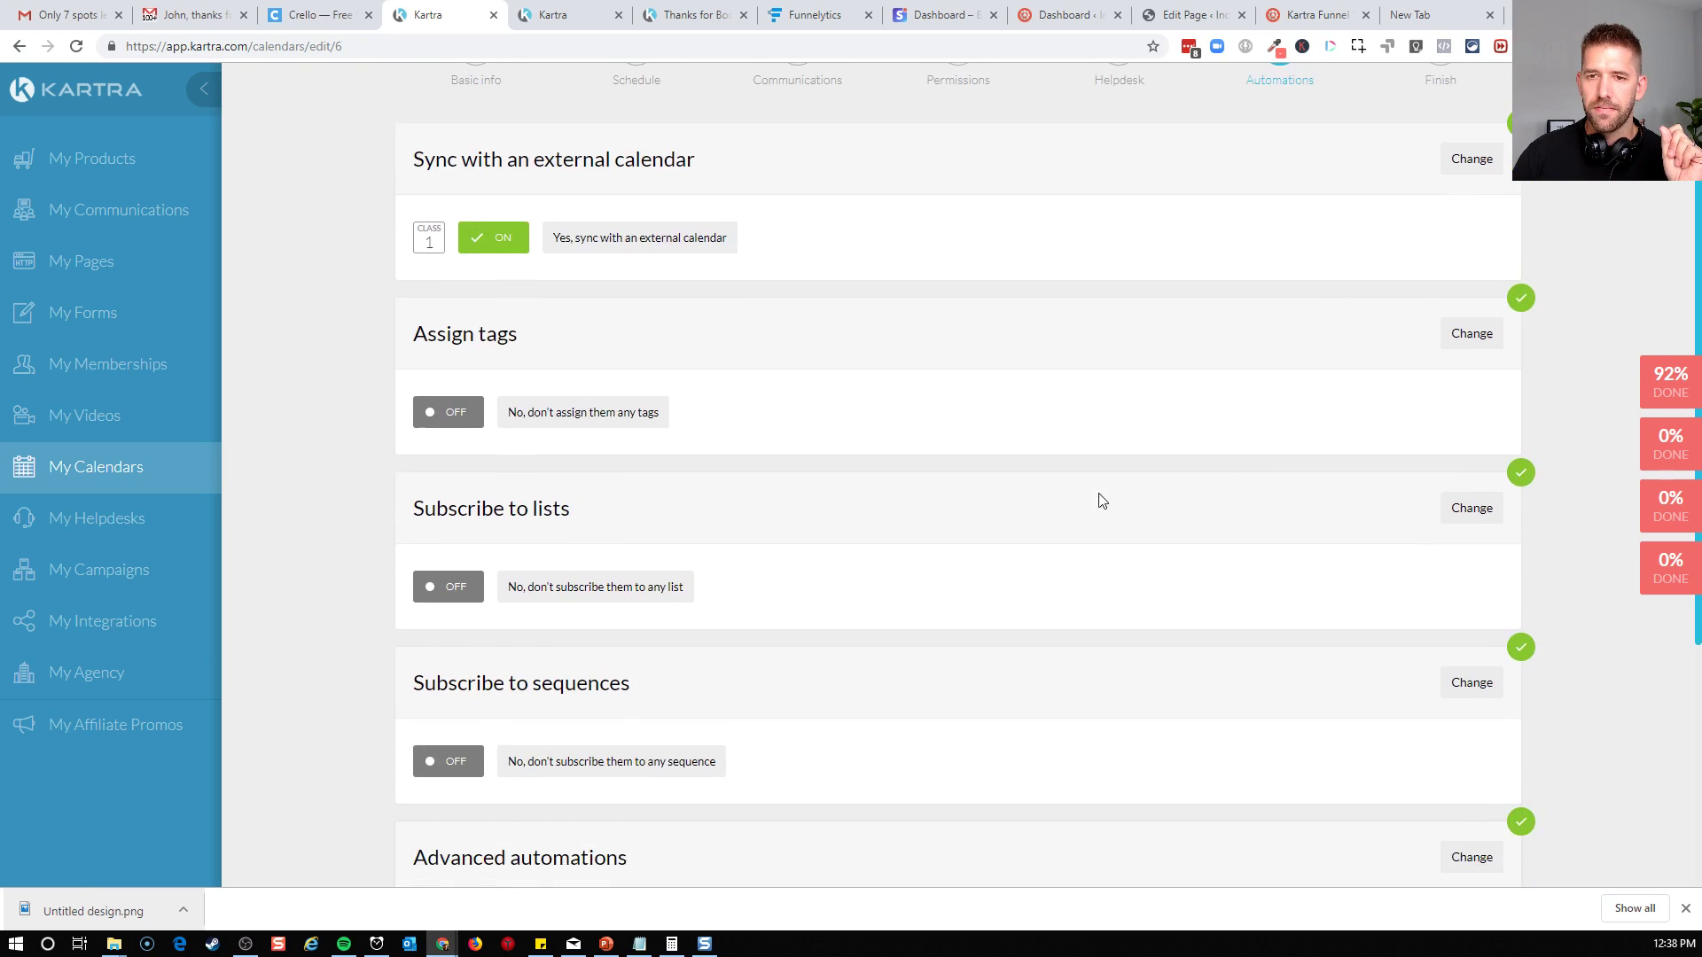
scroll(1115, 493, "up", 1)
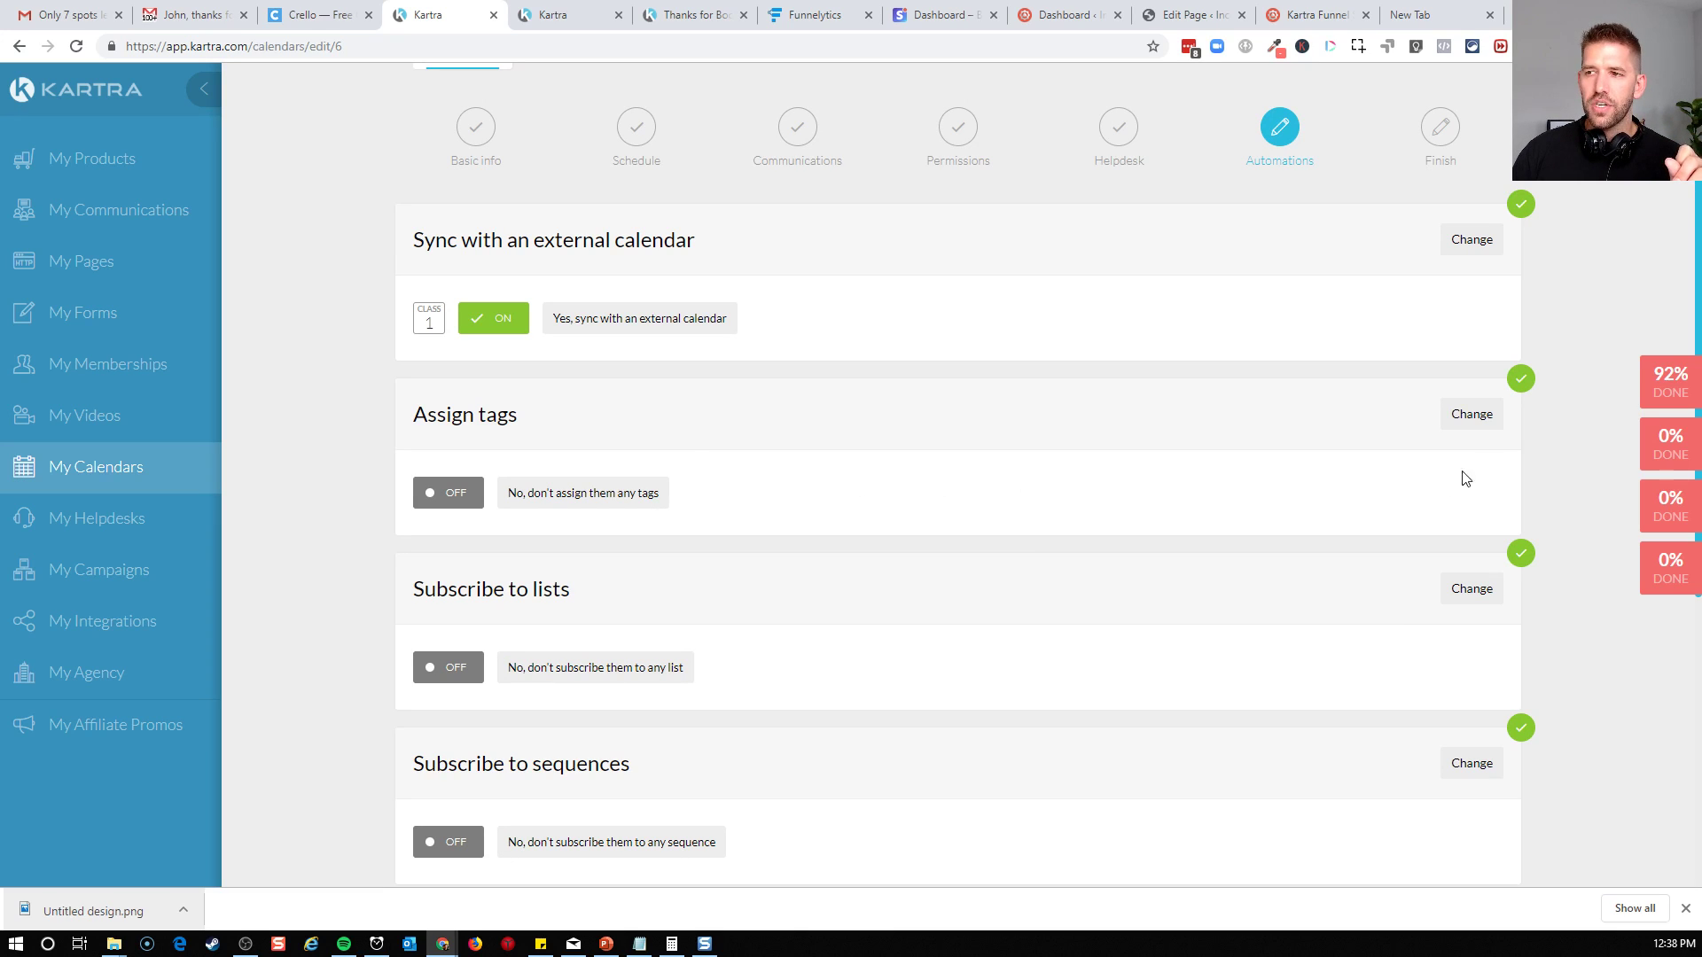
left_click(1478, 418)
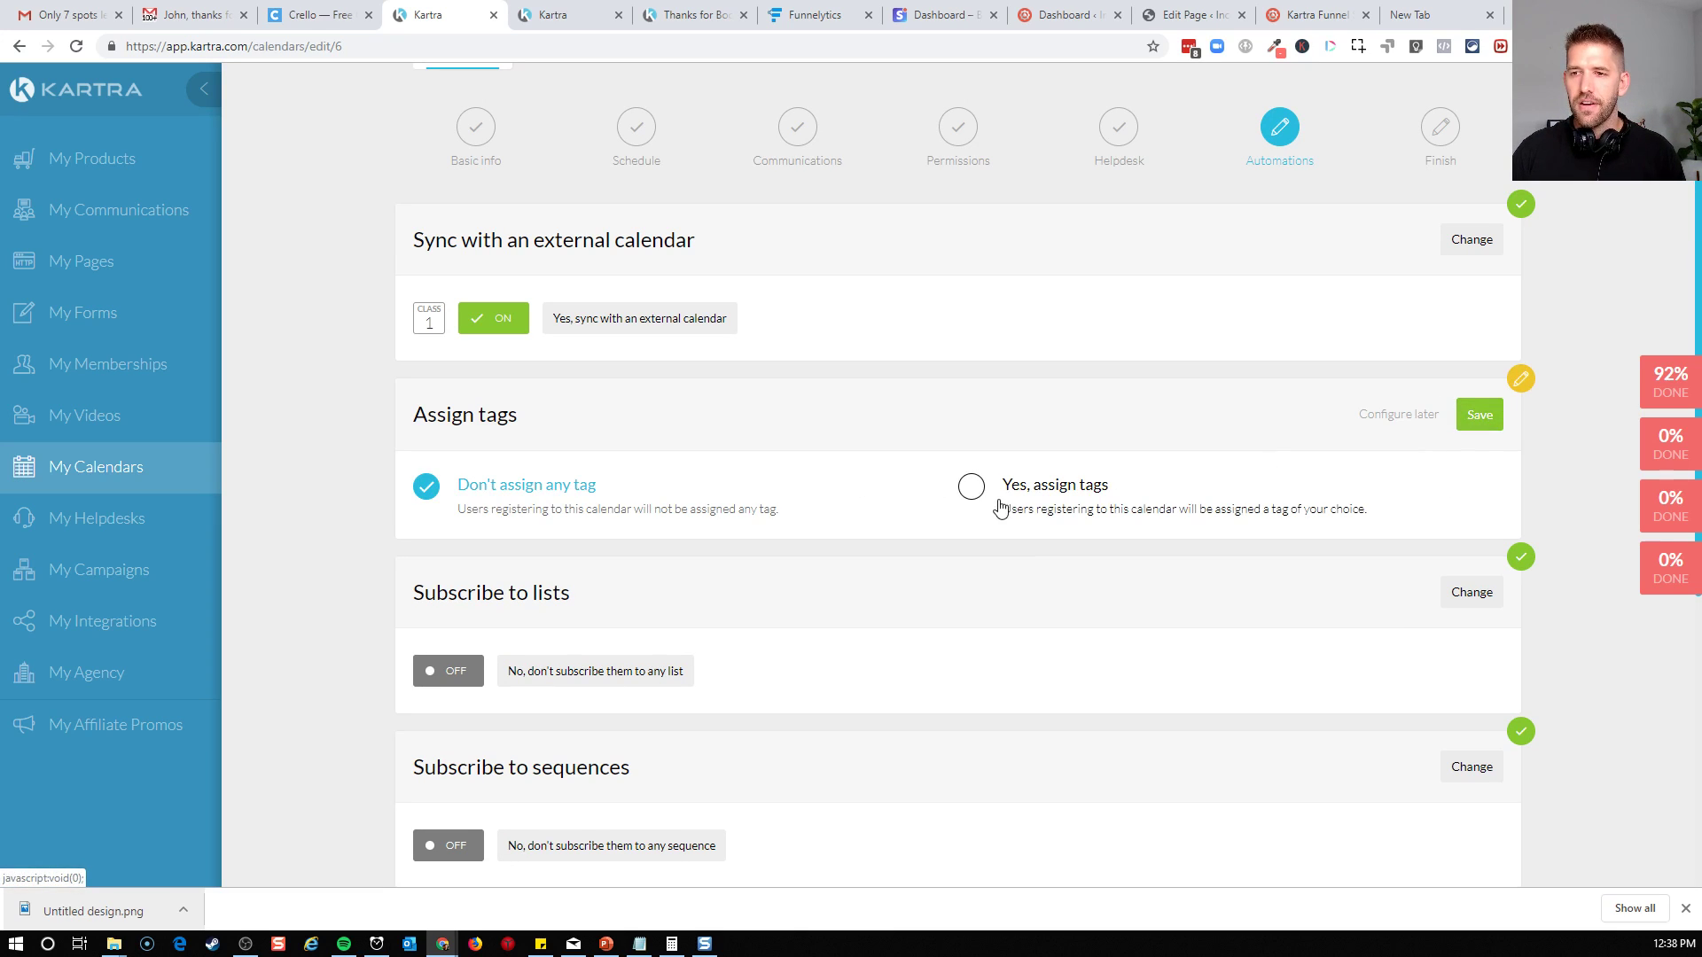
left_click(972, 486)
left_click(620, 585)
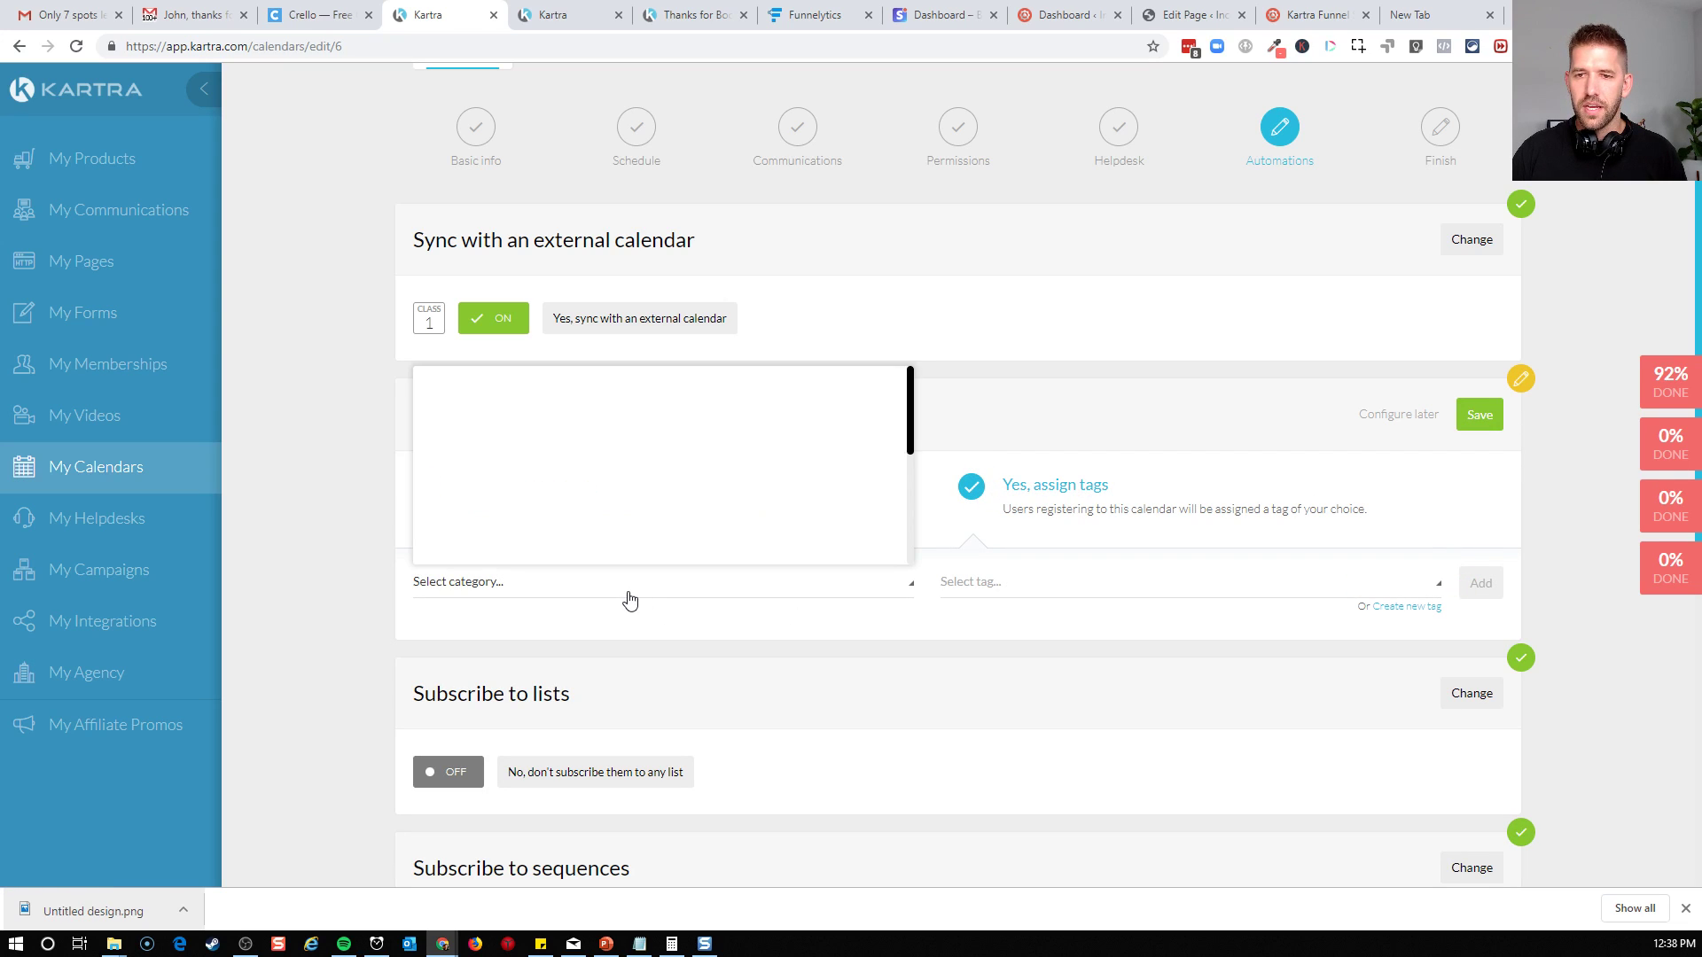
scroll(600, 497, "down", 5)
scroll(520, 543, "up", 4)
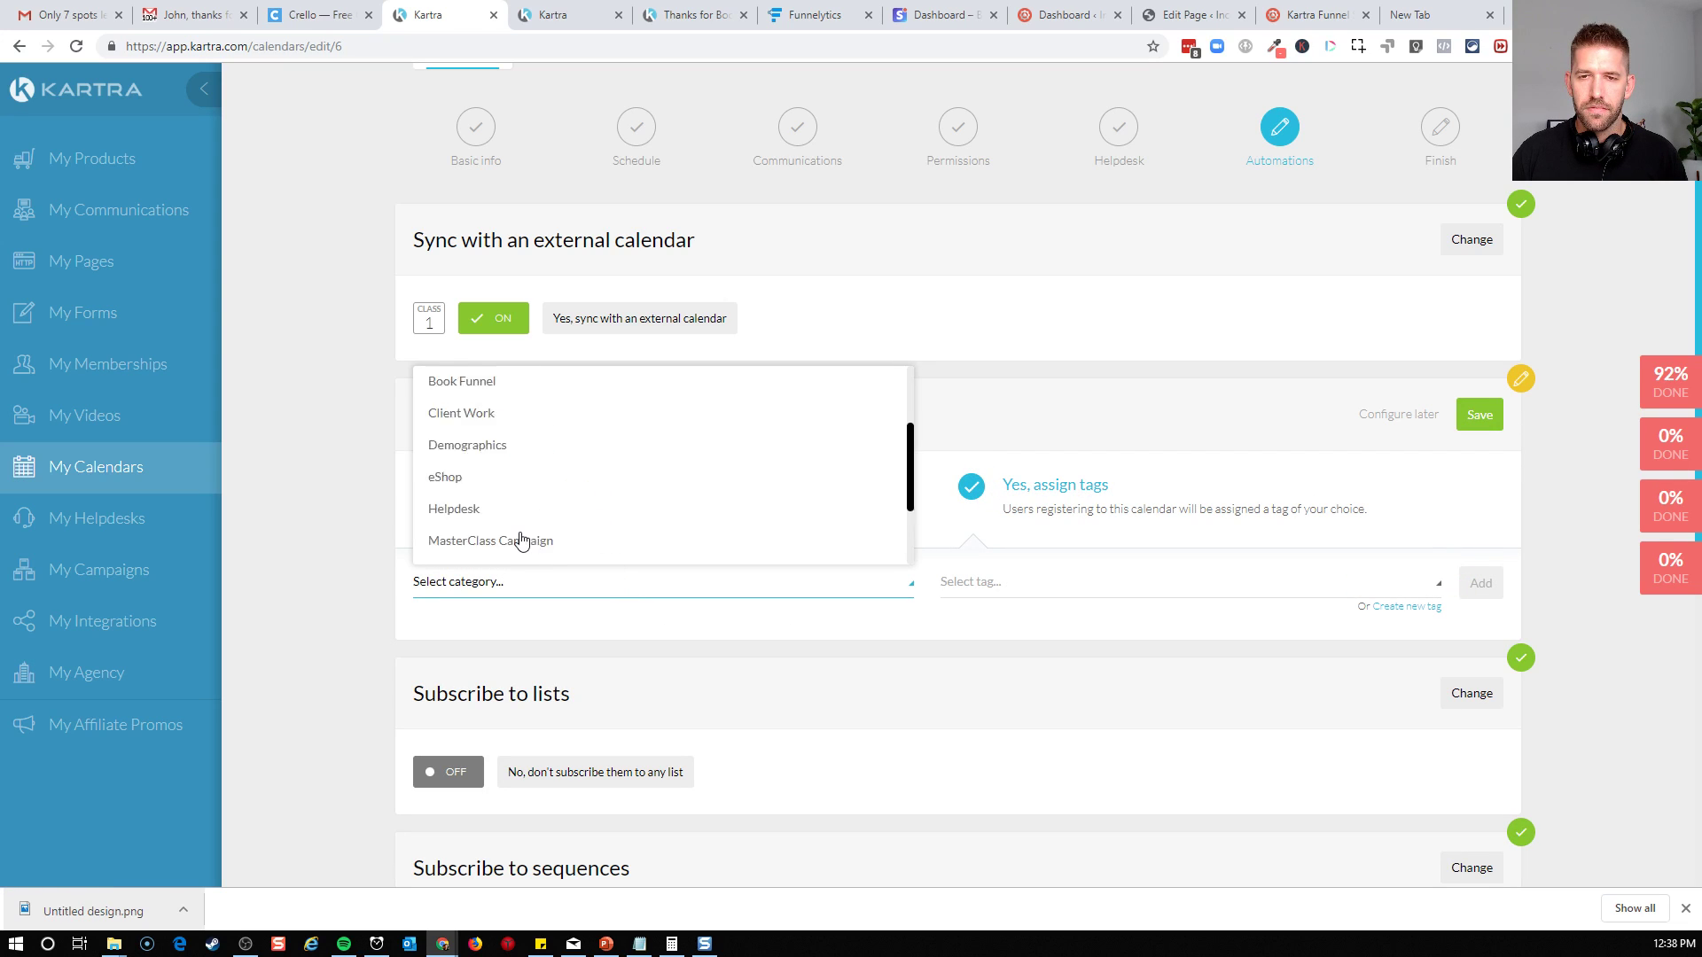
scroll(555, 493, "up", 1)
scroll(551, 570, "down", 3)
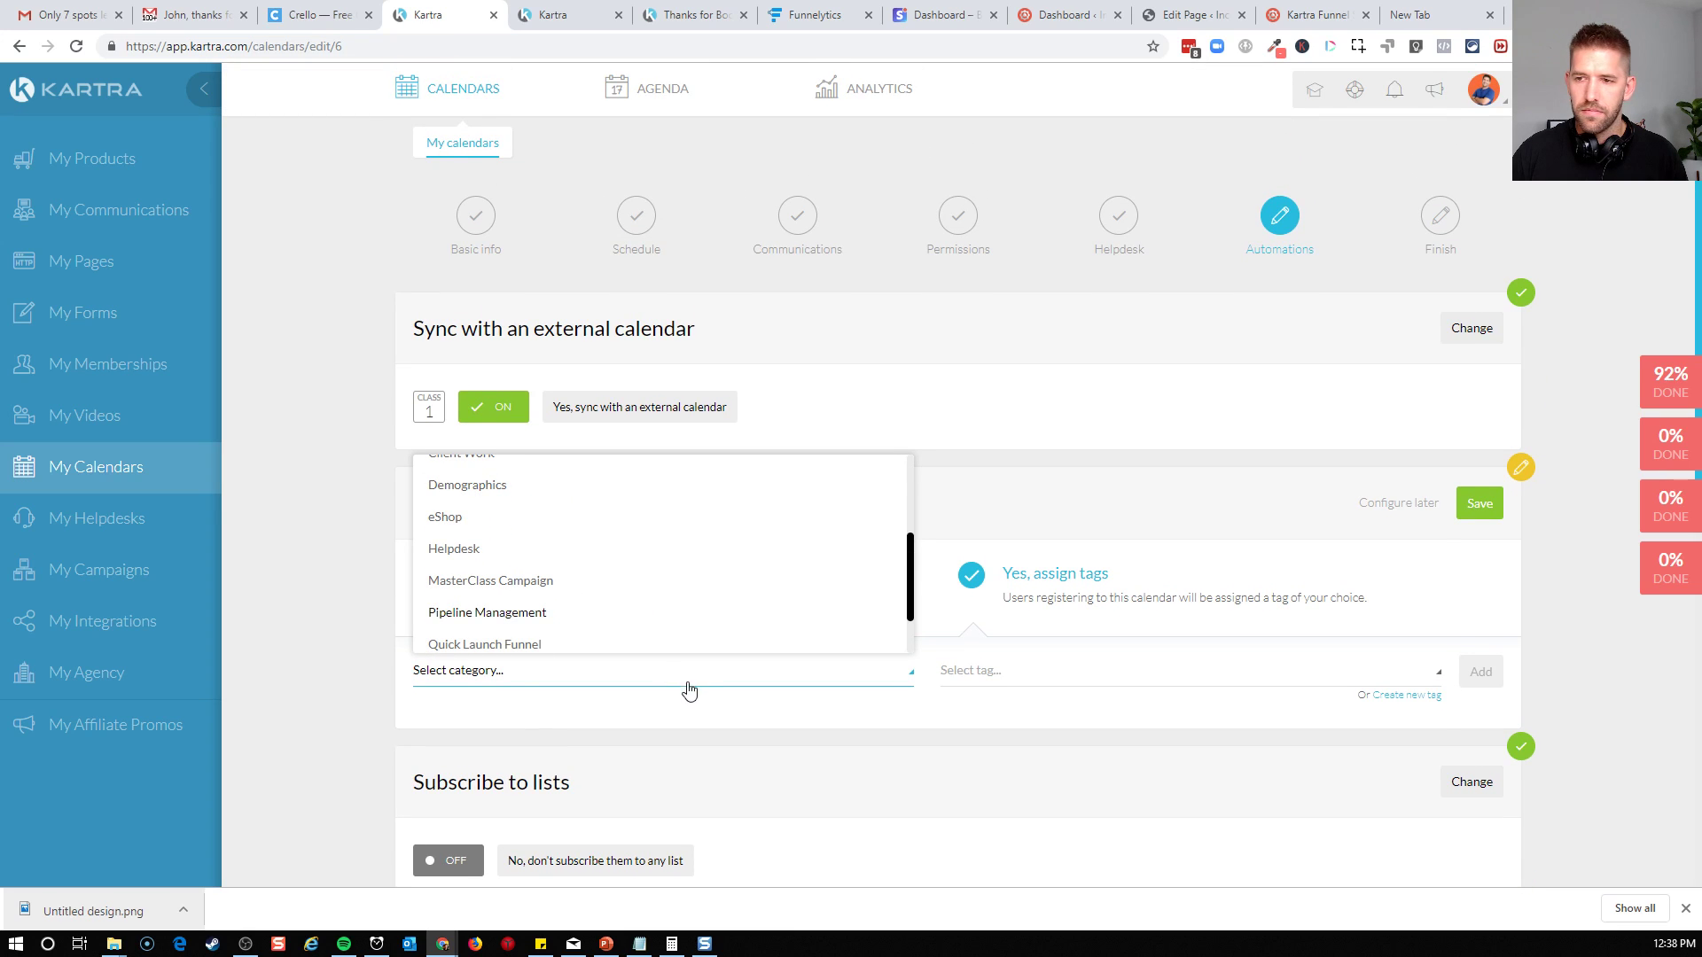
left_click(697, 711)
Start a new tag named "Booked Discovery Call Coach"
left_click(1429, 704)
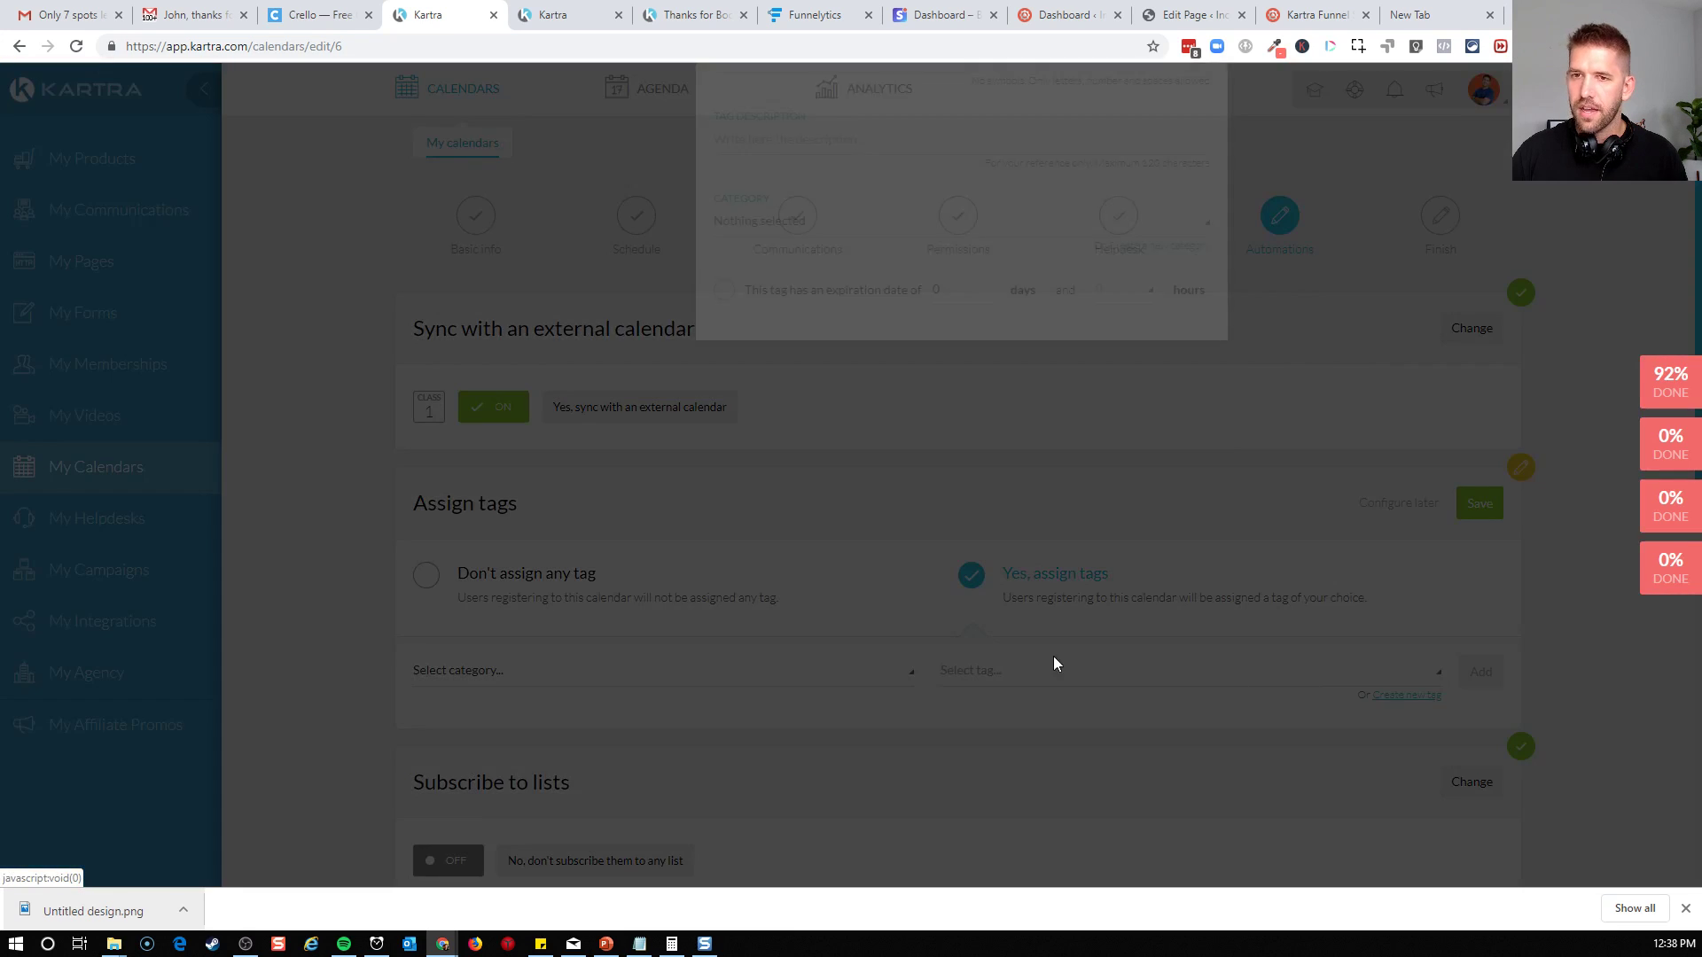
left_click(935, 236)
type("Booked Discovery Call Cao")
key("BackSpace")
key("BackSpace")
type("oach")
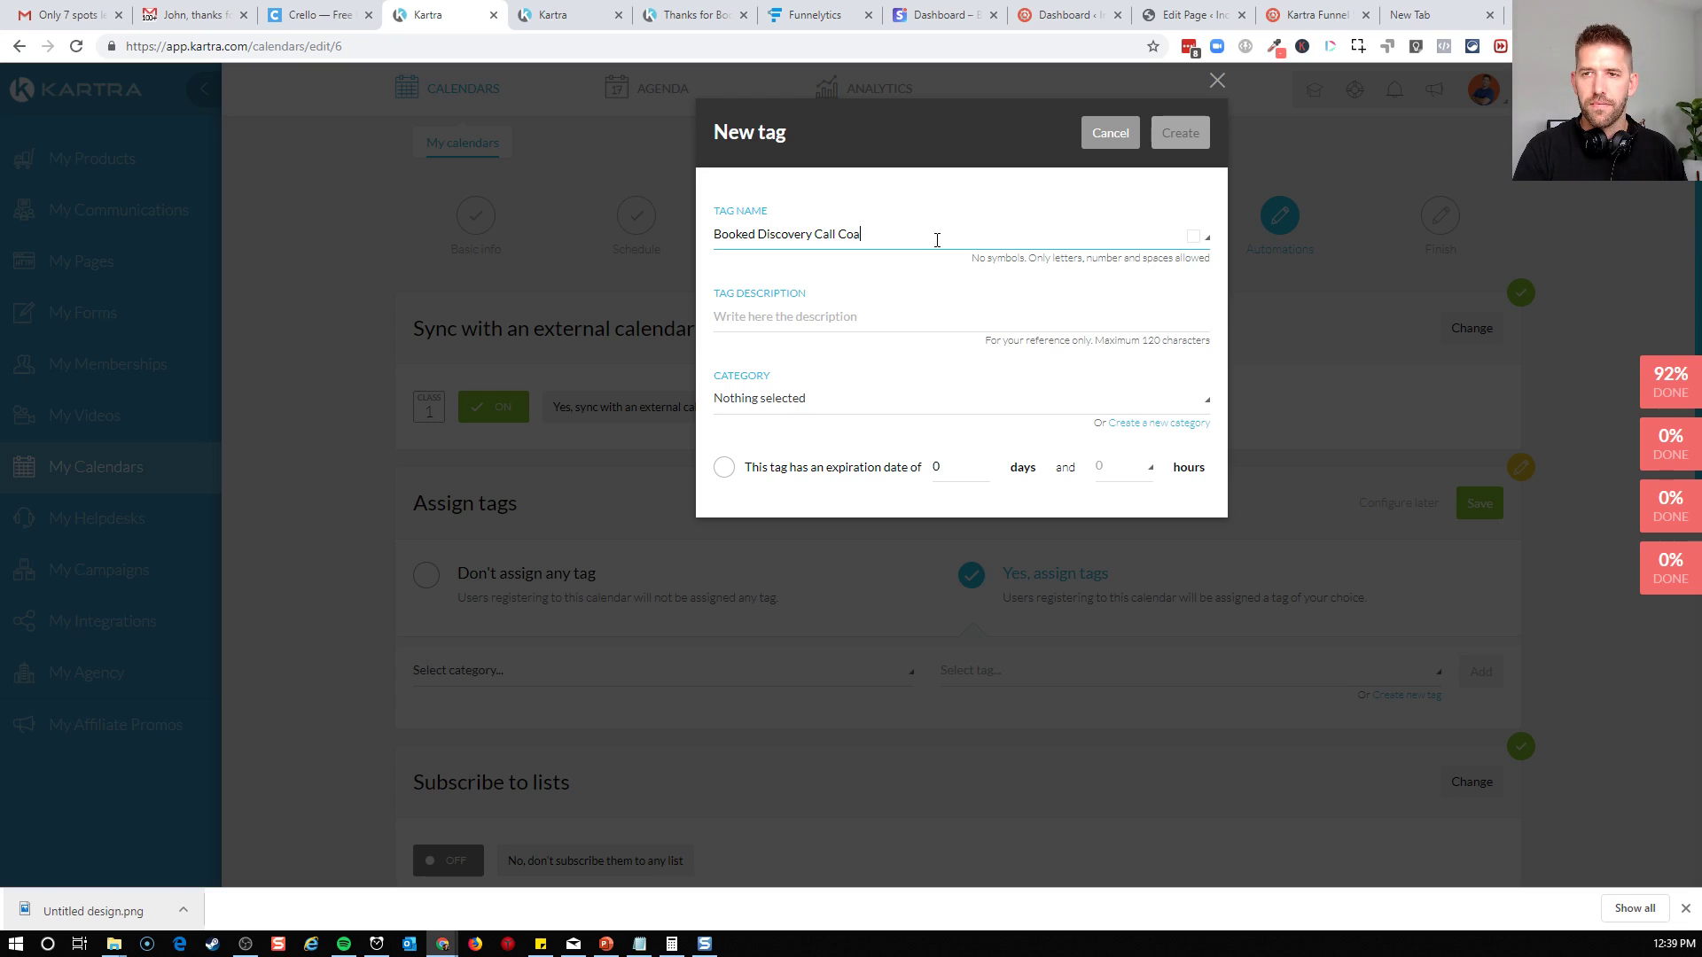
Put the new tag in a new category named "Coaching Call Tags"
left_click(843, 397)
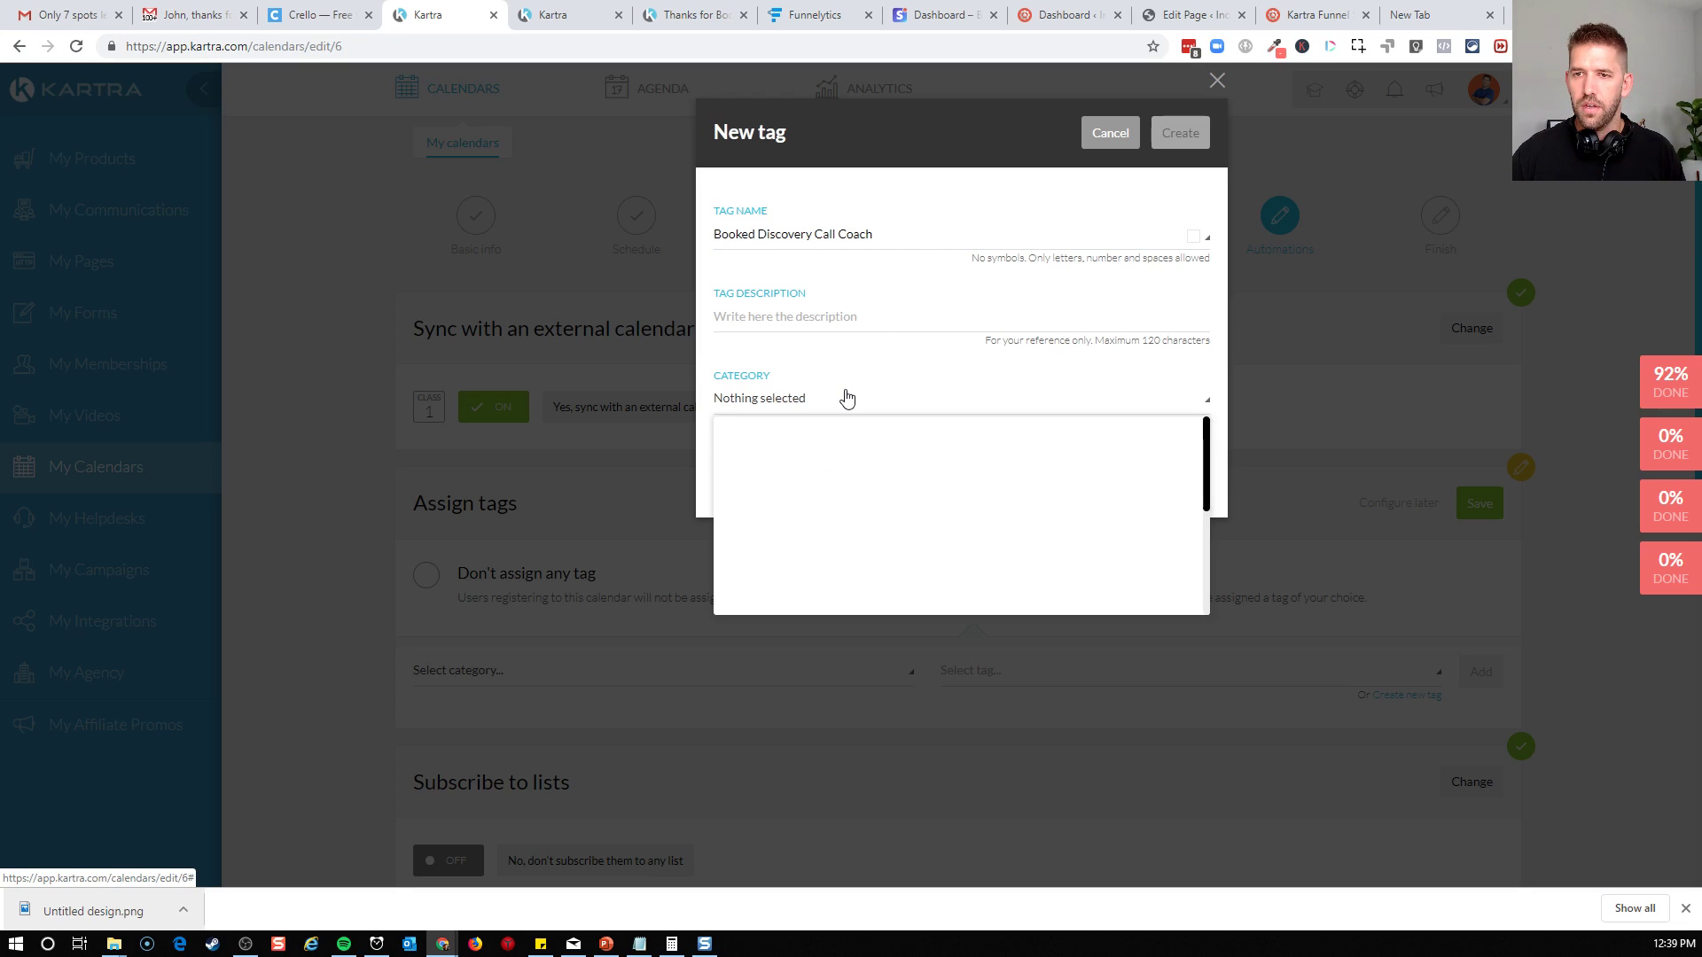
left_click(843, 396)
left_click(1135, 431)
left_click(851, 487)
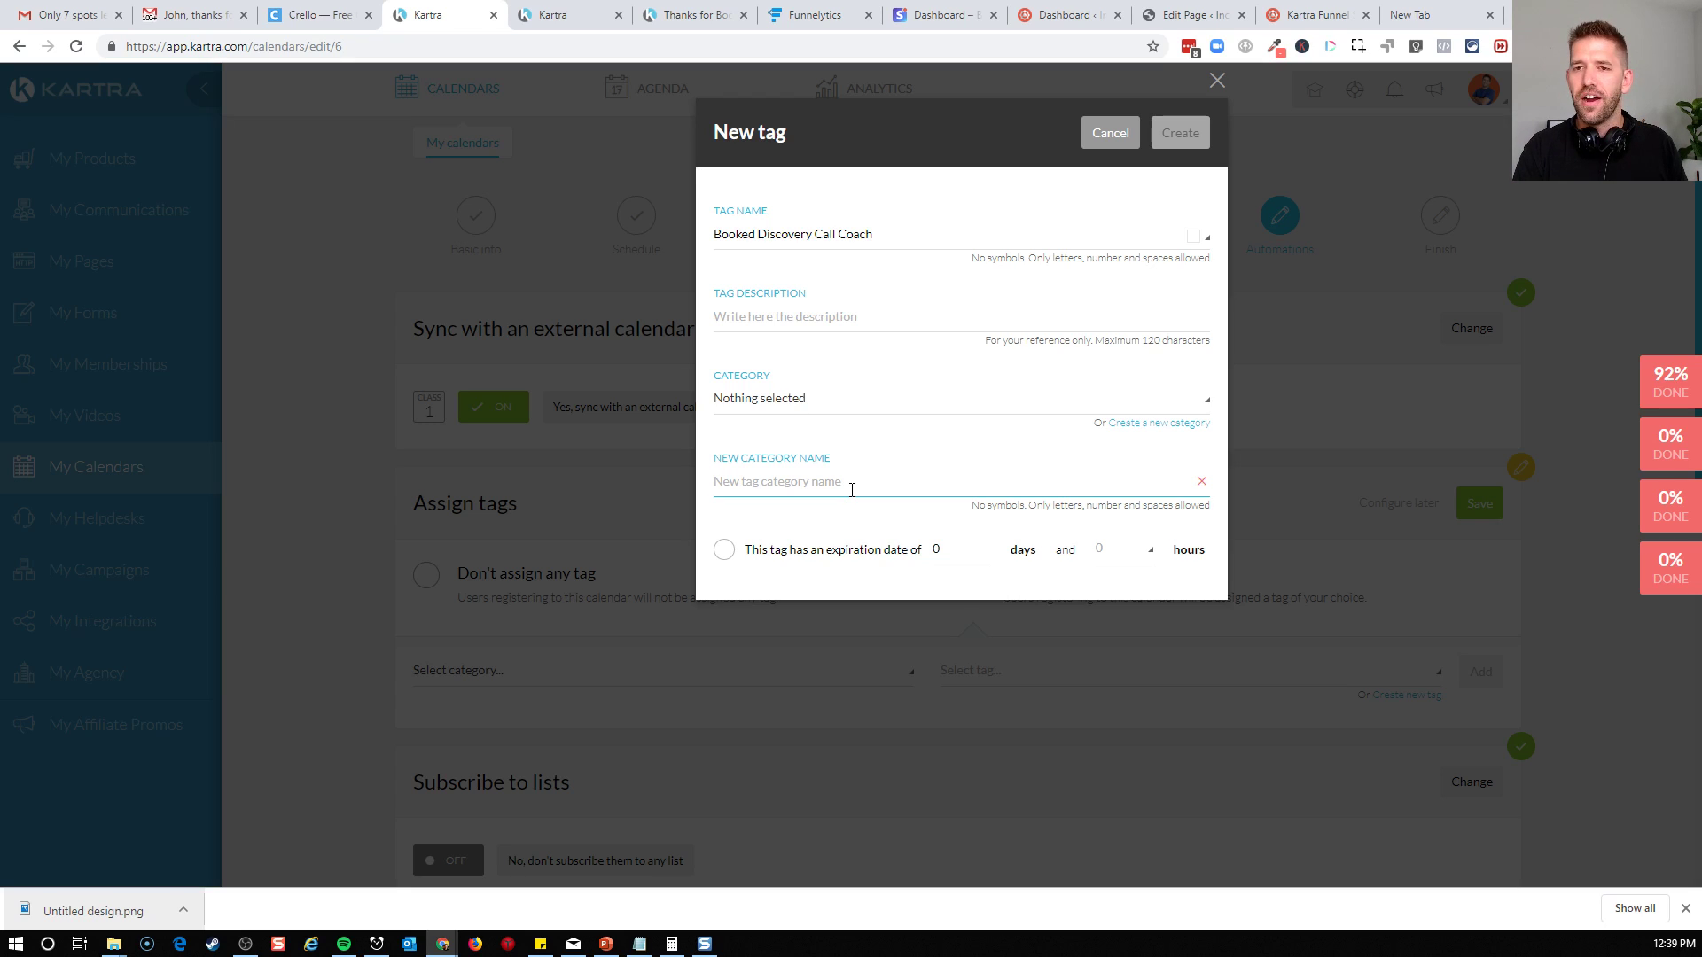
type("Coaching Call Tags")
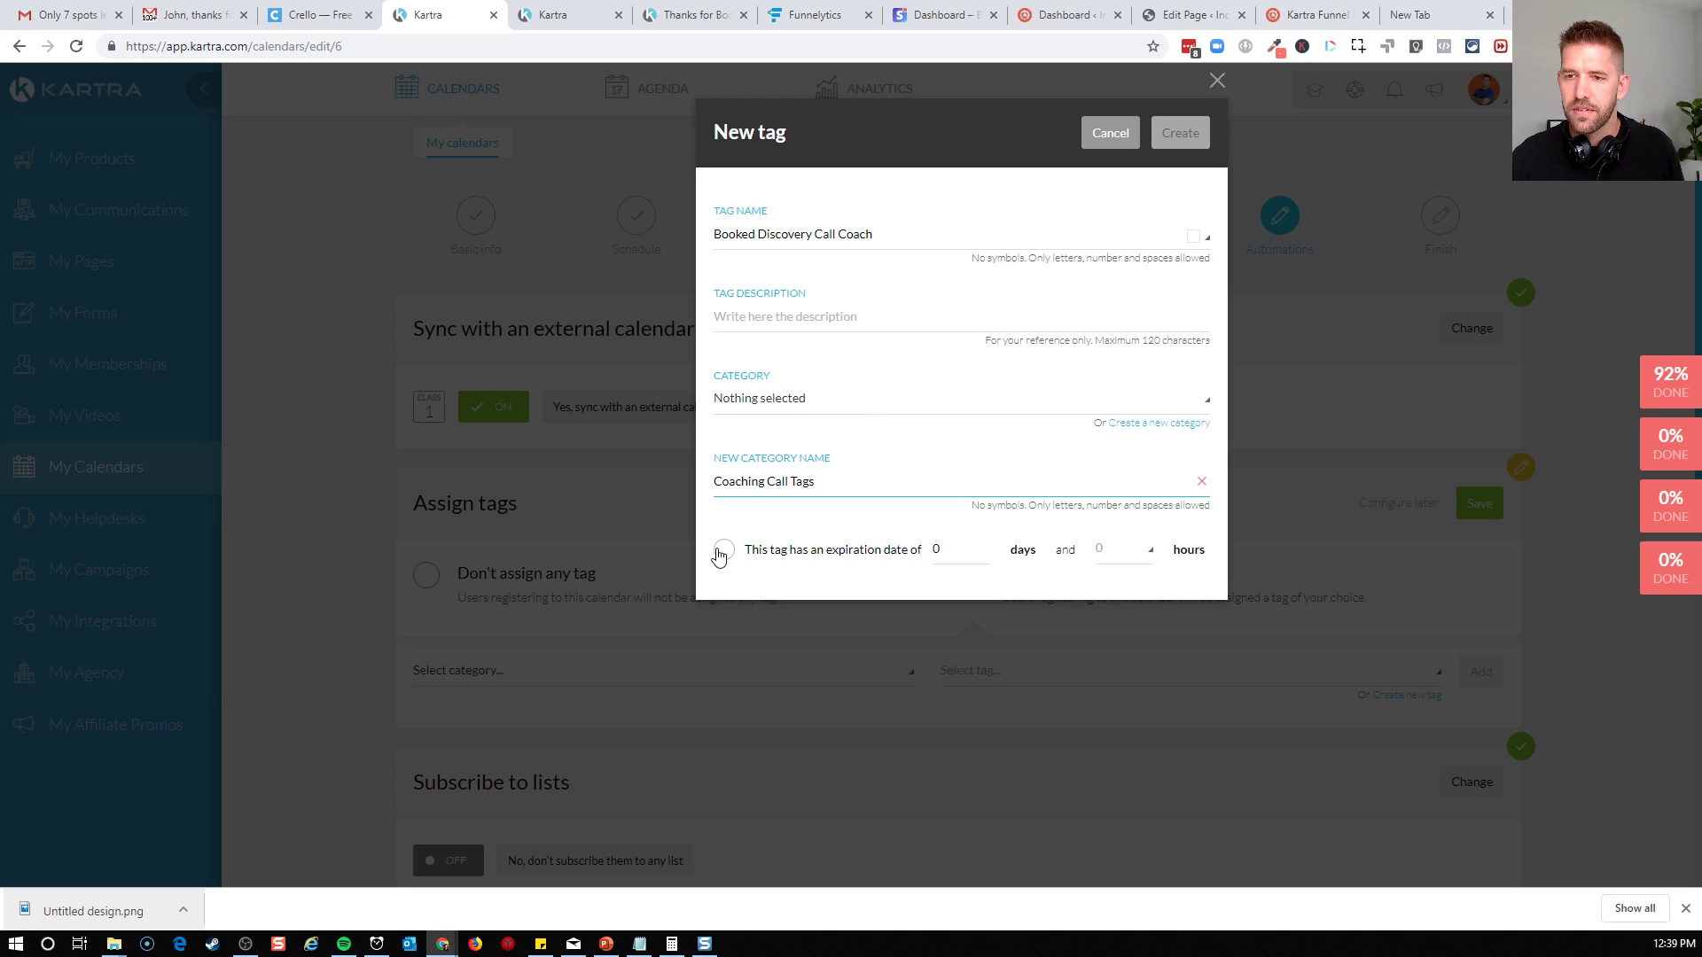
Give the tag the description "Successful Booking" and create it
left_click(806, 320)
type("S")
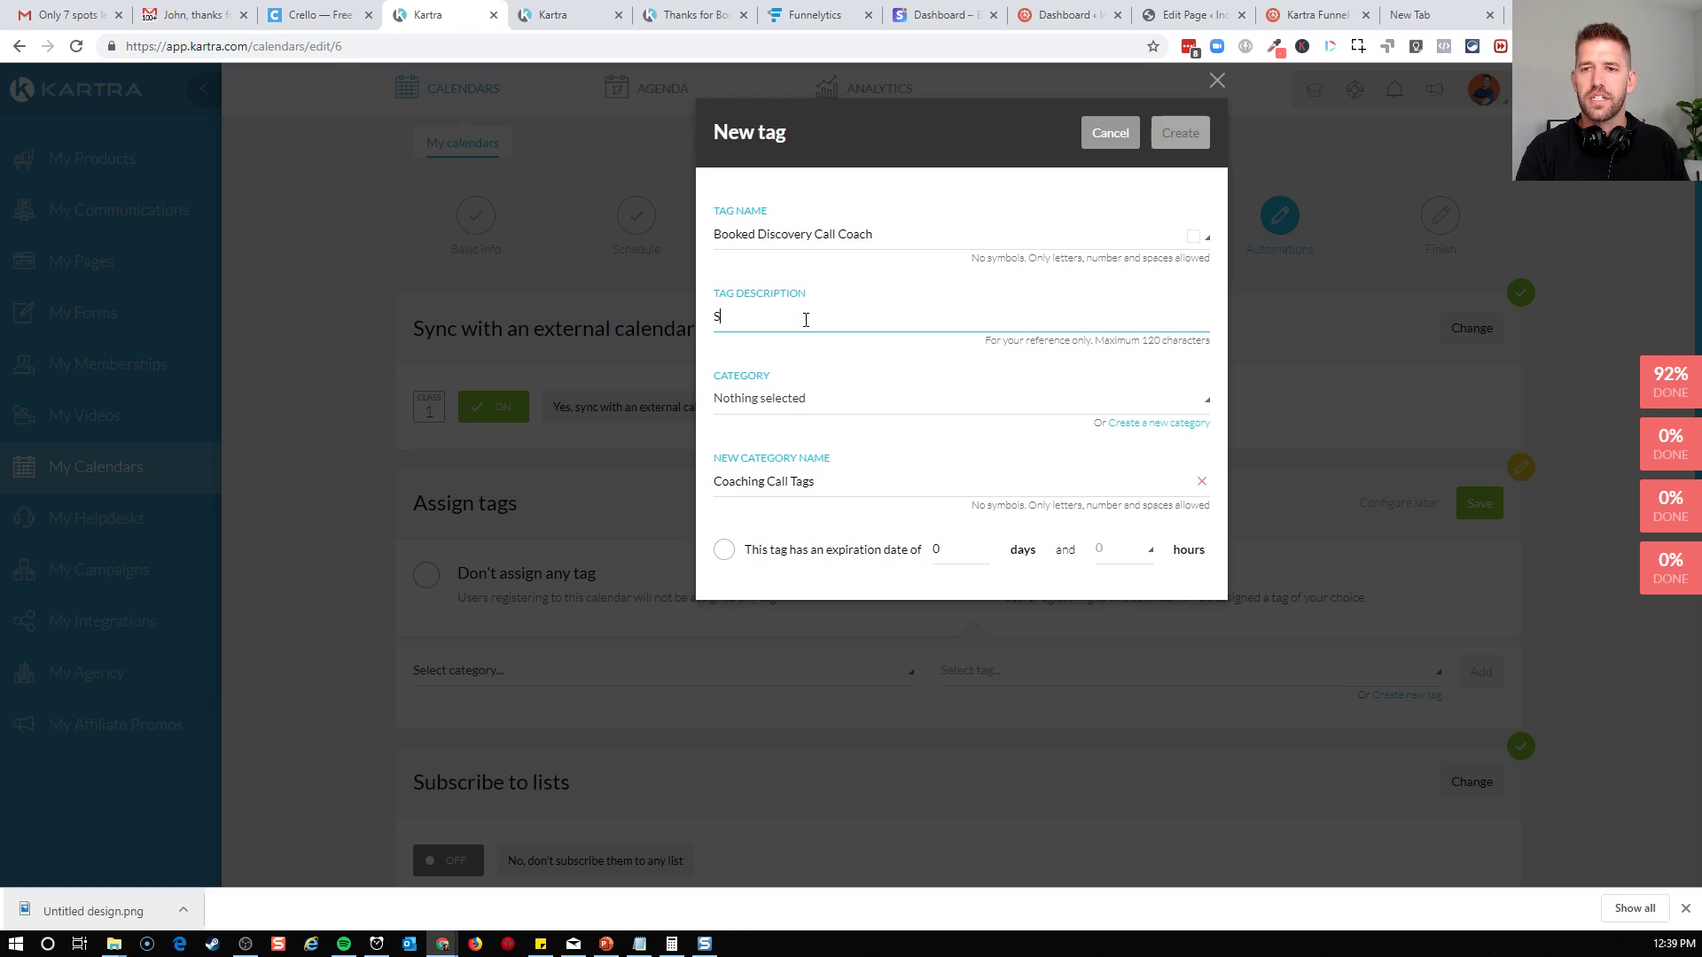
type("uccessful Bookin")
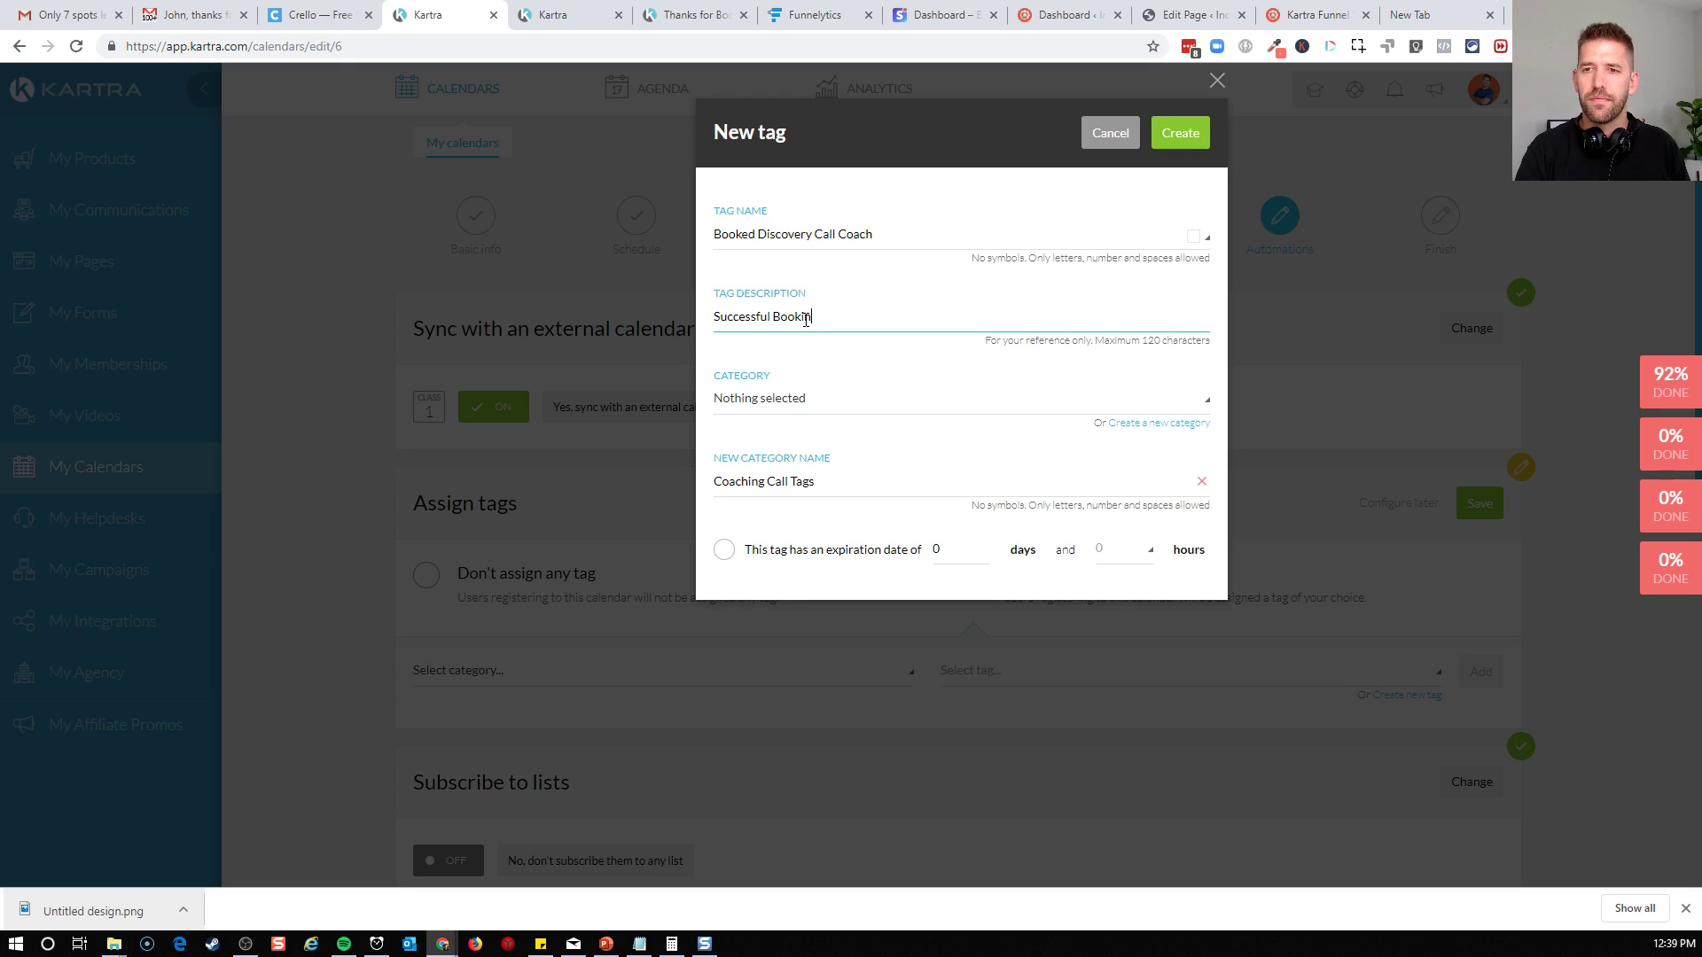
type("g")
left_click(1166, 138)
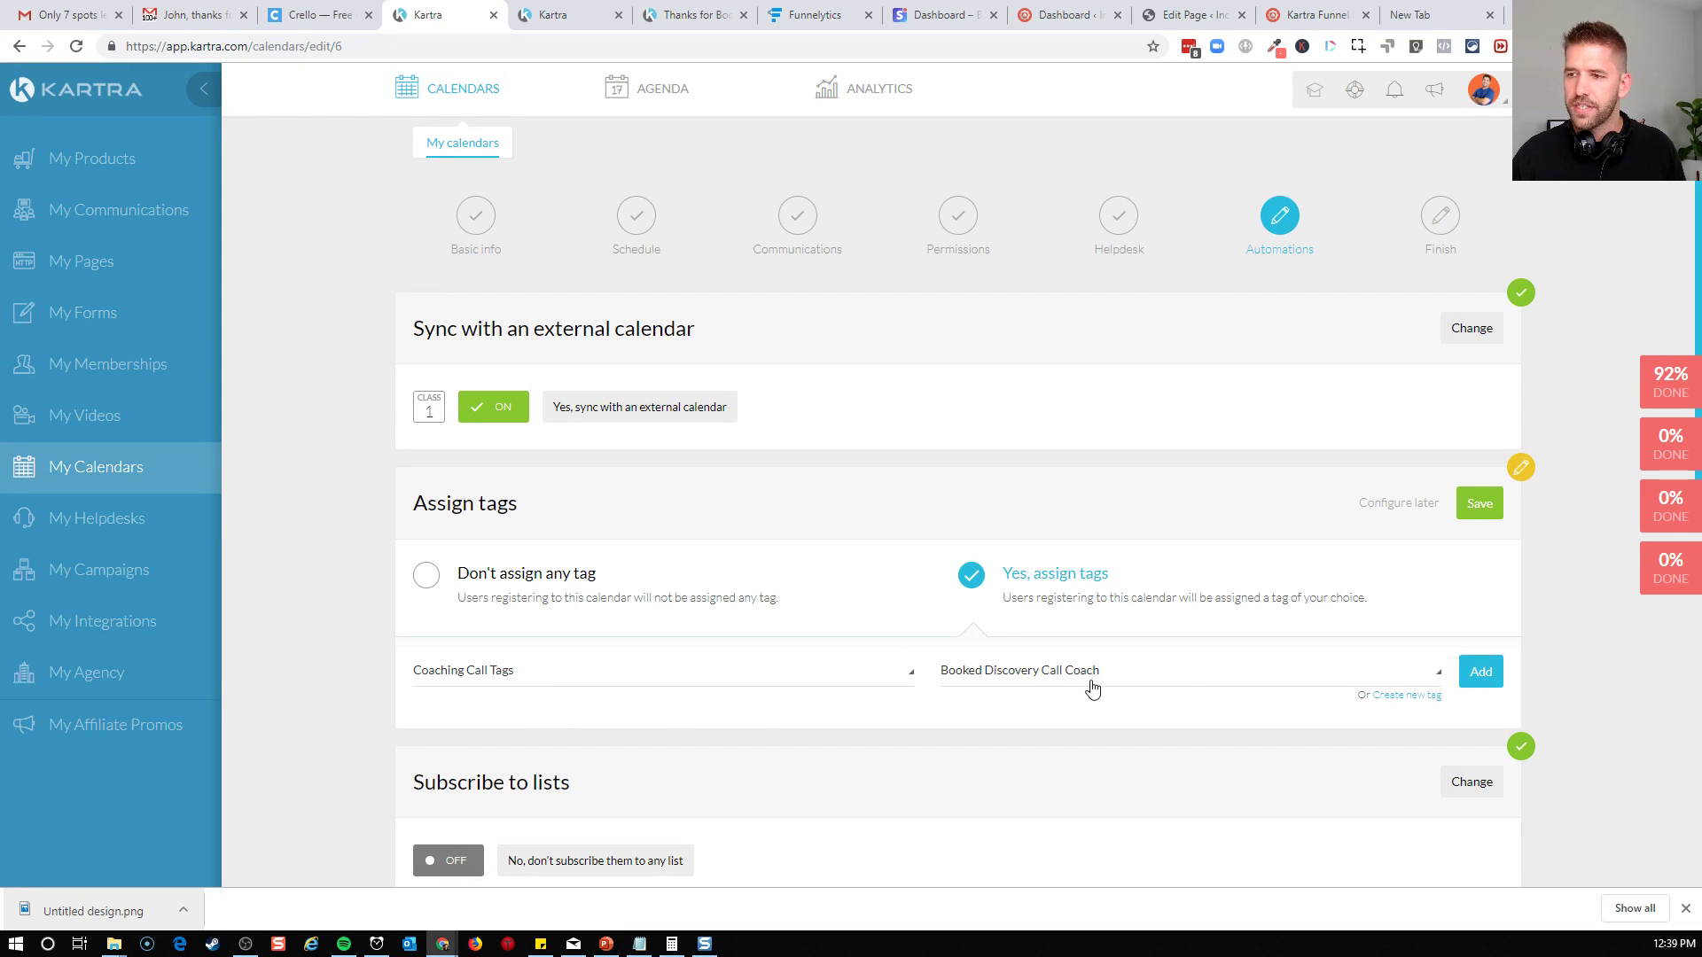
Add the Booked Discovery Call Coach tag to the calendar's assigned tags, save it, and review the remaining automations
left_click(1480, 674)
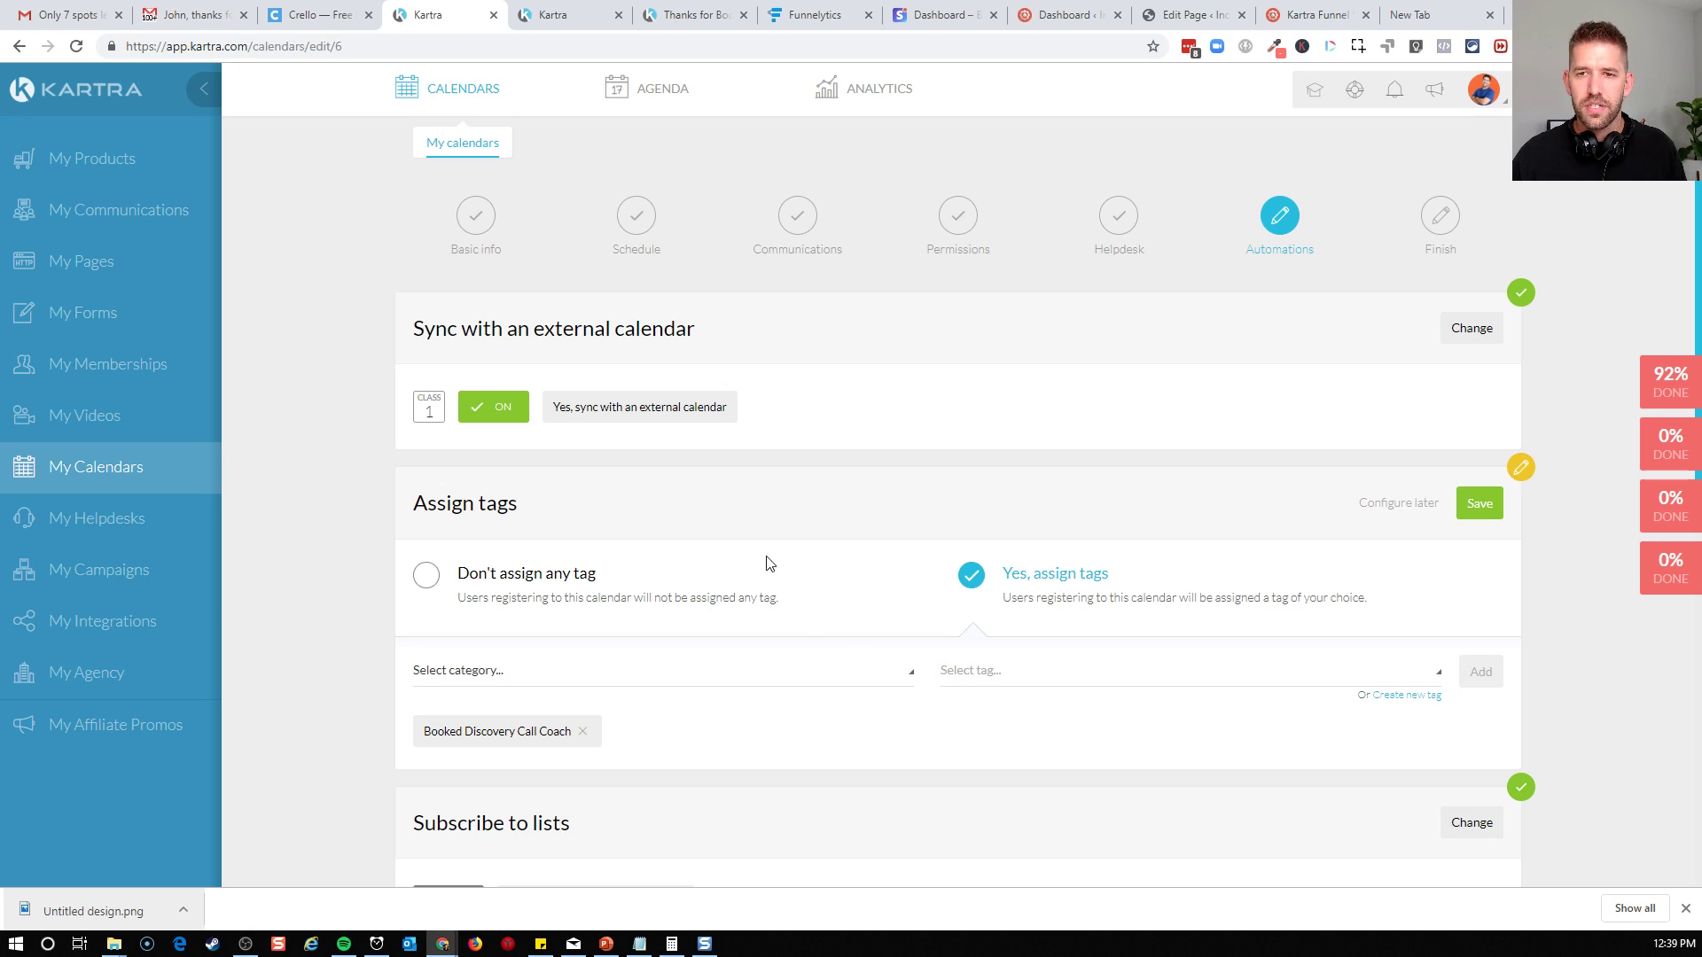
scroll(1071, 493, "down", 5)
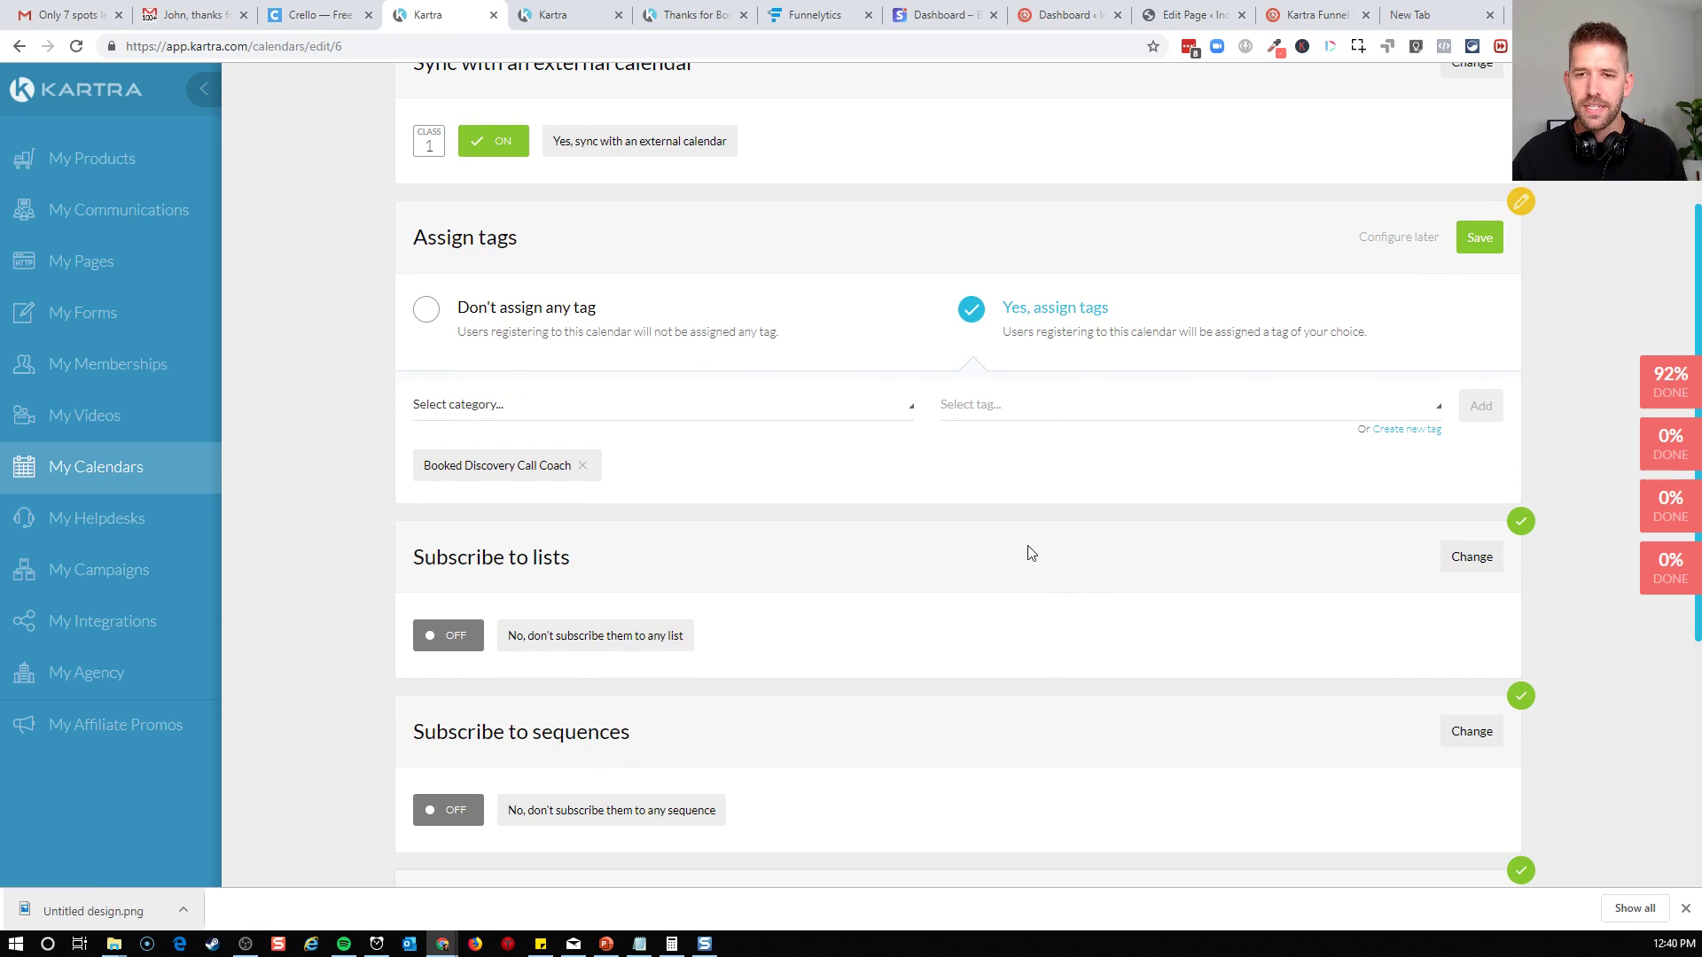
scroll(969, 471, "down", 1)
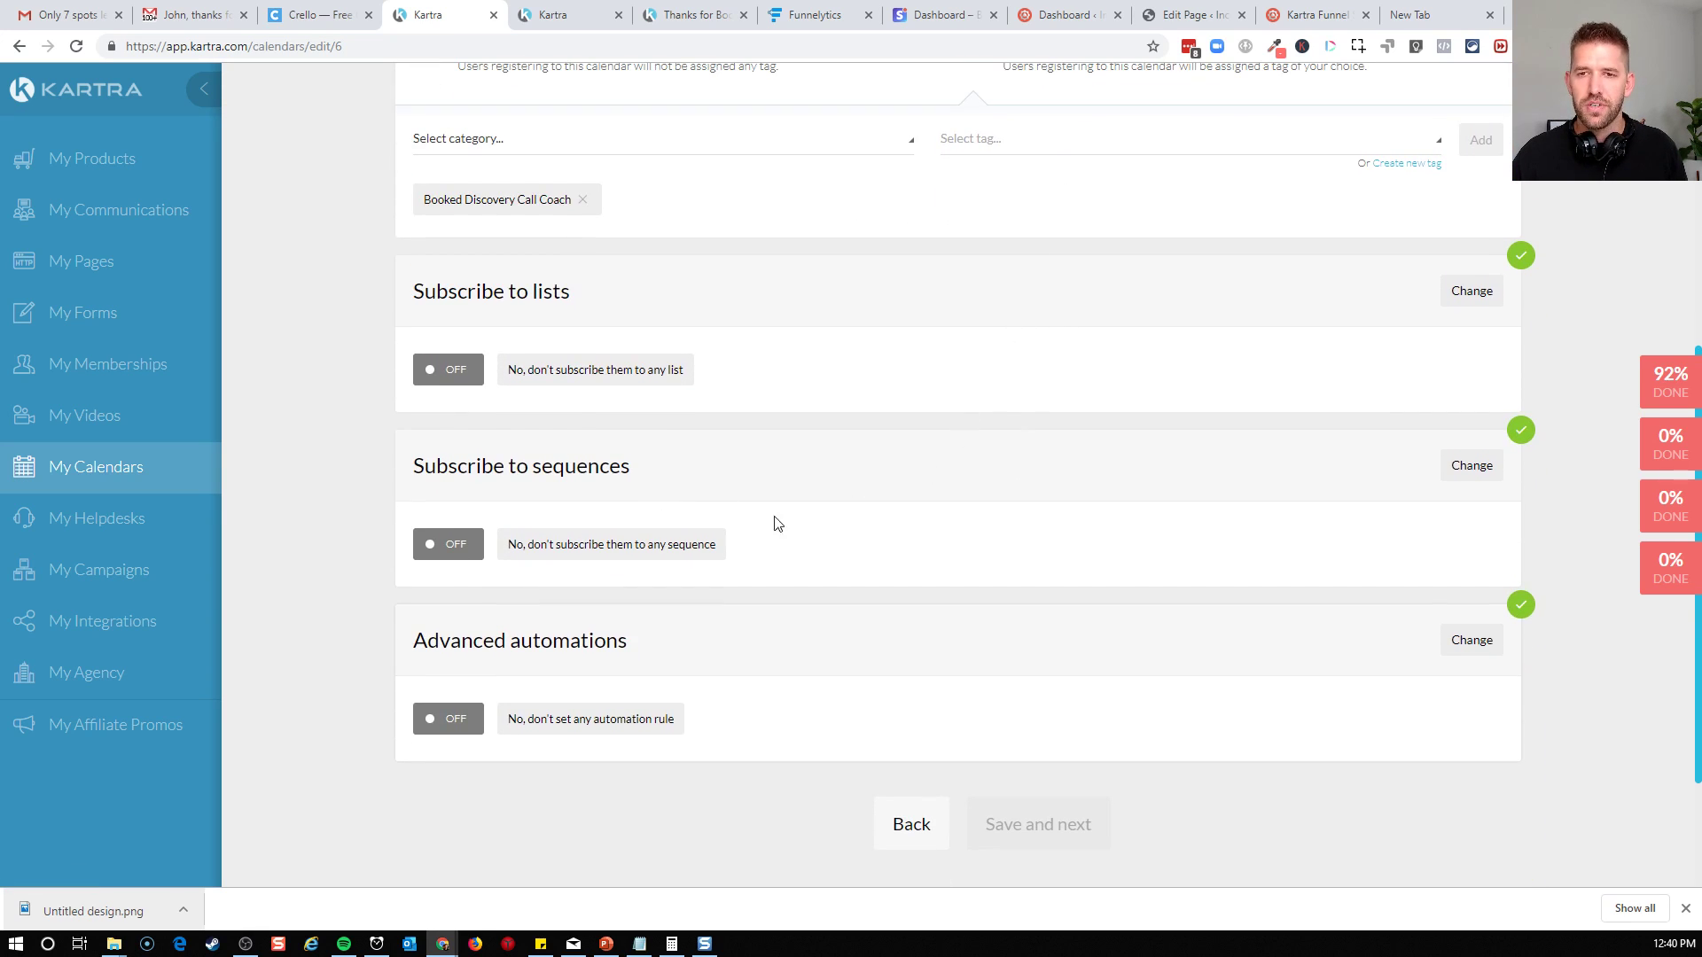
scroll(833, 527, "up", 3)
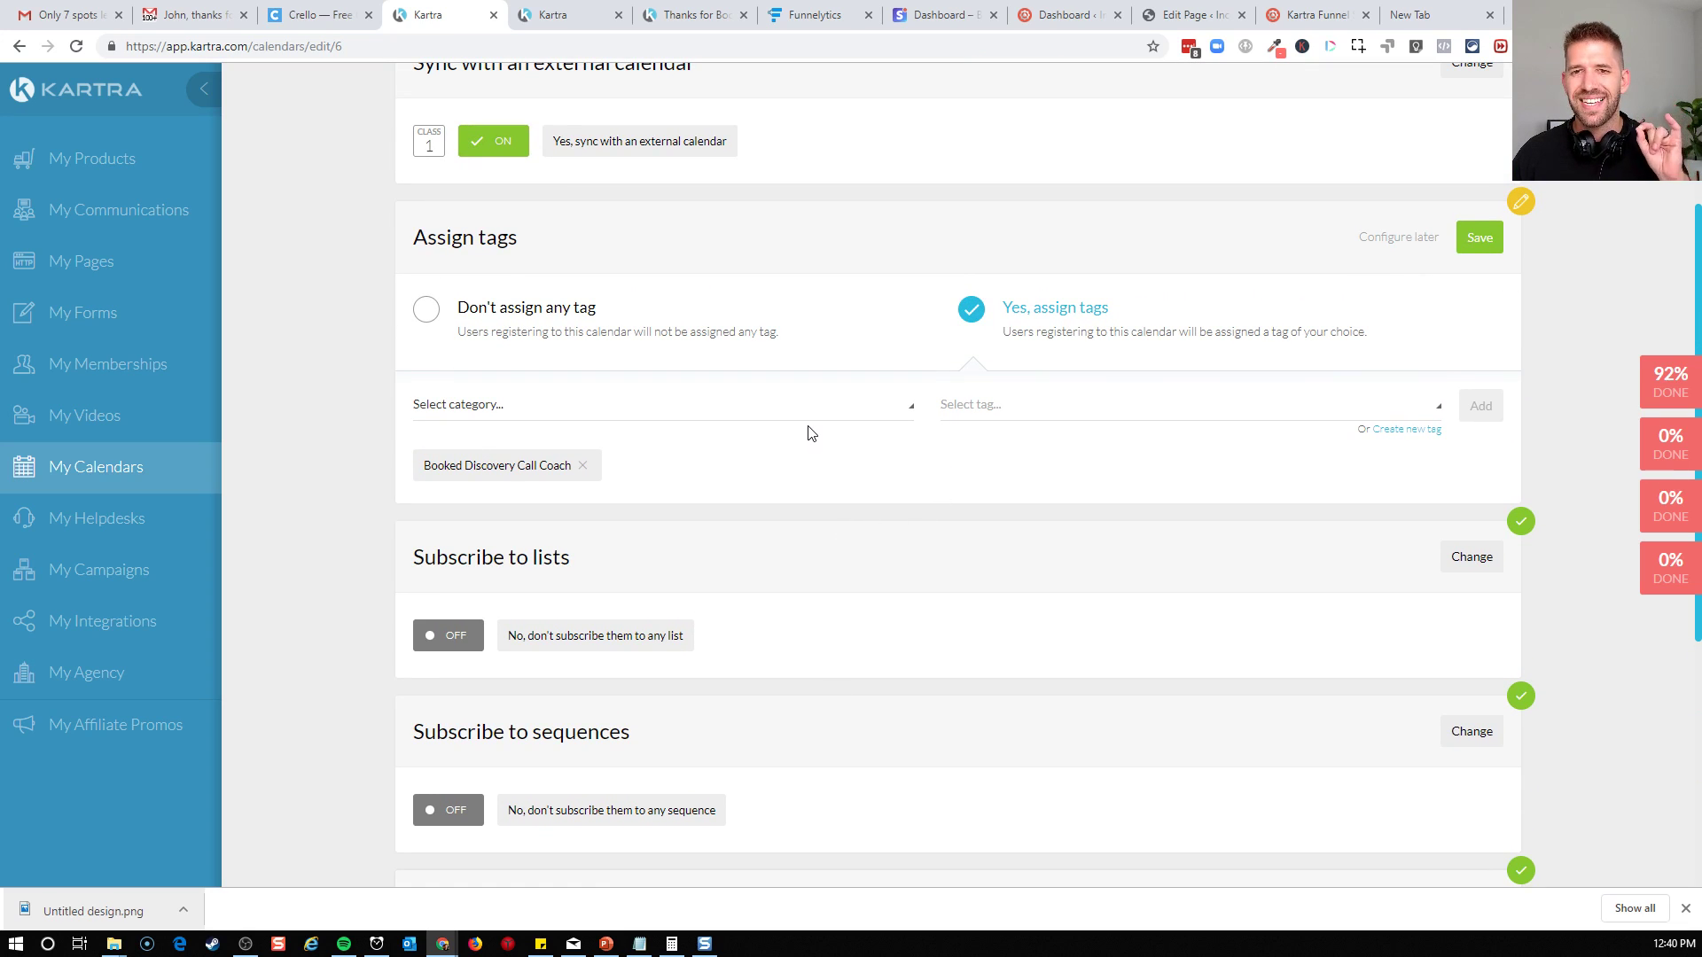
scroll(961, 505, "down", 3)
scroll(961, 505, "up", 3)
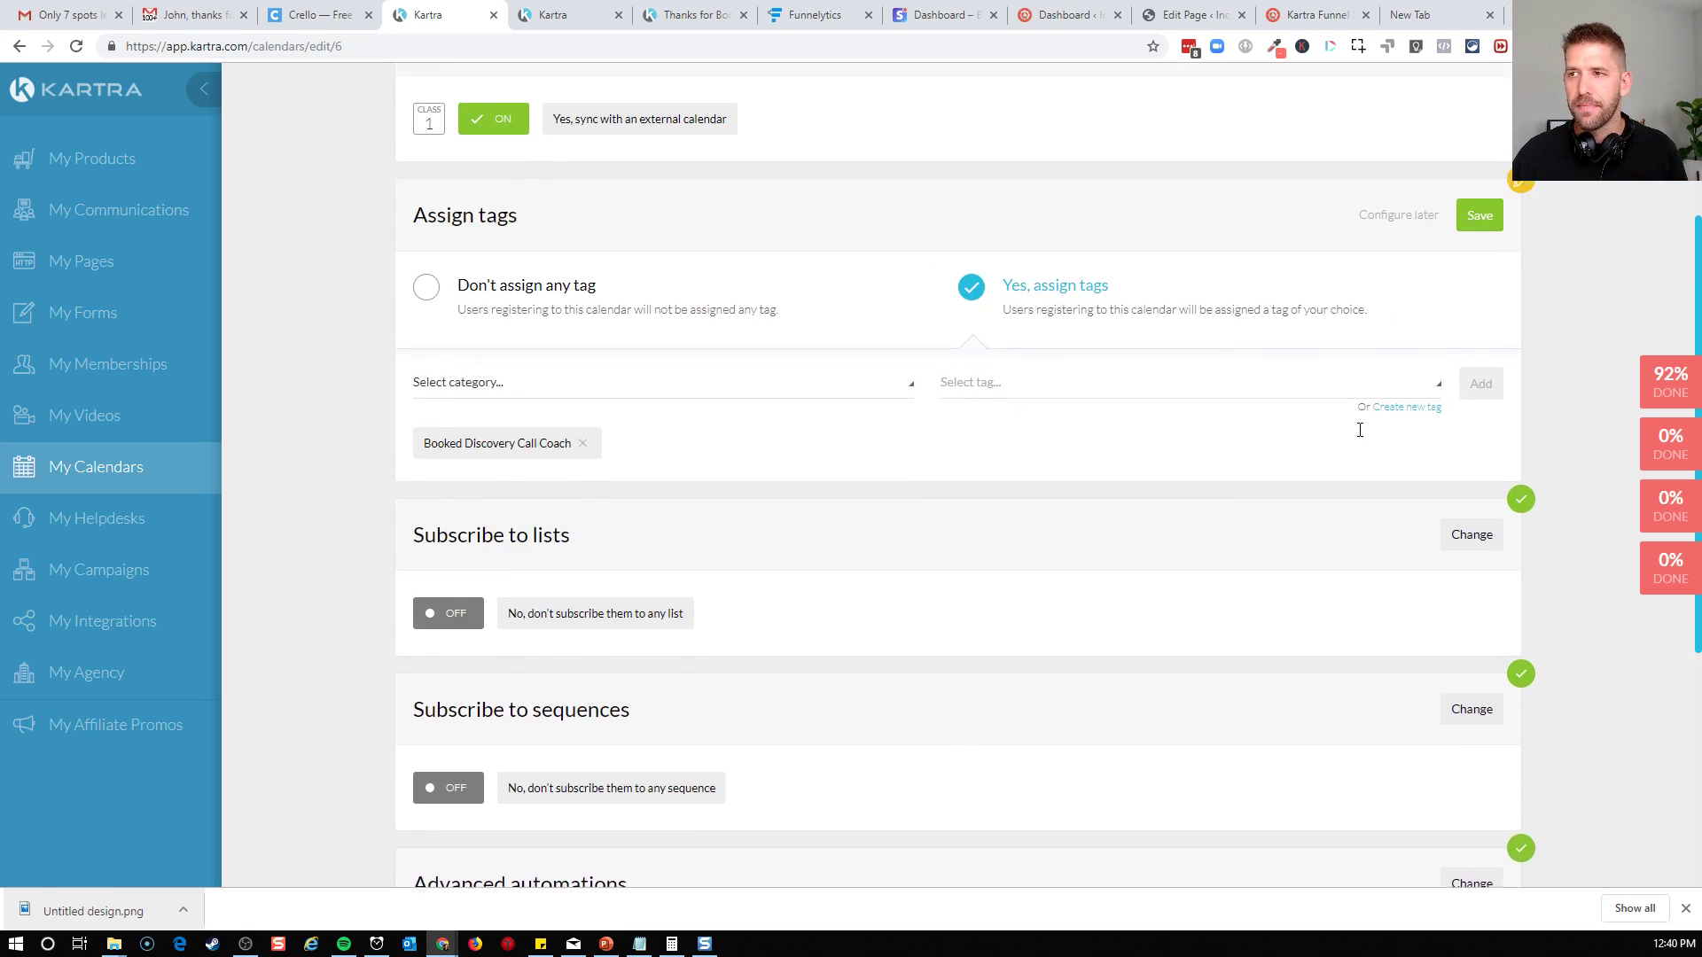
left_click(1478, 238)
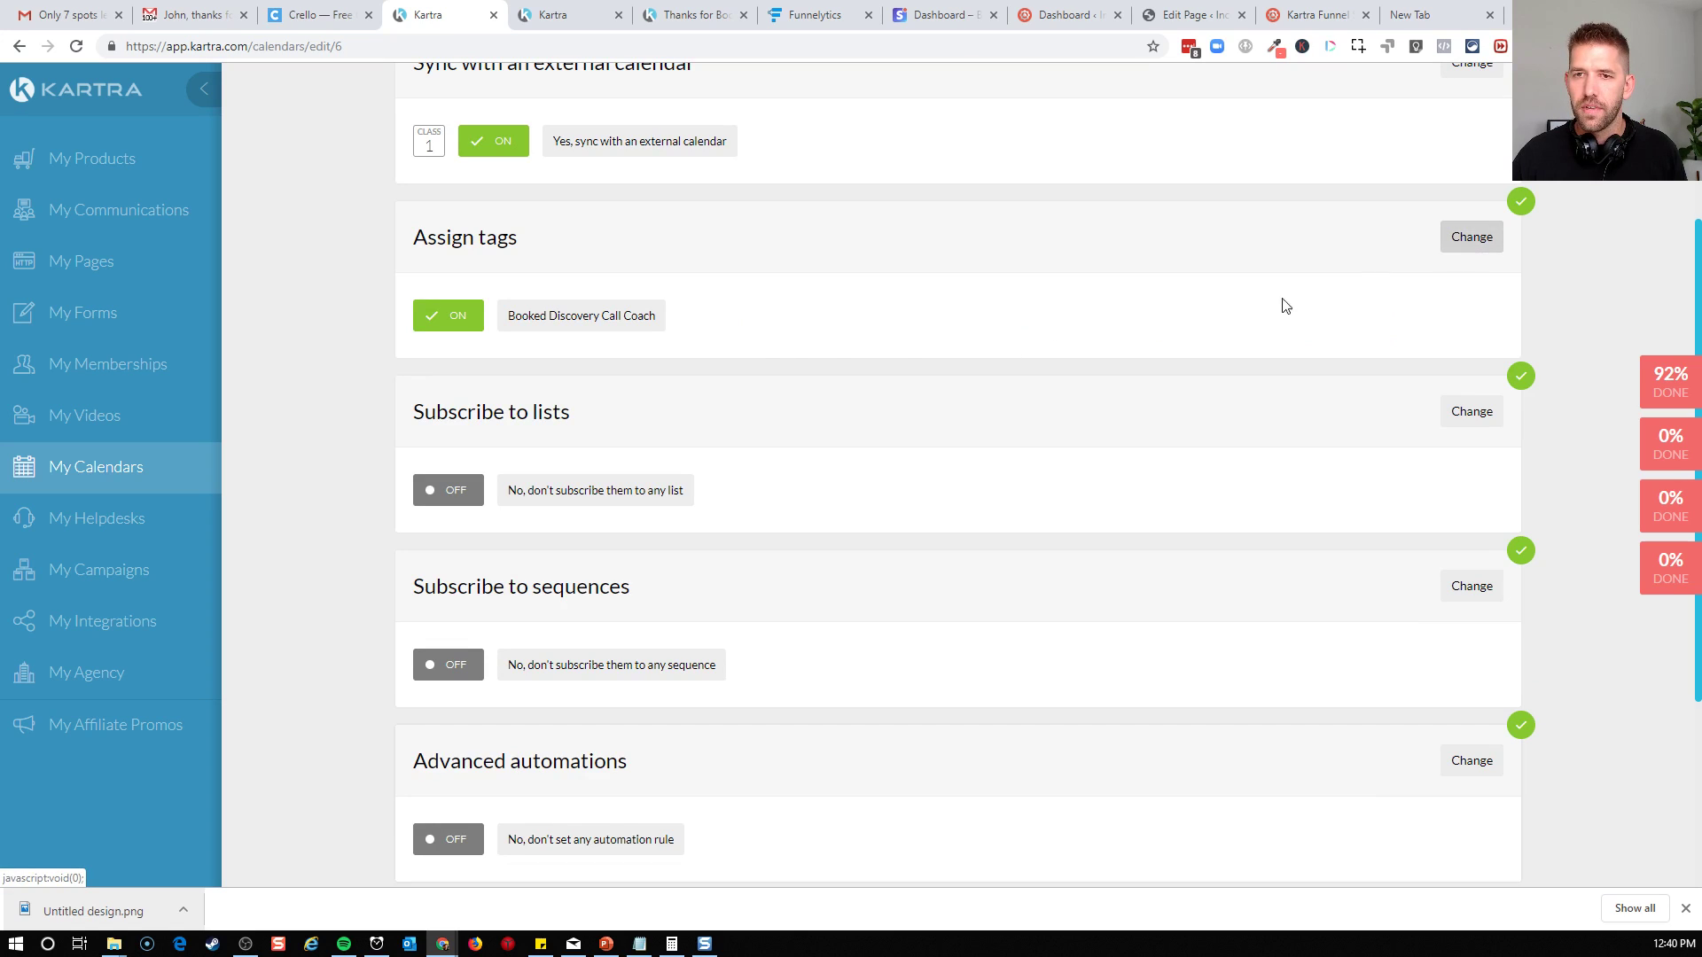
scroll(779, 354, "down", 2)
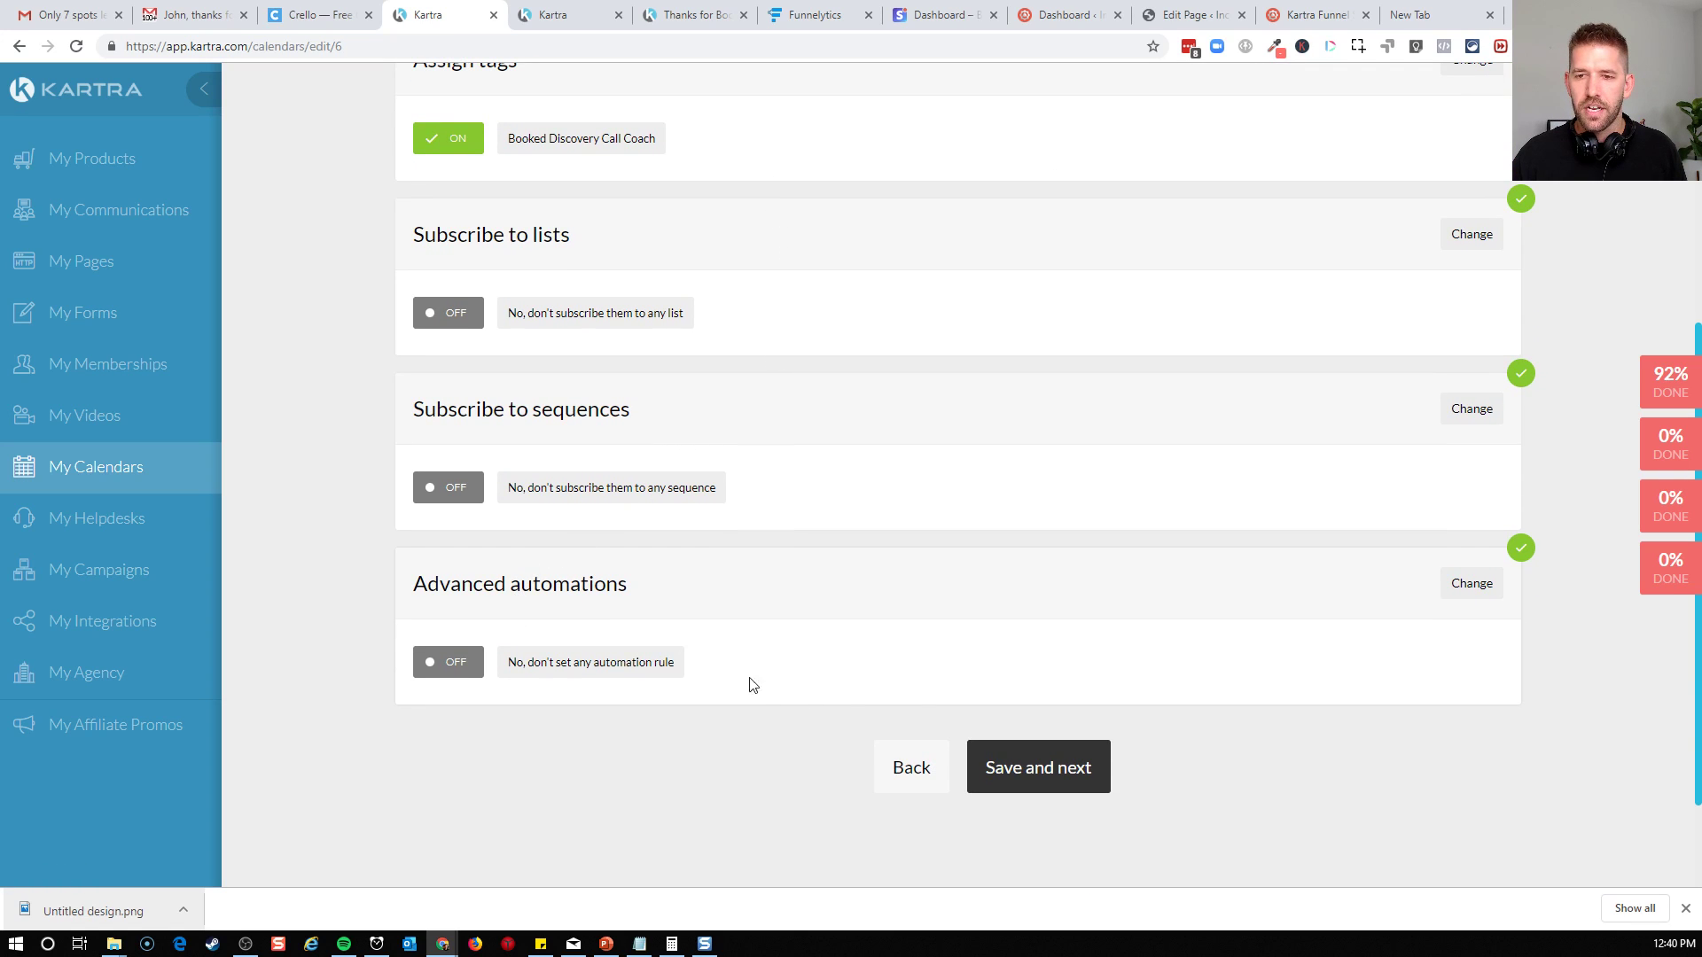
Save the automations to finish the calendar setup and open the link to the new calendar
left_click(1039, 770)
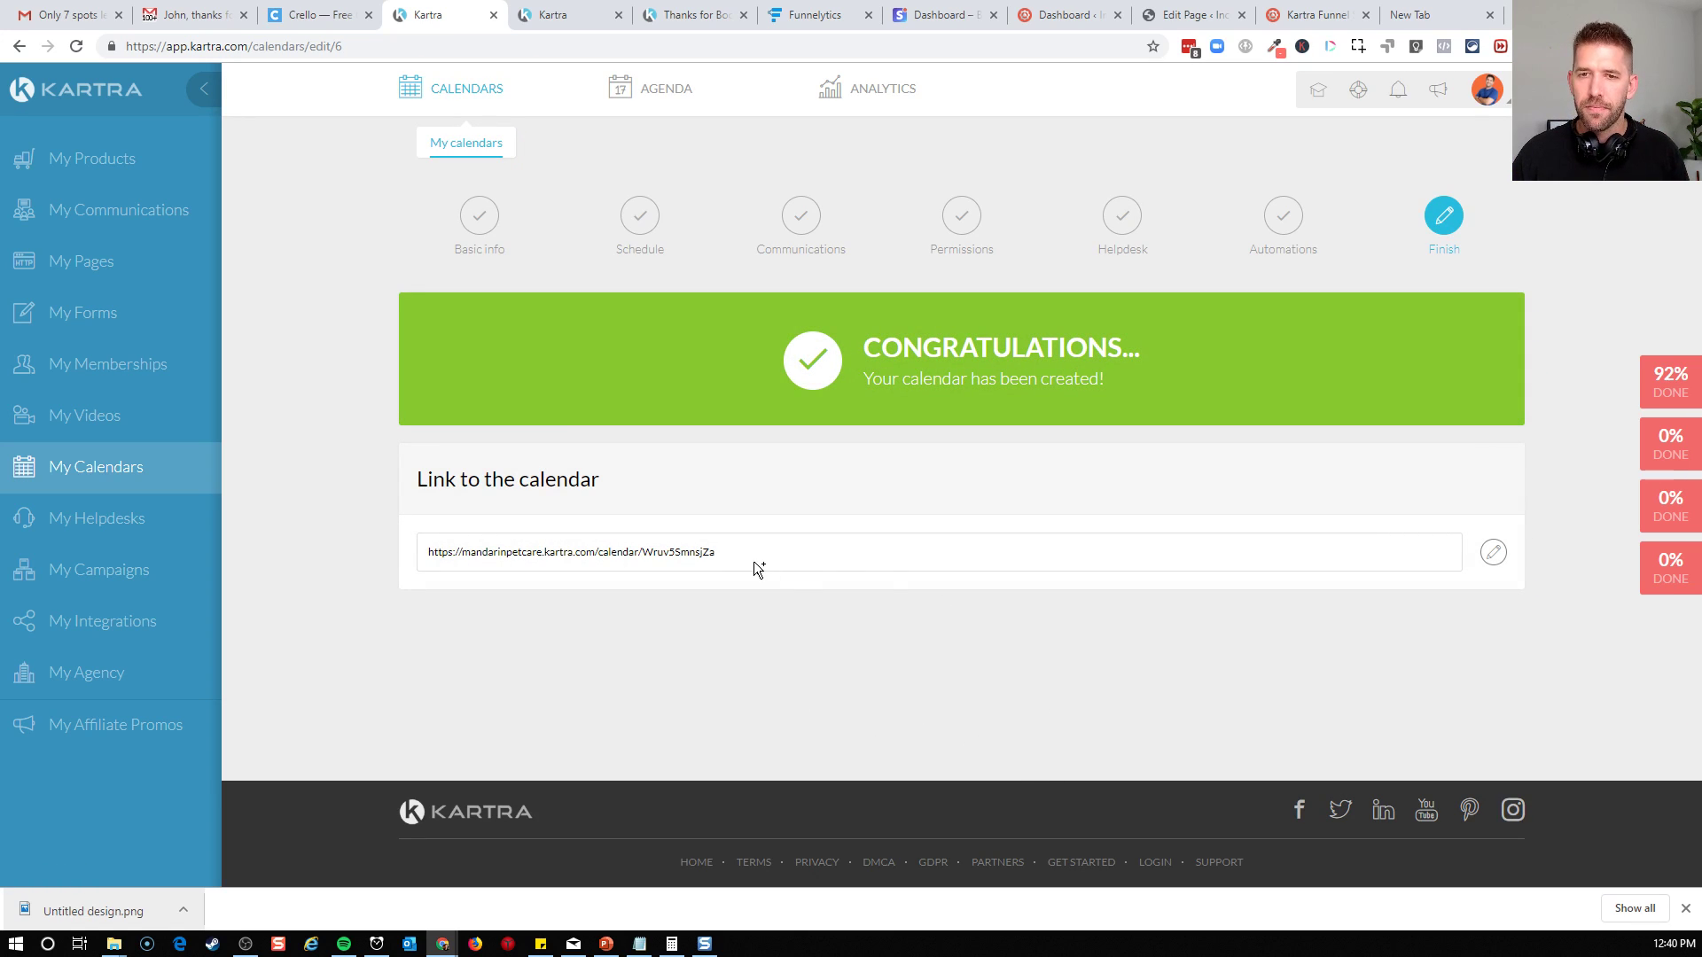
triple_click(613, 553)
right_click(614, 555)
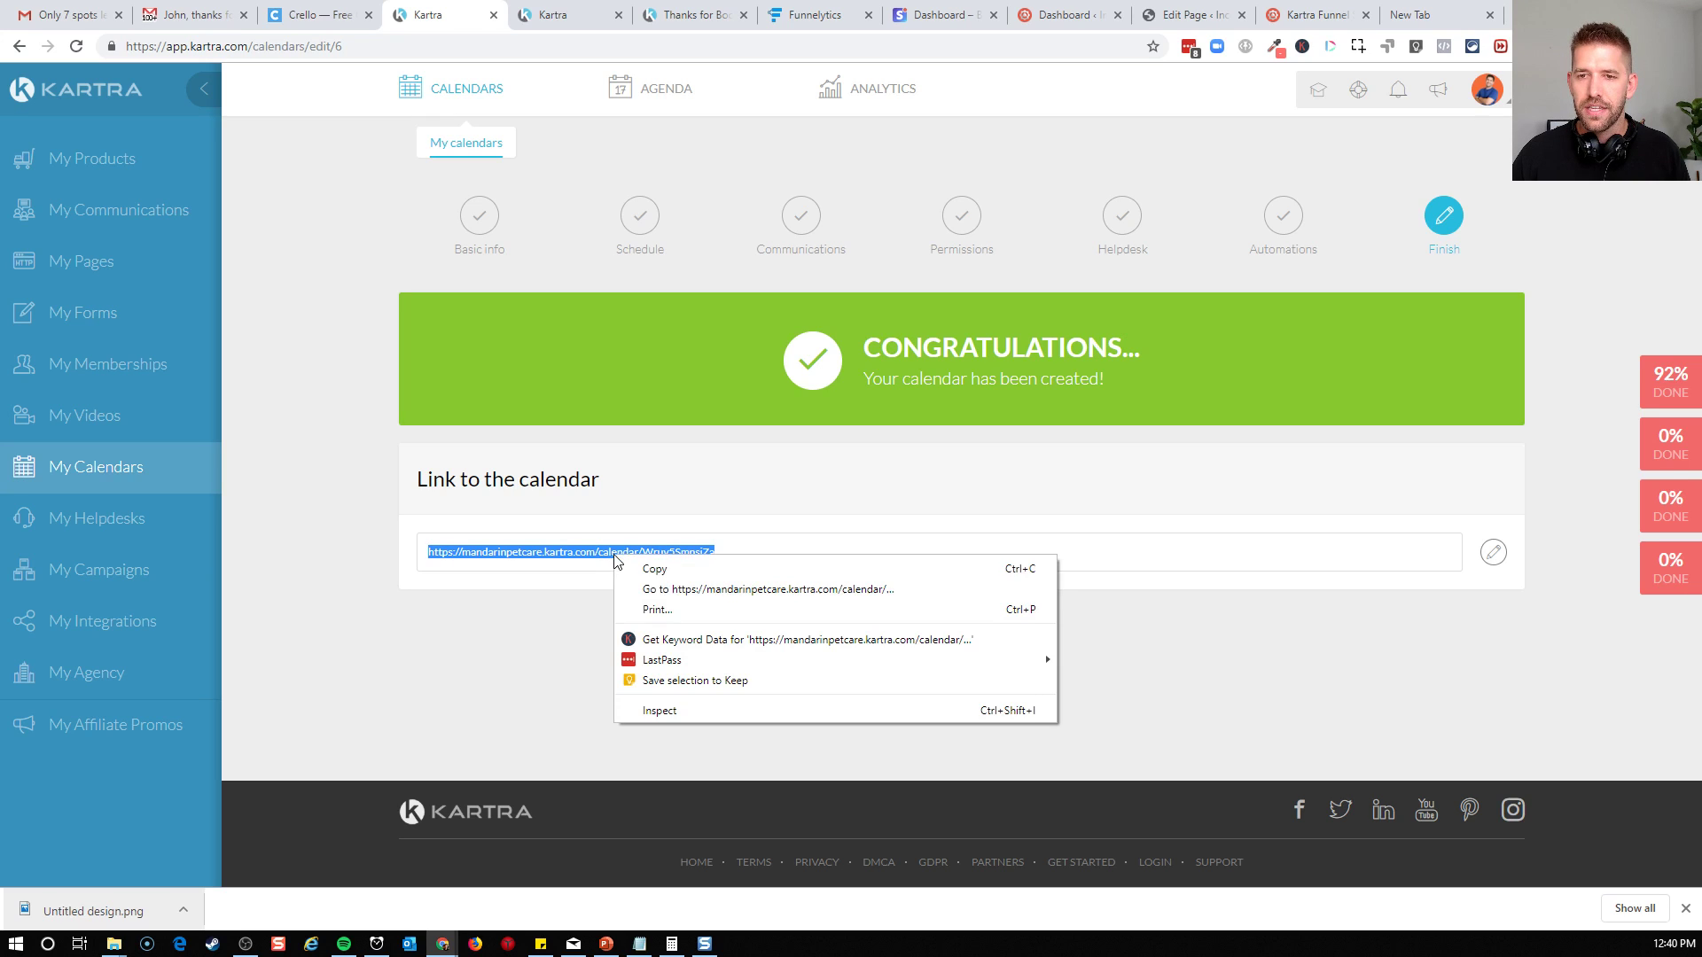
left_click(661, 588)
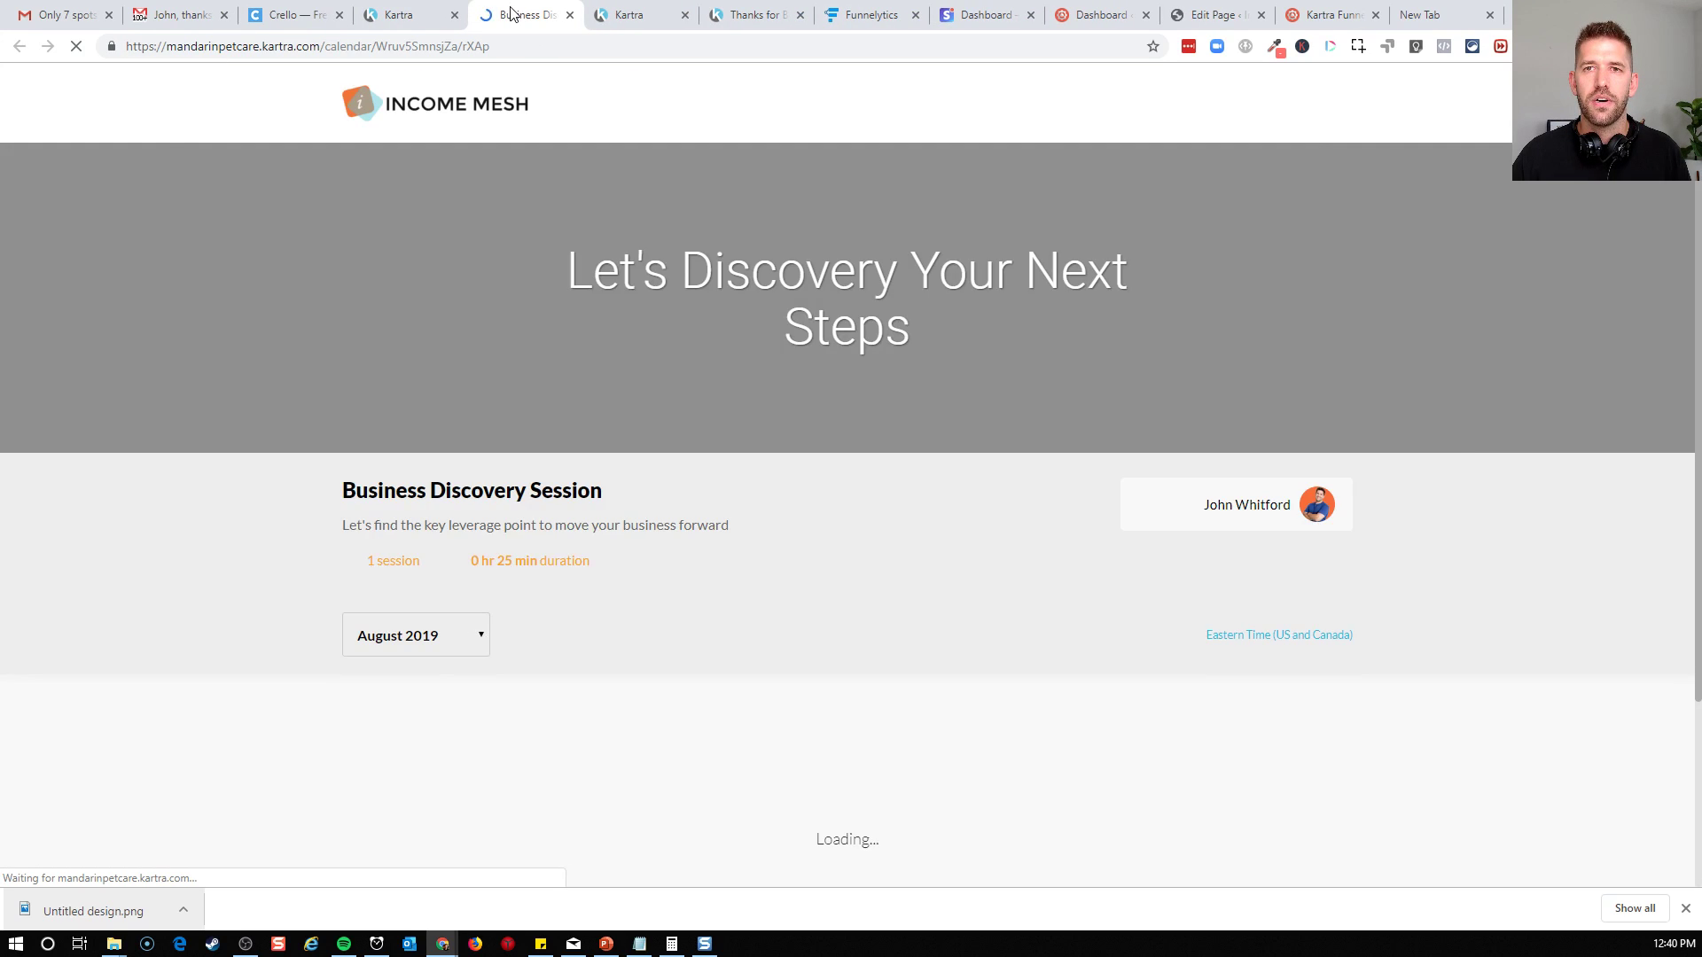
Review the public Business Discovery Session booking page at full width and in a narrower browser window
scroll(957, 334, "down", 5)
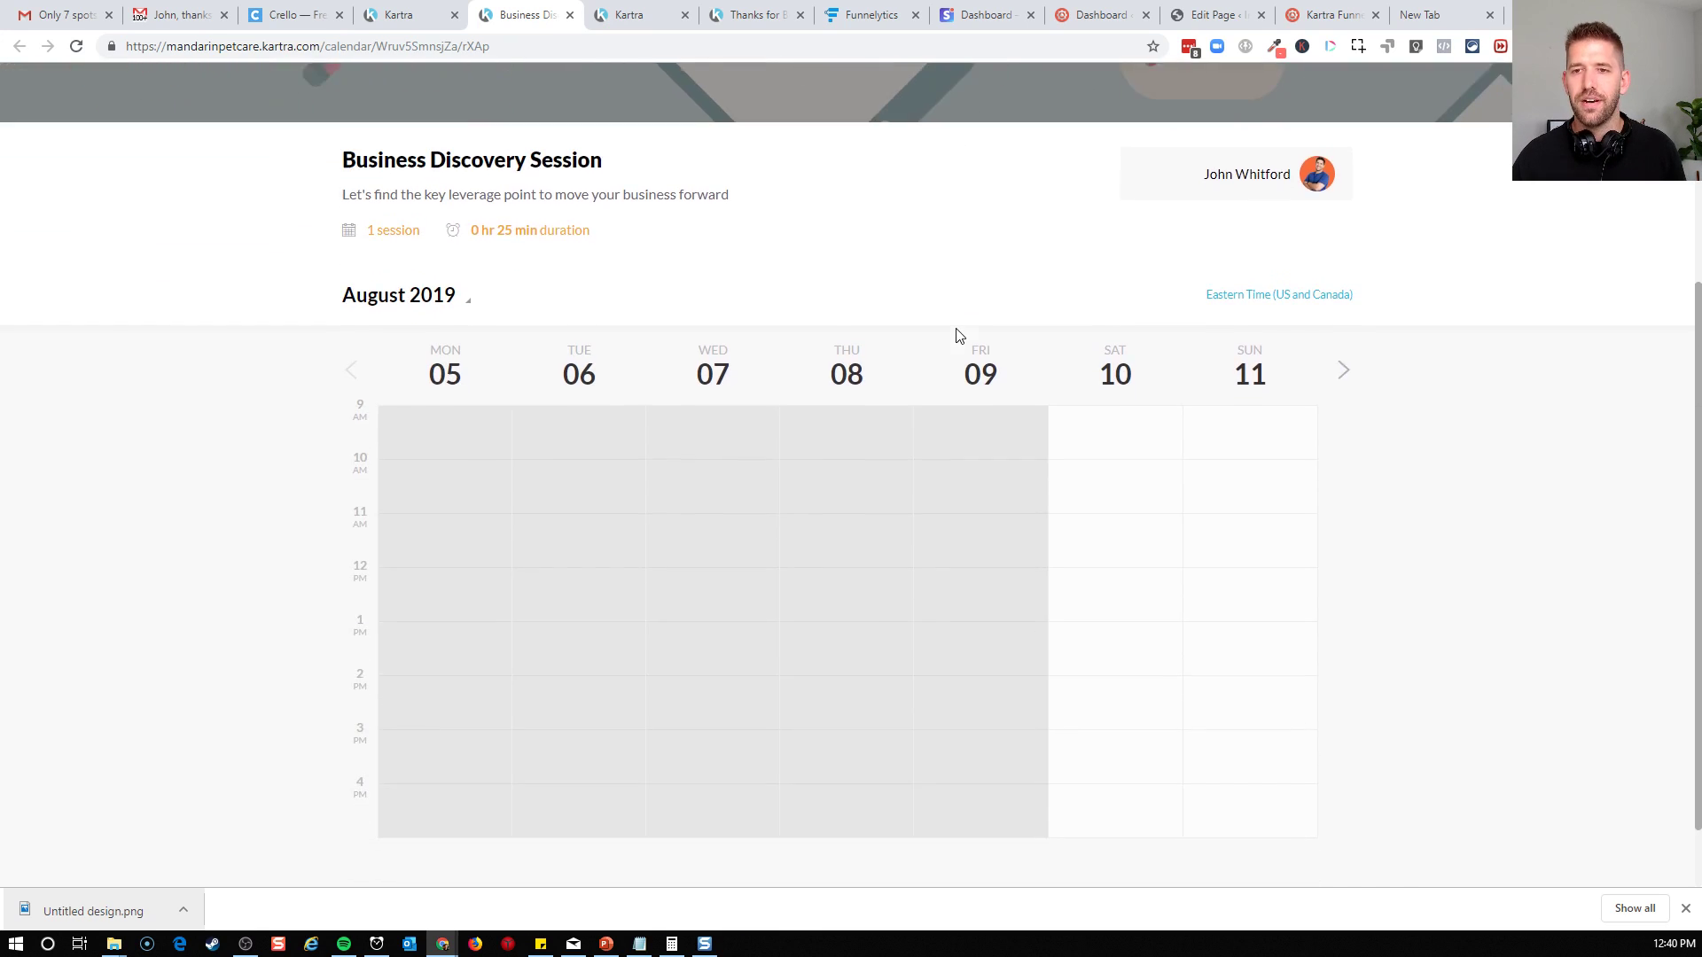
scroll(1451, 391, "up", 2)
scroll(1451, 391, "down", 2)
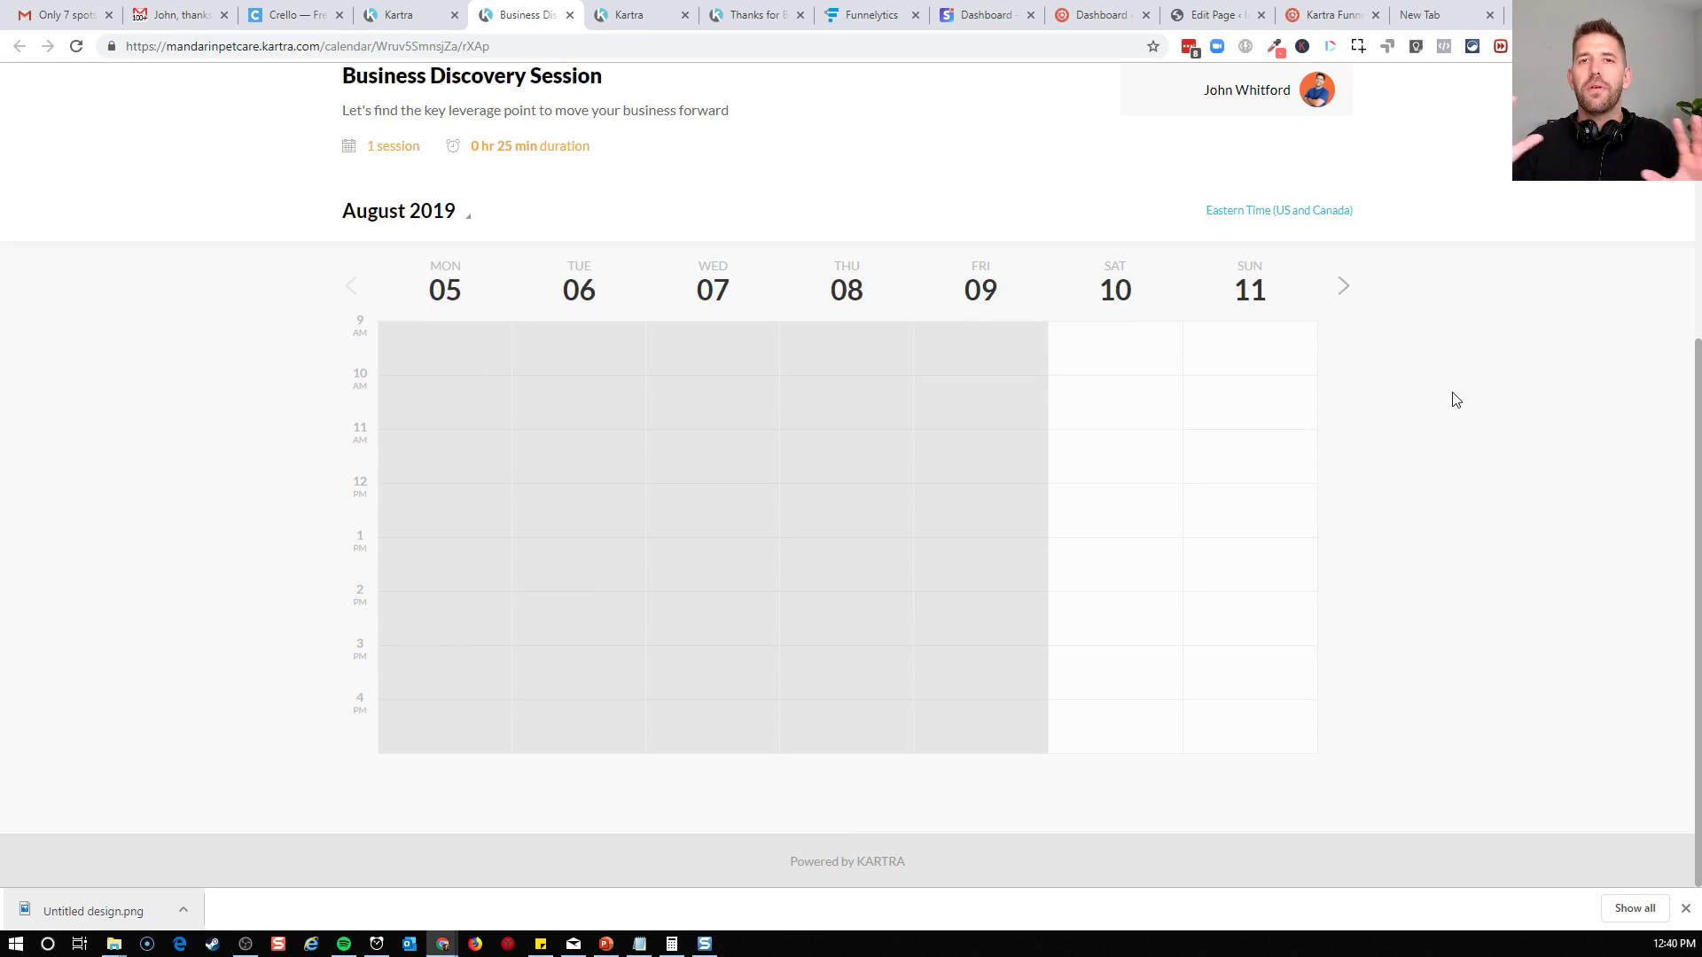
scroll(1455, 400, "up", 5)
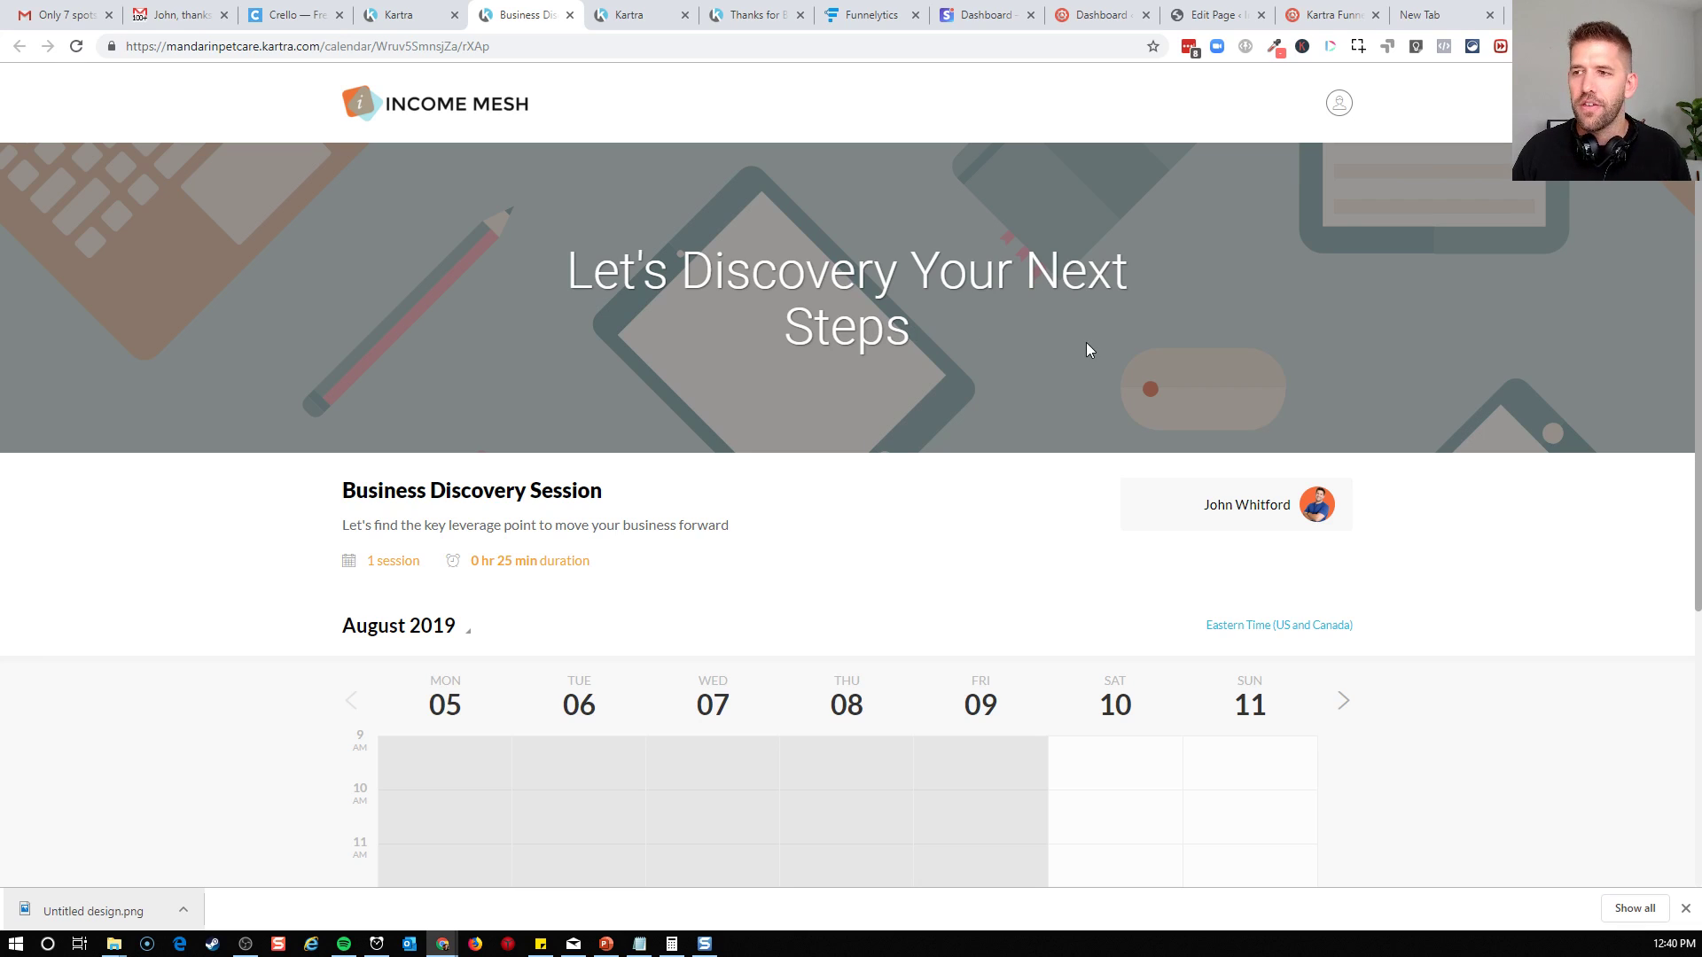
left_click(1641, 13)
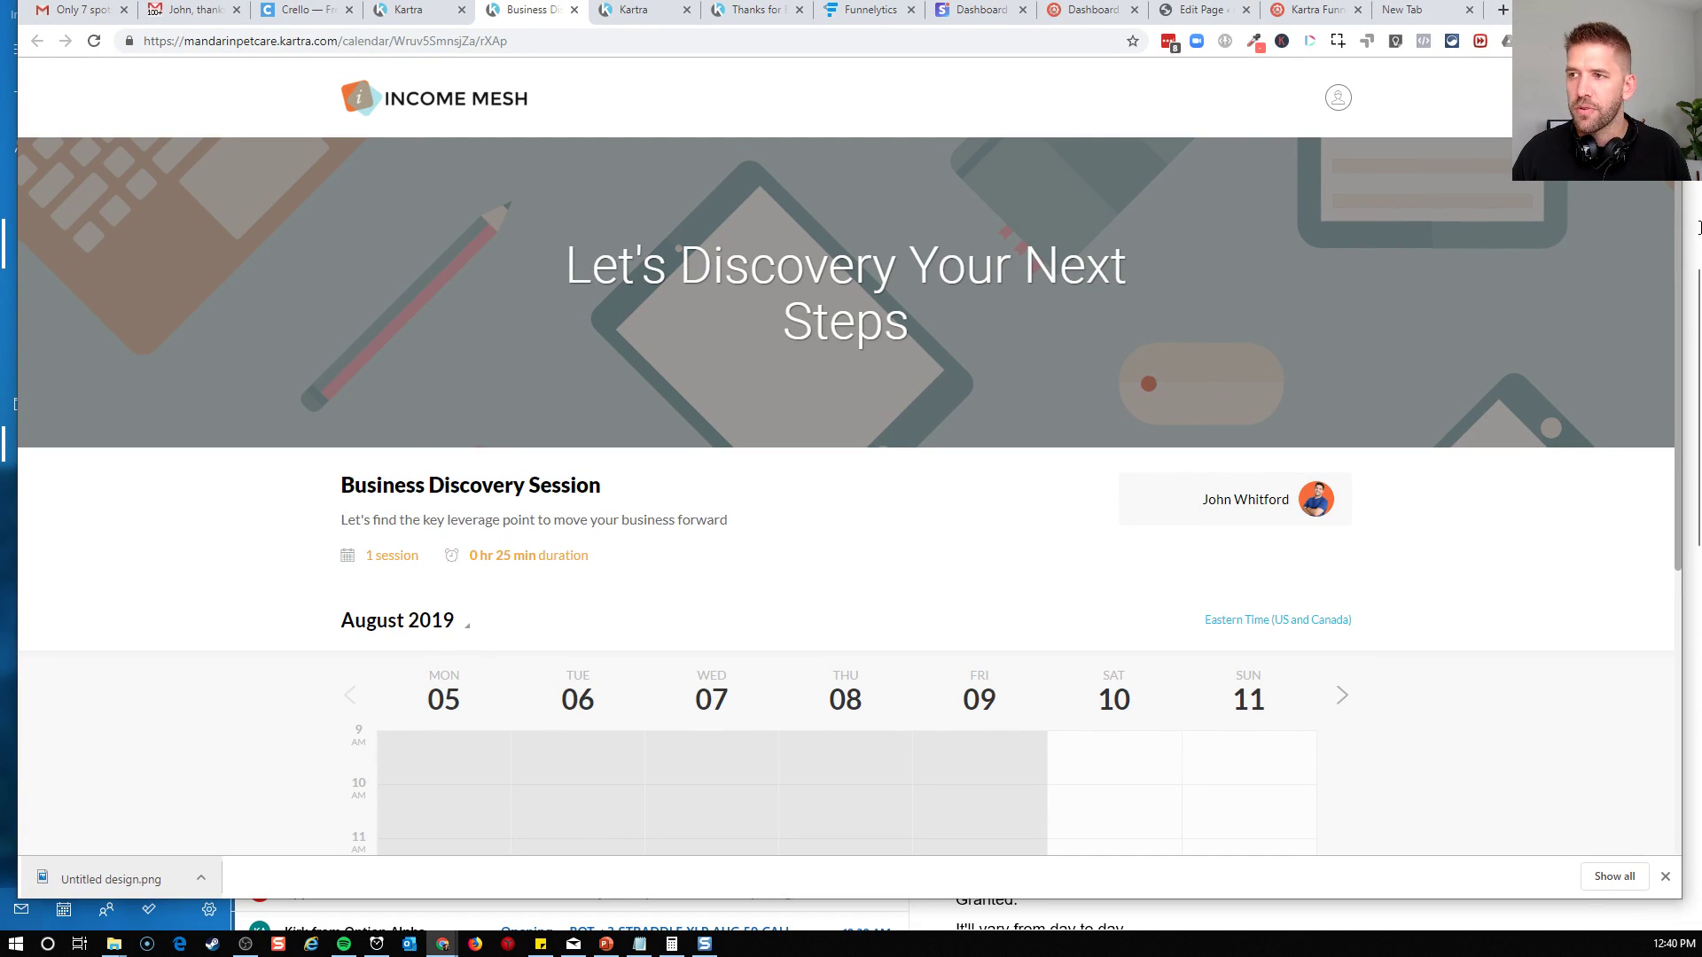
left_click_drag(1682, 226, 921, 239)
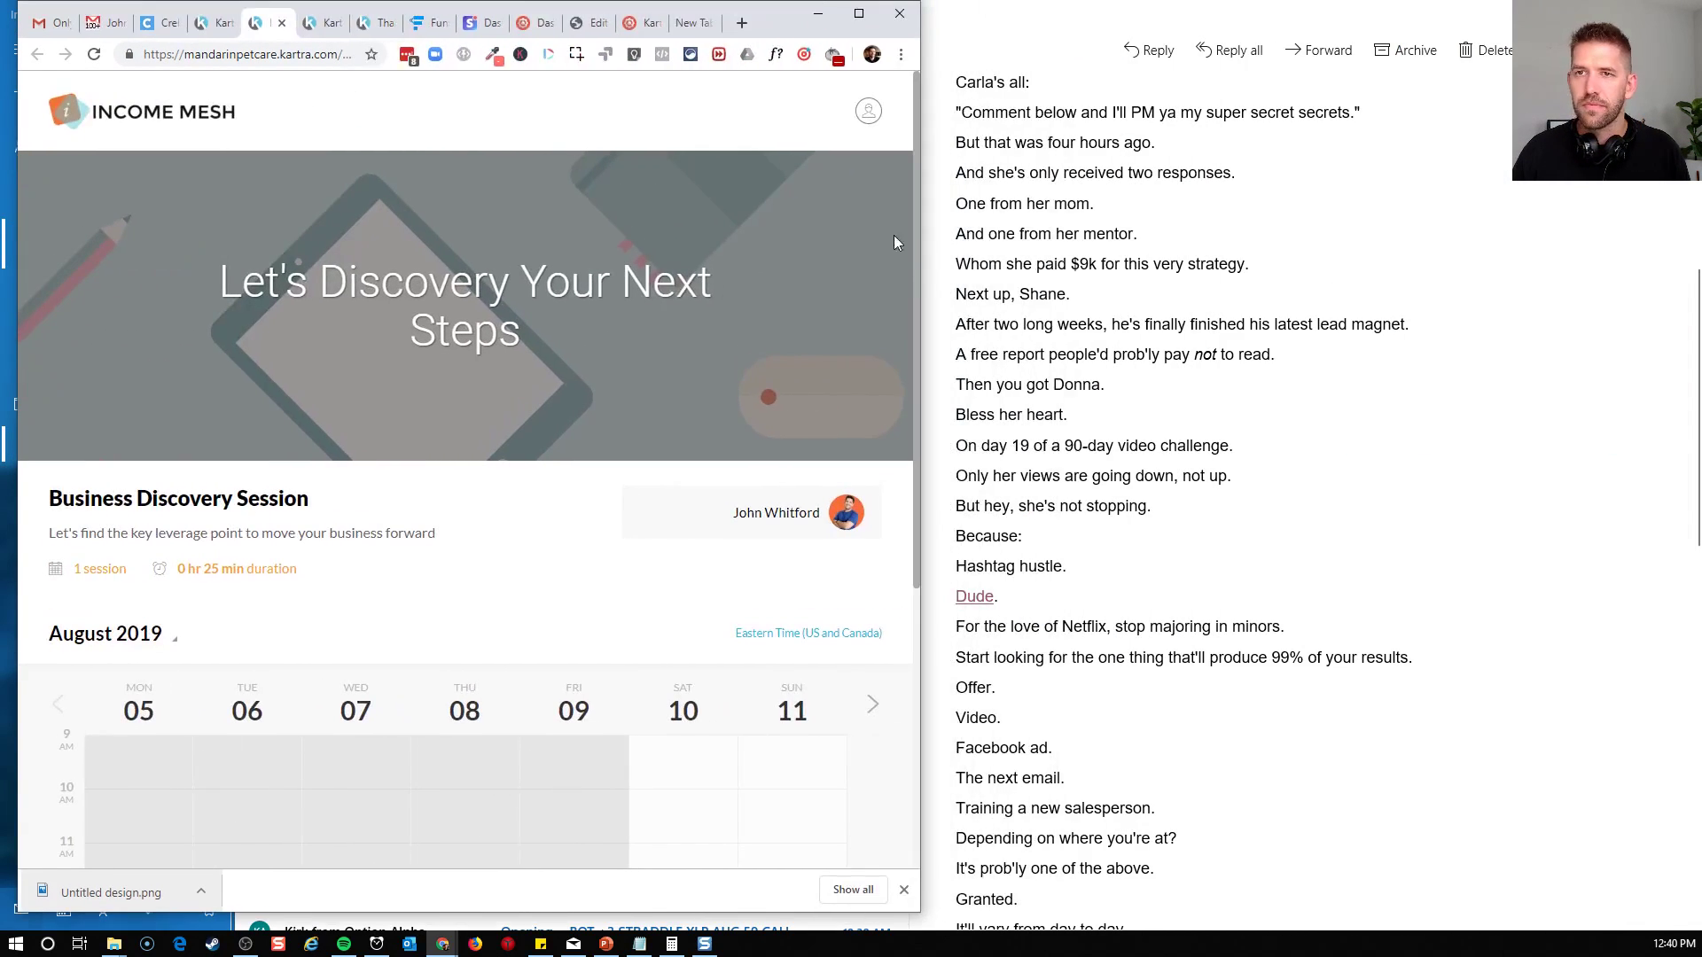
left_click_drag(790, 33, 1145, 57)
scroll(896, 487, "down", 3)
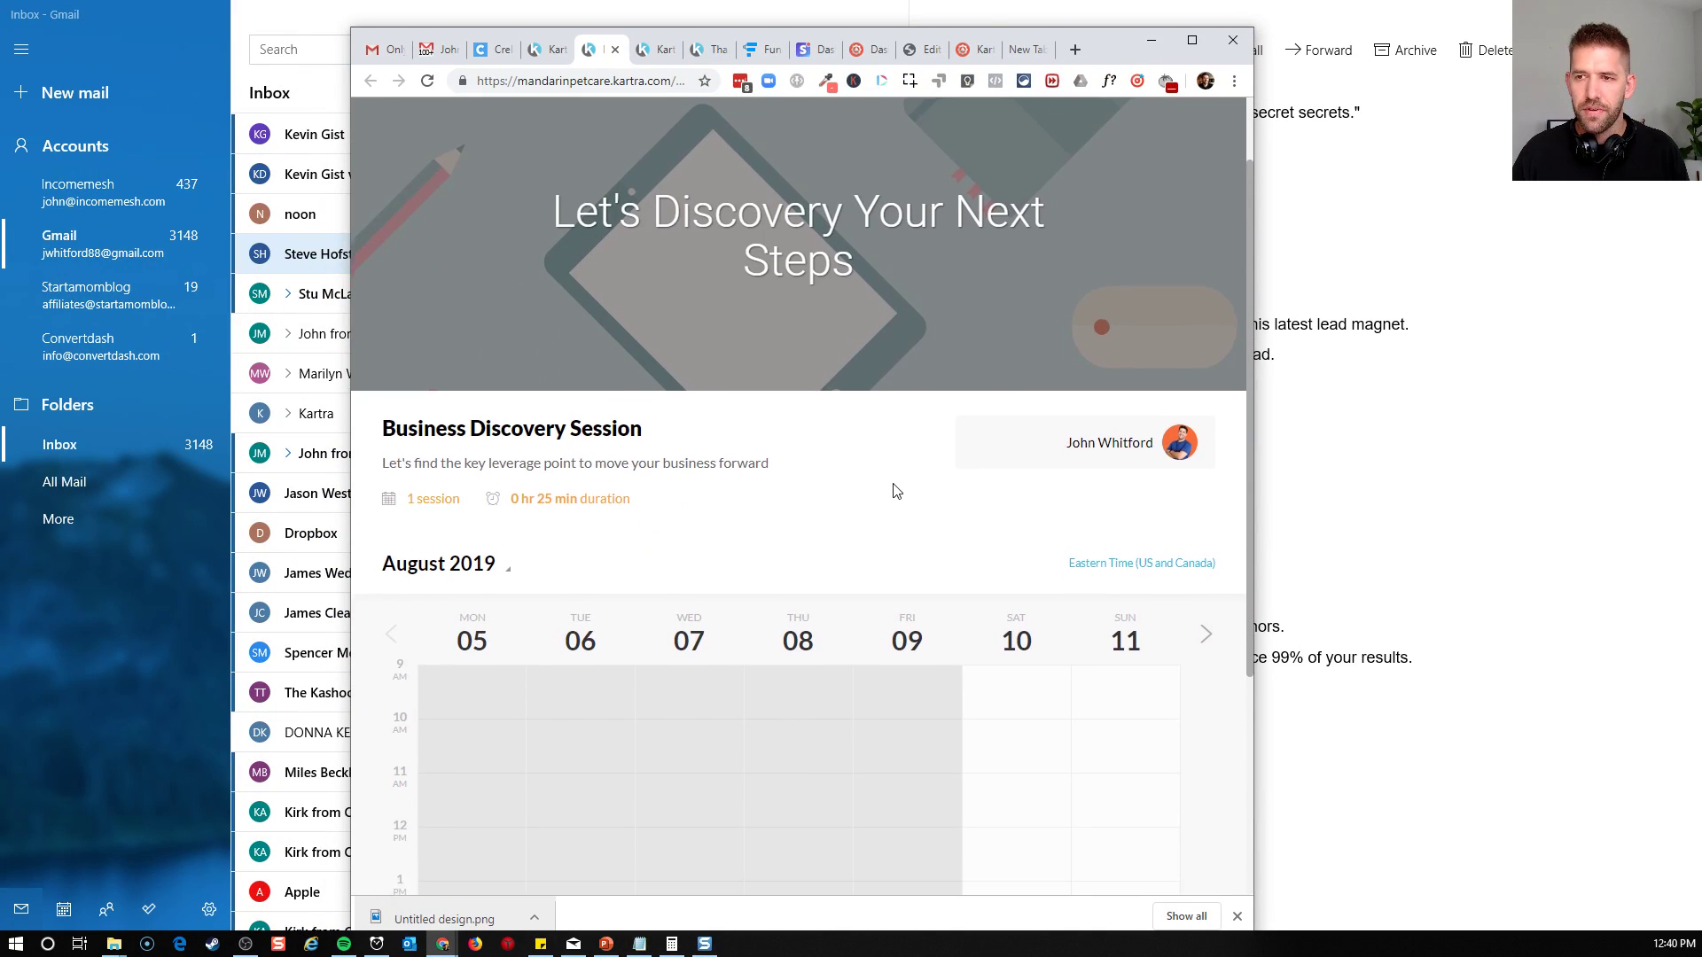
scroll(1016, 342, "down", 2)
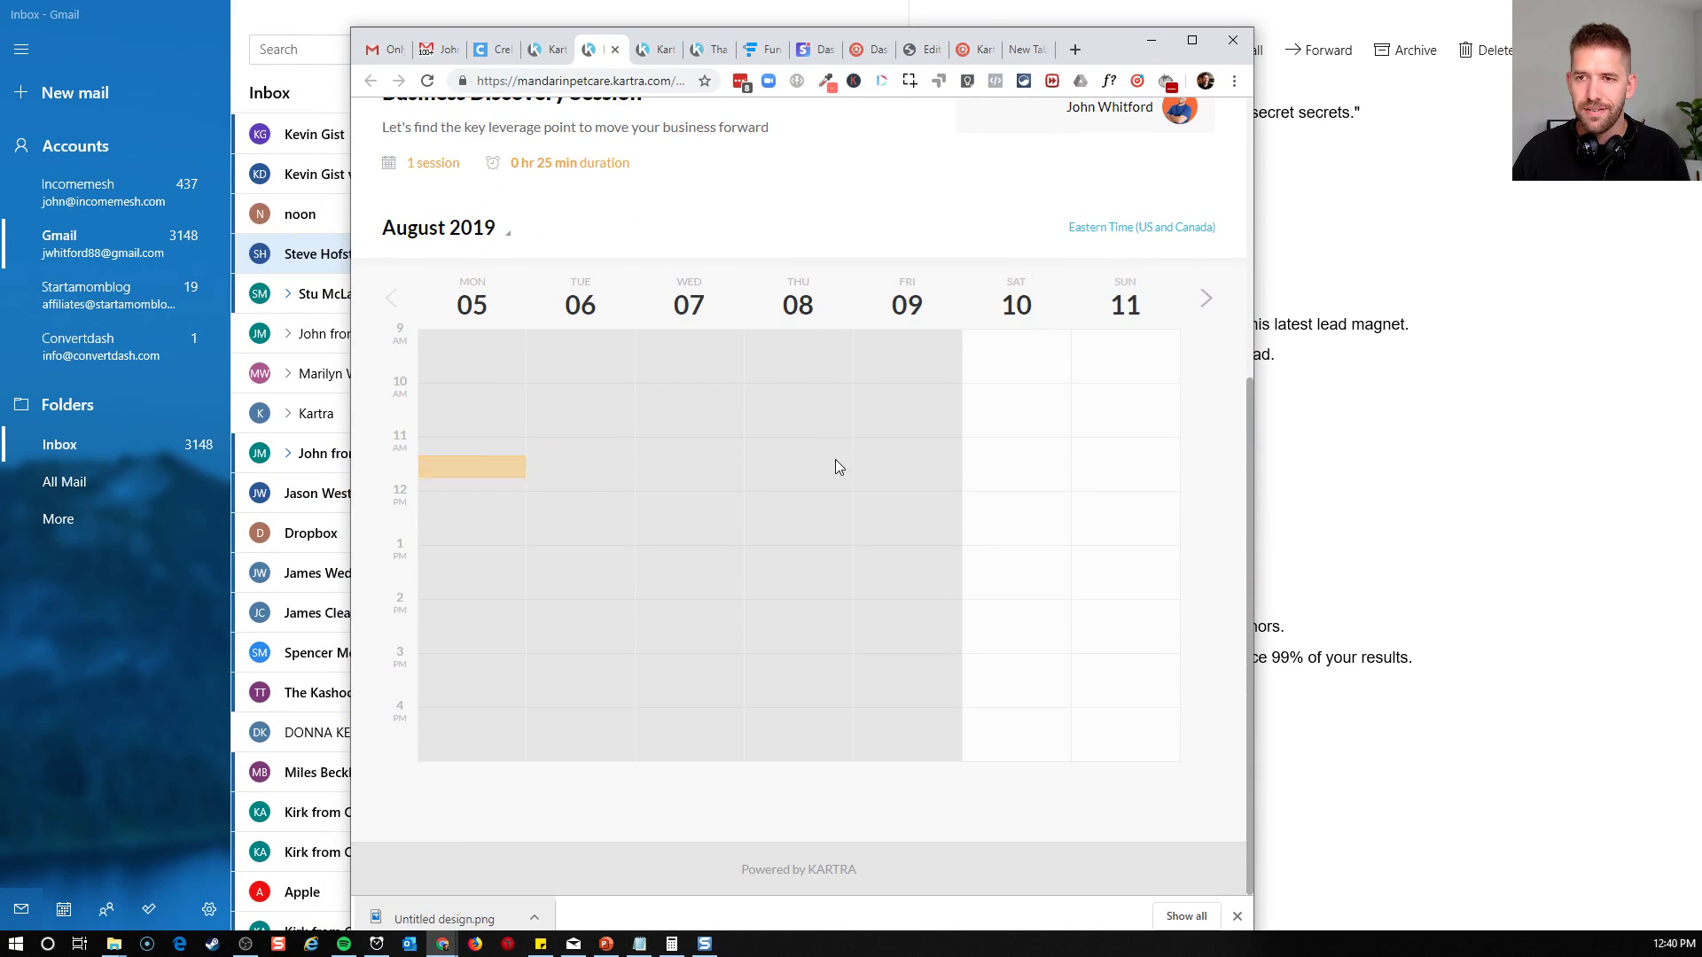
Preview the booking form for the 13:20–13:45 slot on Saturday 10 August, clear the phone number, and close it without submitting
left_click(1048, 572)
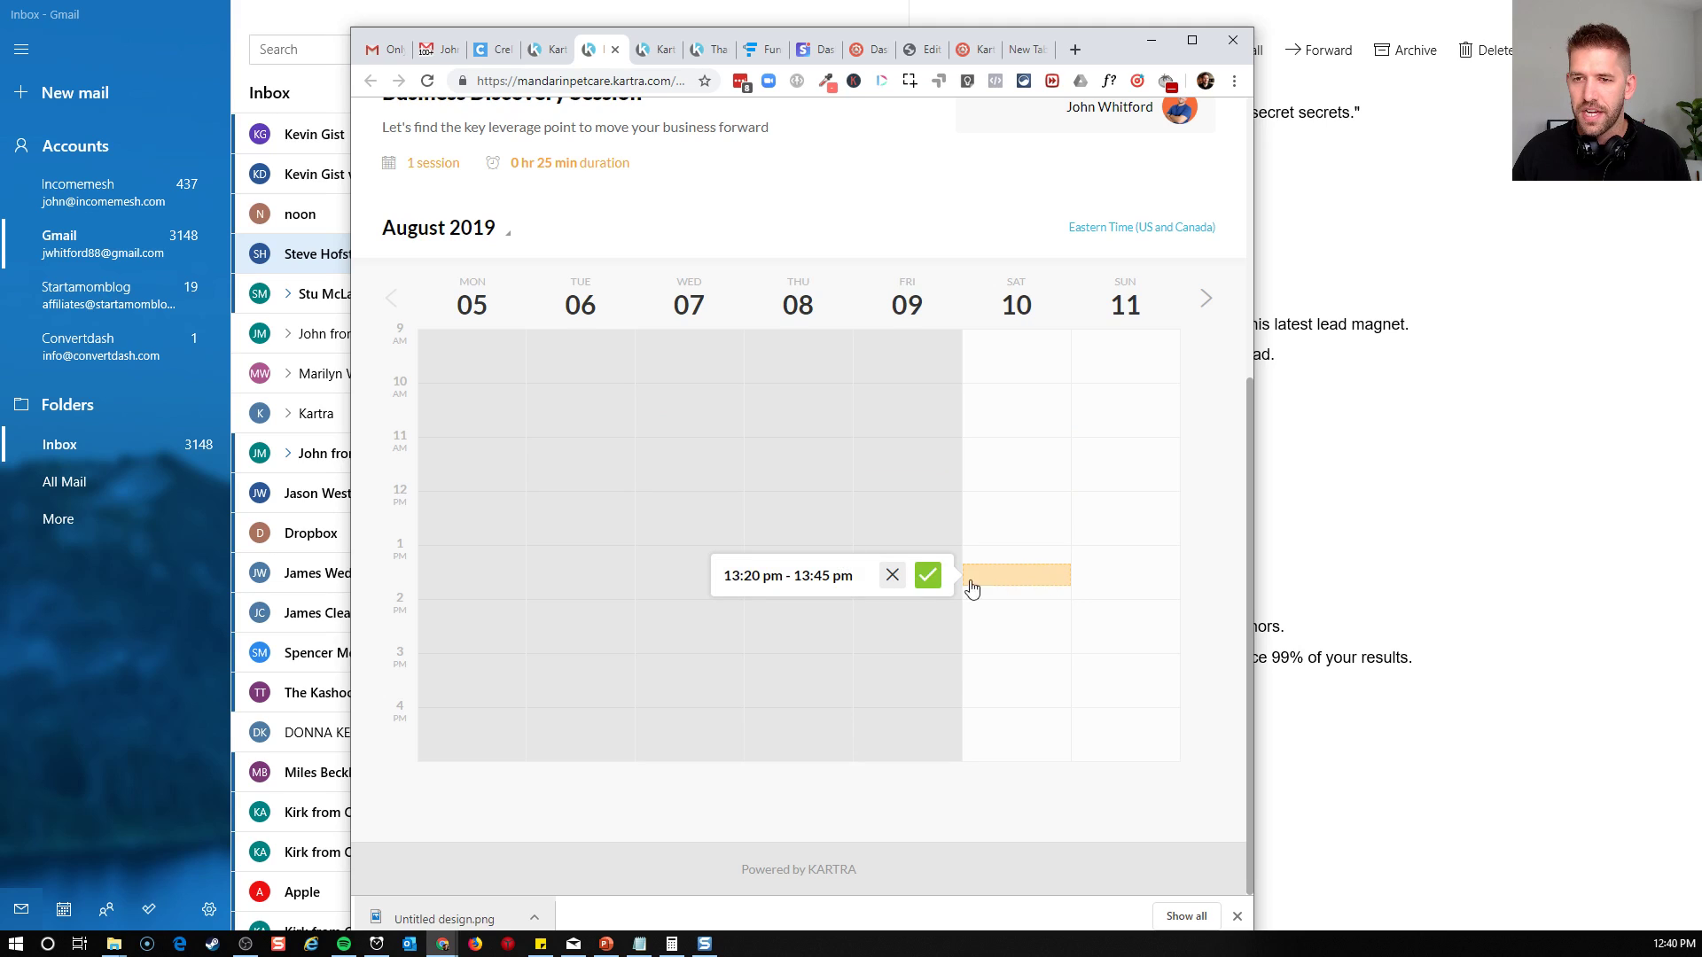
left_click(926, 578)
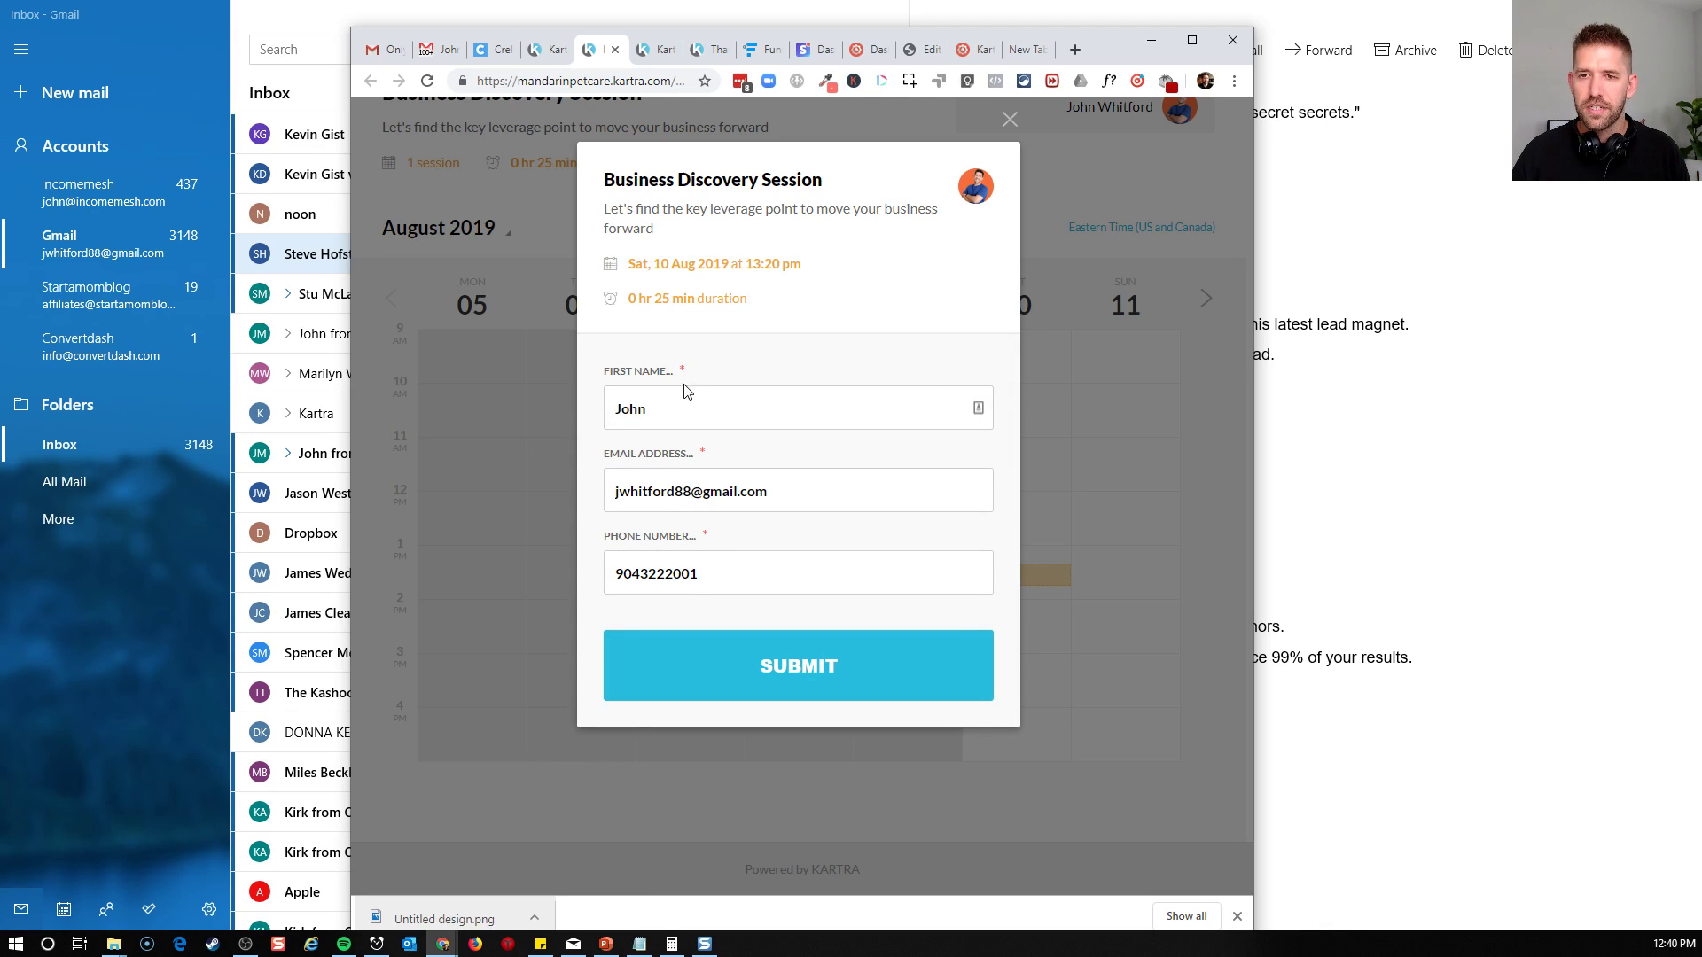
double_click(724, 582)
key("BackSpace")
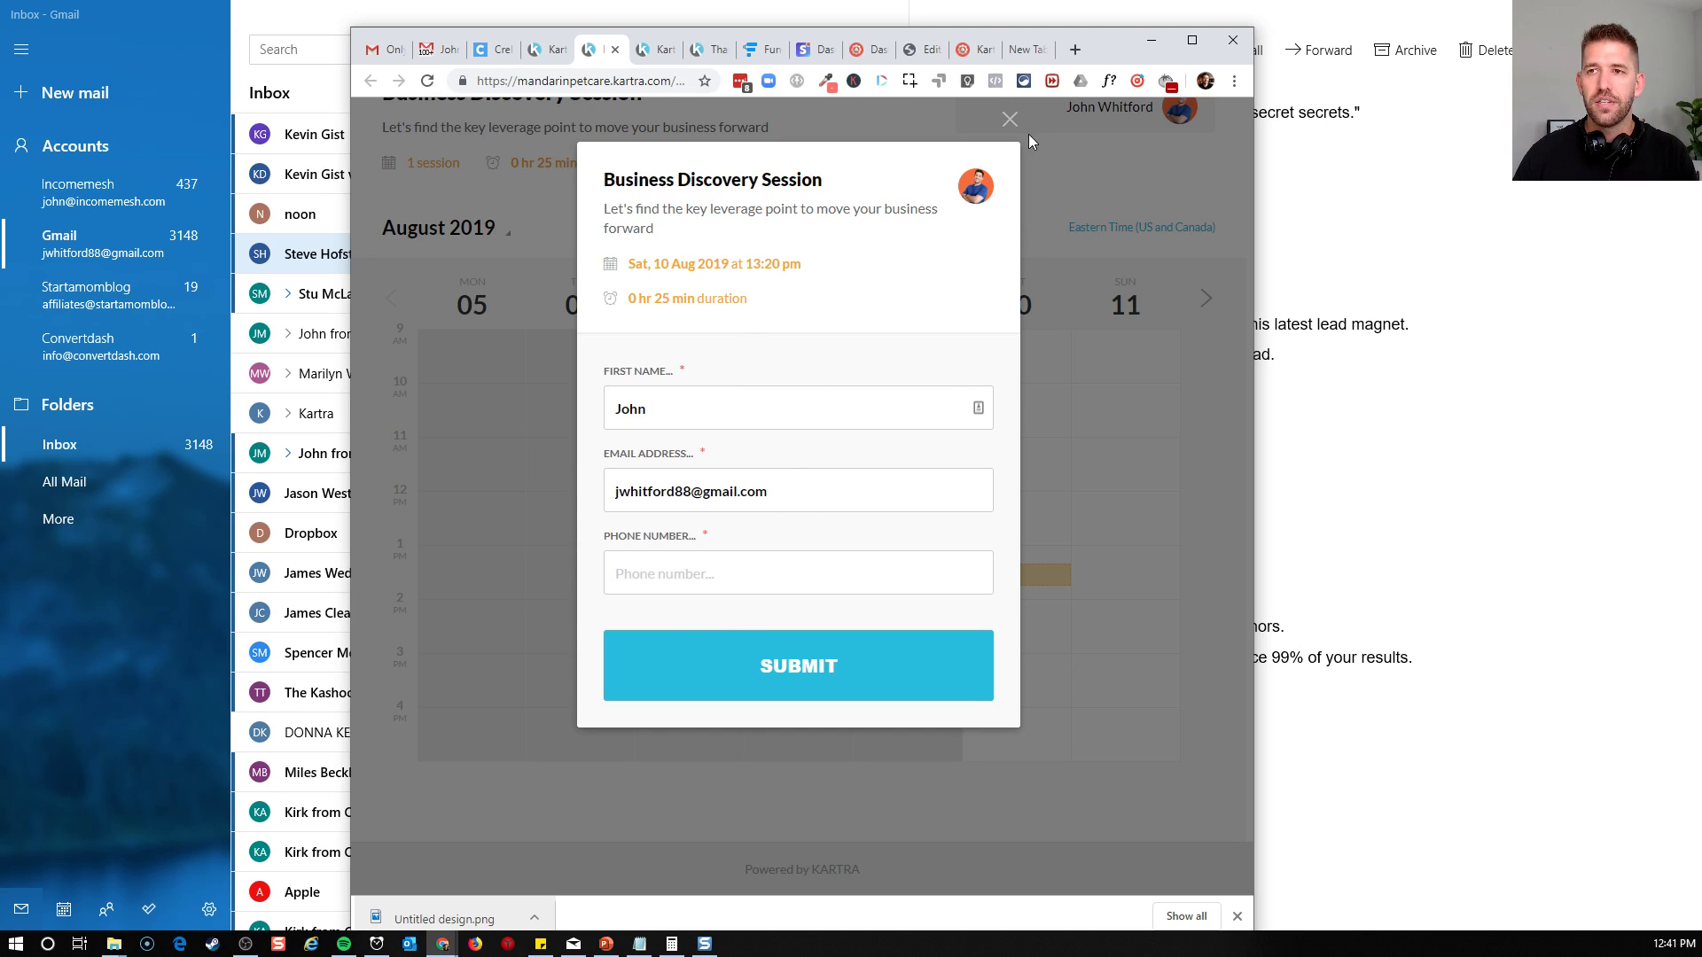
left_click(1009, 120)
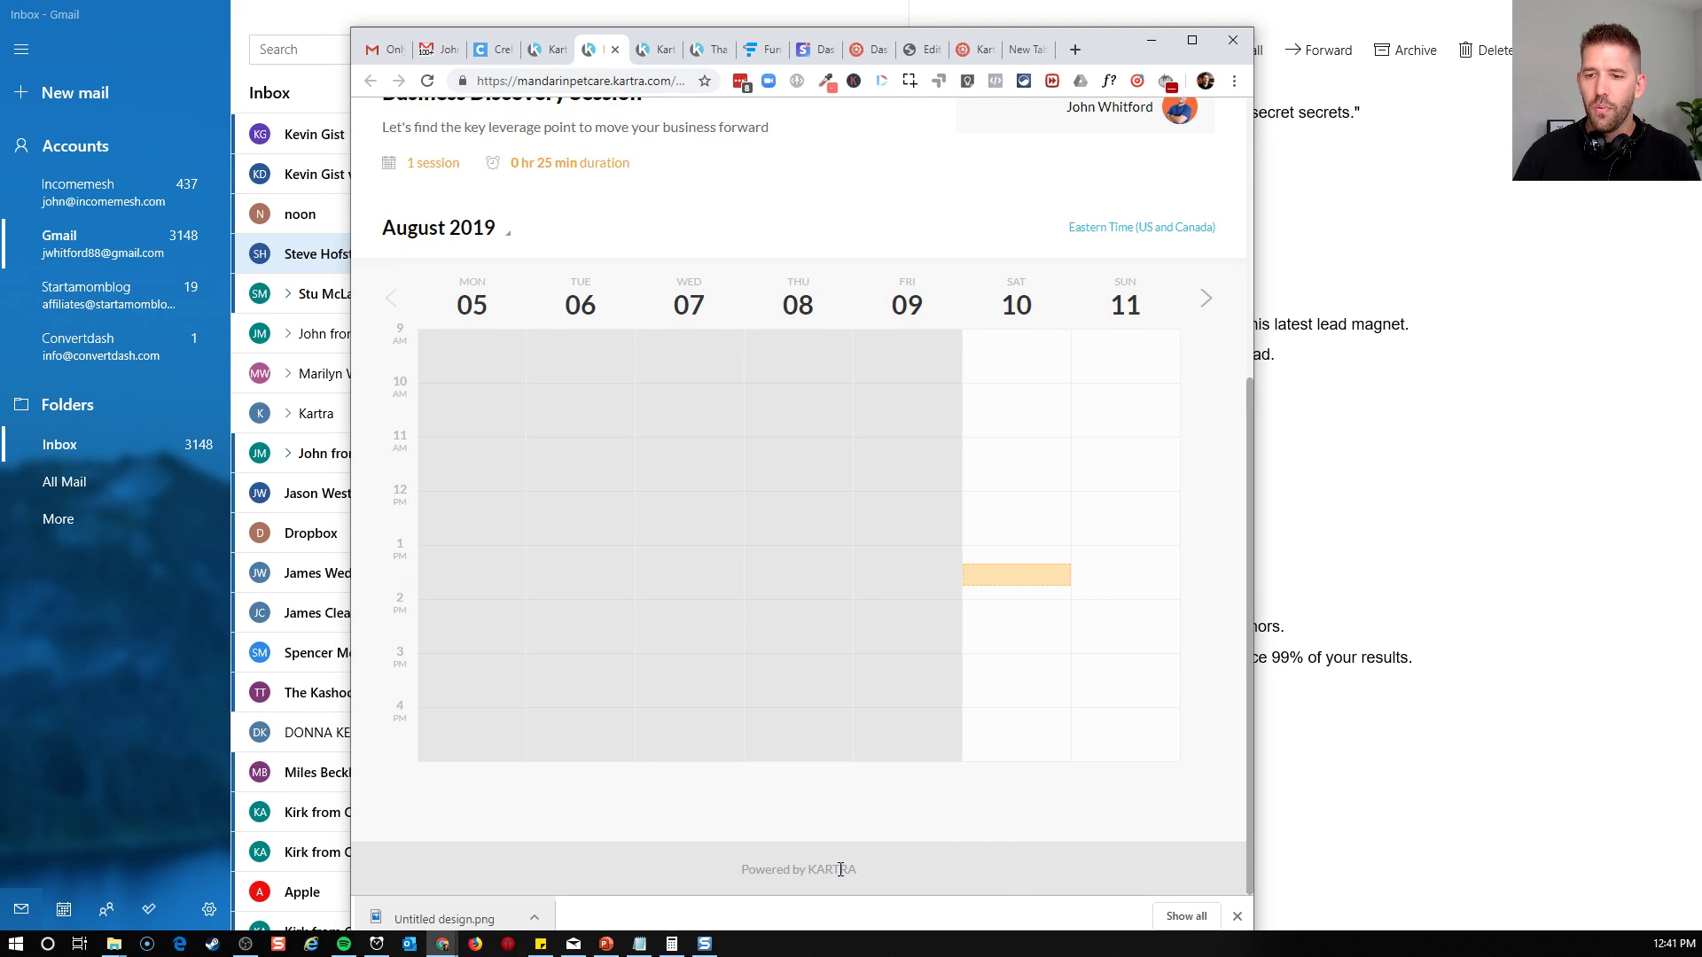
Examine the booking page's footer branding and header, restoring the browser window to full size
left_click_drag(851, 870, 890, 878)
left_click(890, 872)
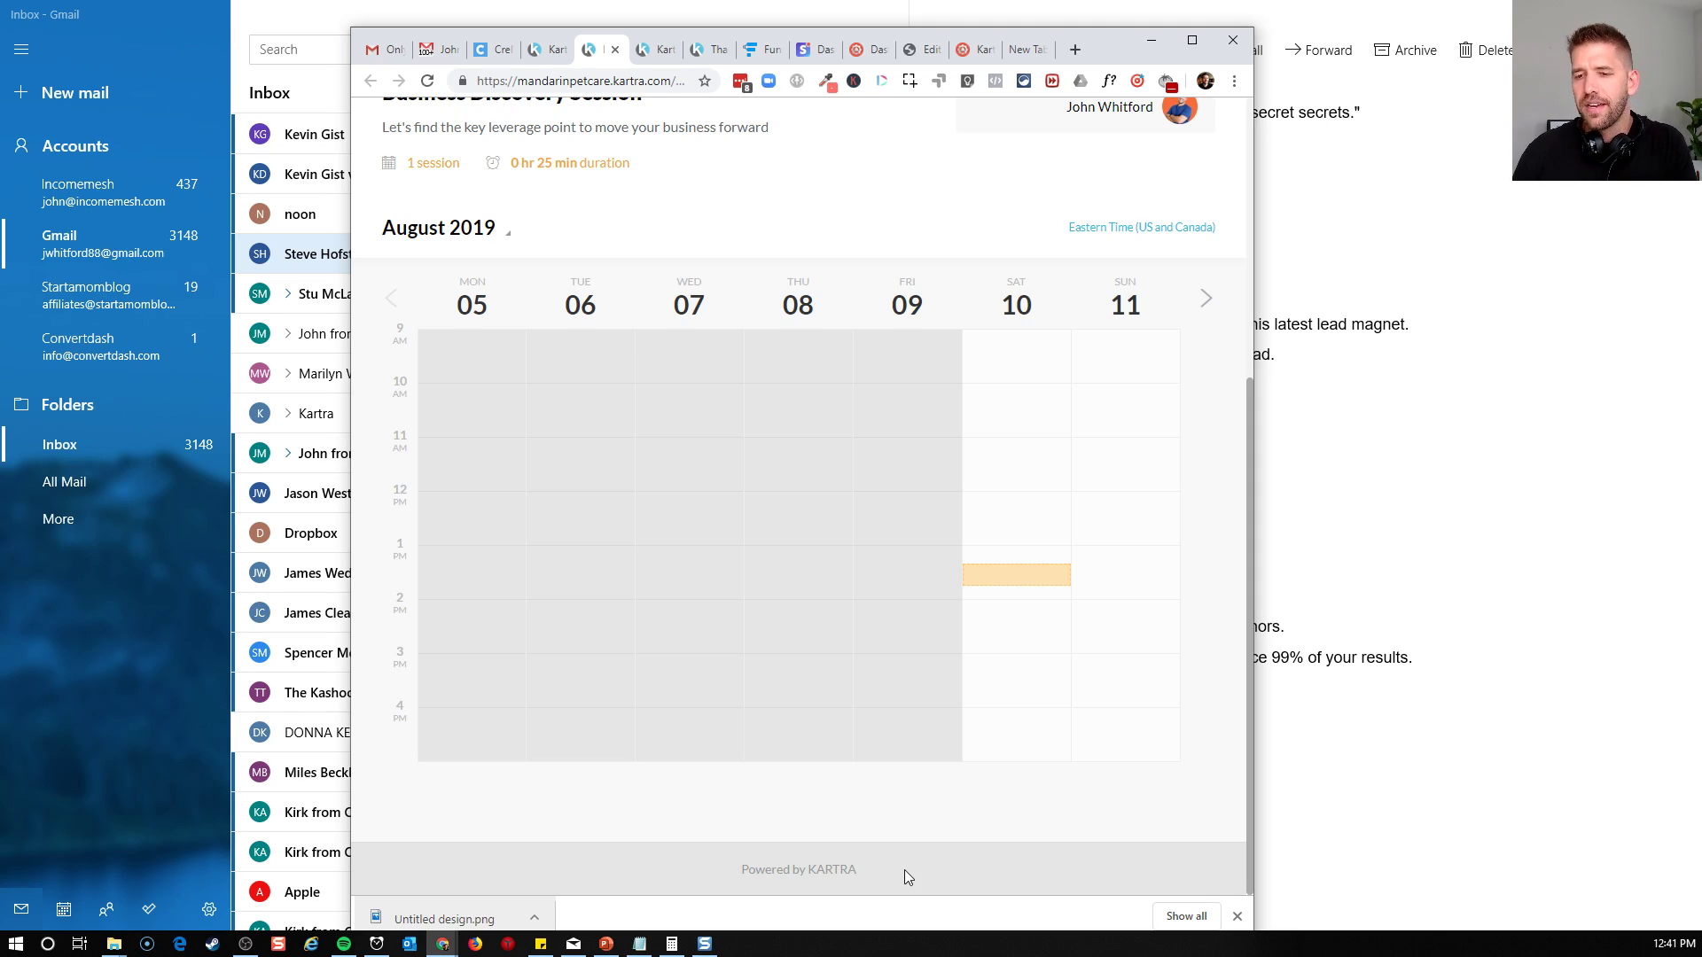
scroll(905, 869, "up", 5)
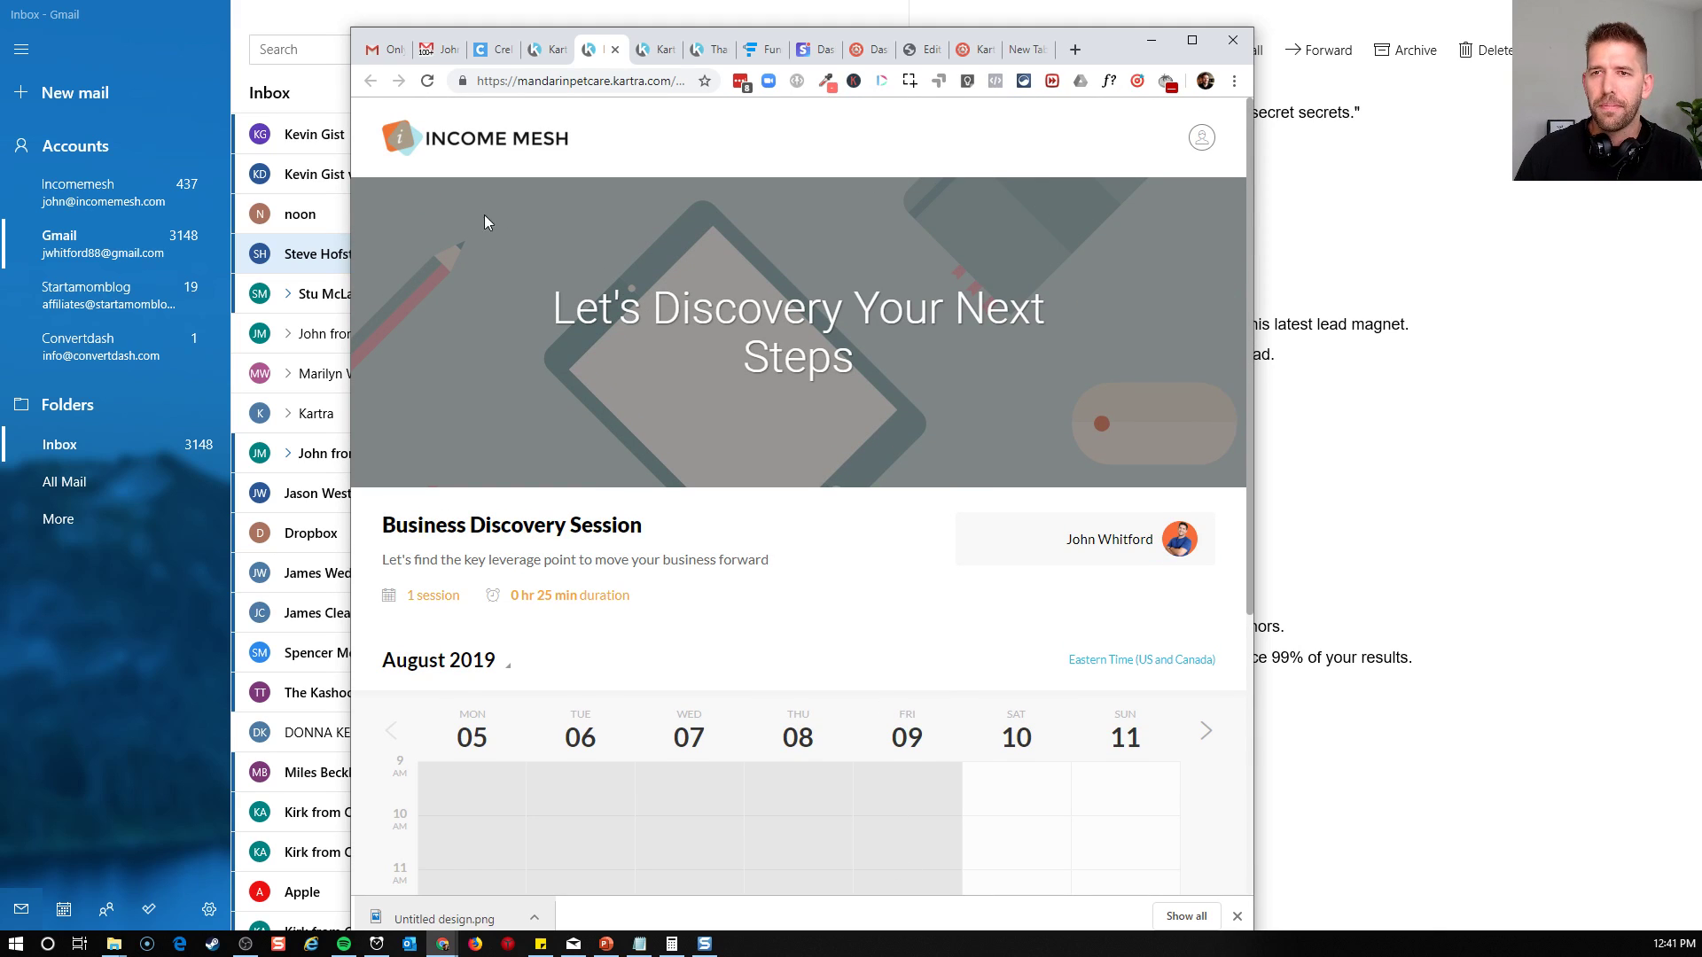
left_click(1191, 40)
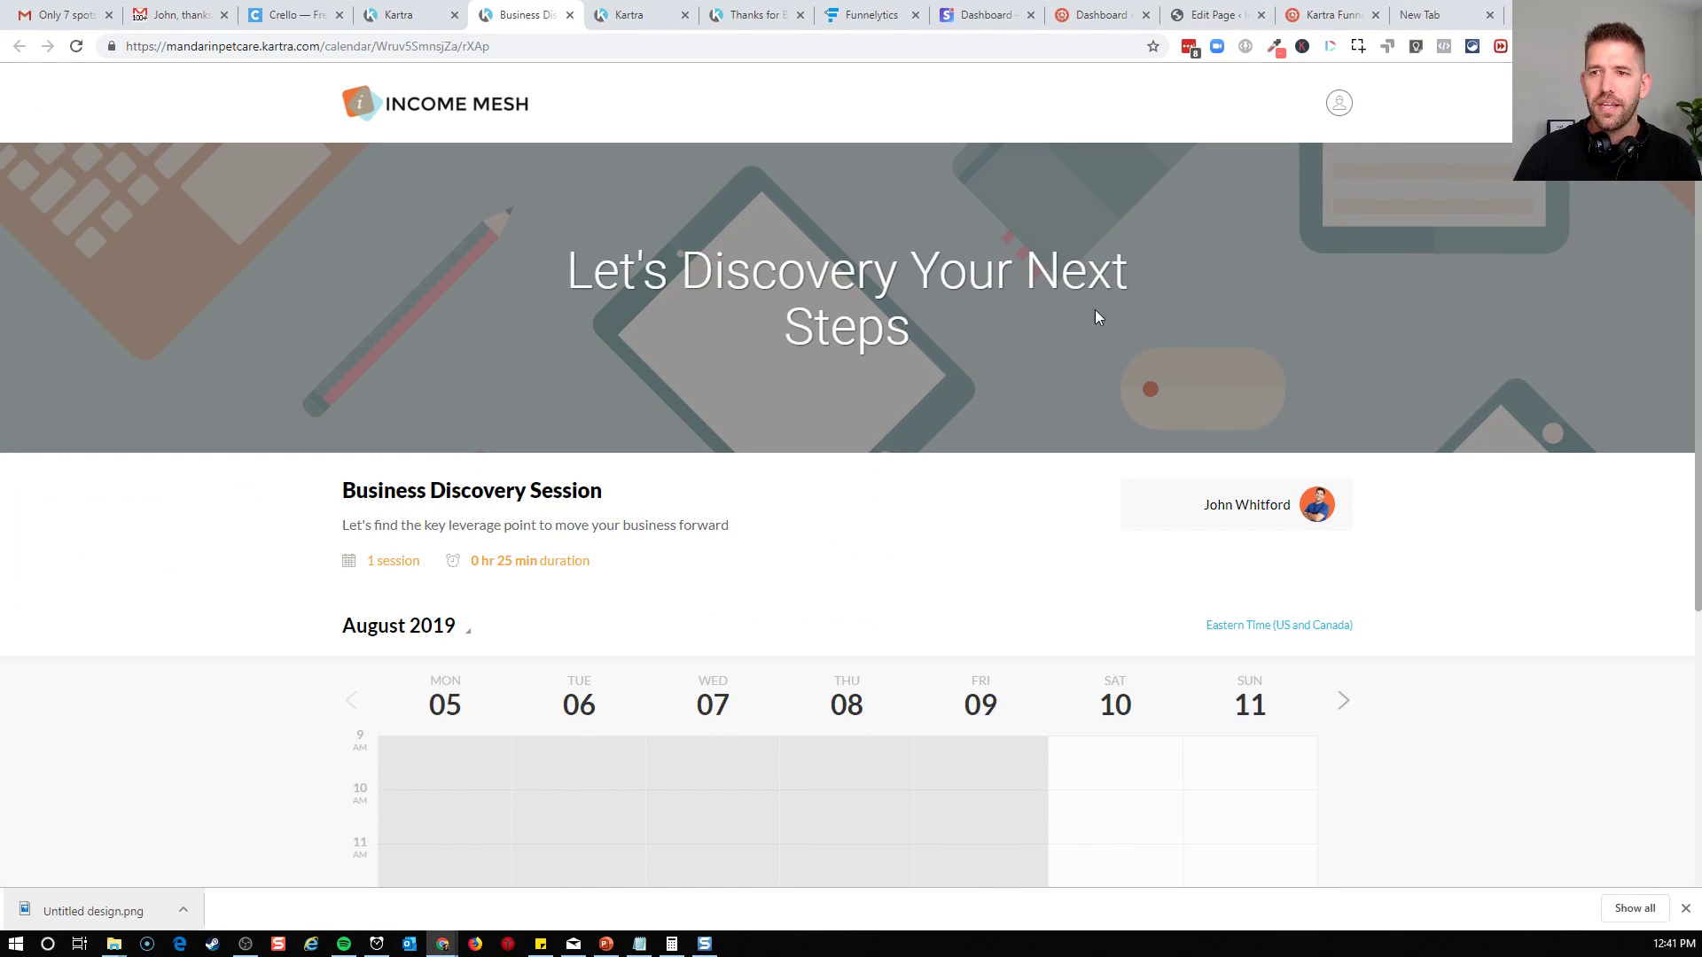
scroll(1029, 335, "down", 5)
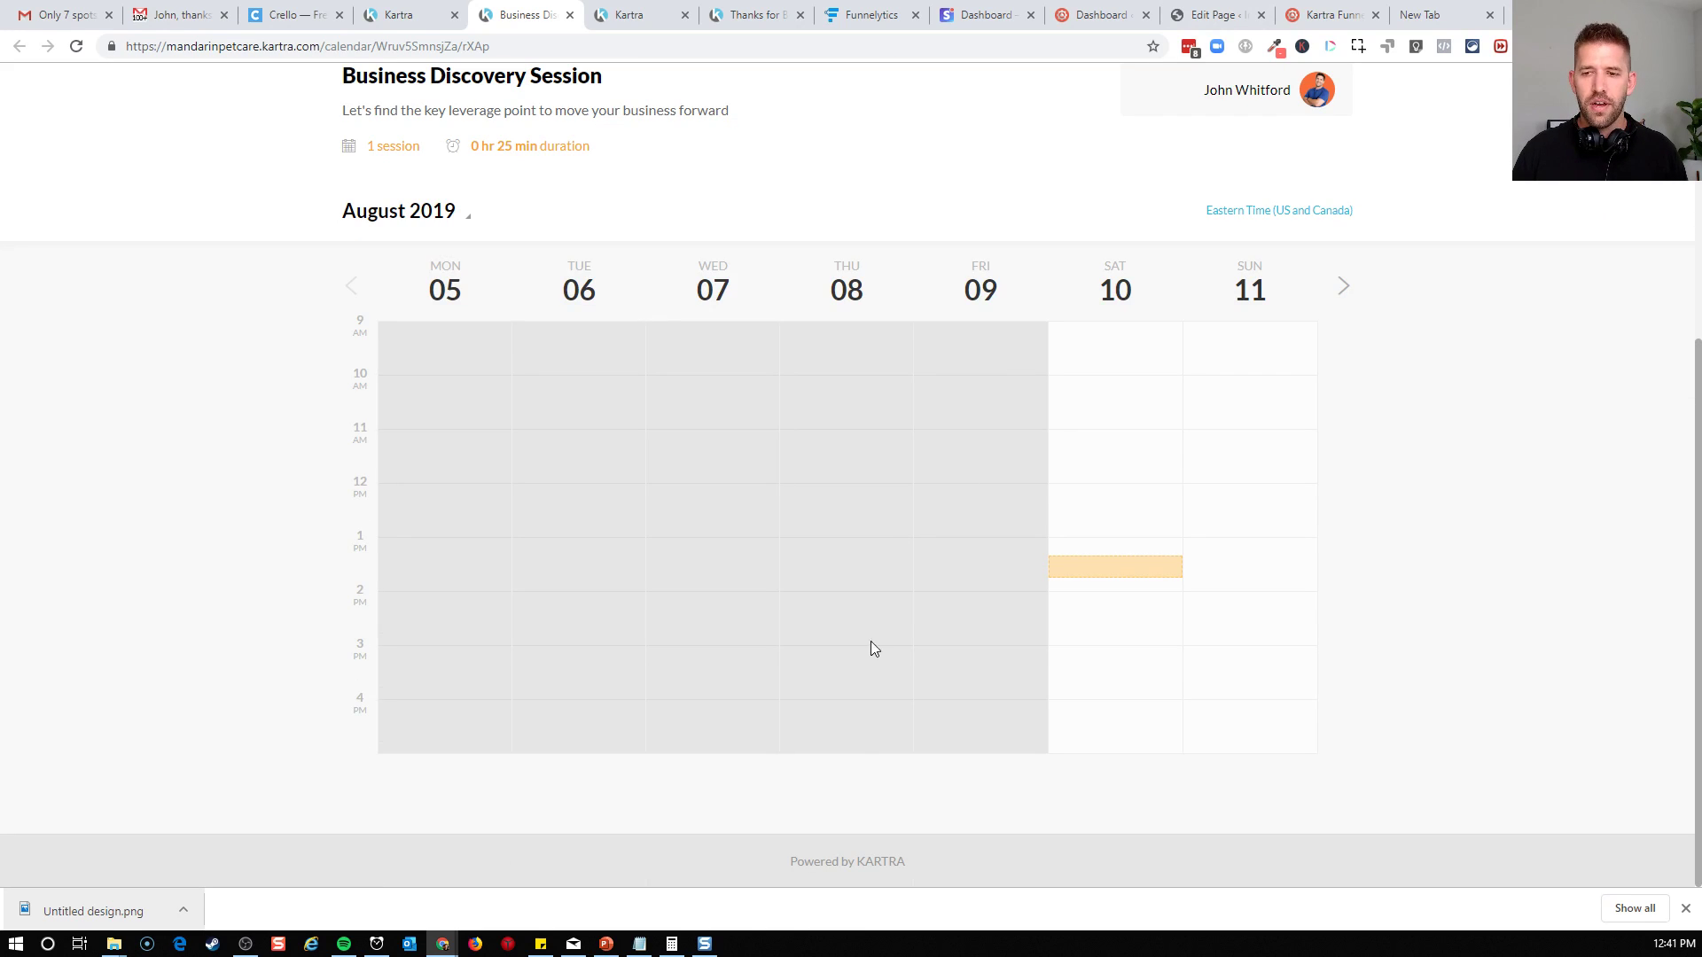
left_click_drag(795, 872, 1000, 874)
left_click(914, 869)
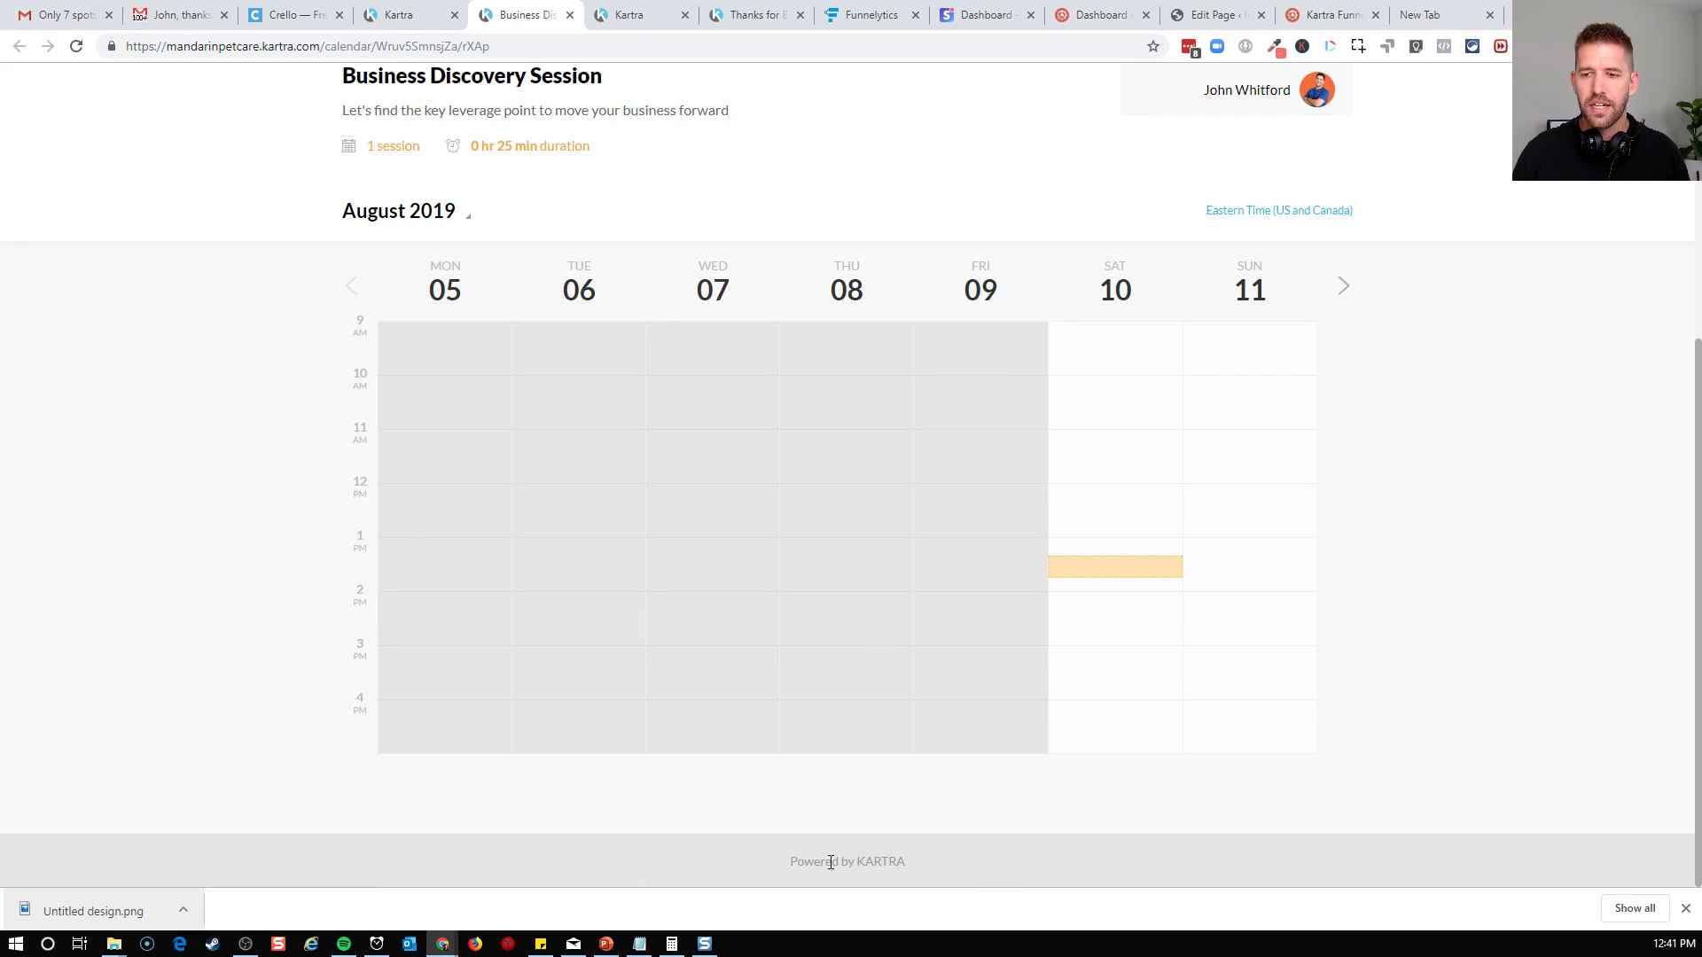
scroll(747, 870, "up", 4)
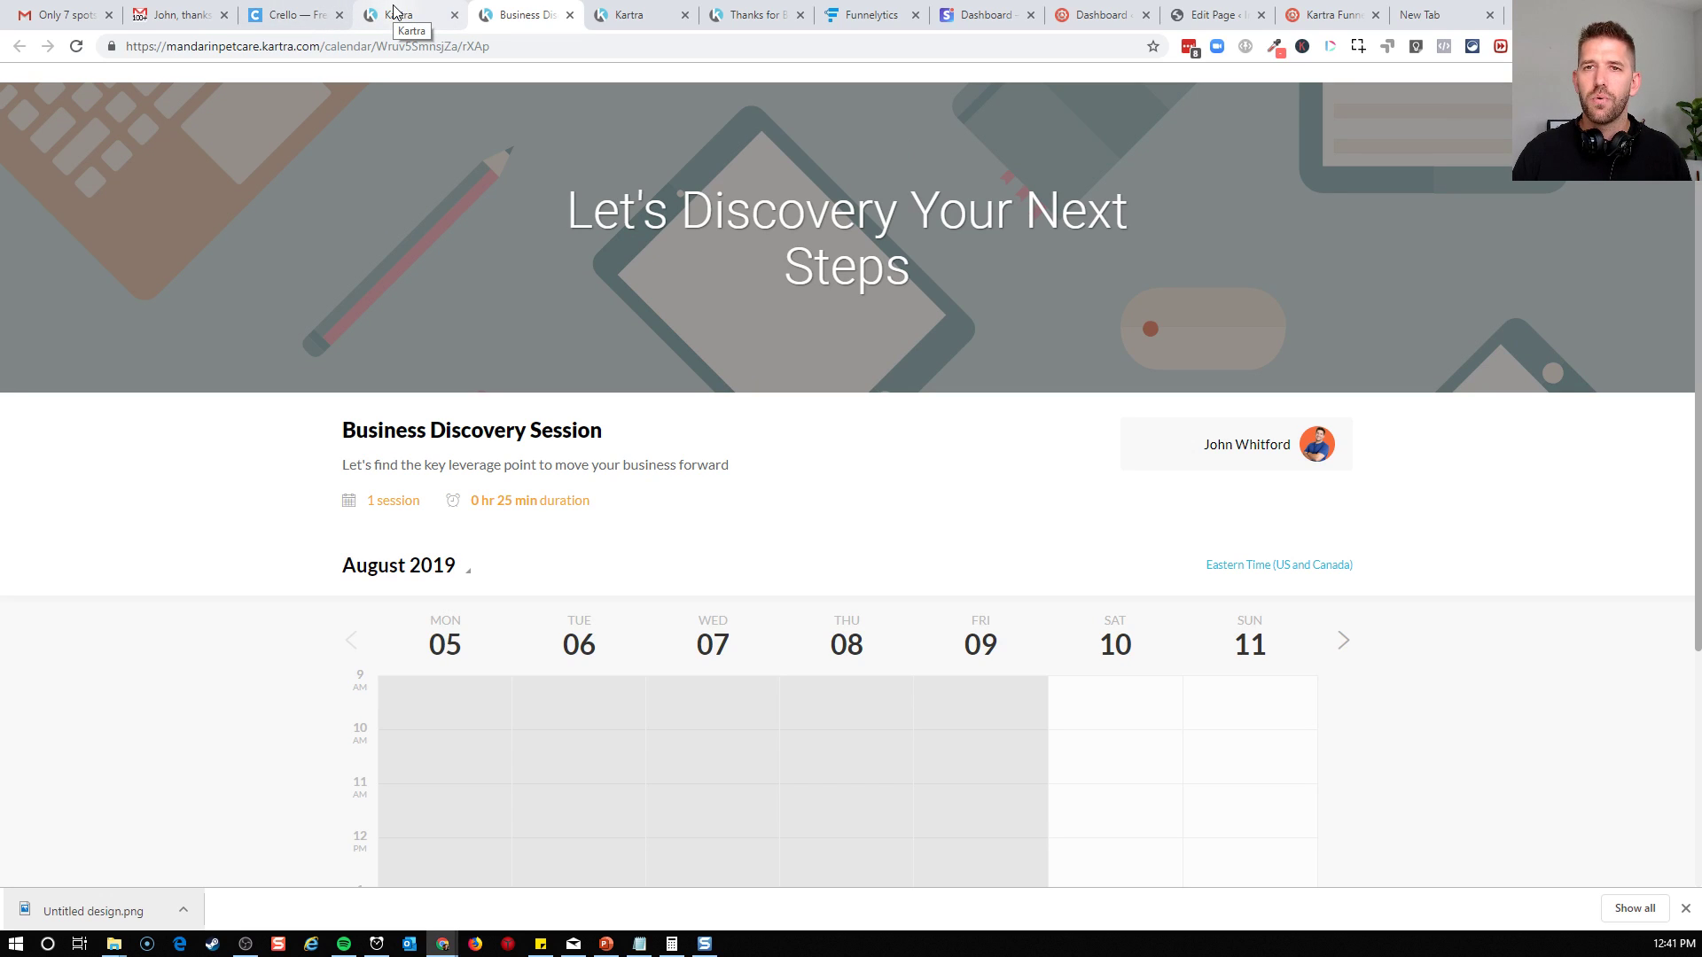
Switch to Funnelytics and review the Application Funnel's confirmation page, form, call confirmation email, scheduling emails, calendar and offer page
left_click(864, 15)
left_click(1182, 416)
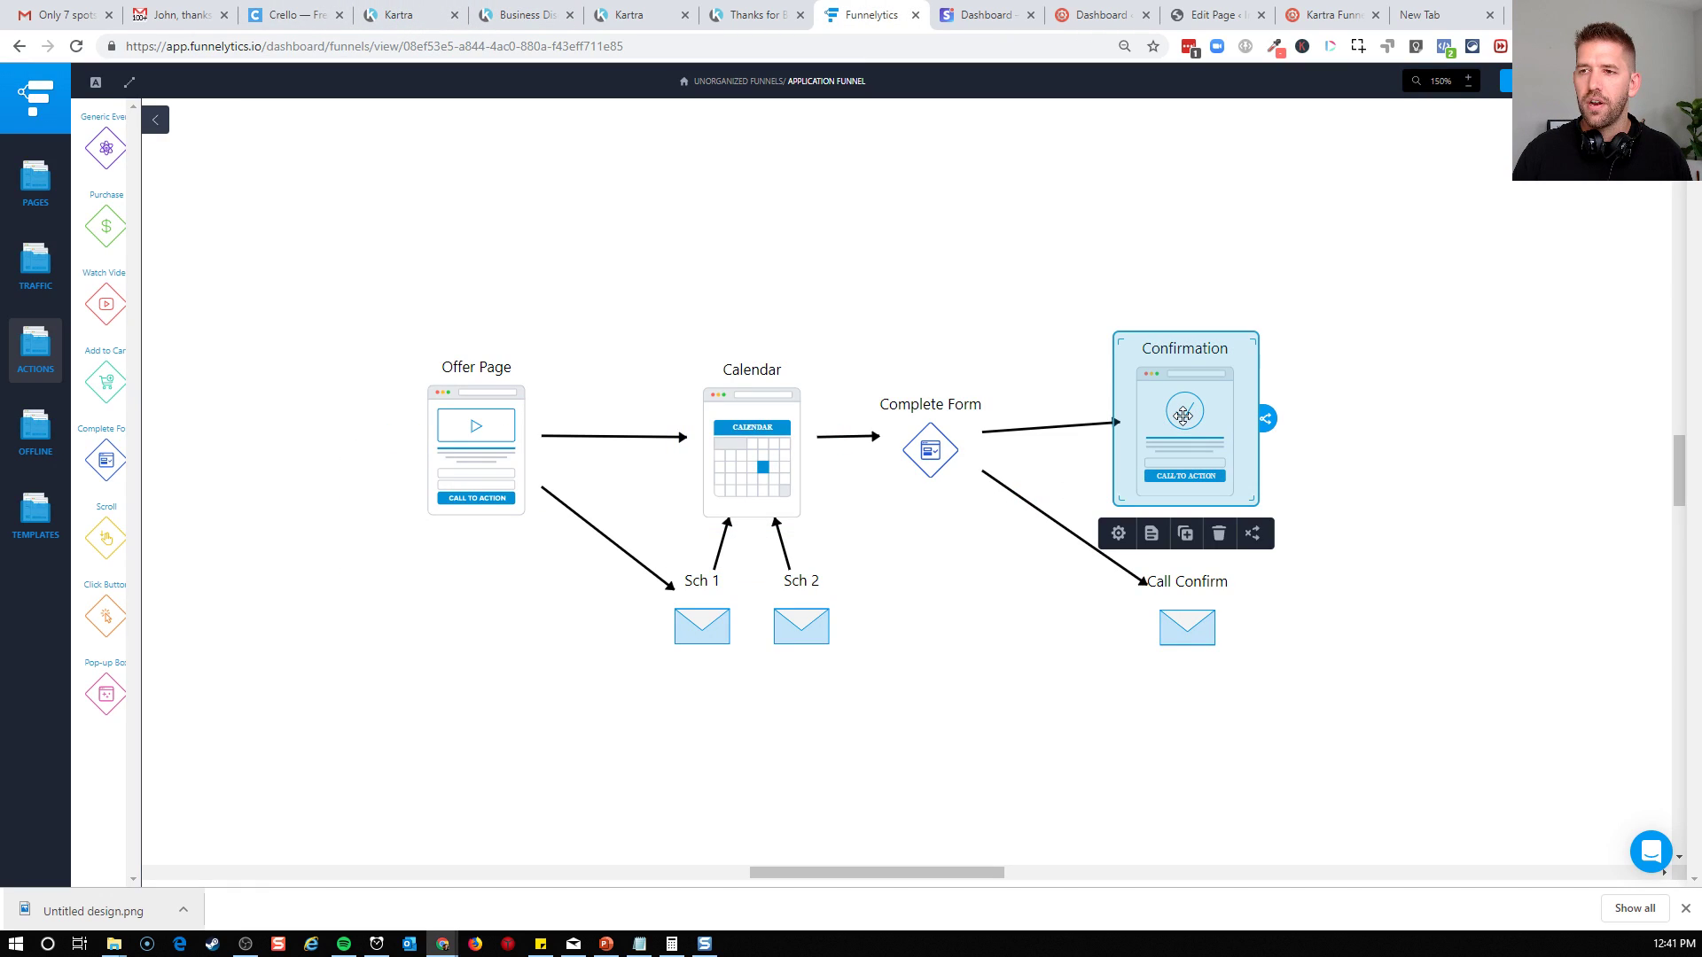
left_click(922, 443)
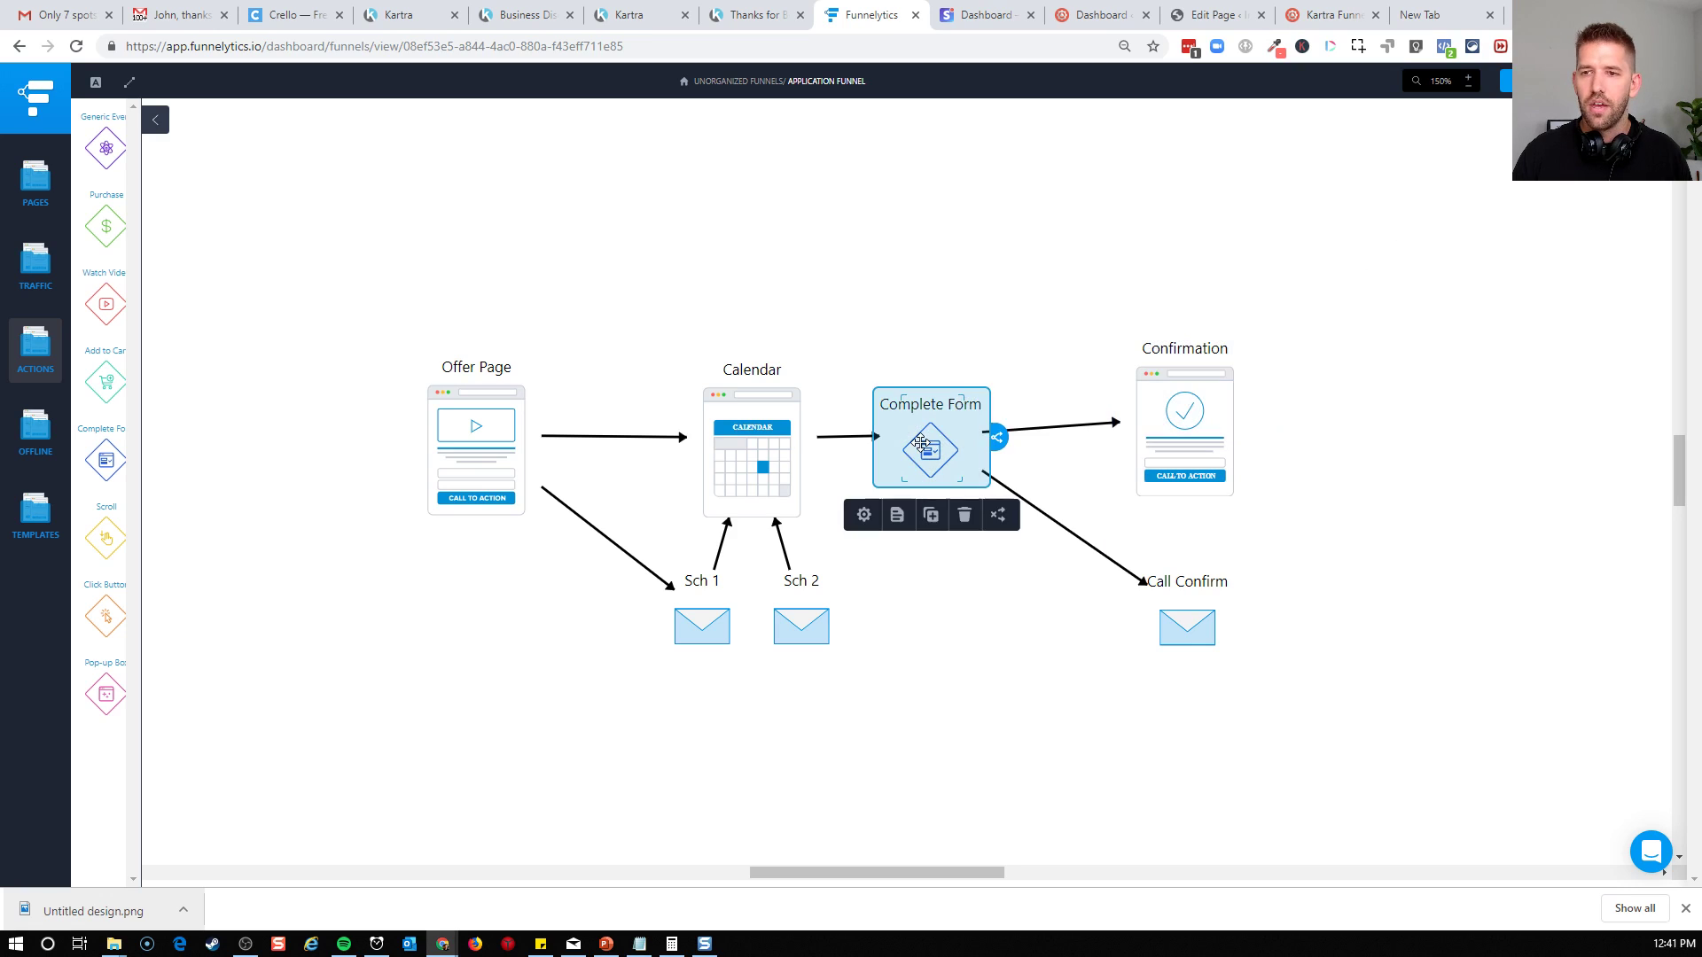
left_click(952, 344)
left_click(1196, 625)
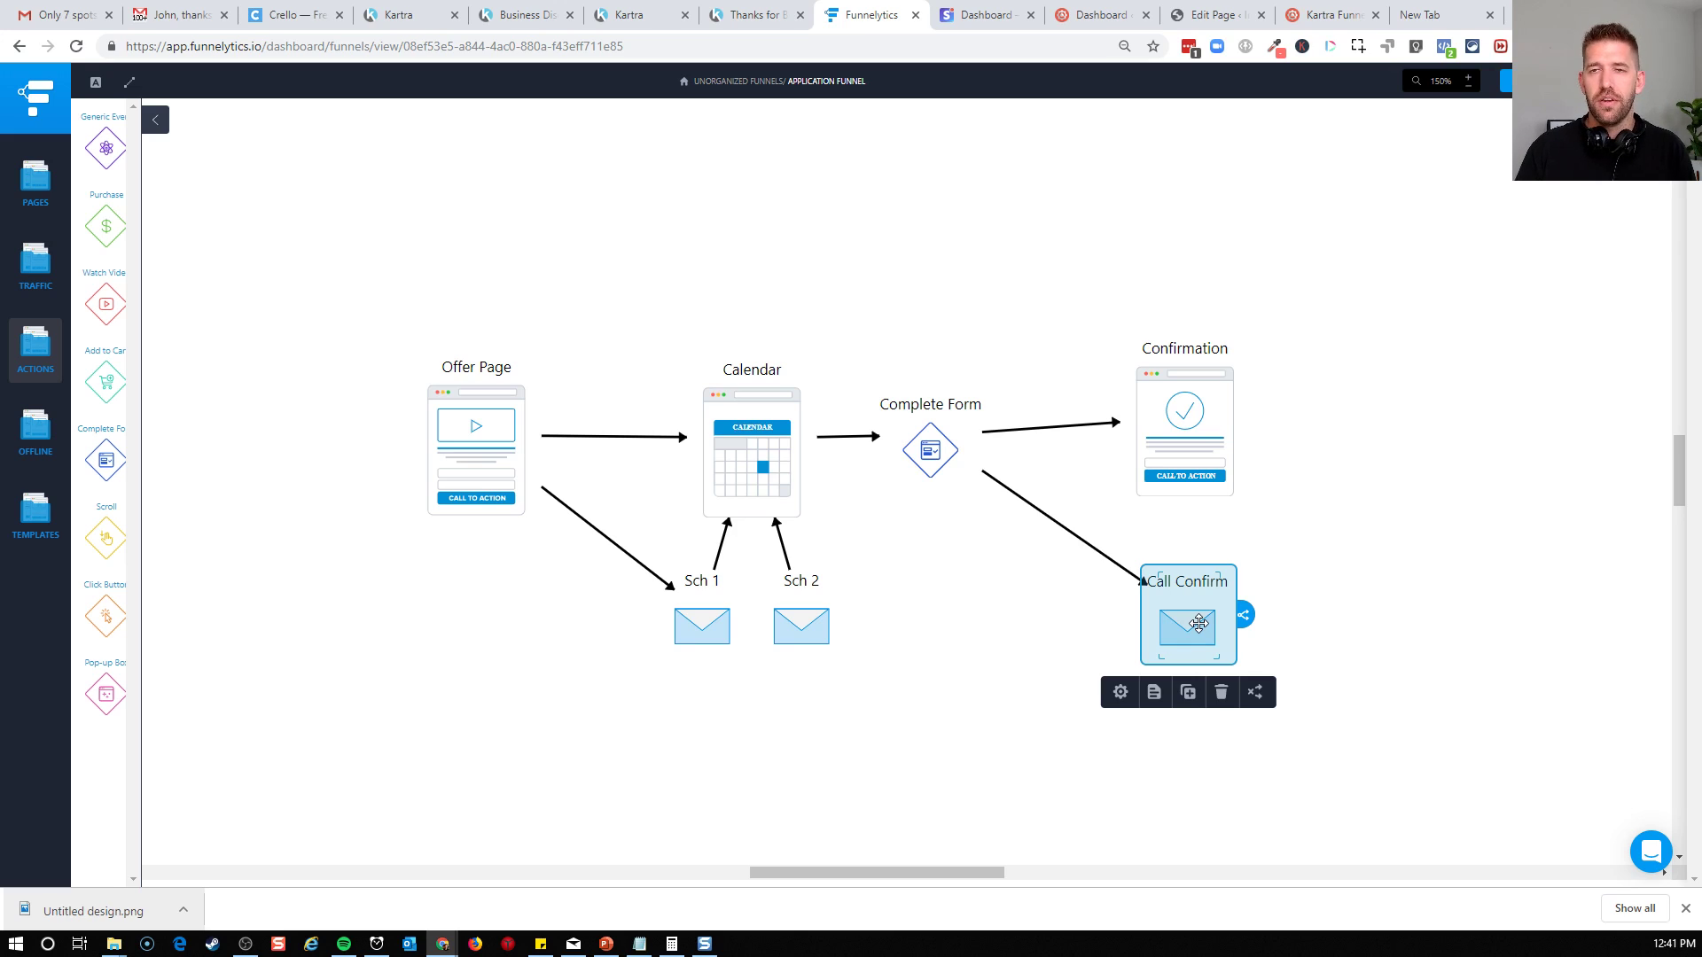
left_click_drag(612, 696, 884, 569)
left_click(1231, 622)
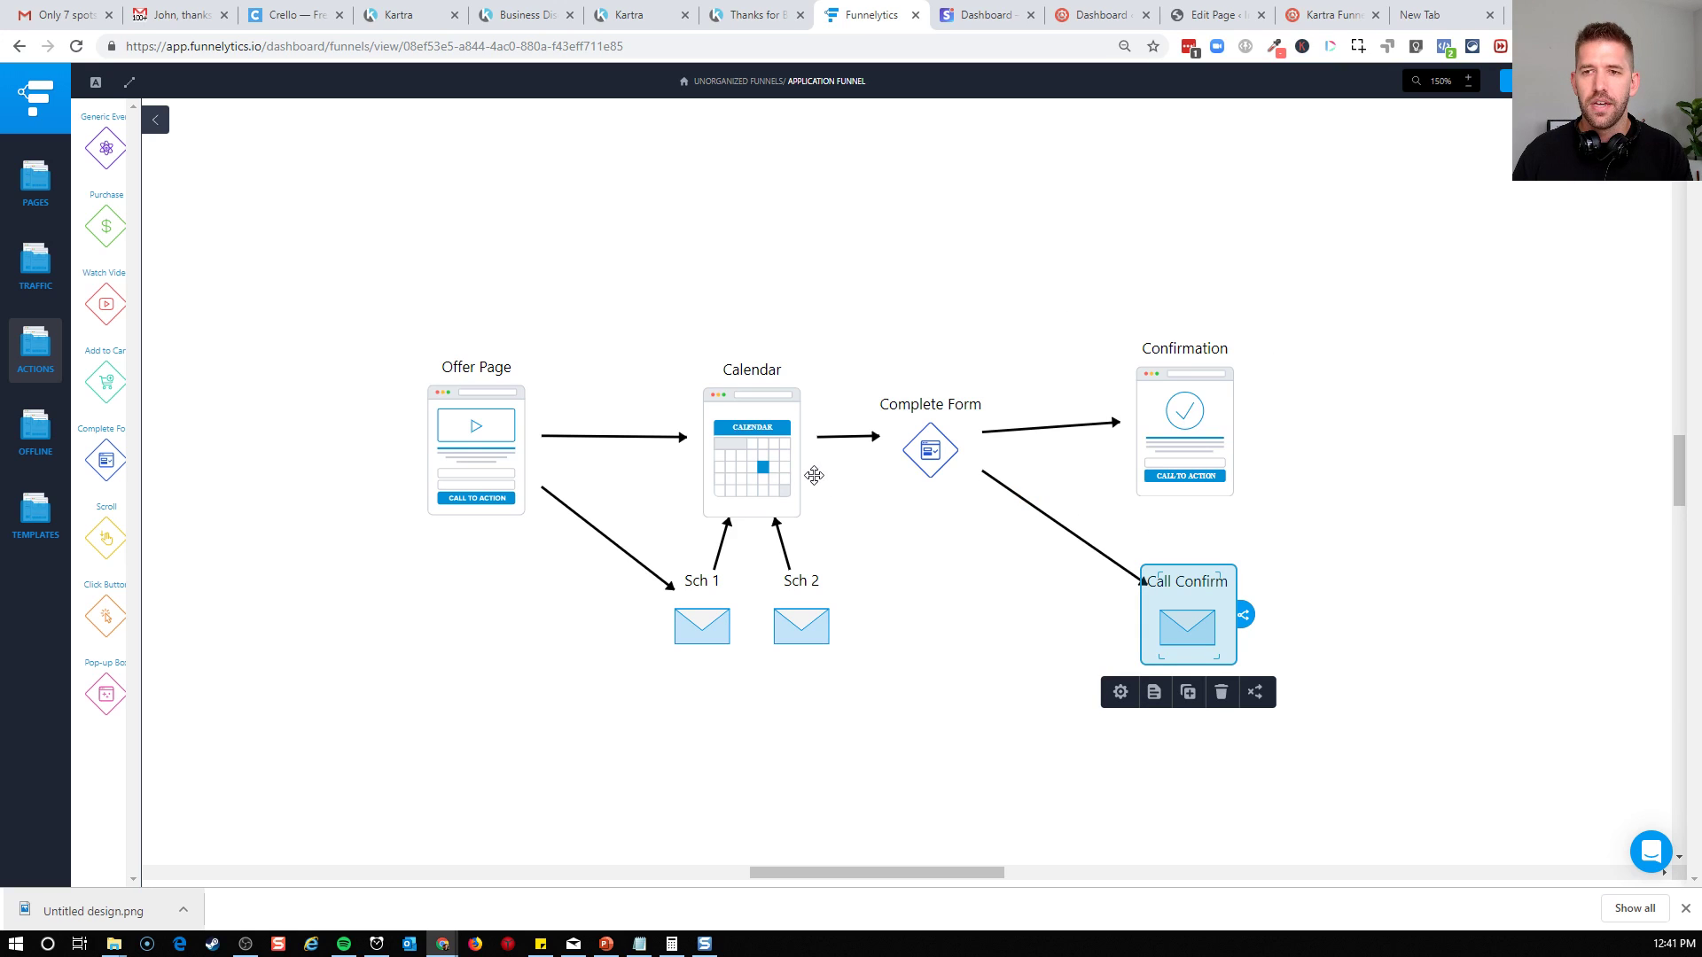
left_click(765, 467)
left_click(451, 434)
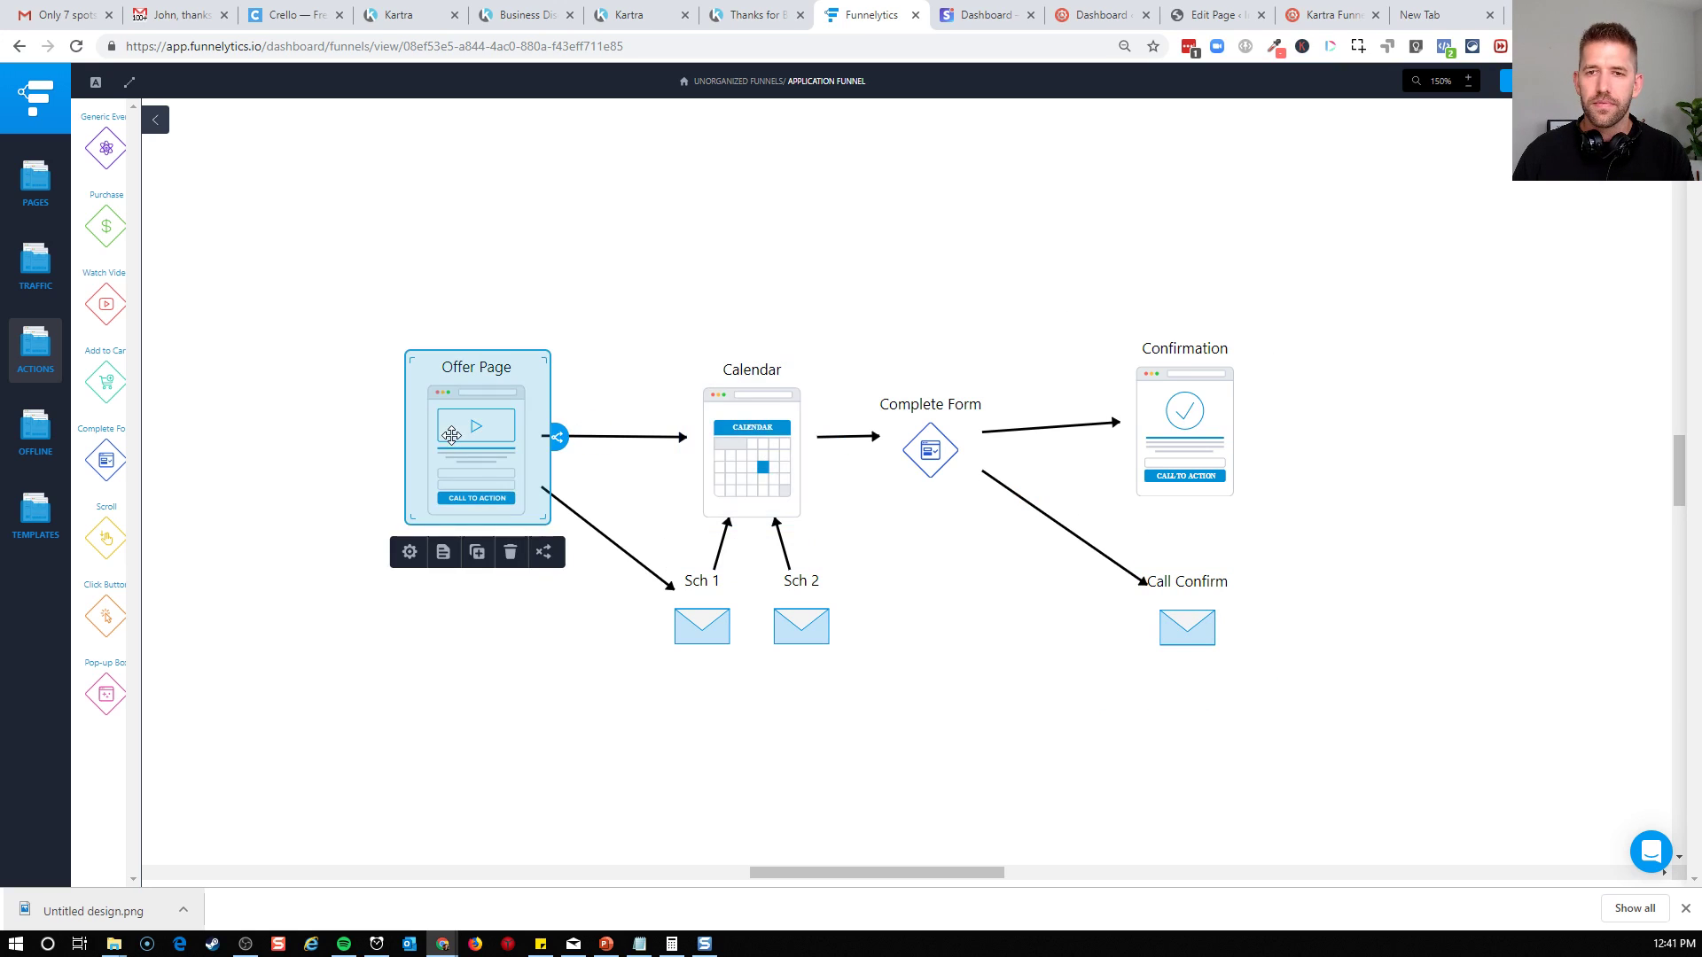
left_click(539, 289)
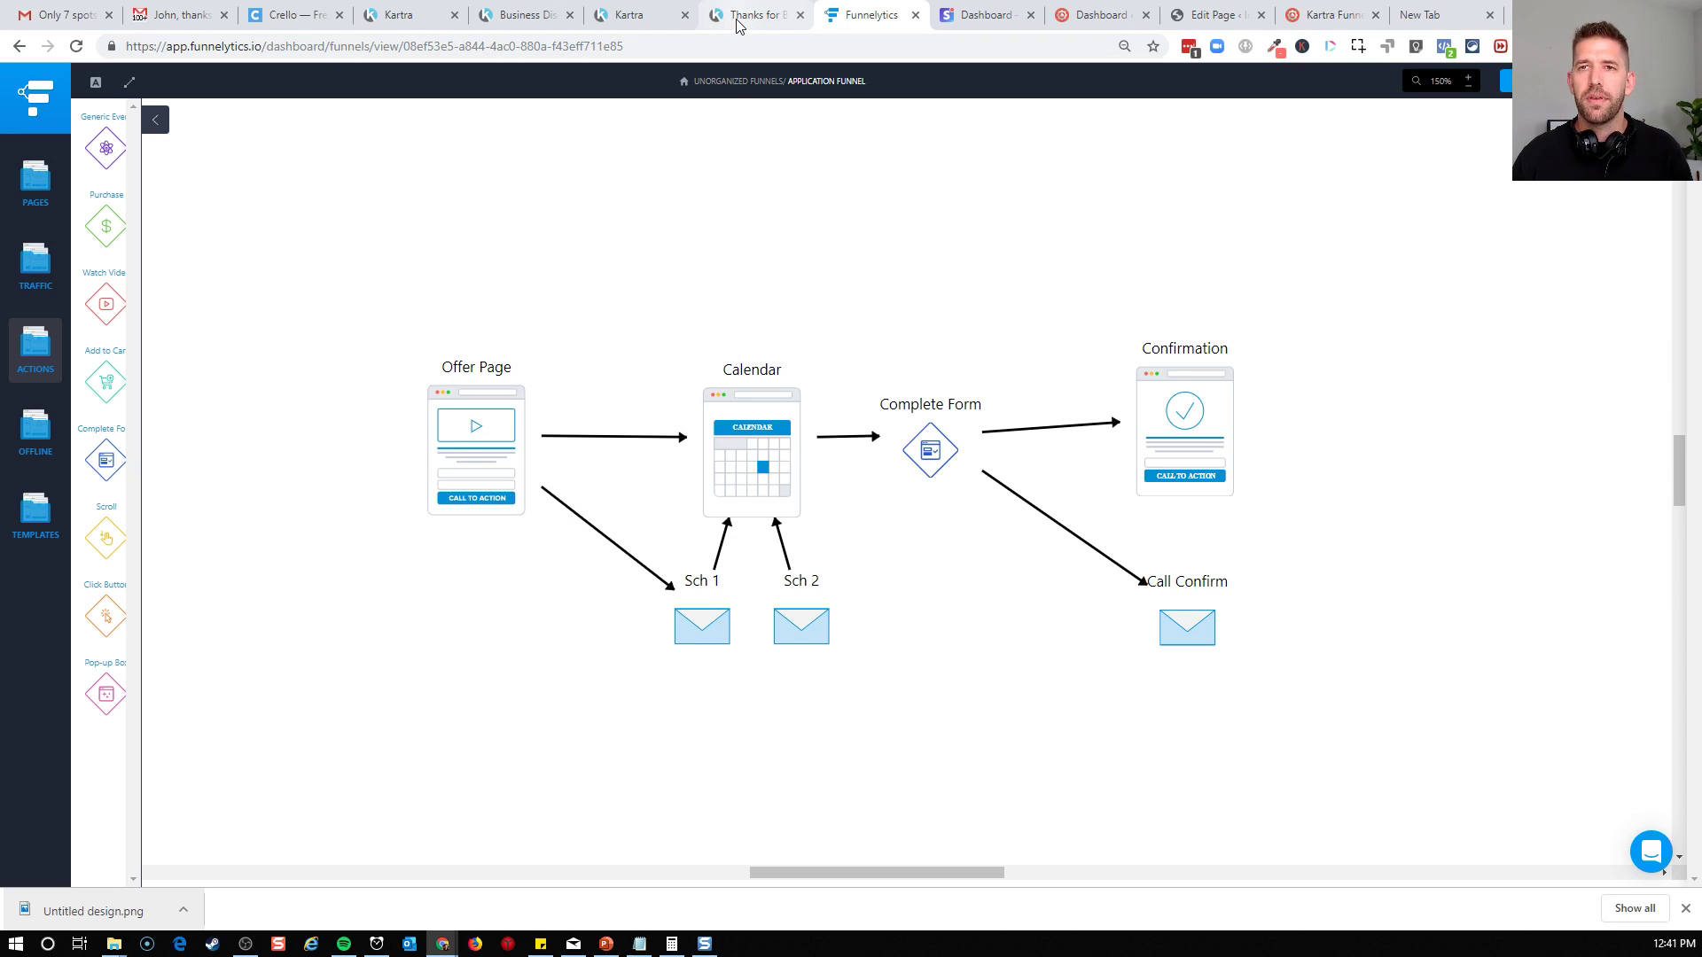
Return to Kartra and open the account's list of pages
left_click(527, 15)
left_click(404, 15)
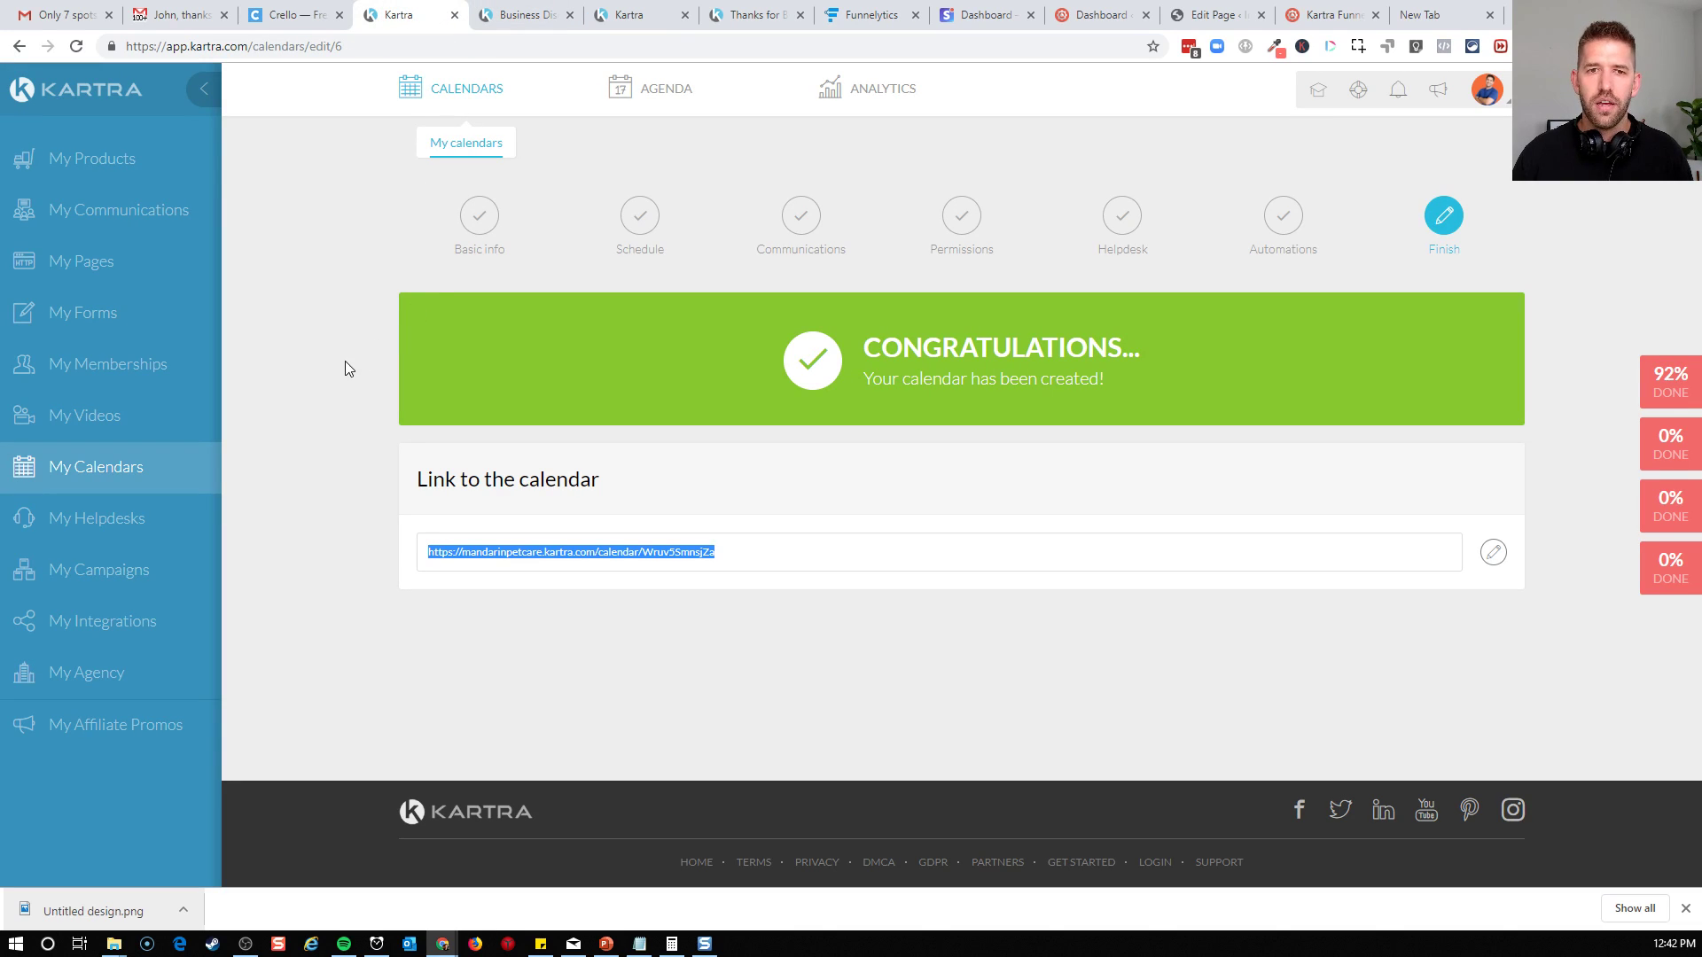
left_click(103, 259)
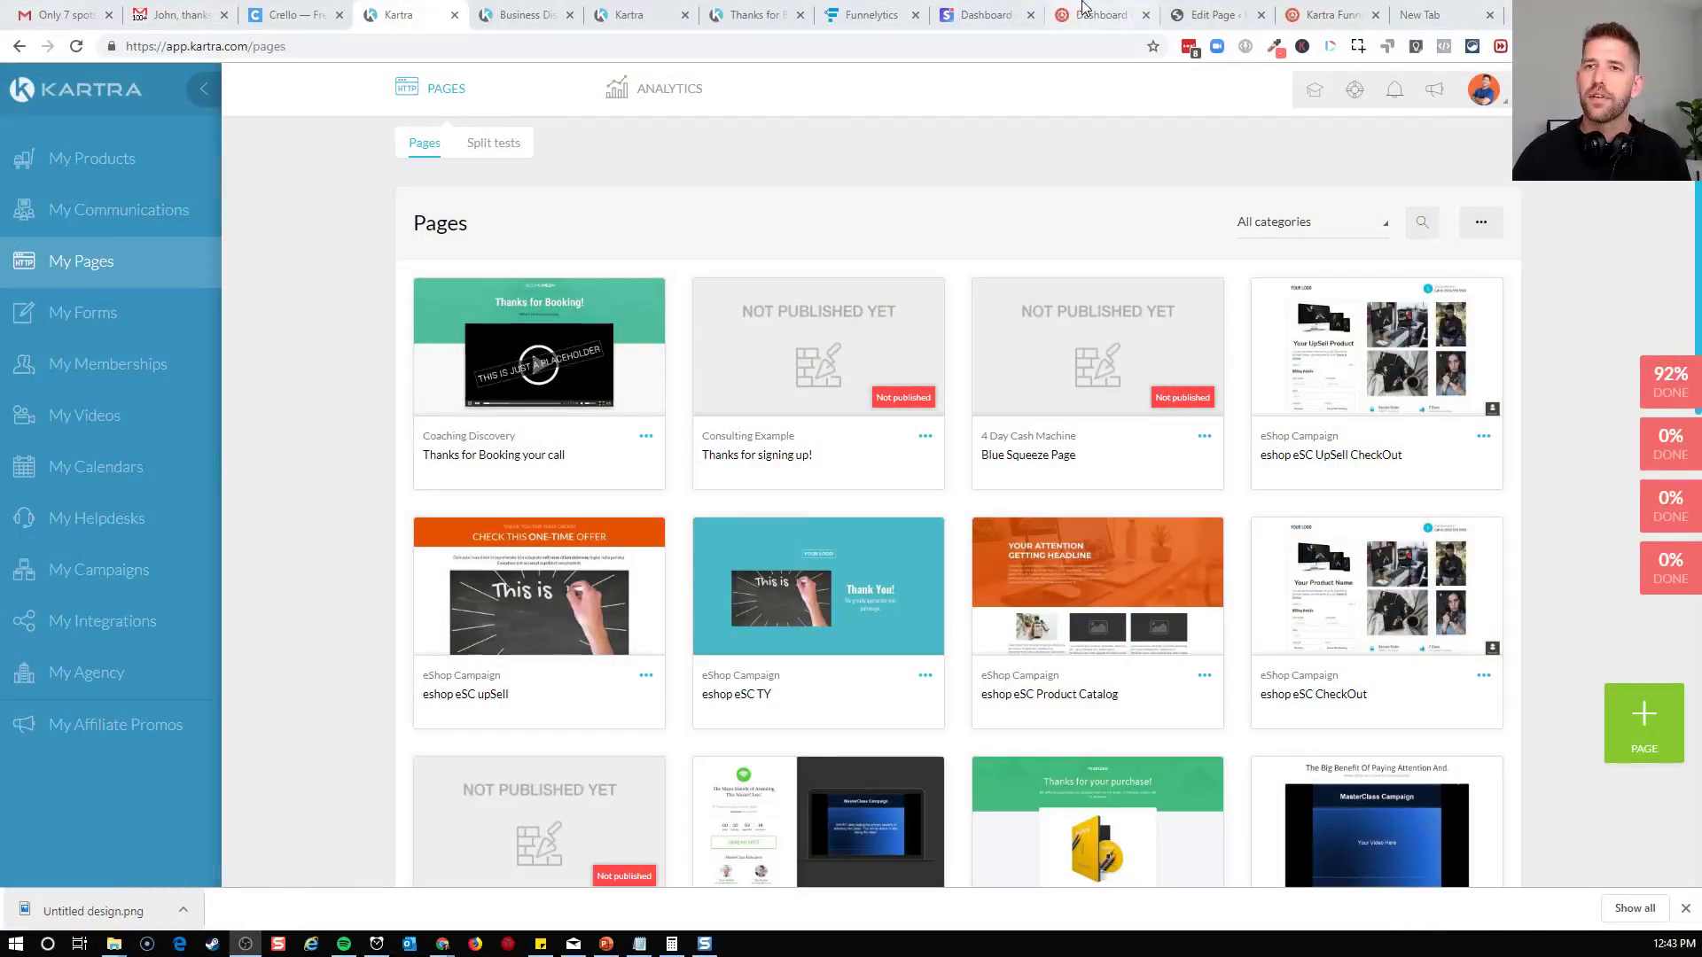
Check the Sch 1 and Sch 2 emails and the Offer Page in the Funnelytics map
left_click(864, 15)
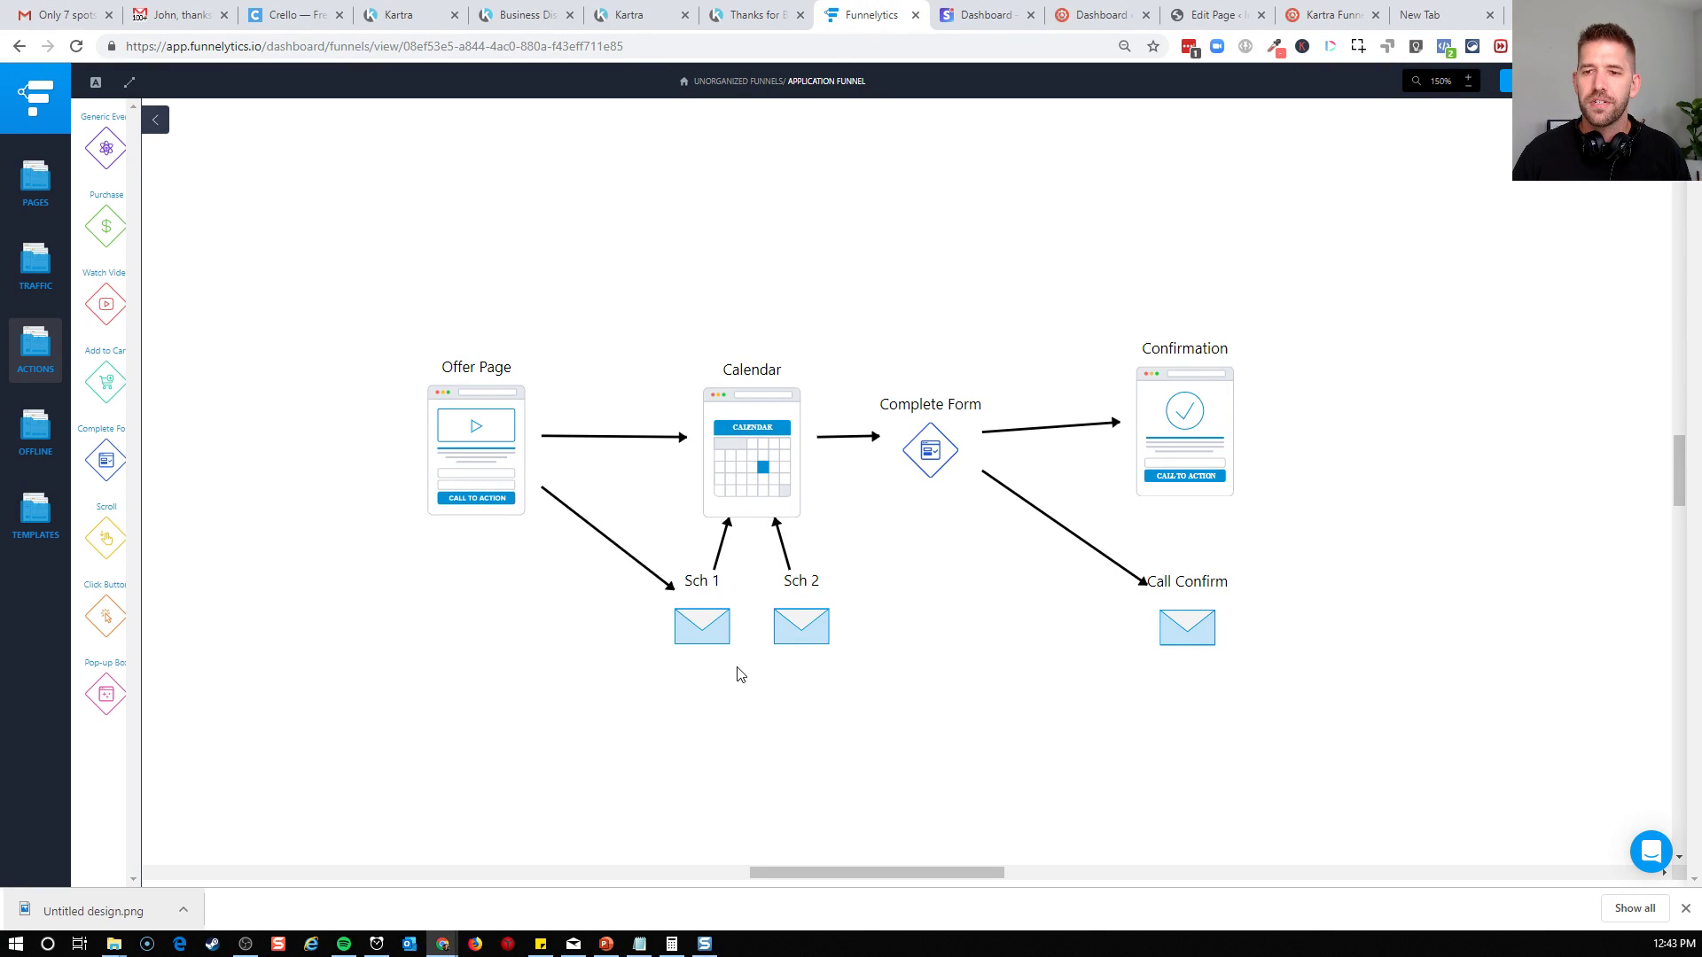
left_click_drag(660, 683, 886, 589)
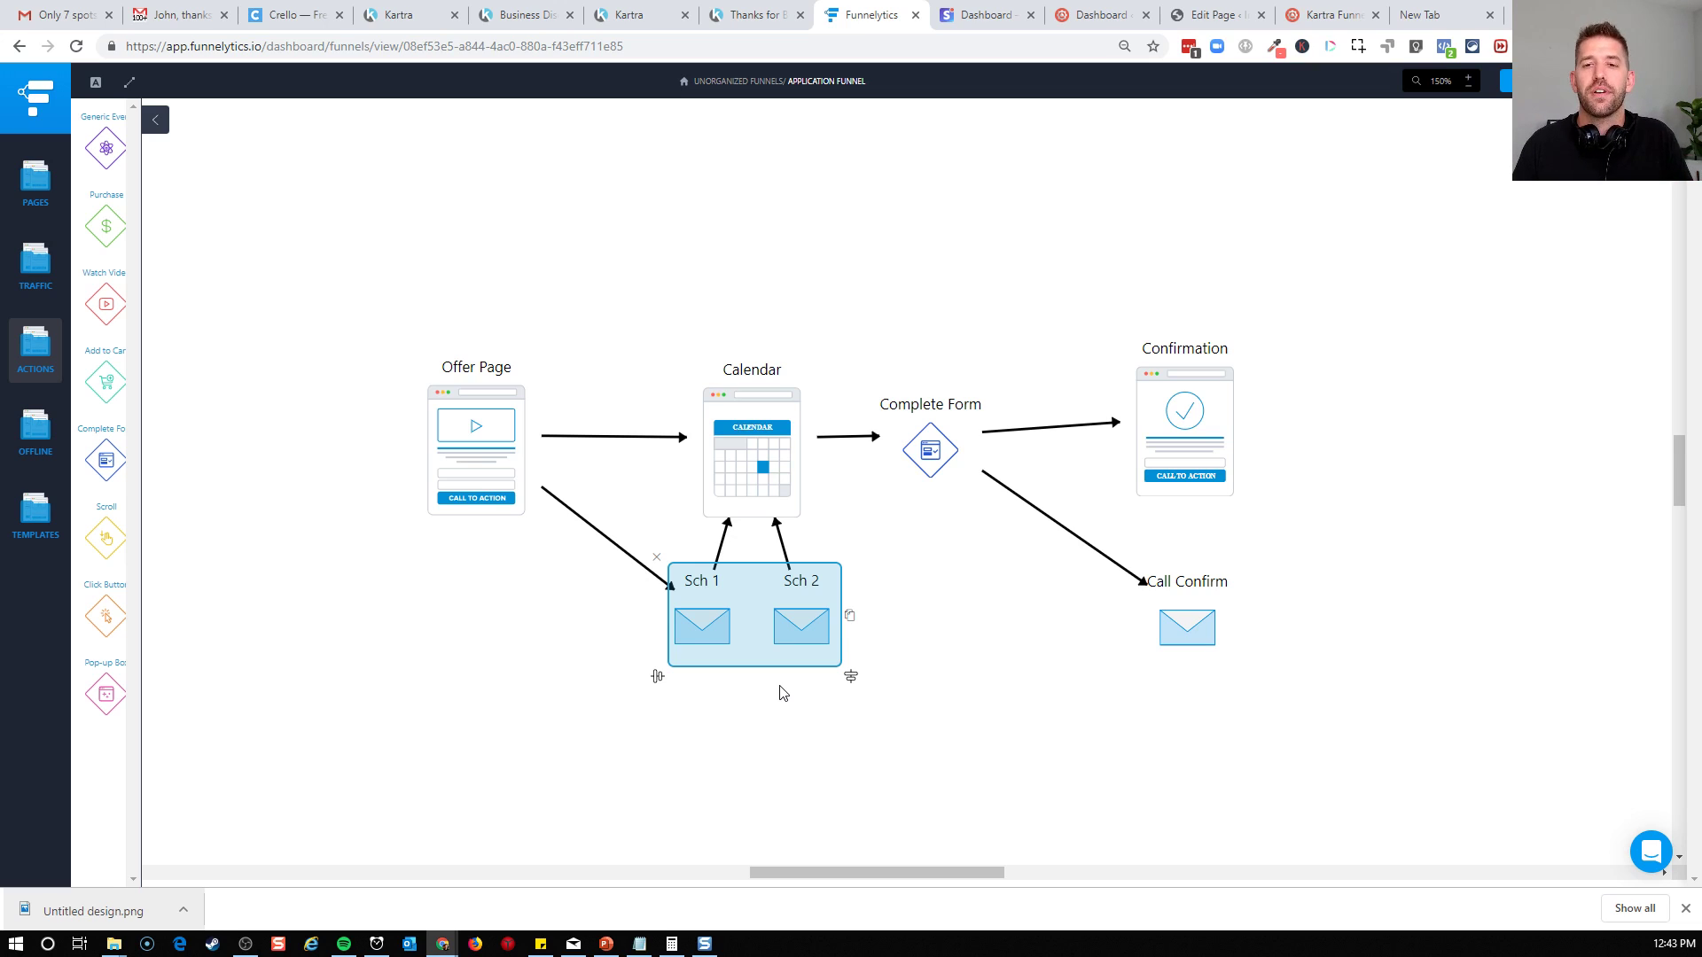
left_click(483, 464)
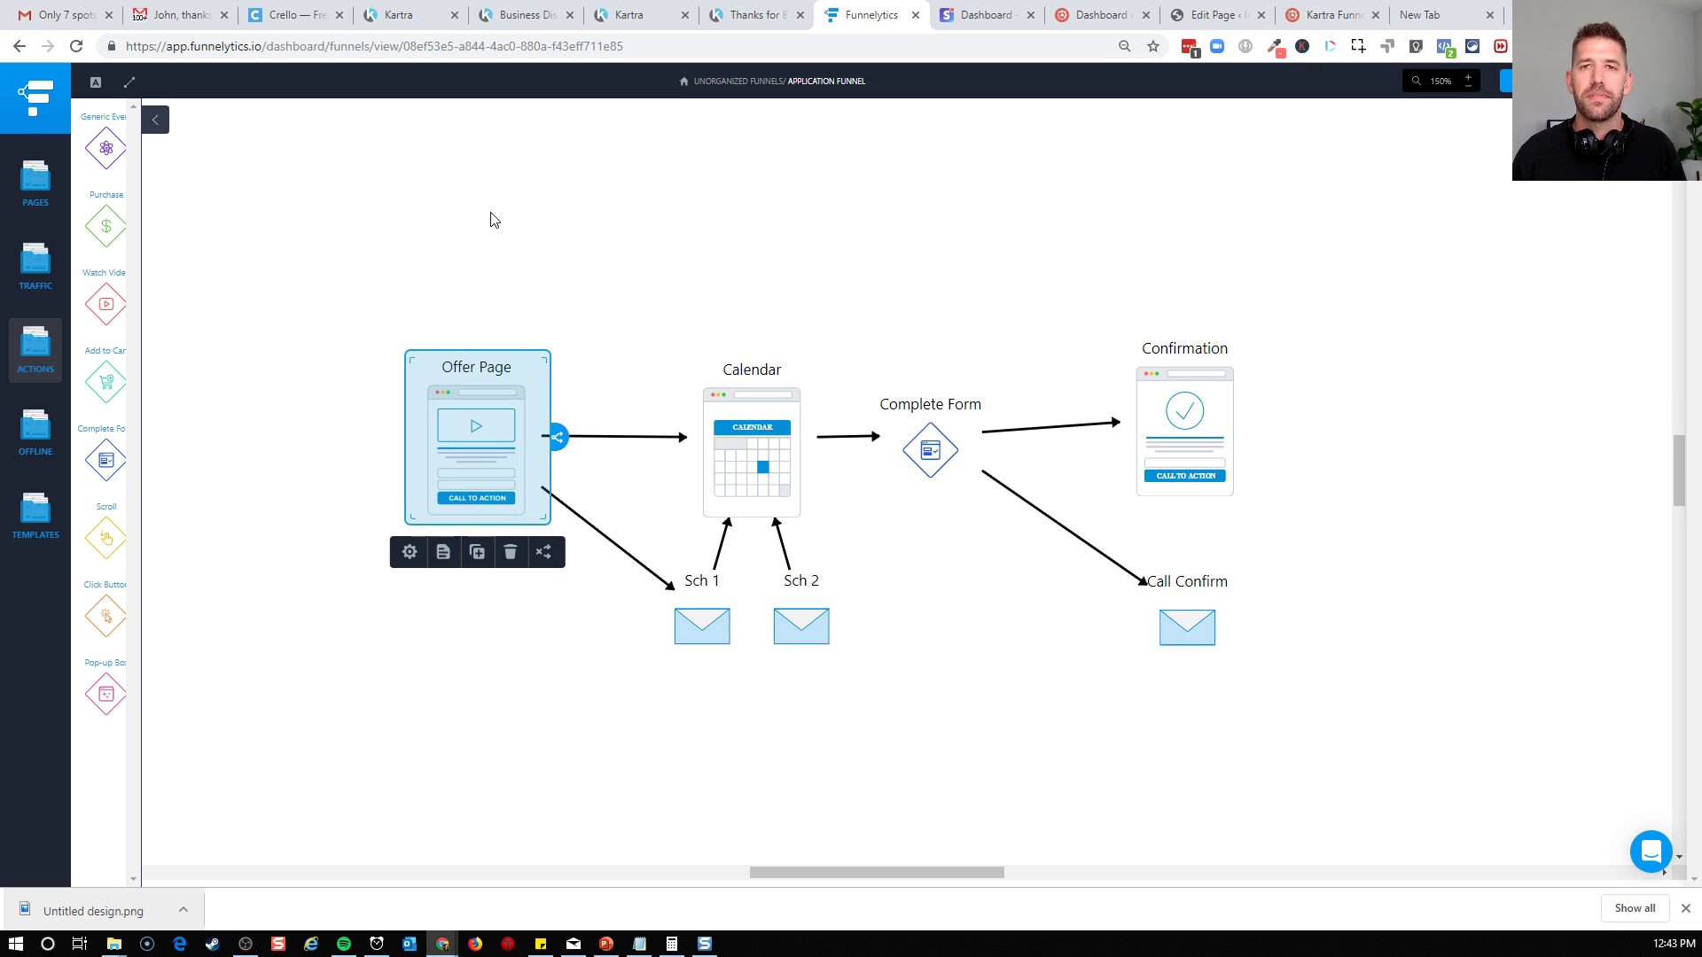
Return to Kartra and start a new page from the squeeze page template with the green video and countdown panel
left_click(417, 24)
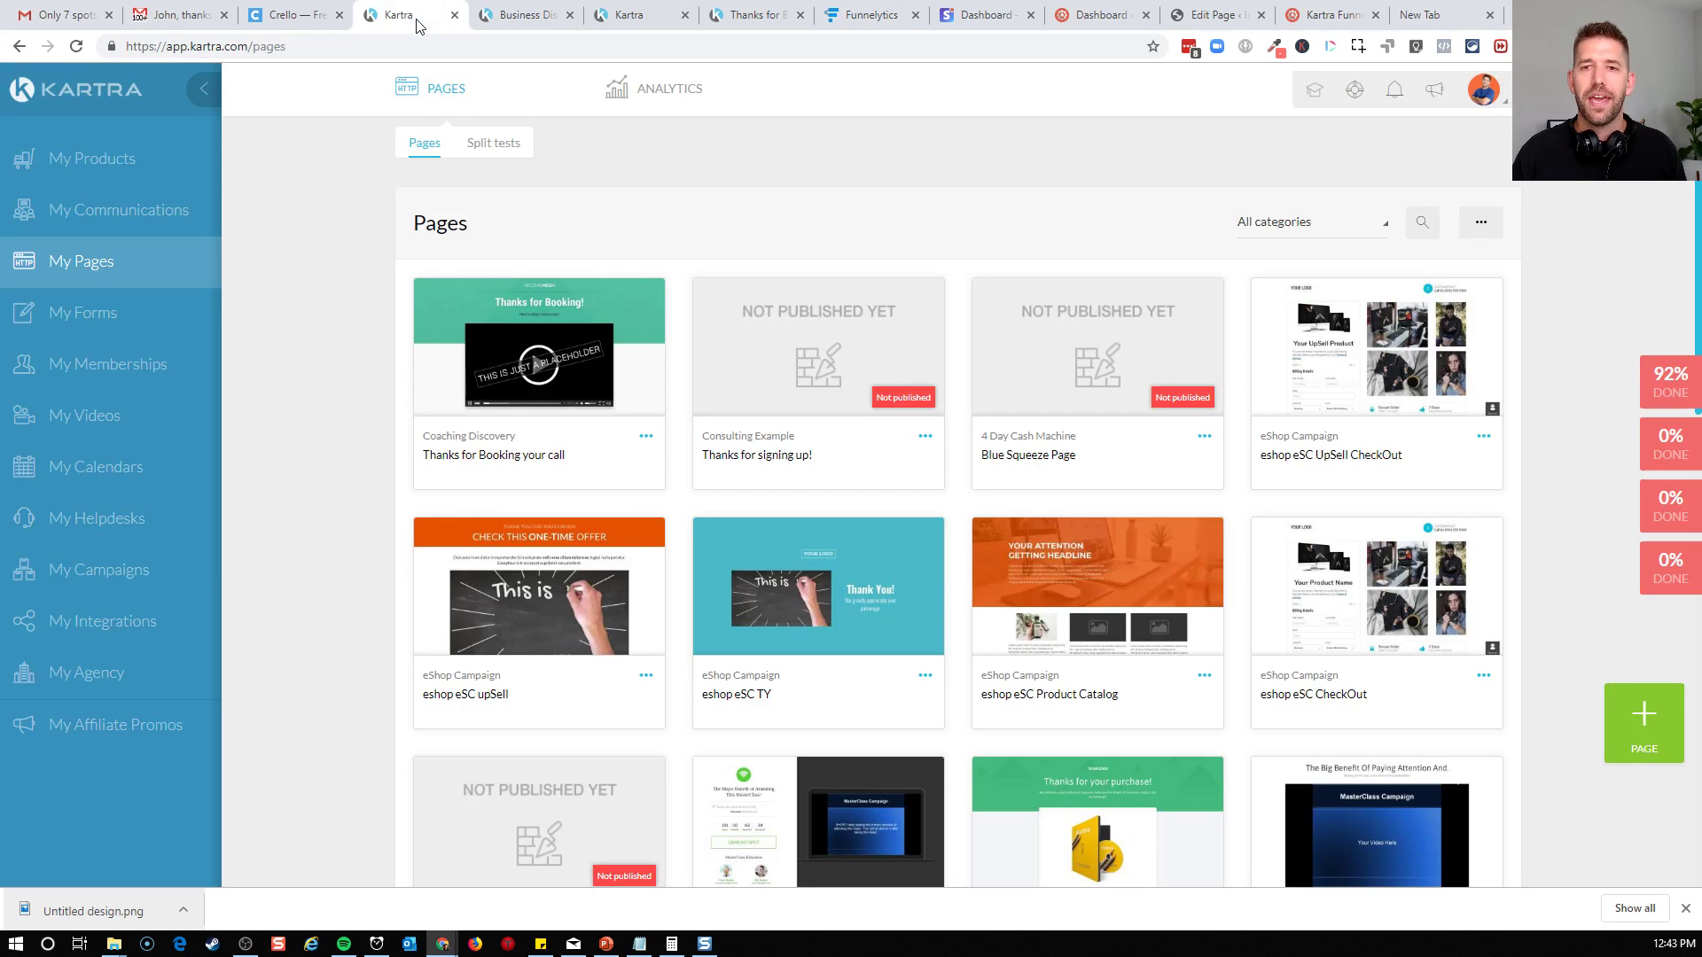
left_click(1642, 732)
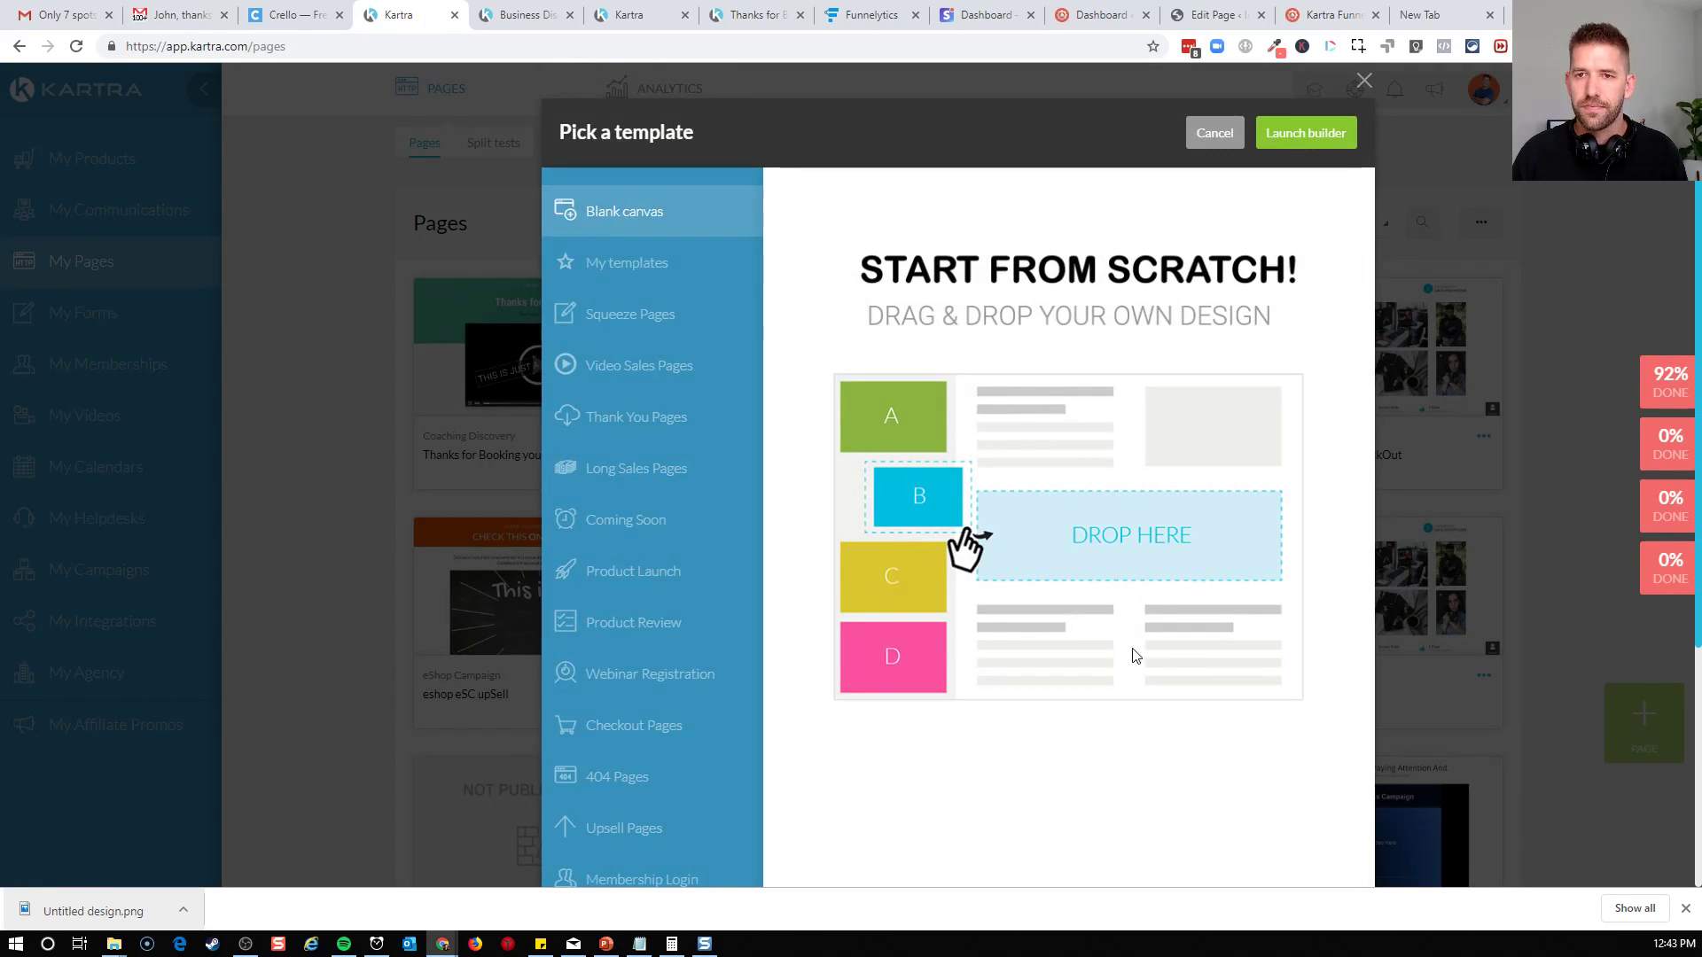
left_click(609, 318)
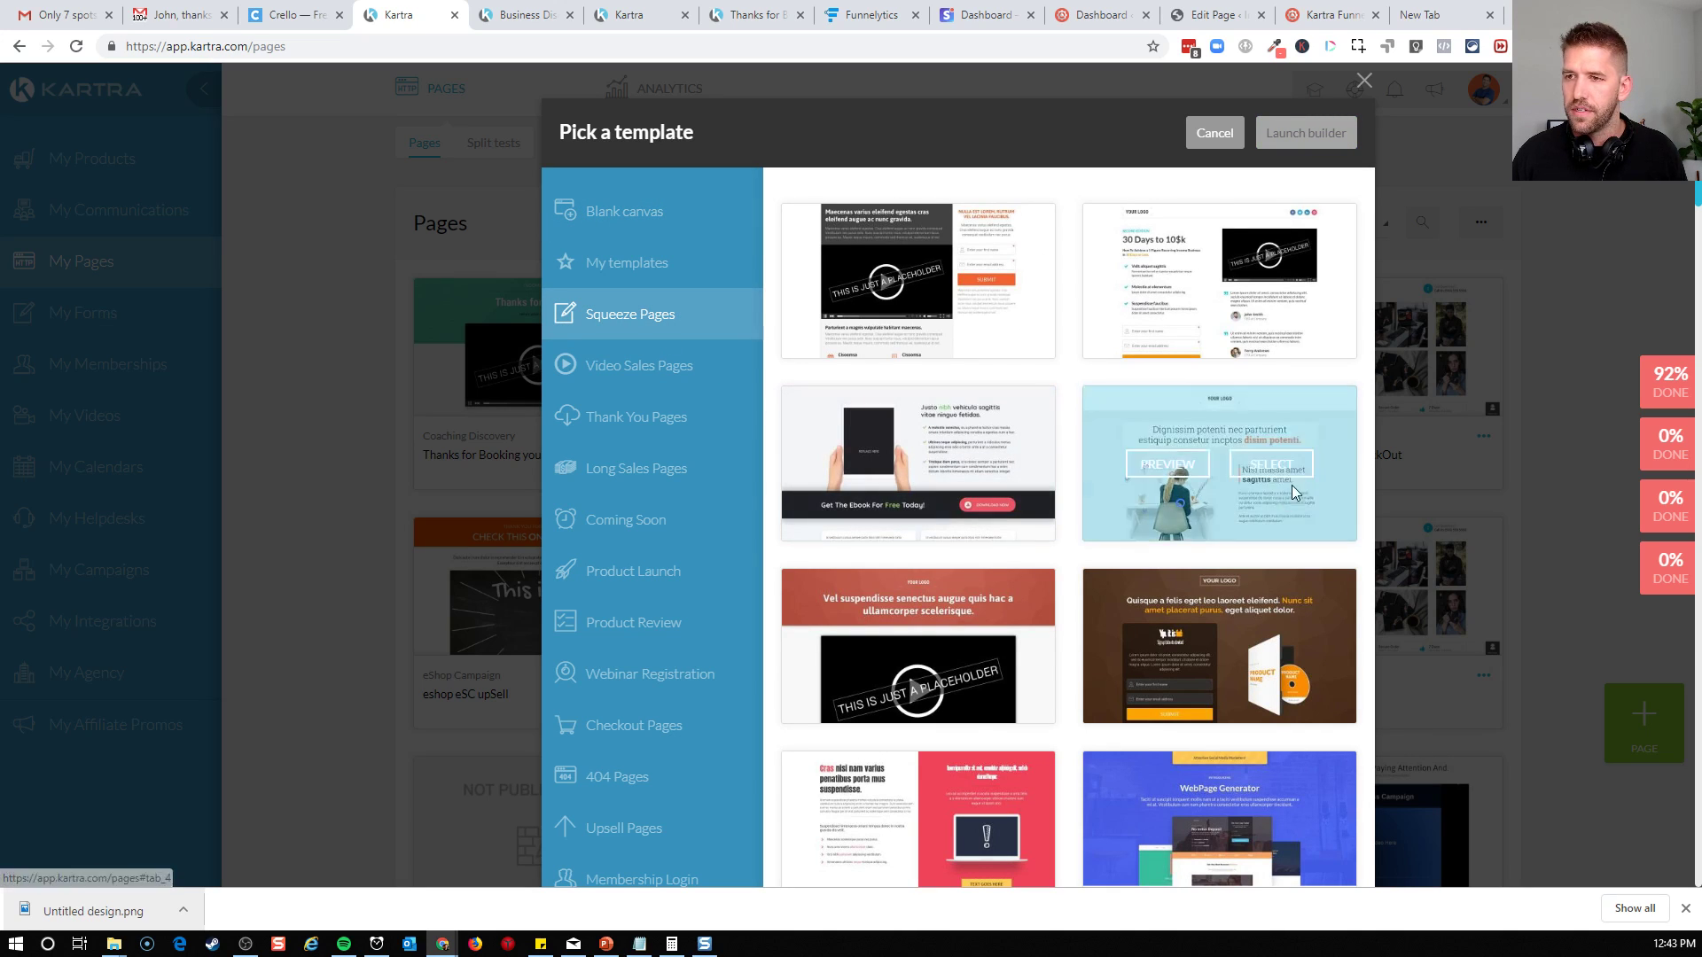
scroll(1274, 521, "down", 3)
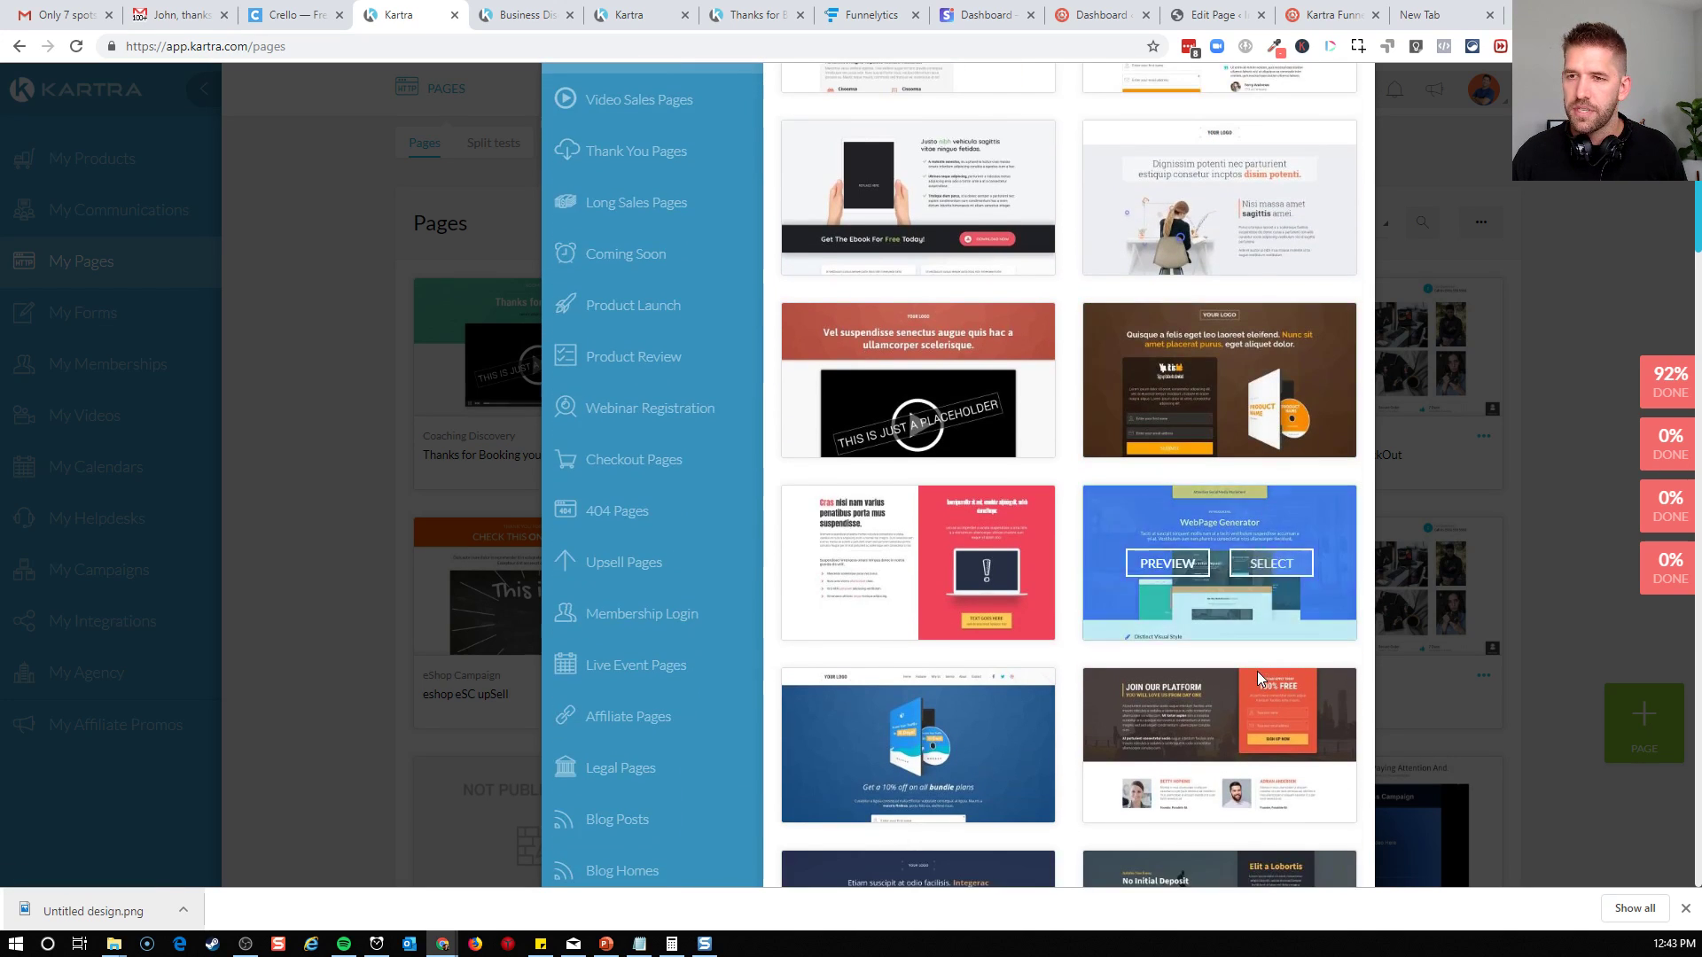
scroll(1238, 656, "down", 7)
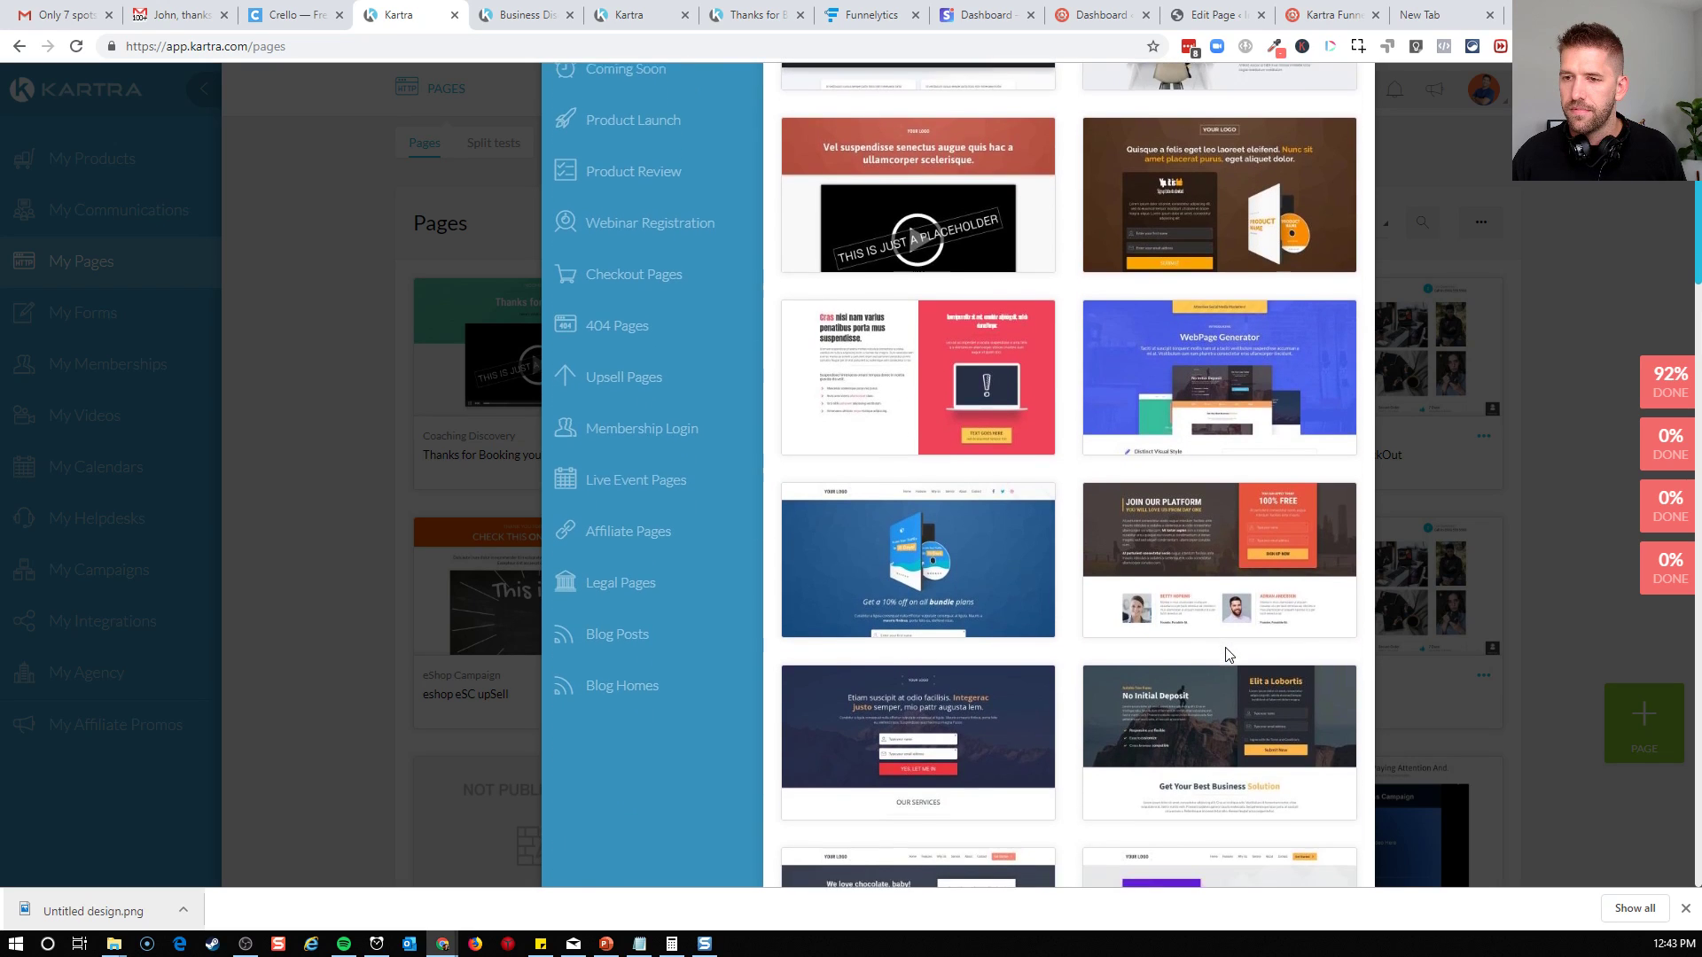
scroll(1225, 654, "down", 3)
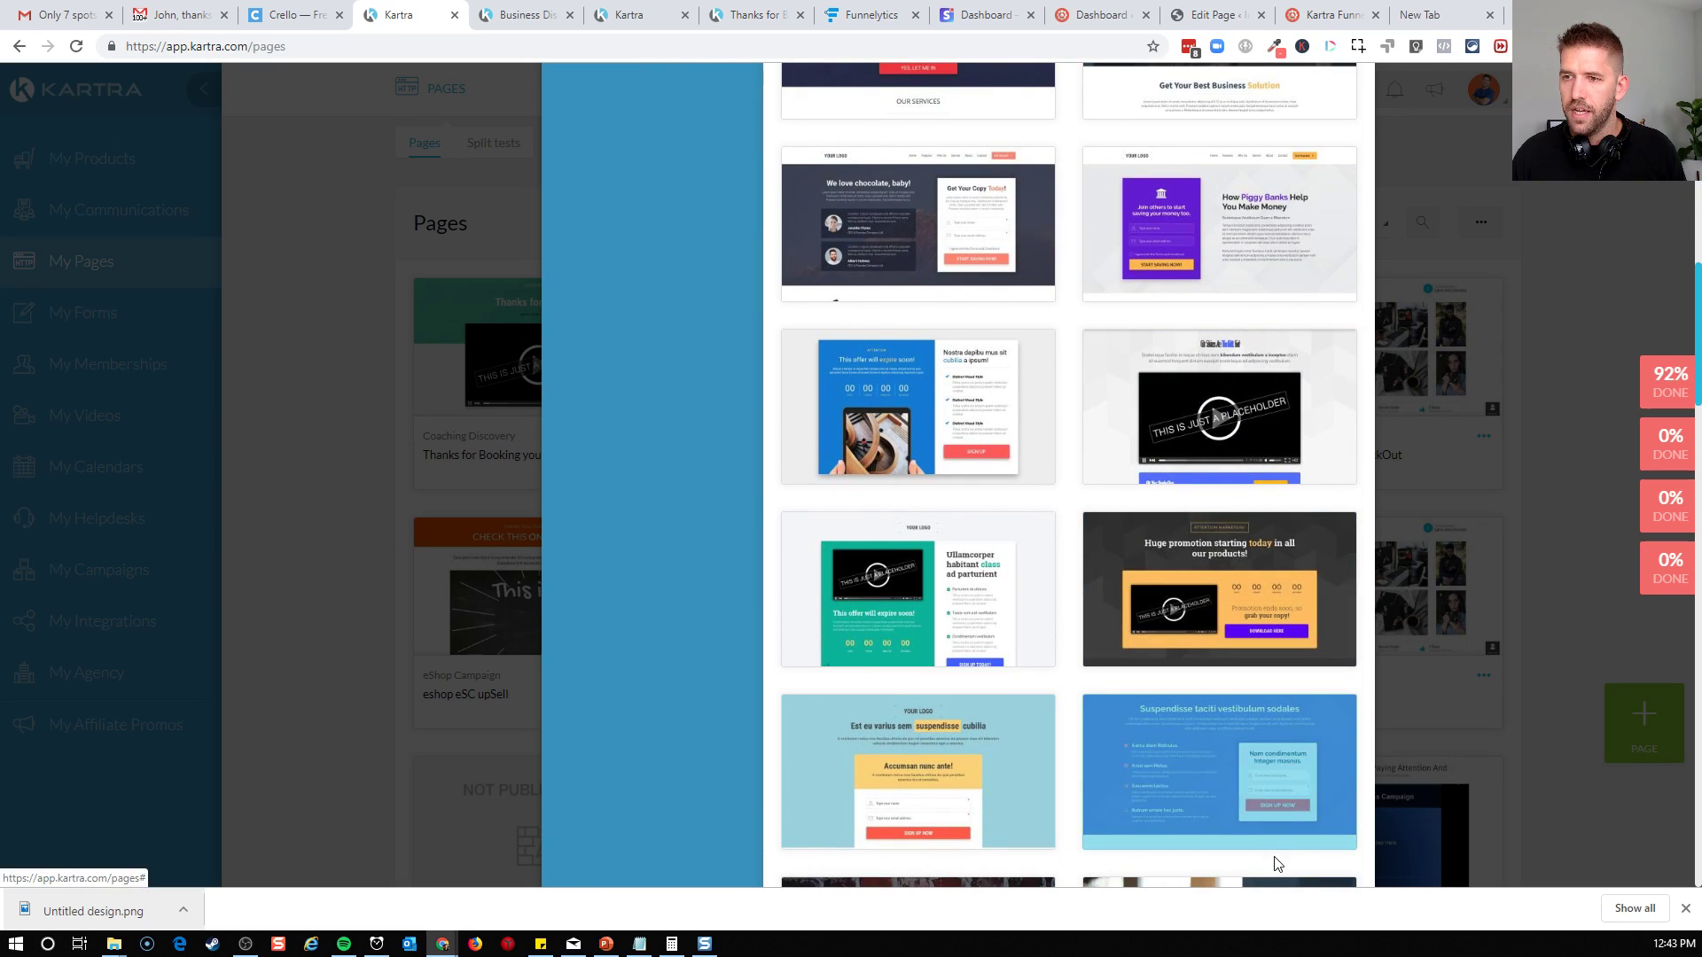
scroll(1270, 842, "down", 3)
scroll(1241, 672, "down", 1)
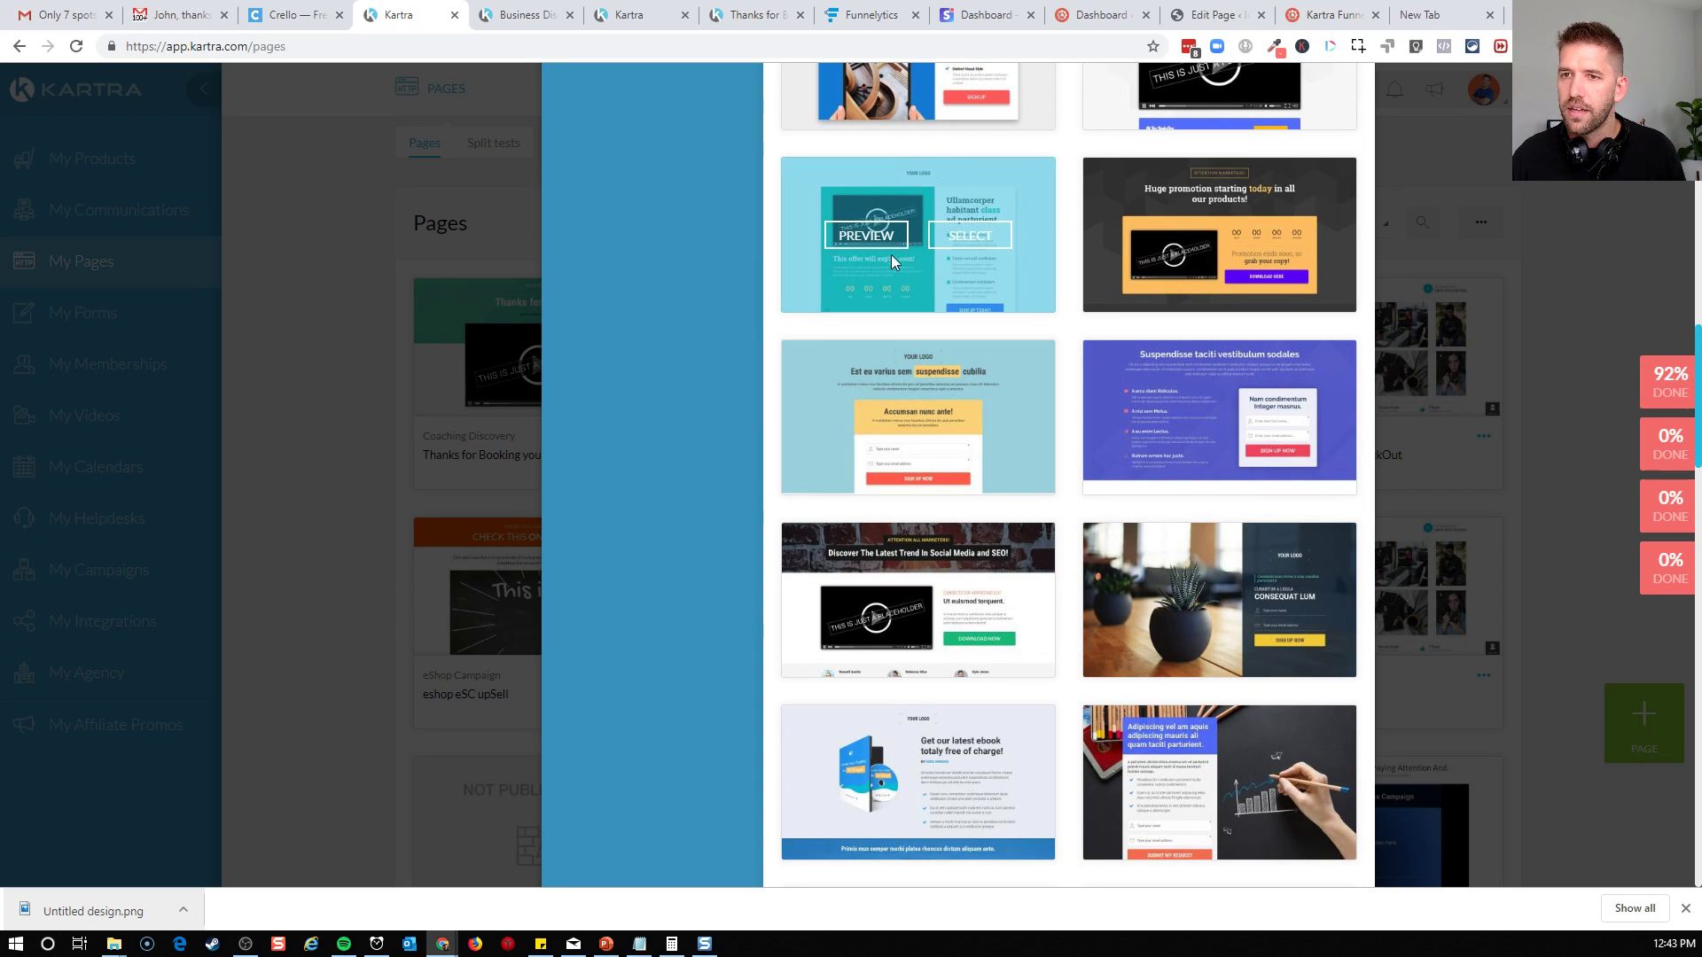
left_click(969, 246)
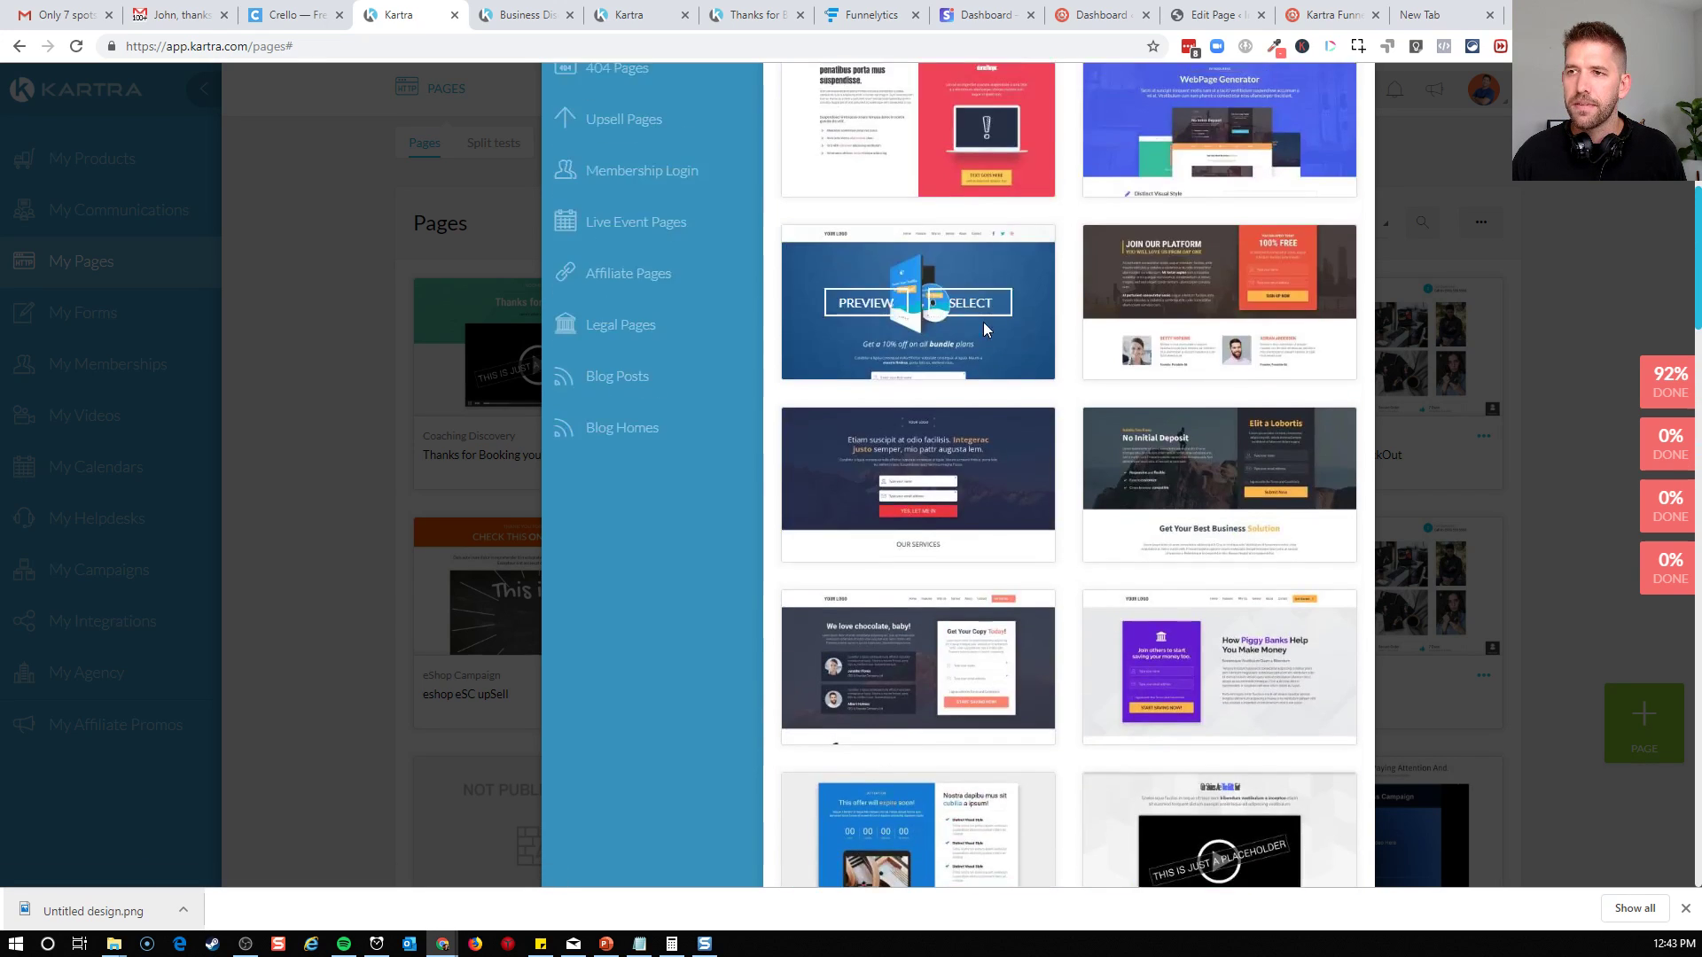
left_click(1281, 133)
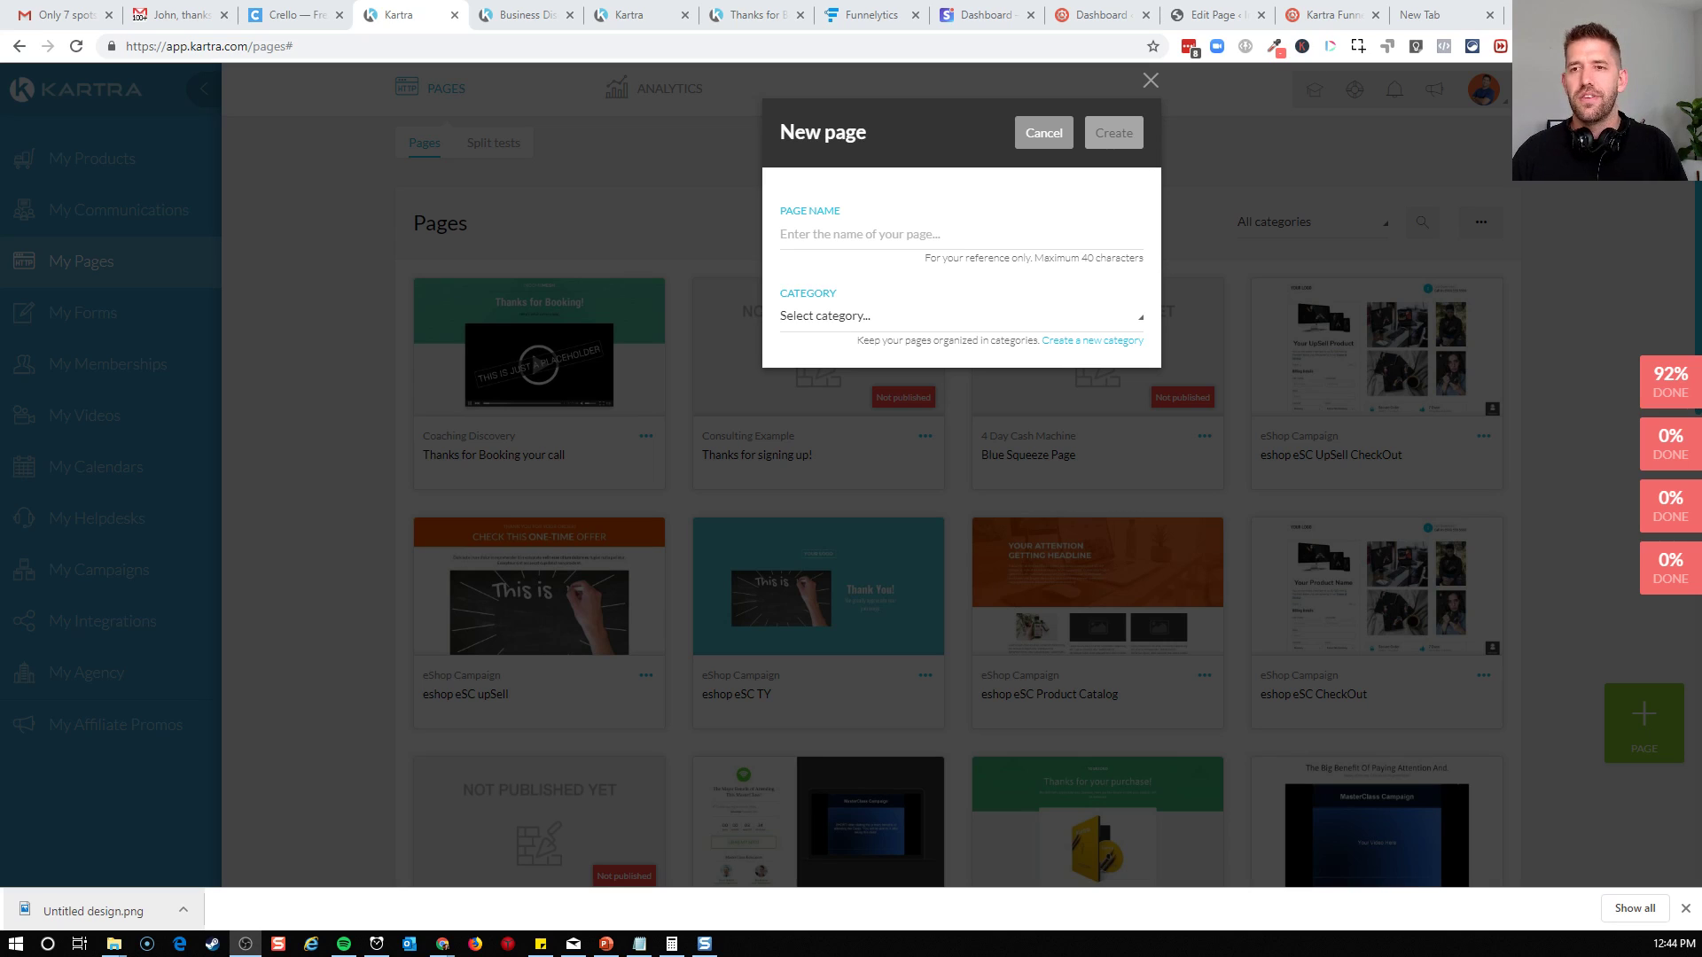
Name the page Coaching Discovery Sign Up, assign it to the Coaching Discovery category and create it
left_click(885, 238)
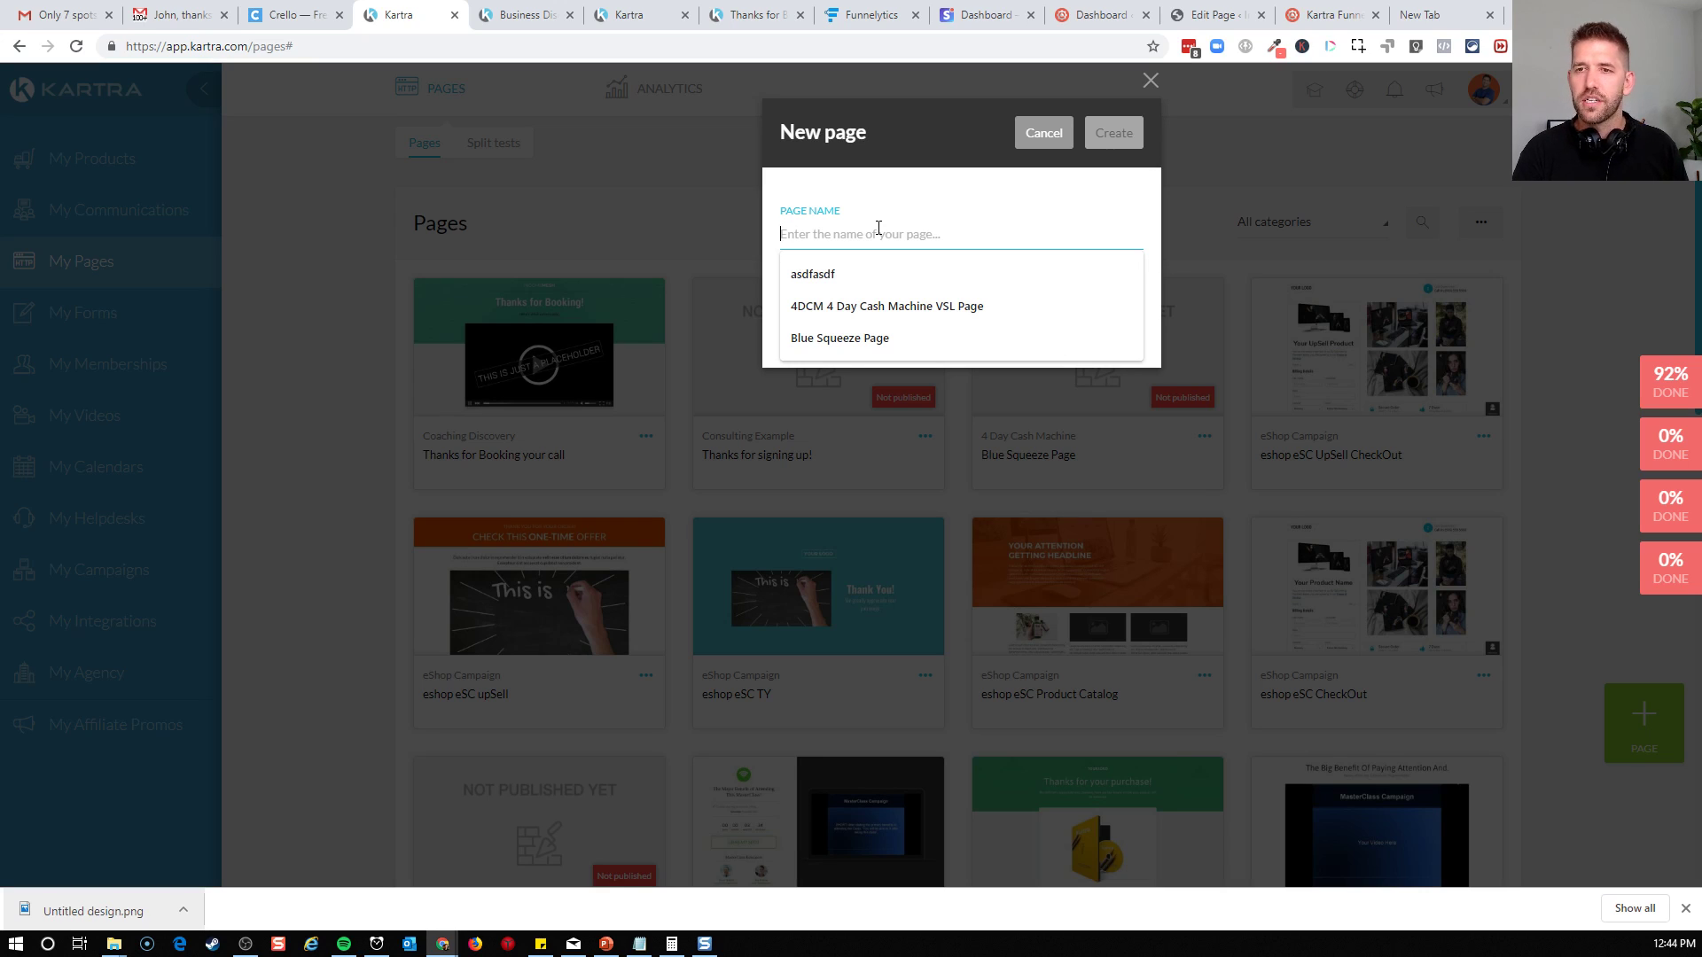
type("Coaching Discovery Sign Up")
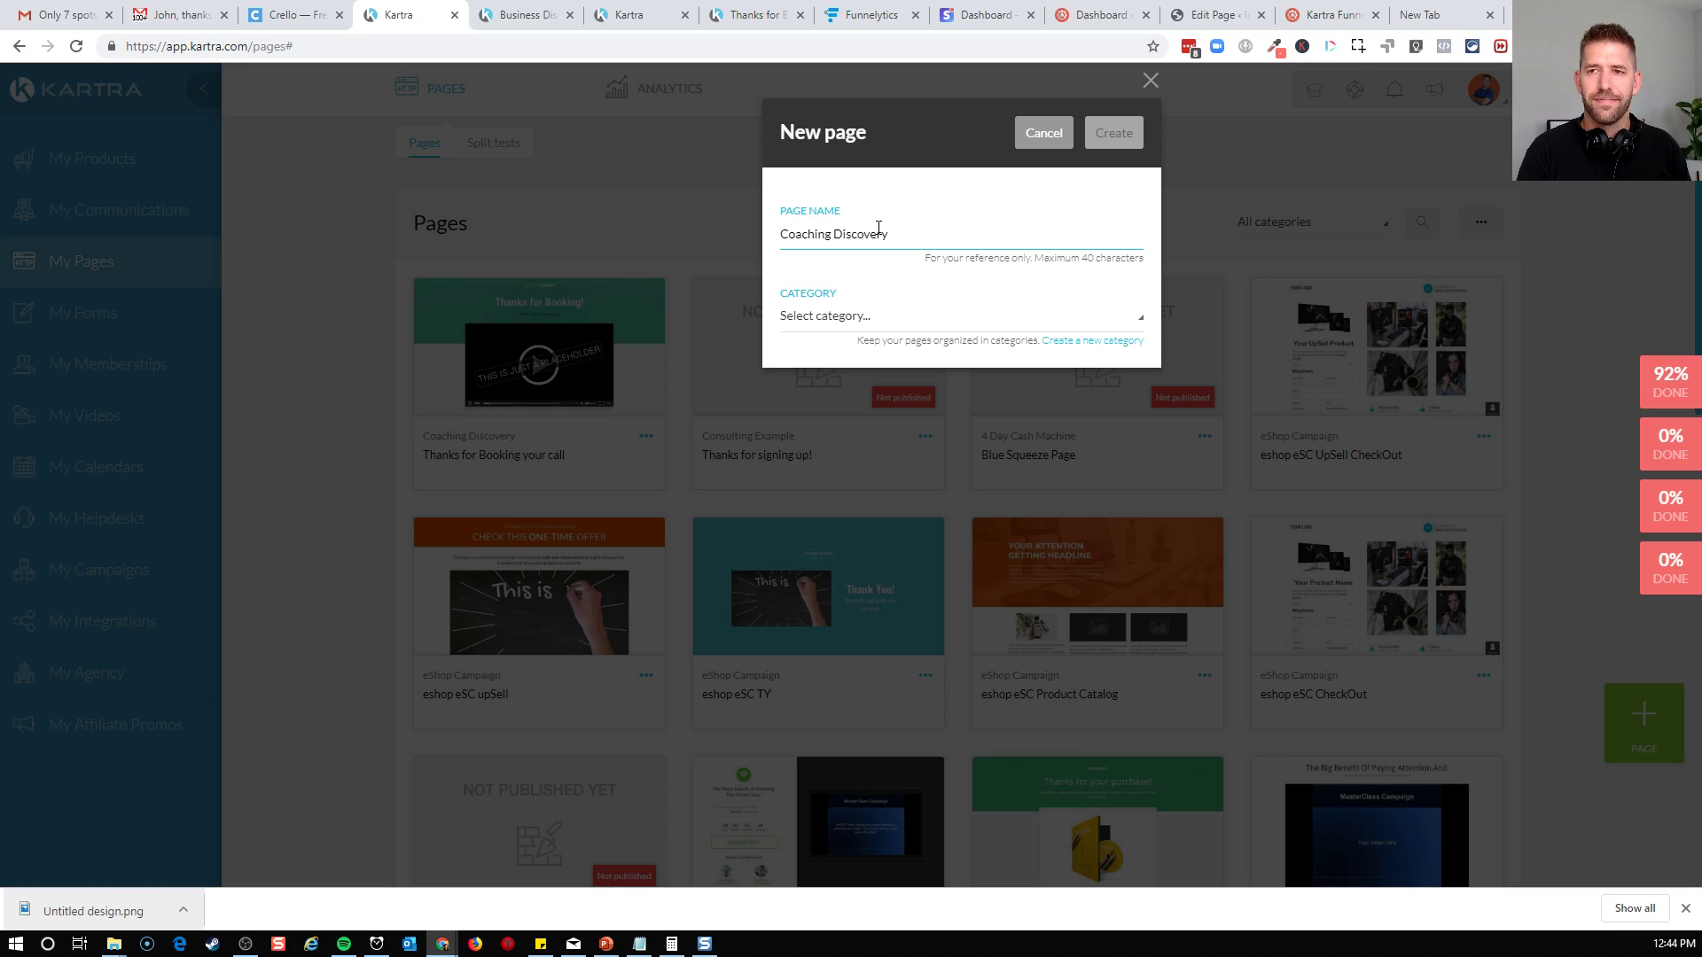
left_click(978, 317)
scroll(950, 416, "down", 2)
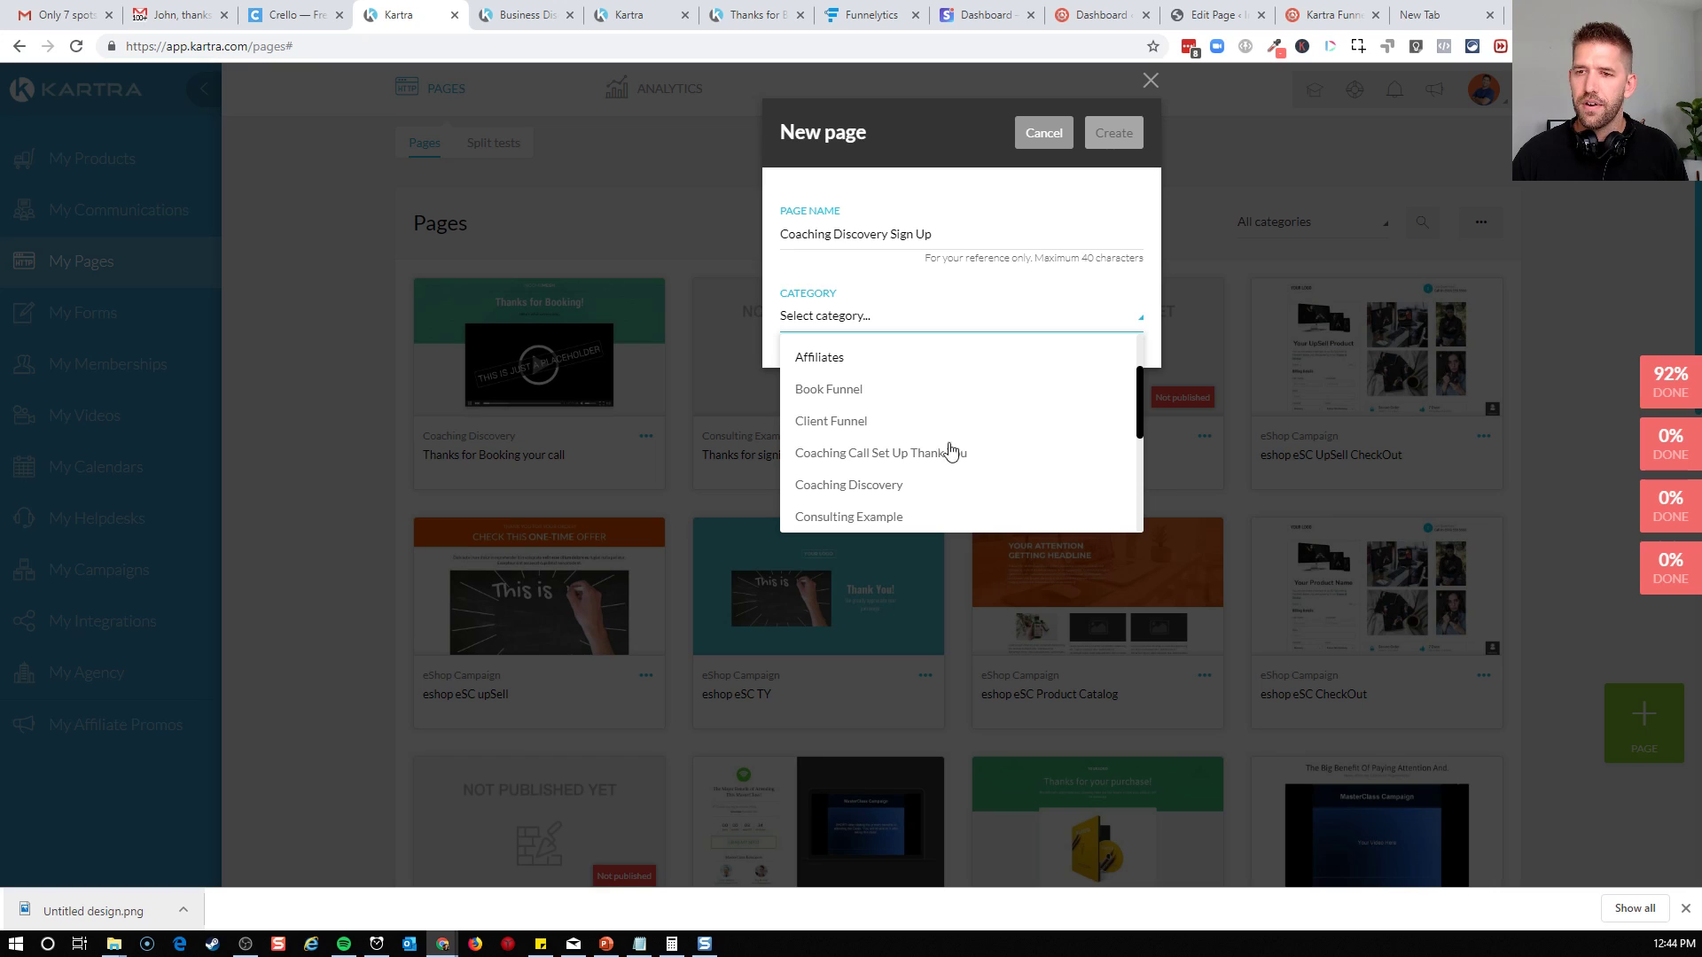
left_click(938, 497)
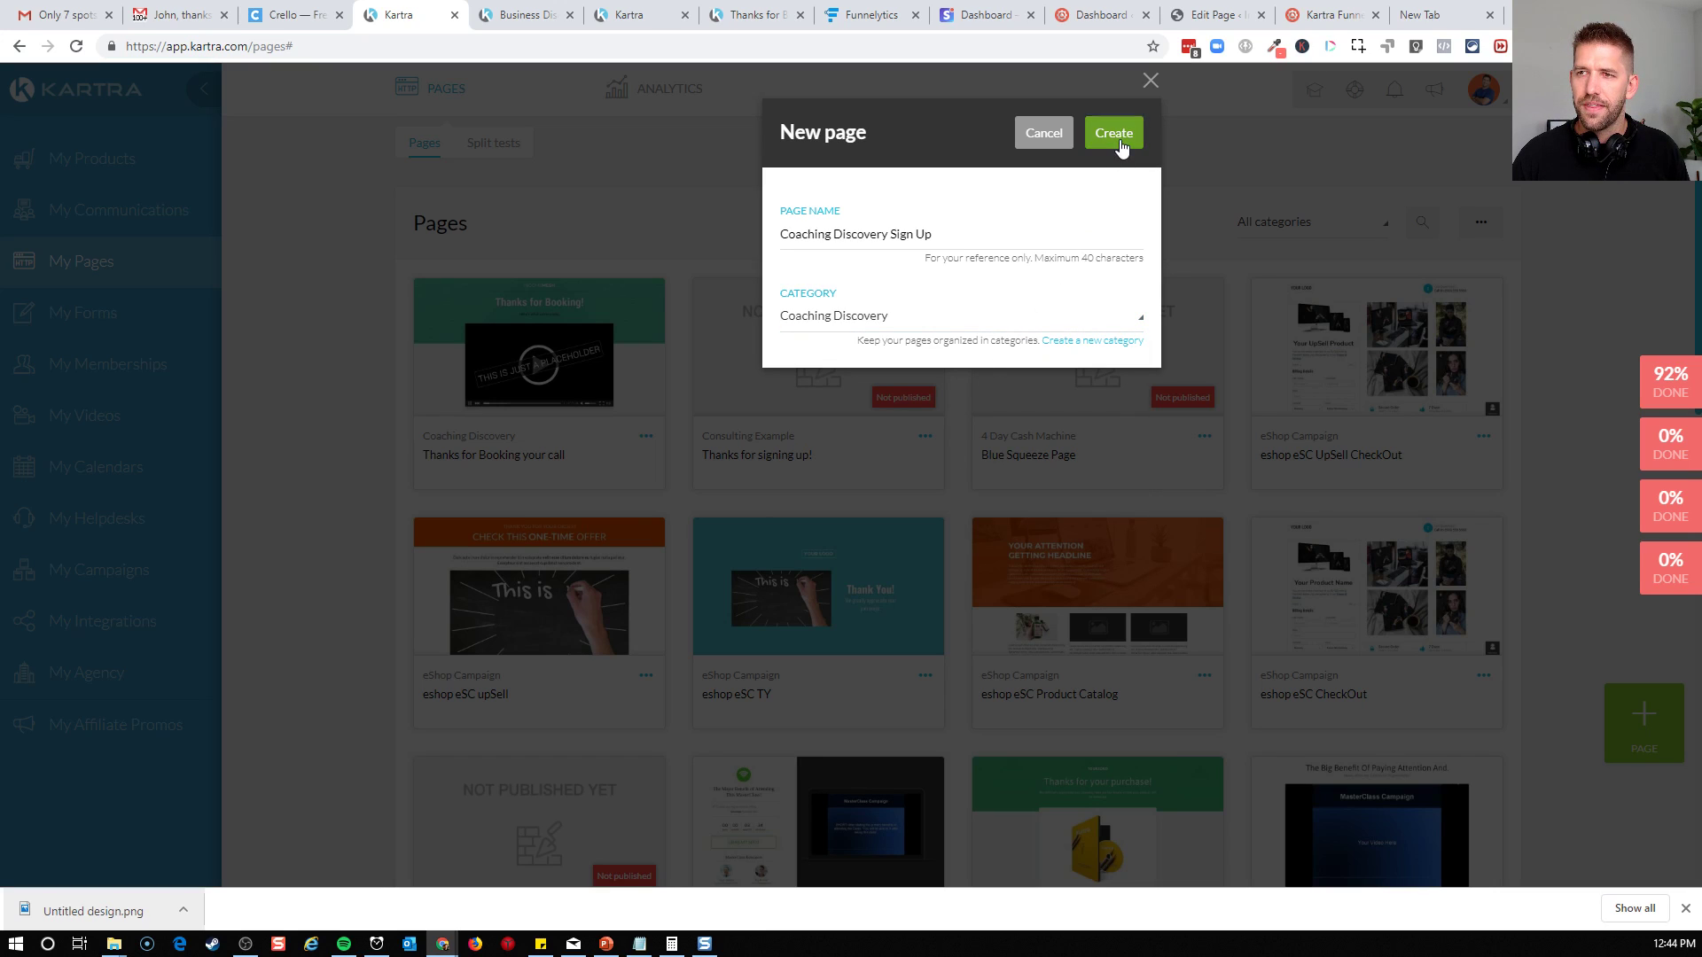
left_click(1119, 142)
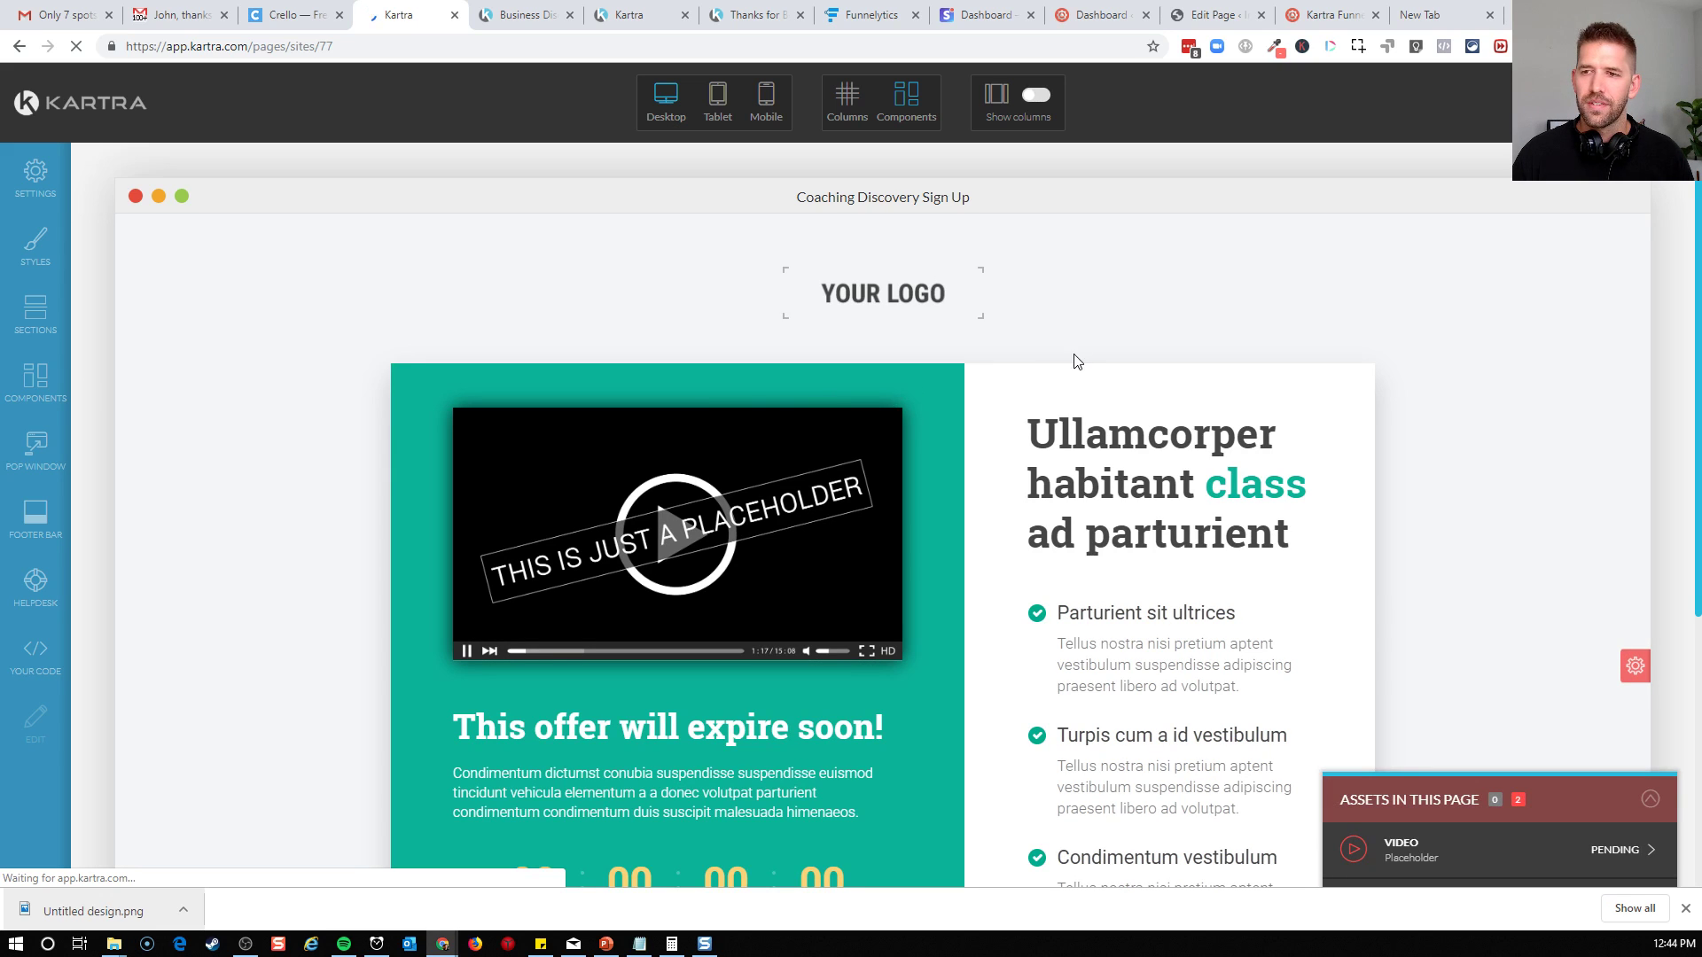
Review the new page's layout from logo to footer and the green video column's style and image settings
scroll(710, 497, "down", 3)
scroll(780, 585, "down", 3)
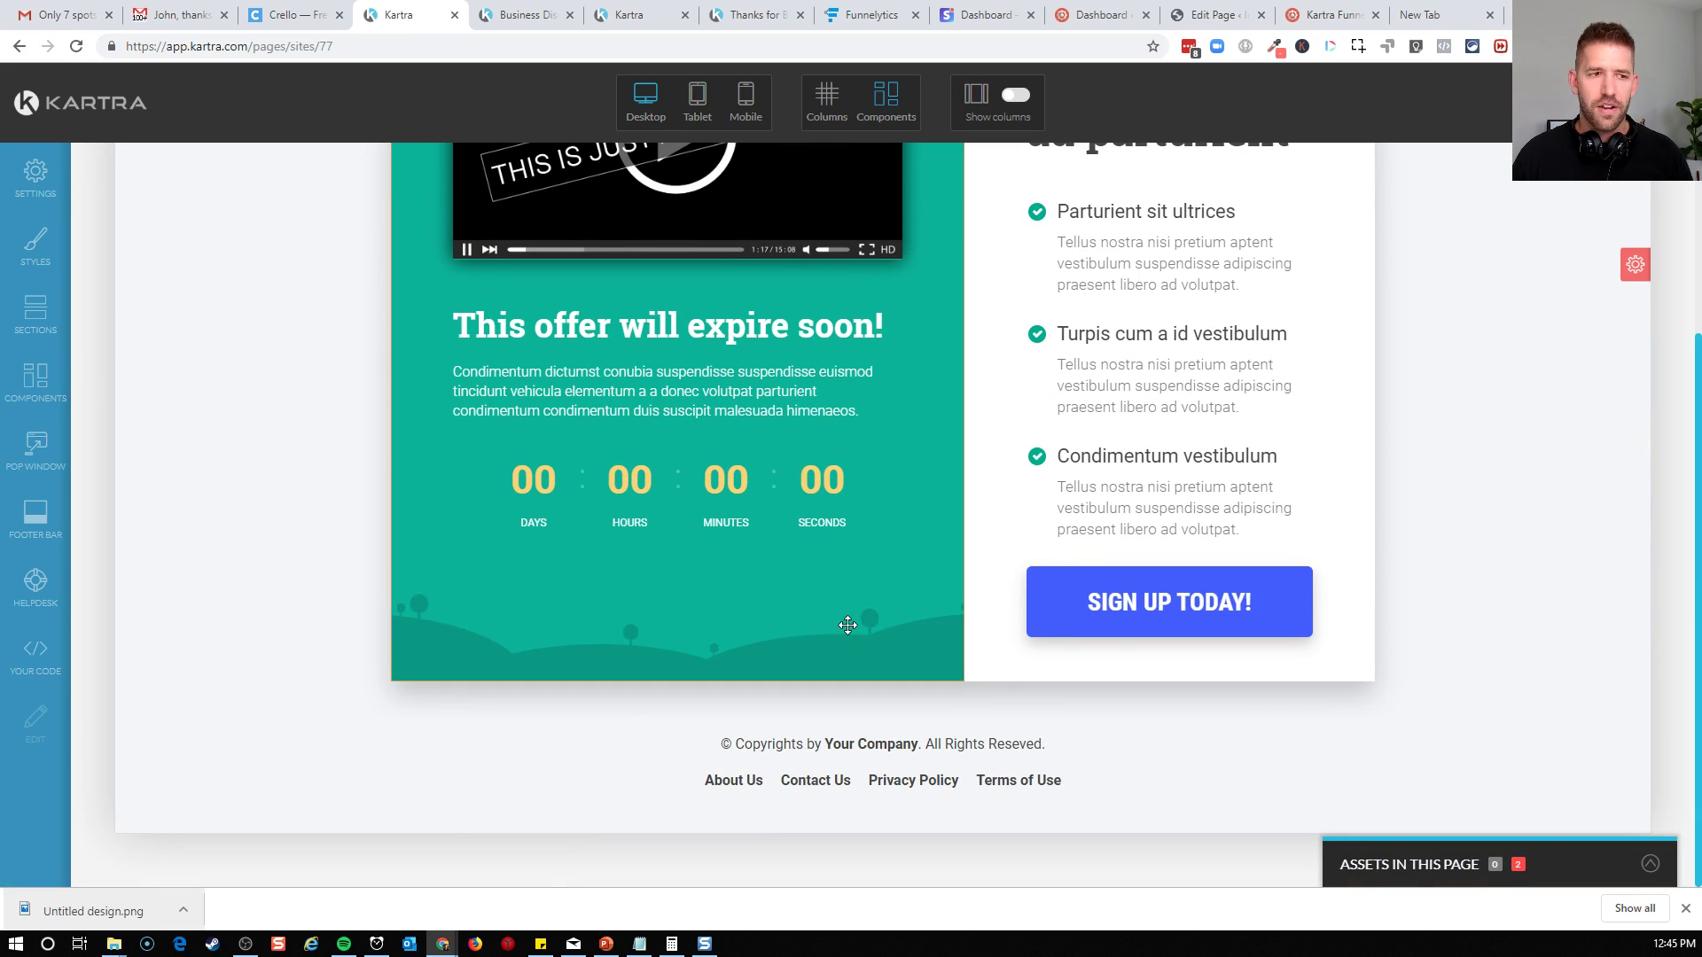
scroll(848, 625, "up", 5)
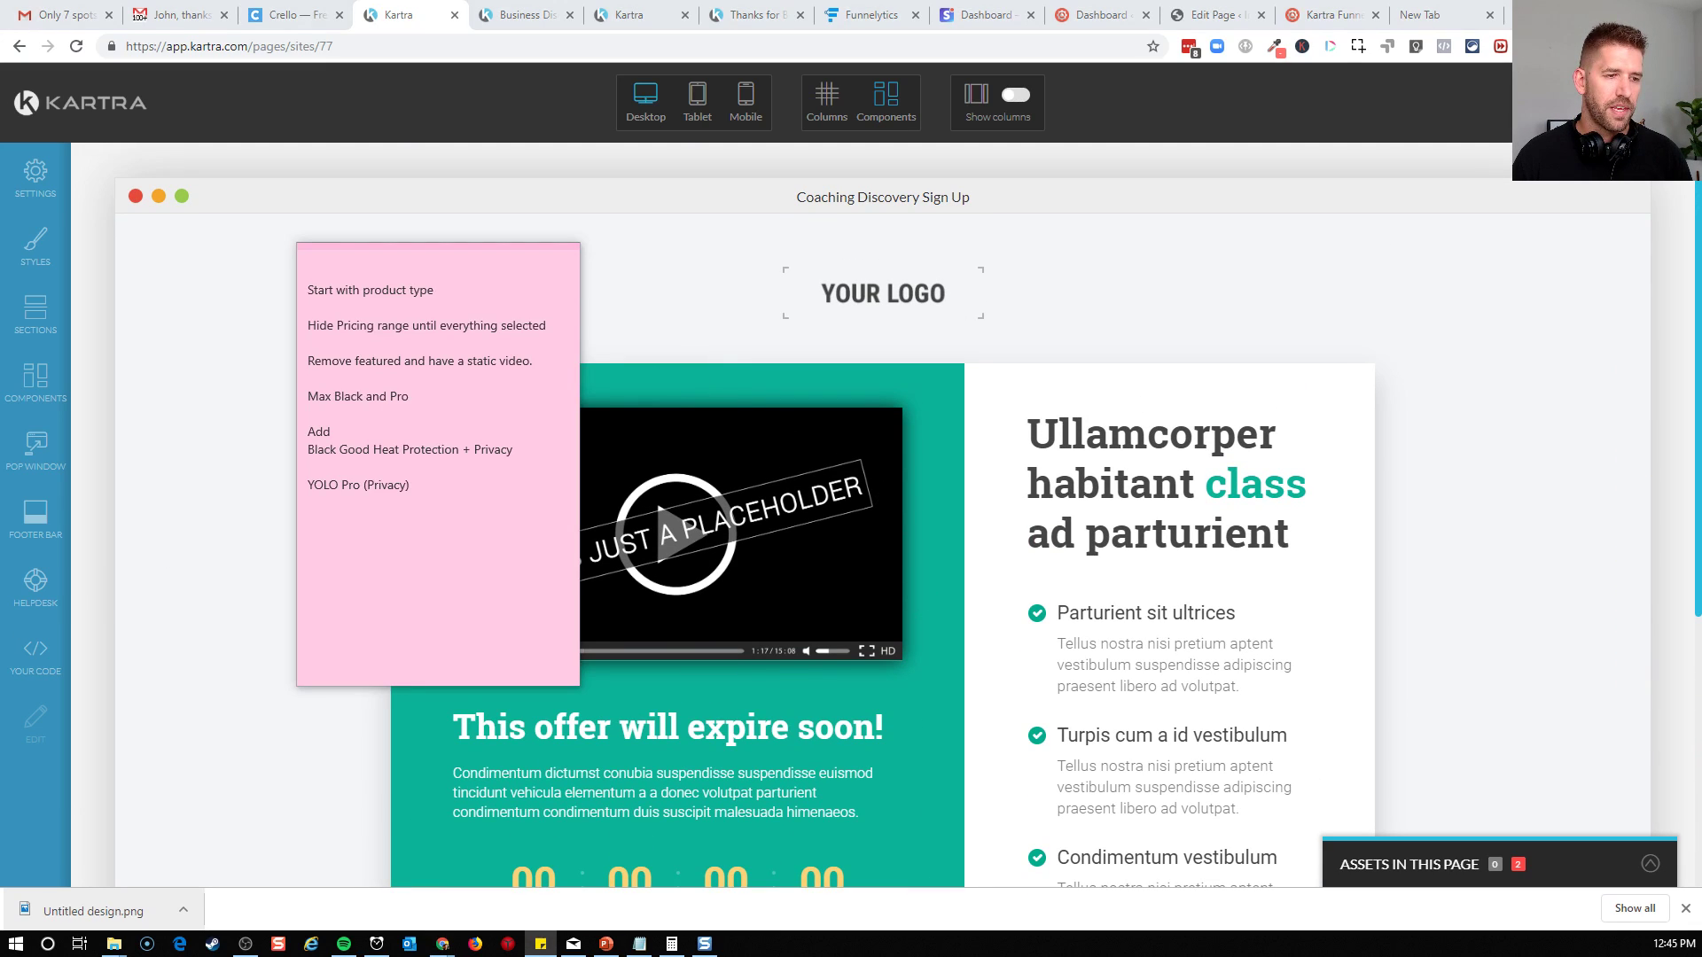
left_click(907, 673)
scroll(910, 677, "down", 1)
scroll(910, 677, "down", 1)
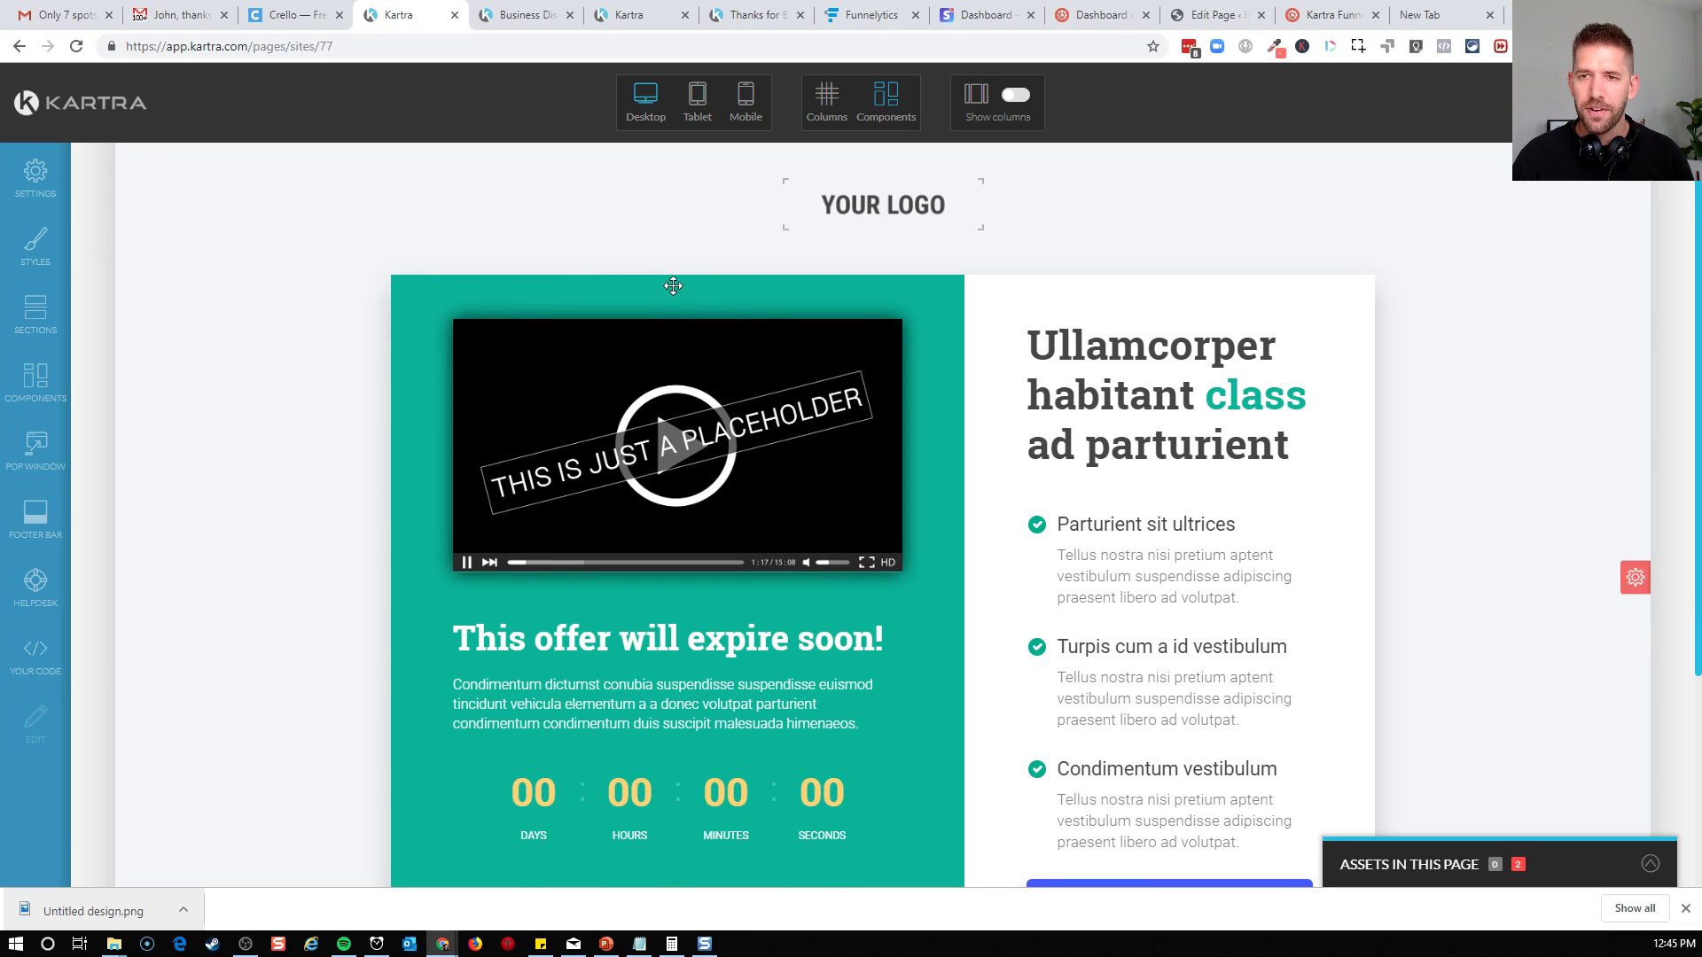
left_click(676, 287)
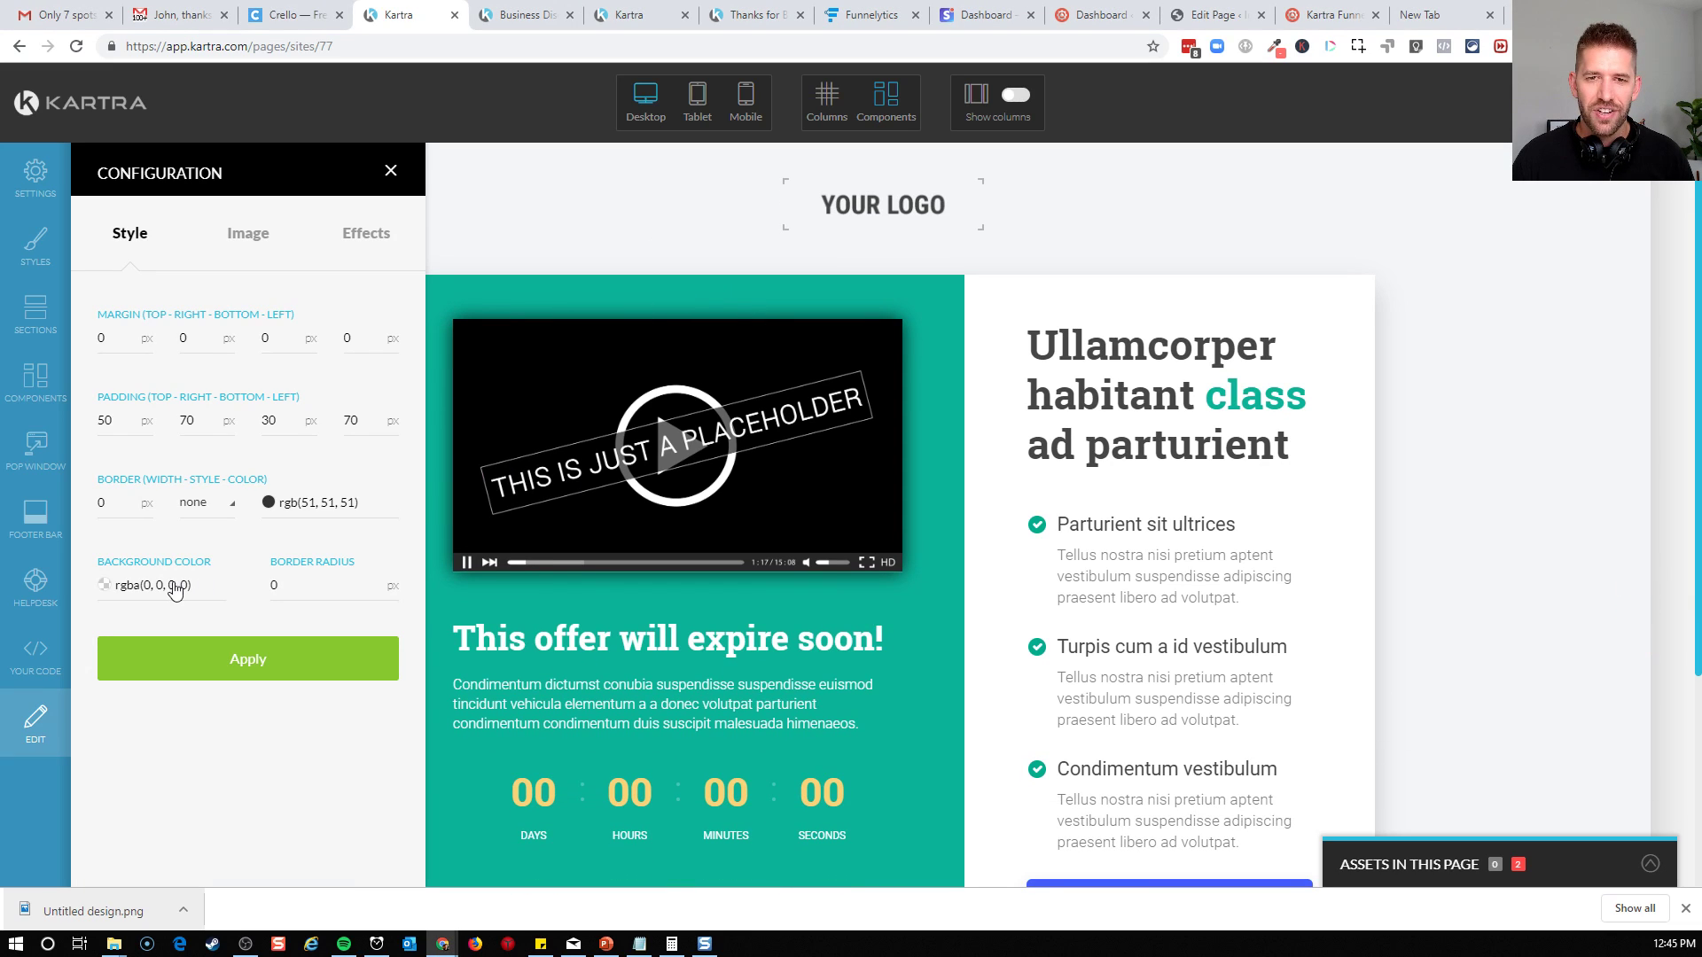
left_click(248, 232)
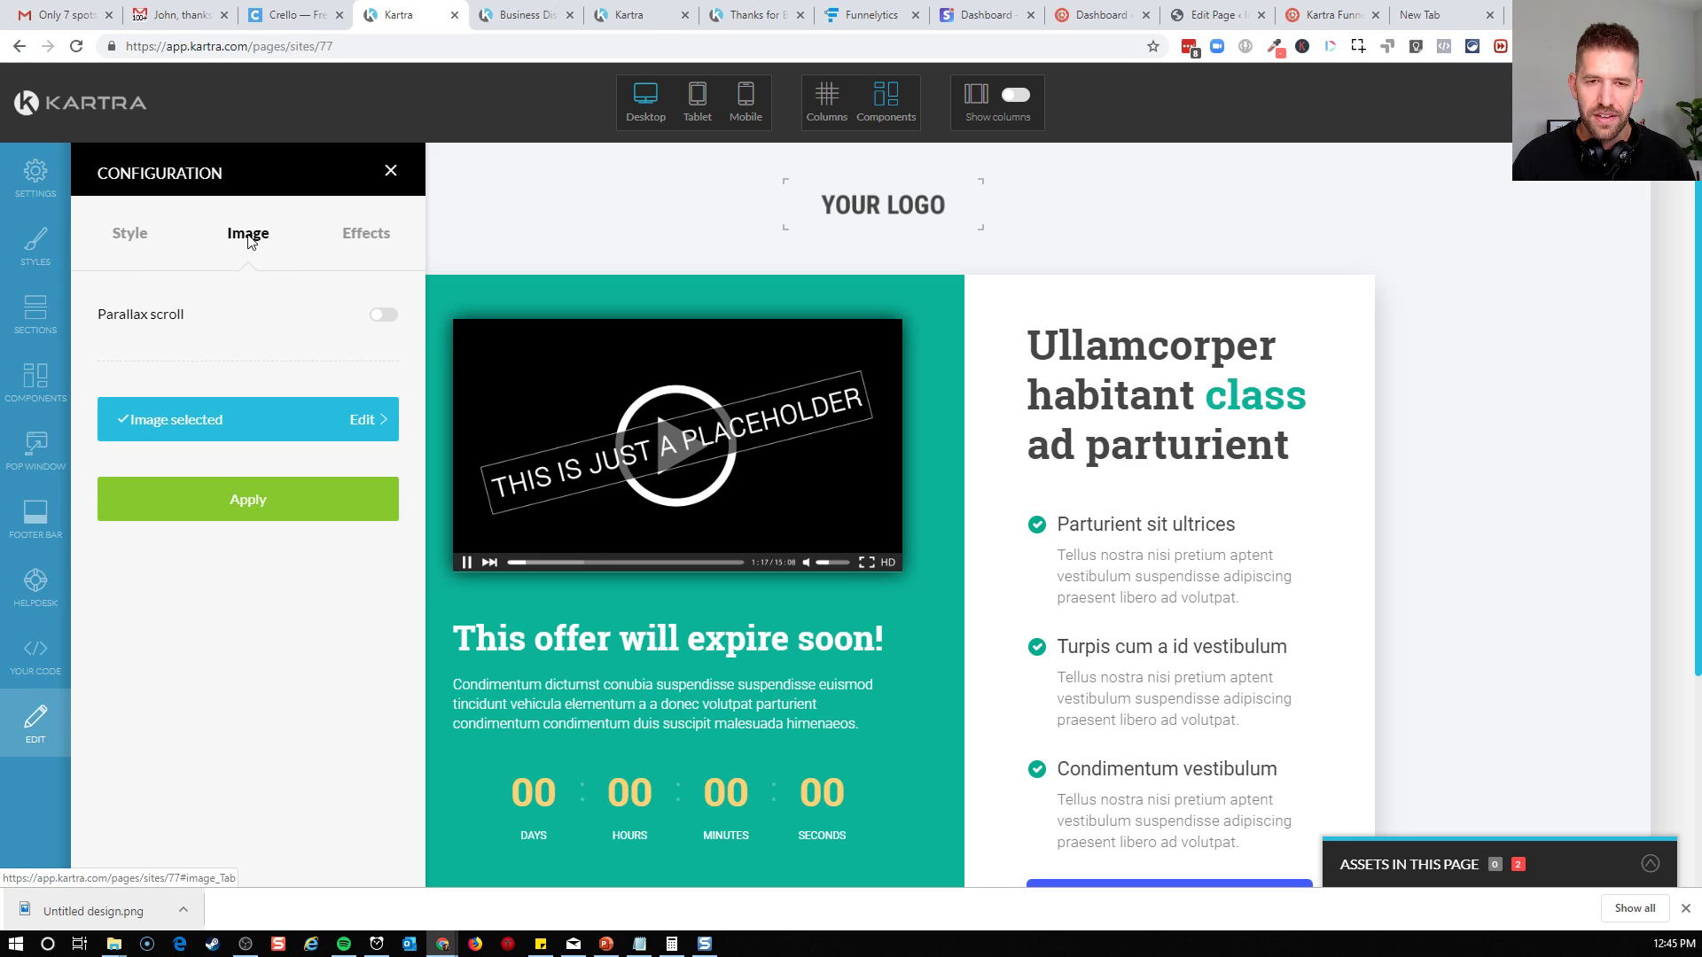
left_click(391, 170)
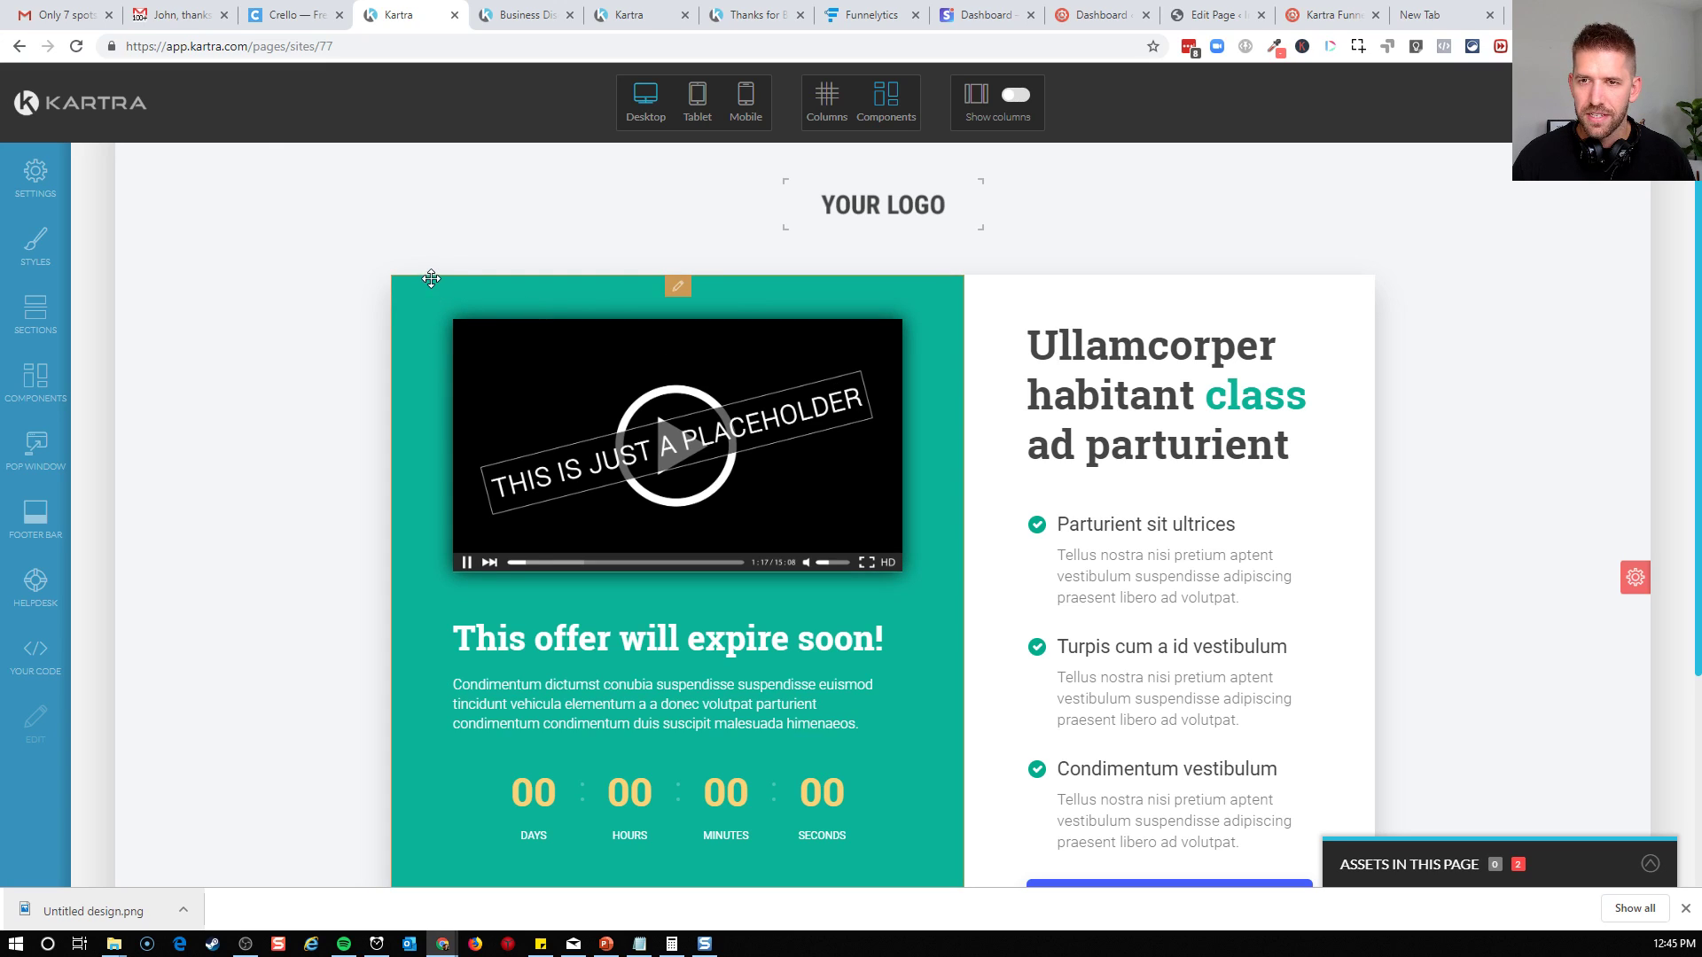
Examine the green column's border and background colors, its background image in the library and its animation effects
left_click(678, 287)
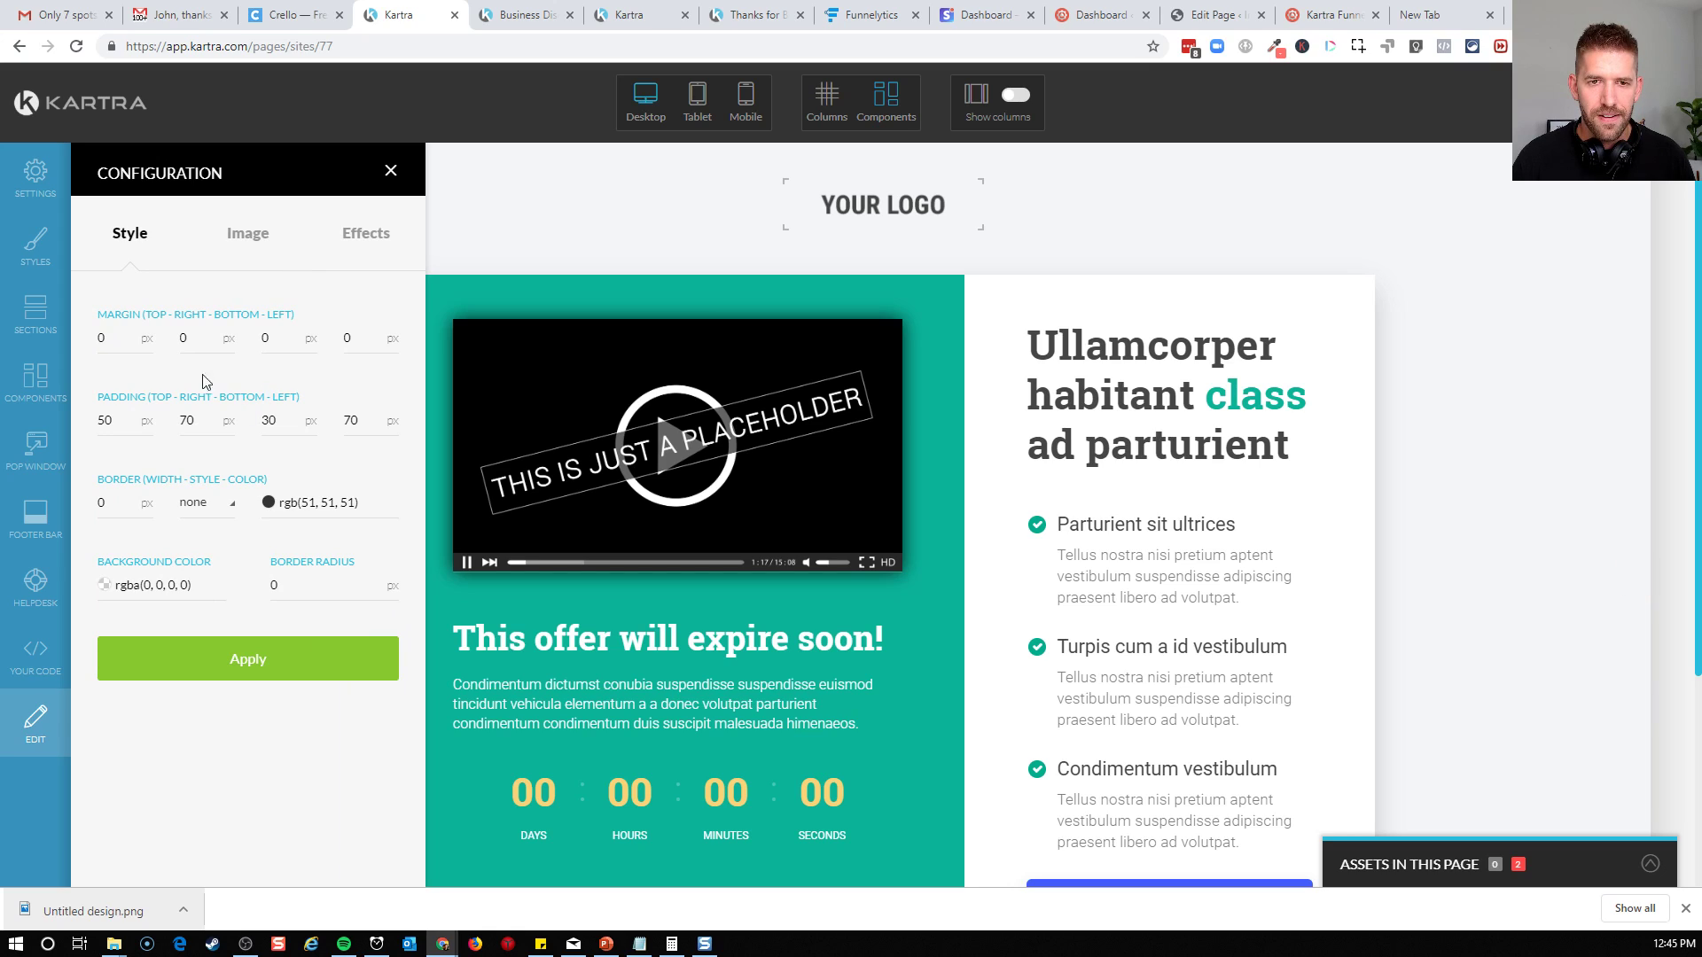
left_click(313, 510)
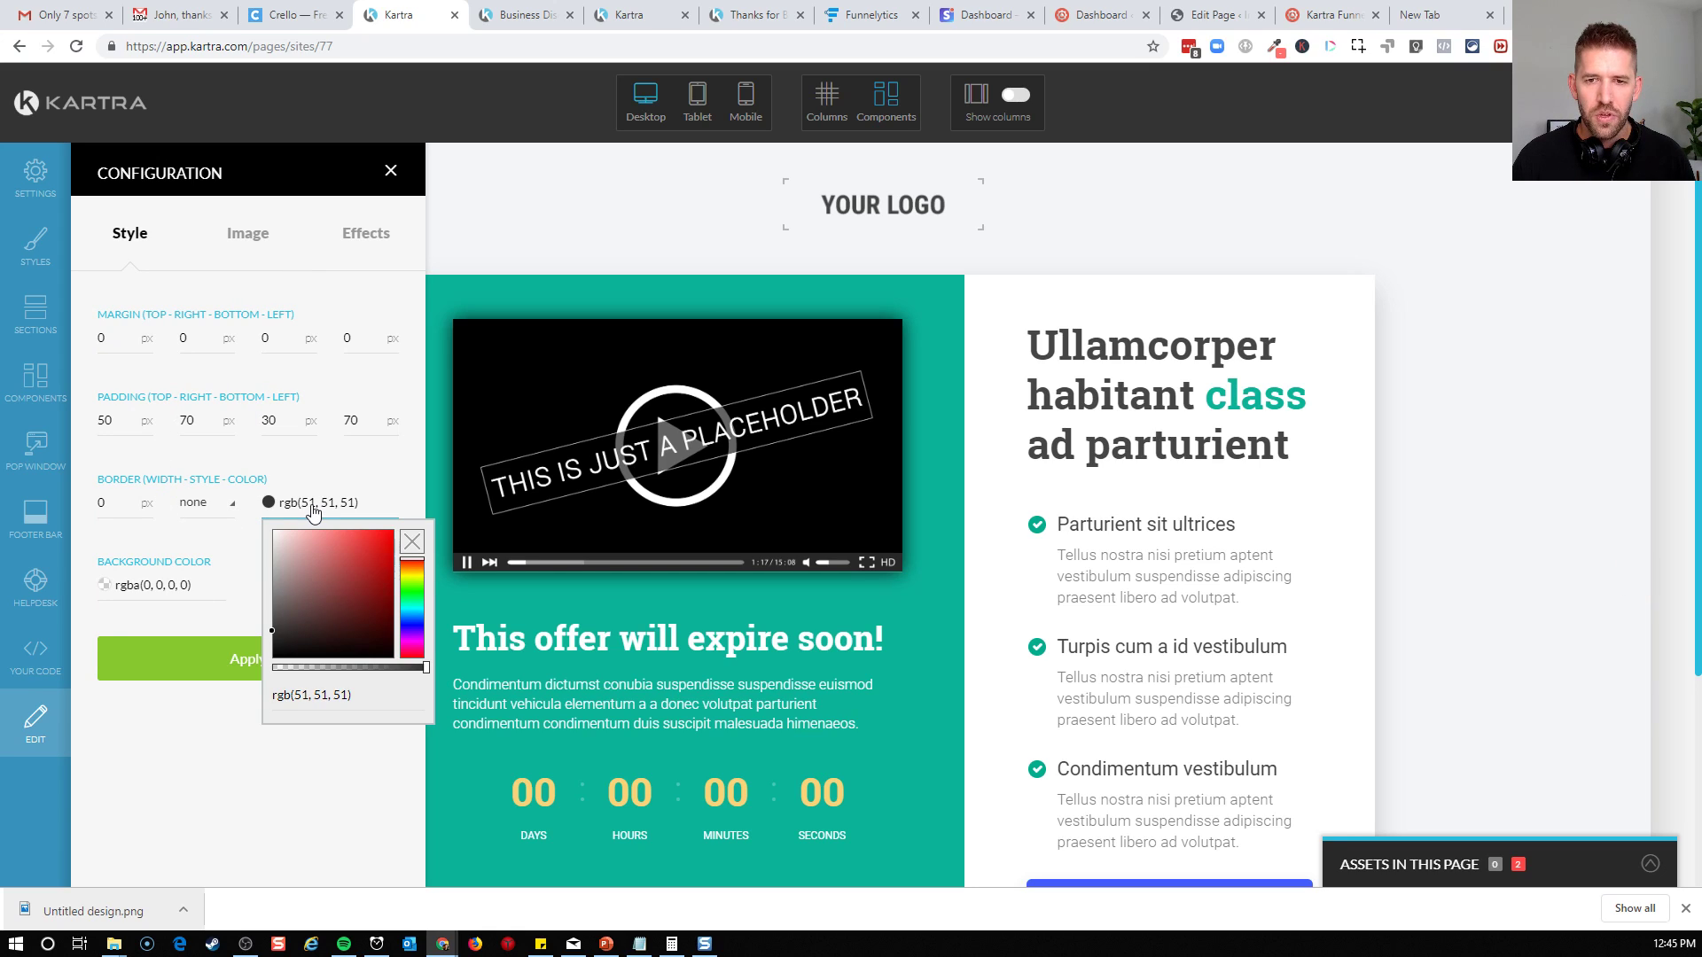
left_click(205, 612)
left_click(180, 602)
left_click(256, 359)
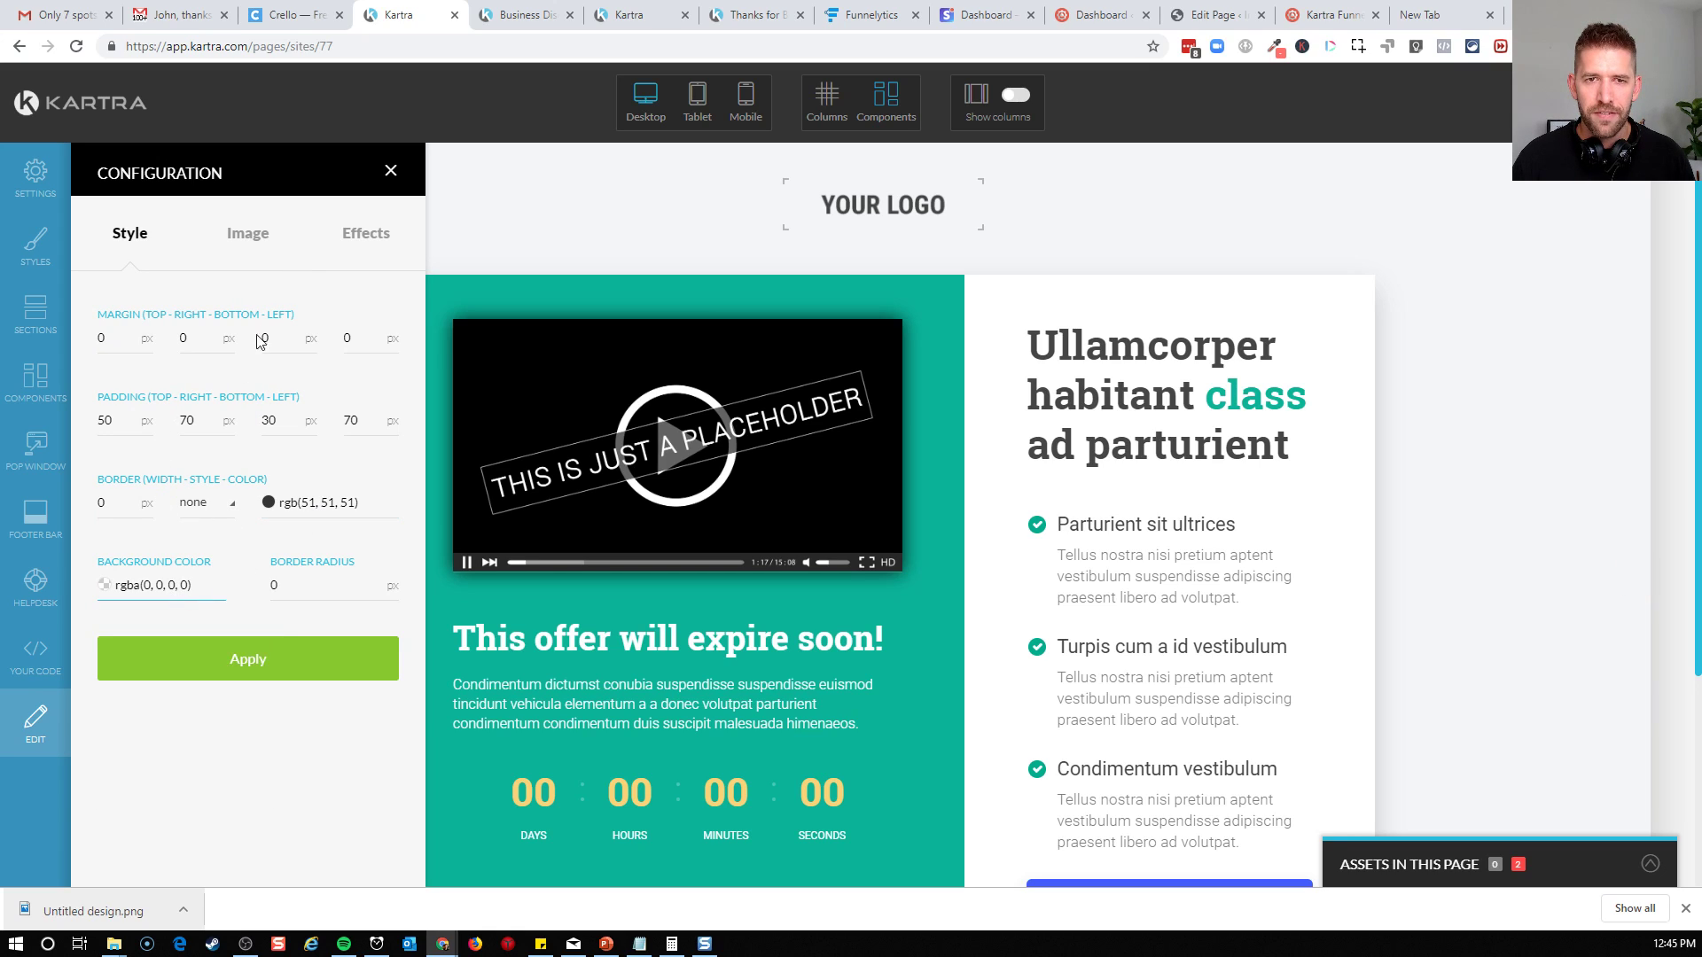
left_click(260, 234)
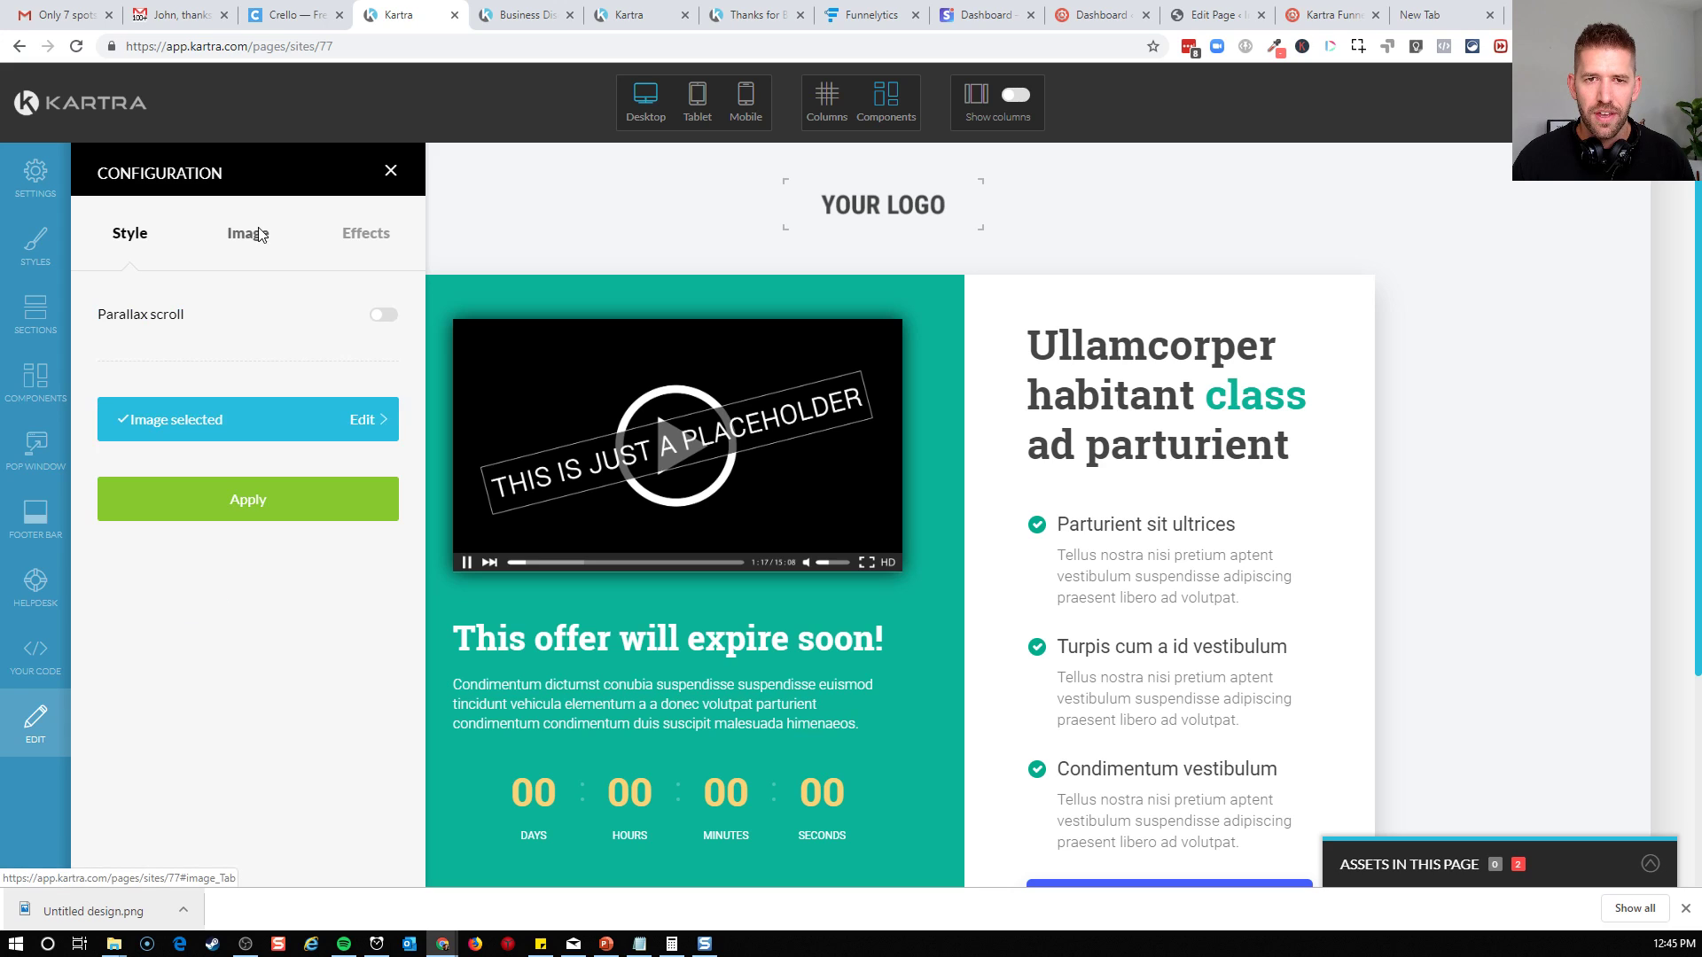
left_click(308, 429)
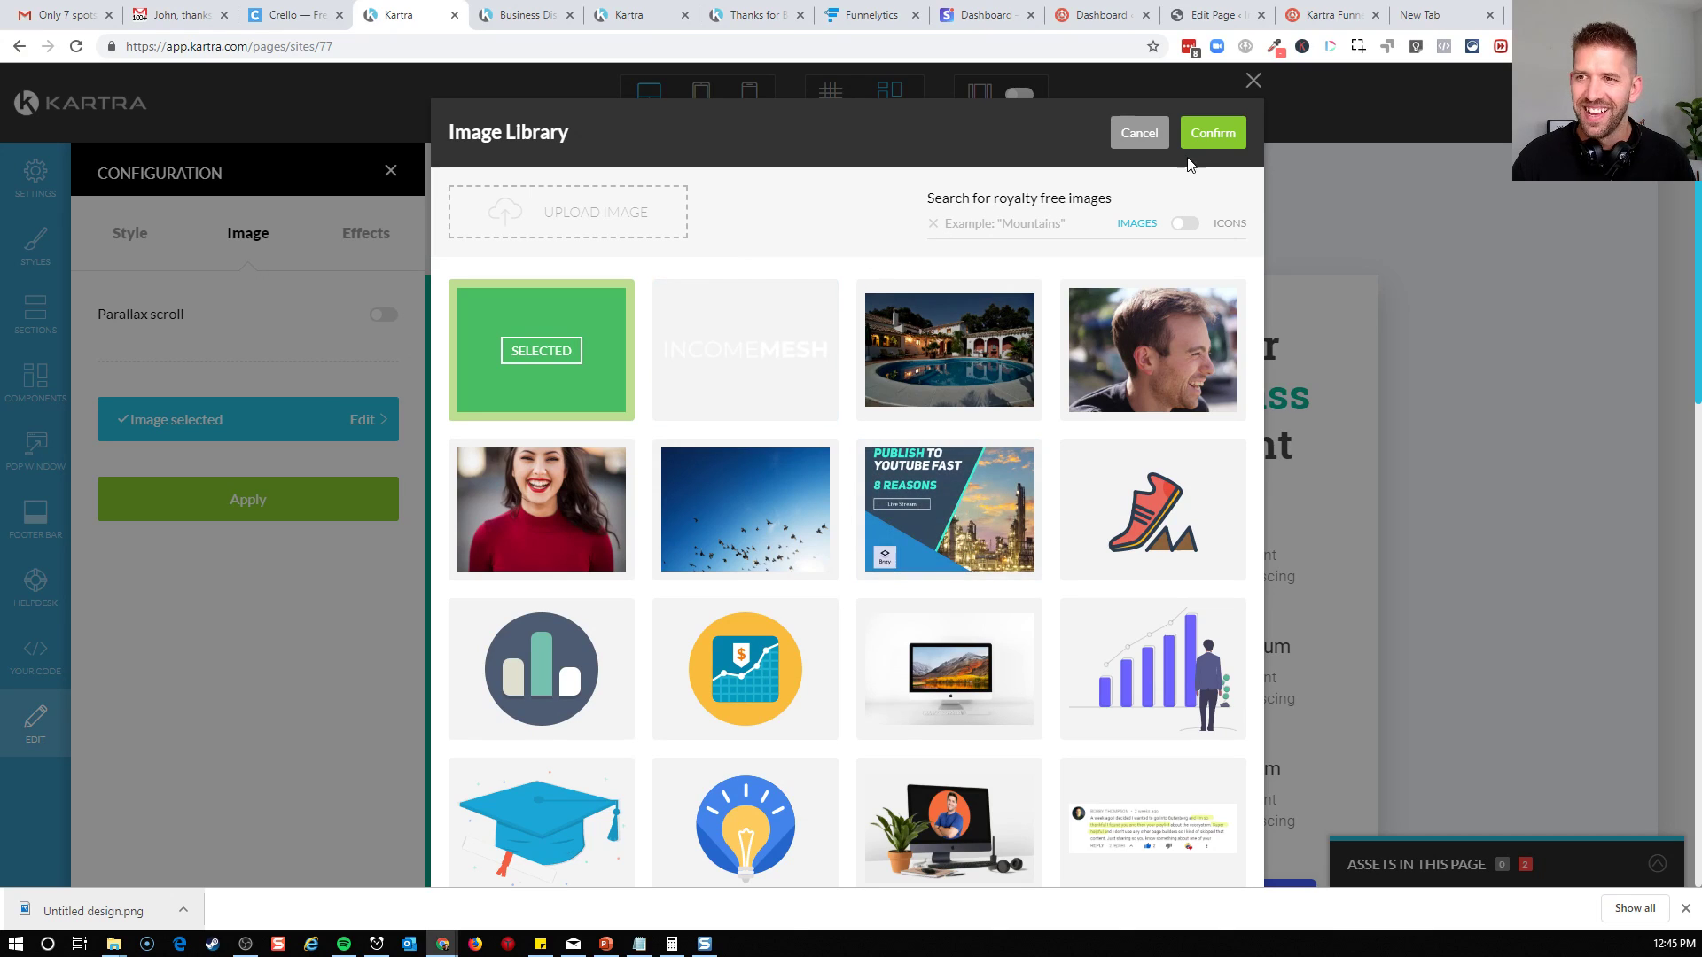
left_click(1145, 140)
left_click(379, 238)
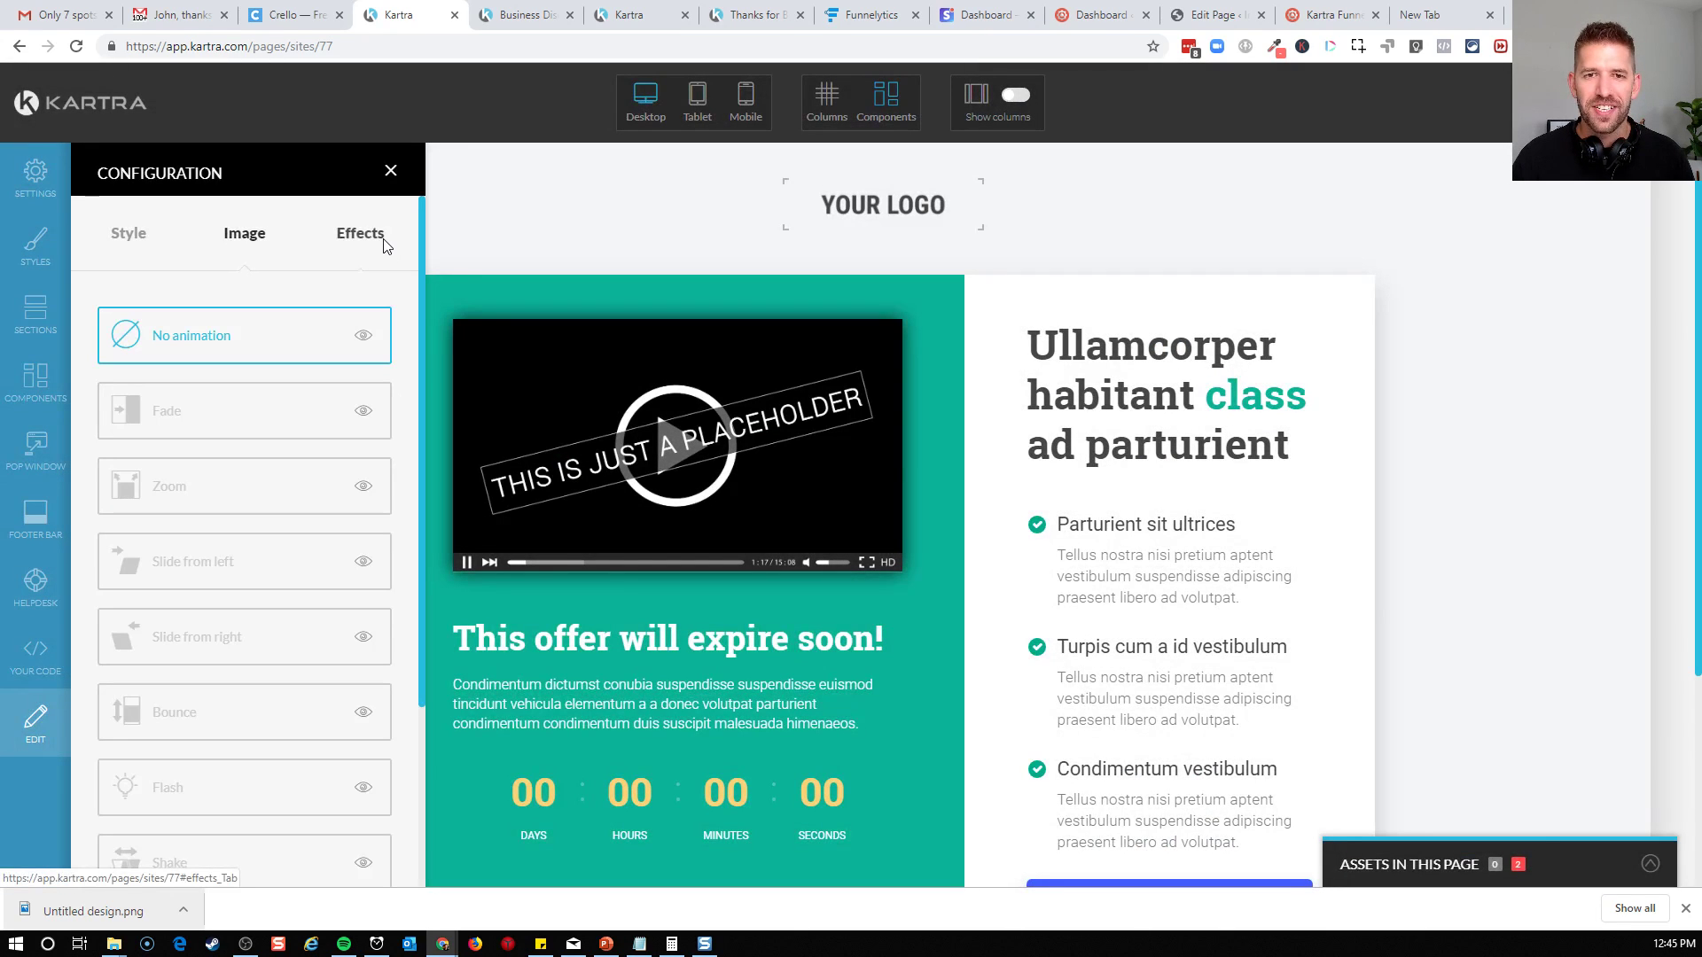
Try to remove the background image from the green video column by deselecting it in the image library and applying the change
left_click(257, 237)
left_click(276, 429)
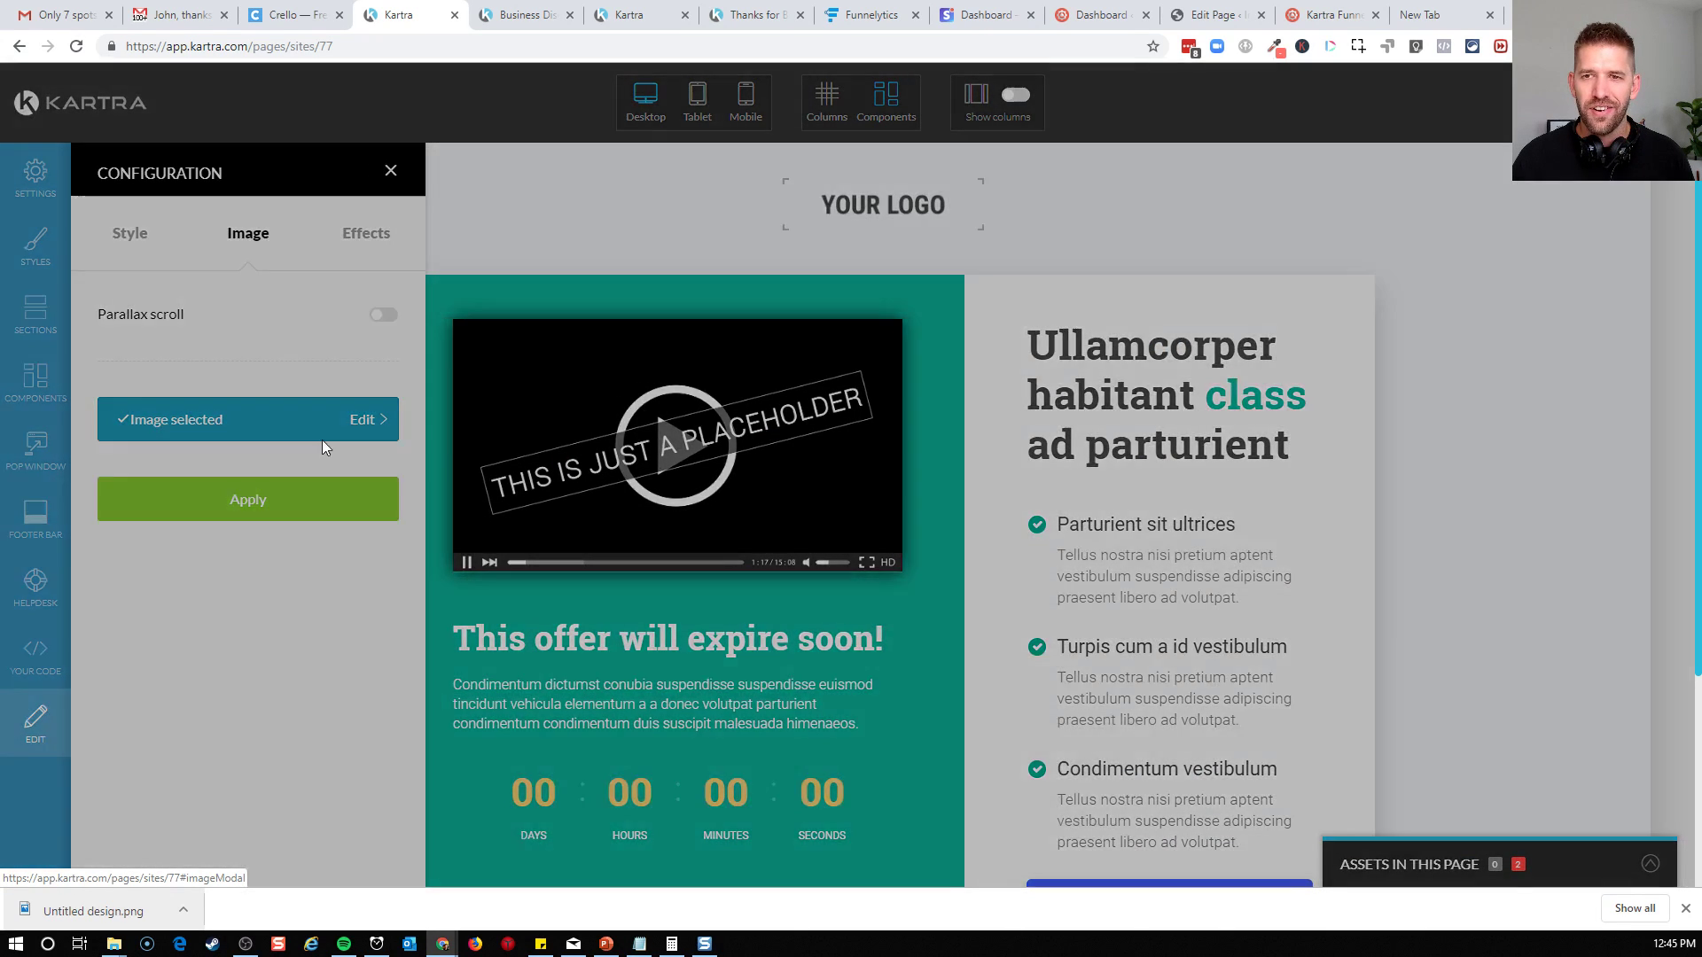
left_click(536, 351)
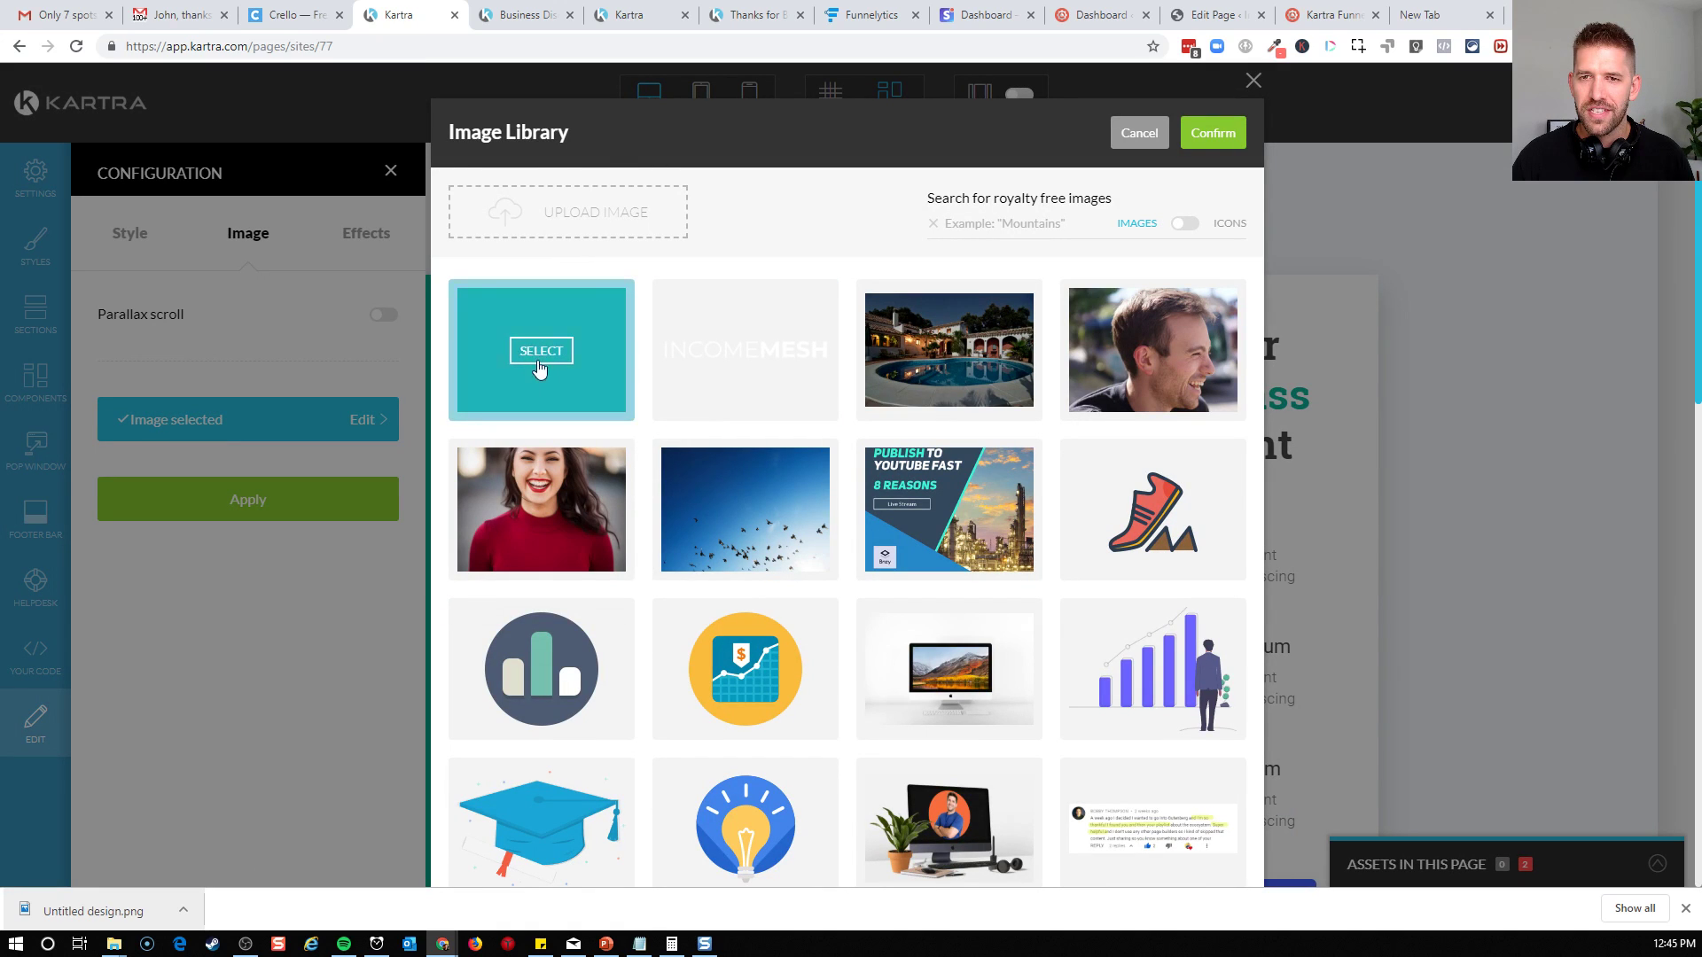
left_click(1213, 133)
left_click(284, 497)
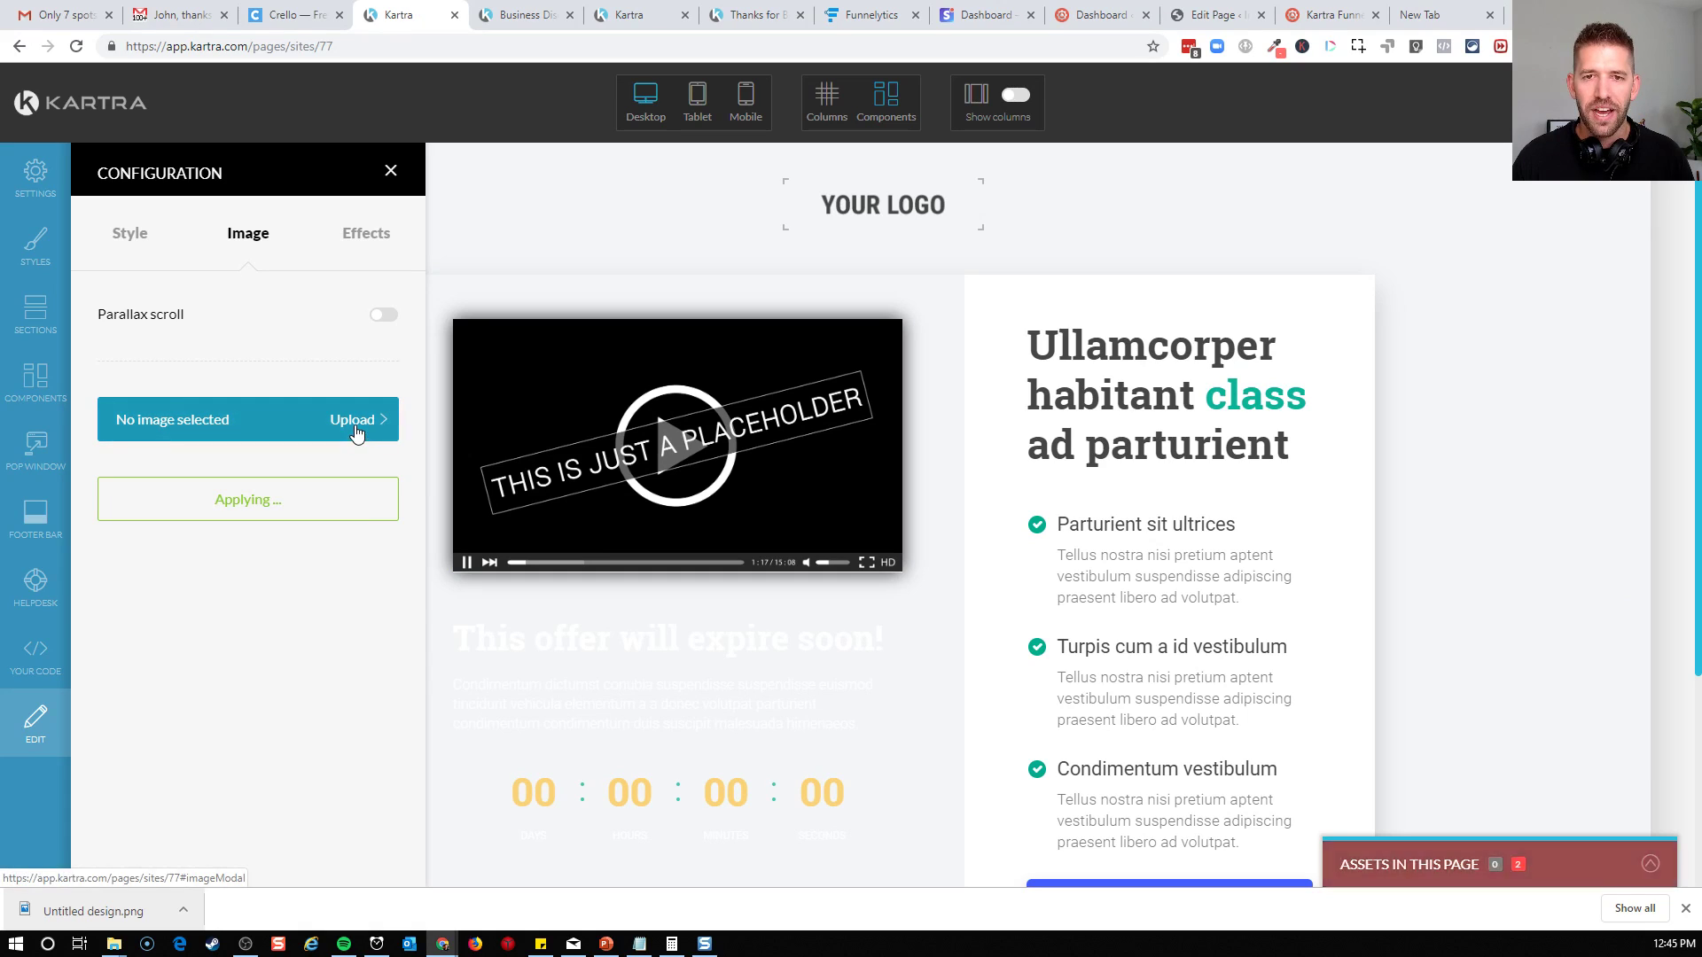
left_click(353, 422)
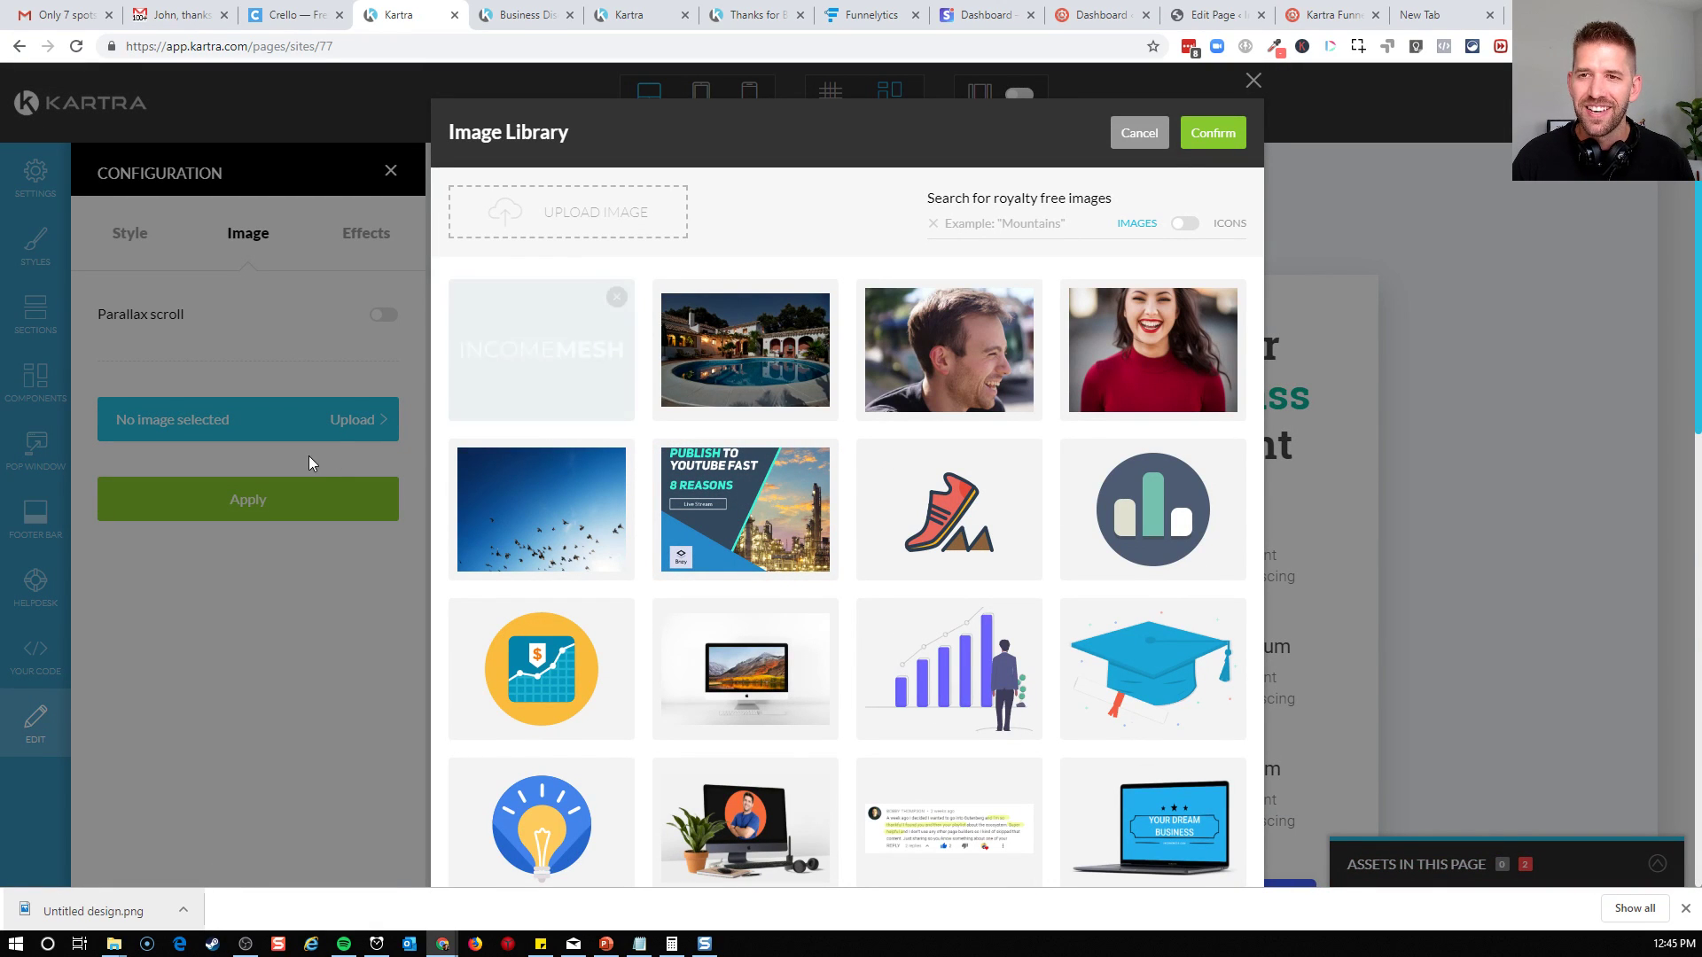
left_click(1139, 133)
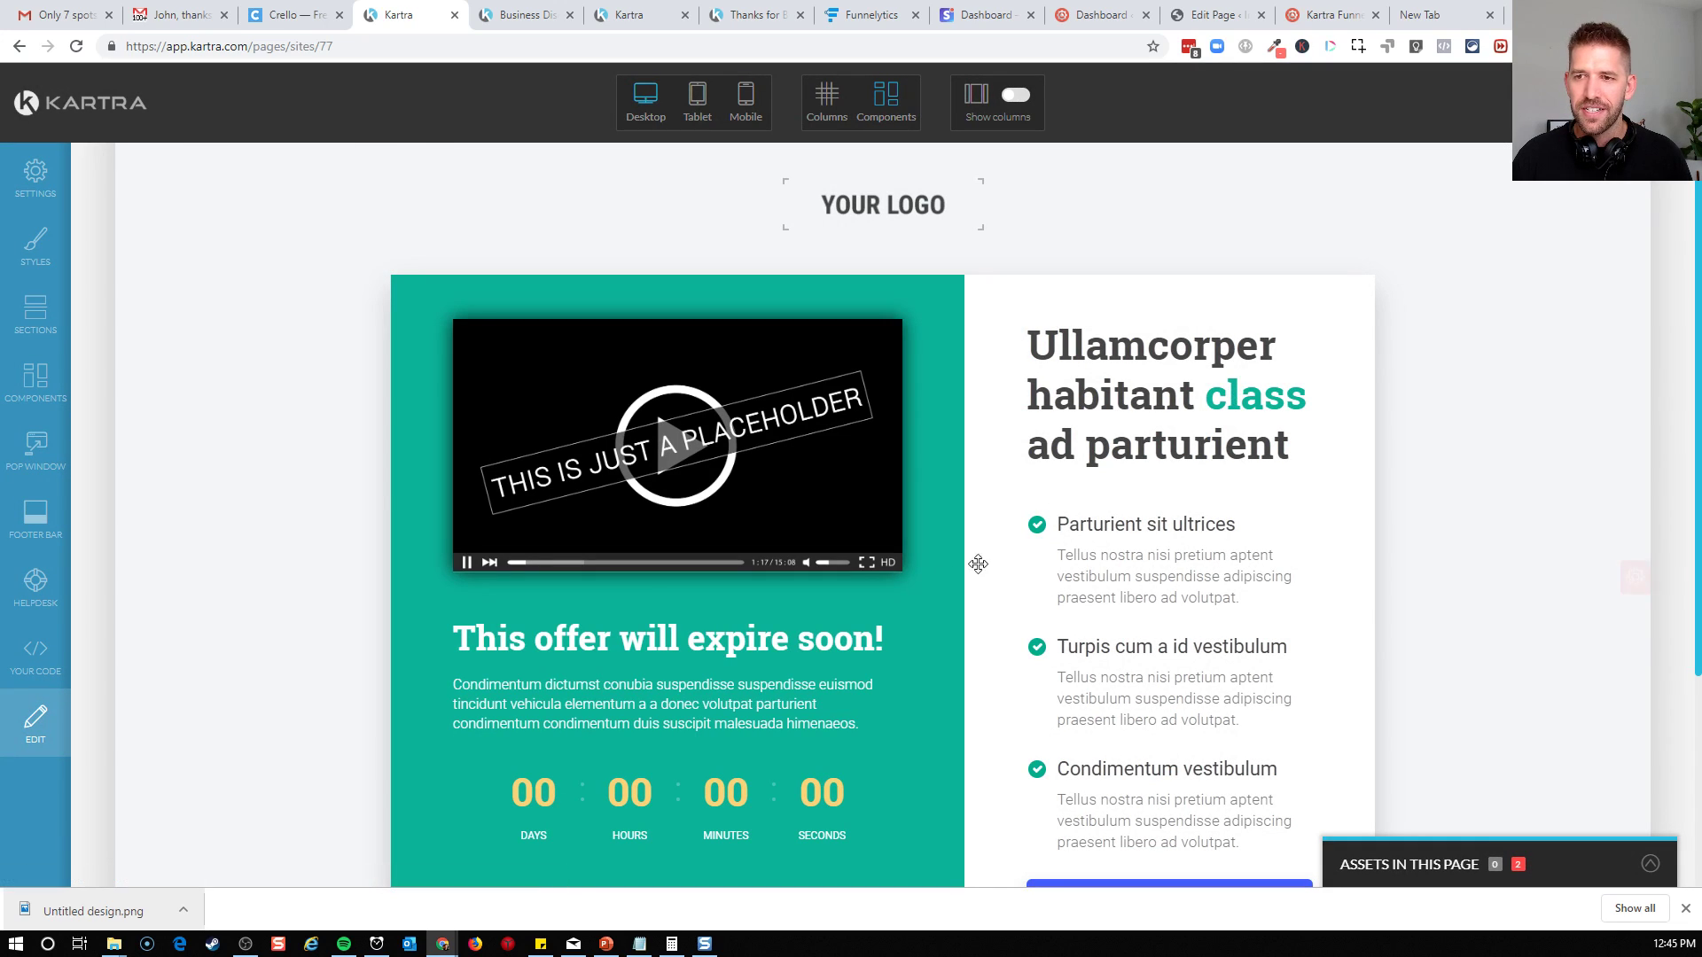
Set the countdown timer to end based on landing date (dynamic), leave the redirect off and apply the change
scroll(611, 629, "down", 3)
scroll(611, 628, "up", 1)
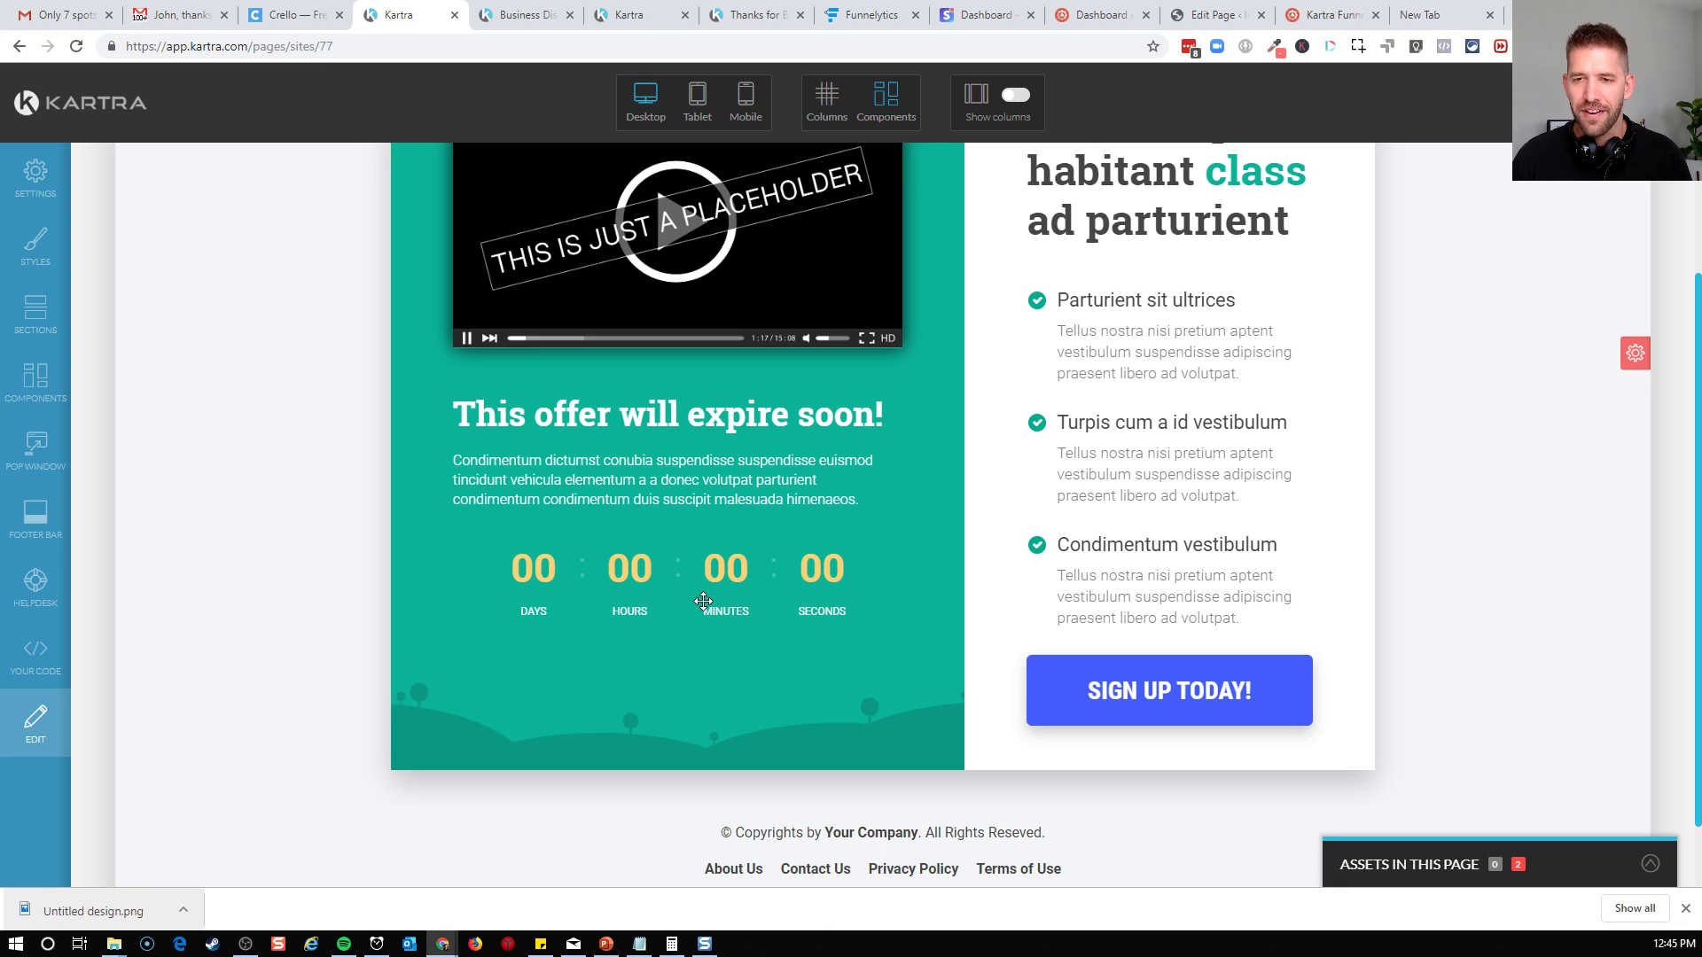
scroll(733, 653, "up", 1)
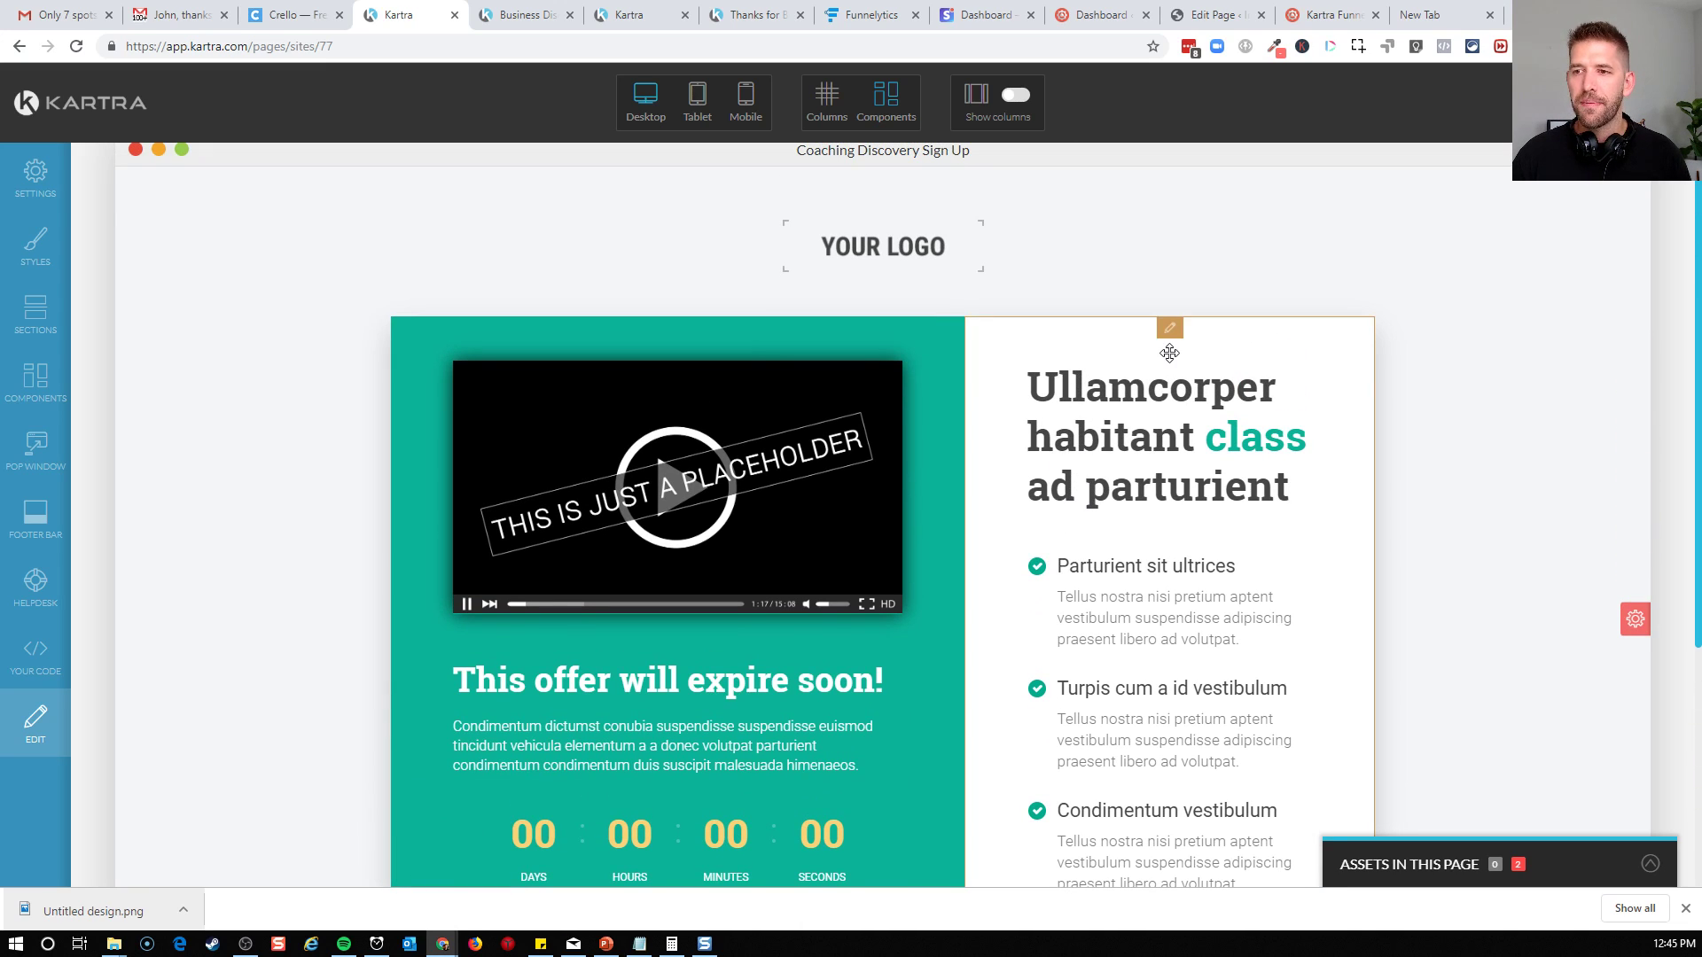
scroll(1167, 344, "down", 3)
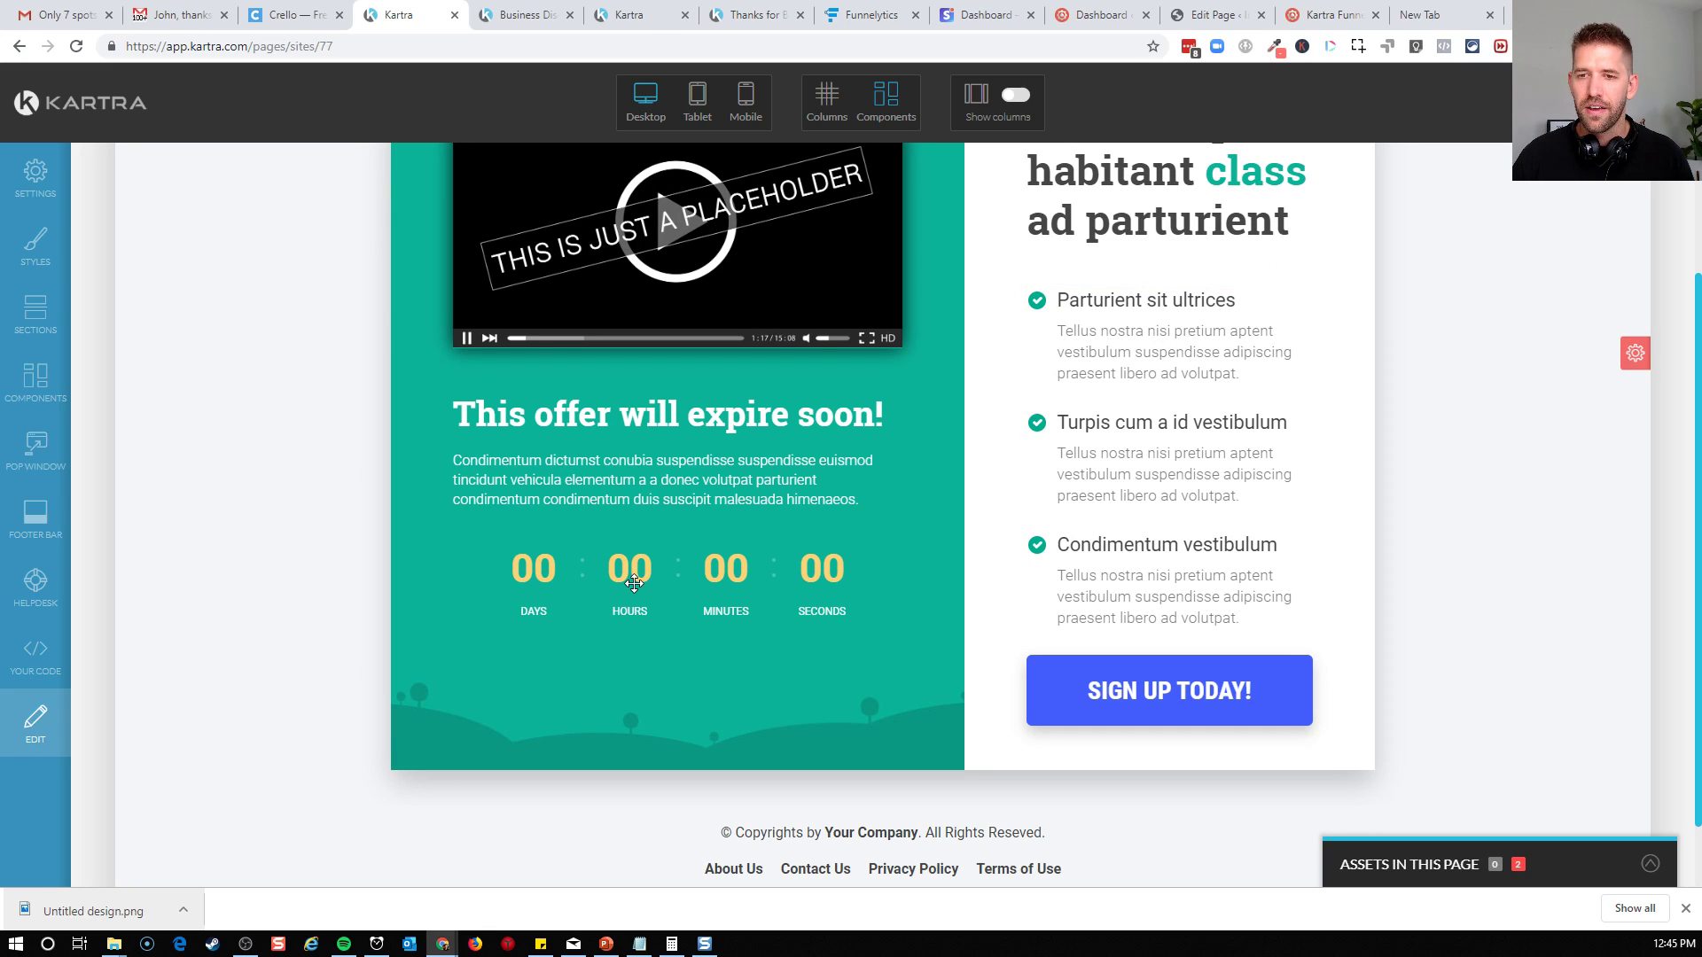
left_click(634, 582)
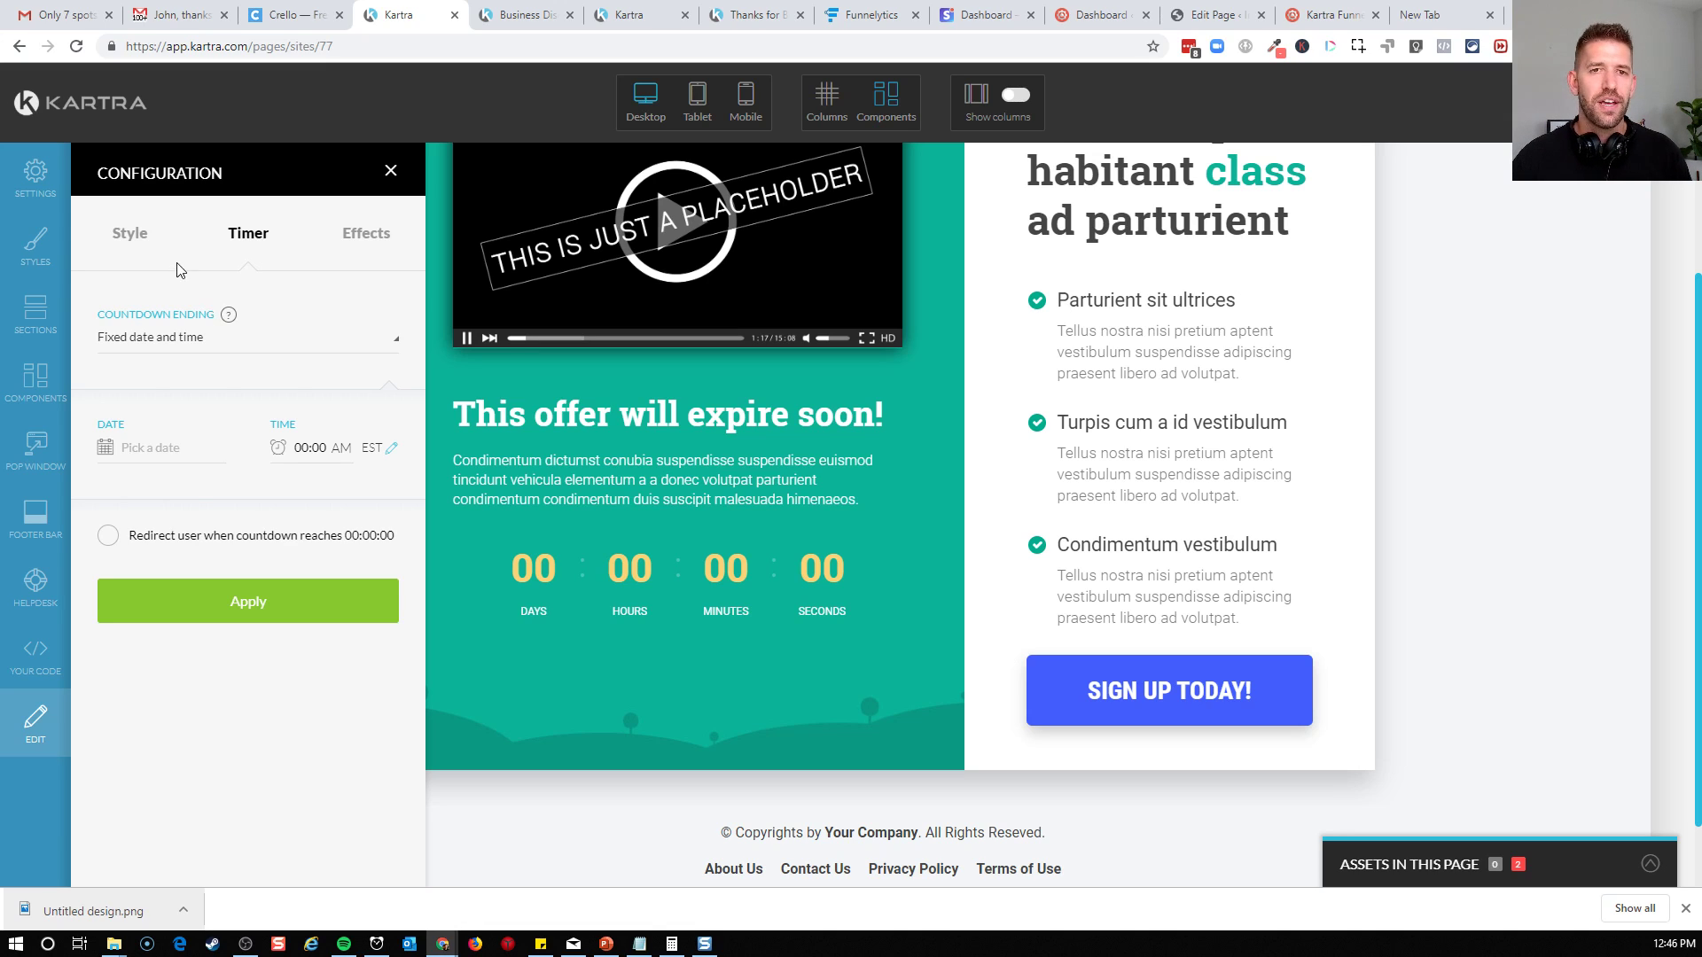
left_click(181, 346)
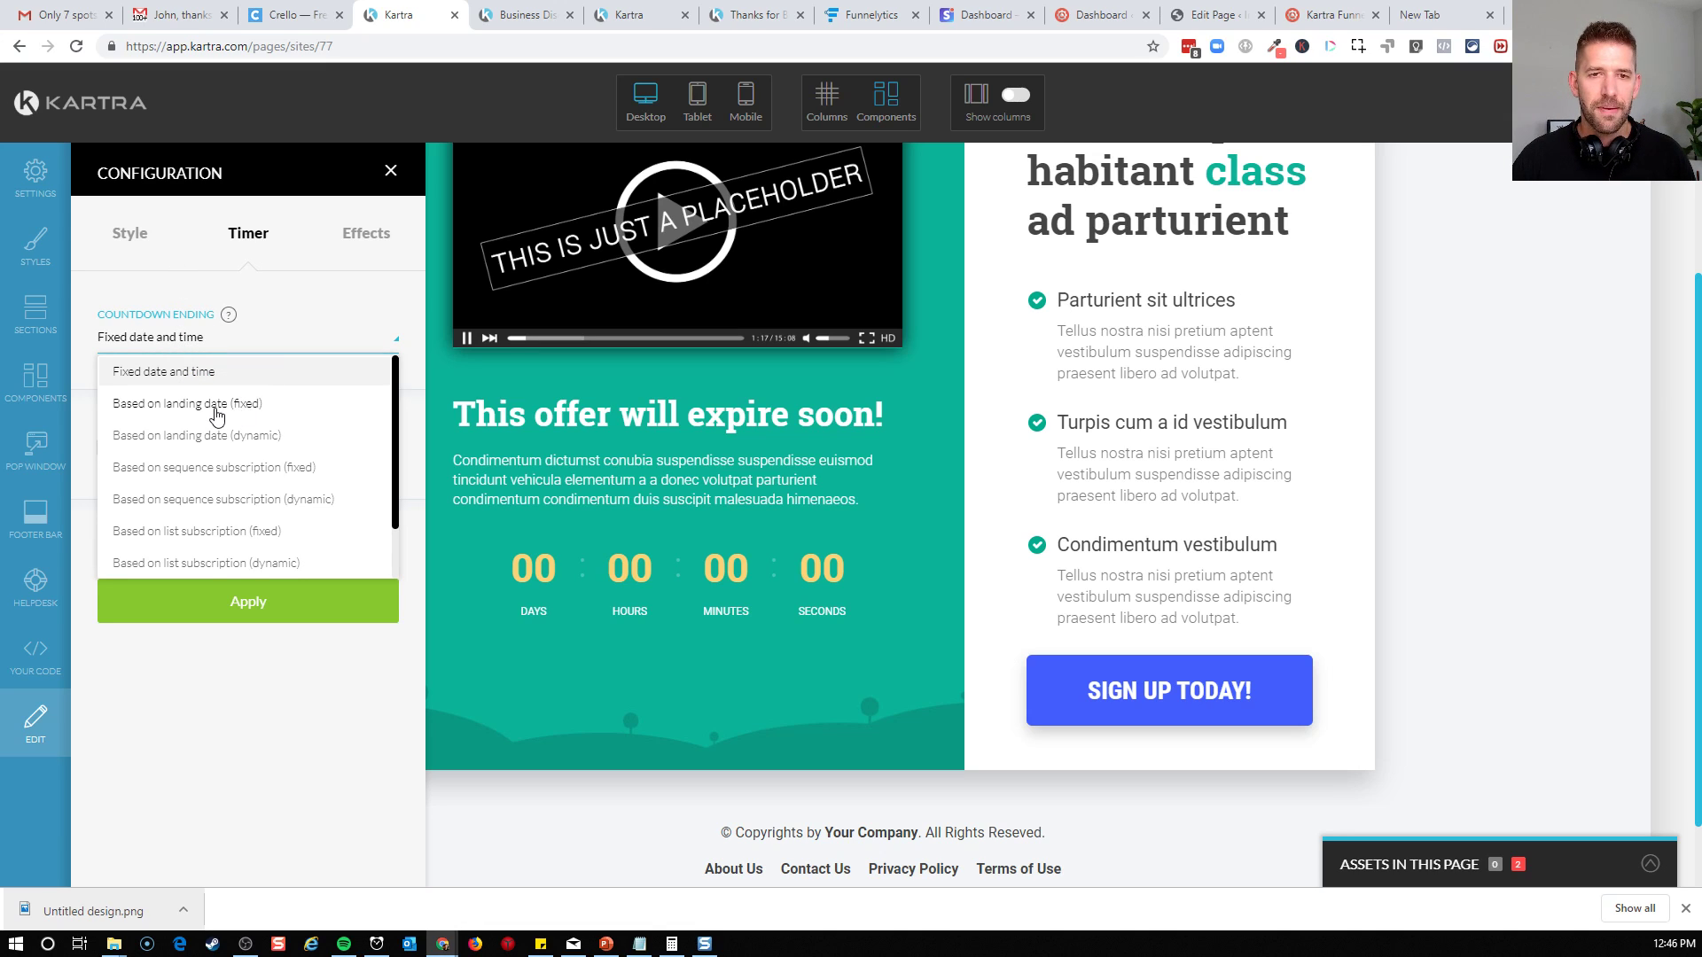
left_click(274, 437)
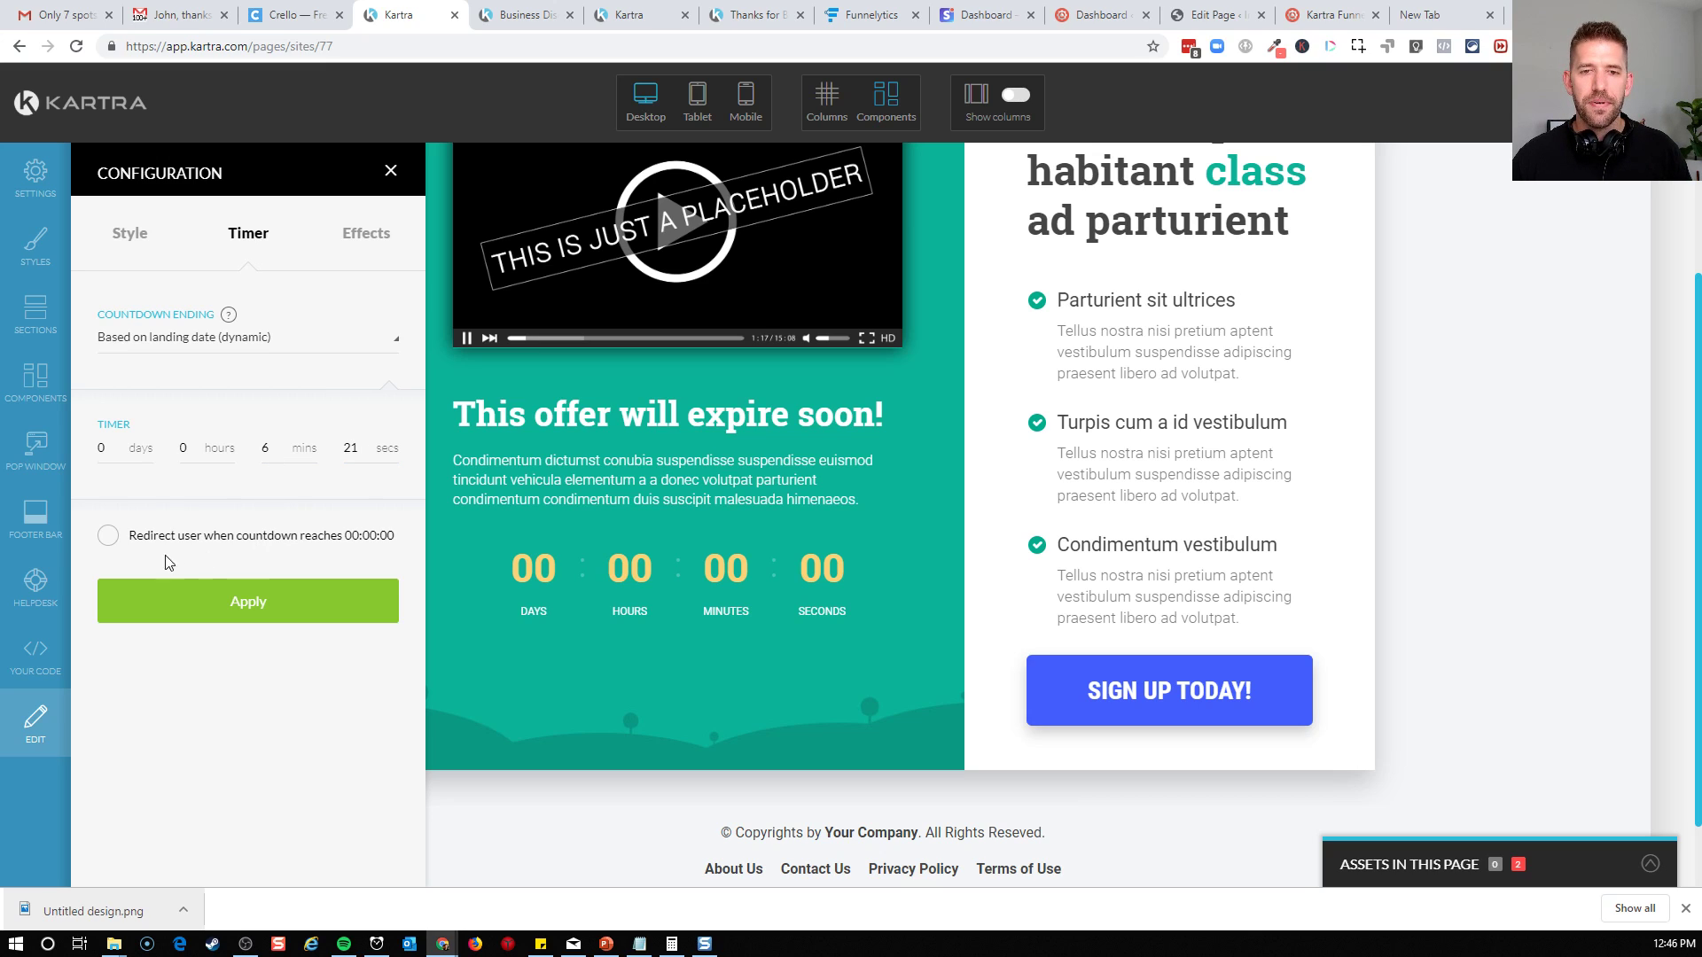
left_click(108, 536)
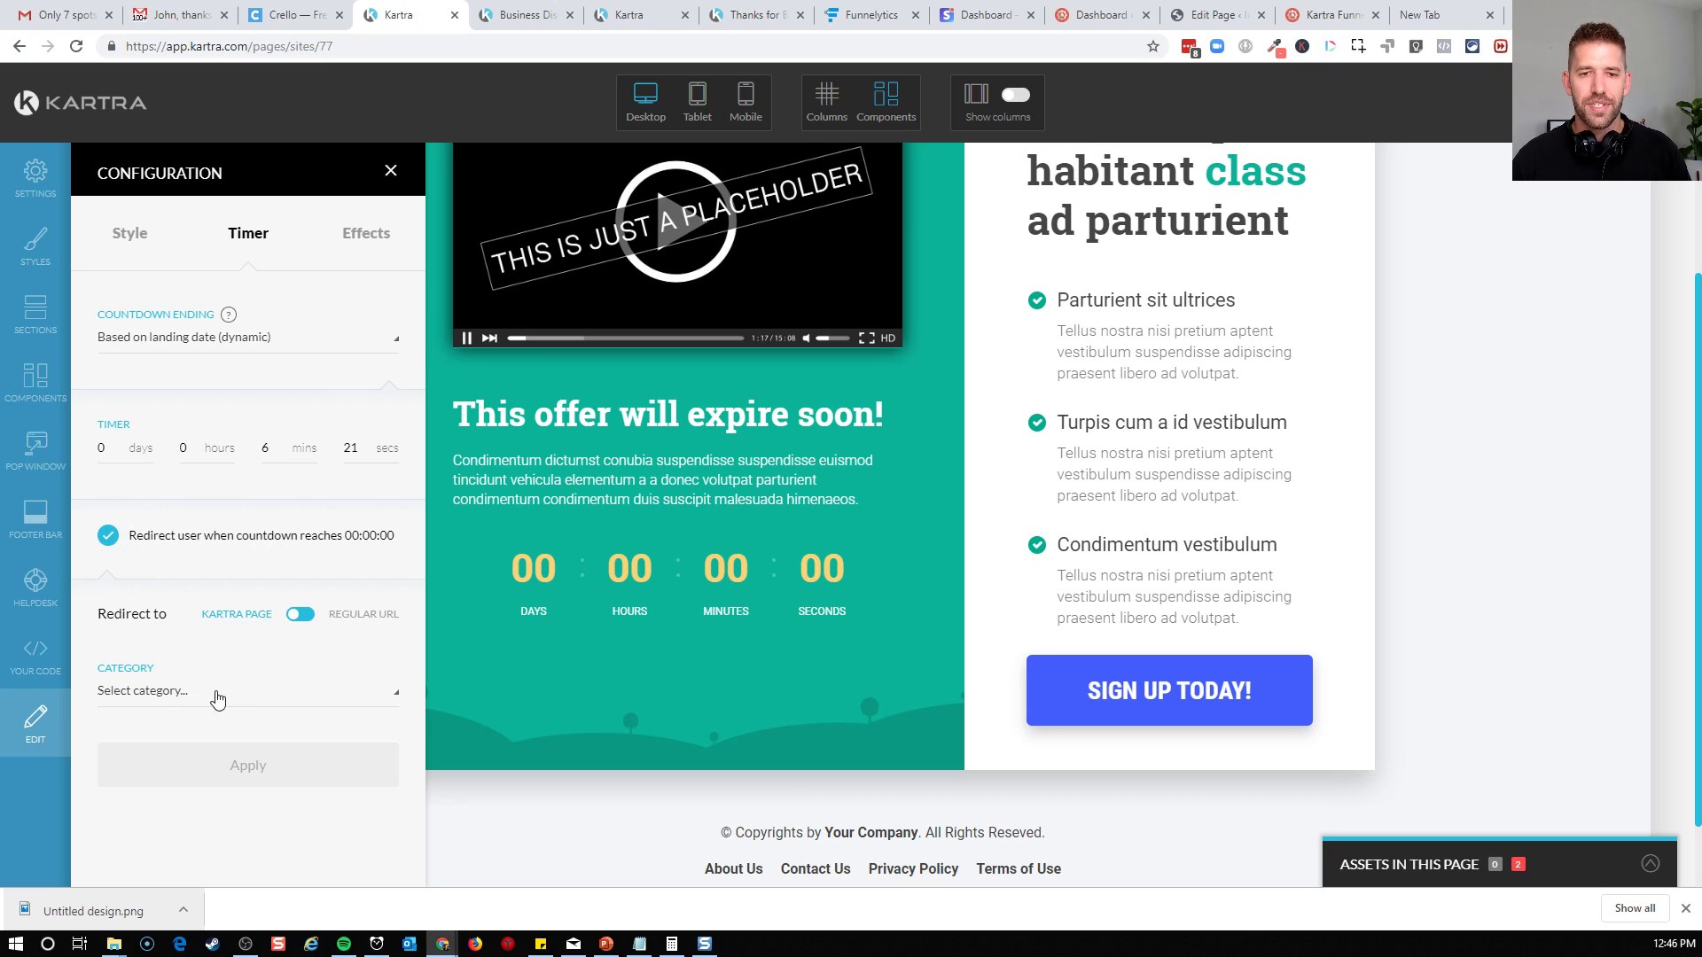
left_click(108, 536)
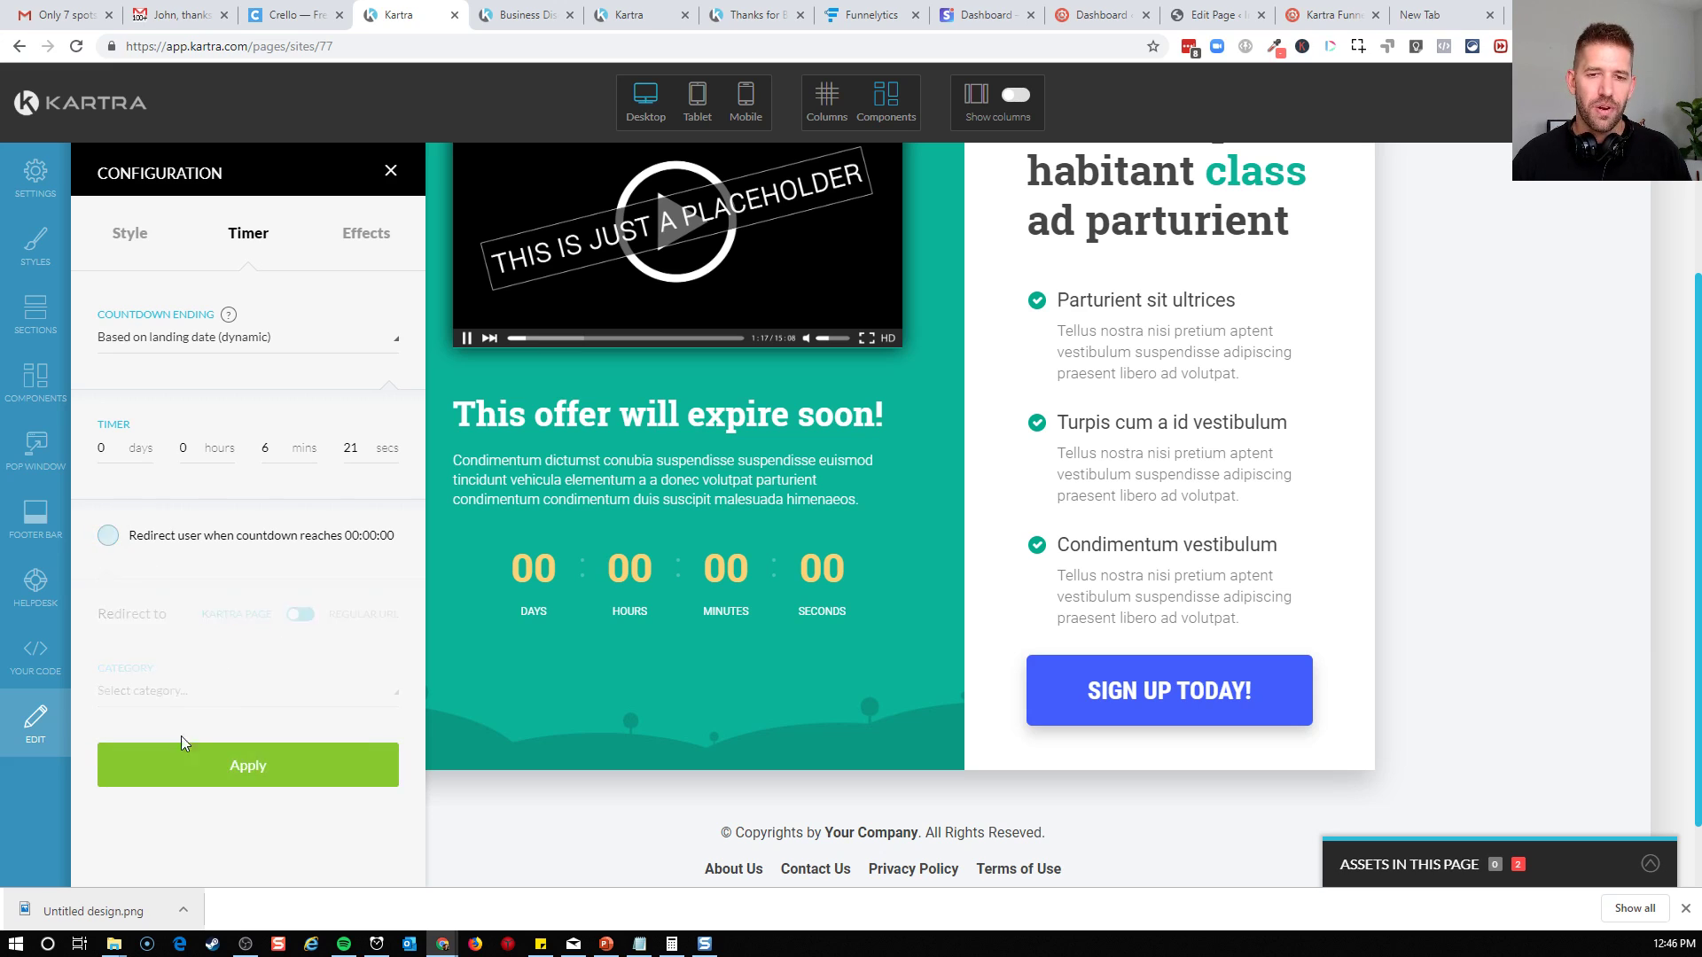
left_click(246, 601)
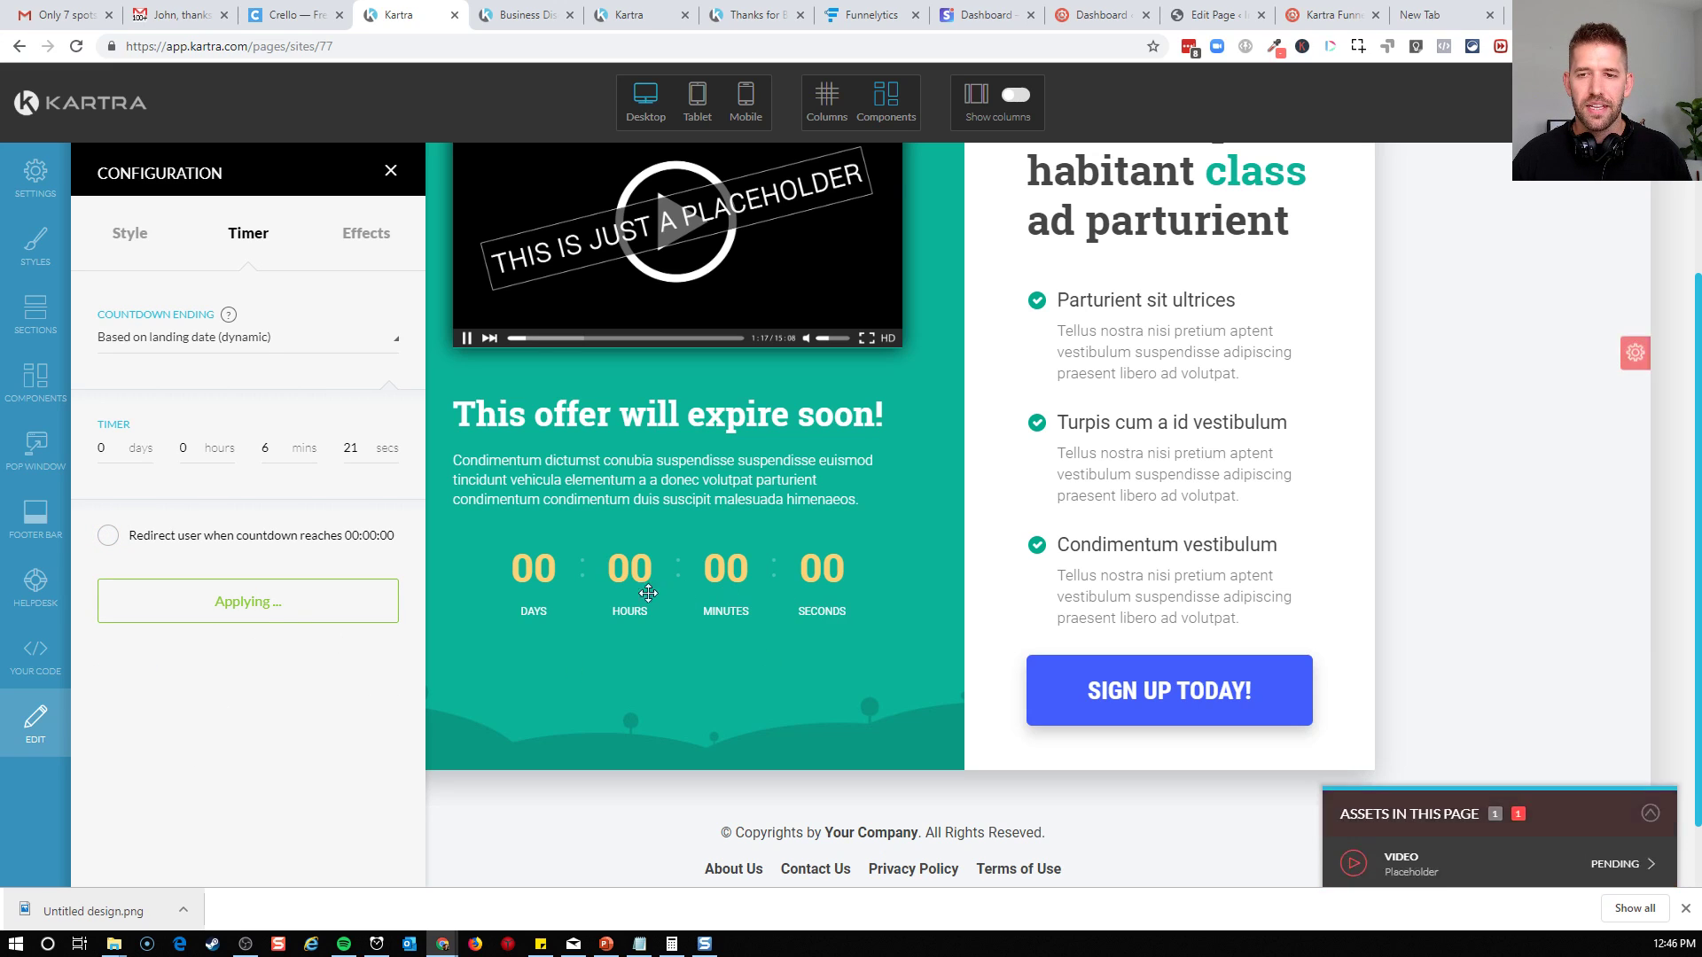
Replace the placeholder logo in the page header with the white INCOMEMESH image from the image library and apply it
scroll(621, 624, "up", 2)
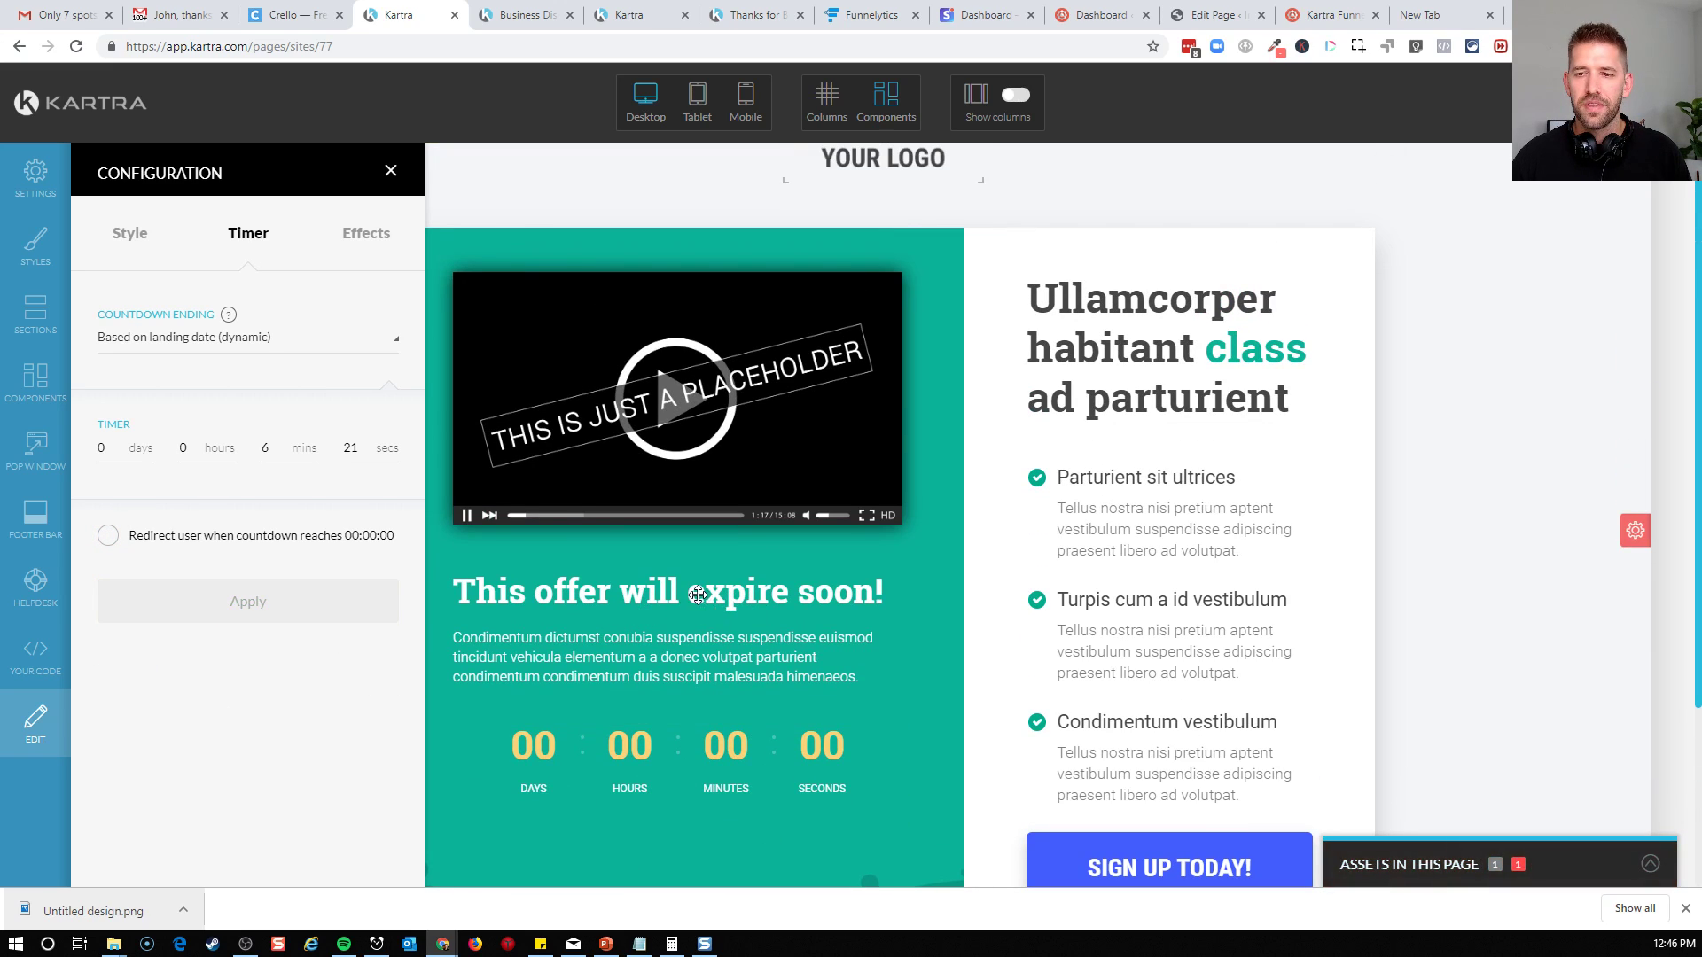
scroll(1099, 336, "up", 2)
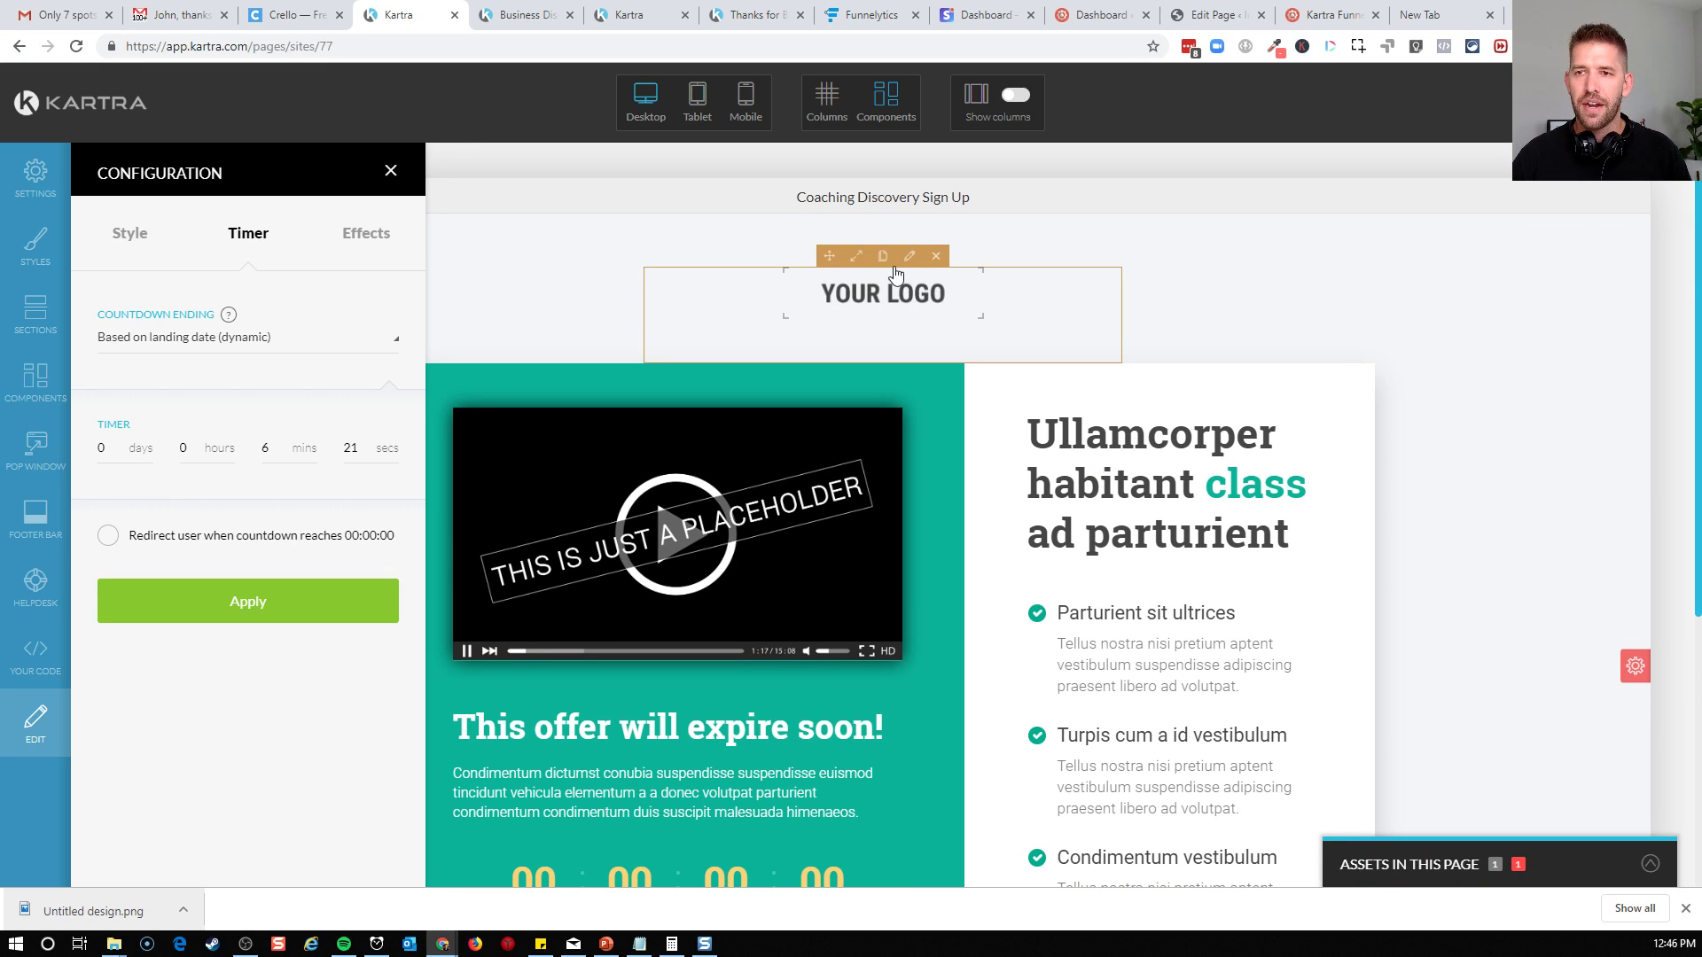
left_click(913, 264)
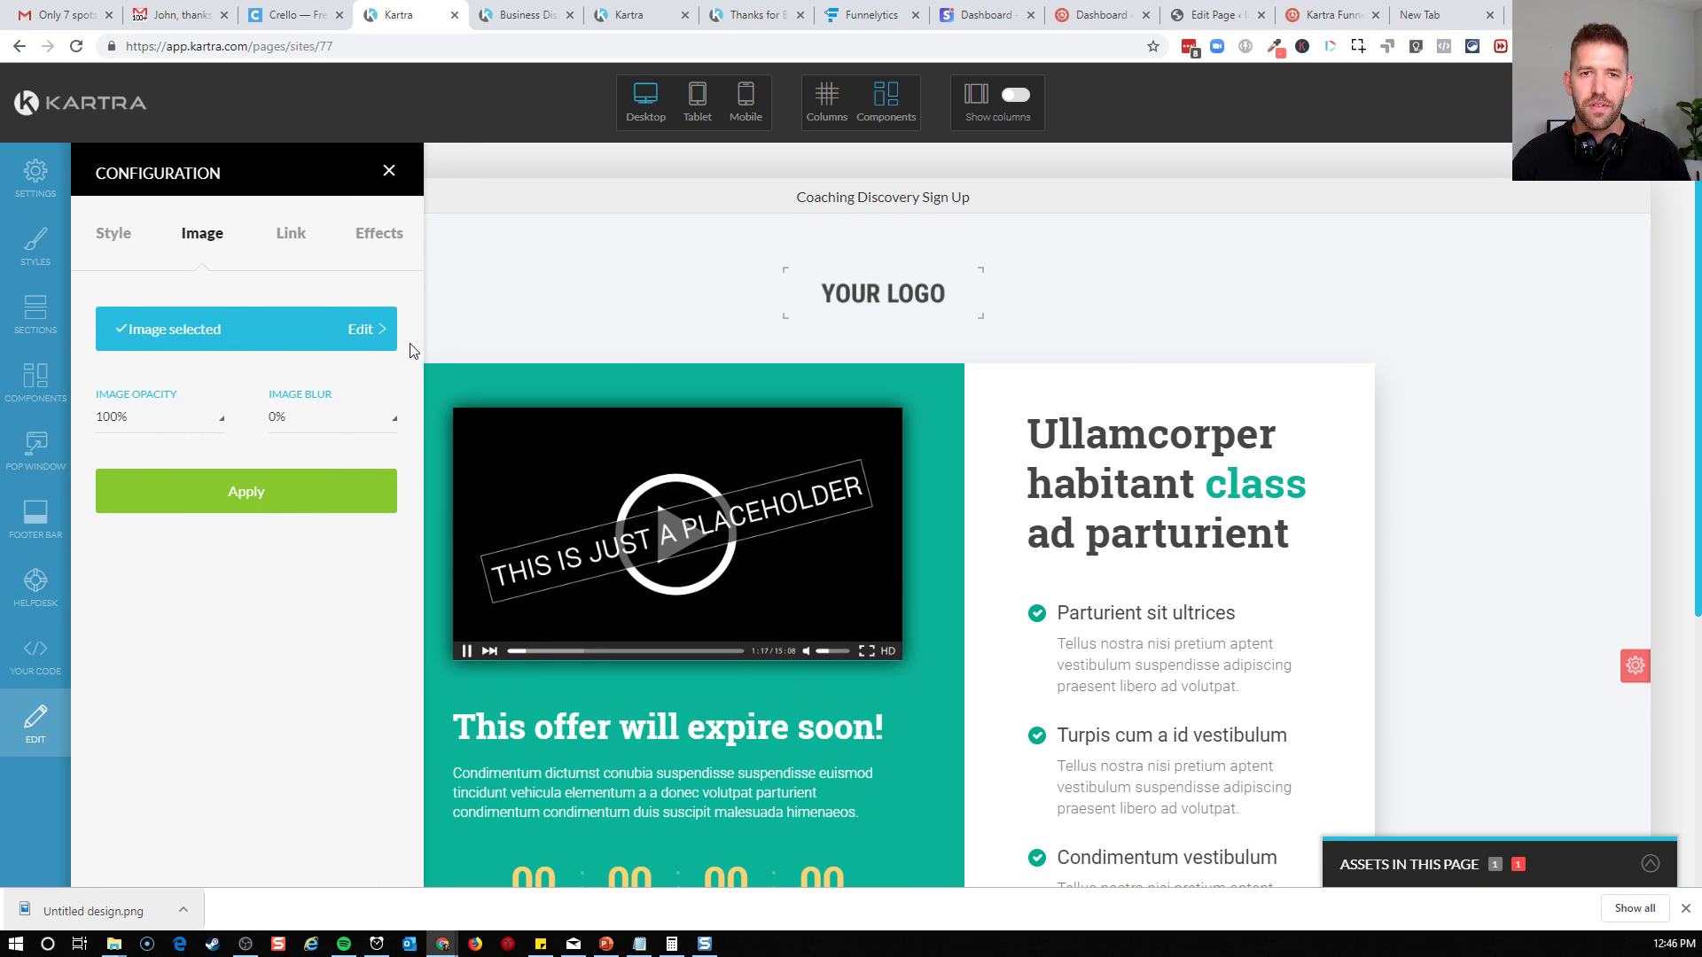
left_click(247, 329)
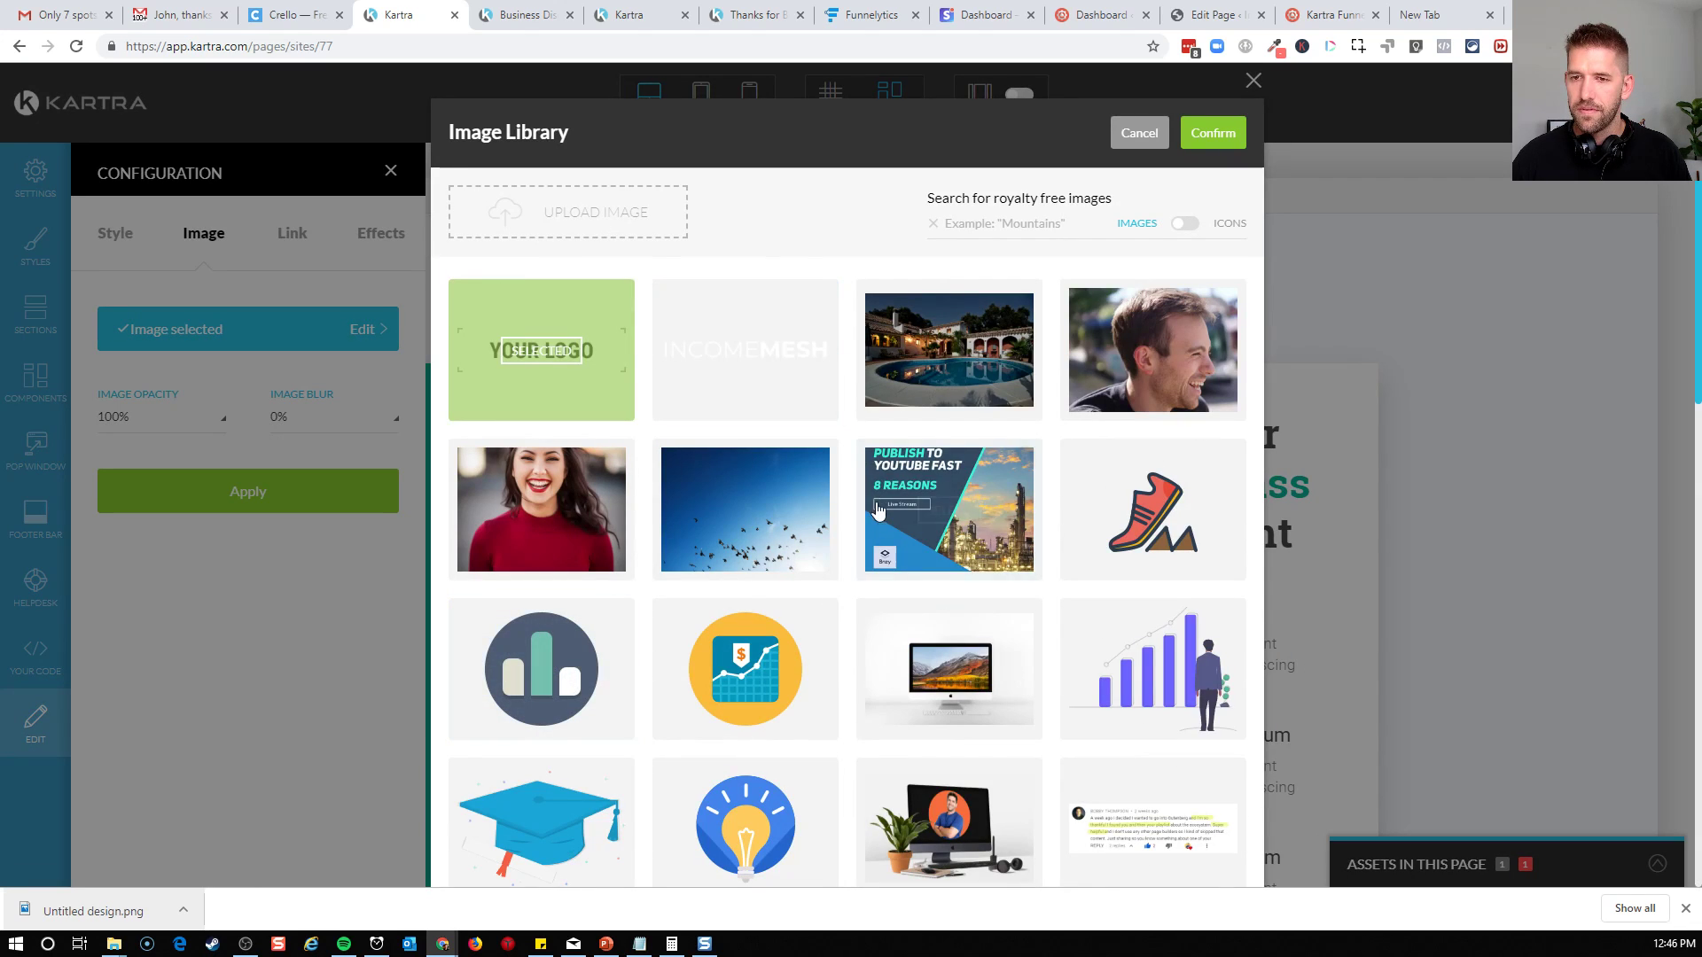
scroll(931, 523, "down", 13)
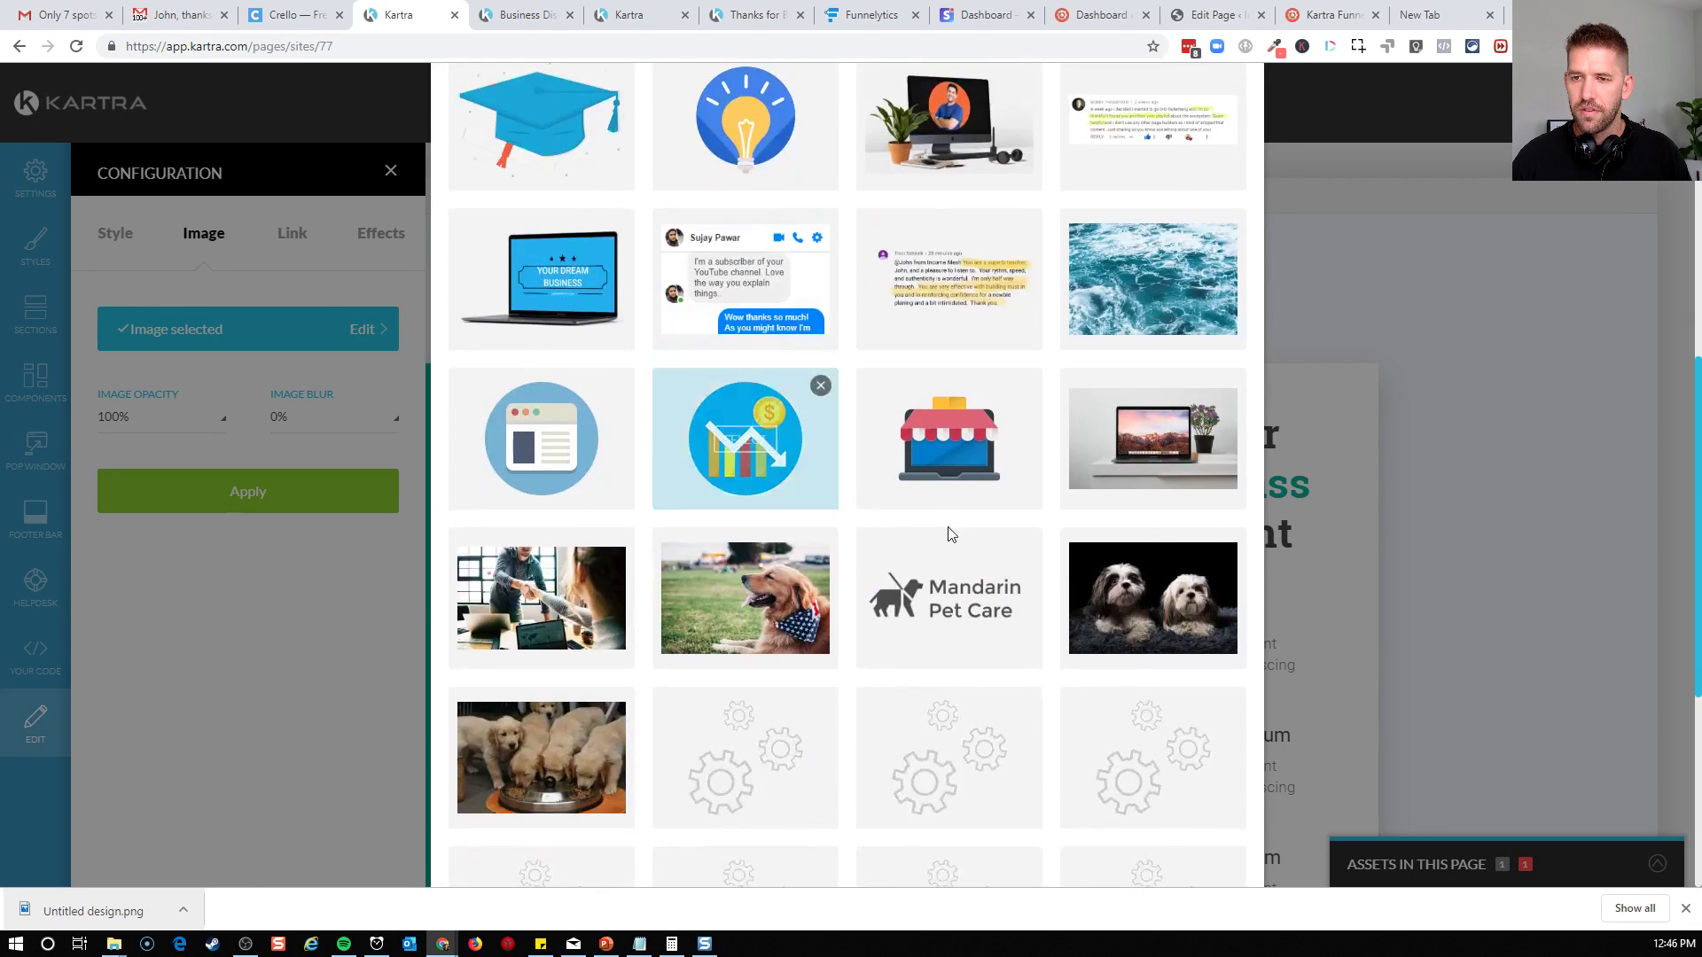
scroll(930, 532, "up", 14)
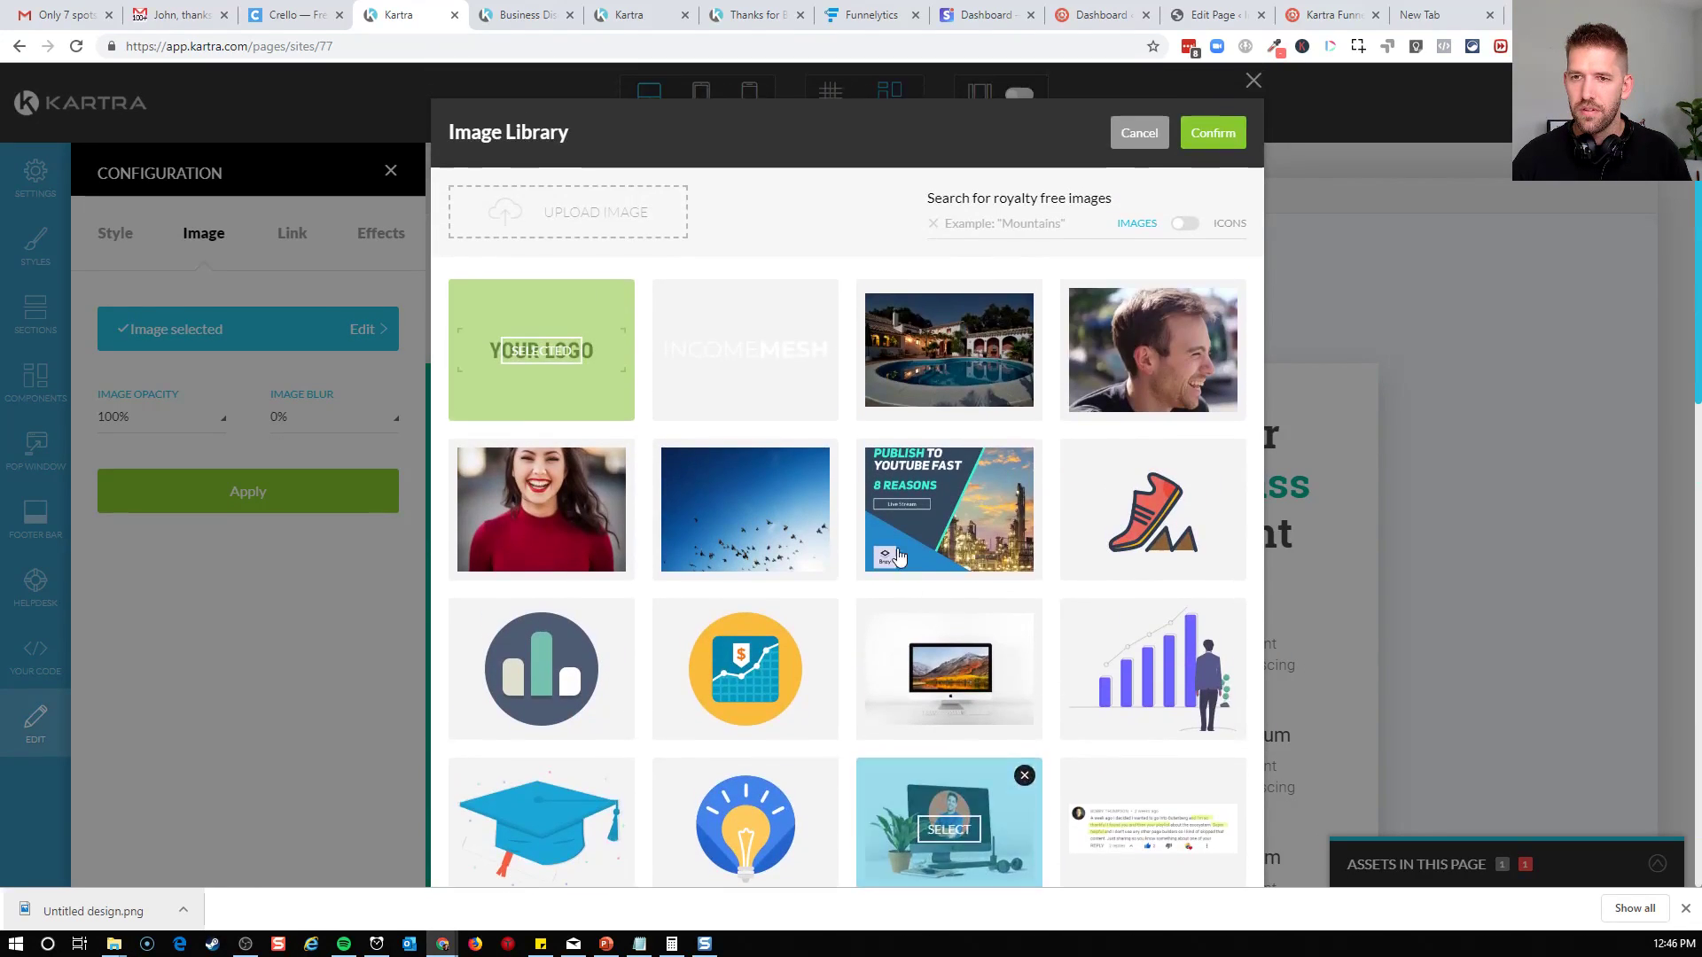
left_click(771, 355)
left_click(1211, 135)
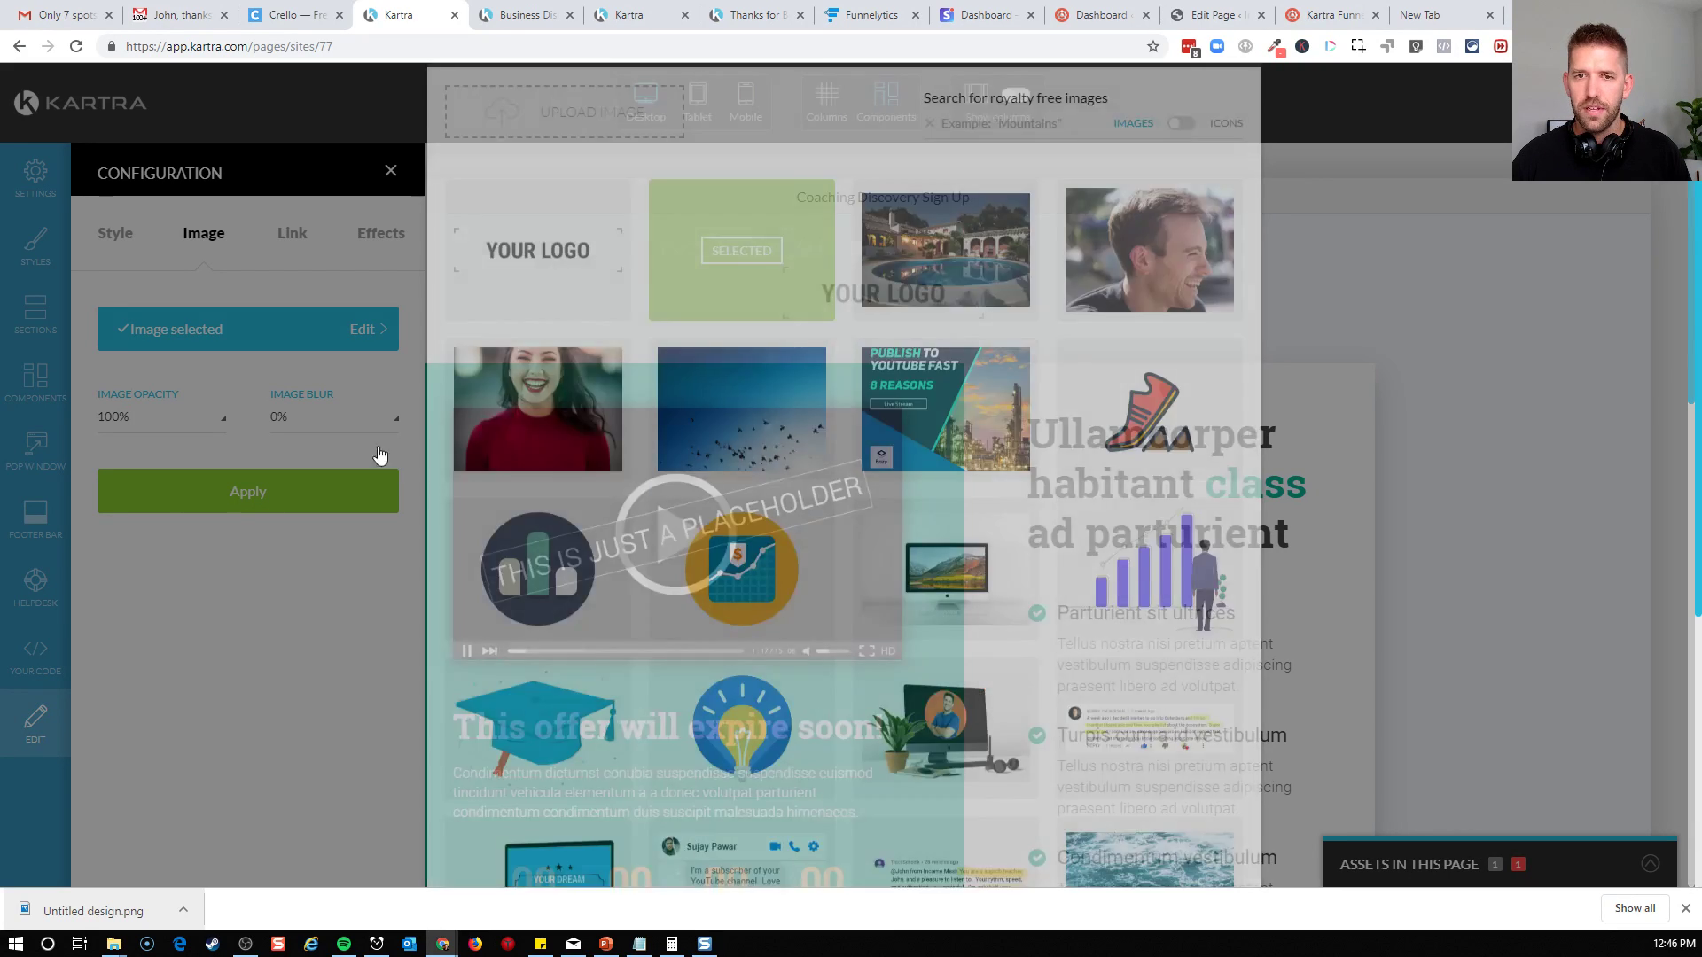
left_click(204, 495)
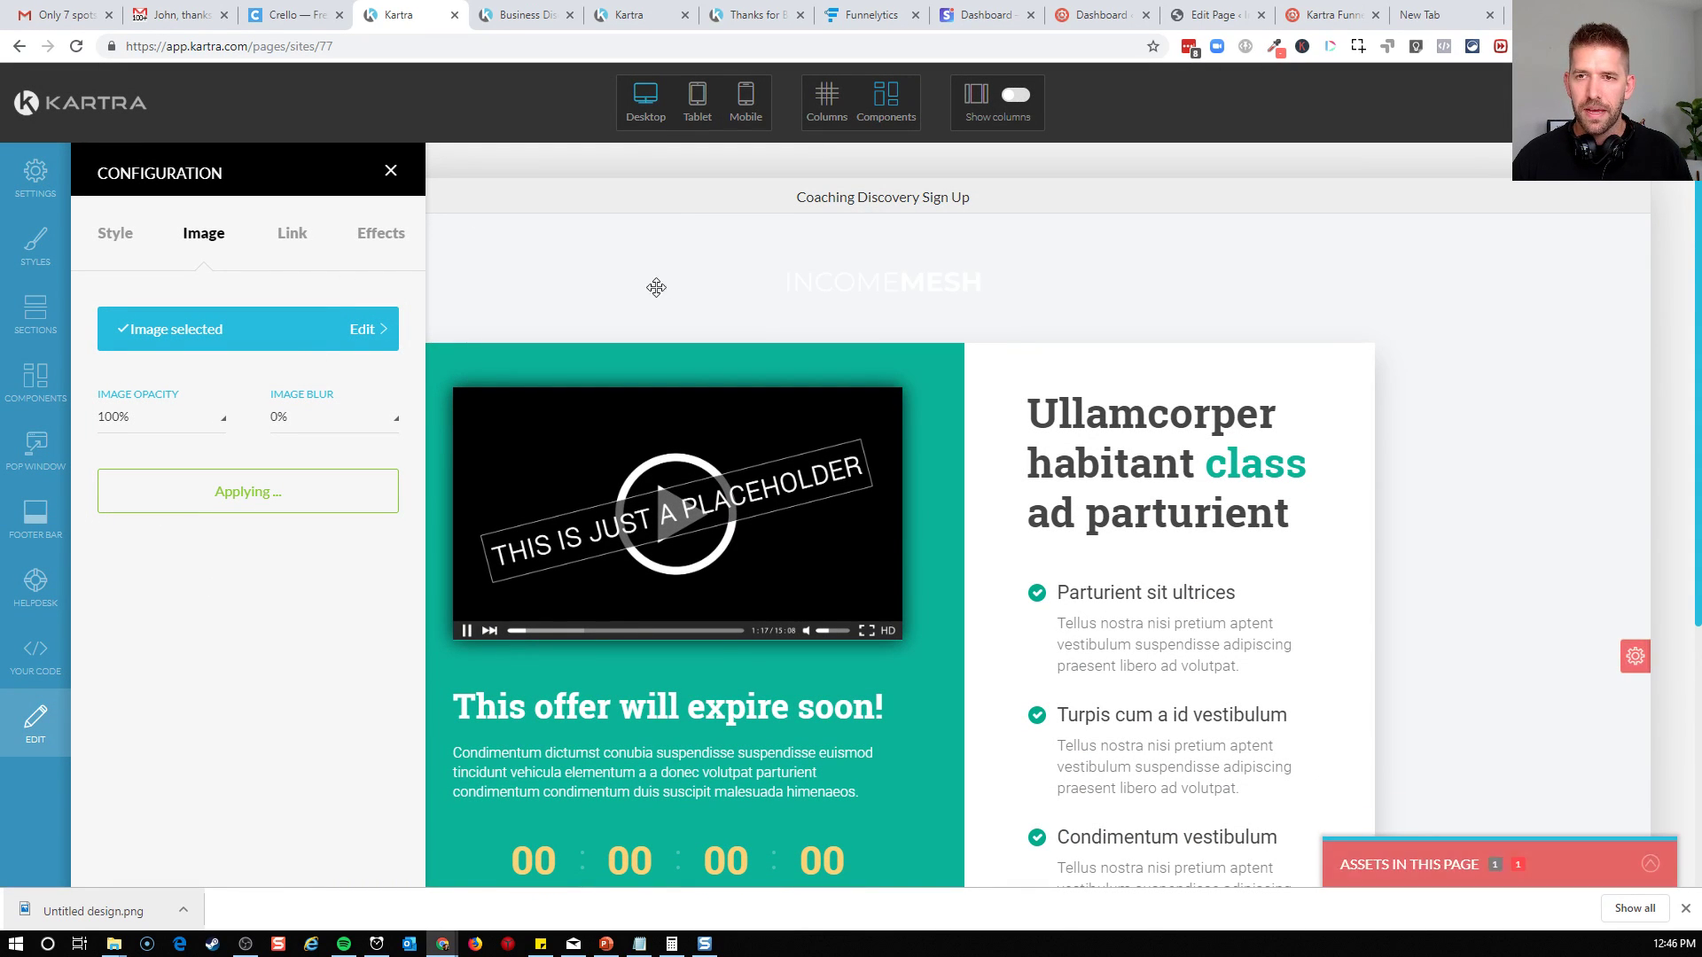
Set the background color of section 1 to dark gray rgb(113, 113, 113) and apply it
left_click(1640, 668)
left_click(1631, 727)
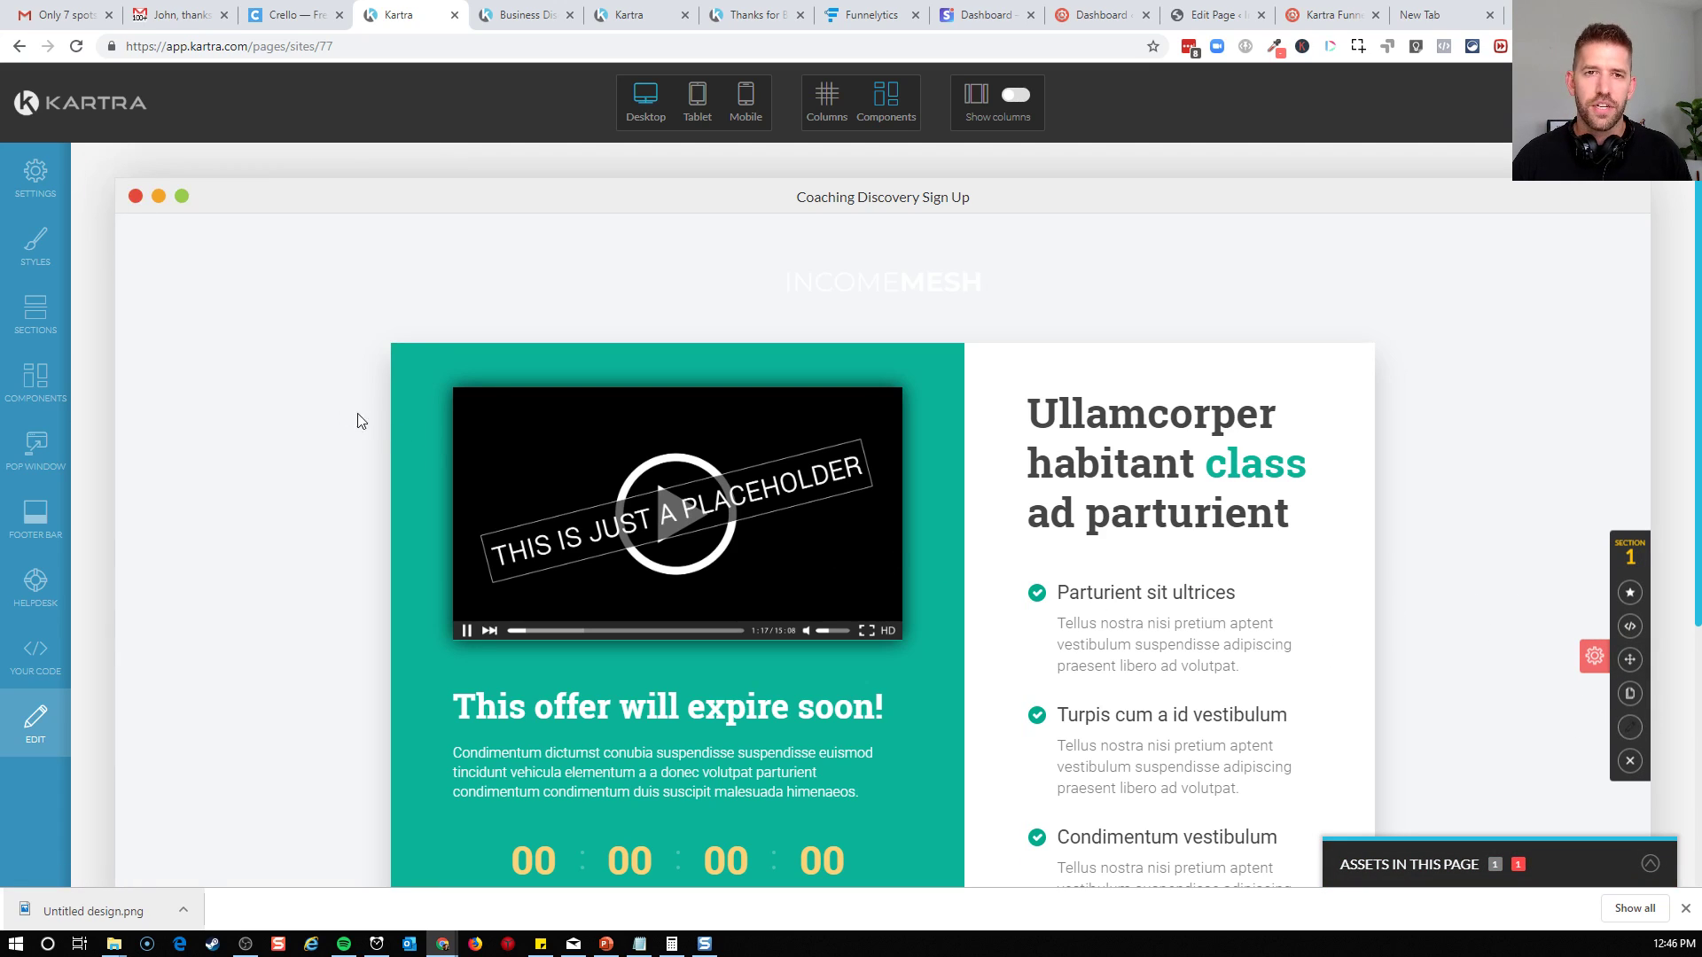
left_click(121, 422)
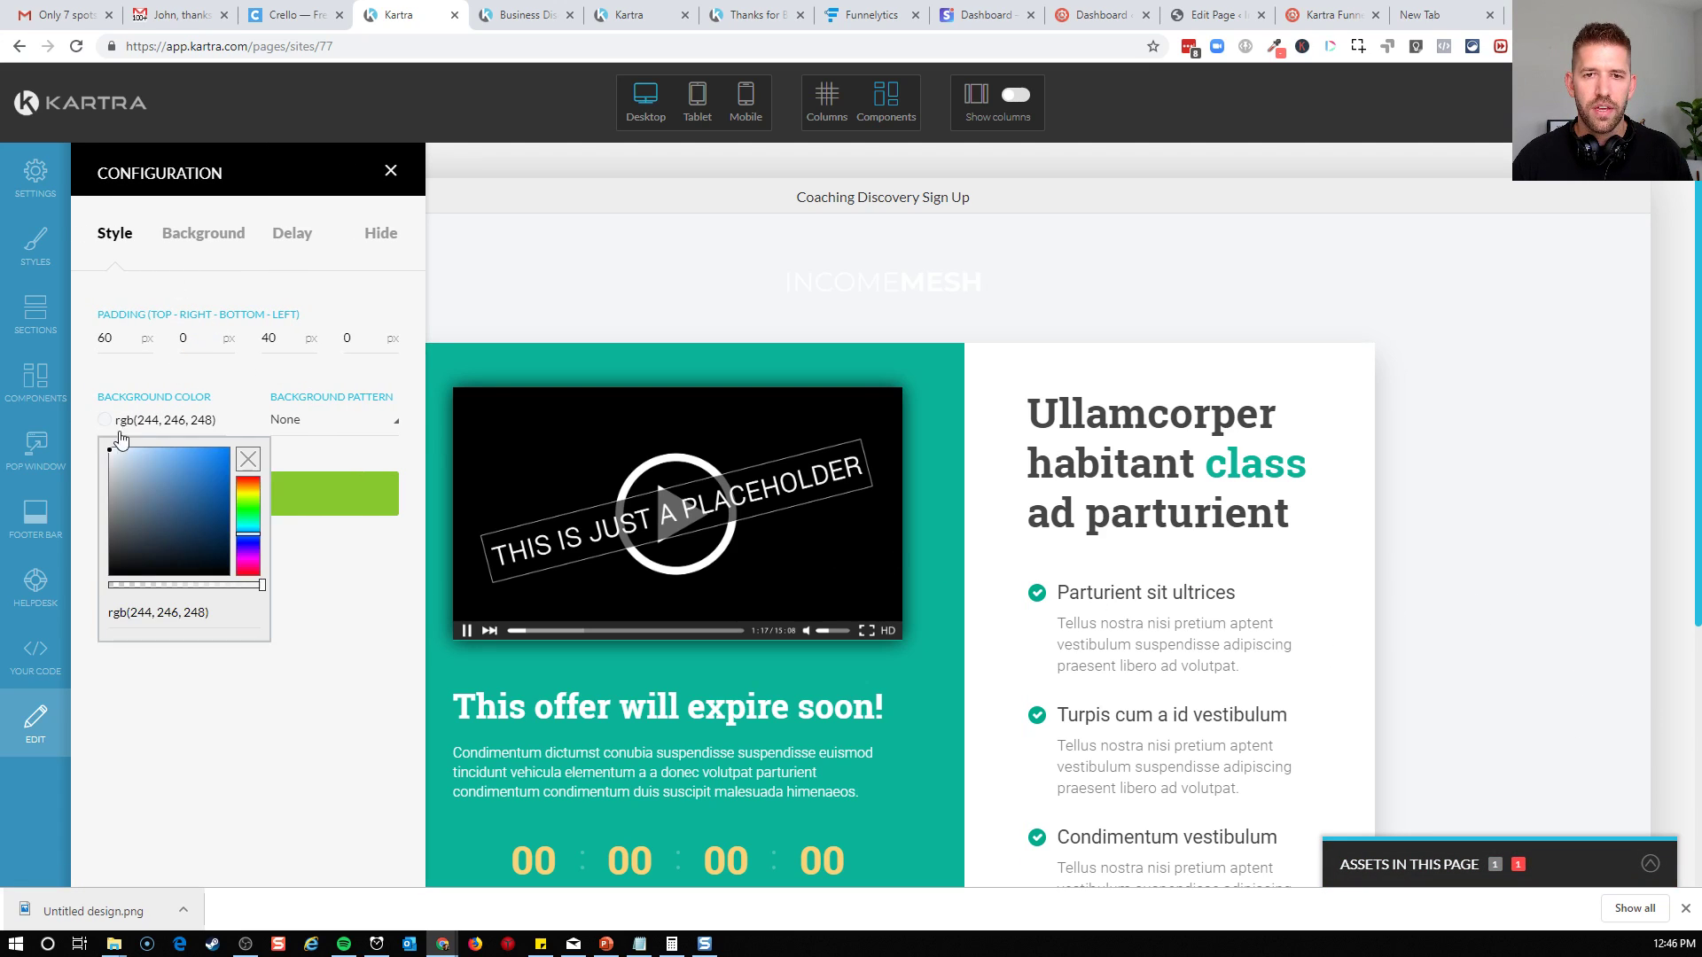
mouse_move(126, 476)
left_mouse_down()
mouse_move(98, 478)
mouse_move(85, 532)
left_mouse_up()
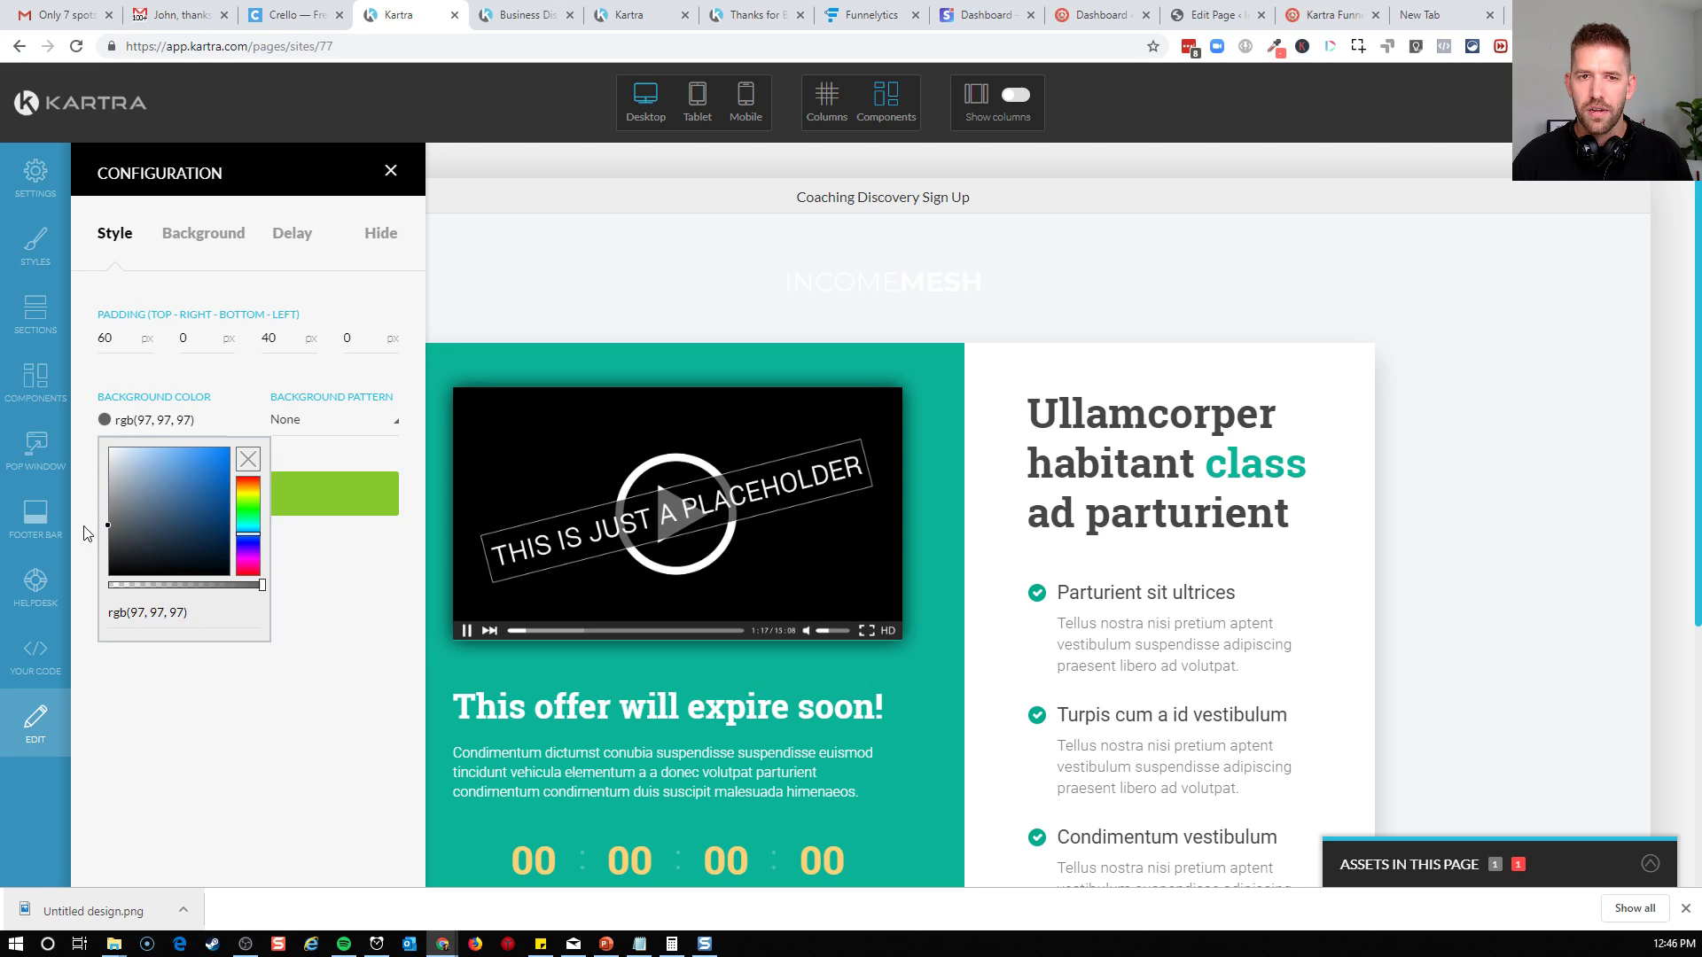
left_click(359, 512)
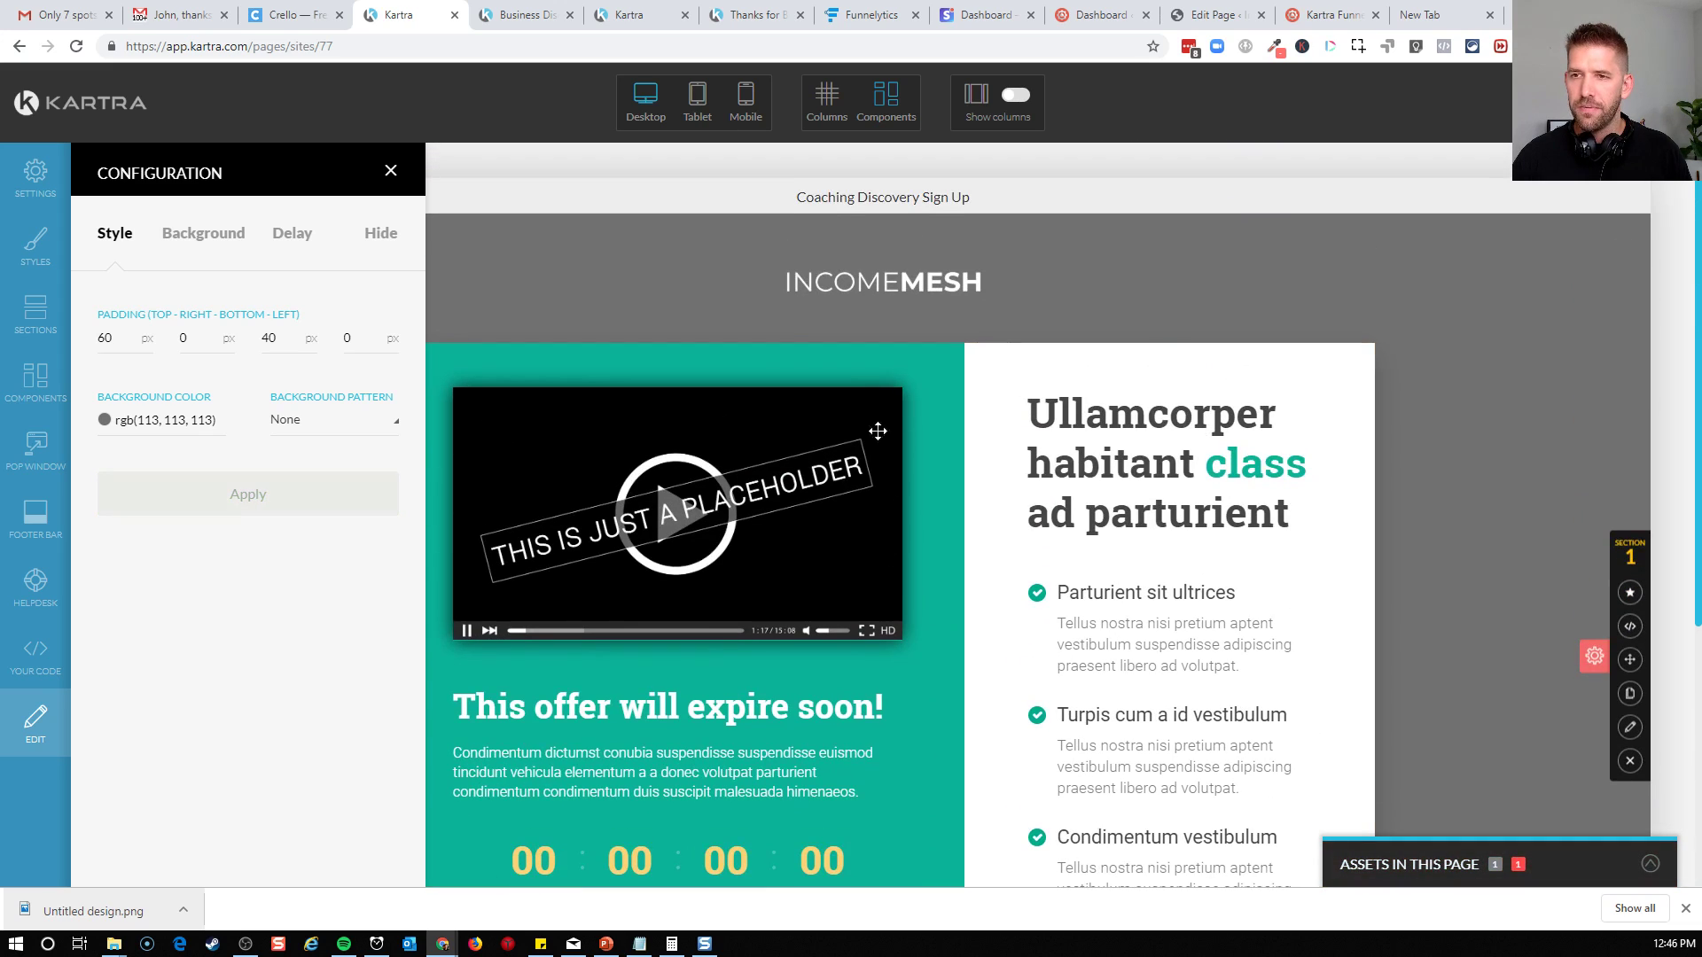
left_click(289, 507)
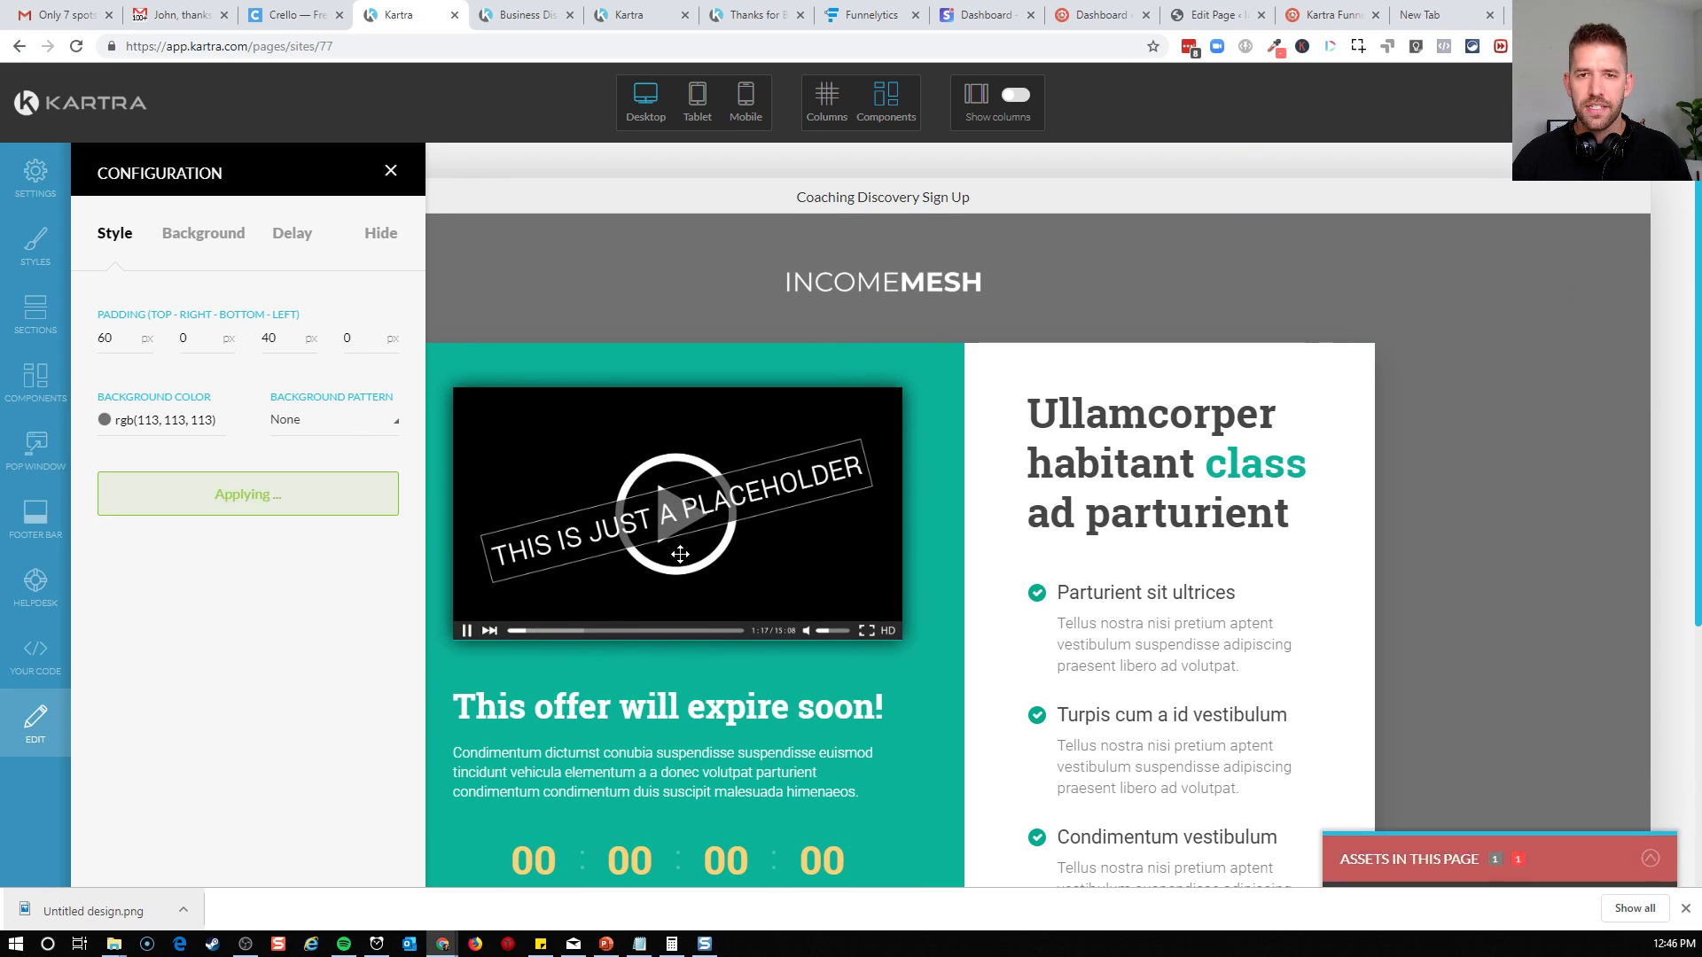
left_click(391, 170)
Replace the headline in the white column with "25 Minutes To Clarity" and select the word Clarity
scroll(1170, 301, "down", 2)
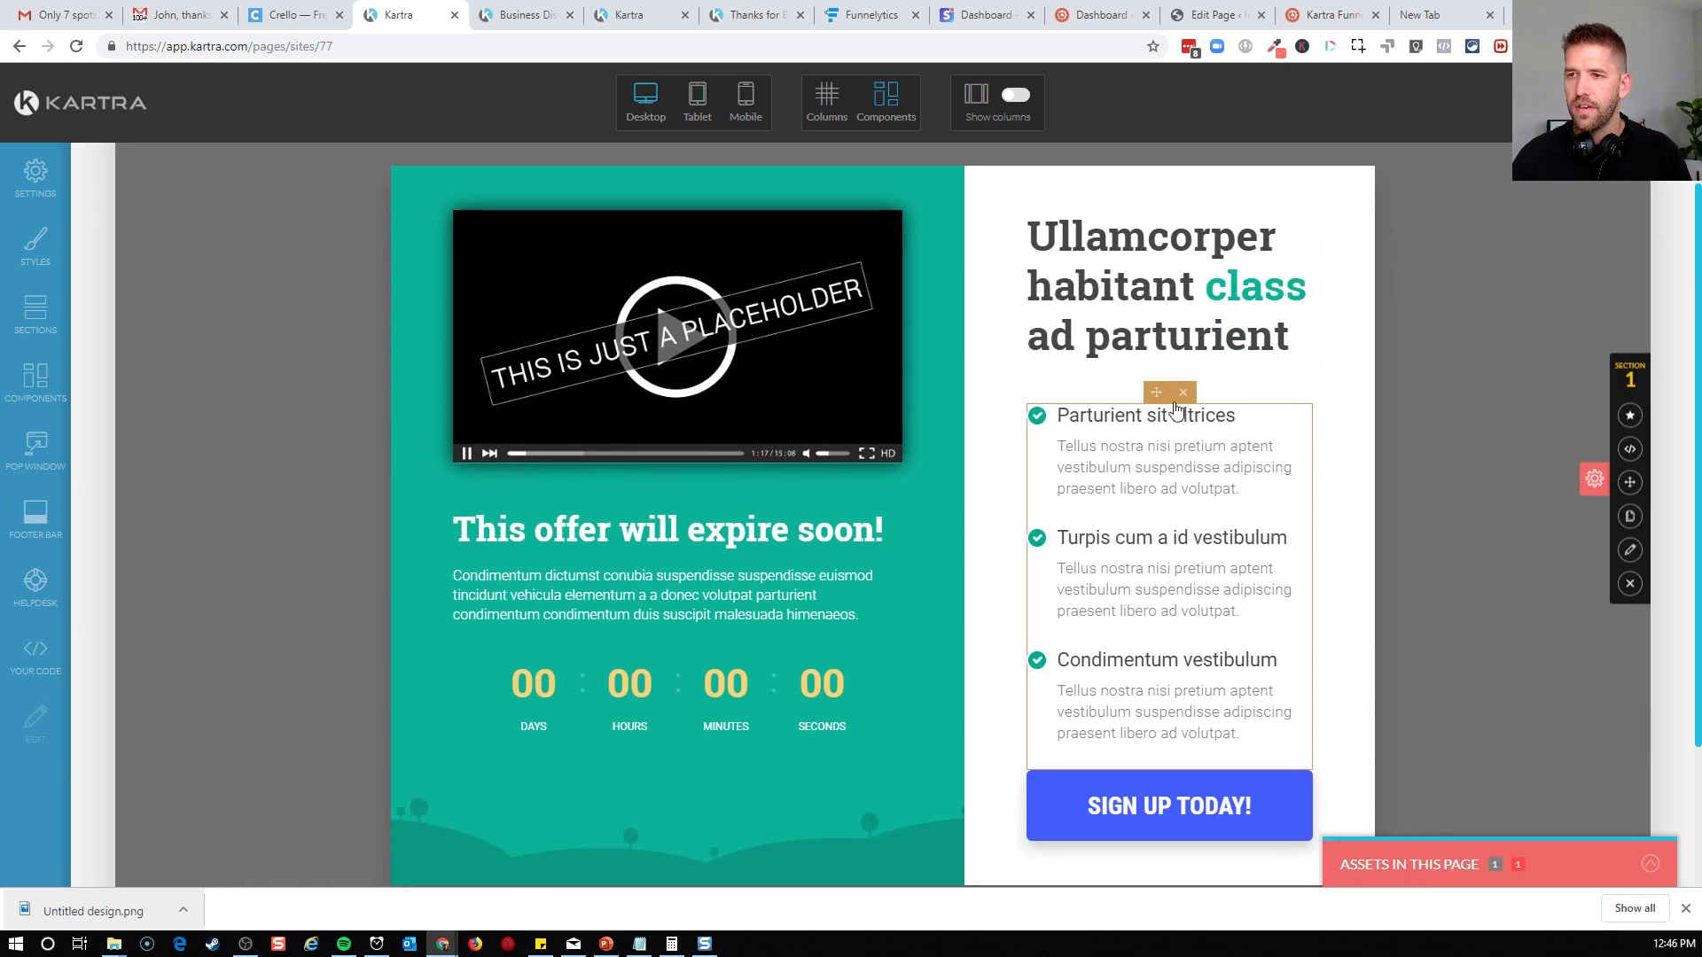
left_click(1170, 301)
triple_click(1170, 274)
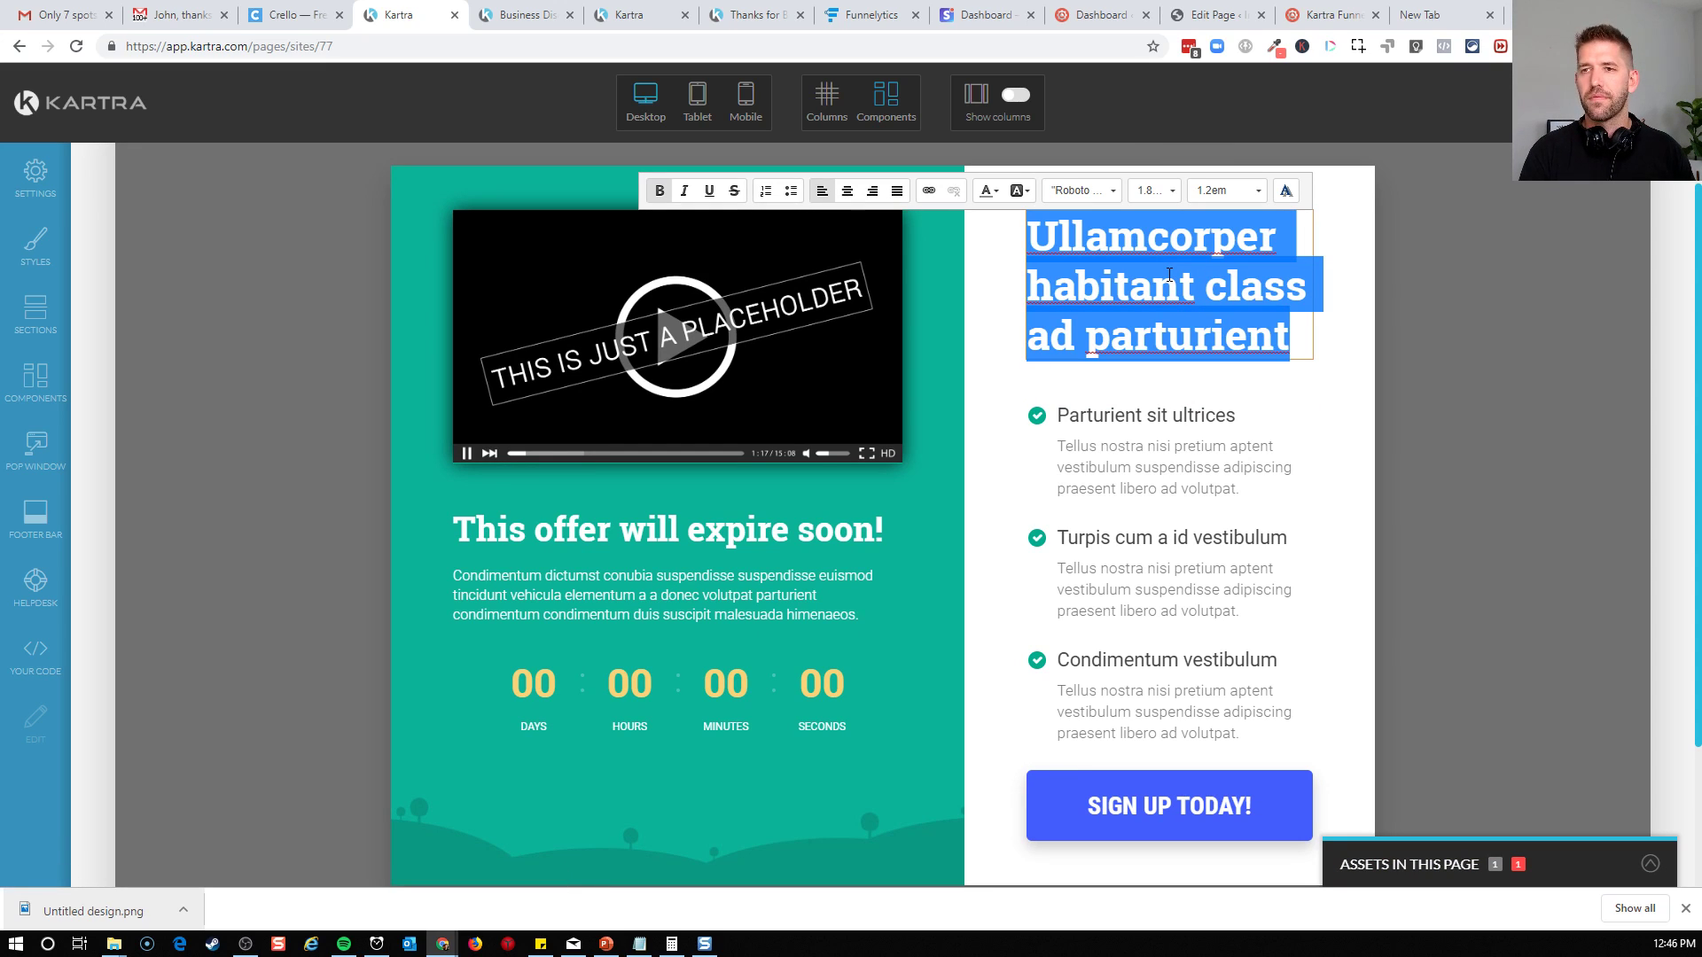
type("25 Minute")
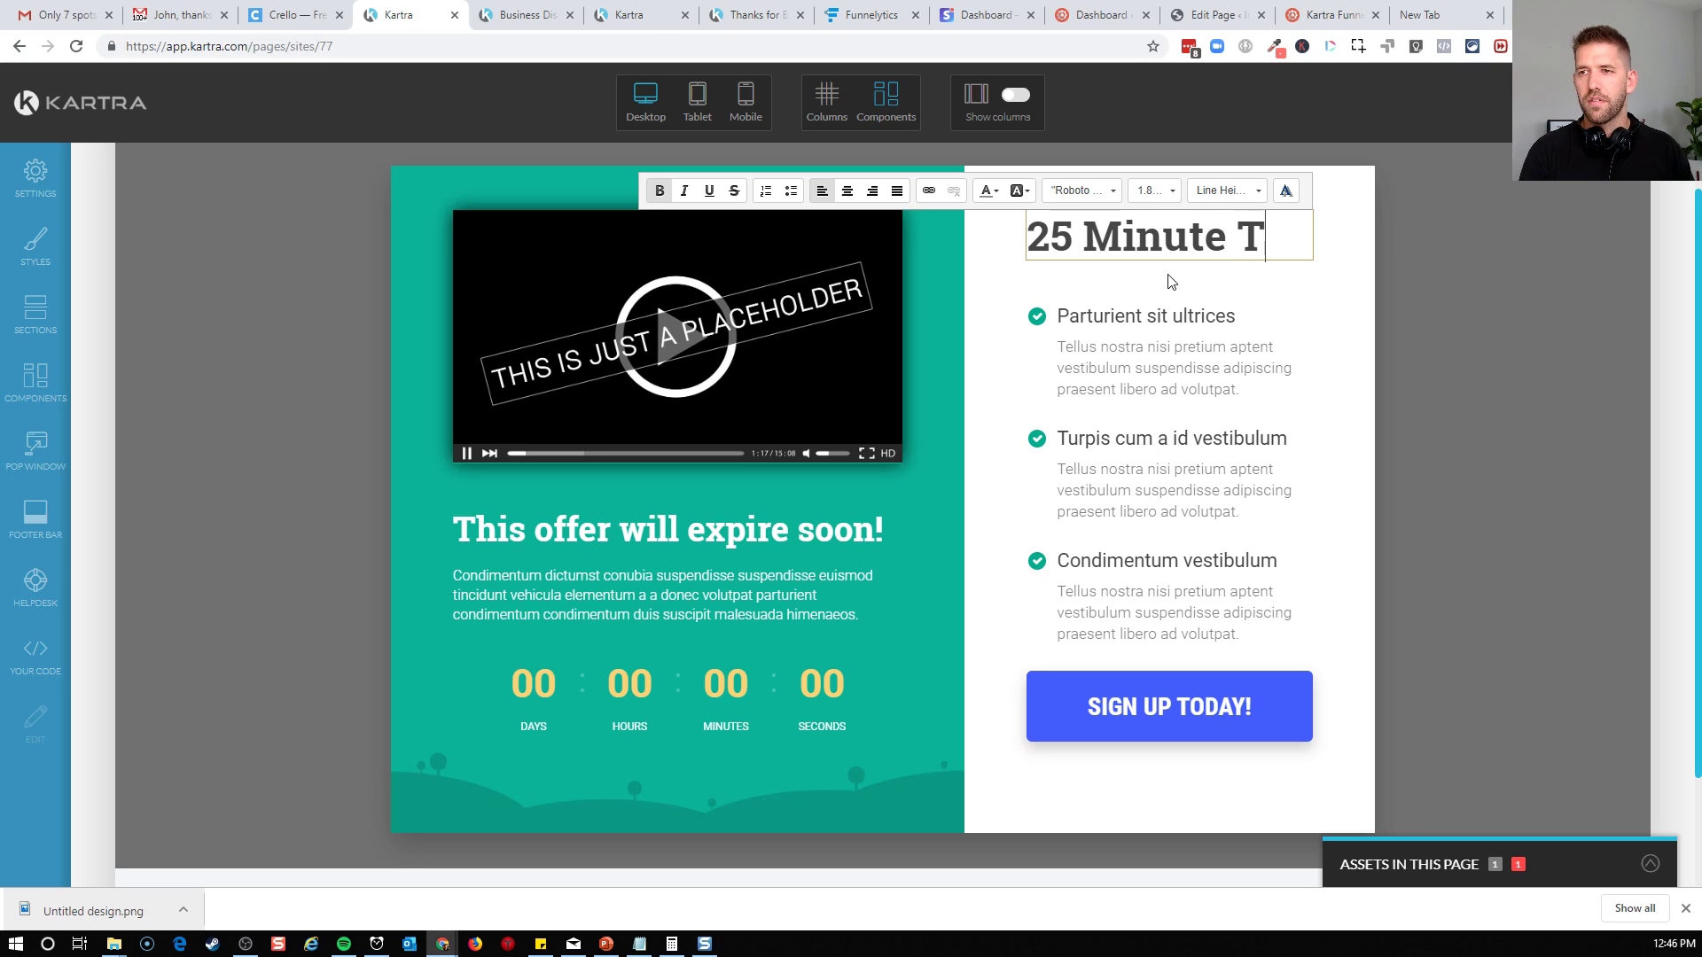
type("s t")
key("BackSpace")
type("To Clarity")
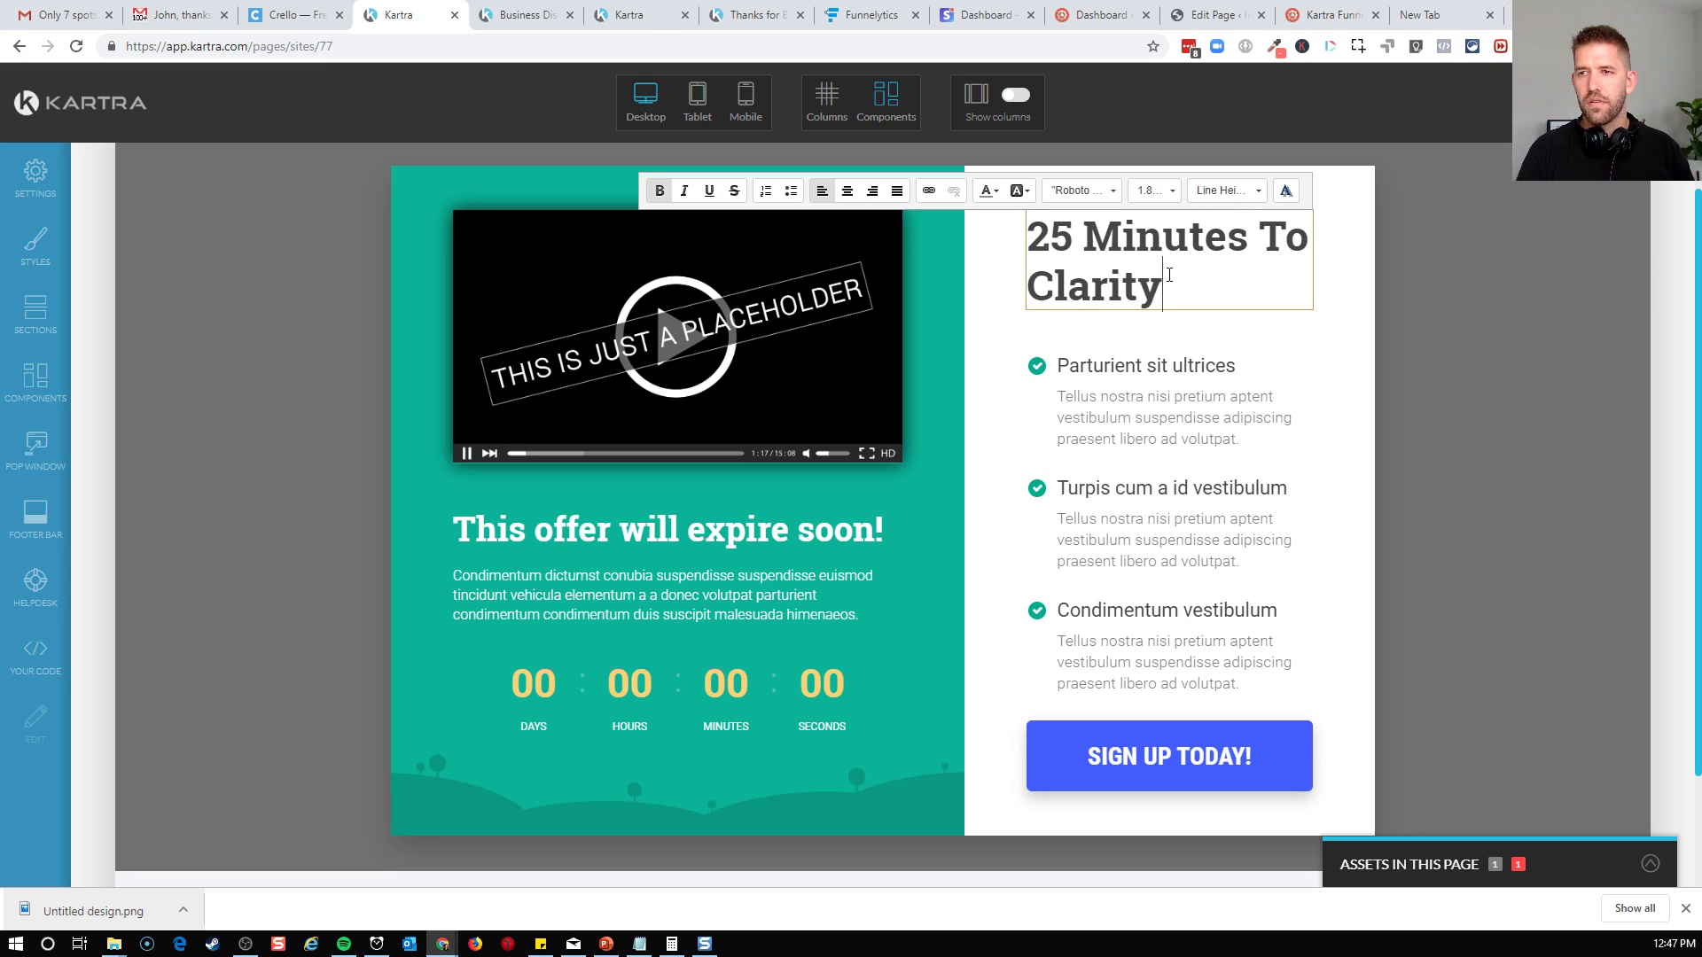
key("ctrl+shift+Left")
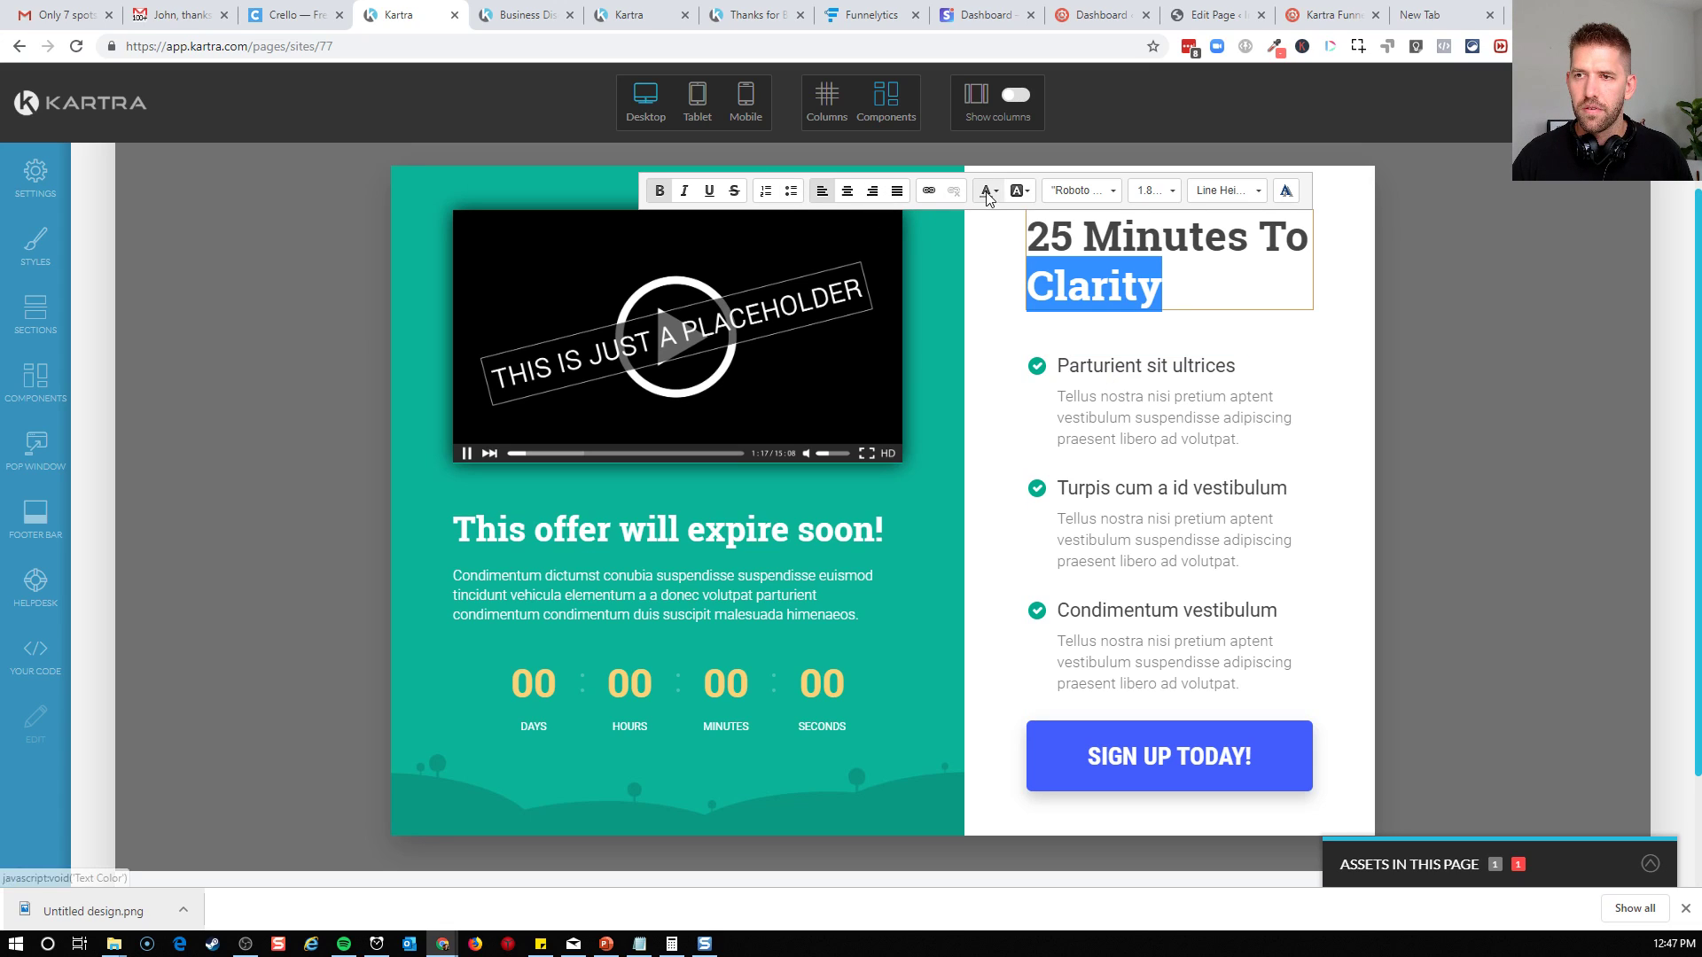
Examine the first bullet's check icon settings, including its effects, link options, size, color and icon choices
left_click(1039, 355)
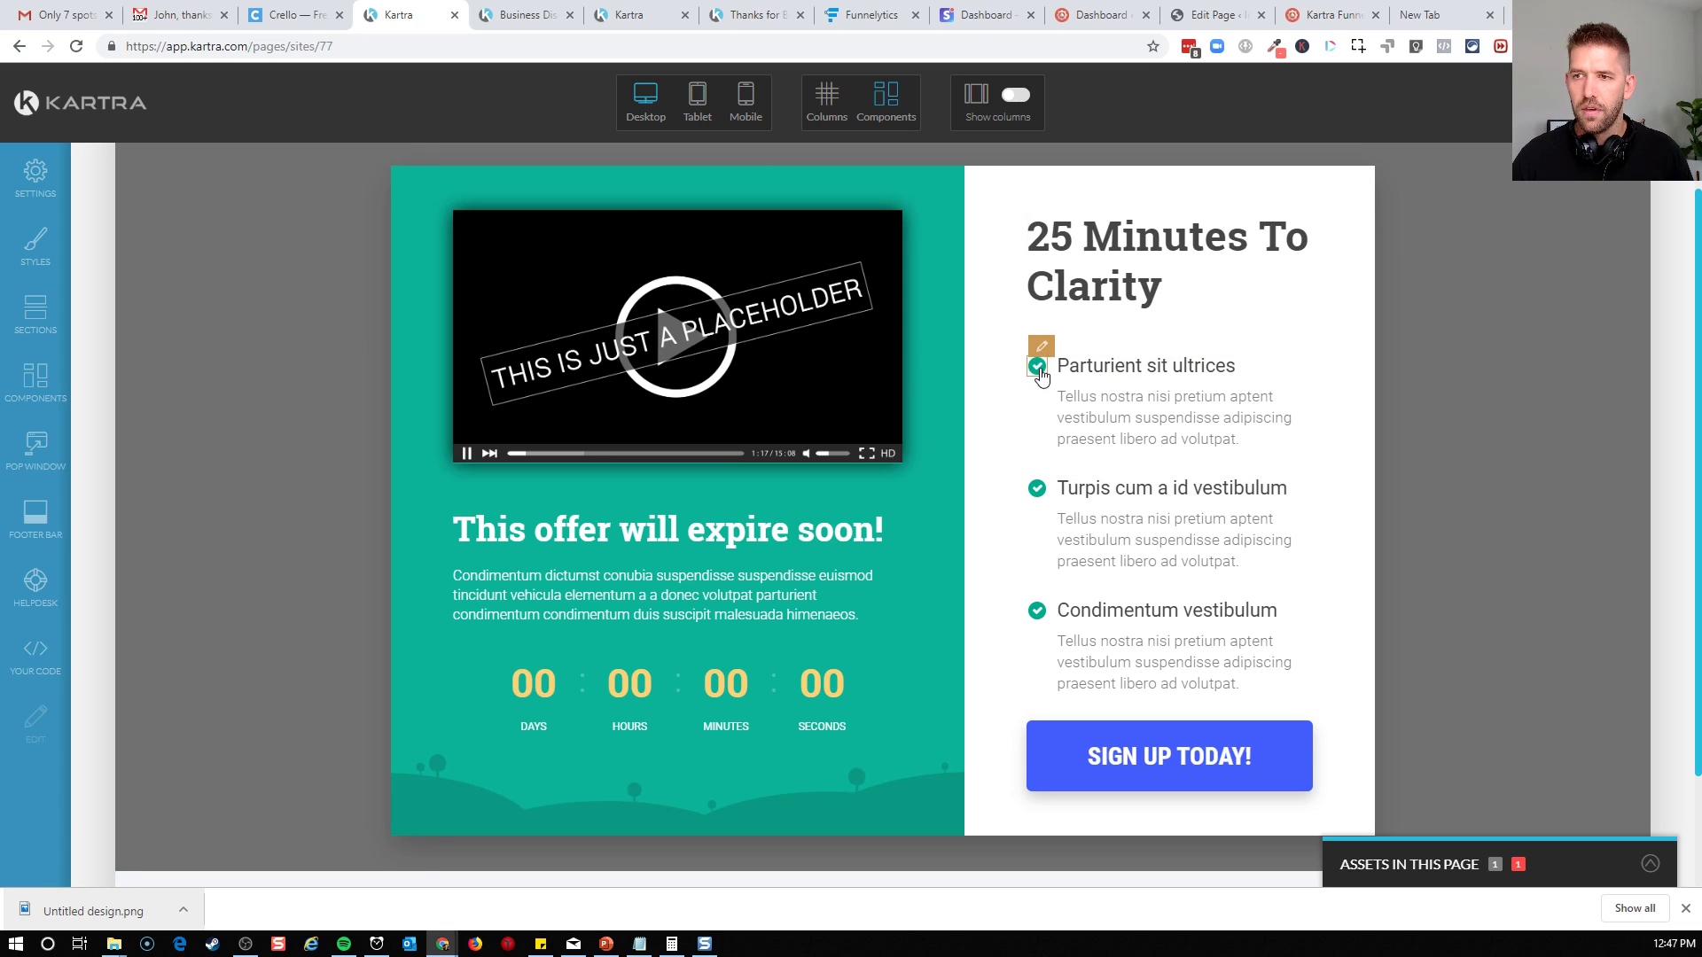
left_click(1039, 370)
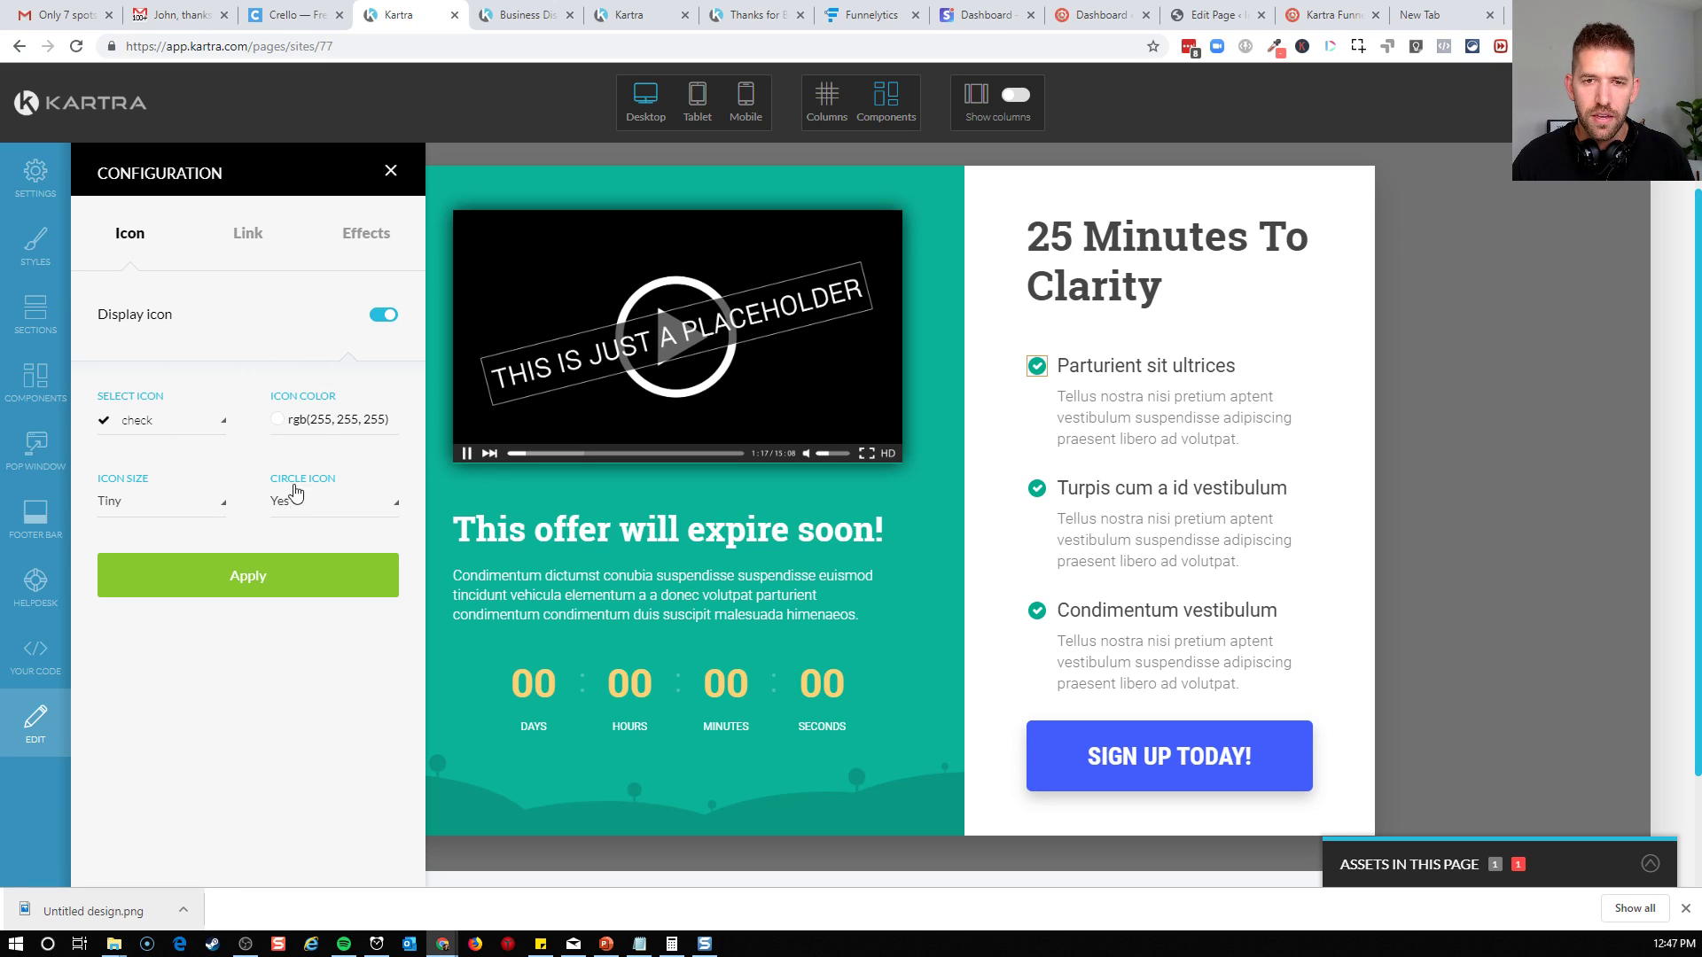
left_click(365, 235)
left_click(248, 236)
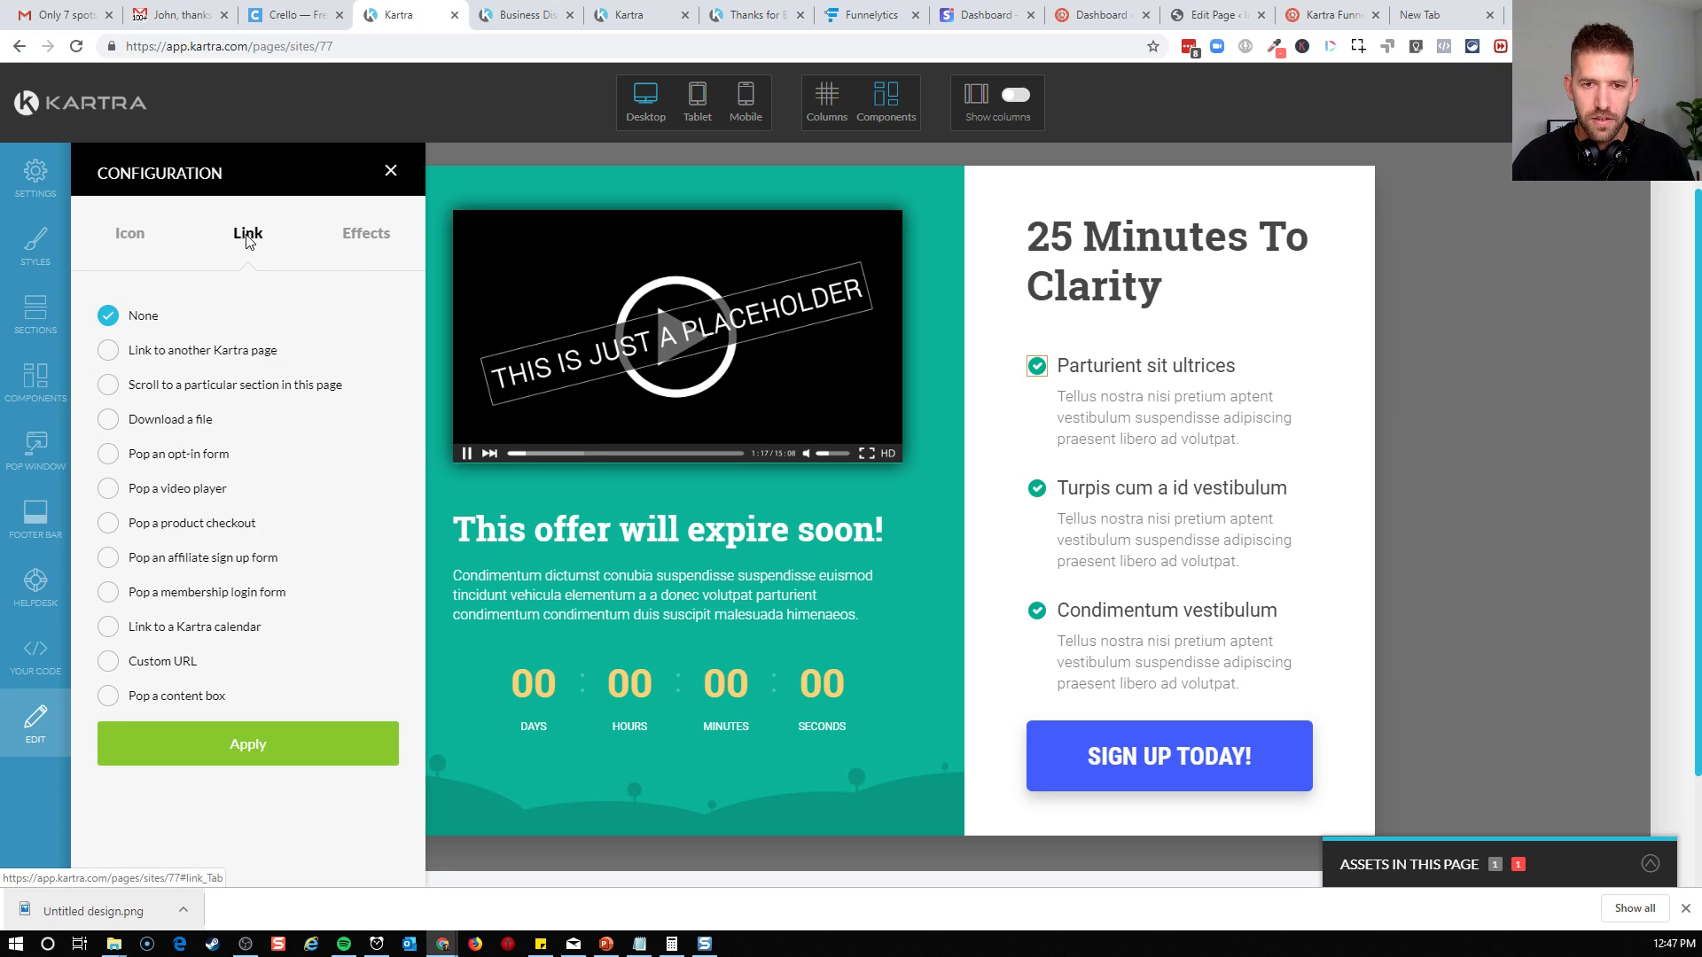
left_click(129, 234)
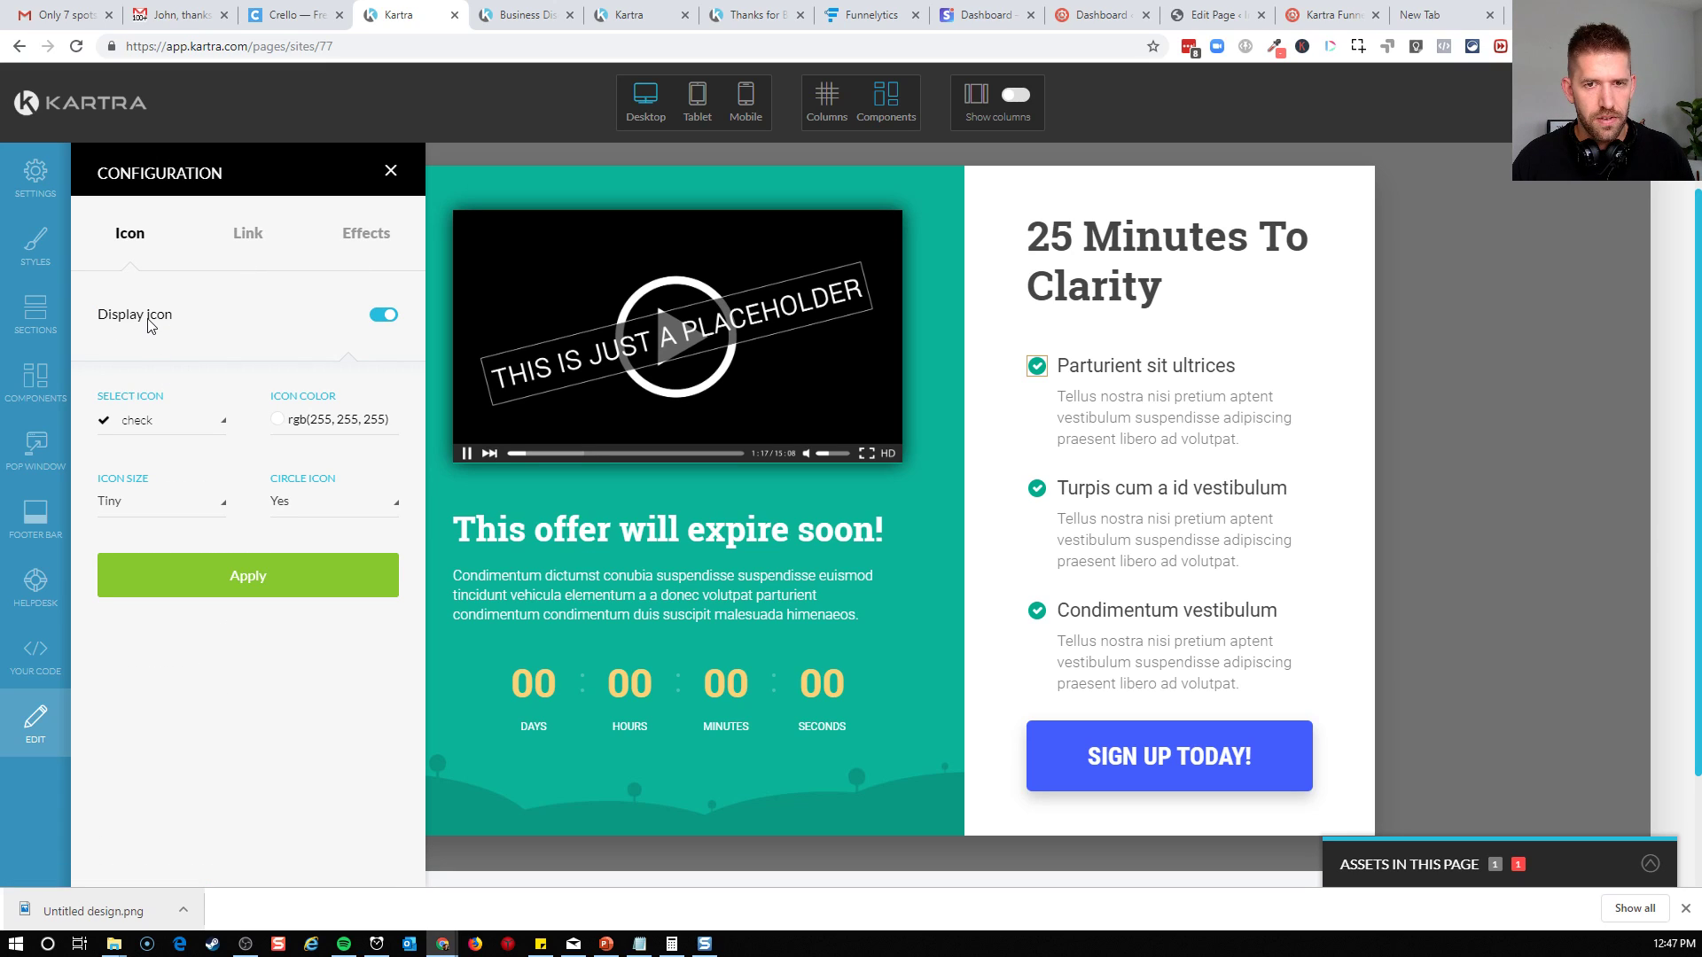
left_click(165, 513)
left_click(312, 436)
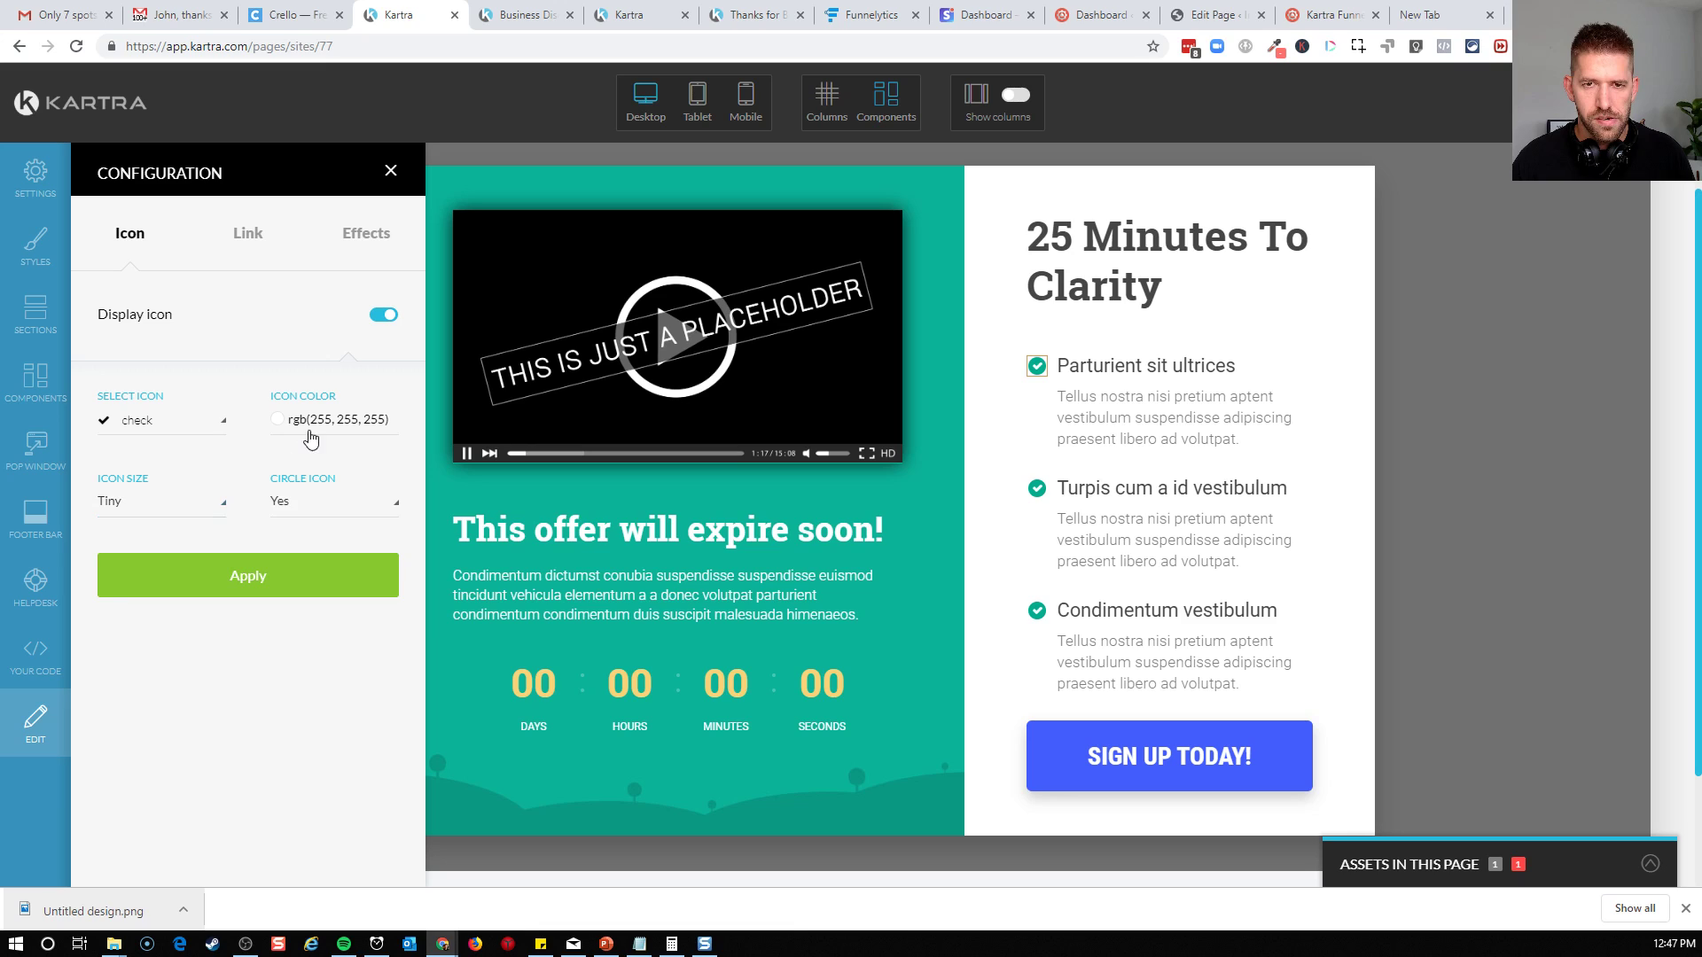
left_click(312, 434)
left_click(243, 426)
left_click(179, 416)
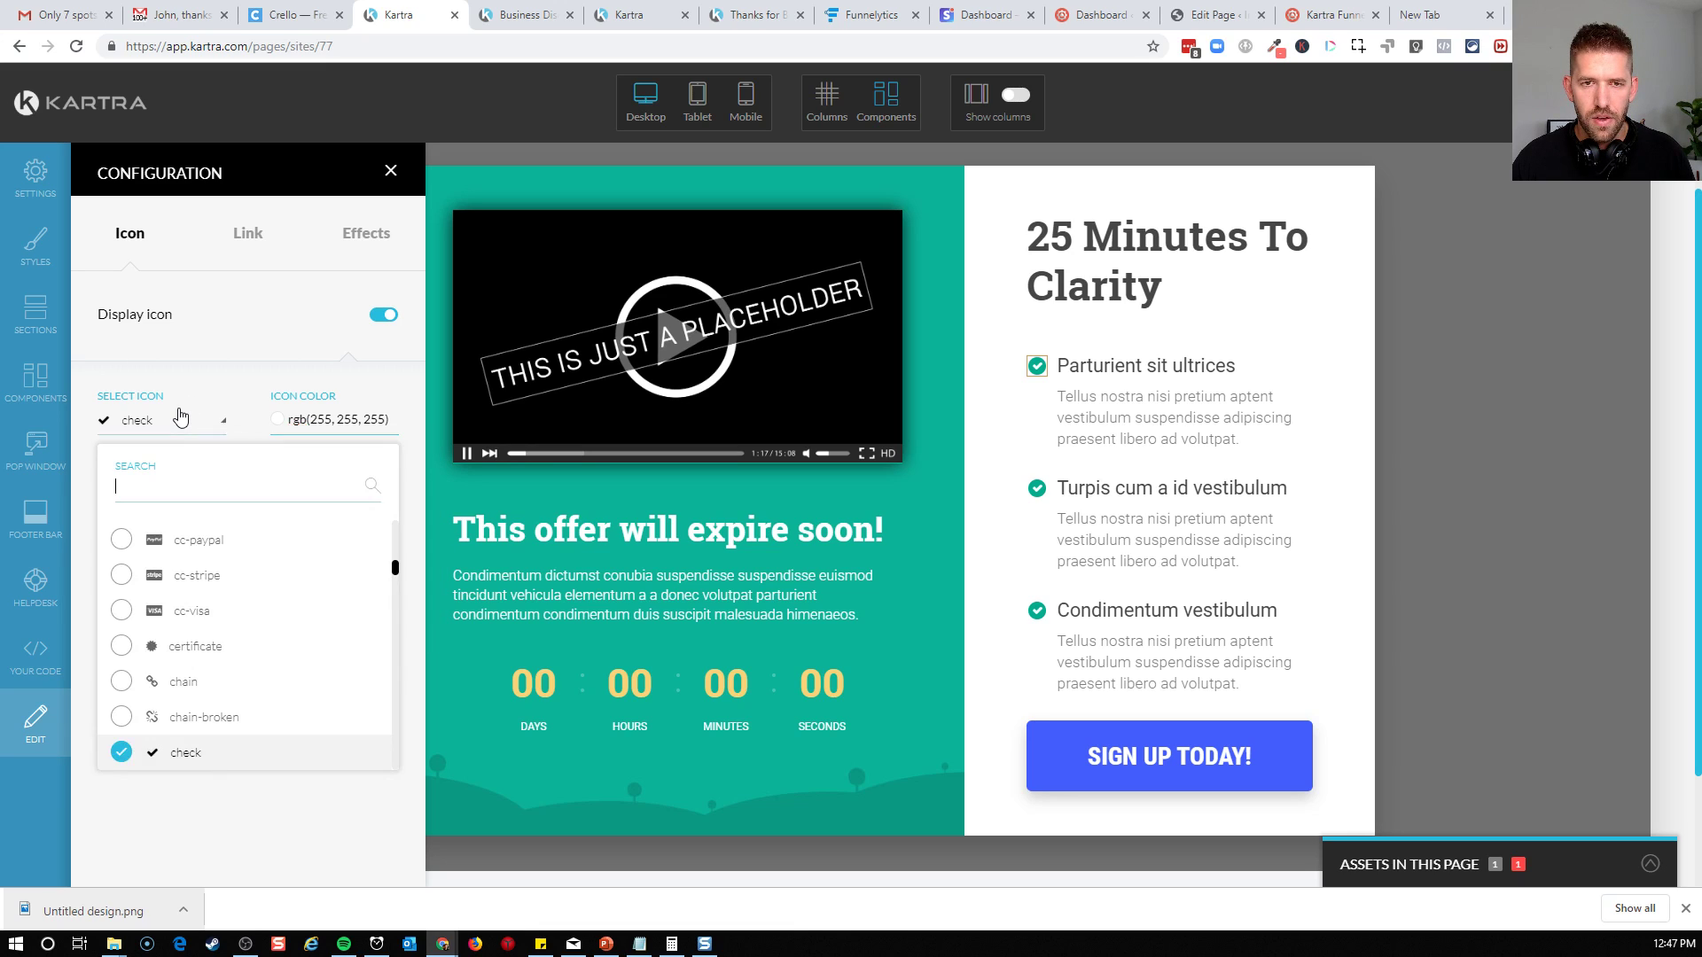
left_click(180, 416)
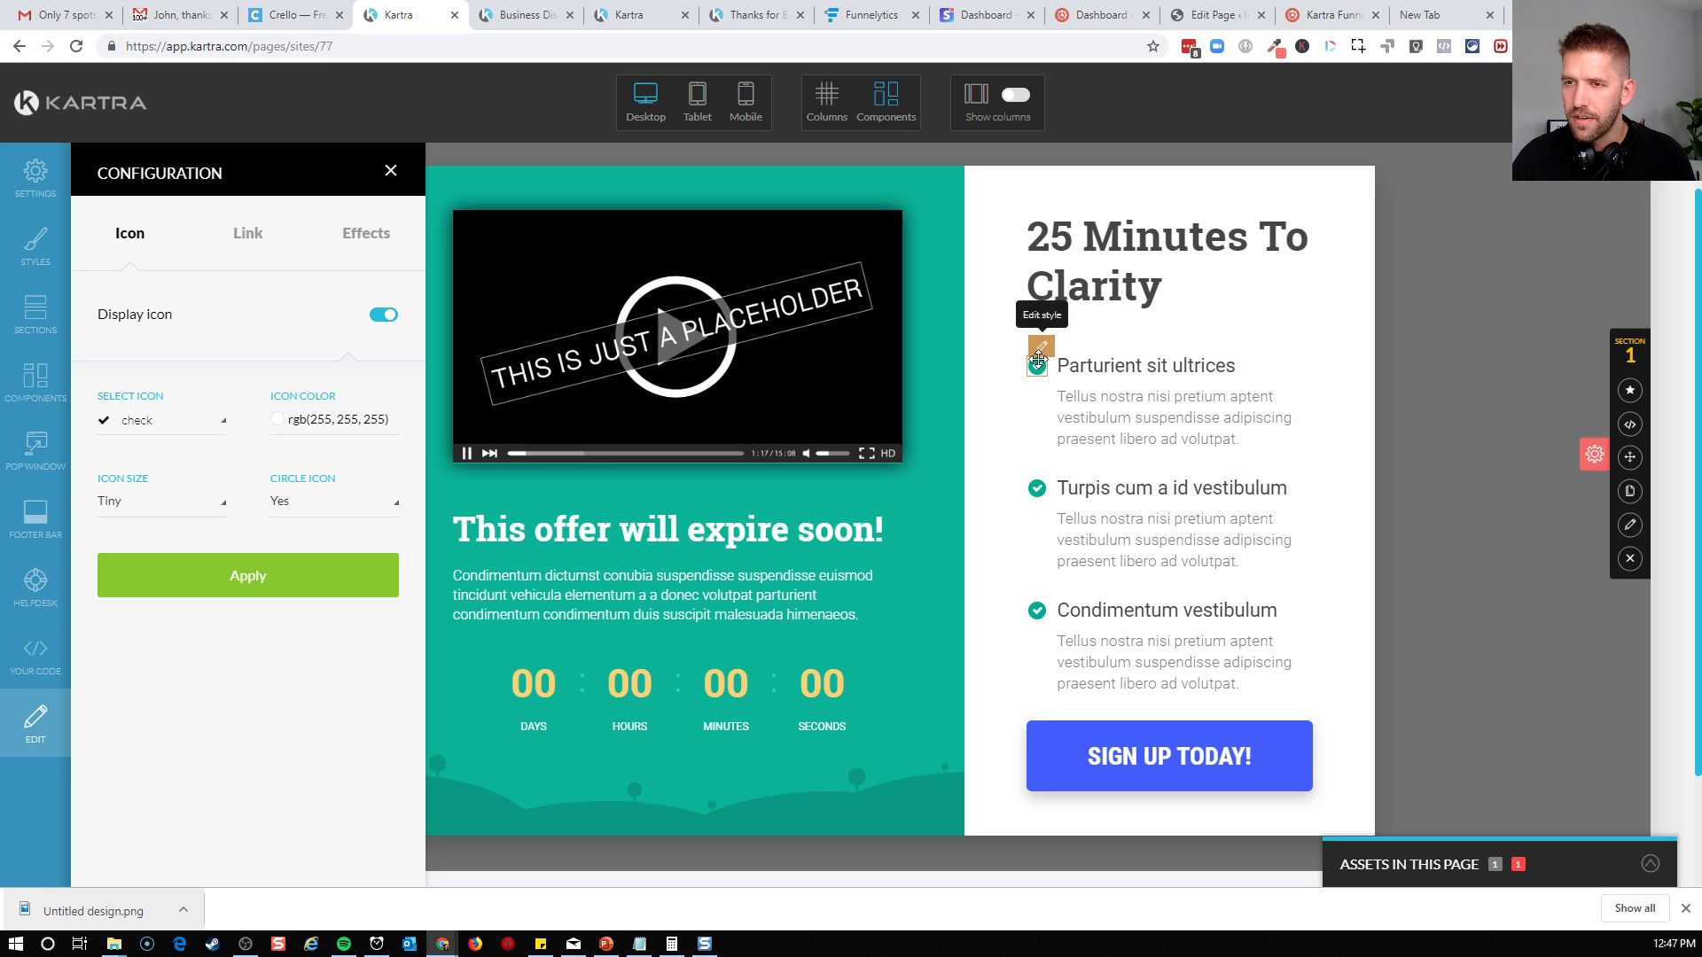
left_click(1041, 348)
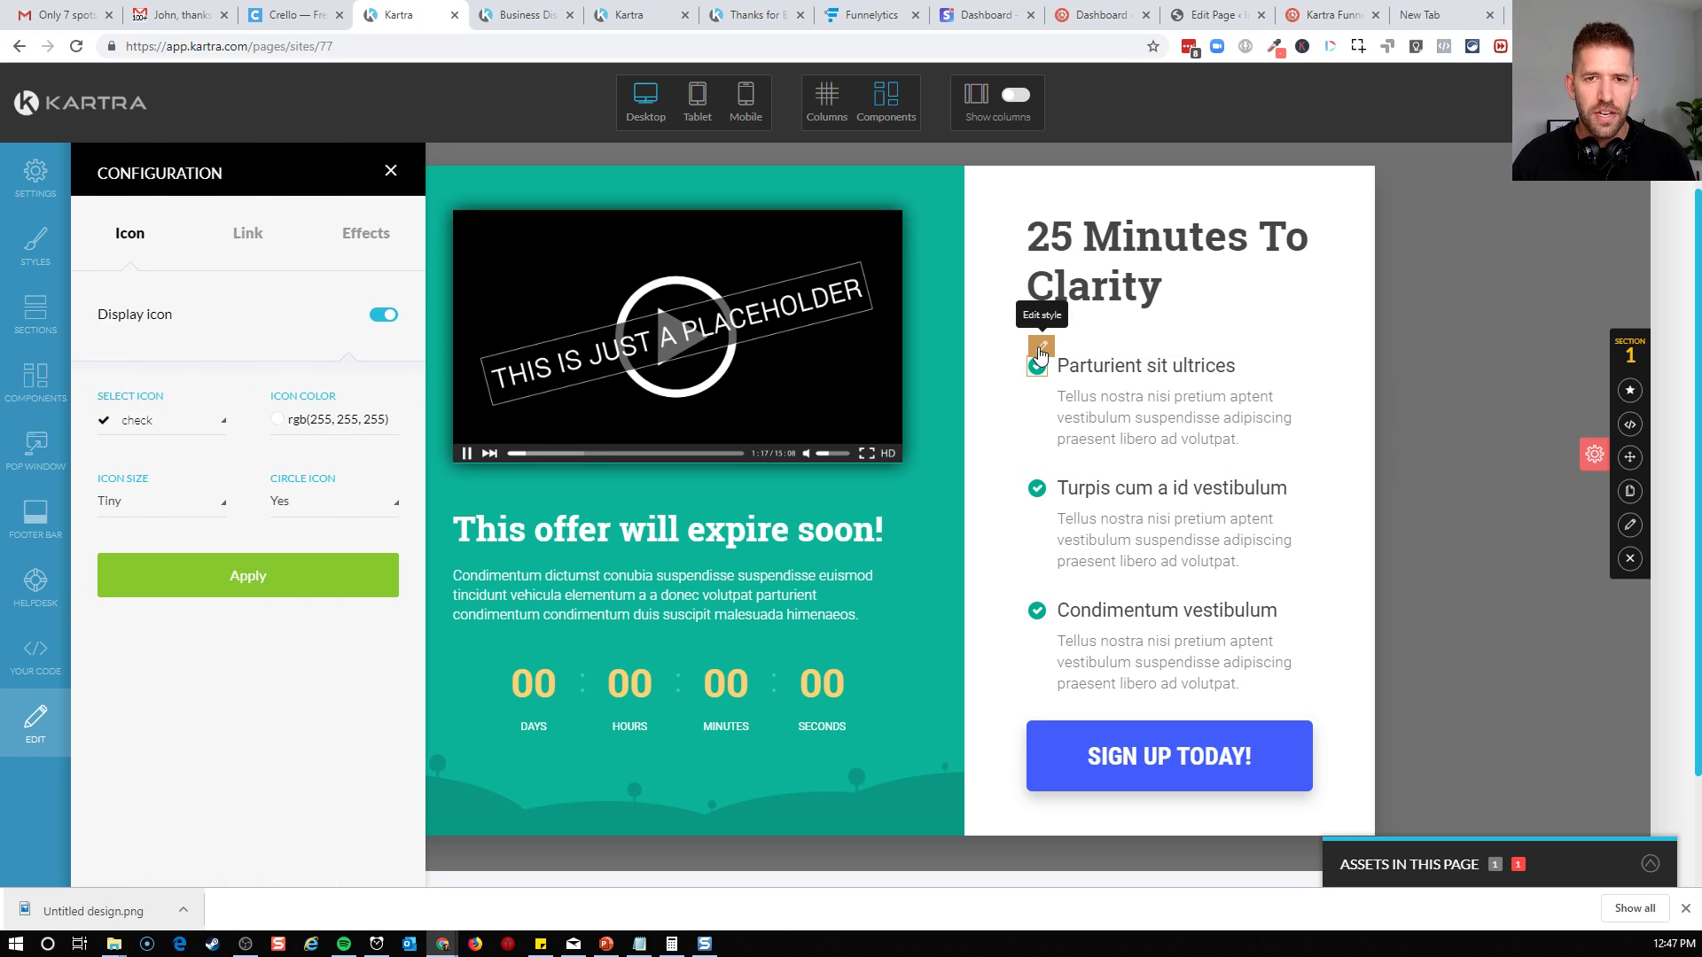
Set the circle option of the first bullet's check icon to No and apply it
left_click(384, 316)
left_click(301, 523)
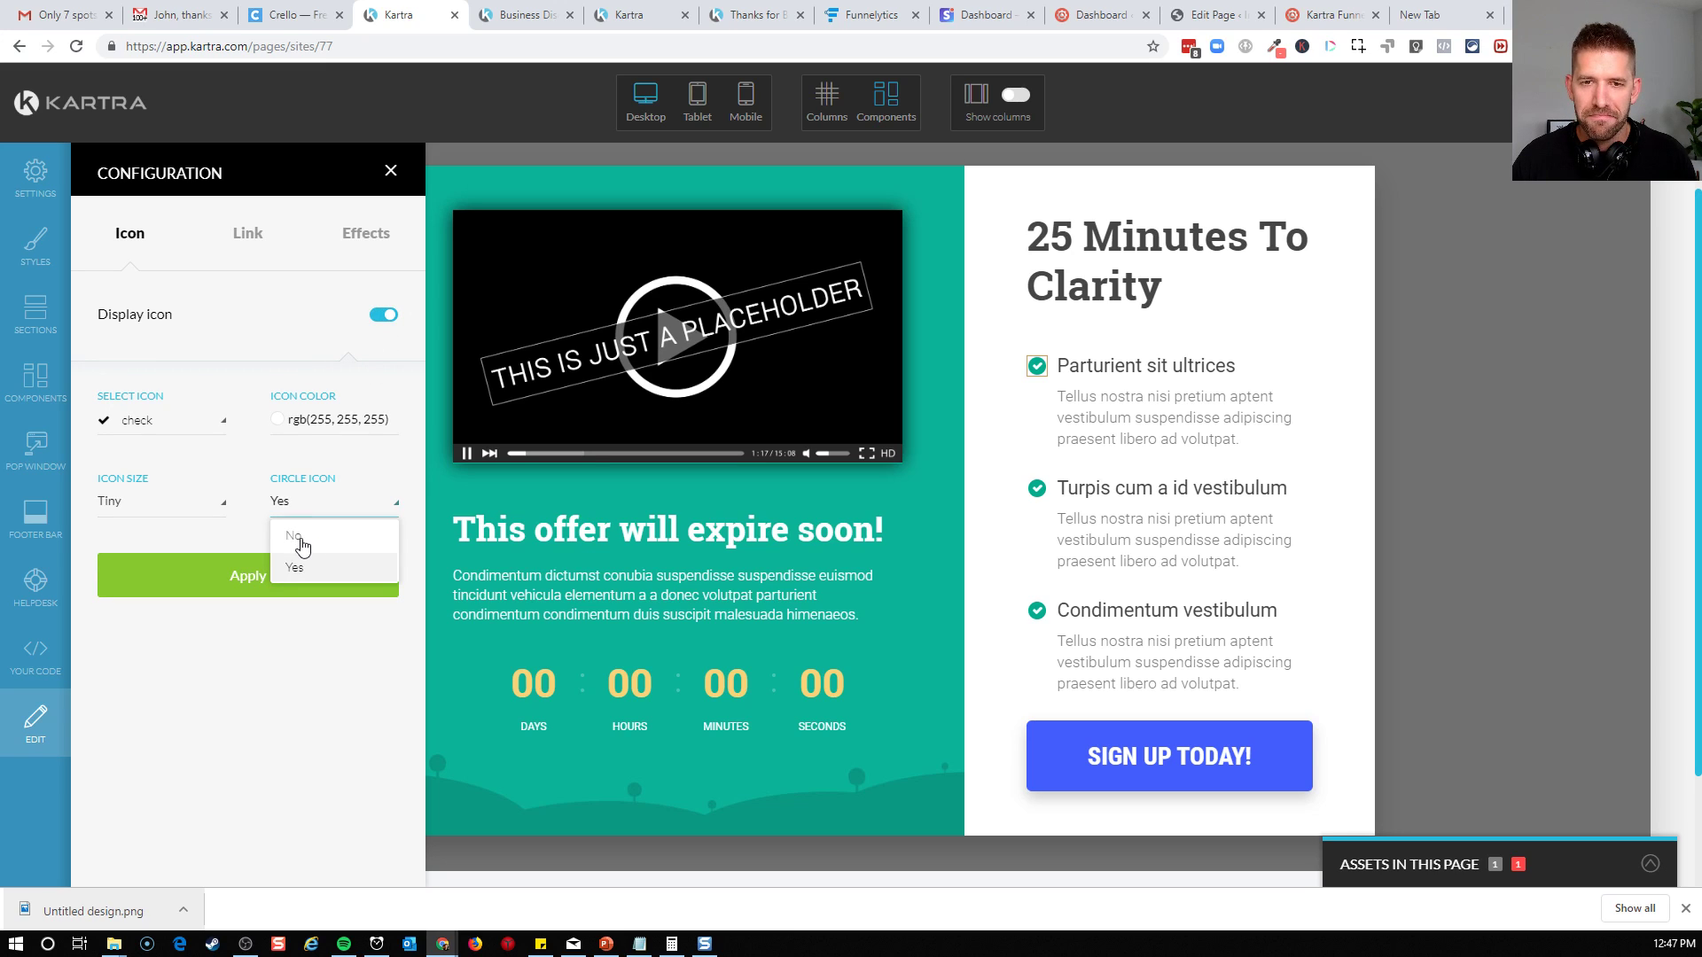
left_click(299, 537)
left_click(285, 560)
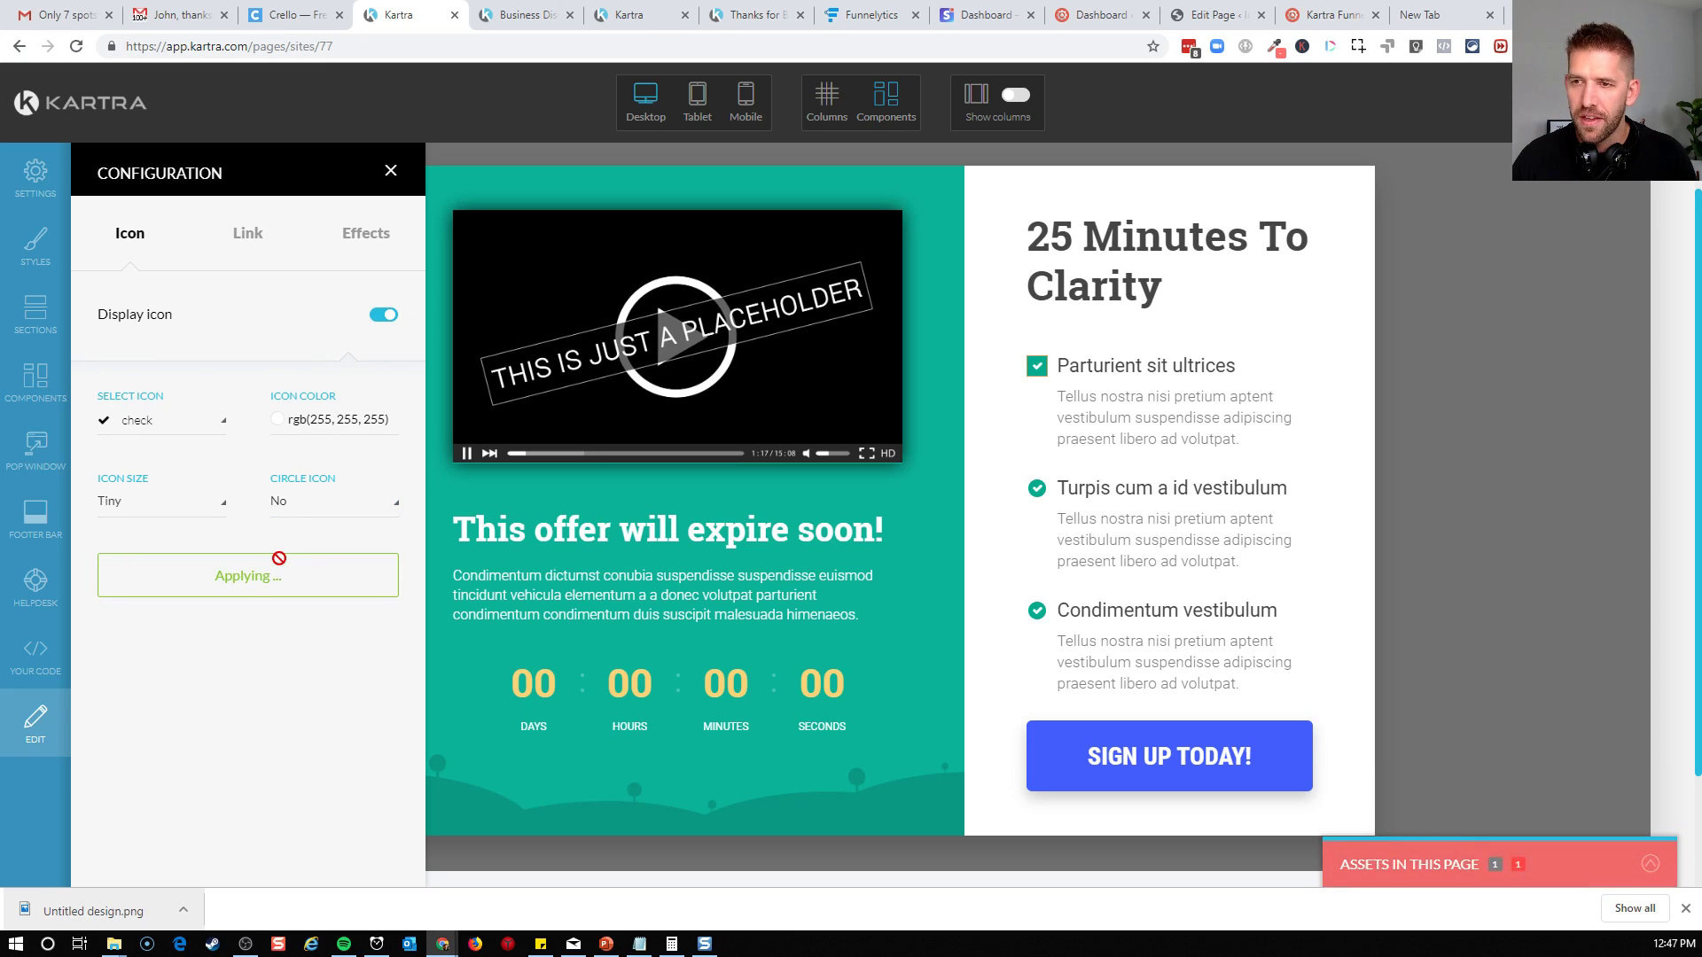
Restore the circle around the first bullet's check icon by setting it to Yes and applying it
left_click(304, 501)
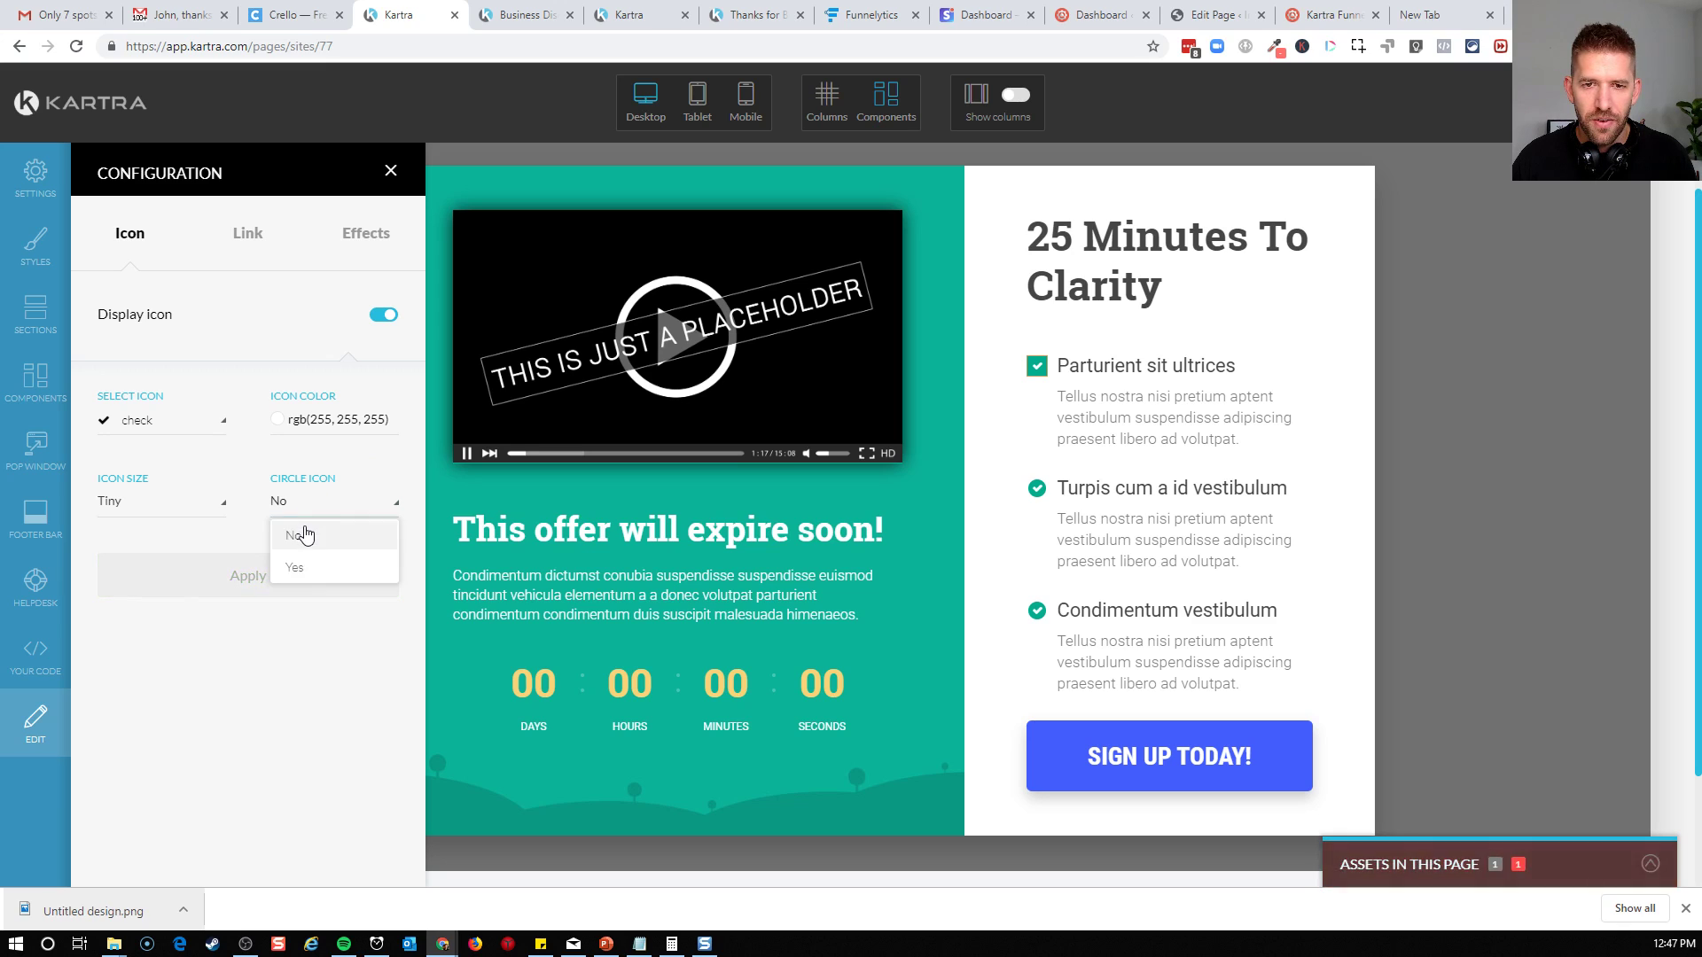
left_click(302, 568)
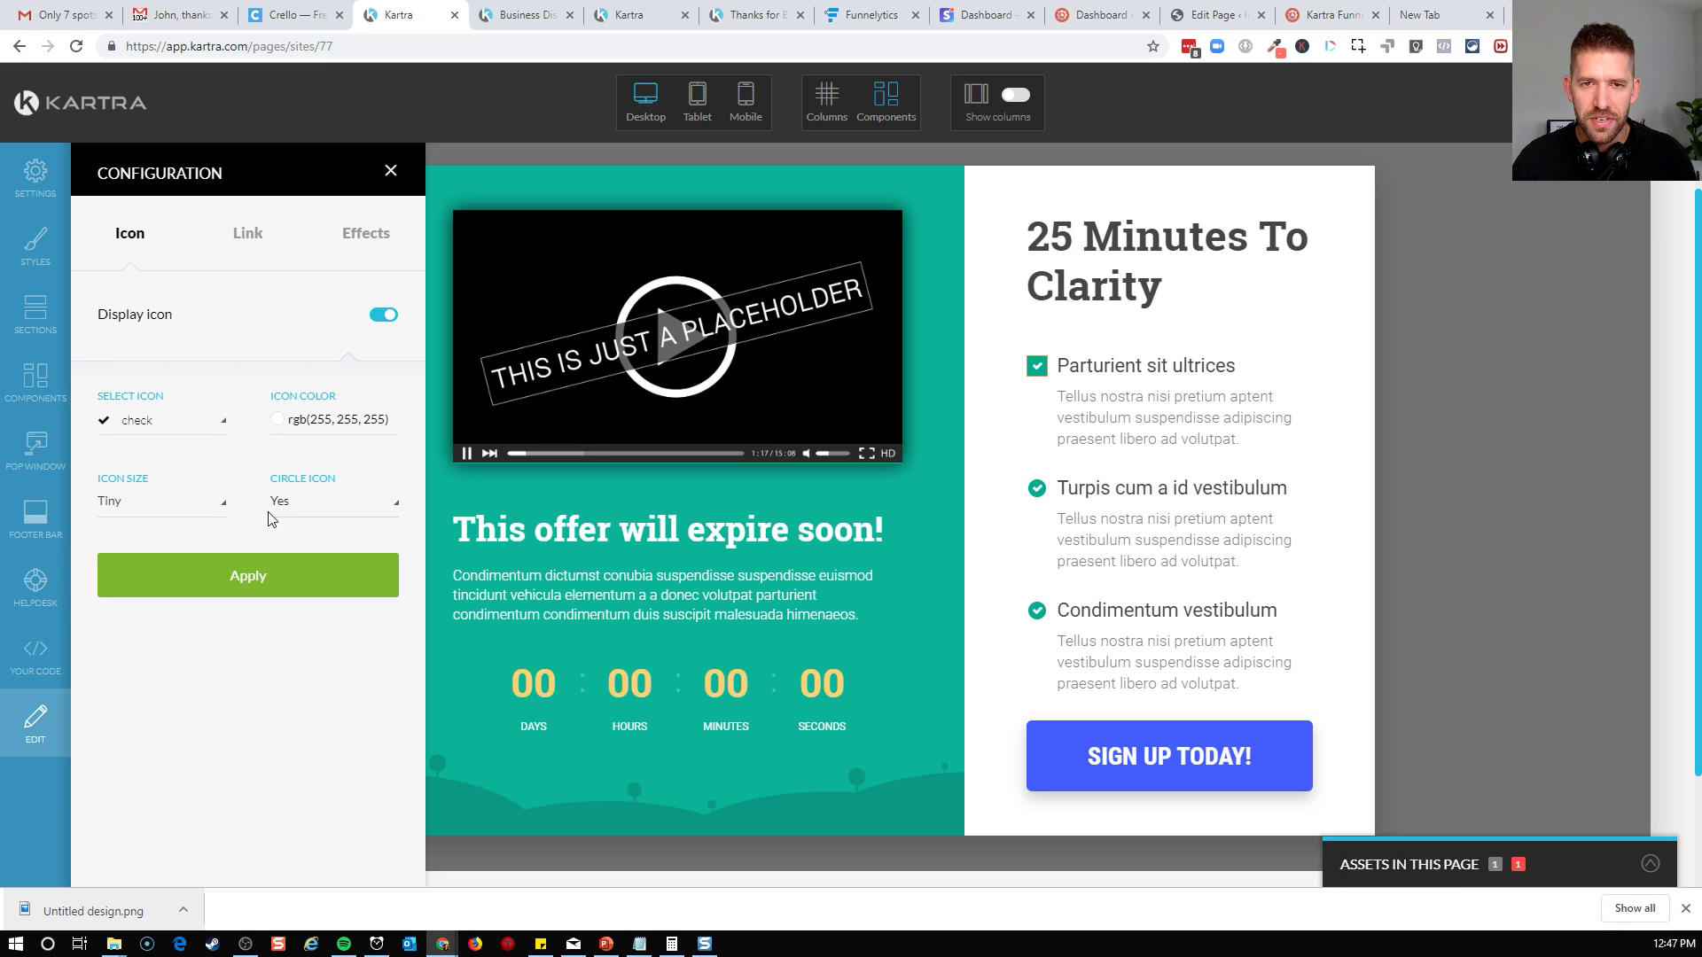
left_click(259, 592)
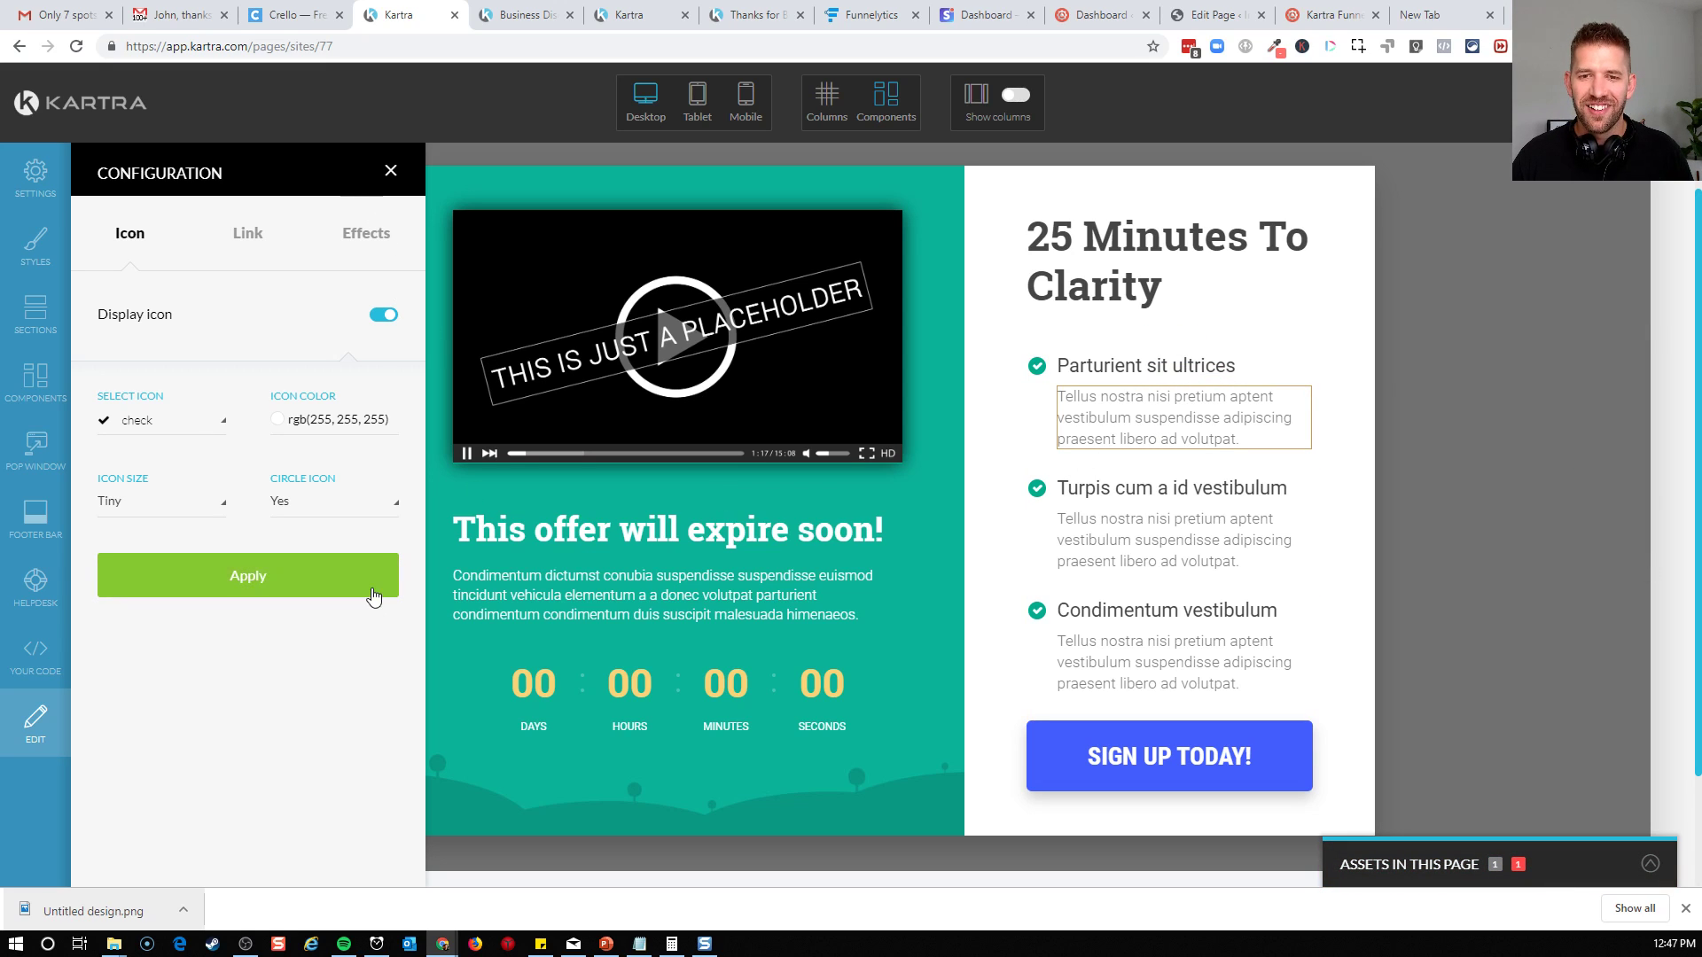
left_click(324, 578)
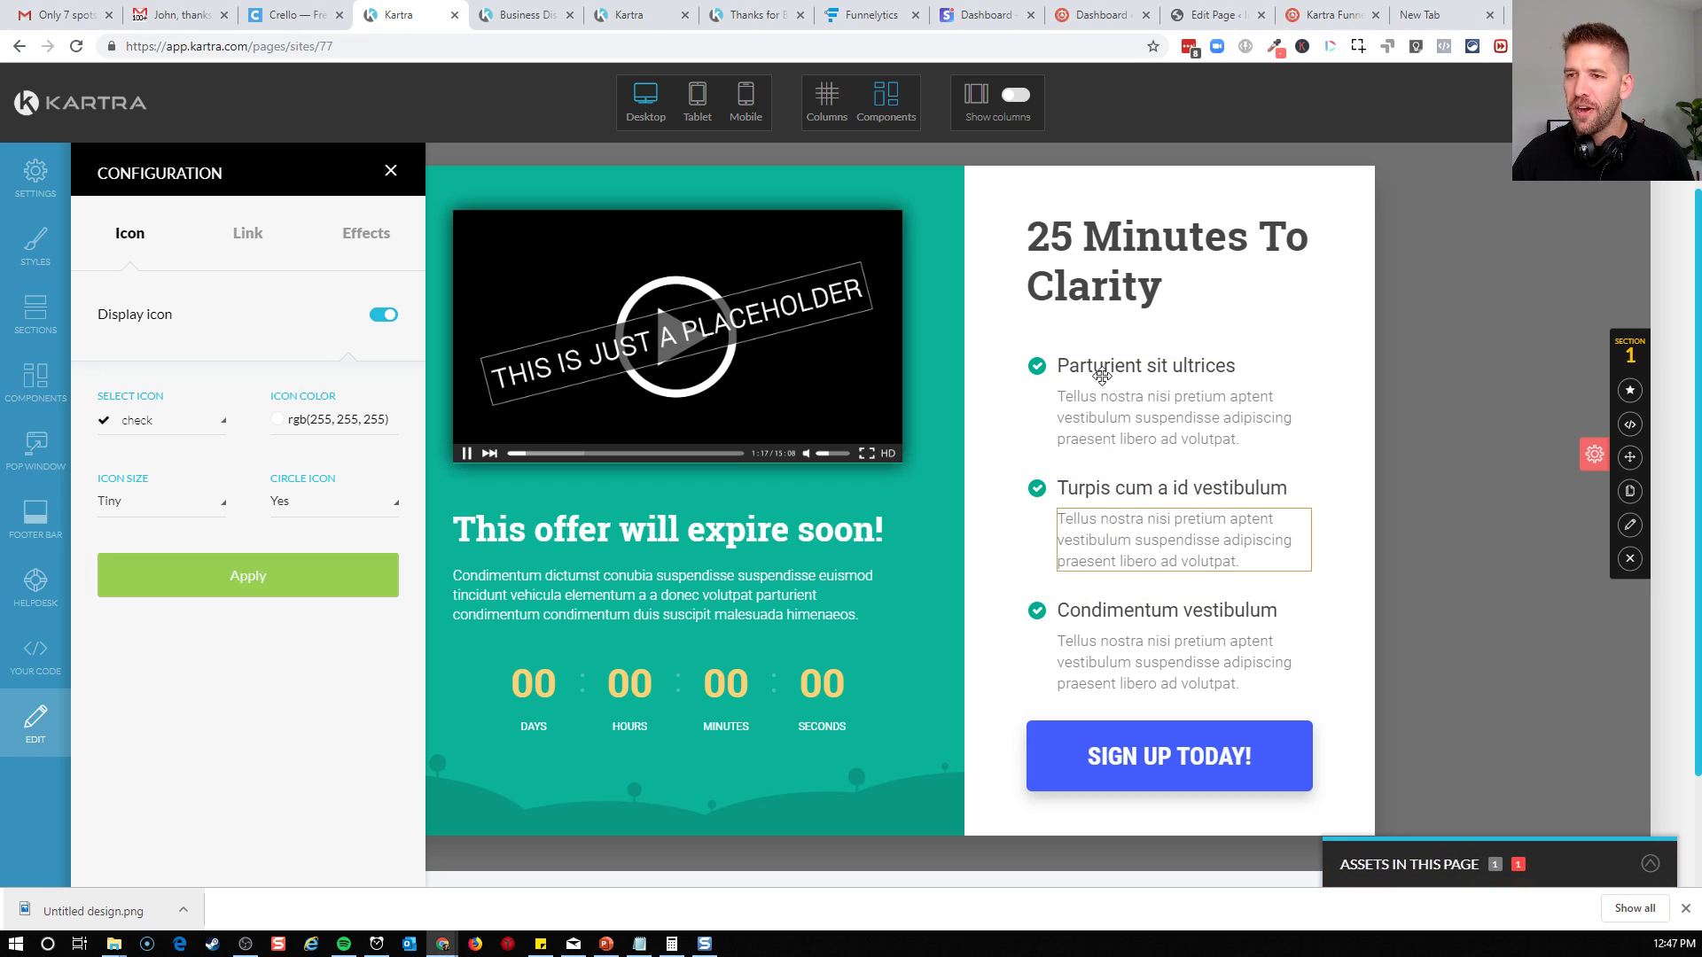
Replace the first bullet's heading in the white column with "My Place or yours?"
double_click(1179, 367)
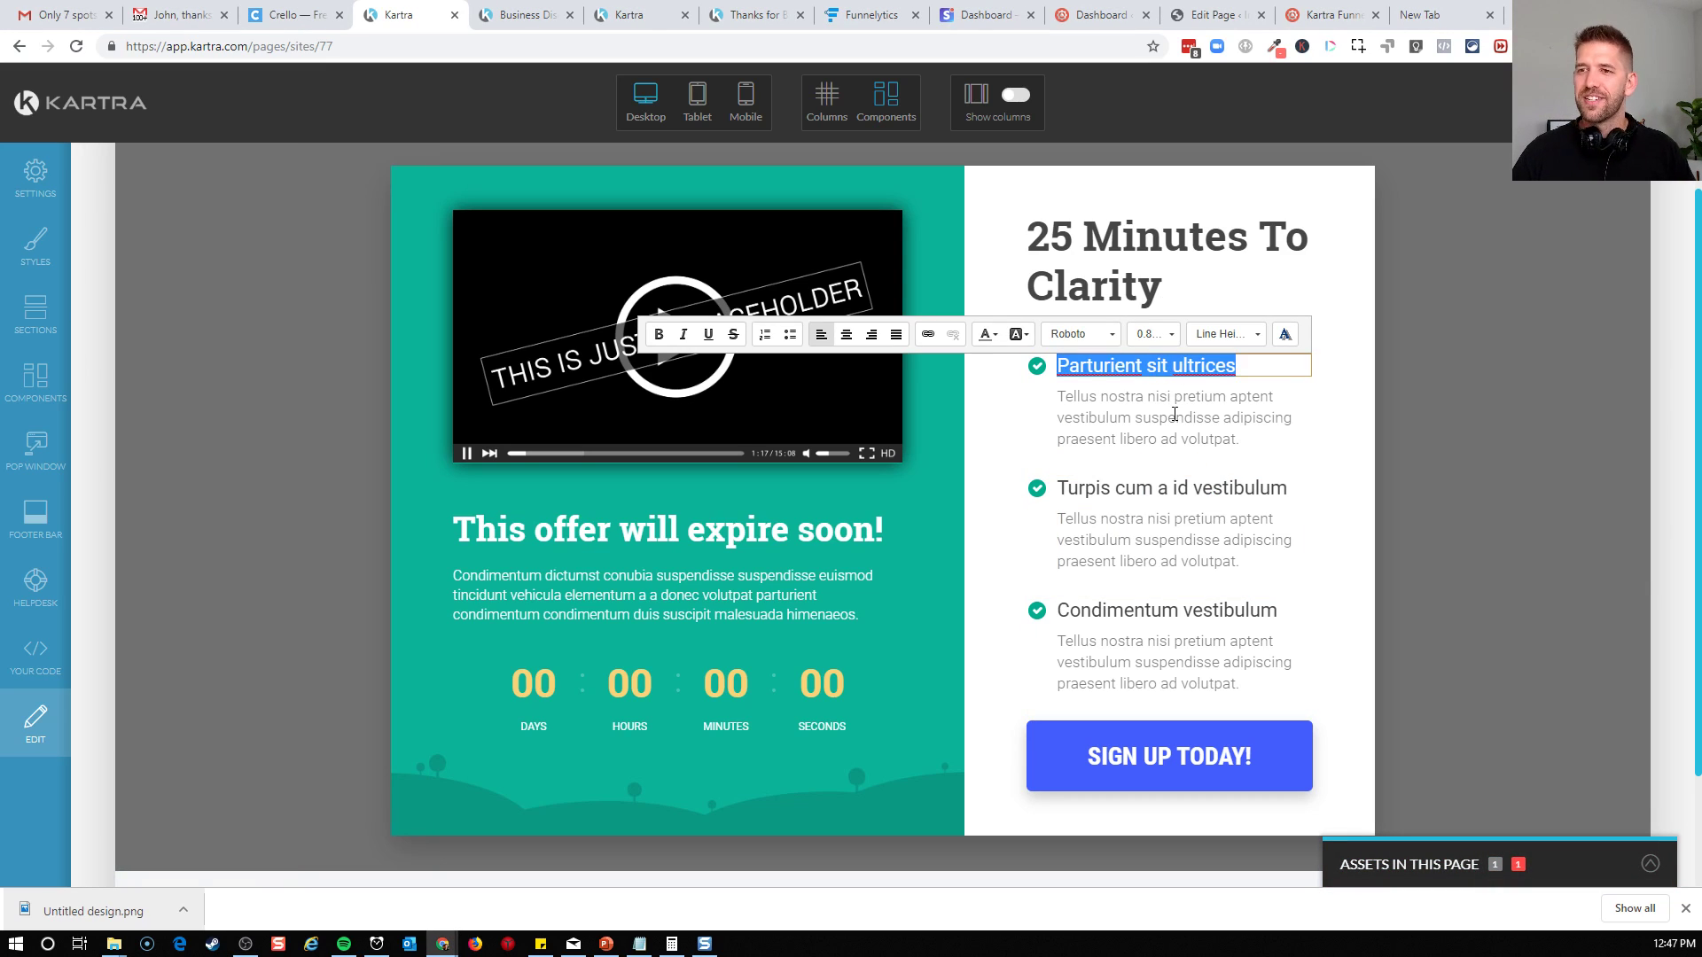
type("My")
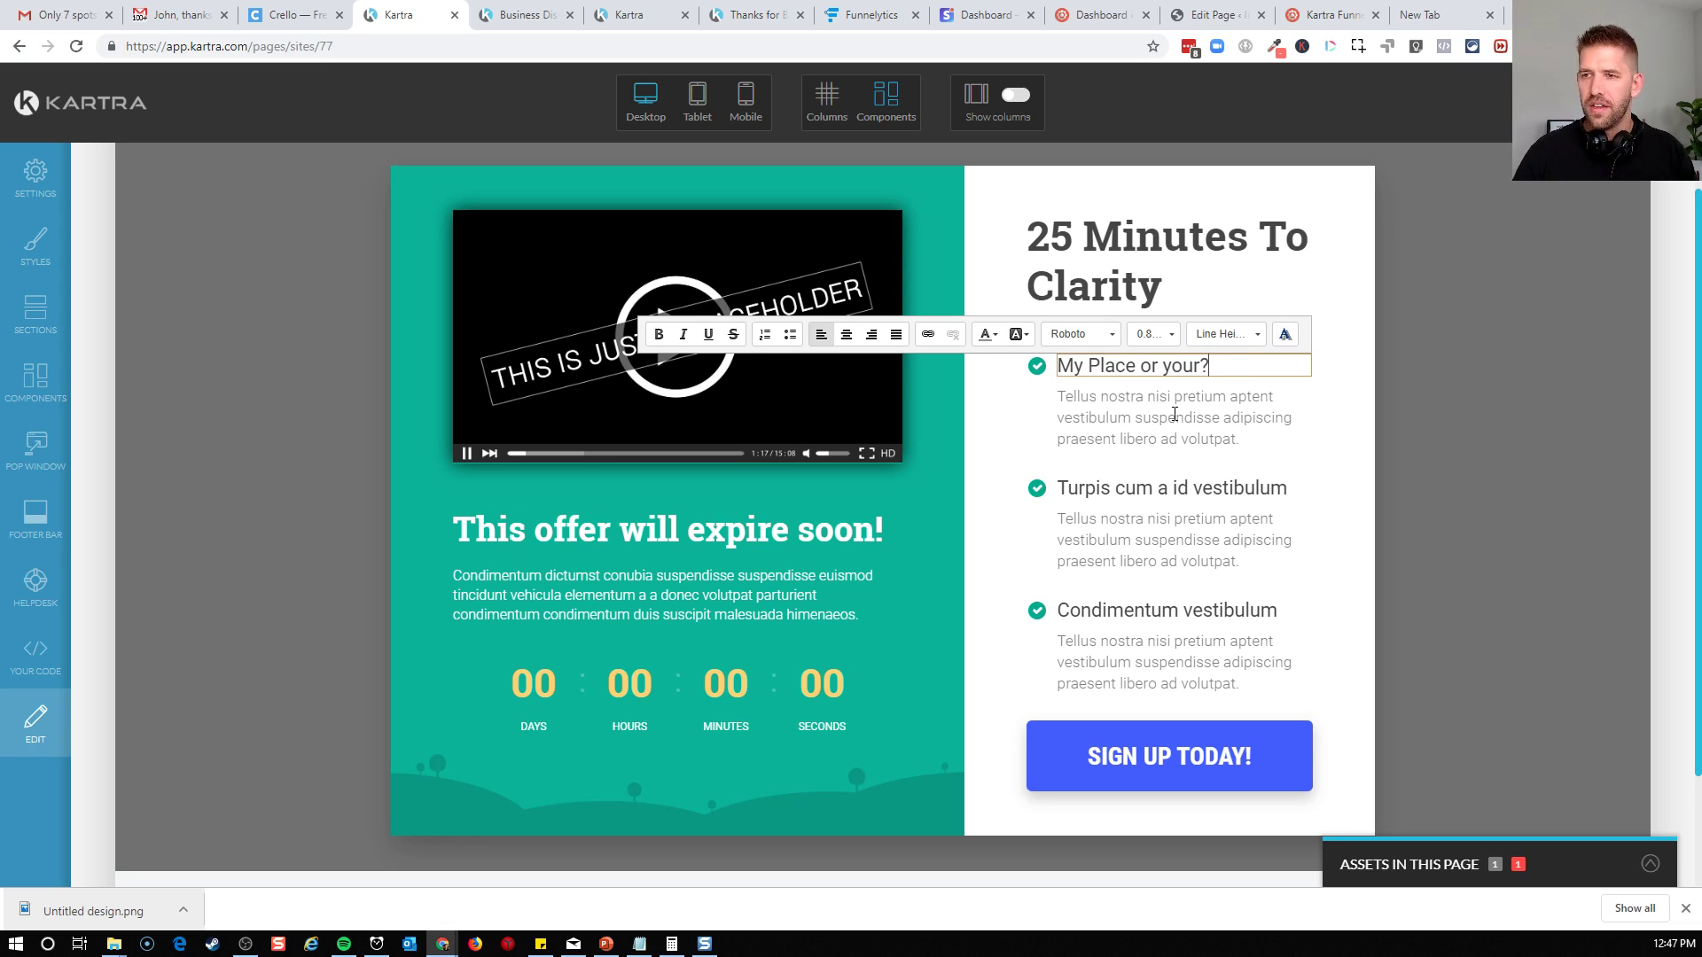
left_click(1103, 426)
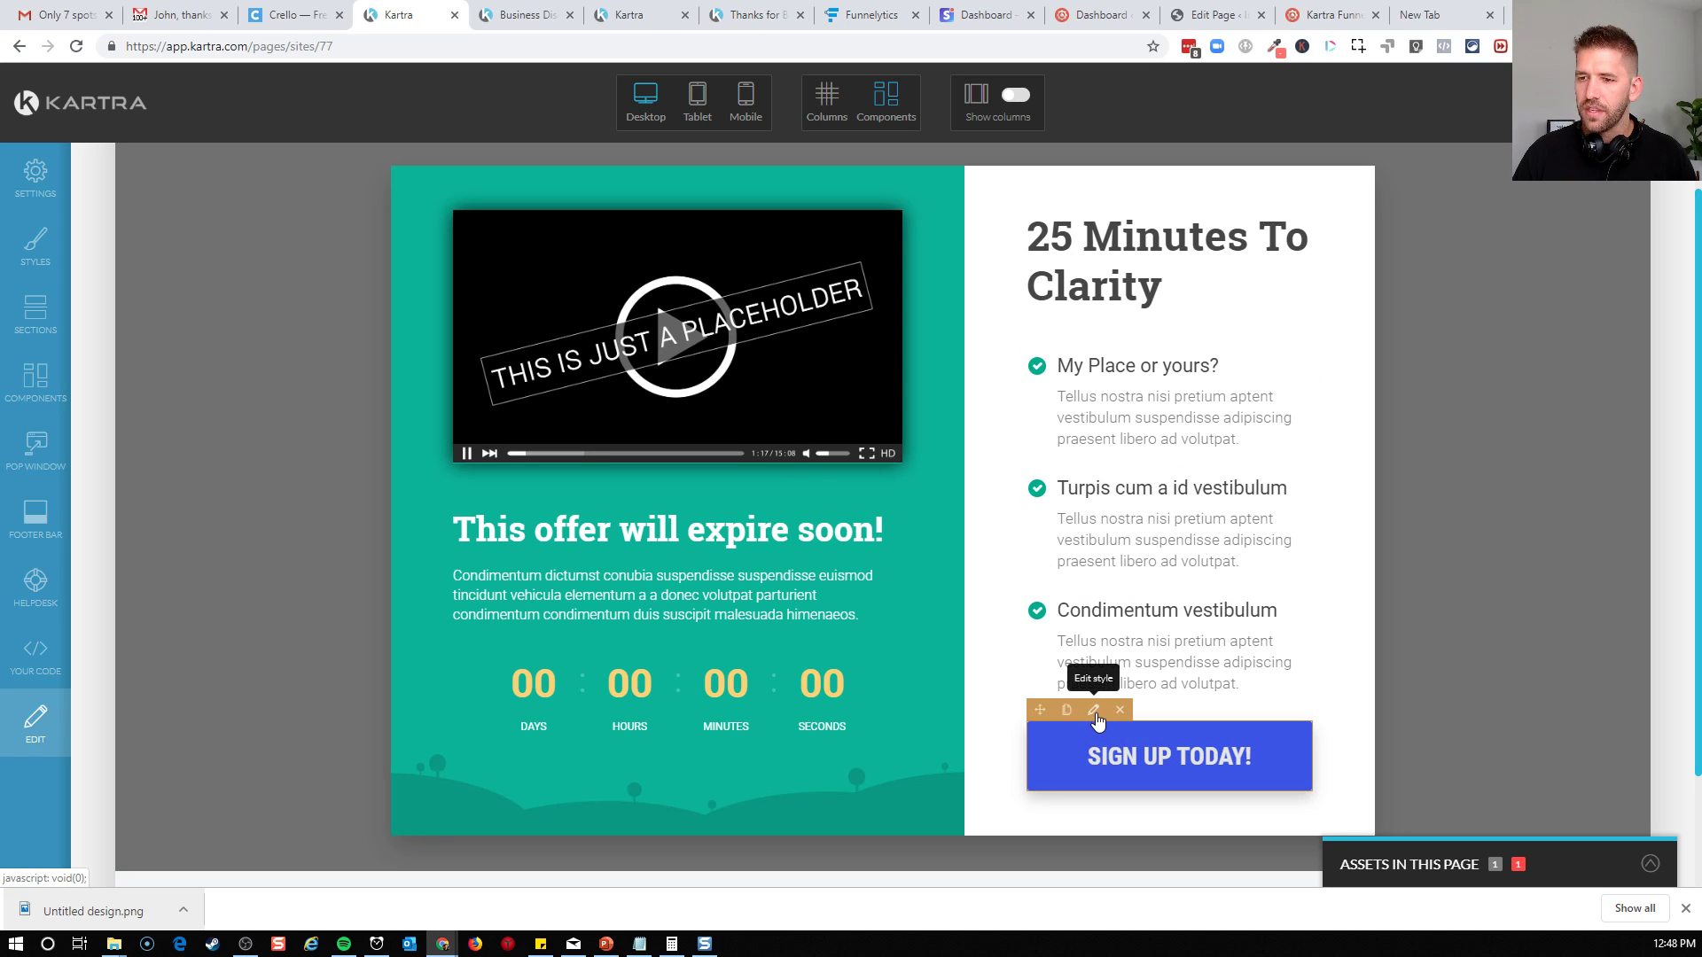
Set the link of the SIGN UP TODAY! button to pop an opt-in form
left_click(1094, 711)
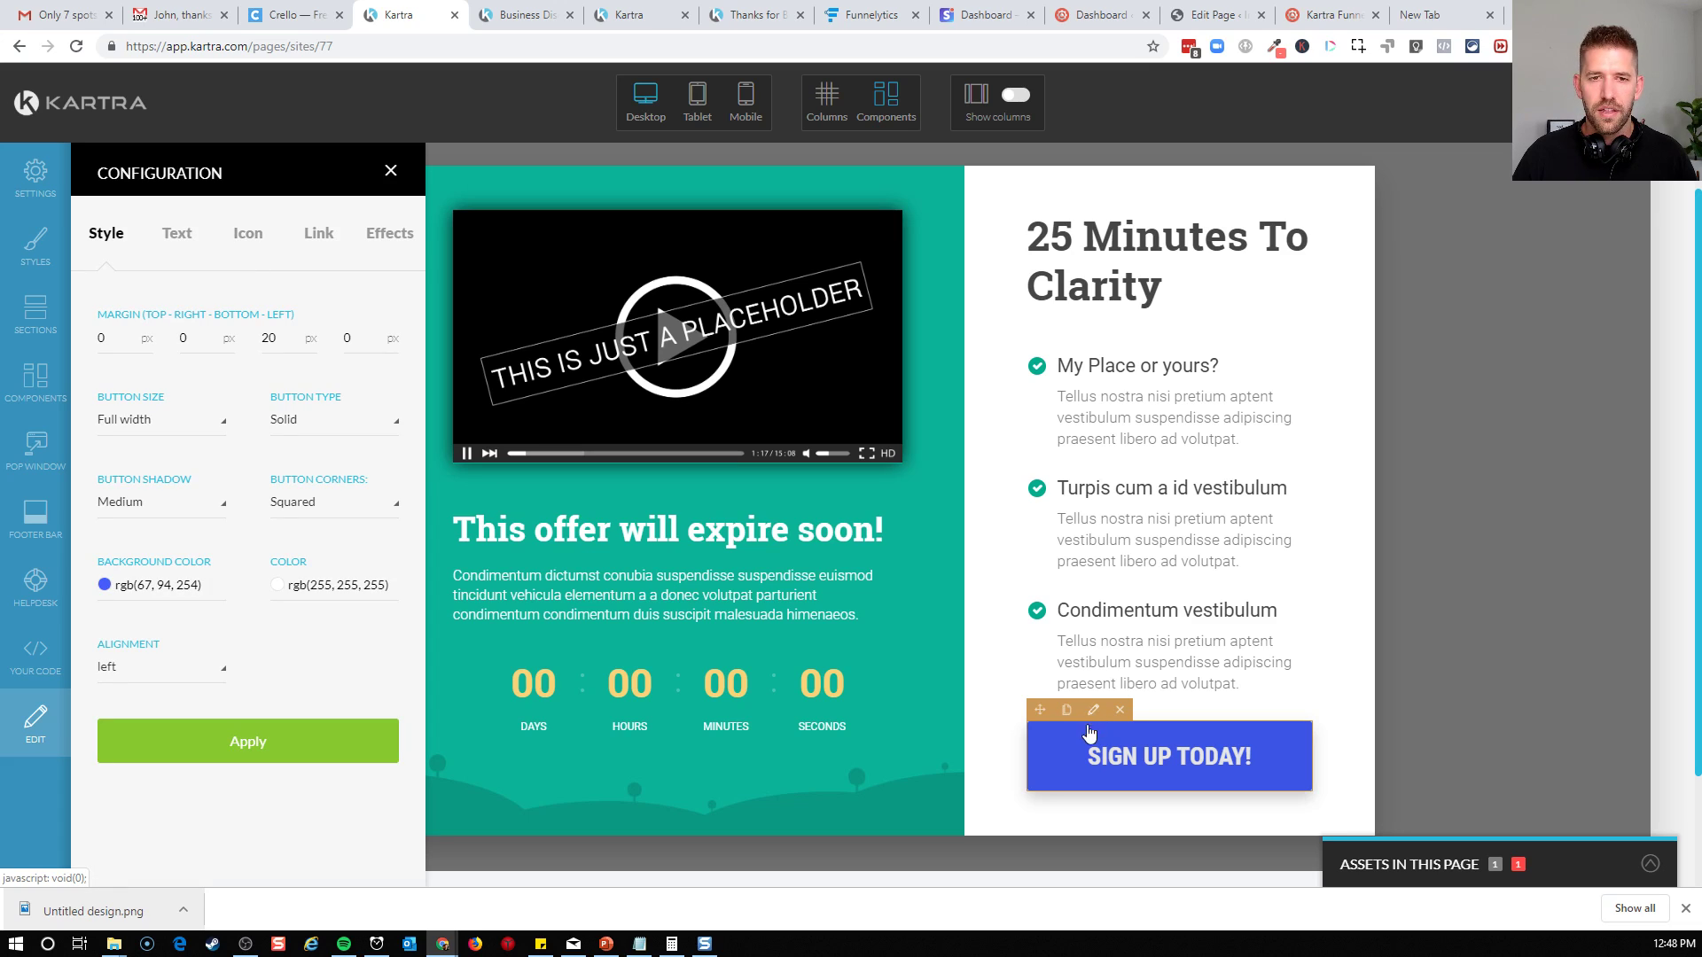
left_click(315, 235)
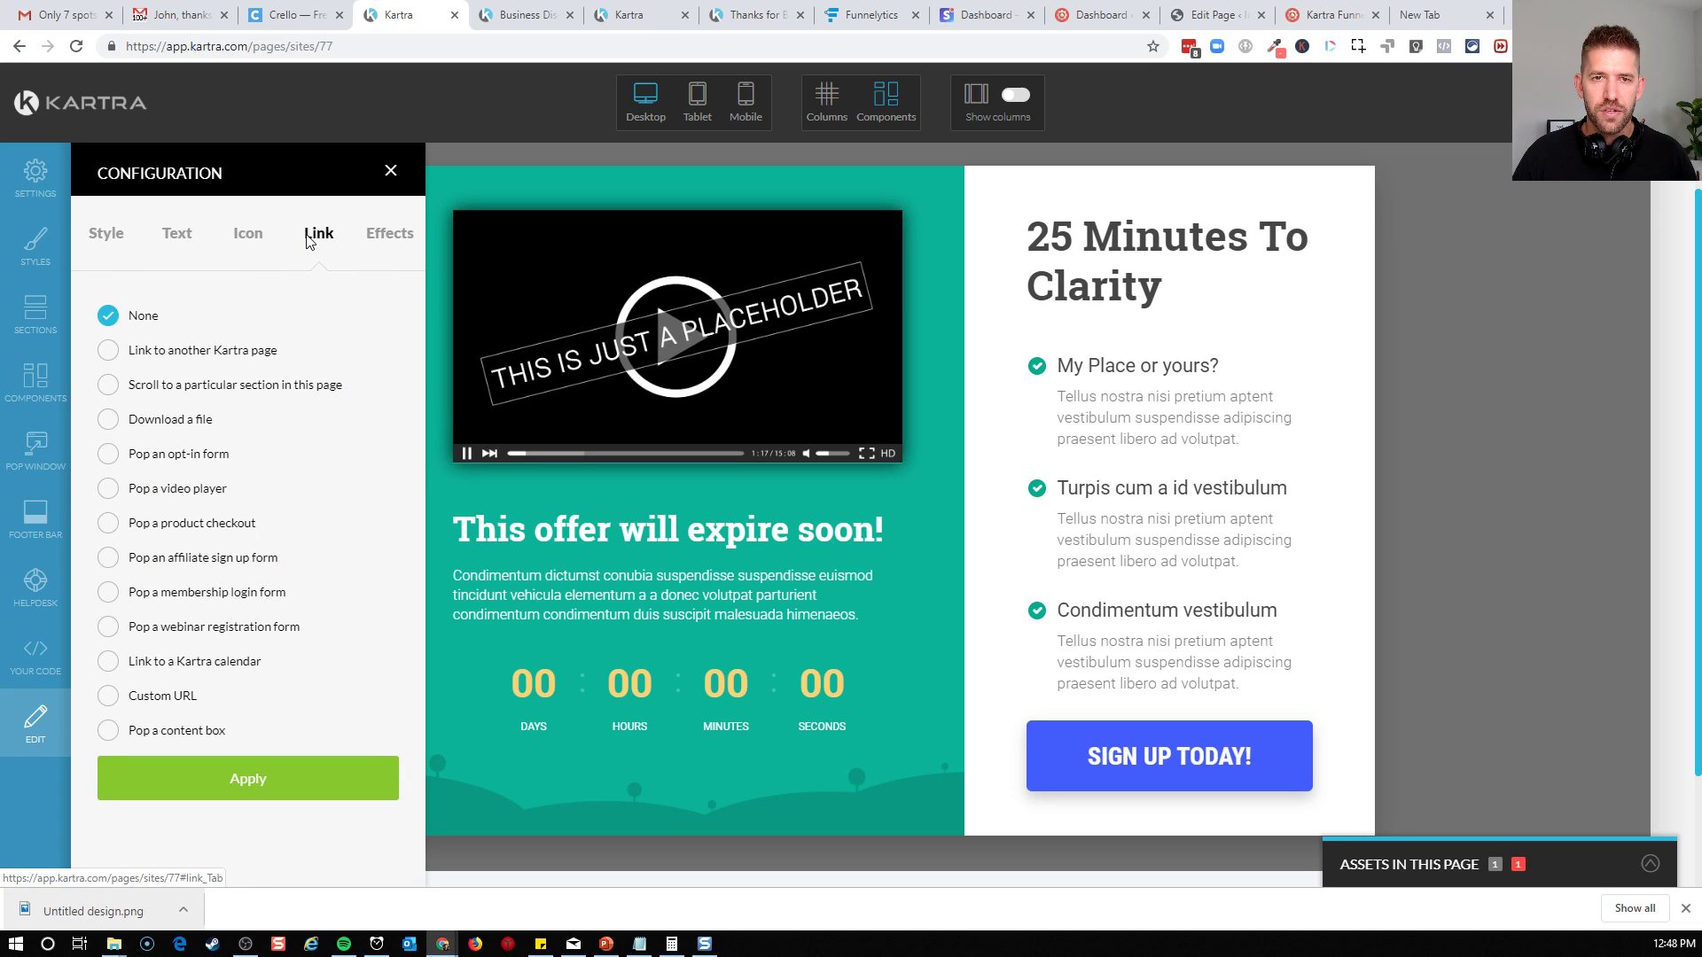
mouse_move(1112, 800)
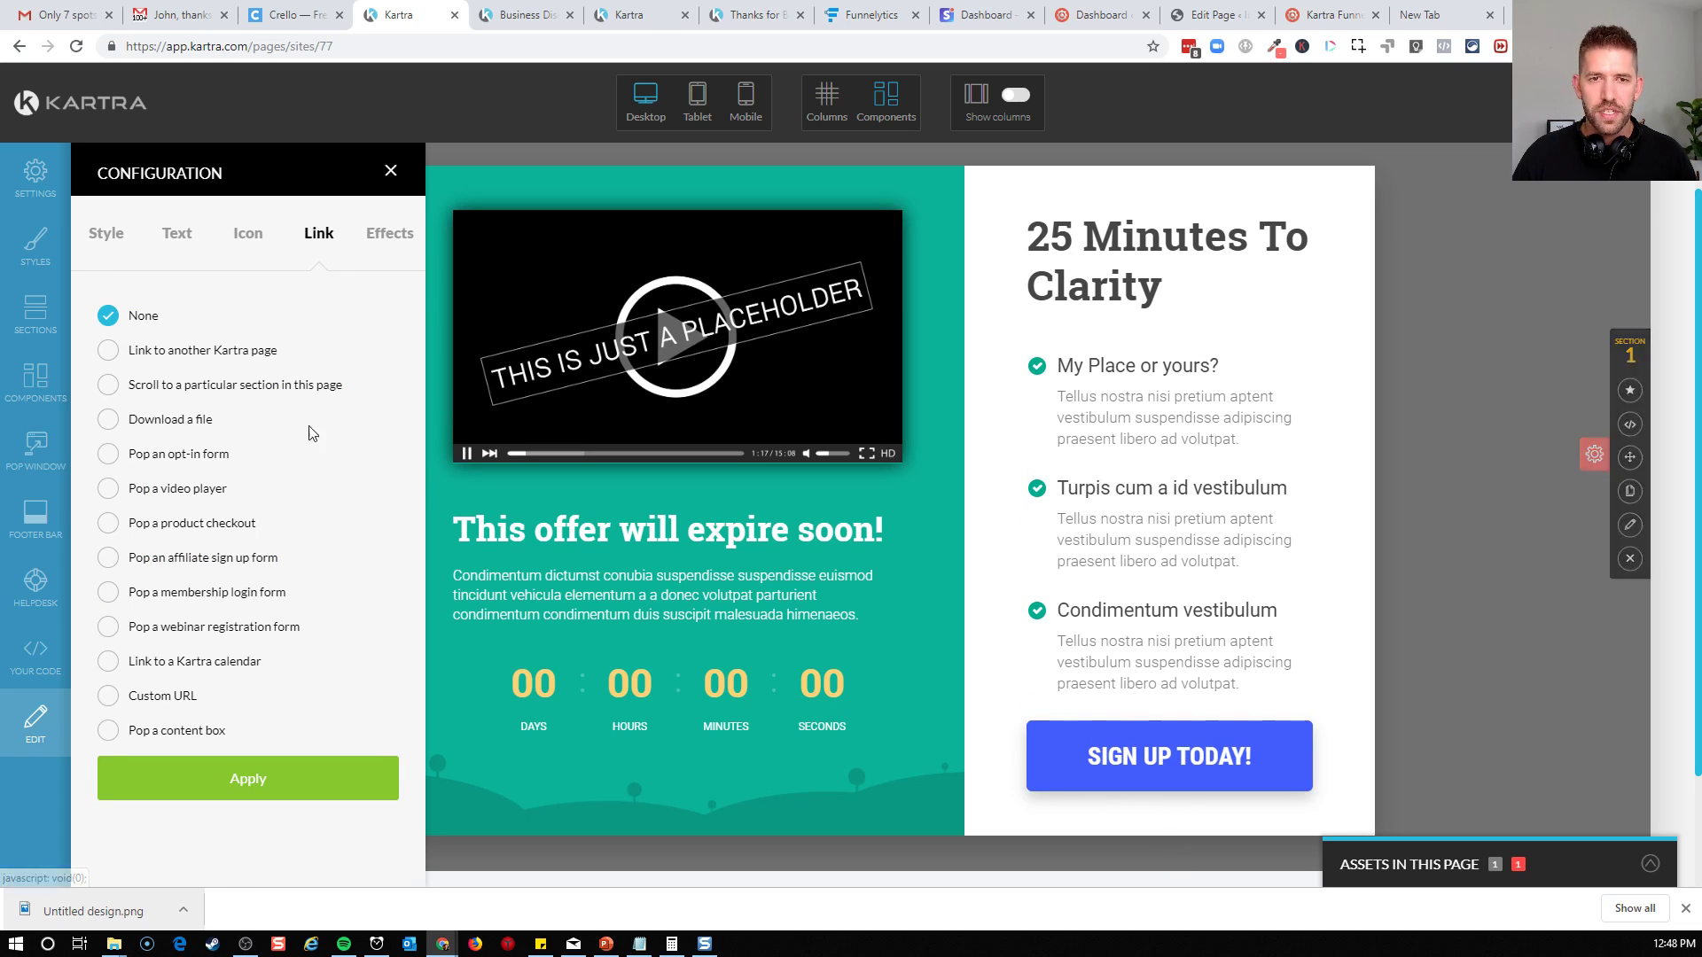
left_click(112, 459)
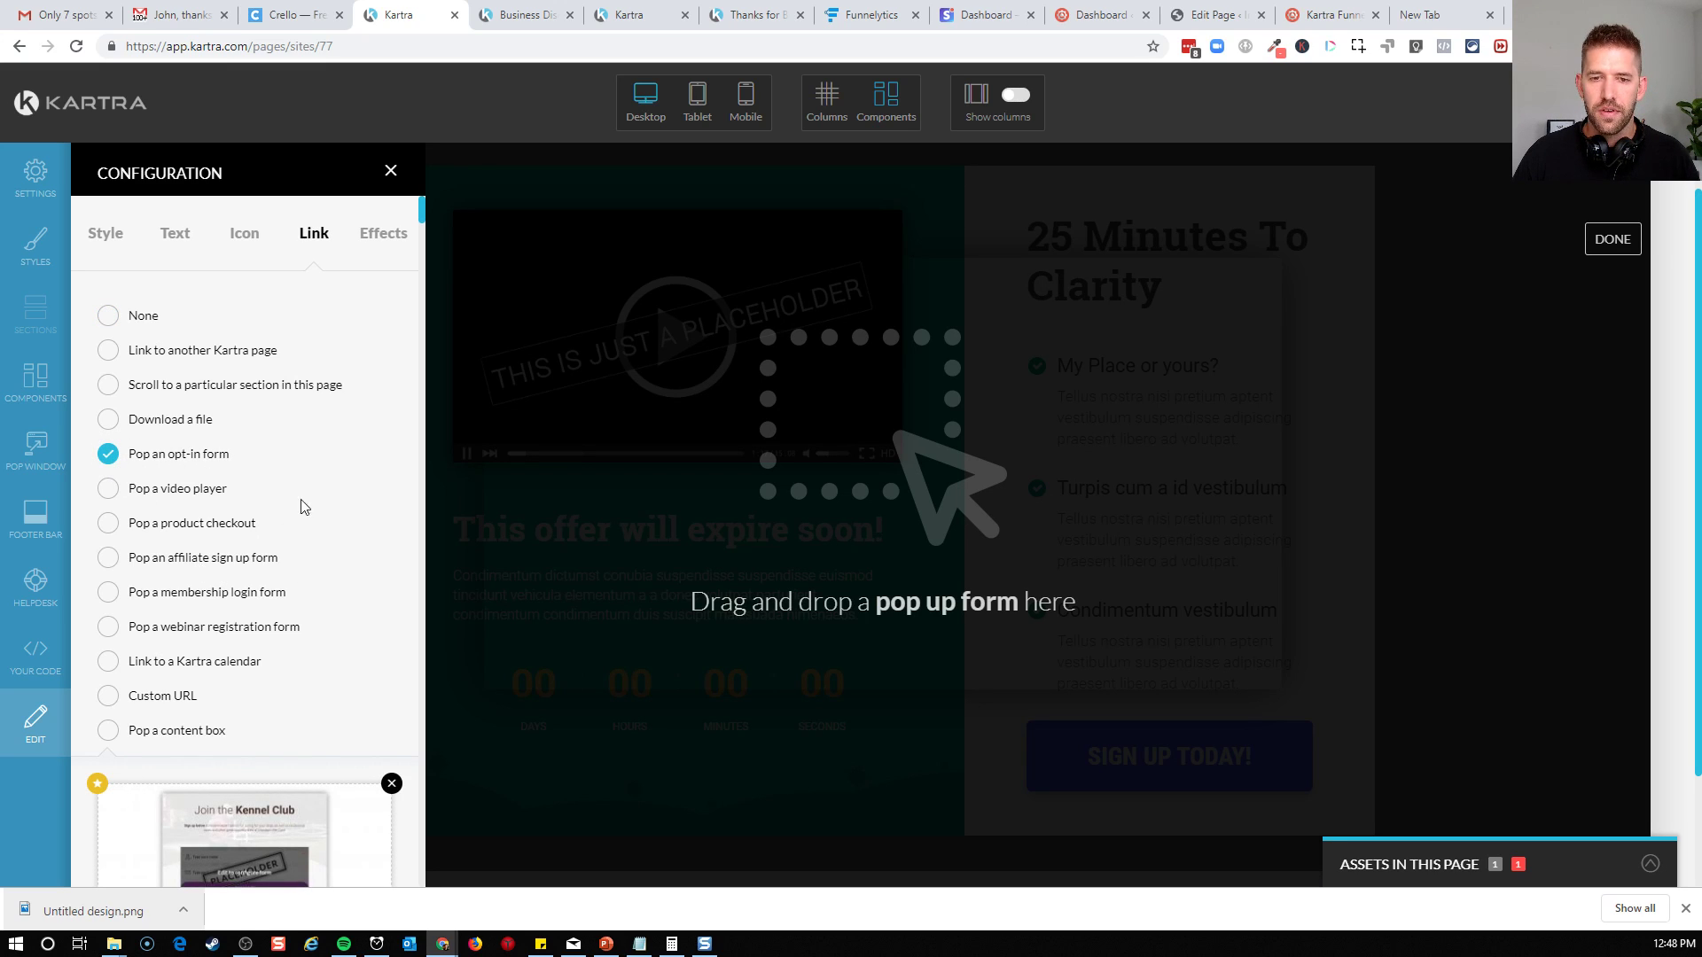
Add the "50% Completed" career form template with the yellow Sign Me Up button as the pop-up form and close the configuration
scroll(264, 708, "down", 1)
scroll(351, 592, "down", 10)
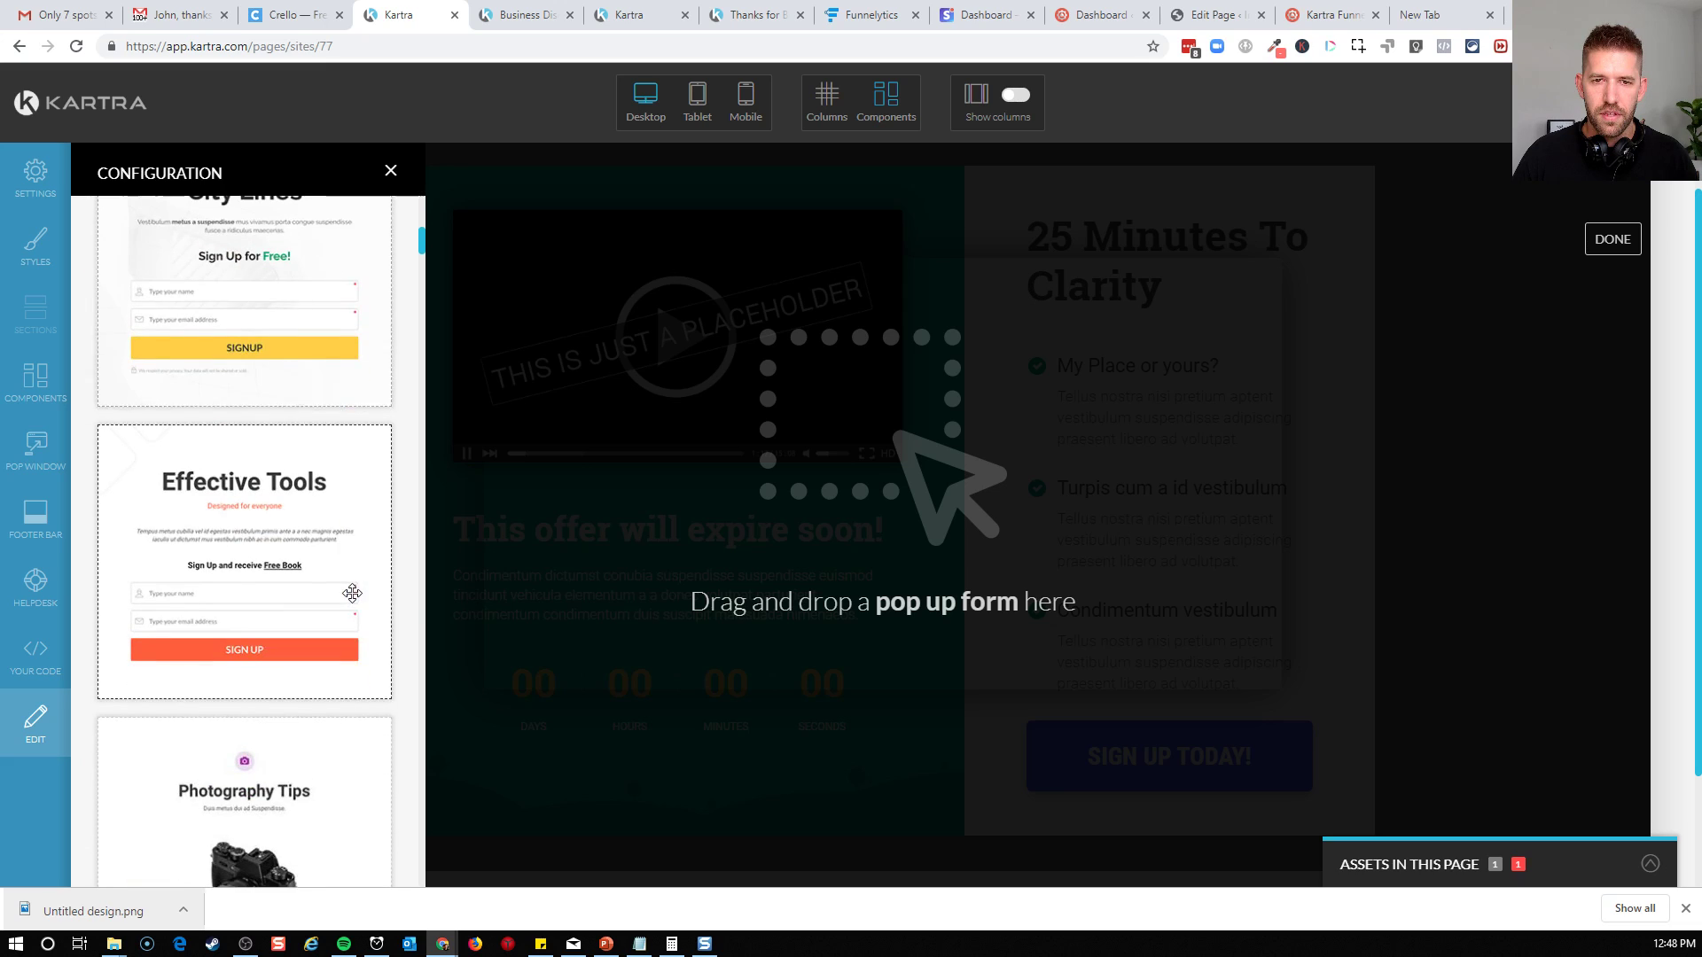
scroll(351, 593, "down", 10)
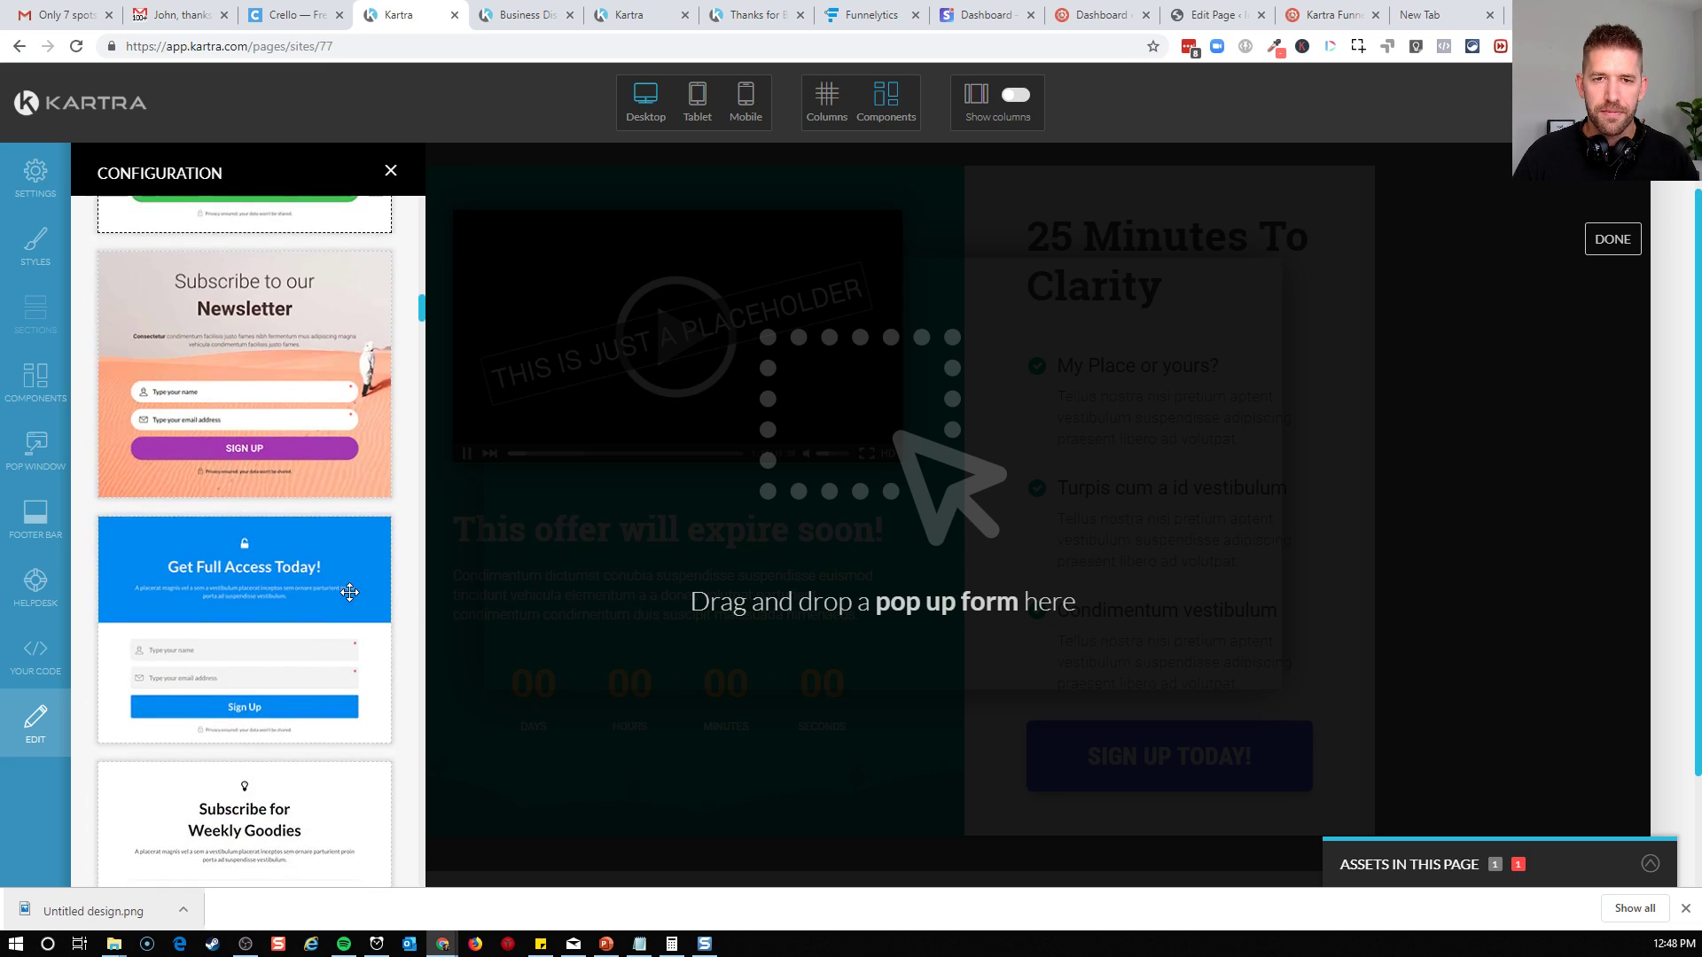
scroll(349, 593, "up", 1)
scroll(277, 592, "down", 10)
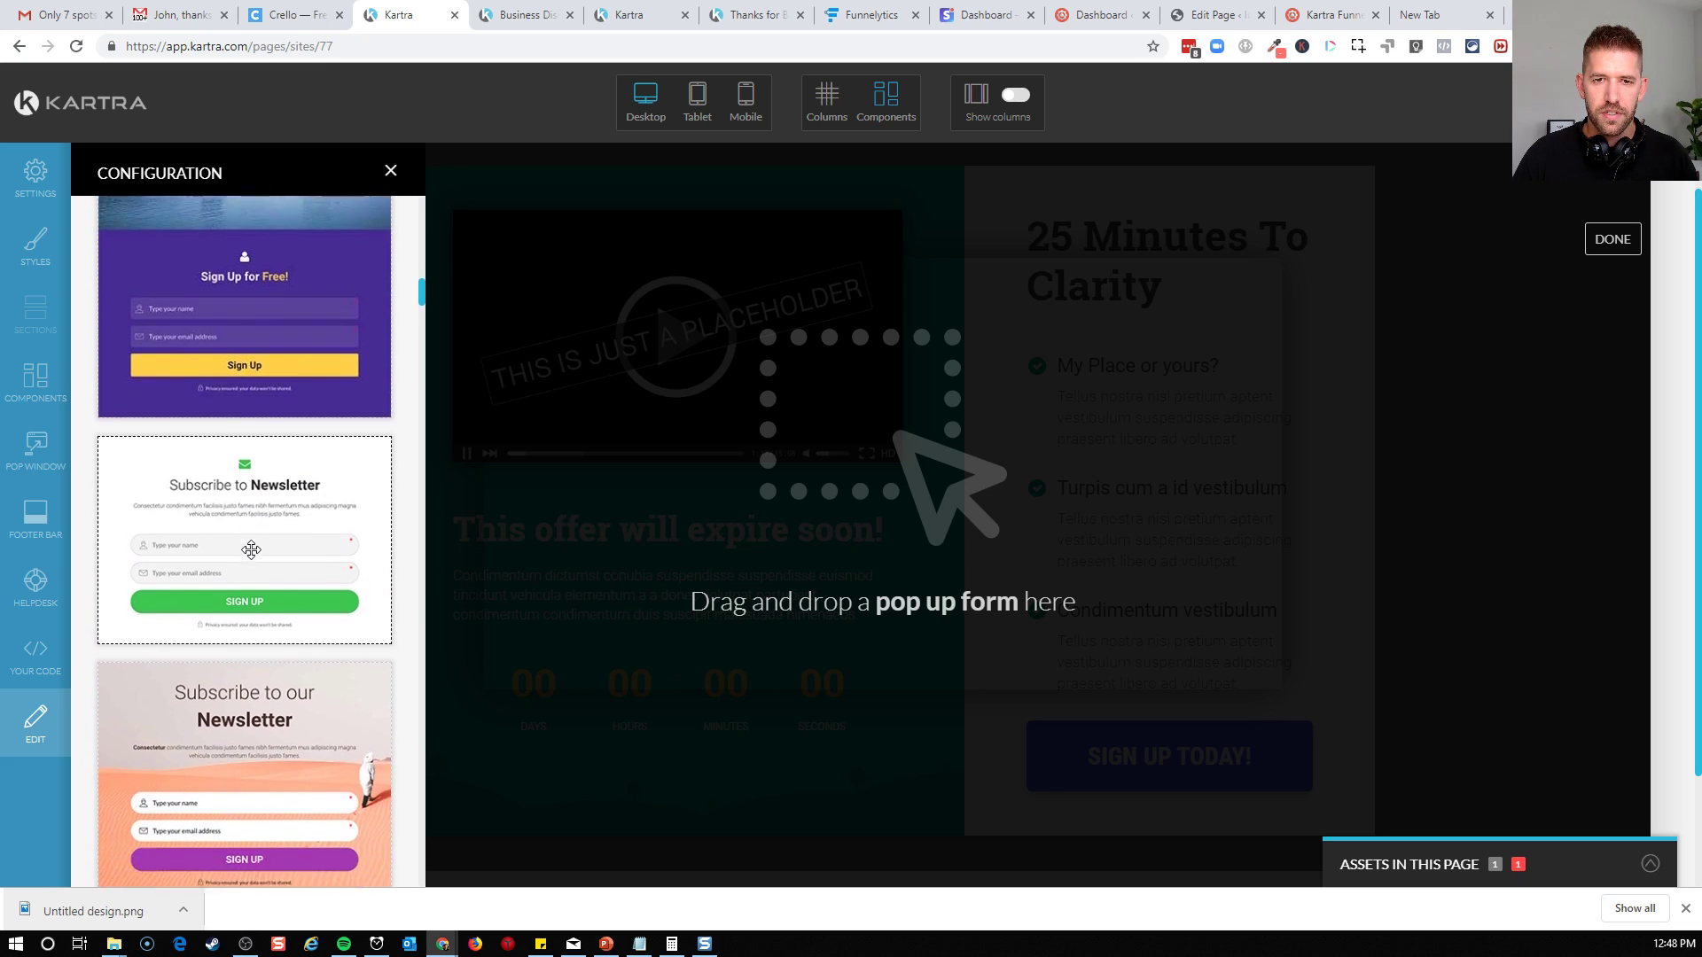
scroll(251, 550, "down", 10)
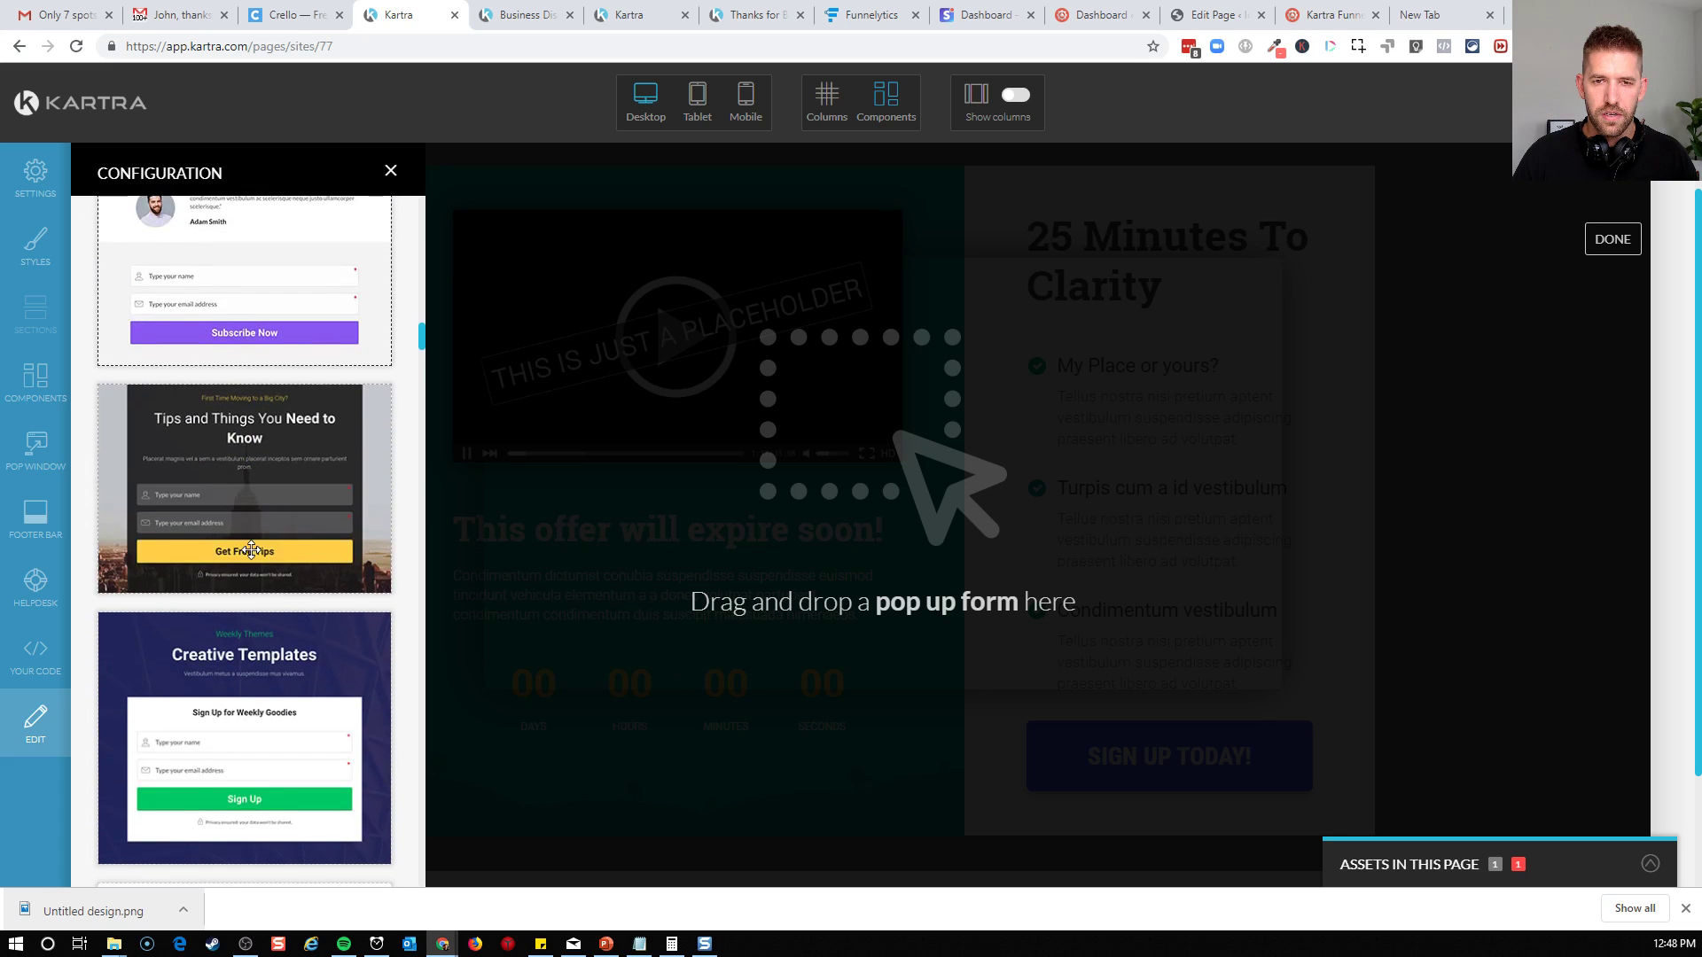
scroll(292, 654, "down", 10)
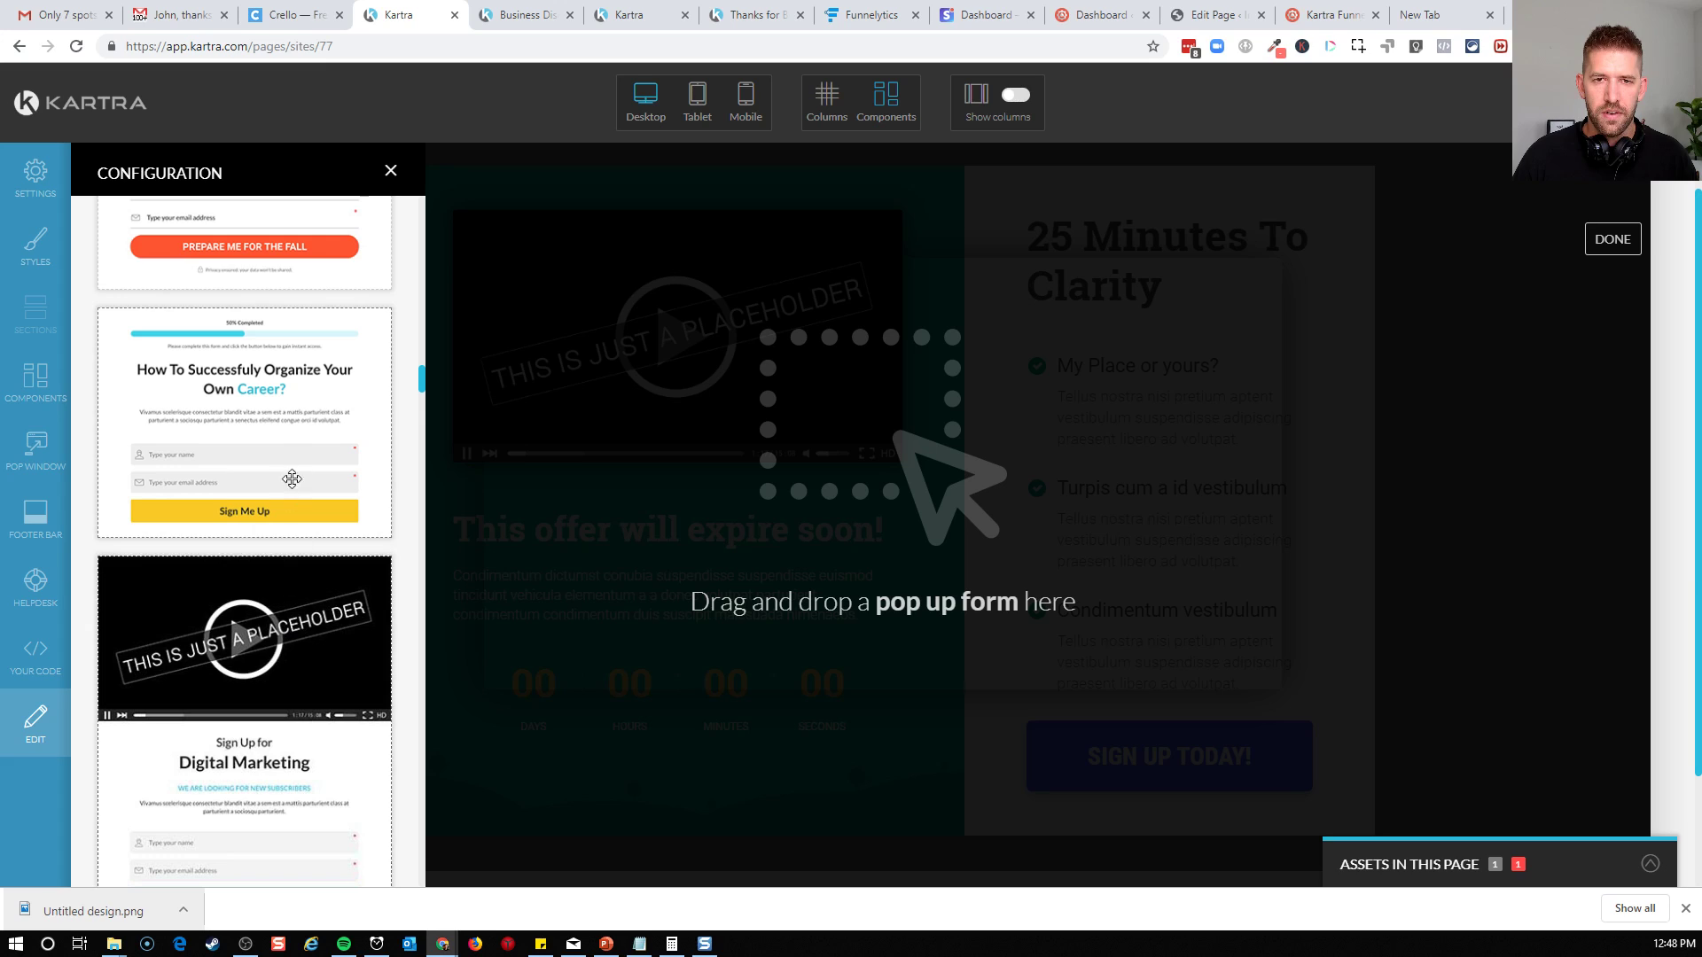
left_click_drag(210, 434, 873, 354)
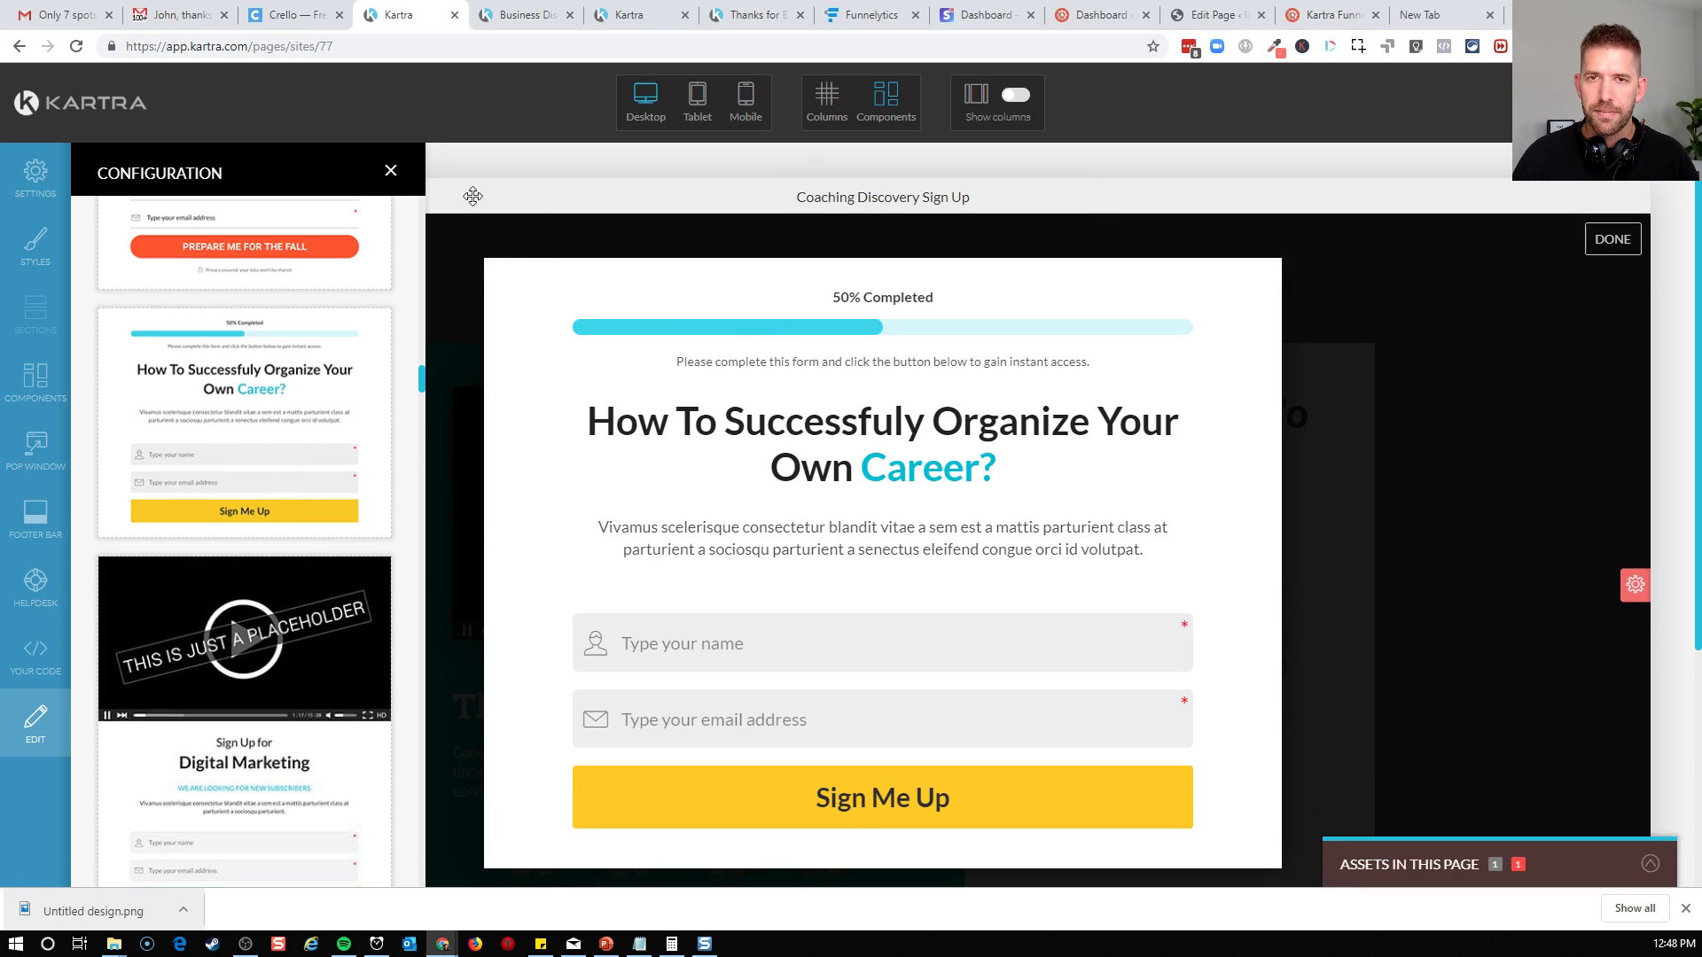
left_click(390, 170)
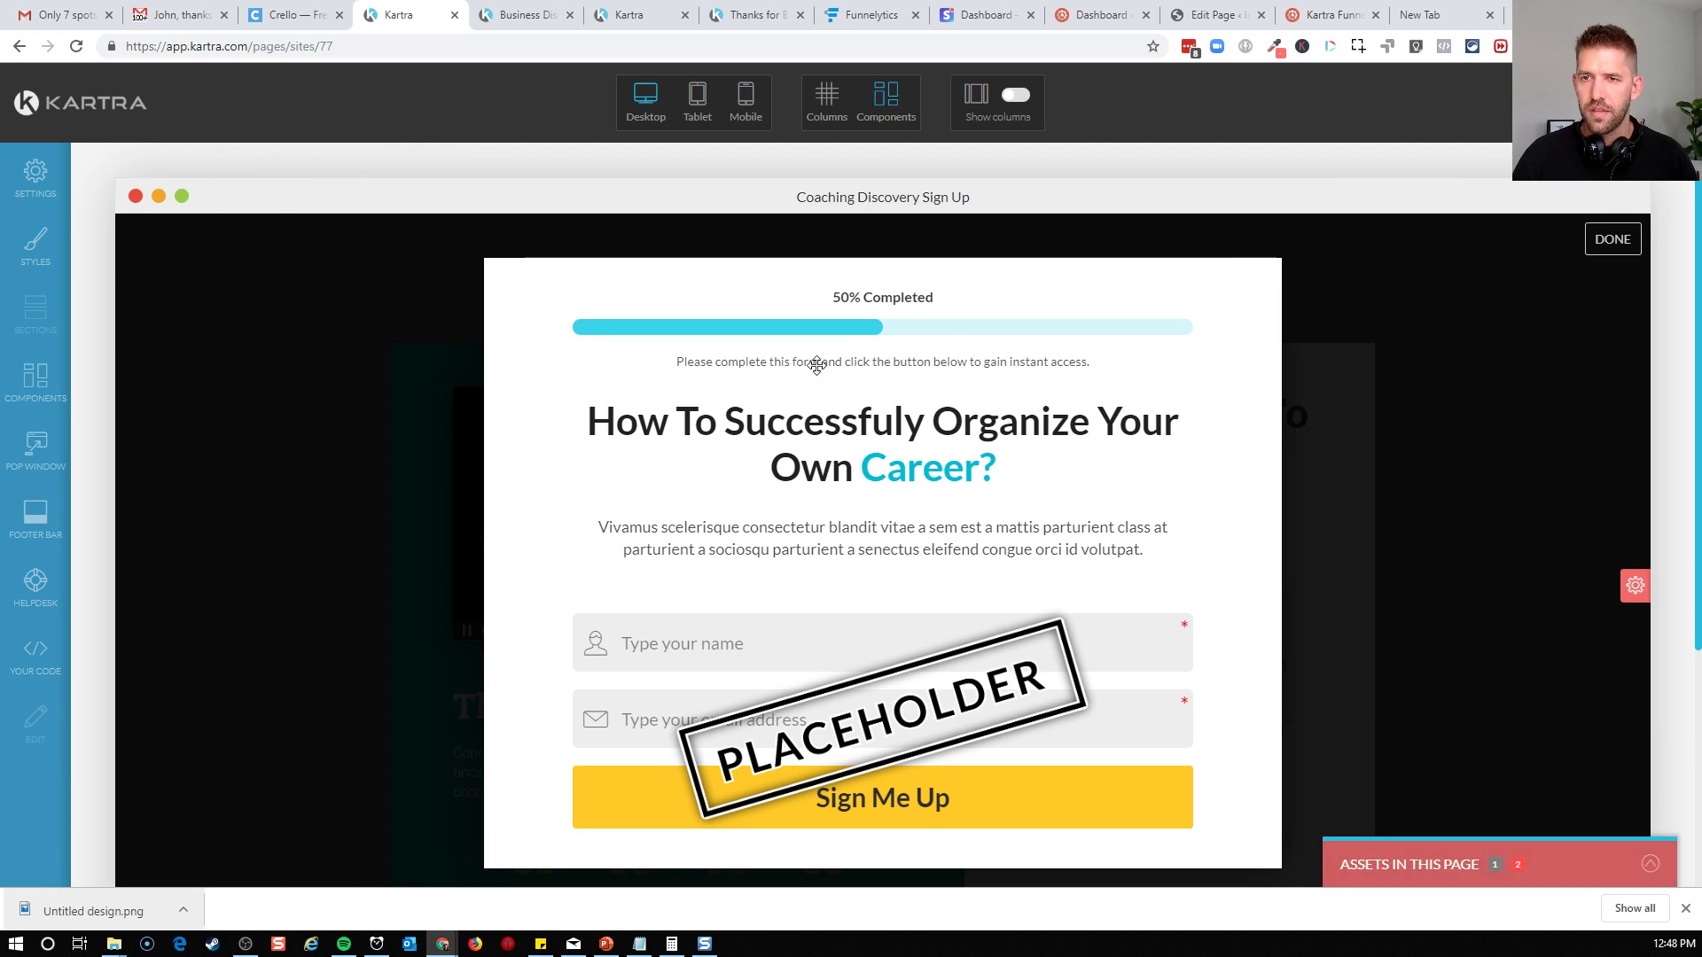
Delete the headline of the pop-up form and undo the deletion
scroll(817, 384, "down", 1)
left_click(911, 319)
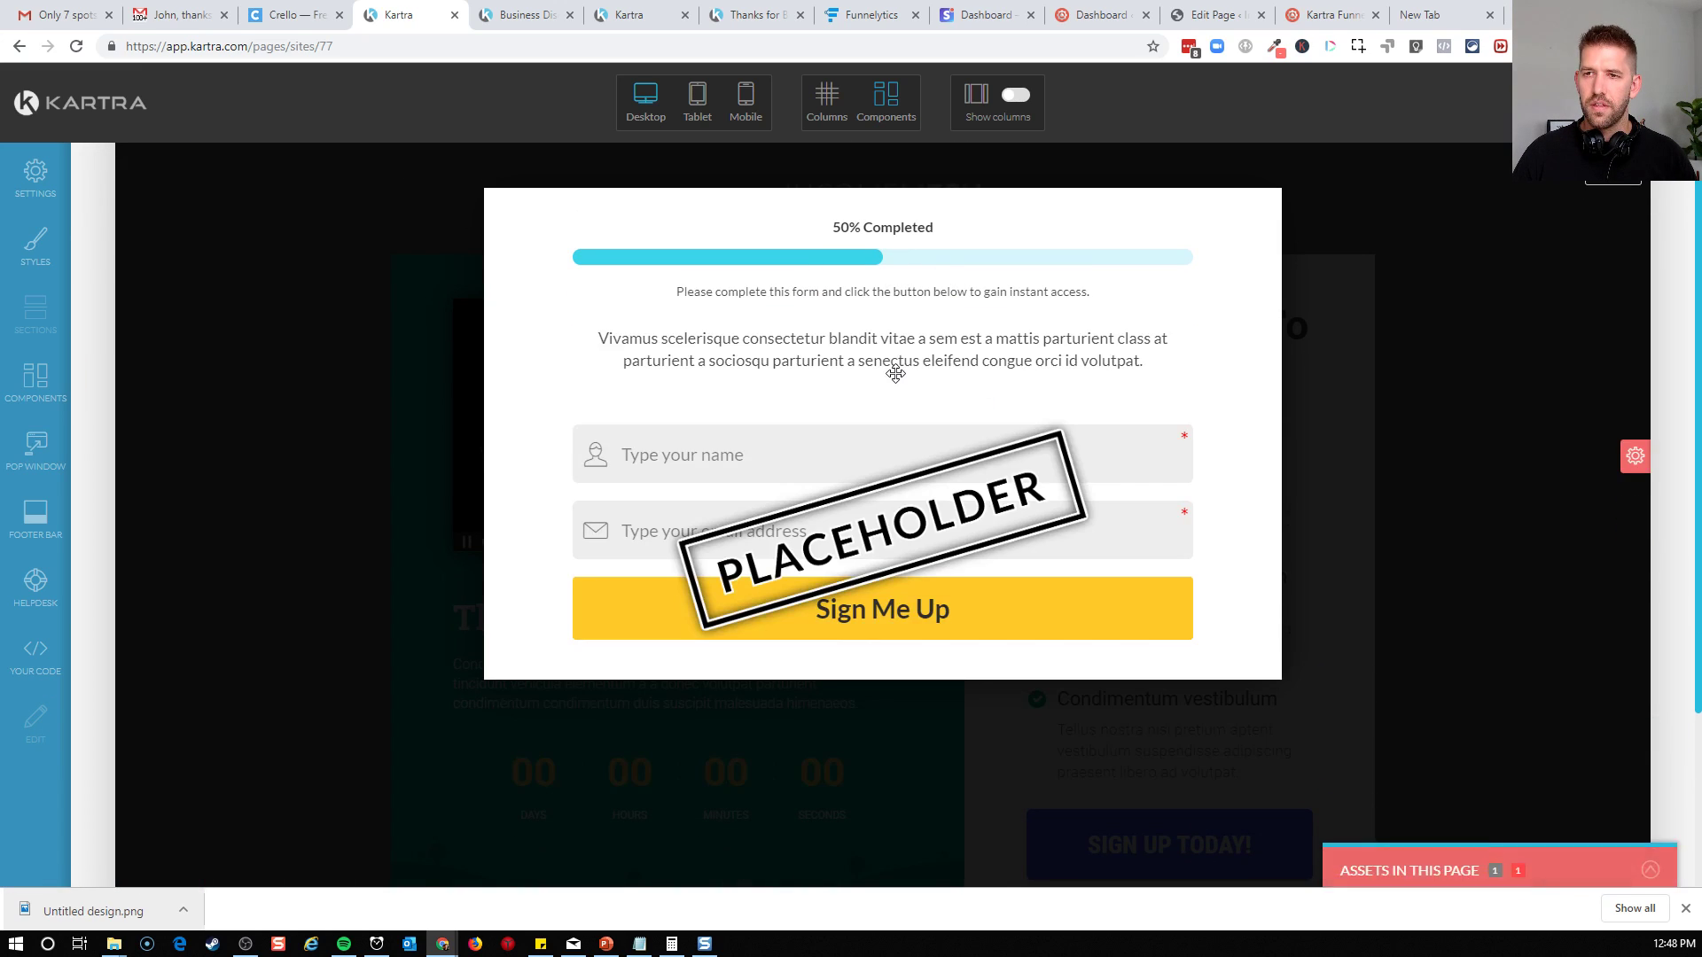
key("ctrl+z")
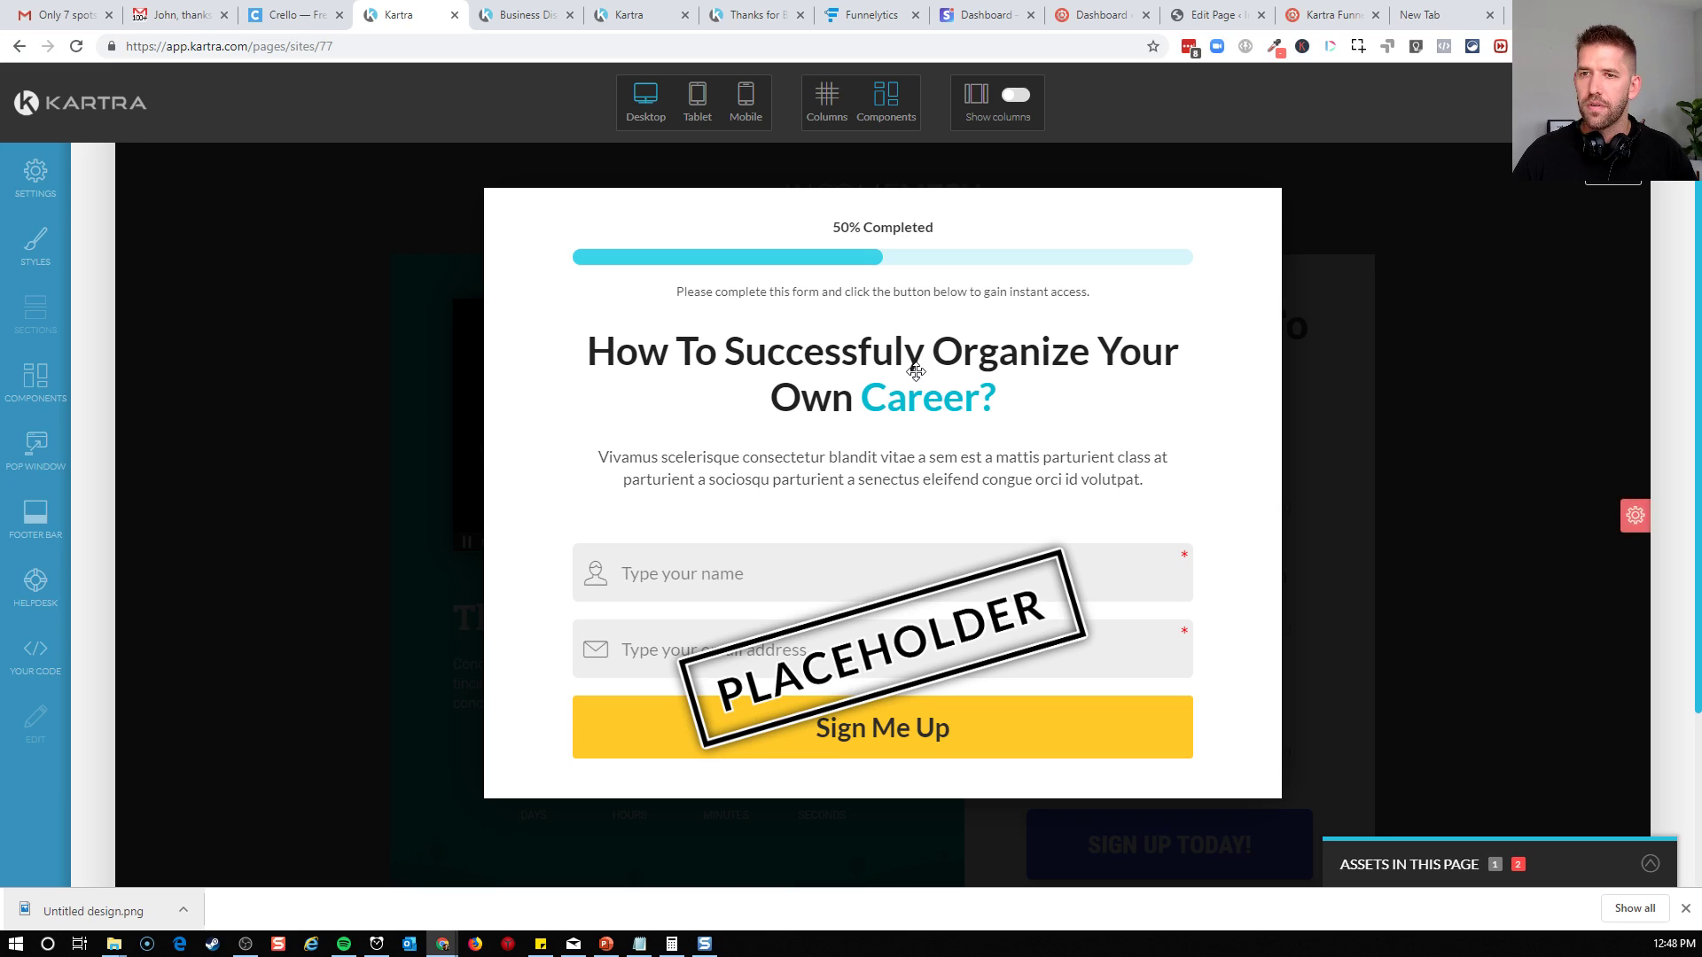
Replace the pop-up form's headline with new text beginning with "St"
double_click(902, 381)
triple_click(903, 381)
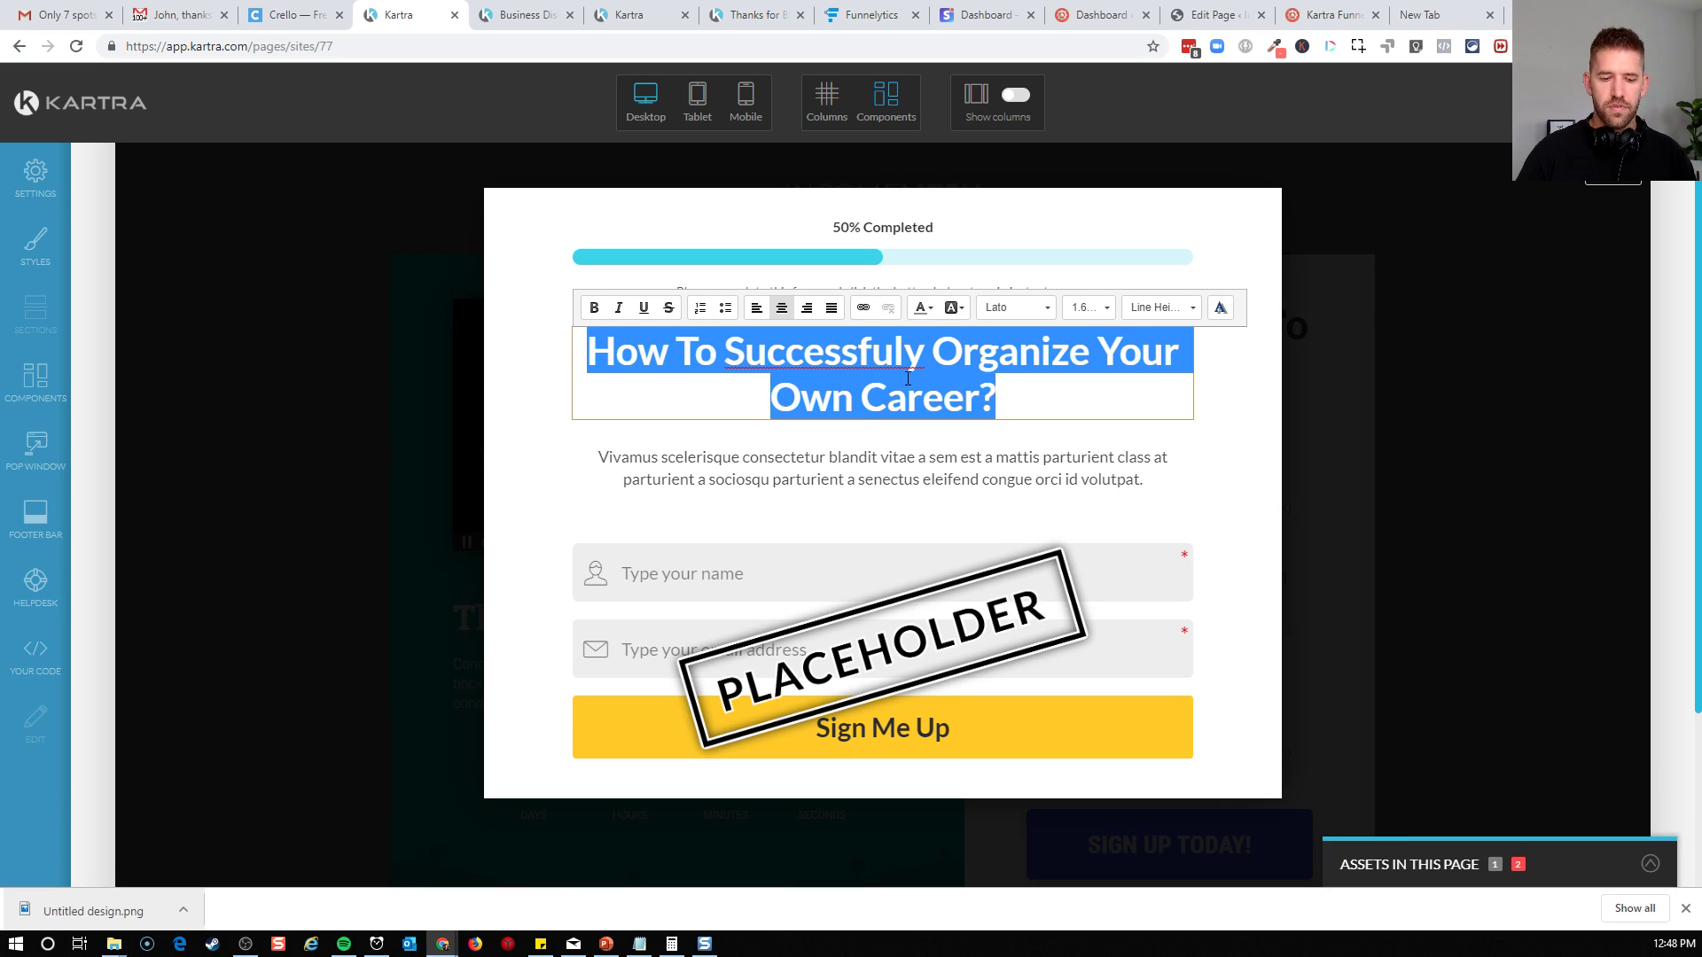
type("Step")
key("BackSpace")
key("BackSpace")
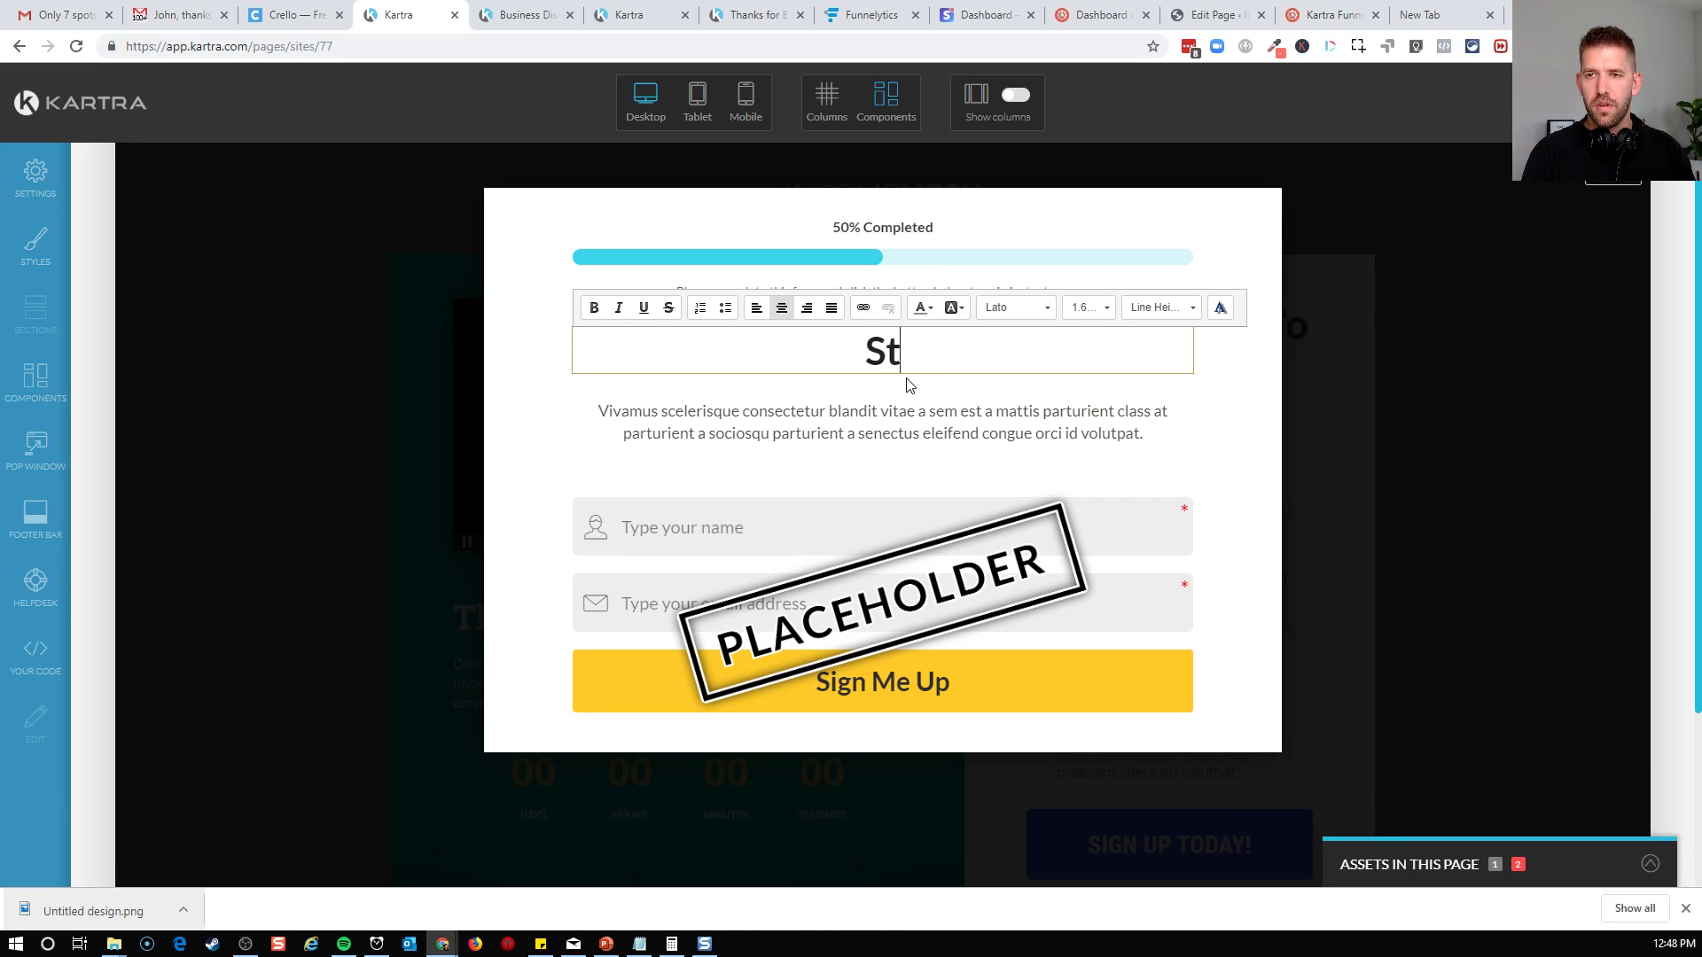
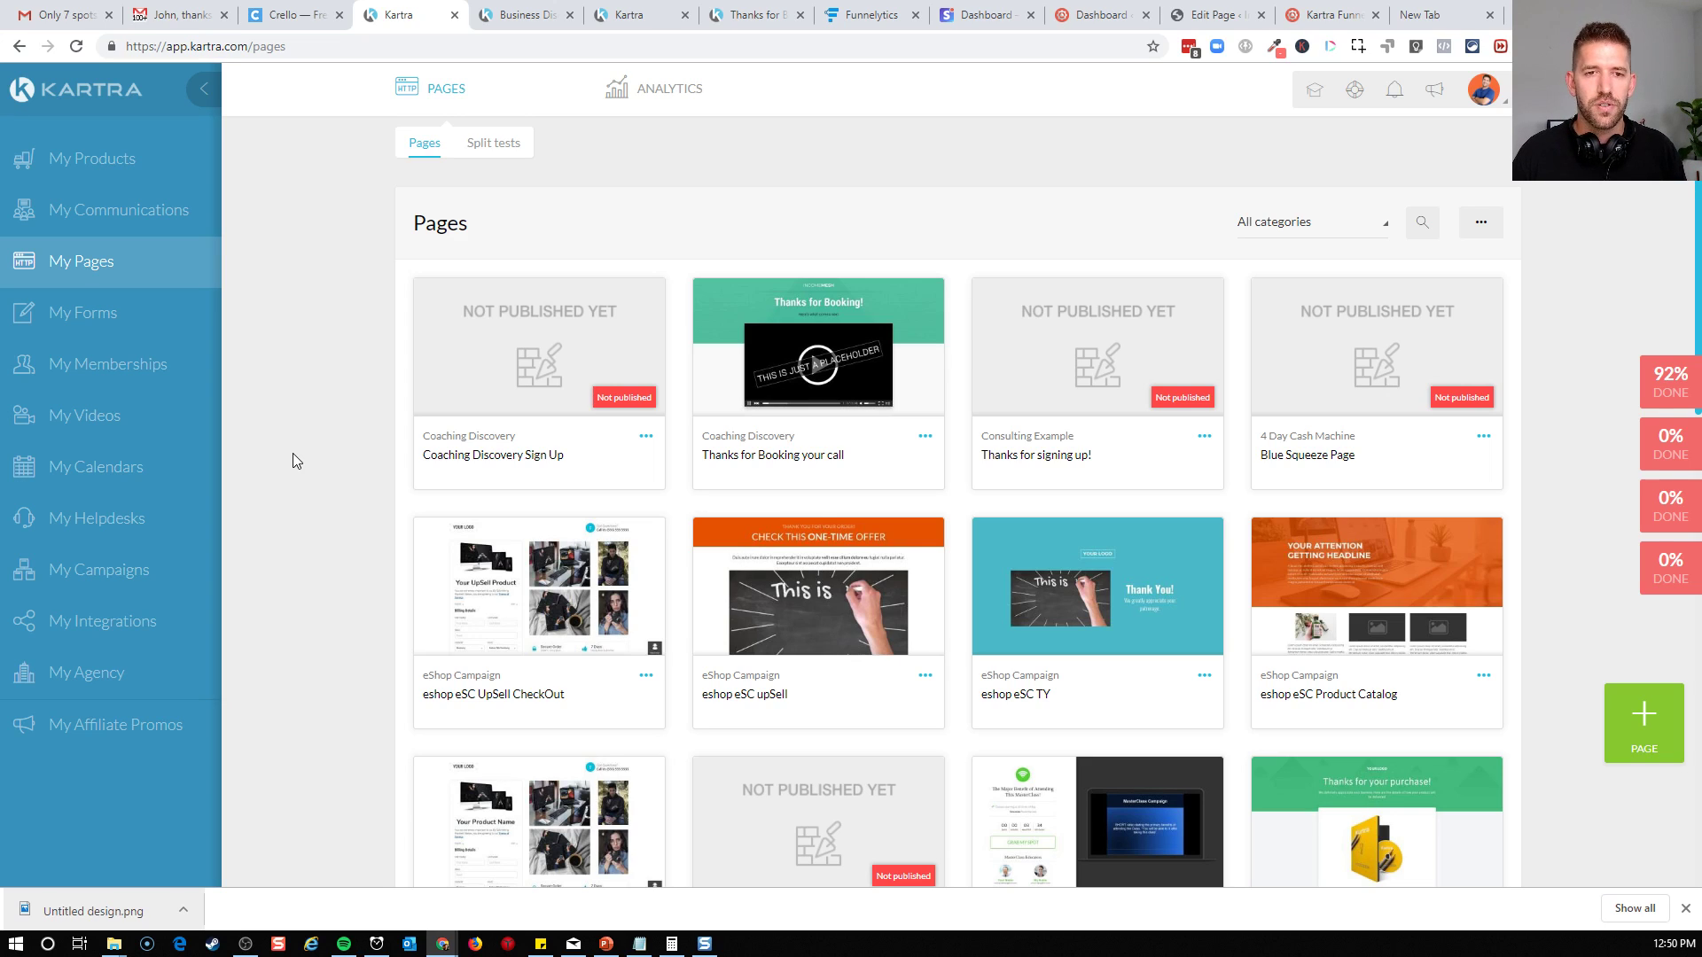
Open My Forms, close the duplicate Kartra tab and reload the forms page
left_click(100, 321)
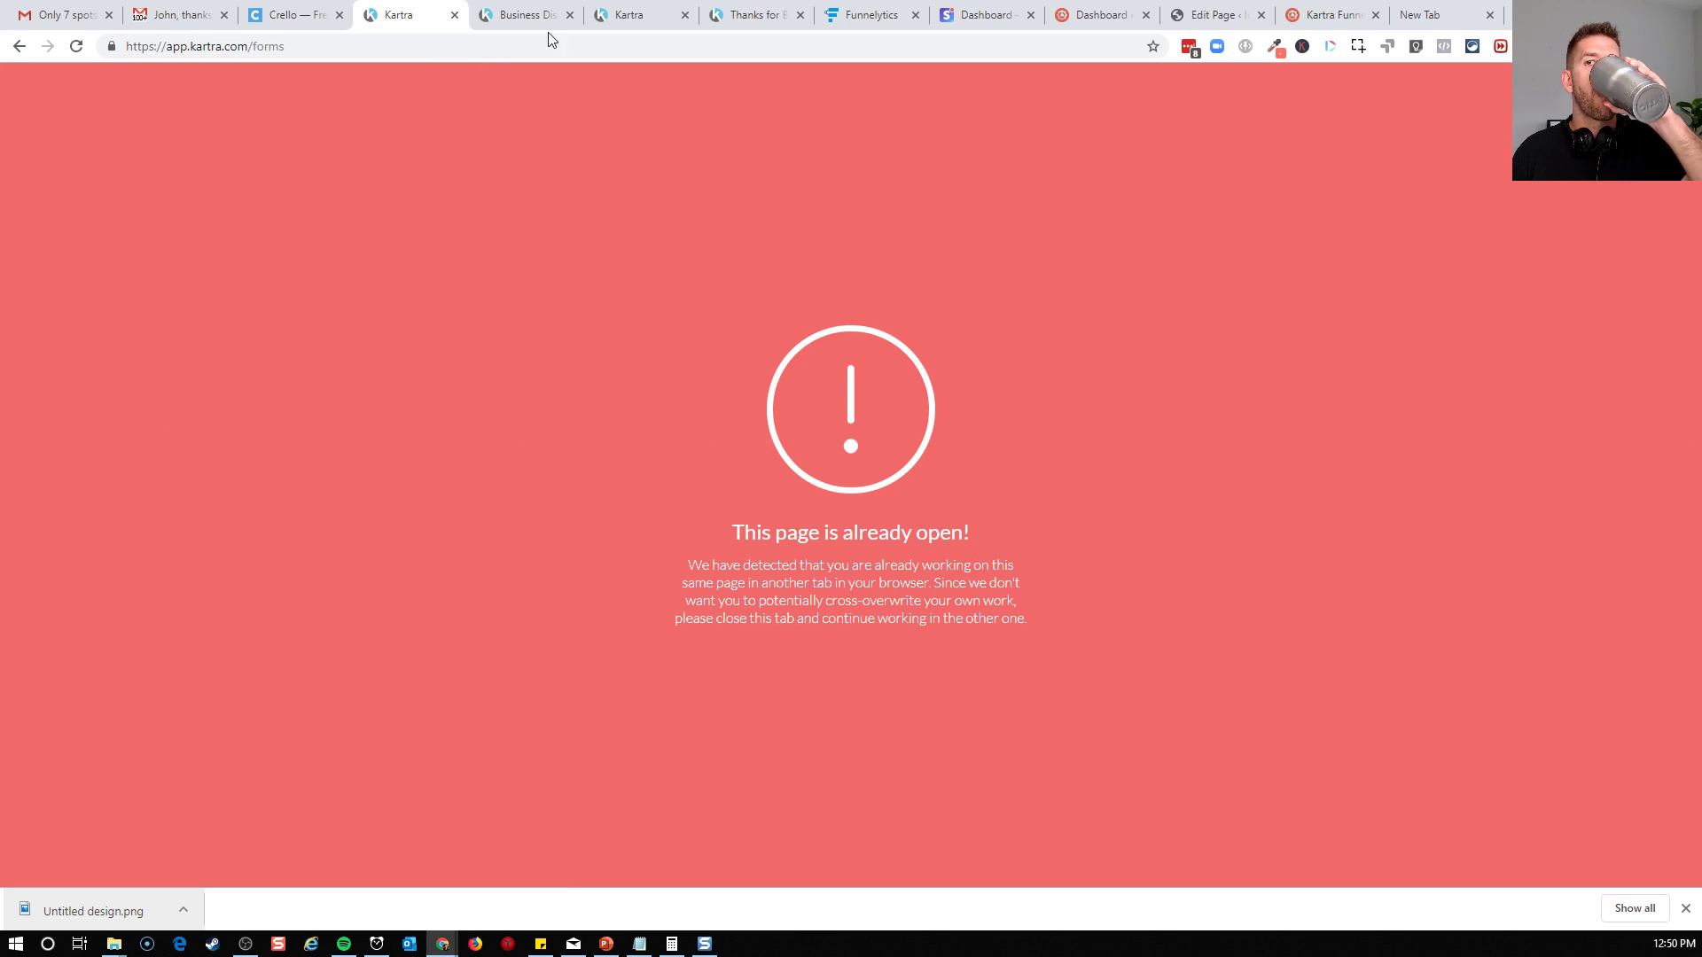
left_click(629, 15)
left_click(685, 15)
left_click(404, 17)
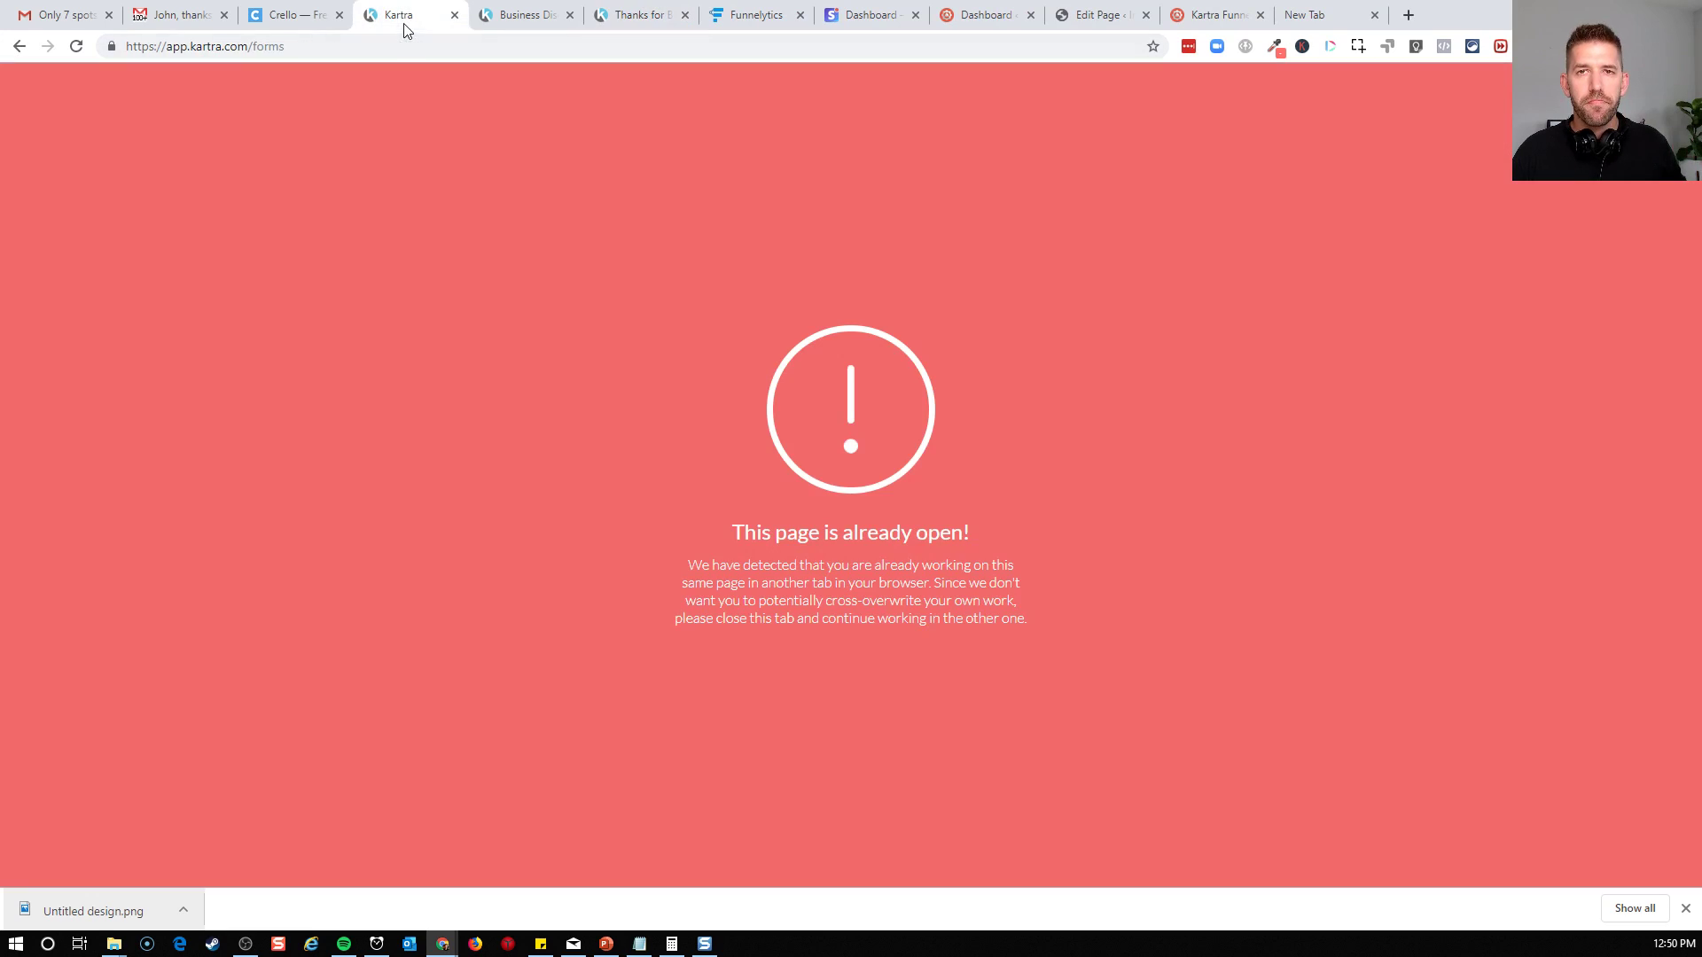
left_click(76, 48)
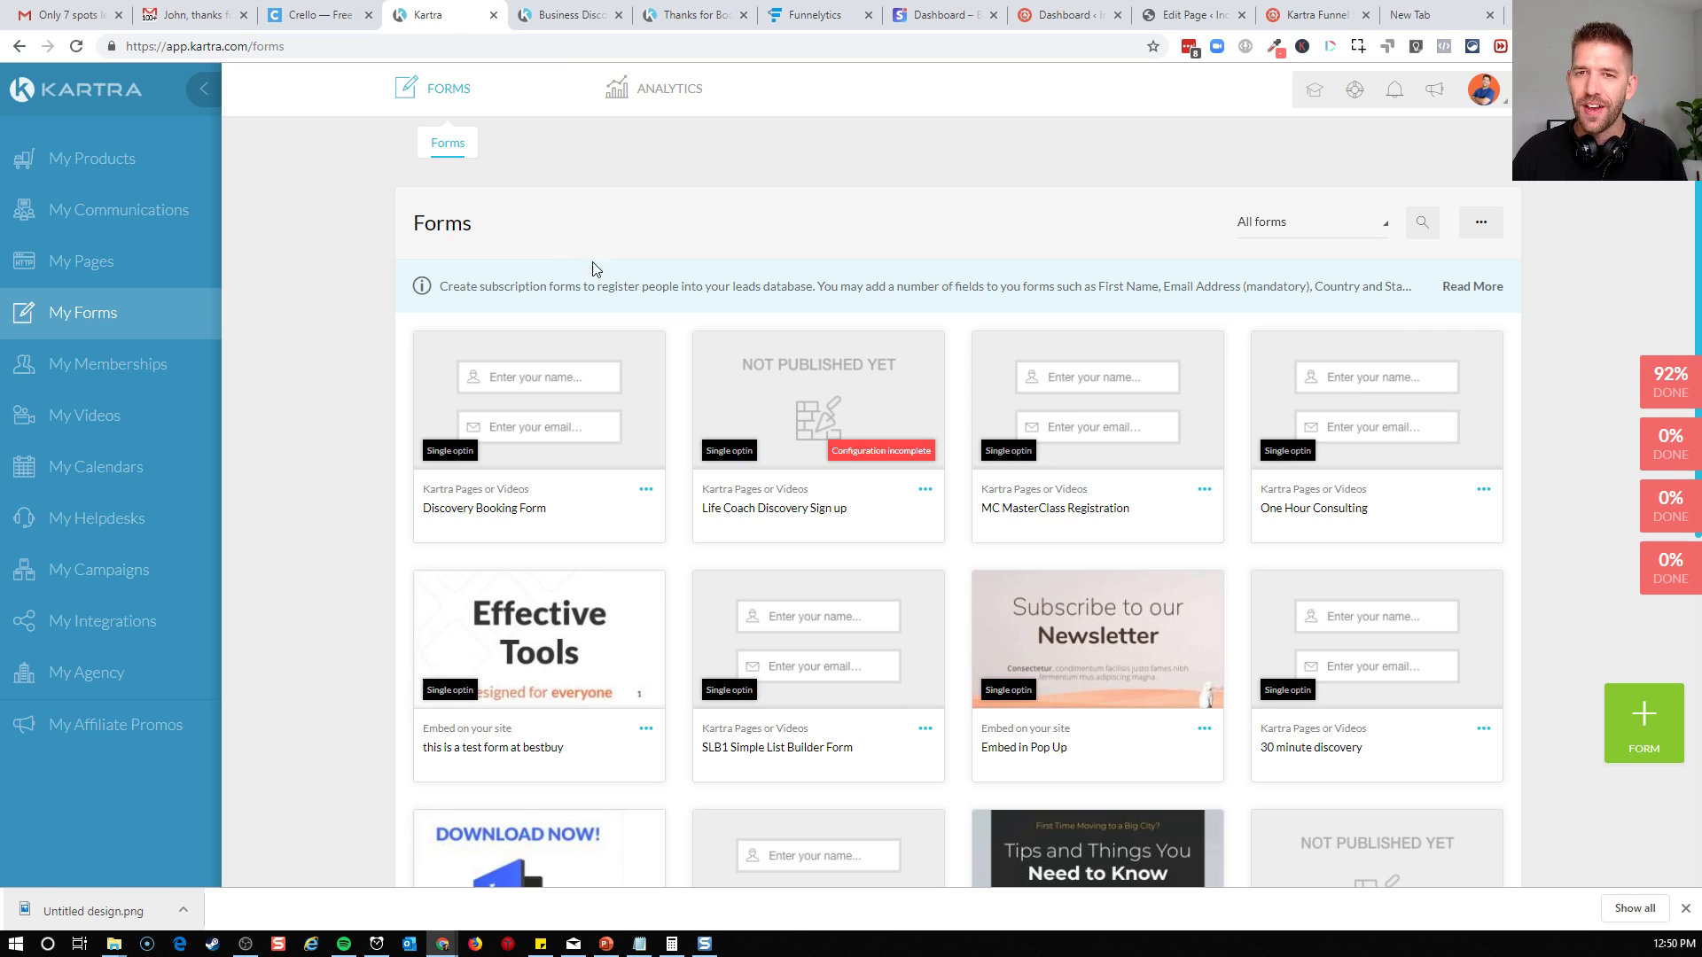
Create a new opt-in form named "Discovery Call Step 1 Info"
left_click(1629, 736)
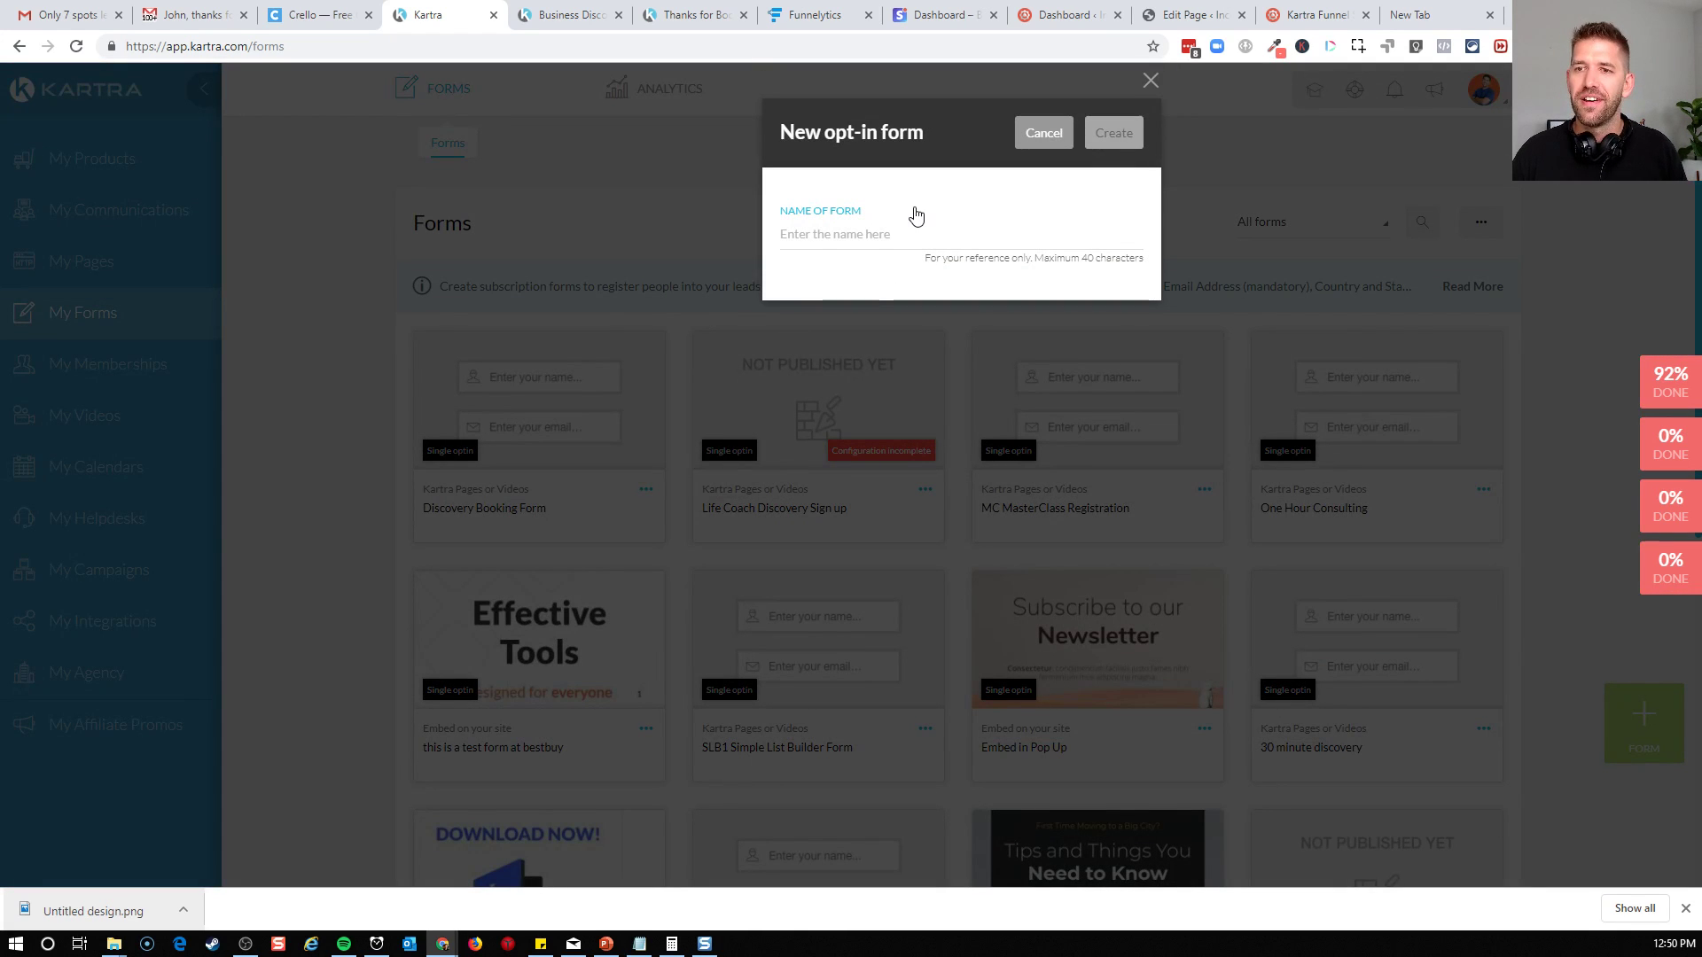
type("Dic")
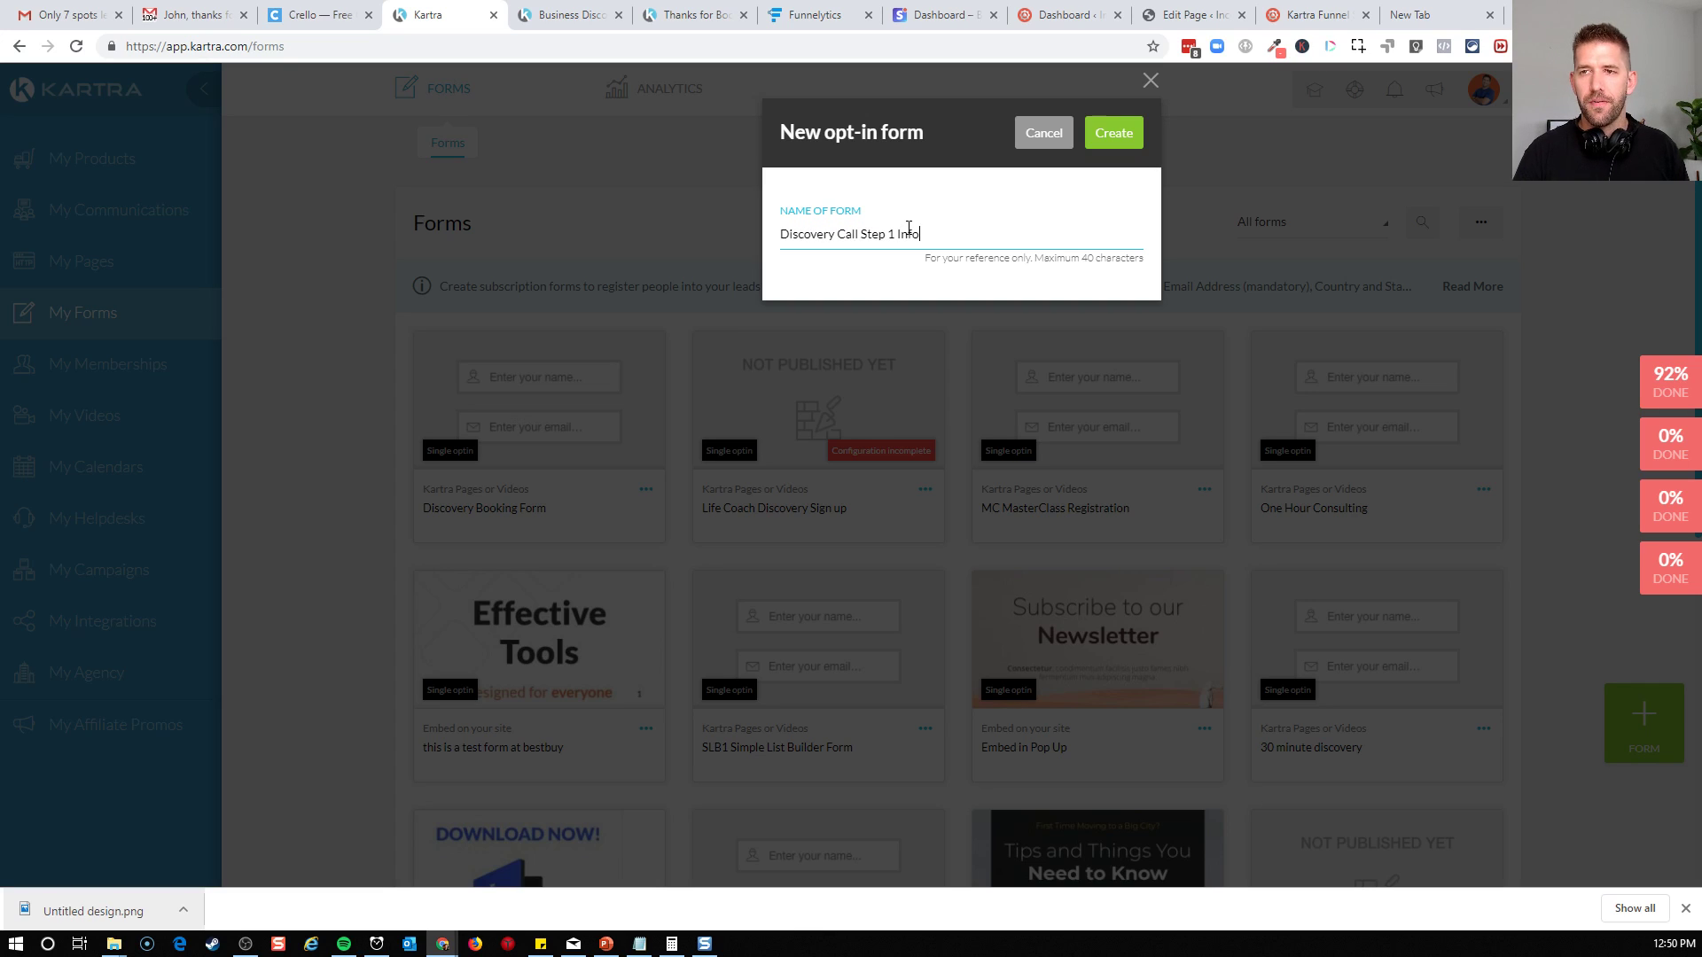
left_click(1106, 140)
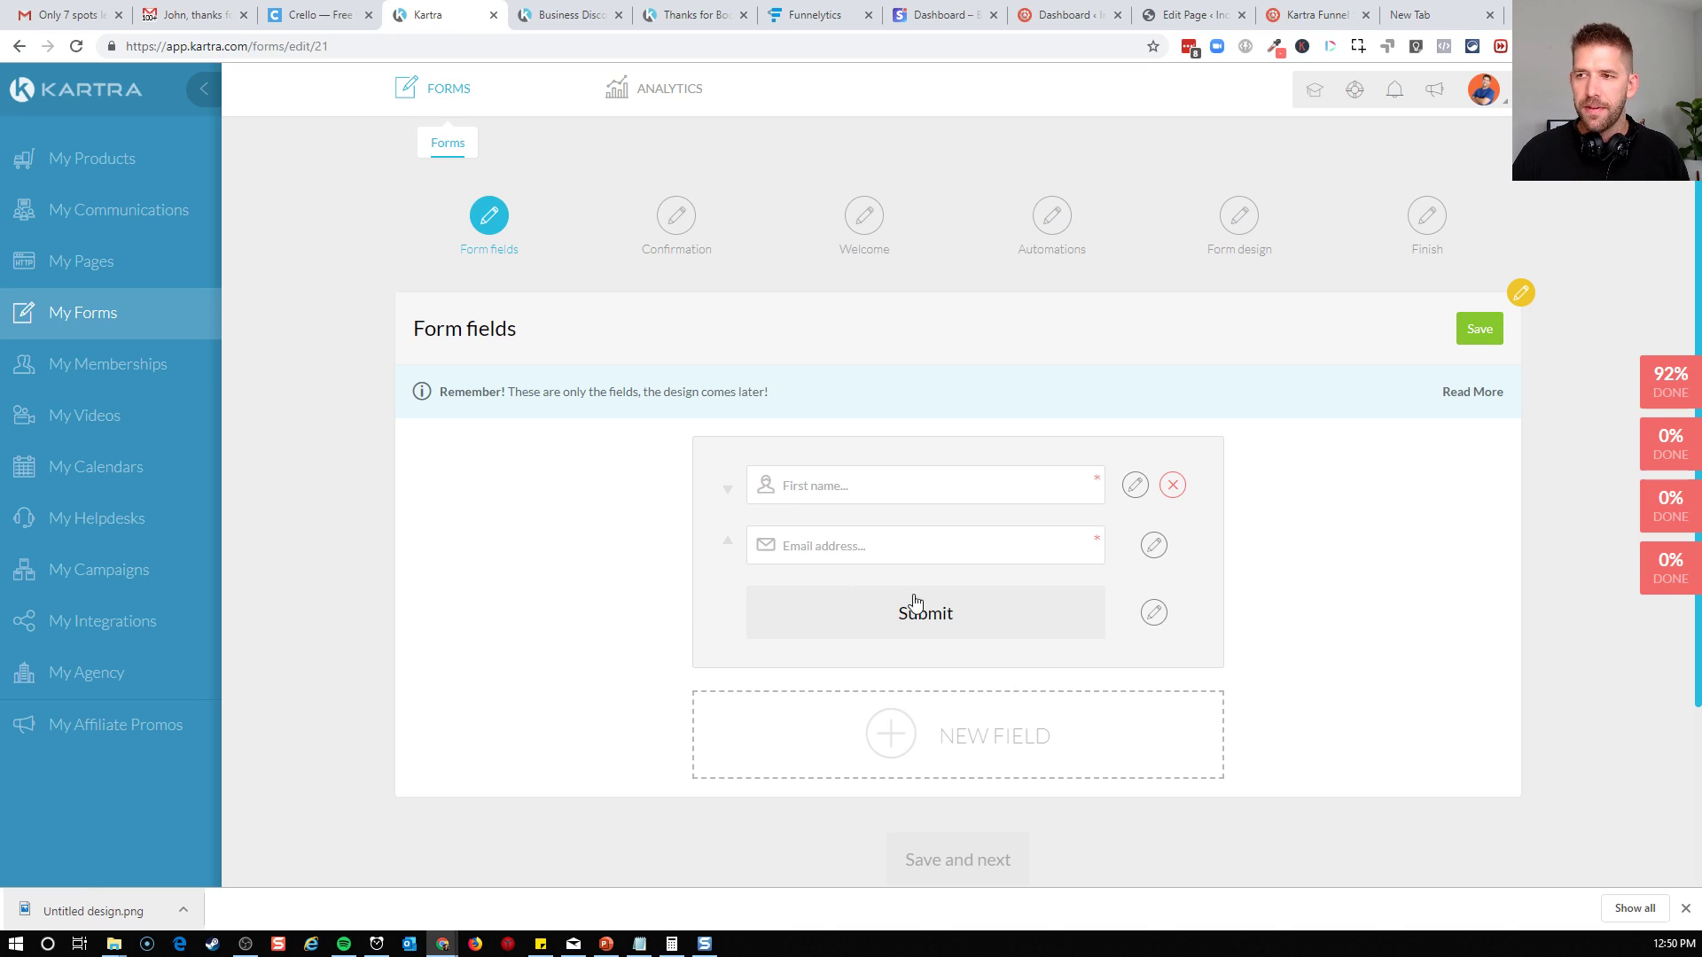
Save the form with the default first name and email fields and single opt-in confirmation
left_click(1475, 336)
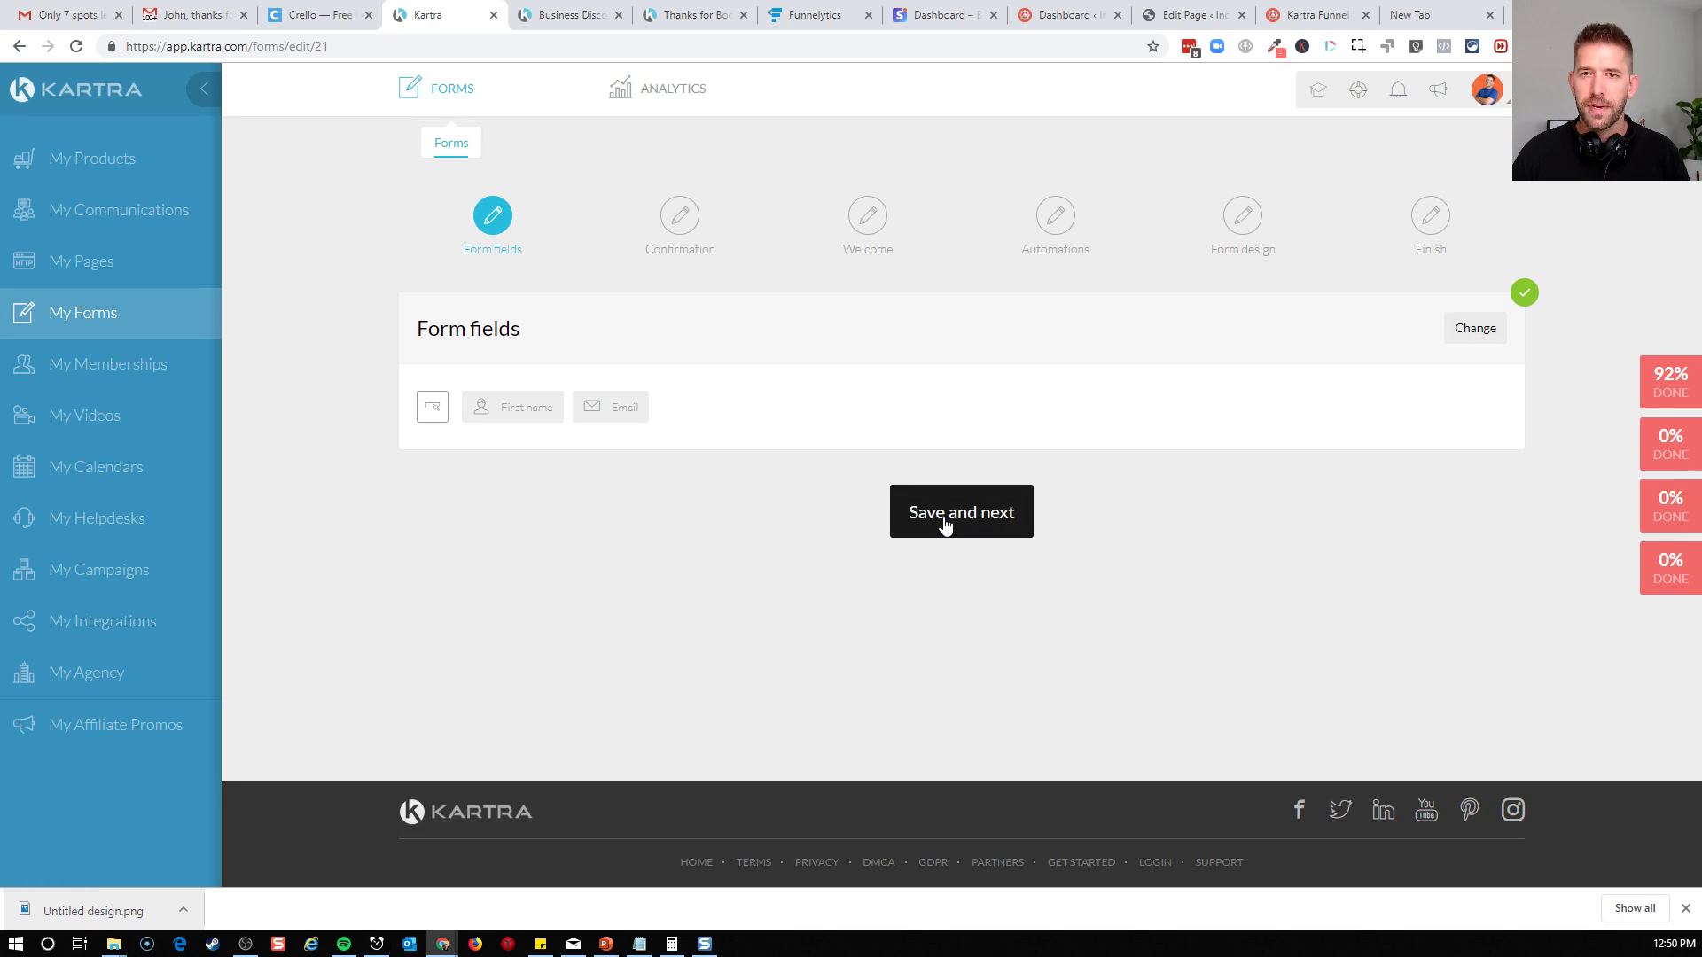
left_click(945, 525)
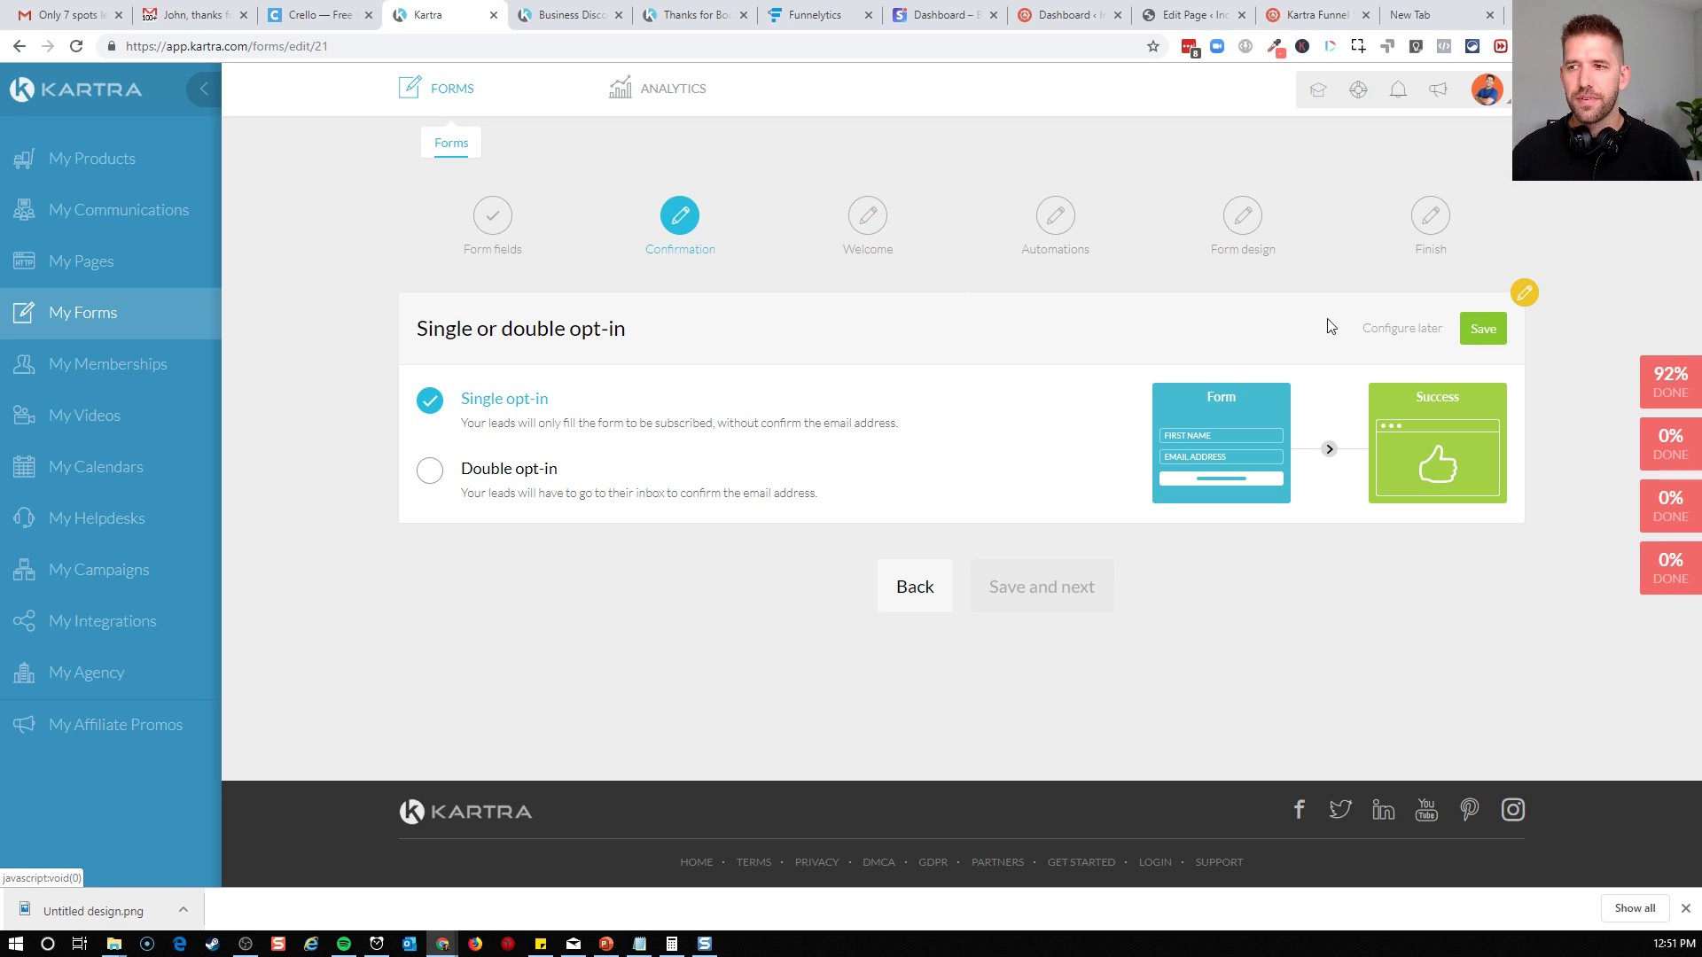
left_click(1482, 329)
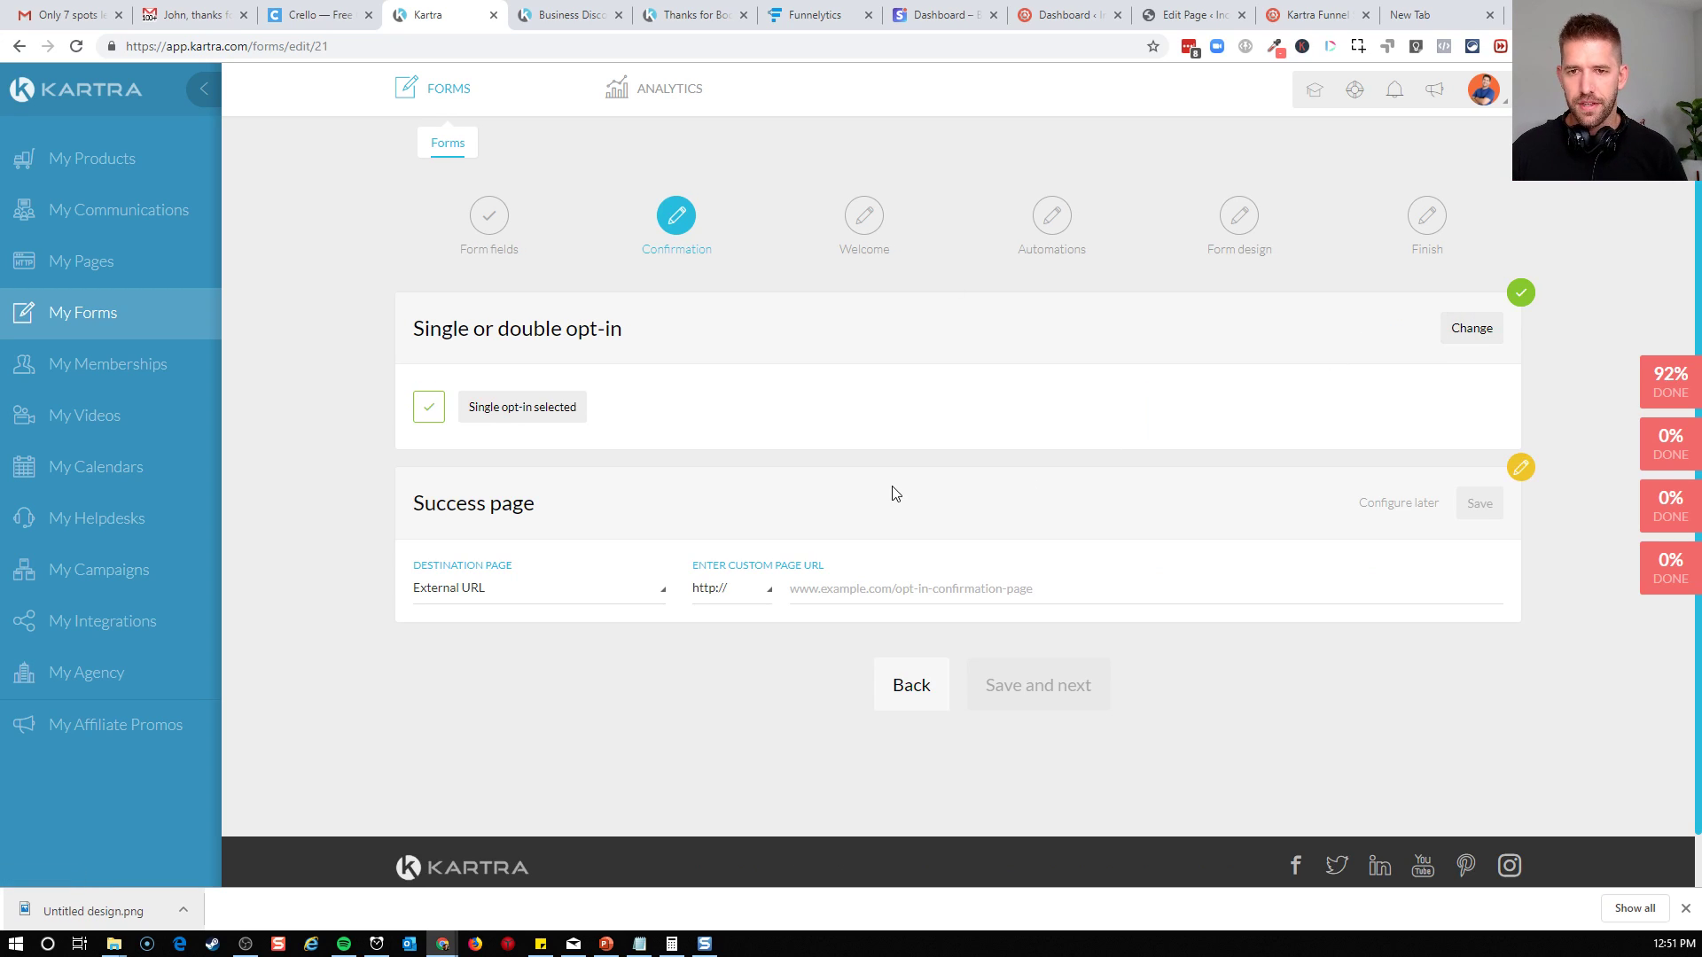
left_click(631, 599)
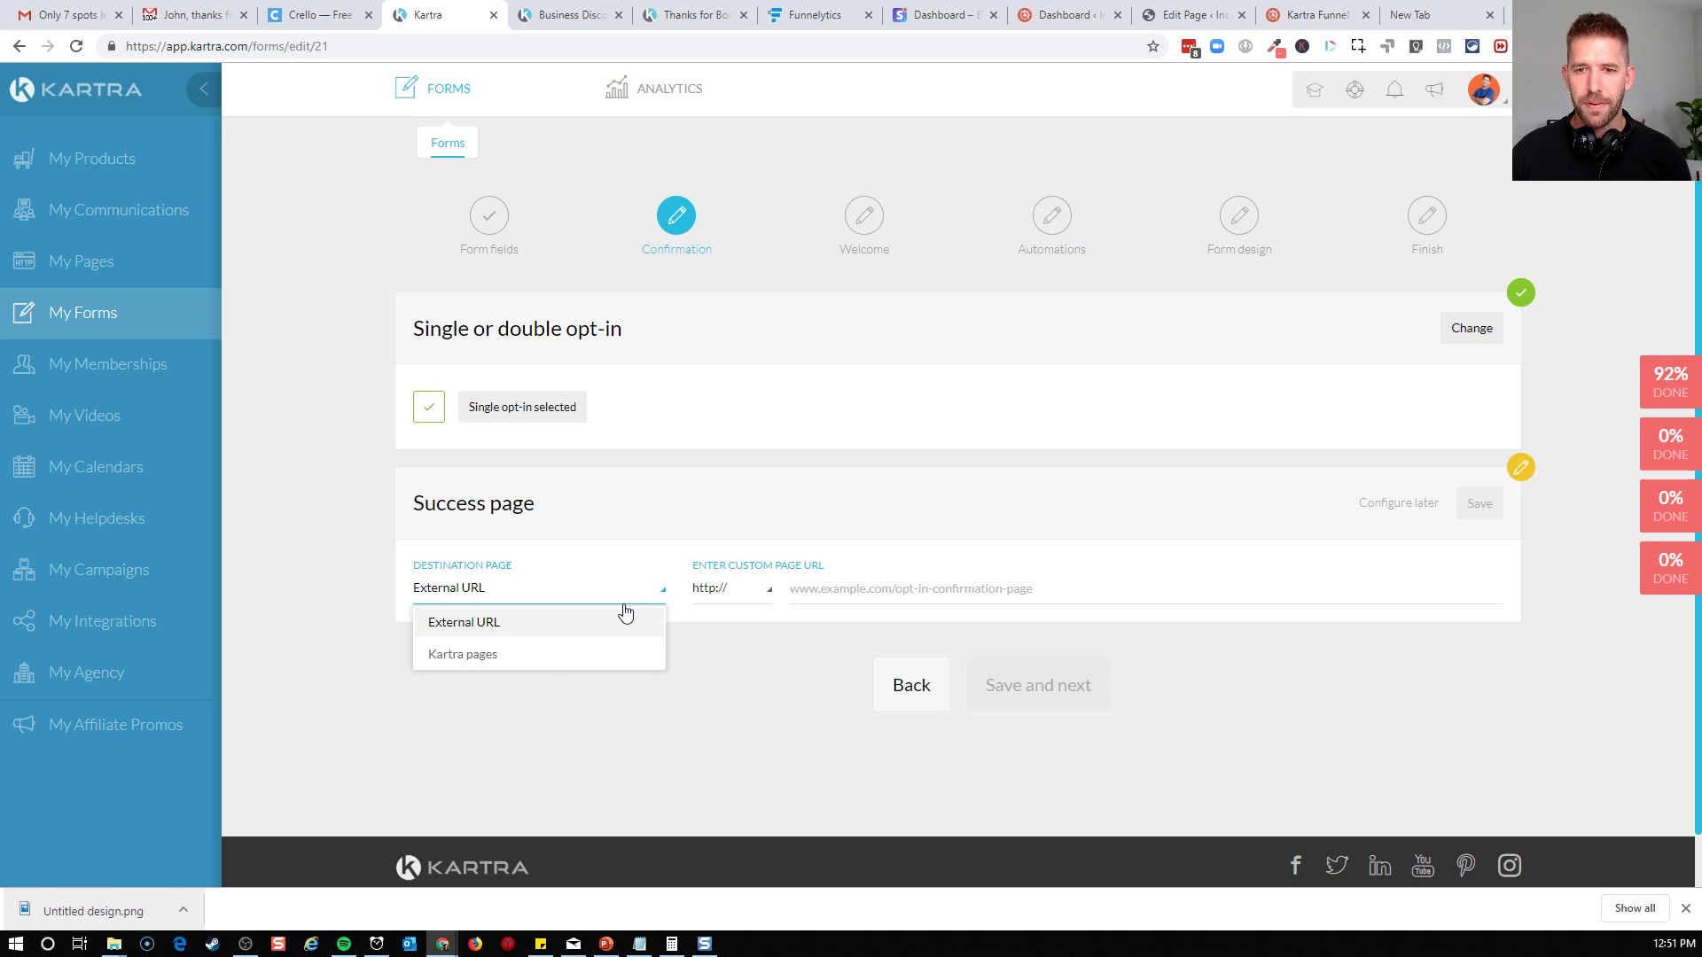
left_click(552, 653)
left_click(767, 588)
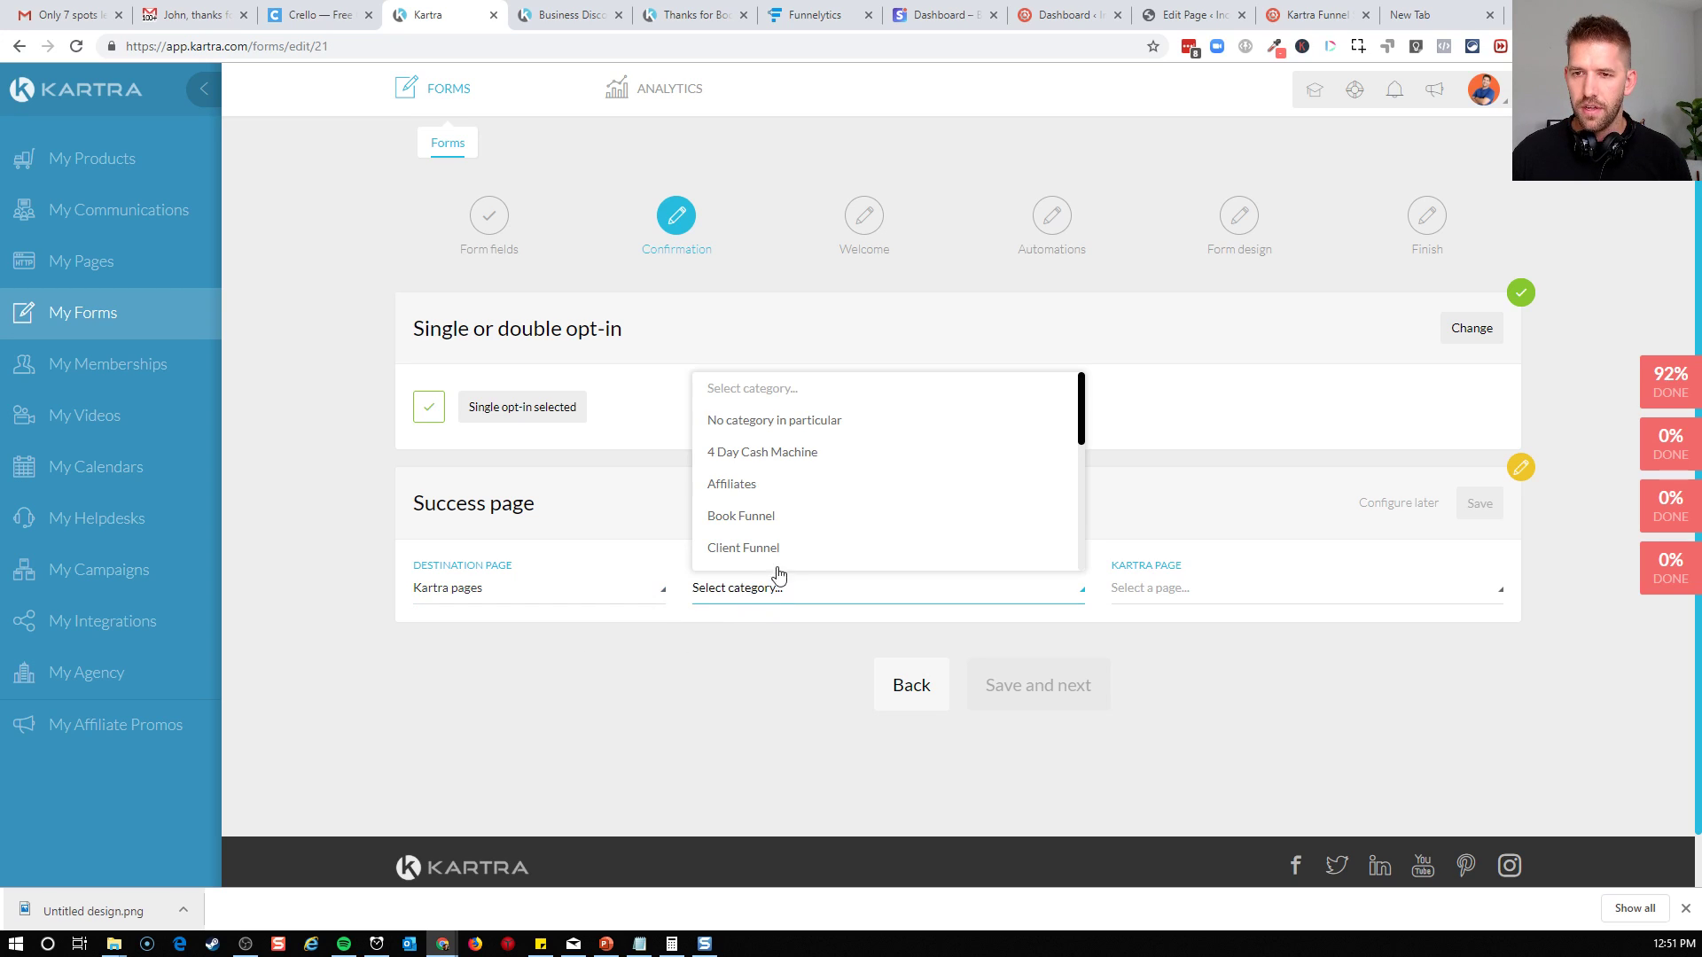
scroll(820, 454, "down", 1)
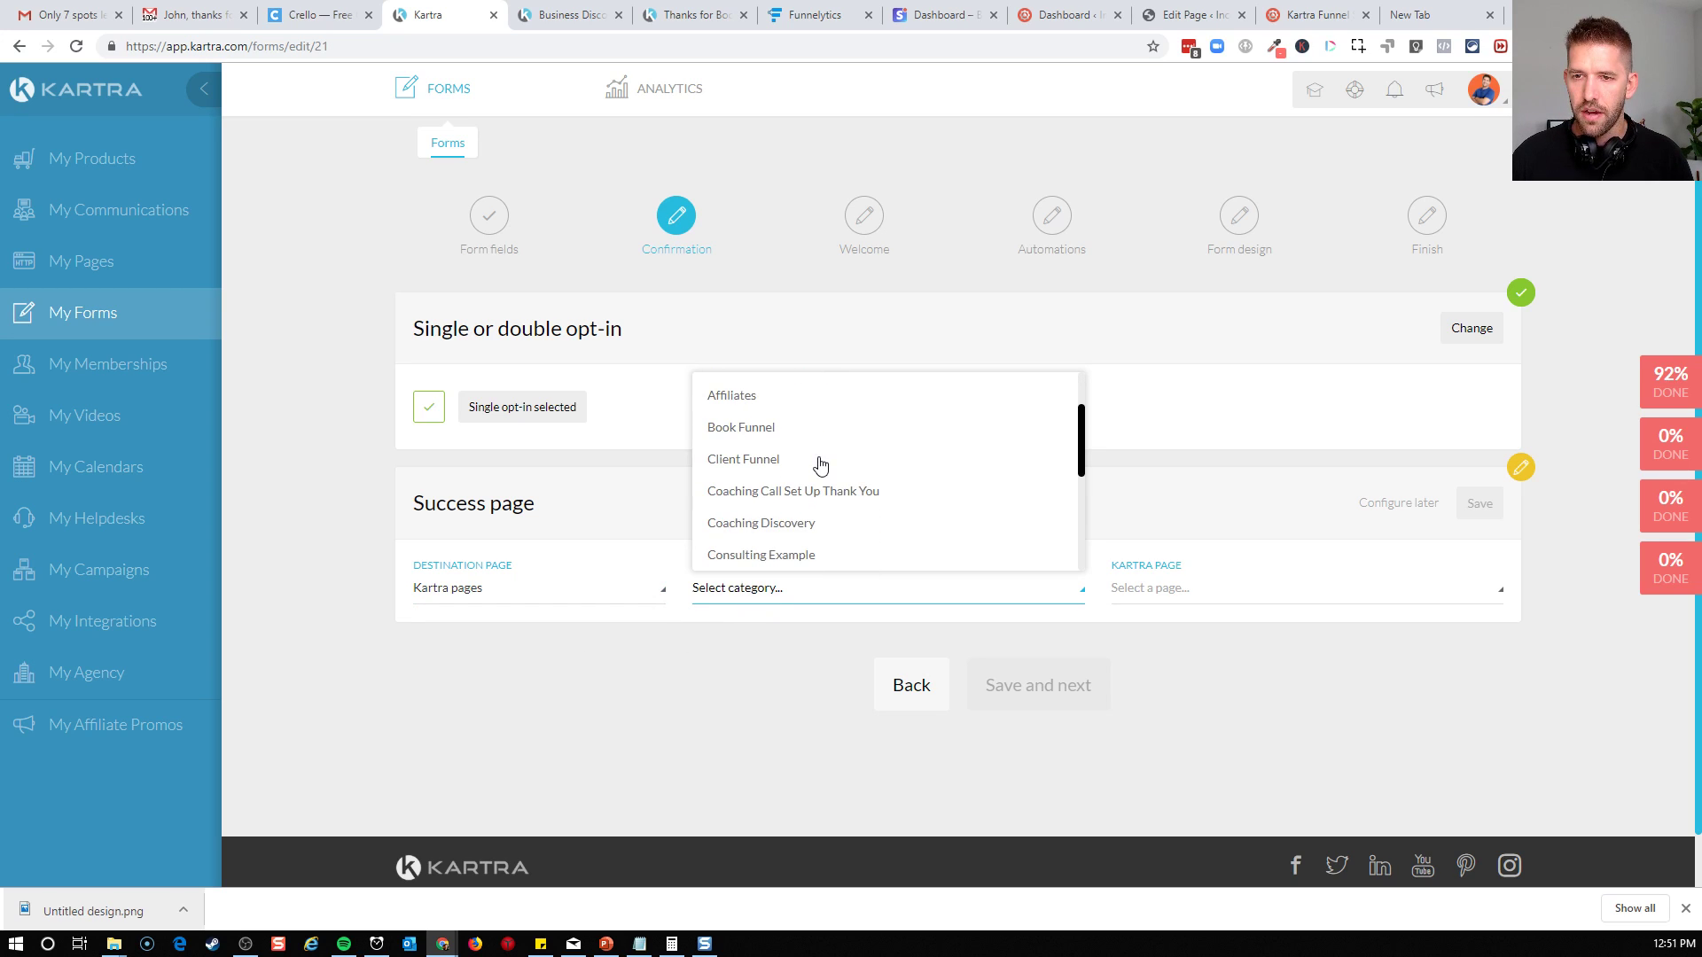
left_click(845, 530)
left_click(1170, 592)
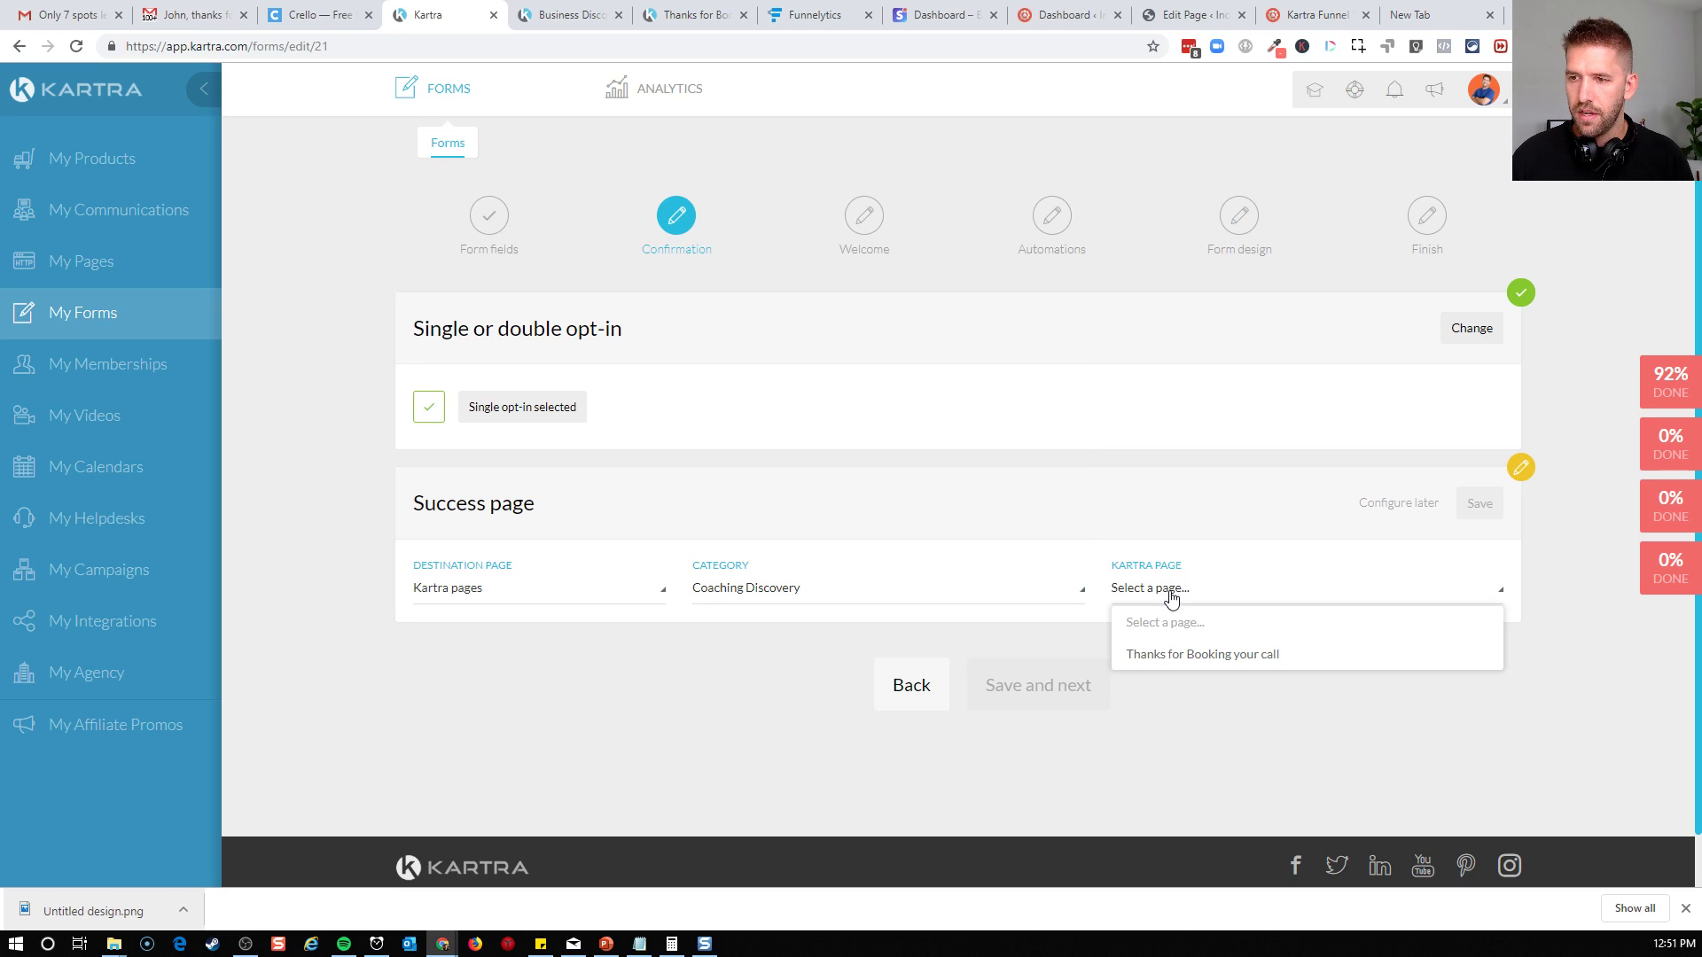
left_click(1235, 601)
left_click(610, 608)
left_click(593, 622)
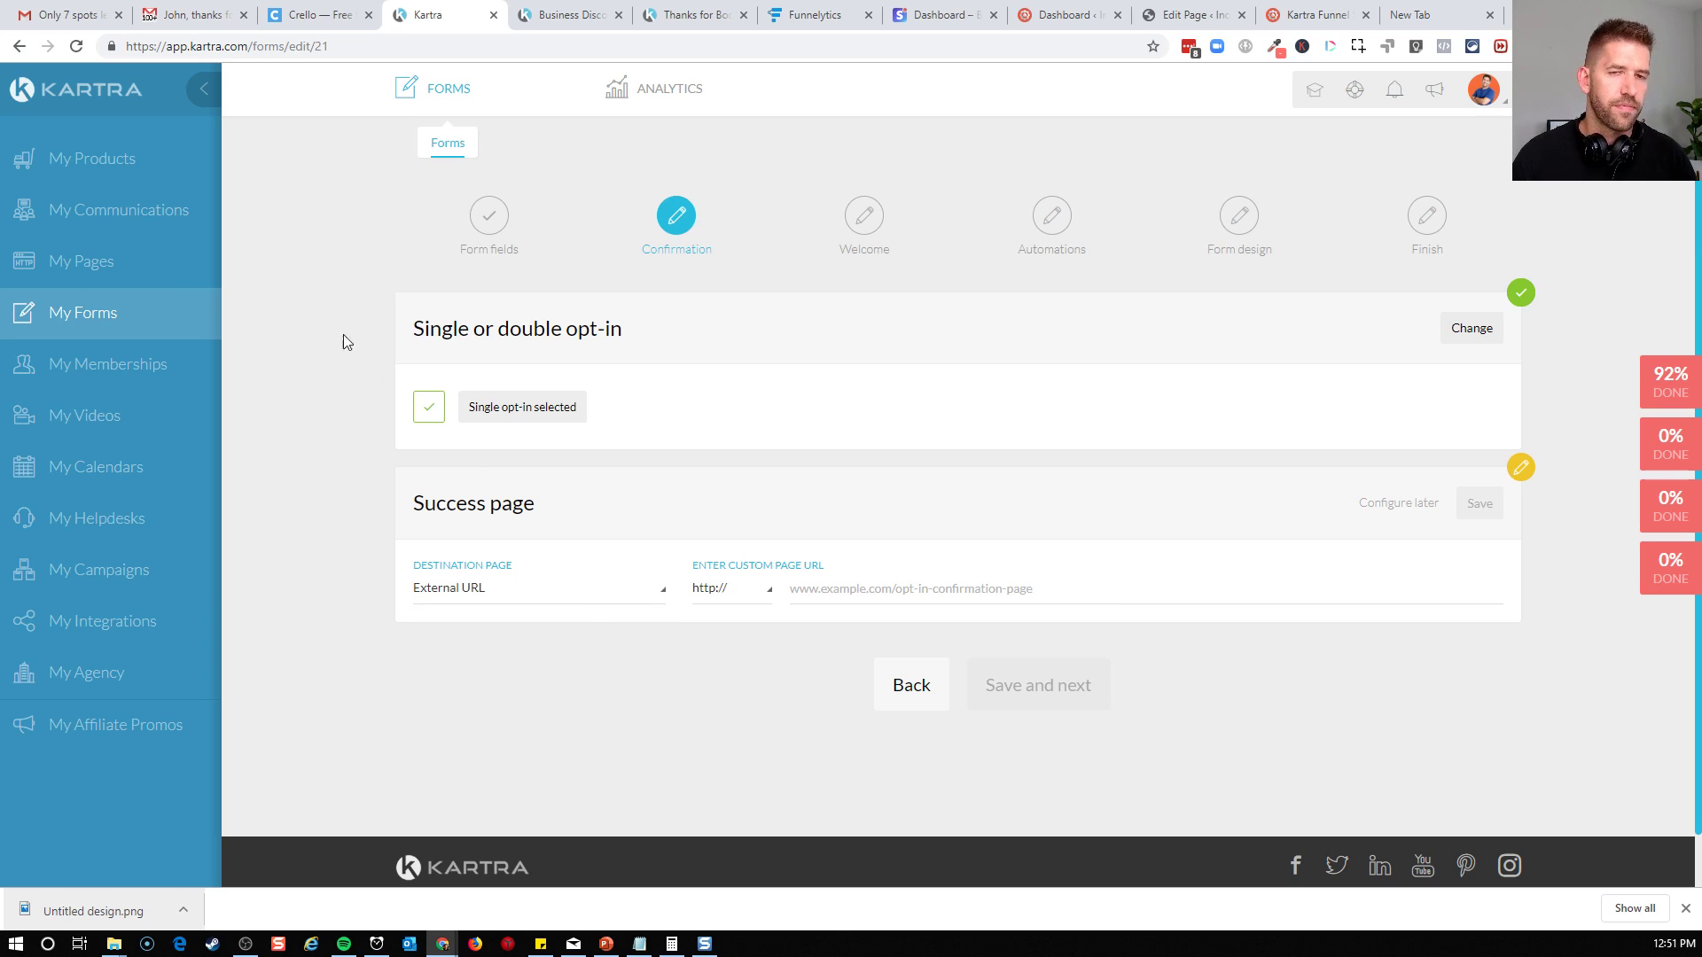
Open My Calendars in a separate browser tab and copy the link to the Coaching Discovery Calendar
middle_click(84, 466)
left_click(535, 12)
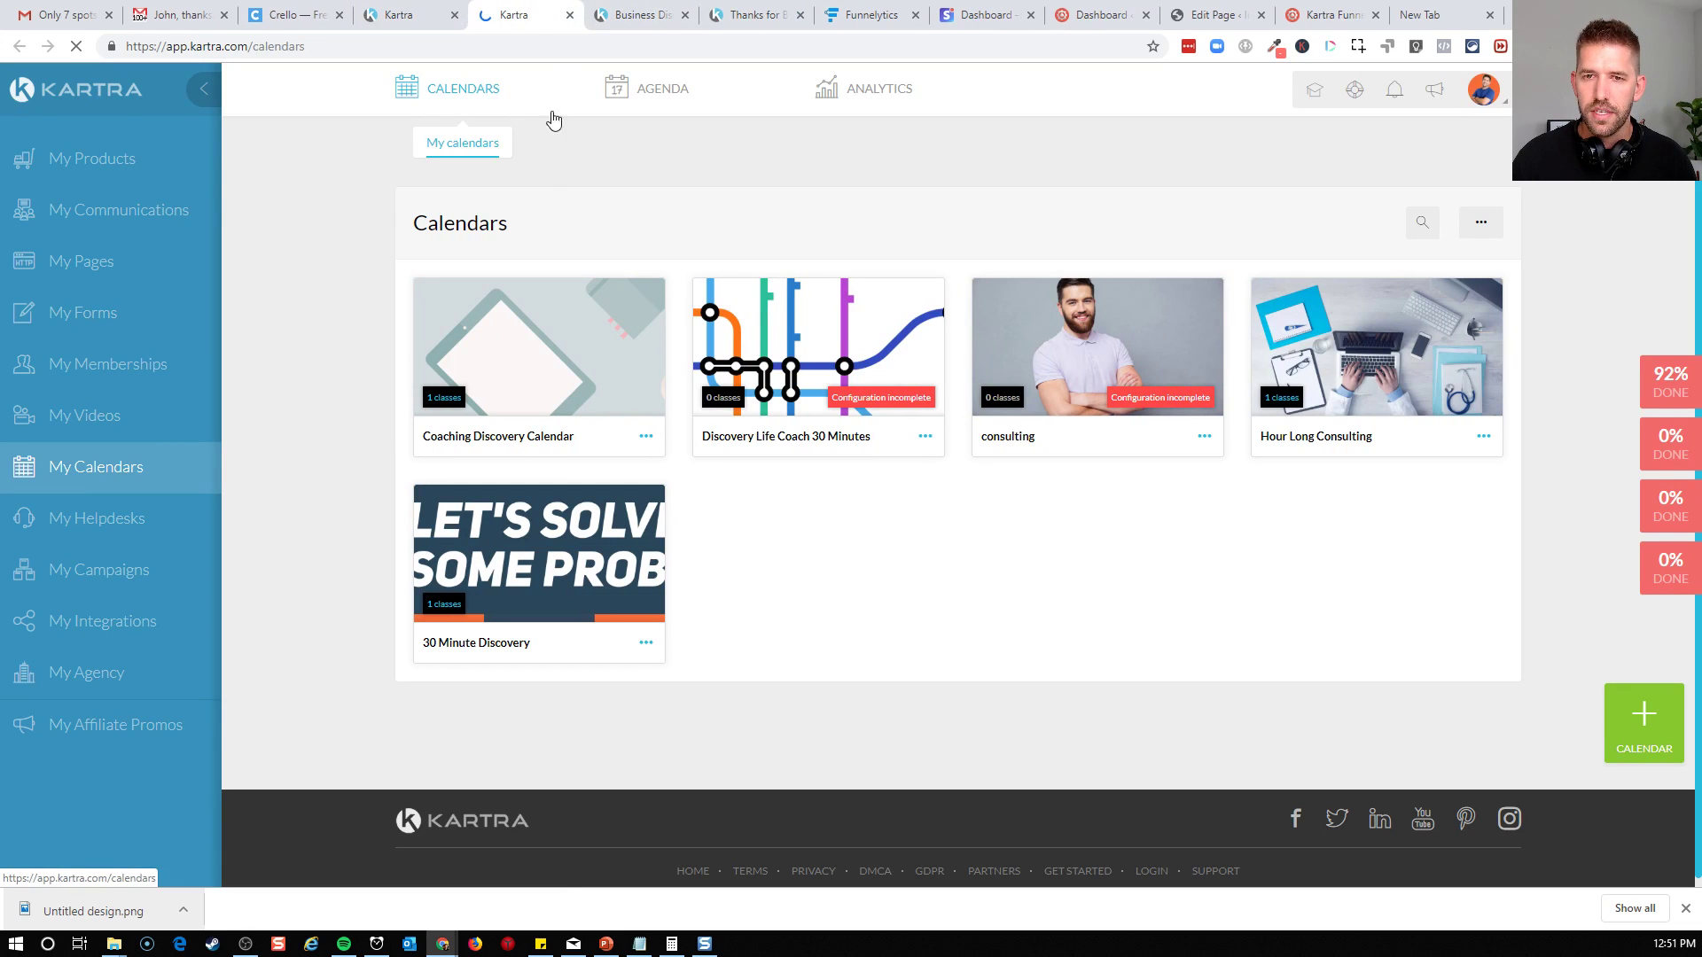
left_click(646, 437)
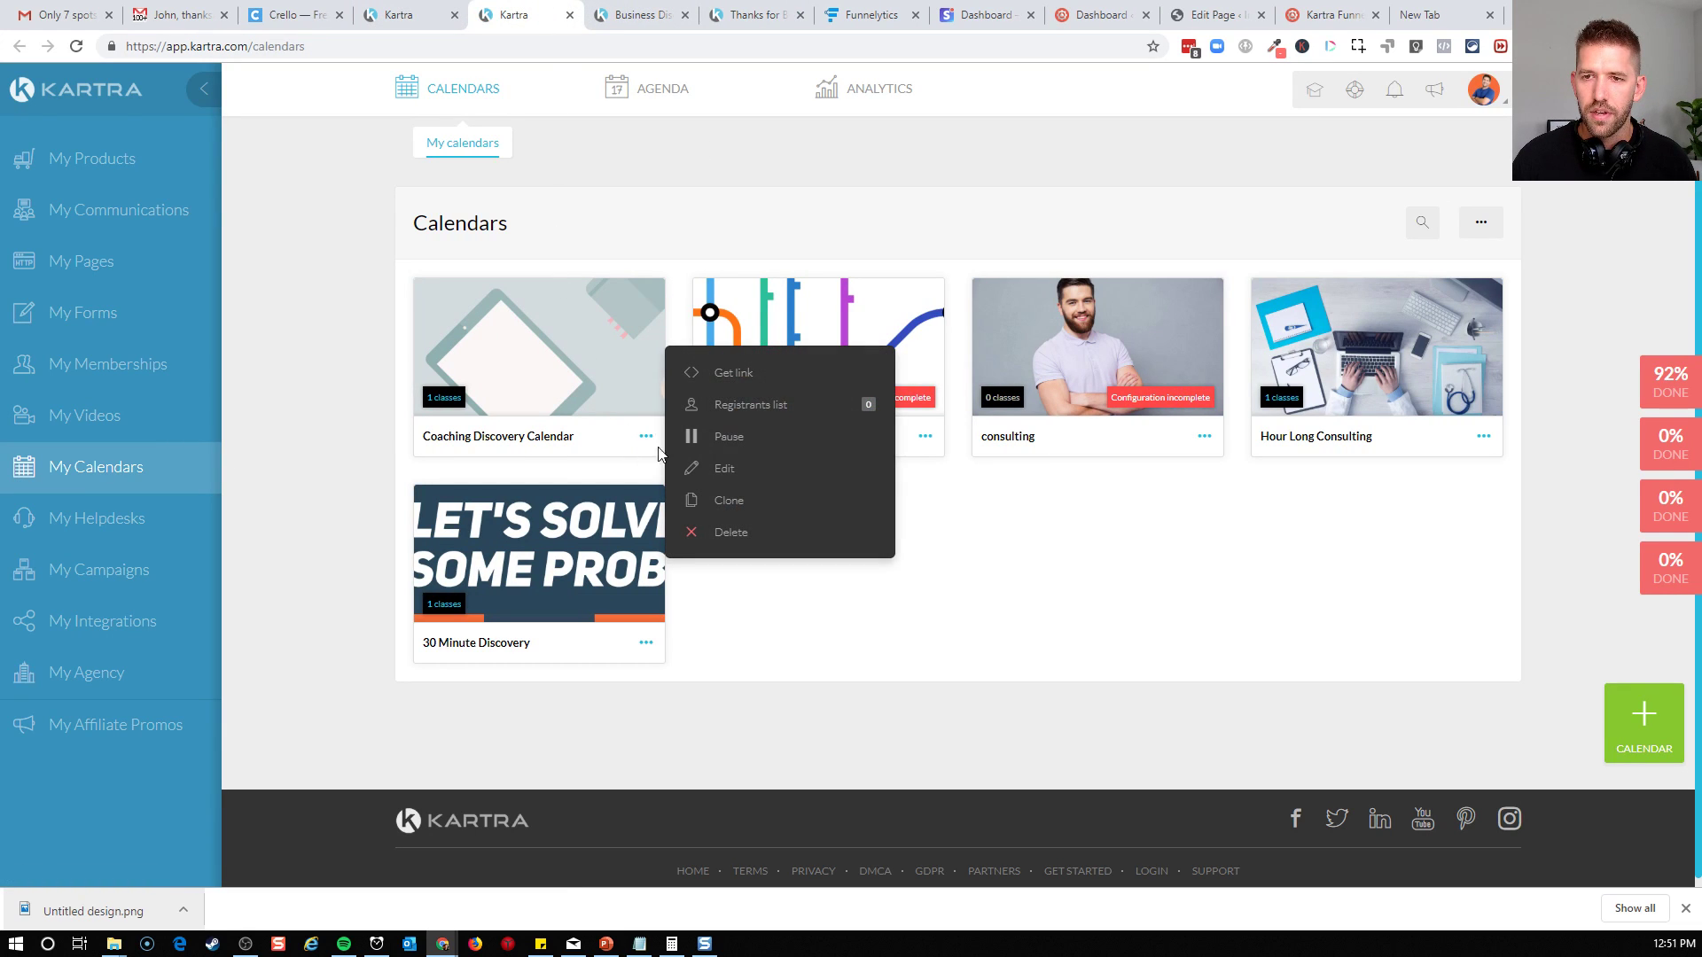
left_click(729, 375)
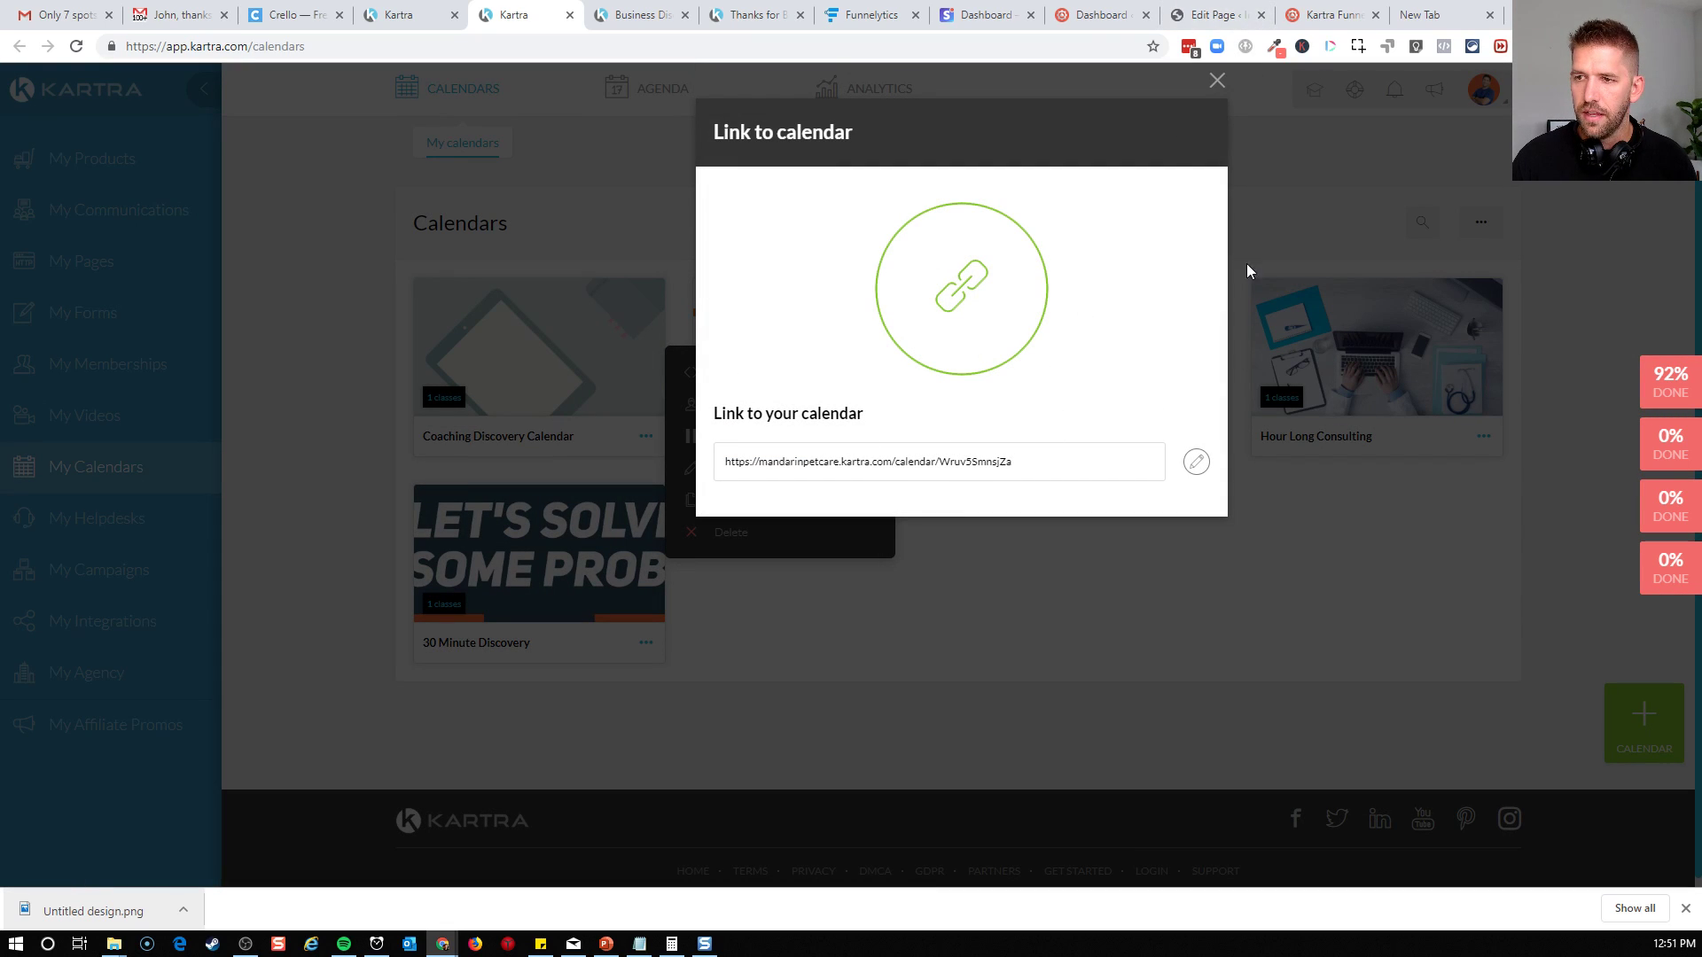
left_click(1031, 477)
key("ctrl+c")
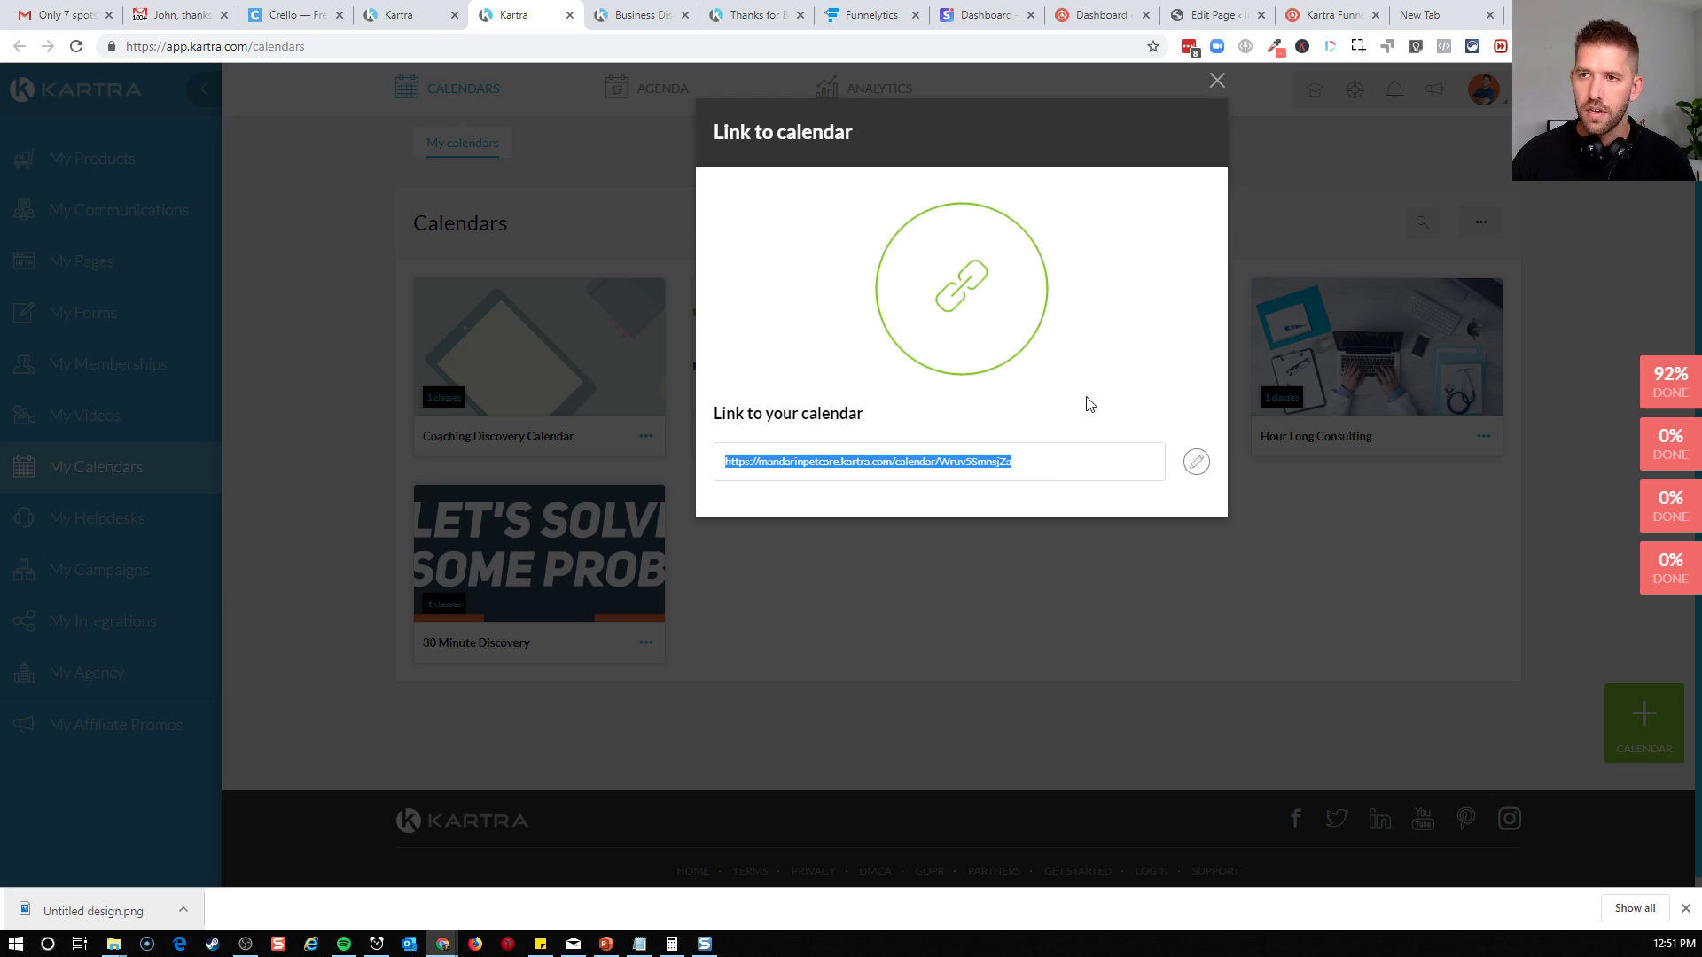
left_click(1217, 82)
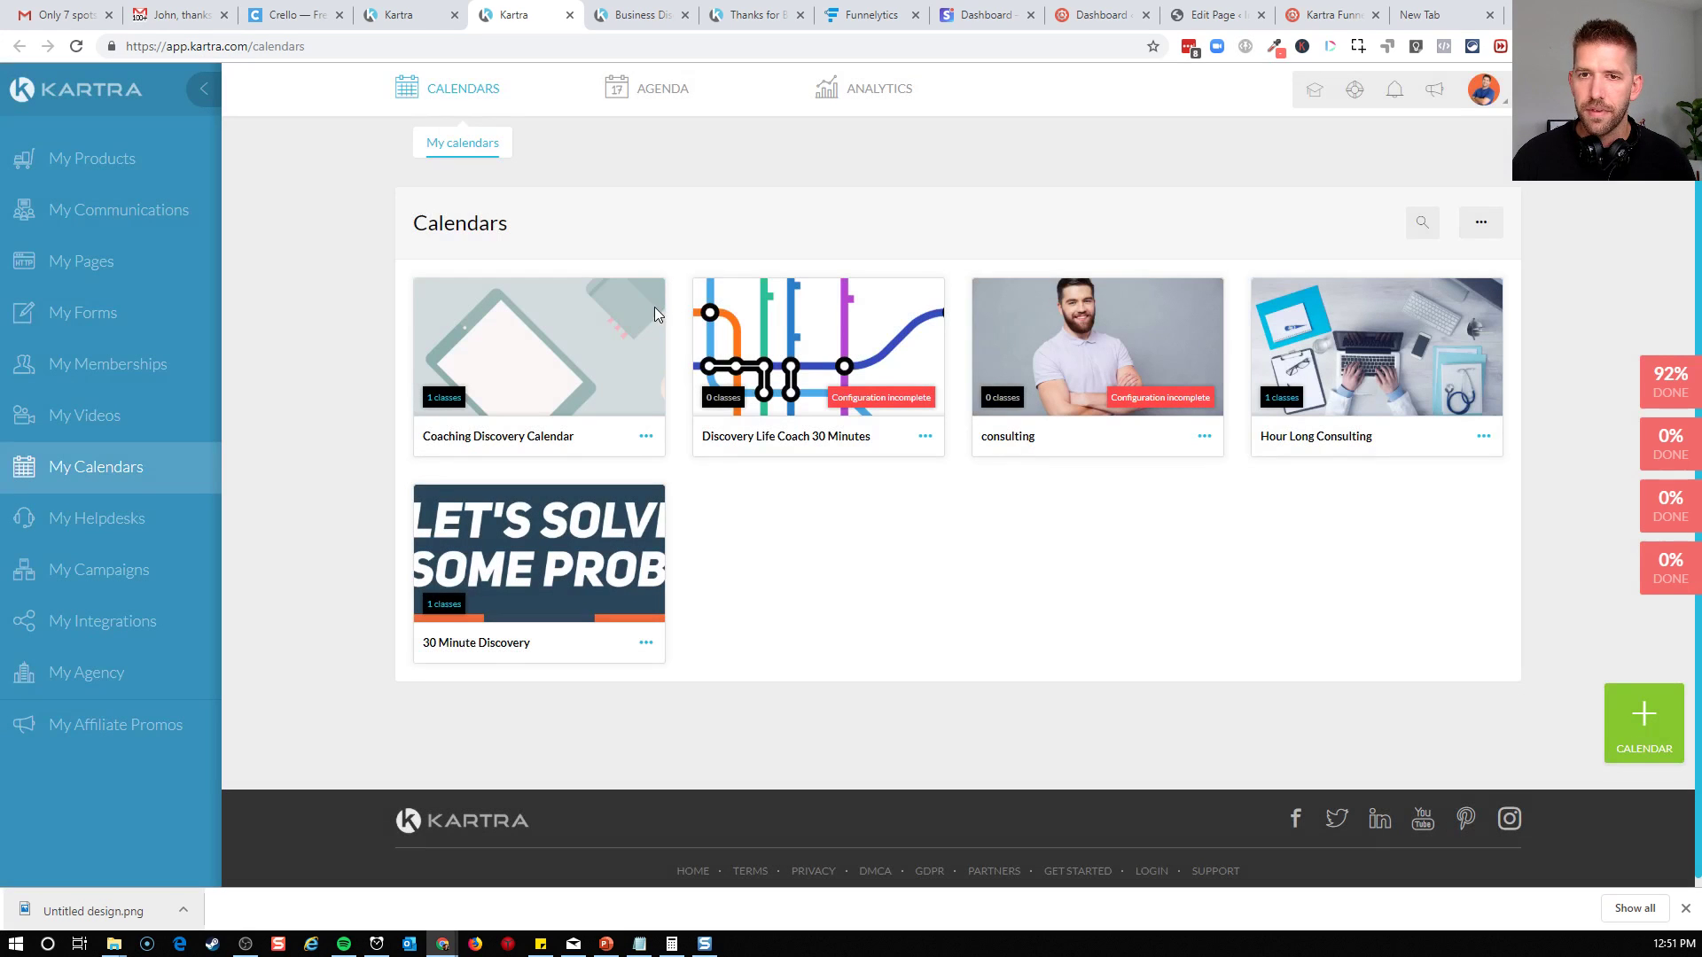
Open the Coaching Discovery Calendar for editing, review its basic info settings and return to the opt-in form's setup
left_click(646, 436)
left_click(720, 472)
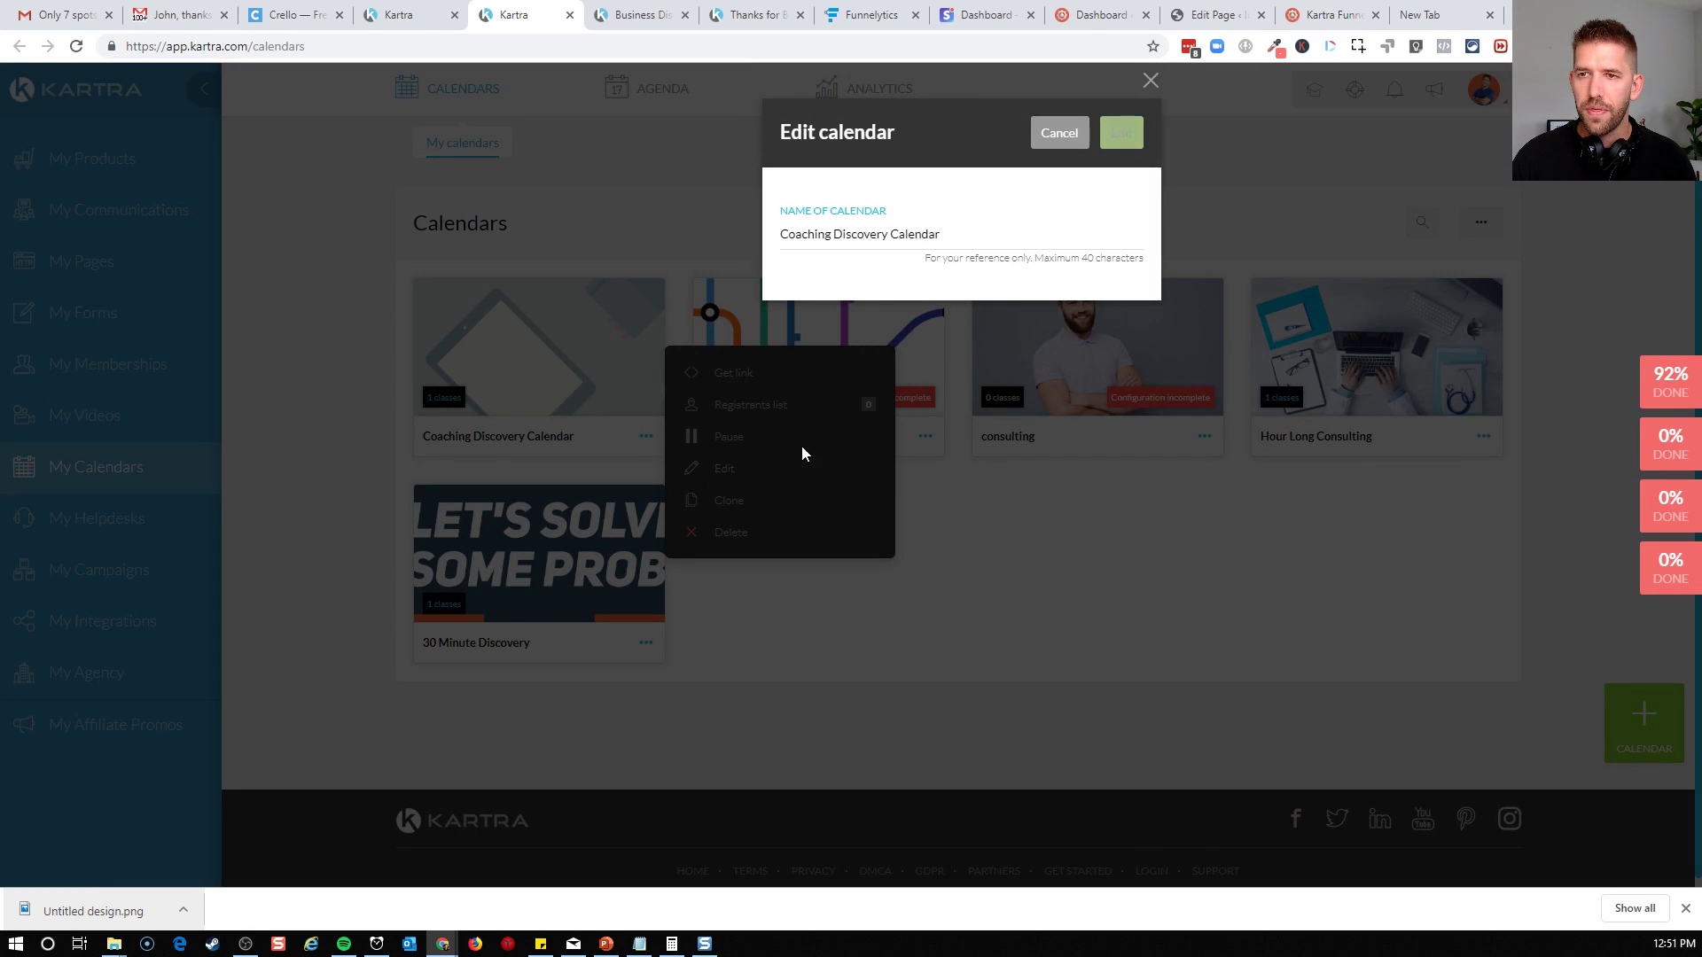
left_click(1116, 147)
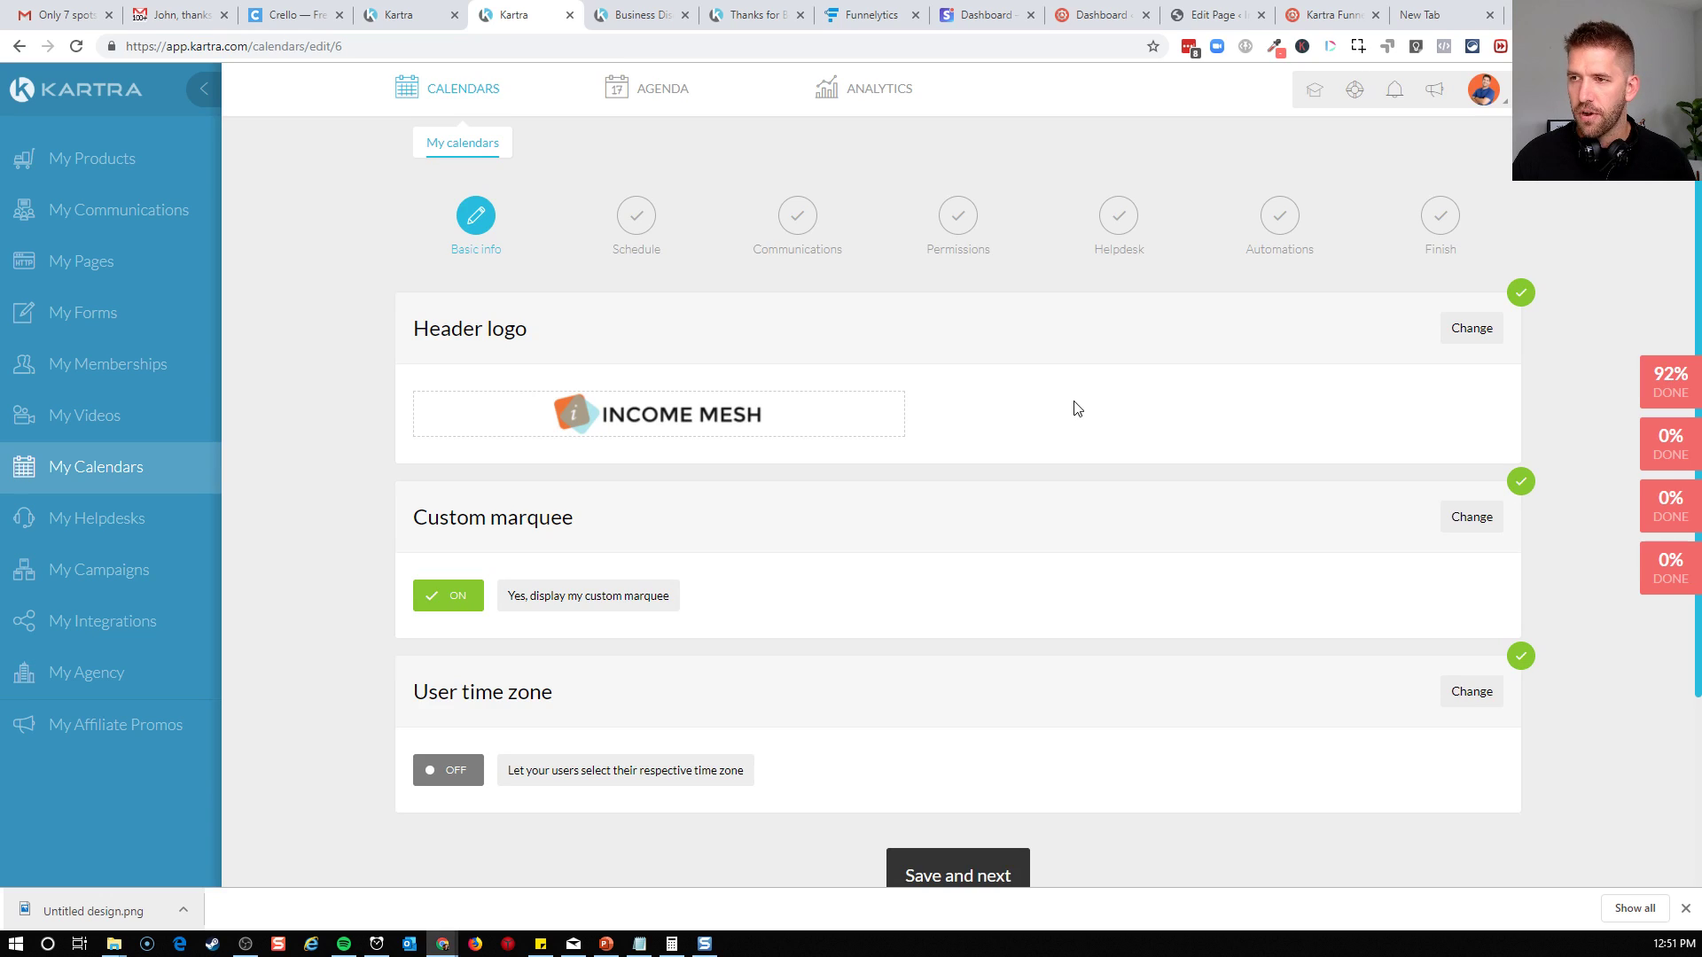
scroll(1063, 421, "down", 3)
scroll(995, 506, "up", 3)
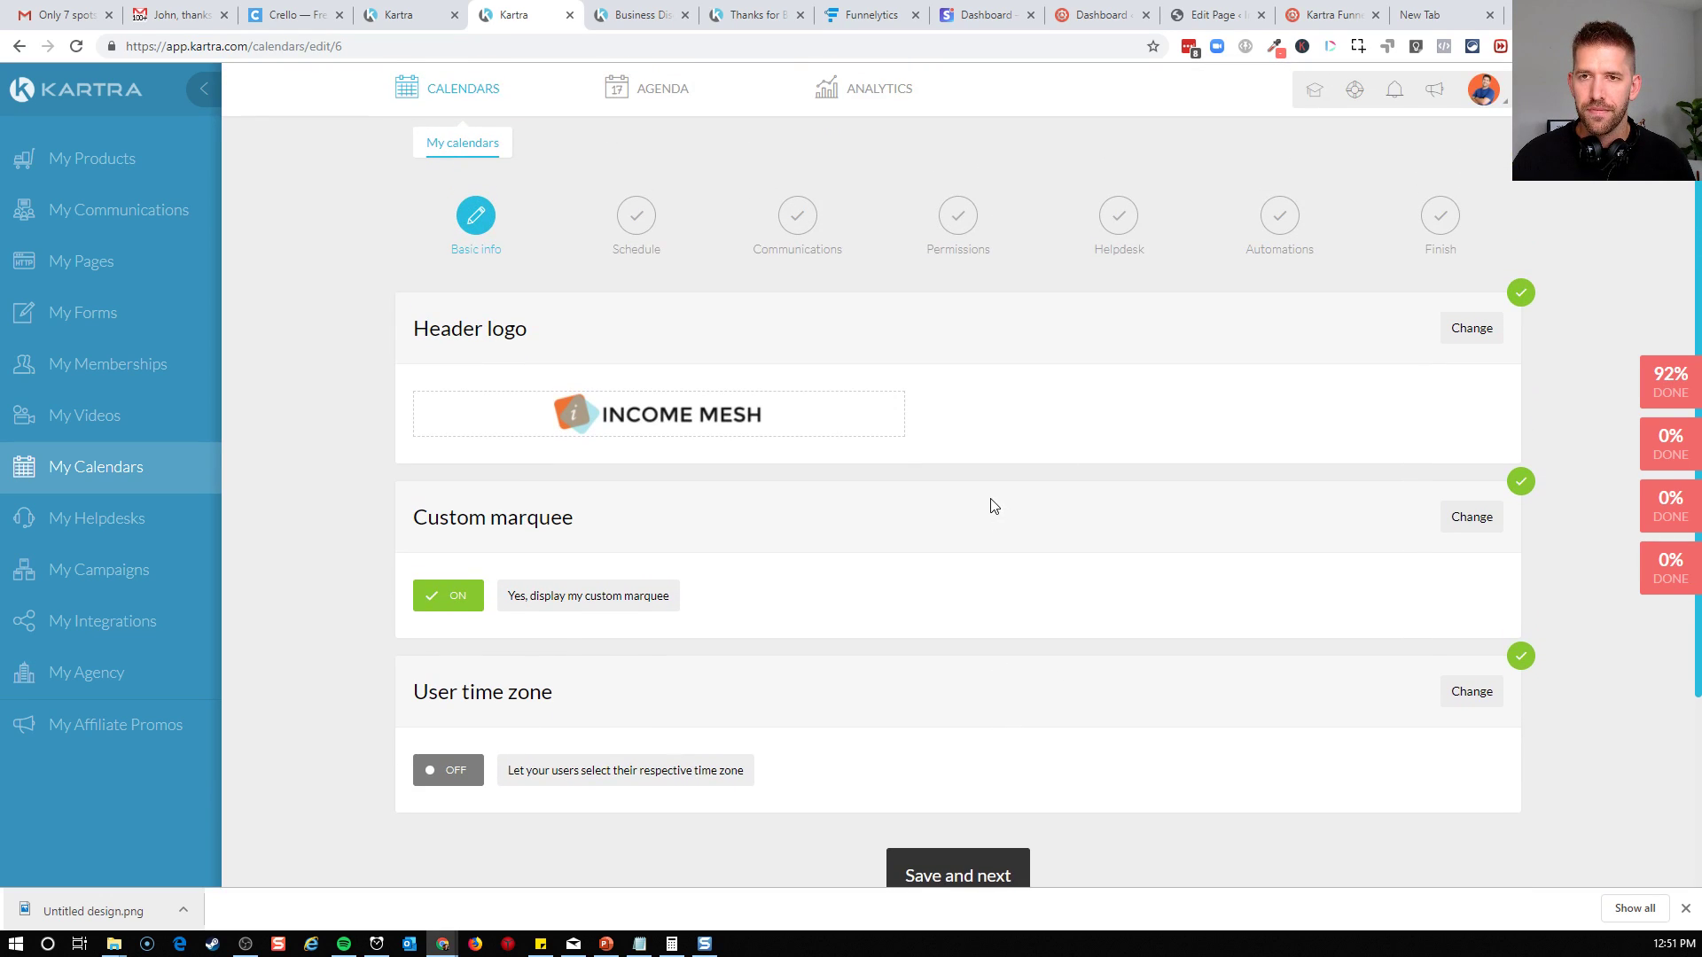
left_click(406, 15)
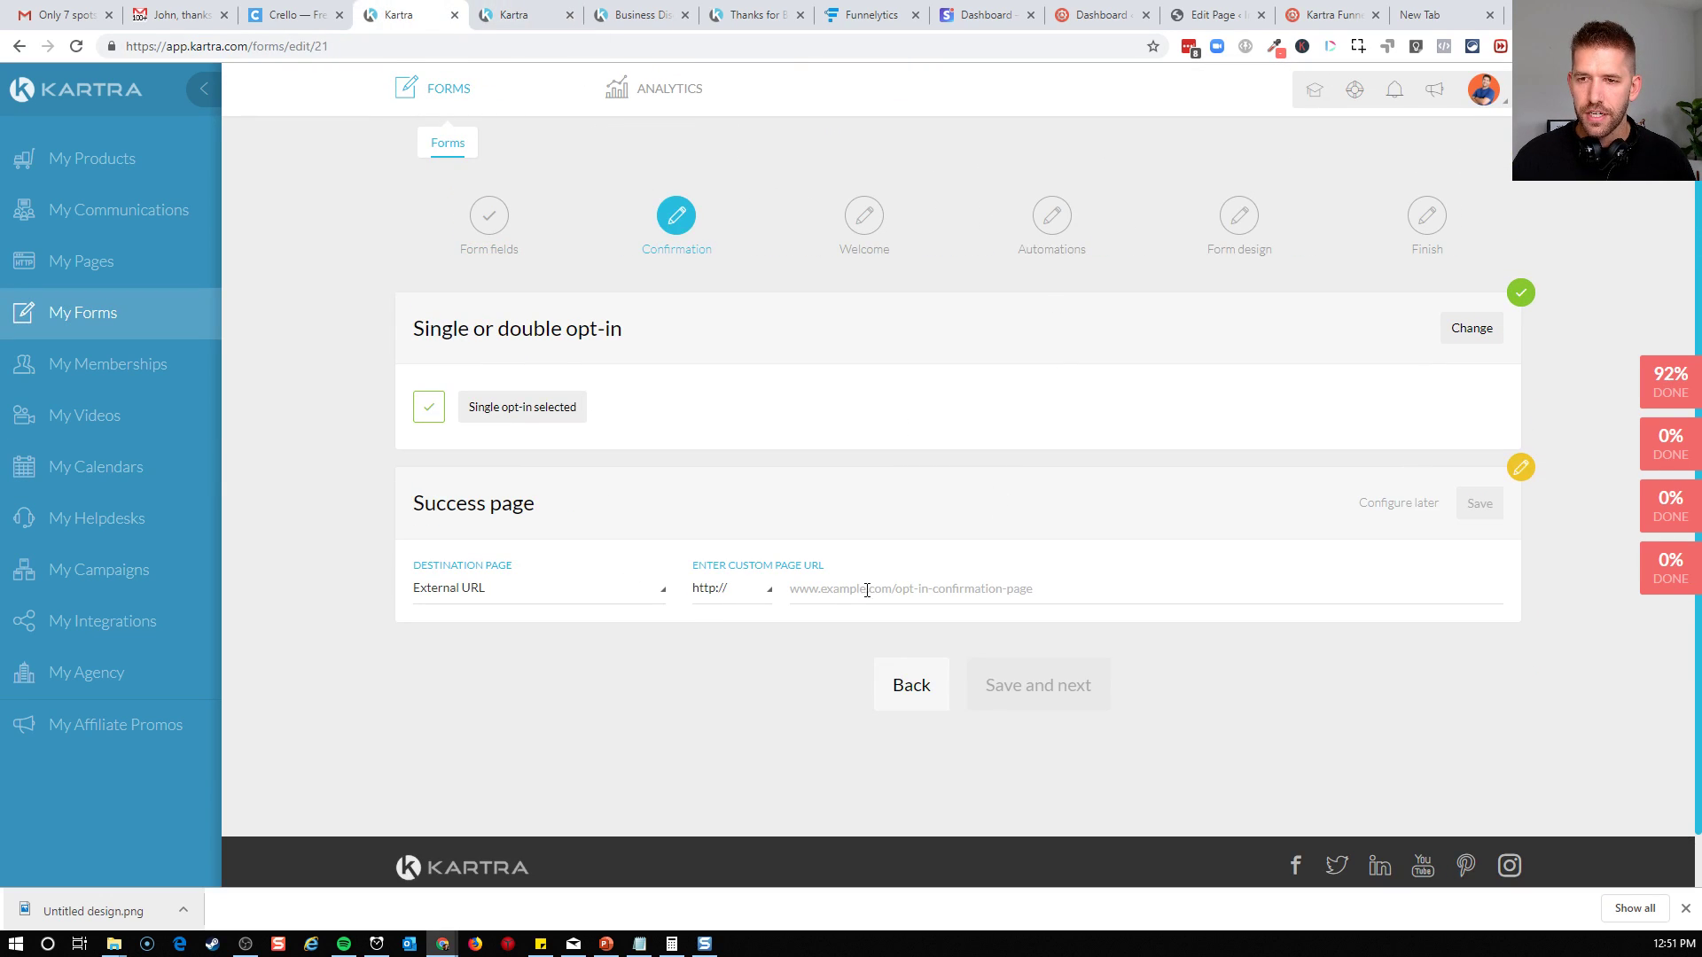
left_click(543, 594)
left_click(525, 655)
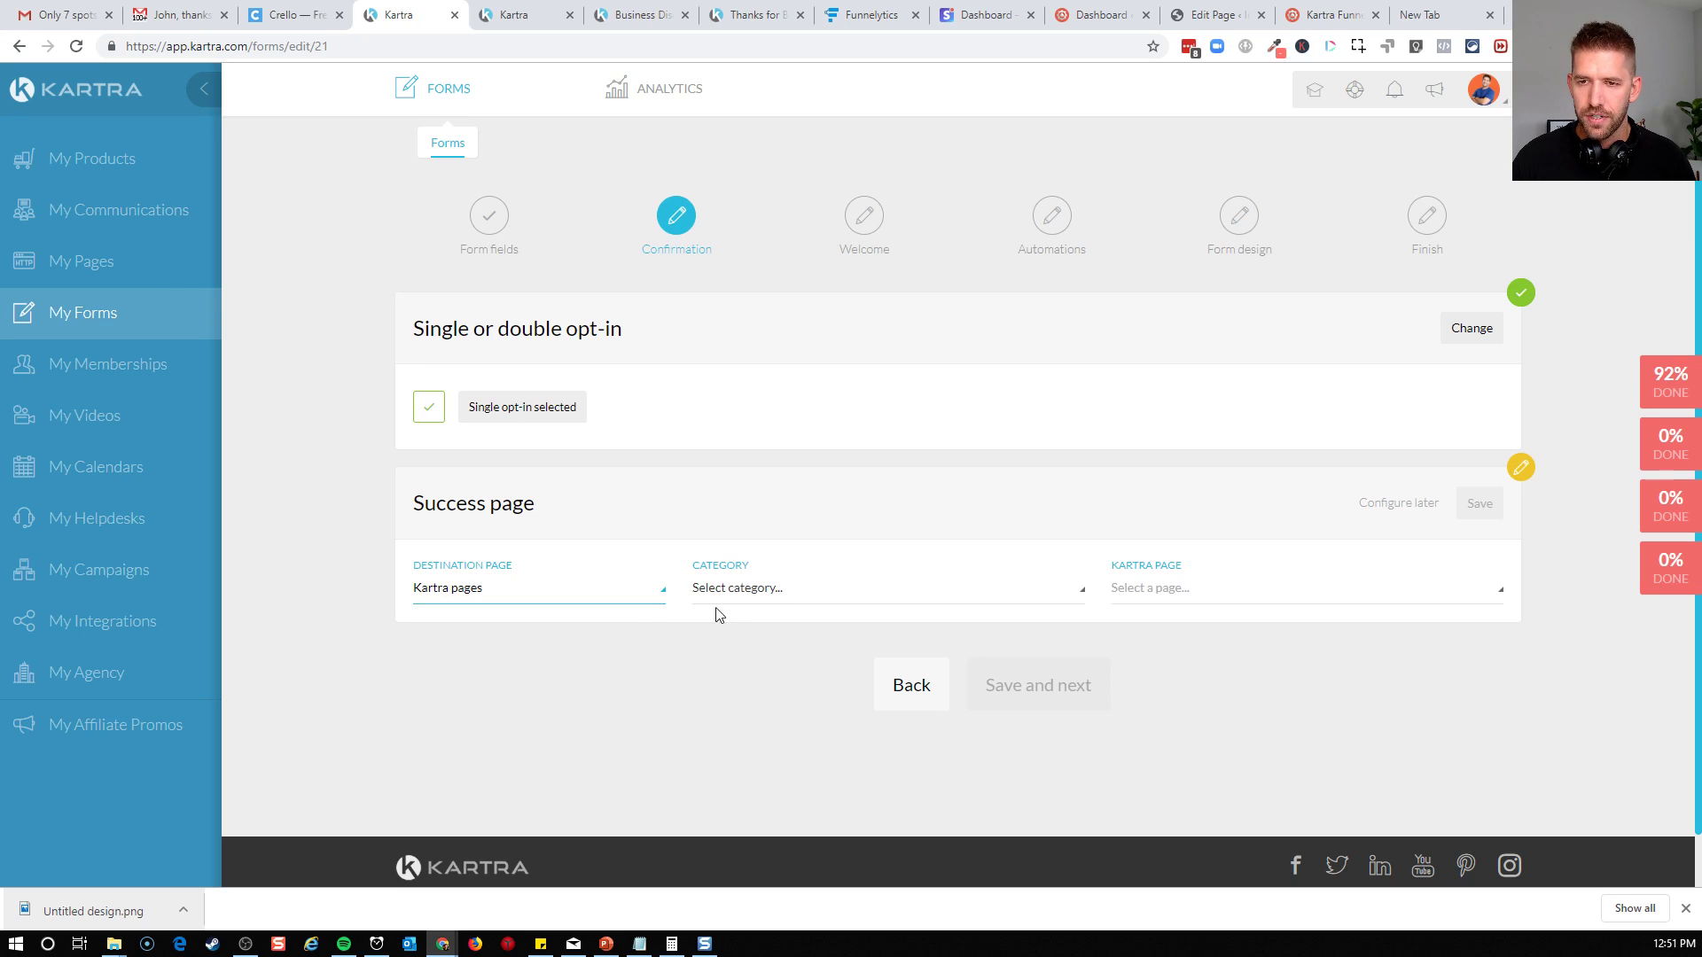
left_click(806, 602)
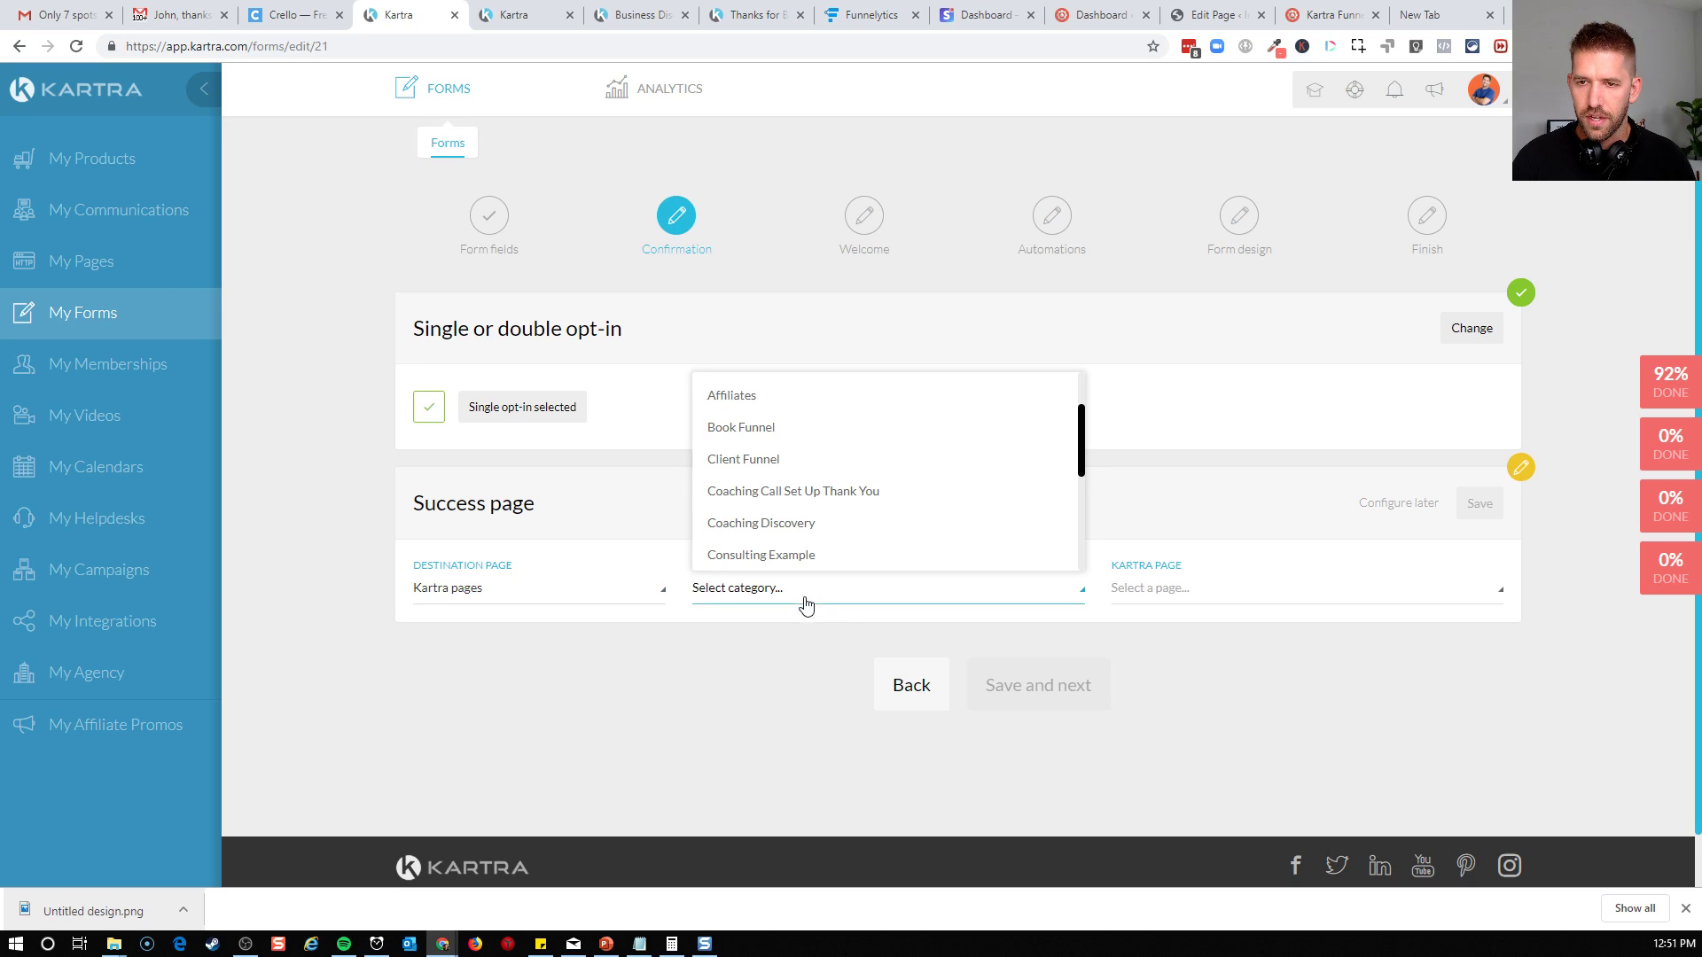
left_click(785, 526)
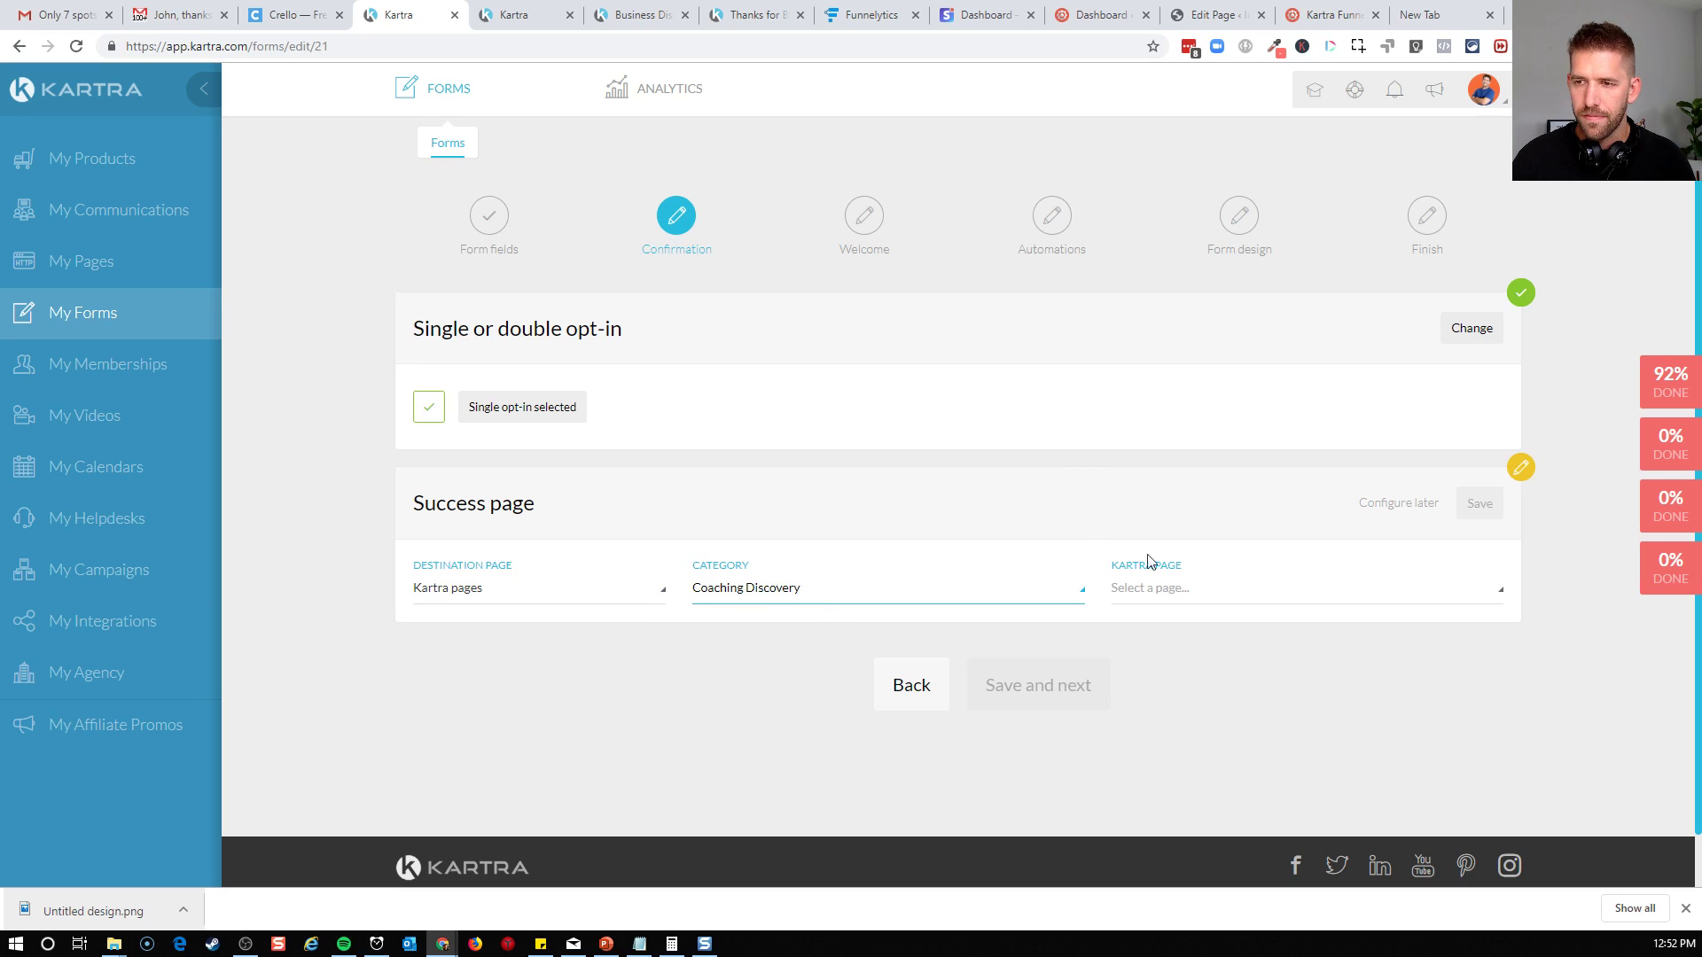
left_click(1183, 603)
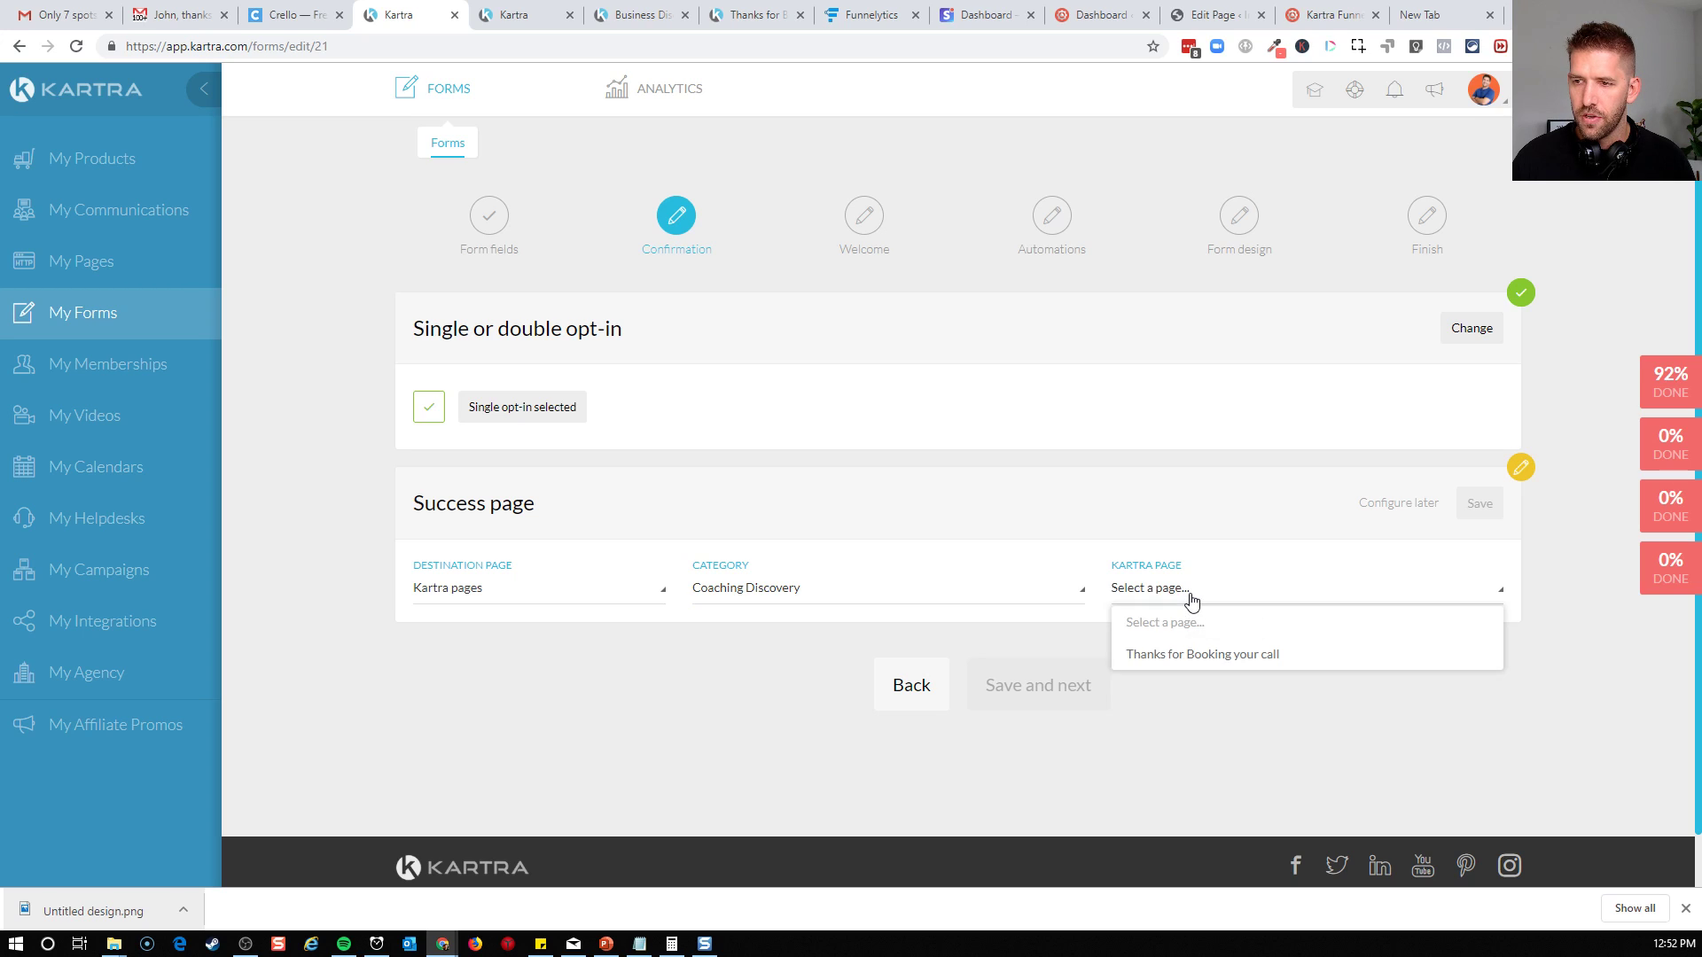
left_click(530, 589)
left_click(505, 624)
left_click(835, 592)
key("ctrl+v")
left_click(730, 738)
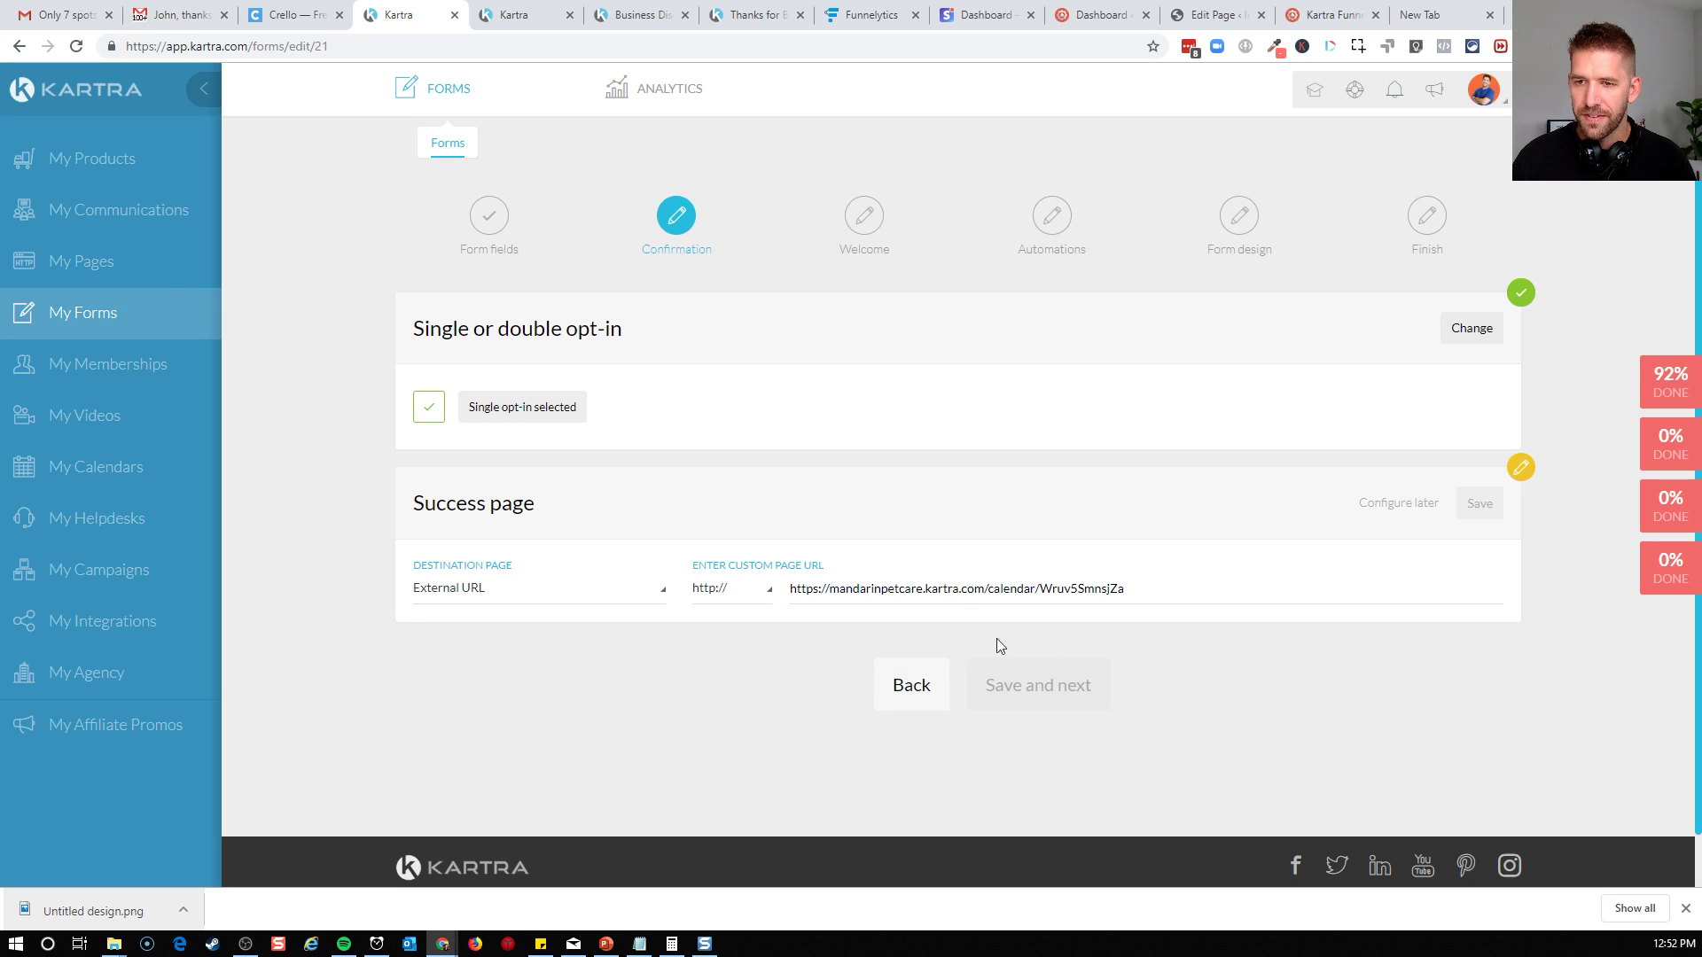
left_click(752, 601)
left_click(740, 655)
left_click_drag(827, 589, 683, 603)
key("BackSpace")
key("Delete")
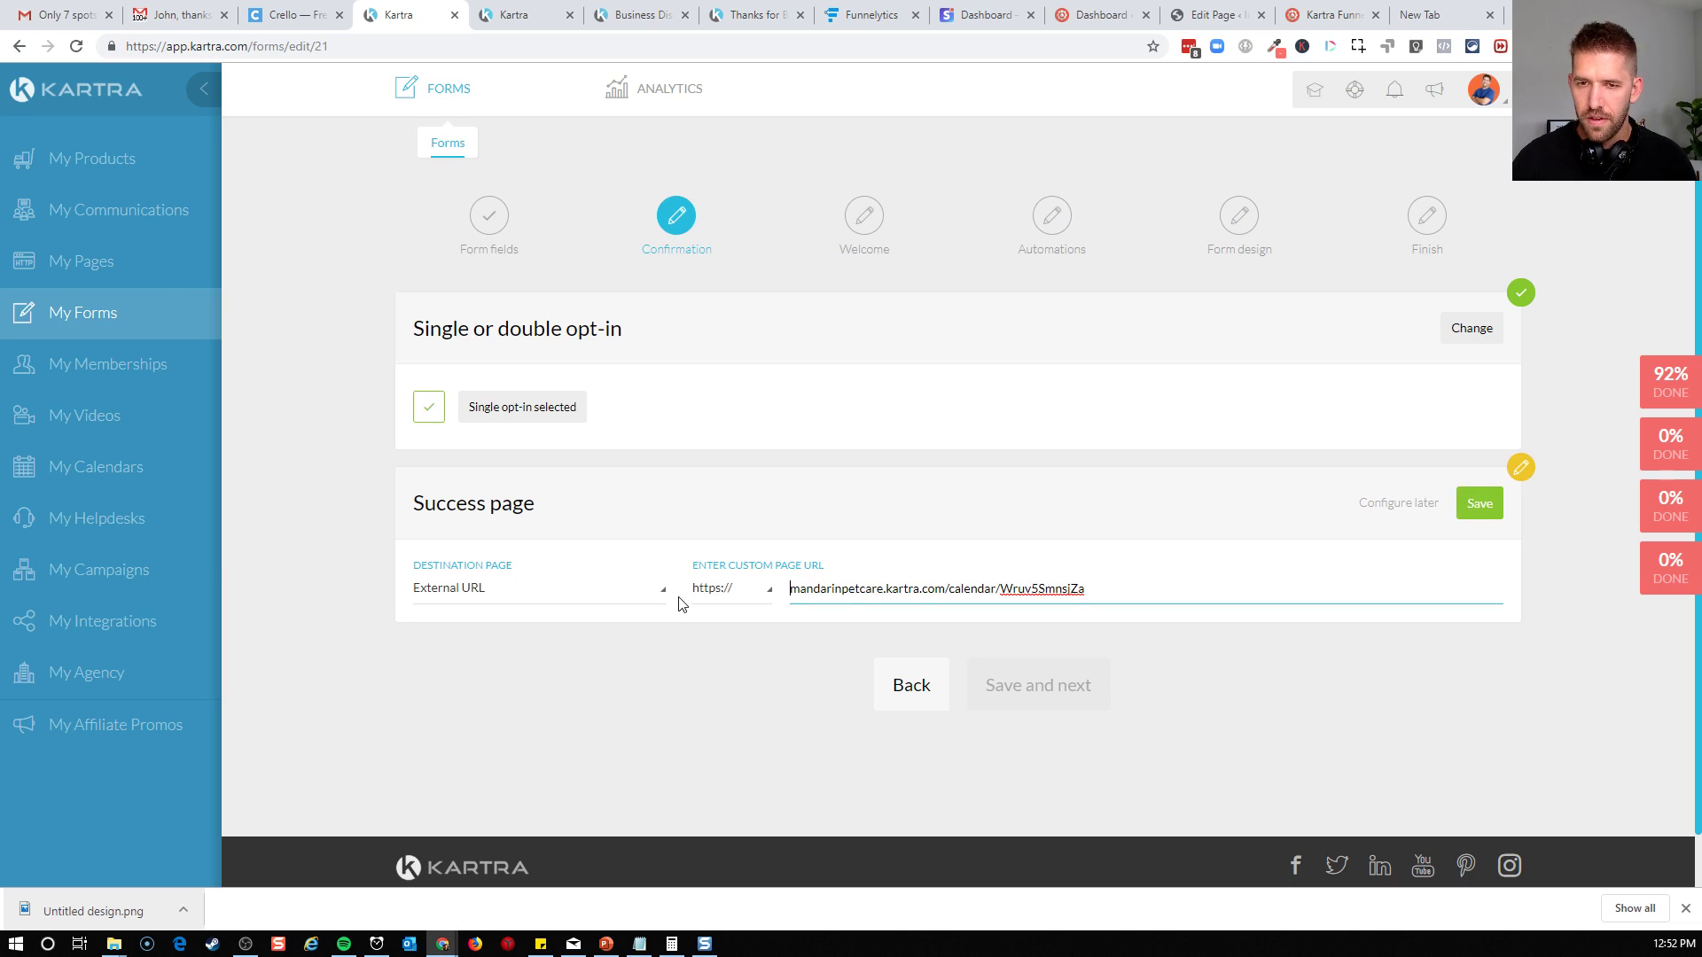
left_click(1472, 506)
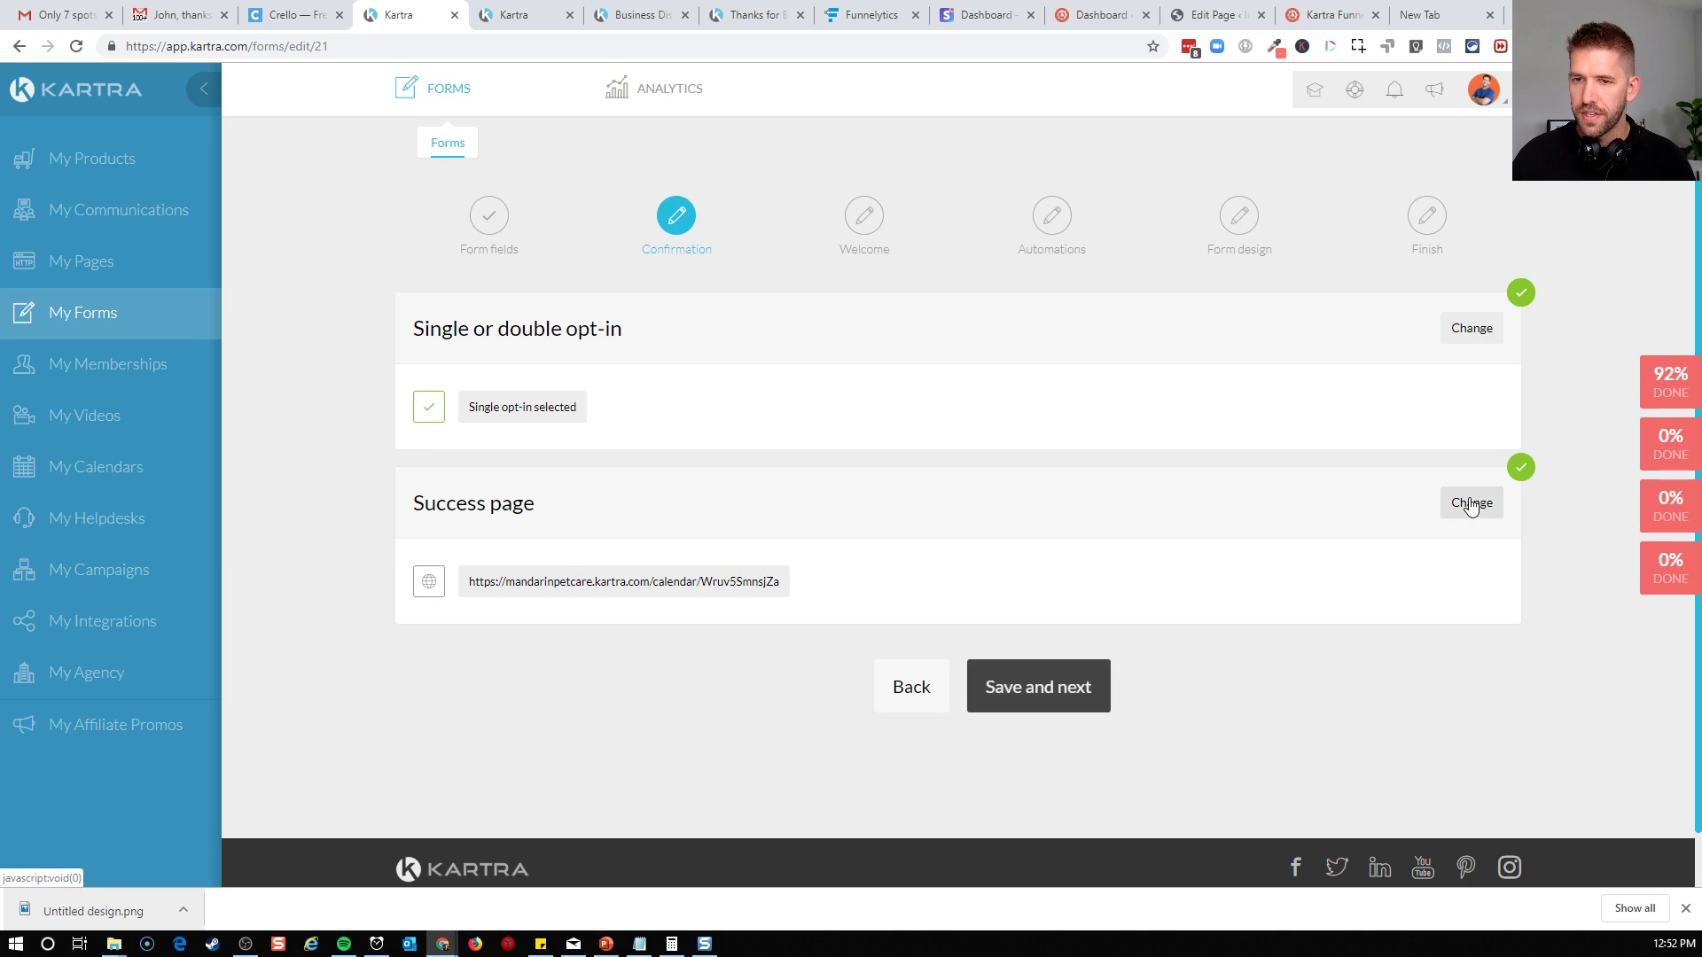
Proceed past the confirmation and welcome message settings, and enable tag assignment for the form with the Coaching Call Tags category
left_click(1061, 691)
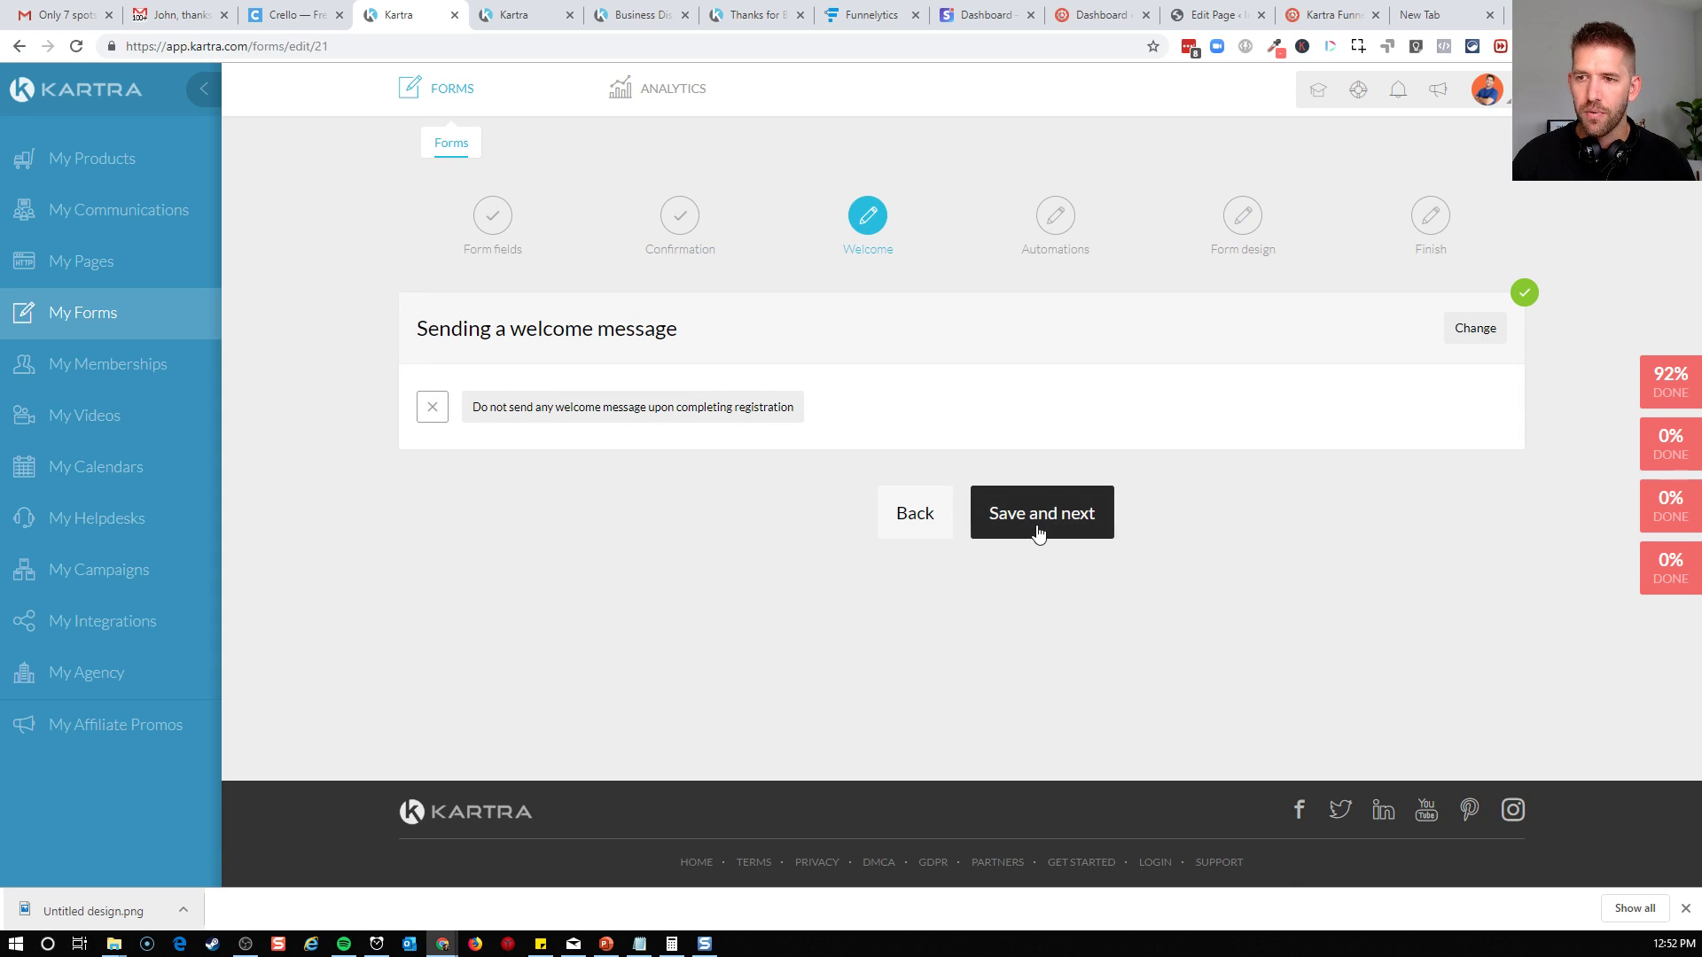
left_click(1032, 530)
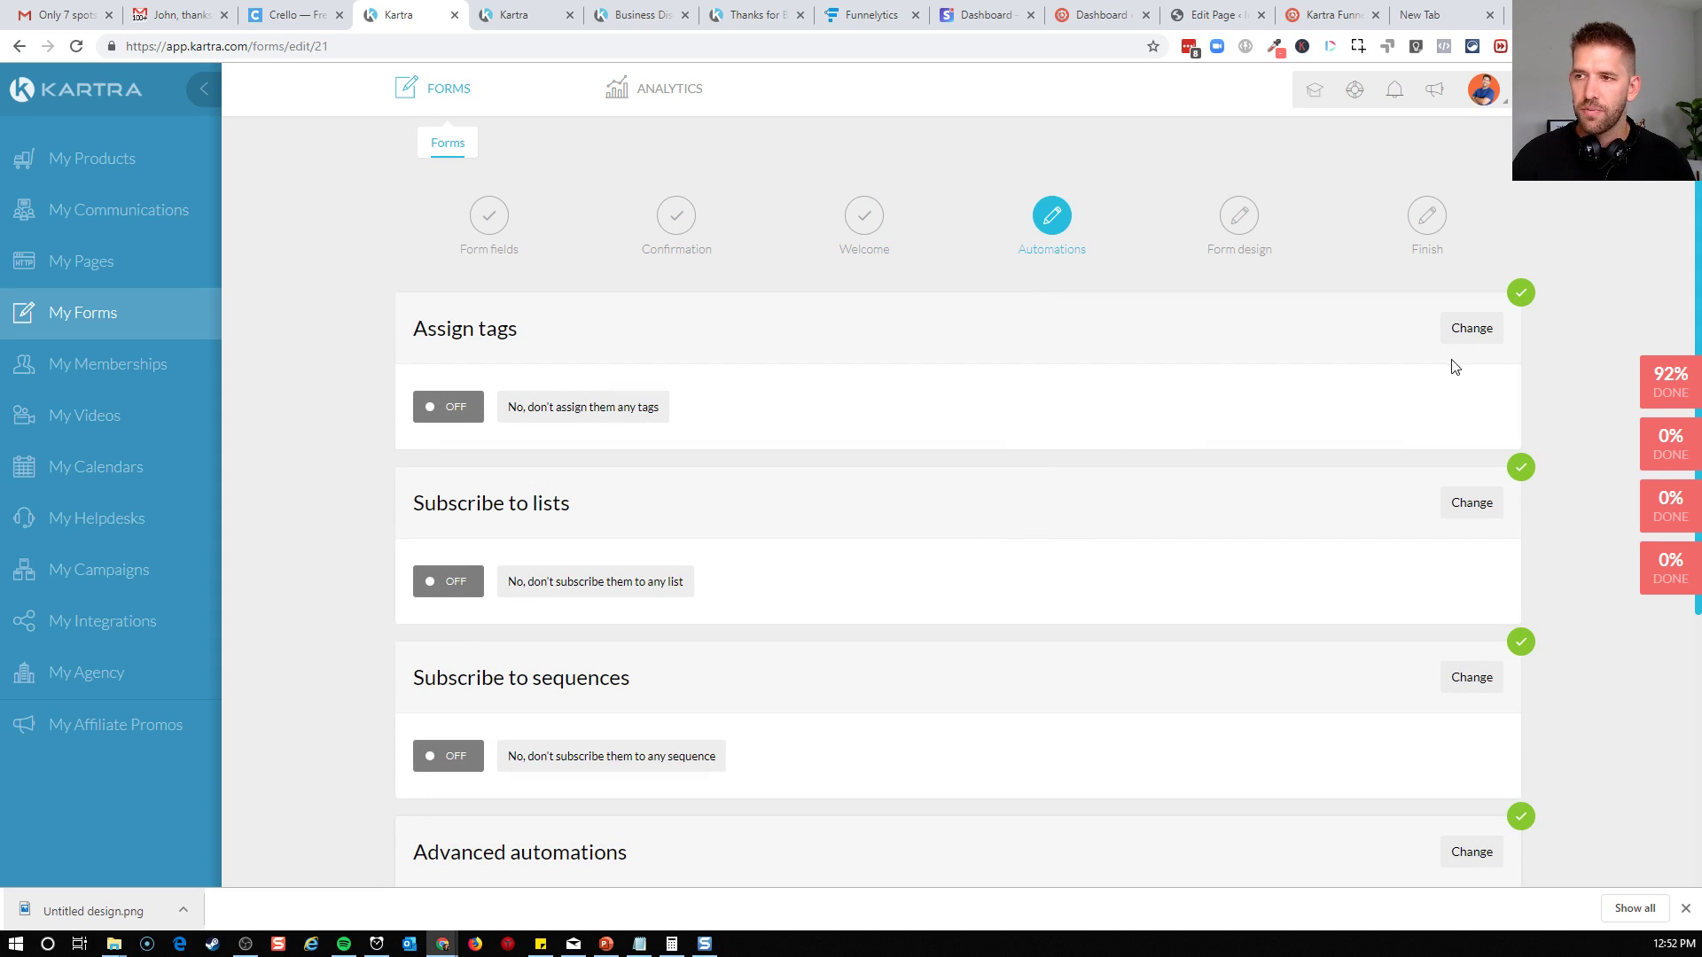
left_click(1478, 334)
left_click(971, 400)
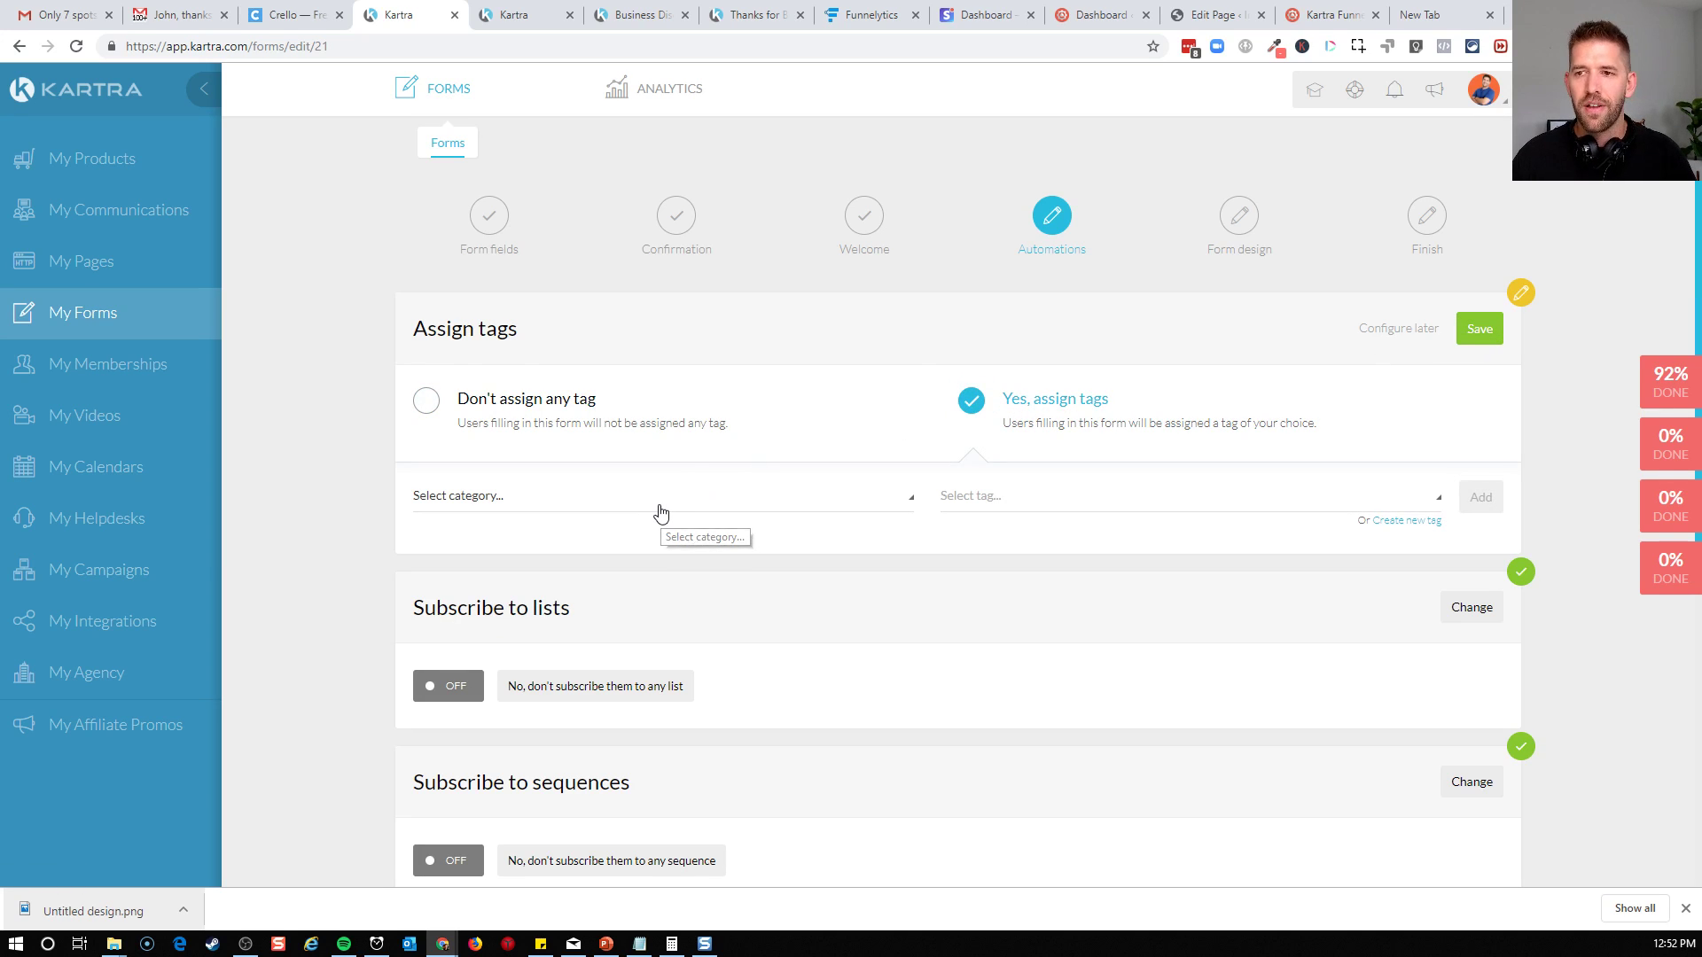
left_click(657, 503)
scroll(556, 465, "down", 1)
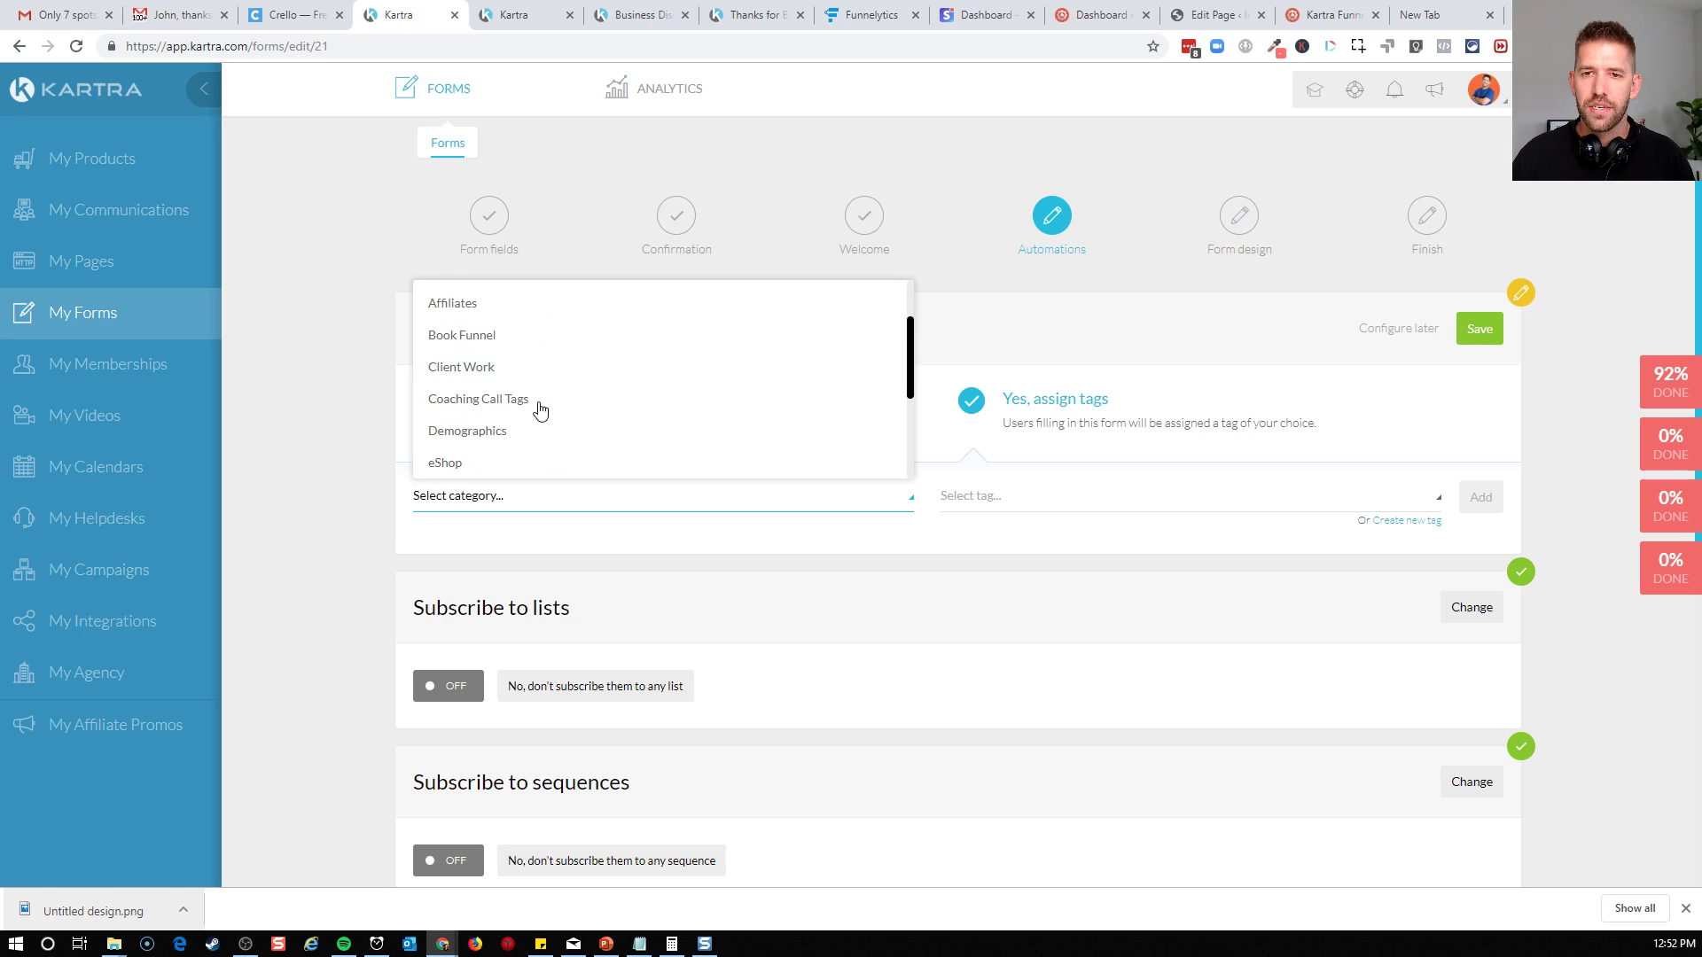
left_click(535, 409)
left_click(1130, 494)
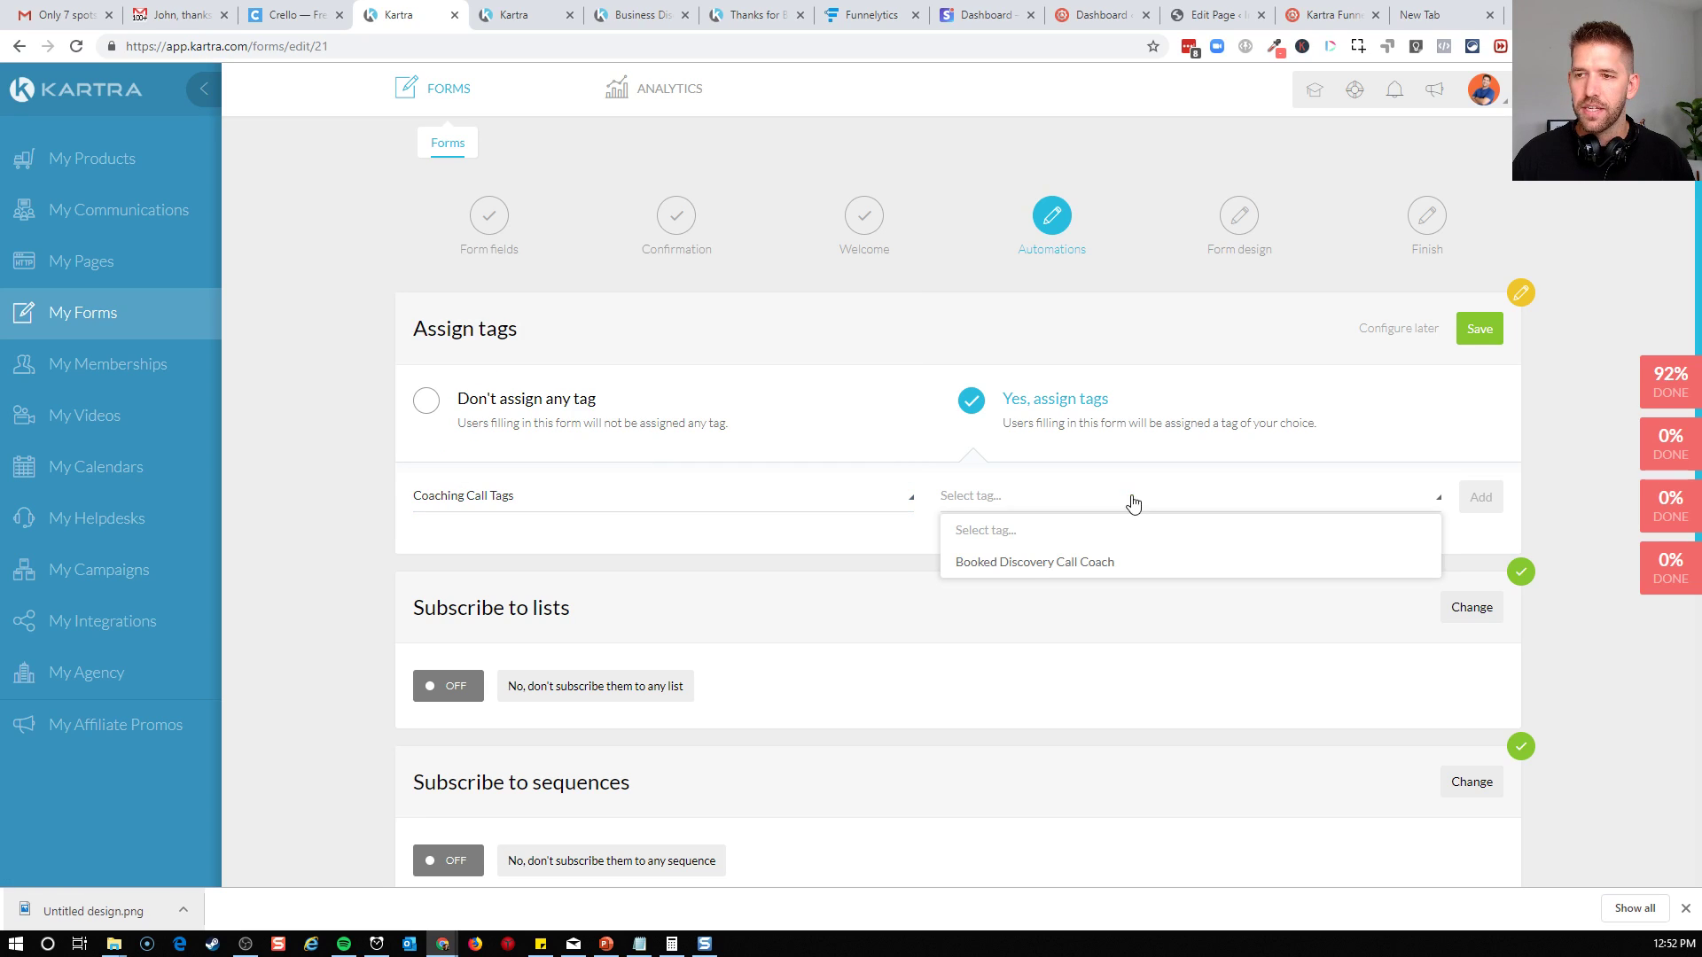
left_click(1141, 508)
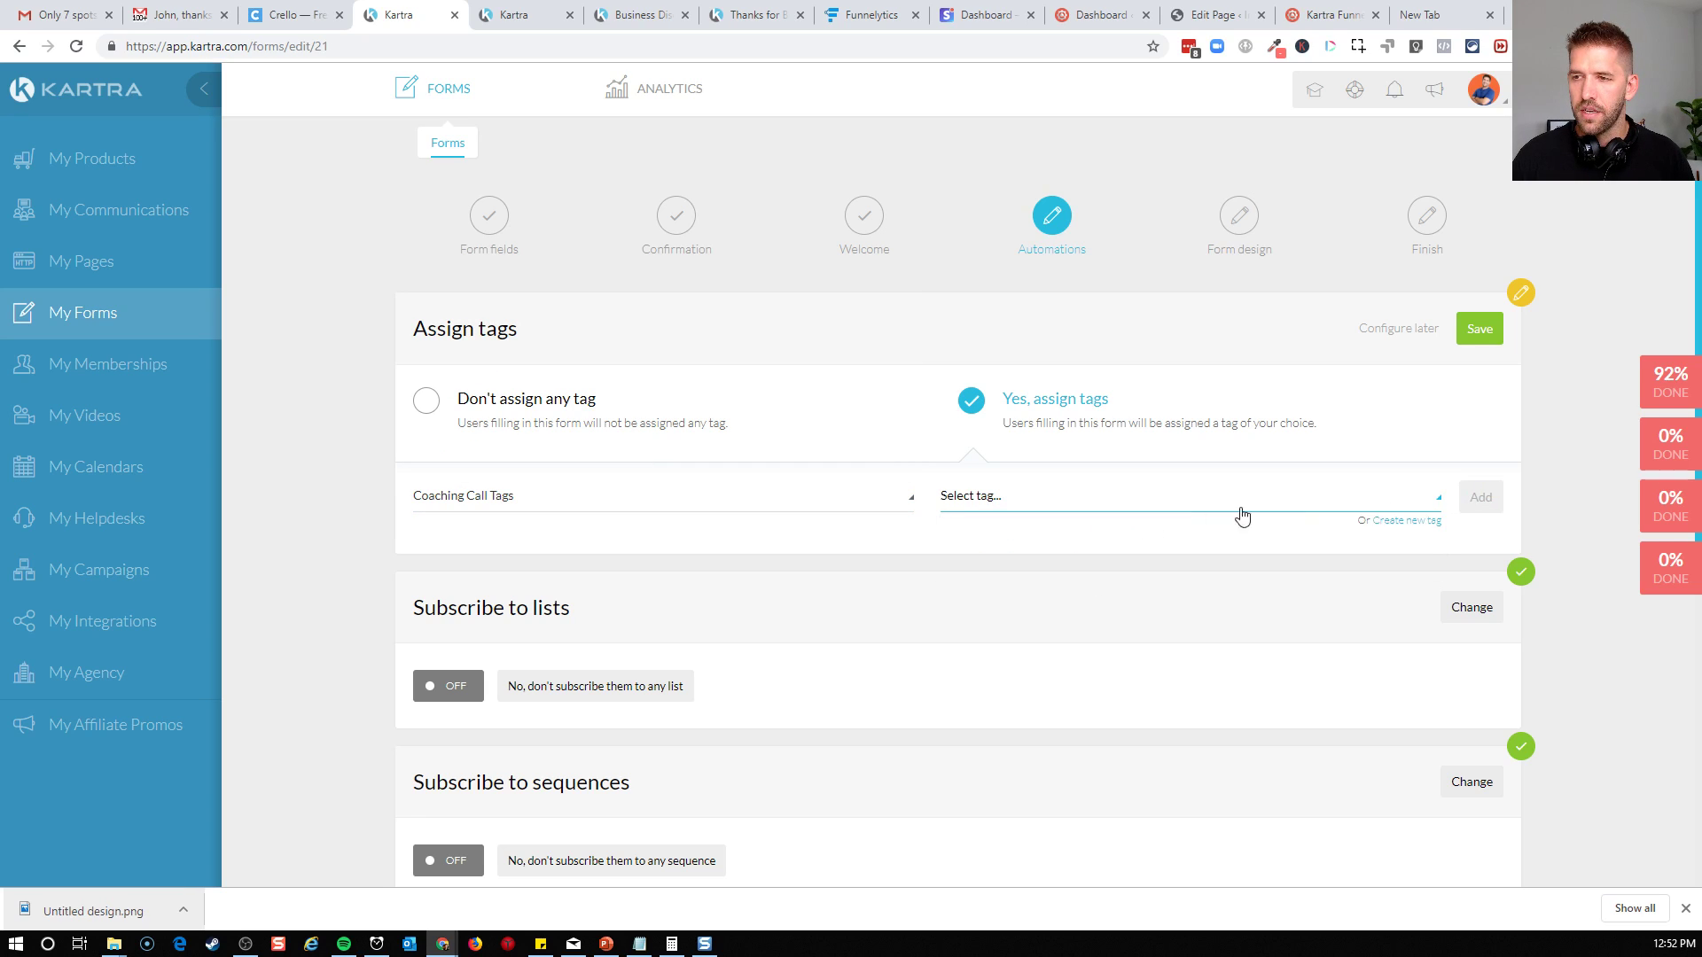
Create the tag "Signed up for Coaching S1" with description "Still needs to book" under Coaching Call Tags, and save it as the form's assigned tag
left_click(1418, 520)
left_click(884, 236)
type("Signed up for Coaching S1")
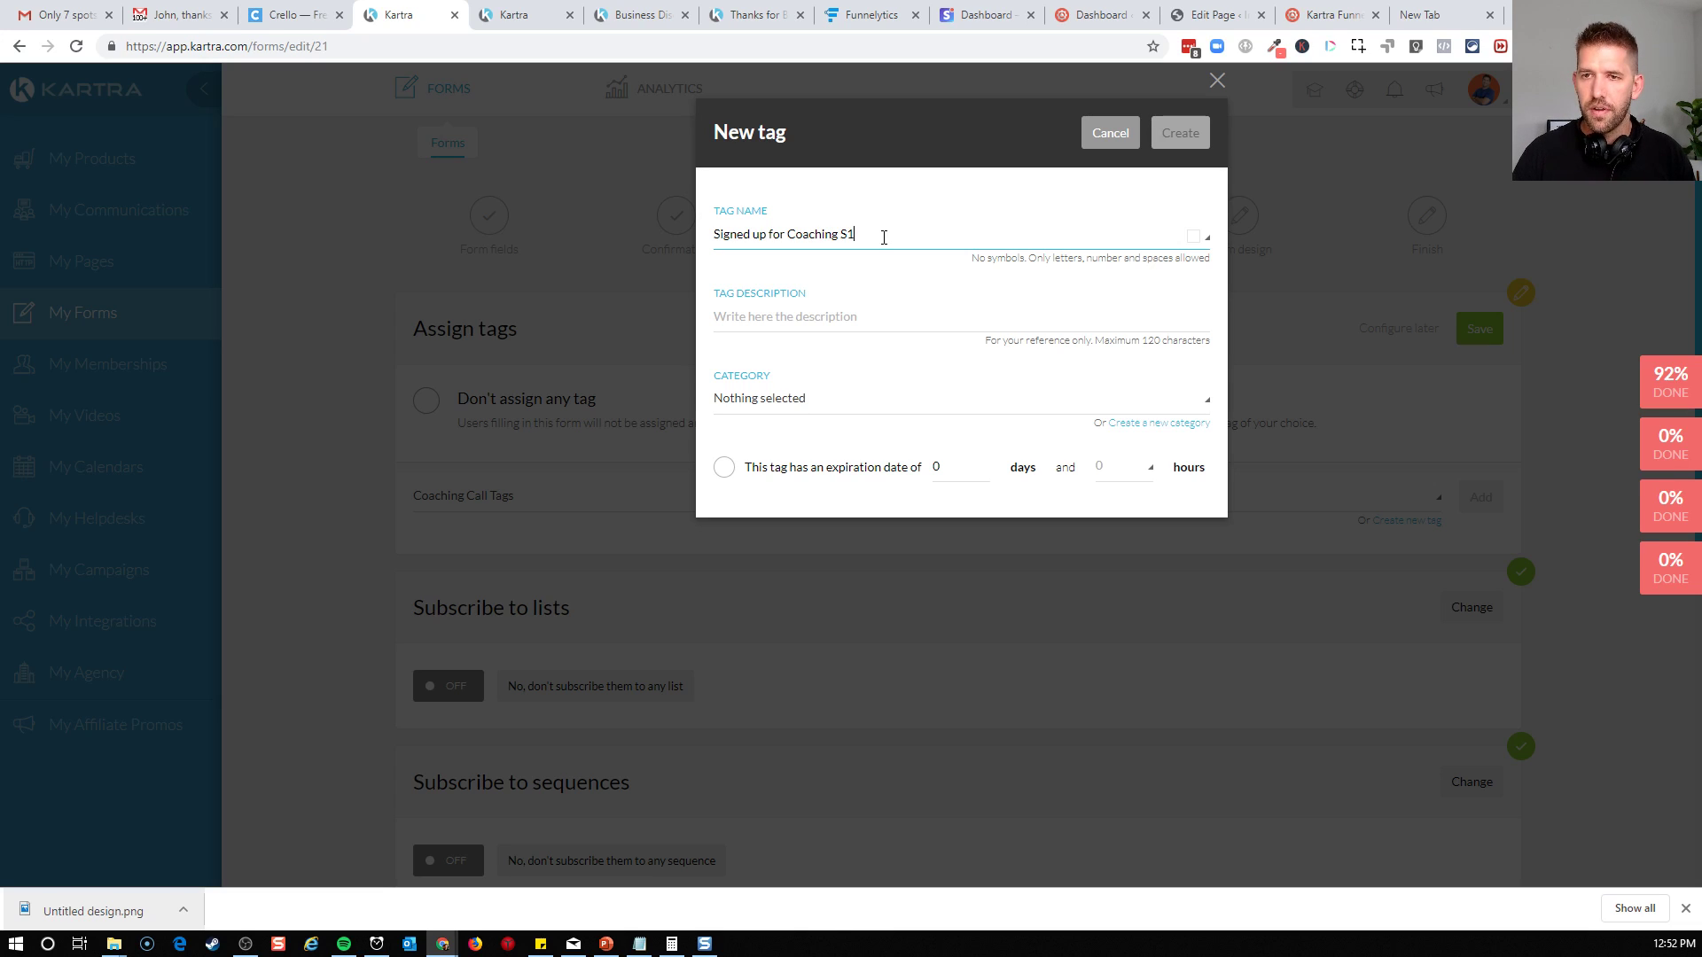
left_click(824, 305)
type("Still needs to book")
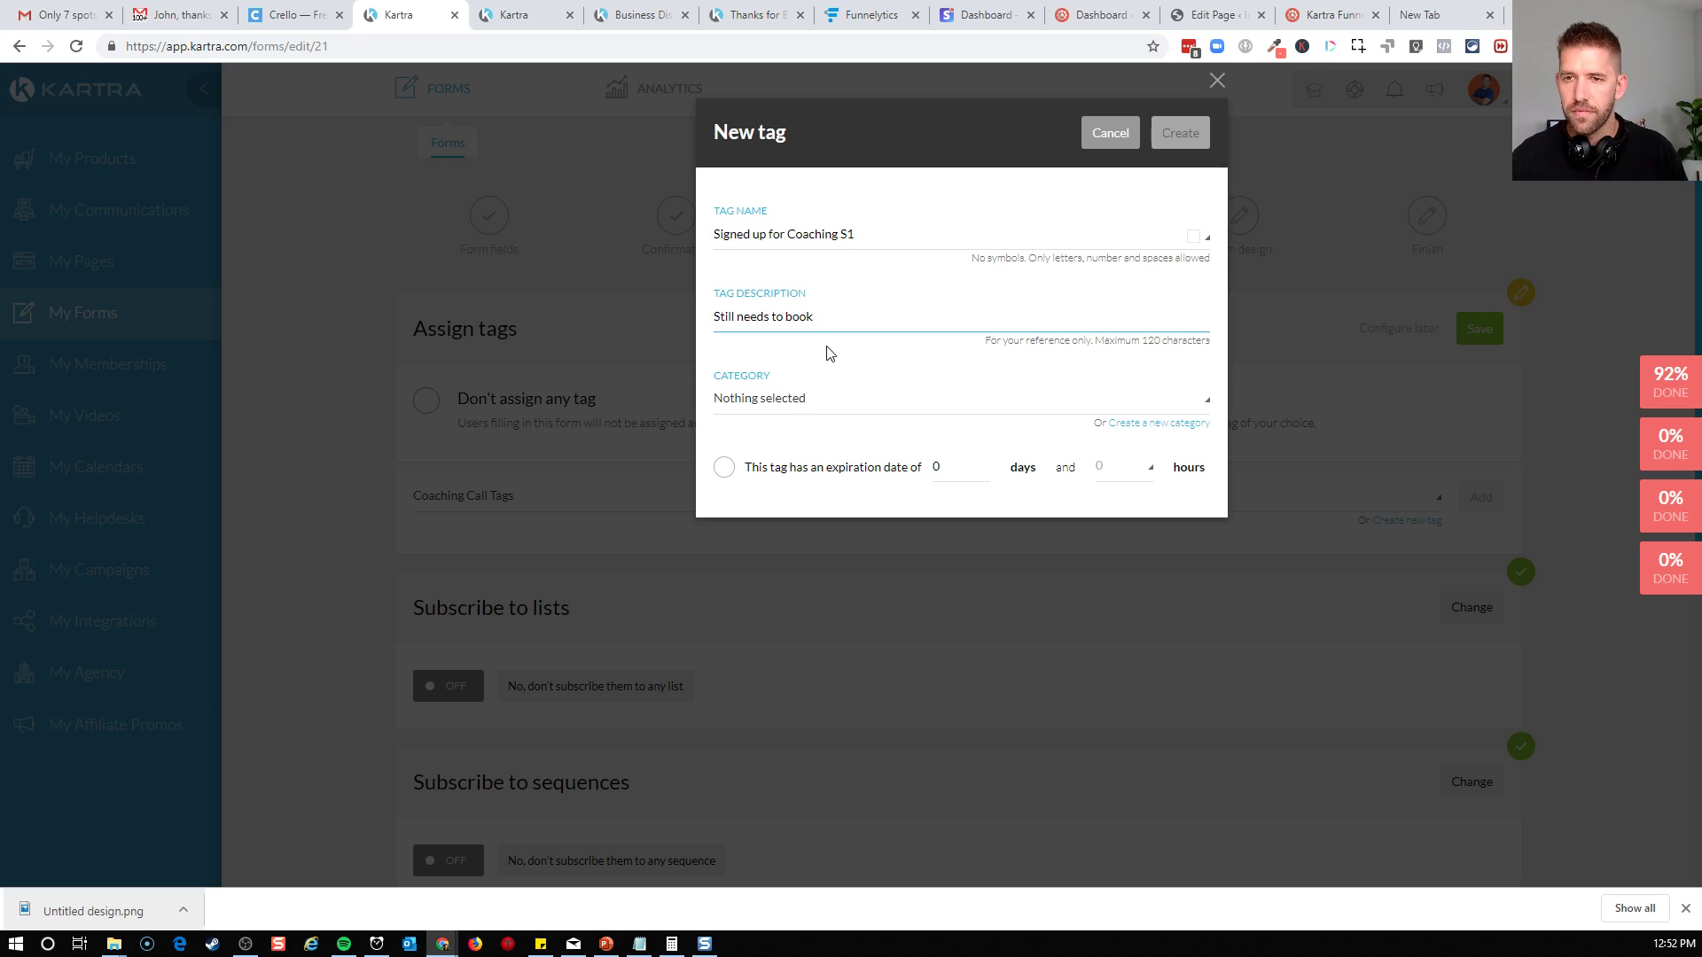
left_click(780, 398)
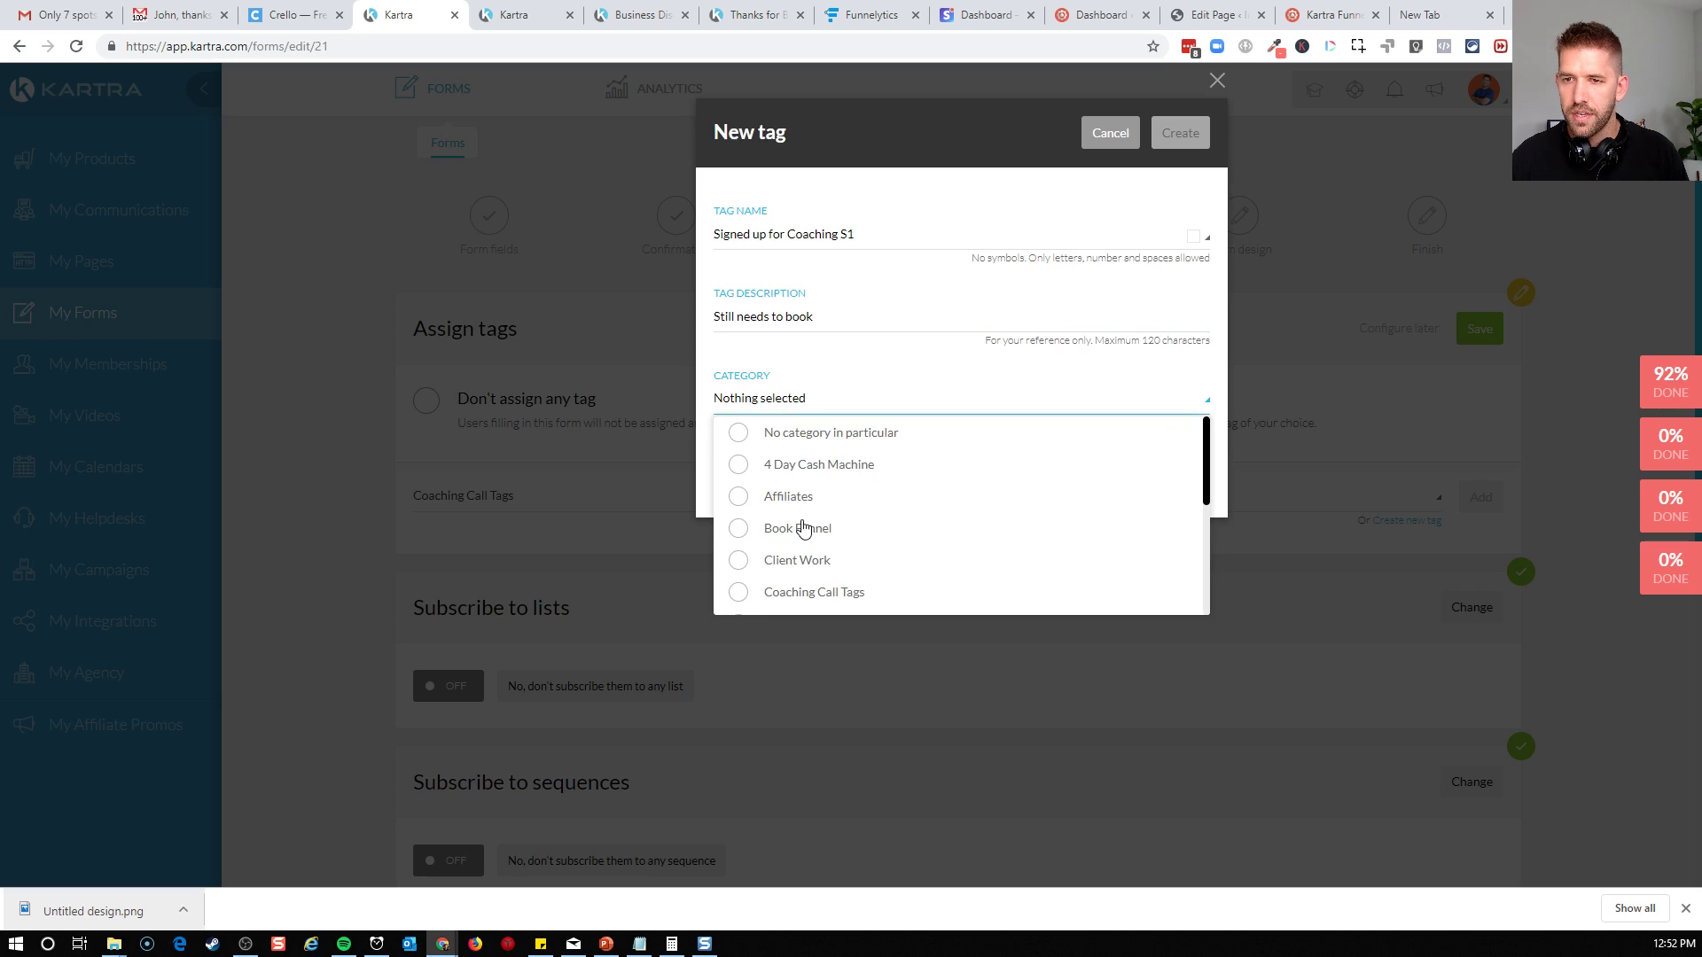
left_click(764, 592)
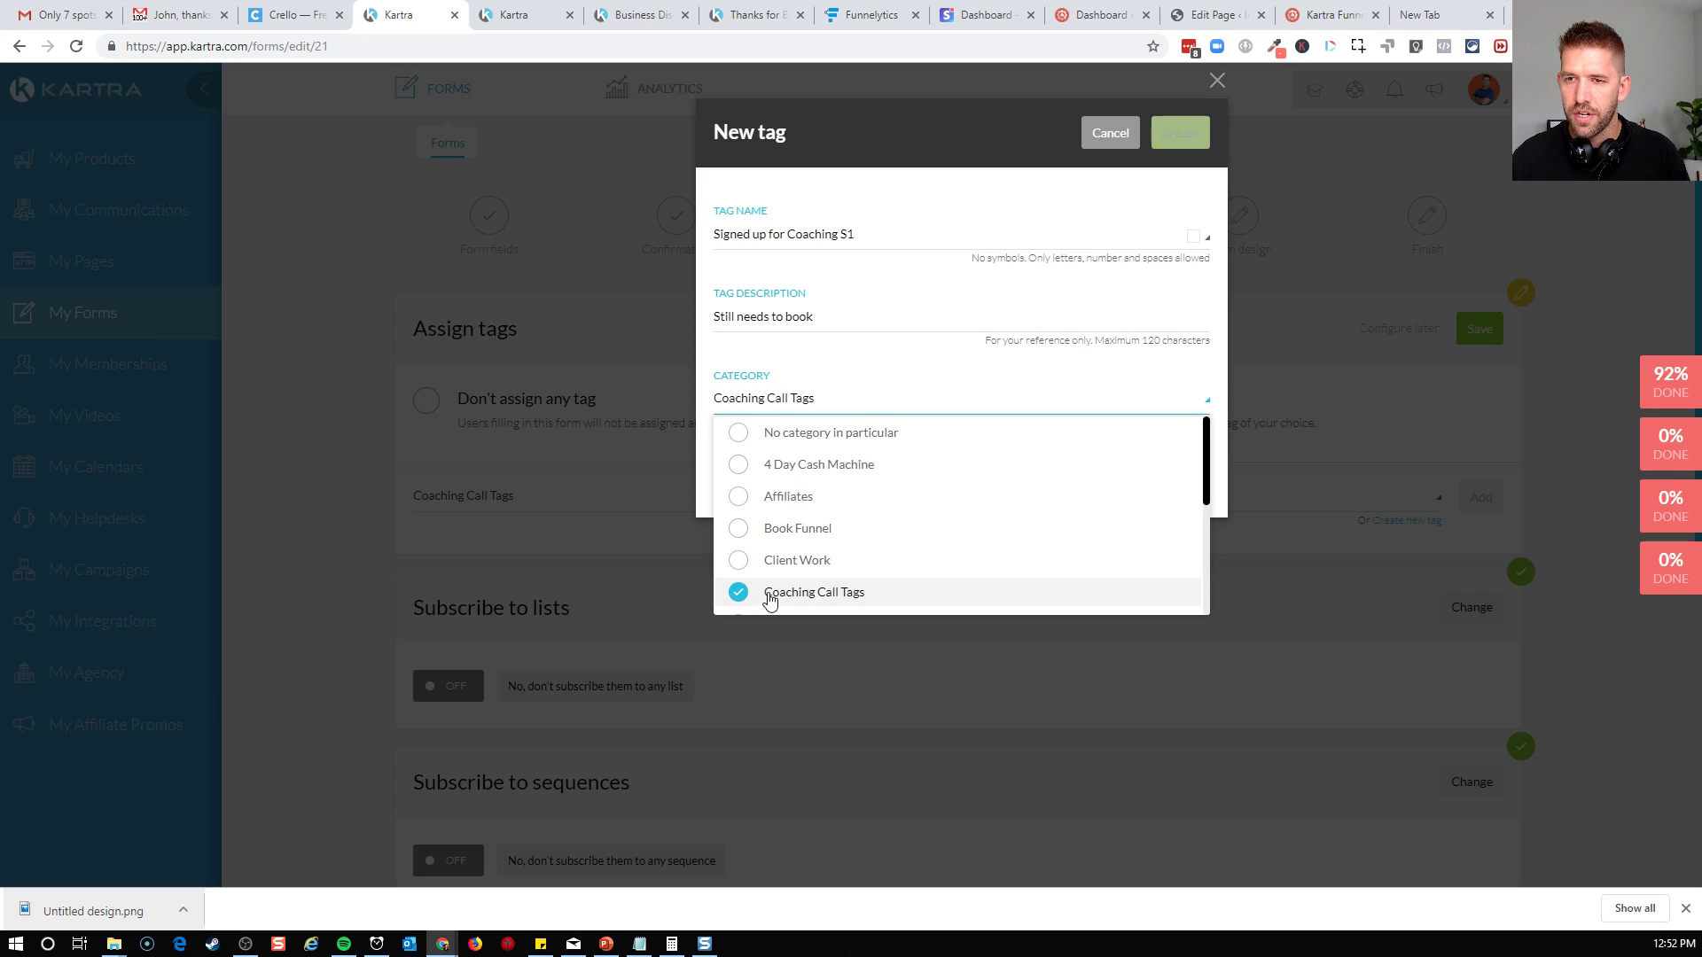
left_click(861, 363)
left_click(1170, 136)
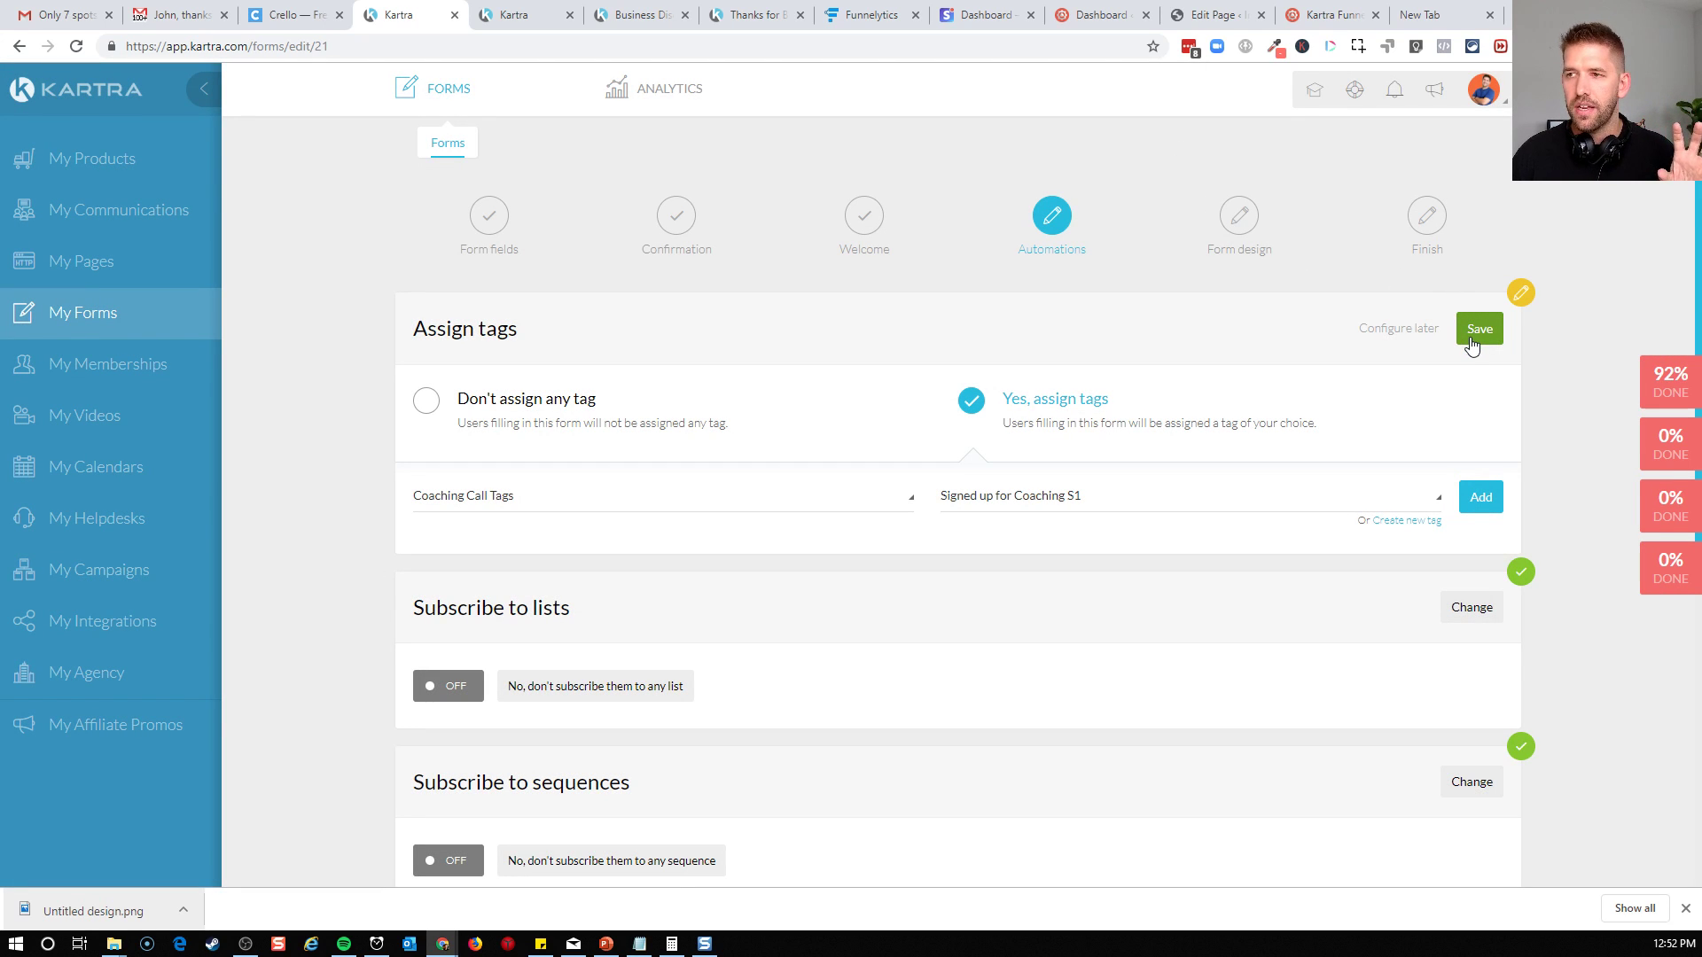
left_click(1480, 497)
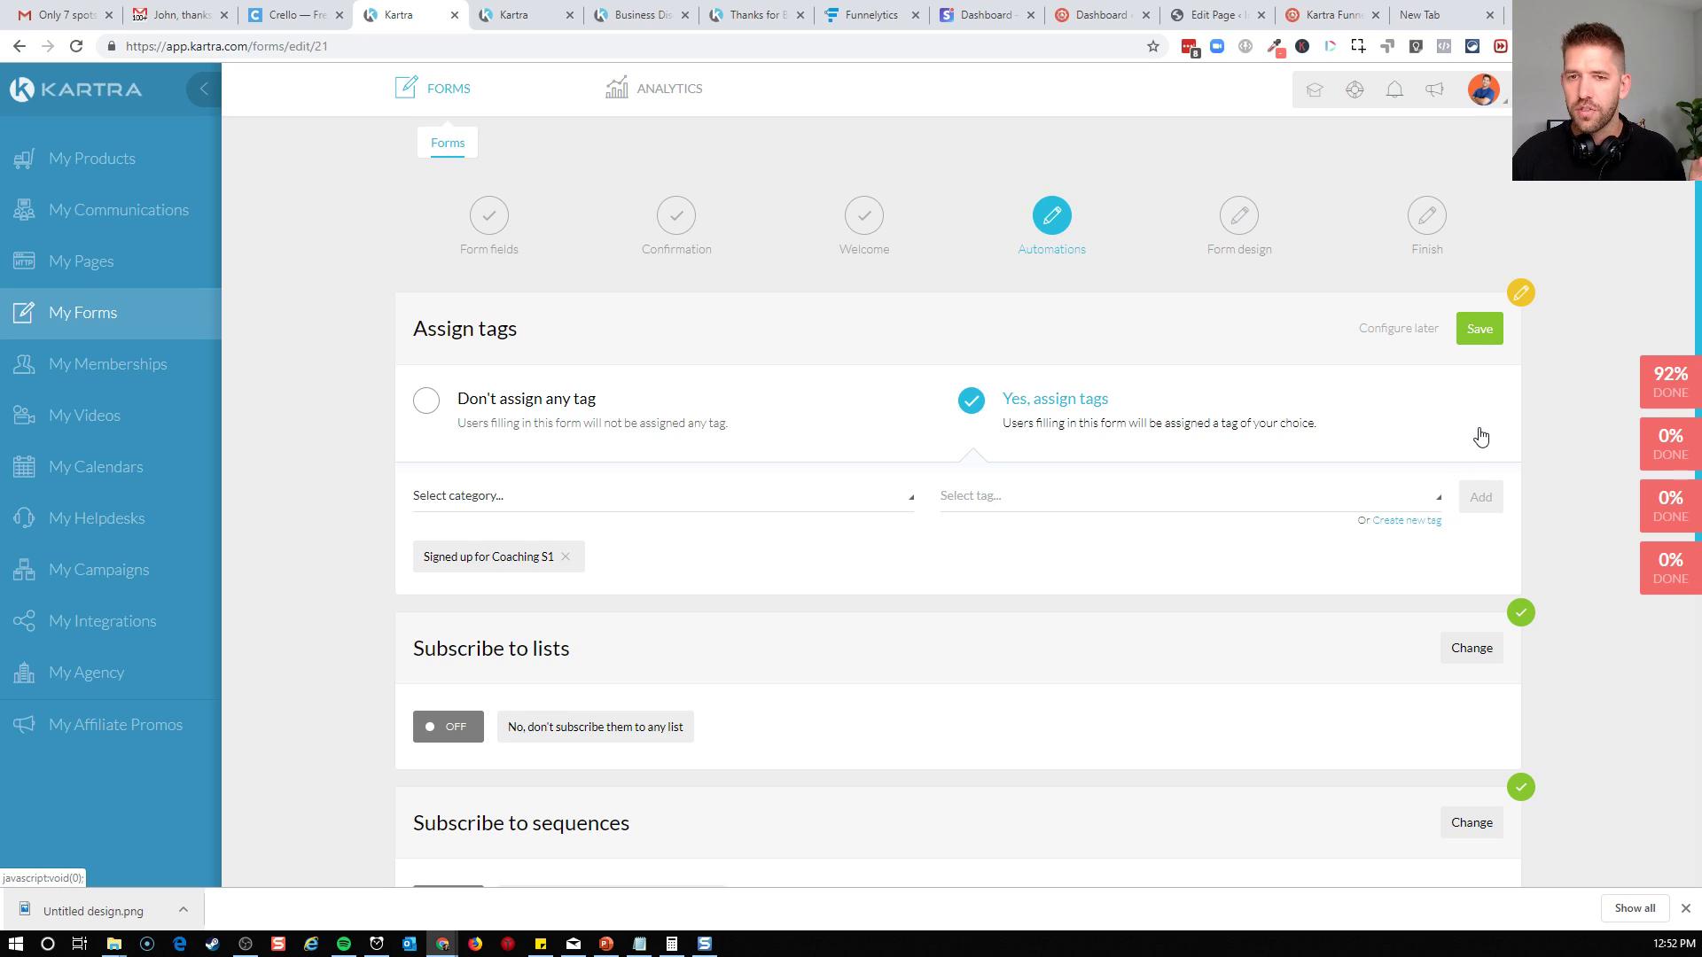
left_click(1461, 334)
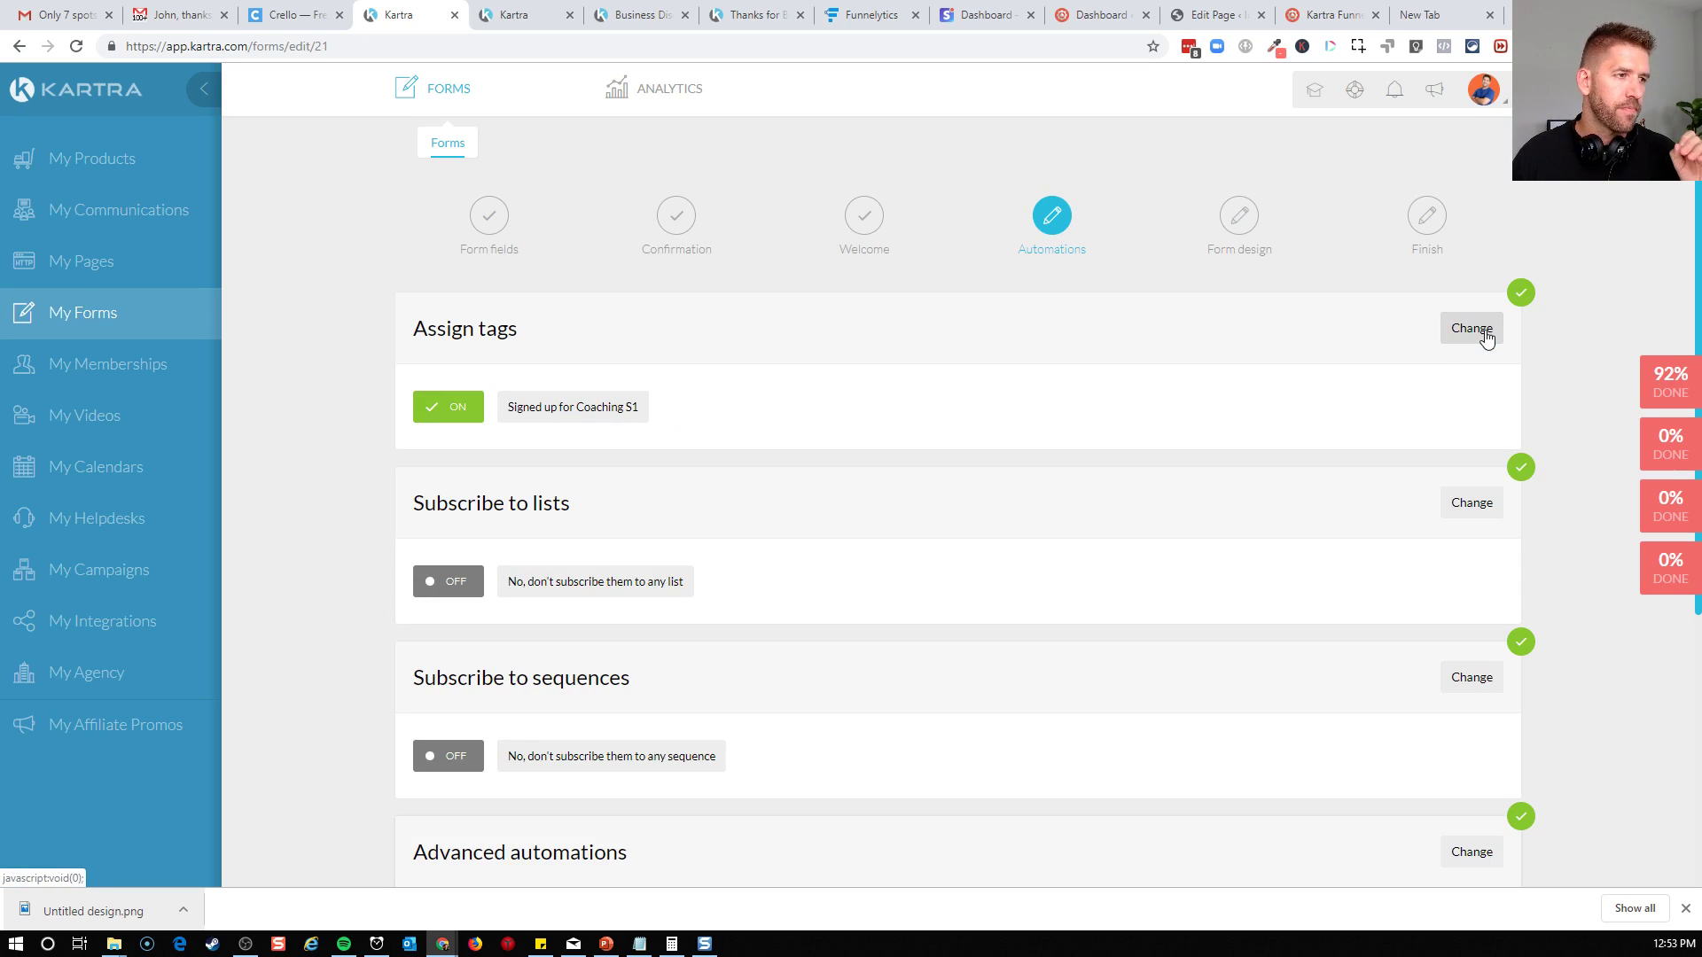
Keep the remaining automations off and finish the form with its design set for a Kartra Page, Kartra Video or Kartra Calendar
scroll(702, 434, "down", 1)
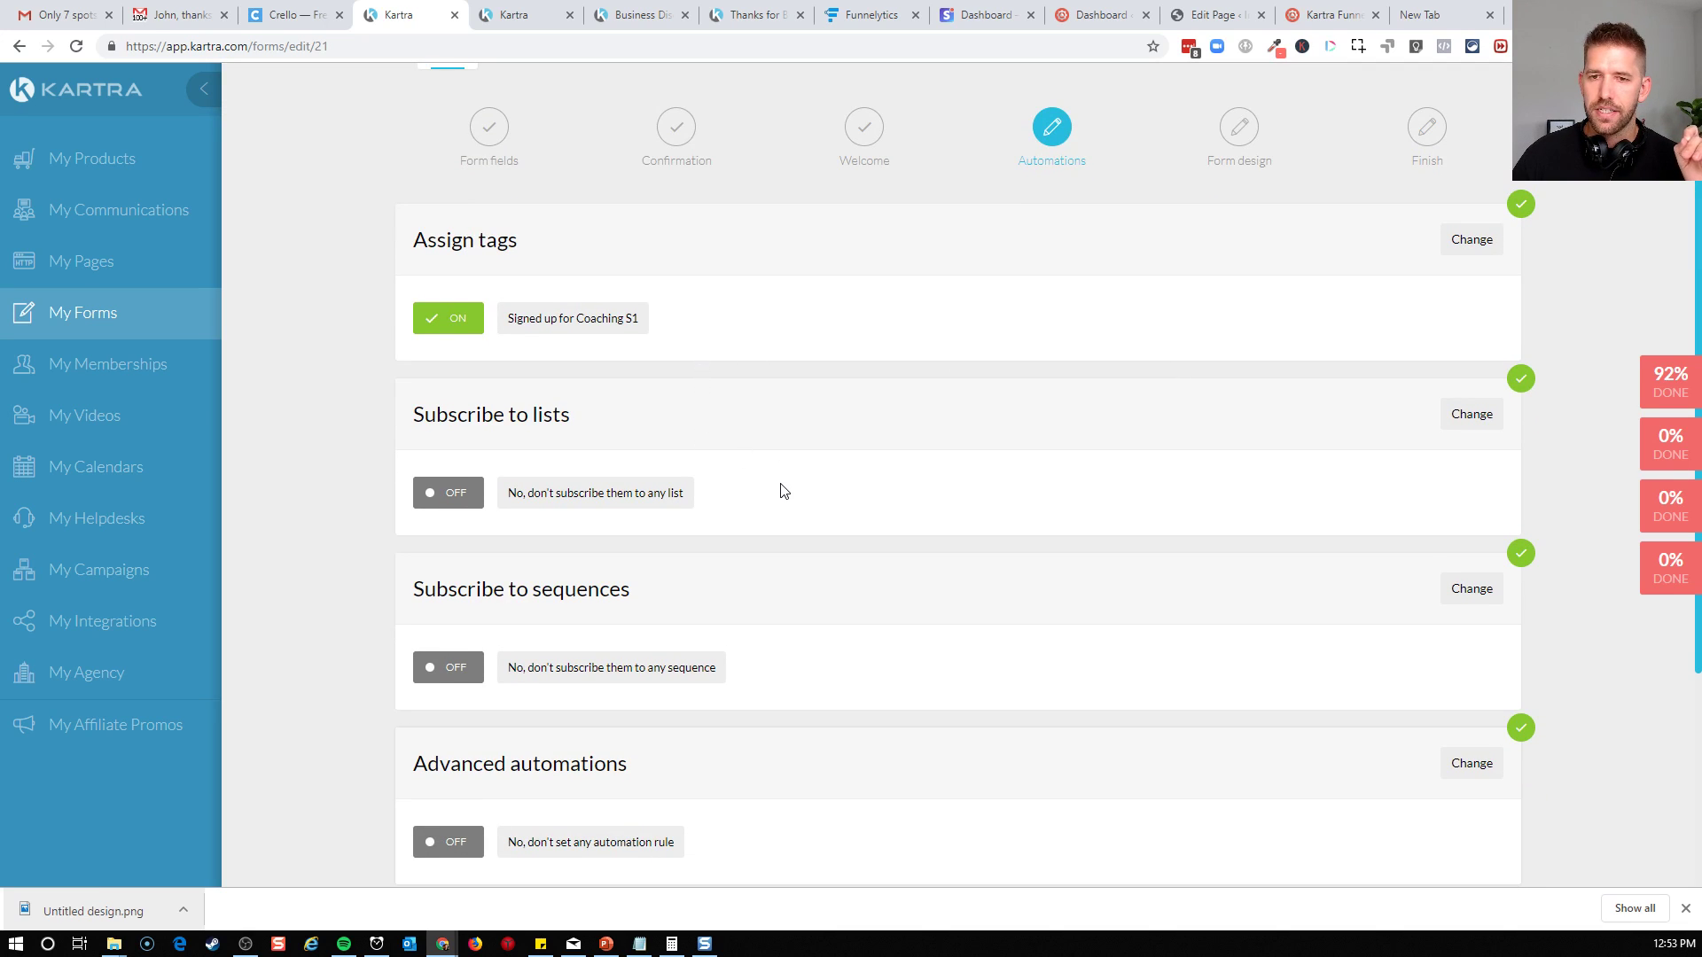
scroll(782, 490, "down", 2)
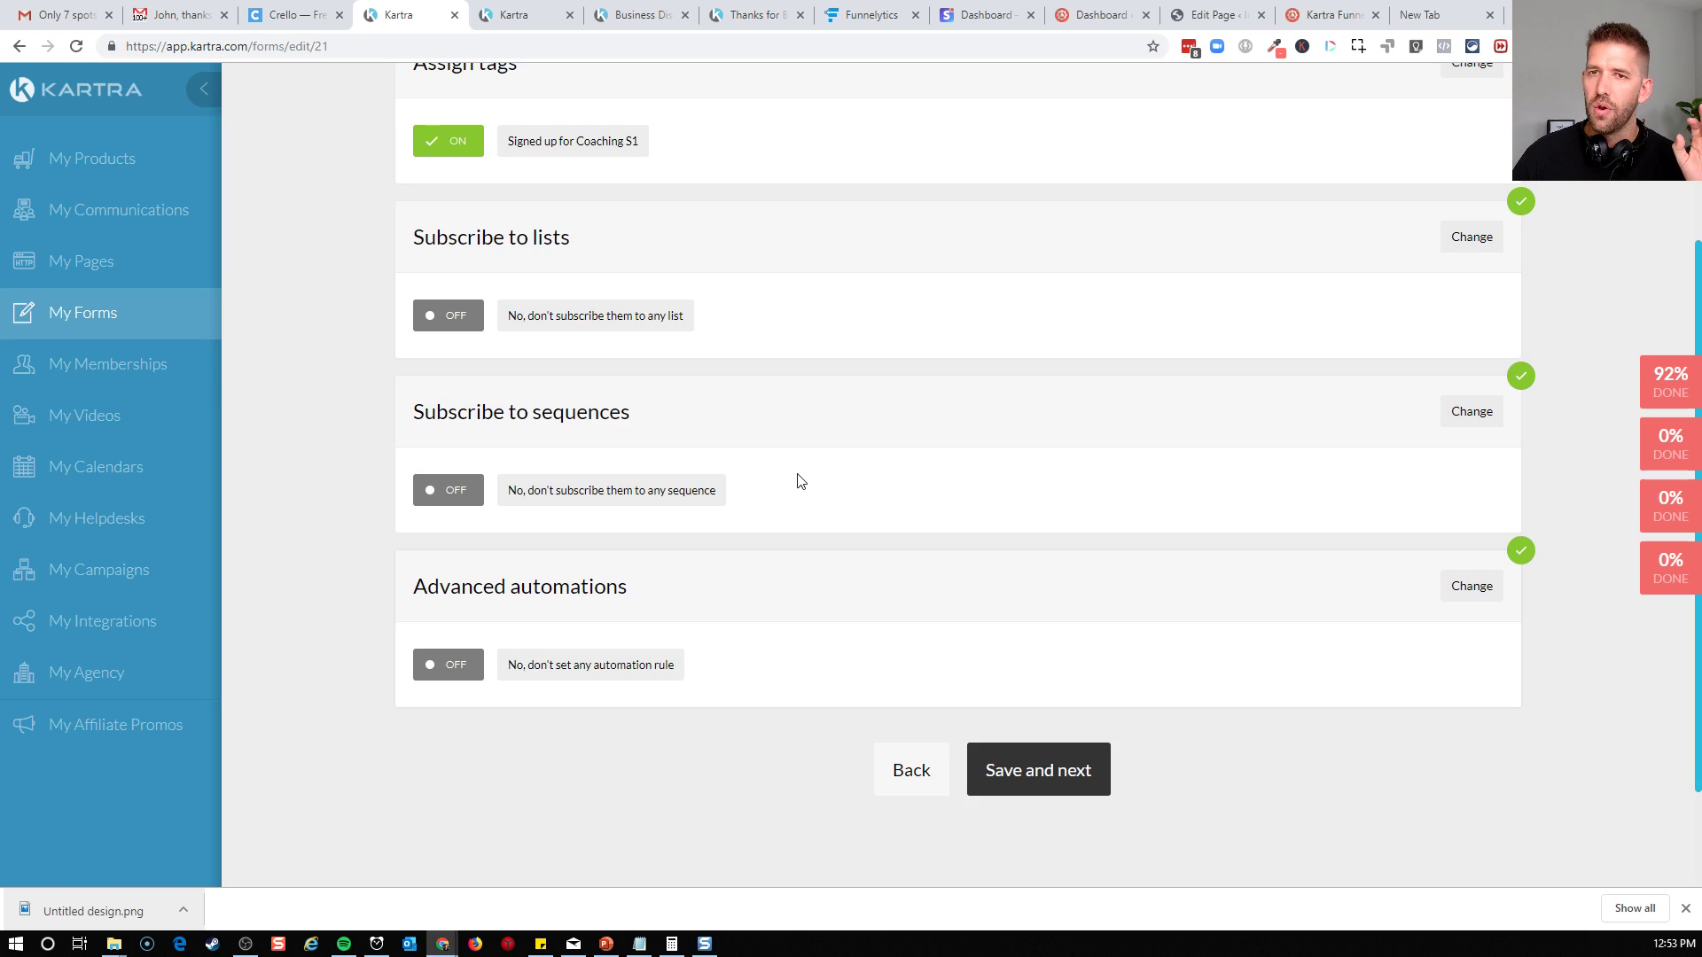
scroll(789, 461, "up", 1)
left_click_drag(519, 230, 693, 238)
left_click(698, 240)
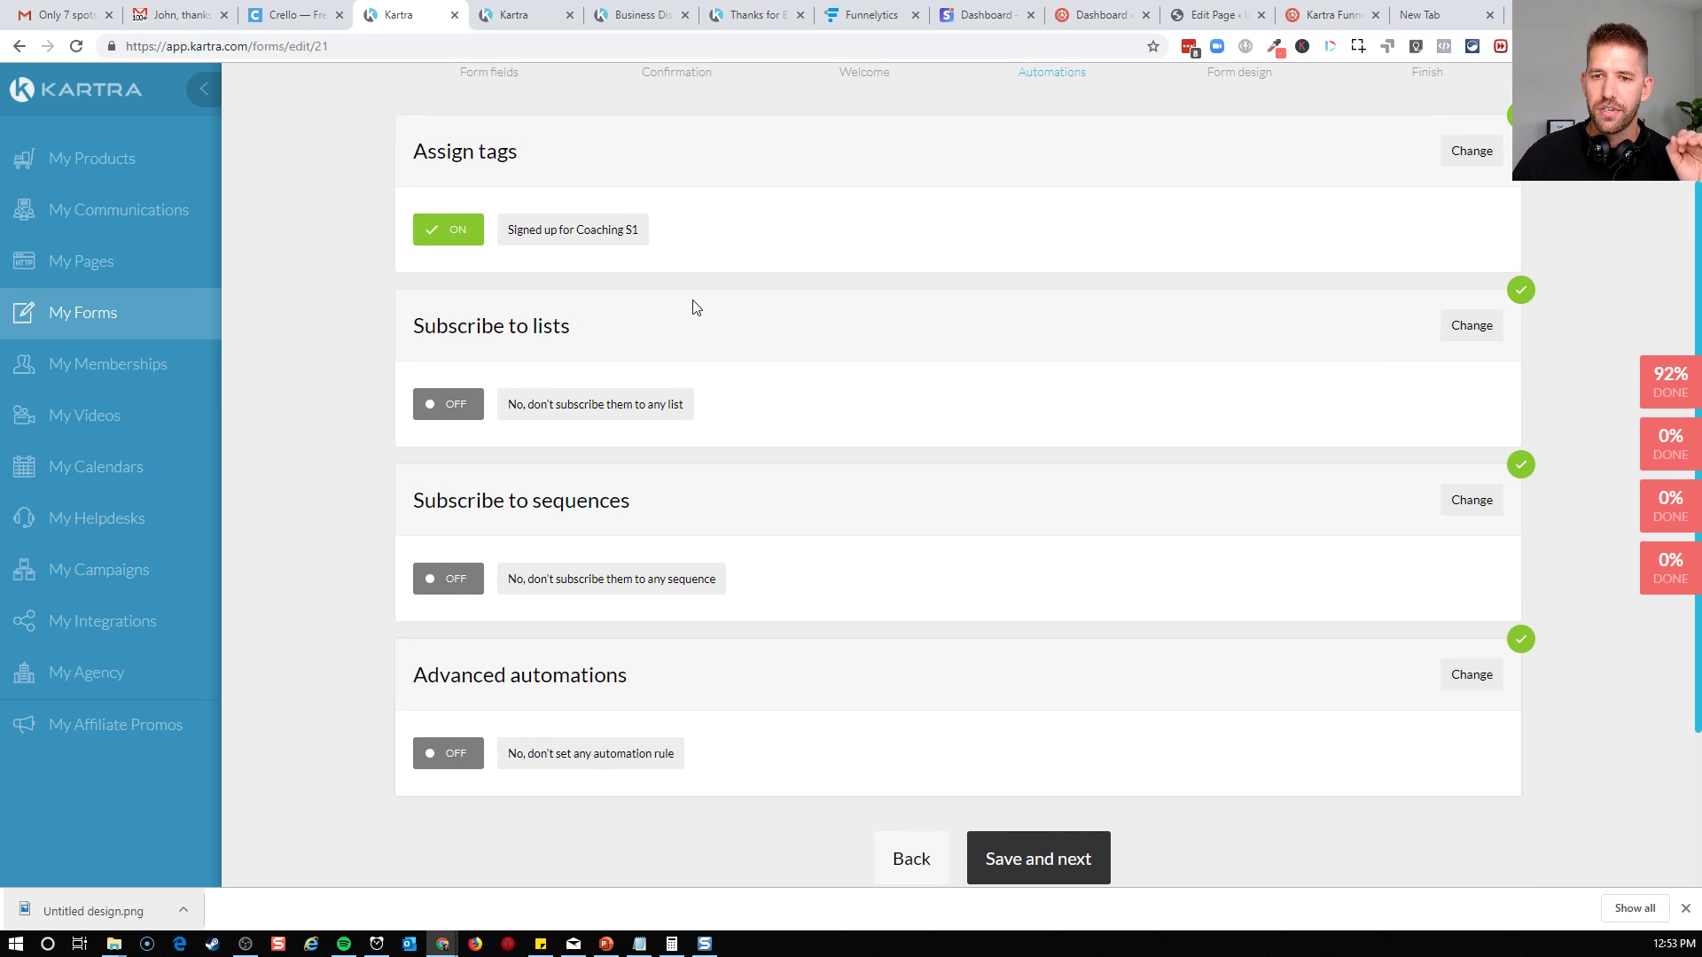
scroll(871, 665, "down", 1)
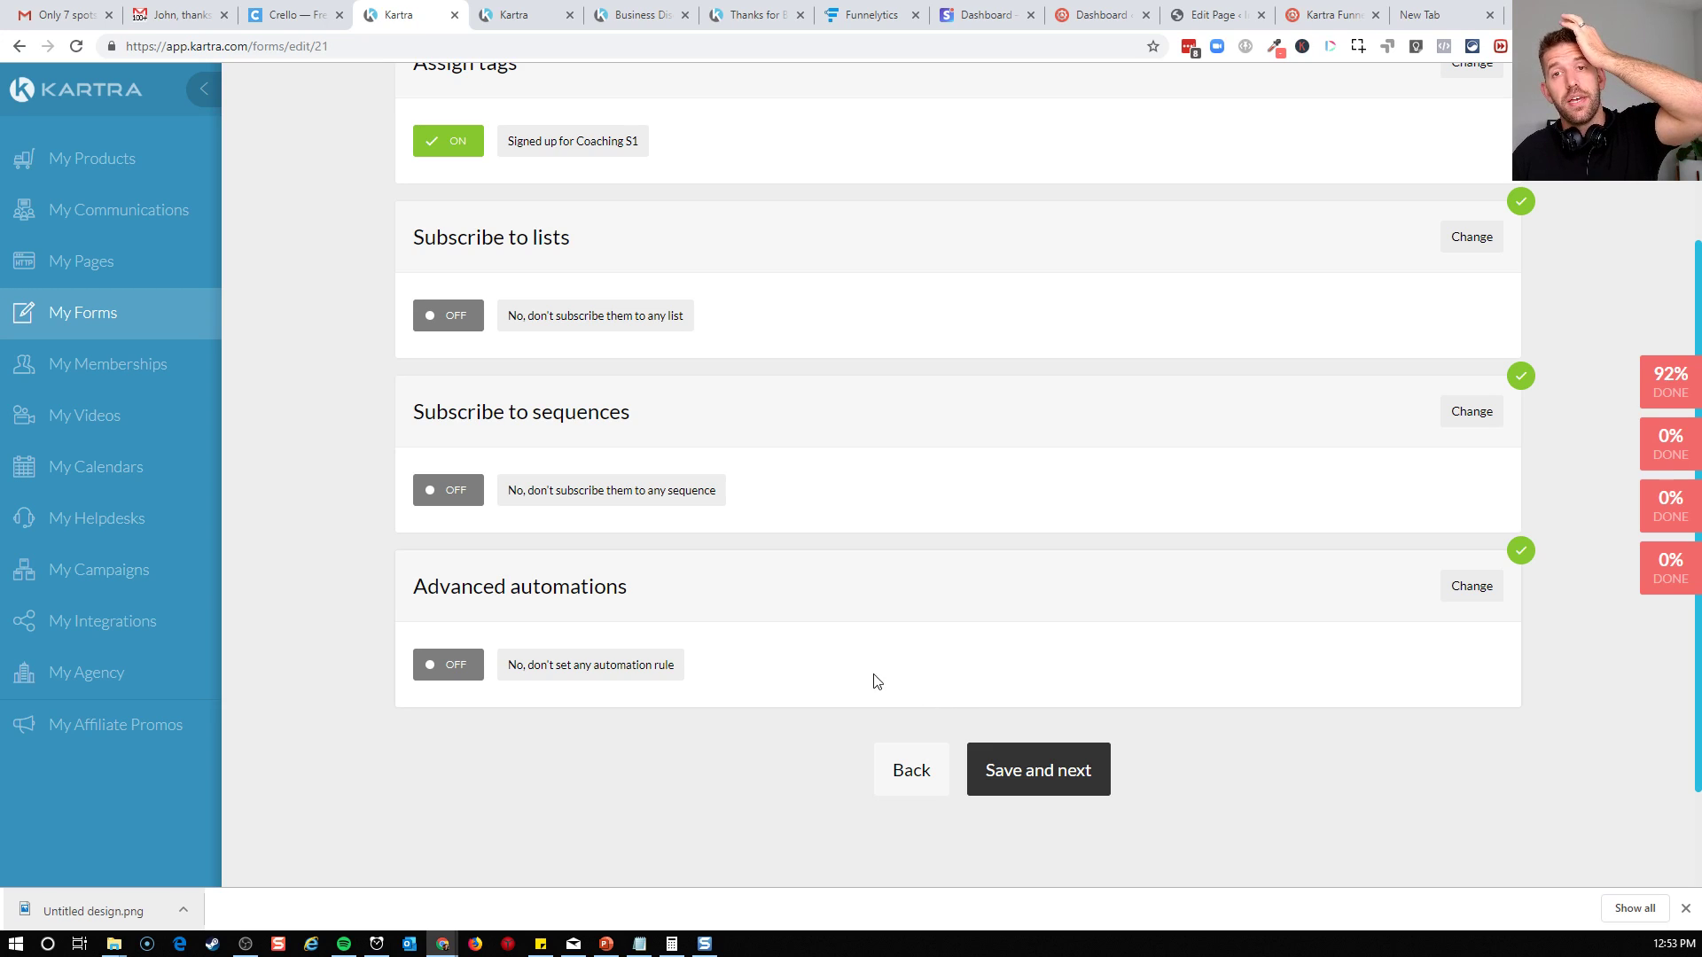
scroll(588, 558, "up", 1)
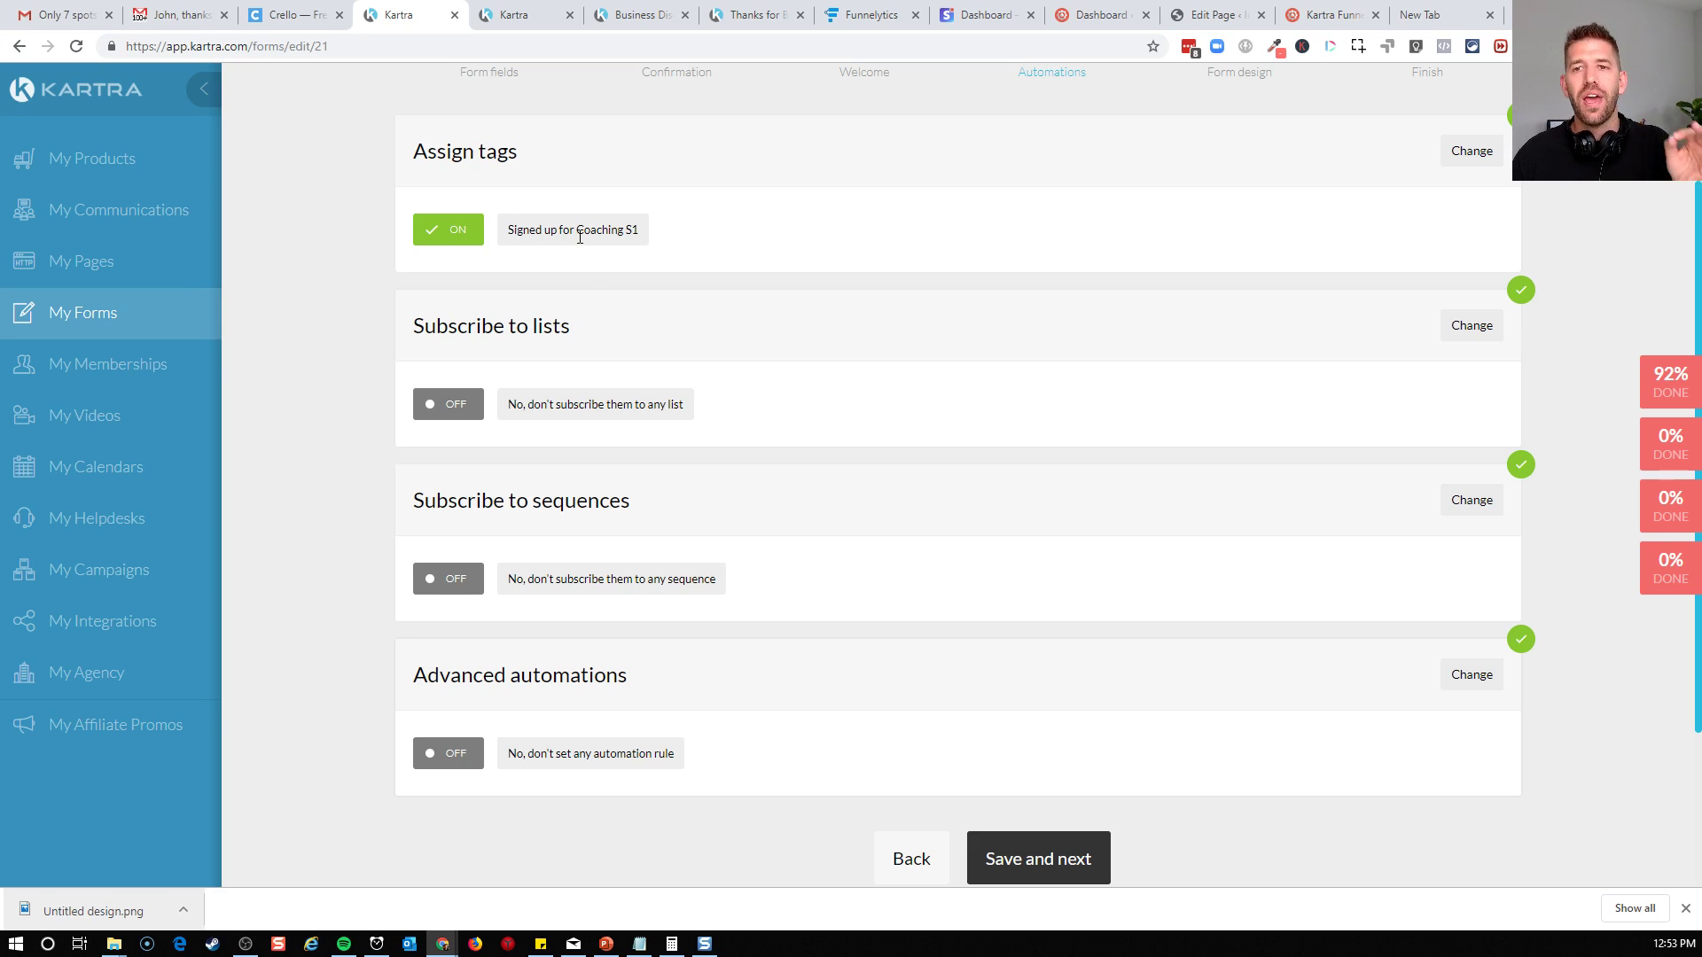
left_click(1018, 858)
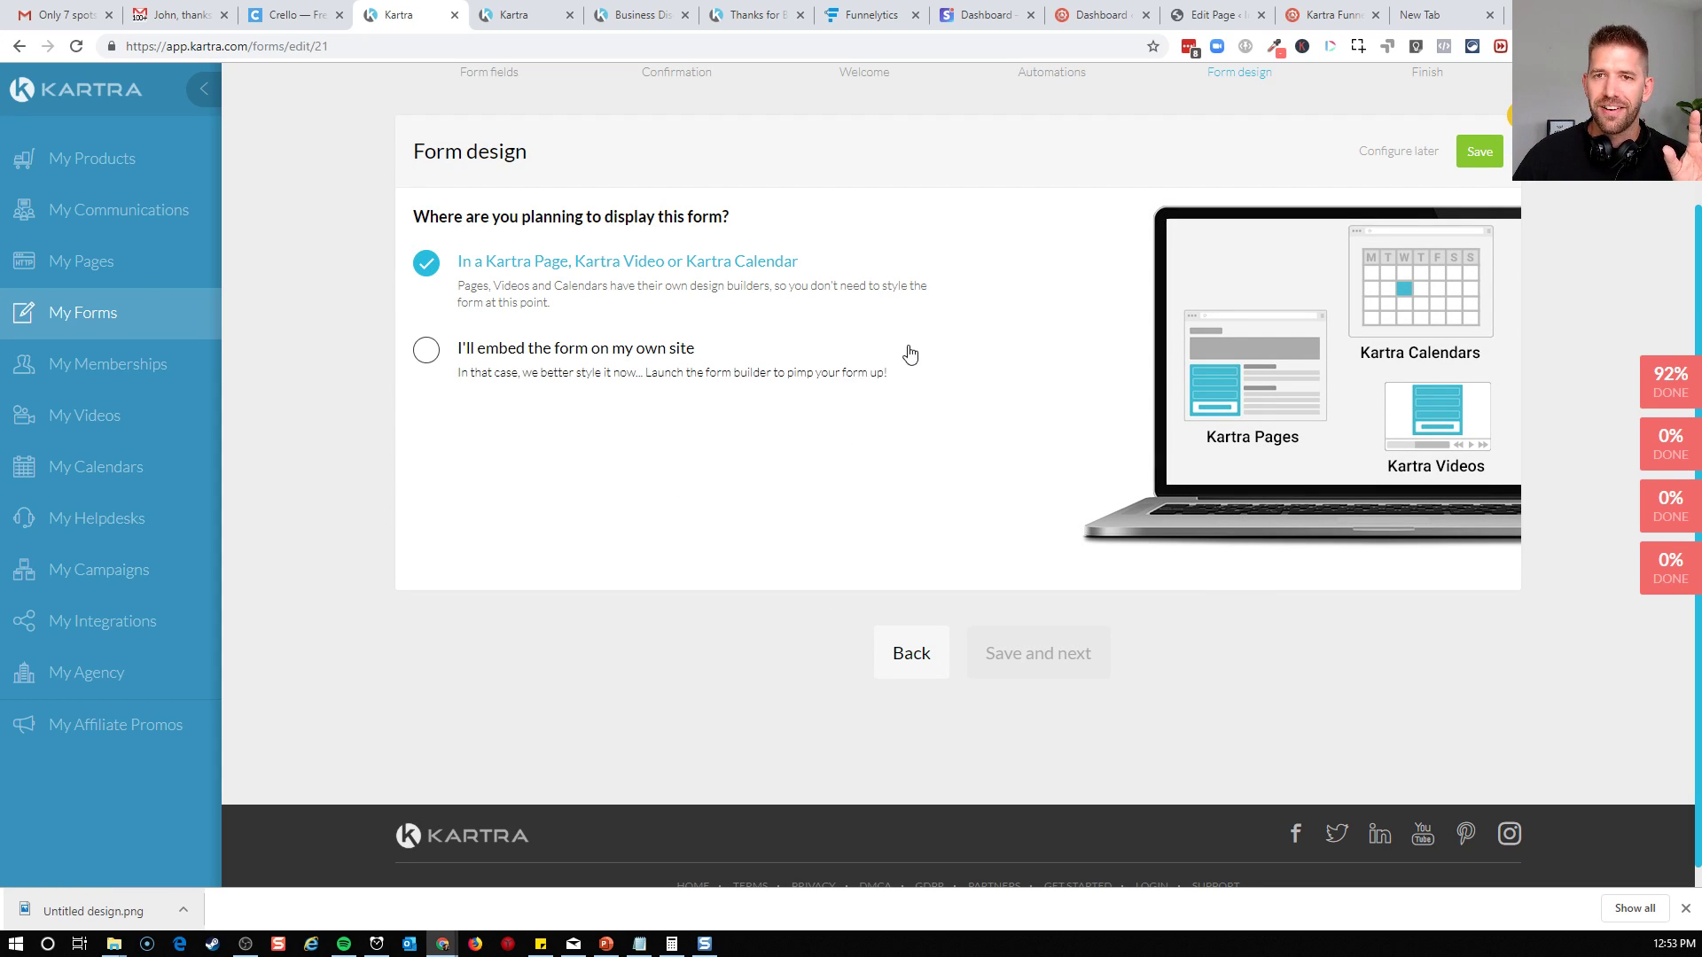
left_click(1480, 153)
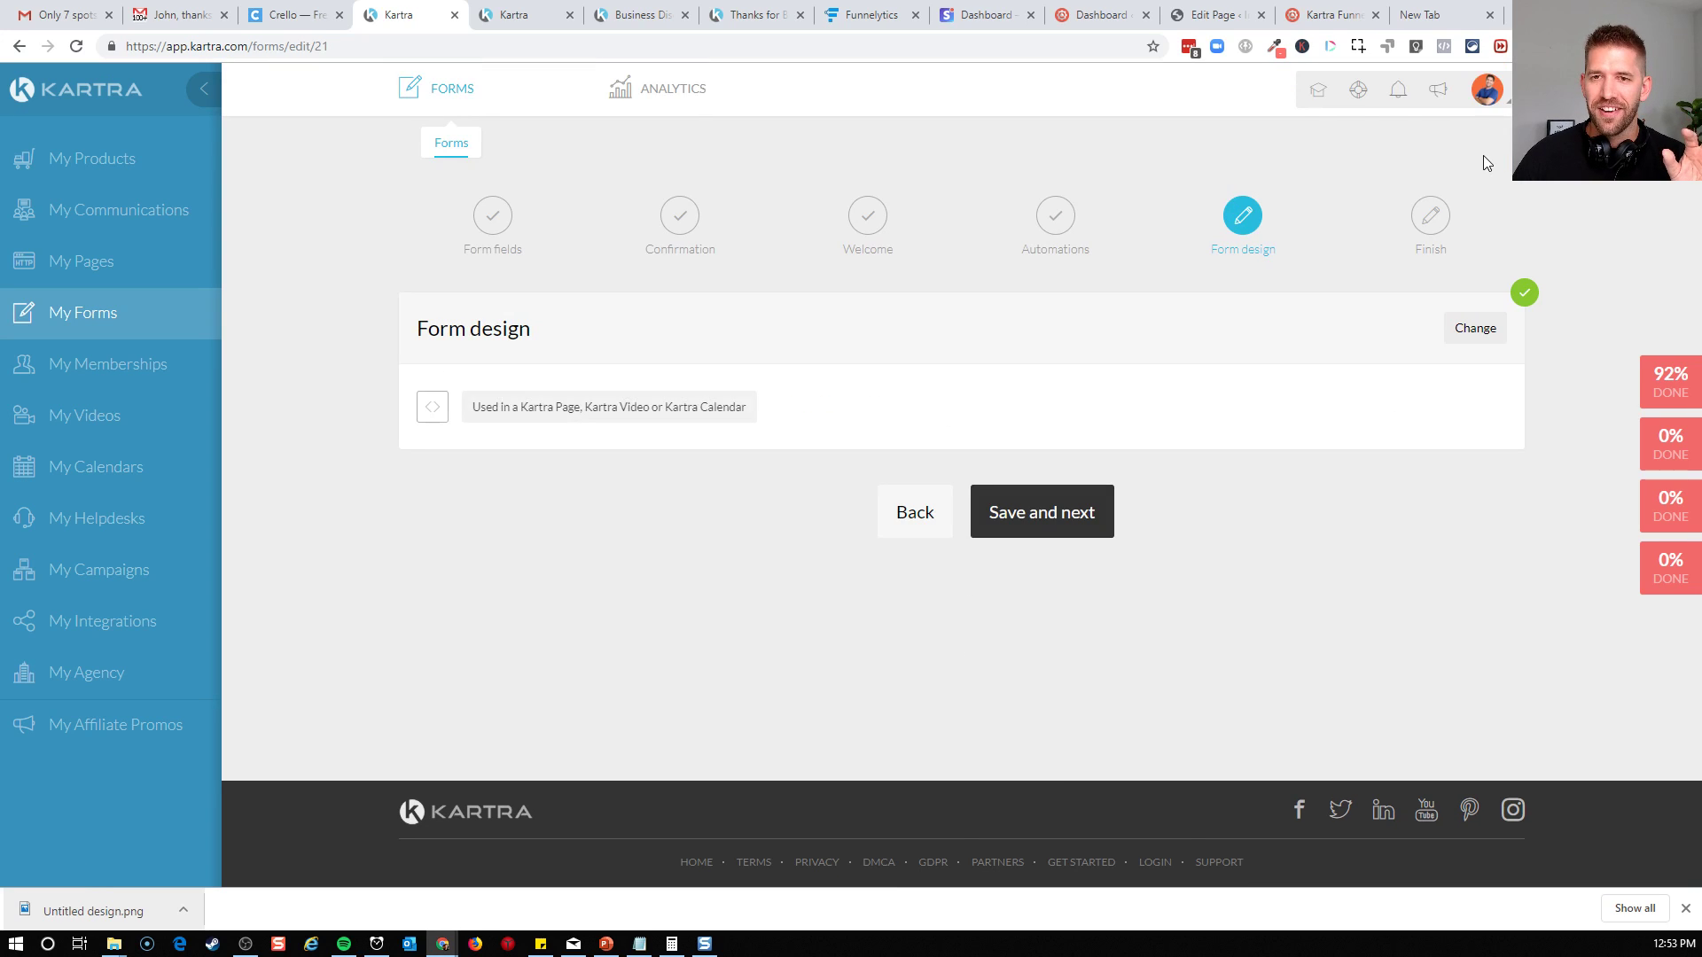
left_click(1035, 519)
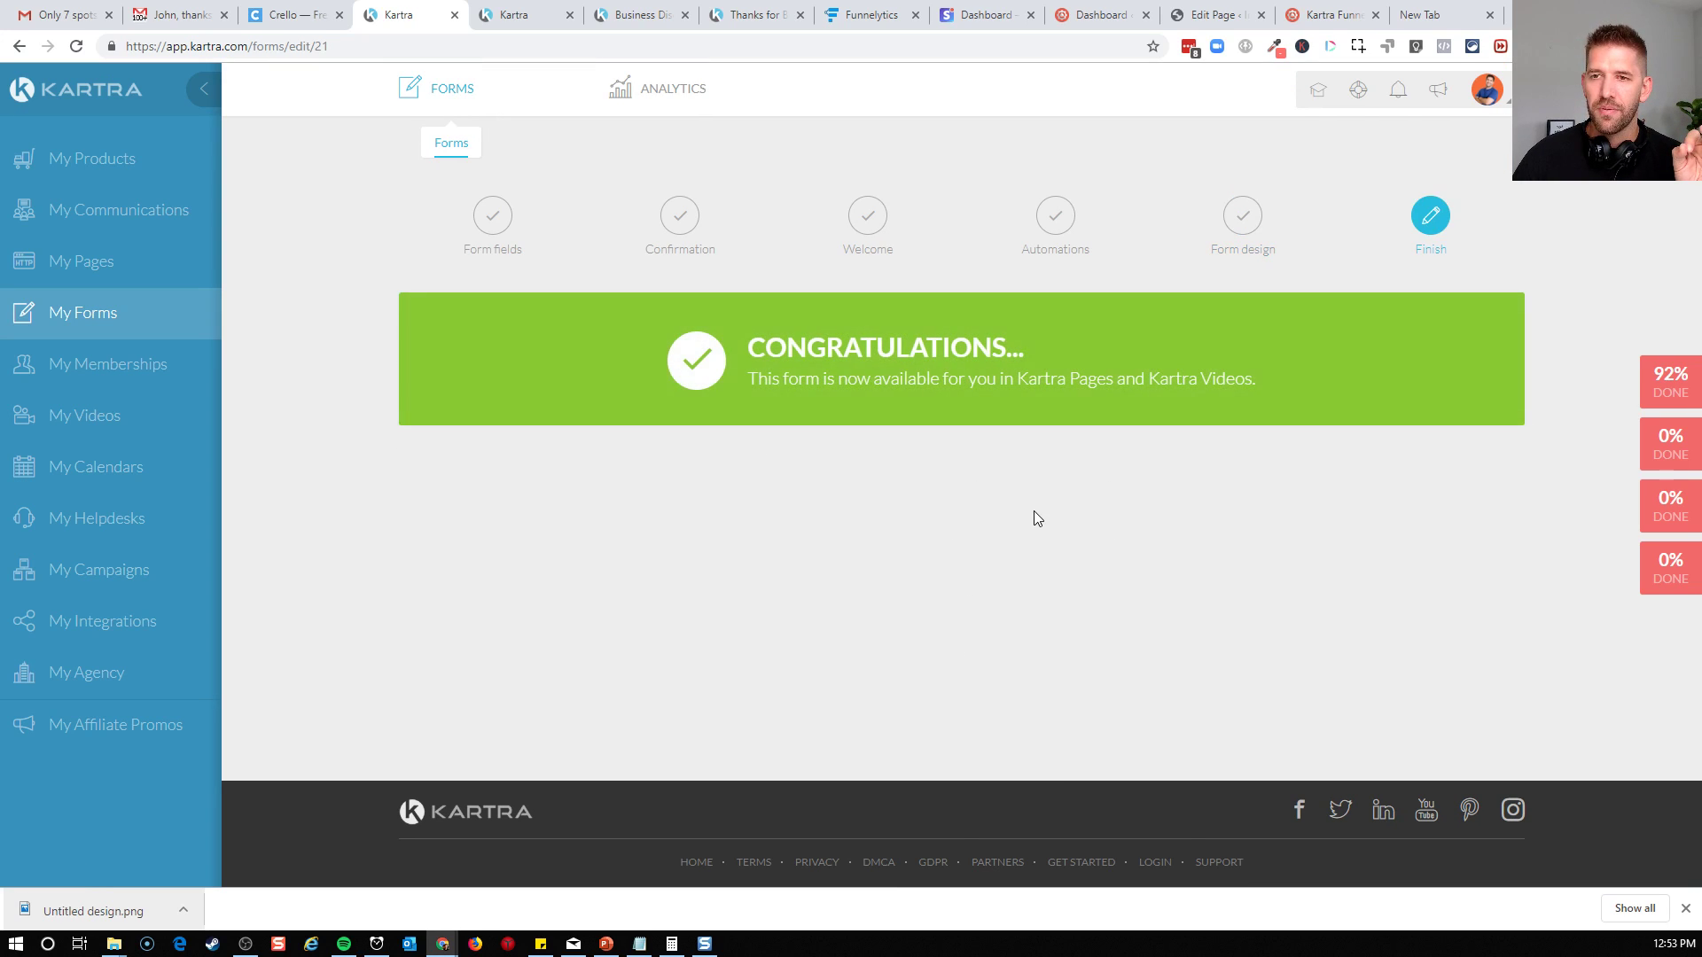
Open the Coaching Discovery Sign Up page from My Pages for editing in the page builder
left_click(68, 264)
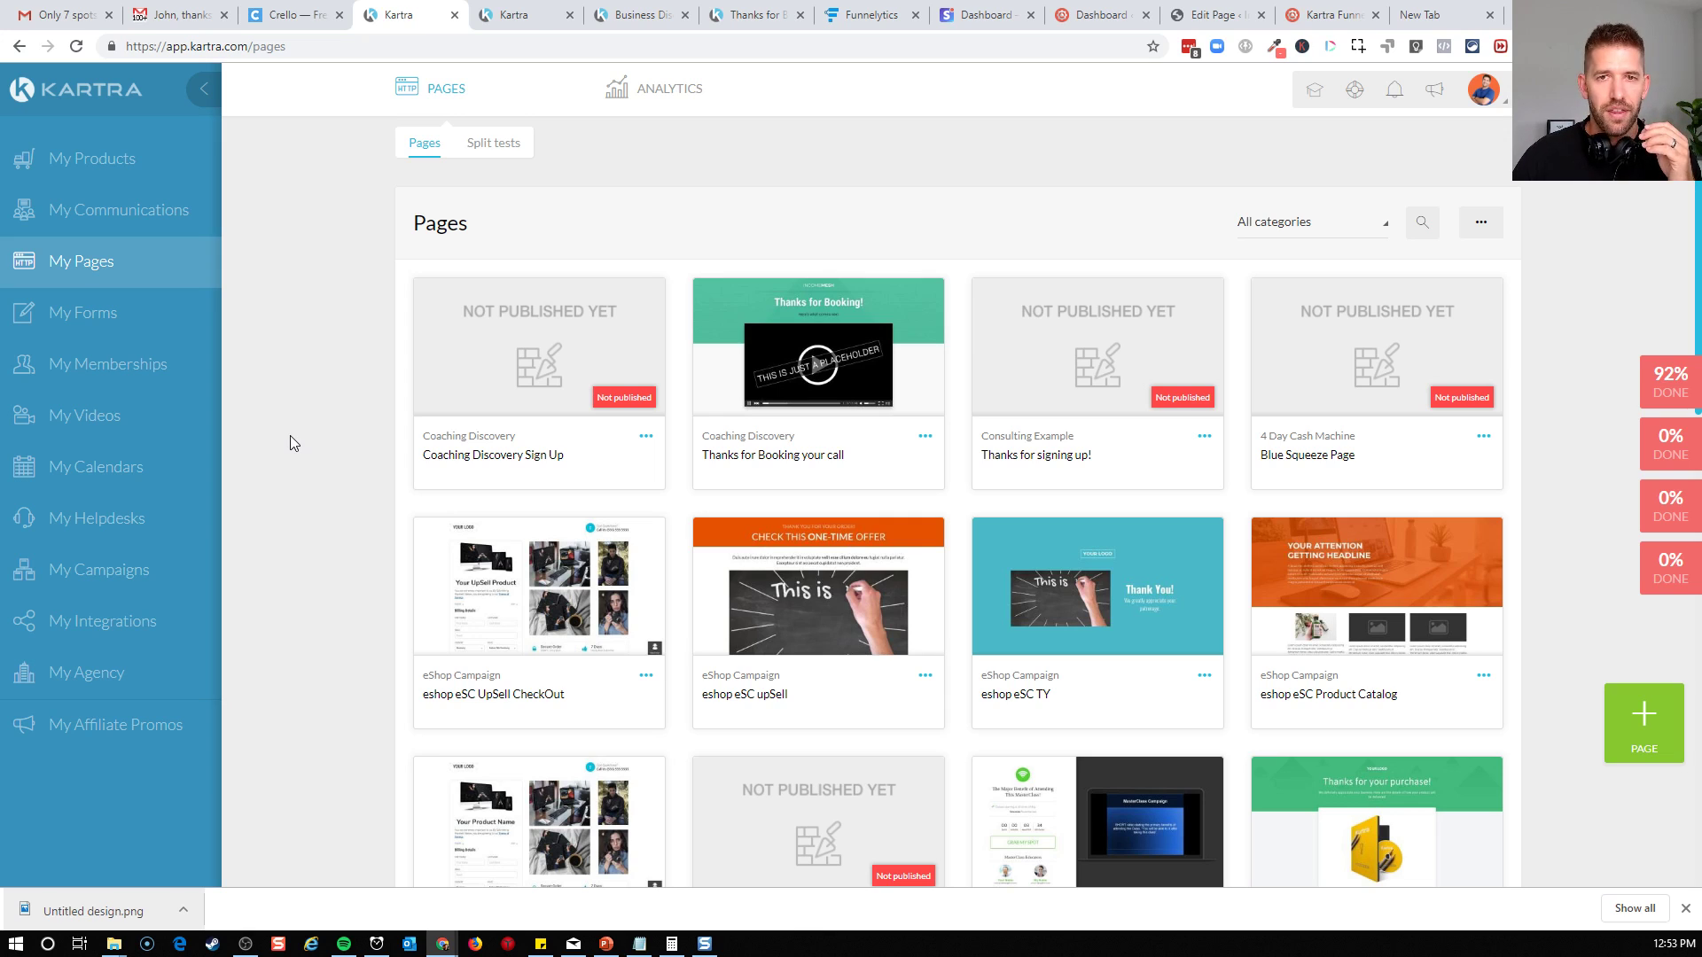
left_click(646, 437)
left_click(709, 404)
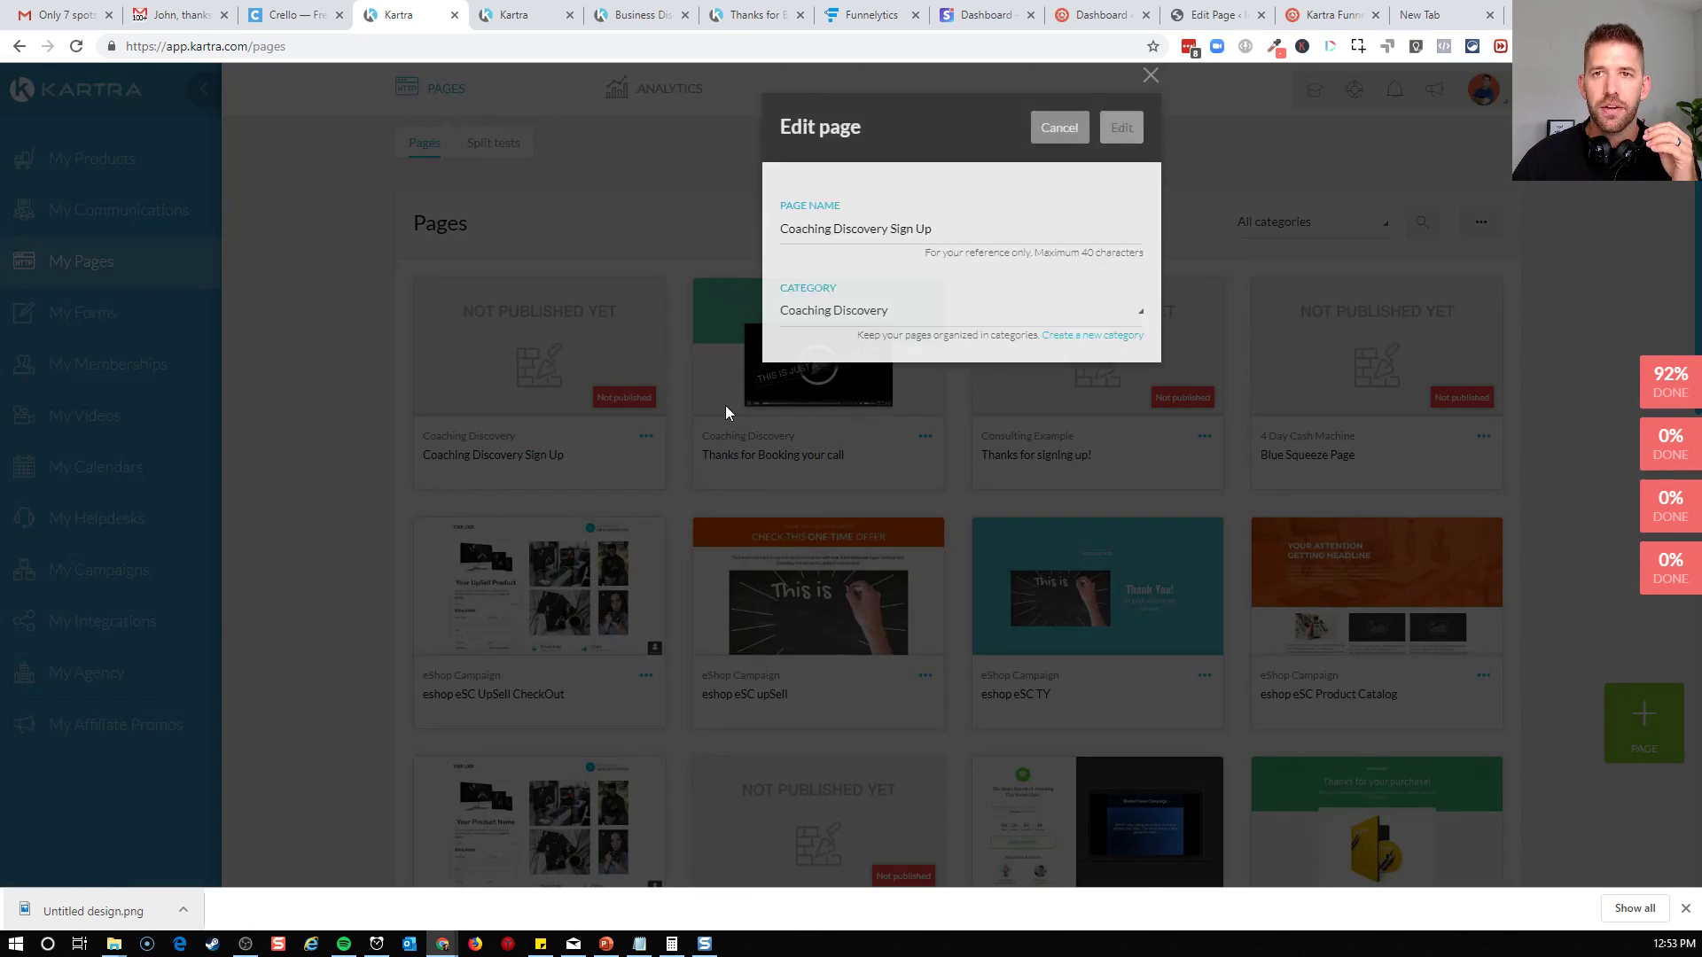
left_click(1119, 124)
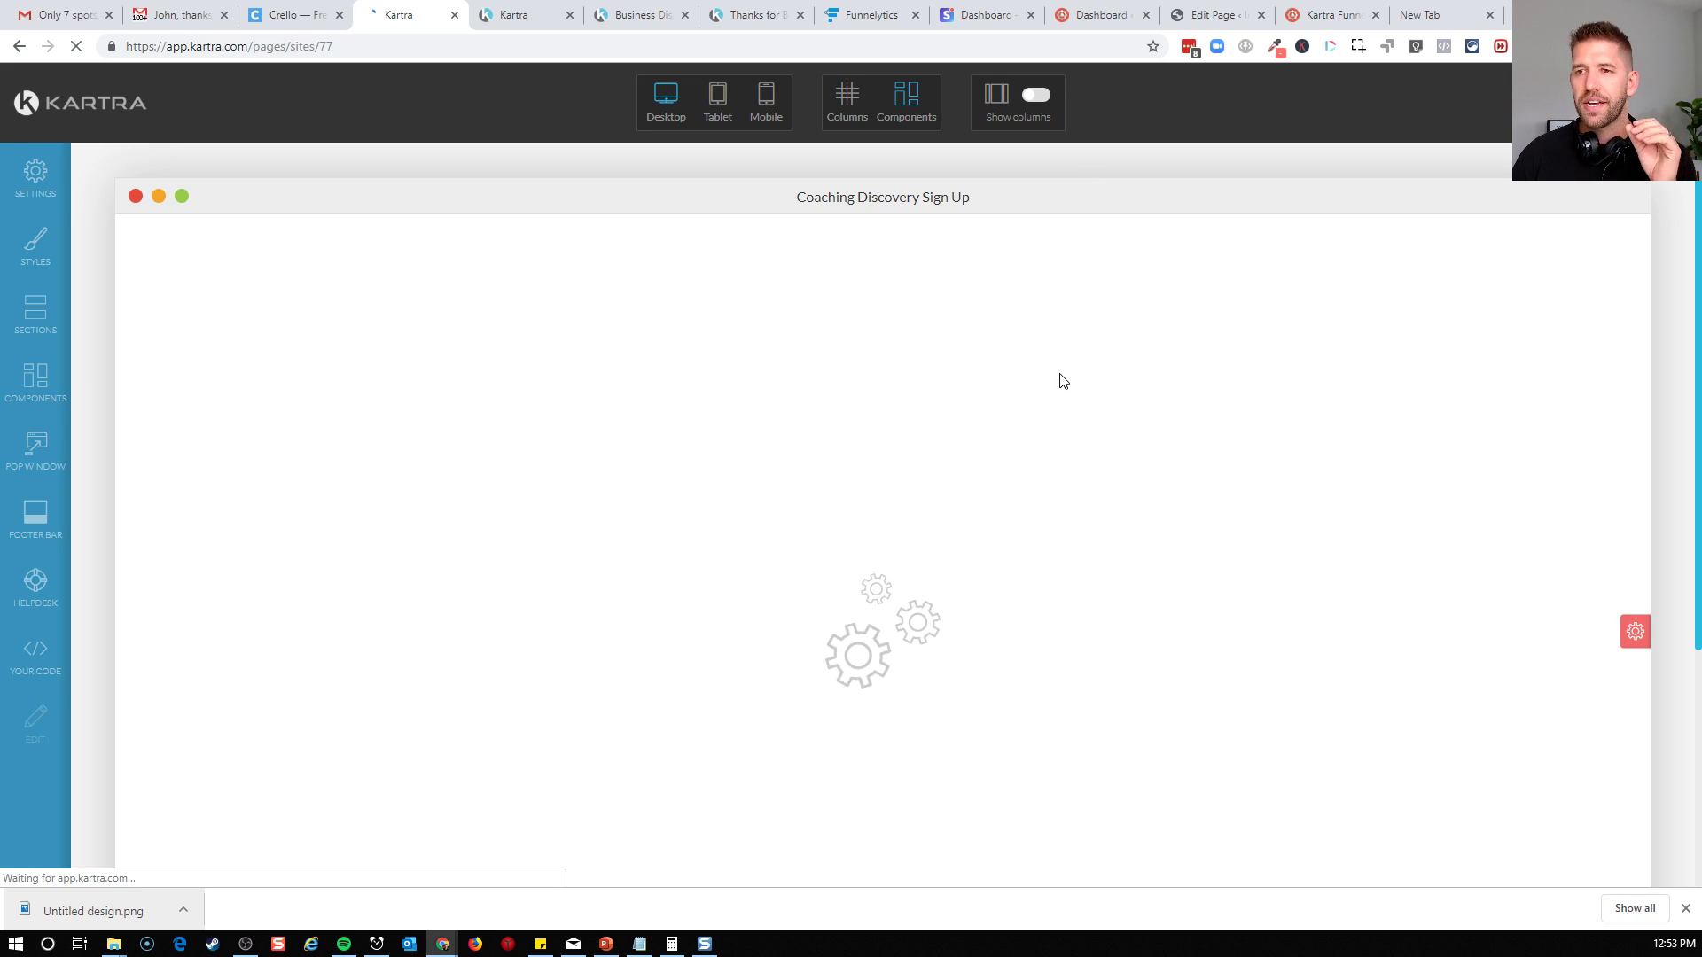
scroll(1281, 465, "down", 3)
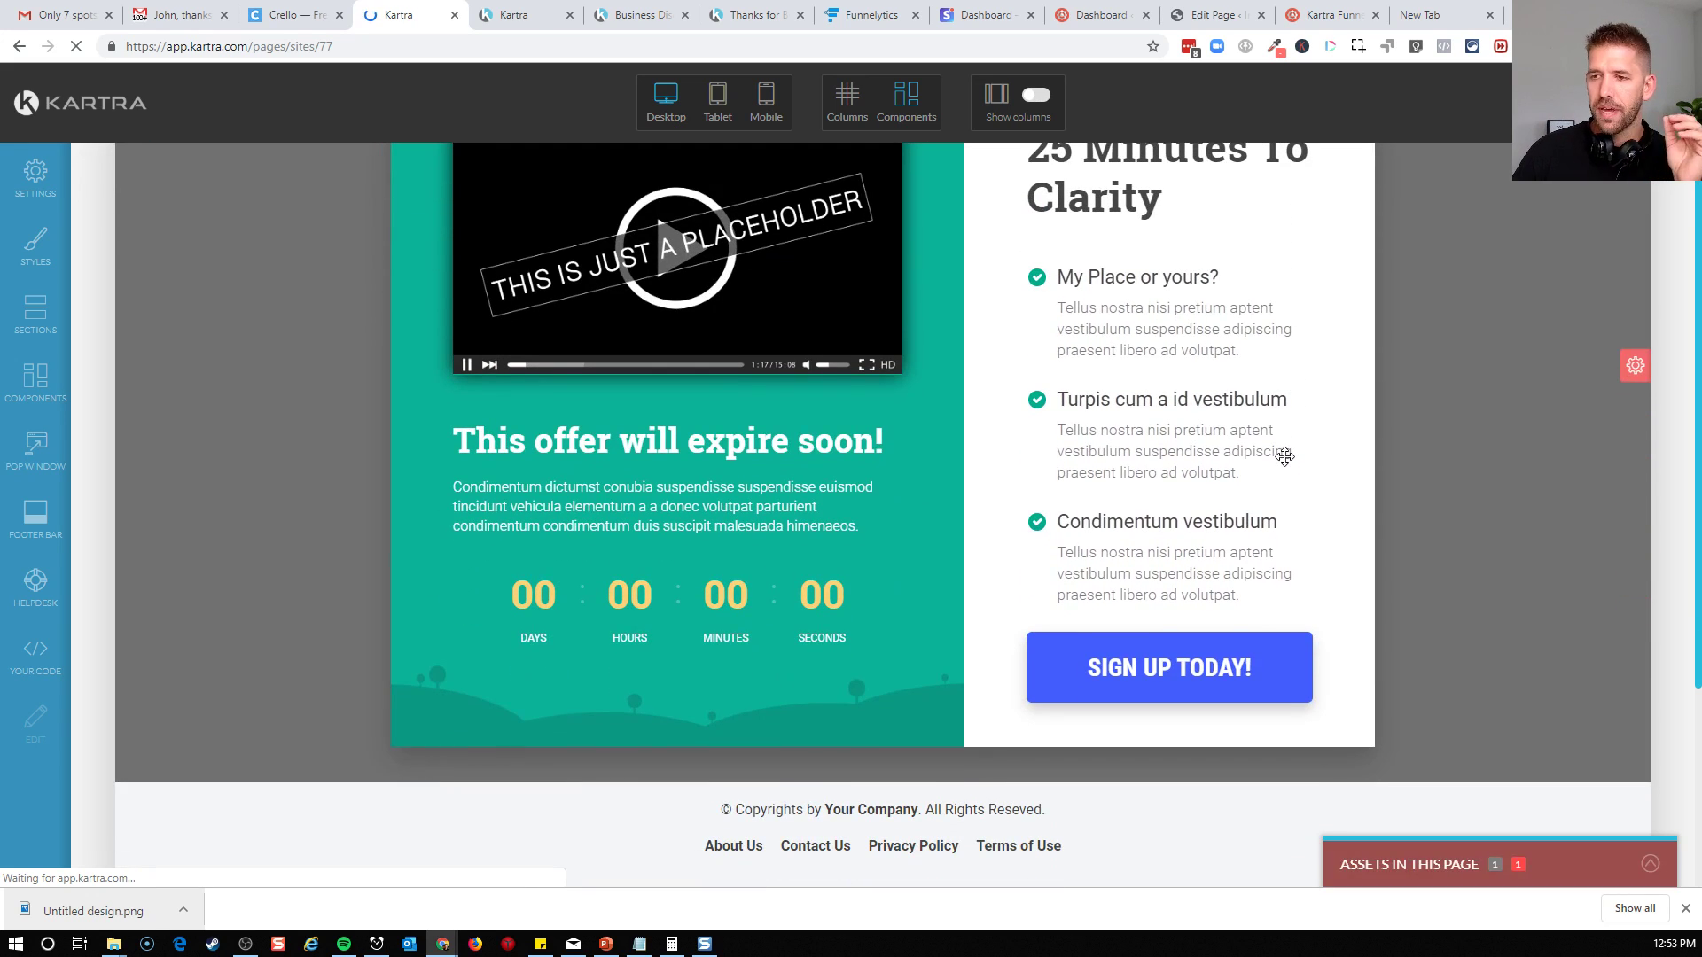
left_click(37, 463)
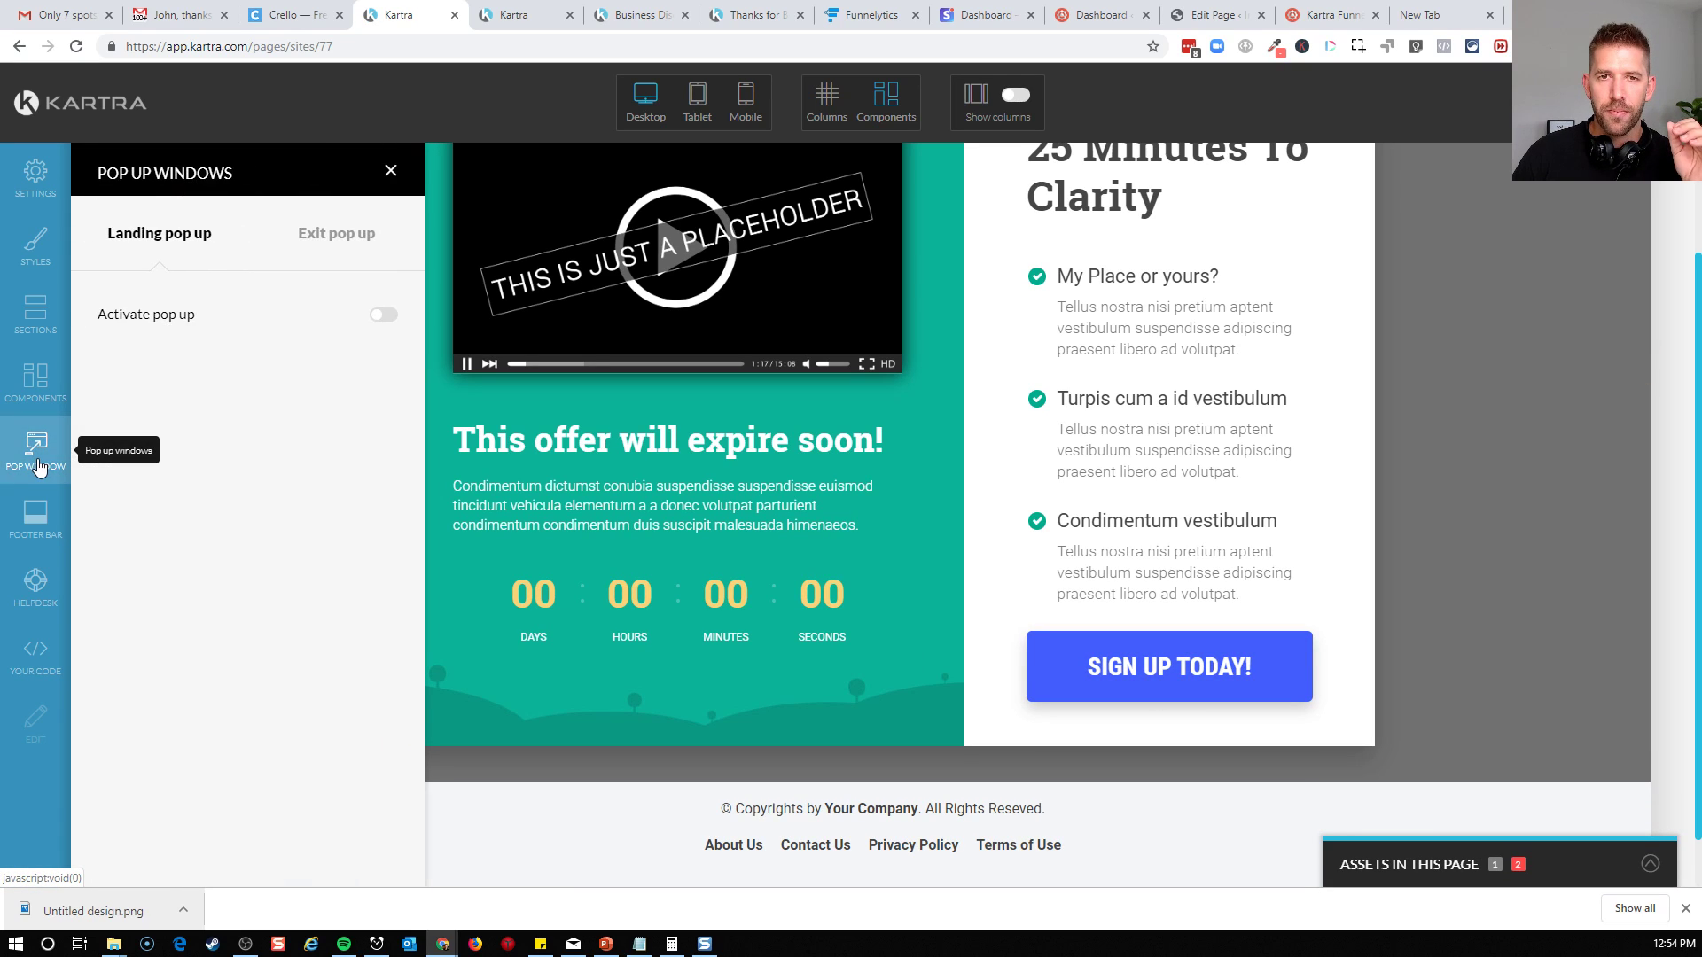
left_click(391, 171)
Connect the opt-in form popped by the Sign Up Today button to Discovery Call Step 1 Info, and open its field style settings
mouse_move(1073, 667)
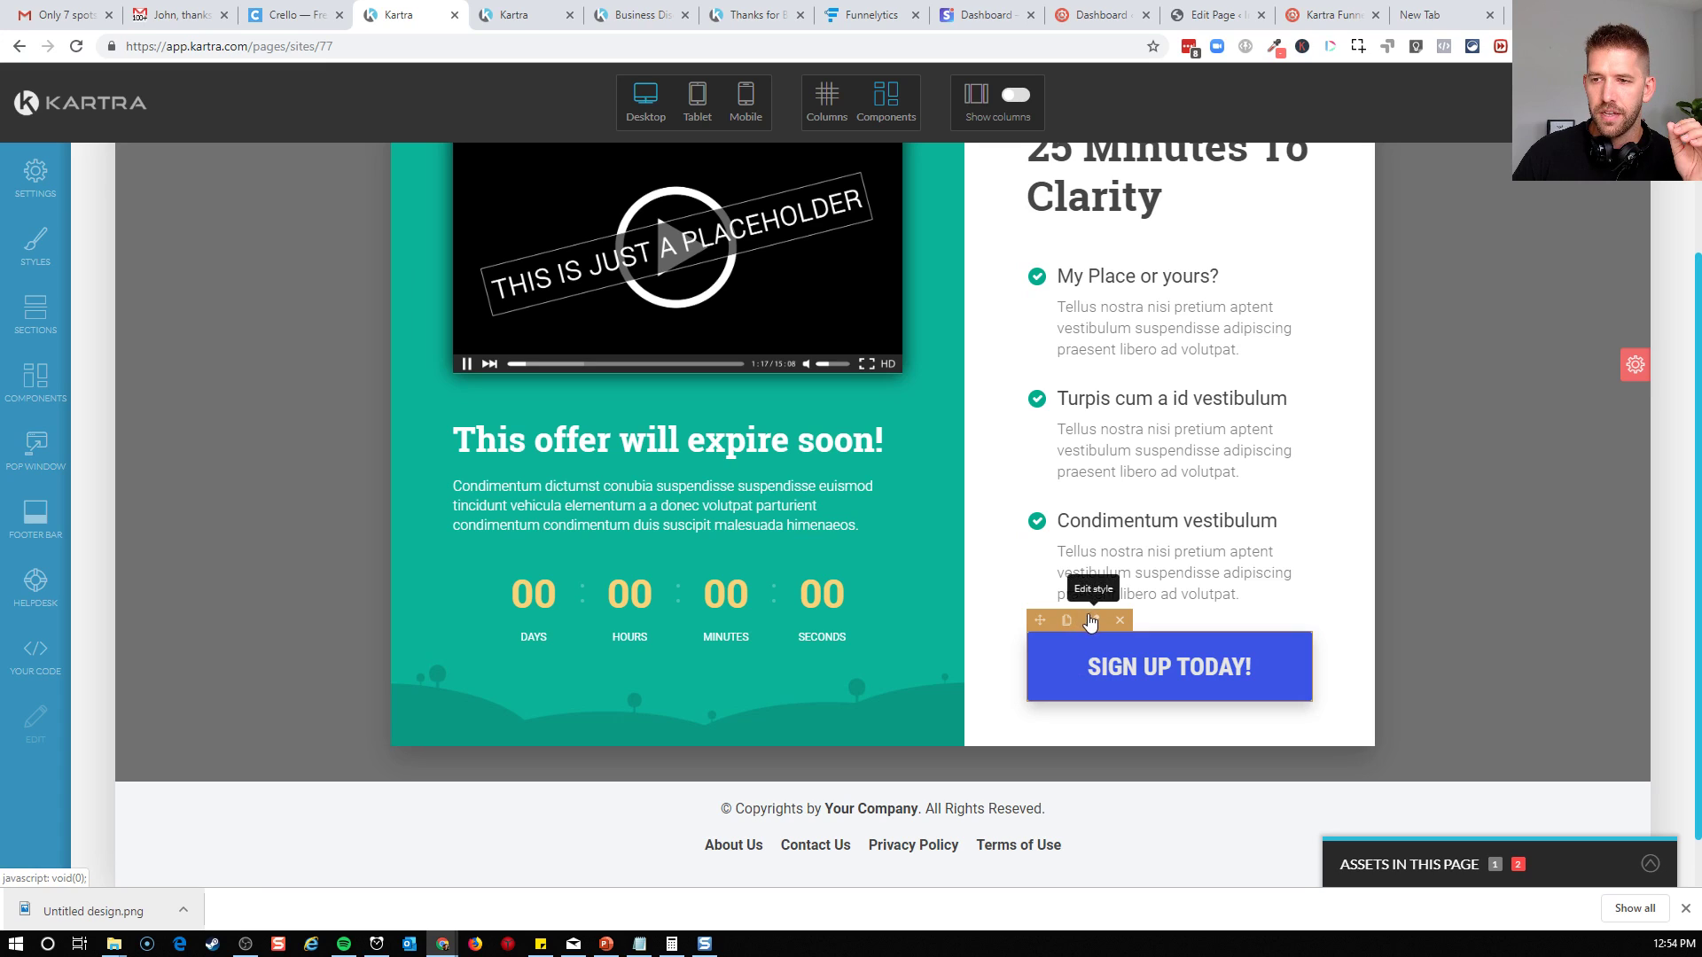
left_click(1094, 622)
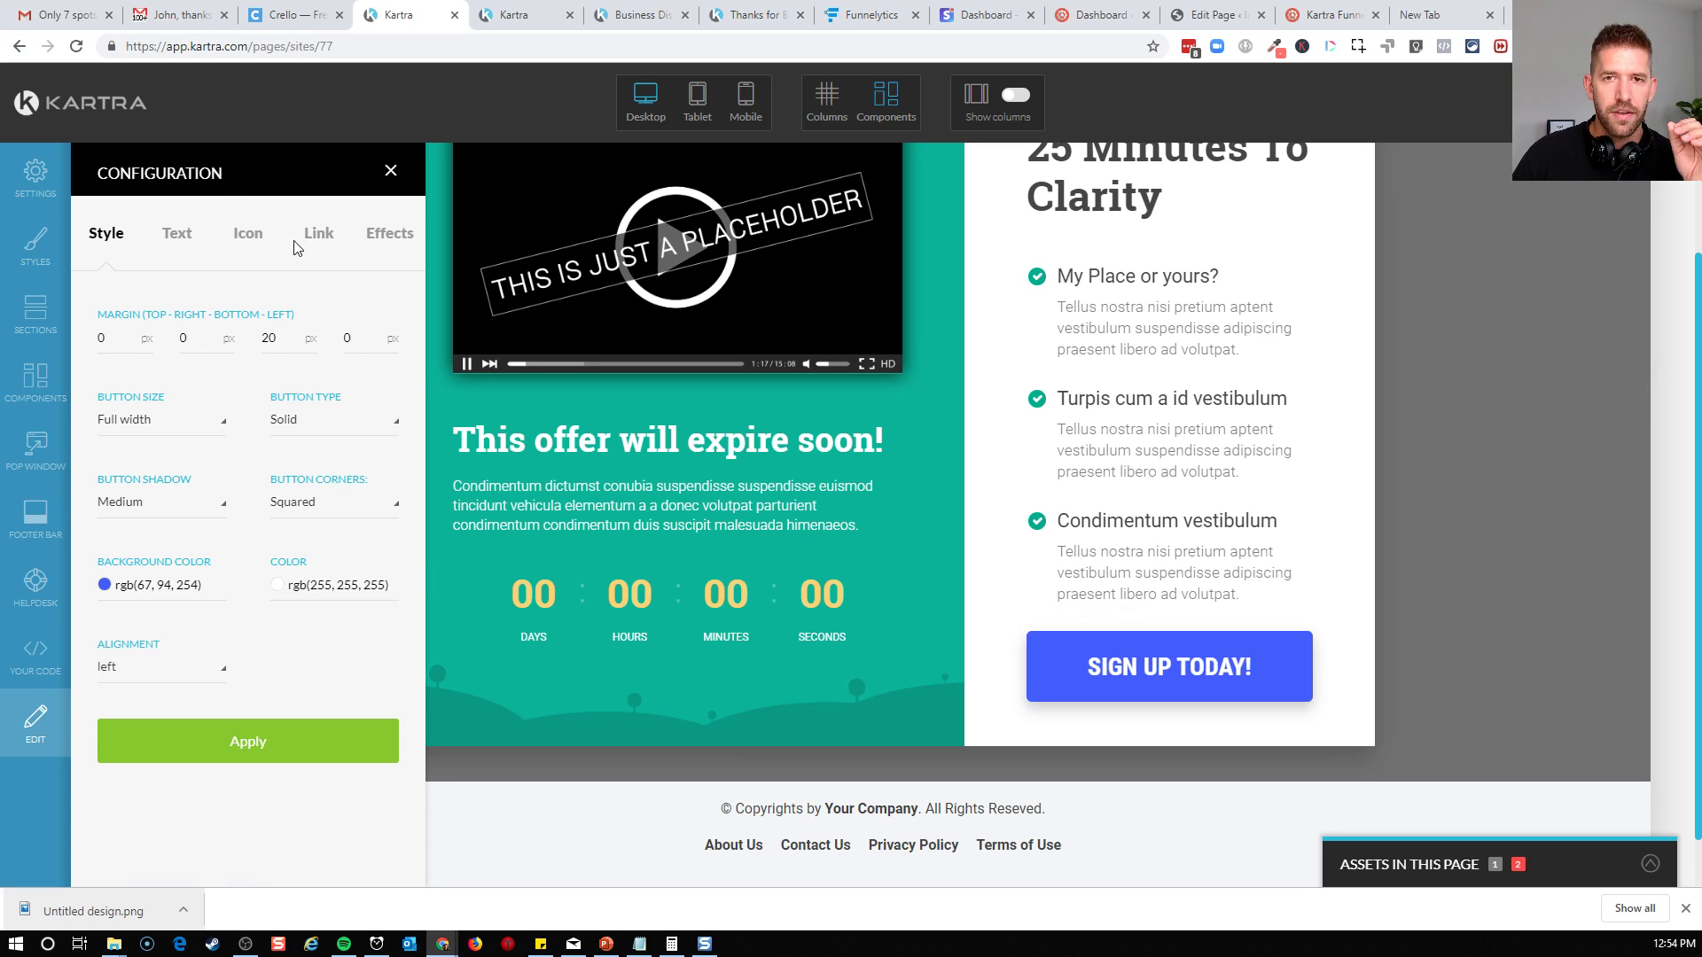
left_click(316, 234)
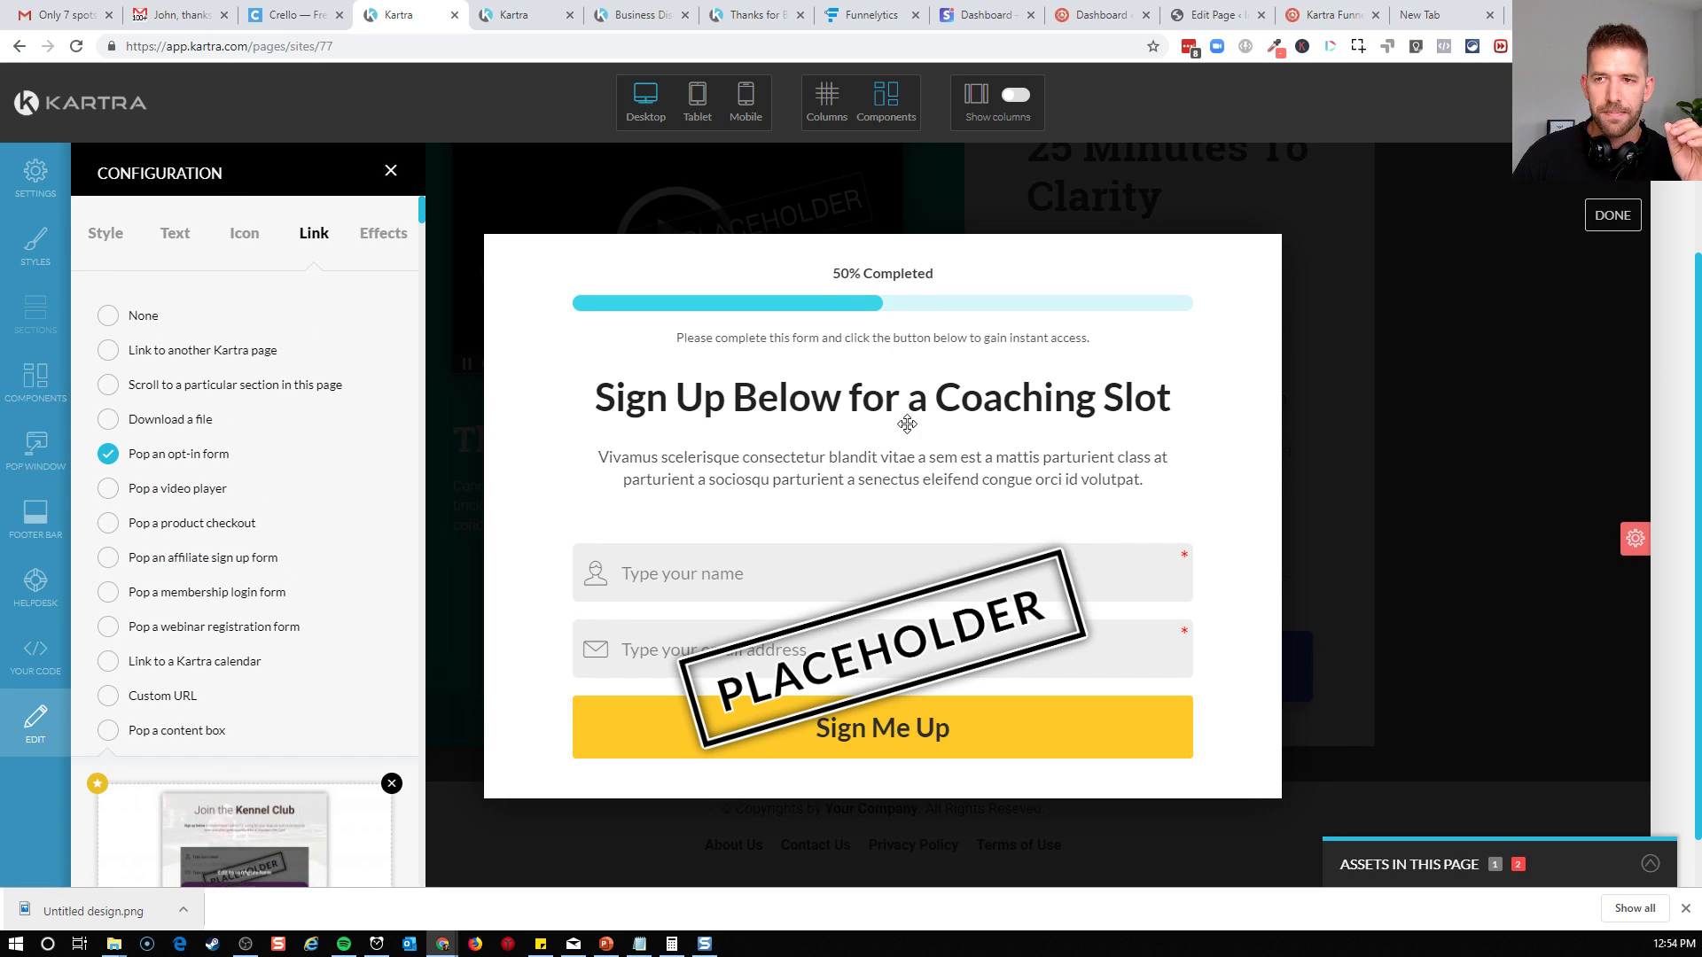
mouse_move(836, 590)
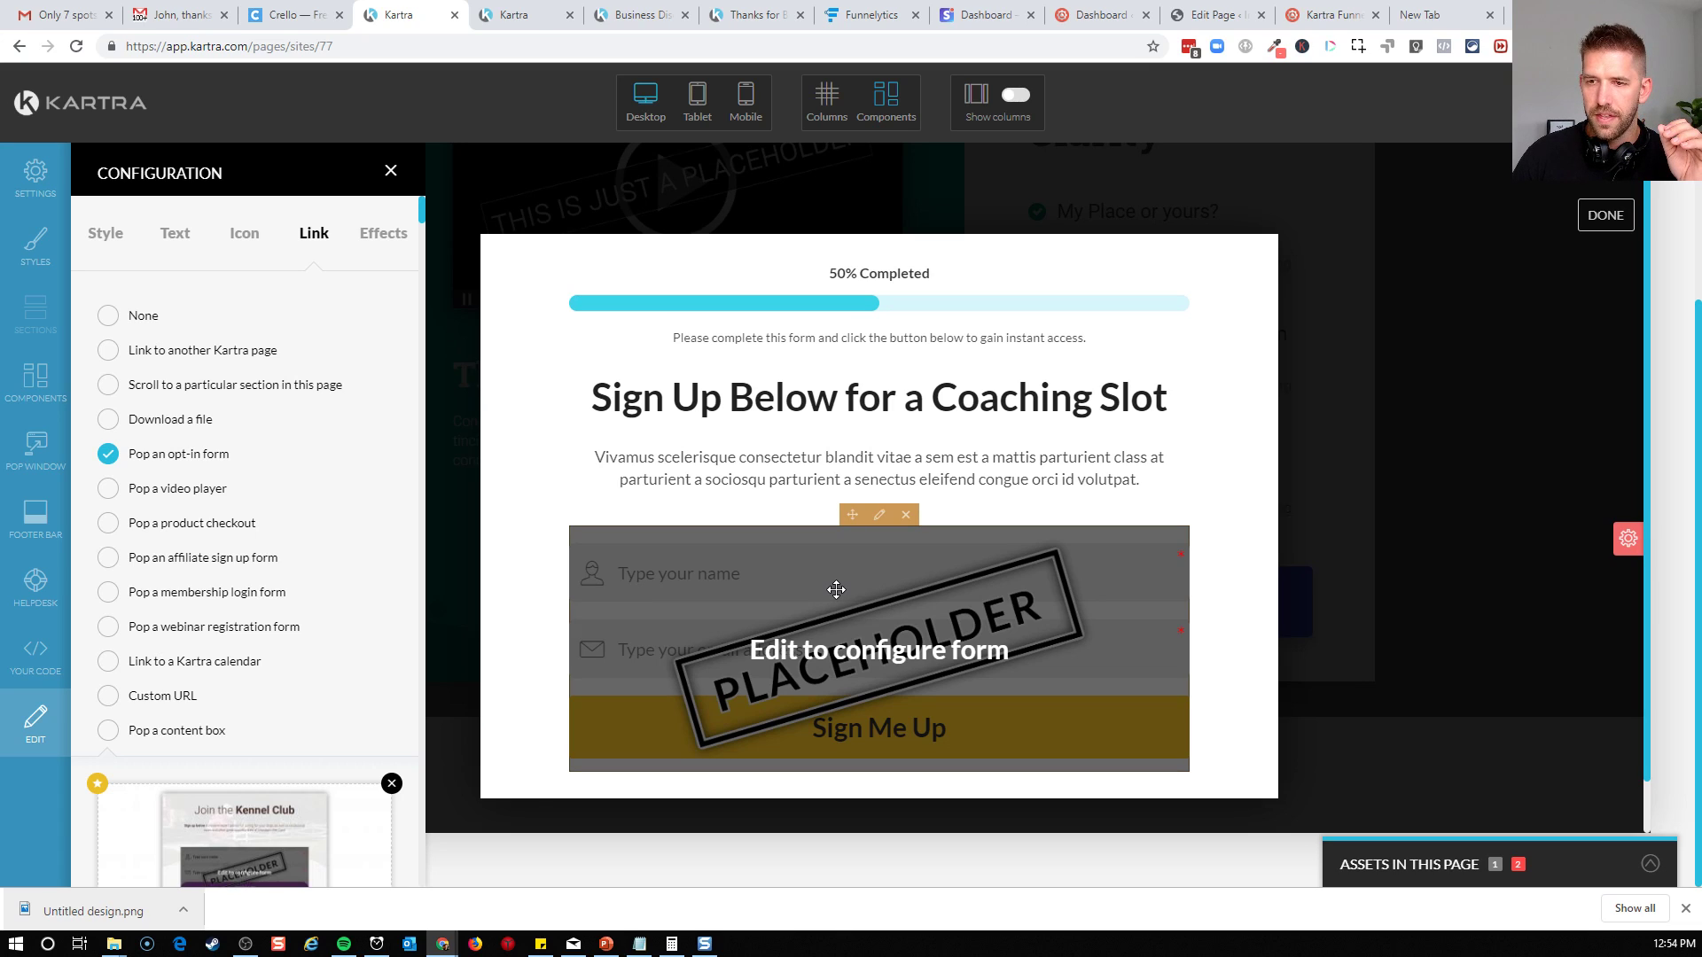
left_click(879, 516)
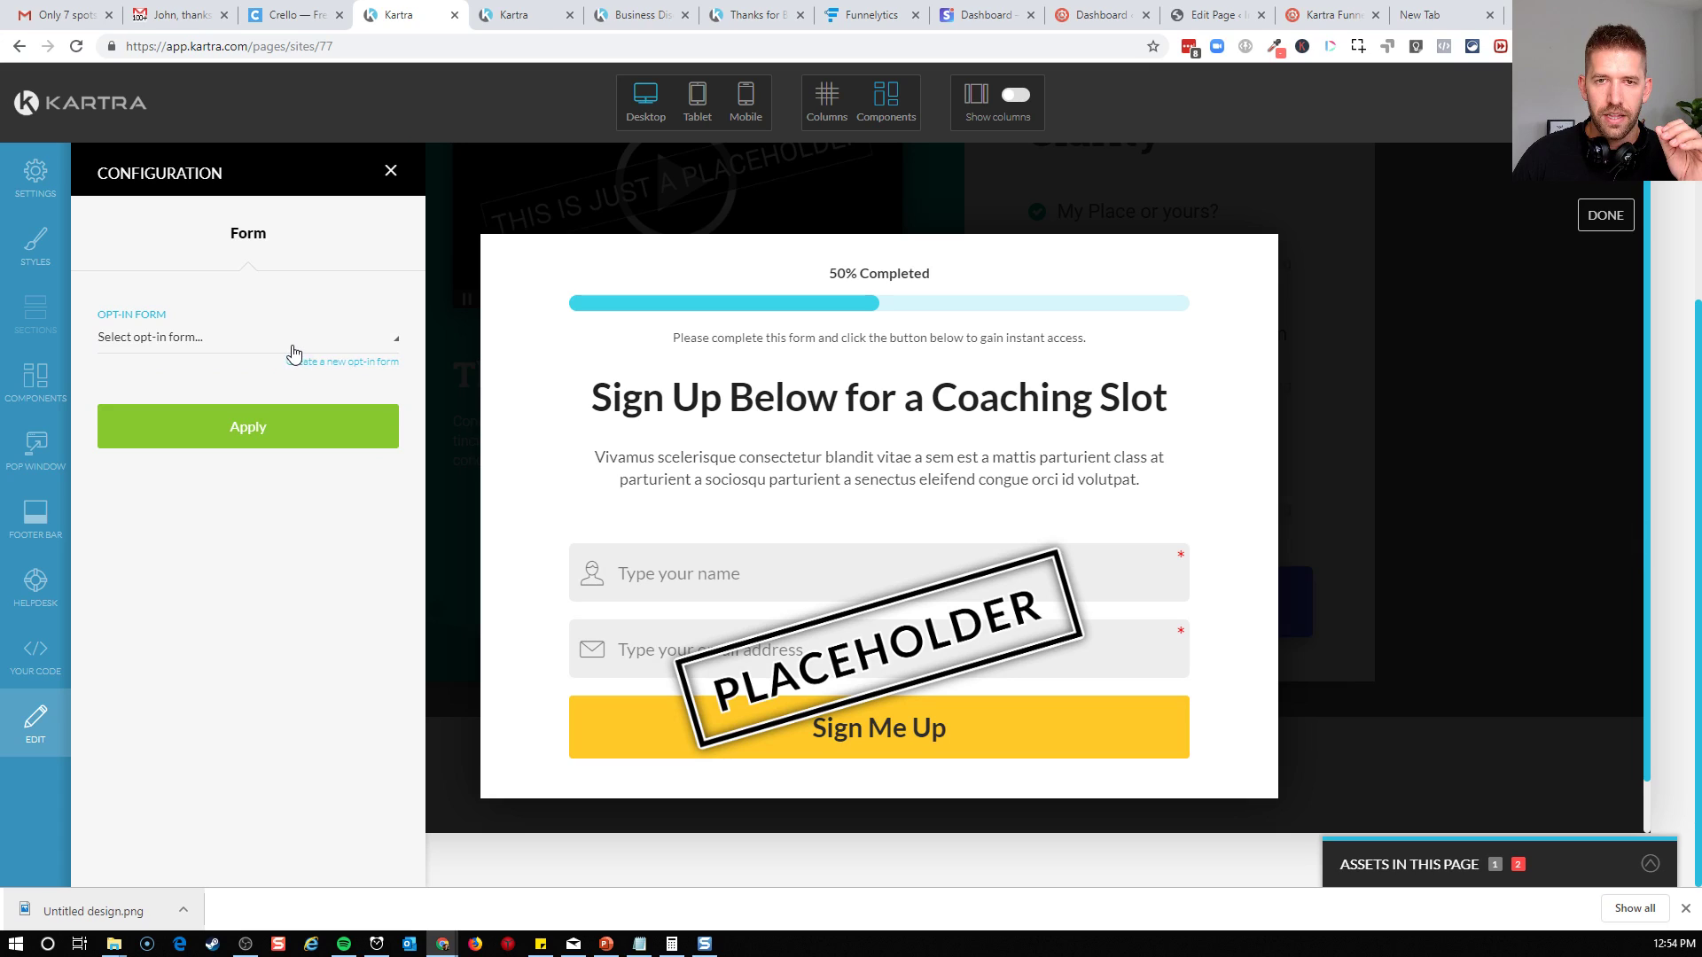
left_click(294, 348)
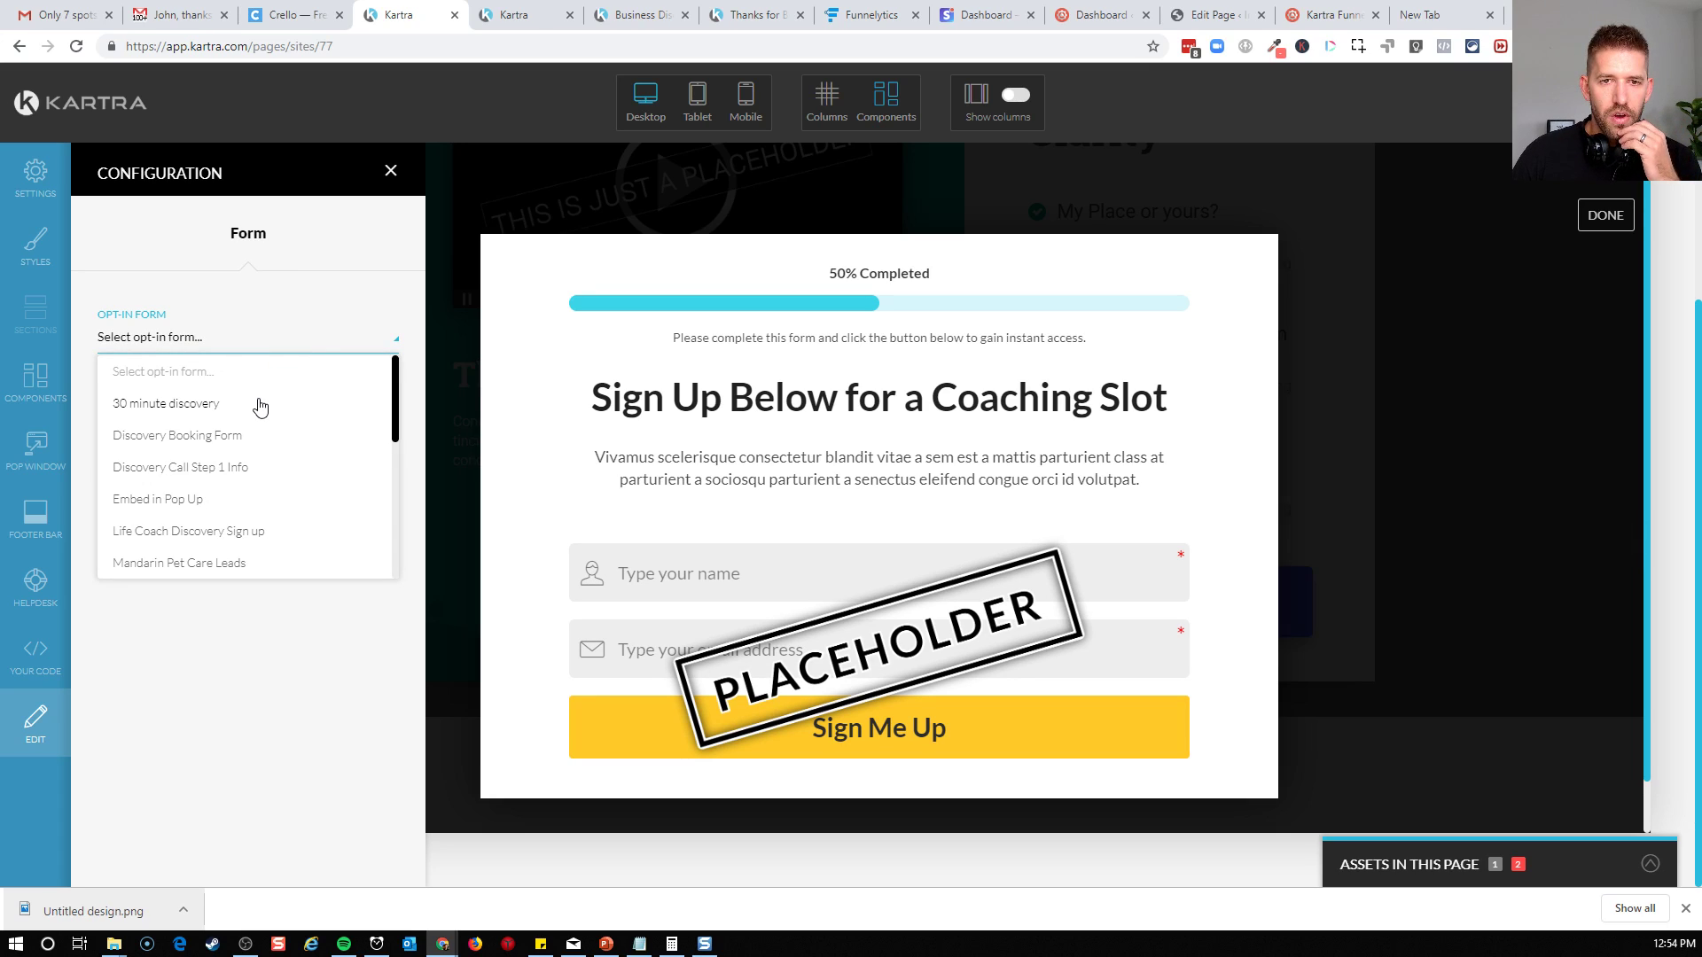
left_click(220, 469)
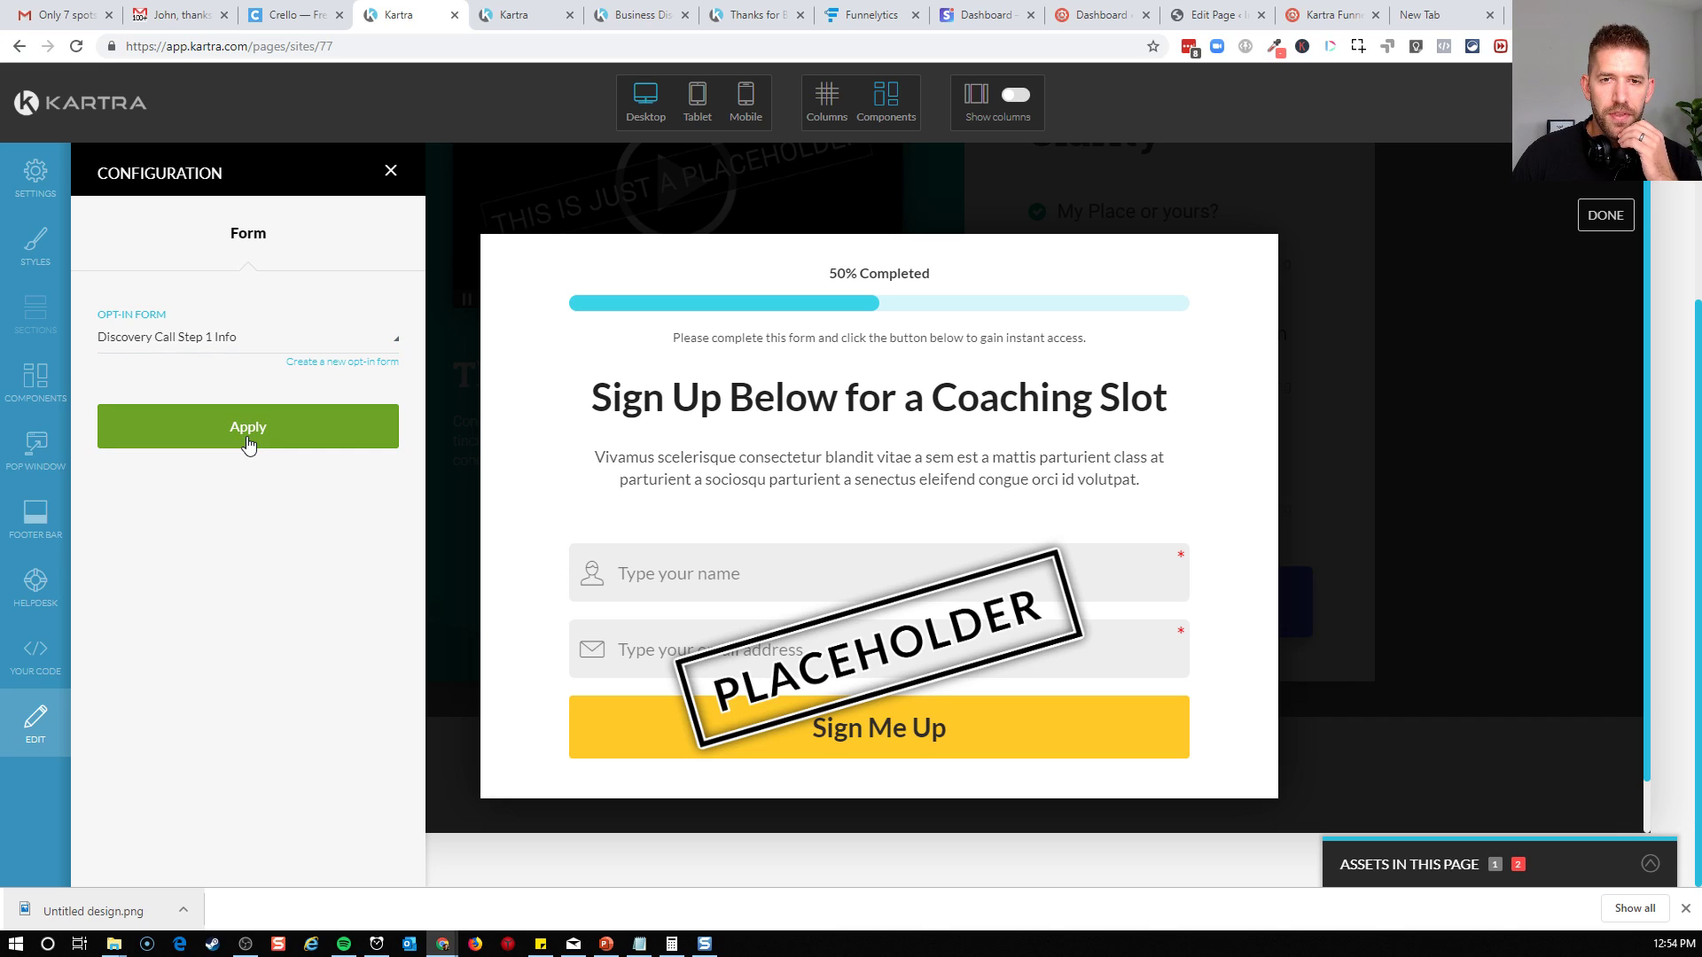
left_click(249, 442)
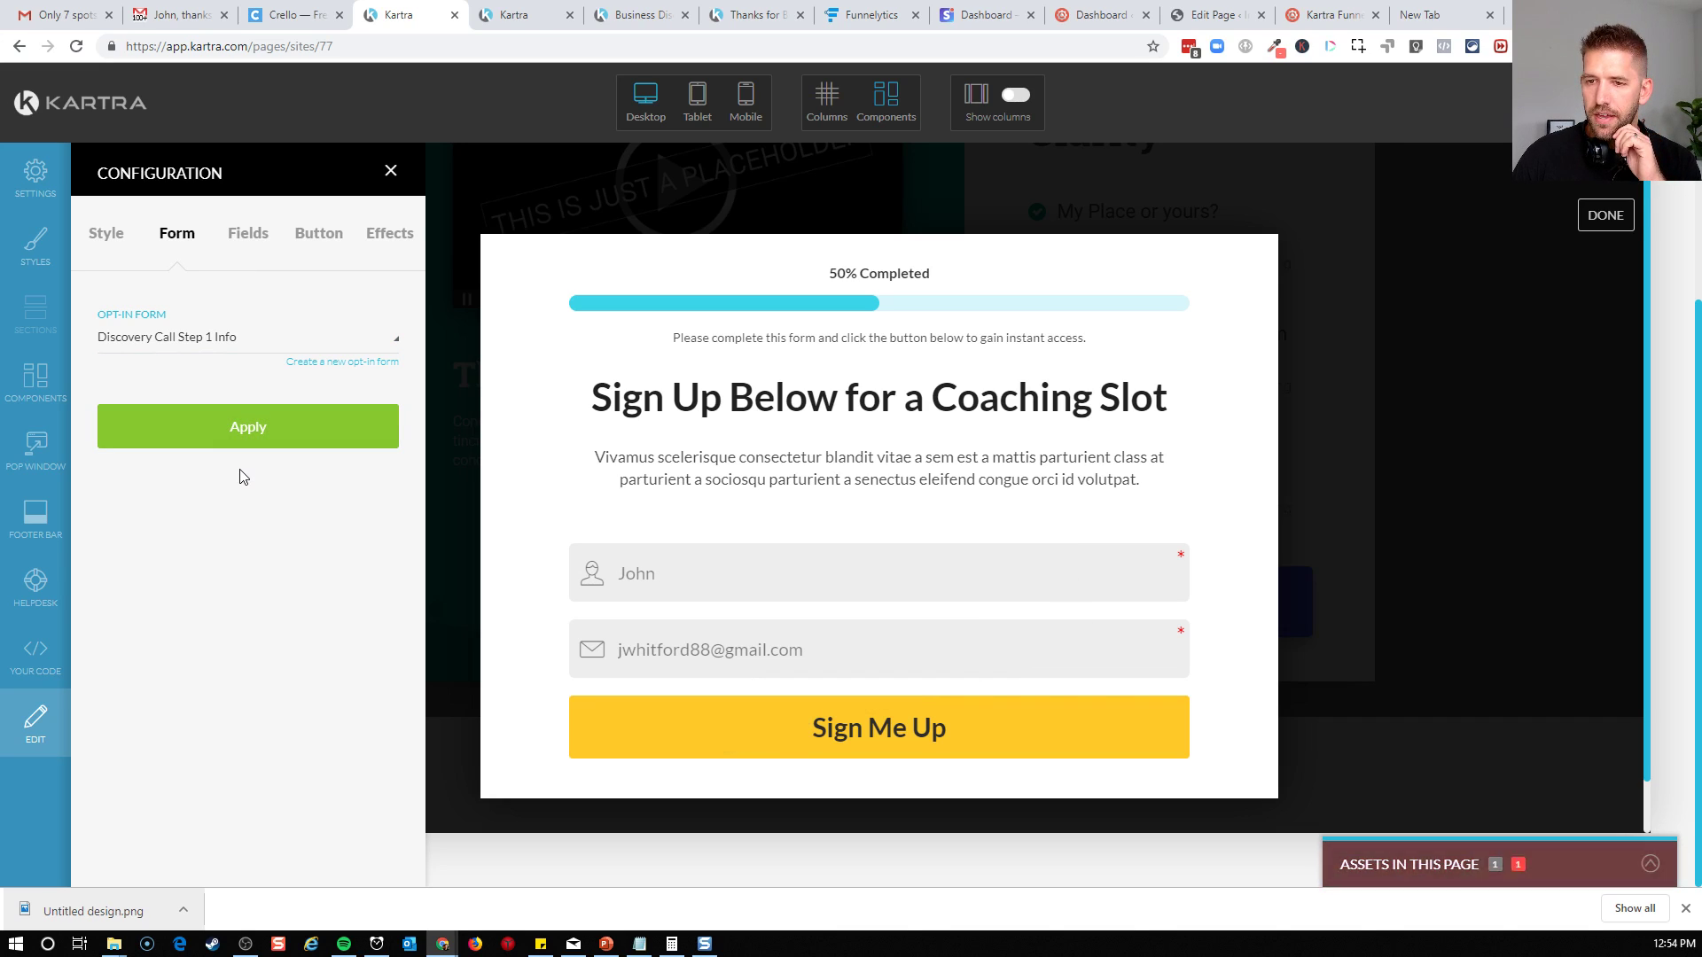
left_click(261, 245)
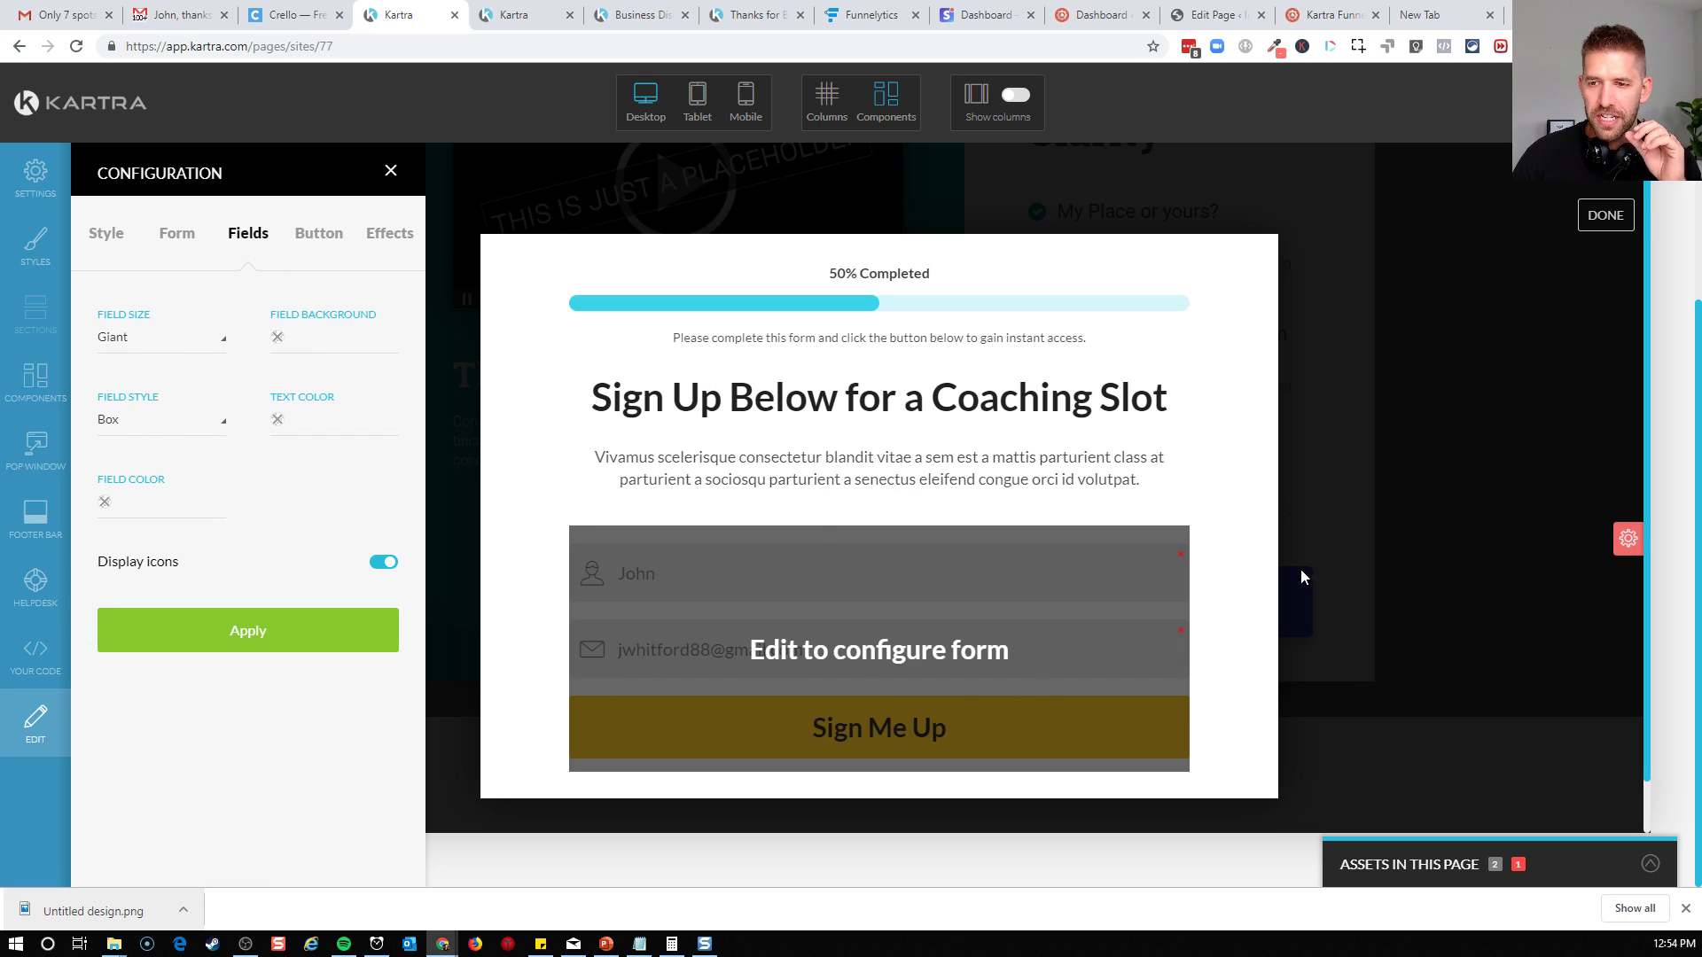
Copy the colour value of the pop-up's progress bar for reuse on the form's button
left_click(324, 244)
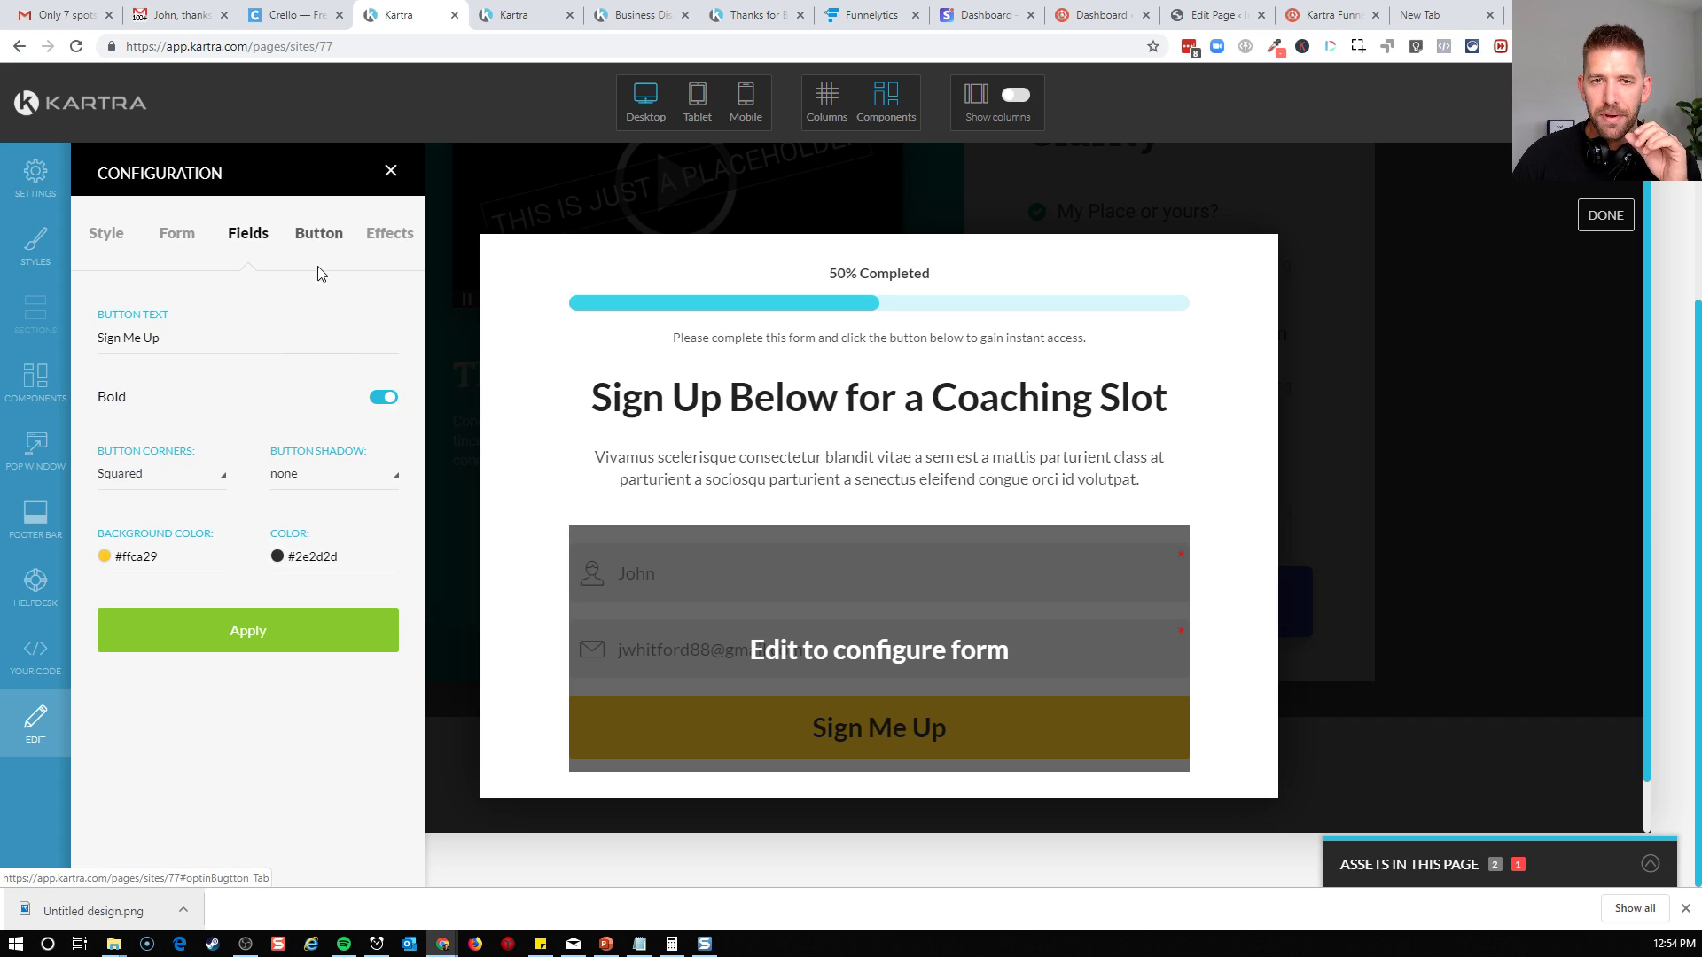
left_click(125, 561)
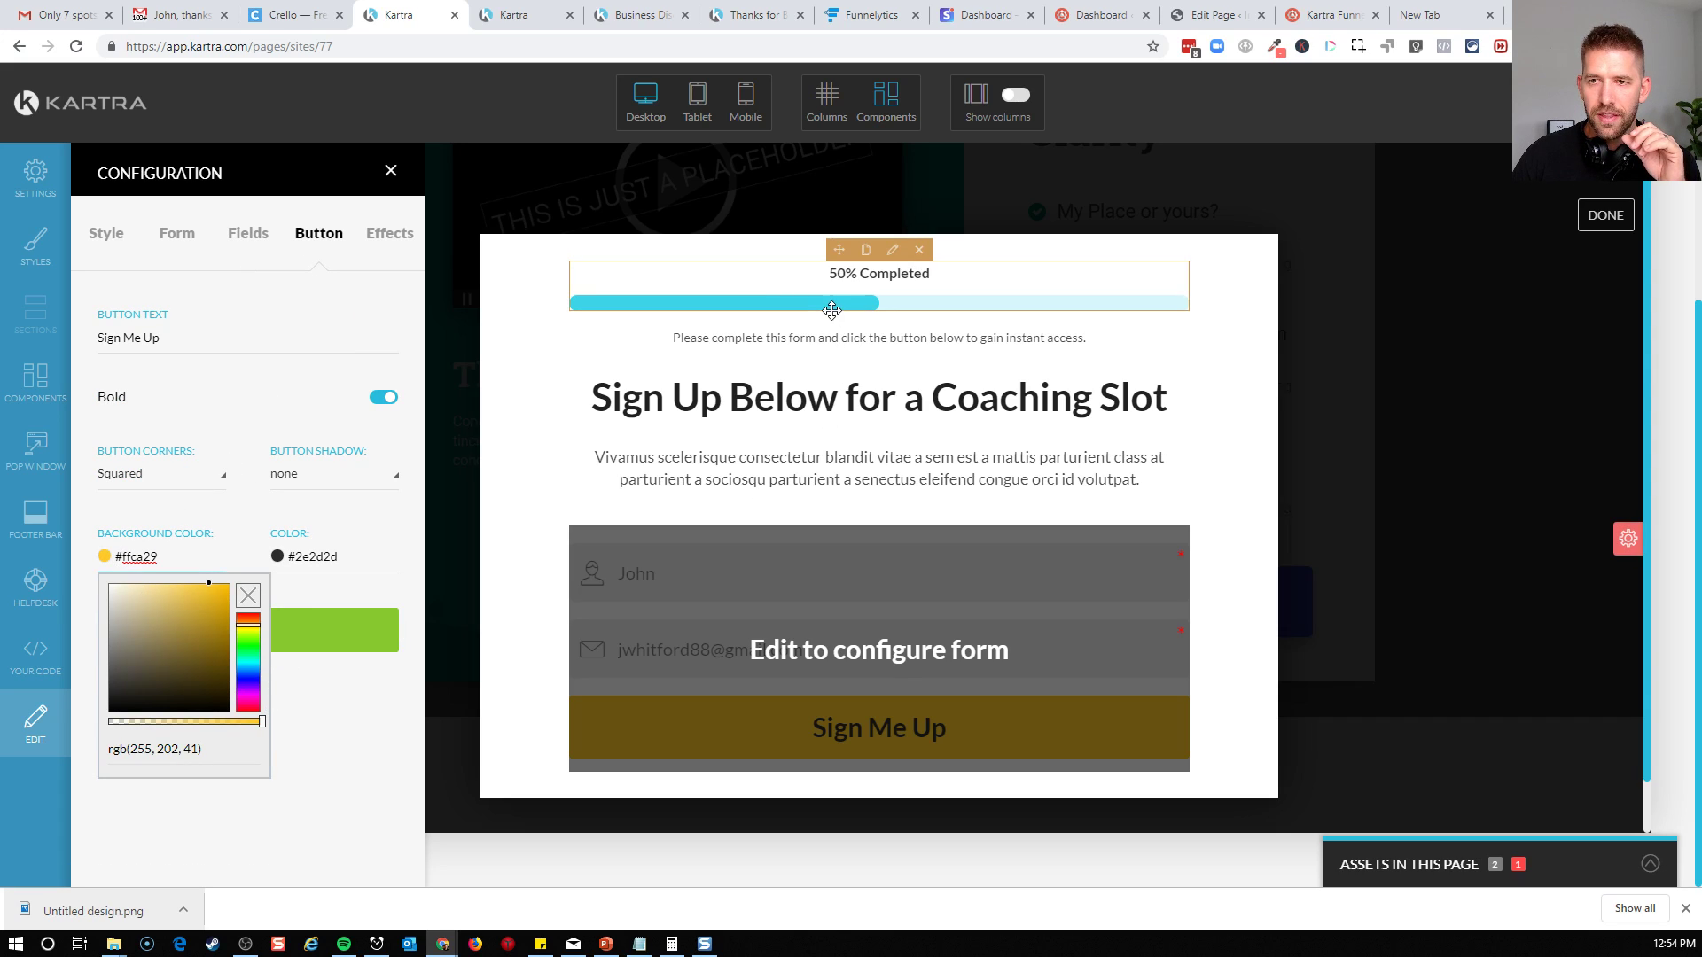
left_click(898, 255)
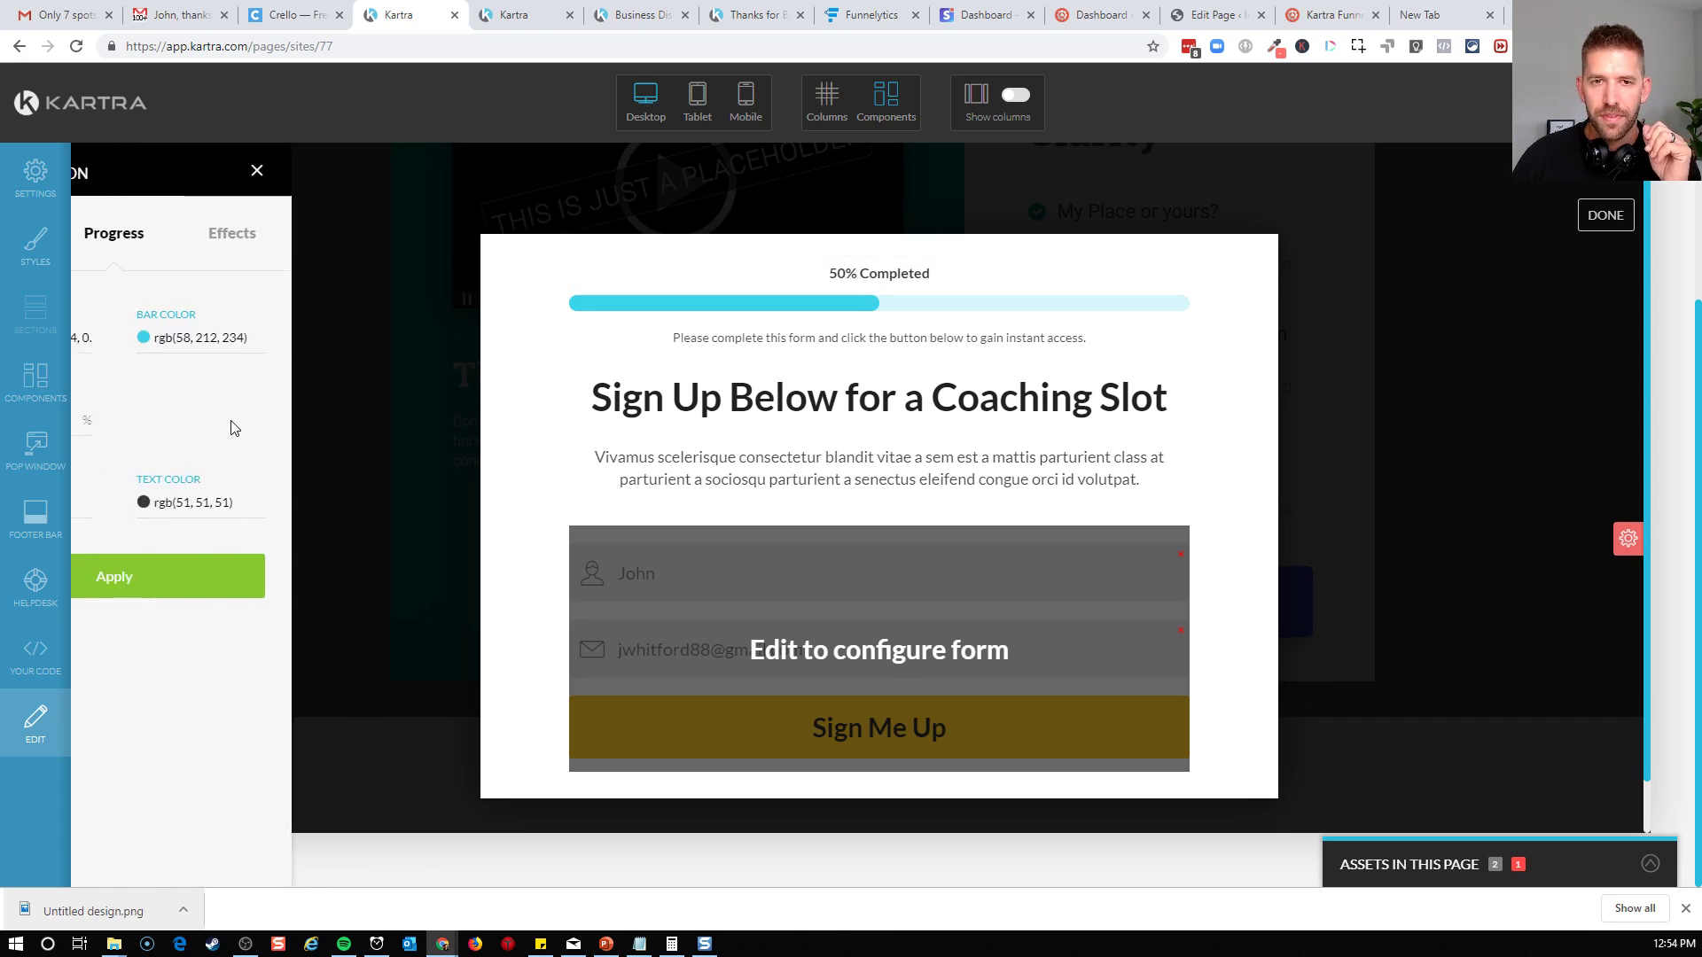
left_click(302, 352)
triple_click(380, 530)
key("ctrl+c")
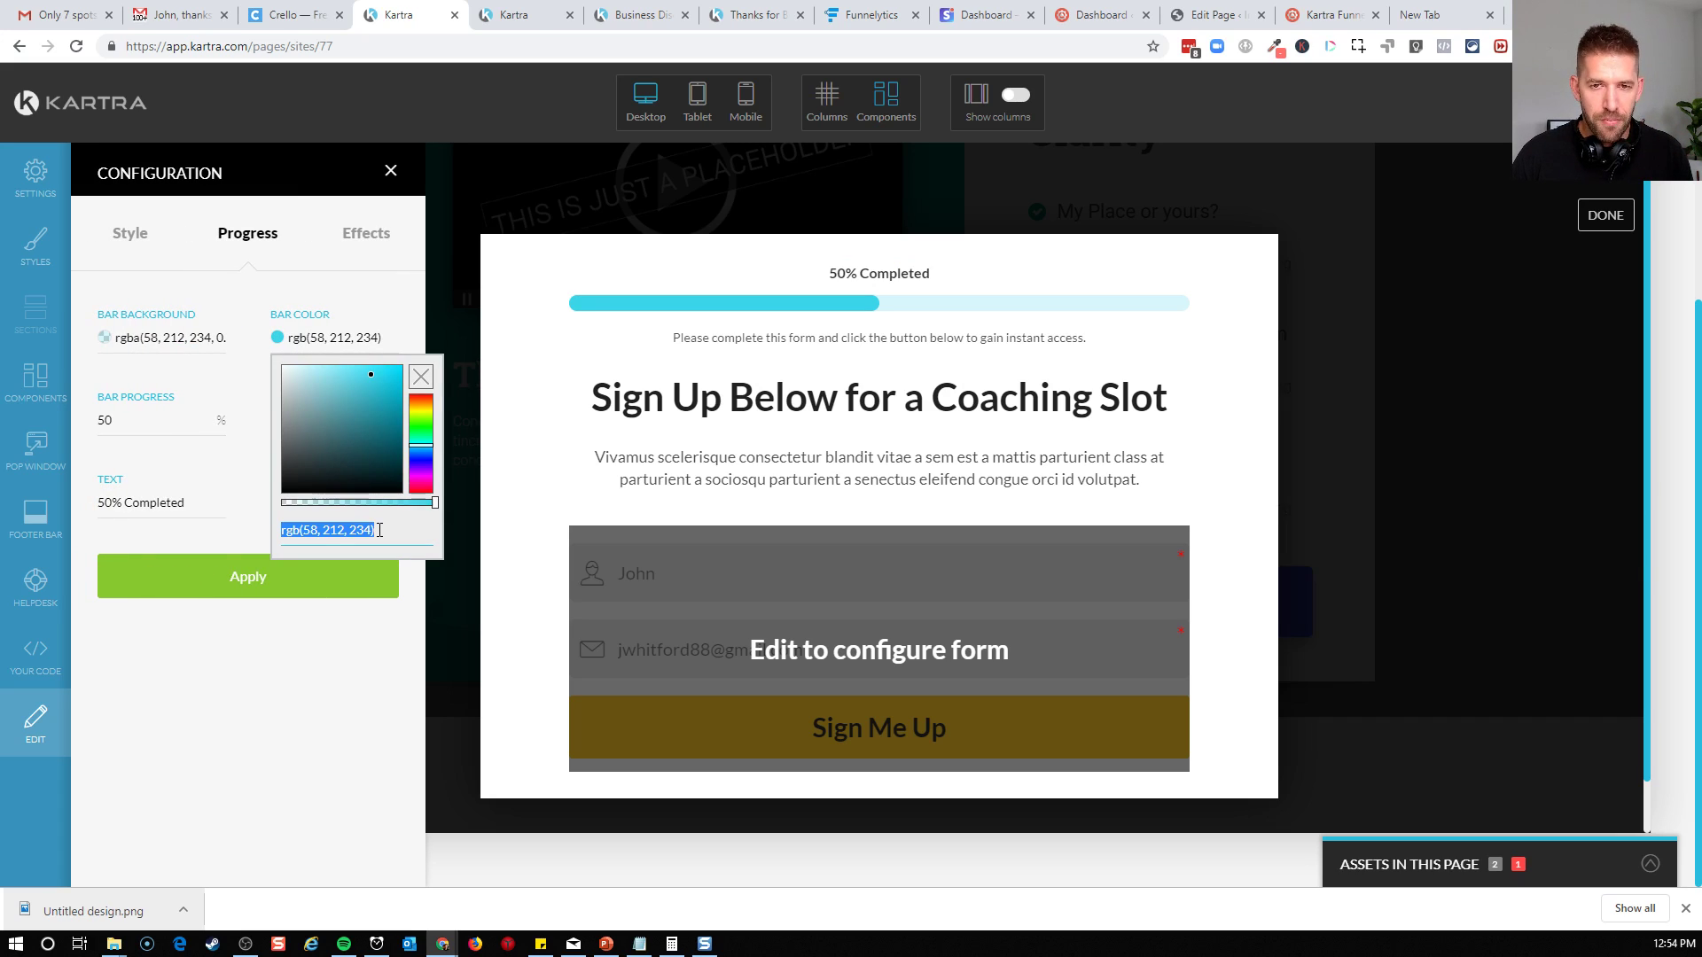
left_click(302, 760)
left_click(290, 580)
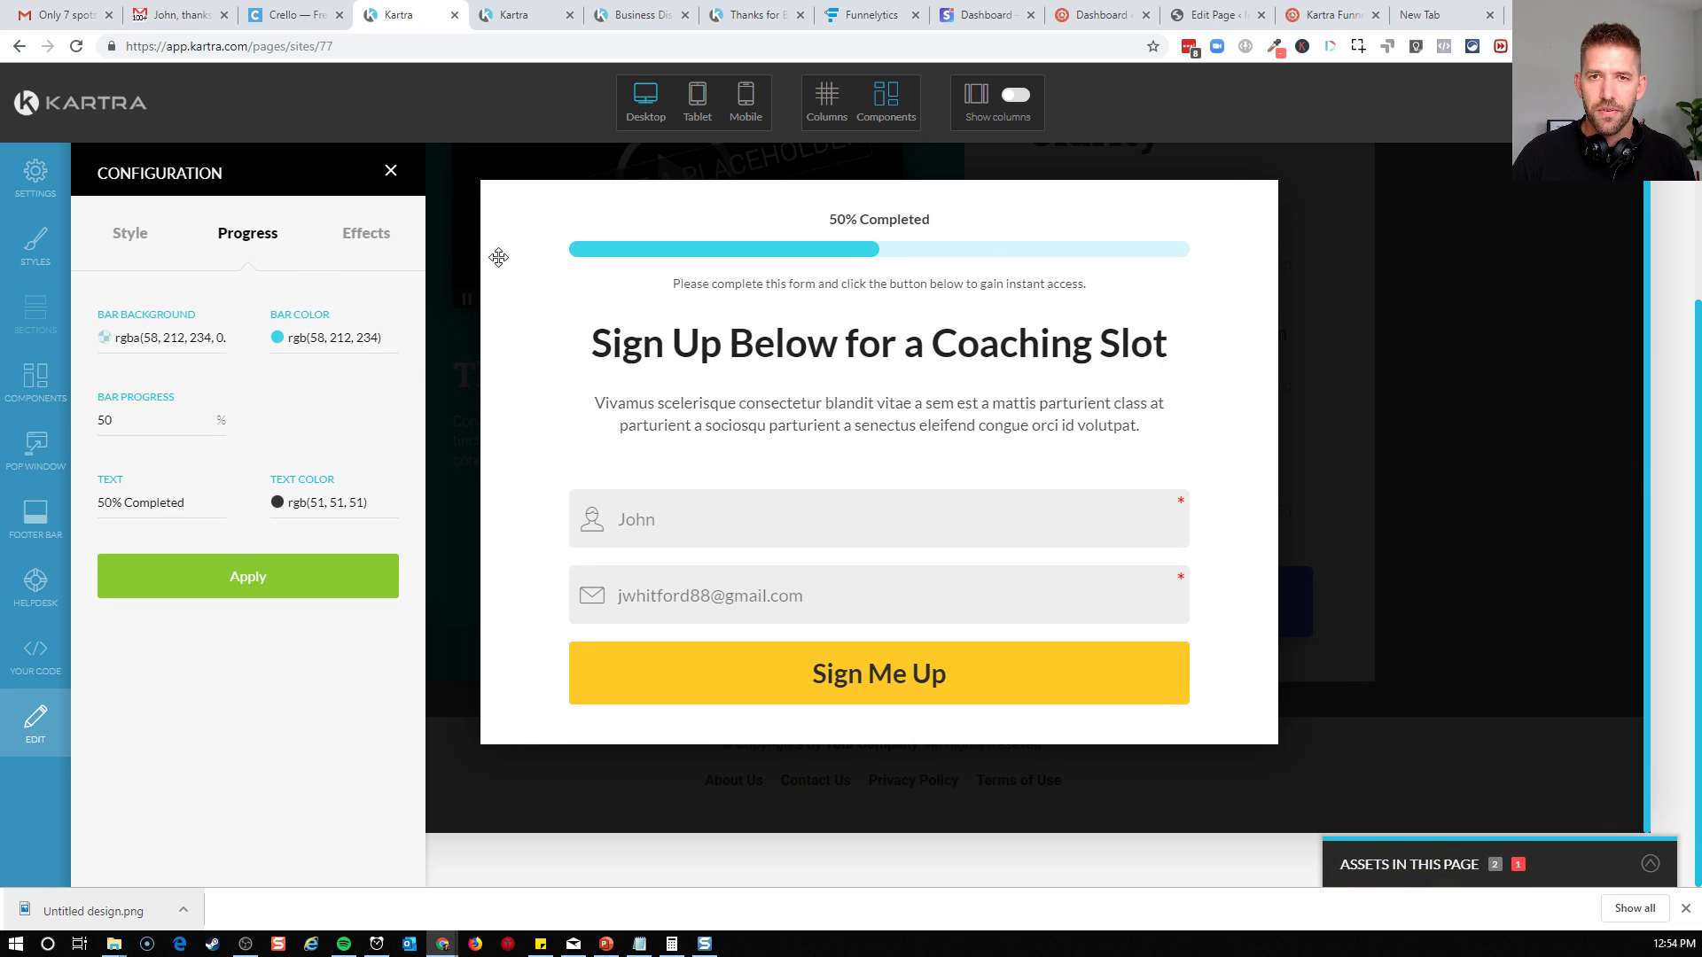
left_click(391, 170)
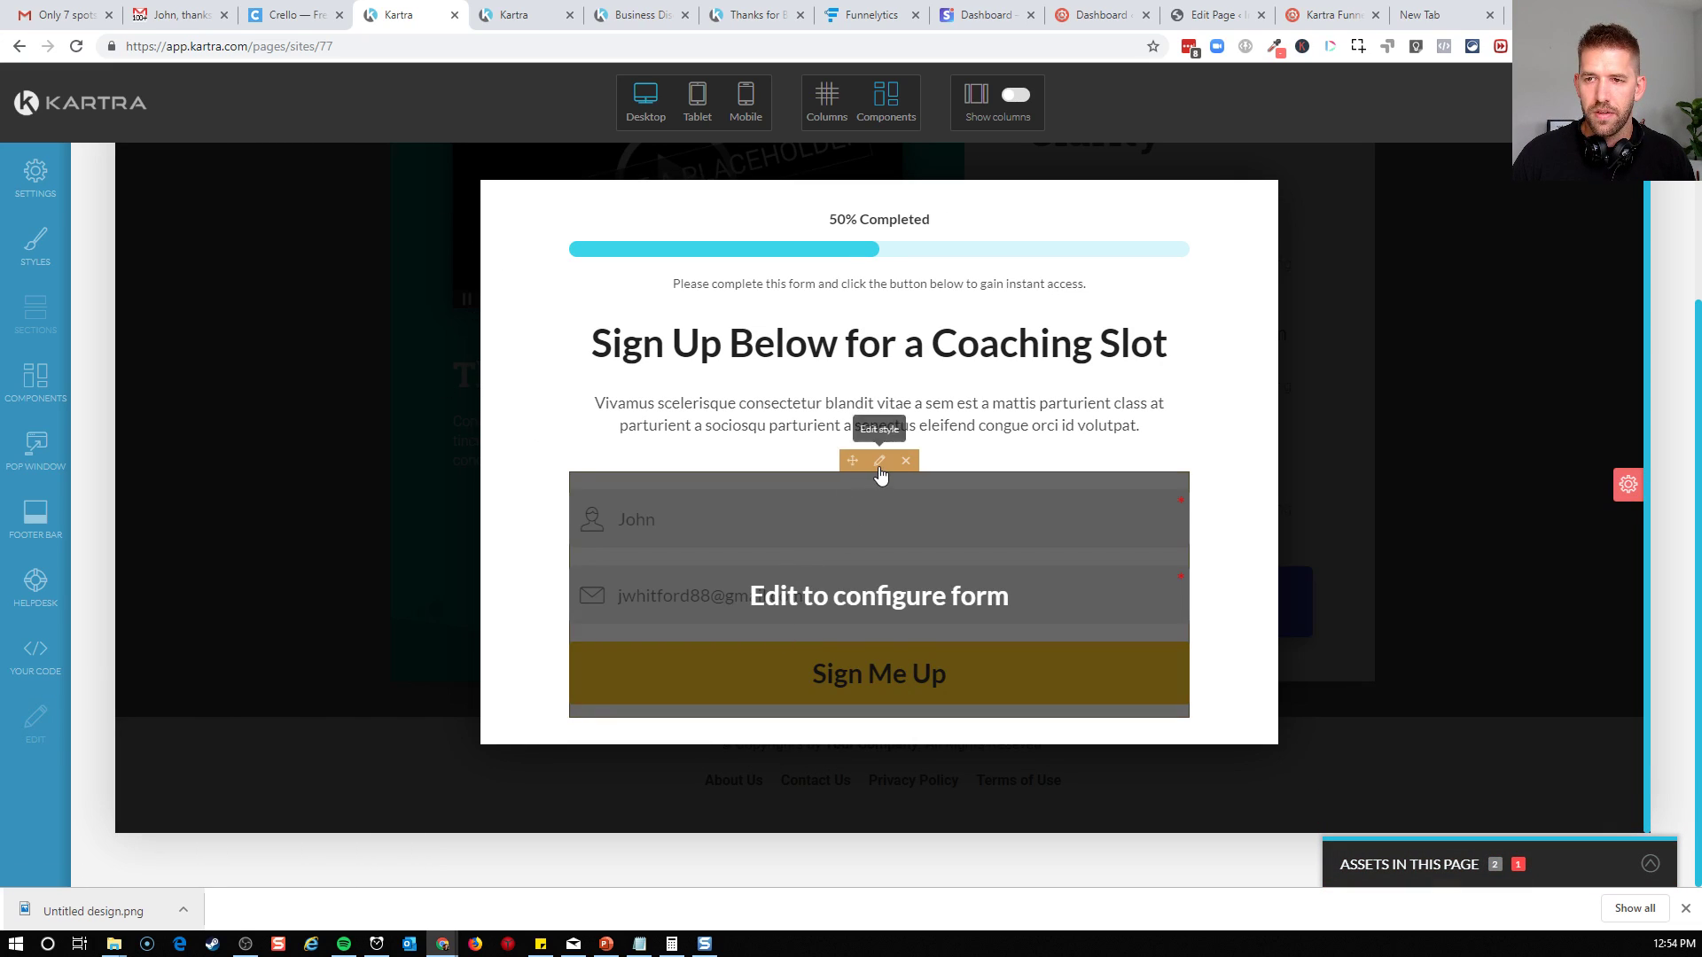
Set the background colour of the form's Sign Me Up button to rgb(58, 212, 234) and apply it
left_click(878, 471)
left_click(319, 235)
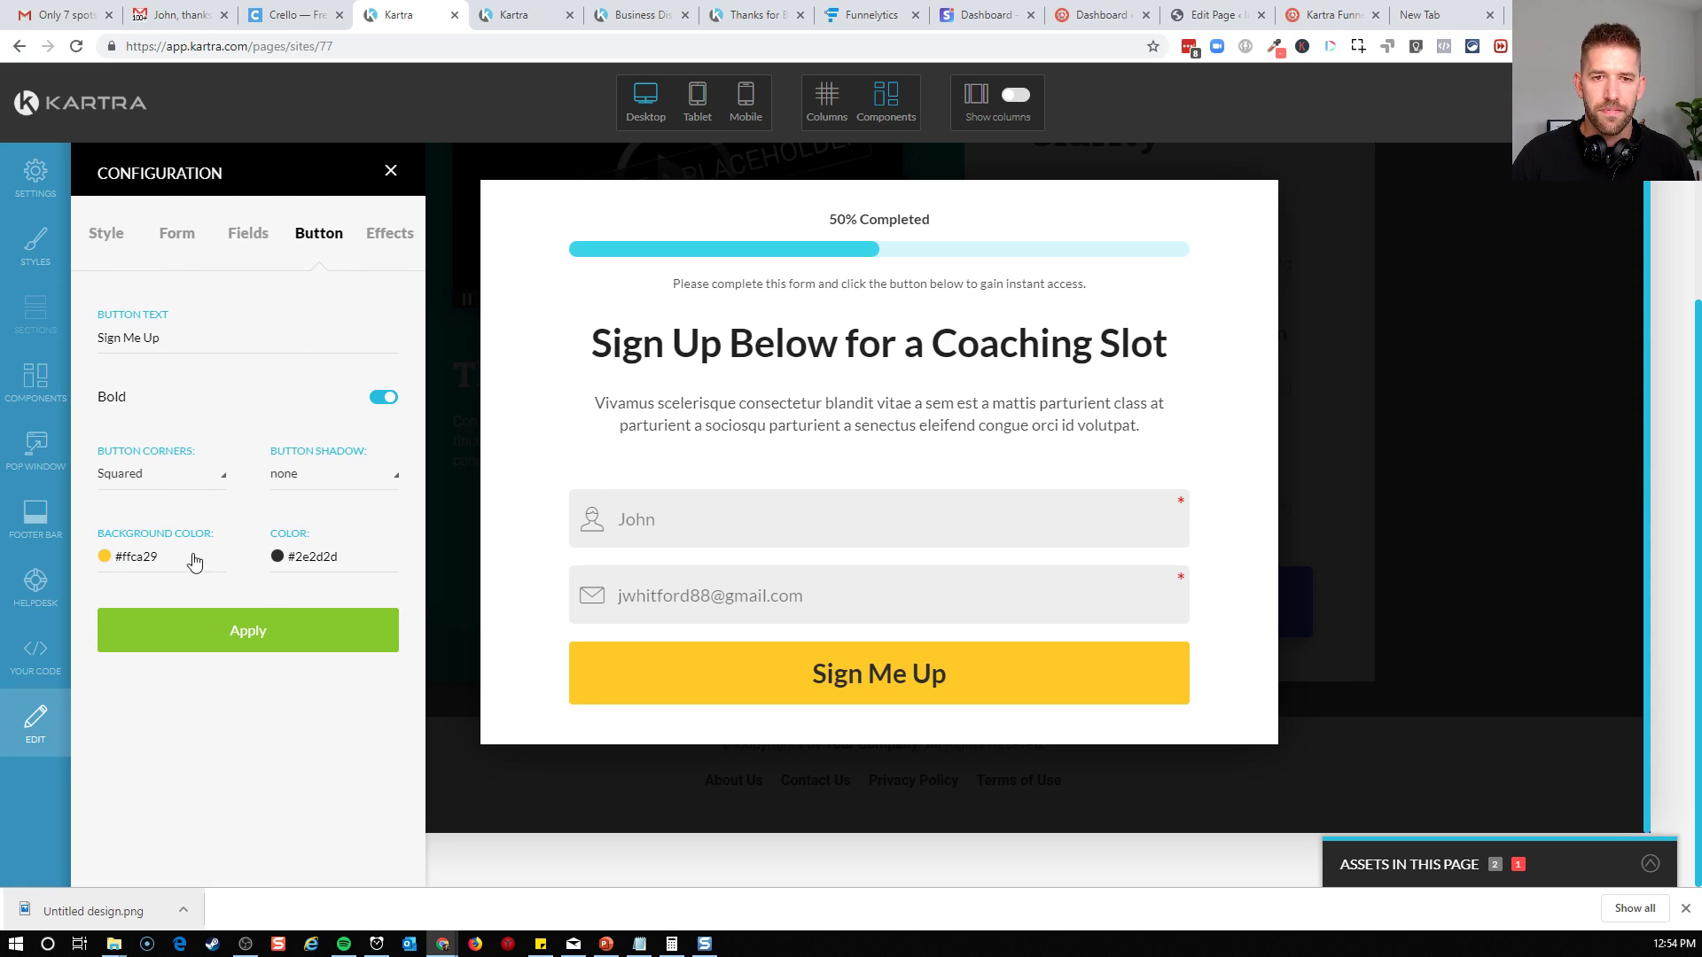
left_click(156, 566)
triple_click(158, 749)
key("ctrl+v")
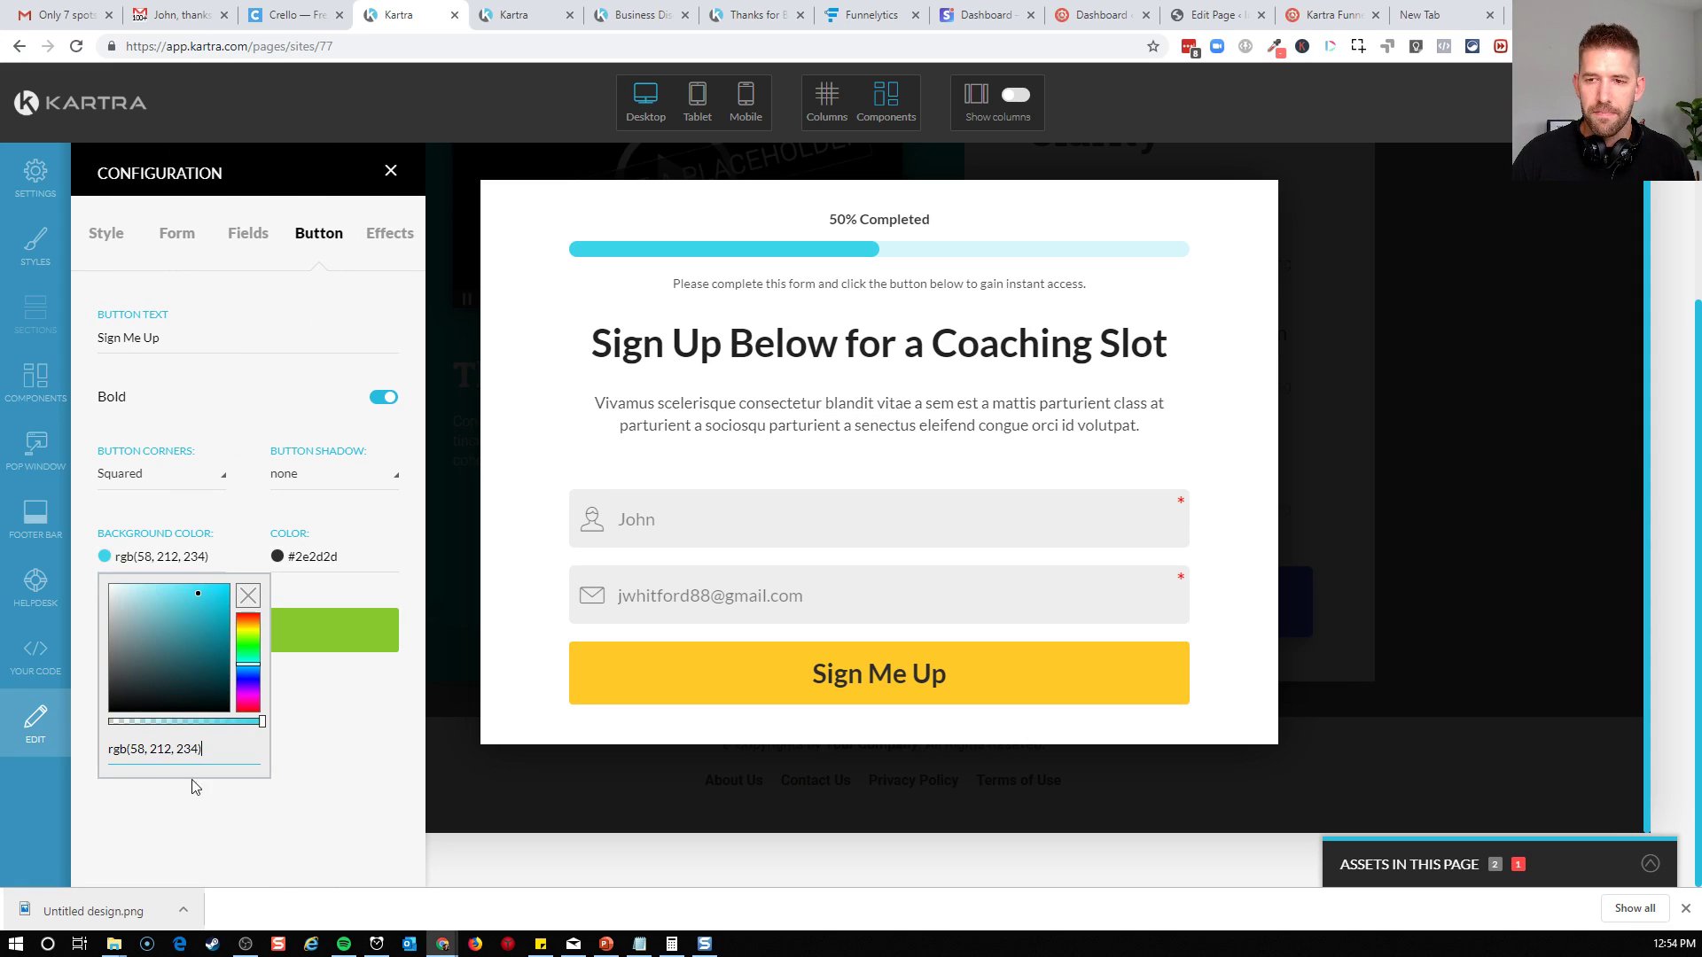
left_click(249, 820)
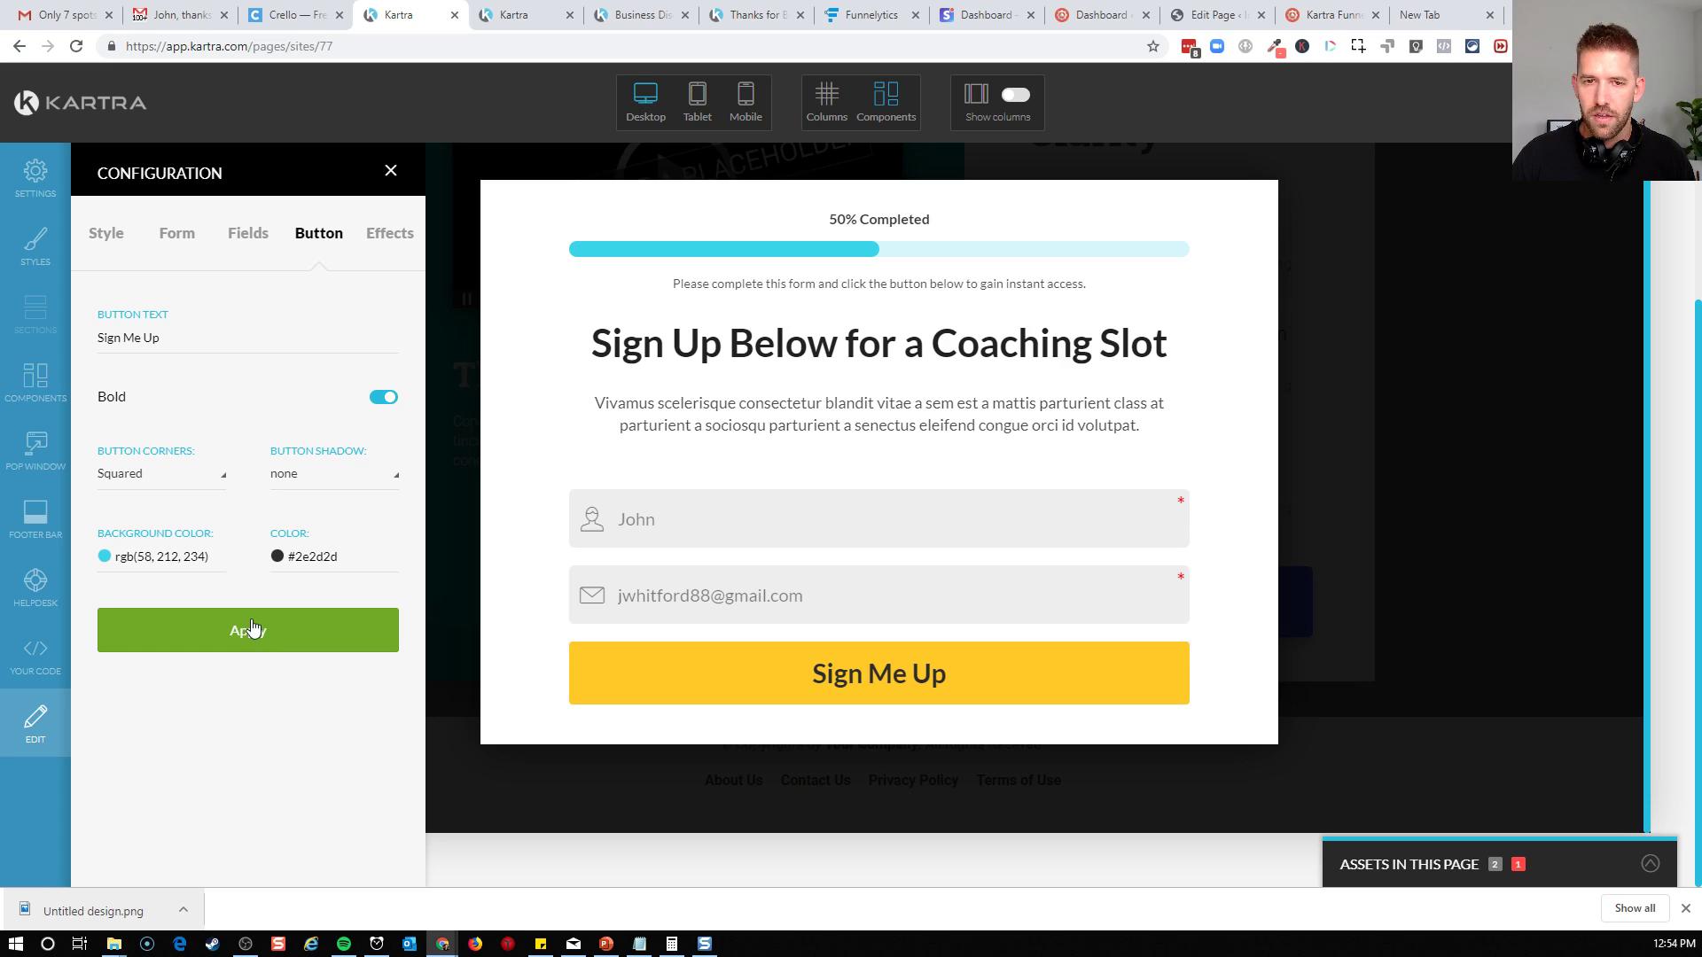
left_click(240, 635)
Set the Sign Me Up button's text colour to white, rgb(255, 255, 255), and apply it
left_click(302, 556)
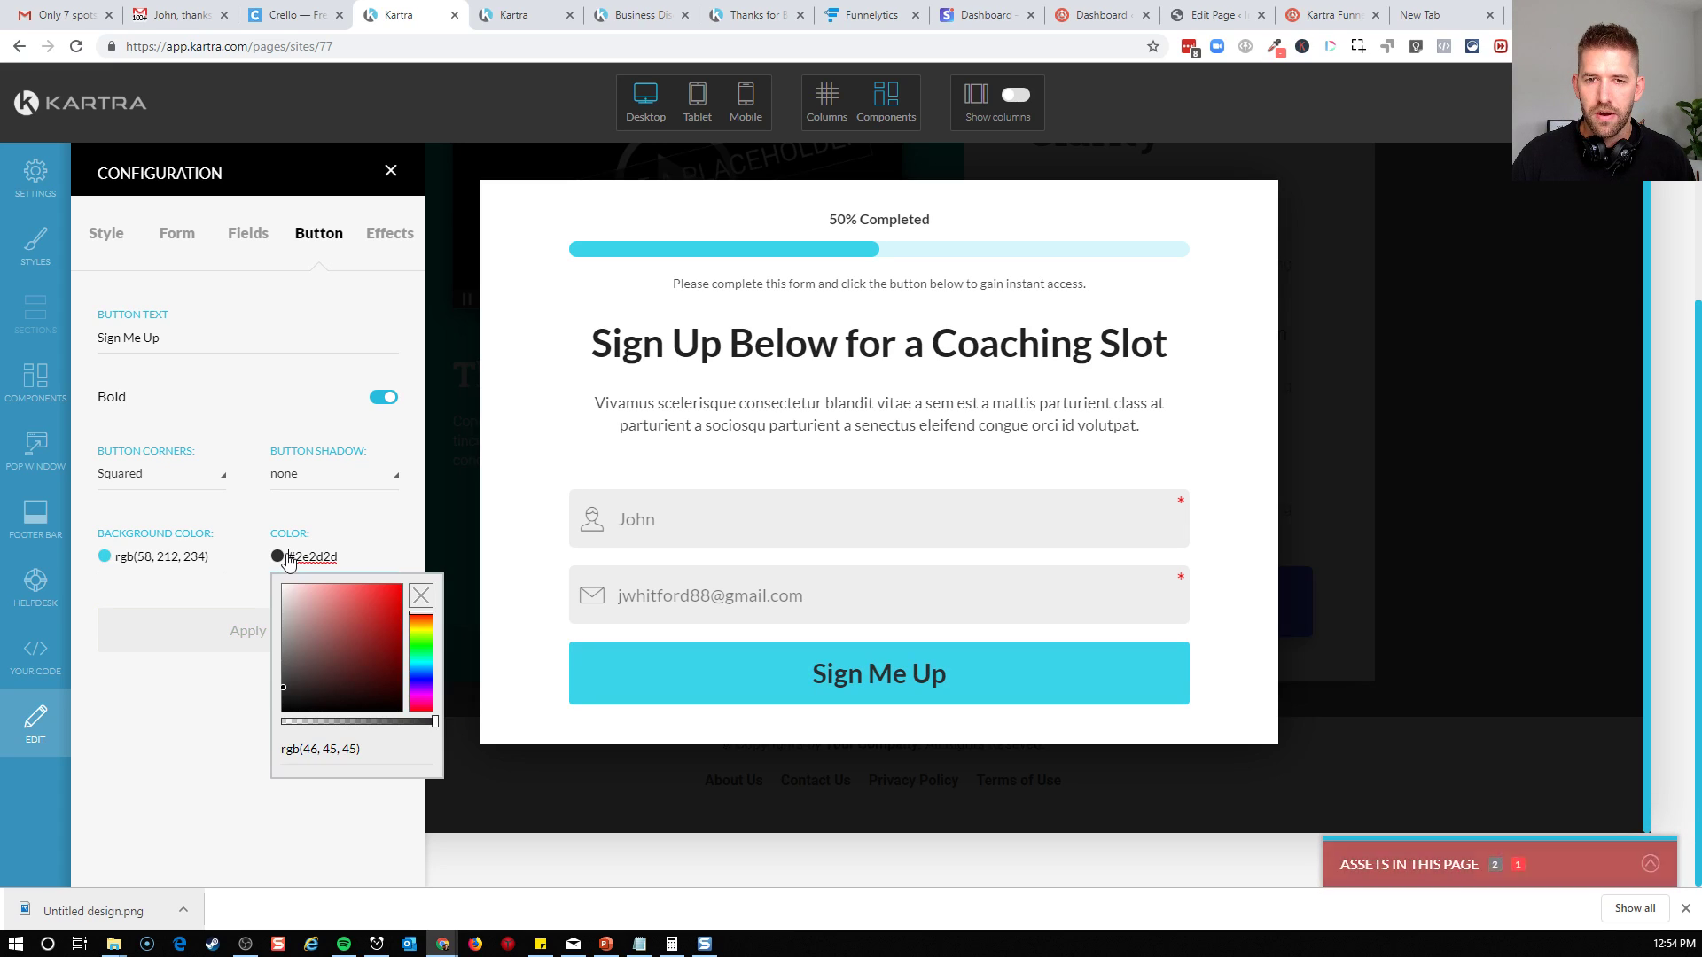
left_click(301, 644)
left_click_drag(284, 603, 276, 581)
left_click(230, 648)
left_click(254, 634)
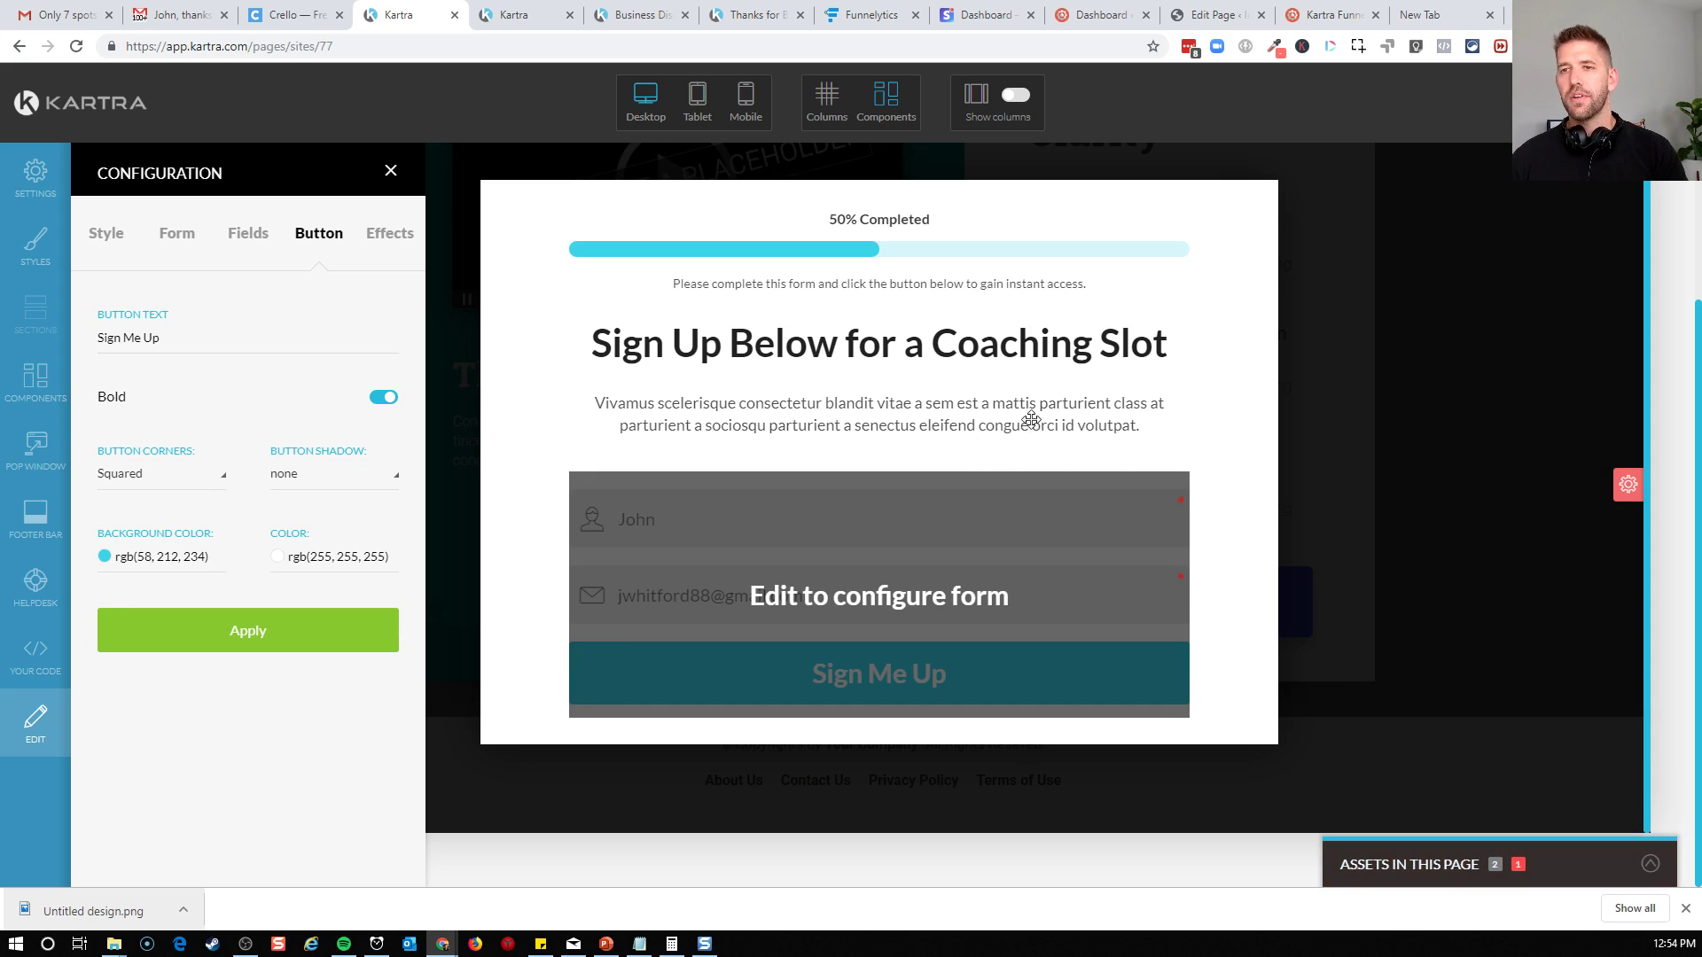
Publish the sign-up page live with a direct page link and open that link in a new browser tab
left_click(1654, 103)
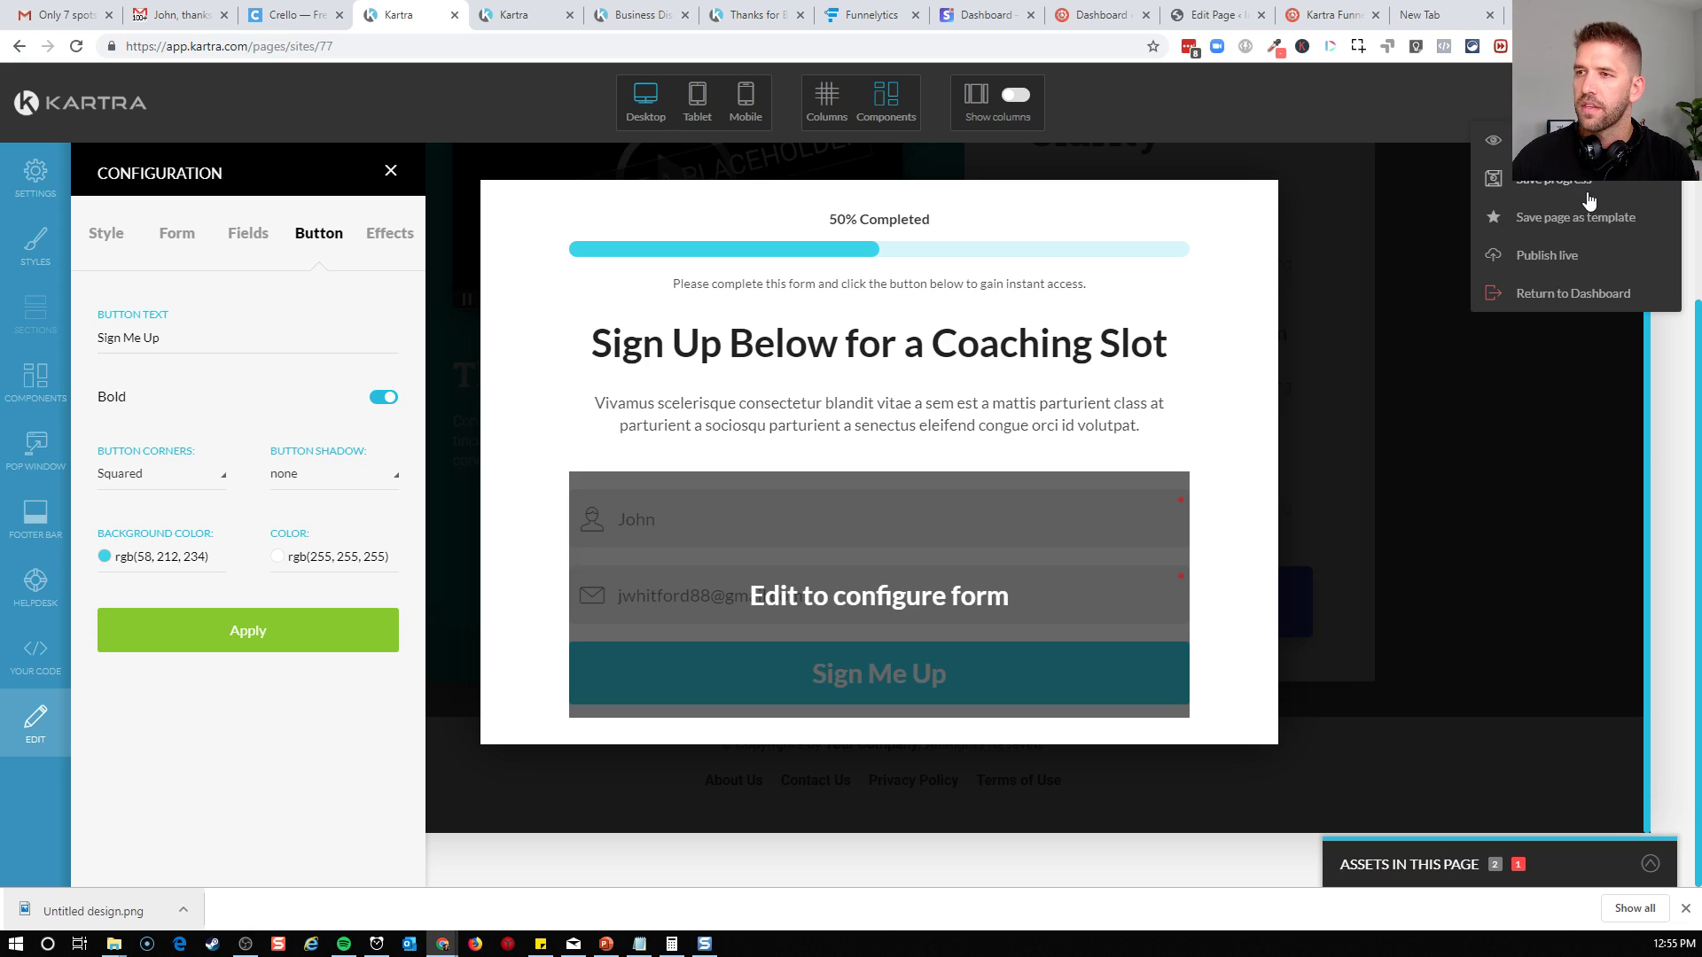
left_click(1550, 255)
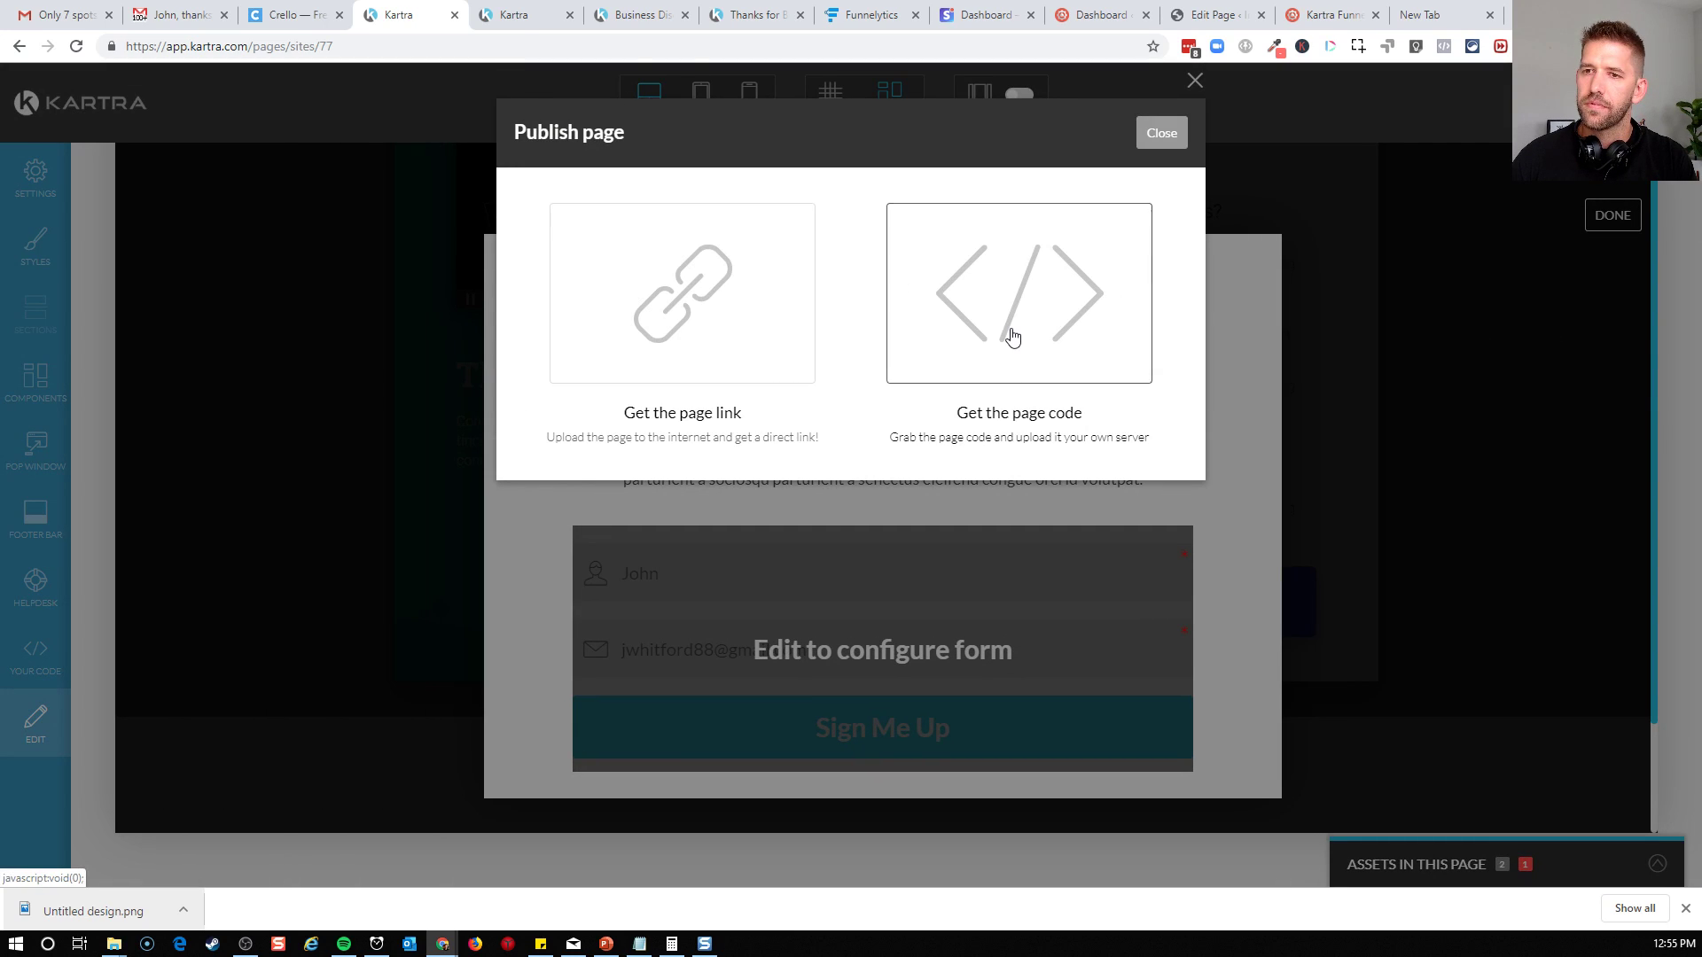
left_click(695, 326)
left_click(640, 551)
right_click(638, 549)
left_click(676, 585)
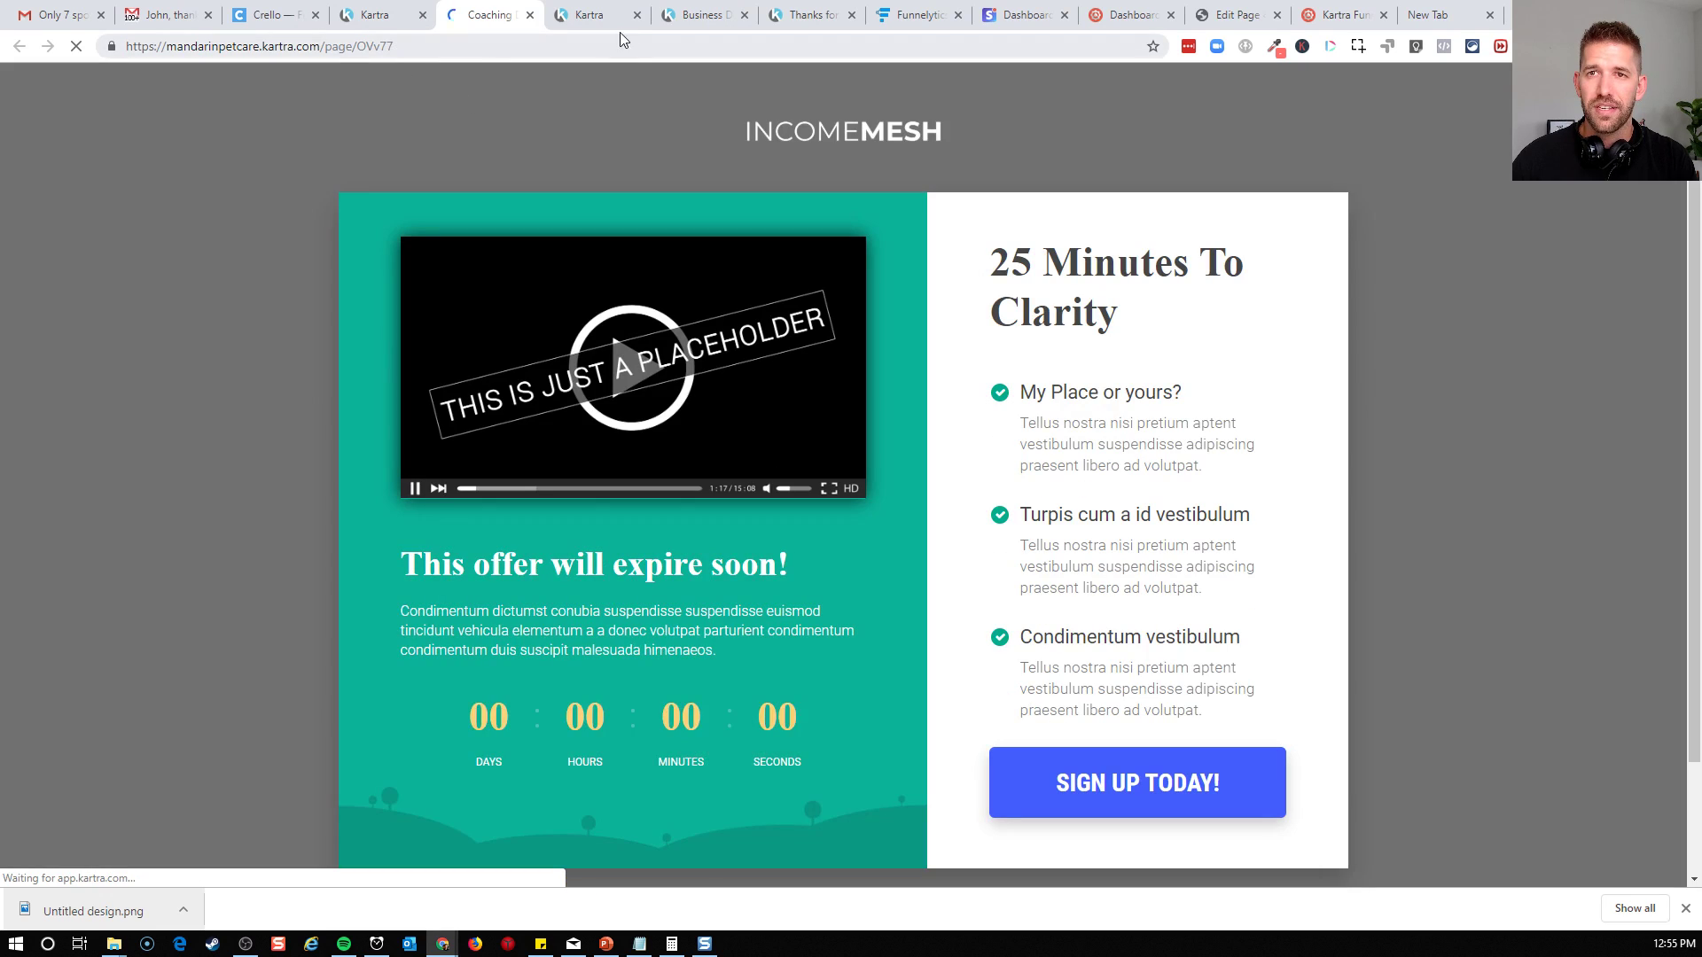
Switch to Funnelytics and review the application funnel map from the Offer Page through the Calendar to the Confirmation page and emails
left_click(913, 15)
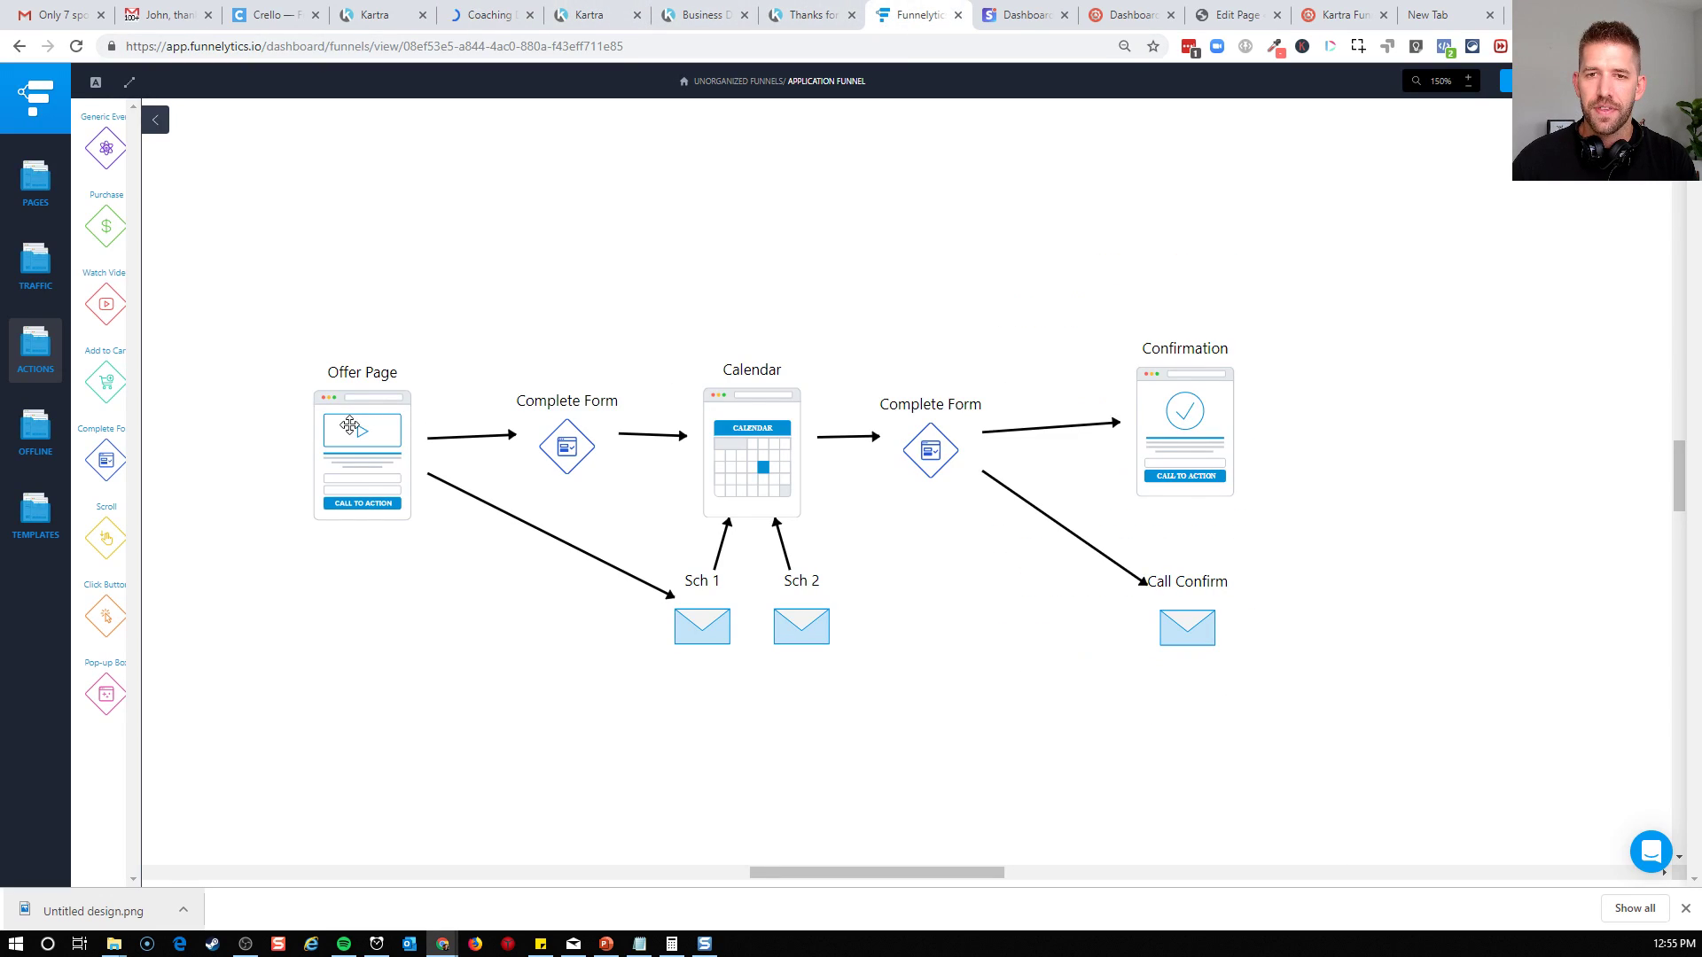
left_click(350, 426)
left_click(564, 448)
left_click(754, 461)
left_click(936, 469)
left_click(1227, 413)
left_click(1193, 625)
left_click(1484, 661)
left_click_drag(642, 715, 890, 605)
left_click(936, 667)
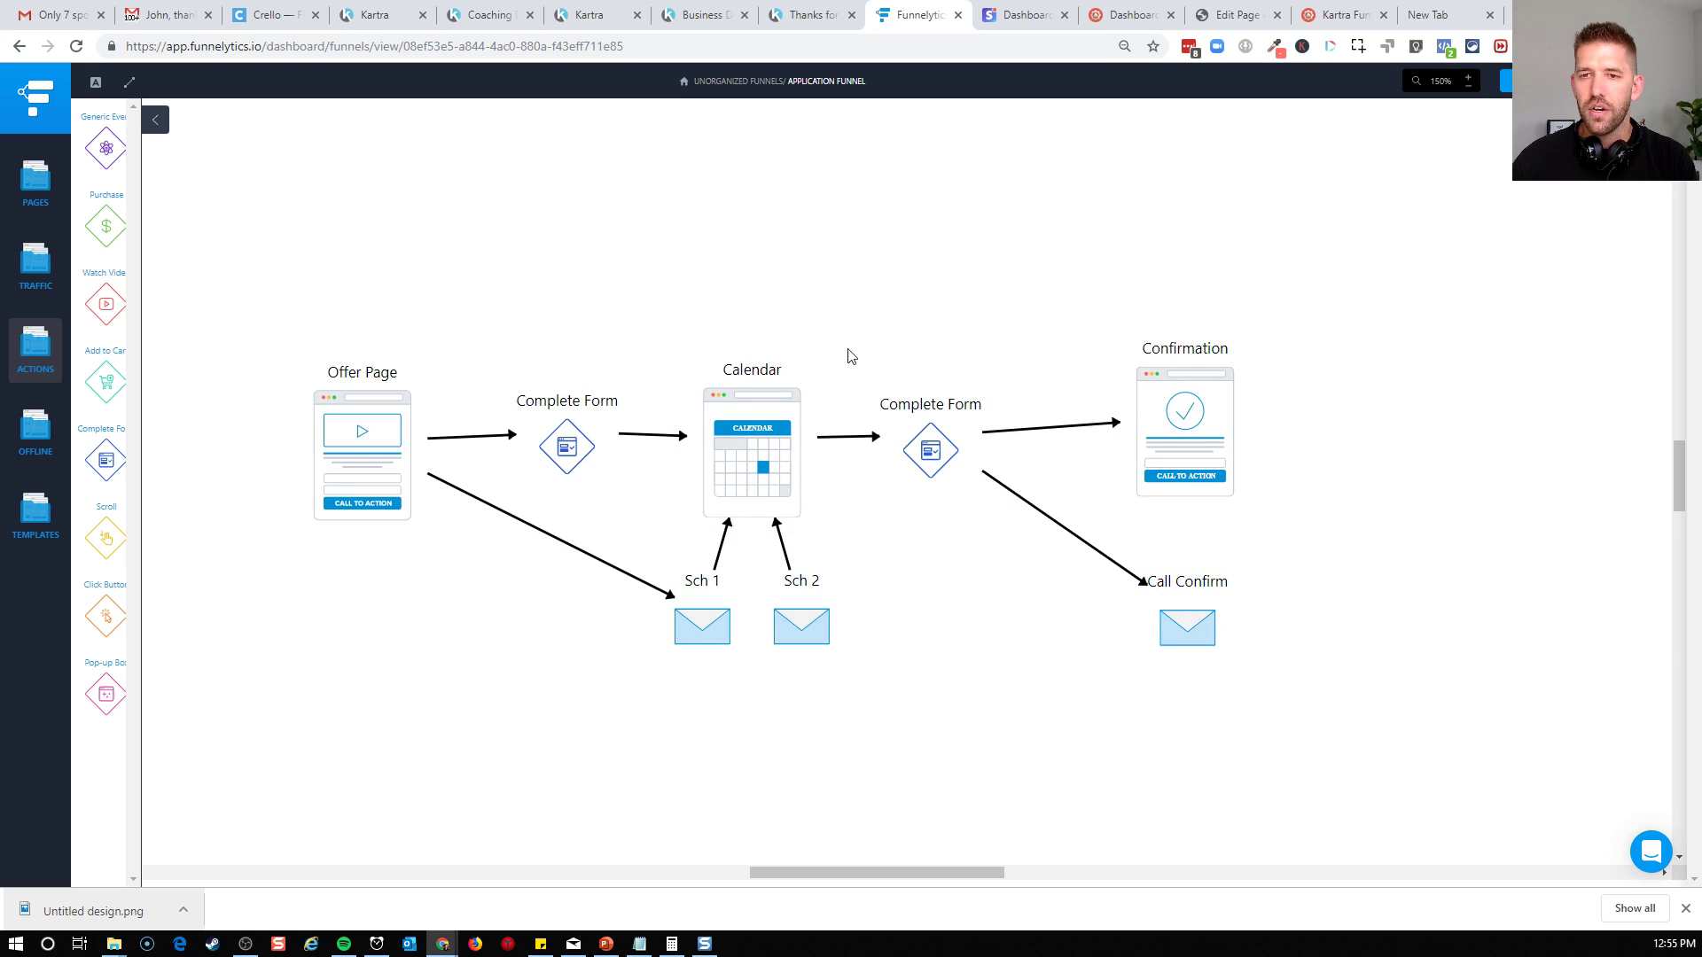
Close the browser tabs holding the Thanks for Booking page and the Business Discovery Session calendar
left_click(792, 14)
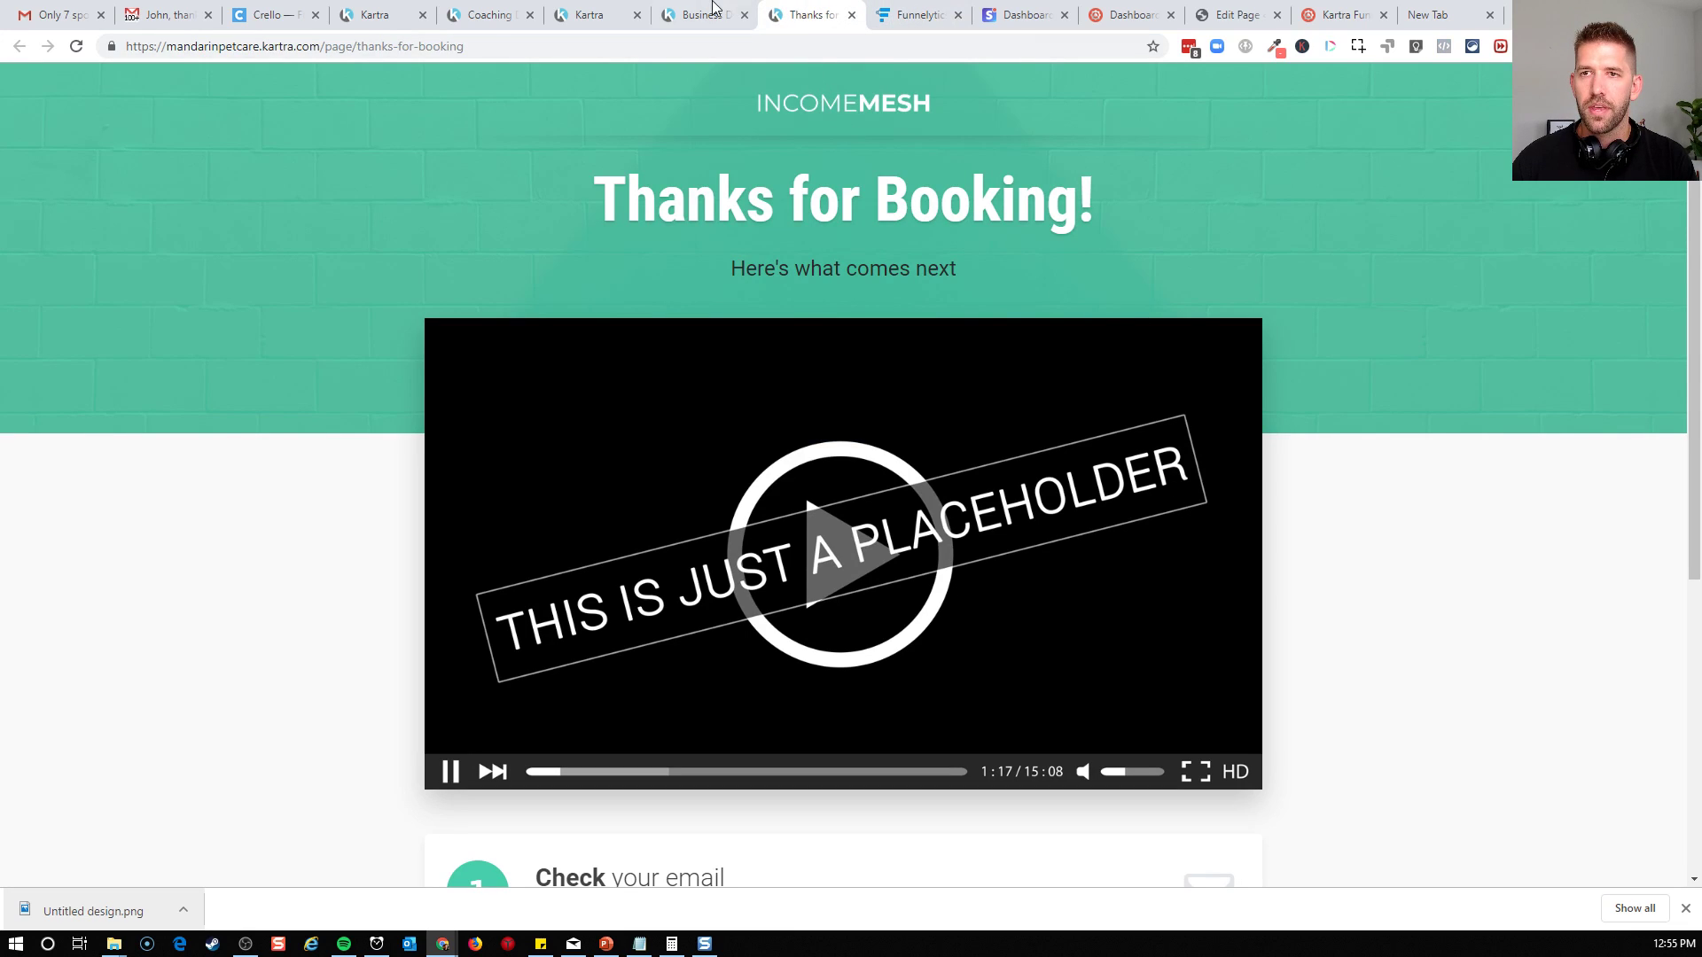
left_click(852, 14)
left_click(727, 16)
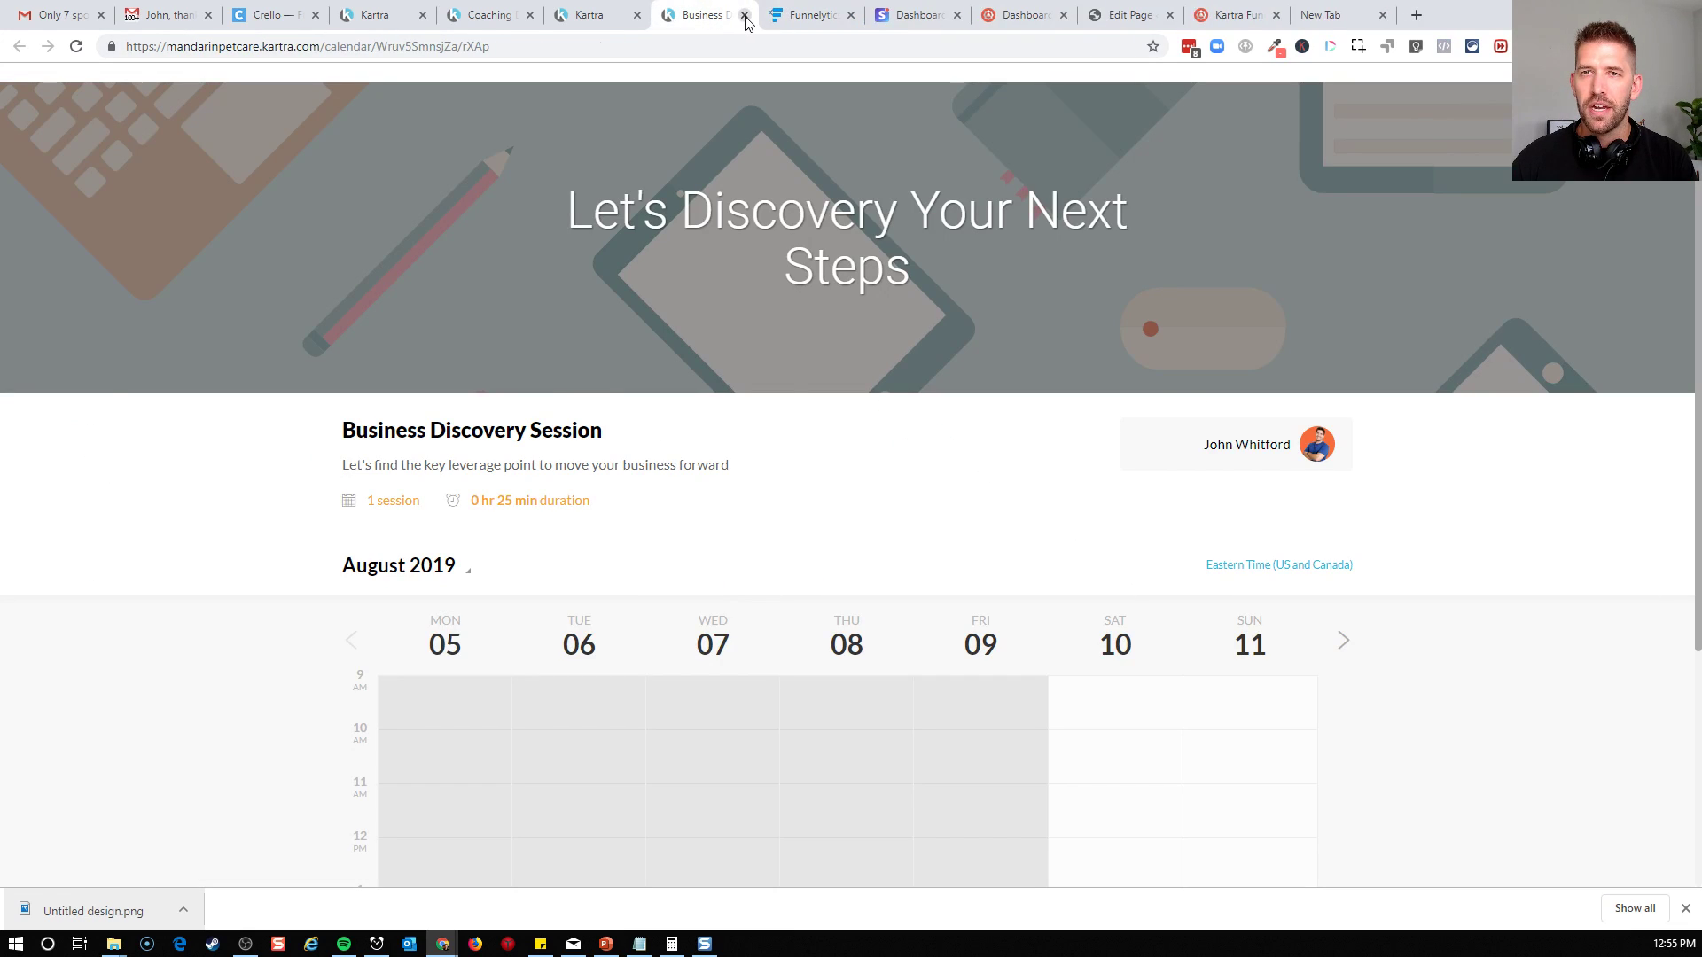
left_click(745, 16)
Switch to the published coaching sign-up page and review its video, countdown, headline and benefit list
left_click(488, 14)
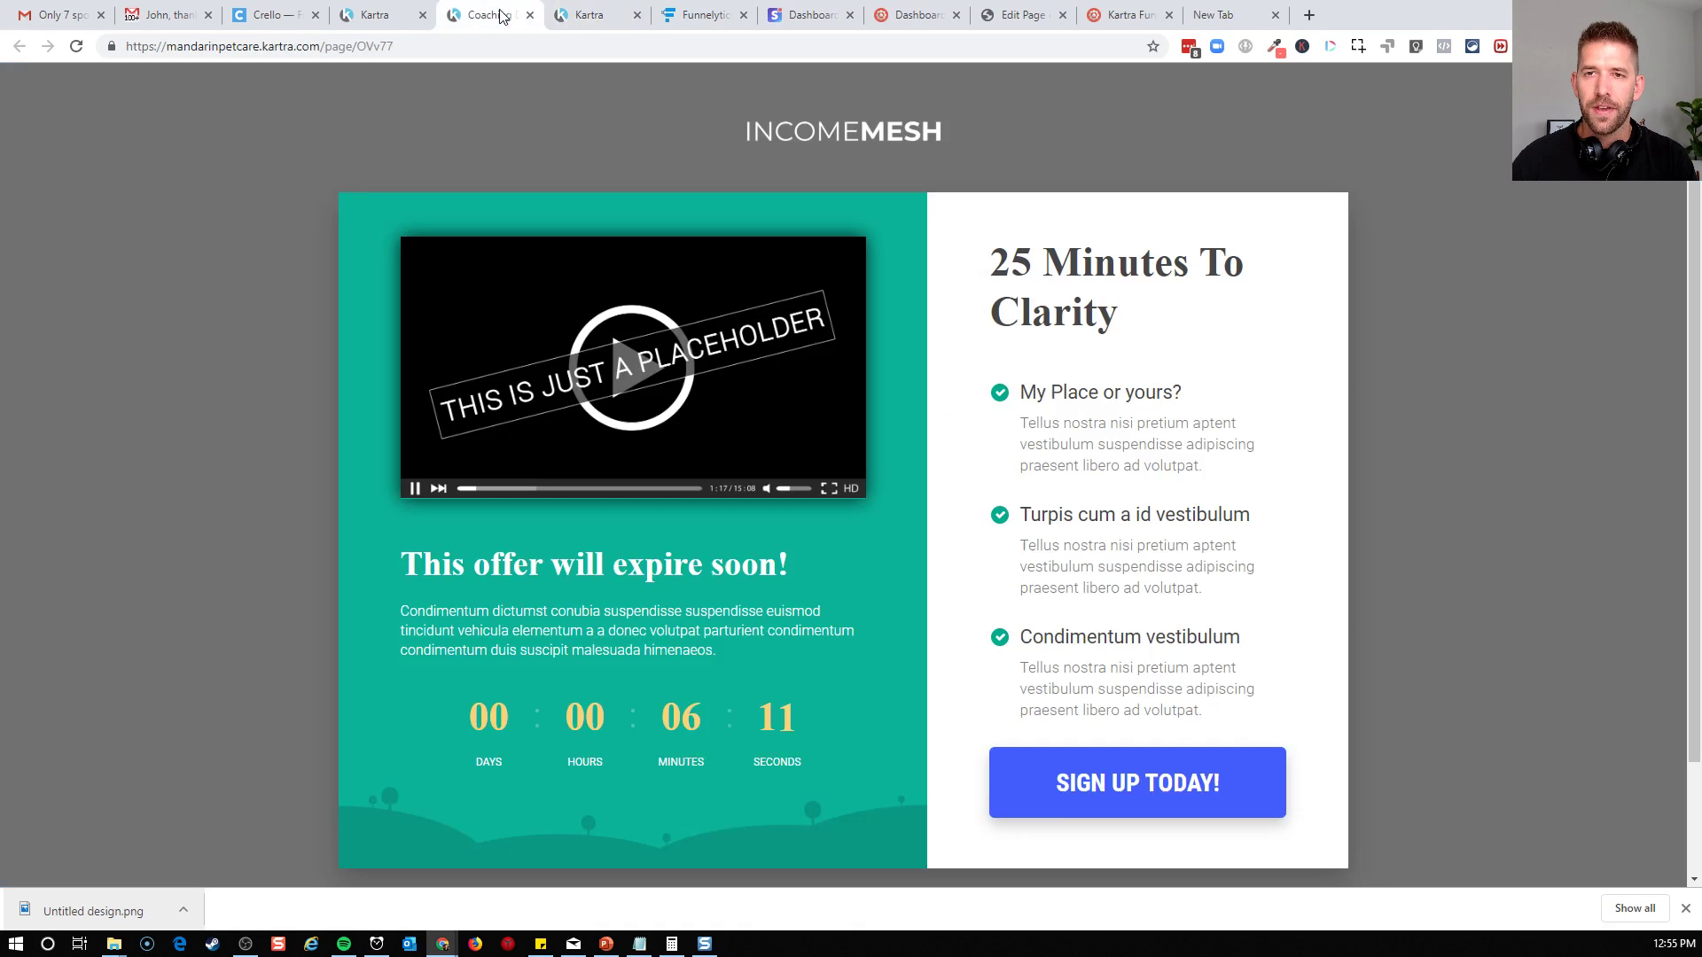
scroll(1312, 439, "down", 1)
scroll(1285, 457, "up", 2)
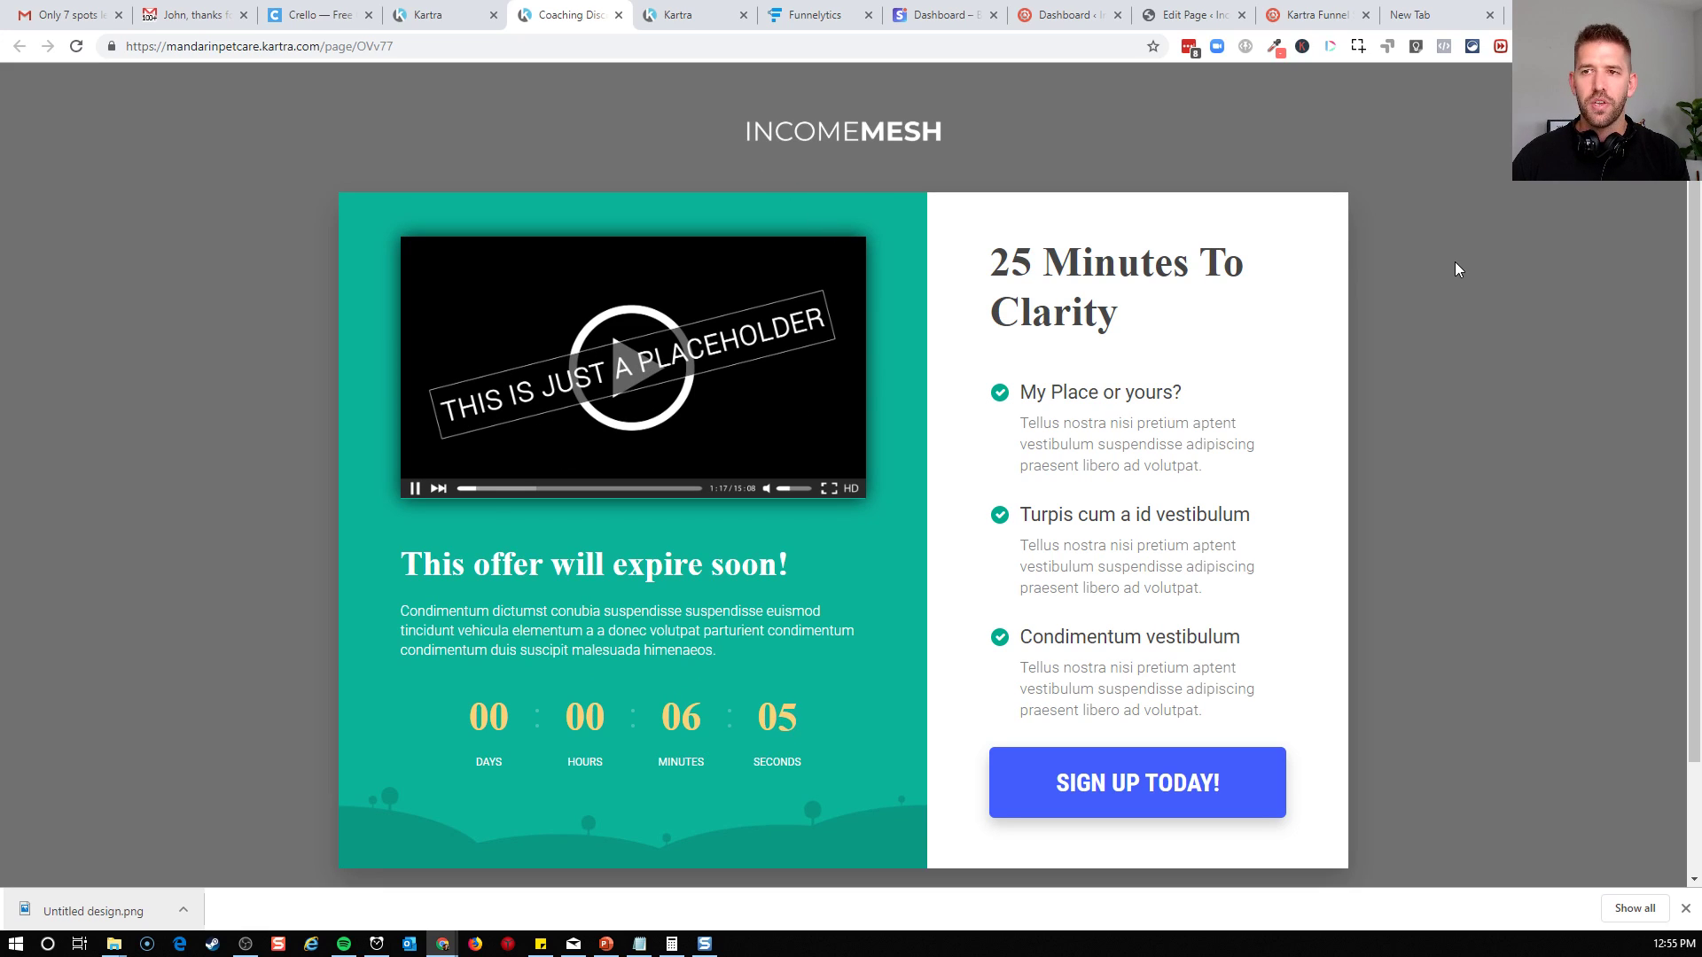
scroll(1470, 350, "down", 1)
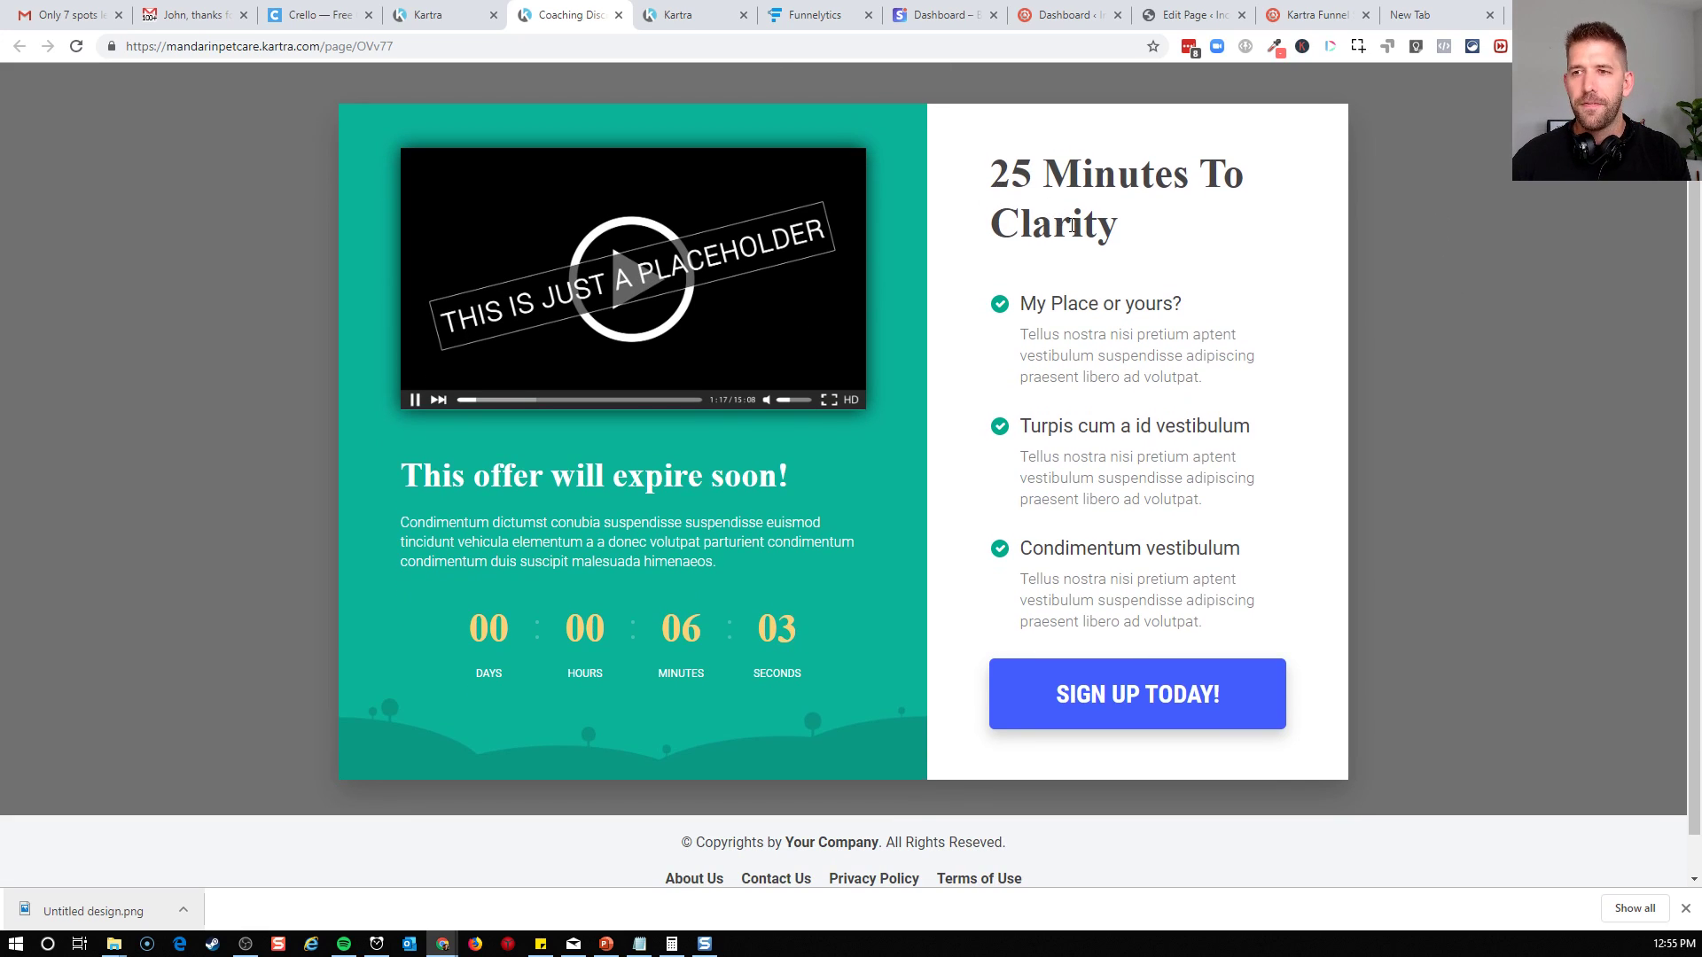
left_click_drag(989, 159, 1250, 427)
left_click(1293, 391)
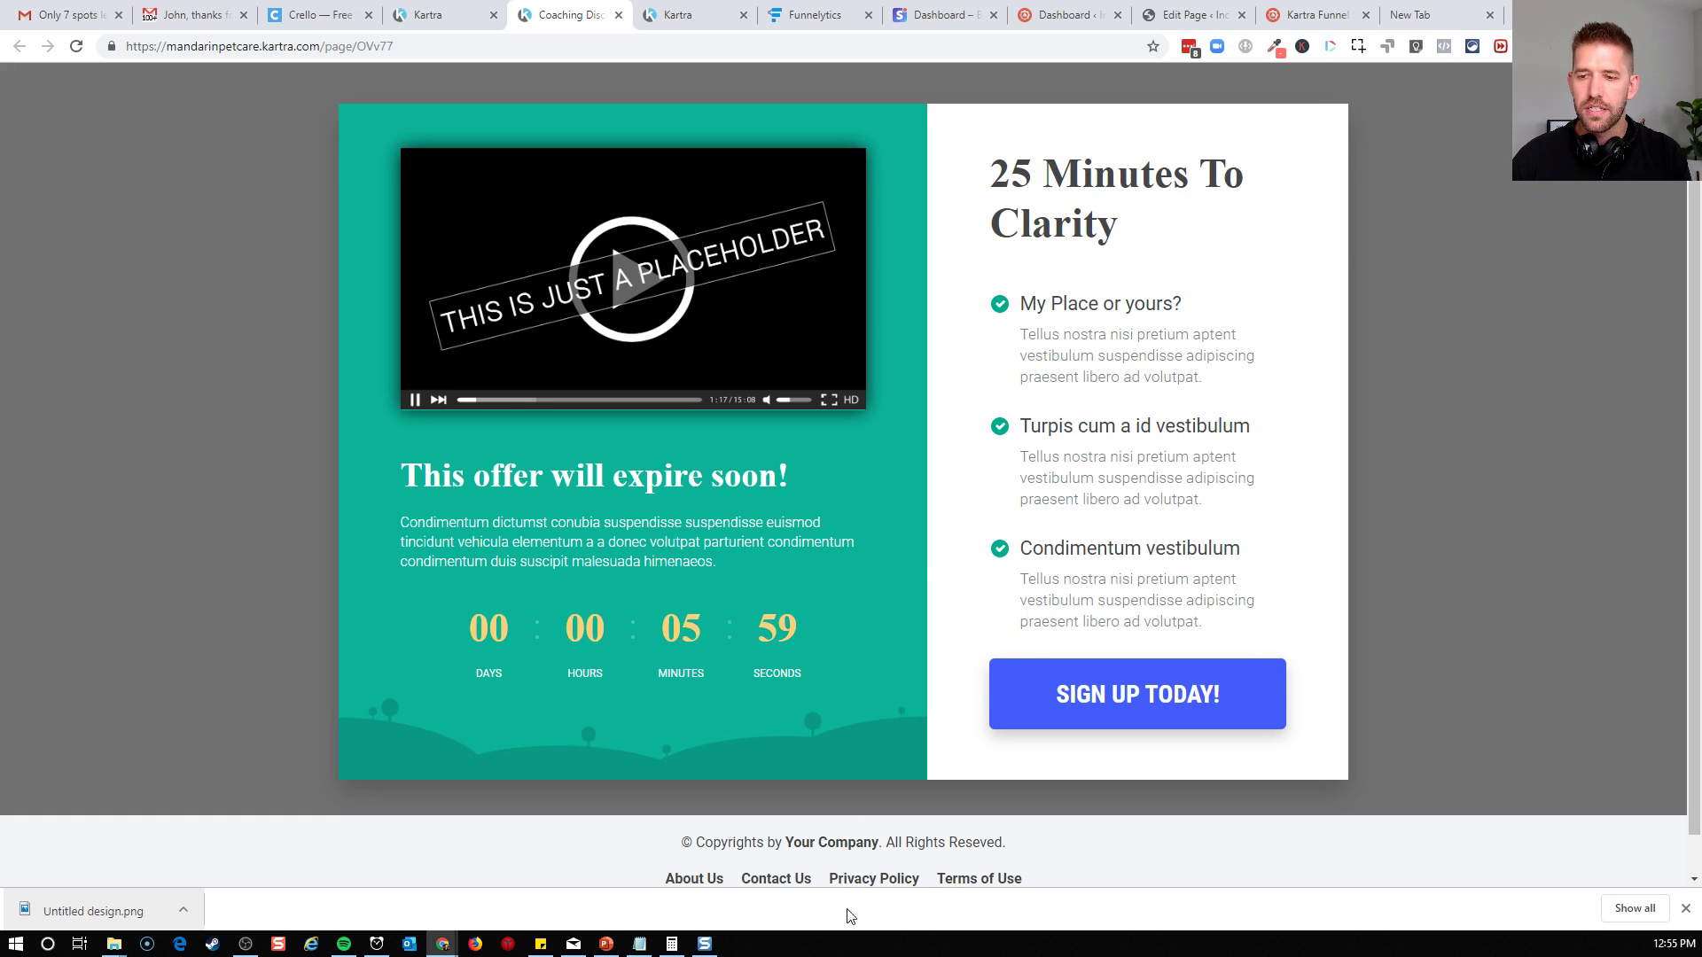
Test the Sign Up Today pop-up by submitting its prefilled form, and check the booking calendar it redirects to
left_click(1143, 700)
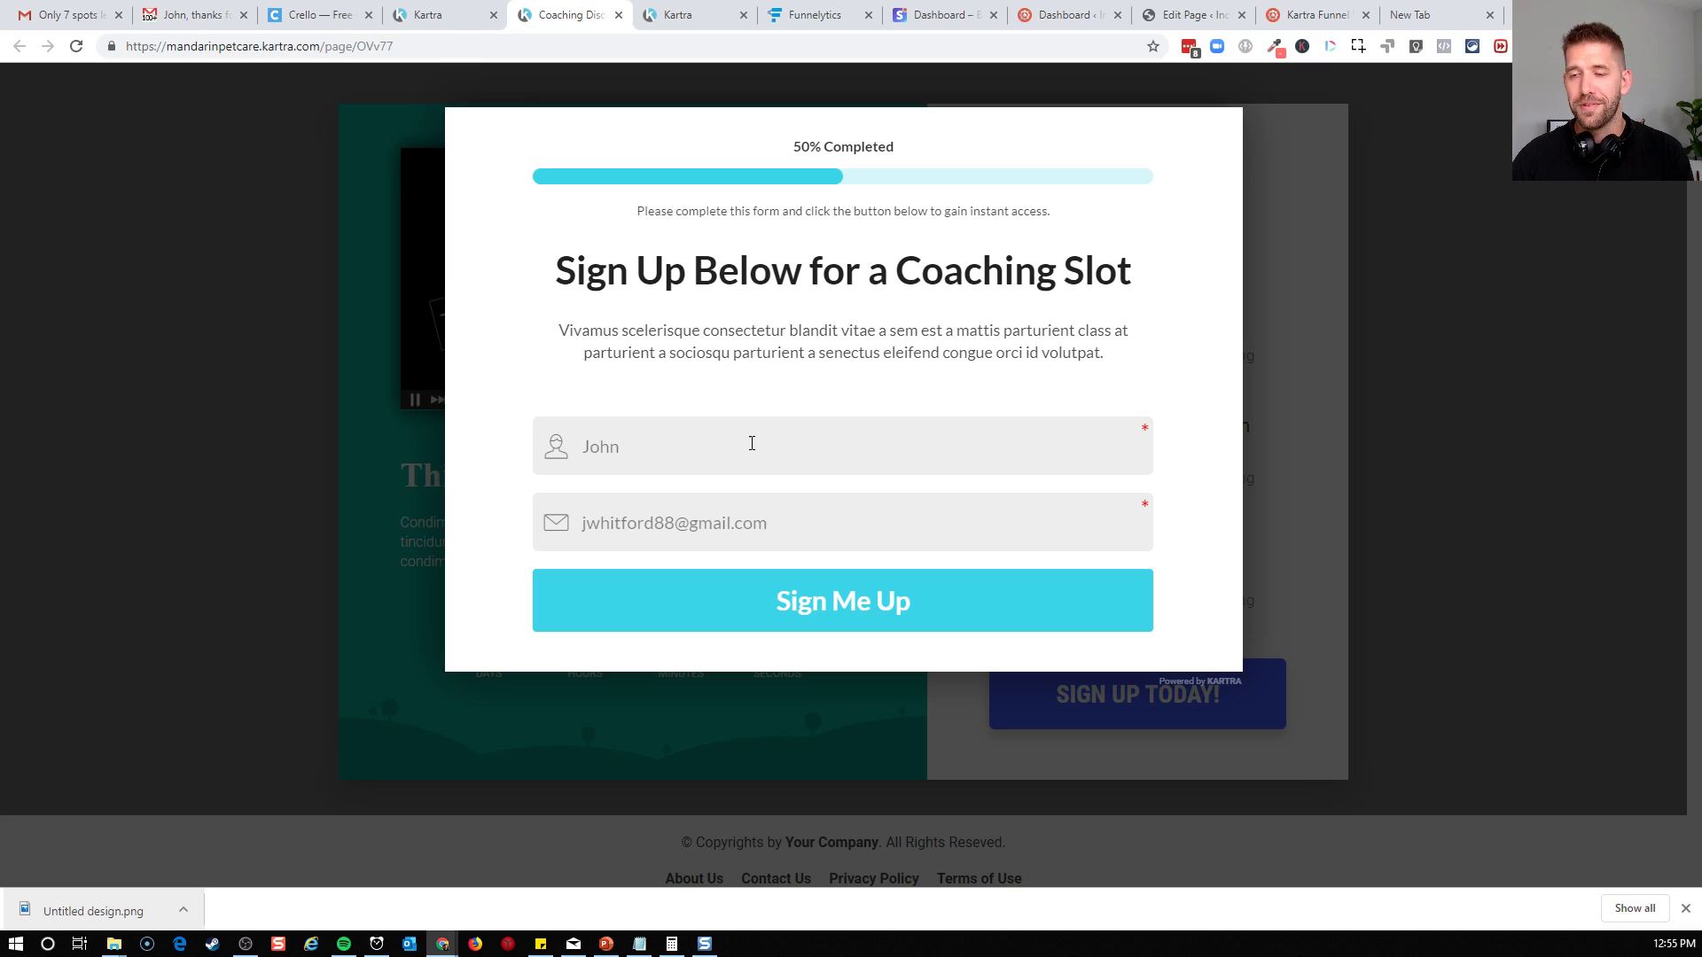
left_click(770, 626)
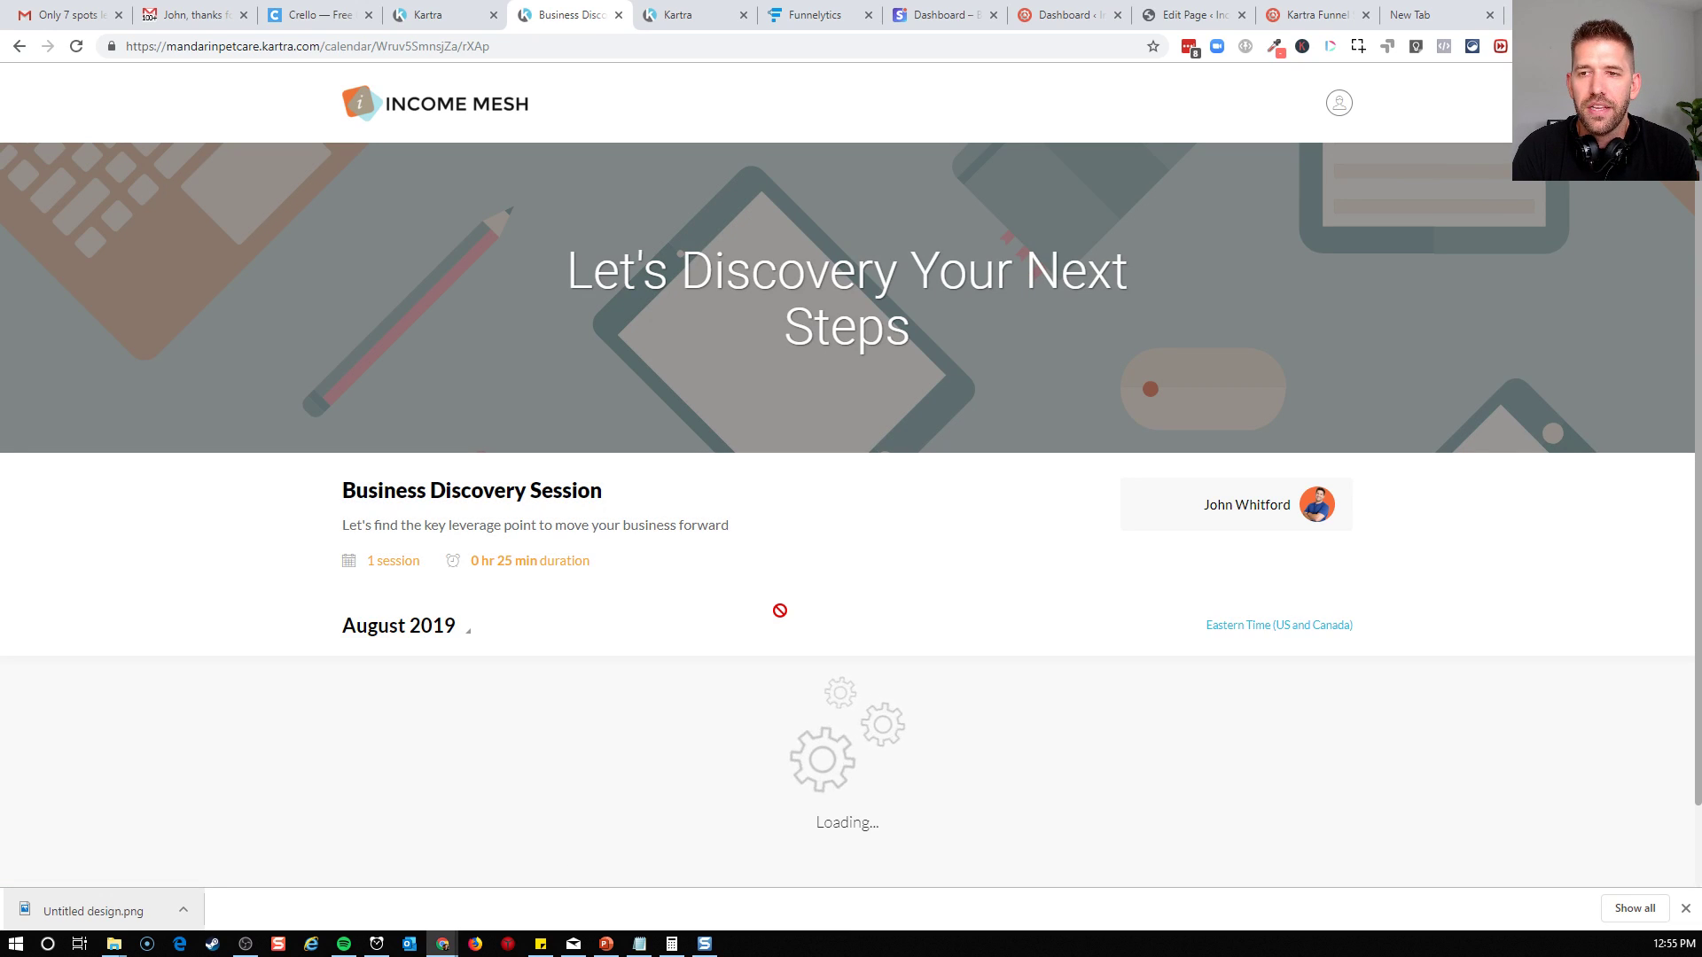
scroll(780, 611, "down", 5)
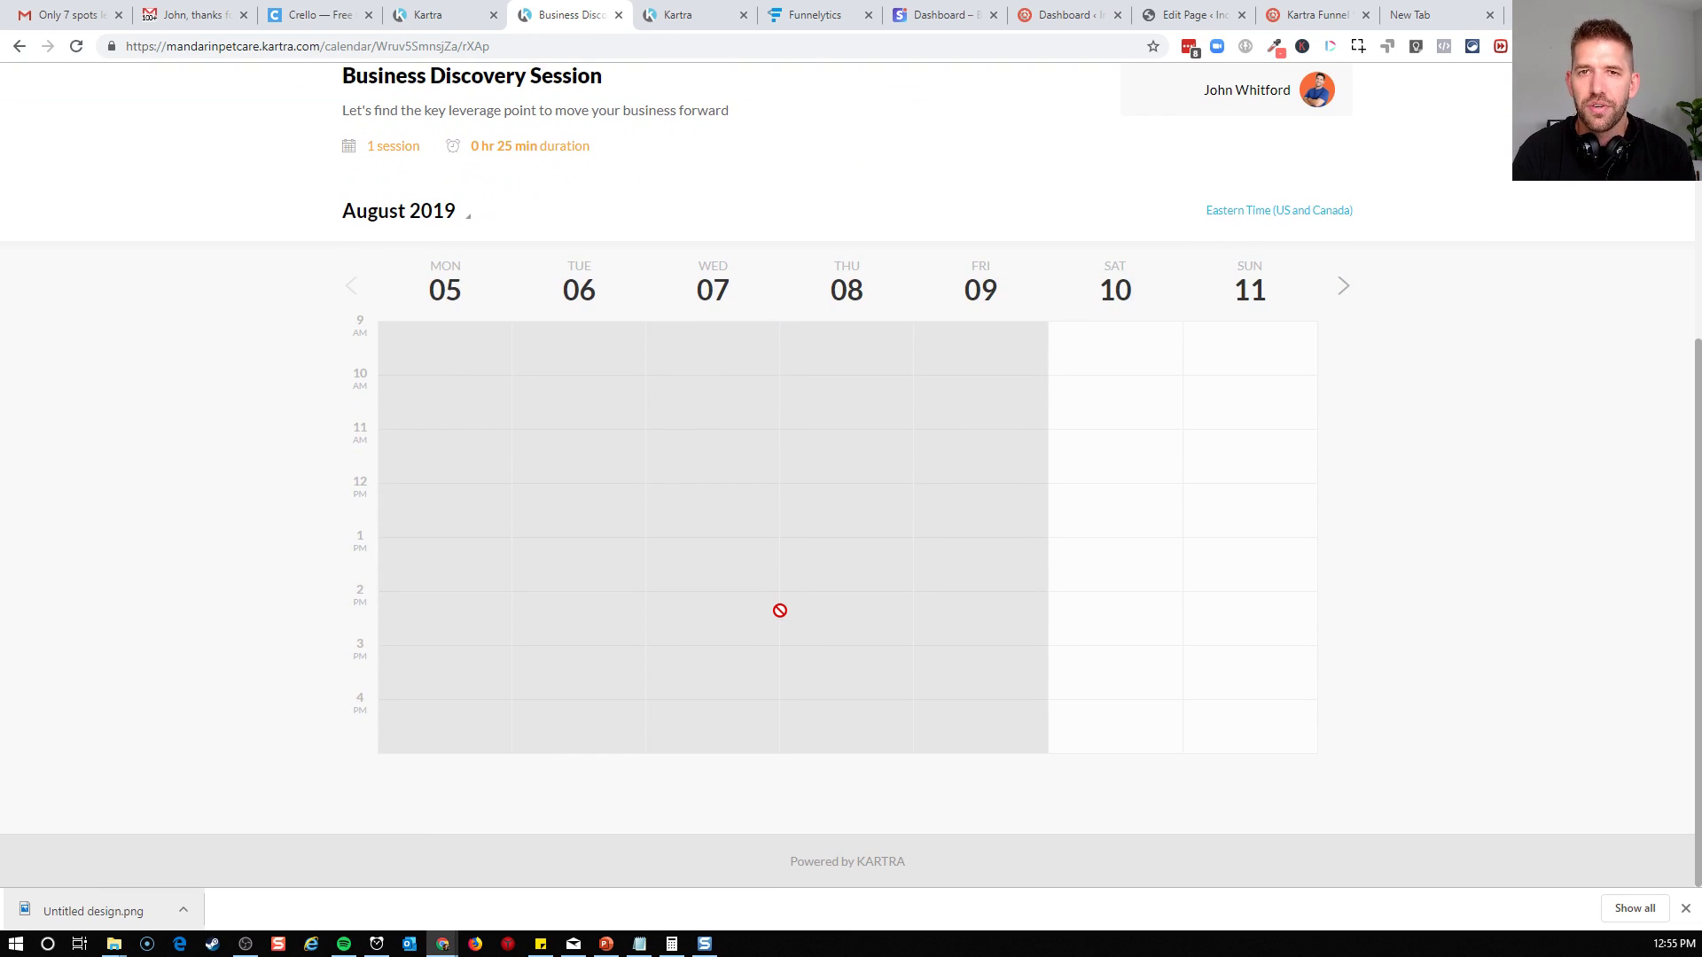
scroll(1579, 535, "up", 5)
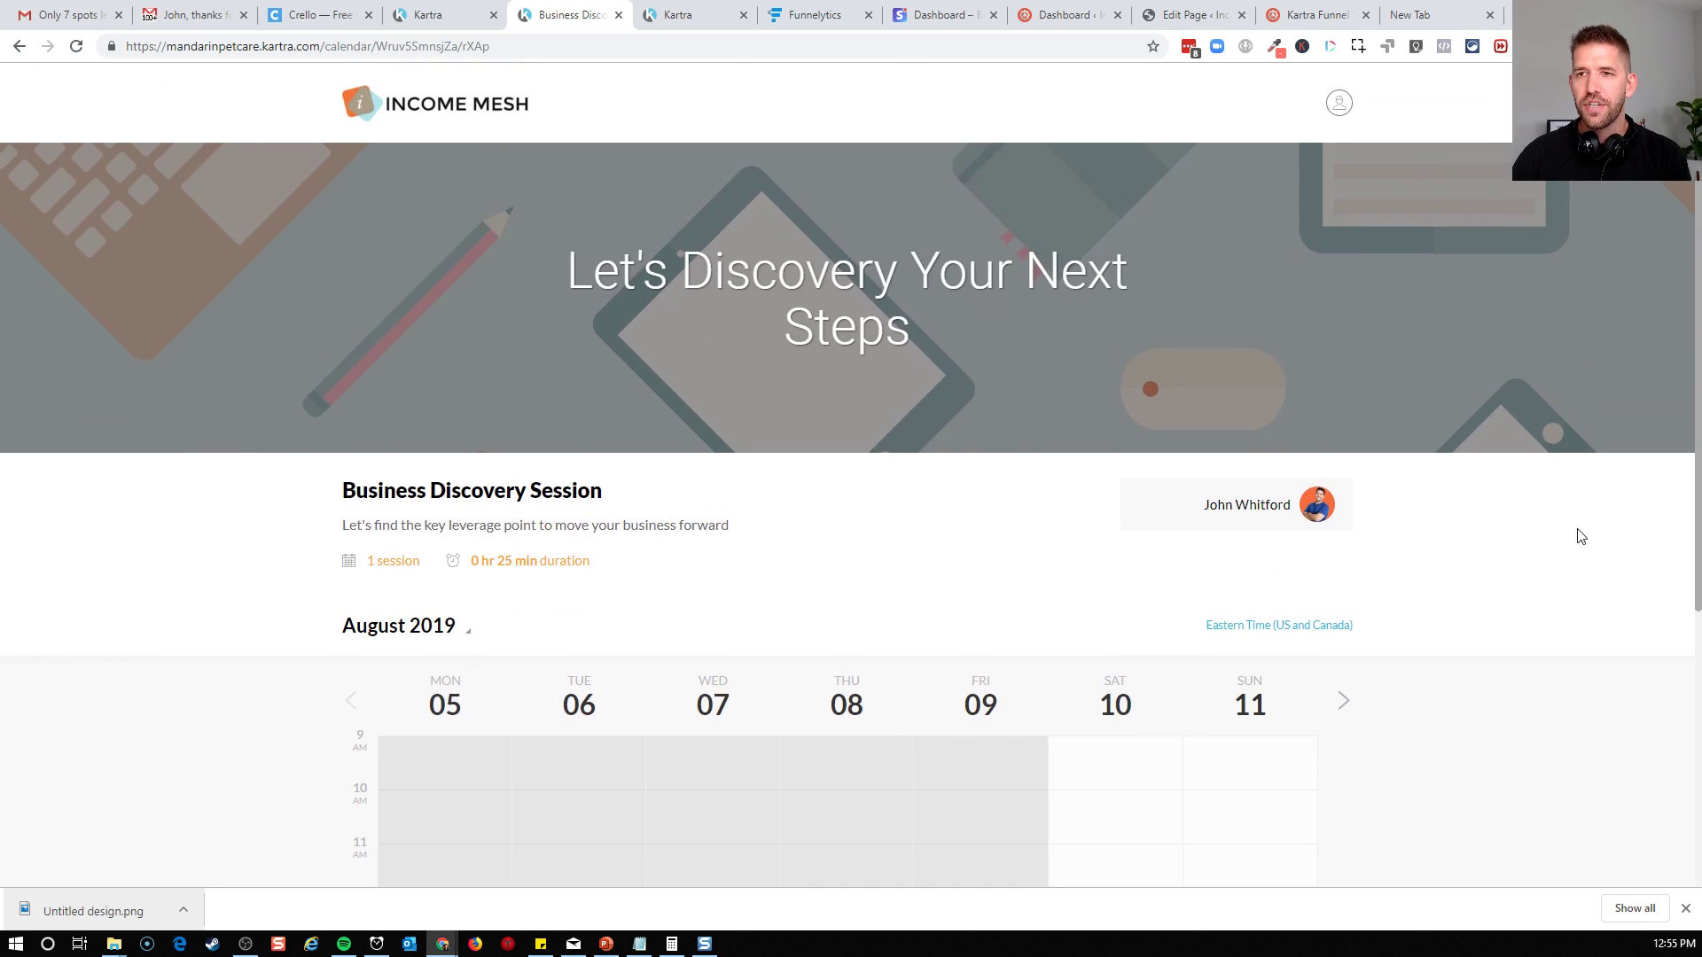
Switch to Funnelytics and move the first Complete Form action and the Offer Page up and away from the Calendar
left_click(814, 15)
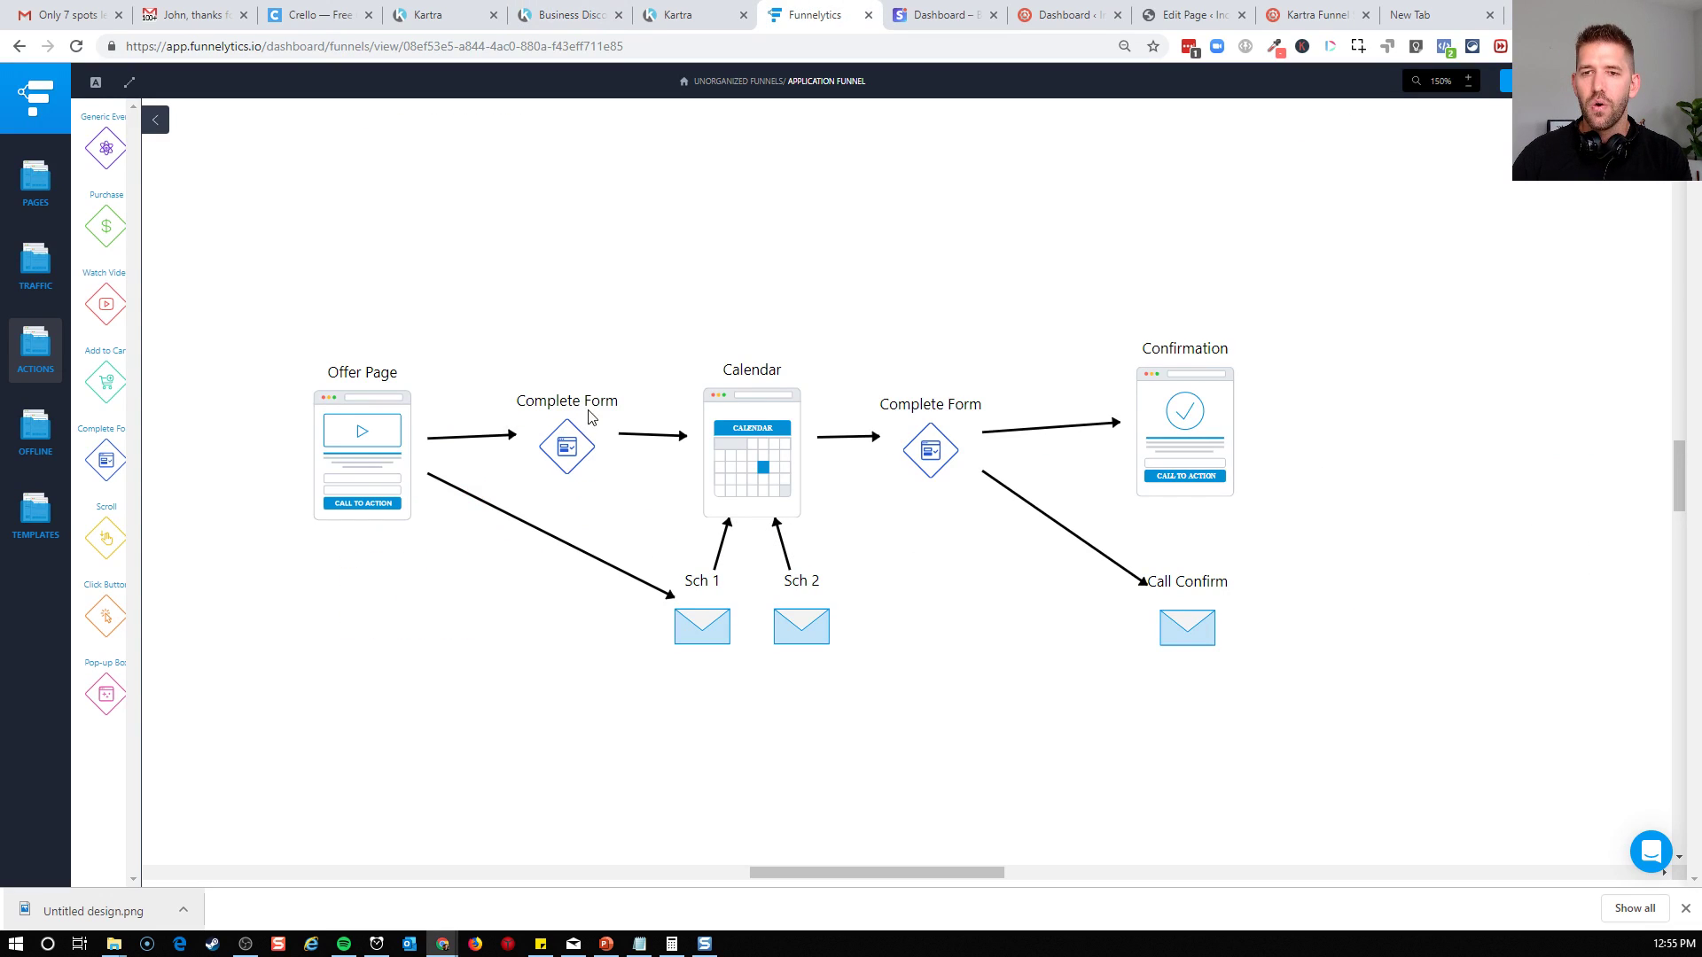
left_click_drag(252, 332, 683, 621)
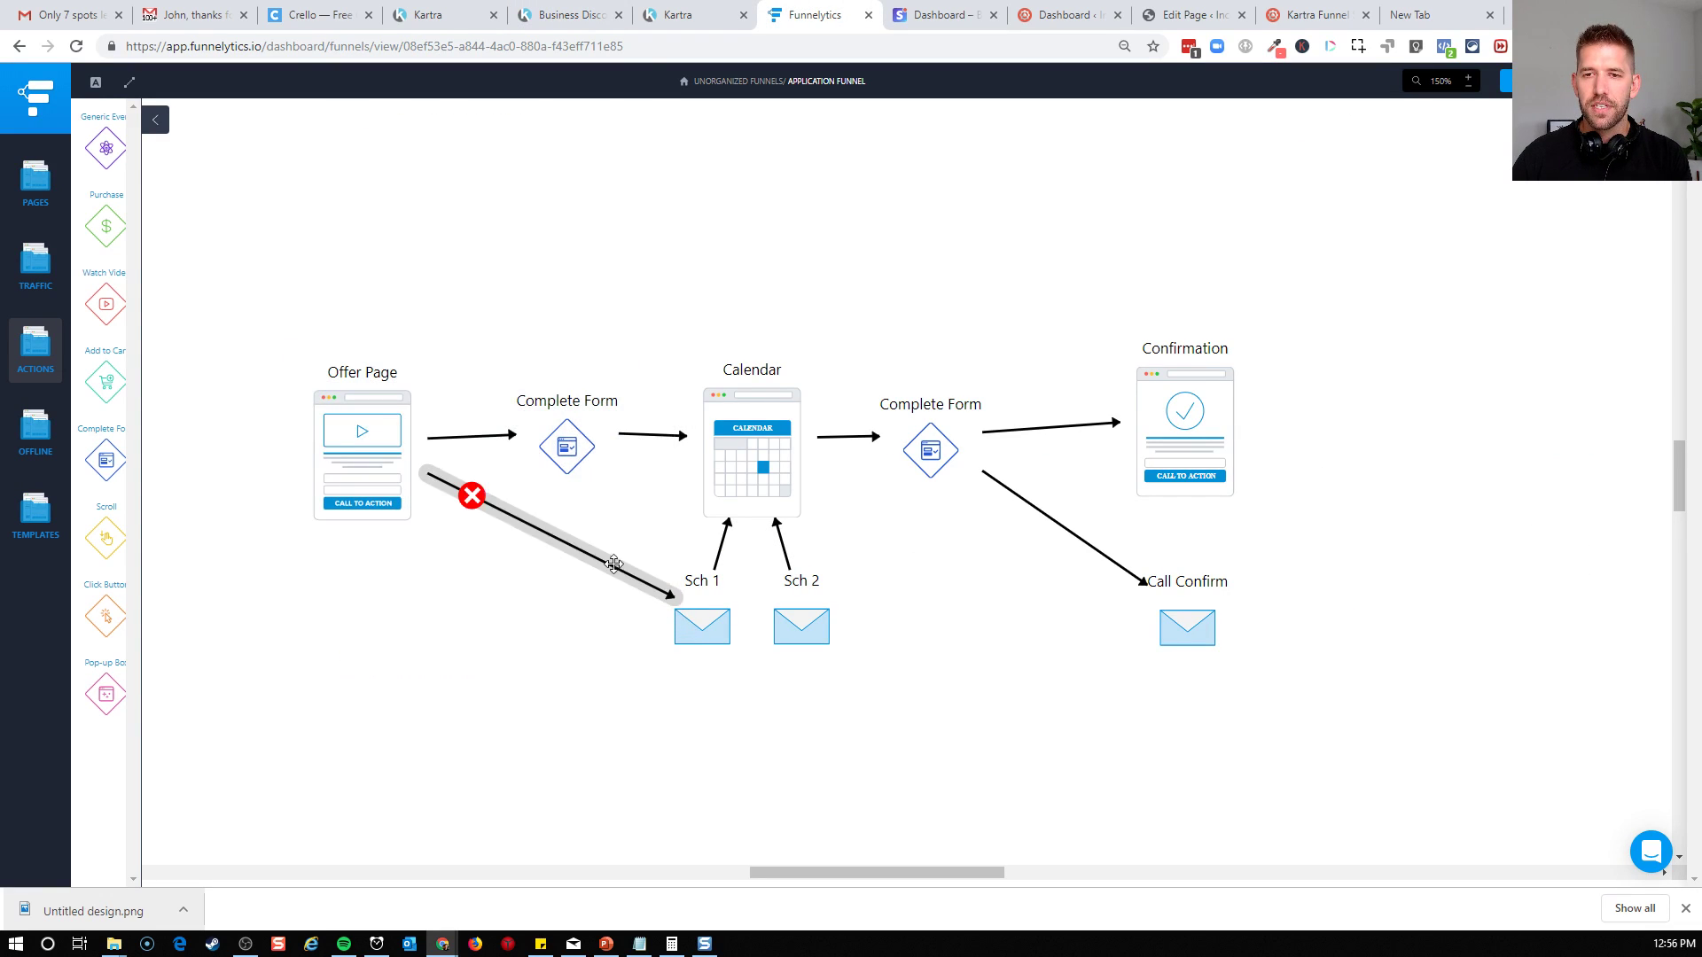
left_click(554, 460)
left_click(356, 456)
left_click_drag(563, 457, 466, 345)
left_click(380, 429)
left_click_drag(380, 429, 243, 314)
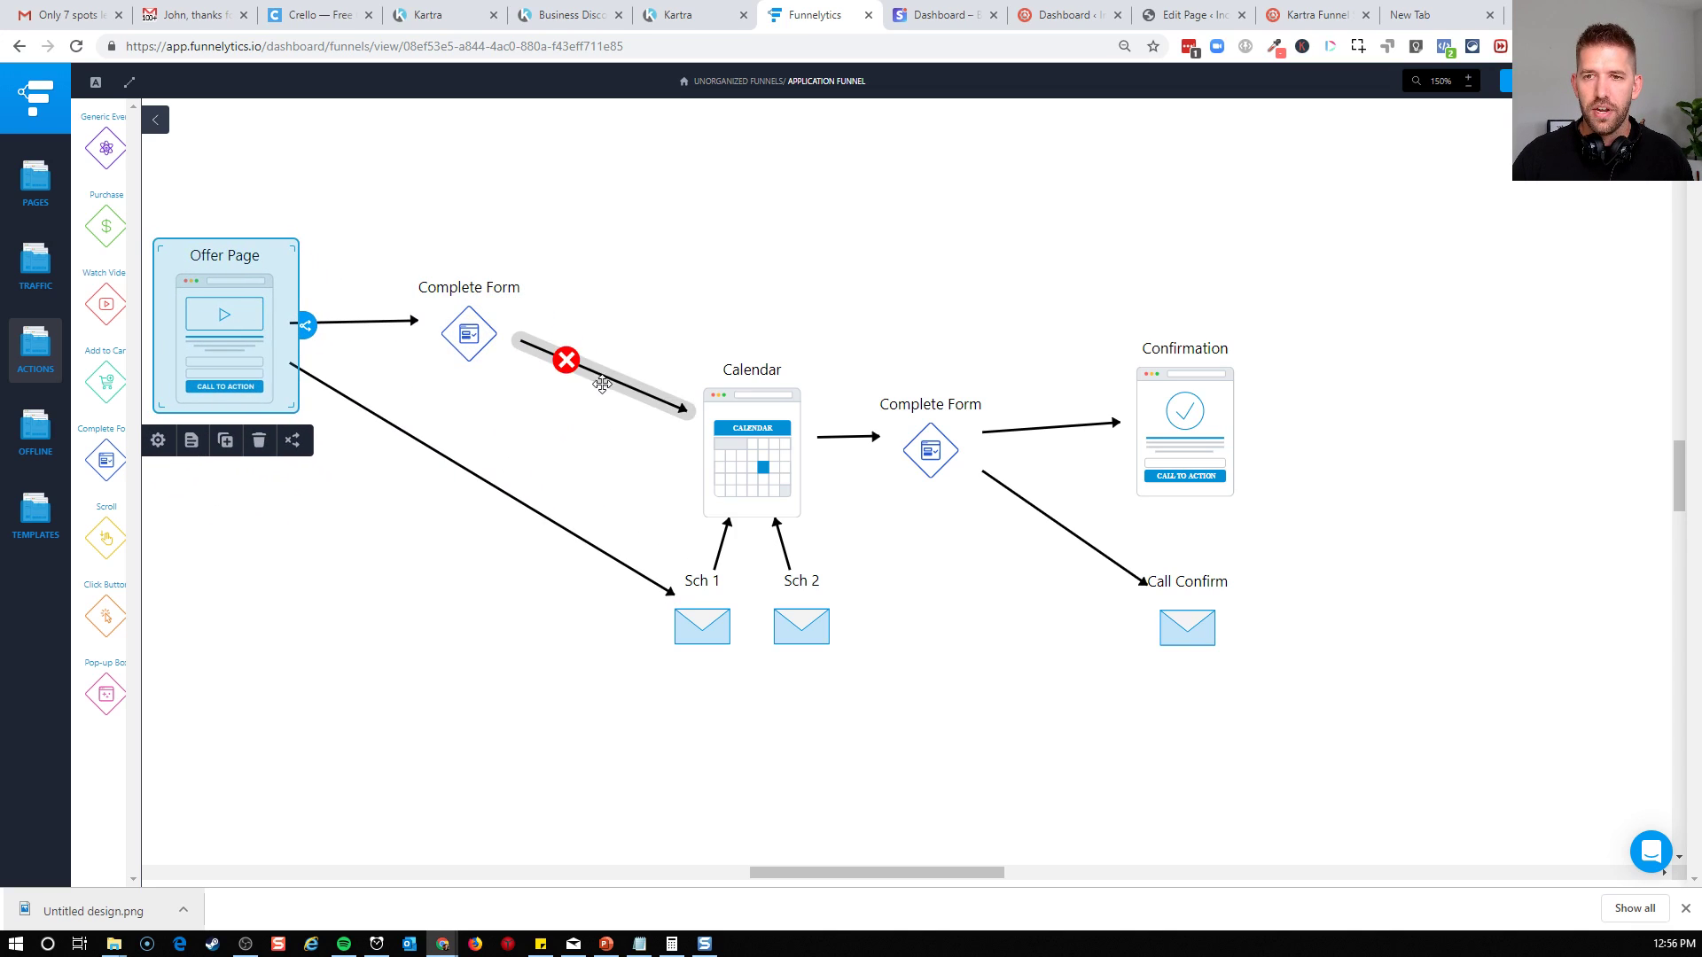
Add a Generic page to the funnel map above the Calendar and remove its connection from the Offer Page
left_click(35, 180)
left_click_drag(107, 147, 586, 389)
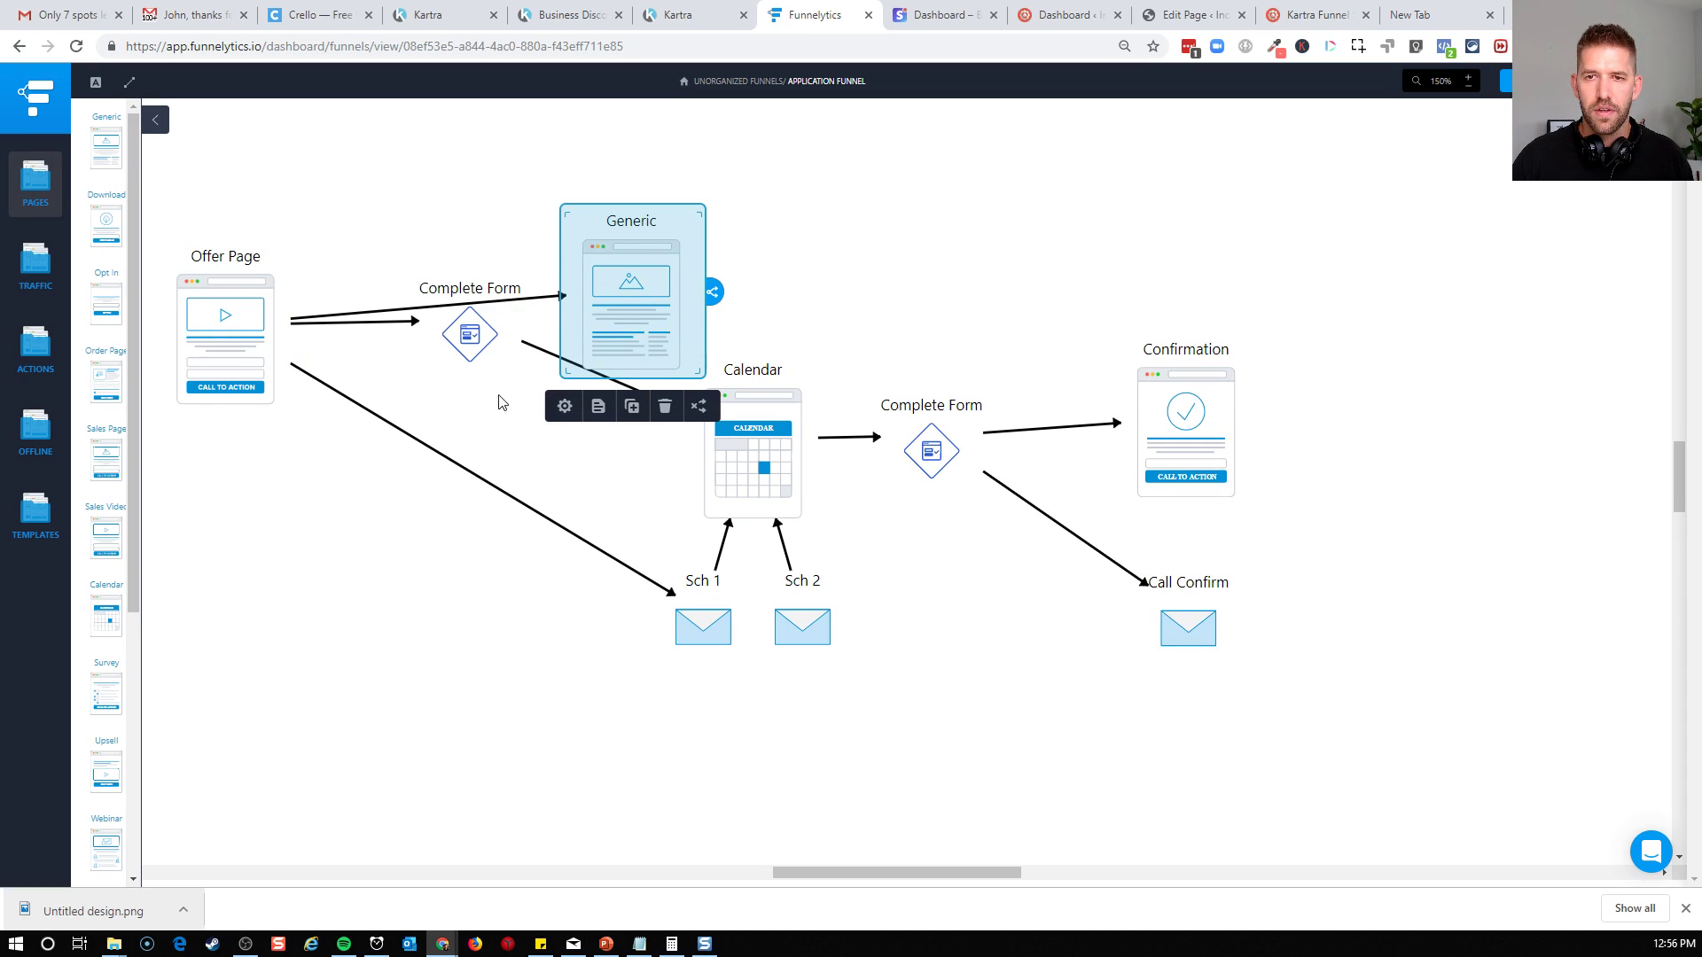
left_click(344, 318)
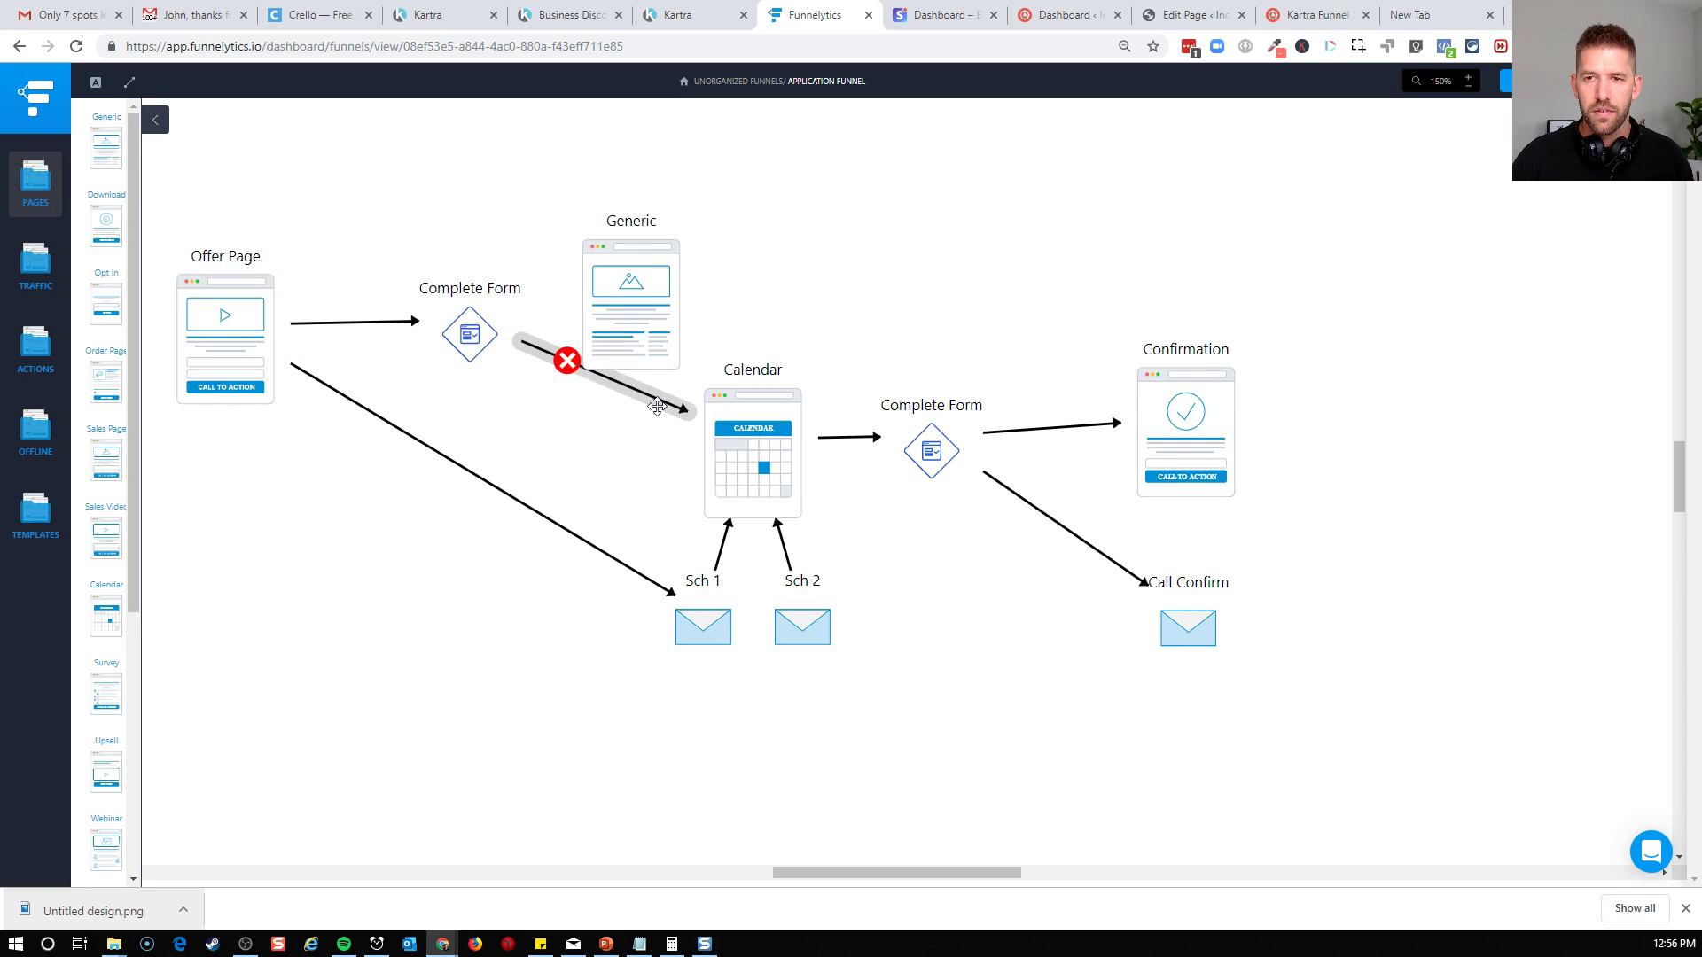
Delete the arrow from the first Complete Form action to the Calendar and connect that action to the Generic page
left_click(568, 373)
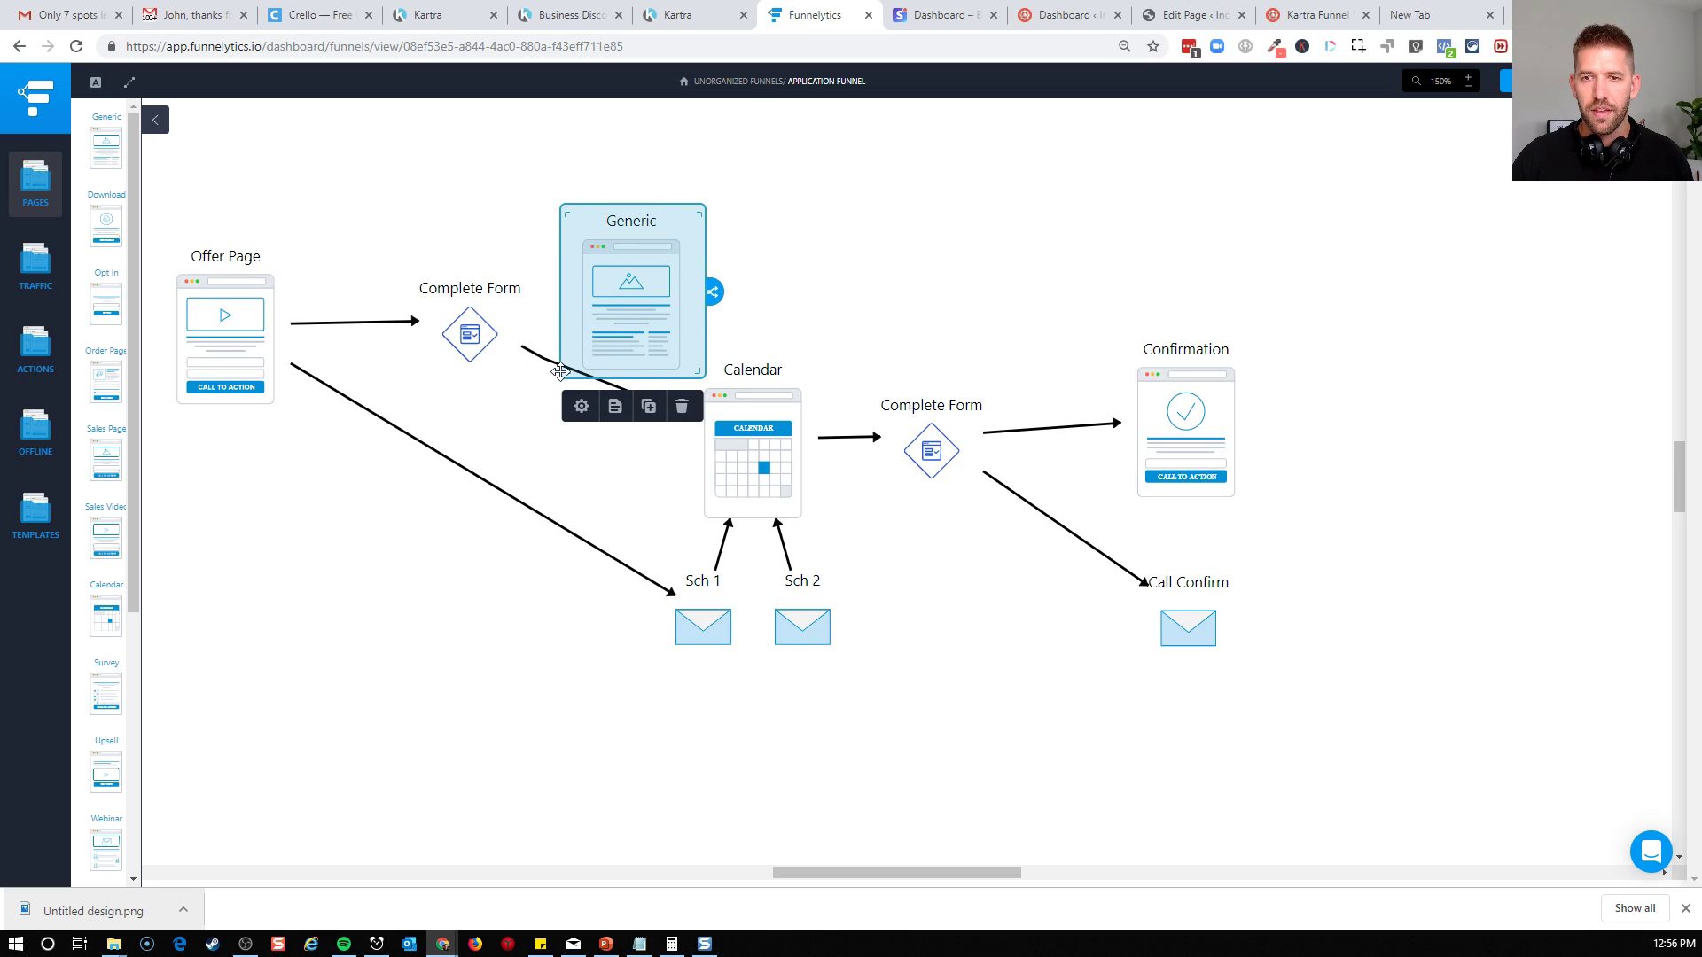
left_click(557, 355)
left_click(484, 344)
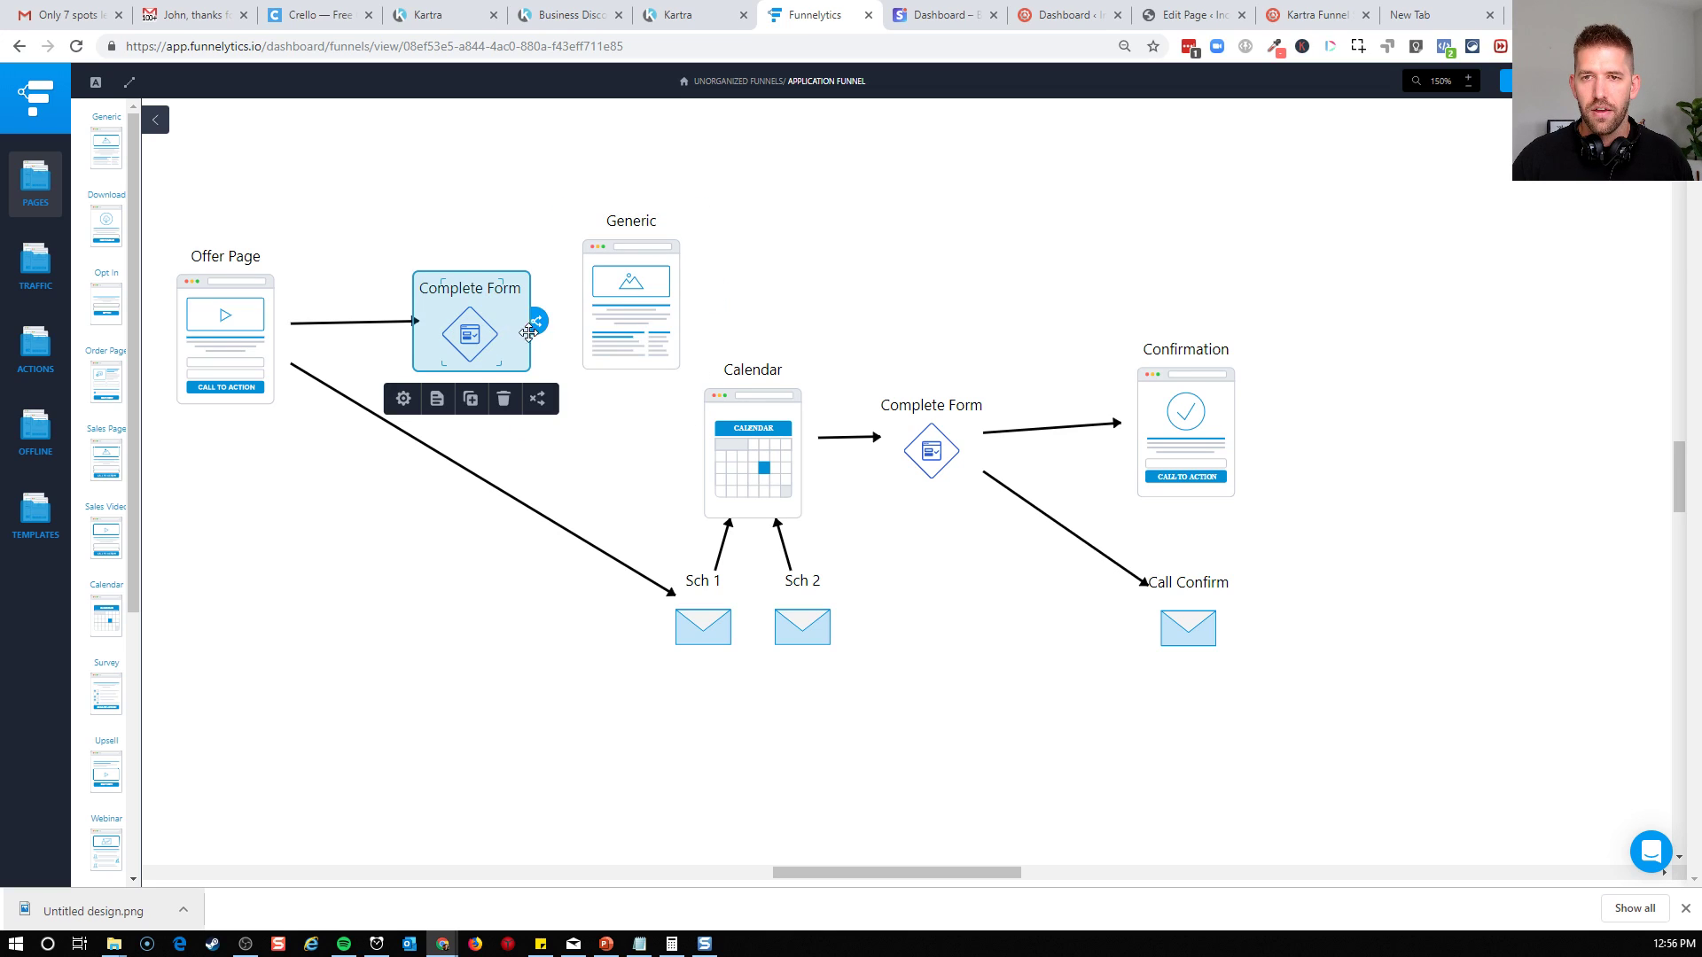
left_click_drag(568, 324, 629, 321)
left_click(685, 326)
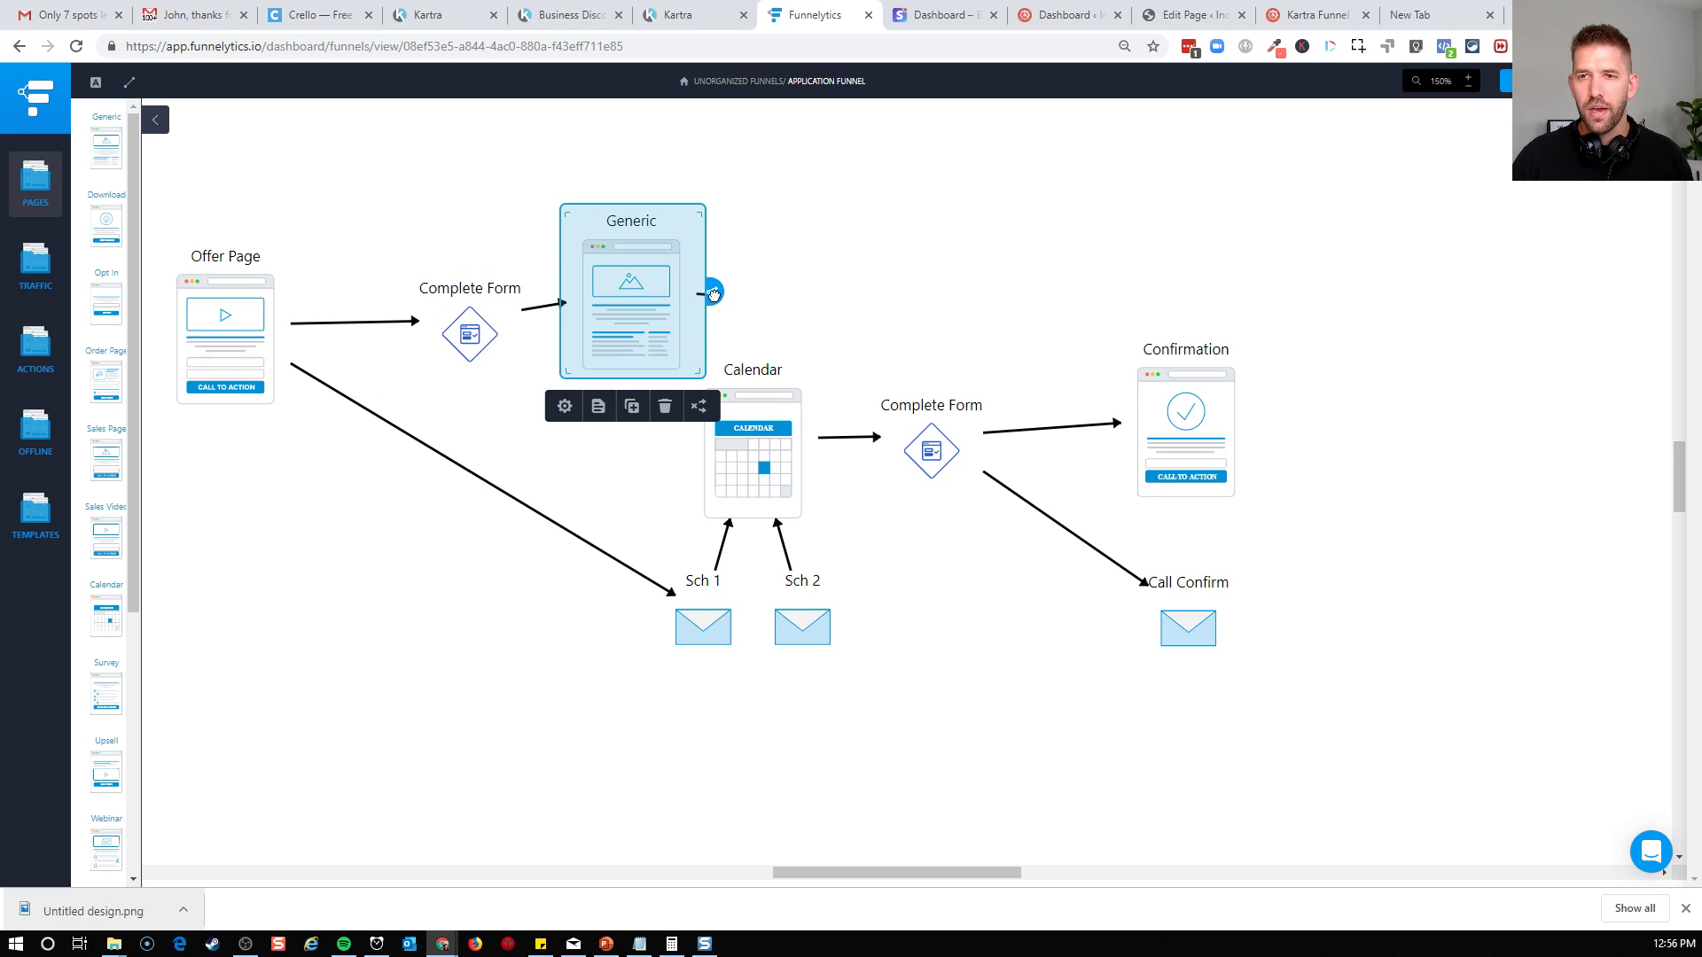
Connect the Generic page with the Calendar and move the first Complete Form action up in line with the Generic page
left_click_drag(467, 330, 437, 290)
left_click(647, 308)
left_click(858, 315)
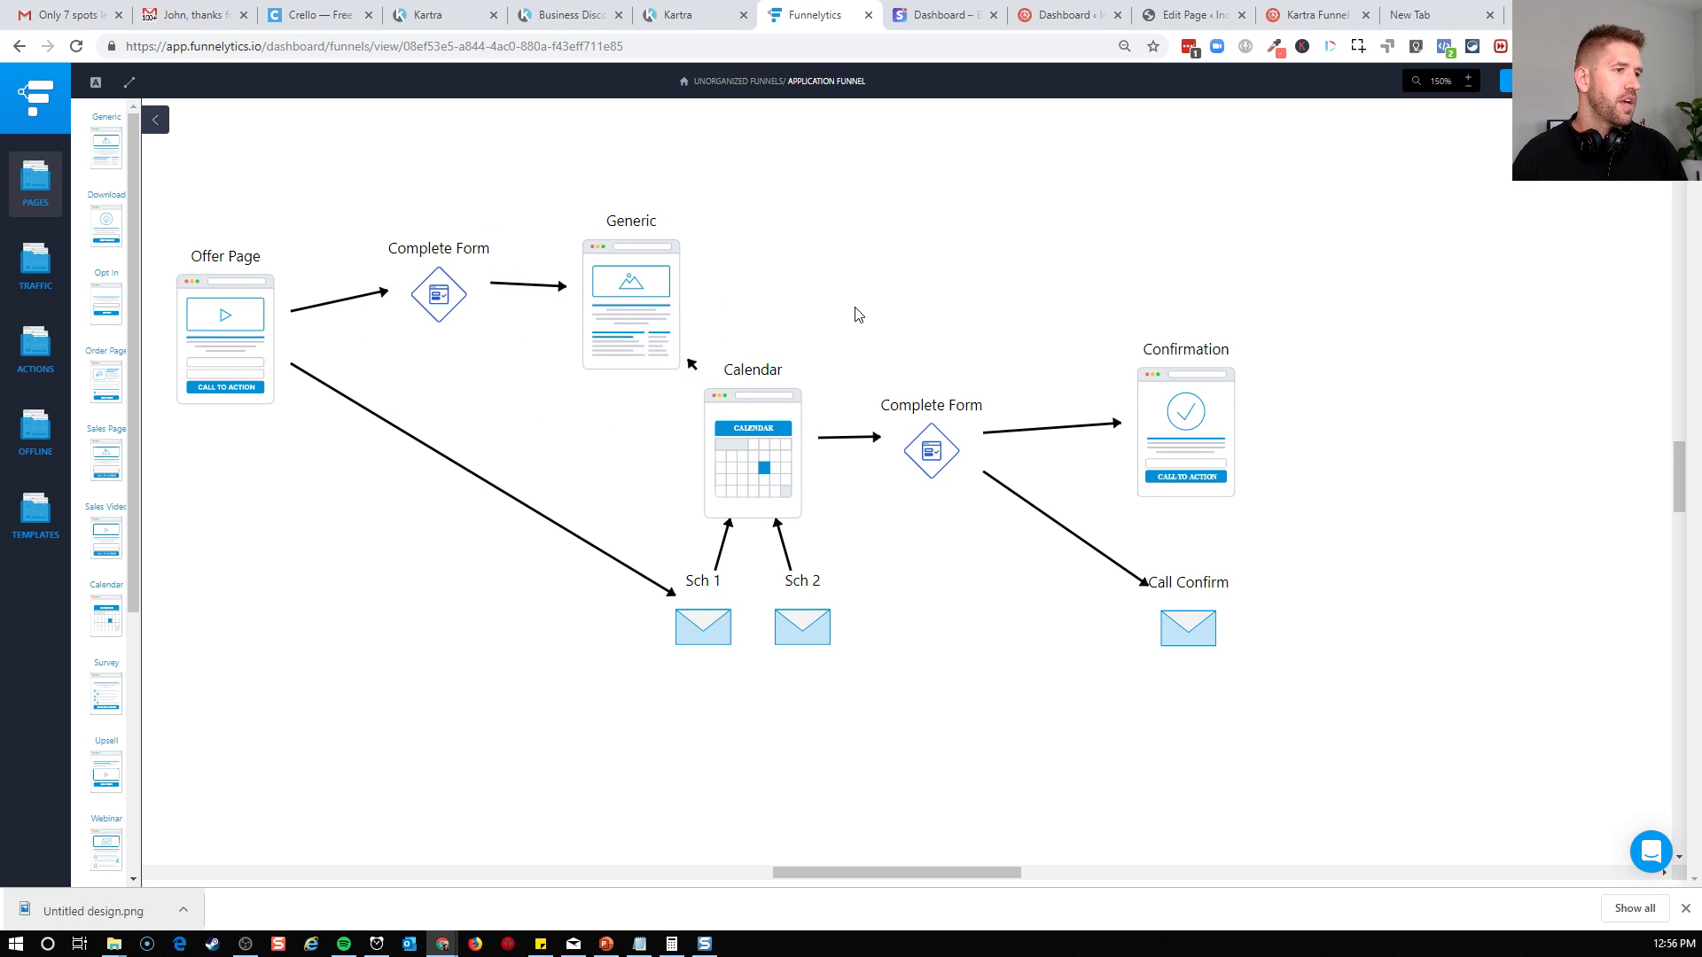
Move the Generic page higher above the Calendar and shift the first Complete Form action slightly up
left_click_drag(661, 282, 631, 204)
left_click(794, 342)
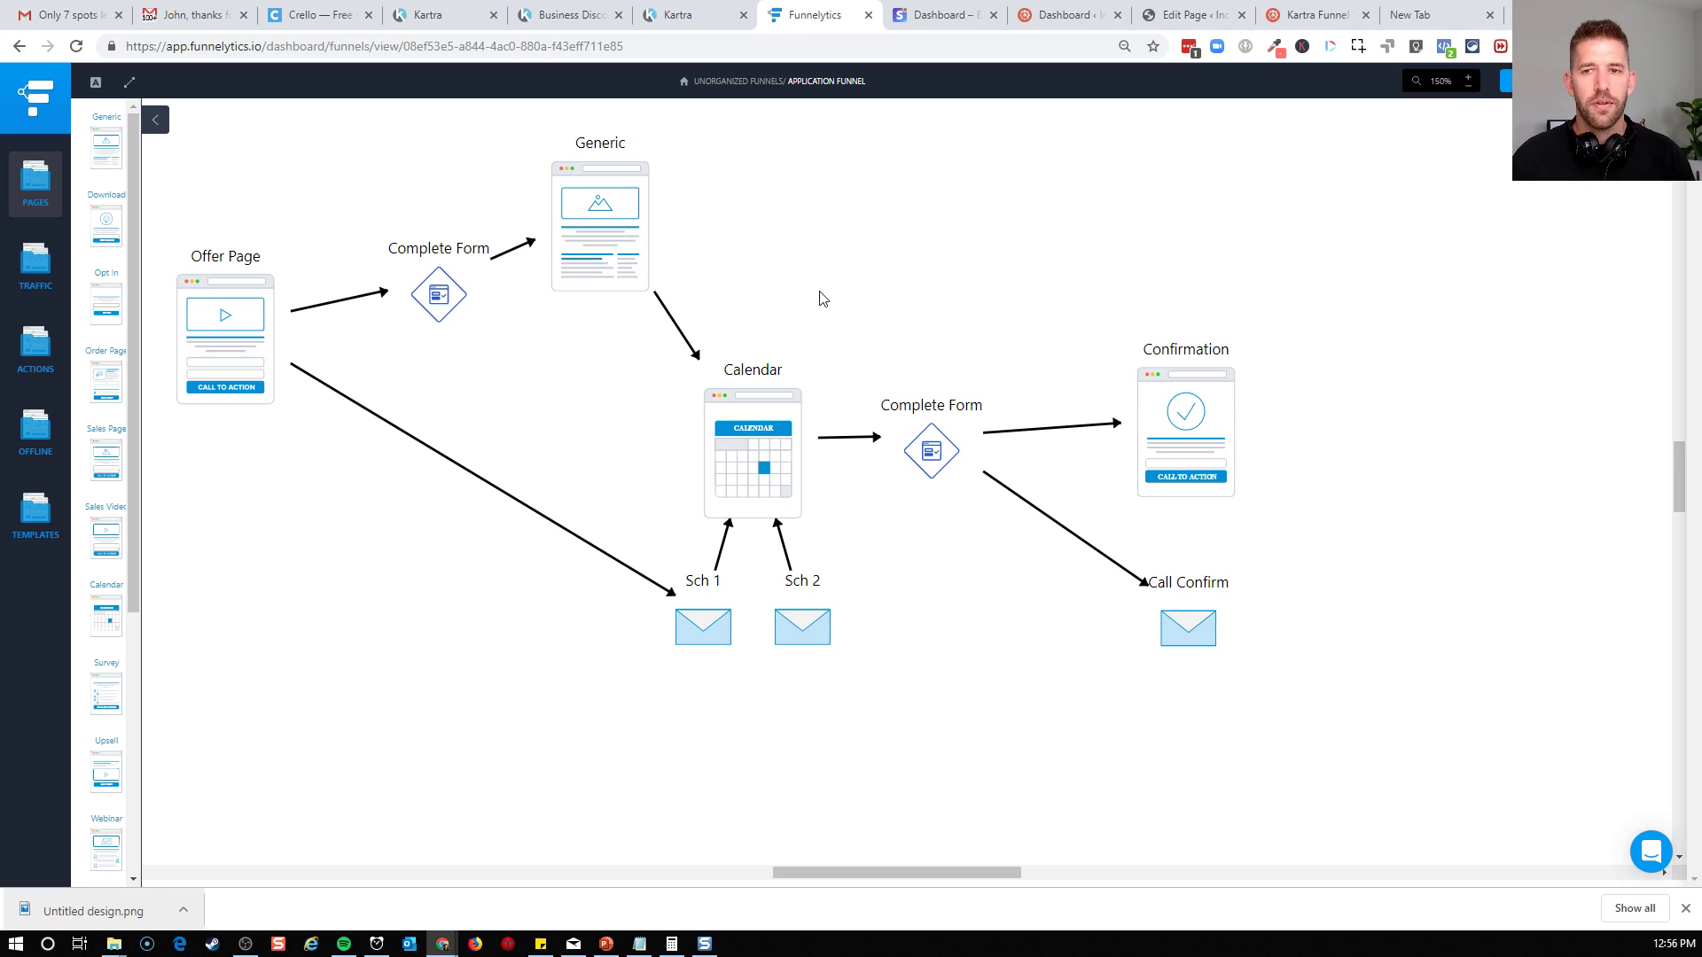
left_click_drag(438, 294, 423, 277)
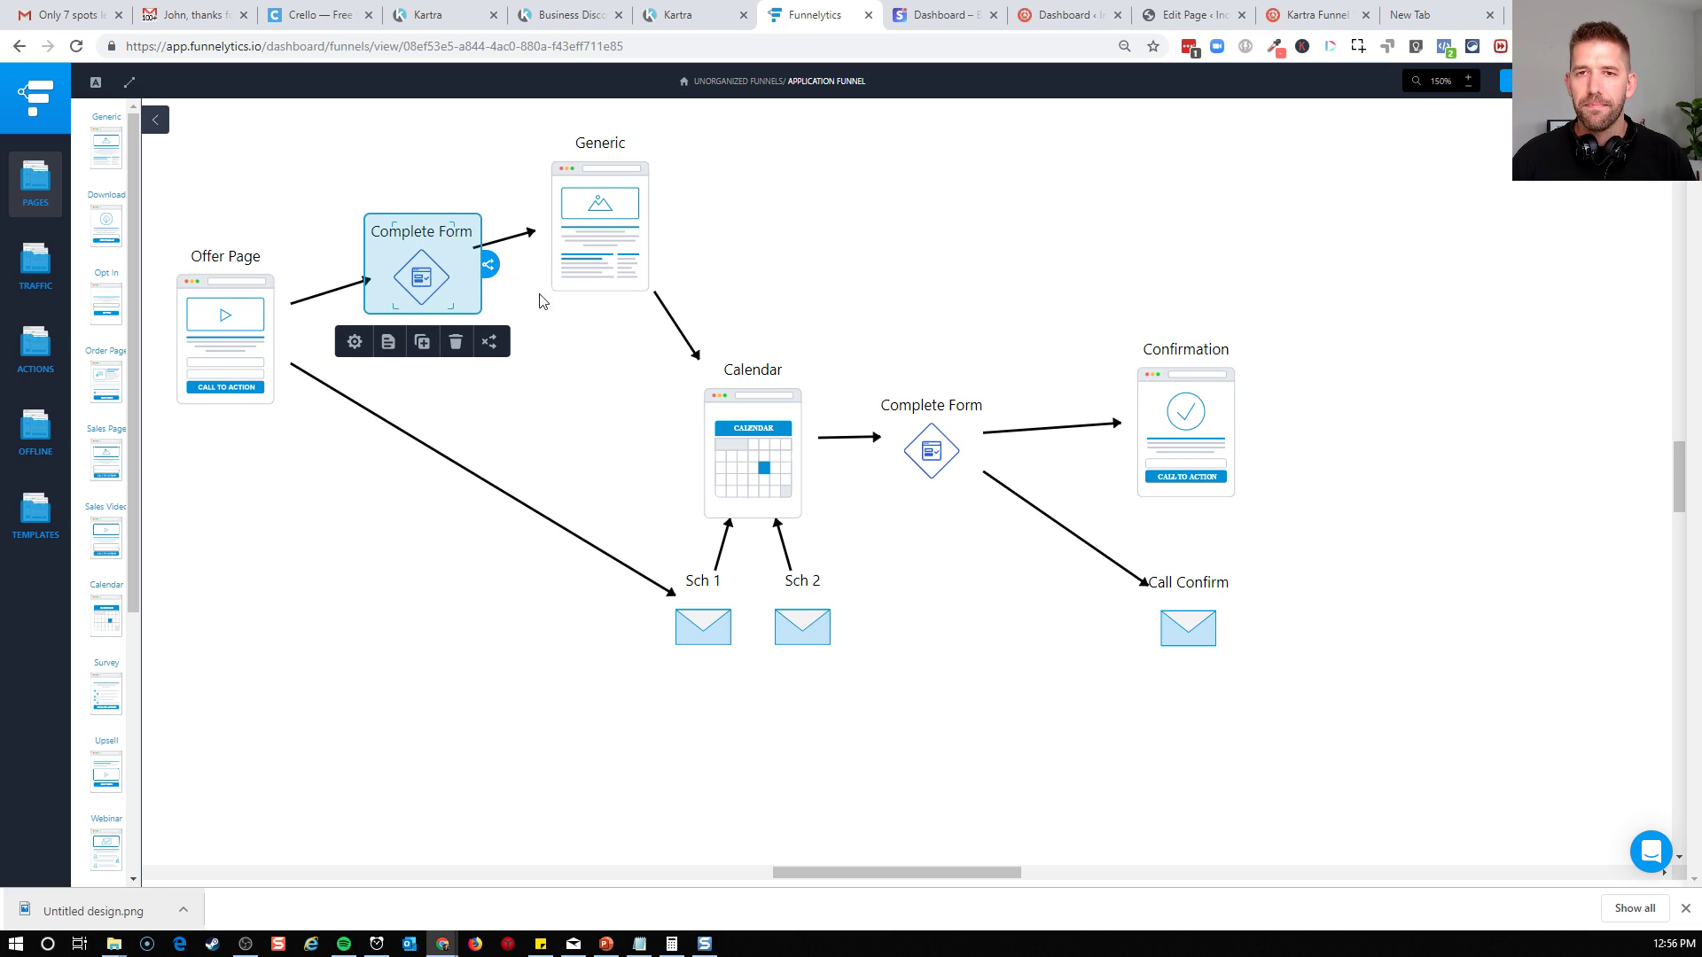
left_click(779, 307)
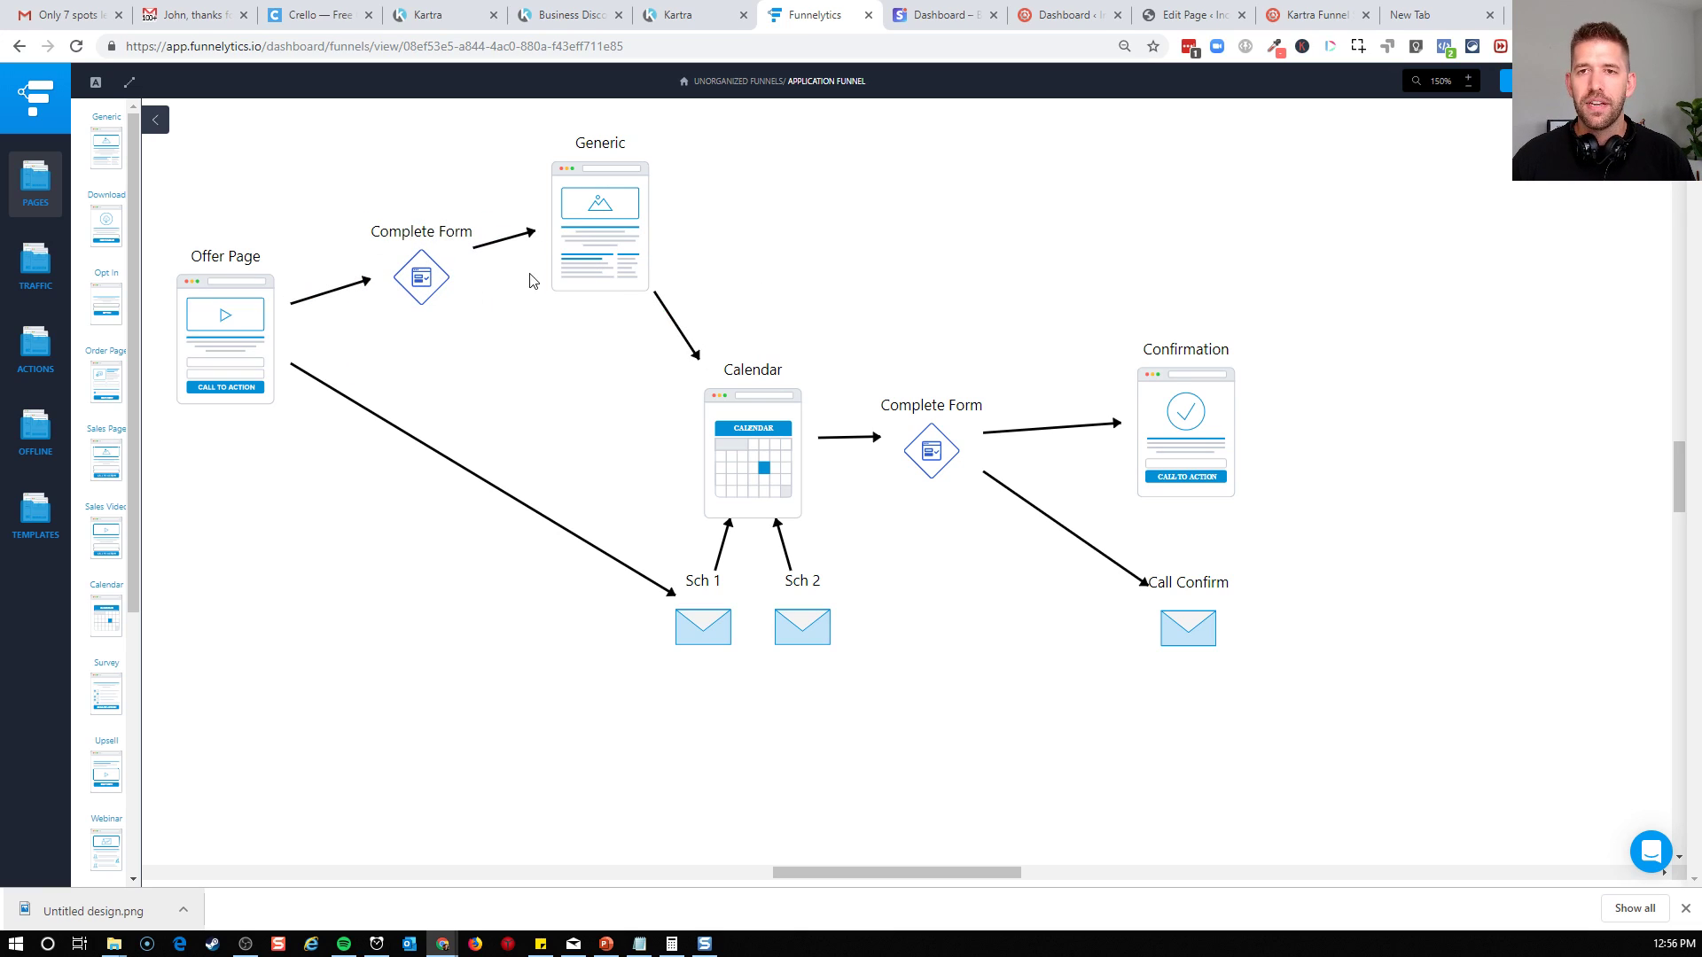
Try to reroute the Generic page's arrow from the Calendar to the Sch 1 email, and remove that link
left_click(579, 217)
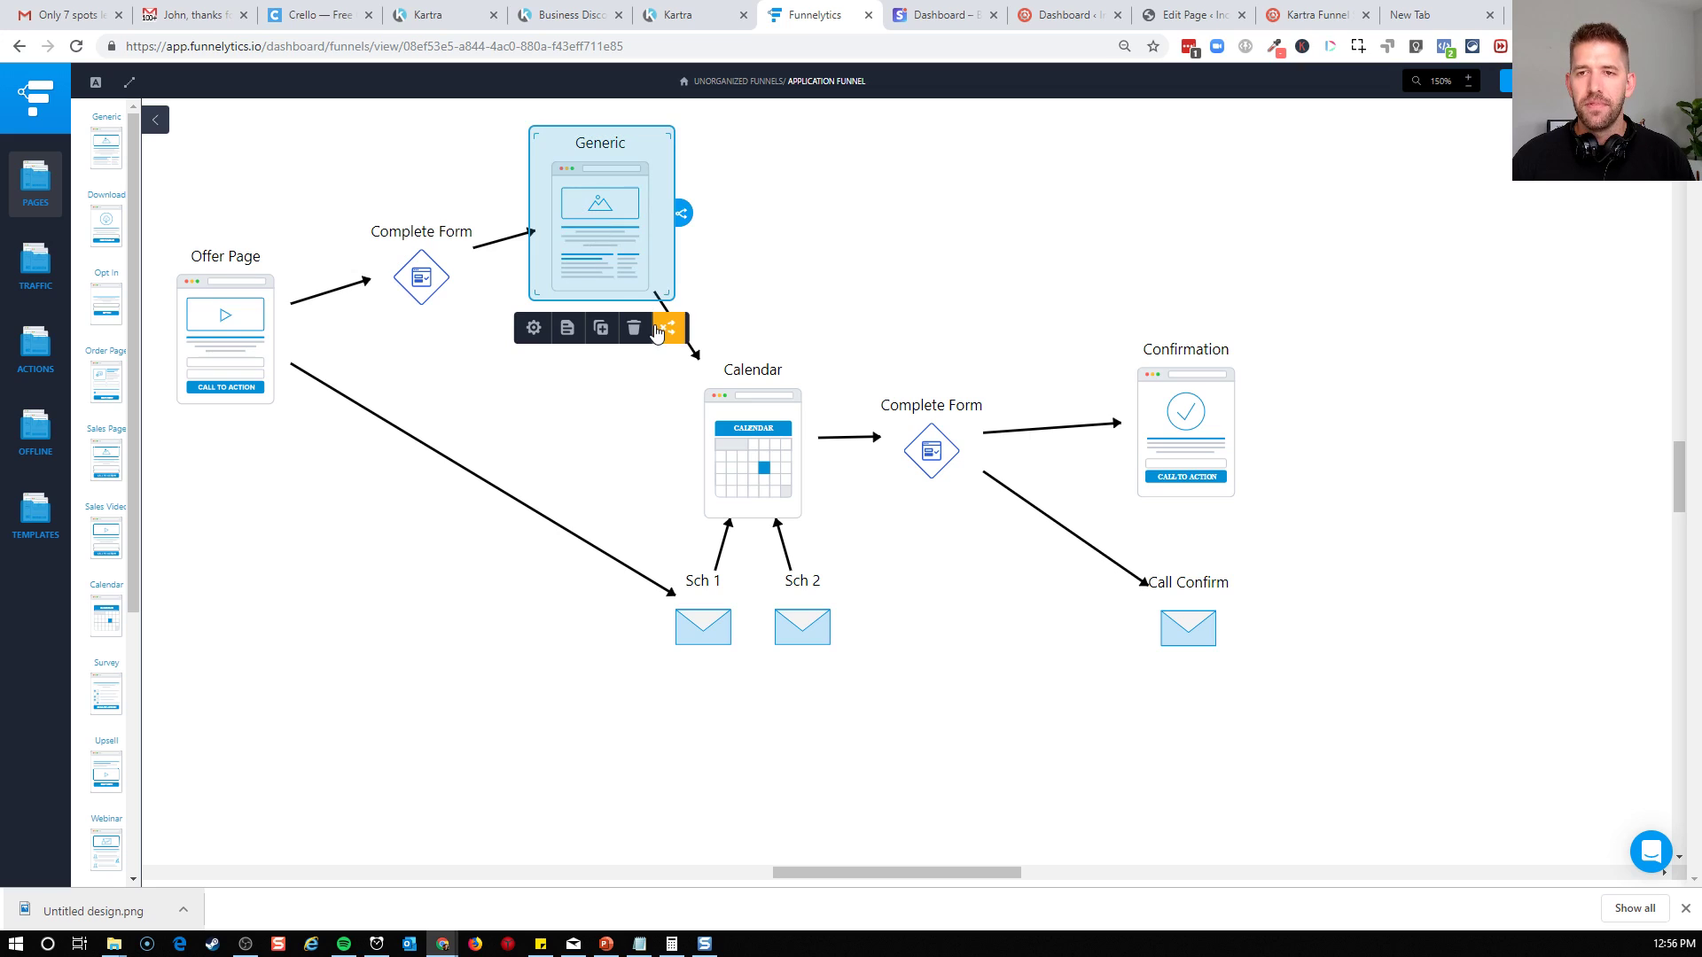
left_click(711, 330)
left_click(670, 317)
left_click(613, 250)
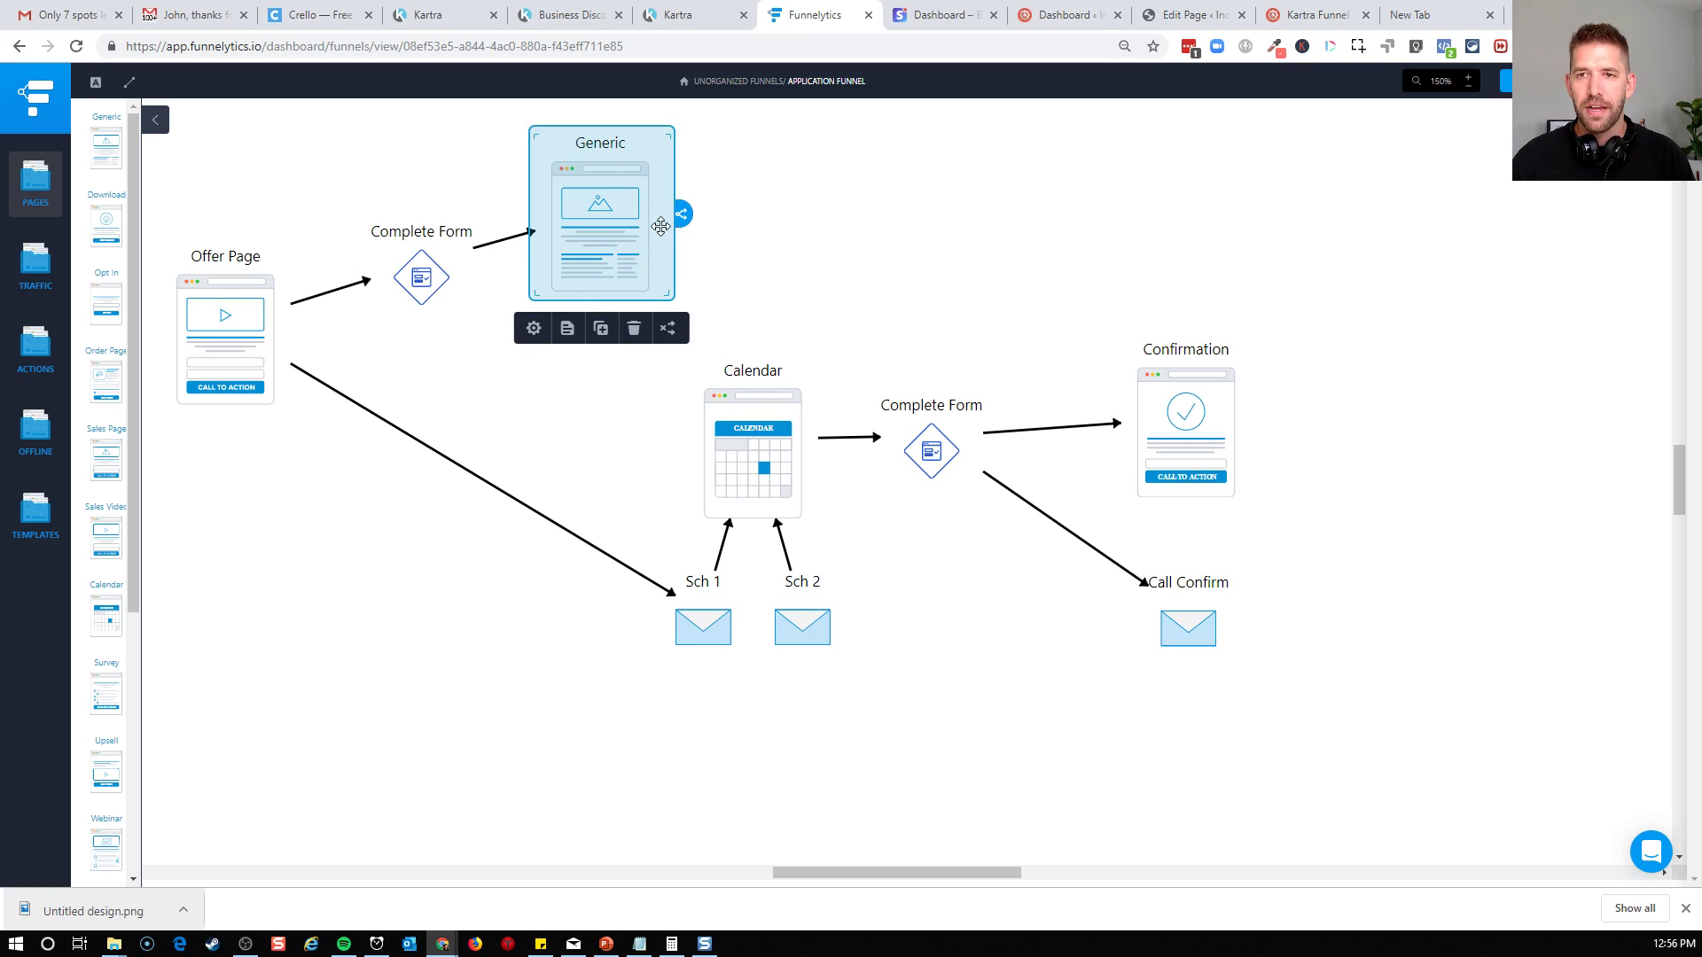
left_click_drag(676, 219, 696, 628)
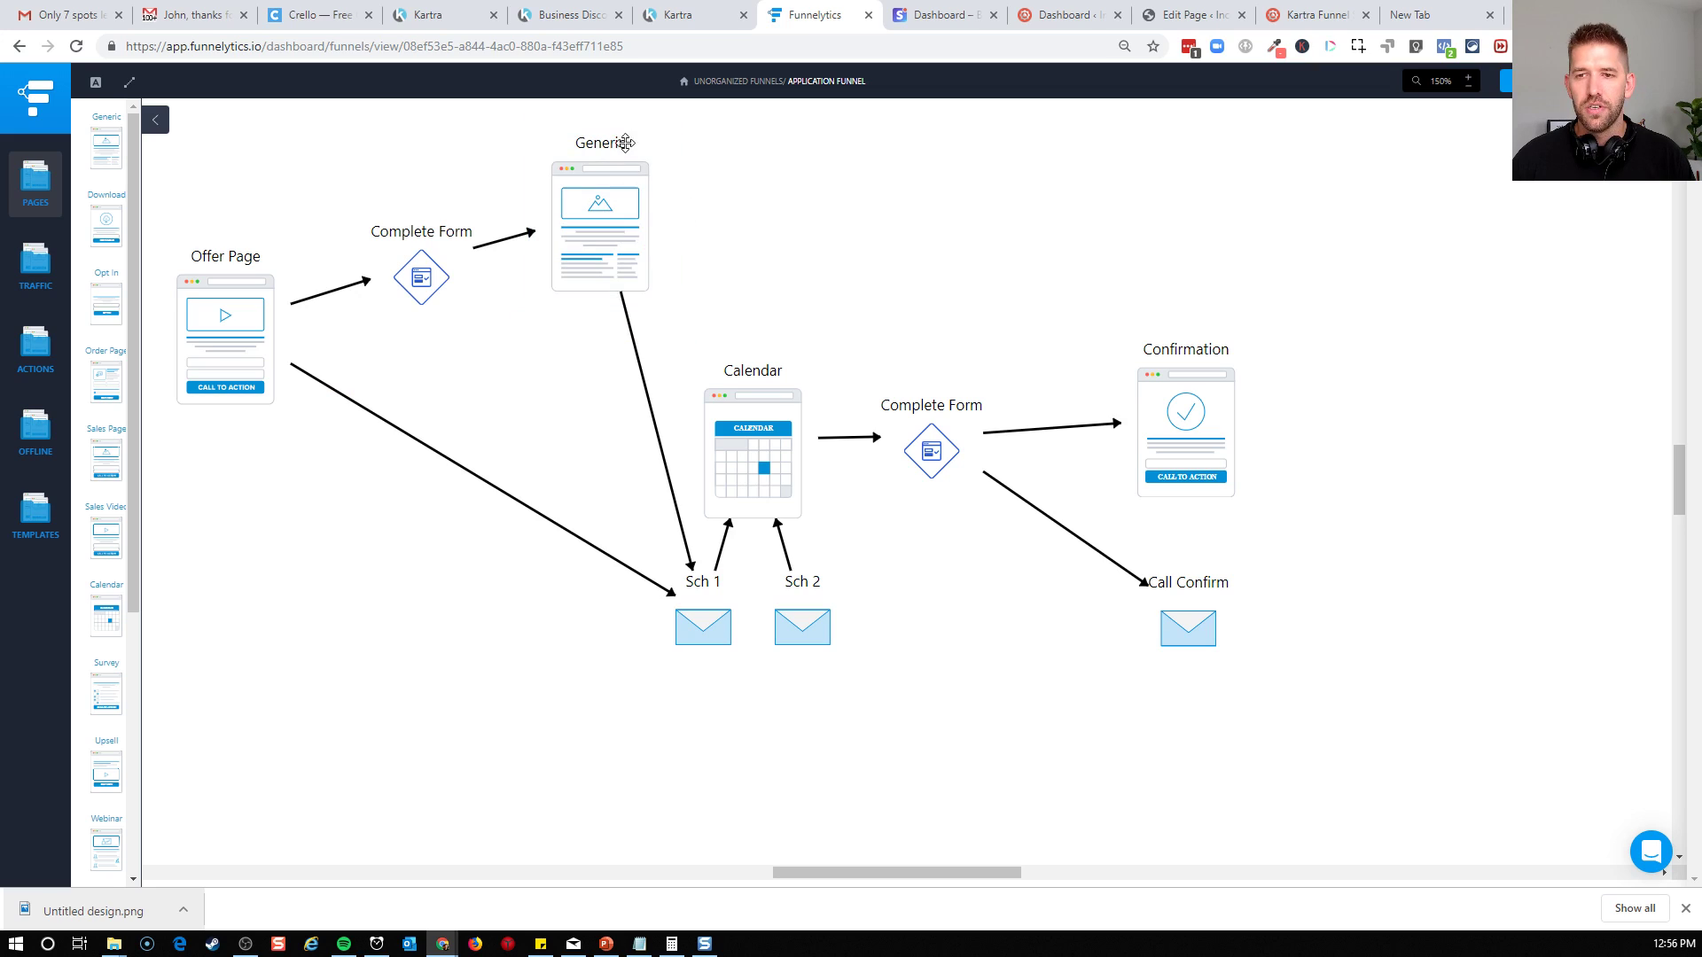
mouse_move(632, 353)
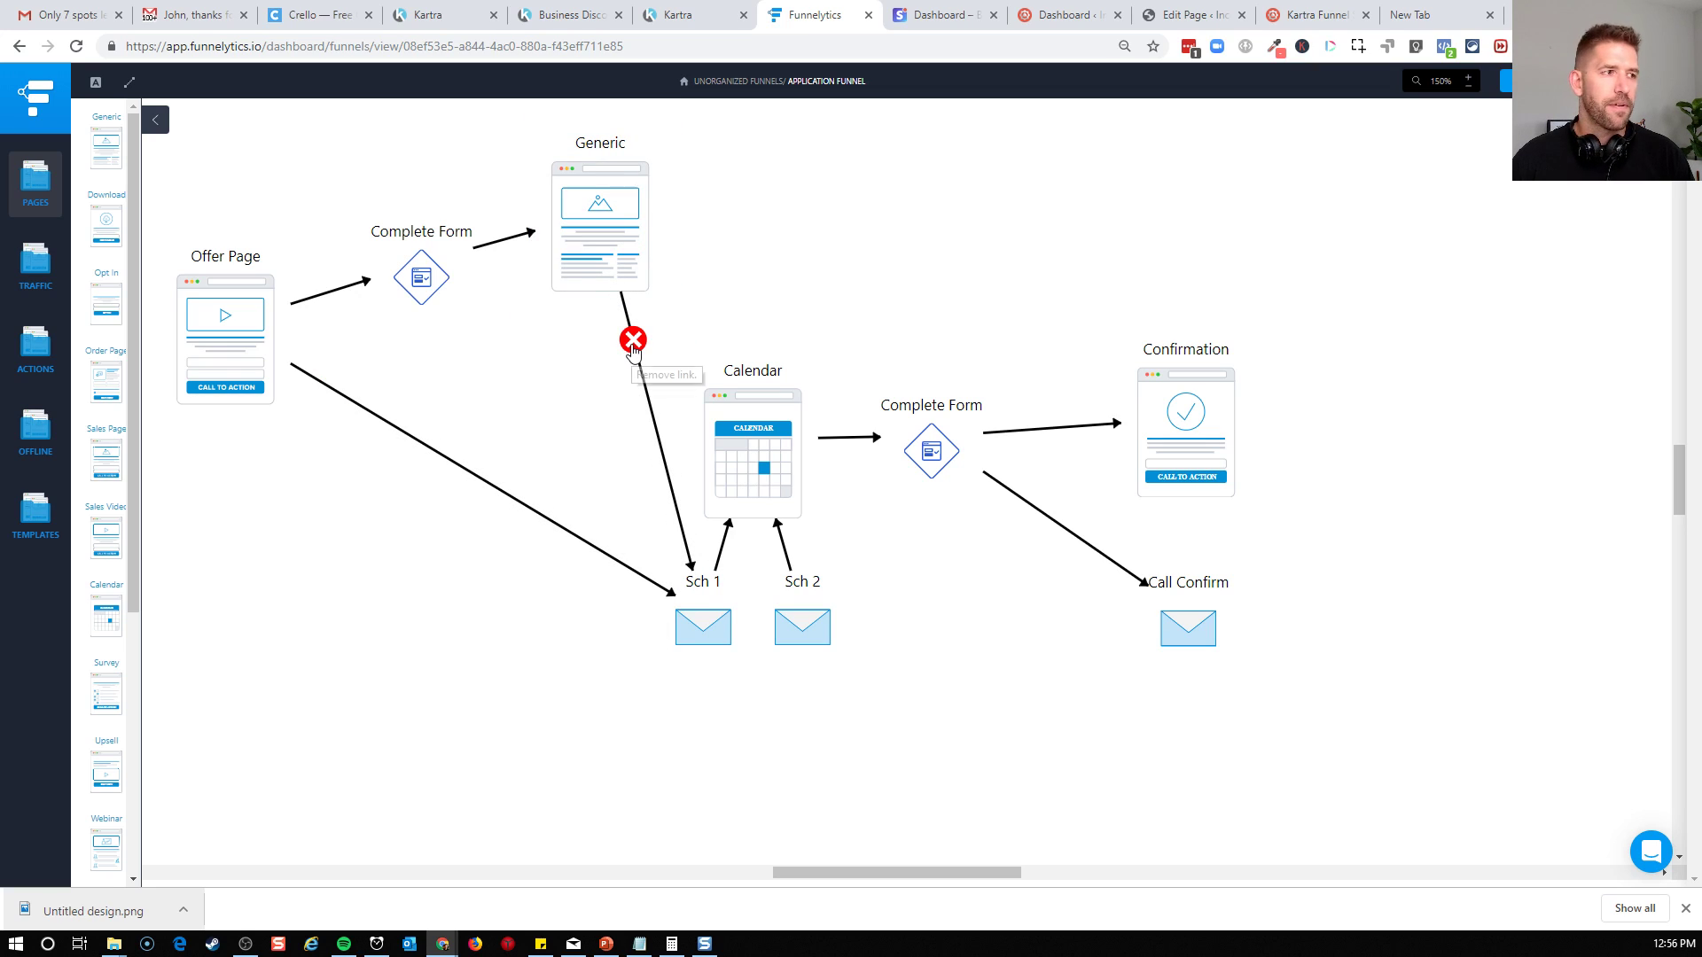
left_click(632, 341)
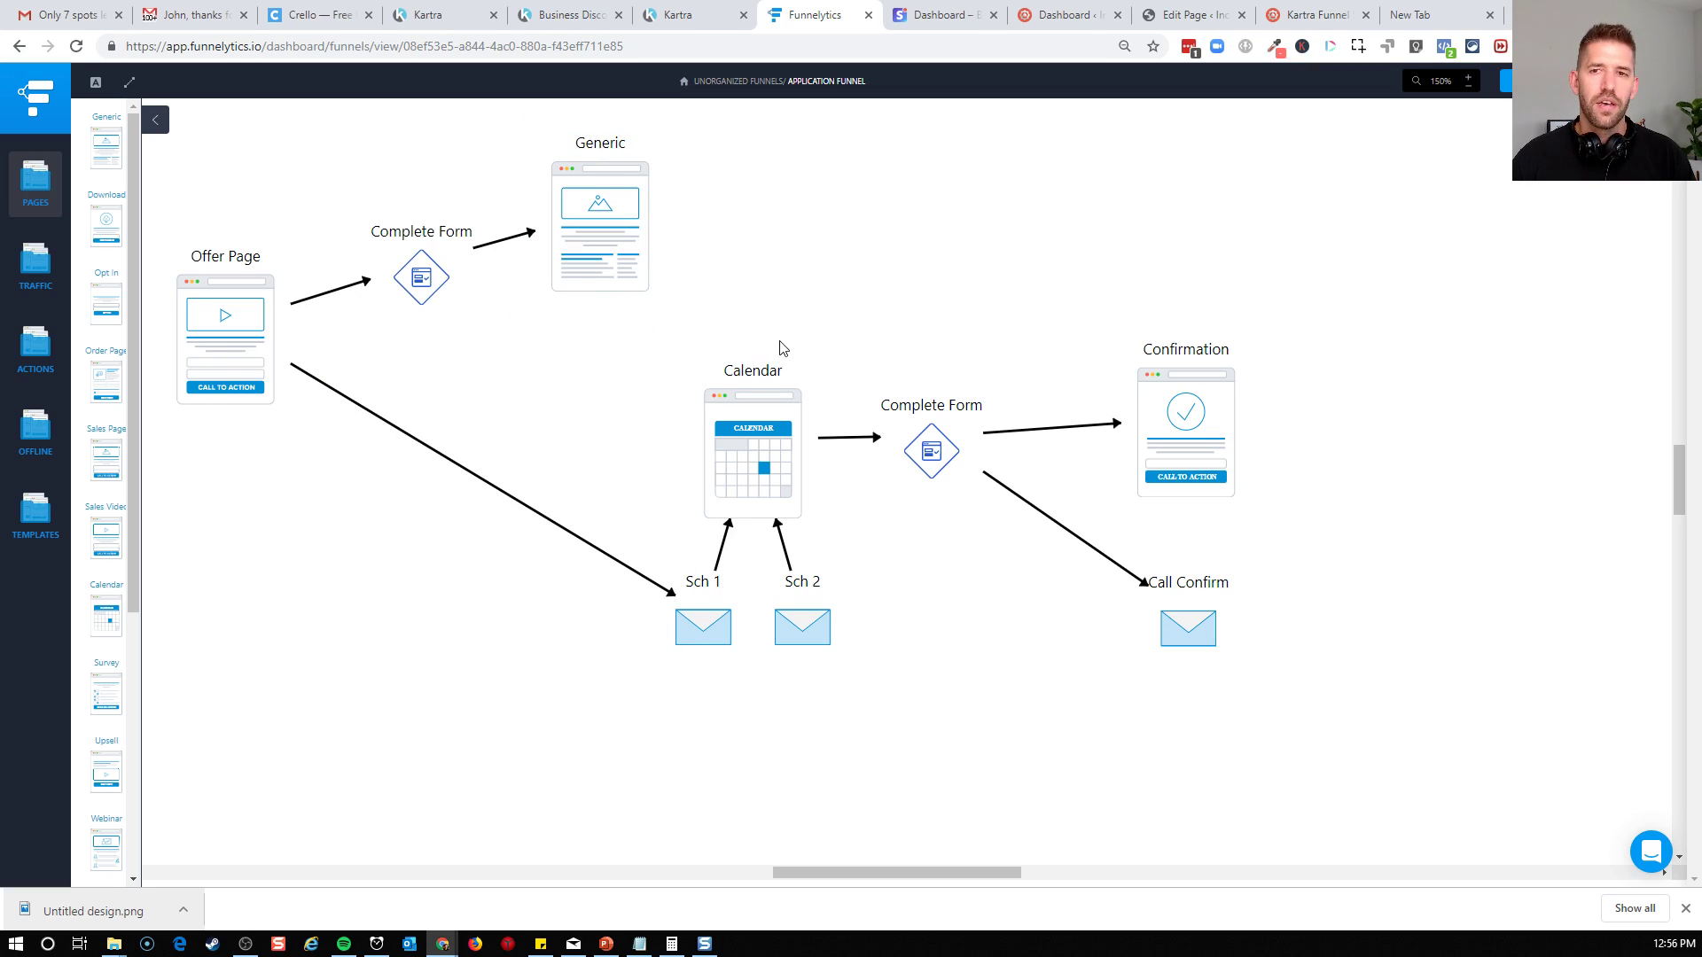
Connect the Generic page to the Calendar again and move the Generic page slightly down
left_click(627, 232)
left_click_drag(690, 236, 734, 437)
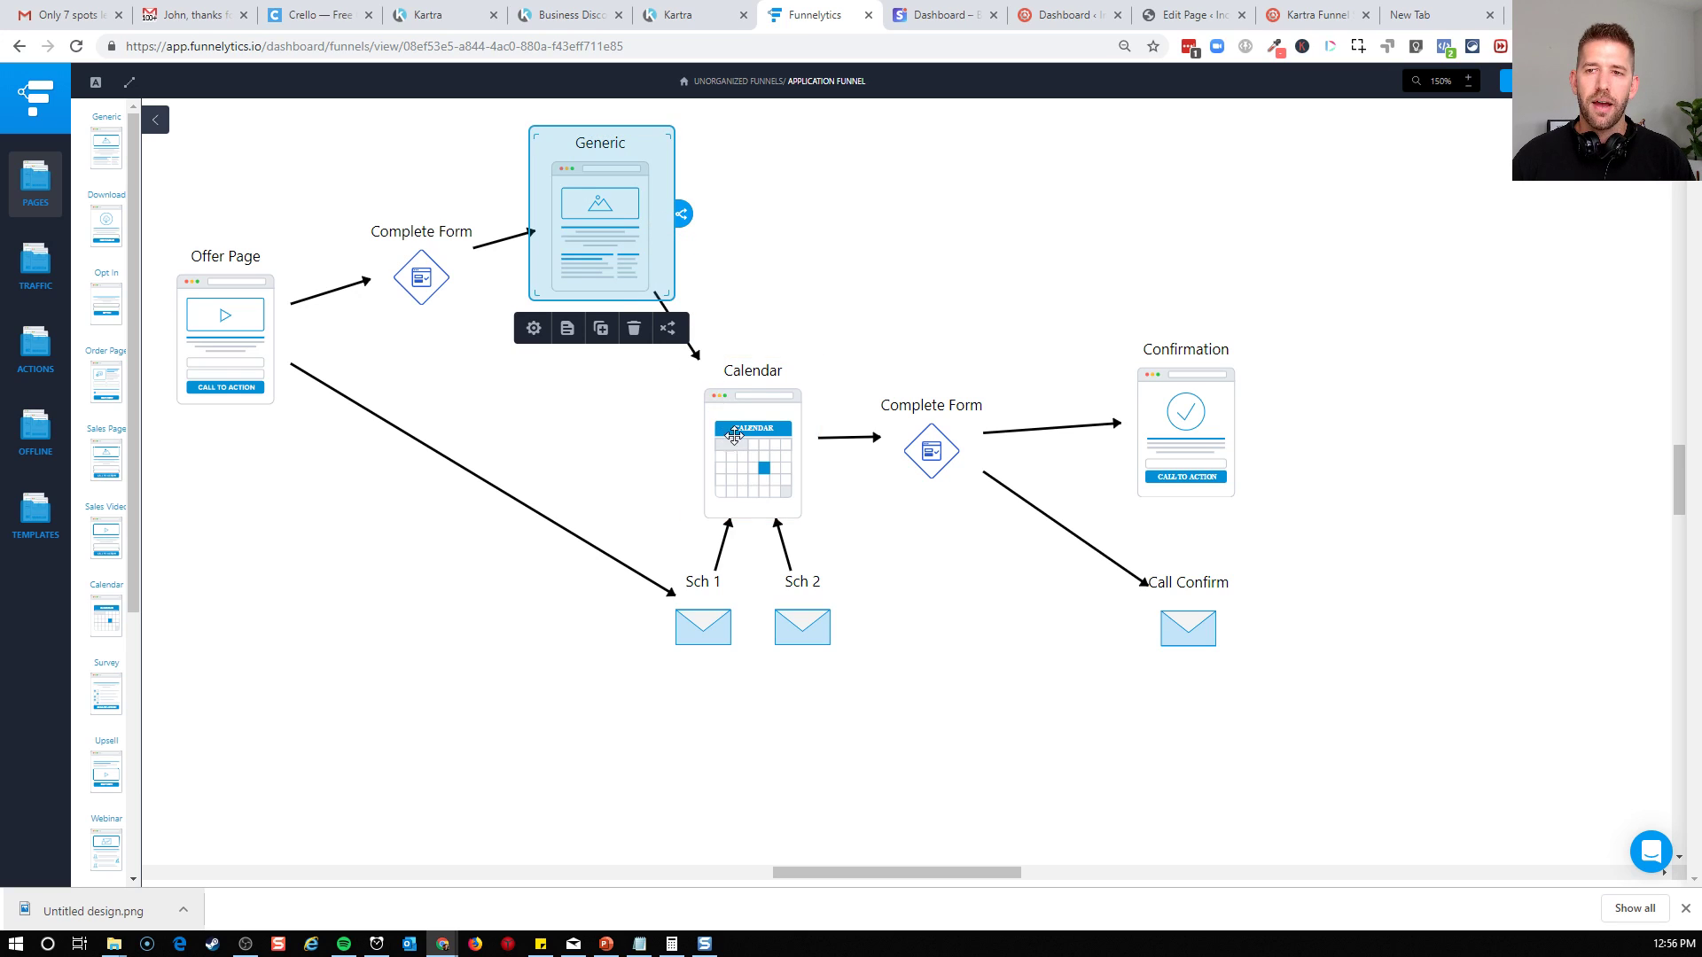
left_click(783, 279)
left_click_drag(587, 228, 587, 271)
left_click(777, 245)
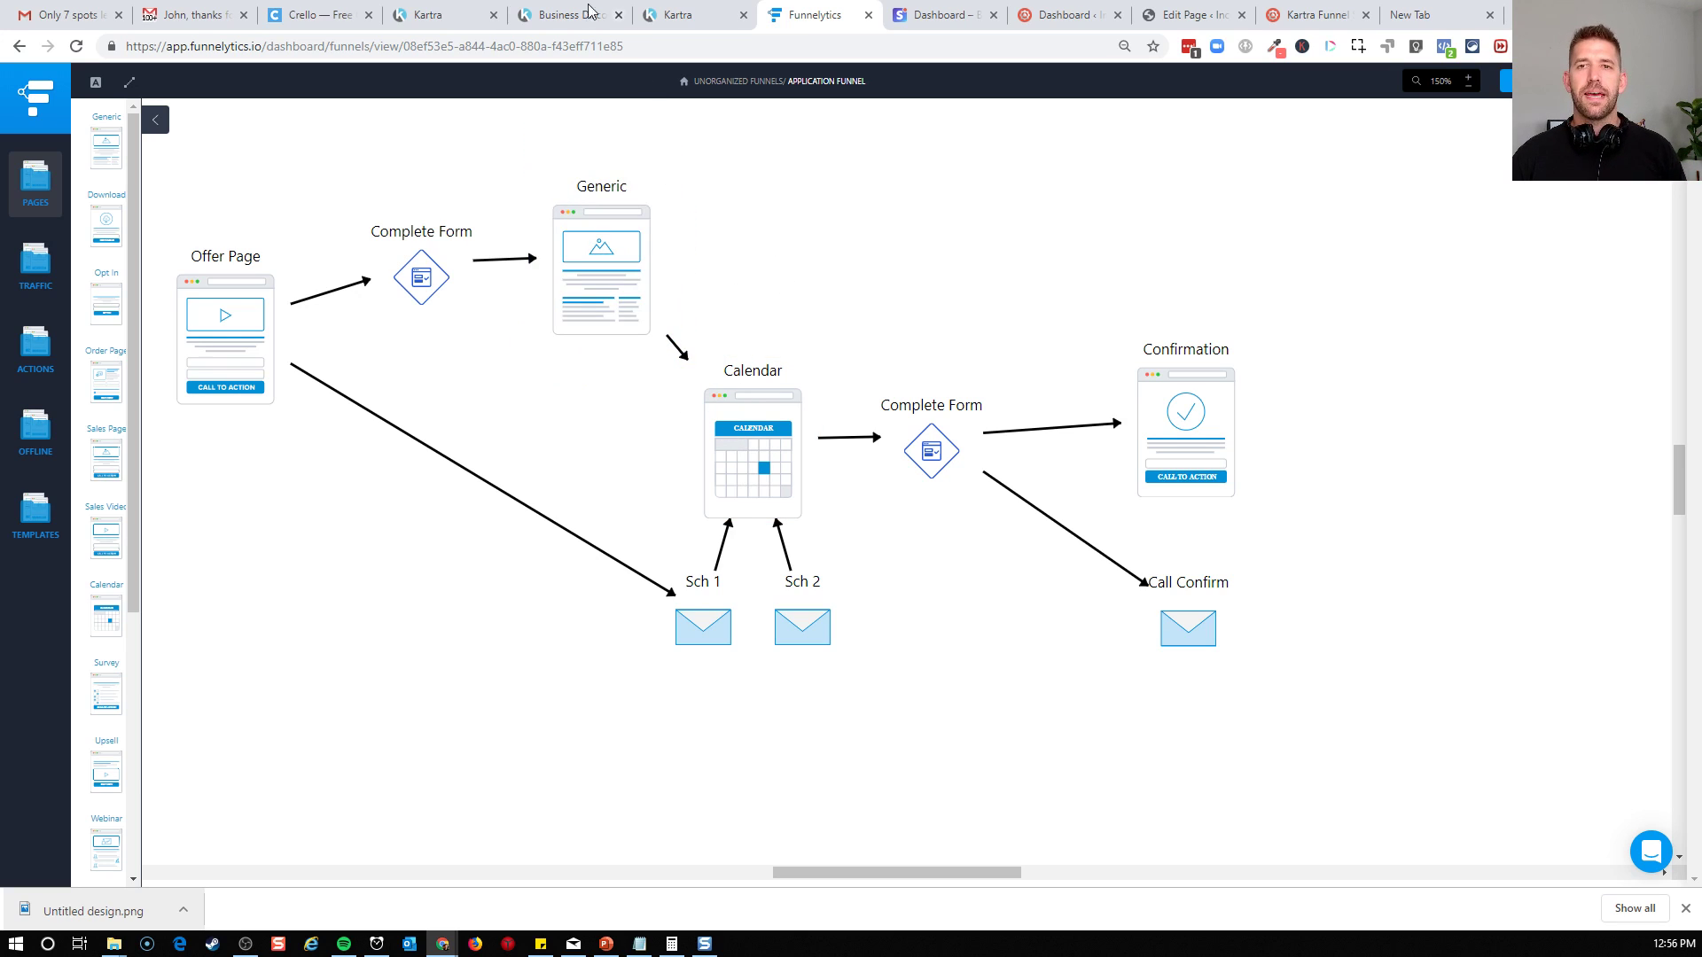
Switch to the Kartra page editor, close the Publish page dialog and go to the Business Discovery Session booking calendar
left_click(429, 15)
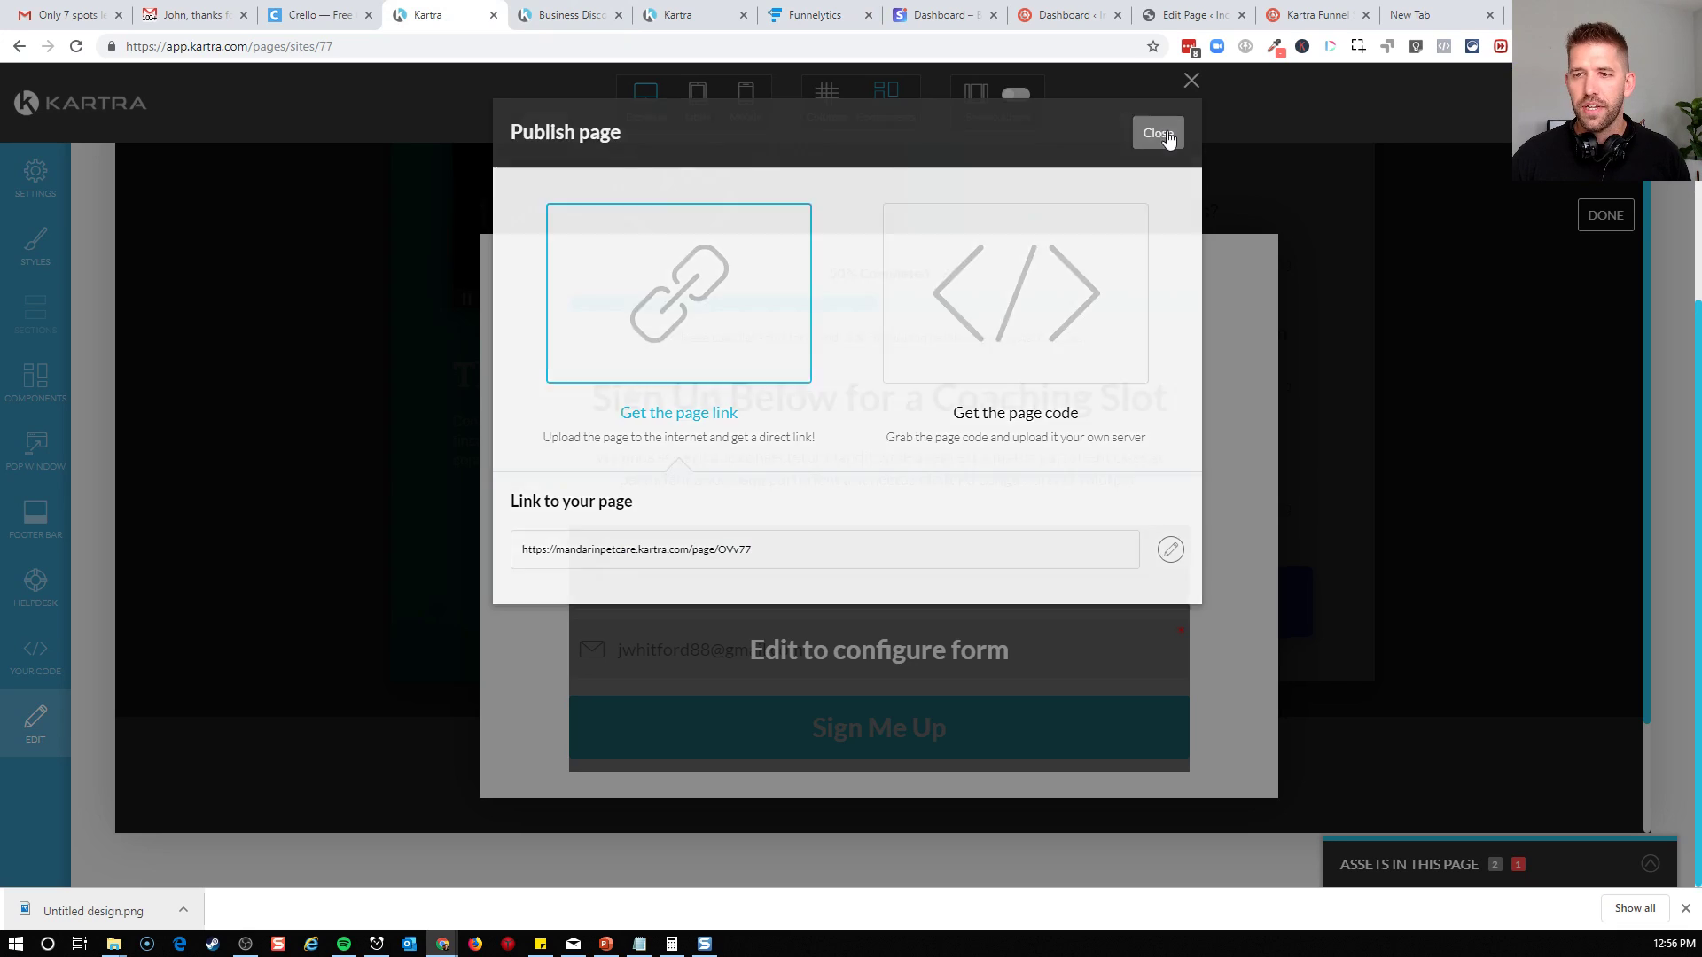
left_click(1161, 133)
left_click(545, 15)
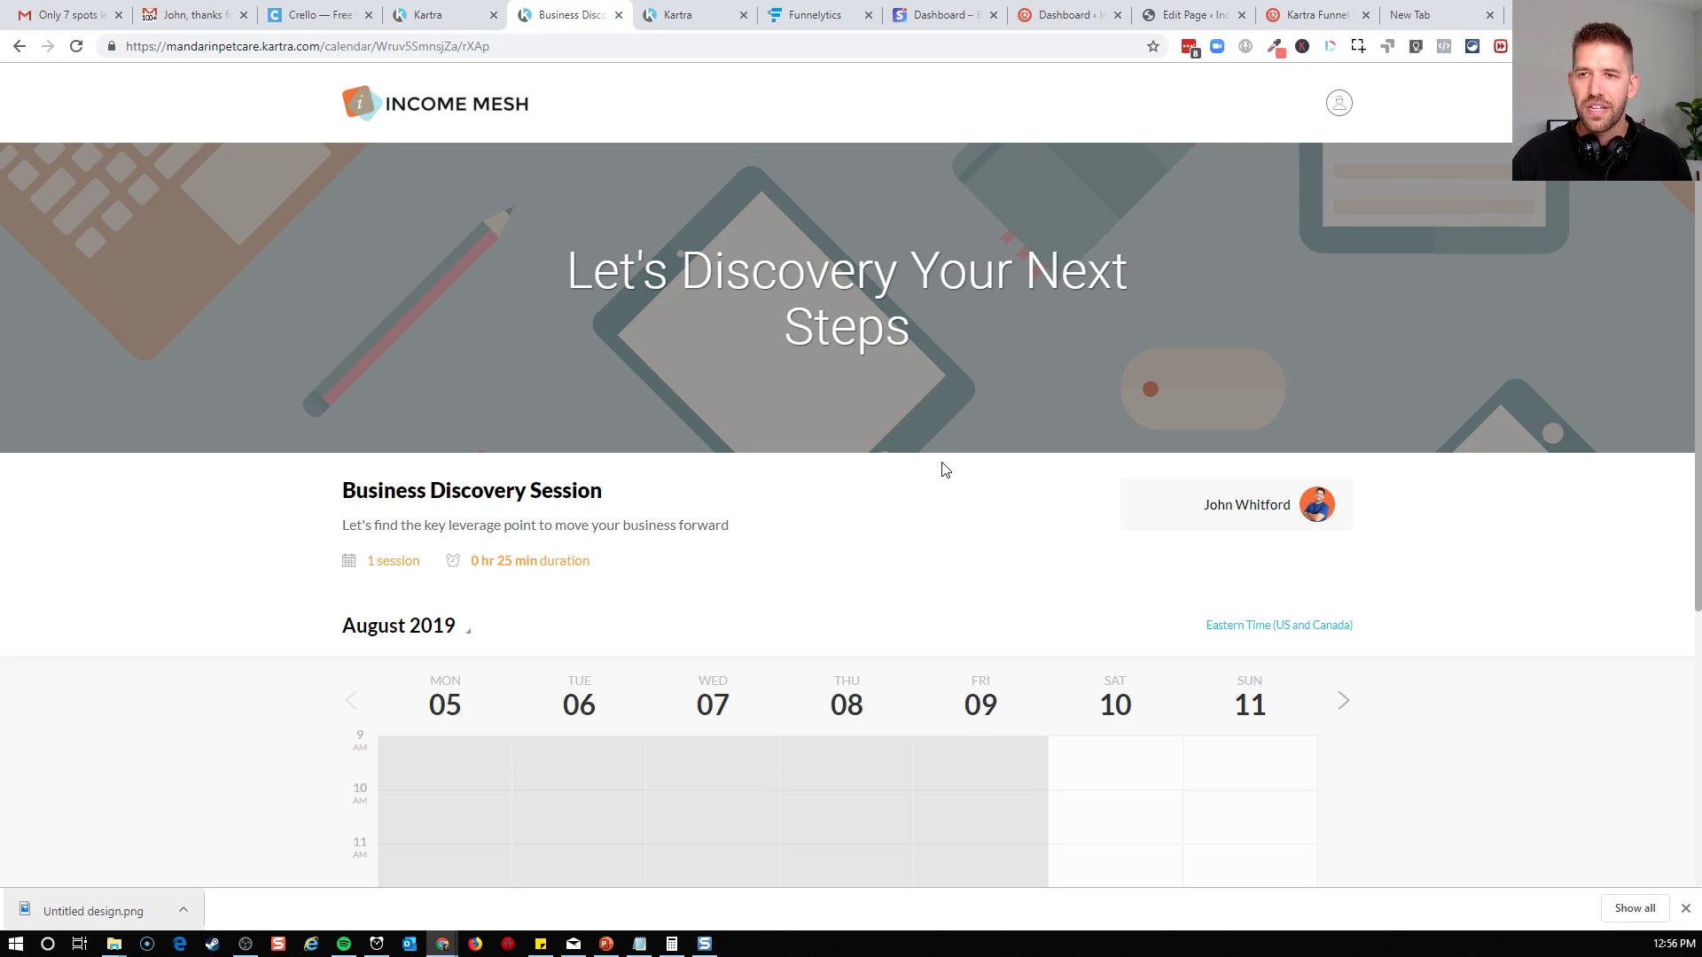
scroll(953, 440, "down", 5)
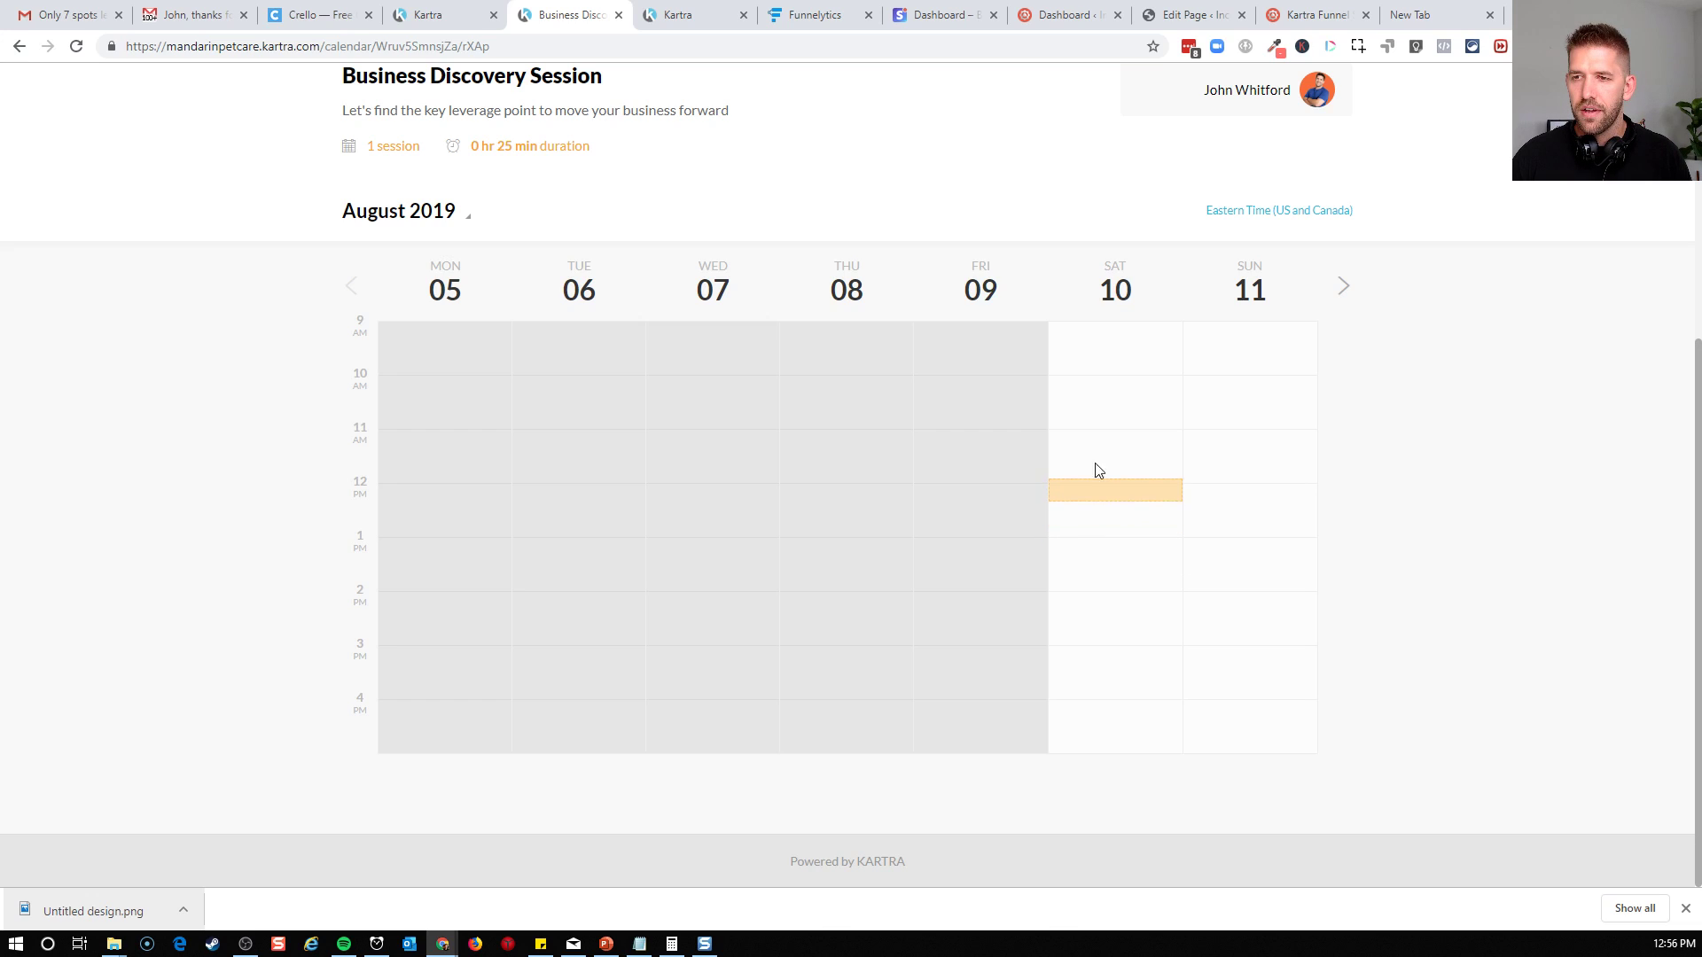
left_click(1119, 472)
left_click(1124, 424)
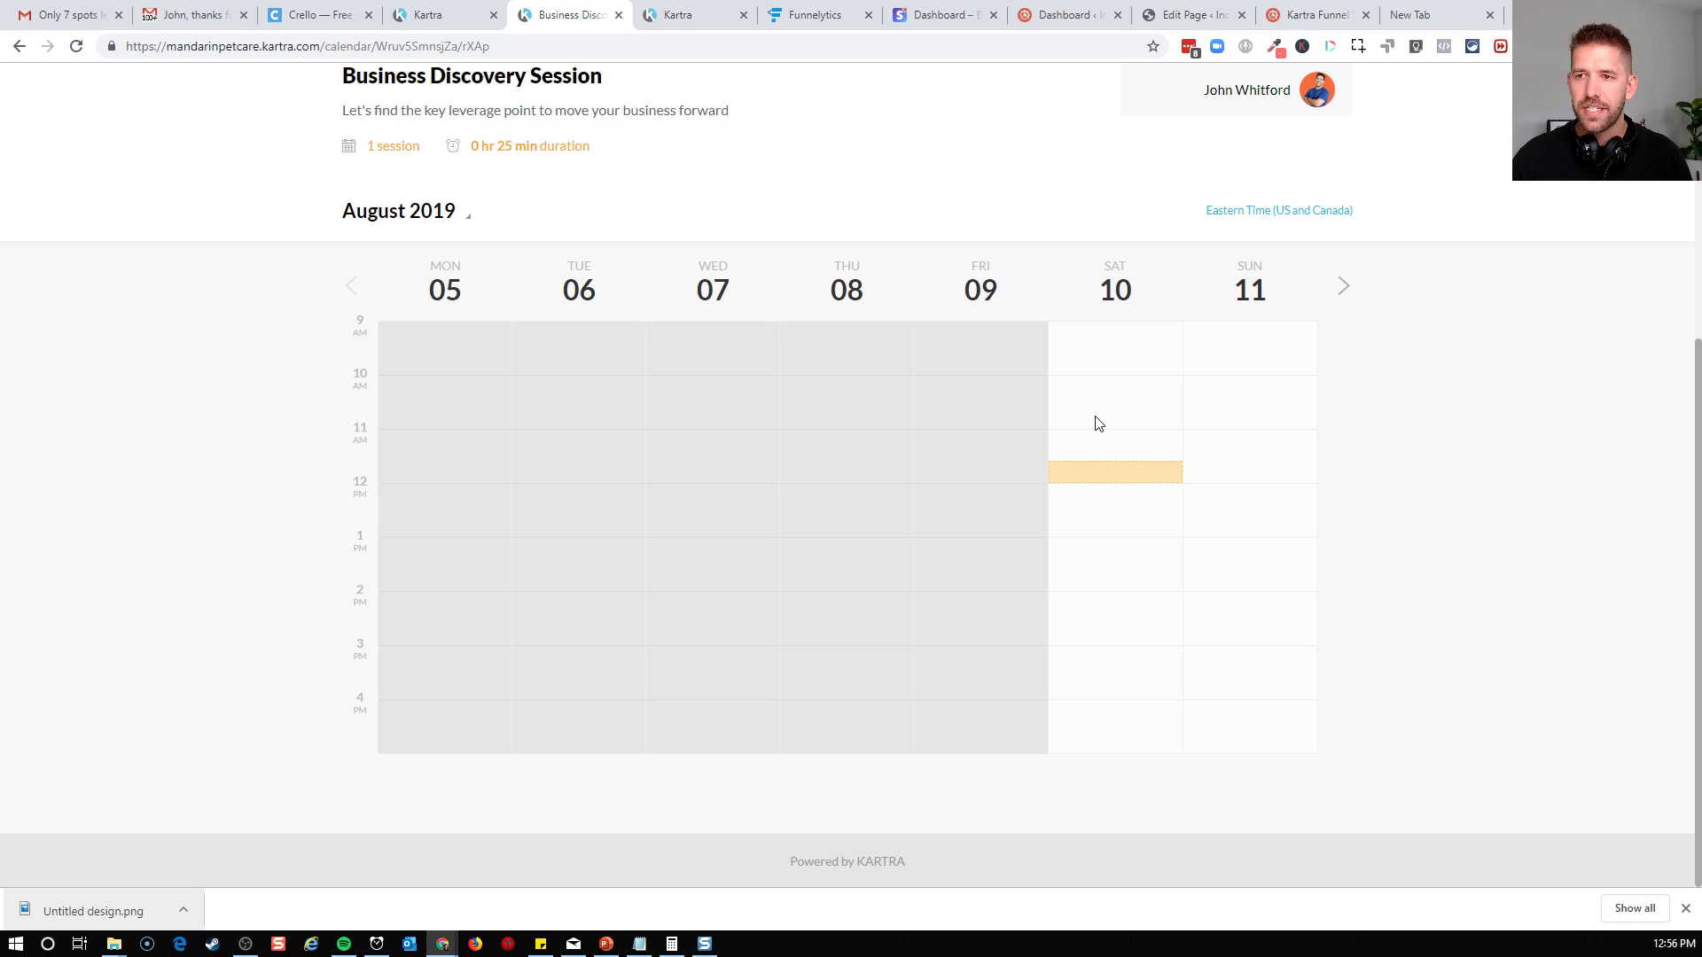
left_click(1114, 486)
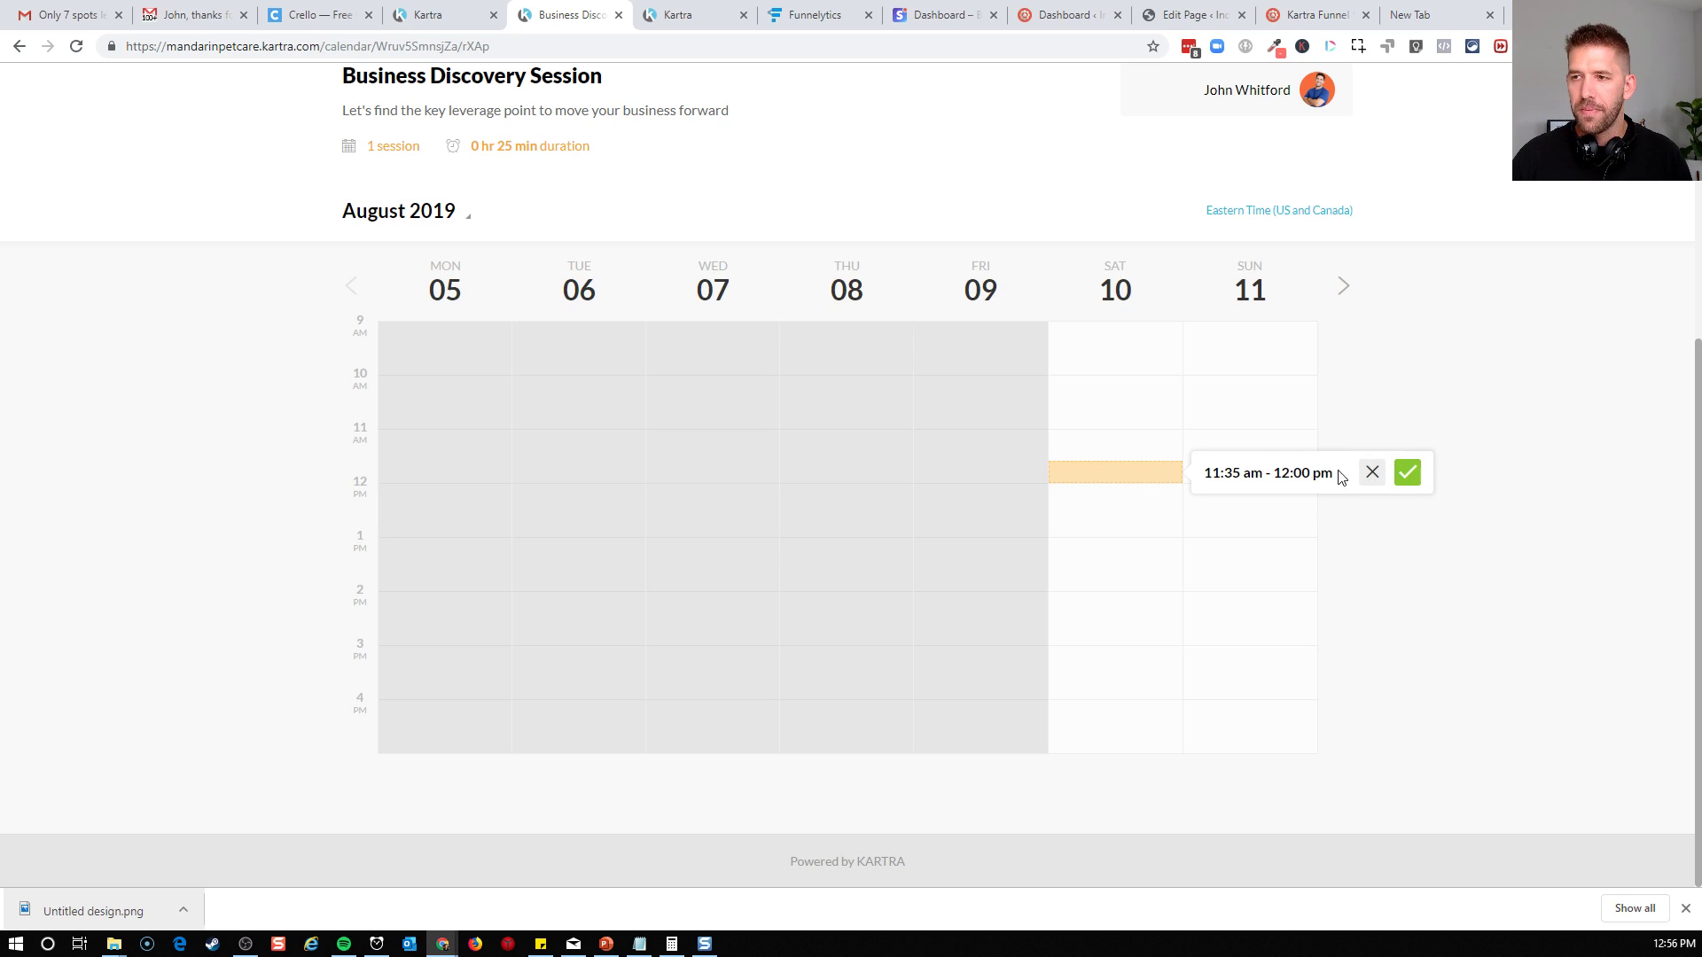
left_click(1372, 472)
Advance the booking calendar to the week of August 12 and book the Tuesday 13 August slot at 11:30 am
scroll(1365, 393, "up", 1)
left_click(1343, 376)
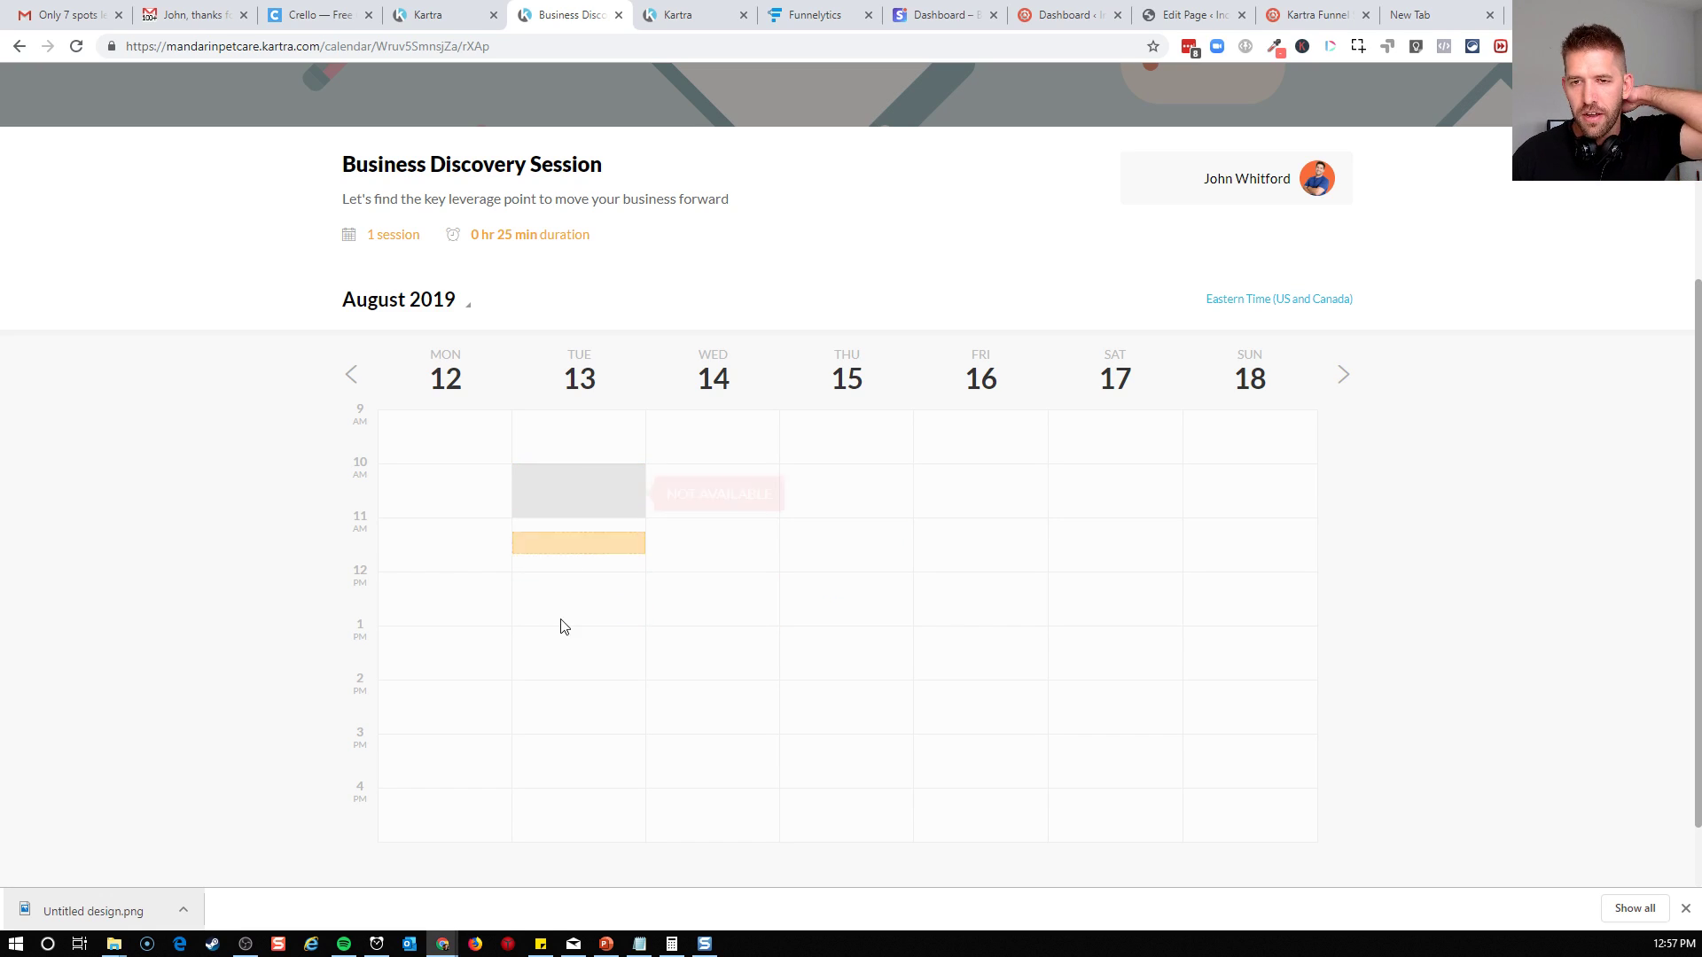
left_click(572, 555)
left_click(870, 556)
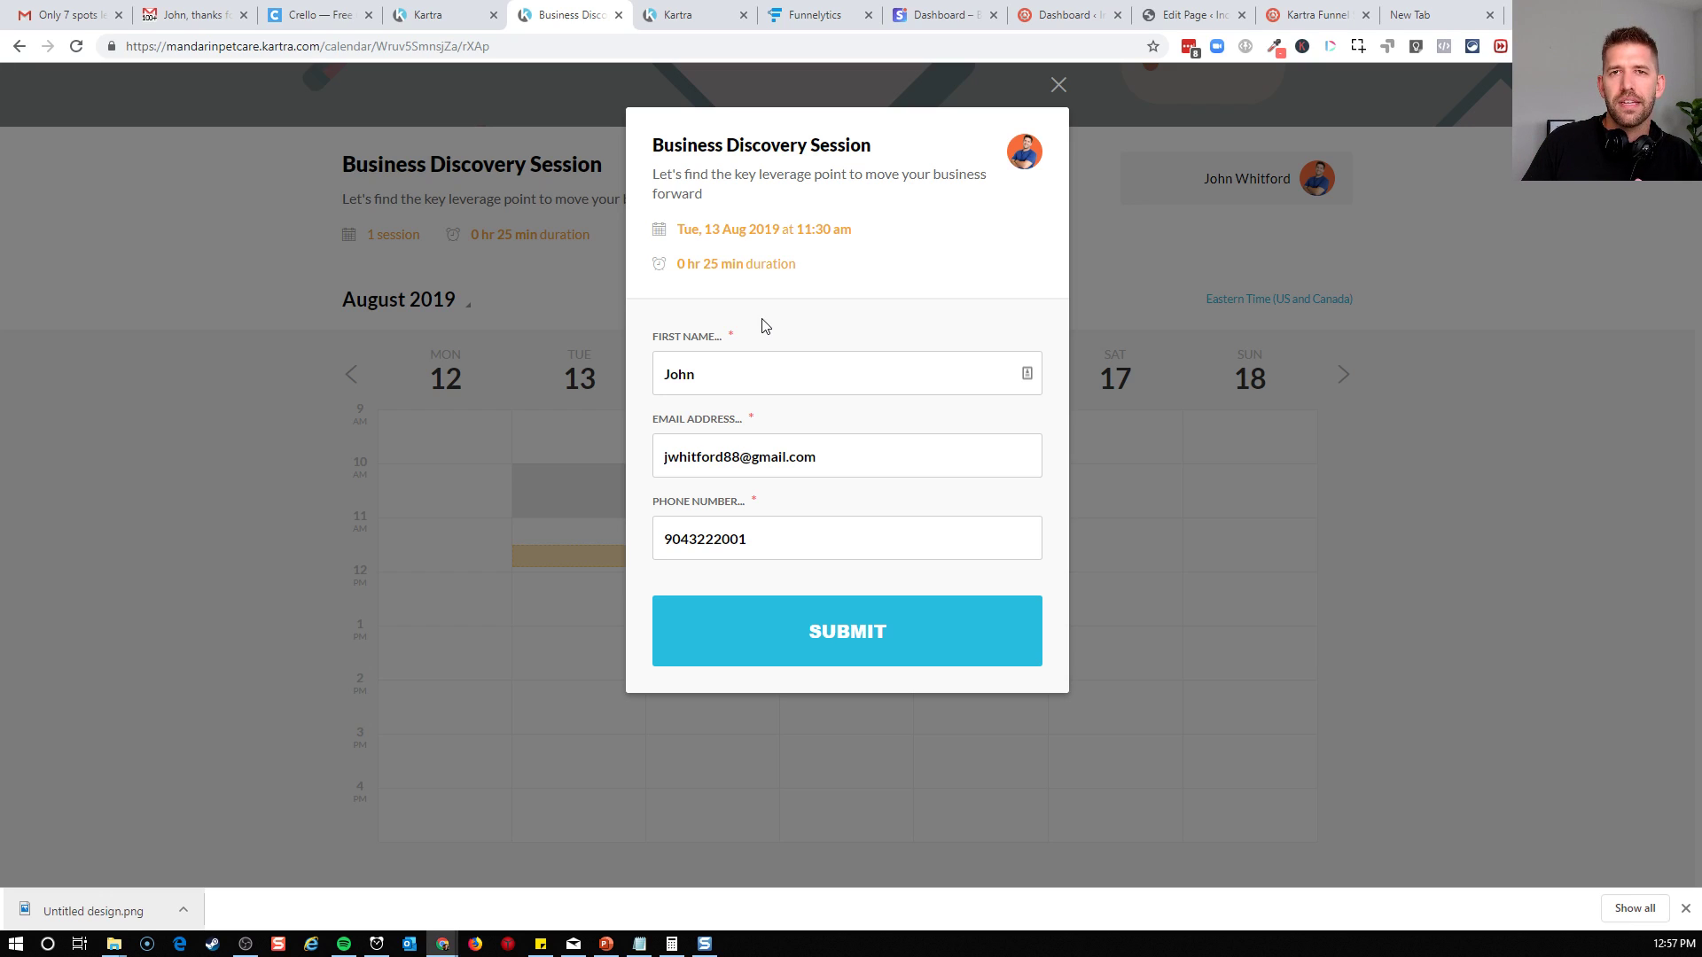
Replace the phone number in the Business Discovery Session booking form with a test number and submit the booking
left_click(744, 388)
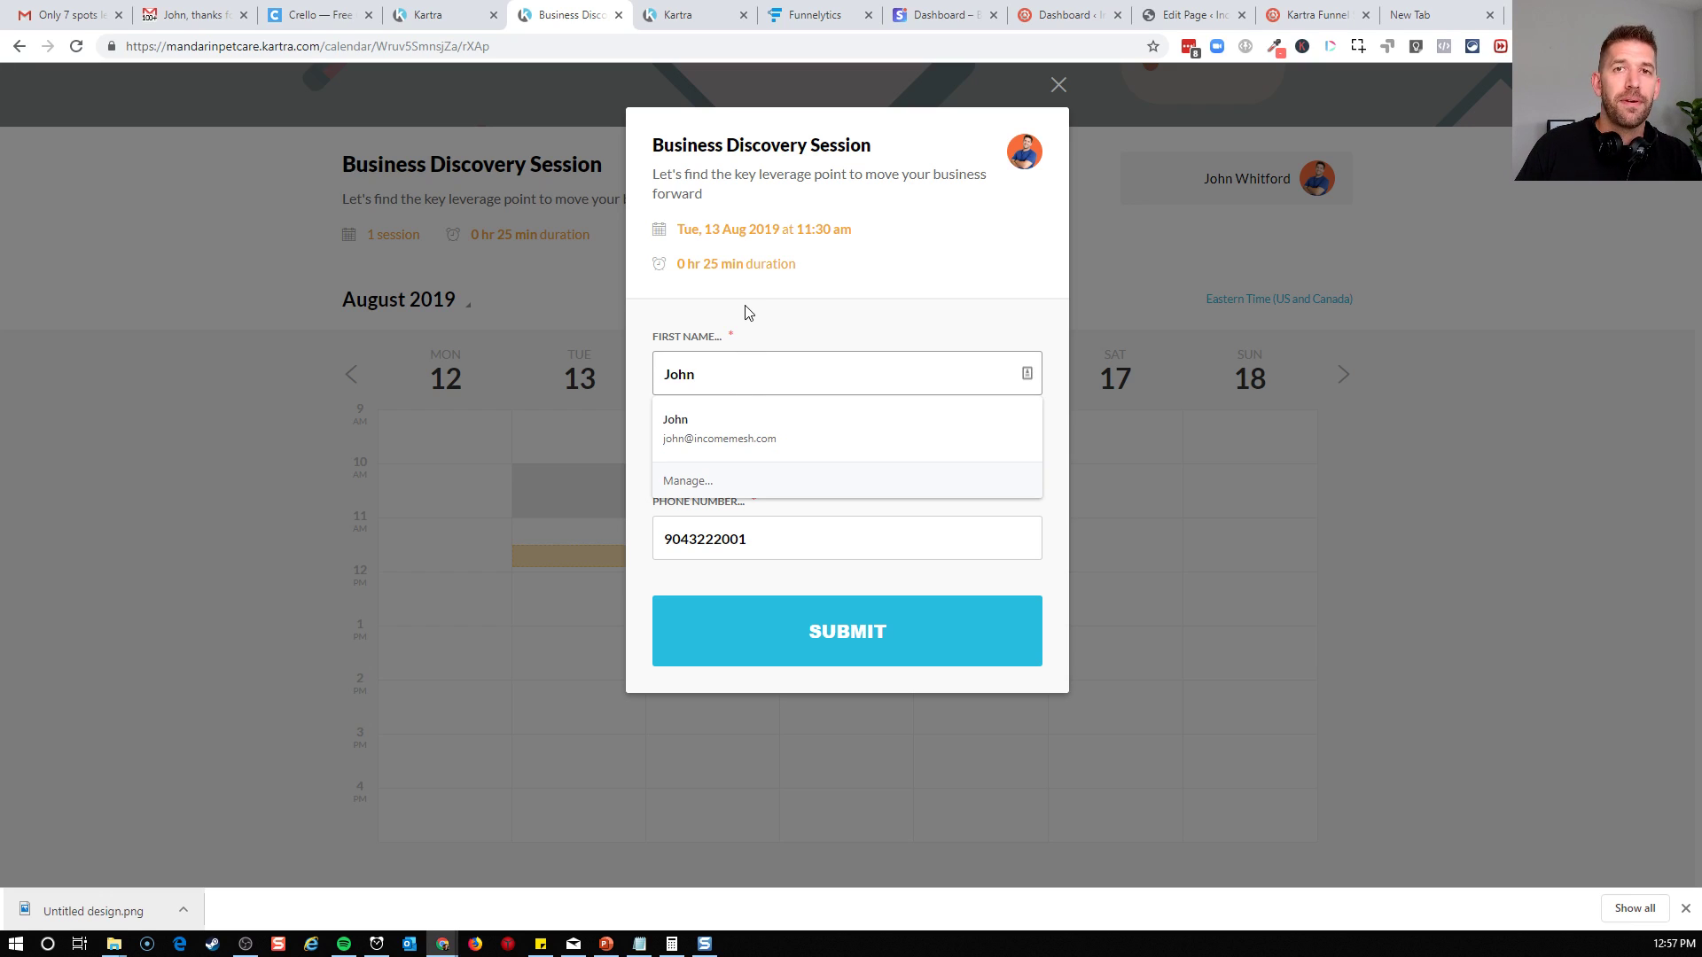
left_click(852, 469)
left_click(855, 519)
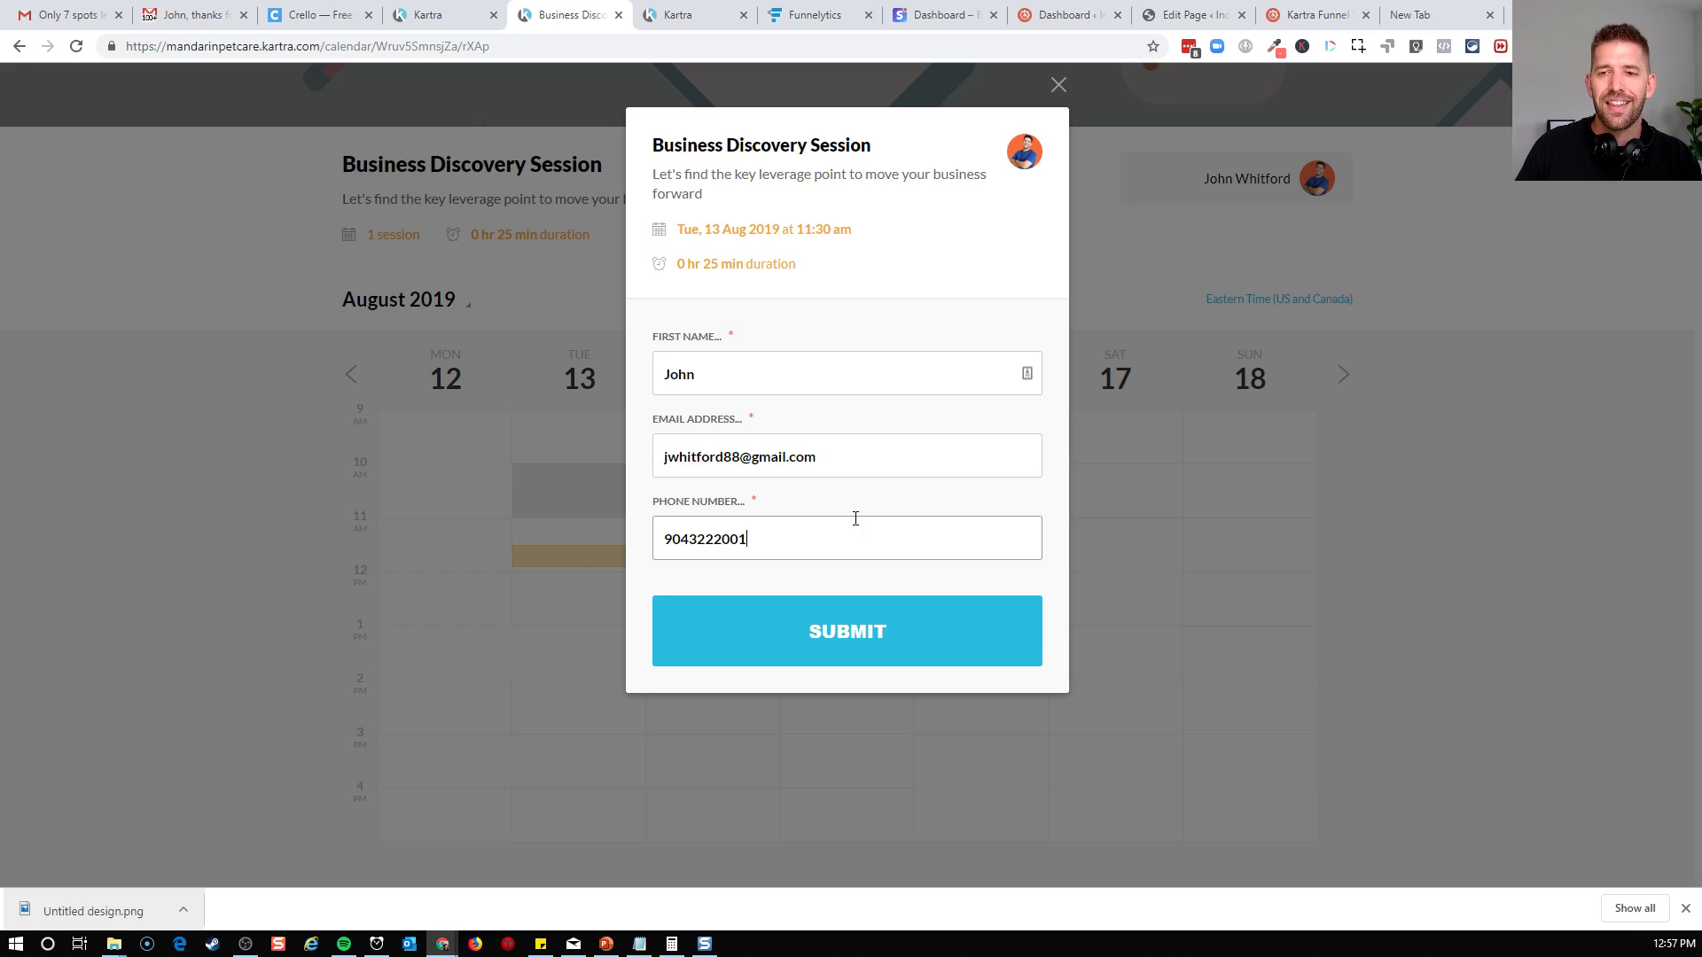
key("ctrl+a")
key("BackSpace")
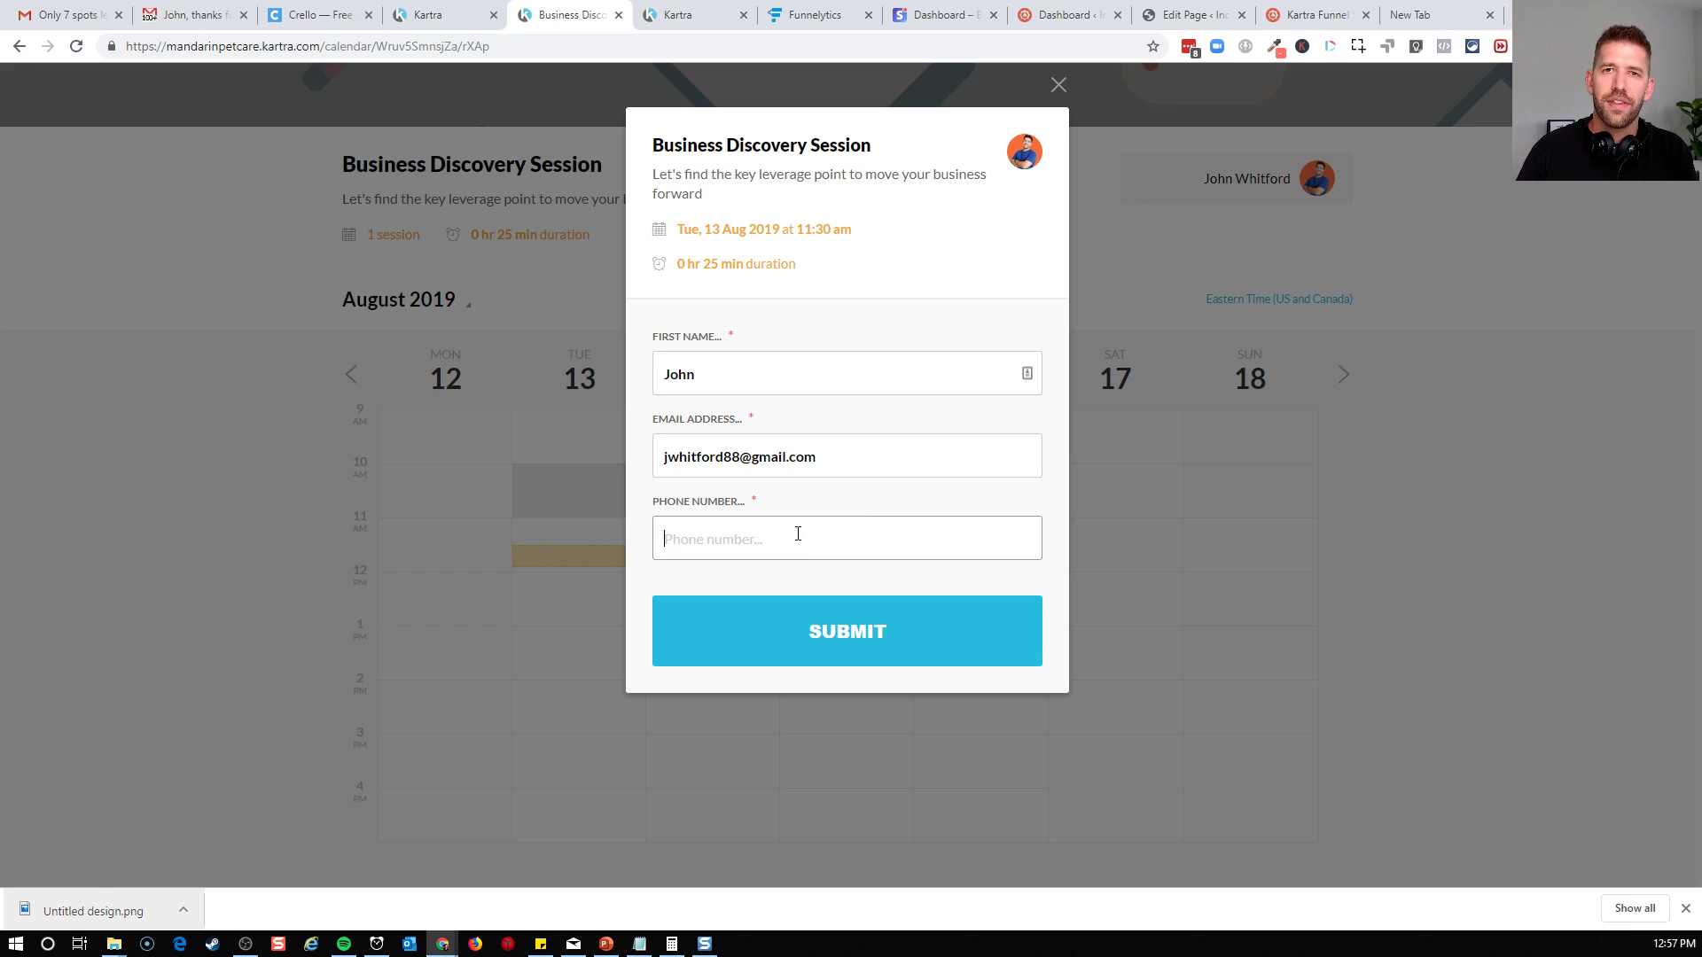
left_click(810, 477)
left_click(798, 506)
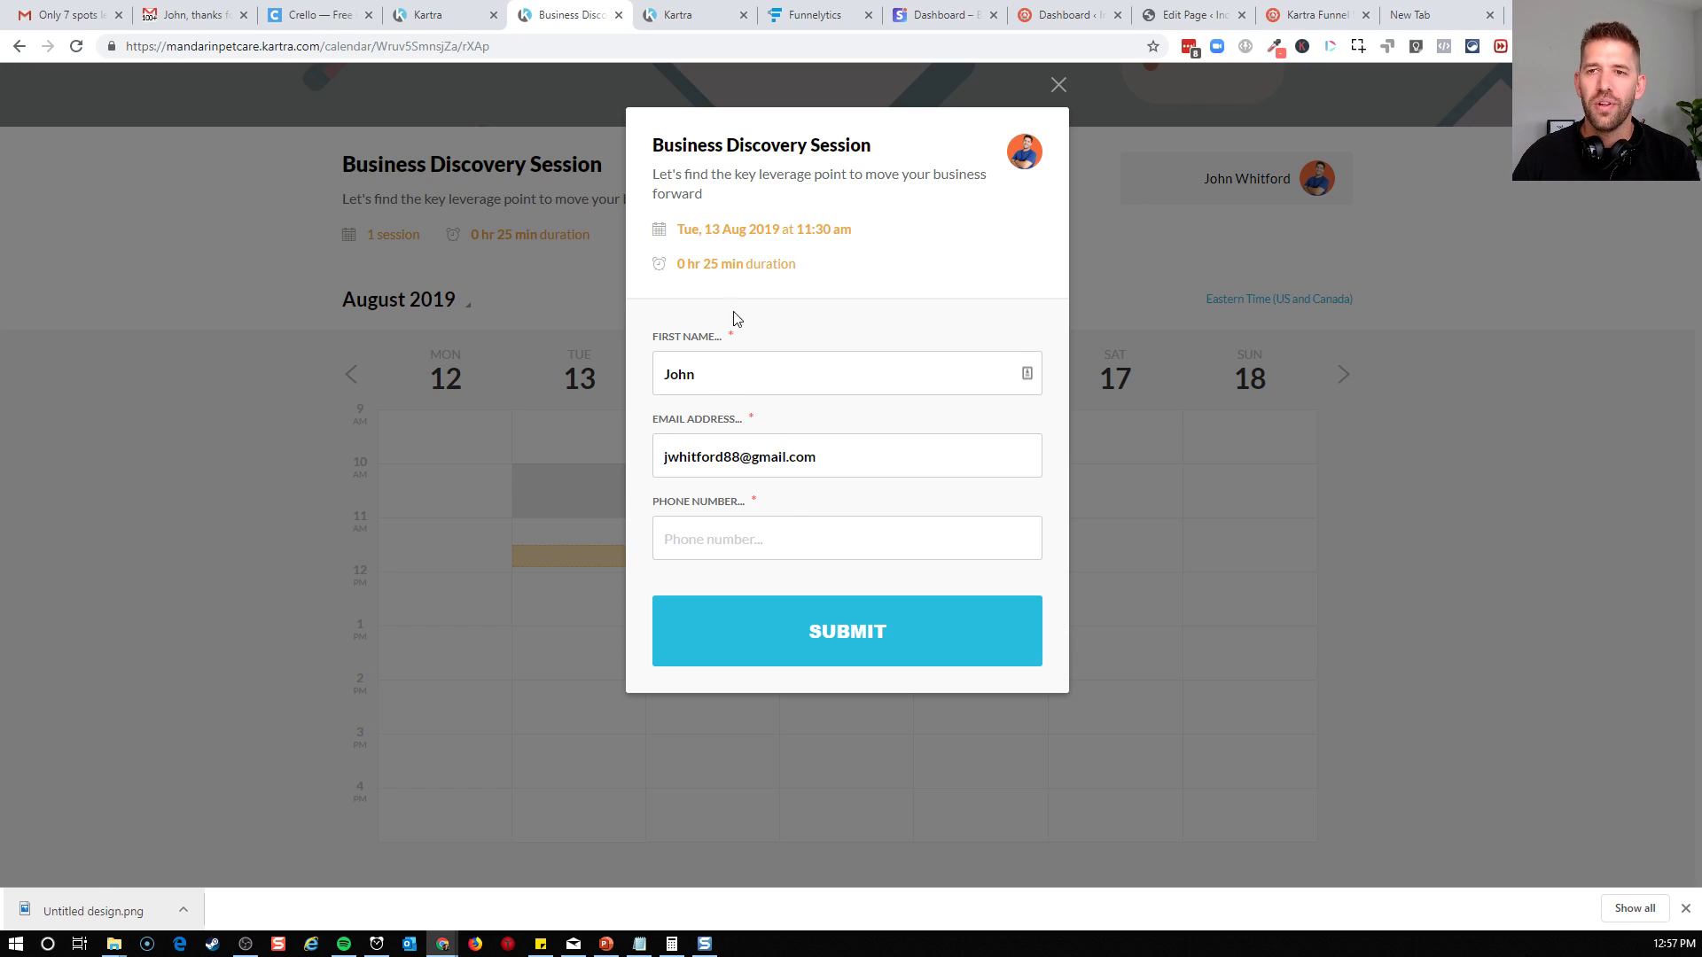
left_click(796, 544)
type("1112")
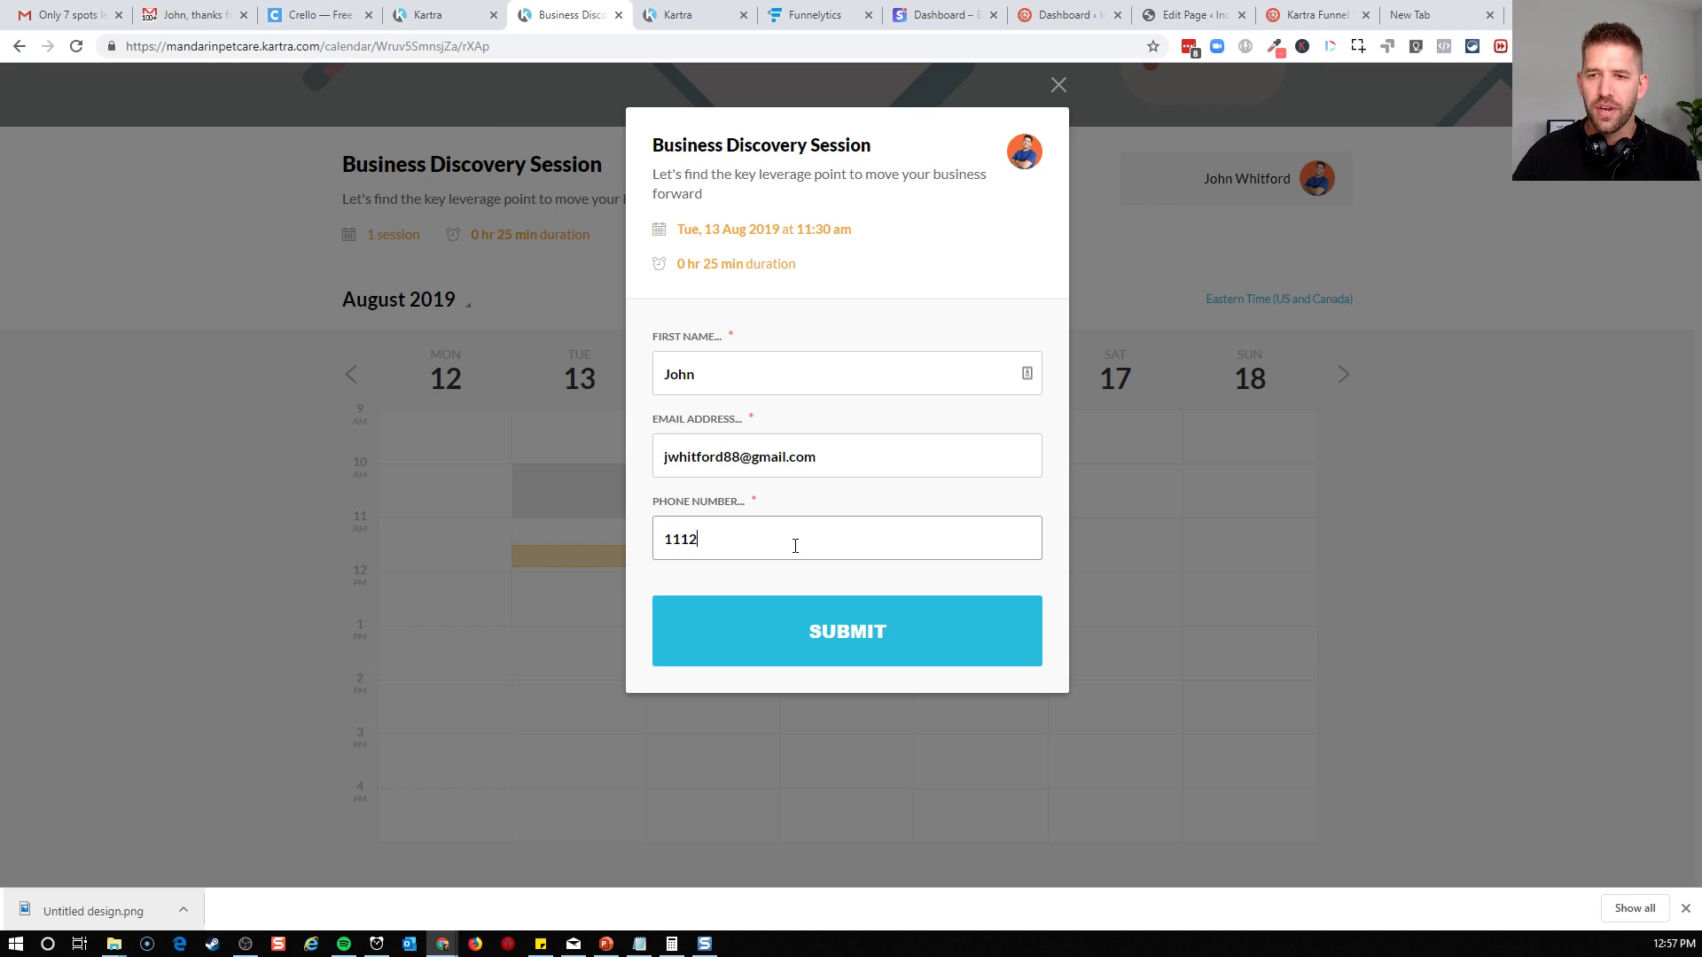
type("223333")
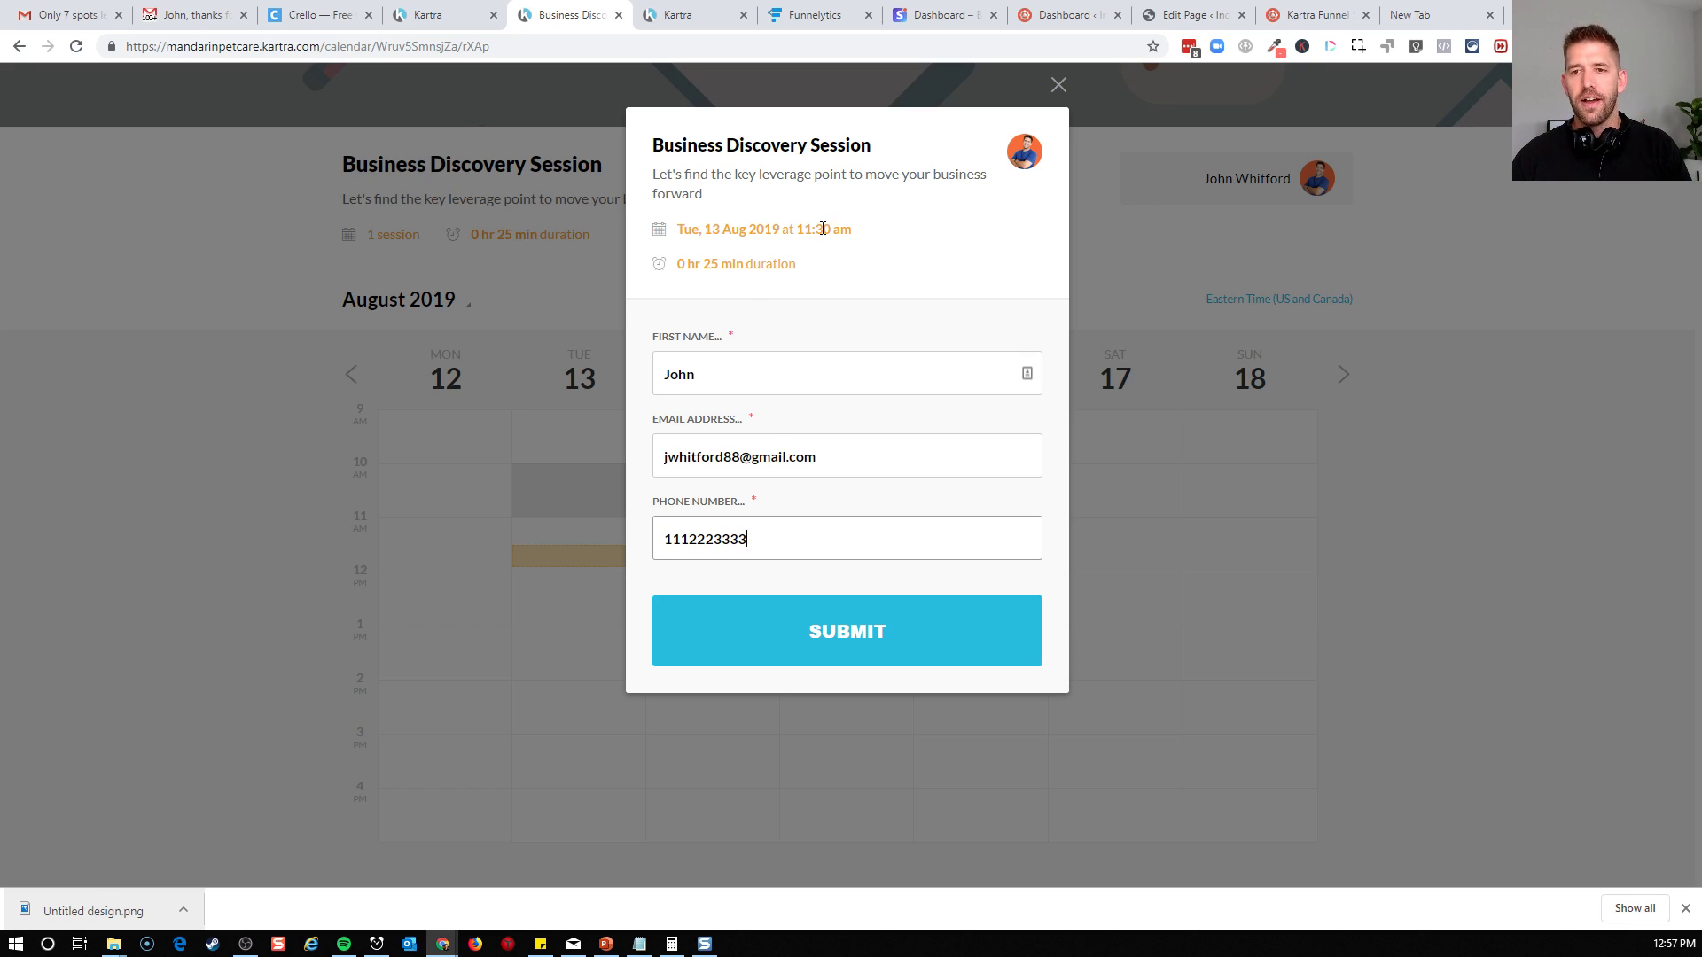
left_click(796, 637)
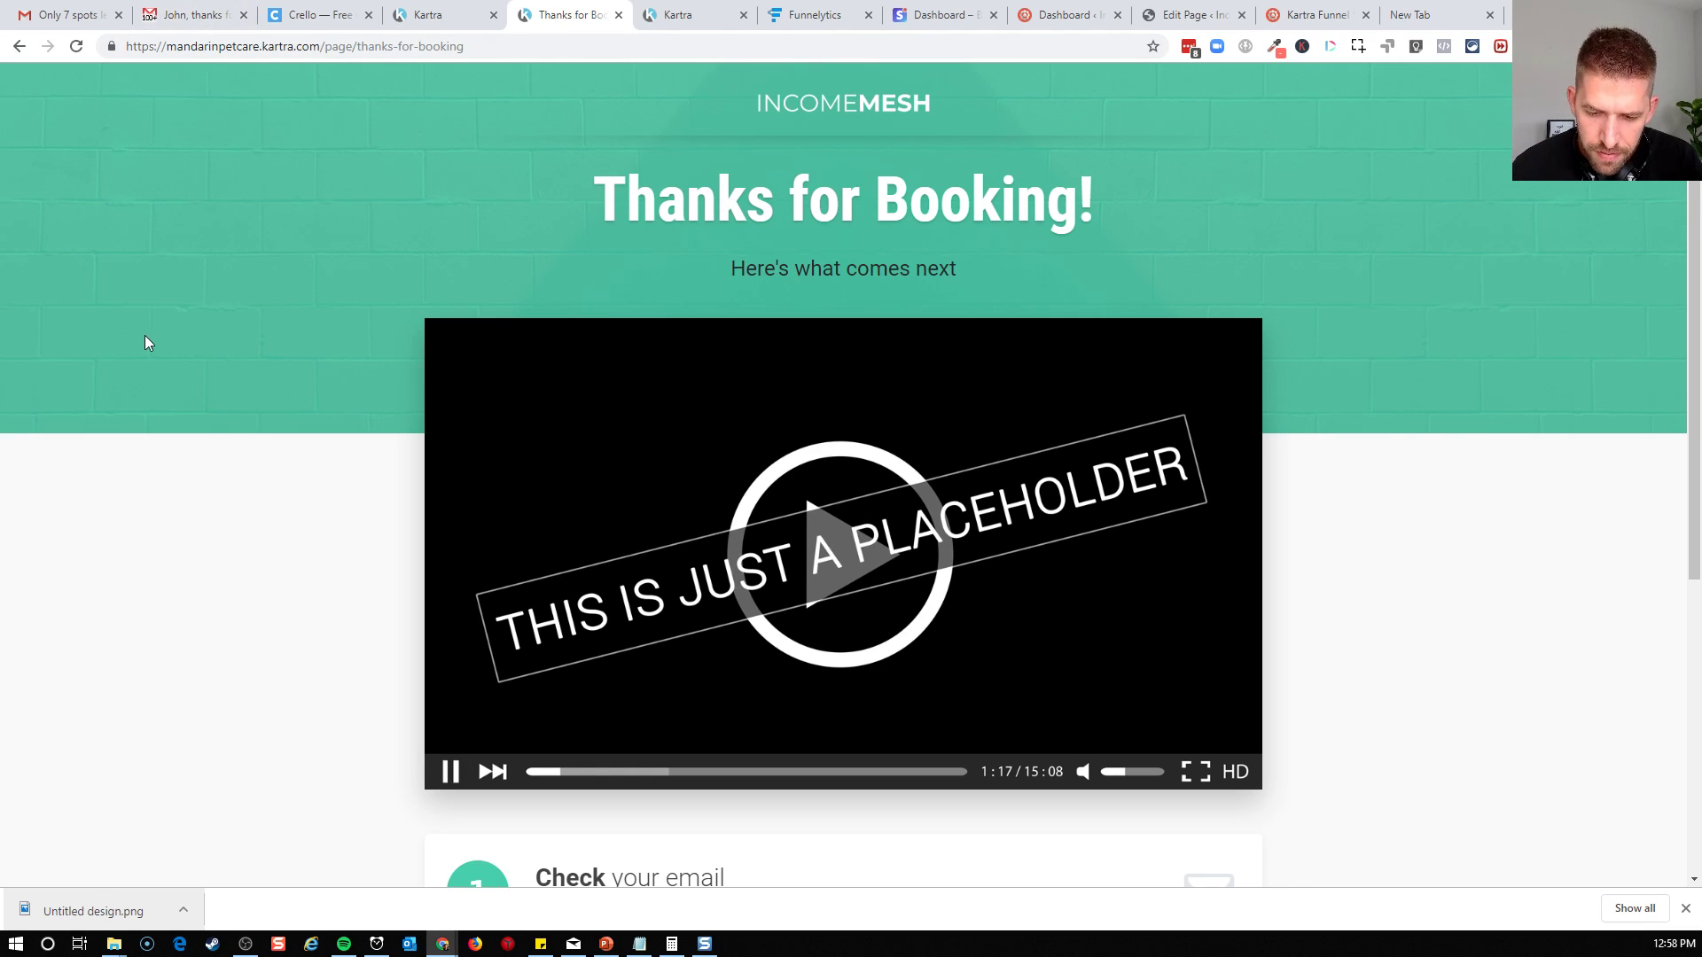
Switch to Gmail and review the booking confirmation email with its appointment summary and calendar login details
left_click(194, 15)
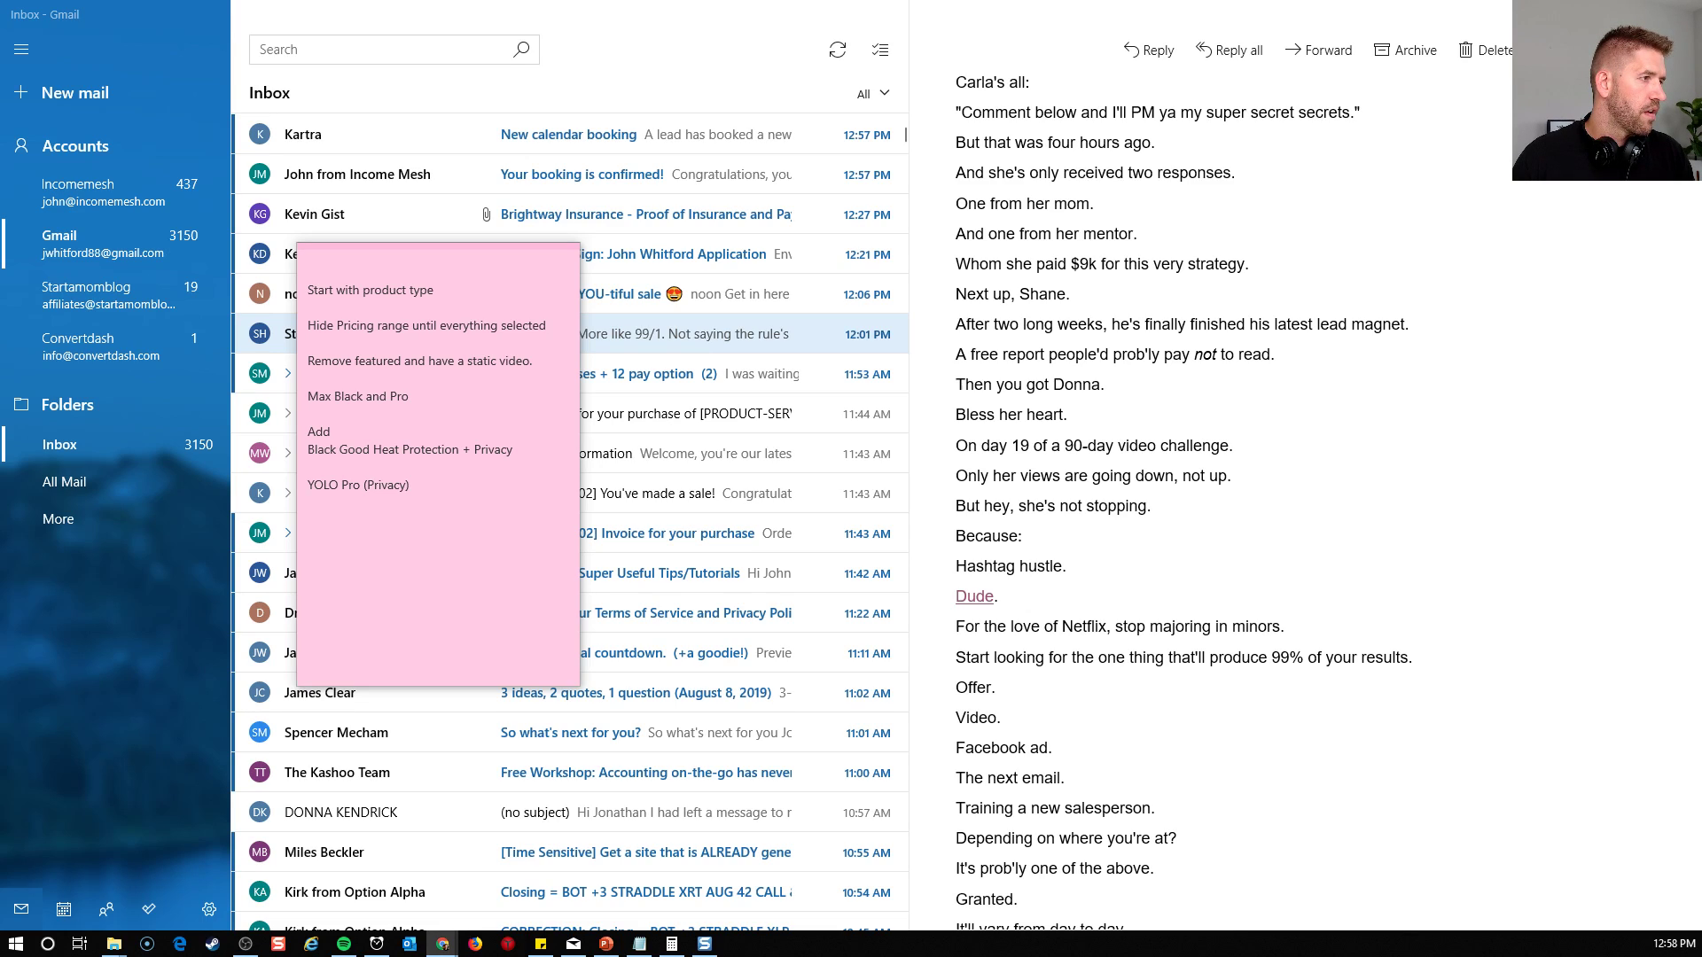
left_click(442, 944)
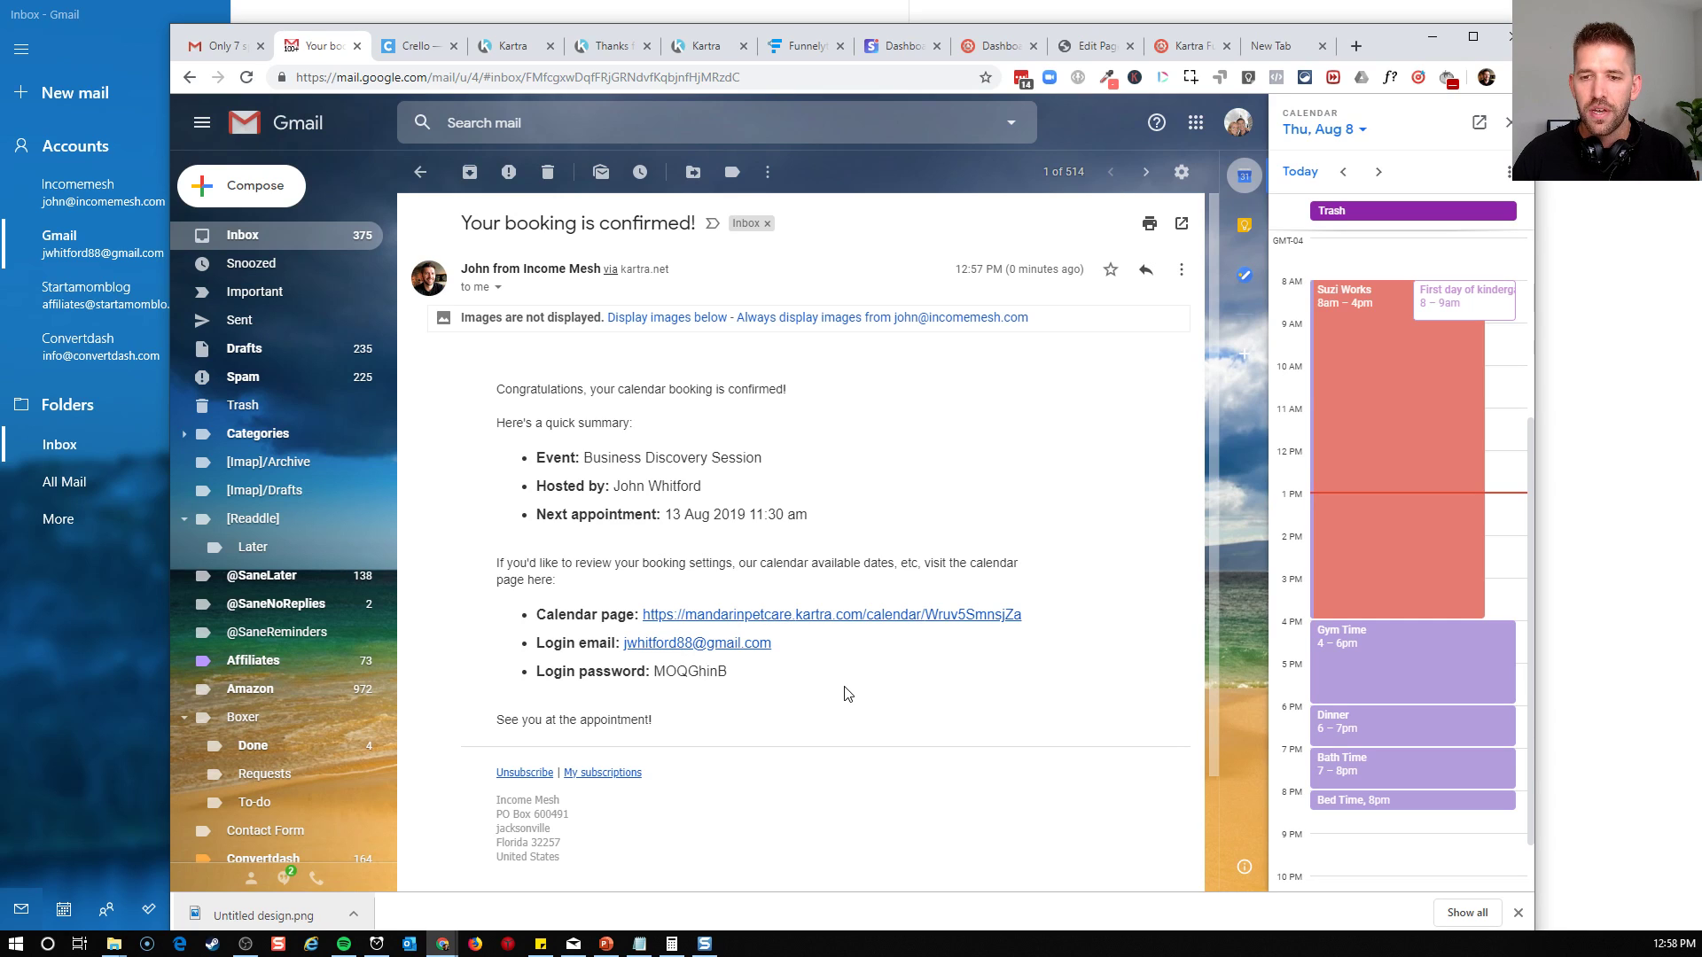
scroll(847, 694, "down", 3)
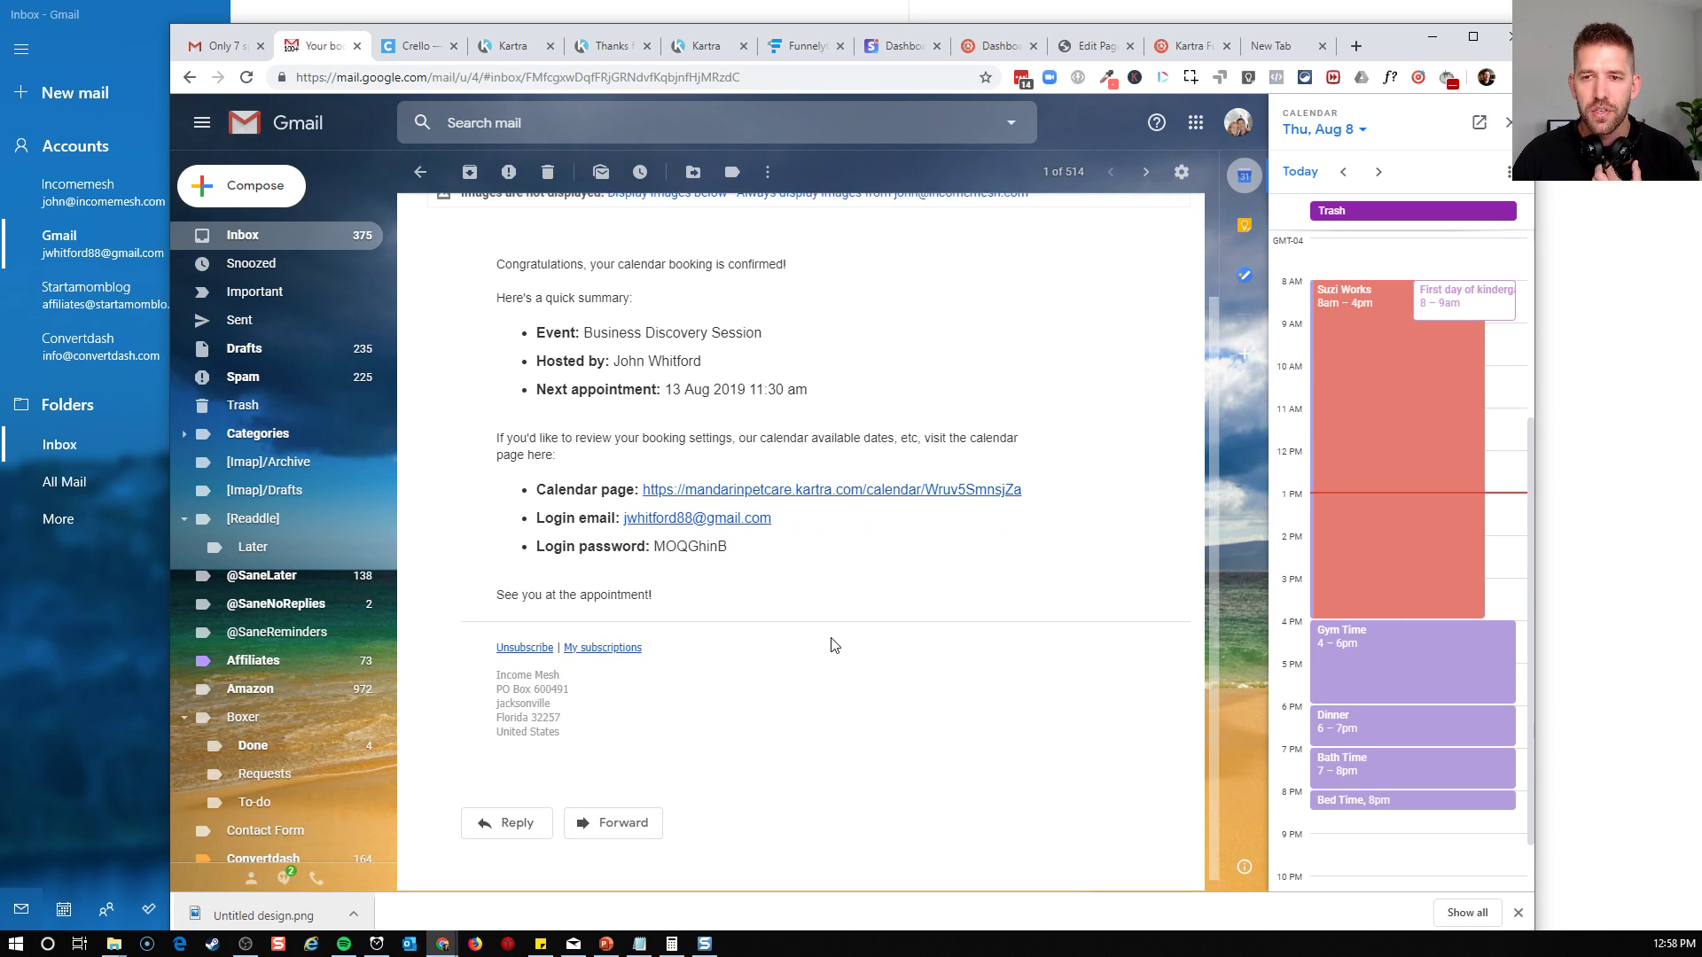
scroll(831, 644, "up", 2)
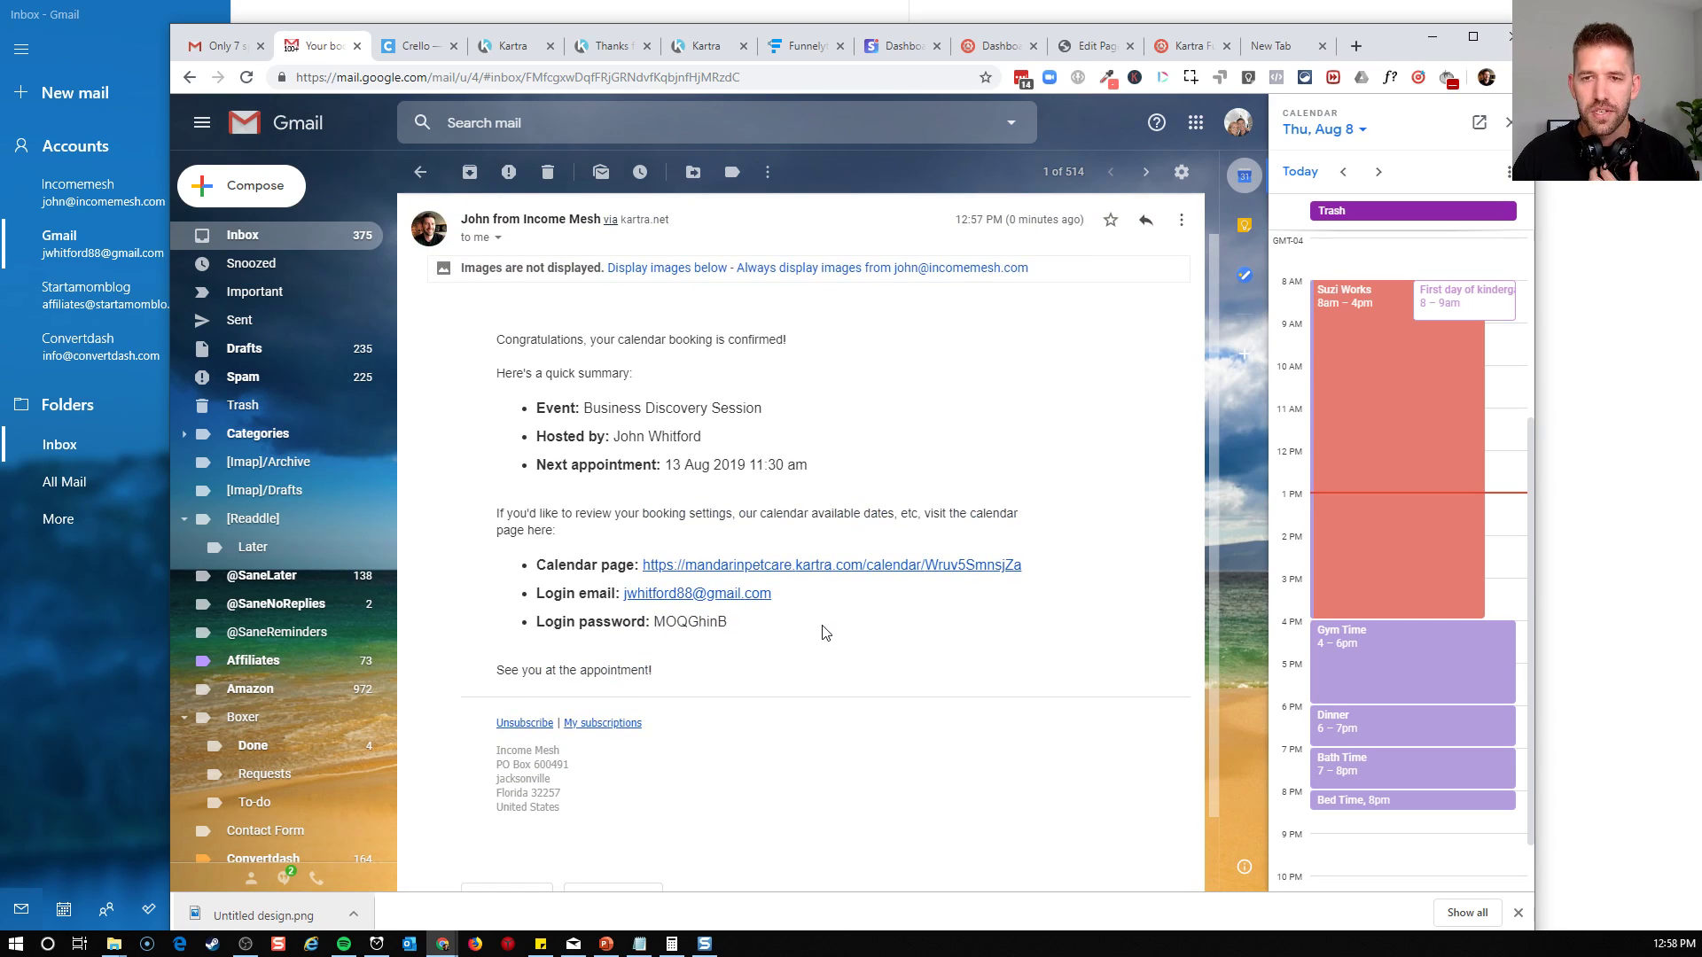
Open the email's calendar page link in an incognito window, reposition the window and accept Eastern Time (US and Canada)
right_click(862, 569)
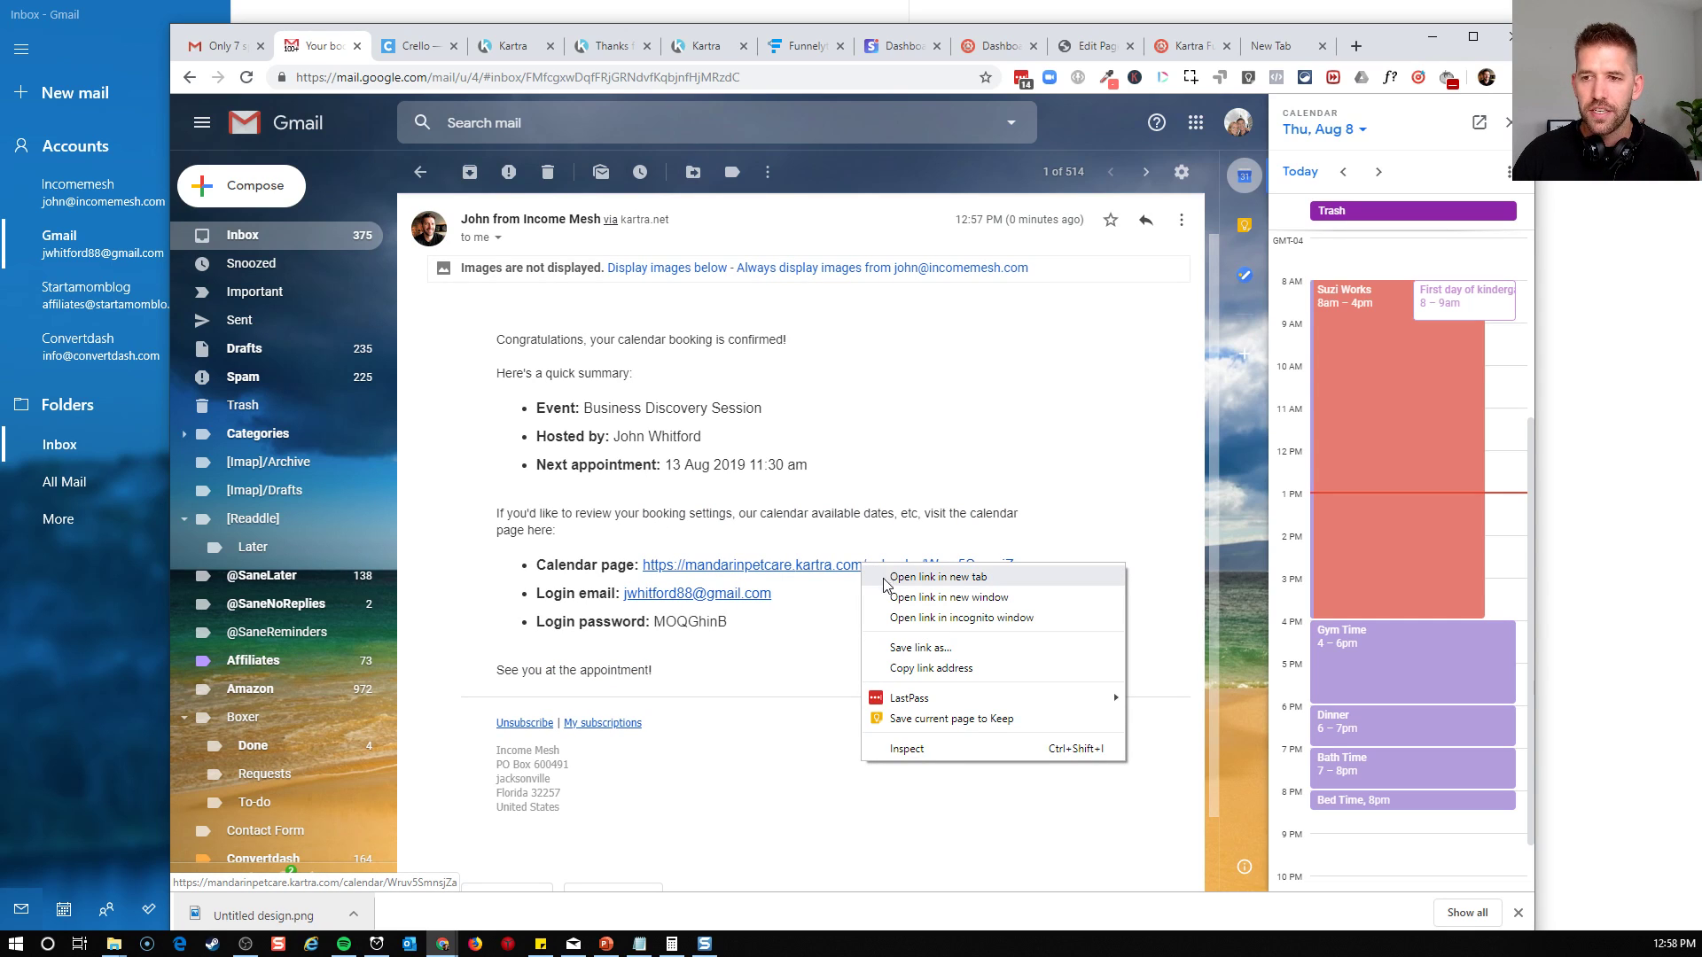
left_click(891, 618)
left_click_drag(695, 53, 945, 106)
left_click_drag(1372, 45, 1136, 61)
left_click(1197, 52)
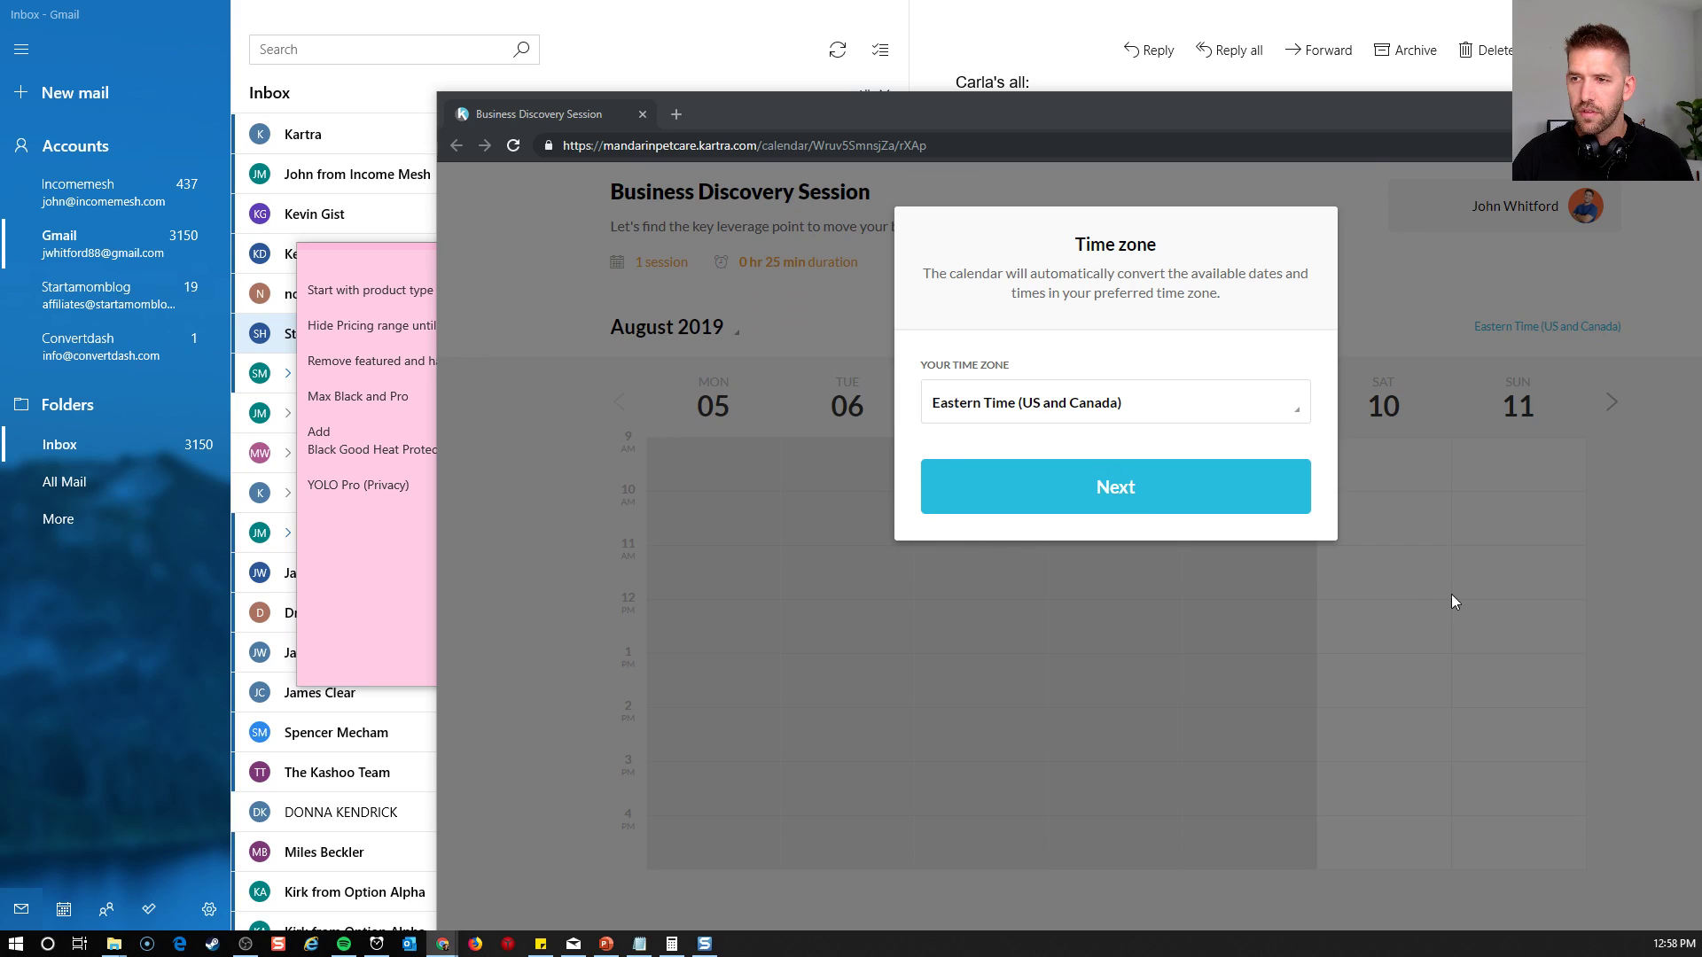
left_click_drag(1342, 130, 988, 57)
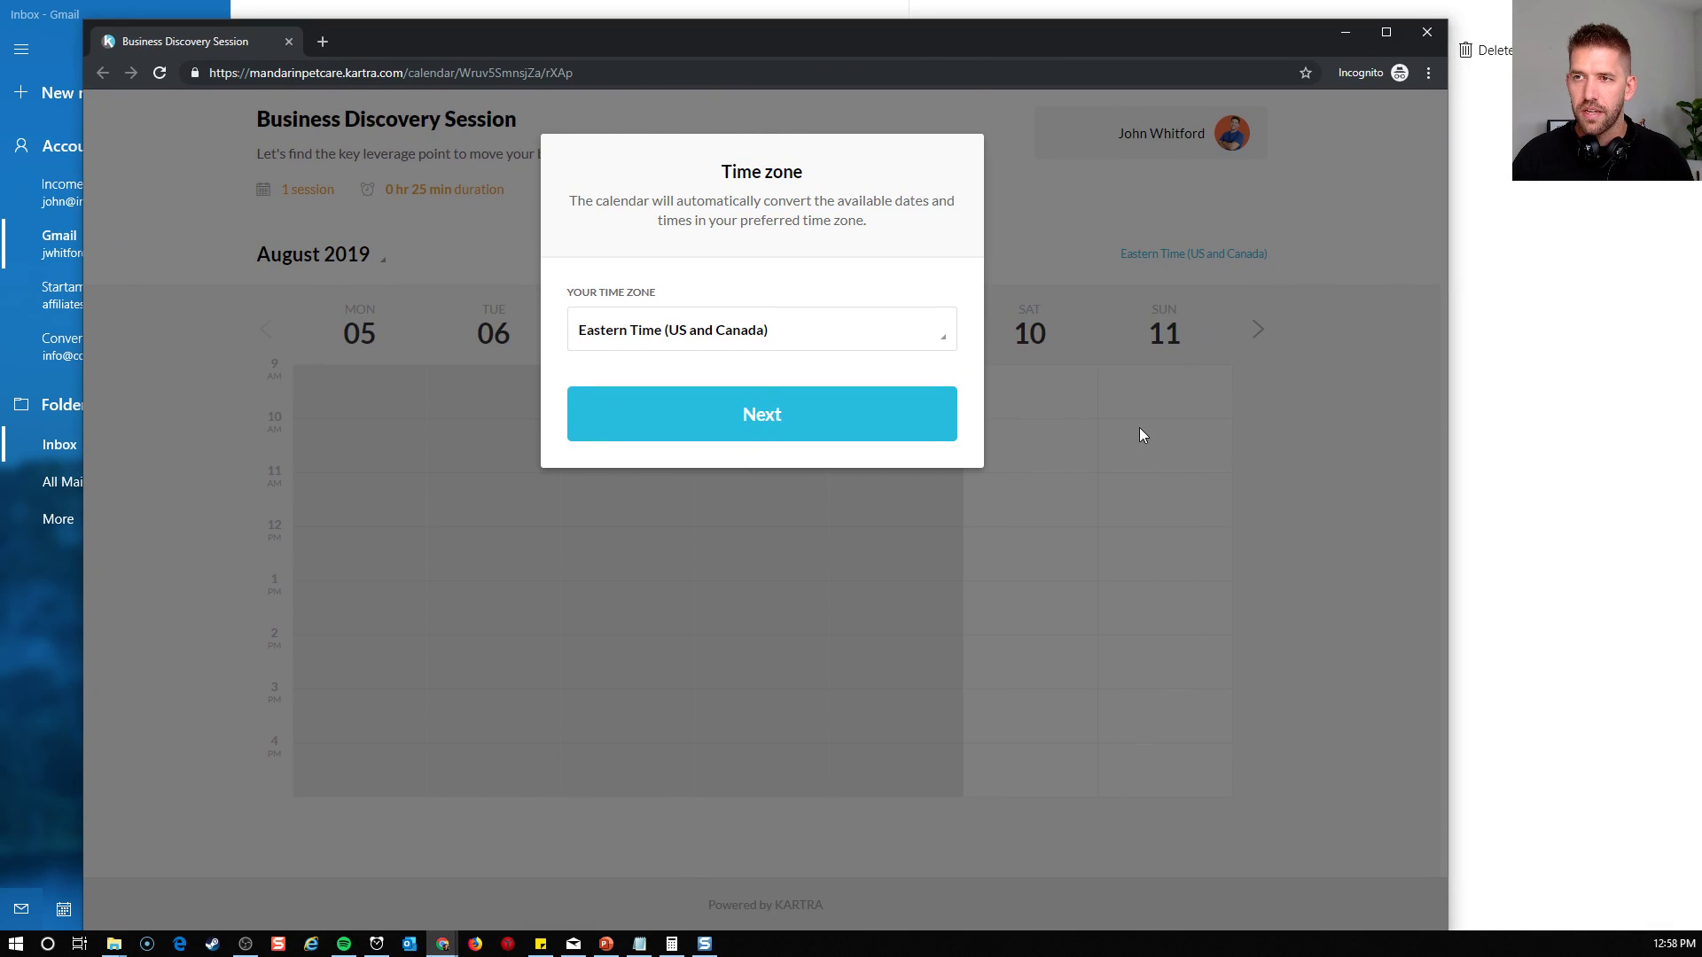
left_click(742, 430)
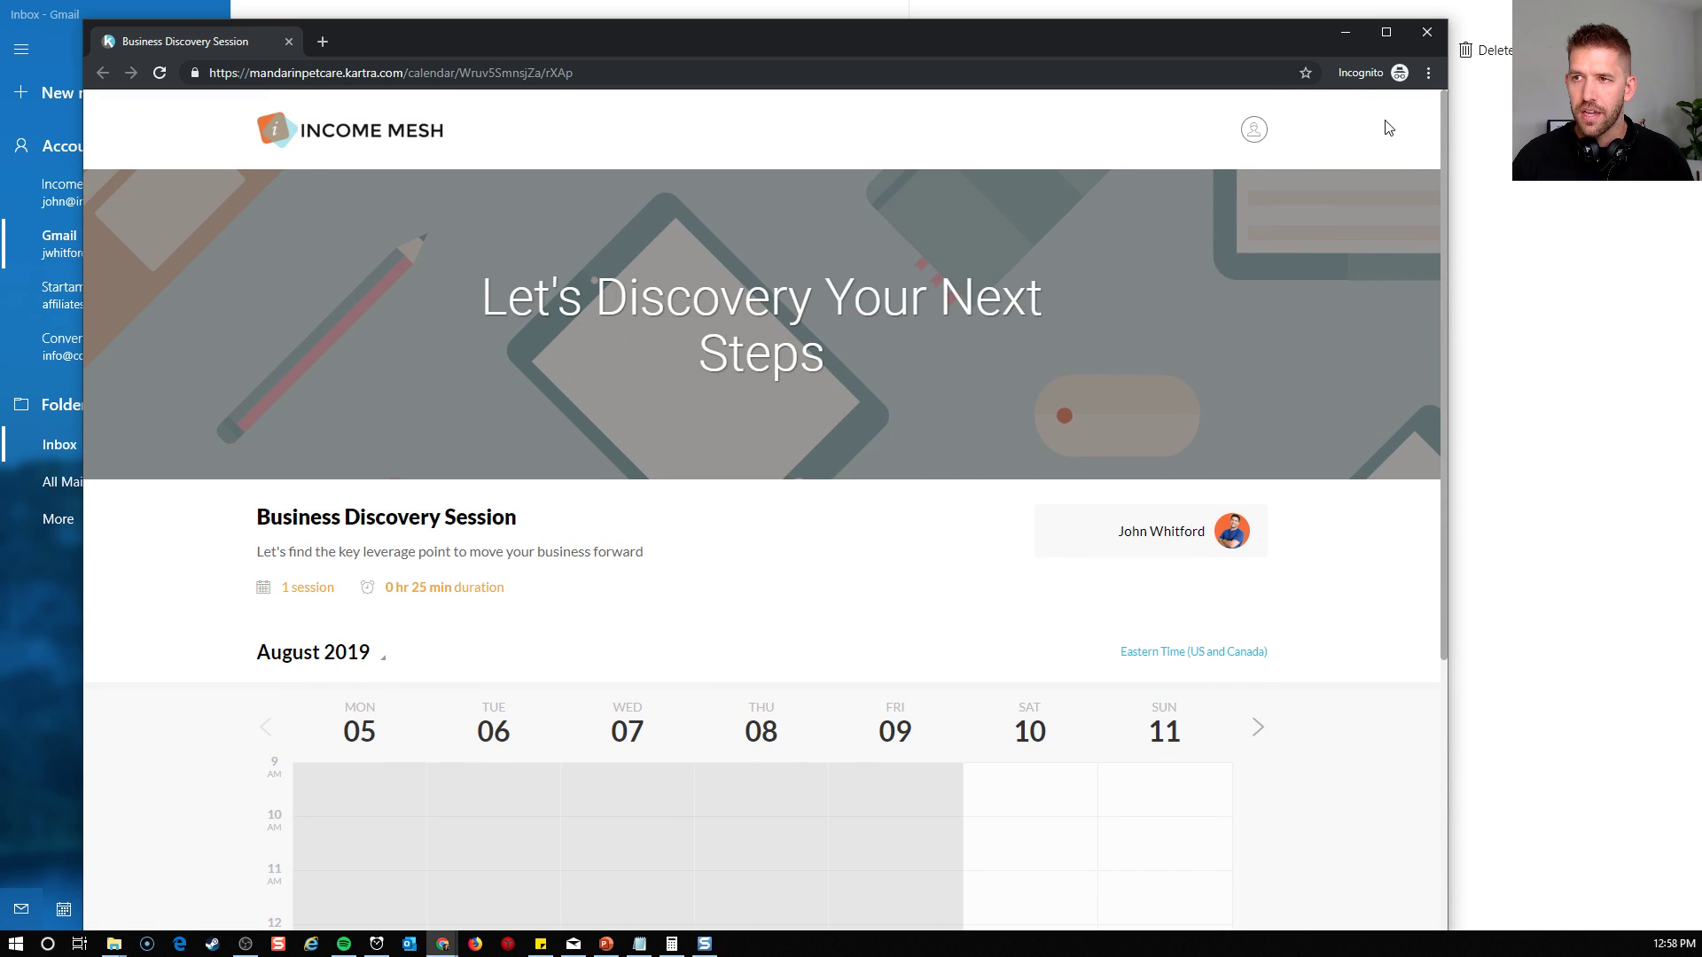
Log in to the booking calendar with the client's email address and the account password from the confirmation email
left_click(1254, 130)
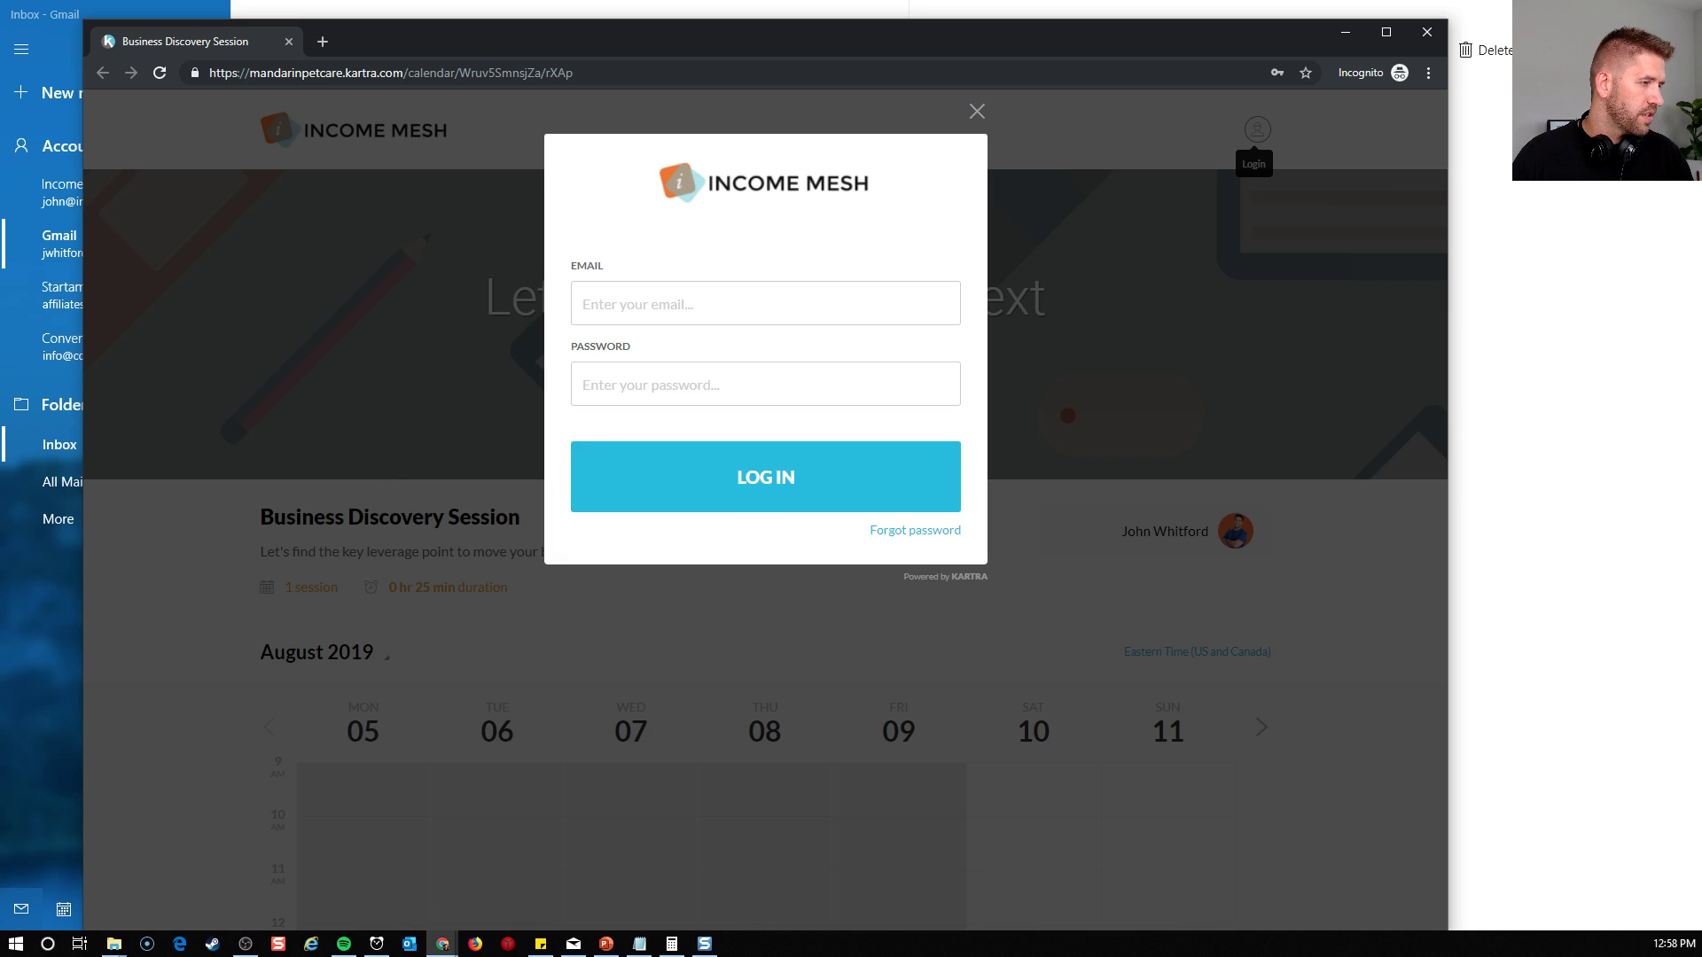
left_click(659, 298)
key("Tab")
key("ctrl+v")
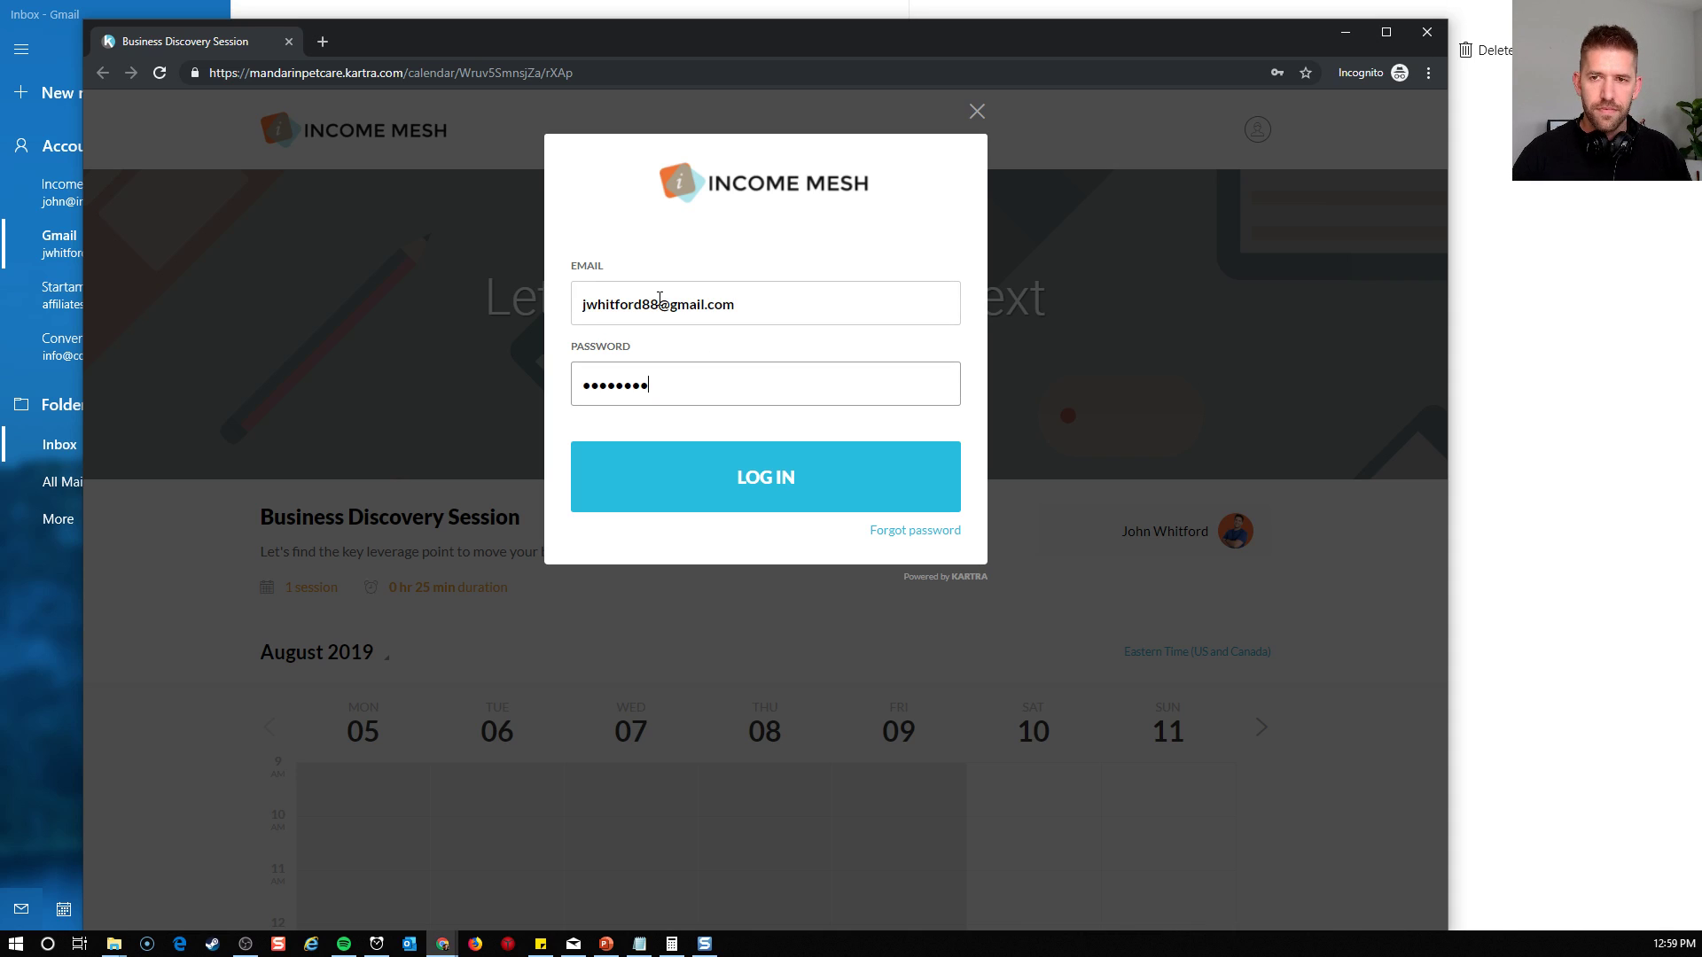
left_click(718, 499)
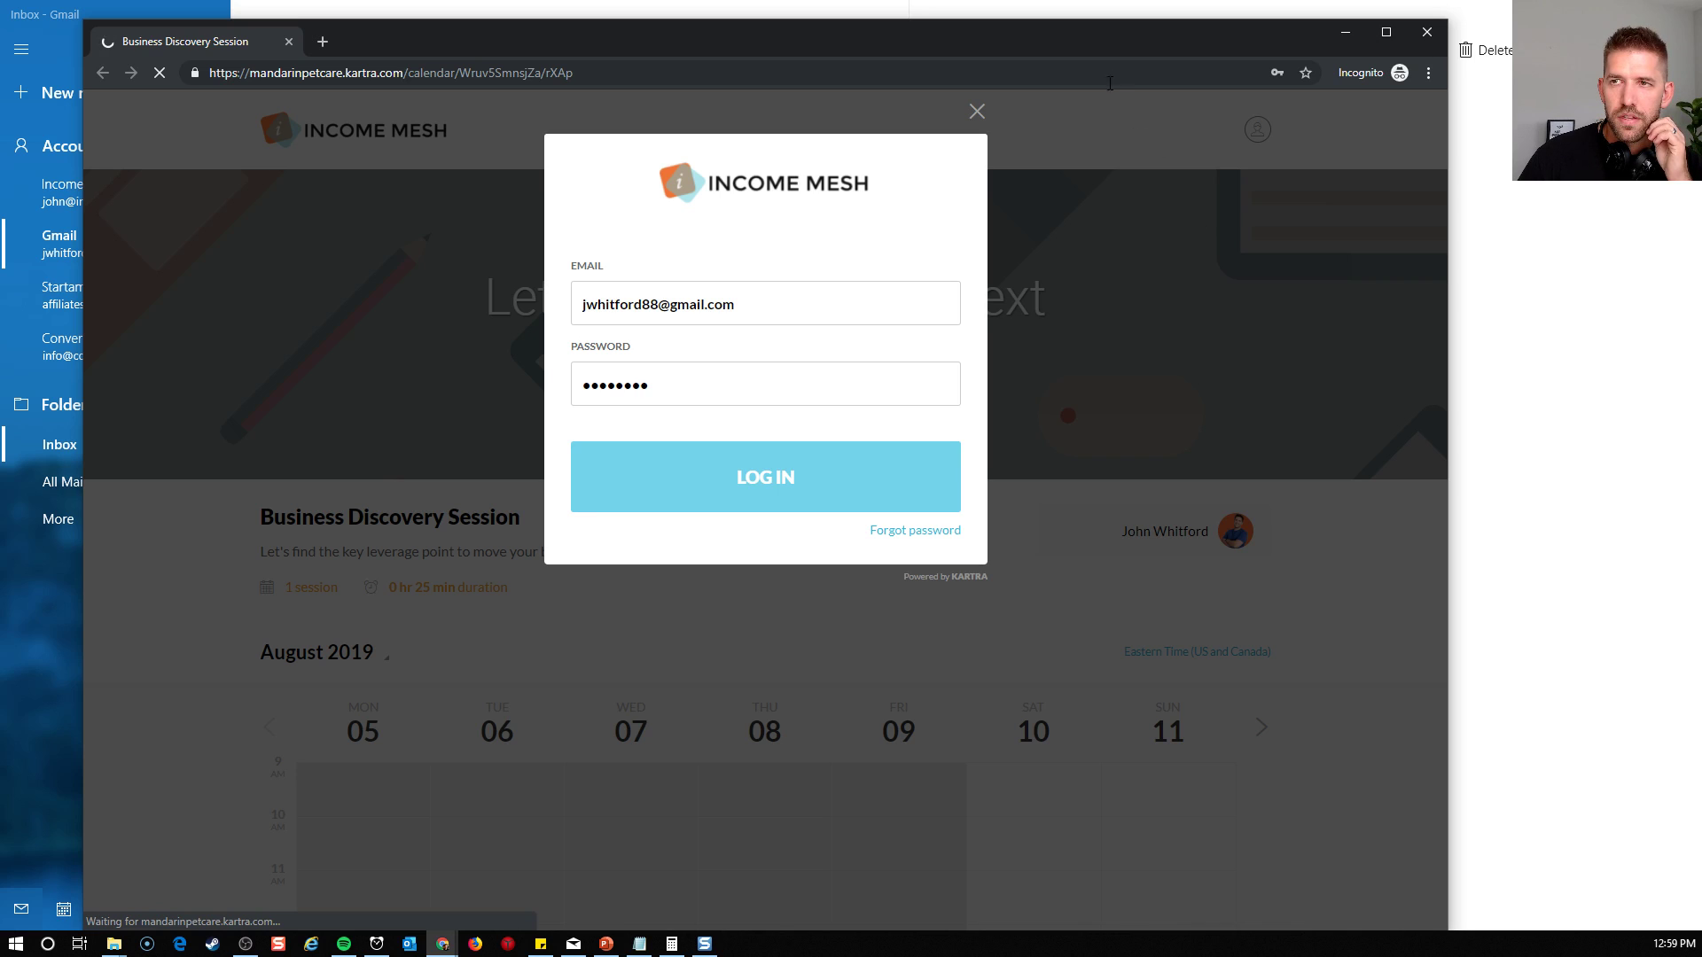
Go to the week of August 12 in the client calendar and view the details of Tuesday's booked session
left_click_drag(1083, 36, 1085, 55)
left_click_drag(1086, 68, 1087, 24)
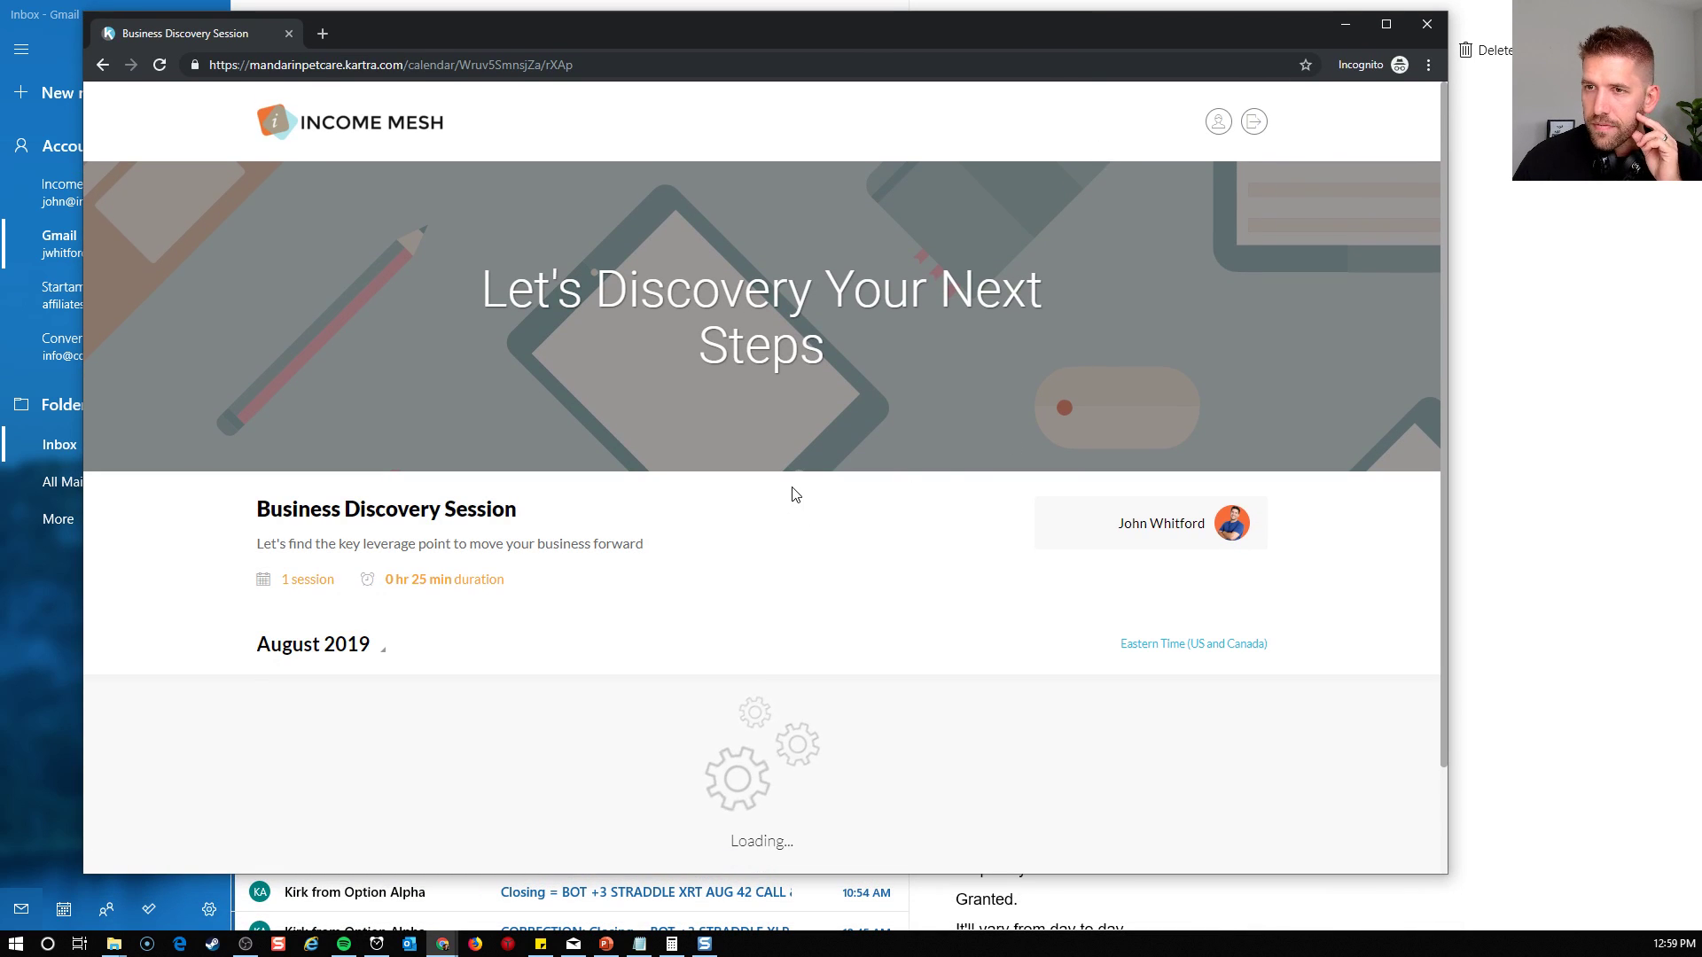
scroll(811, 376, "down", 5)
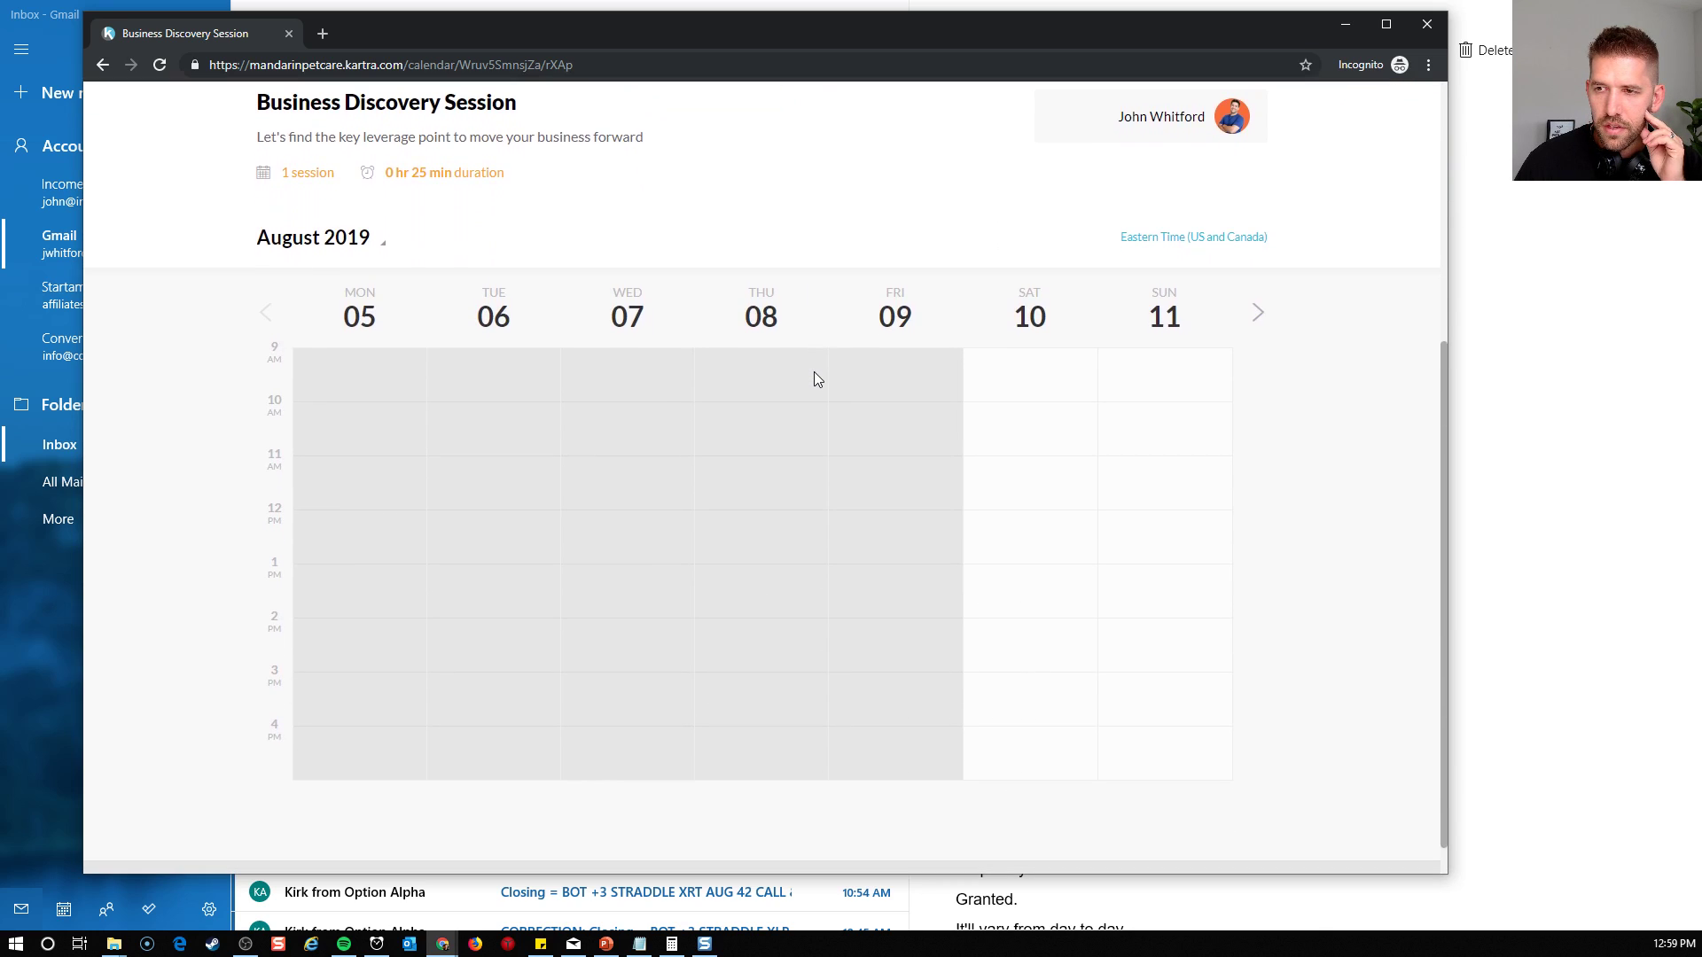
left_click(1259, 306)
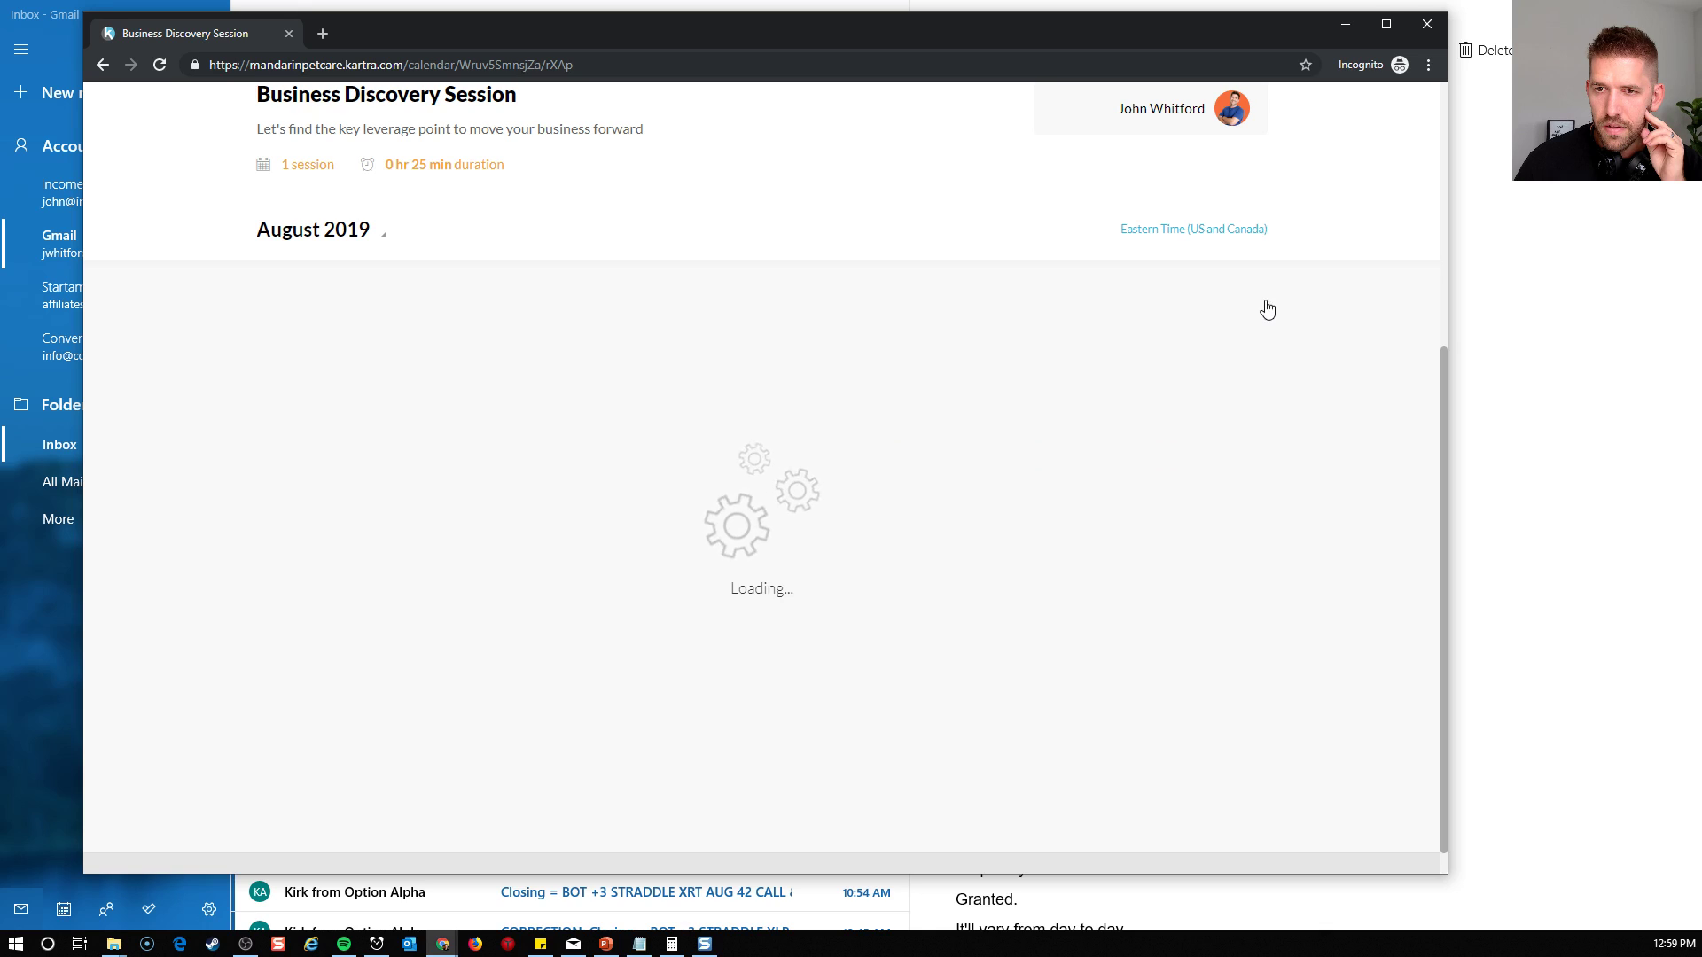
left_click(468, 473)
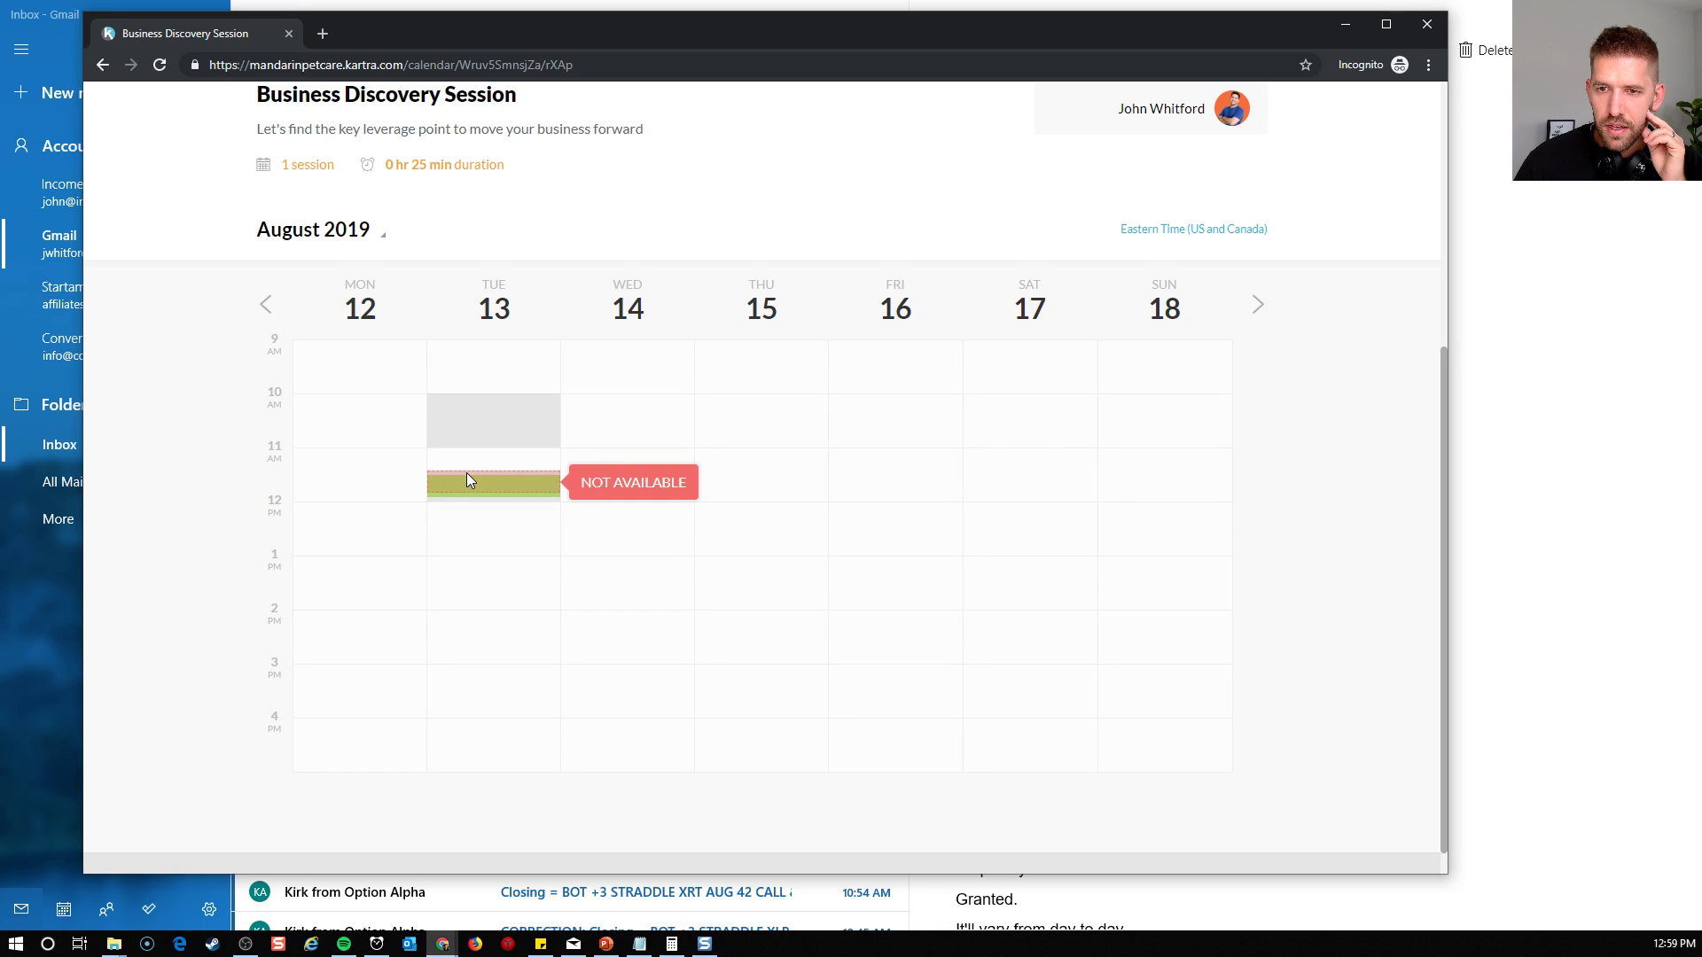
left_click(468, 487)
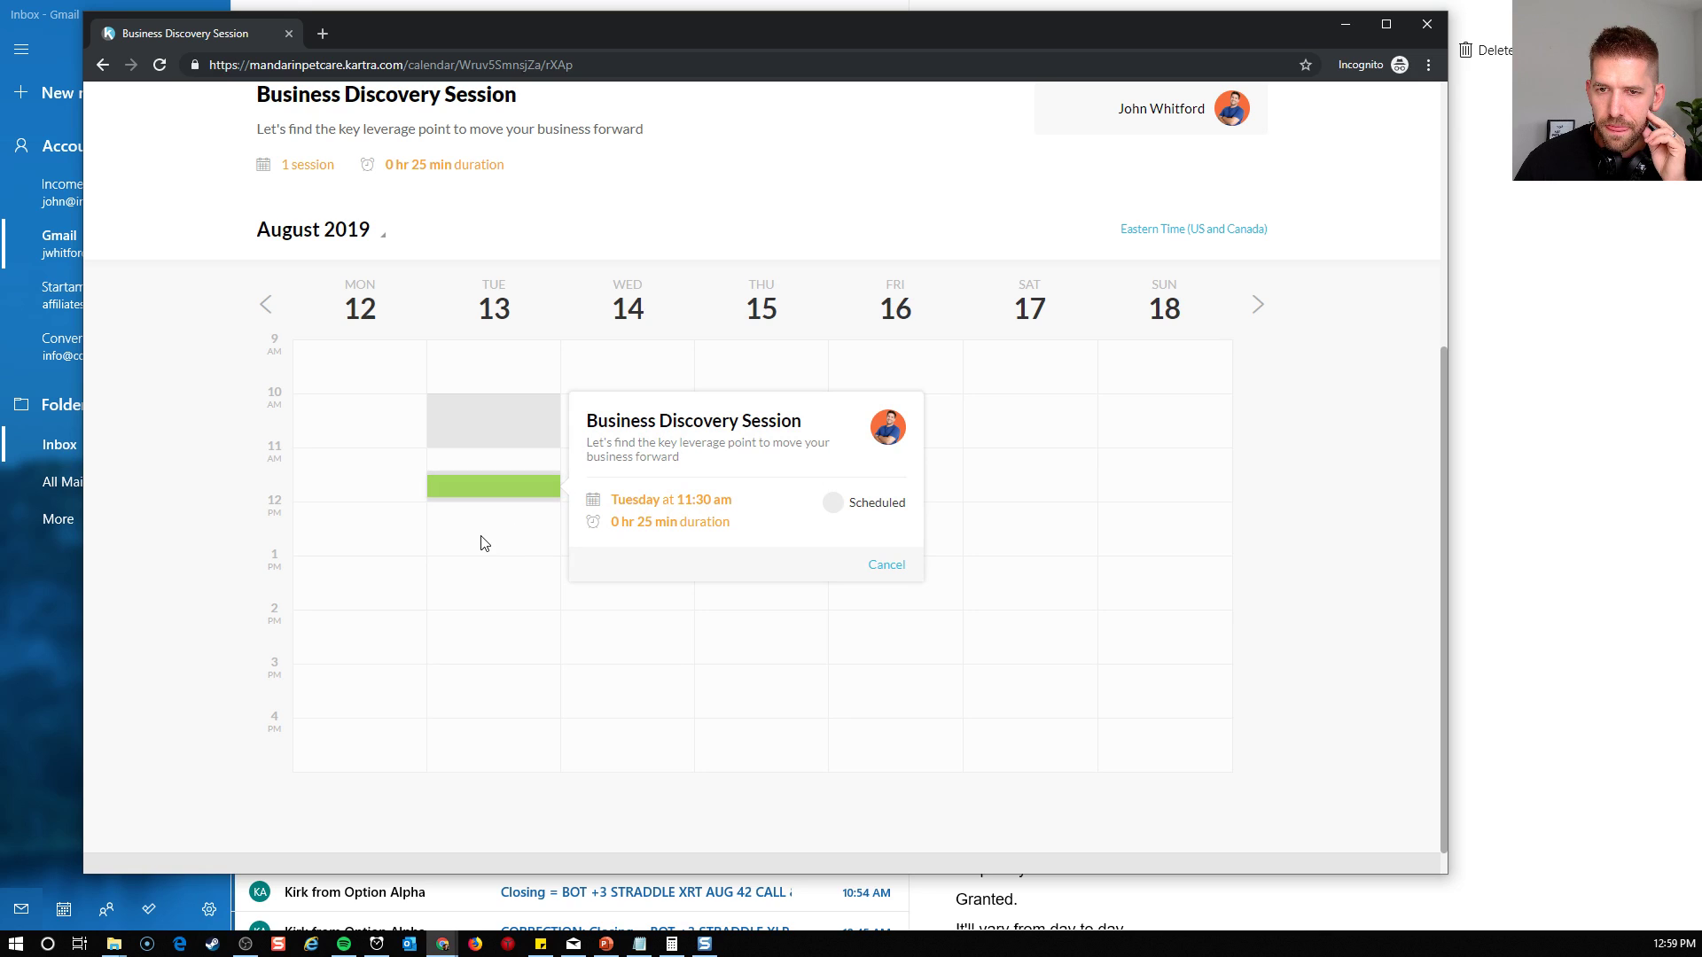
Open the client's profile and review the account details and the booked sessions under My events
scroll(456, 545, "up", 5)
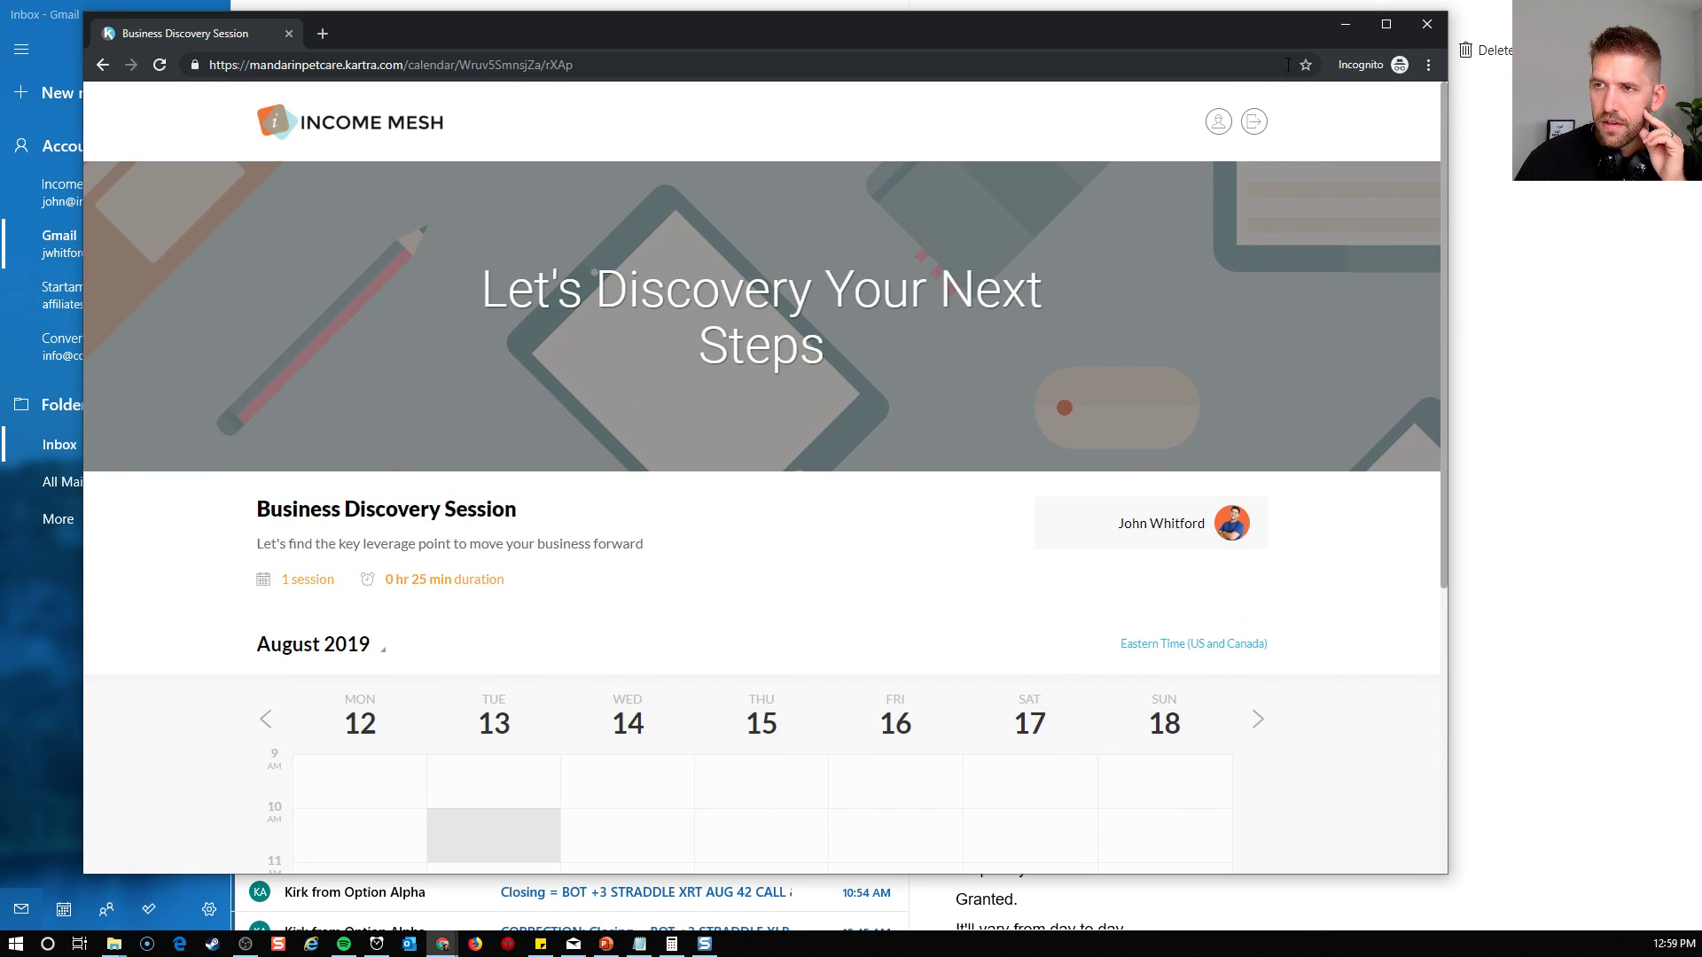
left_click(1220, 126)
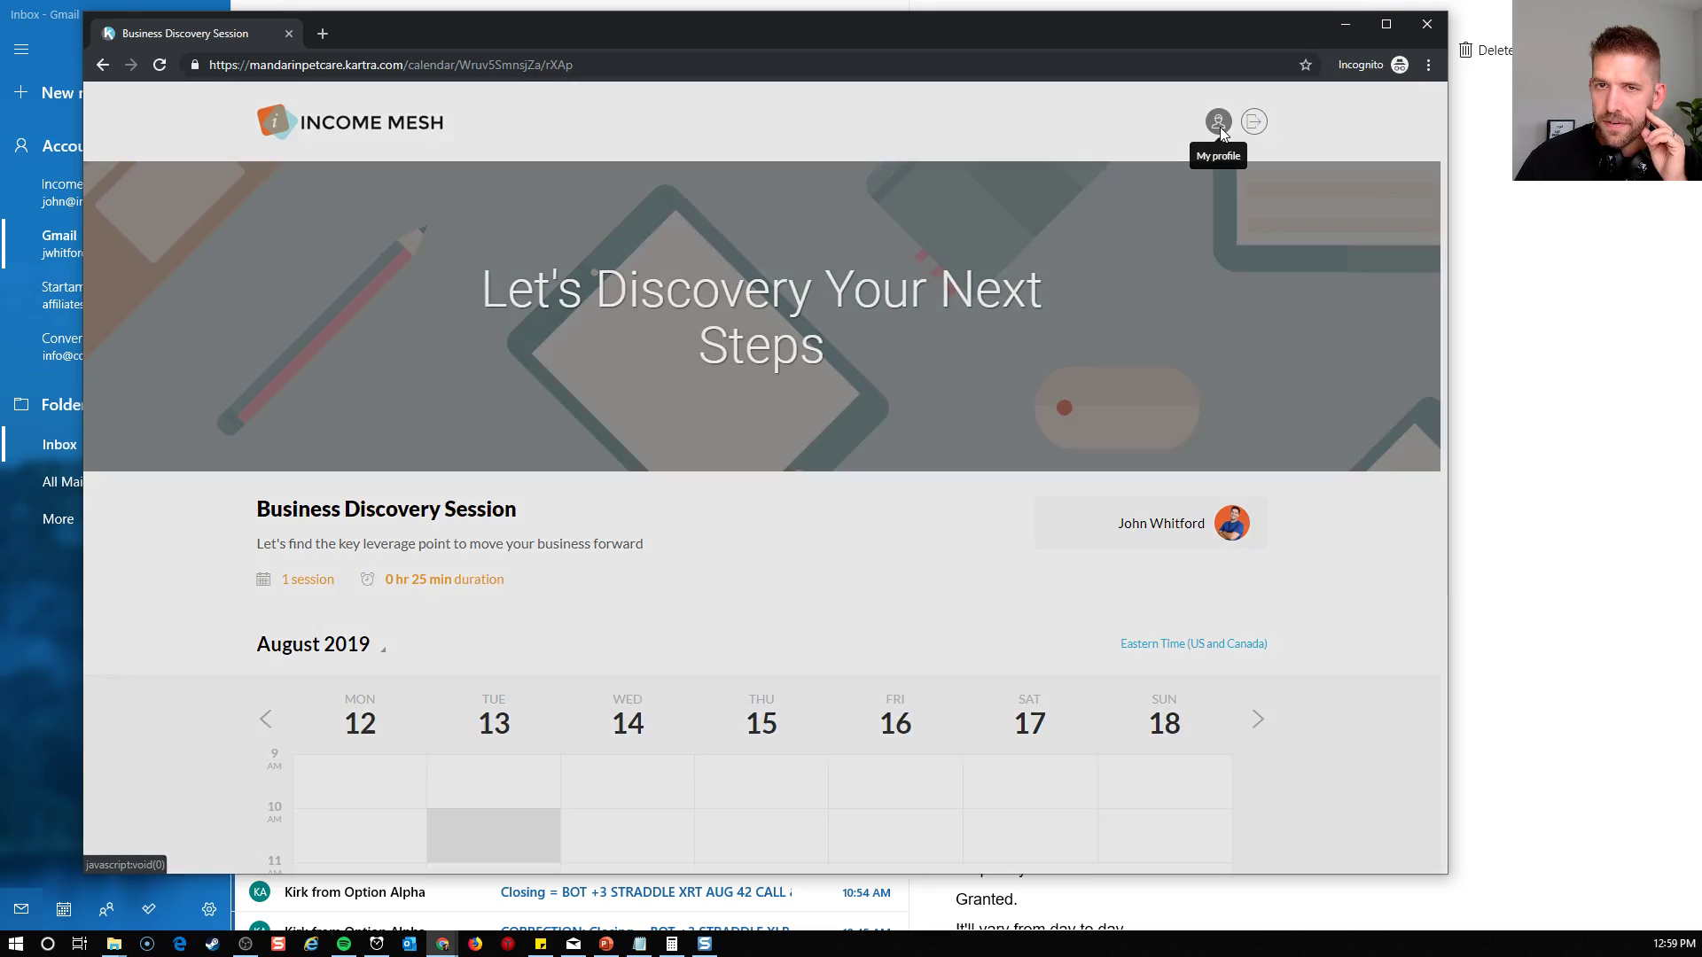
scroll(696, 390, "down", 2)
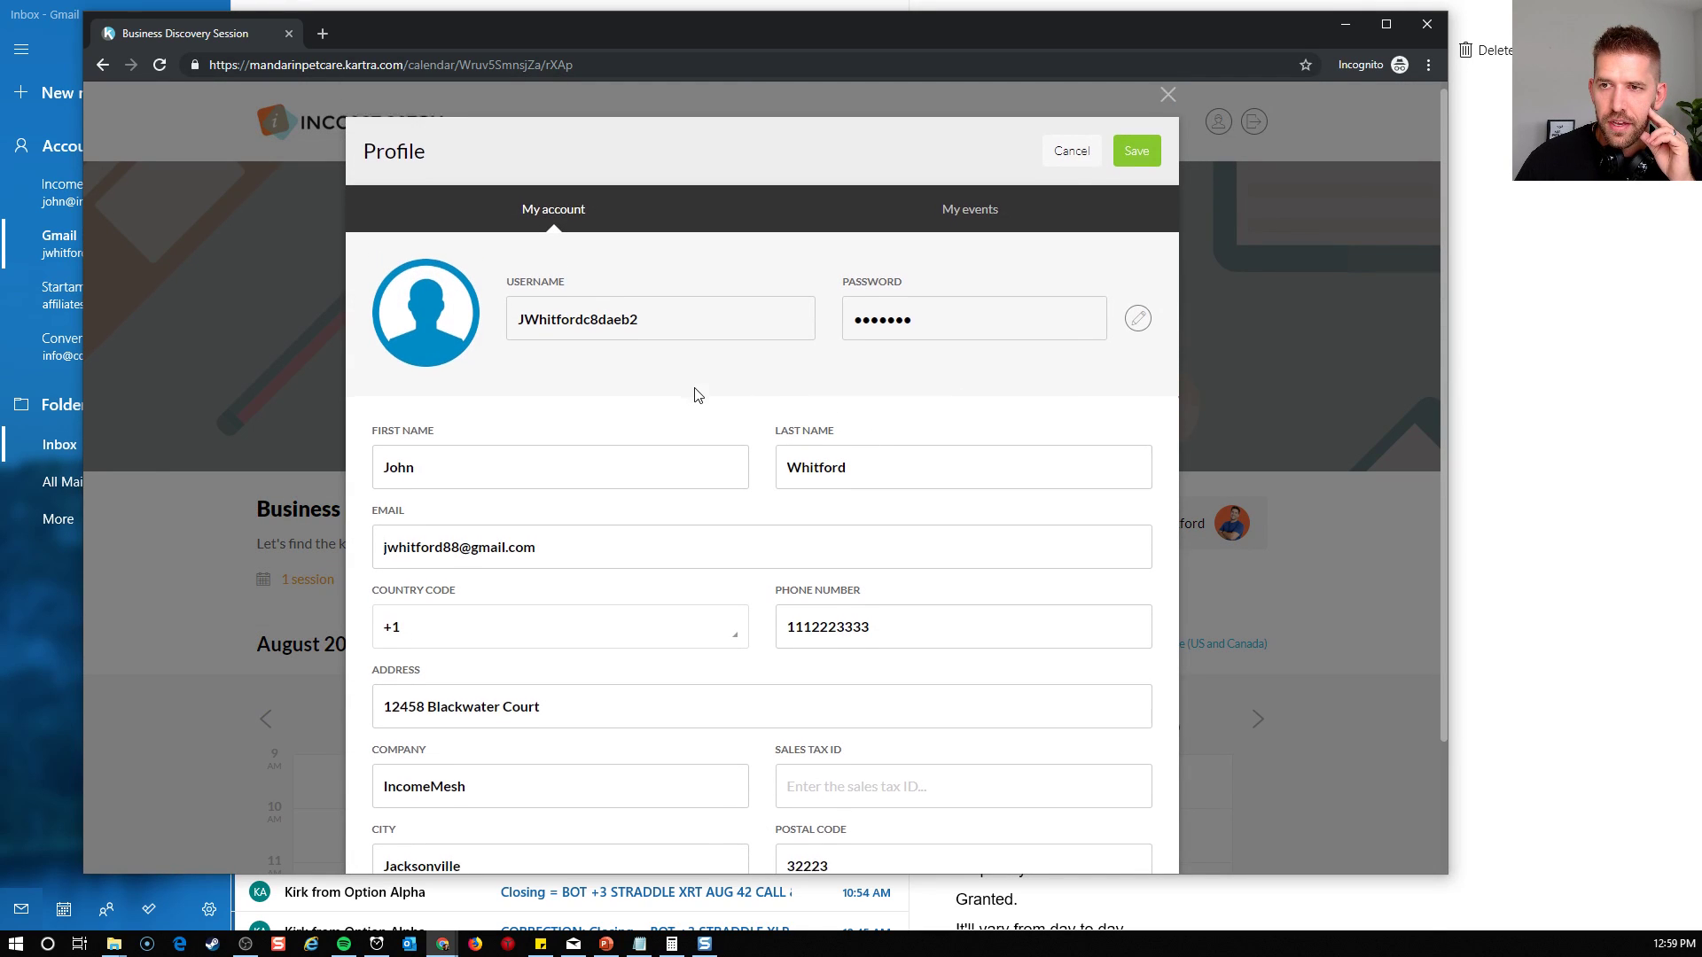
scroll(724, 532, "up", 2)
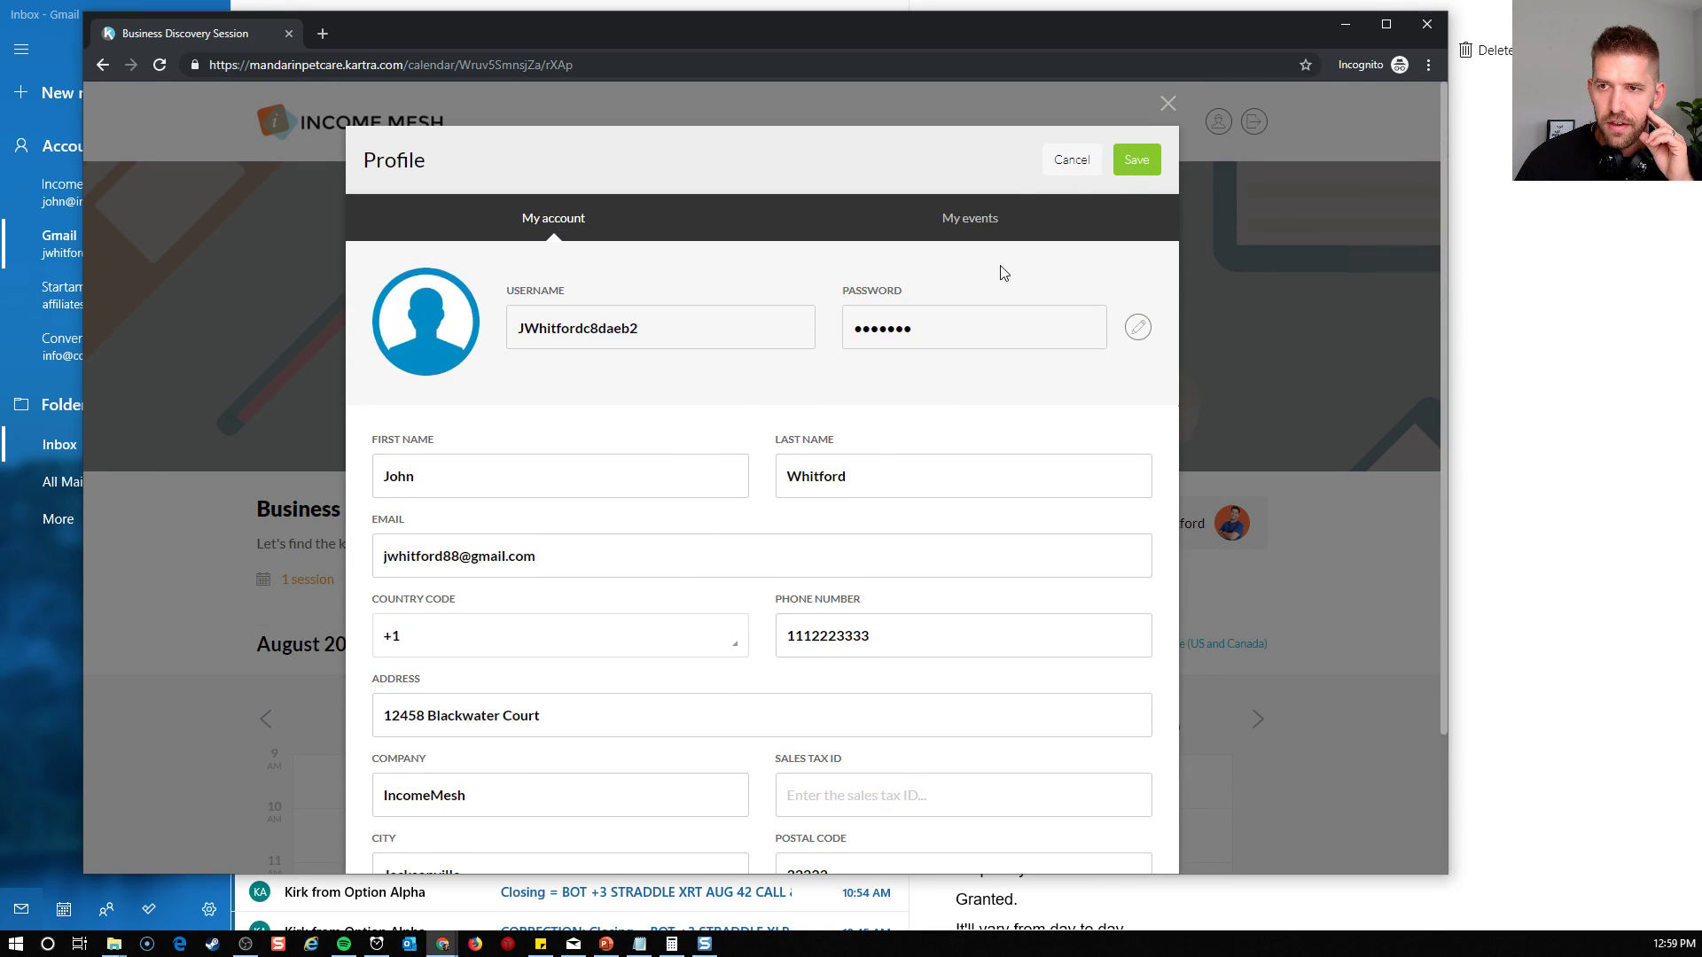
left_click(980, 219)
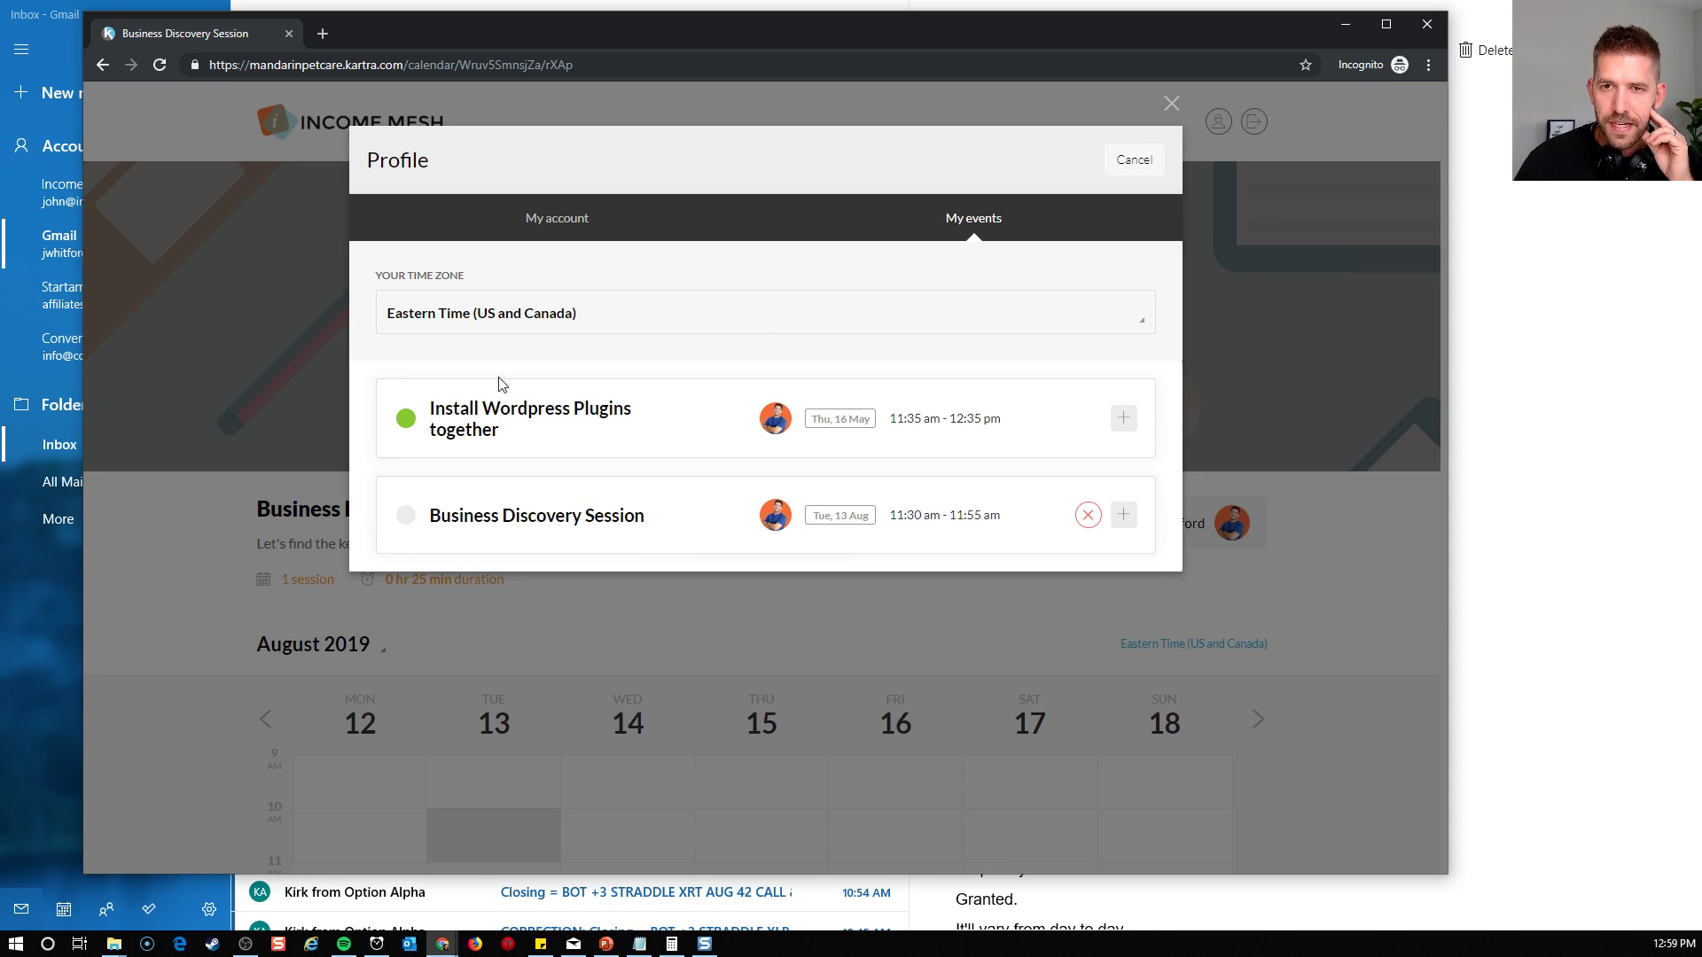
left_click_drag(422, 525, 667, 508)
left_click(668, 509)
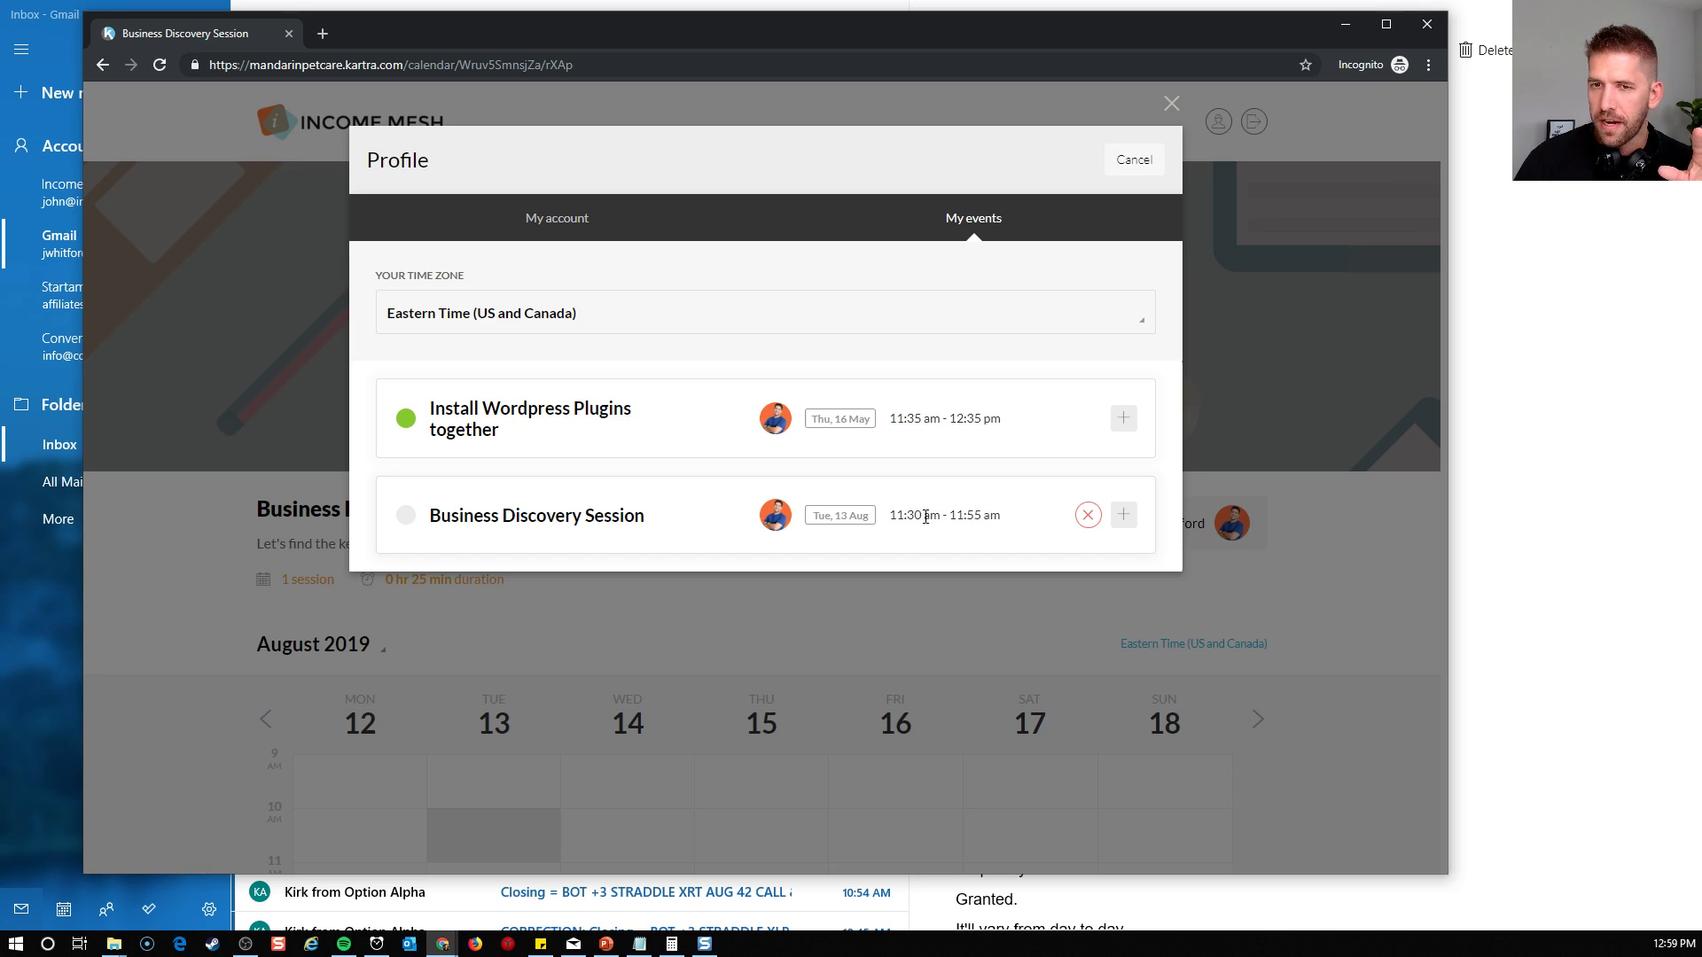
Cancel the 13 Aug 2019 appointment of the Business Discovery Session and close the client profile
left_click(1124, 517)
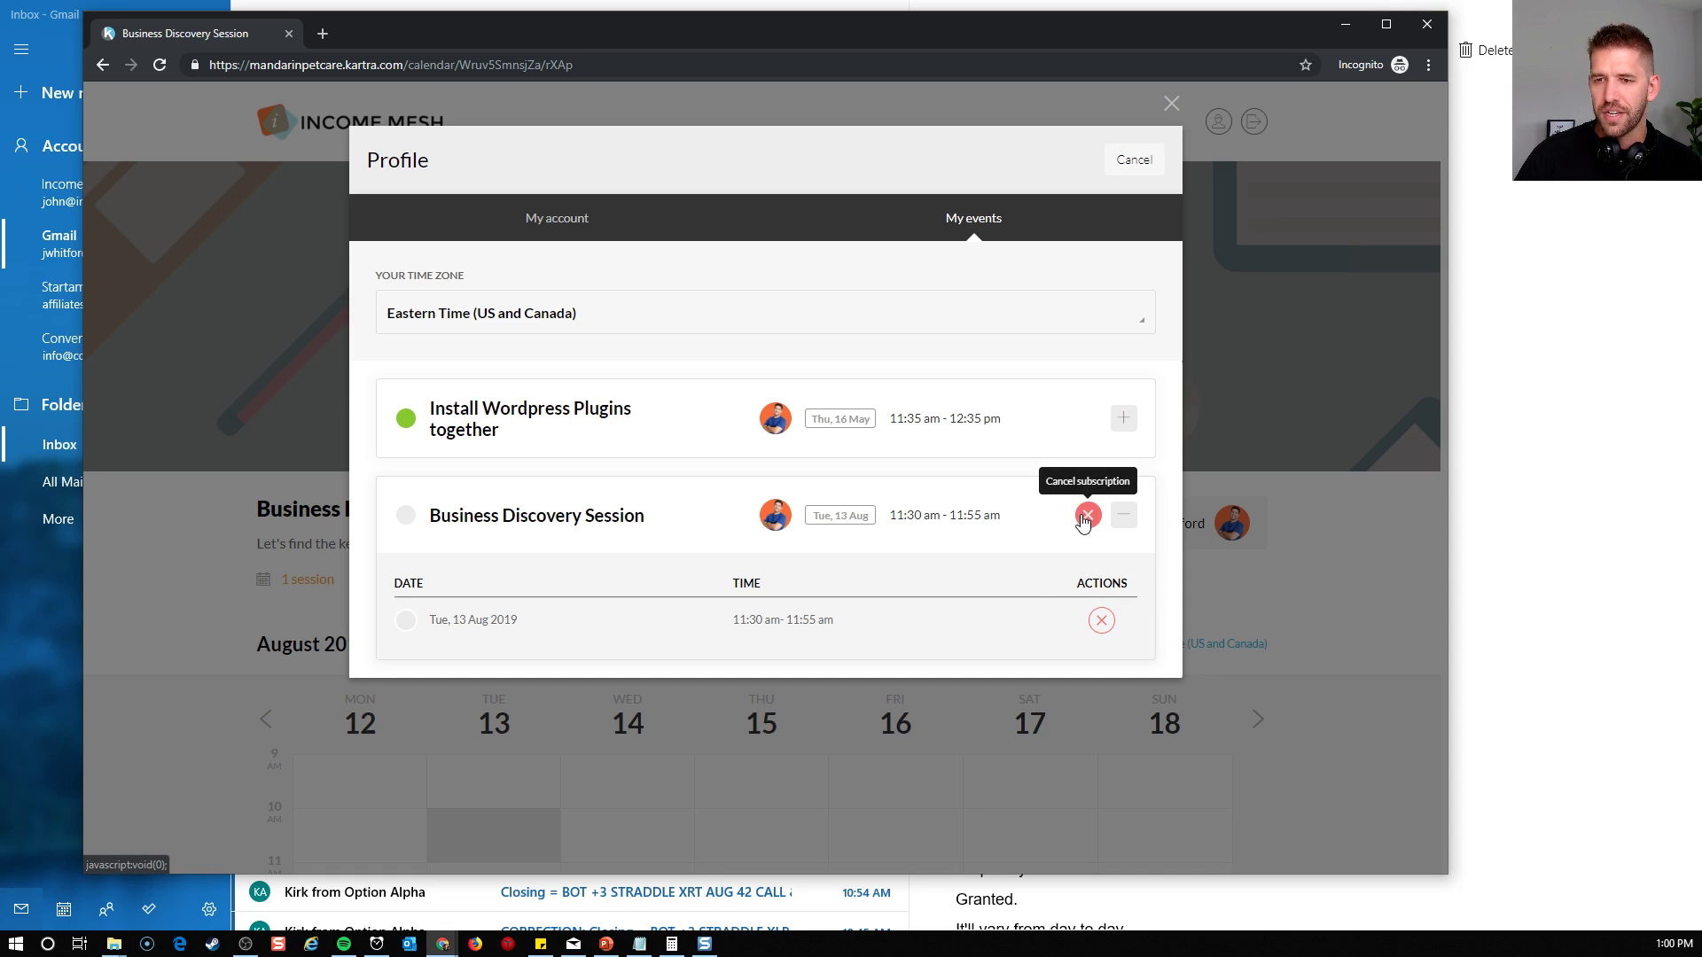
left_click(1100, 623)
left_click(1096, 530)
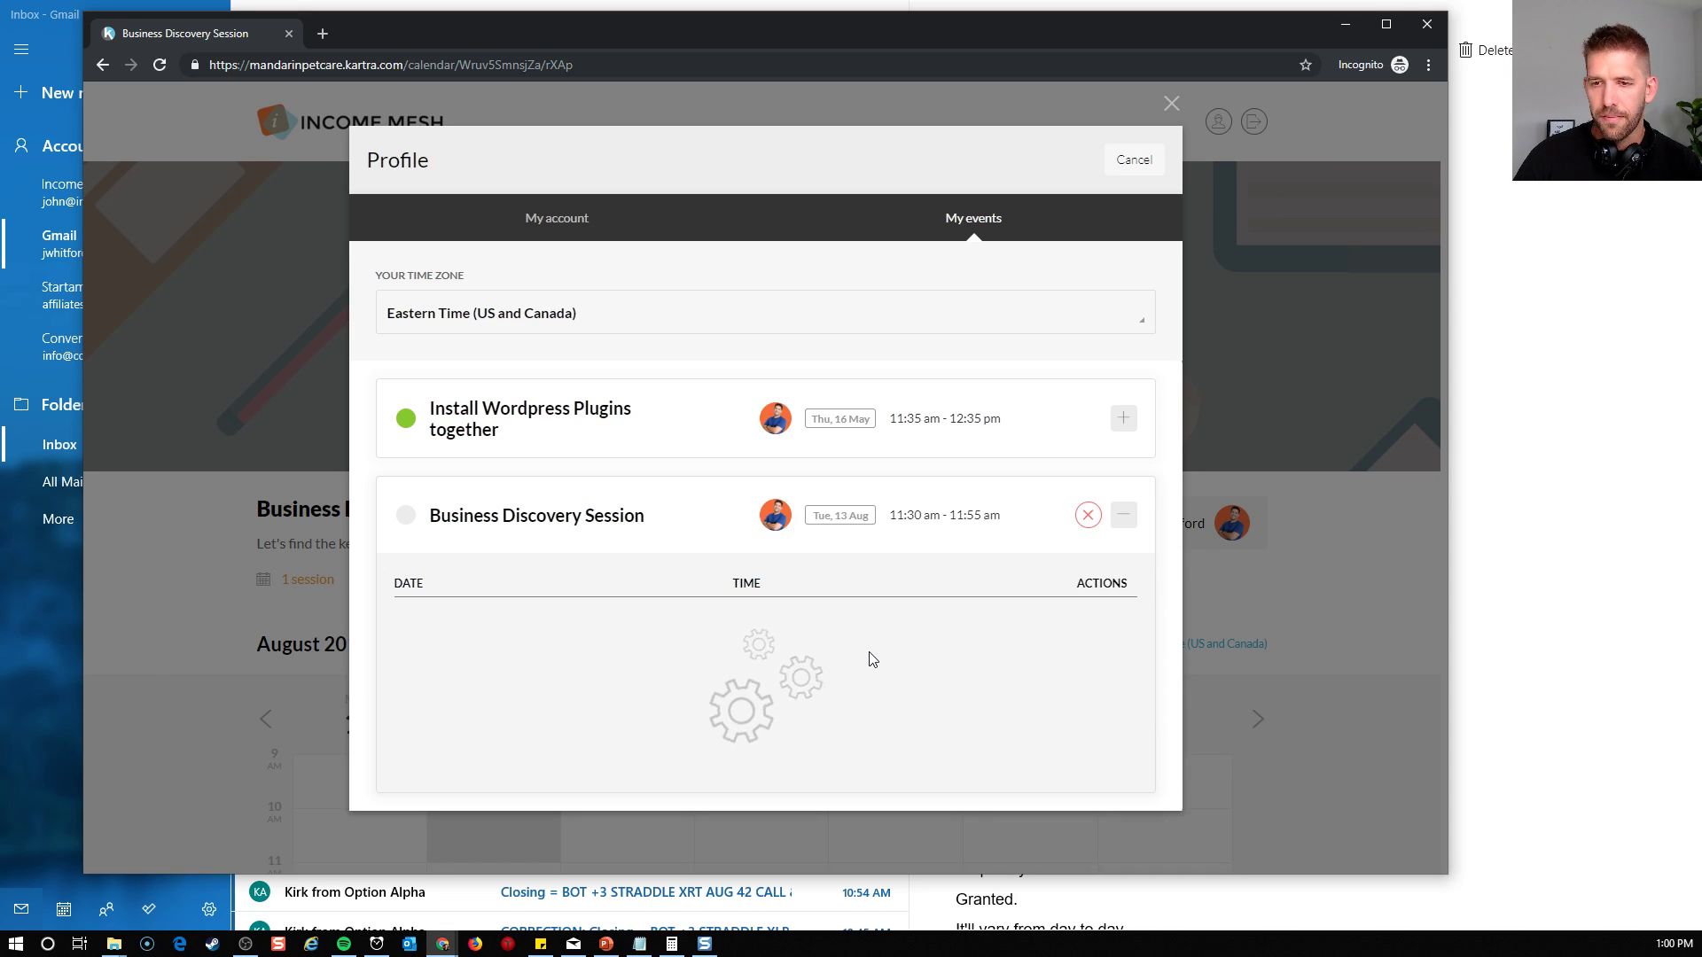
left_click(1170, 105)
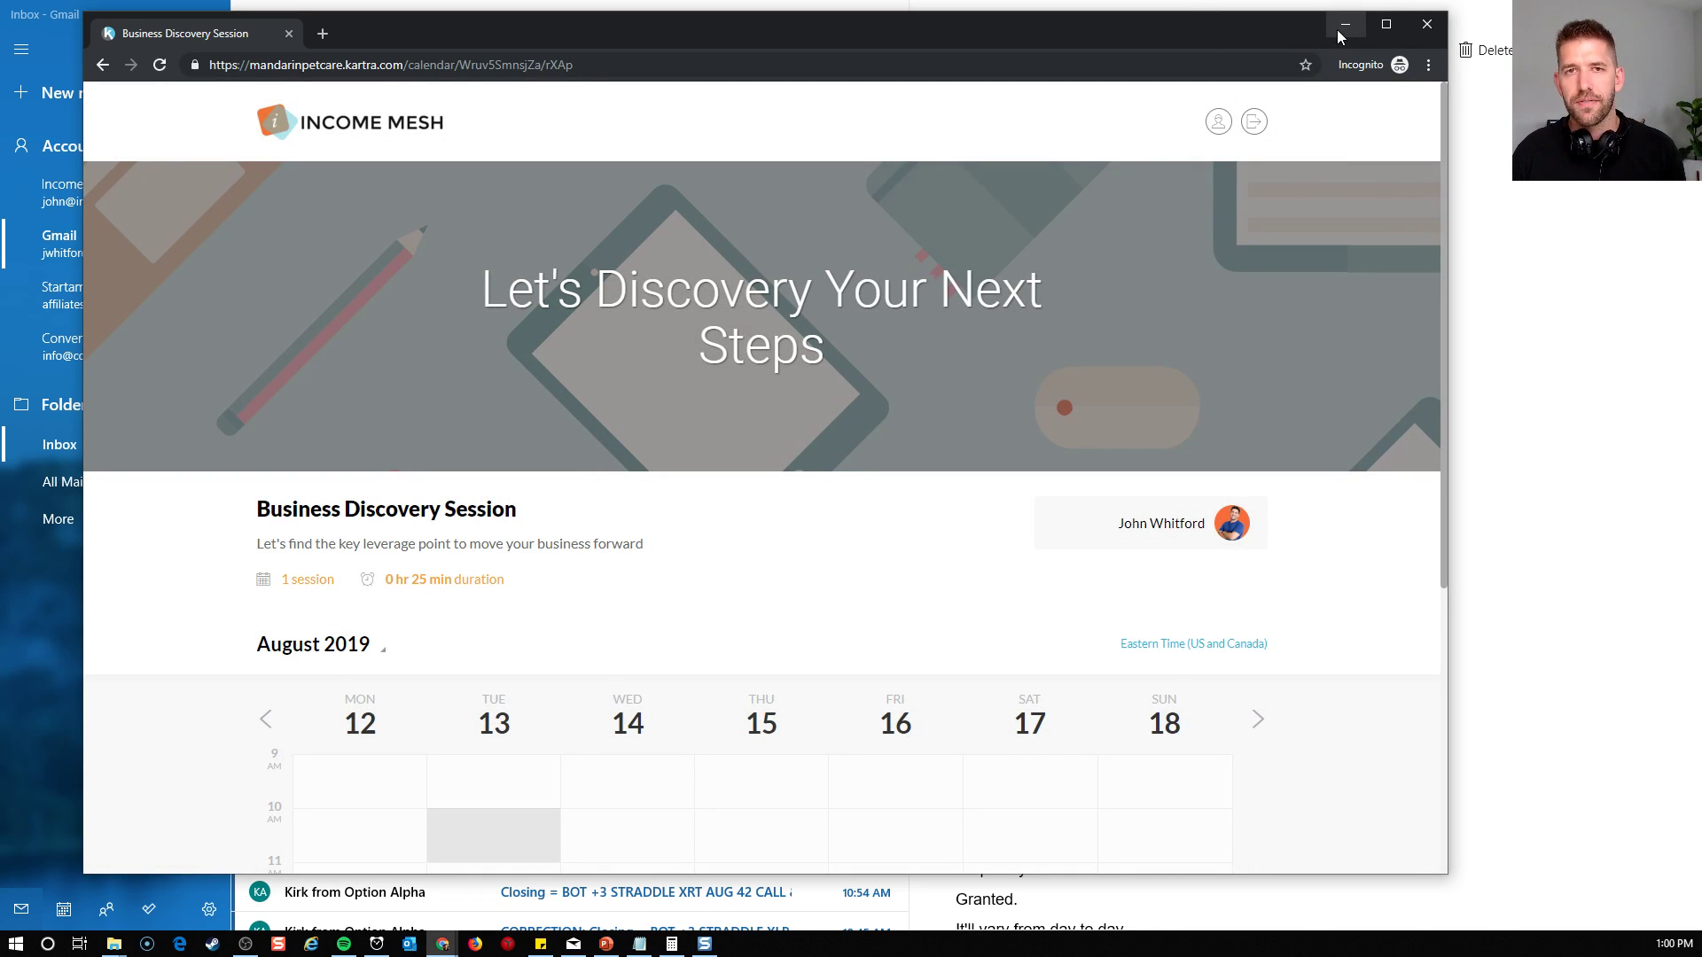
Minimize the incognito window, view Kartra's New calendar booking notification in the Mail app, and minimize Mail
left_click(1343, 28)
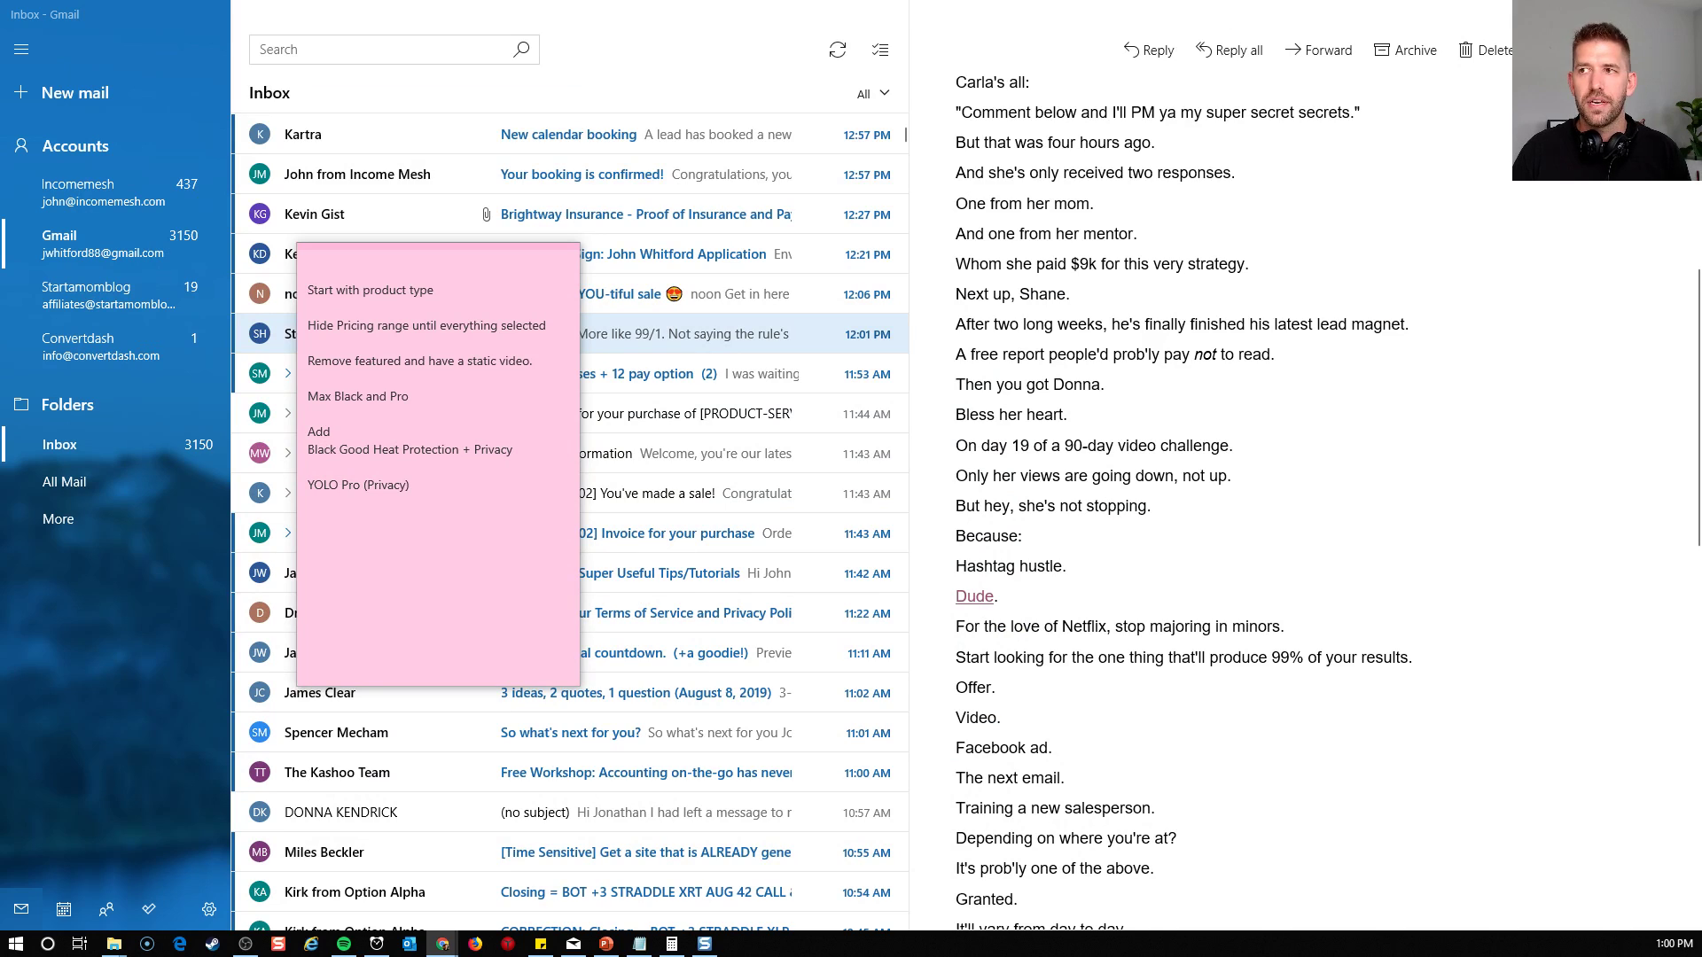
left_click(669, 142)
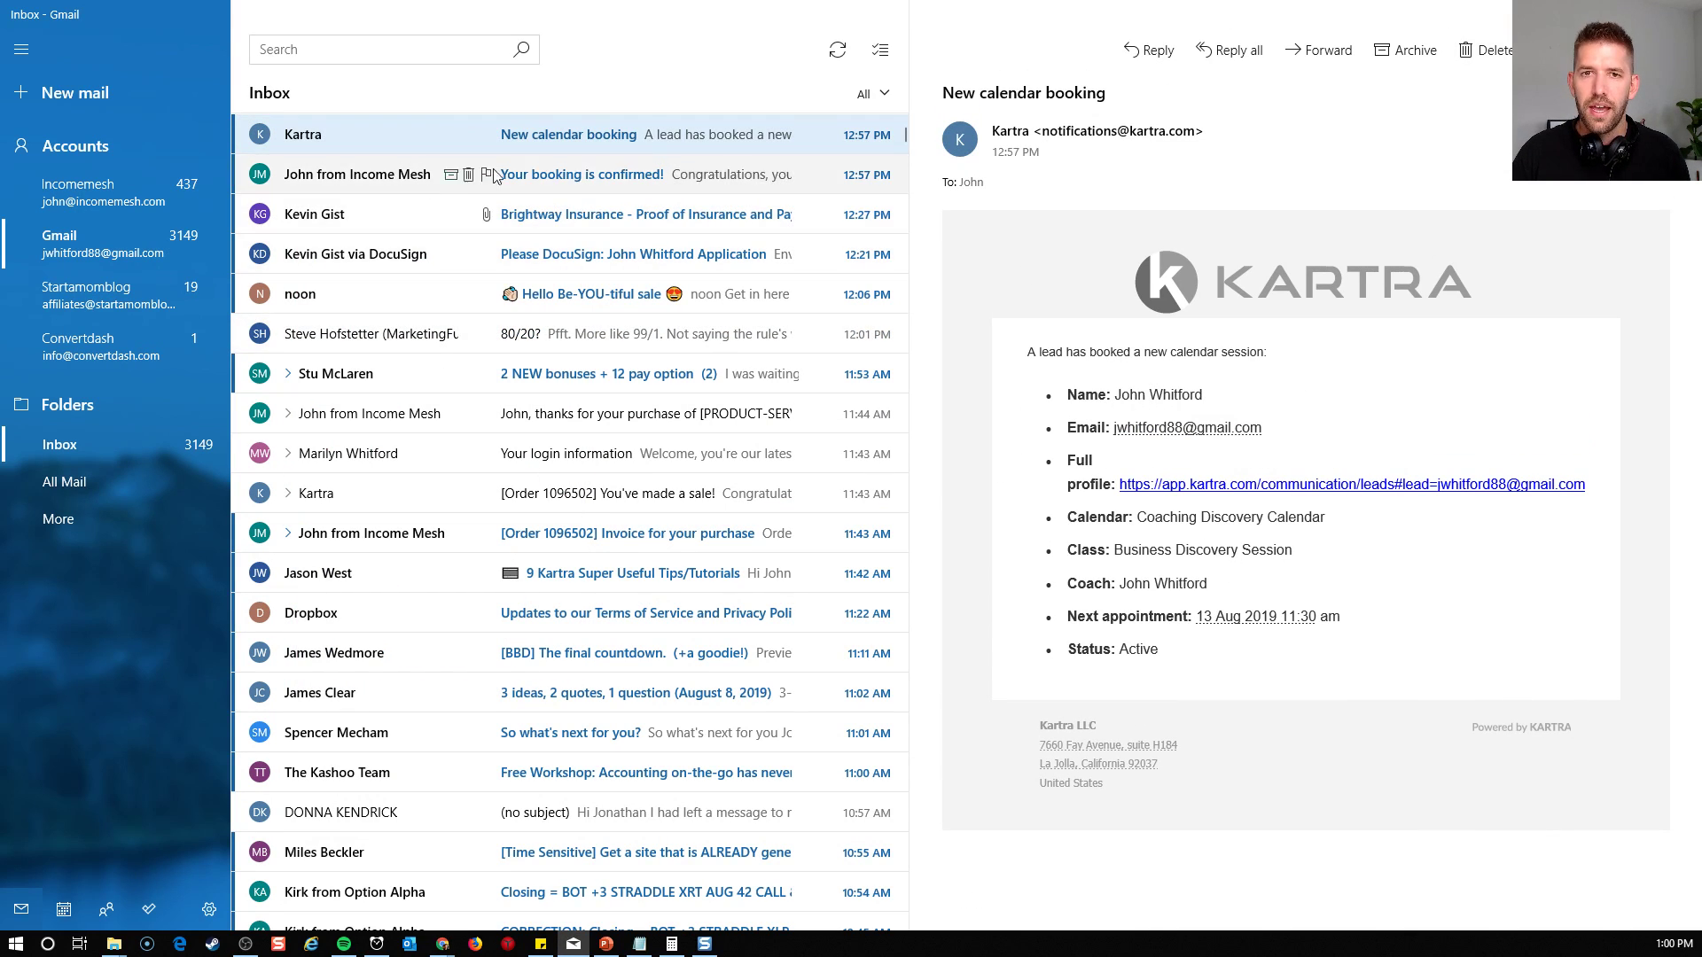
left_click(1598, 14)
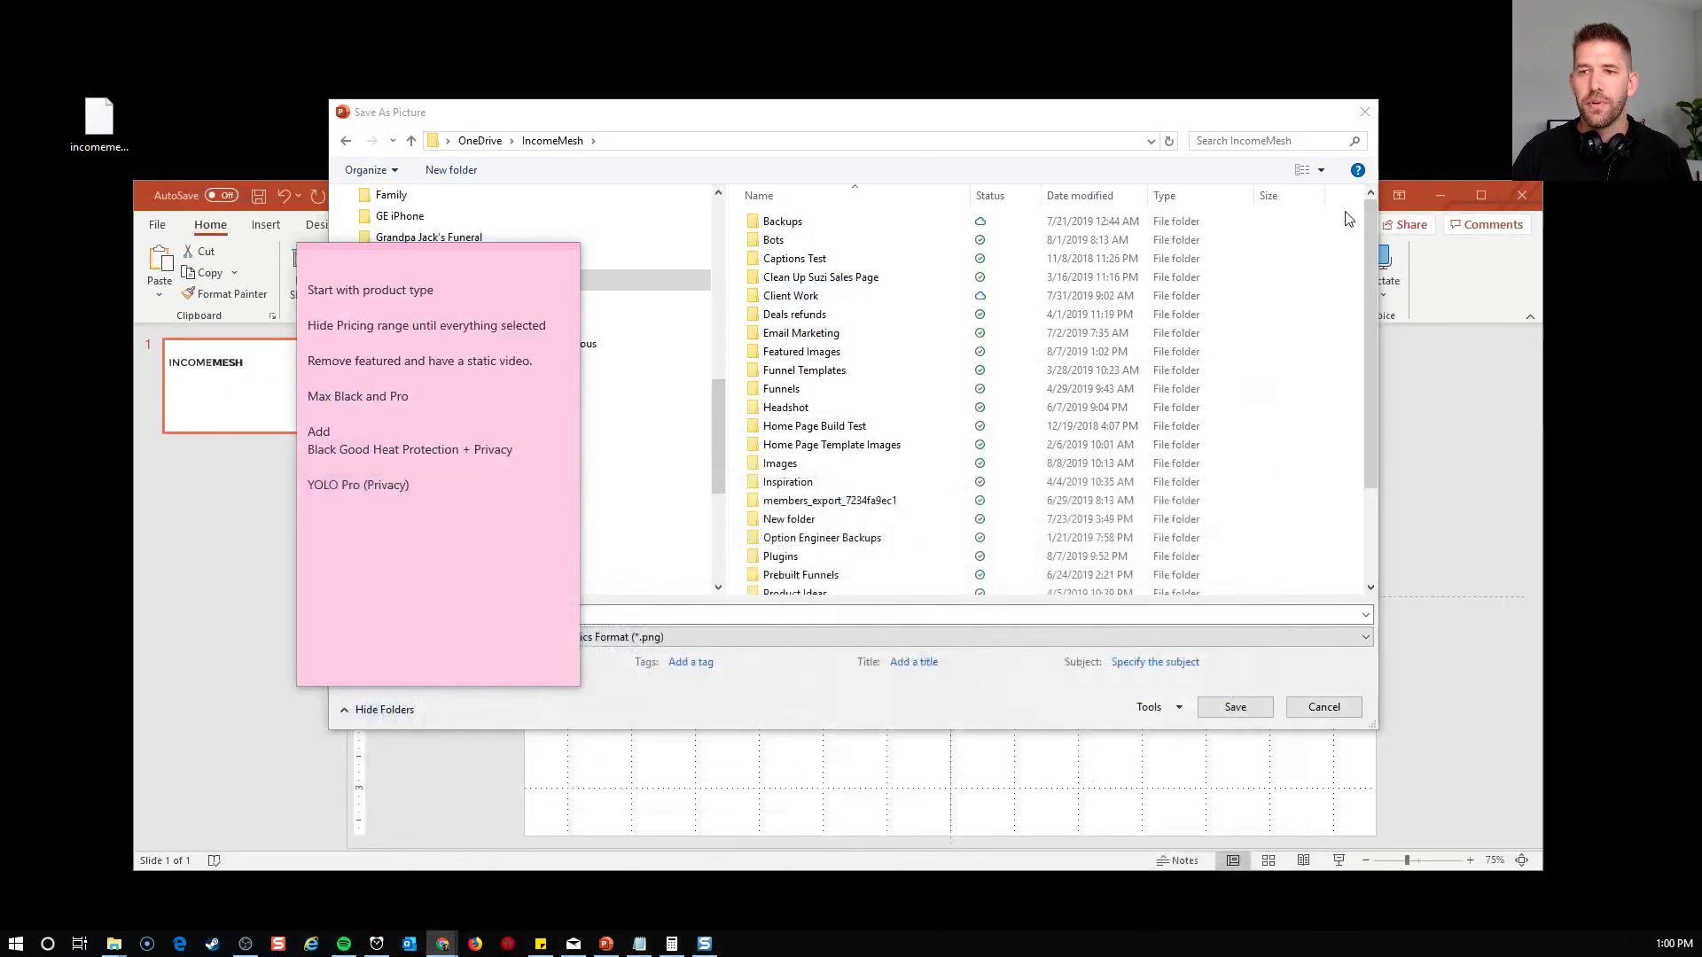
Cancel the pending Save As Picture dialog in PowerPoint and bring the Chrome window with Gmail back to the front
left_click(1312, 703)
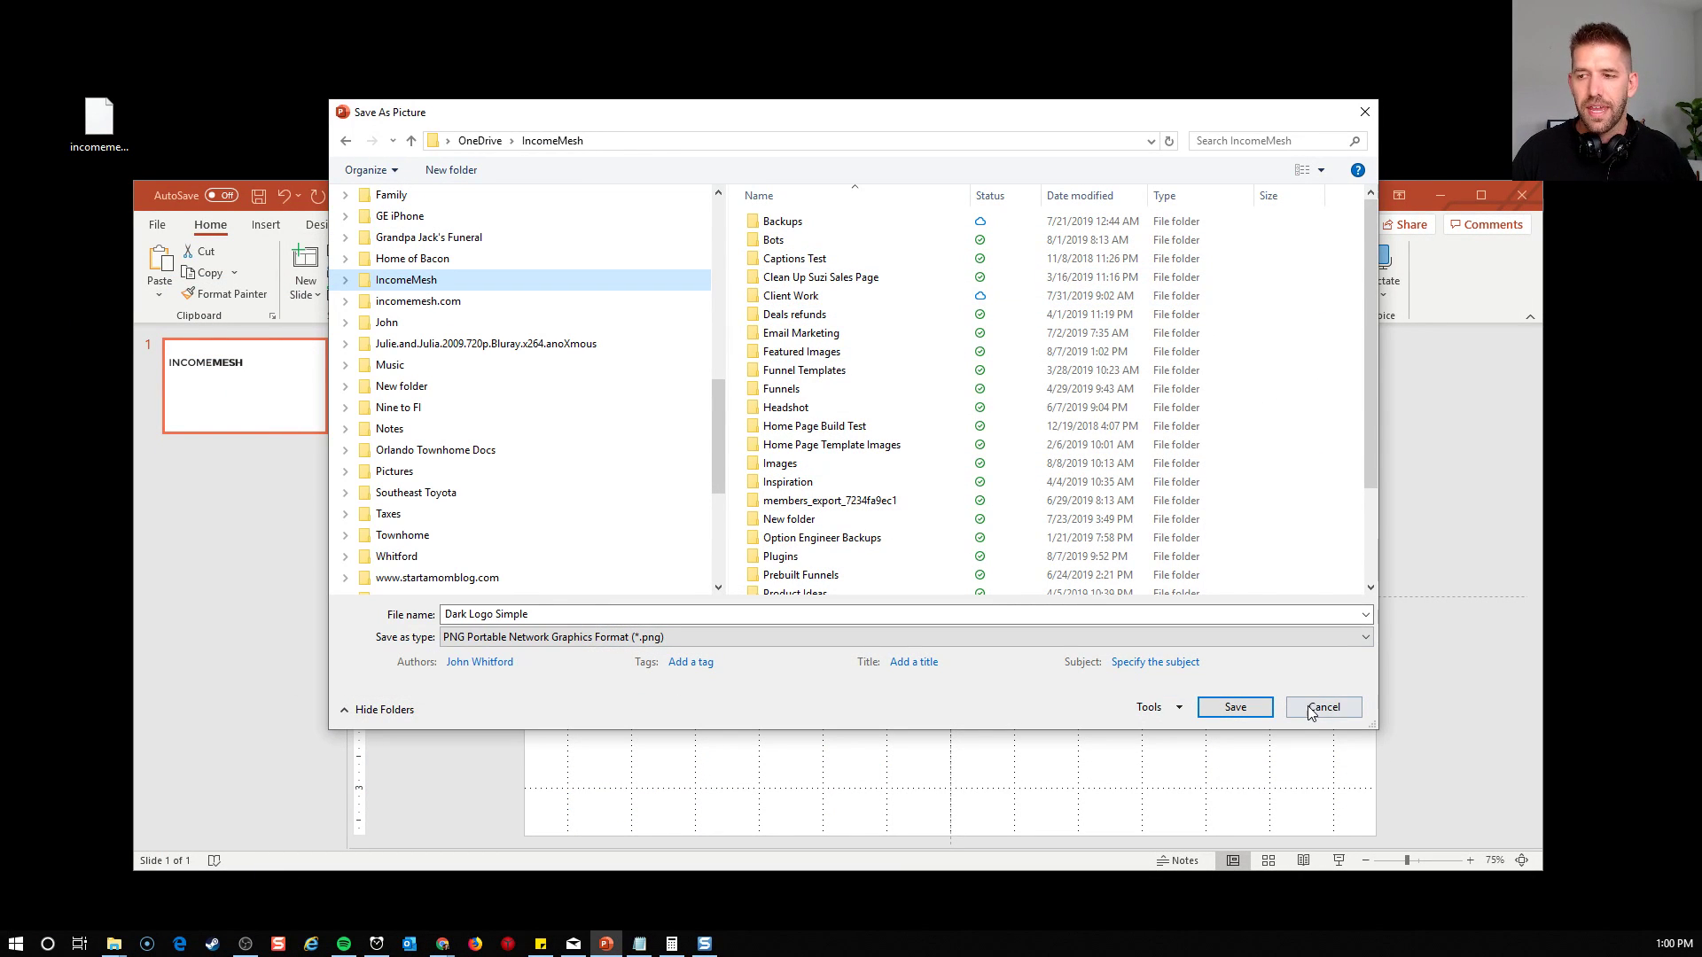
left_click(1312, 709)
left_click(442, 944)
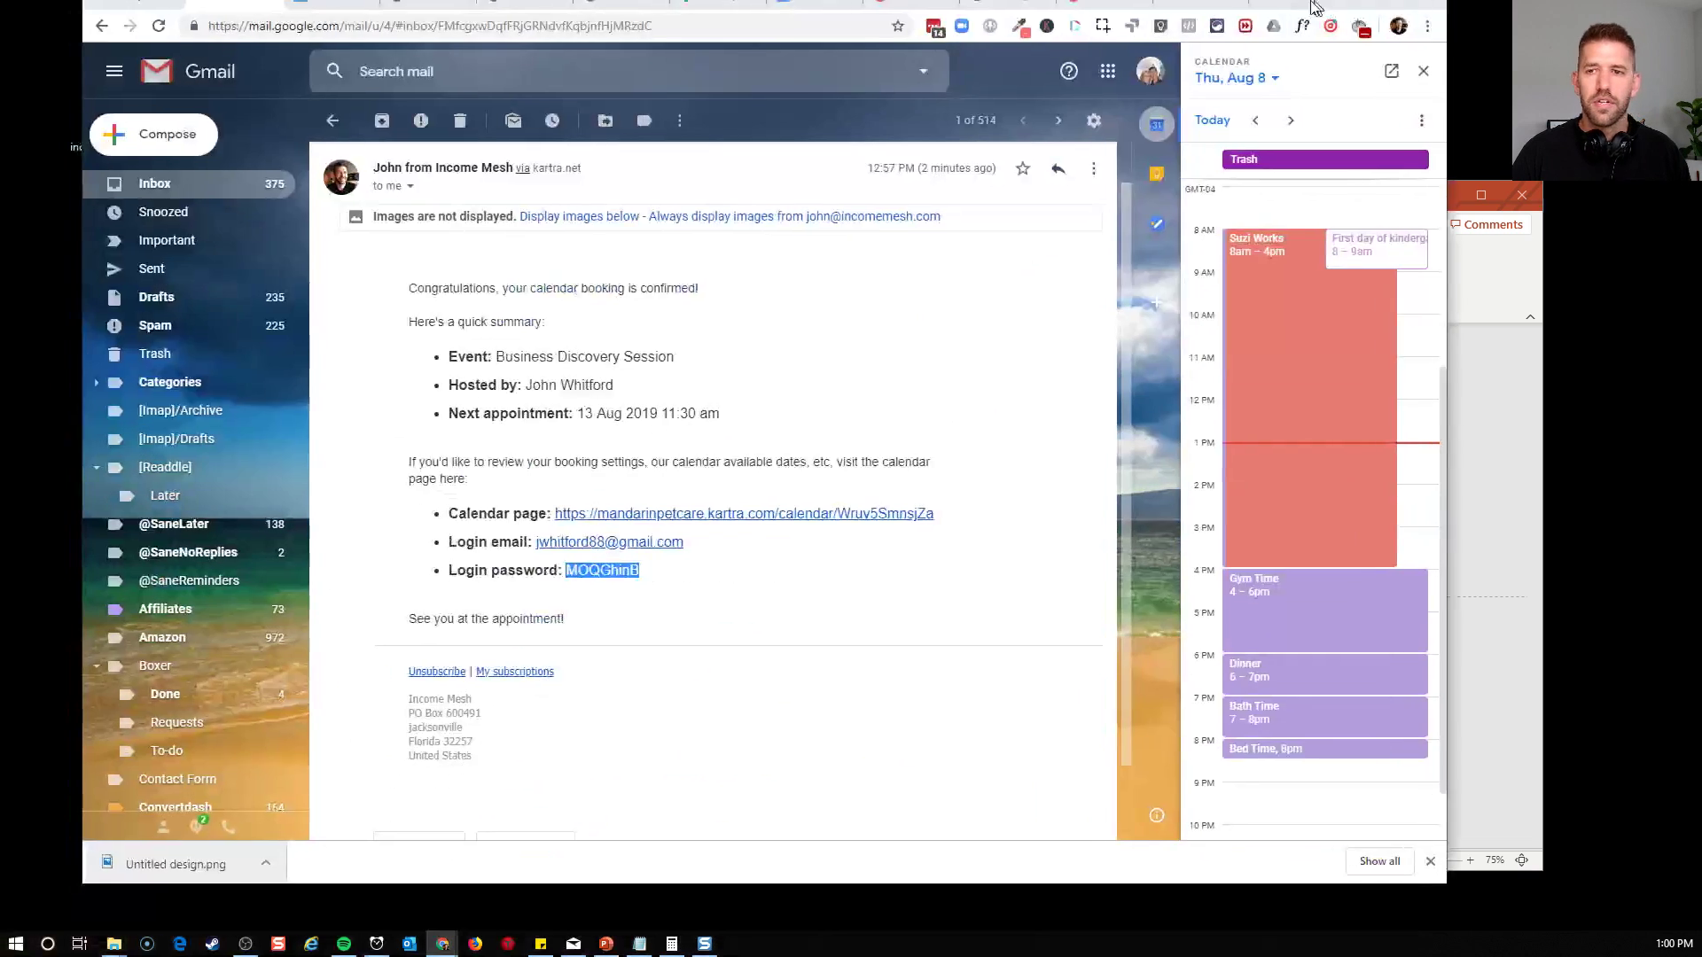
left_click(1127, 442)
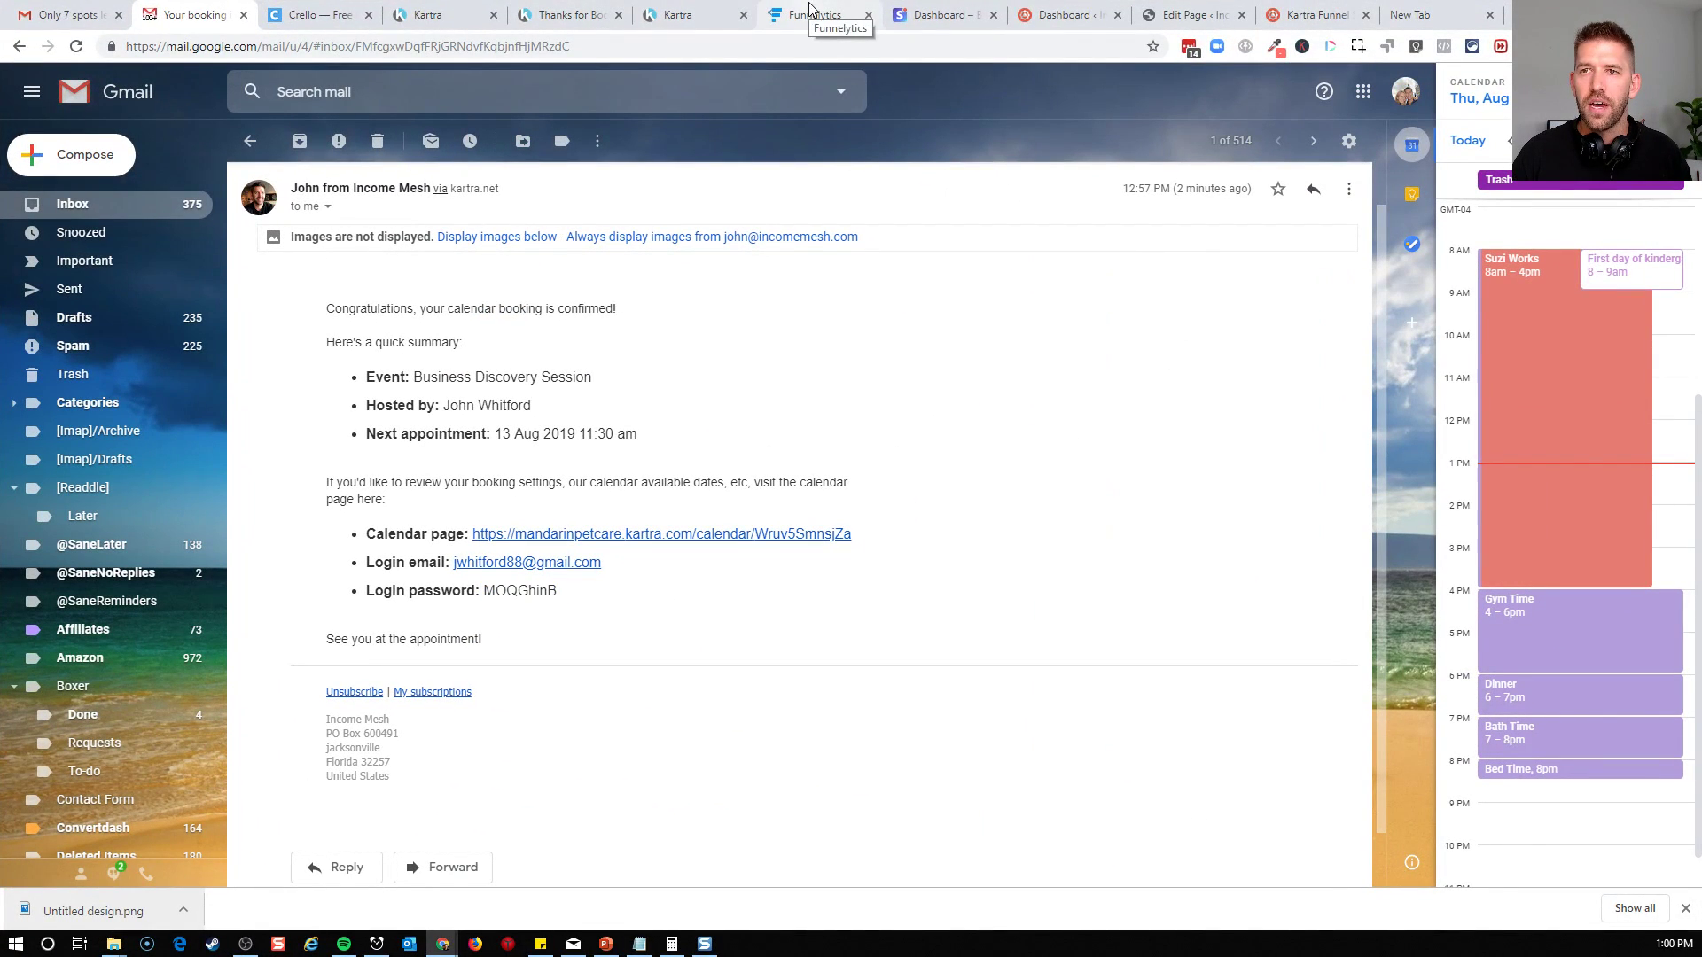
Switch to the Kartra page editor, finish the sign-up pop-up editing and exit to the dashboard
left_click(428, 15)
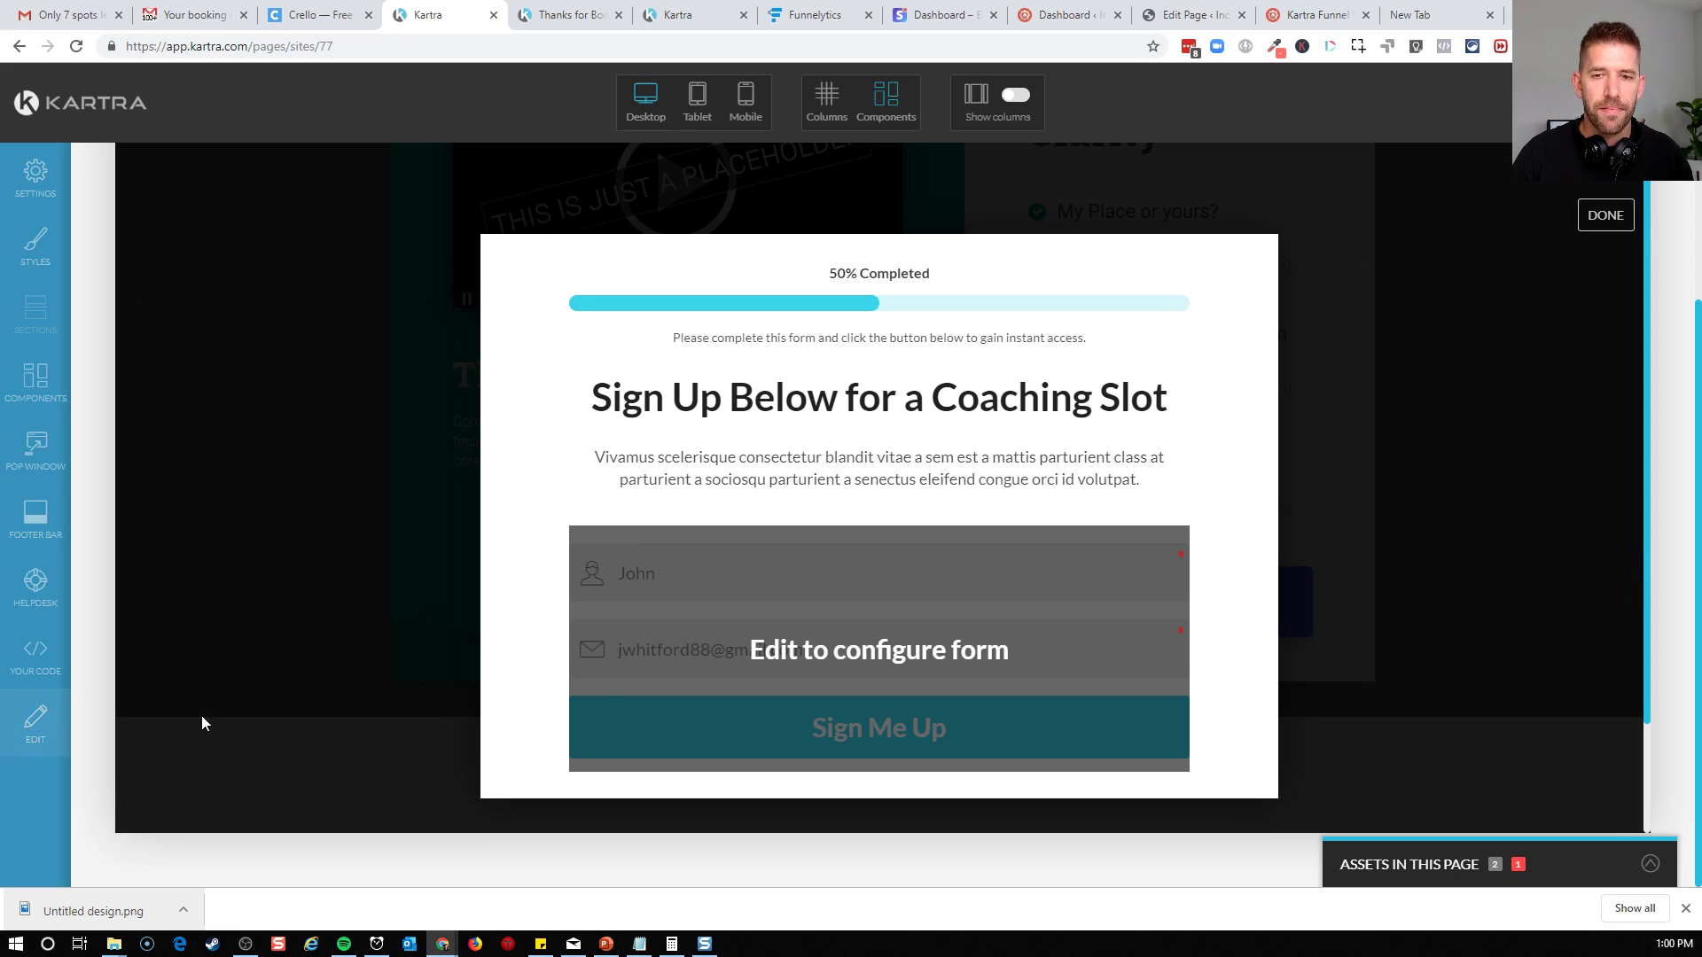
left_click(1605, 214)
left_click(1582, 305)
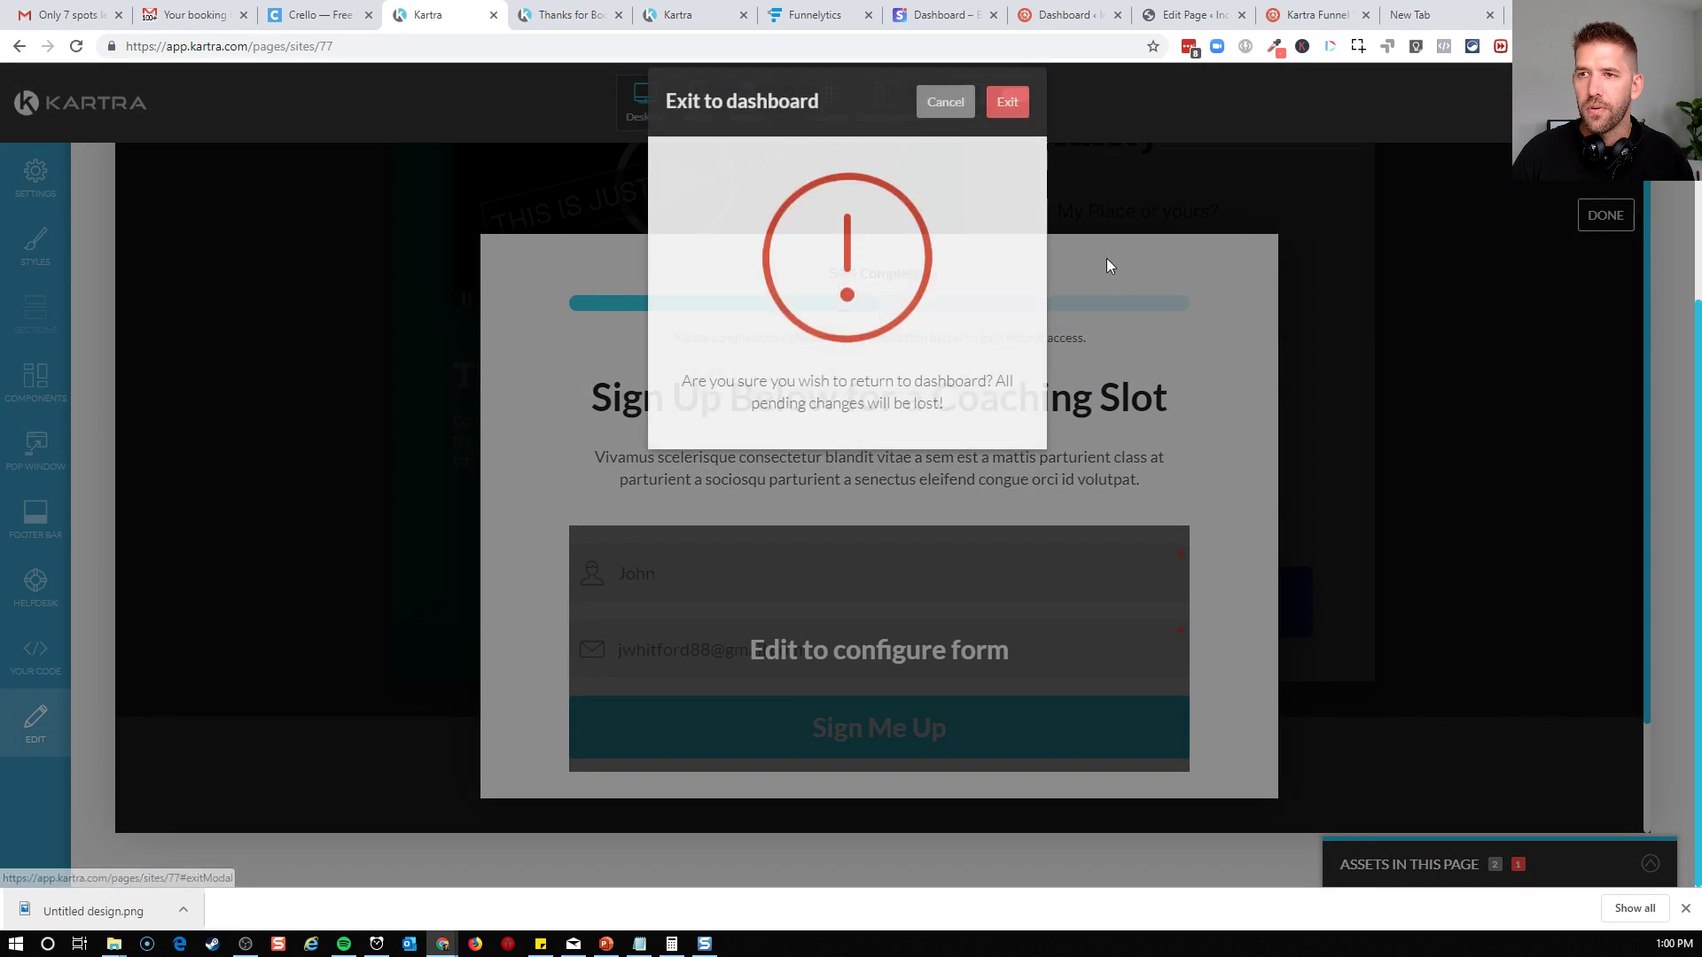
left_click(1012, 135)
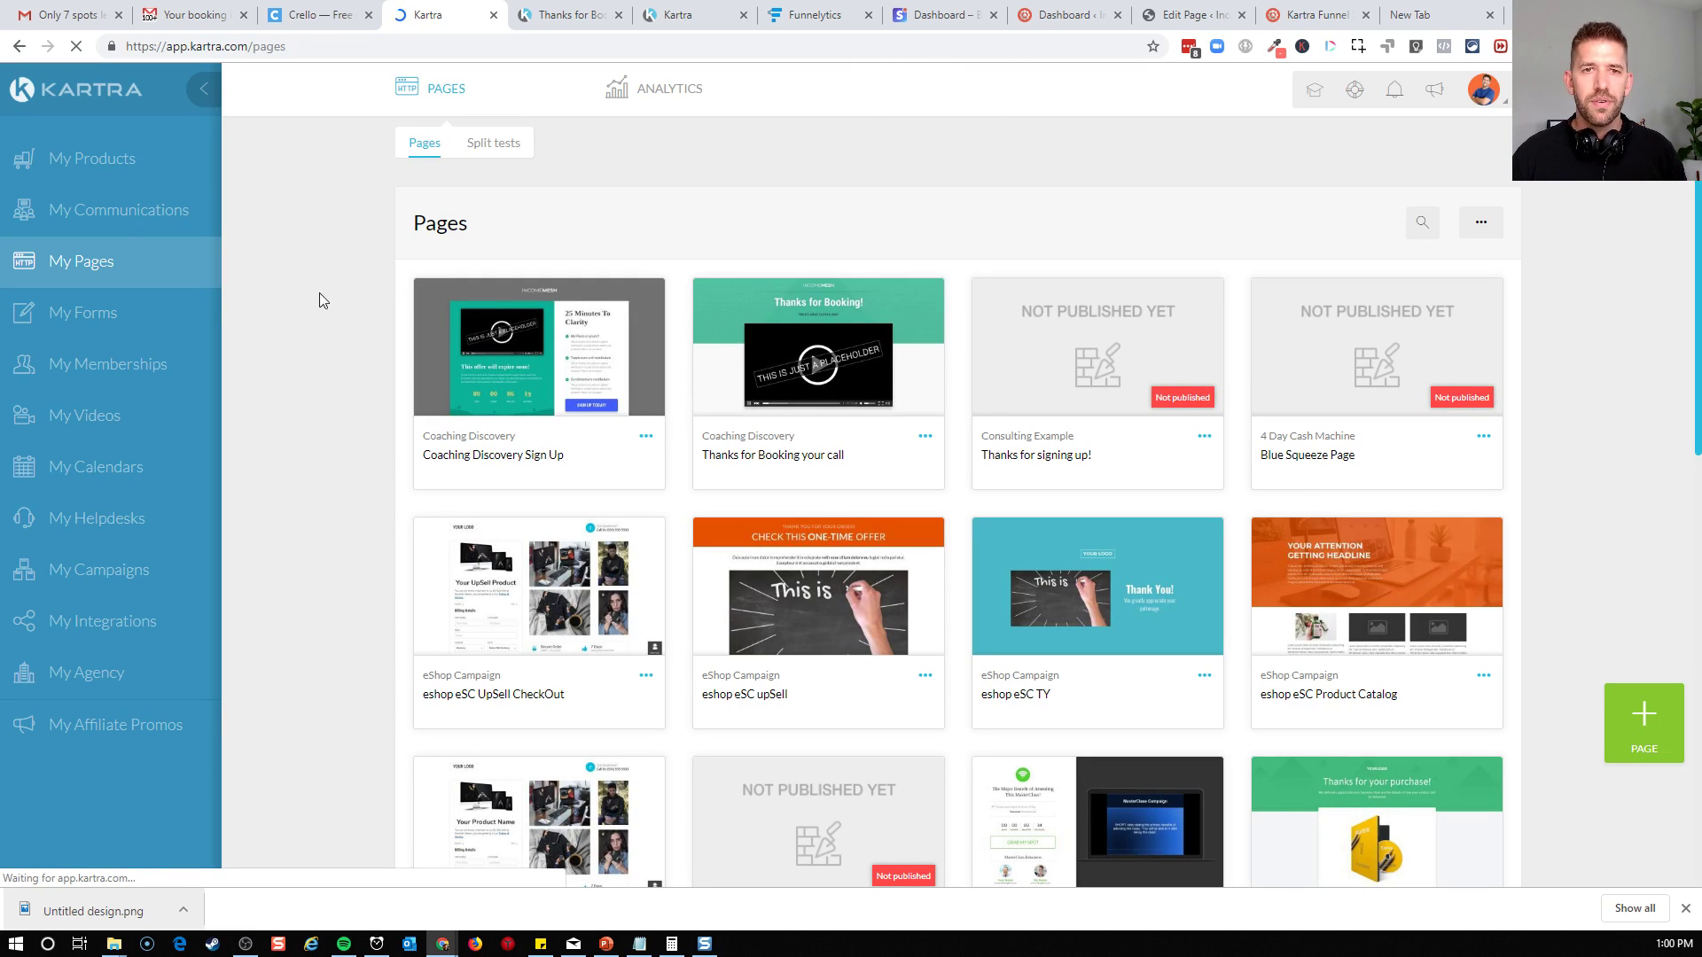
Go to Kartra's communications area and open the list of email sequences
left_click(103, 227)
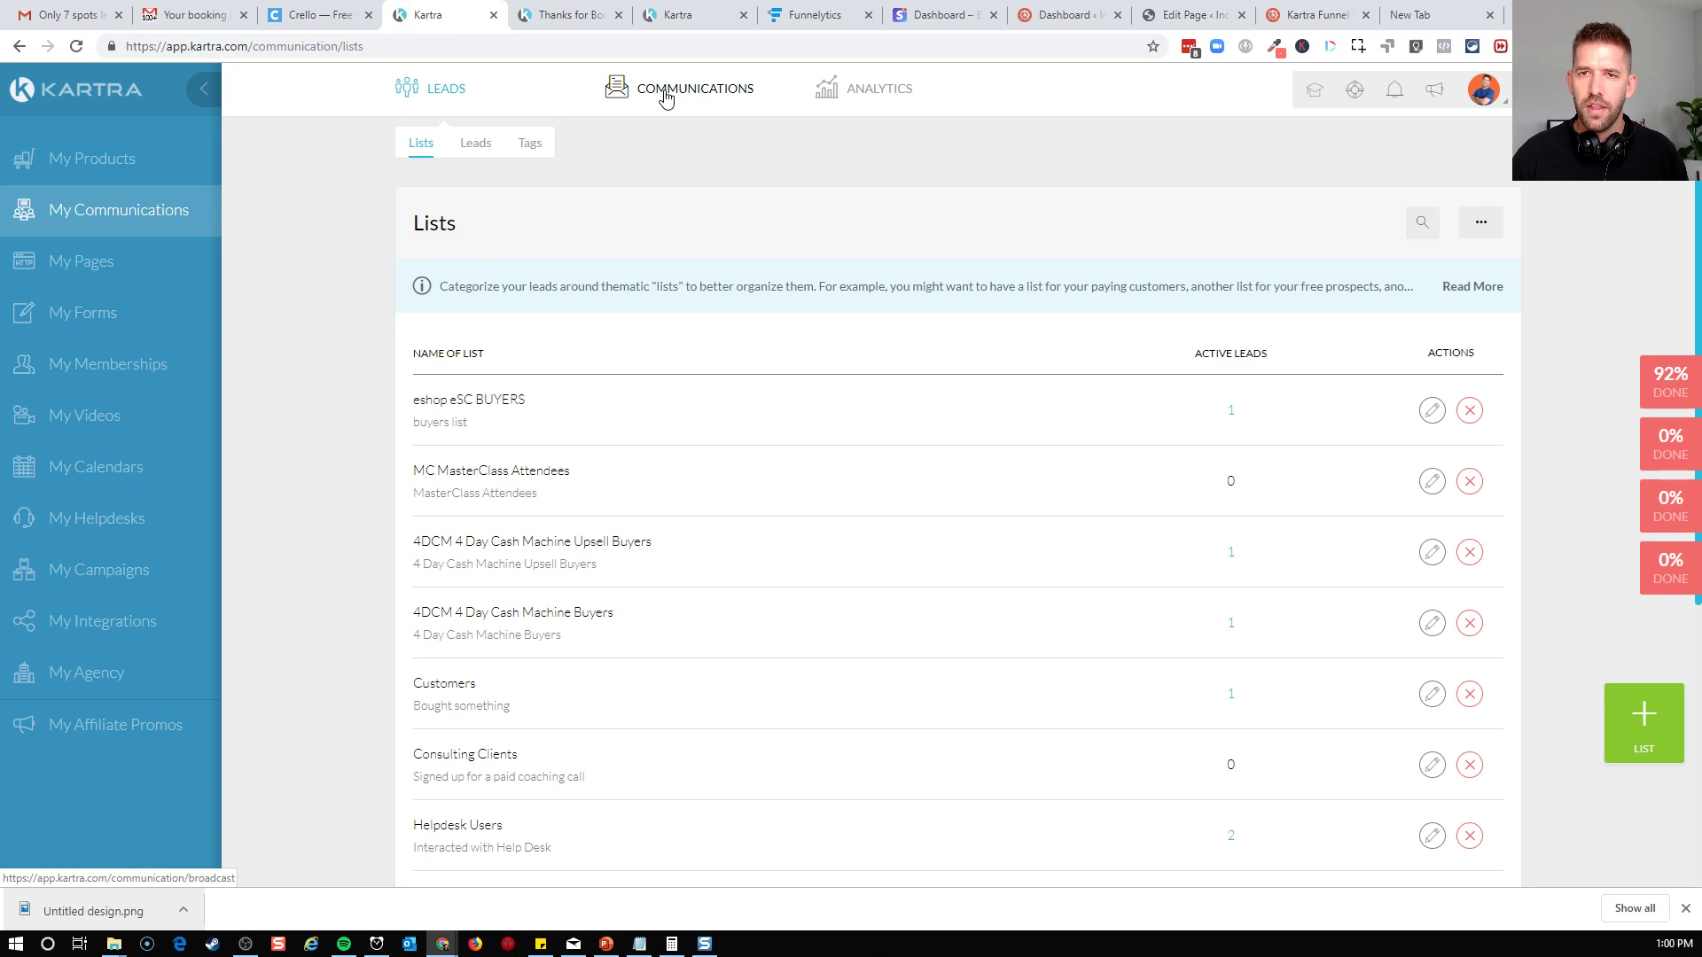
left_click(665, 98)
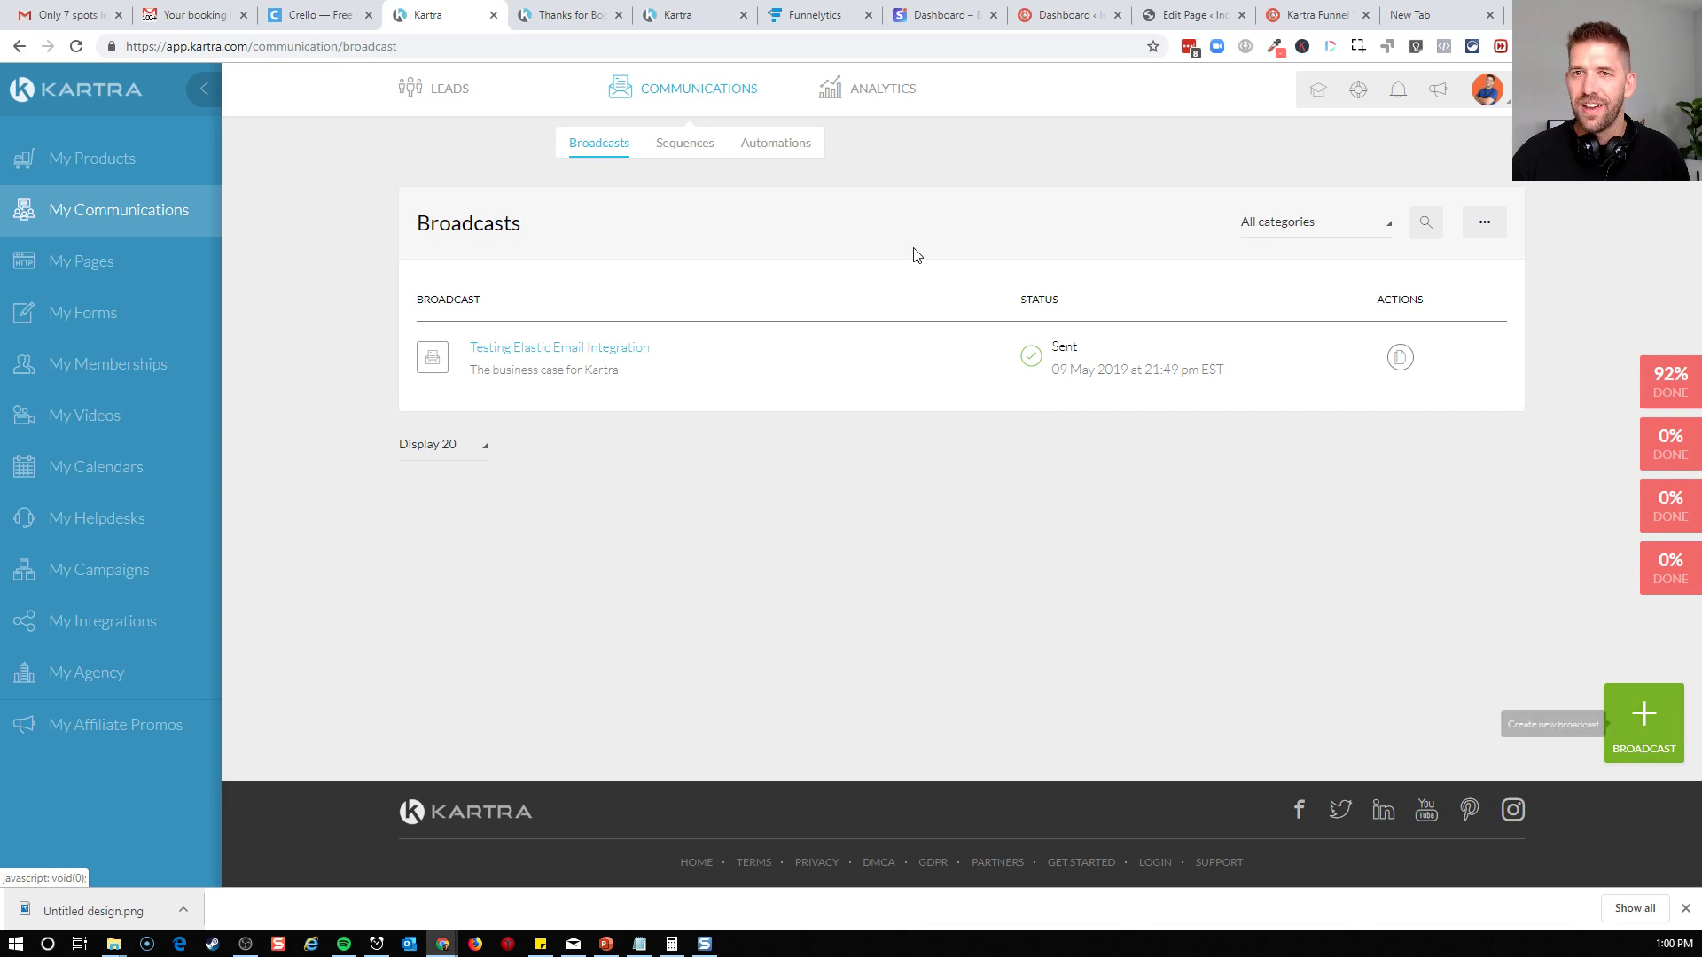
left_click(708, 150)
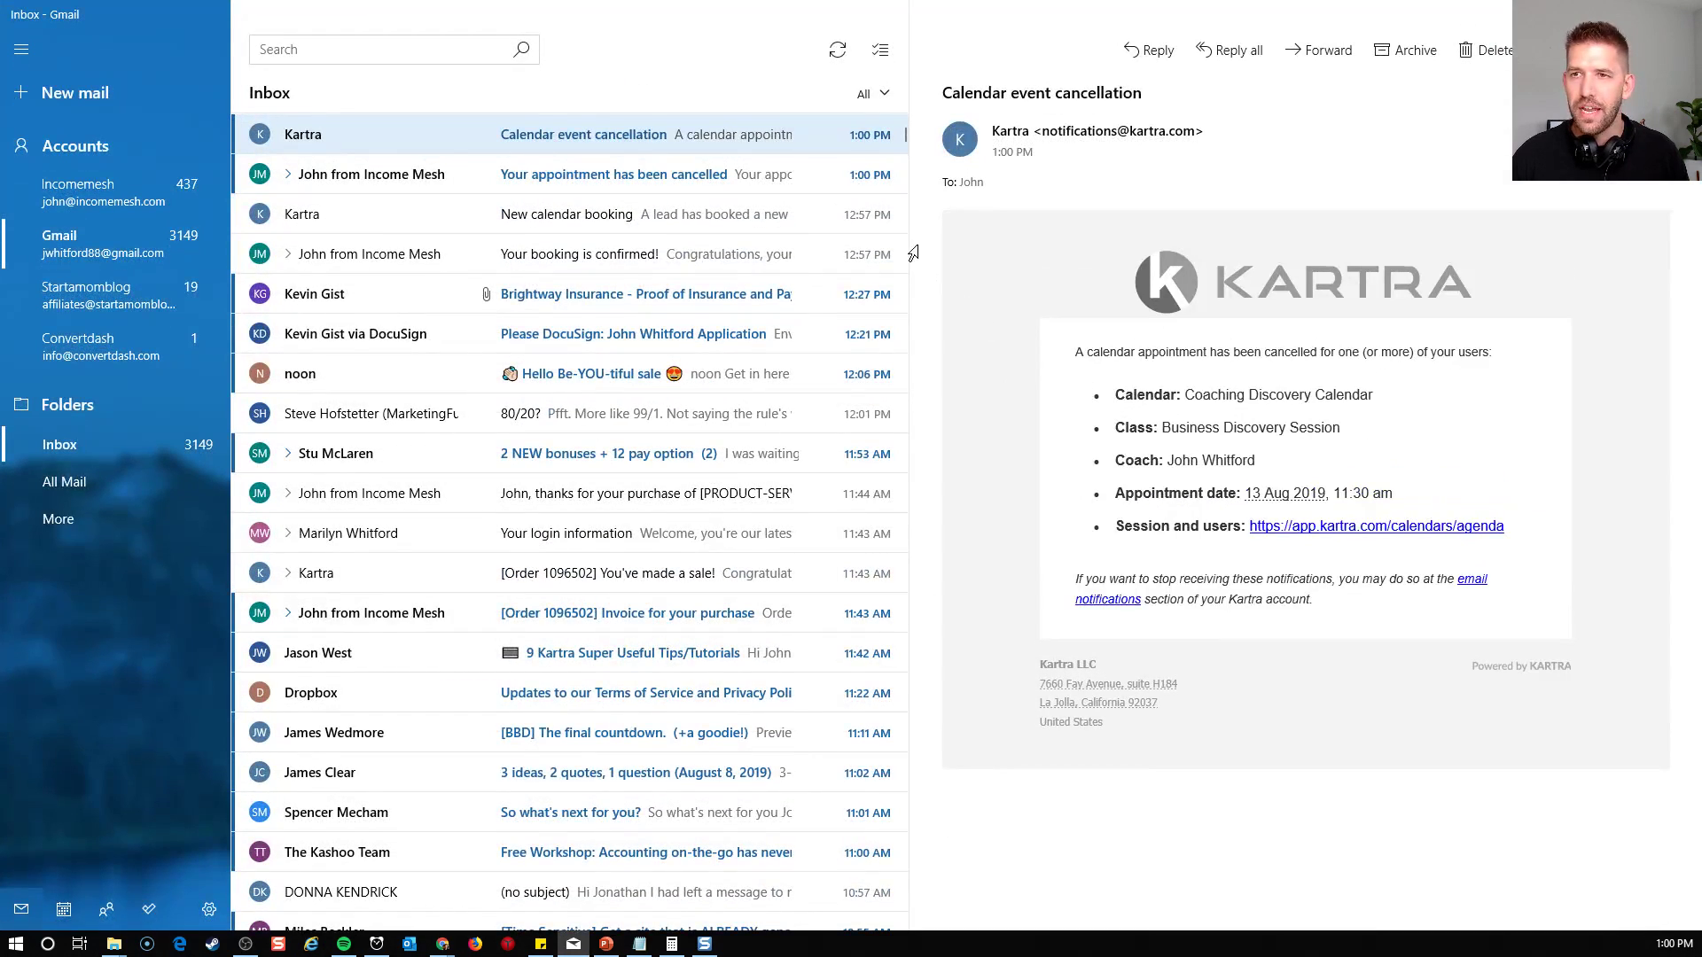
Review Kartra's Calendar event cancellation email in the Mail app, and return to the sequences list
left_click(901, 251)
left_click_drag(1090, 354, 1498, 355)
left_click(1447, 411)
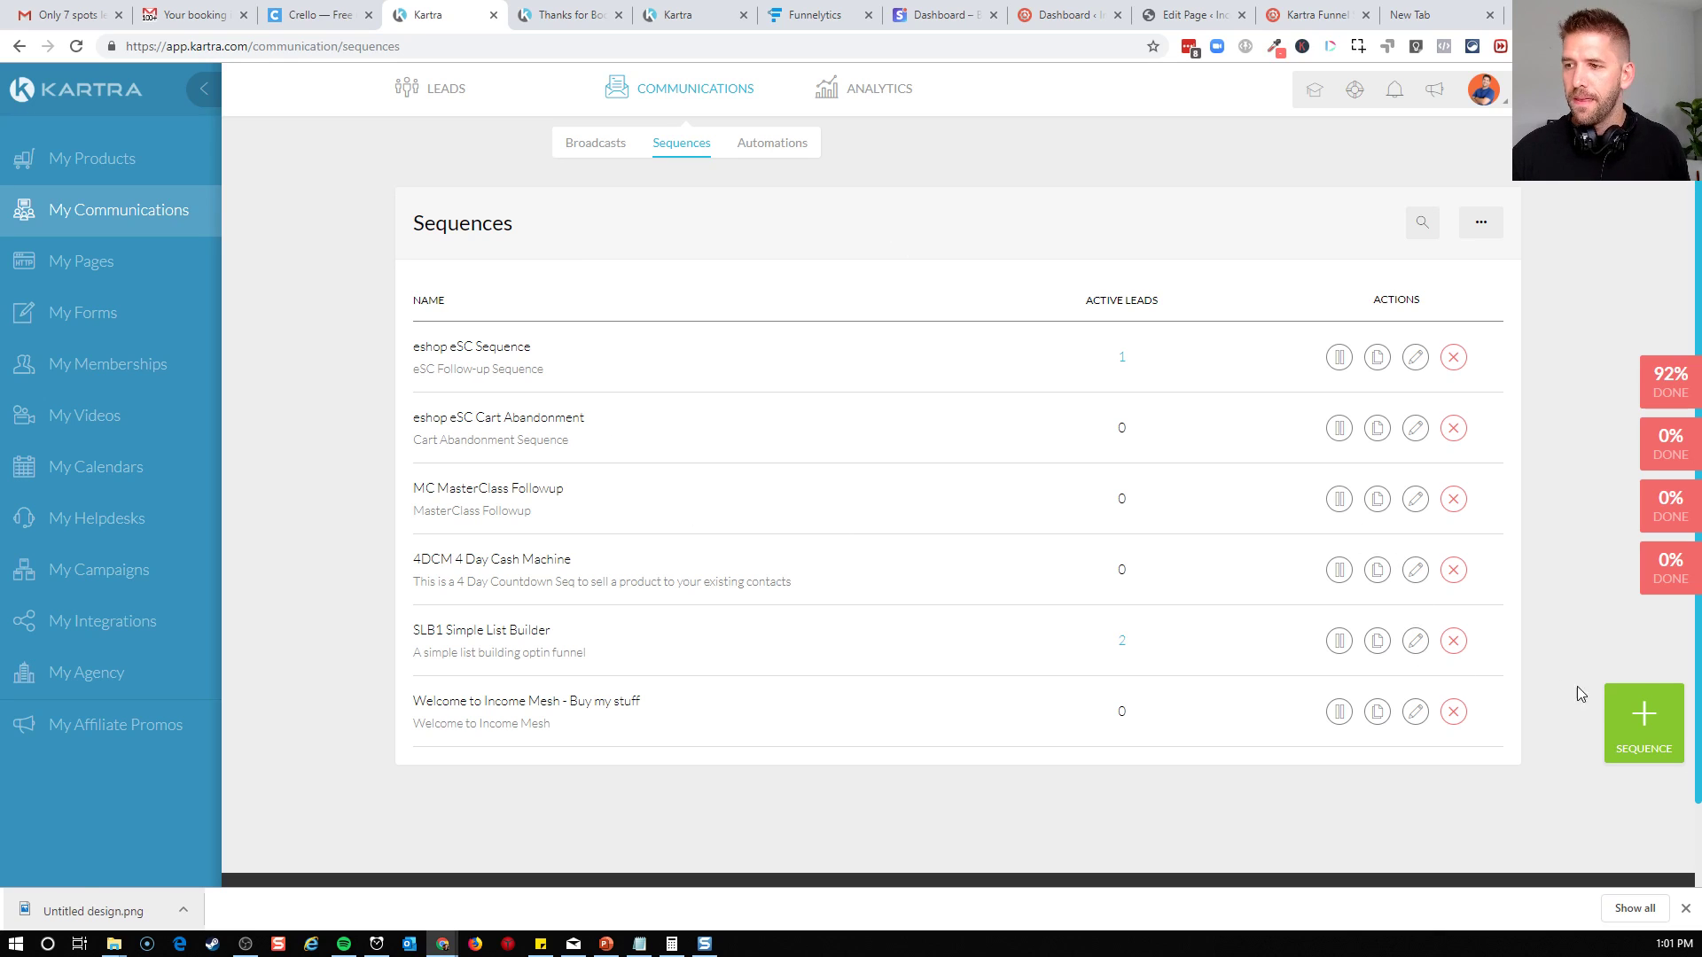
Create a sequence named "Nudge to book calendar" with the public description "Reminder emails daily until people book"
left_click(1634, 716)
left_click(952, 239)
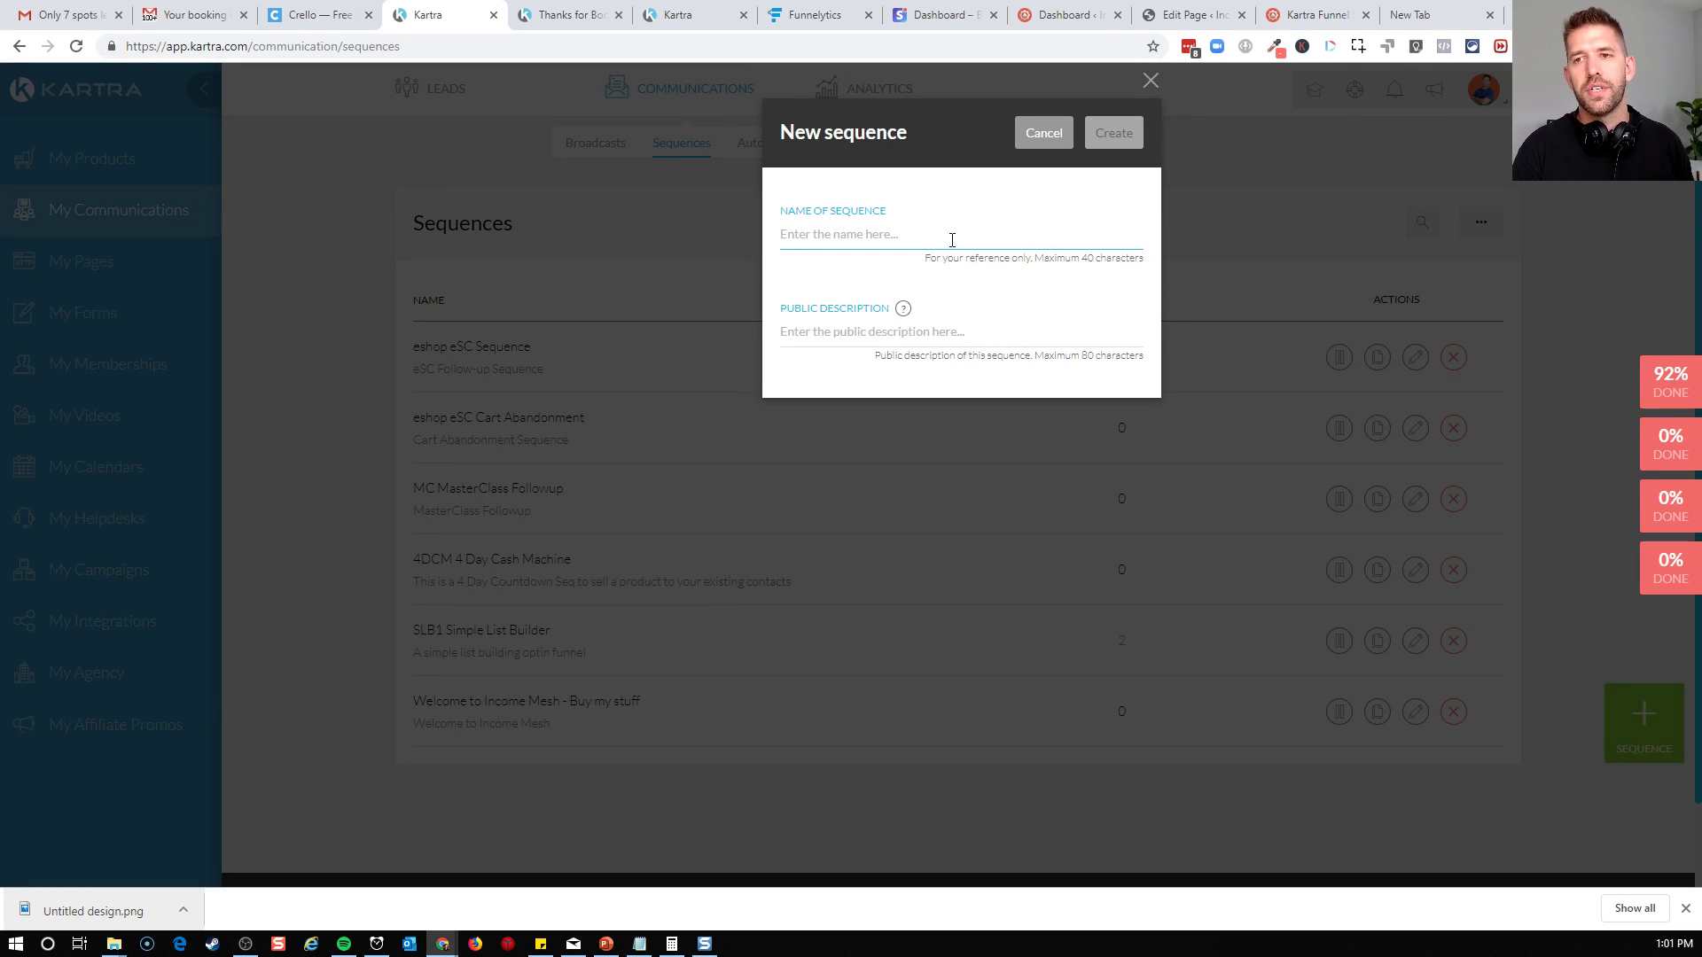
type("Nudge to book calen")
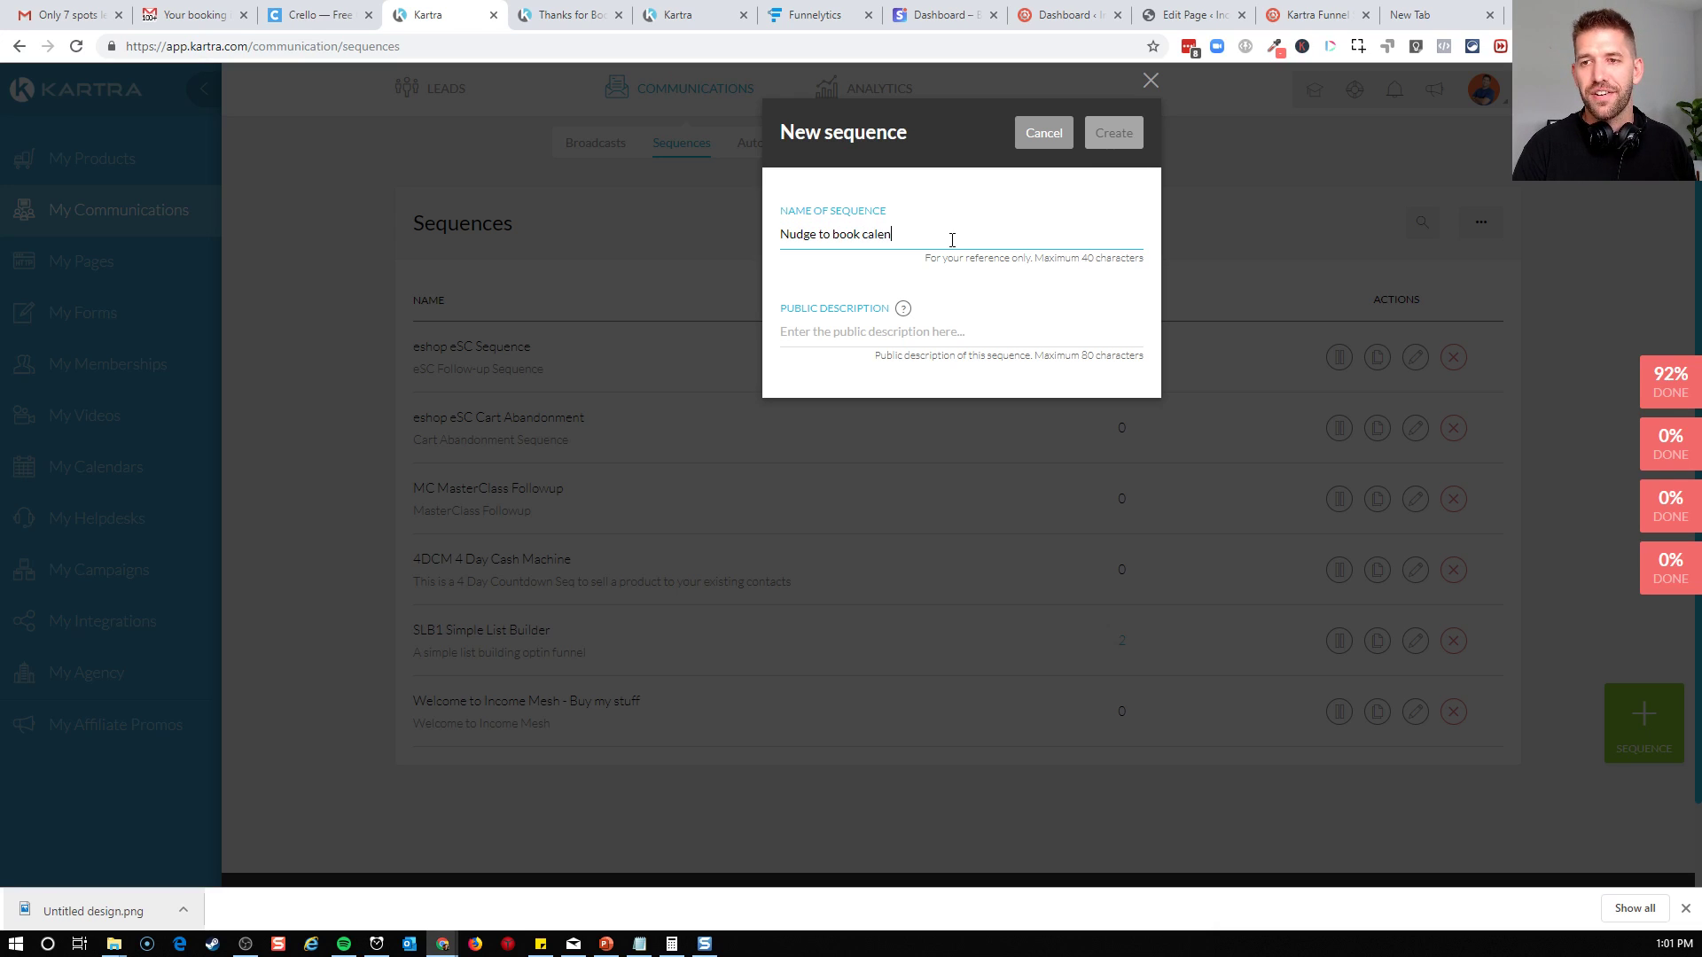
type("dar")
left_click(929, 333)
type("Reminder emails daily until people book")
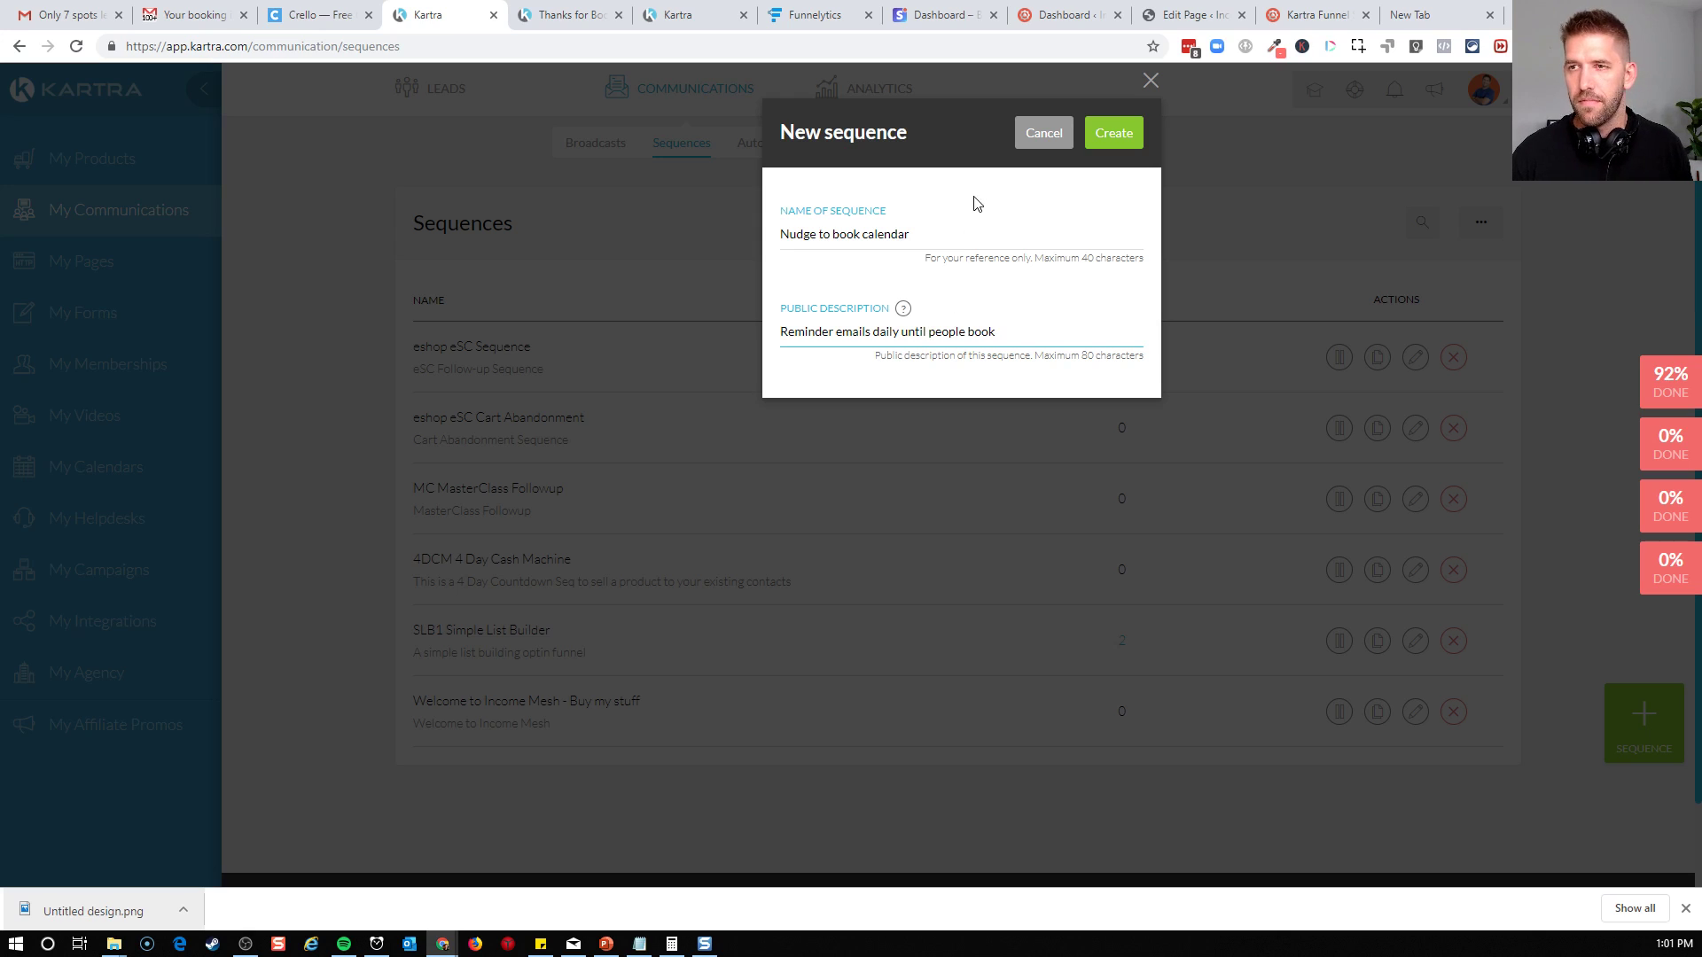
left_click(1114, 132)
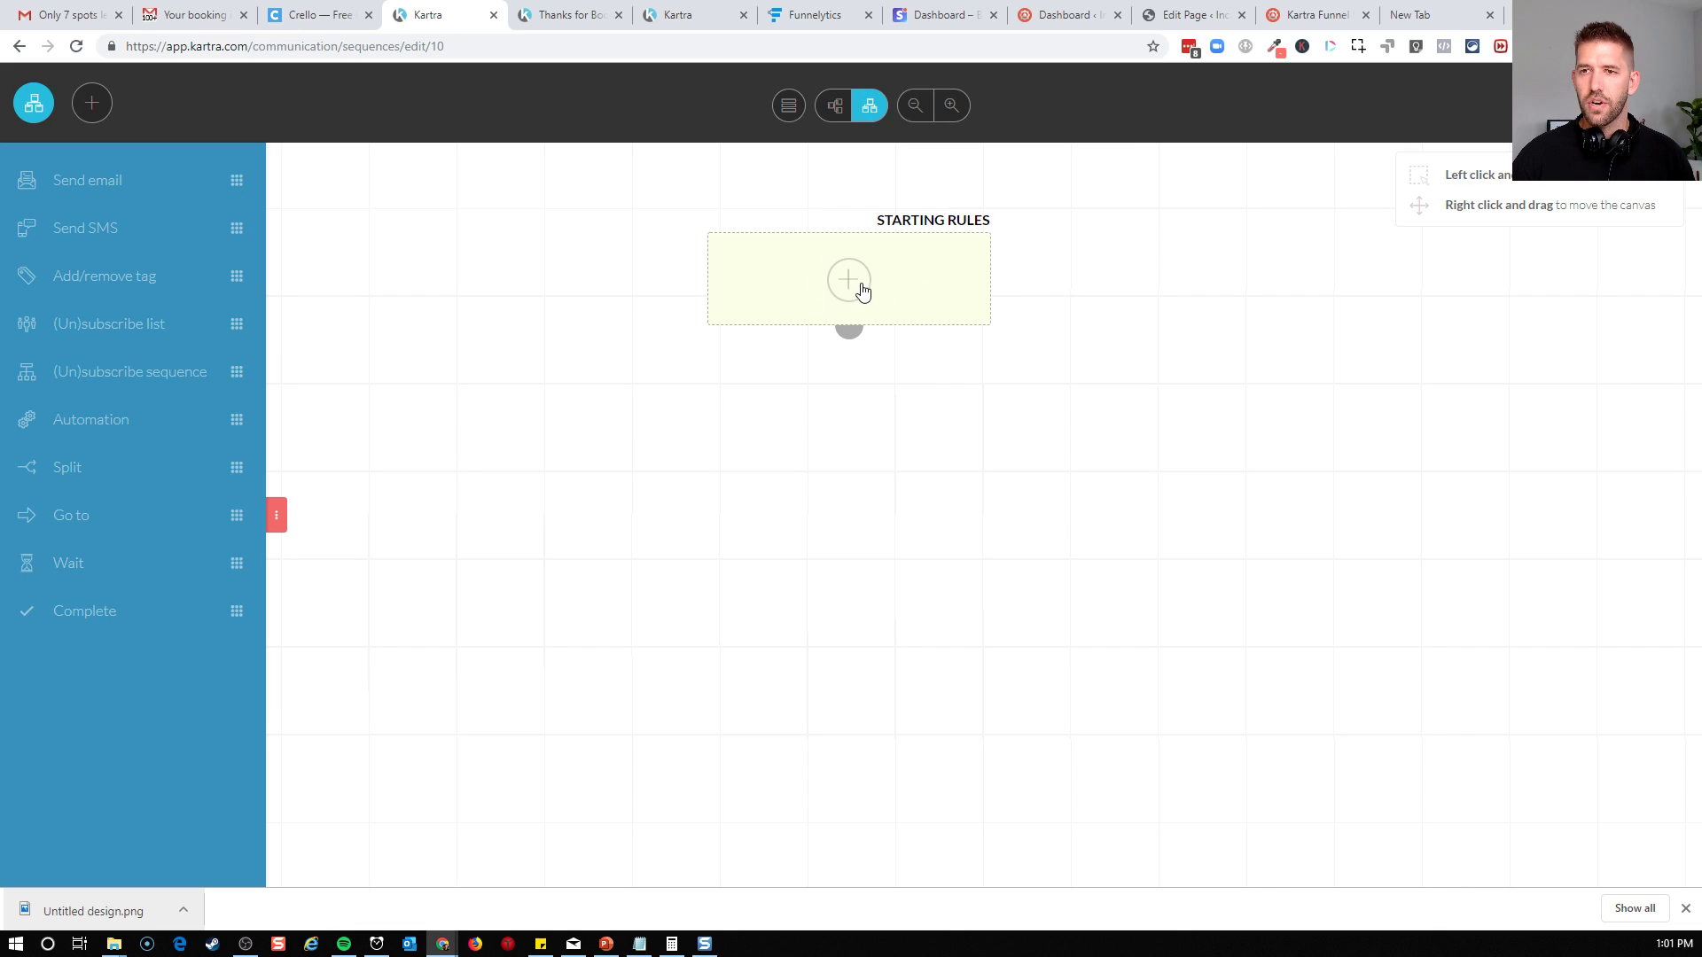
Add a starting rule triggered by the tag "Signed up for Coaching S1" from the Coaching Call Tags category, and save it
left_click(864, 290)
left_click(623, 282)
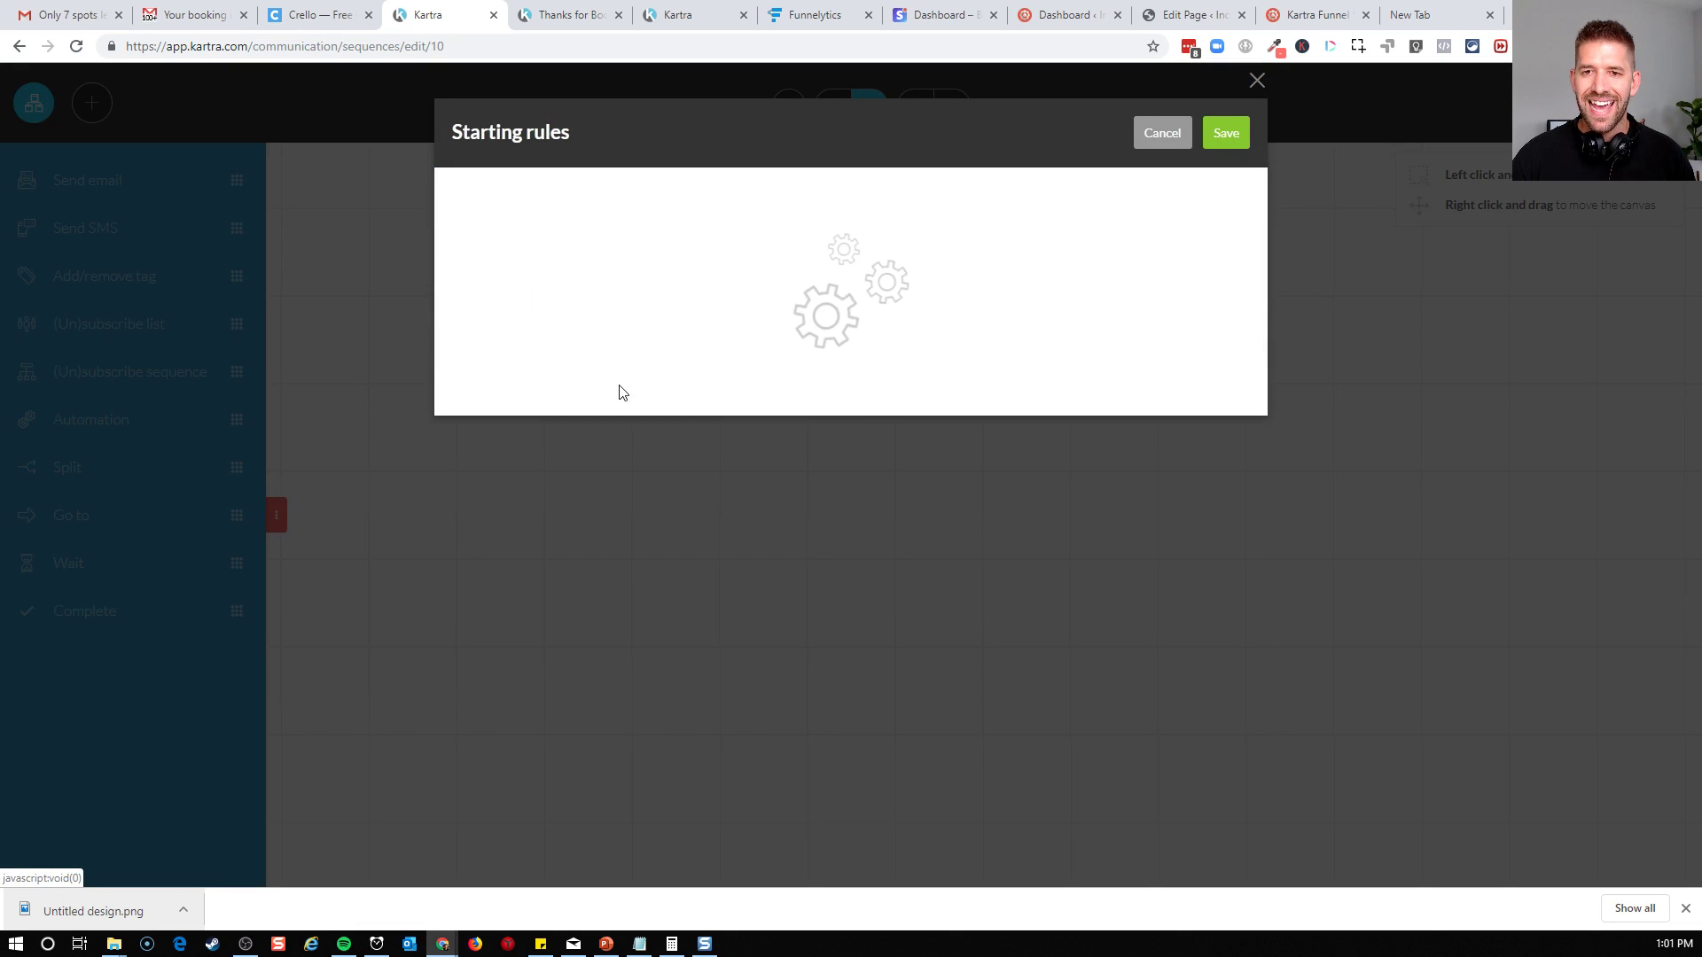
left_click(578, 399)
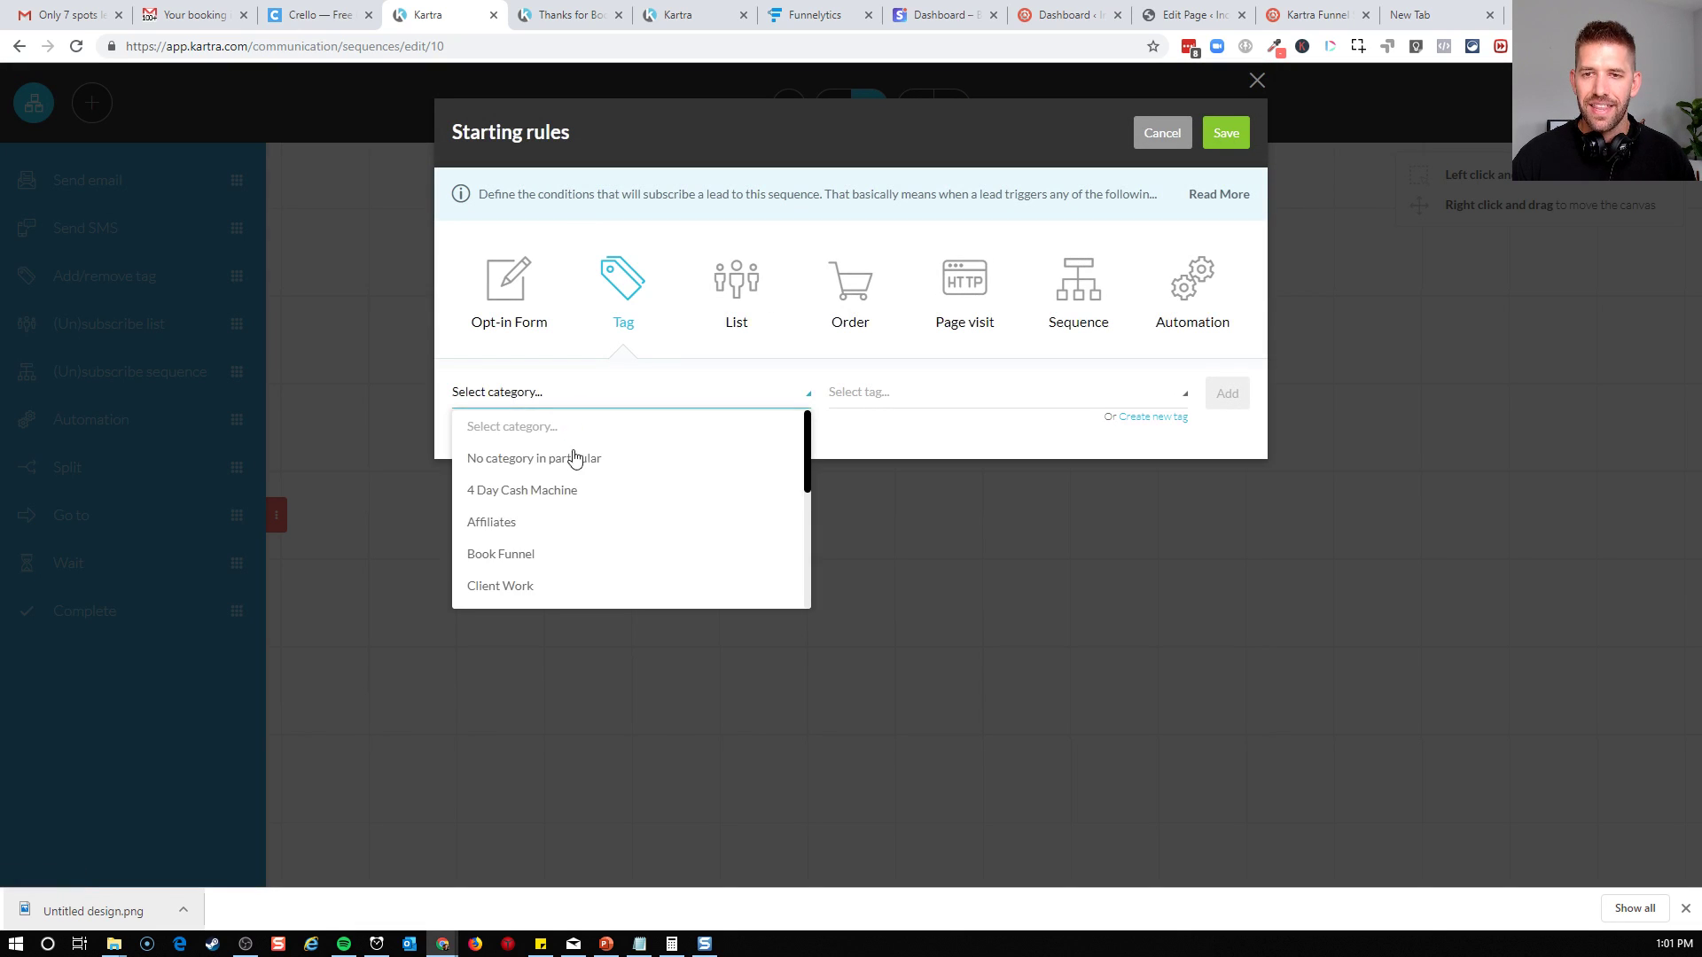
scroll(544, 555, "down", 1)
left_click(540, 532)
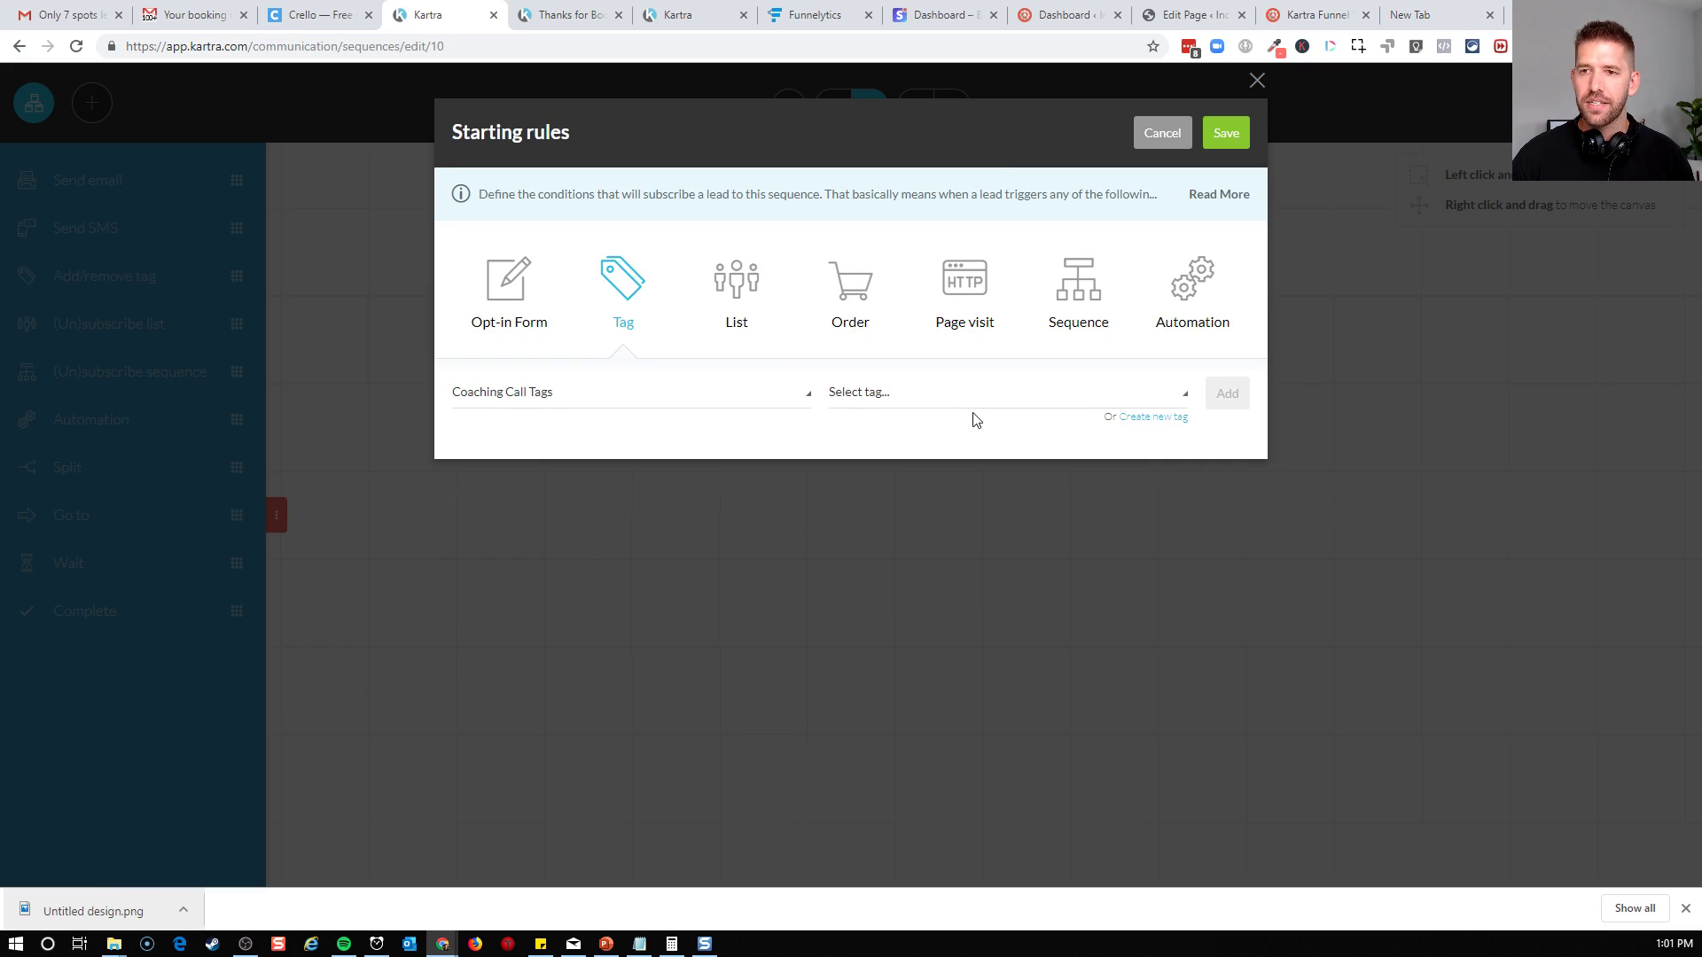
left_click(938, 391)
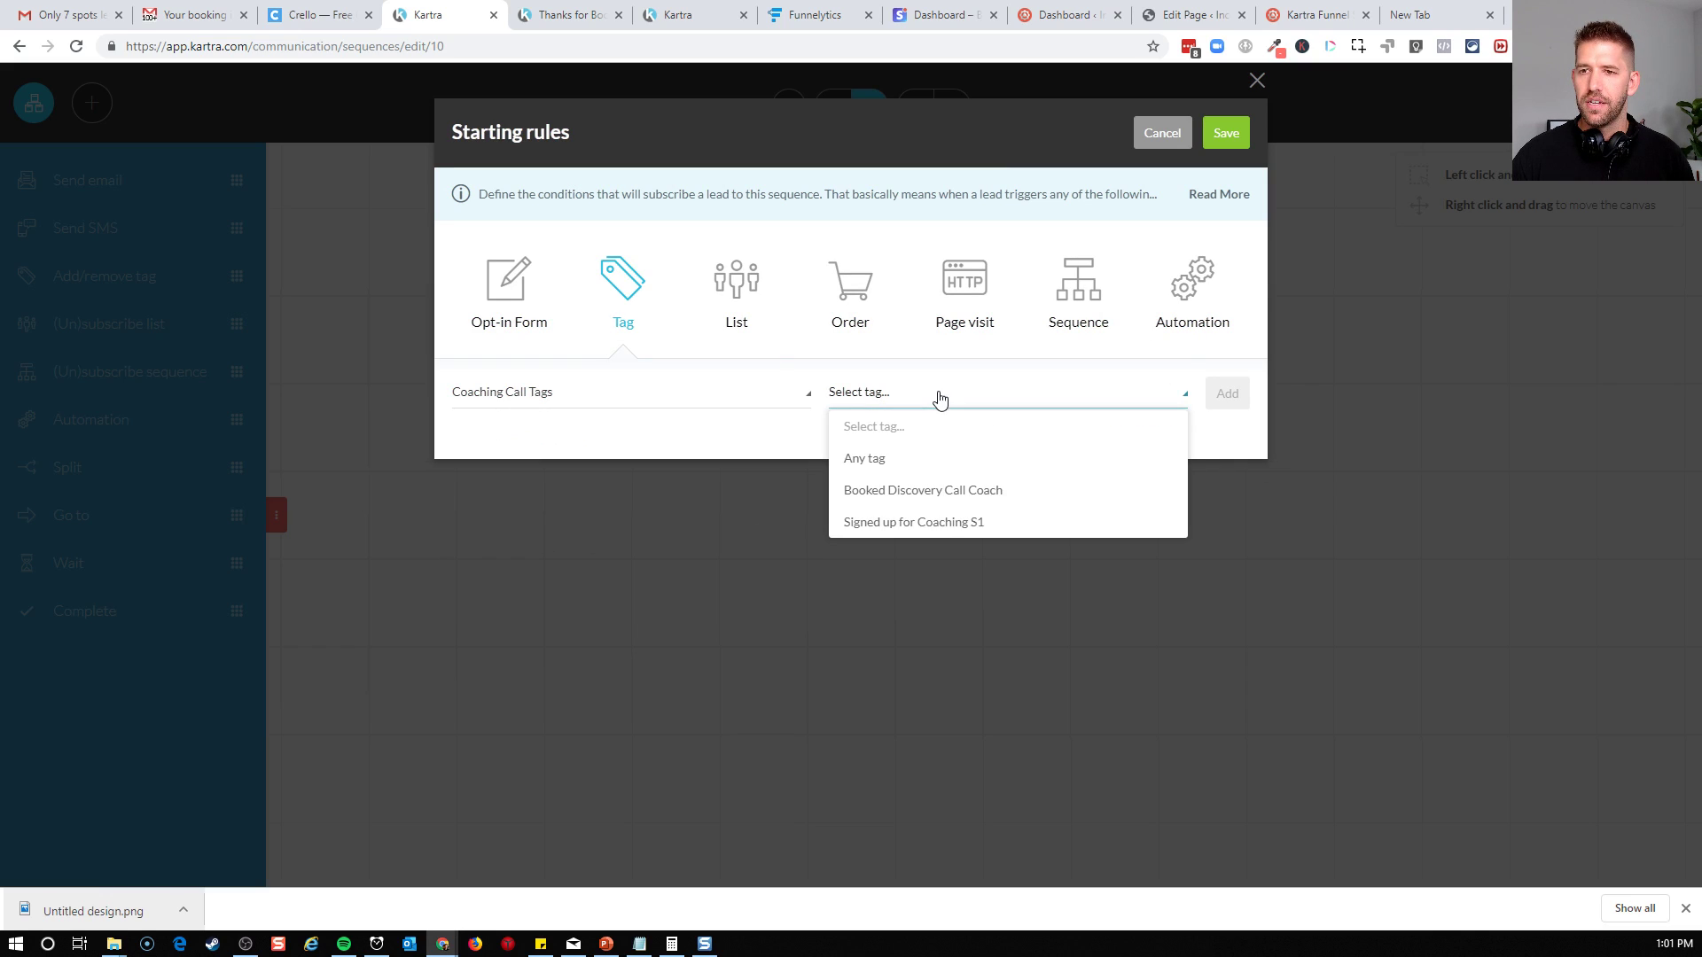
left_click(867, 524)
left_click(1229, 395)
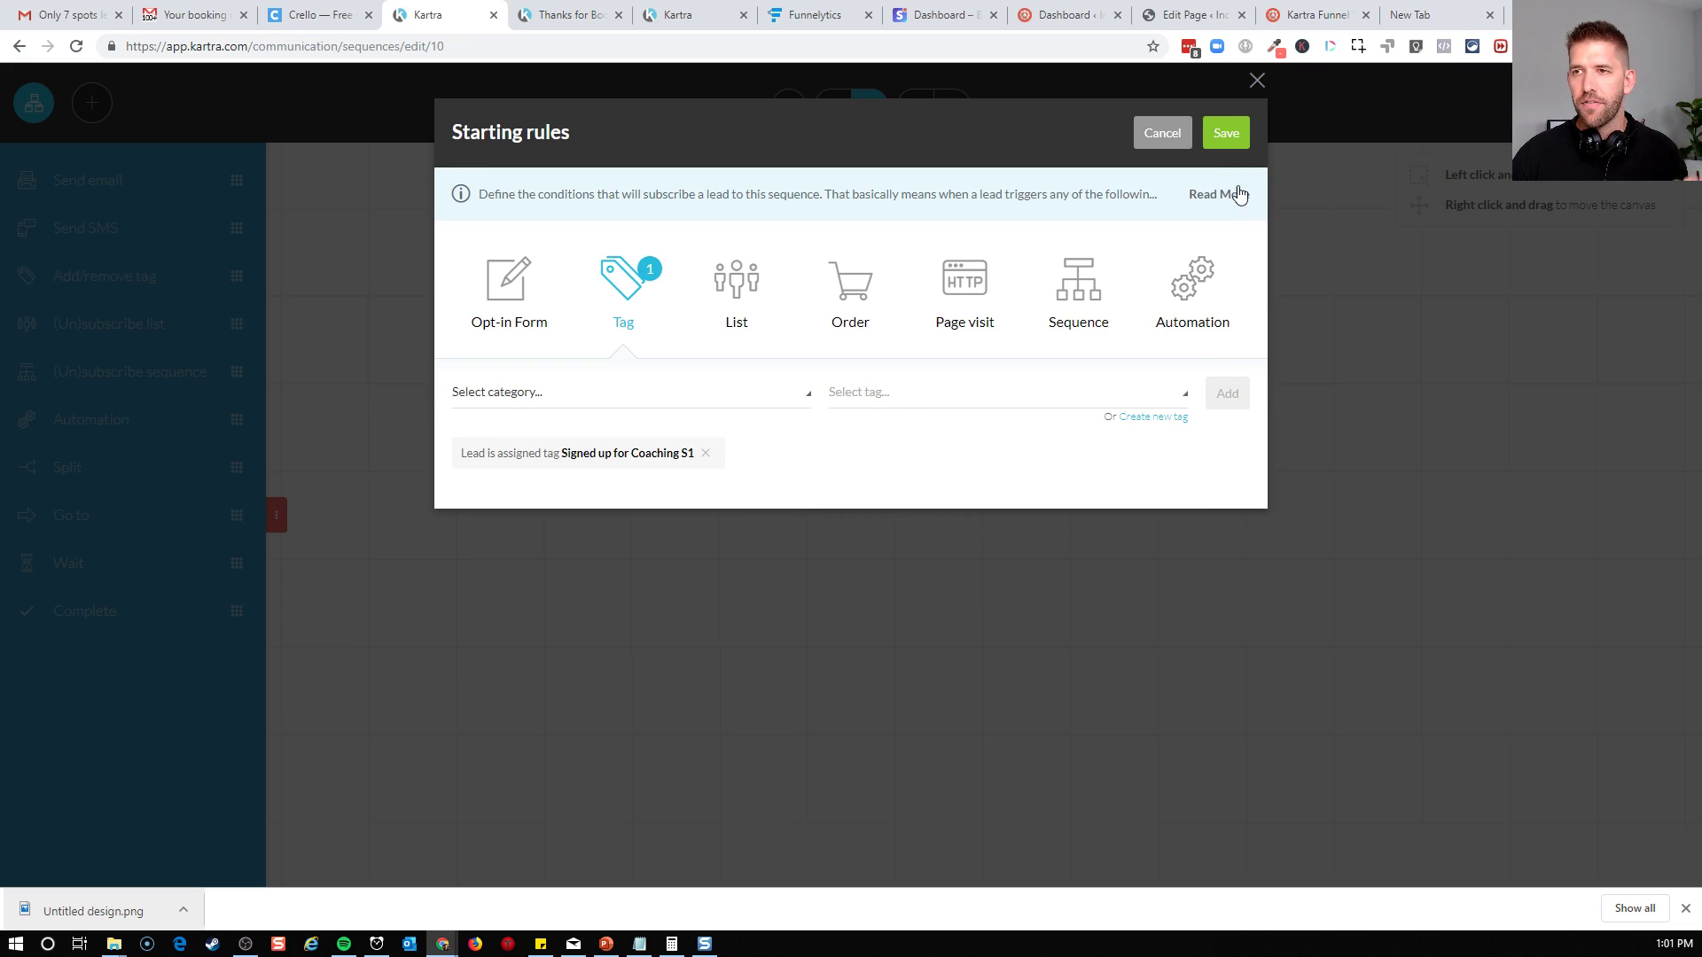
left_click(1234, 138)
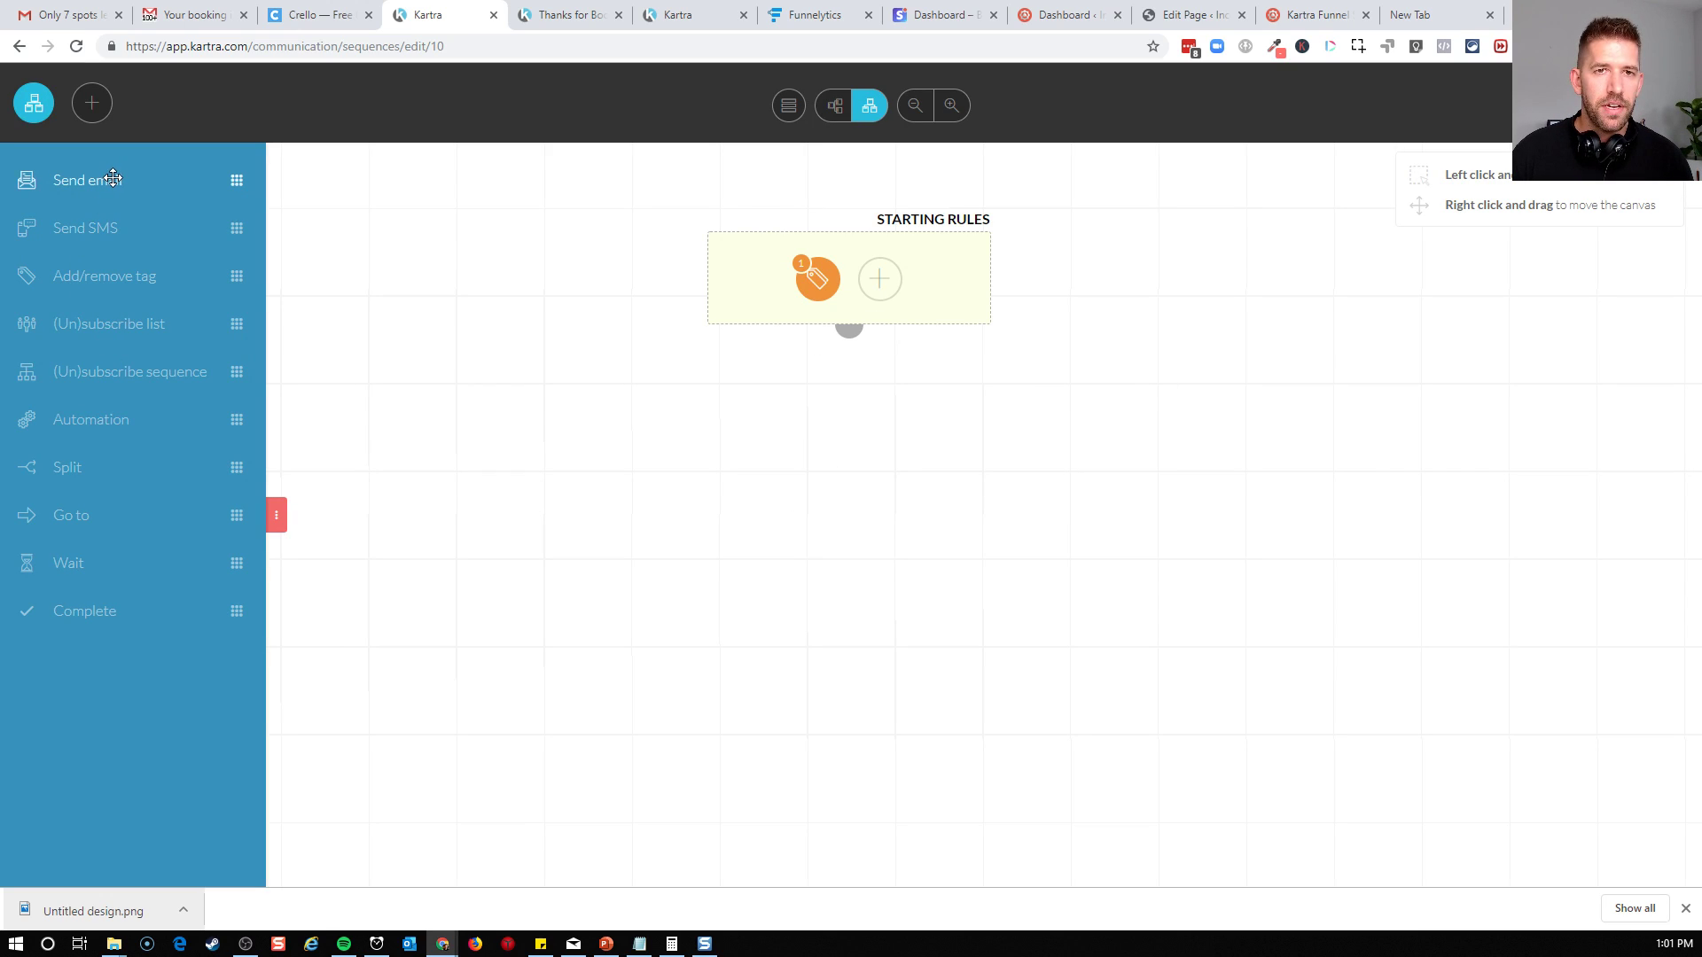
Add a send-email step that waits 0 days and 2 hours after the previous step, keeping all days and times allowed
mouse_move(155, 179)
left_mouse_down()
mouse_move(178, 257)
mouse_move(140, 169)
mouse_move(140, 190)
left_mouse_up()
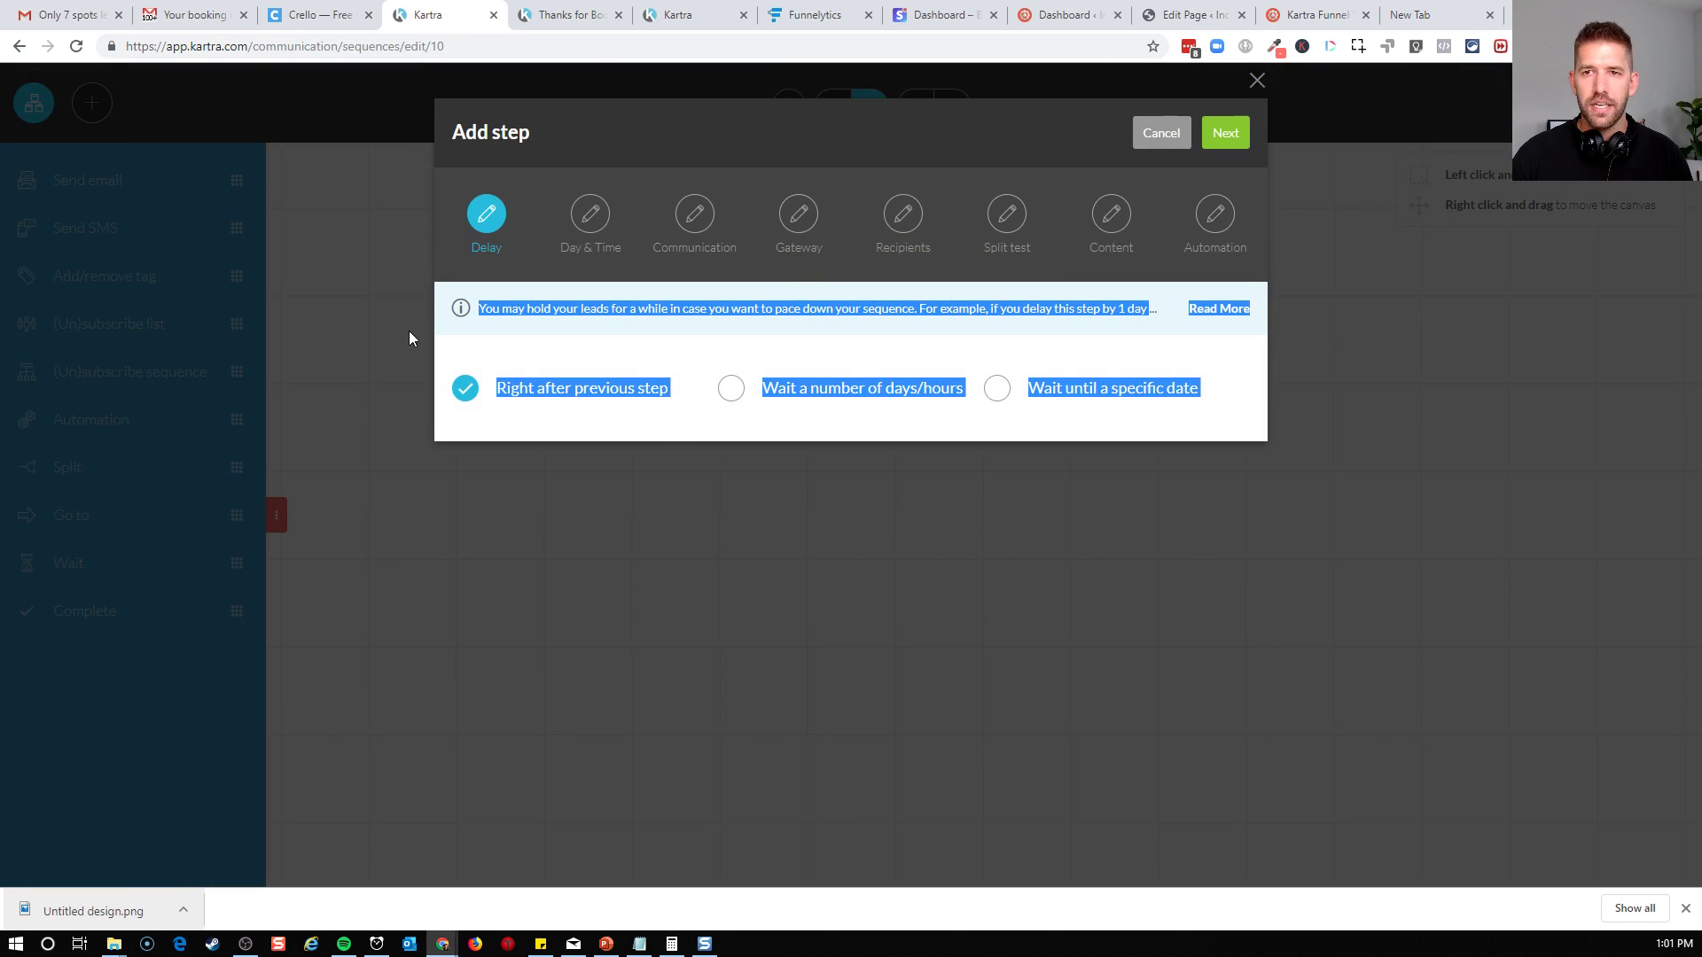
left_click(731, 388)
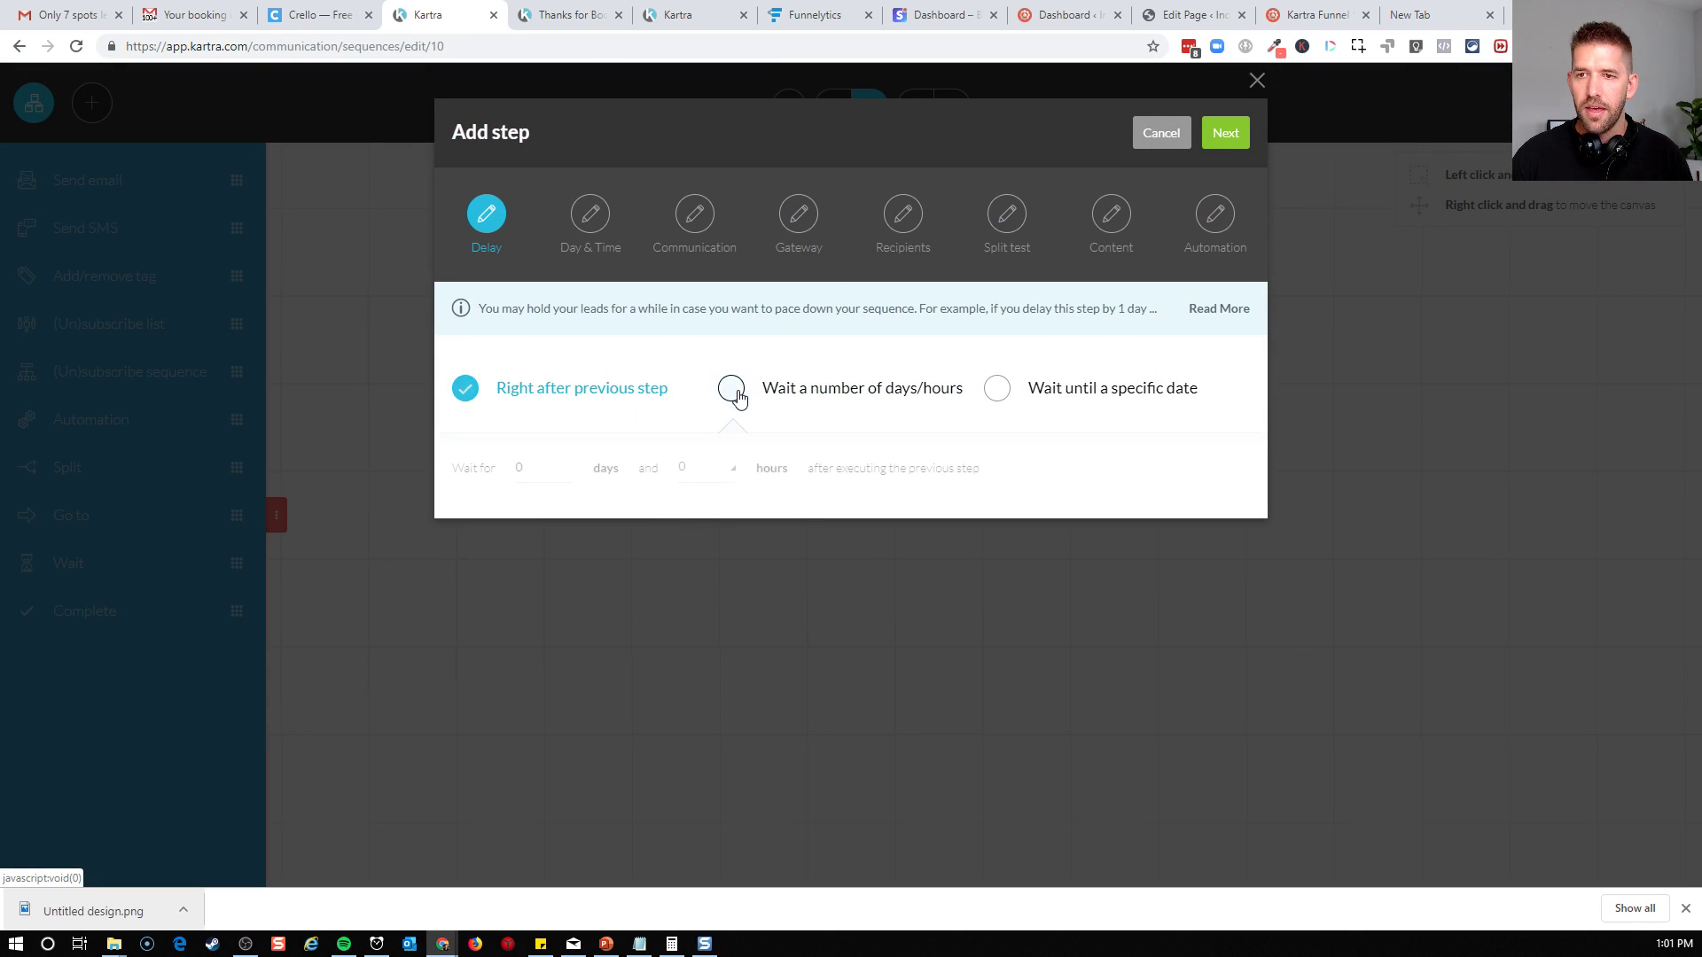
left_click(723, 470)
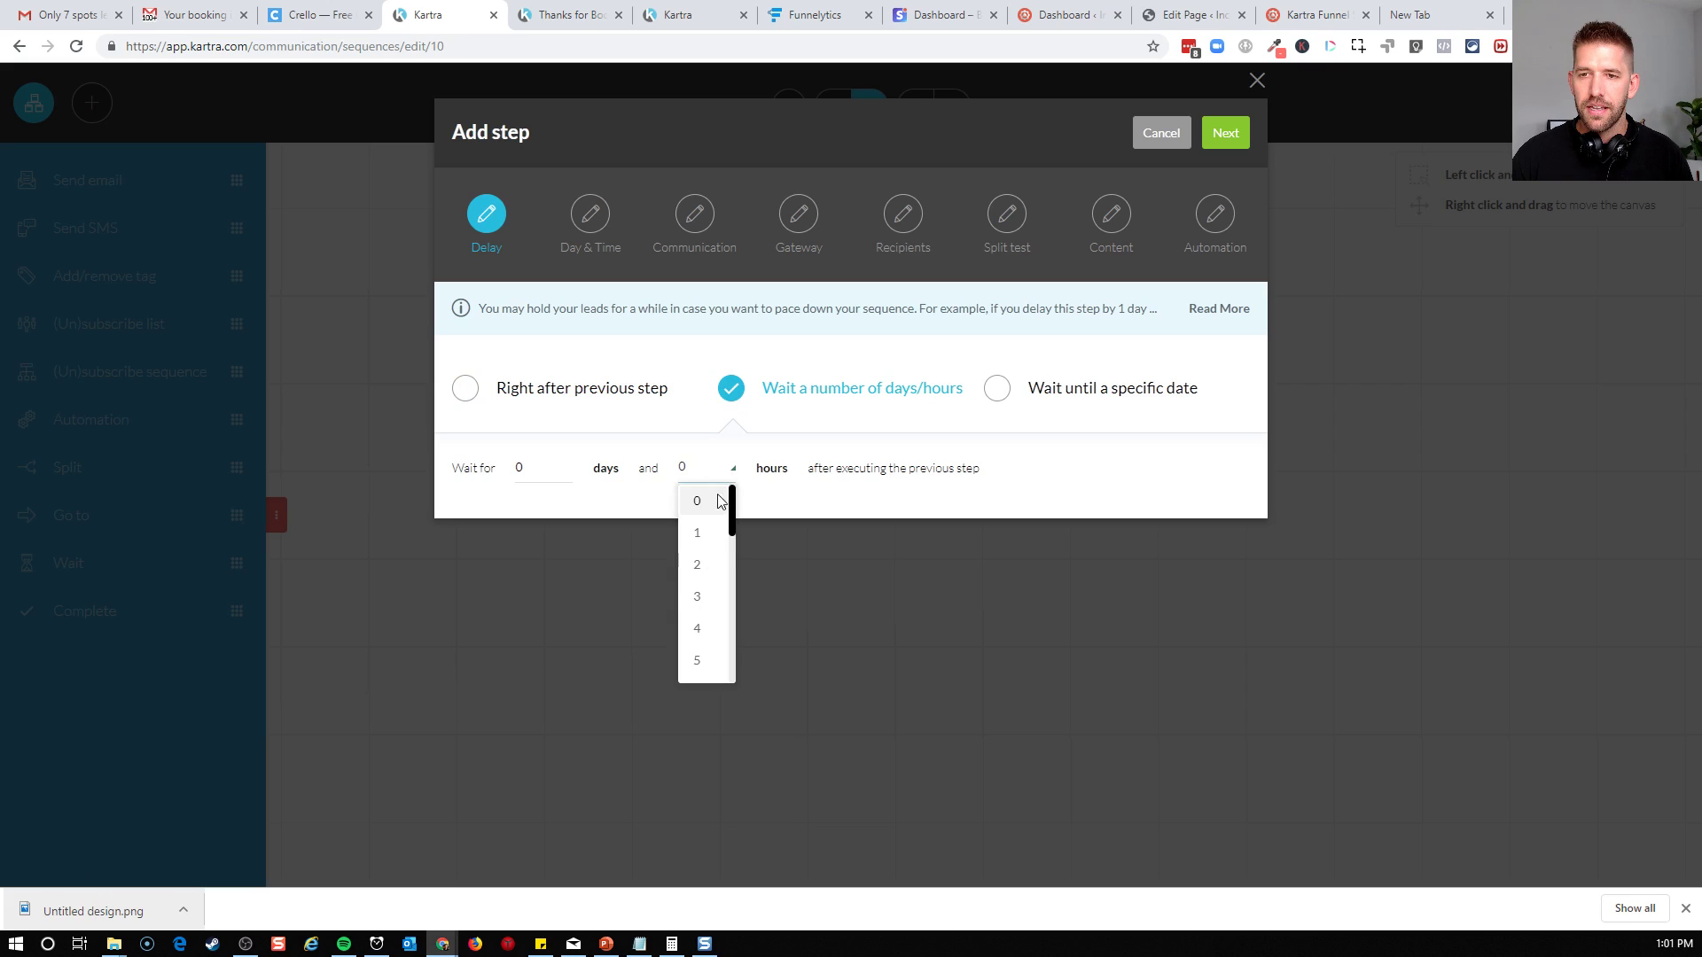
left_click(701, 569)
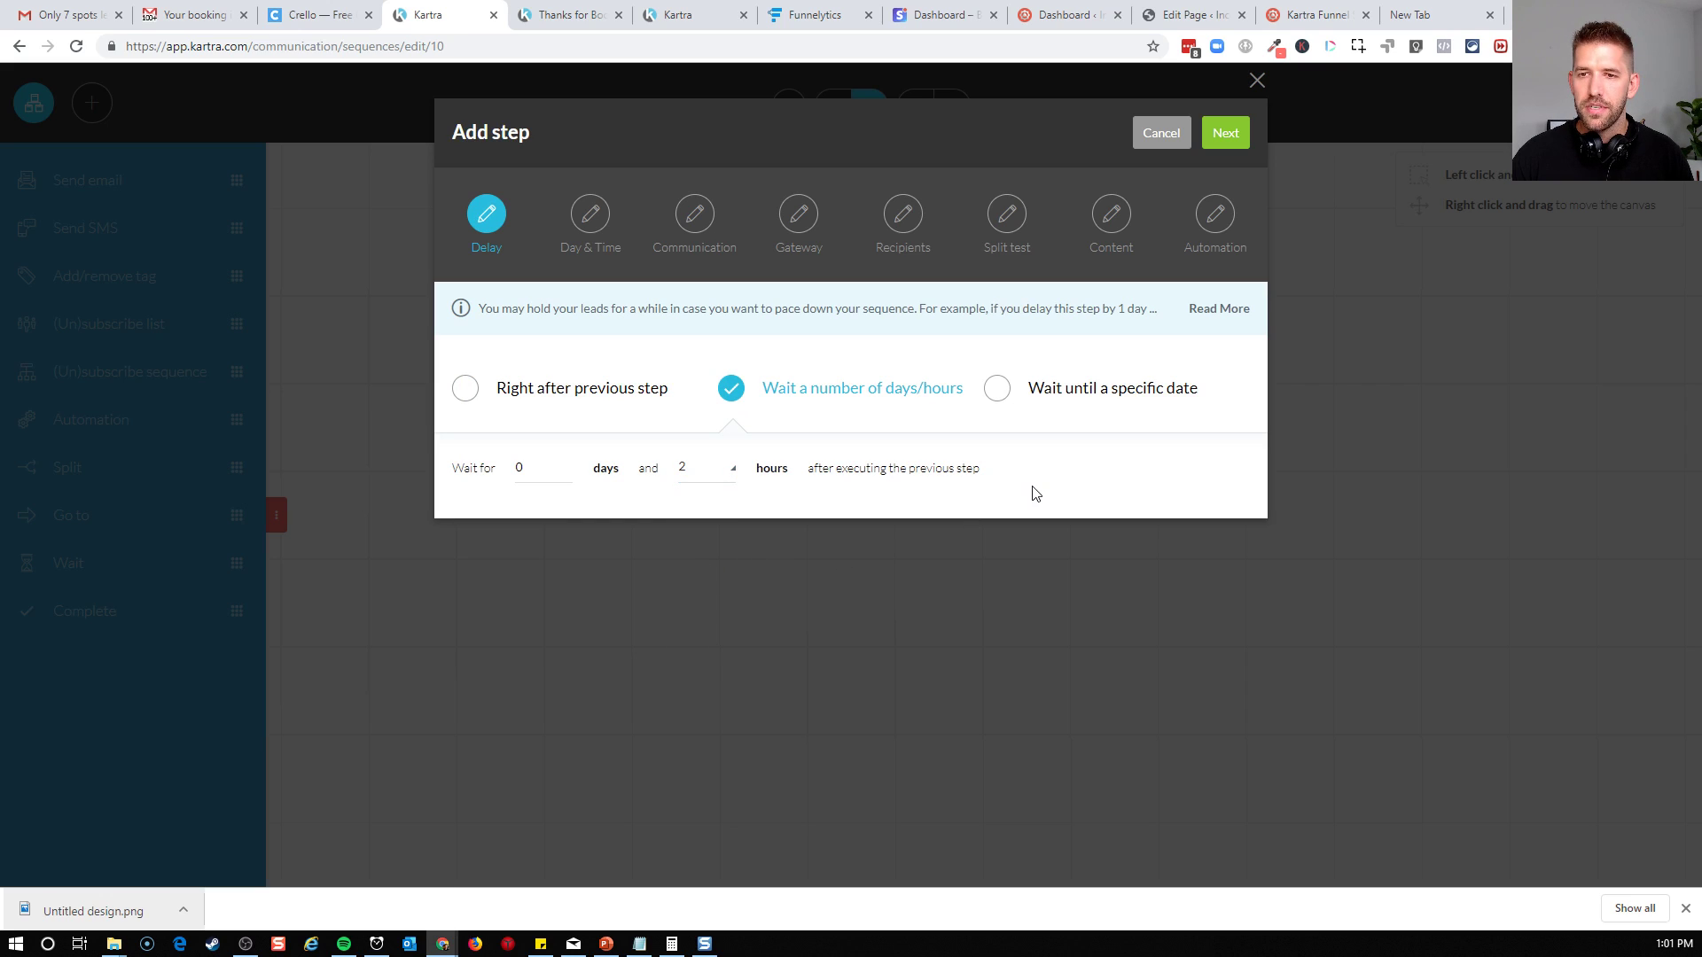
left_click(1223, 131)
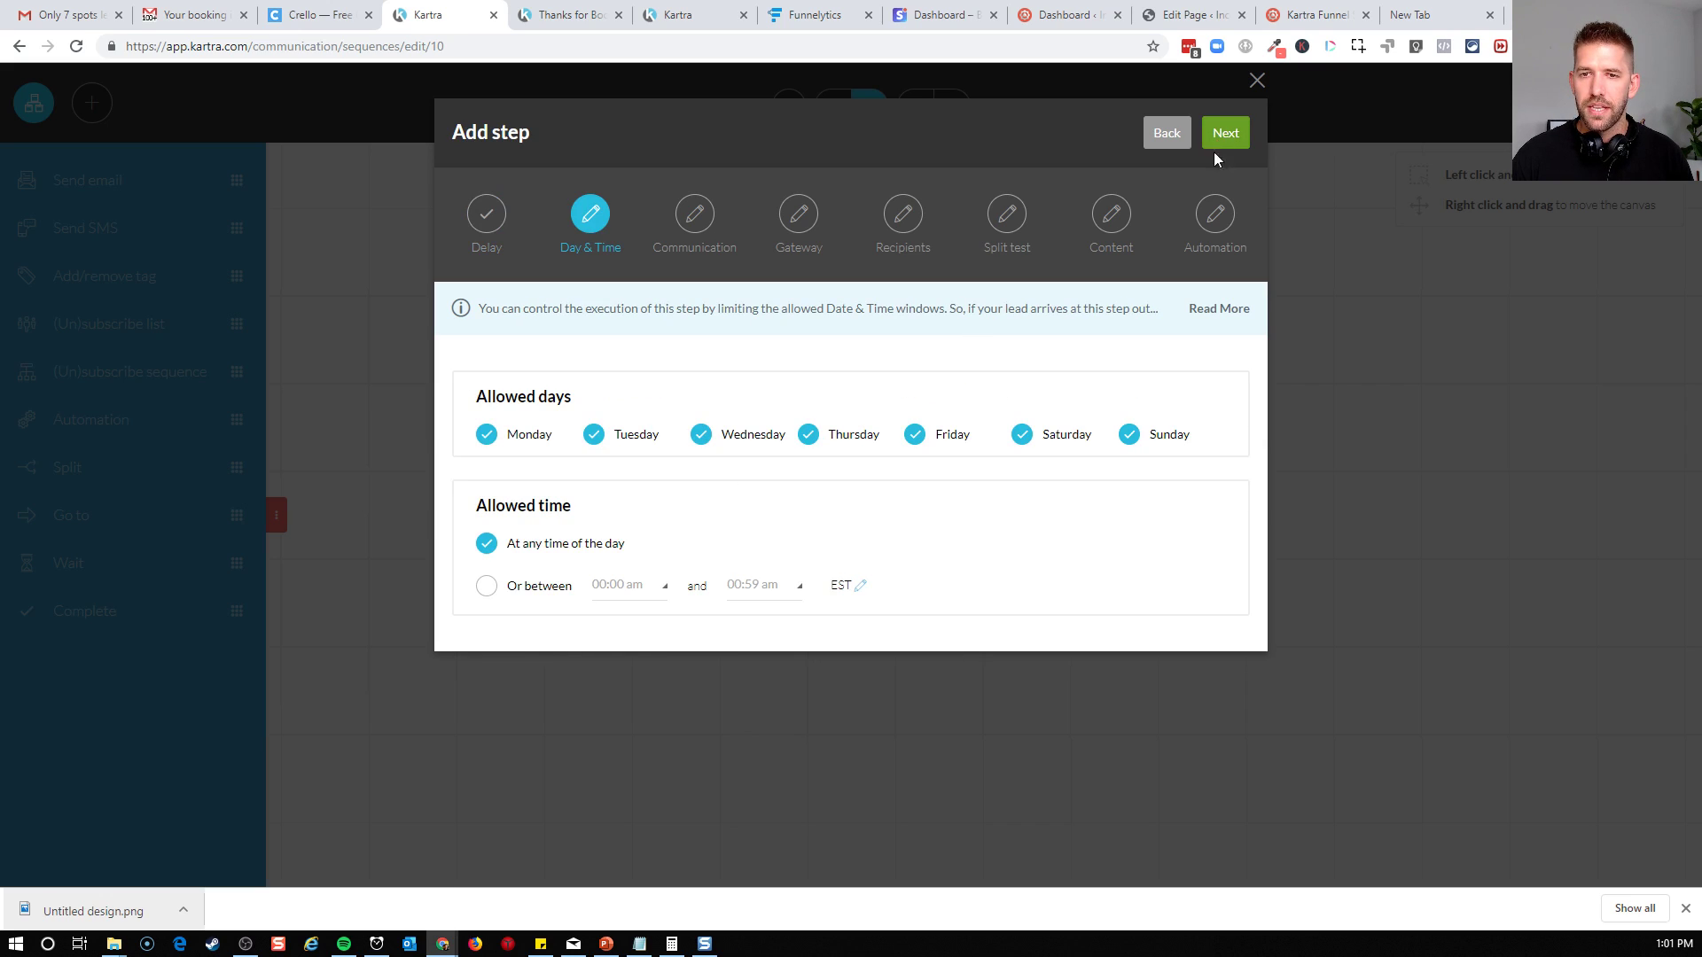
left_click(1229, 143)
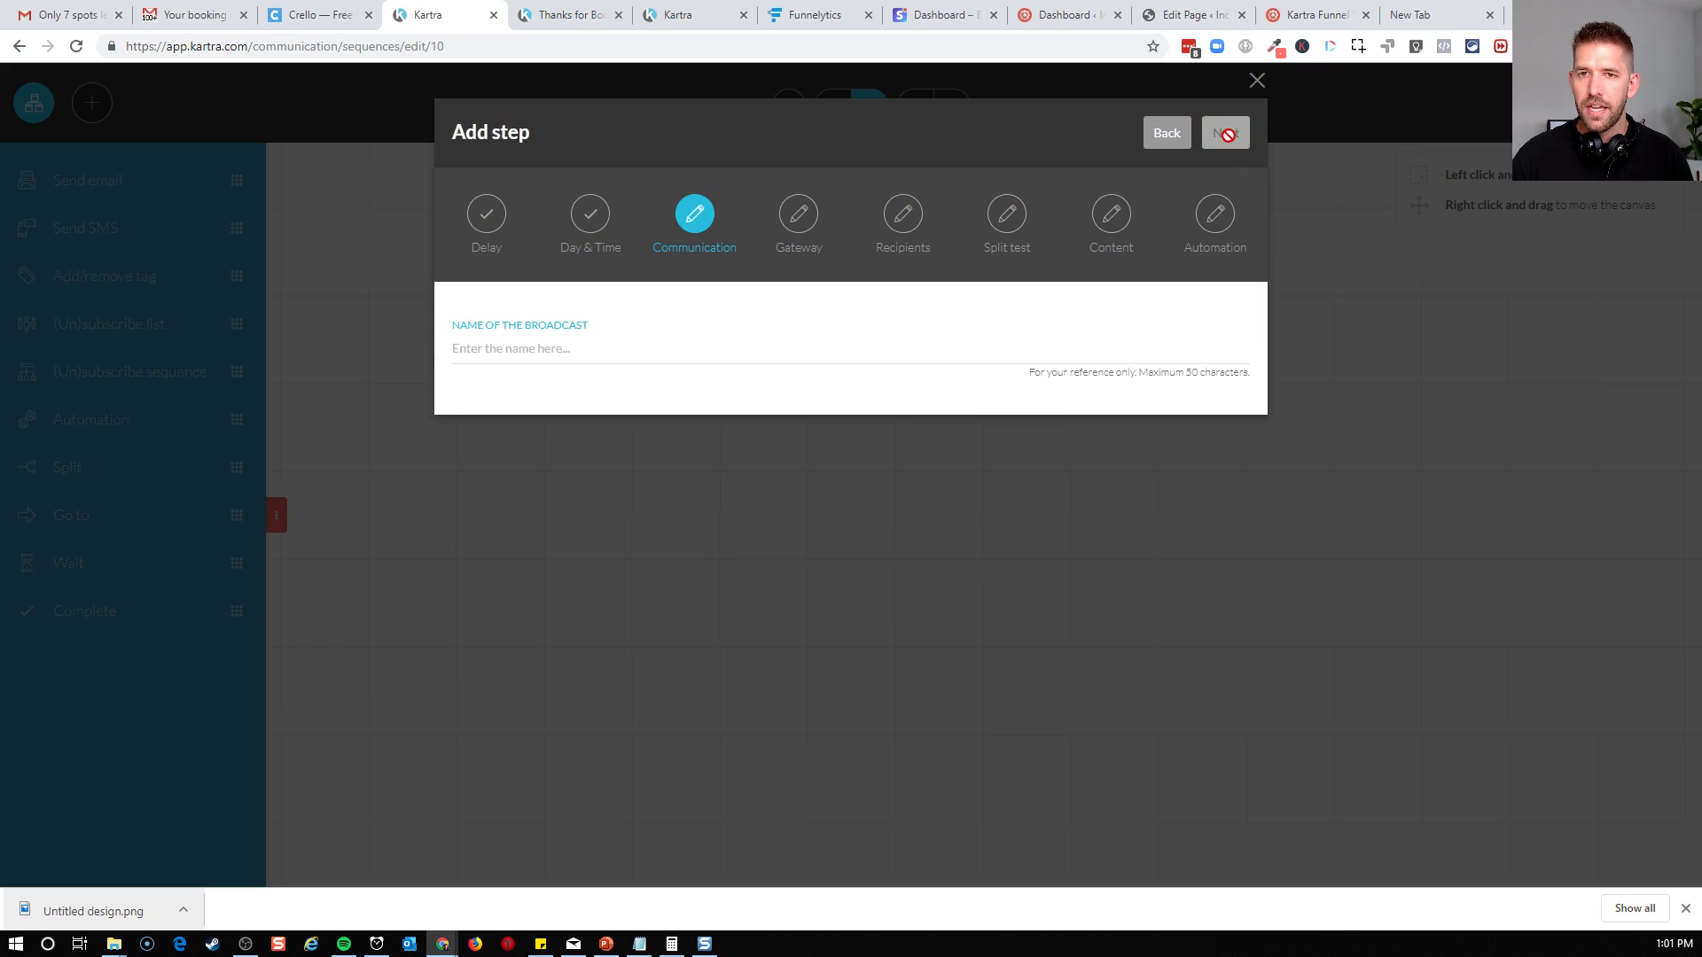
Name the broadcast "Ready to hop on the call" and send it through the Income Mesh email gateway
left_click(567, 348)
type("Ready to hop on the ca")
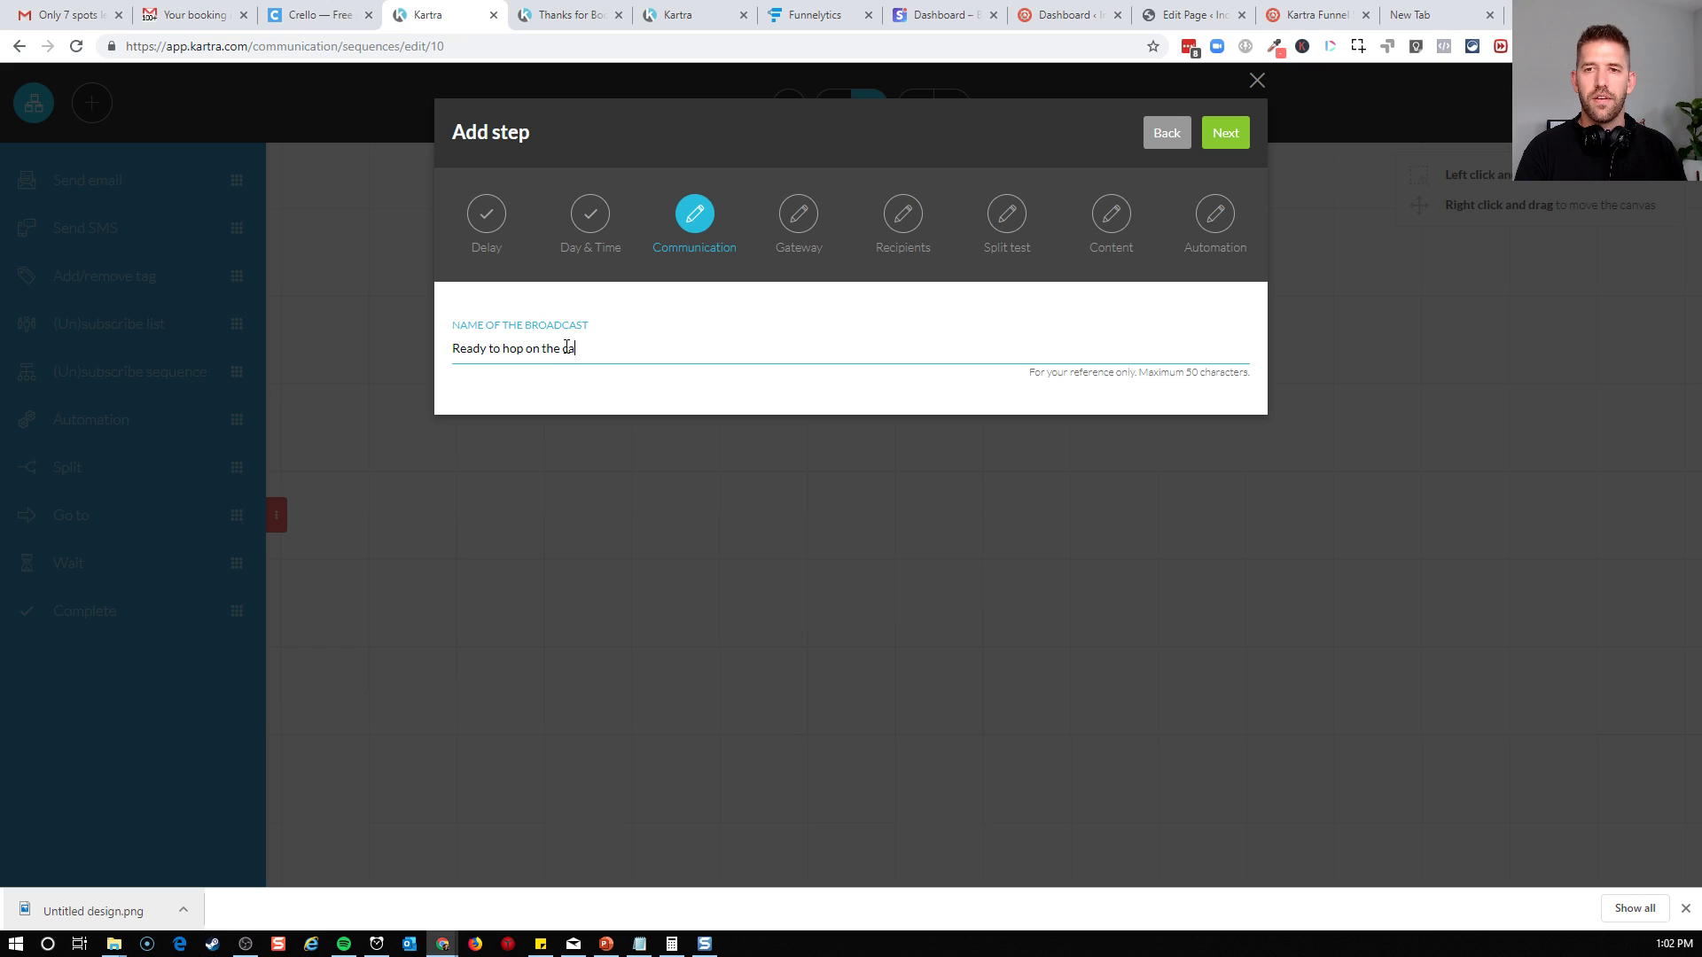
left_click(1248, 142)
left_click(635, 363)
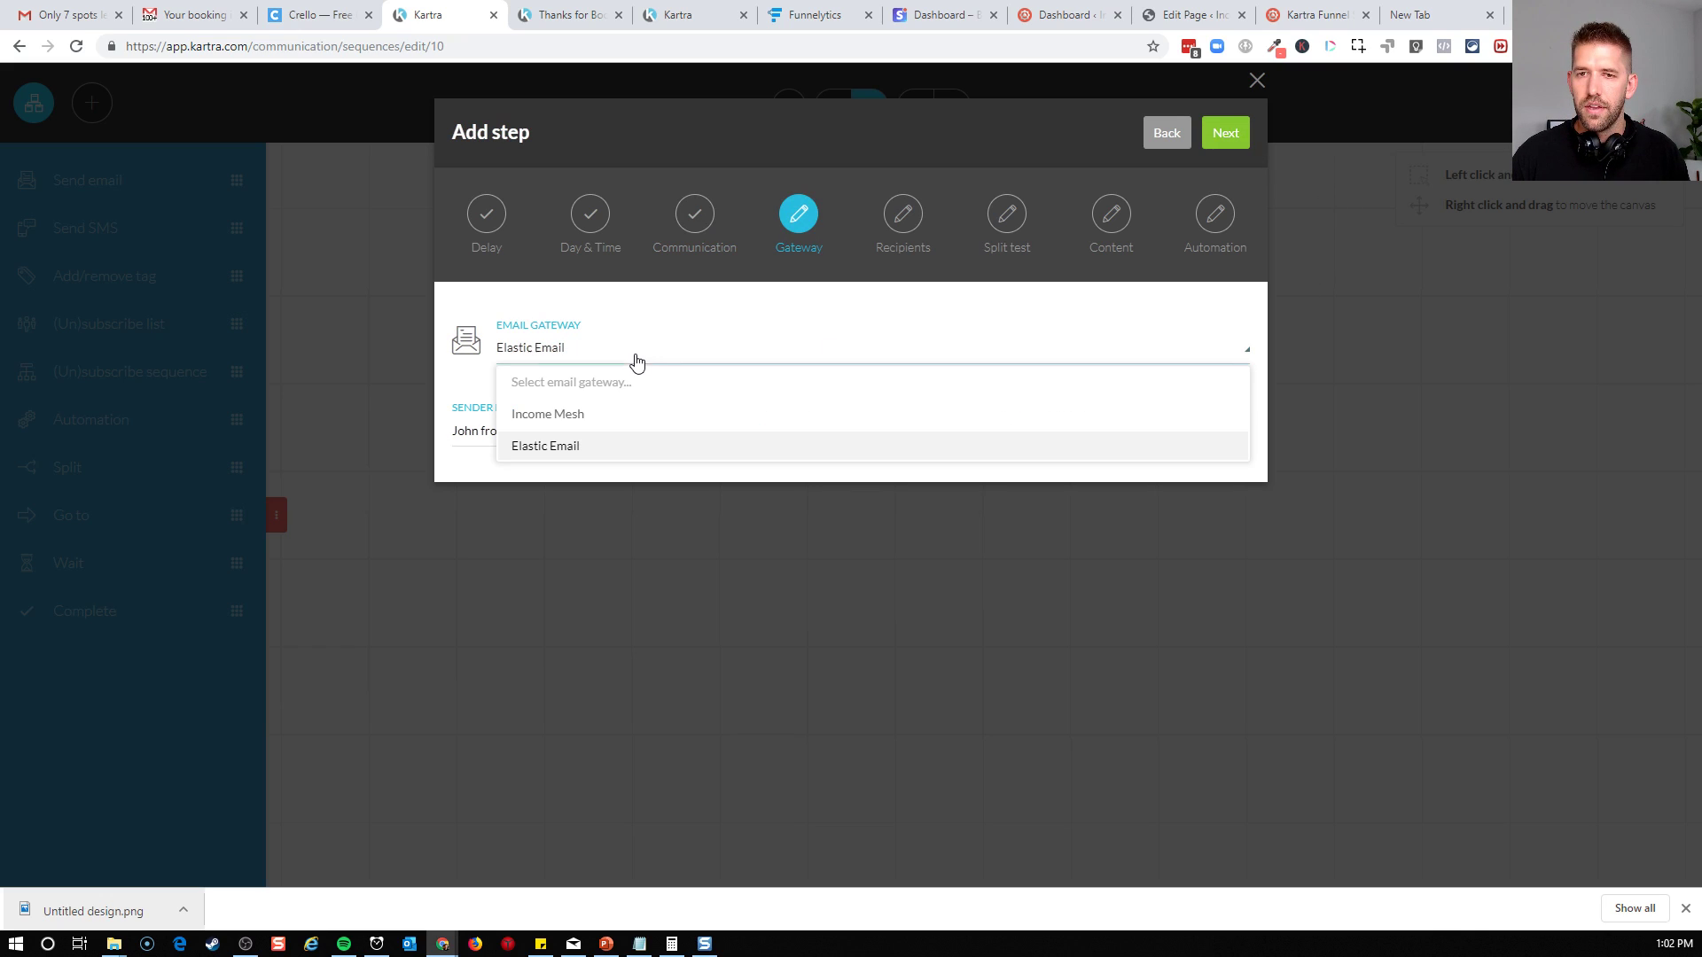
left_click(585, 417)
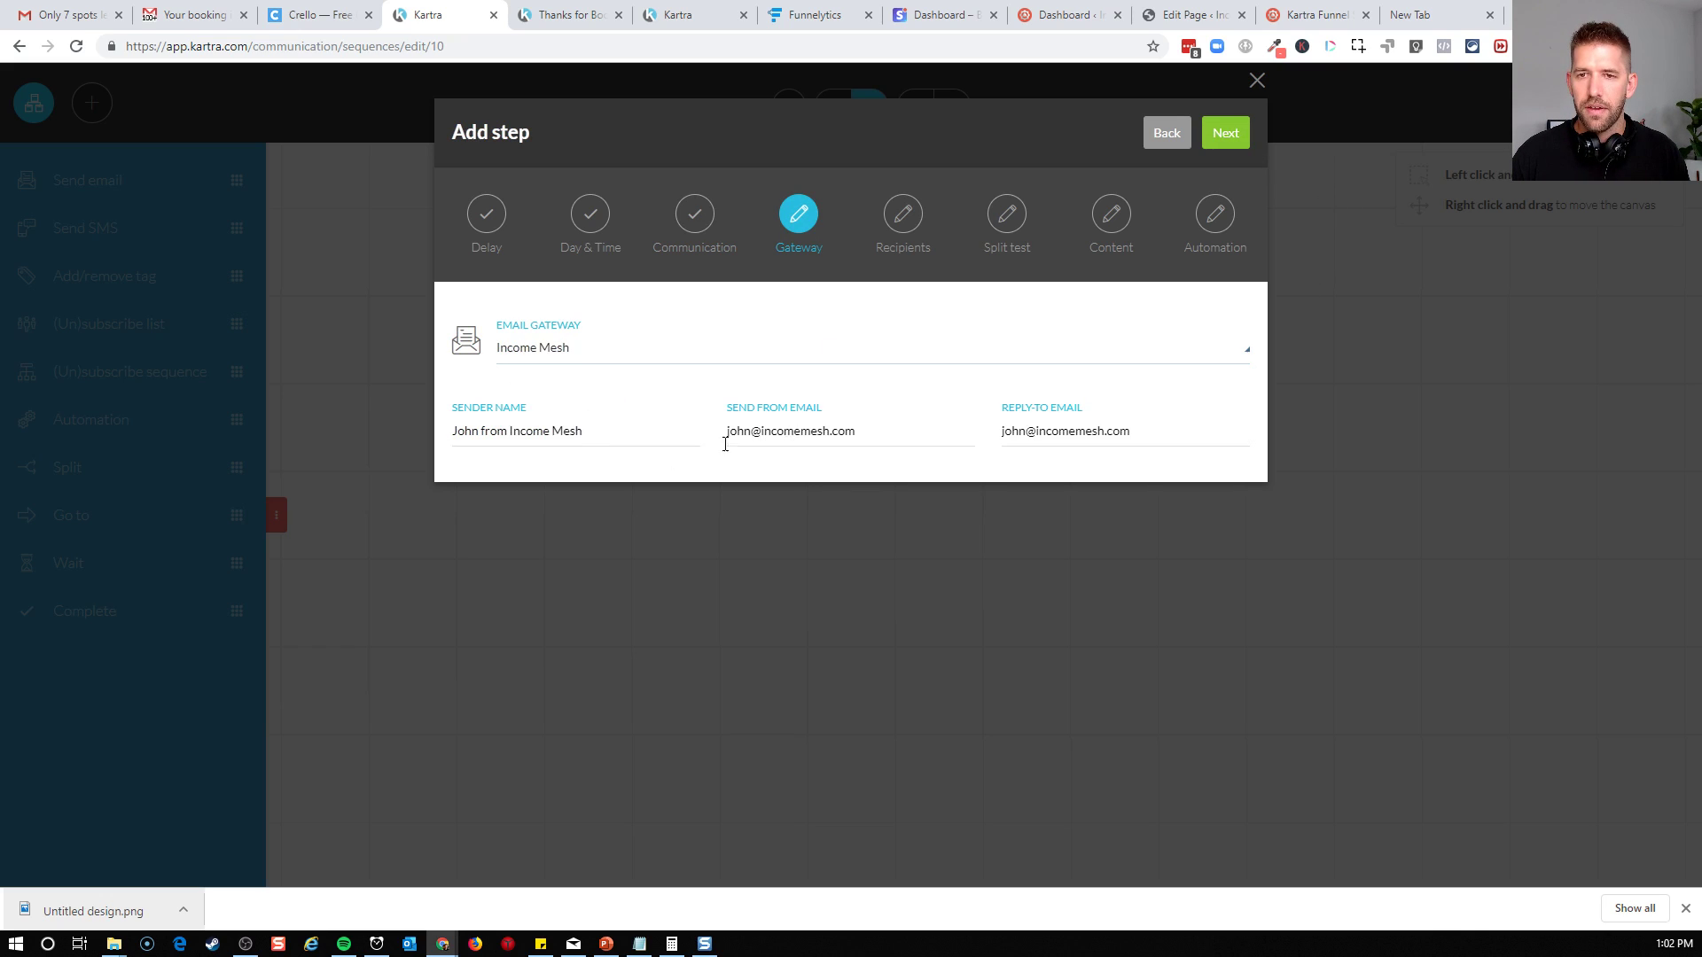
left_click(1227, 135)
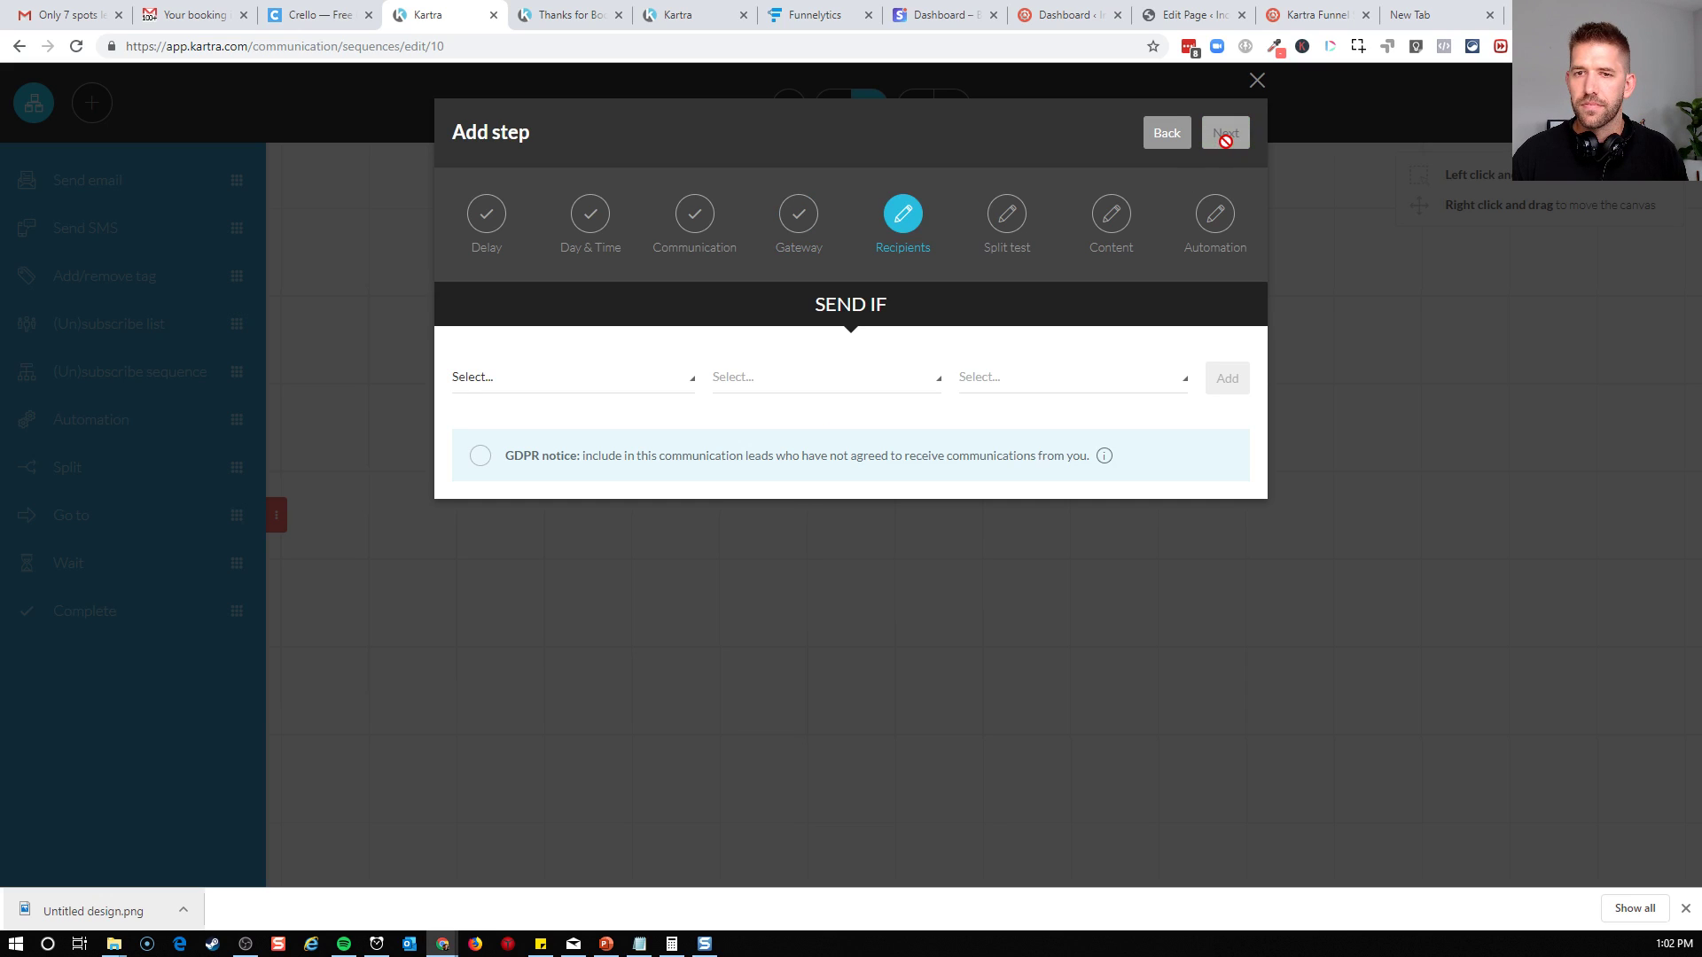
Set the recipients to anyone reaching this step and choose a single email without split testing
left_click(598, 381)
left_click(477, 448)
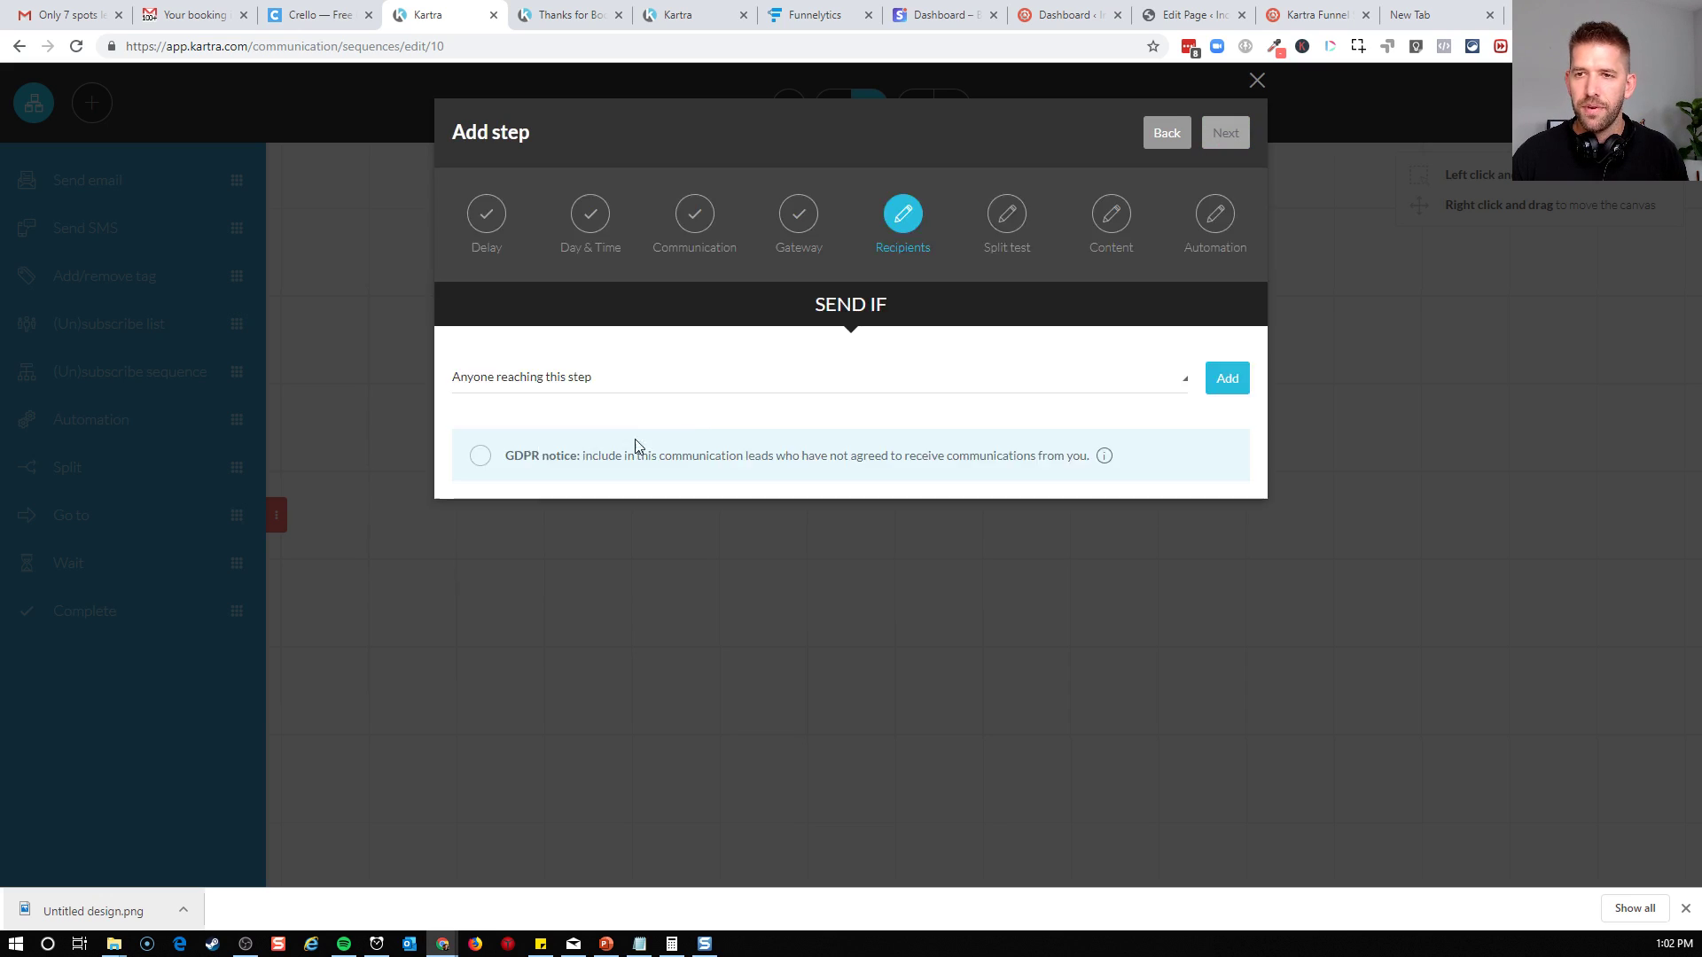
left_click(1229, 381)
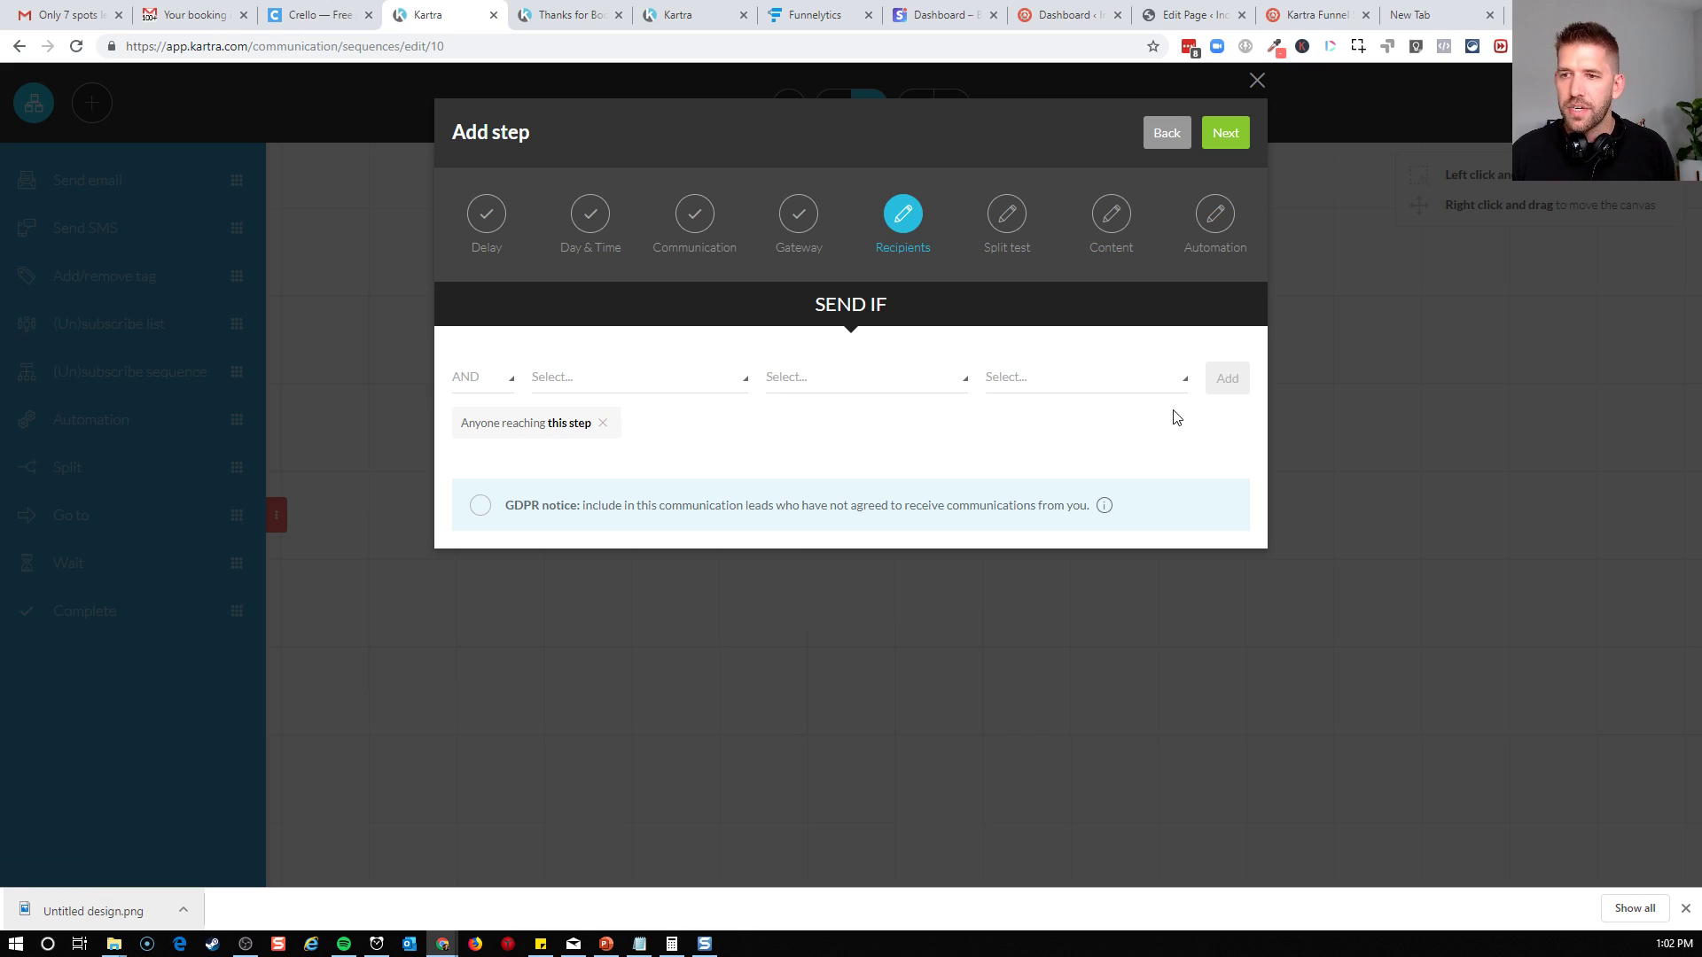
left_click(1224, 140)
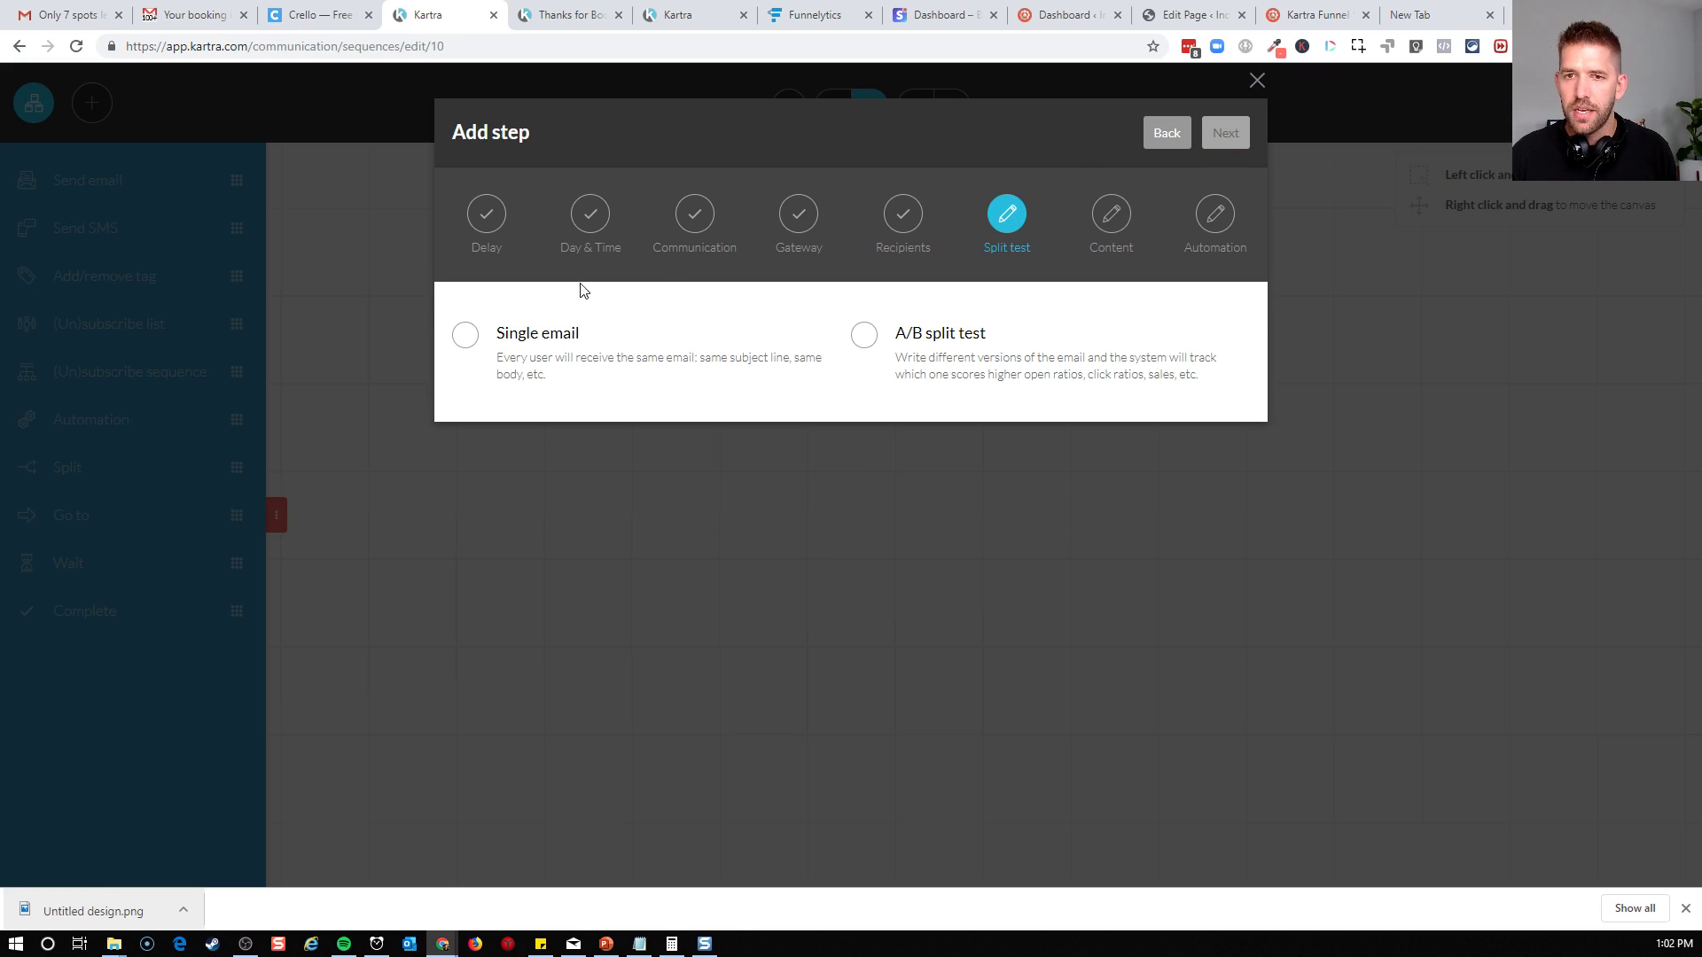
left_click(461, 337)
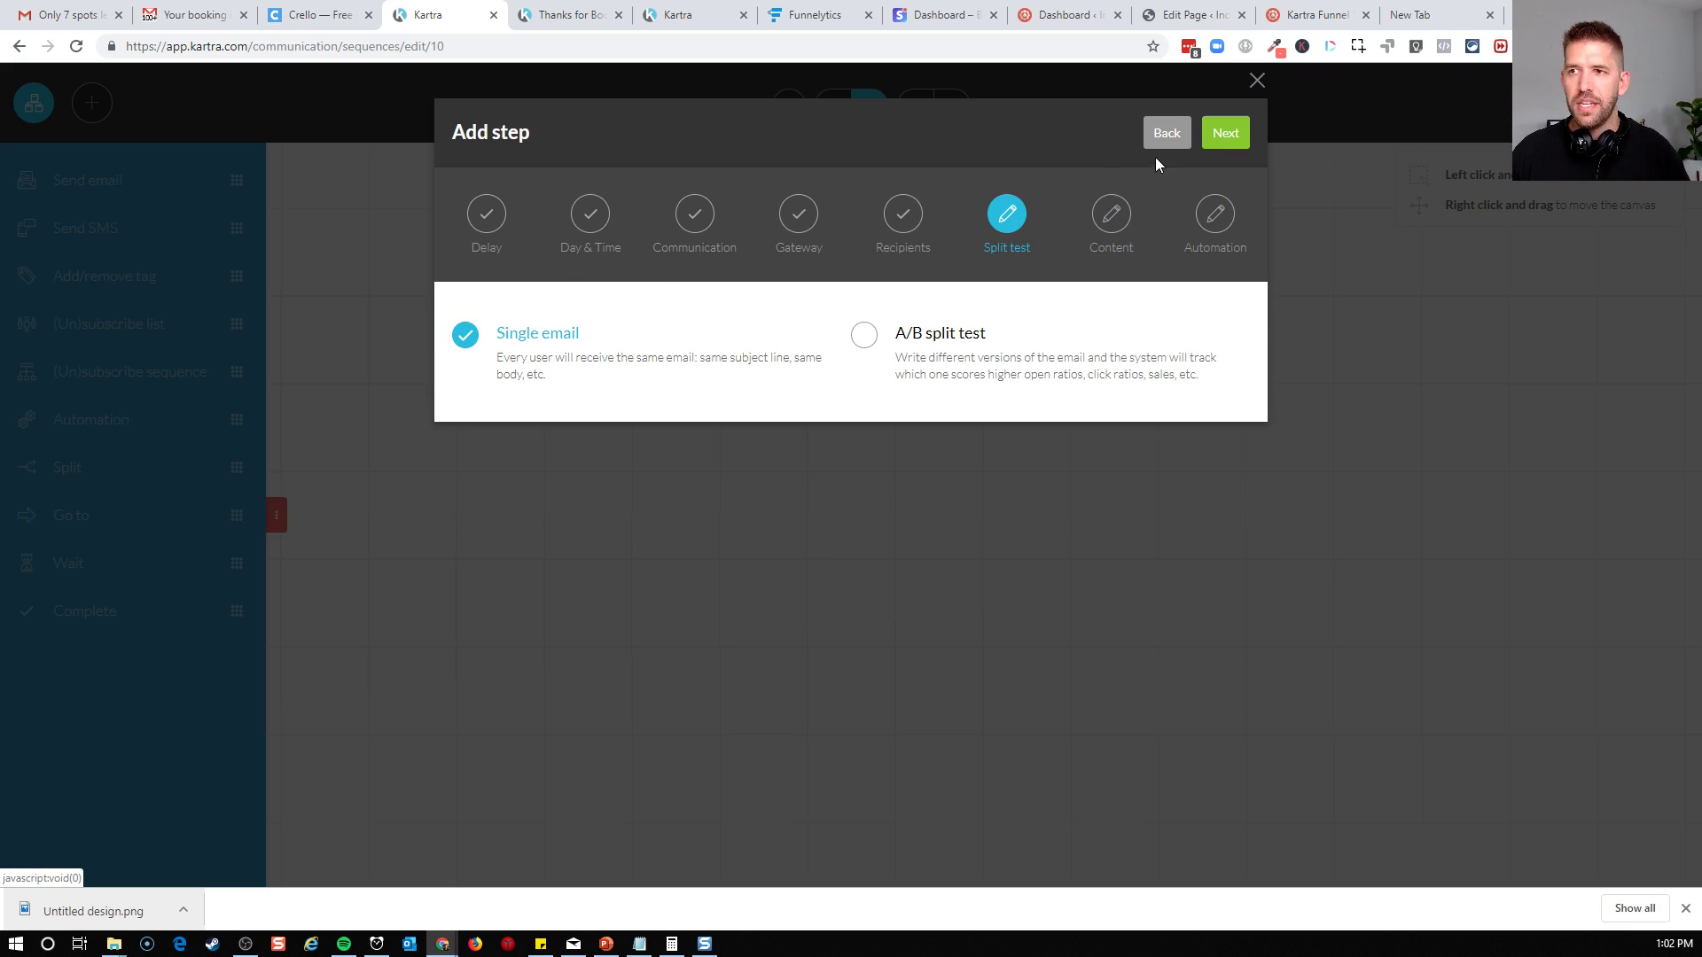
left_click(1223, 137)
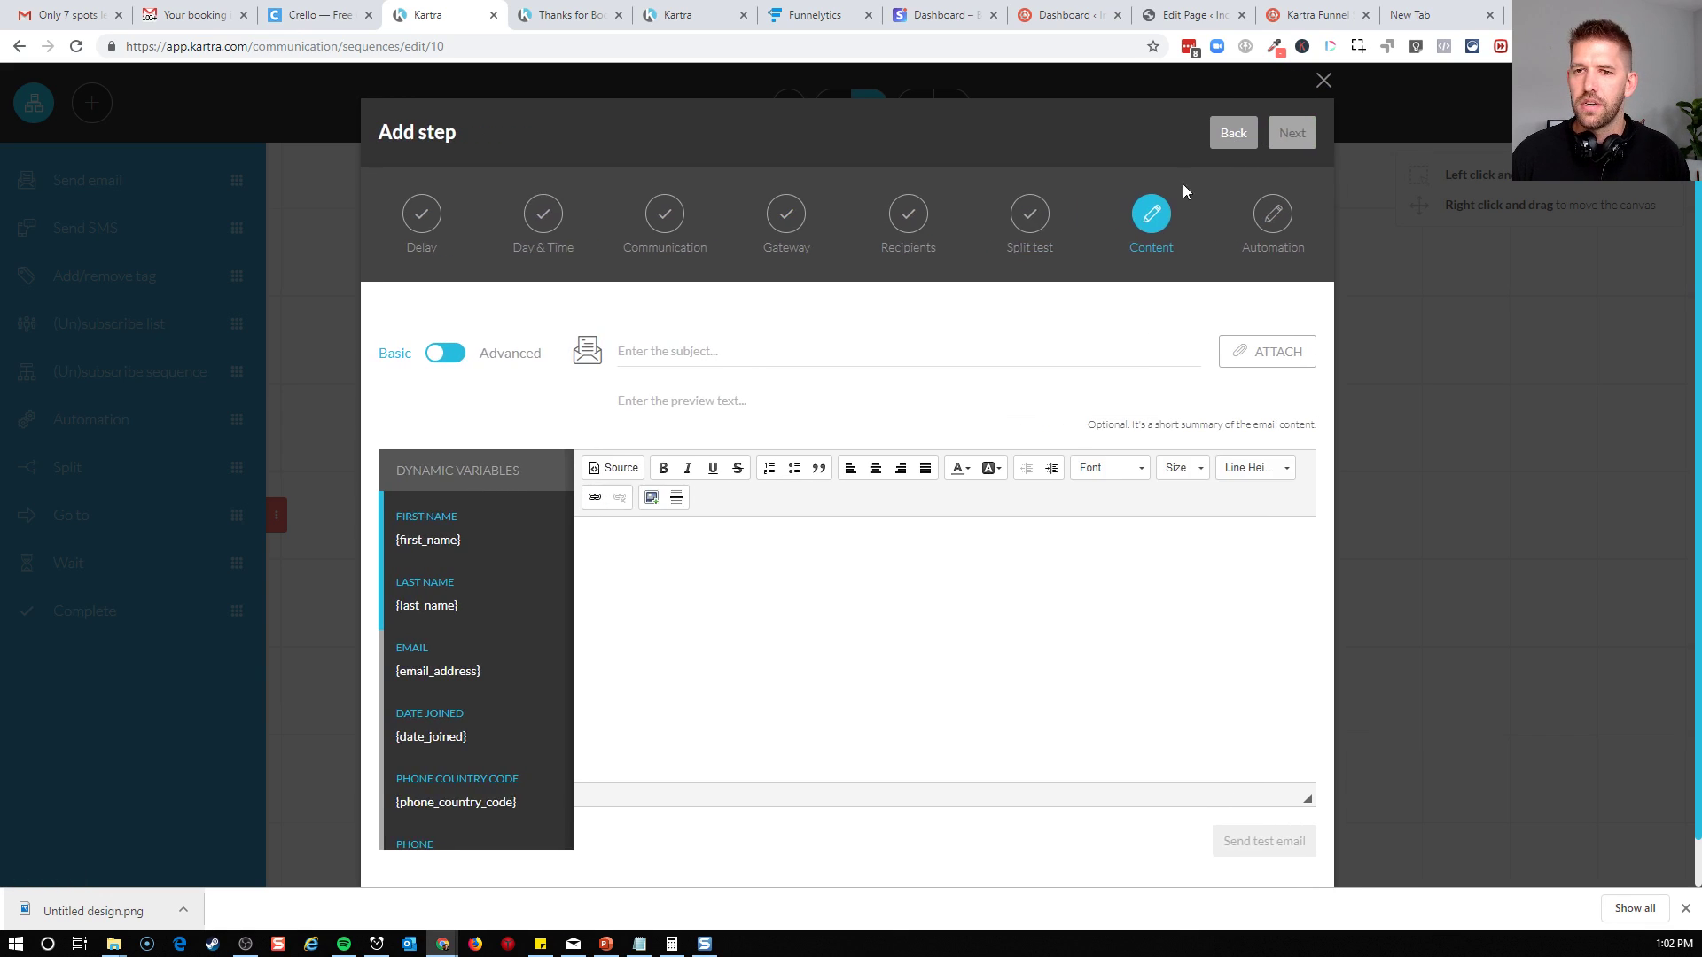
Set the email subject to "Ready to hop on the call?" and start the body with the greeting "Hey {first_name},"
left_click(641, 355)
type("Ready to hop on the call?")
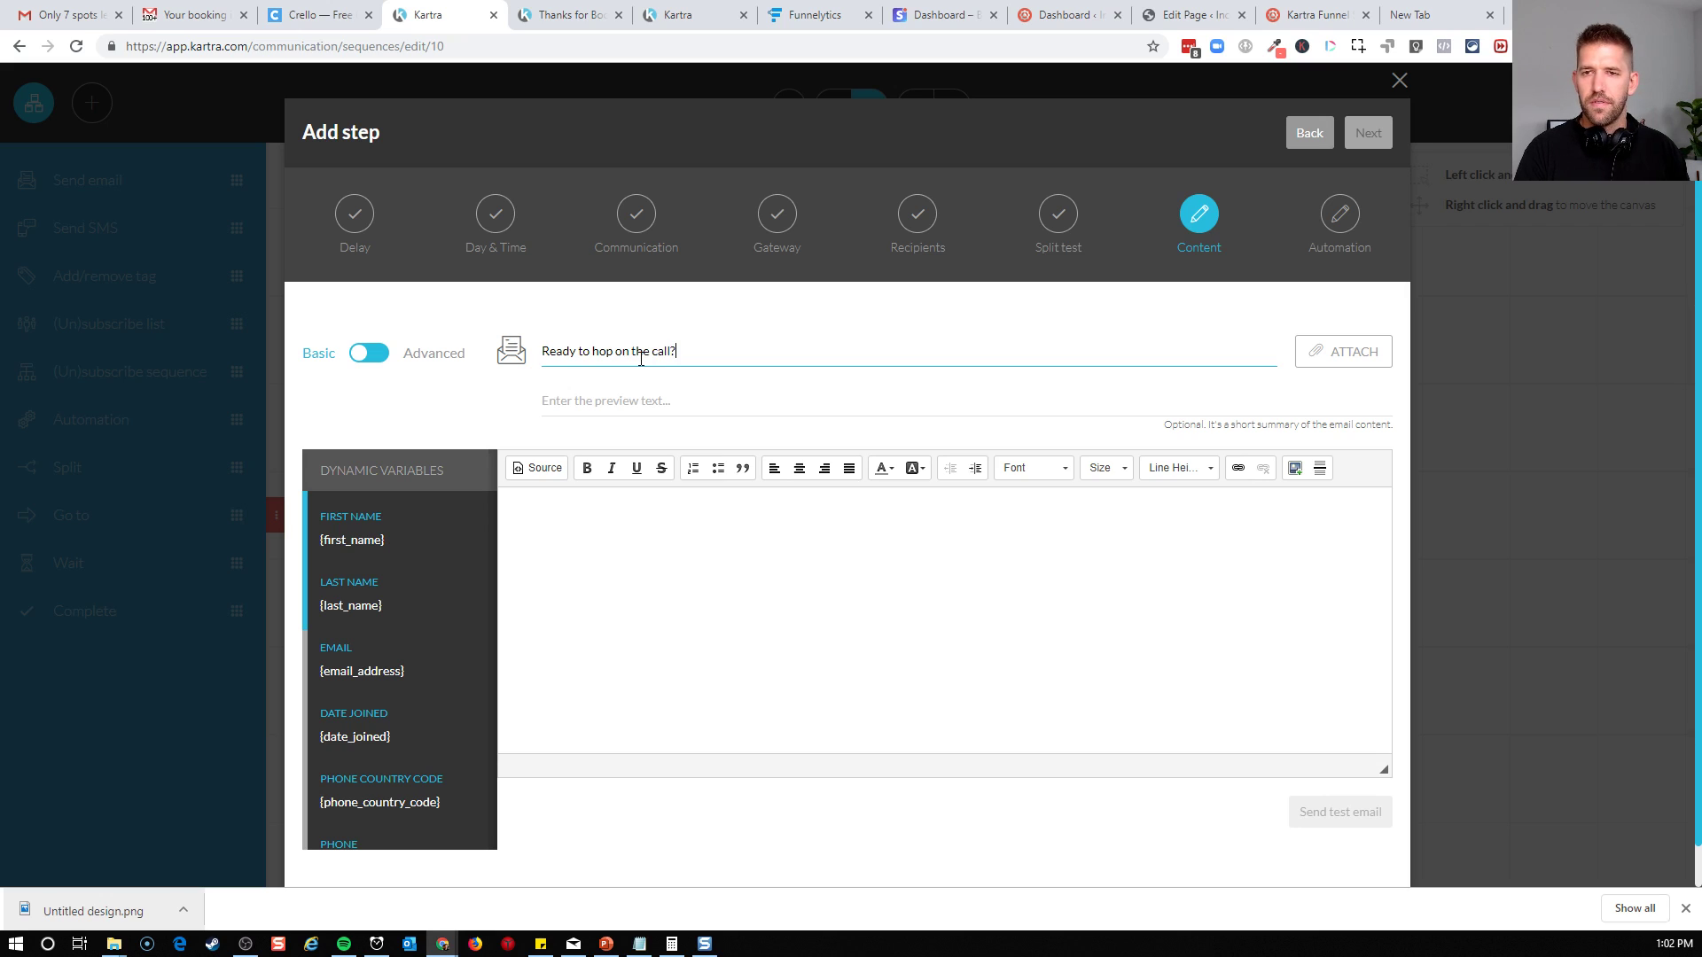
left_click(616, 517)
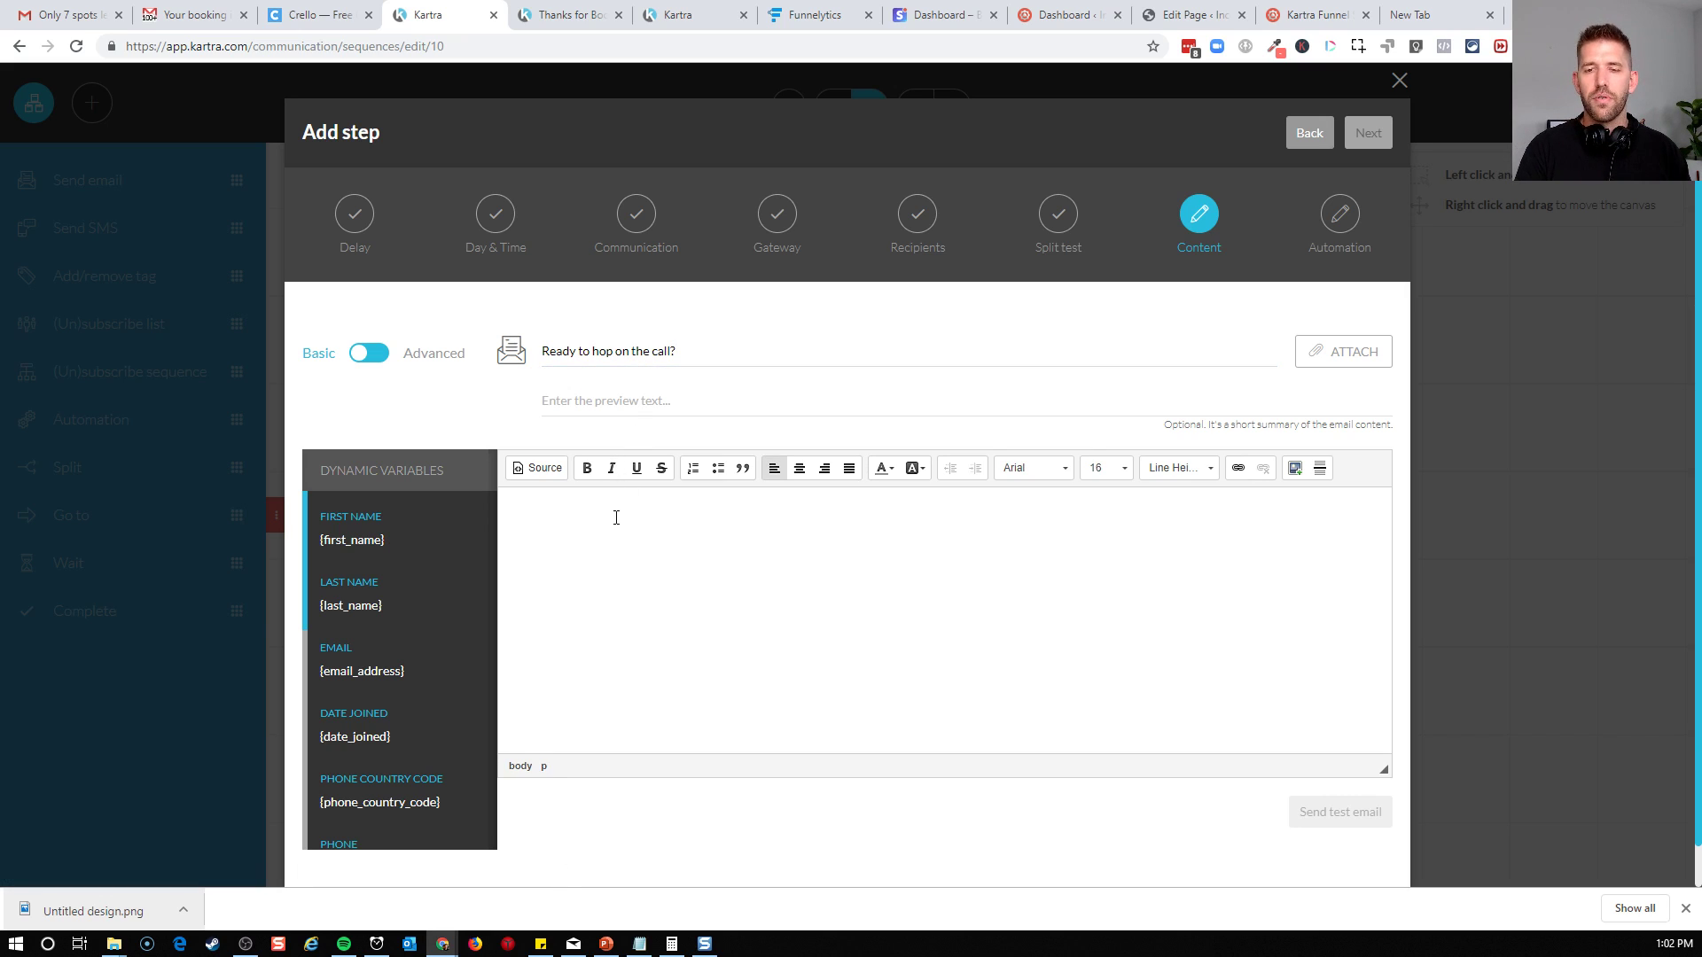
type("Hey")
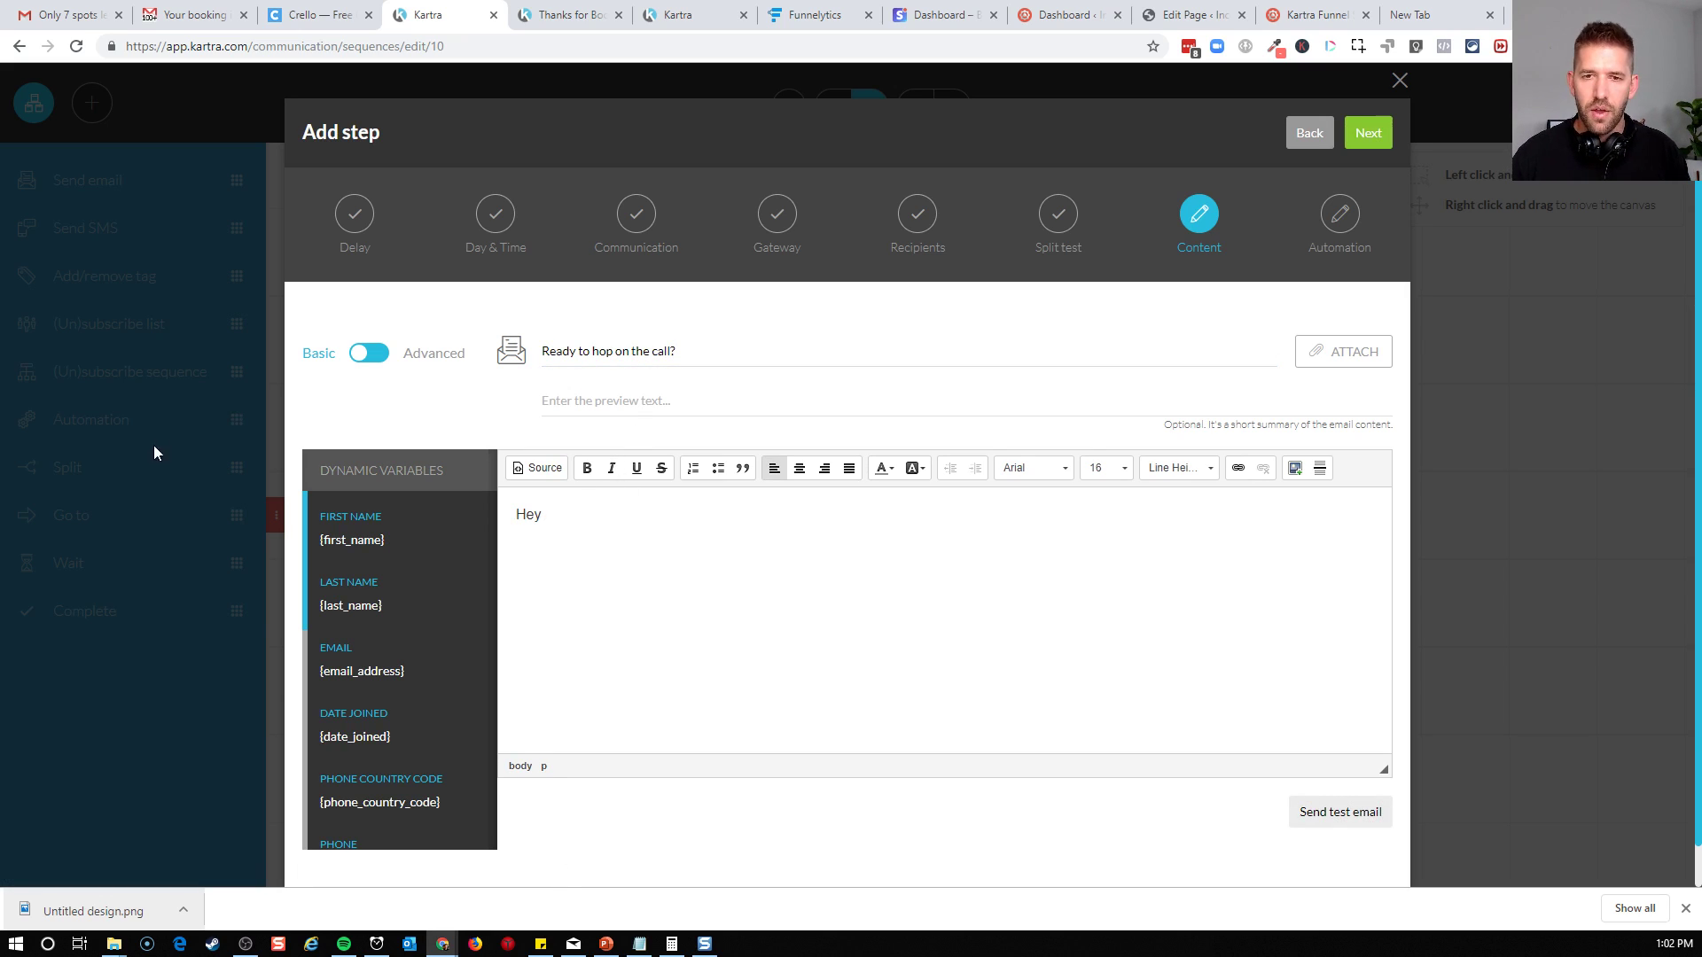
left_click_drag(388, 539, 321, 539)
key("ctrl+c")
left_click(583, 566)
key("ctrl+v")
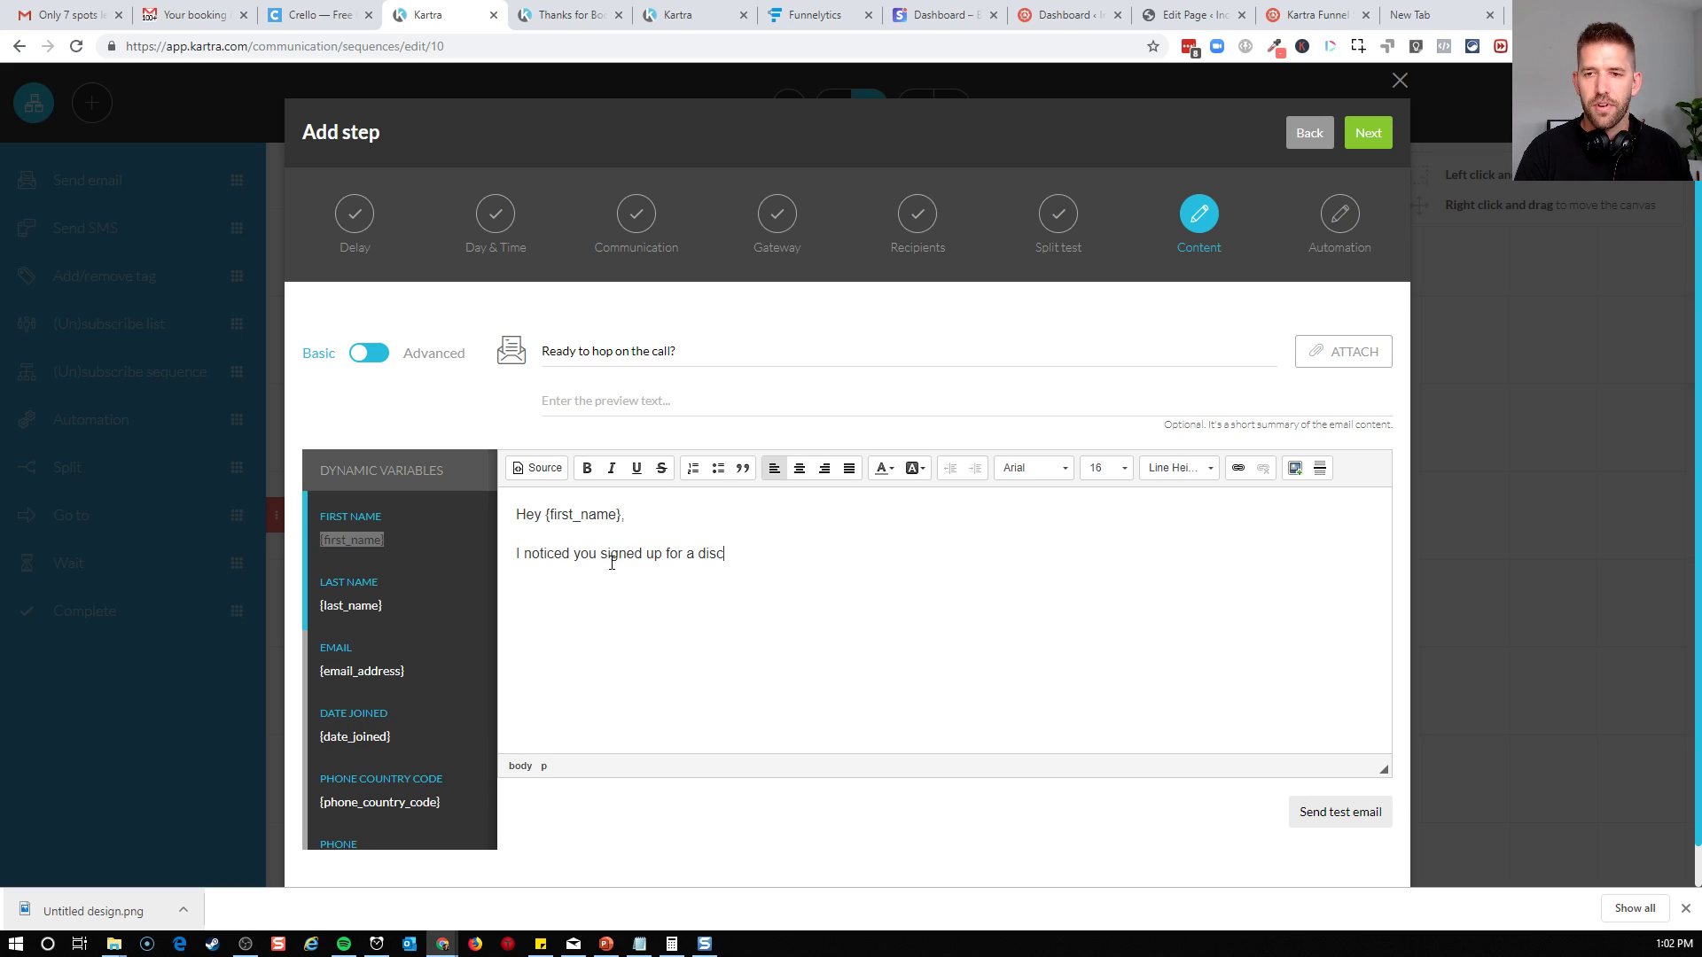
Write the body about the incomplete discovery call booking, invite the lead to "click here to schedule our meeting!", and sign off with "Talk soon," and the sender's name
type("didn't complete the booking proc")
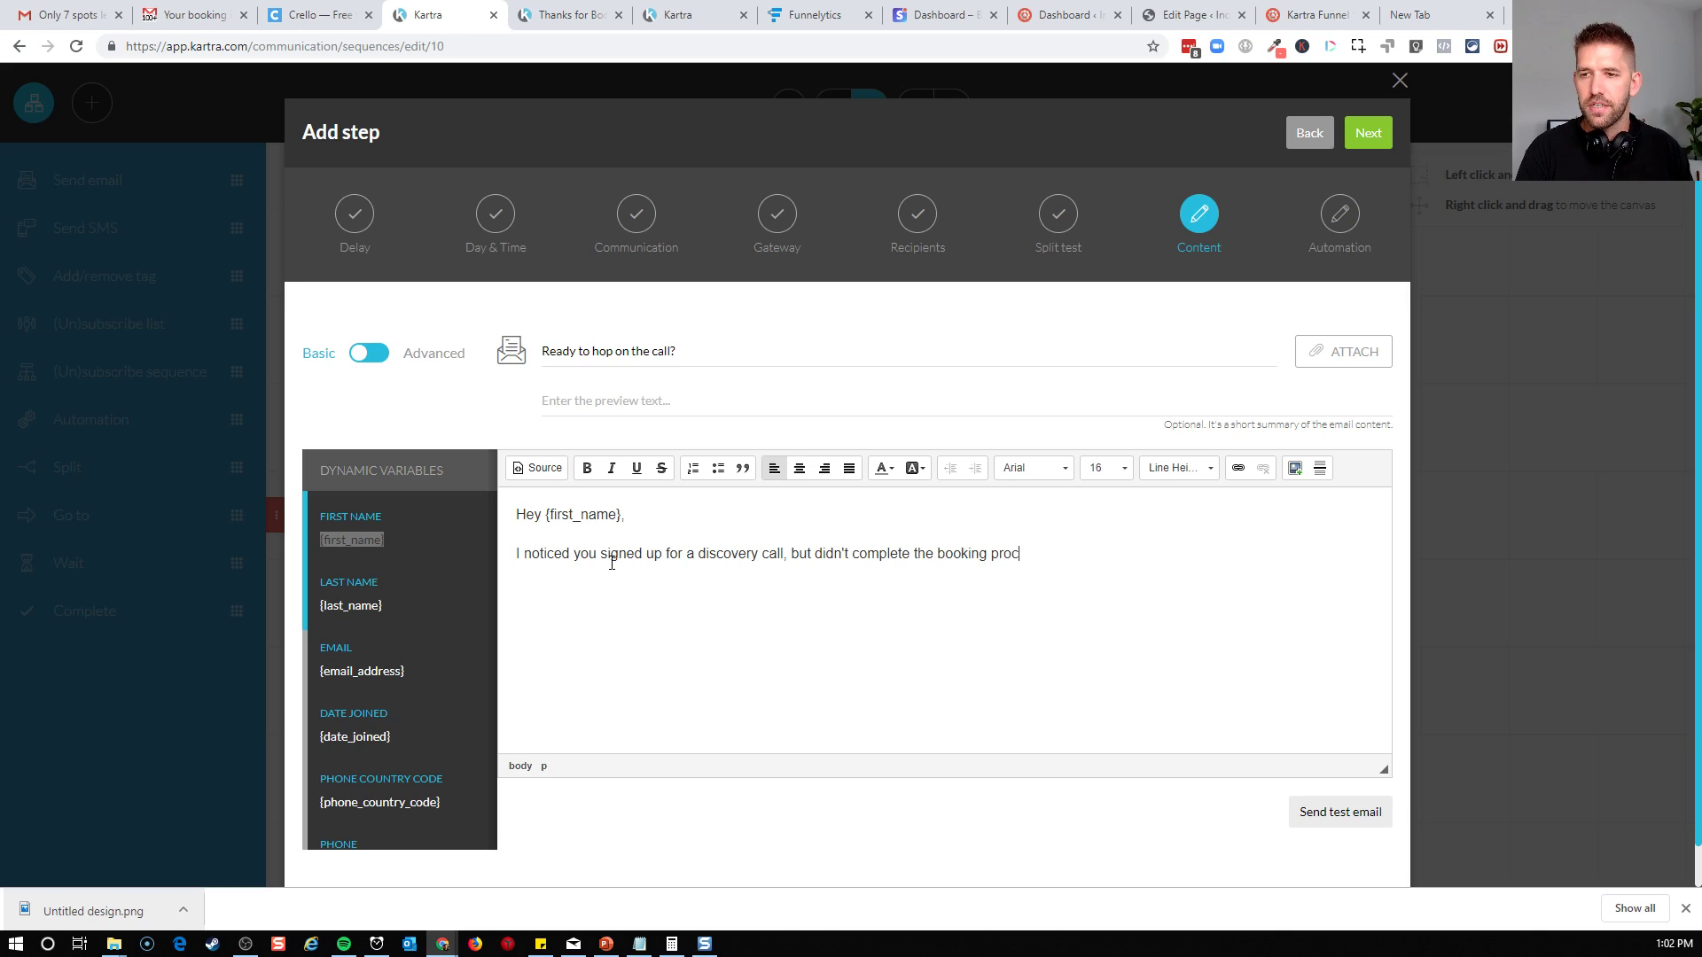
type(". ")
type("I")
key("BackSpace")
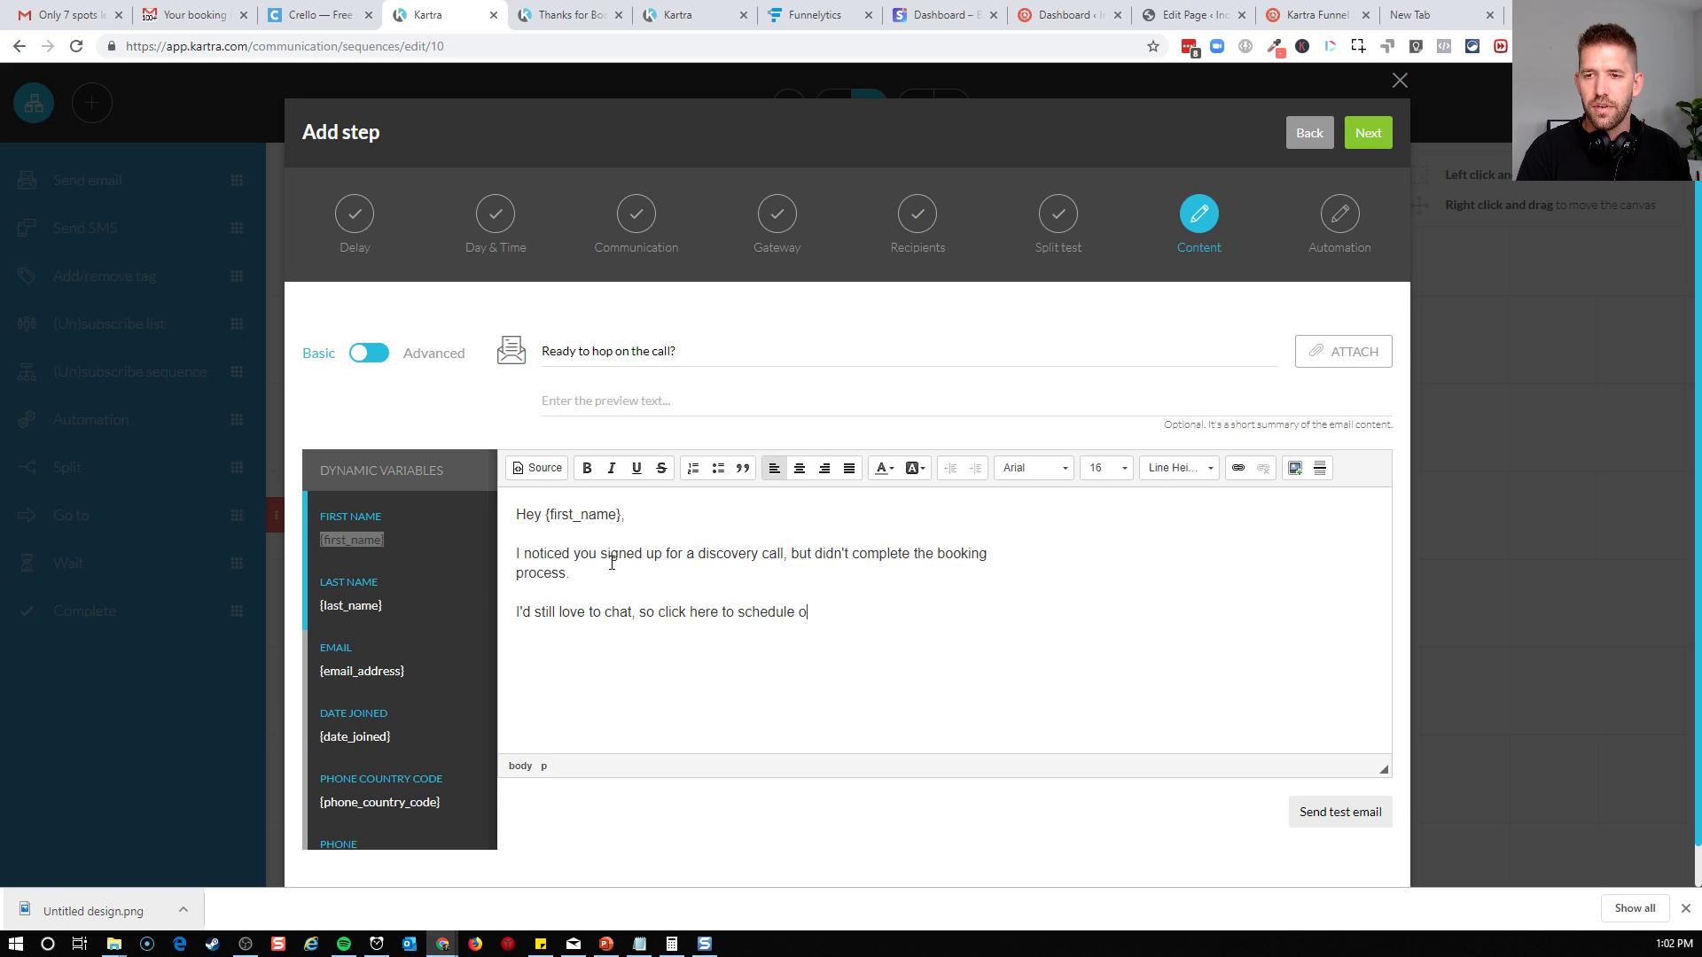
type("ting!")
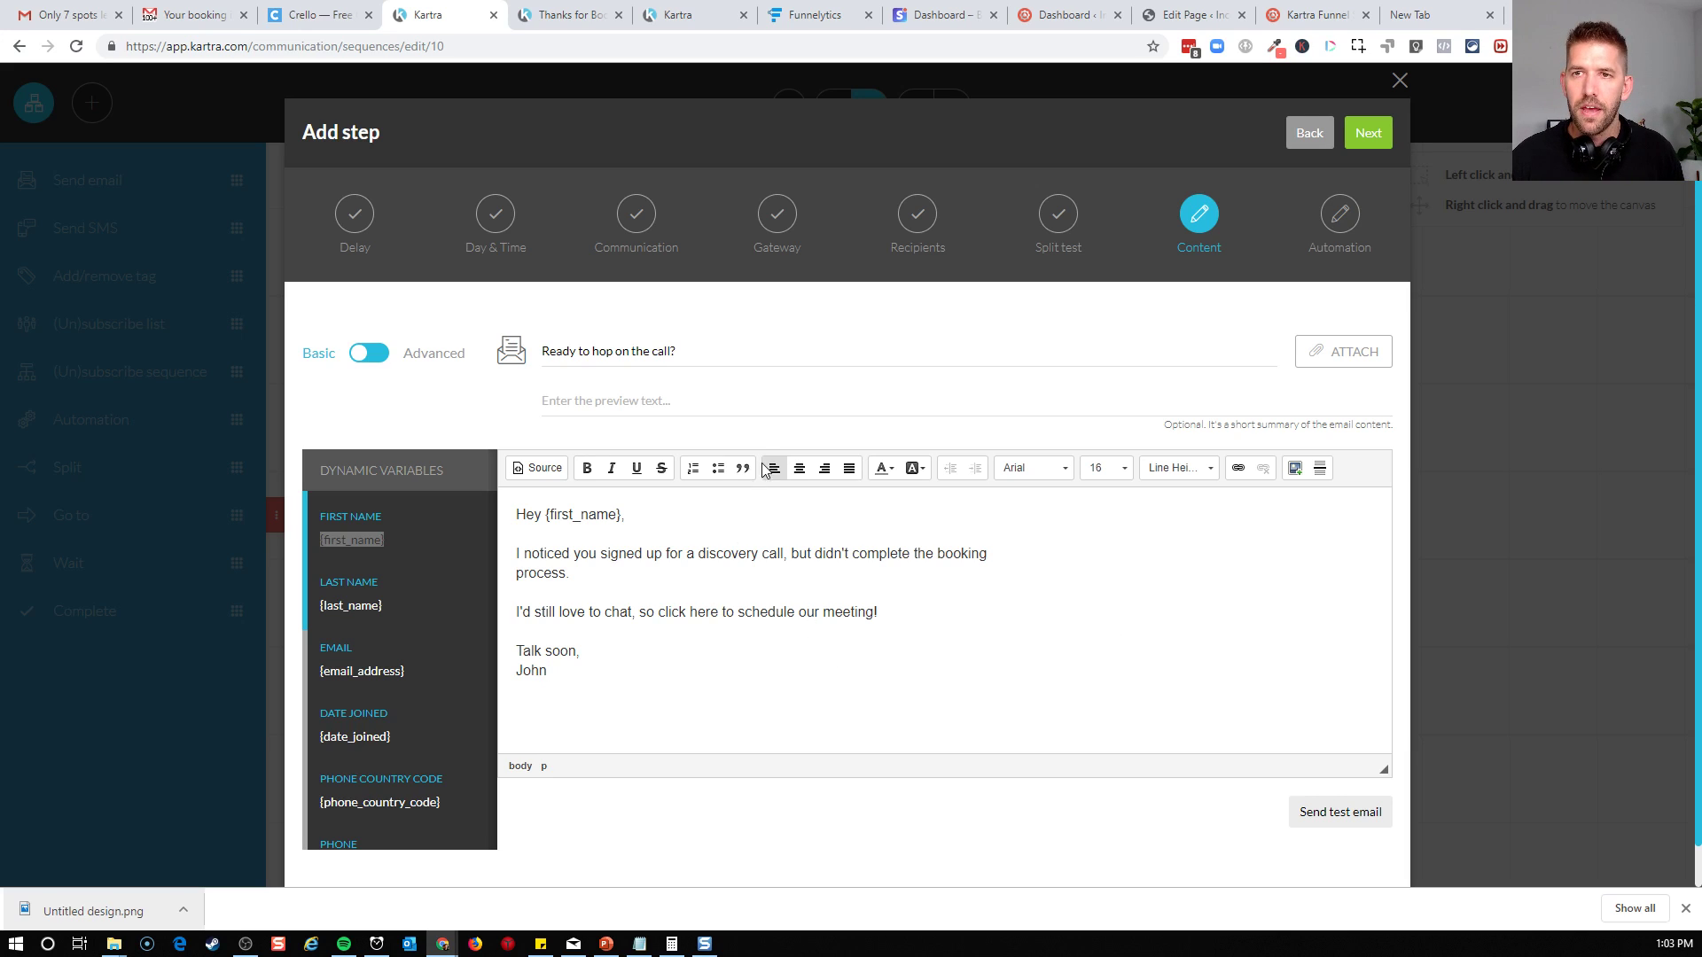
Load app.kartra.com in the browser tab that shows the Thanks for Booking page
left_click(525, 12)
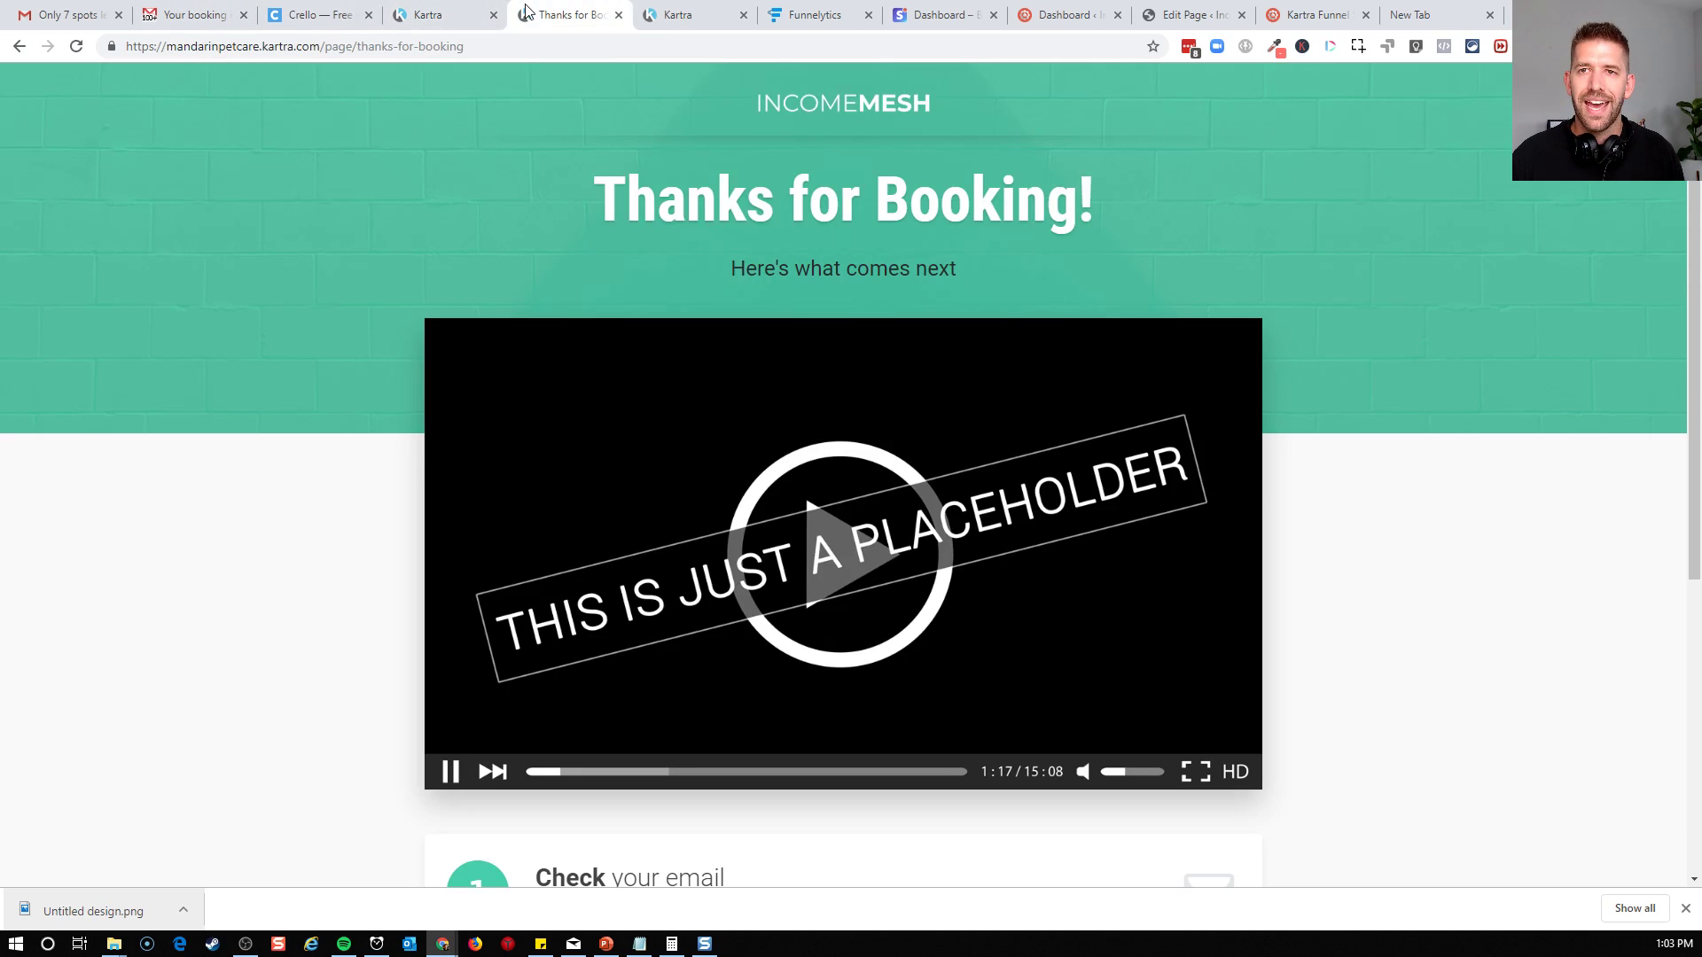
left_click(271, 47)
left_click(266, 46)
left_click_drag(131, 46, 720, 98)
type("app.kar")
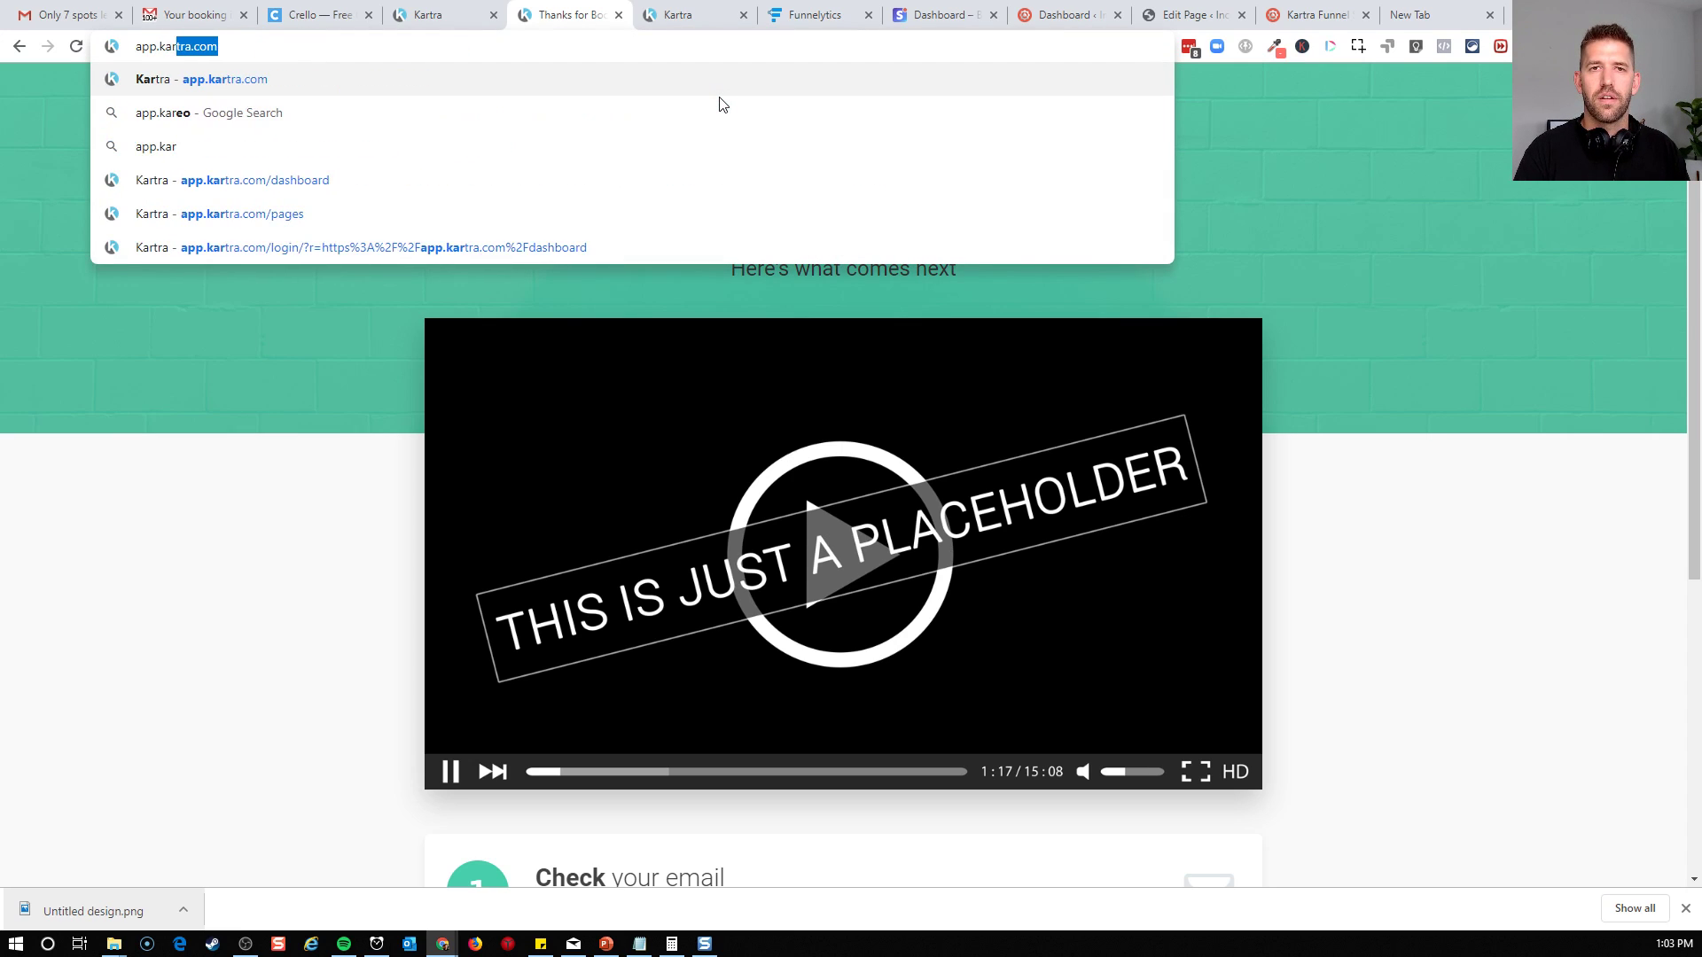
key("Return")
Switch to the Kartra calendars area, bring up the link to the Coaching Discovery Calendar and select its full URL
left_click(701, 12)
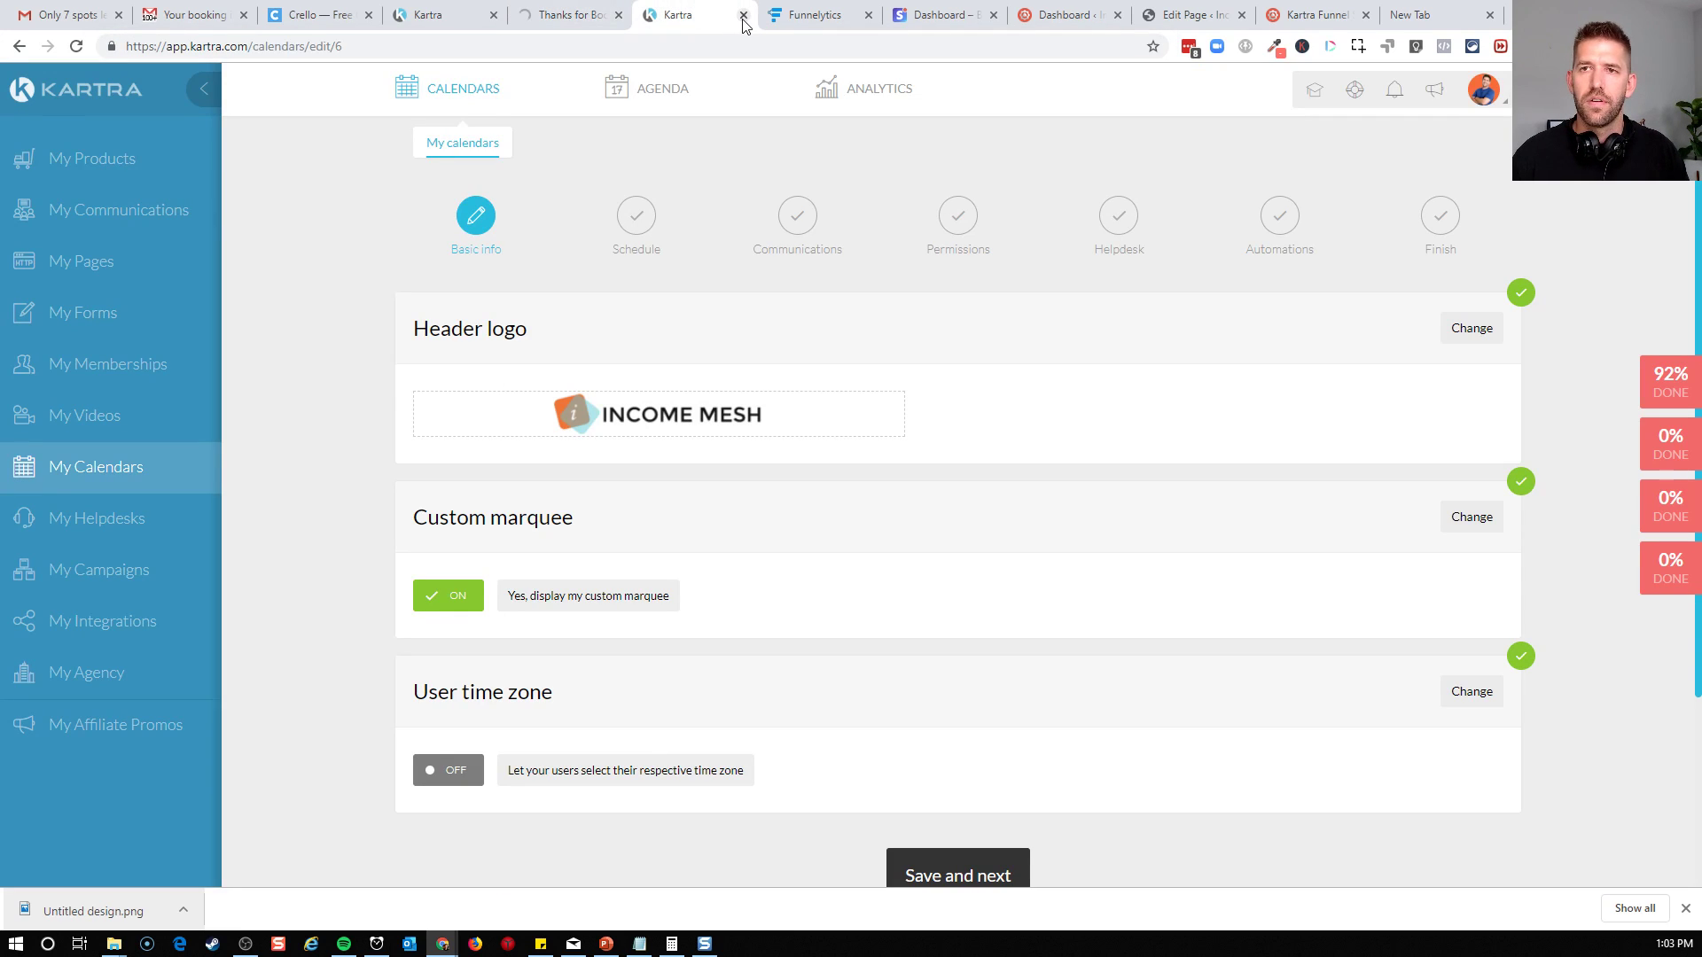
left_click(120, 272)
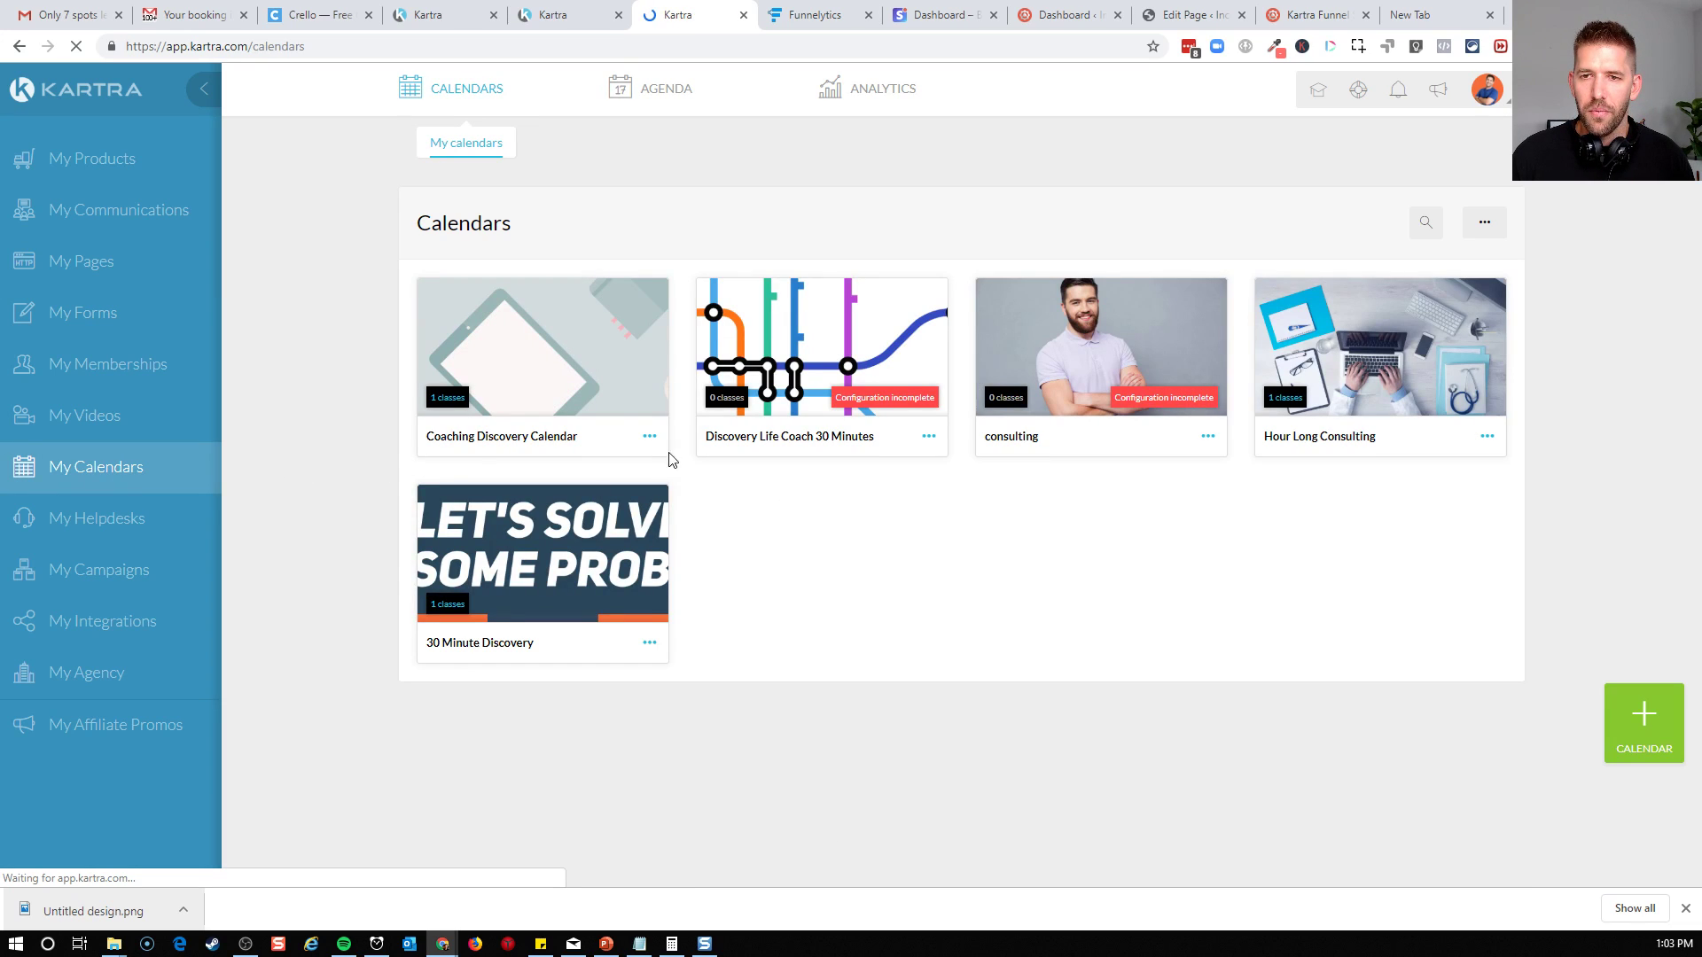
left_click(650, 438)
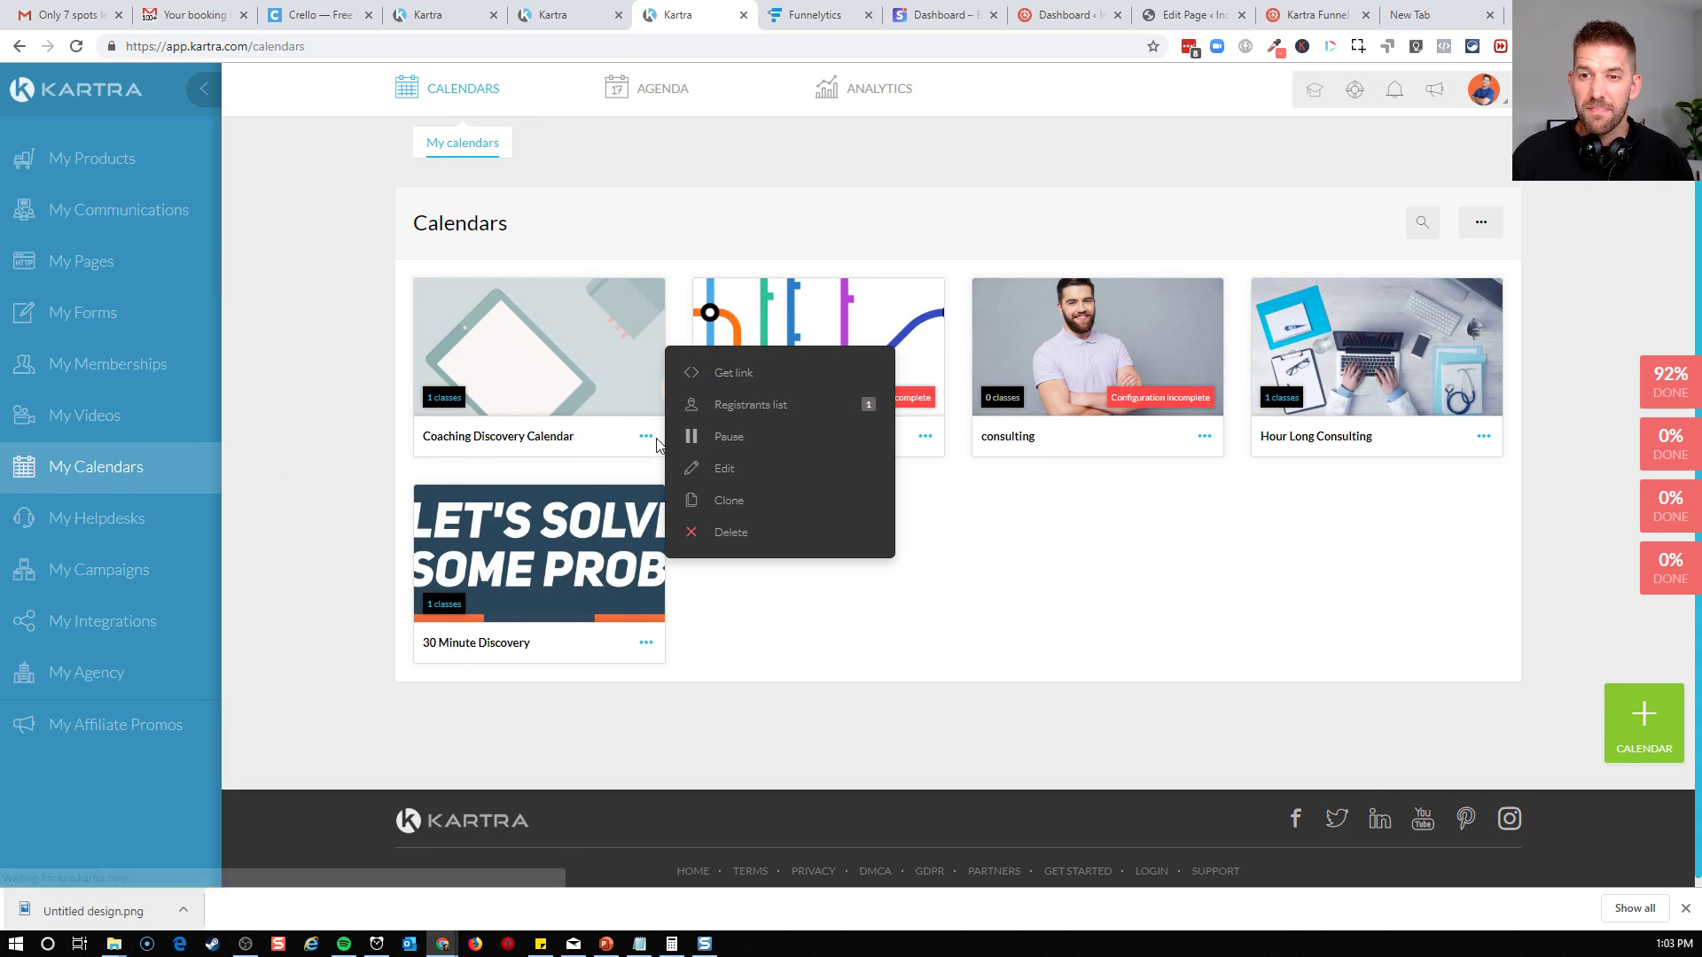
left_click(726, 384)
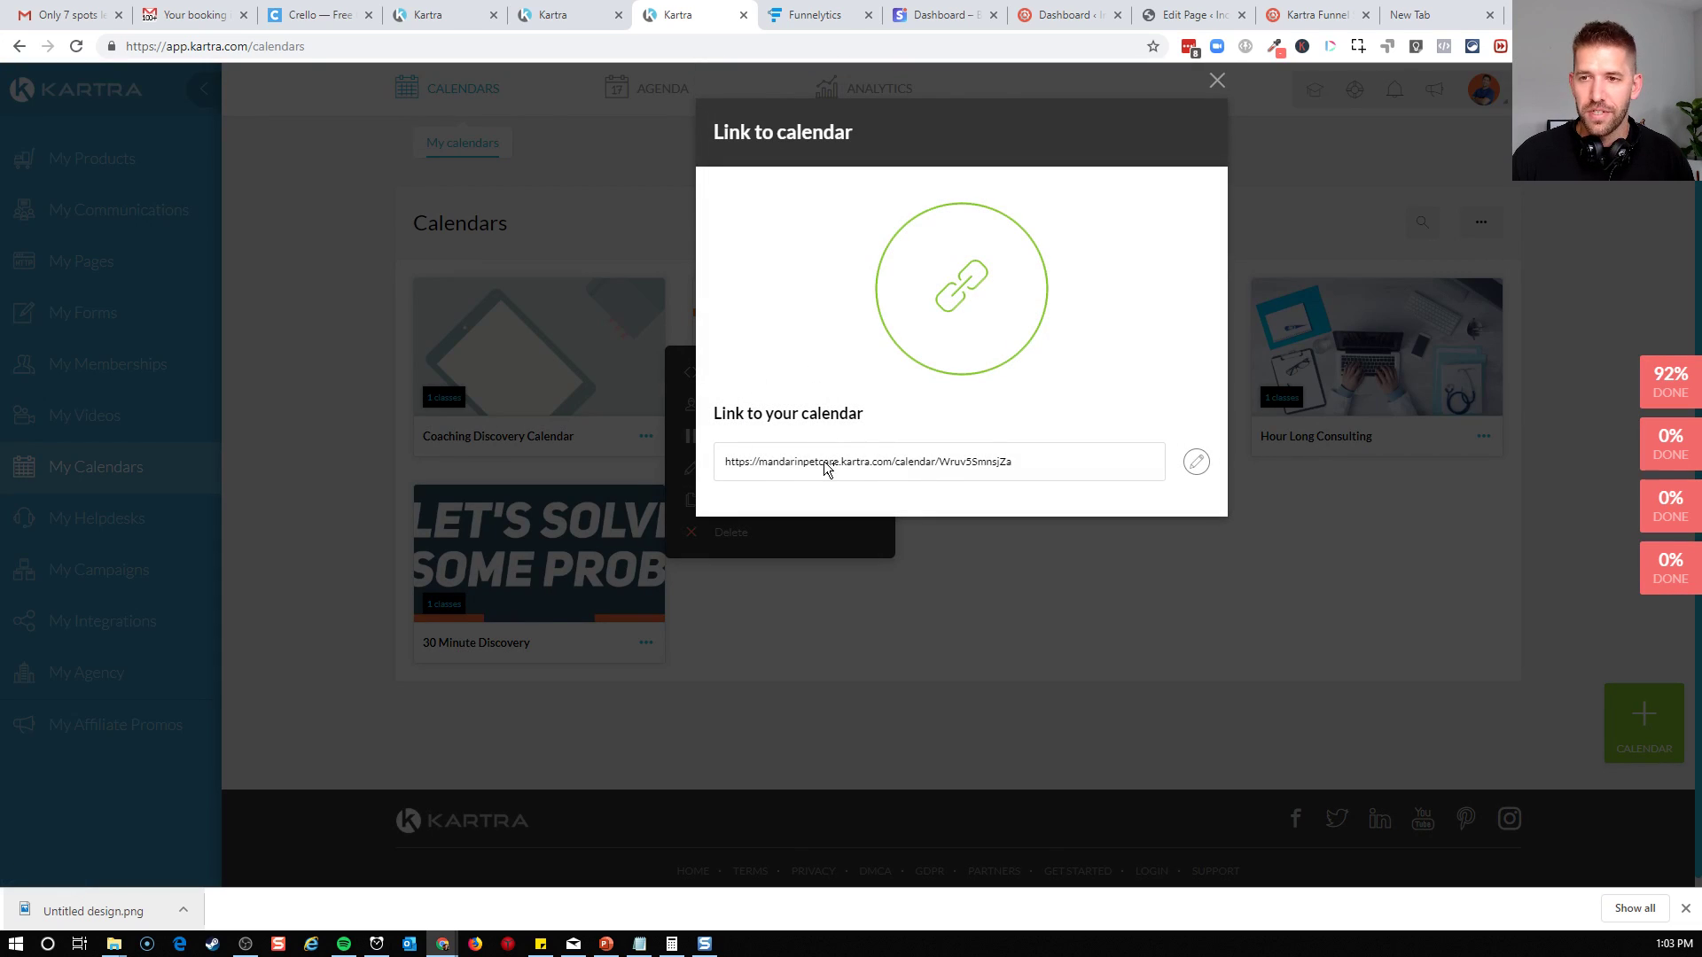
left_click(825, 468)
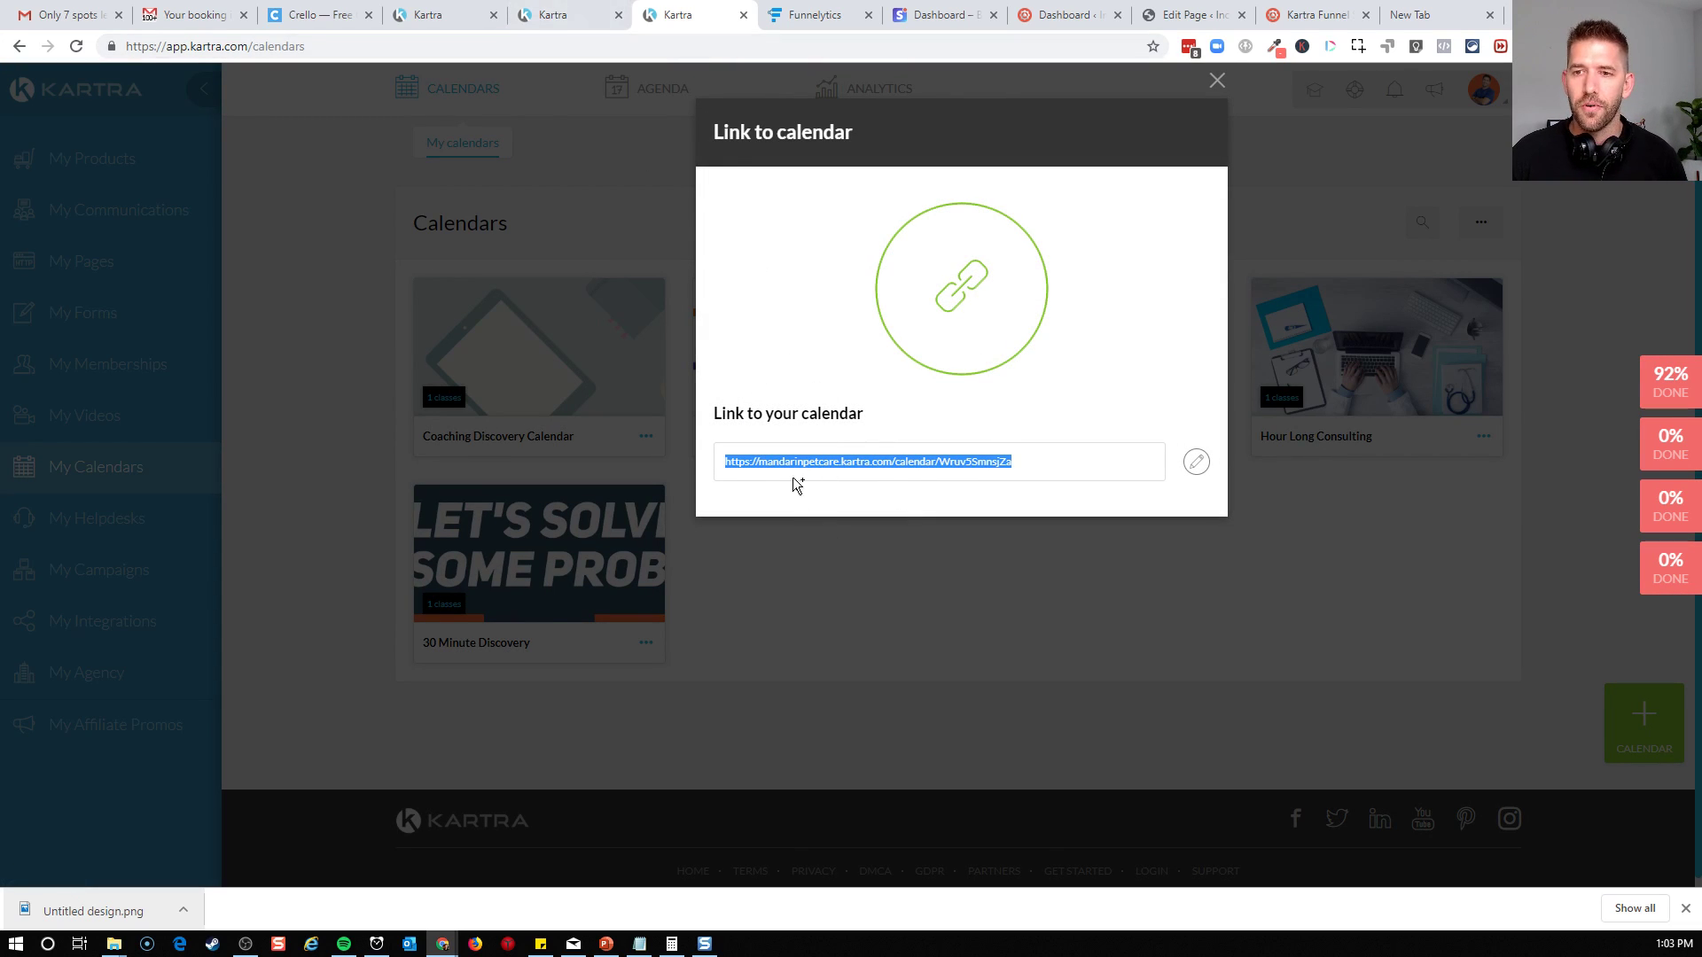
Make "click here to schedule our meeting!" bold in the email body and link it to the copied Coaching Discovery Calendar URL
left_click(561, 16)
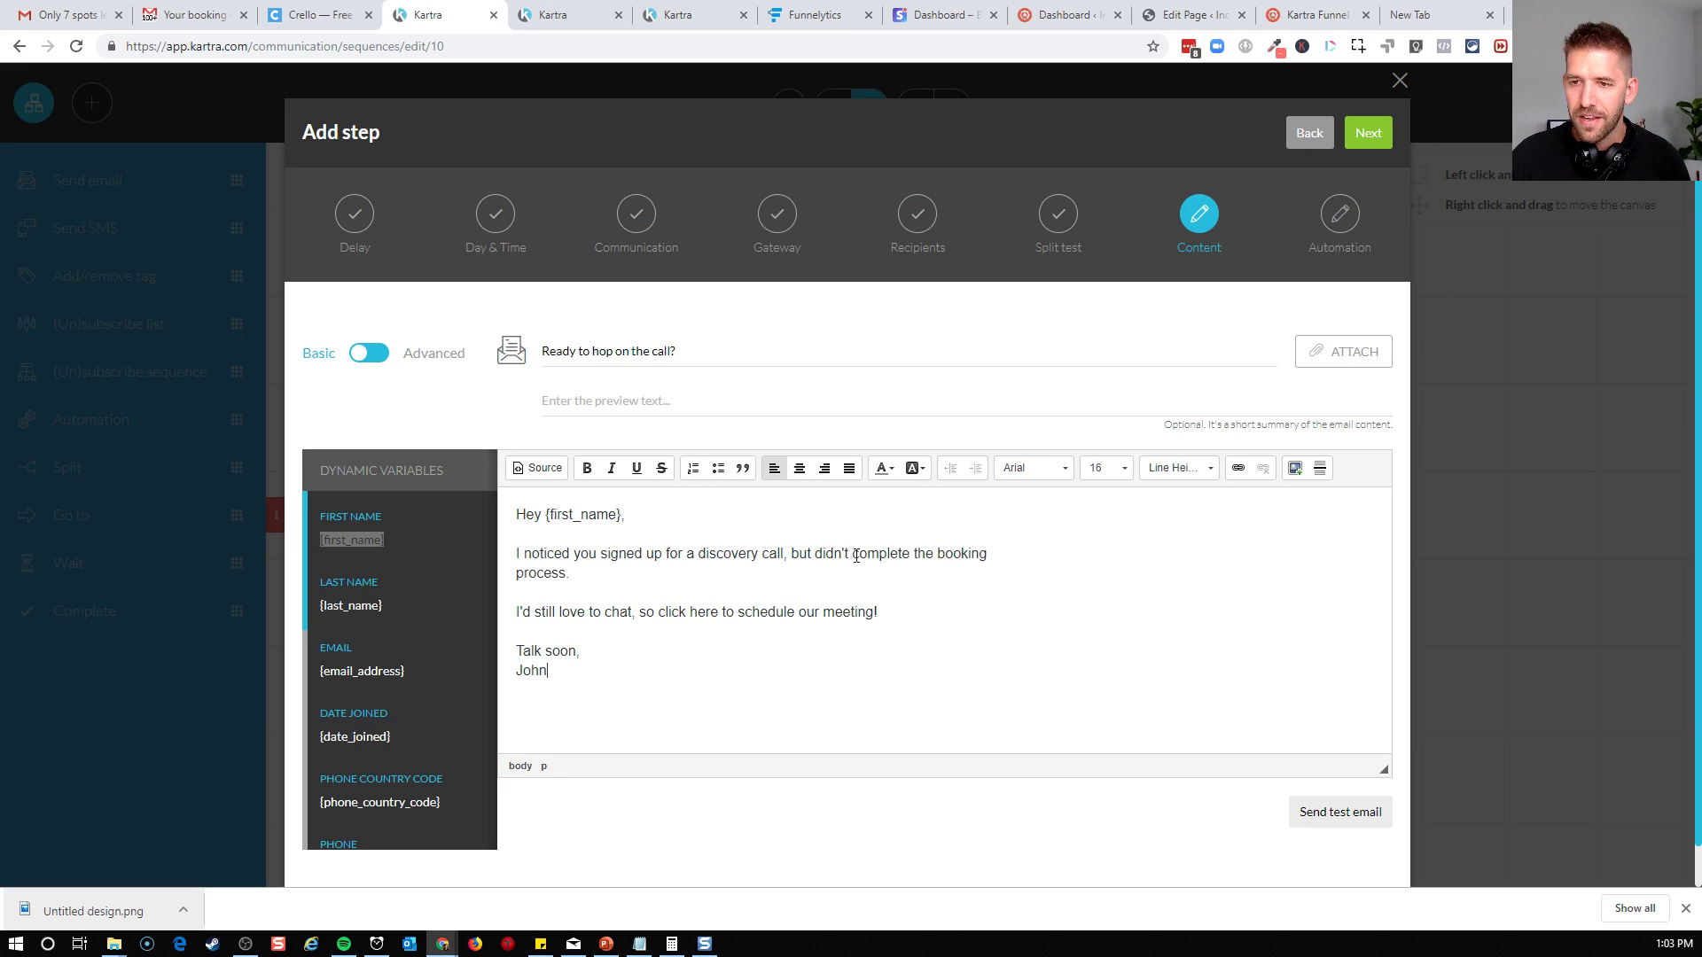
left_click_drag(853, 556, 864, 570)
left_click_drag(656, 616, 853, 613)
key("ctrl+b")
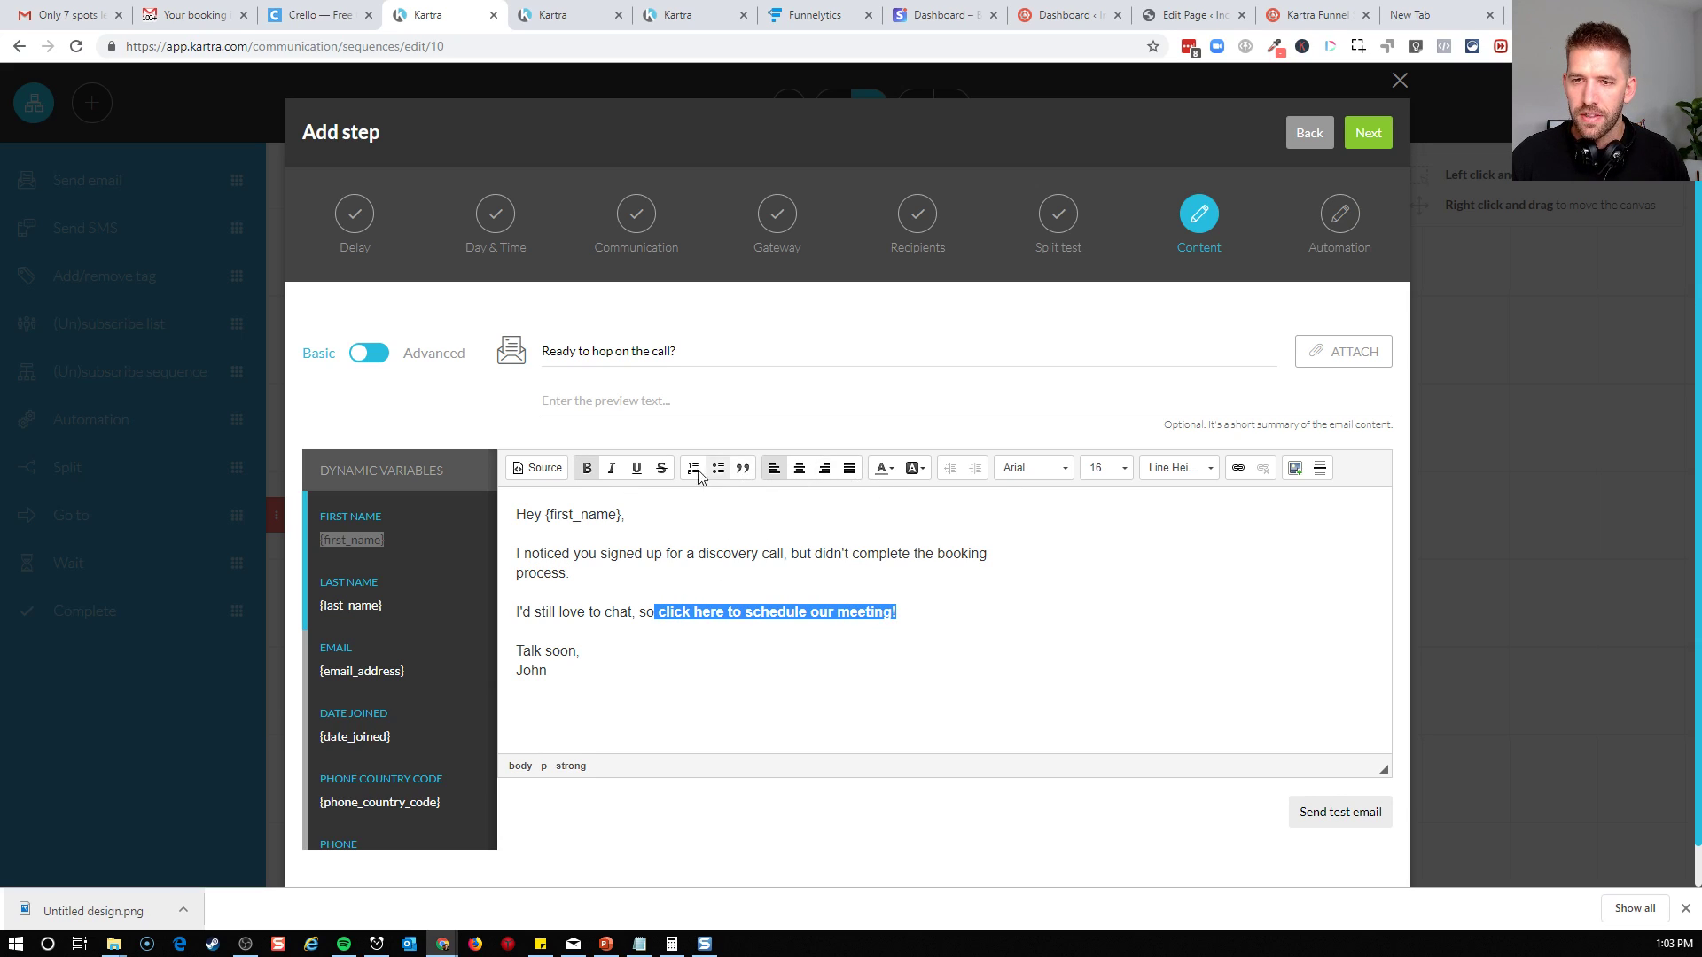
left_click(1238, 468)
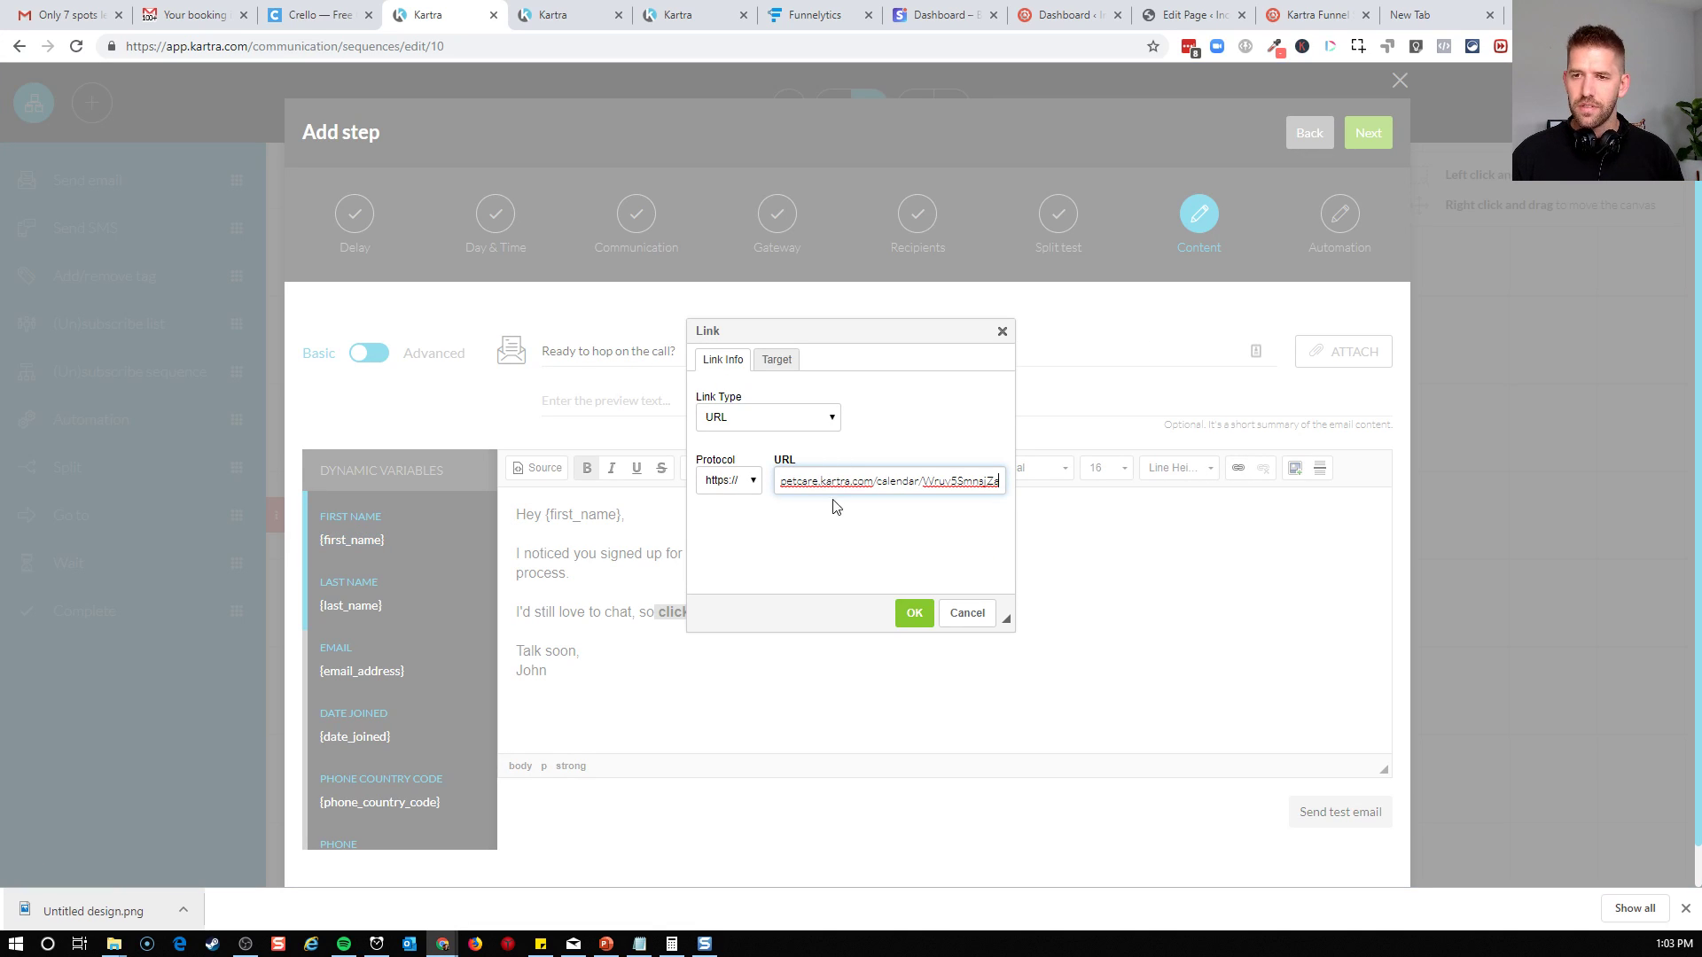
left_click(914, 612)
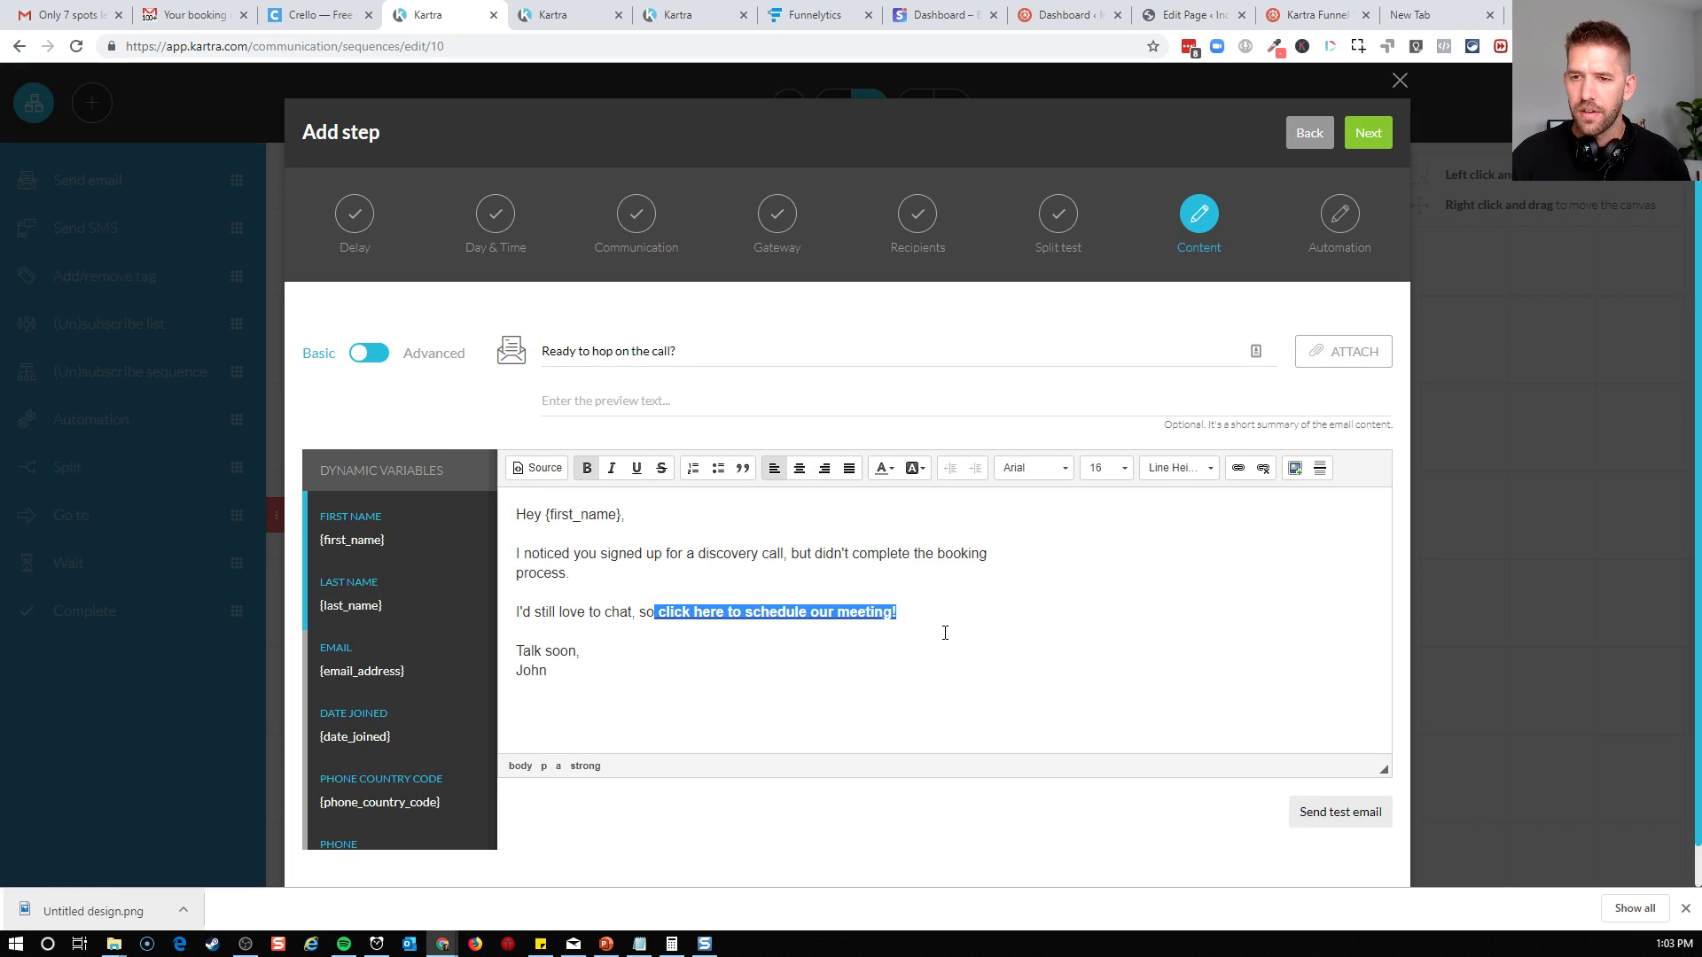
left_click(942, 631)
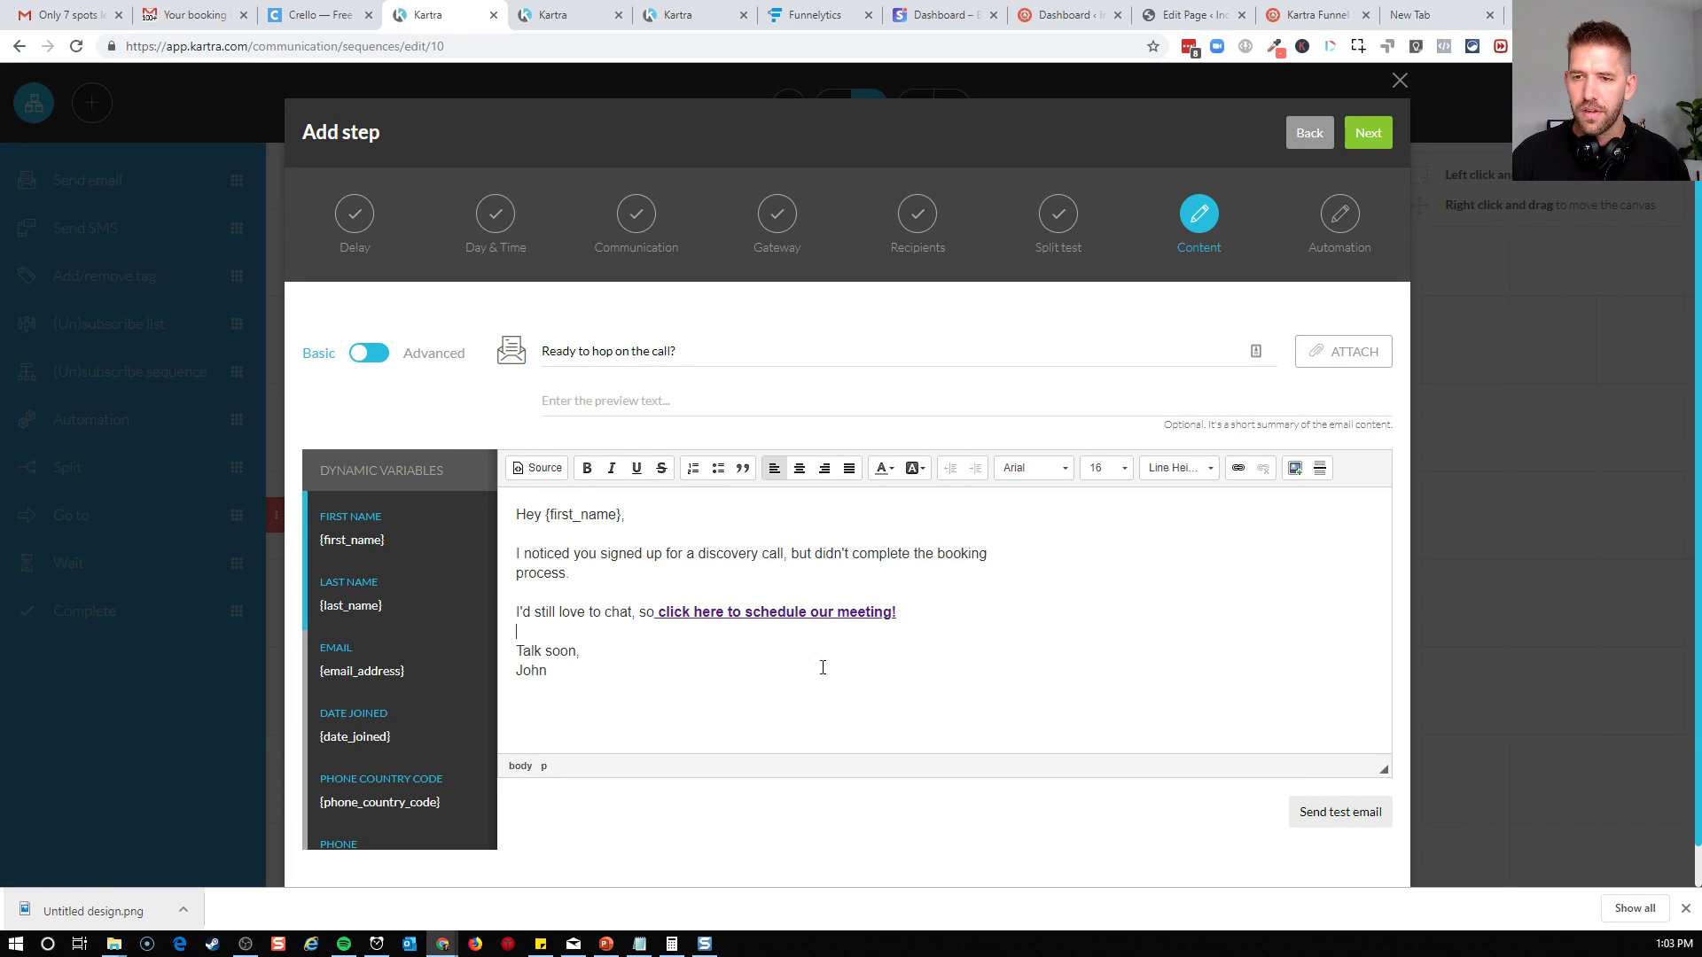
Create the email step without adding an automation, and review its summary from the sequence canvas
left_click(1369, 137)
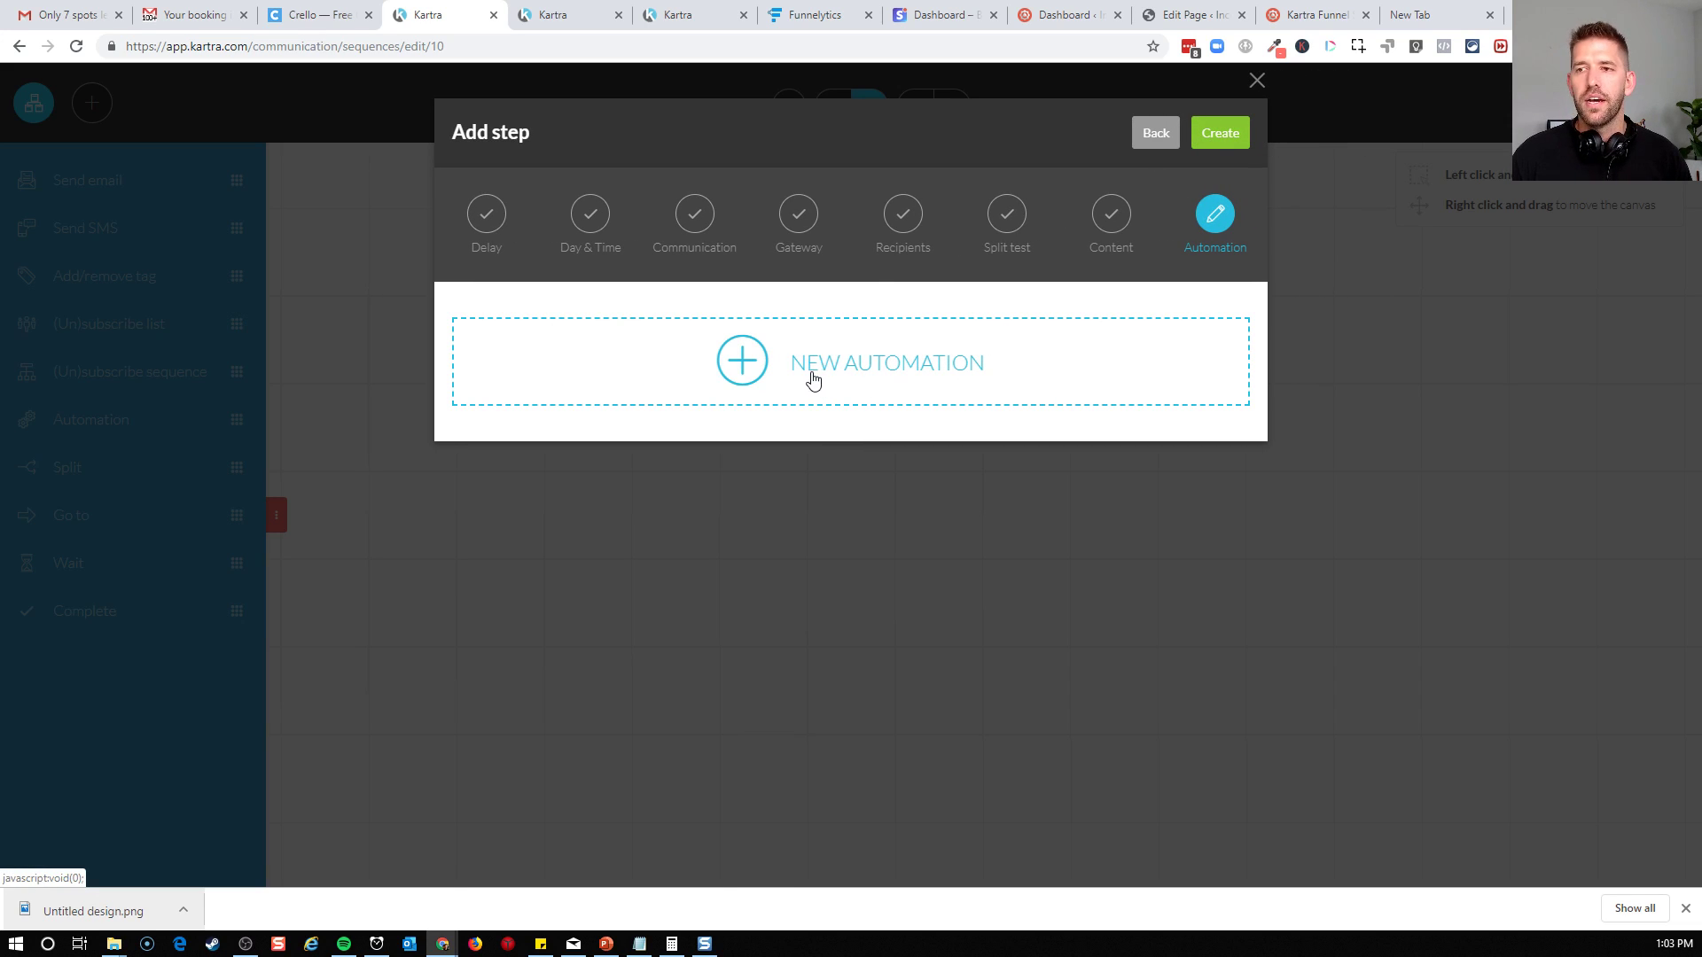
left_click(1217, 140)
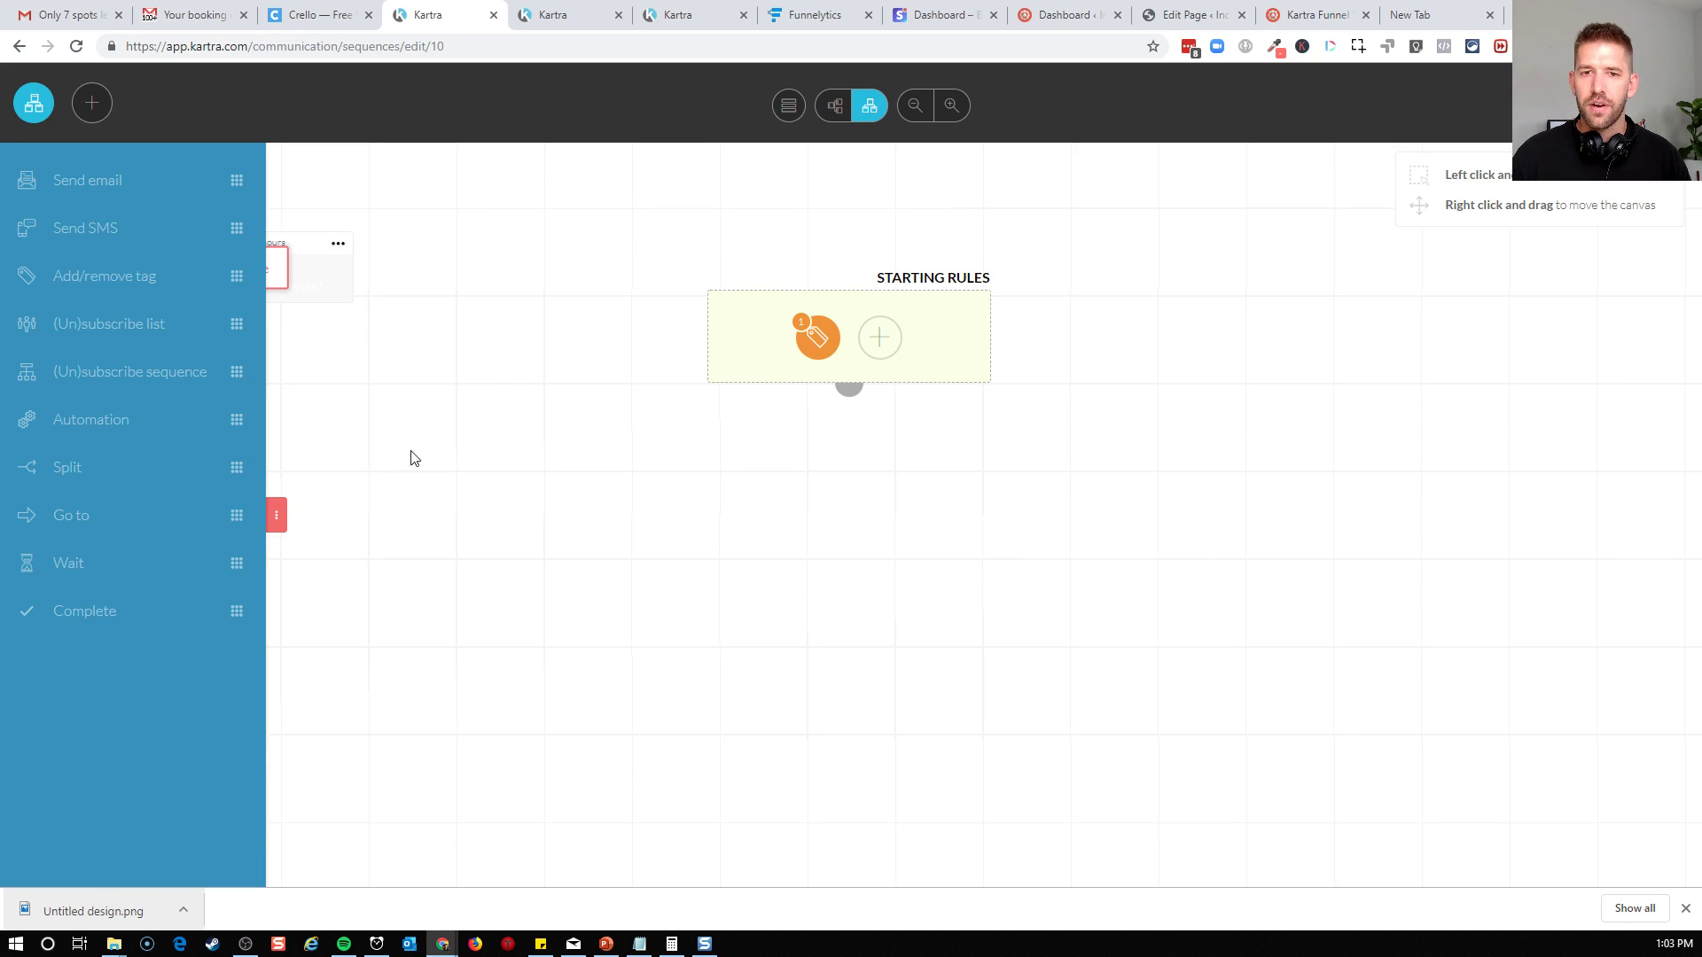
left_click(279, 516)
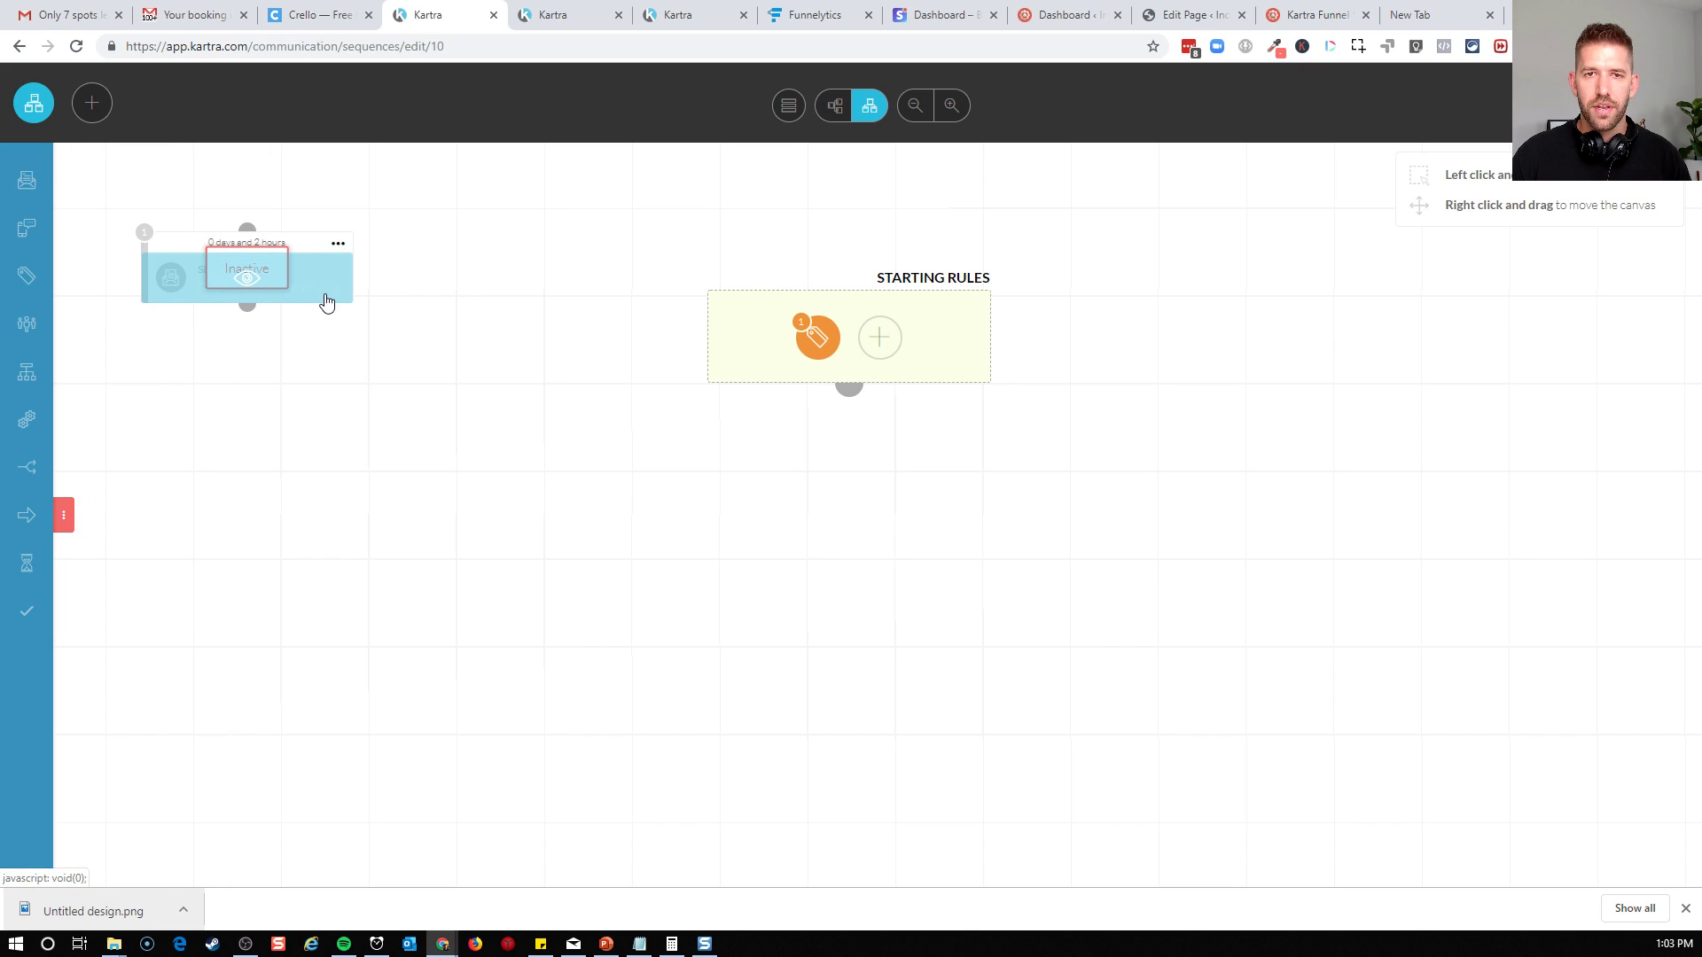
left_click(302, 244)
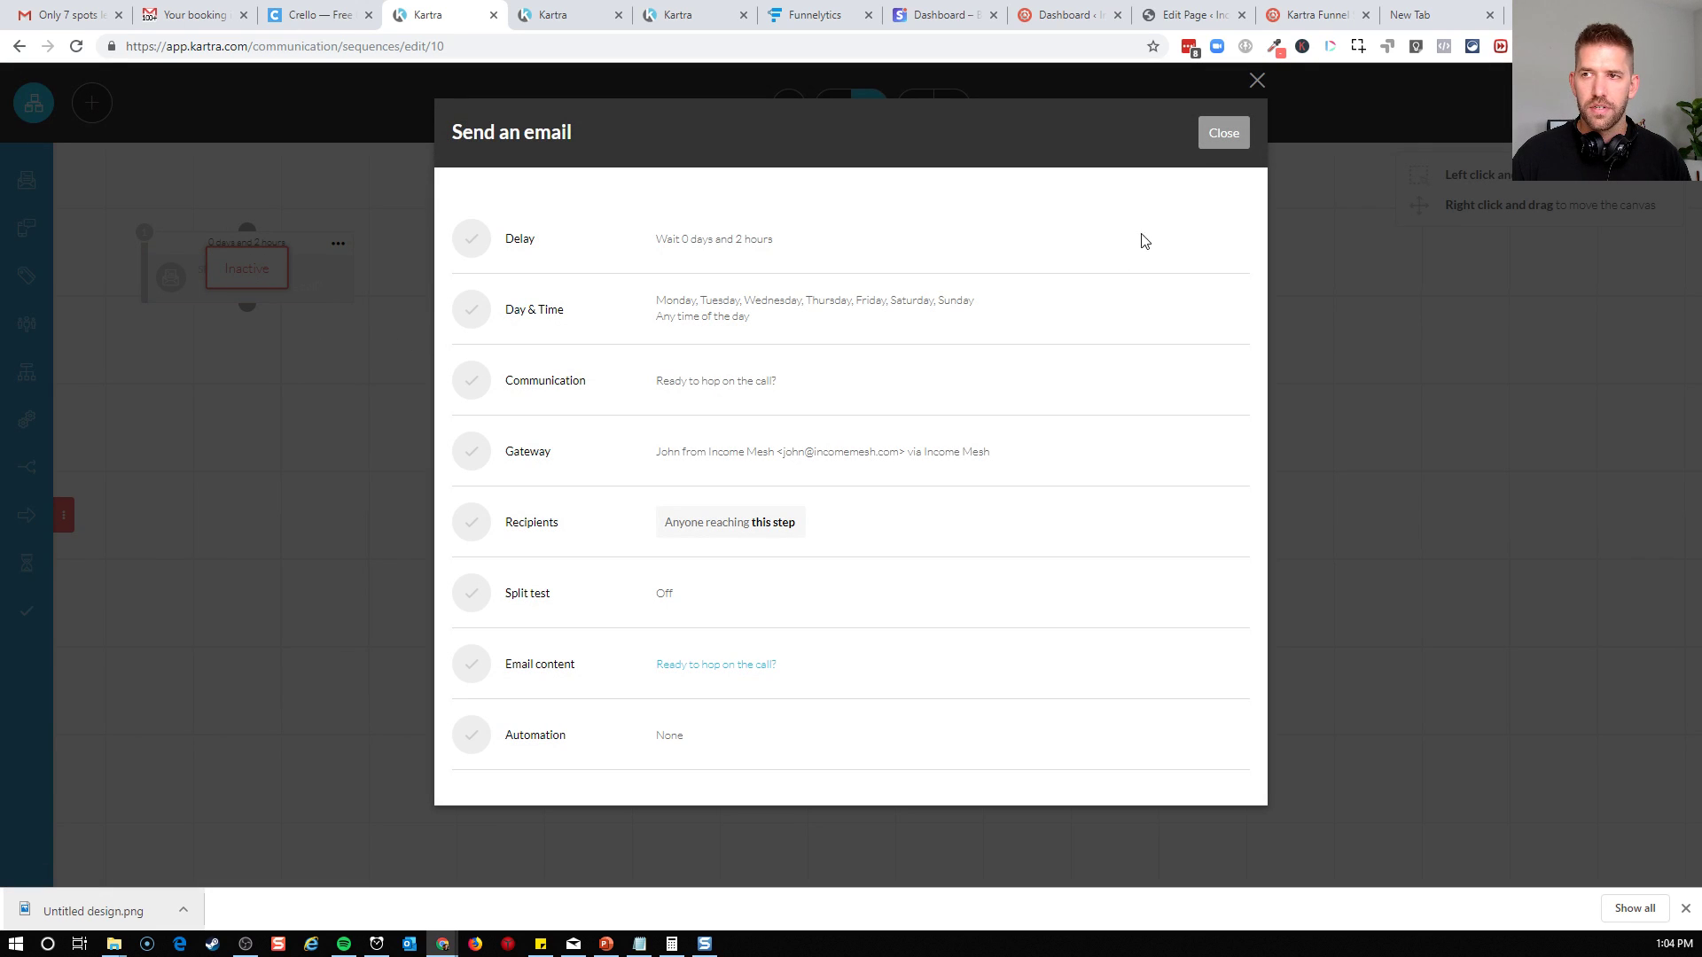
left_click(1224, 133)
Place the email step below the starting rules, connected to them, and activate it
left_click_drag(337, 293, 893, 567)
left_click_drag(849, 403, 816, 617)
left_click(913, 618)
left_click(980, 573)
left_click(913, 618)
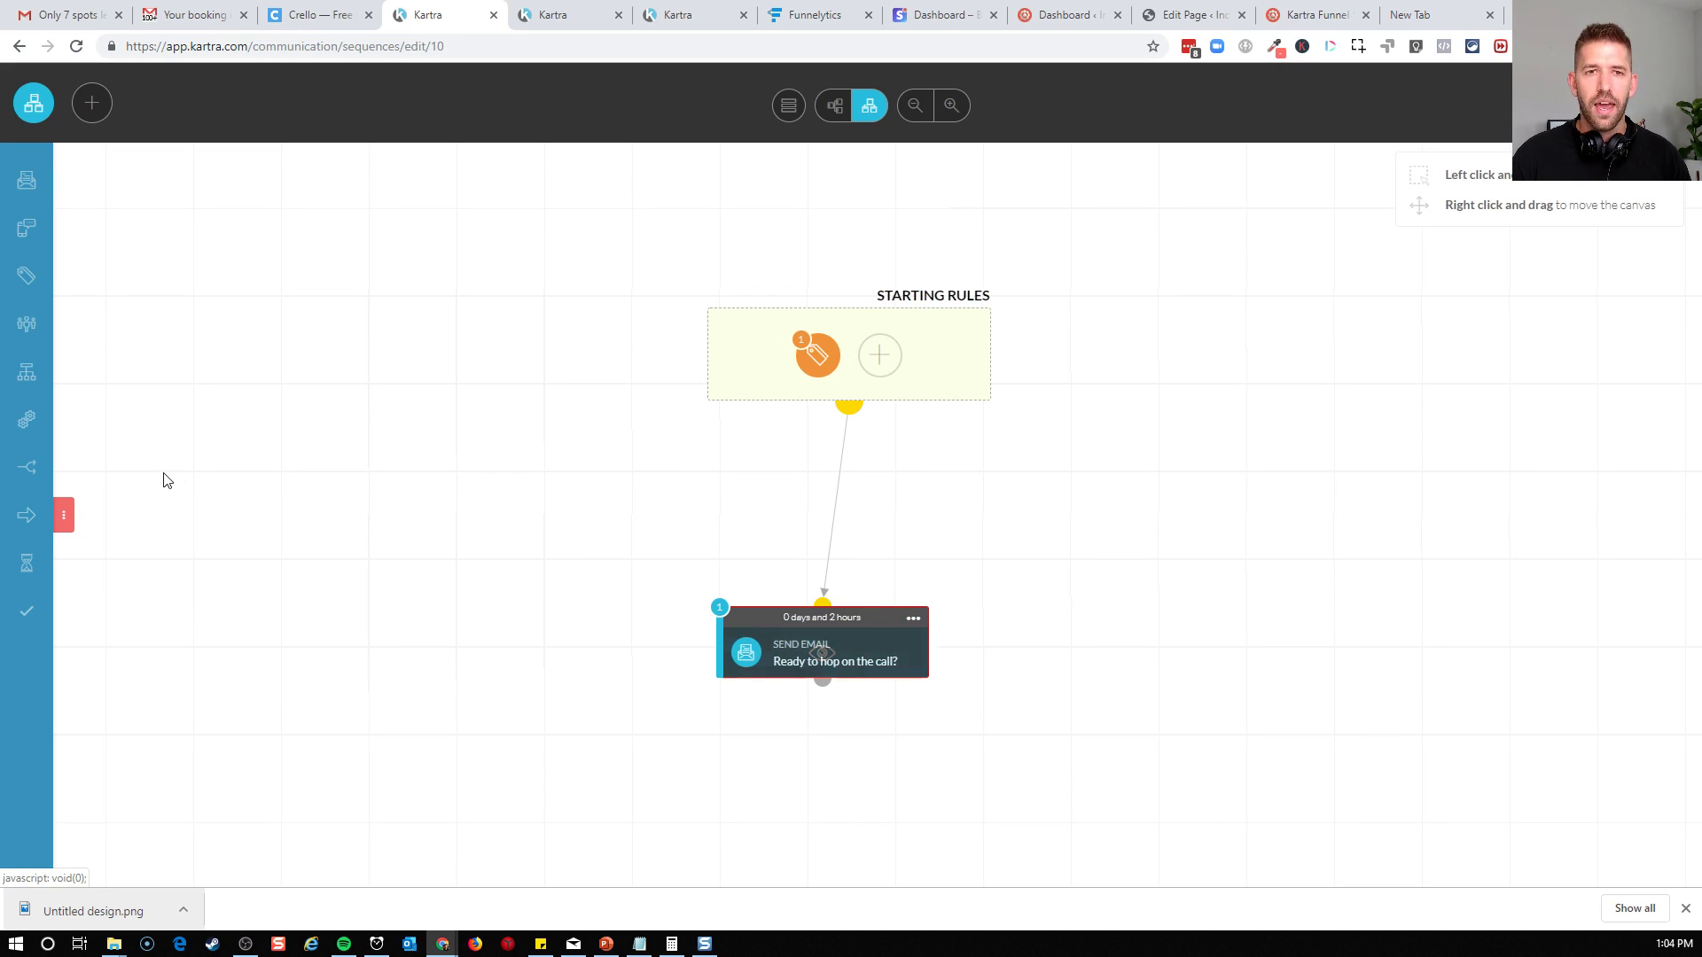
Clone the "Ready to hop on the call?" email step and connect the copy beneath the original
left_click(913, 618)
left_click(978, 637)
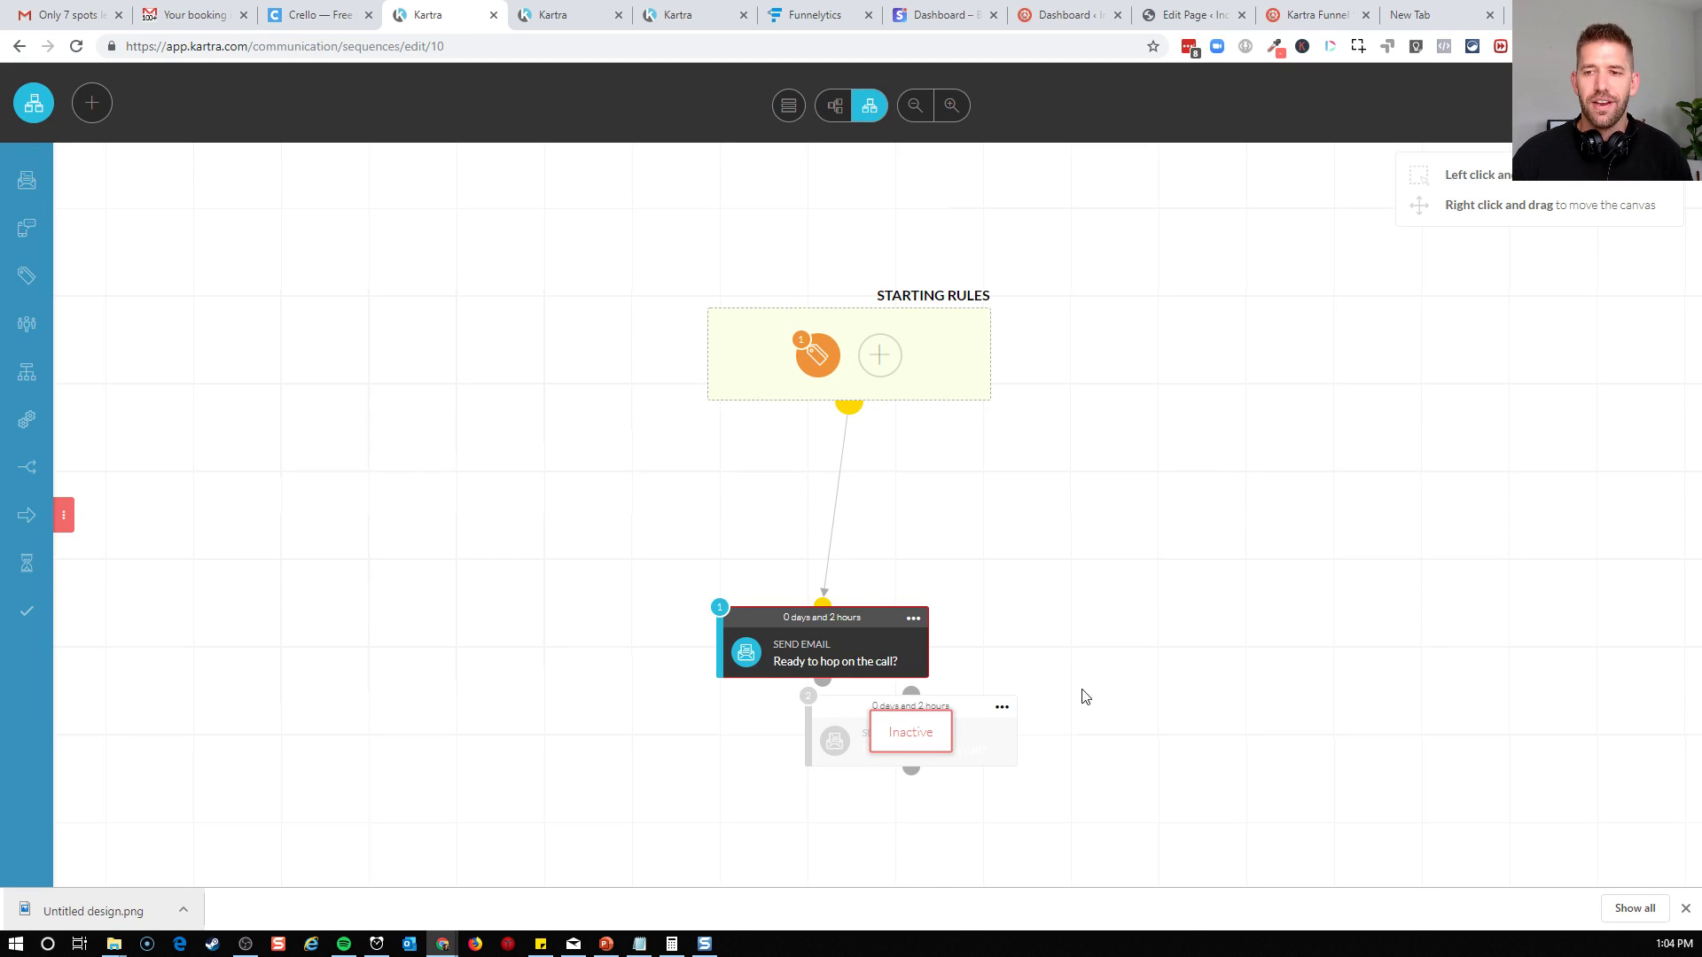
left_click_drag(972, 706, 886, 776)
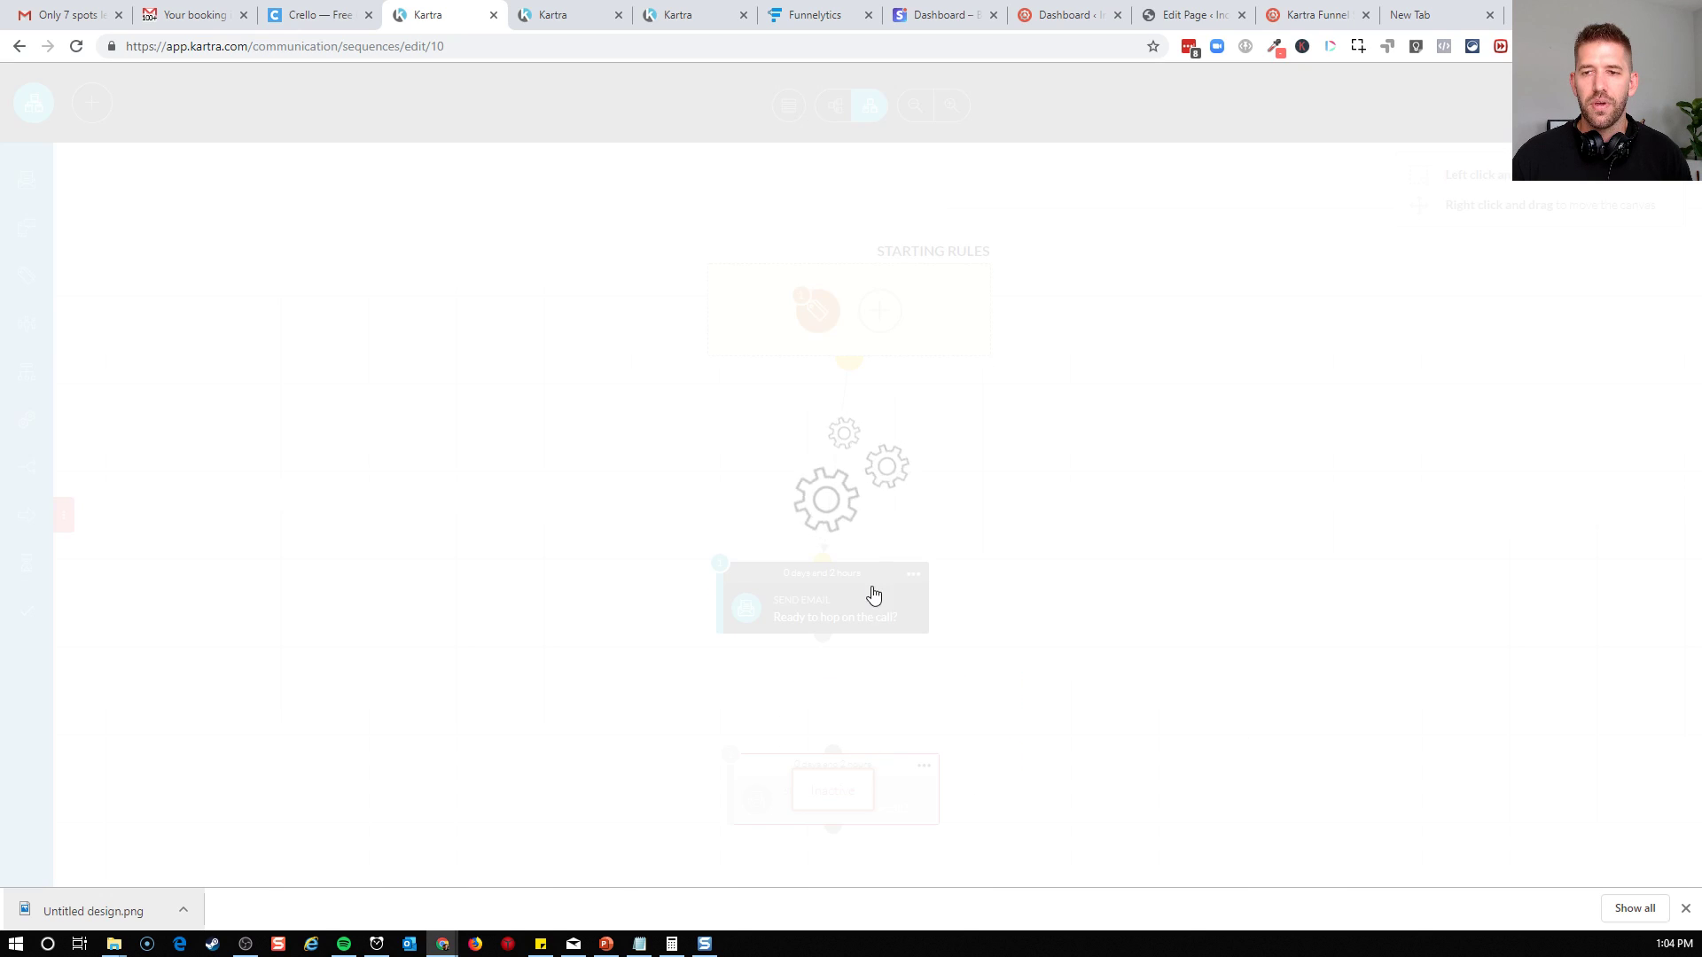
left_click_drag(823, 638, 831, 767)
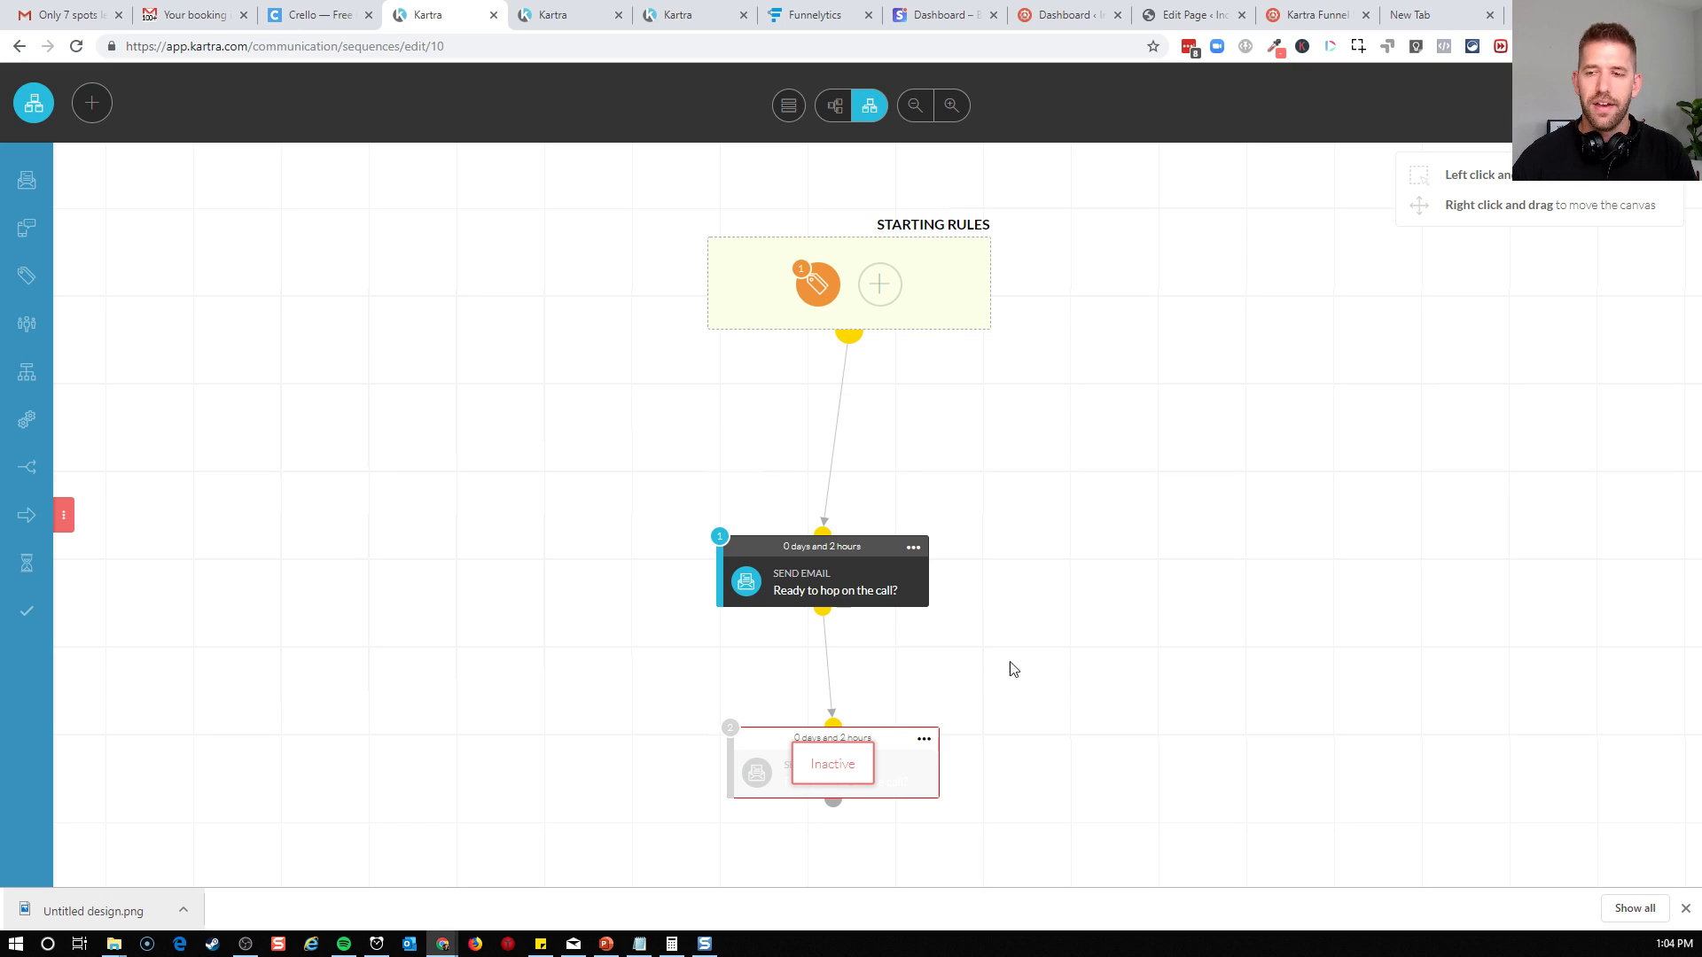
Set the cloned email step's delay to 1 day and 0 hours
left_click(923, 741)
left_click(995, 714)
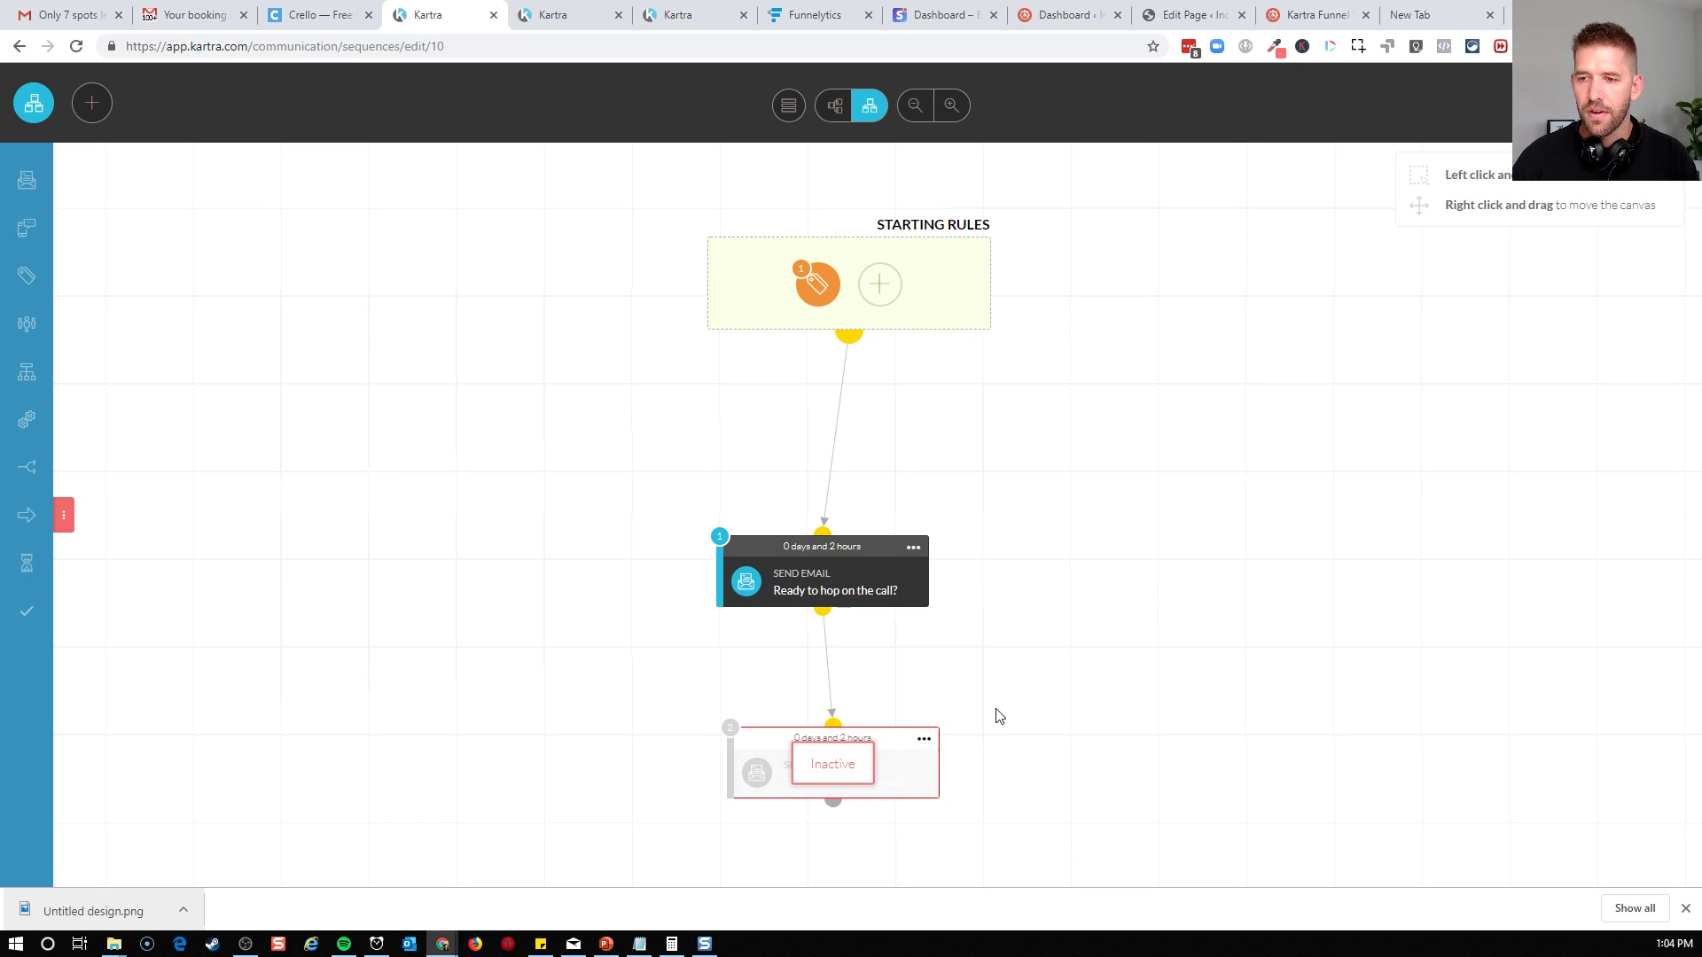
left_click(923, 745)
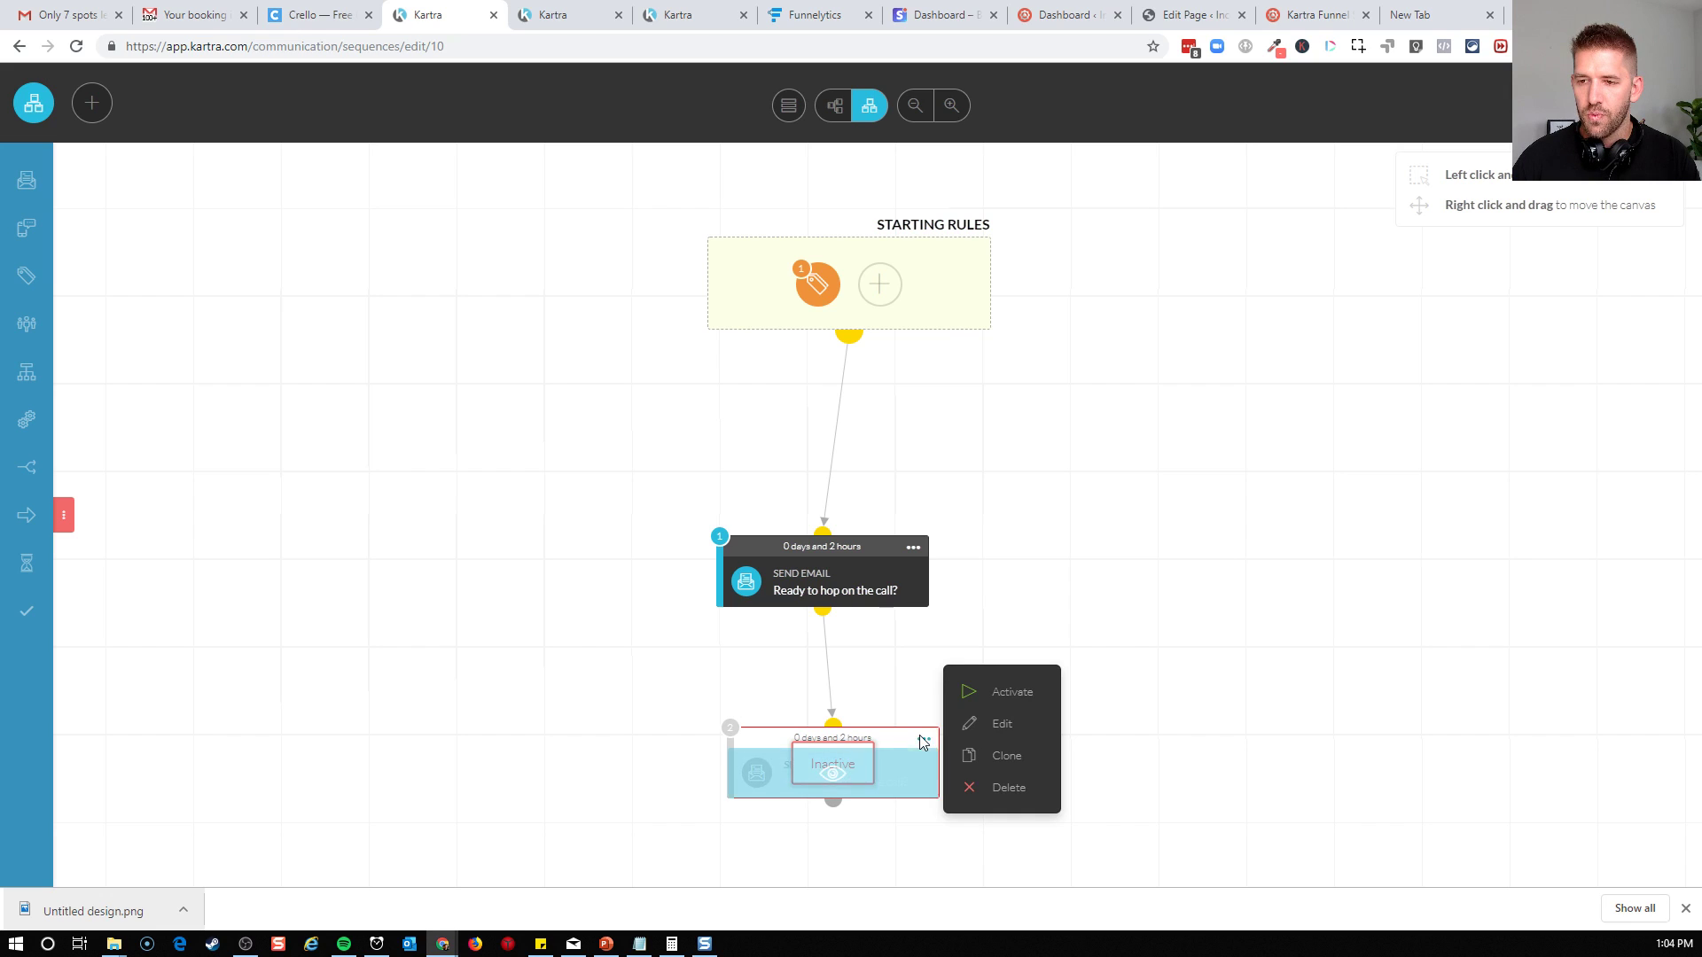
left_click(985, 725)
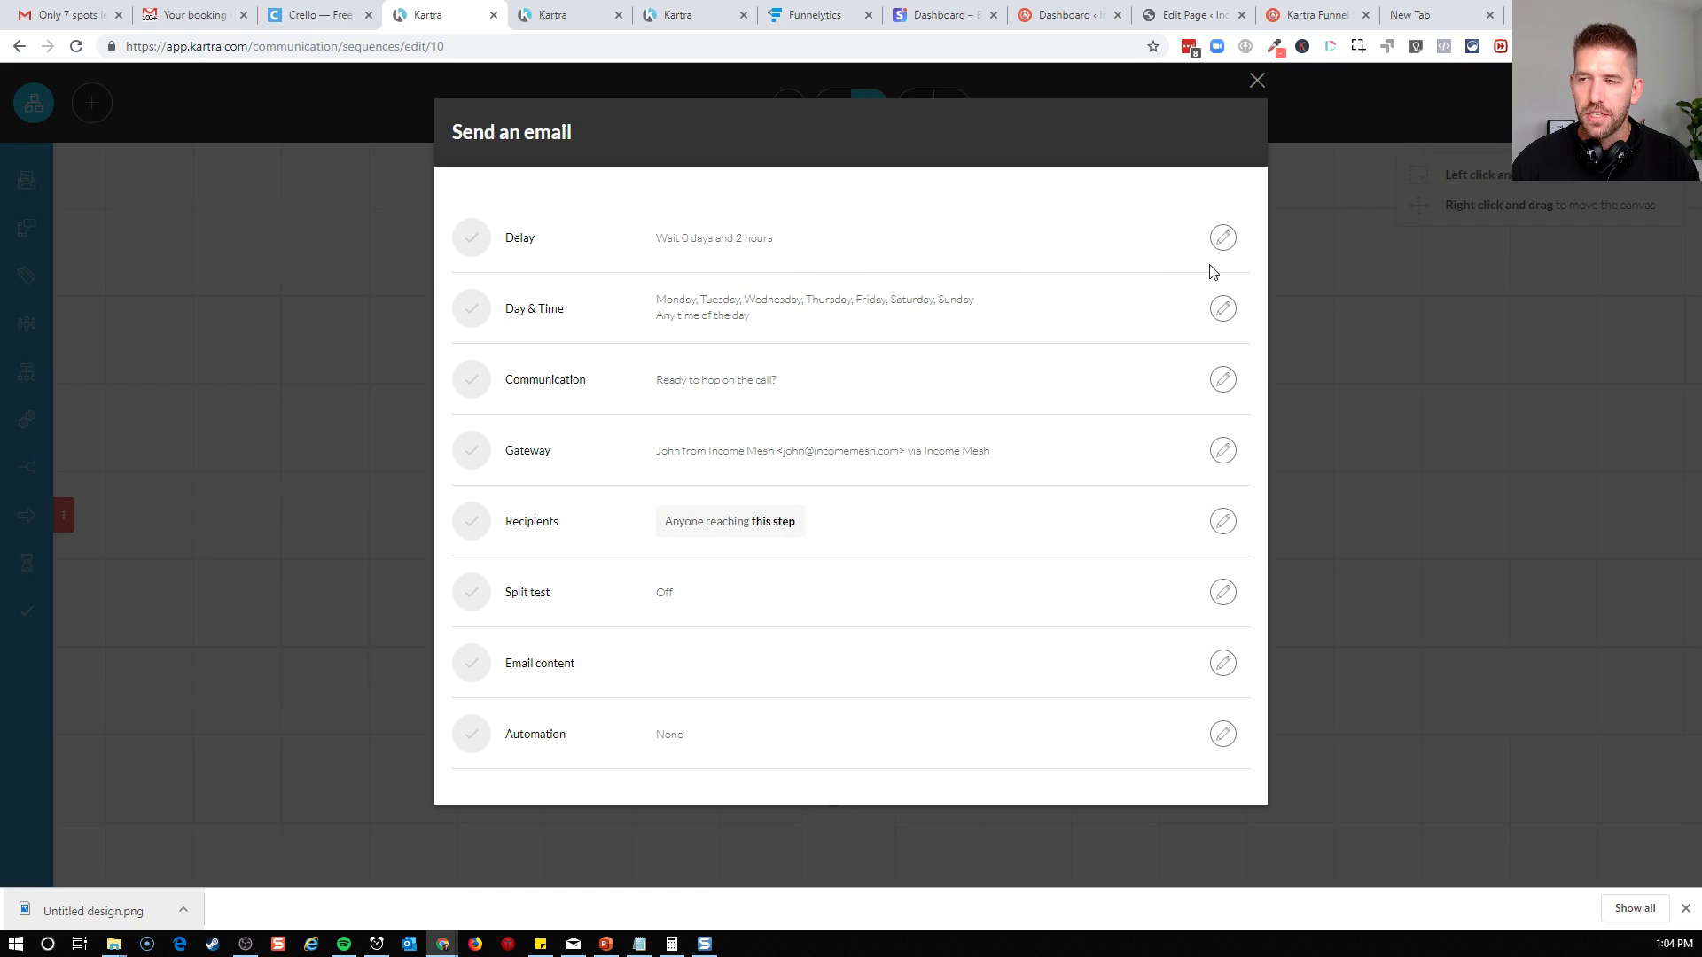
left_click(1223, 237)
left_click(691, 361)
left_click(709, 399)
left_click(570, 359)
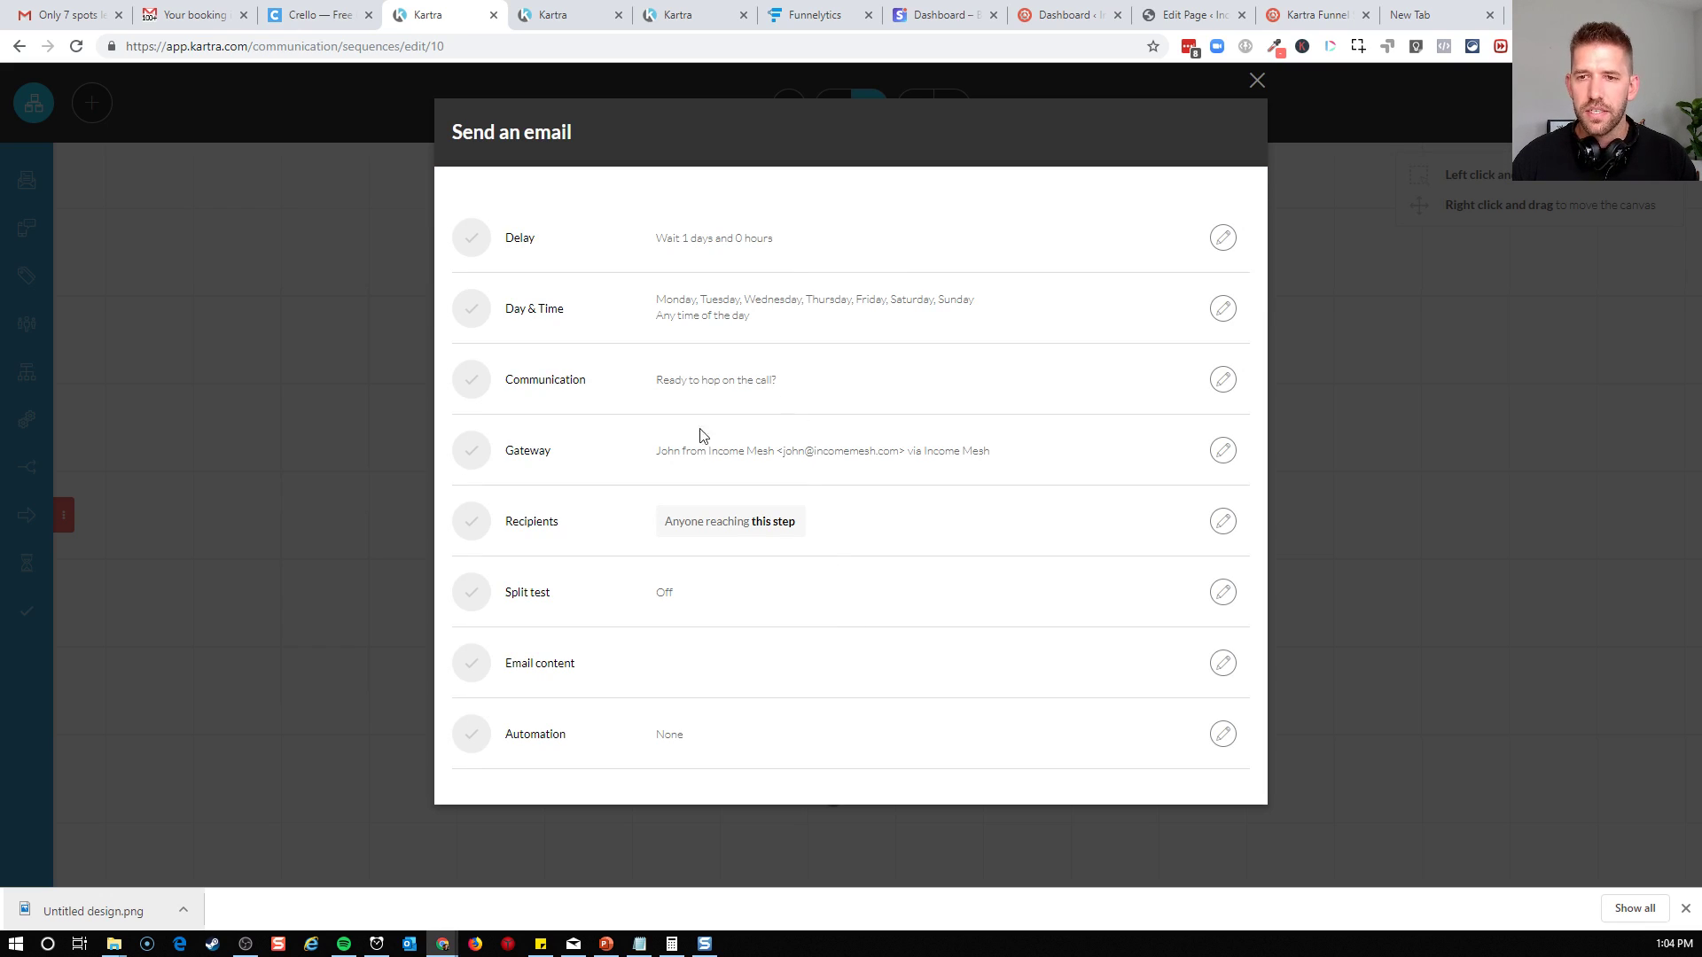
Change the cloned email's subject to "What happened?", keep its body text, and save the step
left_click(1221, 664)
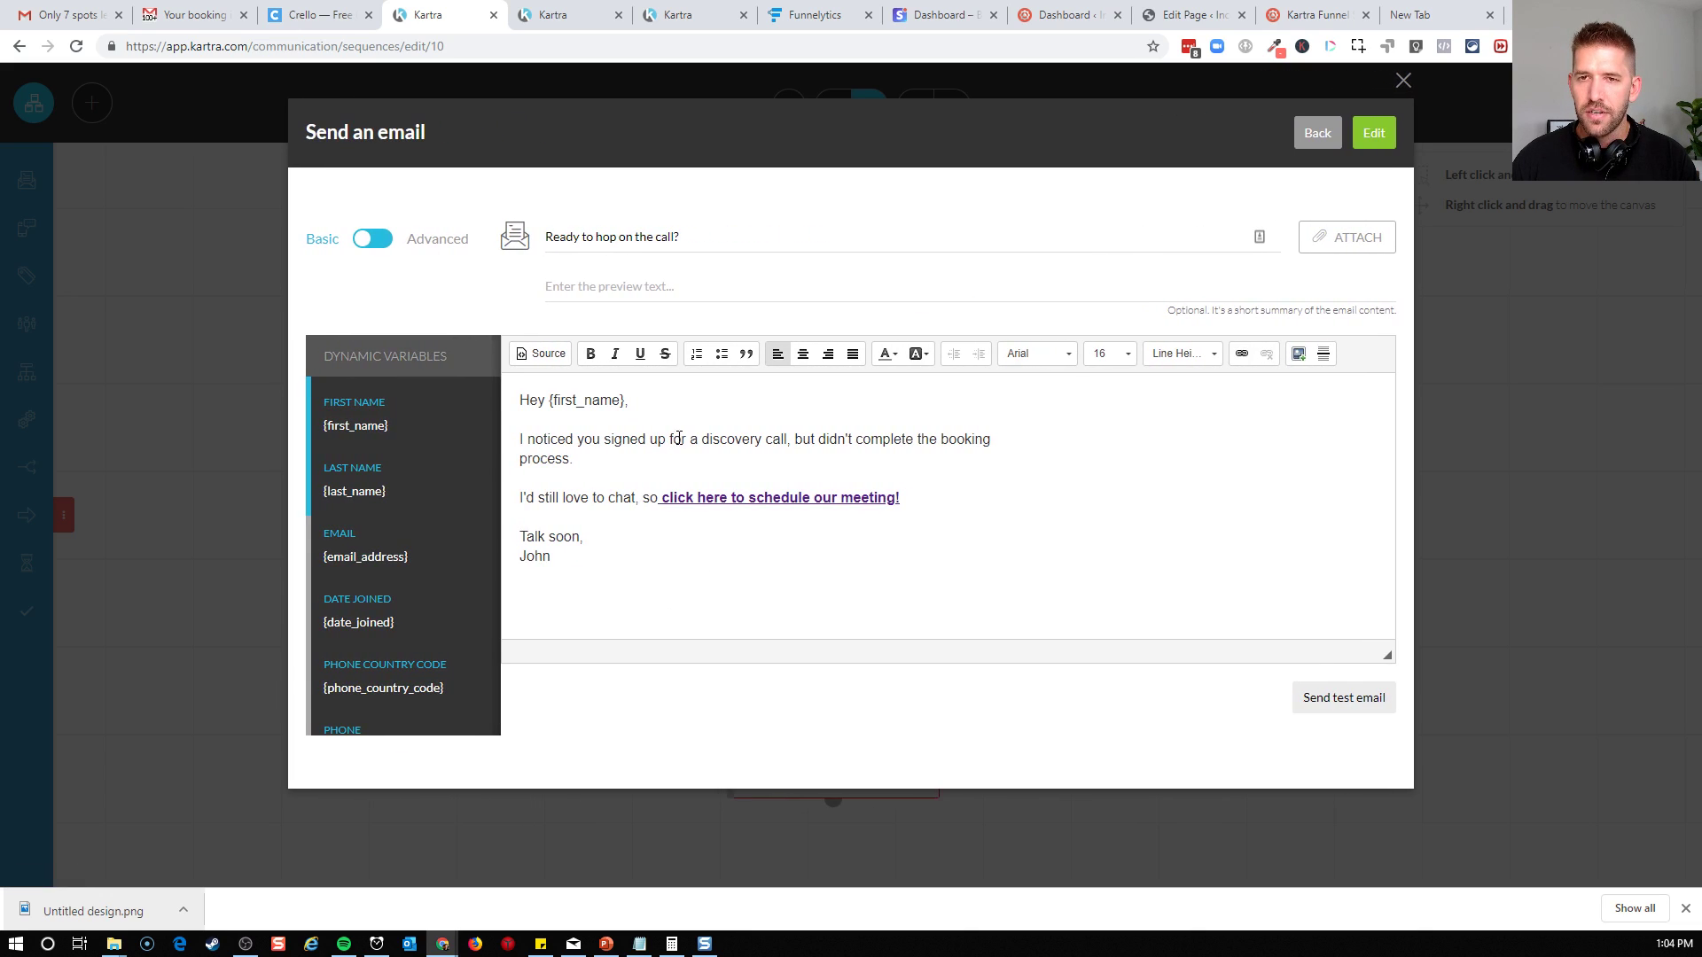
left_click_drag(680, 230, 476, 240)
type("What happened?")
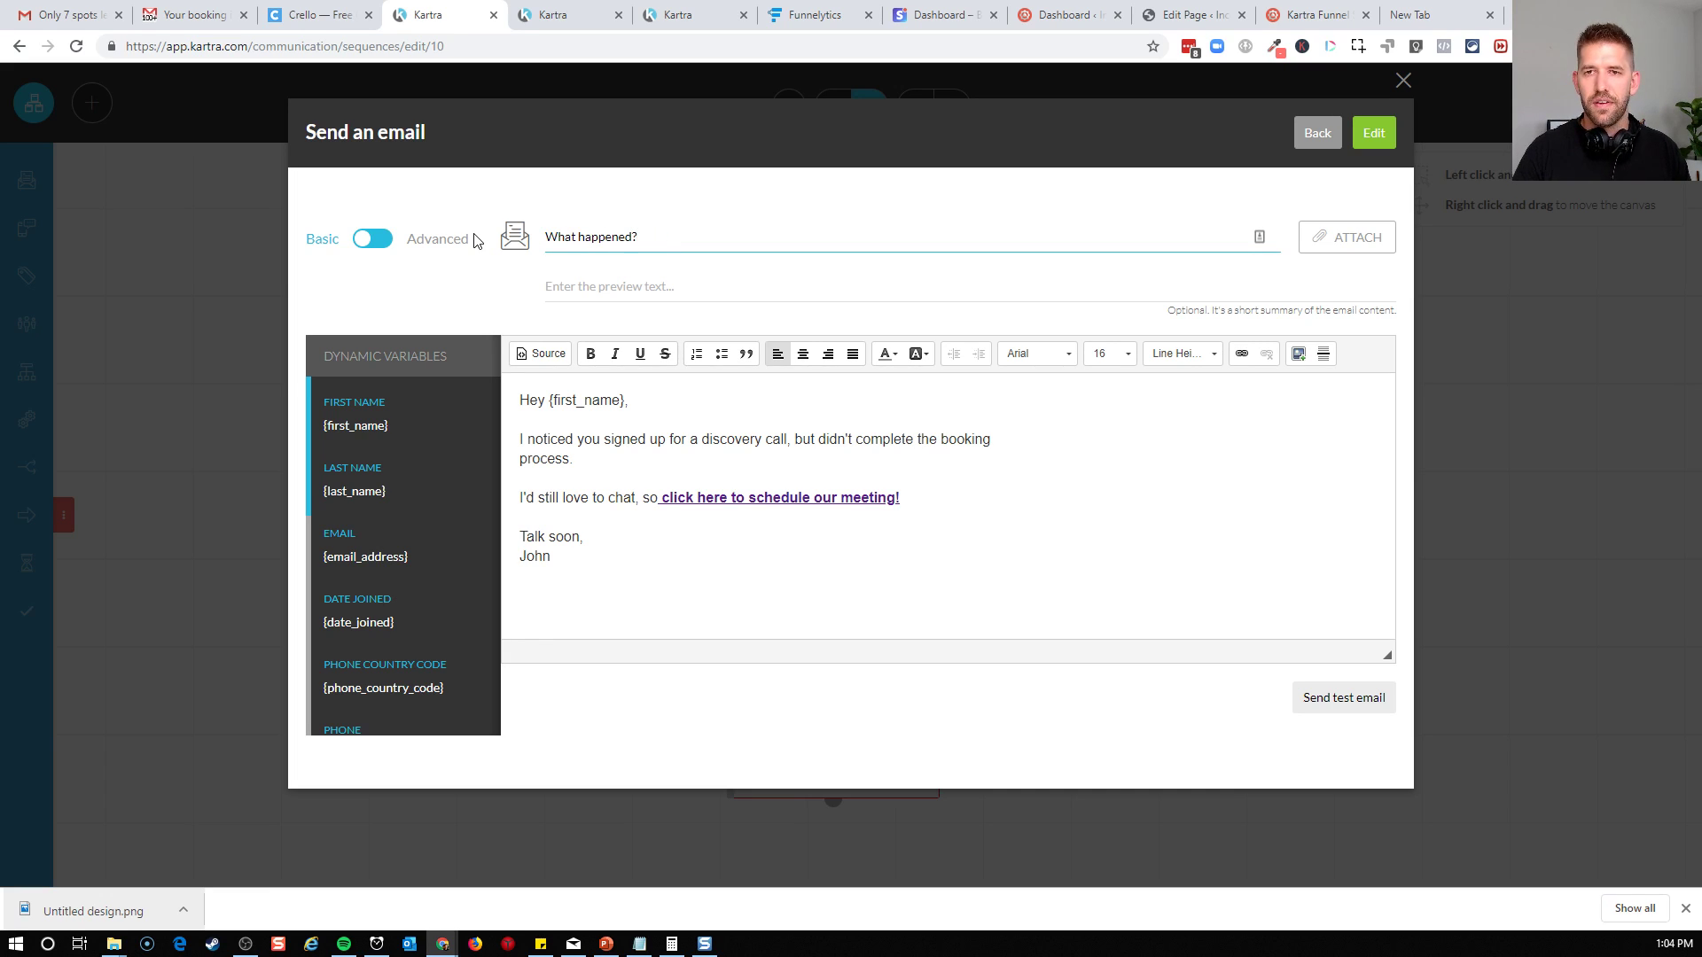
left_click(600, 440)
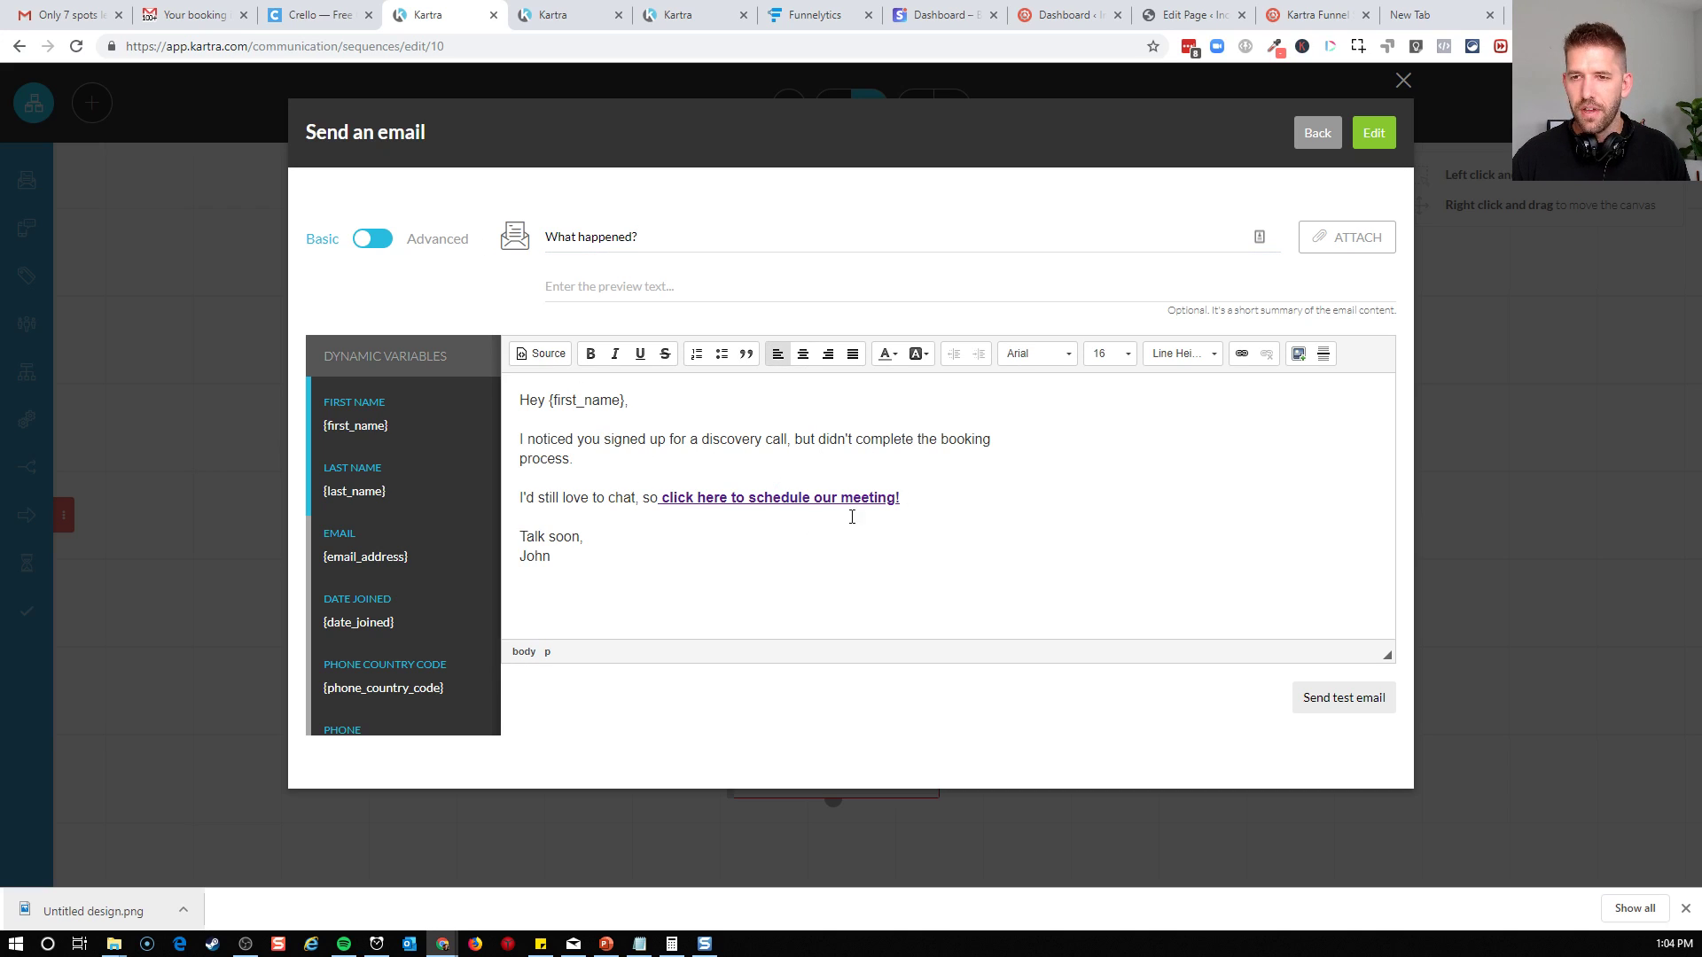
left_click(1374, 140)
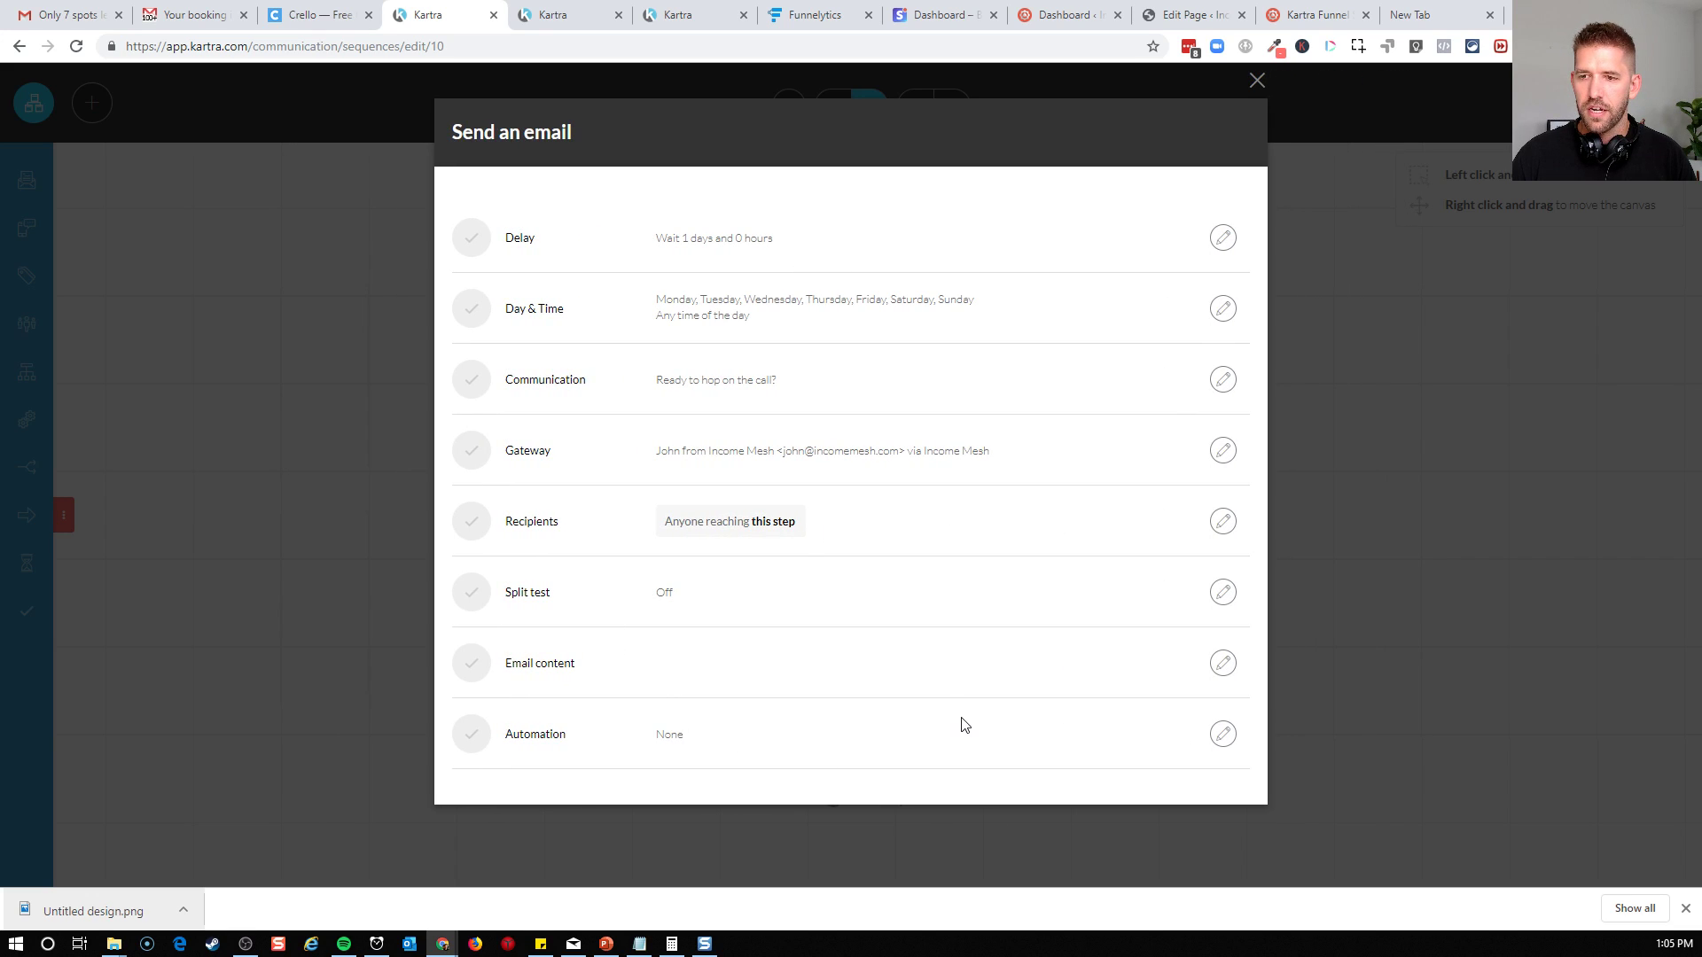
left_click(1222, 133)
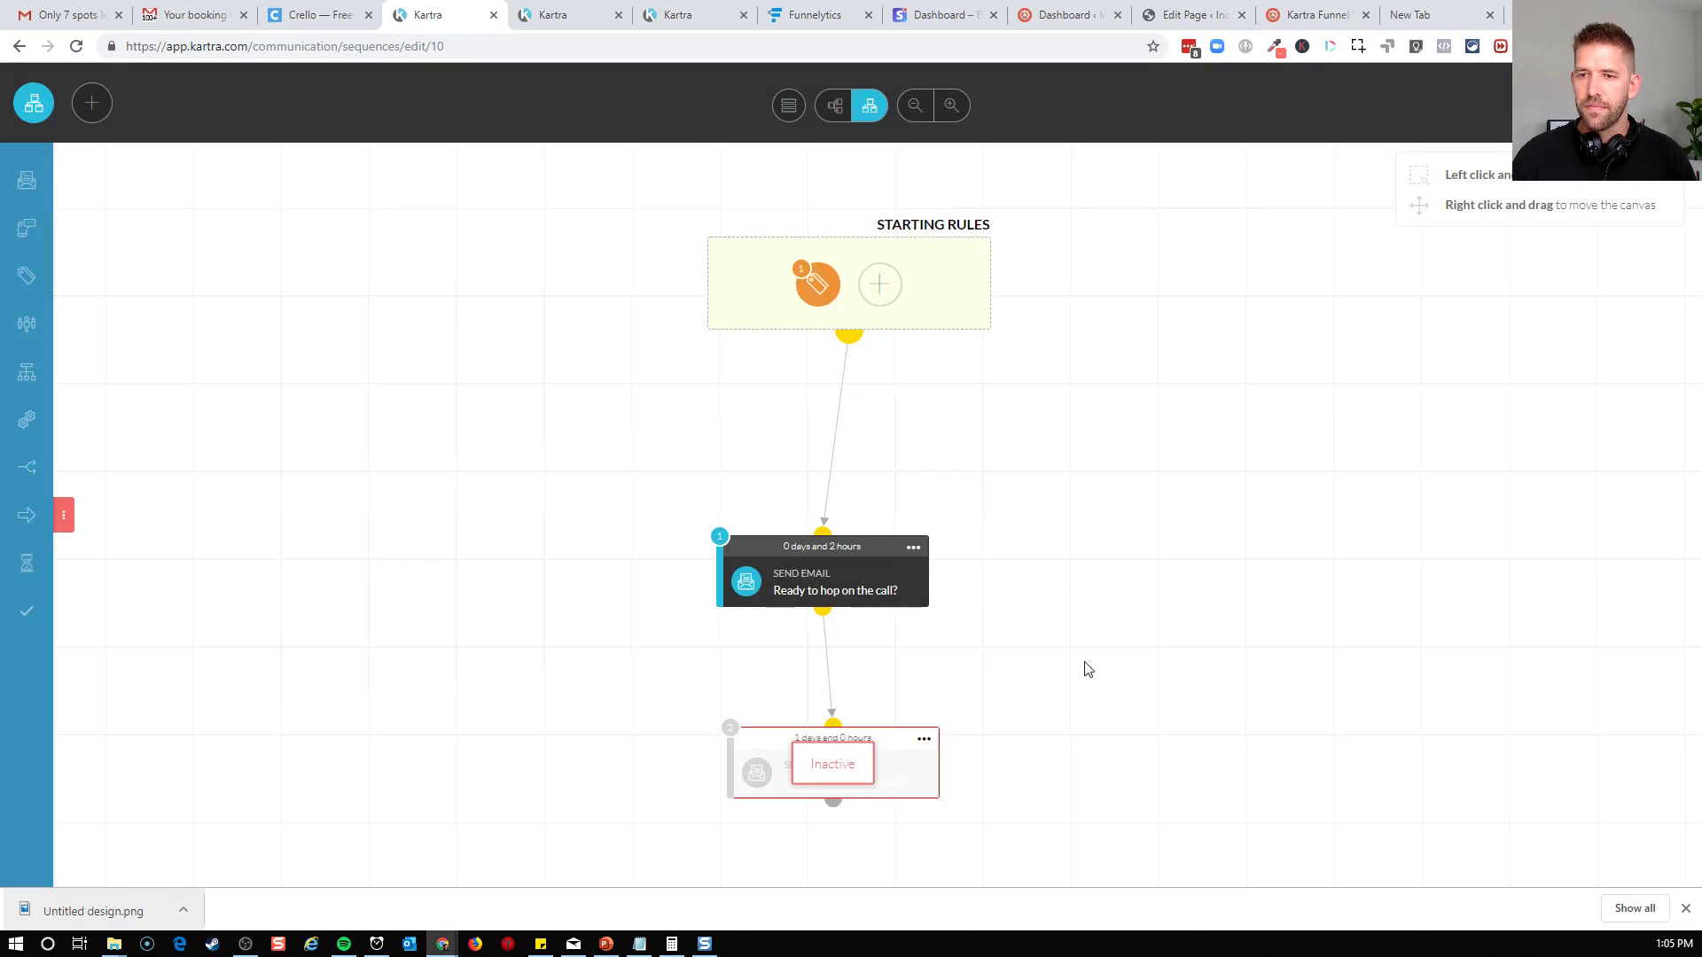
Activate the second email step and arrange the sequence items automatically
left_click(924, 738)
left_click(999, 693)
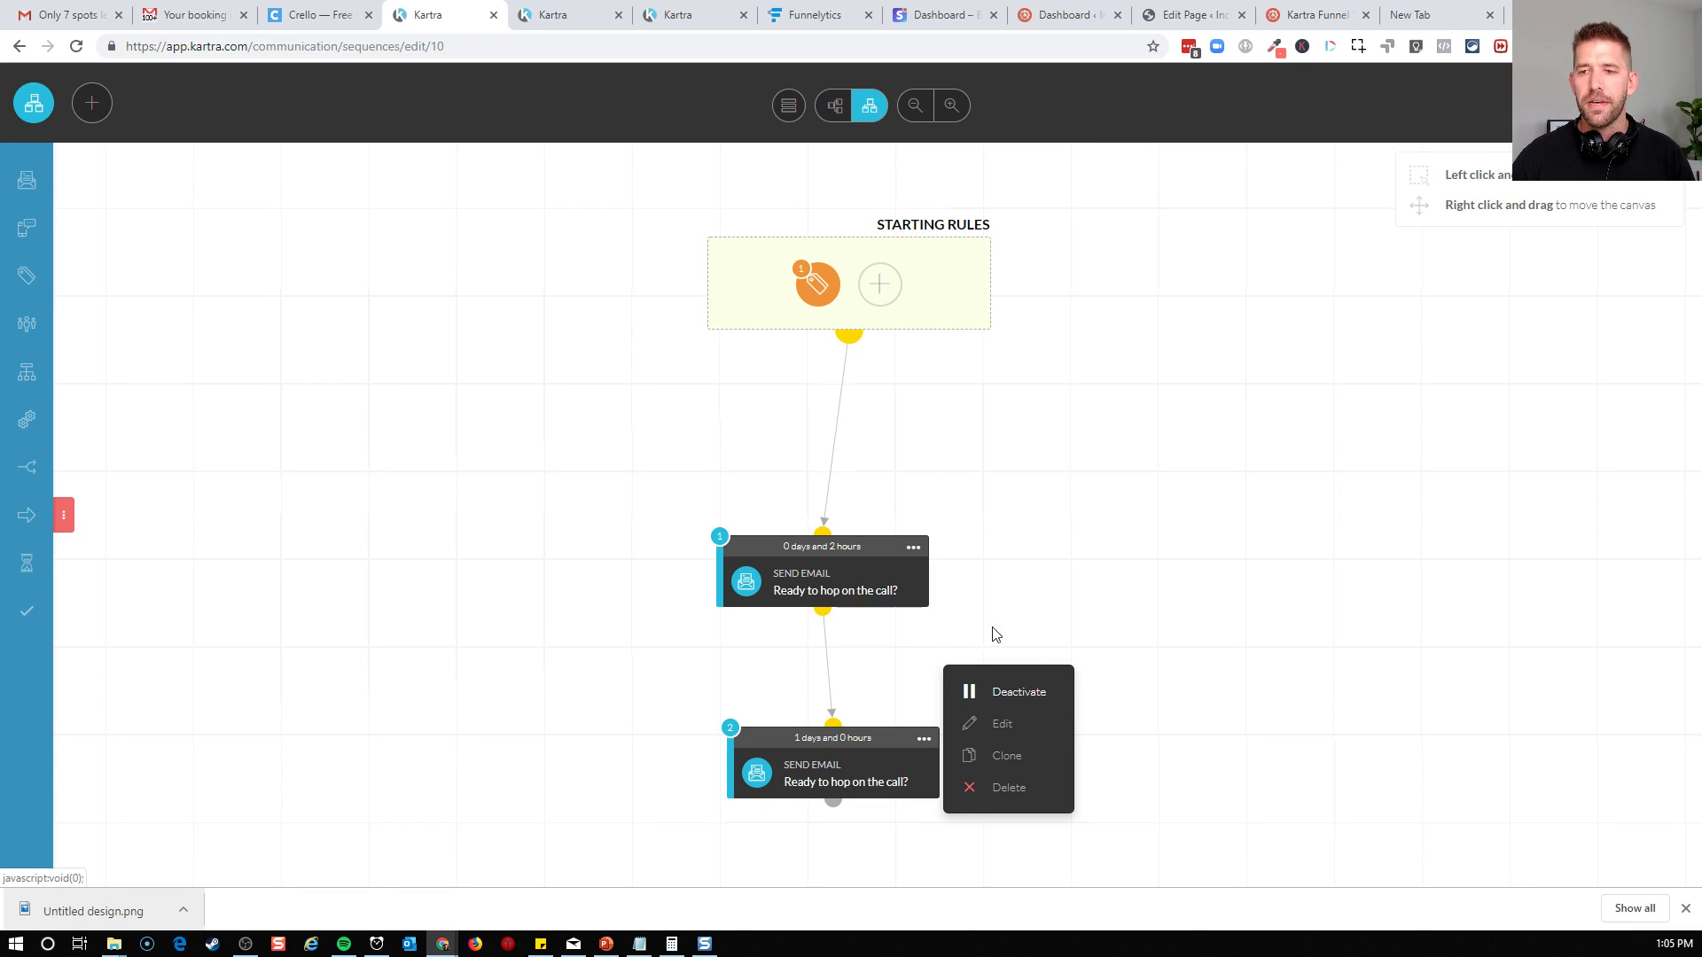
left_click_drag(876, 545, 901, 540)
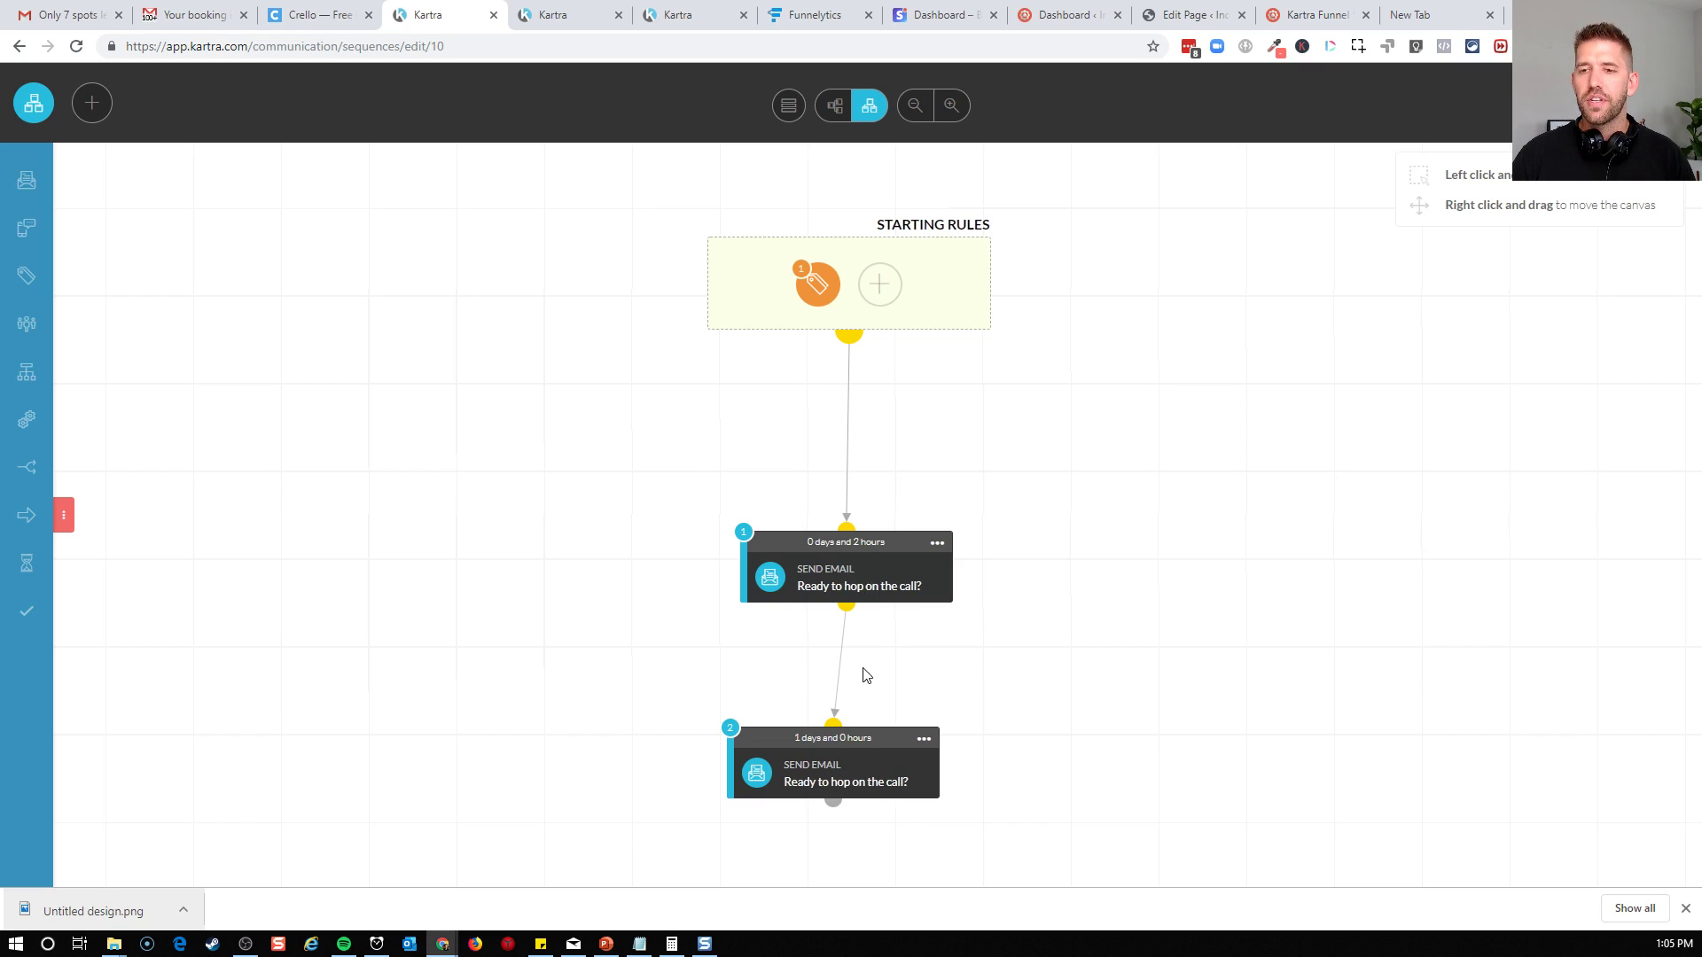
left_click(790, 106)
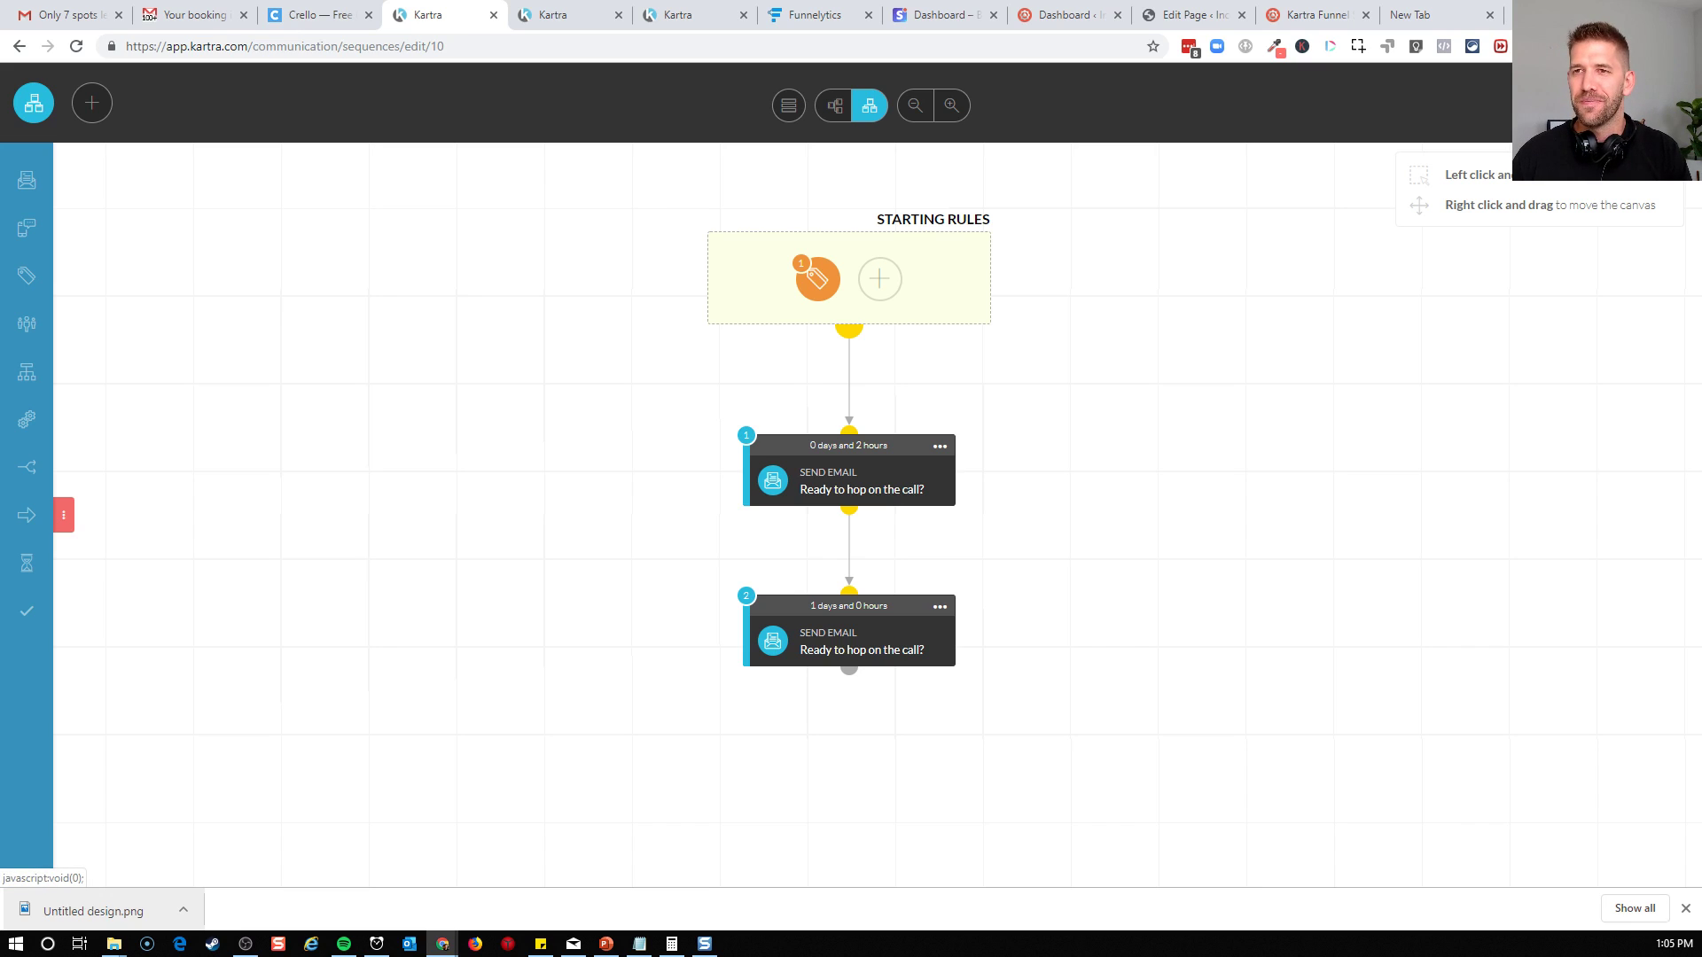
Leave the sequence editor and open the Discovery Booking Form for editing, keeping its name
left_click(1653, 104)
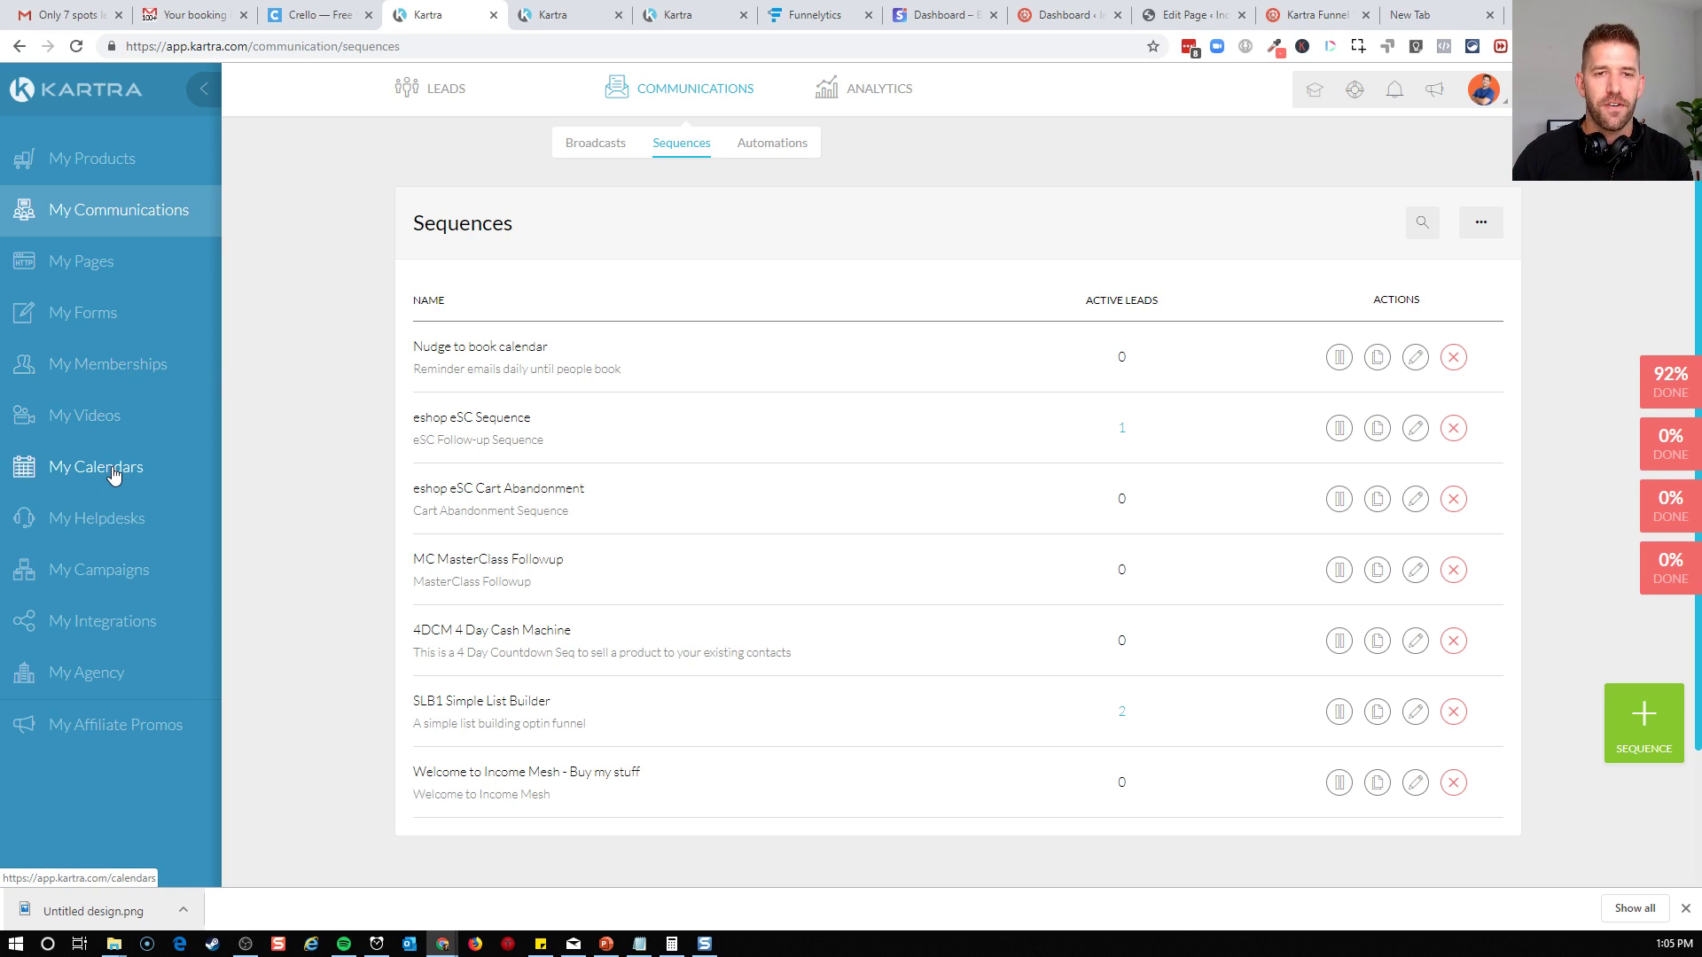
left_click(89, 315)
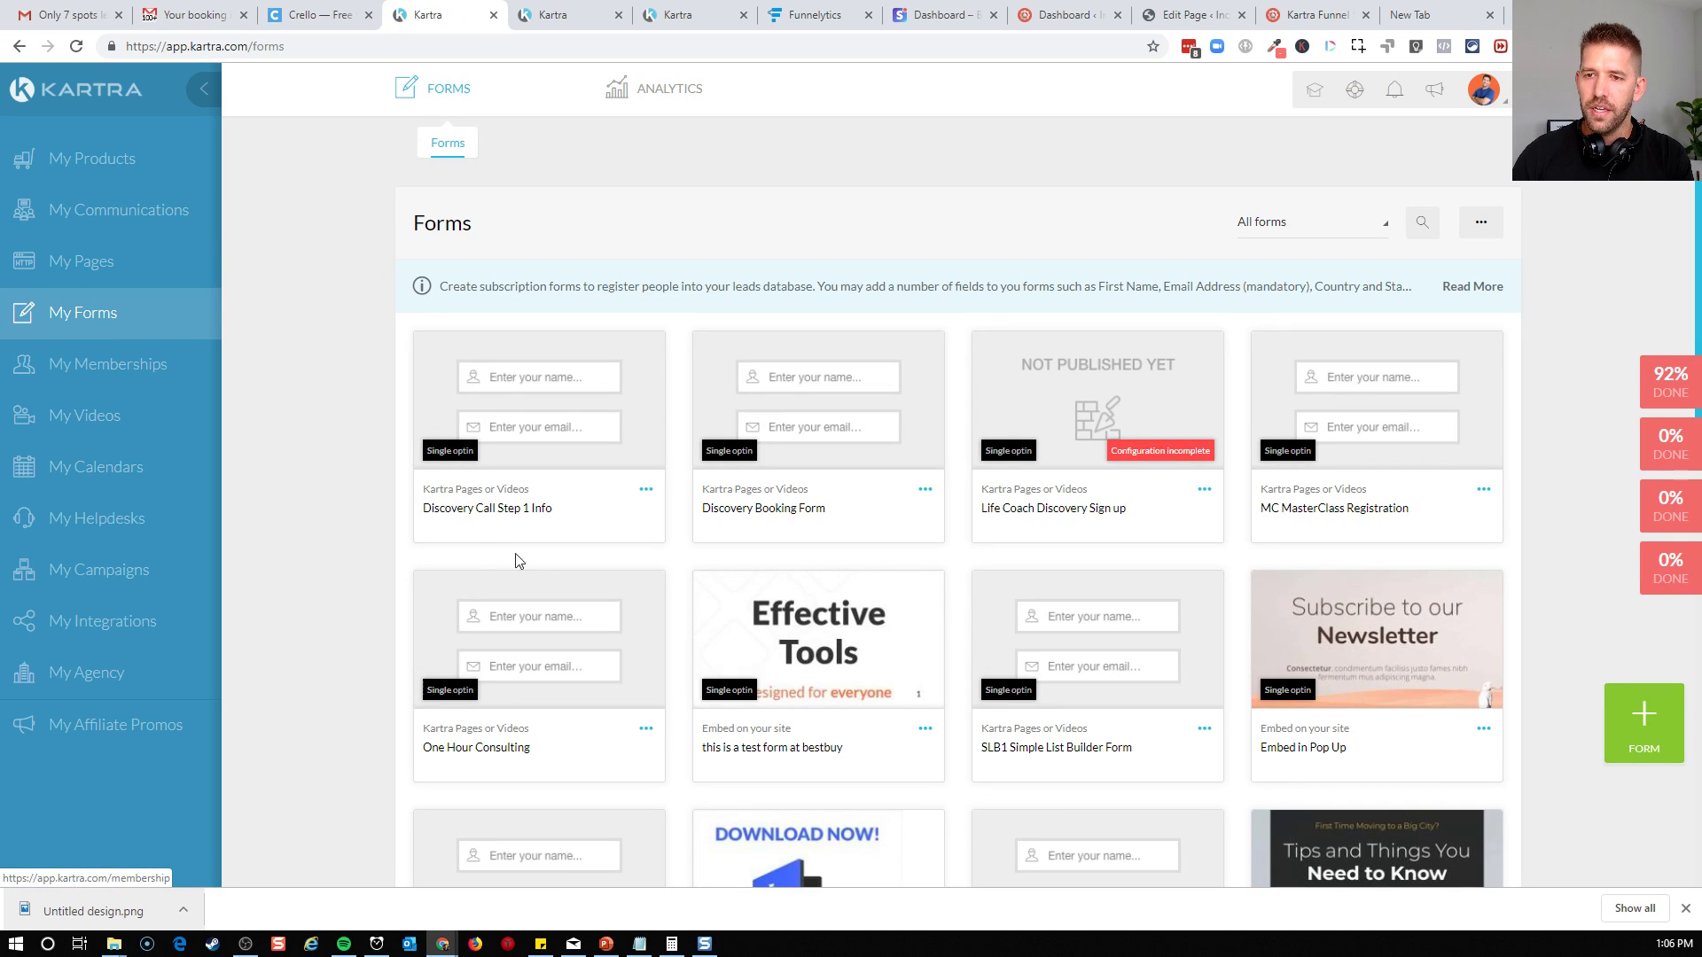
left_click(925, 490)
left_click(1001, 475)
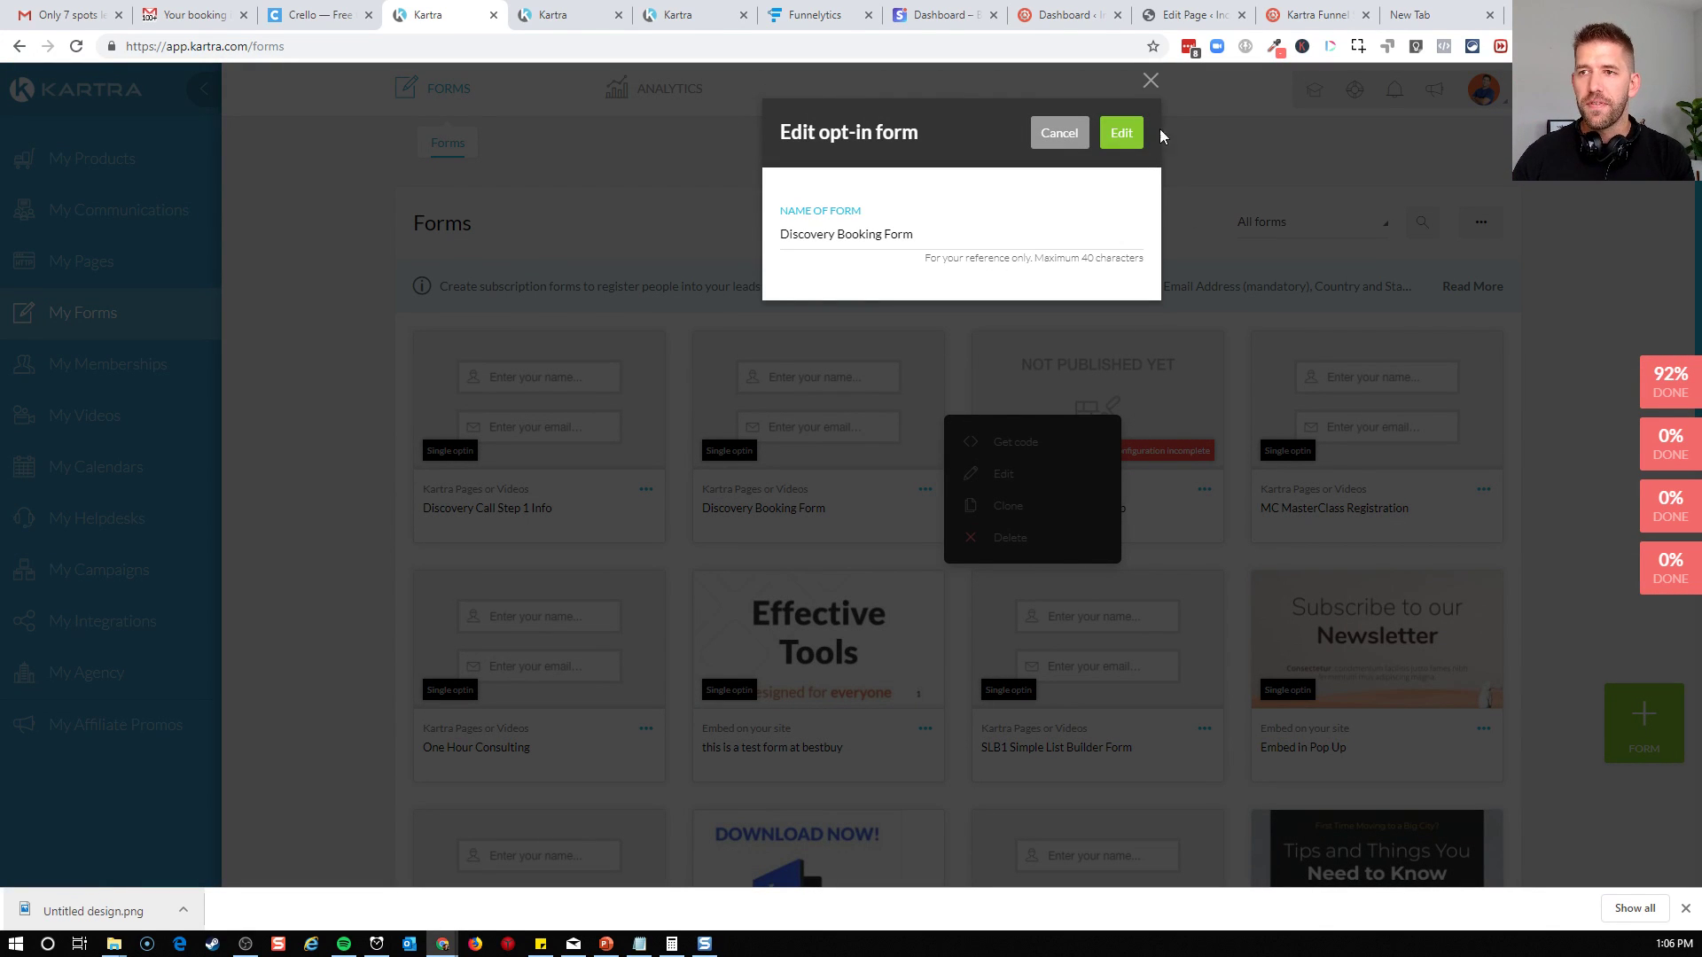
left_click(1122, 134)
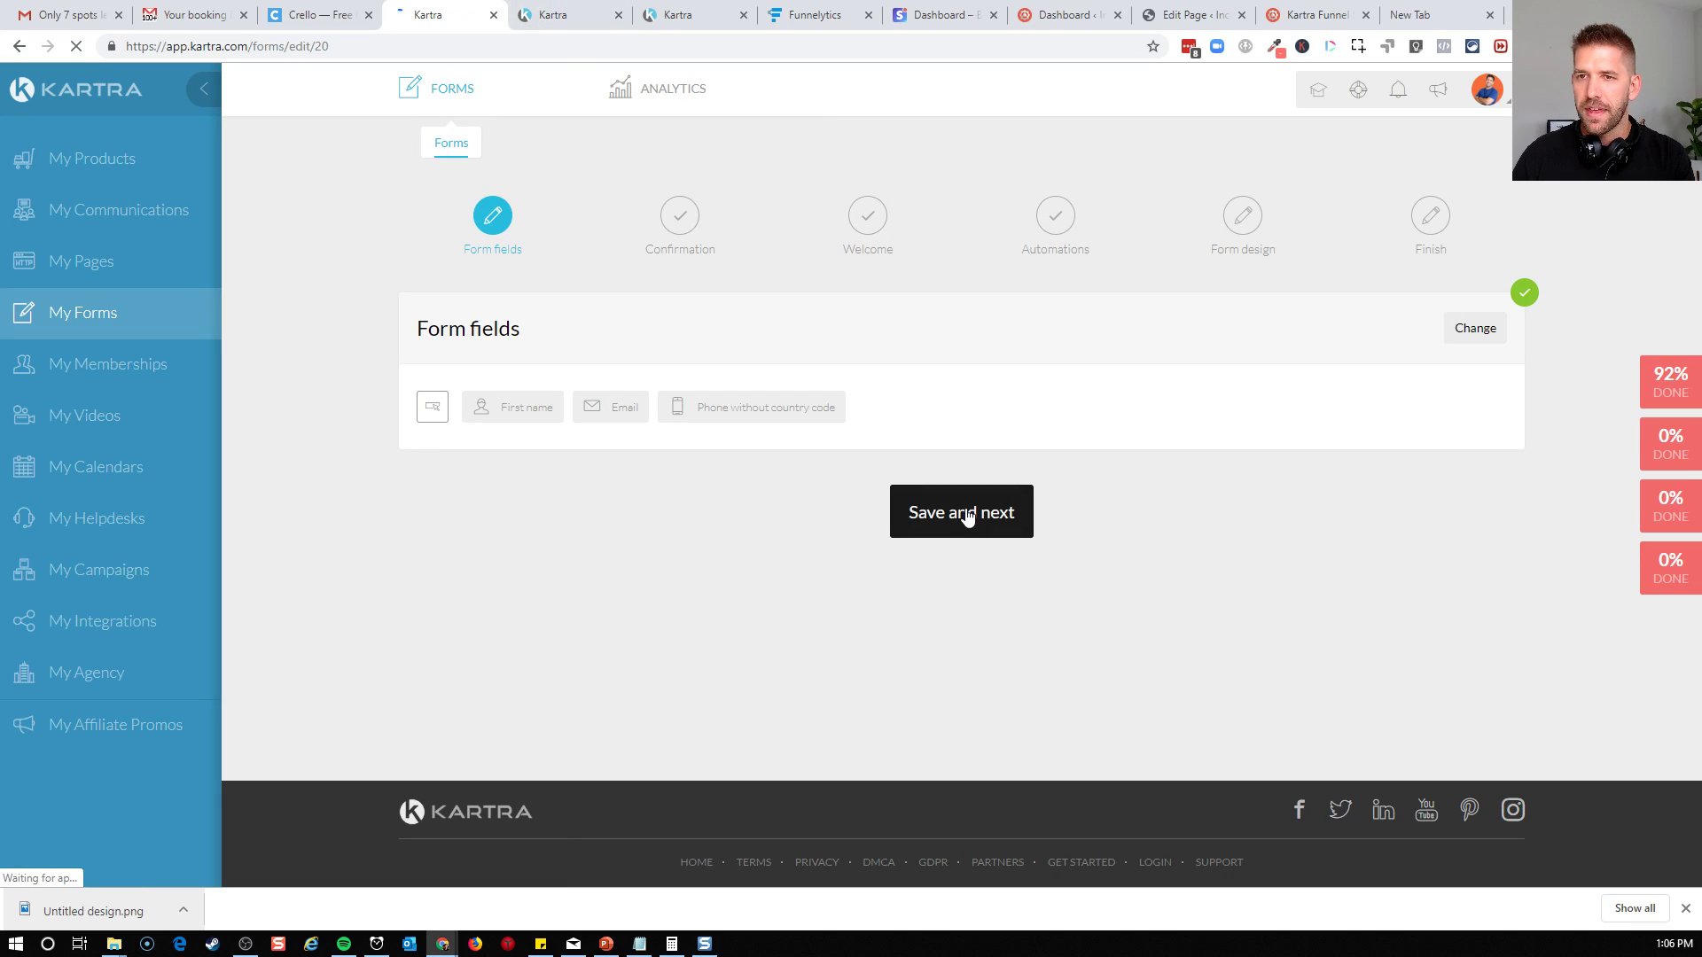
Save the form's existing field, confirmation and welcome settings to reach its automation settings
left_click(967, 517)
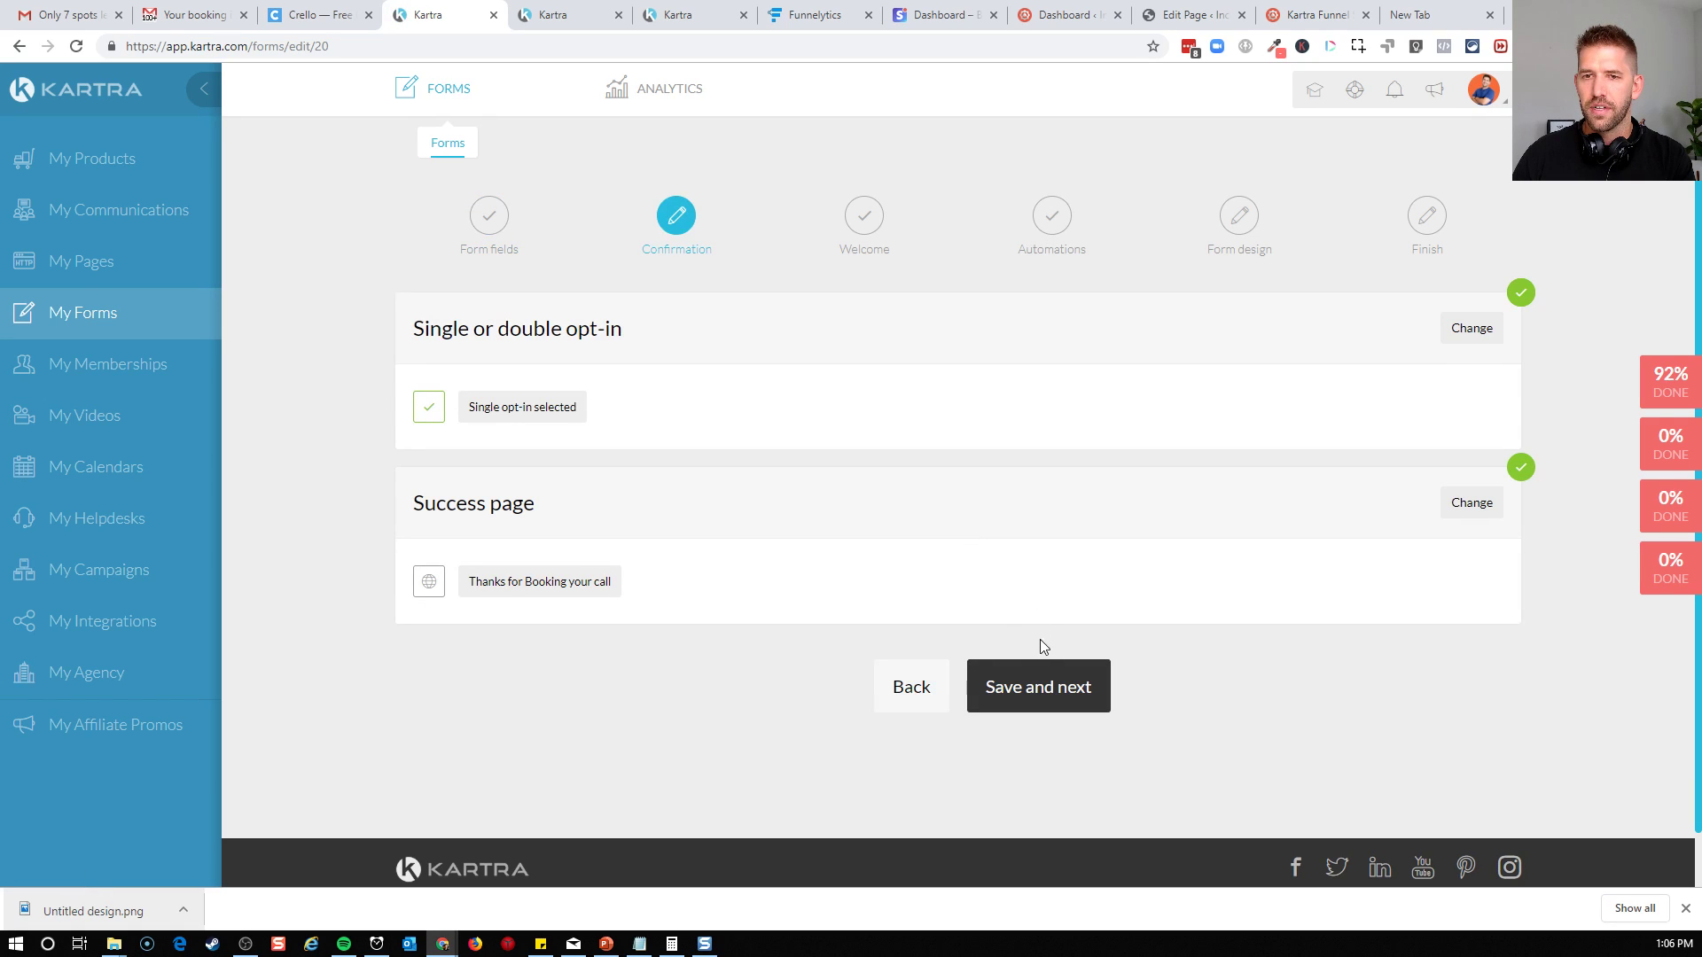
left_click(1046, 684)
left_click(1065, 521)
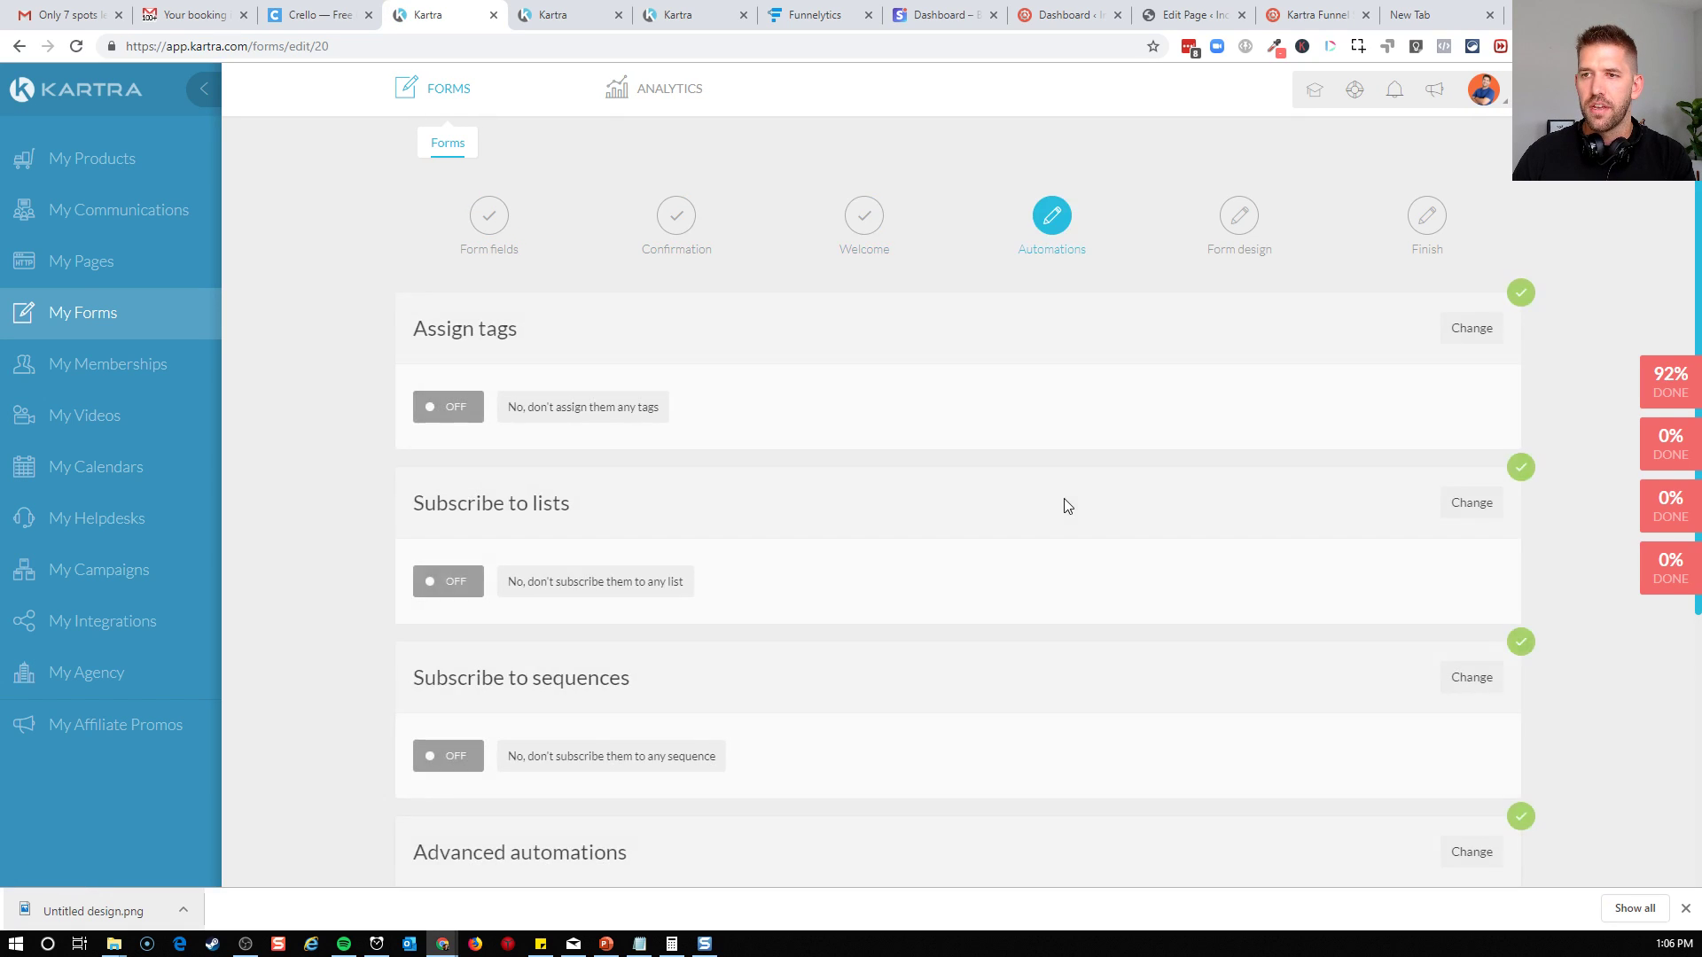
scroll(922, 403, "down", 2)
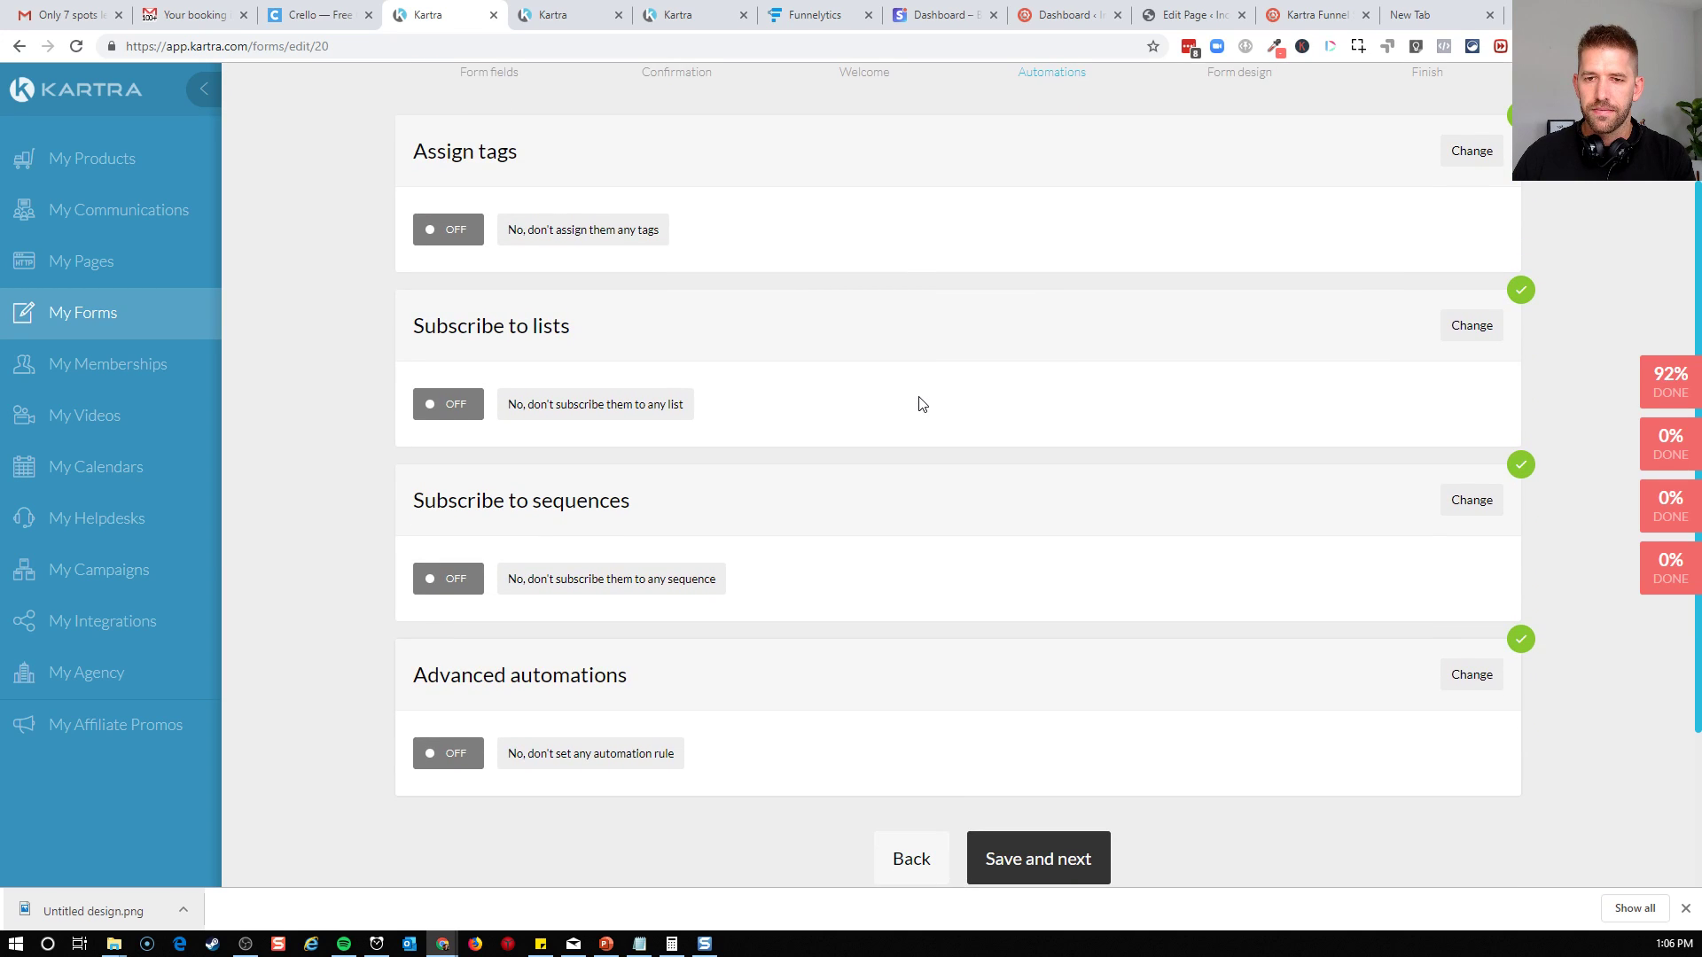
Start a new advanced automation on the booking form with the condition "Lead fills this form"
left_click(1489, 679)
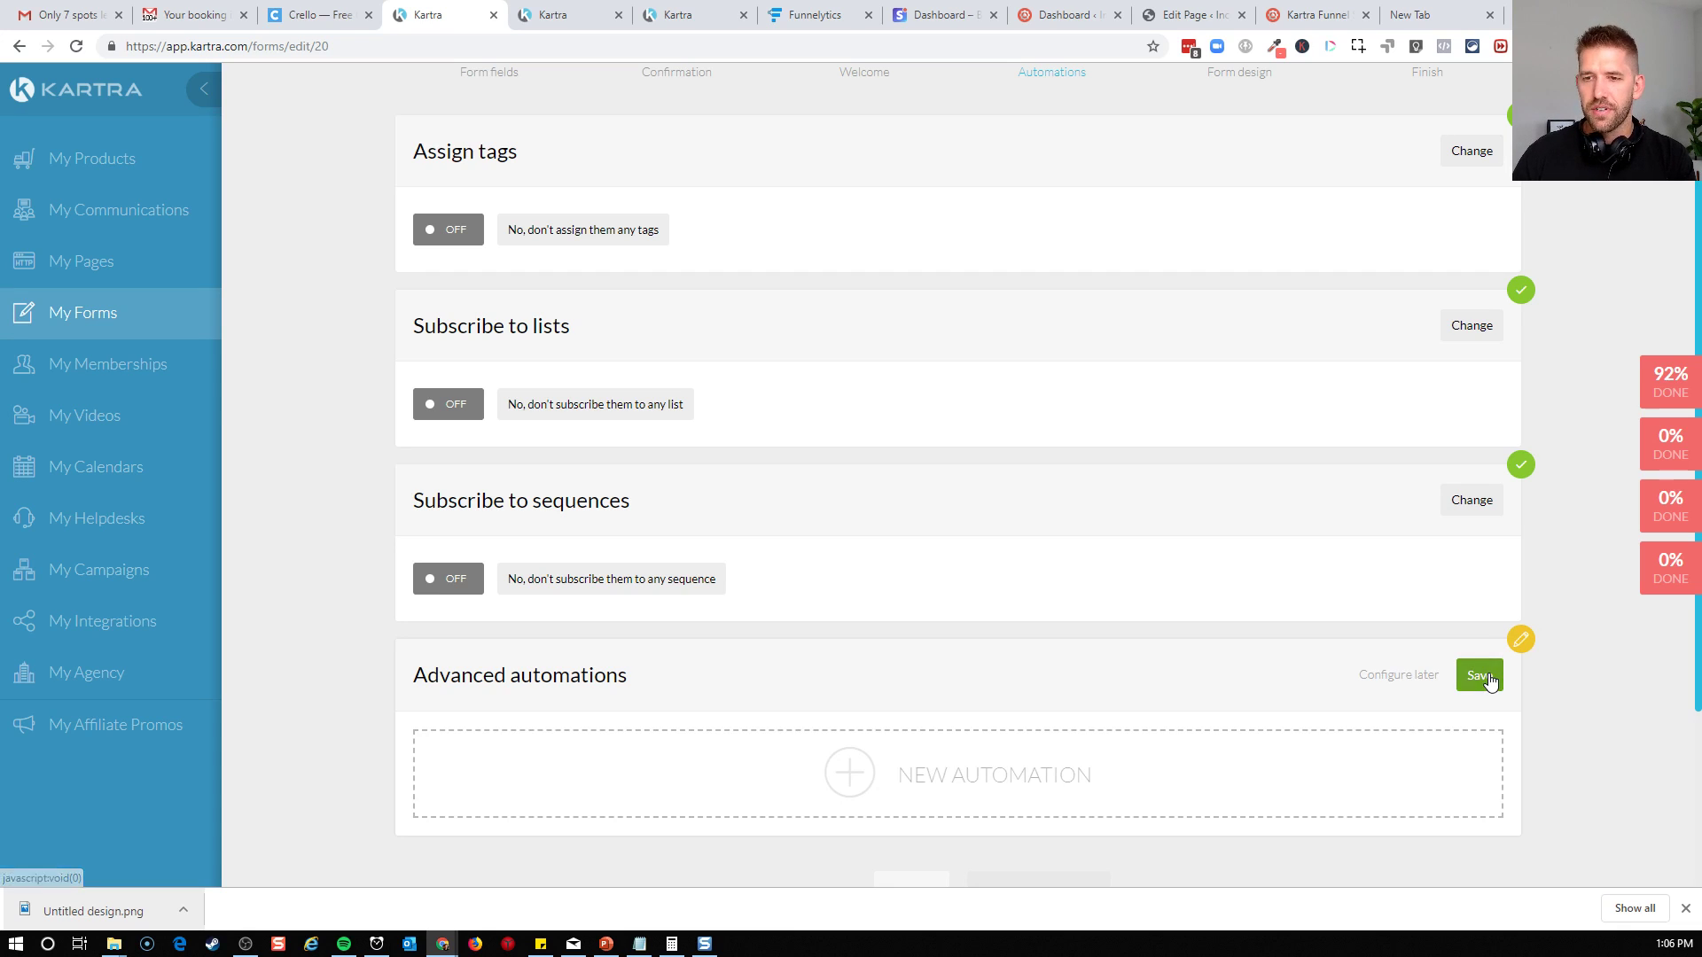
left_click(933, 784)
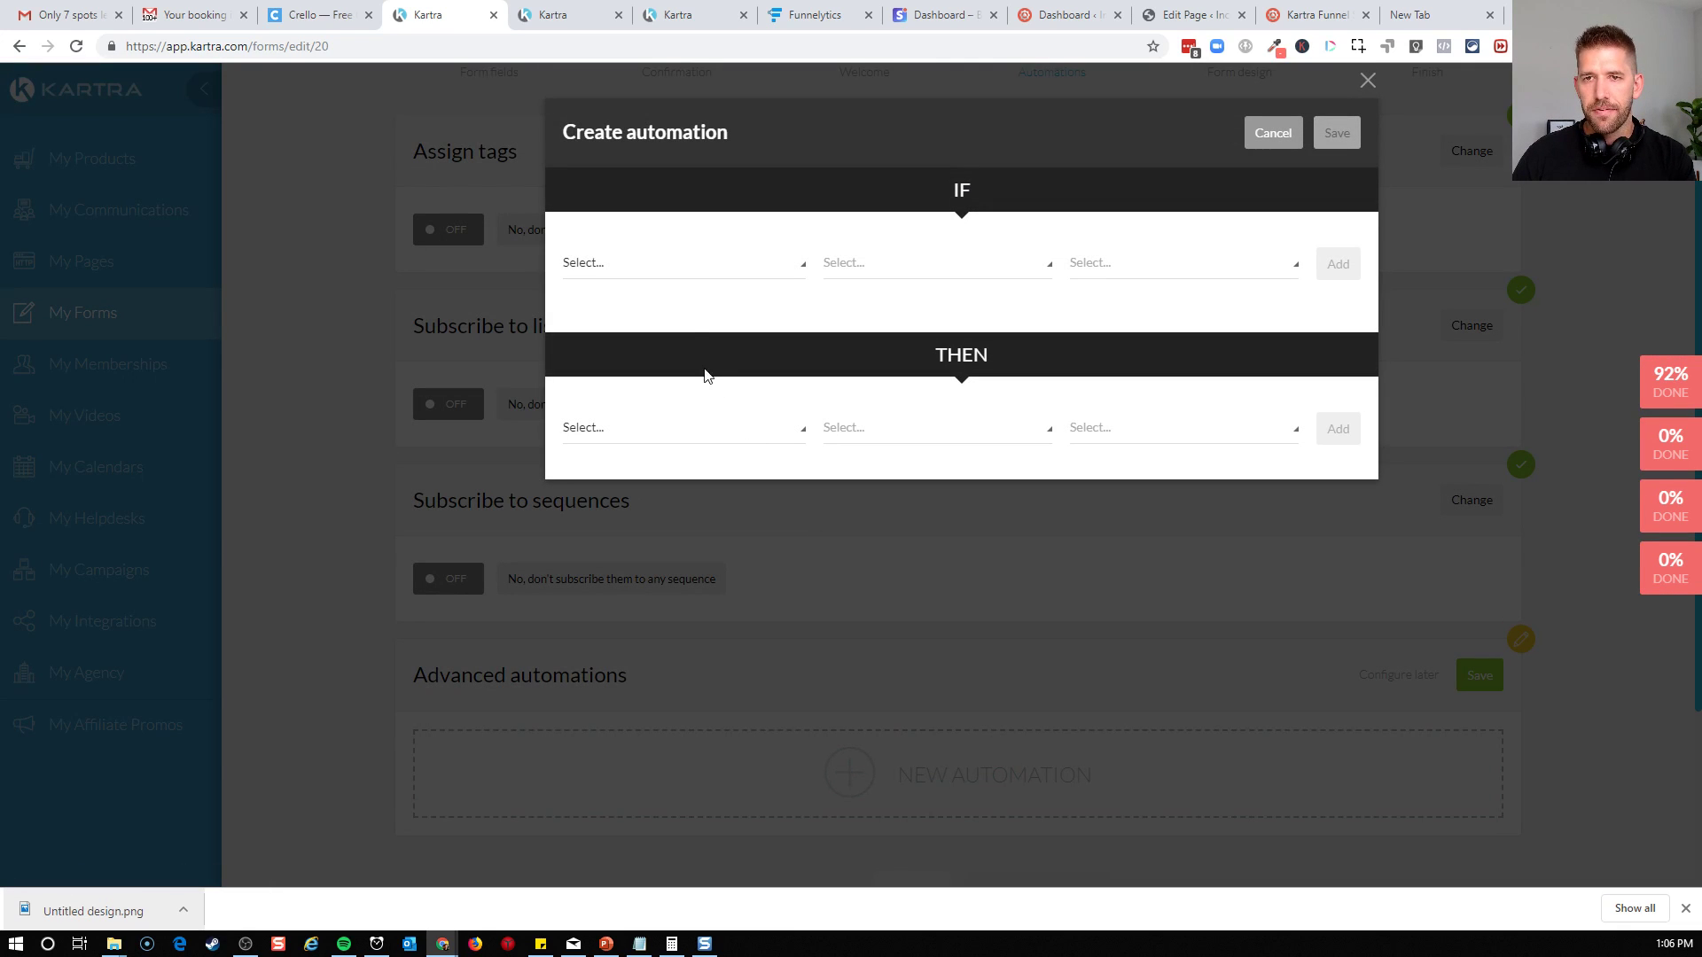
left_click(679, 273)
left_click(652, 328)
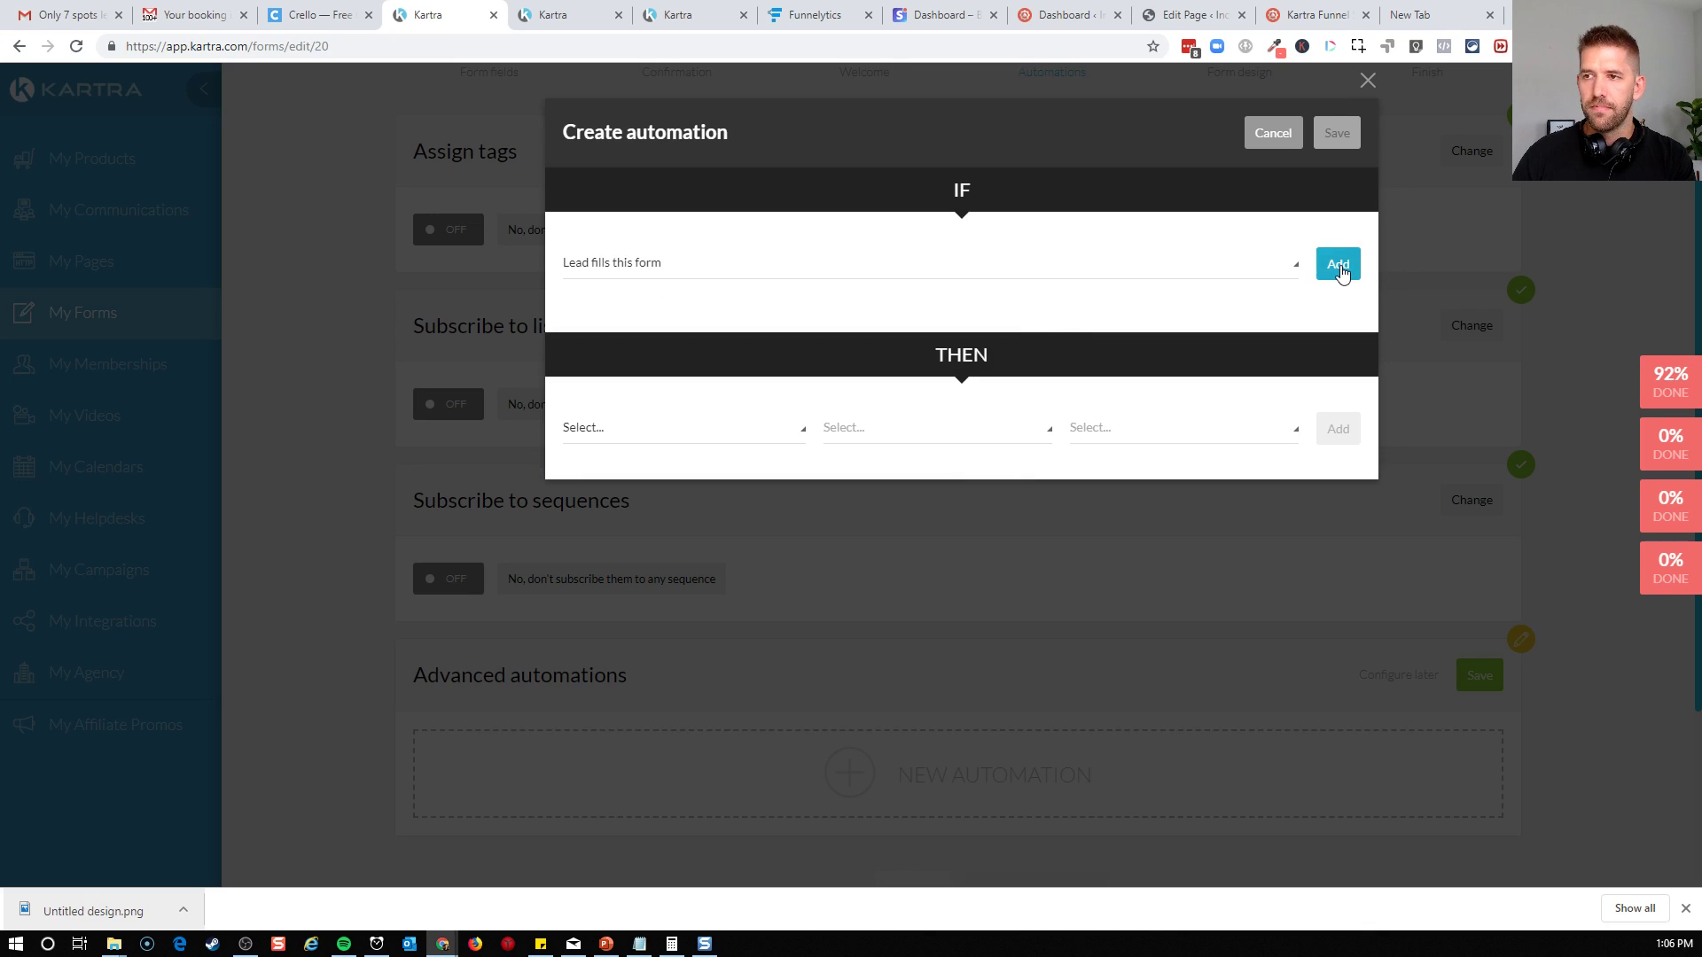
left_click(1339, 264)
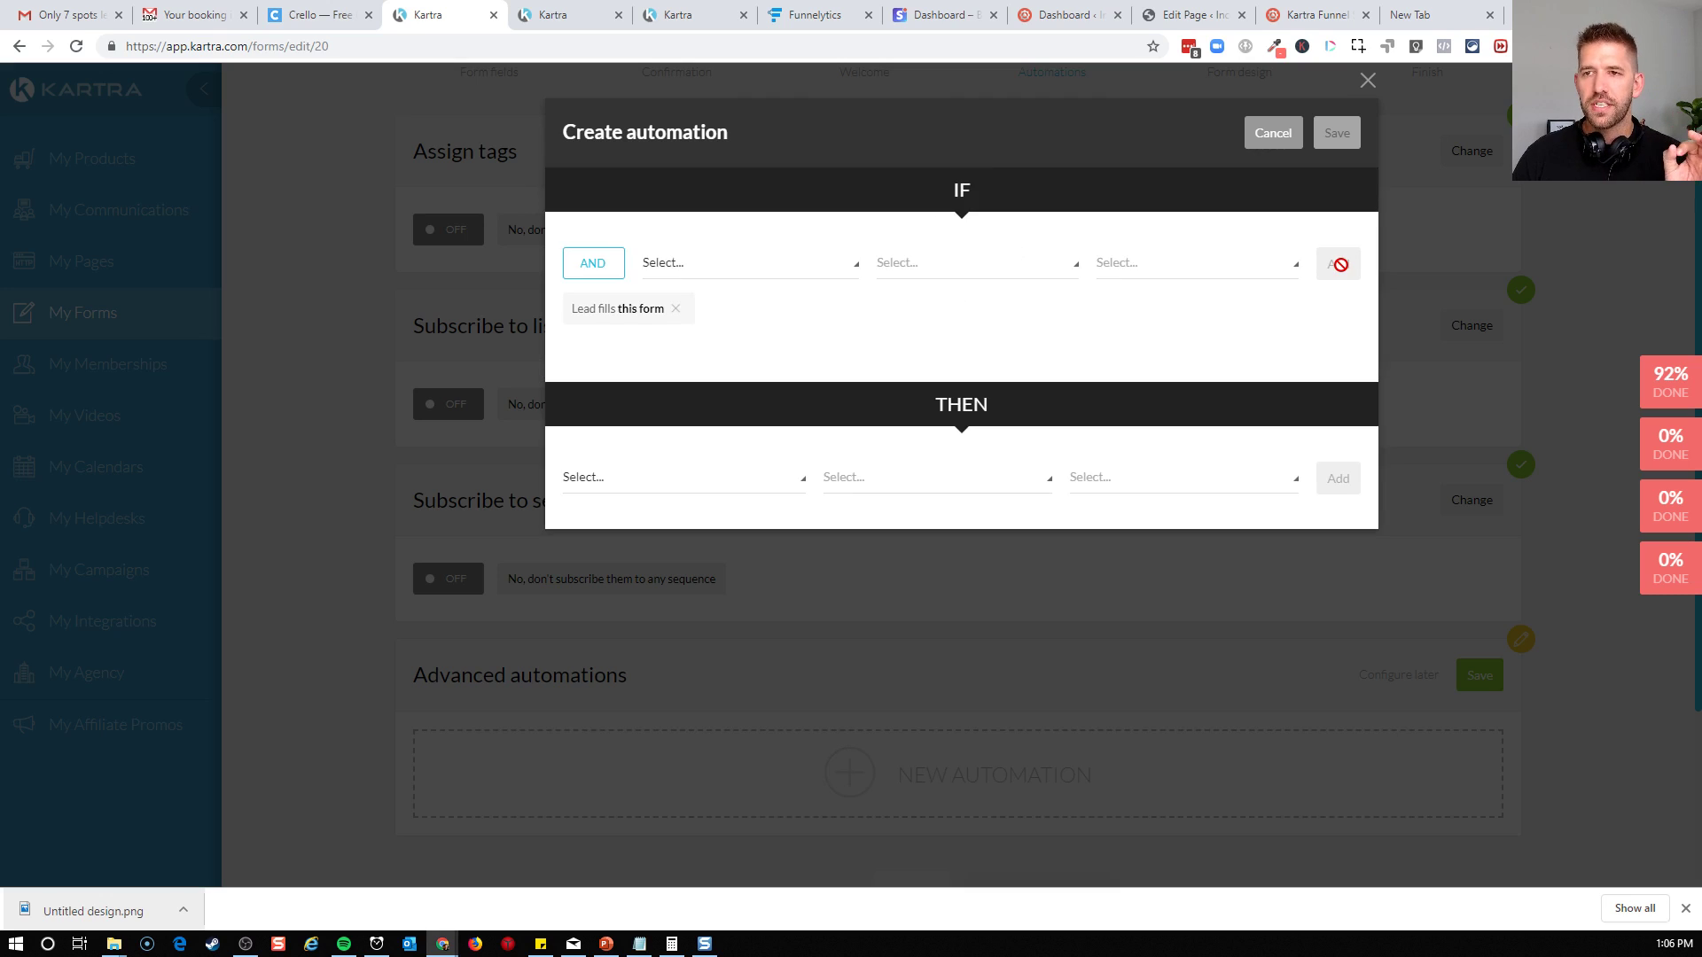
Add the automation action to unsubscribe the lead from the "Nudge to book calendar" sequence and save the rule
left_click(663, 481)
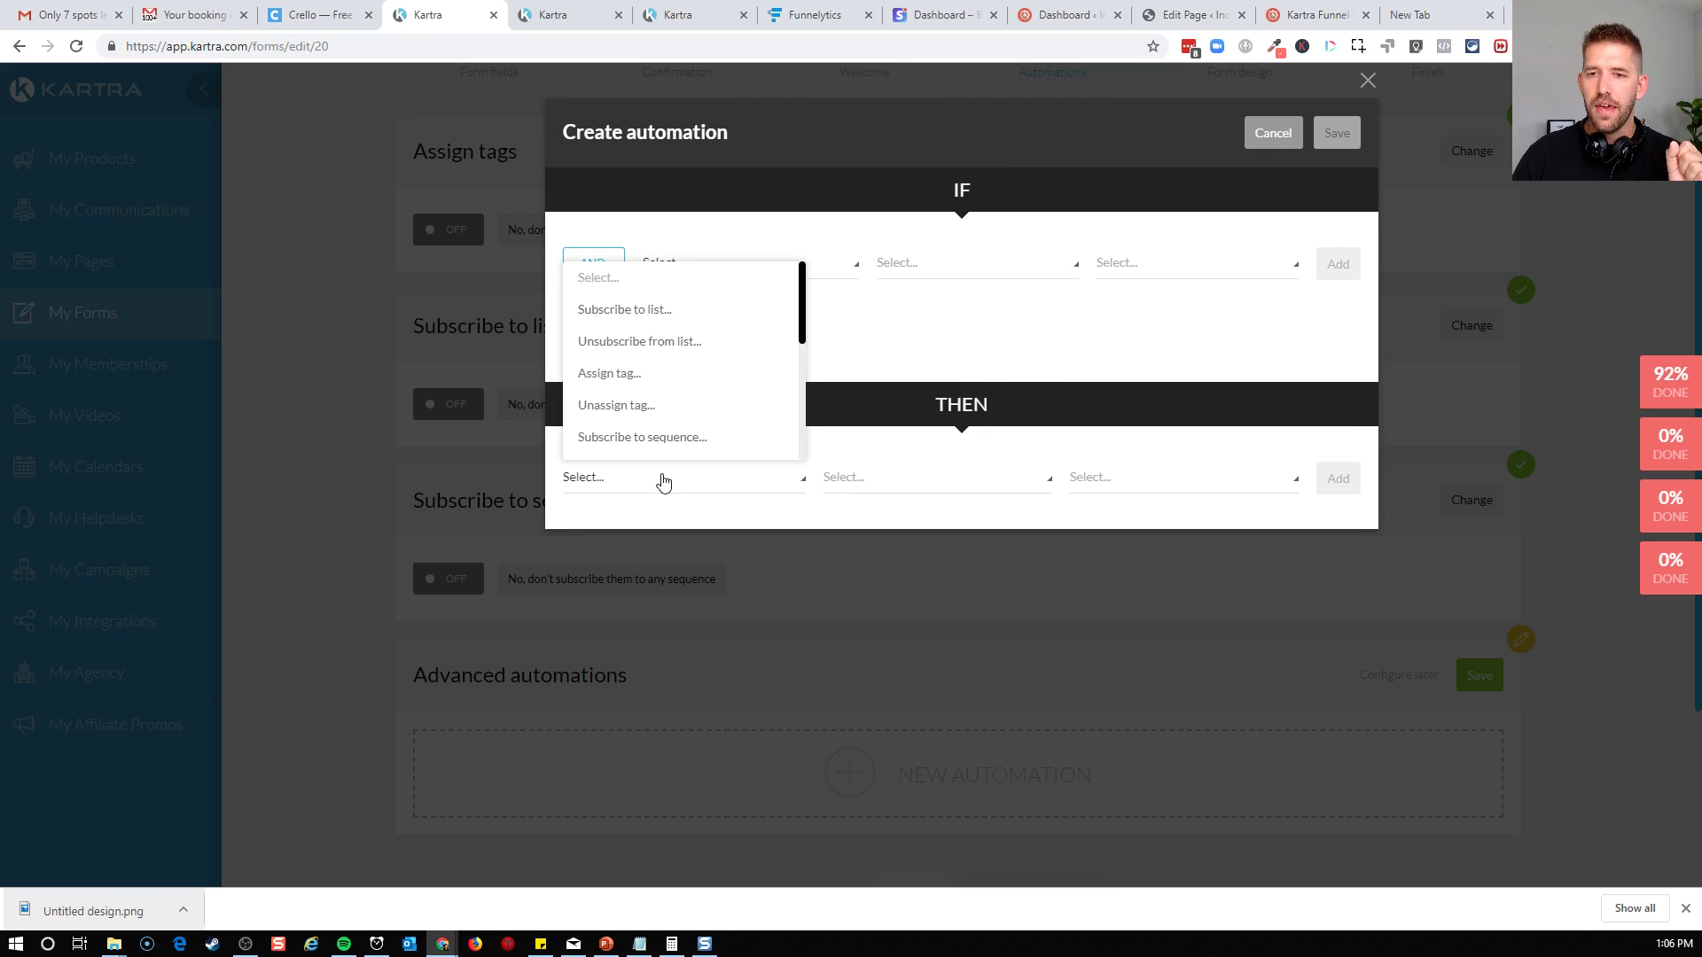
scroll(683, 352, "down", 1)
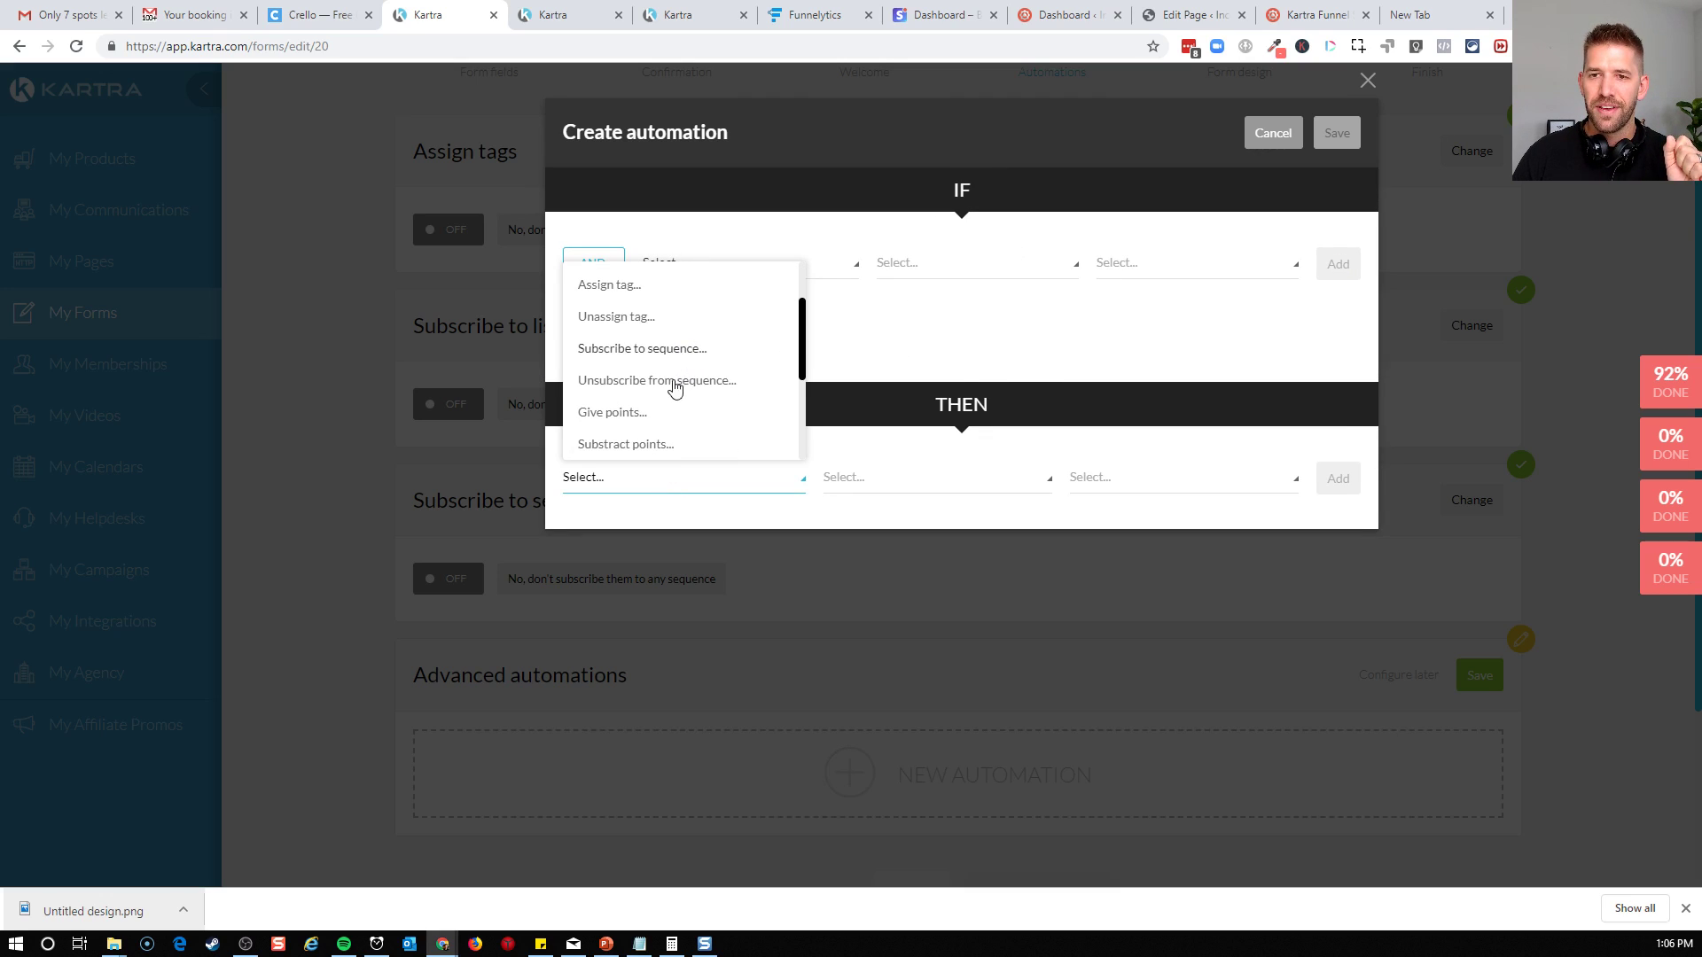
left_click(646, 387)
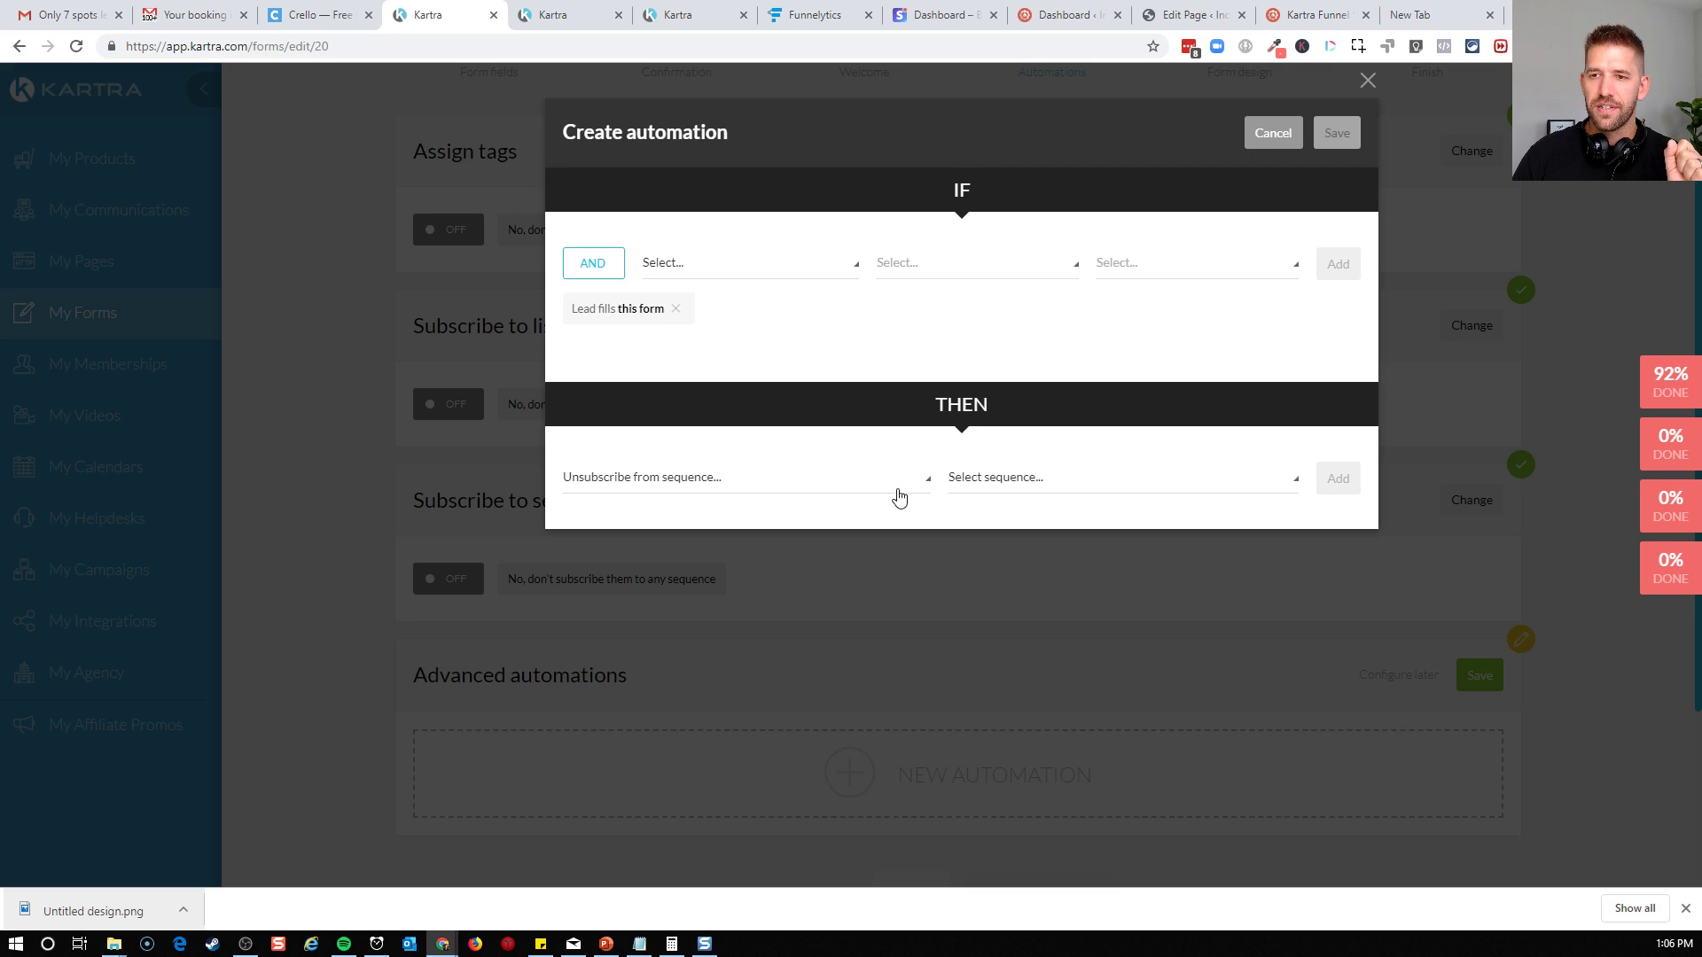
left_click(995, 479)
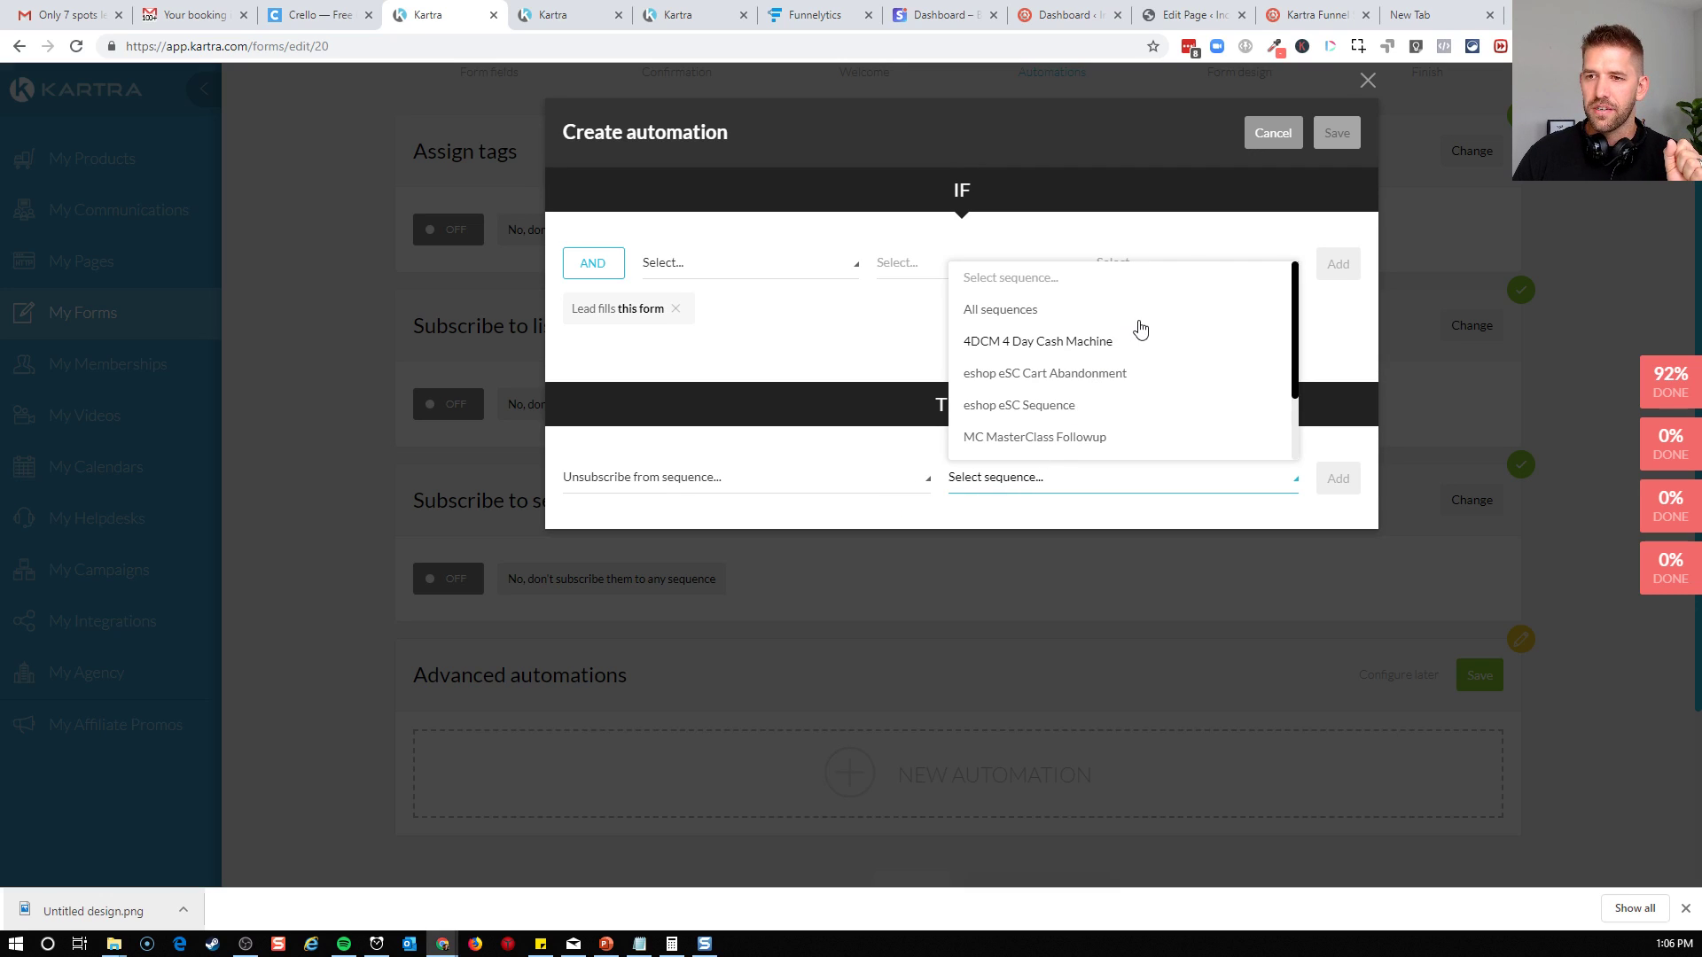
scroll(1142, 361, "down", 1)
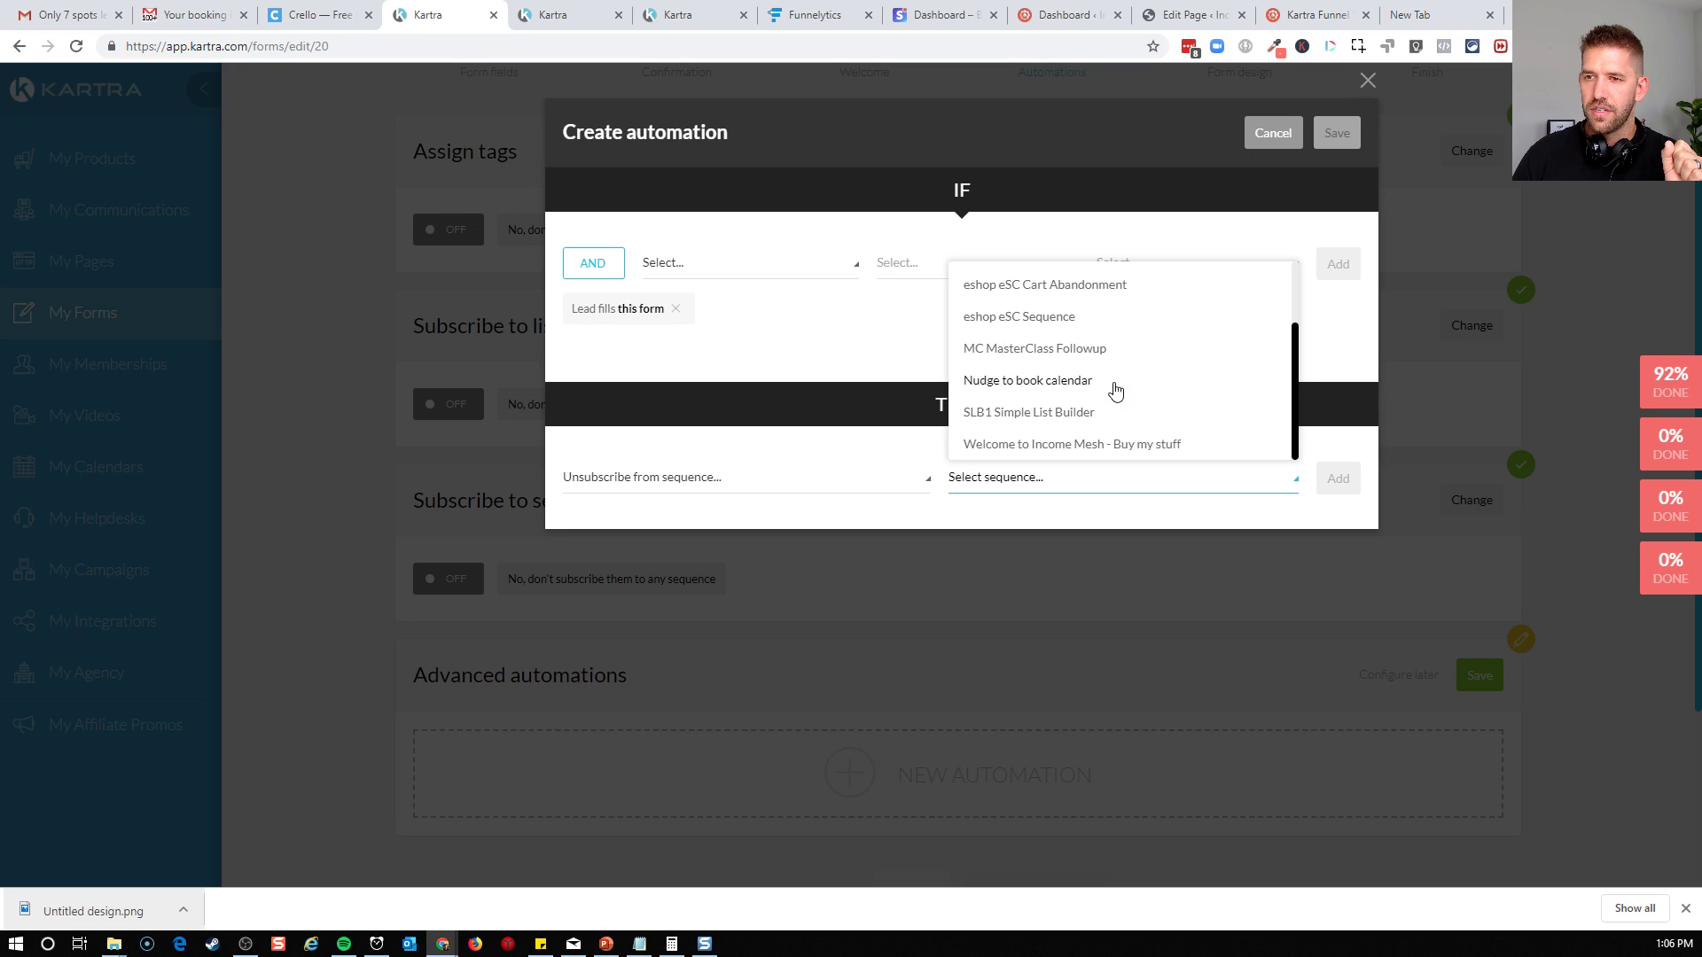
left_click(1024, 388)
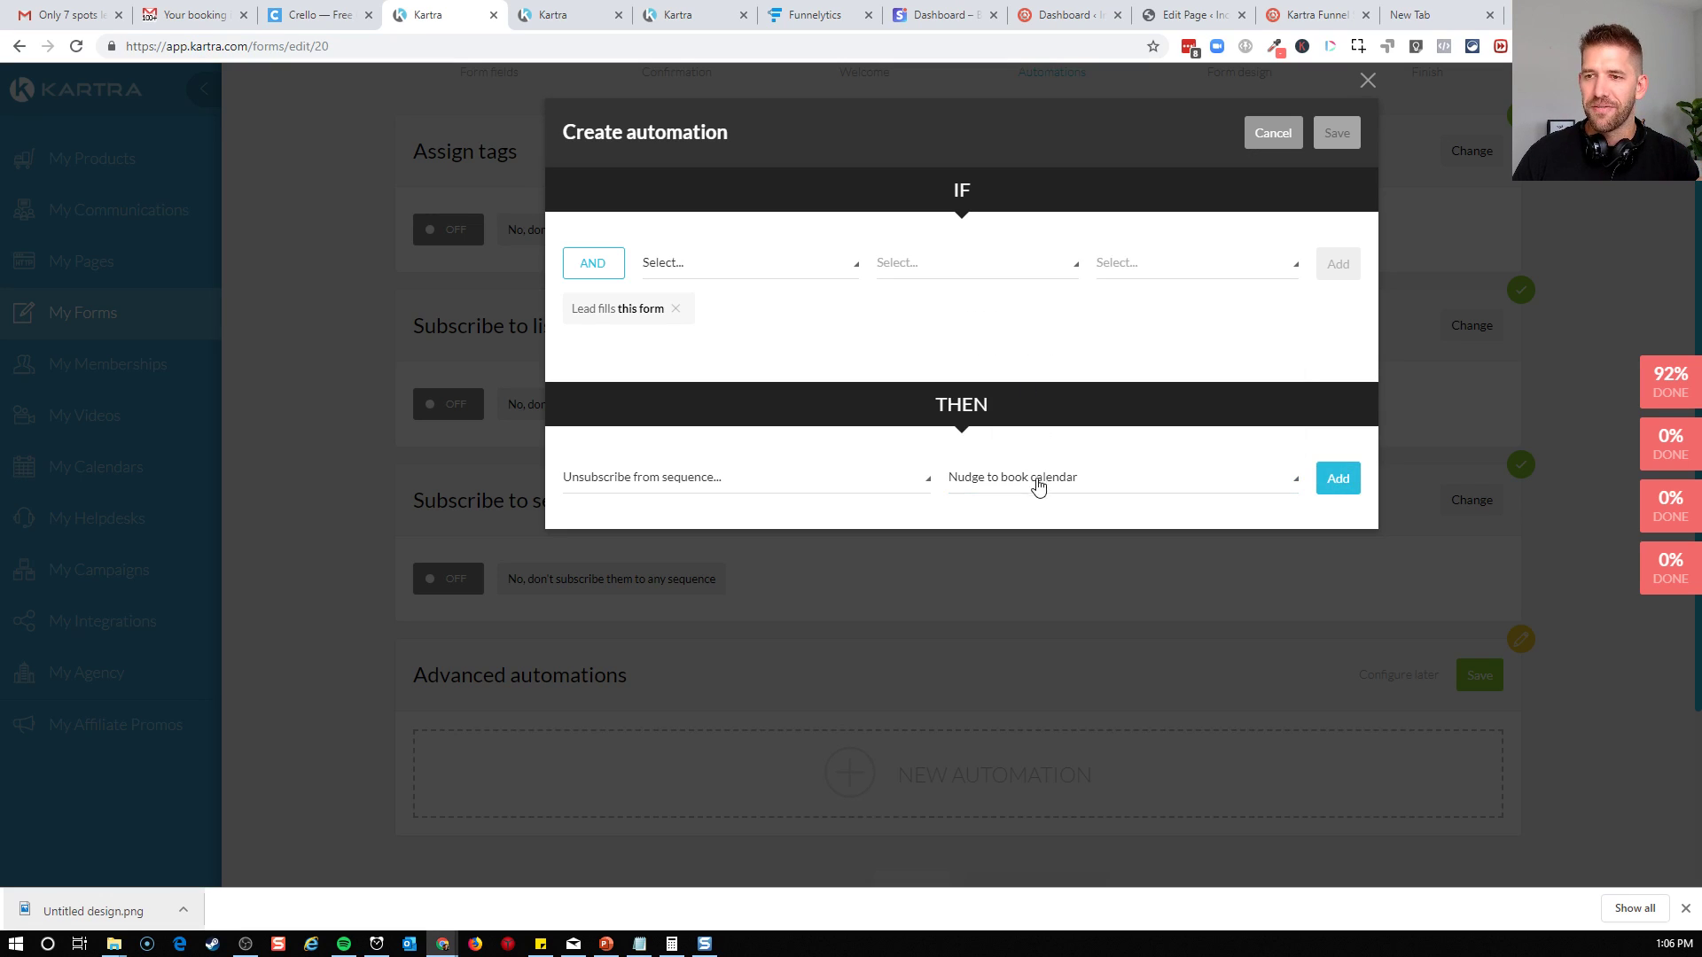
left_click(1338, 479)
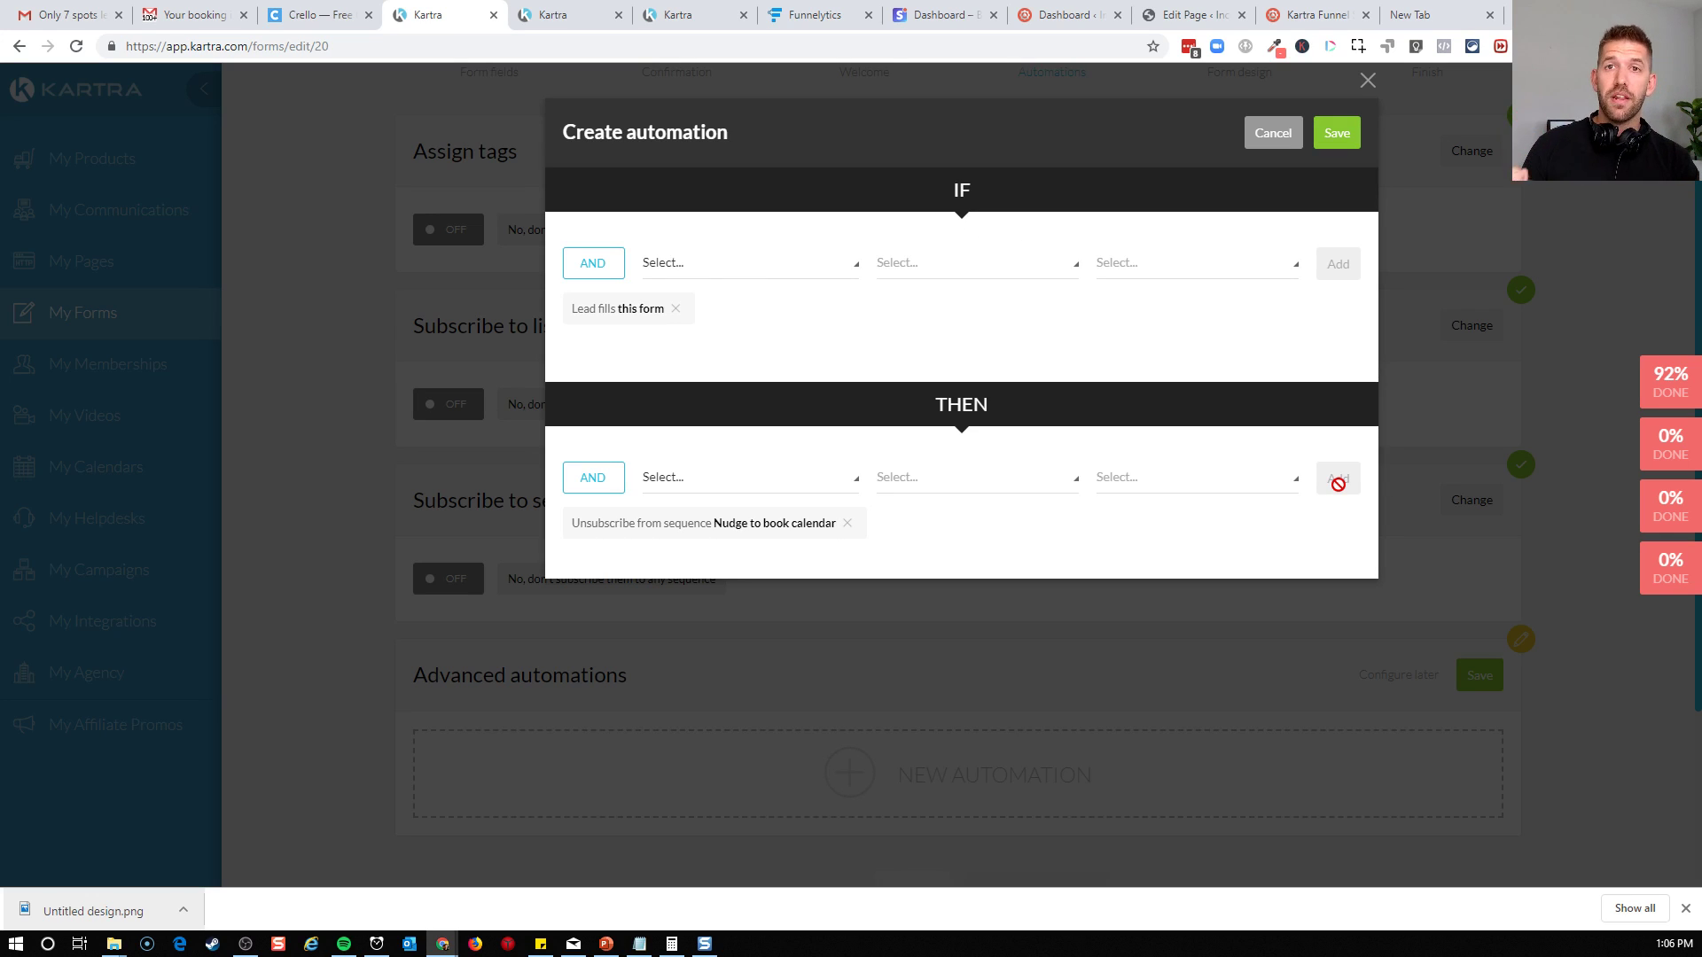
left_click(1336, 133)
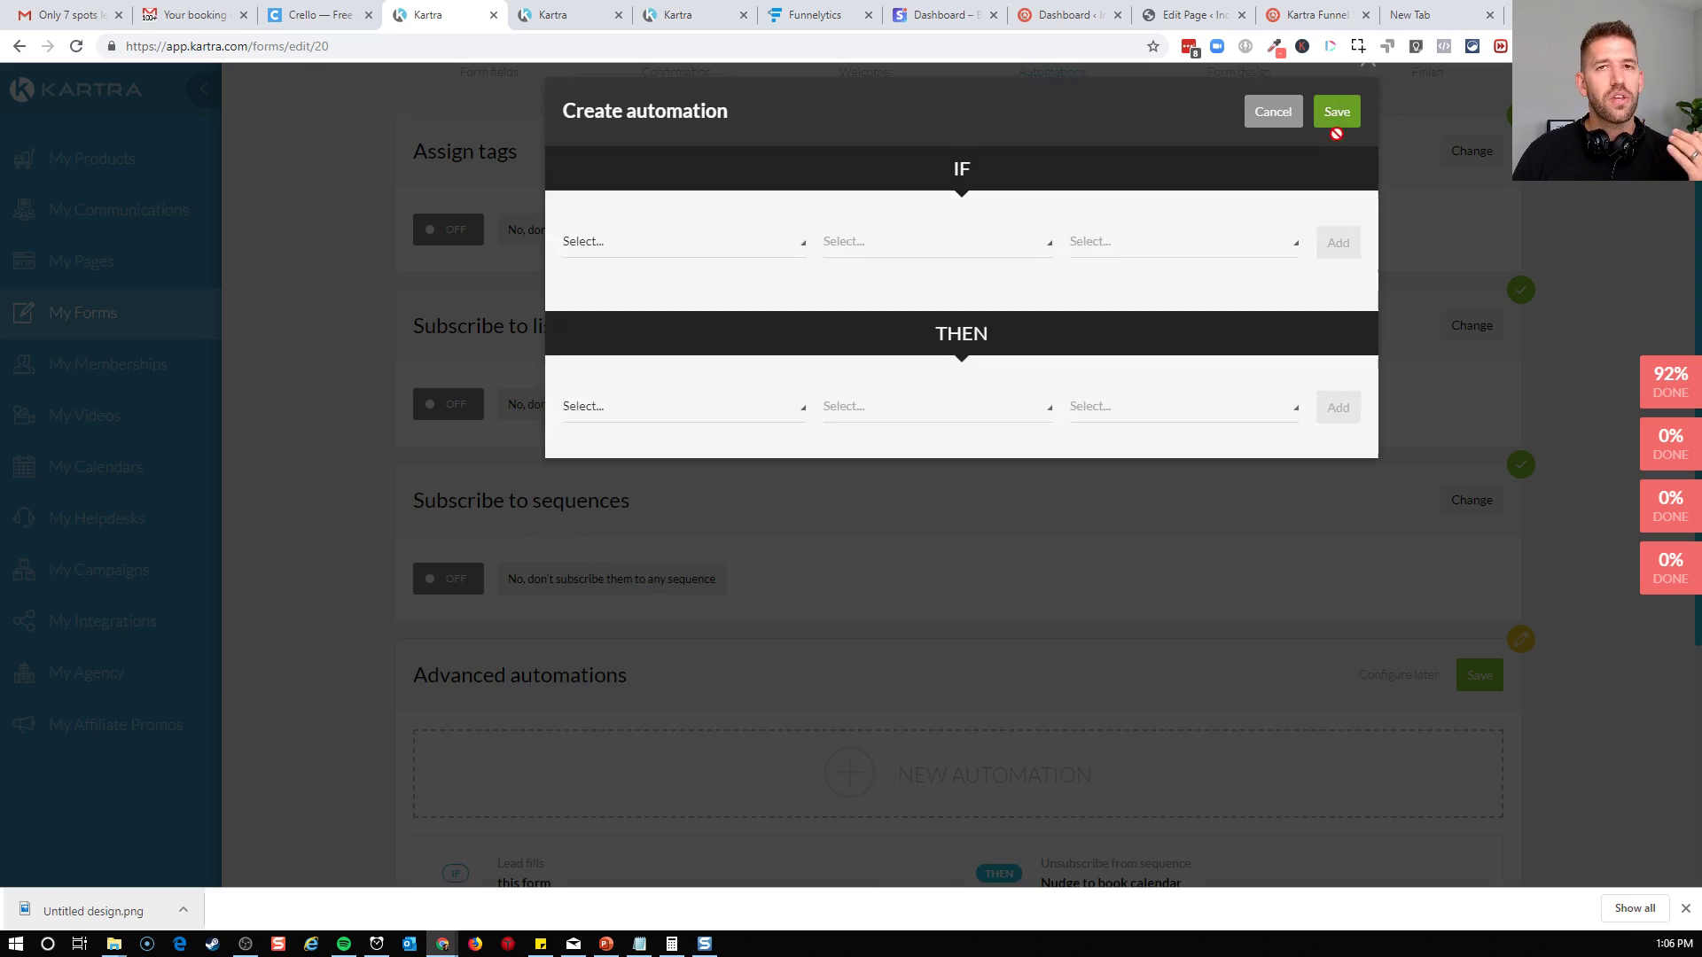
Save the form's automations and keep its existing design to finish the form, ending in the communications area
scroll(1187, 615, "down", 3)
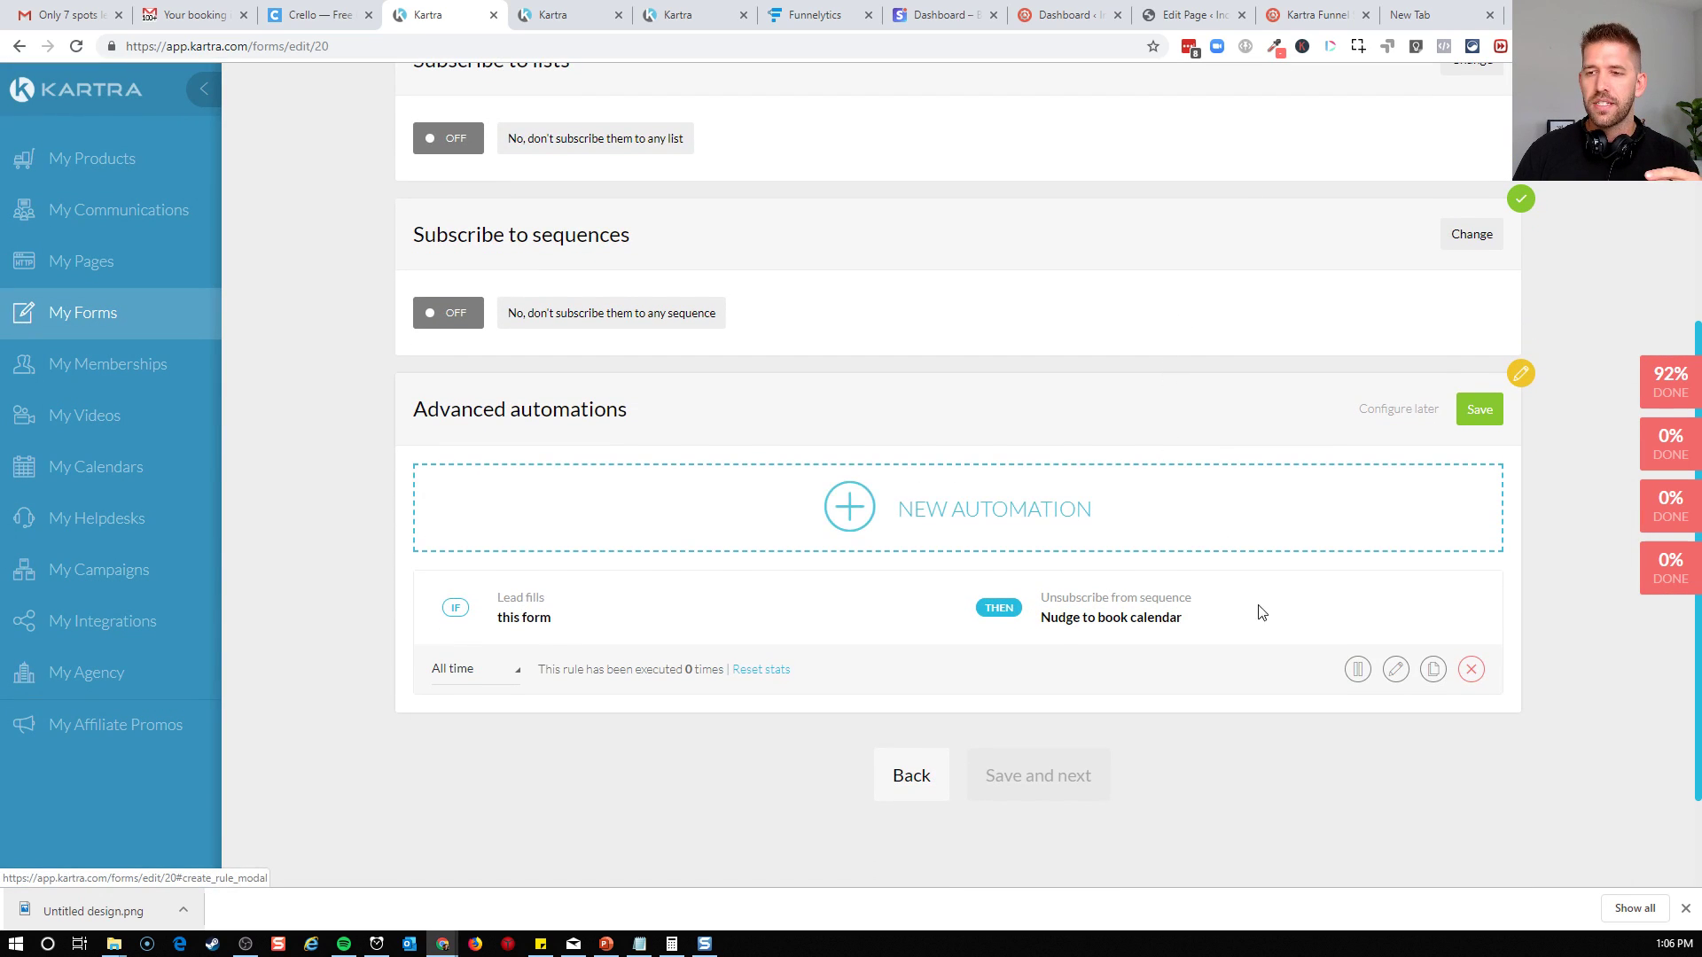
left_click(1482, 415)
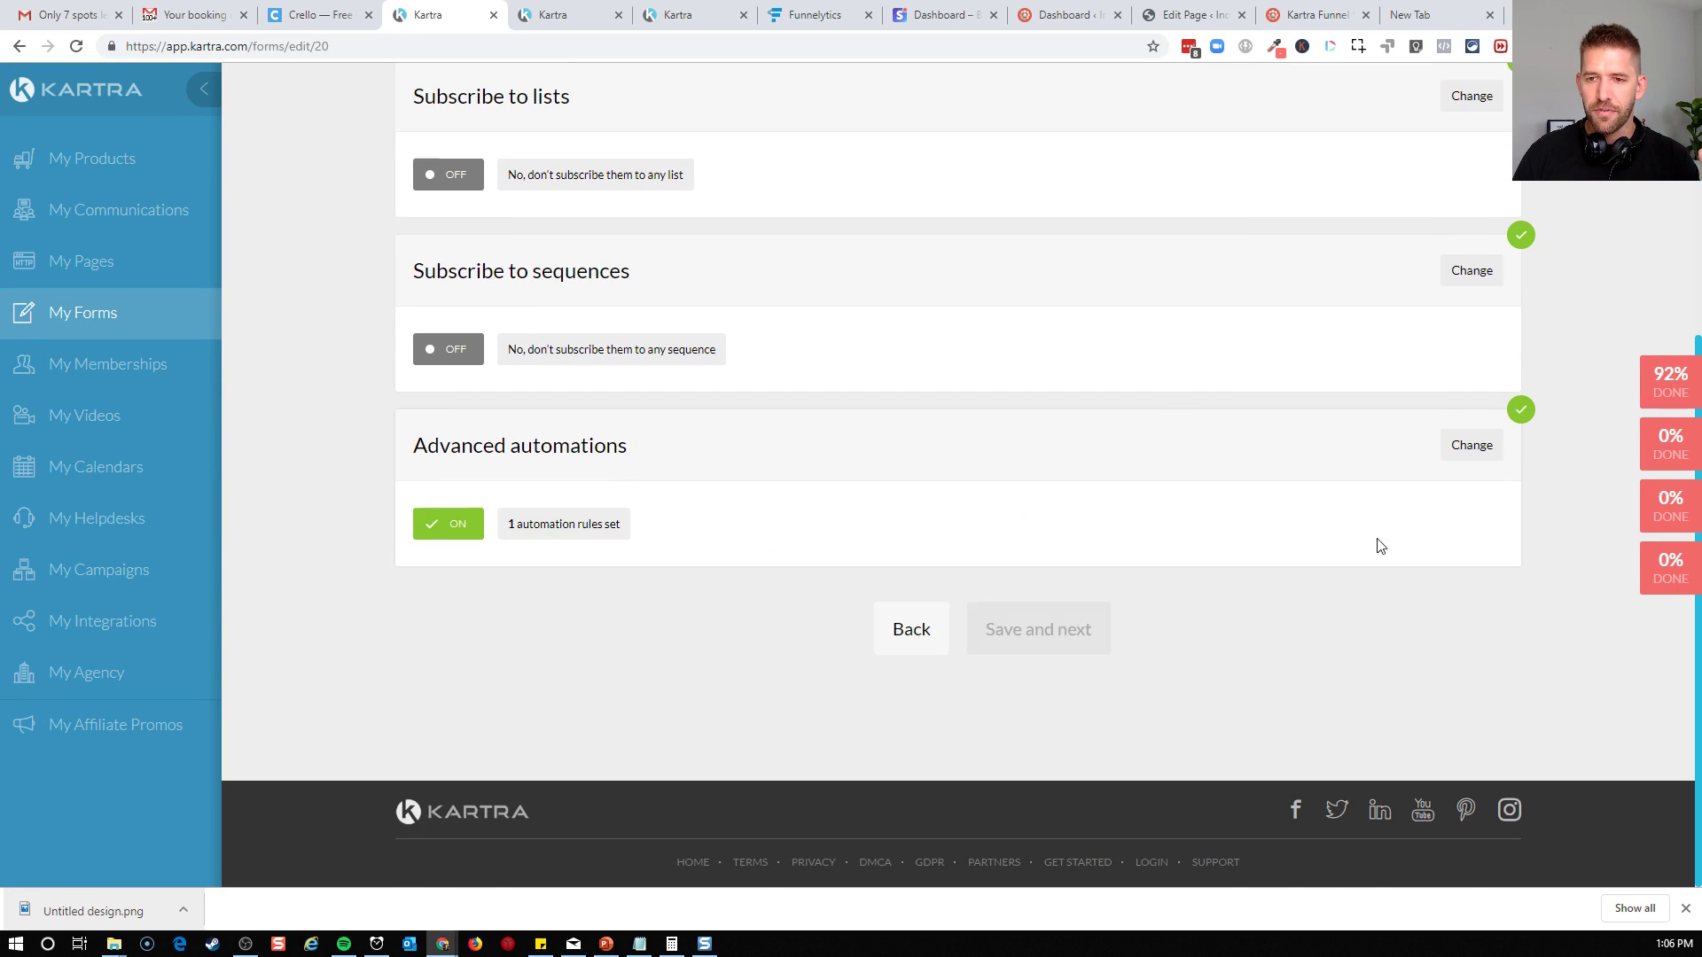
left_click(1025, 648)
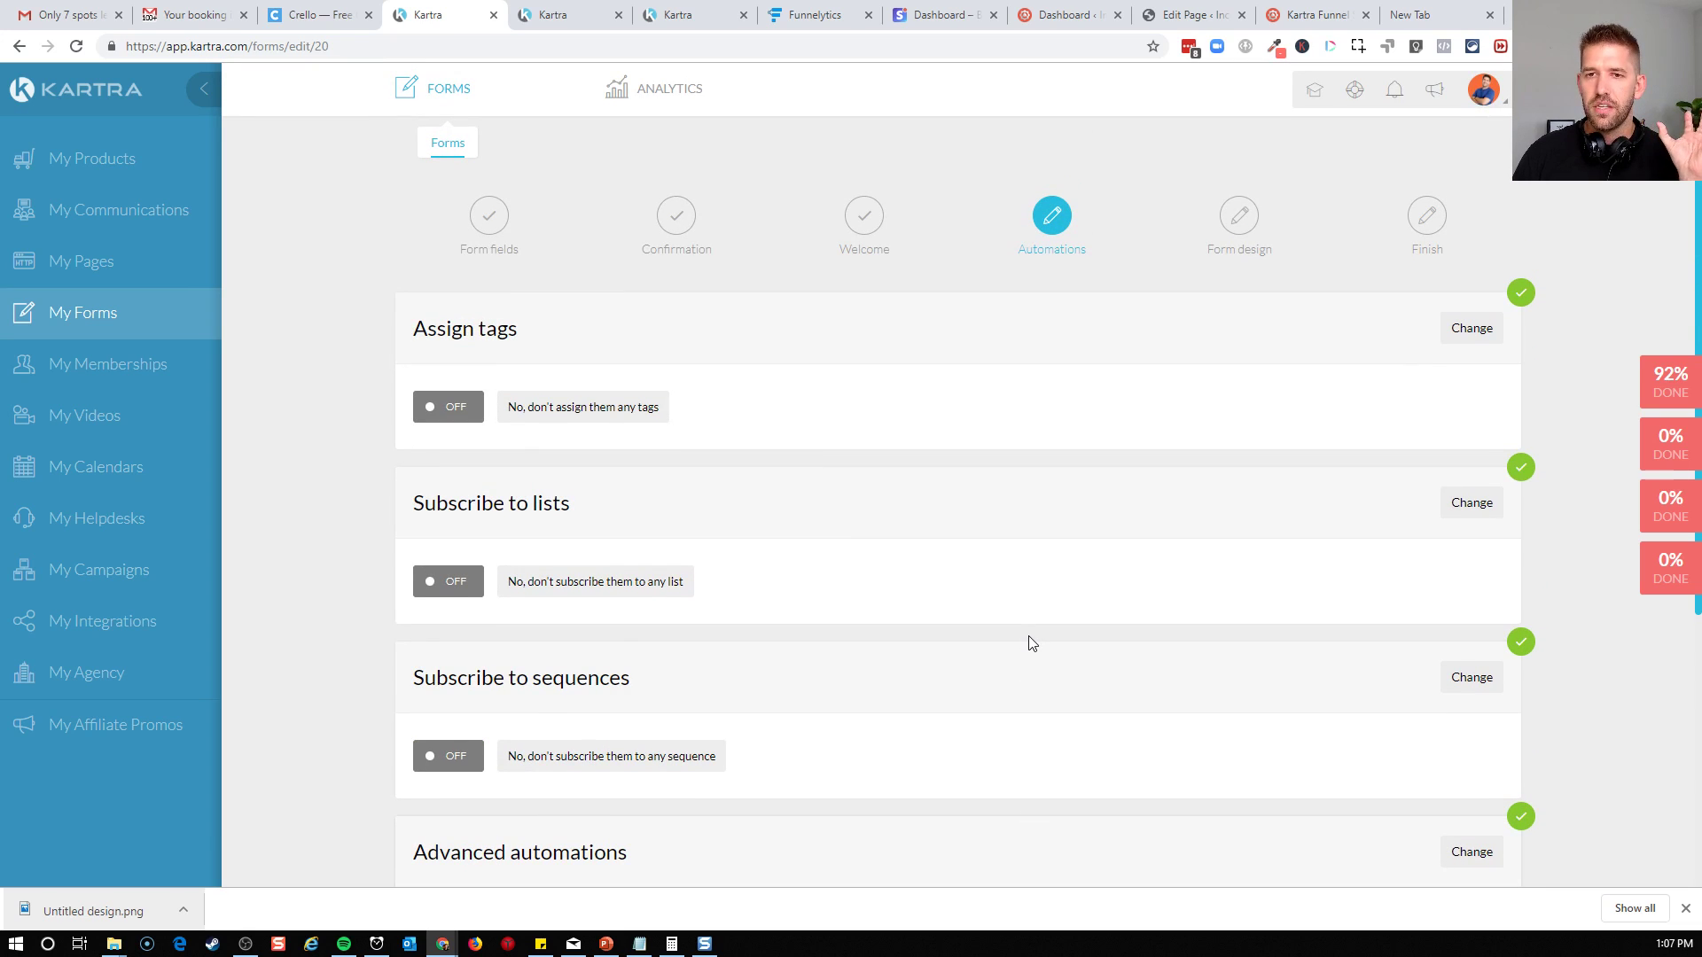
scroll(1028, 638, "down", 2)
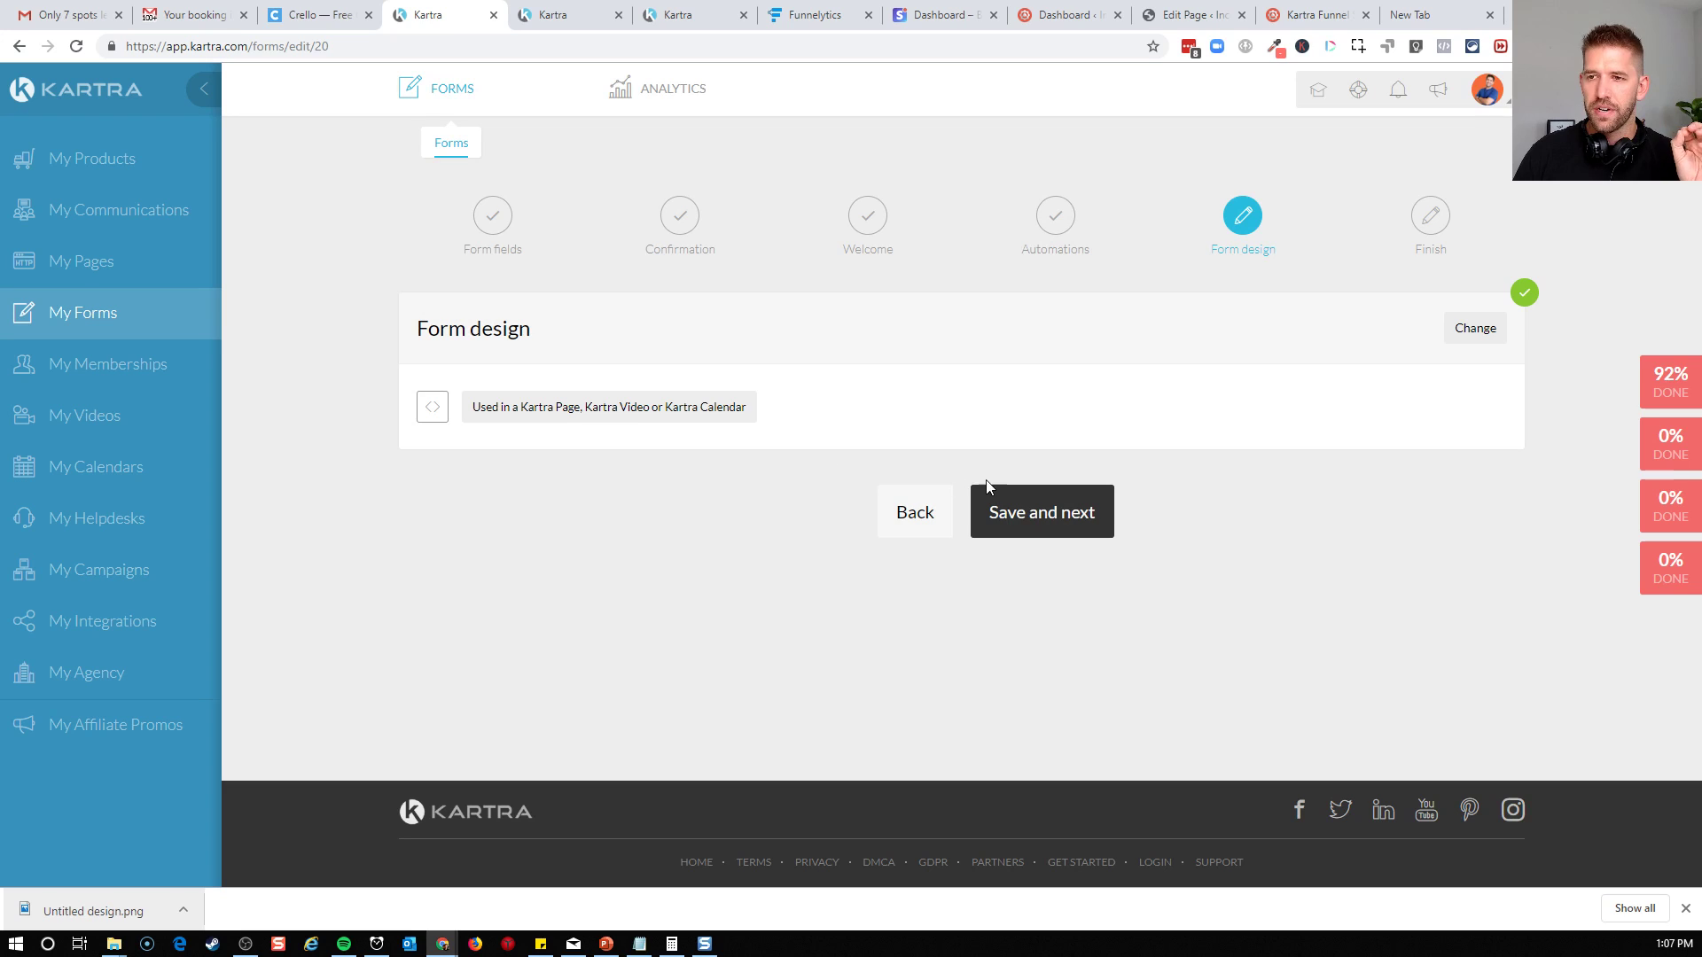
left_click(999, 513)
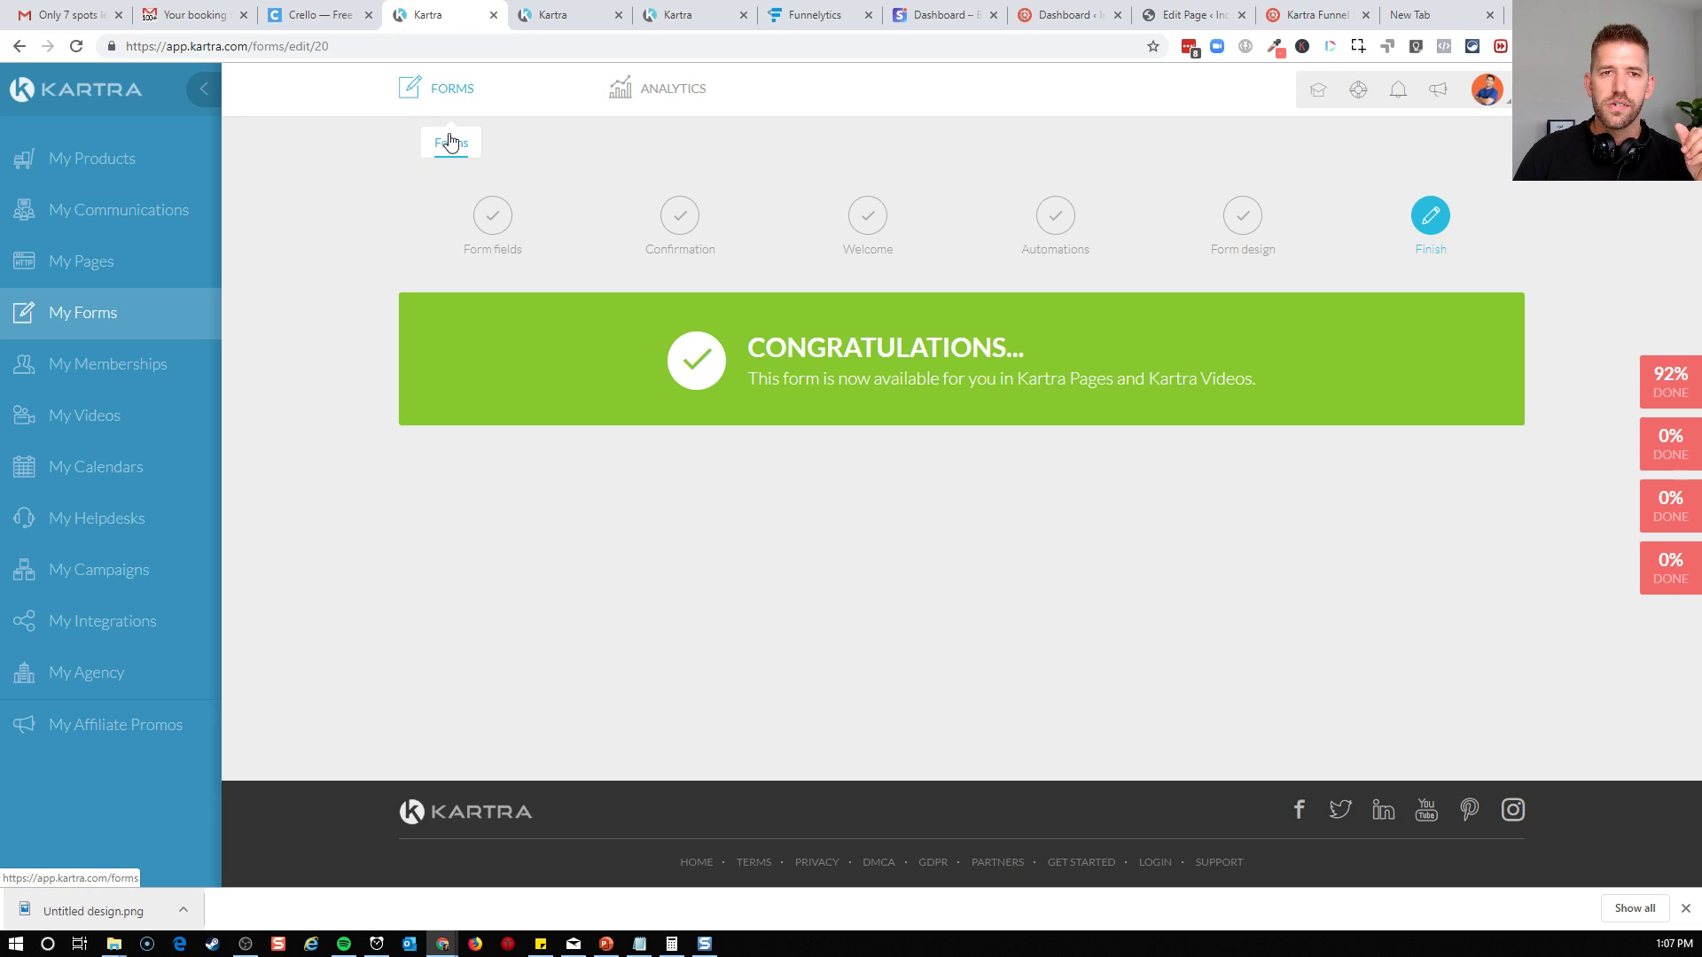
left_click(93, 228)
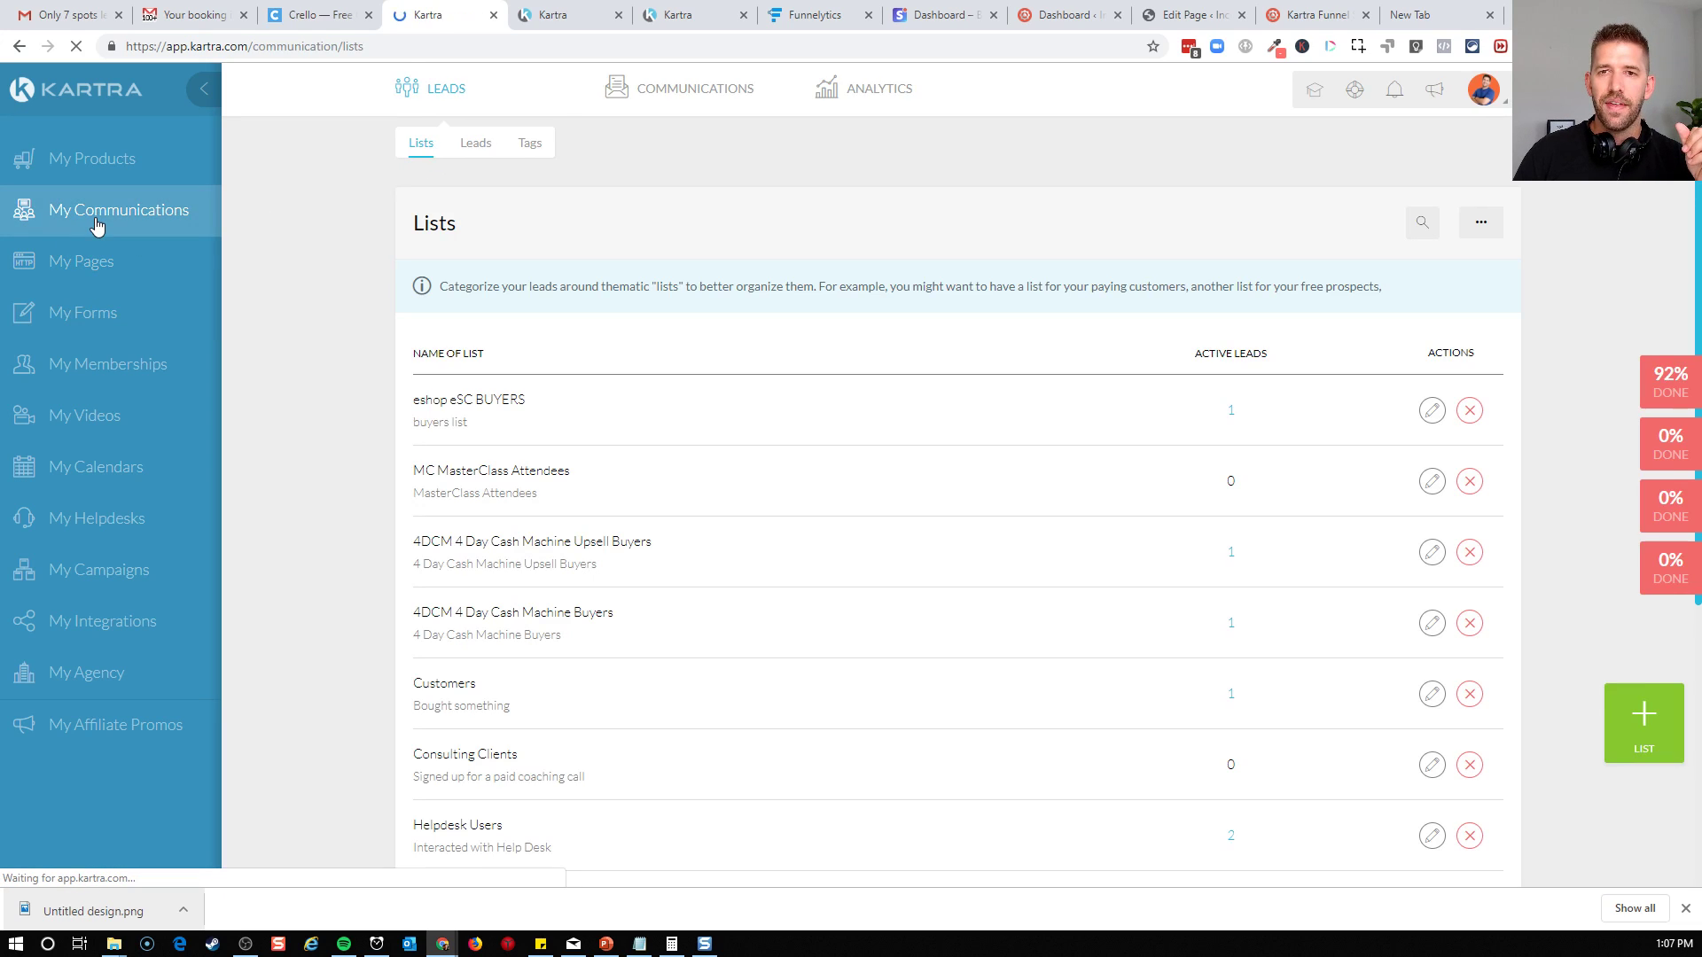
Switch to the Funnelytics funnel map and reroute the Sch 1 email's incoming arrow from the Offer Page to the first Complete Form
left_click(802, 15)
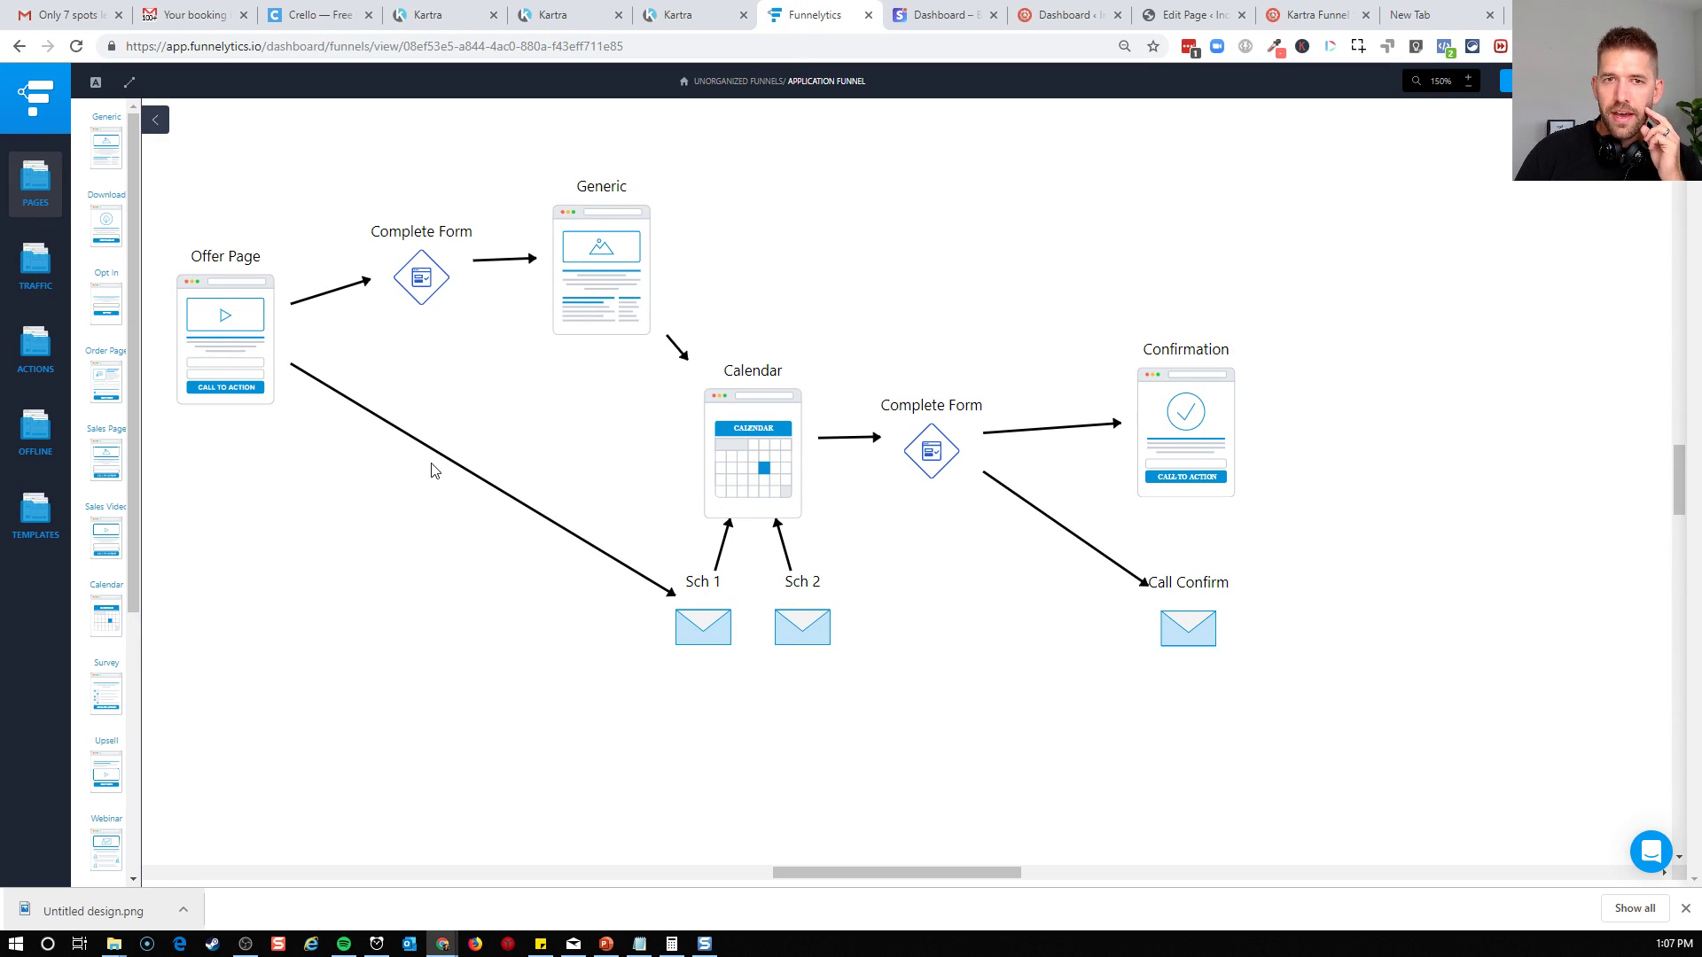
left_click(255, 336)
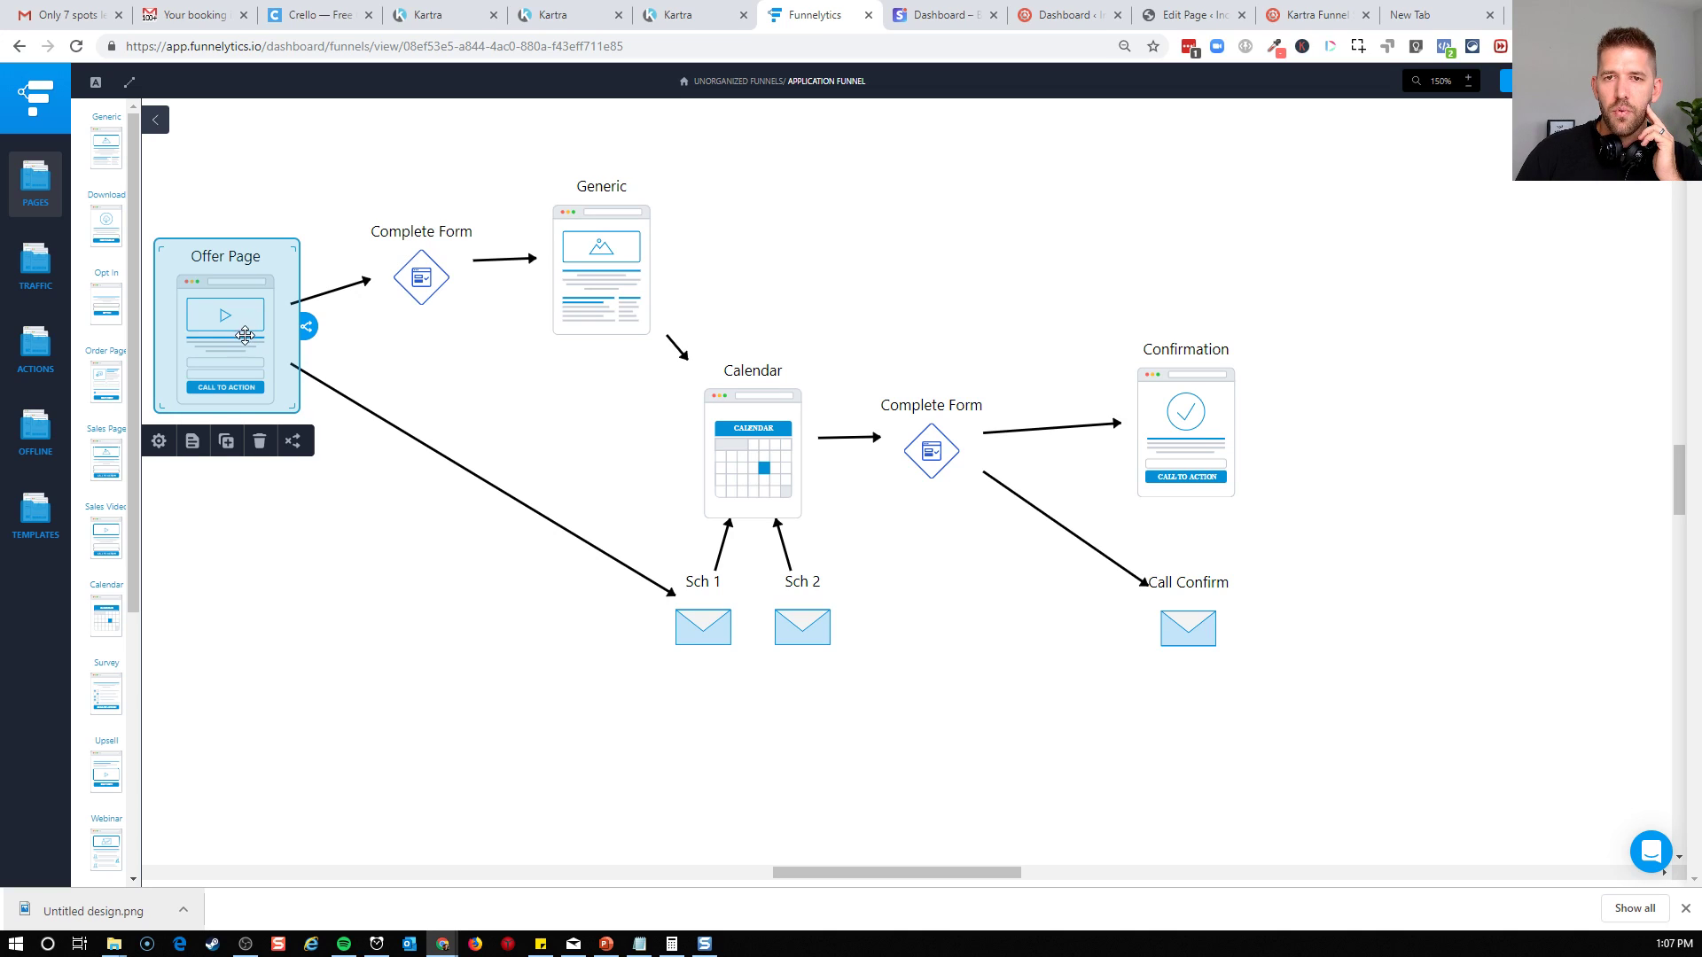
left_click(429, 274)
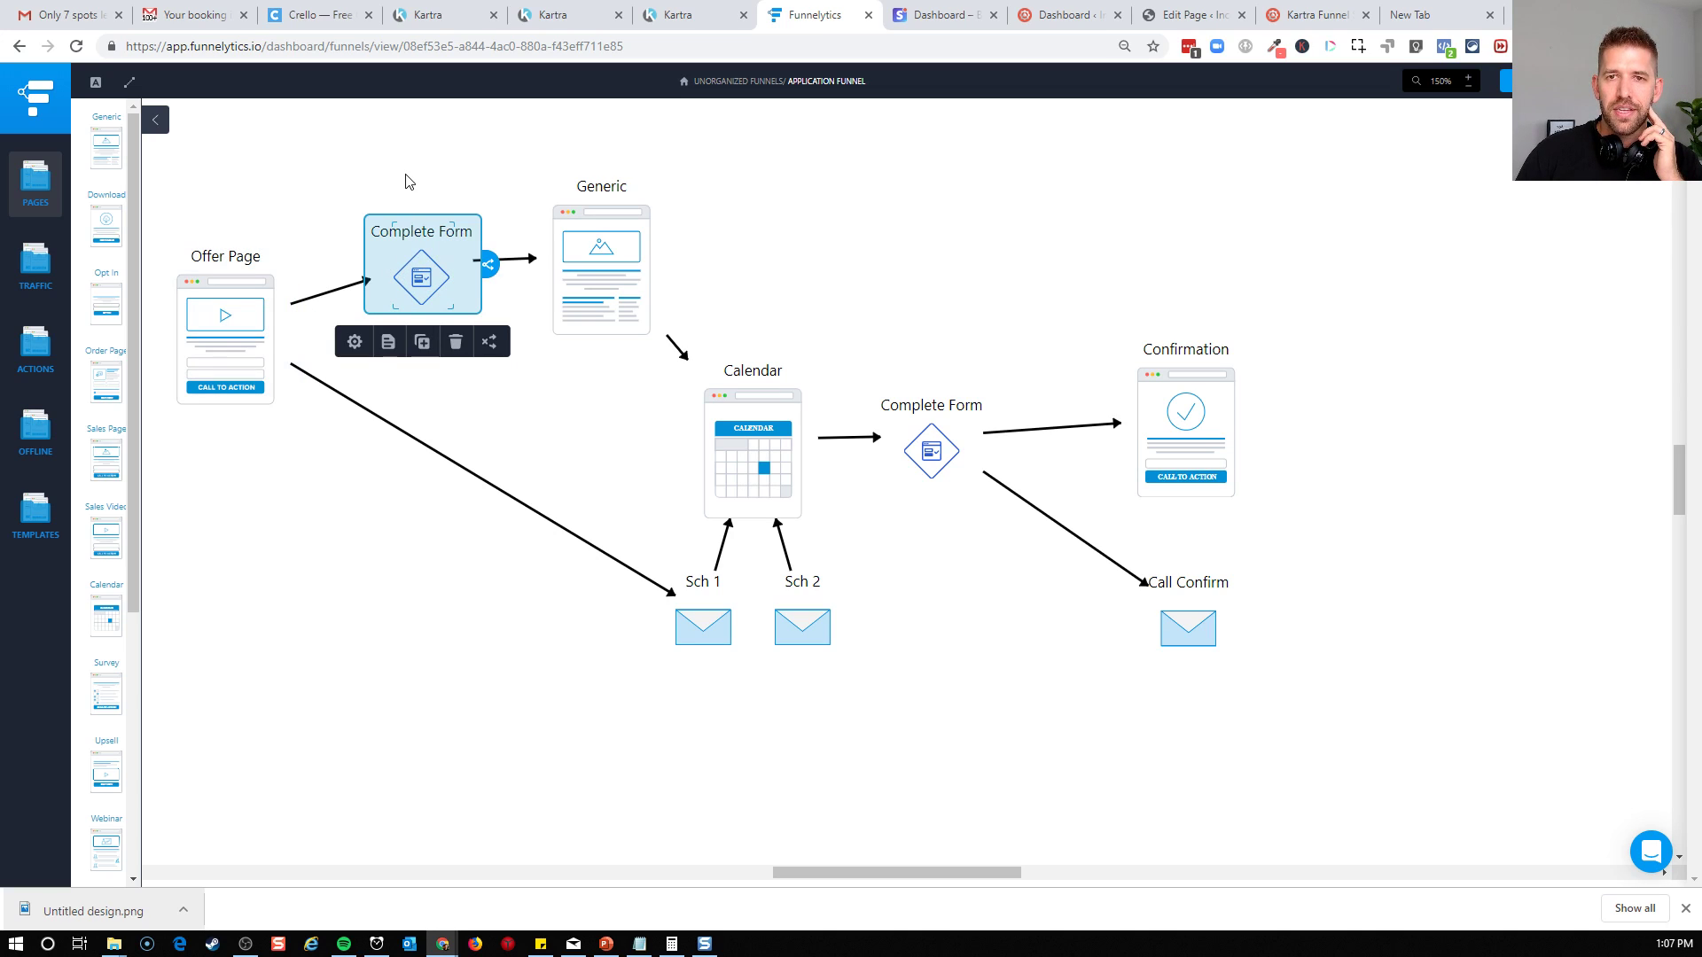
left_click(409, 179)
left_click(424, 276)
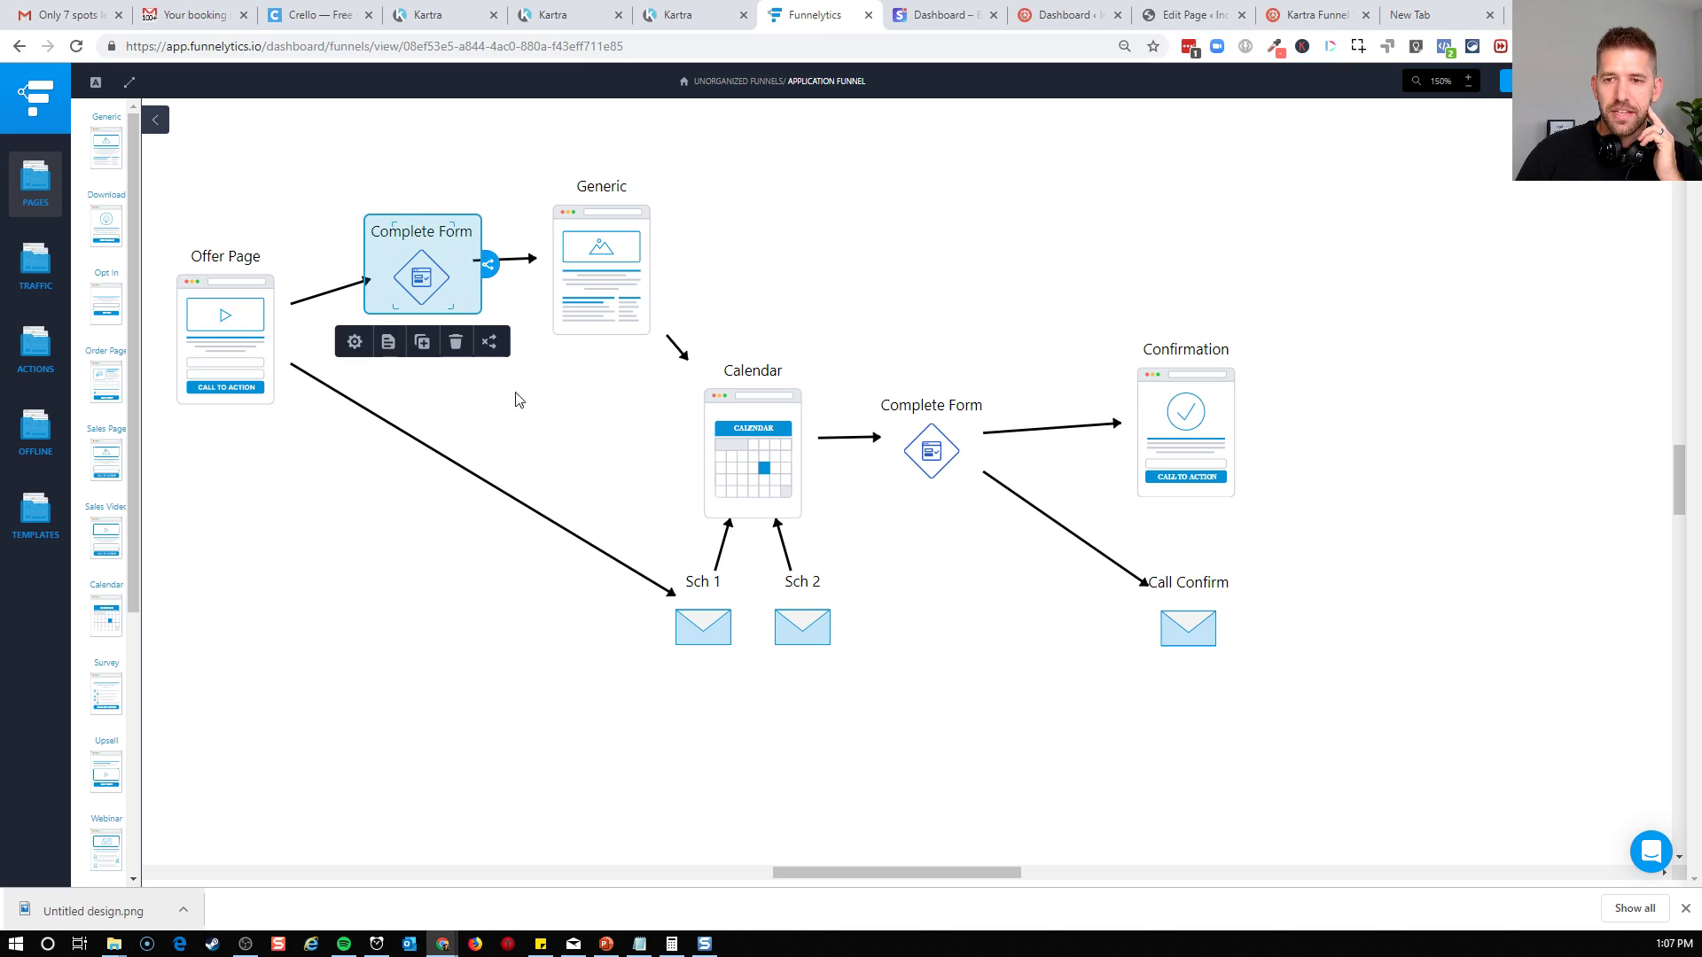
left_click(335, 390)
left_click(413, 301)
left_click_drag(452, 304, 694, 625)
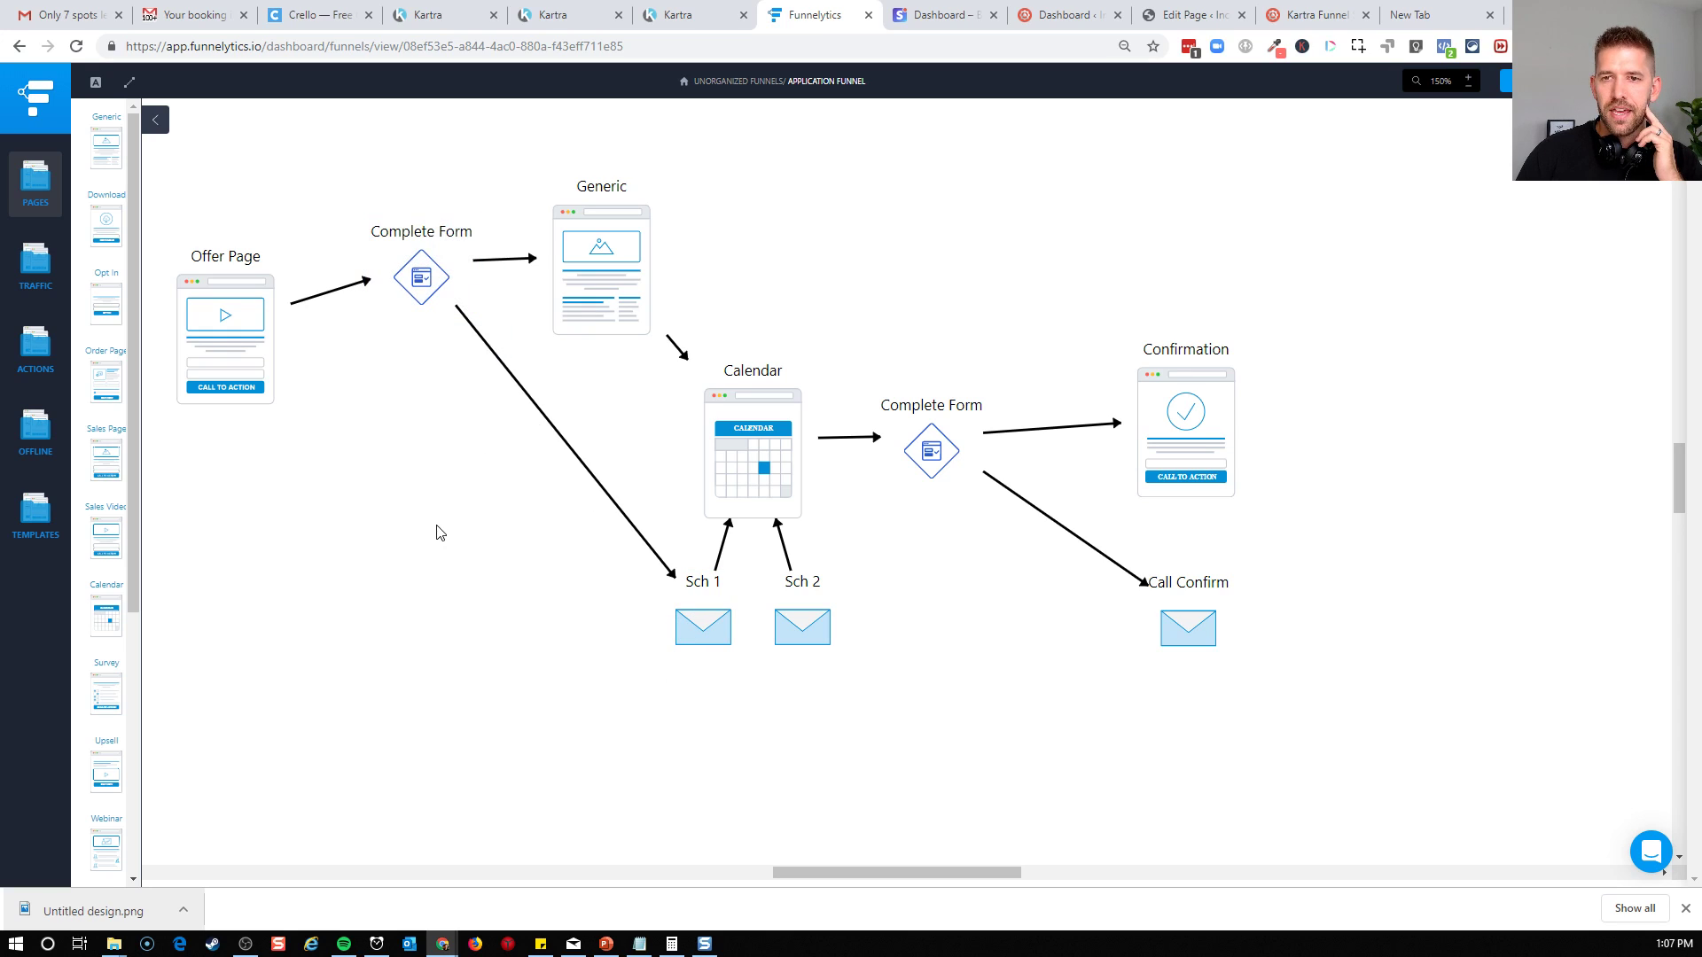
Examine how the two scheduling emails, the second Complete Form, the Call Confirm email and the Confirmation page fit in the funnel map
left_click_drag(615, 683, 927, 567)
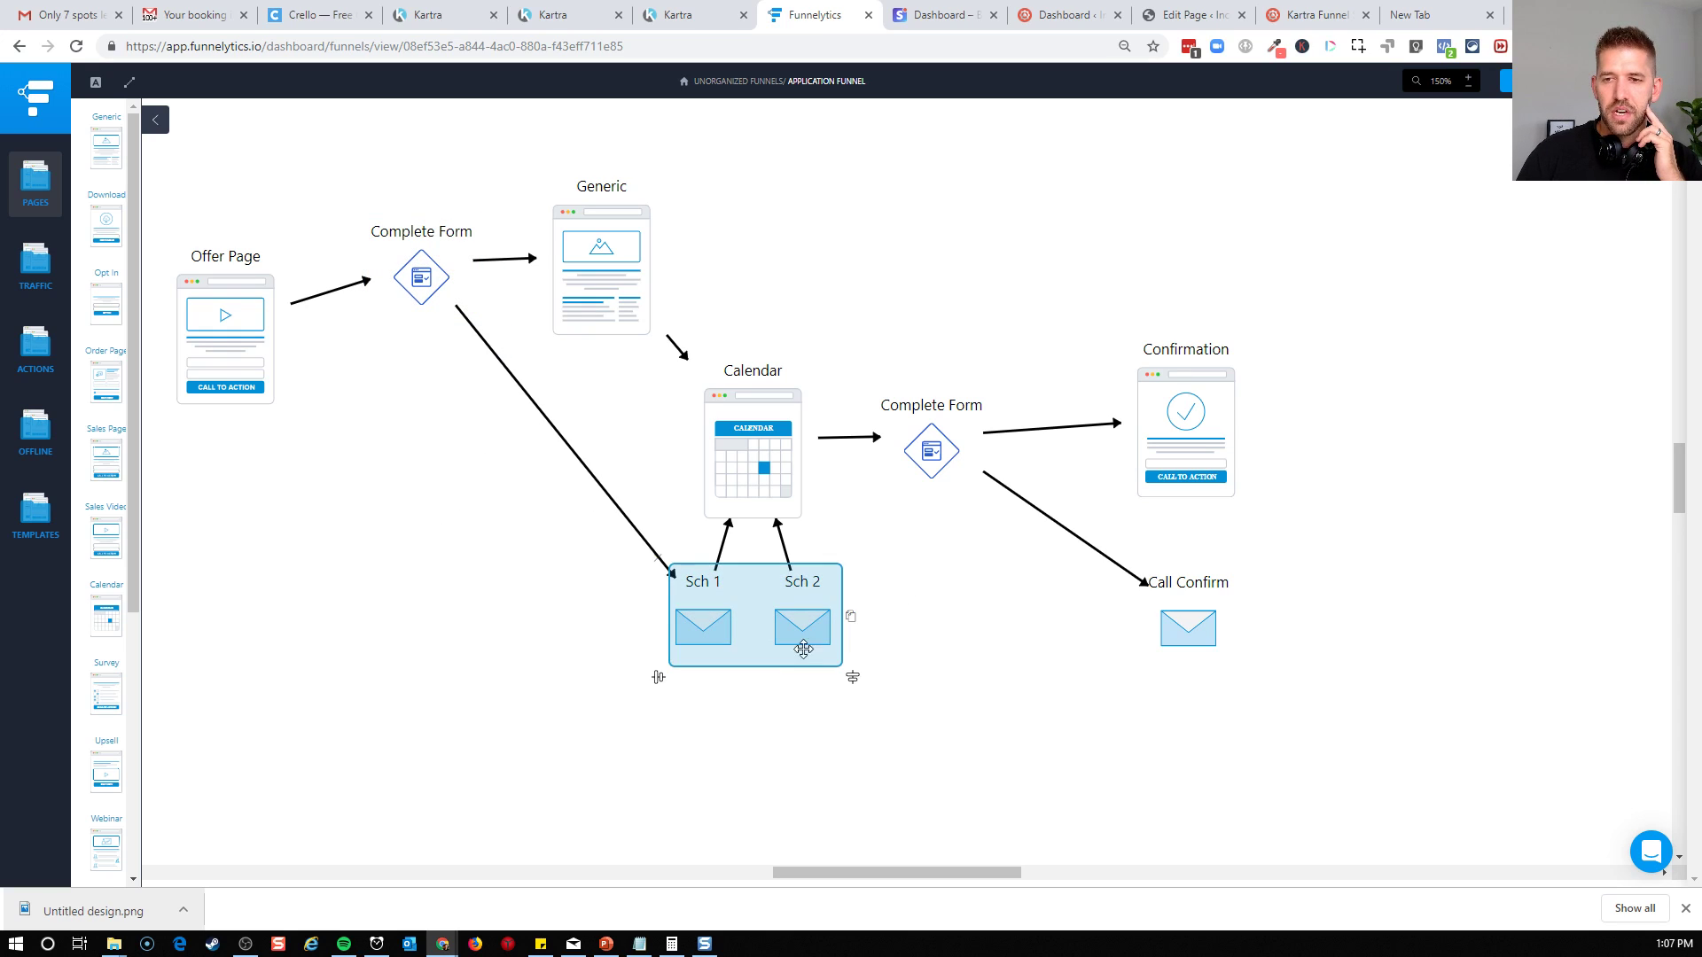
left_click(1035, 723)
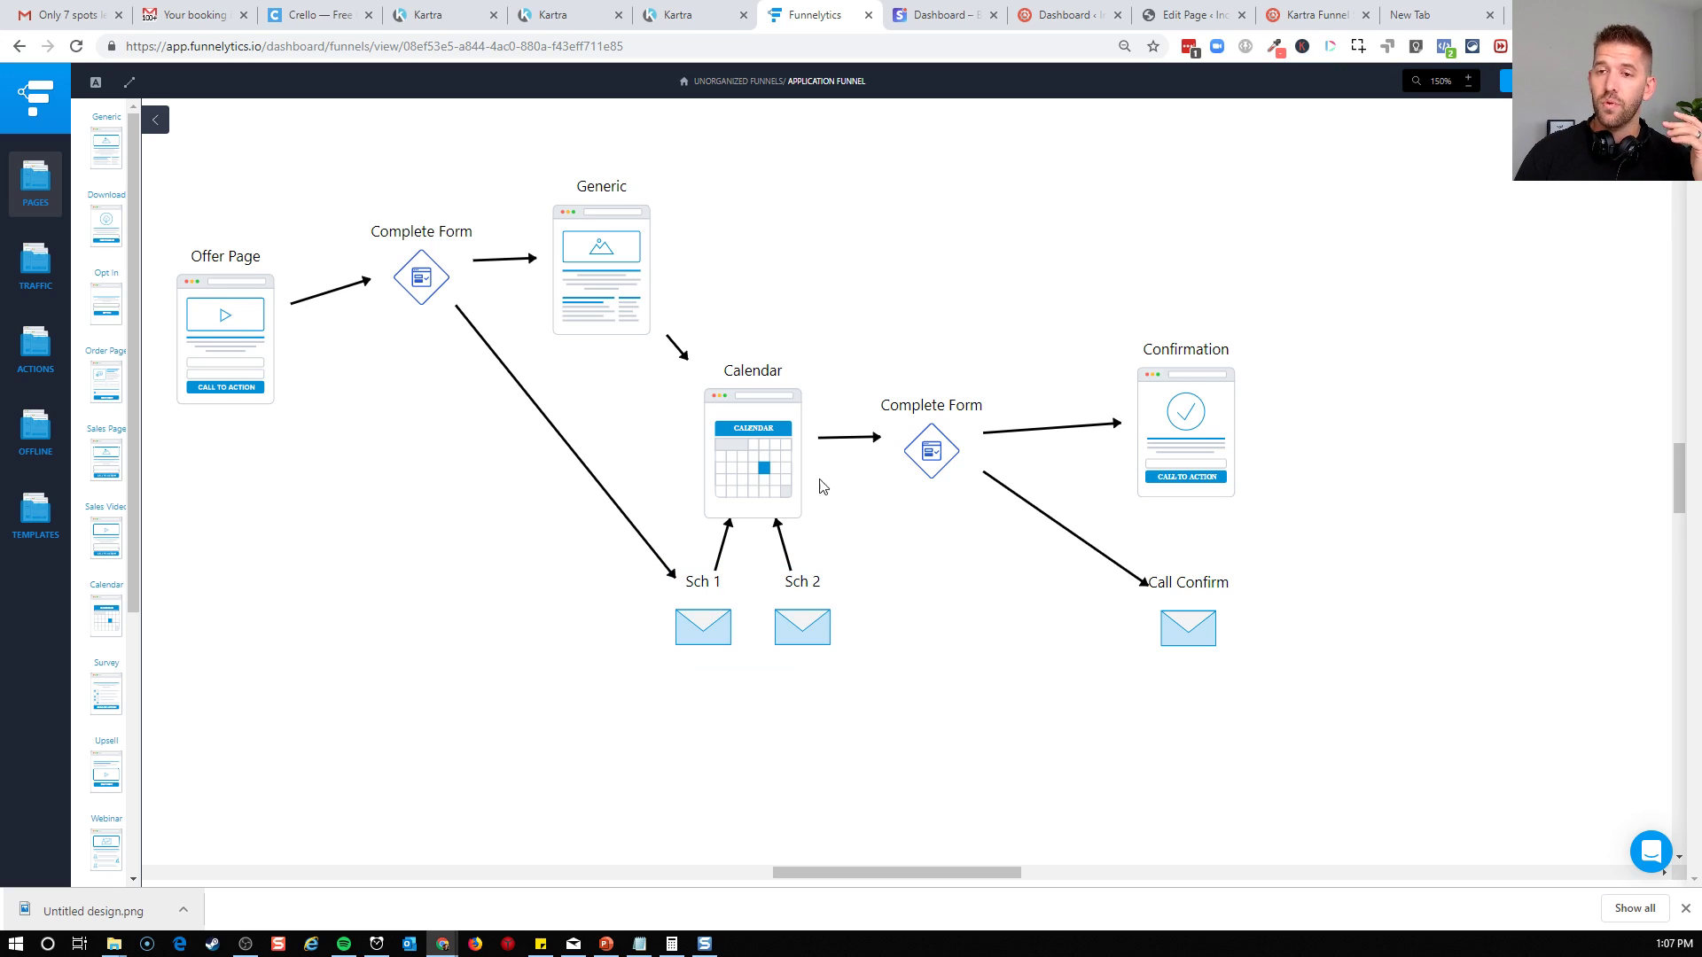
left_click(921, 457)
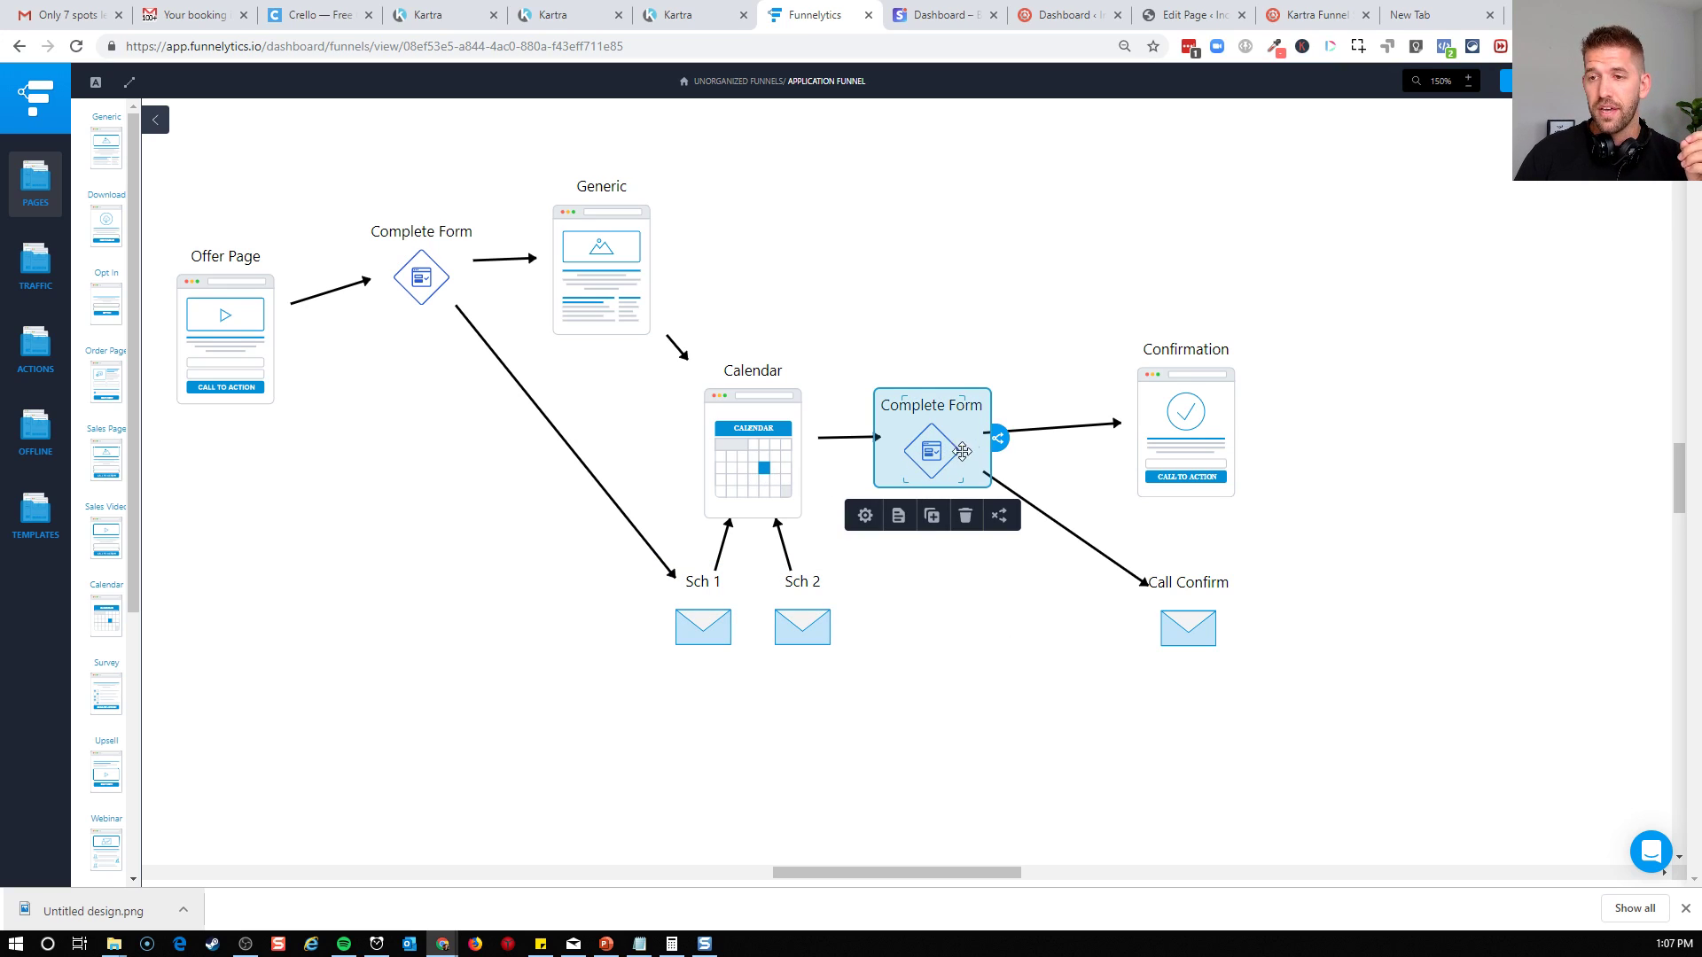
left_click_drag(572, 678, 884, 567)
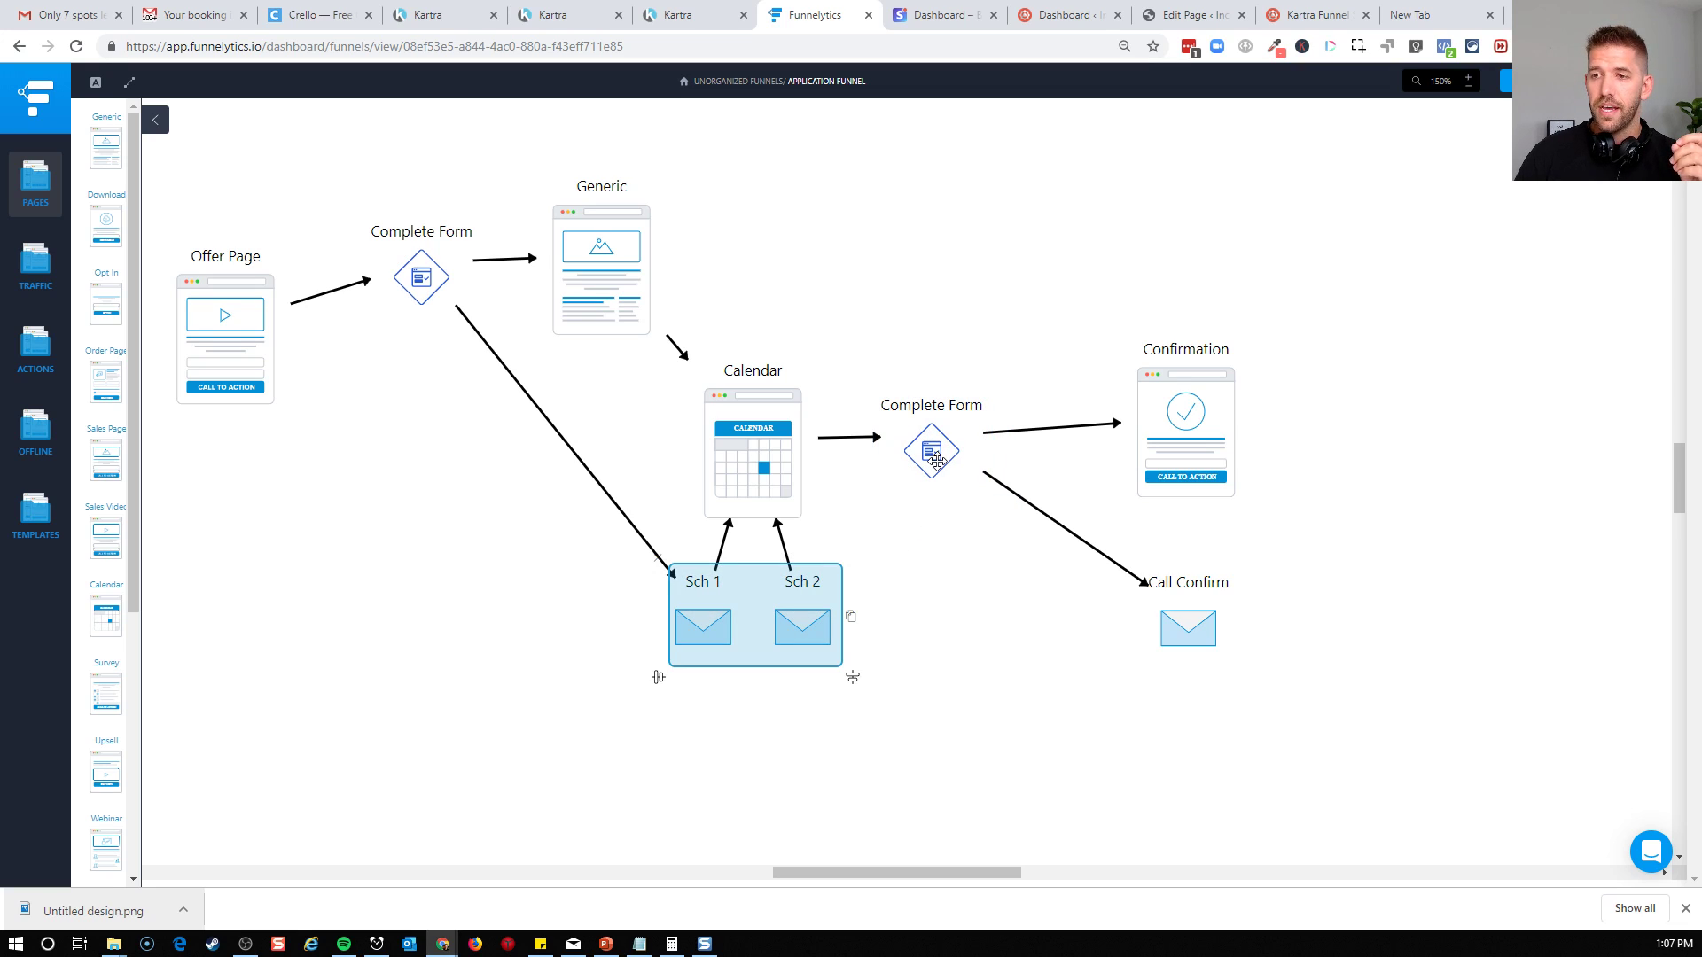
left_click(1163, 631)
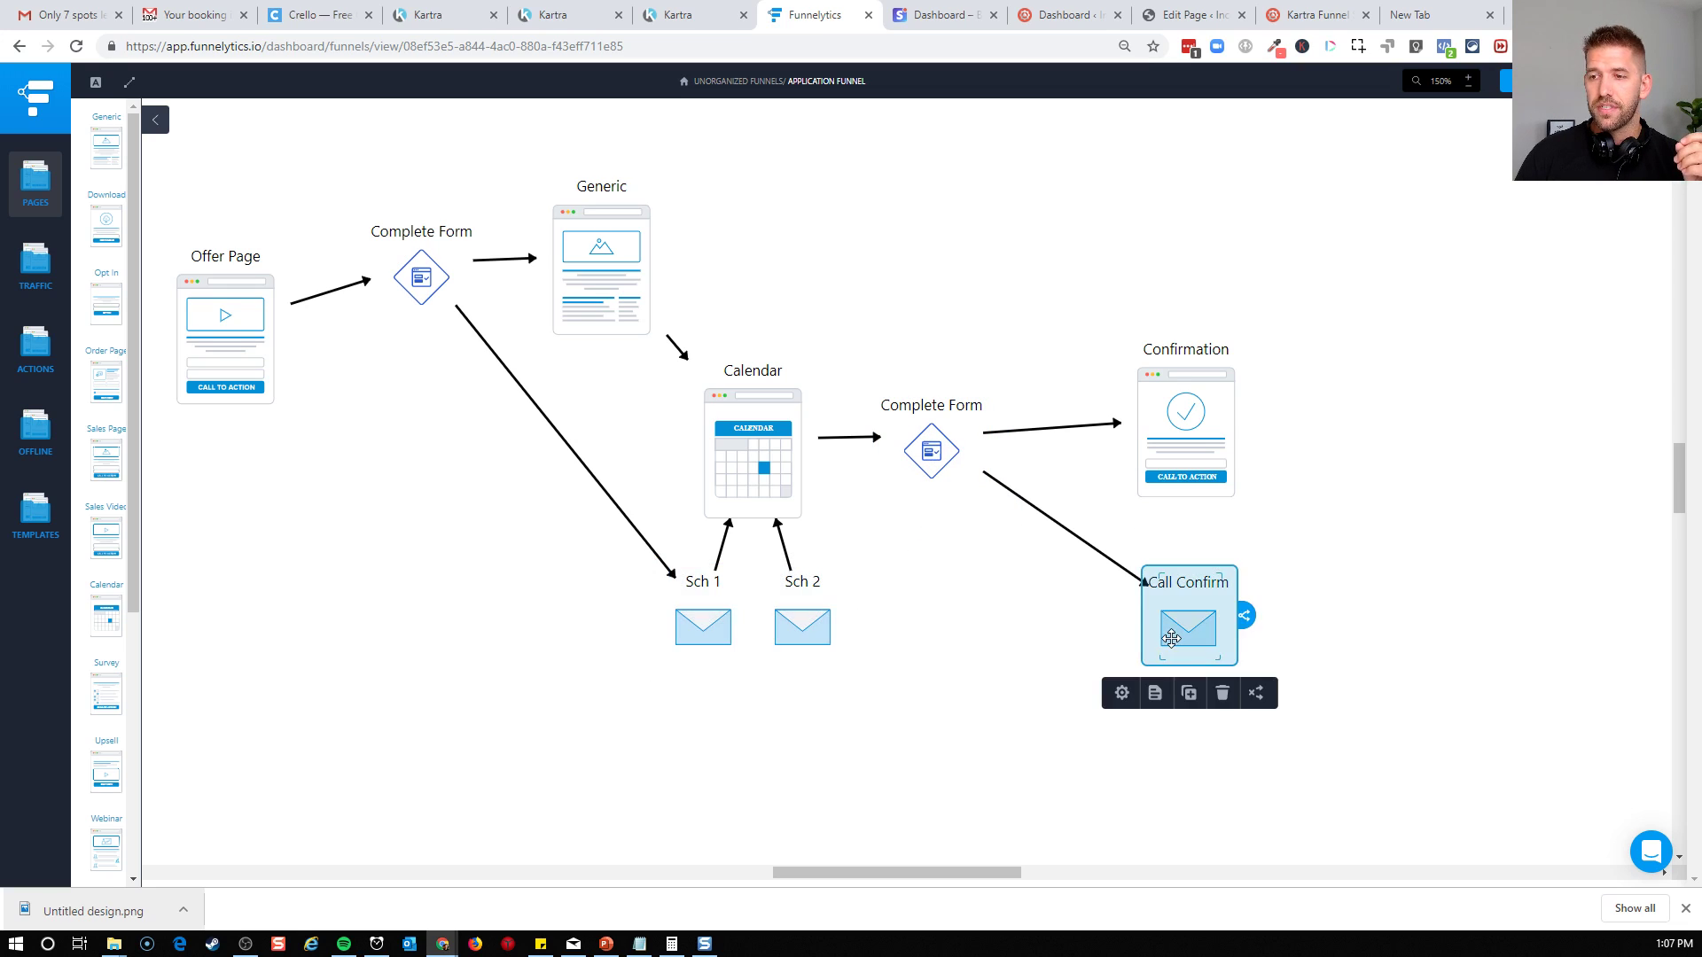
left_click(1026, 689)
left_click(1187, 429)
left_click(1442, 430)
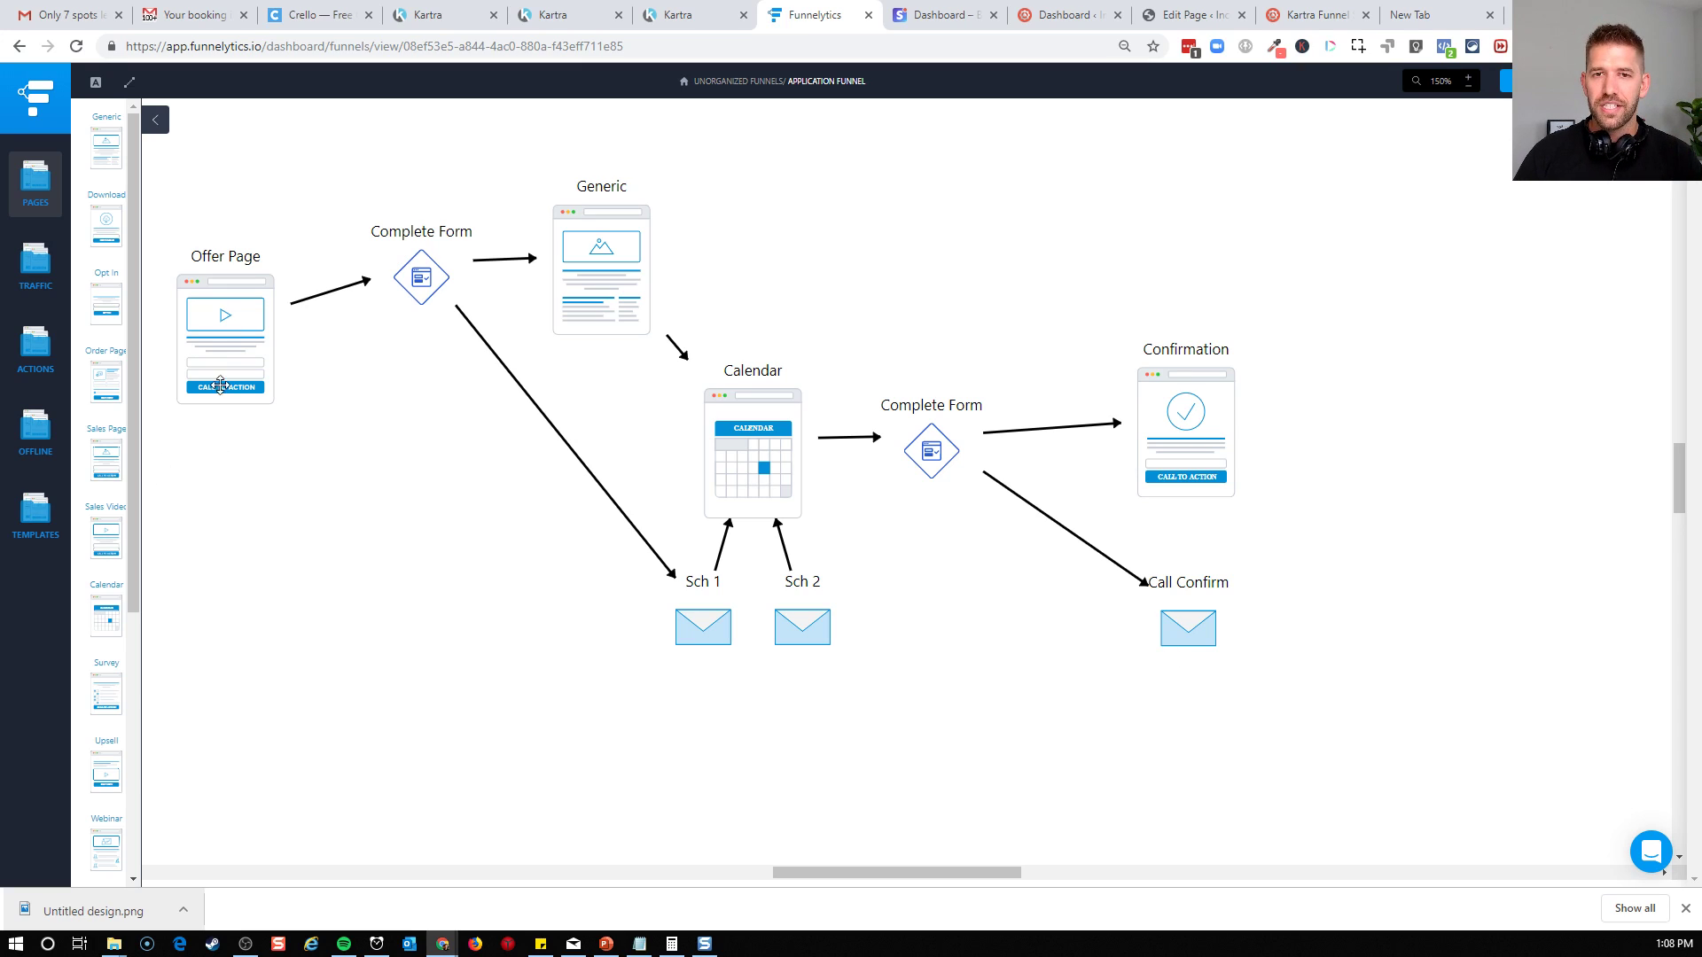
Move the first Complete Form element down so it lines up horizontally with the Offer Page
left_click_drag(426, 282, 402, 347)
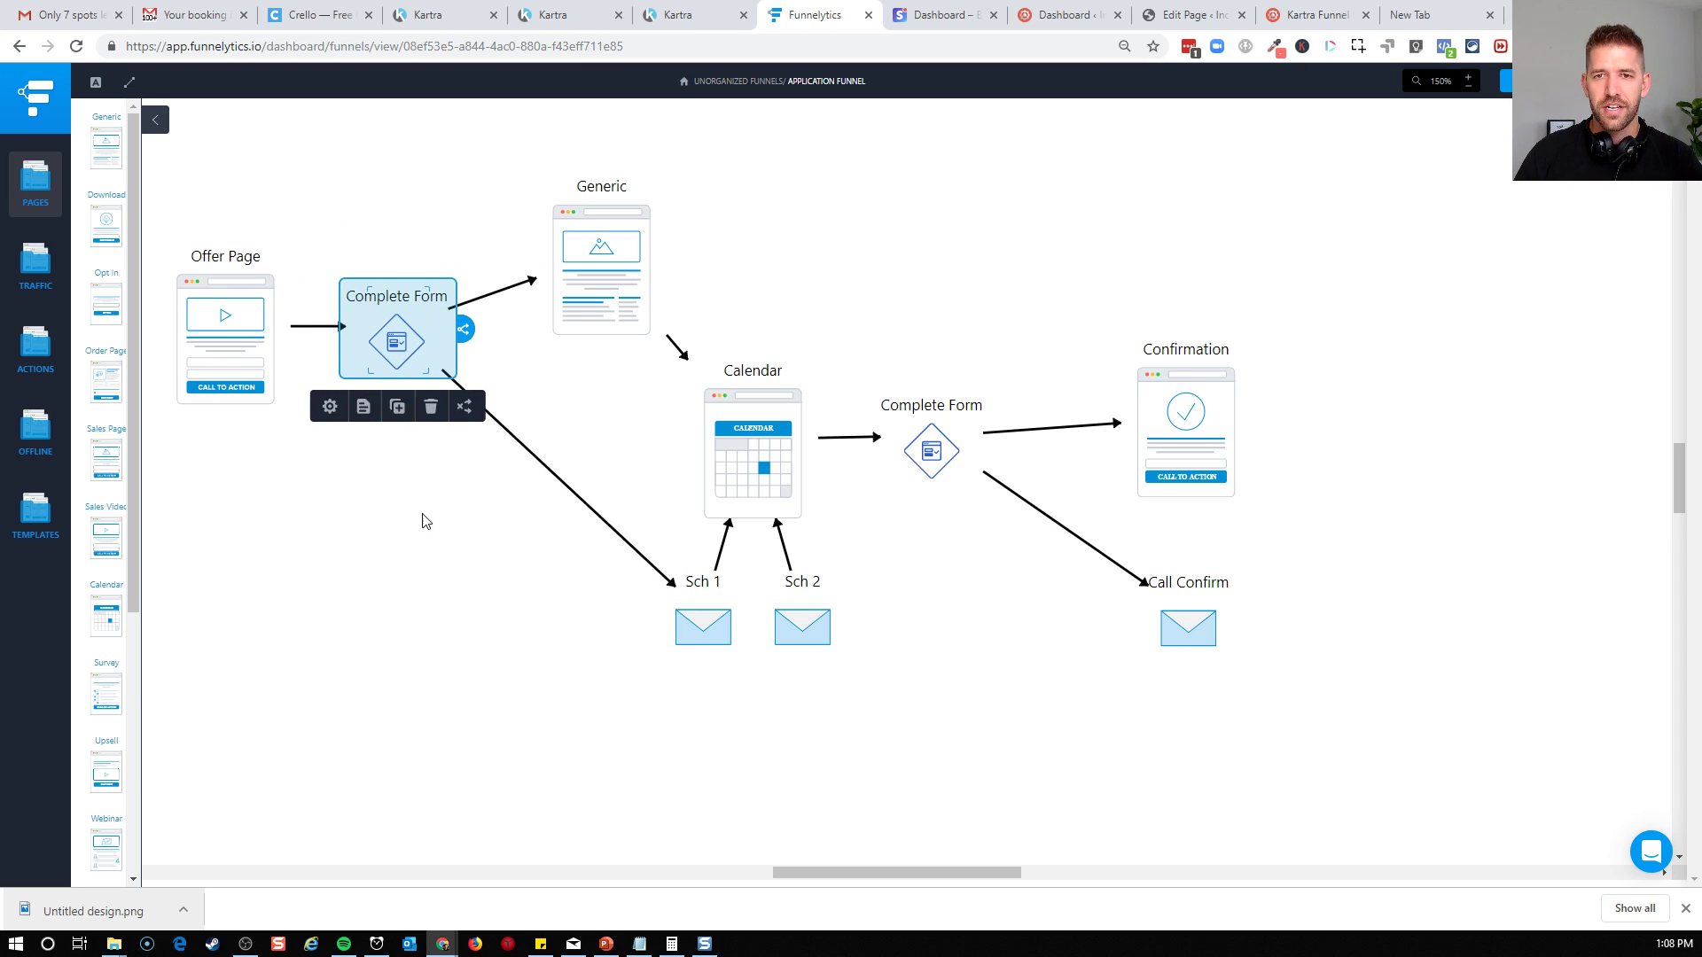
left_click(369, 468)
left_click_drag(859, 869, 841, 869)
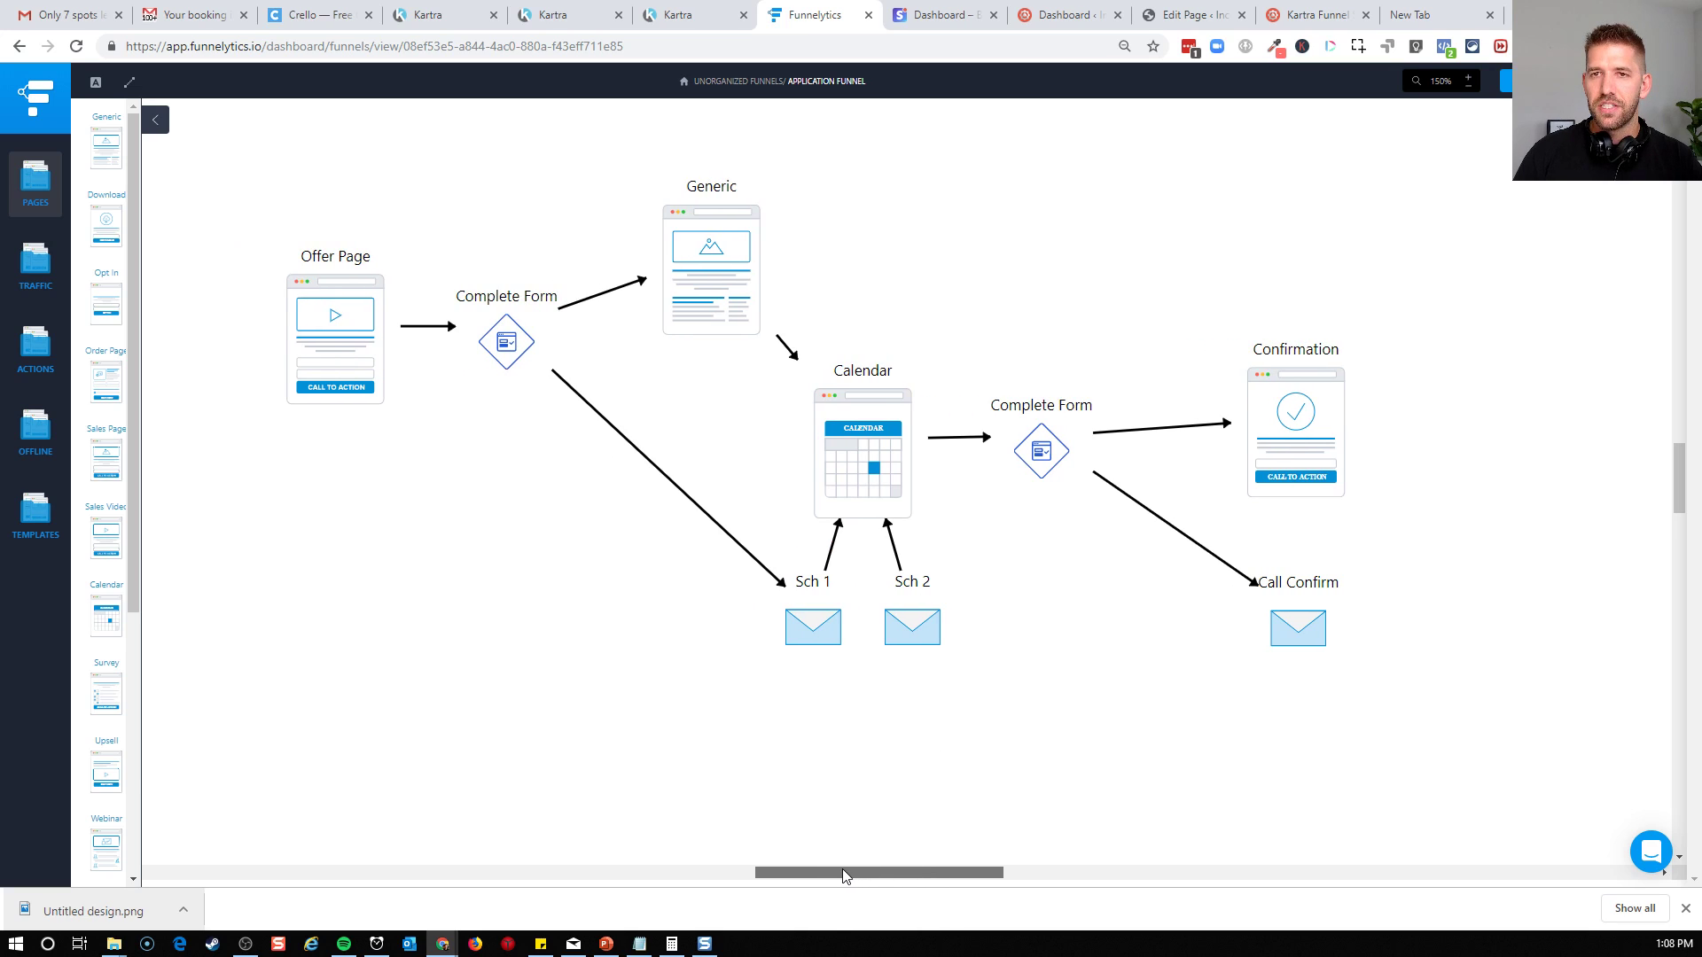
Switch from the funnel map to Kartra and open the calendars area
left_click(448, 25)
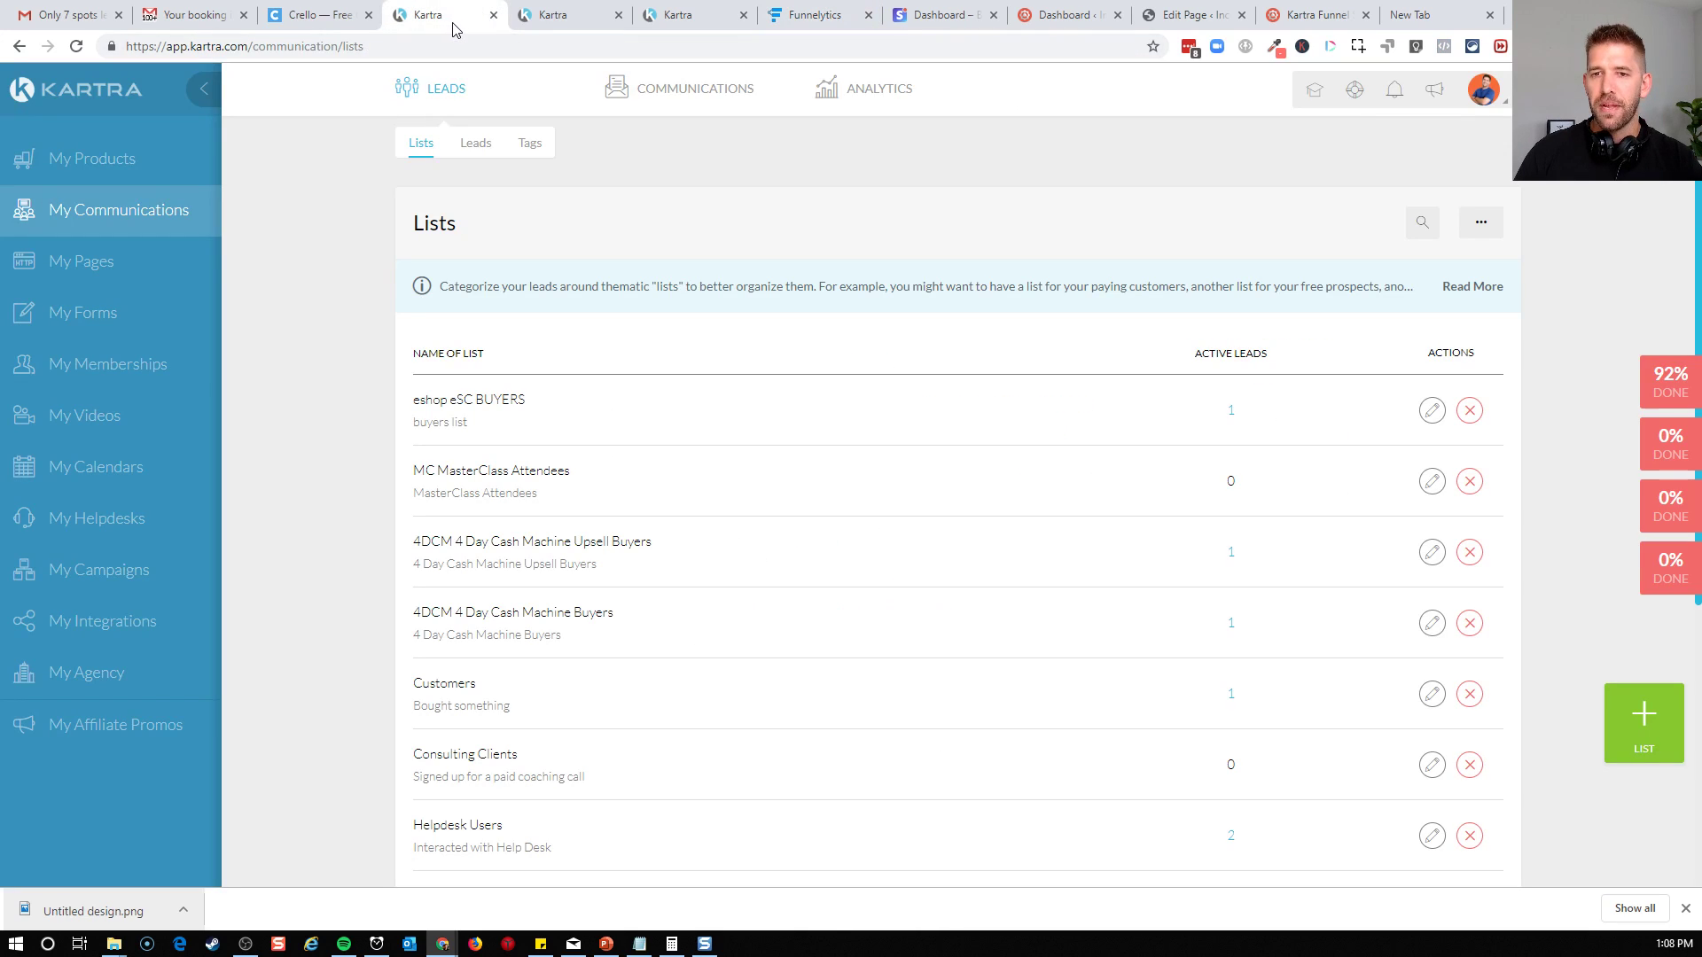
left_click(561, 21)
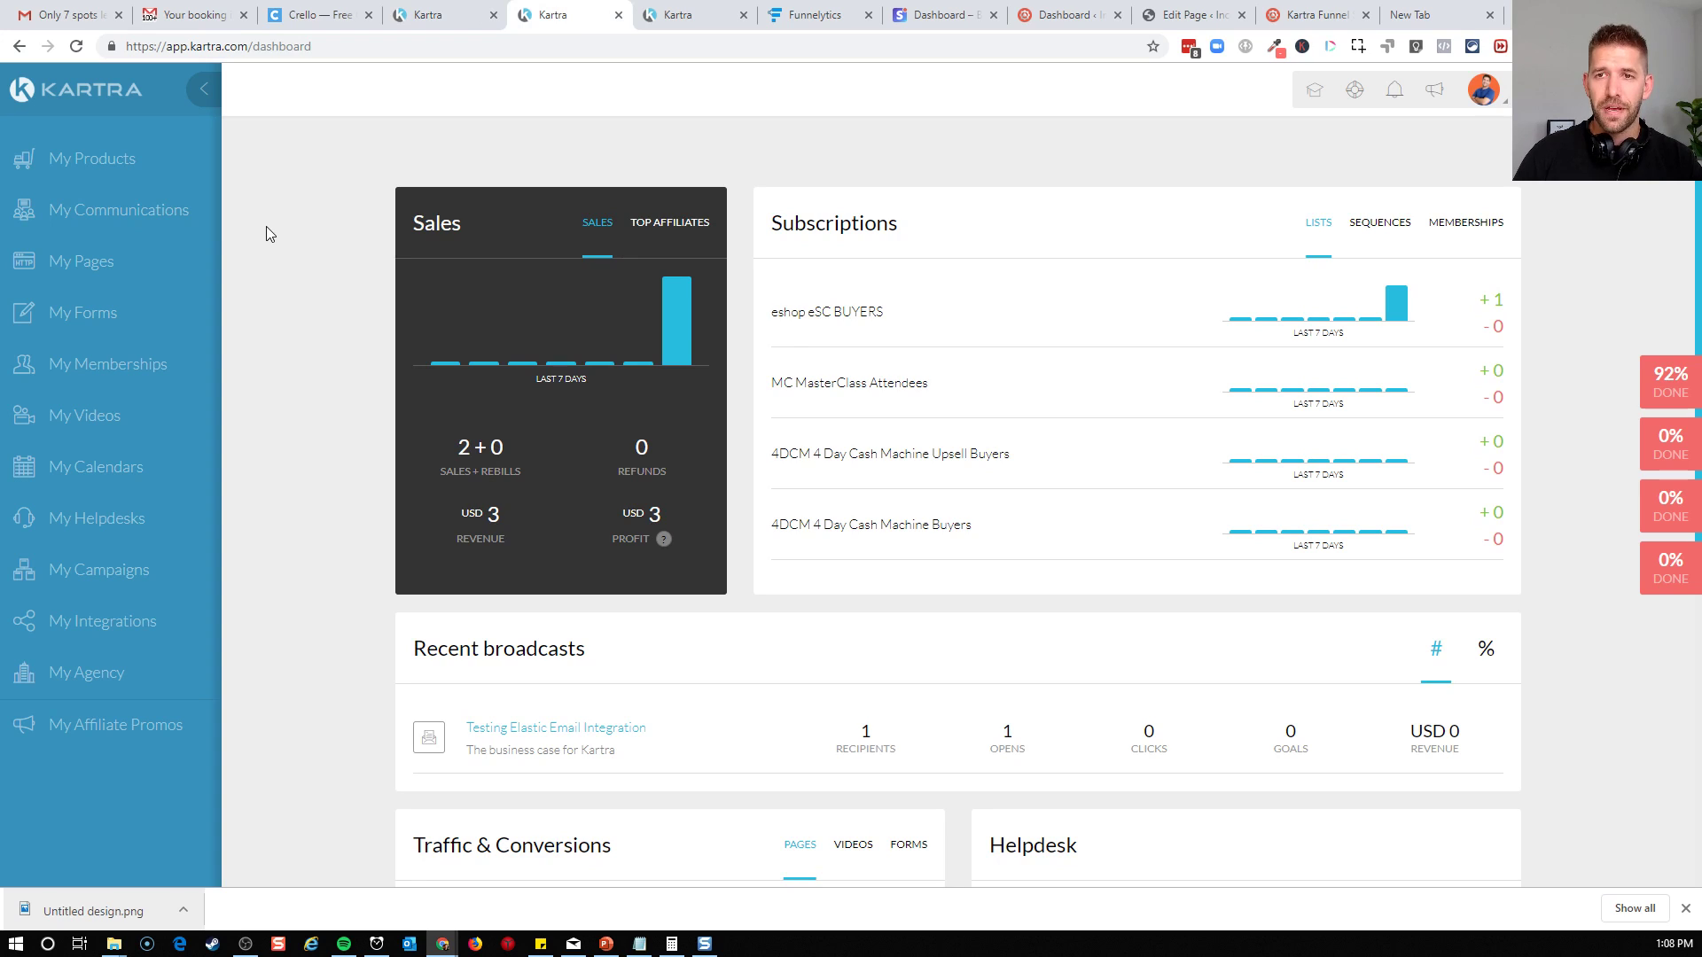
left_click(115, 479)
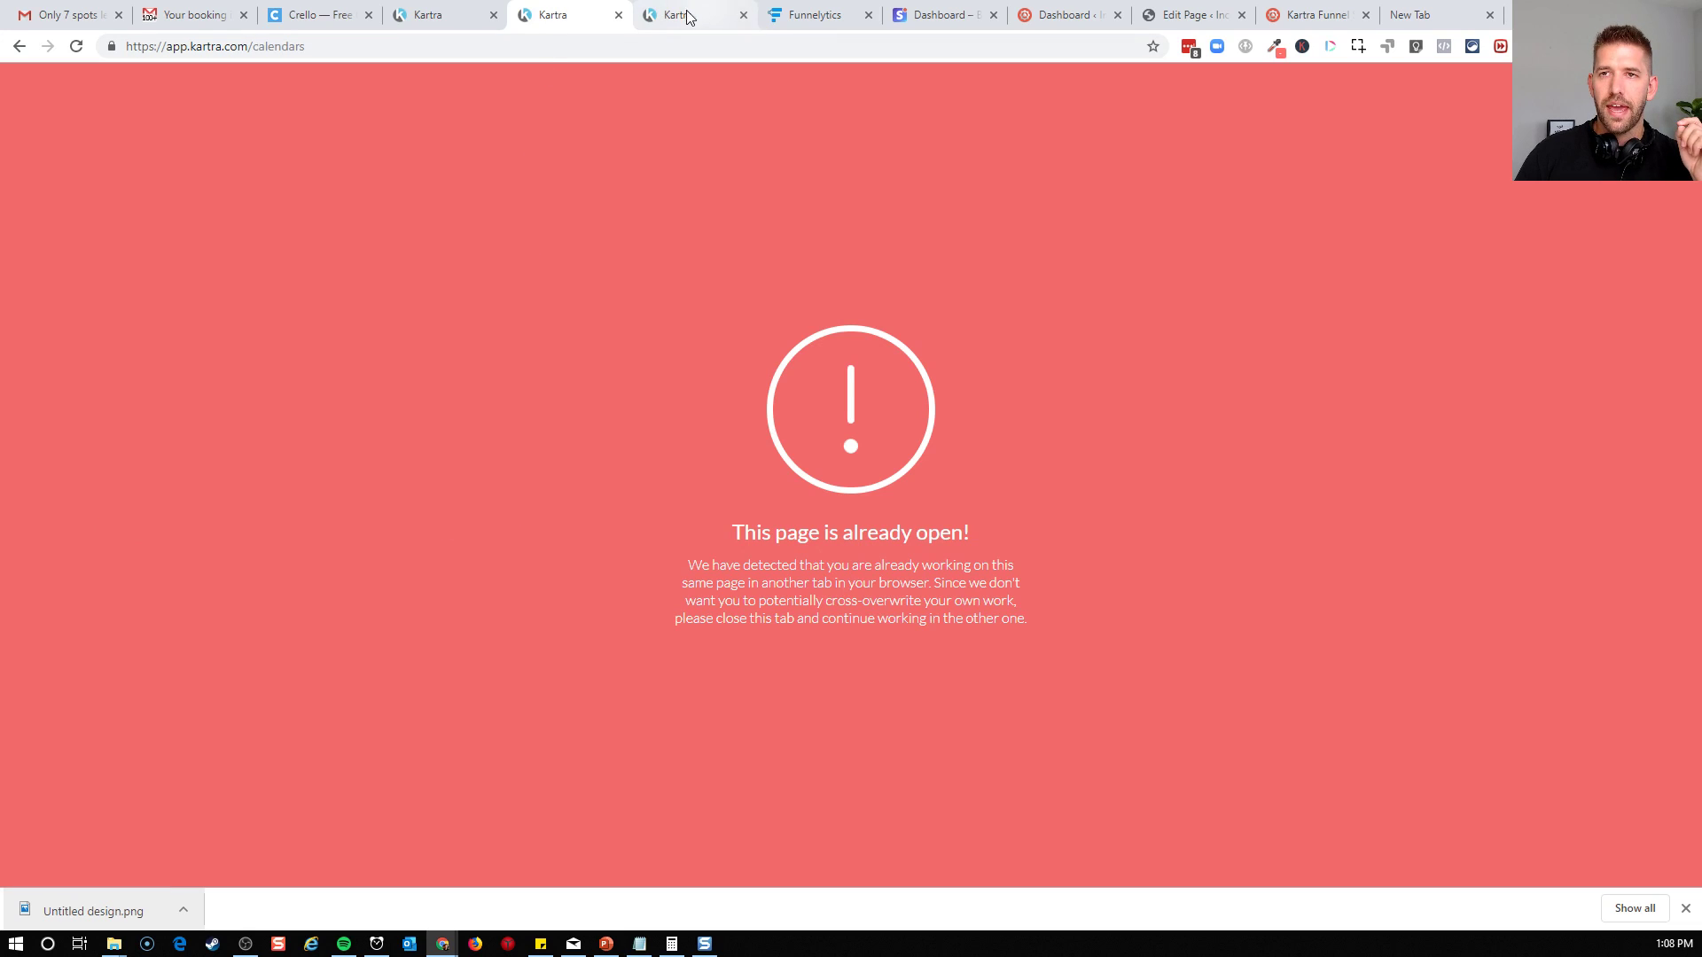
Close the two extra Kartra browser tabs and reload the calendars page in the remaining one
left_click(701, 16)
left_click(742, 15)
left_click(557, 16)
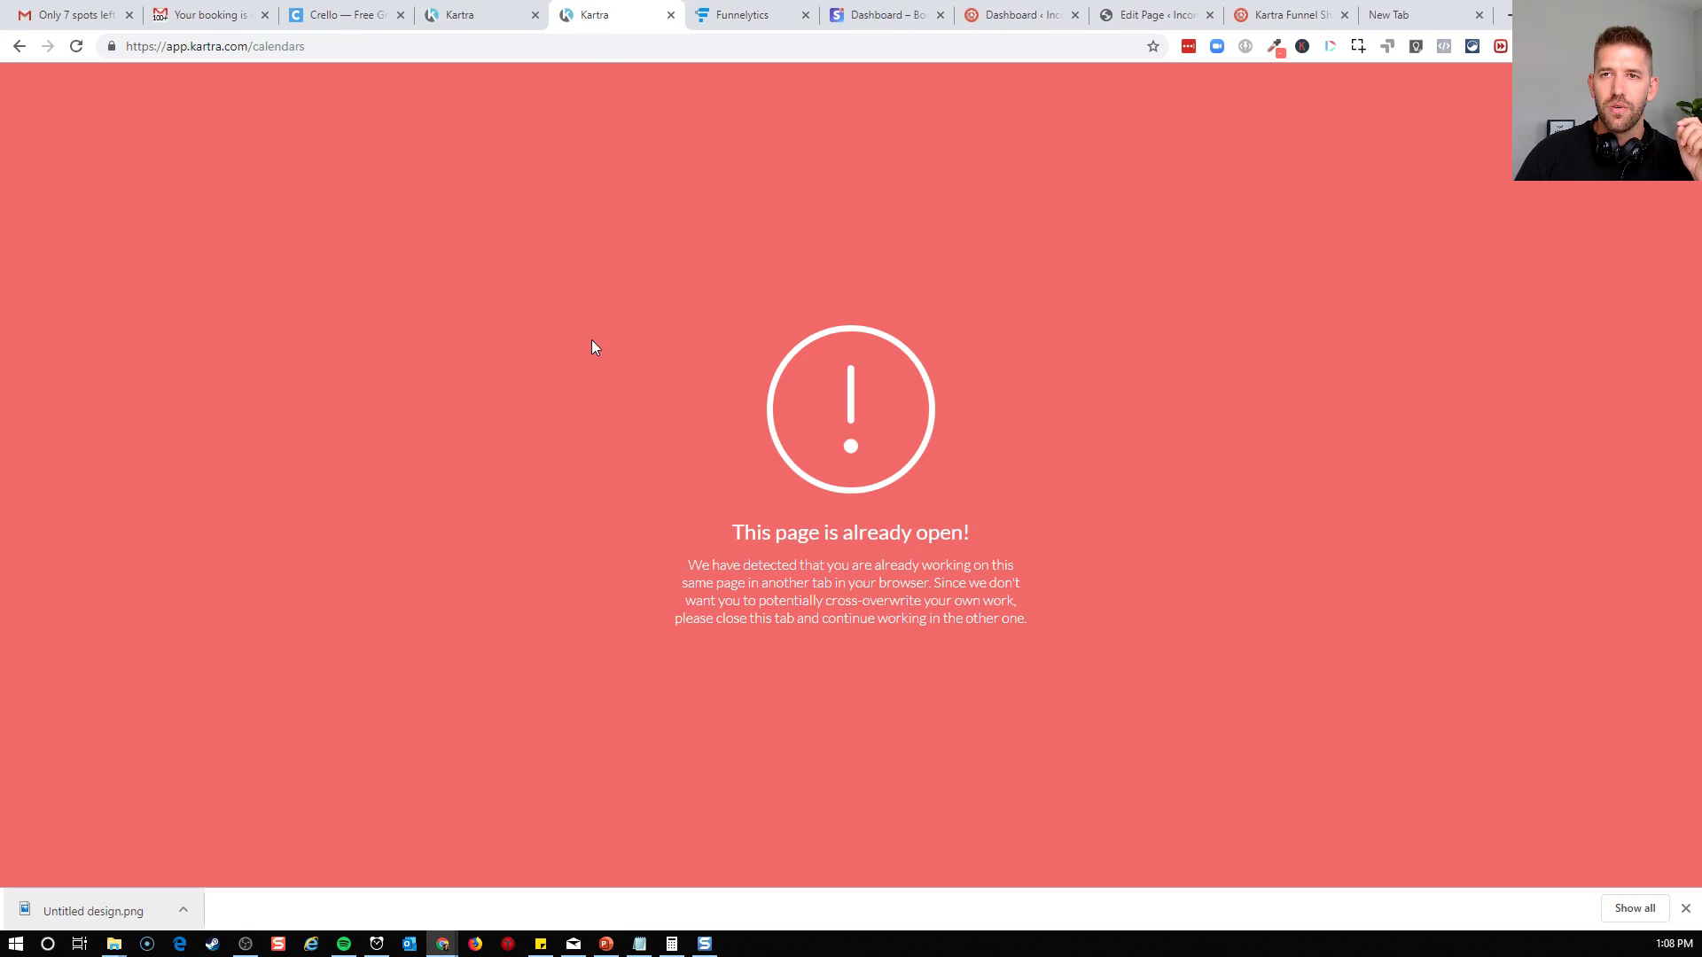
left_click(77, 47)
left_click(482, 14)
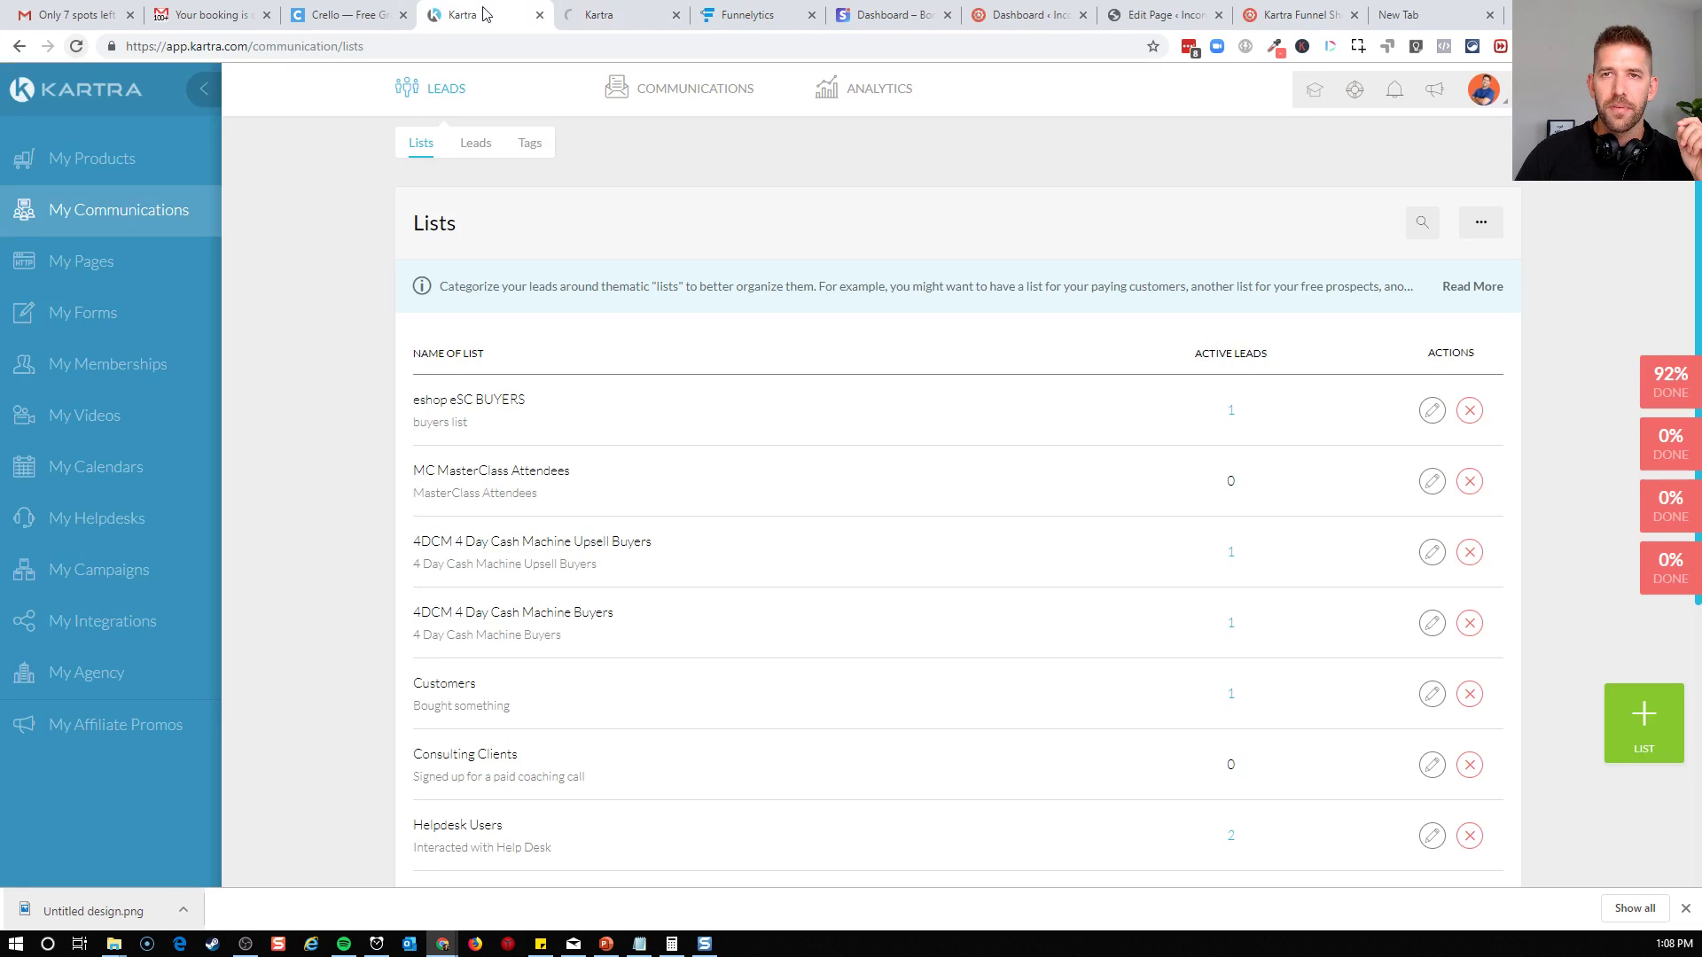
left_click(539, 15)
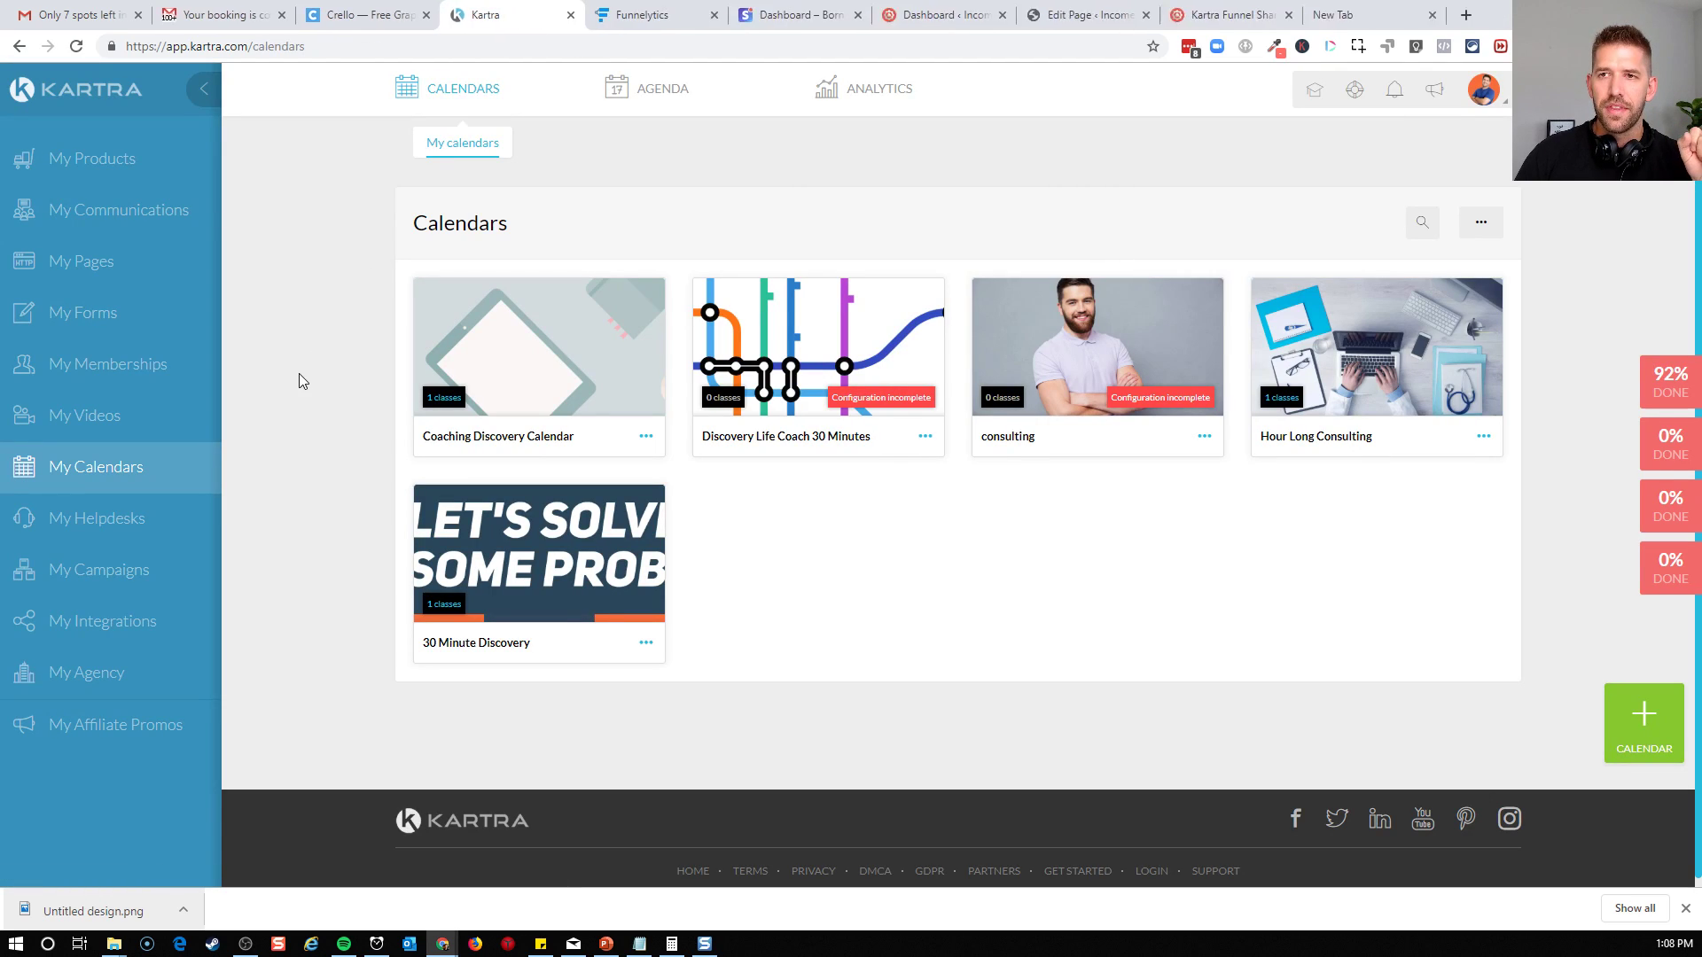
Open the calendar analytics and examine the sessions, registrations and cancellations over time and for each calendar
mouse_move(851, 108)
left_click(862, 144)
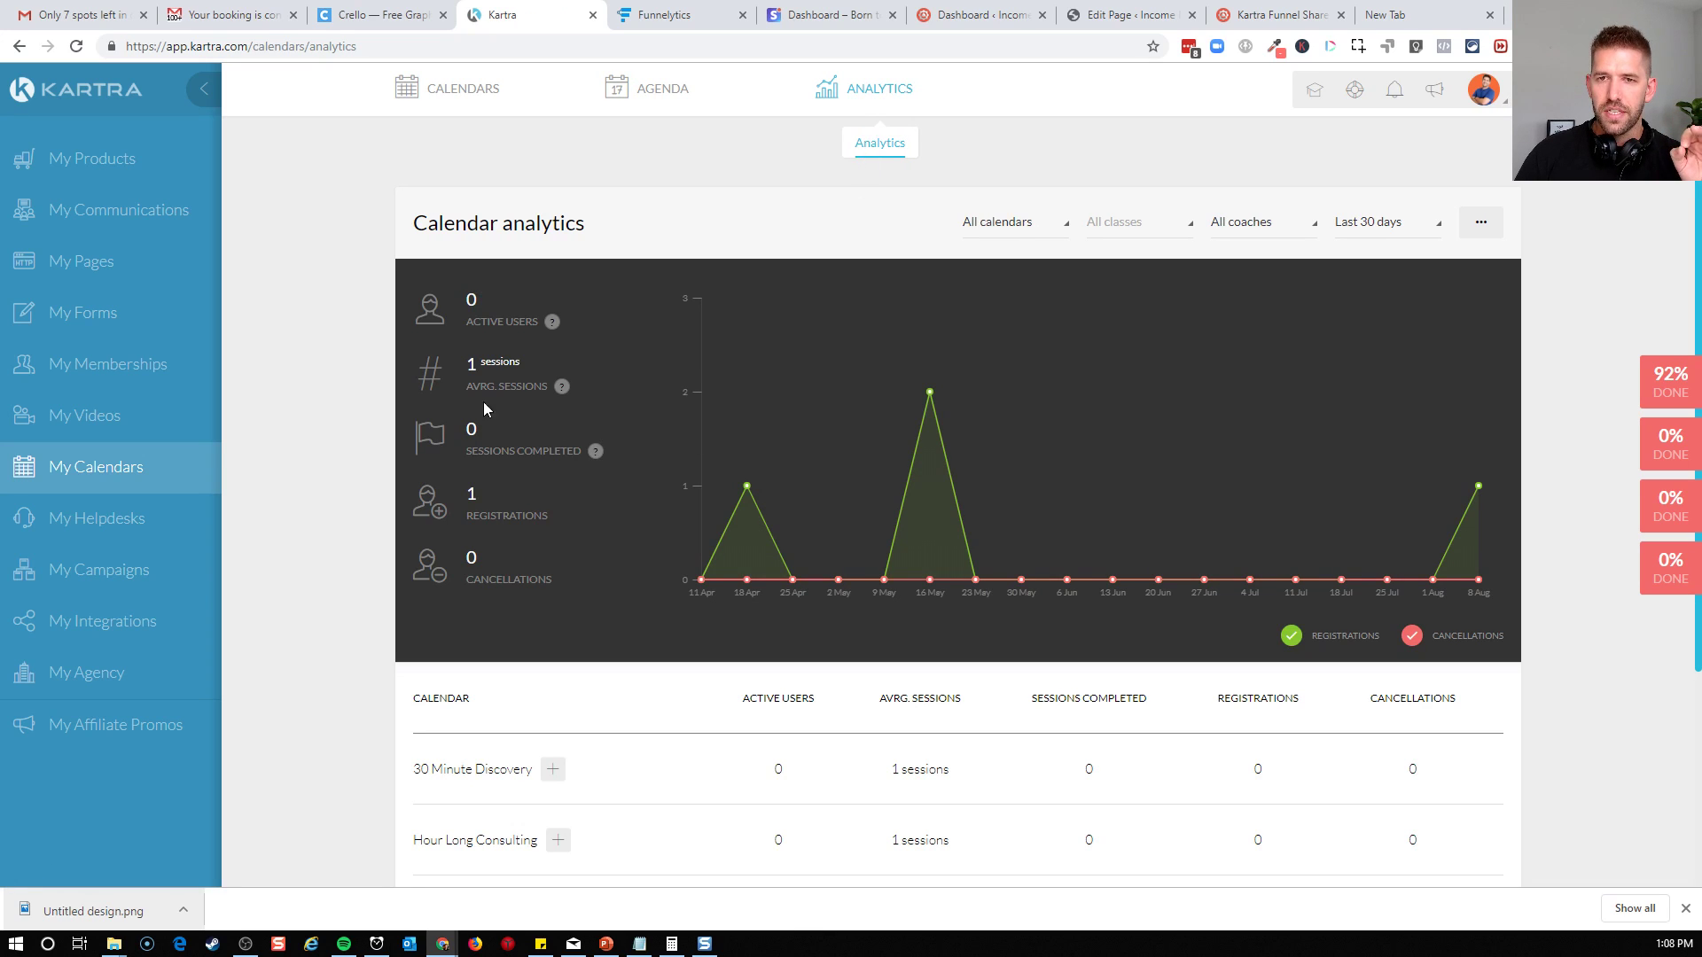
left_click_drag(468, 366, 594, 367)
left_click(594, 367)
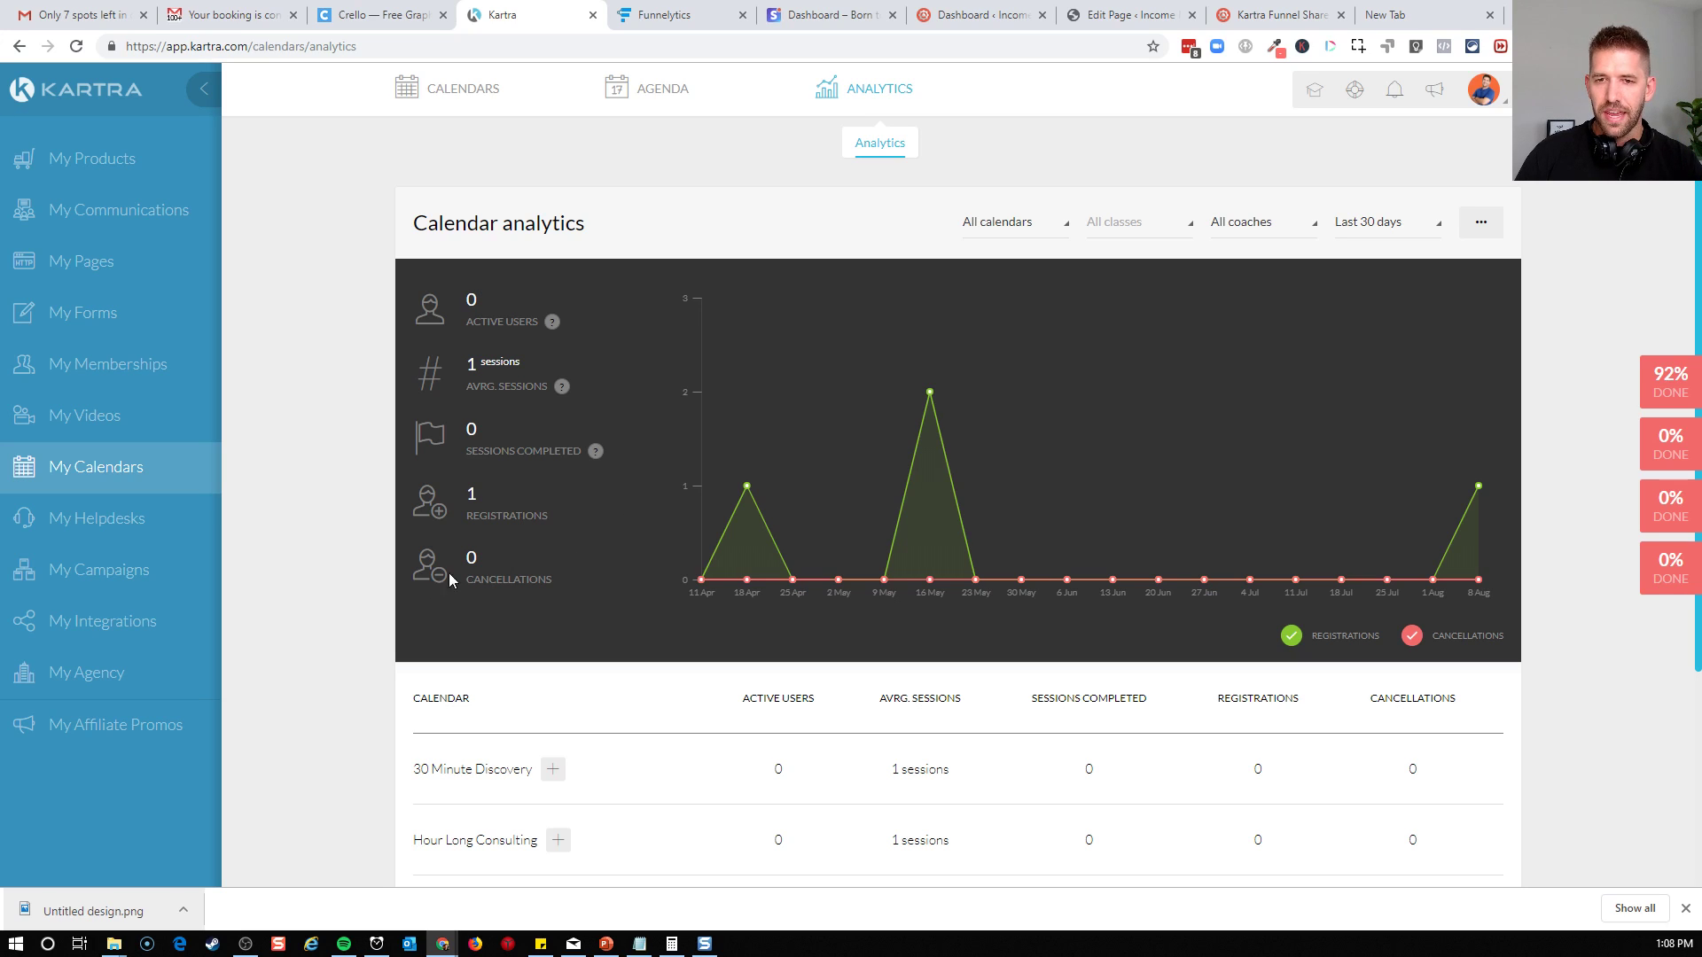
scroll(1241, 656, "down", 2)
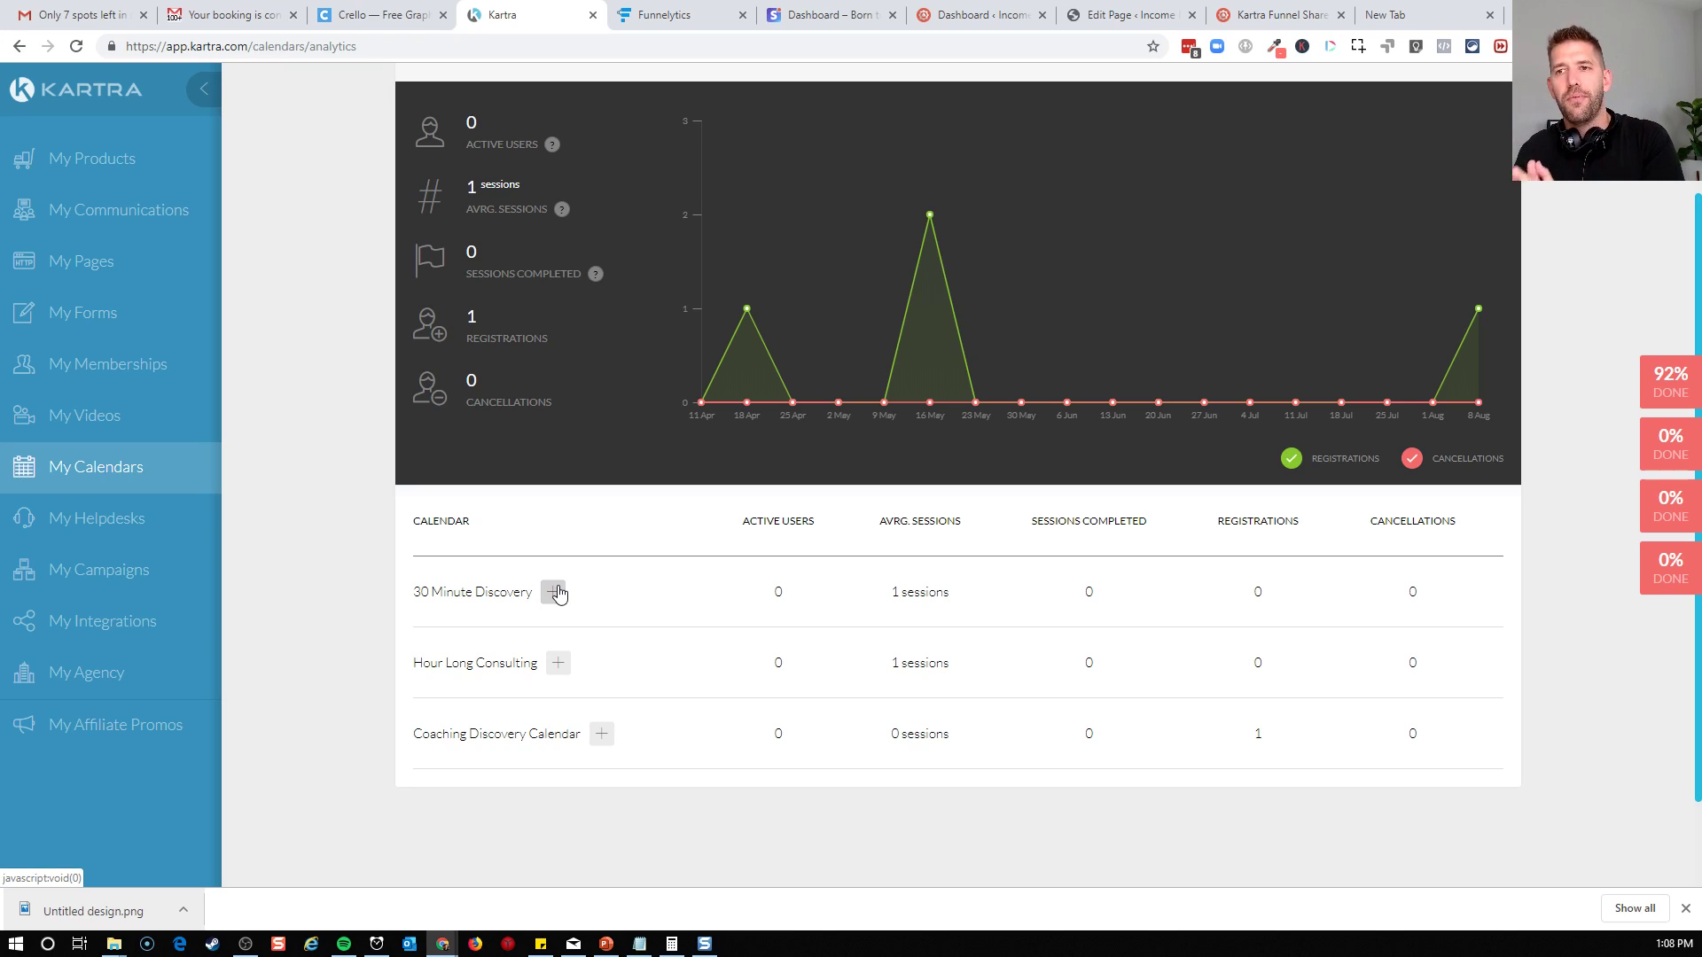
scroll(567, 585, "up", 2)
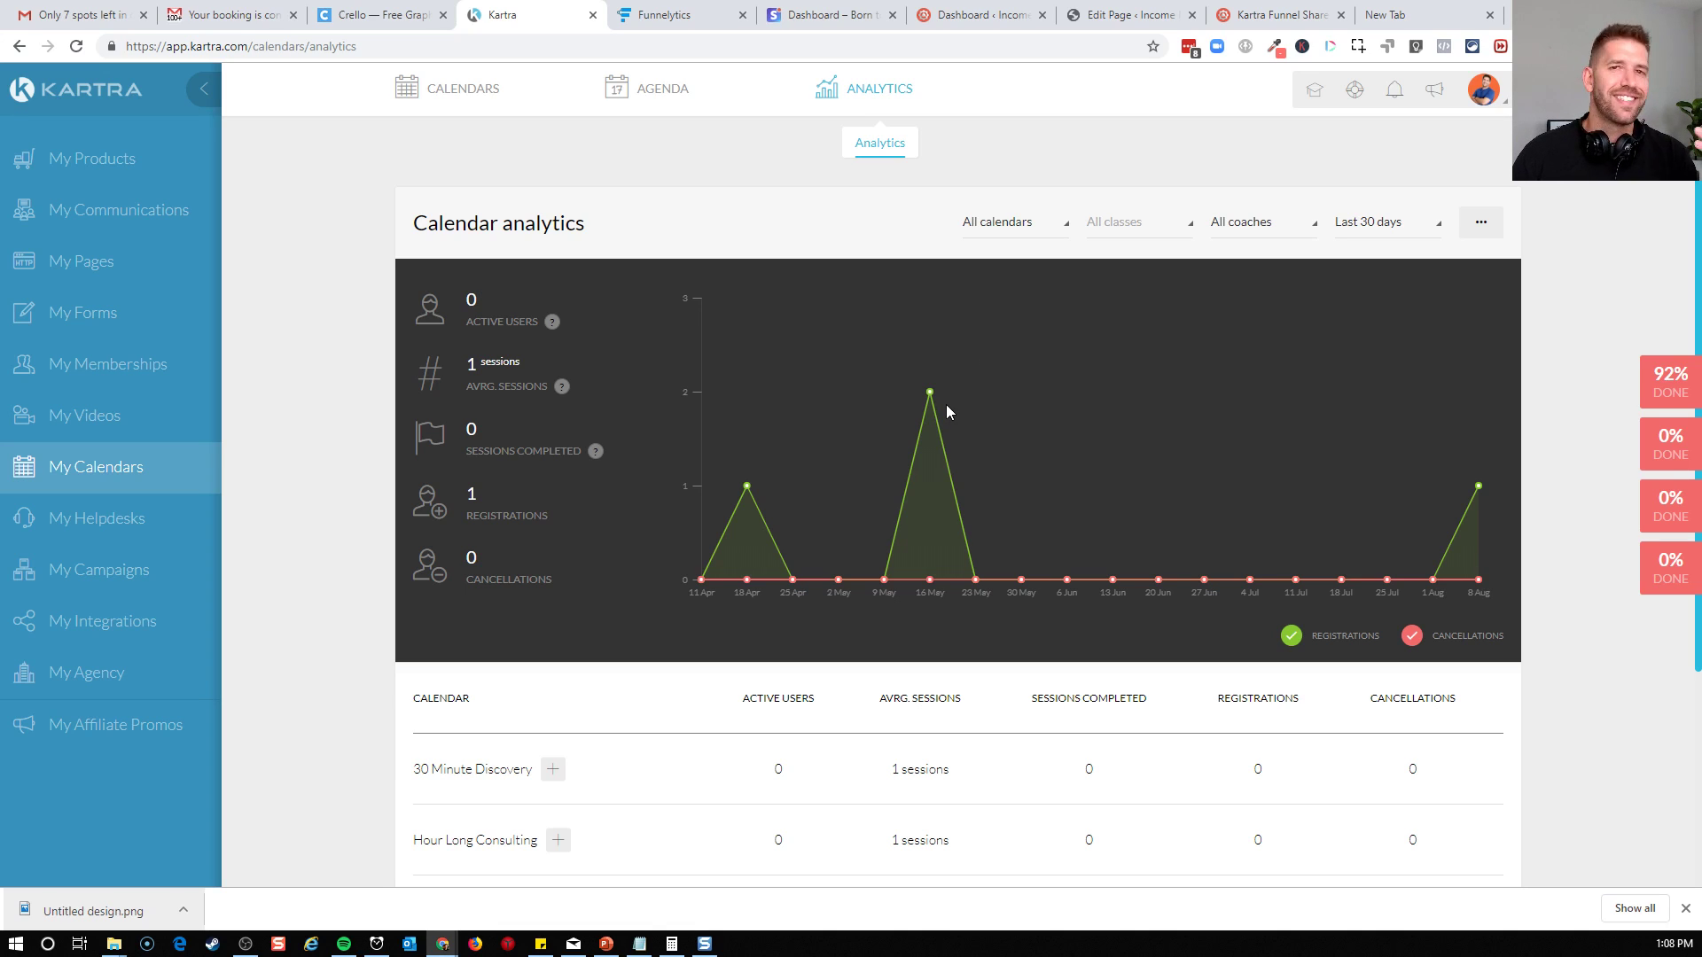
mouse_move(928, 393)
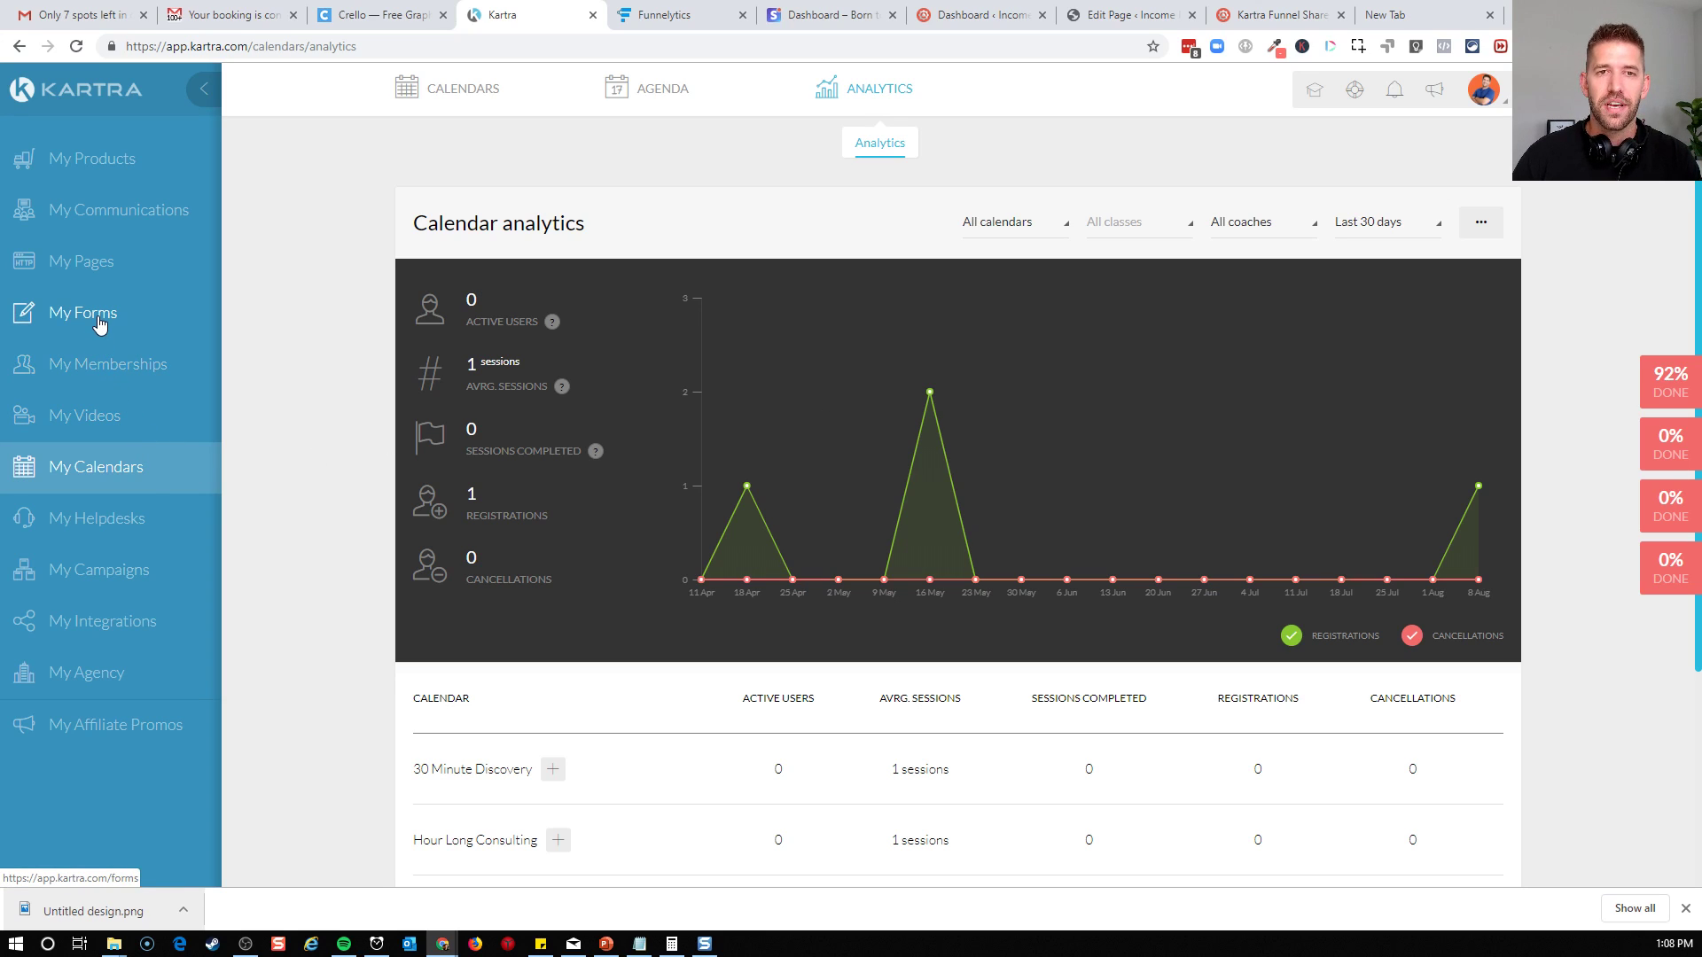
Open the pages area and look through the existing pages, including the Coaching Discovery ones
left_click(90, 270)
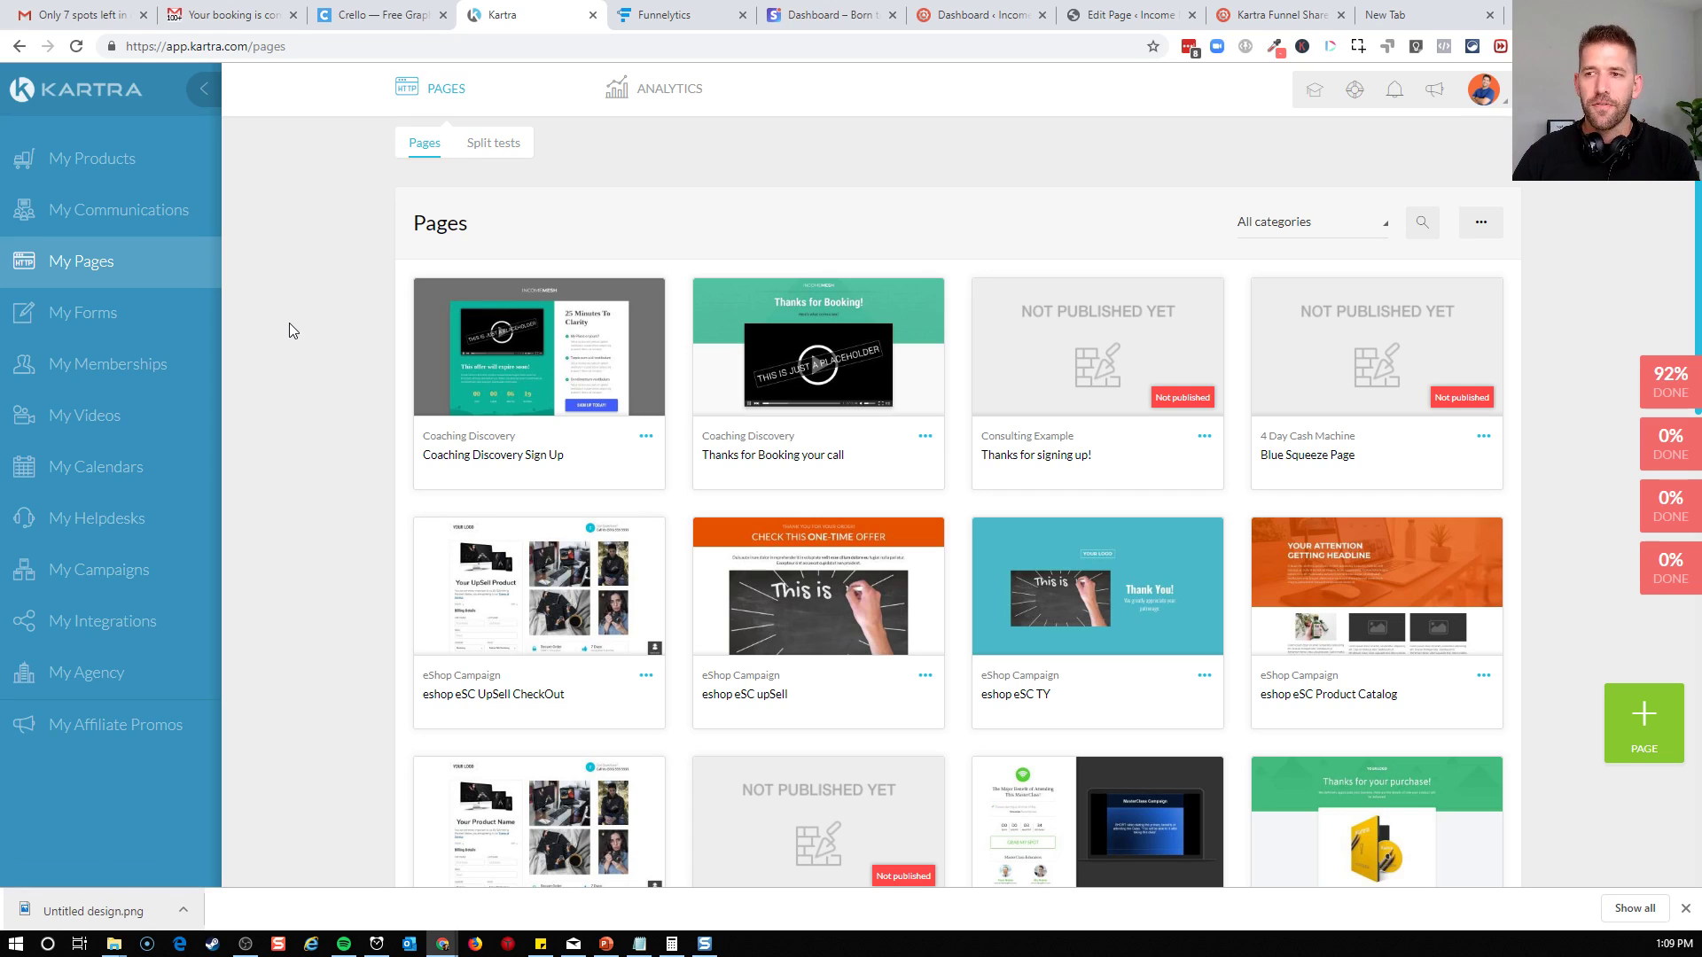
scroll(290, 323, "down", 2)
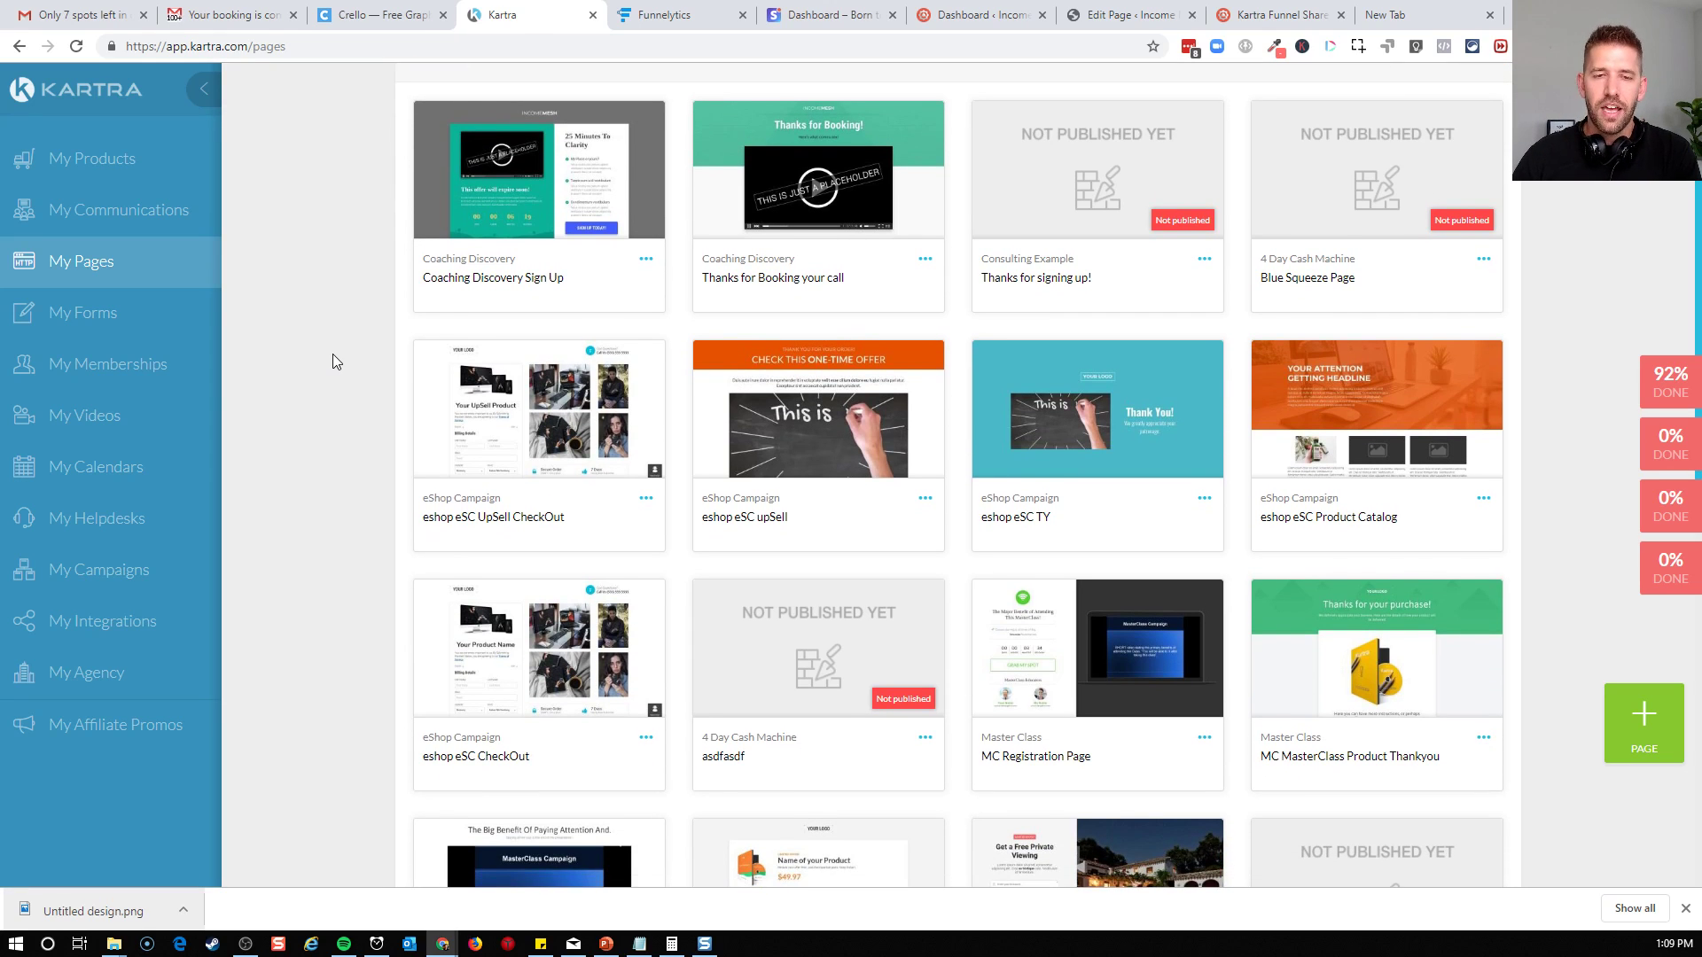
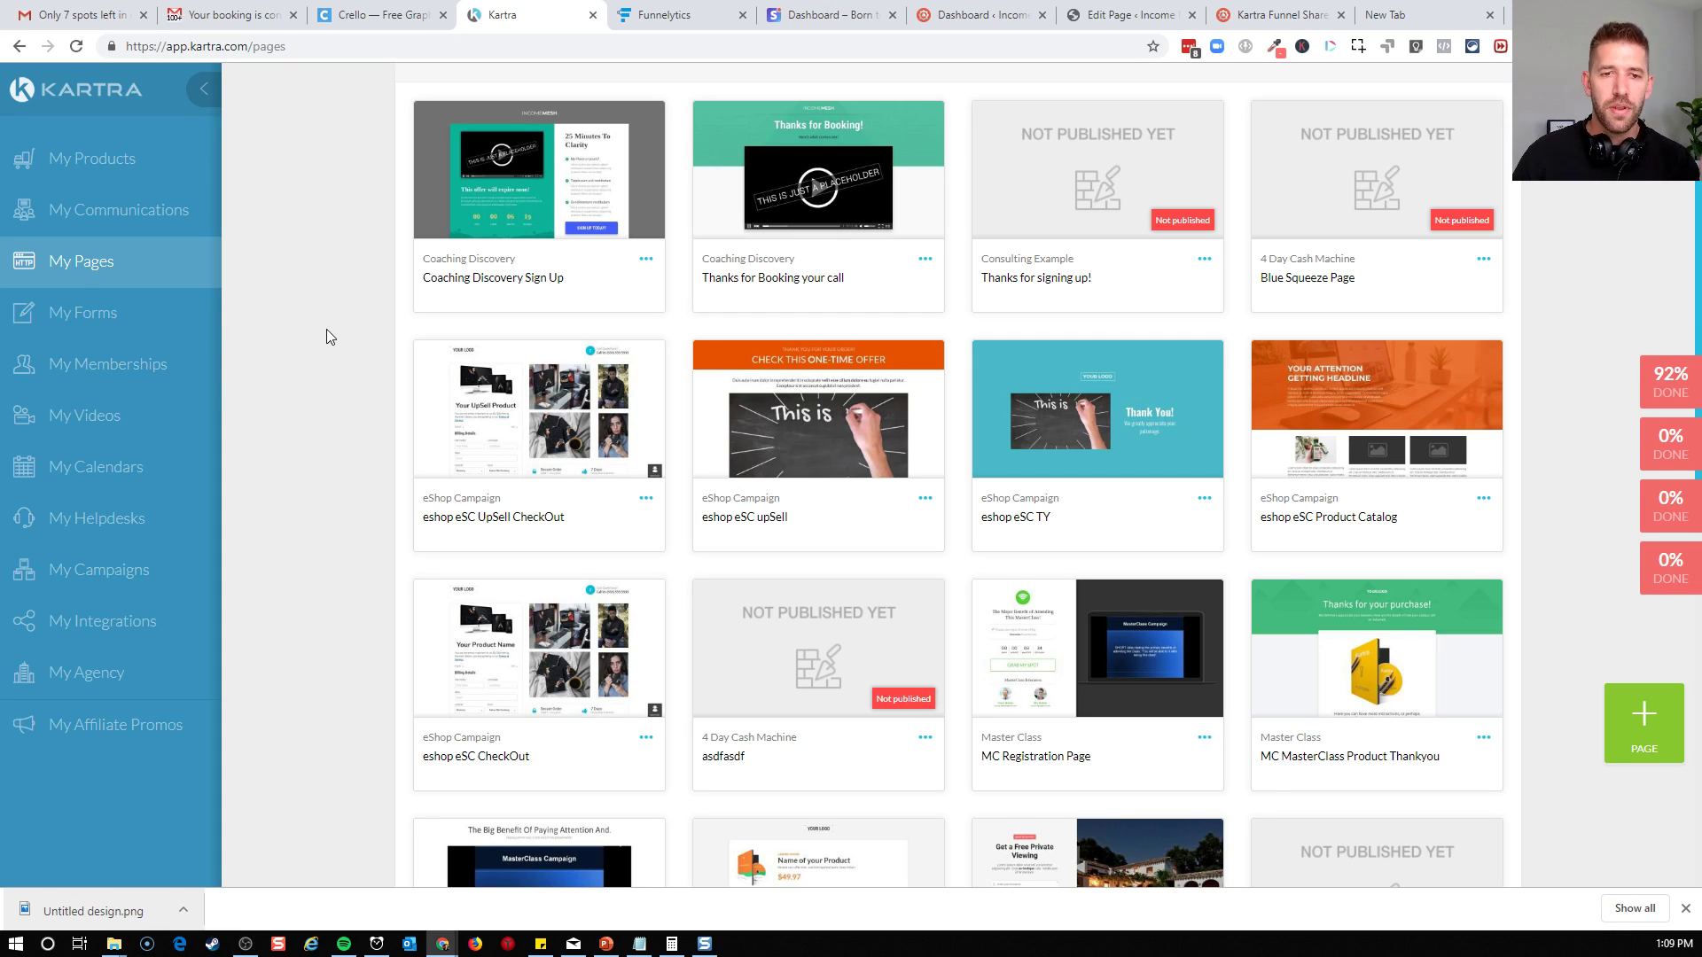
Create a new campaign named Consulting with the description "Share the consultant model"
left_click(113, 574)
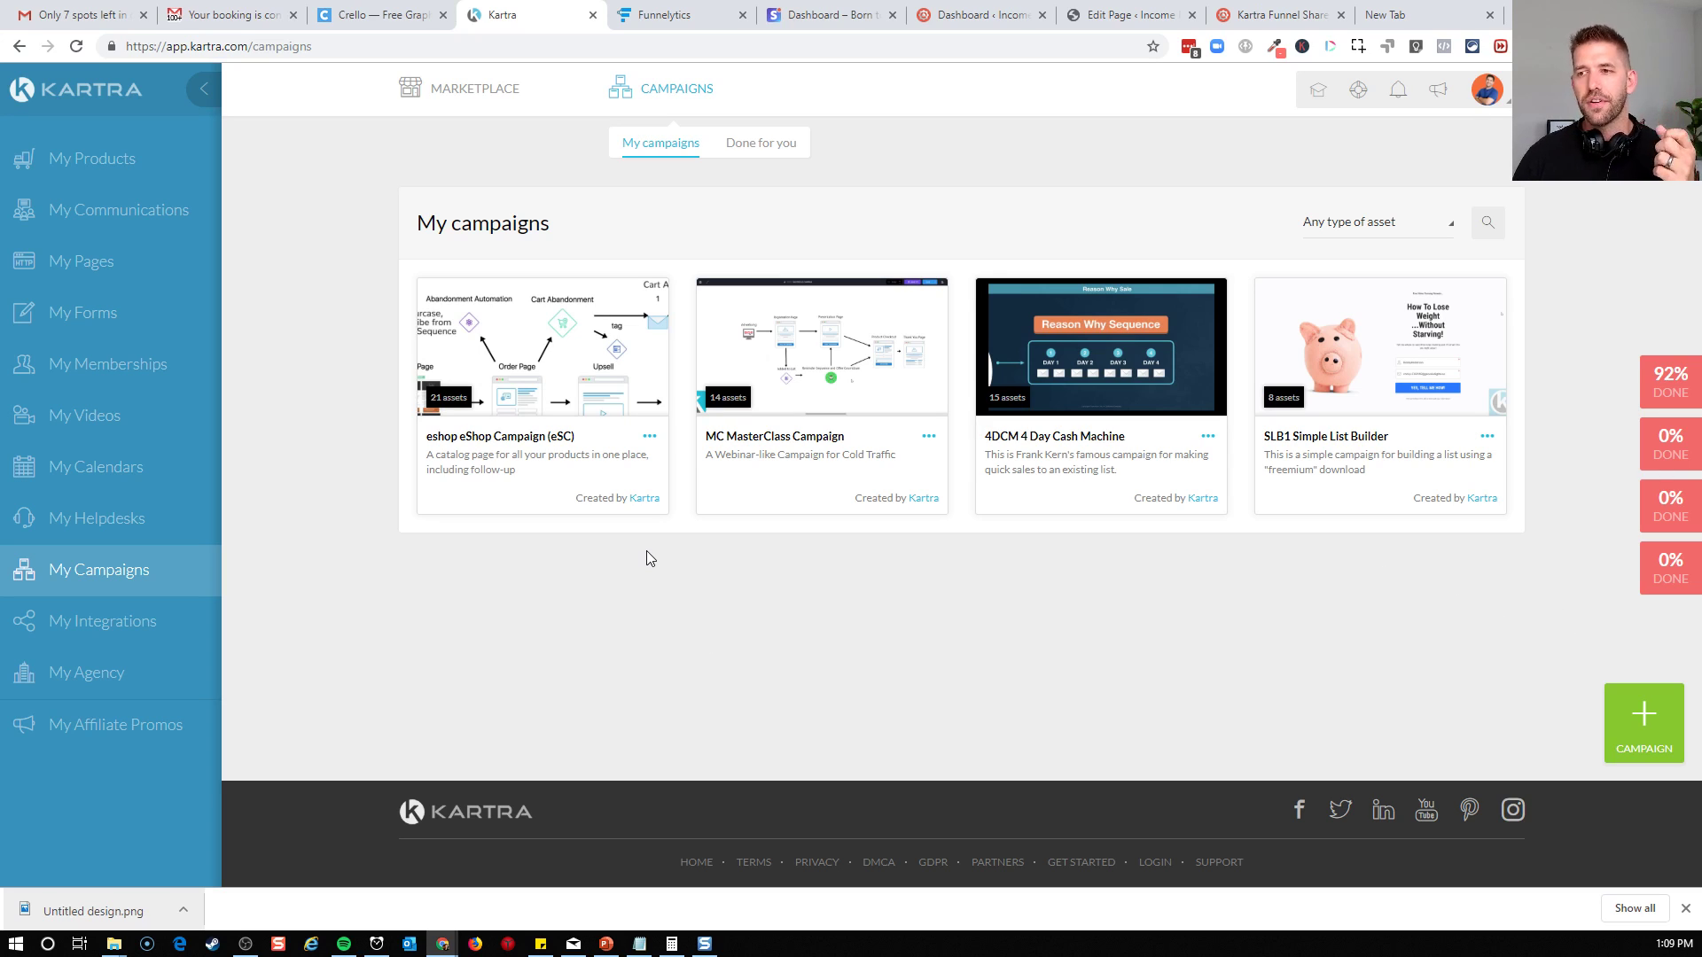
left_click(1637, 725)
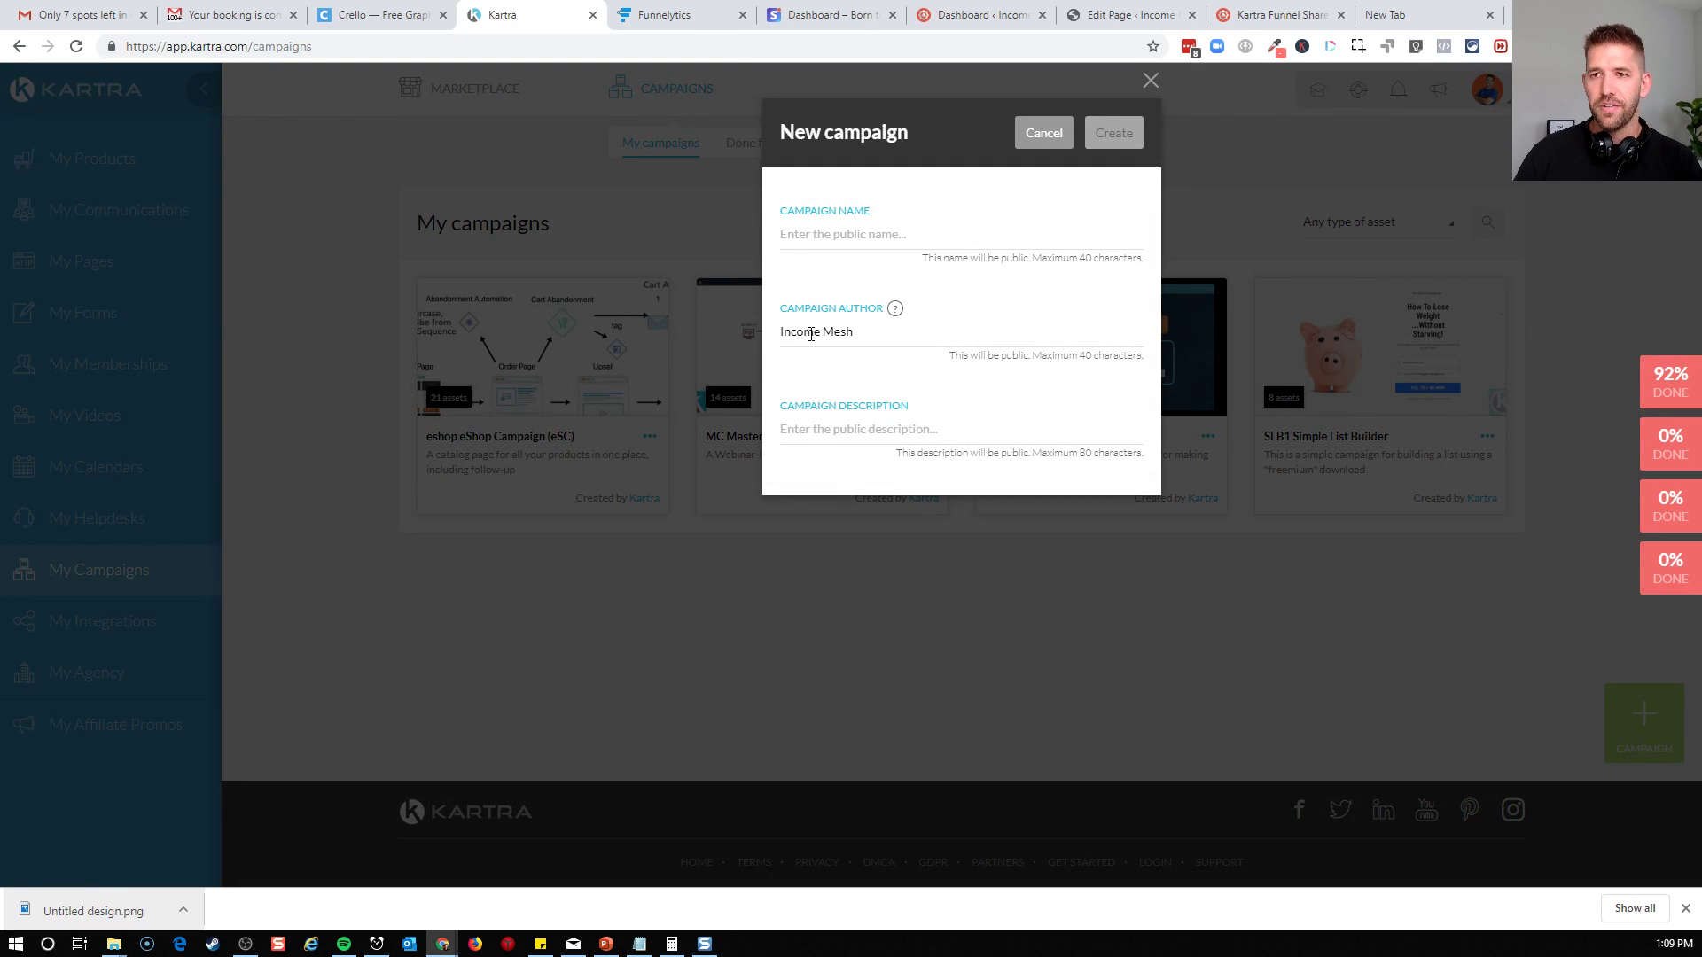
left_click(824, 232)
type("Consulting")
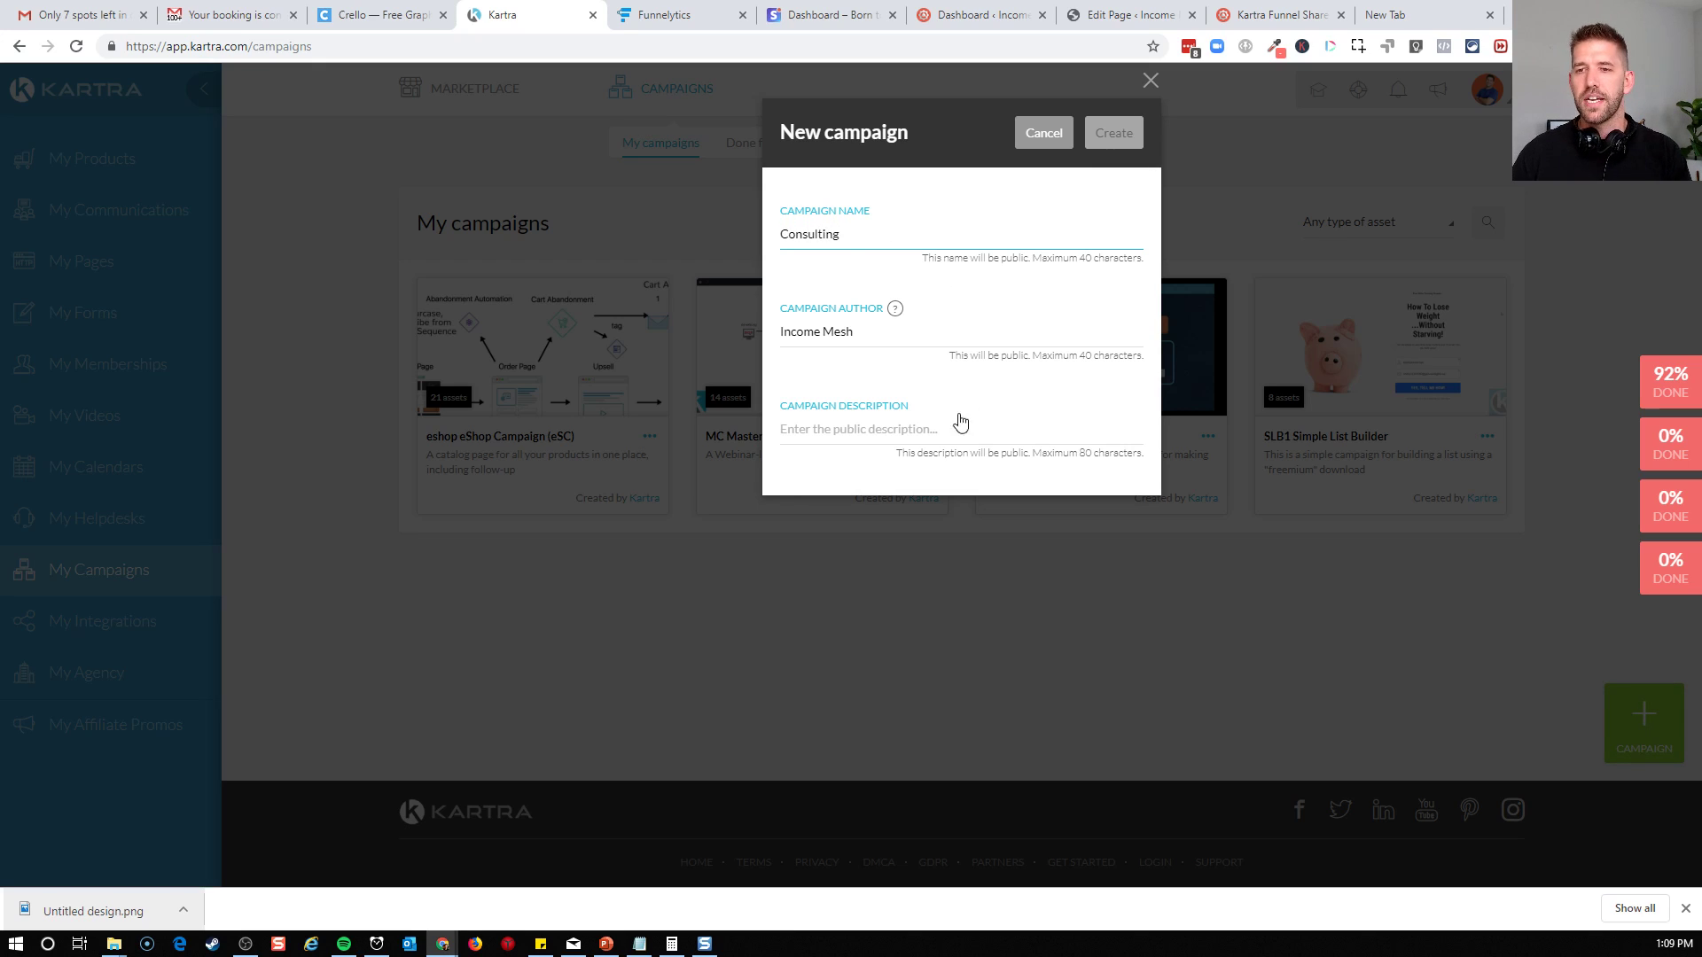
left_click(938, 432)
type("S")
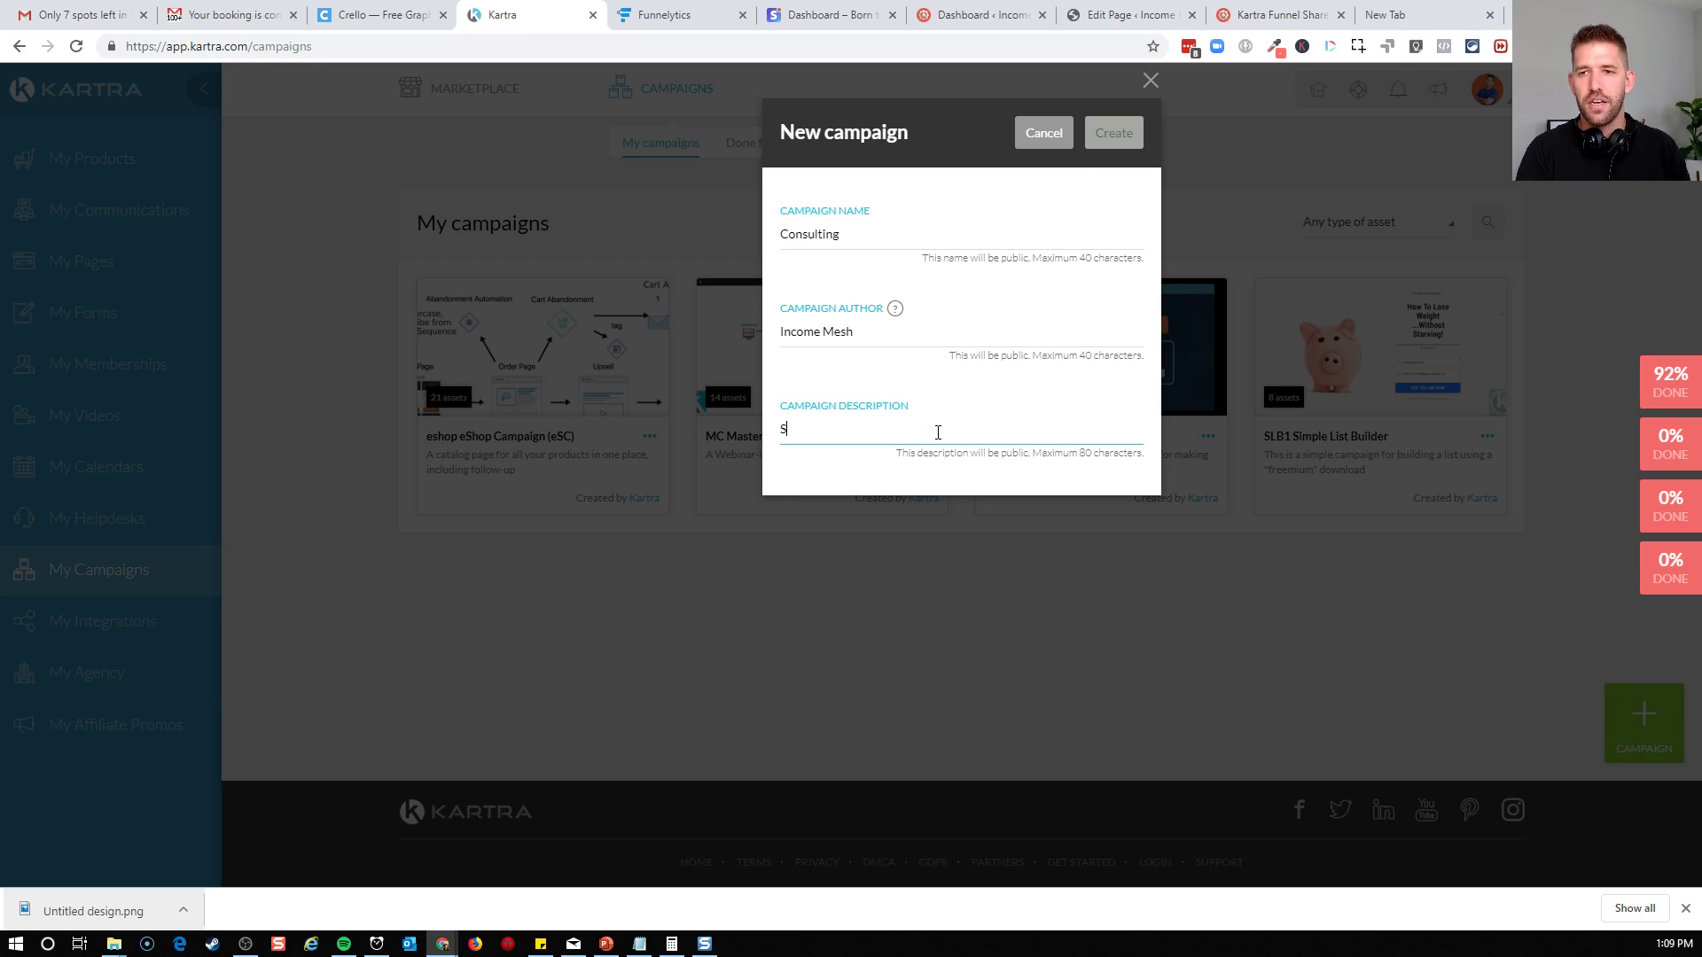
type("hare the consulta")
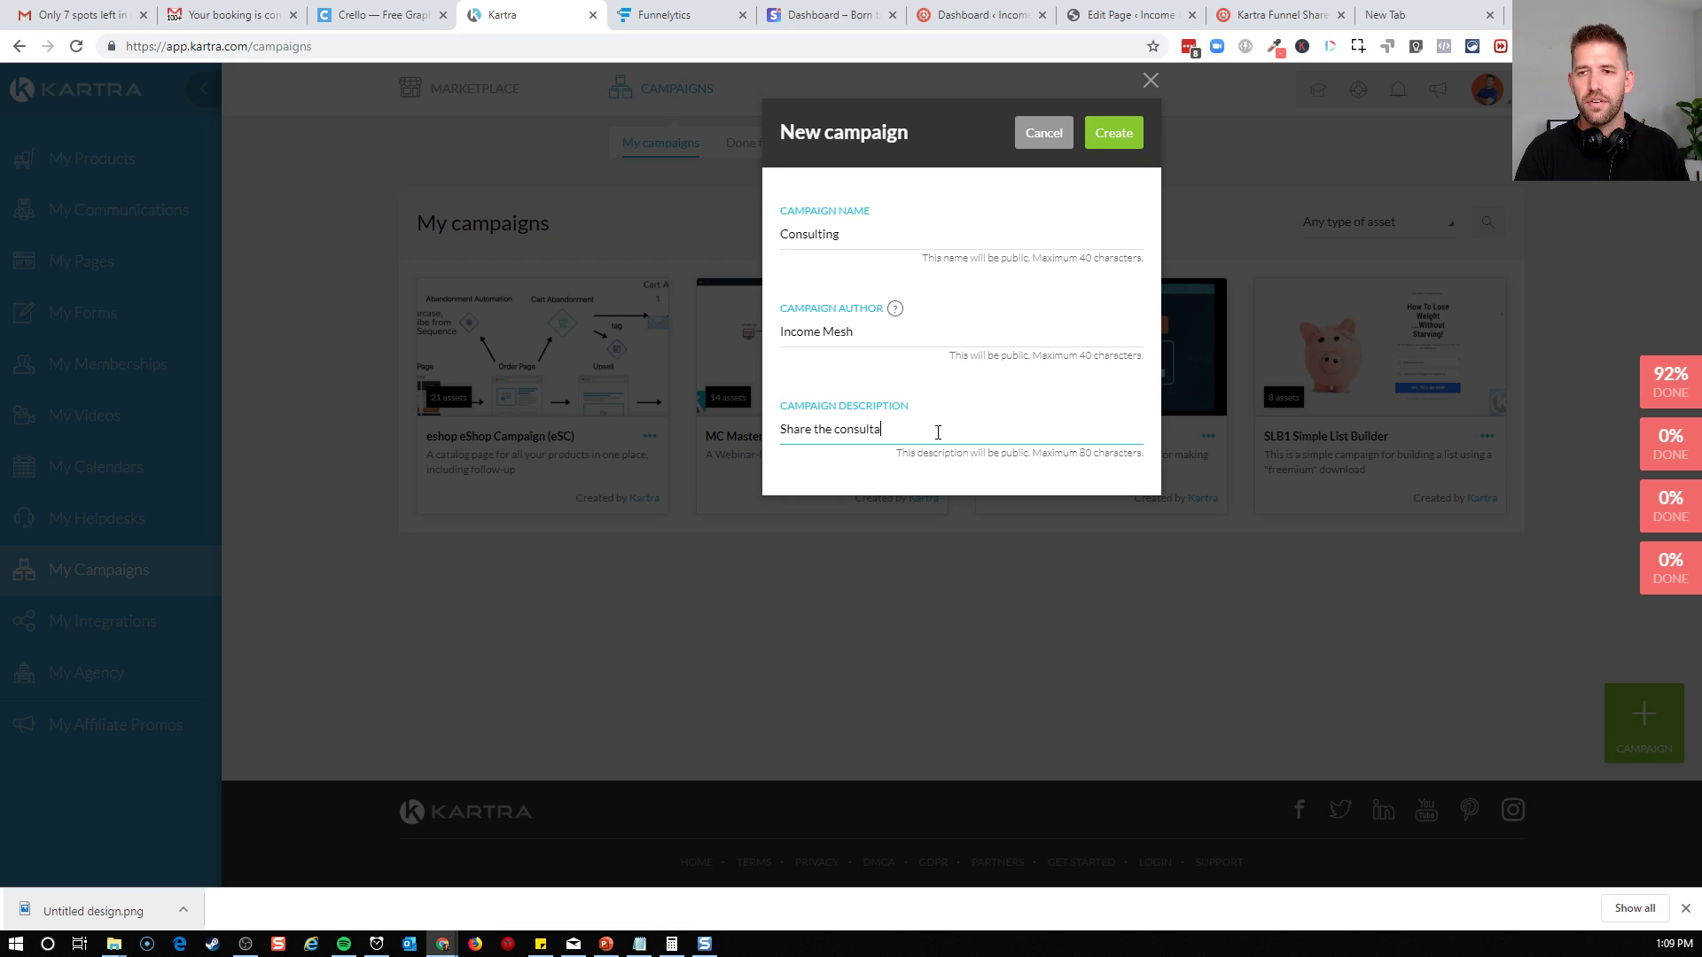
type("nt model")
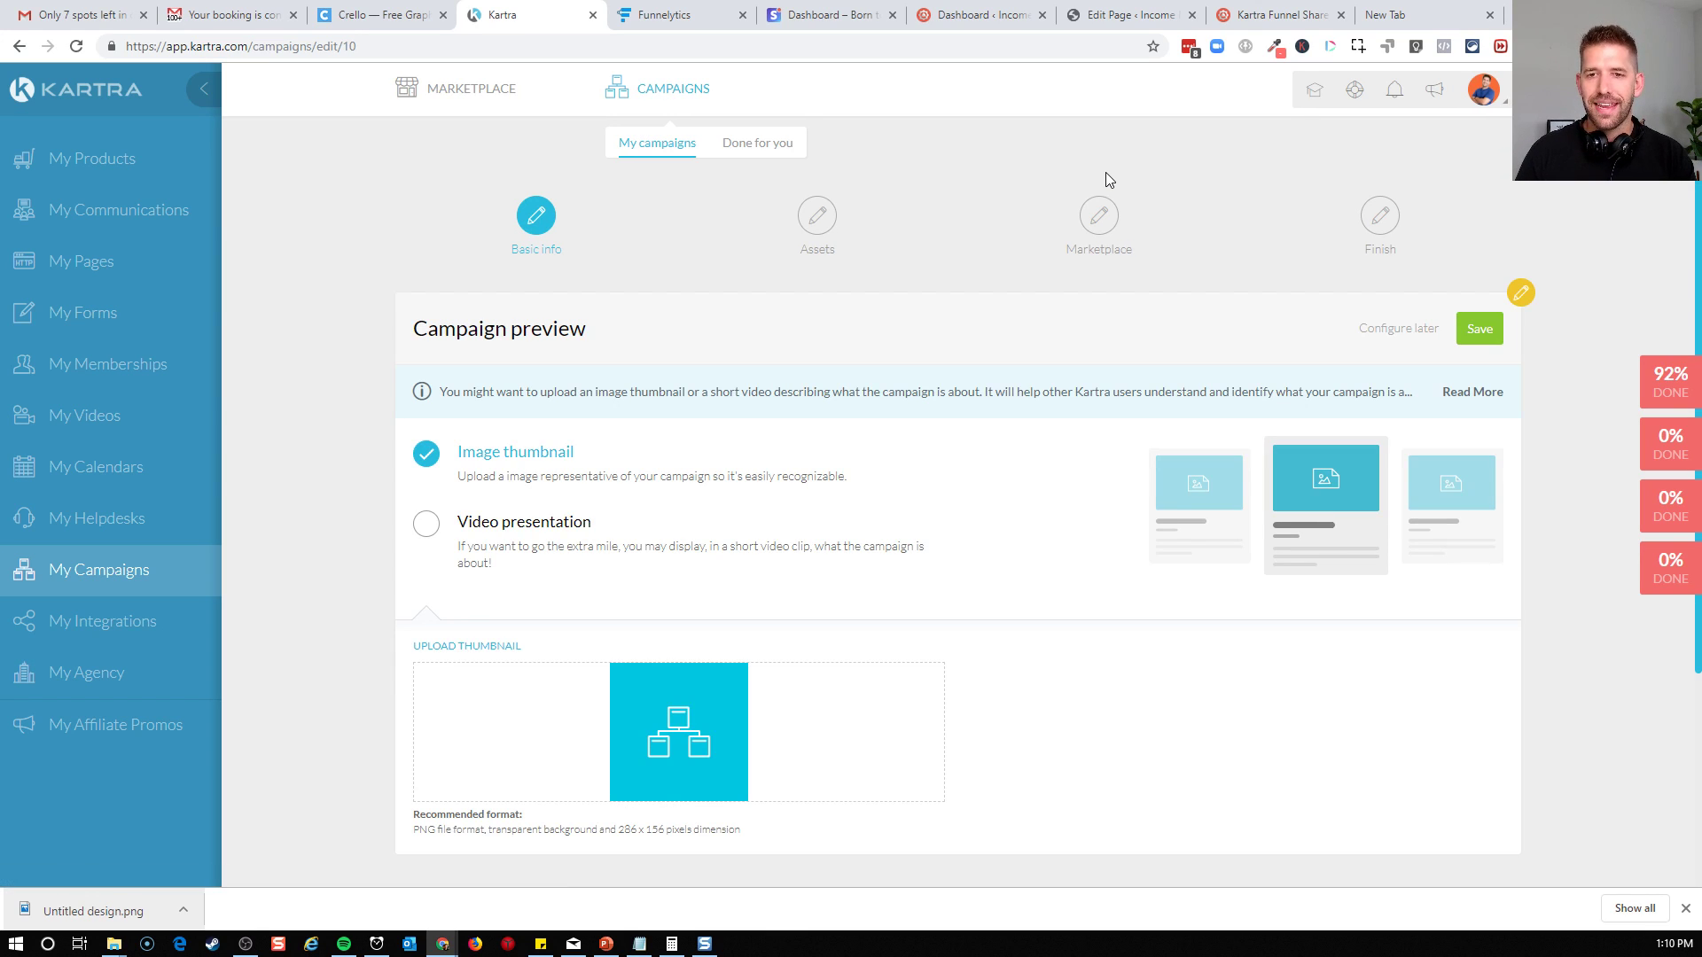
Save the campaign preview with the default image thumbnail, continue to the assets stage and acknowledge the notice about interconnected assets
scroll(1063, 600, "down", 1)
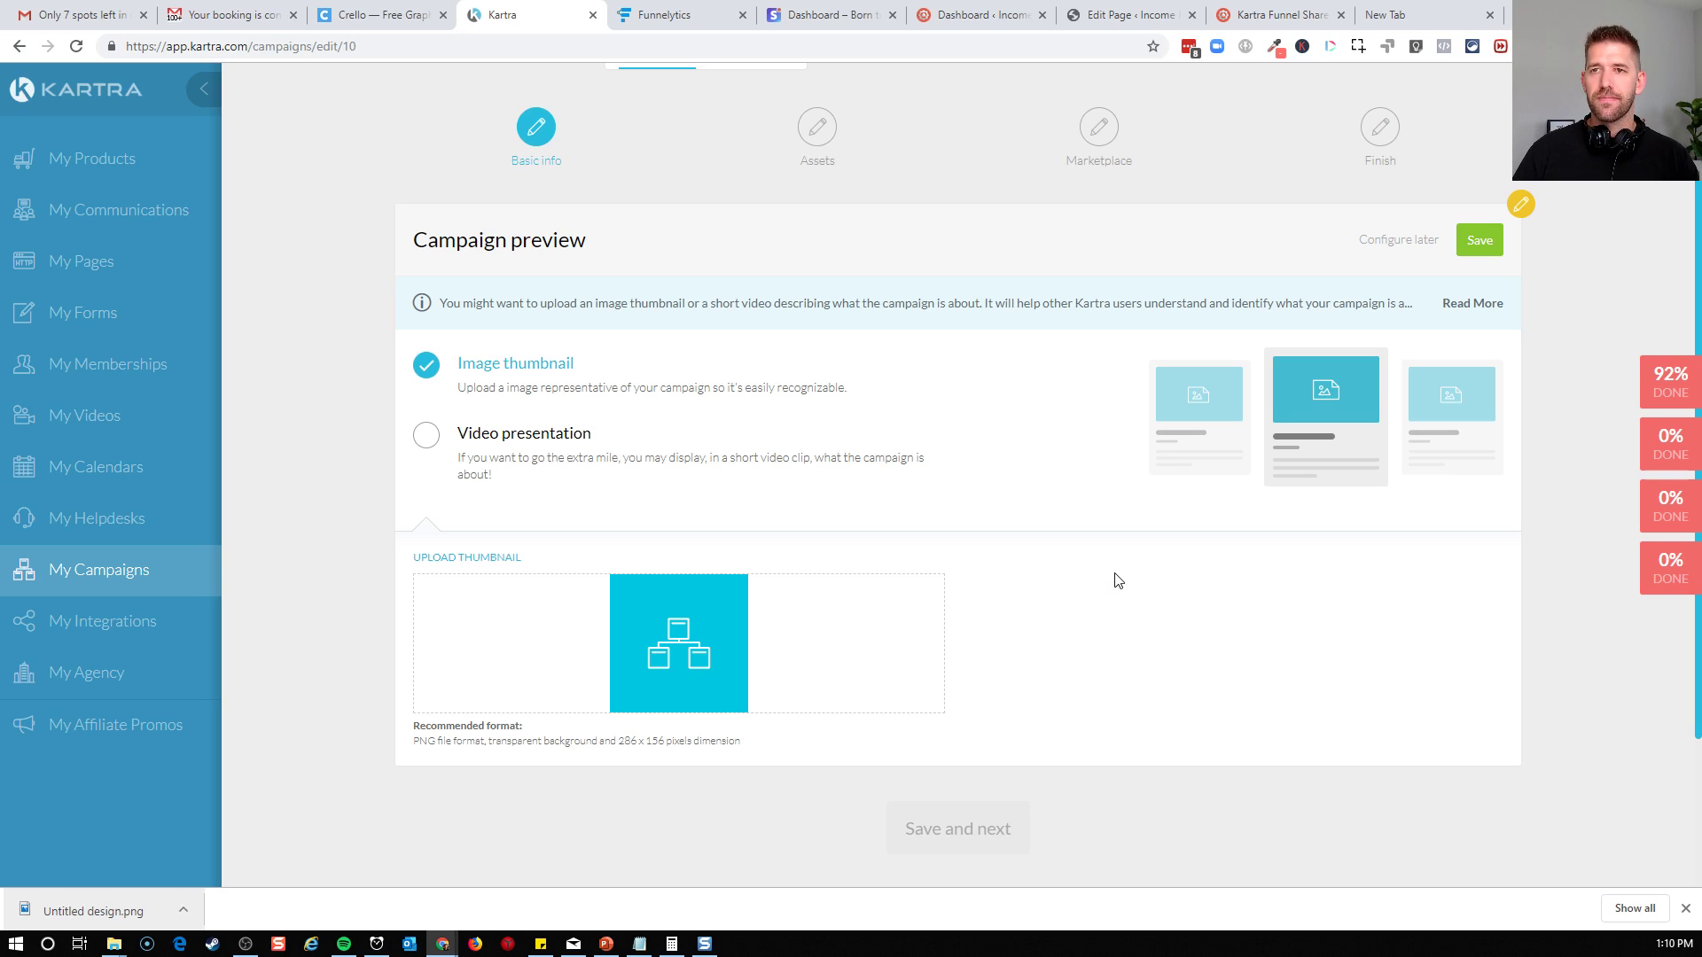
scroll(1118, 569, "up", 1)
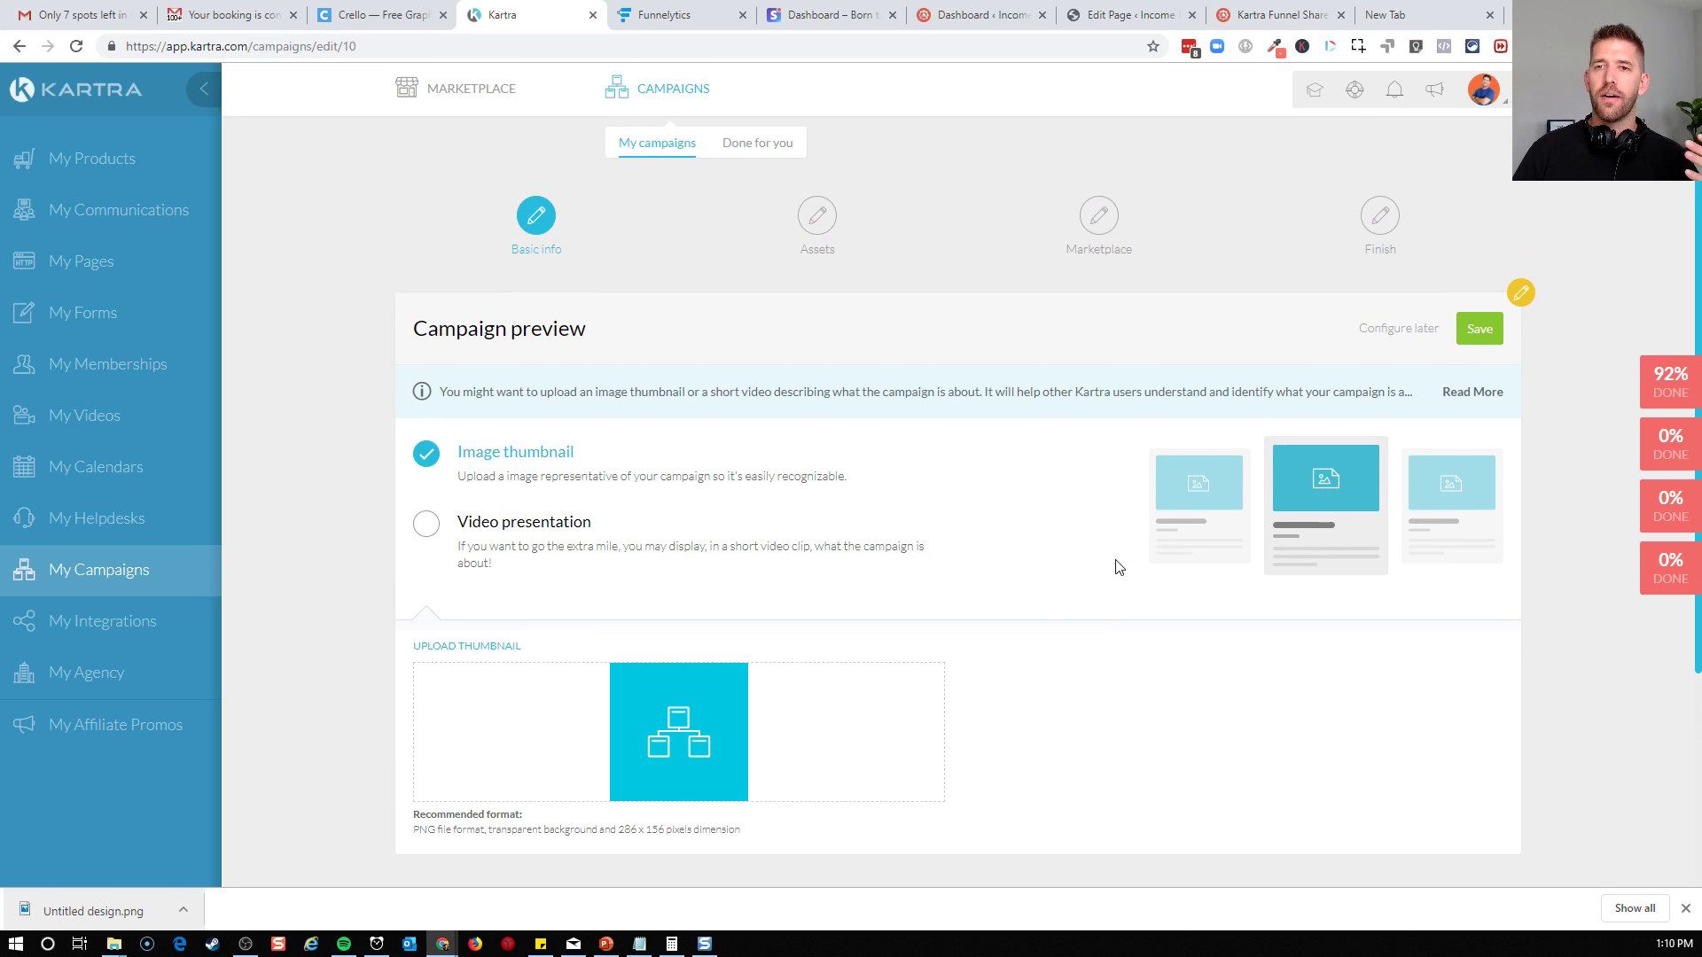
left_click(1479, 328)
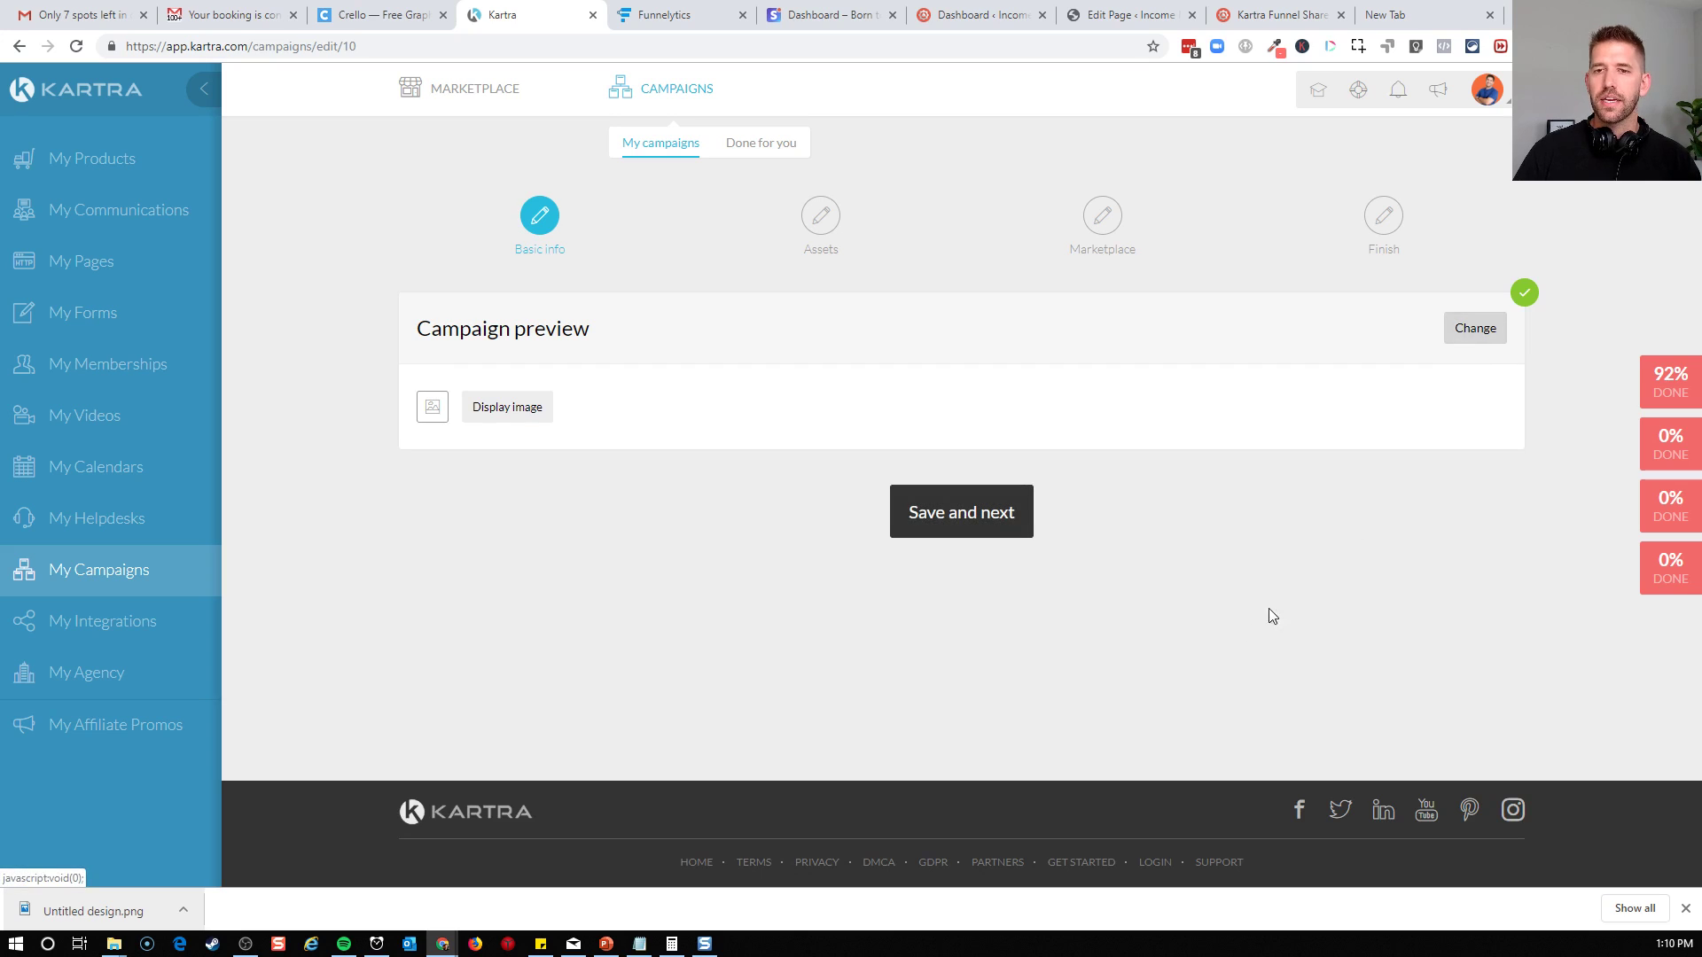
left_click(995, 523)
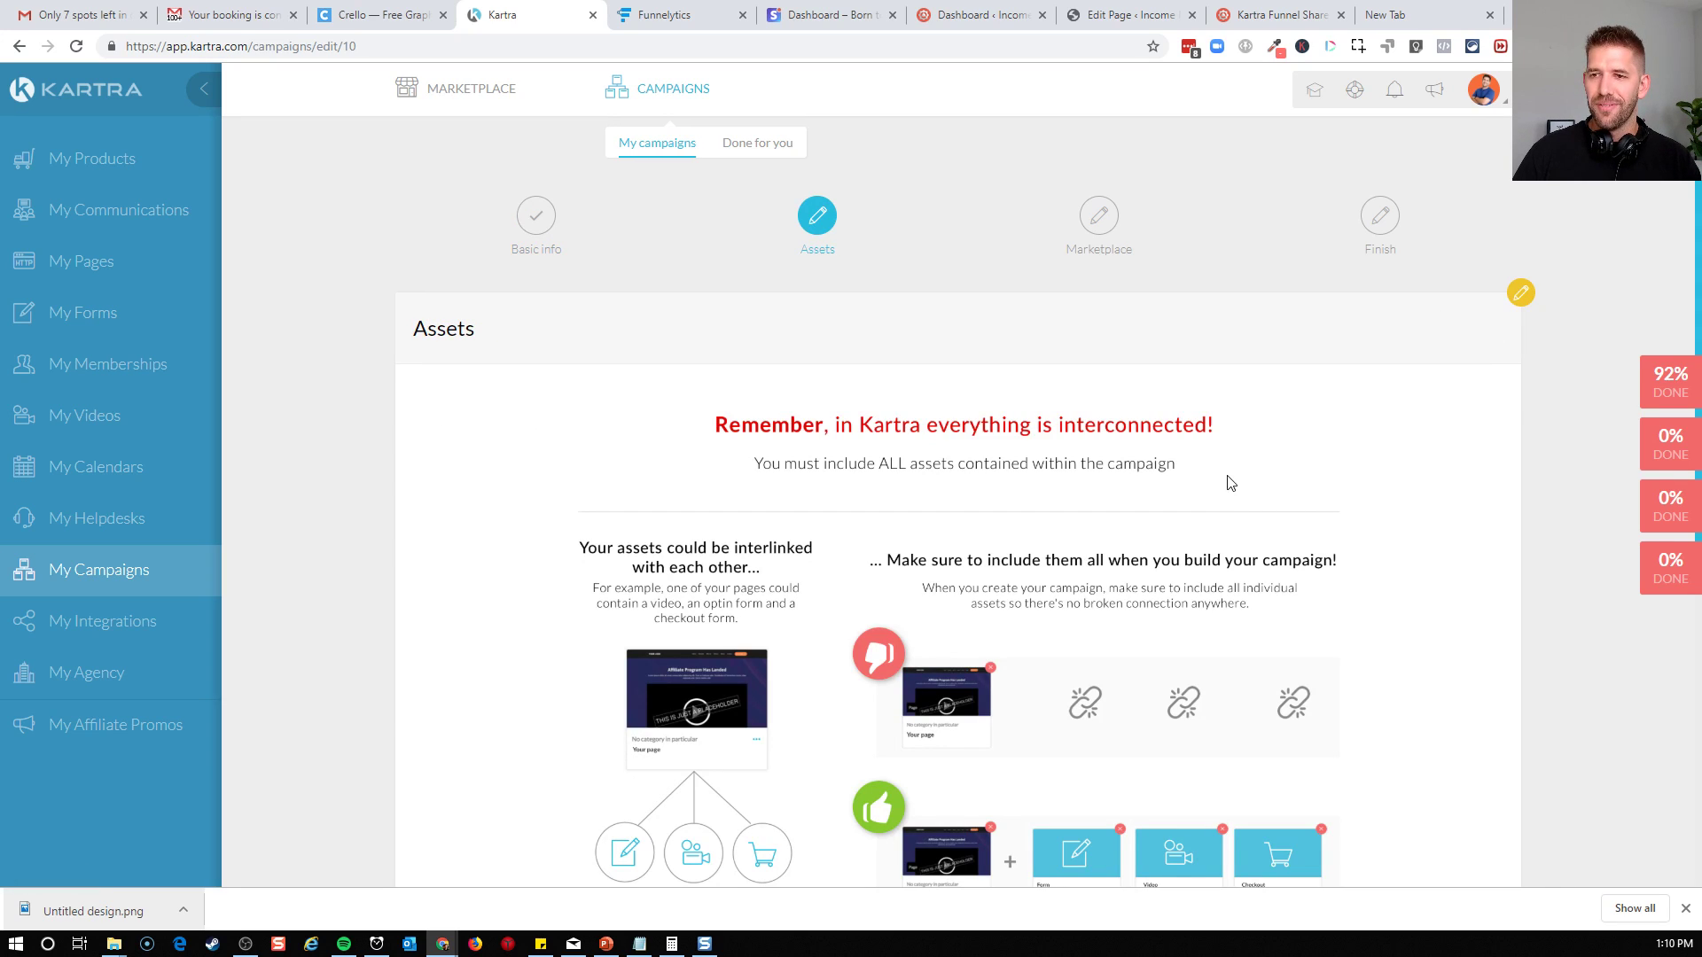
scroll(1232, 496, "down", 2)
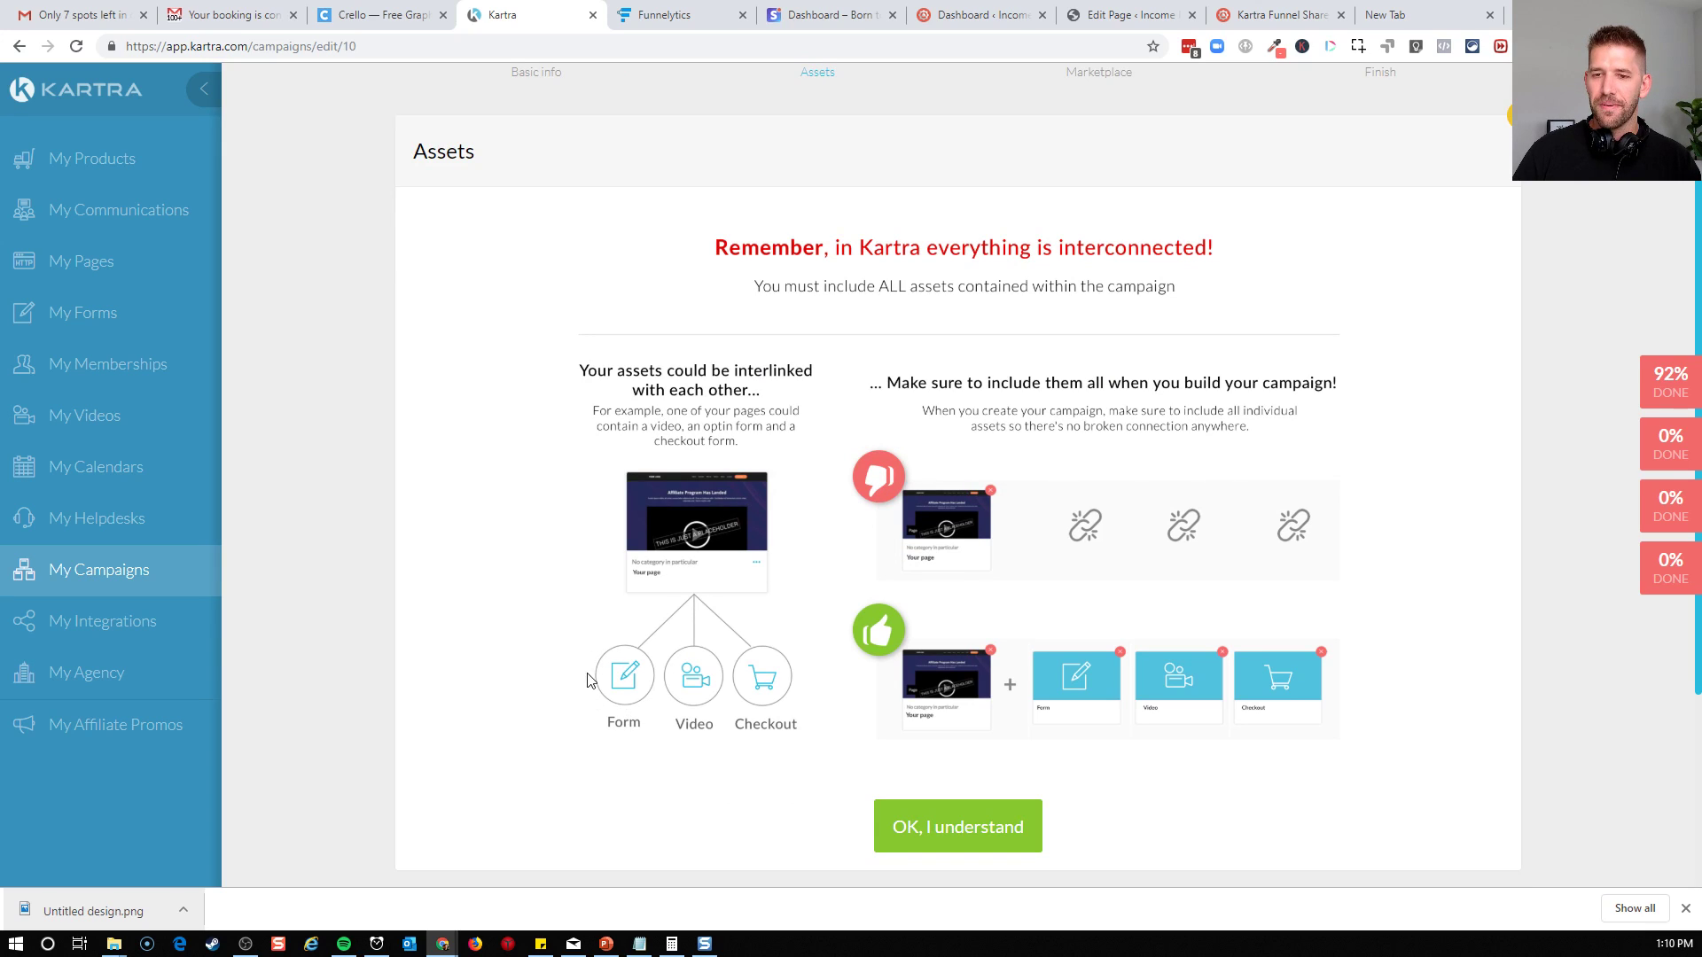
left_click(927, 827)
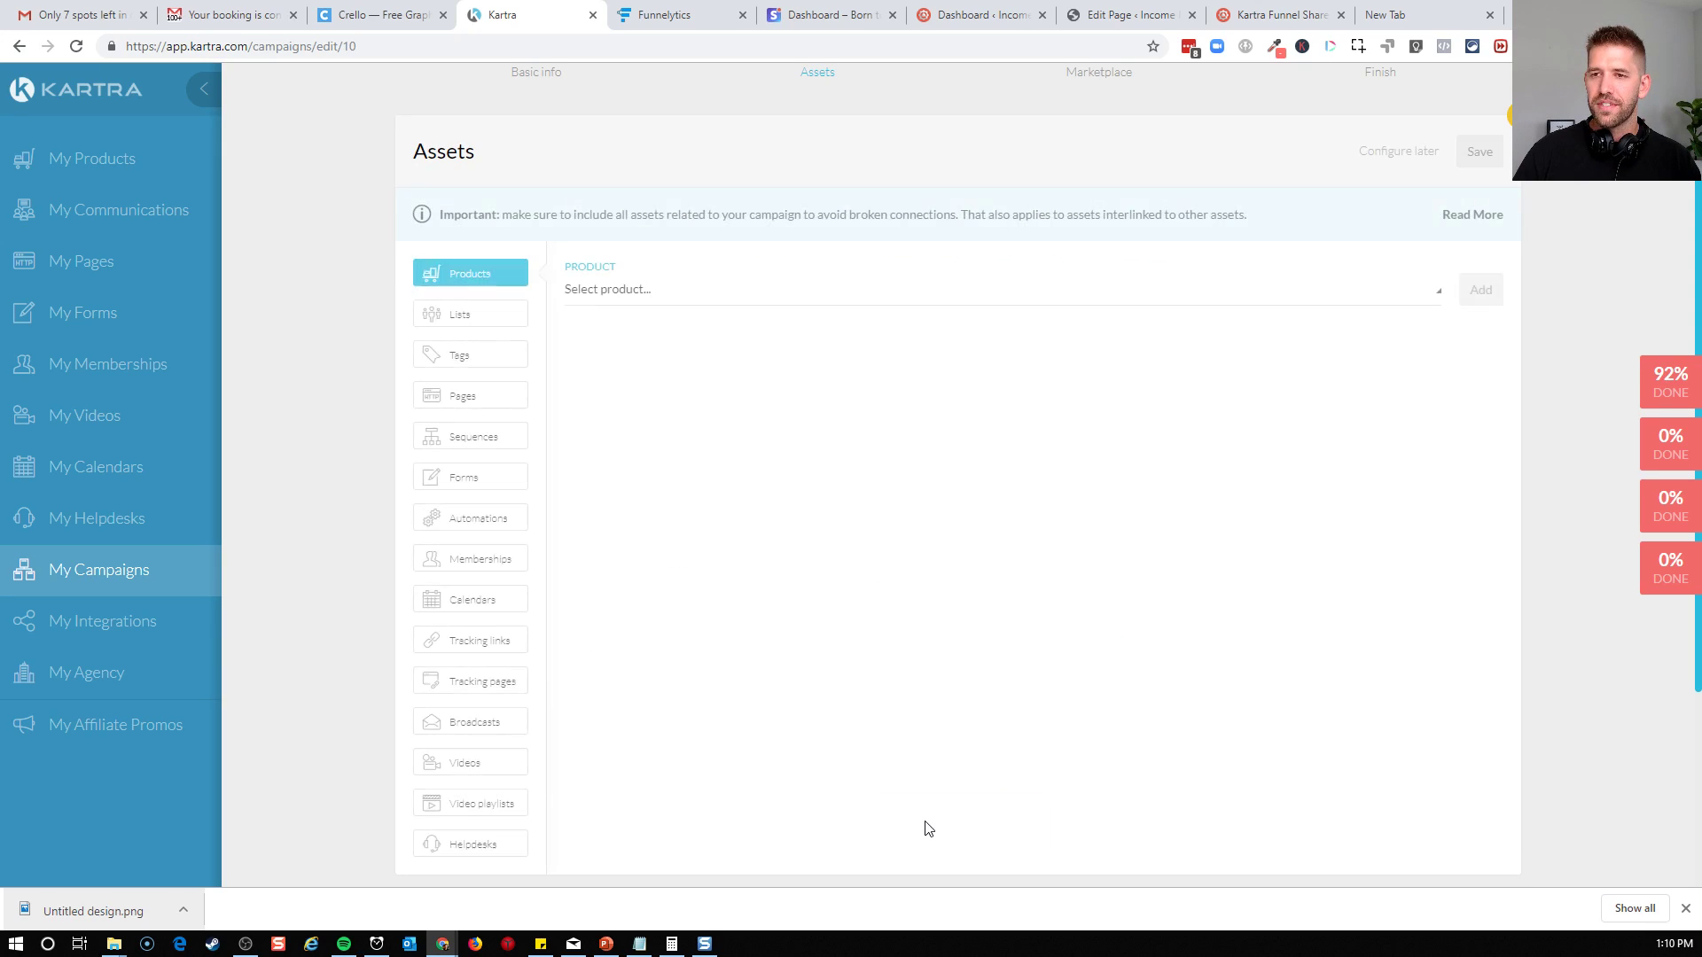
Add the tag "Signed up for Coaching S1" from the Coaching Call Tags category to the campaign assets
left_click(475, 318)
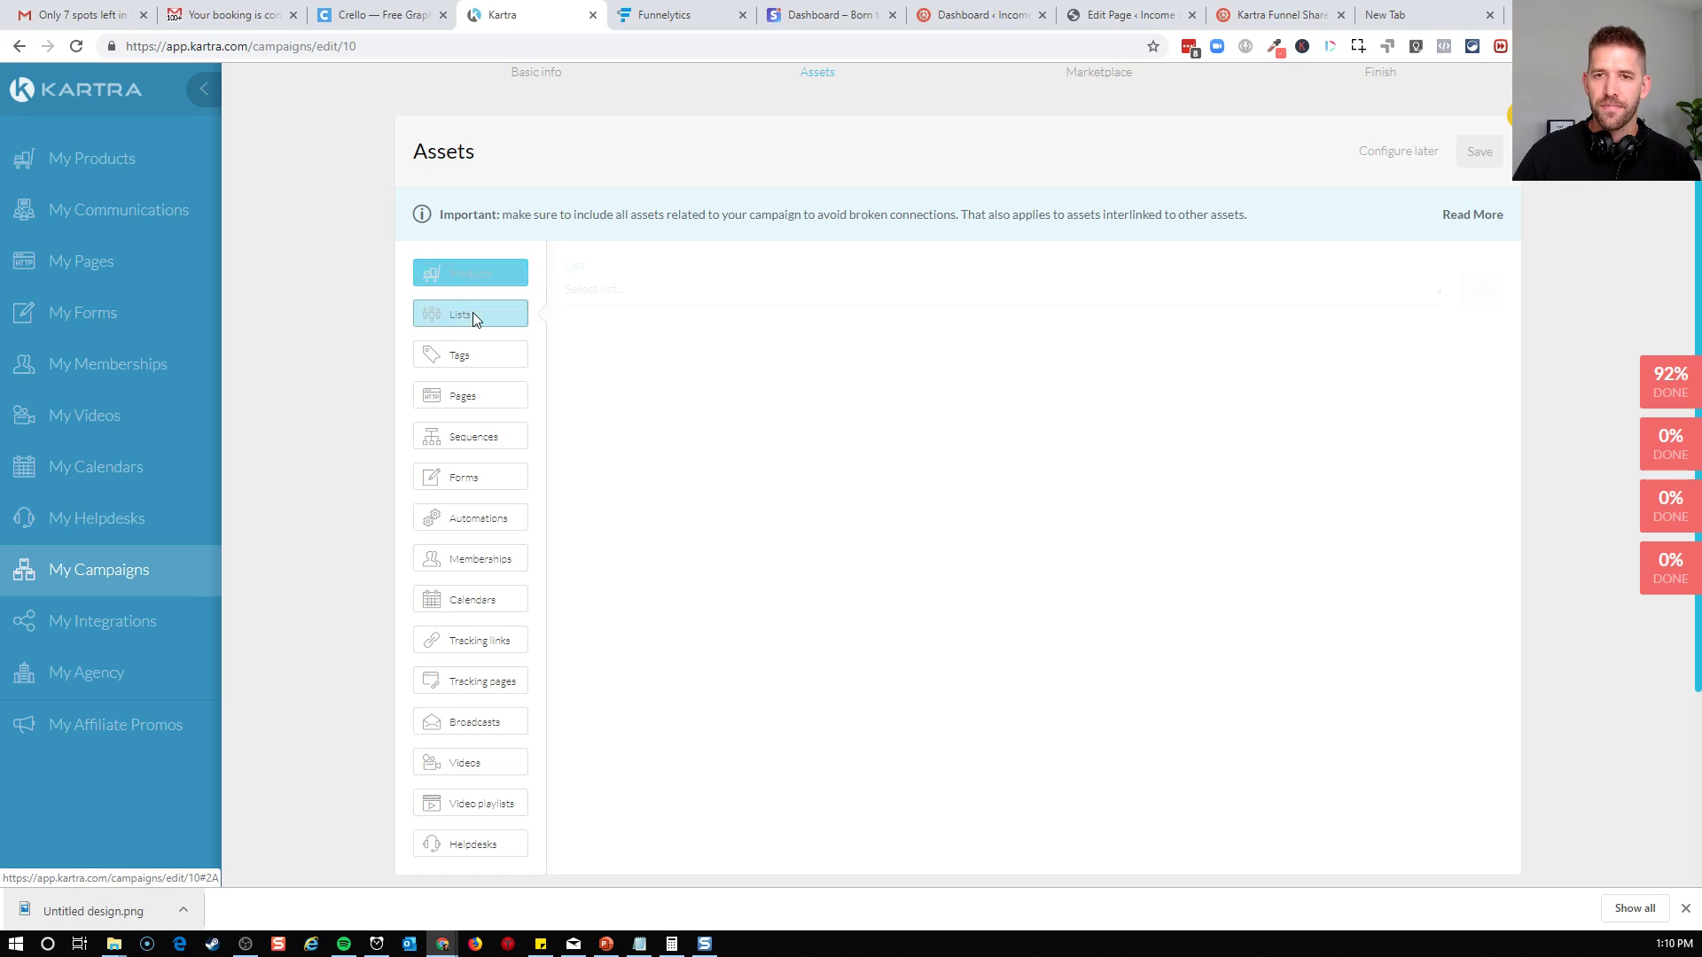
left_click(471, 356)
left_click(753, 292)
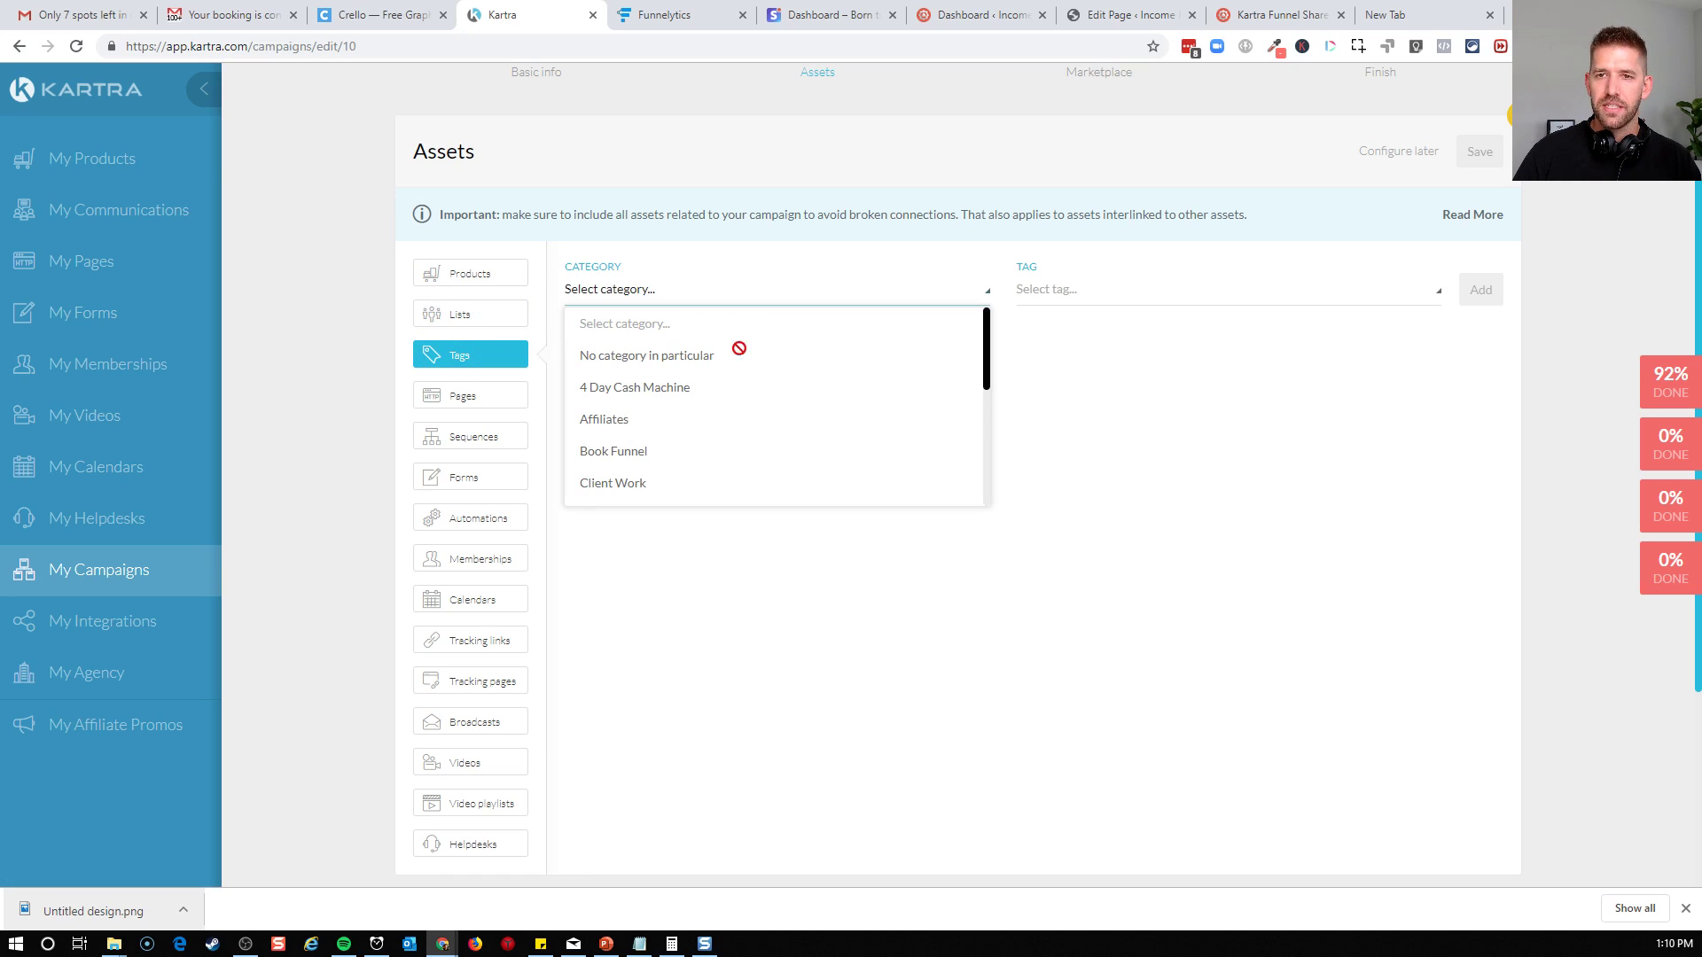
scroll(620, 489, "down", 1)
left_click(635, 427)
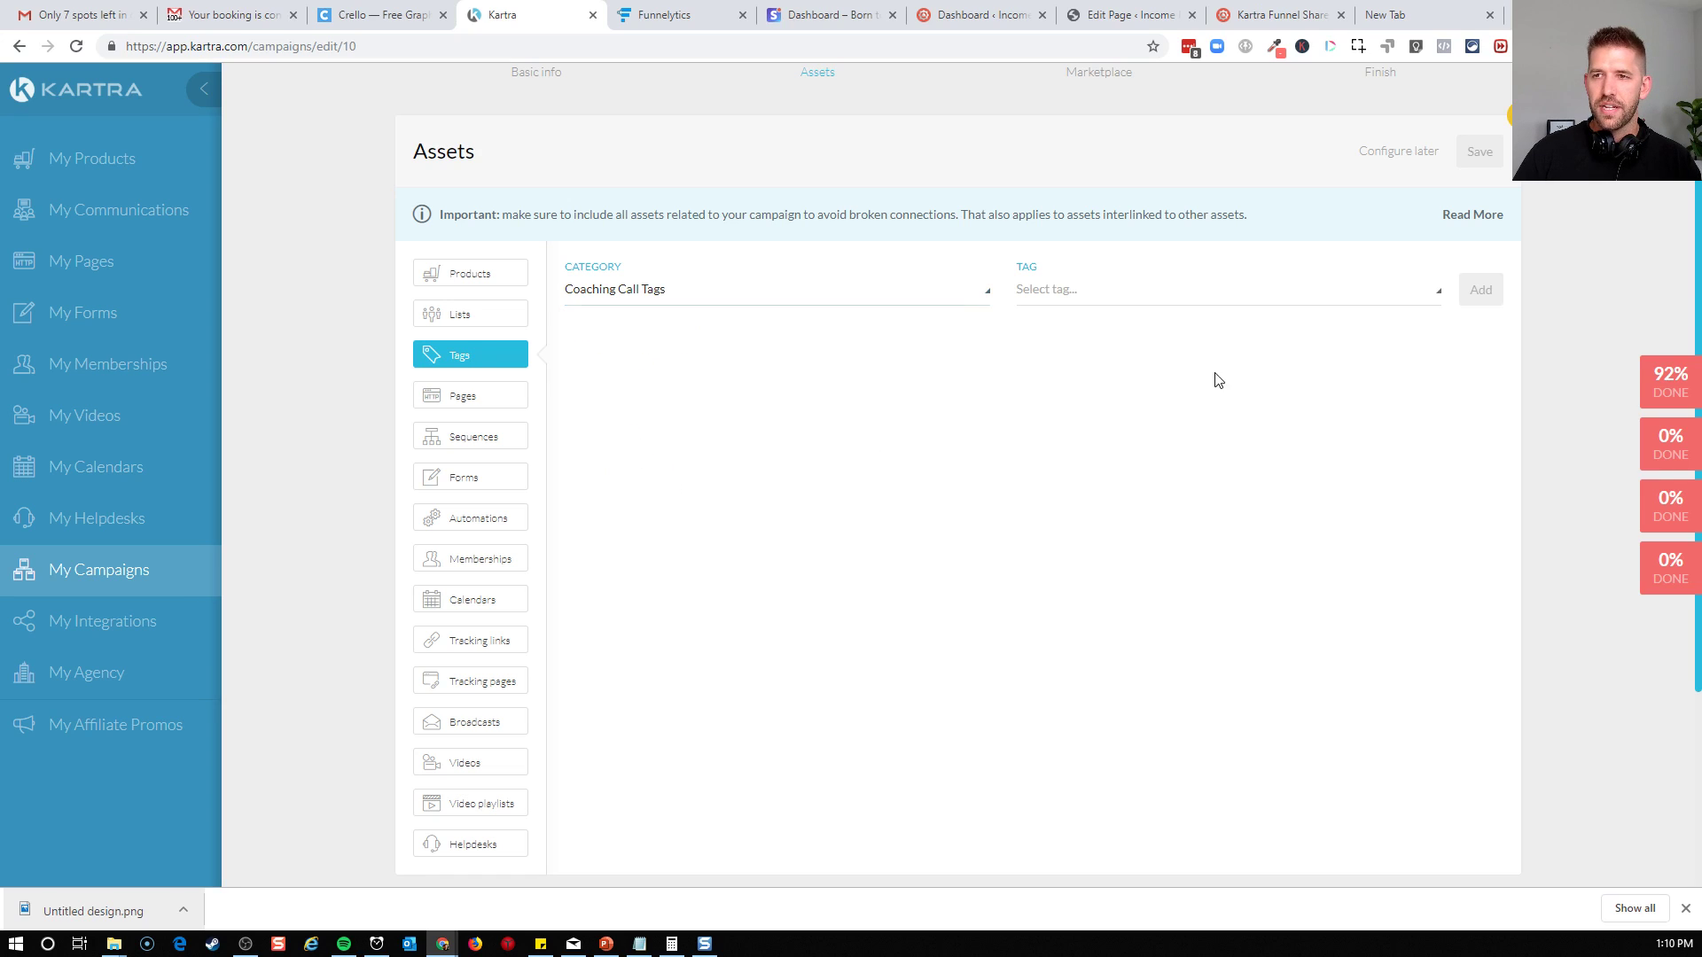
left_click(1188, 289)
left_click(1153, 390)
left_click(1480, 290)
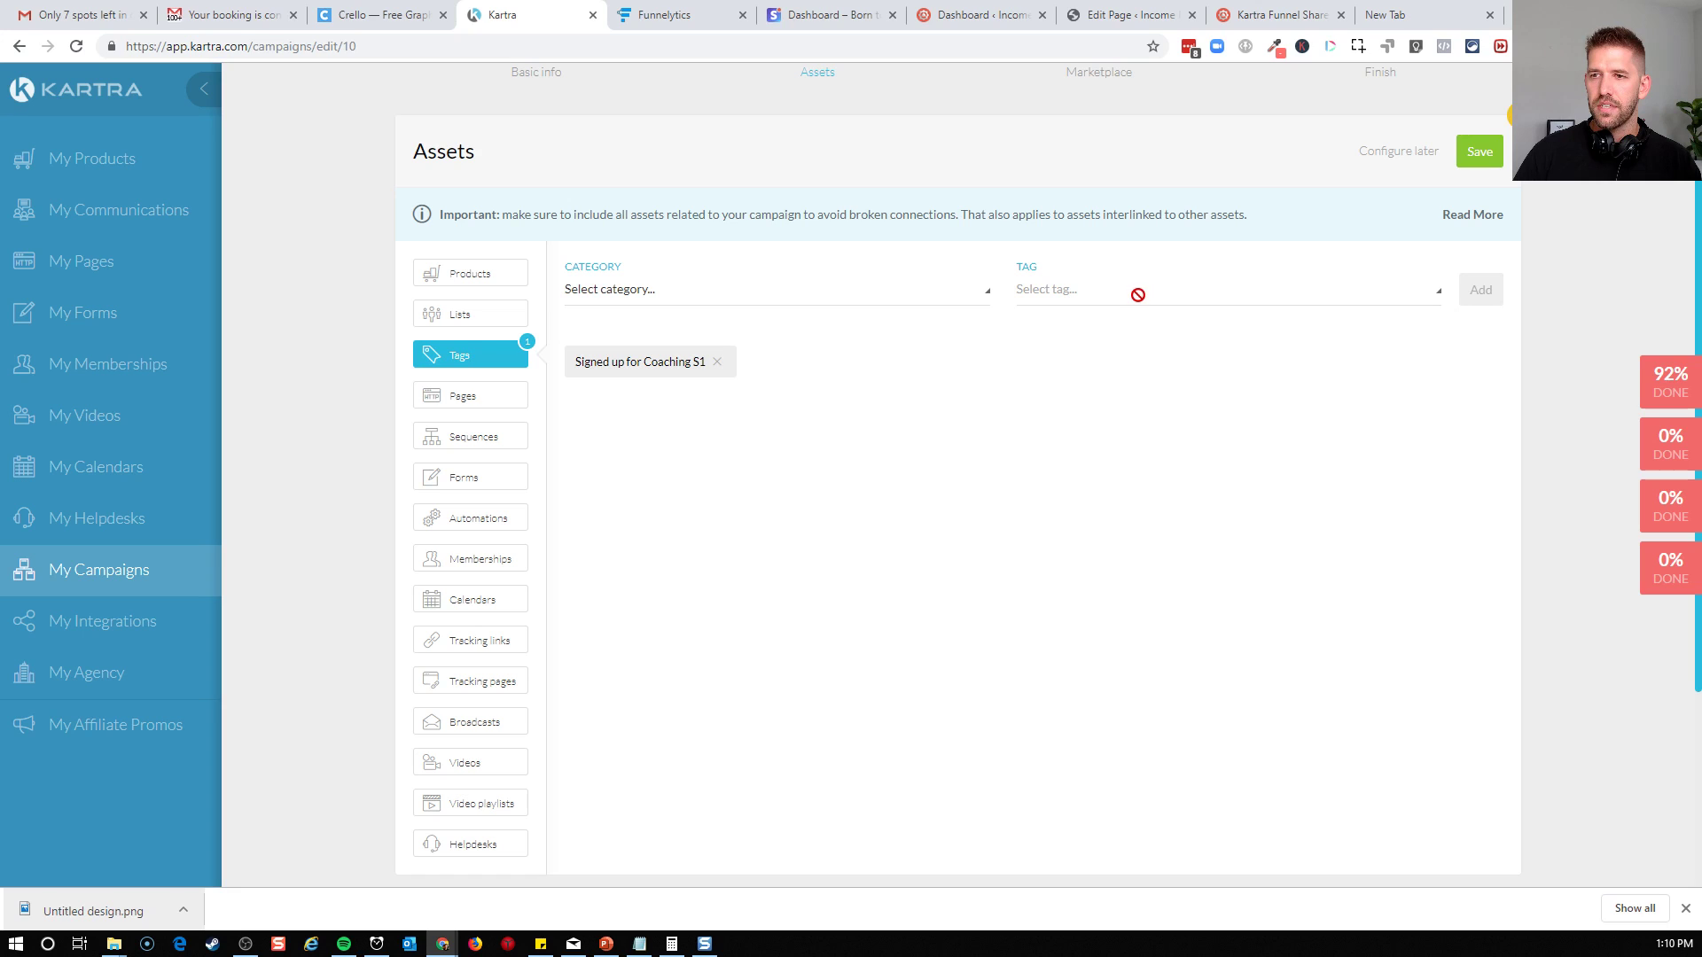
Add the tag "Booked Discovery Call Coach" from the Coaching Call Tags category to the campaign assets
left_click(900, 293)
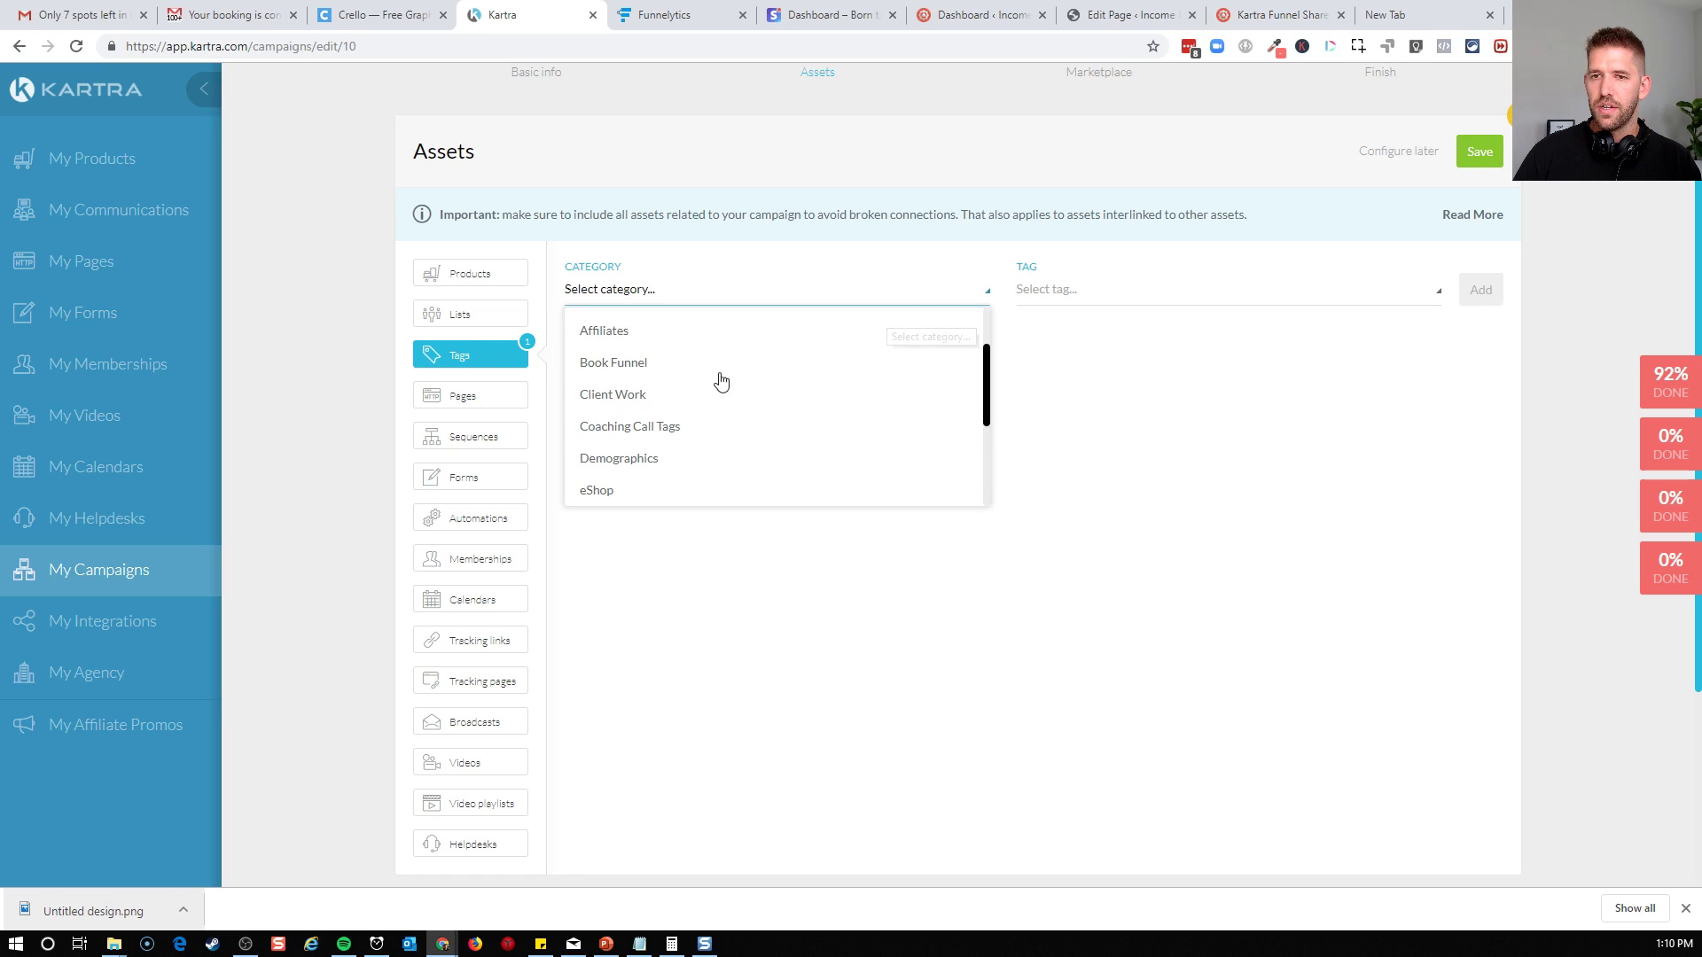
left_click(635, 433)
left_click(1206, 297)
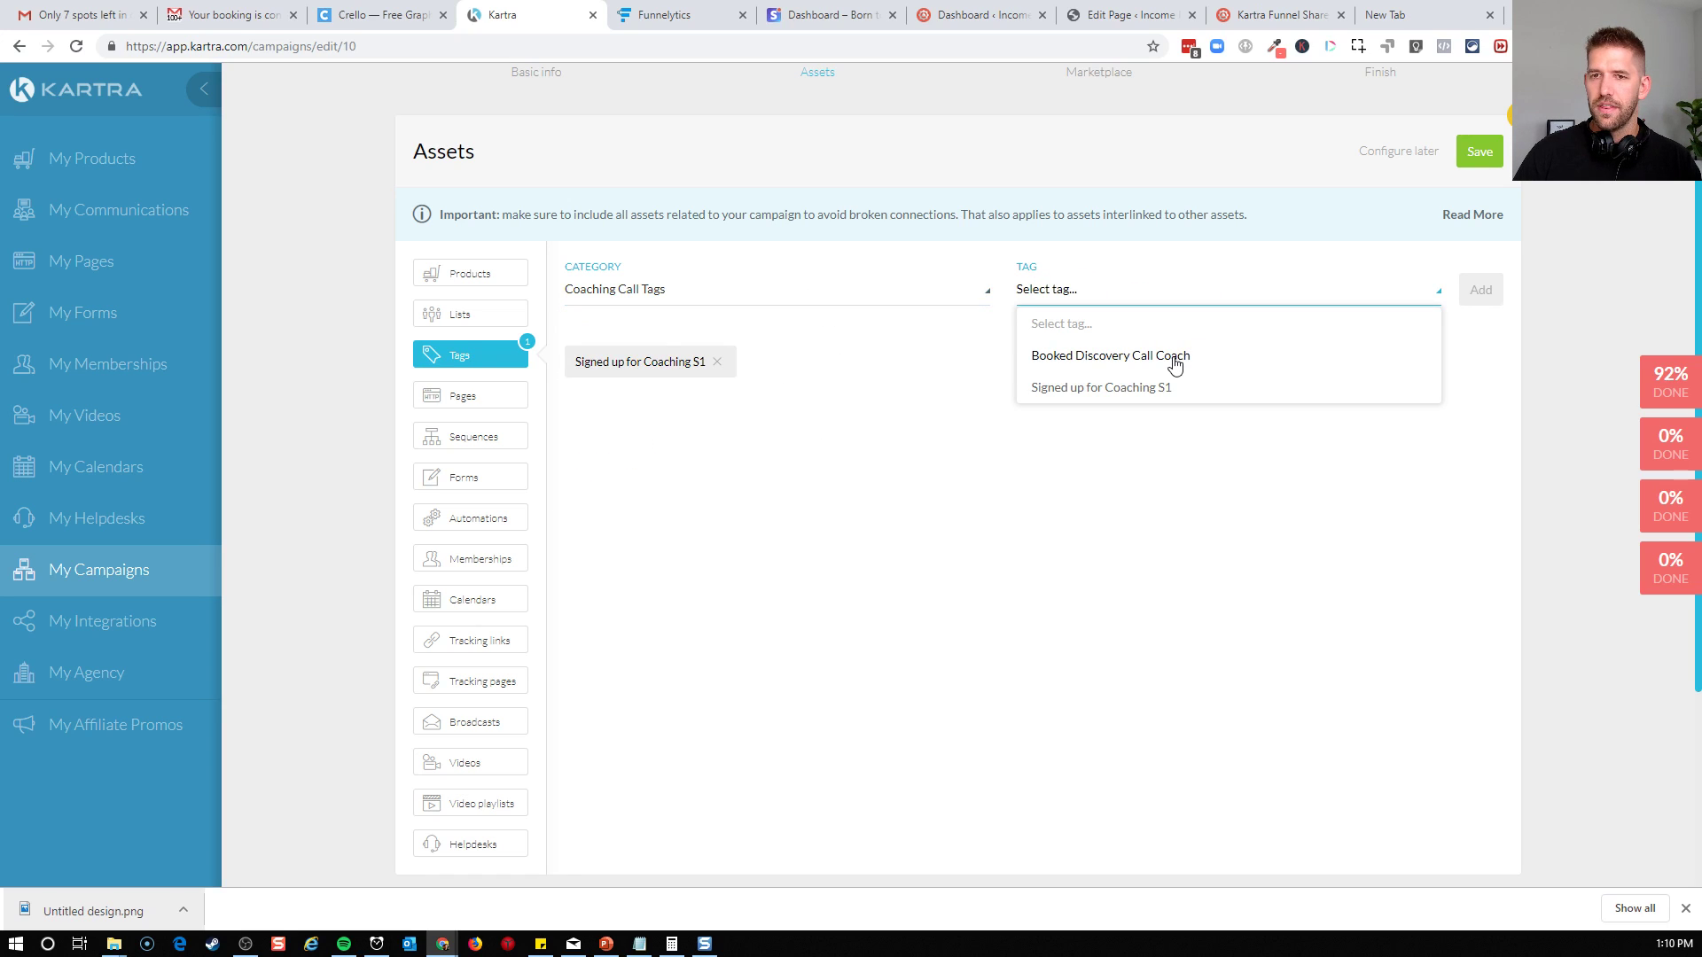
left_click(1173, 365)
left_click(1486, 296)
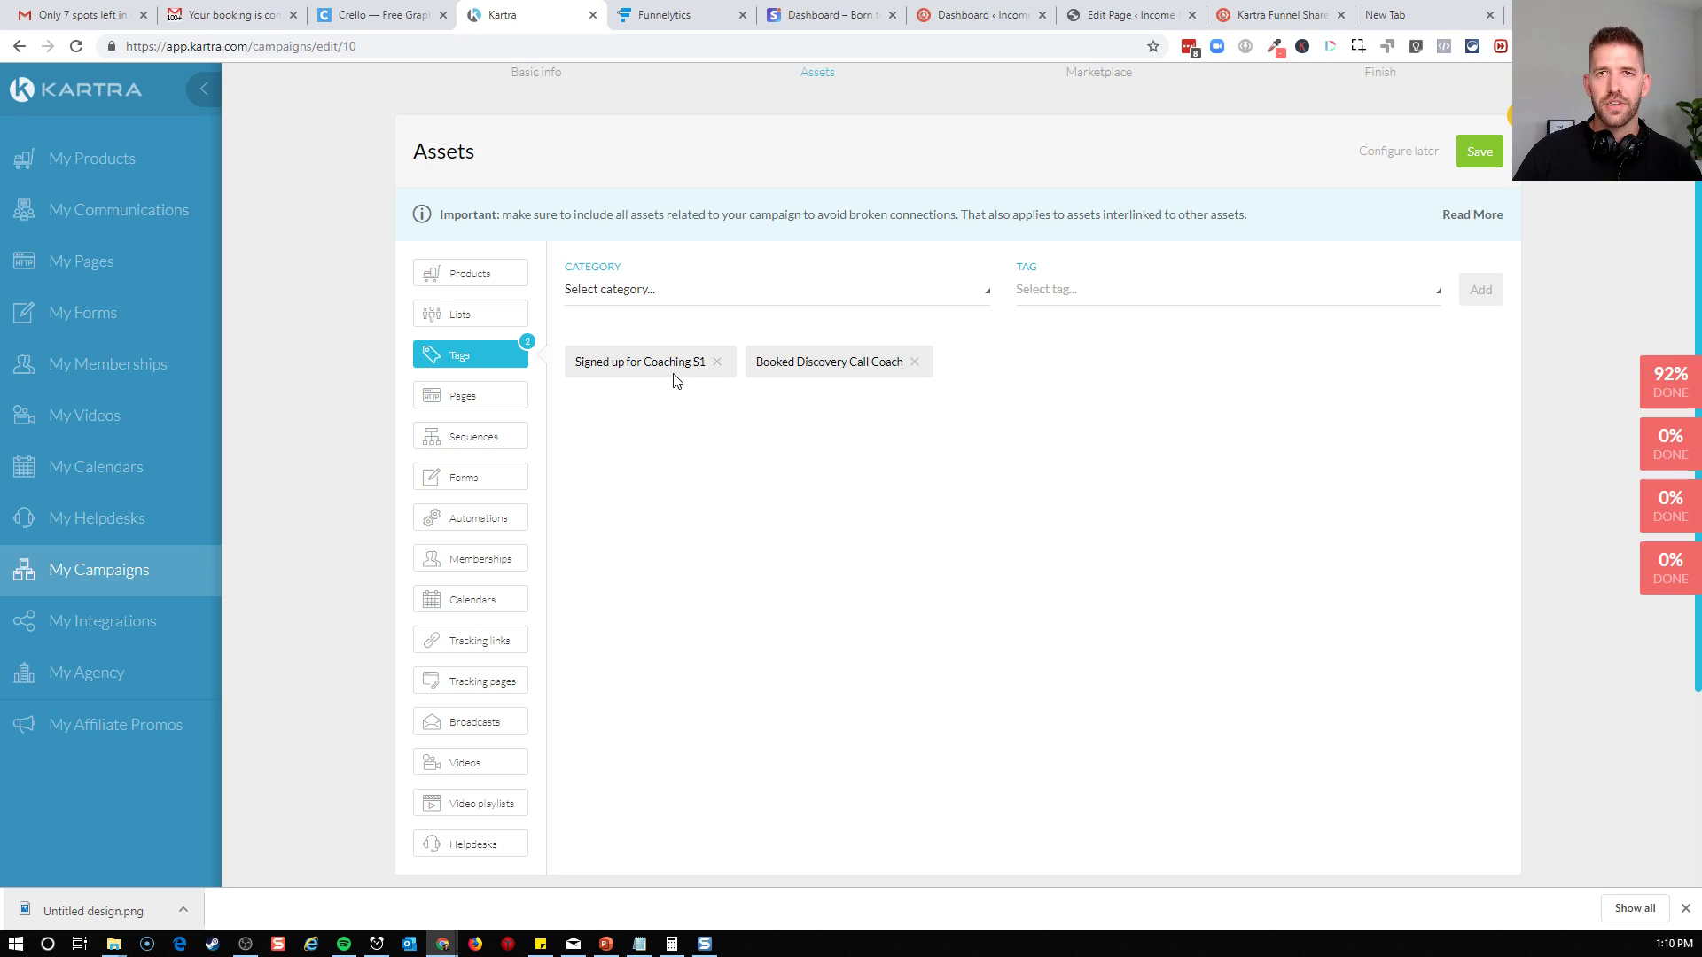
Add the "Coaching Discovery Sign Up" page from the Coaching Discovery category to the campaign assets
left_click(472, 401)
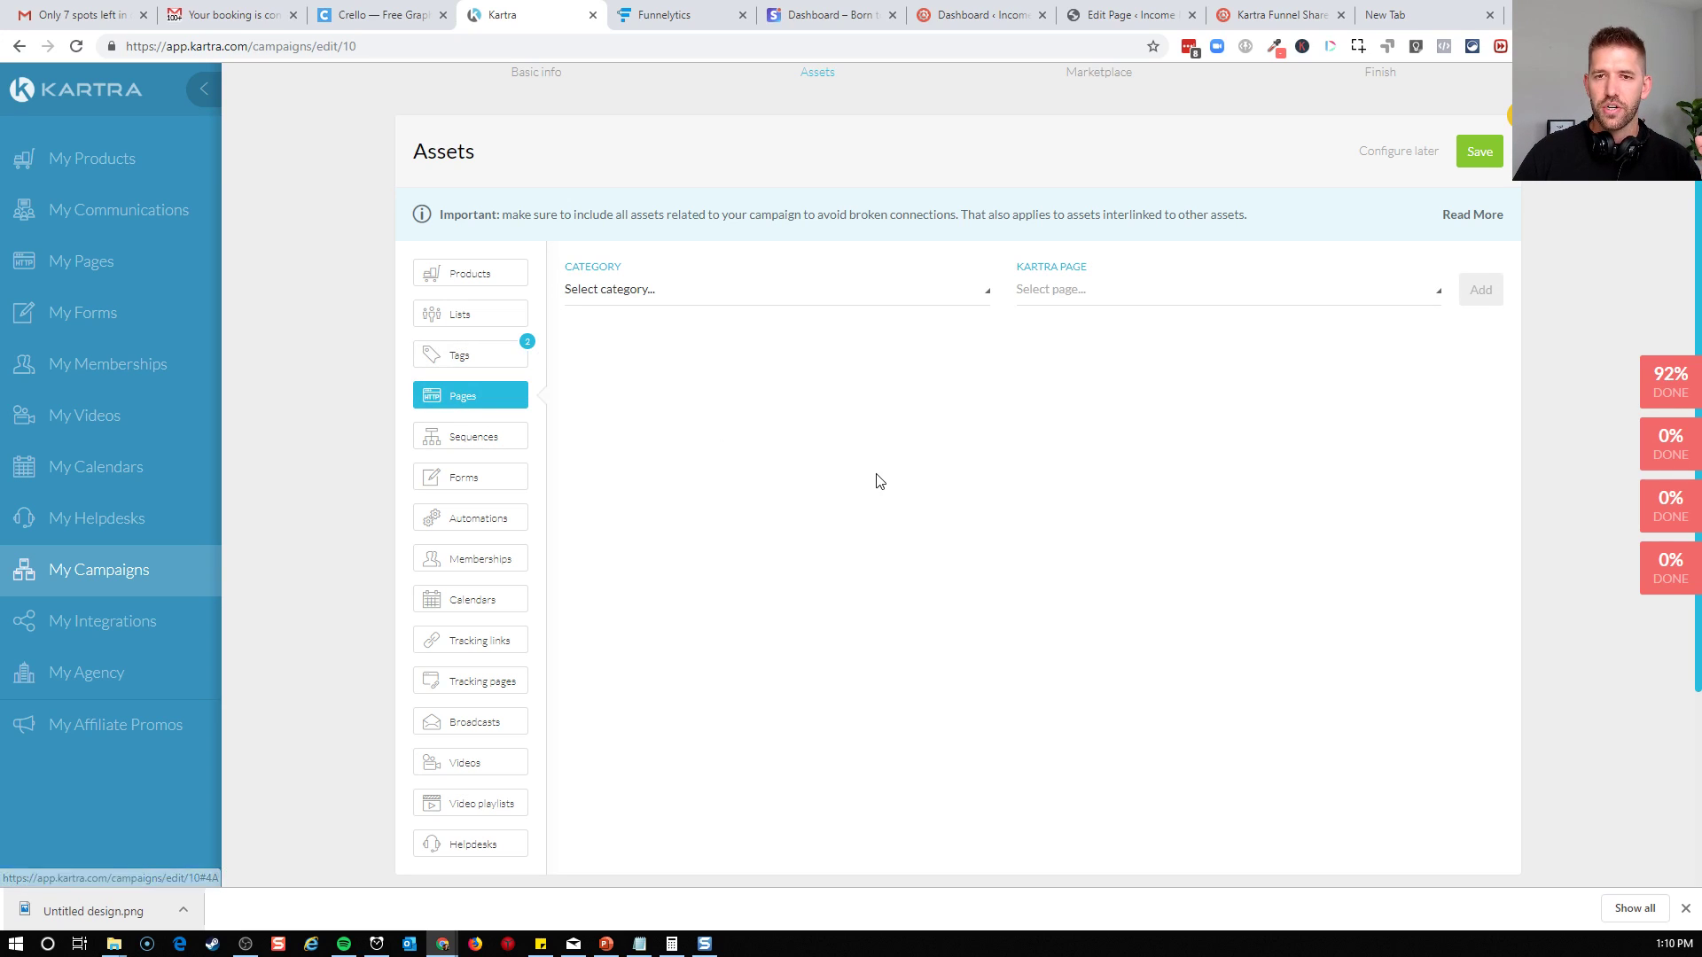
left_click(692, 291)
scroll(654, 449, "down", 1)
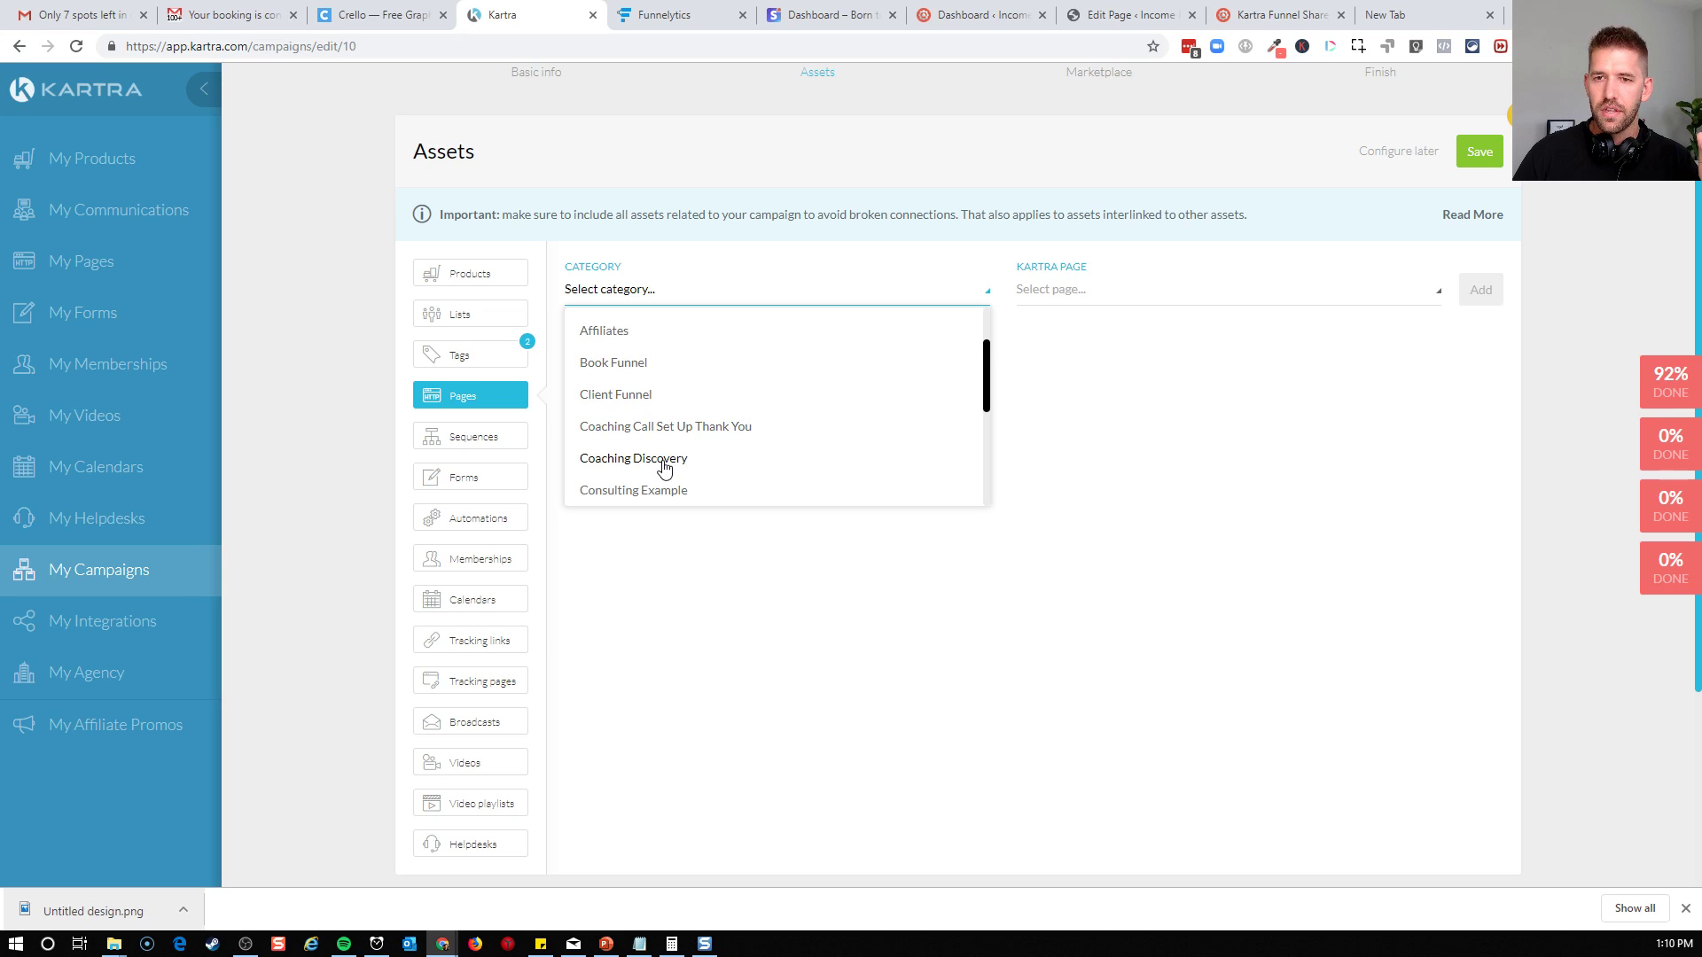
left_click(665, 461)
left_click(1203, 299)
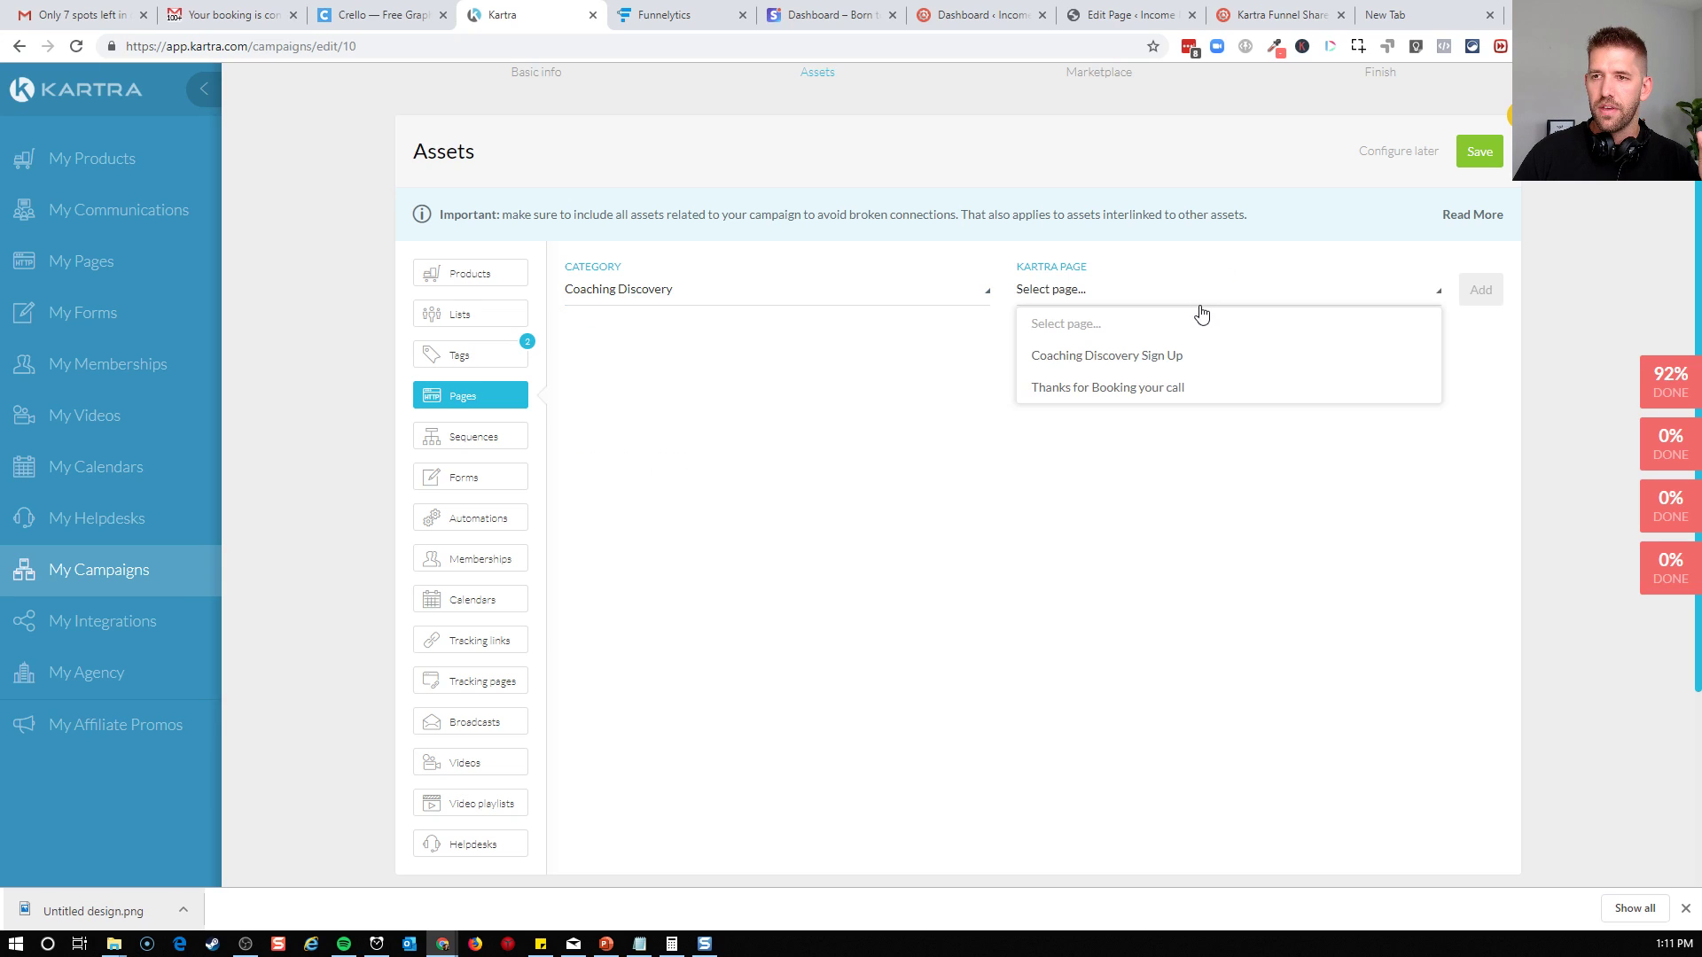
left_click(1119, 356)
left_click(1481, 290)
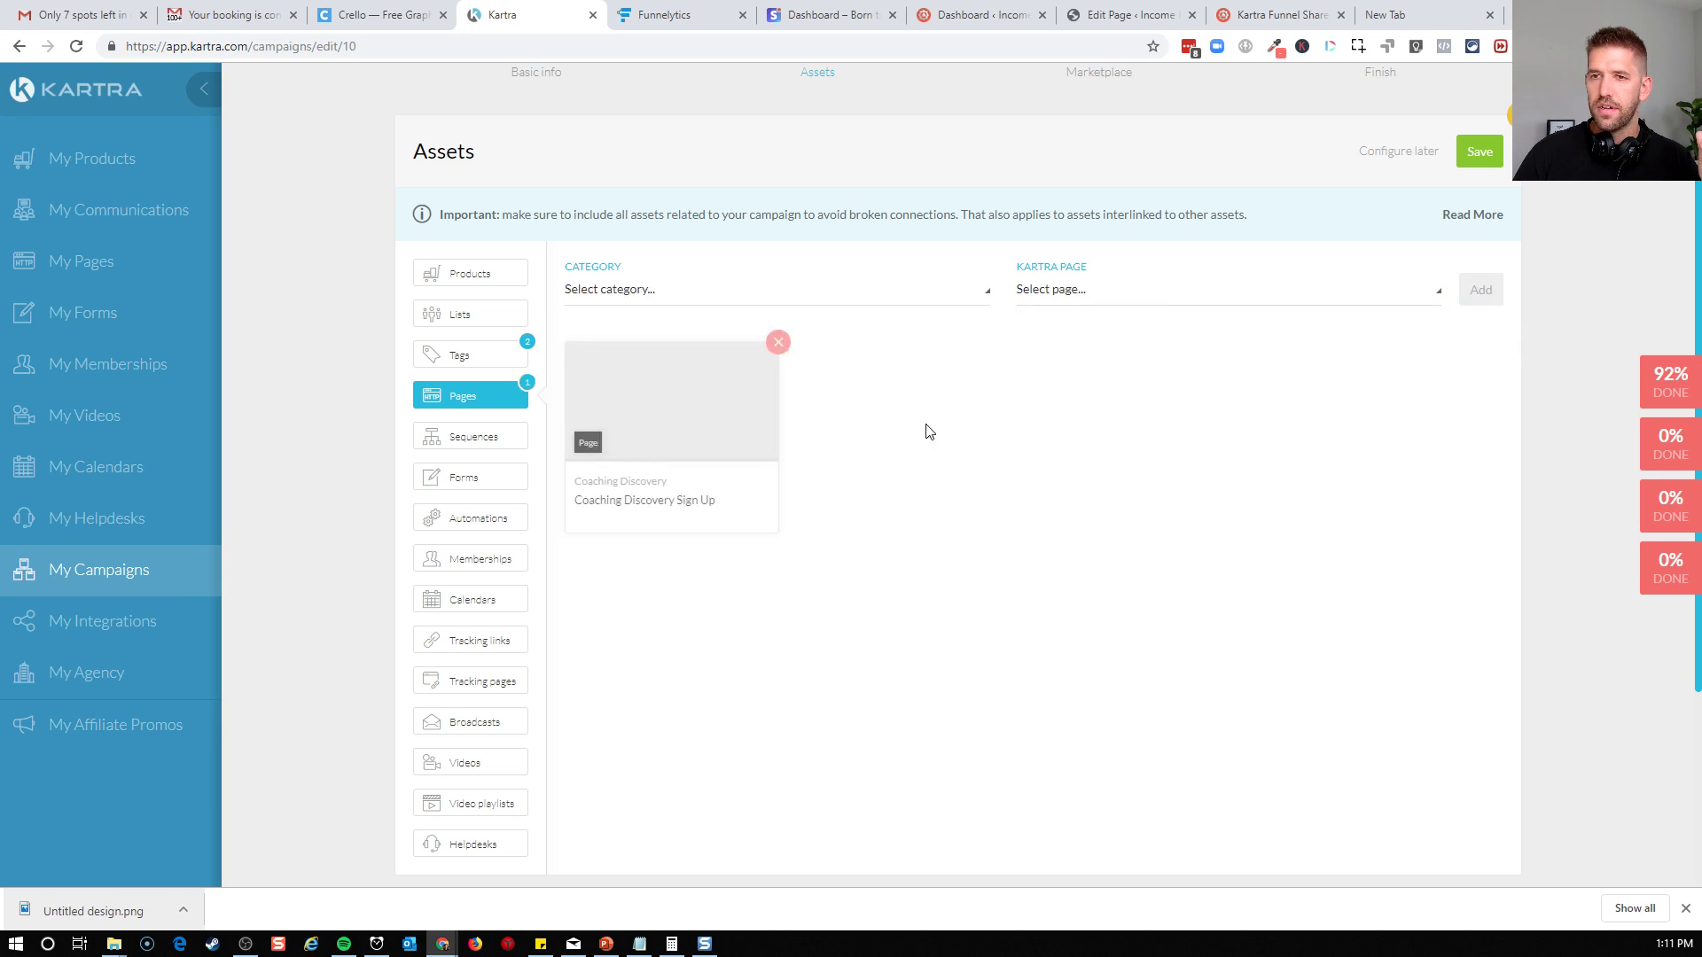
Add the "Thanks for Booking your call" page from the Coaching Discovery category to the campaign assets
left_click(707, 290)
scroll(700, 447, "down", 1)
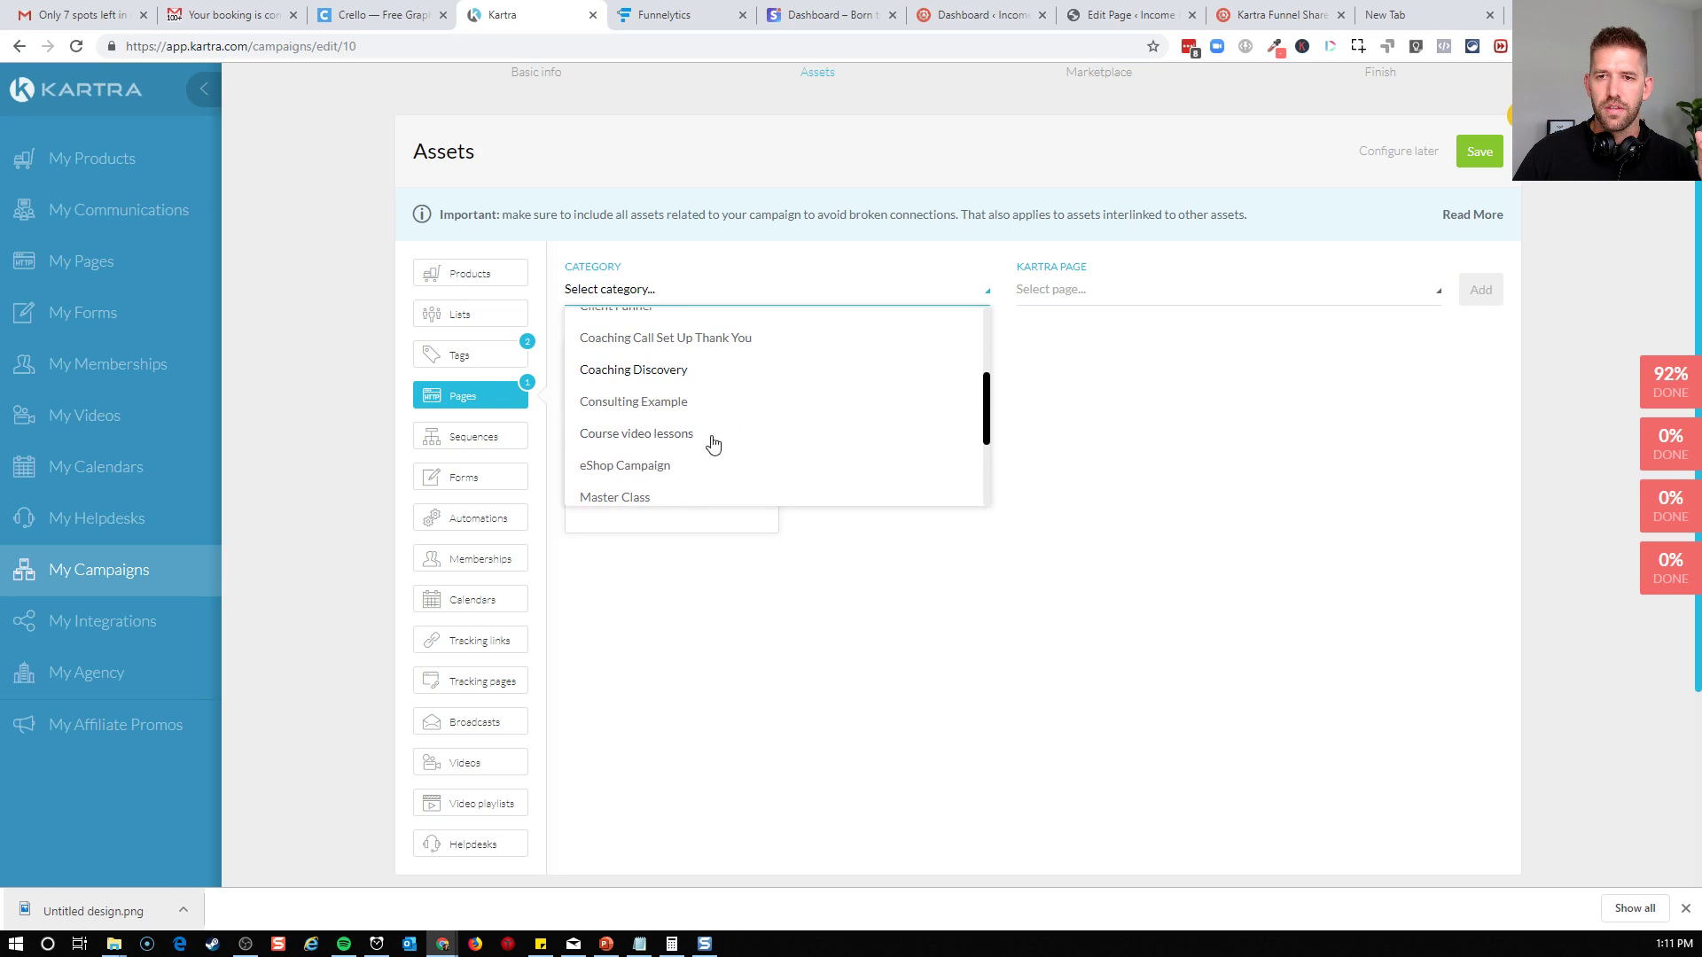
left_click(697, 370)
left_click(1115, 300)
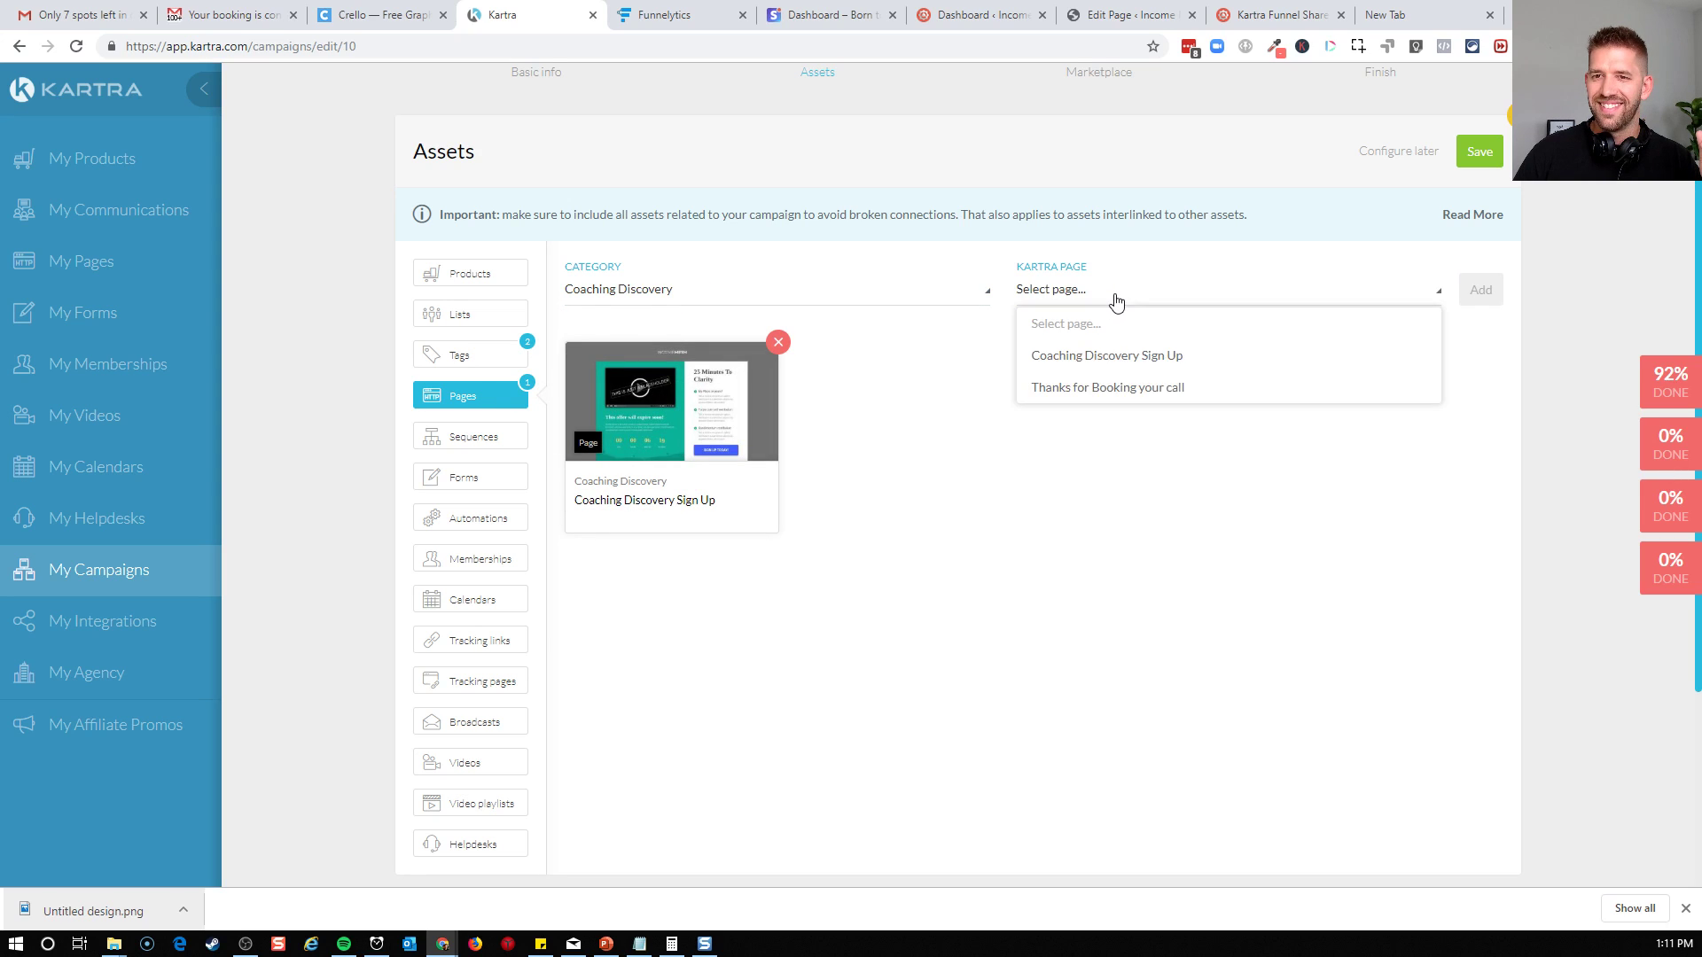
left_click(1108, 388)
left_click(1478, 288)
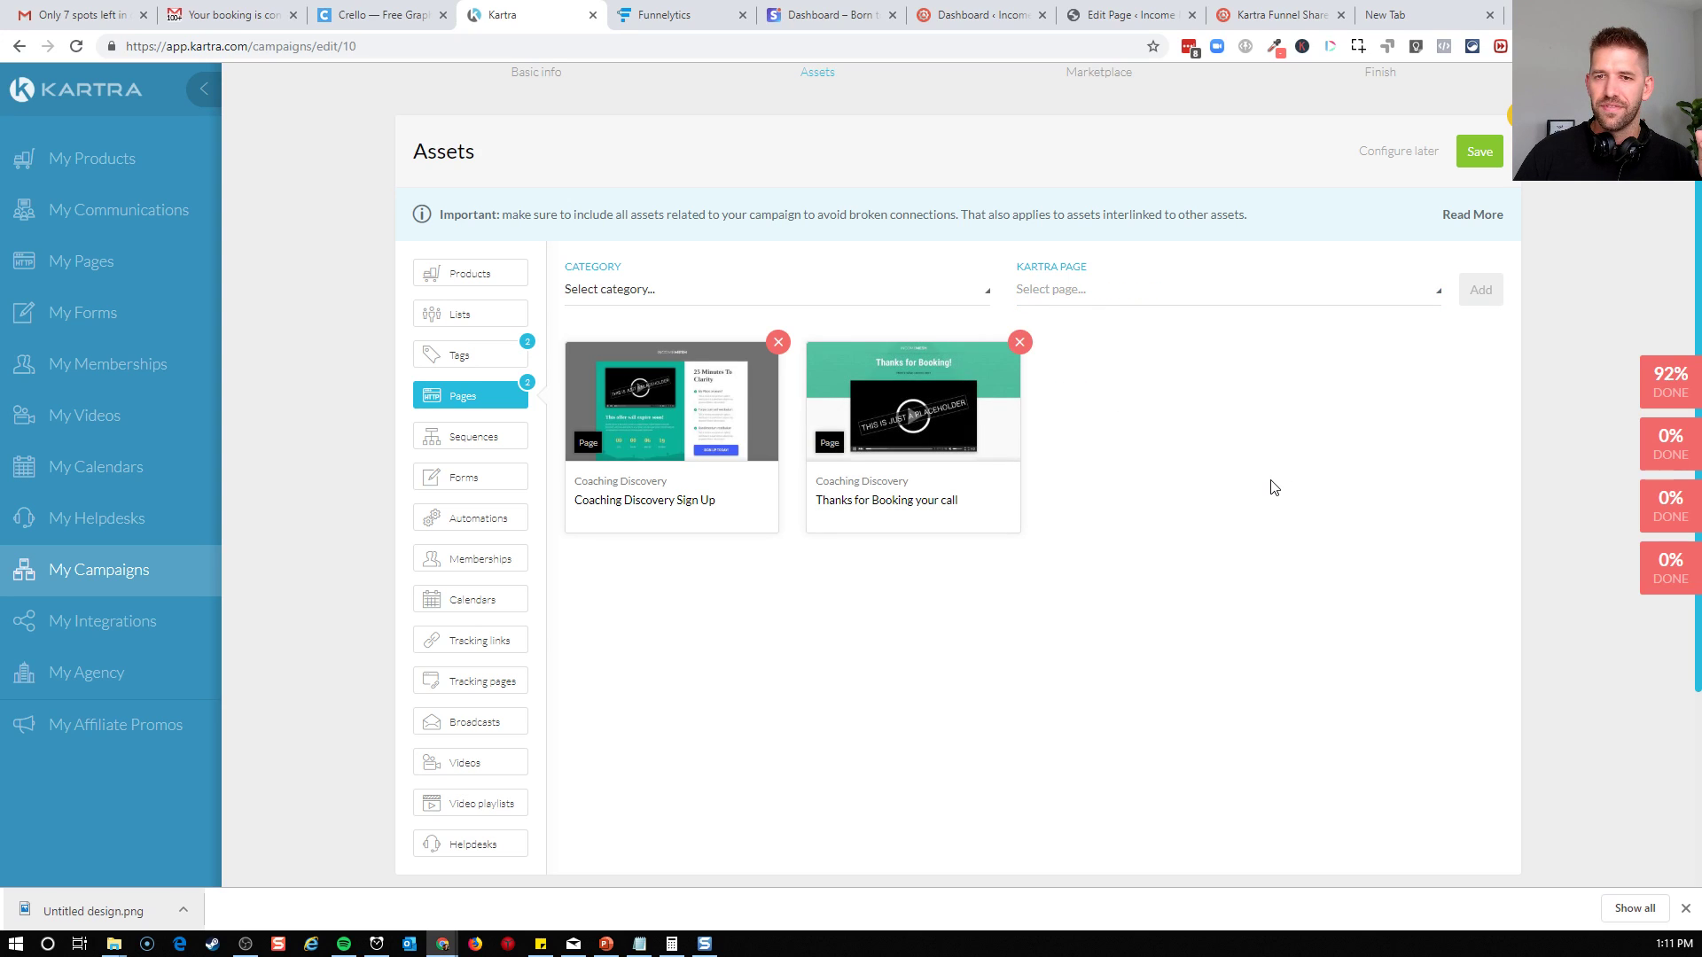
Add the "Nudge to book calendar" sequence to the campaign assets
left_click(484, 452)
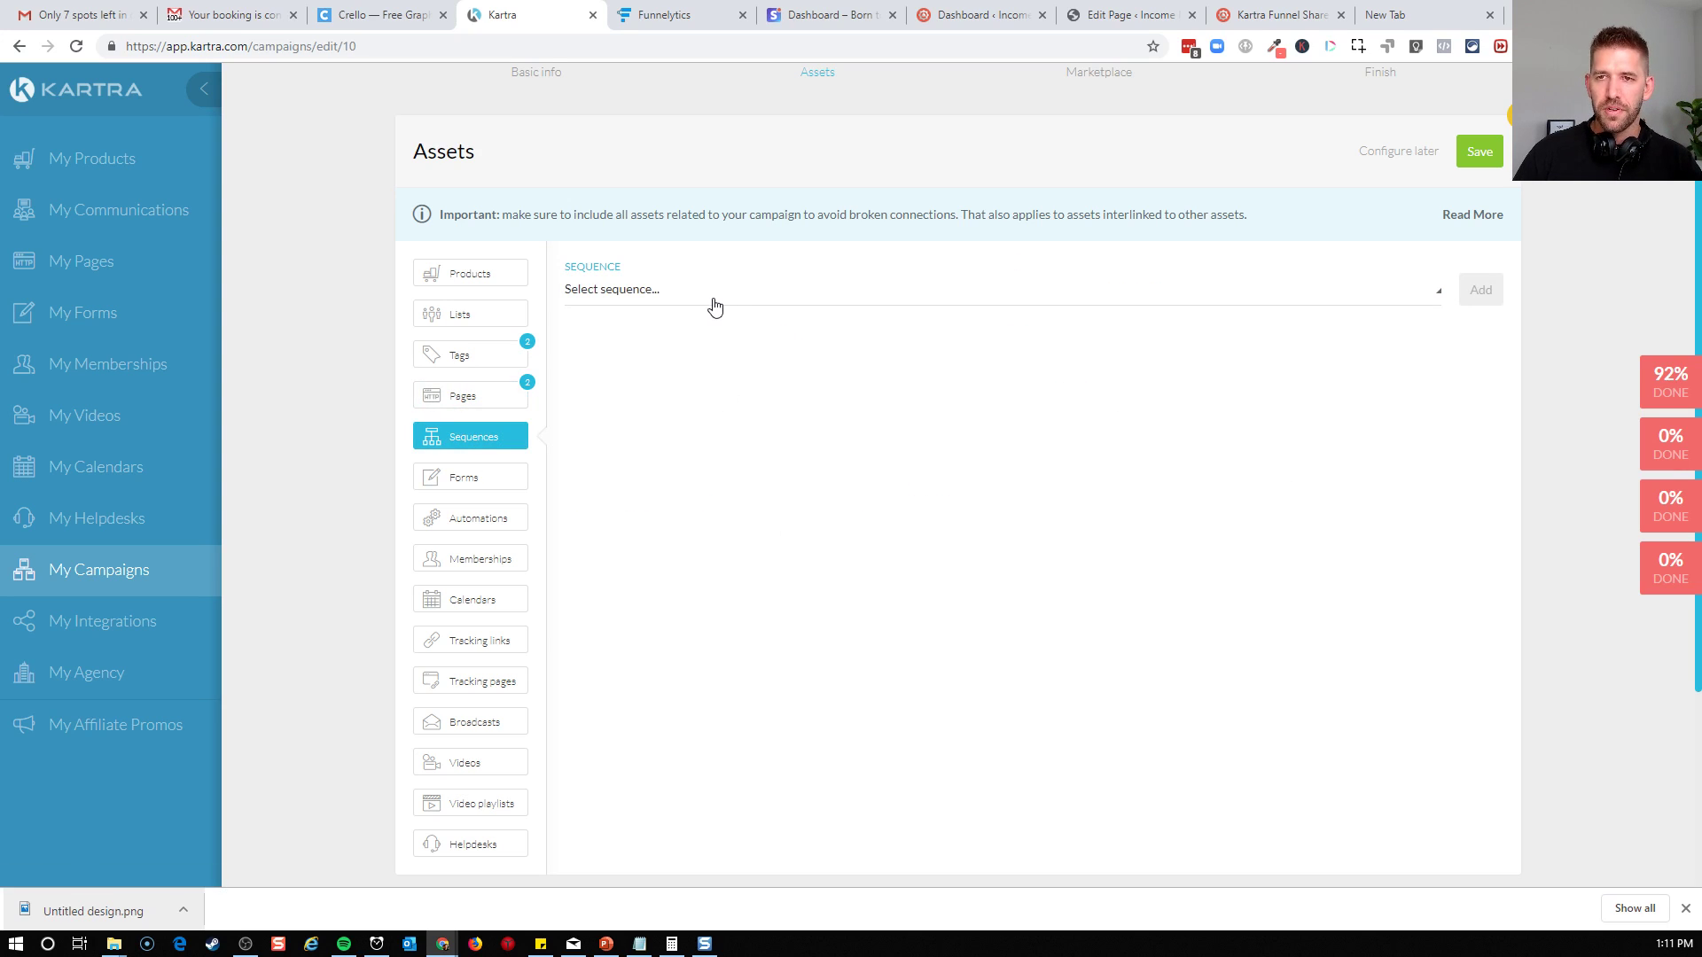
left_click(714, 300)
scroll(683, 425, "down", 1)
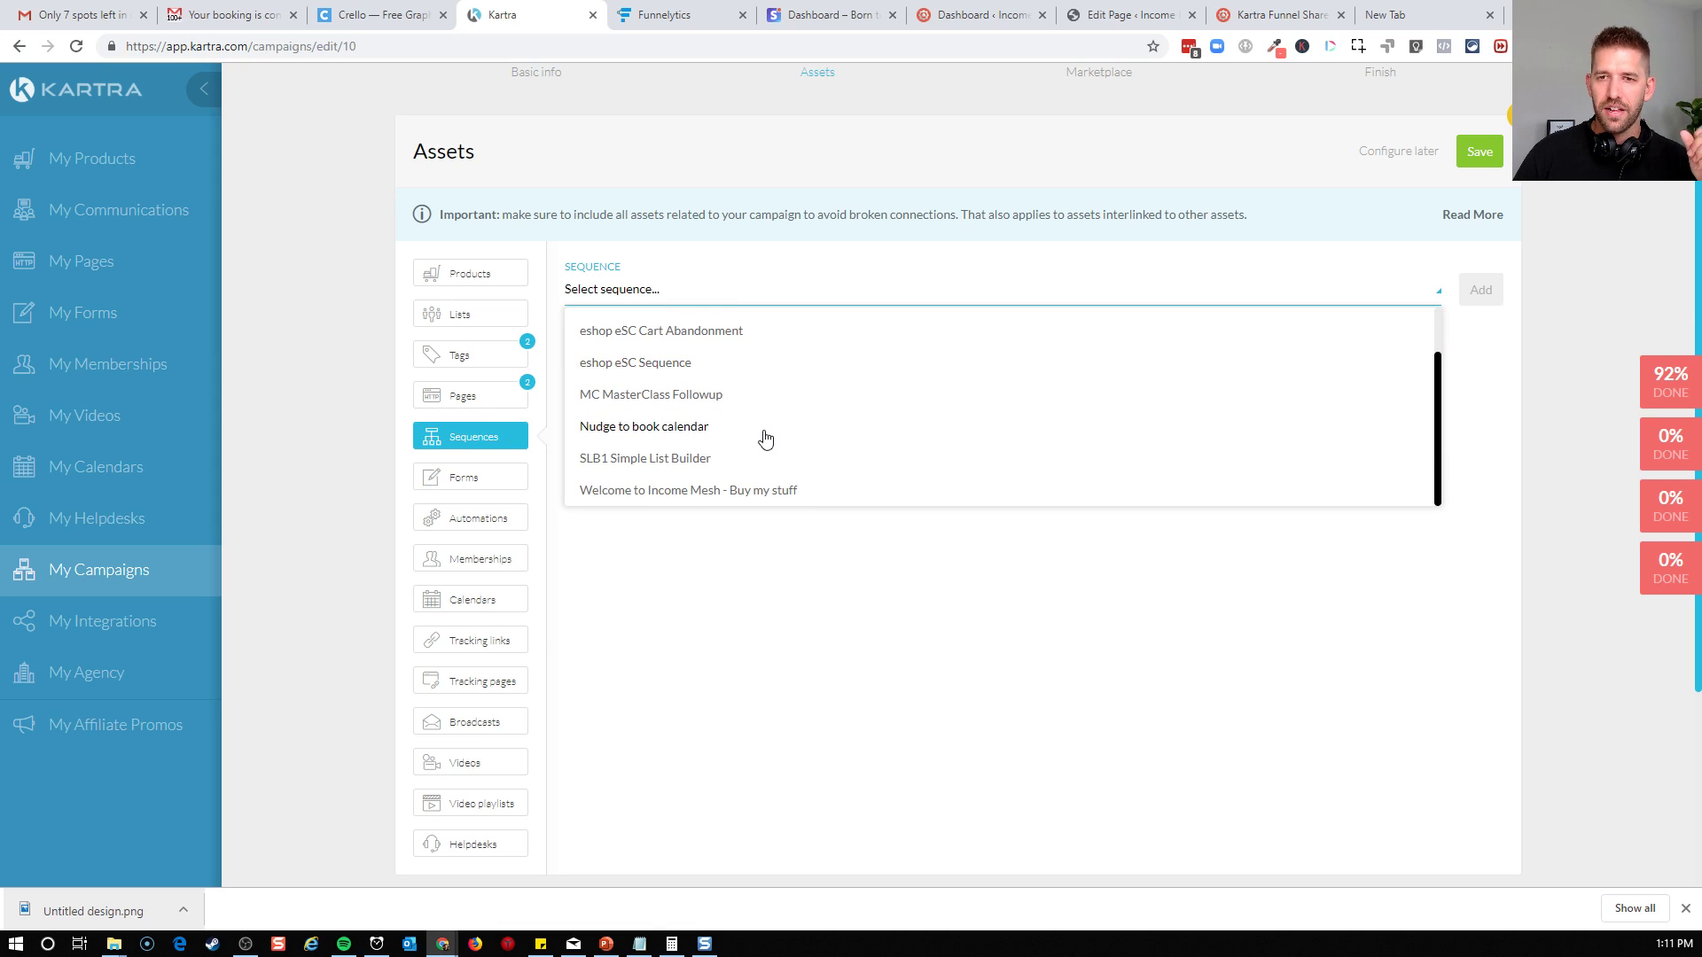
left_click(728, 434)
left_click(1481, 293)
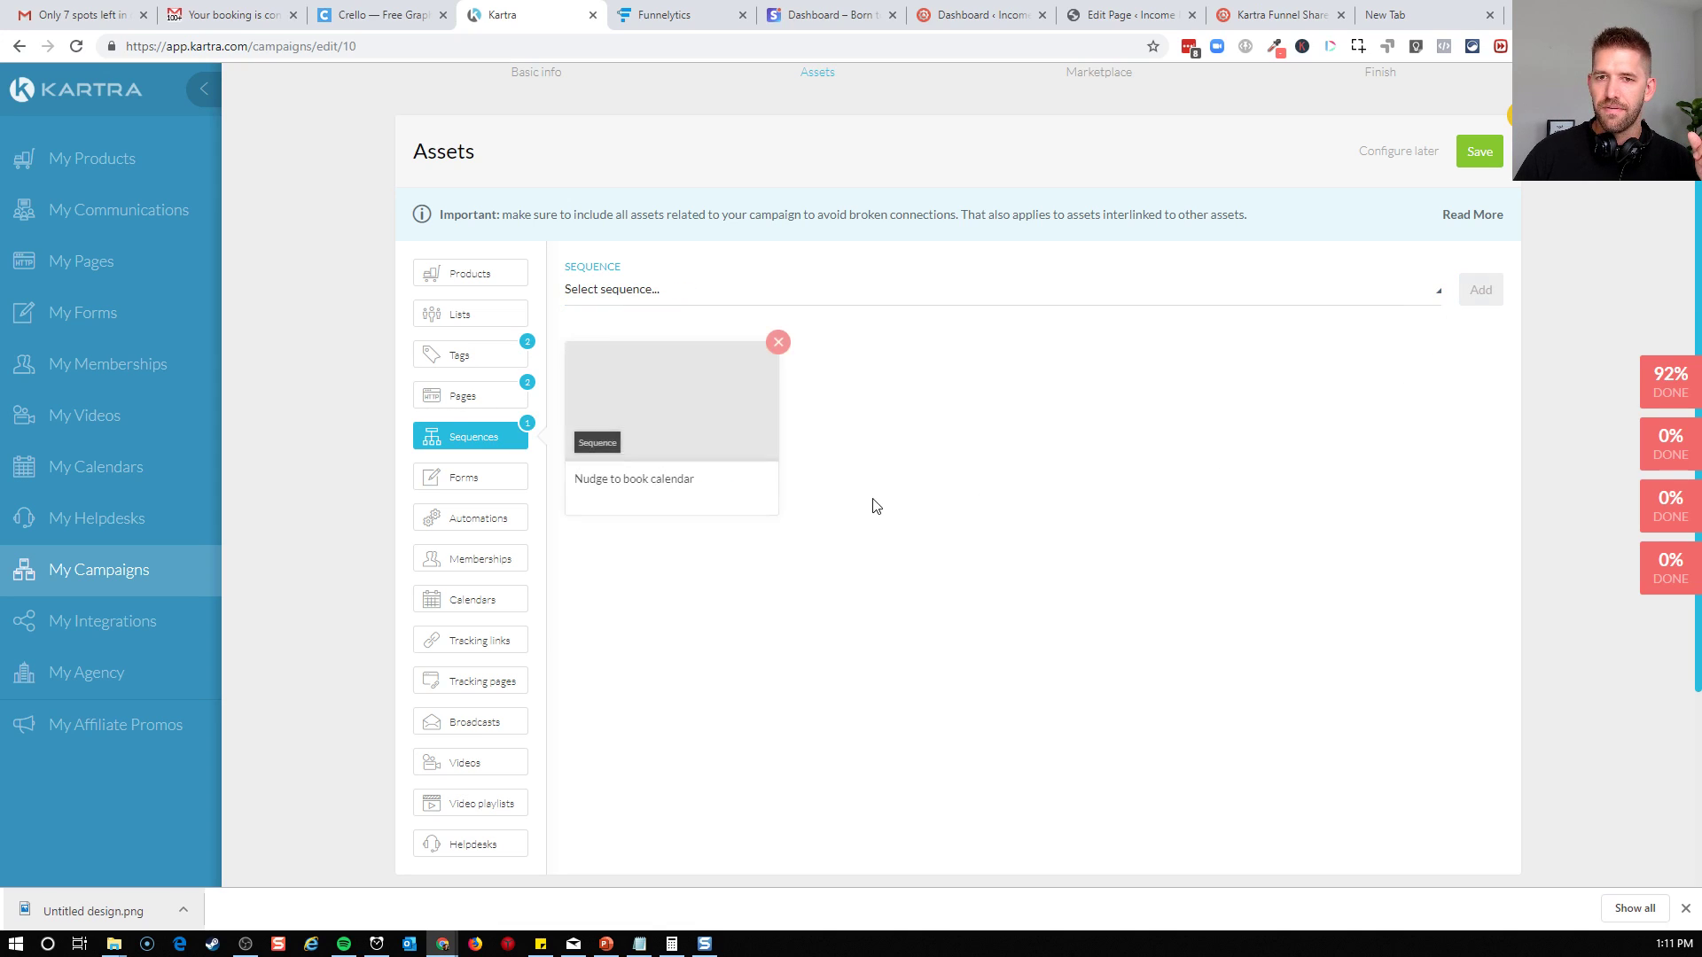
Check which forms are available as campaign assets without choosing one
left_click(490, 481)
left_click(833, 293)
left_click(758, 576)
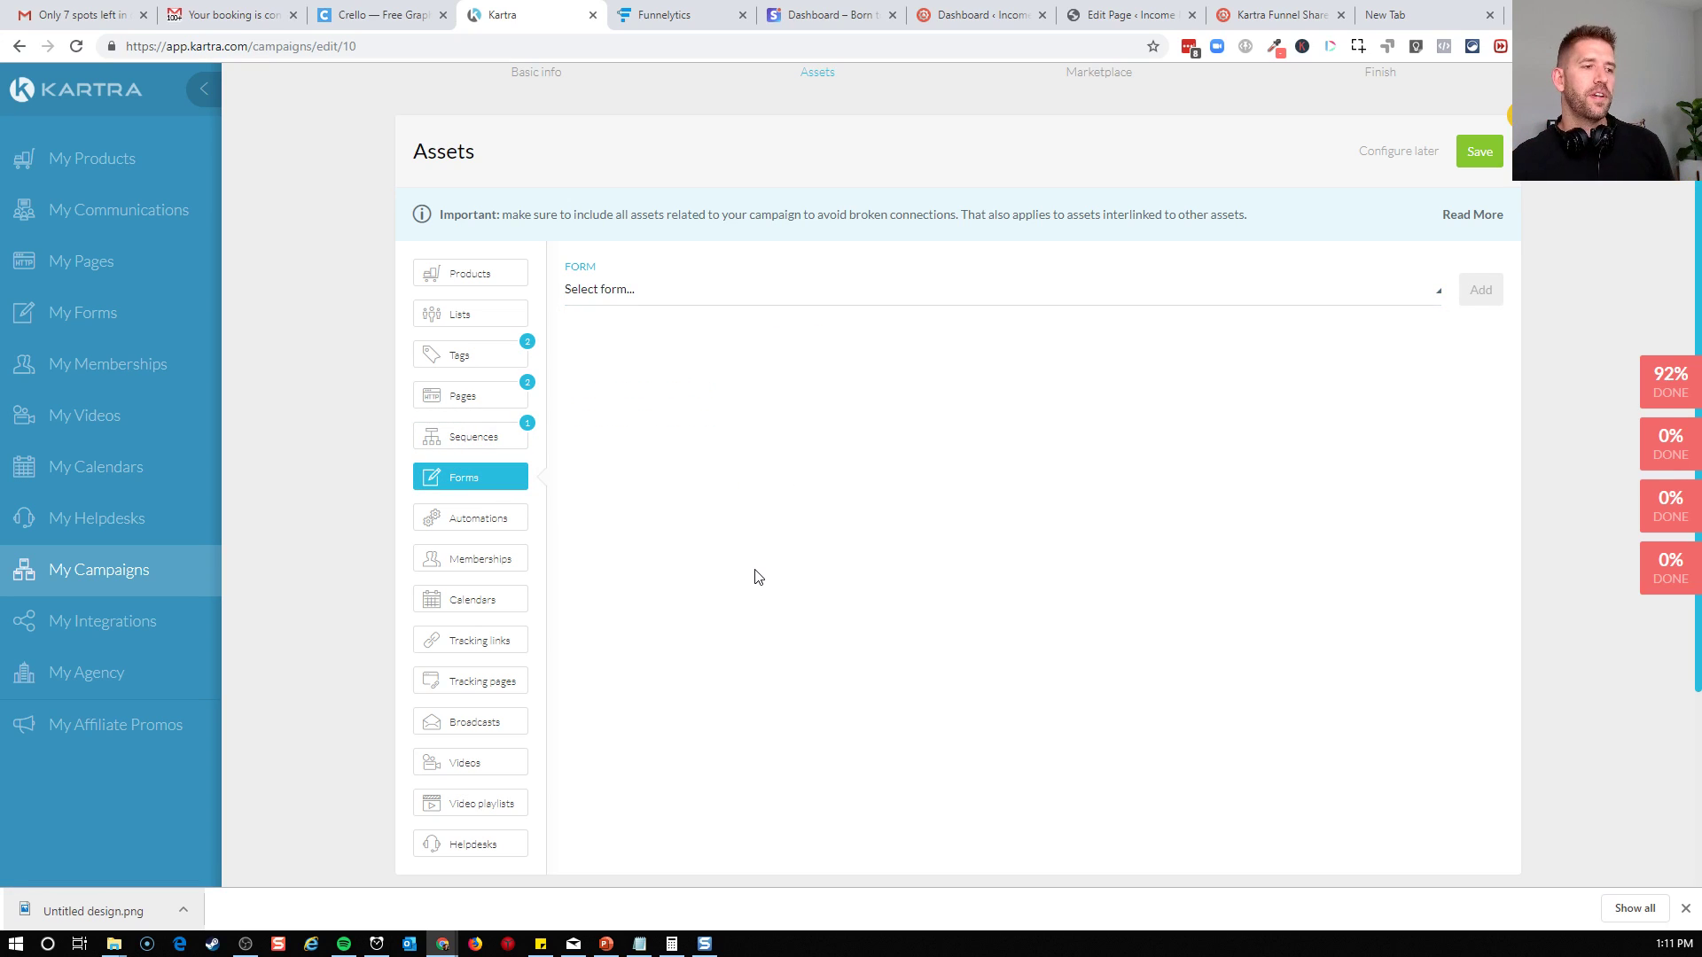